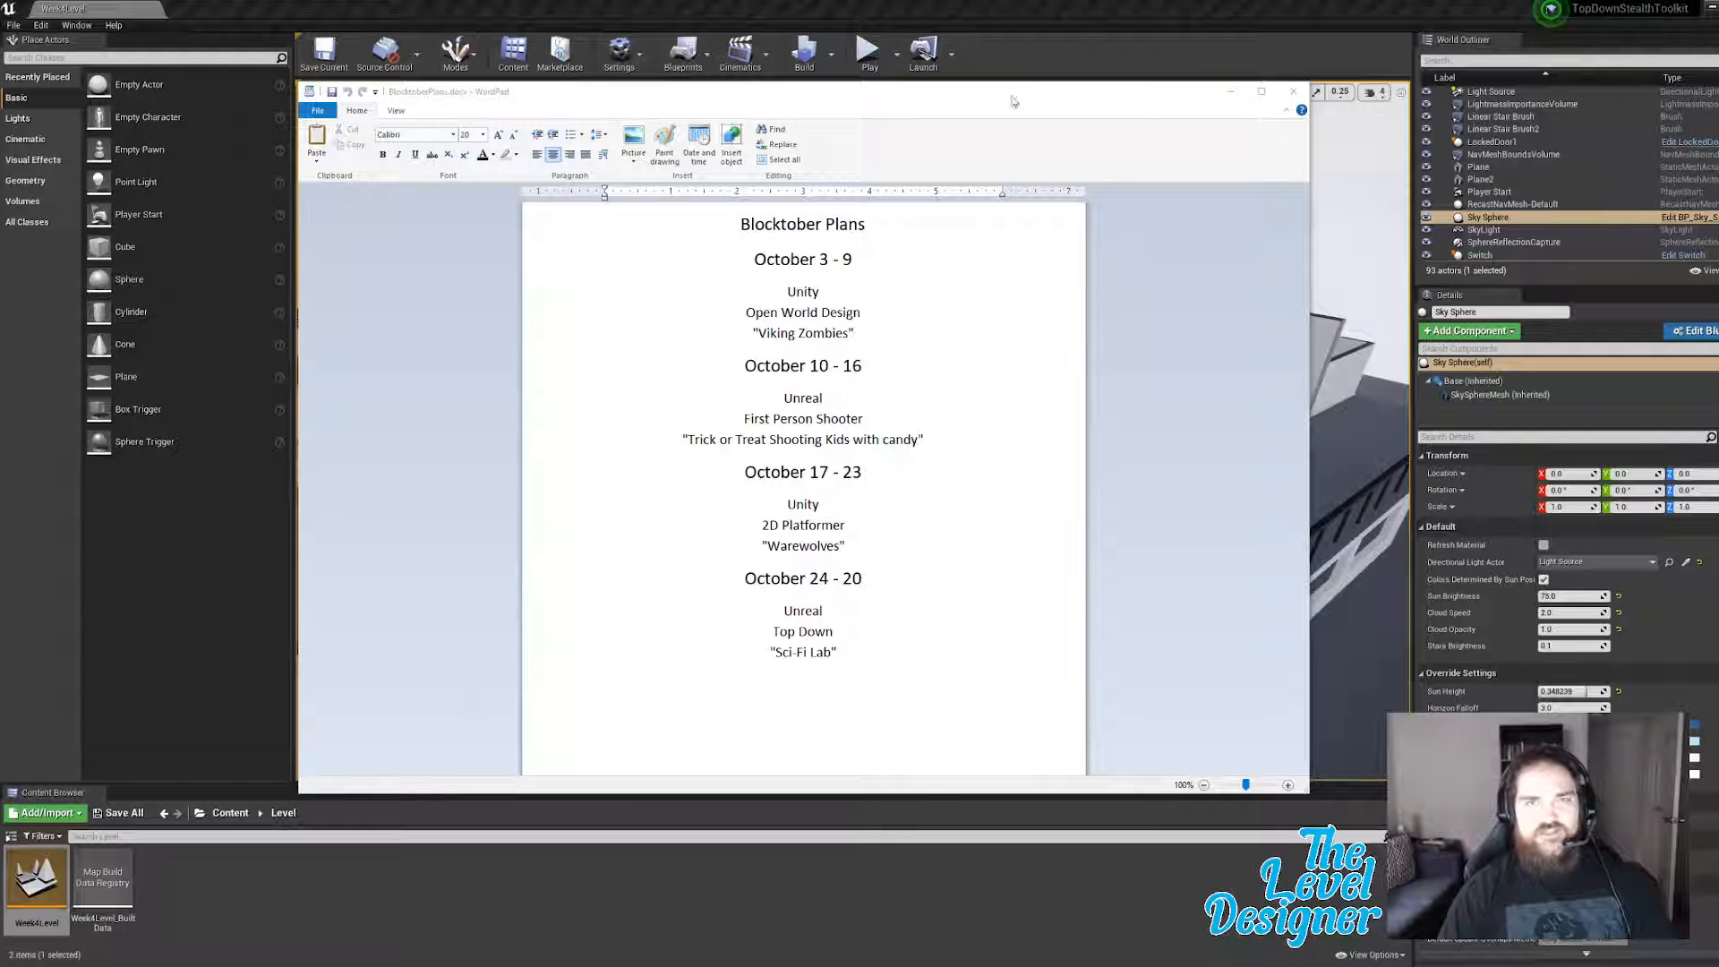
Step: Switch to the Unreal Editor and examine the level's rooms, doors and walls from above
click(977, 14)
right_drag(936, 503, 788, 533)
key(d)
key(a)
key(w)
key(w)
right_drag(1125, 502, 1124, 498)
key(e)
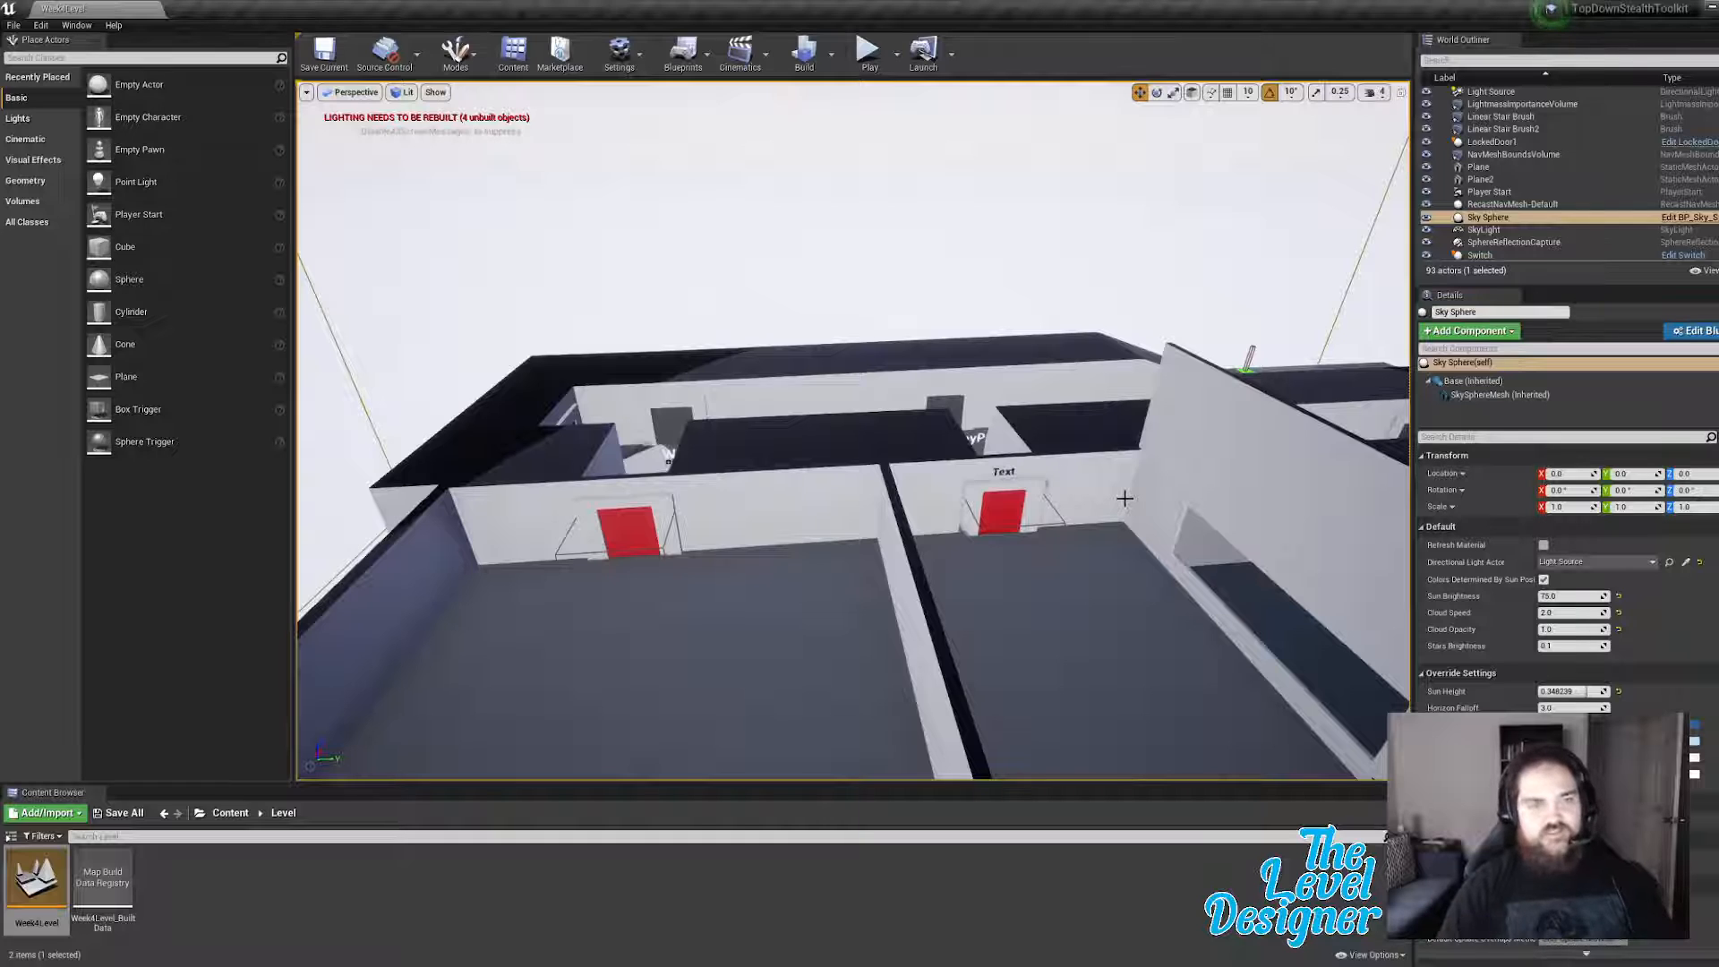
key(s)
right_drag(1125, 498, 1060, 530)
key(w)
key(w)
key(s)
key(w)
key(d)
key(d)
key(s)
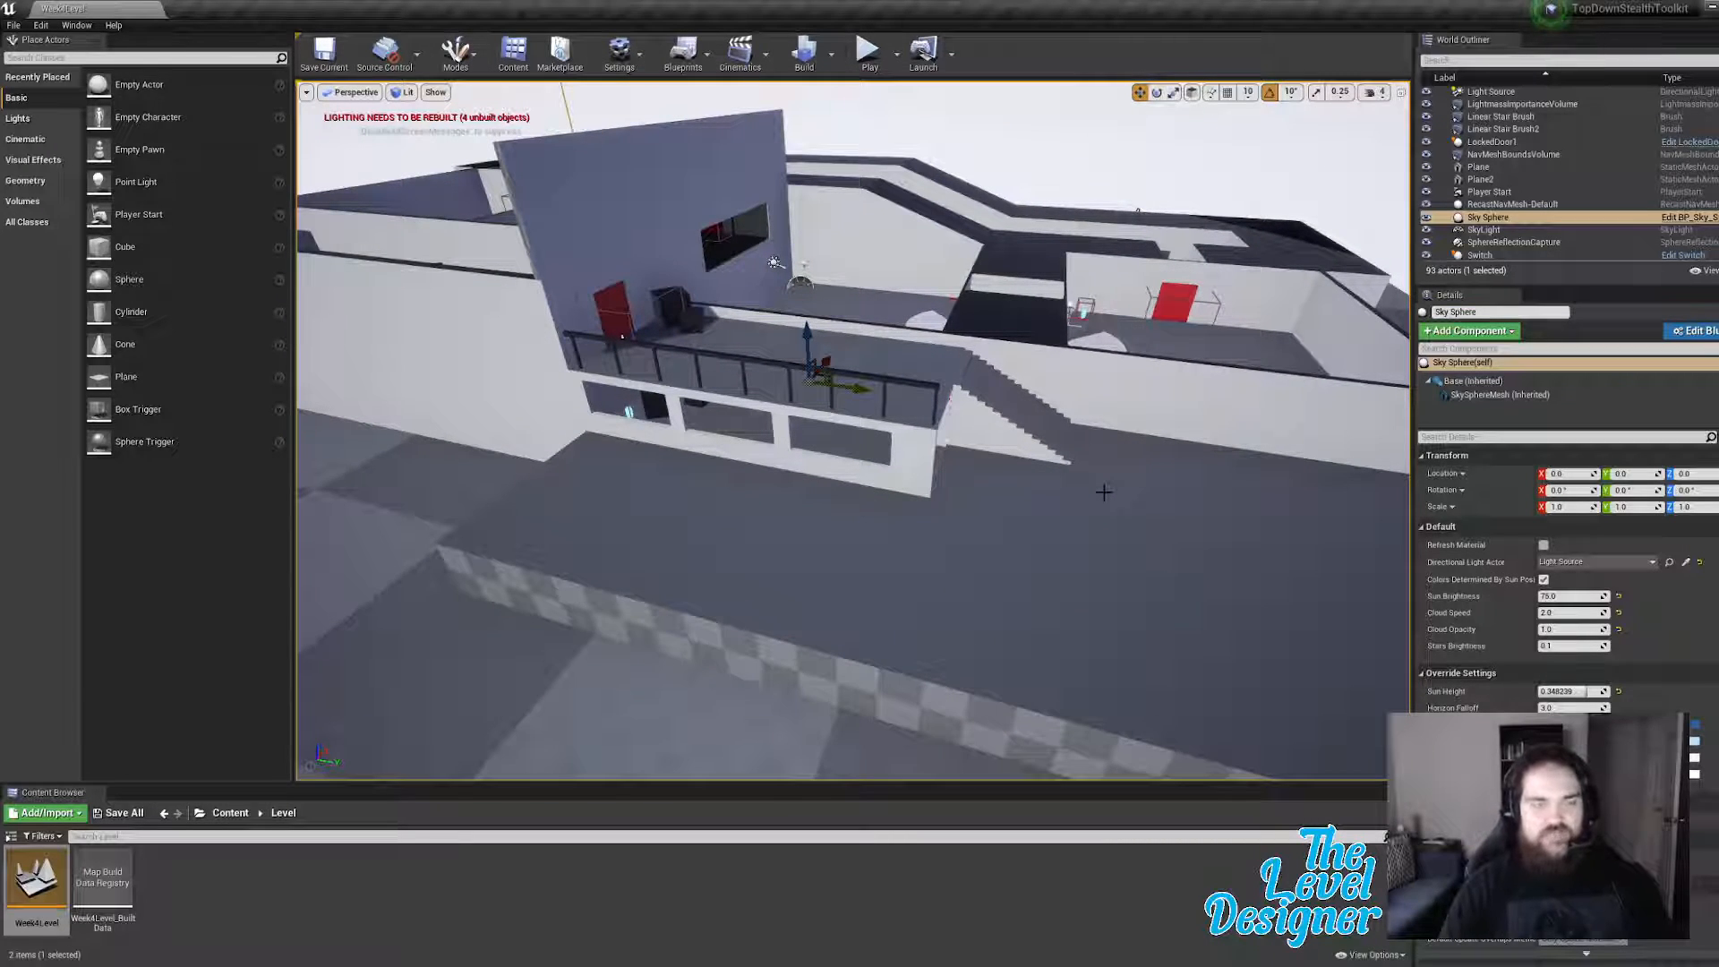
Step: Examine the balcony, its staircase and the raised platform along the building's outer side
key(a)
right_drag(1060, 530, 962, 472)
key(s)
right_drag(1130, 521, 1048, 556)
key(d)
key(w)
key(e)
key(s)
key(d)
key(a)
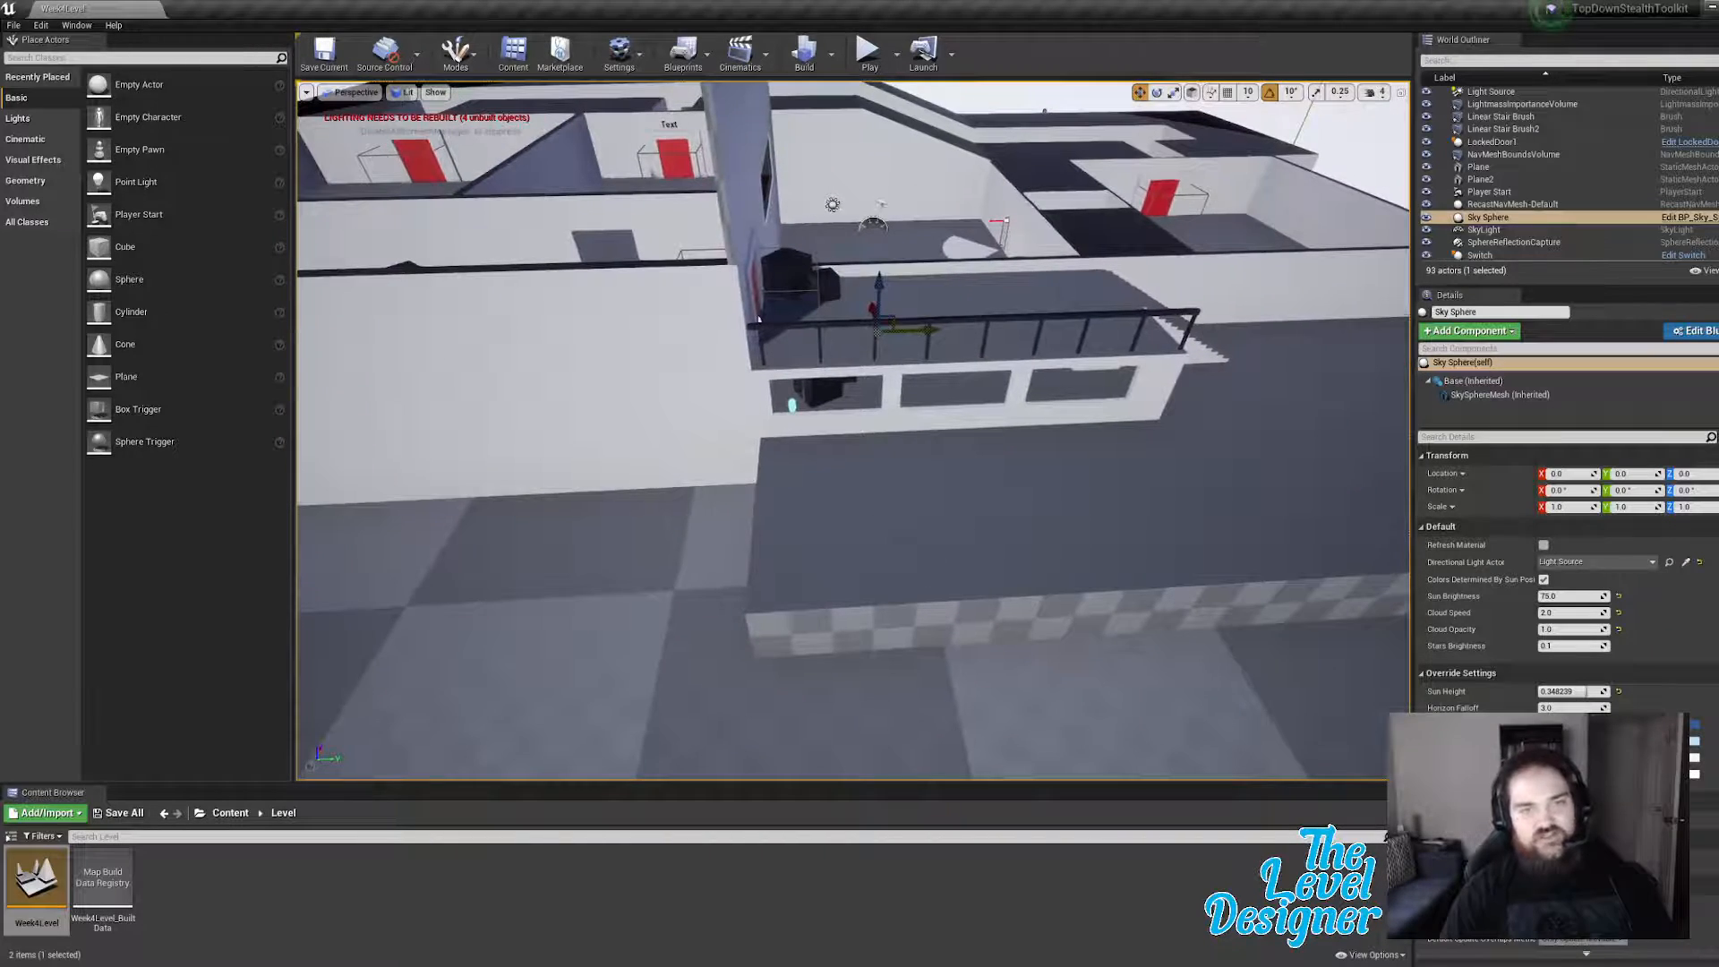
key(a)
Step: Activate Brush Editing mode for the platform's box brush, deselect it and show the placeable Geometry brushes
right_drag(781, 516, 794, 511)
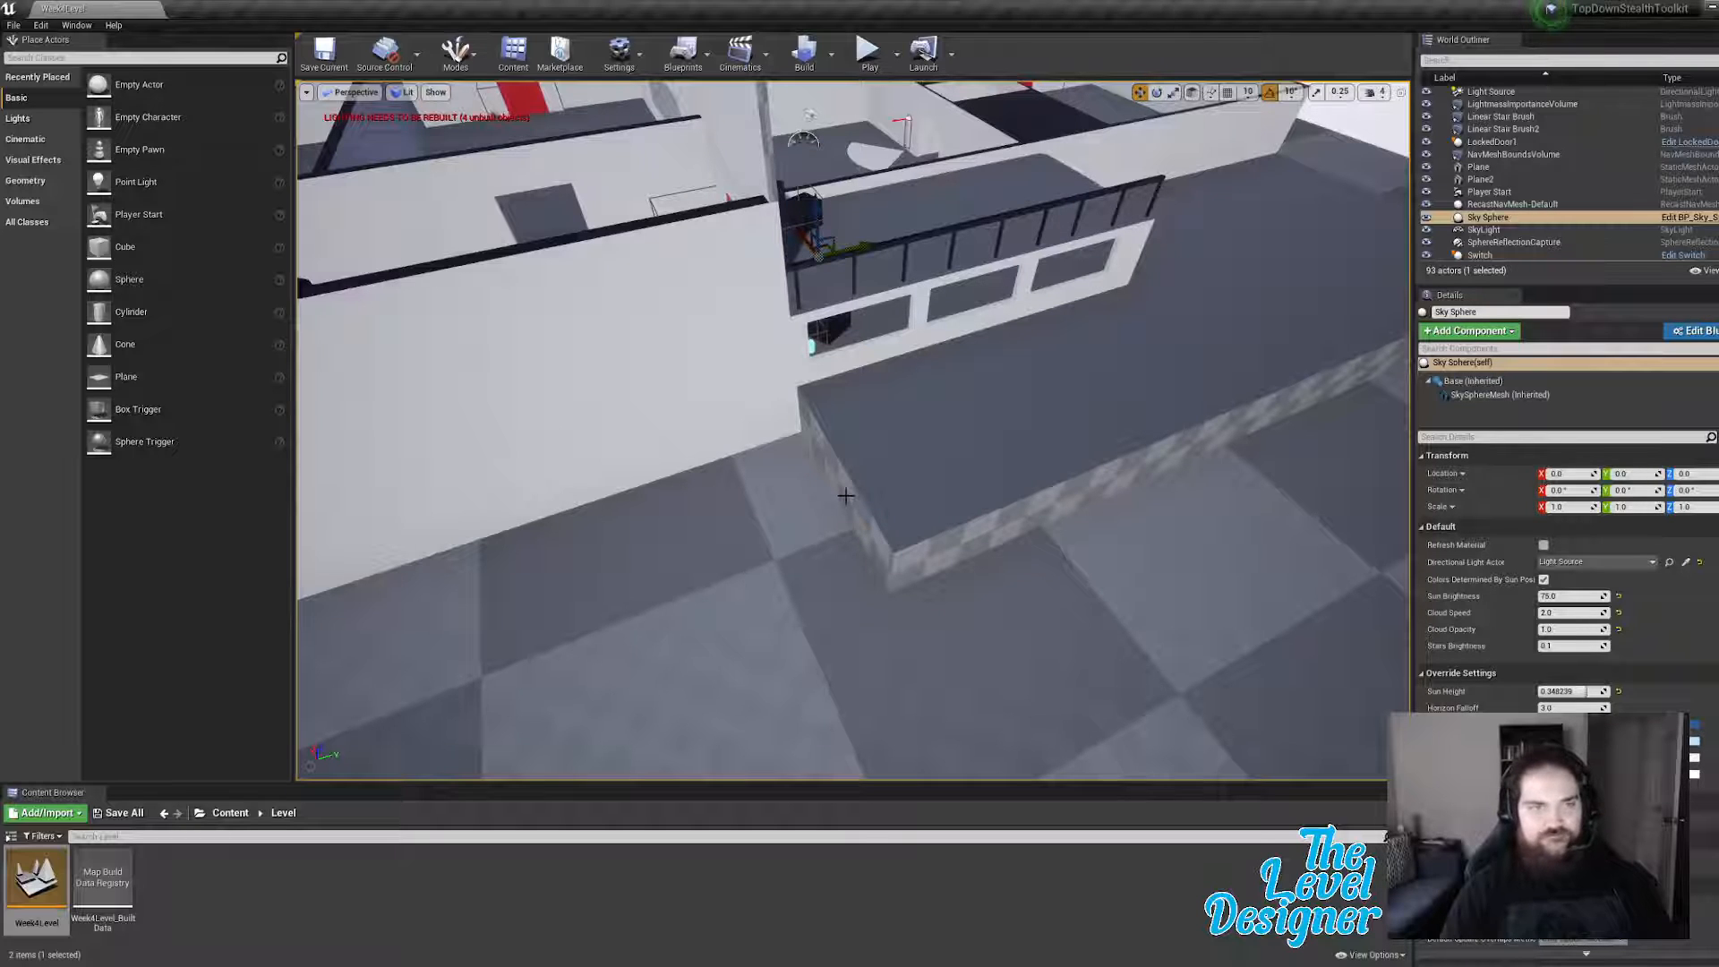
click(846, 495)
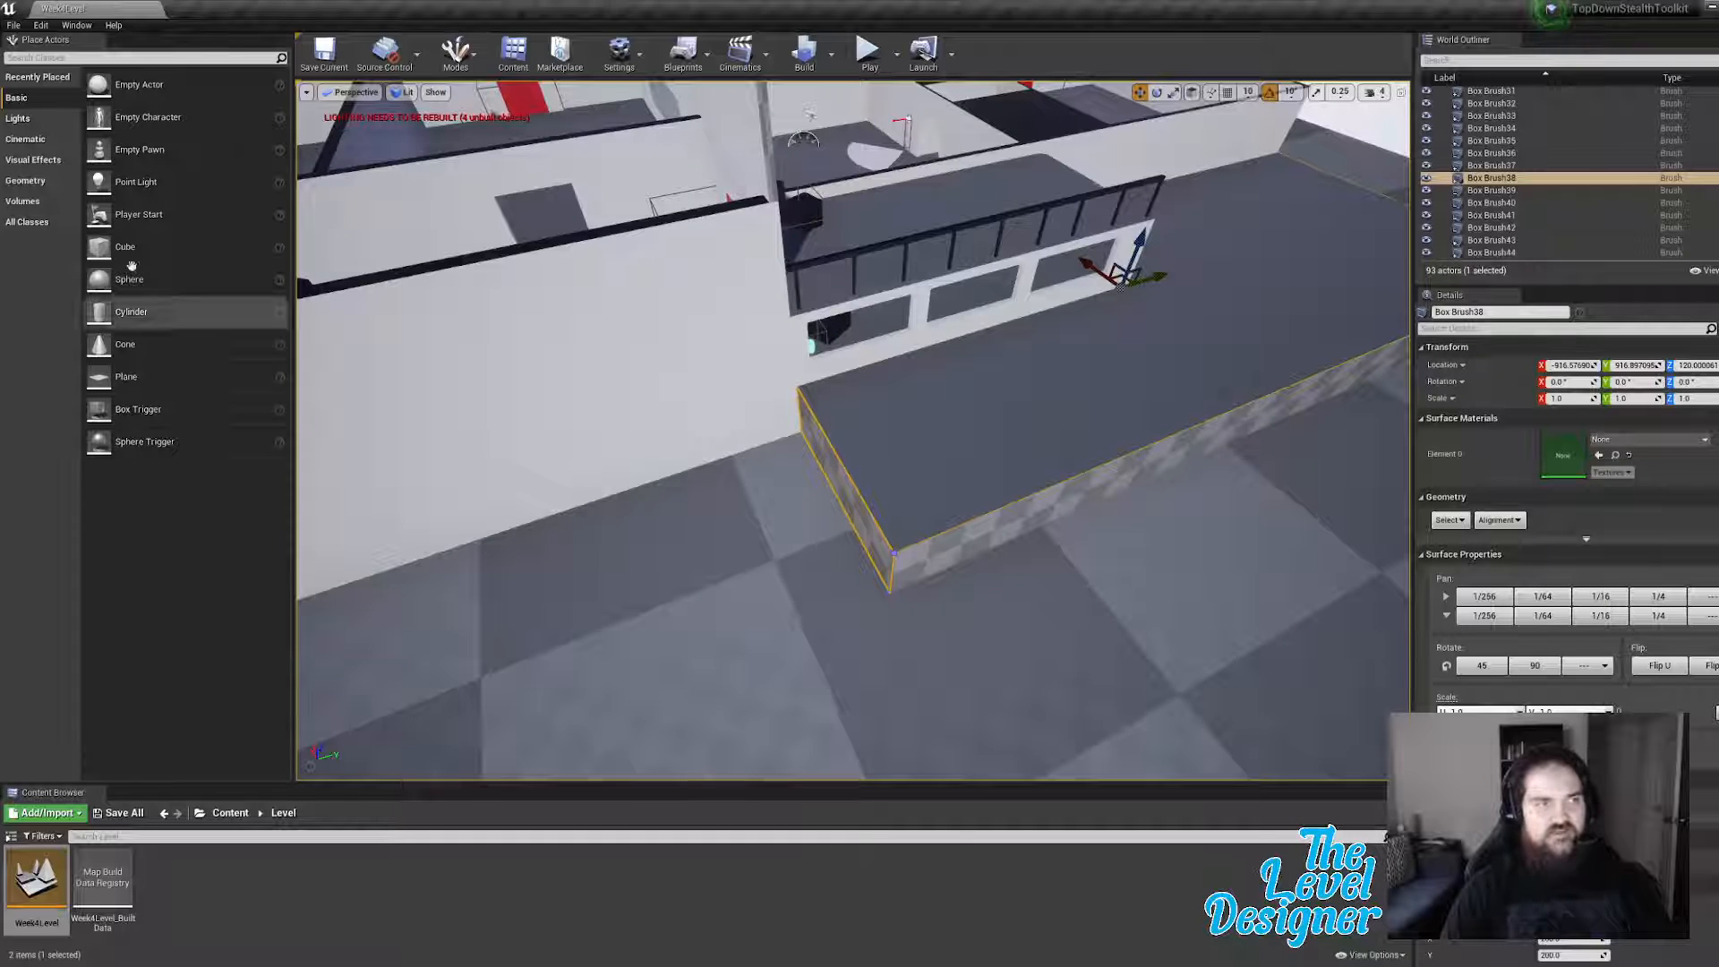
click(471, 57)
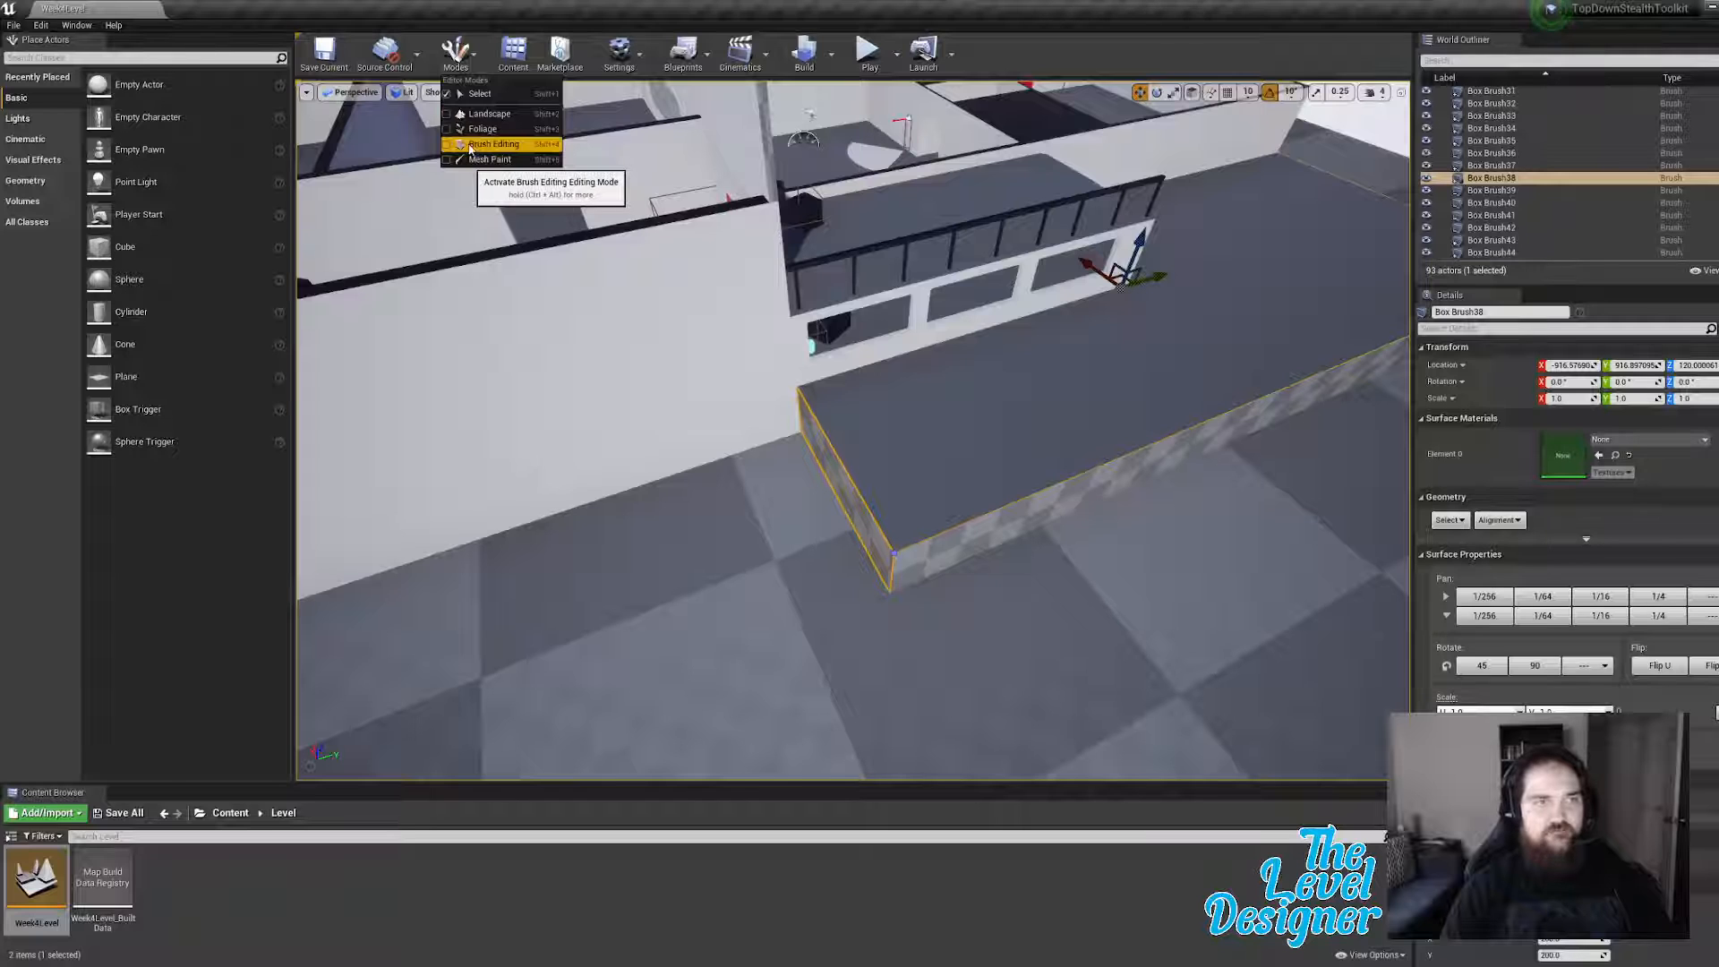
click(469, 149)
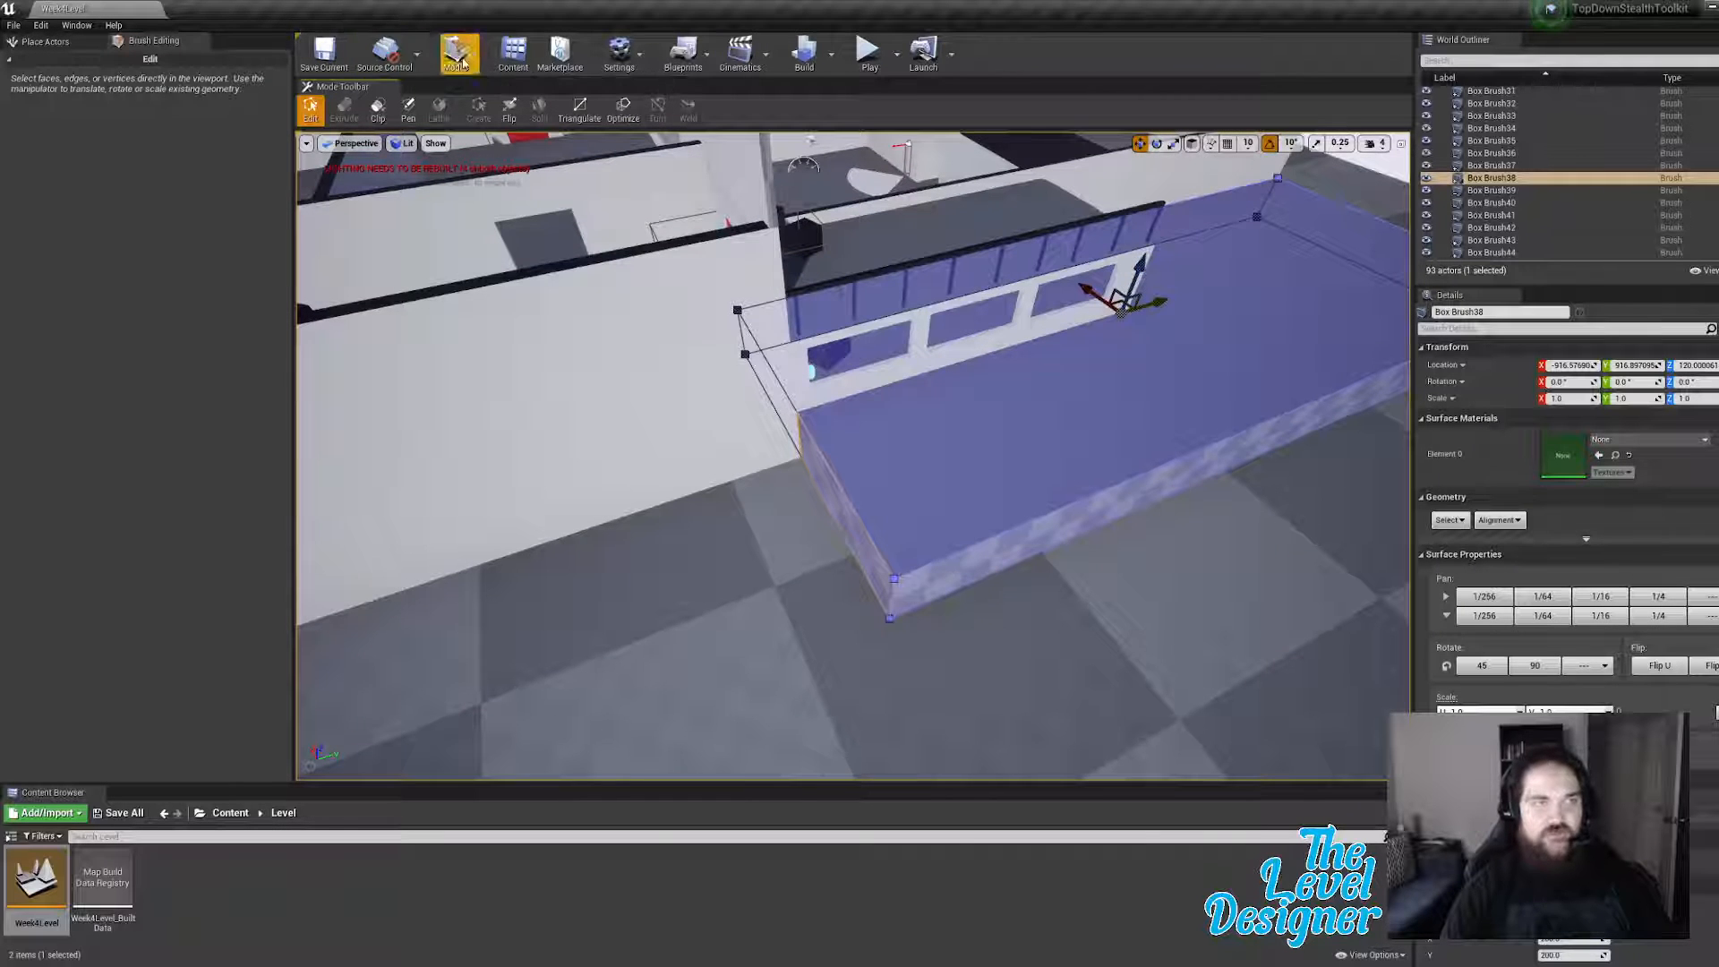
click(71, 44)
right_drag(883, 260, 940, 201)
click(1124, 219)
right_drag(1052, 381, 457, 382)
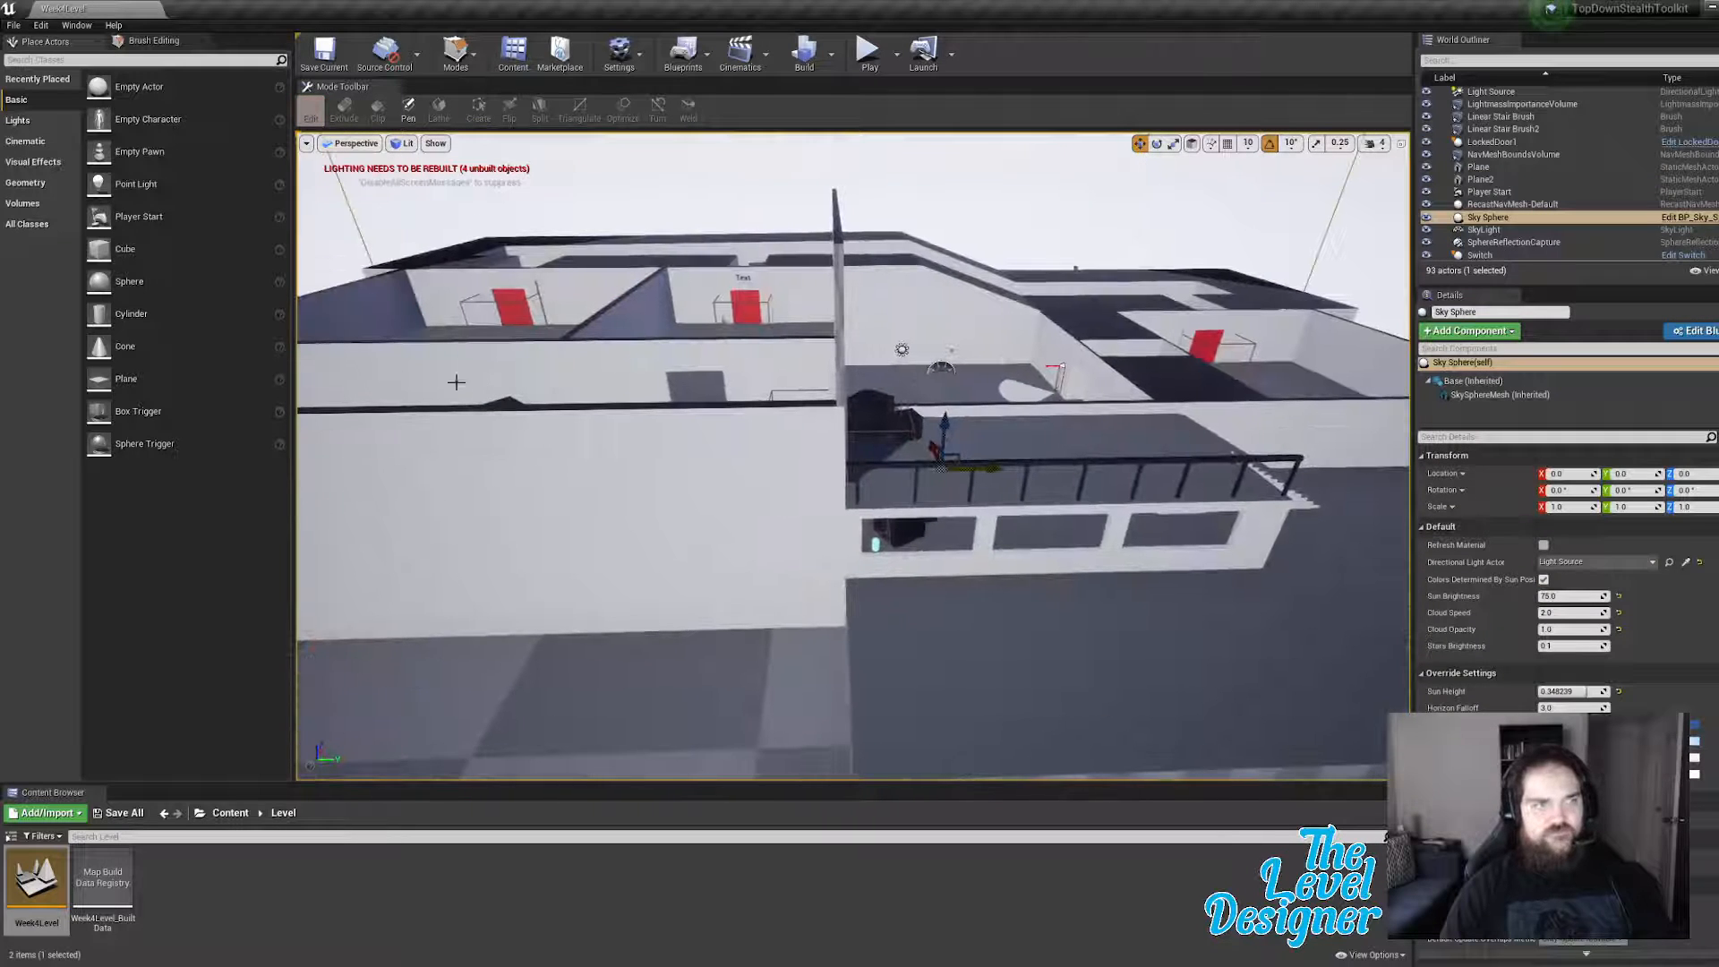
click(26, 183)
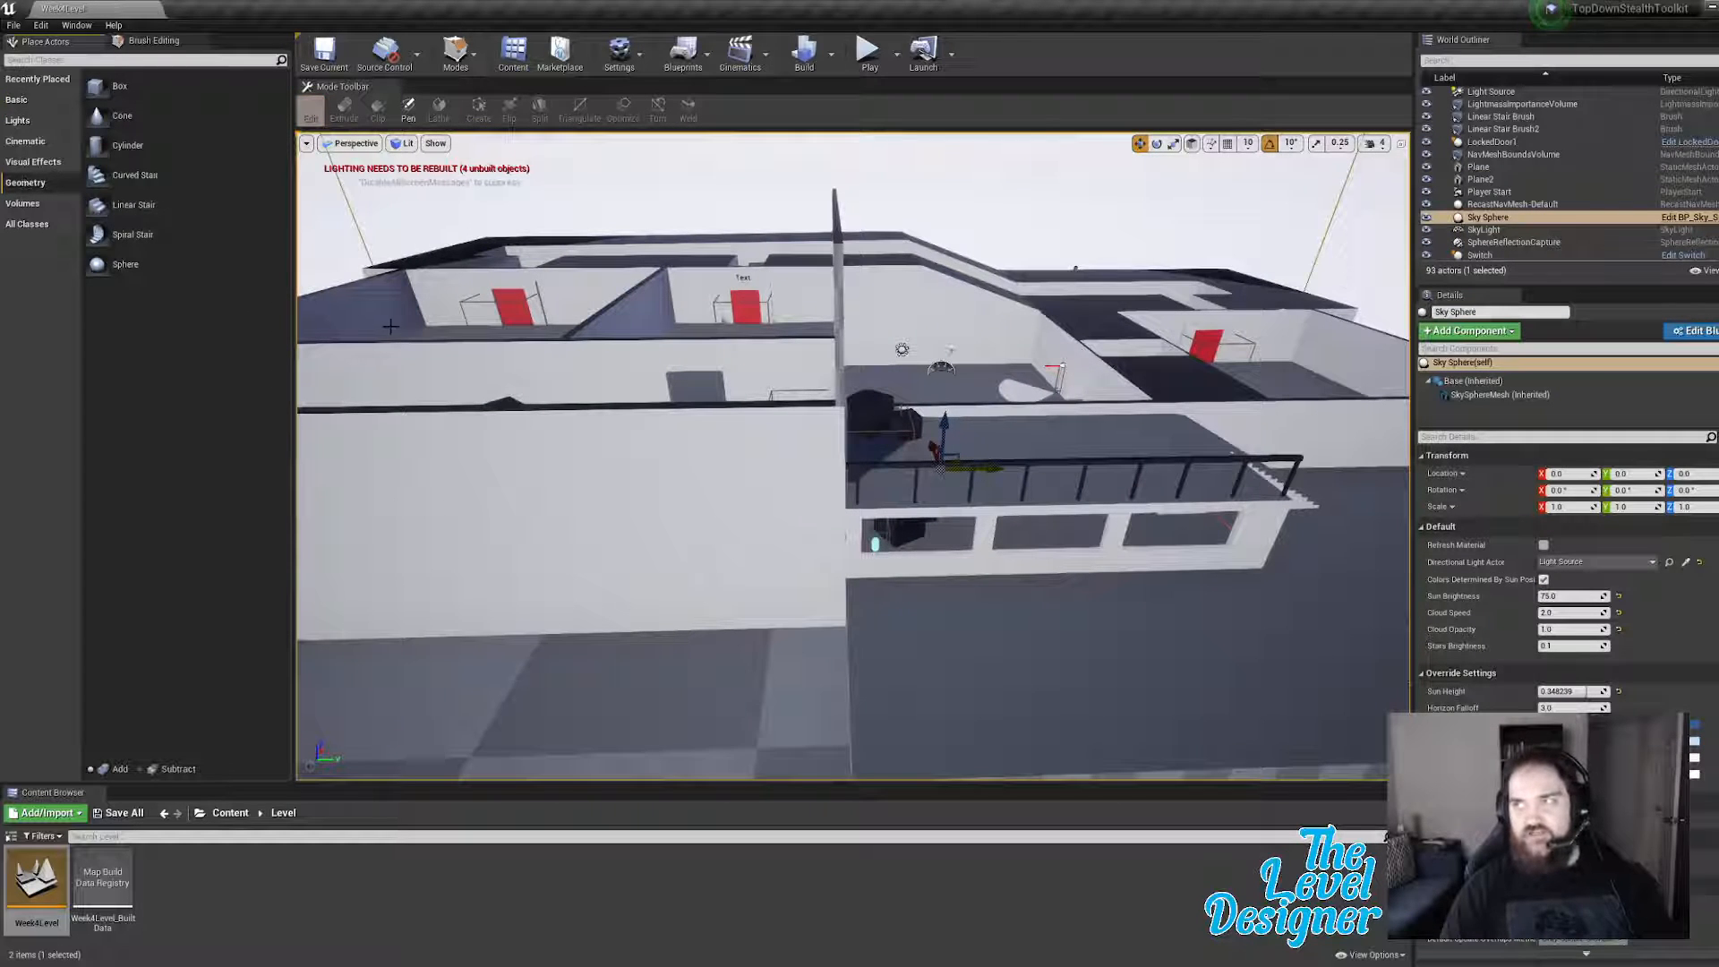
right_drag(981, 602, 949, 685)
Step: Look through the TopDownStealthToolkit Blueprints folder, checking its Generic and SaveGames subfolders
click(231, 812)
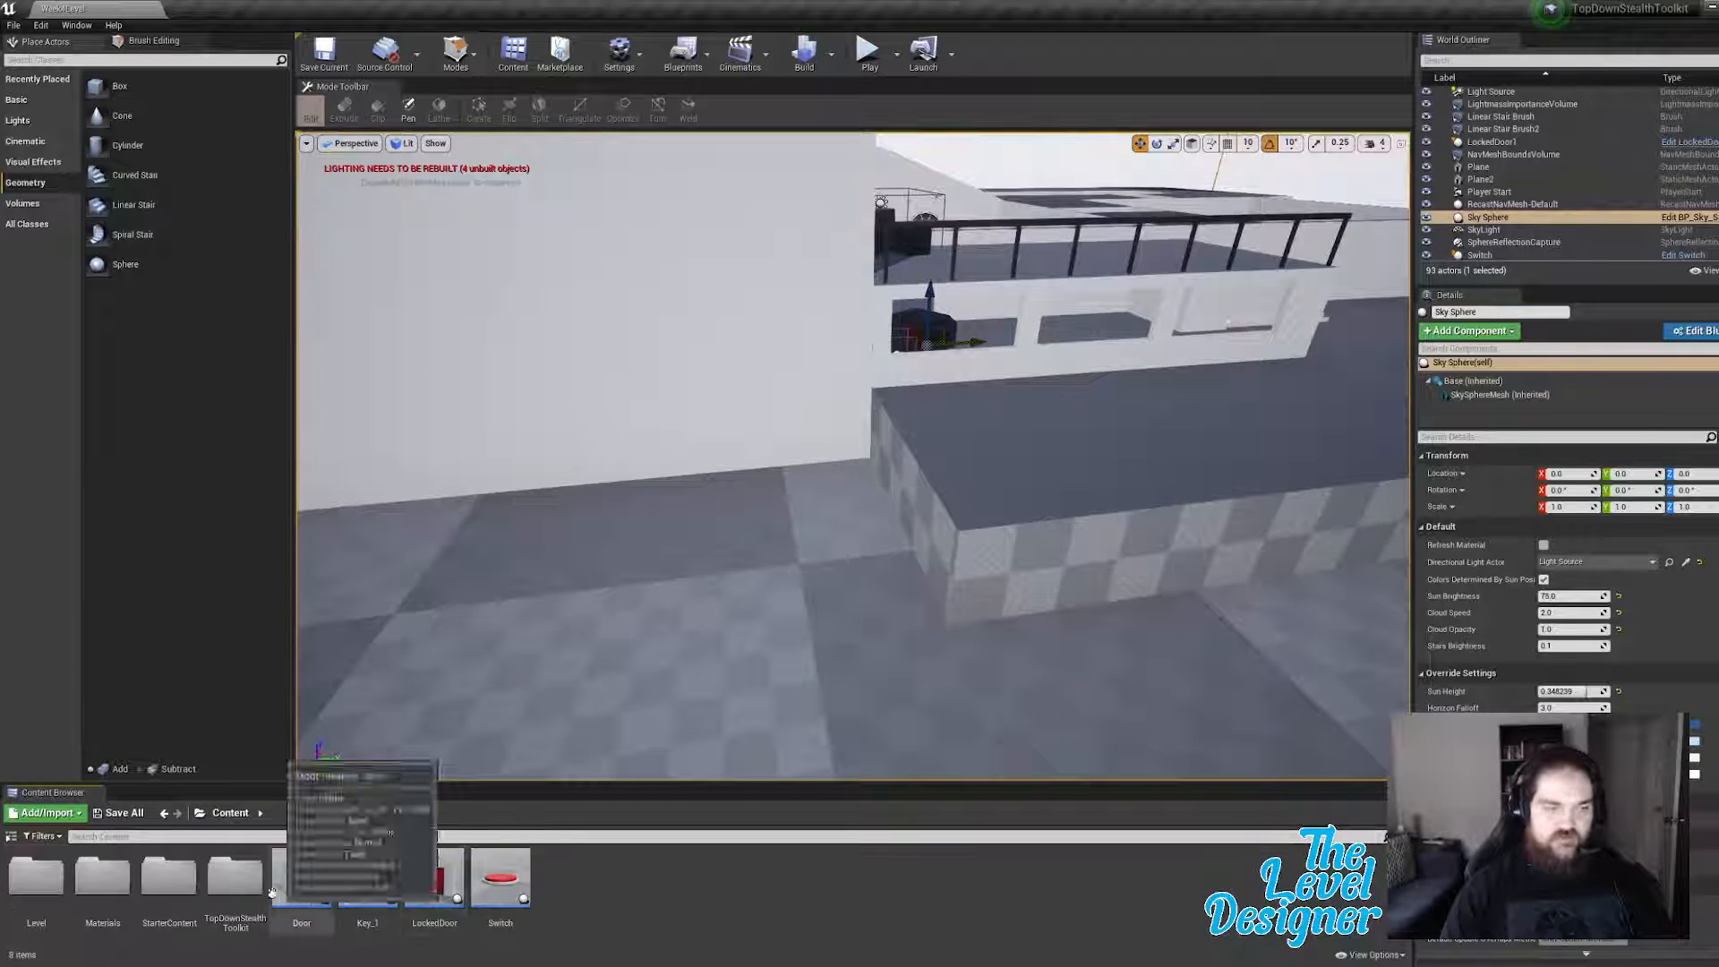
double_click(229, 877)
double_click(235, 877)
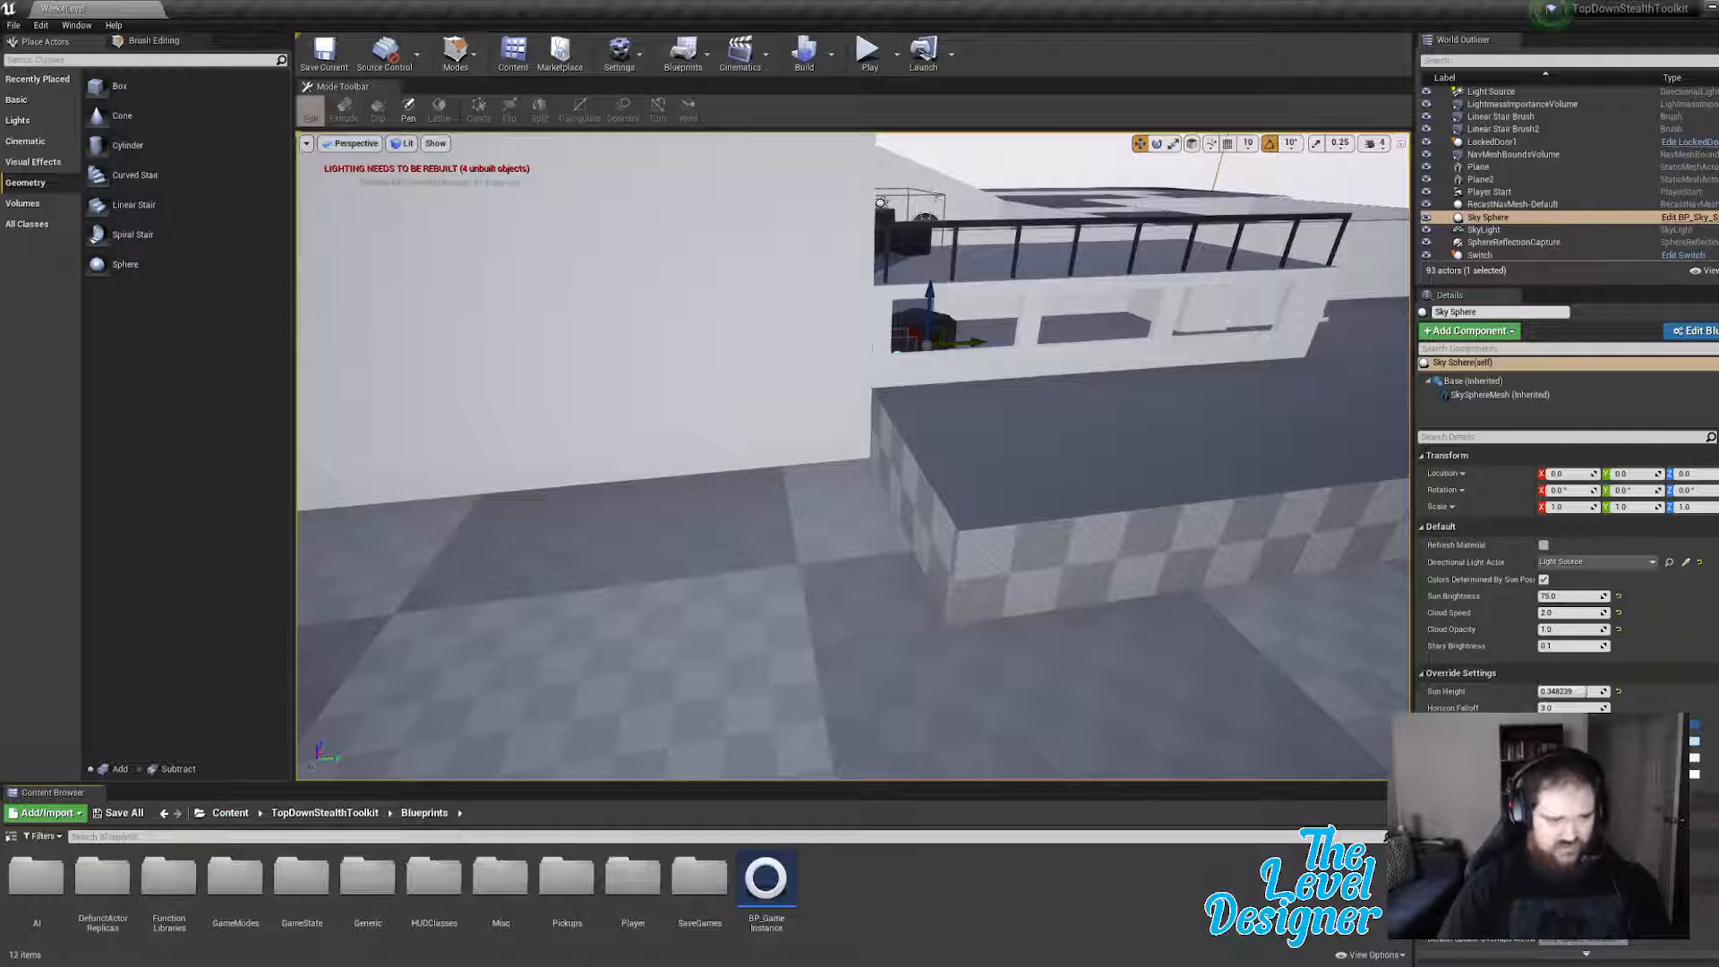
double_click(360, 896)
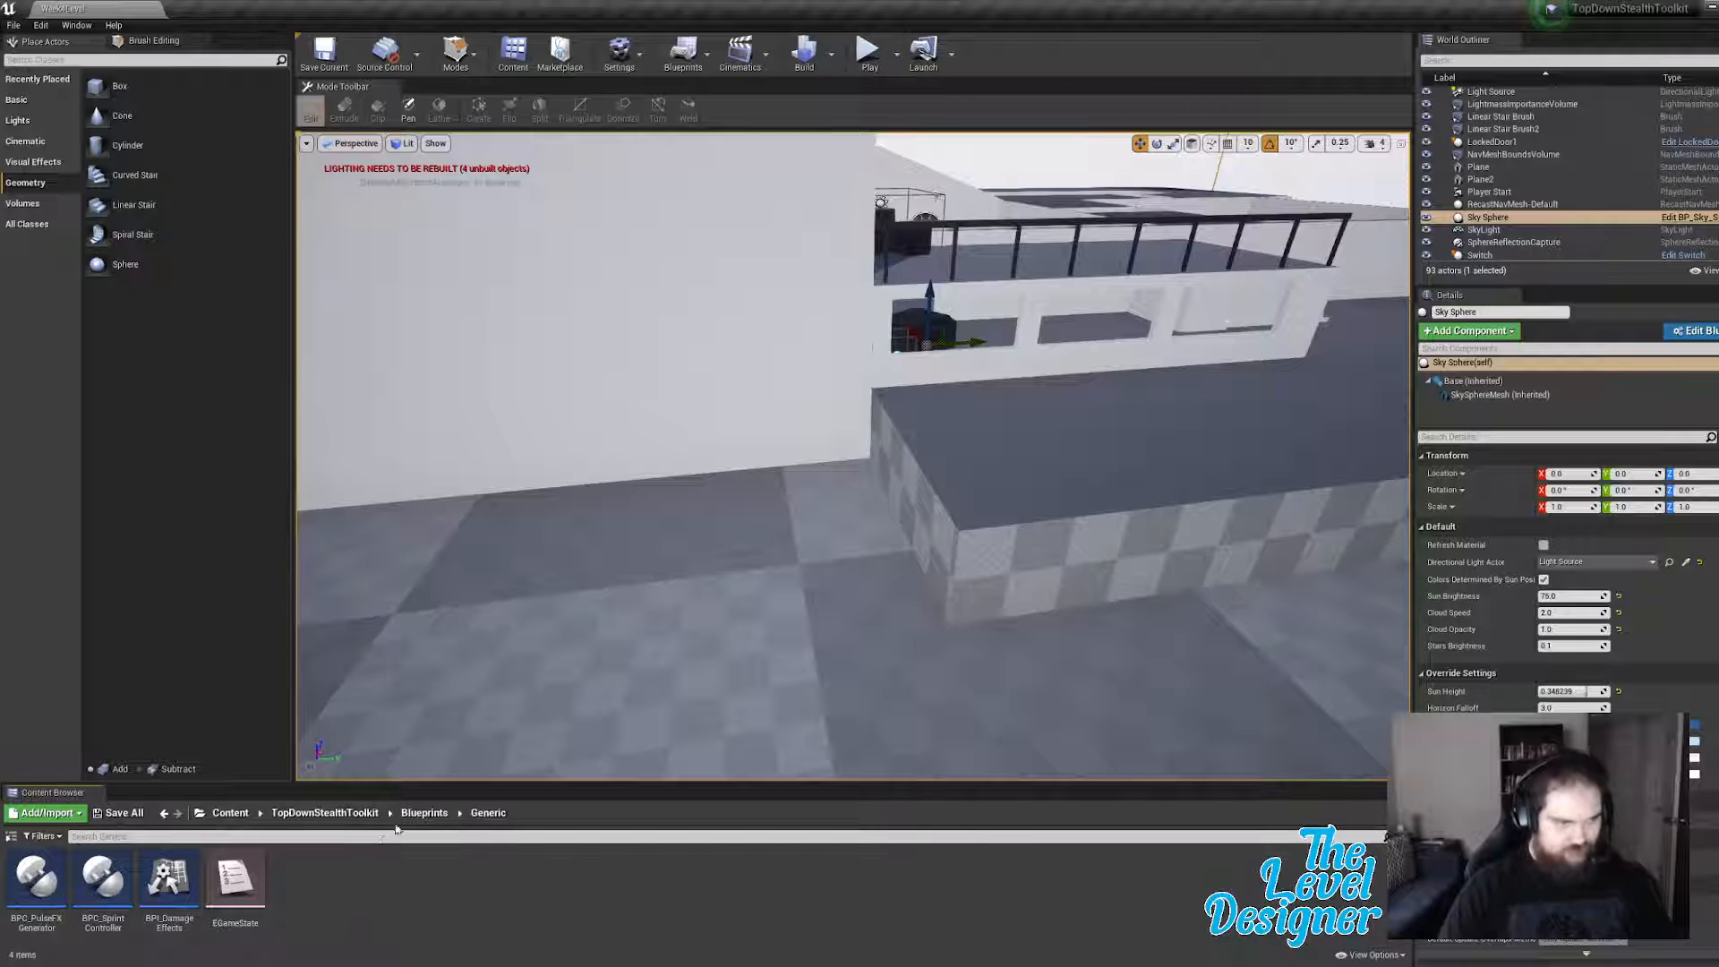
click(419, 813)
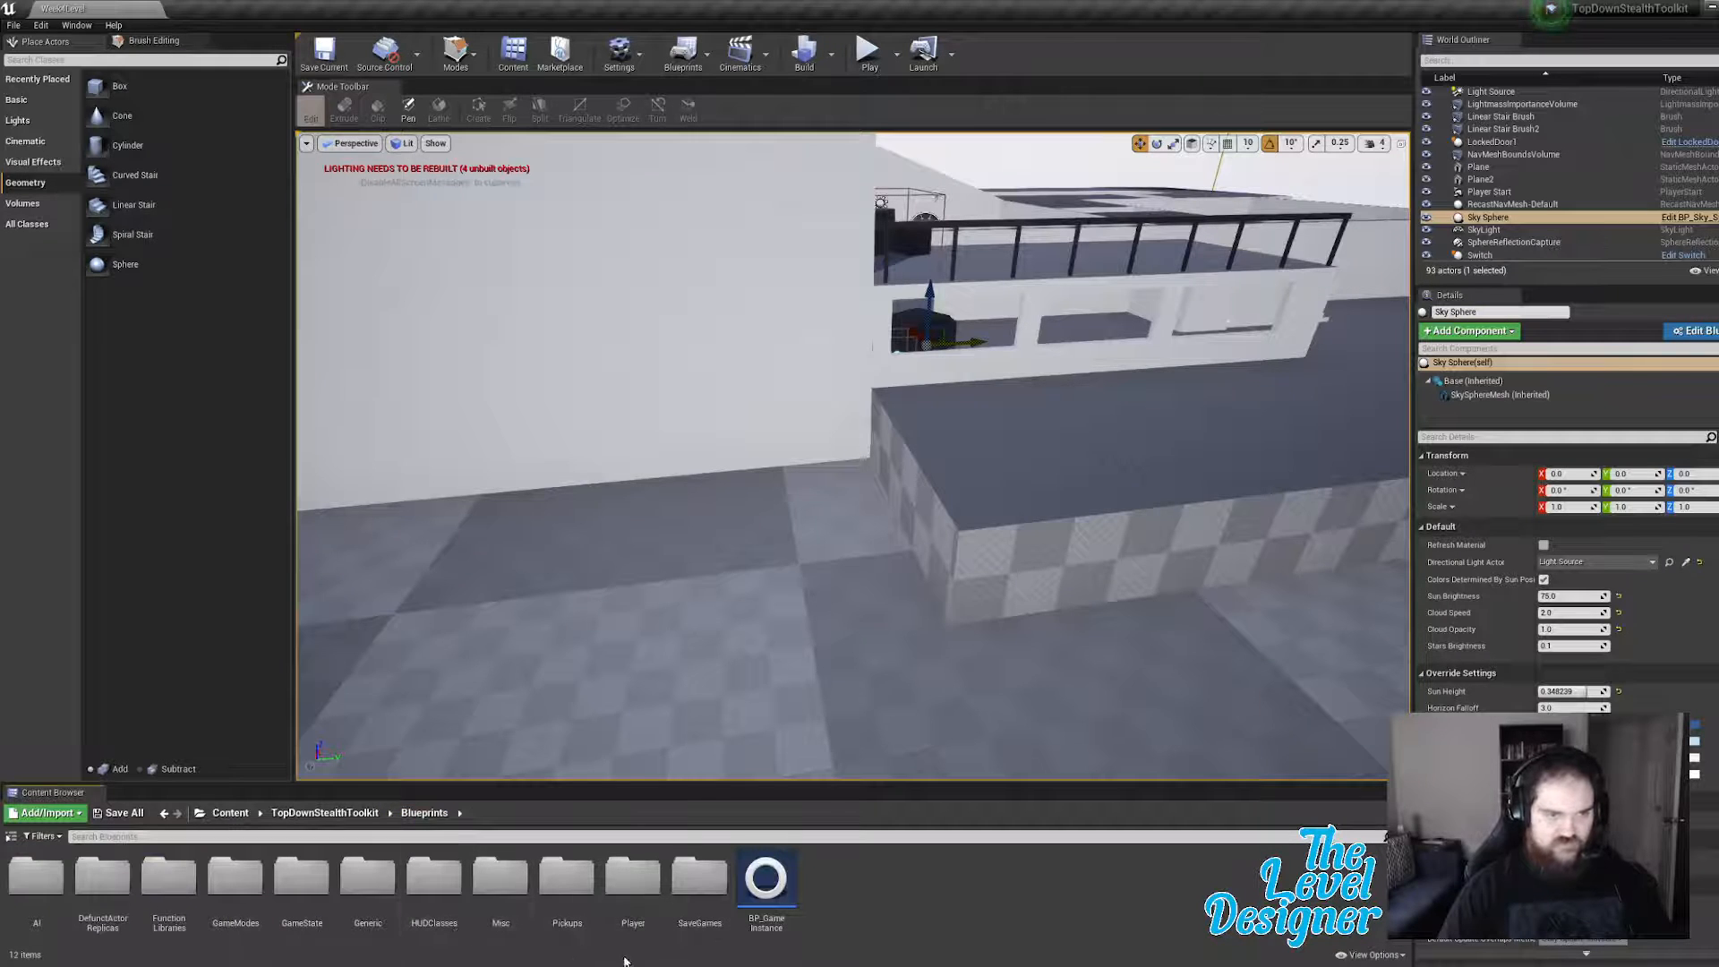
double_click(700, 880)
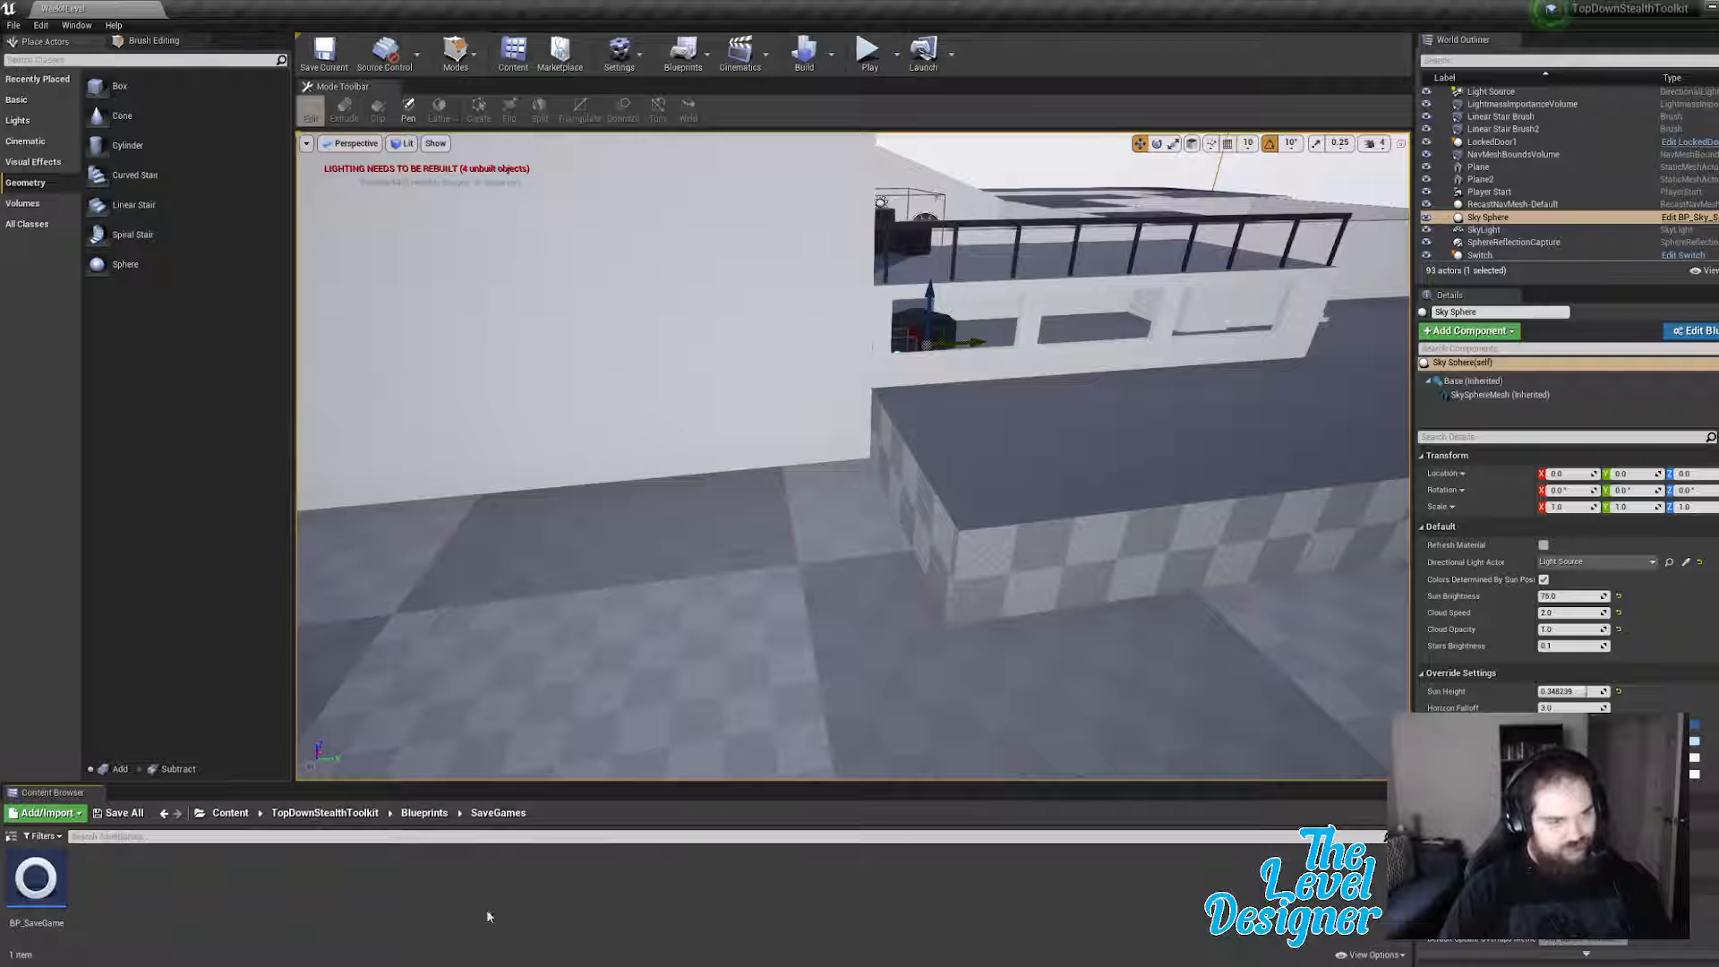
click(426, 812)
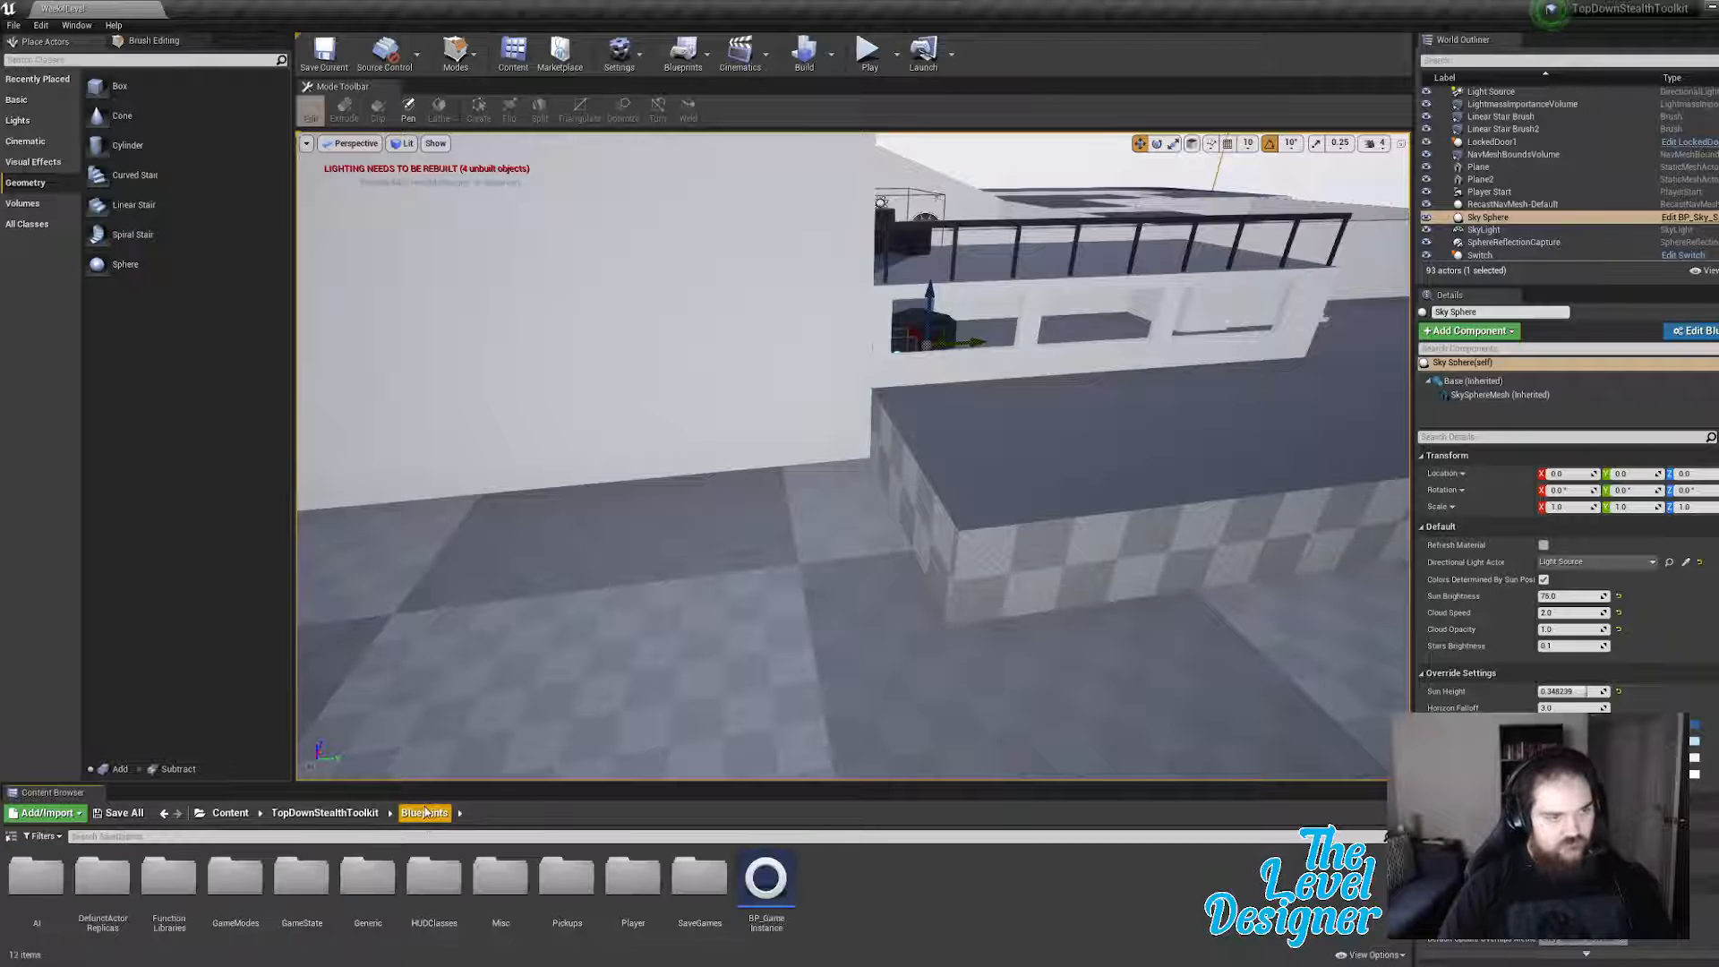
Step: Place an additive box brush on the ground beside the platform's end and move it against the platform
right_drag(985, 512, 1027, 527)
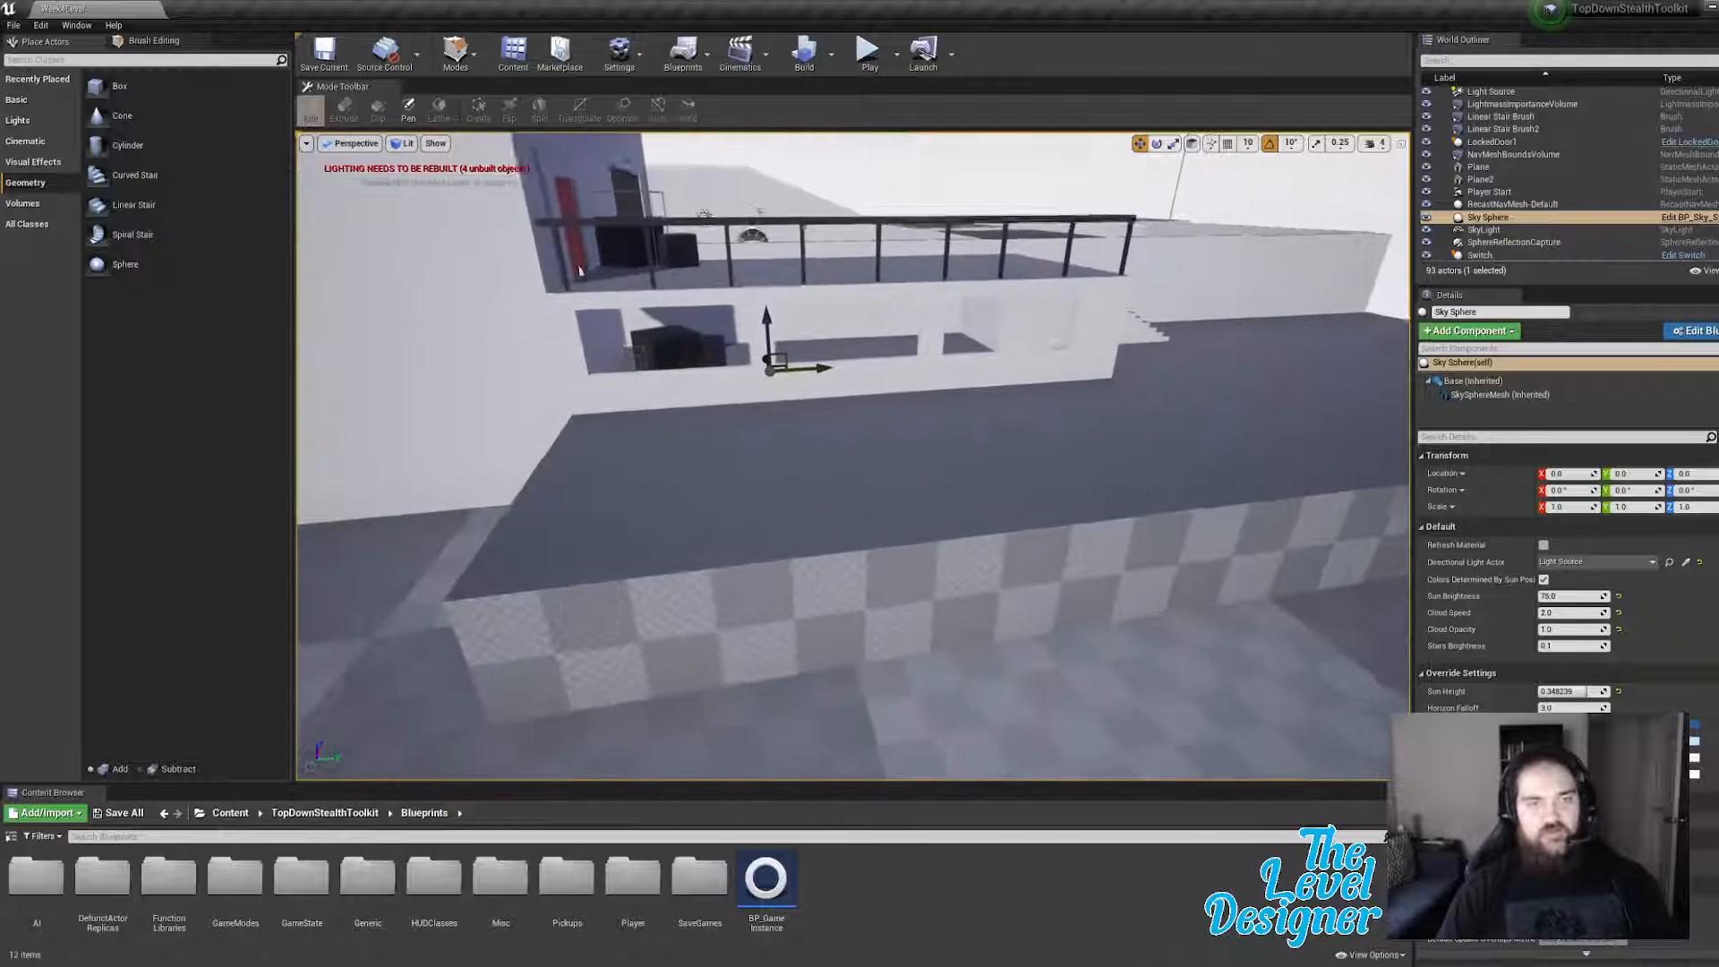
right_drag(798, 281, 735, 225)
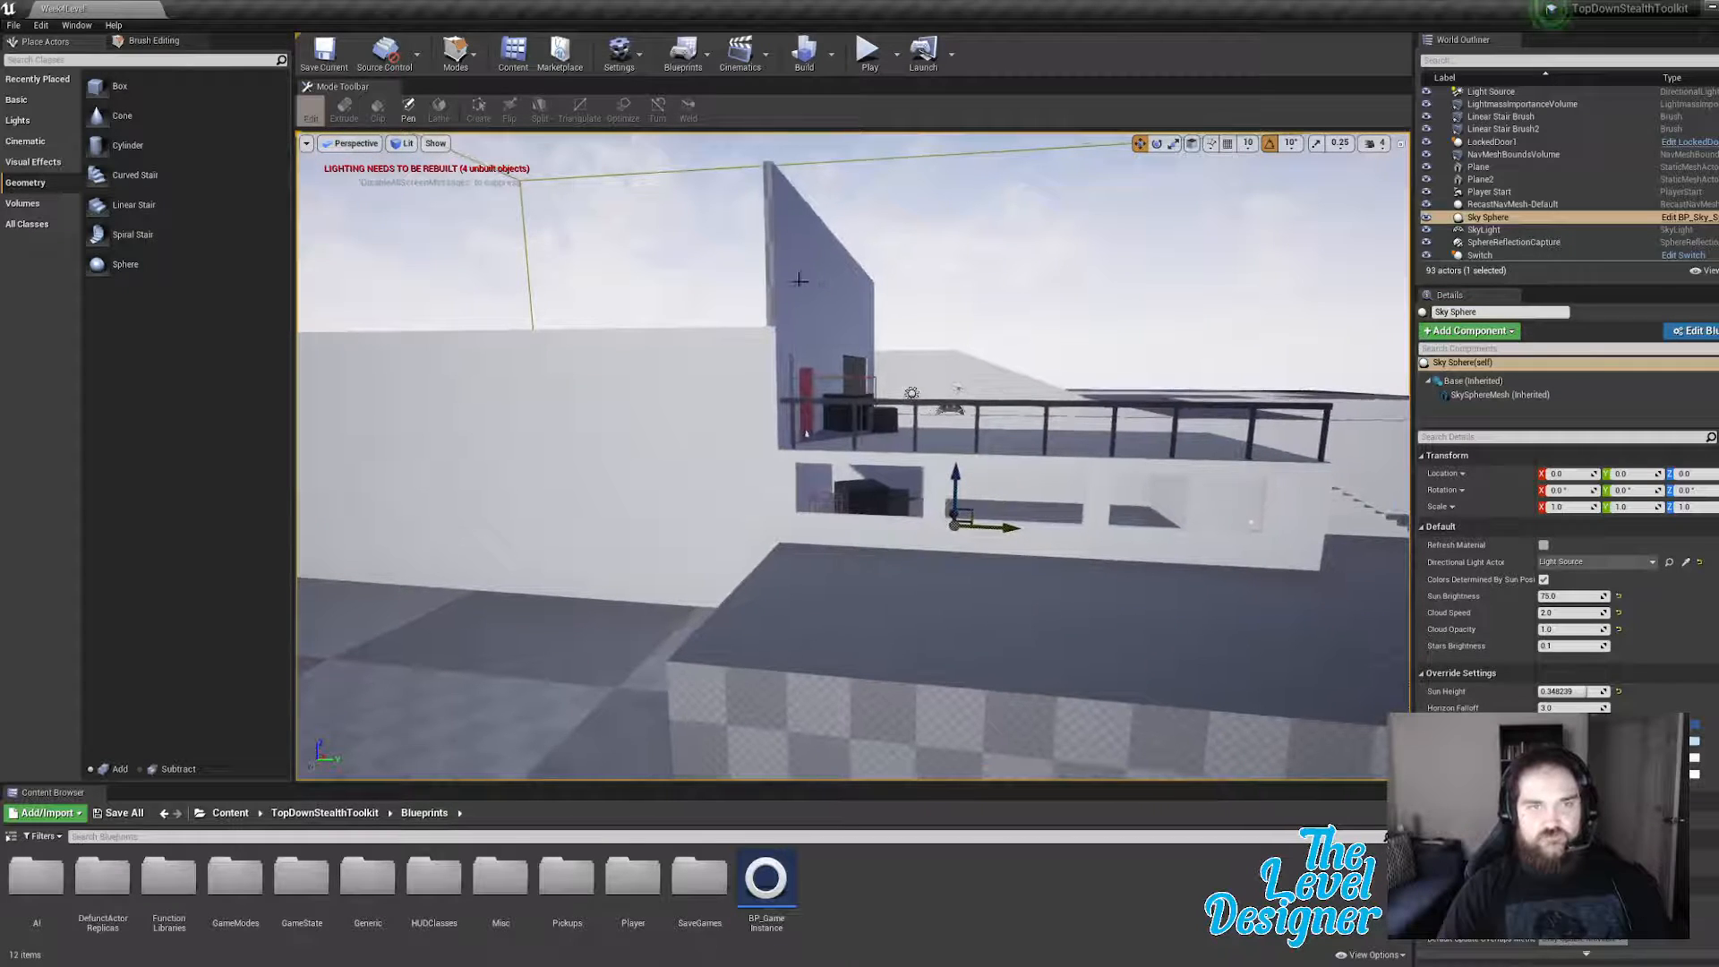
click(782, 307)
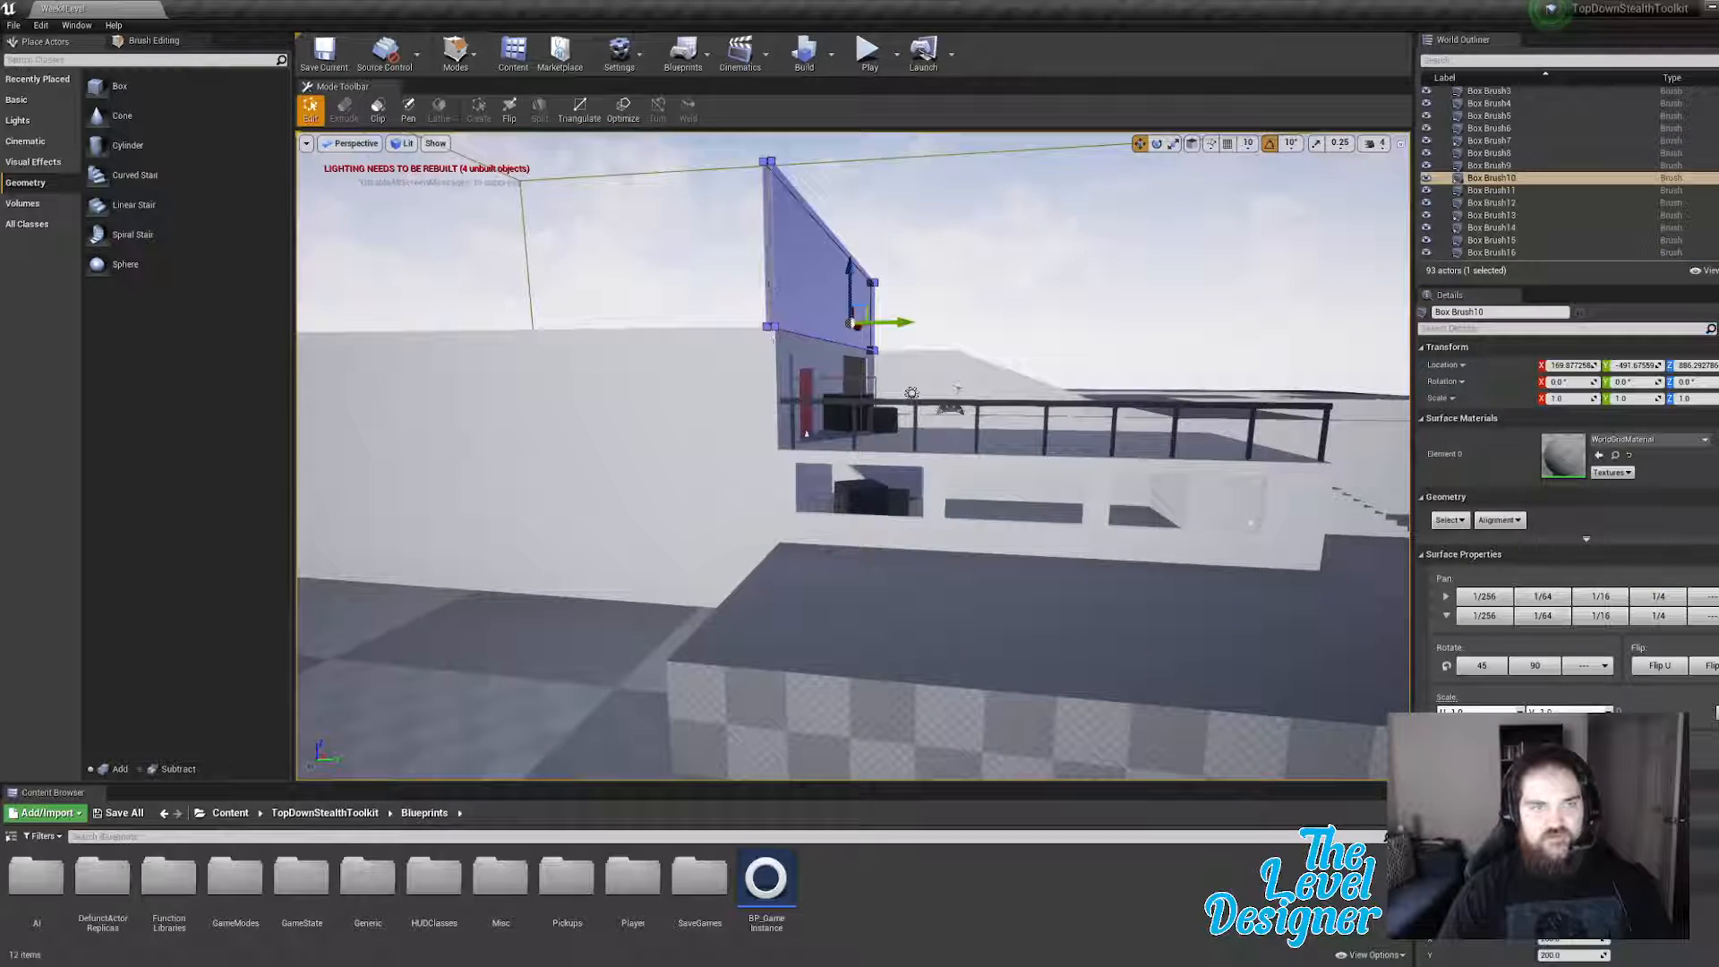
click(773, 346)
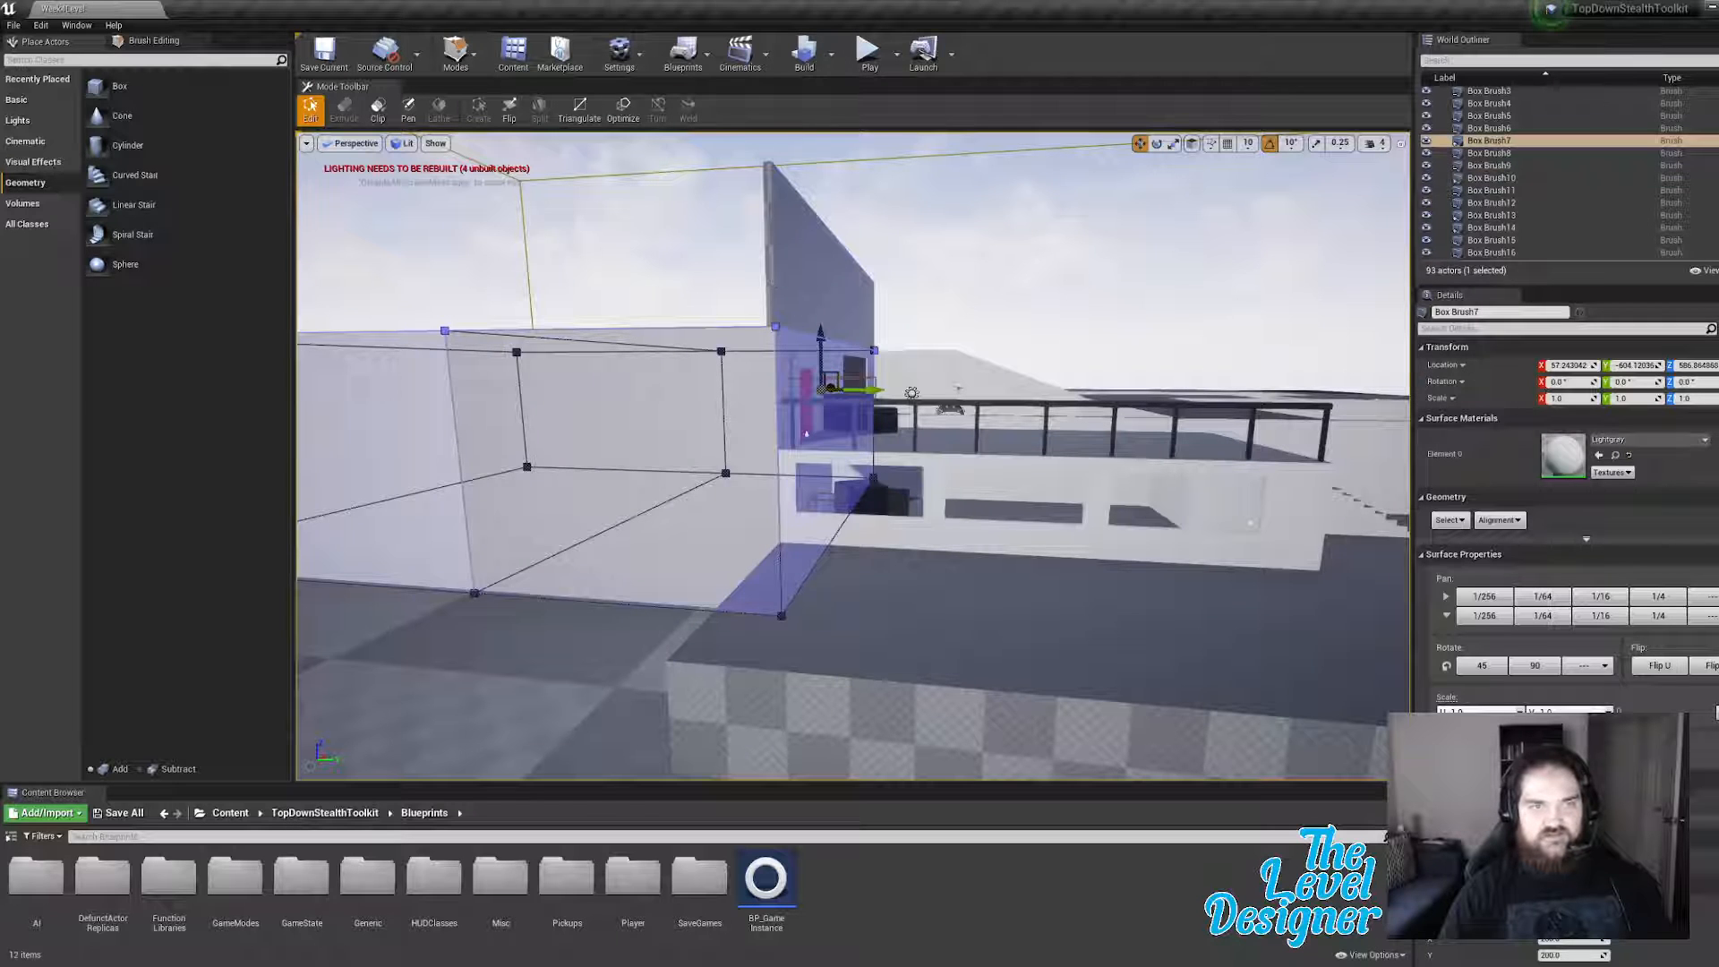
click(972, 274)
mouse_move(972, 274)
right_down()
mouse_move(1005, 299)
mouse_move(954, 274)
right_up()
key(w)
mouse_move(100, 95)
mouse_down()
mouse_move(618, 698)
mouse_move(714, 671)
mouse_move(660, 691)
mouse_move(664, 723)
mouse_up()
mouse_move(665, 724)
right_down()
mouse_move(761, 734)
mouse_move(743, 774)
right_up()
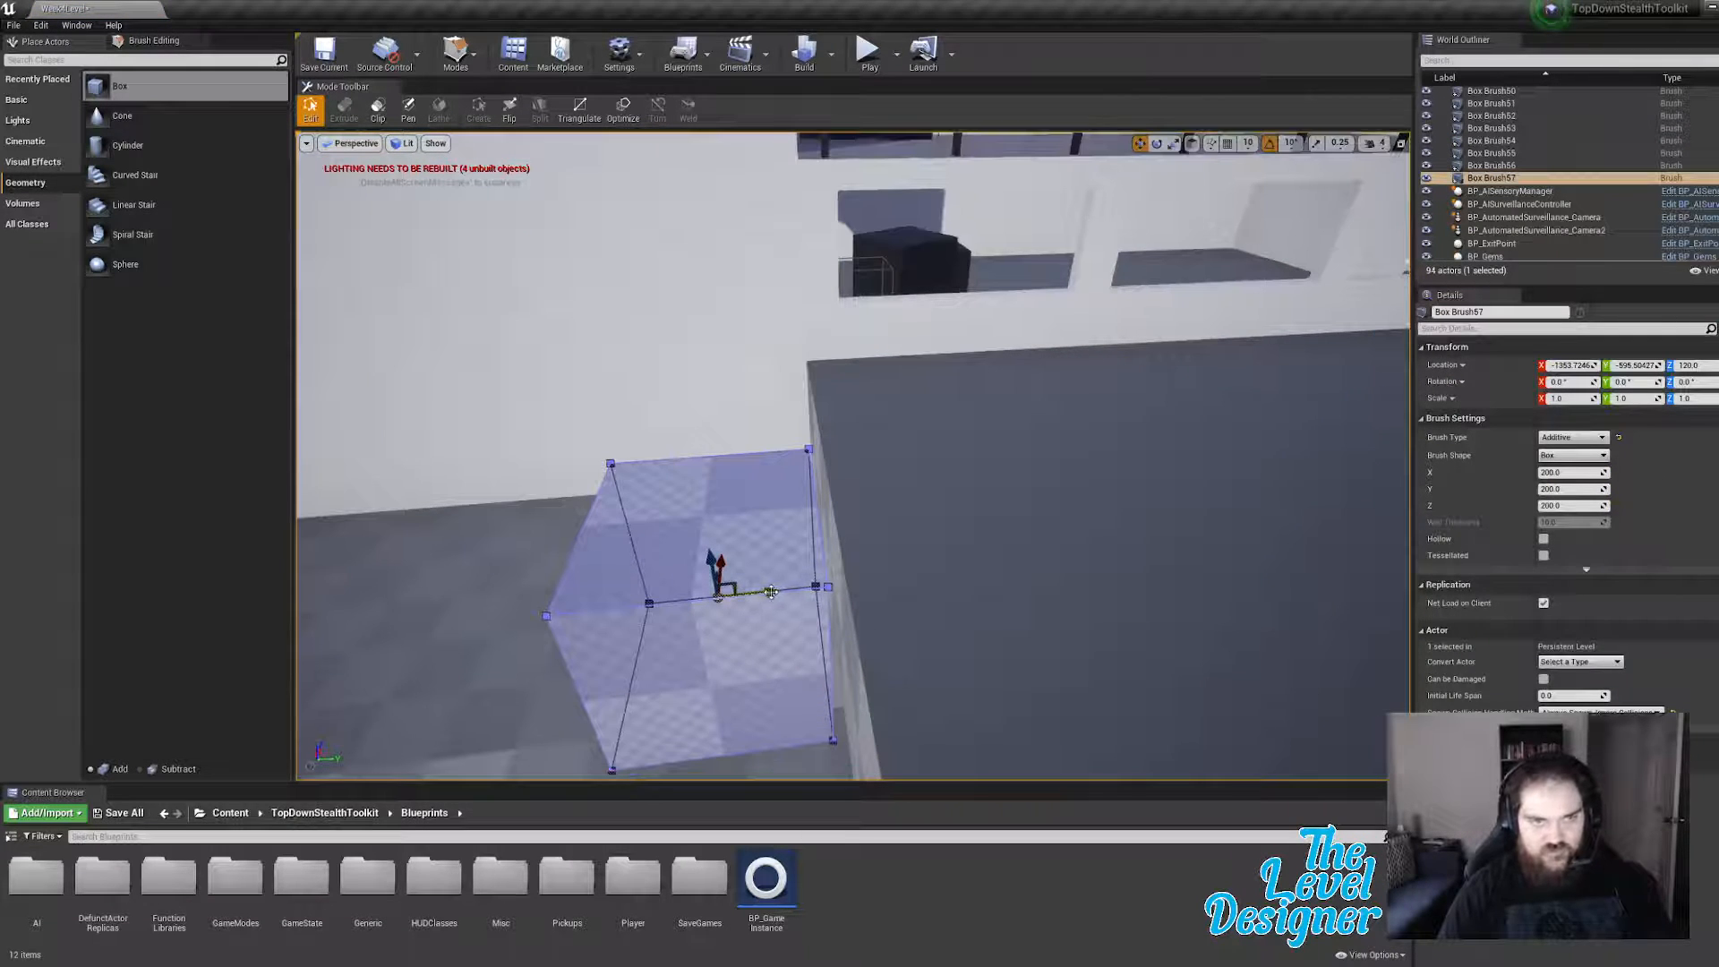
drag(771, 592, 785, 592)
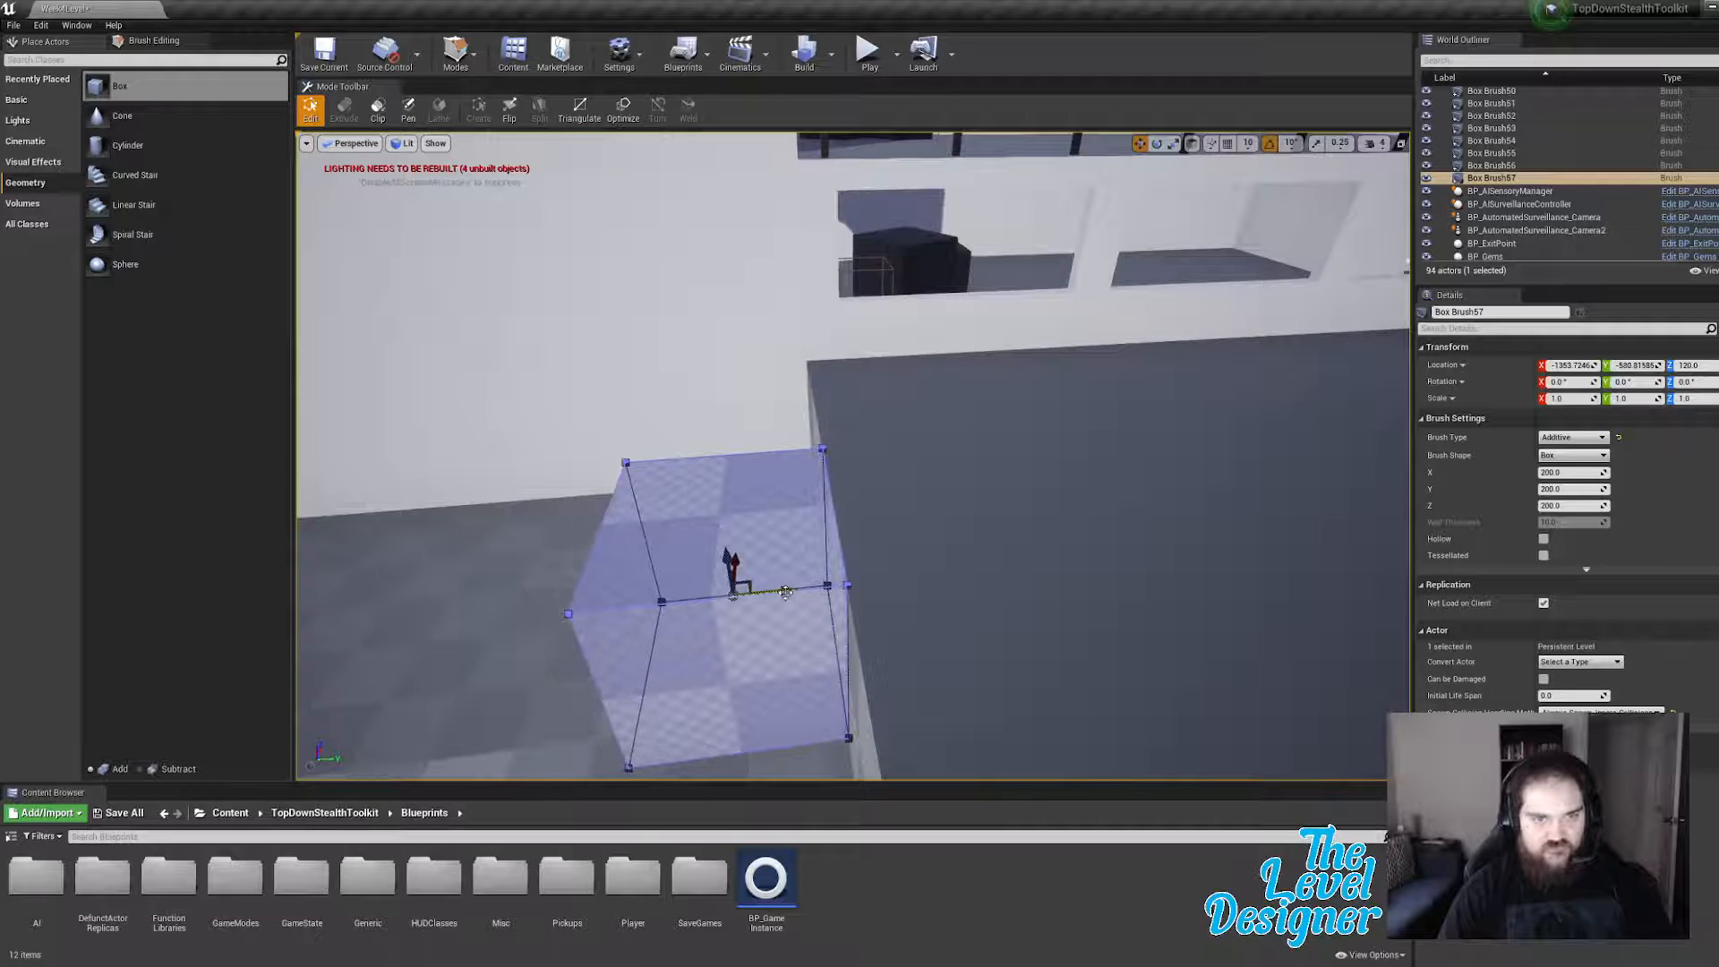
Step: Flatten the new box brush into a thin panel against the platform's end and extend it to the outer corner
right_drag(841, 538, 931, 591)
click(882, 535)
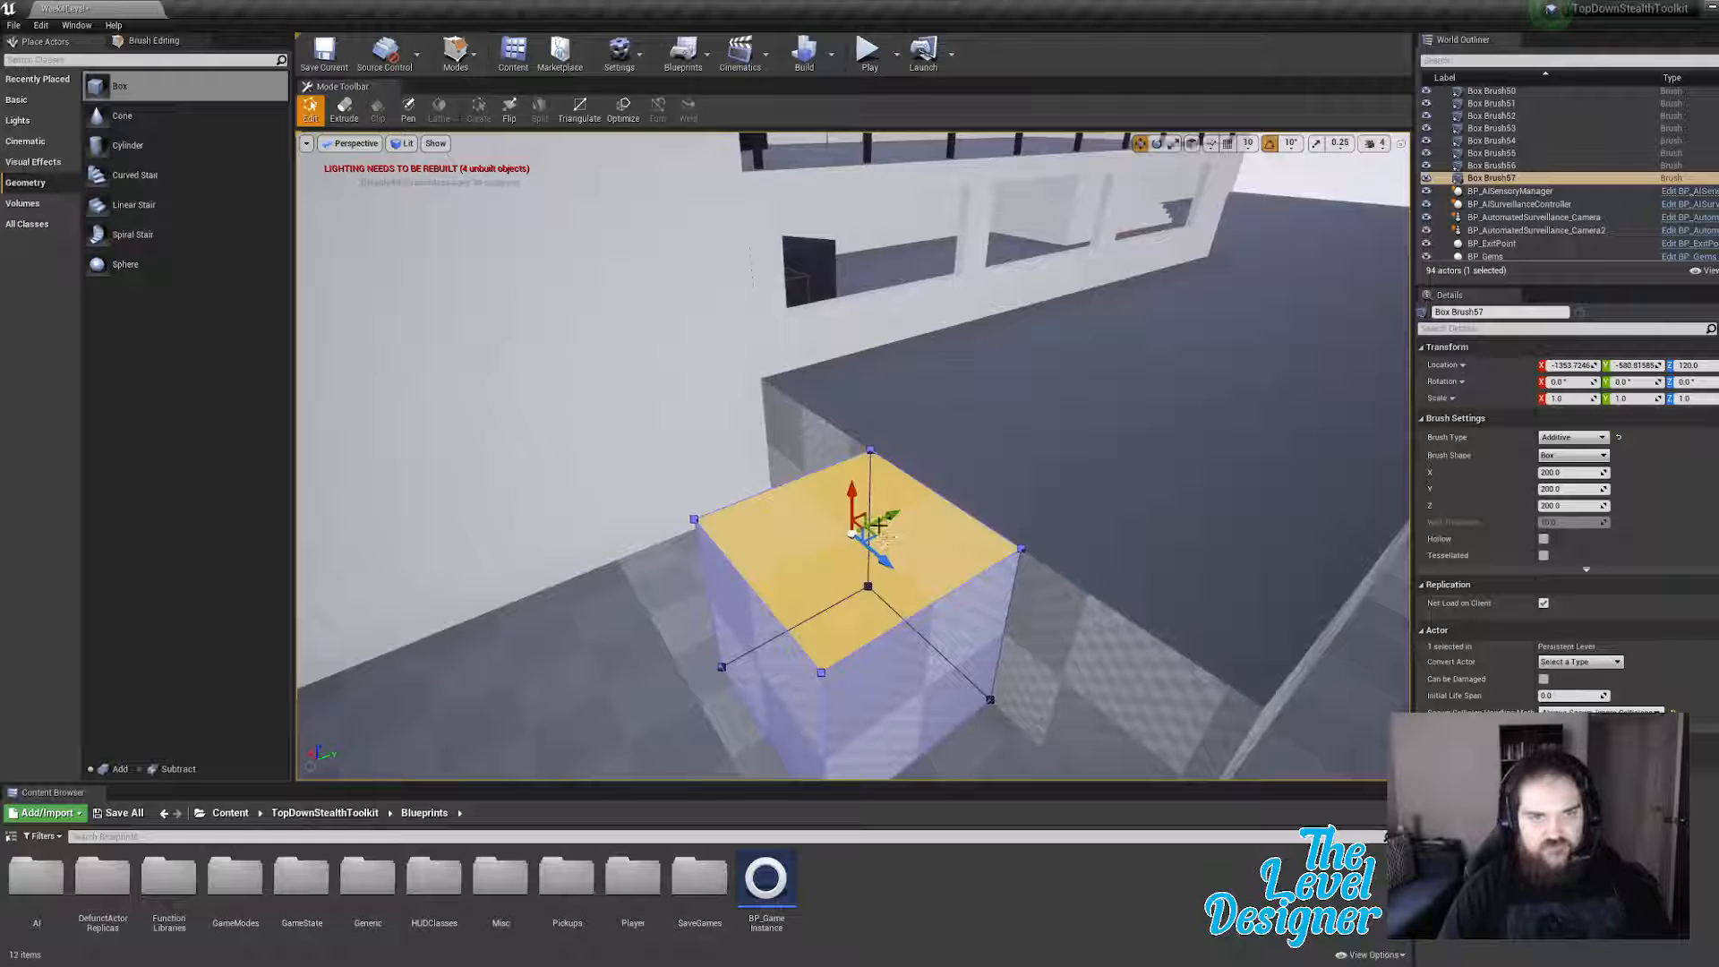
mouse_move(883, 535)
right_down()
mouse_move(922, 535)
mouse_move(810, 497)
right_up()
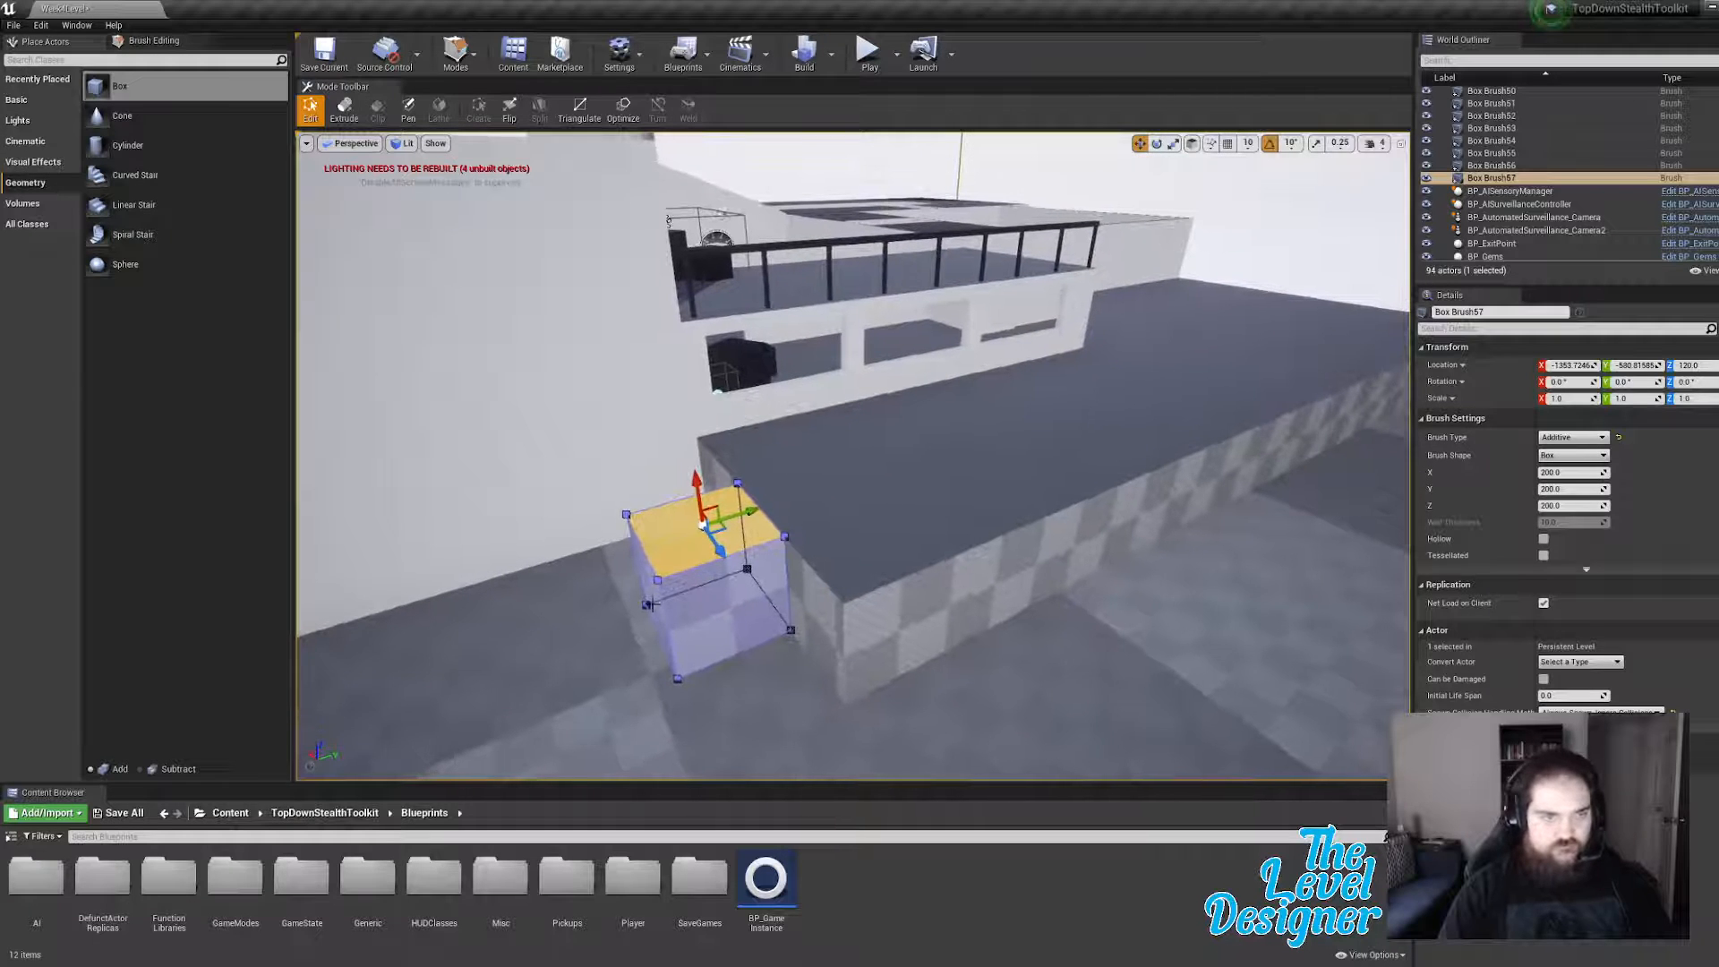
click(653, 600)
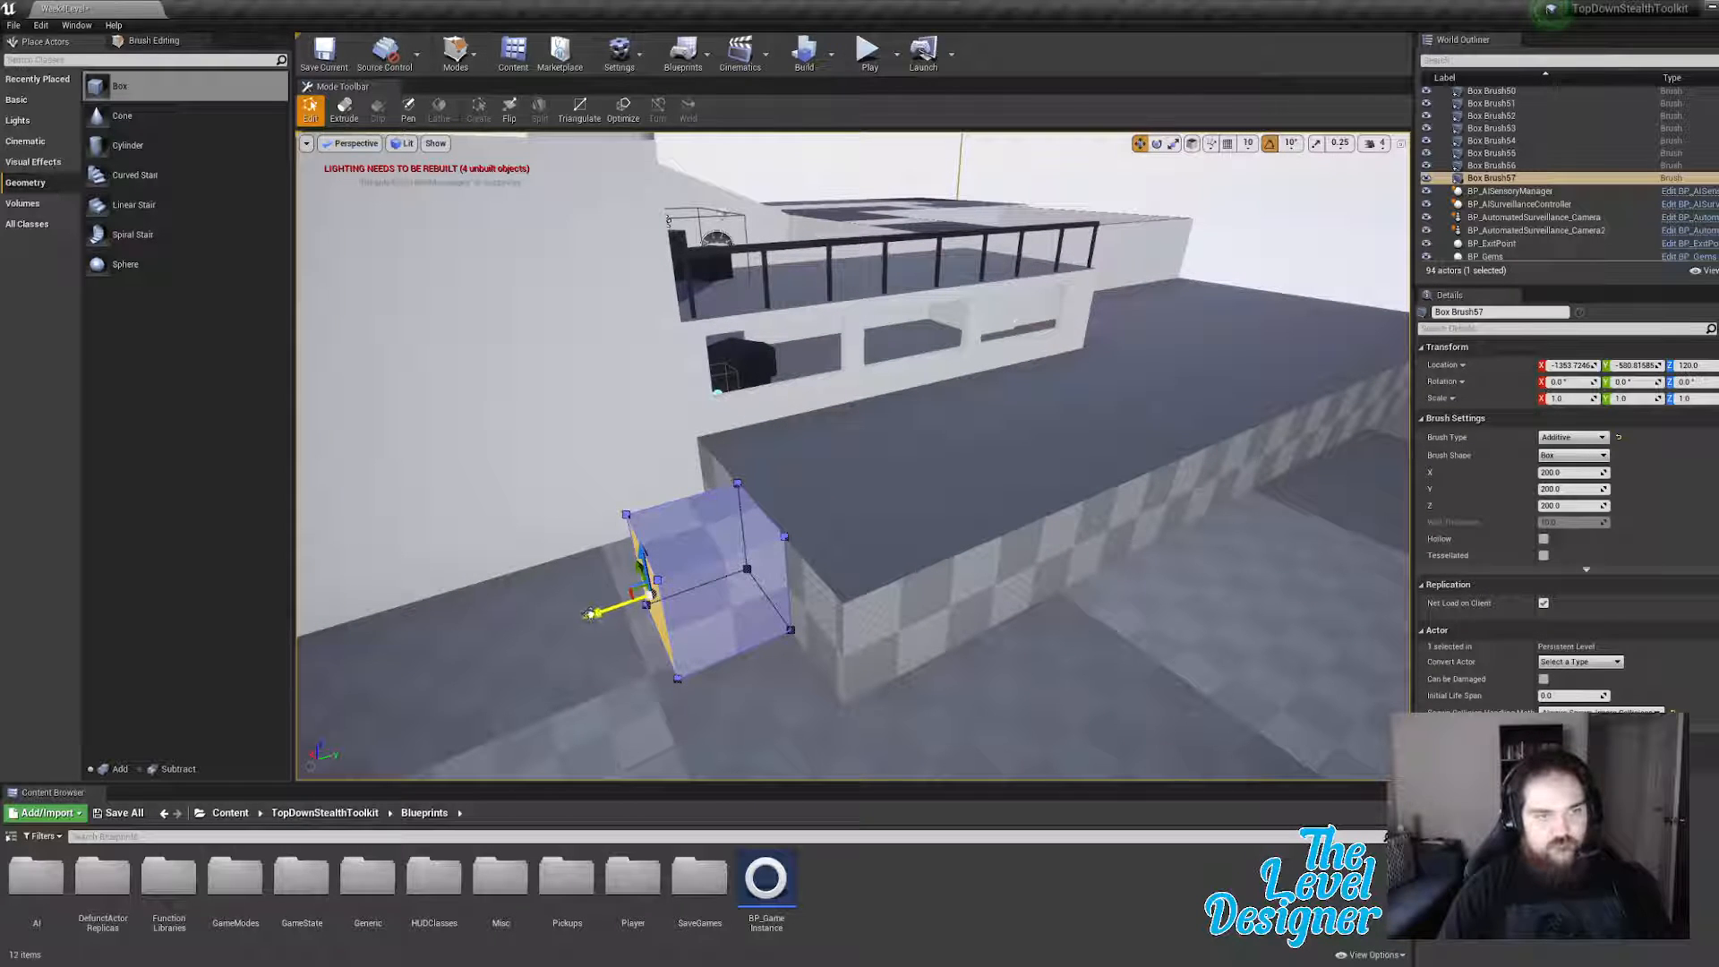
mouse_move(591, 614)
mouse_down()
mouse_move(792, 577)
mouse_move(878, 684)
mouse_up()
click(786, 578)
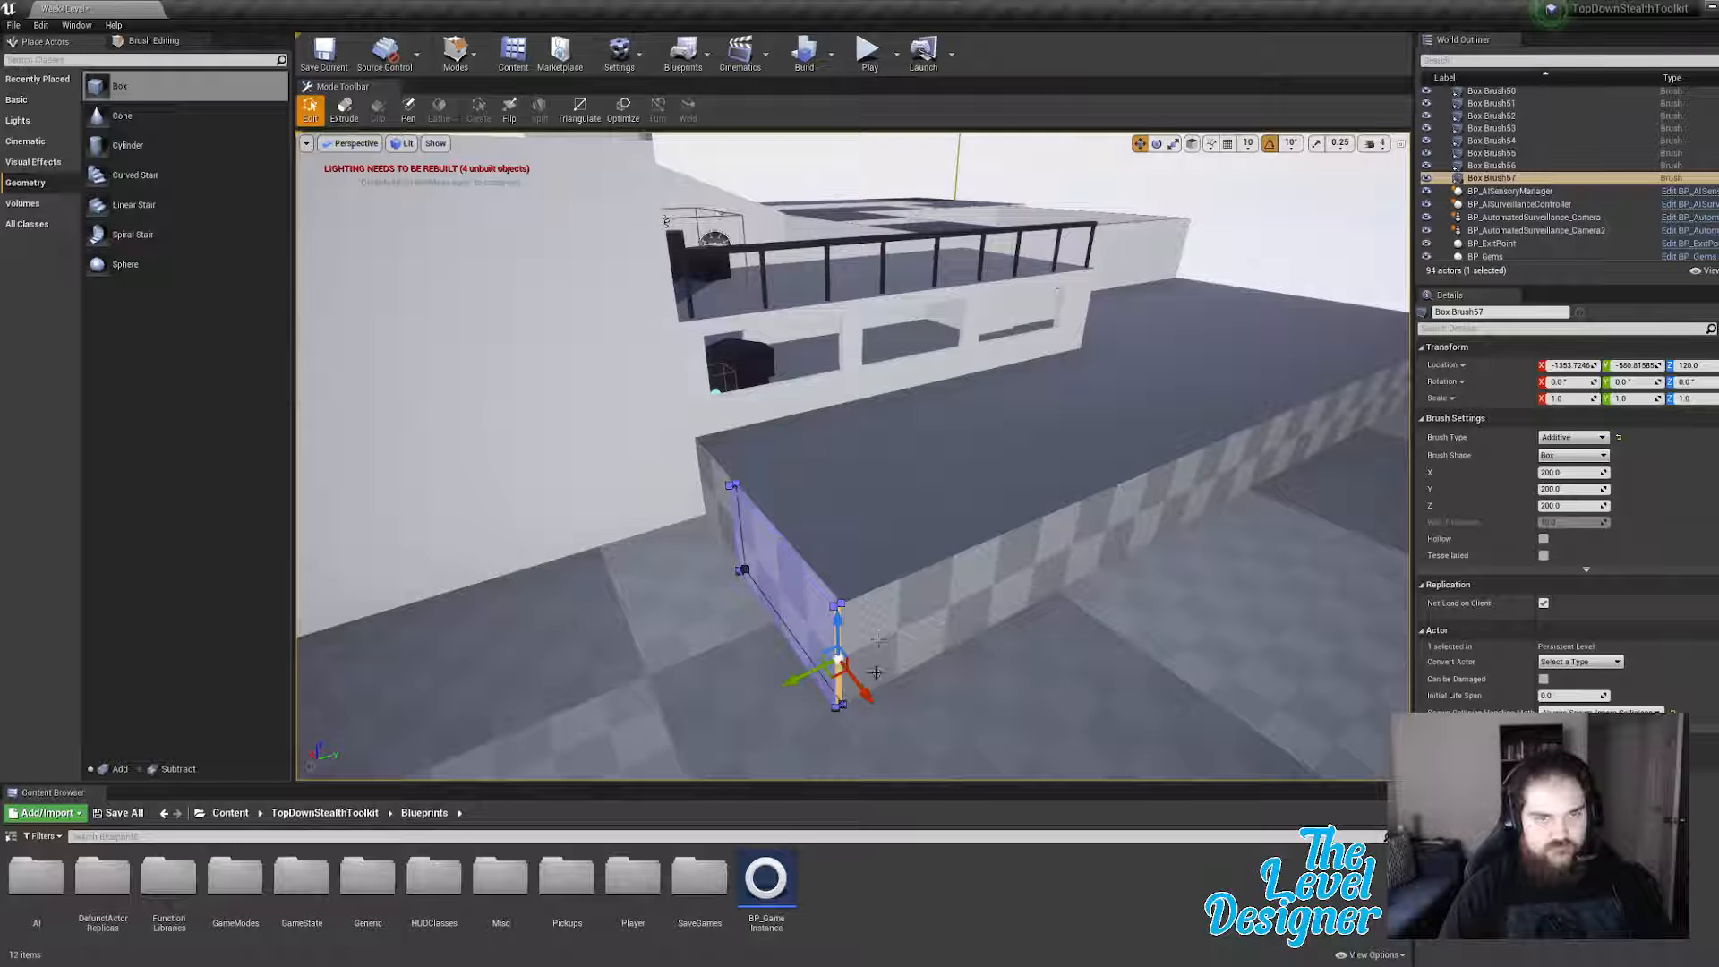
mouse_move(876, 672)
right_down()
mouse_move(985, 688)
mouse_move(1043, 667)
mouse_move(1088, 618)
mouse_move(878, 637)
right_up()
drag(899, 607, 905, 607)
Step: Extend the panel's inner end along the platform edge until it meets the building wall
mouse_move(922, 534)
right_down()
mouse_move(841, 538)
mouse_move(805, 618)
mouse_move(922, 534)
right_up()
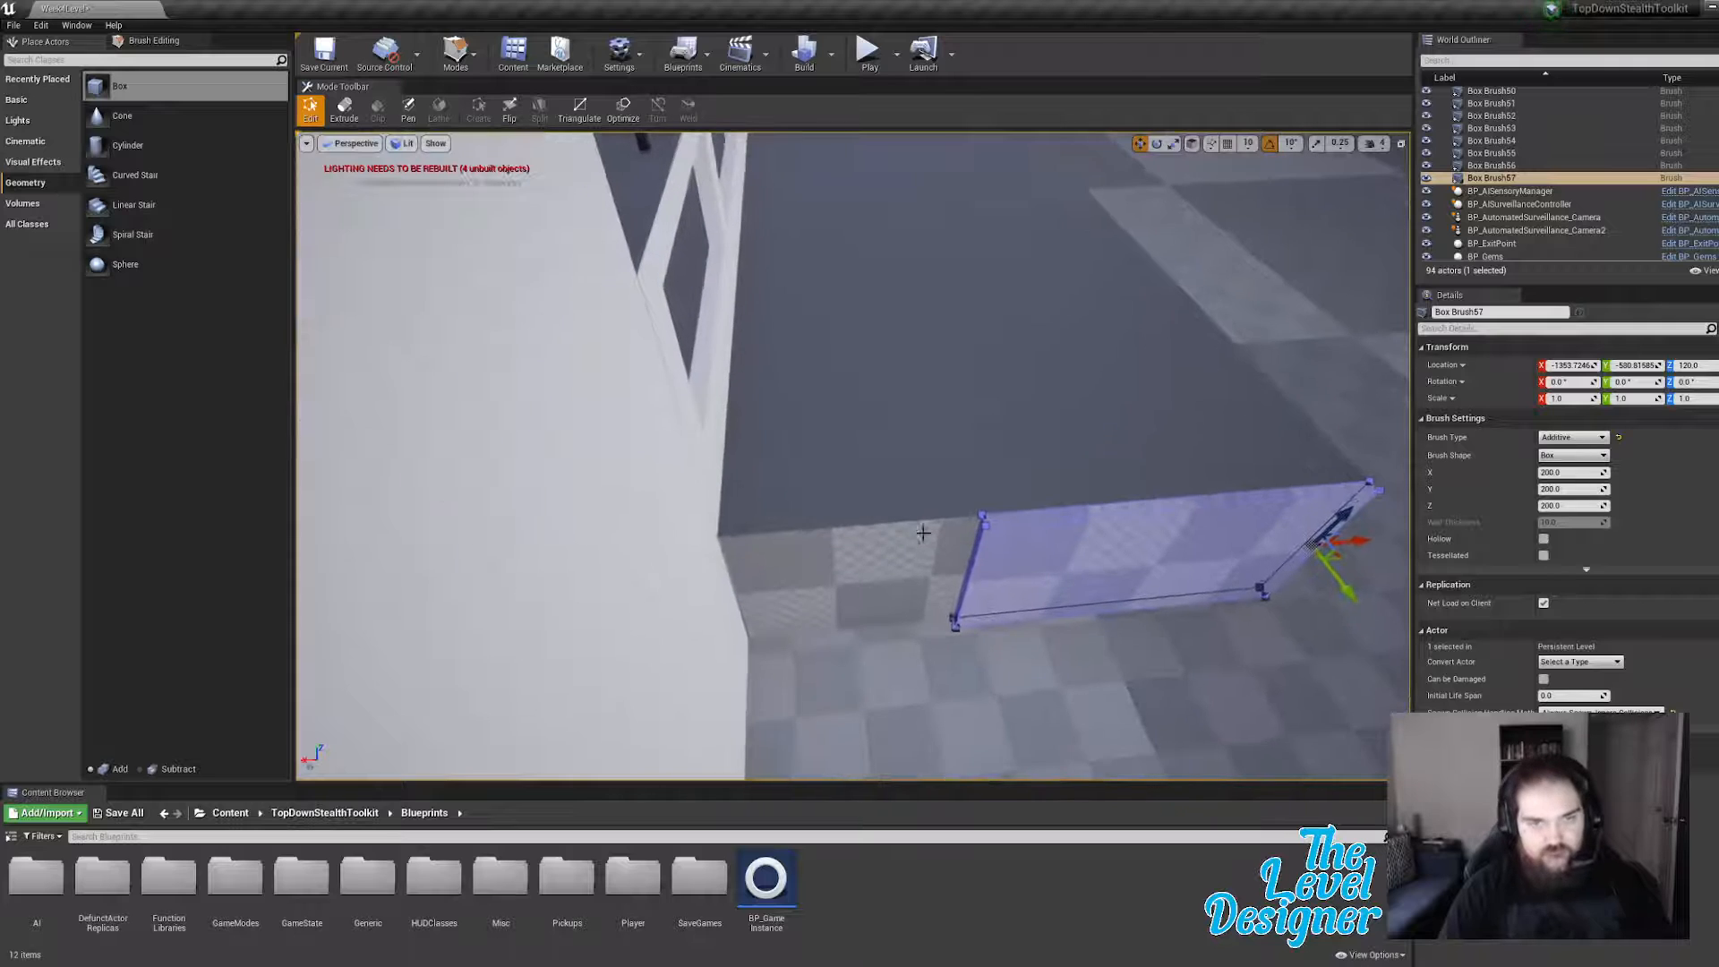
click(976, 544)
drag(914, 582, 677, 594)
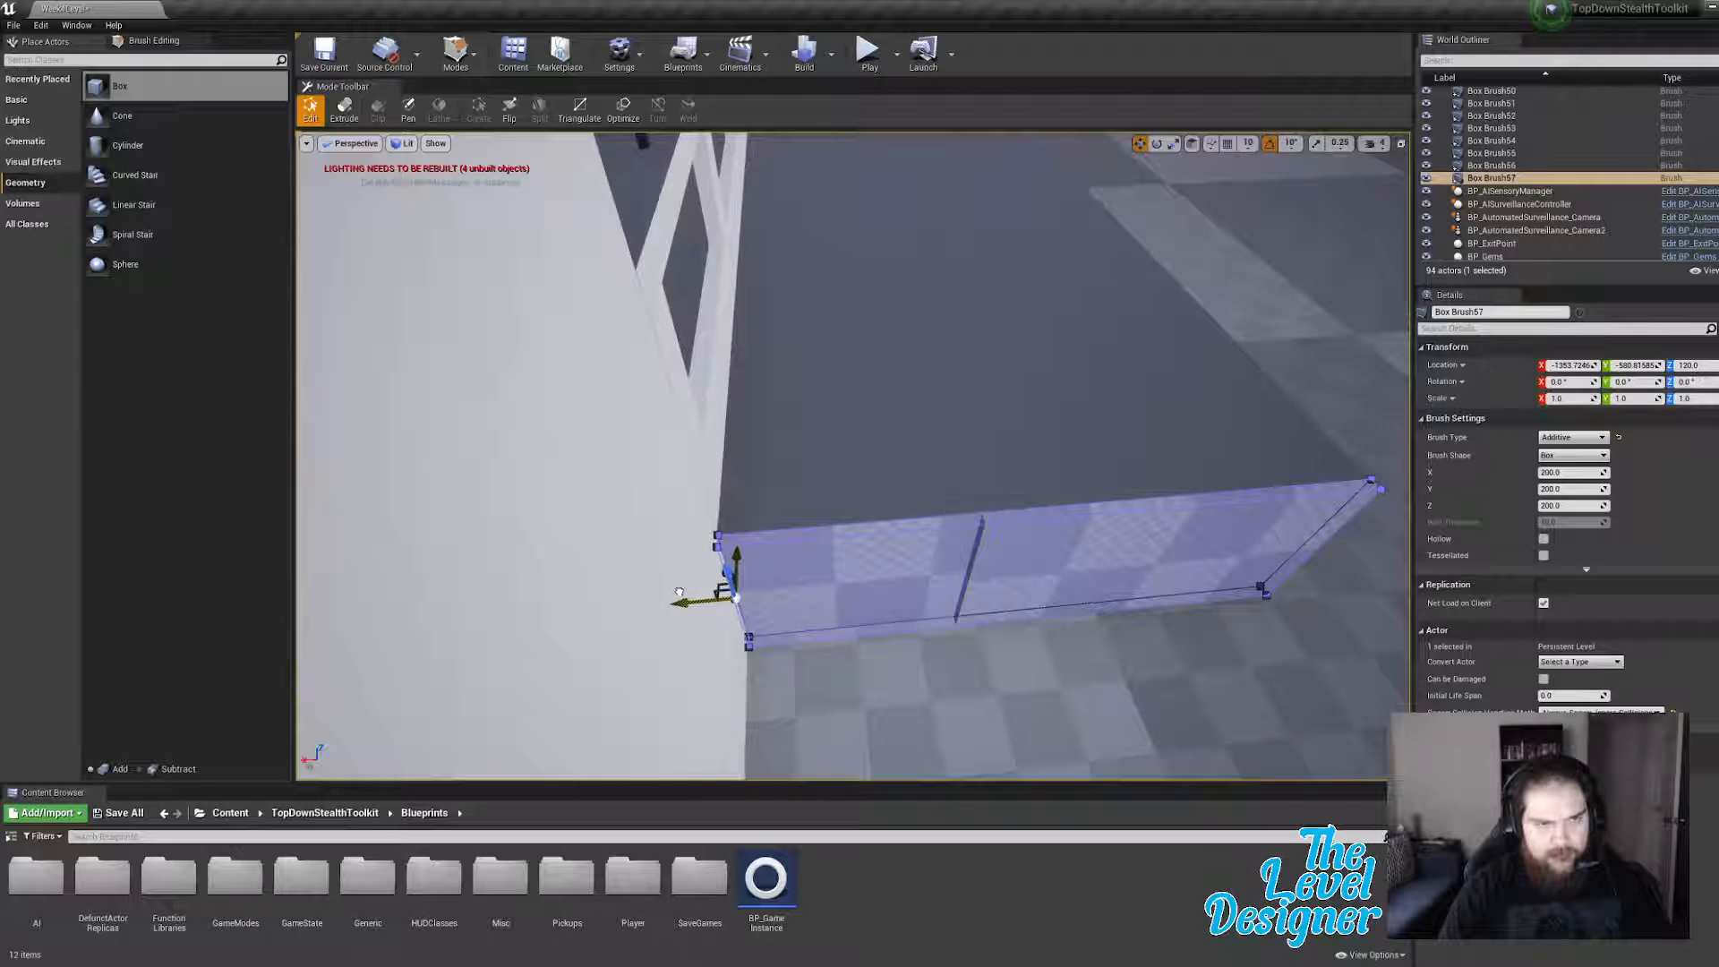
Step: Raise the panel's top face to form a tall wall level with the top of the adjoining building wall
click(985, 520)
mouse_move(985, 519)
right_down()
mouse_move(949, 493)
mouse_move(788, 474)
mouse_move(681, 519)
right_up()
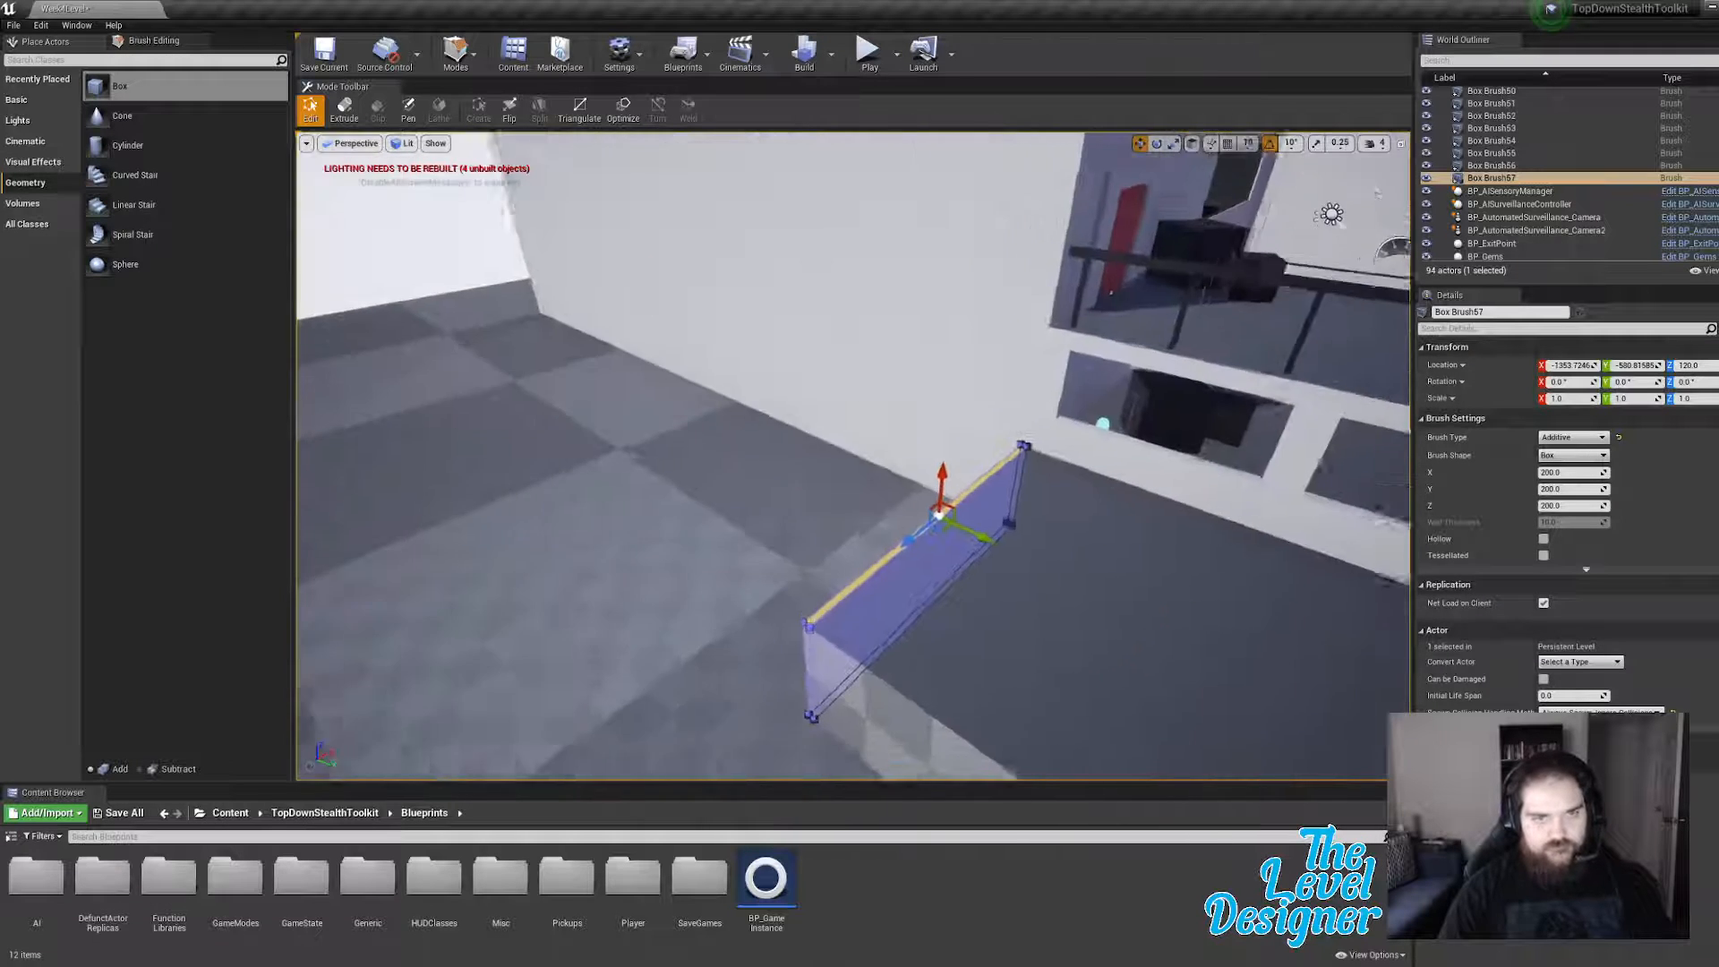
right_drag(949, 653, 974, 570)
drag(883, 630, 895, 135)
right_drag(823, 448, 829, 573)
drag(823, 449, 836, 365)
right_drag(836, 365, 858, 426)
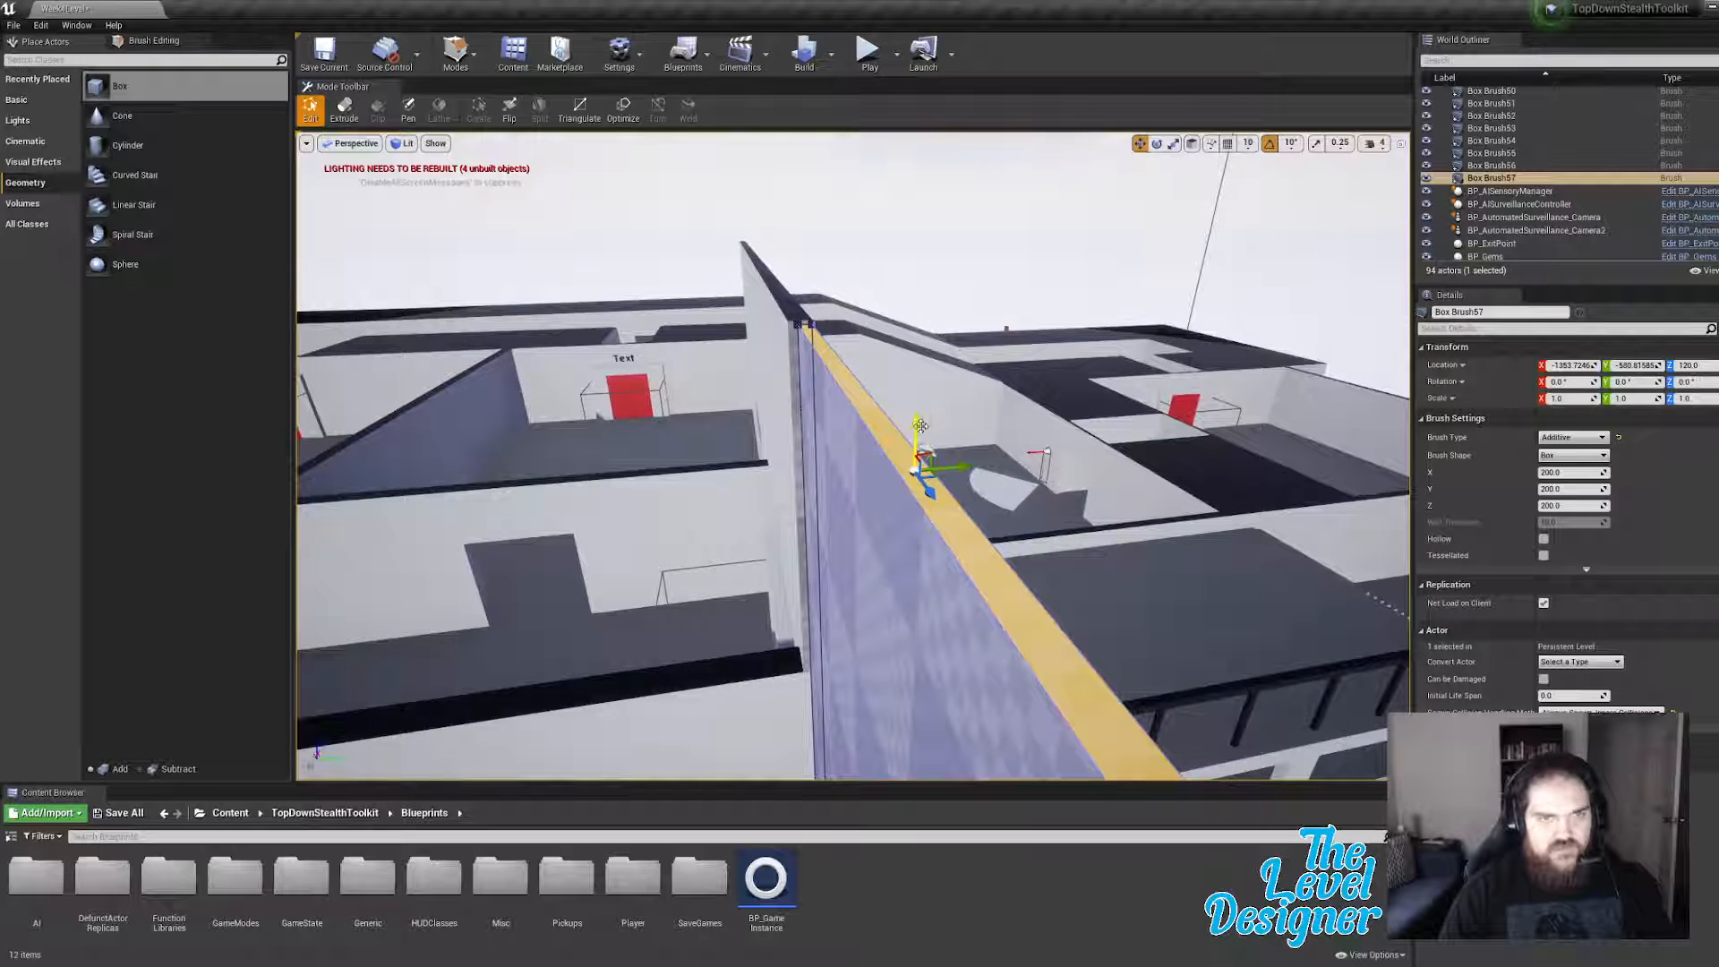
drag(917, 421, 915, 414)
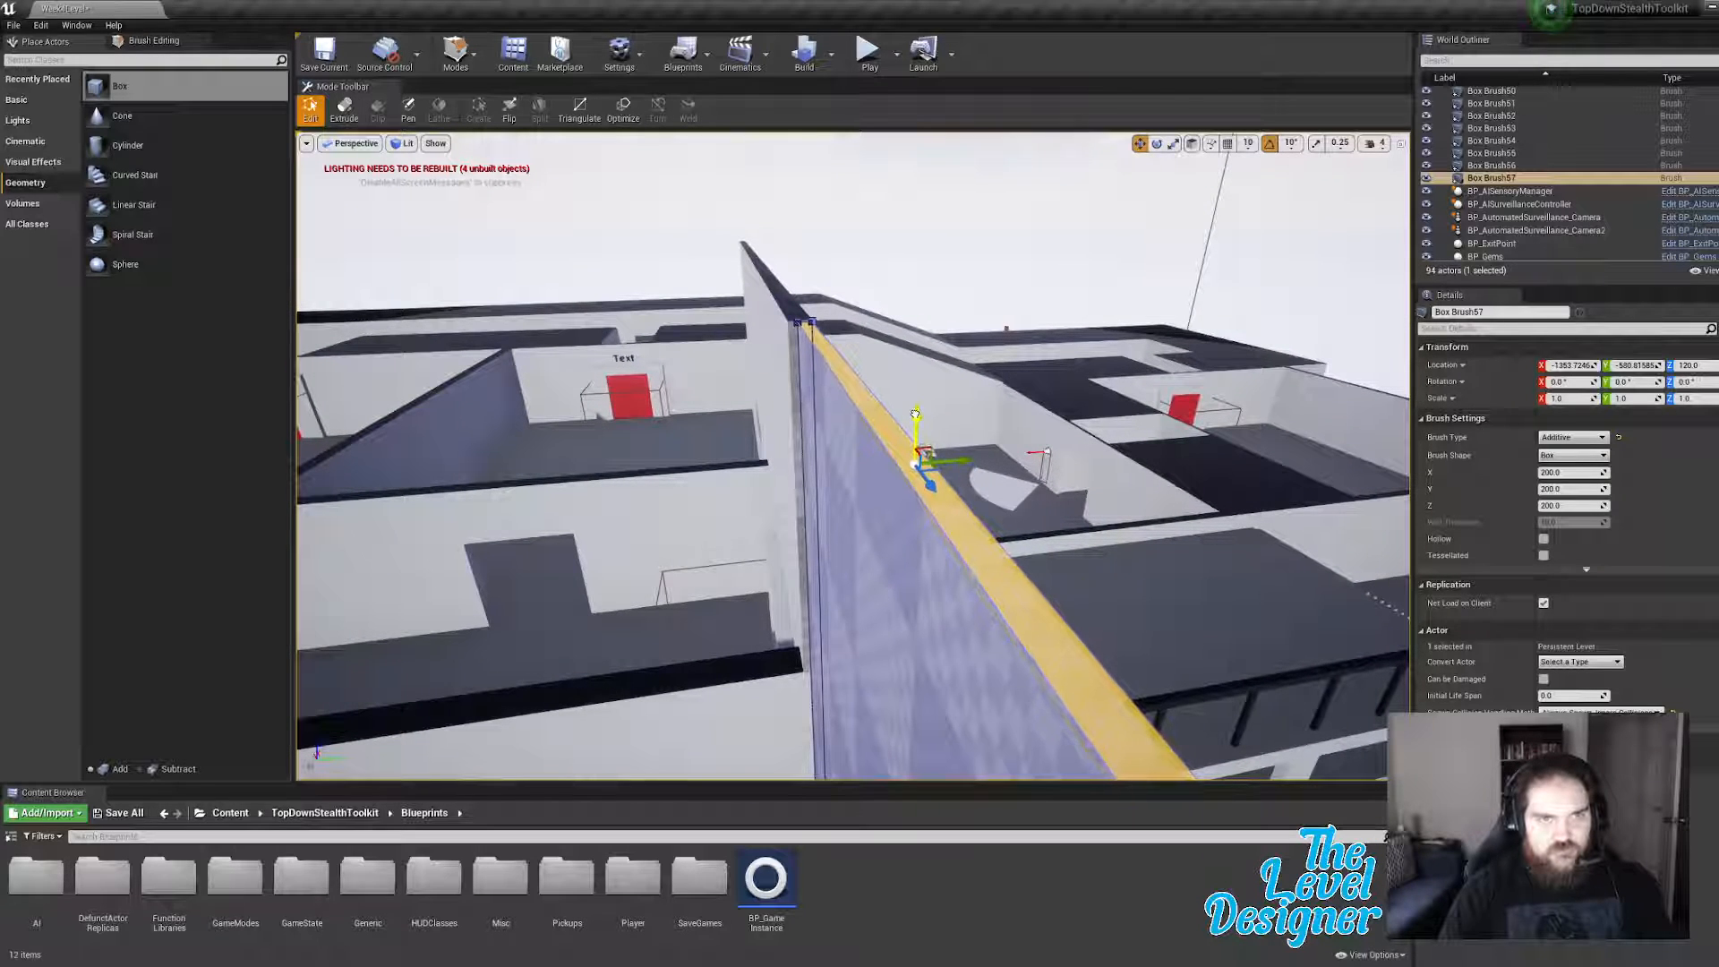
Step: Pull the new wall's outer side face slightly outward to thicken it, deselect the brush and check the result
click(904, 488)
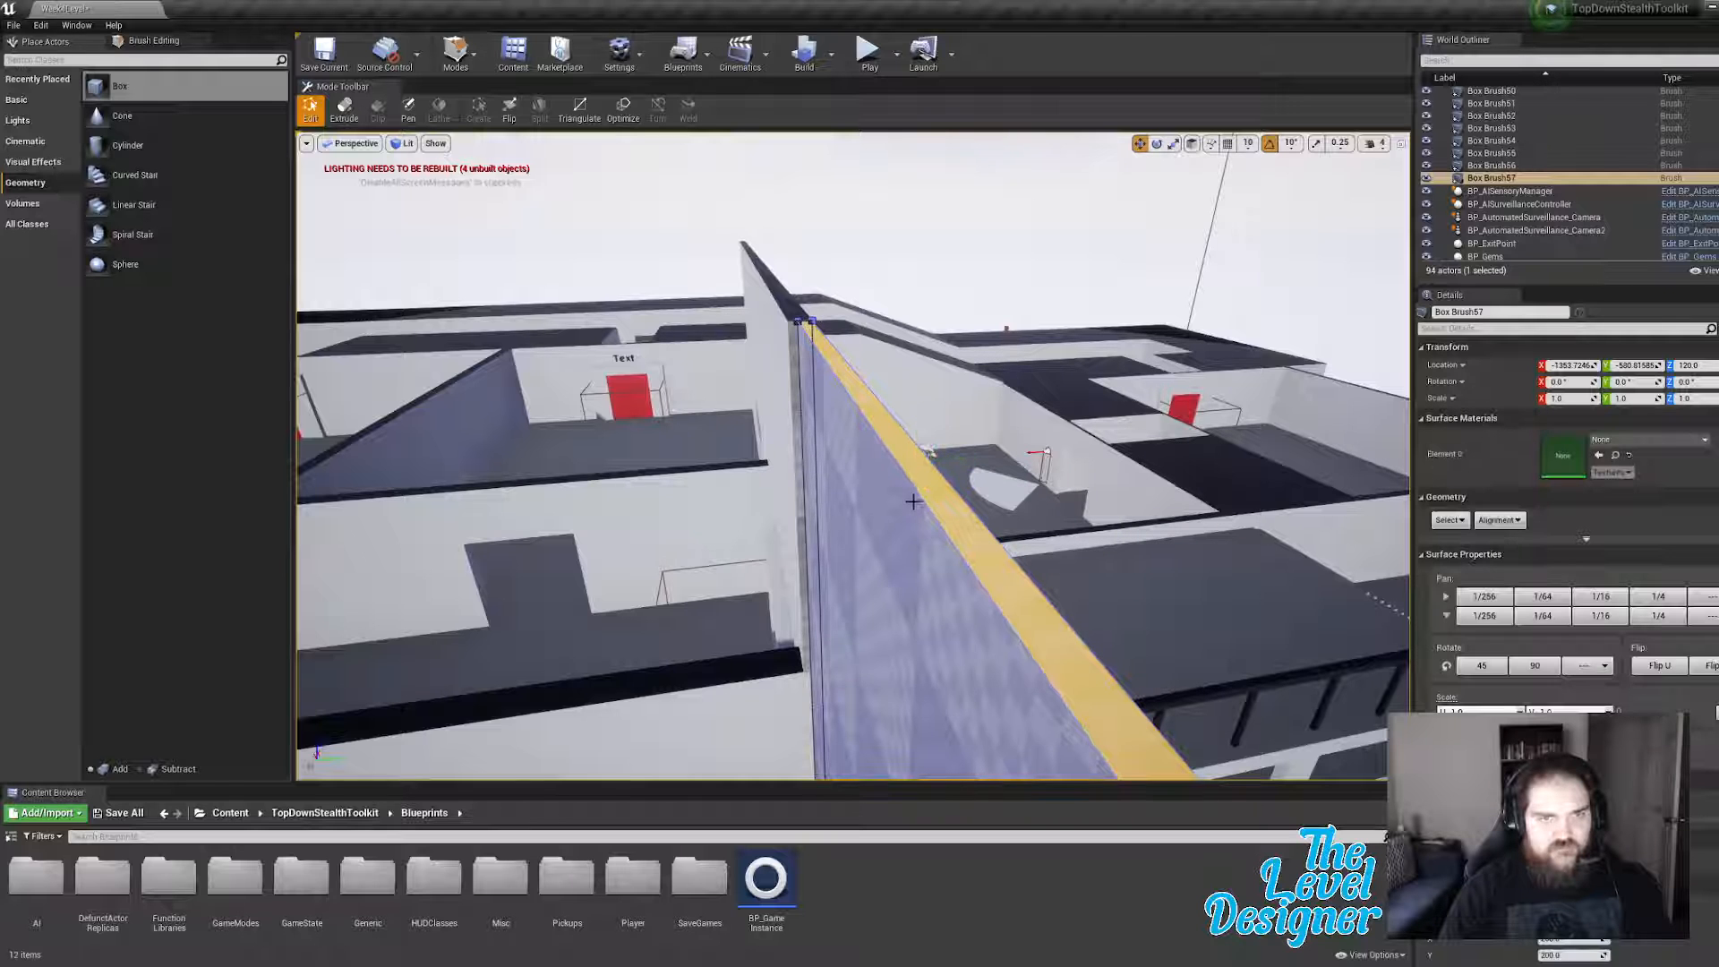
mouse_move(896, 513)
right_down()
mouse_move(779, 529)
mouse_move(716, 508)
mouse_move(860, 505)
mouse_move(734, 502)
mouse_move(770, 529)
mouse_move(797, 515)
right_up()
click(839, 529)
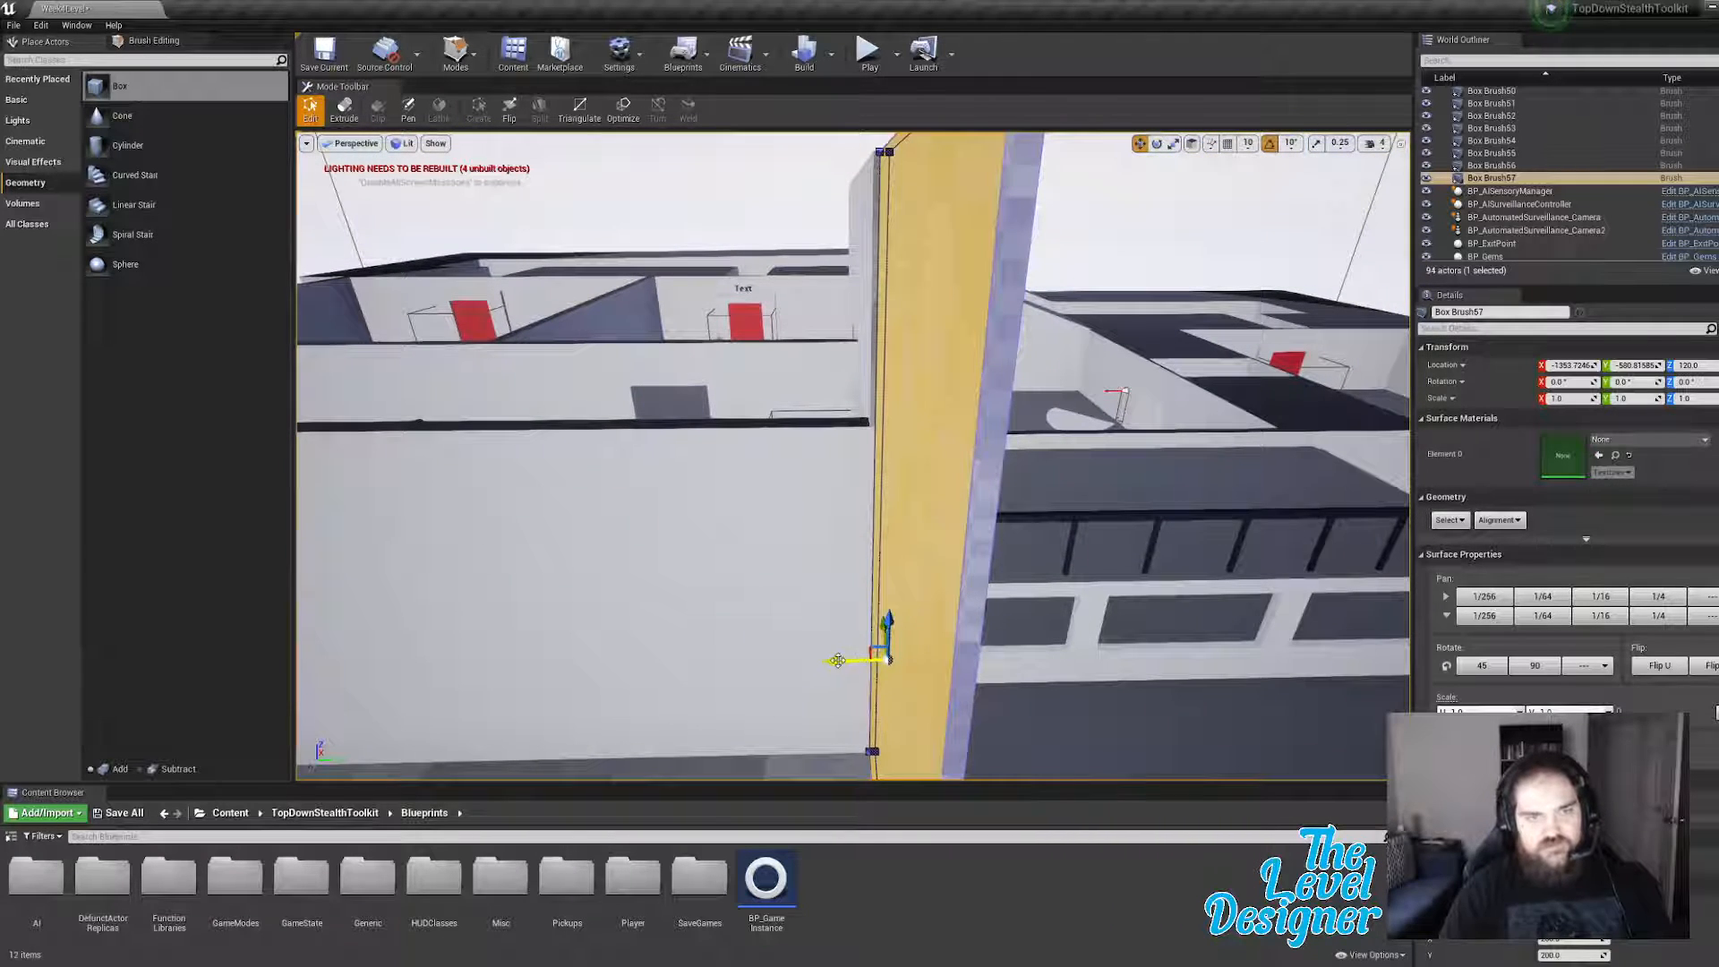
drag(837, 660, 831, 660)
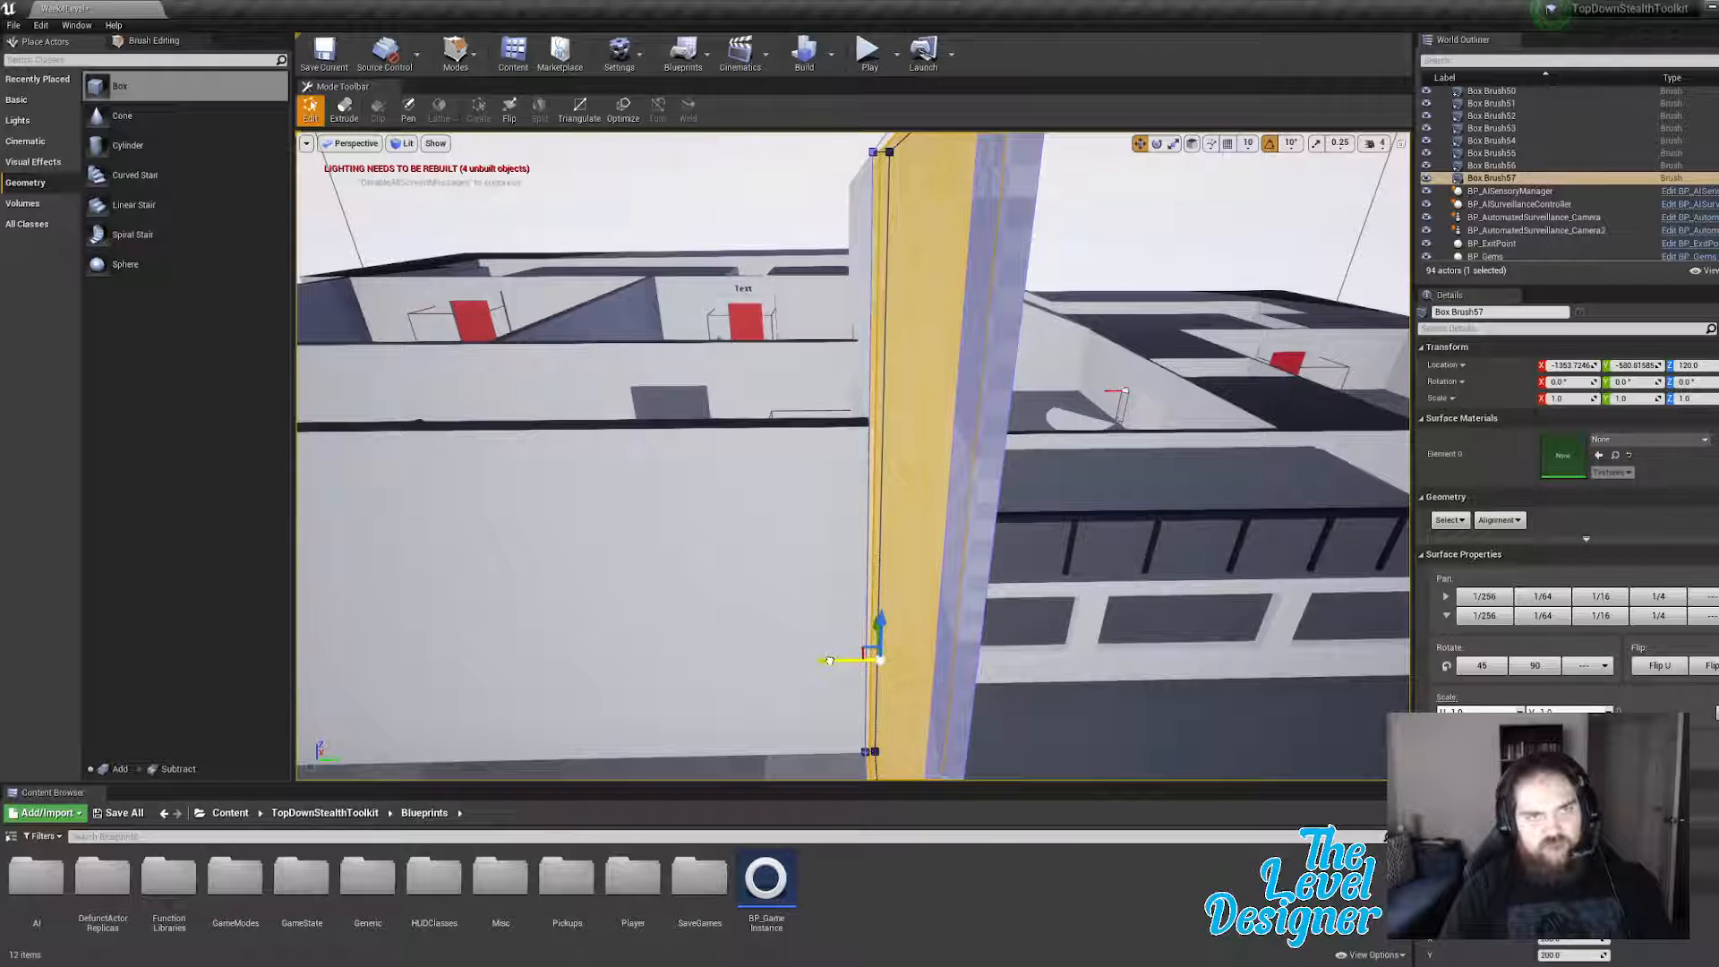
click(793, 223)
mouse_move(793, 223)
right_down()
mouse_move(806, 286)
mouse_move(867, 309)
right_up()
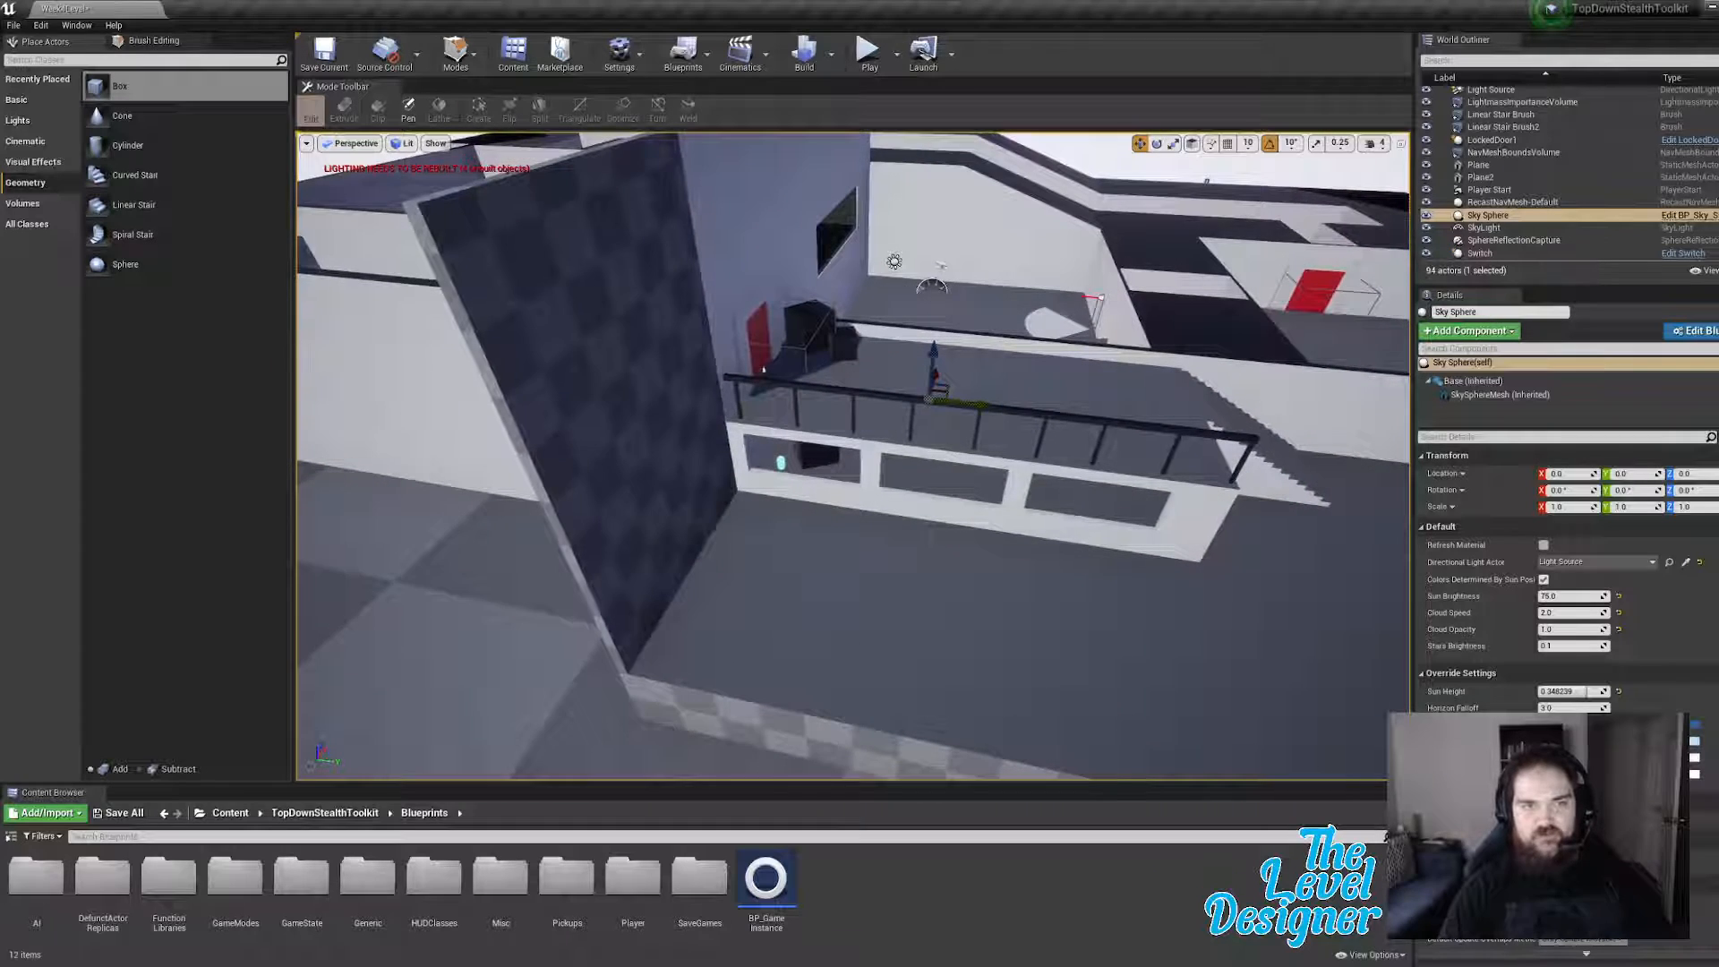
mouse_move(755, 455)
right_down()
mouse_move(707, 425)
mouse_move(777, 493)
mouse_move(739, 455)
mouse_move(756, 455)
right_up()
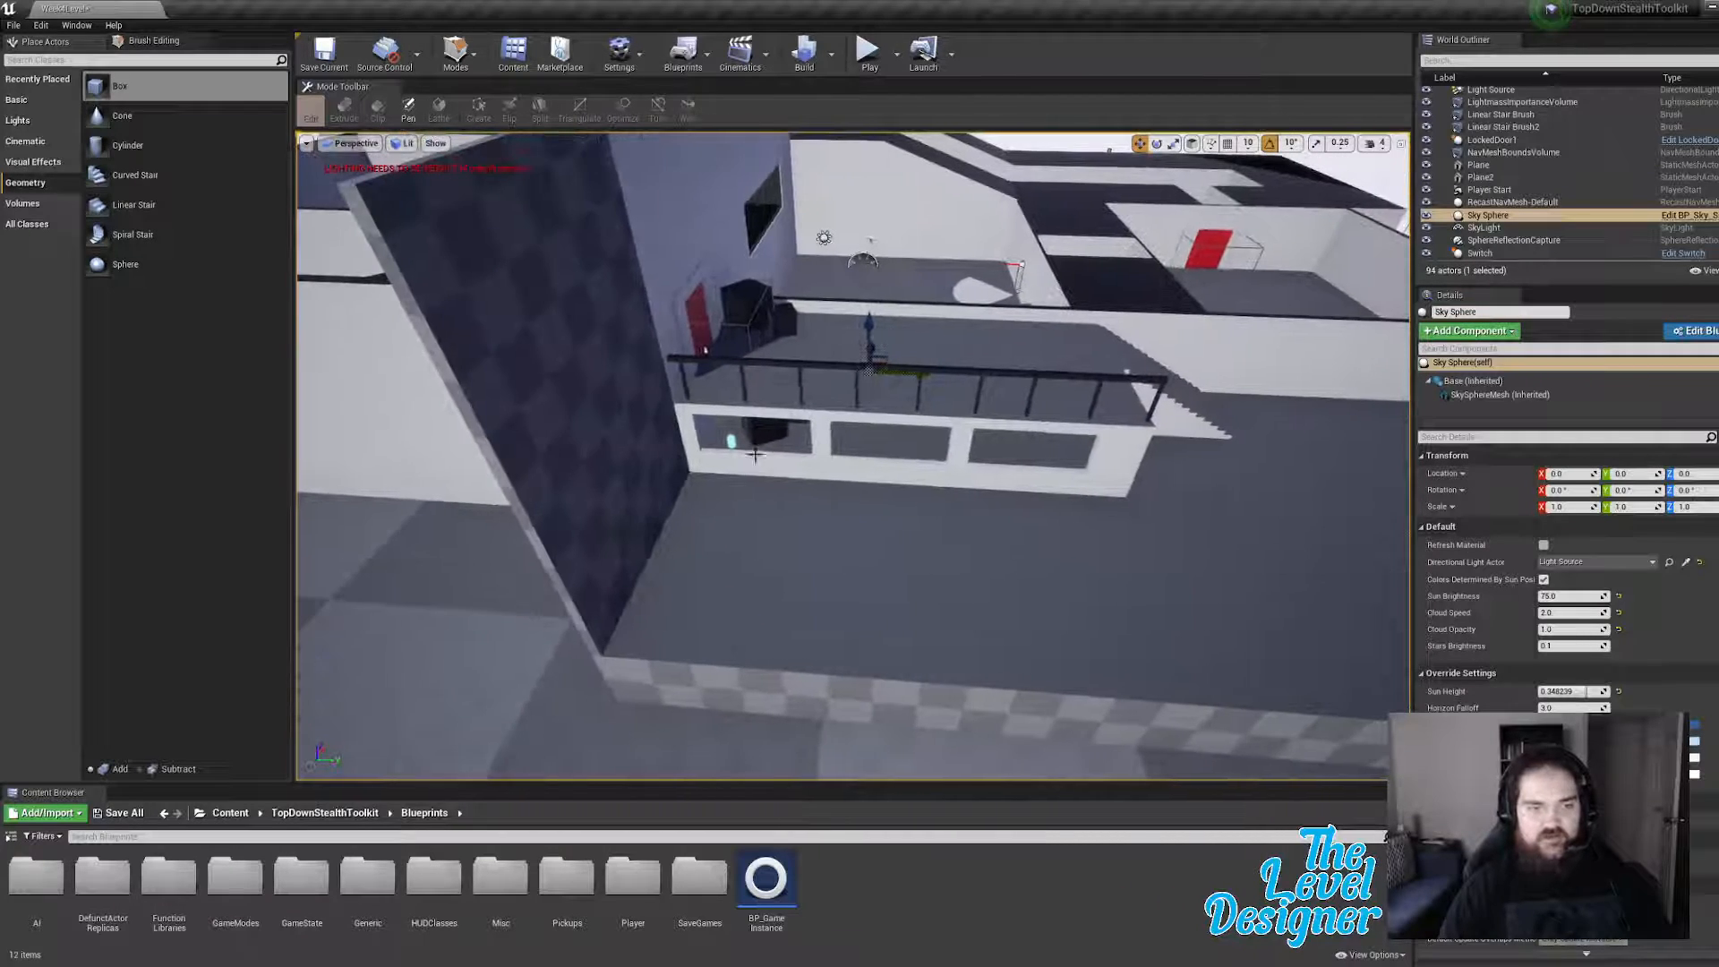
Step: Duplicate the raised platform brush and move the copy to the opposite side of the tall wall, alongside the building
right_drag(496, 708, 931, 564)
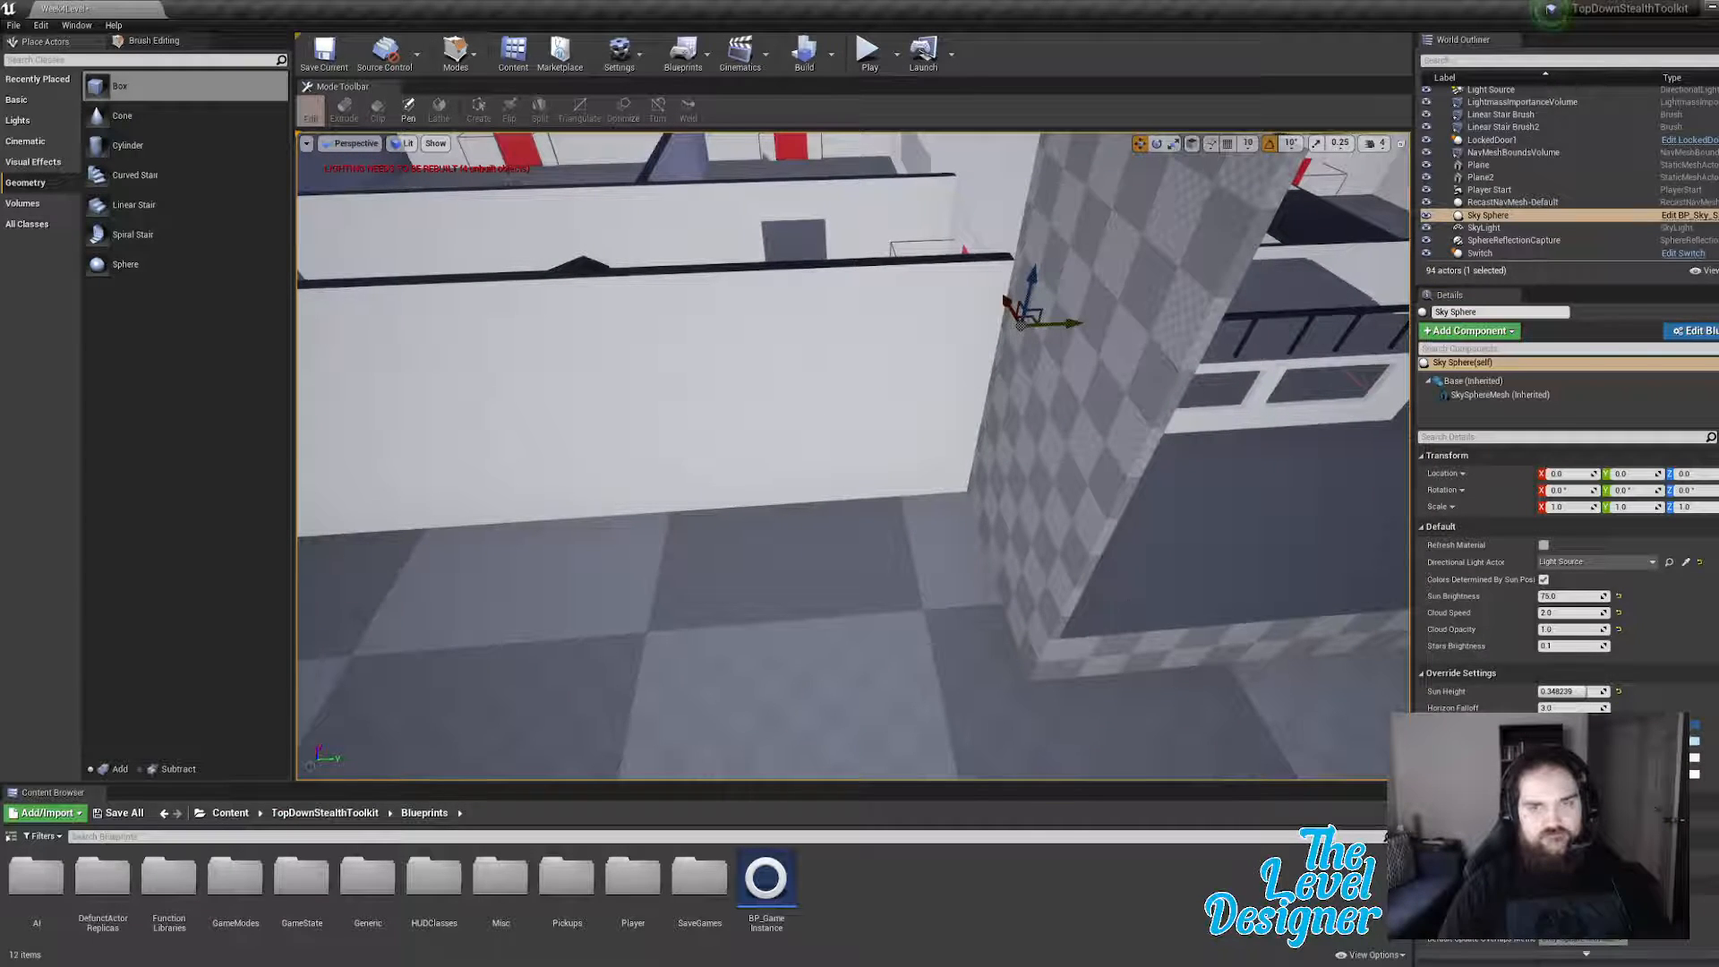
click(1128, 611)
mouse_move(890, 507)
right_down()
mouse_move(1012, 465)
mouse_move(958, 429)
mouse_move(877, 425)
mouse_move(779, 470)
mouse_move(814, 434)
right_up()
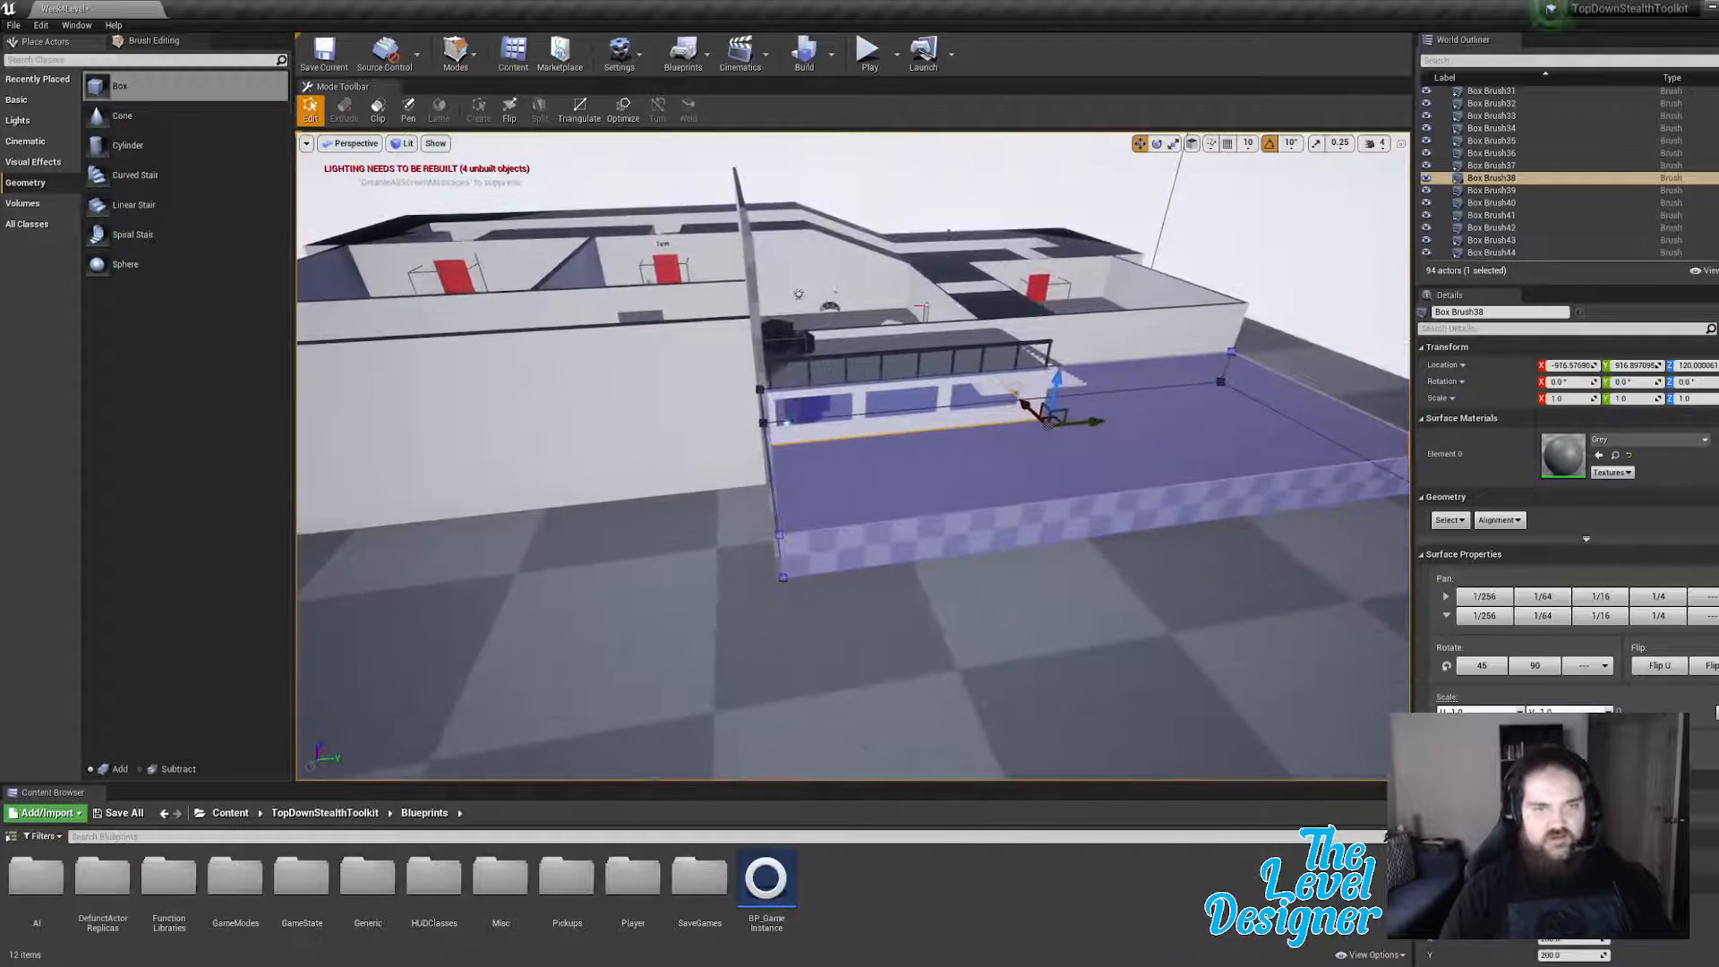
key(ctrl+w)
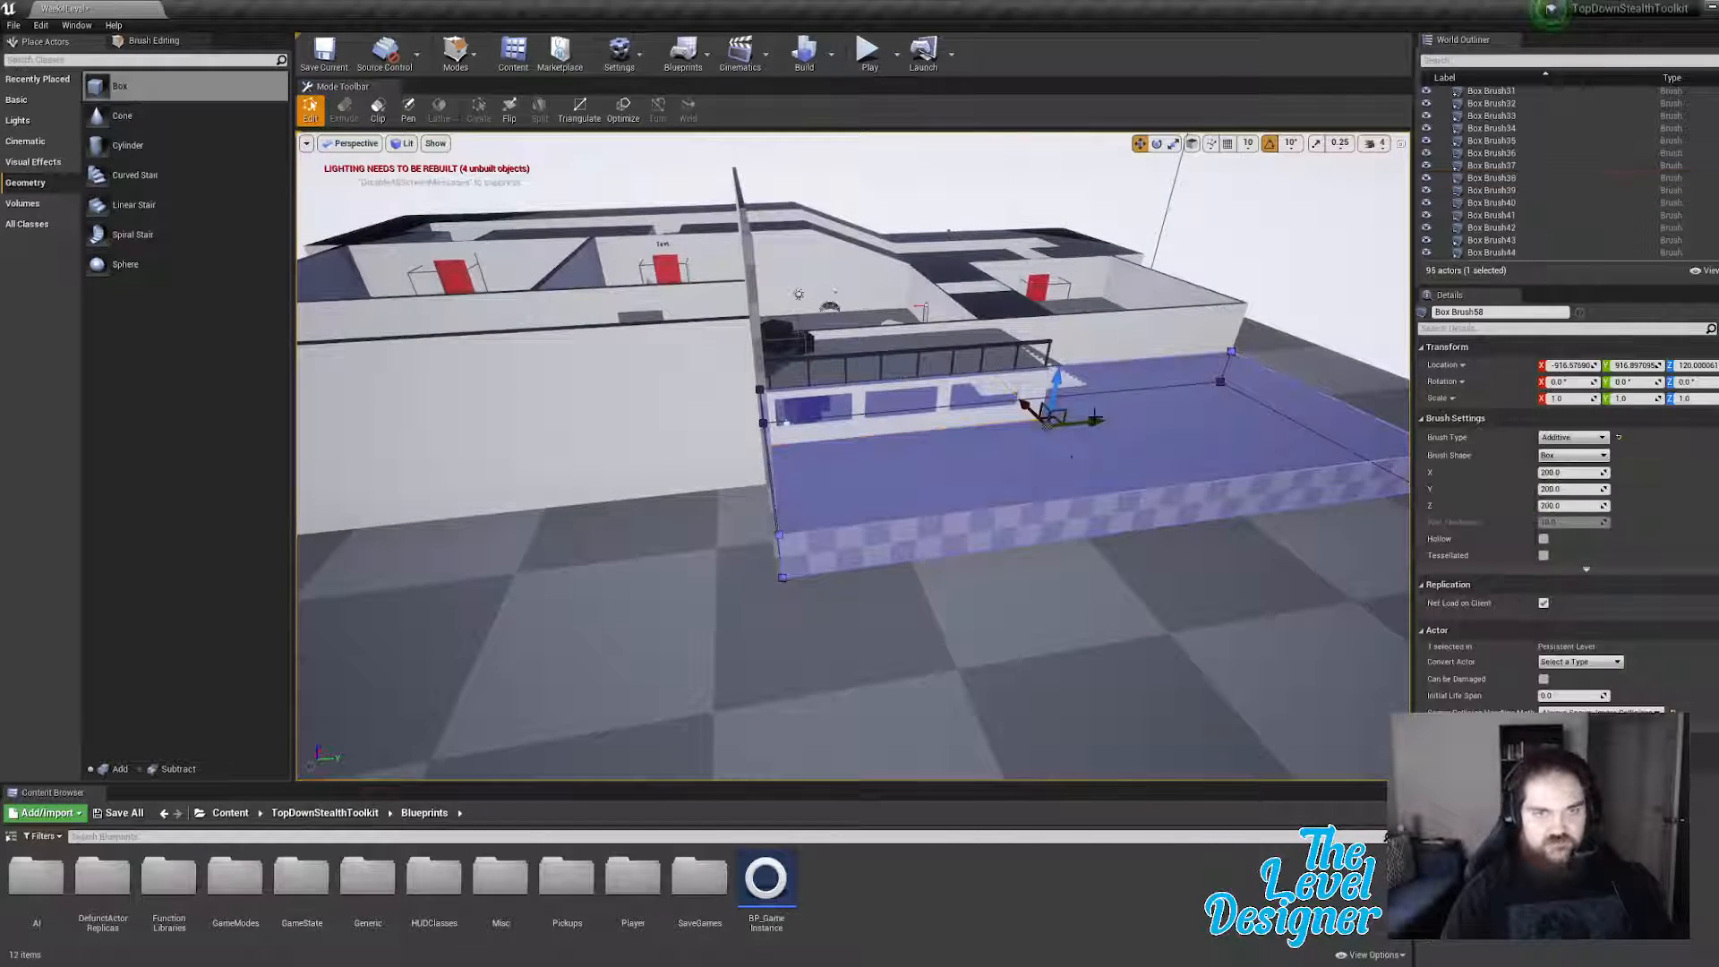
mouse_move(1094, 421)
mouse_down()
mouse_move(716, 434)
mouse_move(506, 483)
mouse_up()
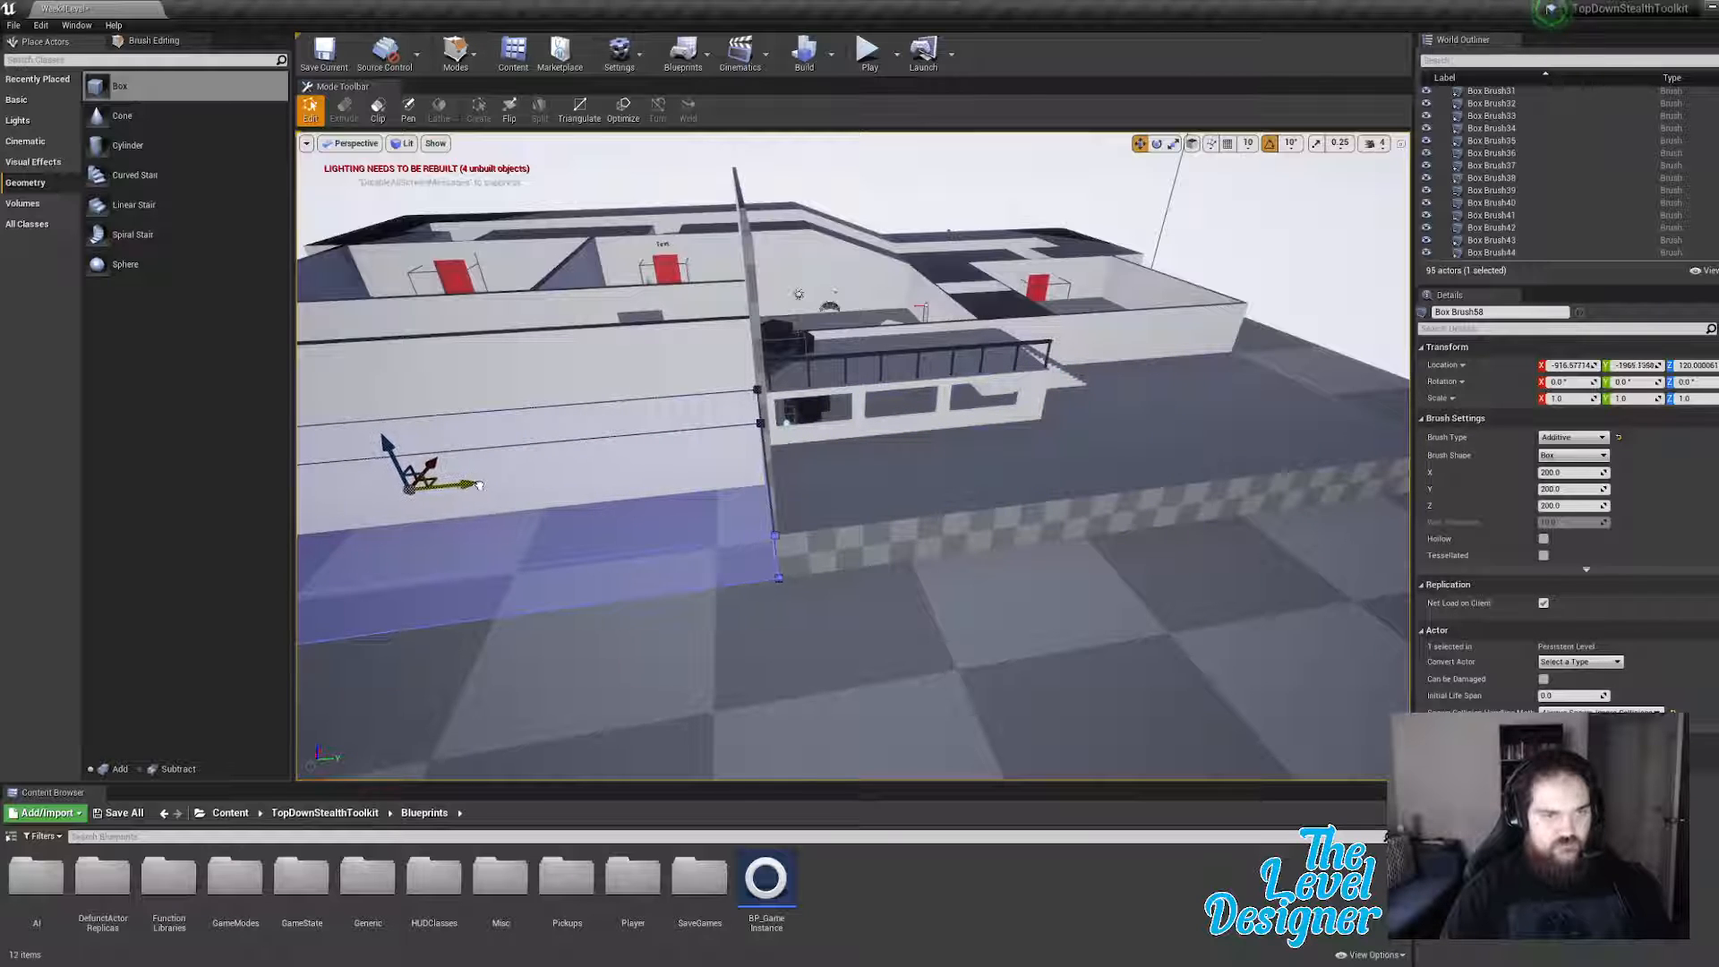
right_drag(645, 472, 631, 497)
Step: Pull the copied platform's far end face inward toward the outer corner of the building
mouse_move(952, 456)
right_down()
mouse_move(947, 472)
mouse_move(882, 412)
right_up()
mouse_move(987, 435)
right_down()
mouse_move(931, 456)
mouse_move(987, 435)
mouse_move(922, 374)
mouse_move(795, 350)
right_up()
click(974, 454)
drag(768, 405, 940, 412)
right_drag(940, 412, 941, 412)
key(a)
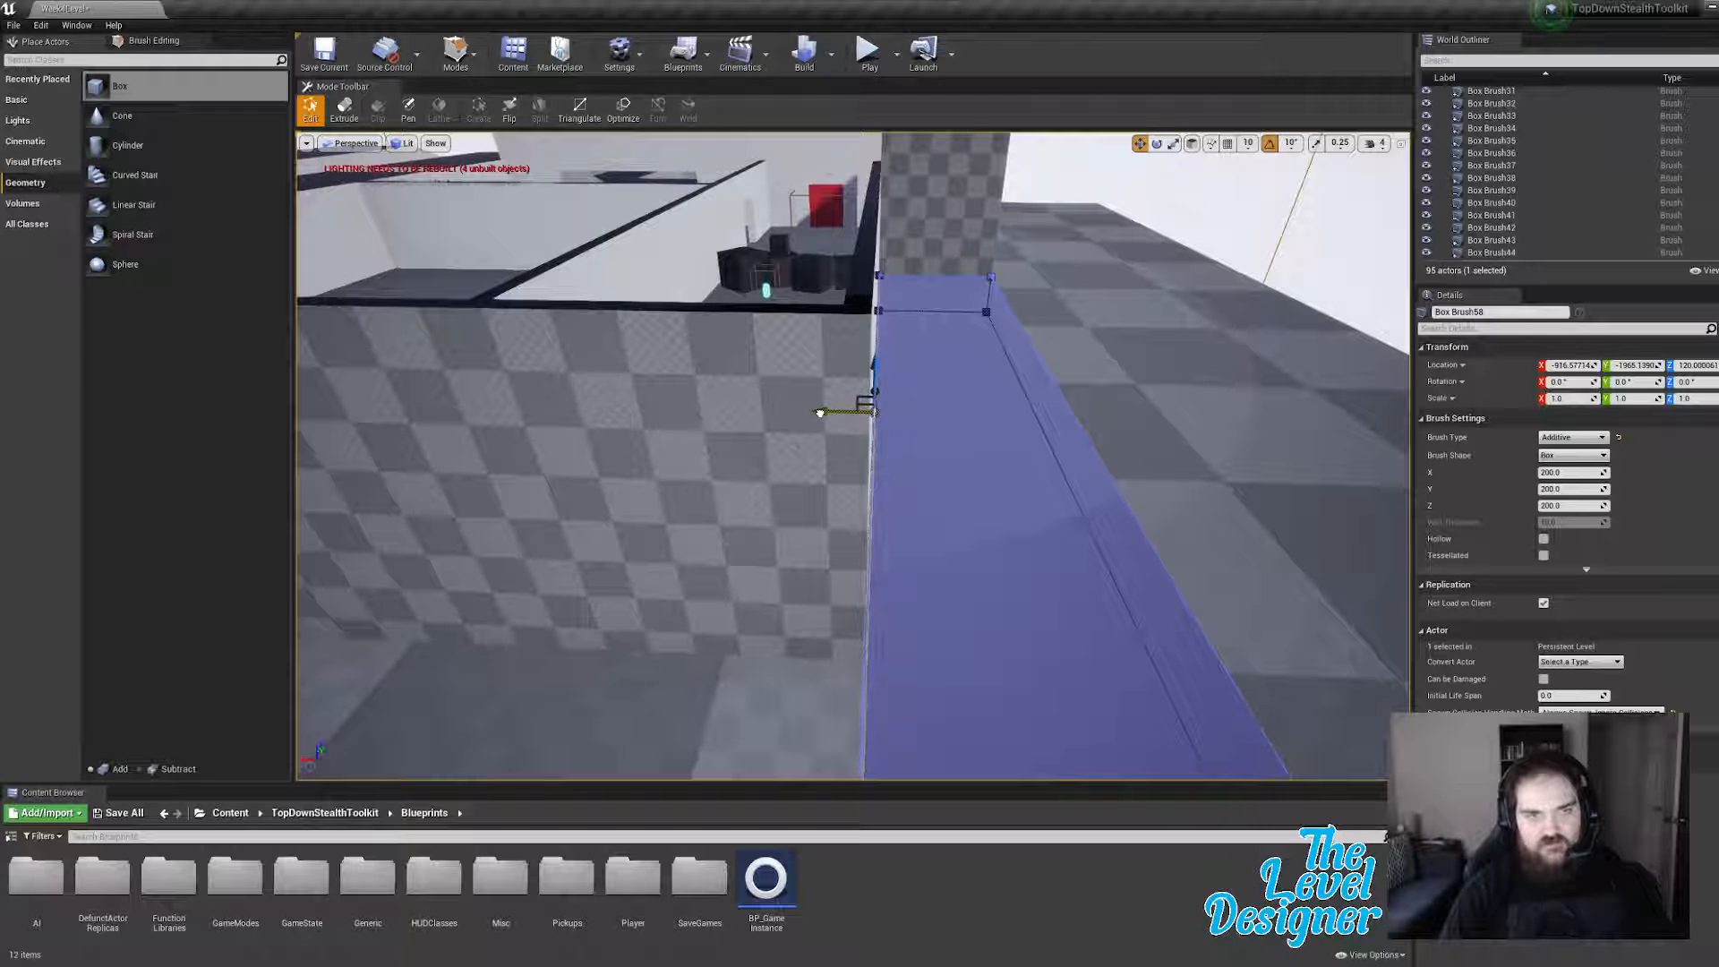
key(d)
right_drag(997, 524, 983, 517)
key(d)
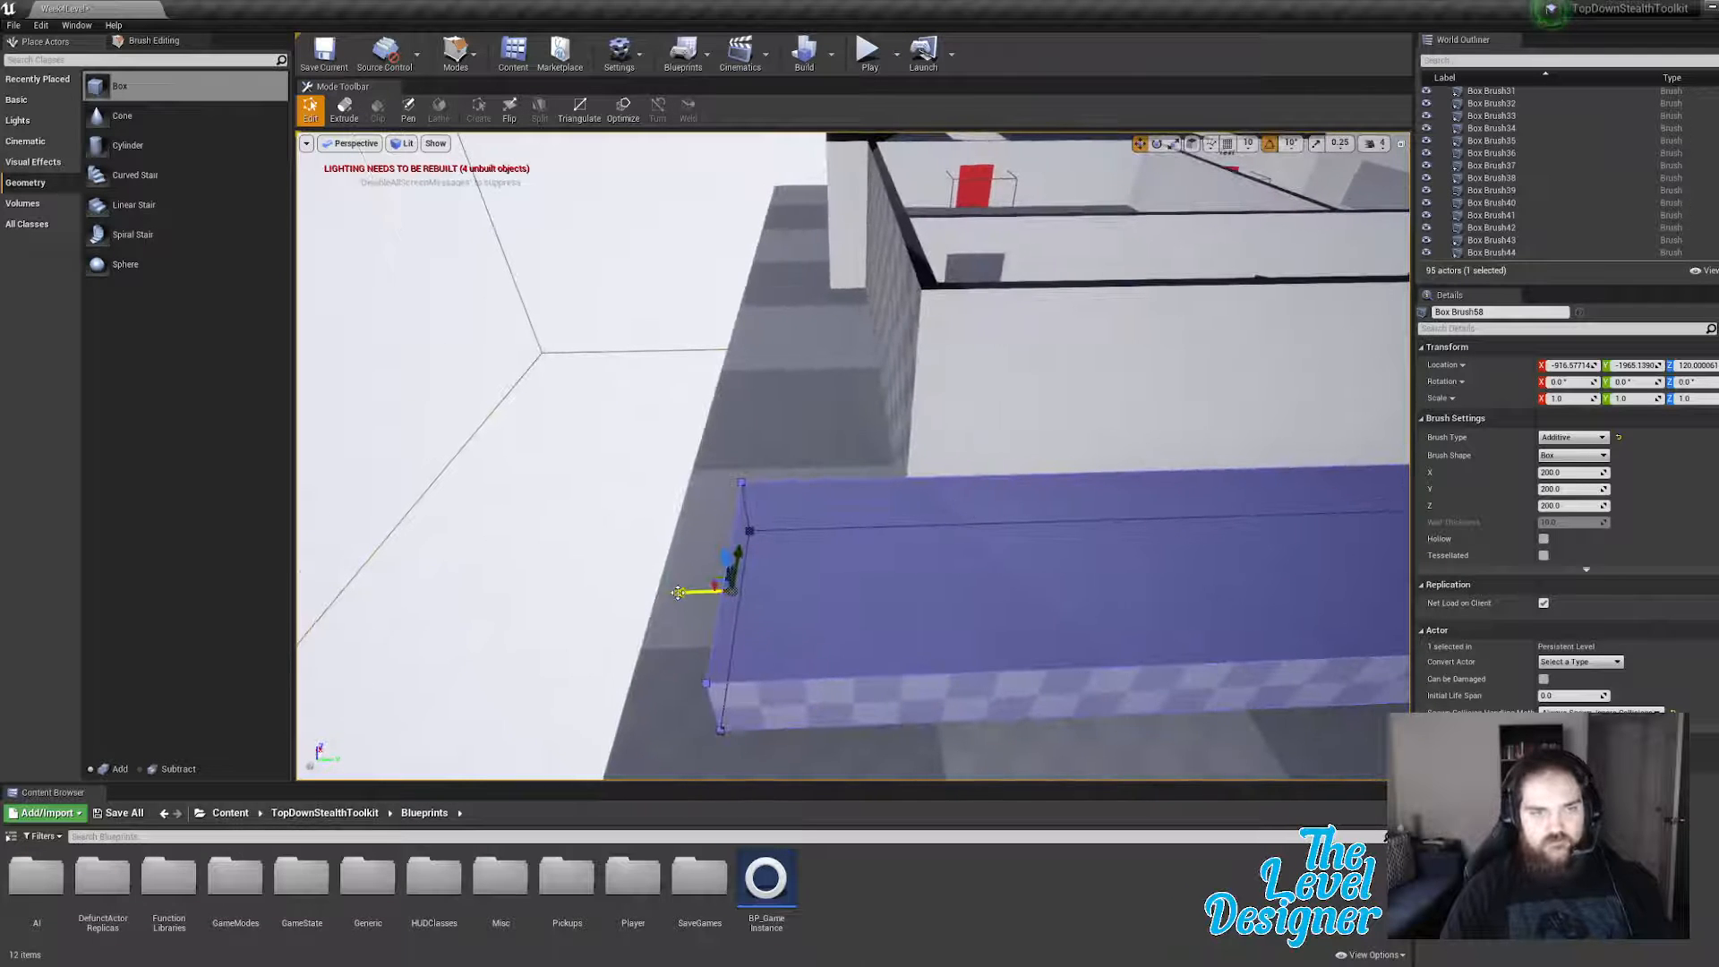
alt+drag(677, 593, 867, 603)
key(d)
right_drag(867, 602, 834, 584)
Step: Place a LockedDoor from the Content folder on the upper deck behind the railing, near the existing red door
key(a)
key(d)
key(e)
key(a)
key(a)
key(e)
key(s)
click(230, 812)
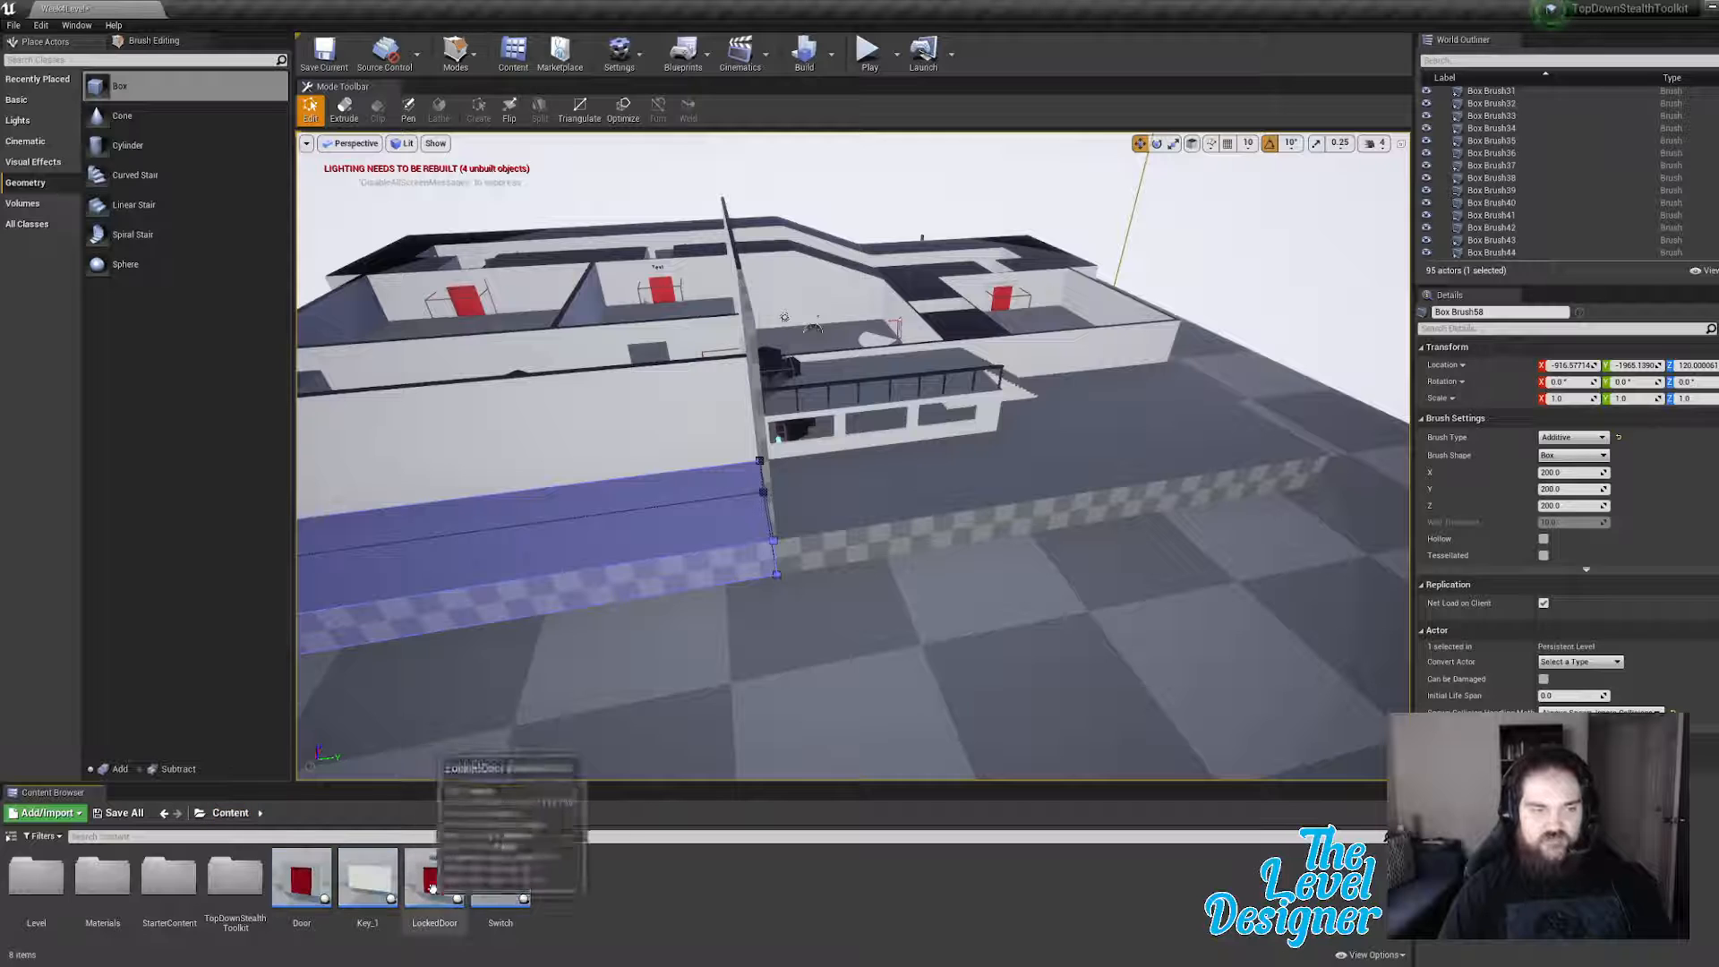
key(w)
right_drag(662, 658, 662, 658)
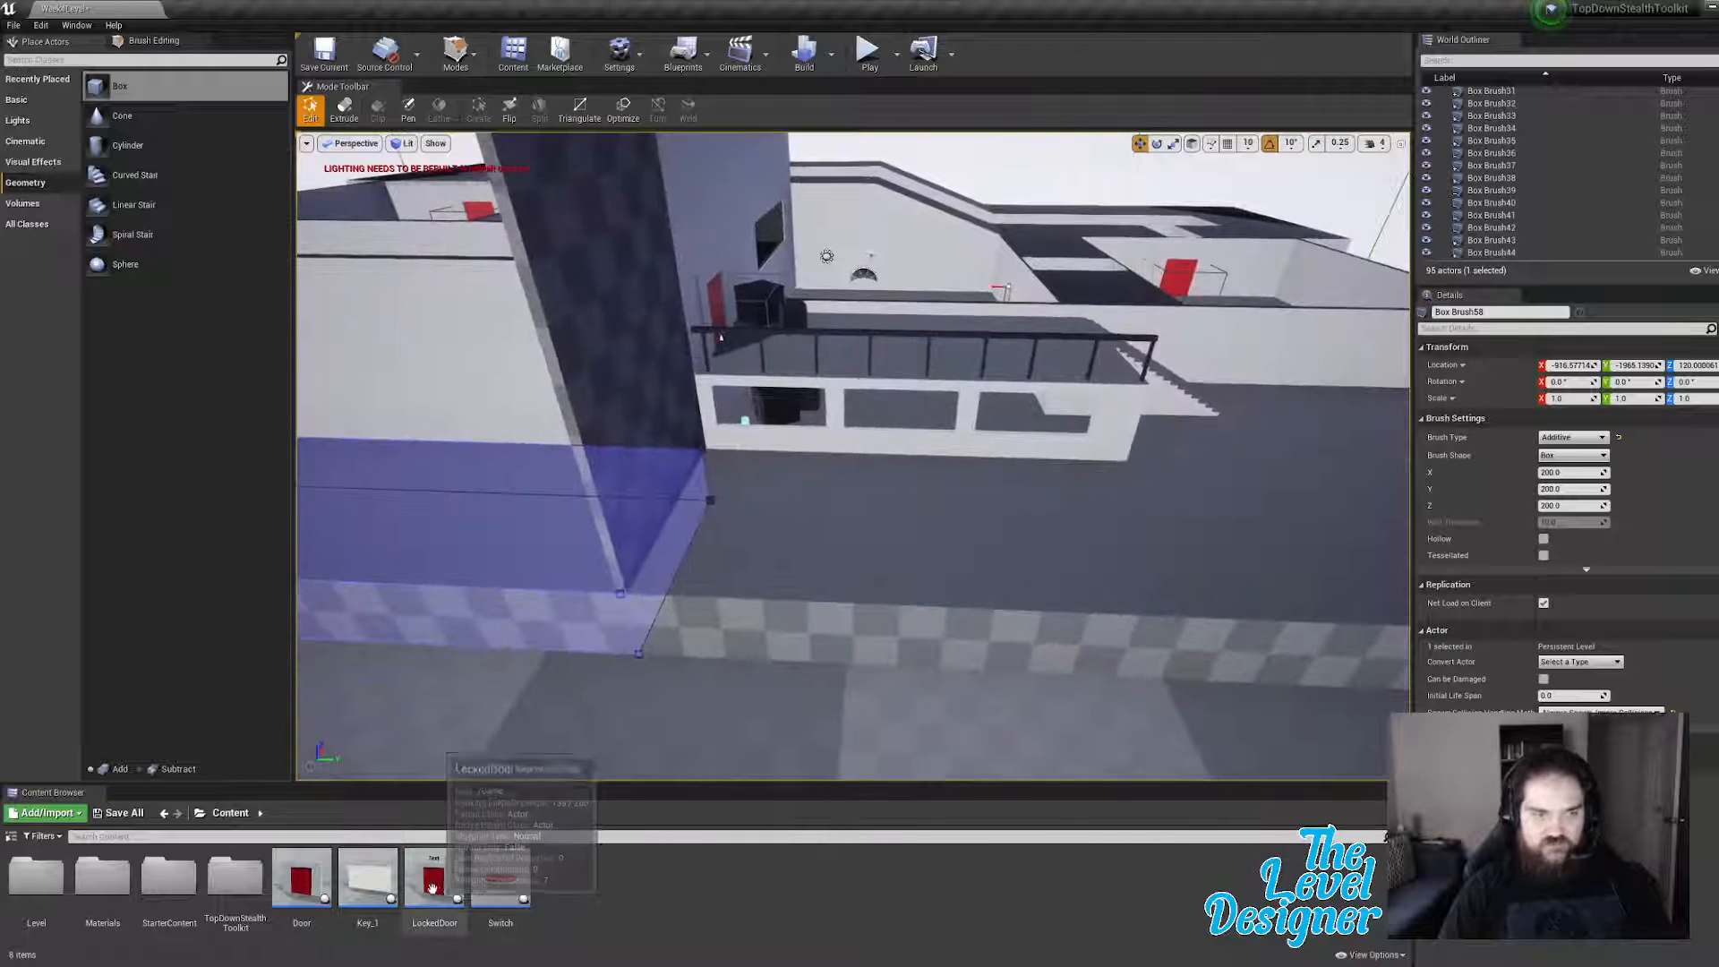
drag(432, 886, 710, 516)
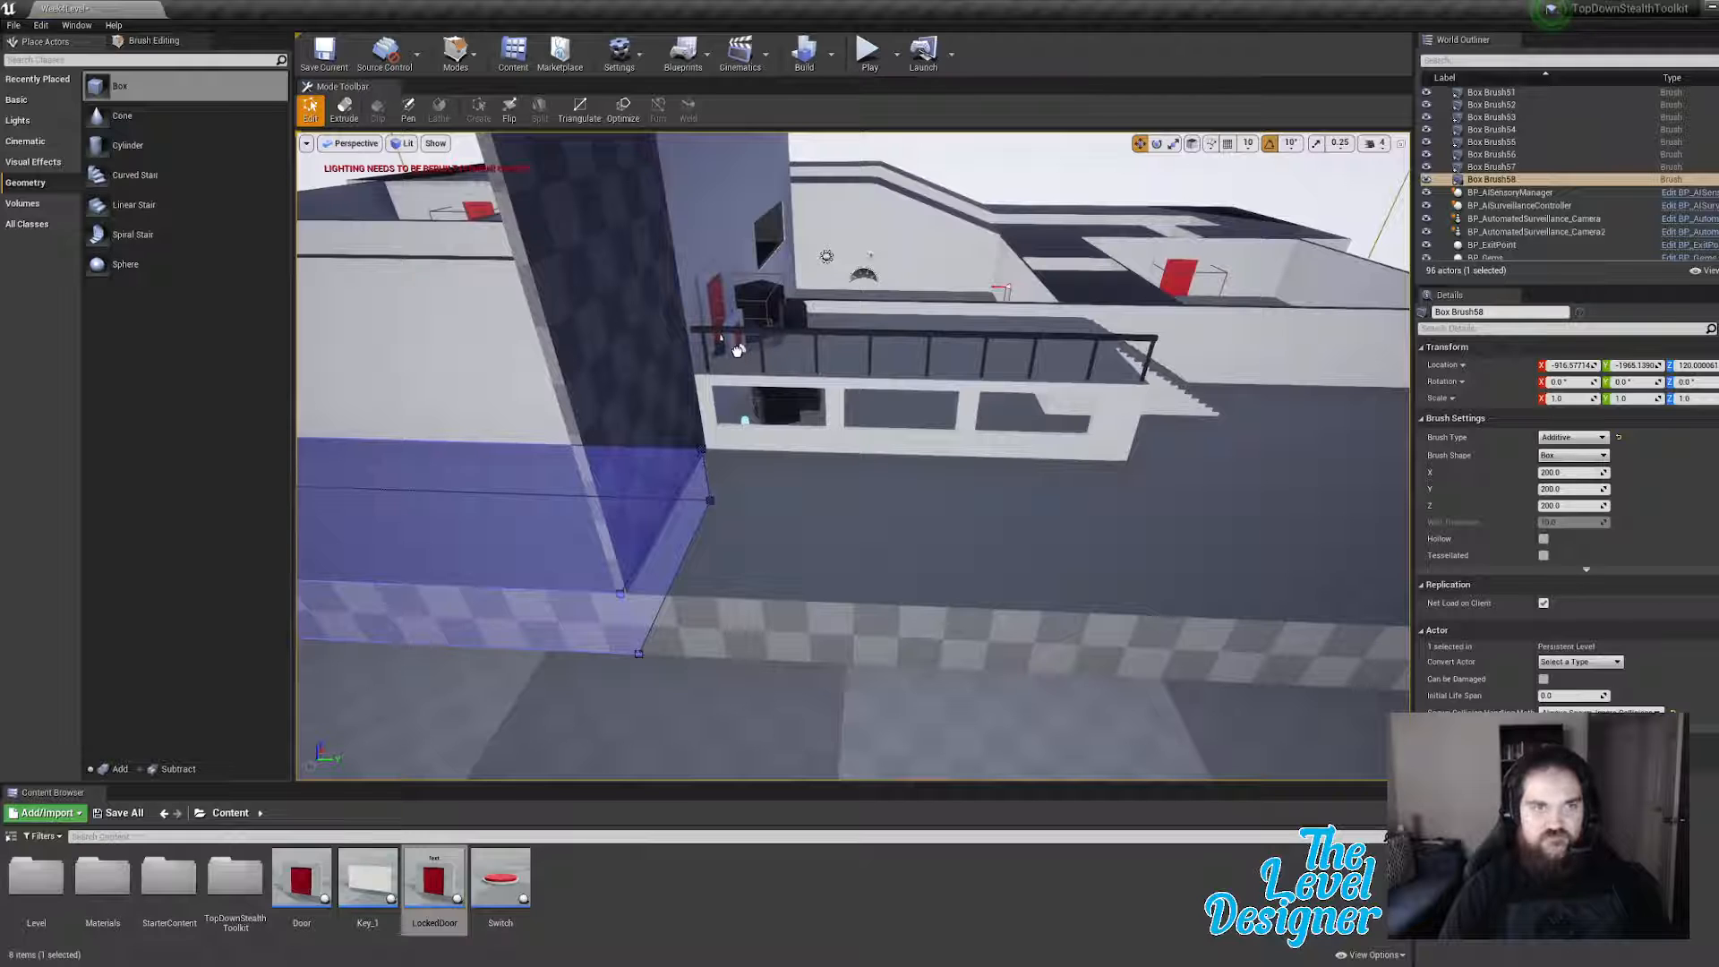
drag(737, 351, 739, 351)
key(w)
right_drag(739, 351, 738, 351)
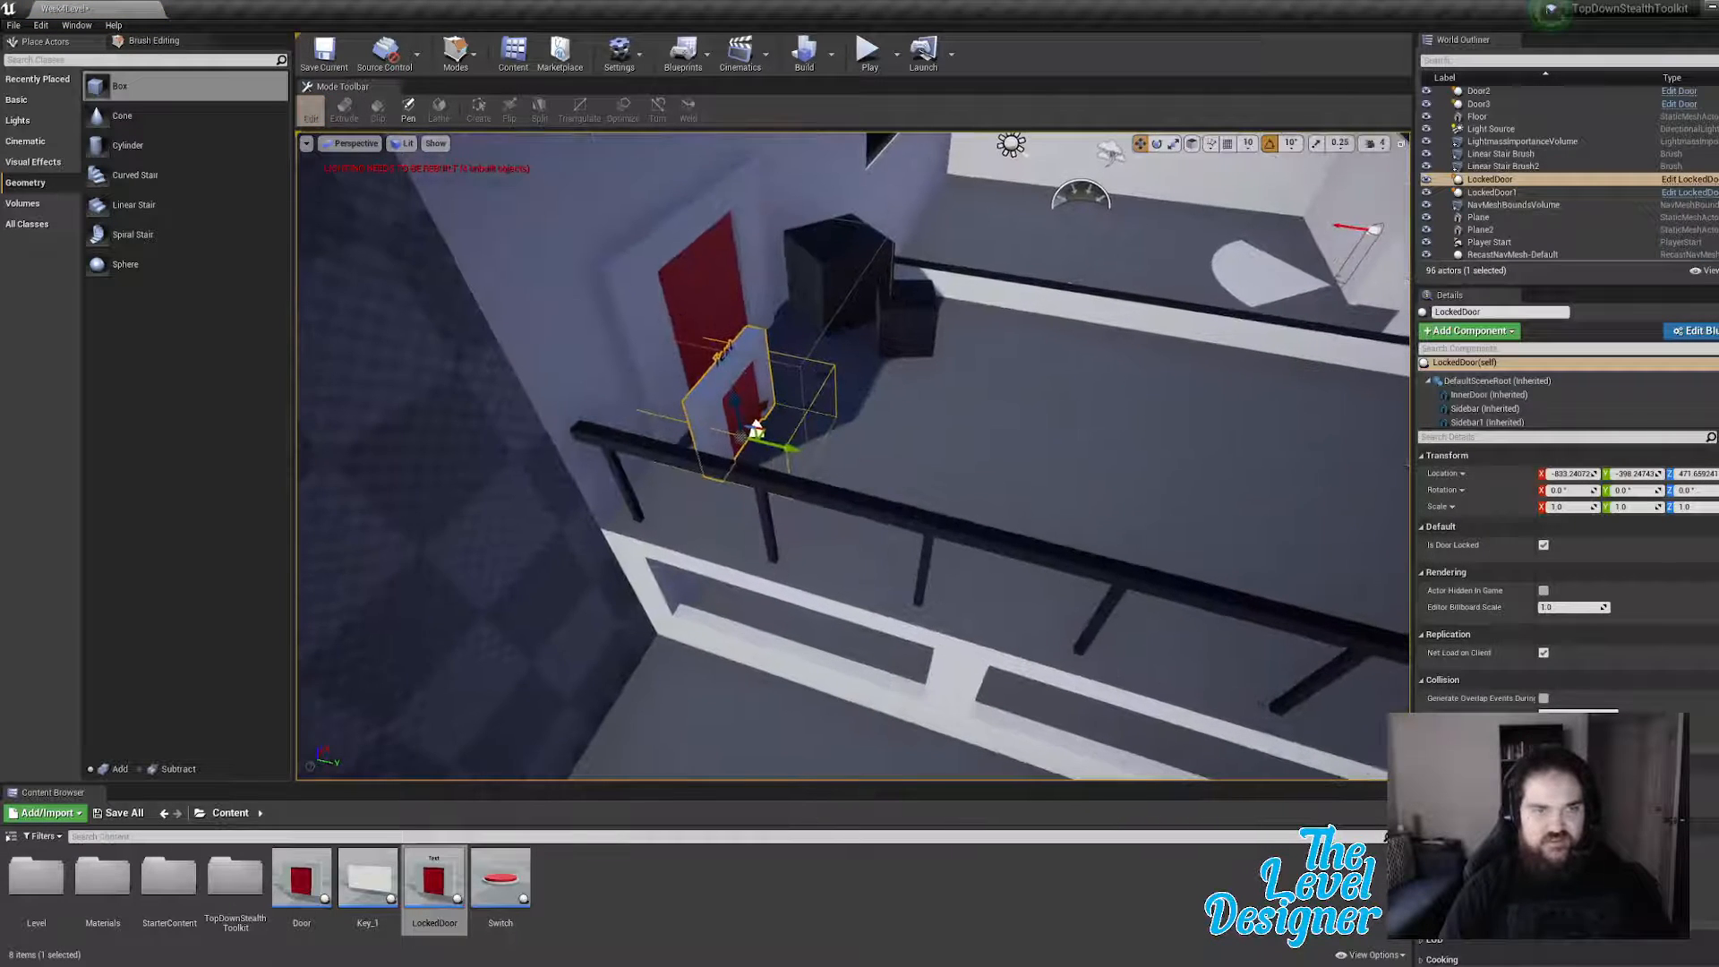
Step: Scale the new locked door uniformly to about 2.1 to match the height of the existing door
key(r)
drag(757, 429, 760, 435)
right_drag(818, 410, 812, 427)
key(w)
key(a)
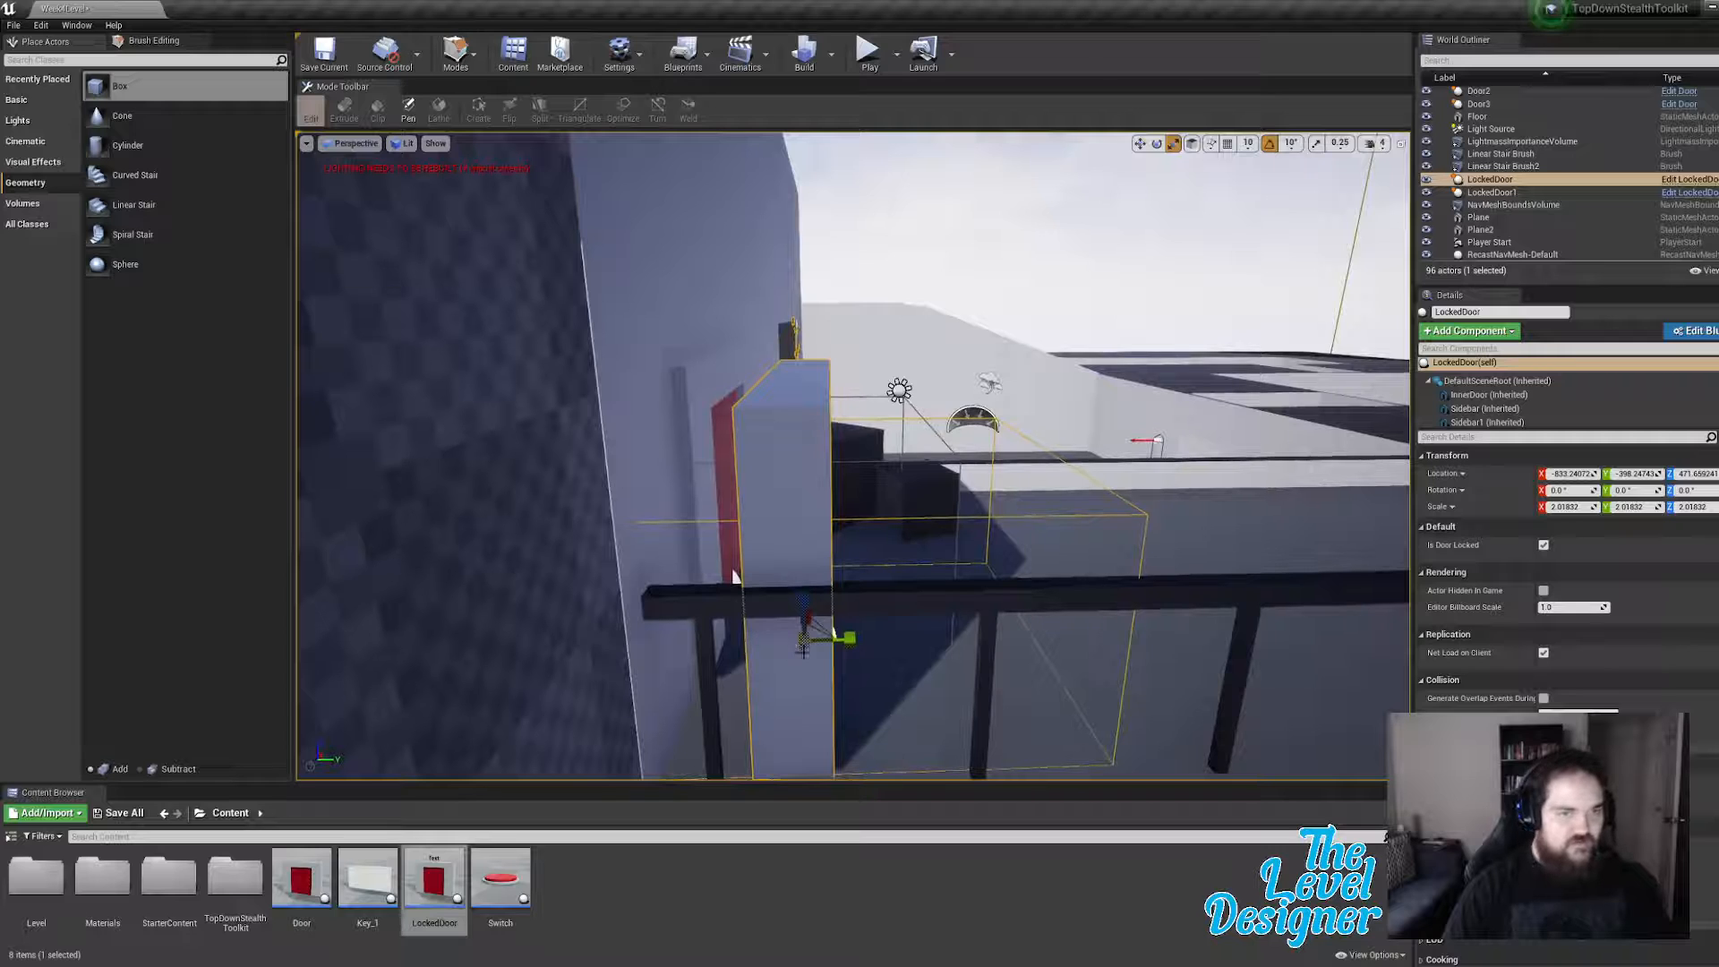
drag(805, 643, 809, 640)
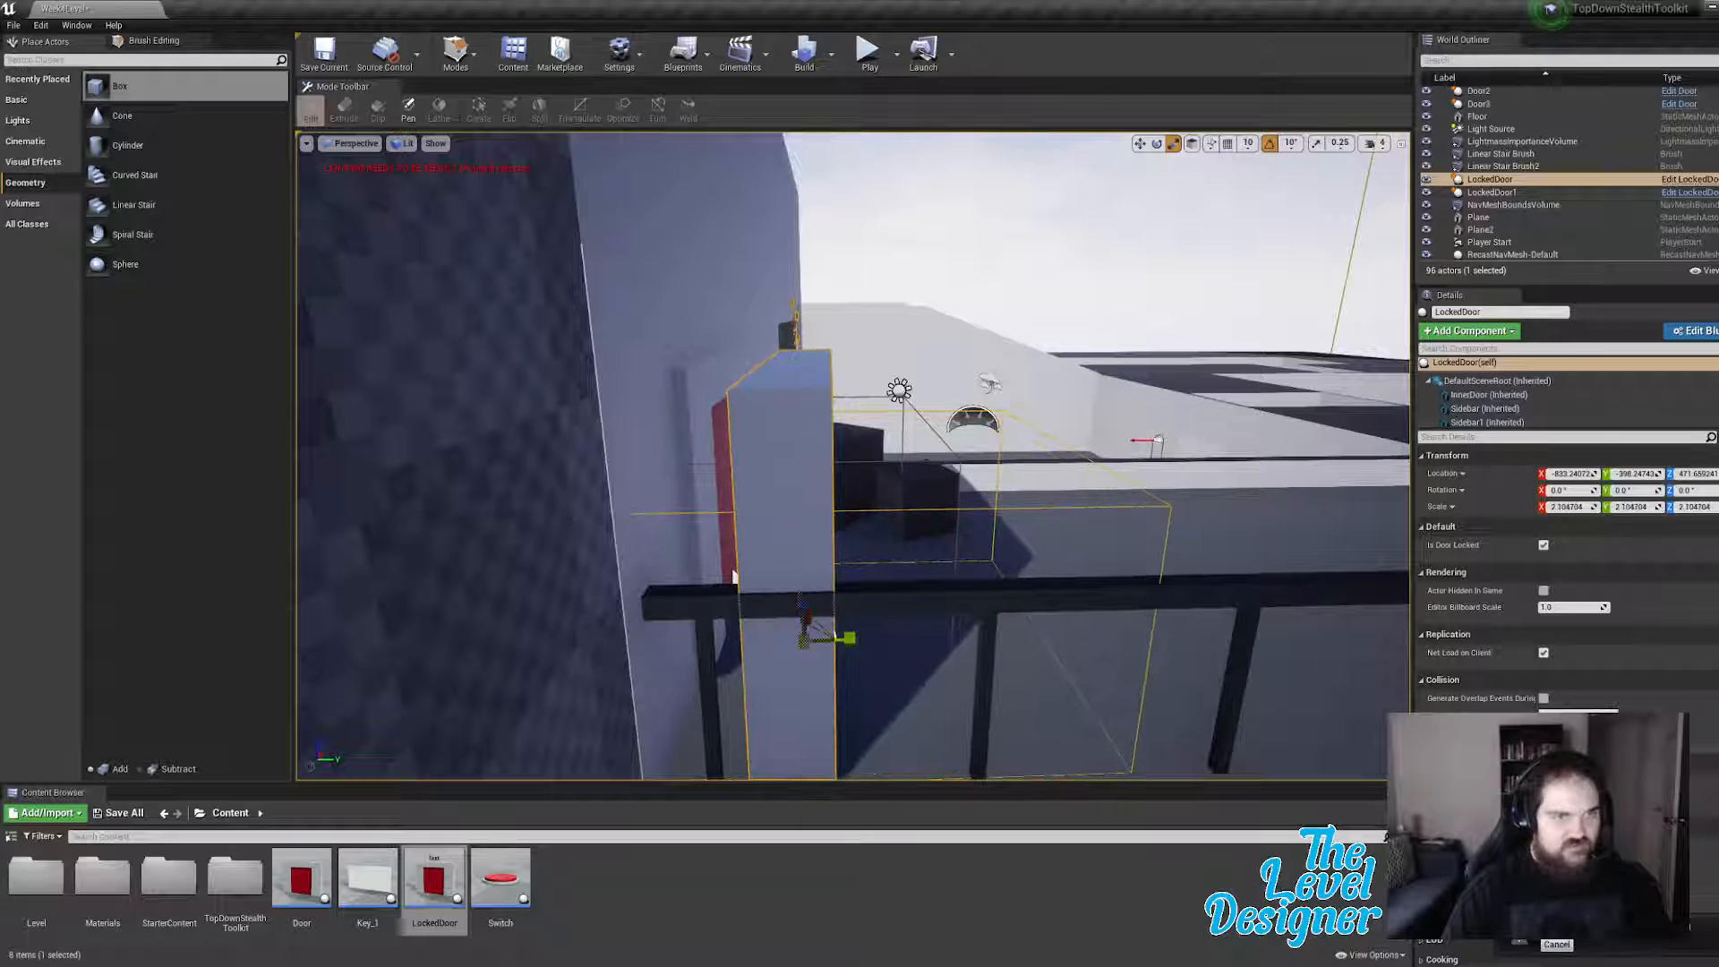
Step: Move the scaled locked door down onto the raised platform and set it against the tall wall
key(d)
right_drag(835, 636, 836, 636)
key(a)
key(d)
key(d)
key(a)
key(s)
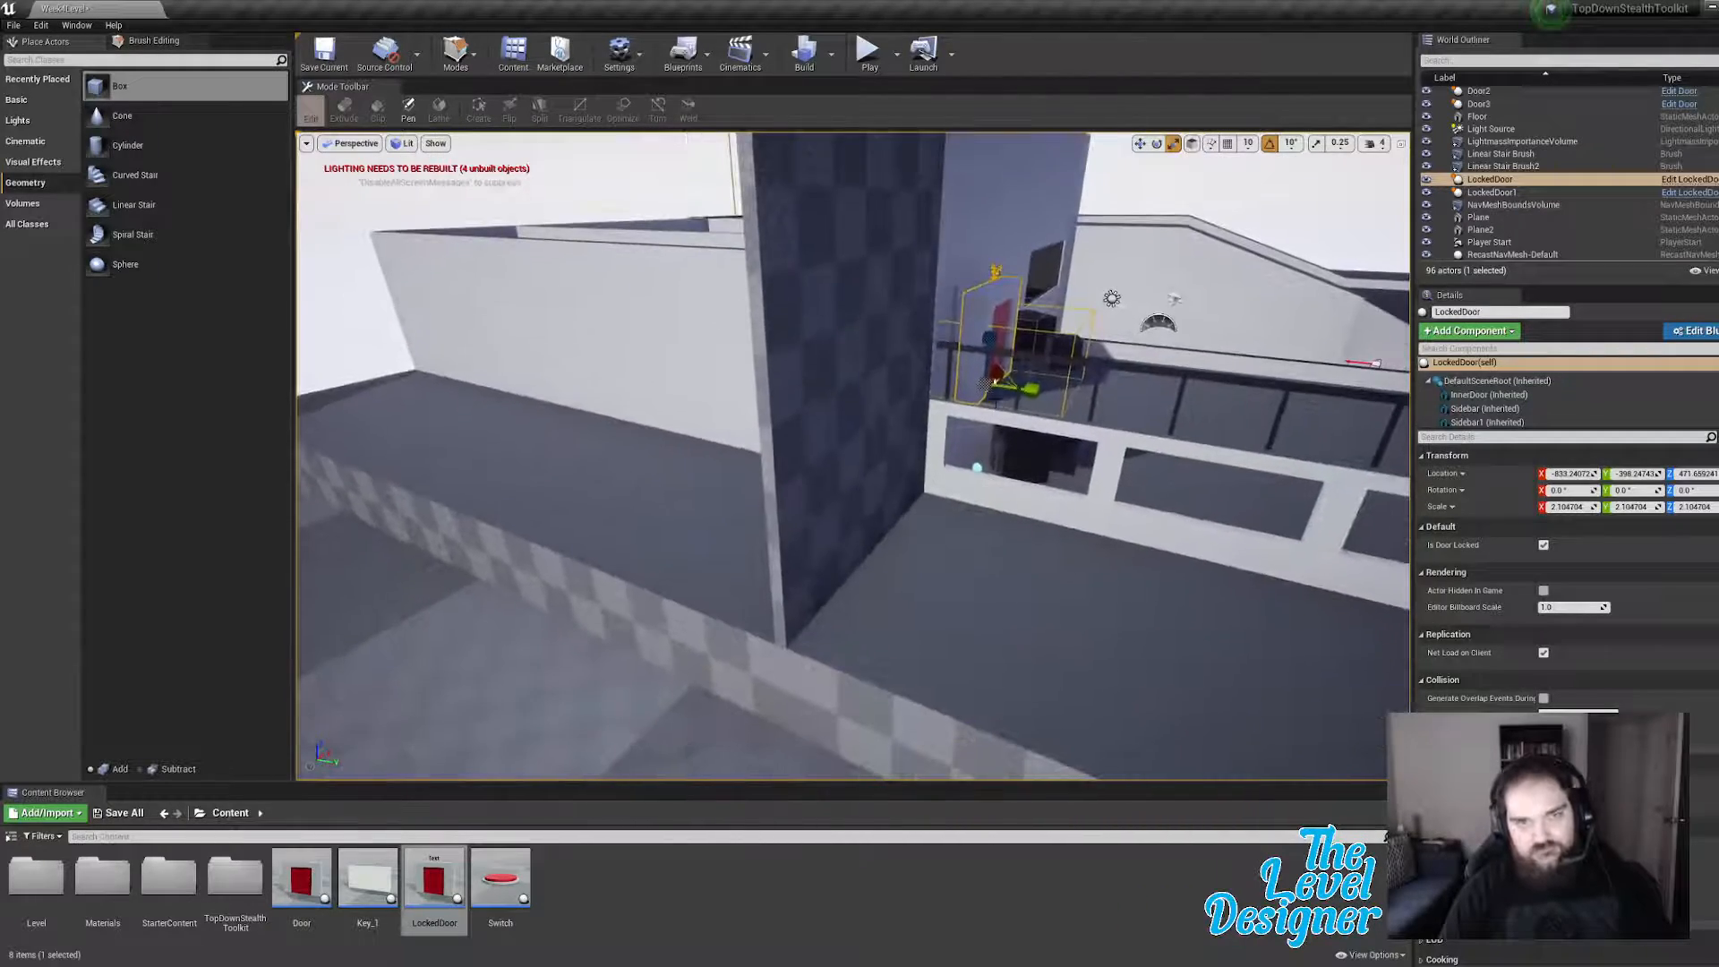
right_drag(988, 385, 989, 385)
drag(1067, 413, 880, 501)
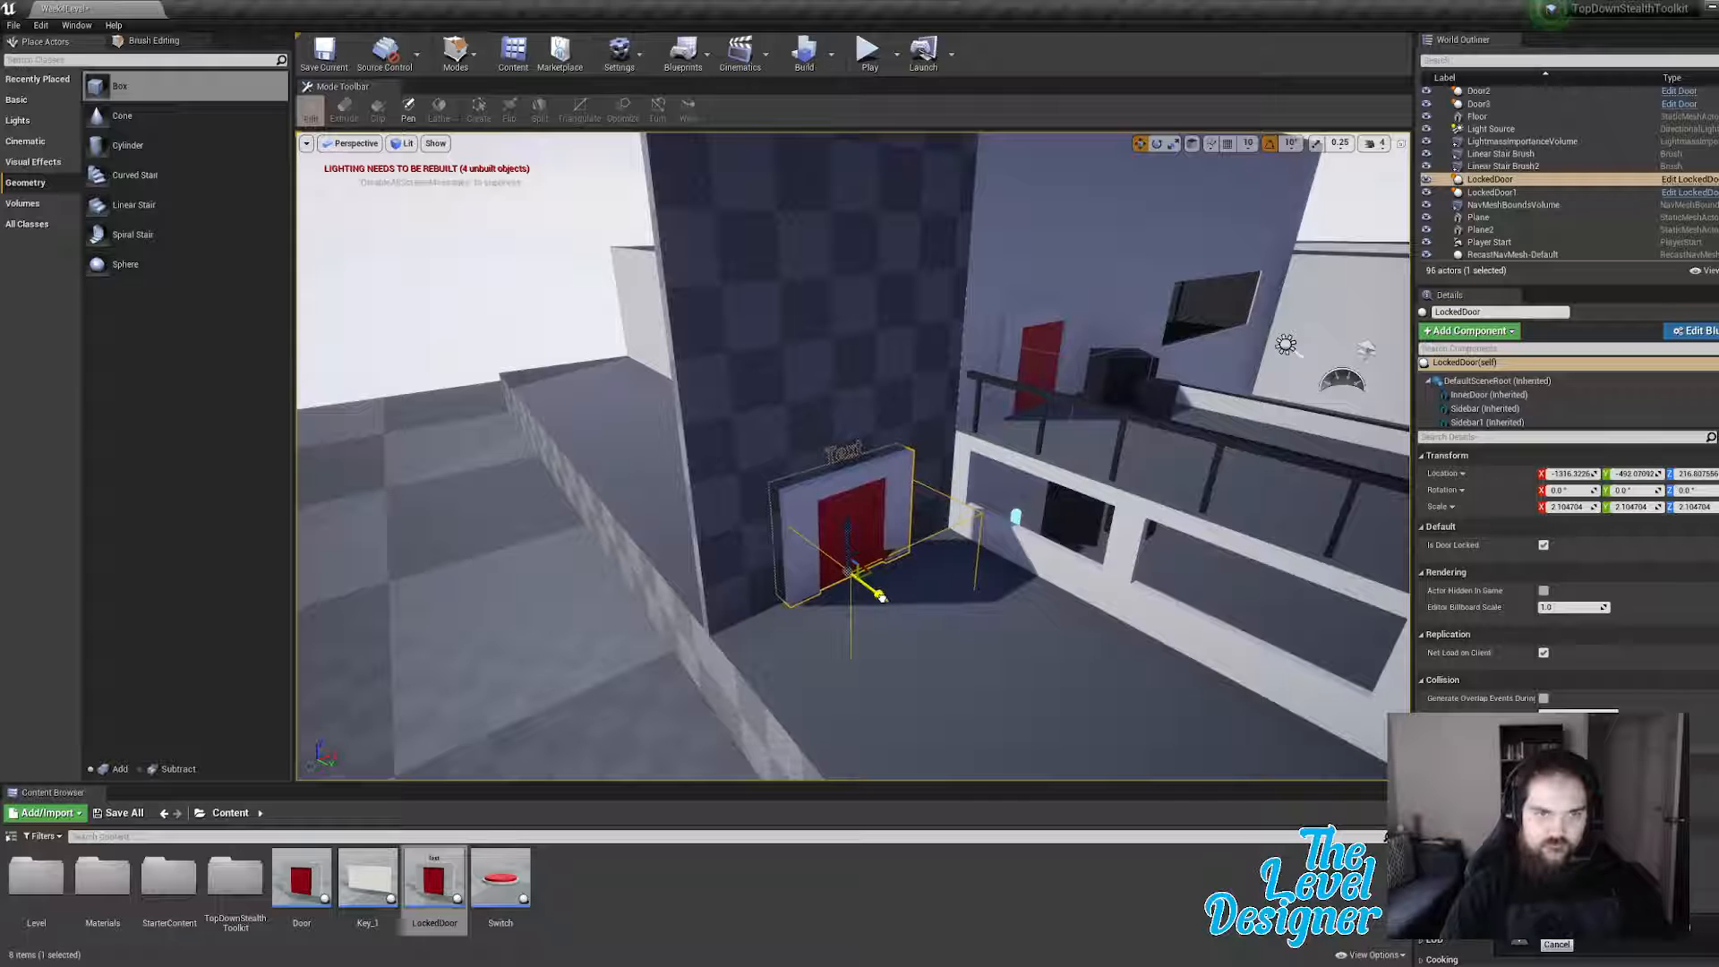
key(d)
right_drag(899, 636, 747, 622)
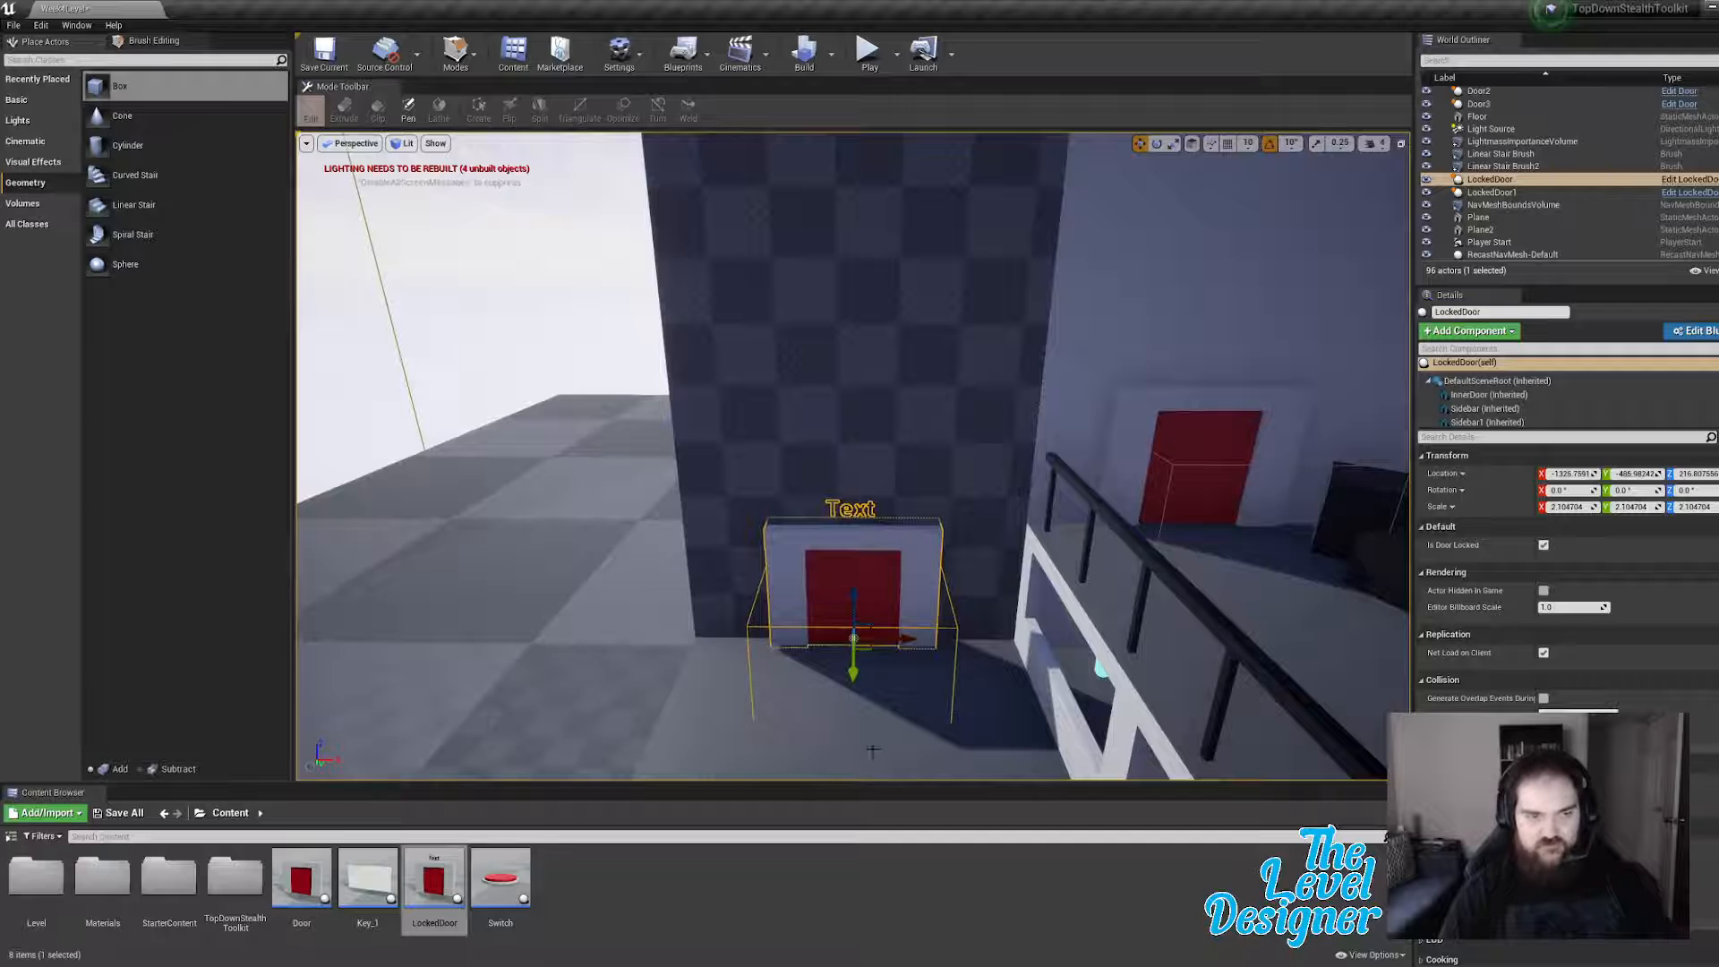
Step: Apply the Lightgray material from the Materials folder to the exposed faces of the tall wall
key(a)
right_drag(873, 750, 1096, 743)
double_click(105, 890)
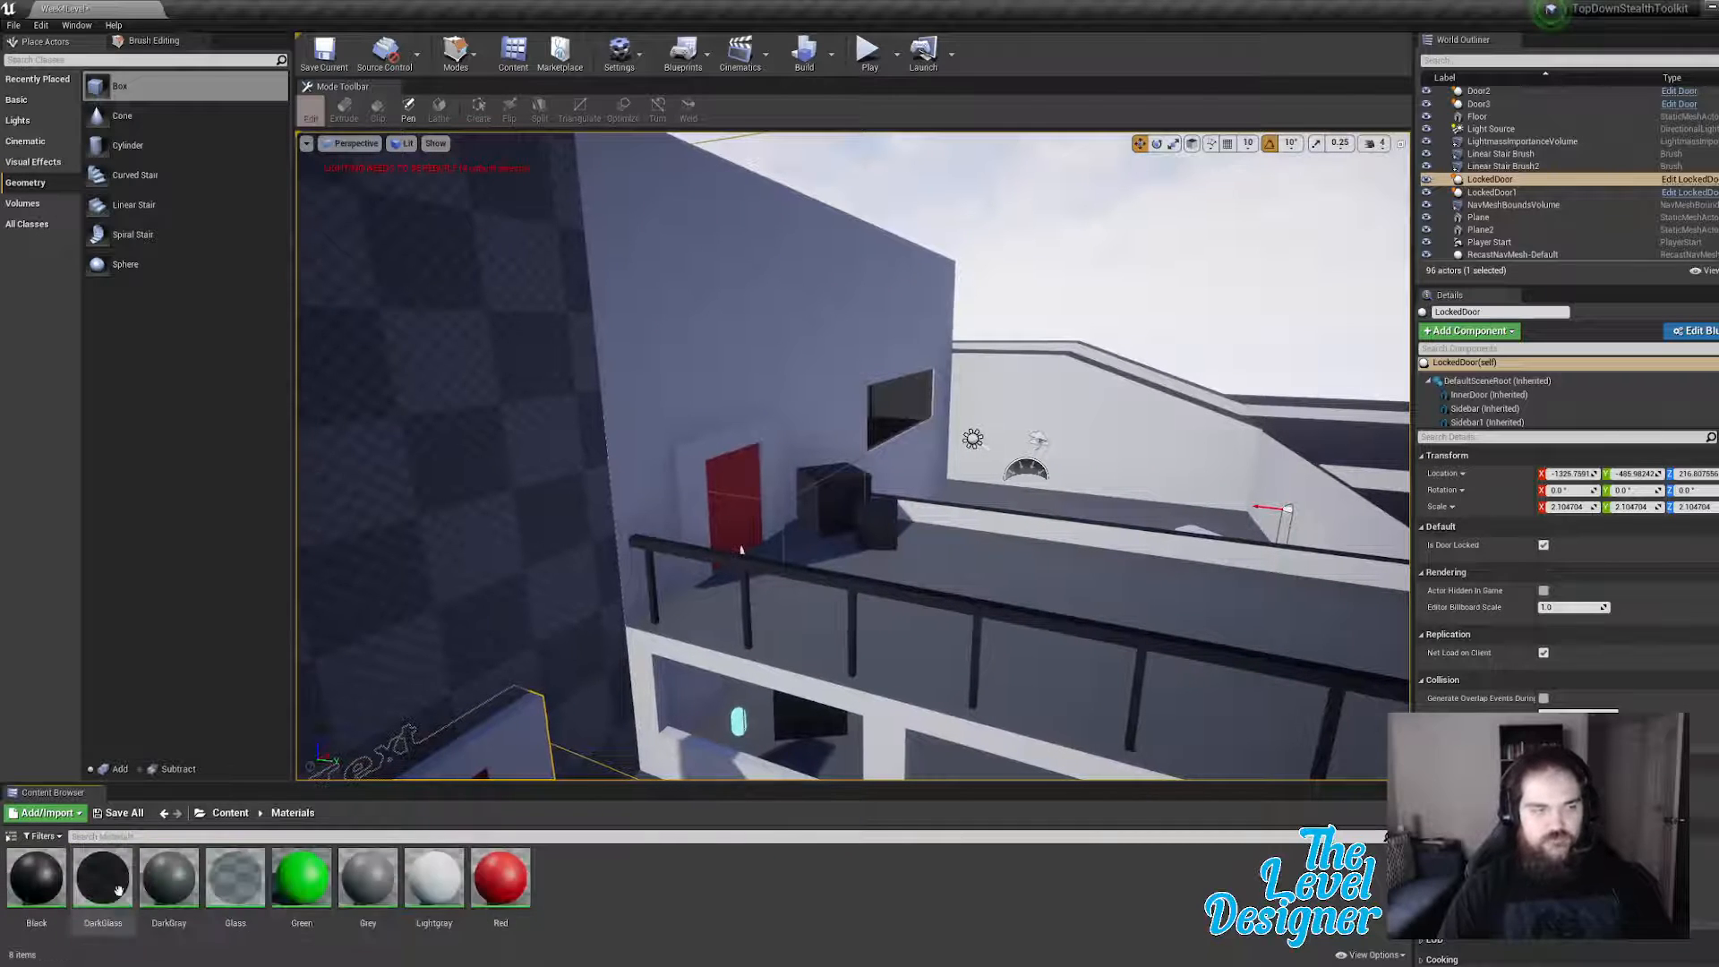
drag(428, 891, 457, 626)
key(s)
right_drag(456, 627, 1003, 582)
key(a)
drag(434, 878, 1086, 442)
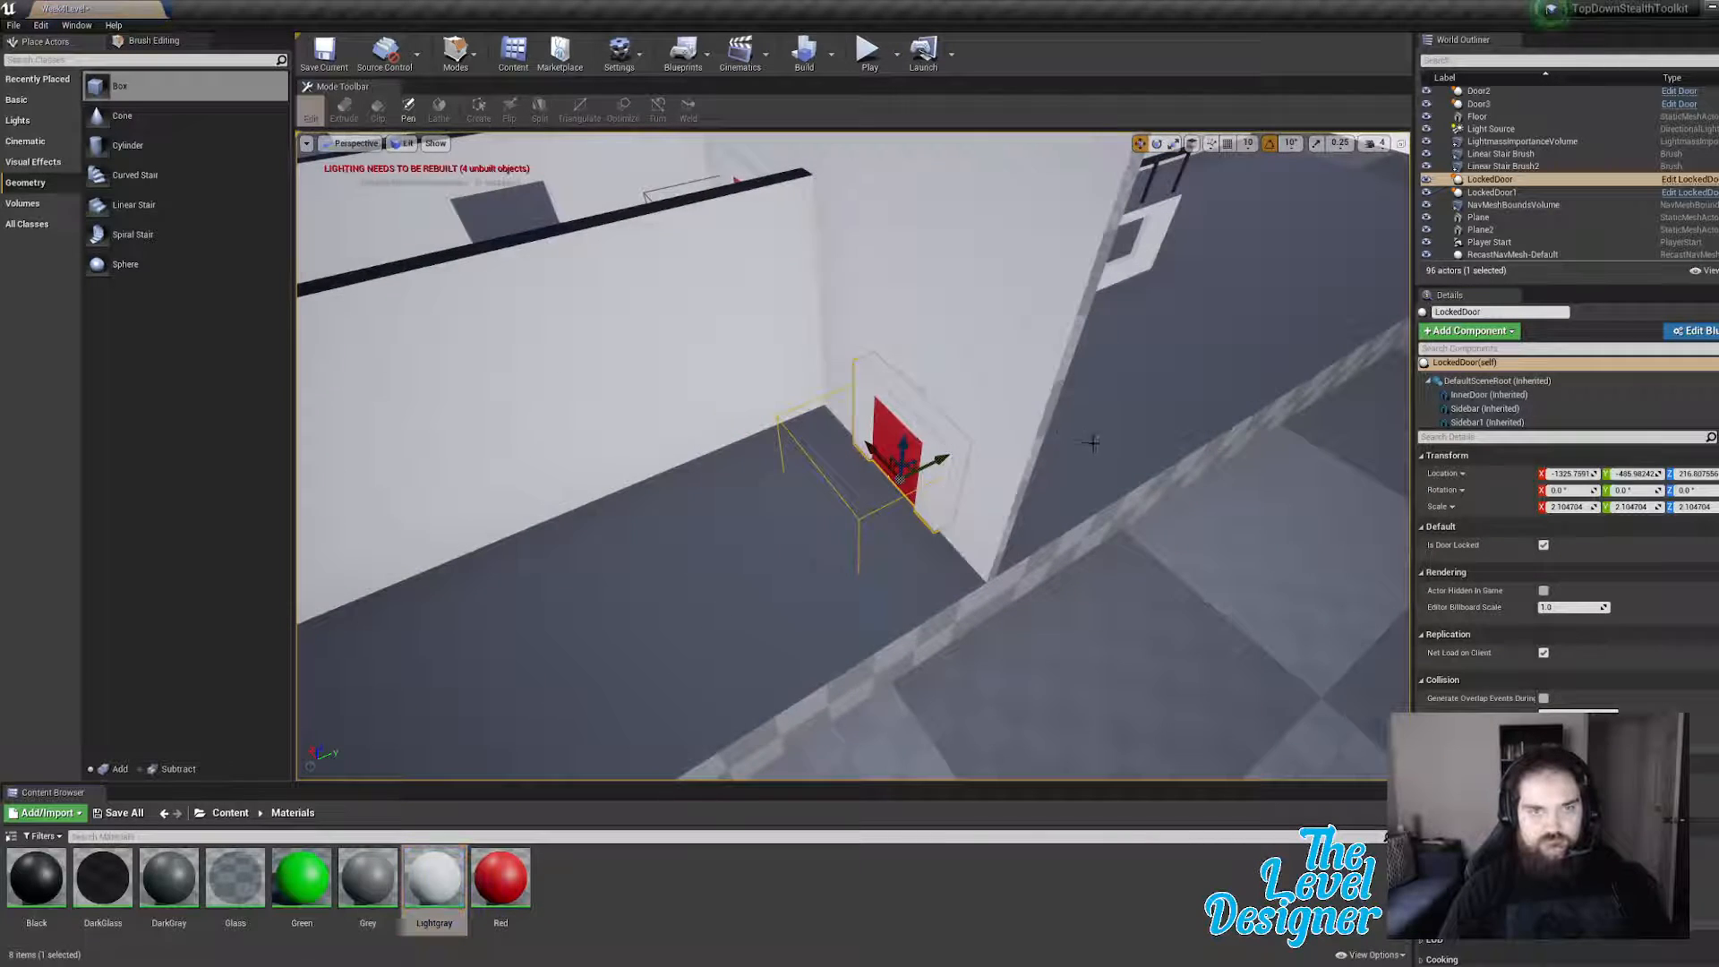
right_drag(1087, 441, 940, 385)
drag(433, 882, 921, 432)
Step: Push the locked door deeper into the tall wall along the Y axis
key(d)
right_drag(920, 432, 877, 432)
key(a)
key(d)
alt+drag(947, 535, 837, 493)
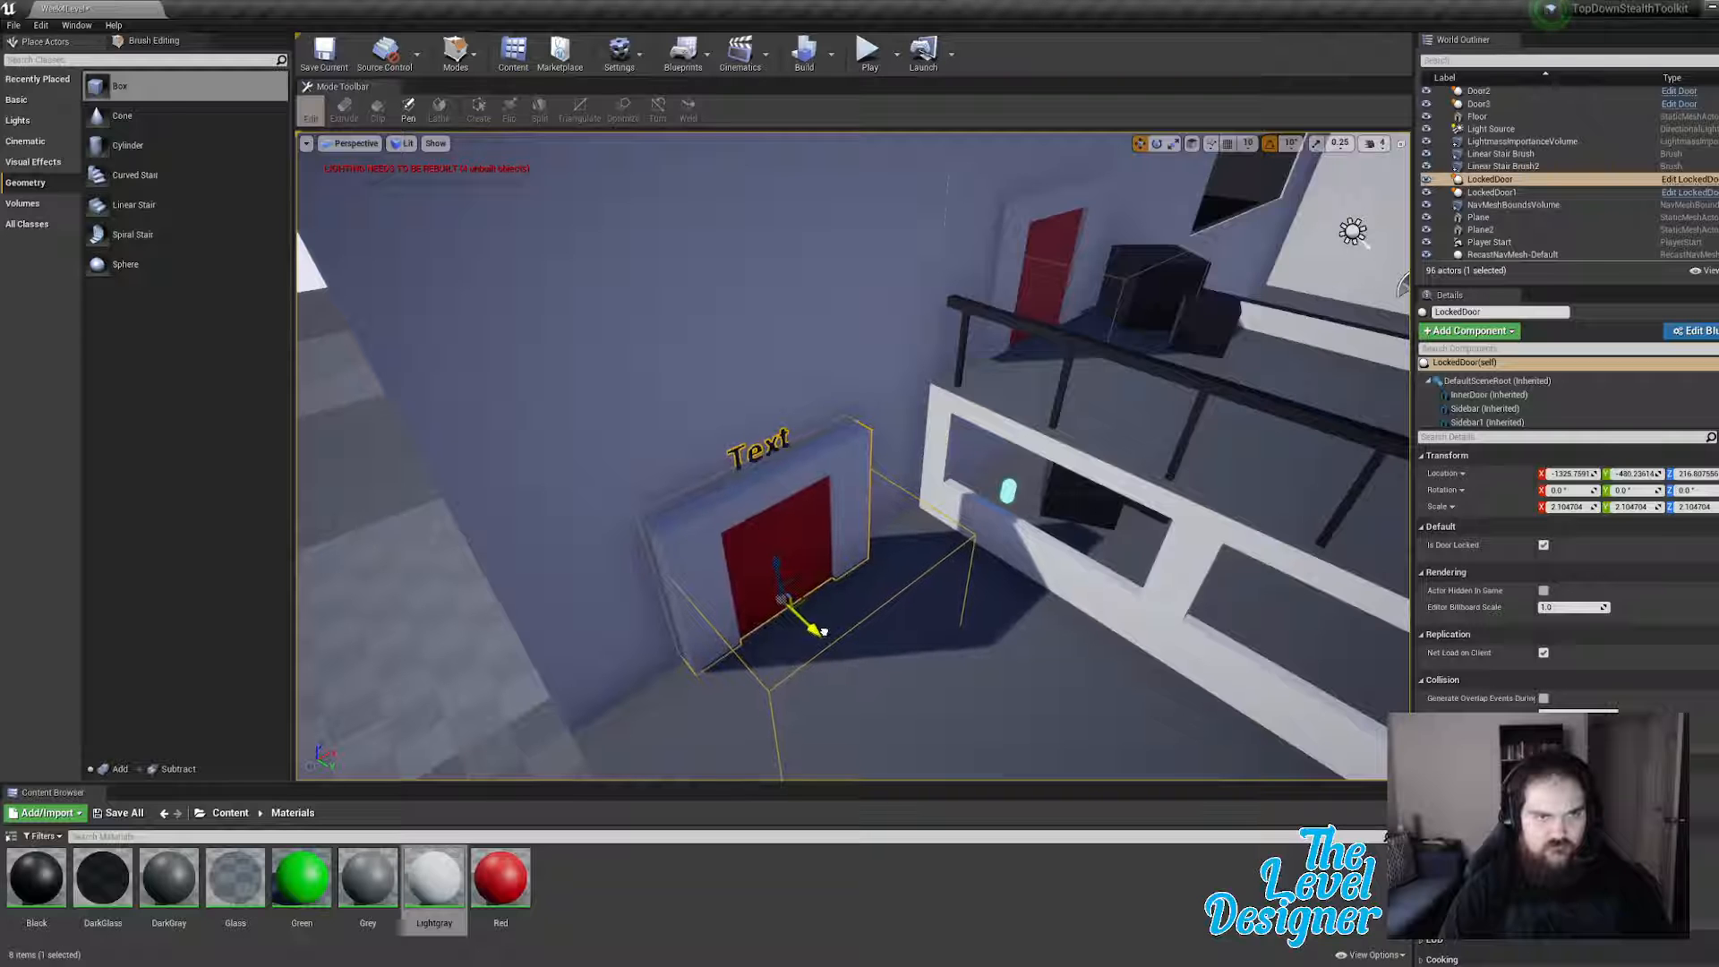
Step: Check the door against the wall thickness, scale its depth to about 2.29 and nudge it along the Y axis
key(a)
right_drag(838, 494, 952, 494)
click(855, 316)
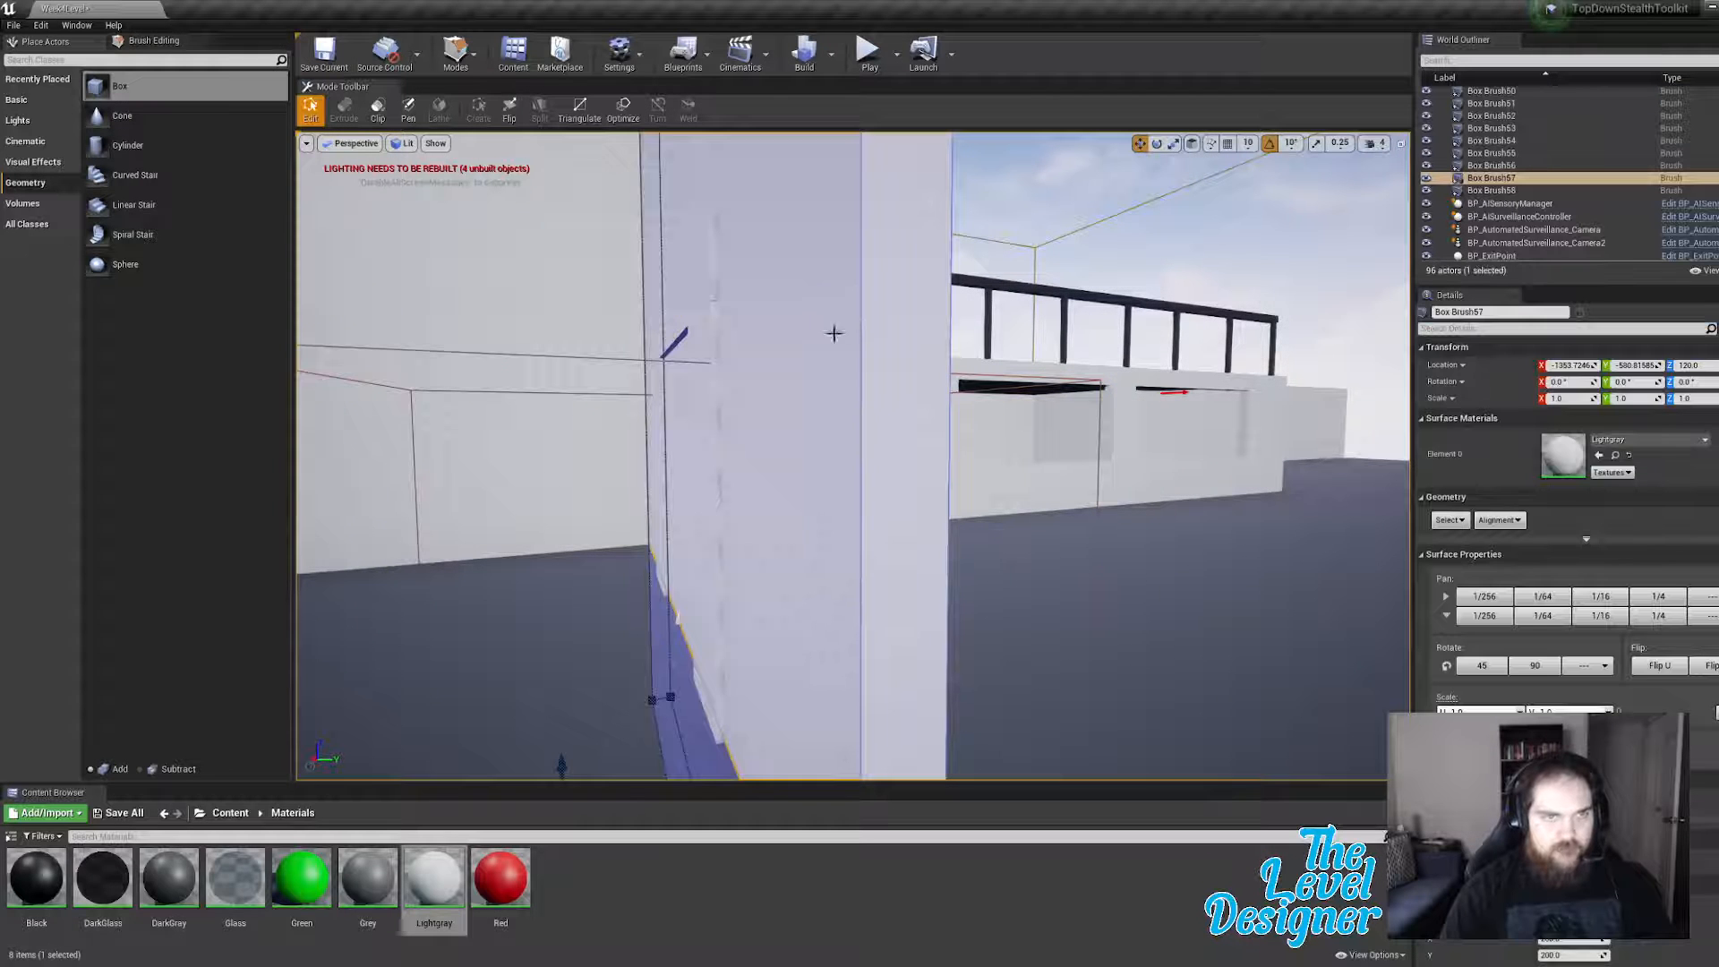
right_drag(857, 358, 789, 566)
click(906, 392)
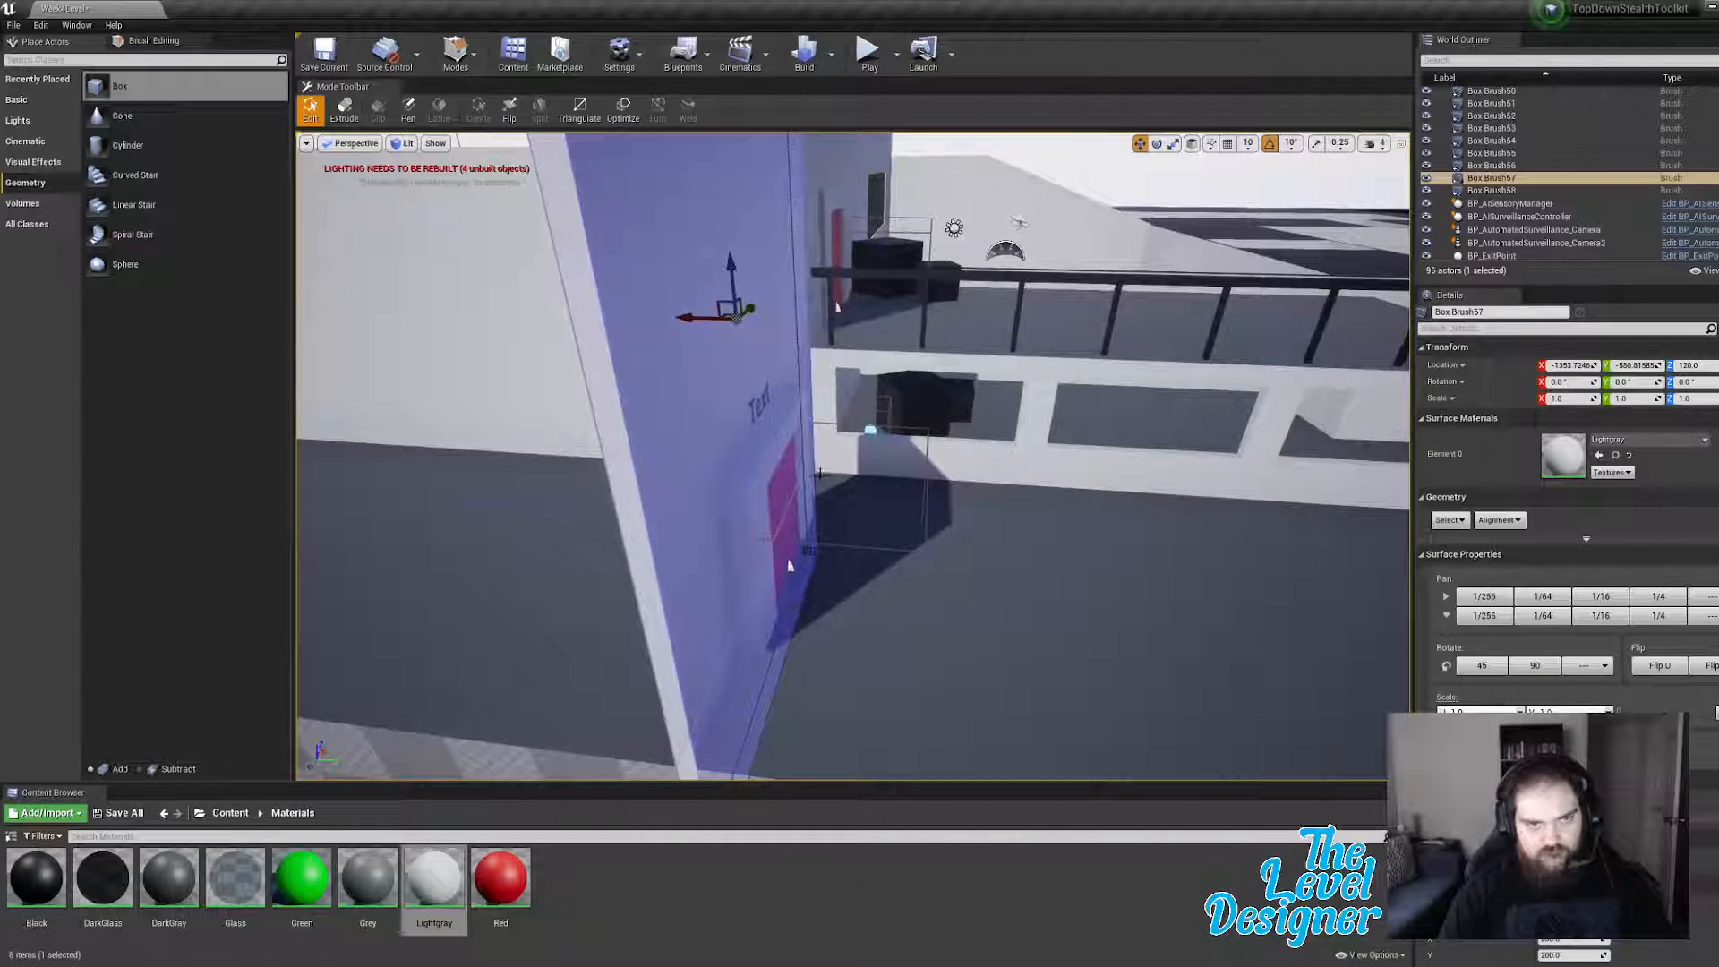
click(790, 566)
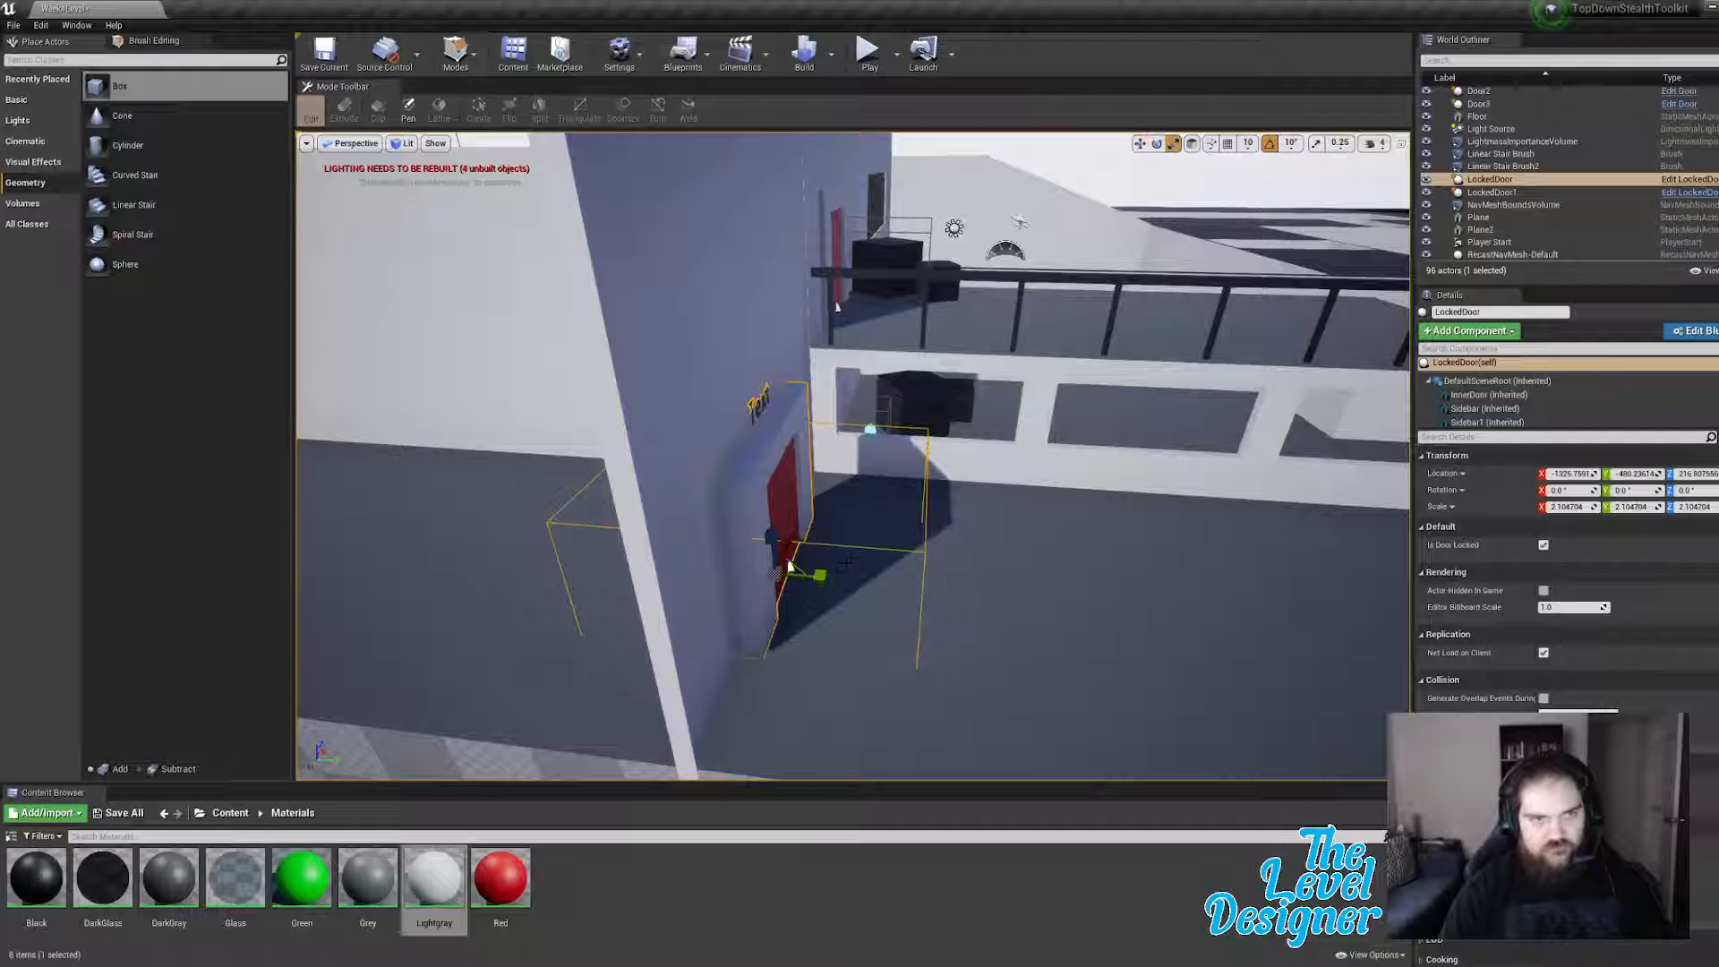
drag(822, 577, 829, 576)
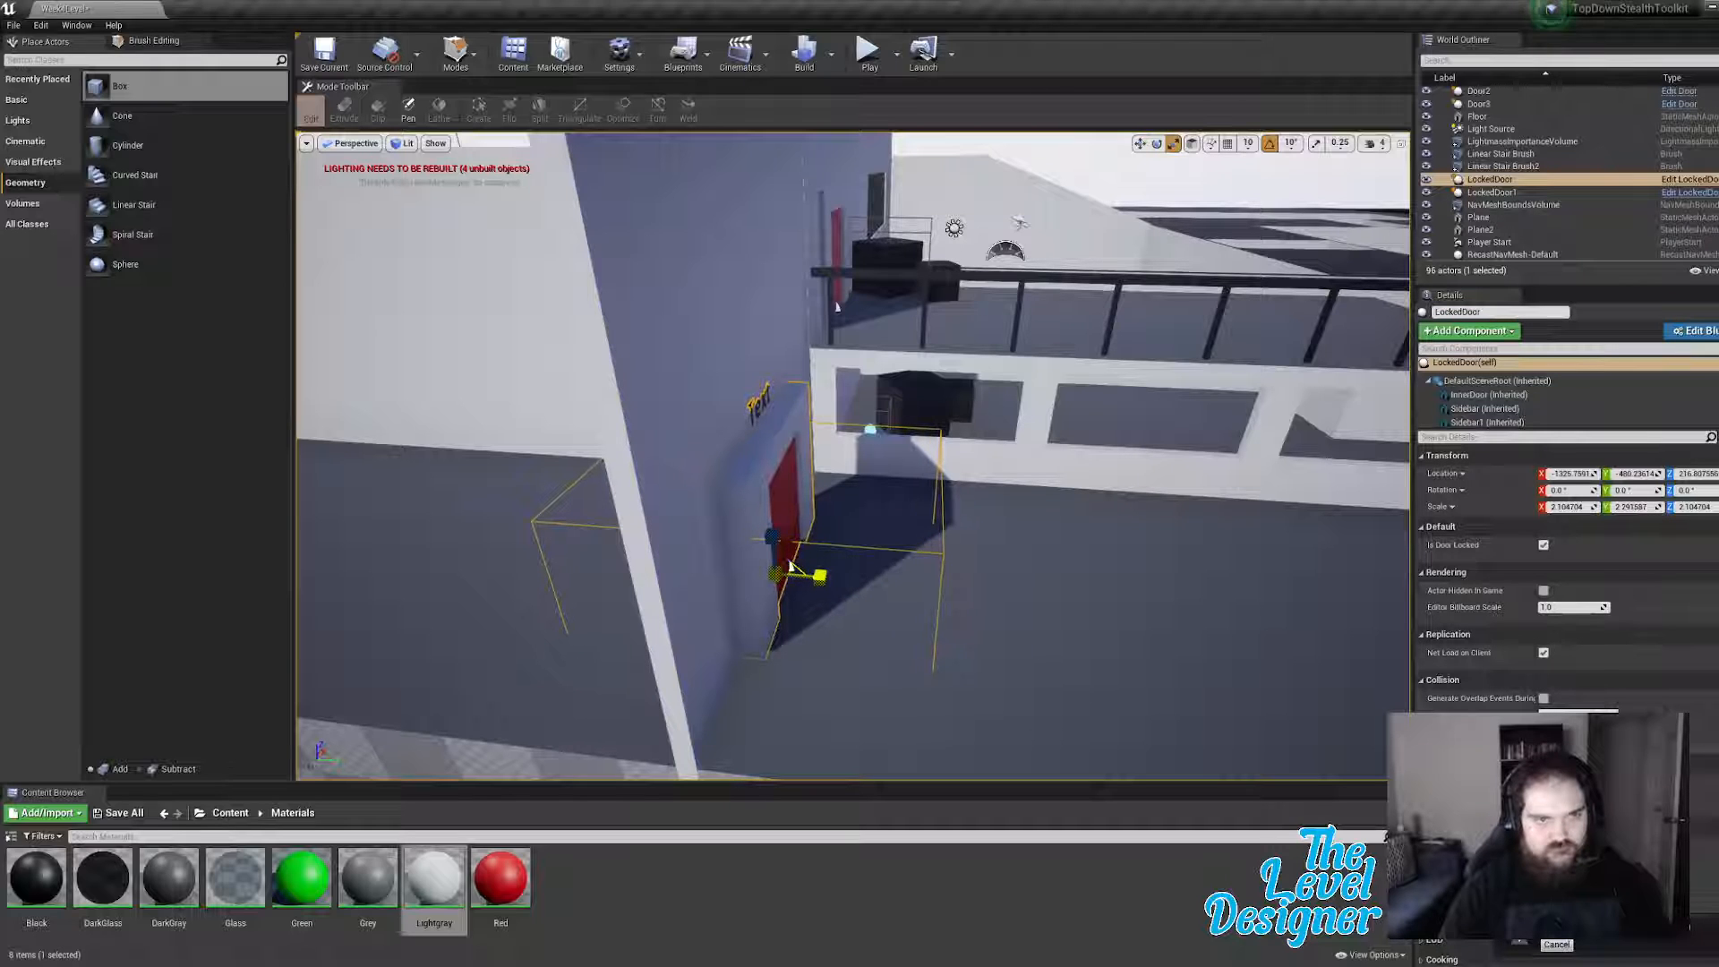
mouse_move(860, 580)
right_down()
mouse_move(896, 566)
mouse_move(882, 559)
right_up()
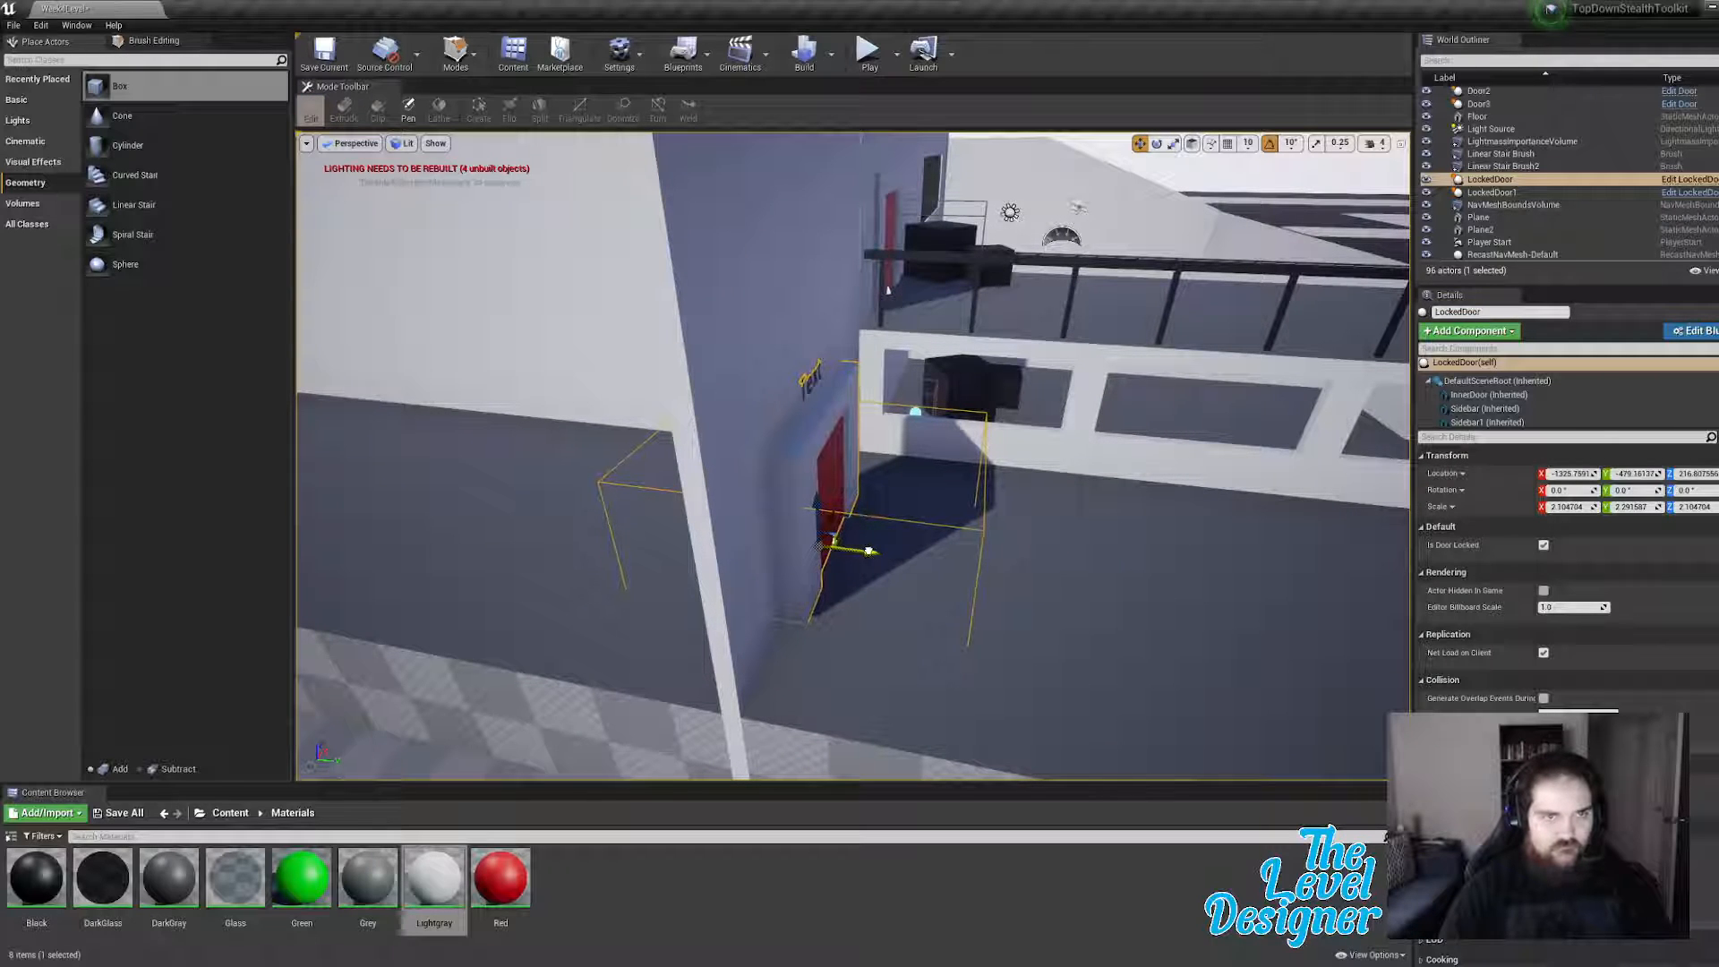
drag(867, 551, 870, 550)
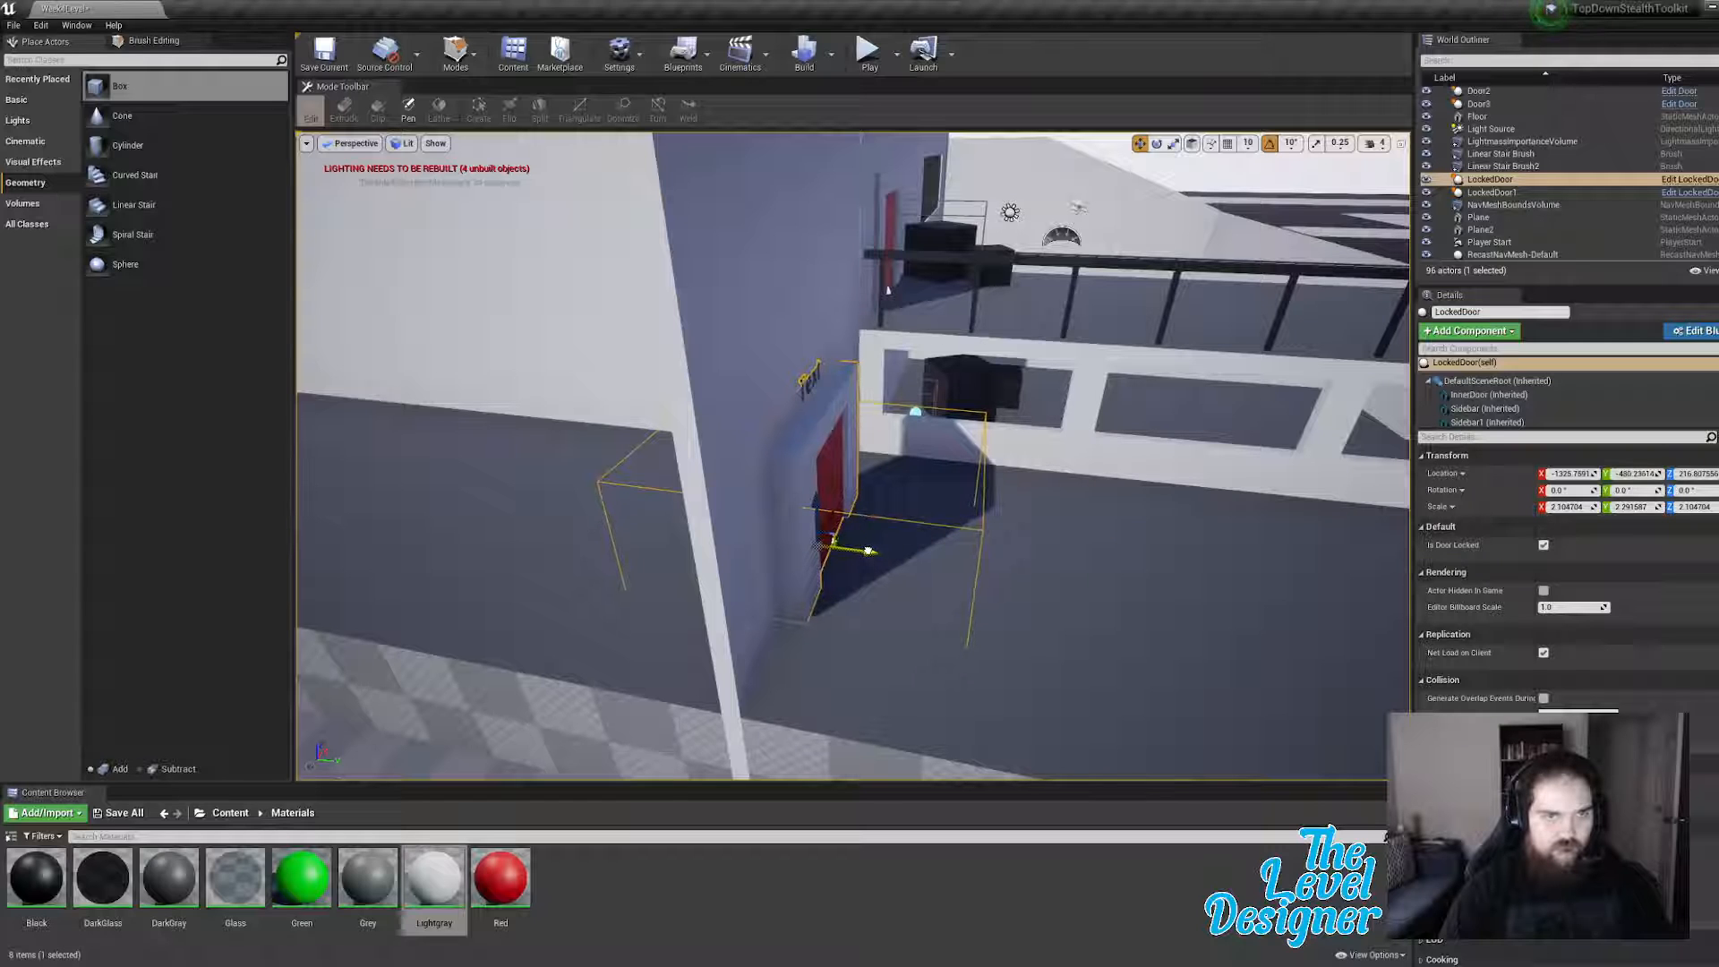
Step: Select the tall wall's face on the copied platform's side, adjust it slightly at the door, and deselect the brush
right_drag(953, 507, 967, 501)
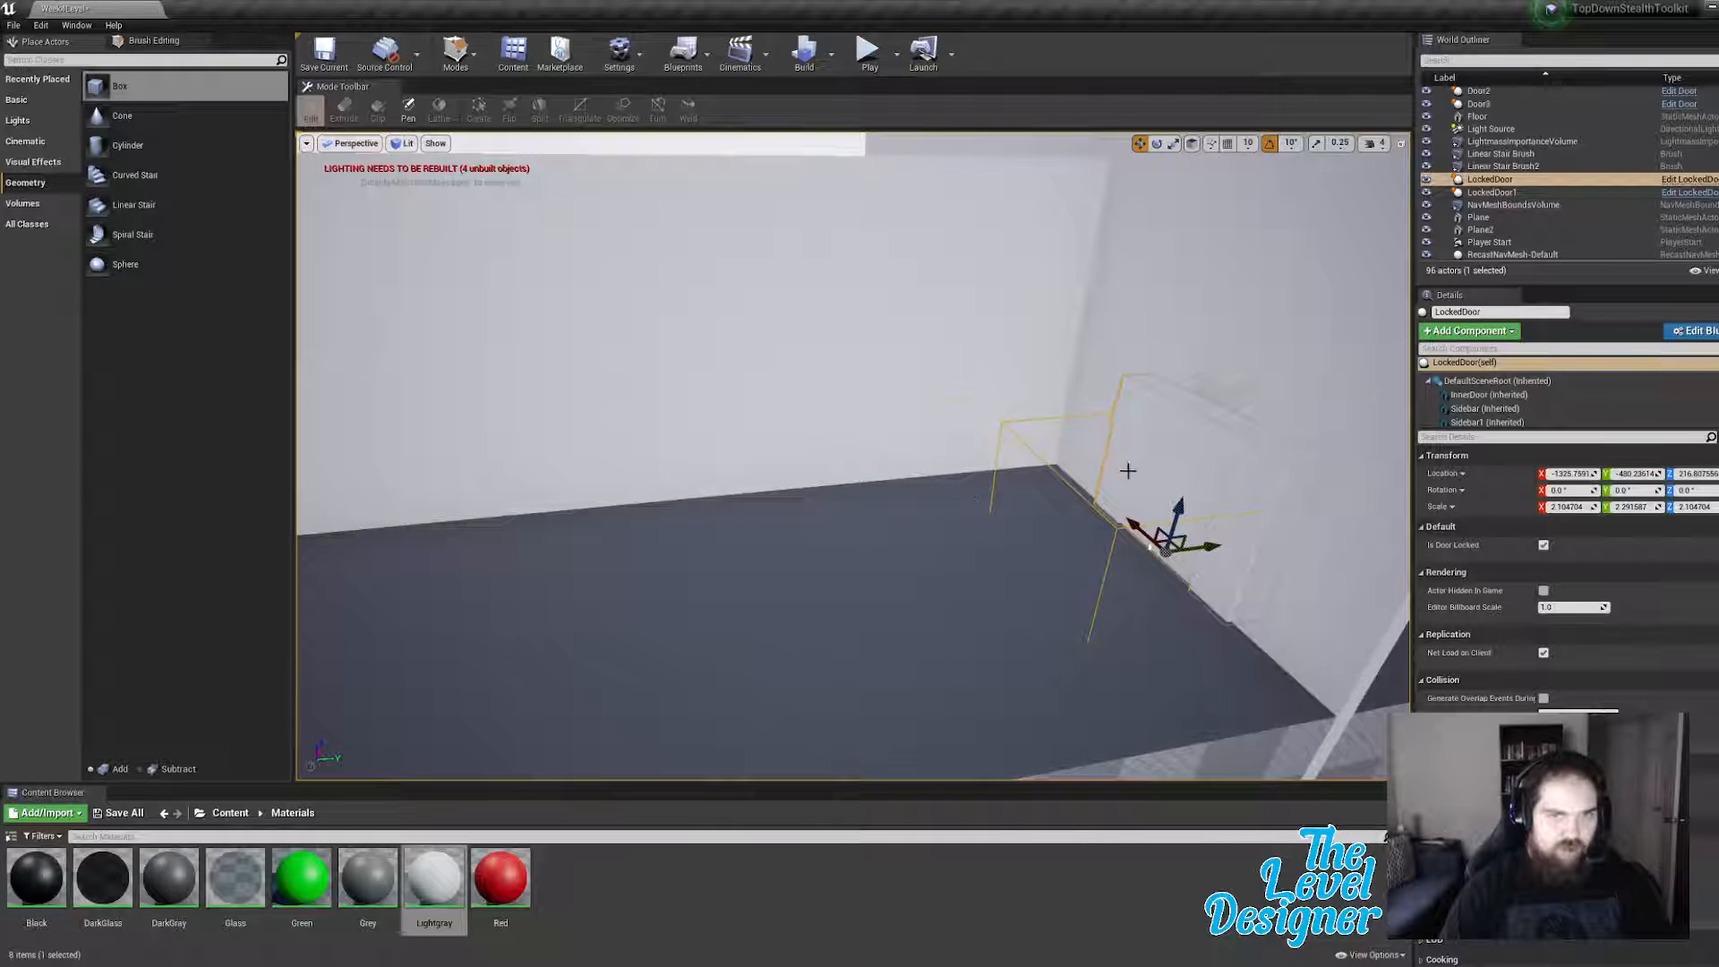
right_drag(1127, 470, 1140, 469)
click(1144, 225)
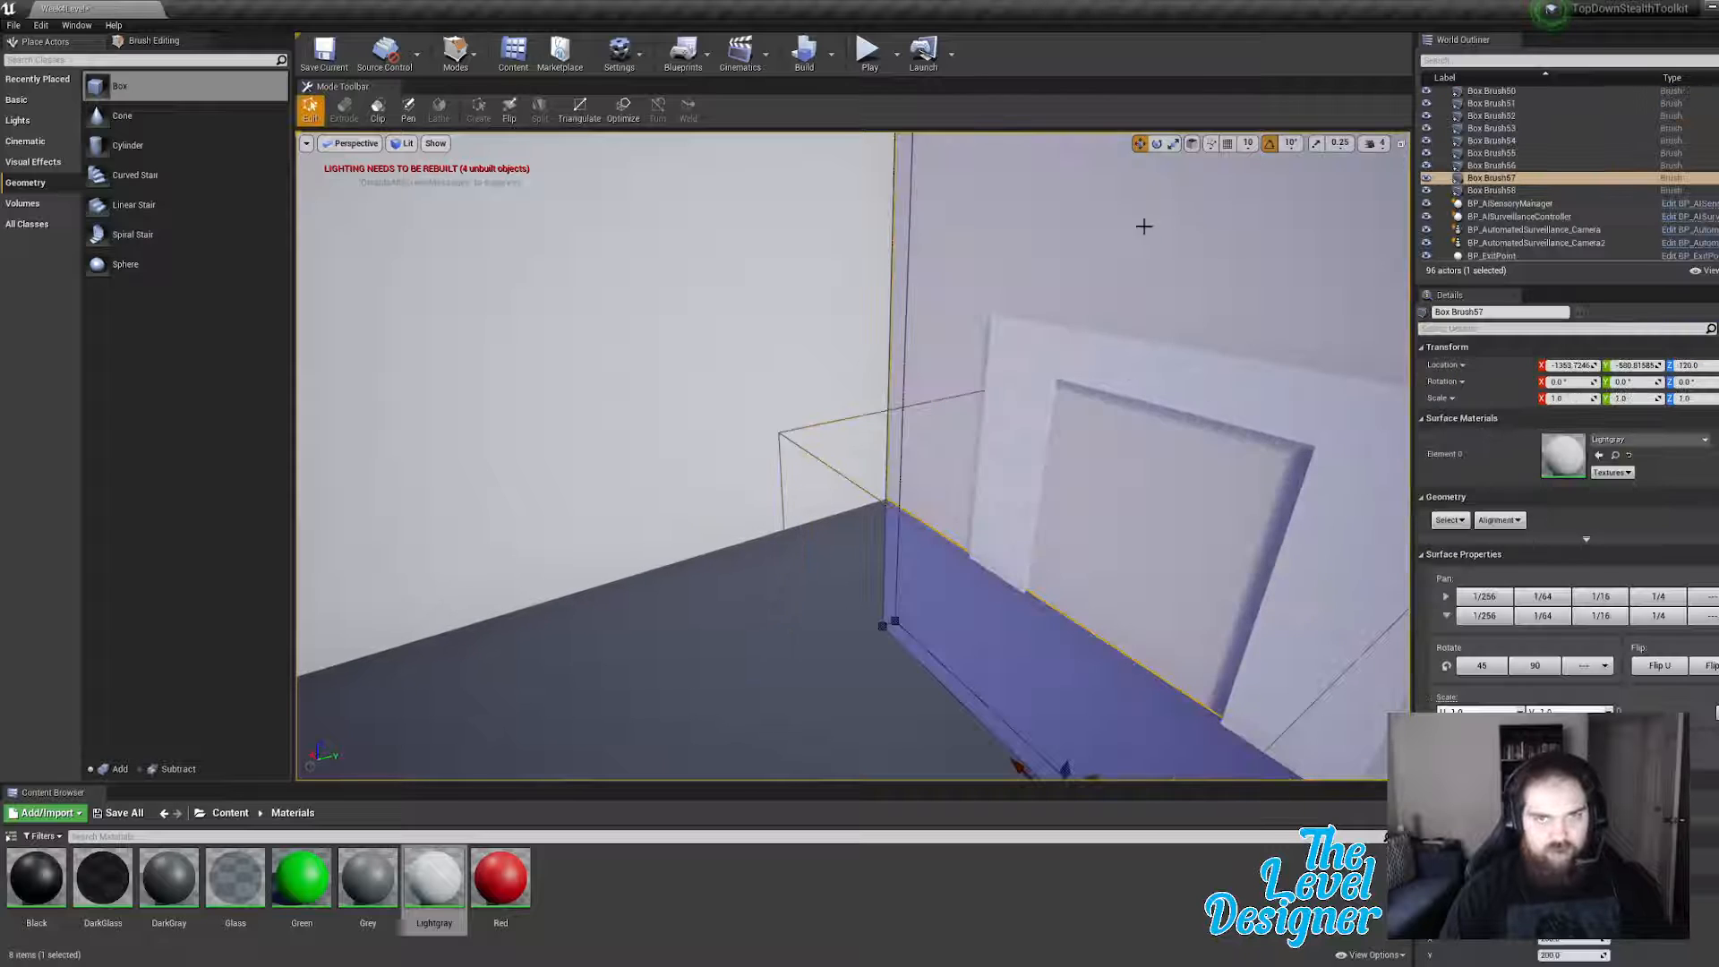
right_drag(1180, 393, 1178, 395)
click(1161, 411)
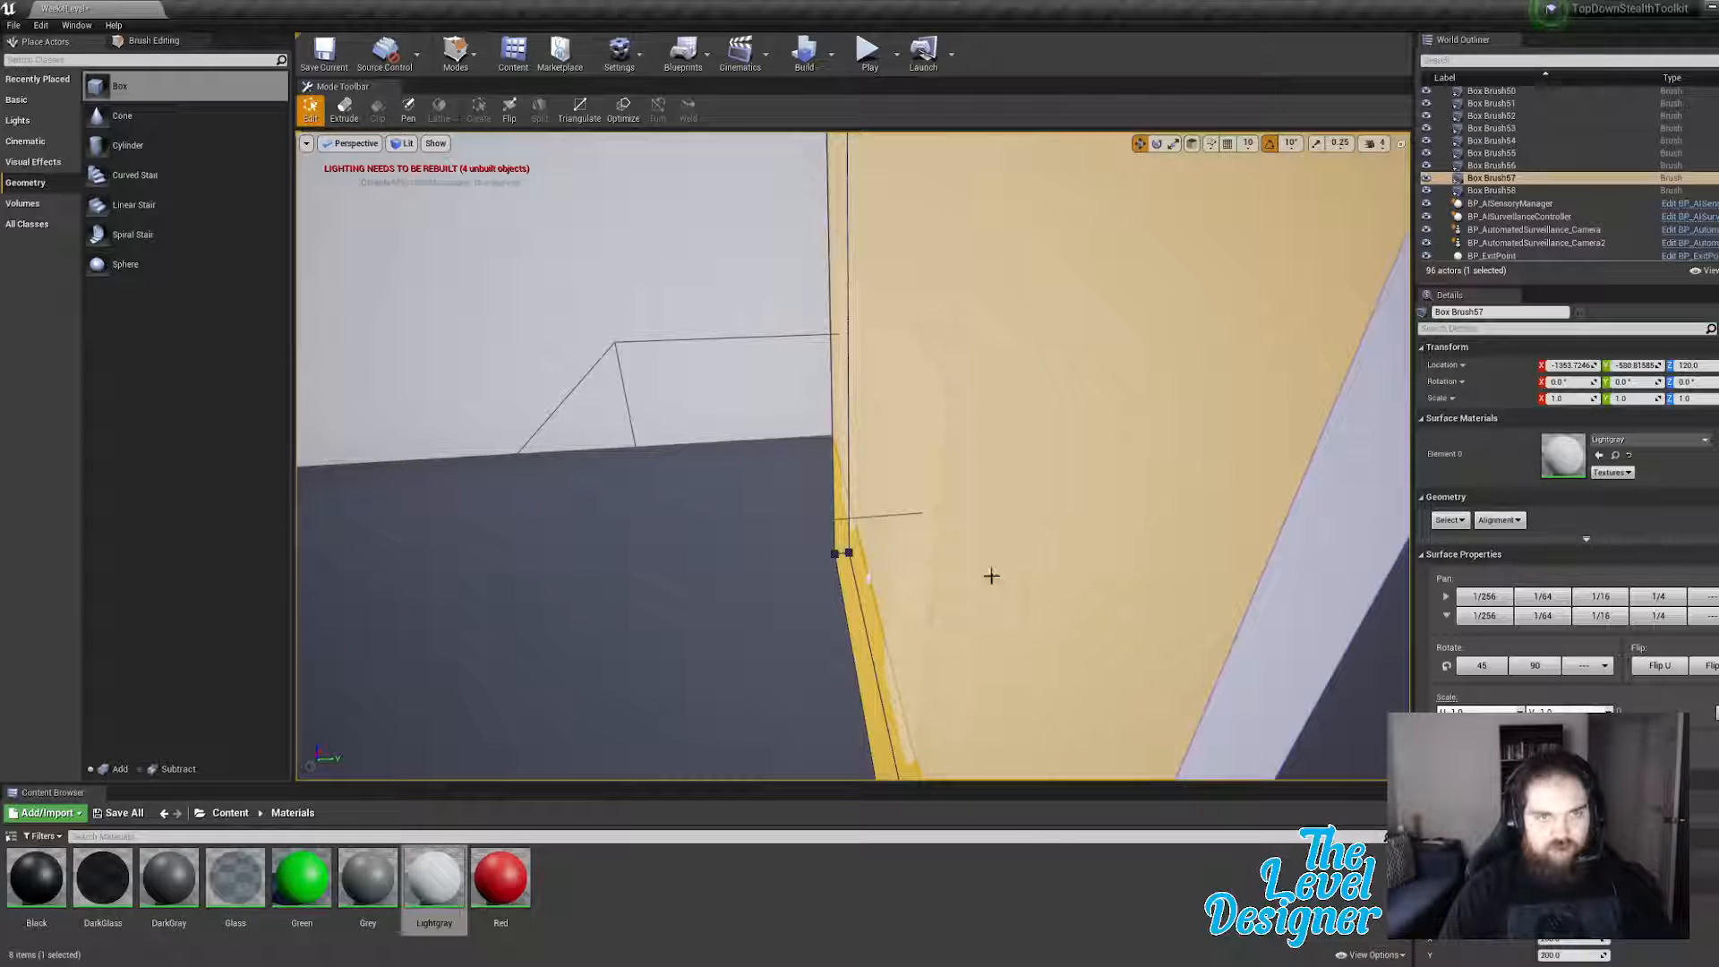
right_drag(991, 575, 923, 606)
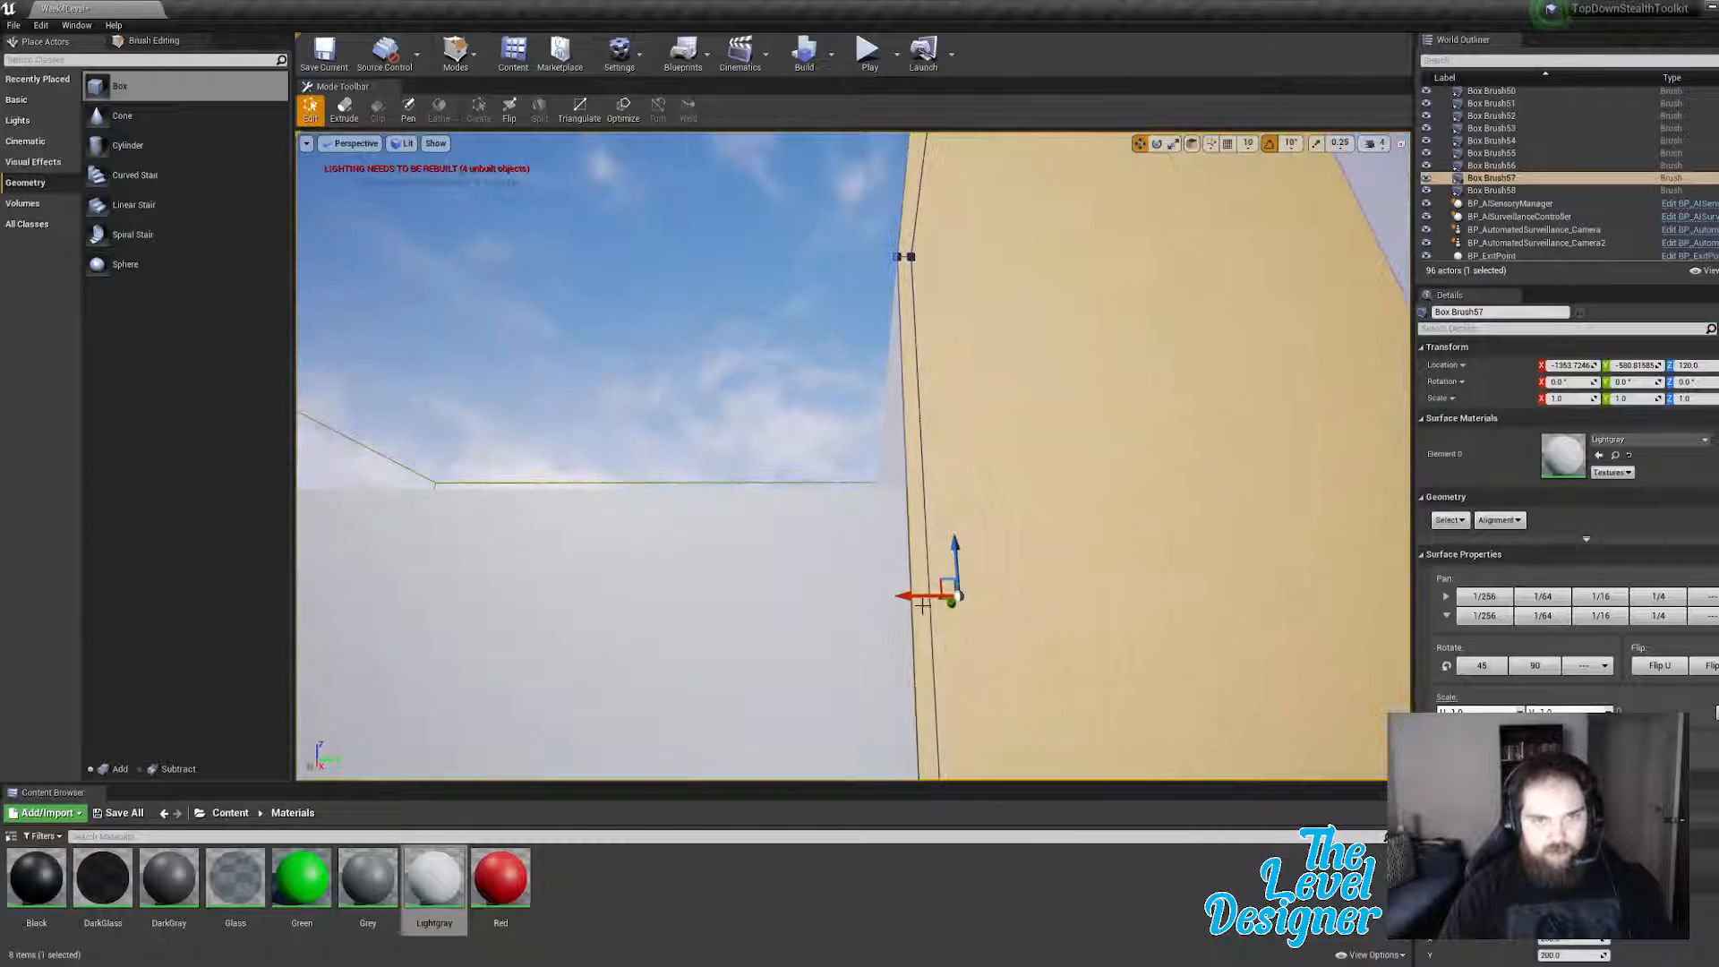
drag(917, 598, 912, 597)
mouse_move(911, 597)
right_down()
mouse_move(903, 639)
mouse_move(936, 605)
right_up()
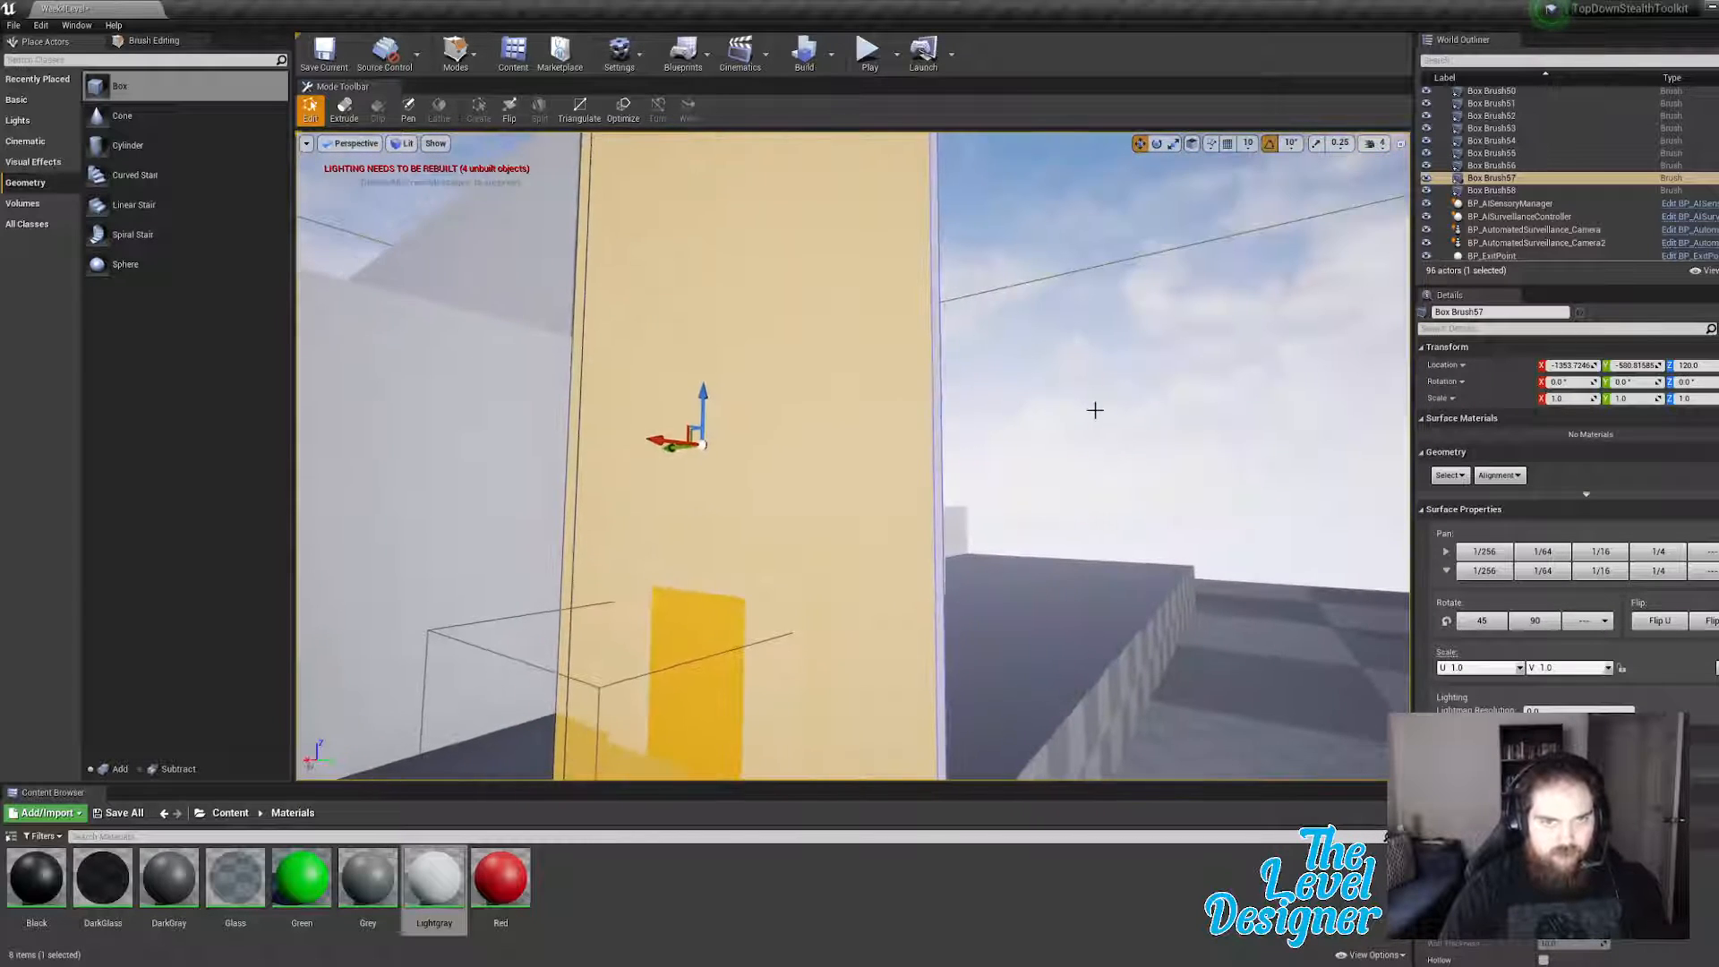
click(1048, 457)
Step: Move the locked door out along the Y axis so it stands clear of the tall wall
right_drag(1048, 457, 893, 468)
click(779, 527)
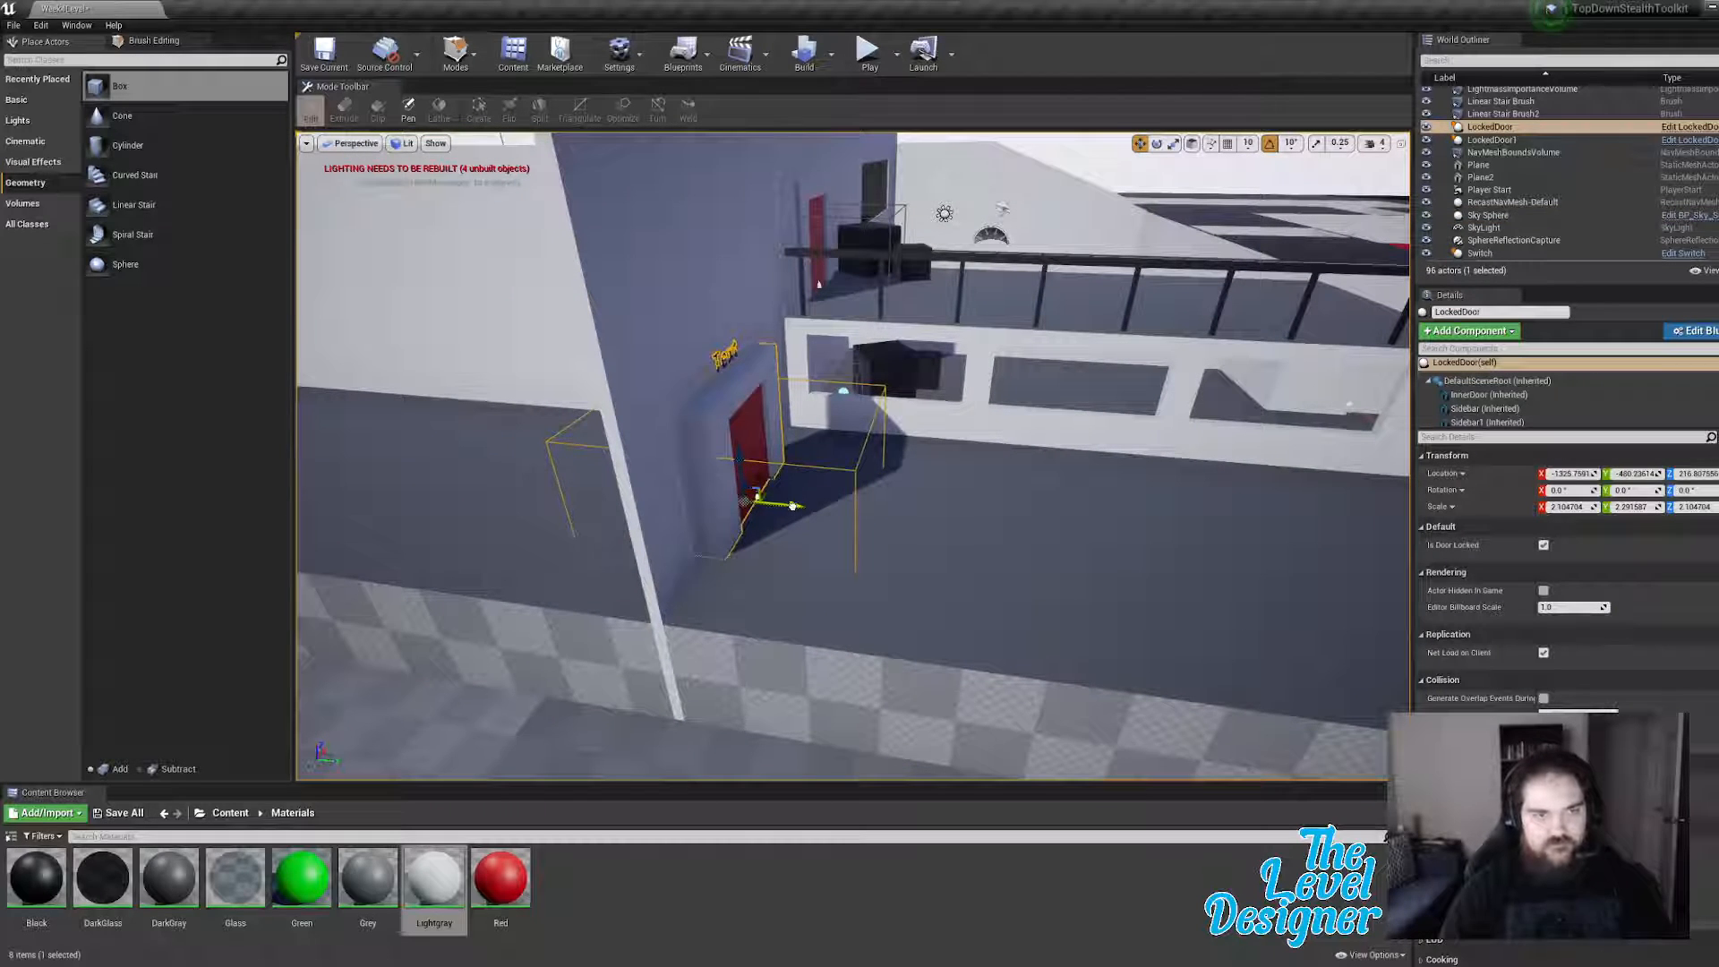
drag(840, 510, 929, 527)
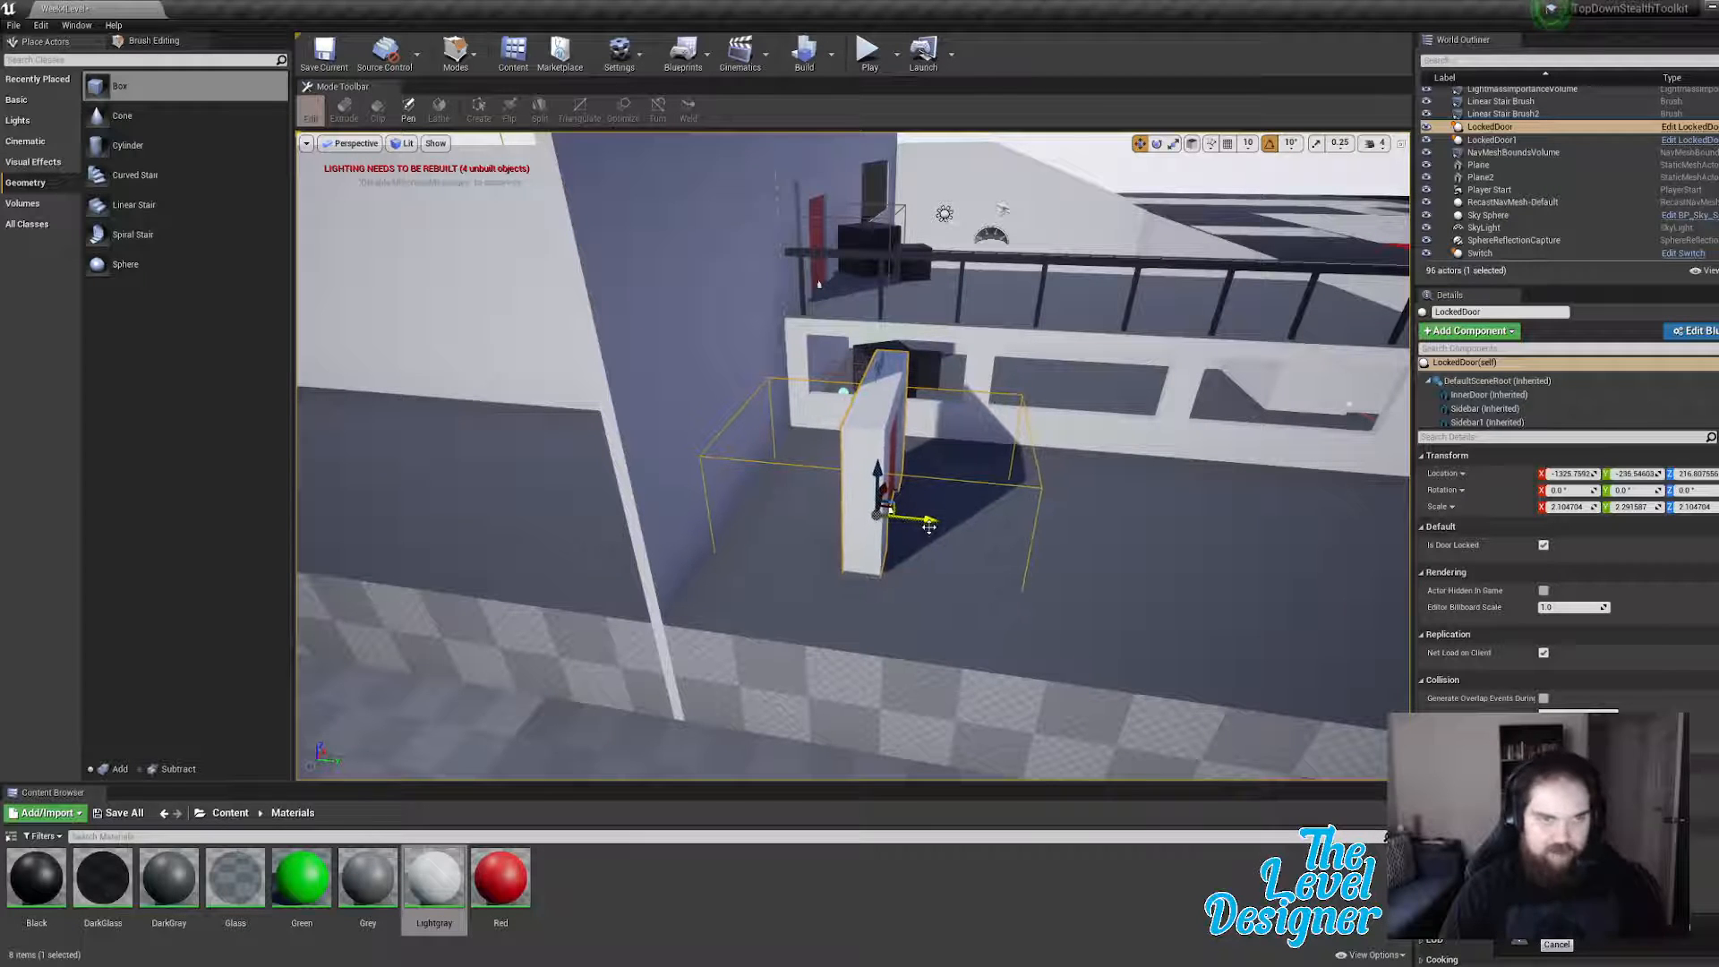
Step: Place a box brush through the tall wall behind the door and set its brush type to Subtractive
drag(116, 86, 753, 529)
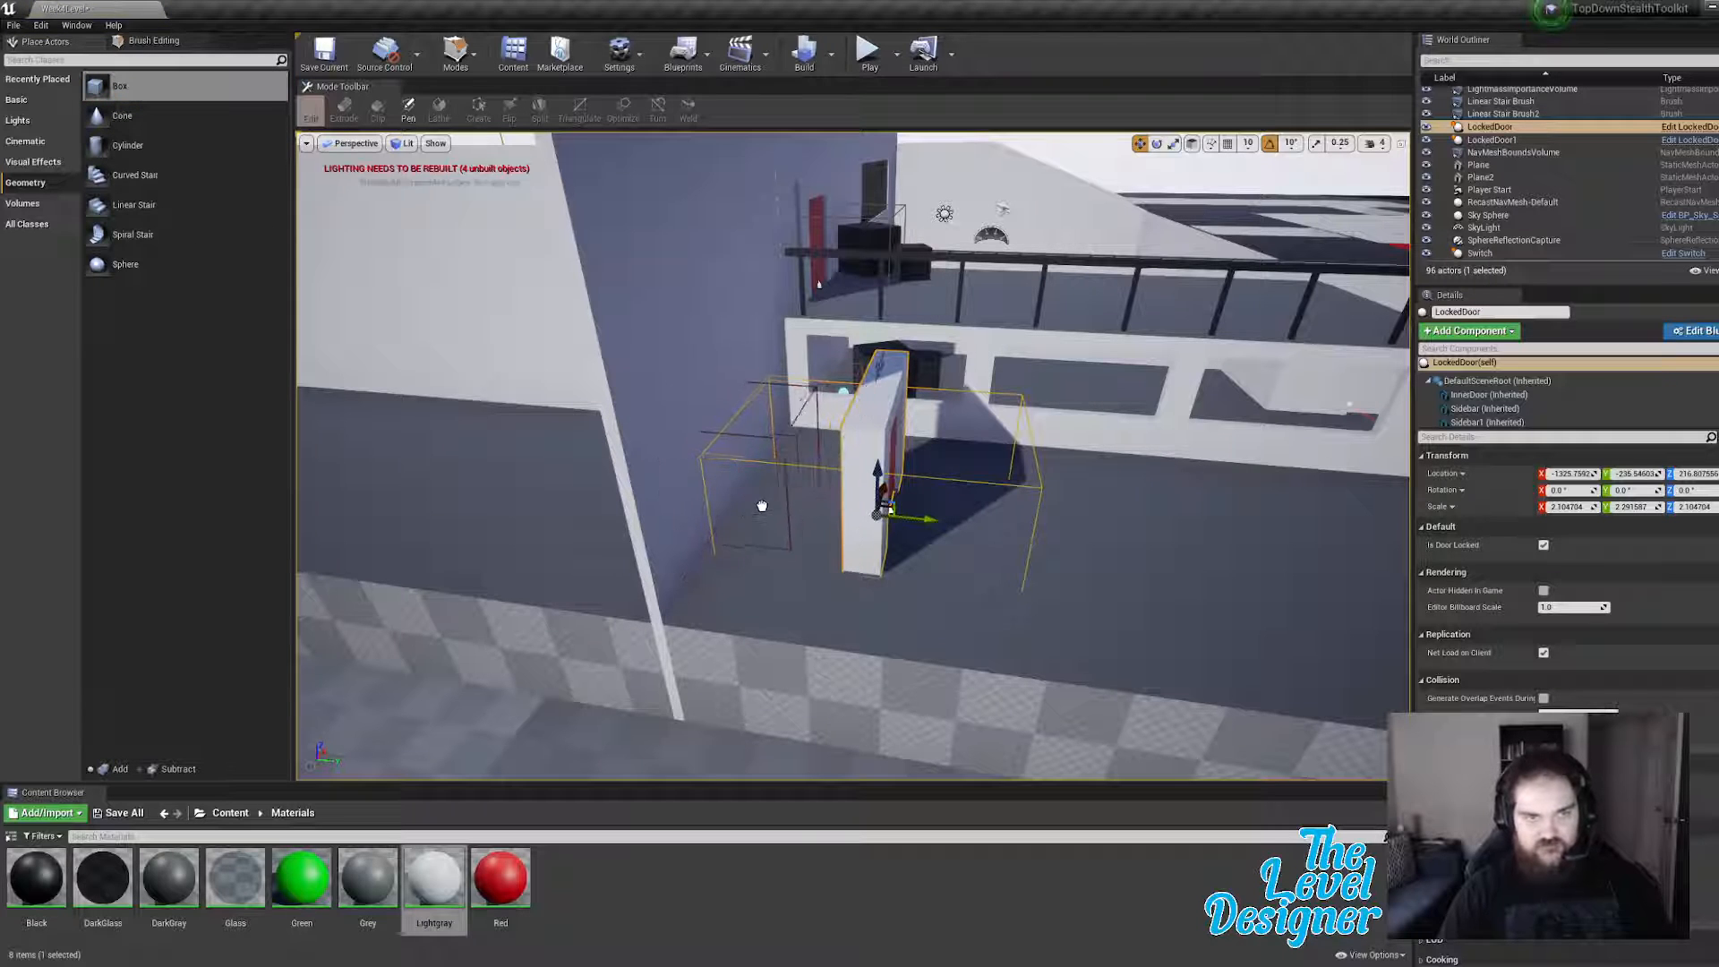
drag(744, 509, 745, 509)
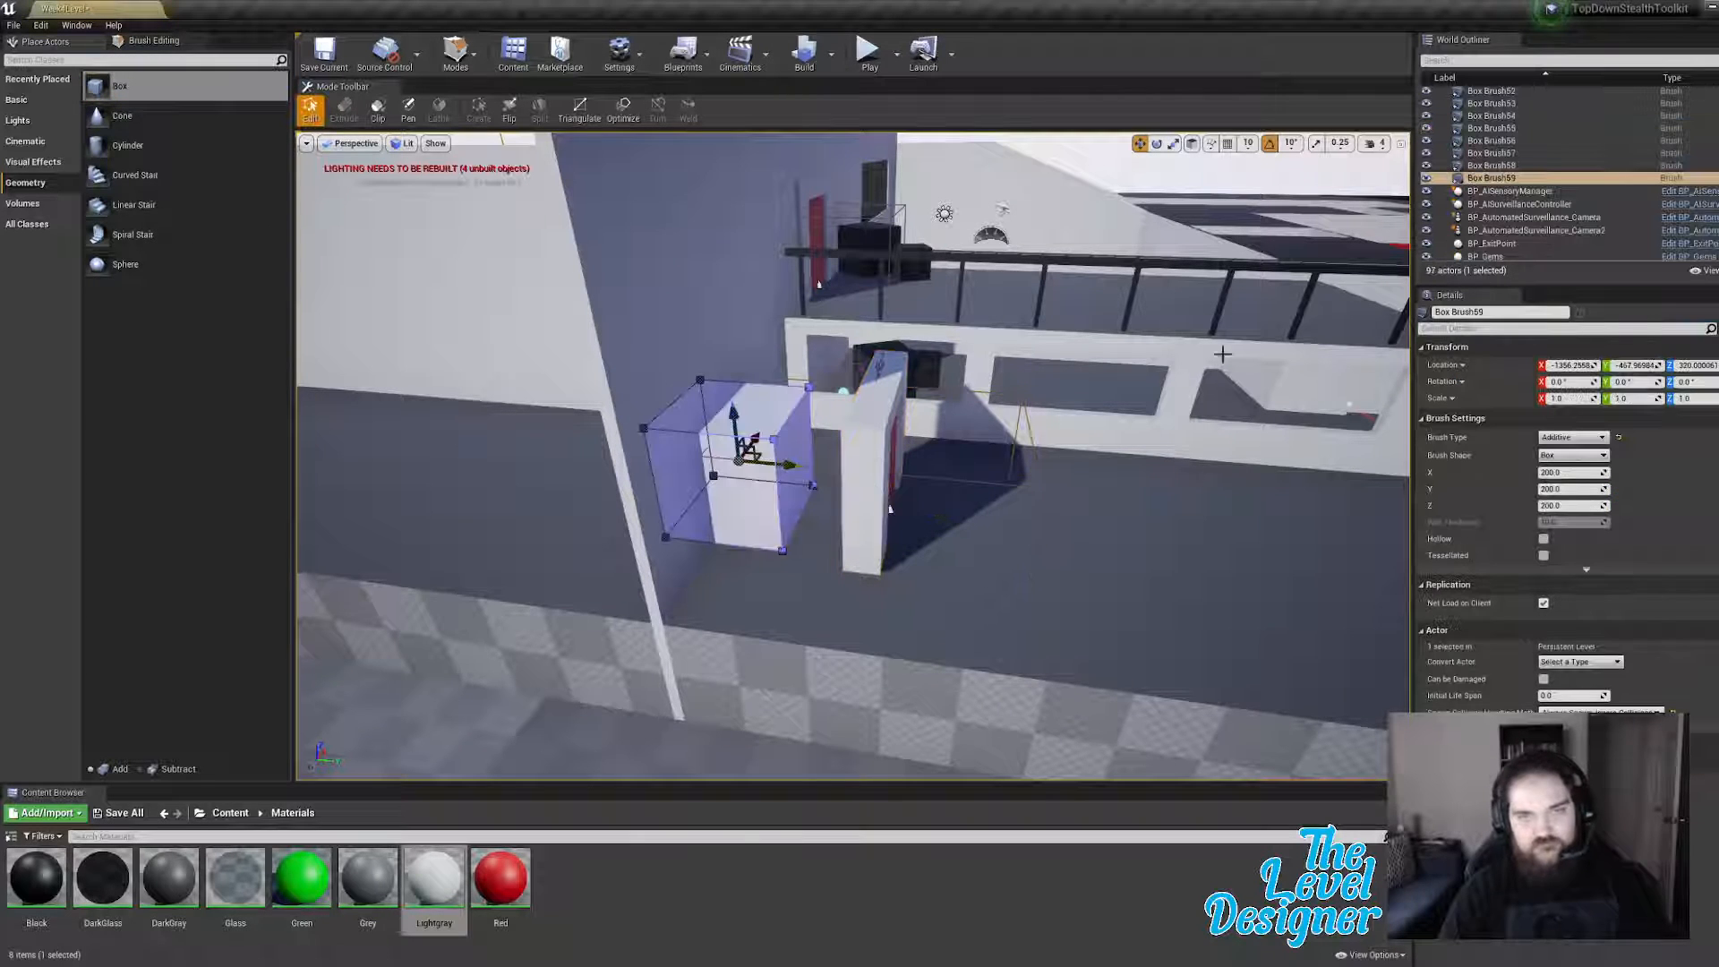
click(1569, 438)
click(1559, 459)
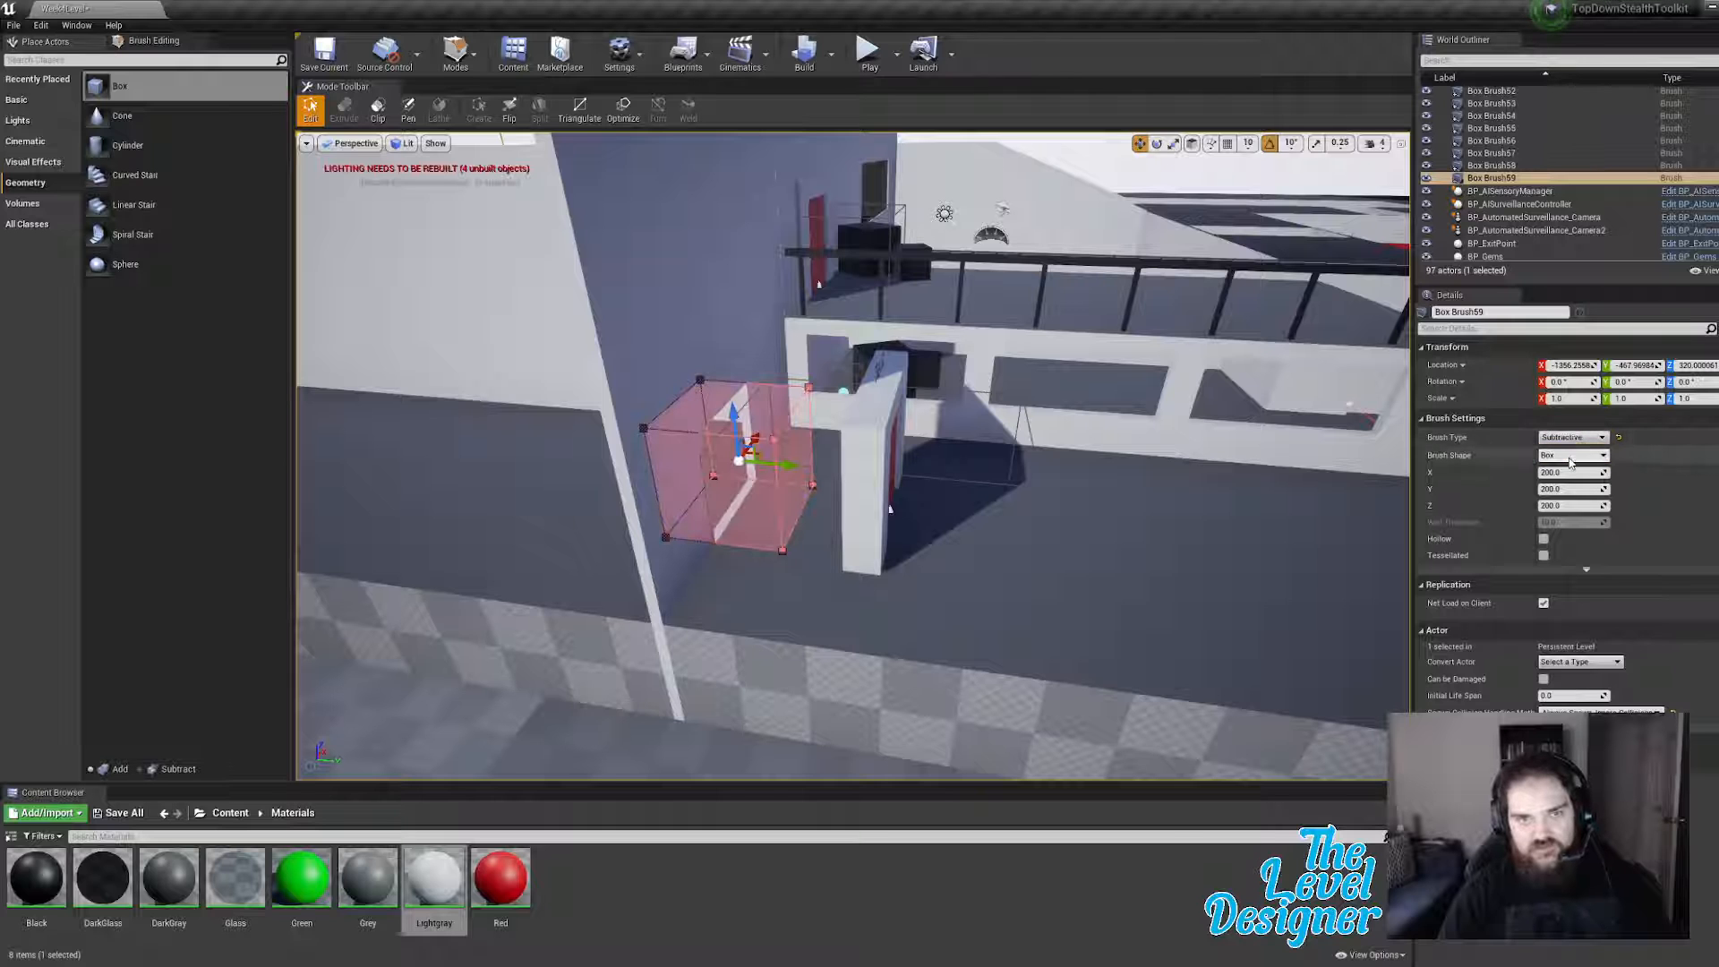
mouse_move(896, 465)
right_down()
mouse_move(618, 425)
mouse_move(663, 511)
right_up()
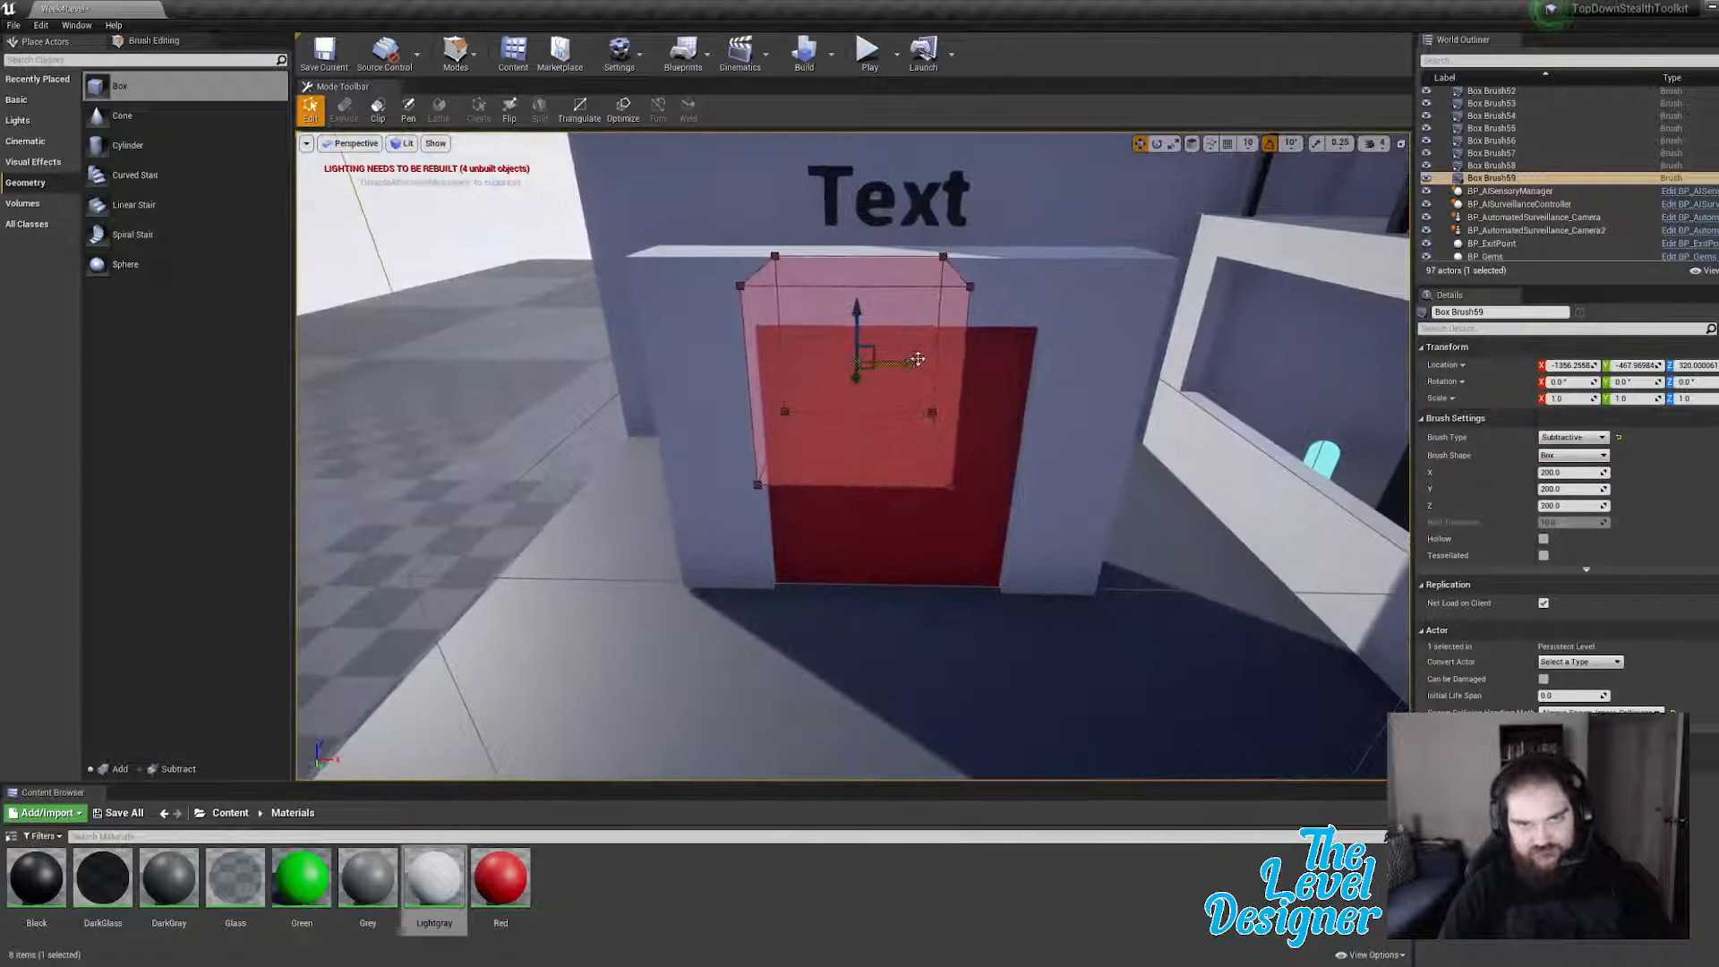
Step: Shift the subtractive brush along the X axis and scale its X to about 1.3 to match the locked door's width
drag(910, 364, 937, 369)
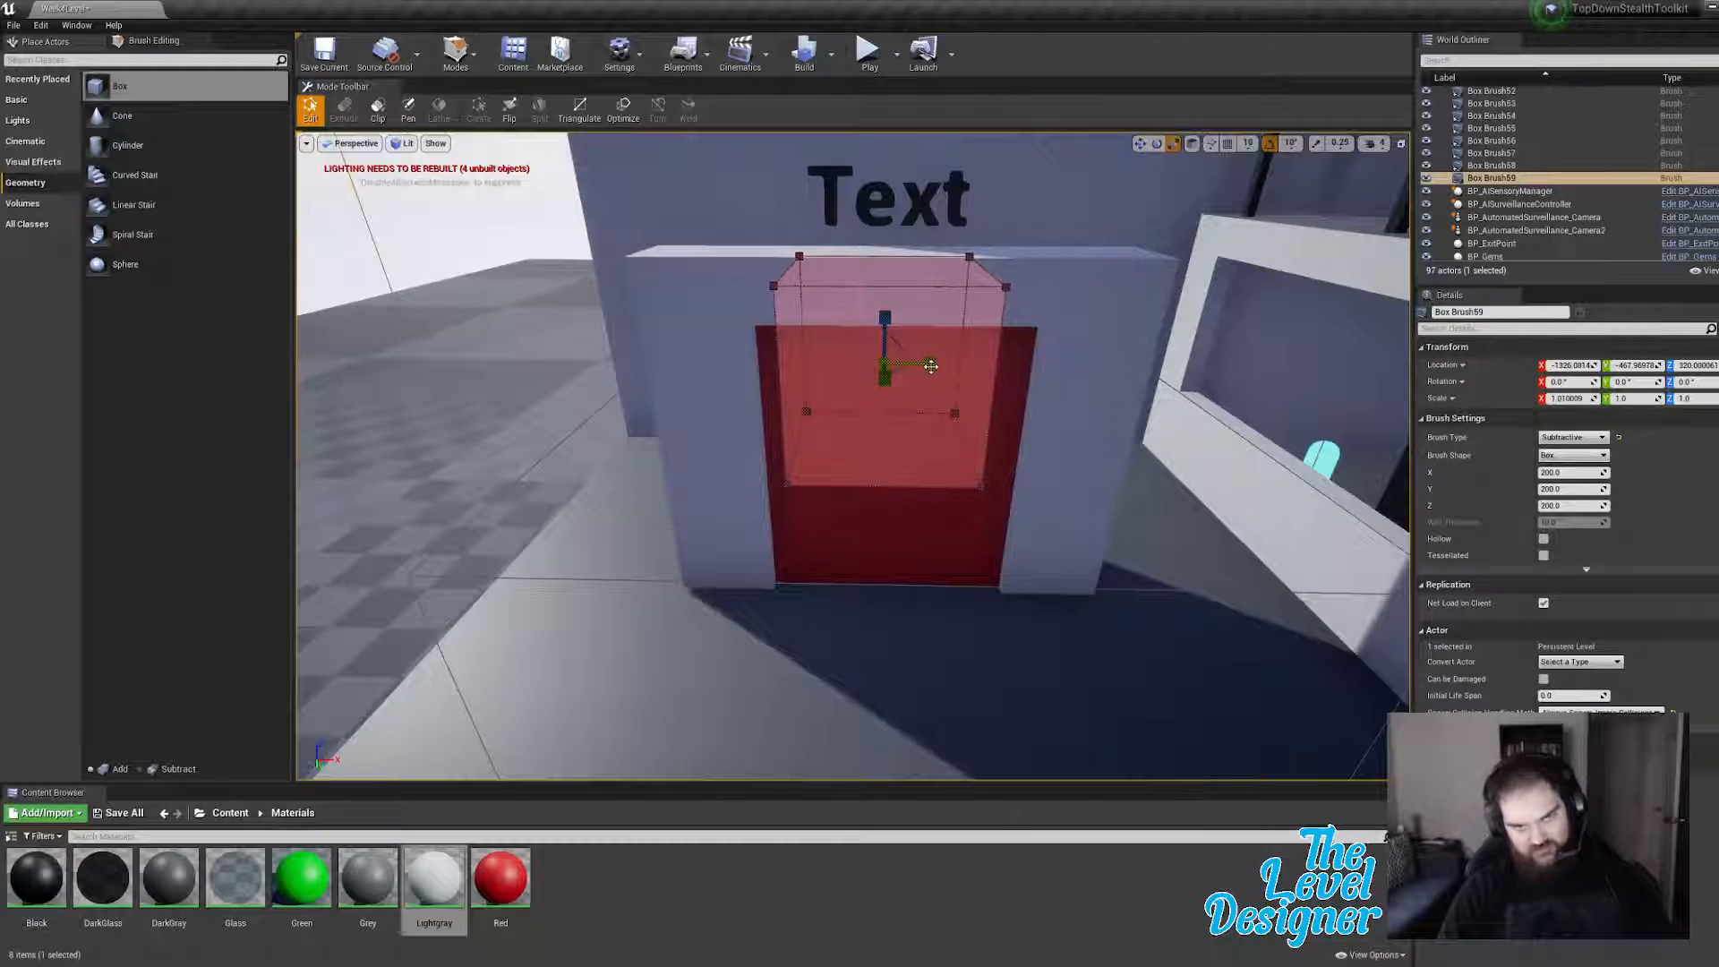
drag(931, 366, 949, 365)
drag(930, 364, 945, 363)
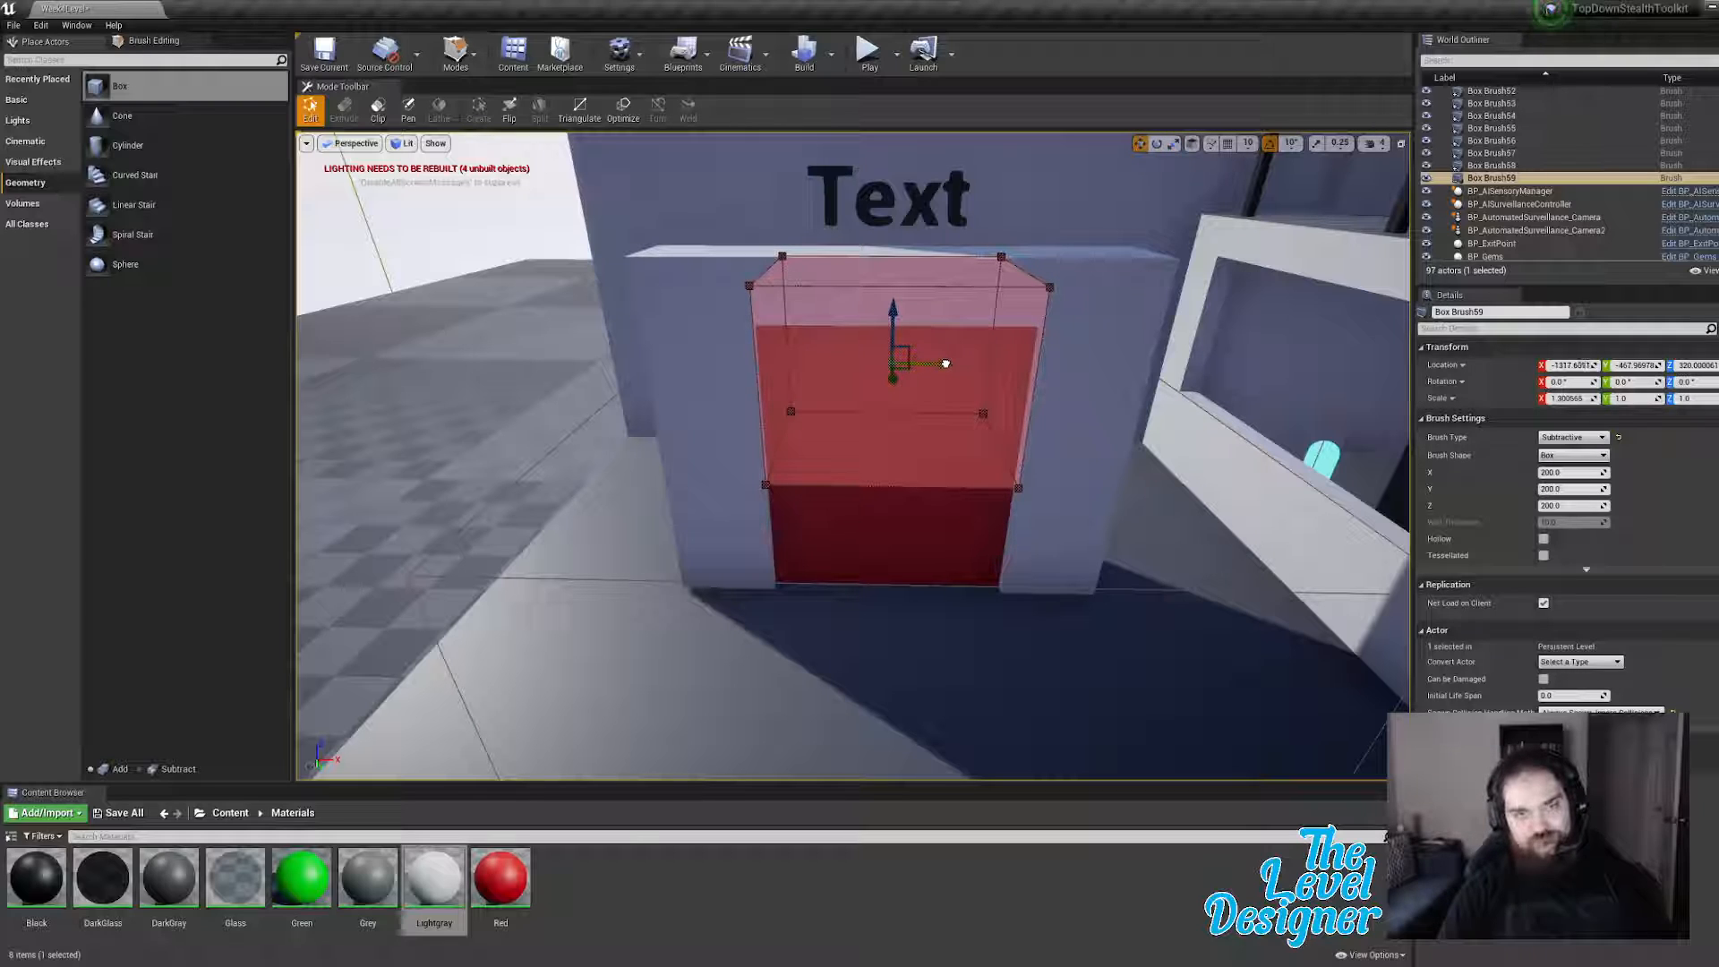
mouse_move(810, 309)
right_down()
mouse_move(882, 309)
mouse_move(810, 309)
right_up()
click(555, 217)
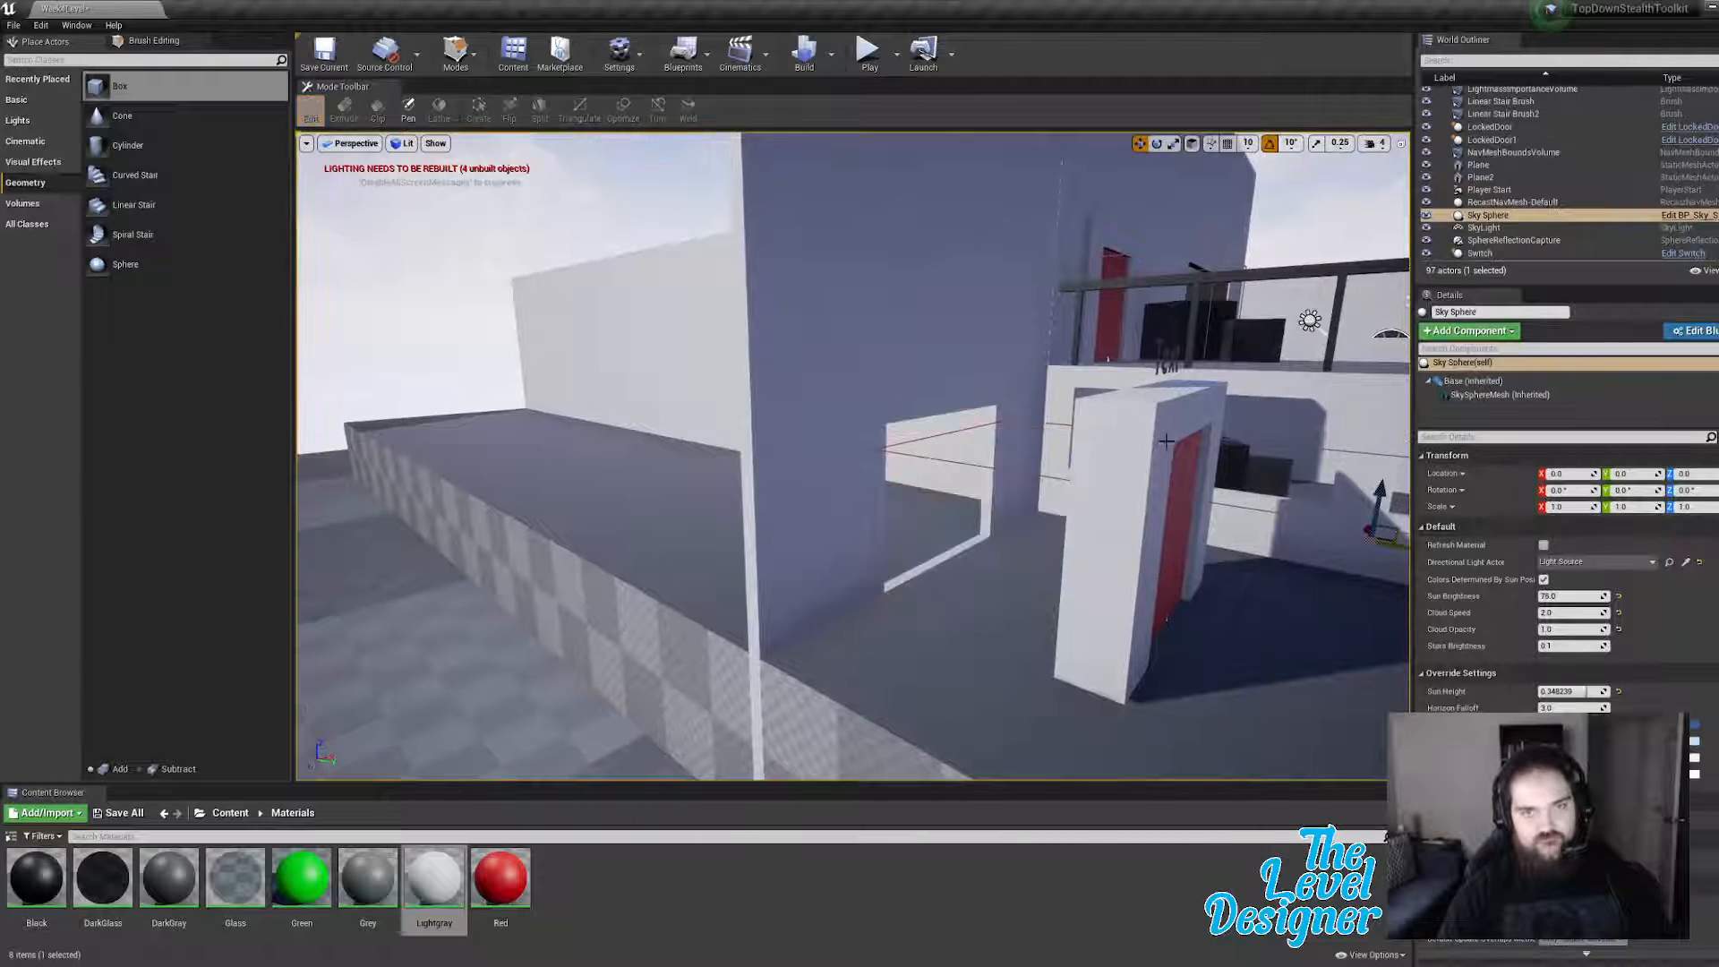
Step: Move the locked door back along the Y axis into the opening cut through the tall wall, and deselect it
click(1146, 424)
drag(1200, 642, 986, 574)
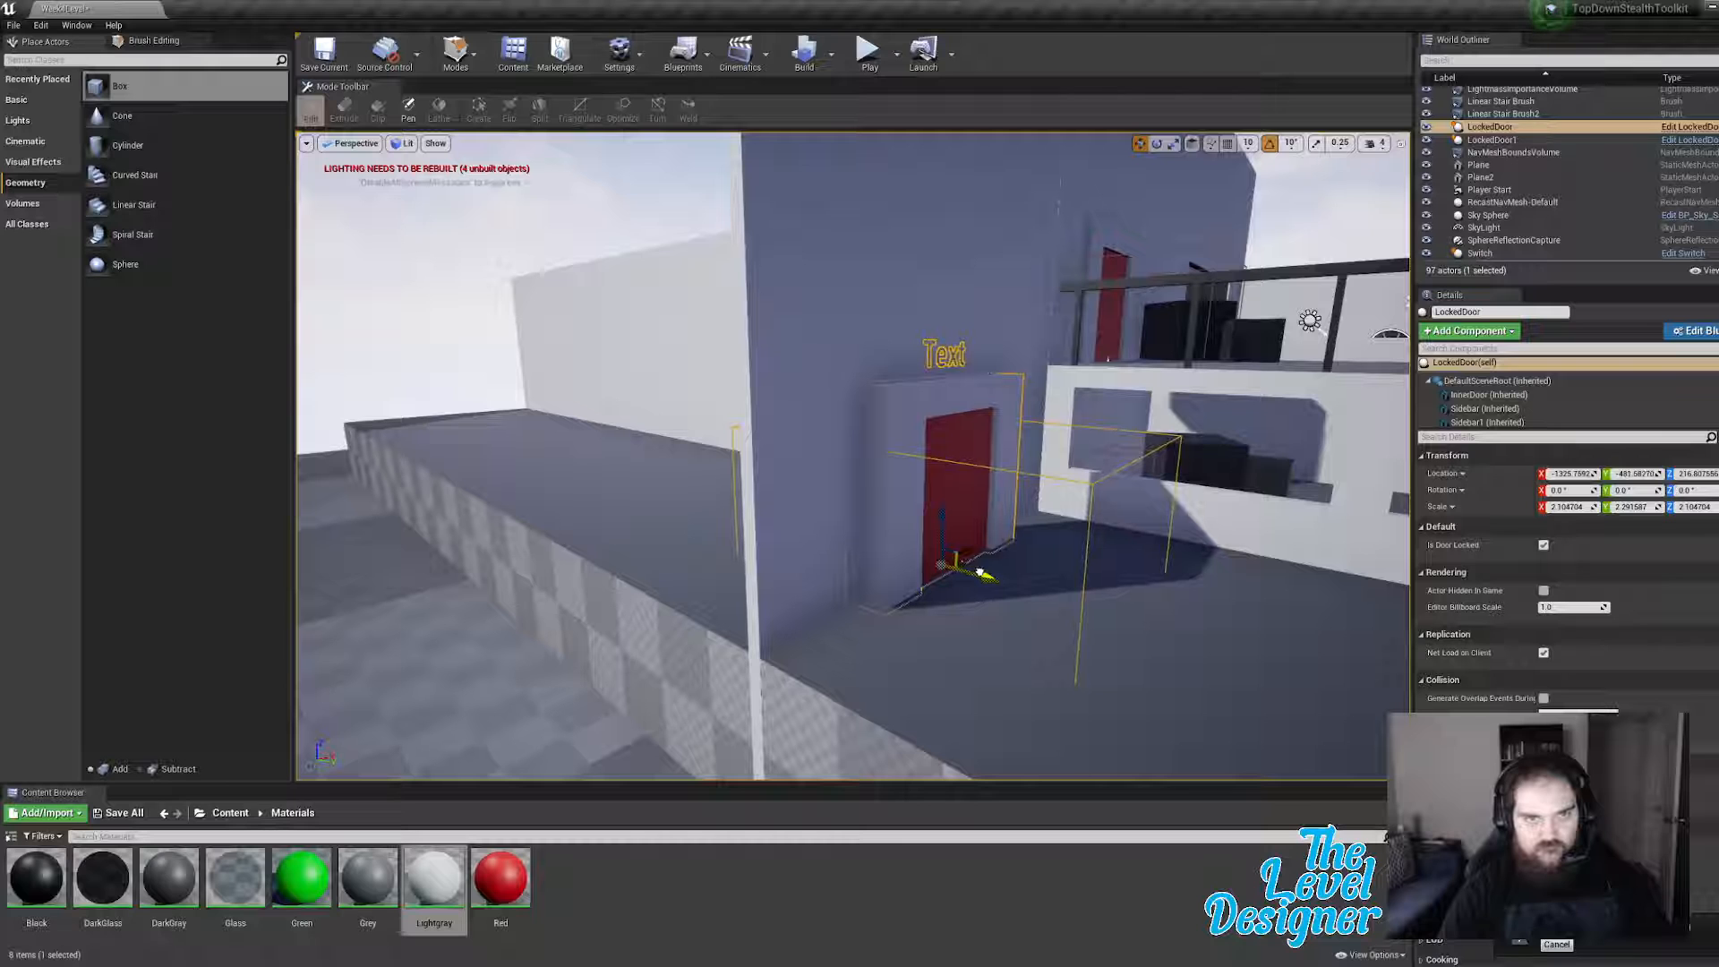
right_drag(1151, 607, 1102, 285)
click(1118, 181)
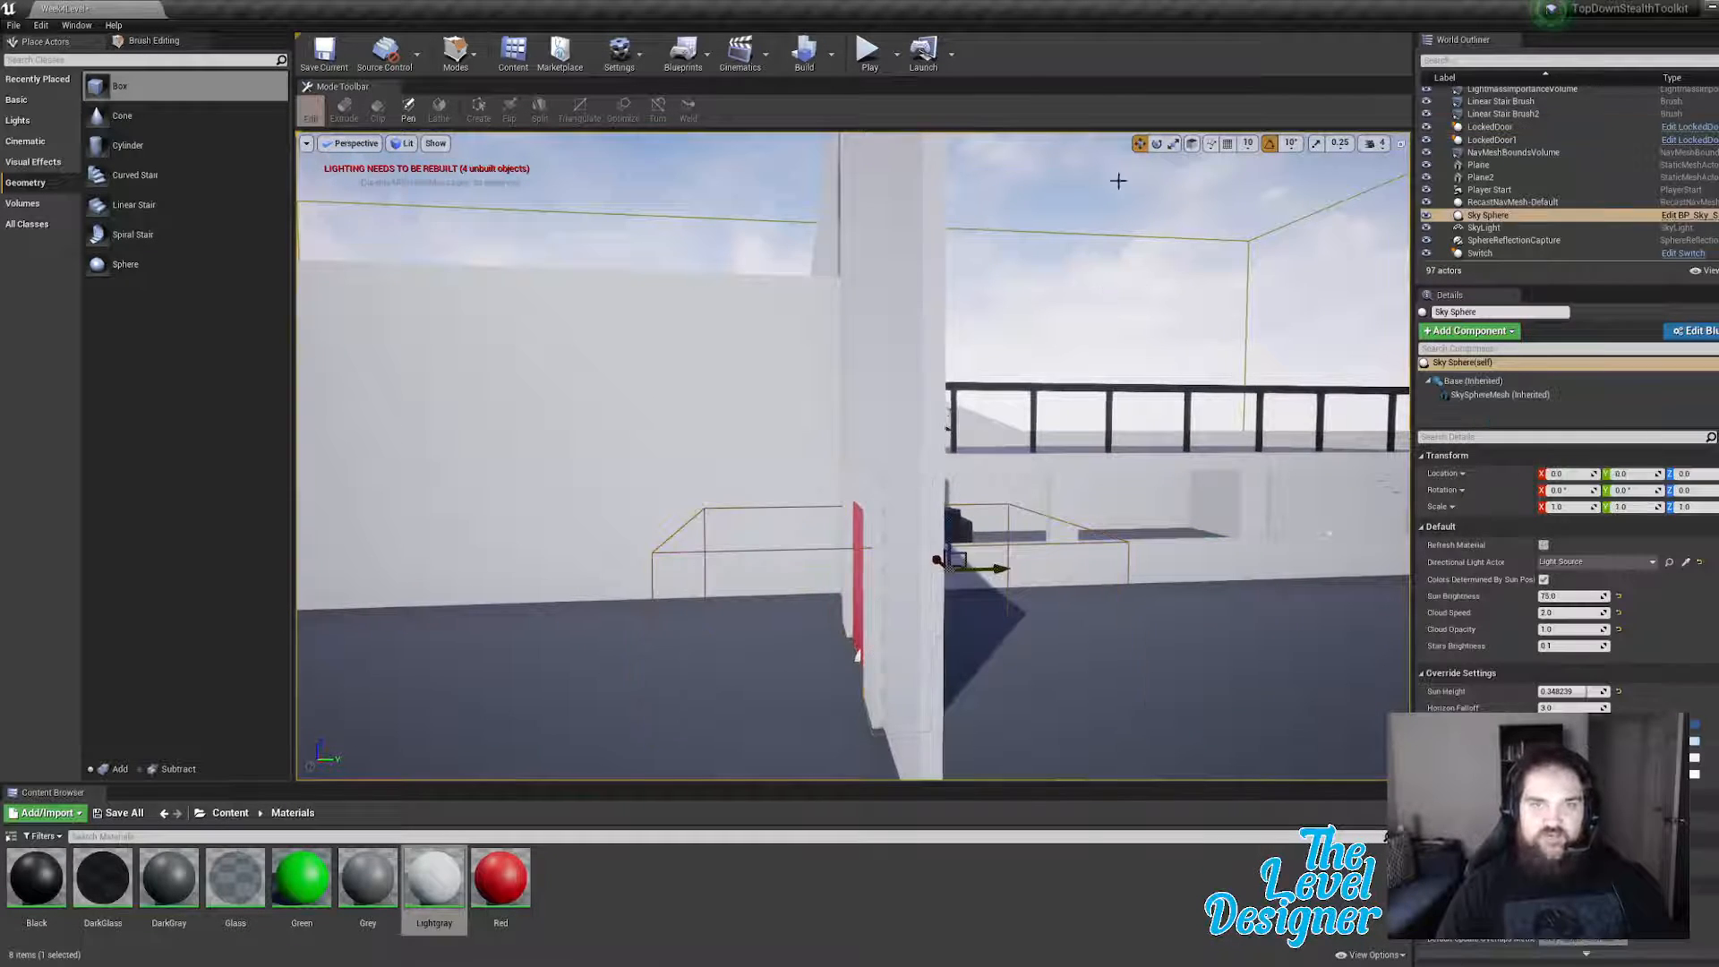
Step: Place a box brush against the end of the outdoor platform and apply the Grey material to its top face
right_drag(1118, 180, 1137, 499)
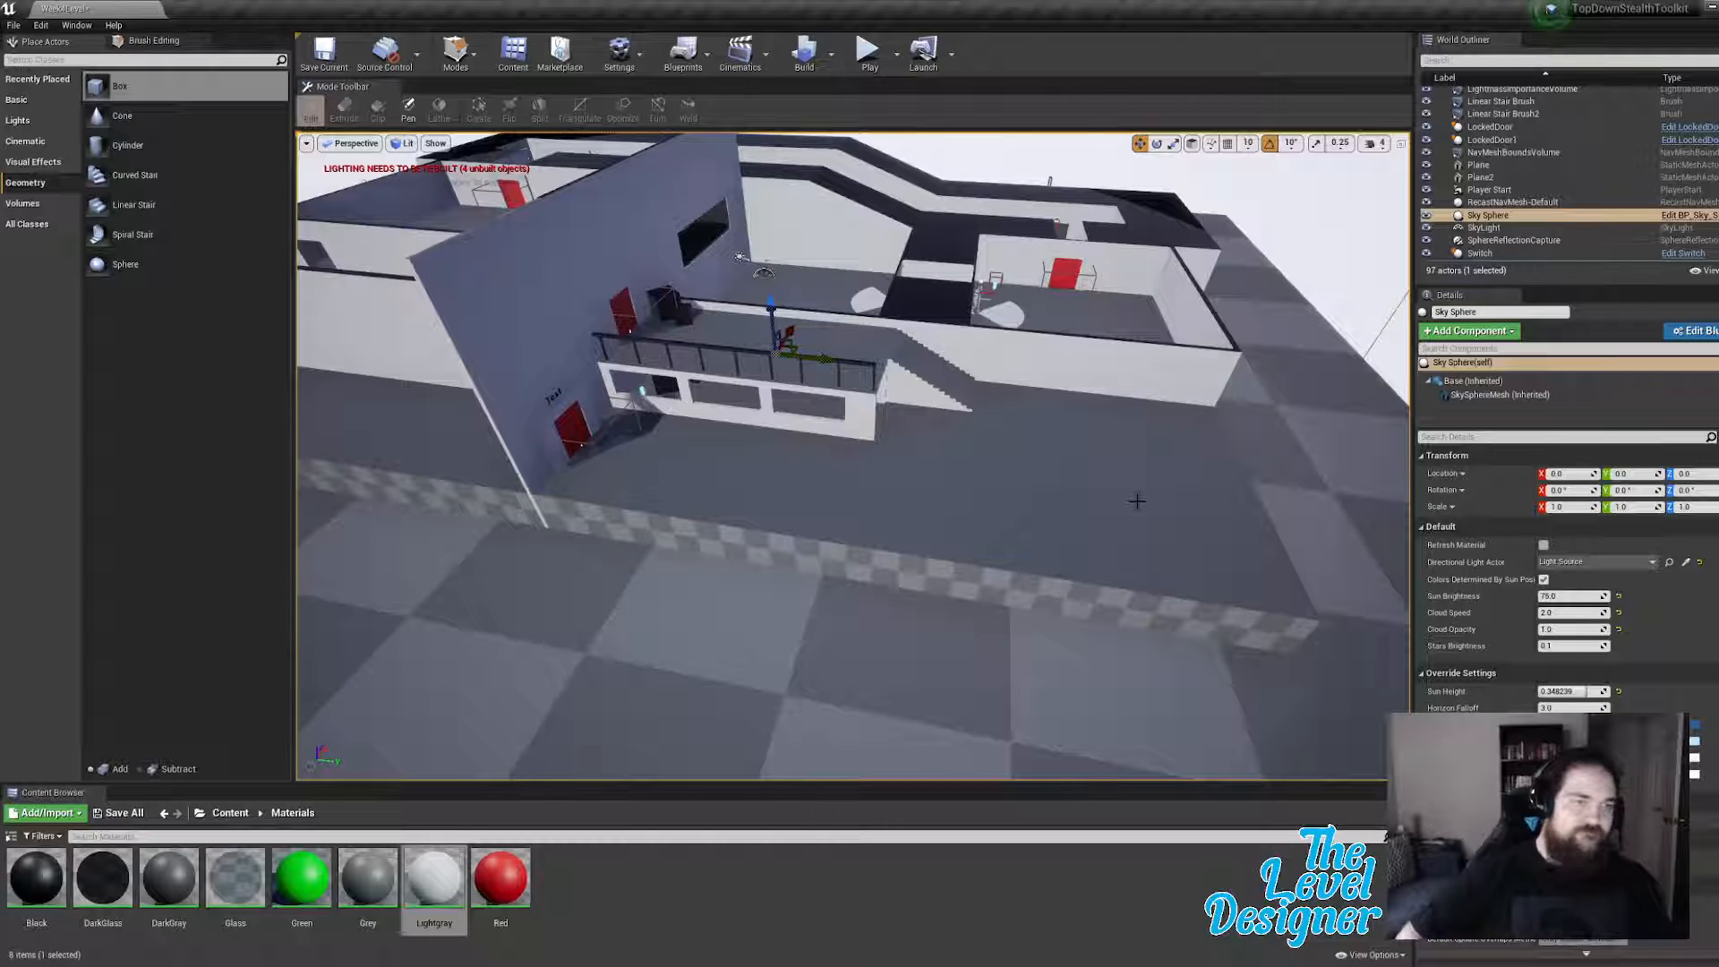
right_drag(938, 525, 1086, 511)
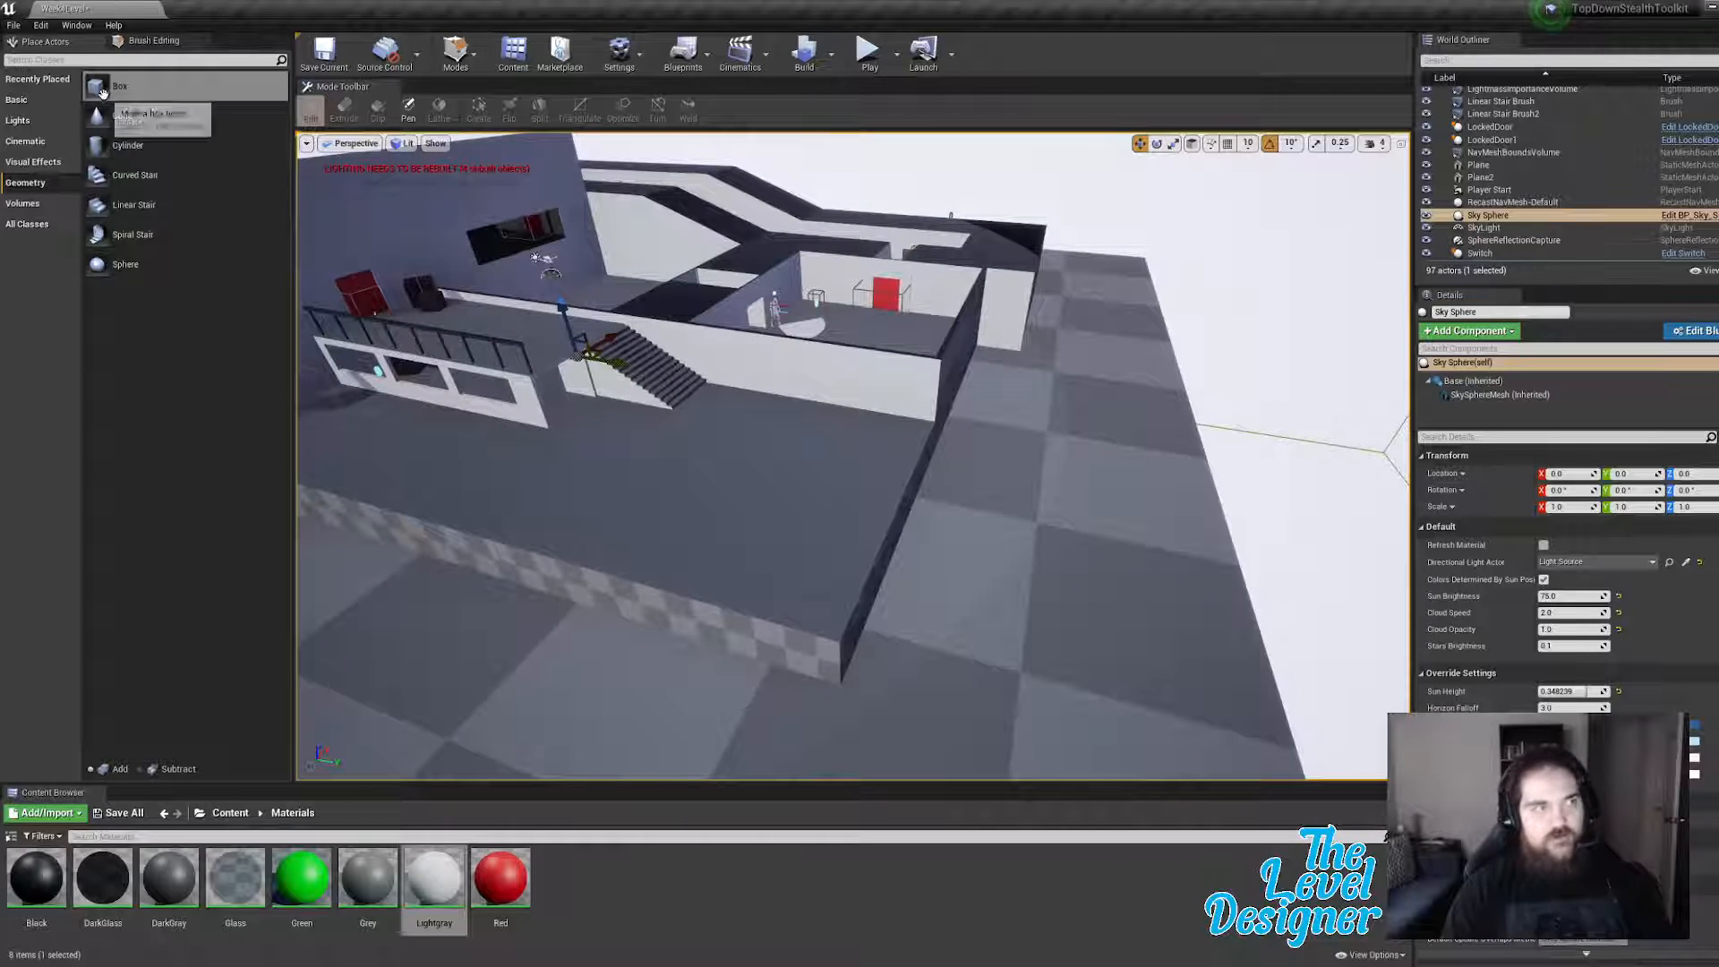
mouse_move(161, 86)
mouse_down()
mouse_move(246, 188)
mouse_move(984, 559)
mouse_move(919, 559)
mouse_up()
right_drag(919, 559, 1016, 589)
mouse_move(868, 587)
right_down()
mouse_move(810, 559)
mouse_move(868, 587)
right_up()
mouse_move(368, 878)
mouse_down()
mouse_move(730, 435)
mouse_move(788, 419)
mouse_up()
click(1178, 196)
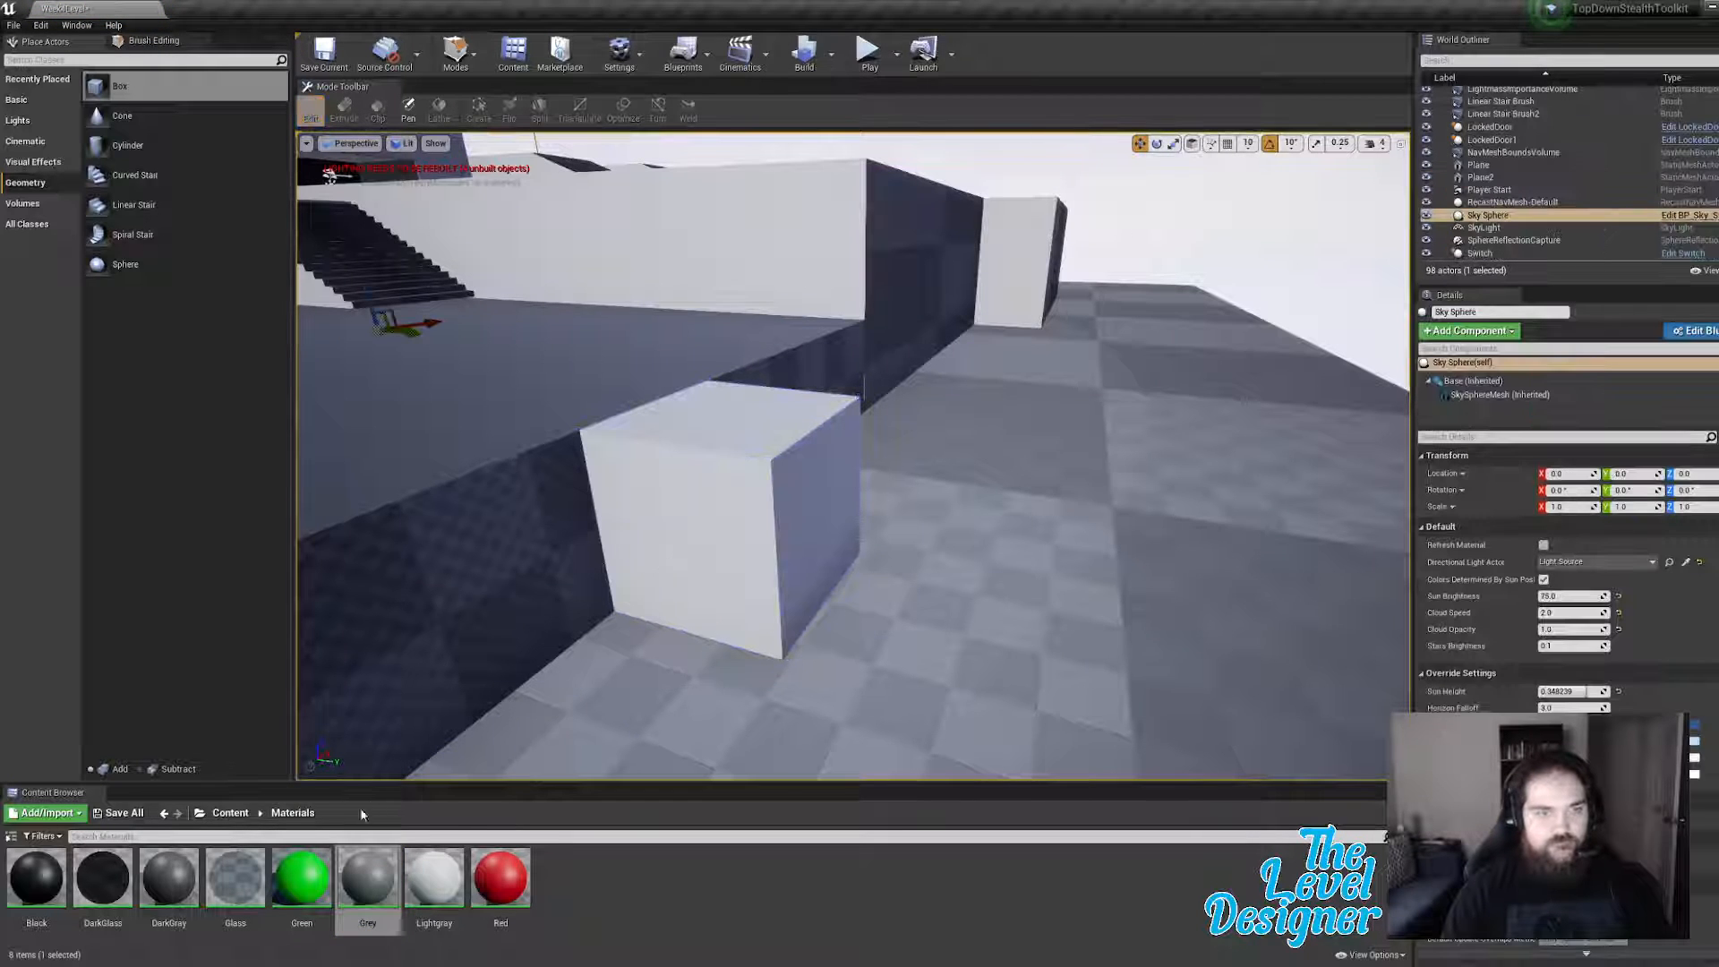
drag(374, 883, 715, 403)
right_drag(842, 483, 791, 468)
Step: Extend the new box's outer end face away from the platform to the edge of the checkered ground
click(735, 495)
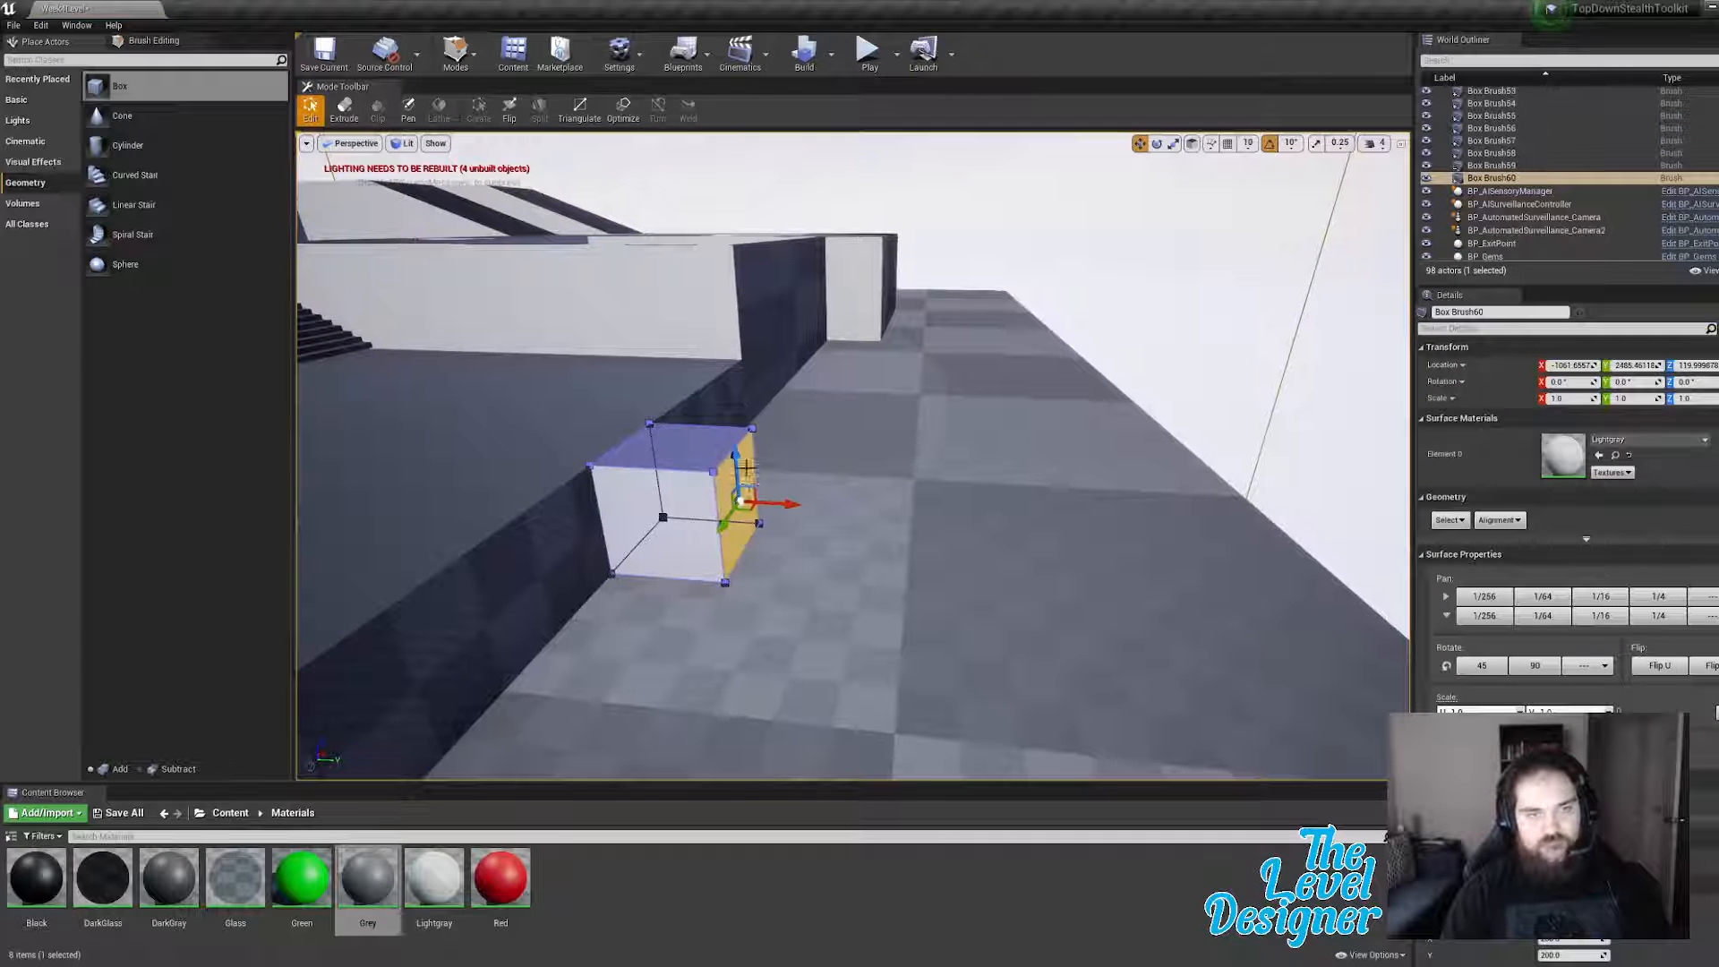
mouse_move(790, 504)
mouse_down()
mouse_move(1272, 538)
mouse_move(1383, 524)
mouse_move(1404, 539)
mouse_up()
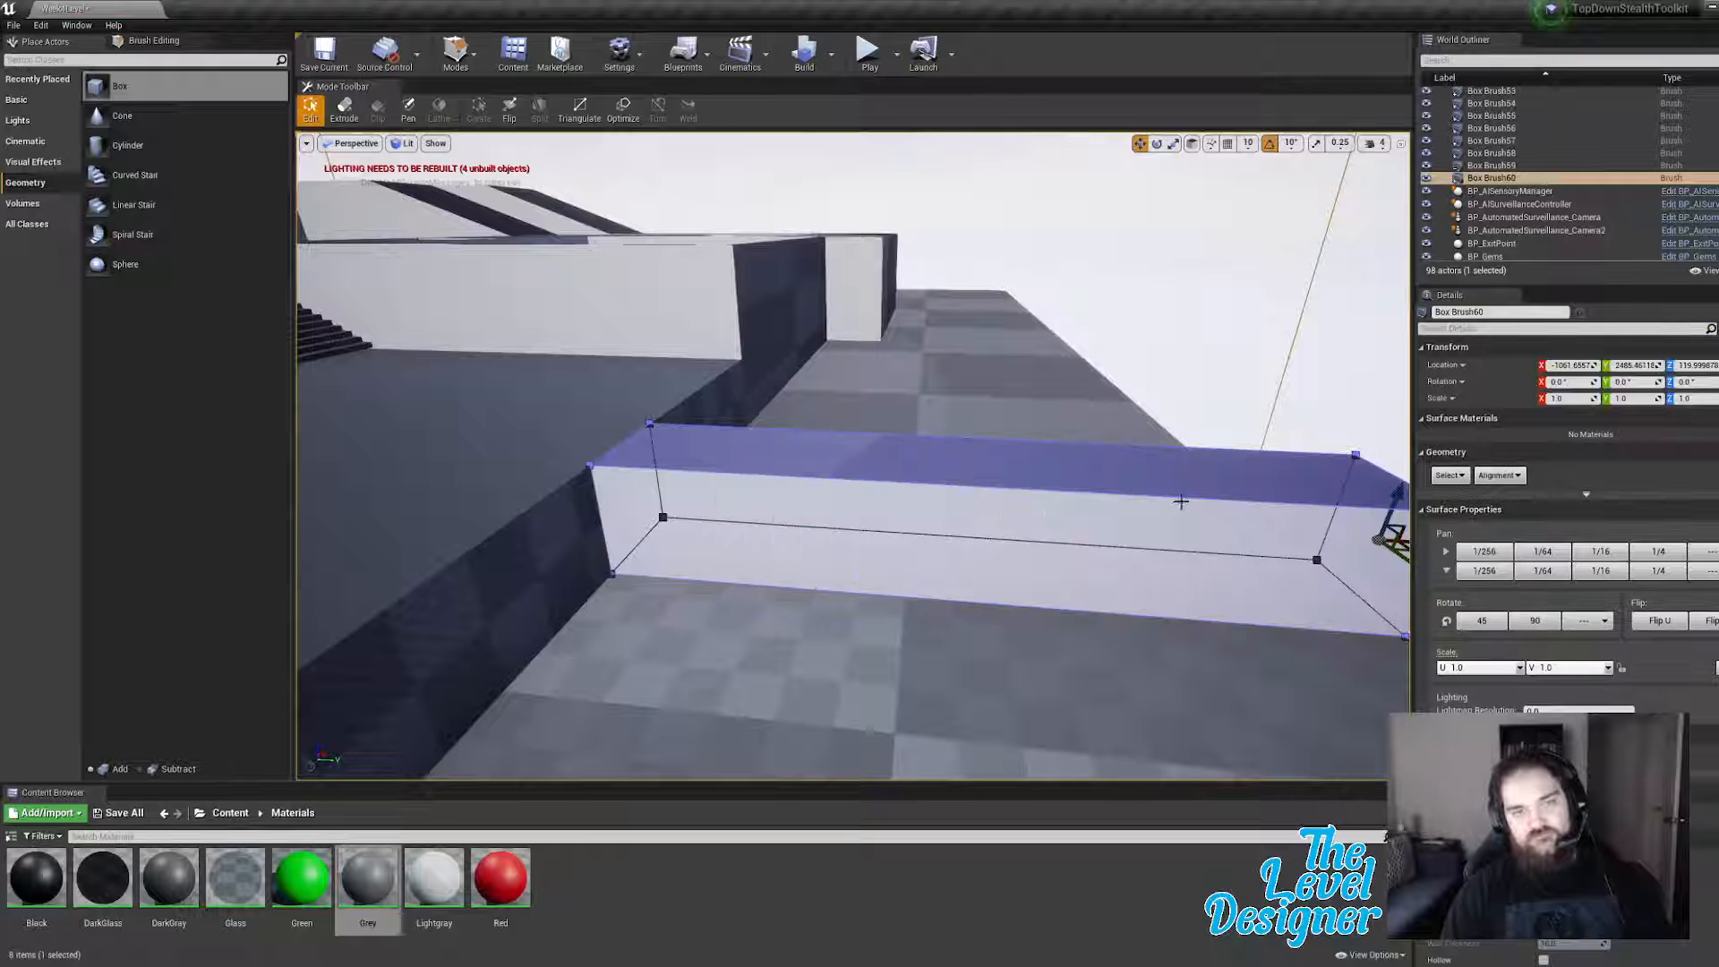
key(s)
right_drag(985, 515, 914, 515)
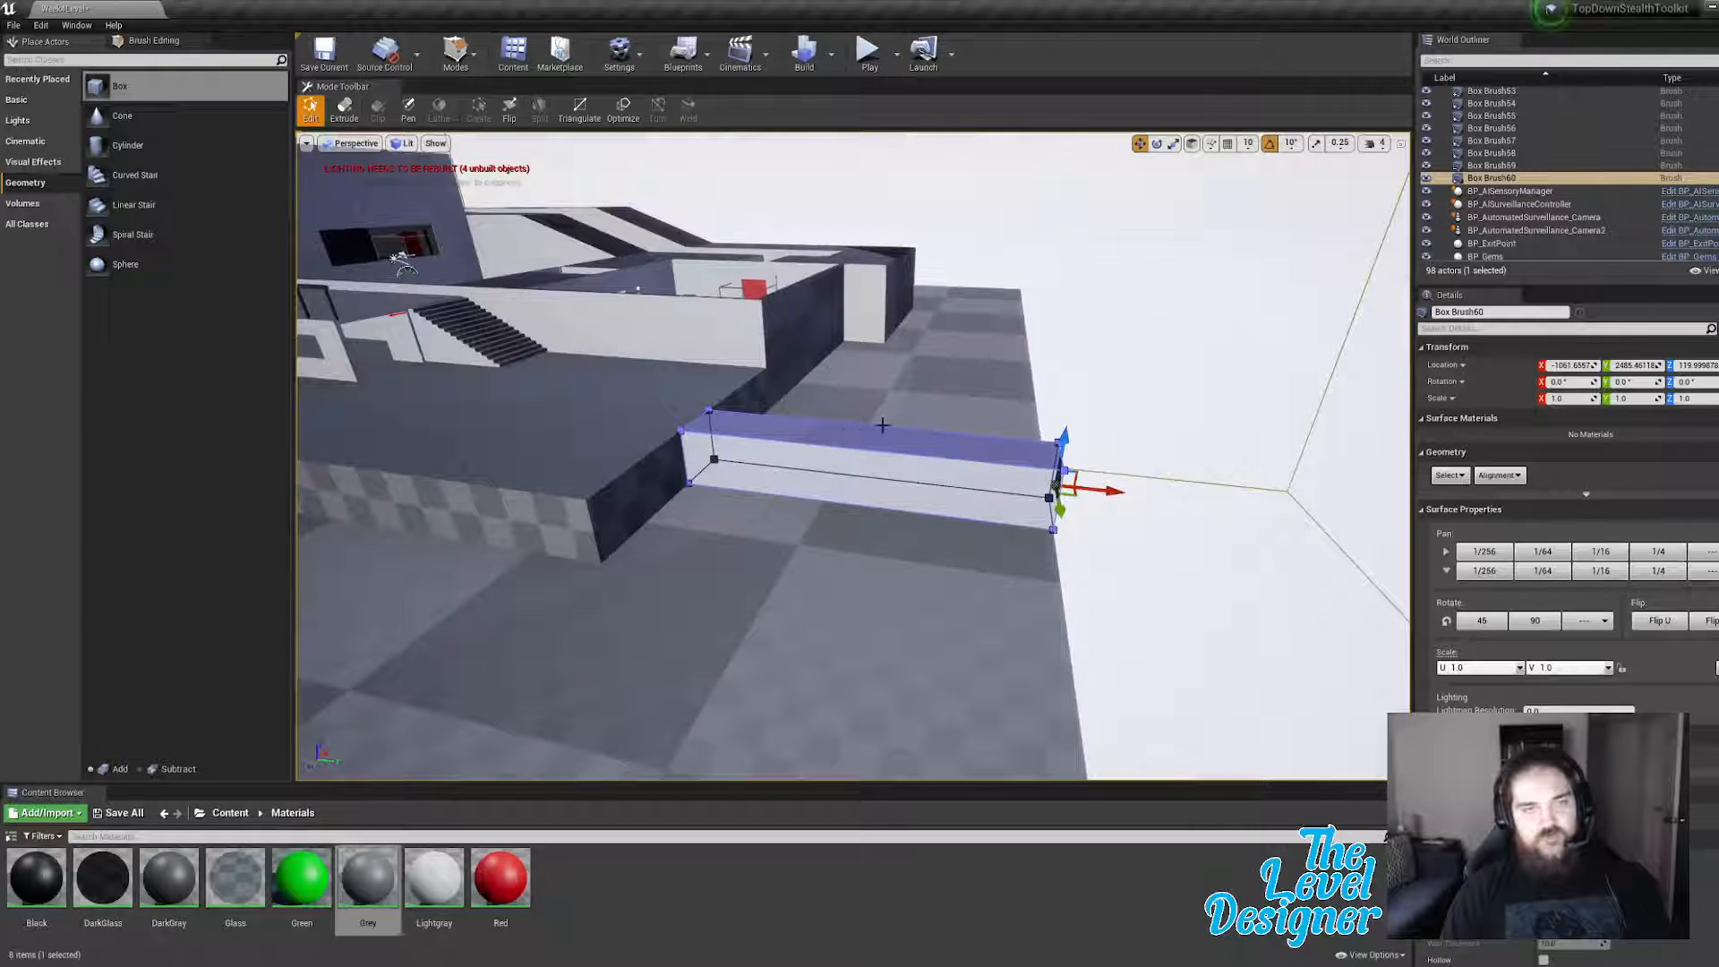
Step: Widen the box along the X axis by pulling its building-side face to the corner of the building's outer wall
click(792, 437)
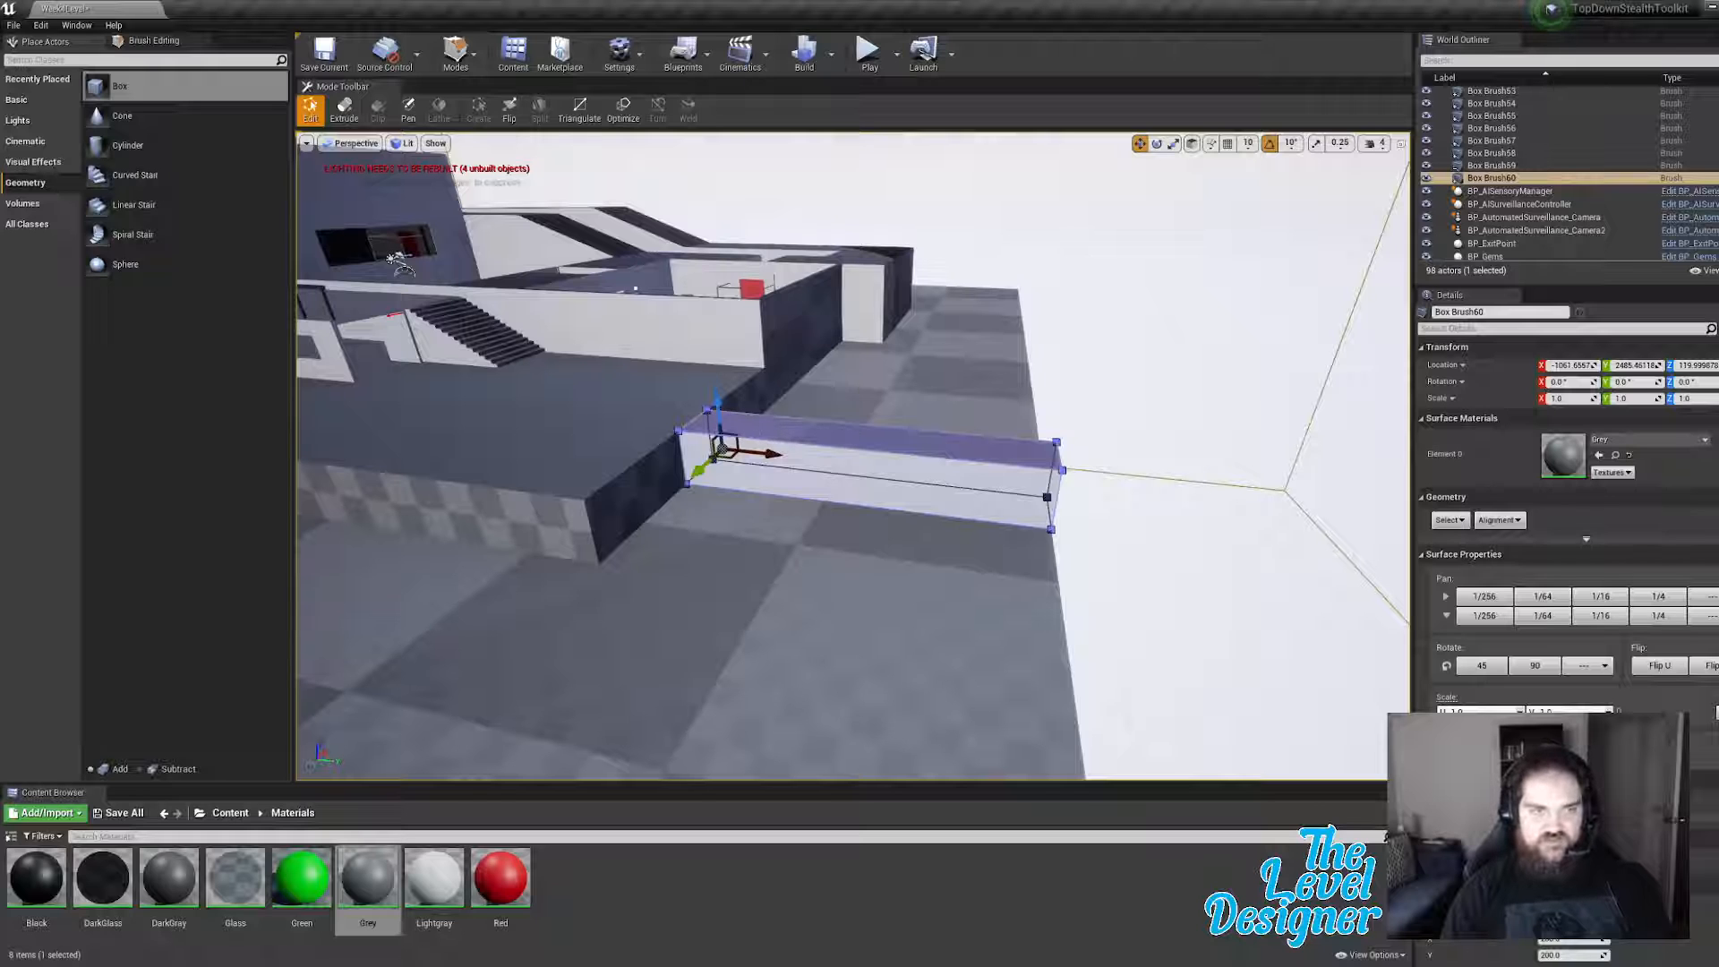
click(823, 419)
key(s)
right_drag(1017, 471, 954, 518)
key(d)
click(926, 535)
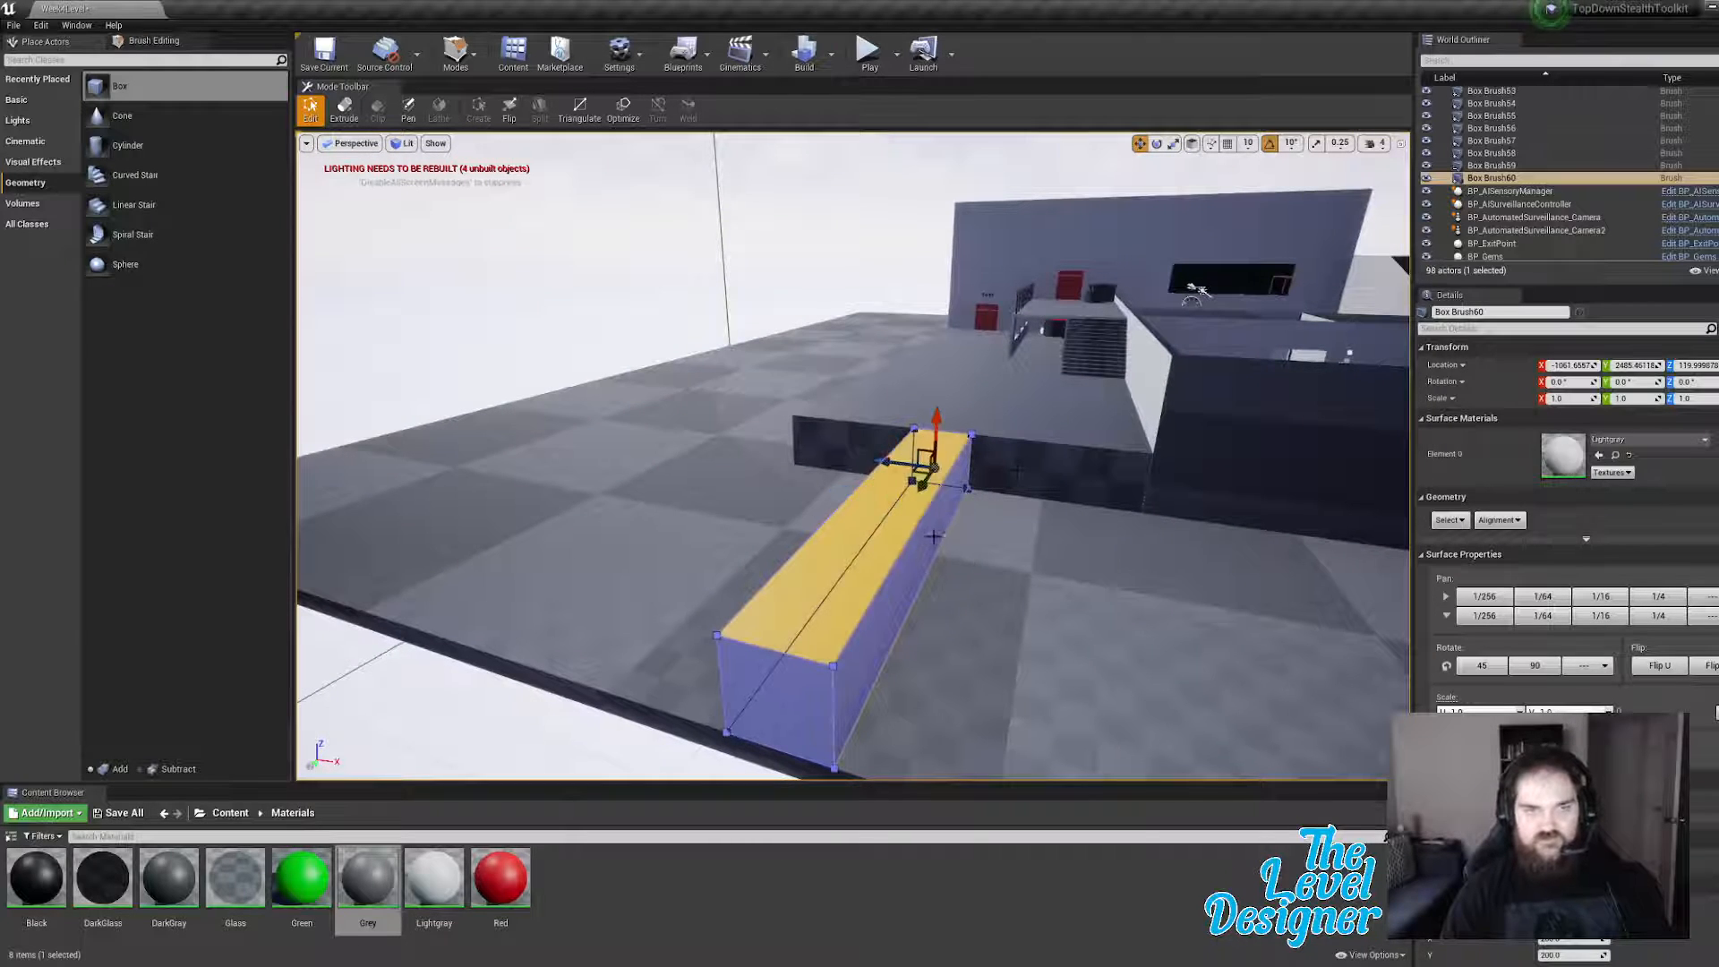
click(934, 536)
drag(983, 550, 1272, 567)
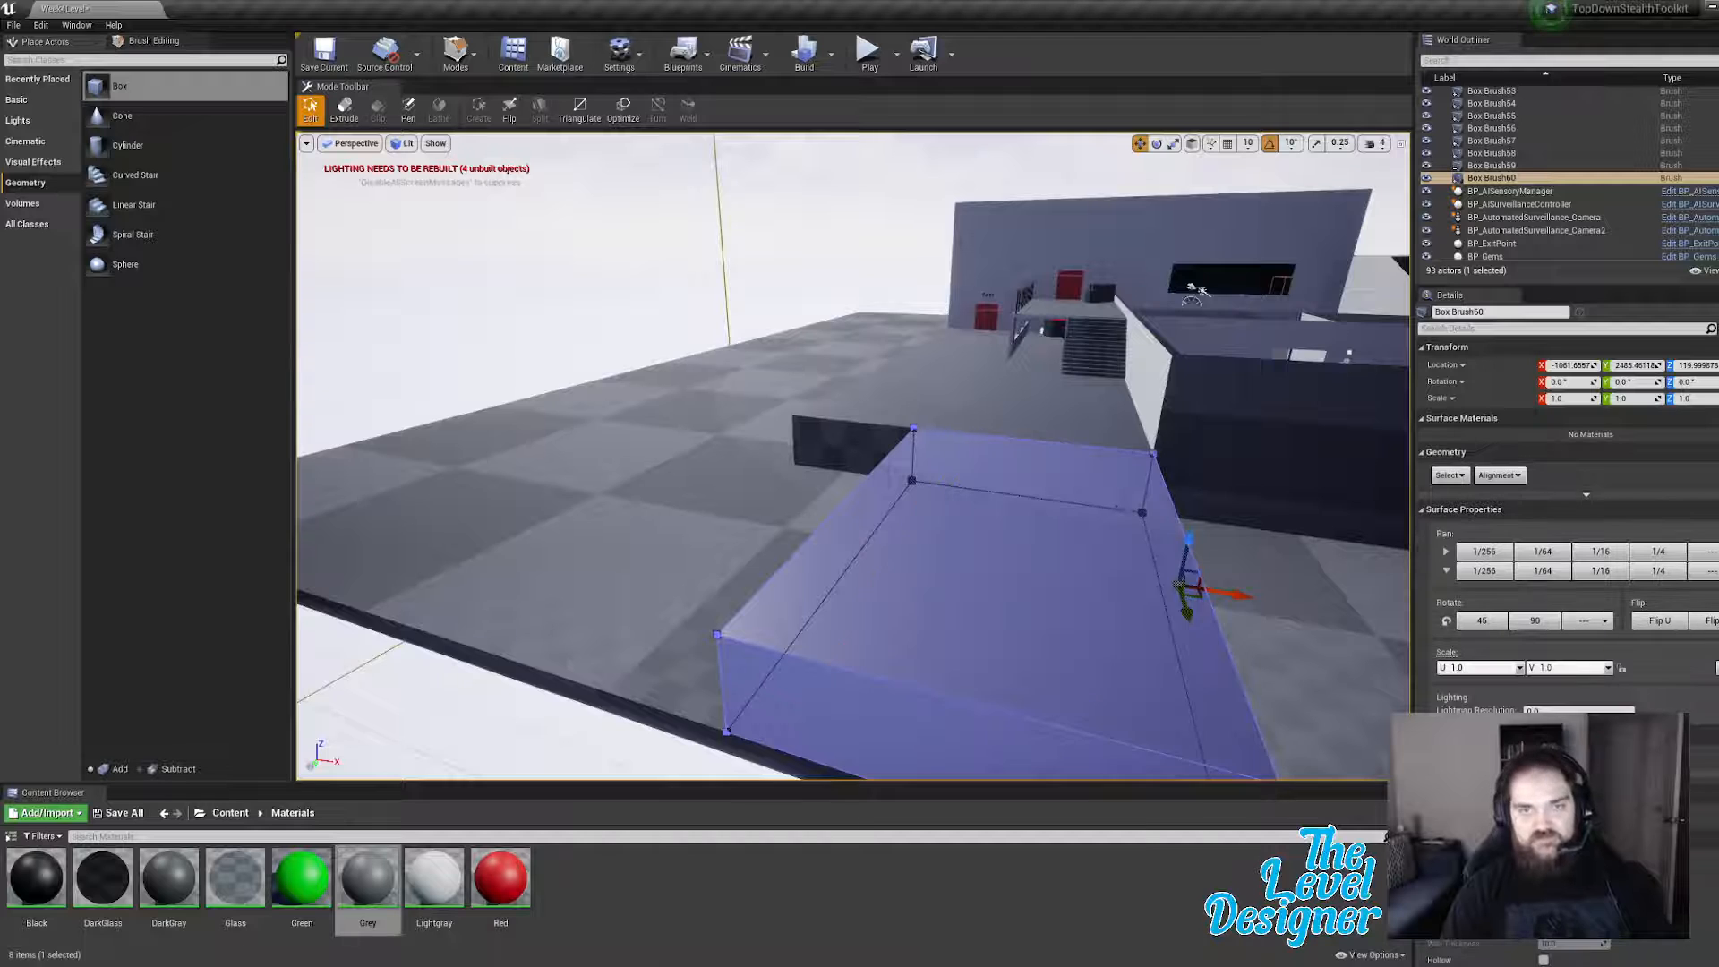
key(d)
mouse_move(1228, 549)
right_down()
mouse_move(1308, 549)
mouse_move(1379, 582)
right_up()
key(a)
right_drag(967, 513, 954, 513)
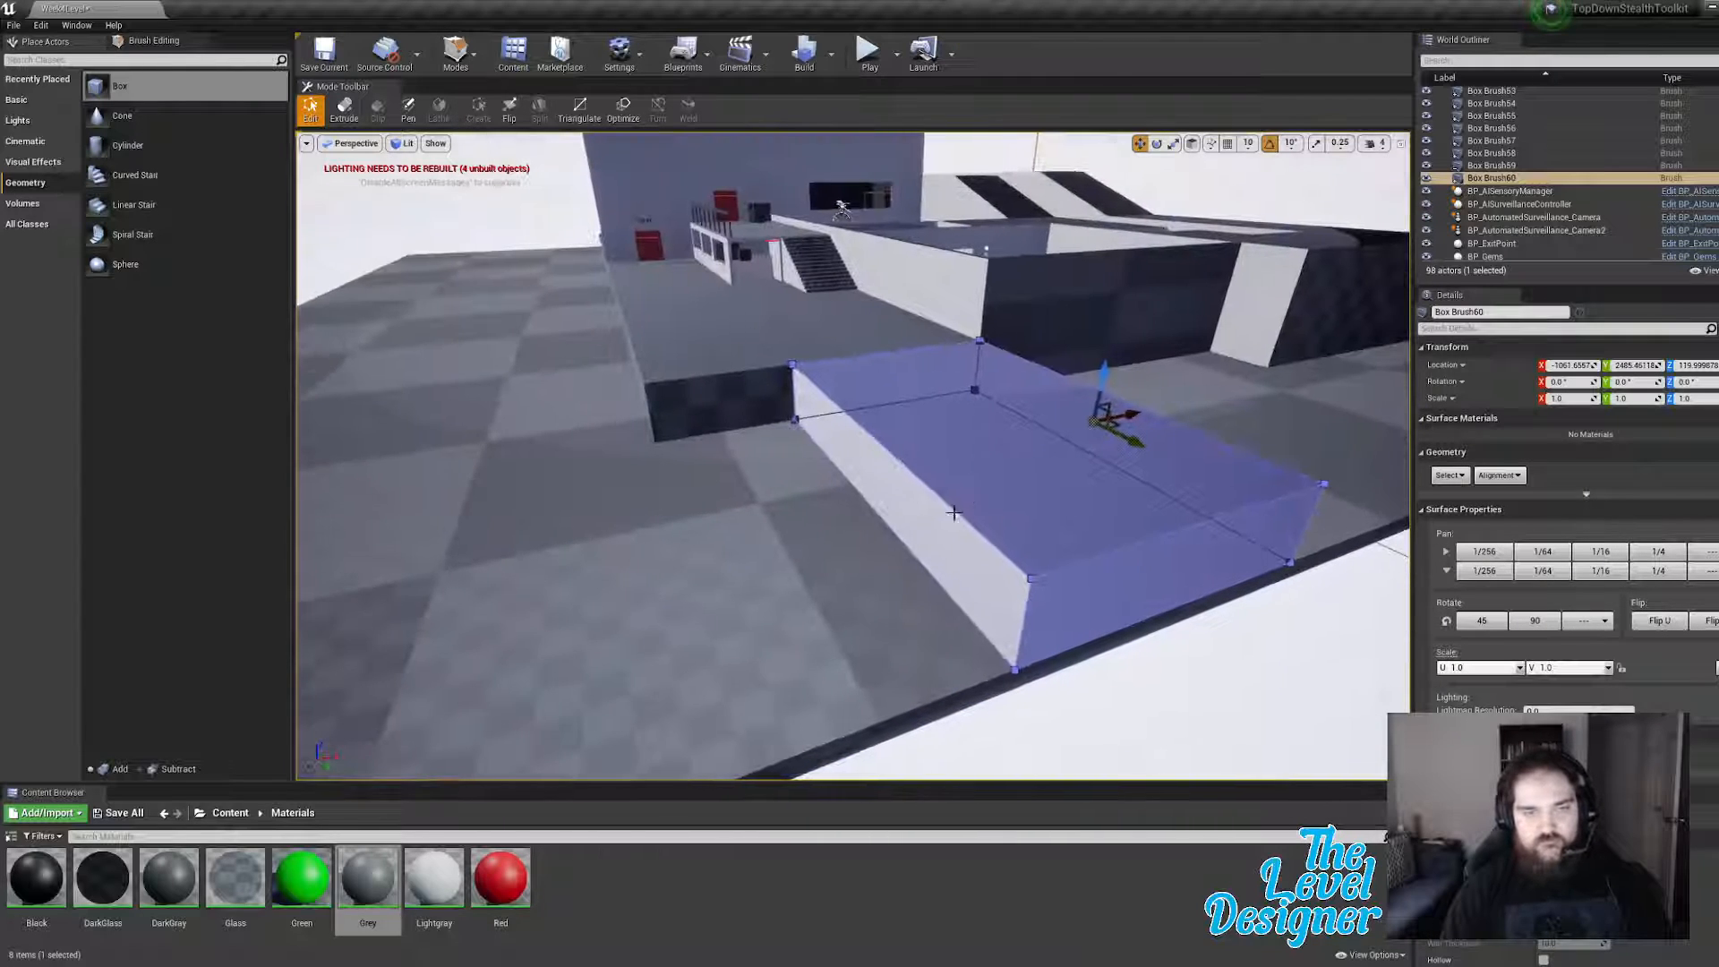
Step: Extend the box's opposite long face along the X axis to the outdoor platform's outer corner
click(932, 513)
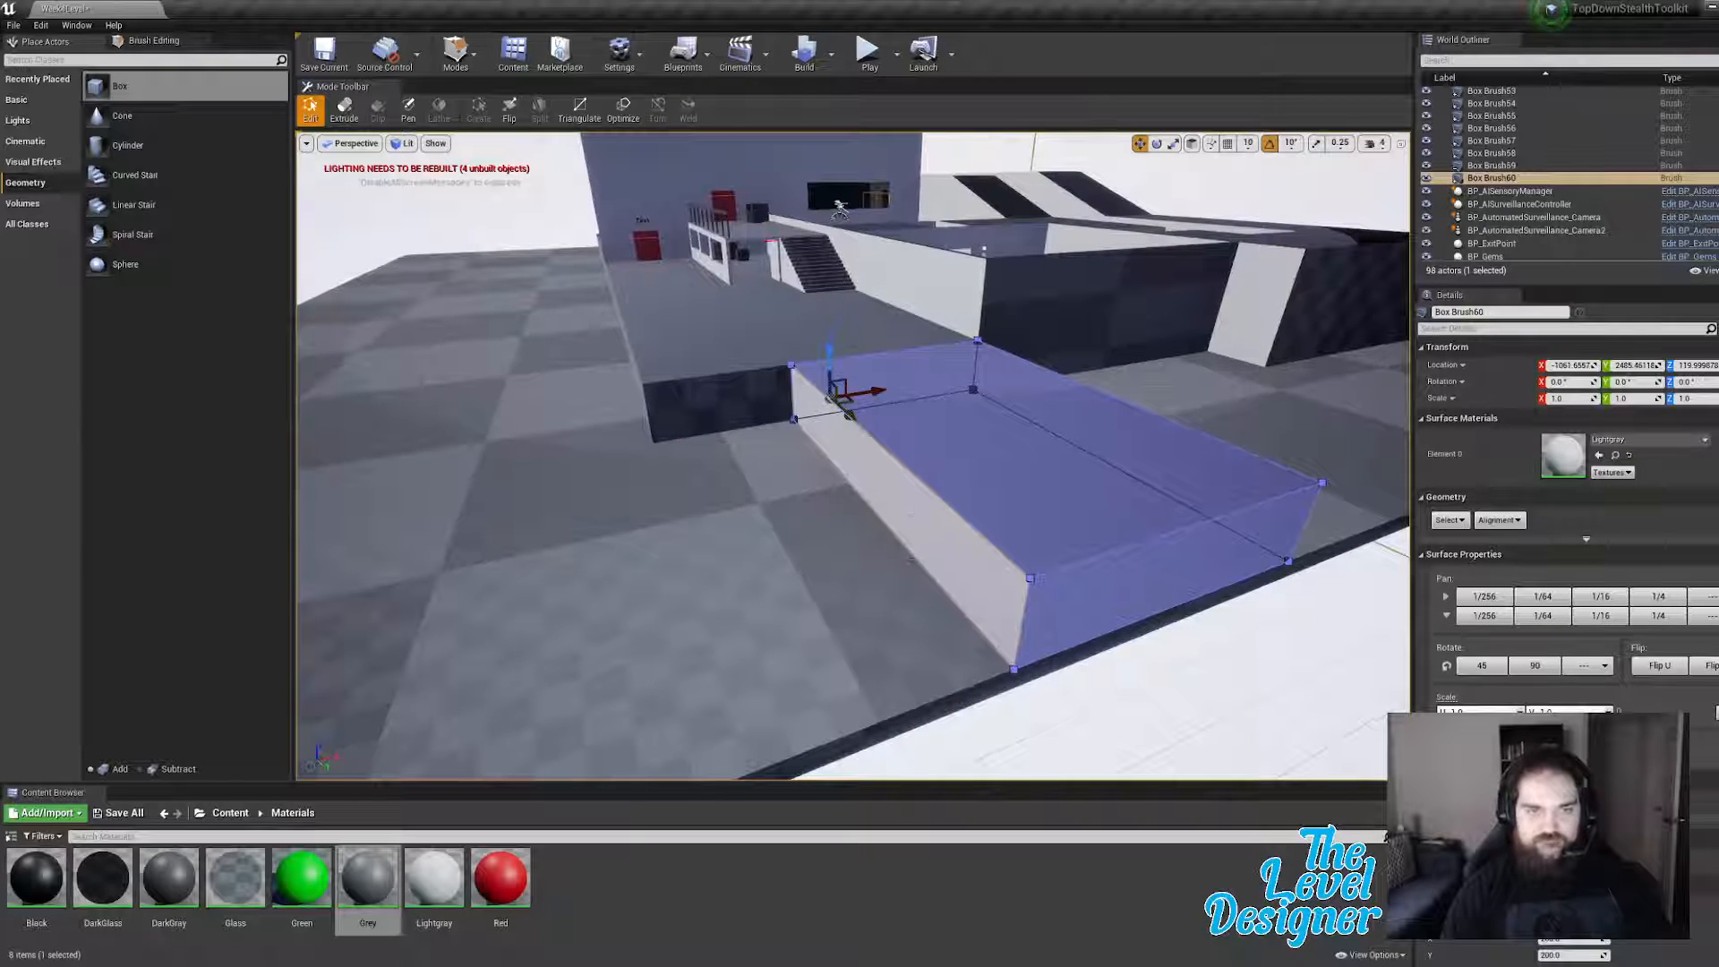
click(918, 559)
click(884, 477)
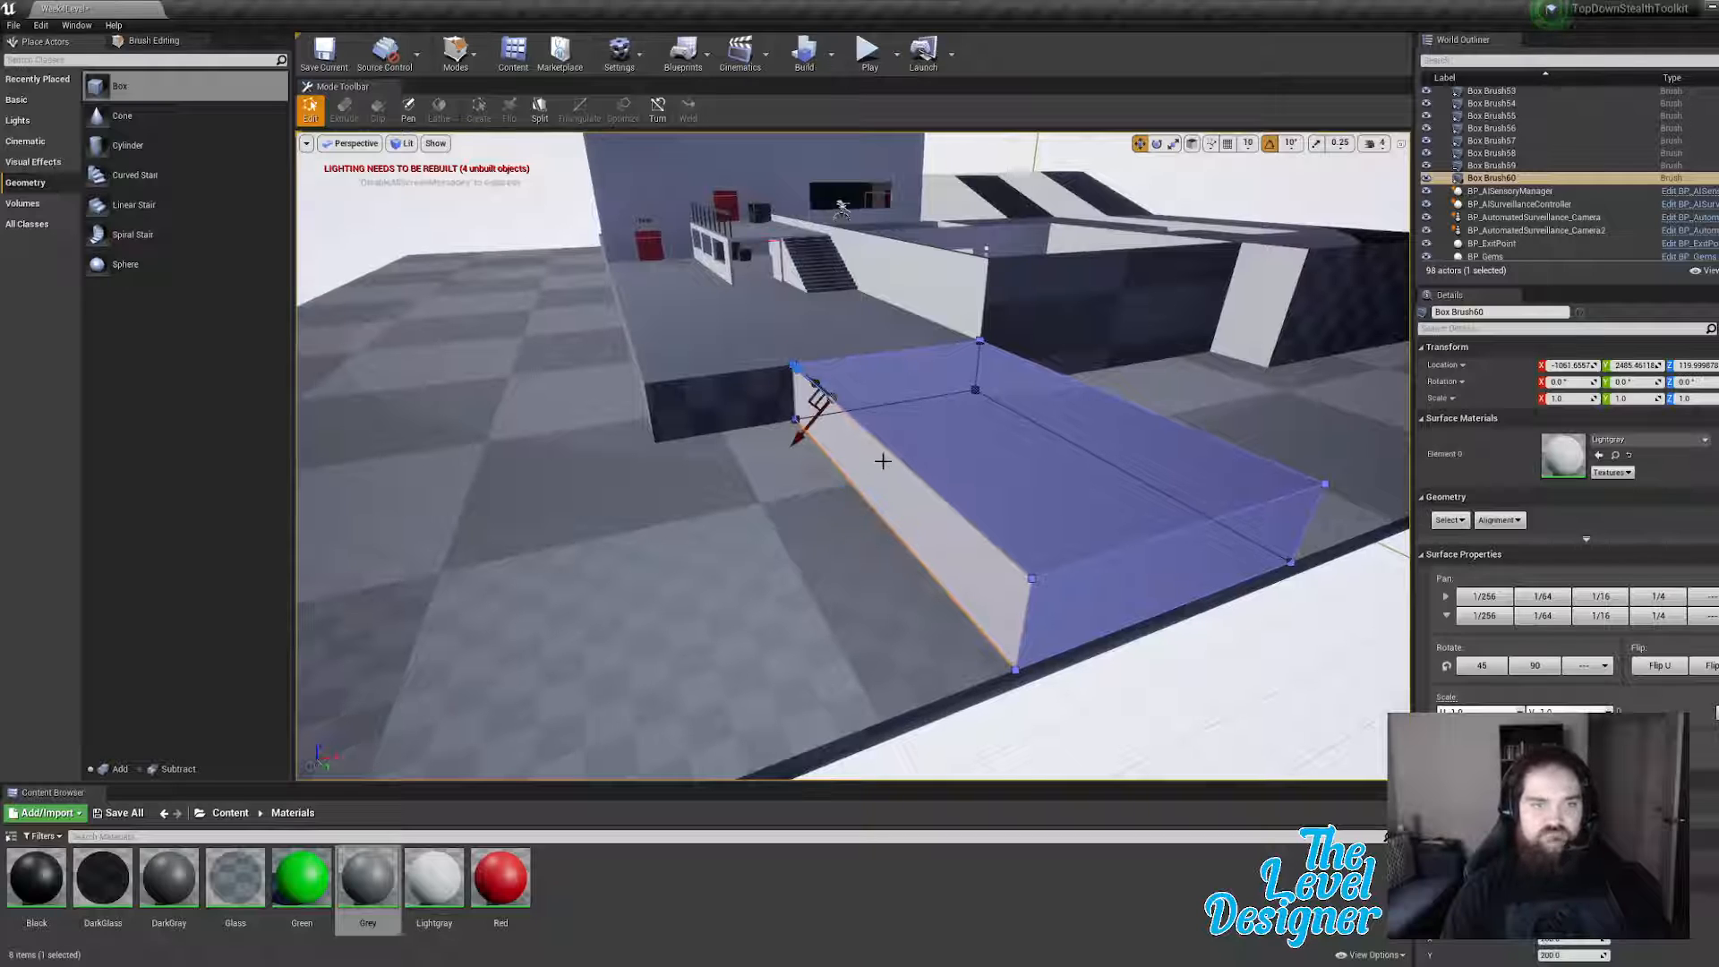
click(1366, 604)
click(928, 493)
click(911, 500)
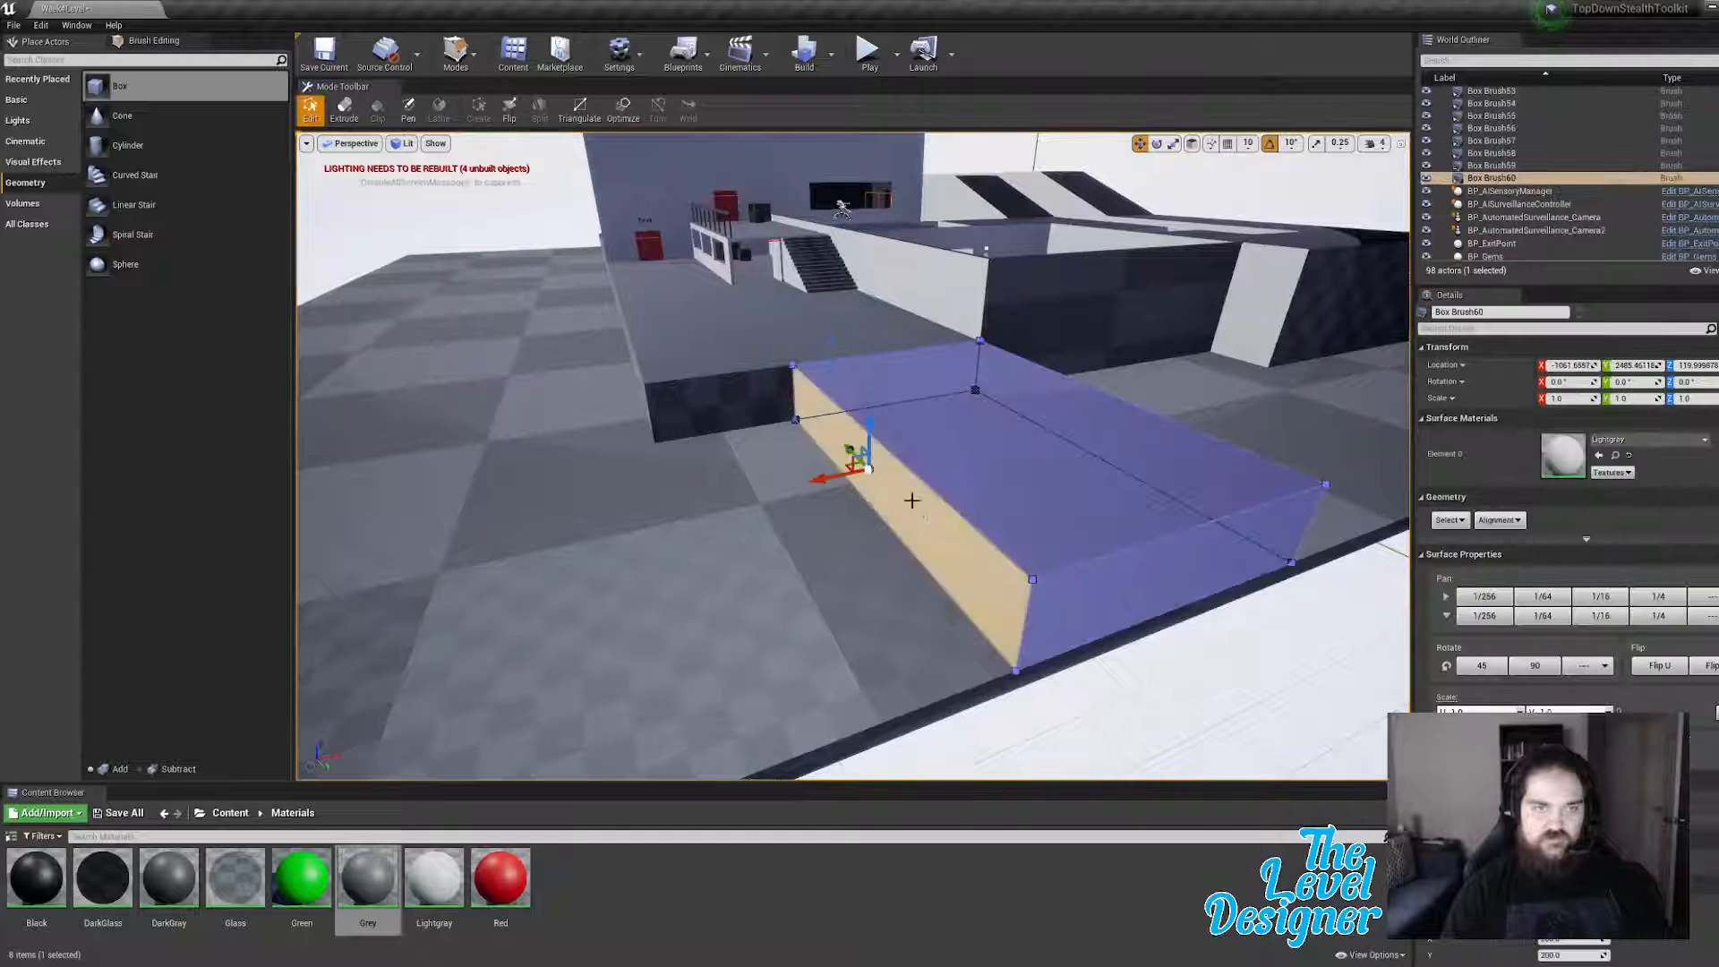
mouse_move(821, 480)
mouse_down()
mouse_move(729, 493)
mouse_move(612, 540)
mouse_up()
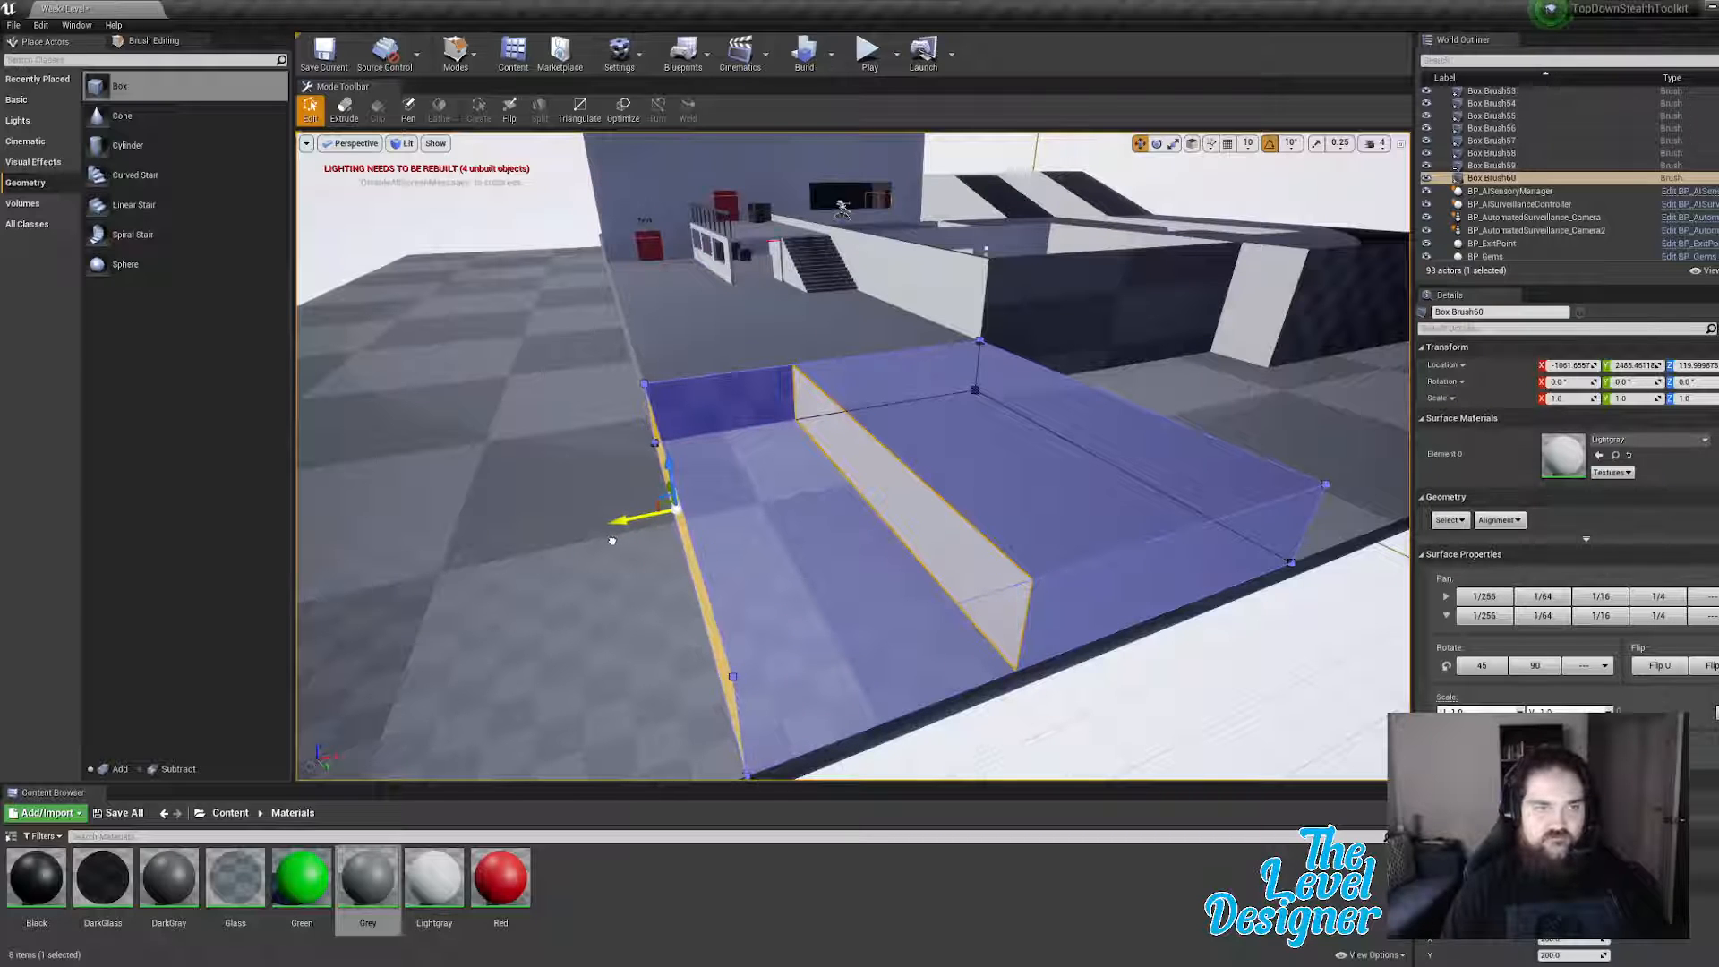
Step: Extend the box's building-side face along the room's outer wall to the far end of that wall
click(968, 436)
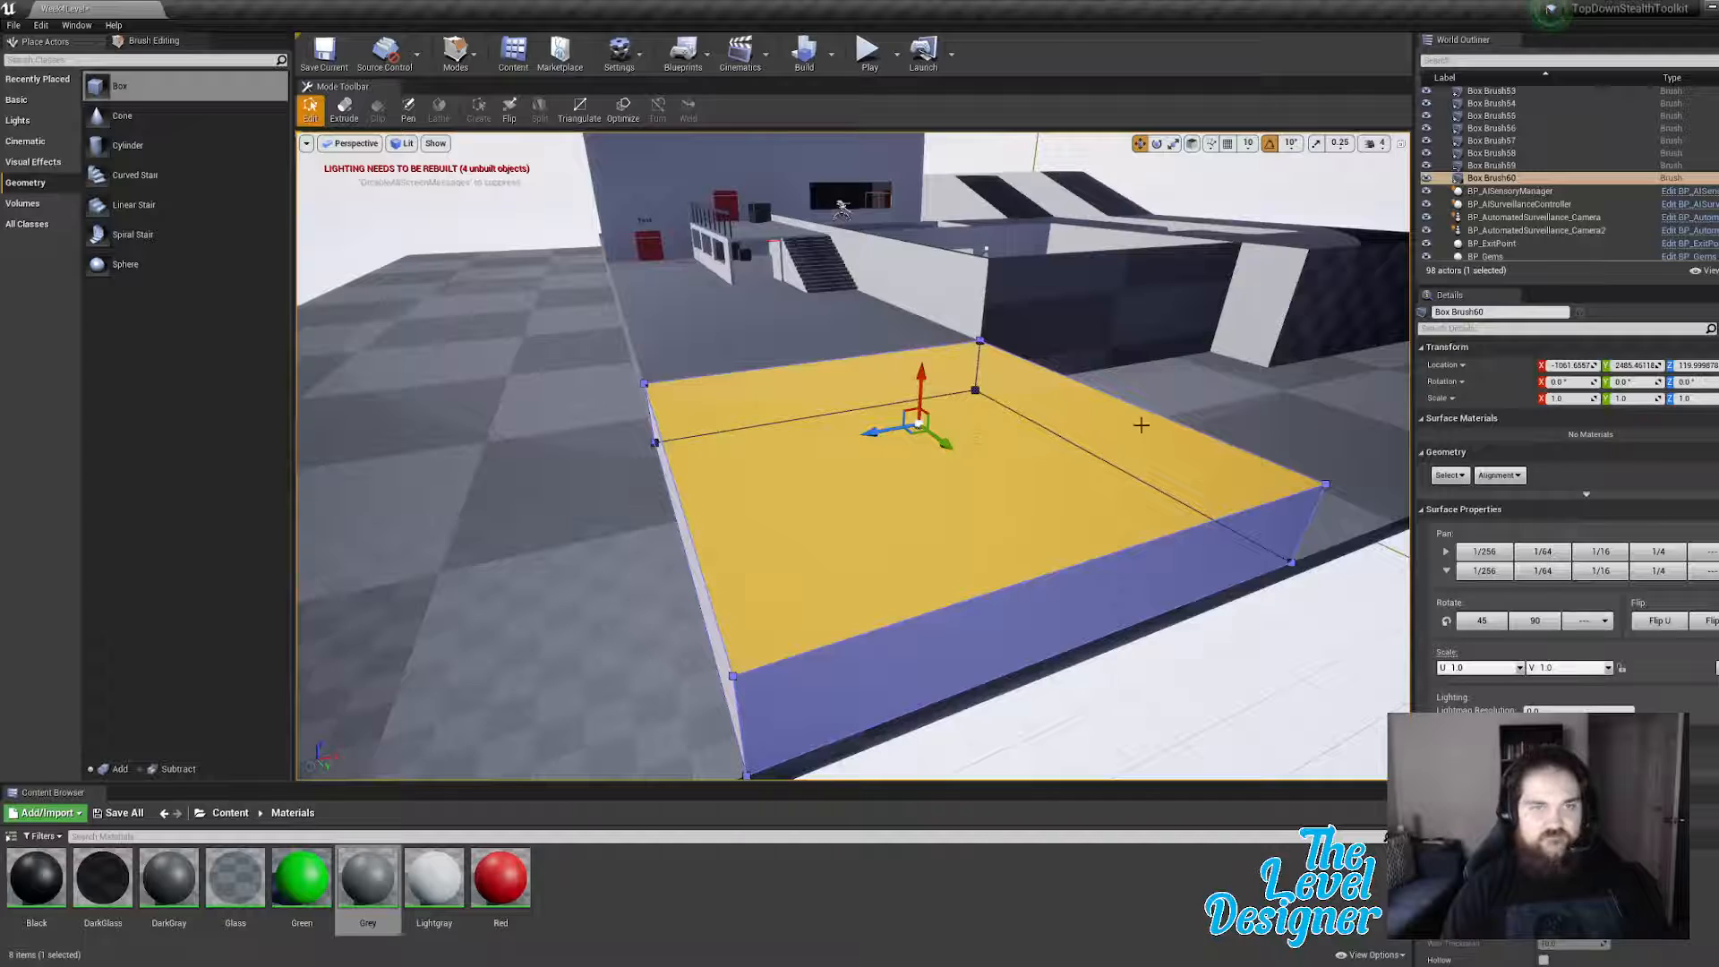
key(d)
right_drag(848, 507, 788, 507)
click(786, 508)
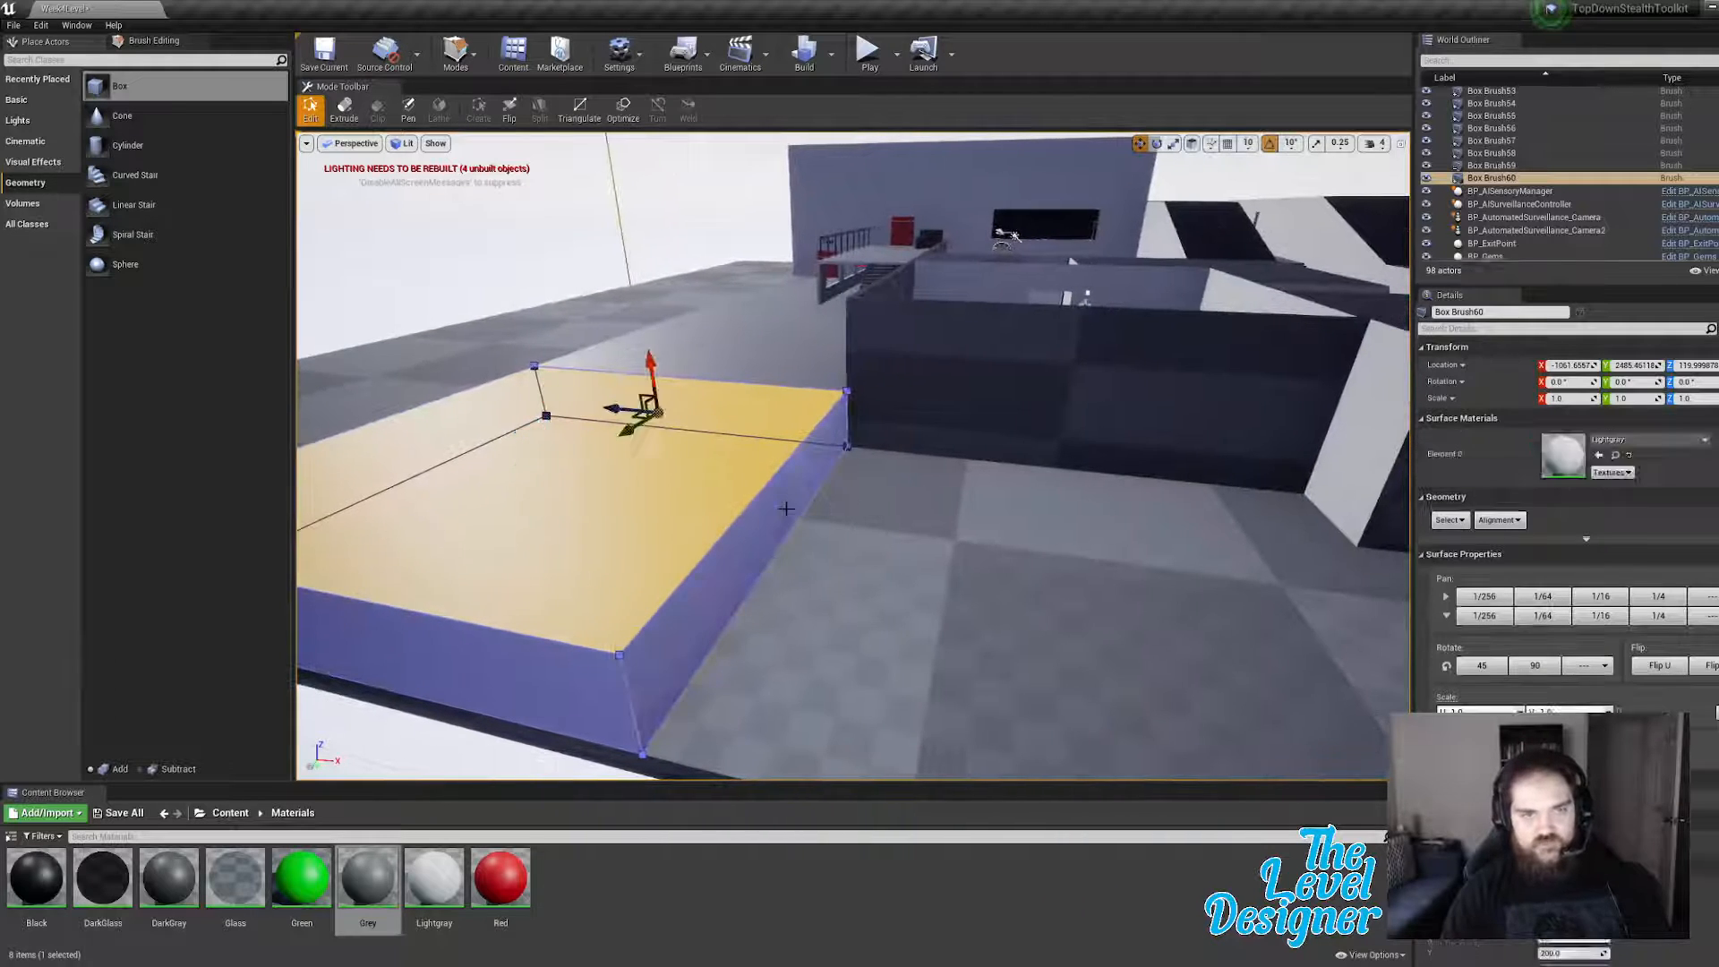
right_drag(791, 580, 798, 575)
key(s)
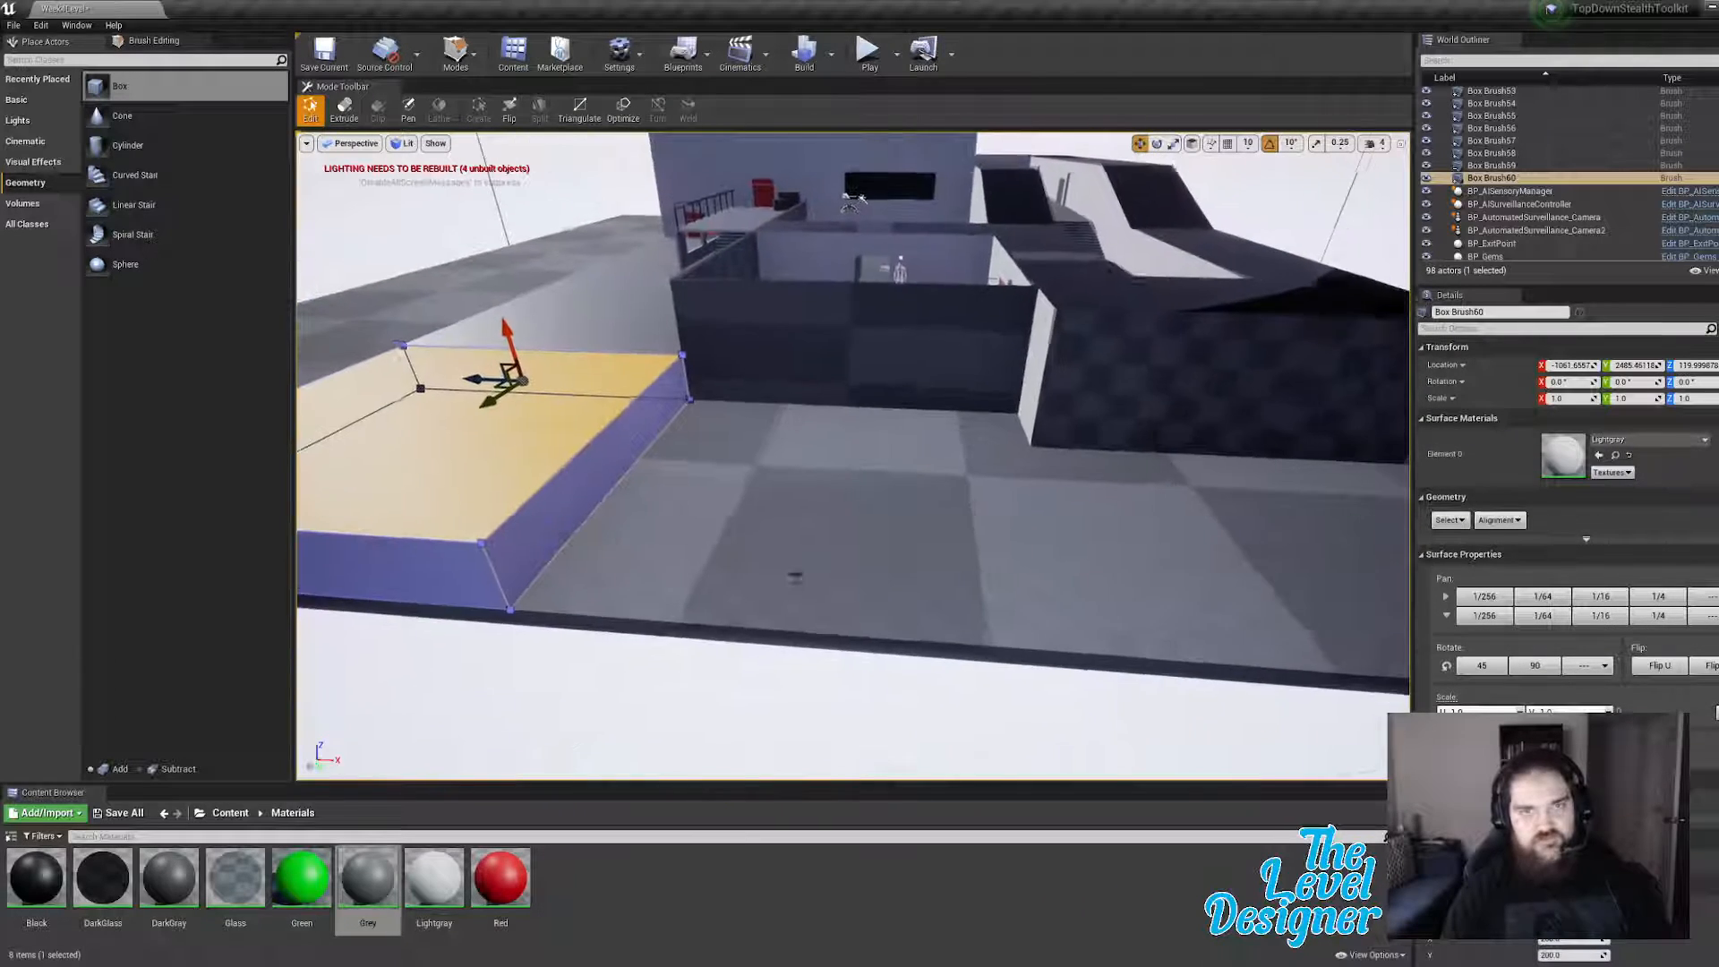
click(630, 671)
click(617, 457)
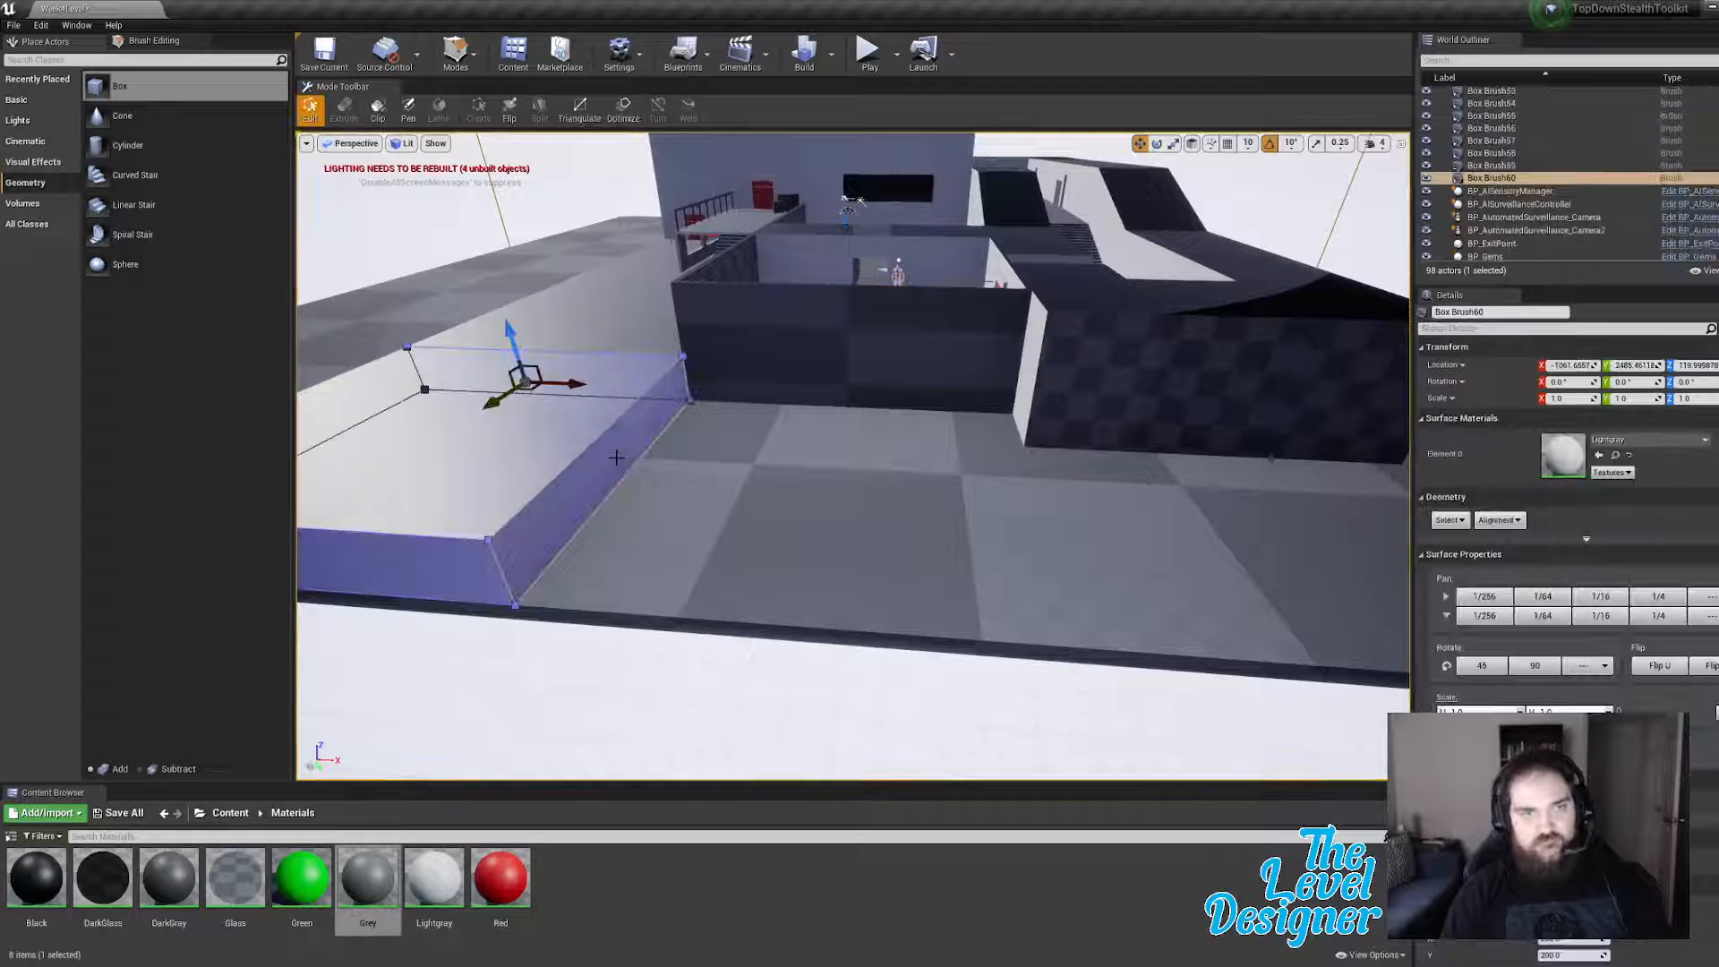
click(618, 459)
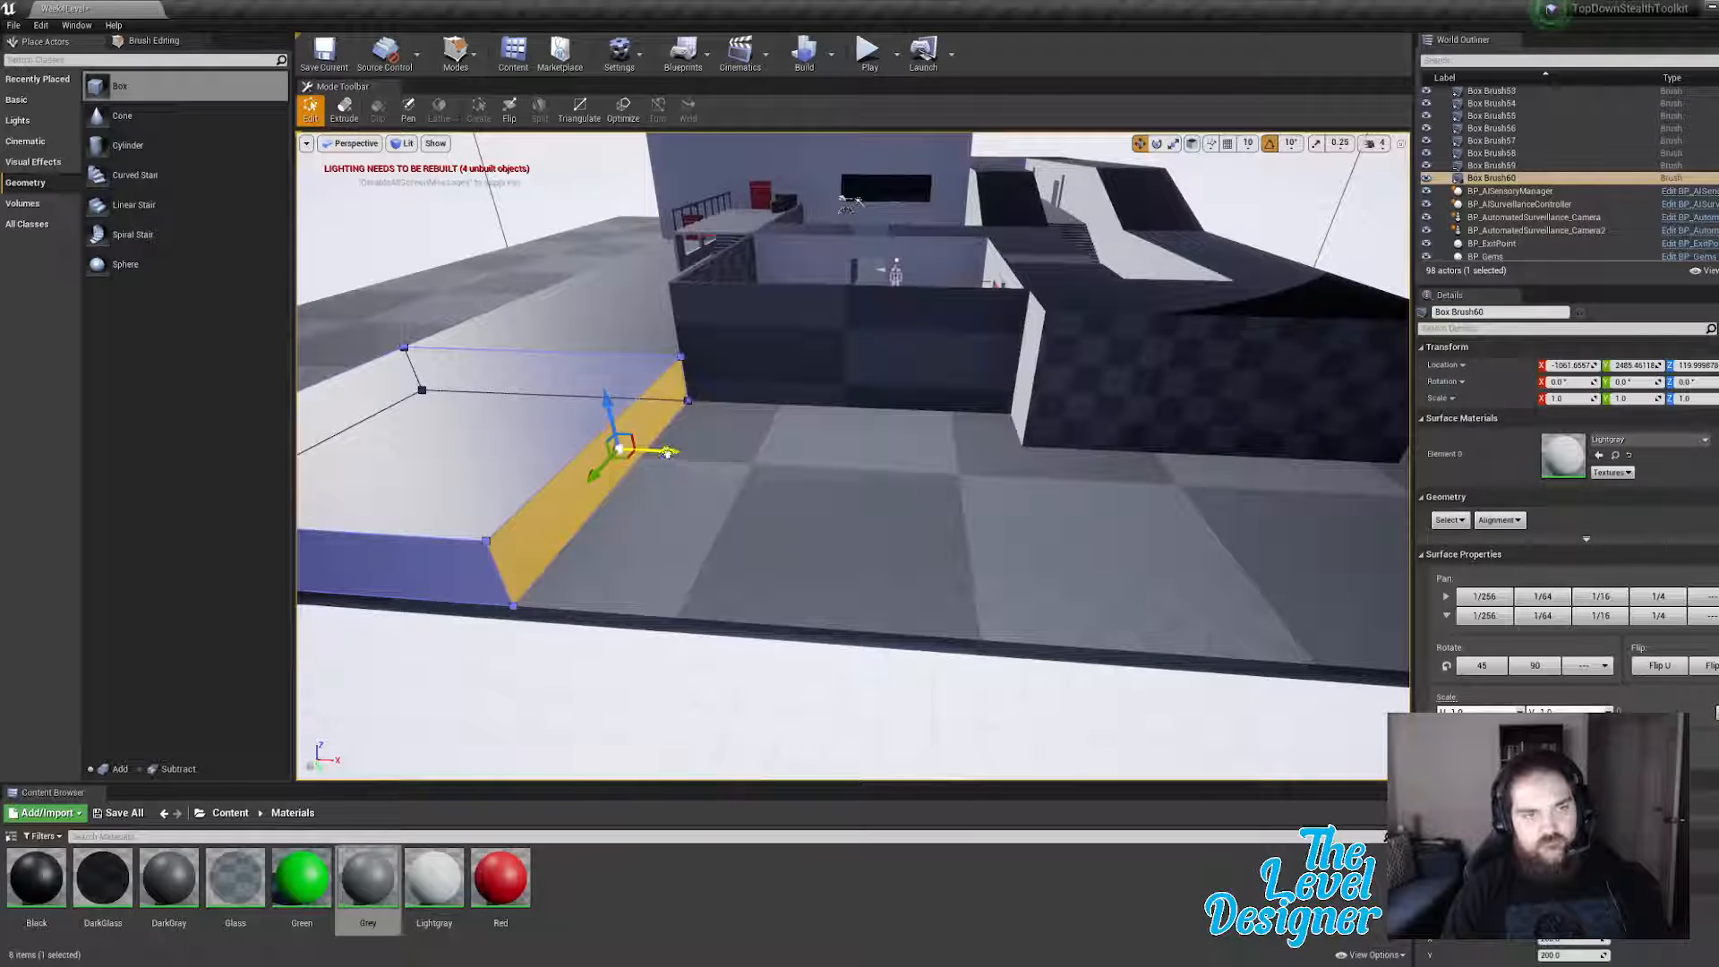
alt+drag(667, 452, 1101, 484)
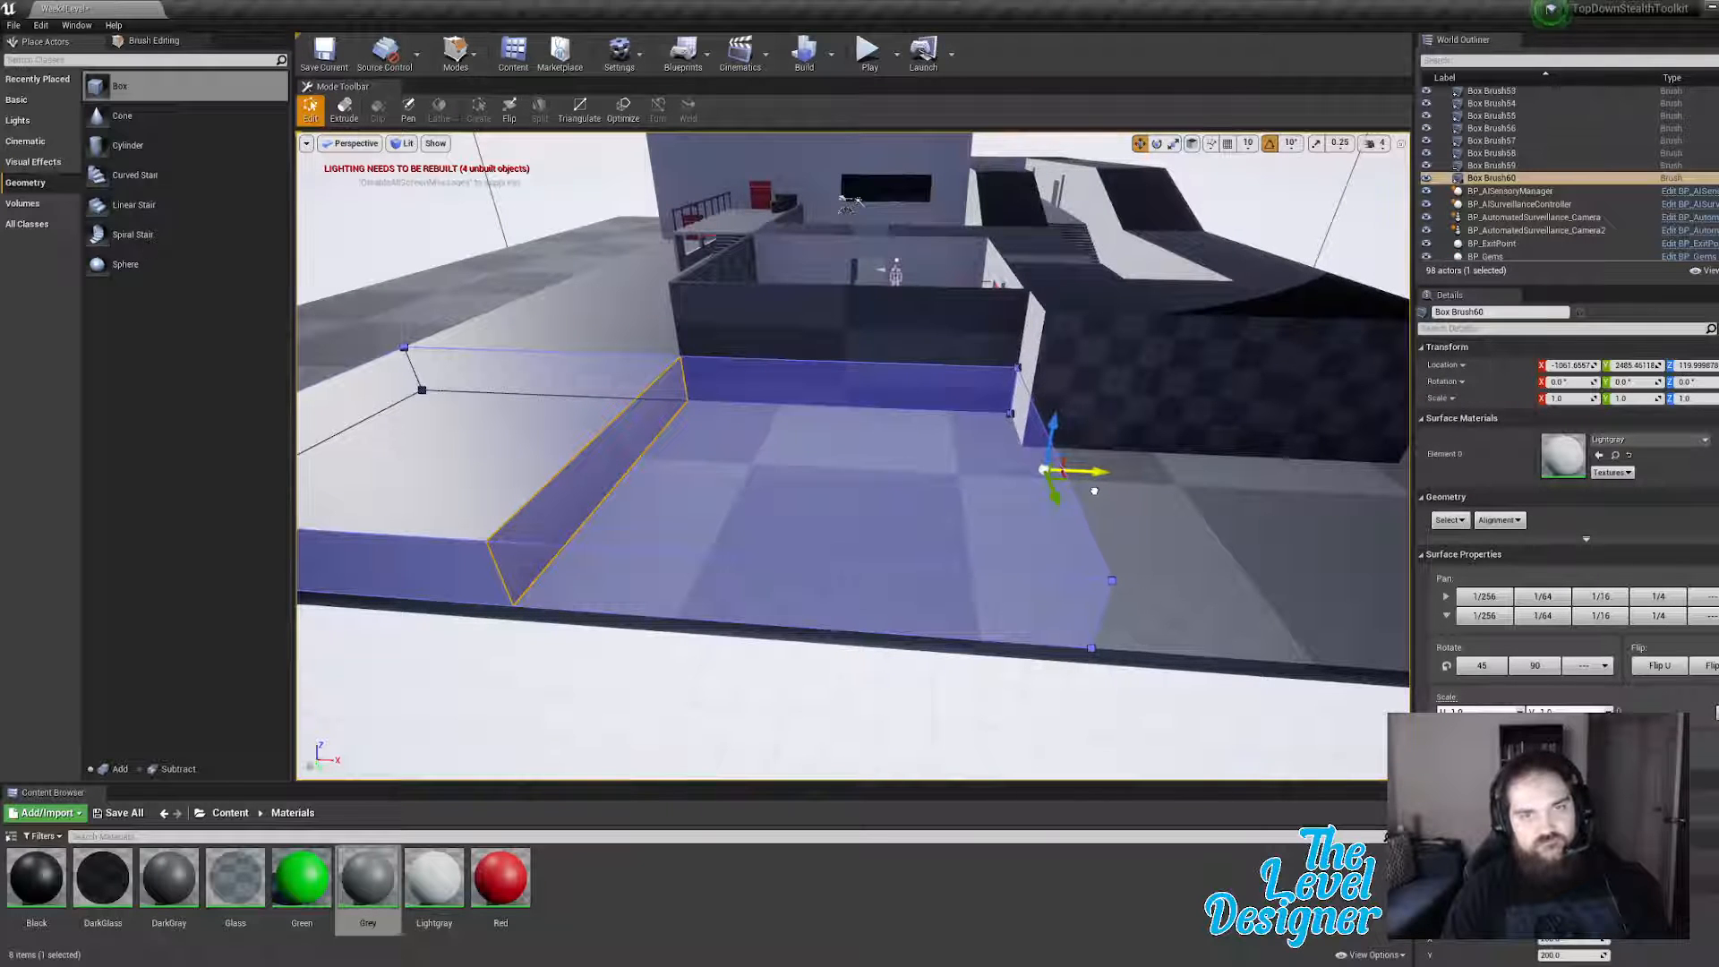
Step: Raise the box's top face to about the height of the building's walls and apply the Black material to it
click(973, 429)
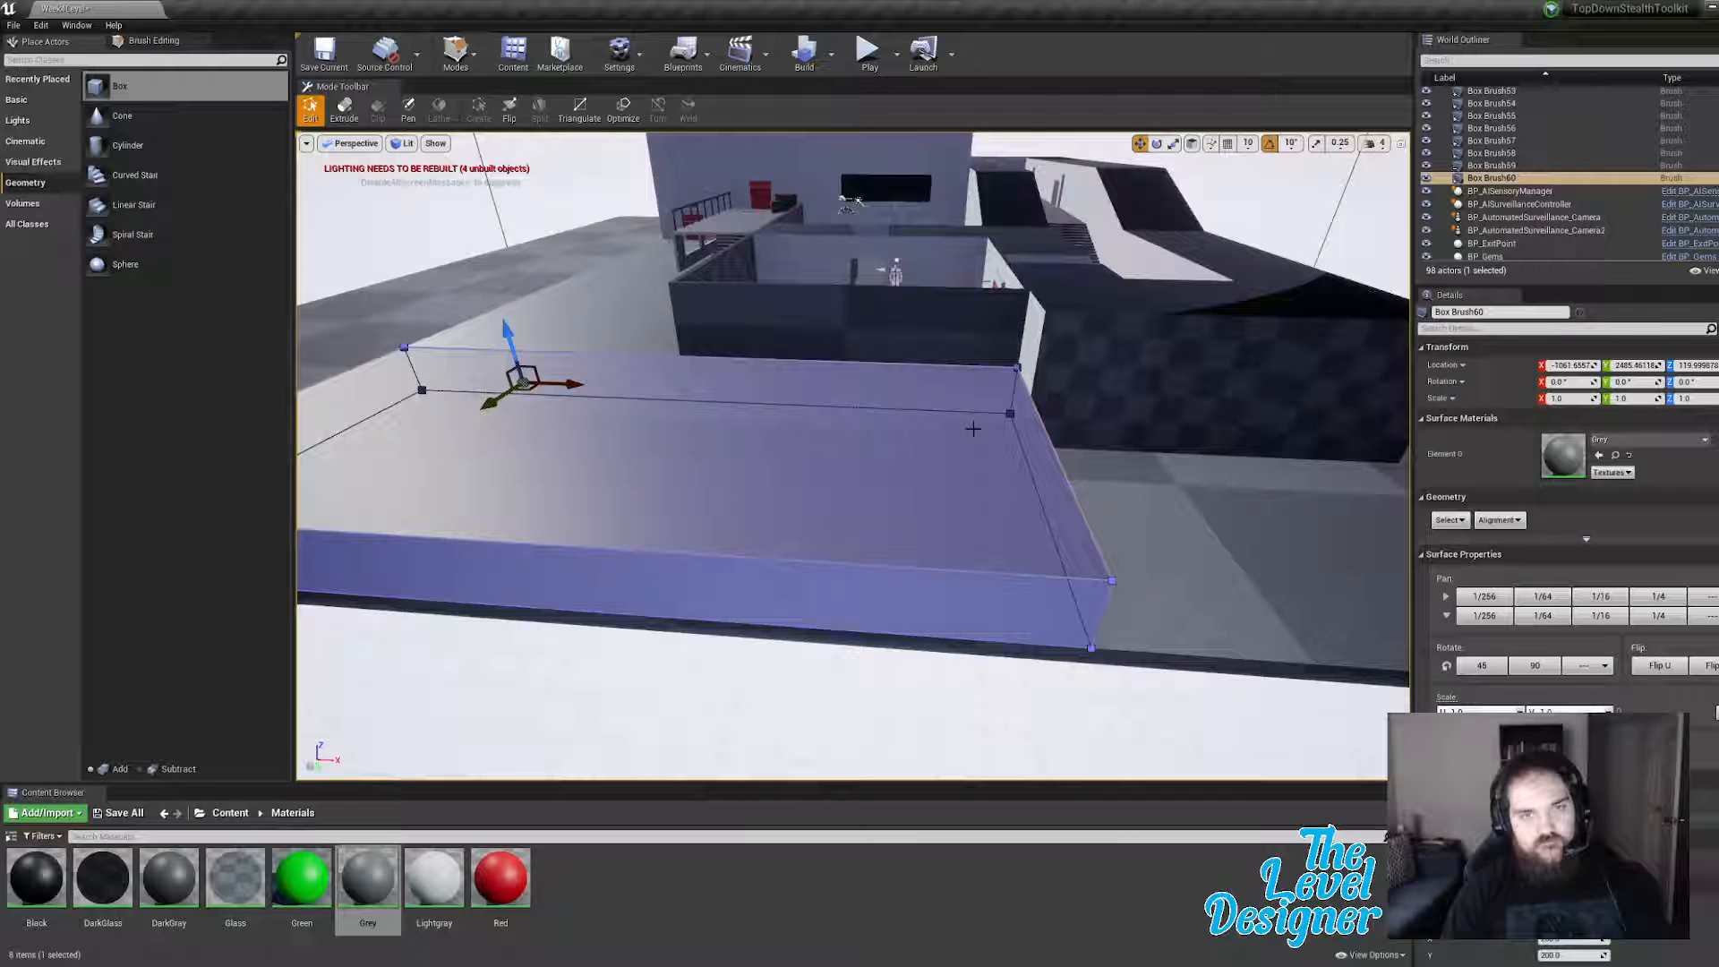
click(634, 412)
drag(632, 419, 653, 275)
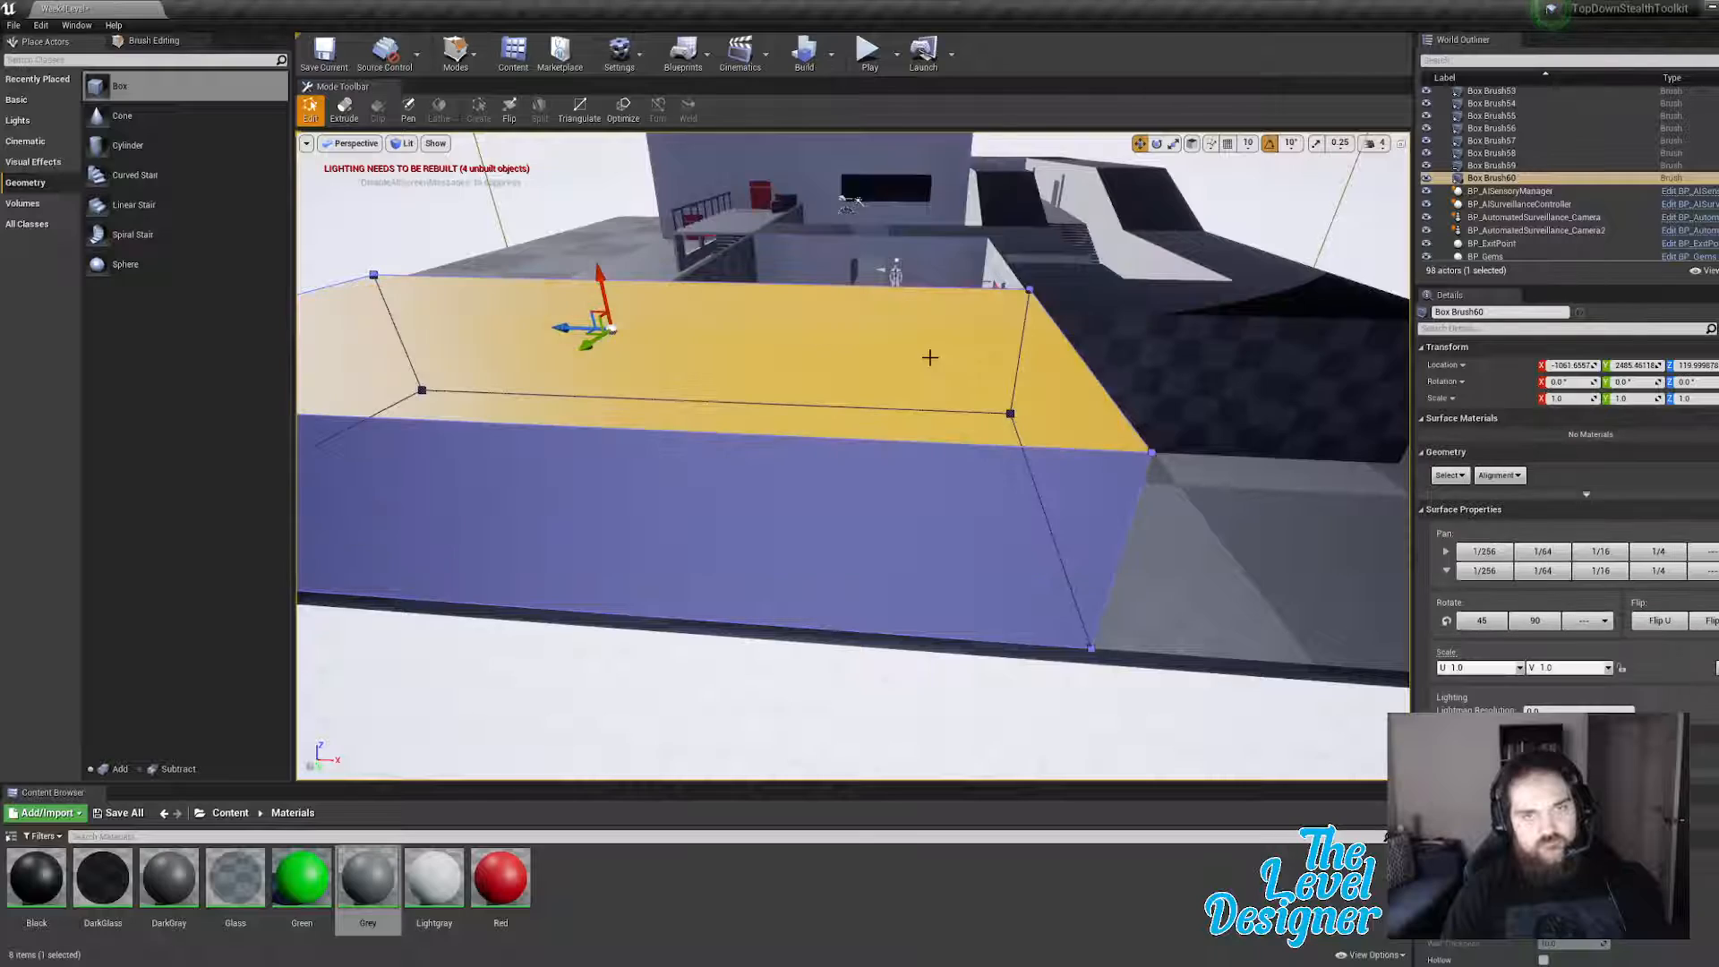
mouse_move(931, 358)
right_down()
mouse_move(944, 351)
mouse_move(960, 380)
mouse_move(1015, 336)
right_up()
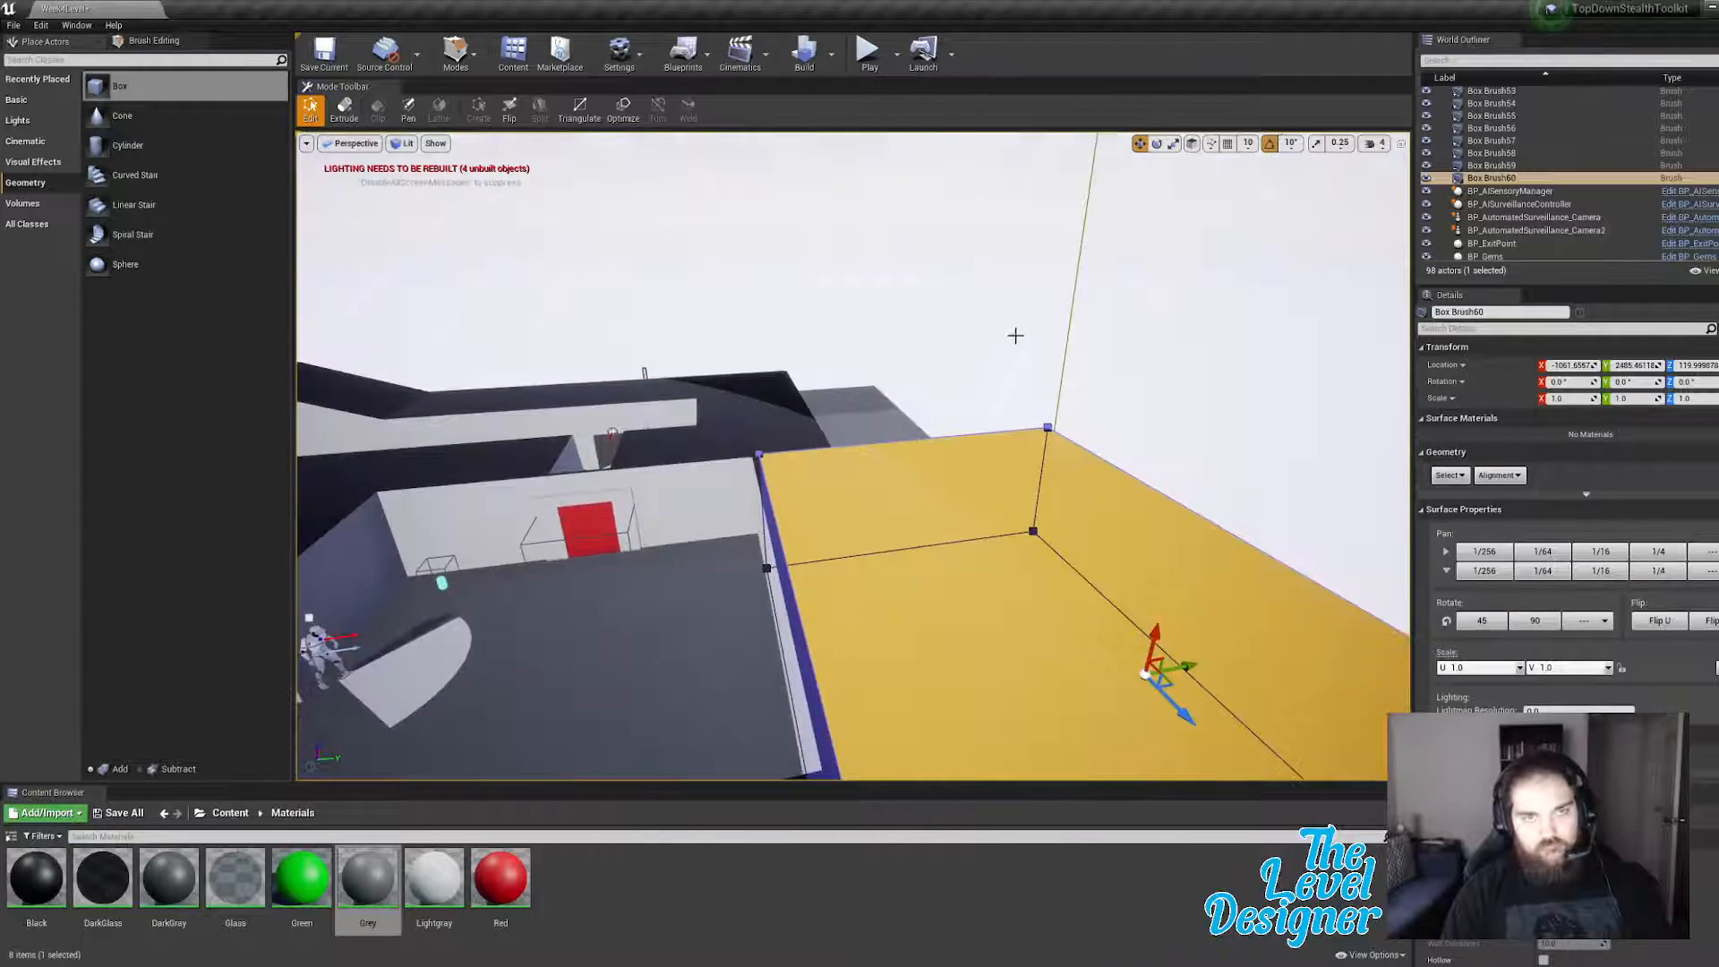
click(1014, 403)
right_drag(1015, 404, 1014, 439)
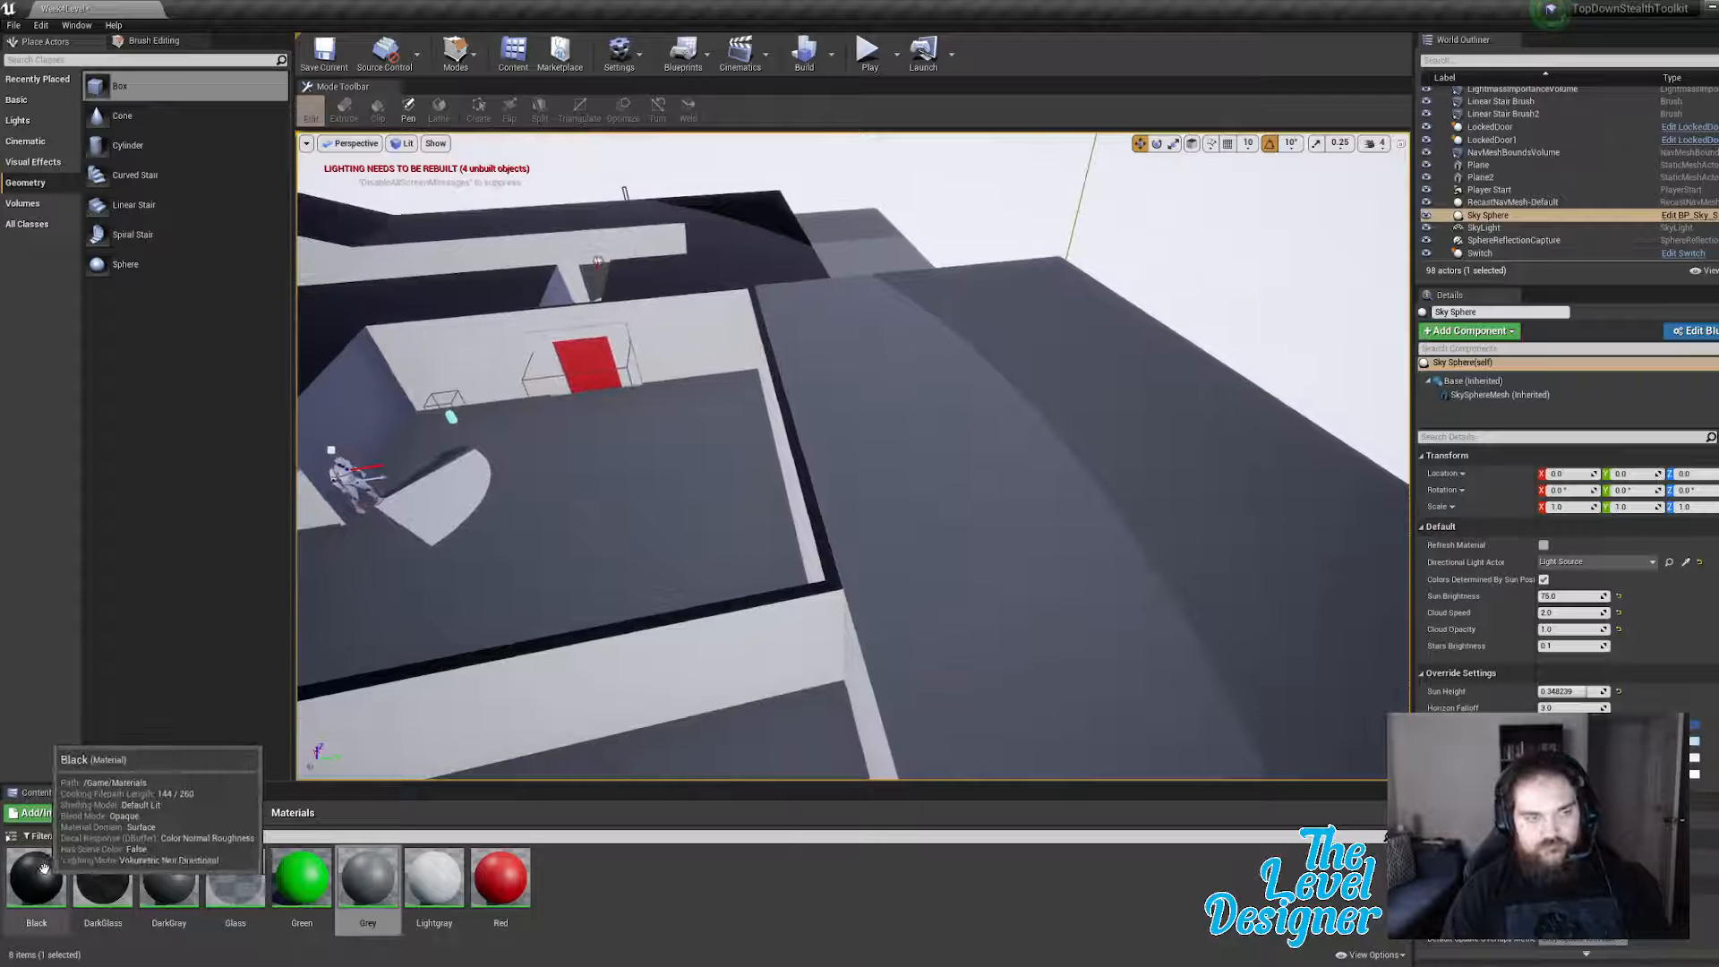
drag(36, 877, 956, 438)
Step: Lower the black top face slightly to line up with the adjoining wall tops, and deselect the brush
right_drag(956, 438, 1007, 448)
click(768, 514)
right_drag(767, 514, 816, 489)
right_drag(787, 368, 798, 338)
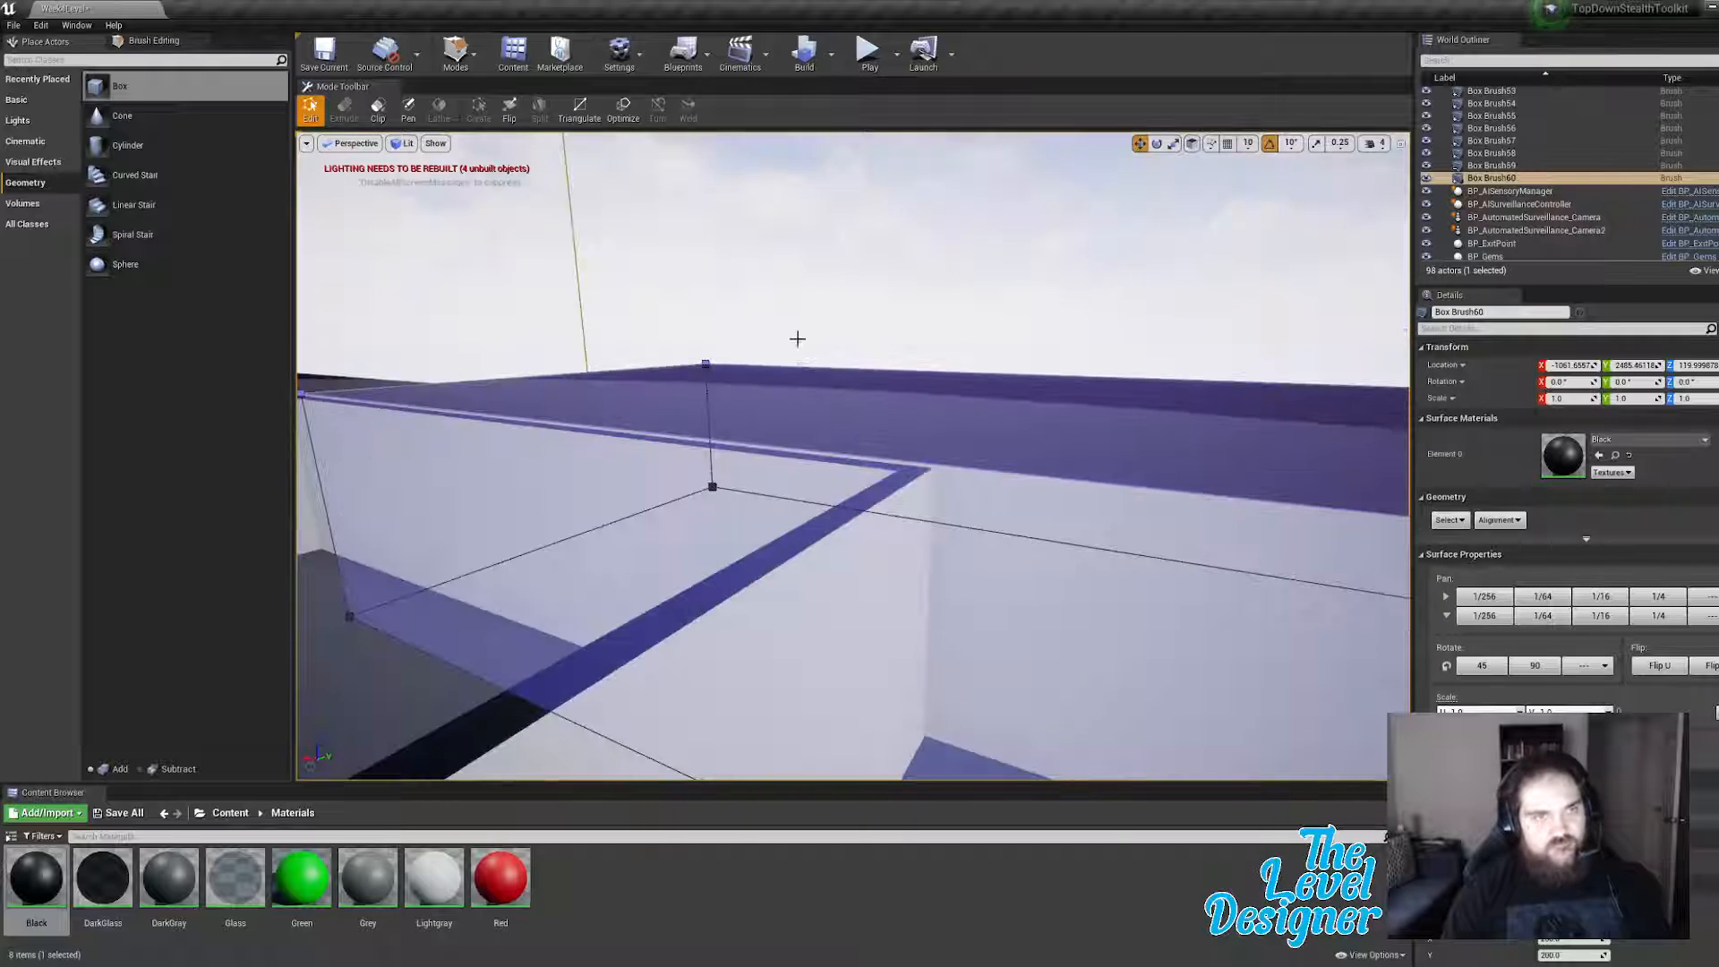
click(798, 338)
click(731, 383)
click(895, 378)
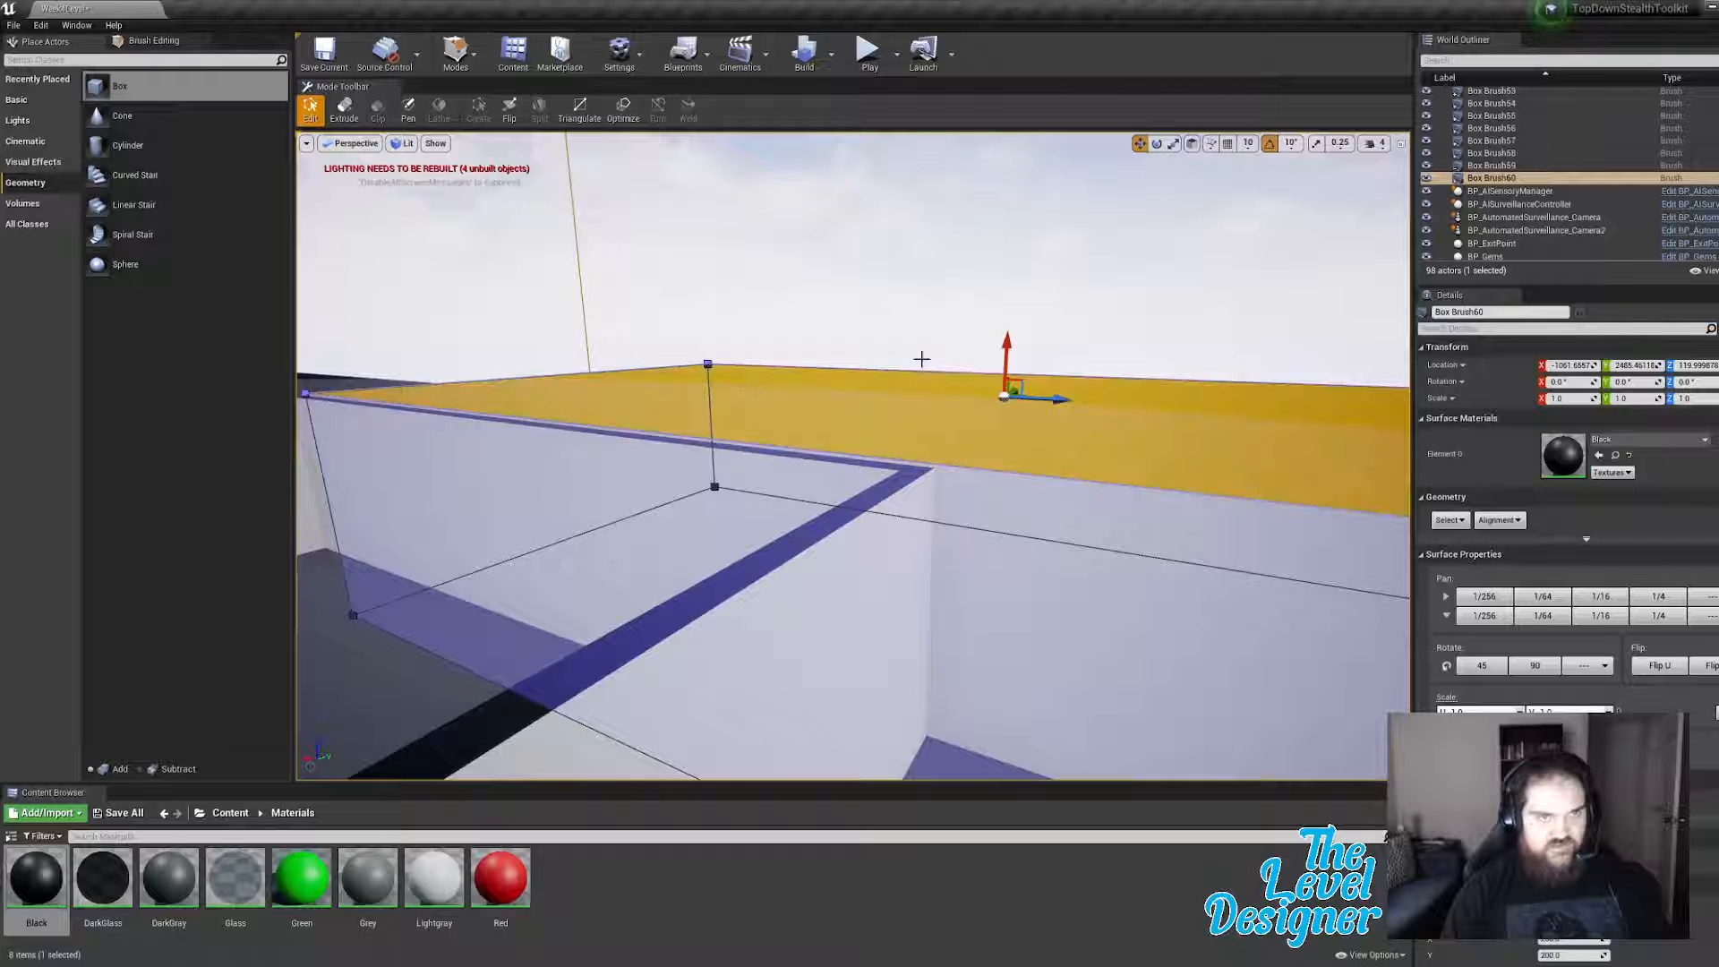
drag(1009, 344, 1009, 347)
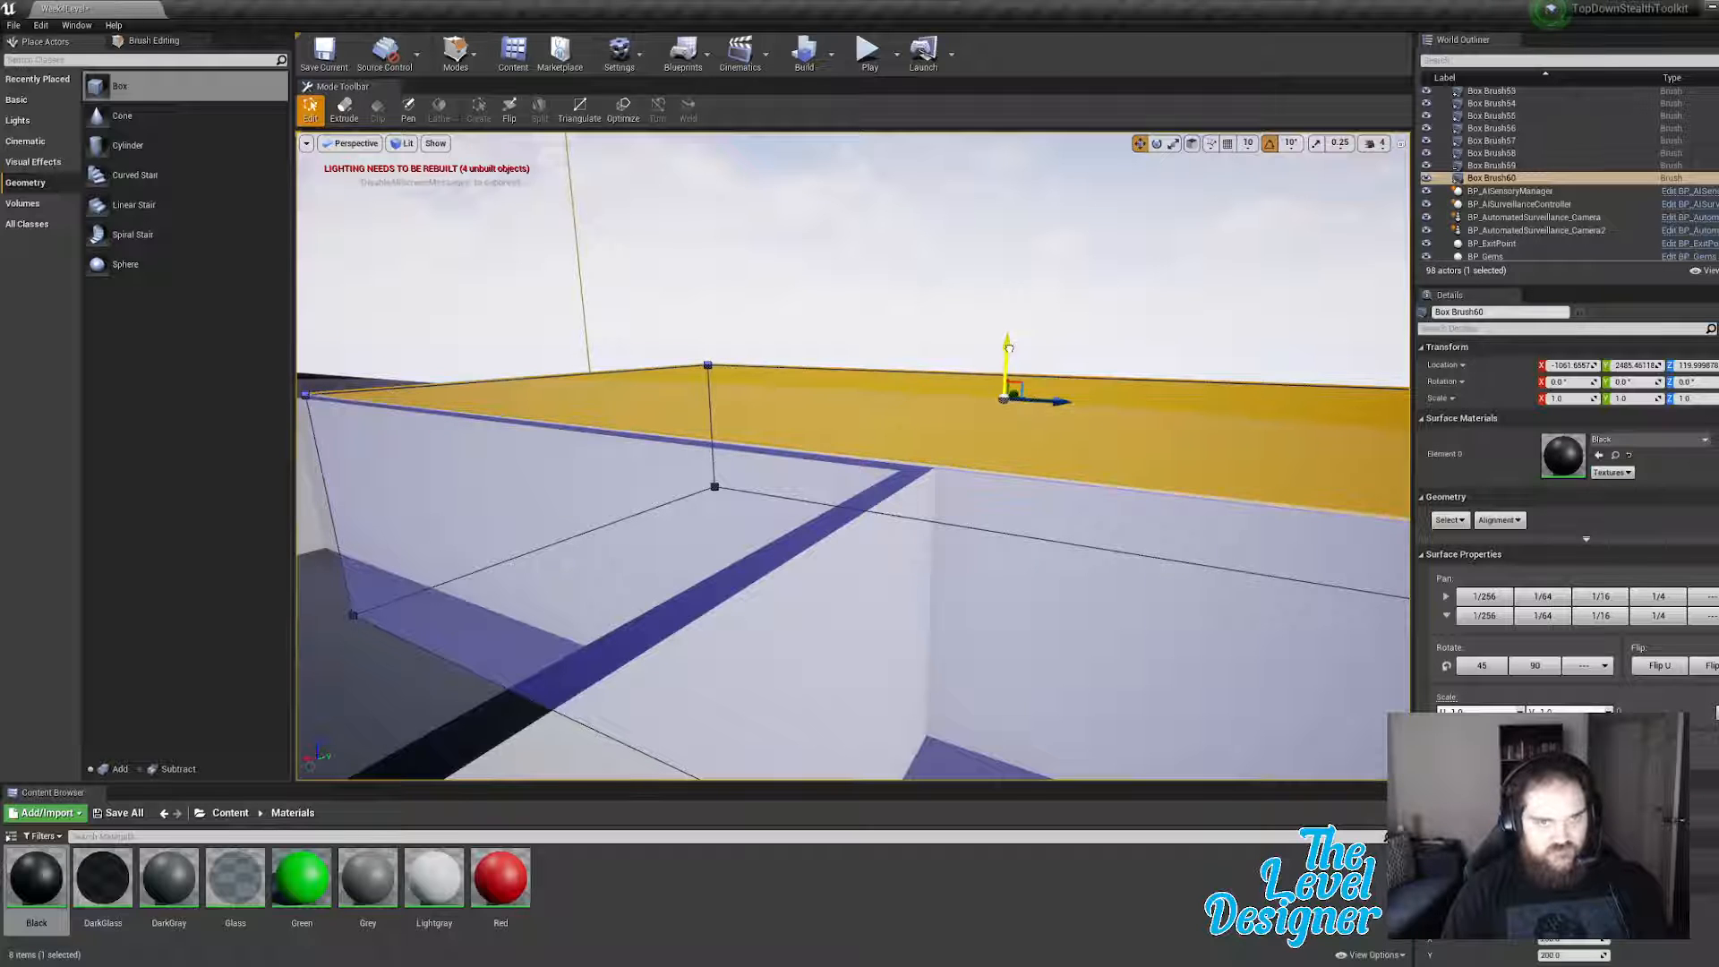
click(976, 305)
Step: Duplicate the large black-topped block, rotate the copy 90 degrees horizontally, and place it along the outdoor platform's open front side
mouse_move(1022, 370)
right_down()
mouse_move(895, 394)
mouse_move(855, 463)
right_up()
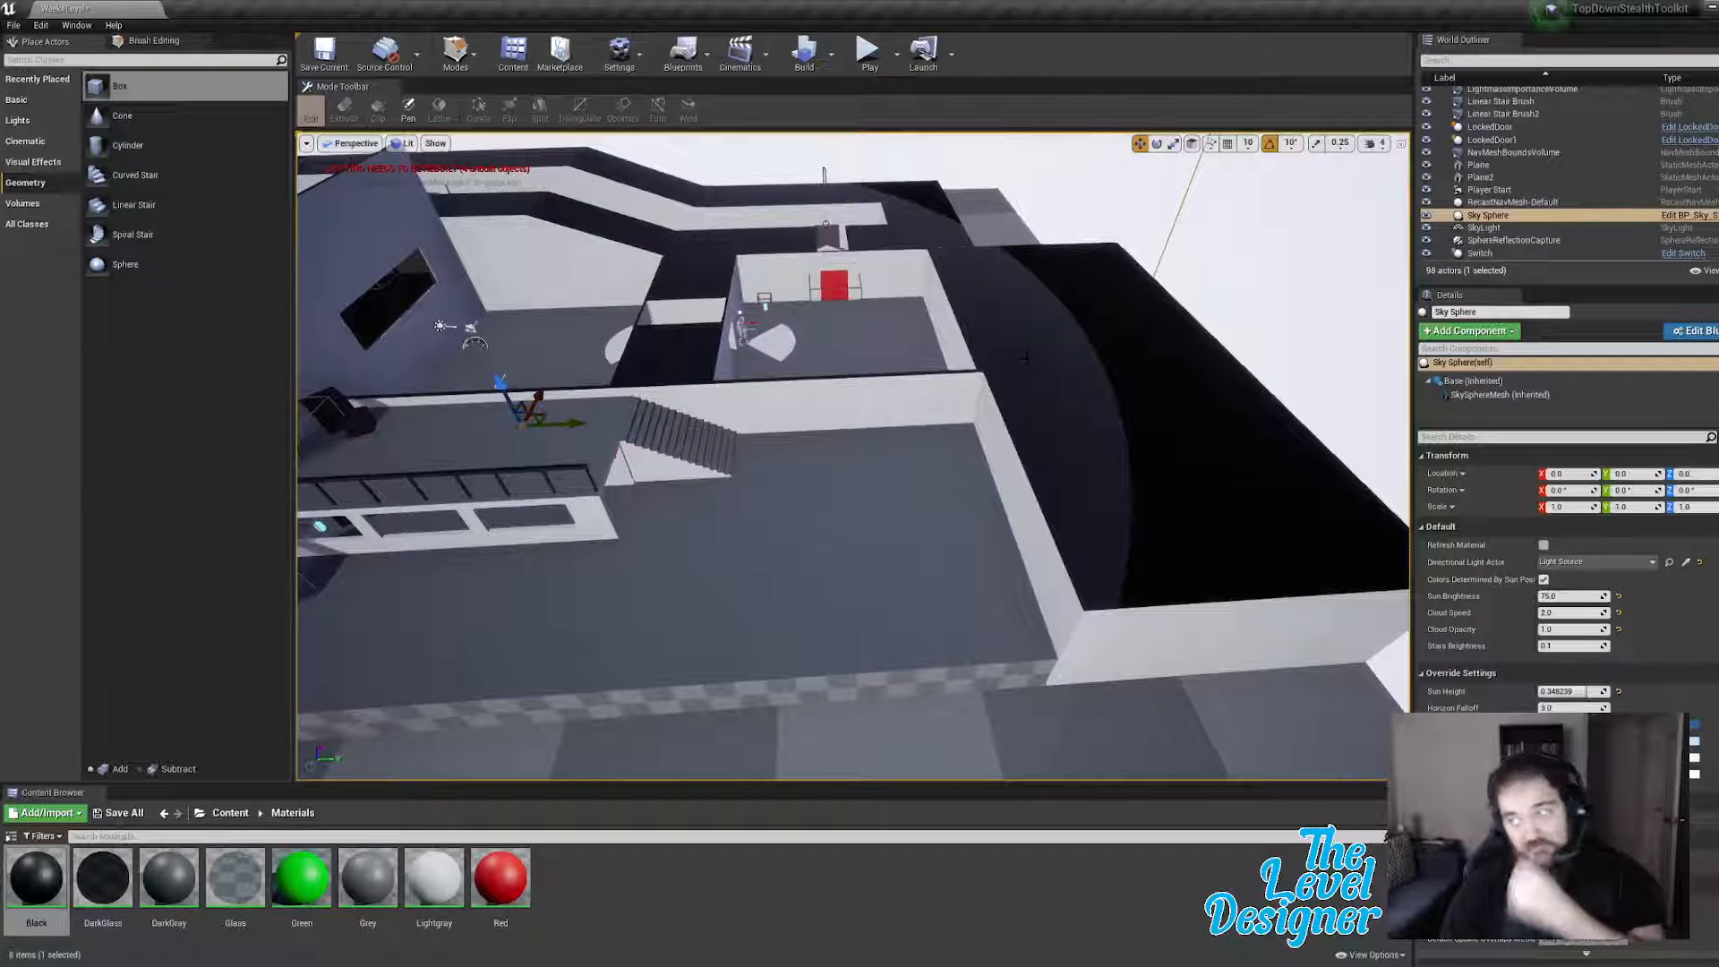
click(1084, 358)
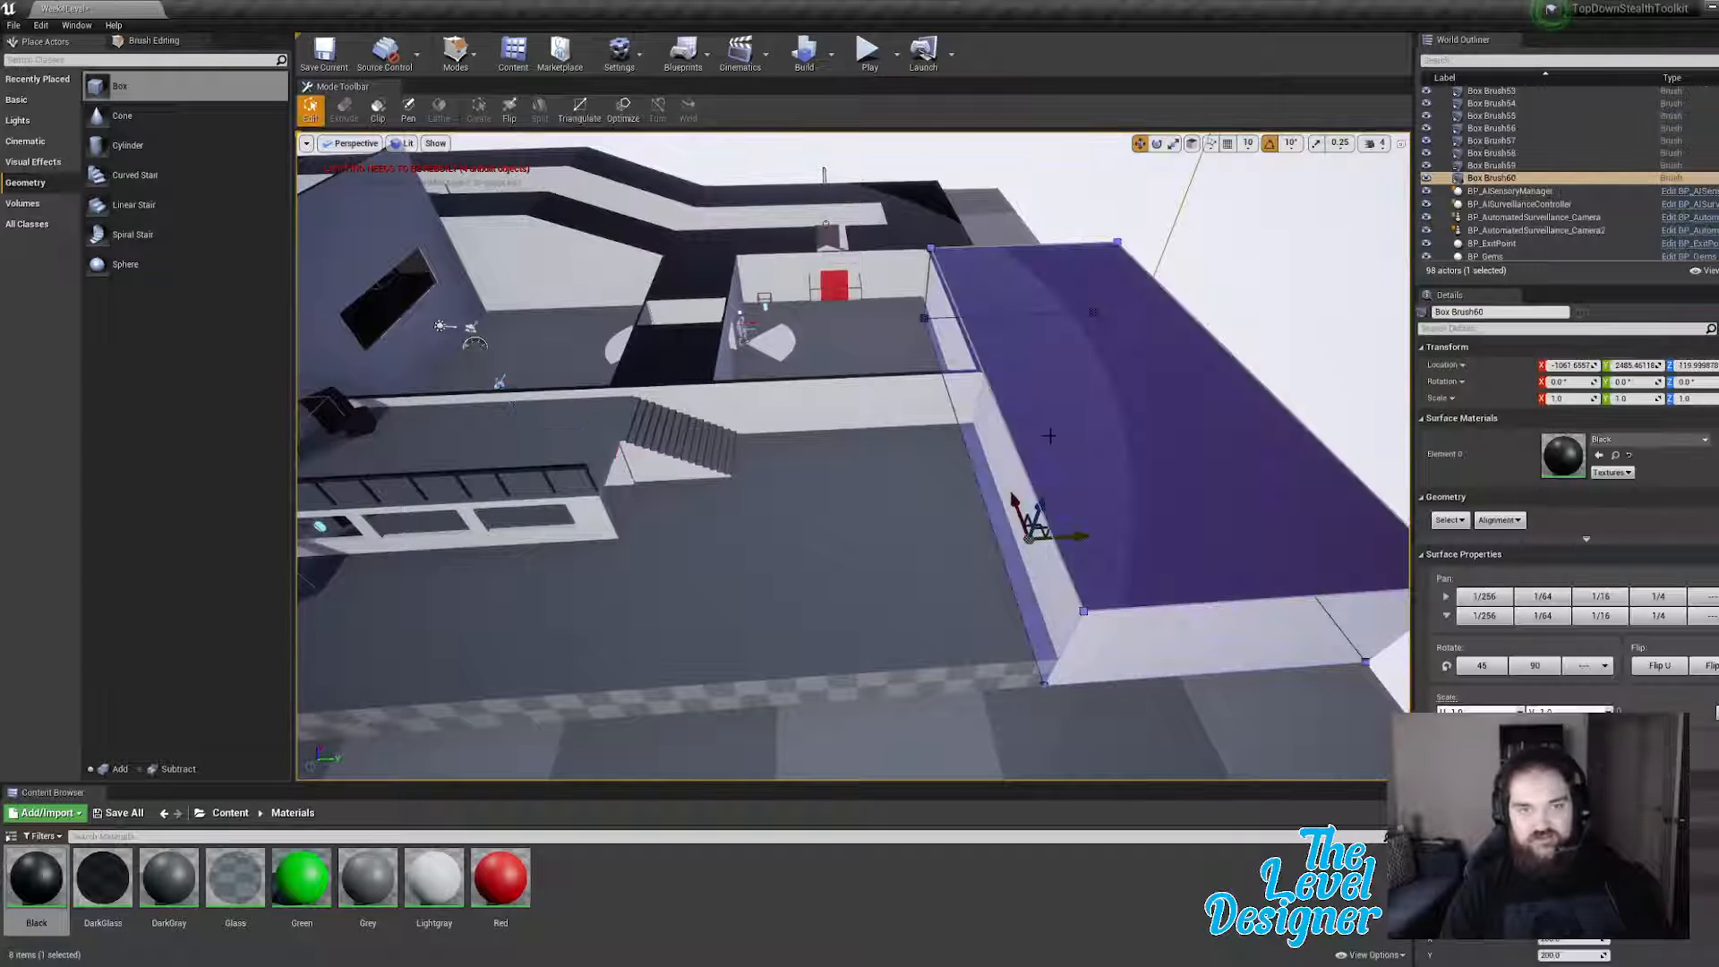
mouse_move(1084, 358)
right_down()
mouse_move(1043, 398)
mouse_move(972, 407)
mouse_move(1072, 434)
right_up()
key(ctrl+w)
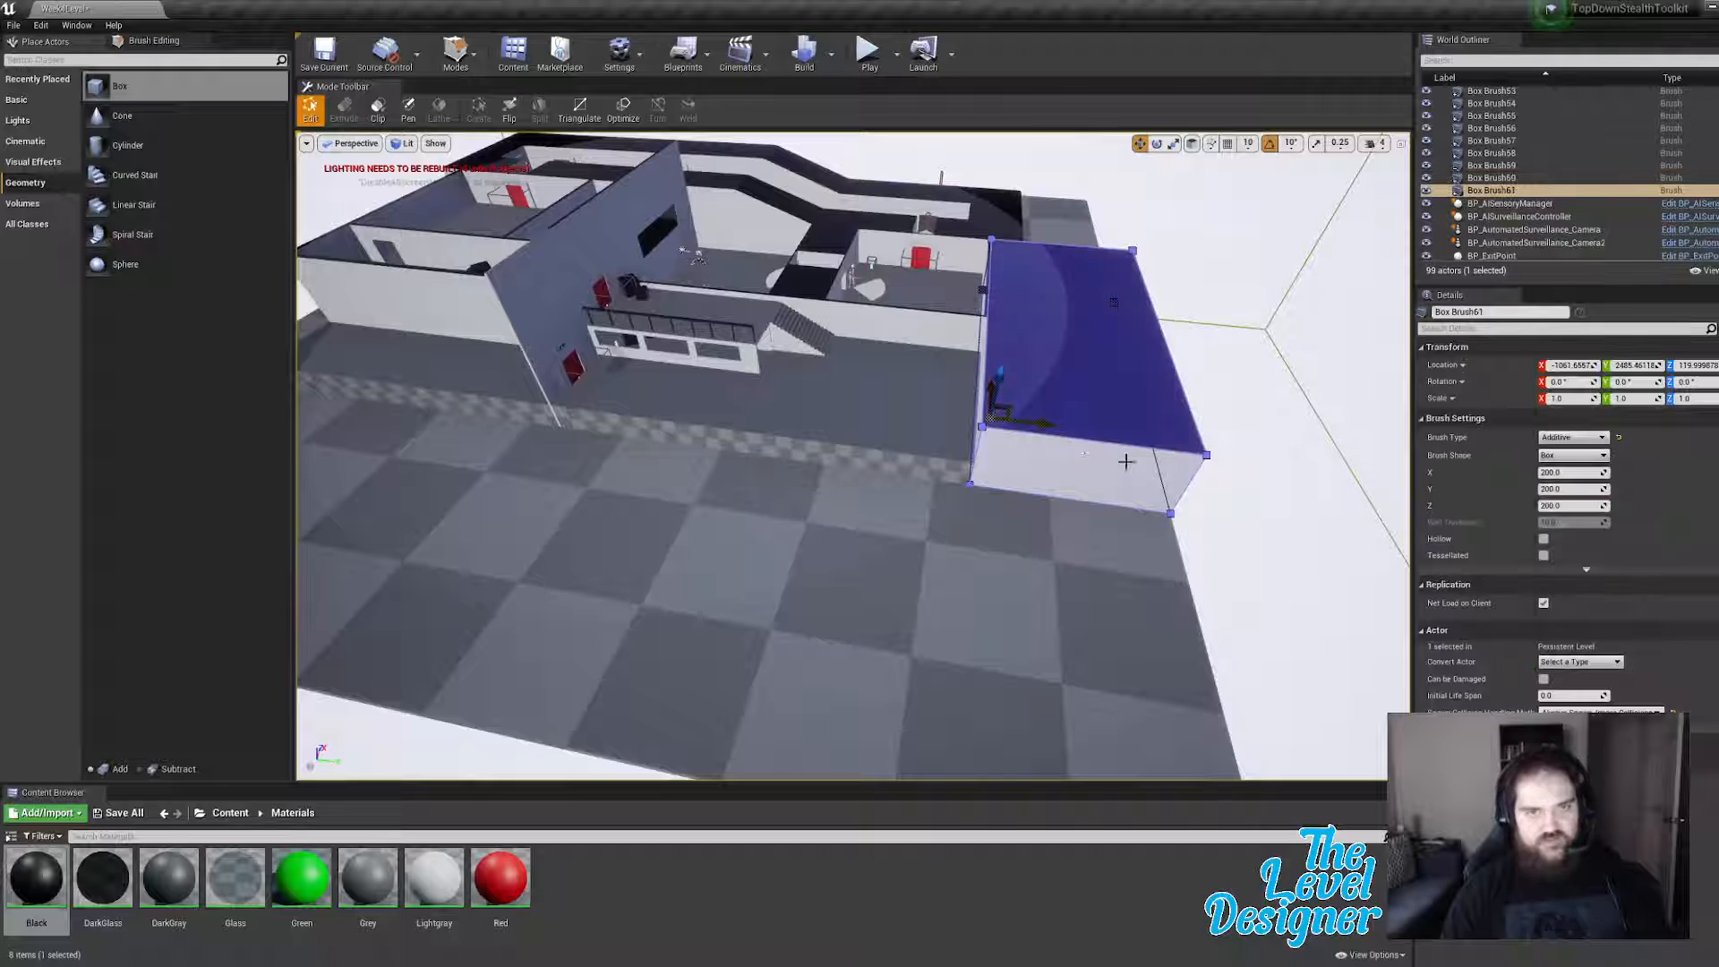
key(e)
mouse_move(953, 452)
mouse_down()
mouse_move(1020, 475)
mouse_move(958, 425)
mouse_move(810, 598)
mouse_move(1029, 612)
mouse_move(1066, 634)
mouse_up()
key(w)
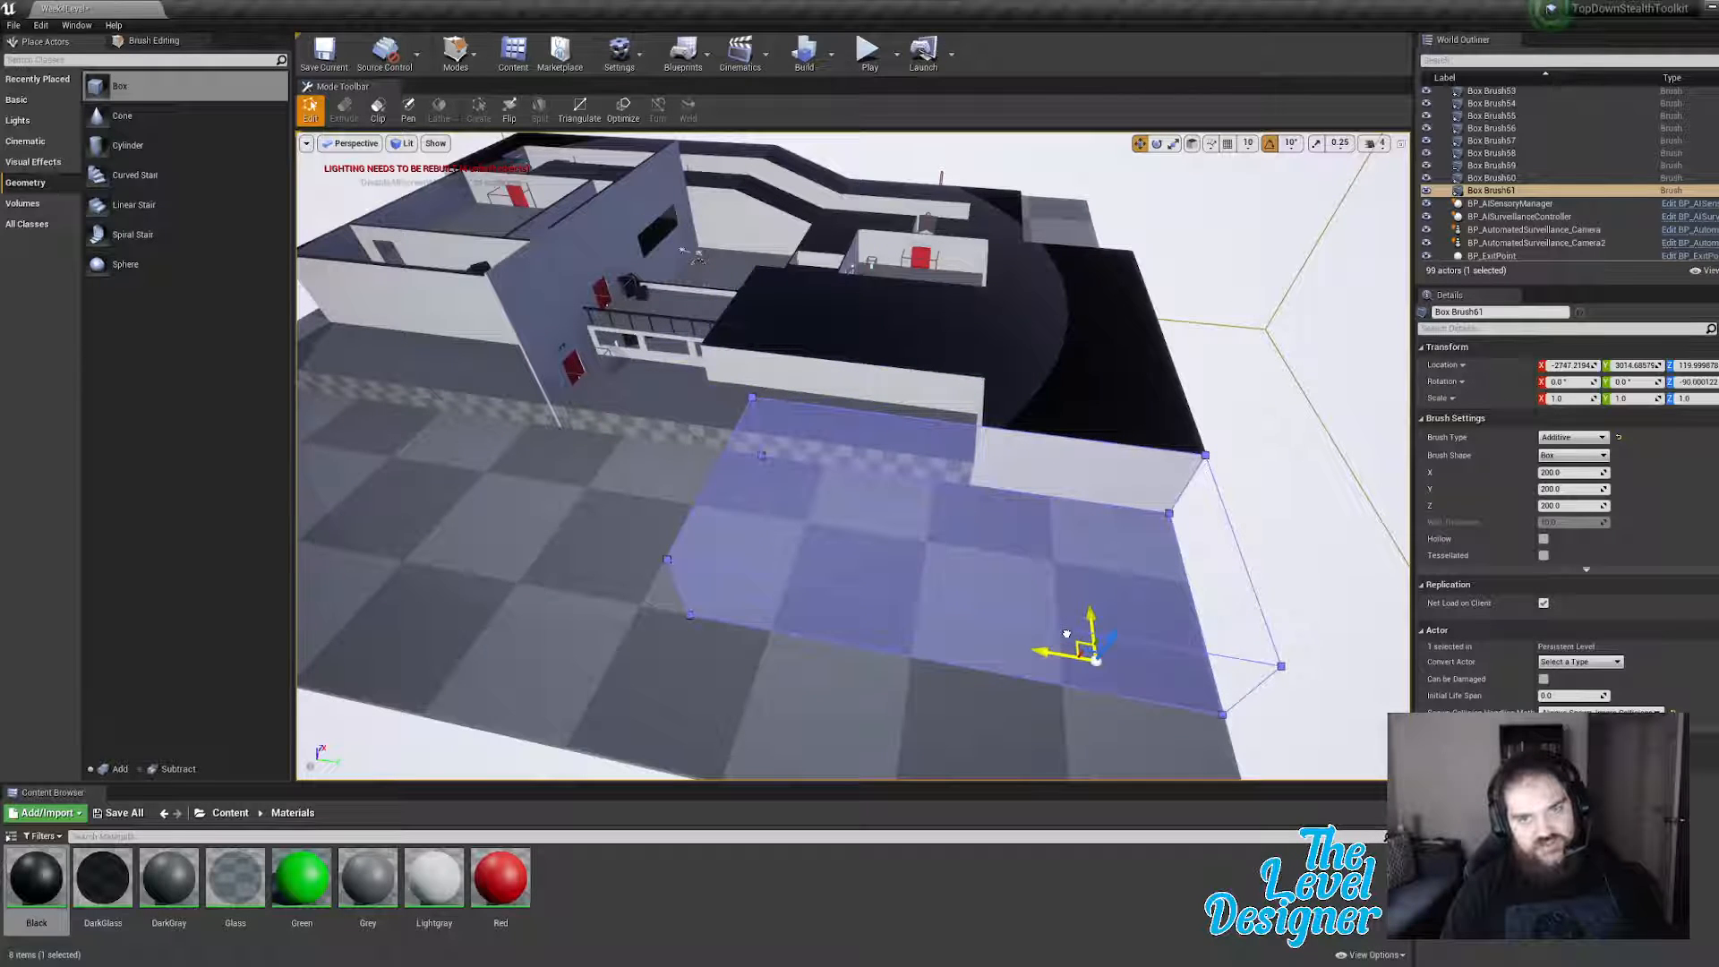
Step: Extend the rotated block's end face along the platform's front edge to the tall building wall
key(a)
mouse_move(1066, 633)
right_down()
mouse_move(1200, 626)
mouse_move(919, 475)
right_up()
key(w)
click(918, 475)
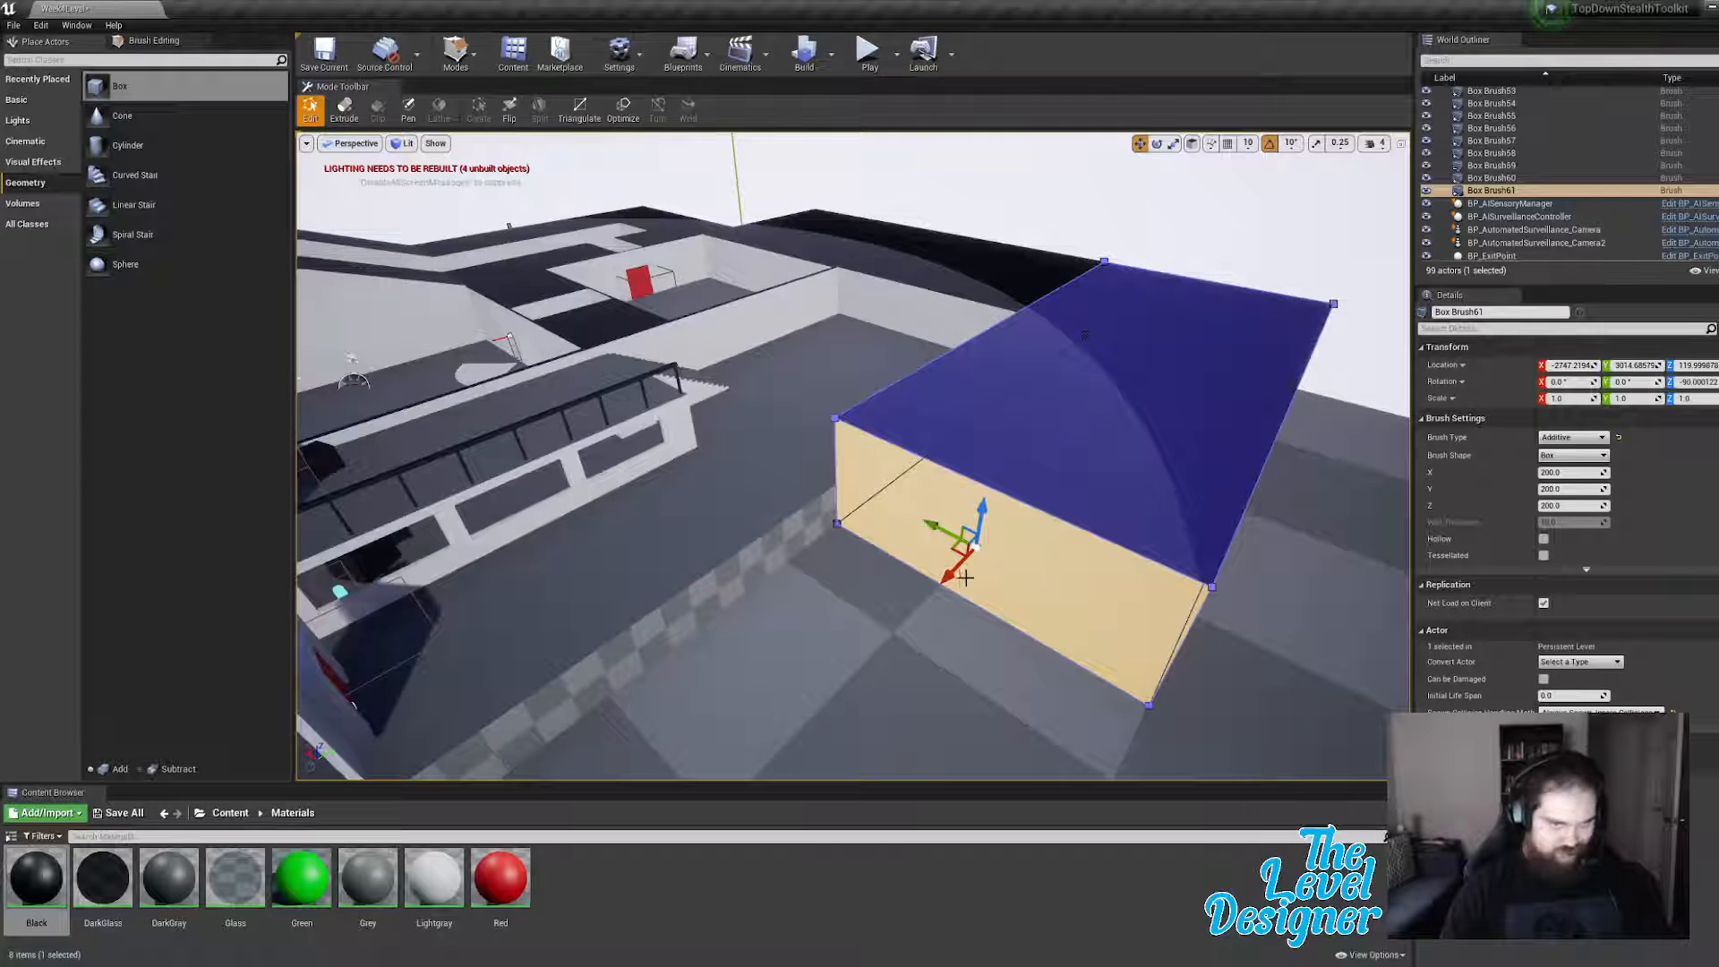
key(s)
mouse_move(1058, 512)
right_down()
mouse_move(985, 546)
mouse_move(1058, 512)
right_up()
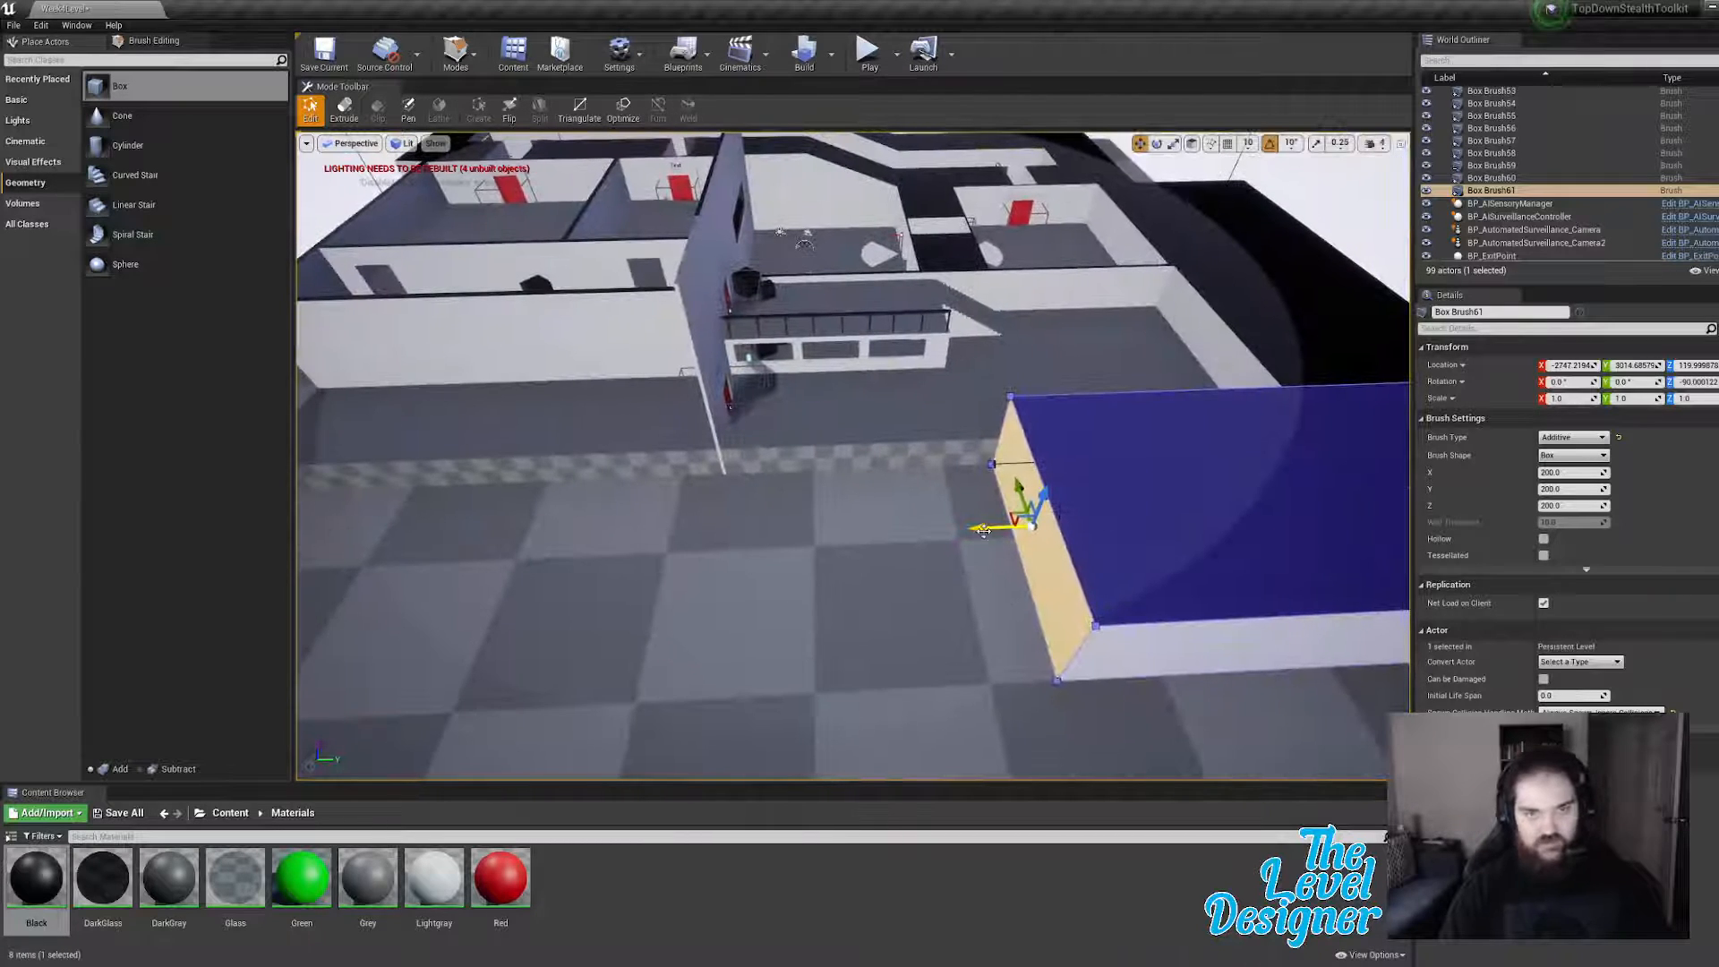
drag(983, 530, 647, 541)
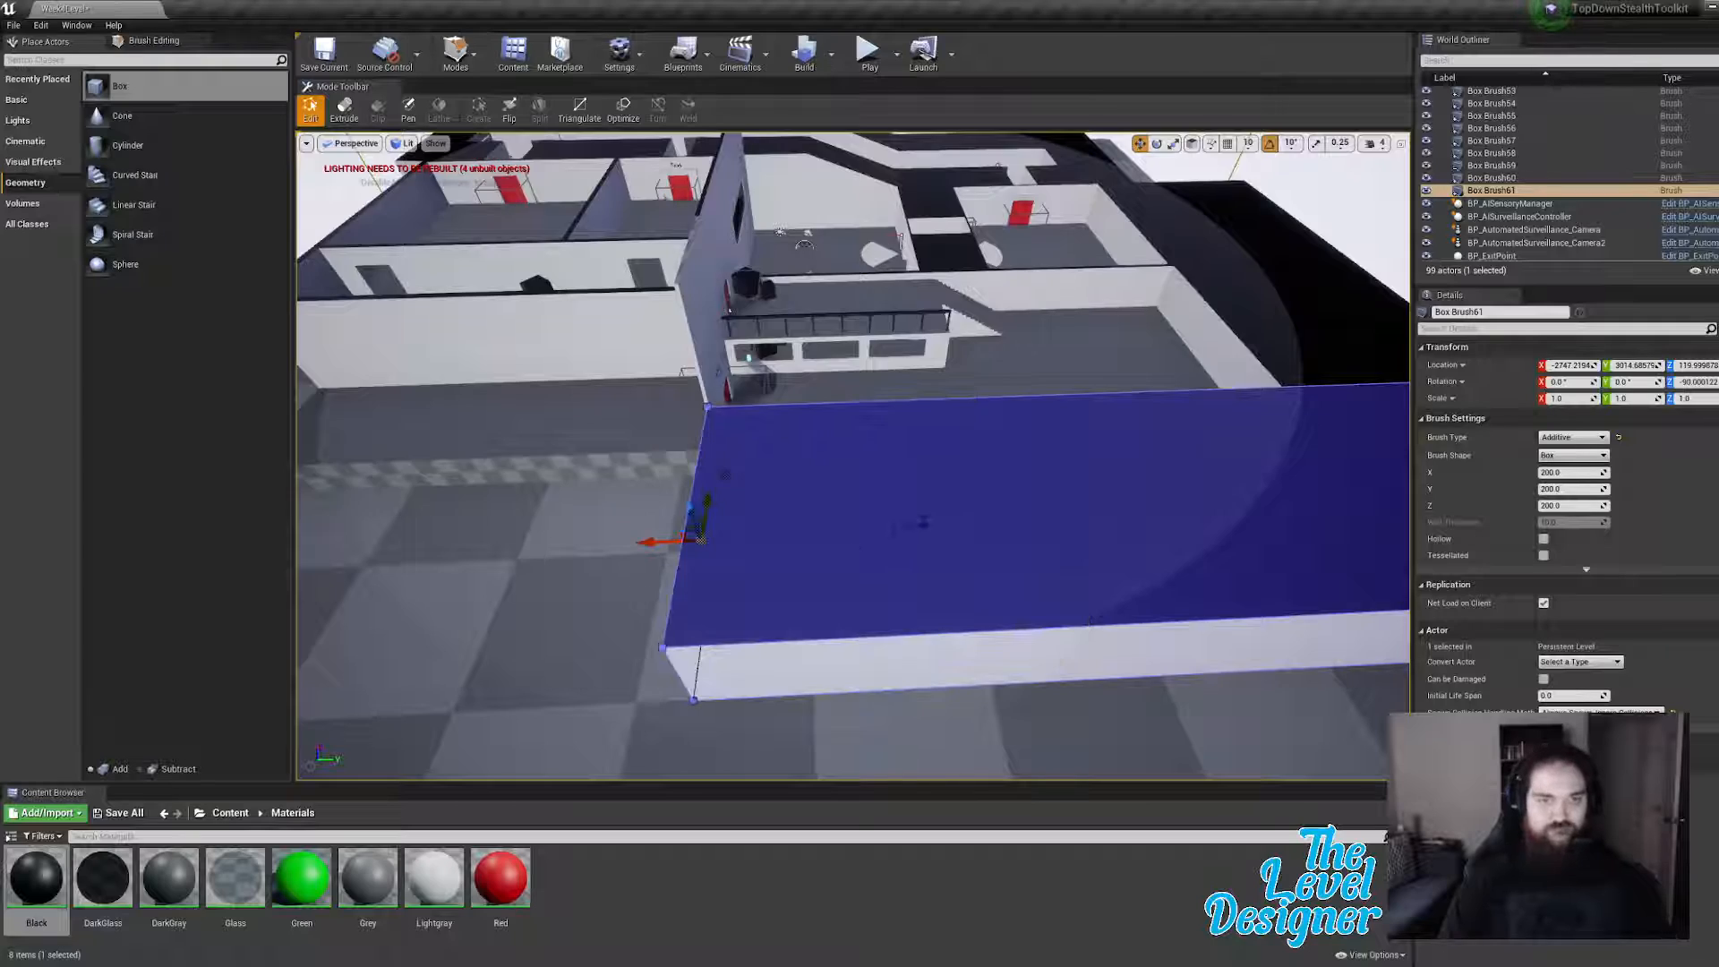
Step: Add a Box brush beside the new block's platform-side wall and set its brush type to Subtractive
mouse_move(959, 521)
right_down()
mouse_move(1075, 475)
mouse_move(958, 538)
mouse_move(1079, 468)
mouse_move(1263, 475)
right_up()
key(w)
key(w)
key(s)
key(w)
key(w)
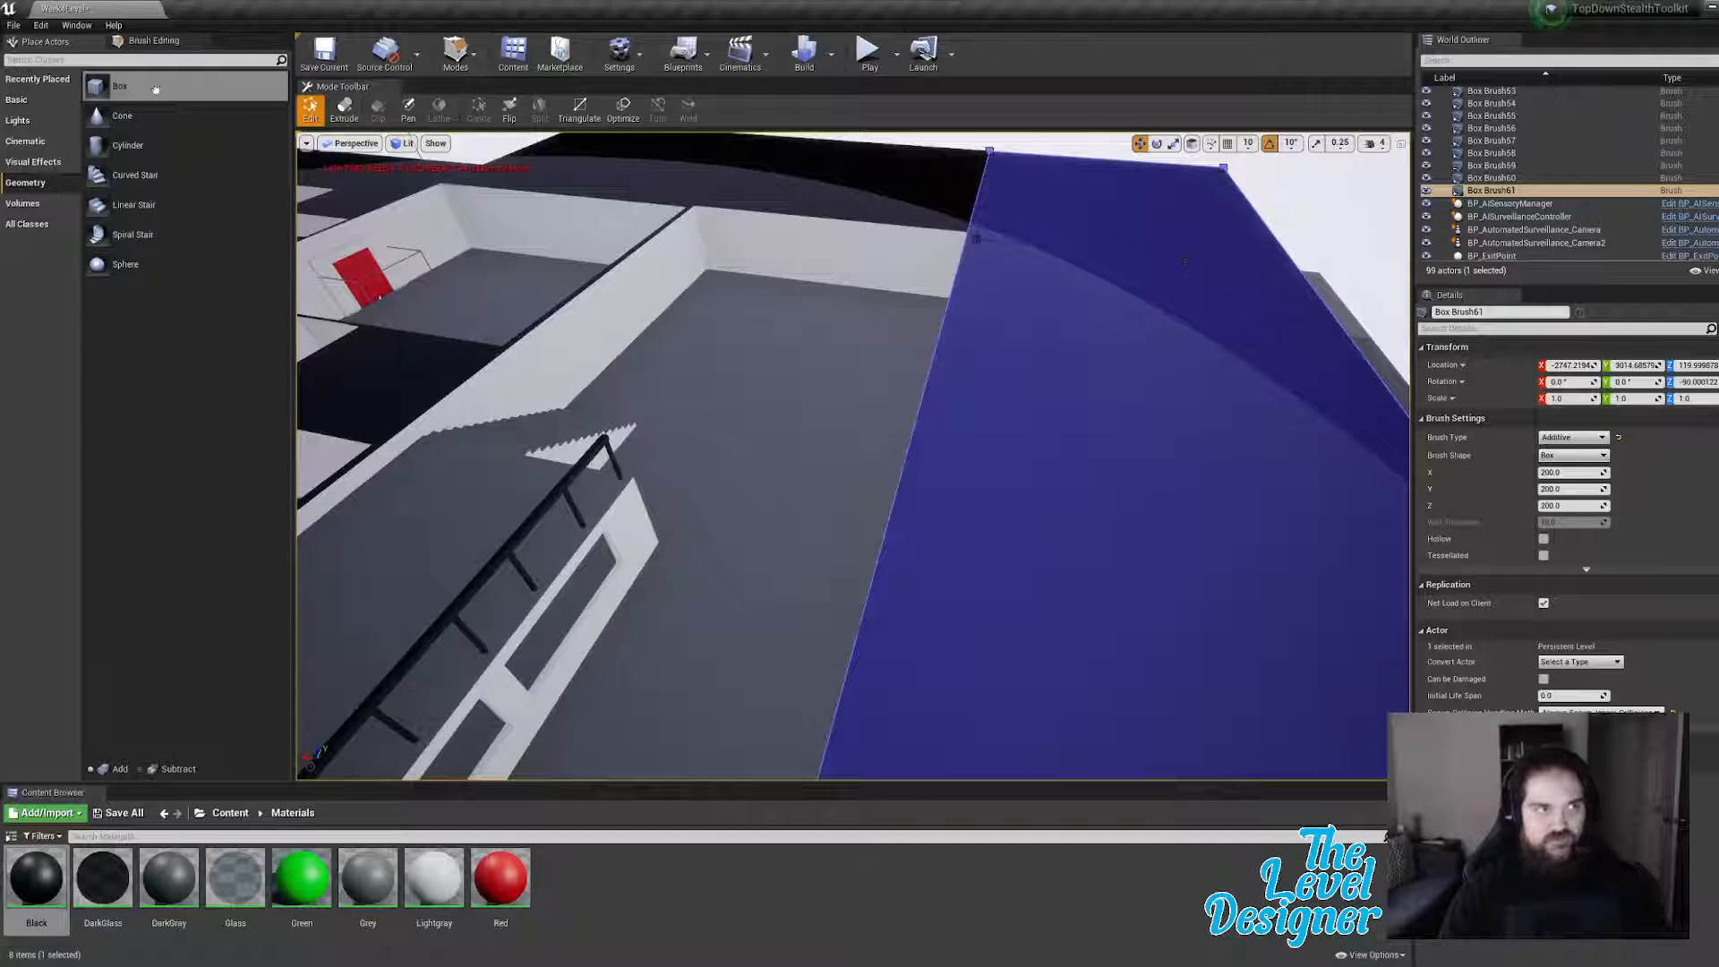
mouse_move(155, 90)
mouse_down()
mouse_move(806, 518)
mouse_move(901, 544)
mouse_move(857, 521)
mouse_up()
key(w)
key(a)
right_drag(857, 521, 950, 532)
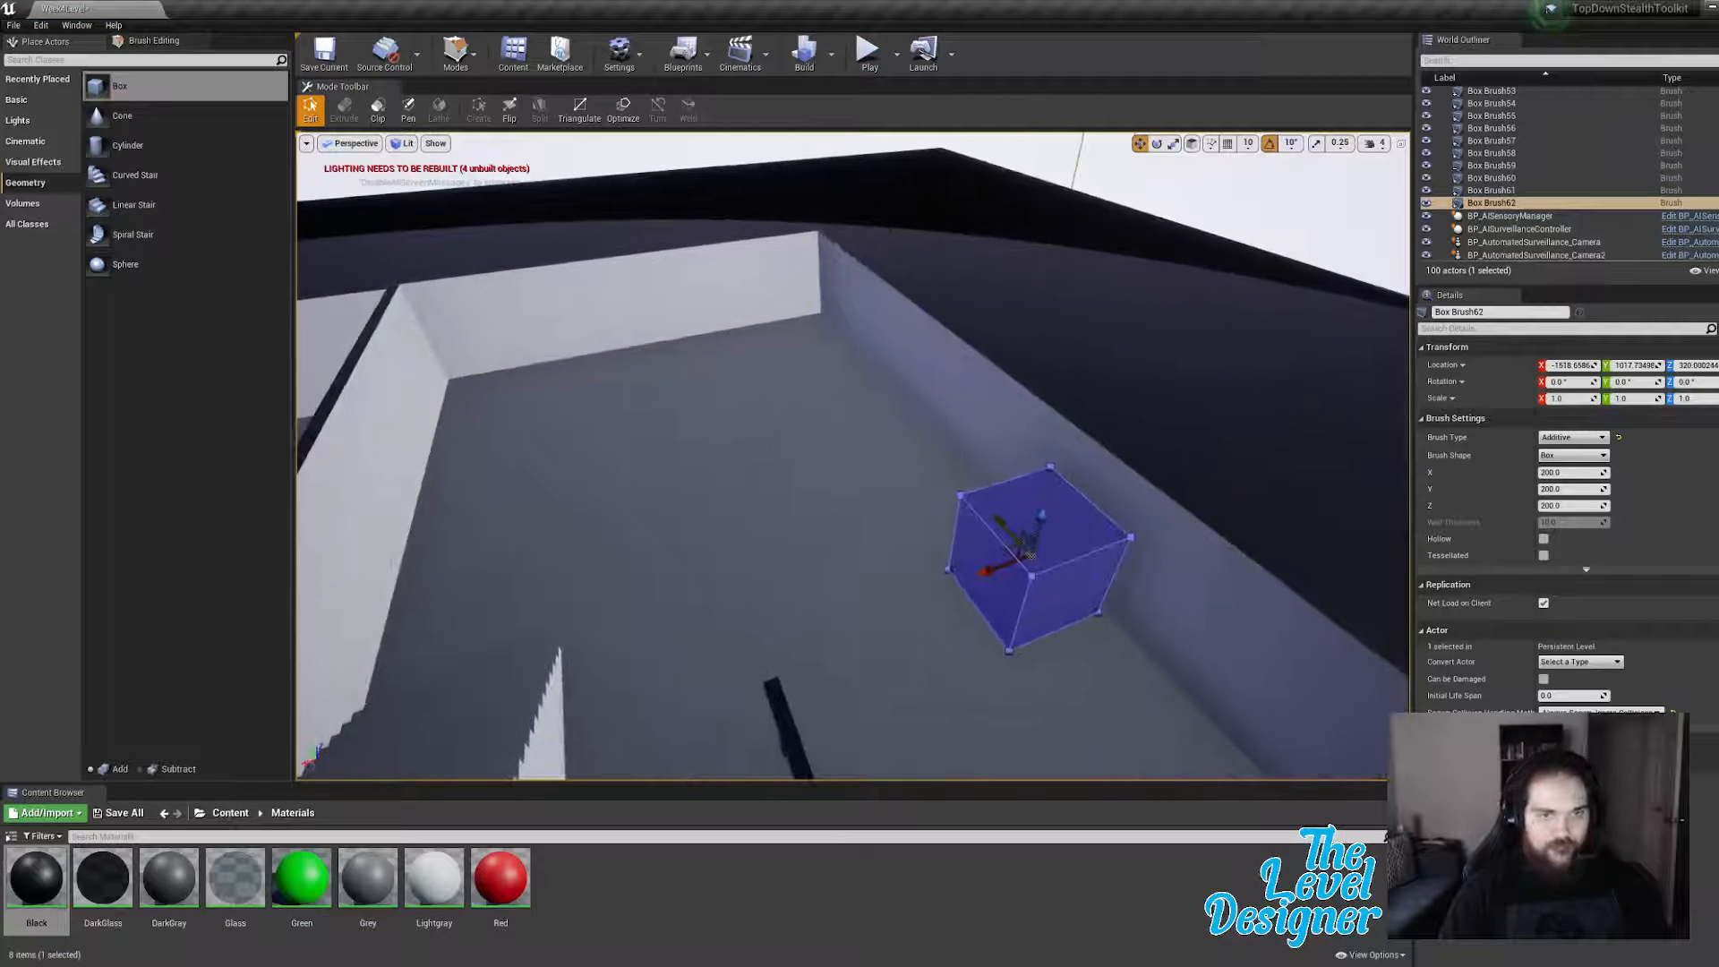
click(1571, 439)
click(1563, 459)
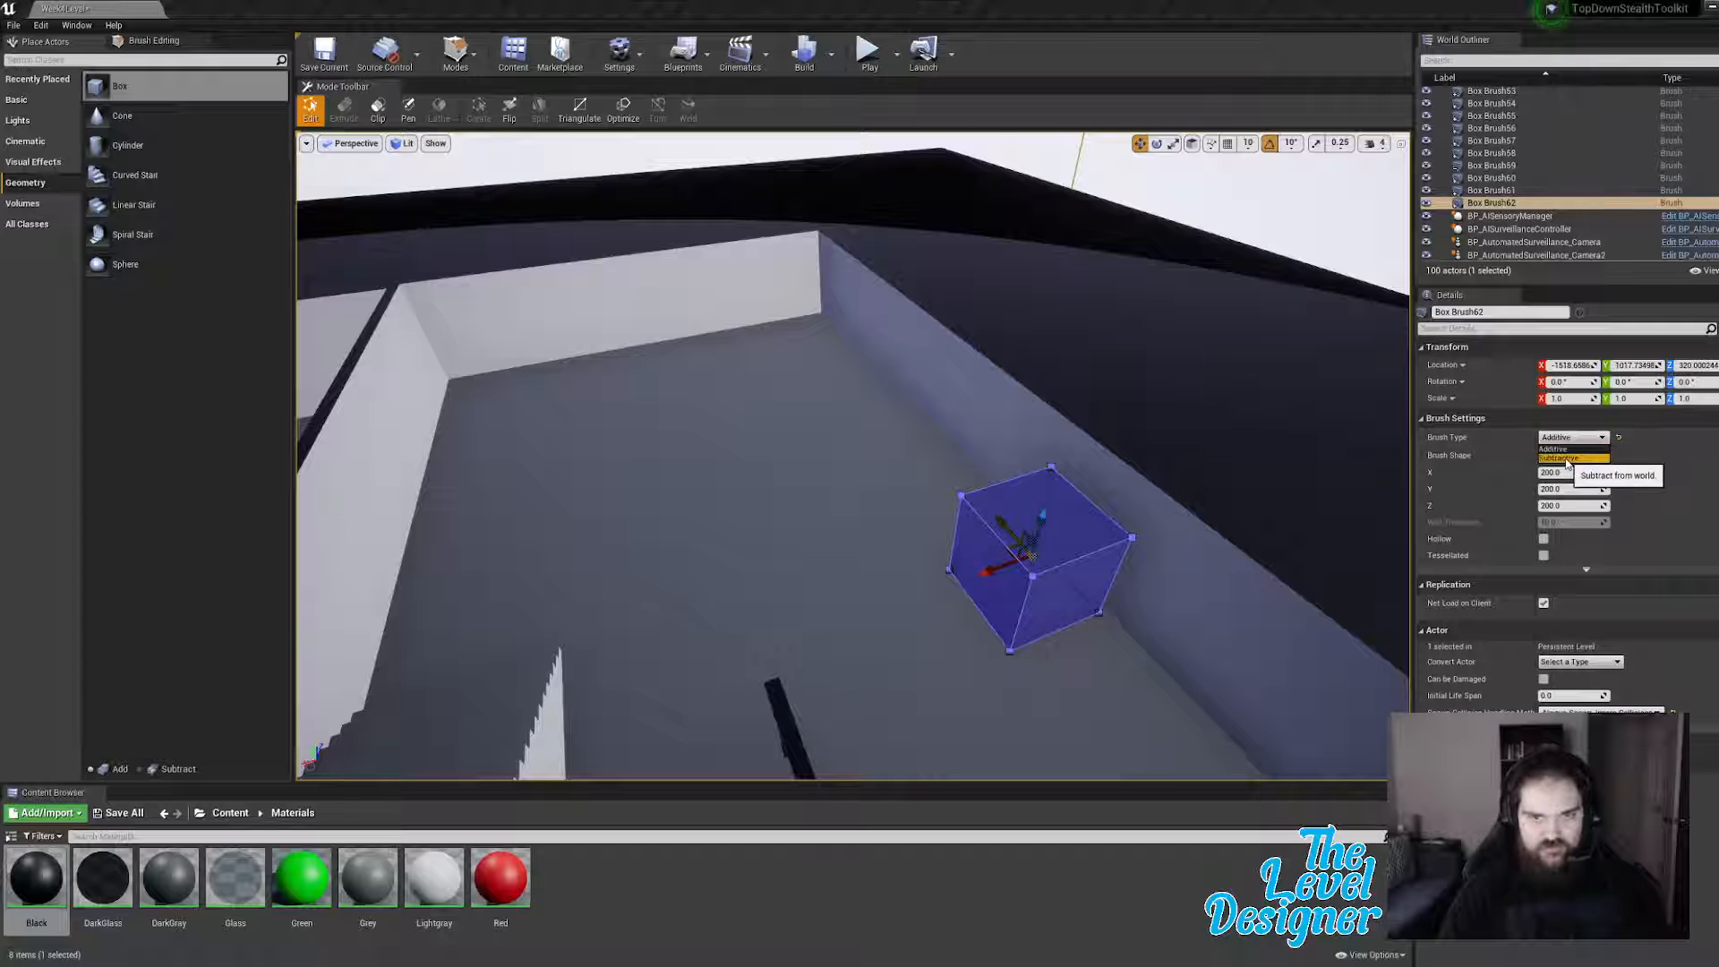
Step: Push the subtractive box into the block's wall, fit its top face to the wall's height, and deselect it
drag(994, 570, 1059, 555)
right_drag(958, 529, 933, 516)
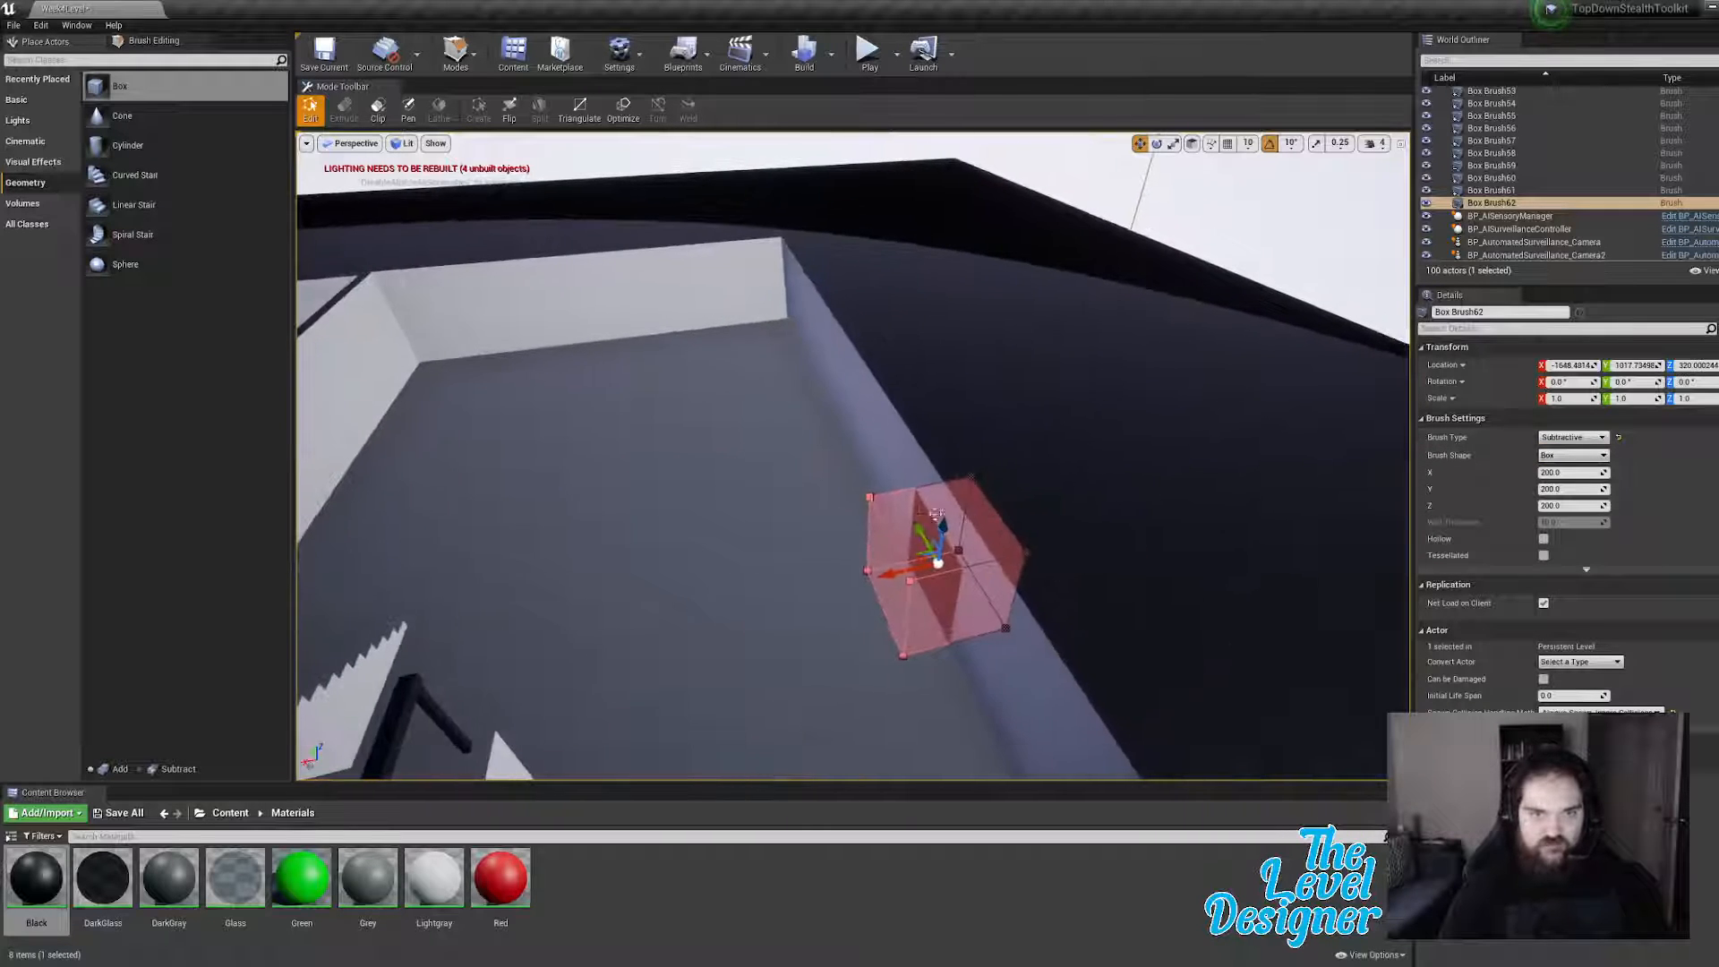
click(913, 514)
mouse_move(950, 485)
mouse_down()
mouse_move(974, 404)
mouse_move(980, 420)
mouse_up()
mouse_move(1020, 480)
right_down()
mouse_move(1083, 466)
mouse_move(1093, 483)
mouse_move(974, 556)
right_up()
drag(1024, 351, 1024, 369)
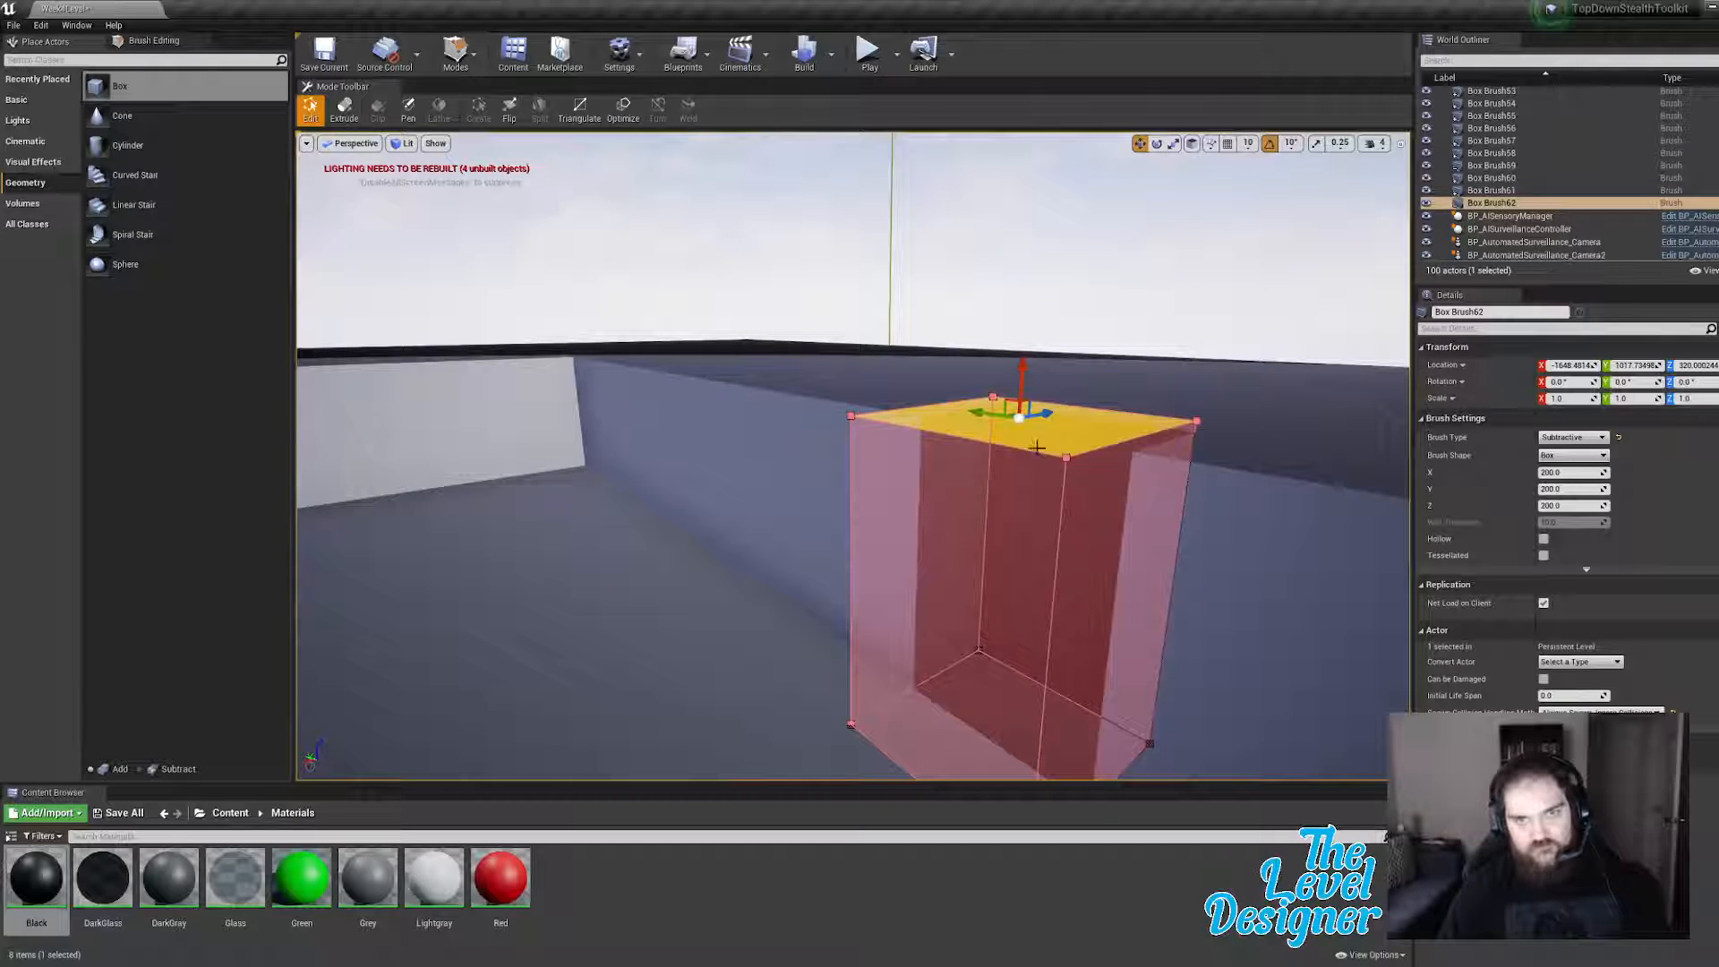
click(1147, 330)
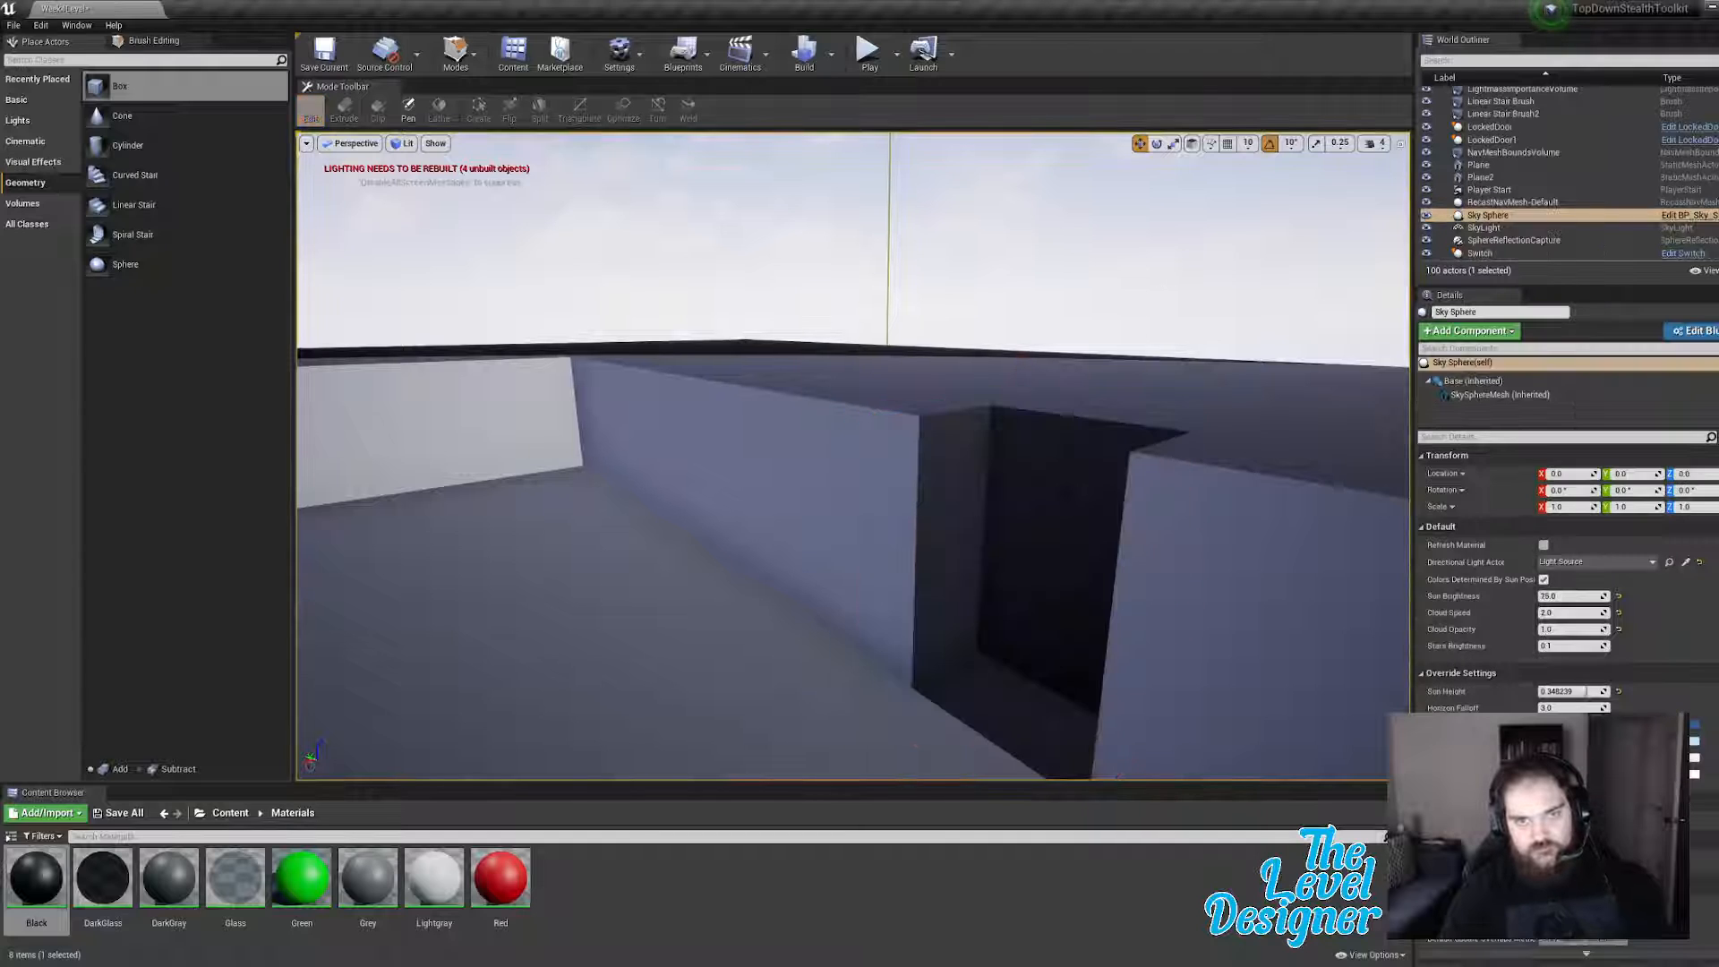
Step: Reselect the subtractive box, shift it deeper into the wall, and widen it to a Y scale of about 1.47
click(1042, 493)
right_drag(1042, 492, 976, 507)
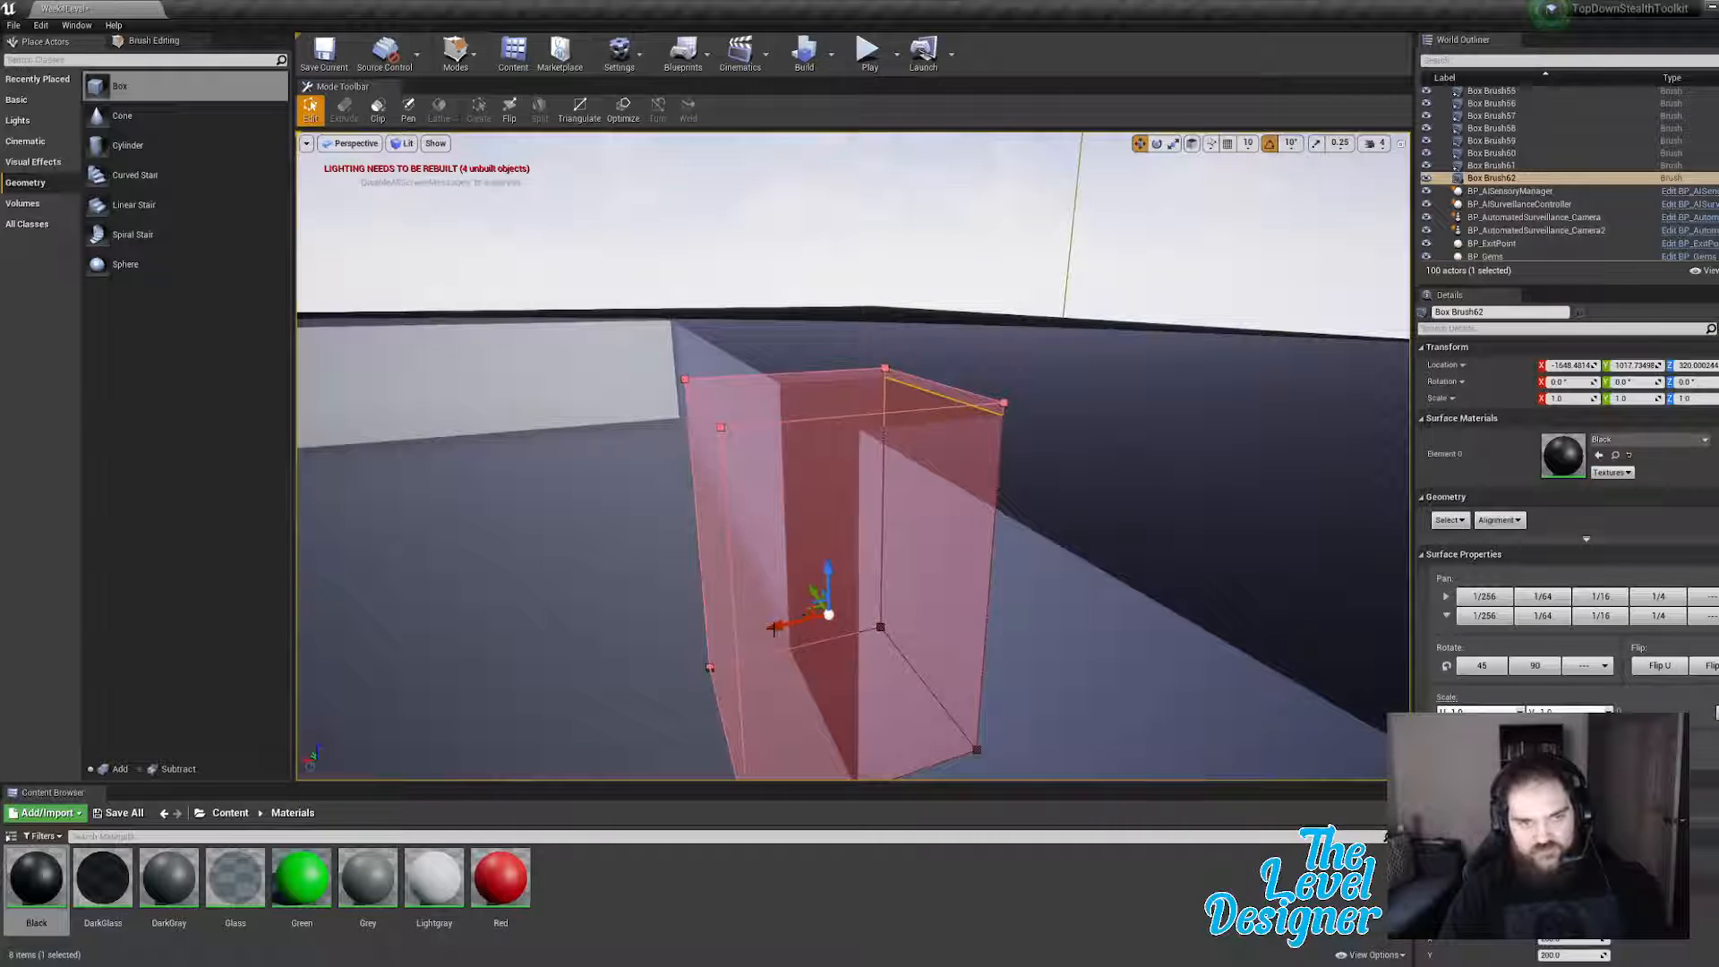
mouse_move(778, 623)
mouse_down()
mouse_move(825, 610)
mouse_move(849, 572)
mouse_move(834, 554)
mouse_up()
mouse_move(860, 587)
right_down()
mouse_move(936, 609)
mouse_move(931, 566)
mouse_move(1012, 573)
mouse_move(981, 582)
right_up()
right_drag(748, 450, 767, 451)
right_drag(780, 595, 954, 597)
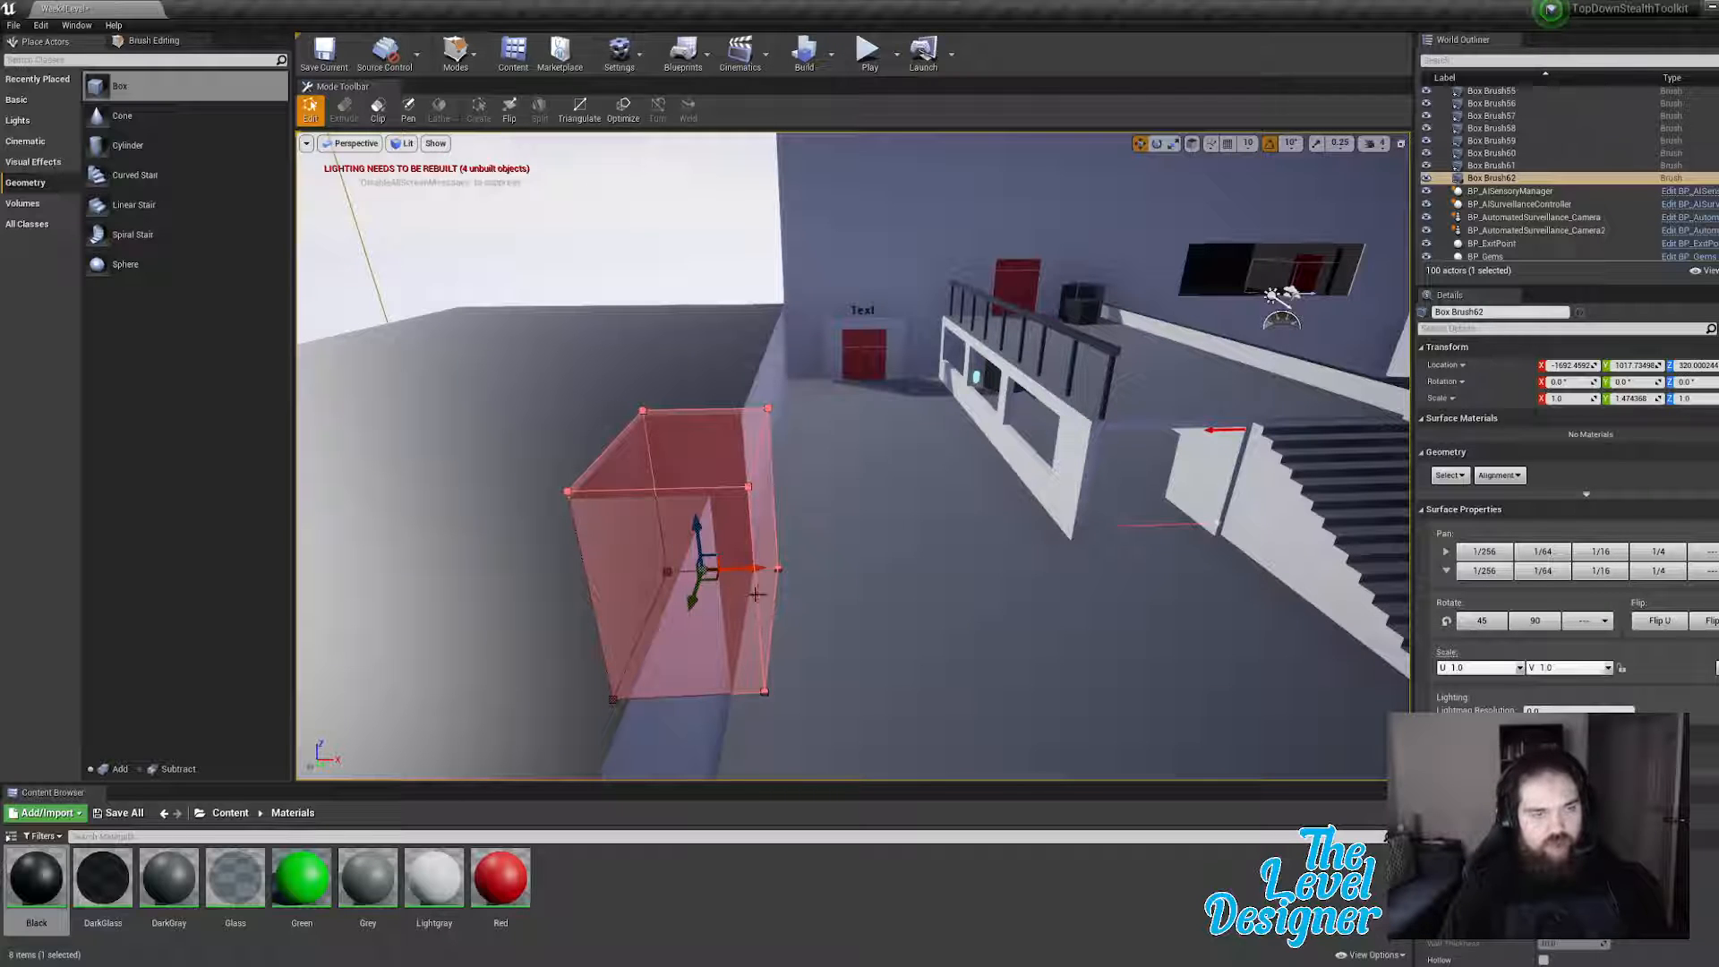
Step: Duplicate the subtractive box, move the copy behind the doorway cut, and stretch it to a Y scale of about 6.8
key(ctrl+w)
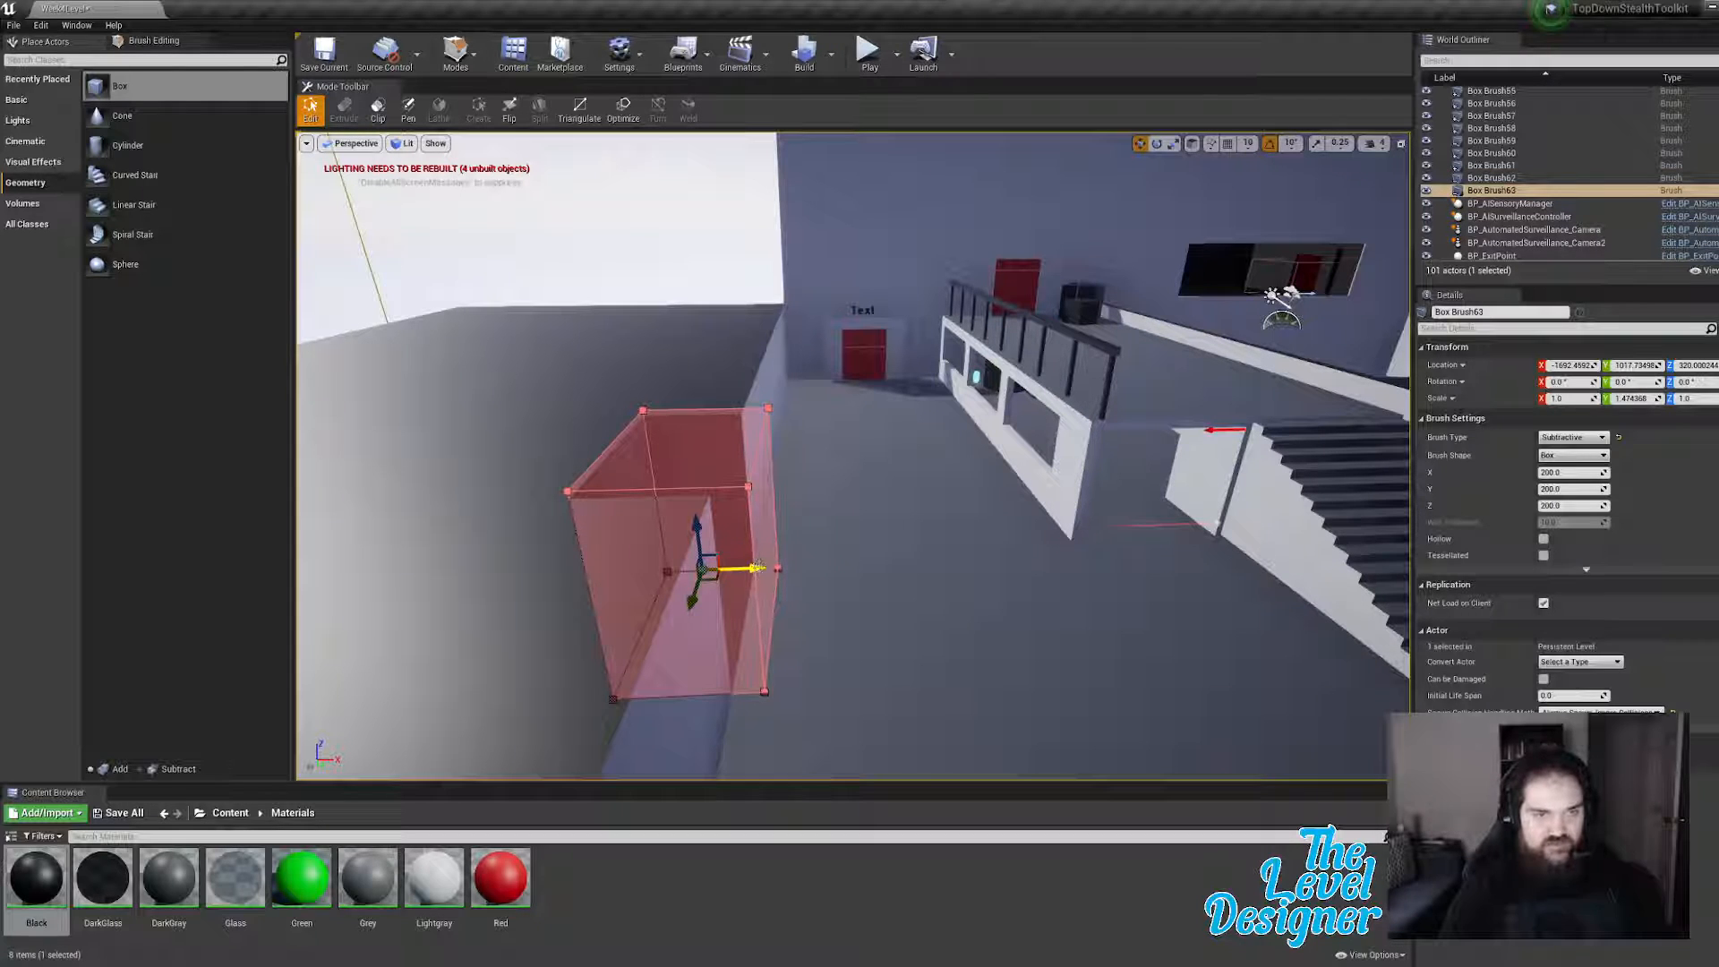
drag(758, 567, 656, 569)
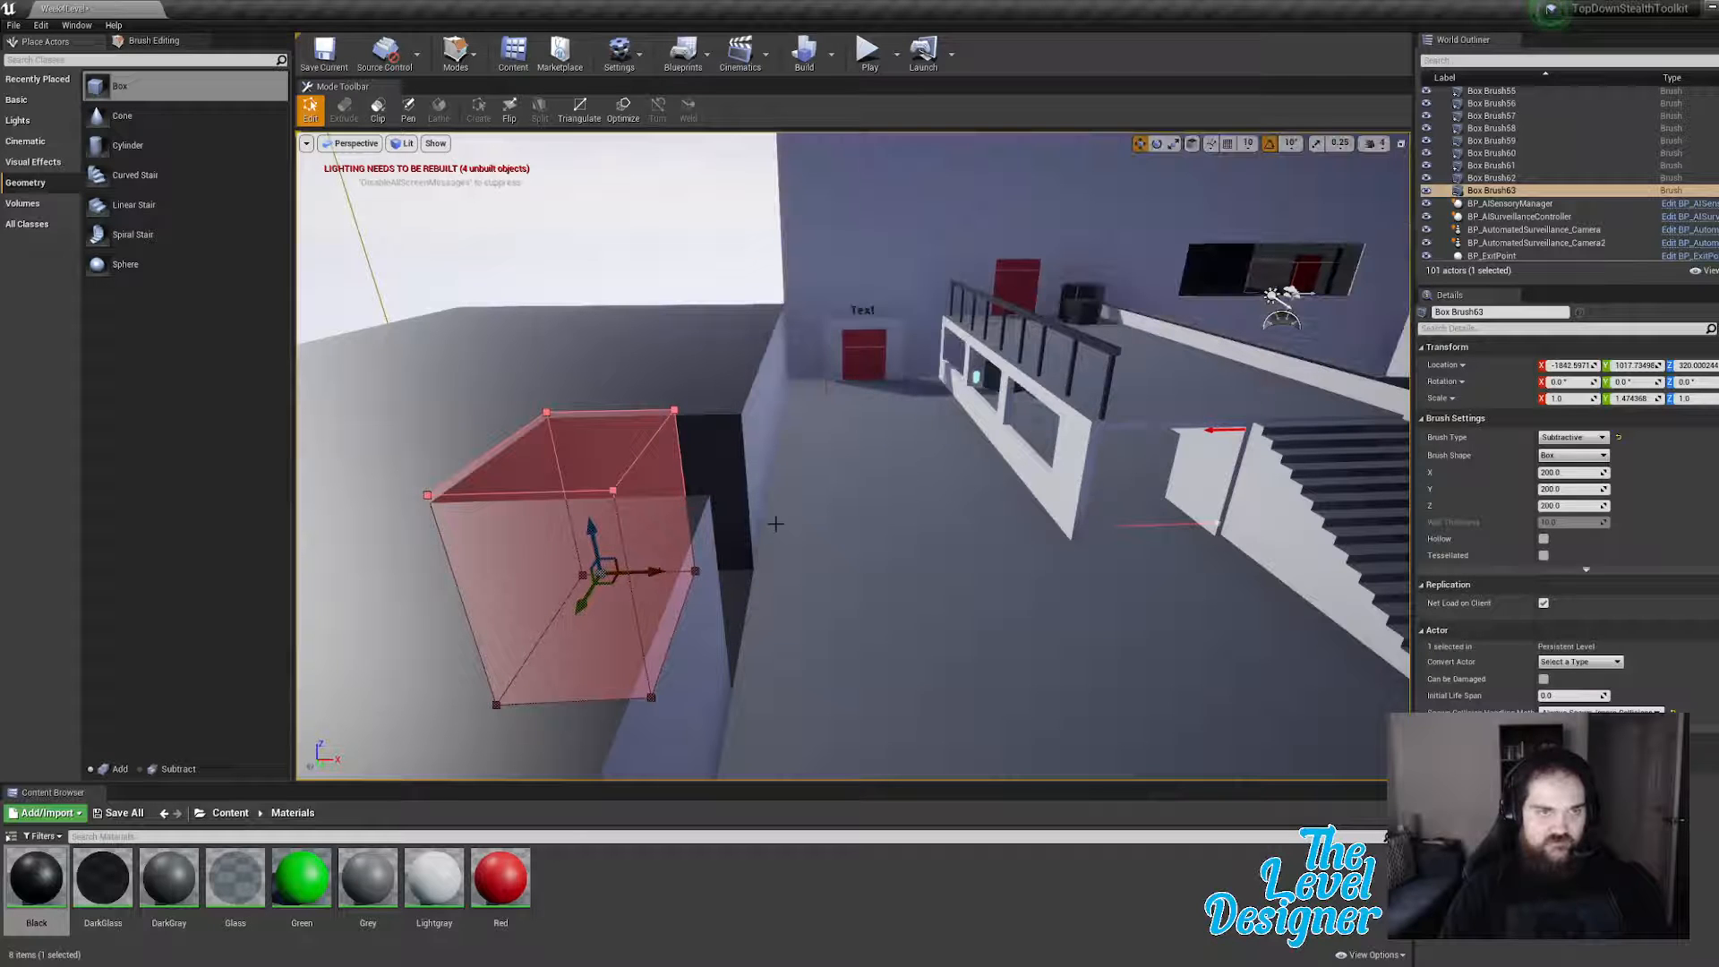
drag(586, 600, 510, 699)
Step: Extend the long cutout's outer face away from the doorway across the block to hollow out a wide room
mouse_move(779, 433)
right_down()
mouse_move(715, 461)
mouse_move(727, 479)
right_up()
key(a)
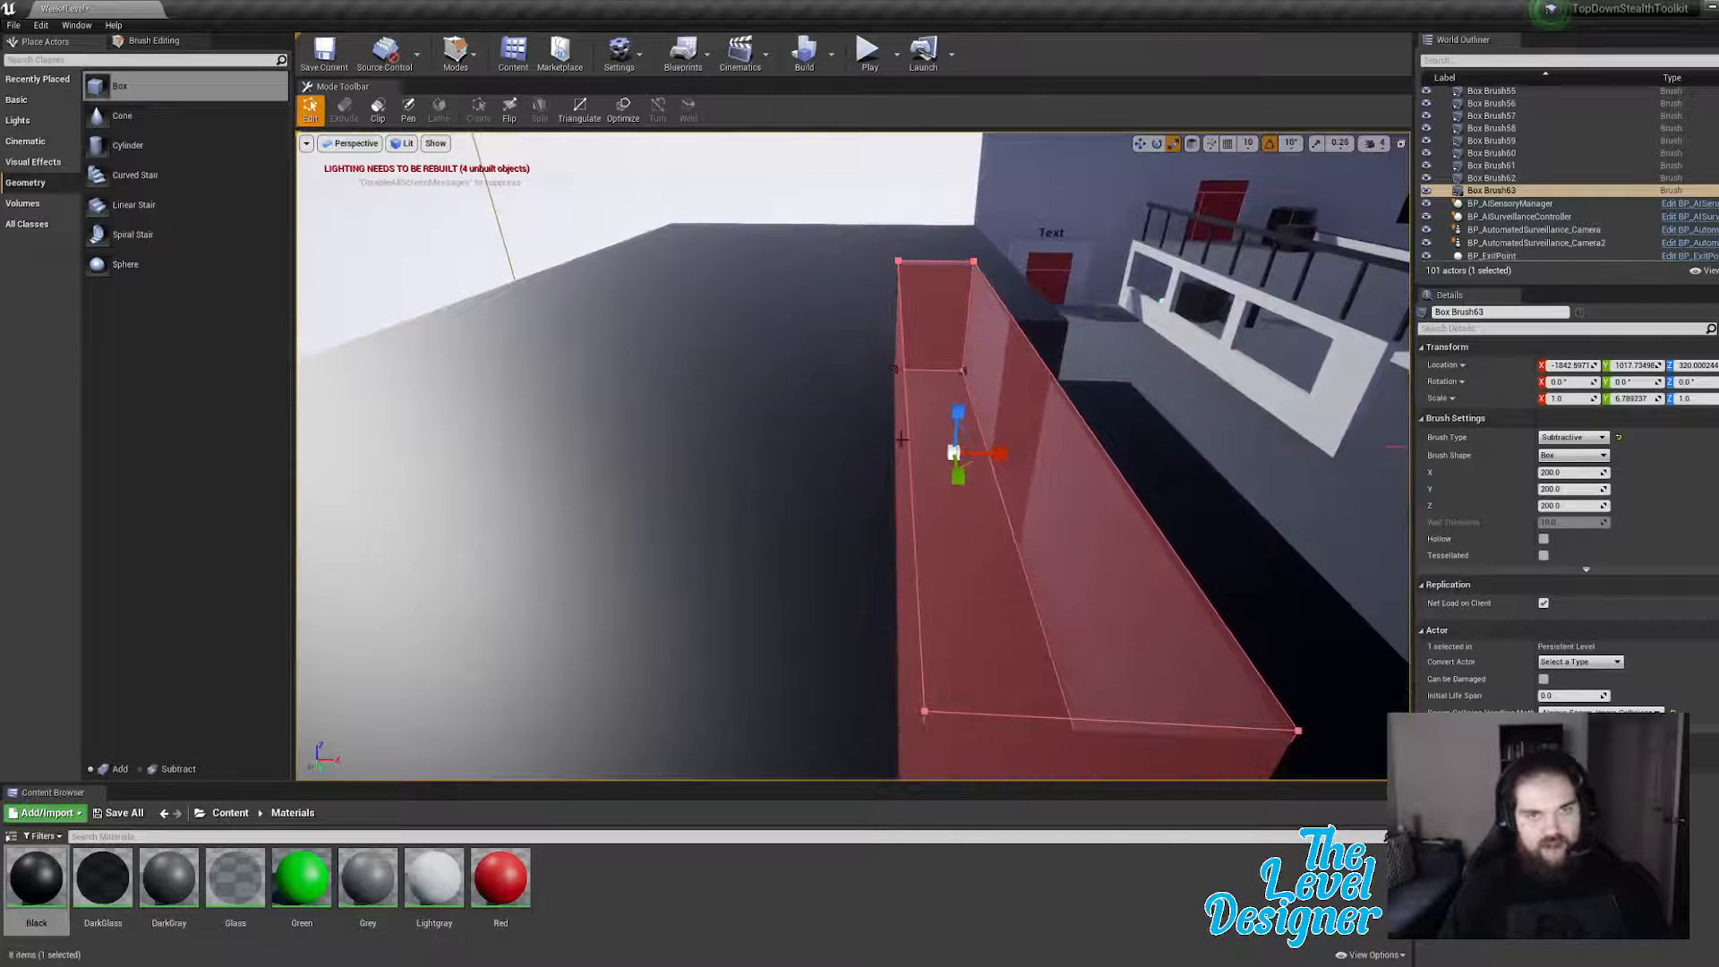
right_drag(904, 420, 977, 374)
key(a)
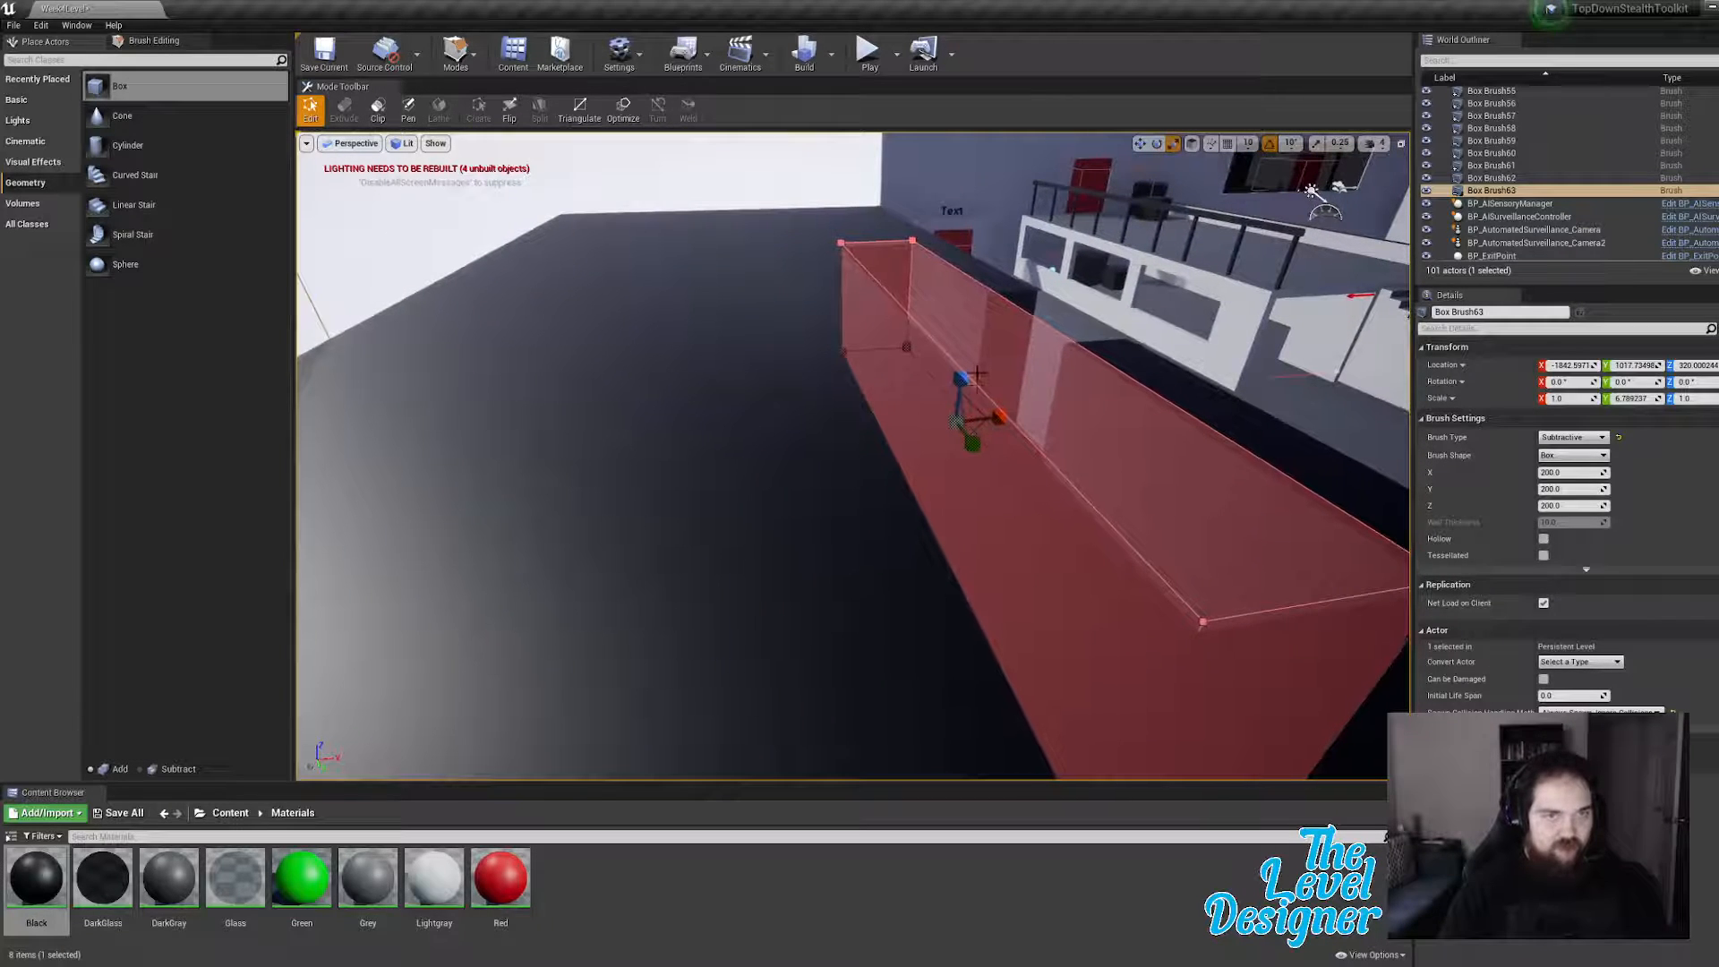
click(977, 389)
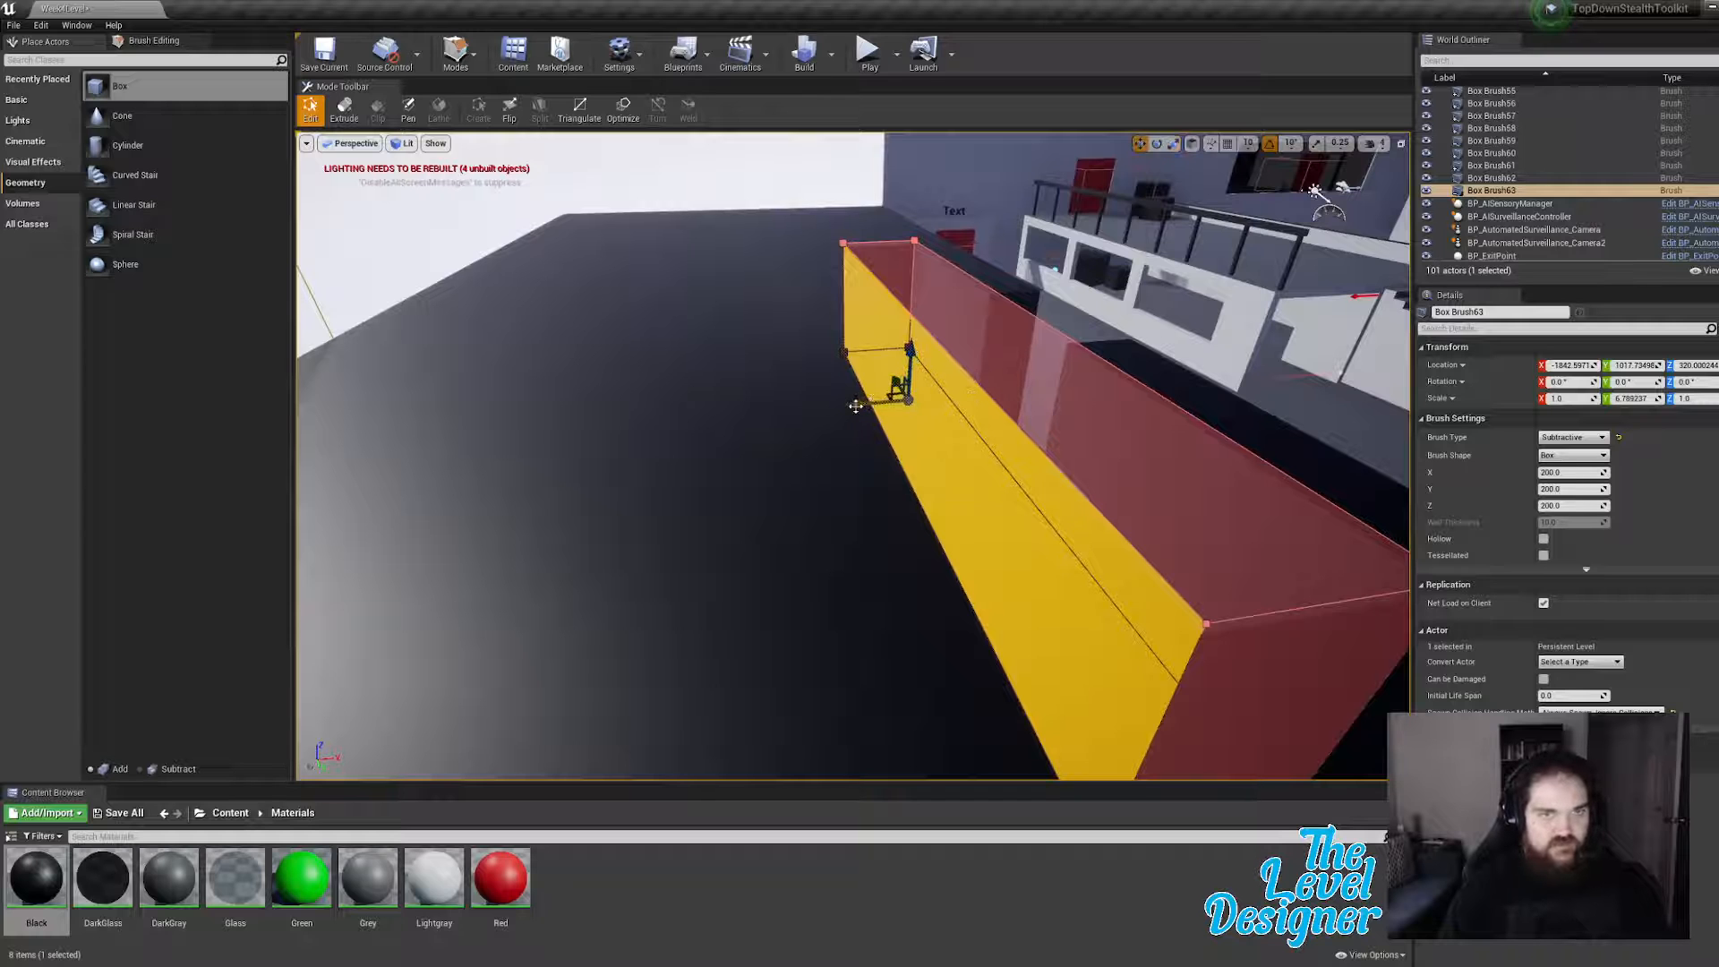
mouse_move(856, 407)
mouse_down()
mouse_move(322, 448)
mouse_move(372, 443)
mouse_up()
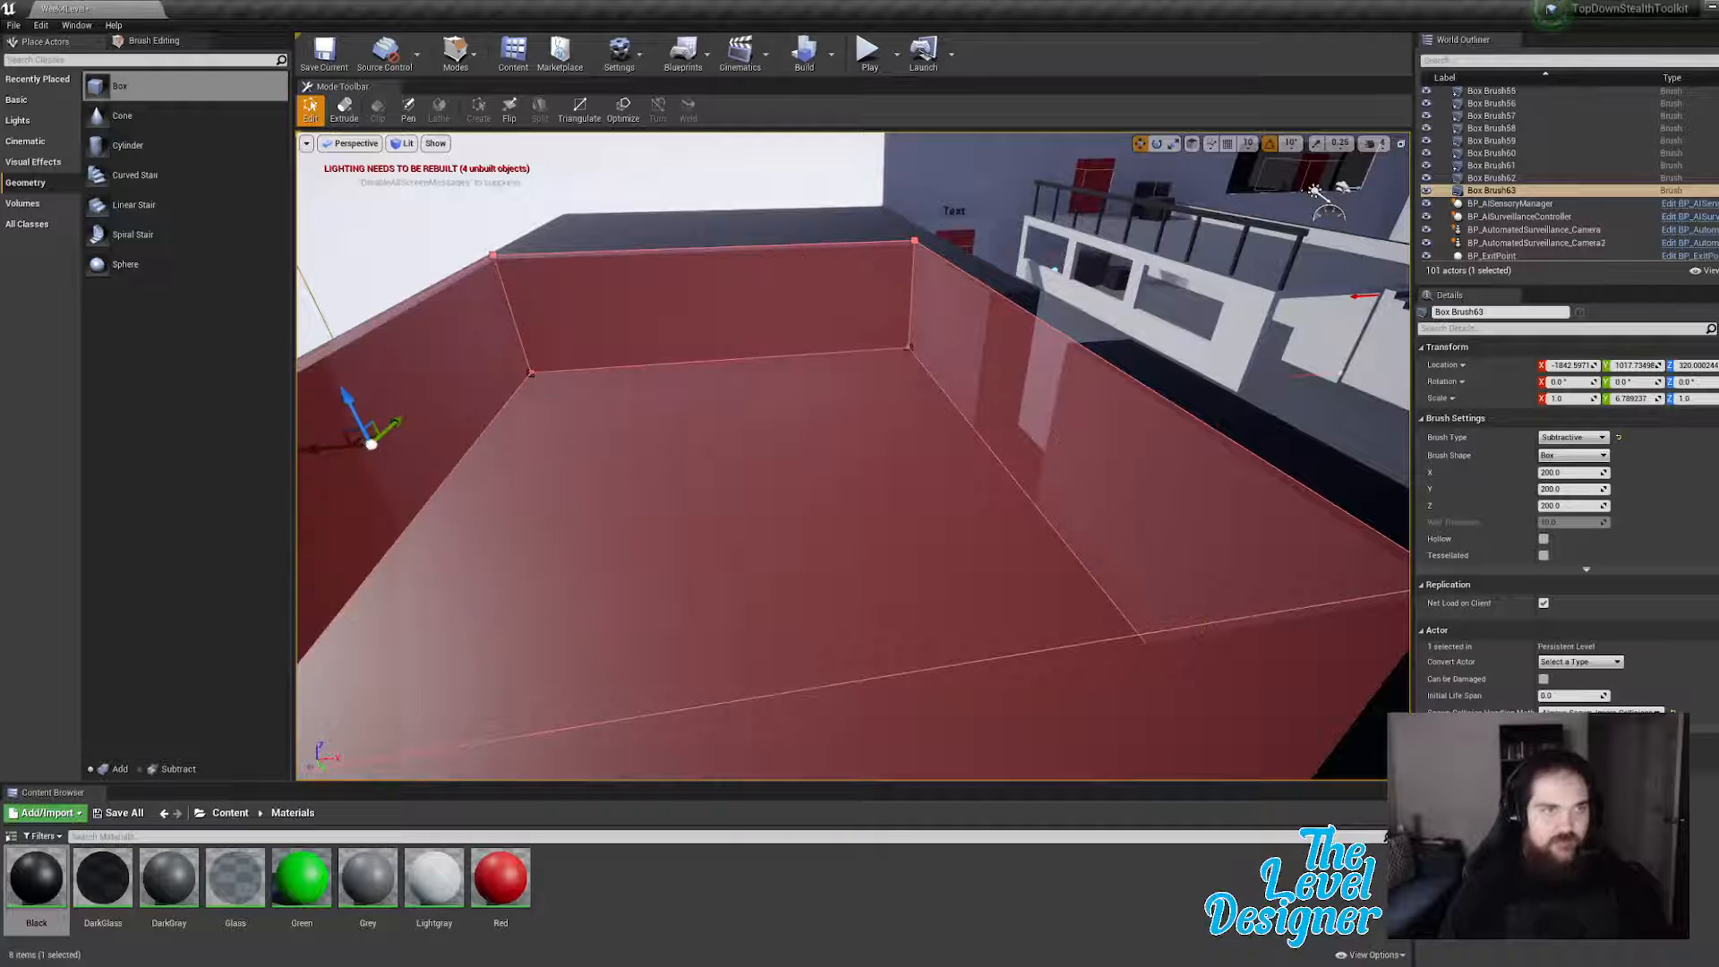
Step: Lower the top face of the subtractive doorway box below the wall's top to leave wall above the opening
key(a)
right_drag(553, 405, 529, 423)
mouse_move(691, 411)
right_down()
mouse_move(967, 409)
mouse_move(927, 407)
mouse_move(924, 450)
mouse_move(910, 433)
mouse_move(644, 455)
mouse_move(654, 425)
right_up()
key(s)
key(a)
key(w)
key(e)
key(w)
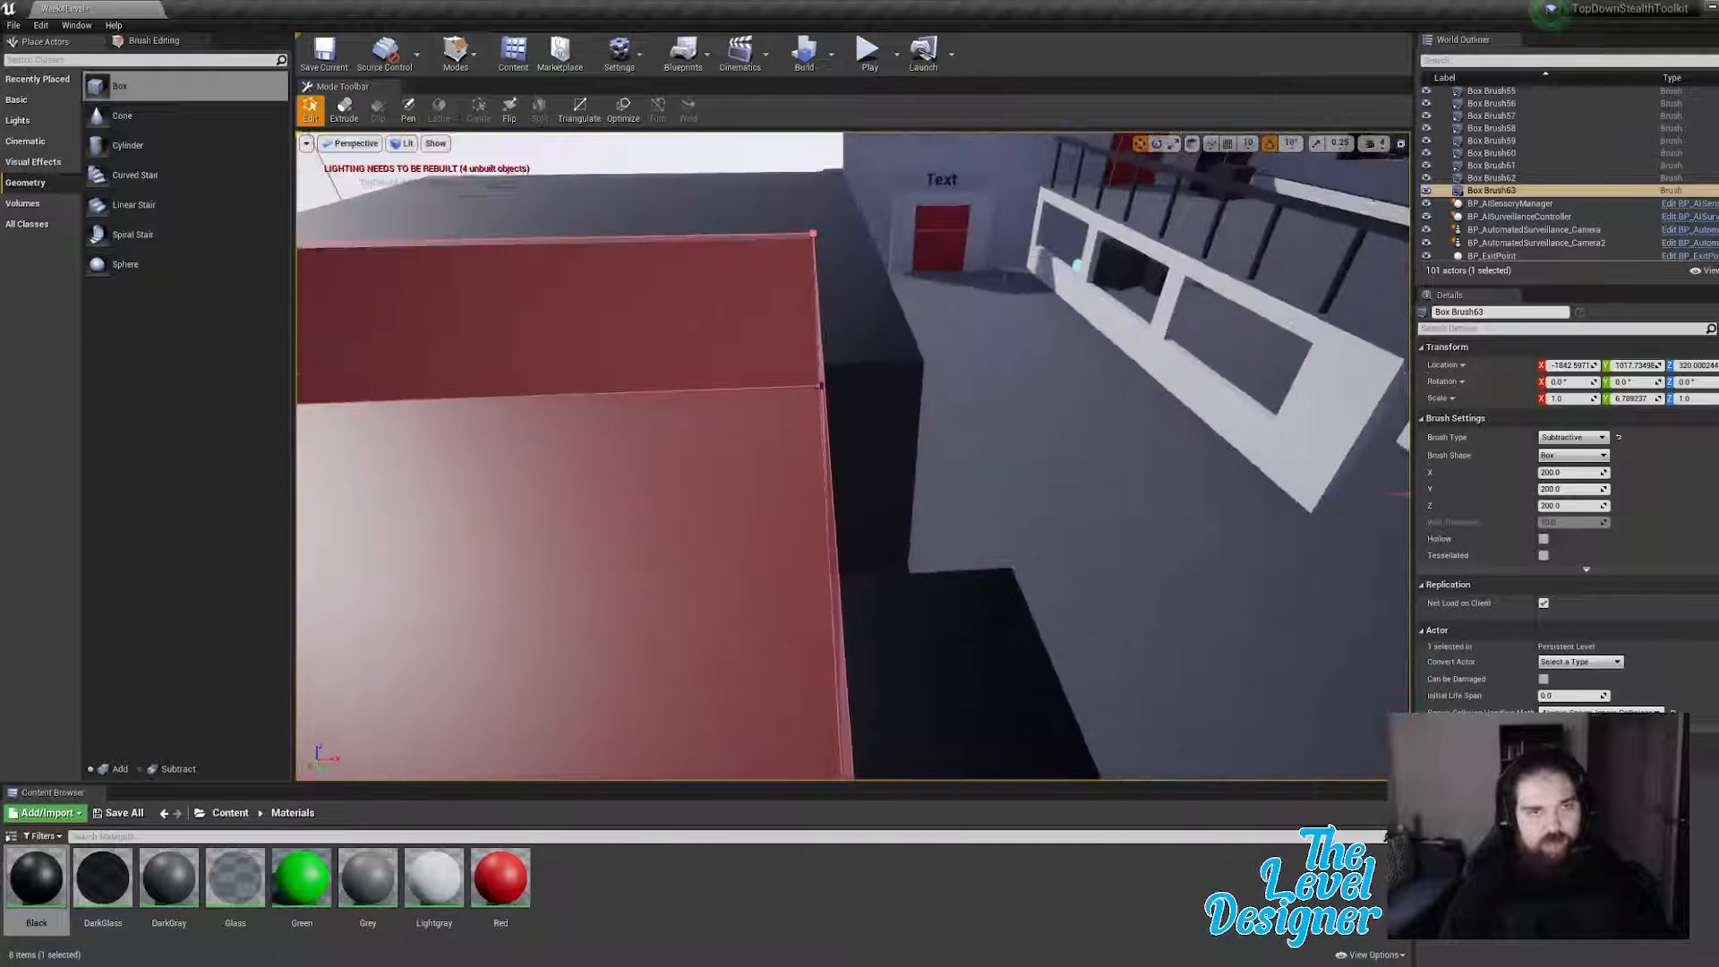
key(s)
right_drag(850, 431, 846, 405)
key(d)
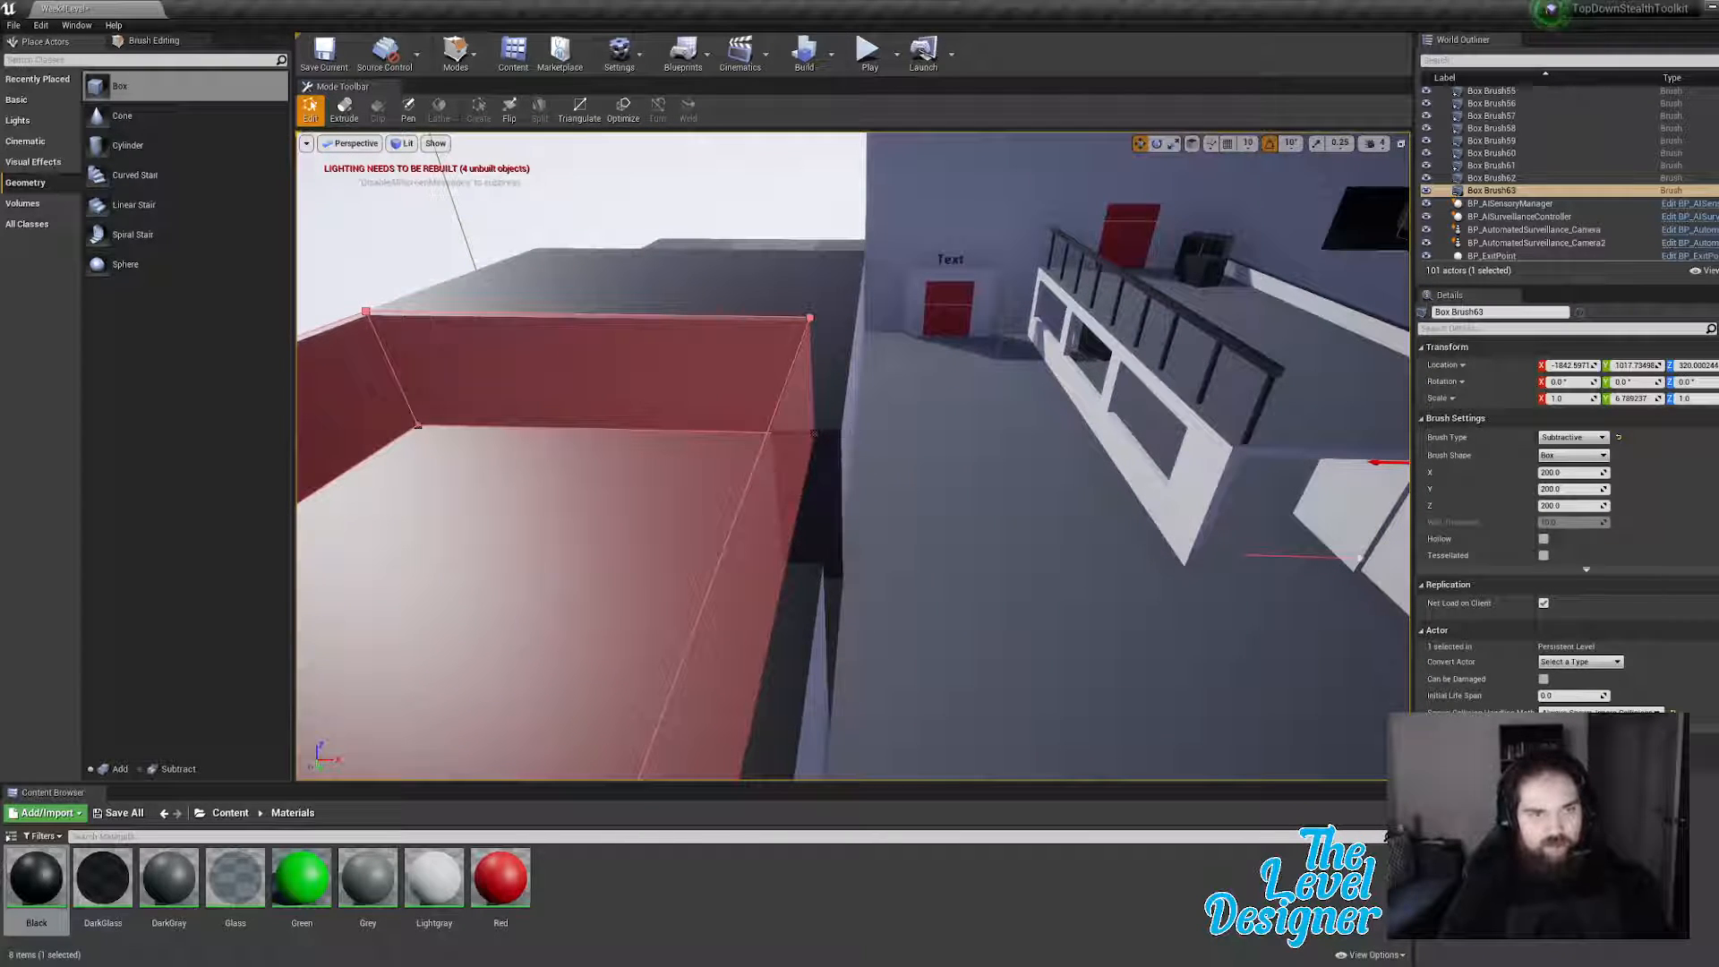
click(831, 441)
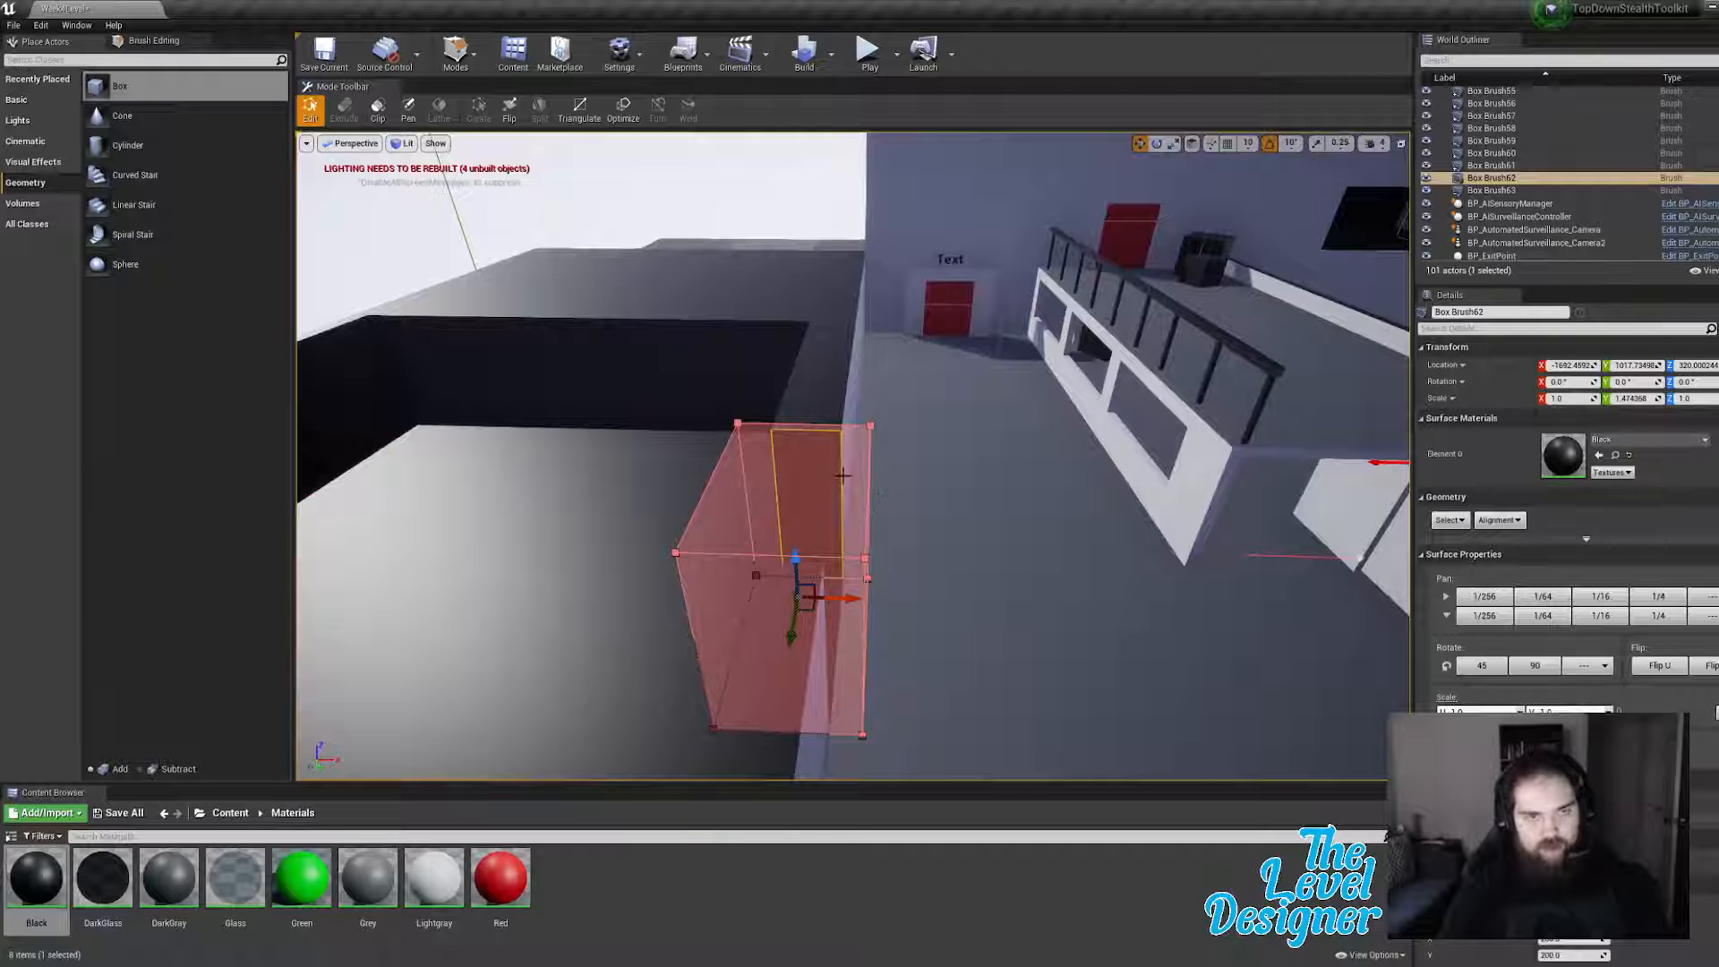
click(851, 472)
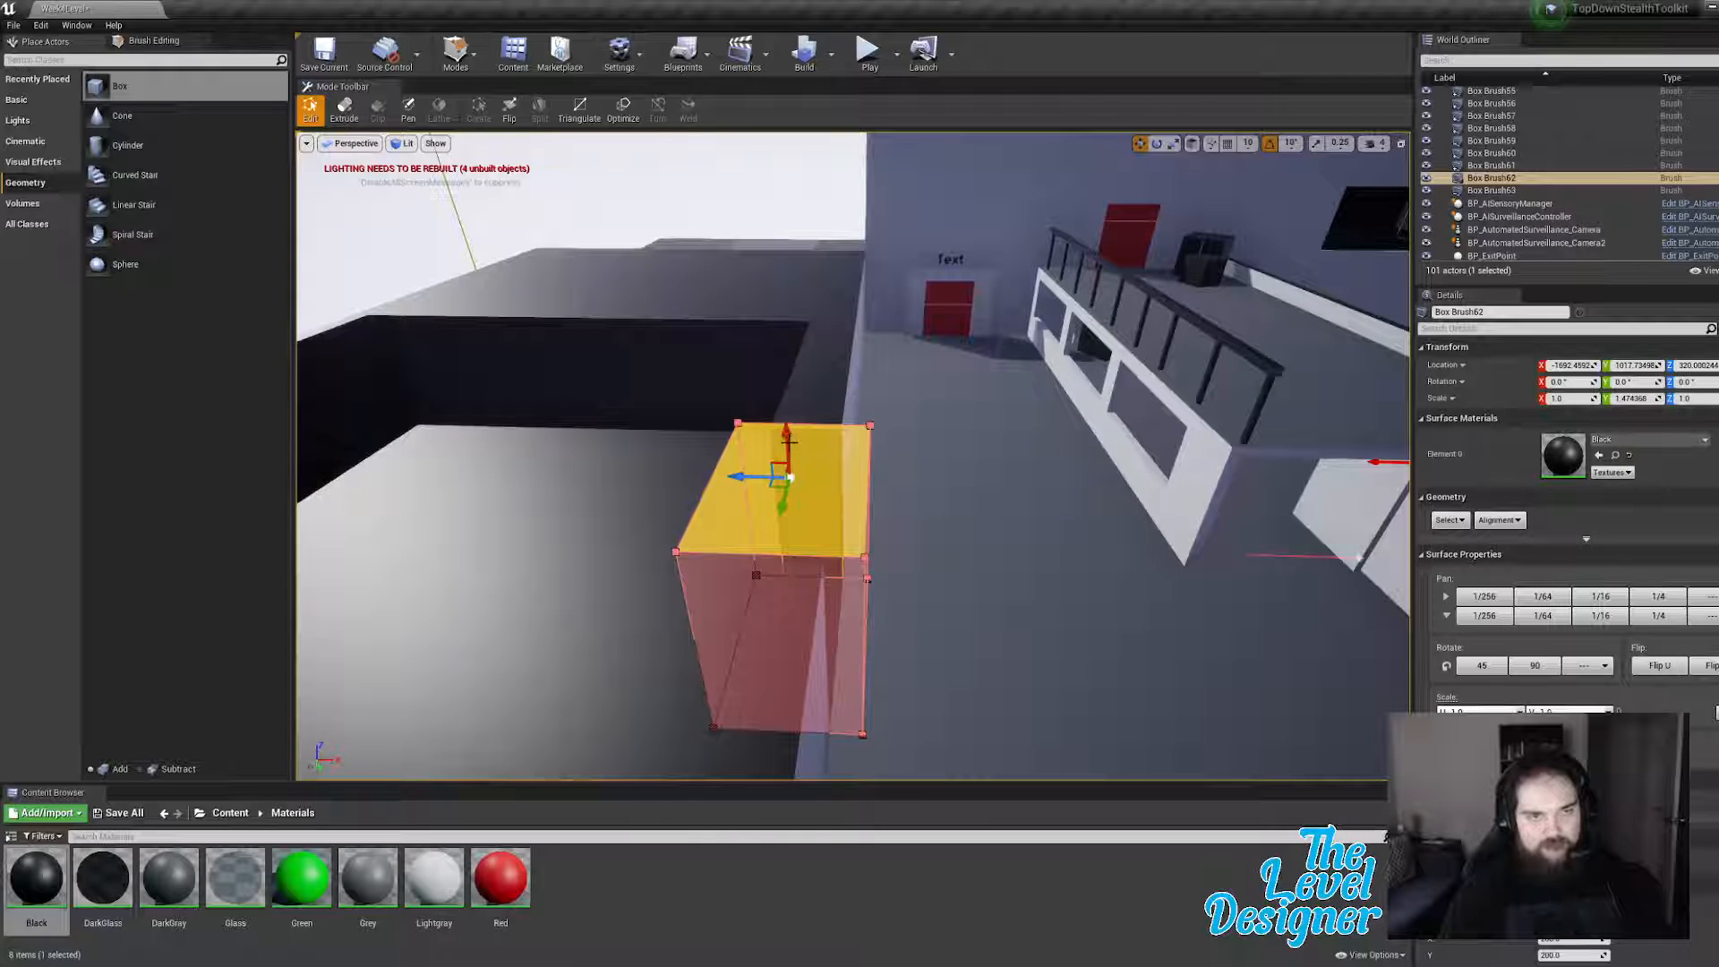
drag(787, 432, 793, 466)
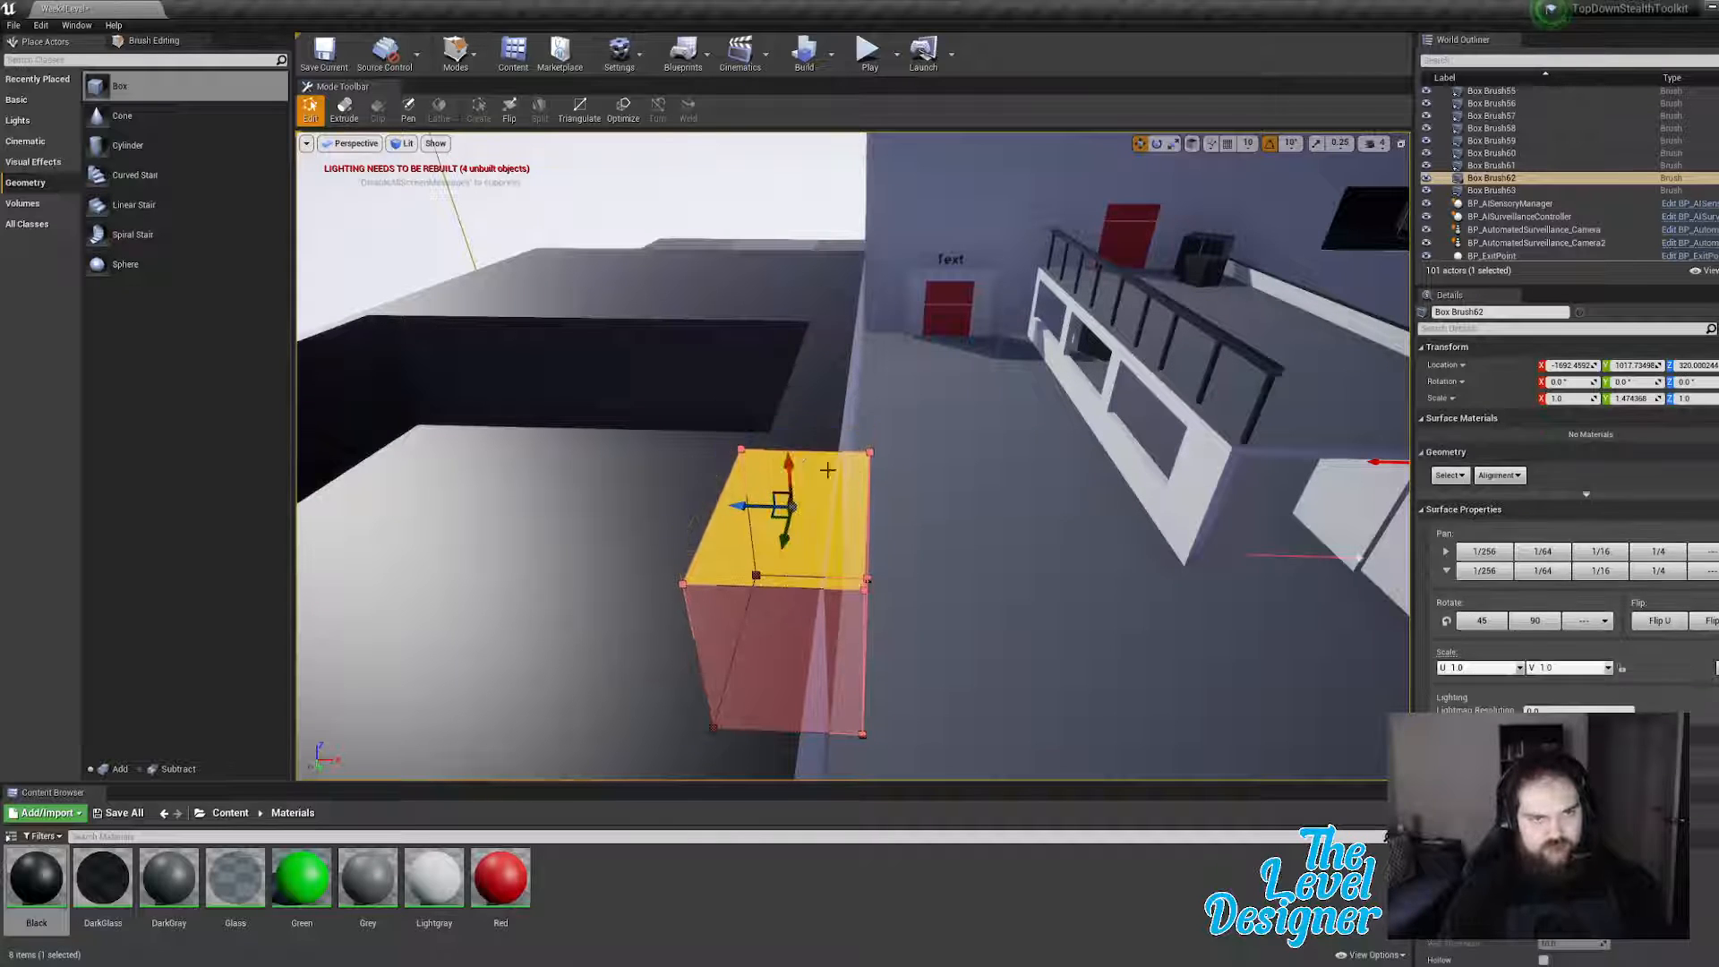
mouse_move(945, 473)
right_down()
mouse_move(761, 429)
mouse_move(1057, 474)
mouse_move(1200, 466)
right_up()
right_drag(834, 341, 892, 345)
mouse_move(818, 321)
mouse_down()
mouse_move(821, 346)
mouse_move(830, 325)
mouse_up()
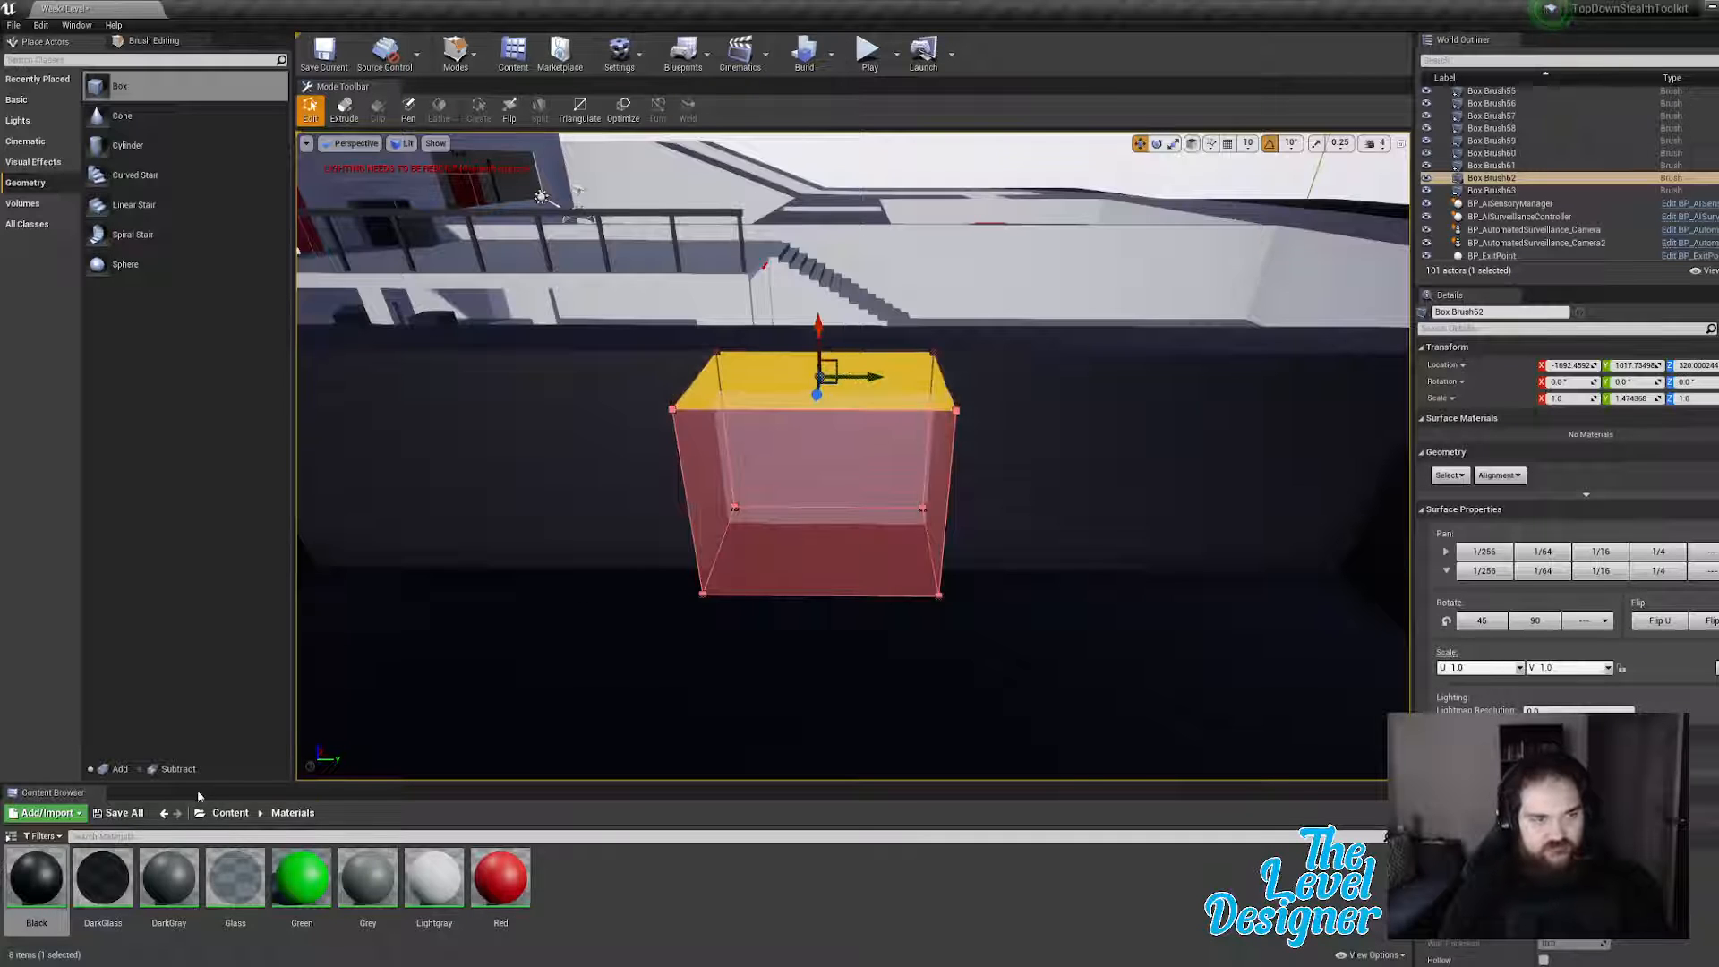
Step: Try to place a Door blueprint from the Content folder in front of the new doorway opening
click(231, 813)
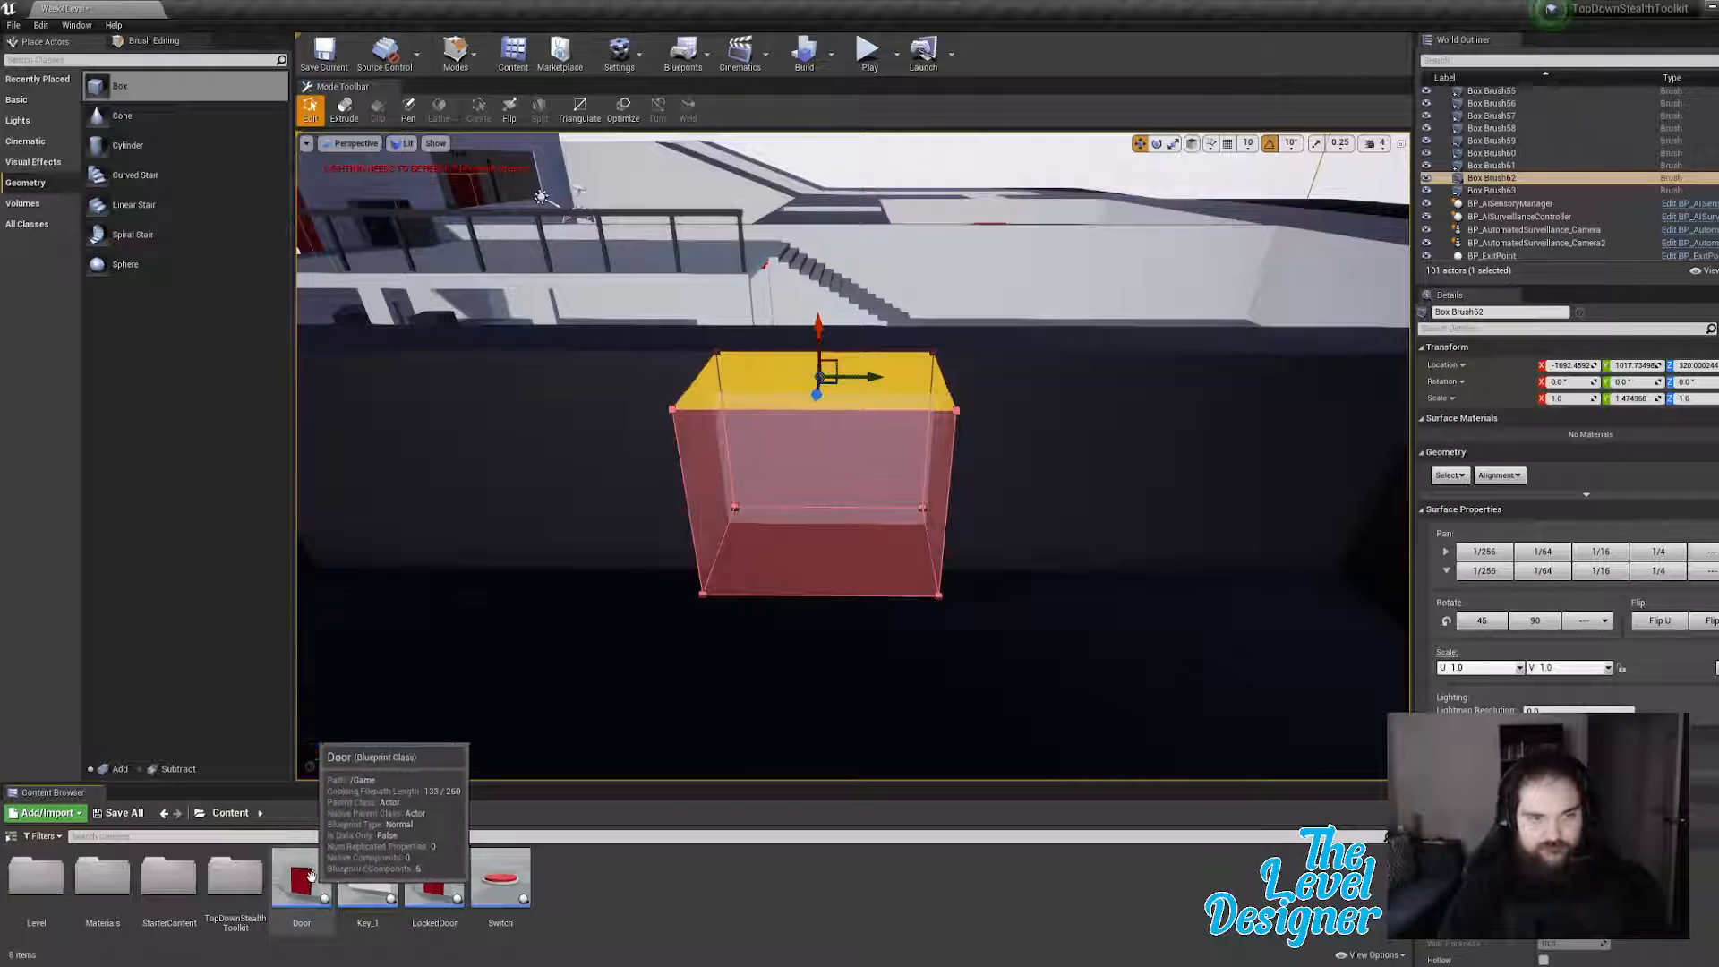
drag(310, 876, 862, 585)
right_drag(949, 184, 956, 125)
click(949, 183)
Step: Duplicate the existing door on the raised walkway and move the copy down to the new doorway opening
key(w)
mouse_move(950, 184)
right_down()
mouse_move(869, 193)
mouse_move(868, 224)
right_up()
key(e)
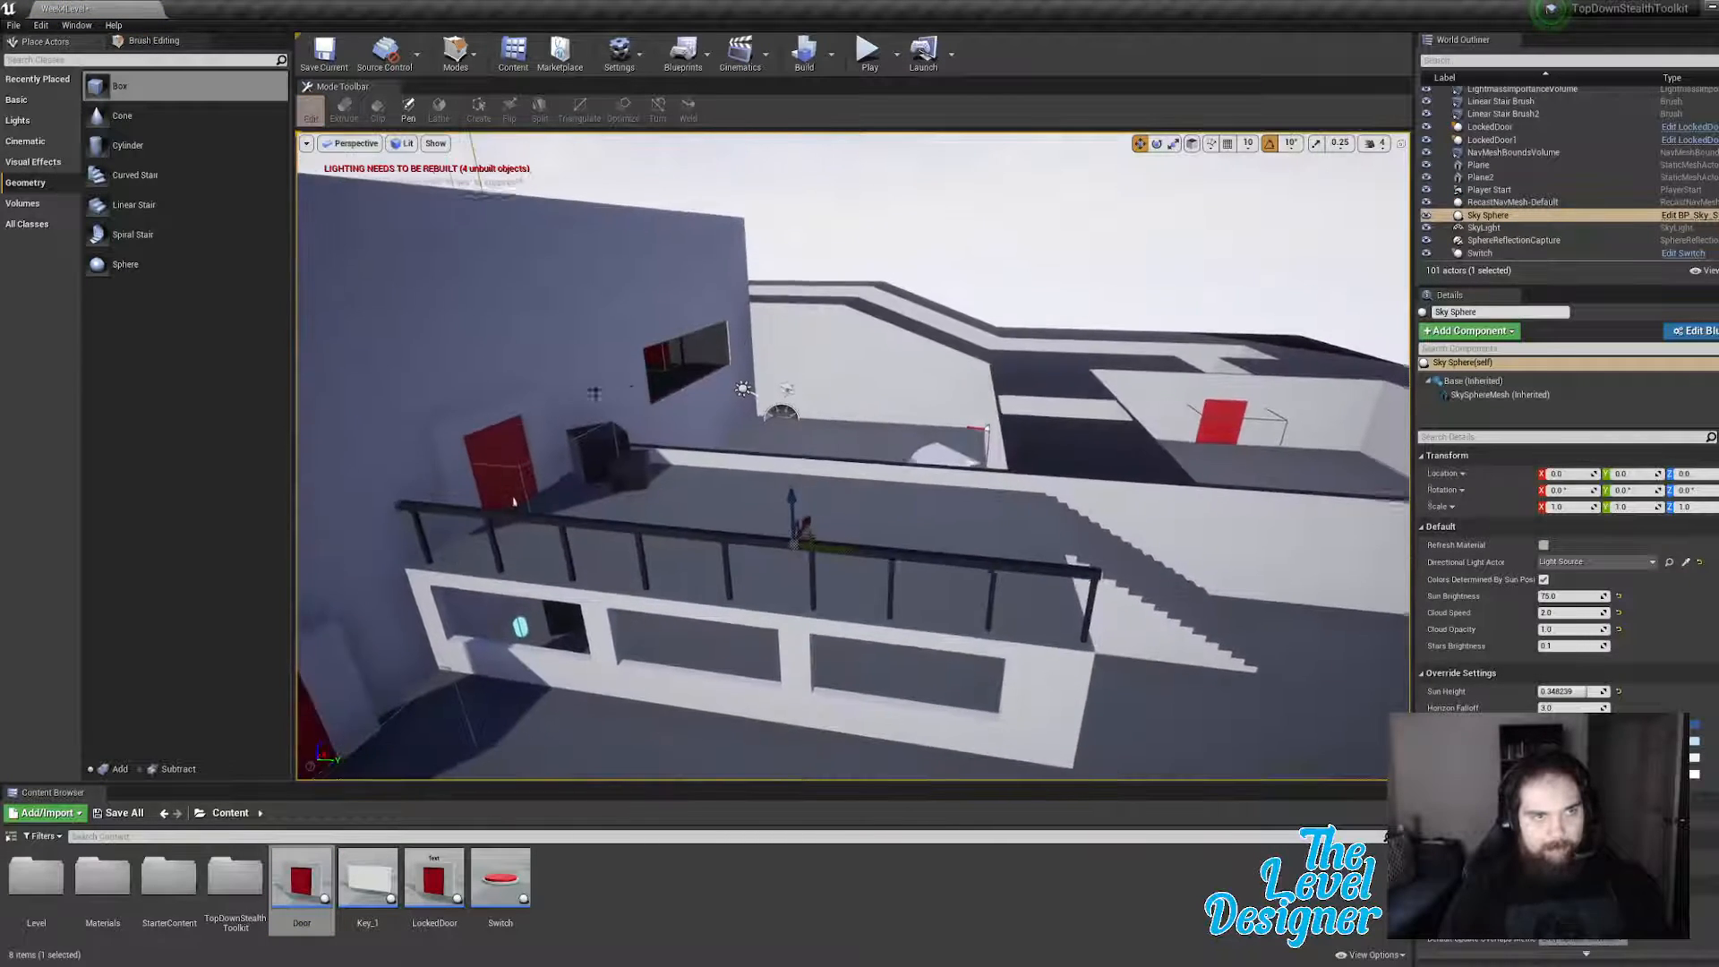
click(467, 458)
right_drag(468, 459, 548, 476)
key(s)
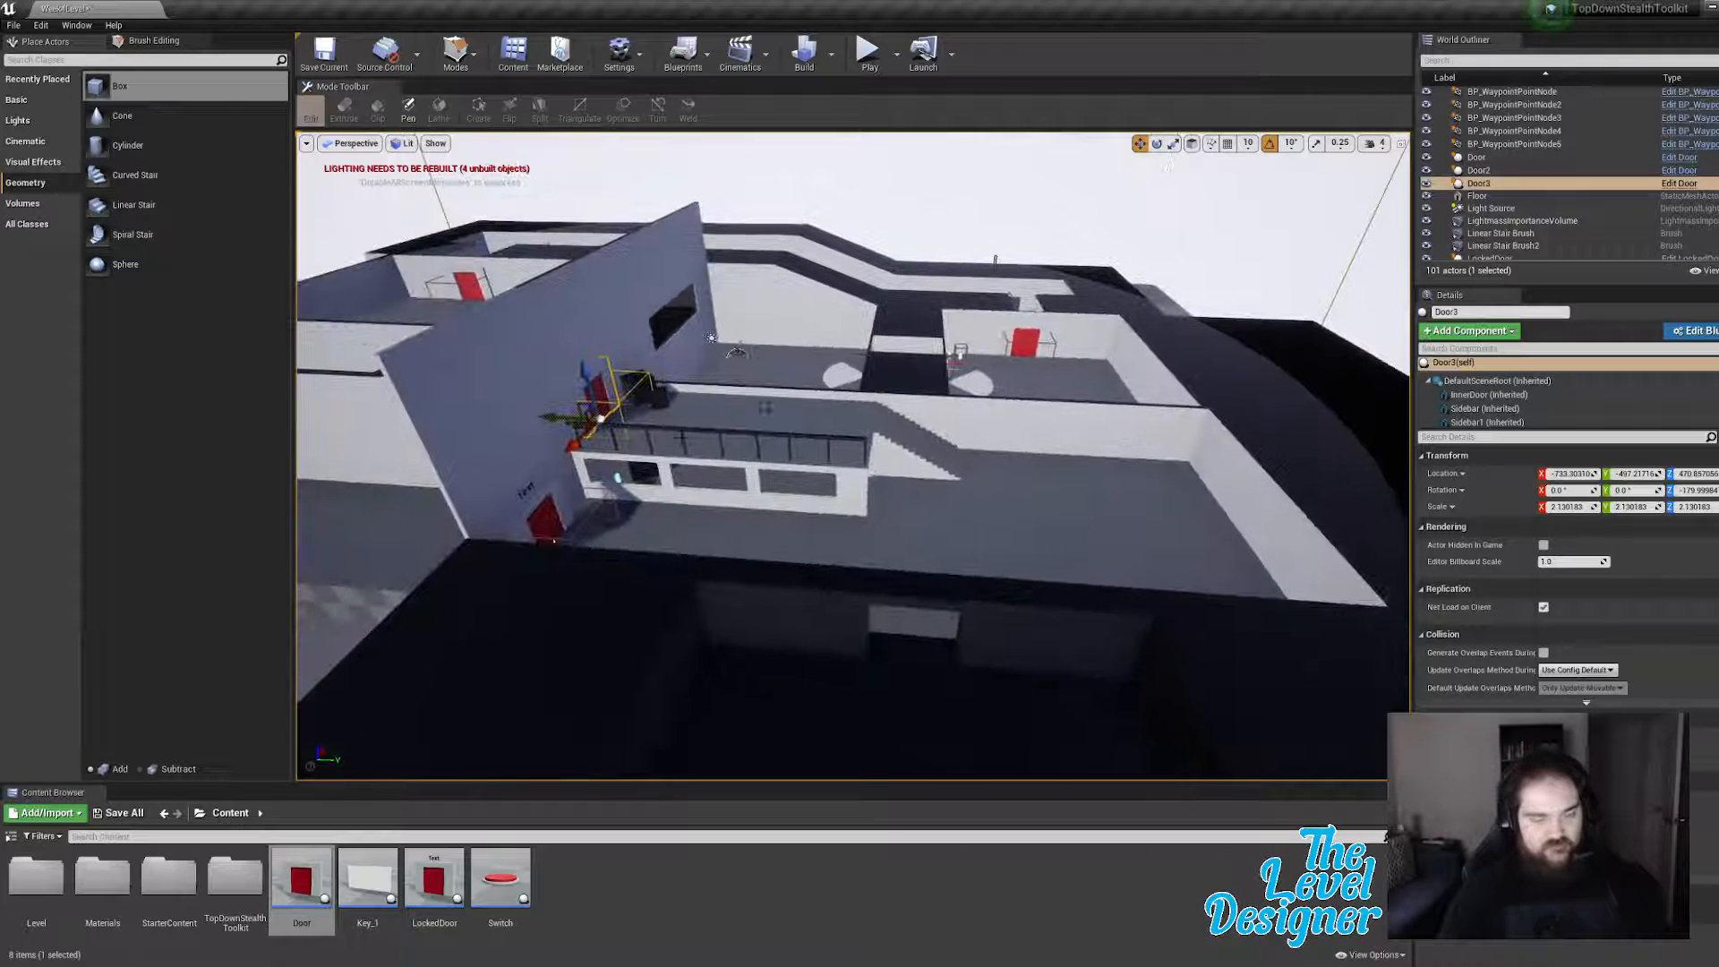
key(ctrl+w)
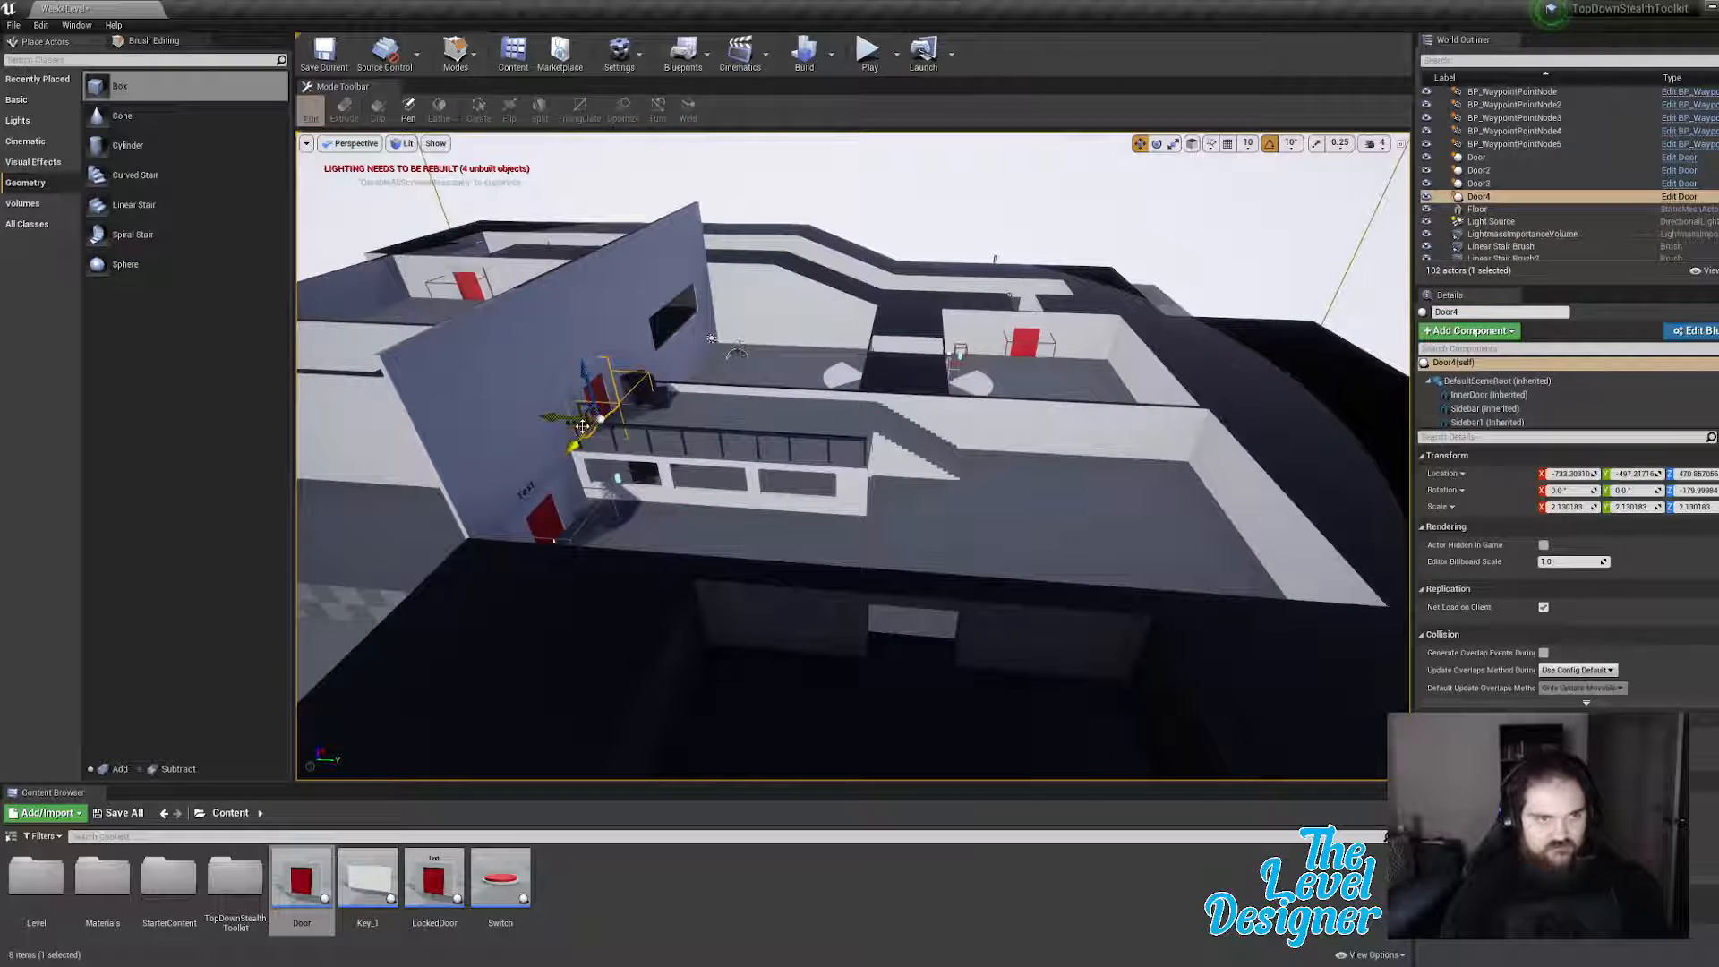
drag(600, 439, 914, 656)
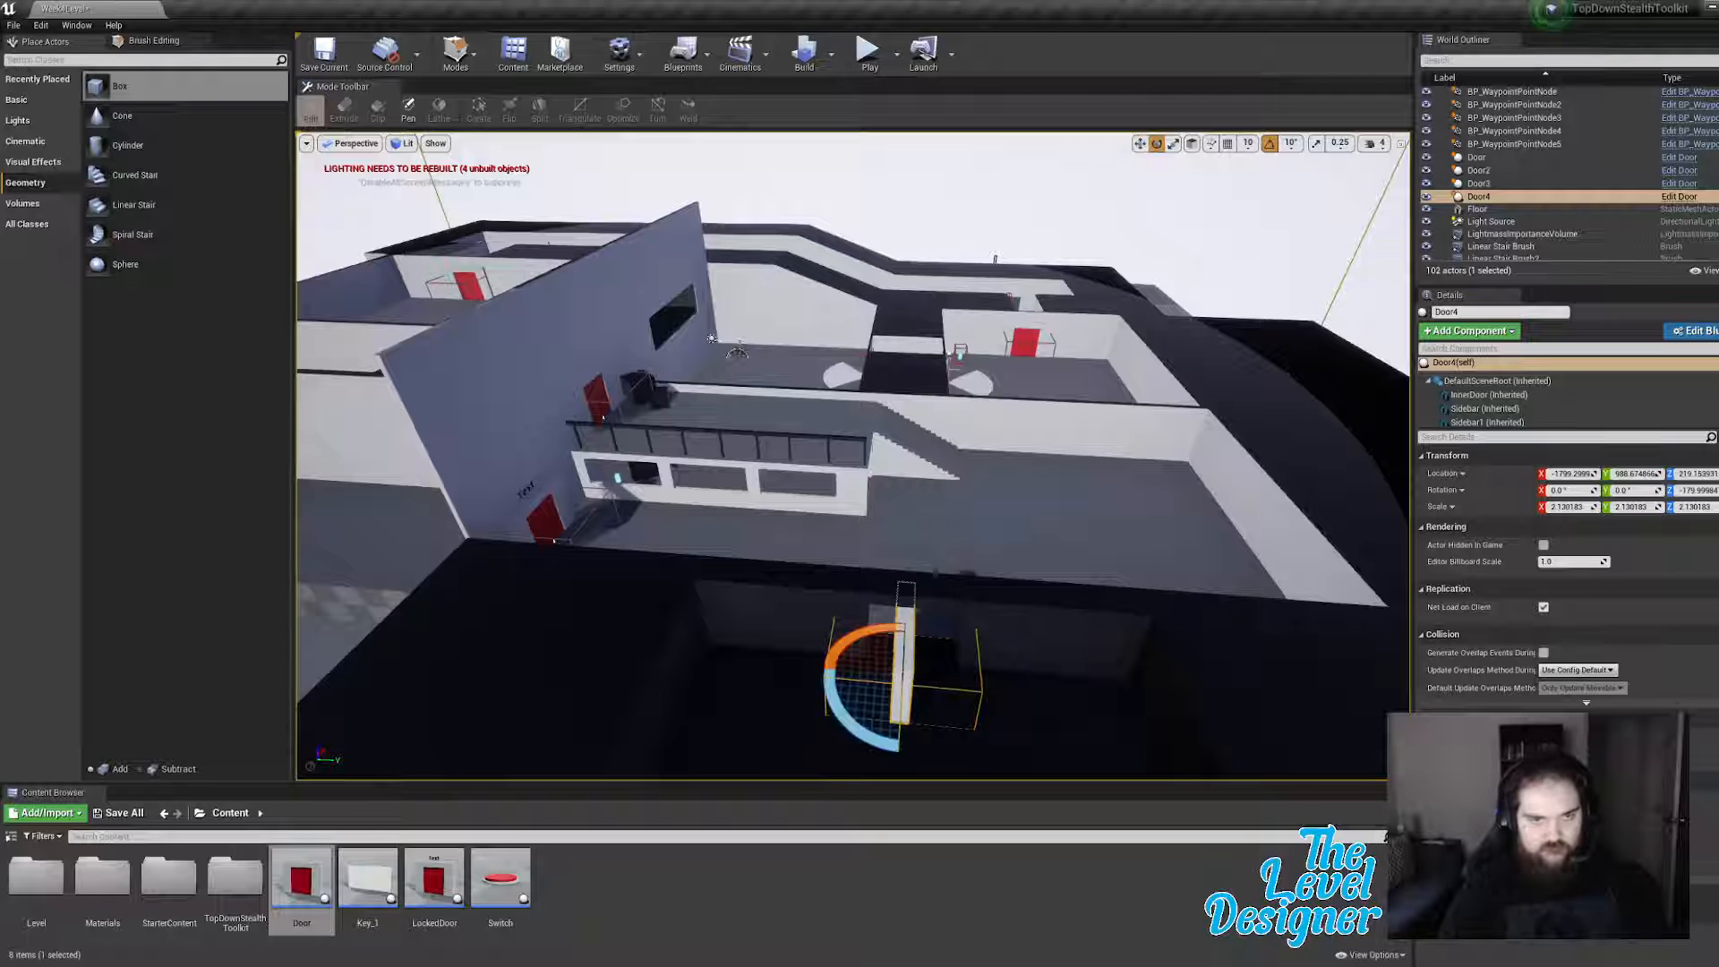
Step: Rotate the duplicated door 90 degrees to face the opening and slide it into the doorway in the wall
drag(847, 726, 788, 669)
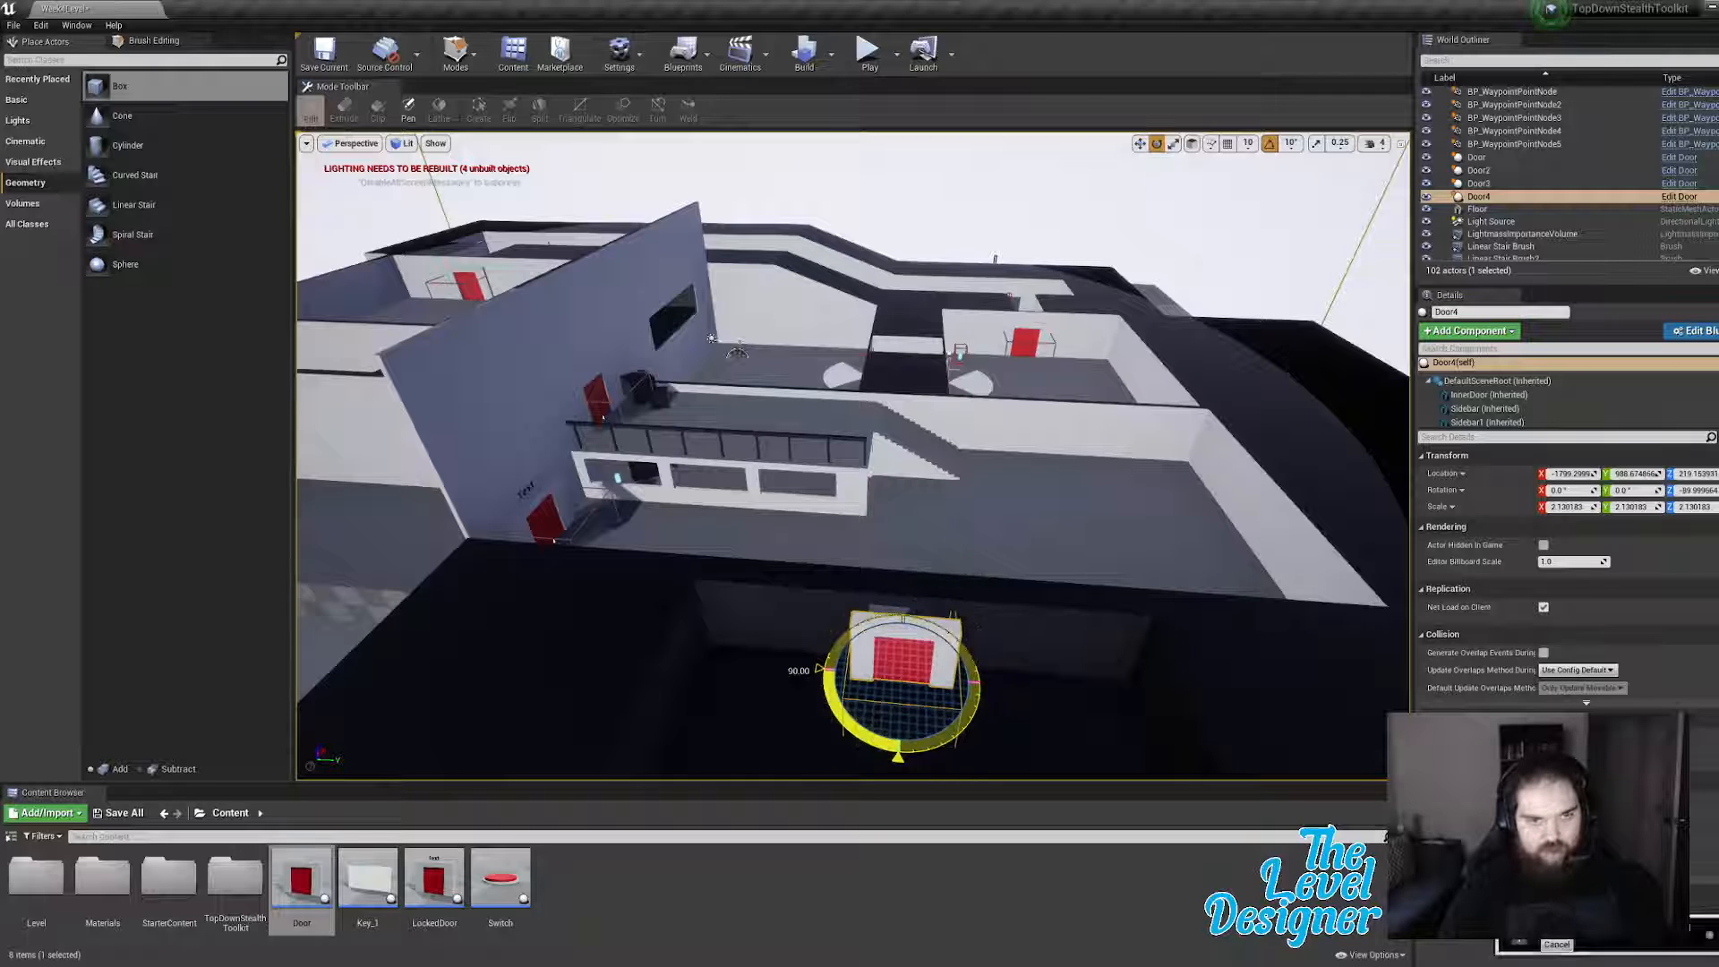
key(w)
right_drag(824, 614, 1048, 652)
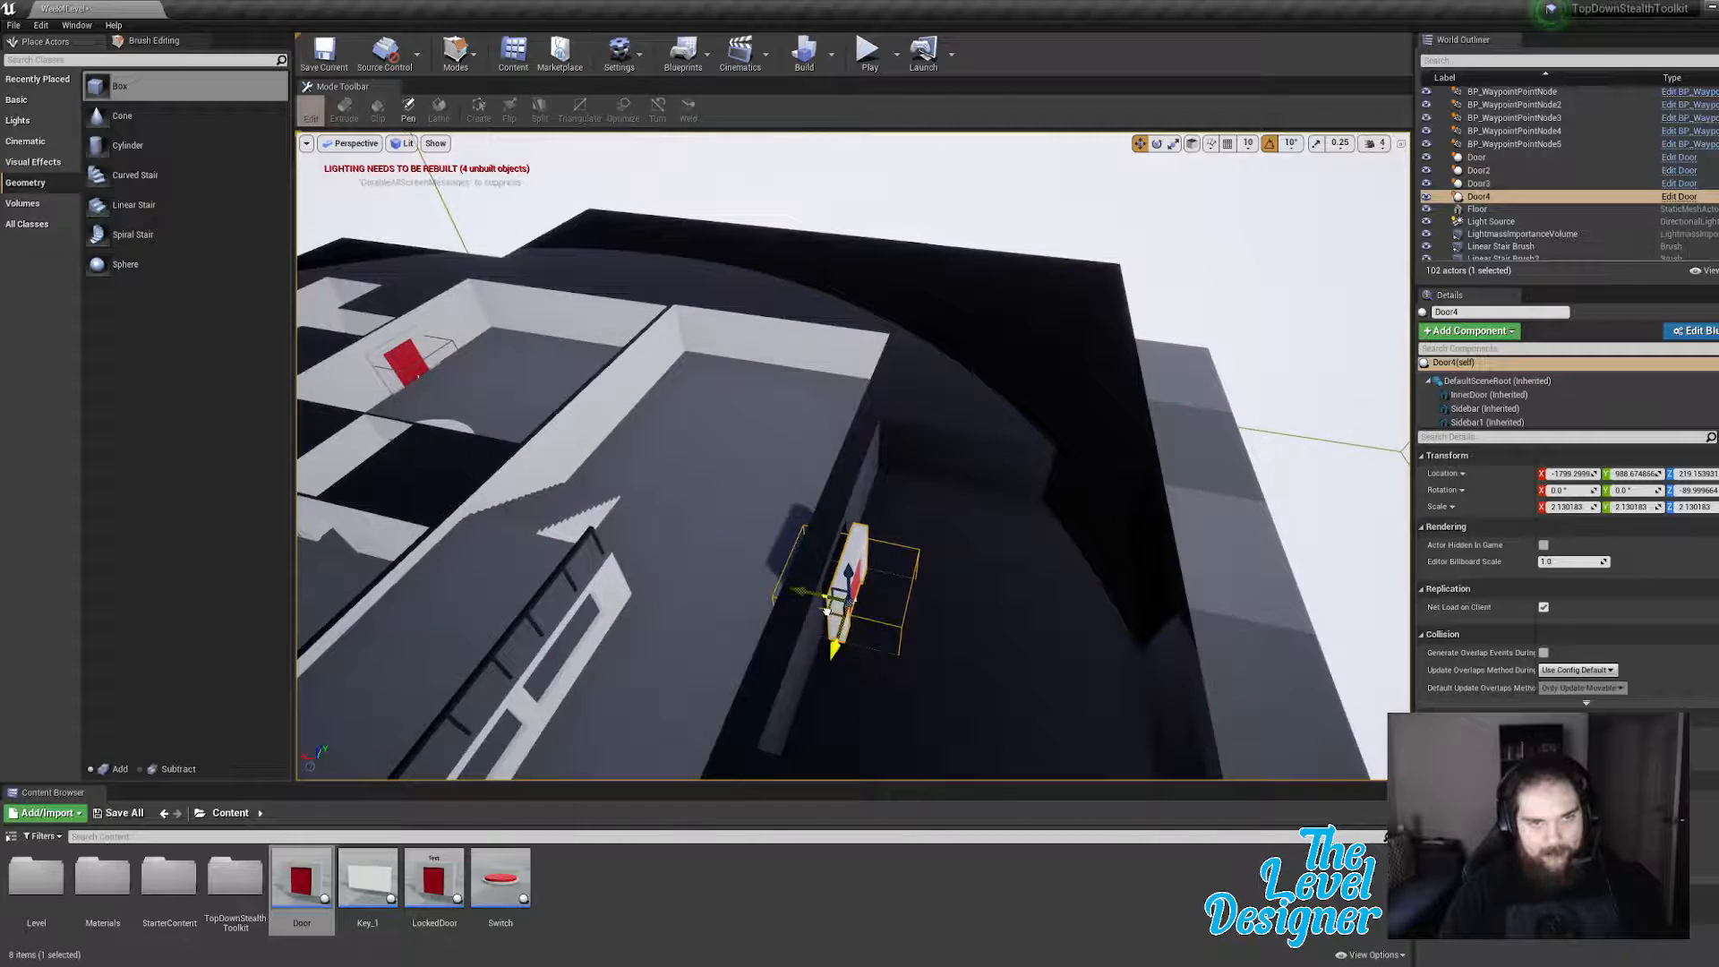
drag(825, 612, 803, 602)
right_drag(804, 603, 596, 557)
key(d)
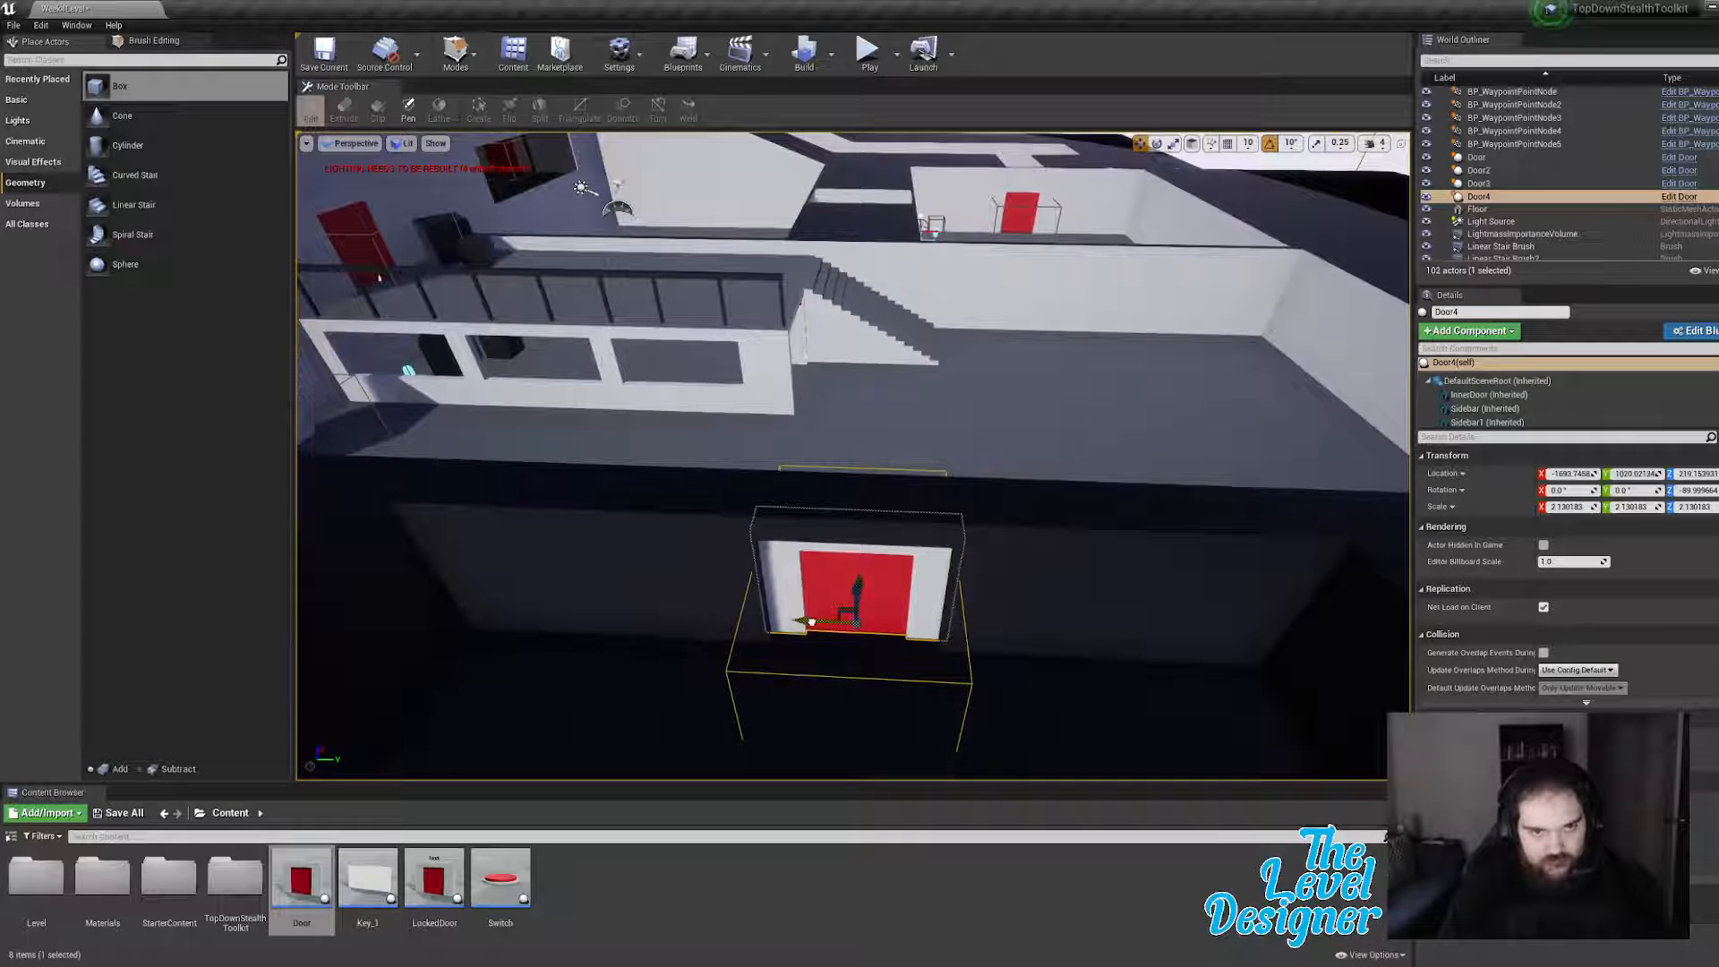
Step: Nudge the duplicated door sideways and down to fit the doorway opening, checking the gap above its frame
key(f)
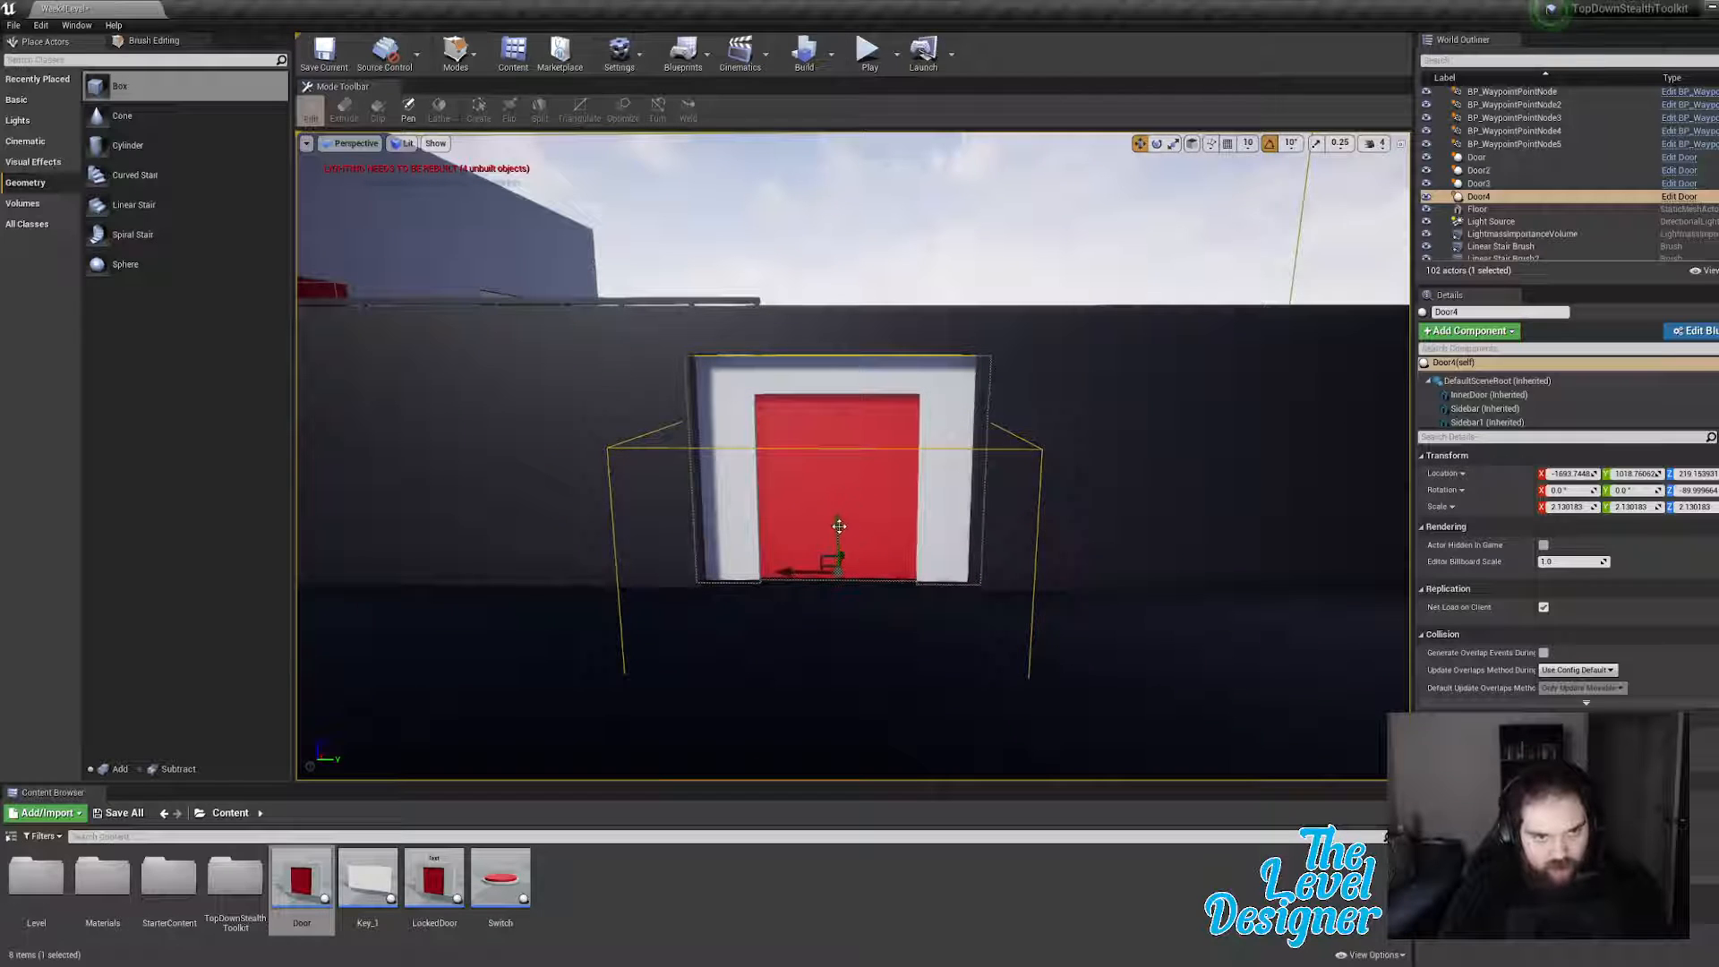
drag(839, 527, 851, 529)
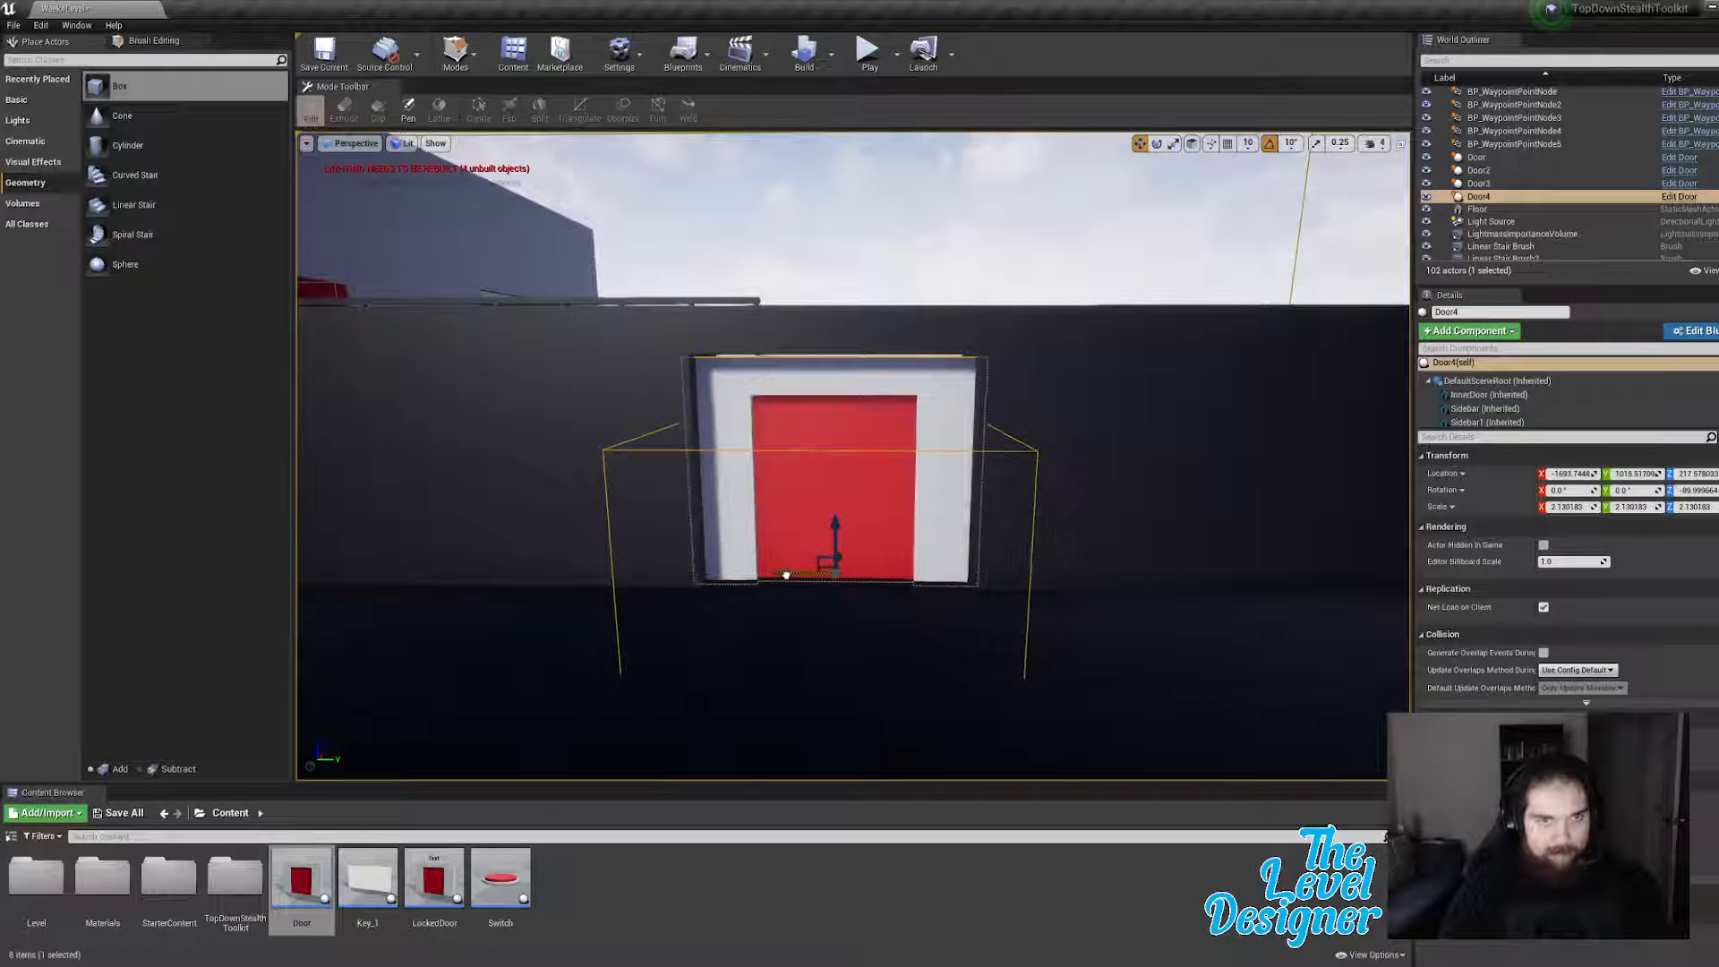
key(w)
right_drag(837, 433, 859, 257)
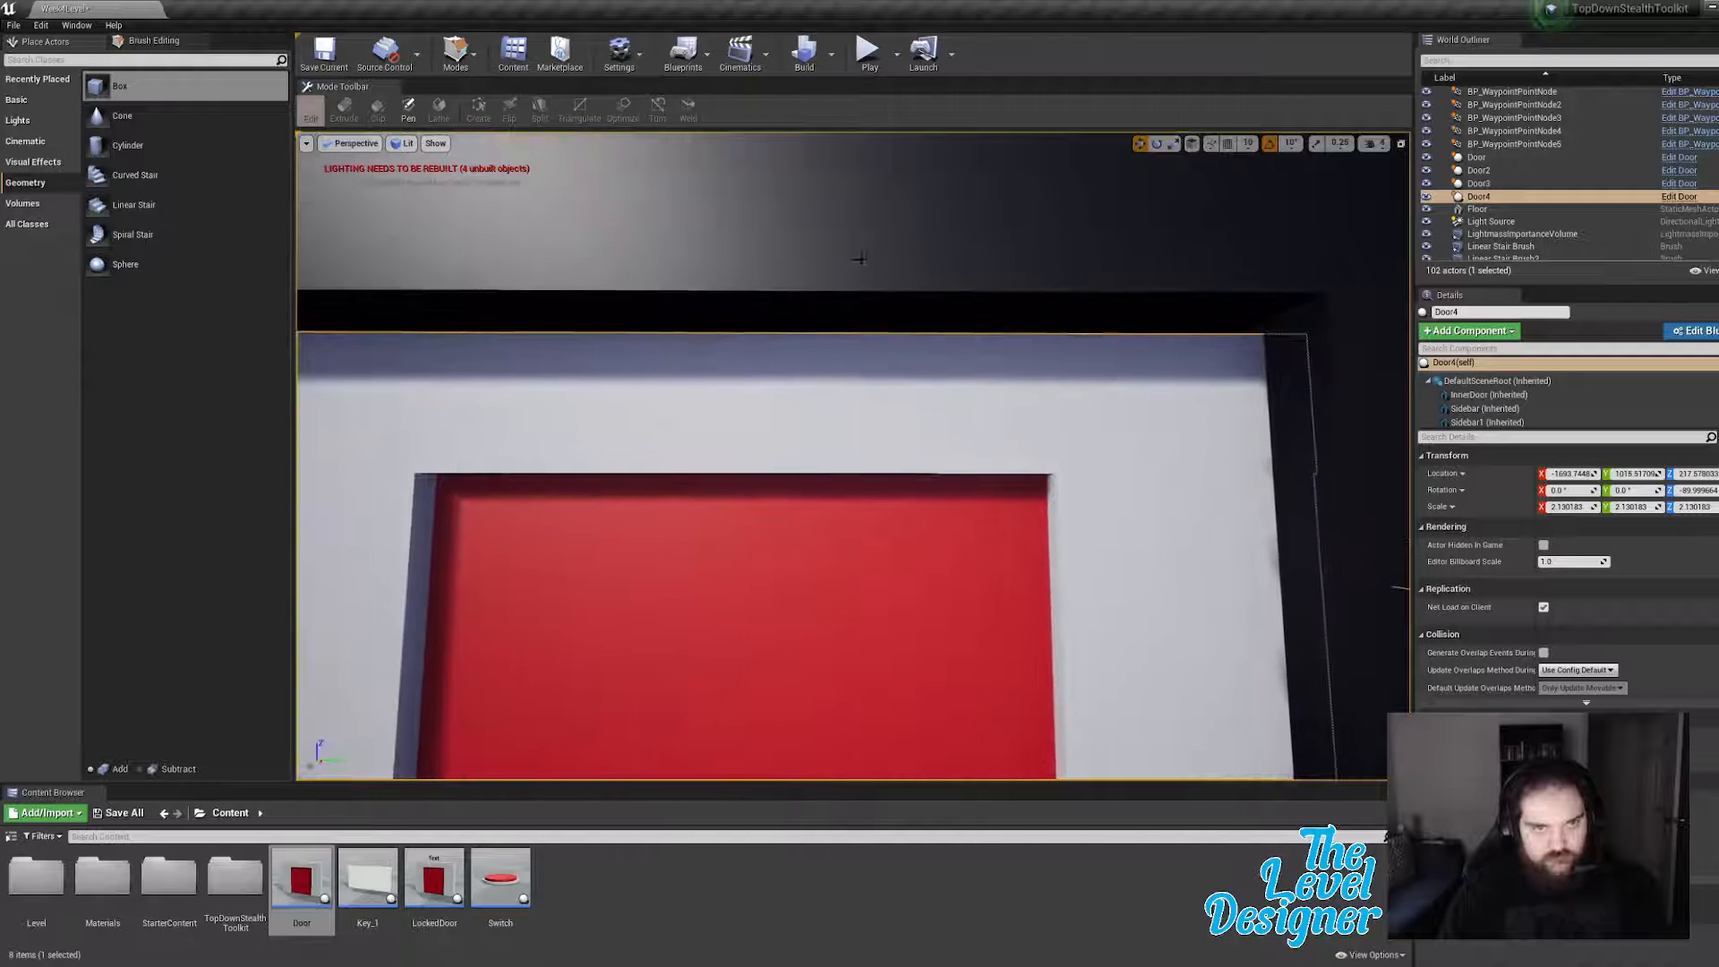
Step: Lower the top face of the subtractive doorway box to meet the top of the door frame
click(967, 325)
key(s)
right_drag(967, 326, 926, 474)
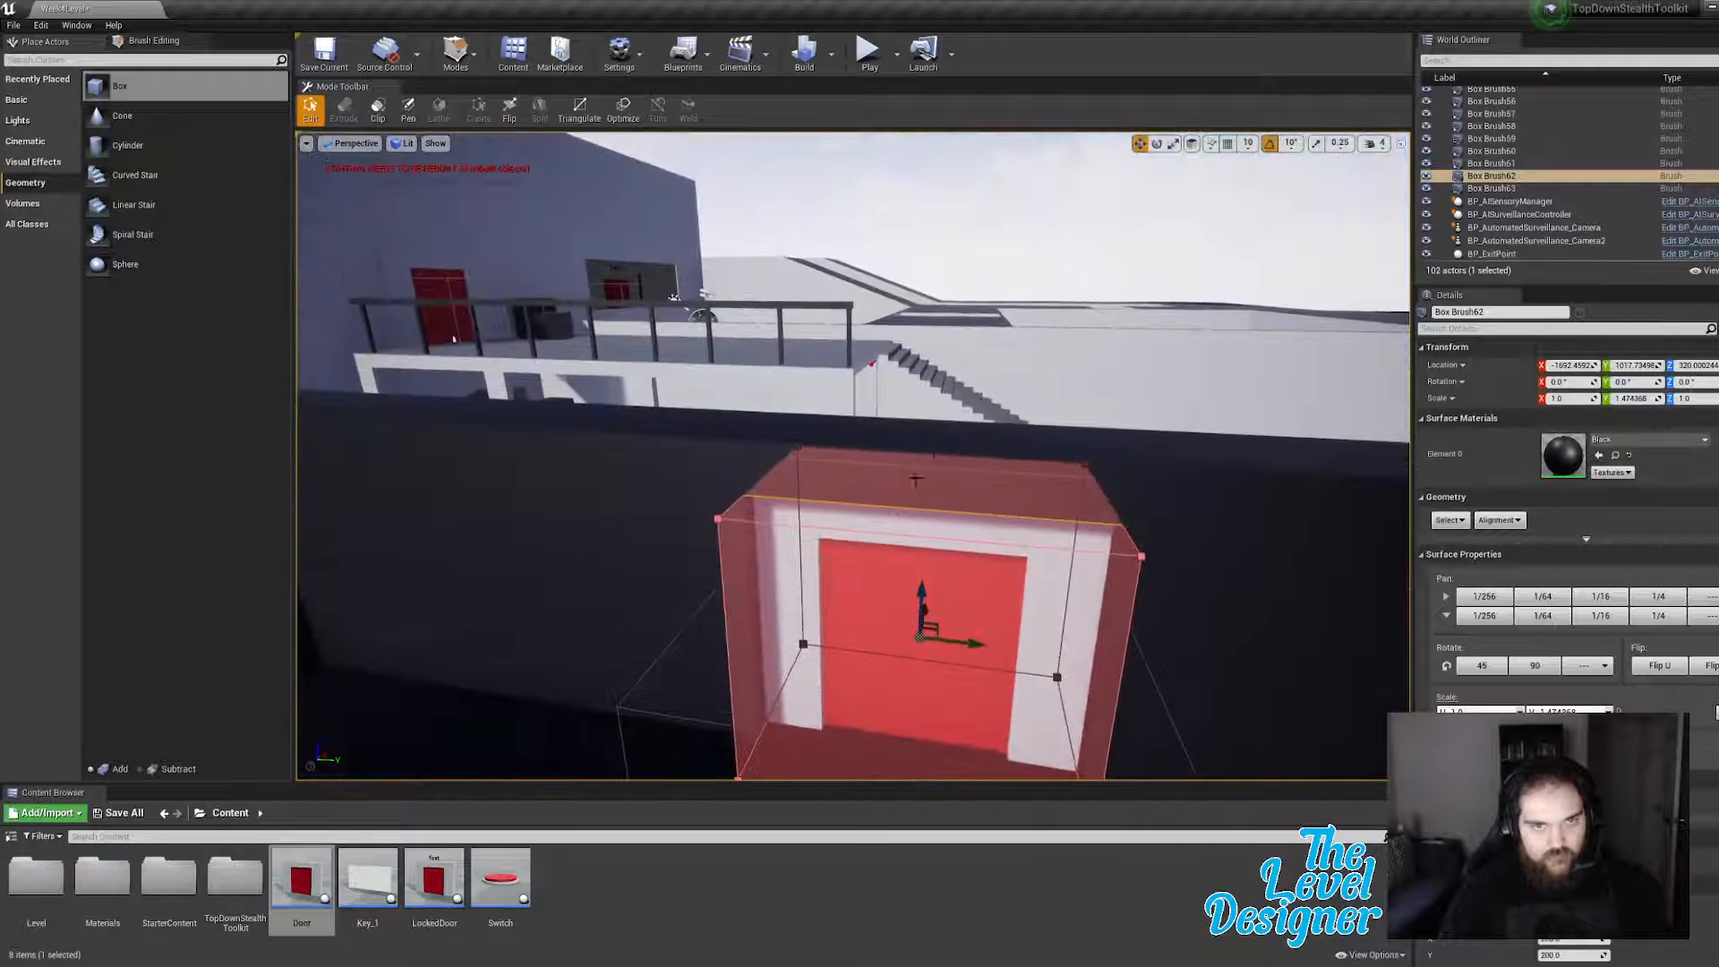
click(896, 527)
drag(930, 439, 931, 456)
key(s)
right_drag(983, 378, 996, 309)
click(982, 379)
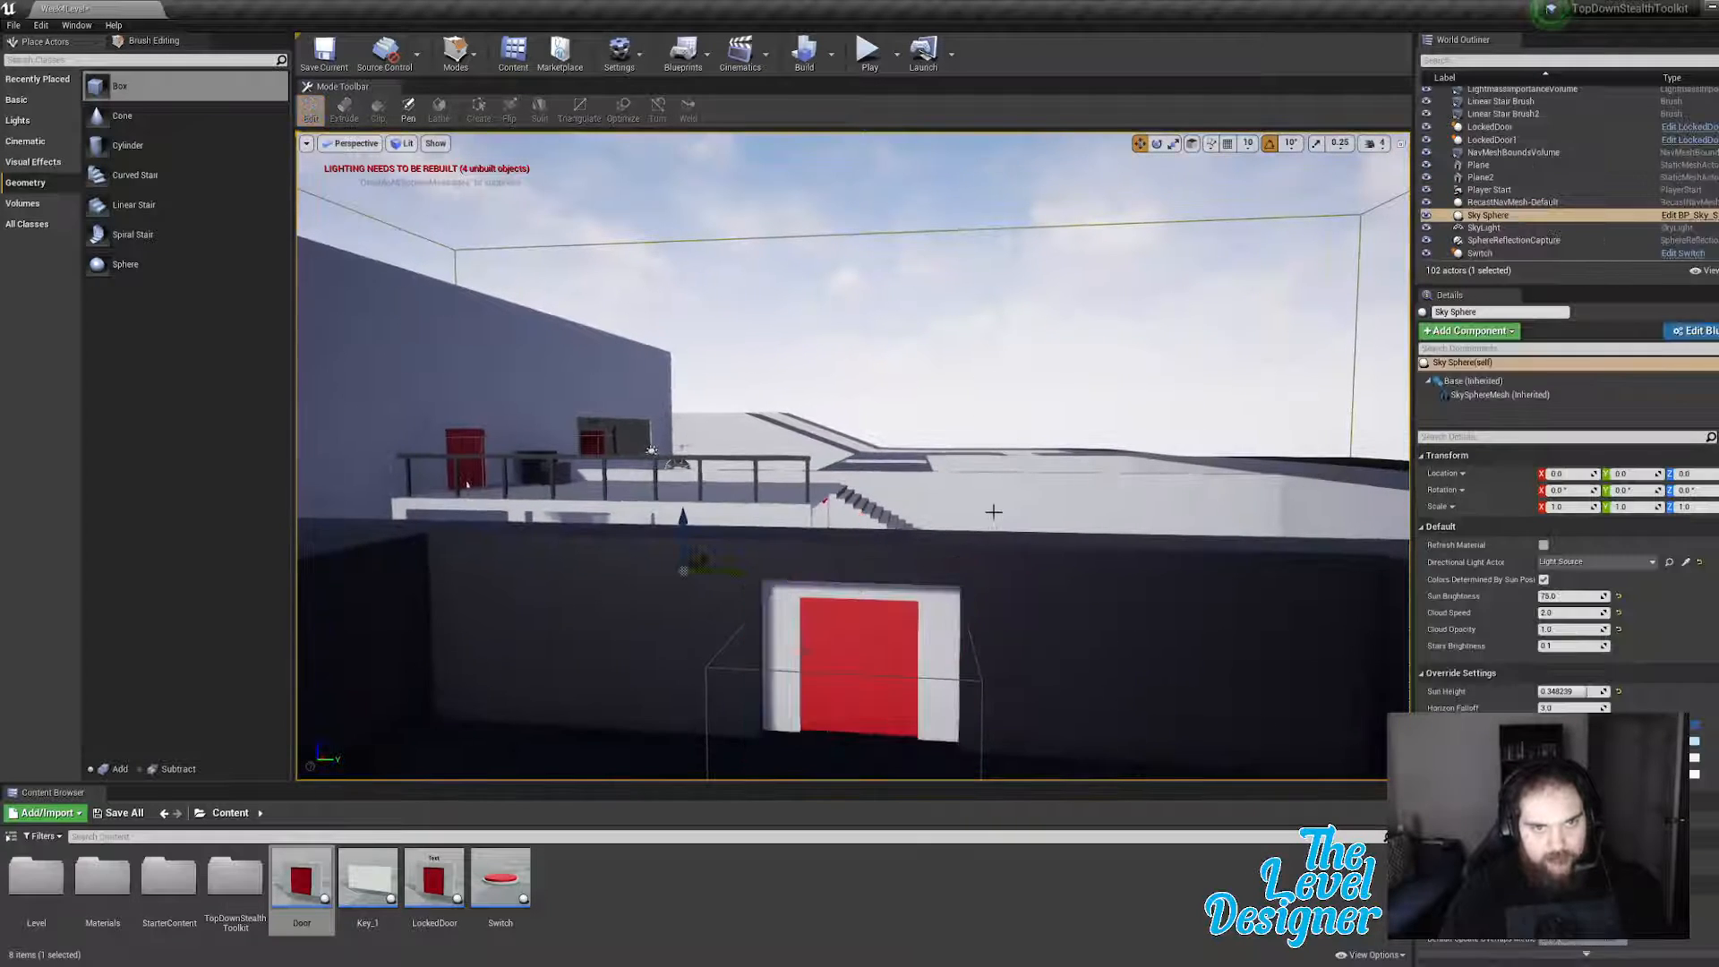
Step: Apply the Lightgray material from the Materials folder to the inner walls of the new room
right_drag(983, 379, 1003, 421)
double_click(94, 889)
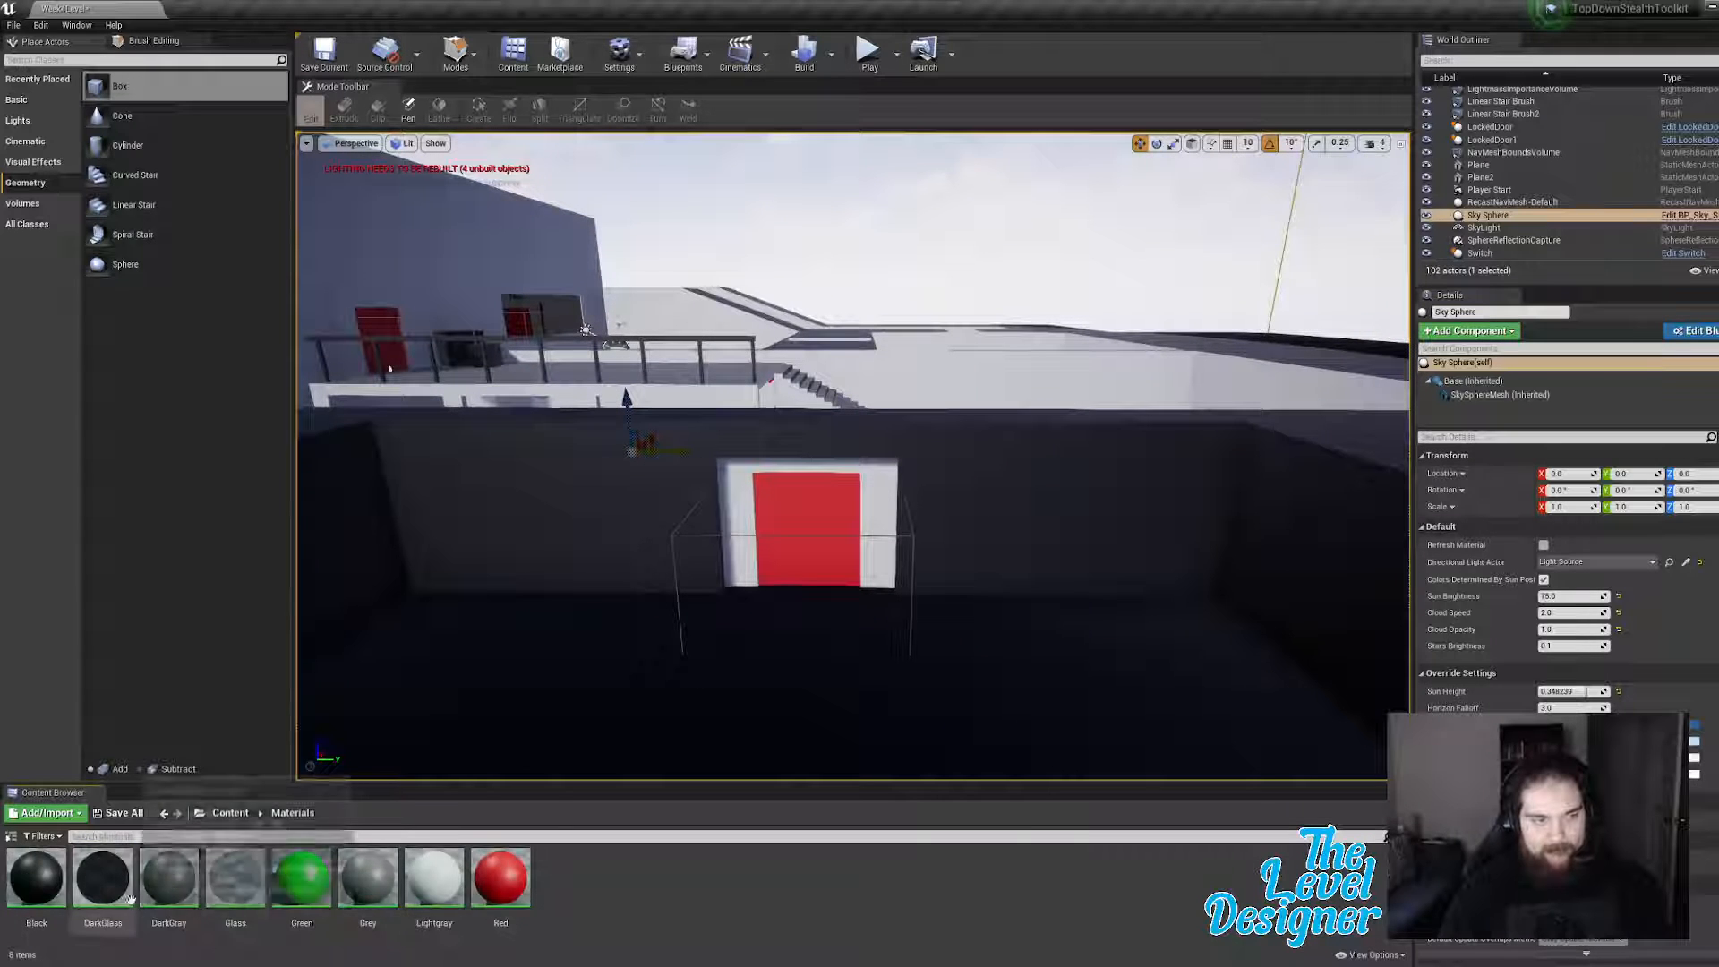
mouse_move(434, 877)
mouse_down()
mouse_move(576, 652)
mouse_move(573, 562)
mouse_up()
right_drag(573, 562, 573, 605)
key(a)
drag(441, 871, 380, 492)
right_drag(380, 492, 488, 502)
key(s)
drag(453, 875, 1101, 403)
Step: Apply the Grey material to the new room's floor and to the floor of its doorway
click(368, 878)
drag(368, 873, 724, 576)
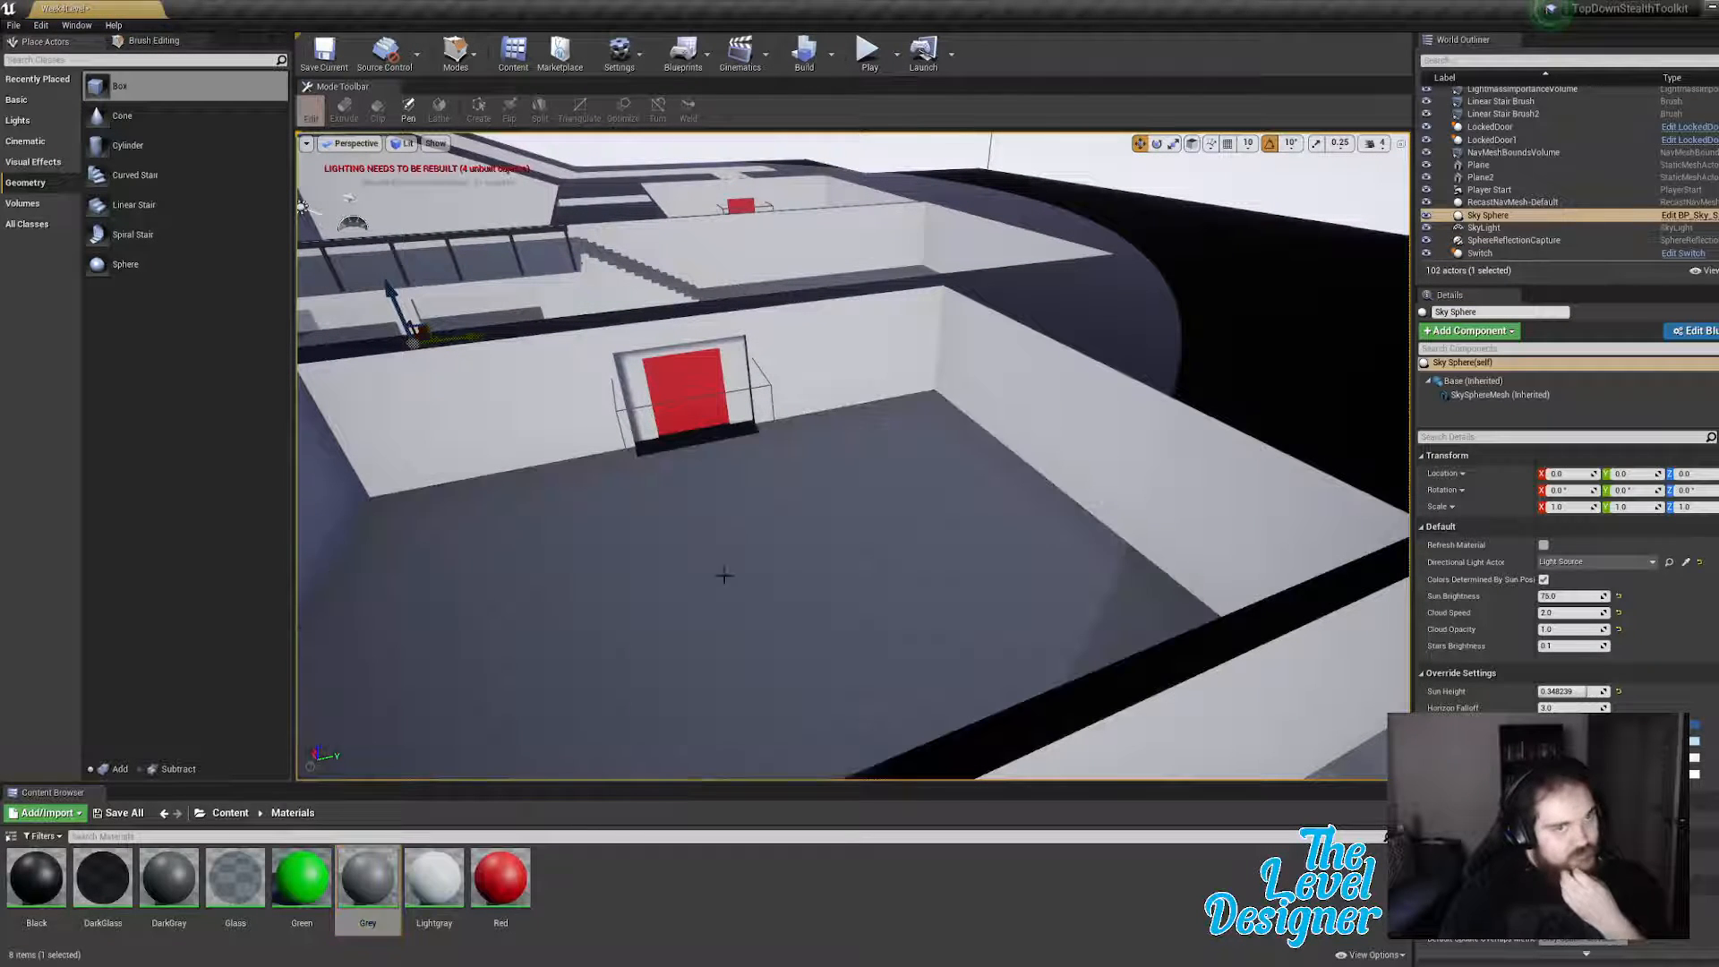
drag(368, 878, 674, 445)
right_drag(675, 445, 916, 503)
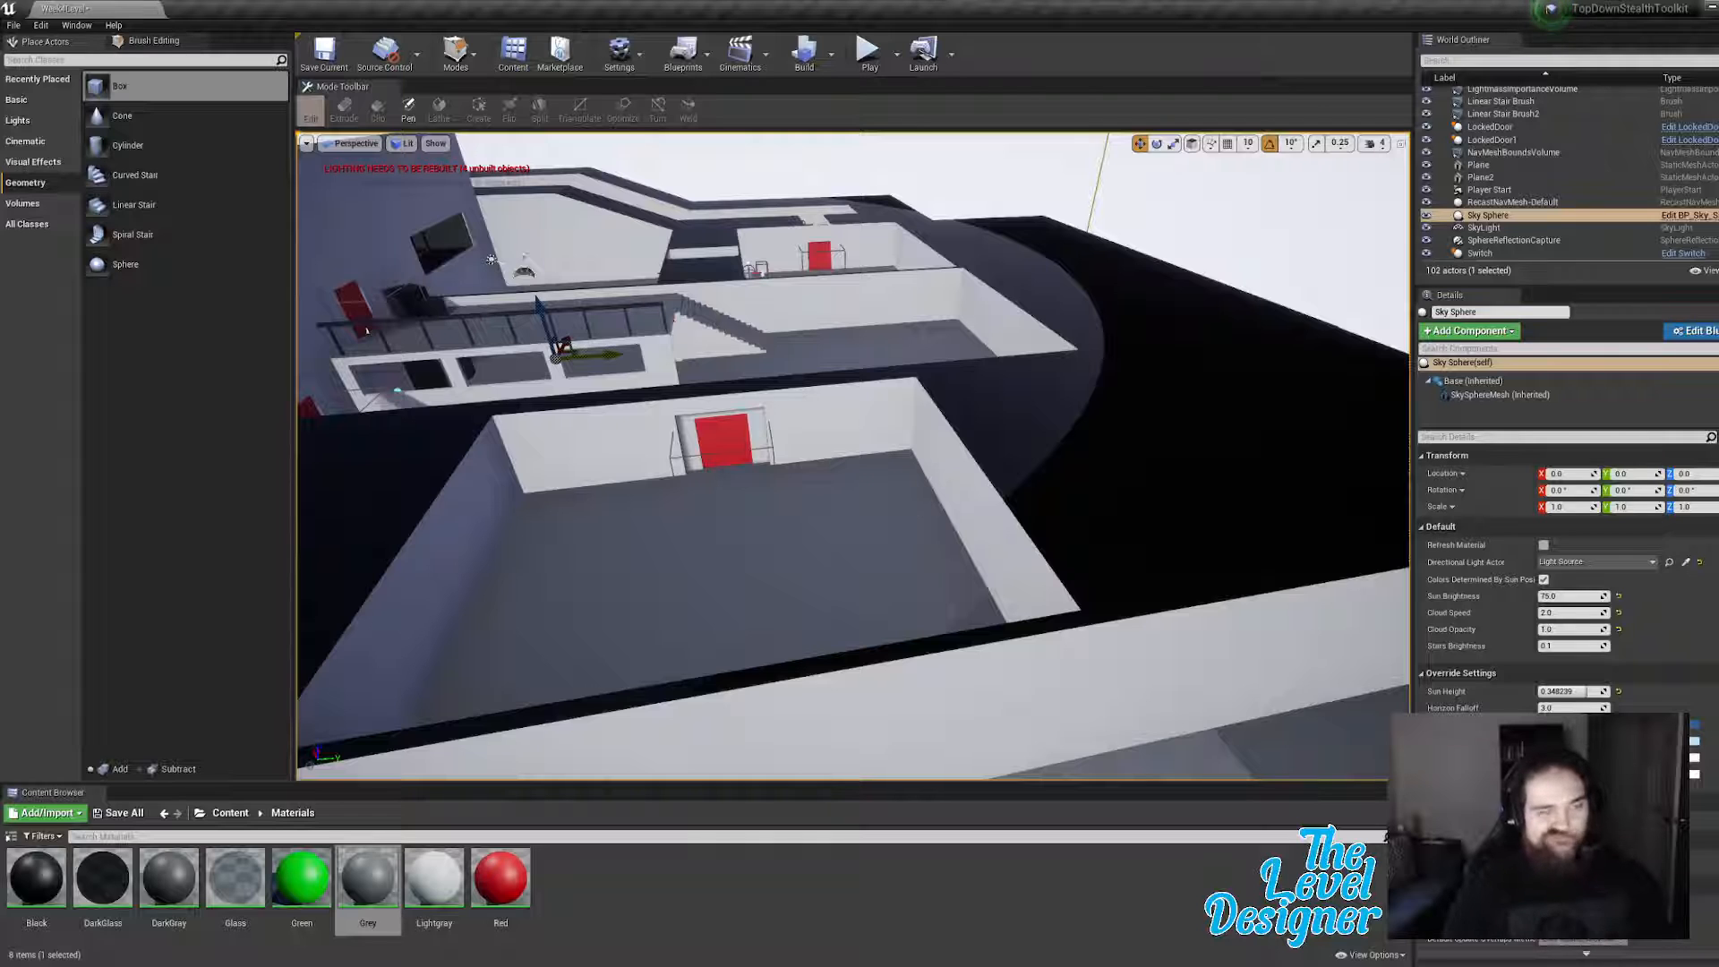
Step: Extend the outer side face of the black-topped block around the new room outward across the checkered floor
right_drag(688, 493, 600, 515)
key(a)
right_drag(772, 494, 772, 494)
key(a)
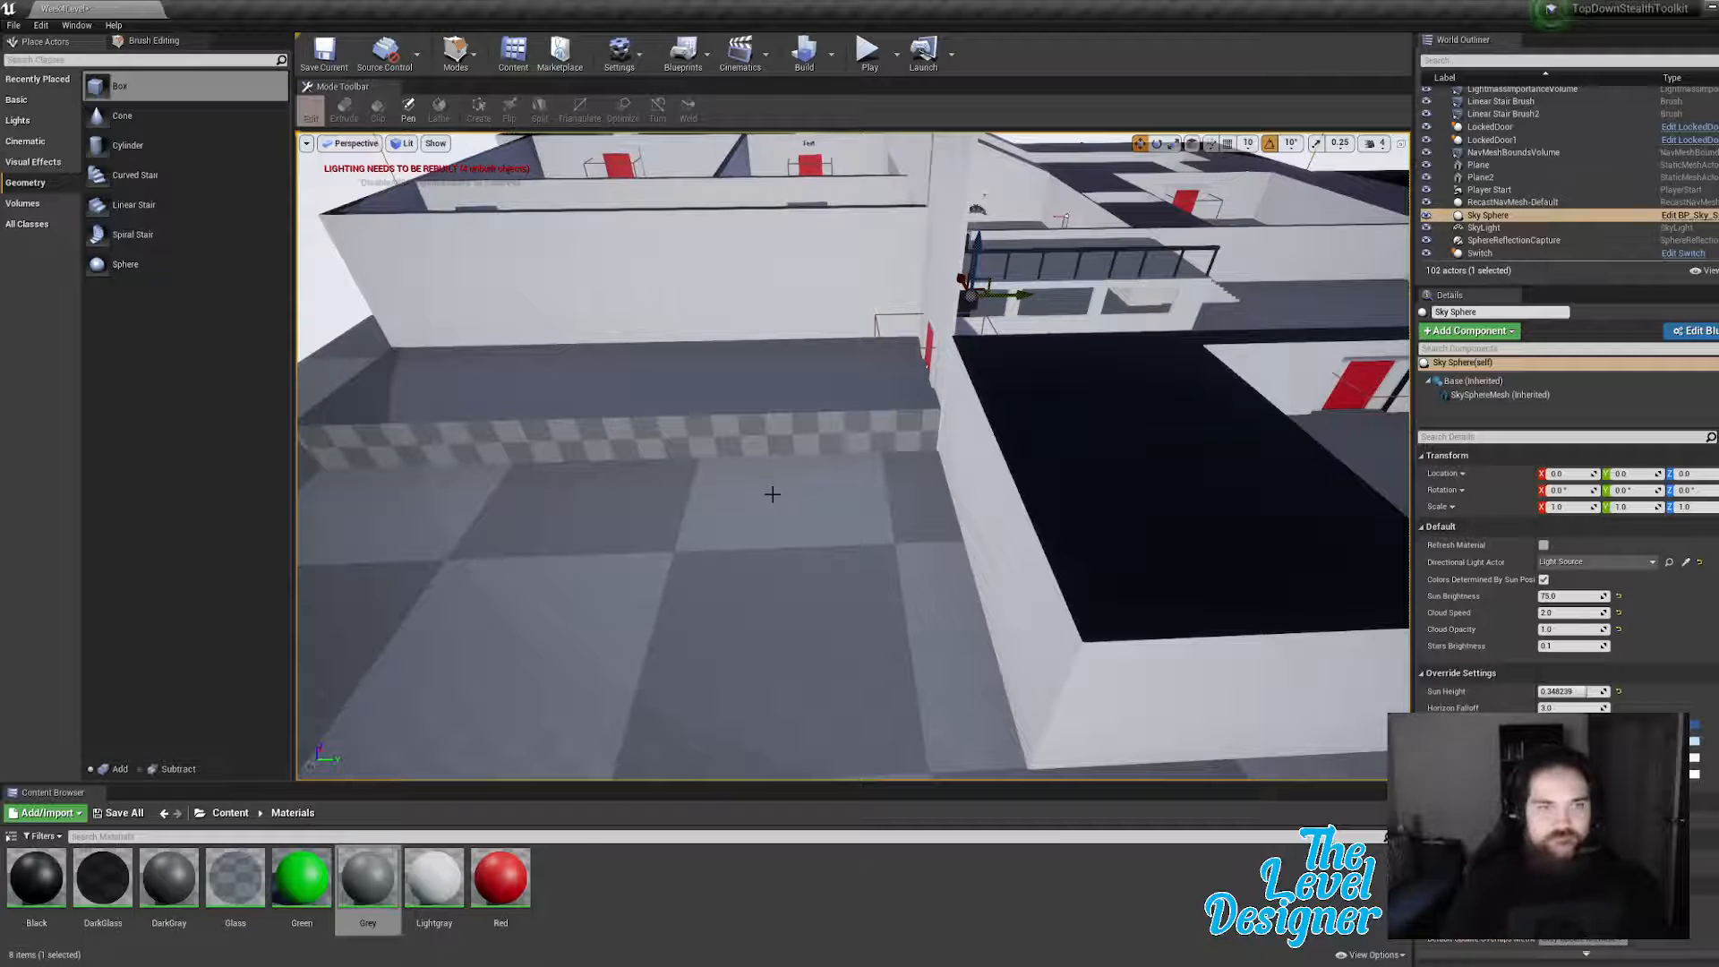
click(962, 442)
click(992, 505)
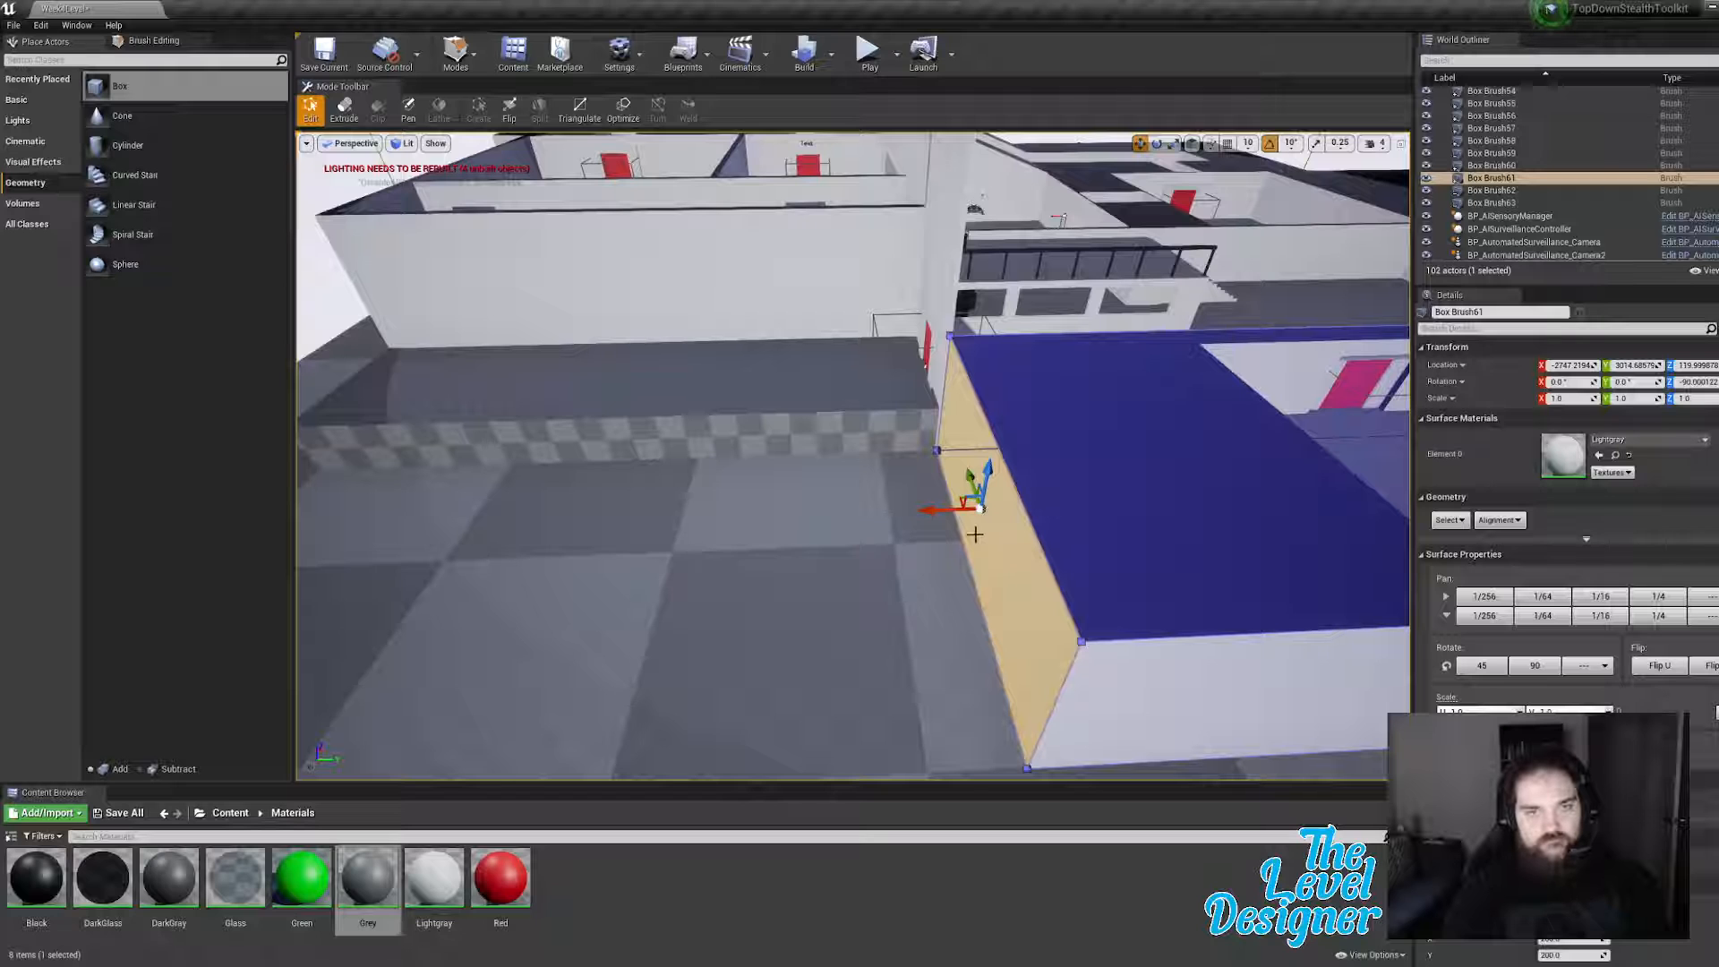
drag(930, 513, 347, 573)
right_drag(347, 573, 309, 569)
mouse_move(821, 538)
mouse_down()
mouse_move(663, 560)
mouse_move(614, 584)
mouse_up()
mouse_move(615, 585)
right_down()
mouse_move(738, 511)
mouse_move(734, 559)
mouse_move(648, 633)
right_up()
right_drag(1102, 504, 1040, 473)
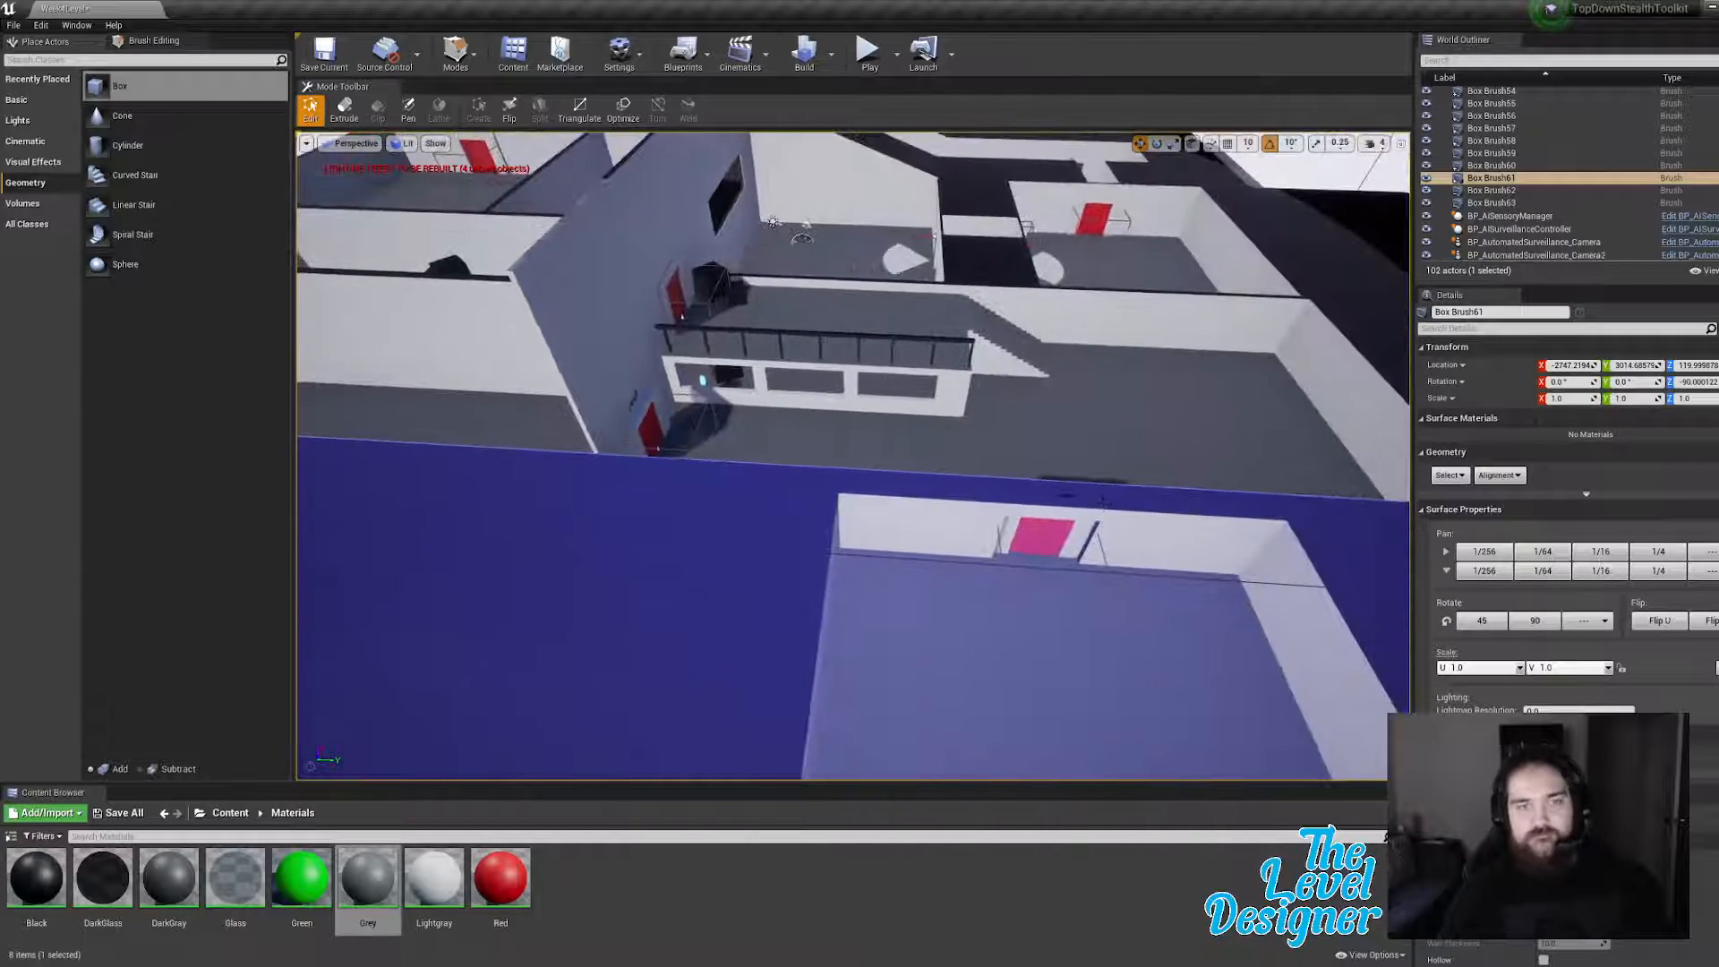
Step: Start a playtest of the level with the Silenced Handgun (SHG) loadout
click(867, 51)
click(463, 506)
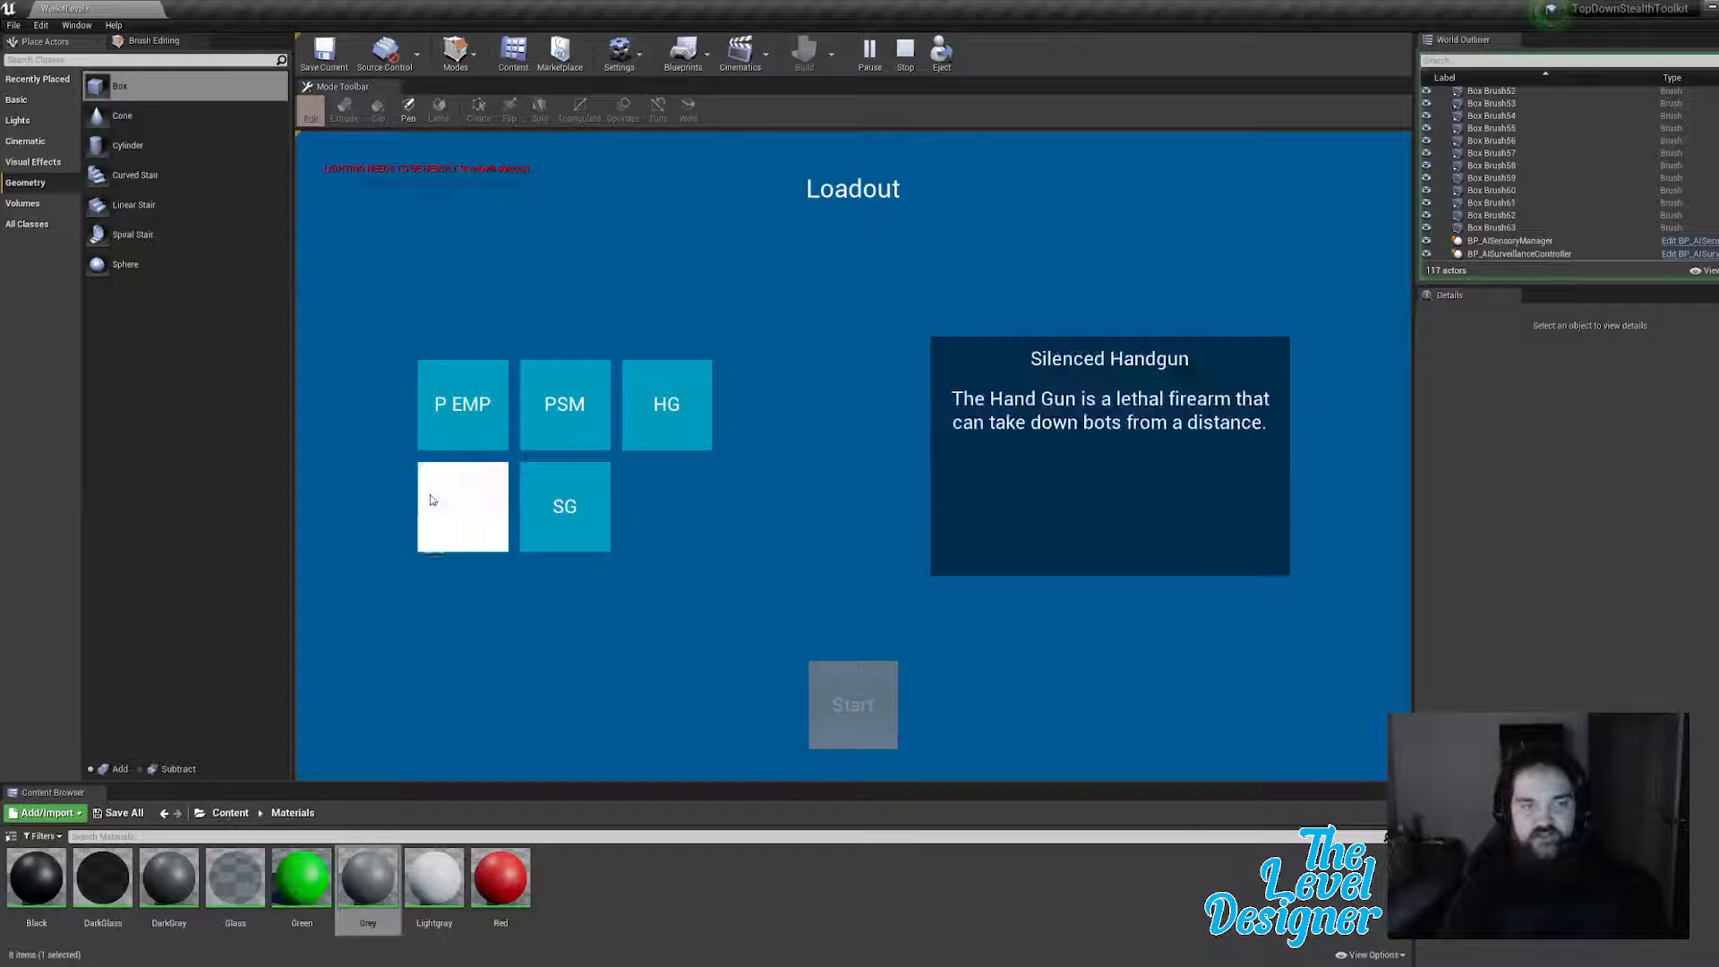
click(855, 705)
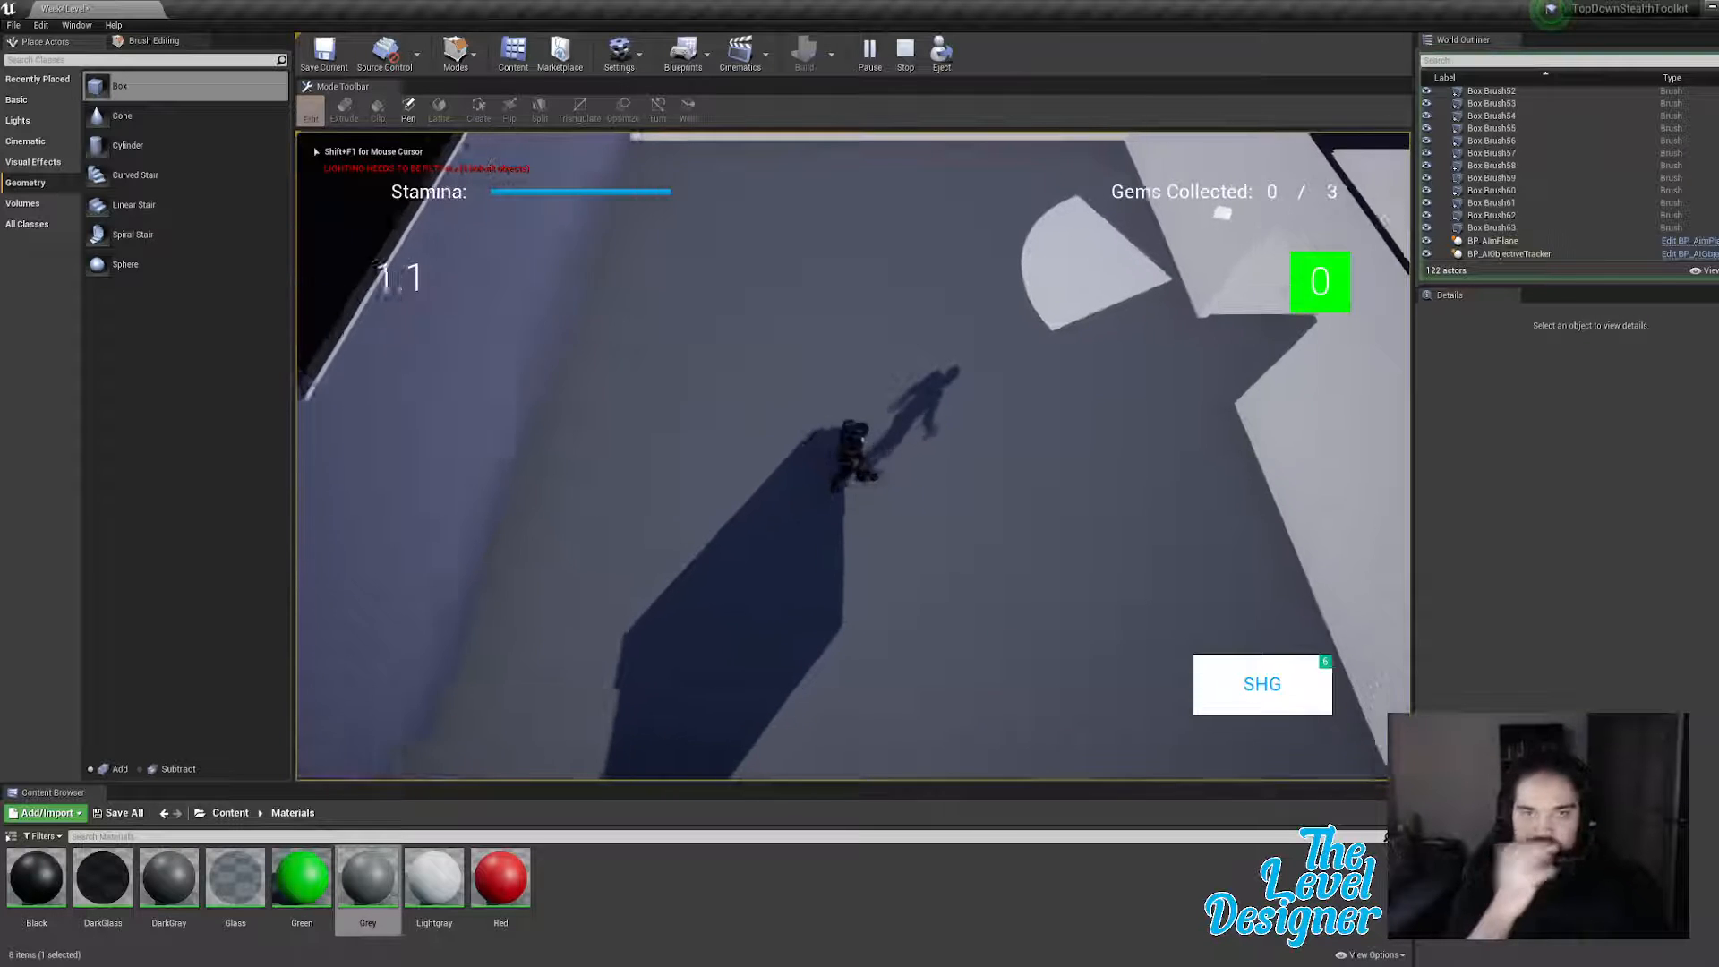
Step: Run the character from the start room through the connecting passage and back to test the guard's pursuit
key(w)
key(d)
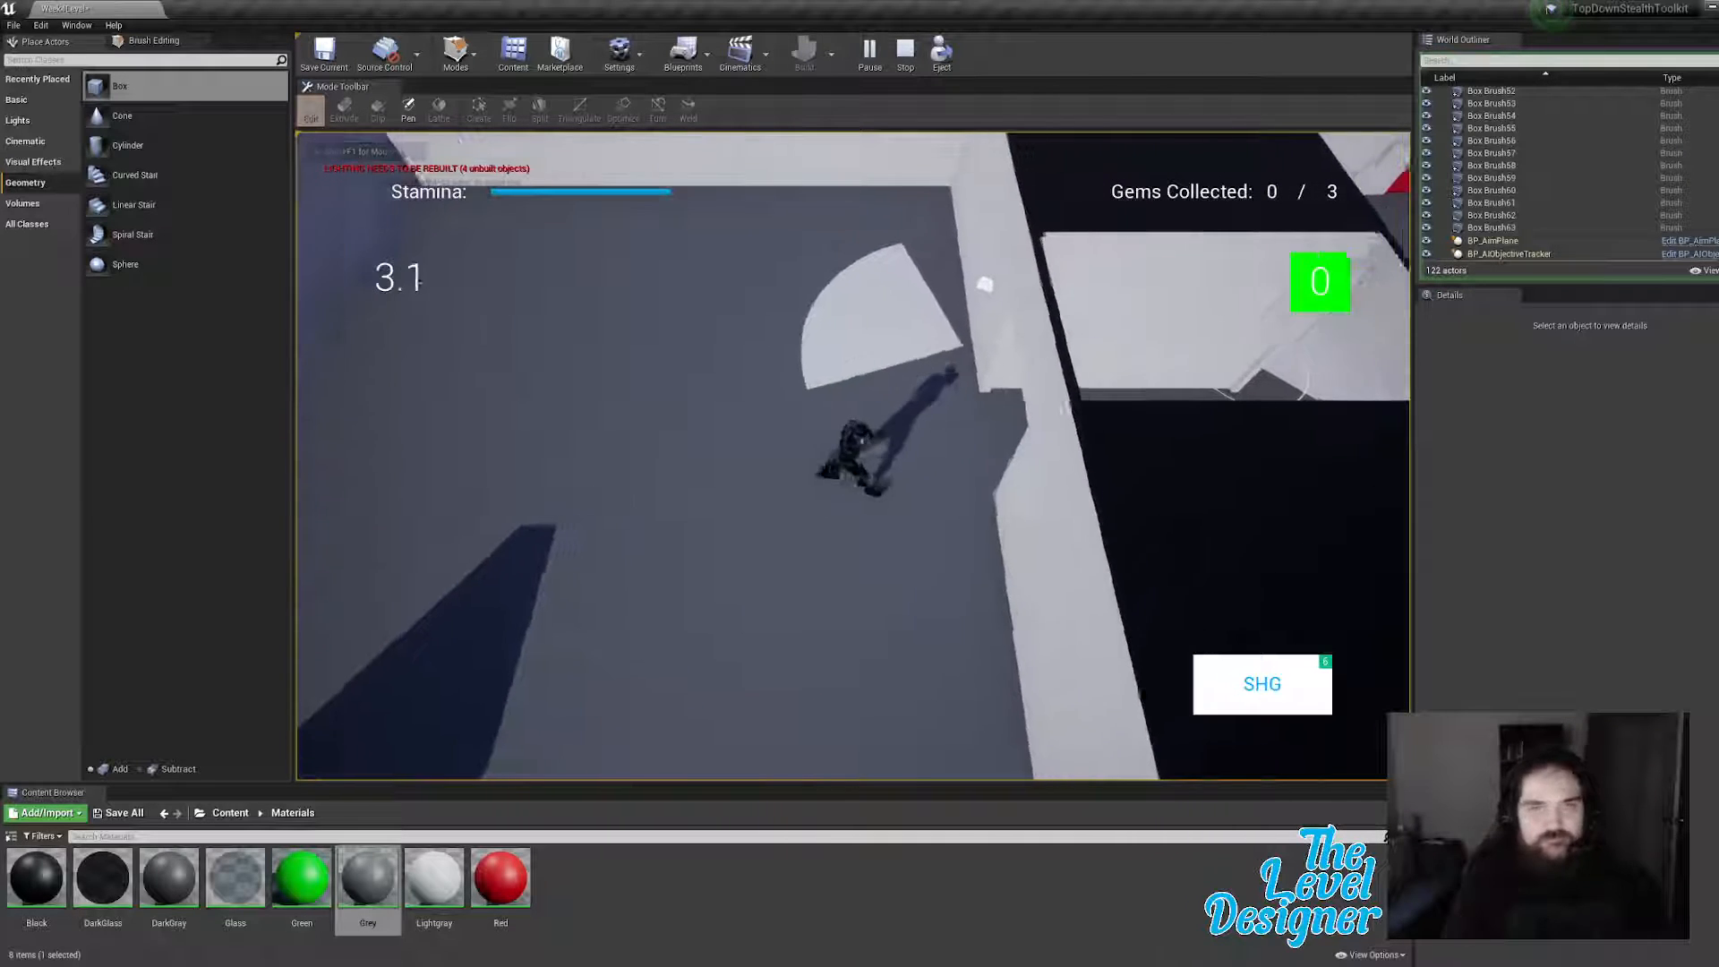
key(a)
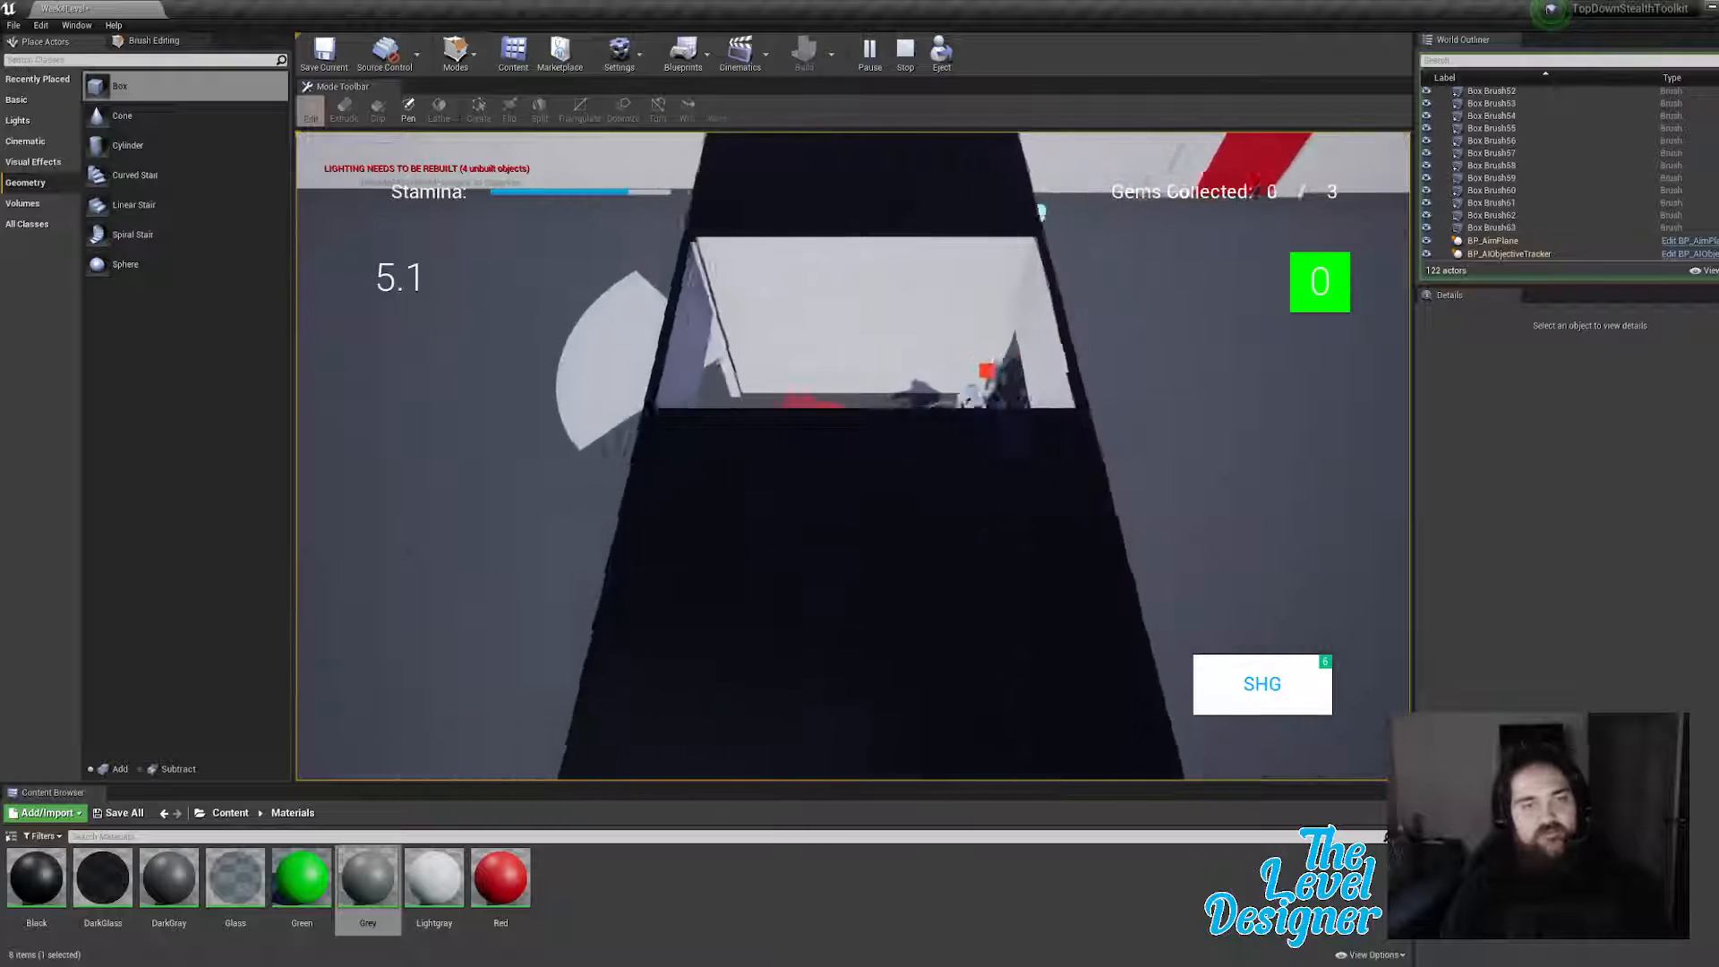
key(s)
key(w)
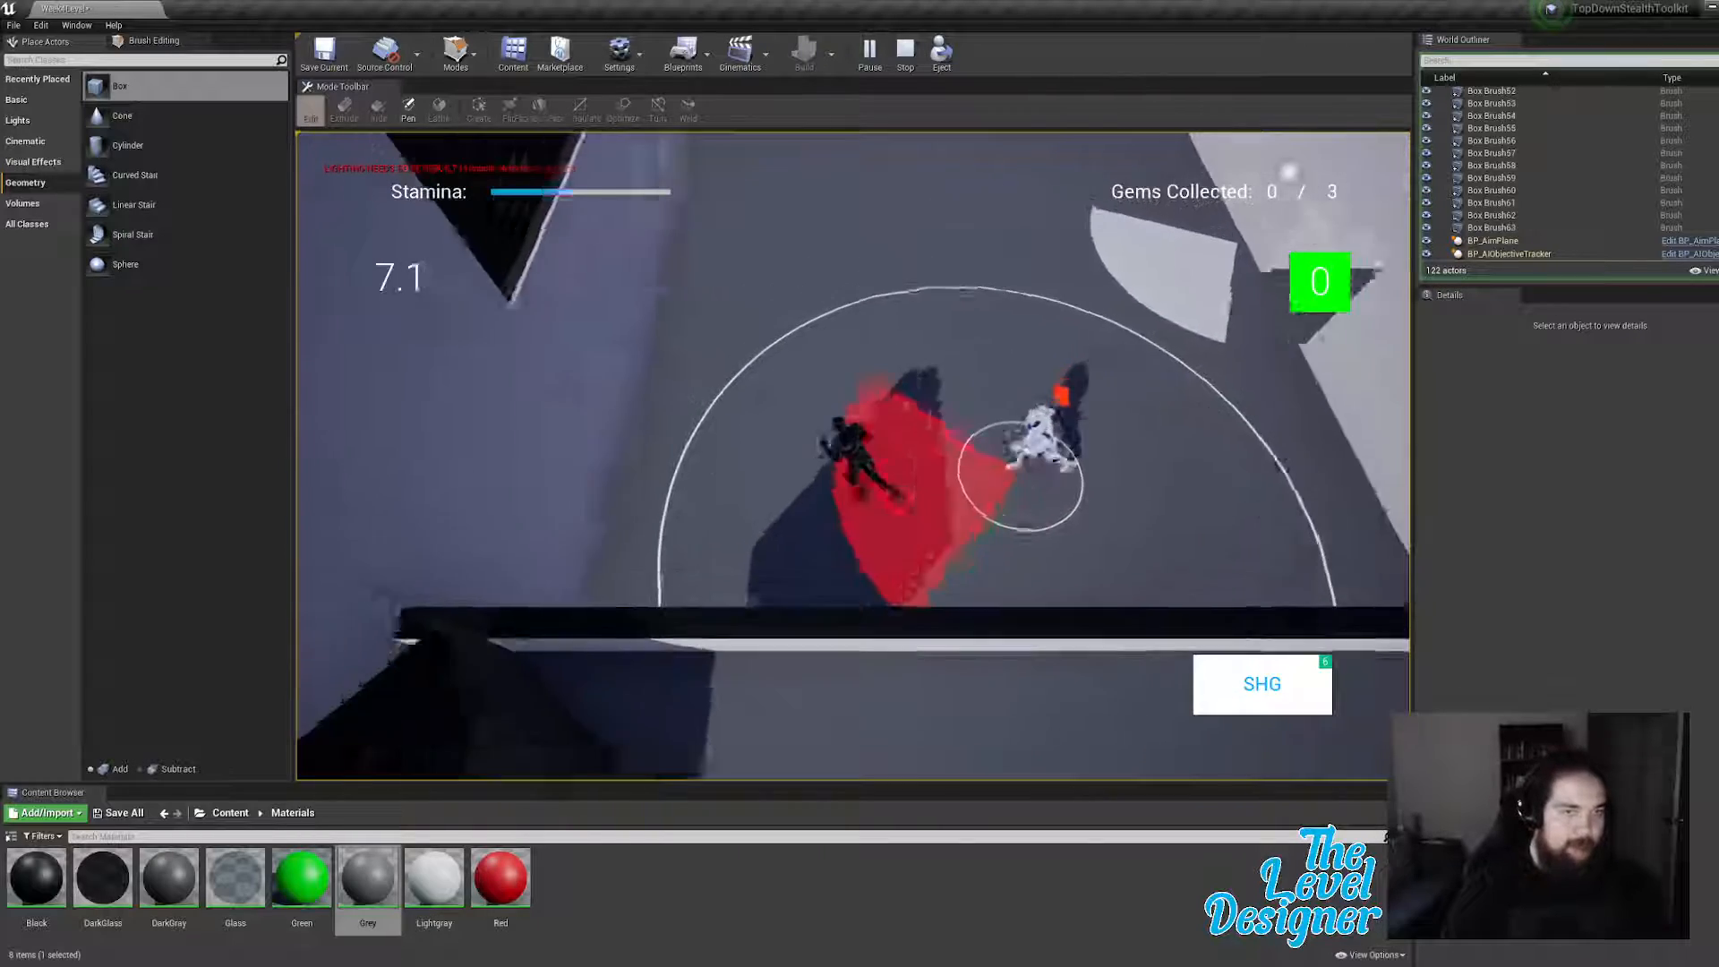
key(d)
key(s)
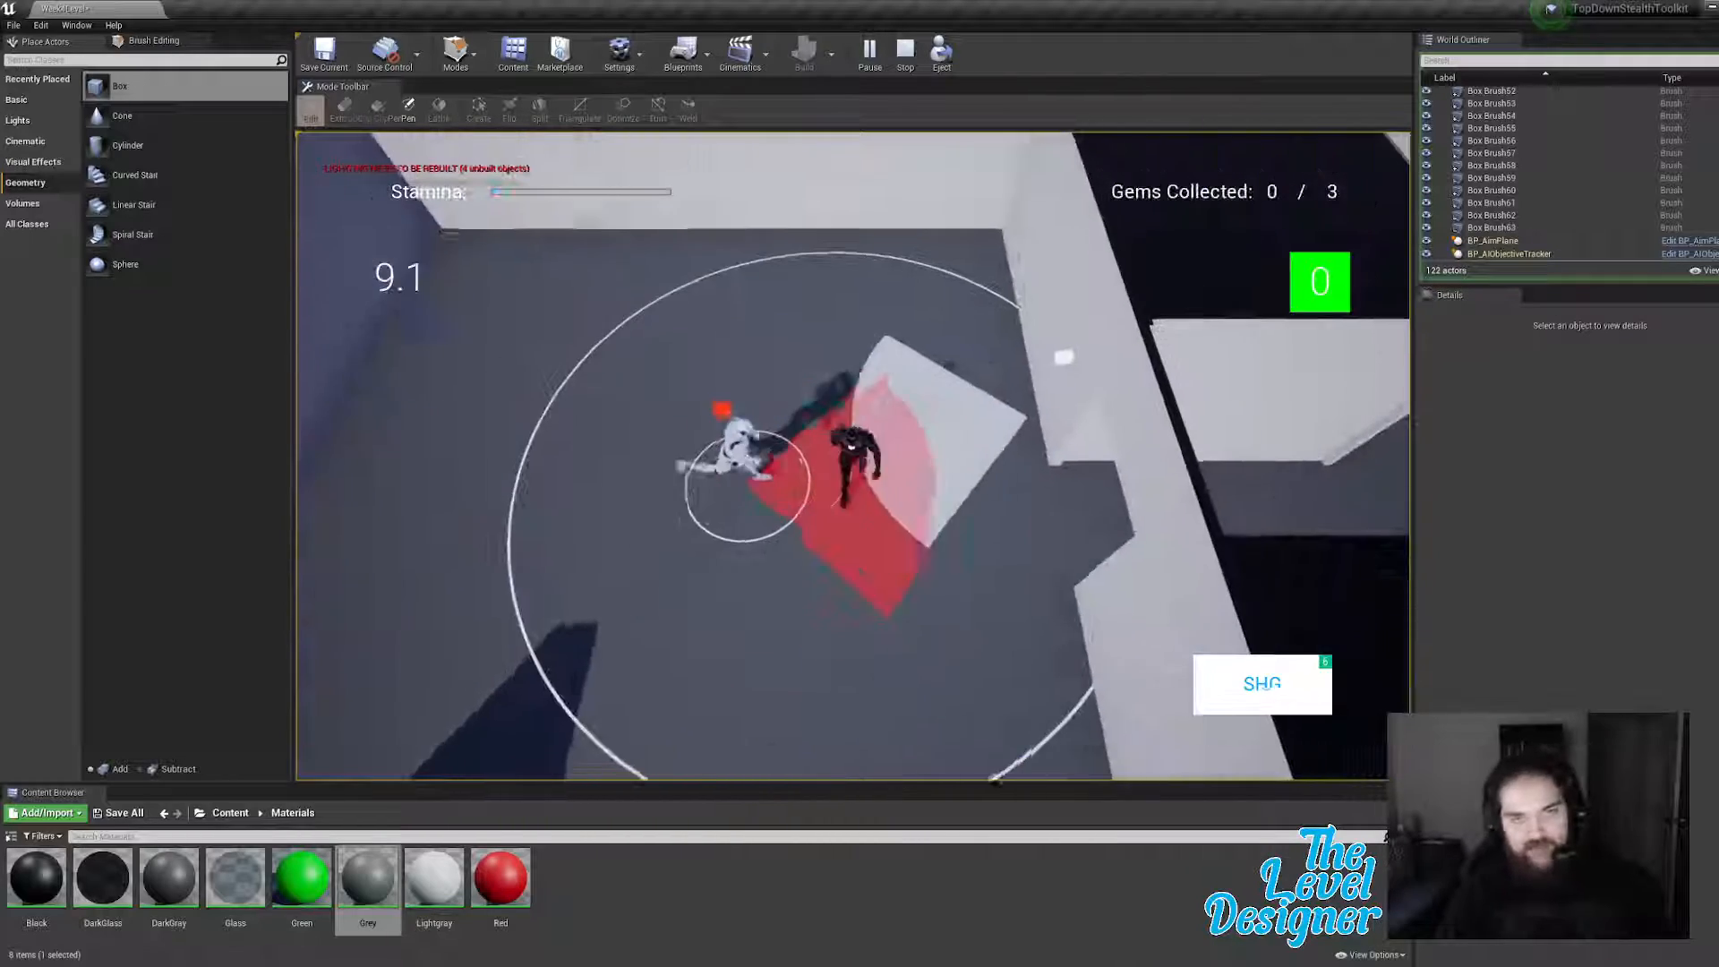
Step: Restart the playtest with the SHG loadout and move up toward the passage out of the start room
click(808, 581)
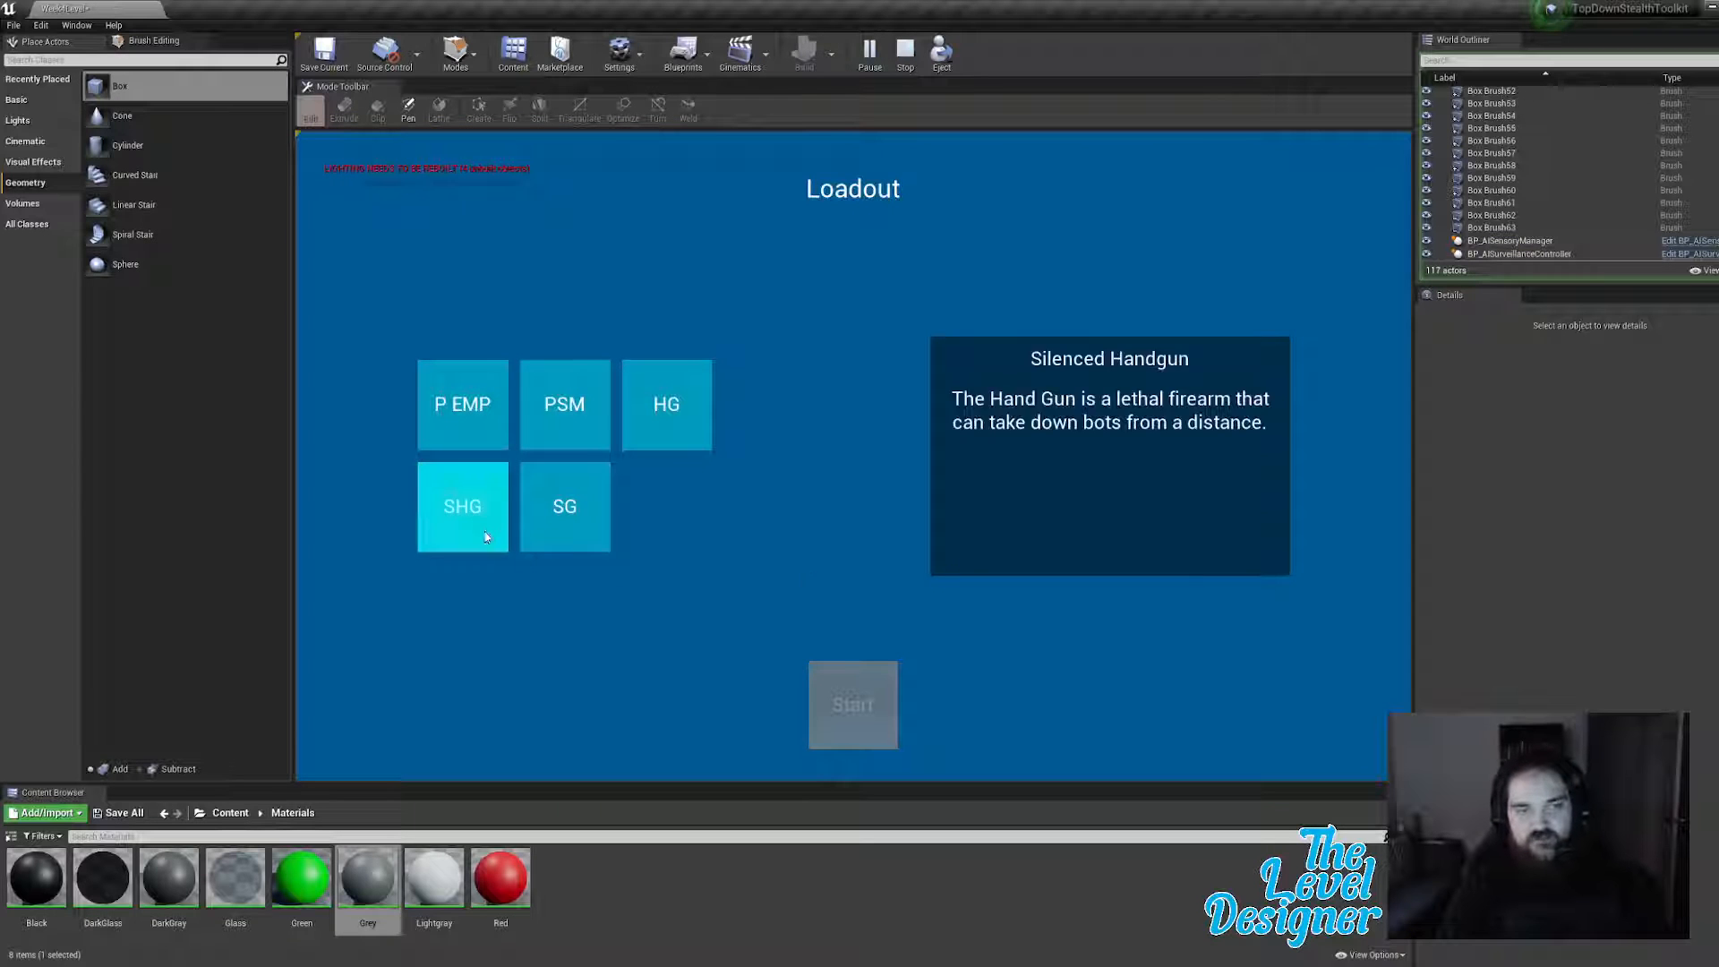
click(463, 506)
click(893, 707)
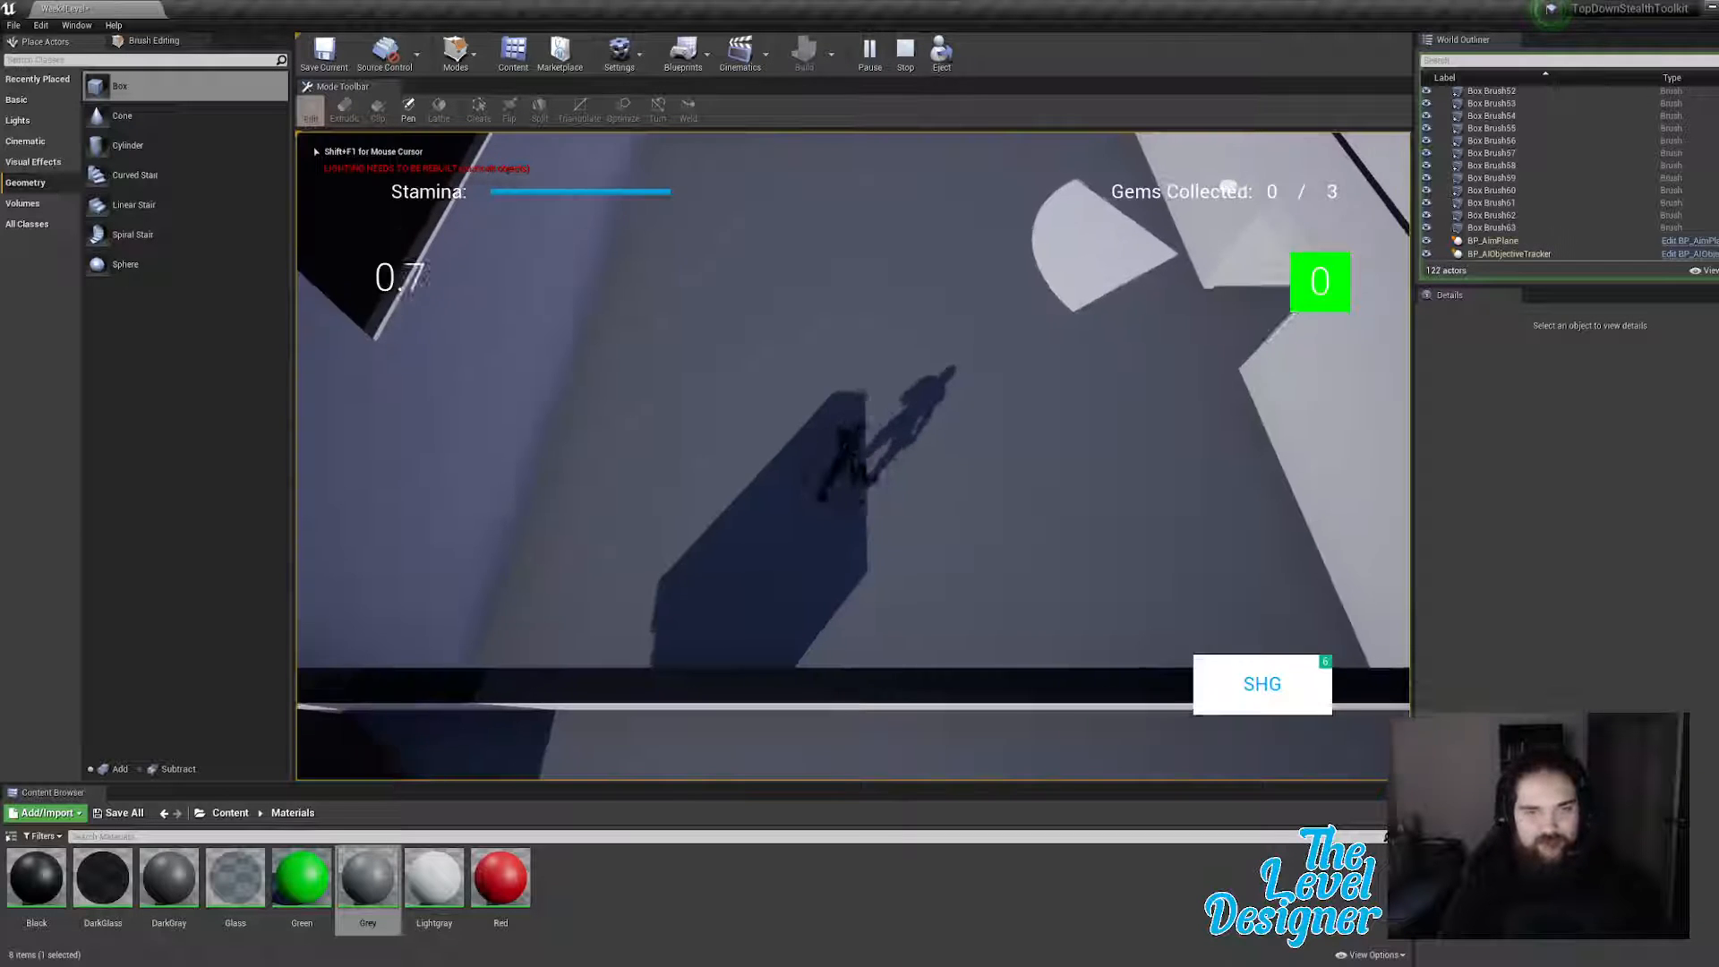
key(d)
key(w)
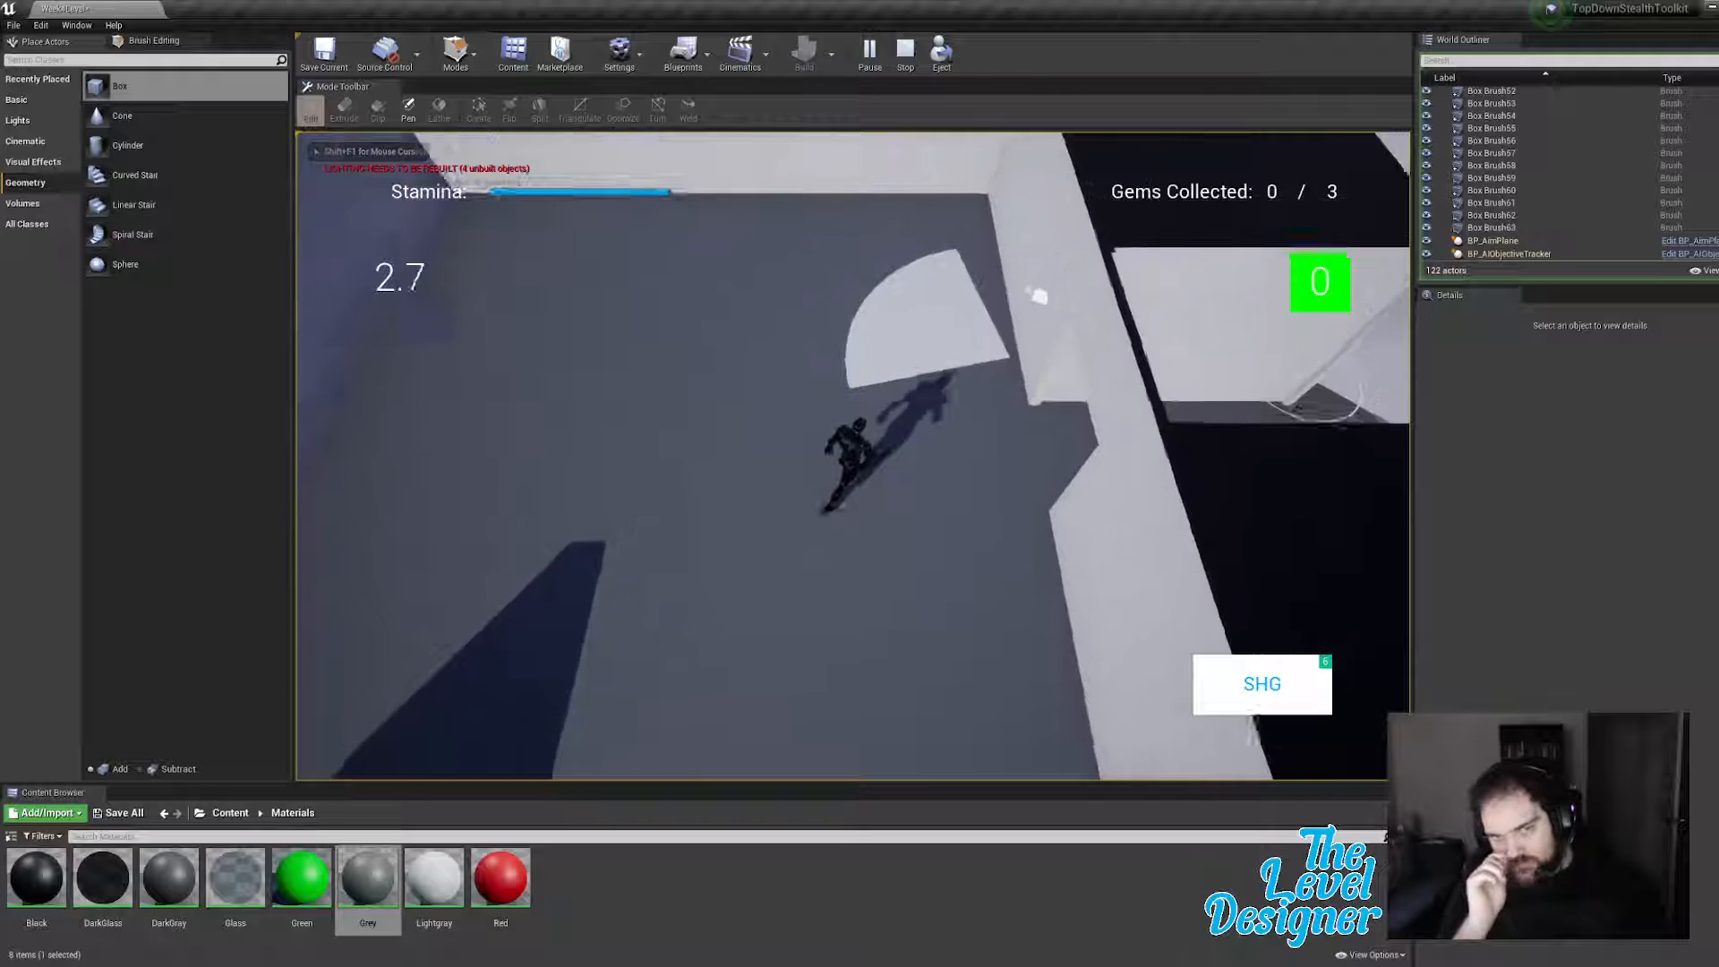
Step: Sneak through the connecting passage into the adjoining room and slip past the patrolling guard
key(d)
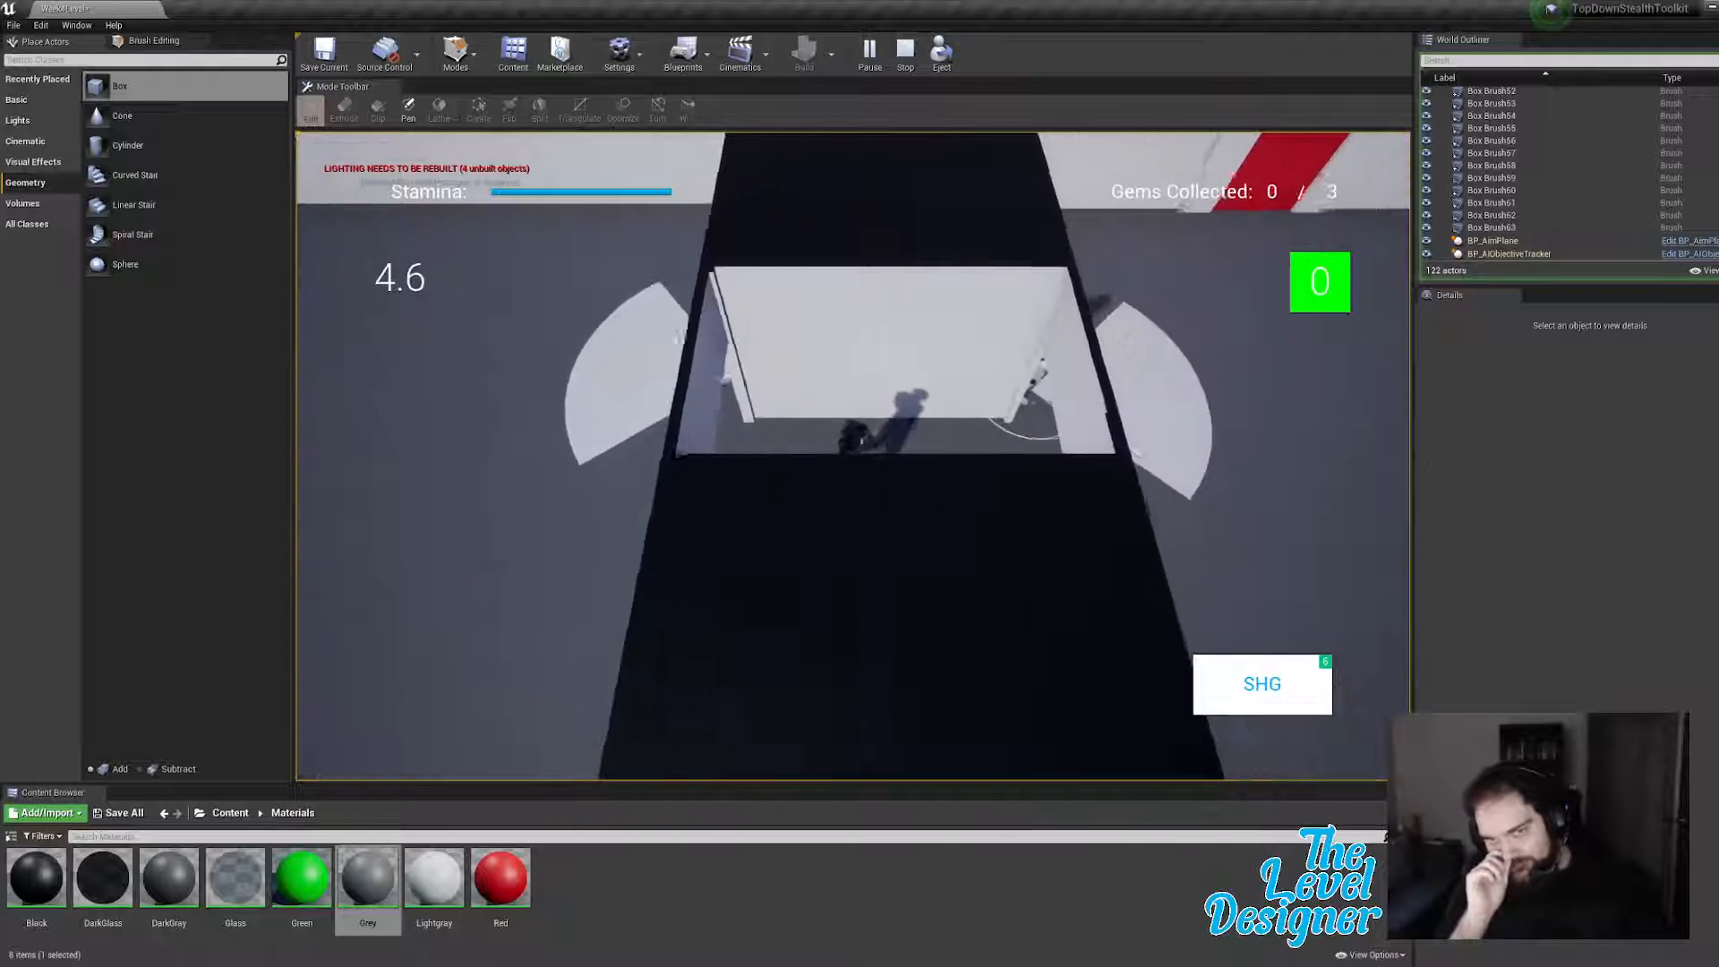
key(d)
key(s)
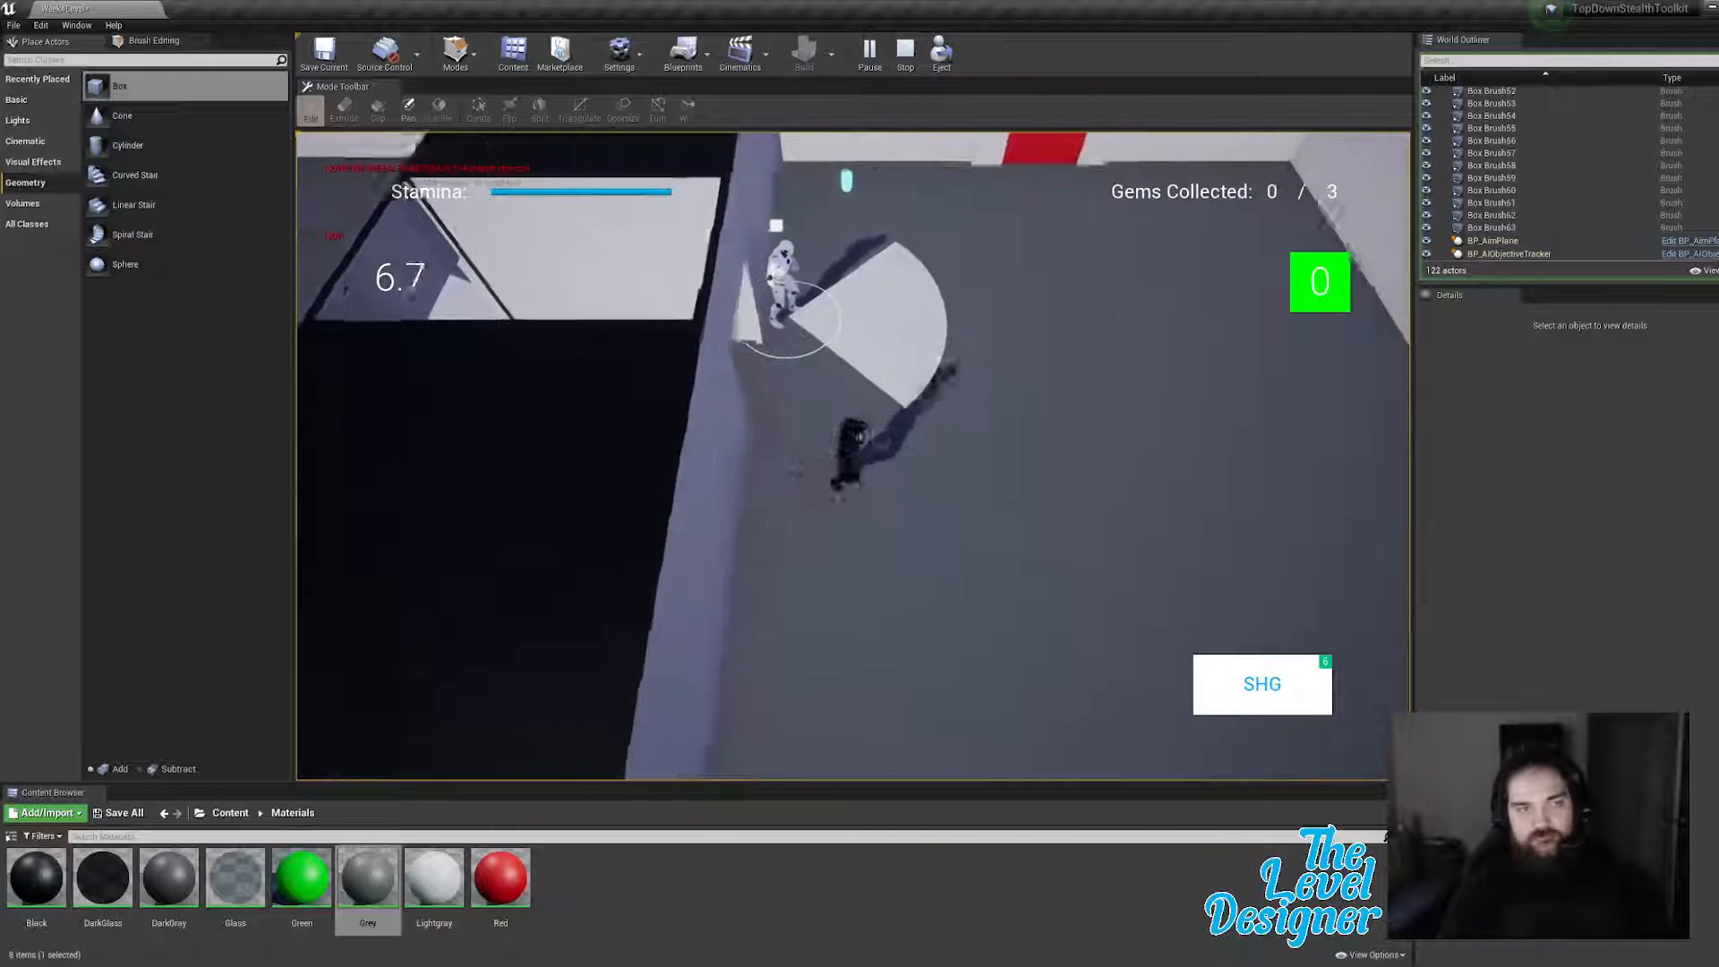
key(w)
key(w)
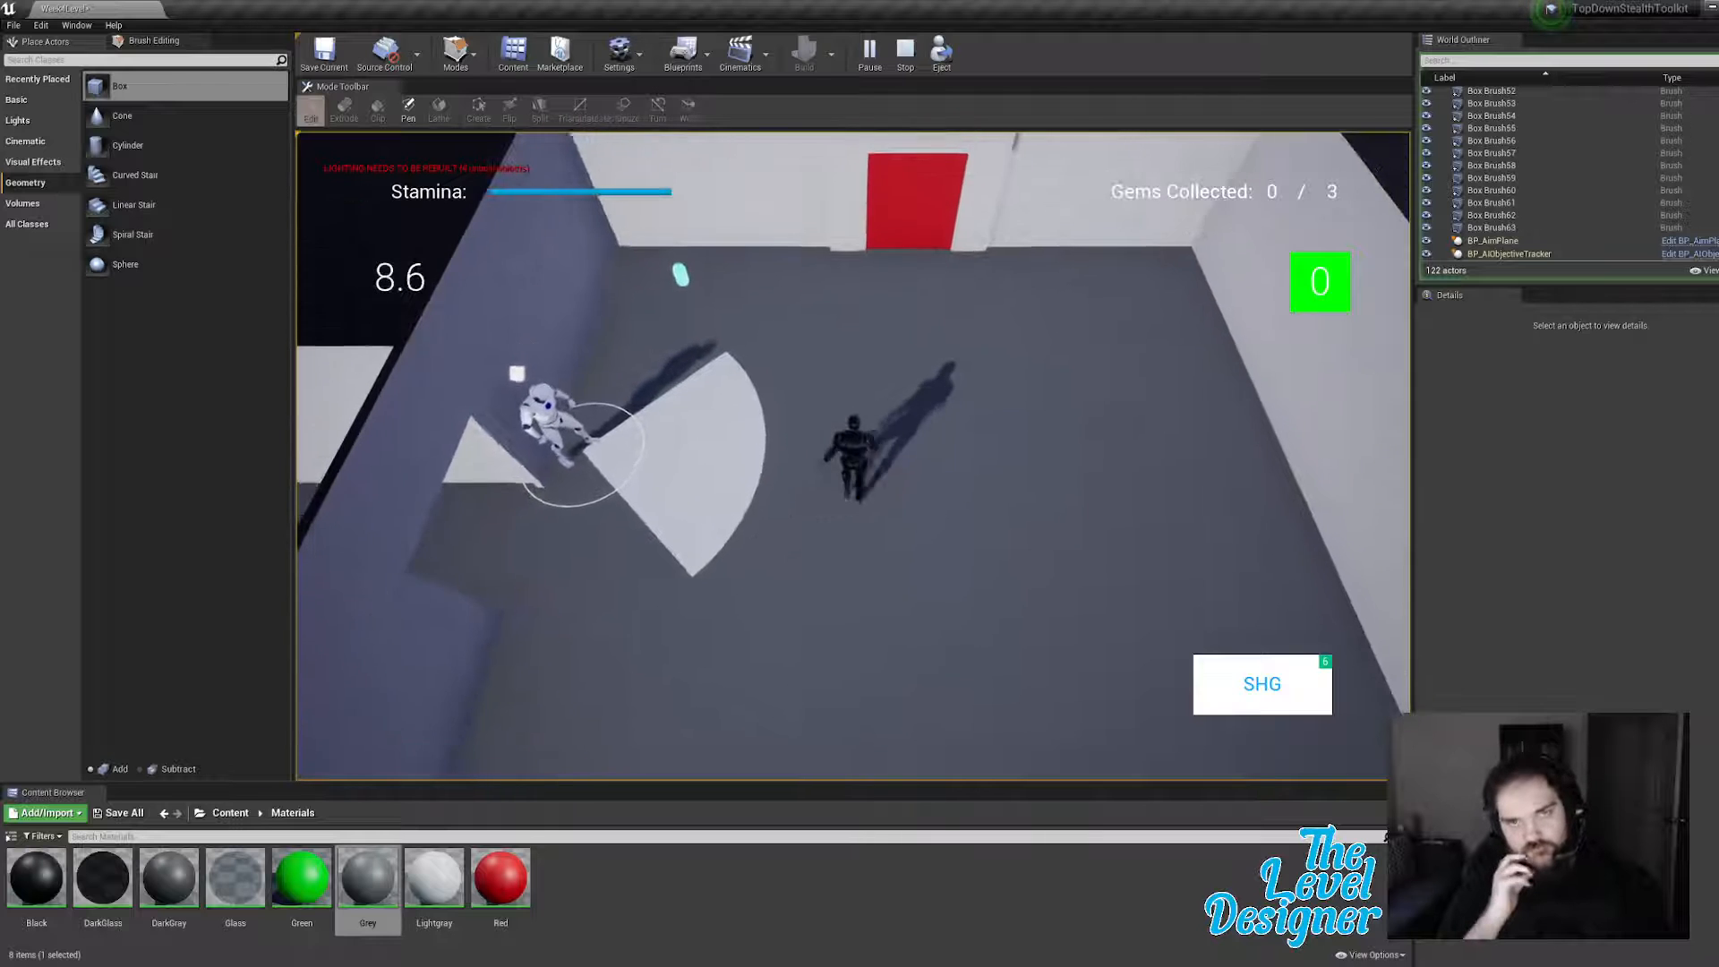
Step: Collect the gem in the room's corner and go through the door and passage into the upper corridor
key(a)
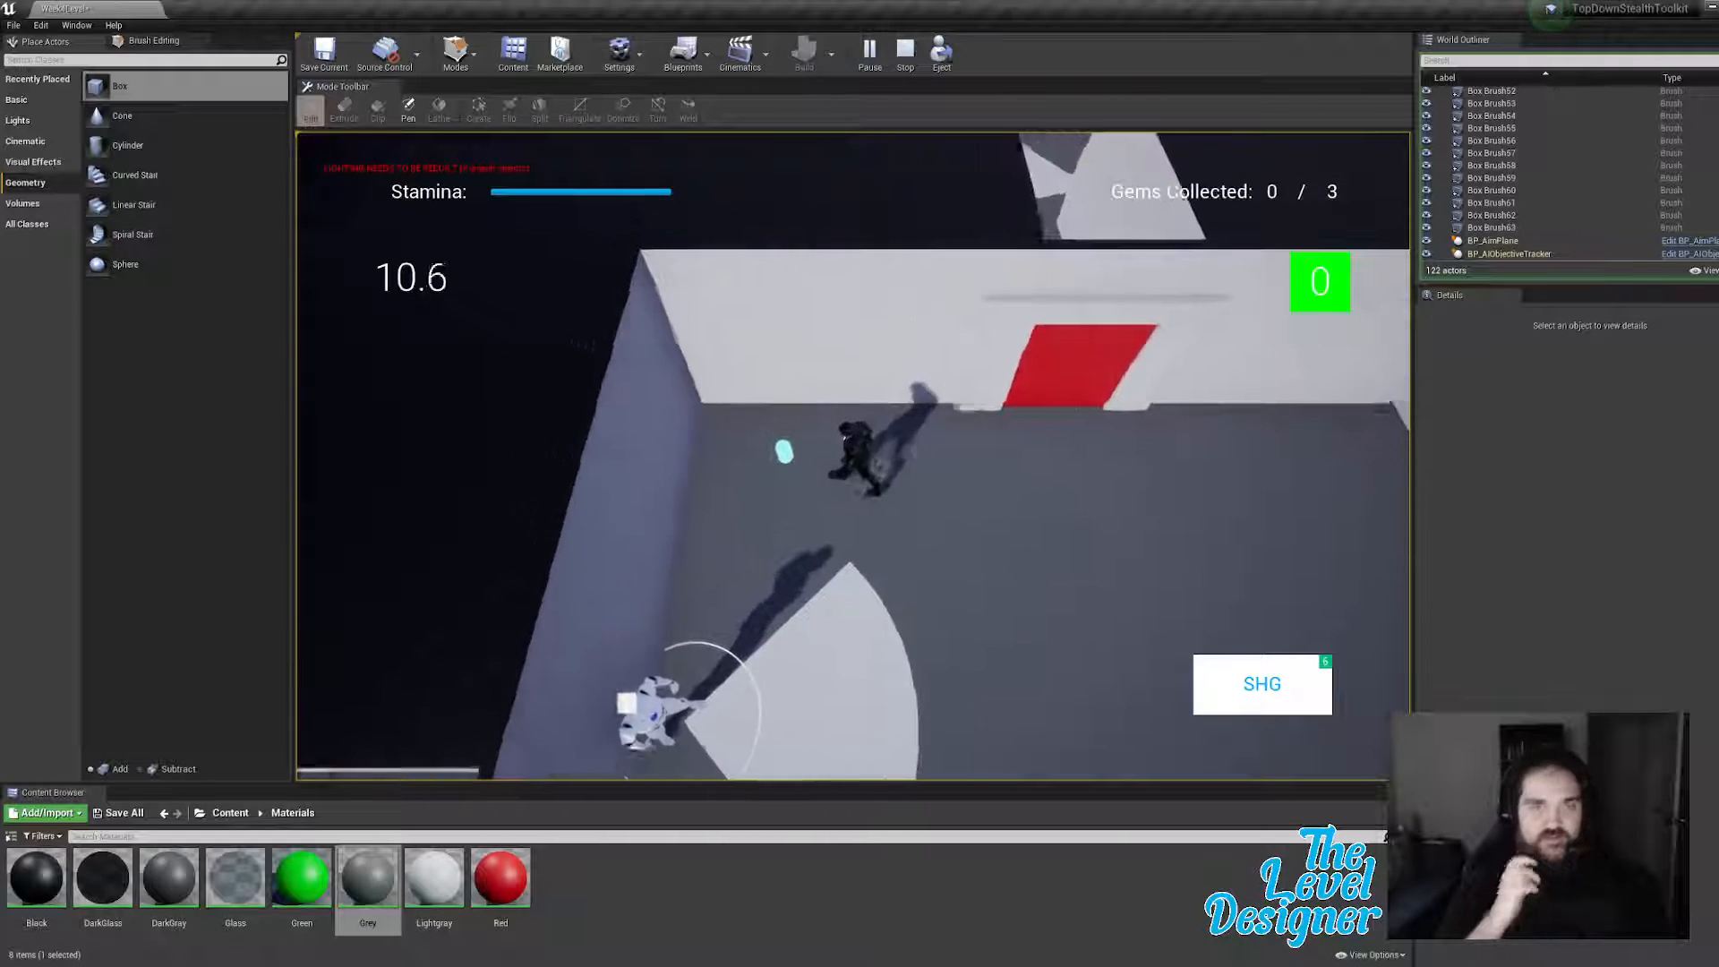
key(d)
key(w)
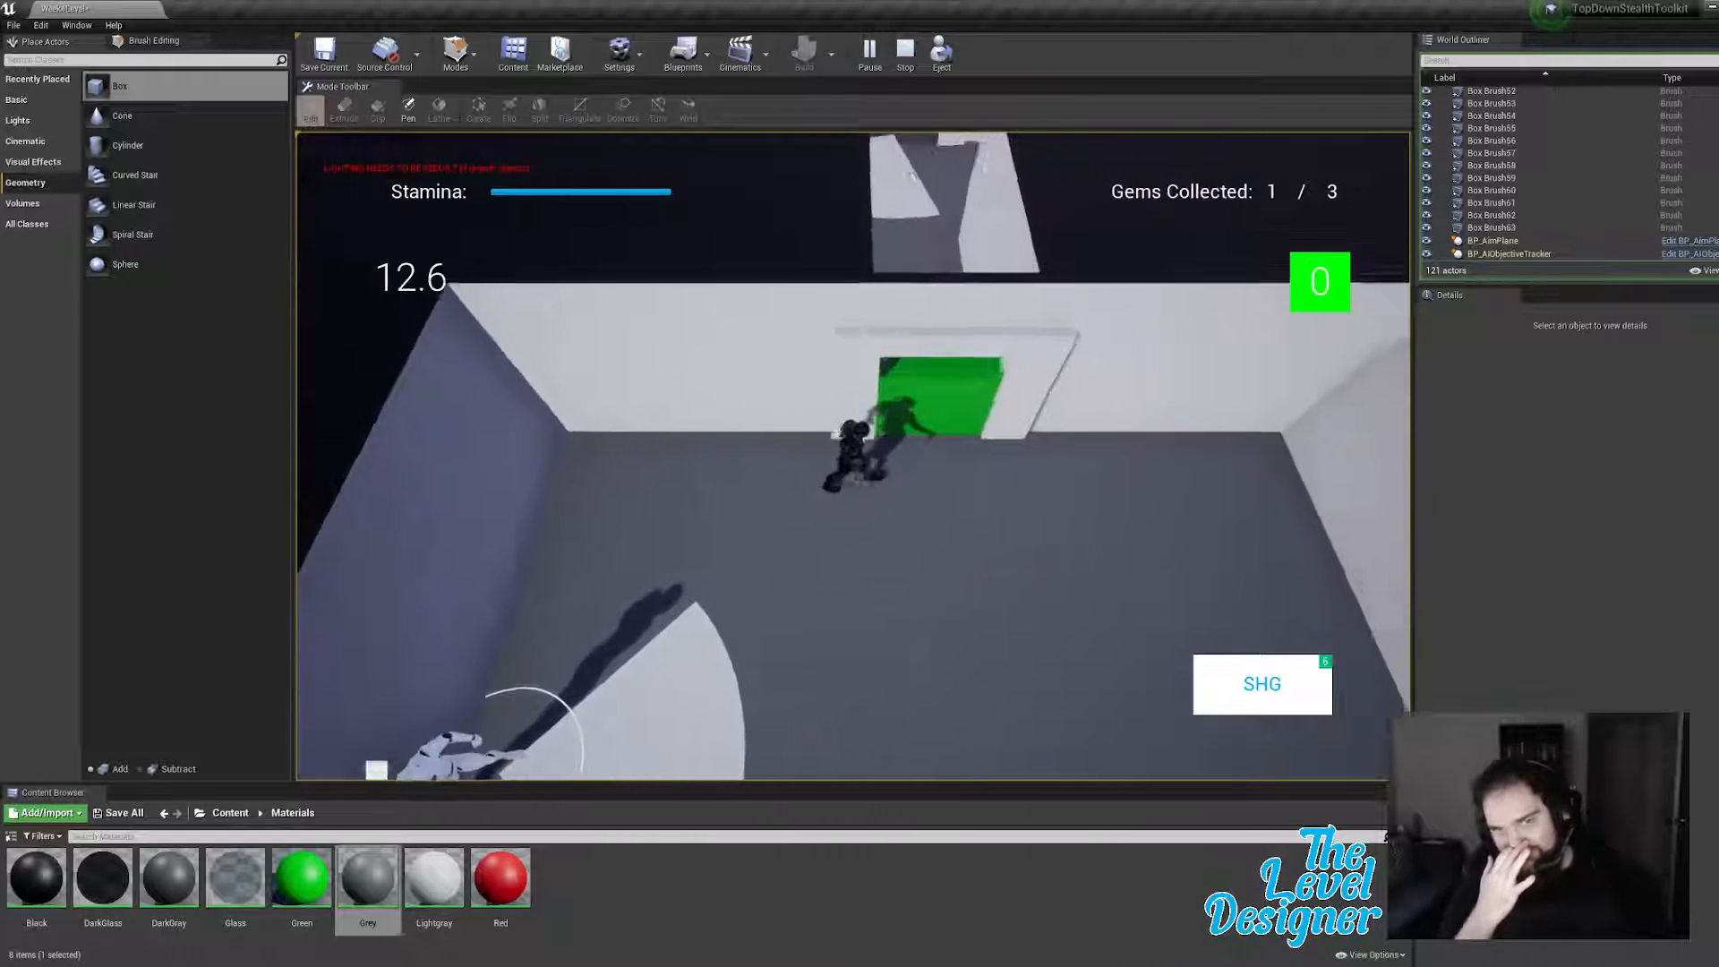
key(w)
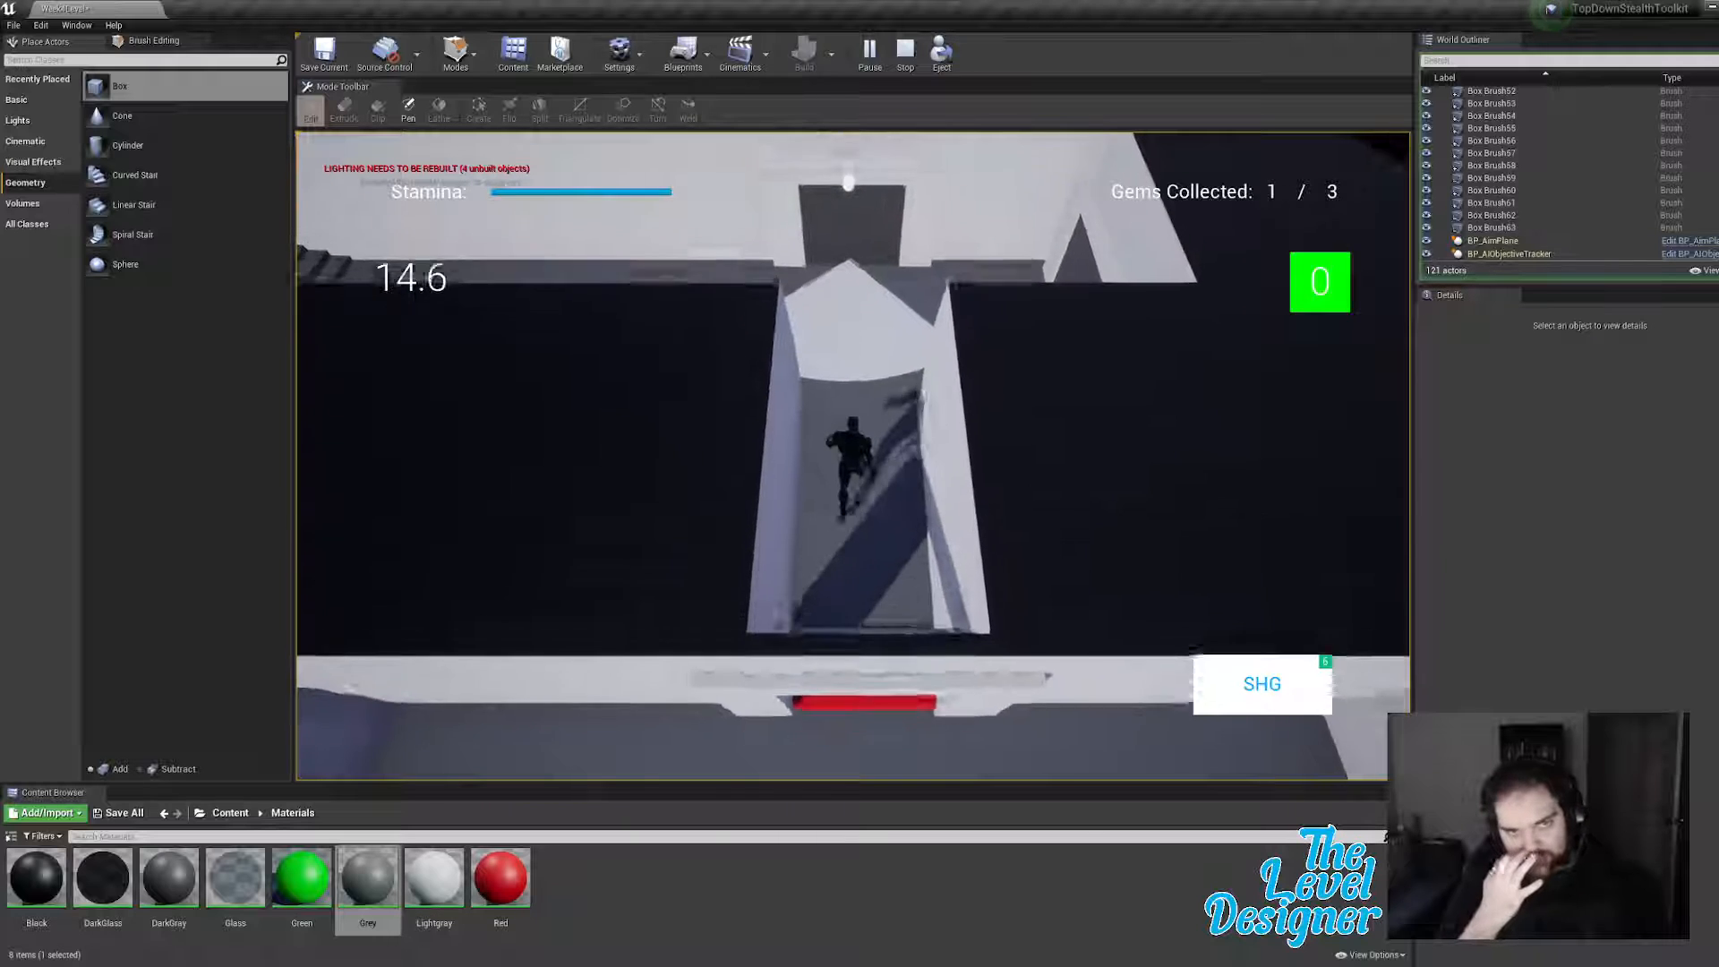
key(w)
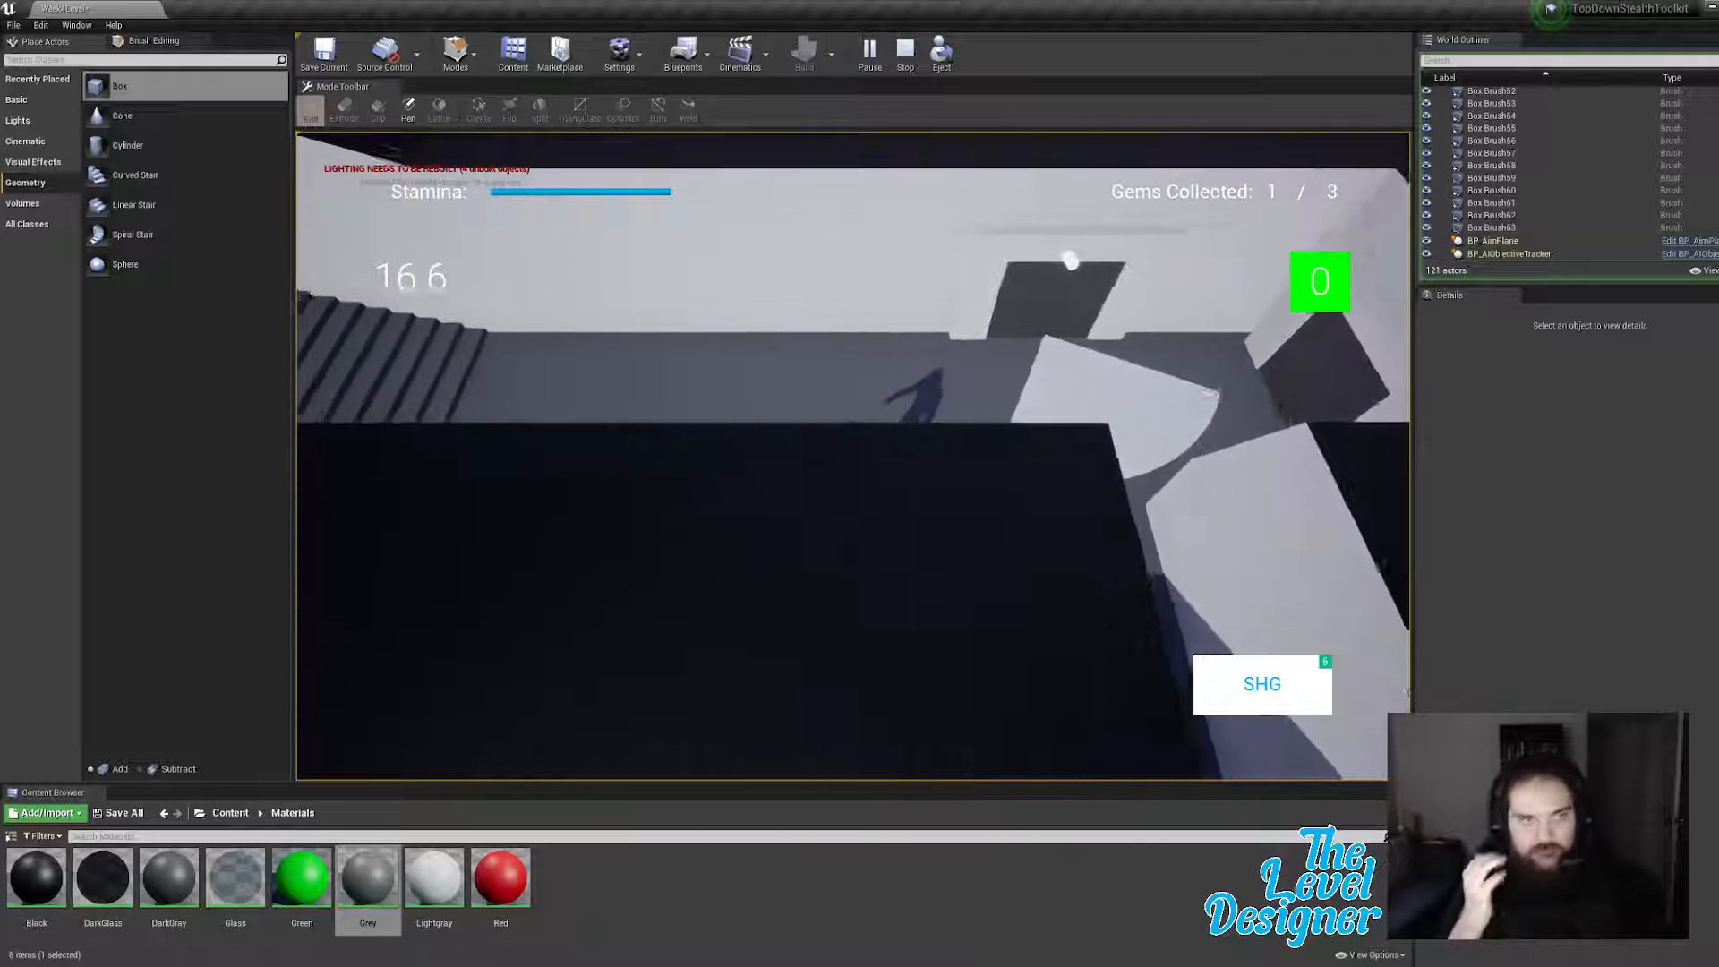
Step: Sprint along the corridor past the stairs and into the short passage behind the locked door
key(shift+a)
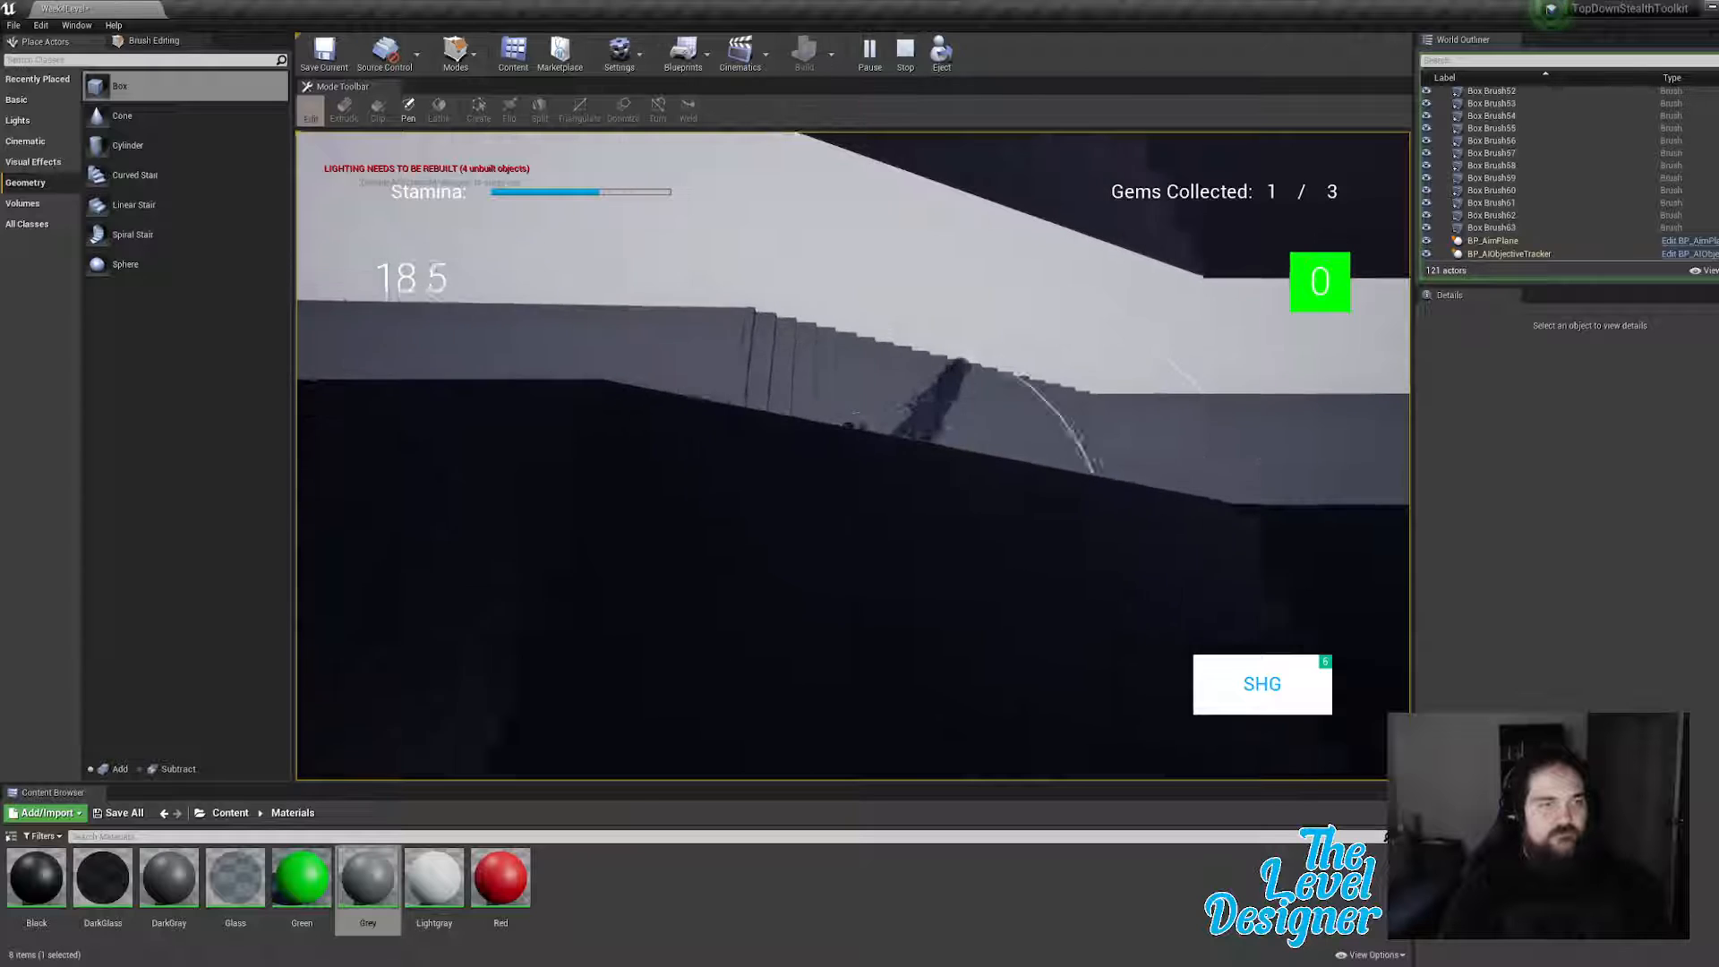
key(shift+s)
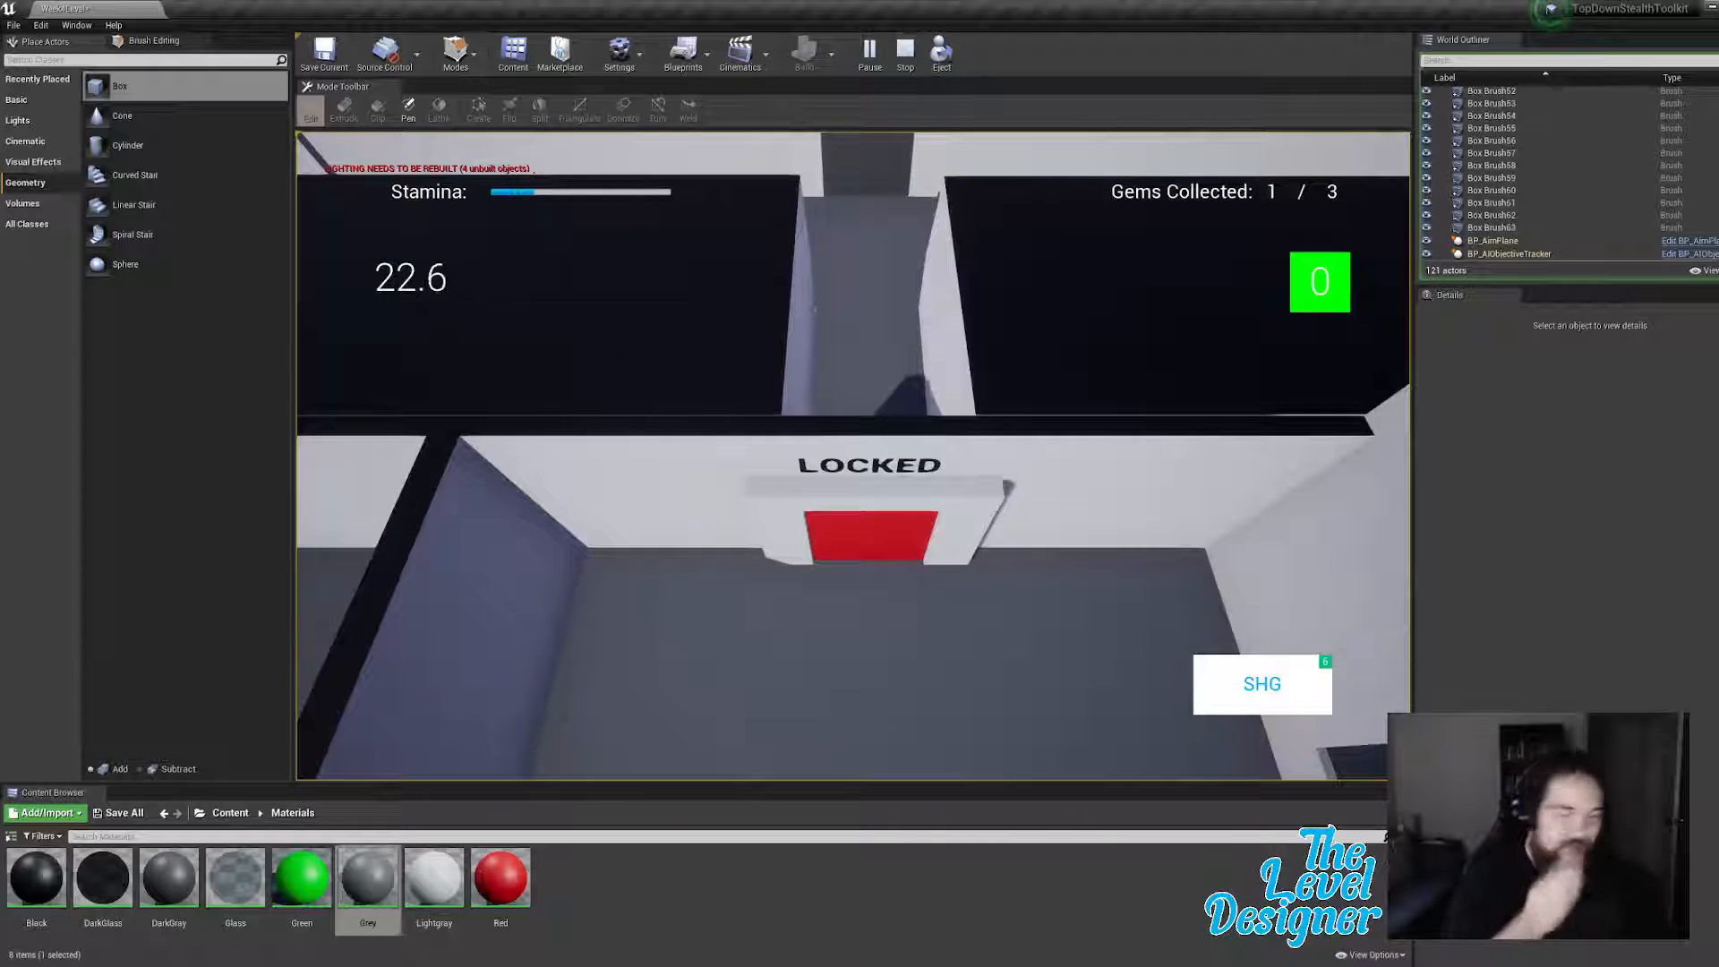
key(w)
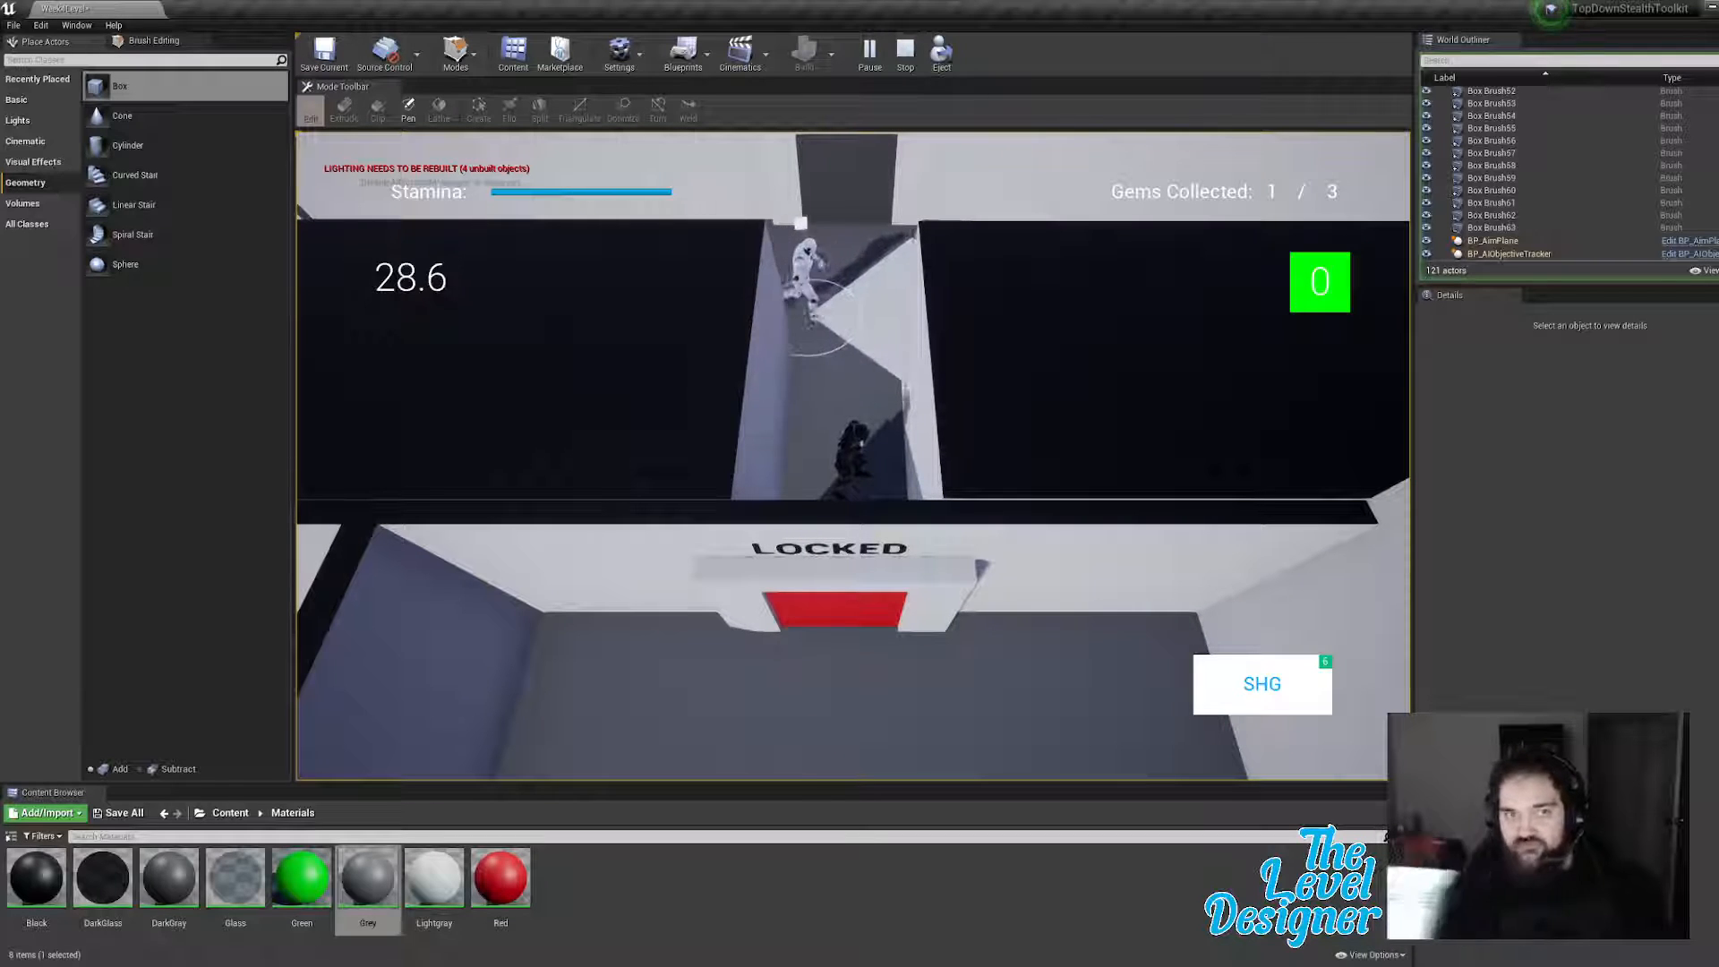
Step: Leave the locked door's passage and sprint along the corridor to enter the neighbouring room through its door
key(w)
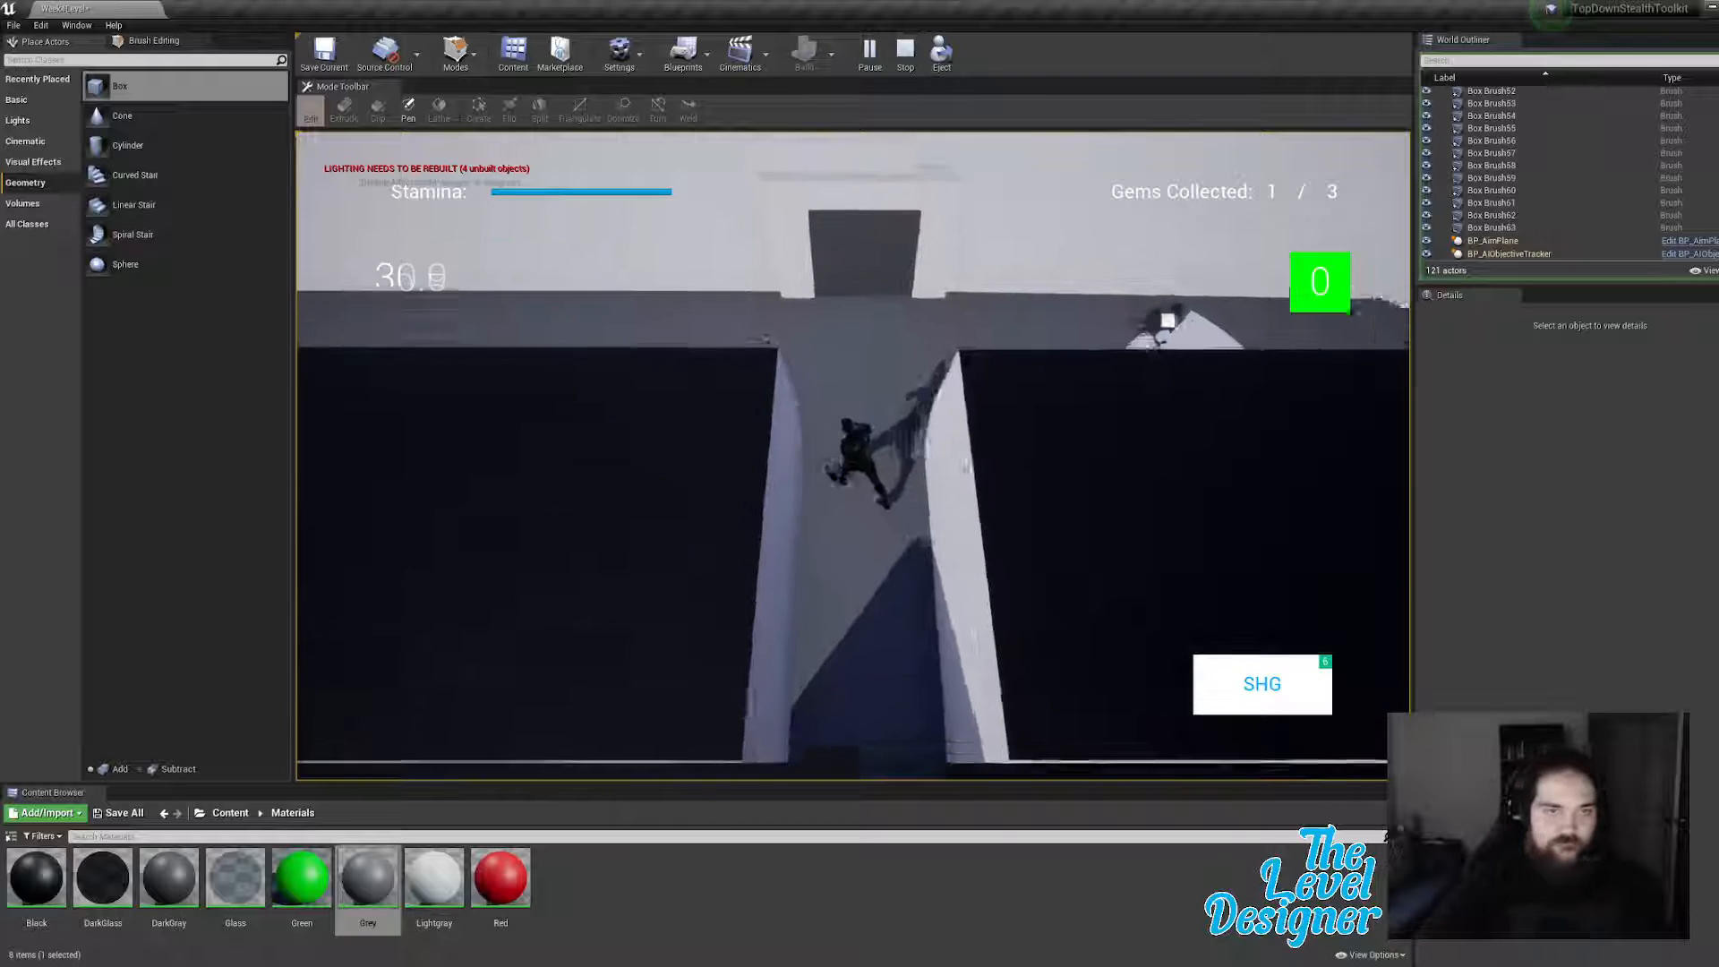
key(shift+a)
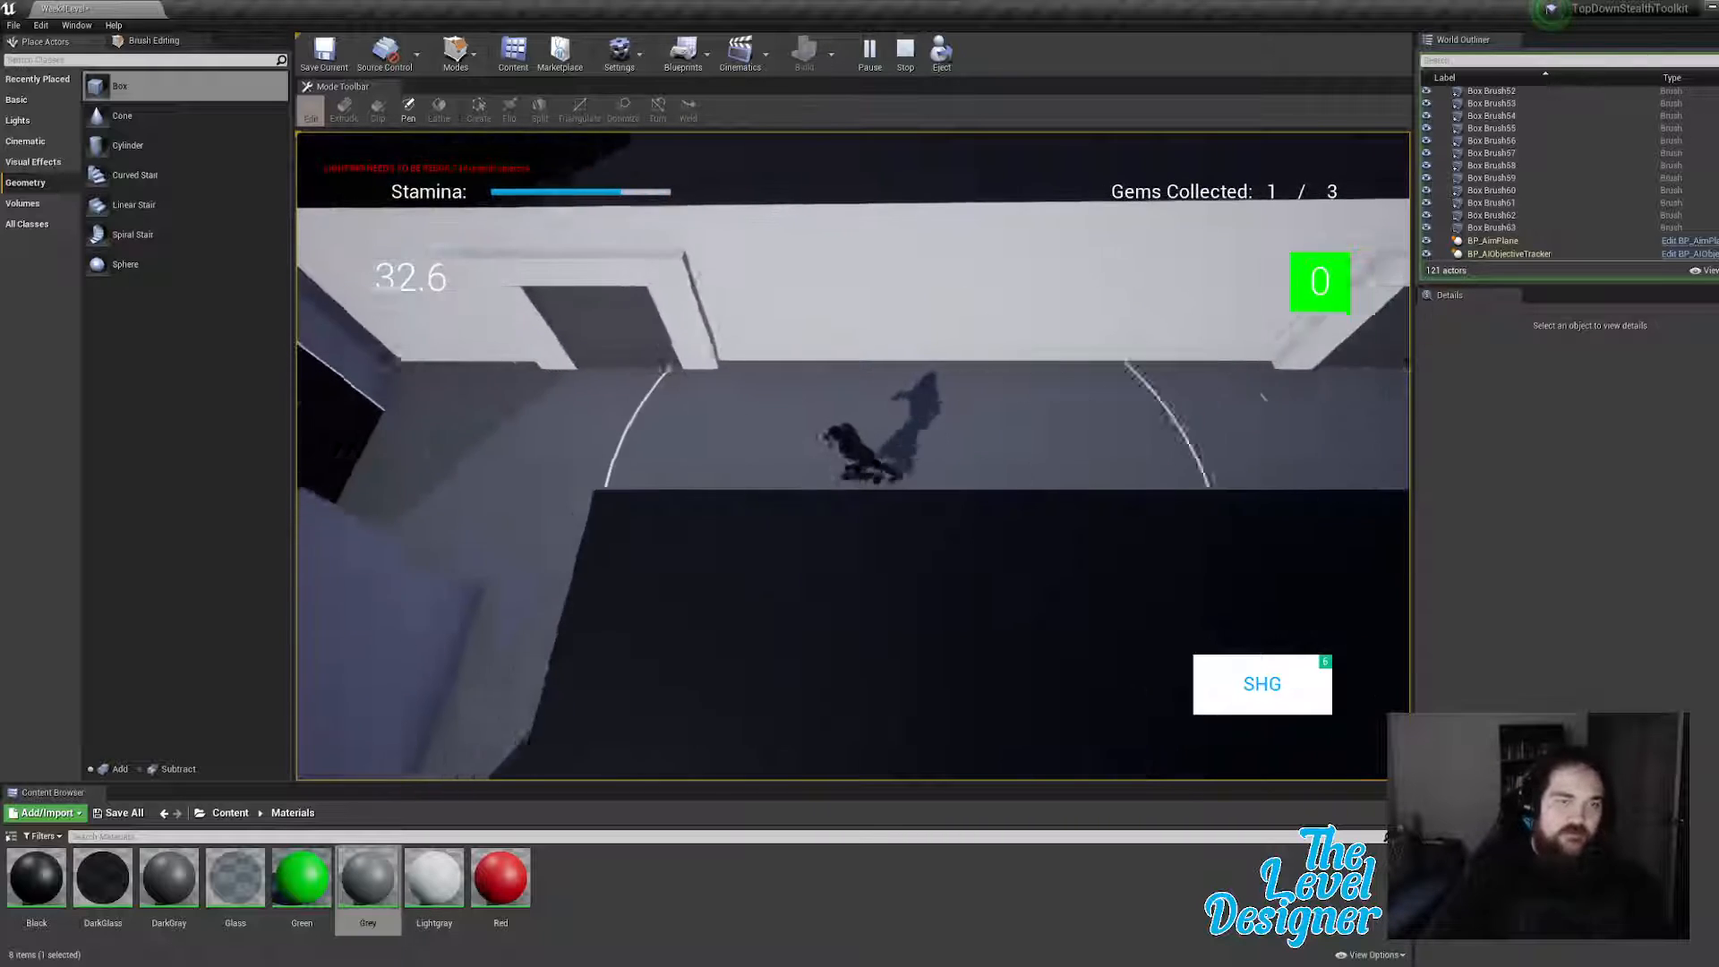
key(shift+s)
key(shift+s)
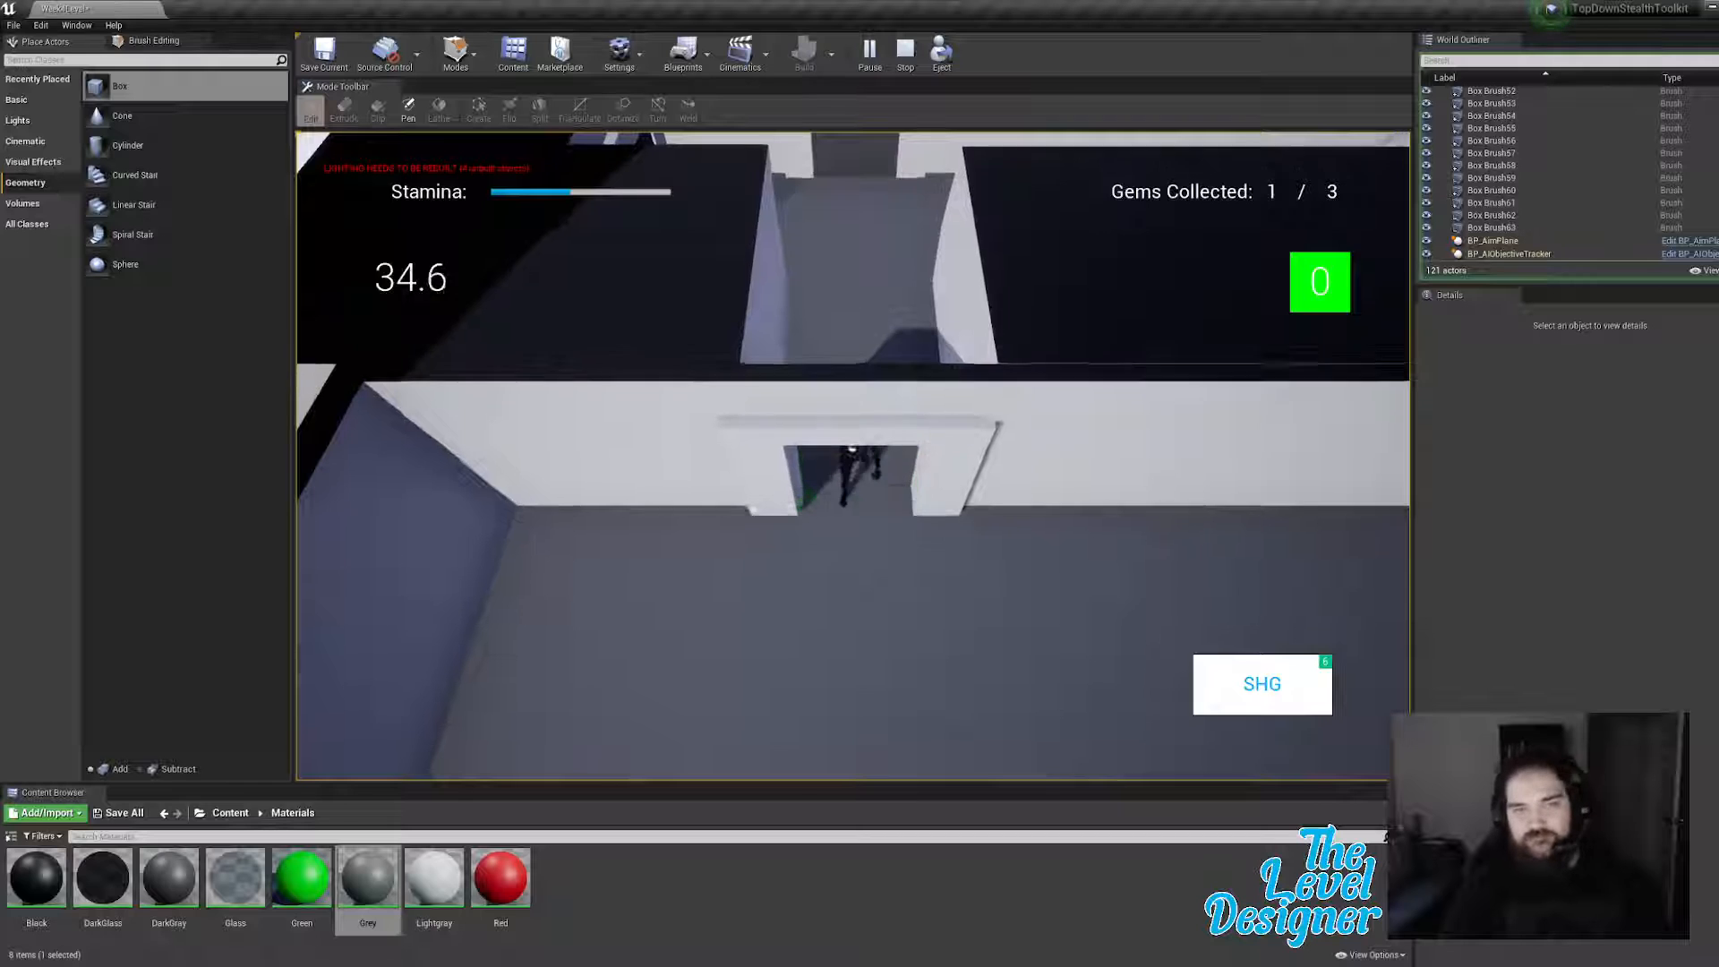
Step: Activate the red floor switch in the neighbouring room and head back toward the room's door
key(shift+s)
key(d)
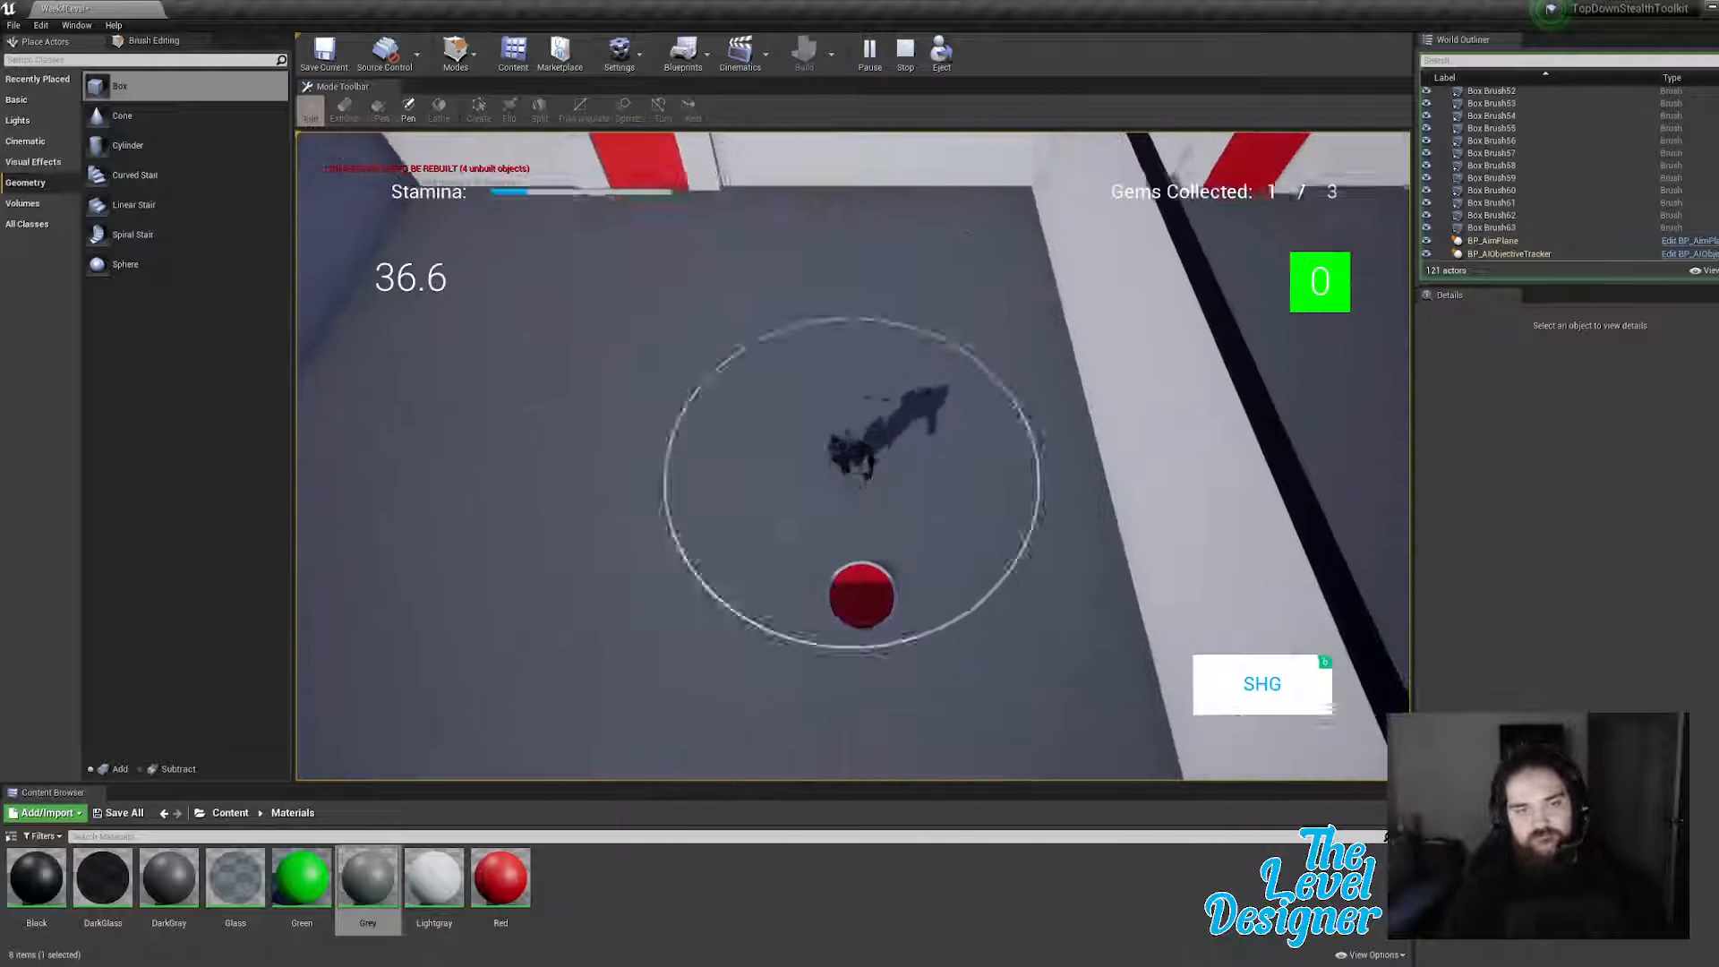
key(a)
key(w)
key(w)
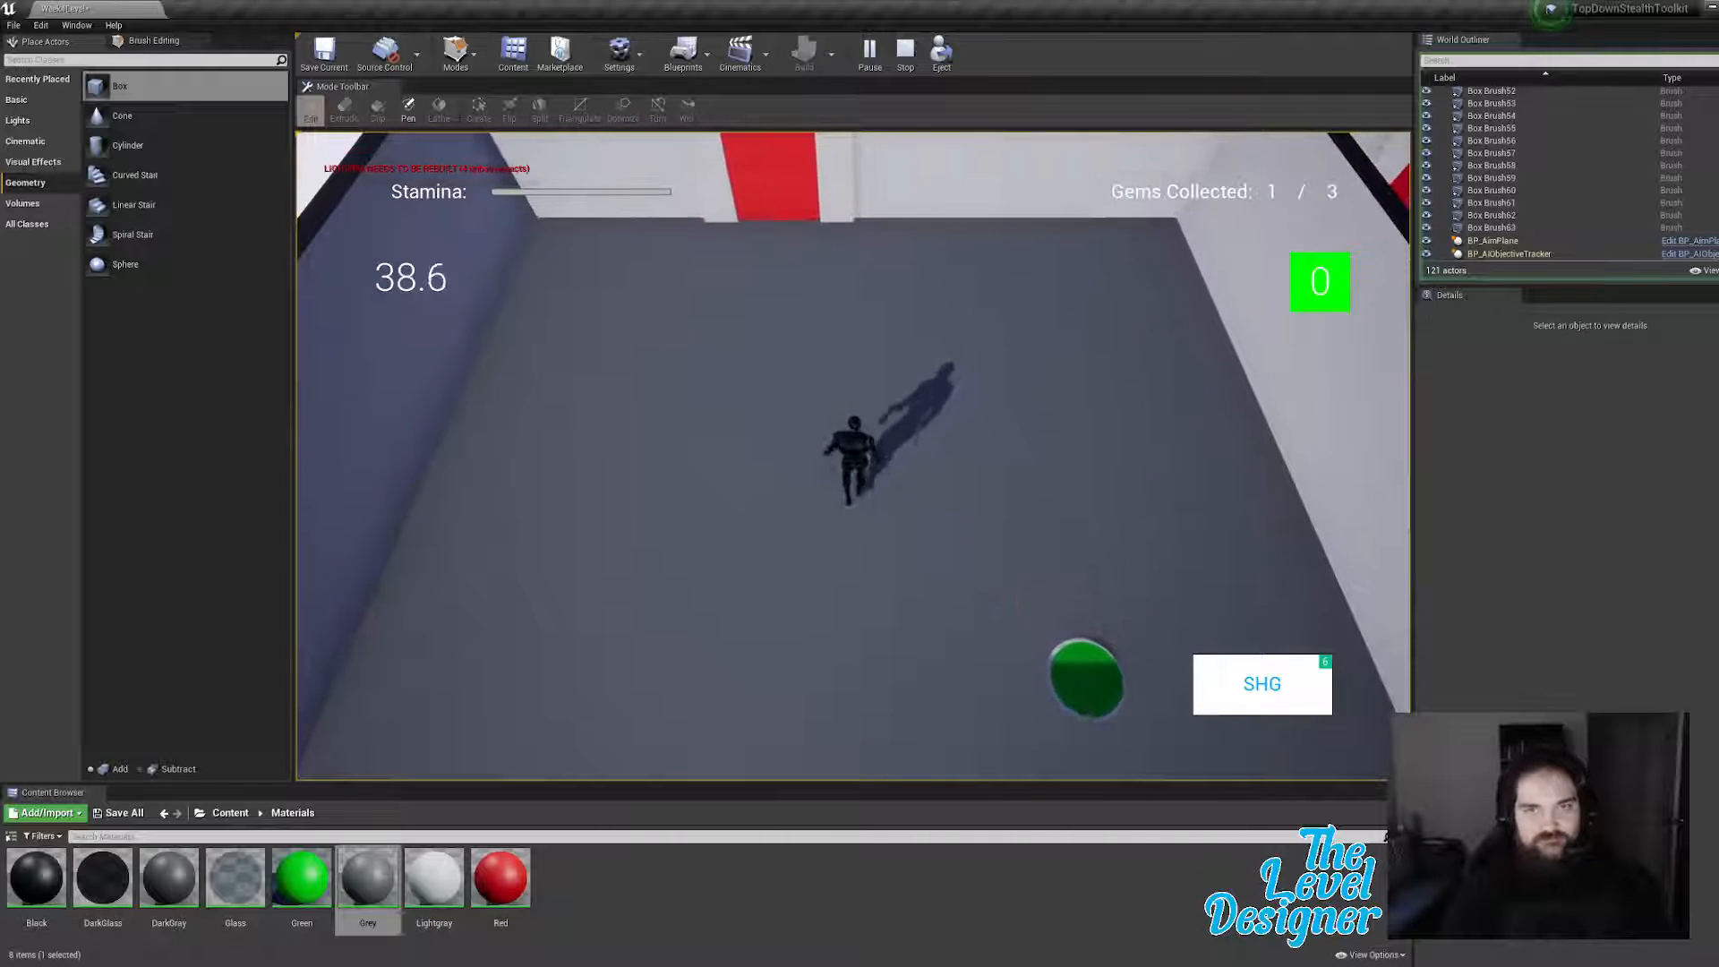
Step: Leave the switch room through its door and passage, and sprint along the upper corridor
key(w)
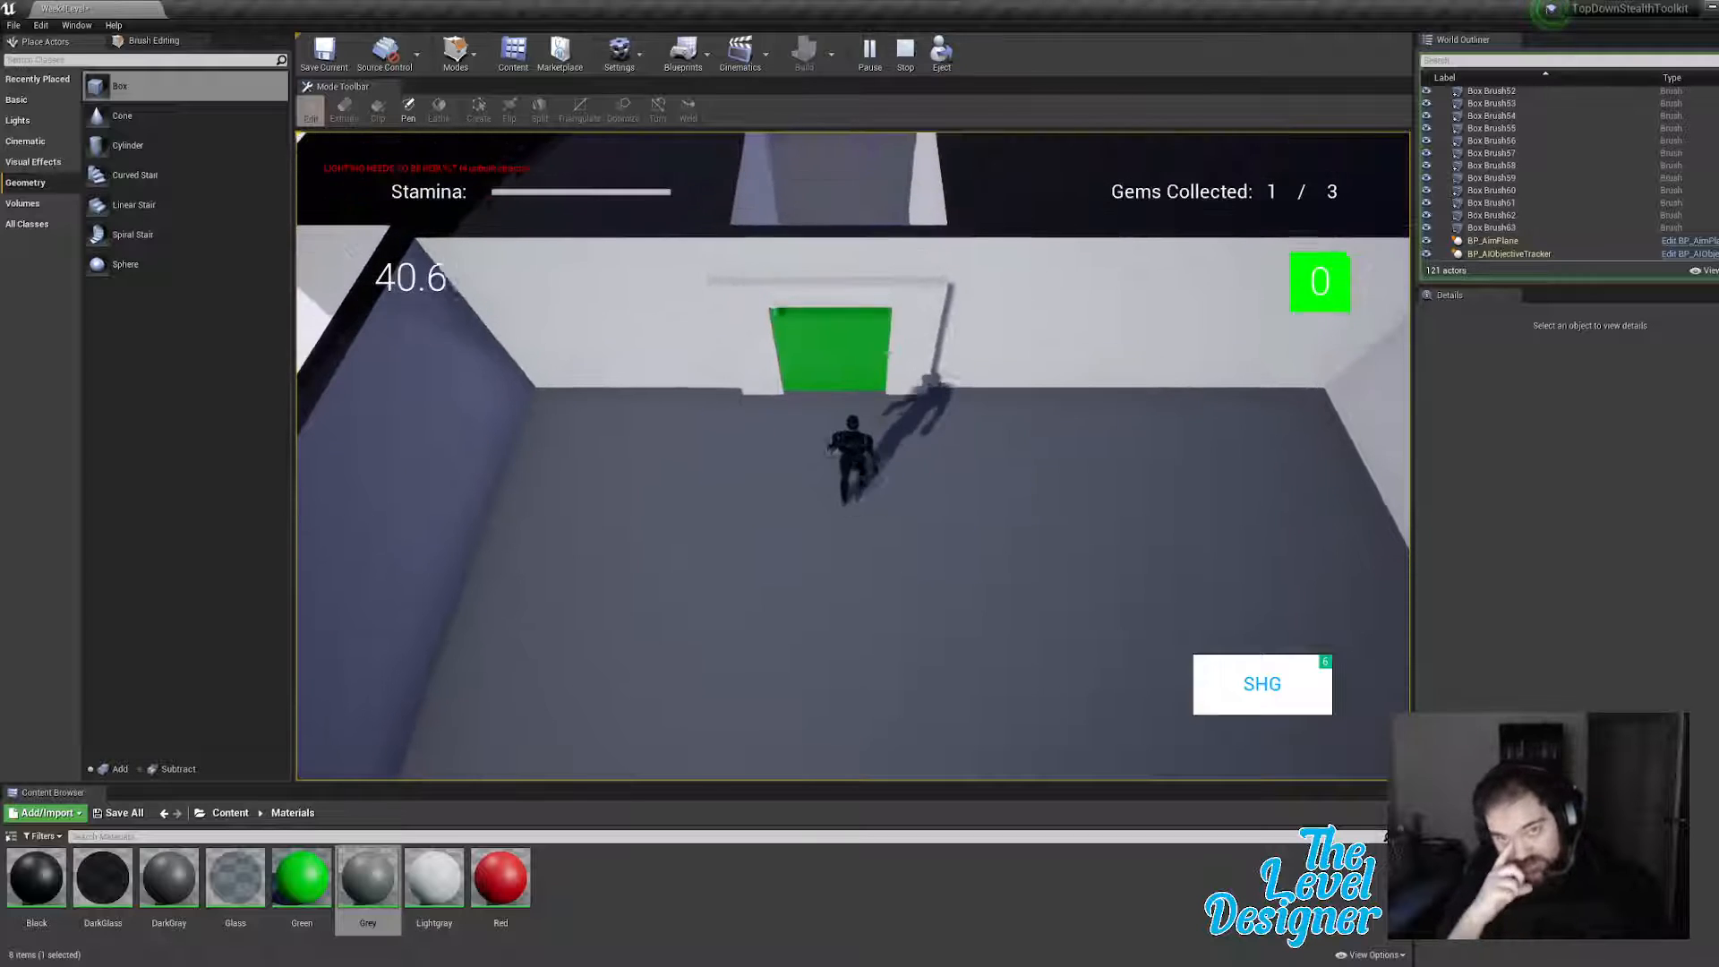
key(shift+w)
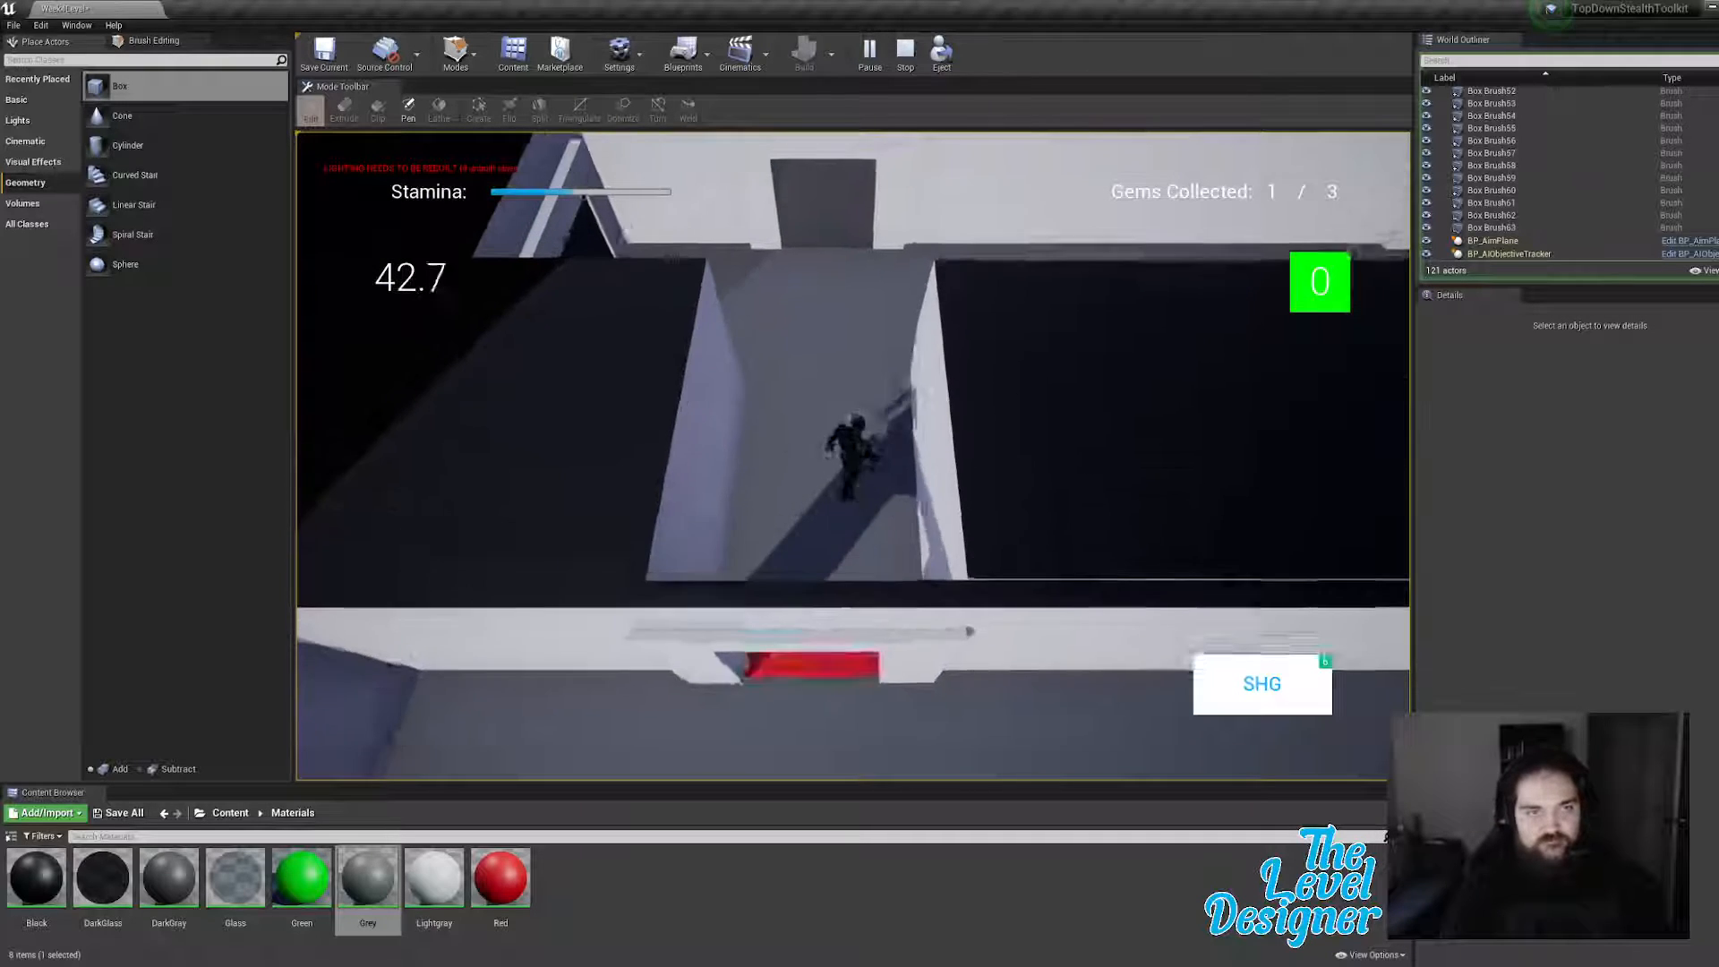
key(w)
key(d)
key(shift+d)
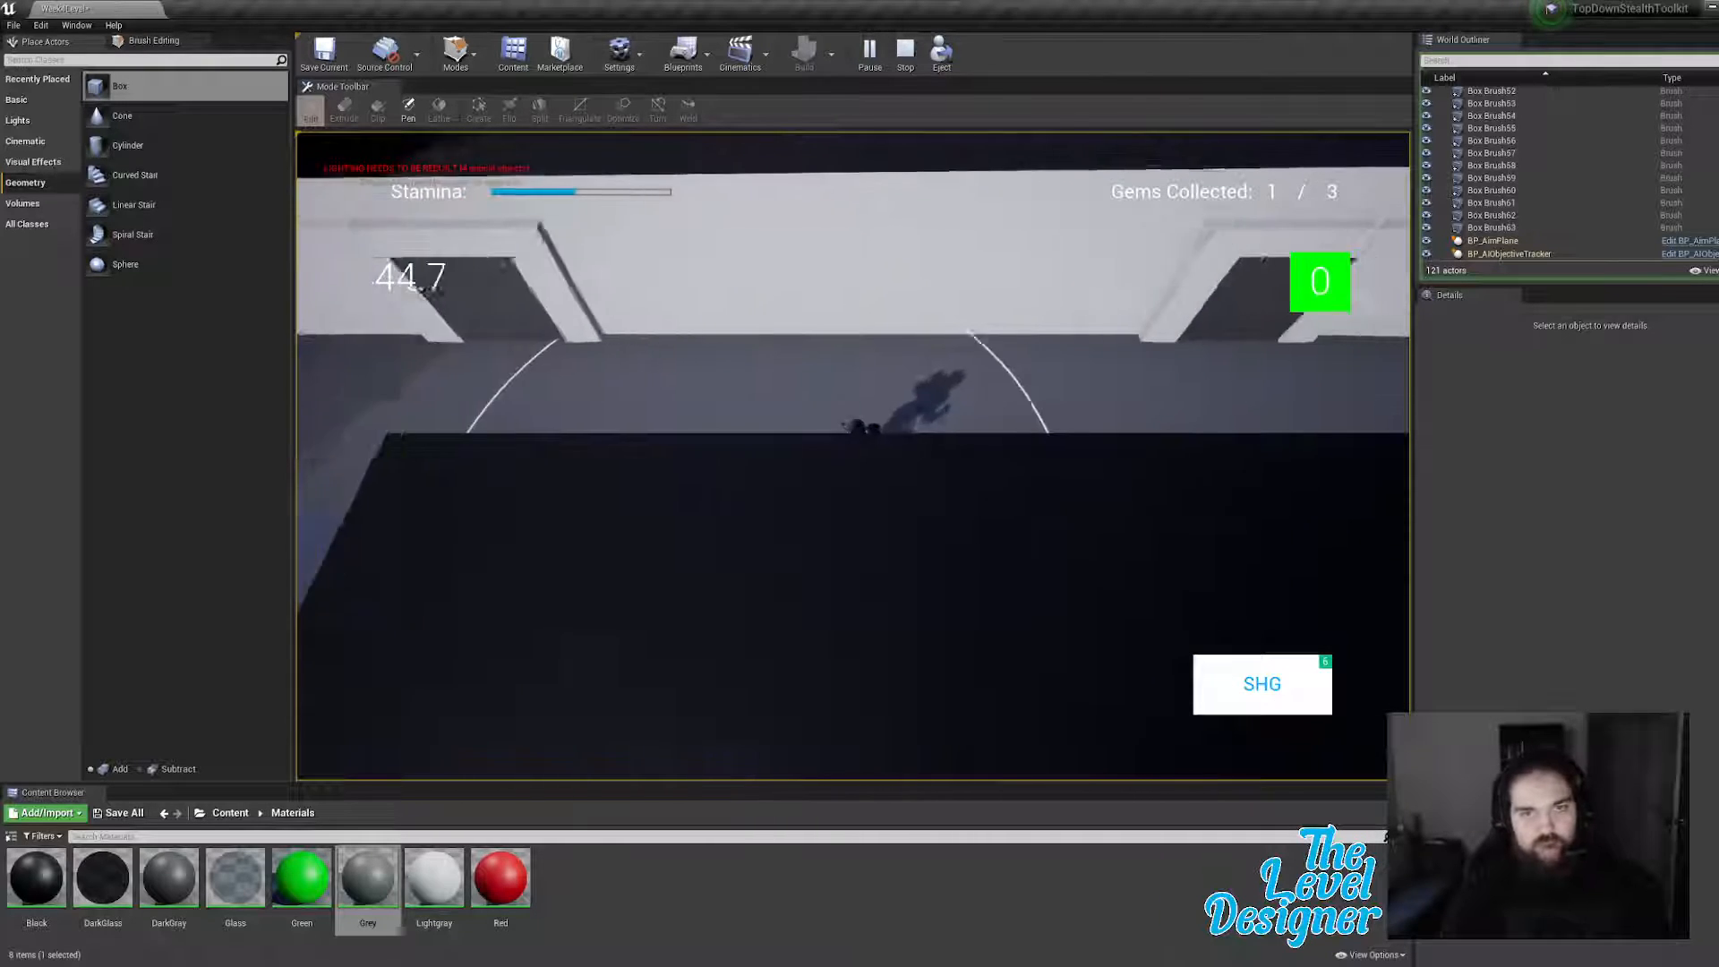
Step: Sprint to the unlocked door and go through it into the room with the side window
key(shift+d)
key(shift+s)
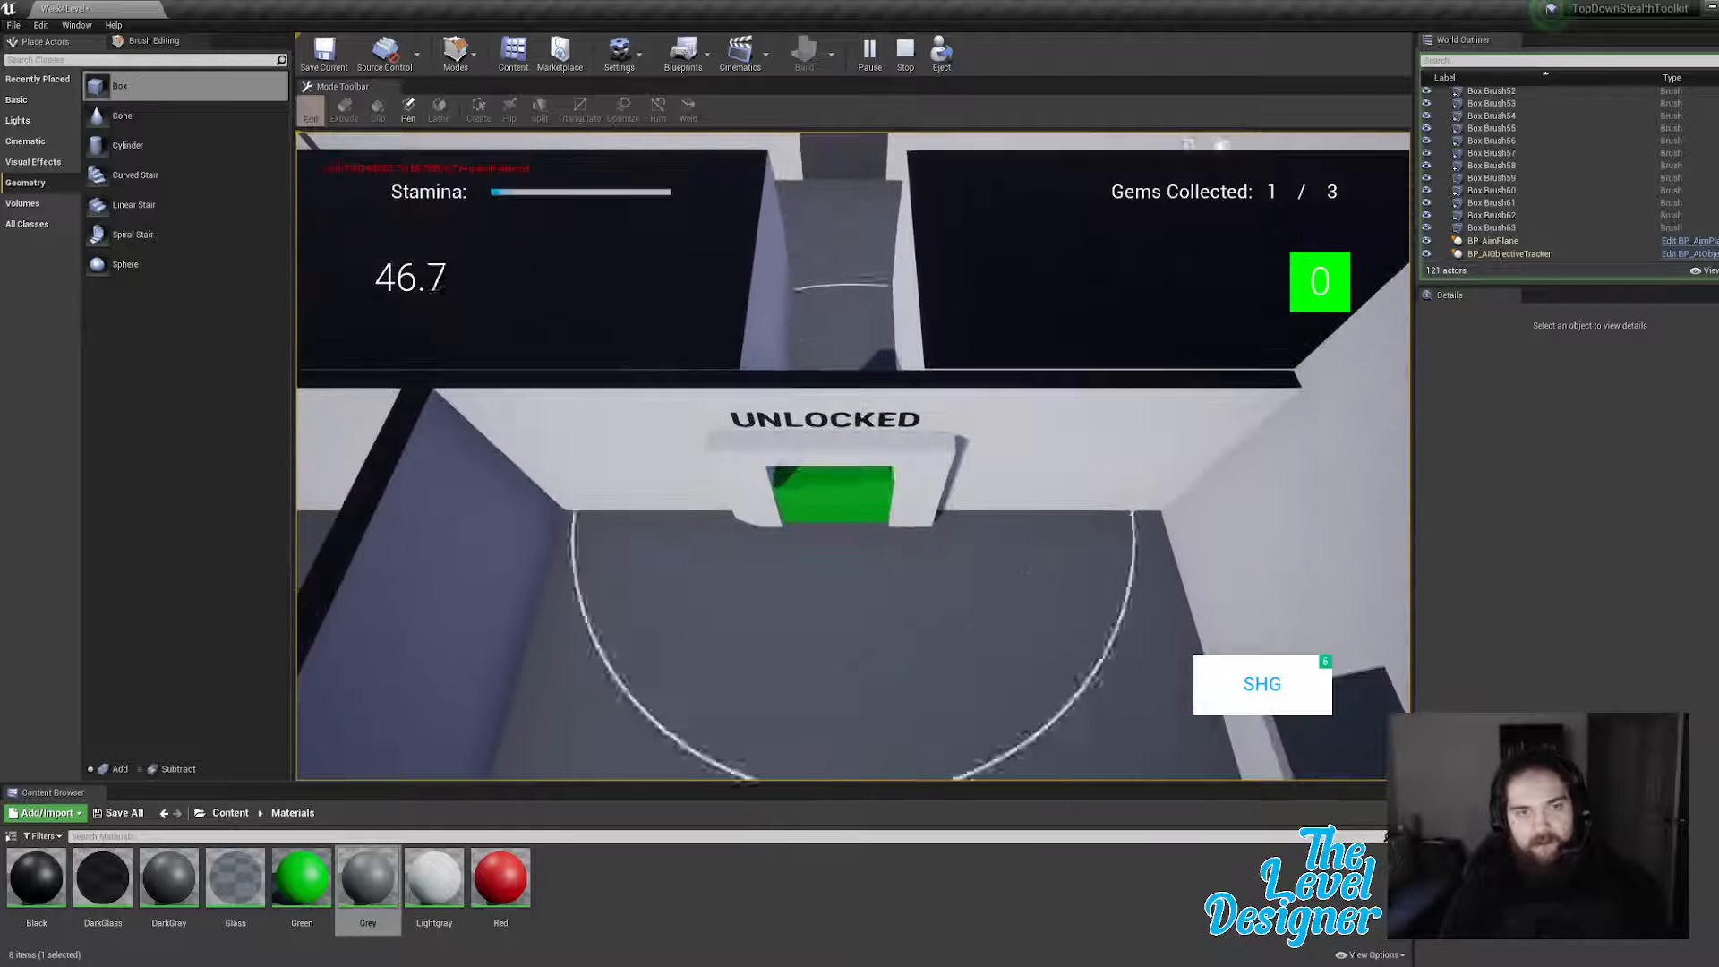
key(s)
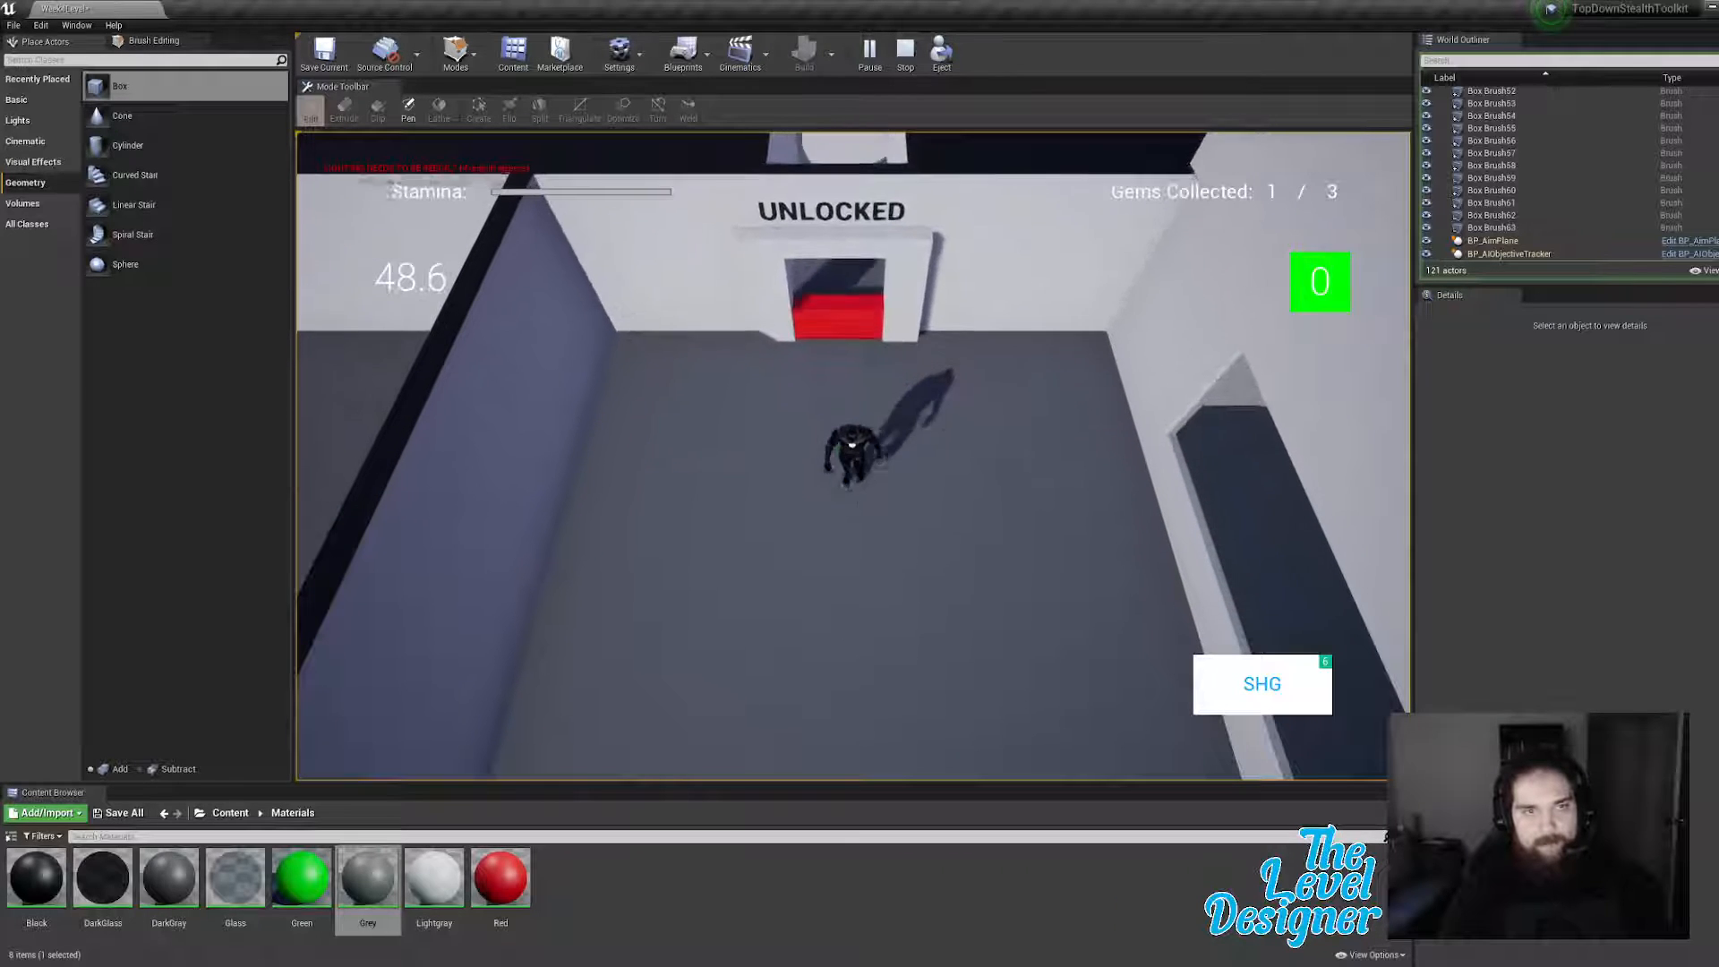
key(s)
key(d)
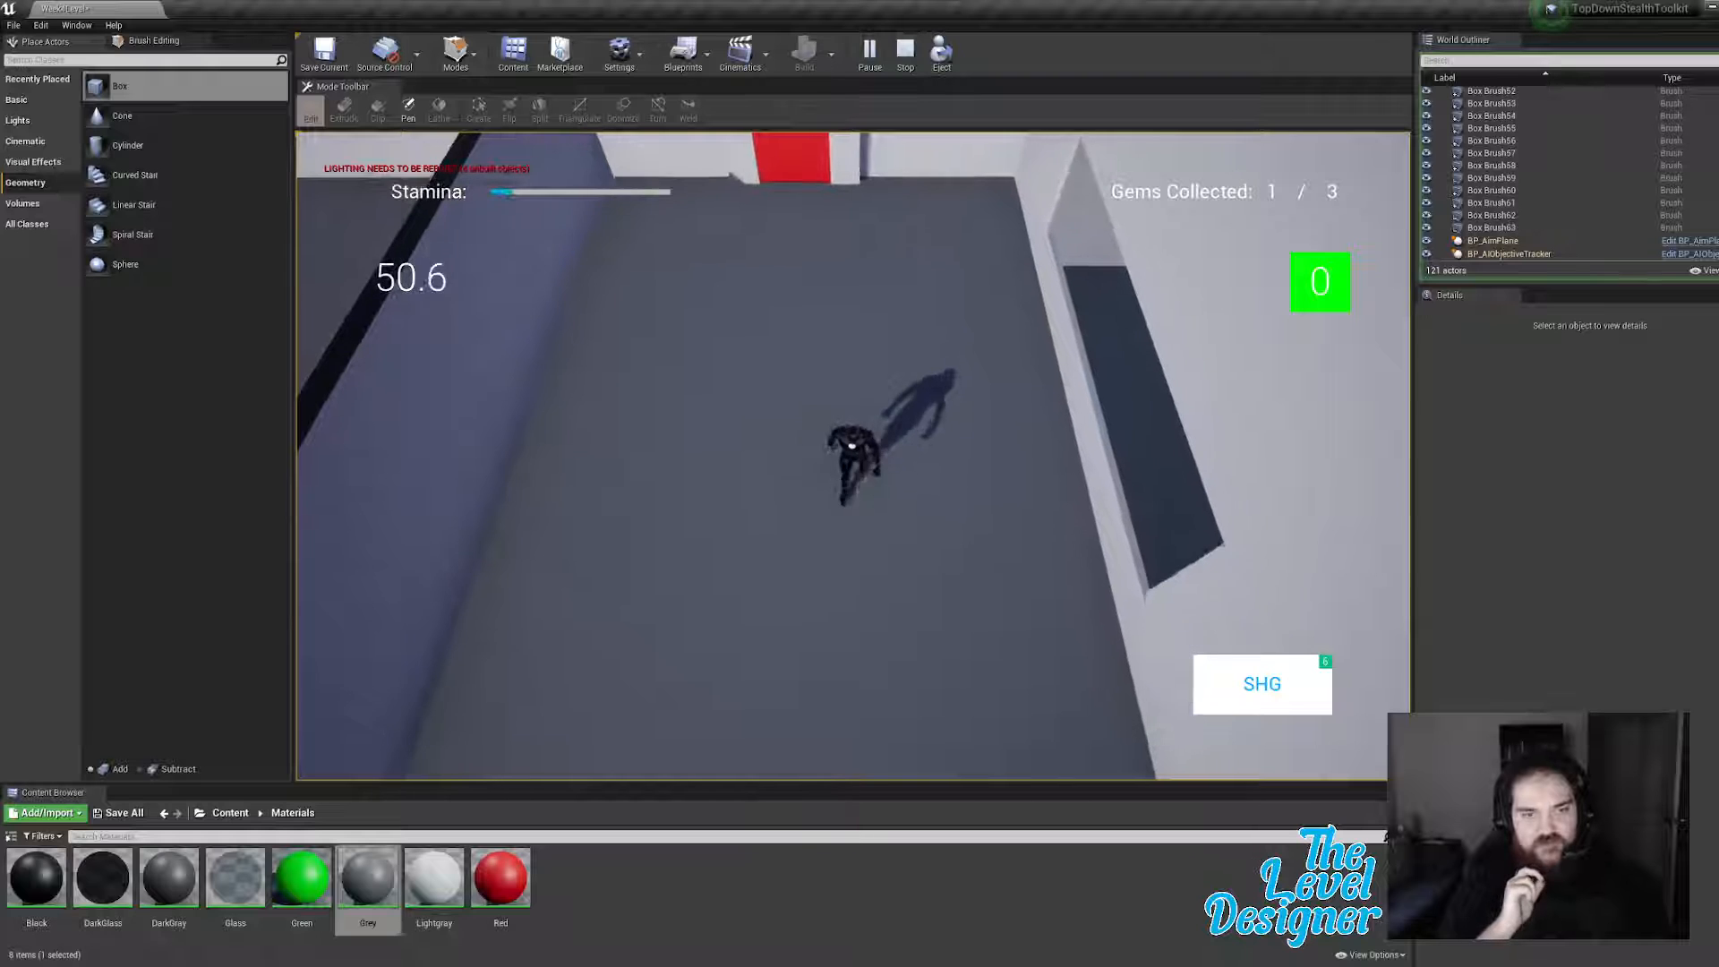
Step: Cross the area with the stacked dark crates and go through its side door onto the railed walkway
key(s)
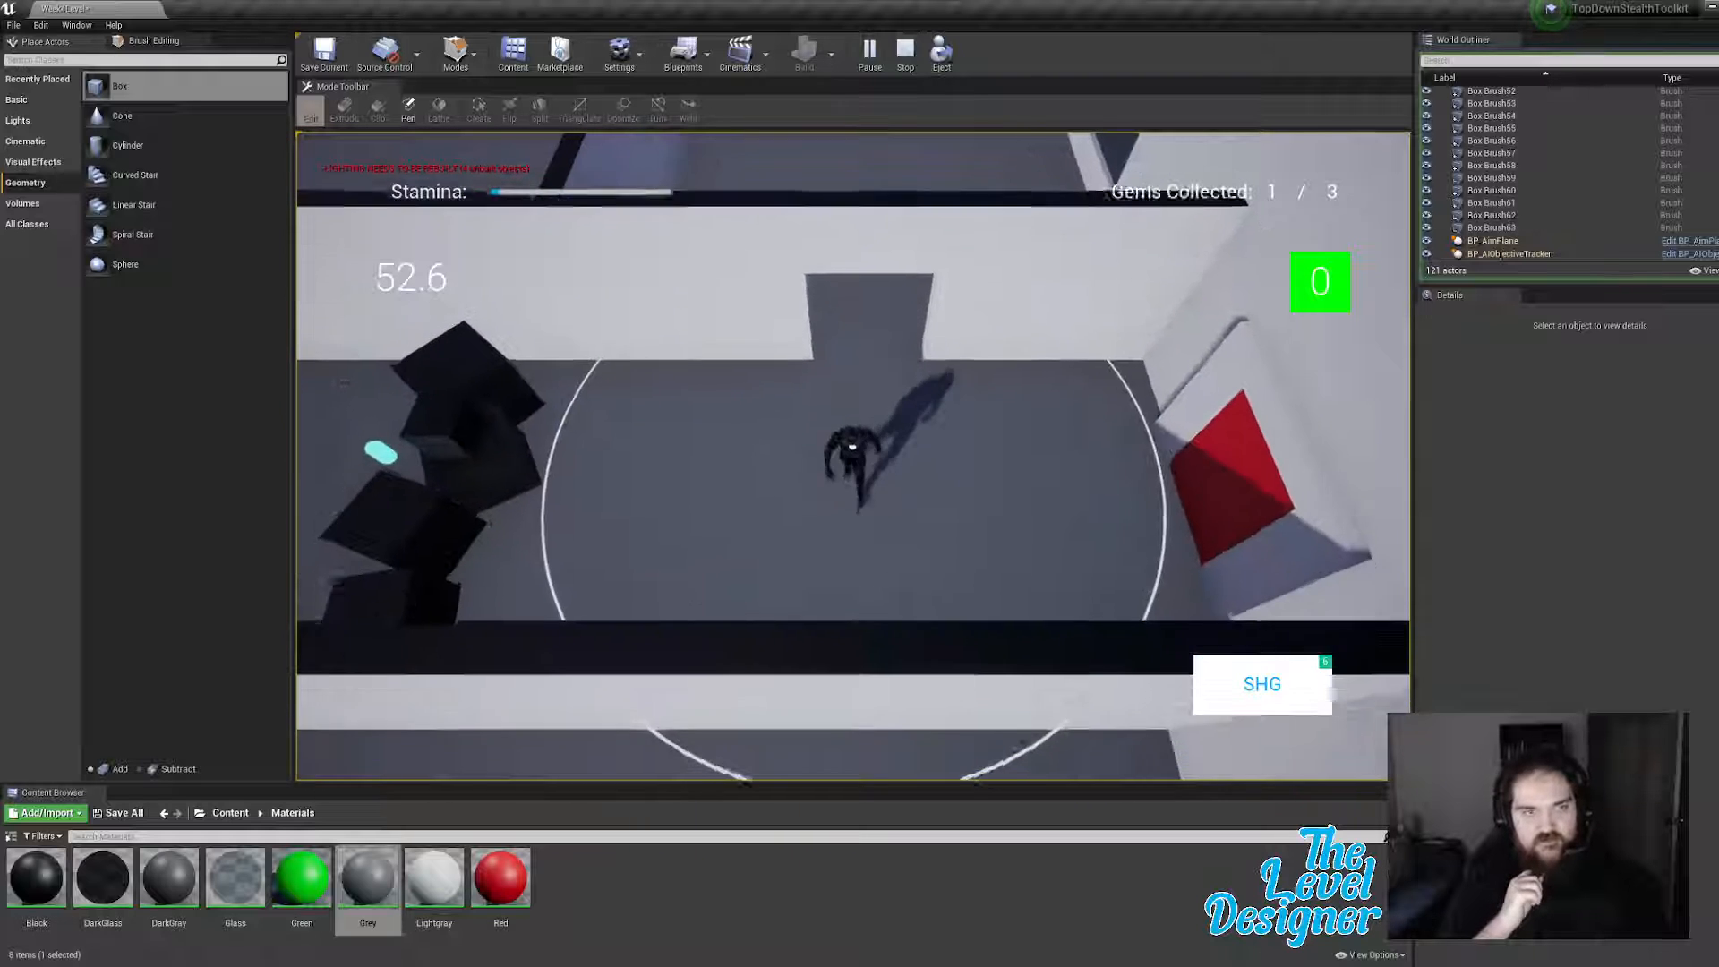
key(d)
key(w)
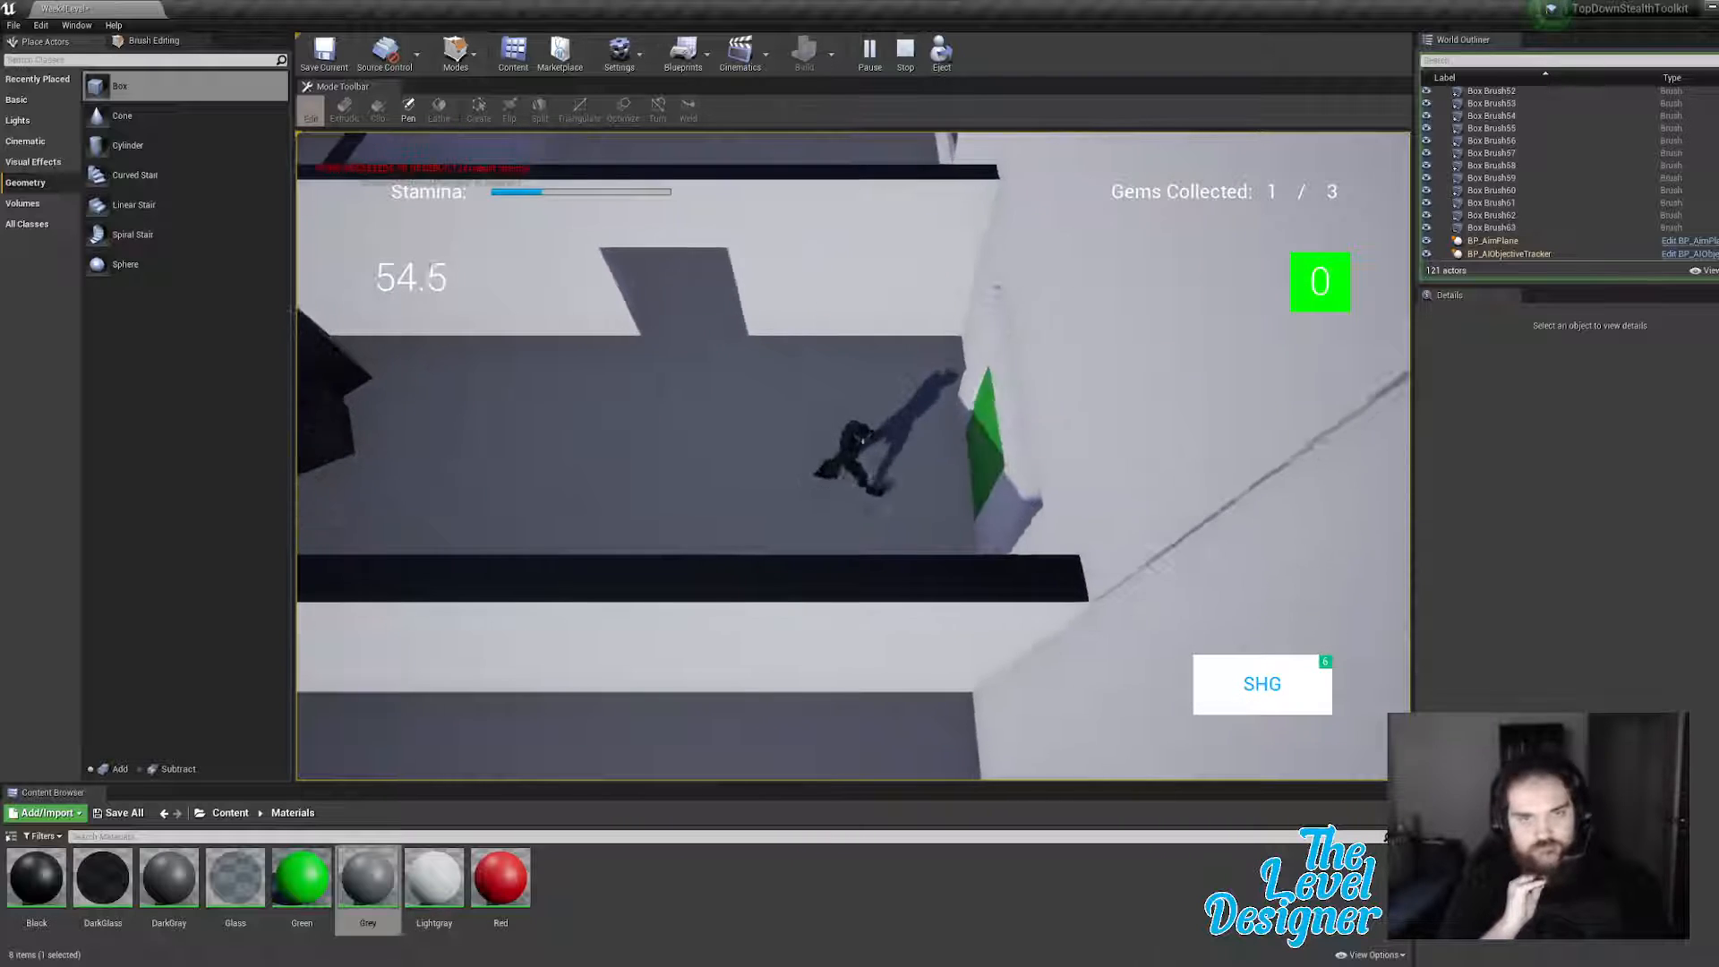
key(d)
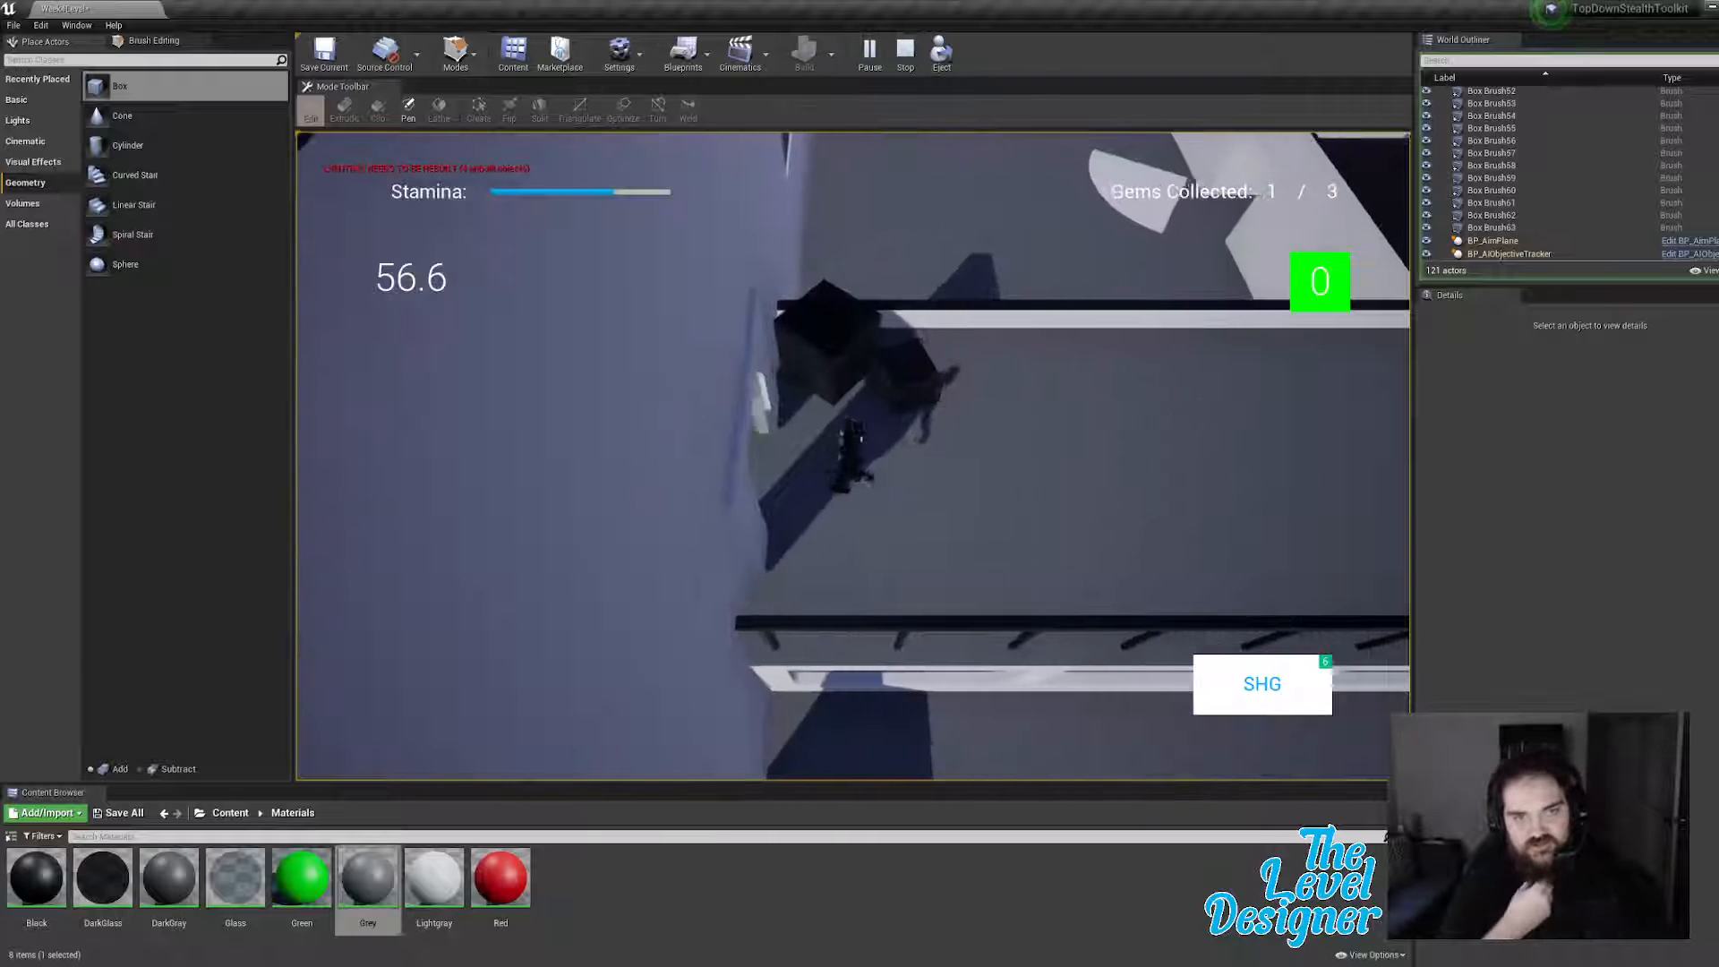
key(d)
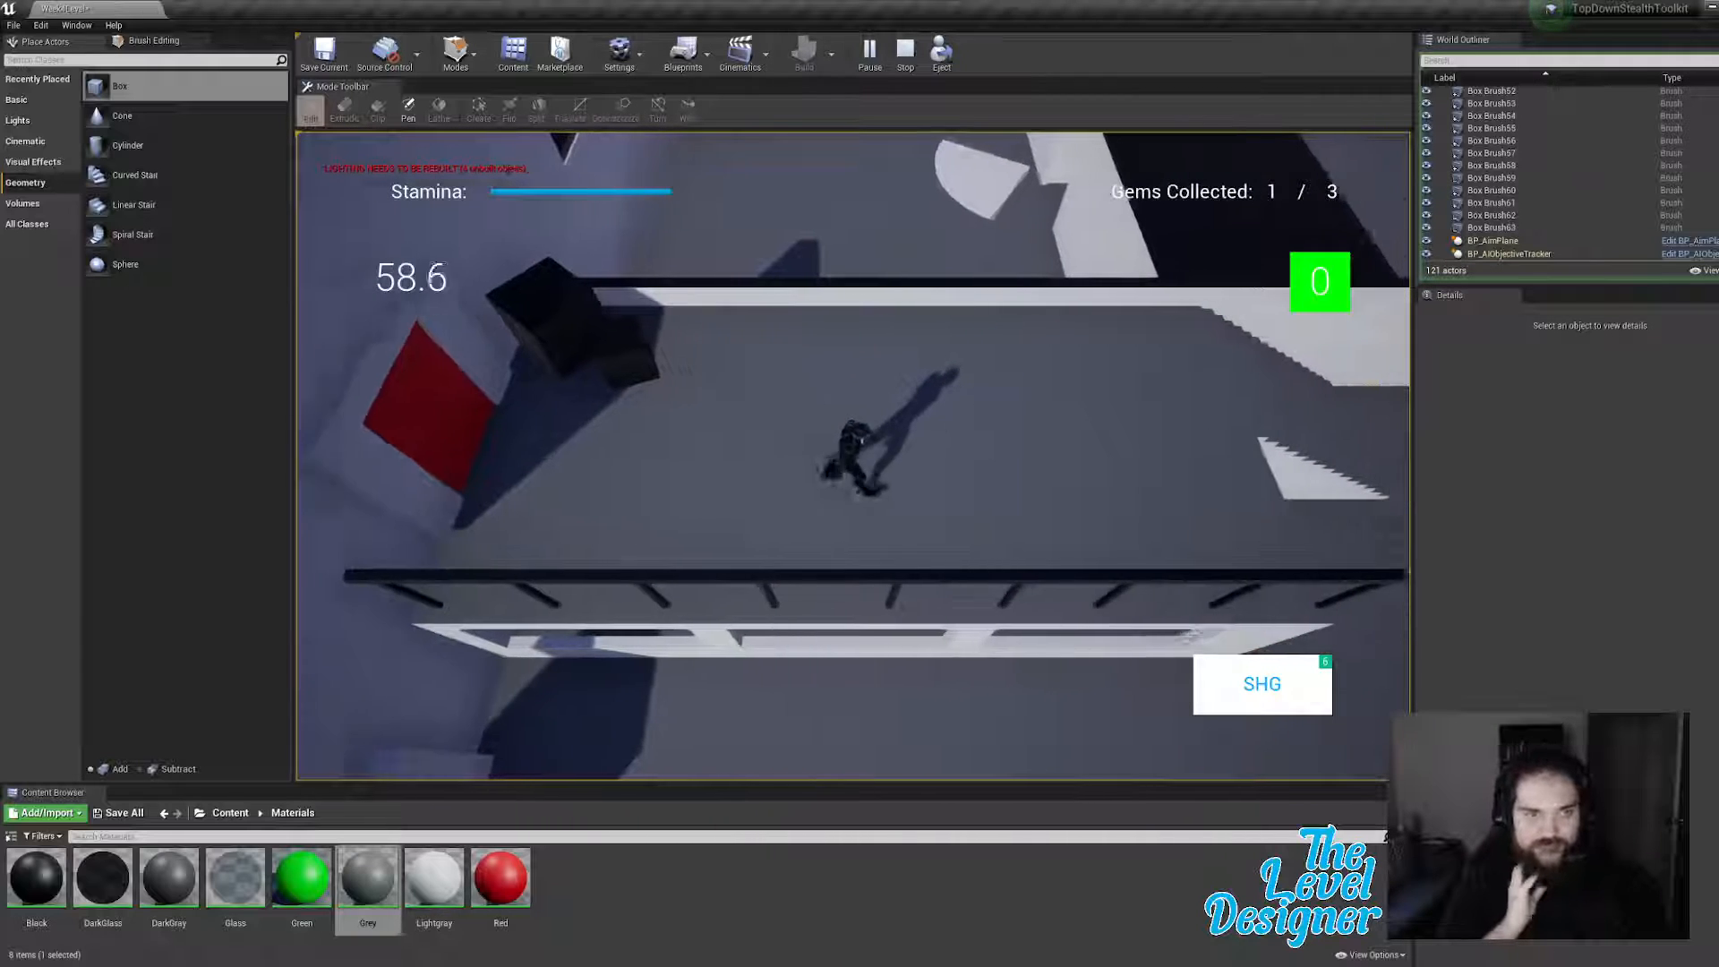
Step: Walk along the raised walkway and down the stairs to the lower floor
key(d)
key(w)
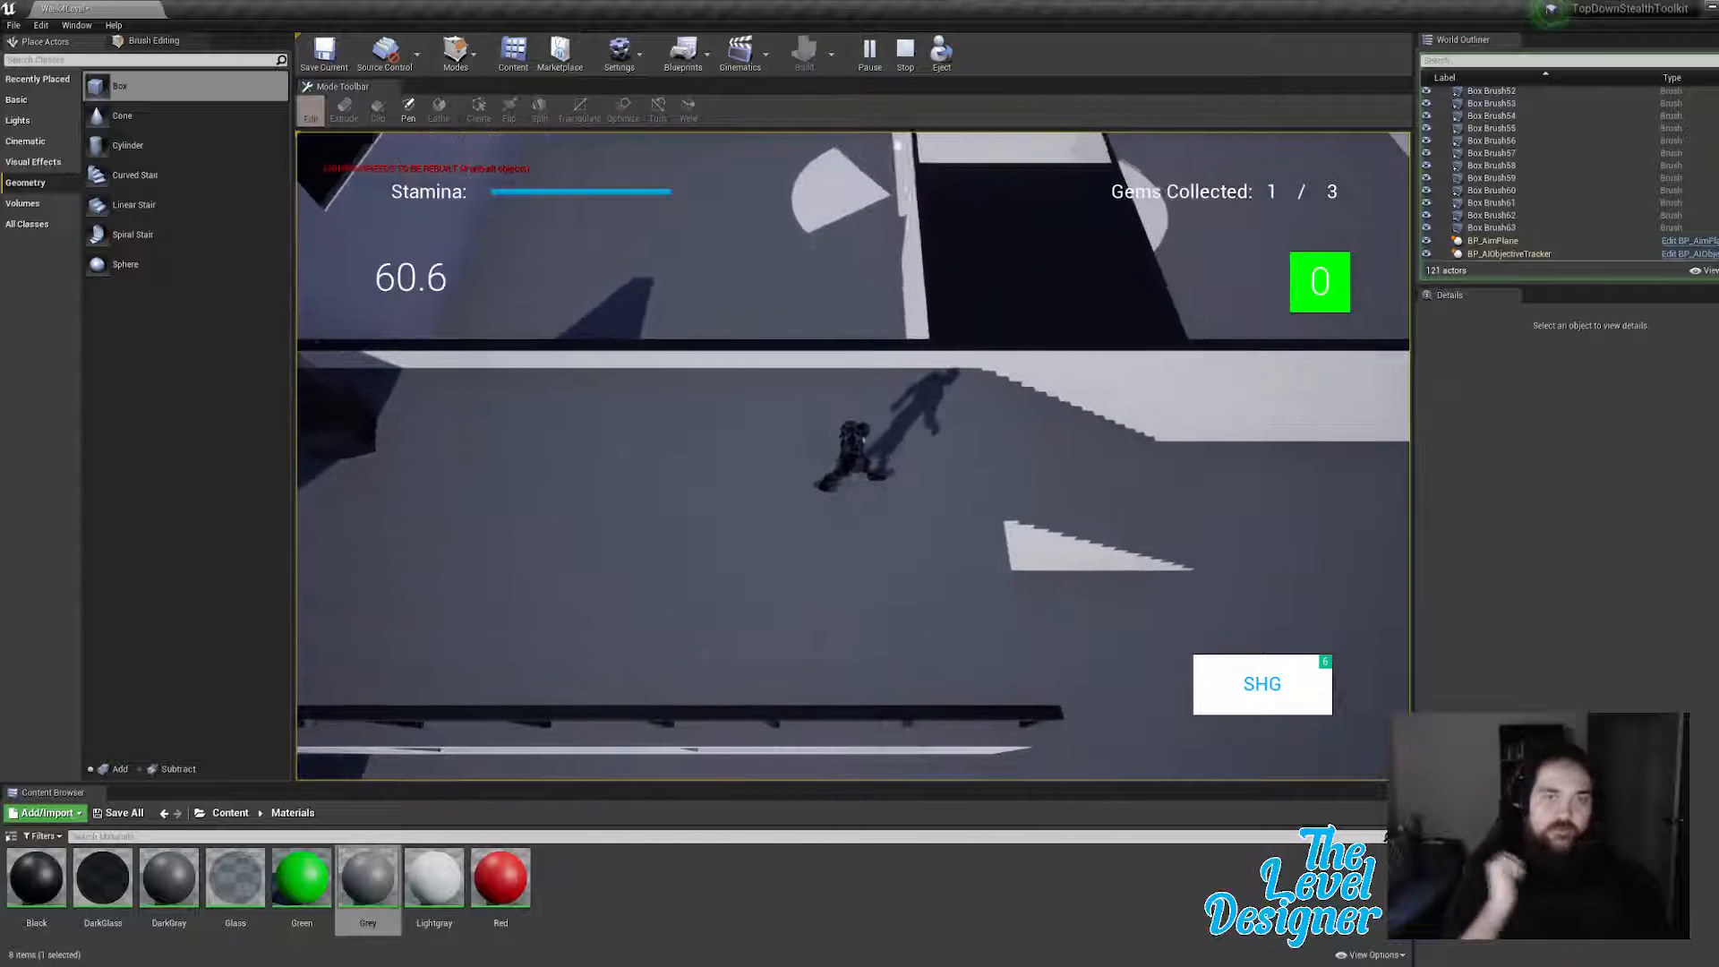
key(w)
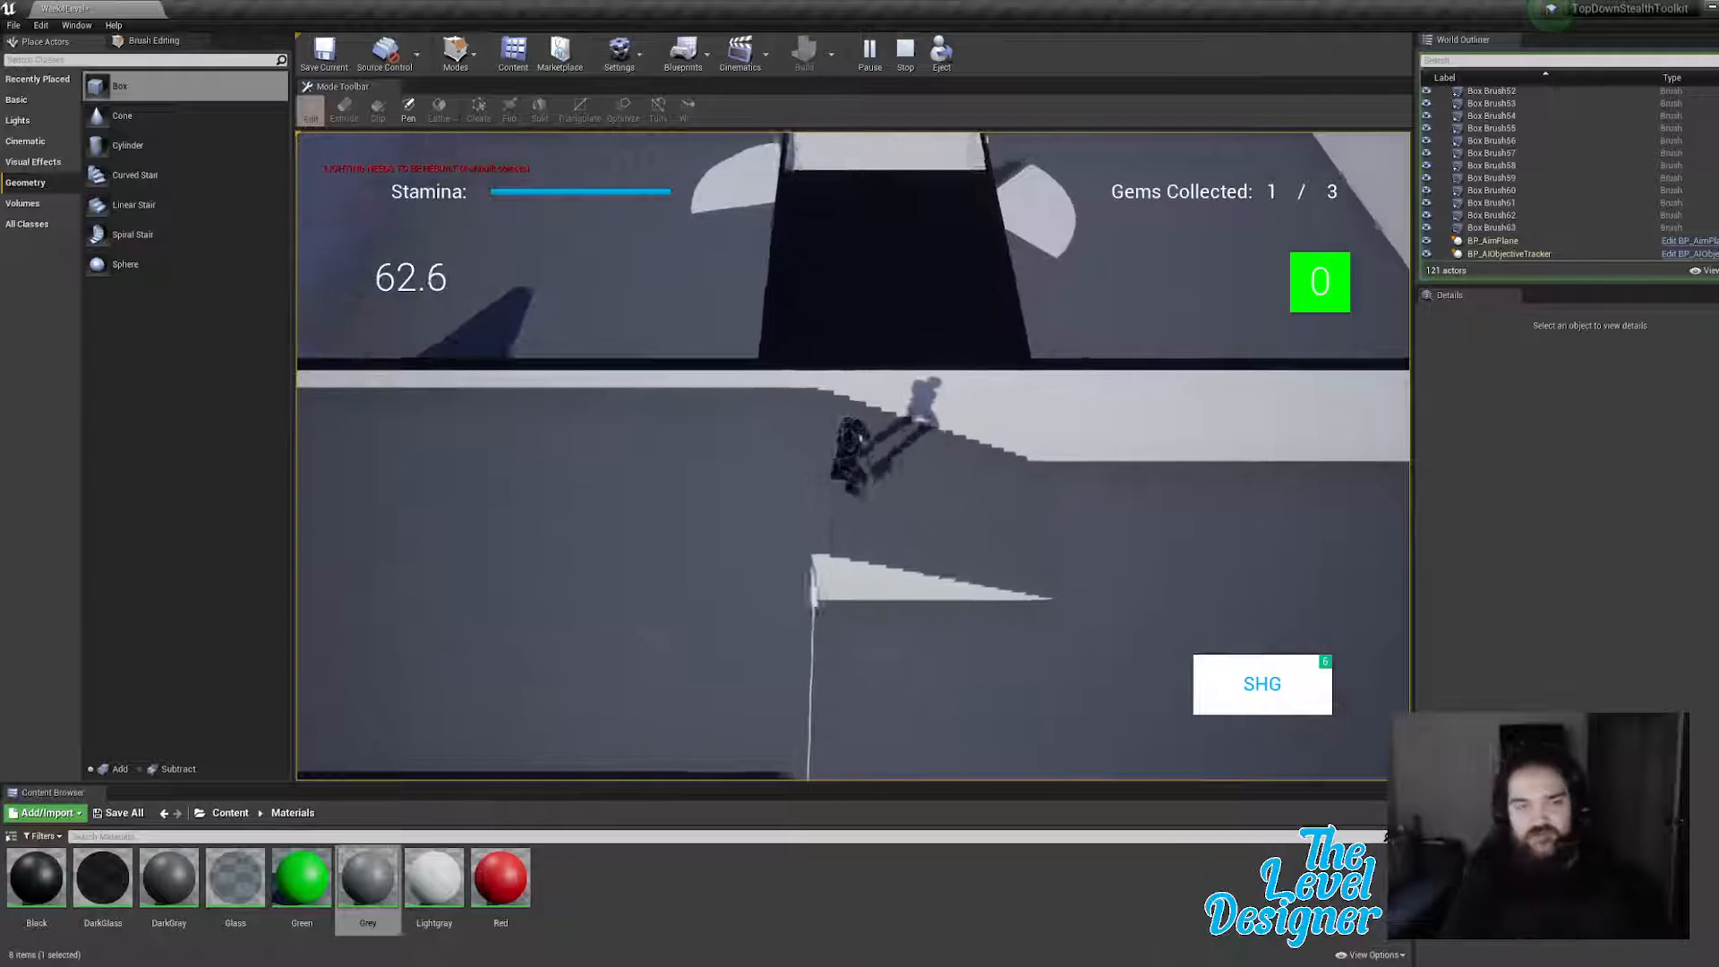
key(s)
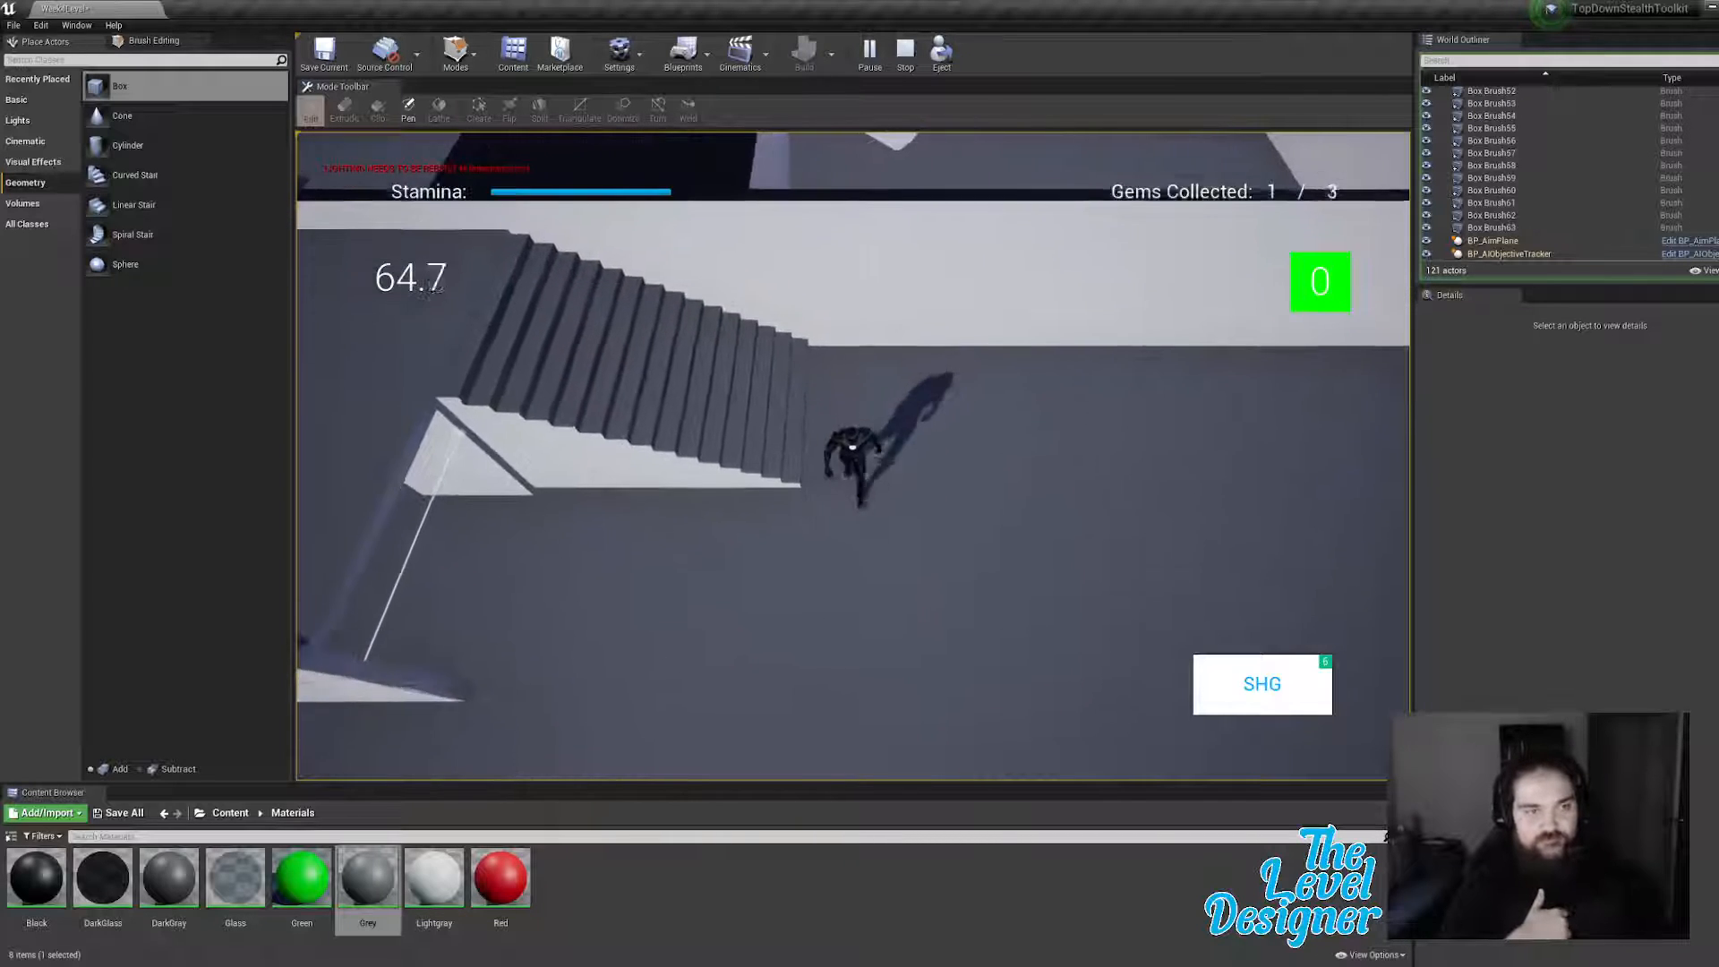
Step: Enter the empty room off the lower floor through its door and walk back out
key(a)
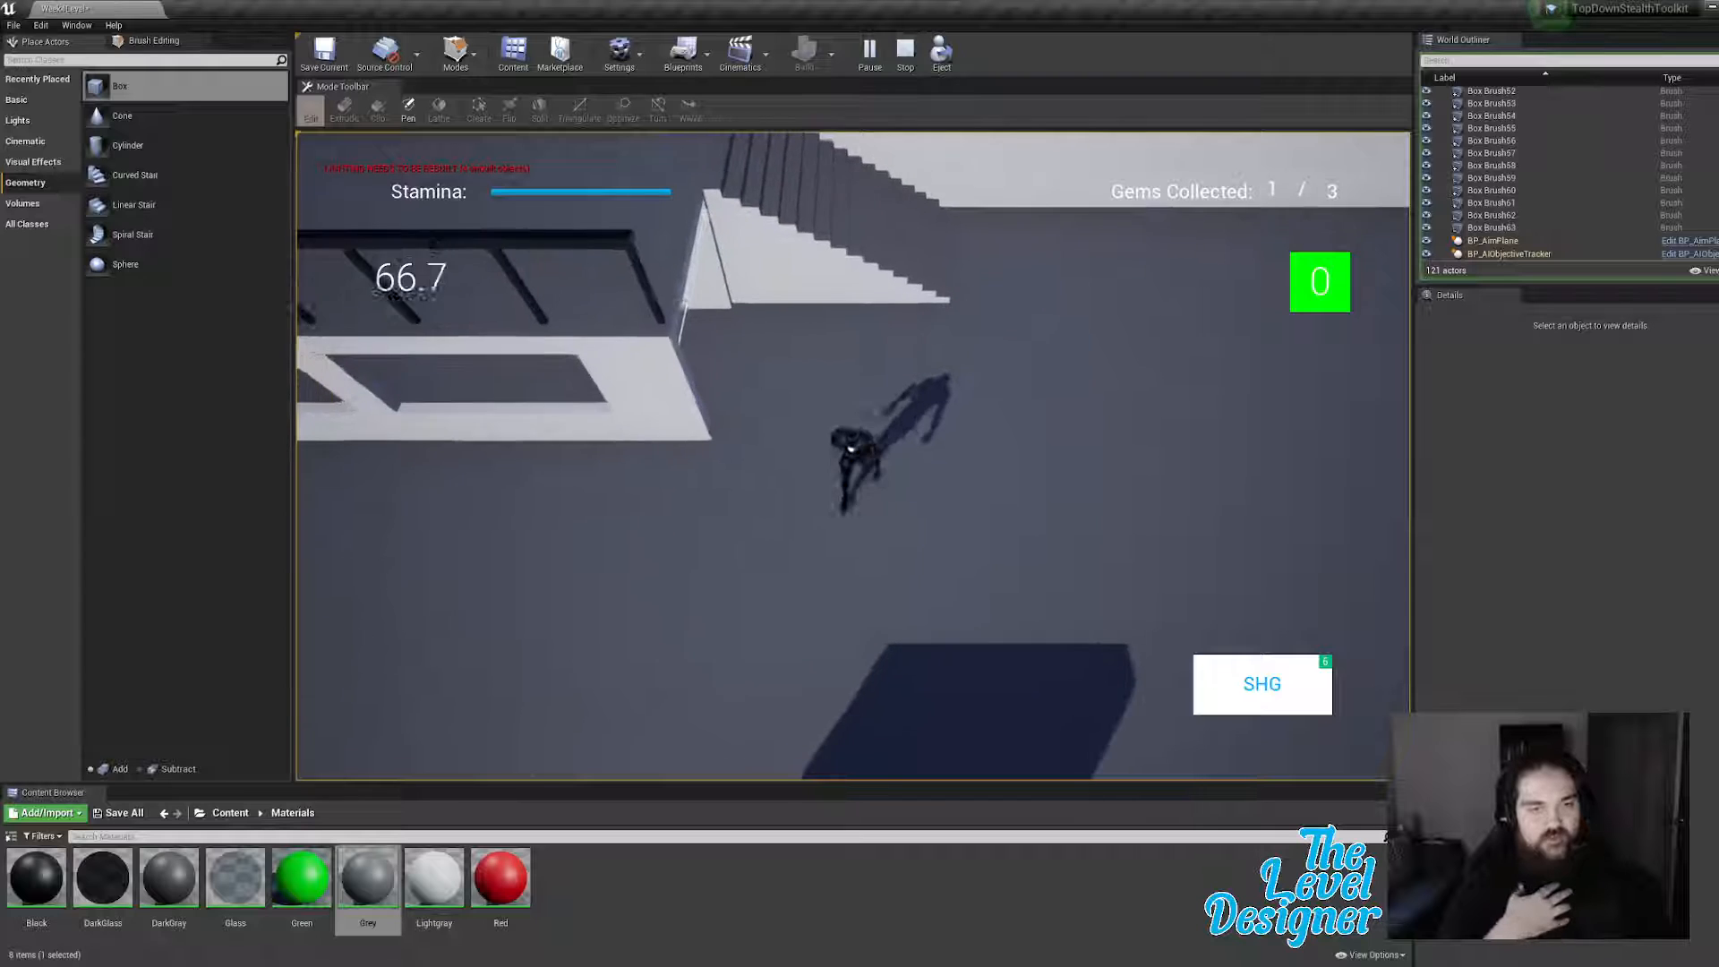
key(s)
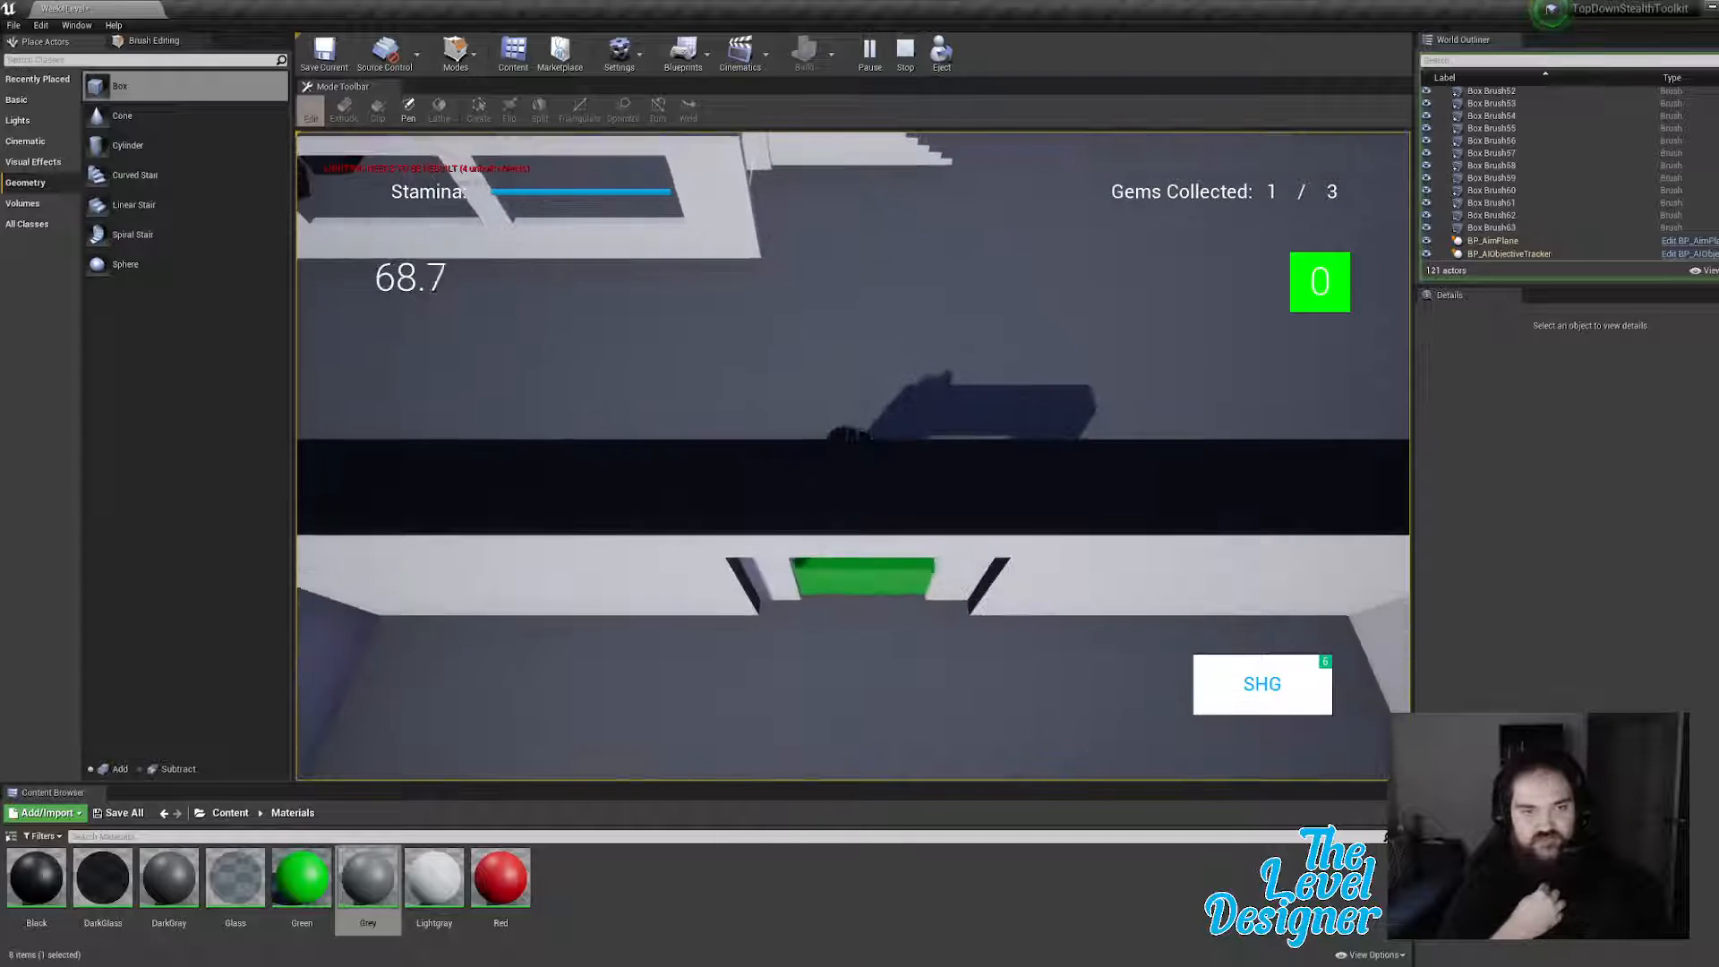
key(s)
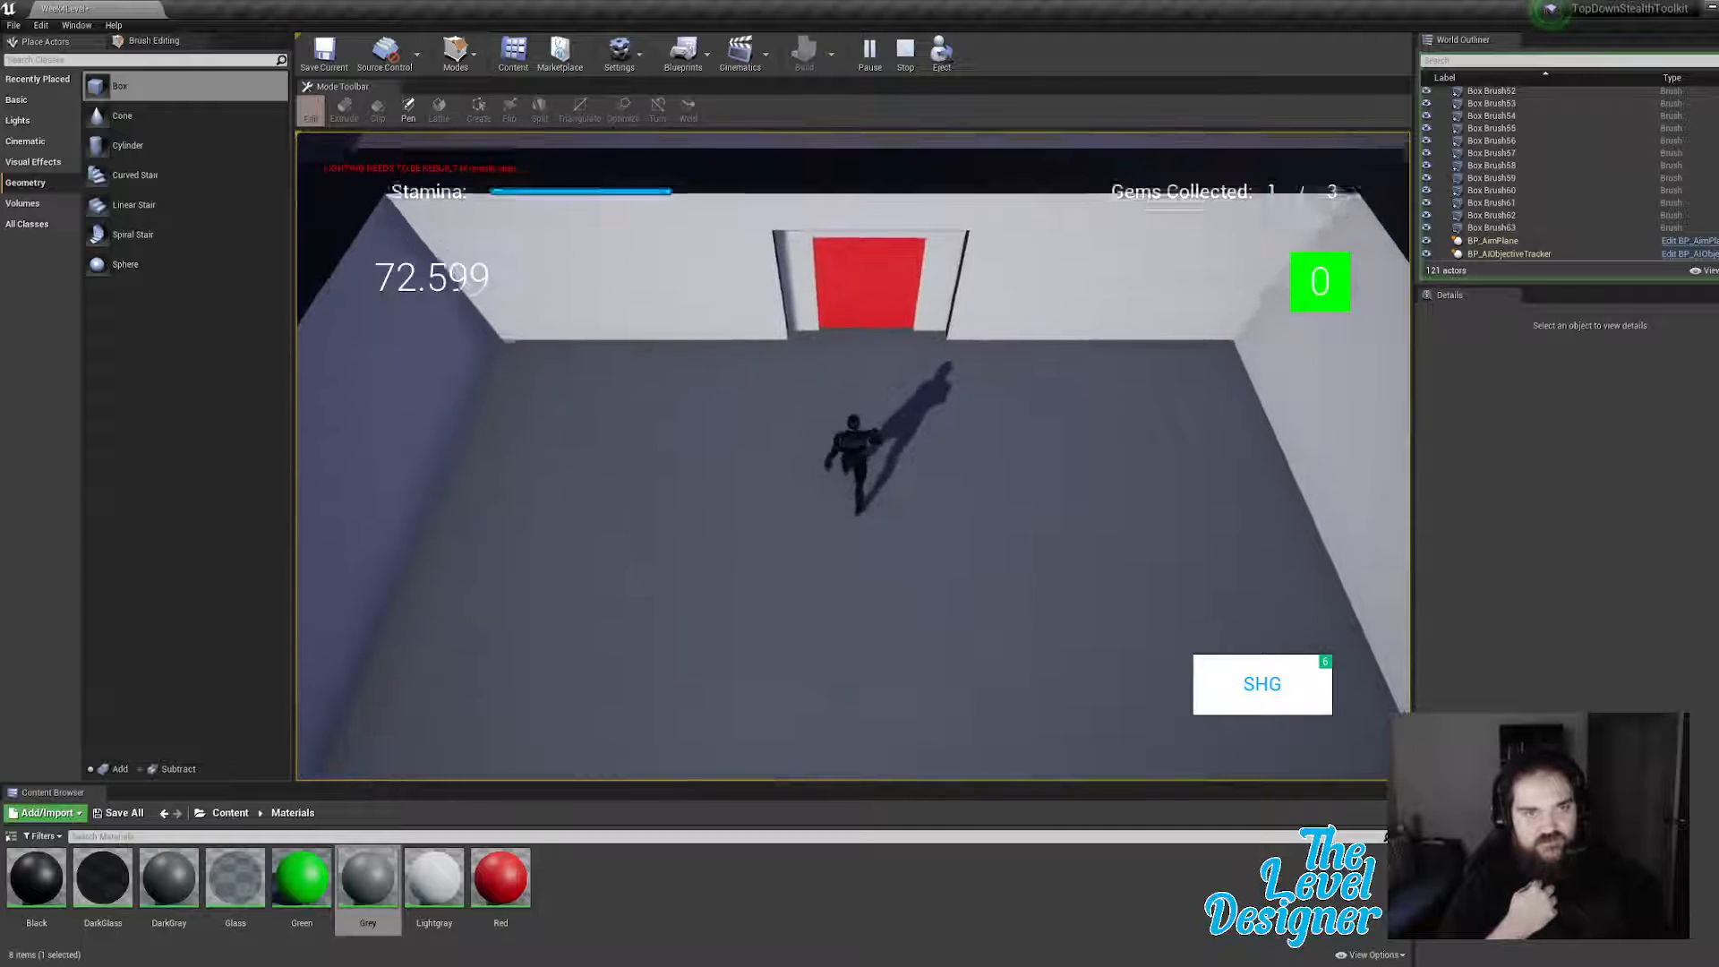
key(s)
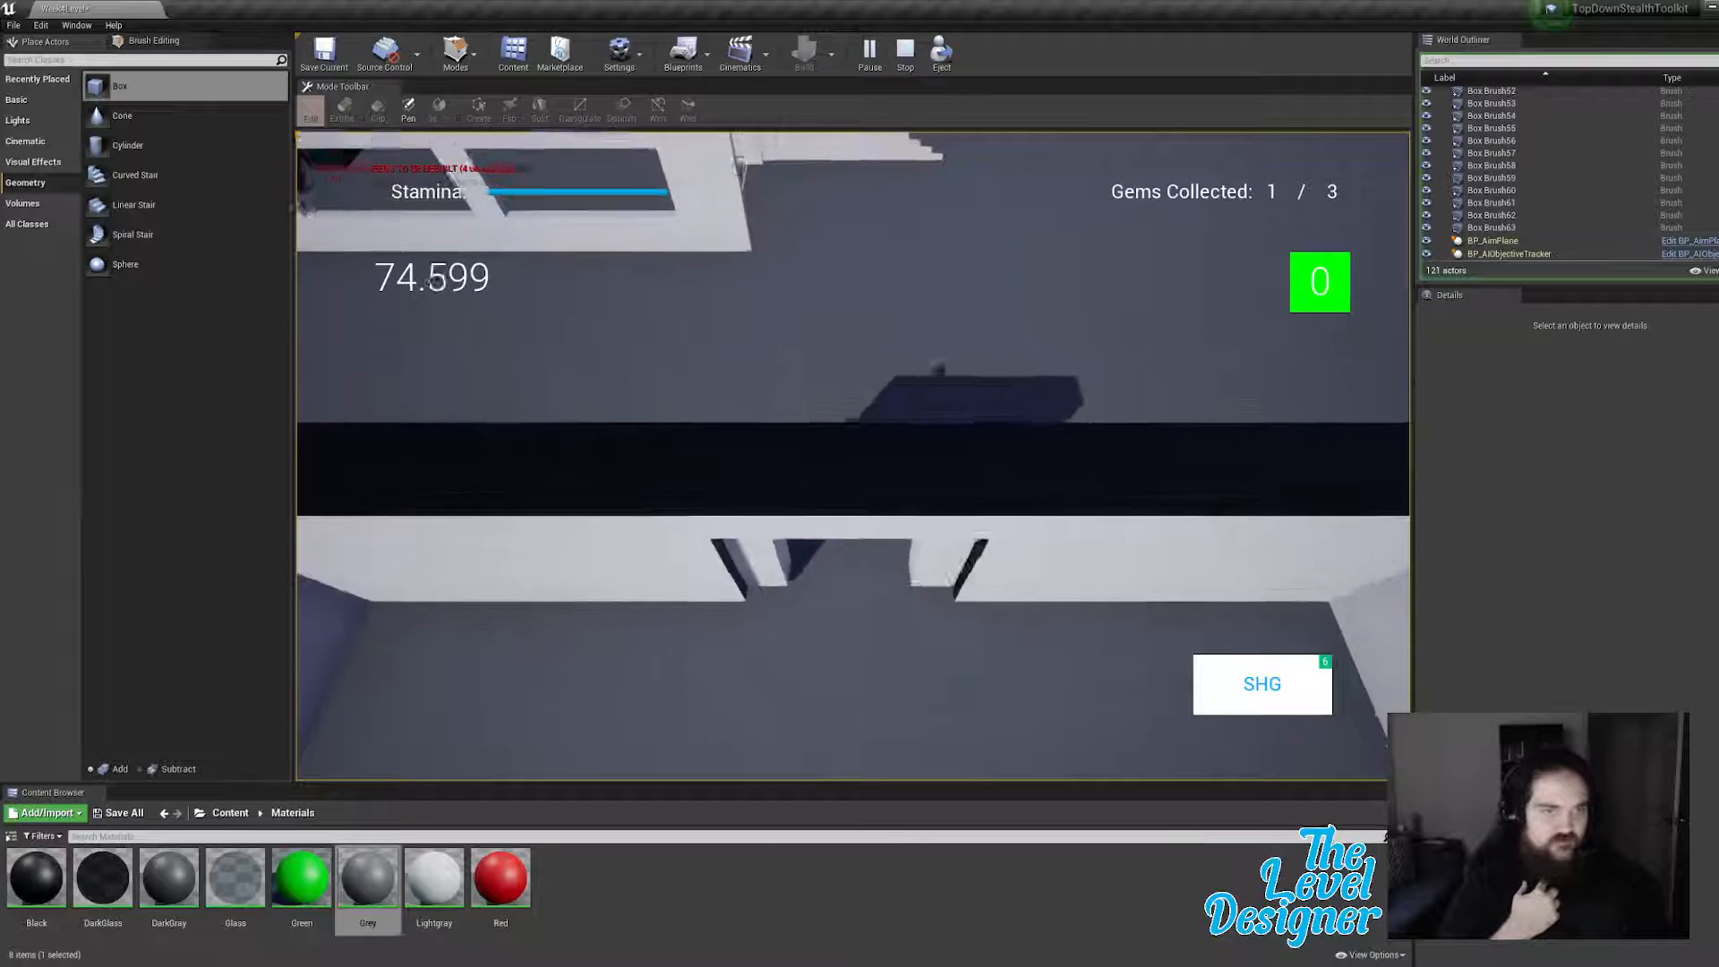
key(w)
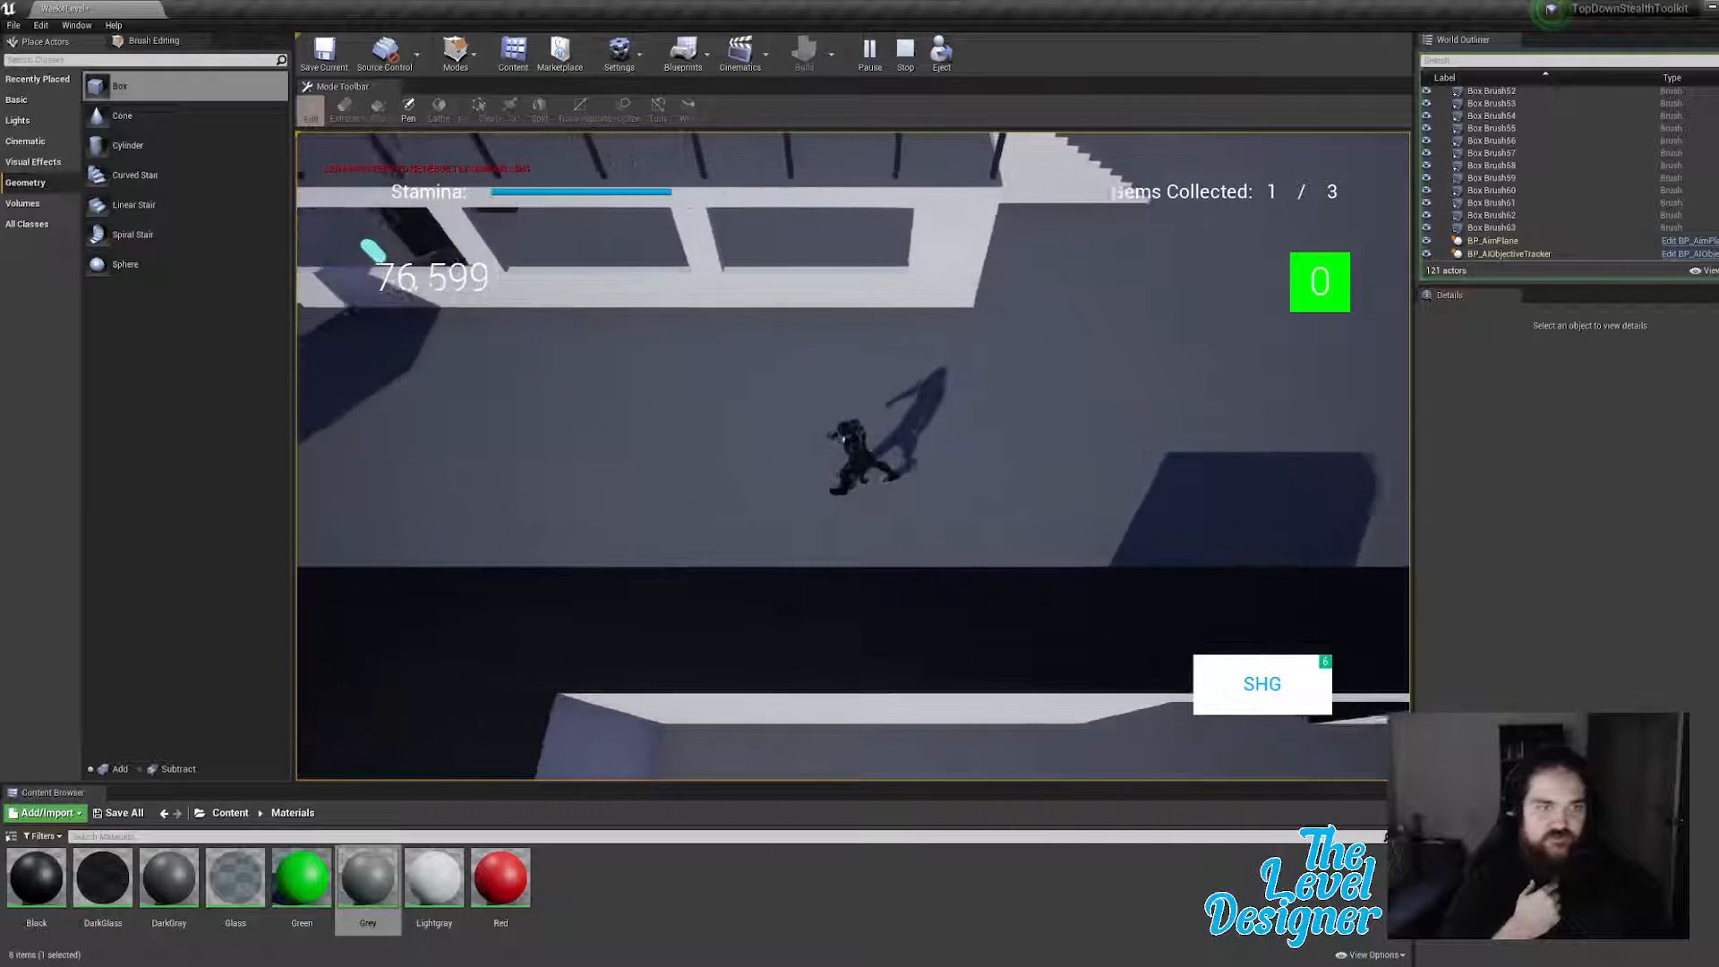
Step: Walk along the lower floor past the windows and test the locked door at the end
key(a)
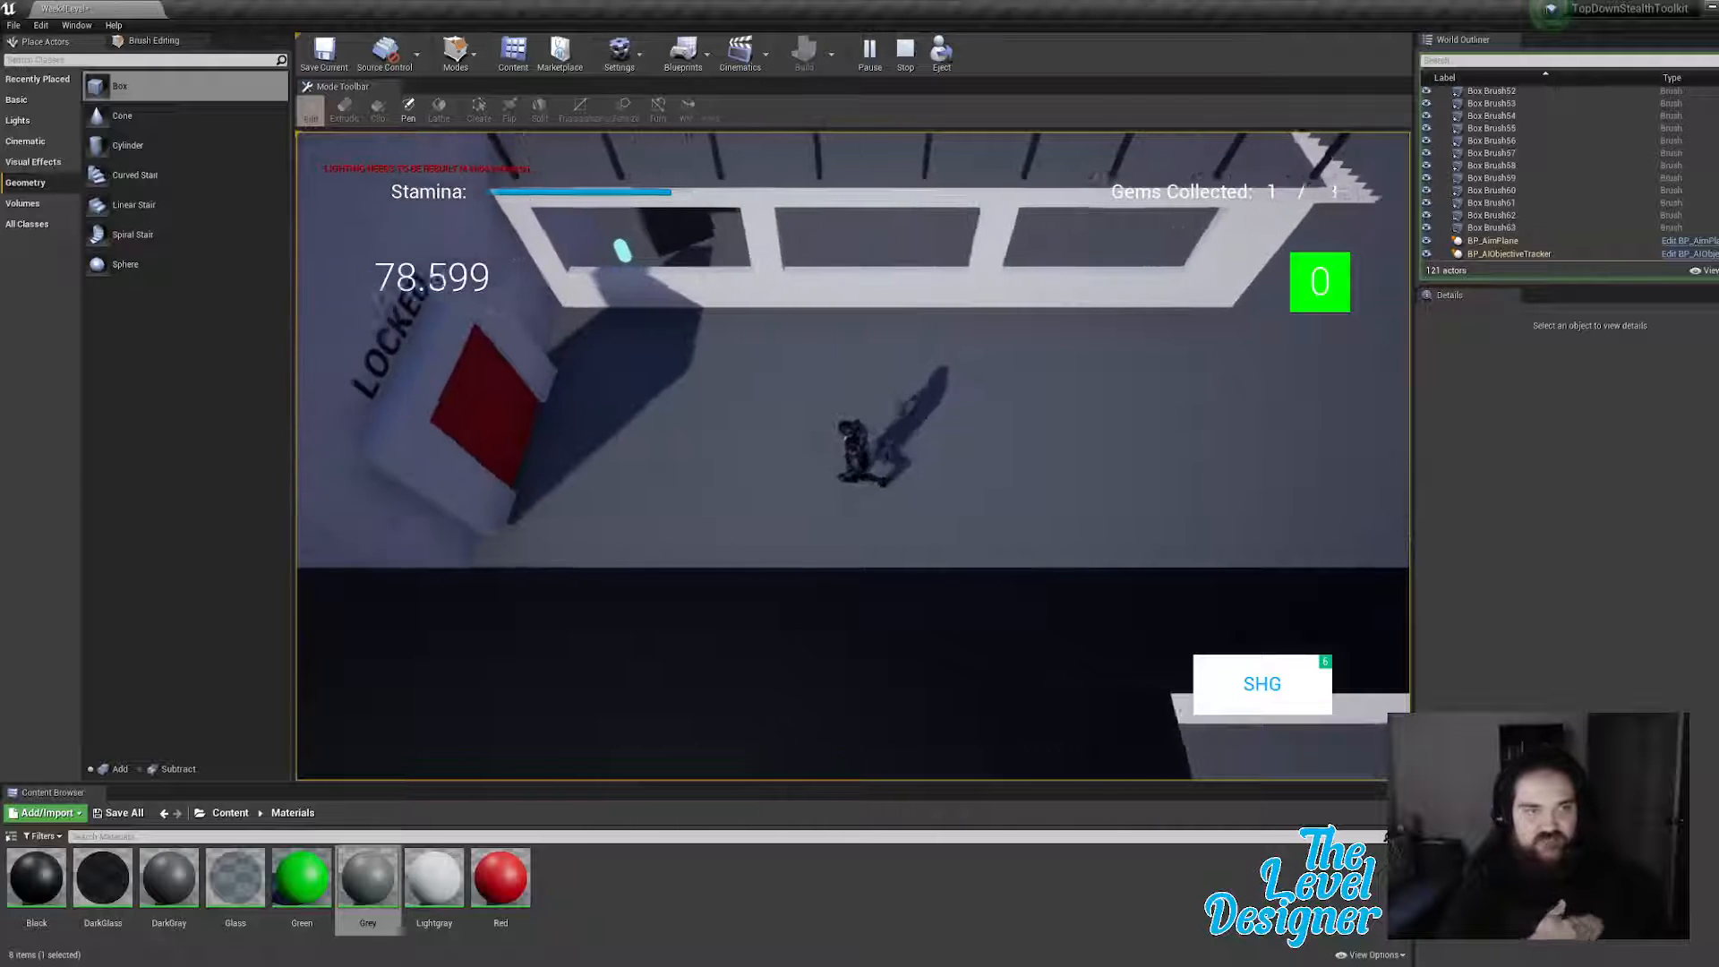
key(a)
key(a)
key(w)
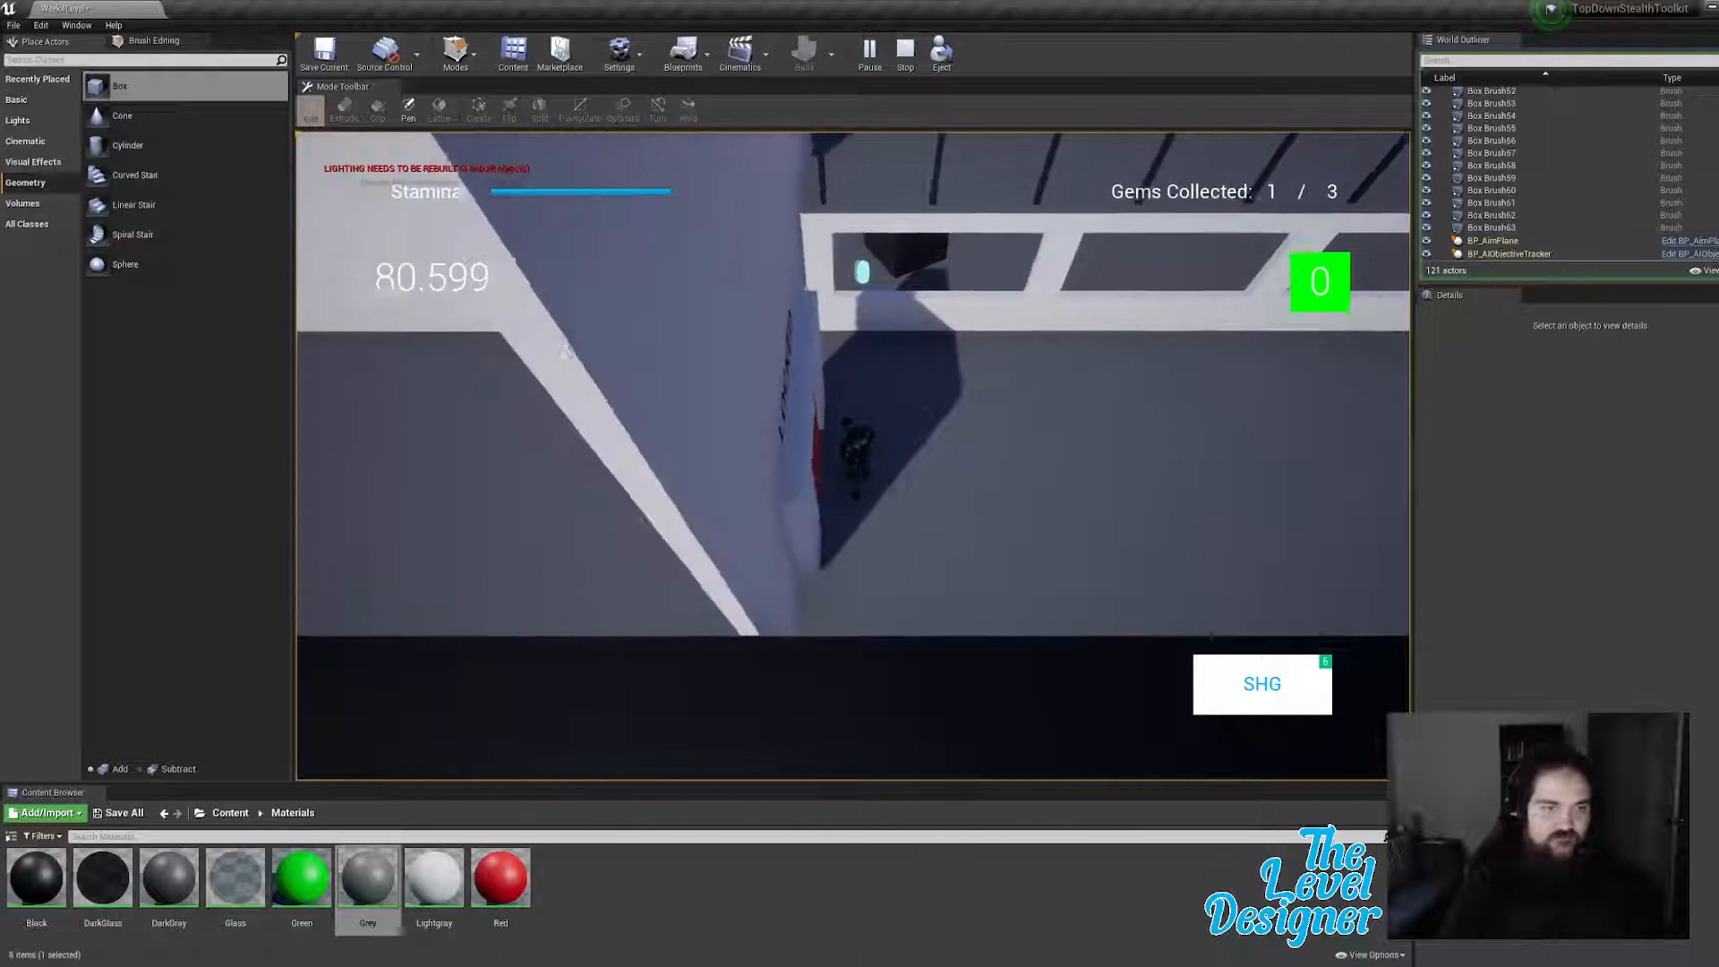
key(s)
key(d)
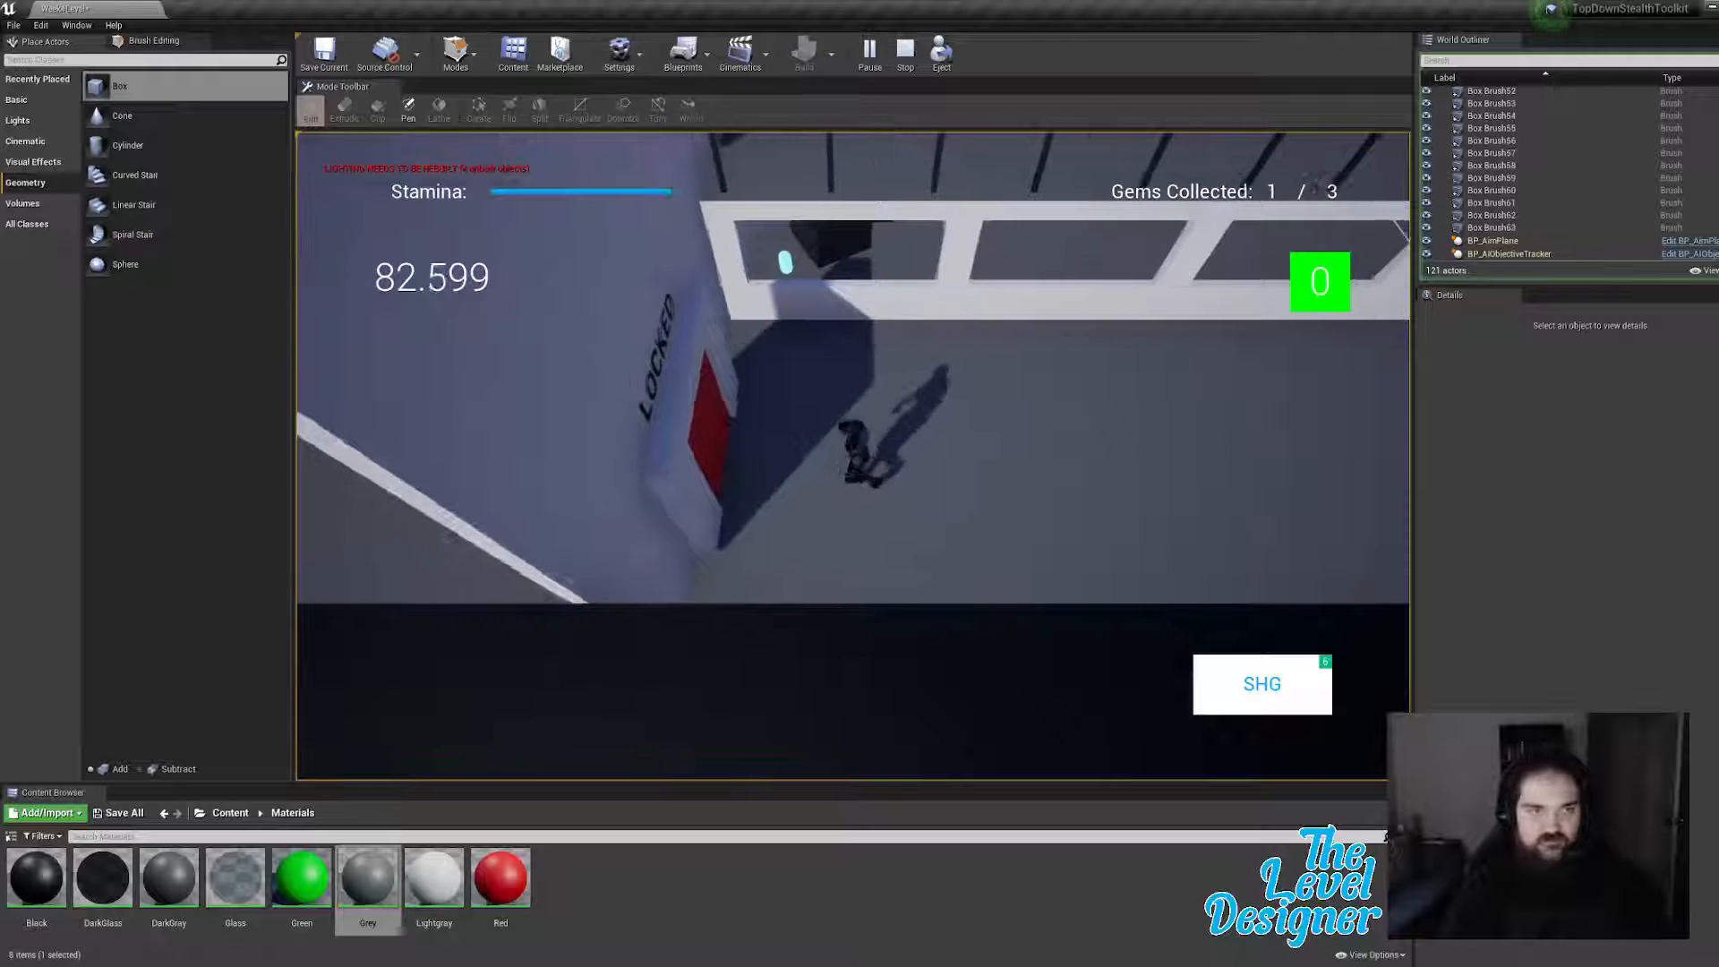
key(a)
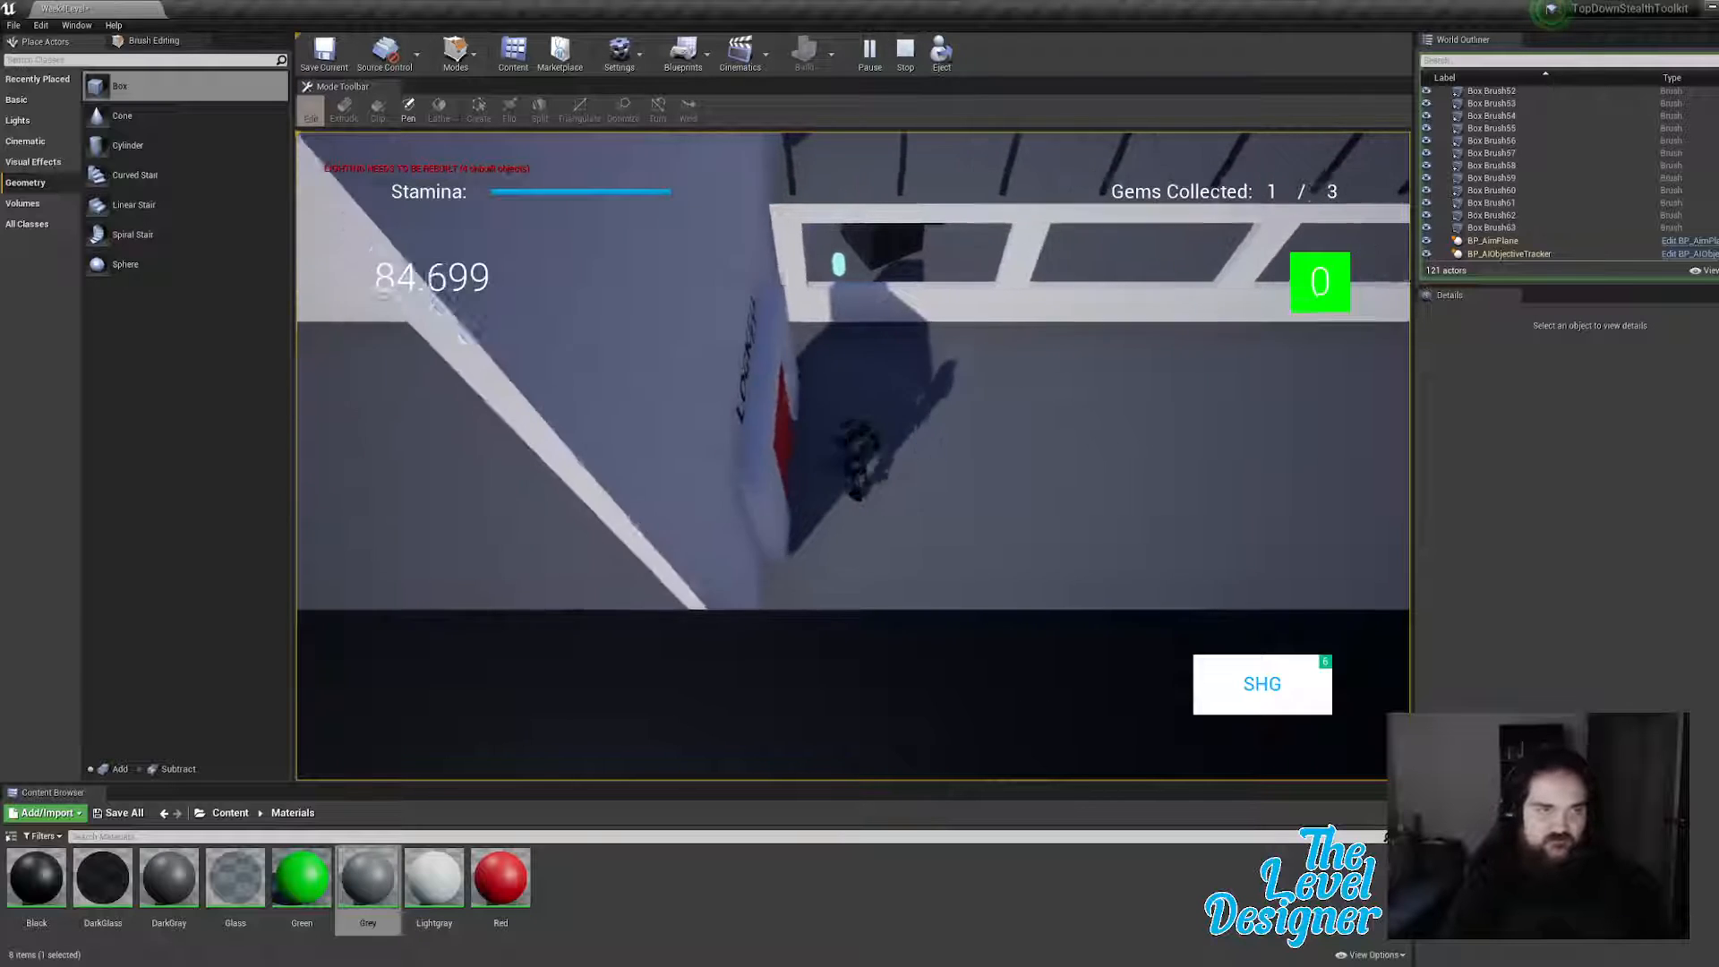
key(w)
key(s)
key(d)
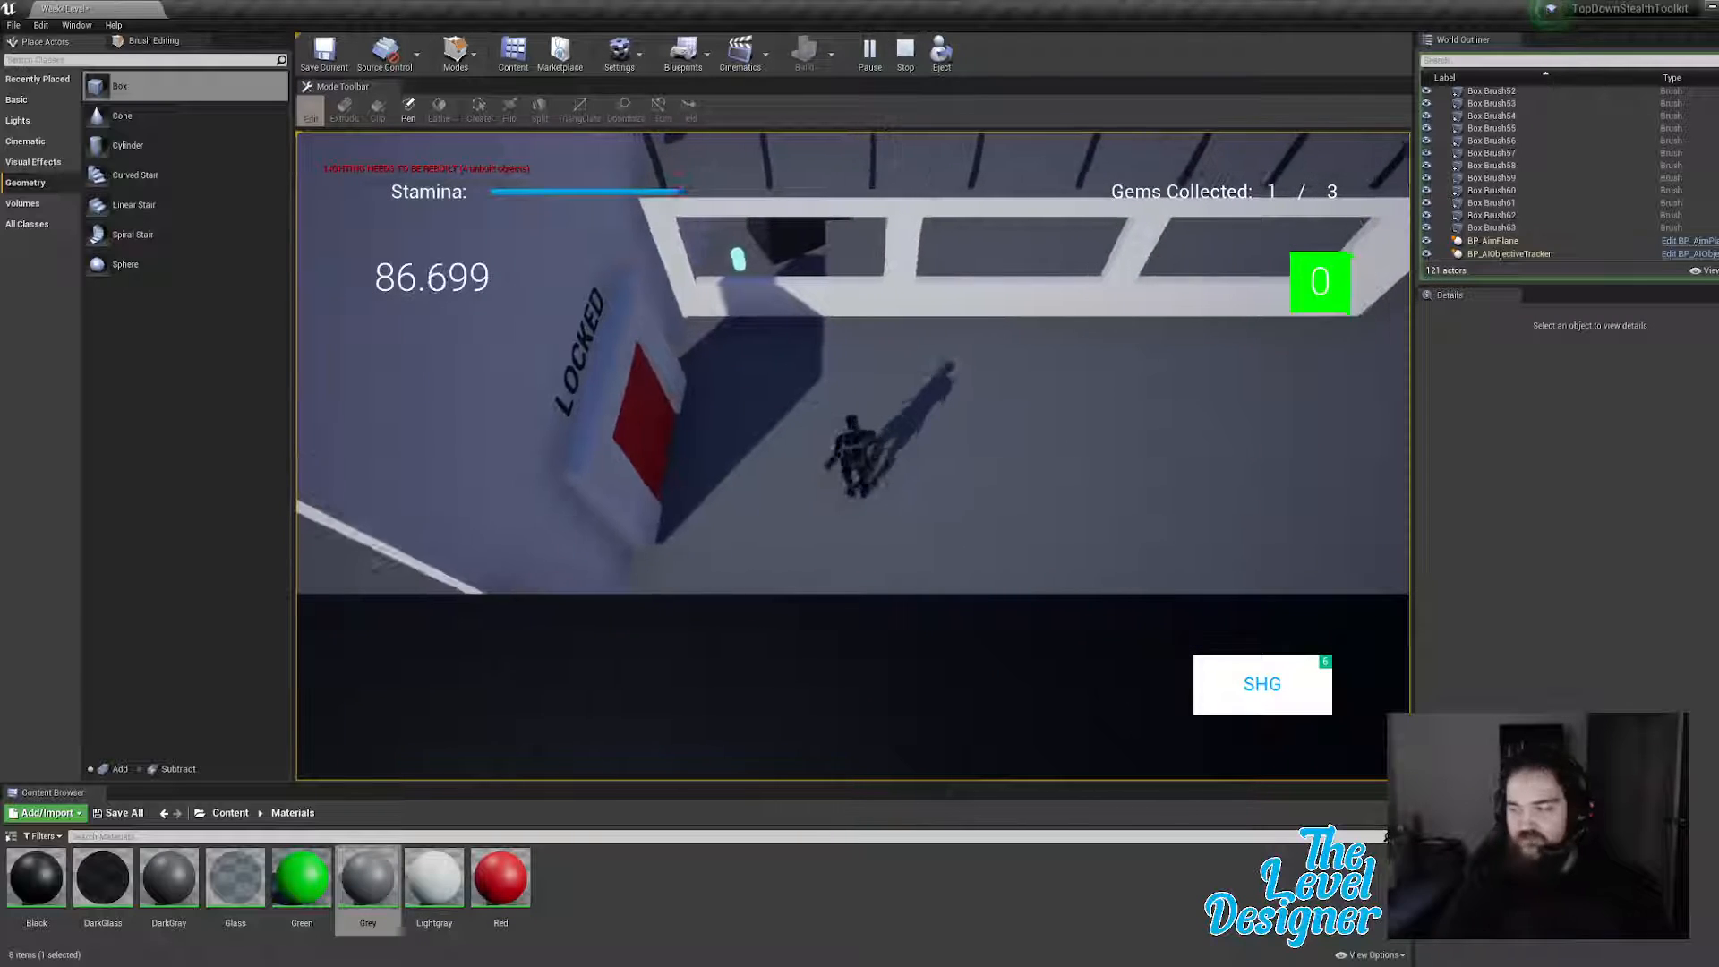
Step: Recheck the locked door and its surroundings at close range, and walk away along the windowed wall
key(a)
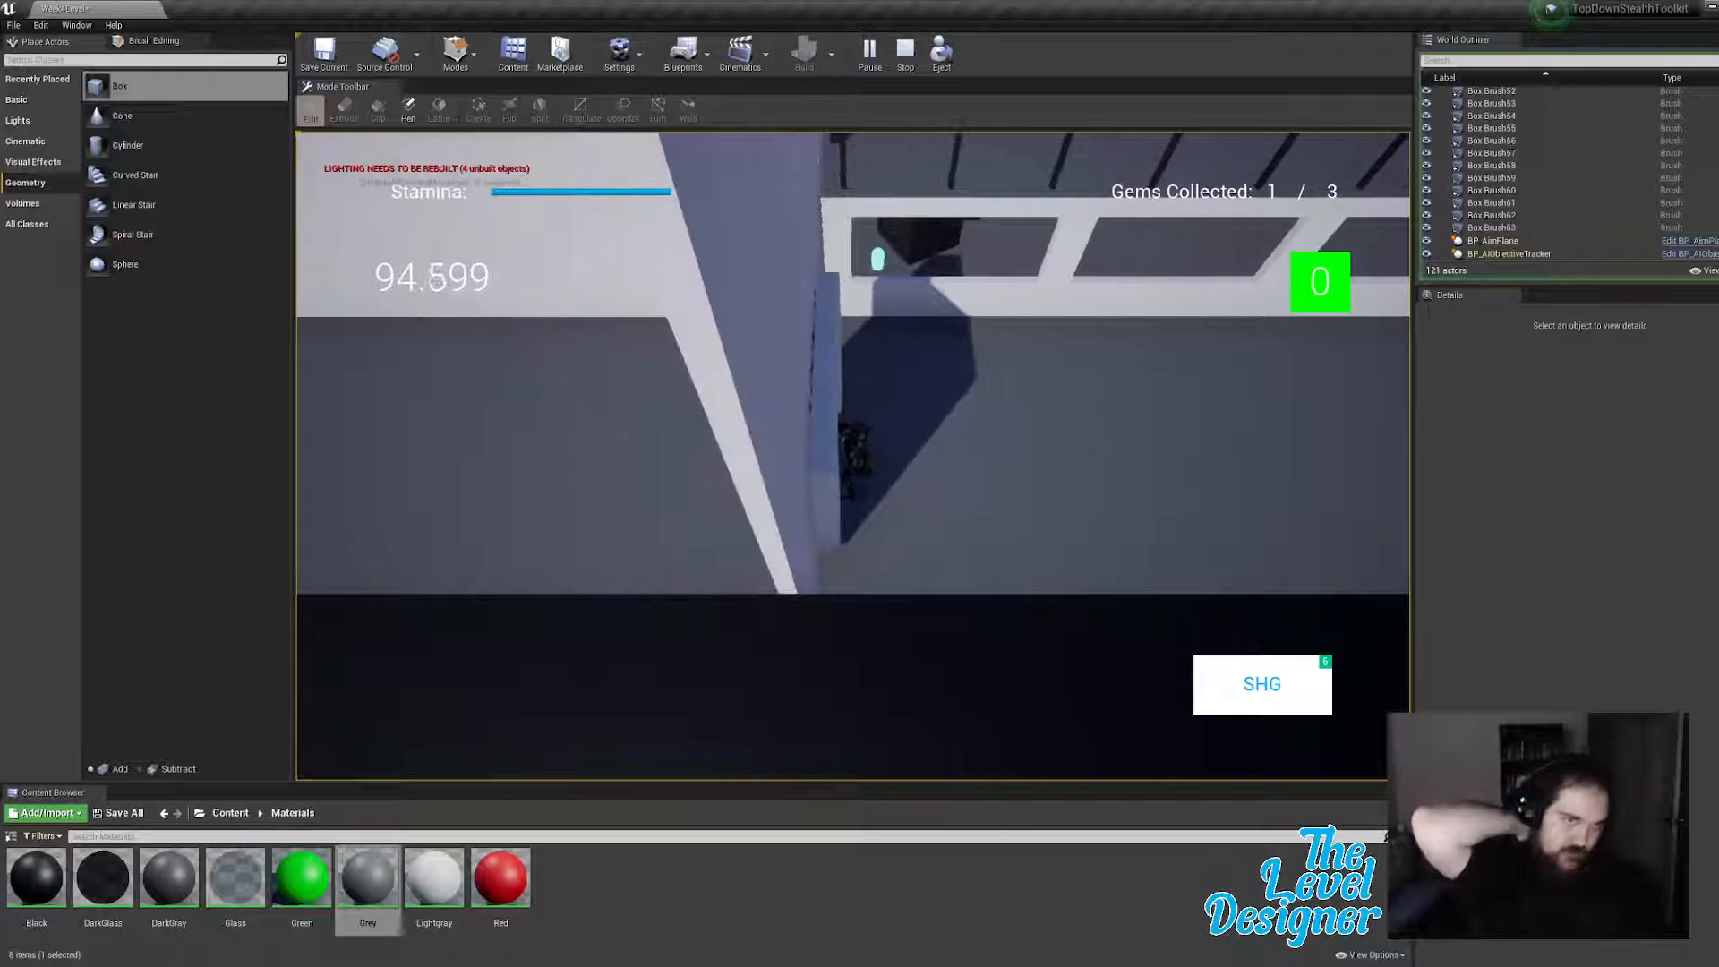
key(d)
key(a)
key(d)
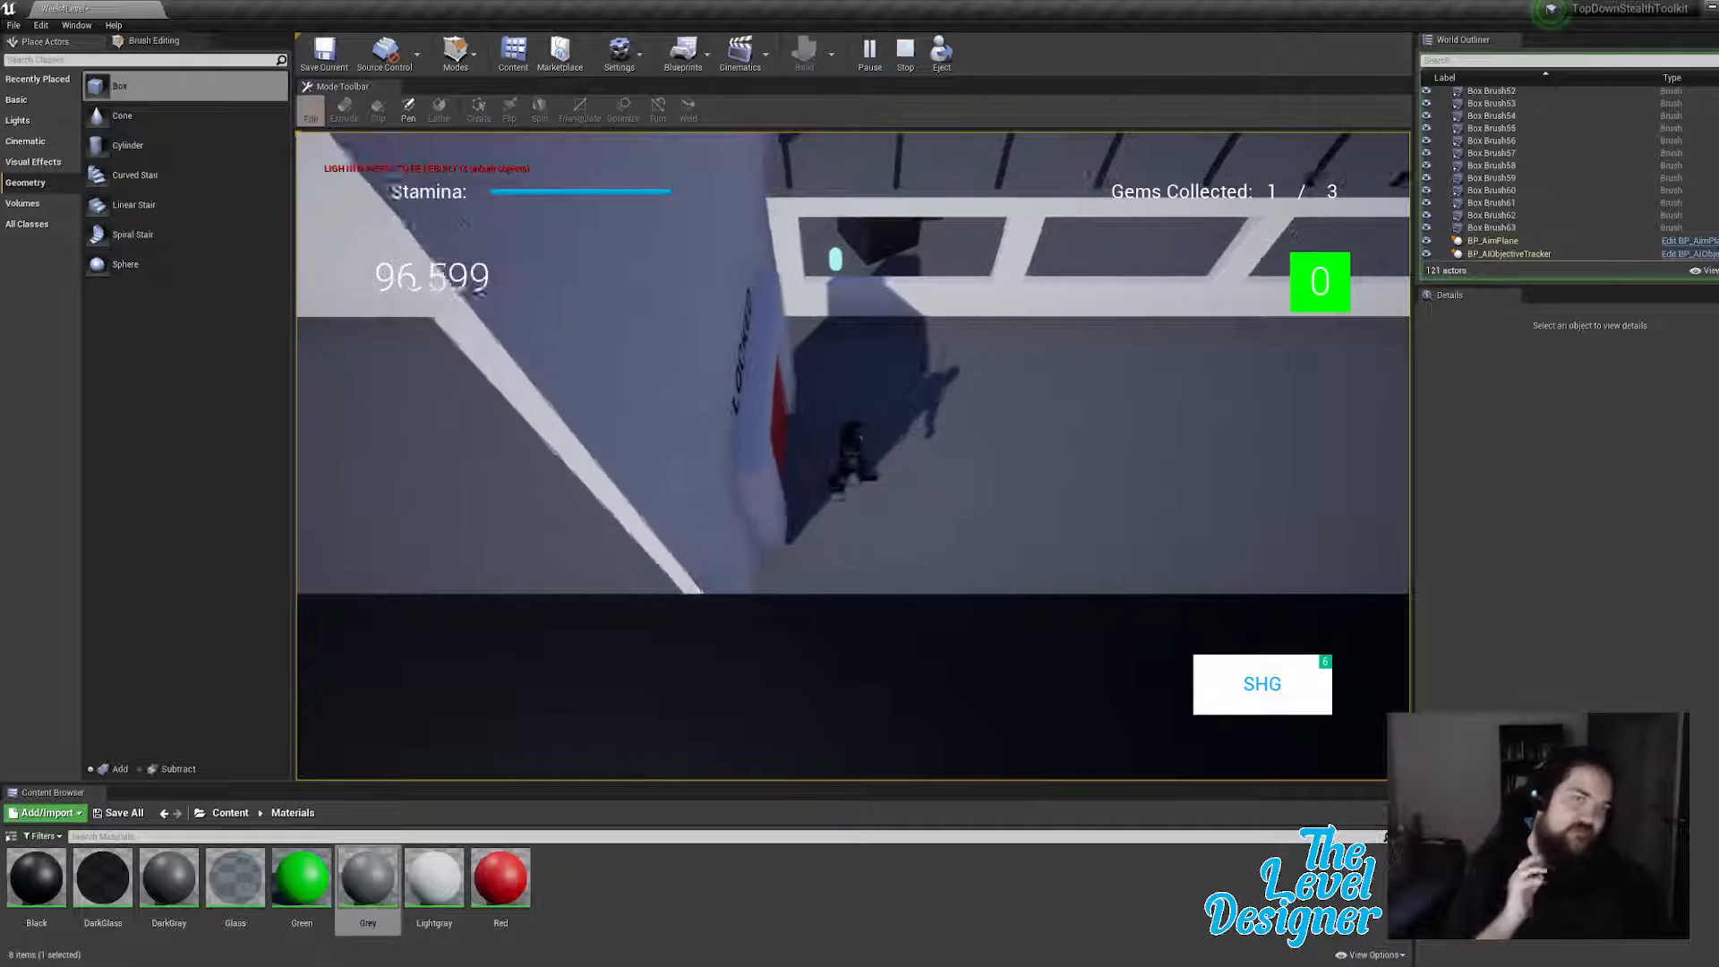
key(a)
key(w)
key(d)
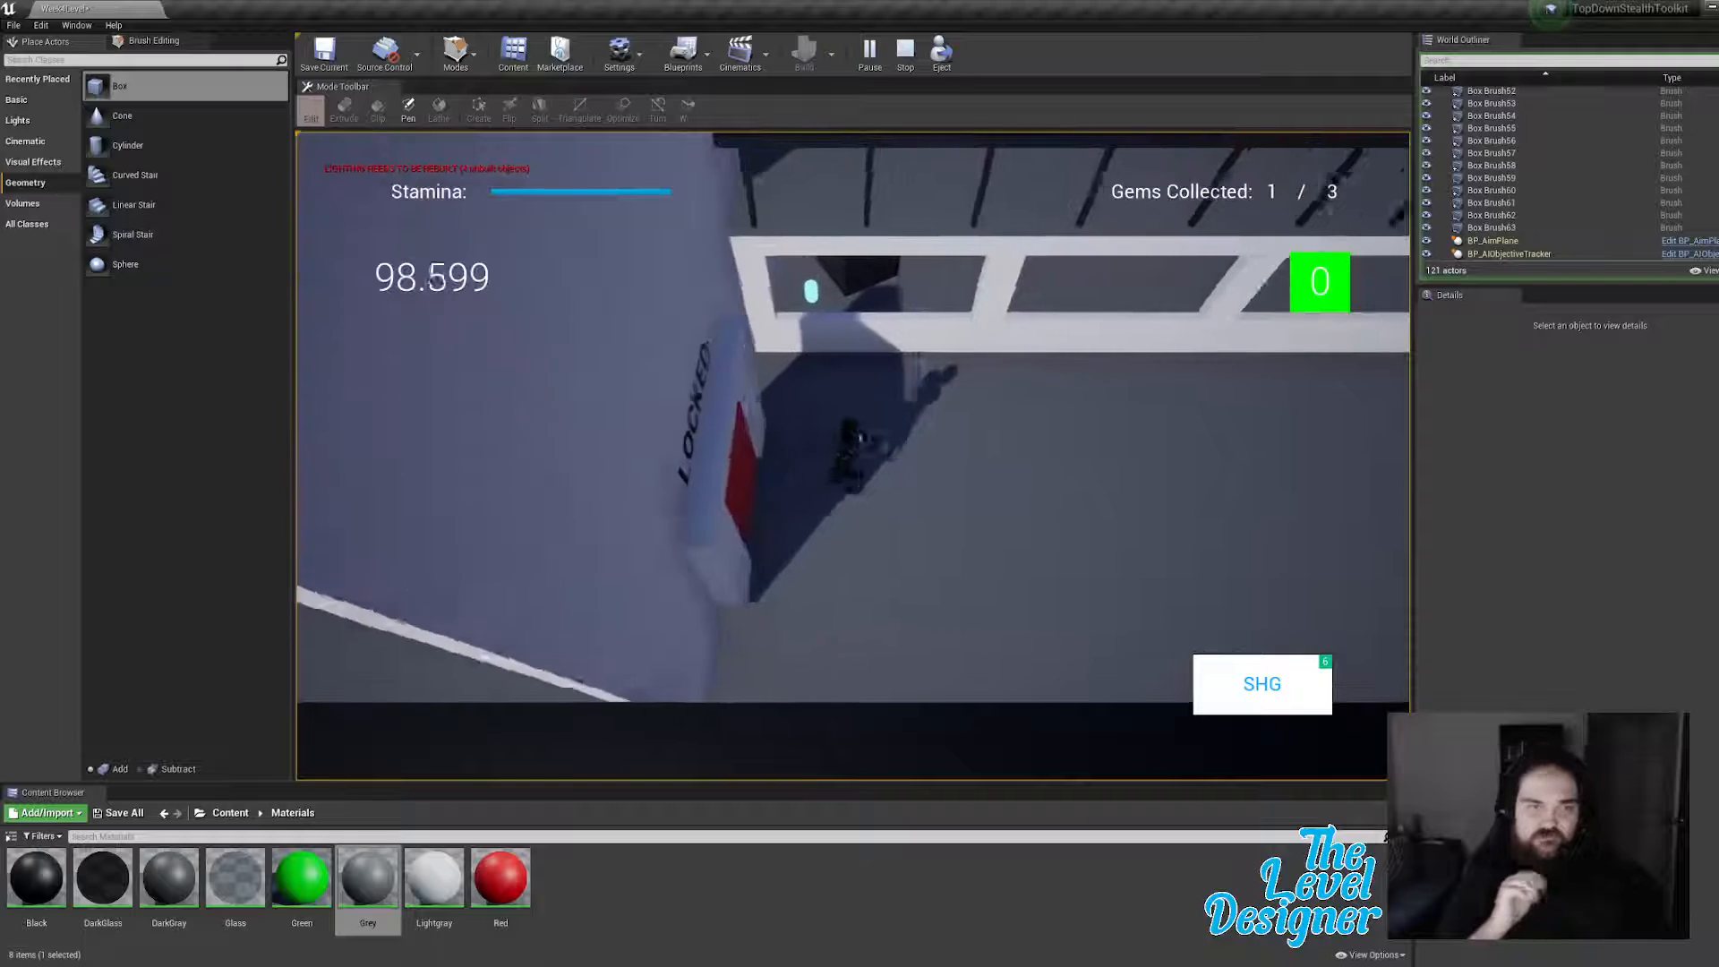
key(s)
key(d)
key(s)
key(w)
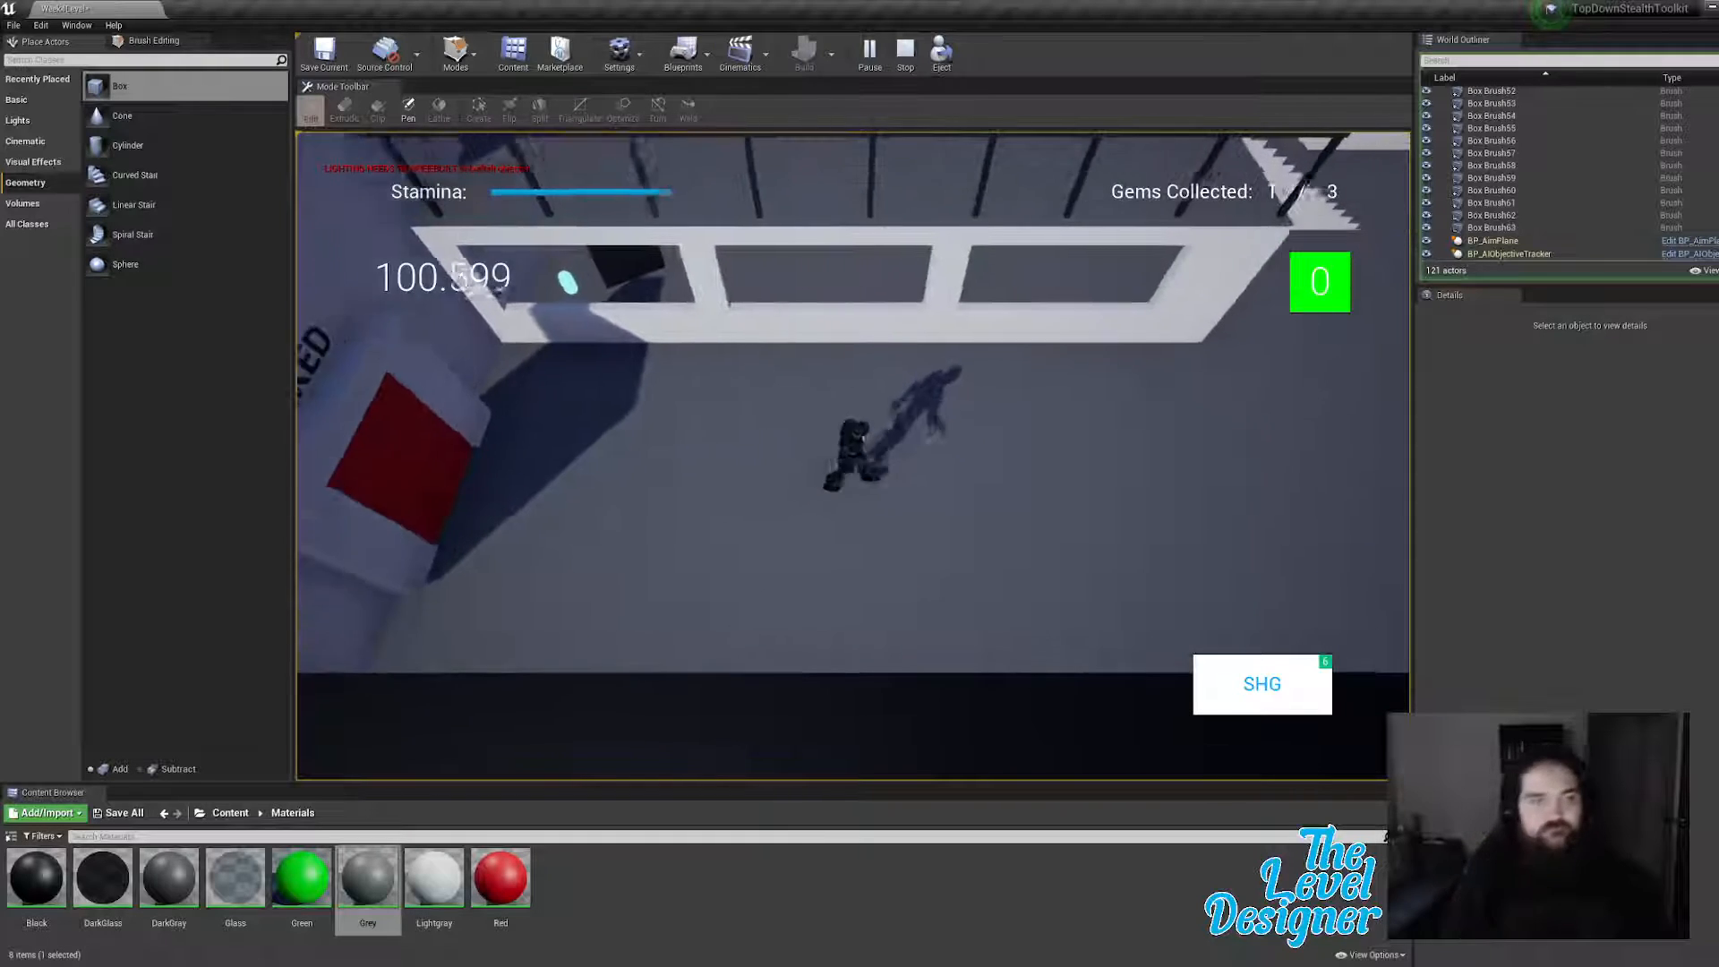
Step: Sprint up the stairs and back along the raised walkway to the door beside the crates
key(shift)
key(w)
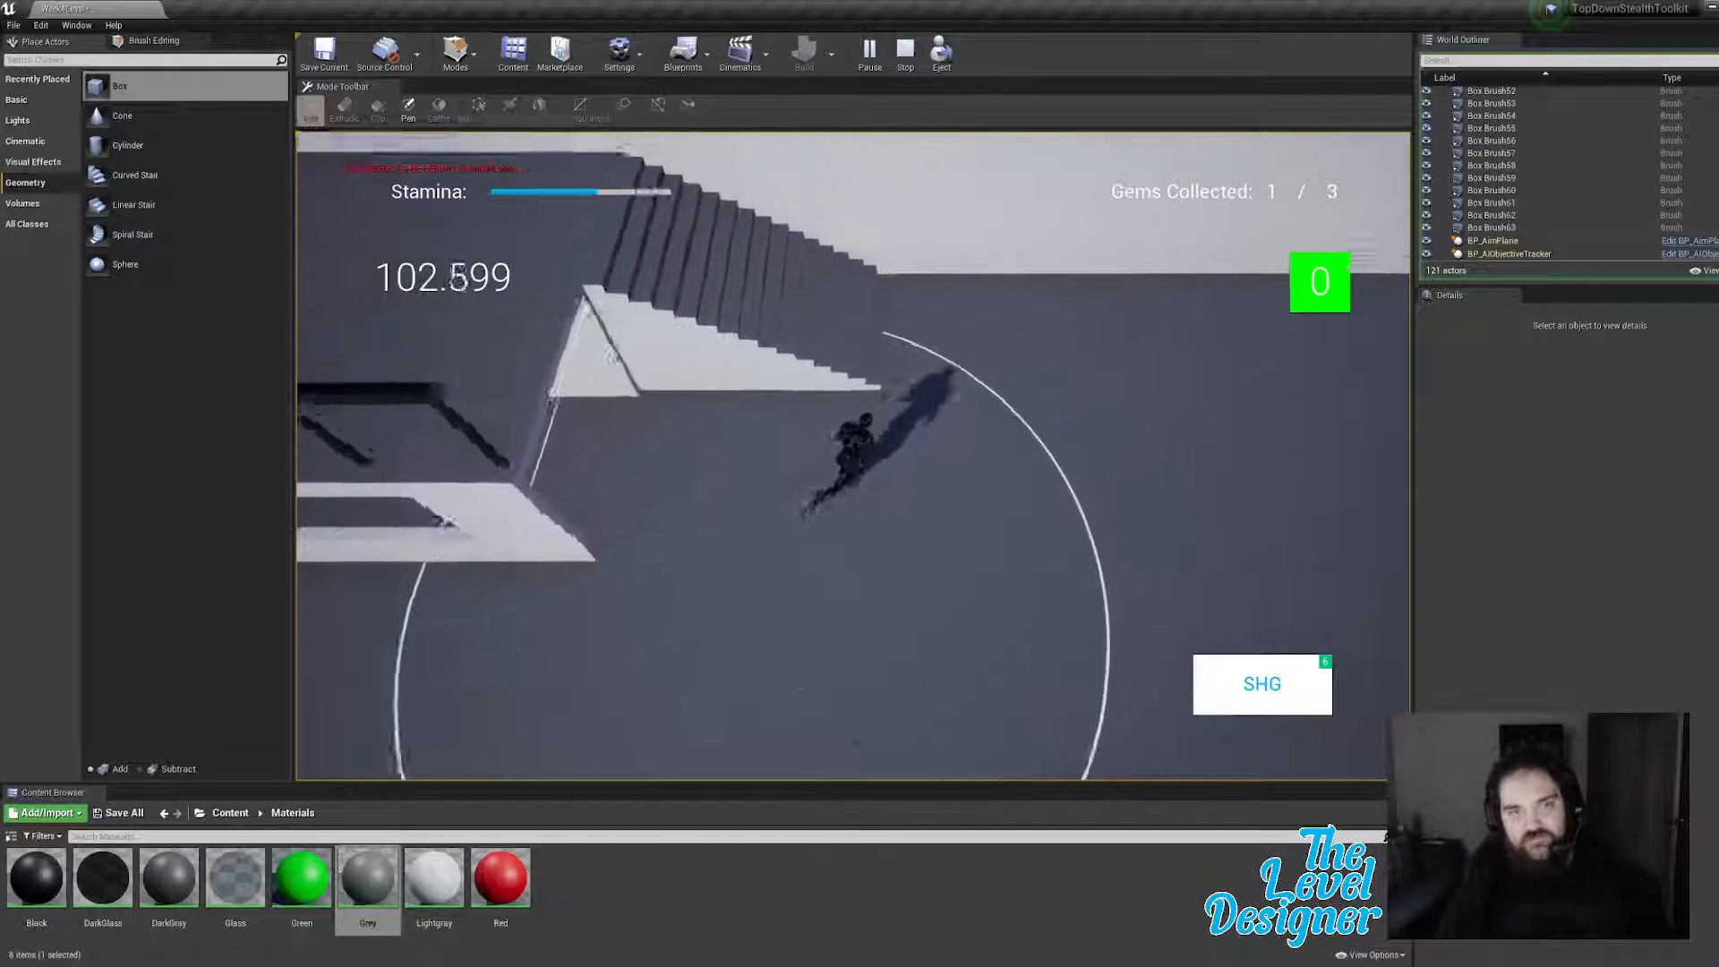
key(a)
key(s)
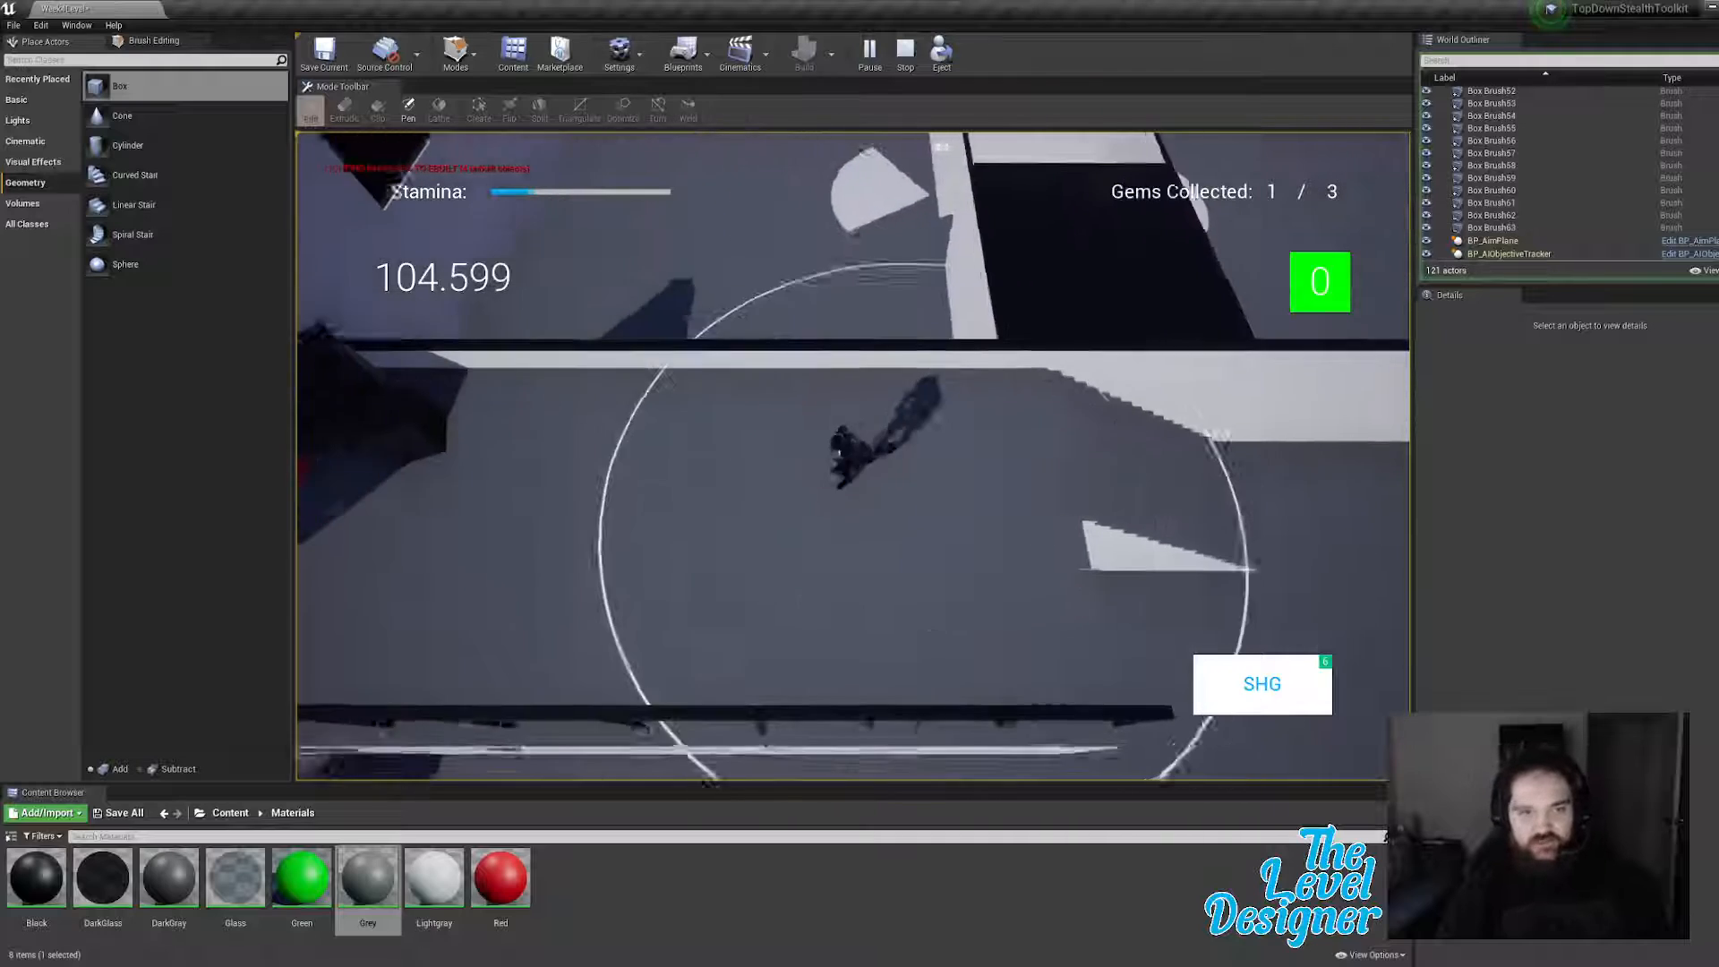
key(a)
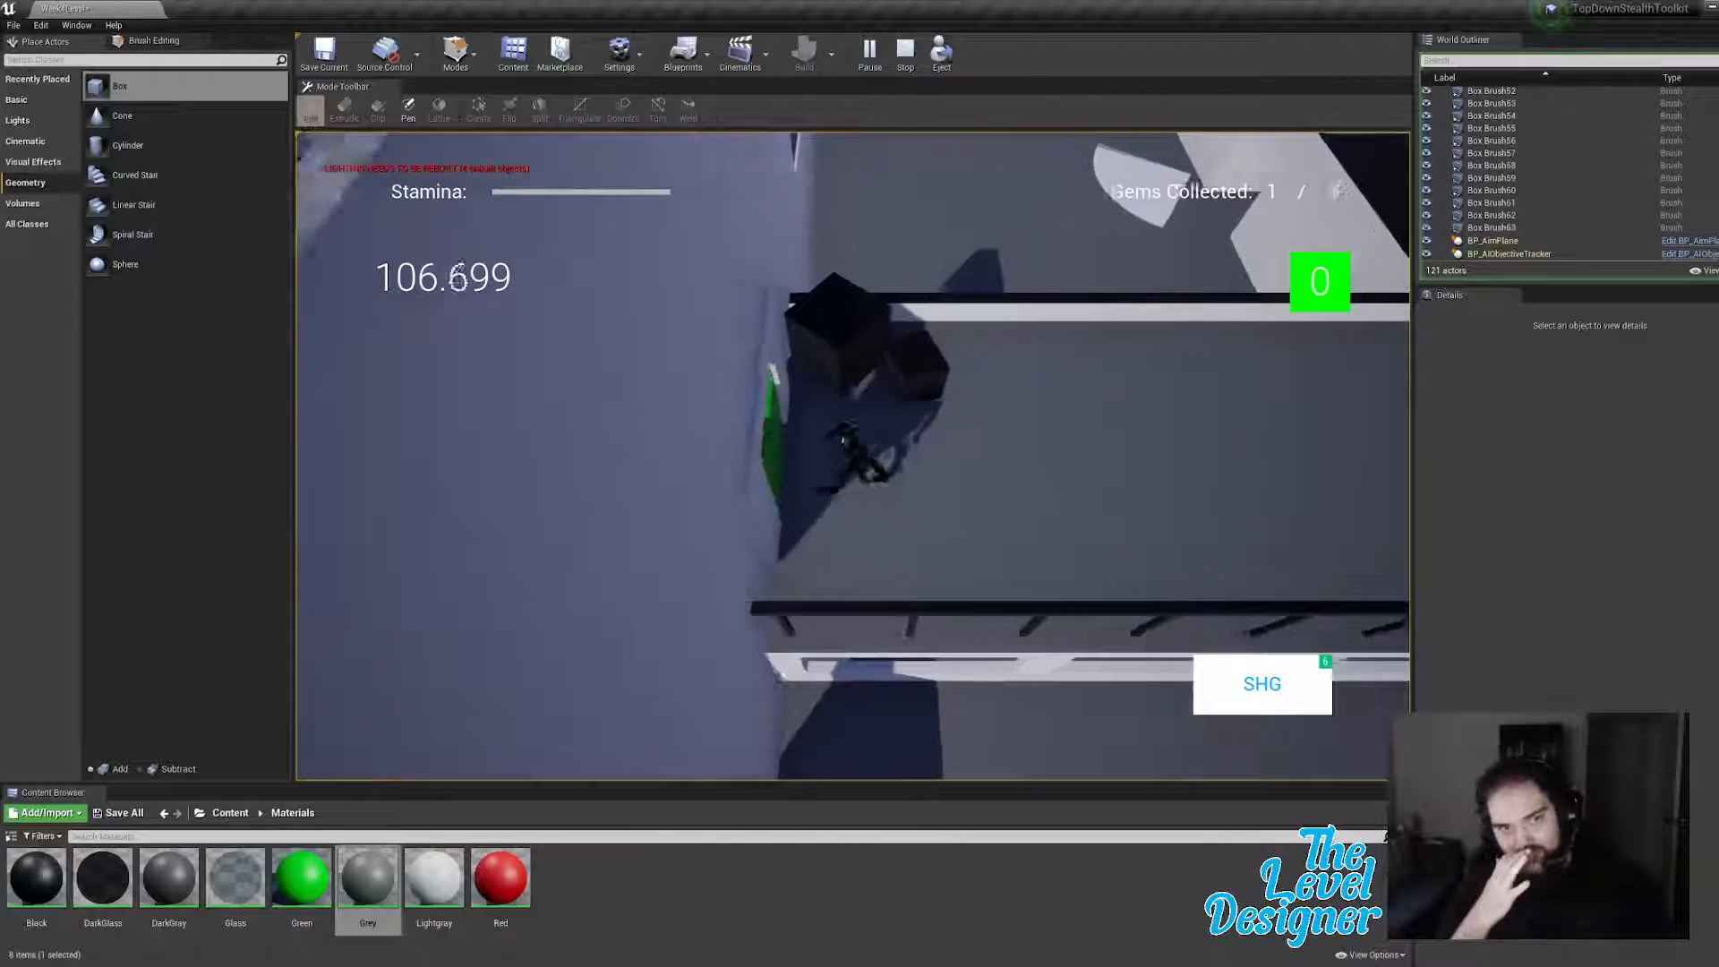
Step: Go through the walkway door and walk around the area with the stacked dark crates
key(a)
key(s)
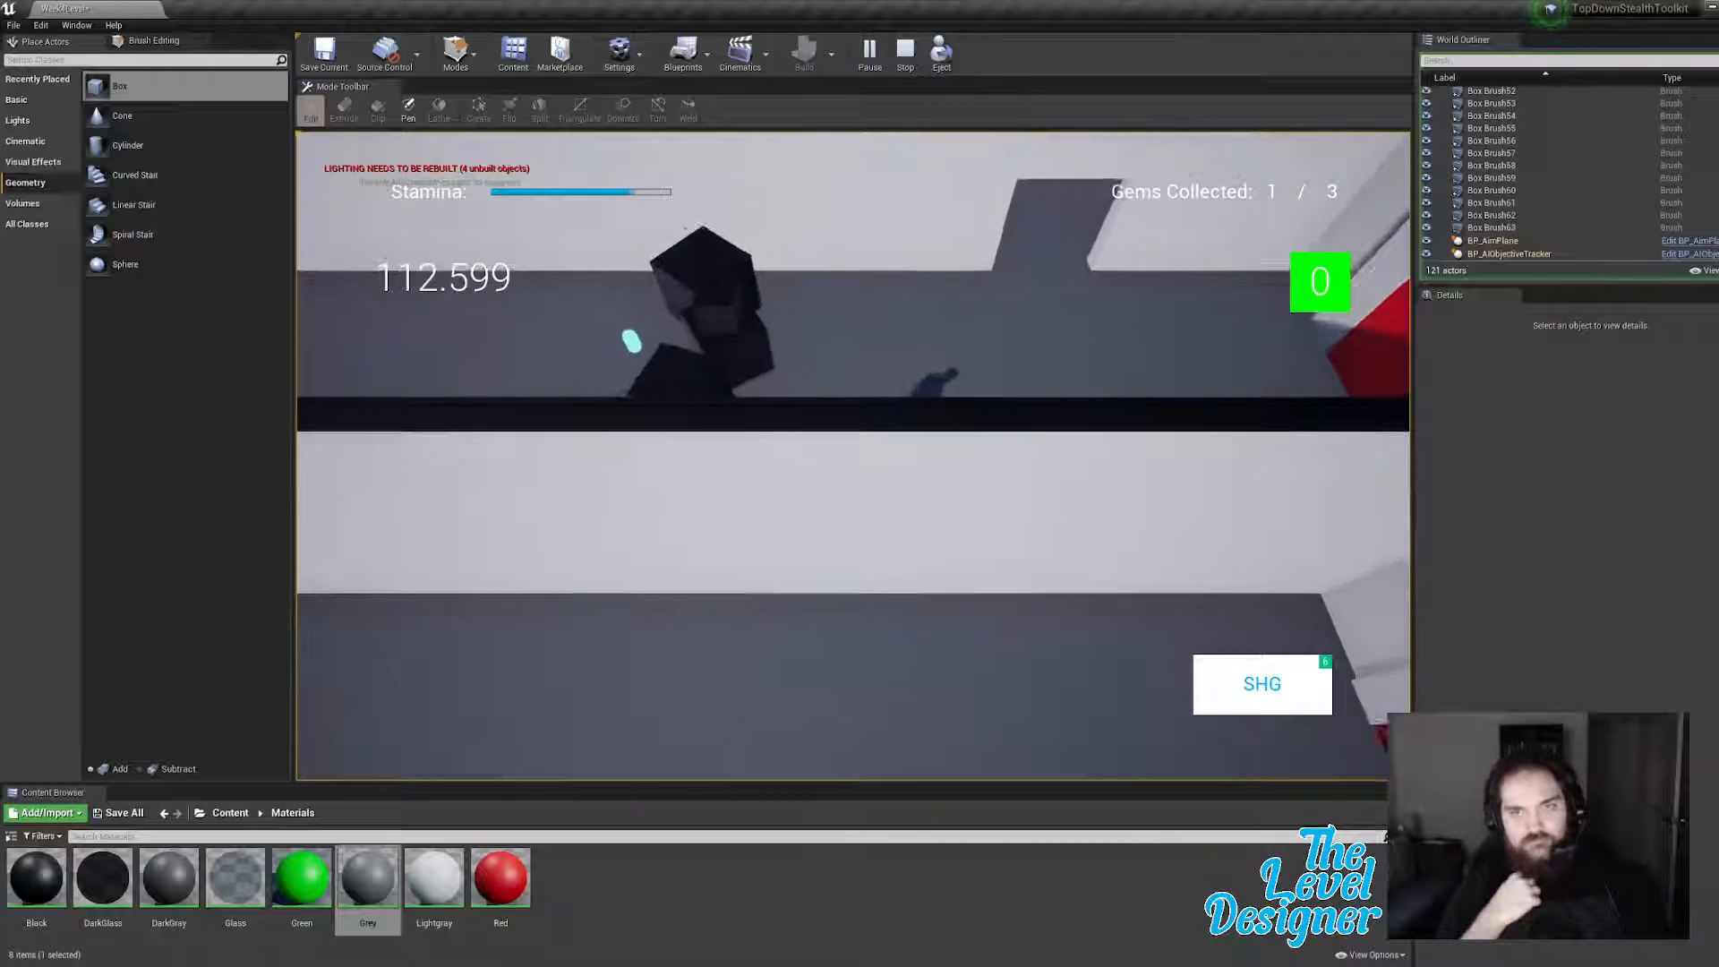
key(d)
key(s)
key(d)
key(w)
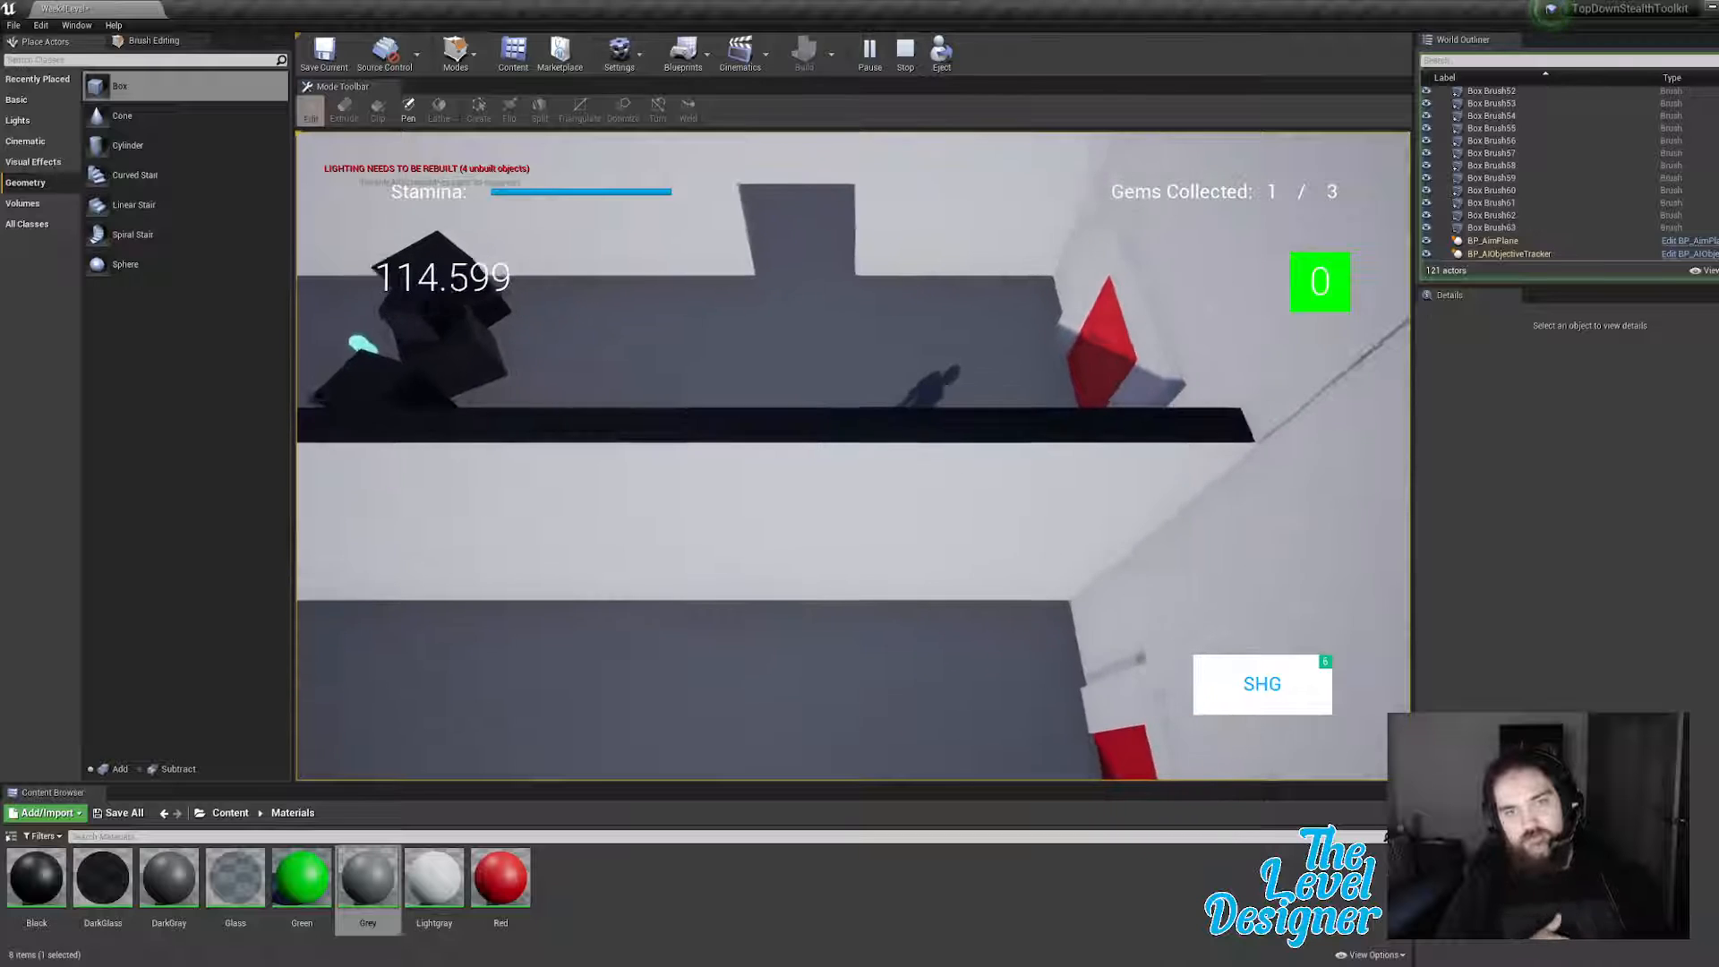
Step: Return through the side door to the railed walkway and head toward the stairs
key(d)
key(w)
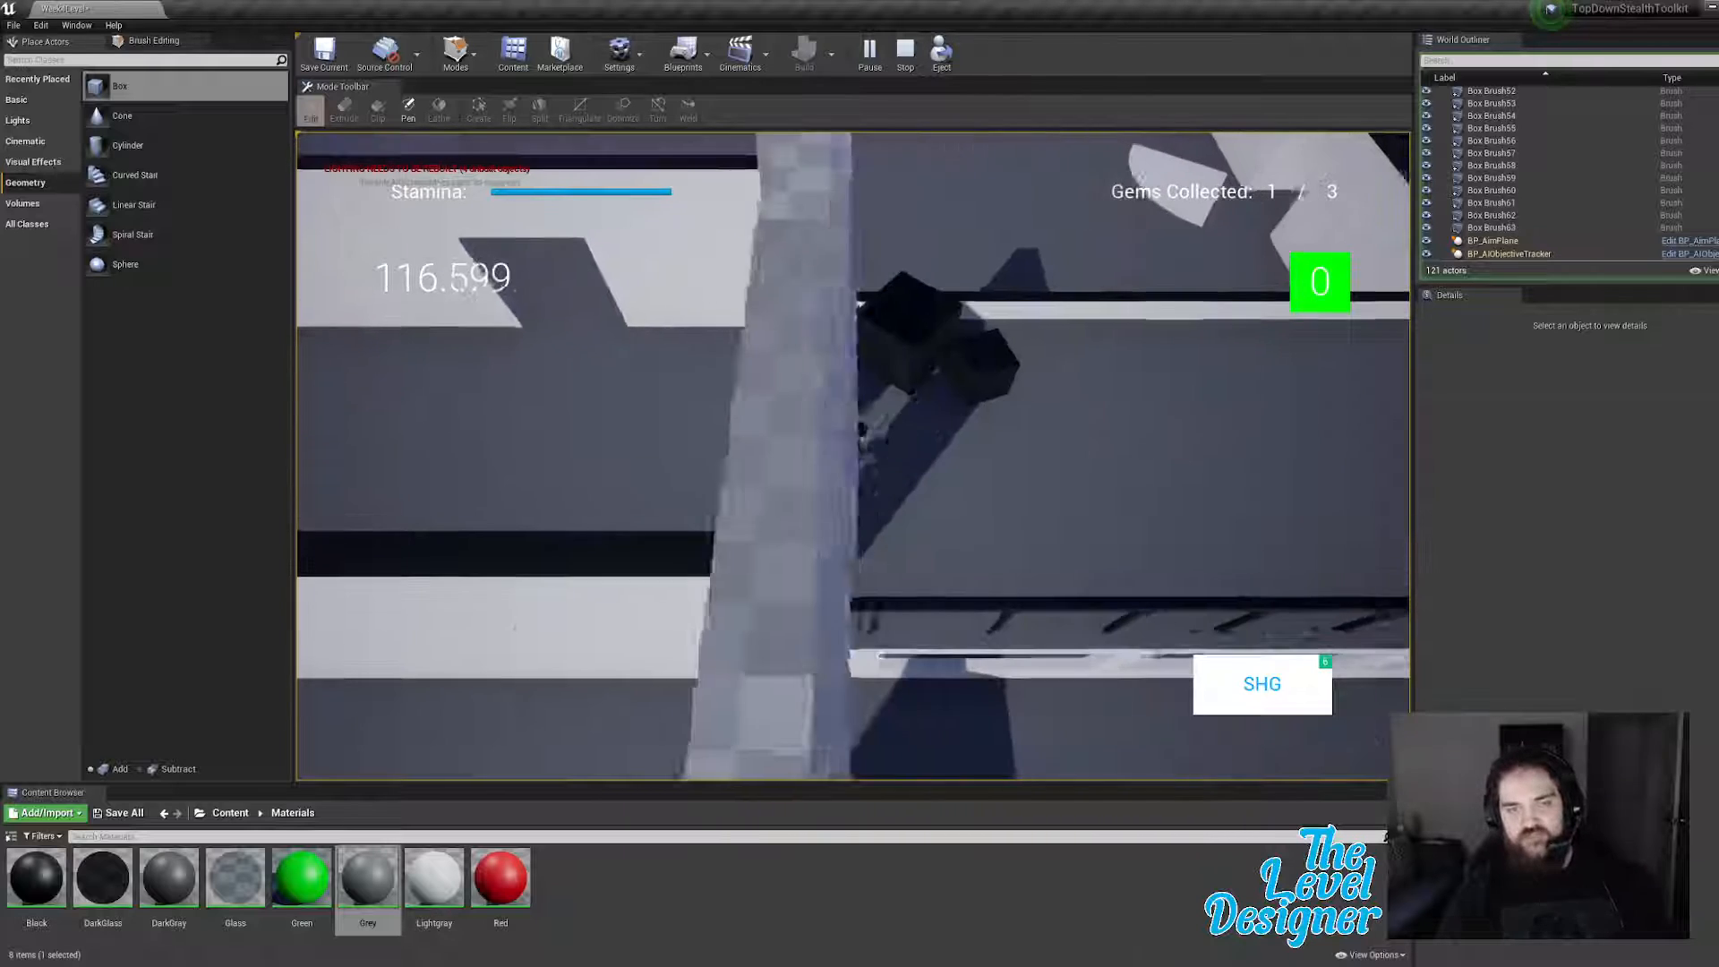
key(s)
key(d)
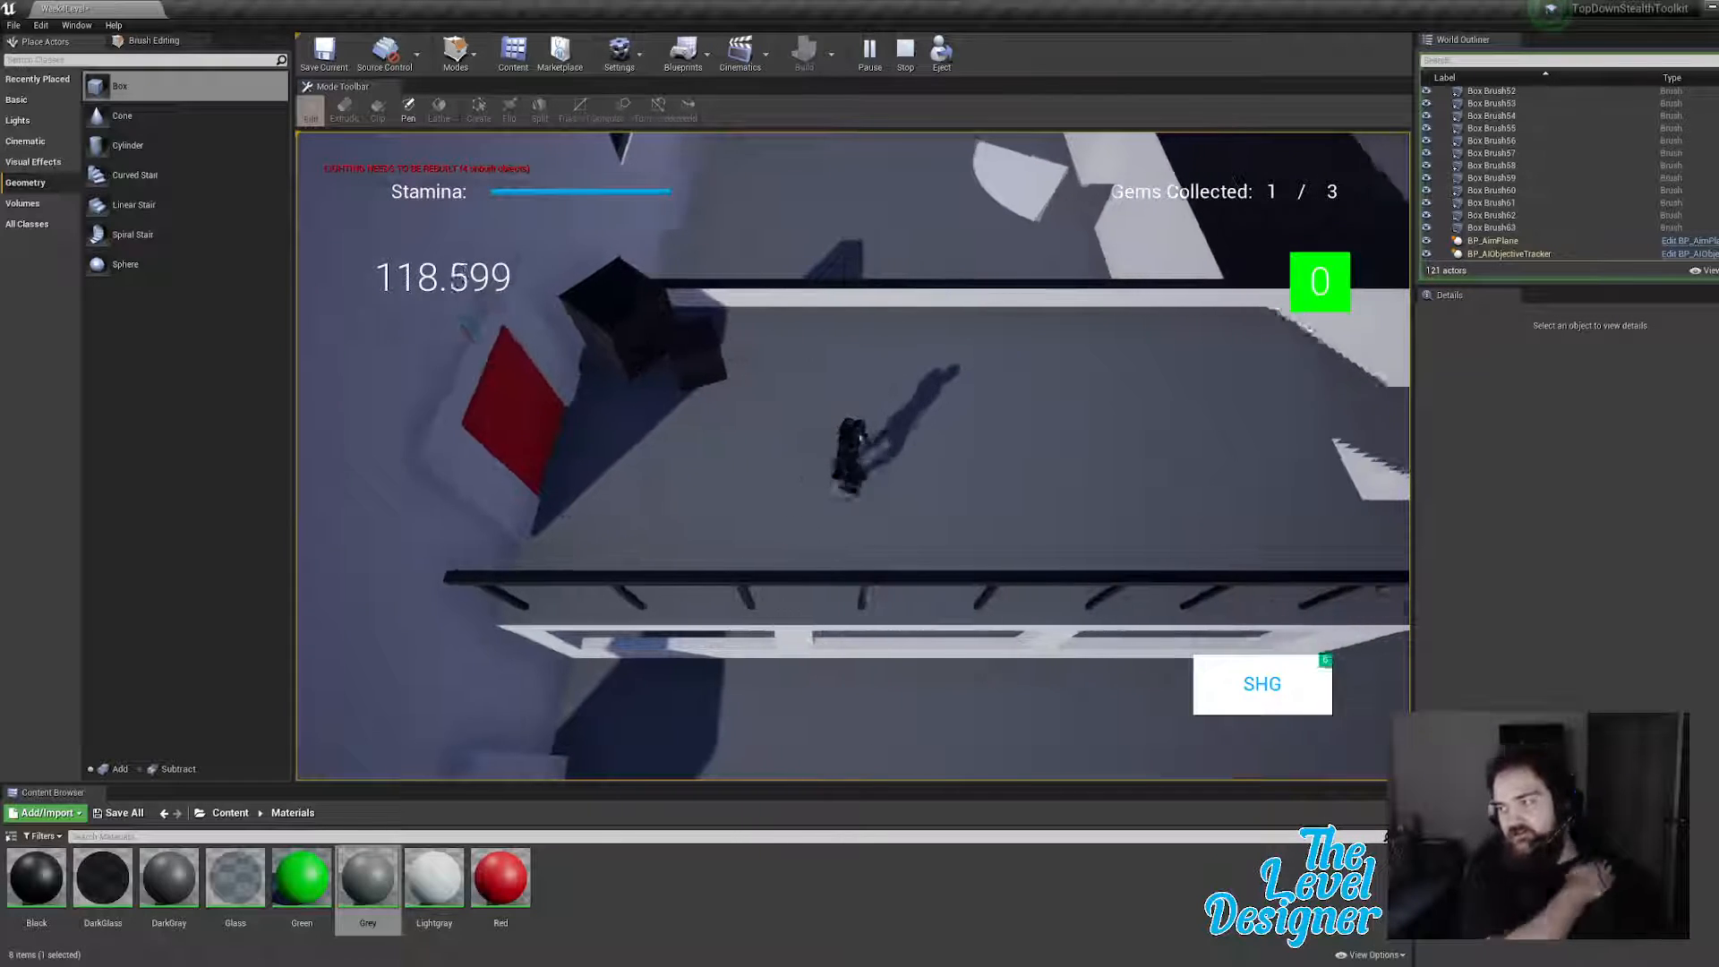
key(d)
key(w)
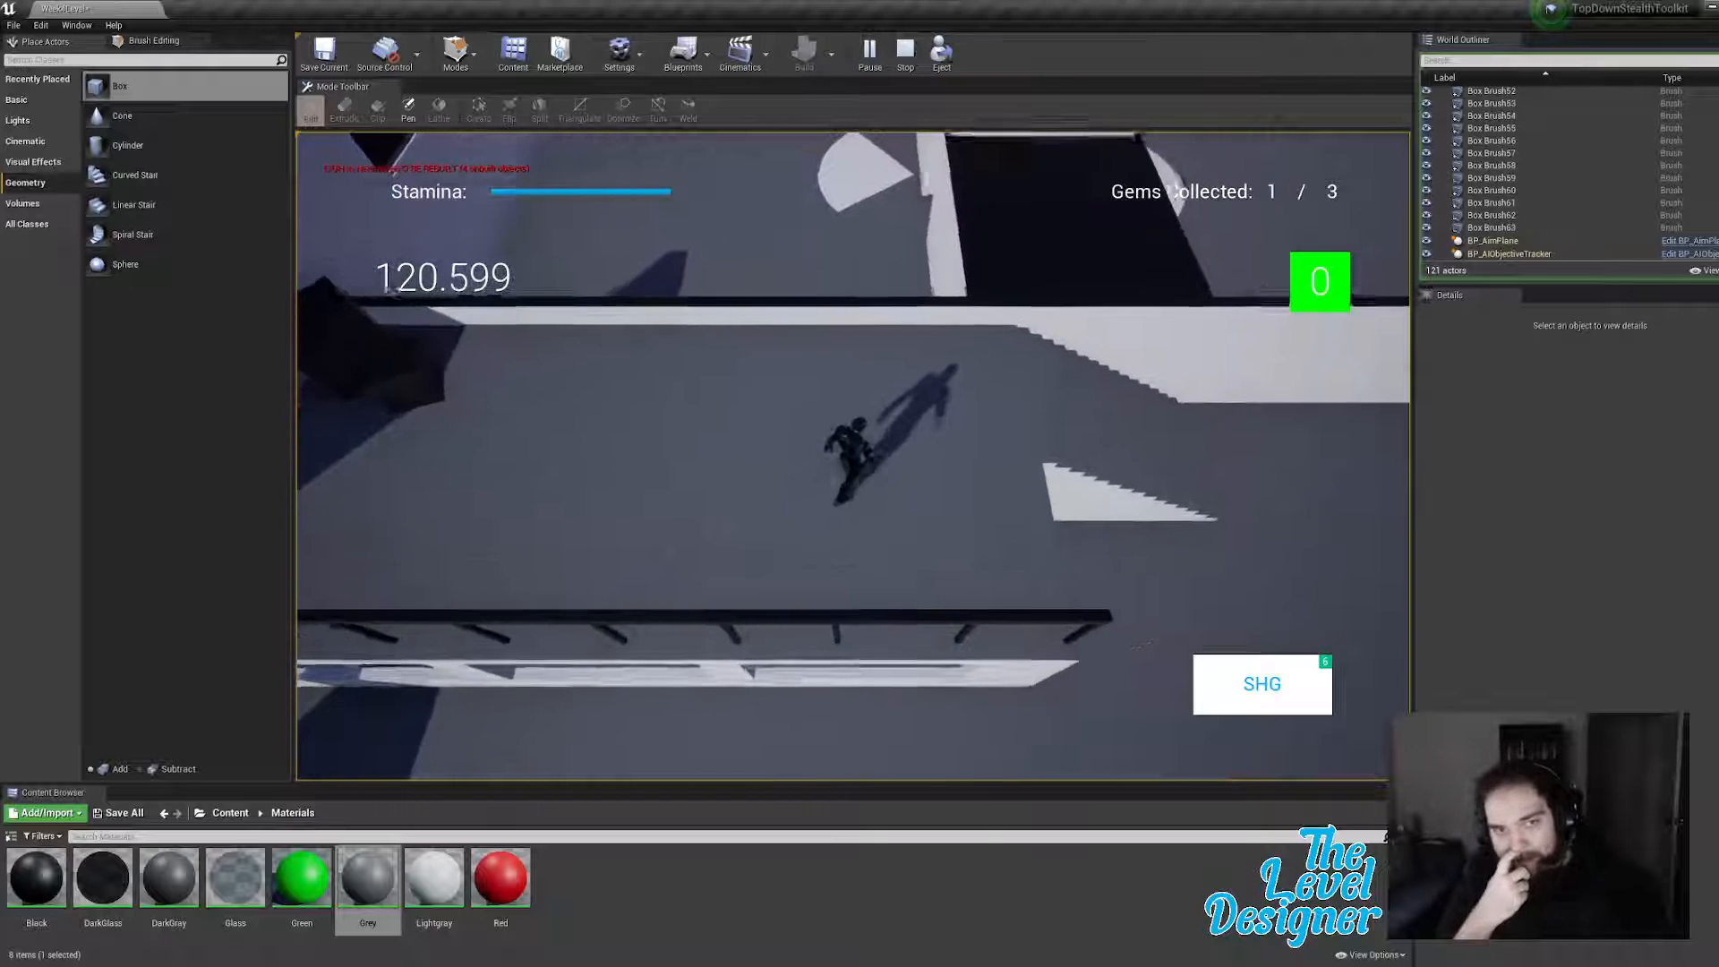
Step: Walk down the walkway stairs, cross the lower floor to its near edge, and end the playtest
key(d)
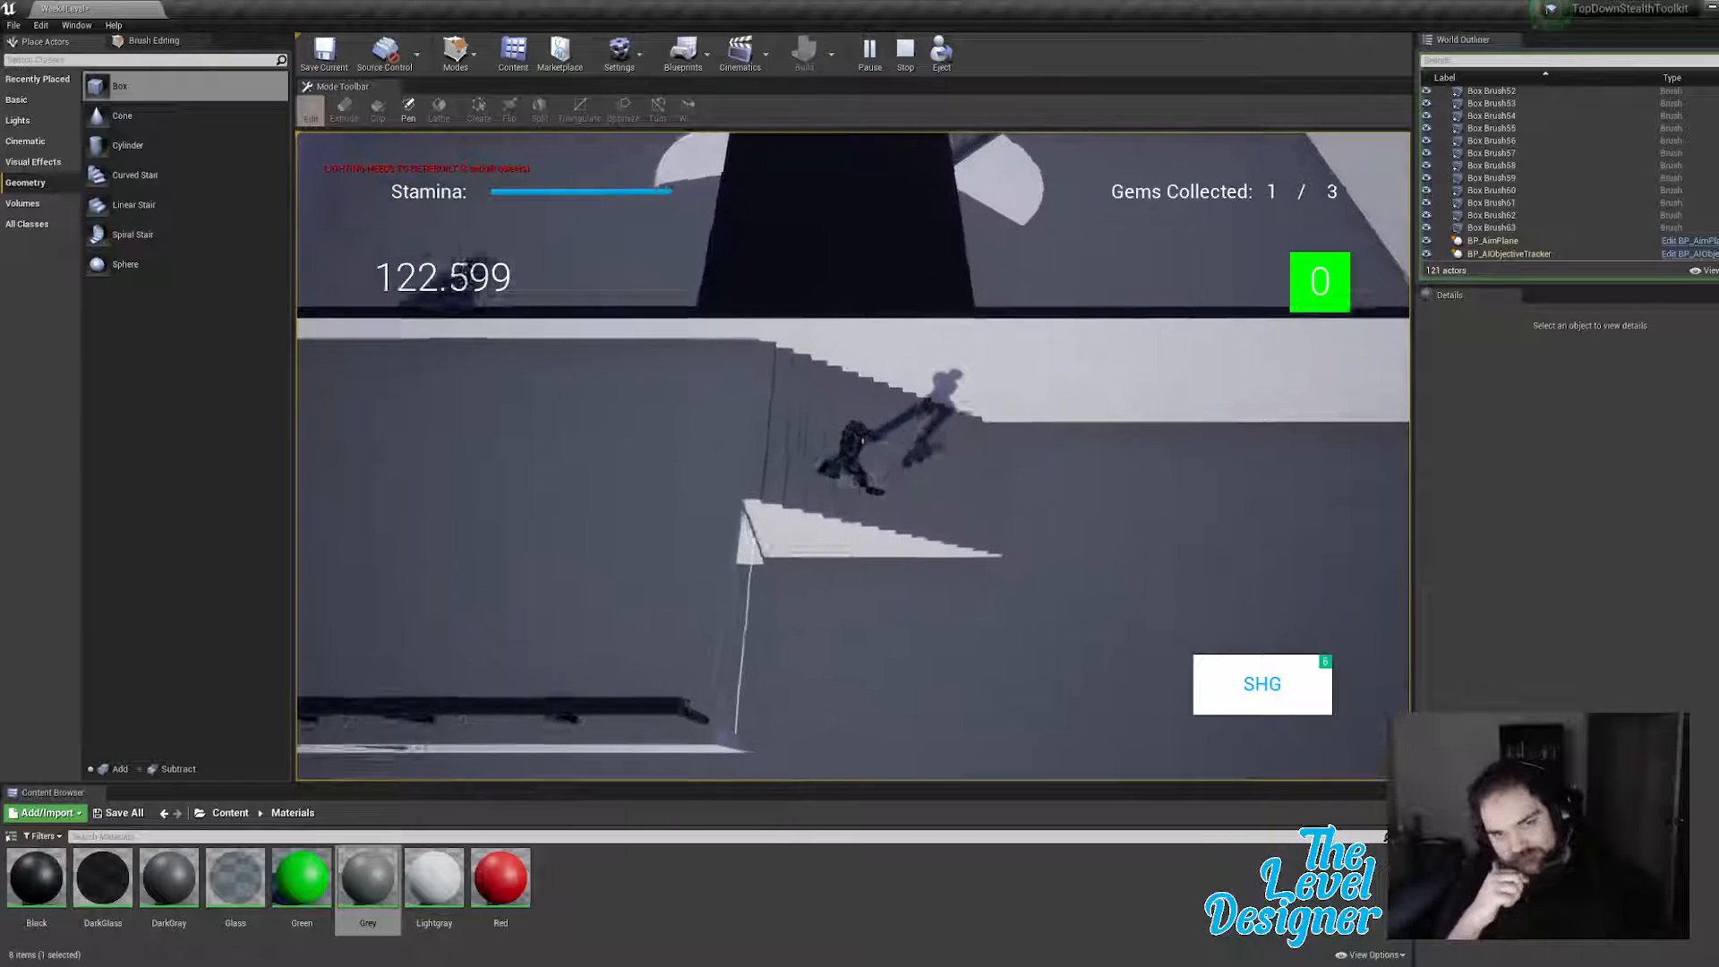
key(d)
key(d)
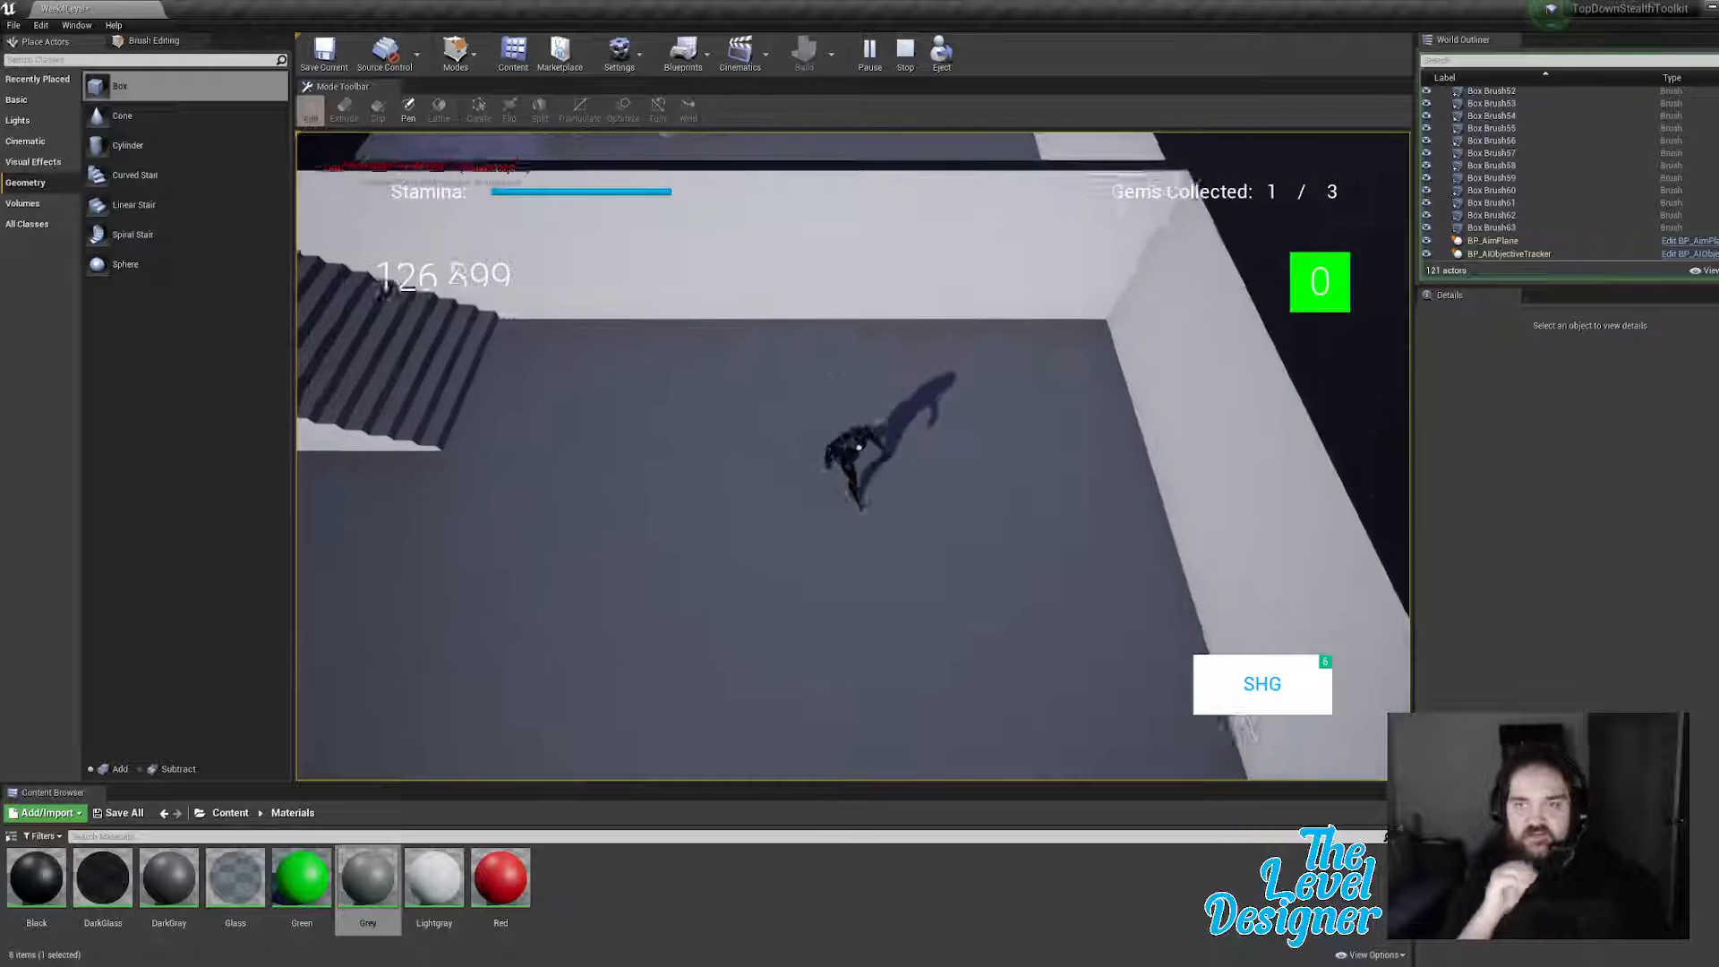
key(d)
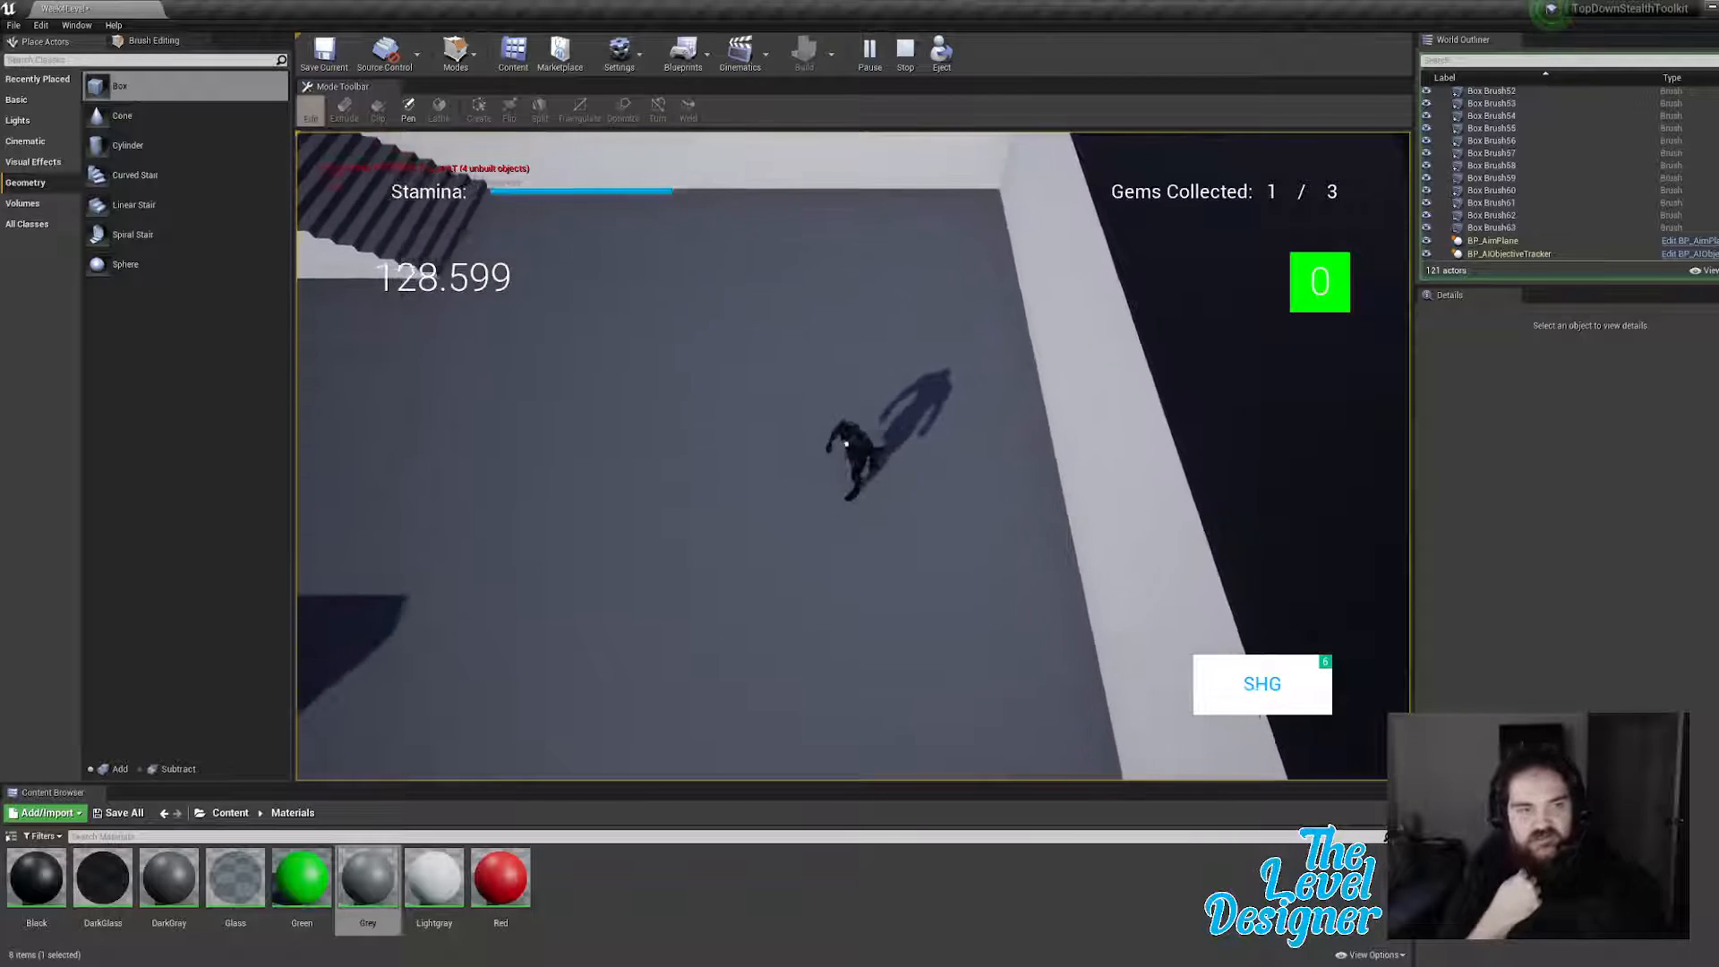
key(s)
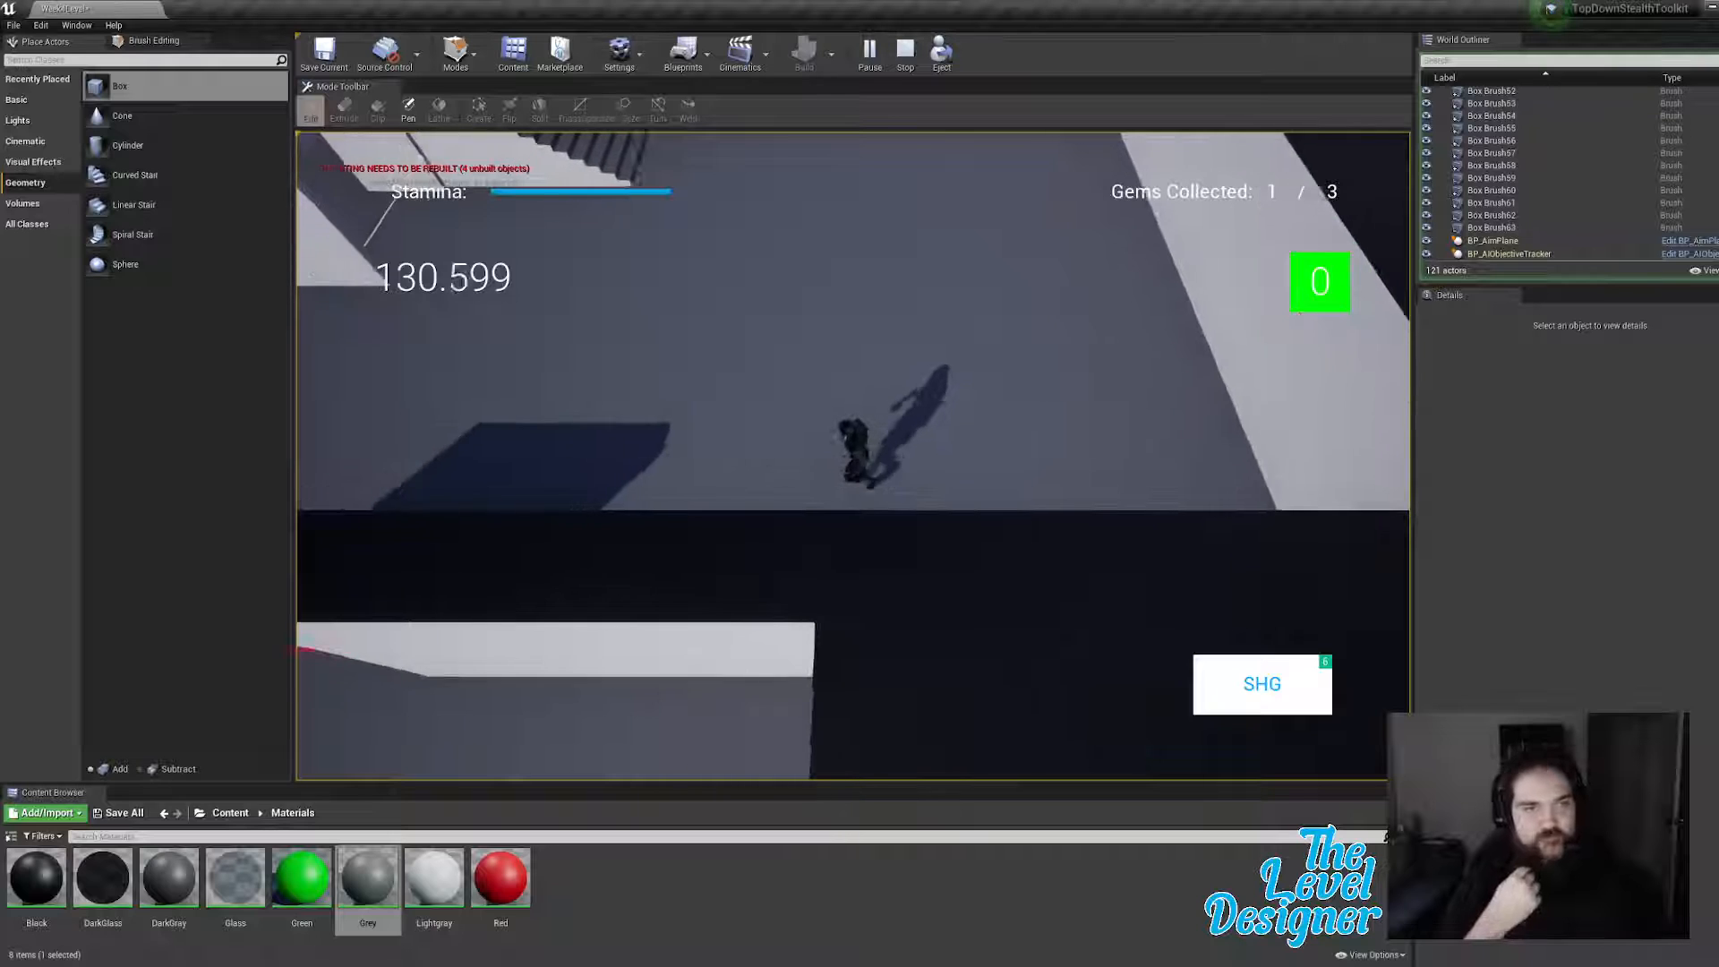
key(Escape)
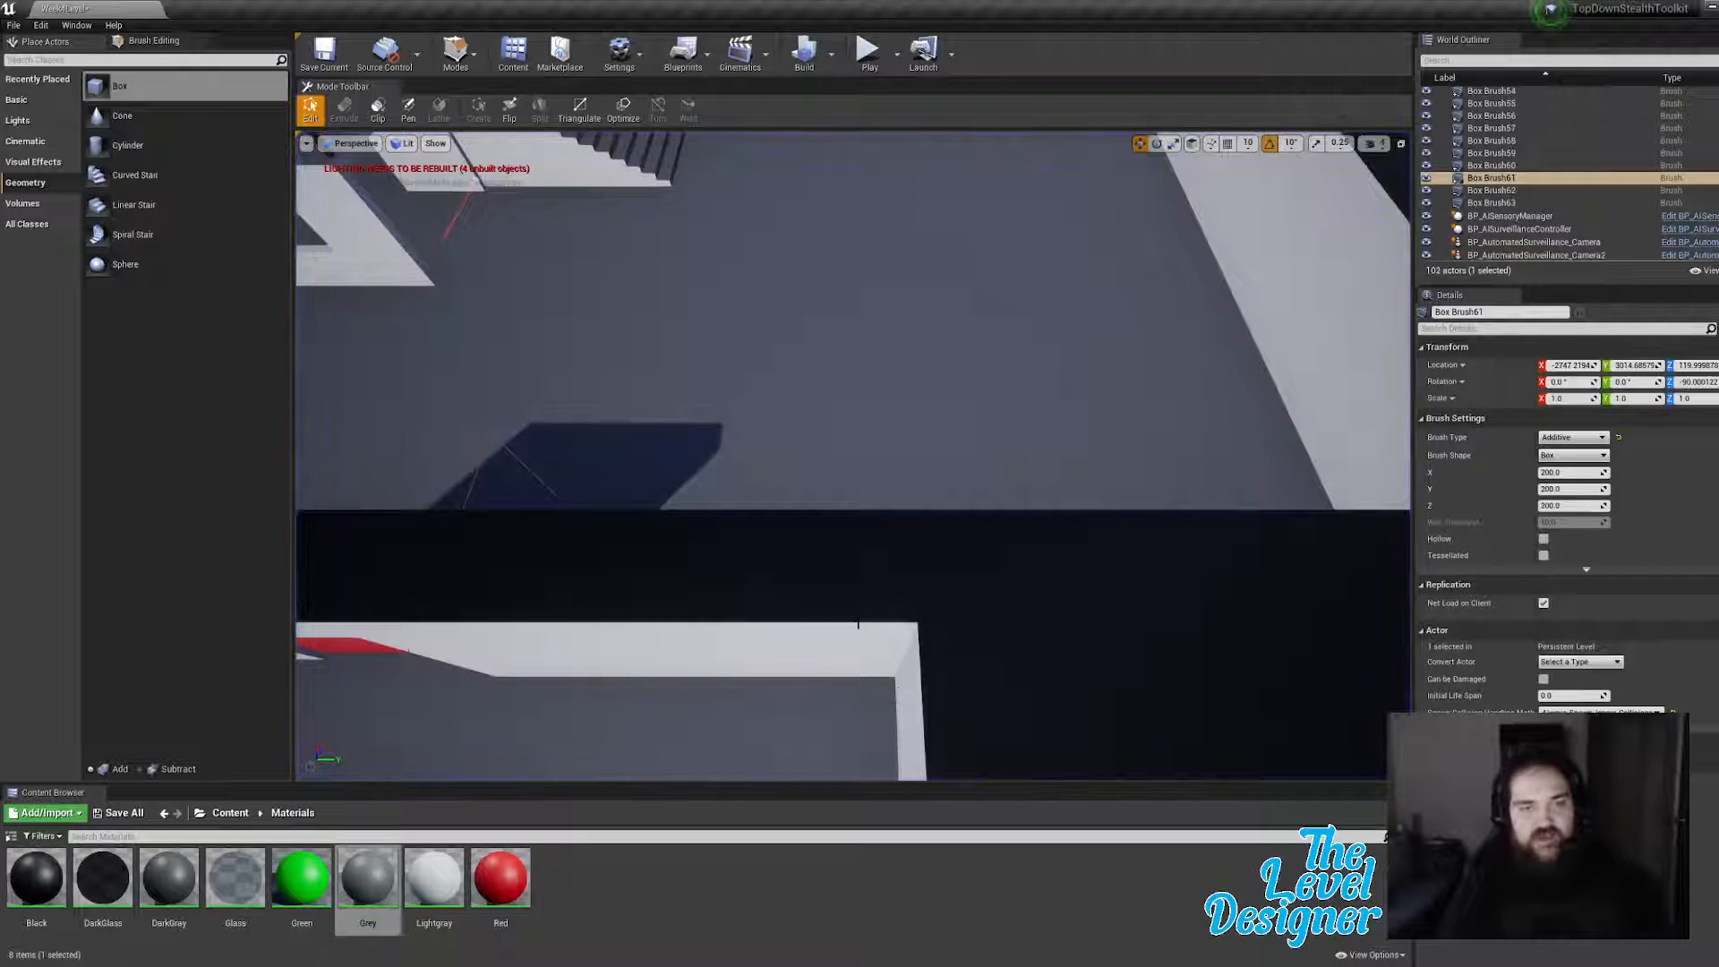
Step: Examine the red-door room and the unused solid area beside it from above and from several angles
key(s)
mouse_move(858, 625)
right_down()
mouse_move(797, 591)
mouse_move(788, 511)
right_up()
click(889, 547)
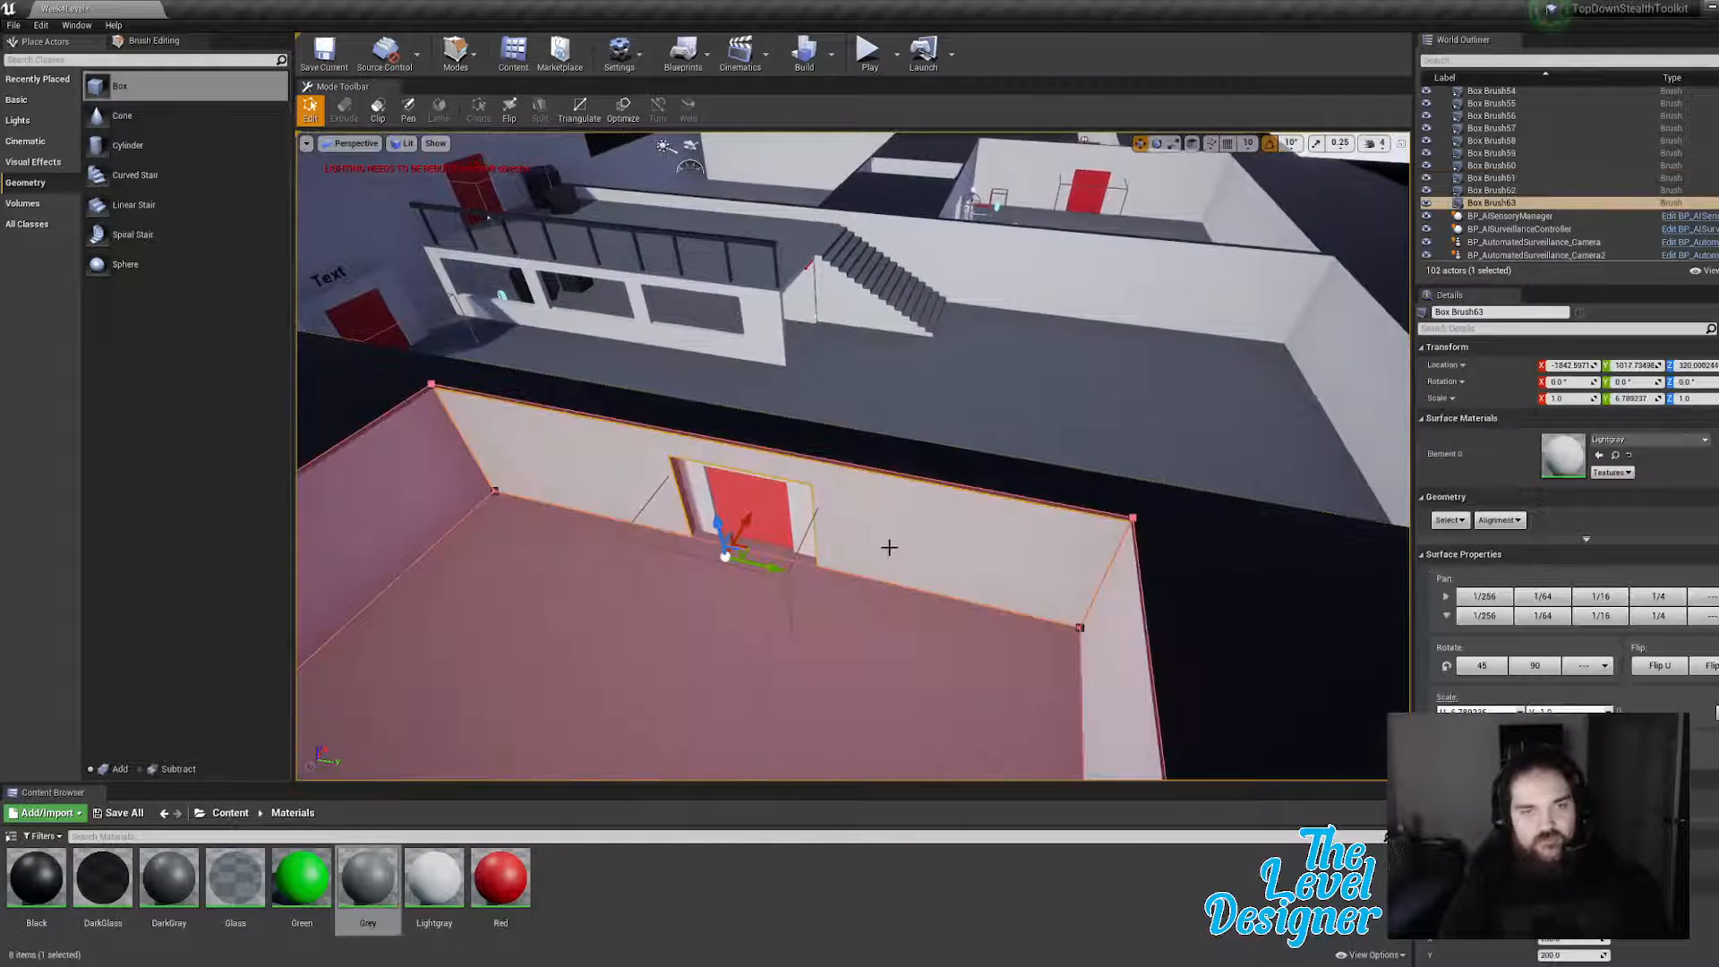
click(1026, 471)
mouse_move(1036, 399)
right_down()
mouse_move(1070, 314)
mouse_move(1123, 300)
mouse_move(1106, 314)
mouse_move(1254, 367)
mouse_move(1298, 364)
mouse_move(1282, 316)
right_up()
click(1148, 285)
key(d)
key(a)
key(s)
key(d)
key(d)
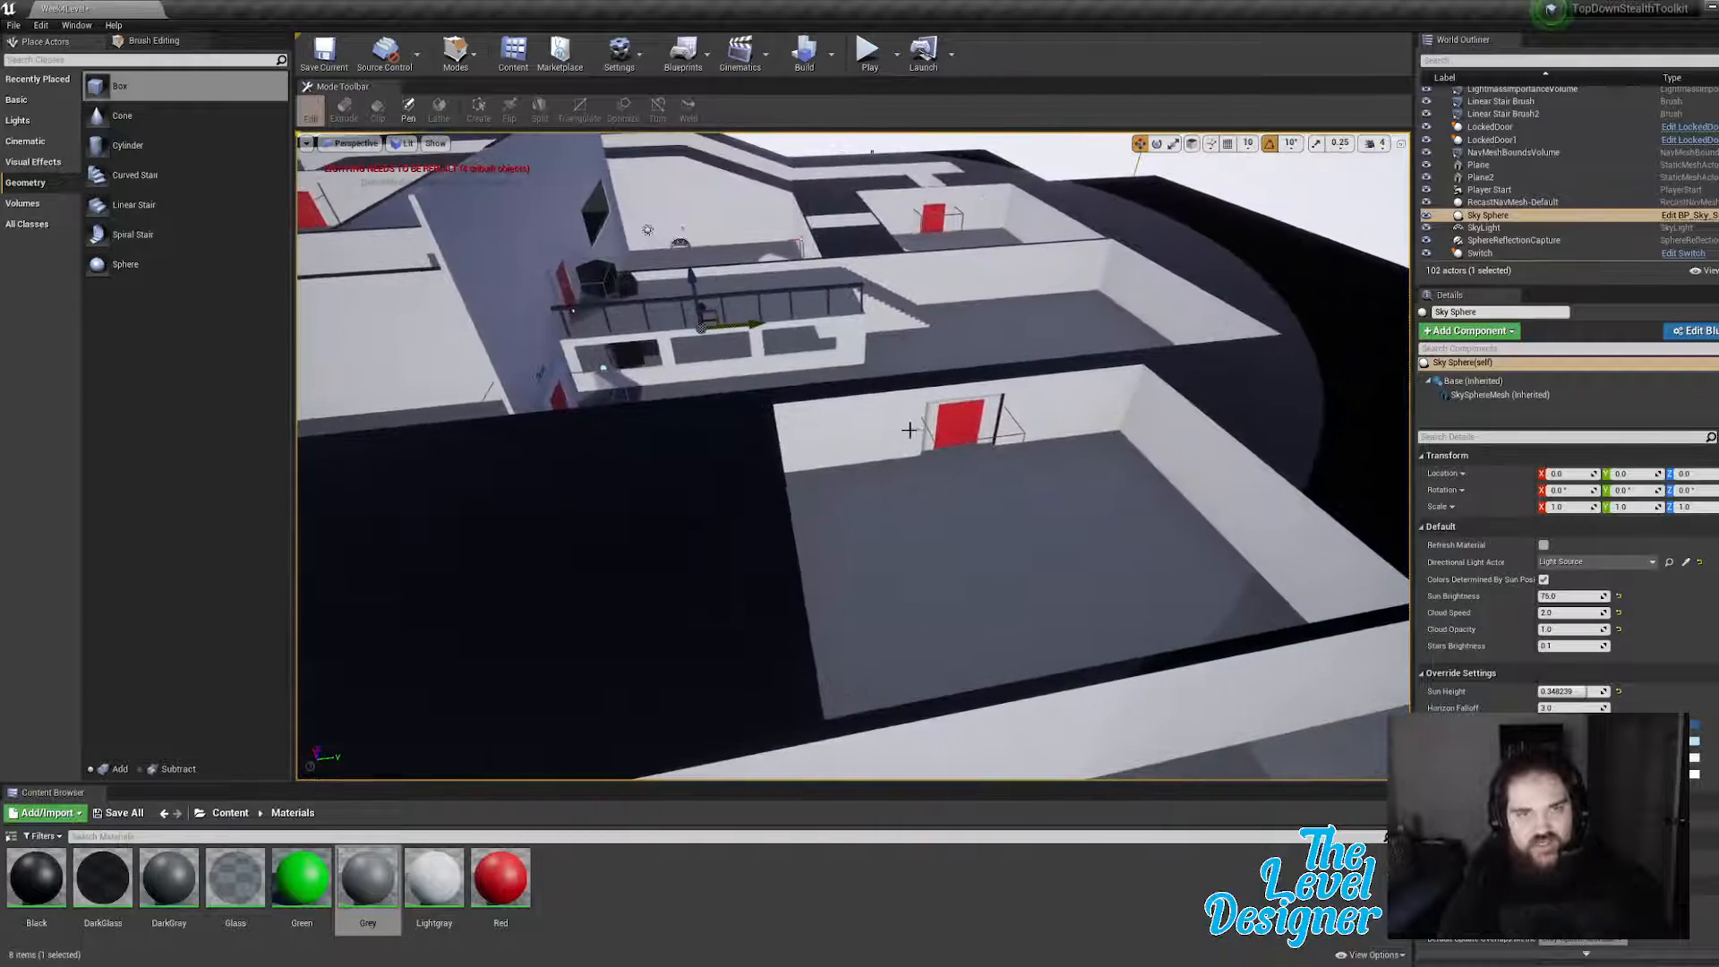
Step: Duplicate the red-door room's subtractive box brush and place the copy directly beside it in the solid block, separated by a thin wall
click(883, 436)
key(f)
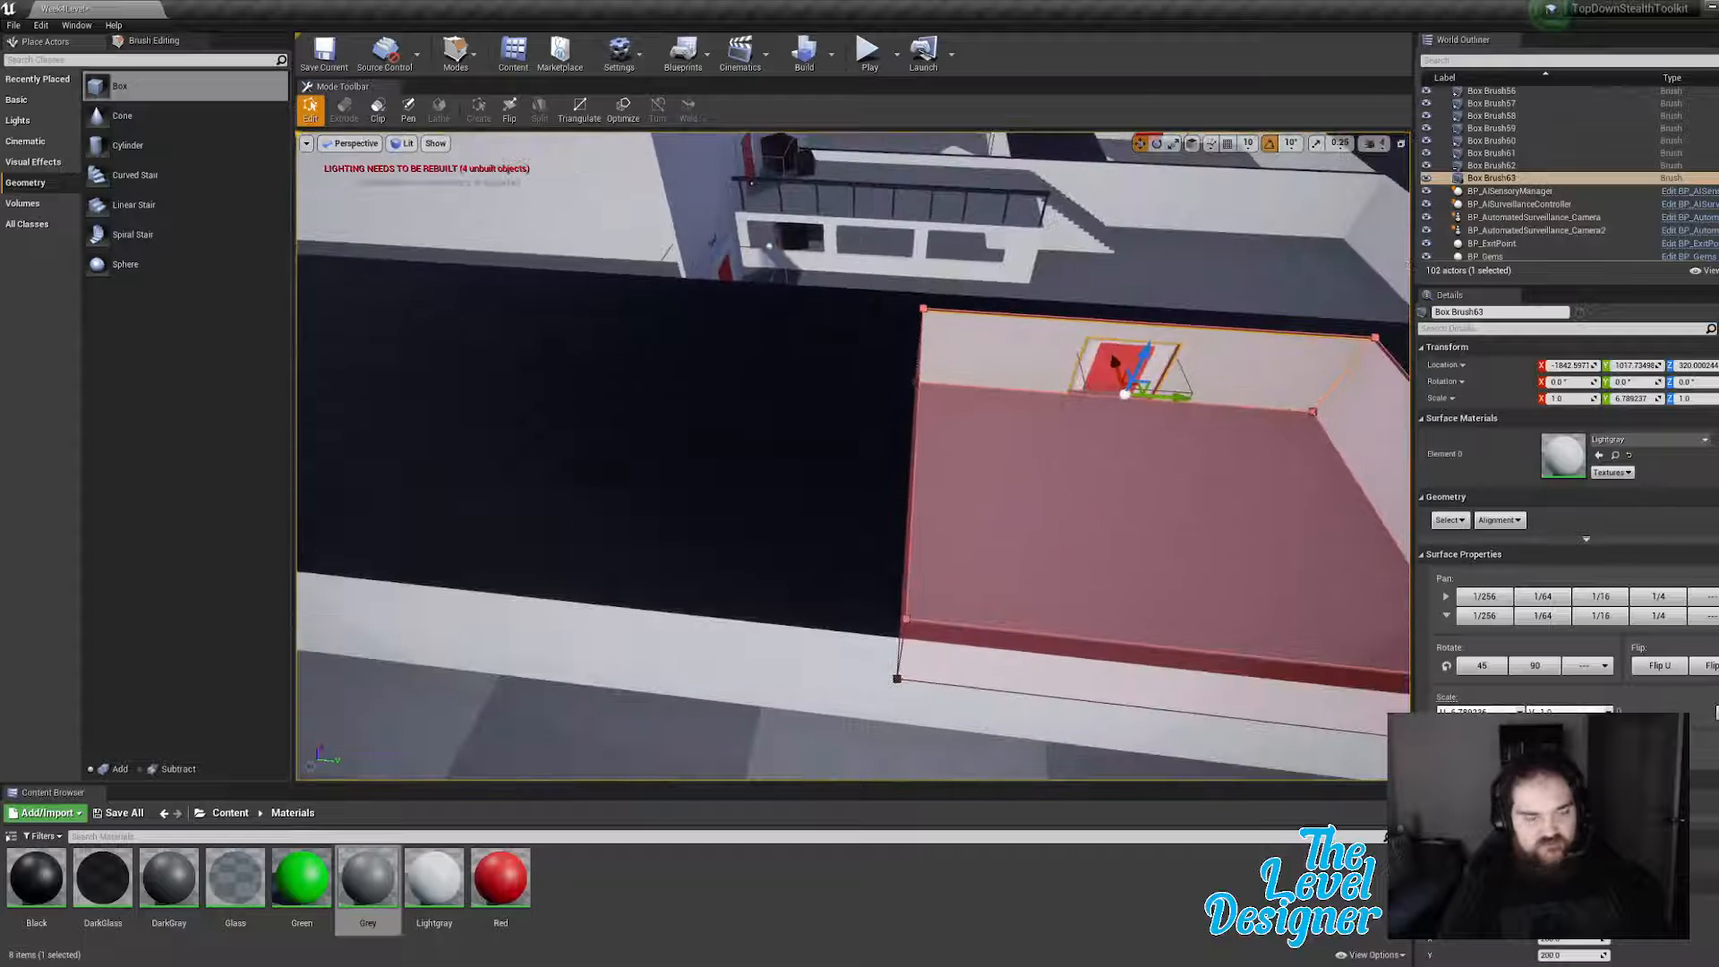
key(ctrl+w)
right_drag(1143, 531, 1186, 522)
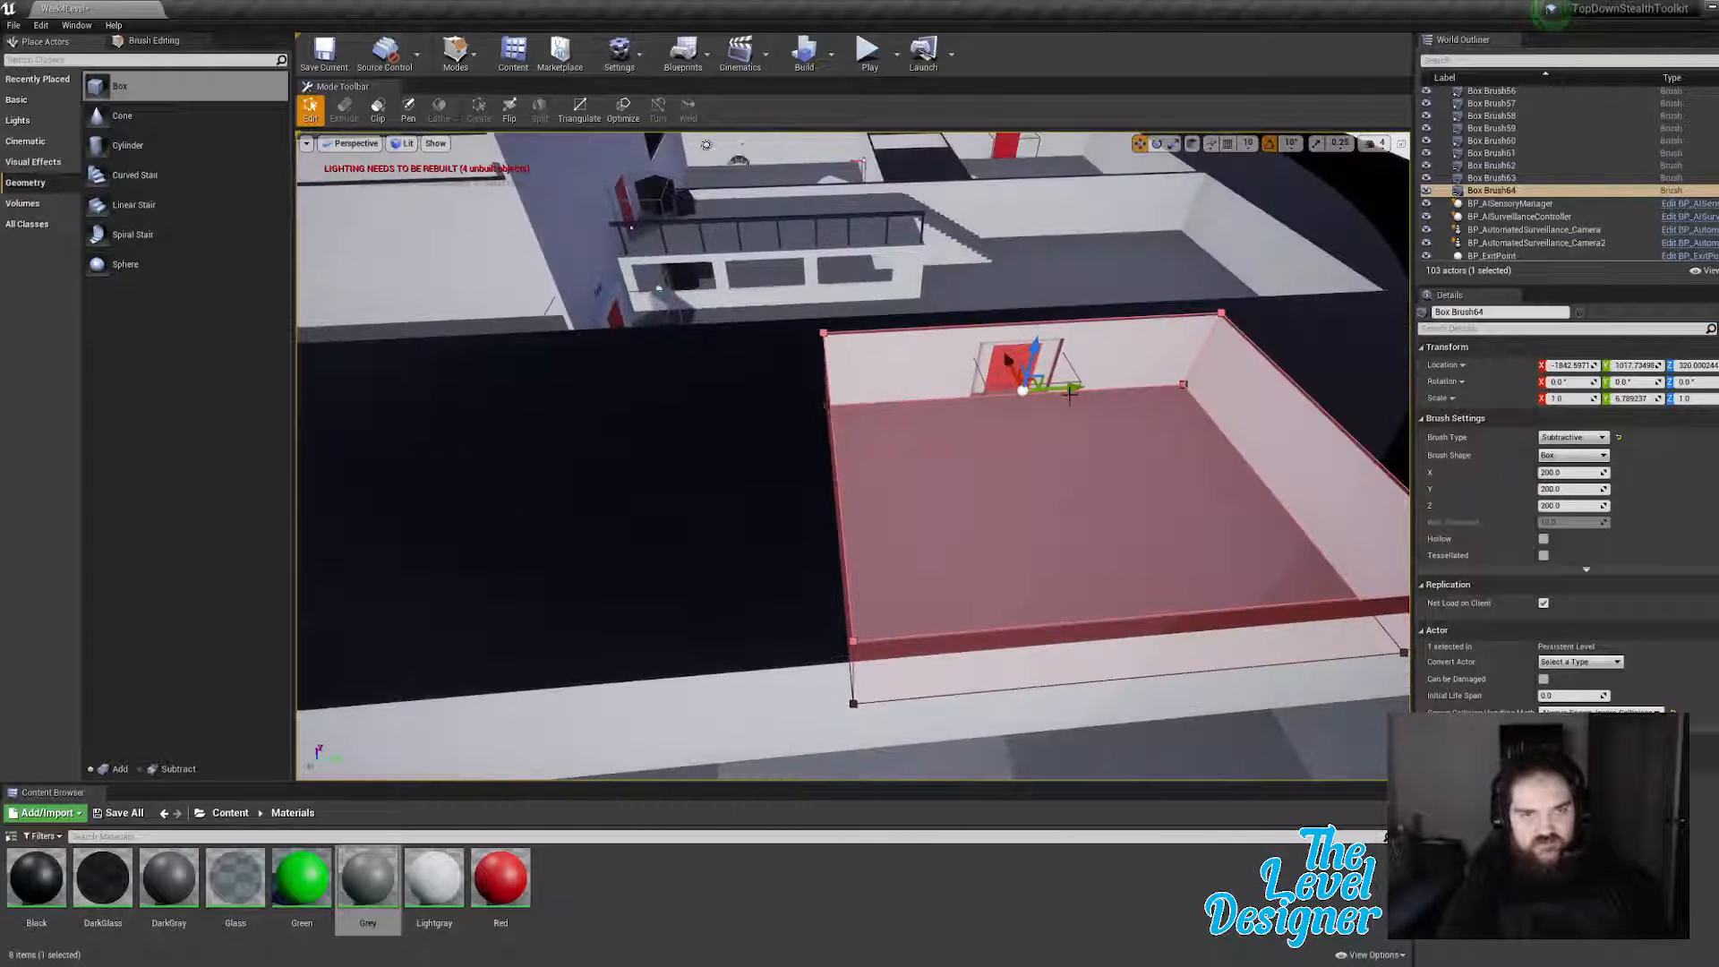
drag(1071, 388, 627, 432)
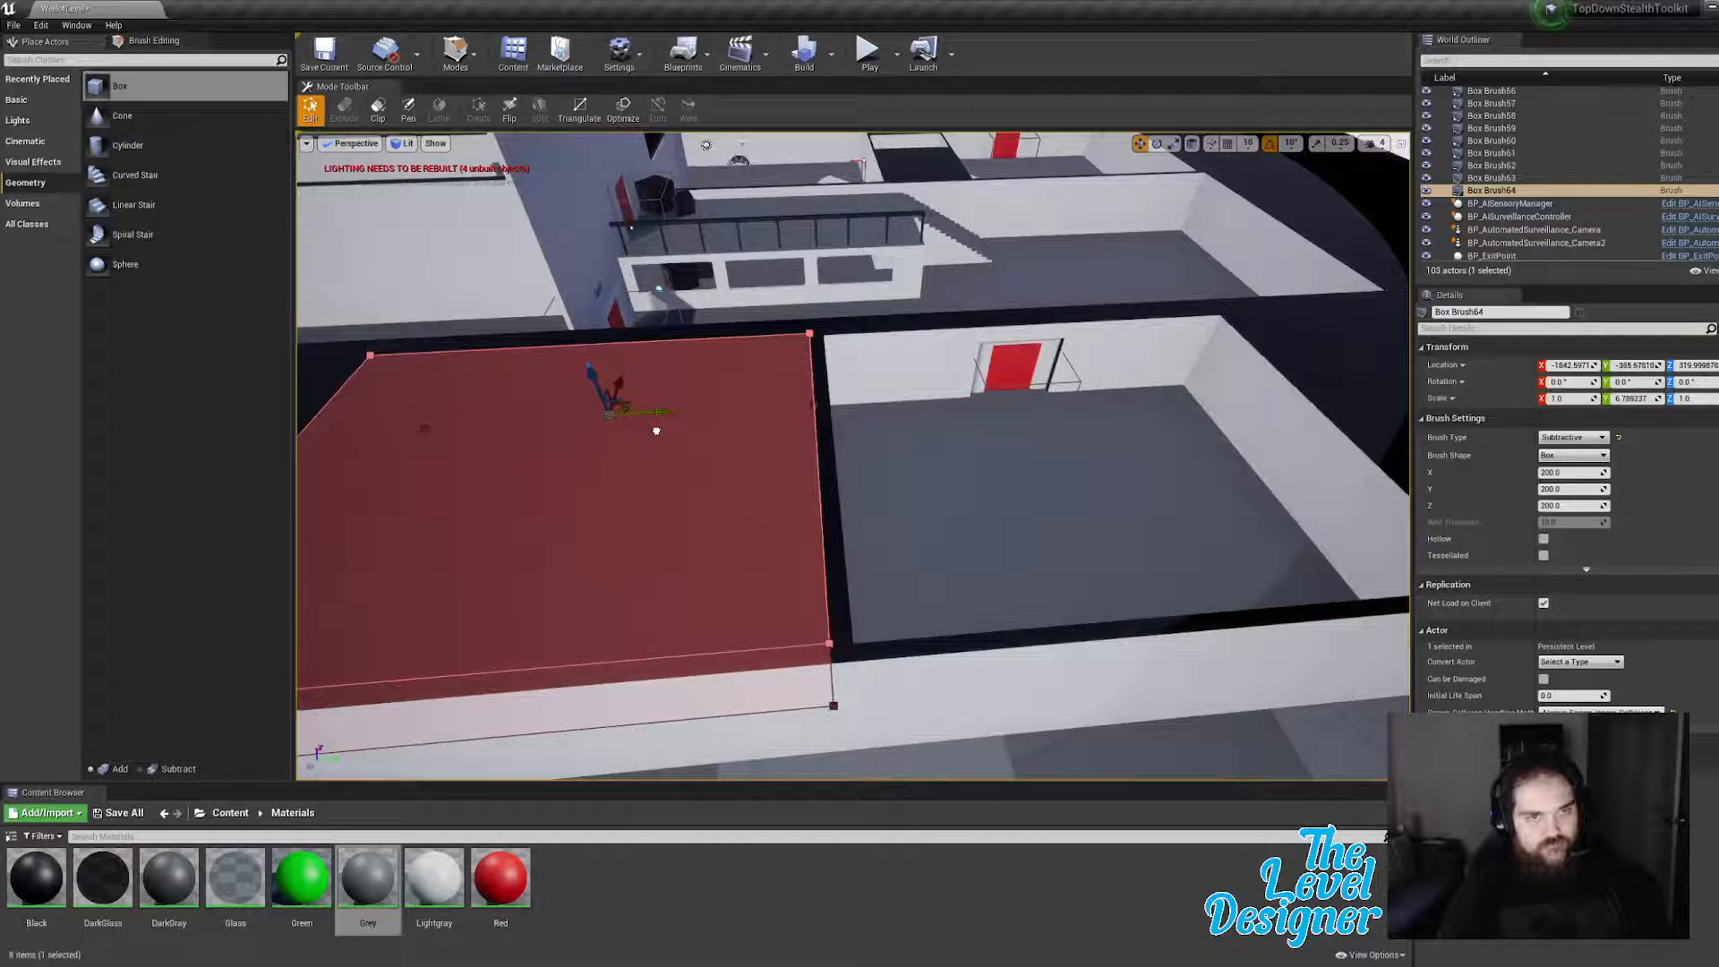
Step: Pull the long outer wall face of the copied room brush inward to turn it into a narrow room
right_drag(683, 528, 948, 489)
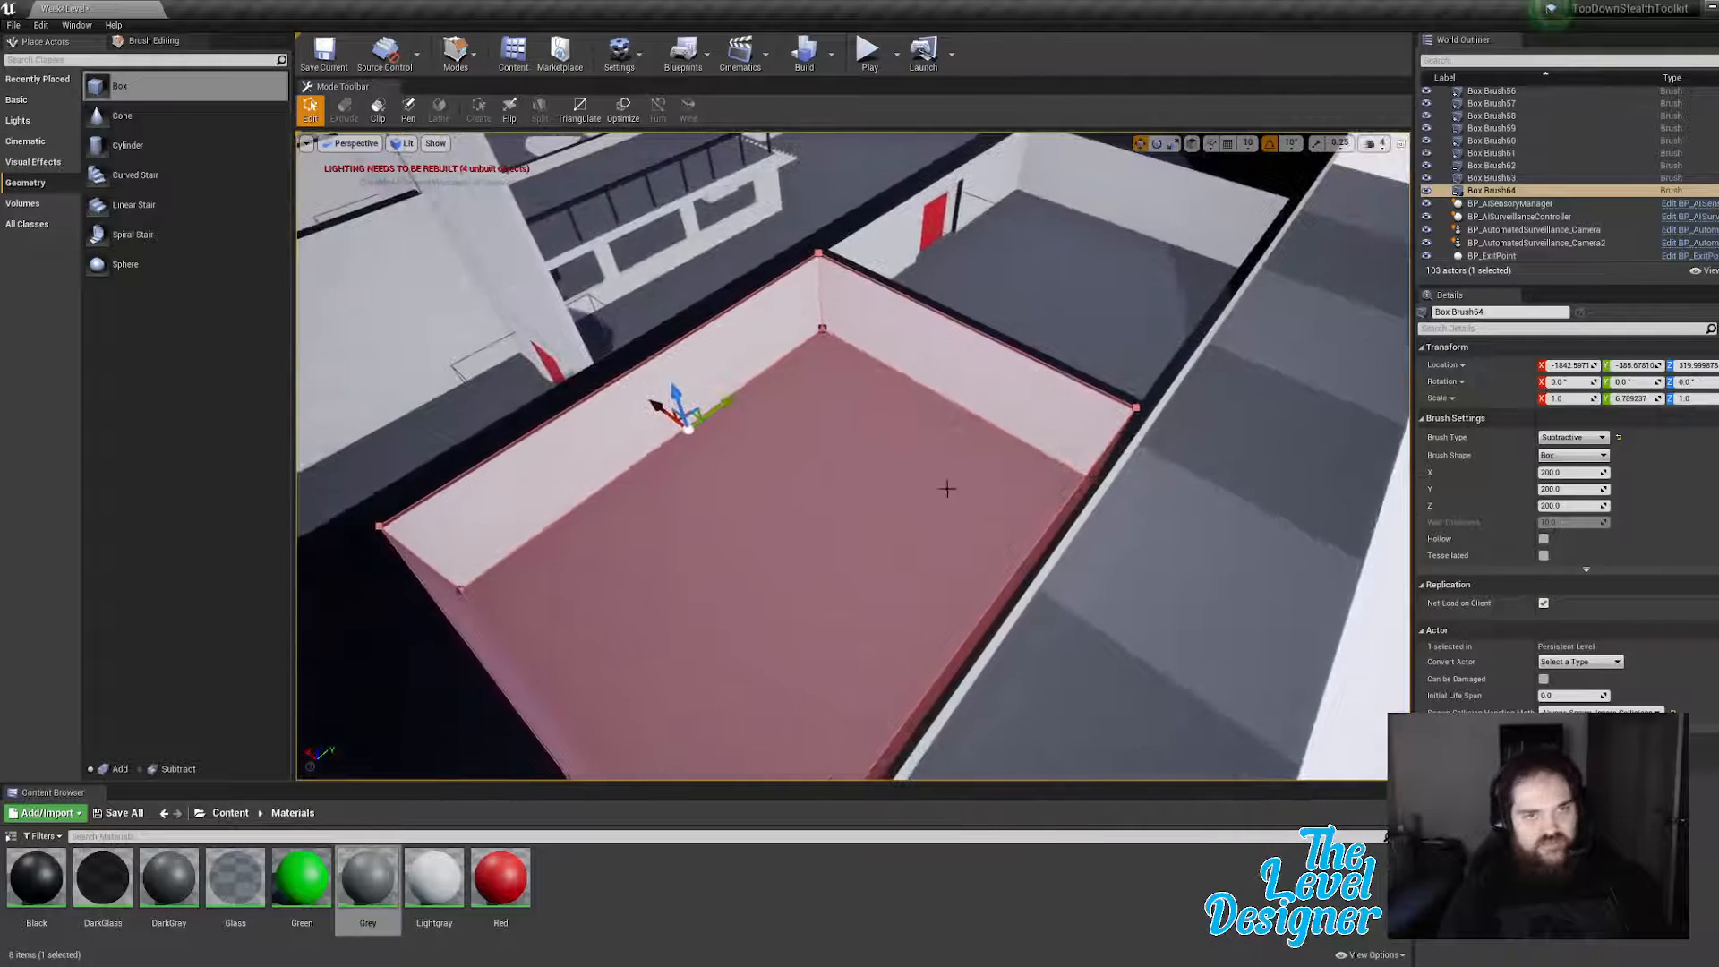
right_drag(1036, 551, 1010, 522)
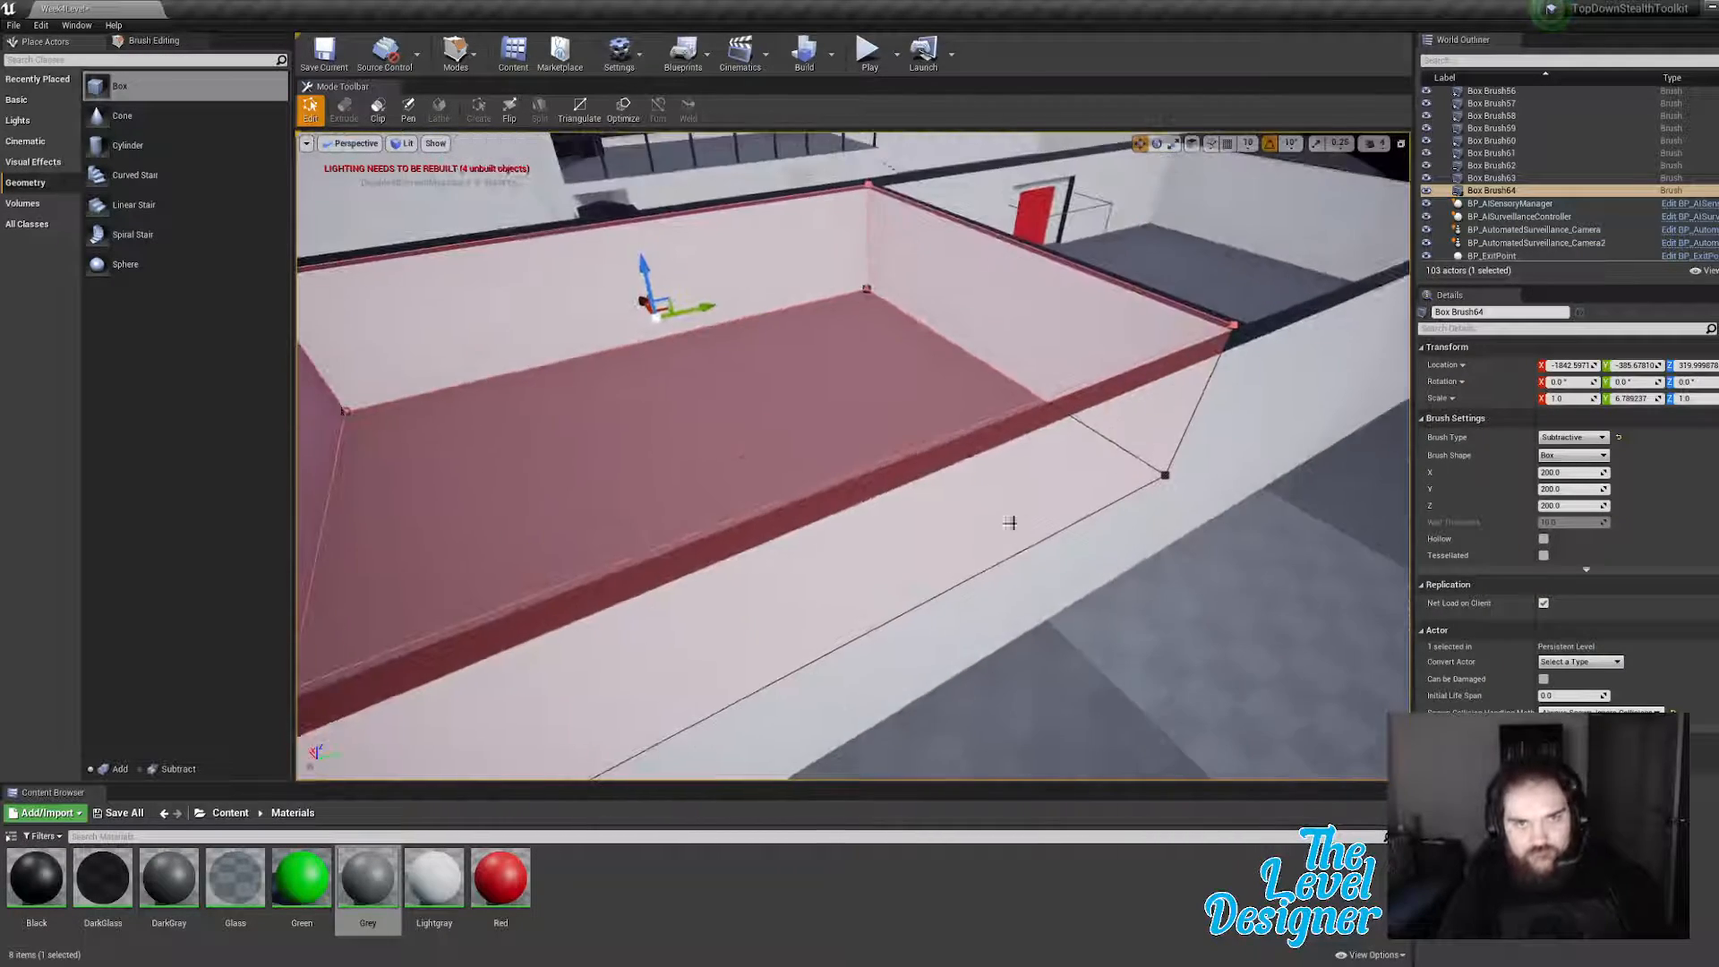
click(933, 444)
mouse_move(933, 444)
right_down()
mouse_move(1047, 488)
mouse_move(1177, 499)
mouse_move(1106, 507)
right_up()
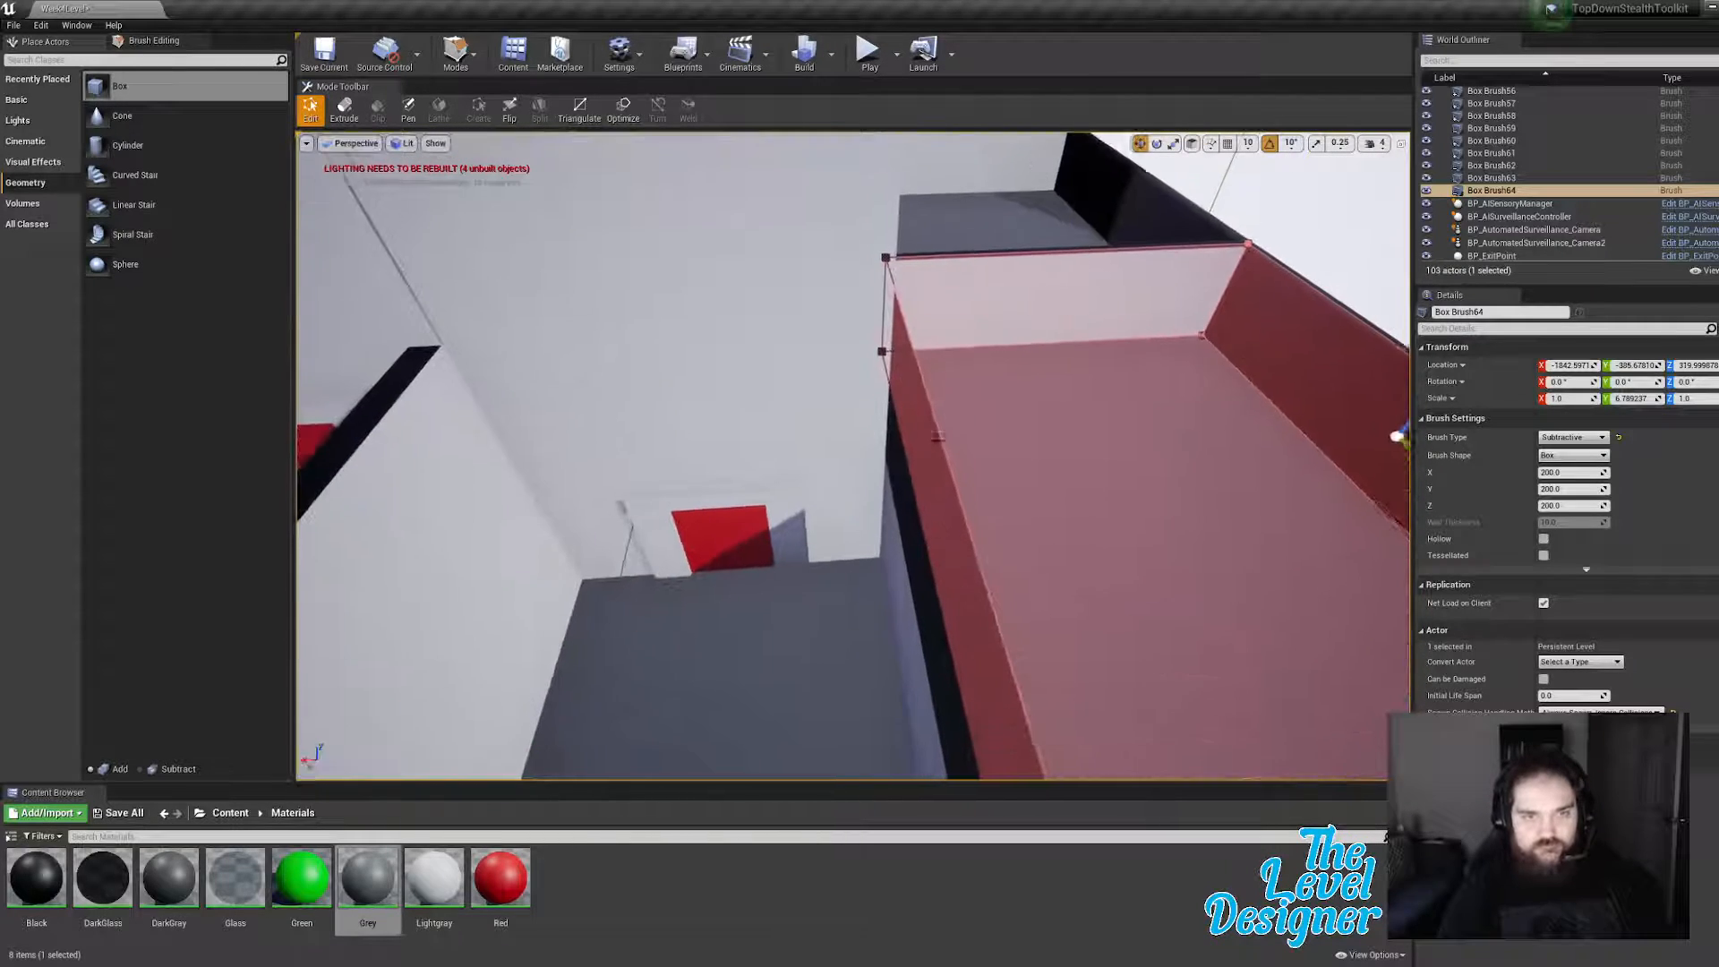
right_drag(1229, 439, 1094, 438)
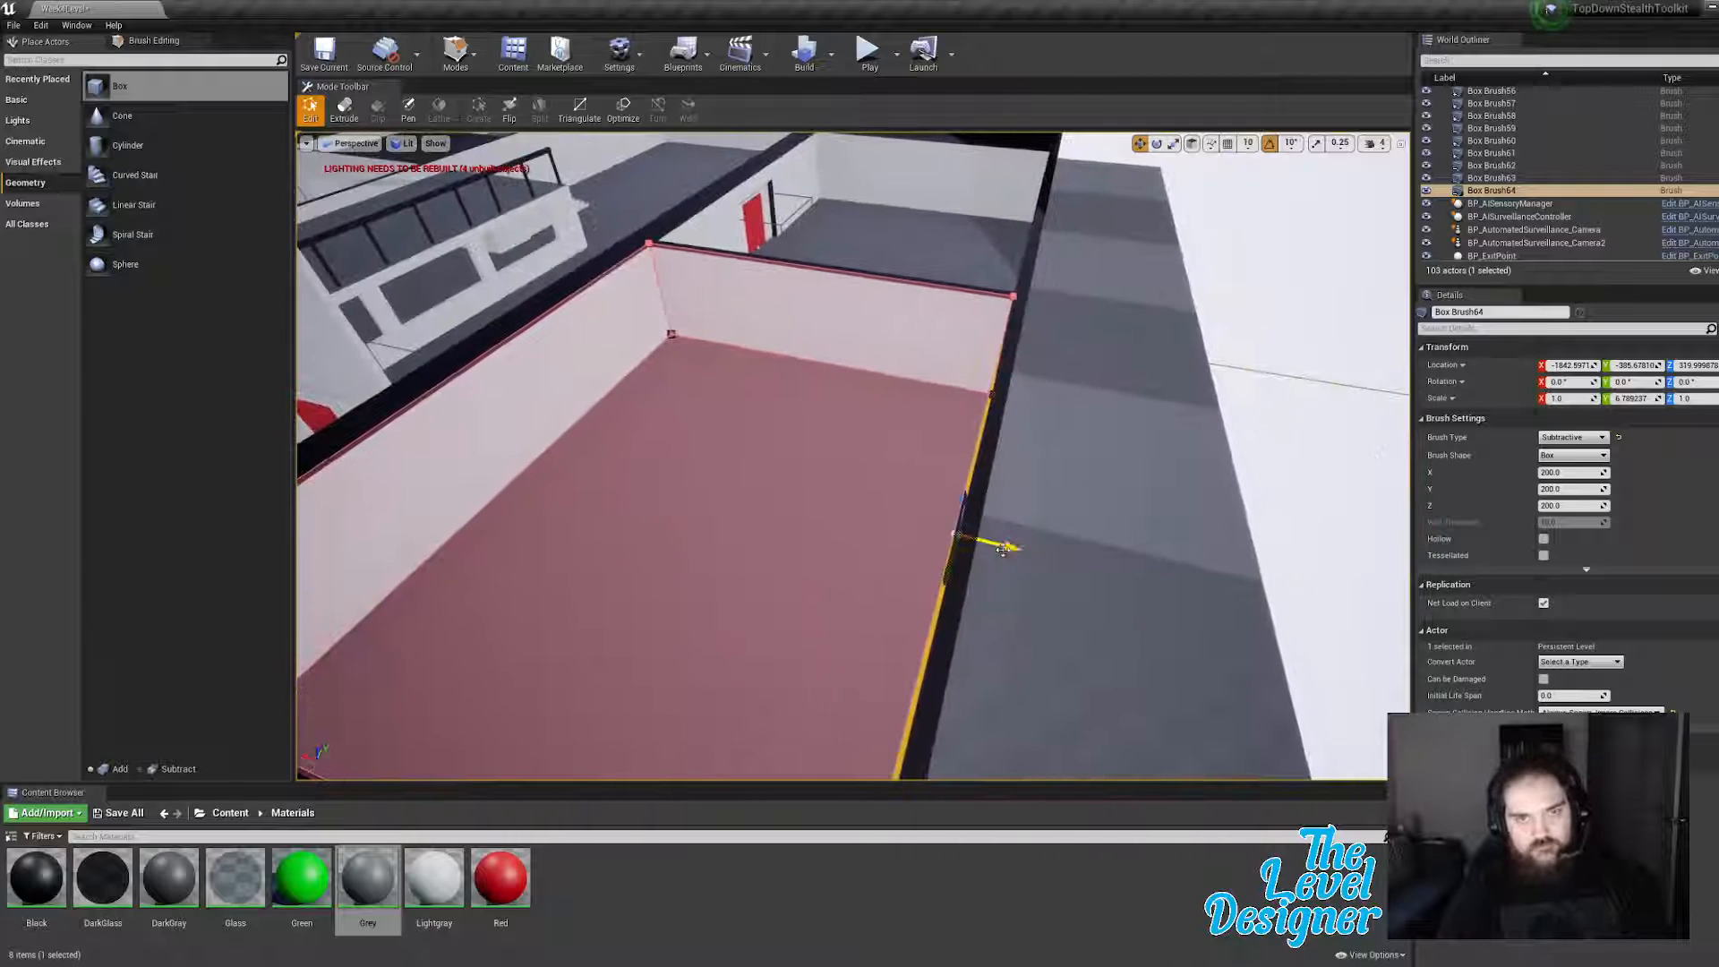
mouse_move(959, 535)
mouse_down()
mouse_move(837, 503)
mouse_move(932, 526)
mouse_up()
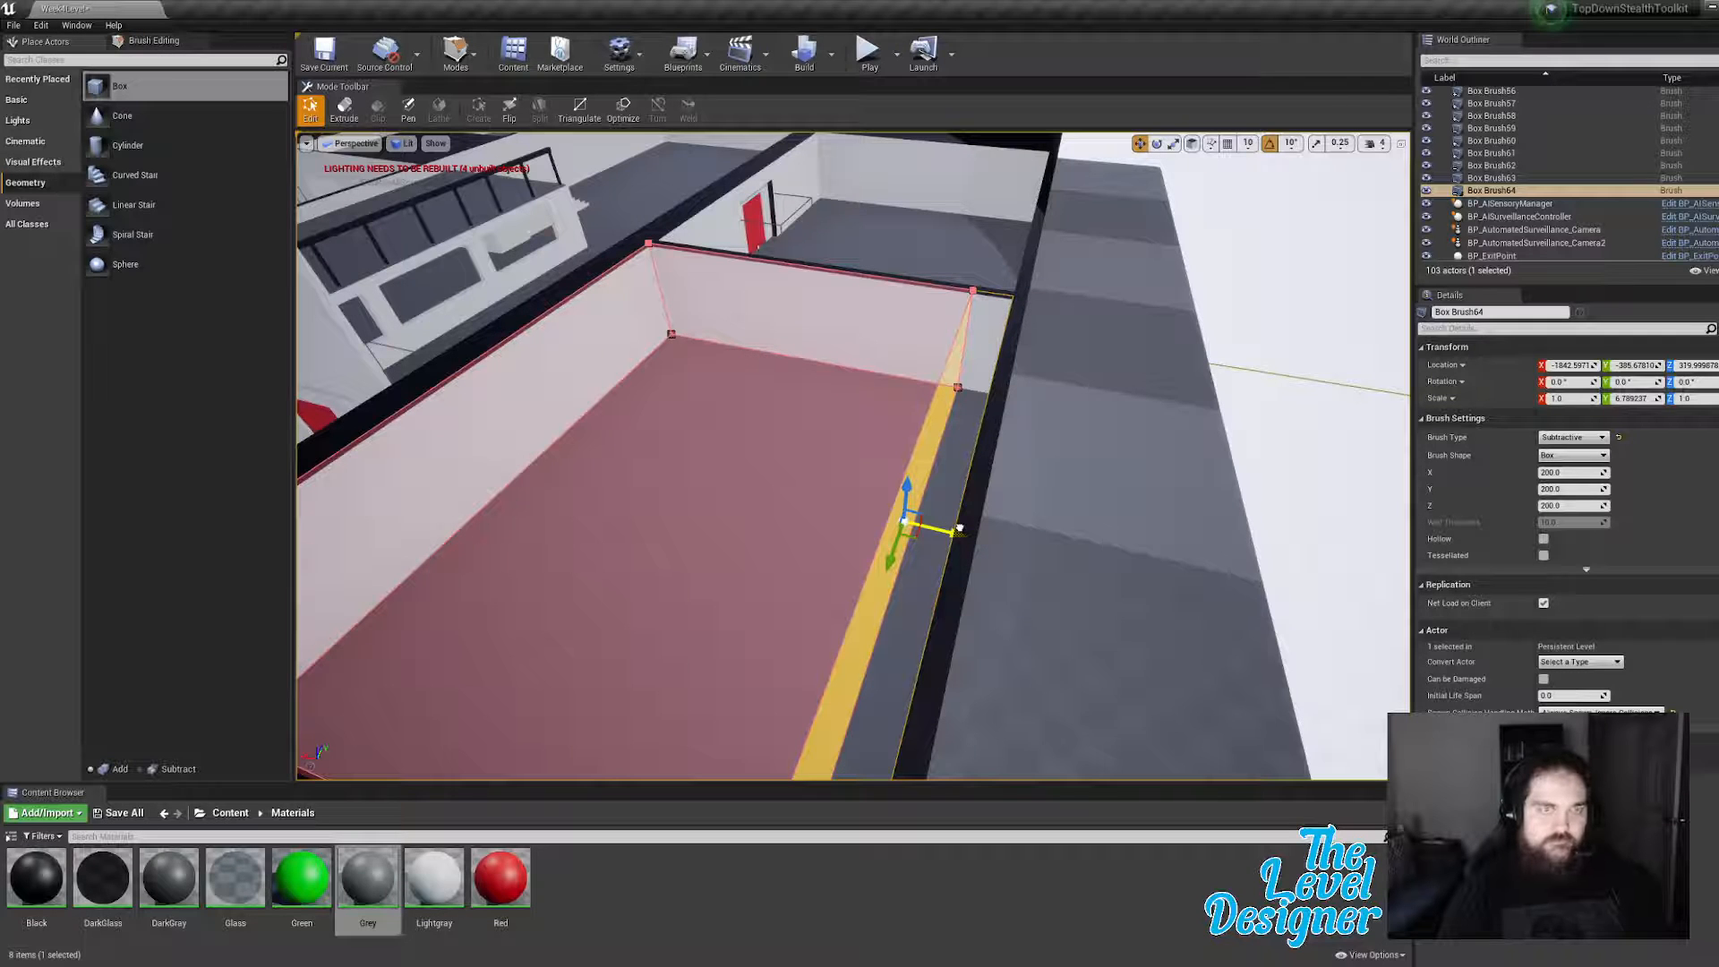
drag(959, 530, 667, 461)
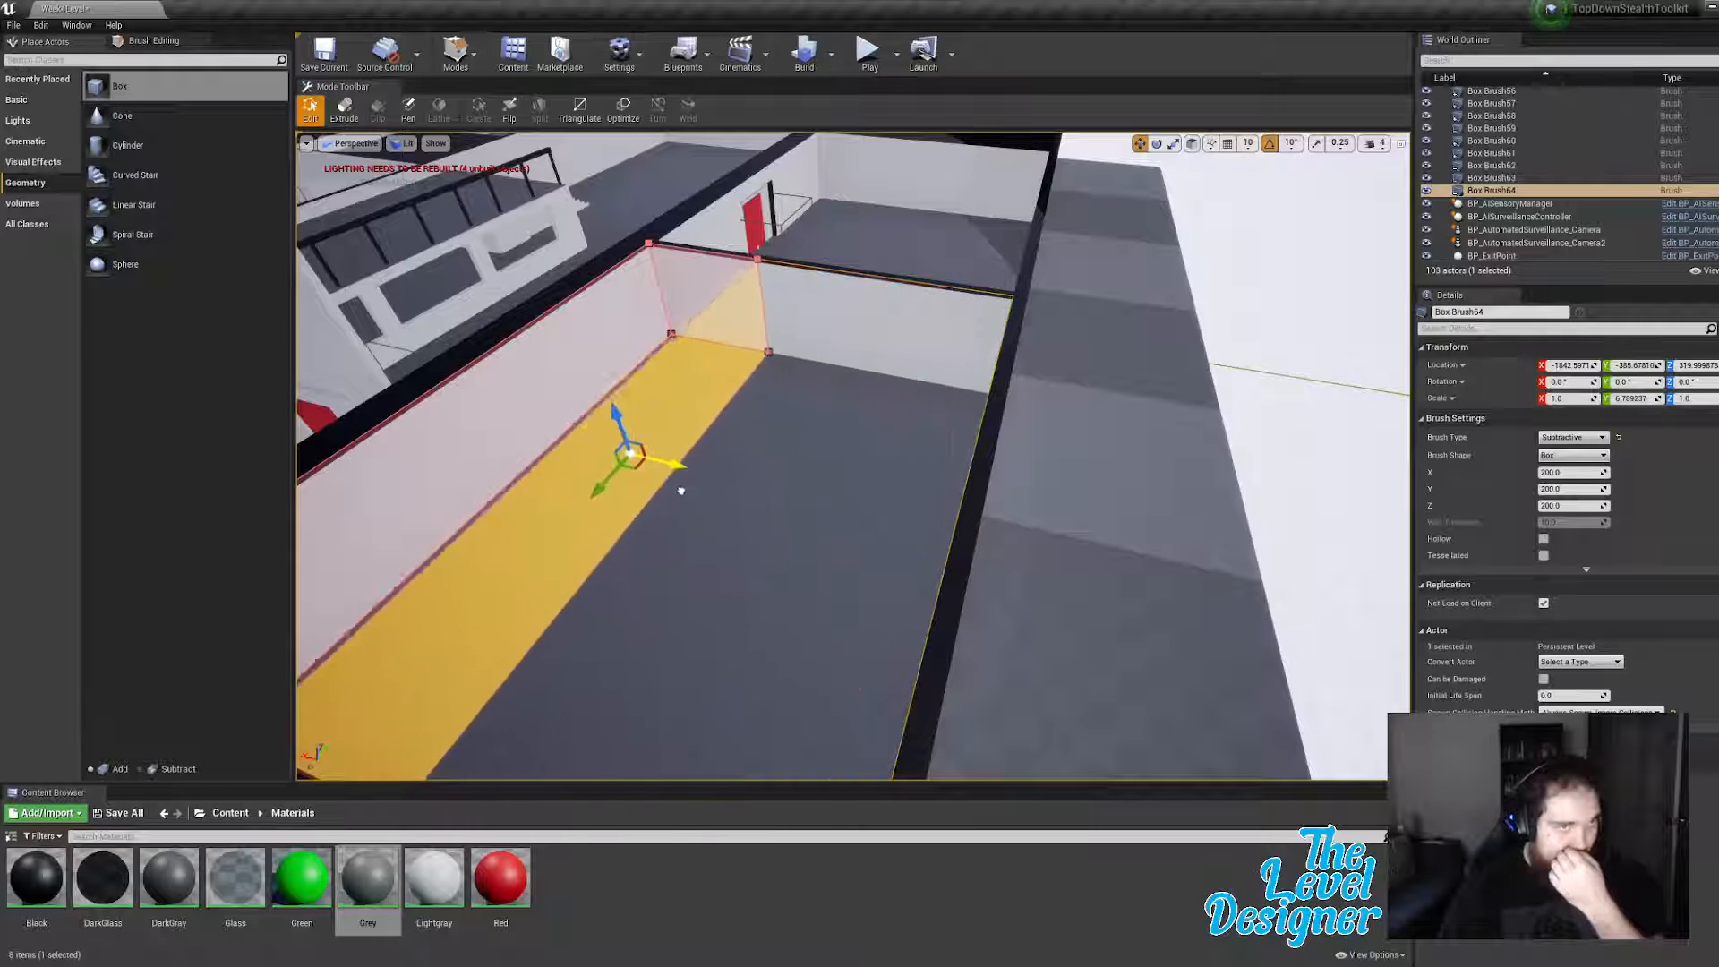
mouse_move(919, 519)
right_down()
mouse_move(940, 507)
mouse_move(965, 533)
mouse_move(949, 548)
right_up()
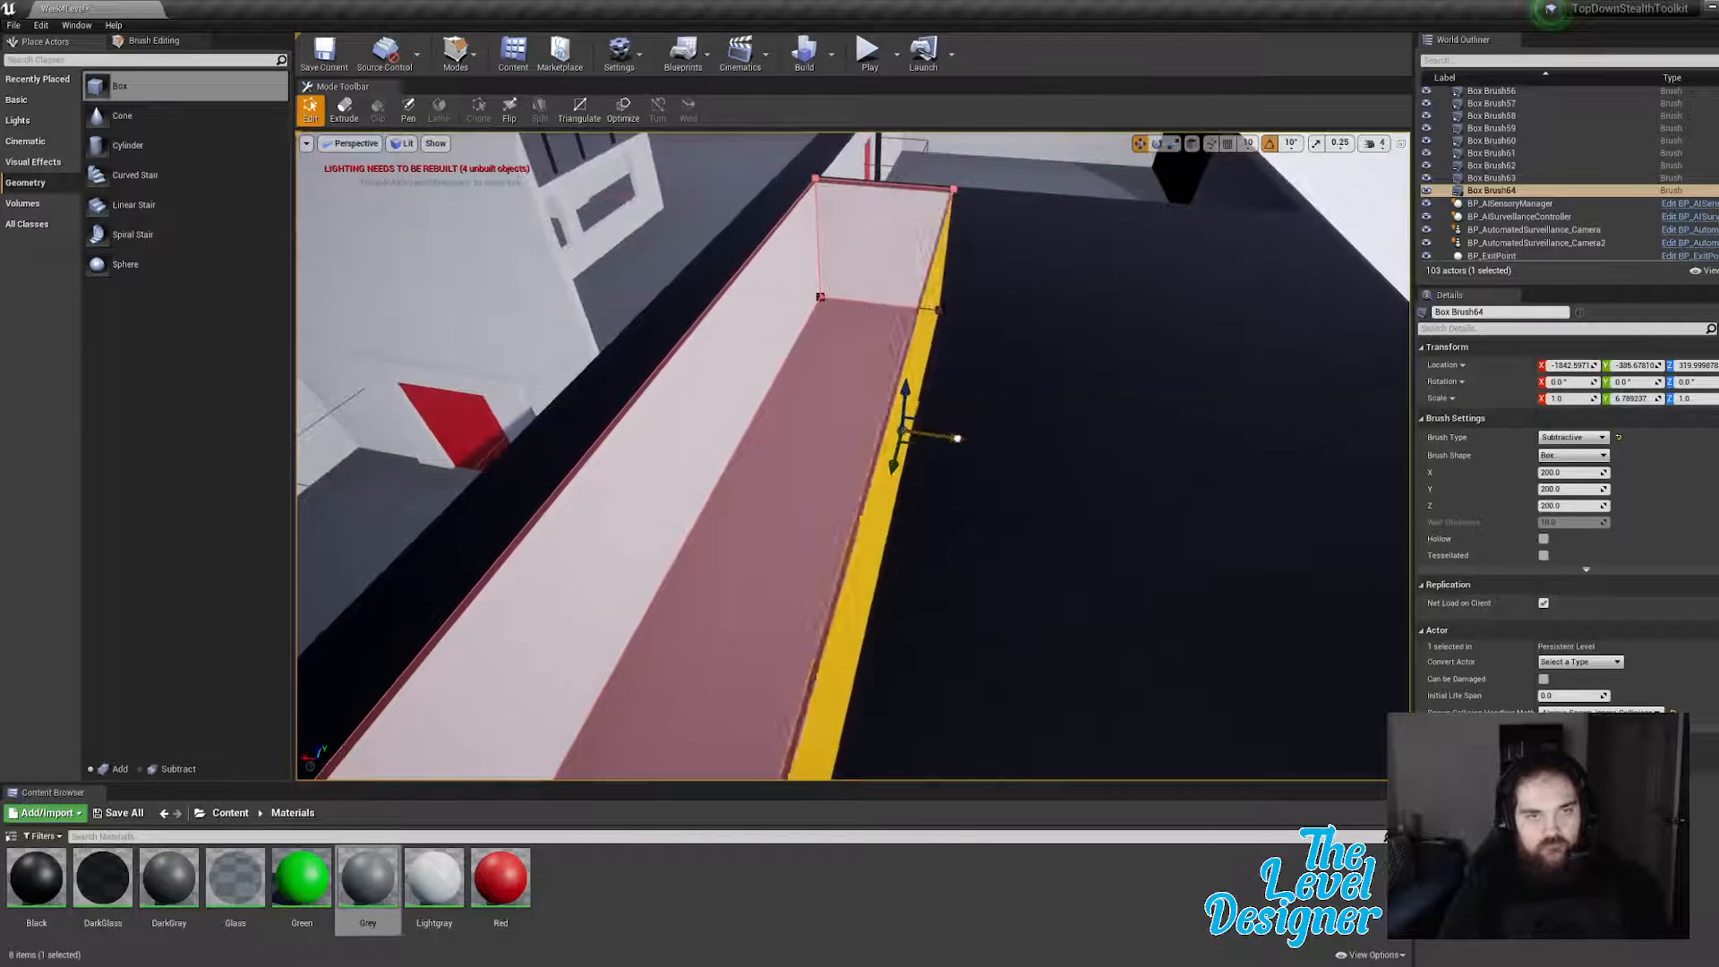
drag(957, 438, 1002, 449)
Step: Inspect the narrow room's proportions and its position relative to the red-door room and the neighbouring areas
right_drag(1002, 448, 936, 425)
key(a)
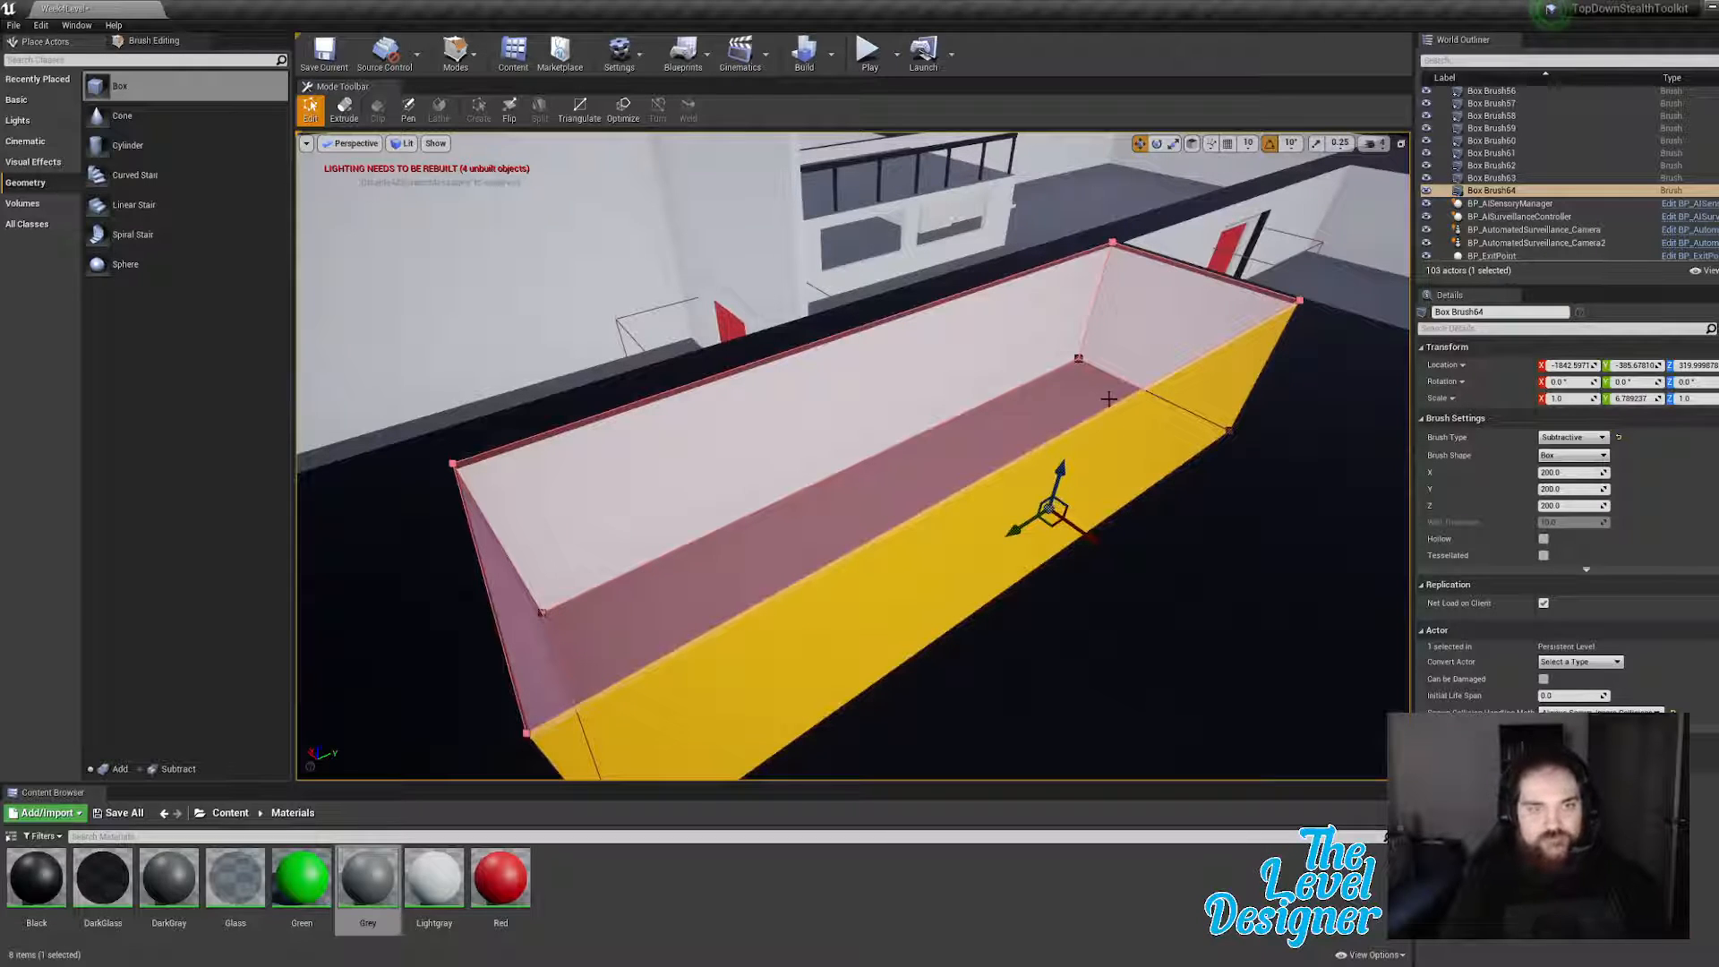
right_drag(1037, 435, 1191, 445)
key(a)
mouse_move(1030, 447)
right_down()
mouse_move(1056, 448)
mouse_move(994, 443)
right_up()
key(a)
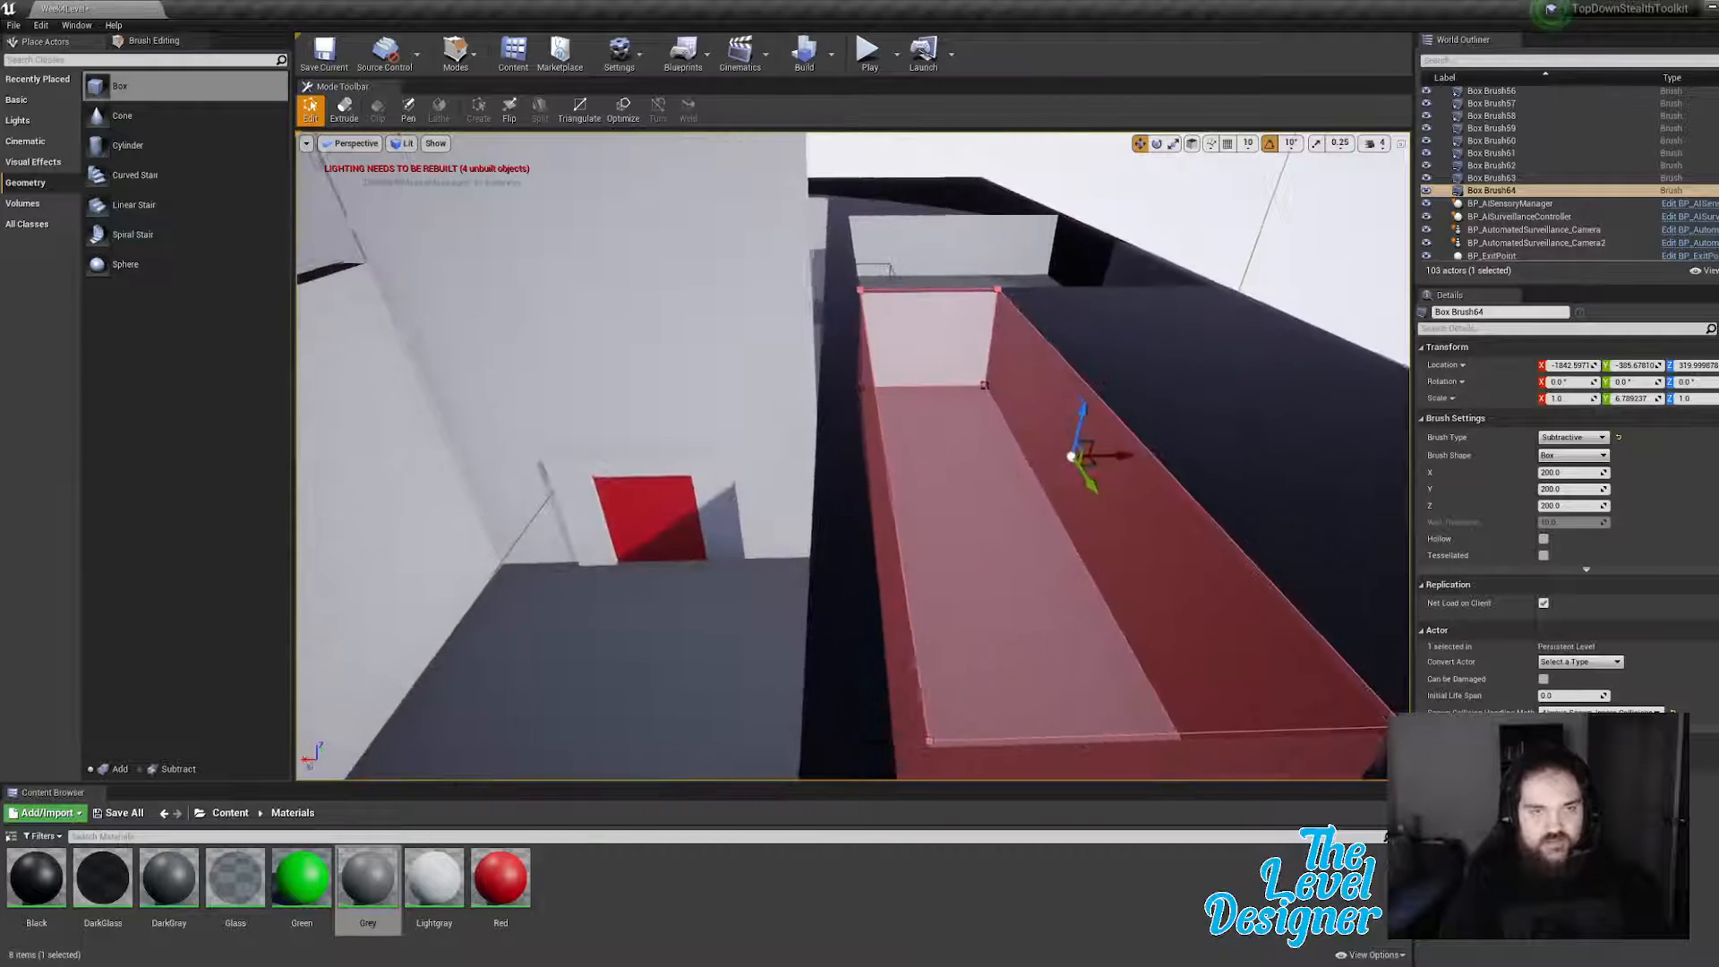
click(1094, 499)
key(d)
mouse_move(1093, 499)
right_down()
mouse_move(1115, 506)
mouse_move(958, 503)
mouse_move(914, 479)
mouse_move(788, 506)
mouse_move(904, 474)
mouse_move(887, 471)
mouse_move(788, 502)
mouse_move(806, 528)
mouse_move(761, 530)
mouse_move(846, 533)
mouse_move(904, 505)
mouse_move(720, 506)
right_up()
key(s)
key(a)
key(d)
key(s)
key(a)
key(s)
key(d)
key(d)
key(w)
key(a)
right_drag(1028, 558, 1002, 525)
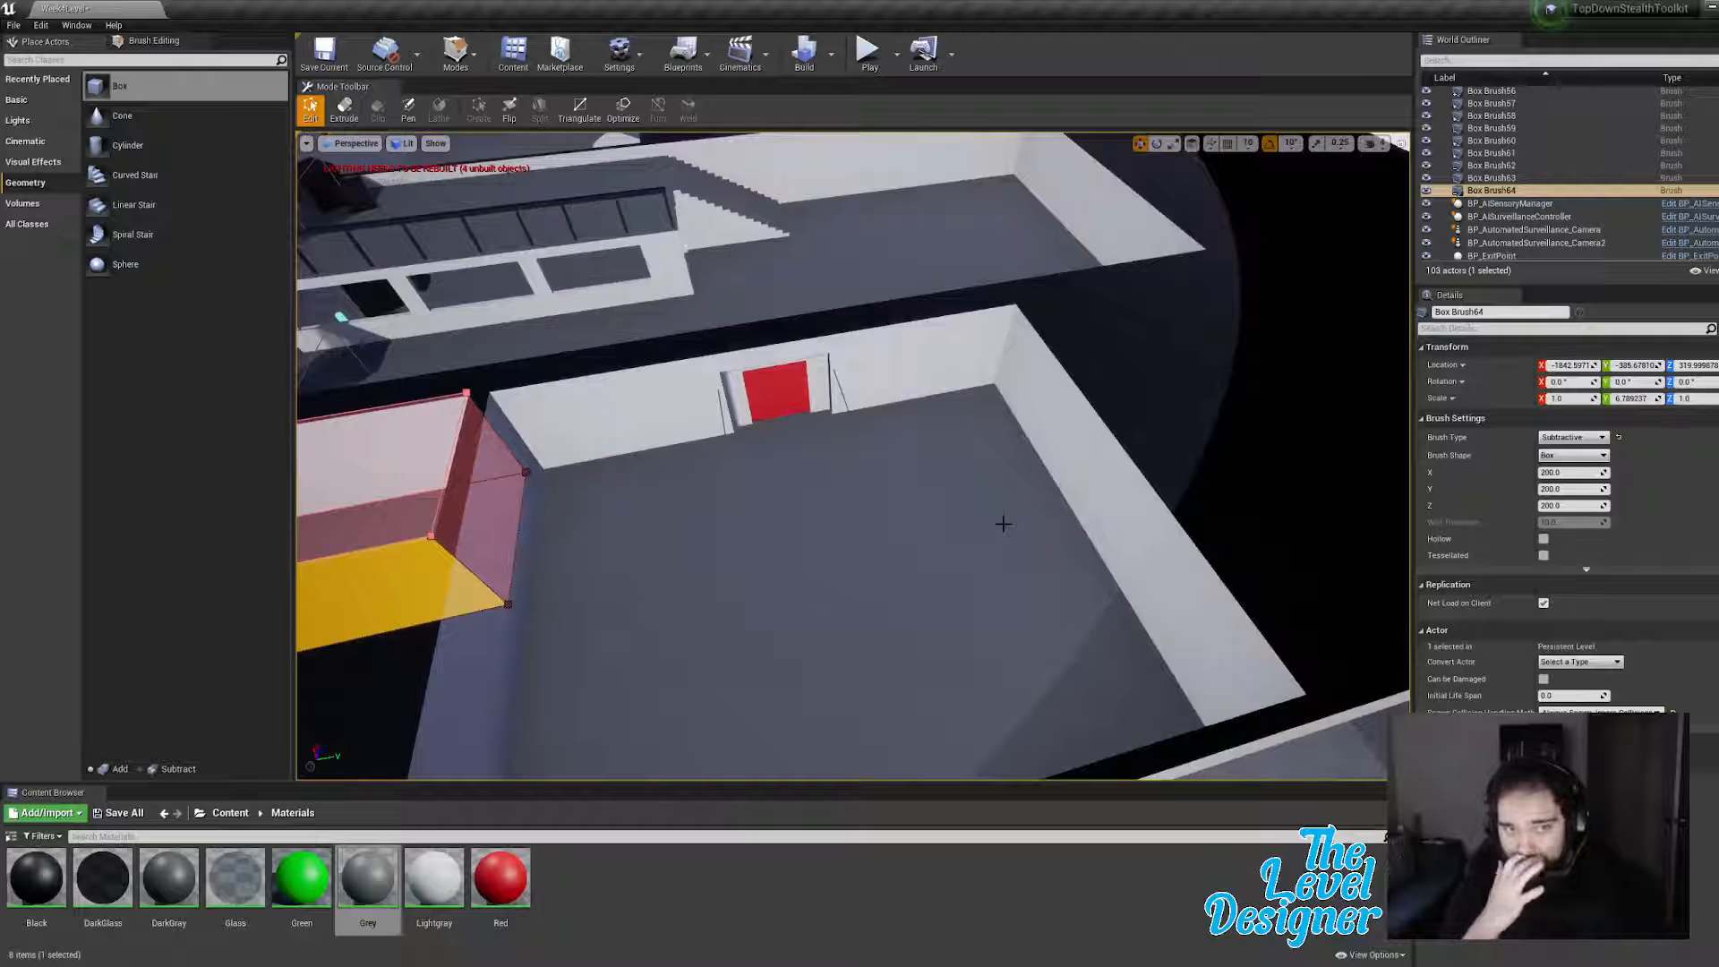
Step: Move the narrow room brush across the solid block to its outer edge and shift it slightly lengthwise away from the red-door room
key(f)
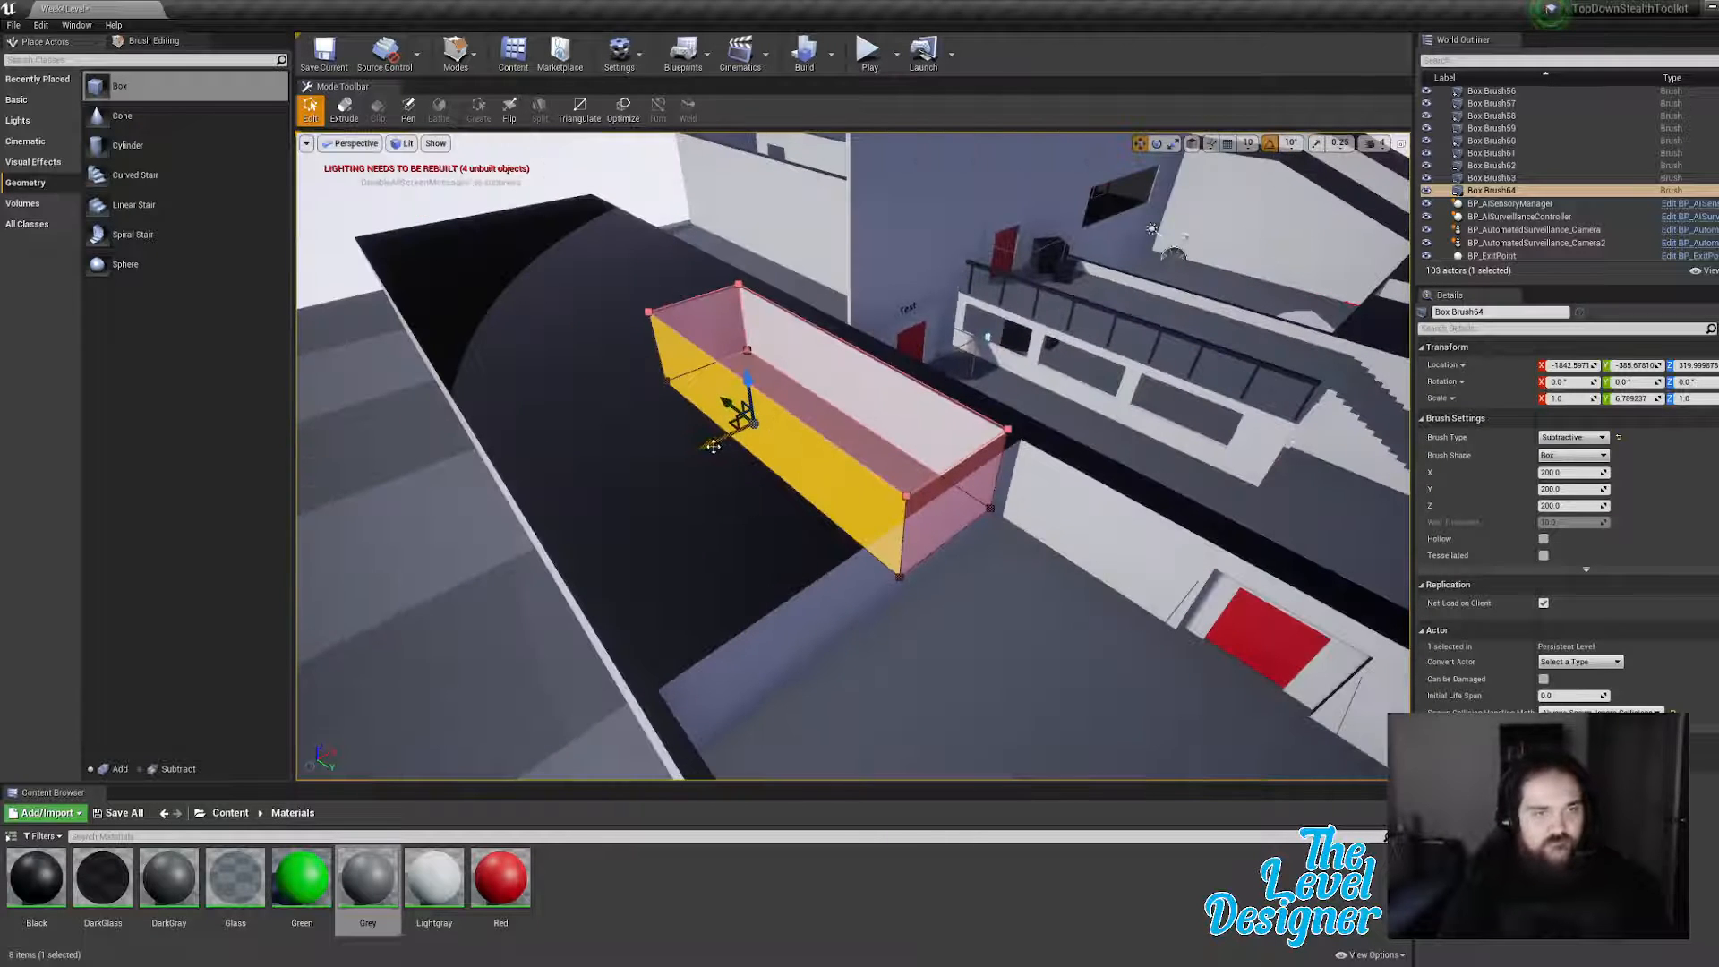
right_drag(809, 300, 795, 260)
click(796, 260)
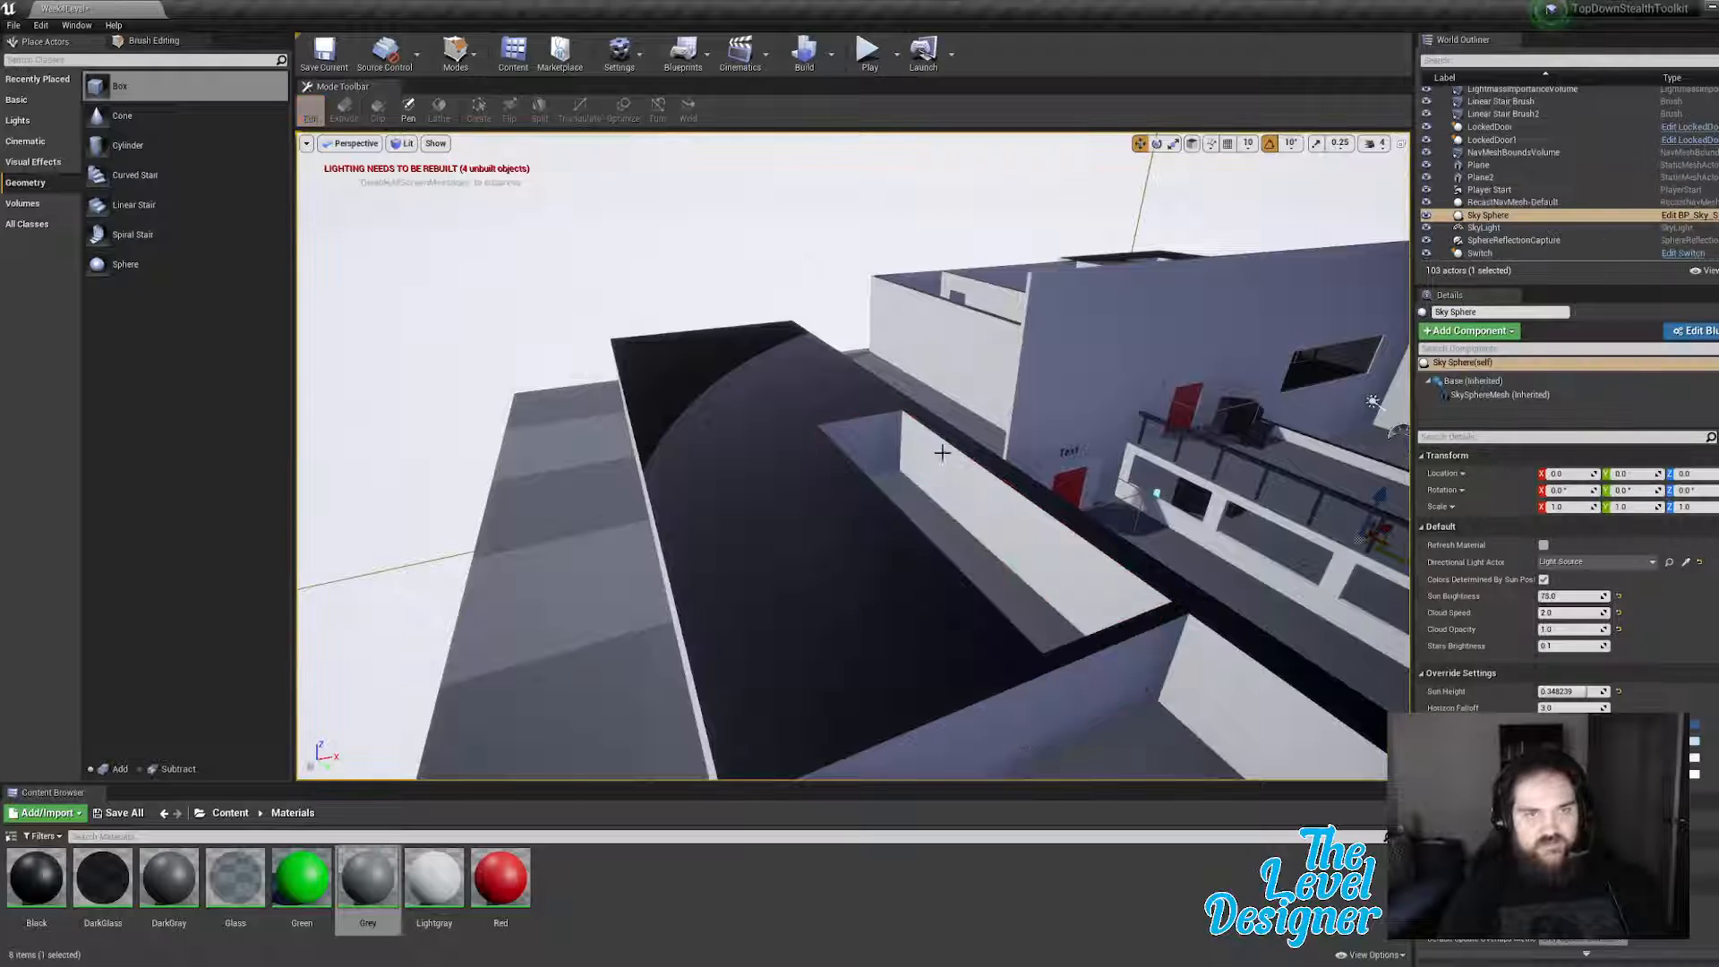
click(934, 467)
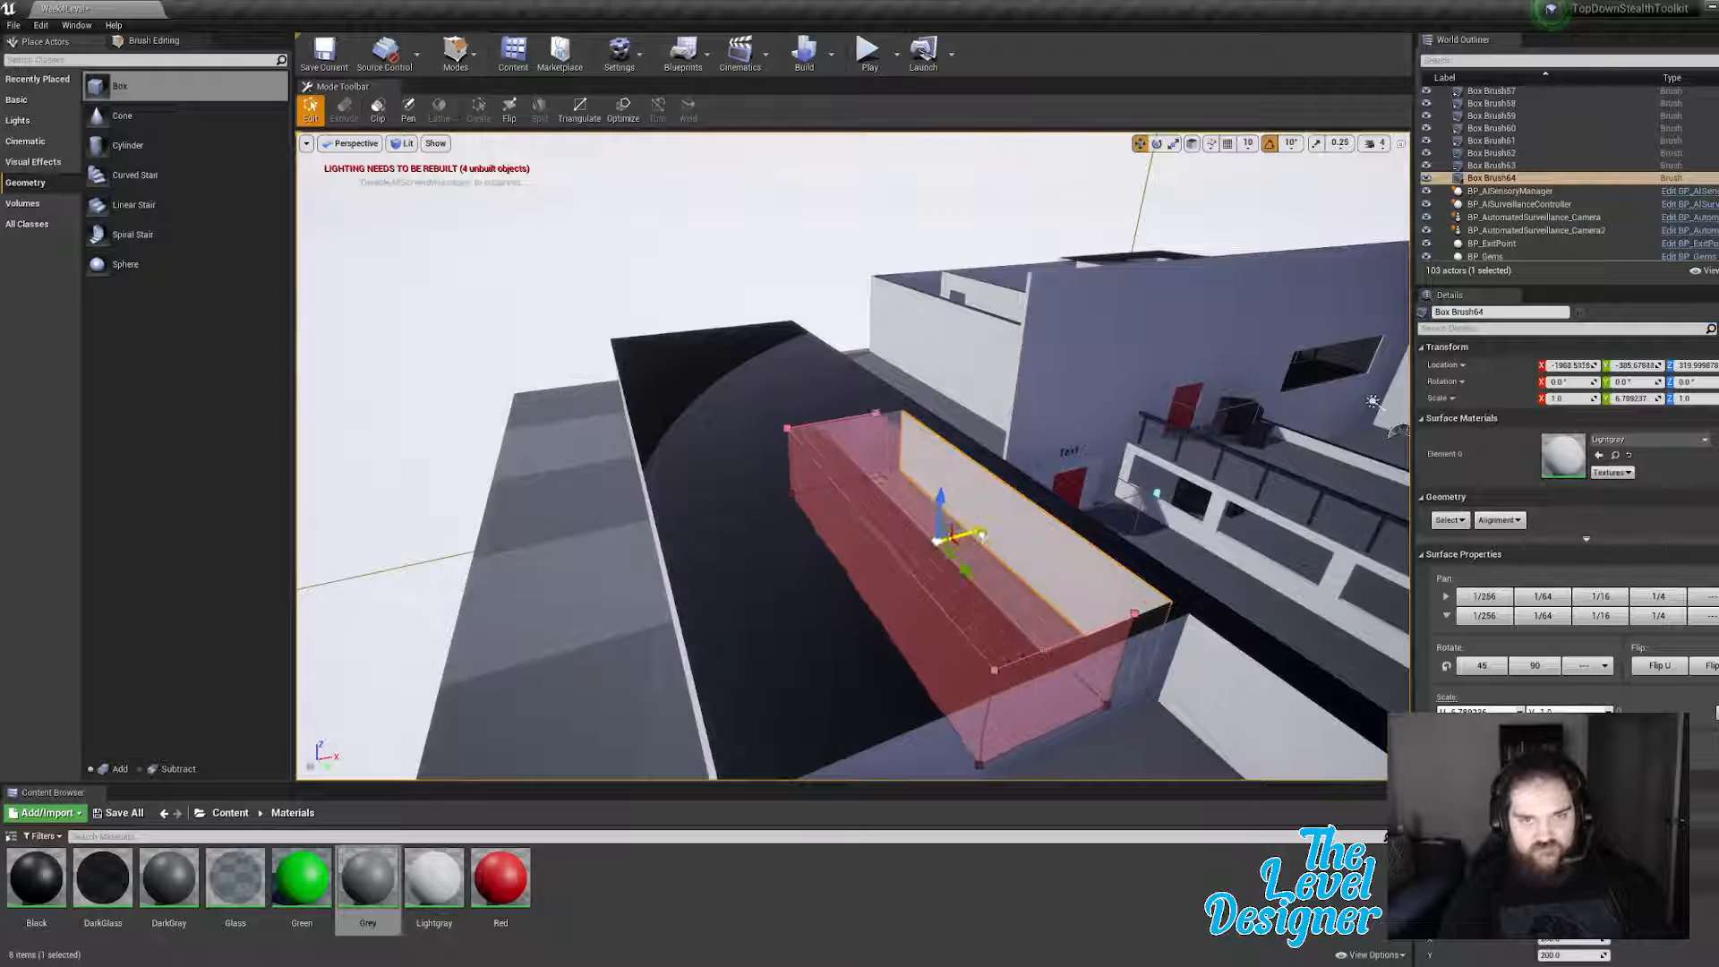
mouse_move(982, 535)
mouse_down()
mouse_move(816, 573)
mouse_move(843, 568)
mouse_up()
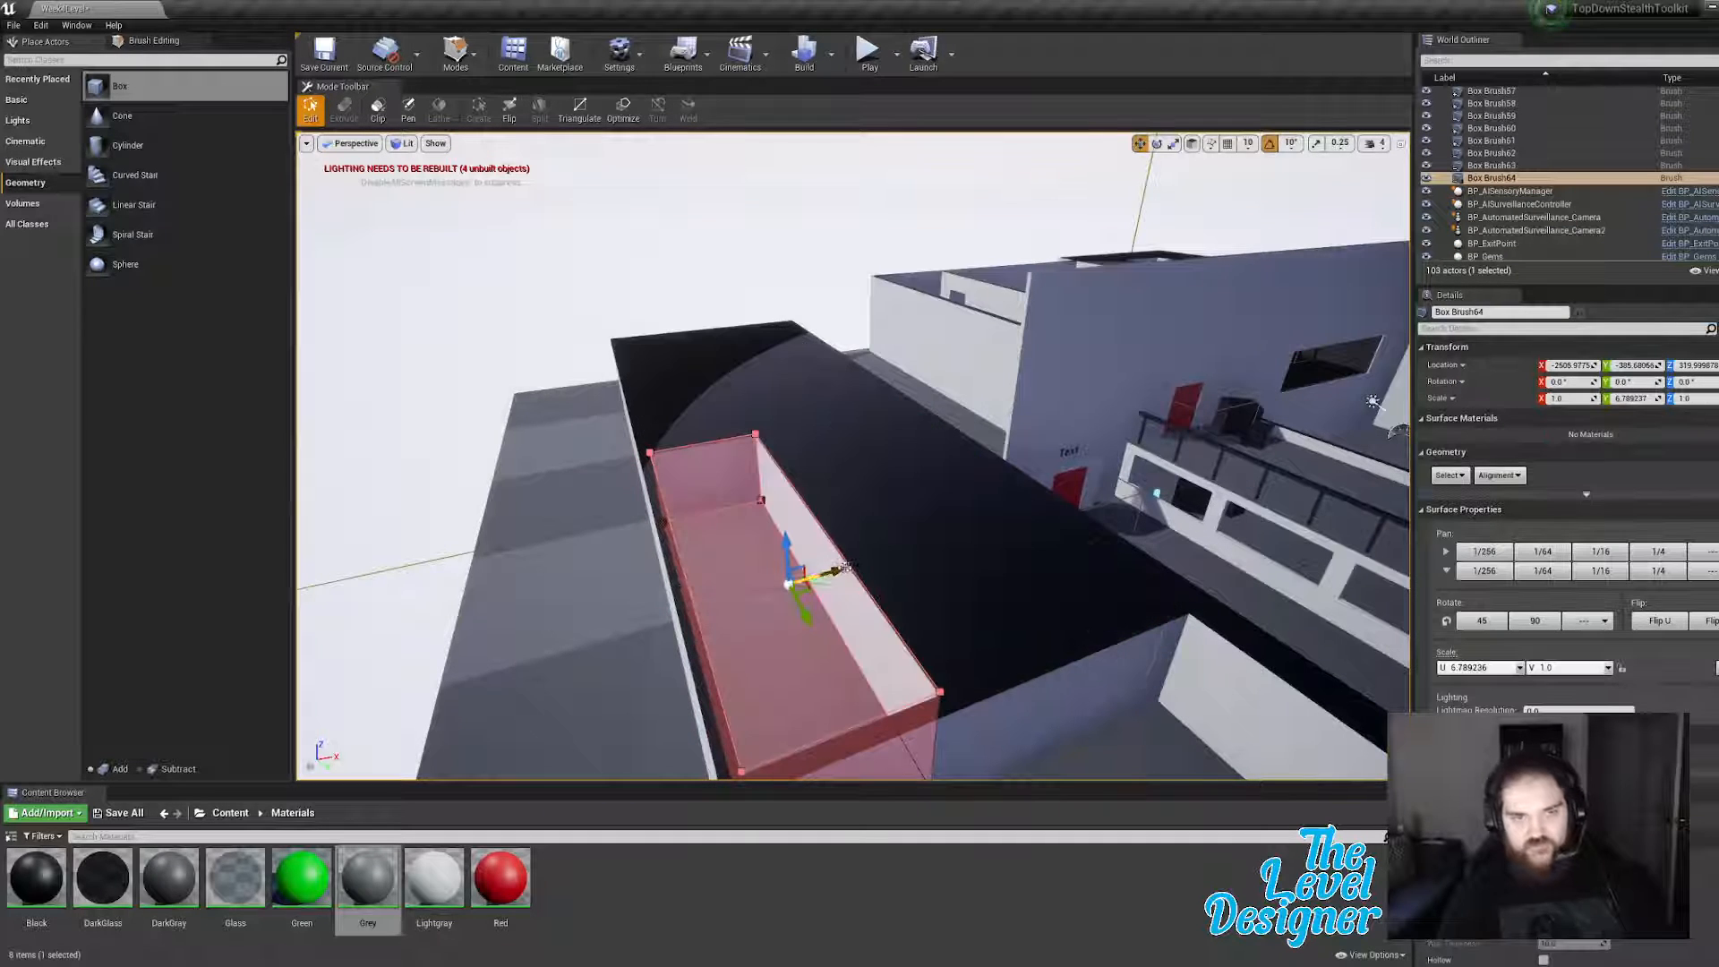
key(a)
right_drag(837, 560, 836, 561)
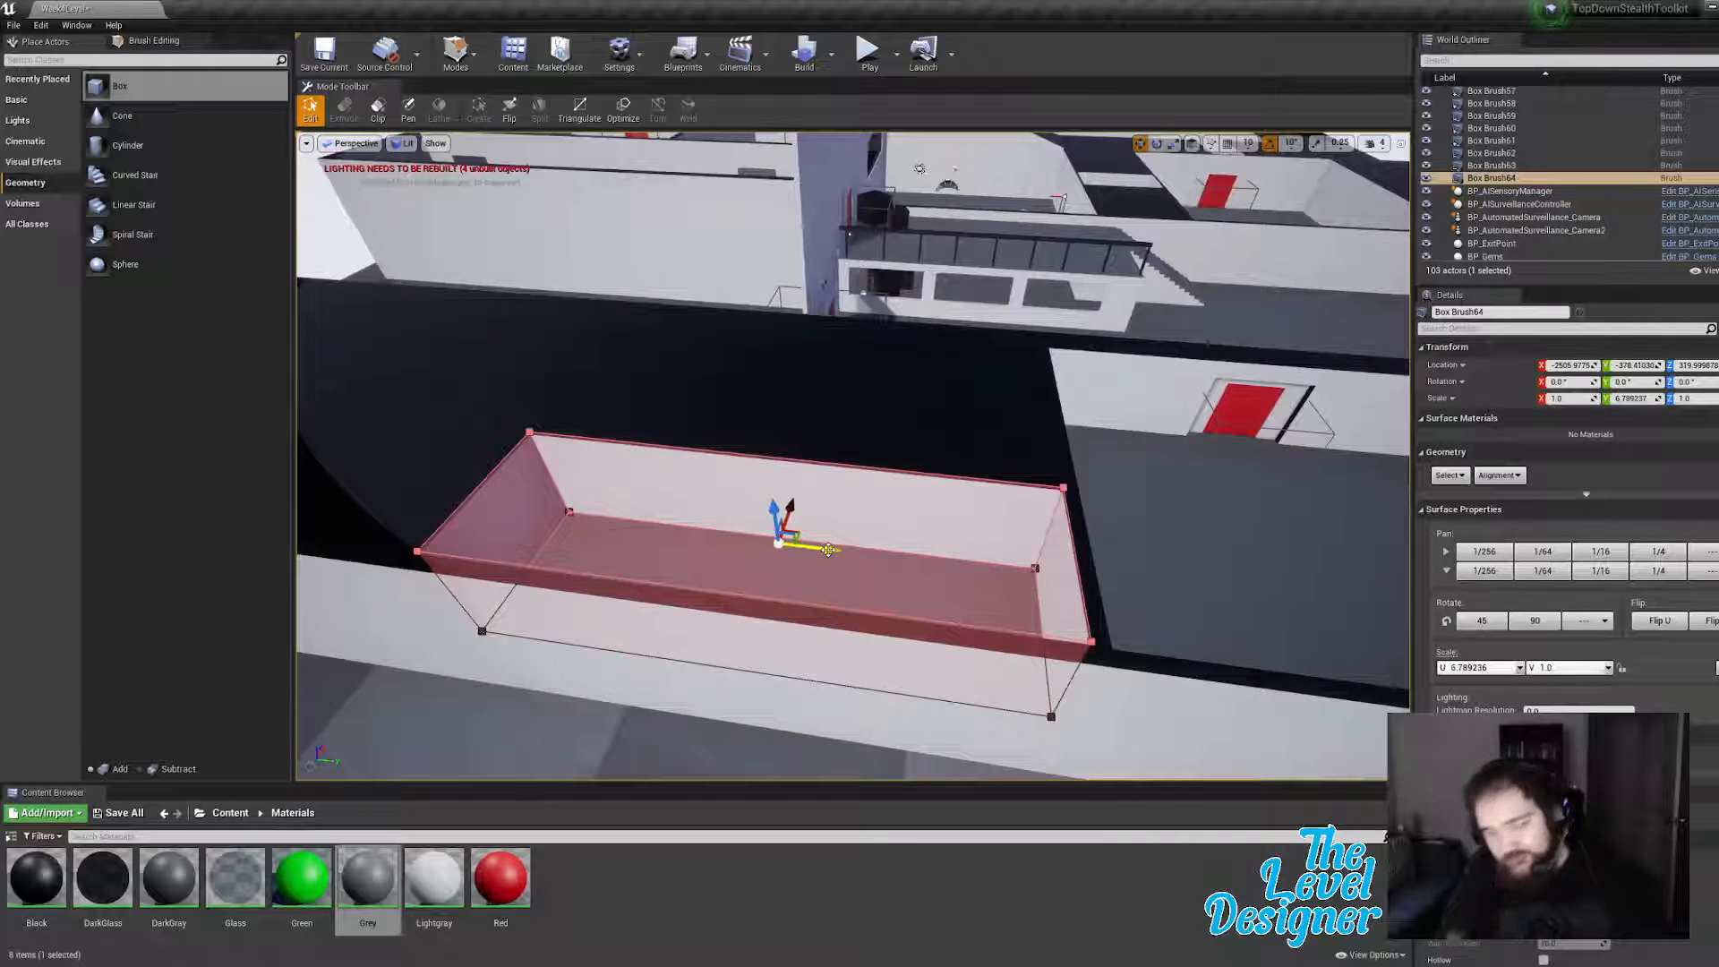
mouse_move(824, 549)
right_down()
mouse_move(779, 542)
mouse_move(775, 483)
mouse_move(819, 399)
mouse_move(735, 425)
mouse_move(738, 488)
mouse_move(806, 493)
mouse_move(770, 555)
mouse_move(848, 551)
right_up()
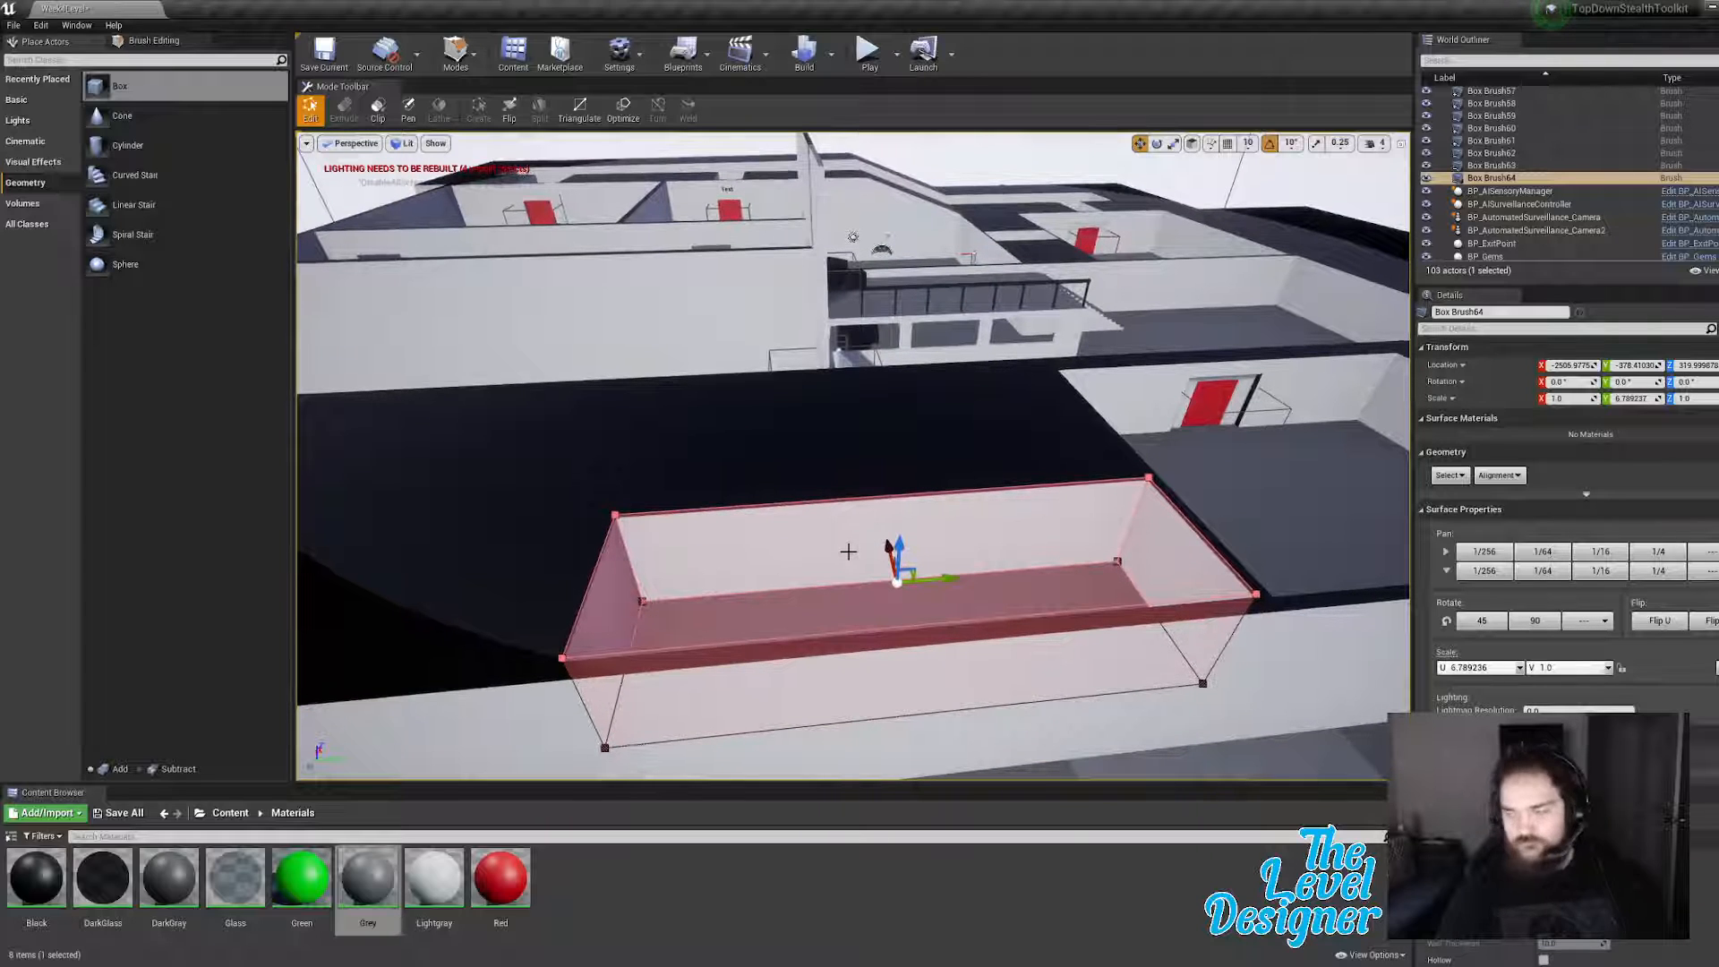
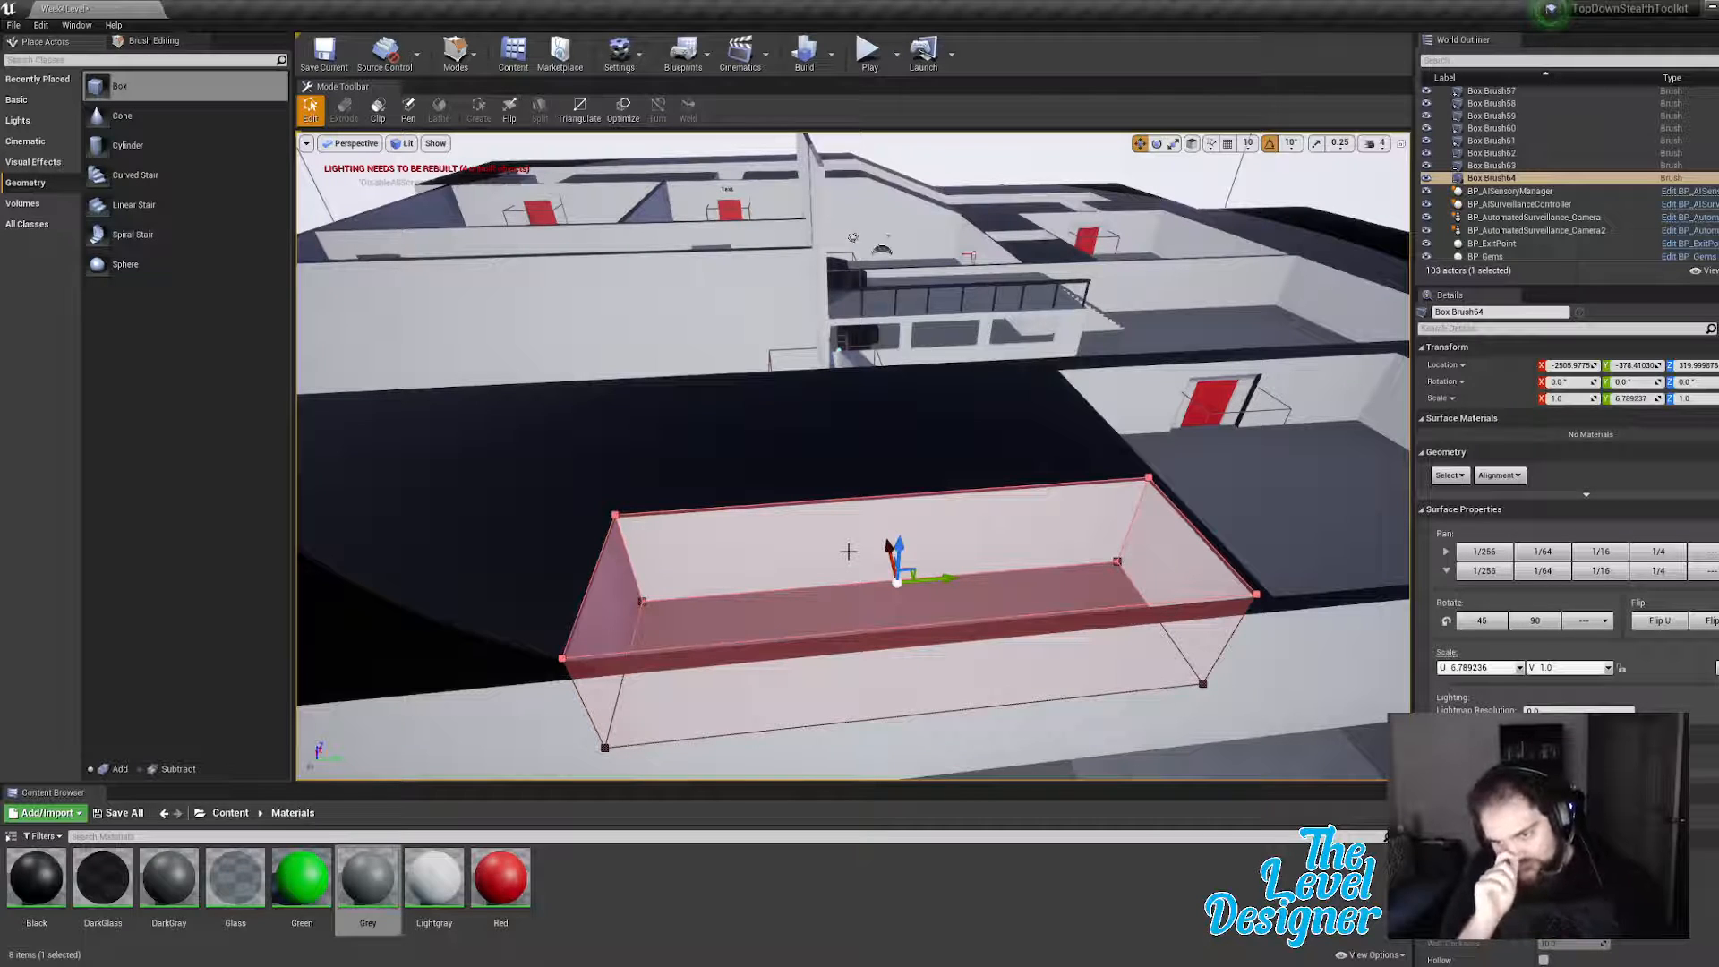
Step: Duplicate the red-door room brush again and place the copy at the opposite end of the narrow room, leaving a thin dividing wall
mouse_move(853, 457)
right_down()
mouse_move(644, 459)
mouse_move(716, 394)
mouse_move(703, 484)
mouse_move(488, 464)
right_up()
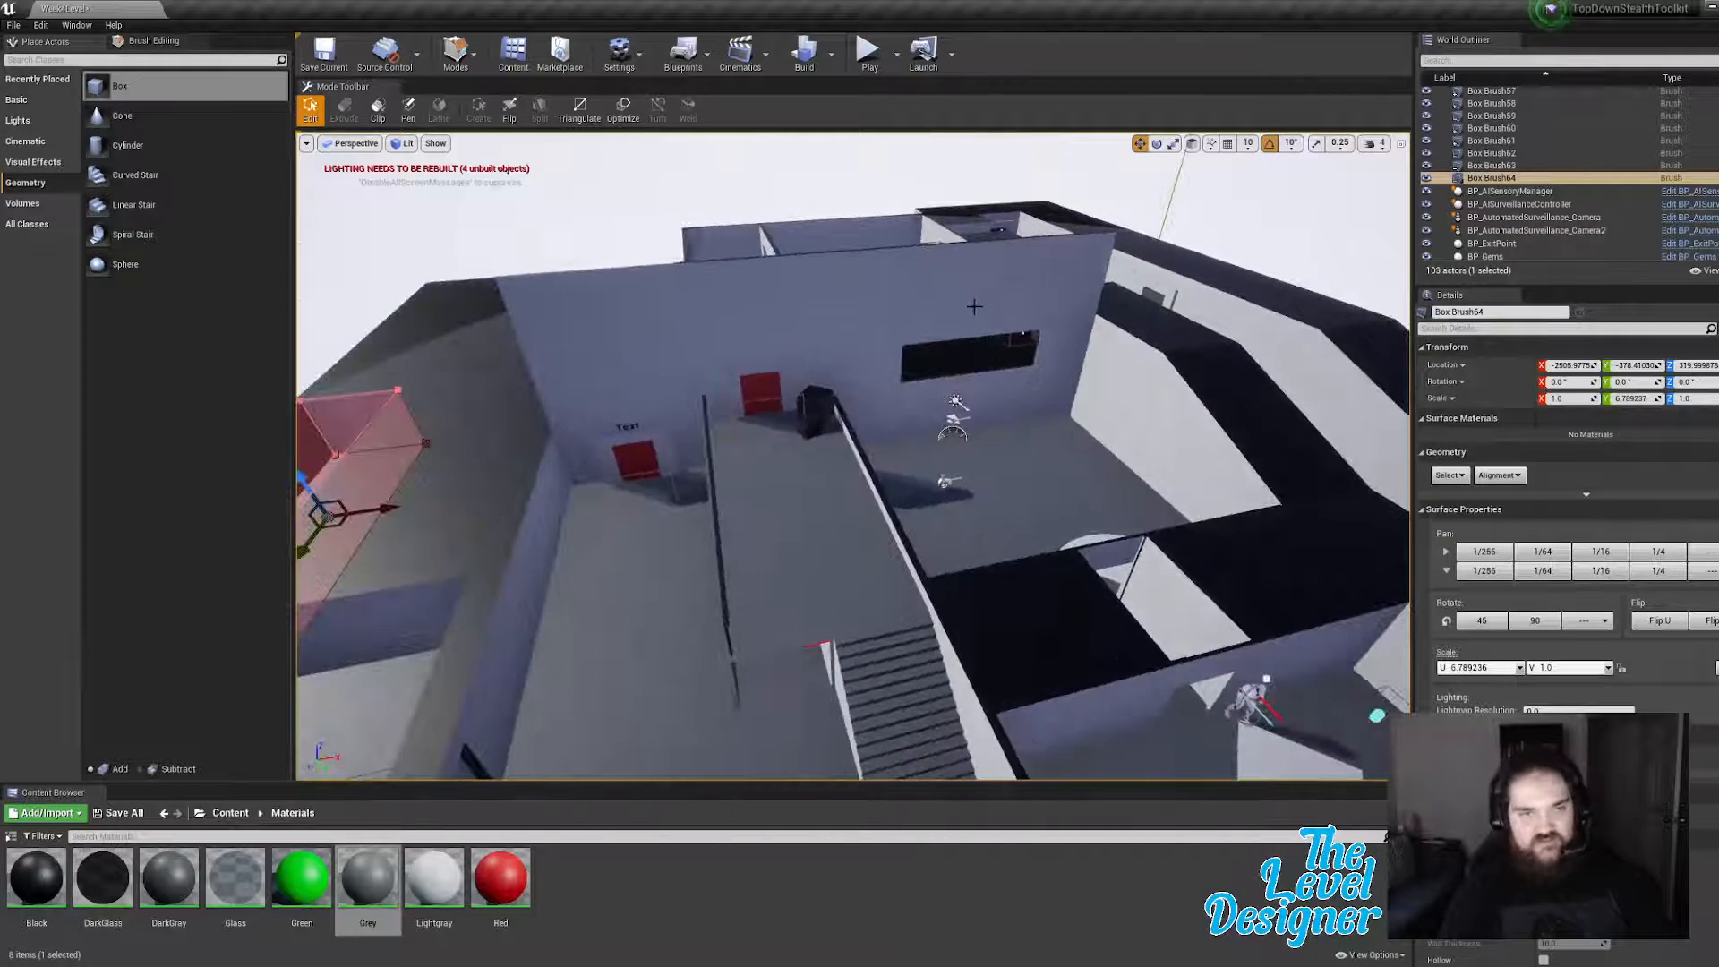
mouse_move(994, 534)
right_down()
mouse_move(950, 529)
mouse_move(1066, 542)
mouse_move(1209, 488)
mouse_move(1317, 492)
mouse_move(1227, 537)
mouse_move(1048, 528)
mouse_move(1009, 536)
mouse_move(1056, 560)
mouse_move(925, 549)
right_up()
right_drag(1161, 524, 1156, 475)
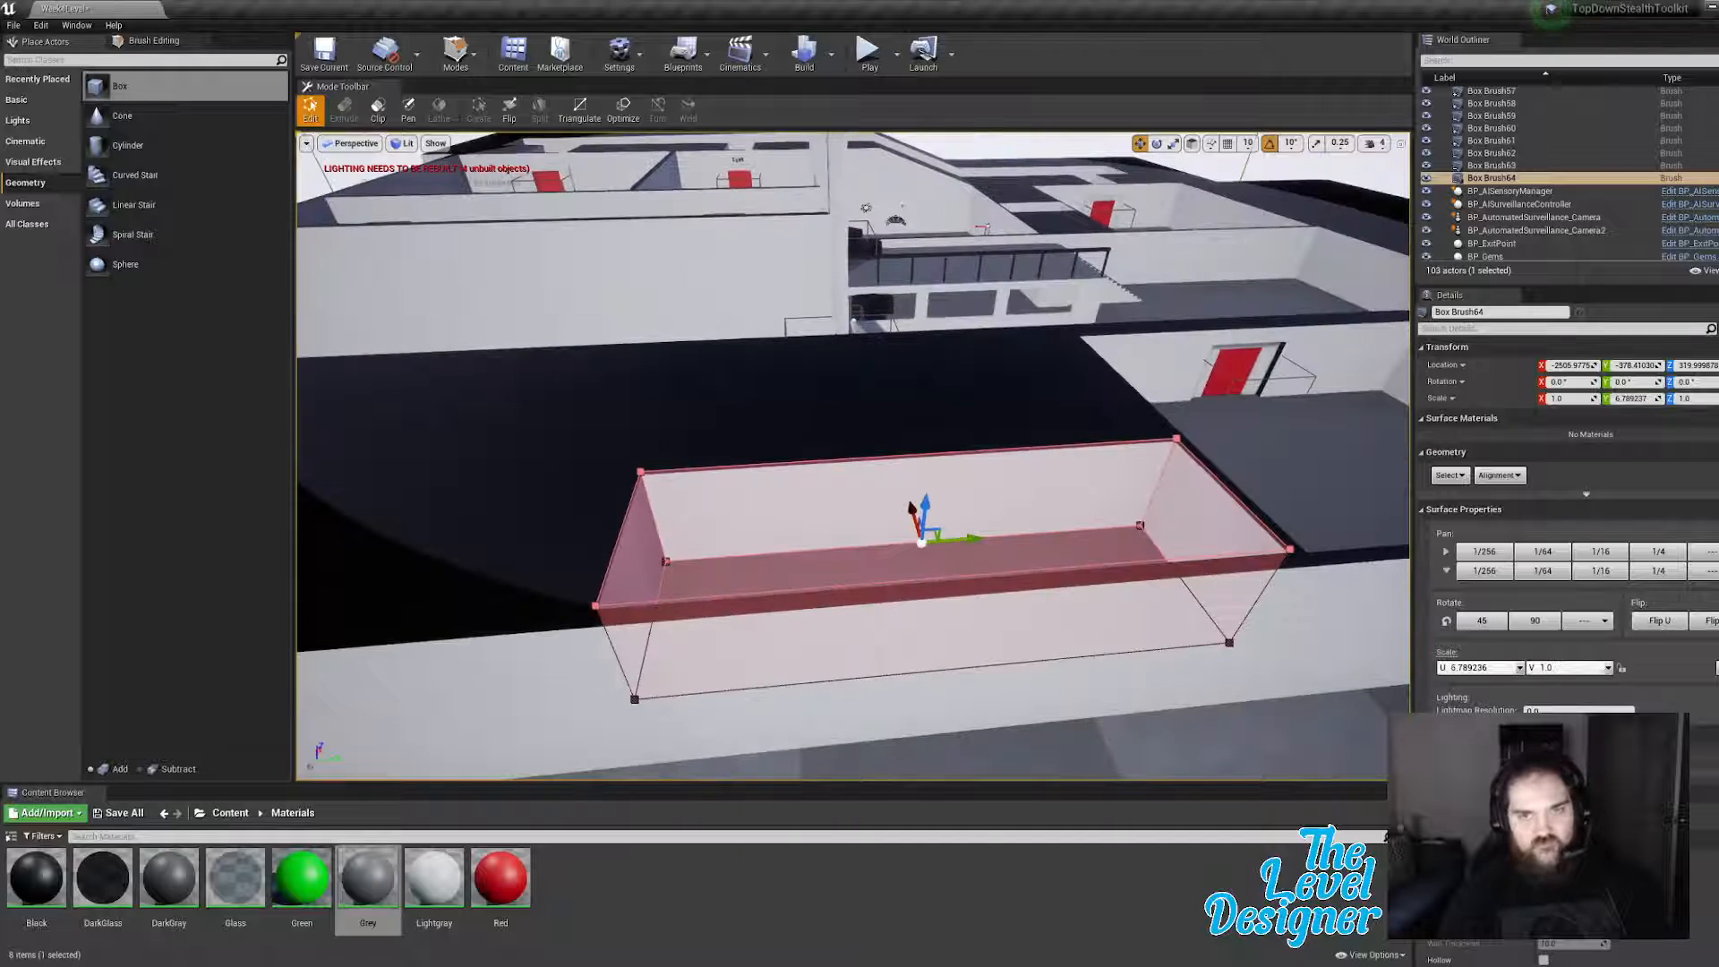
click(1155, 371)
mouse_move(1155, 371)
right_down()
mouse_move(1097, 416)
mouse_move(1079, 477)
right_up()
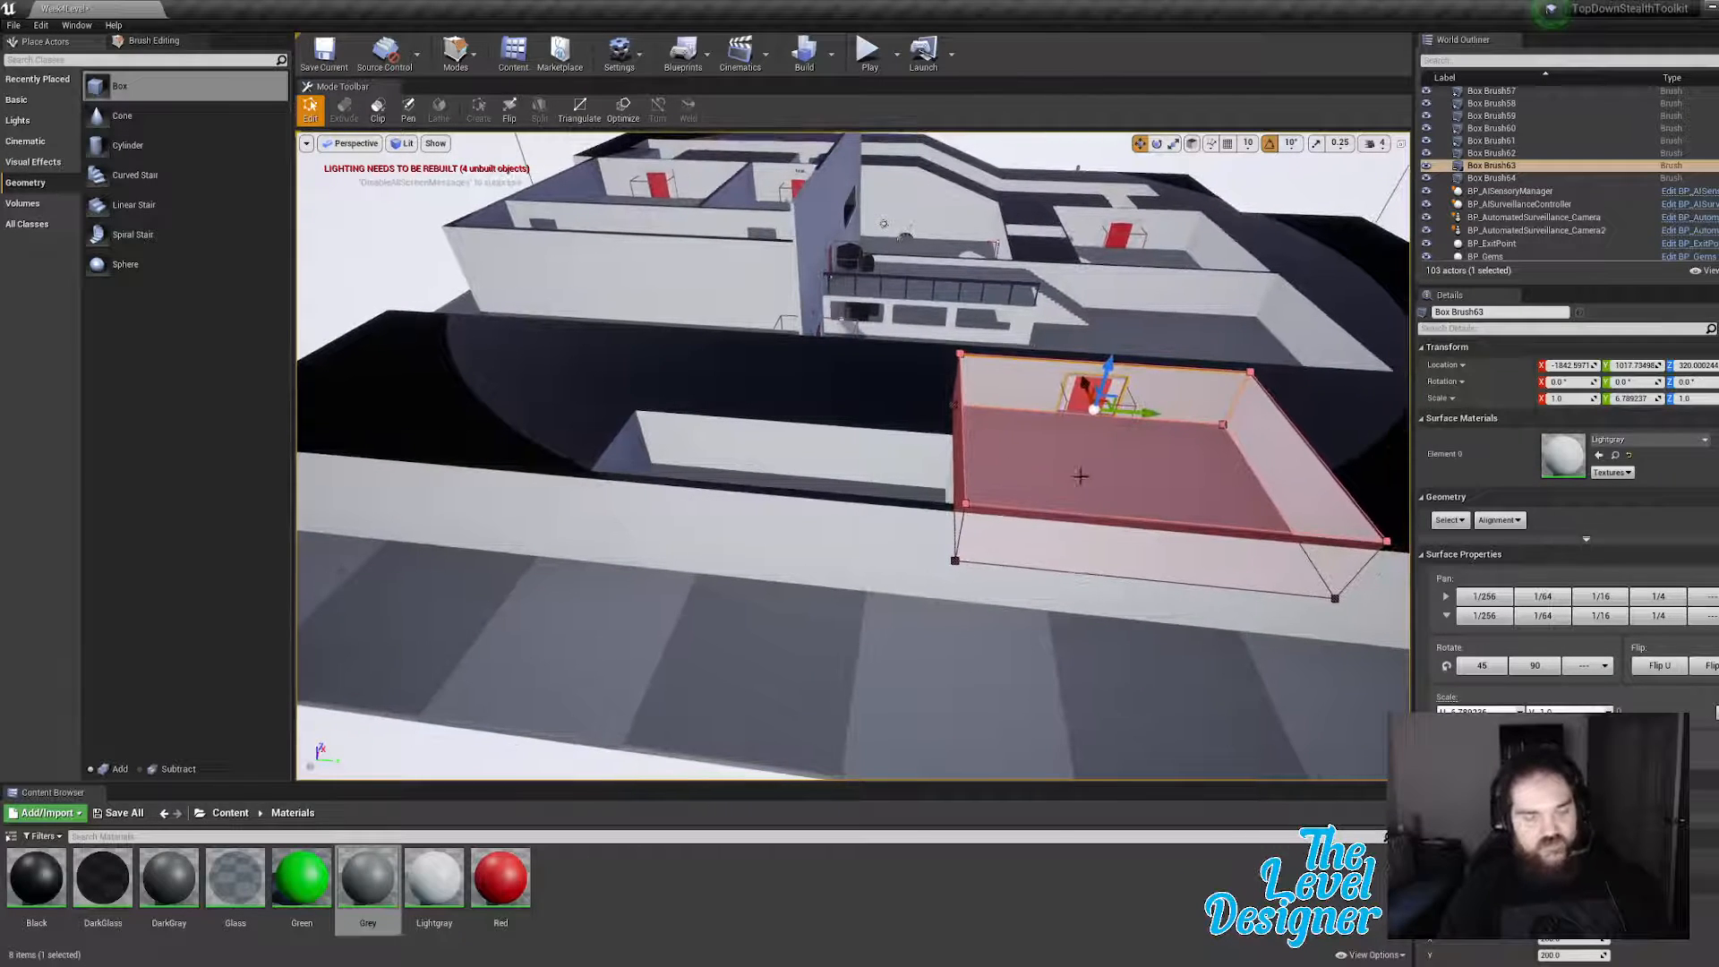
key(ctrl+w)
drag(1155, 414, 940, 407)
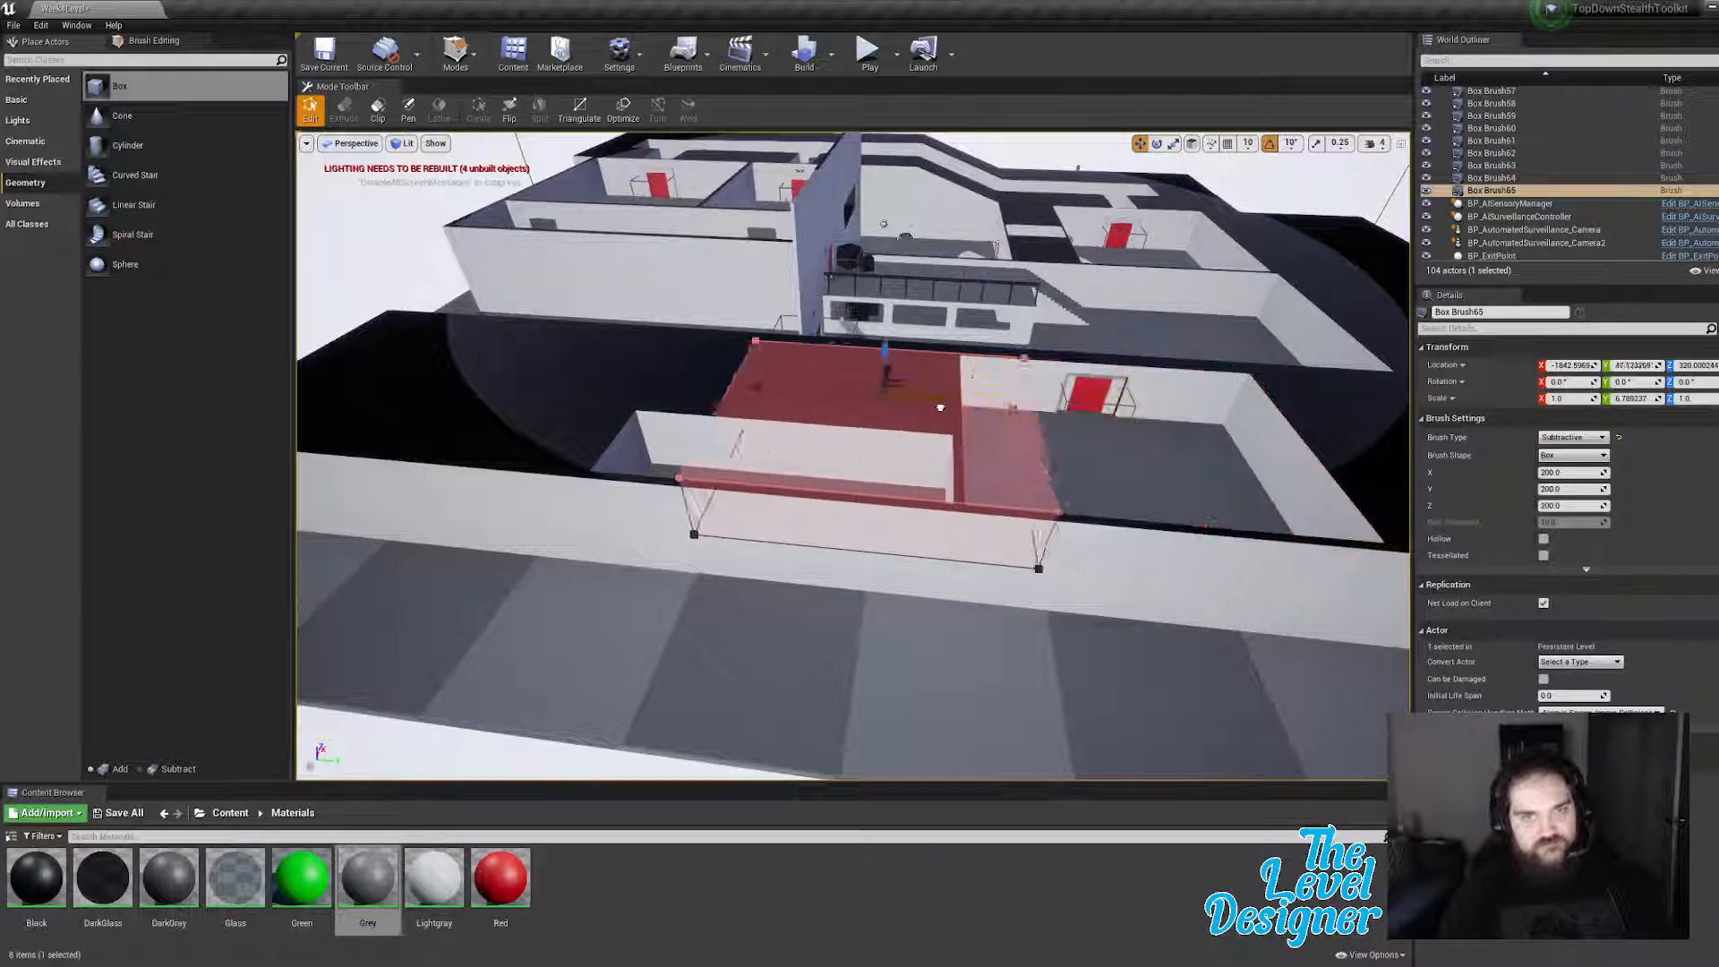
right_drag(720, 372, 662, 371)
key(w)
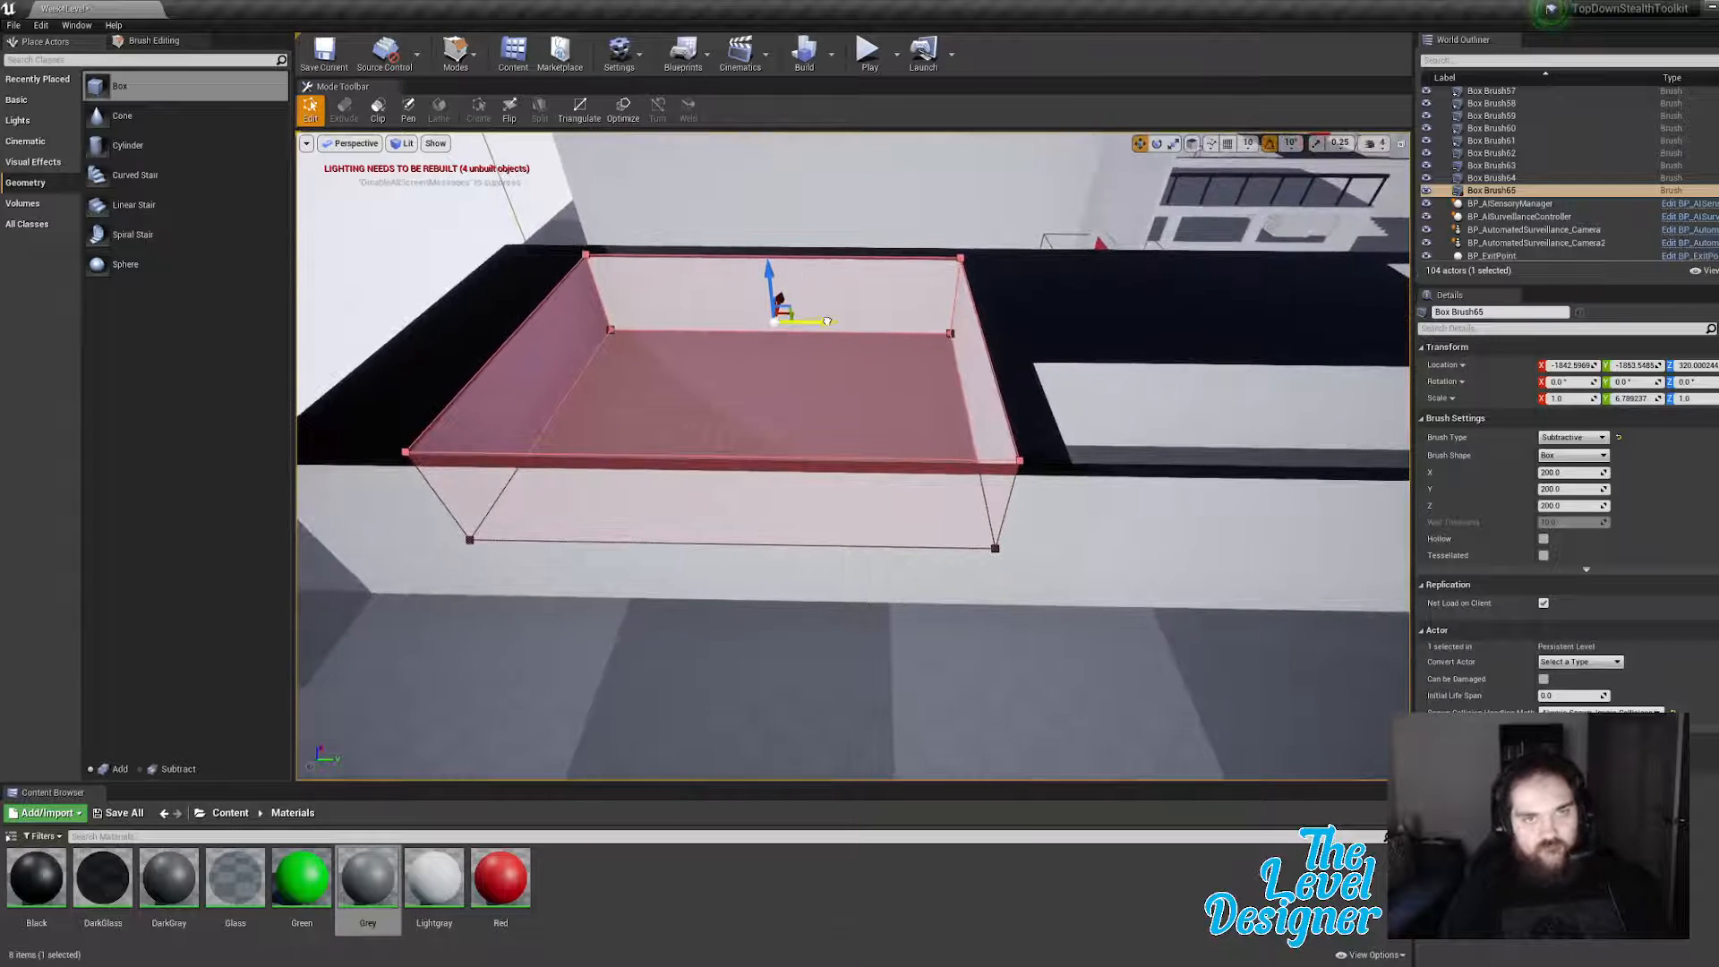
drag(826, 321, 846, 320)
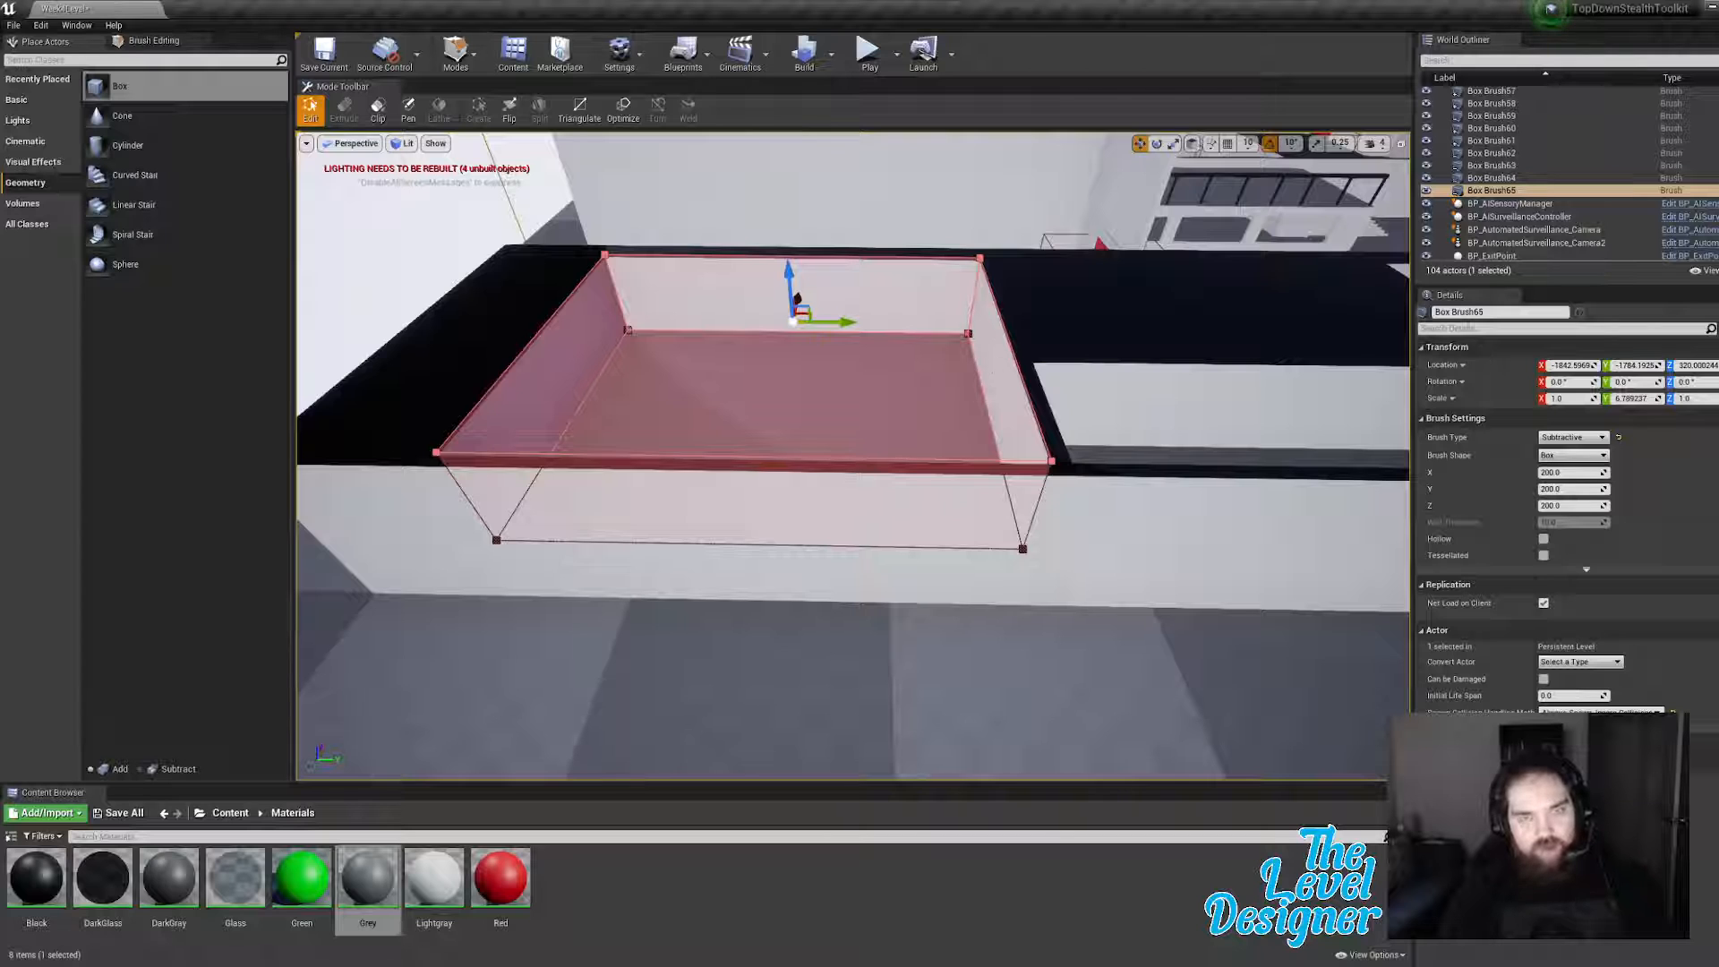
Step: Select the narrow room brush and nudge it slightly lengthwise toward the new room copy
key(d)
right_drag(845, 320, 986, 350)
click(981, 346)
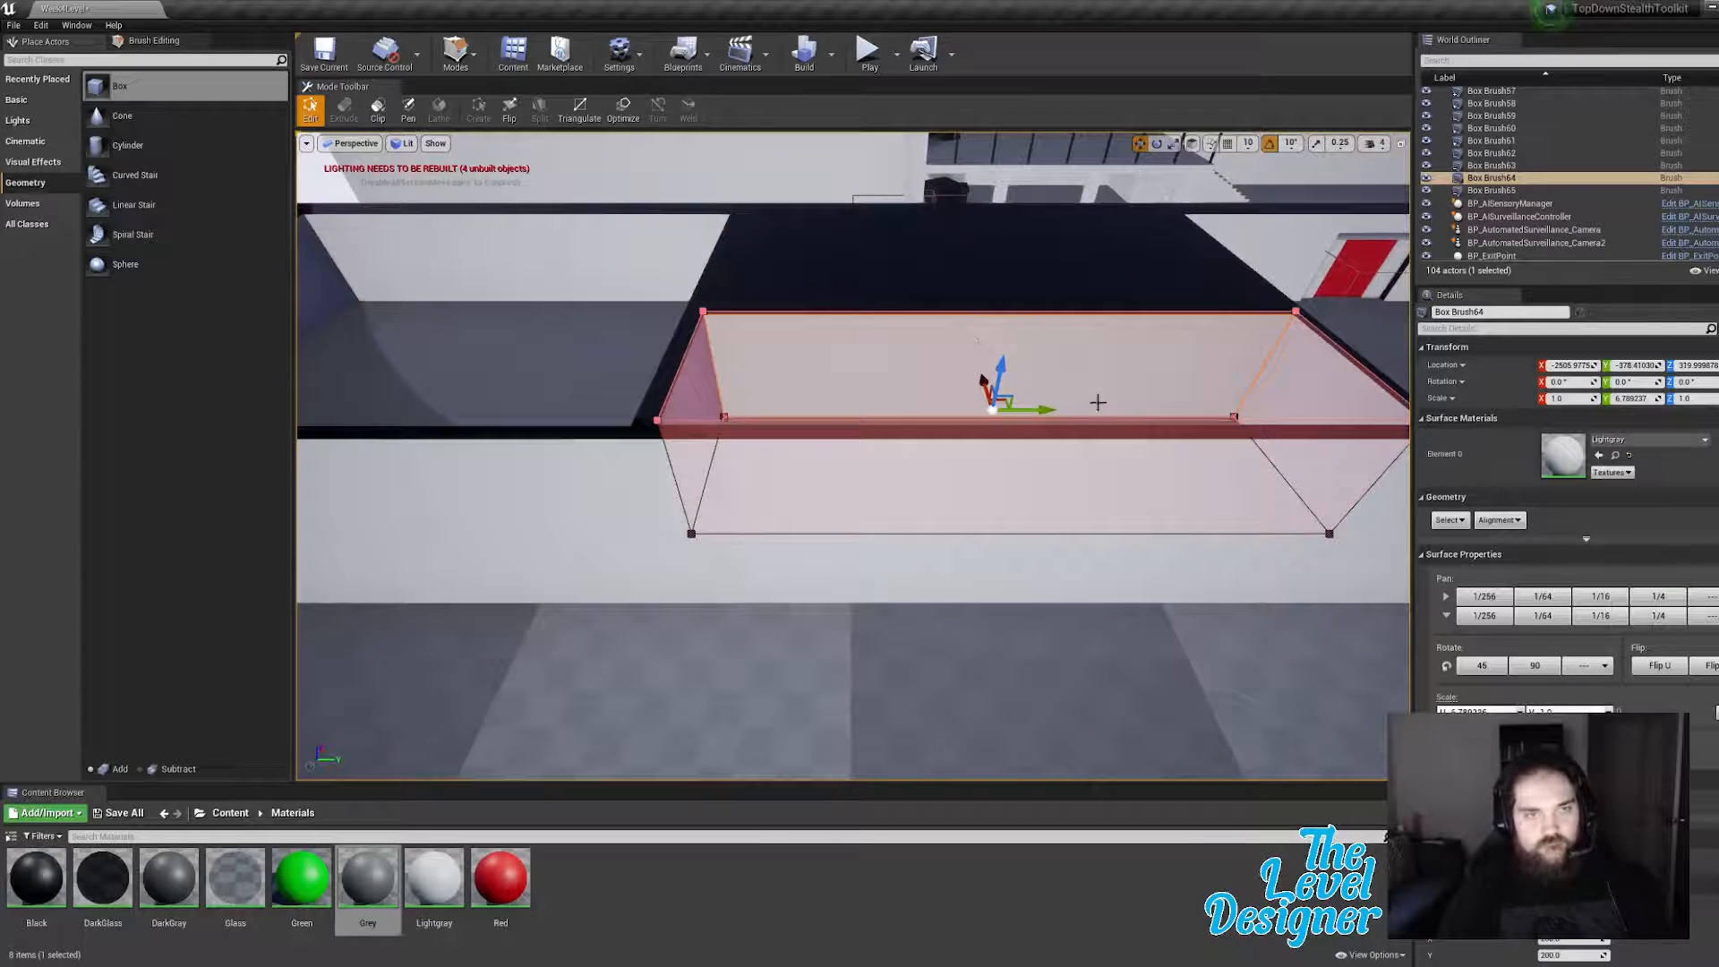
drag(1050, 409, 1045, 409)
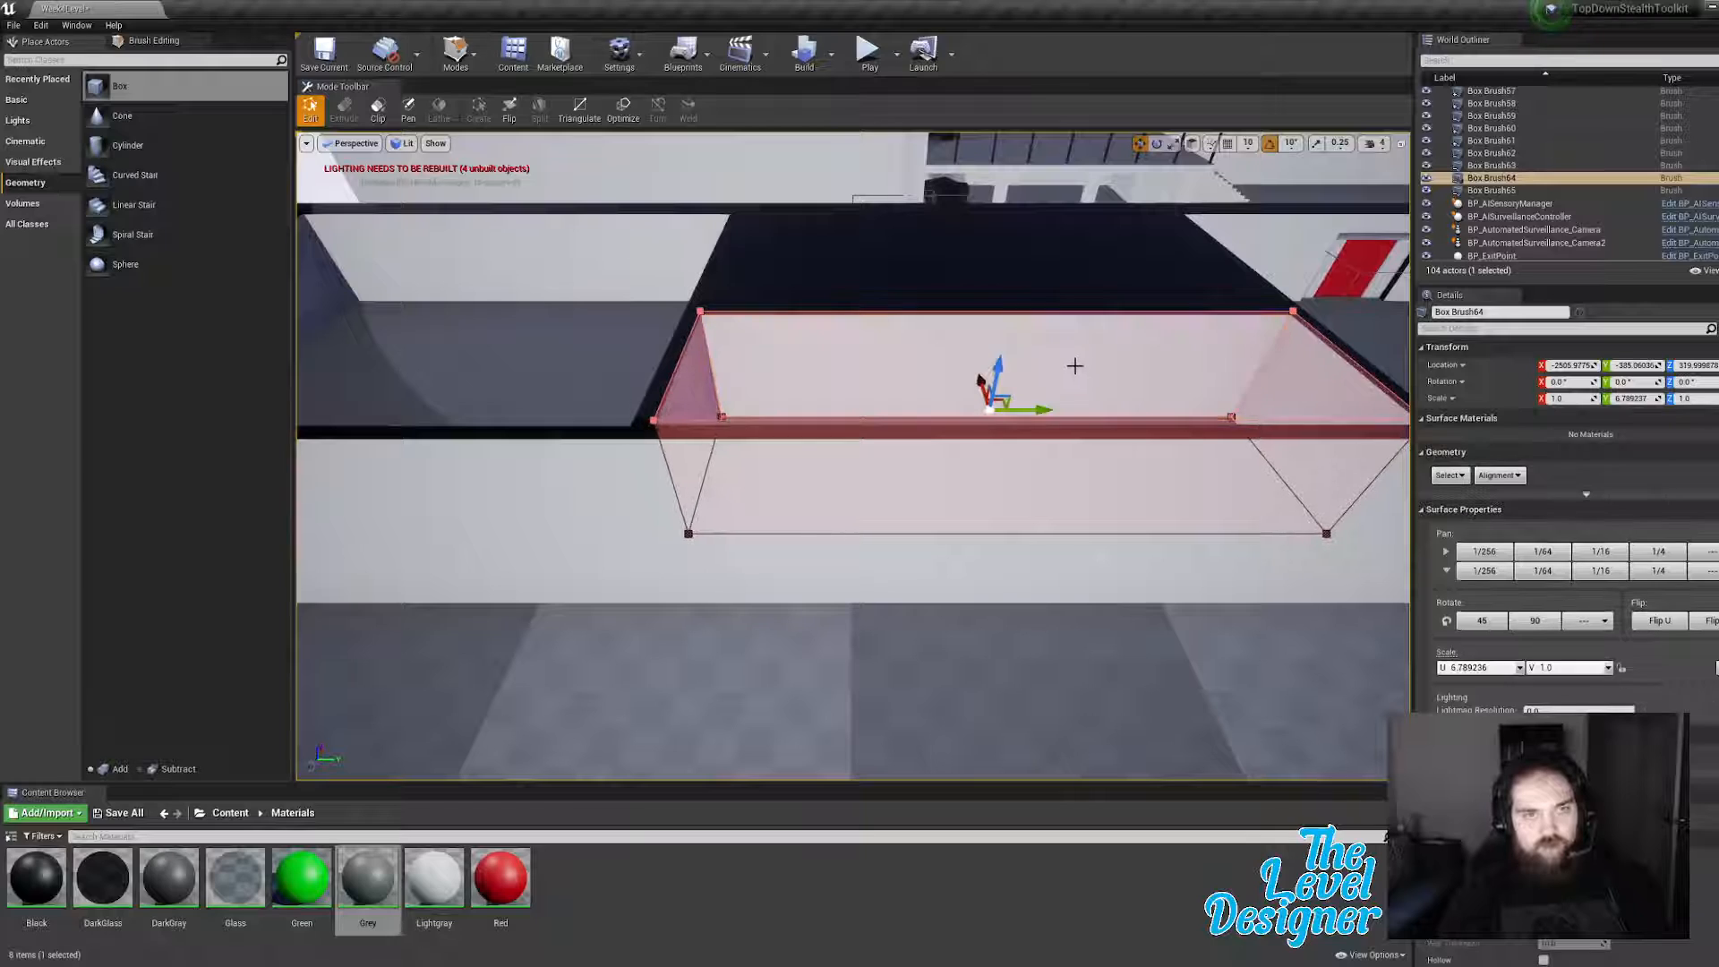
Step: Duplicate the locked door beside the balcony area and move the copy to the narrow room's far end wall
mouse_move(1075, 367)
right_down()
mouse_move(1030, 376)
mouse_move(1074, 362)
mouse_move(1071, 340)
right_up()
key(w)
key(w)
click(749, 482)
key(d)
right_drag(996, 406, 900, 425)
key(ctrl+w)
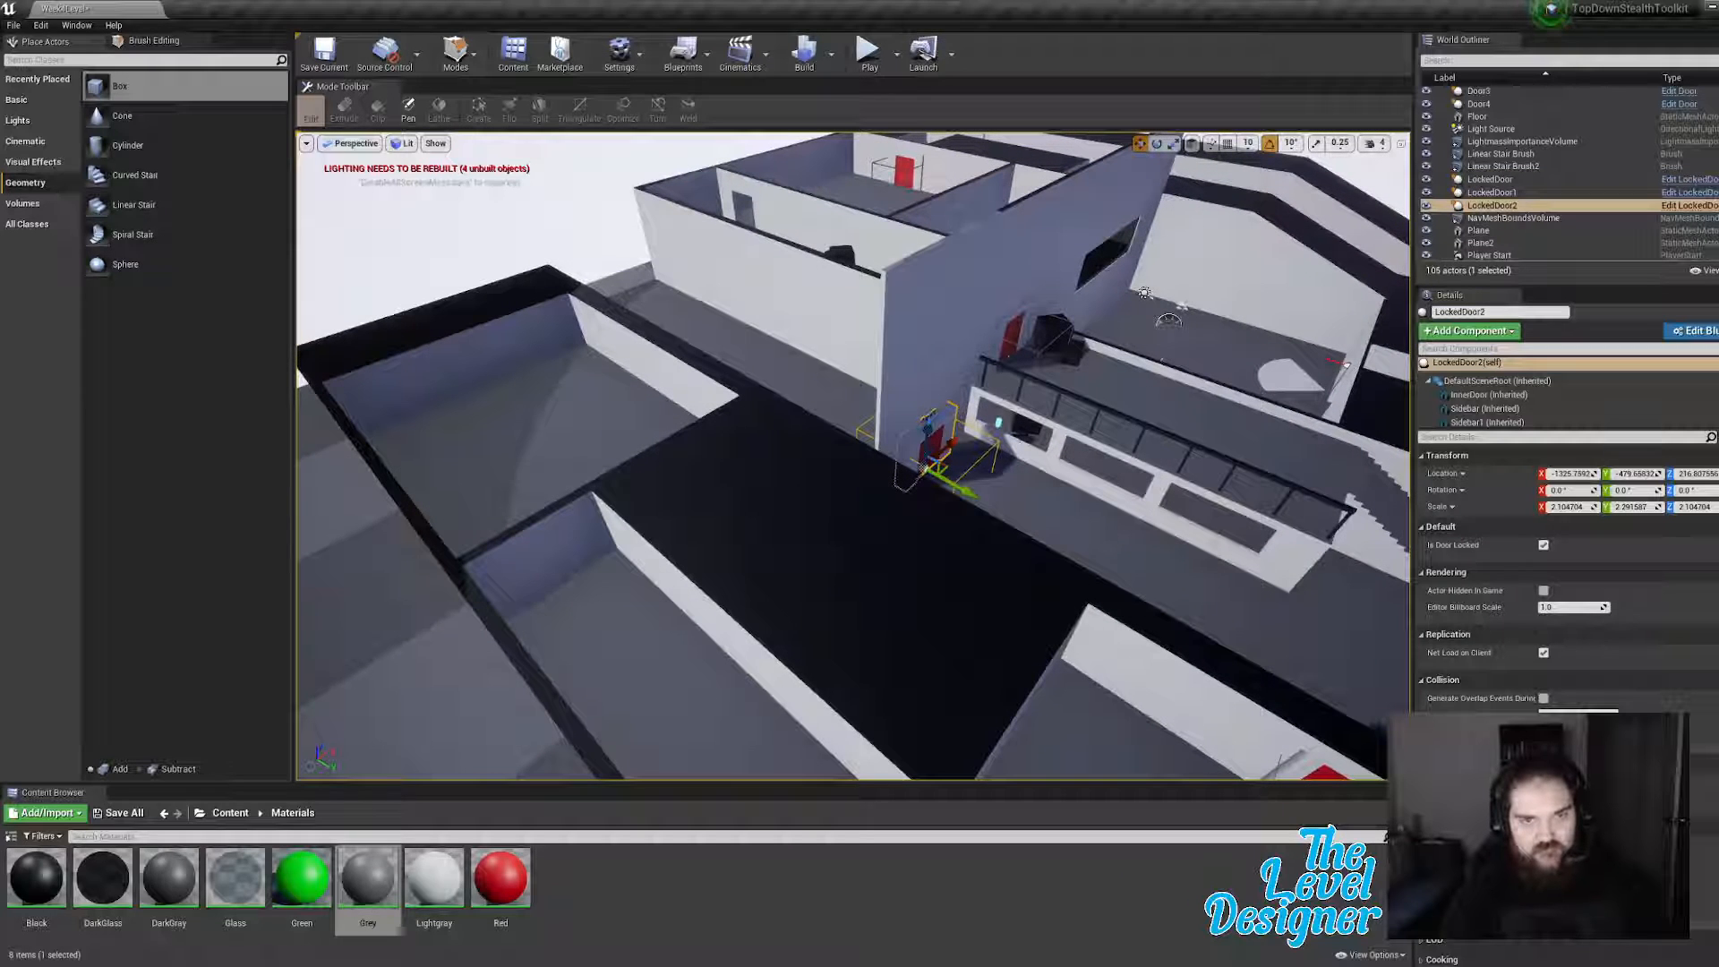
drag(945, 467, 600, 580)
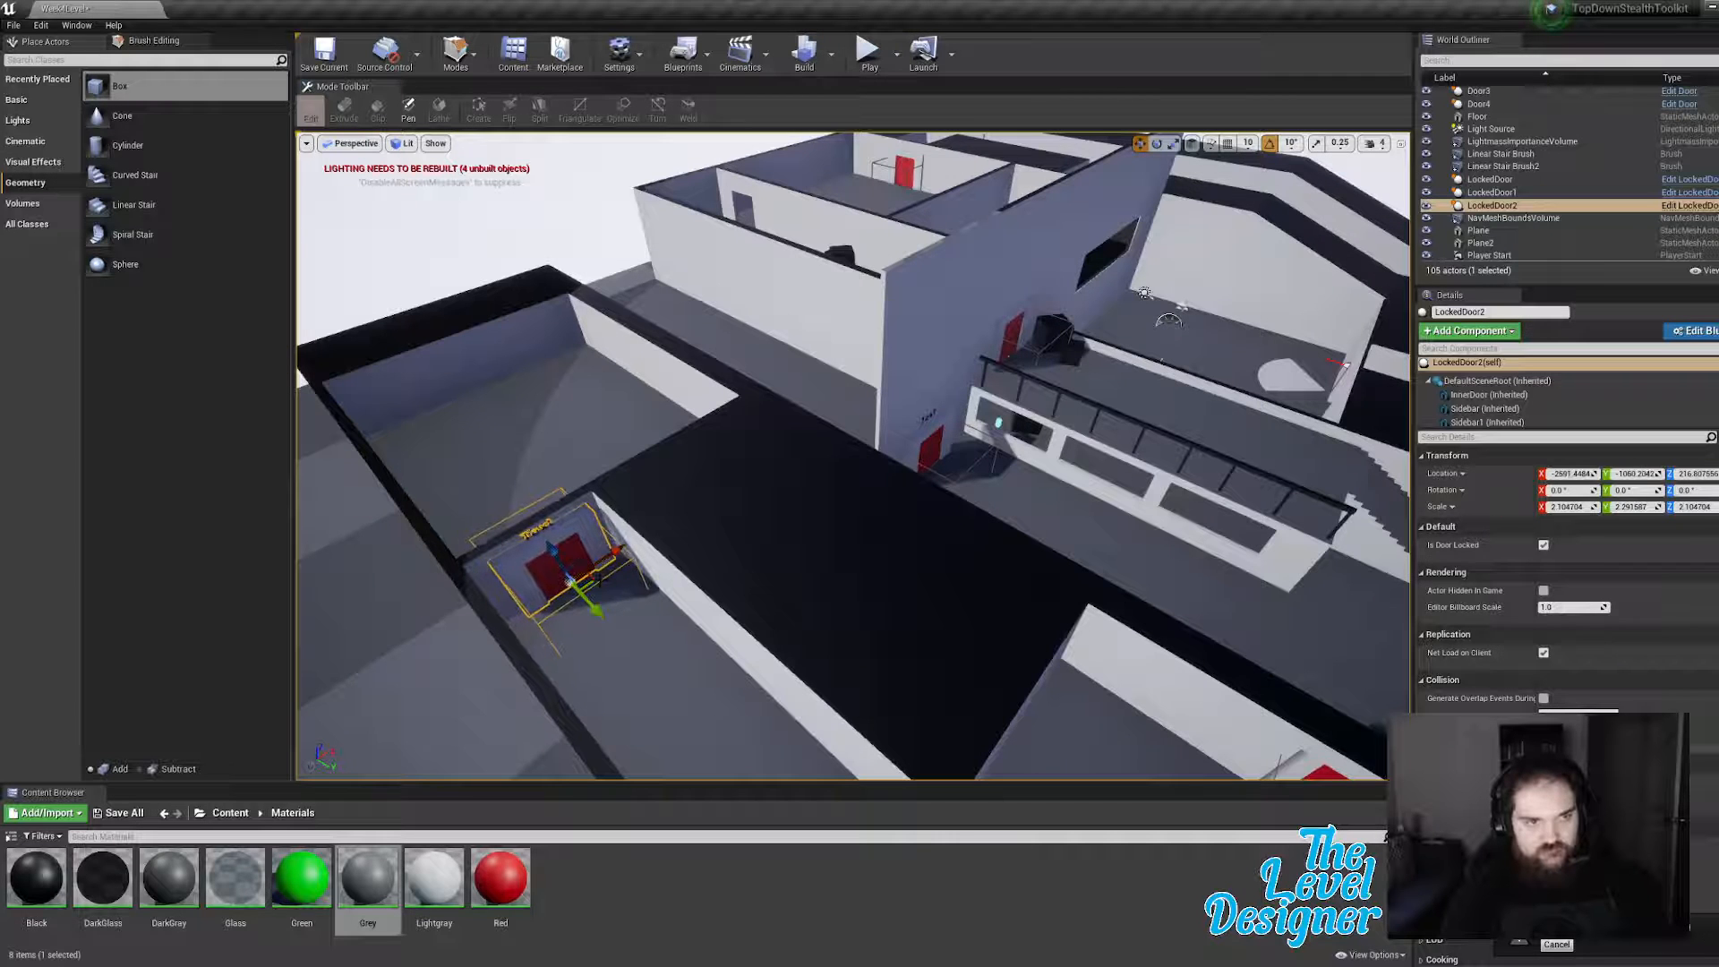
Step: Fit the locked door copy against the narrow room's end wall and nudge it sideways to centre it between the side walls
key(f)
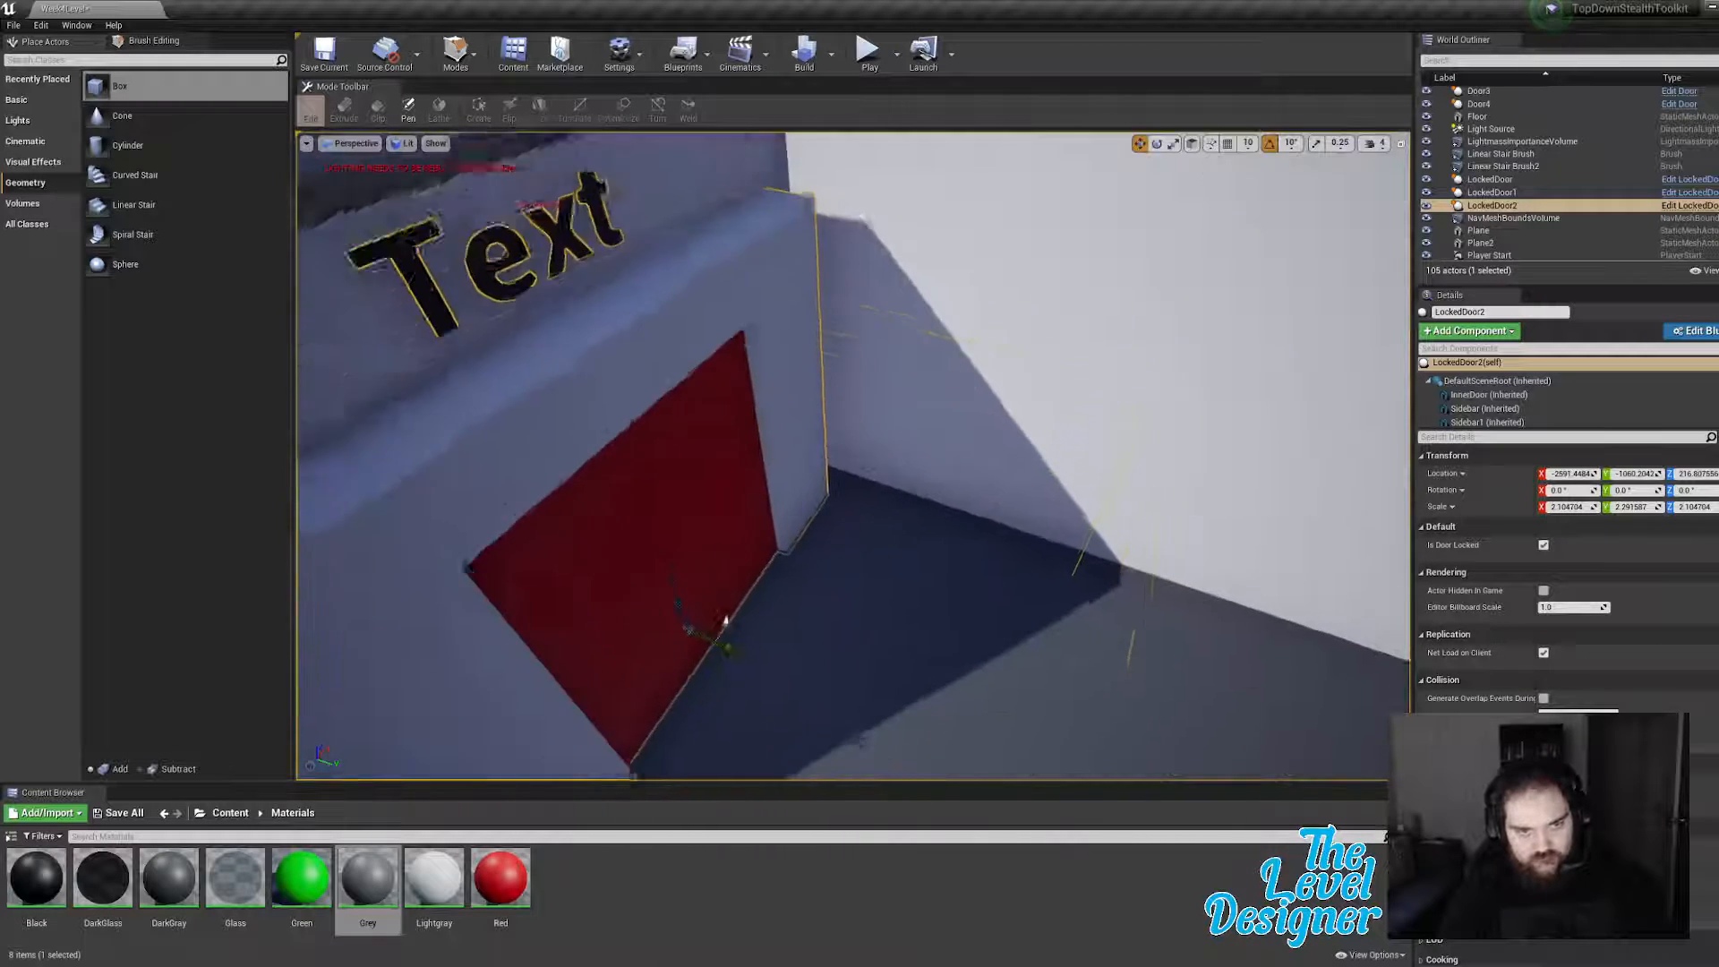
key(s)
right_drag(600, 581, 730, 602)
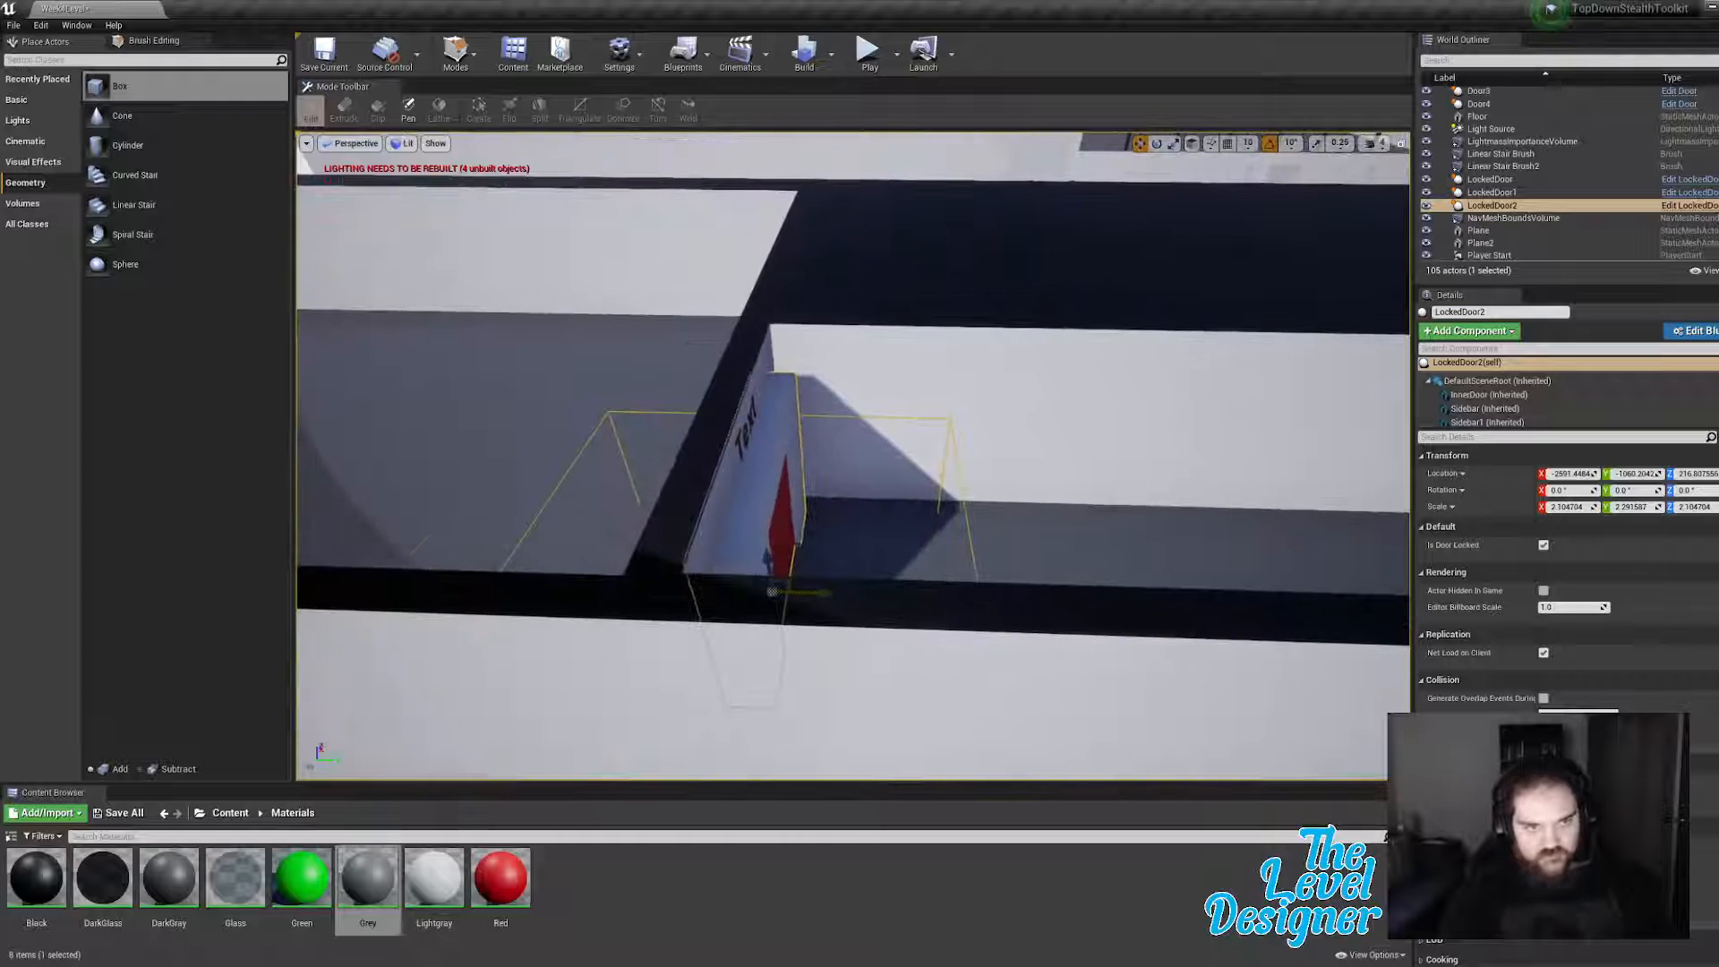
drag(825, 591, 825, 596)
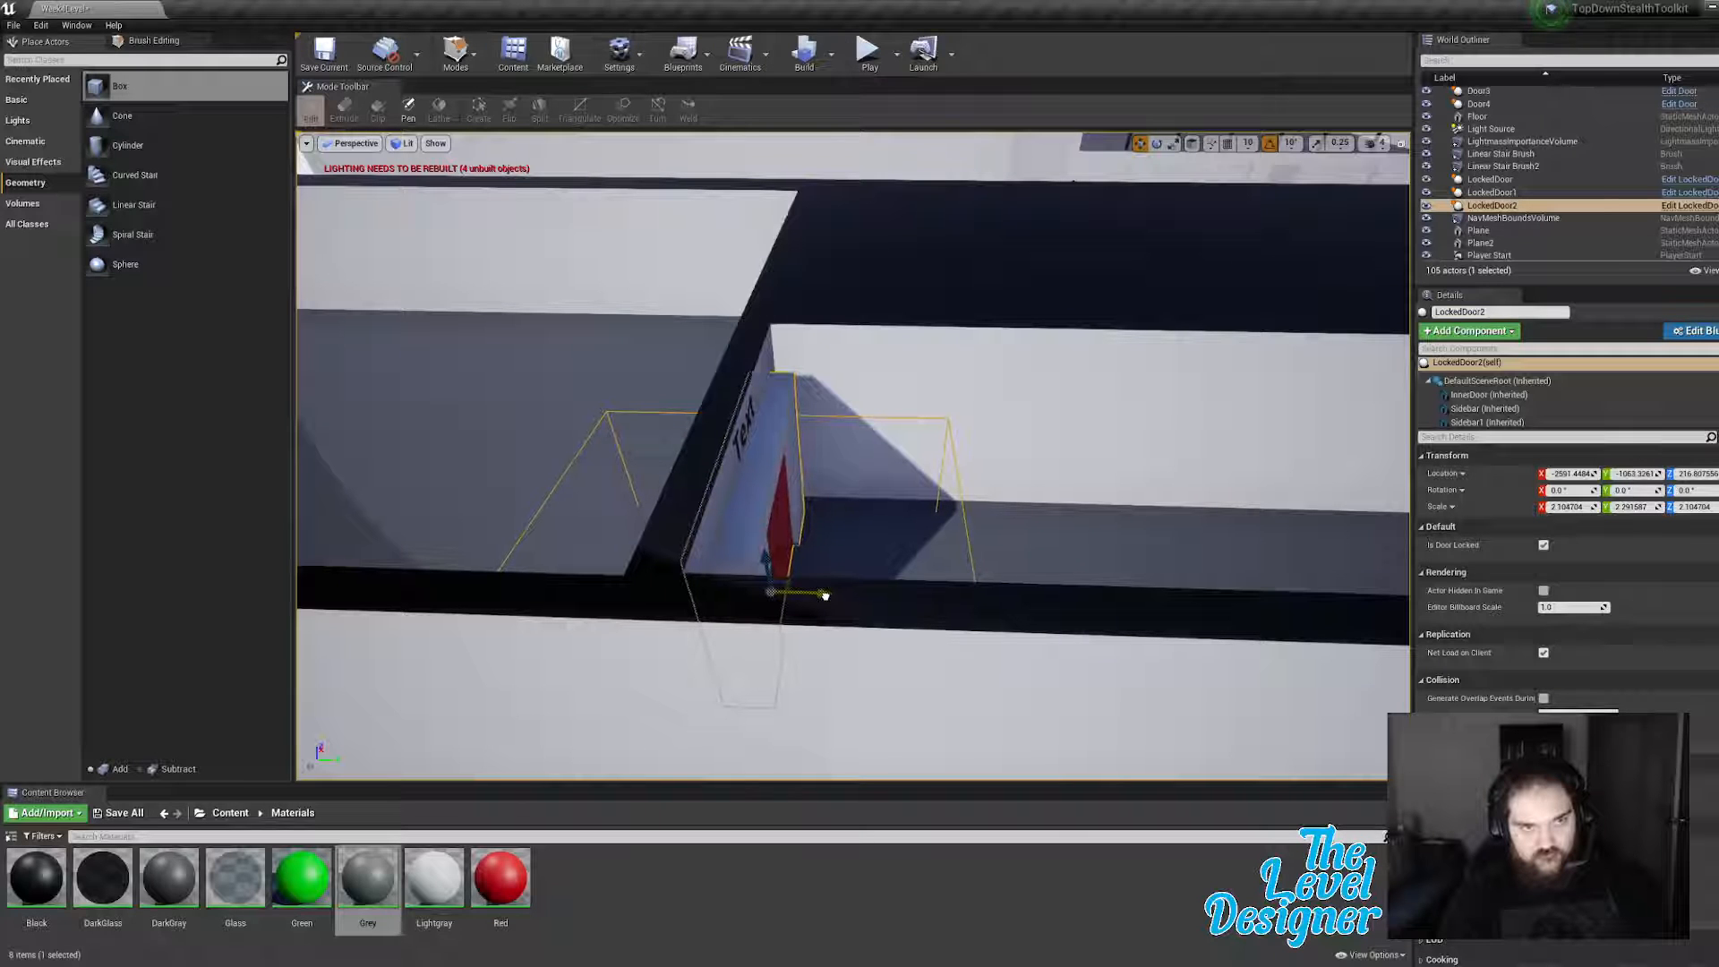
right_drag(541, 574, 340, 537)
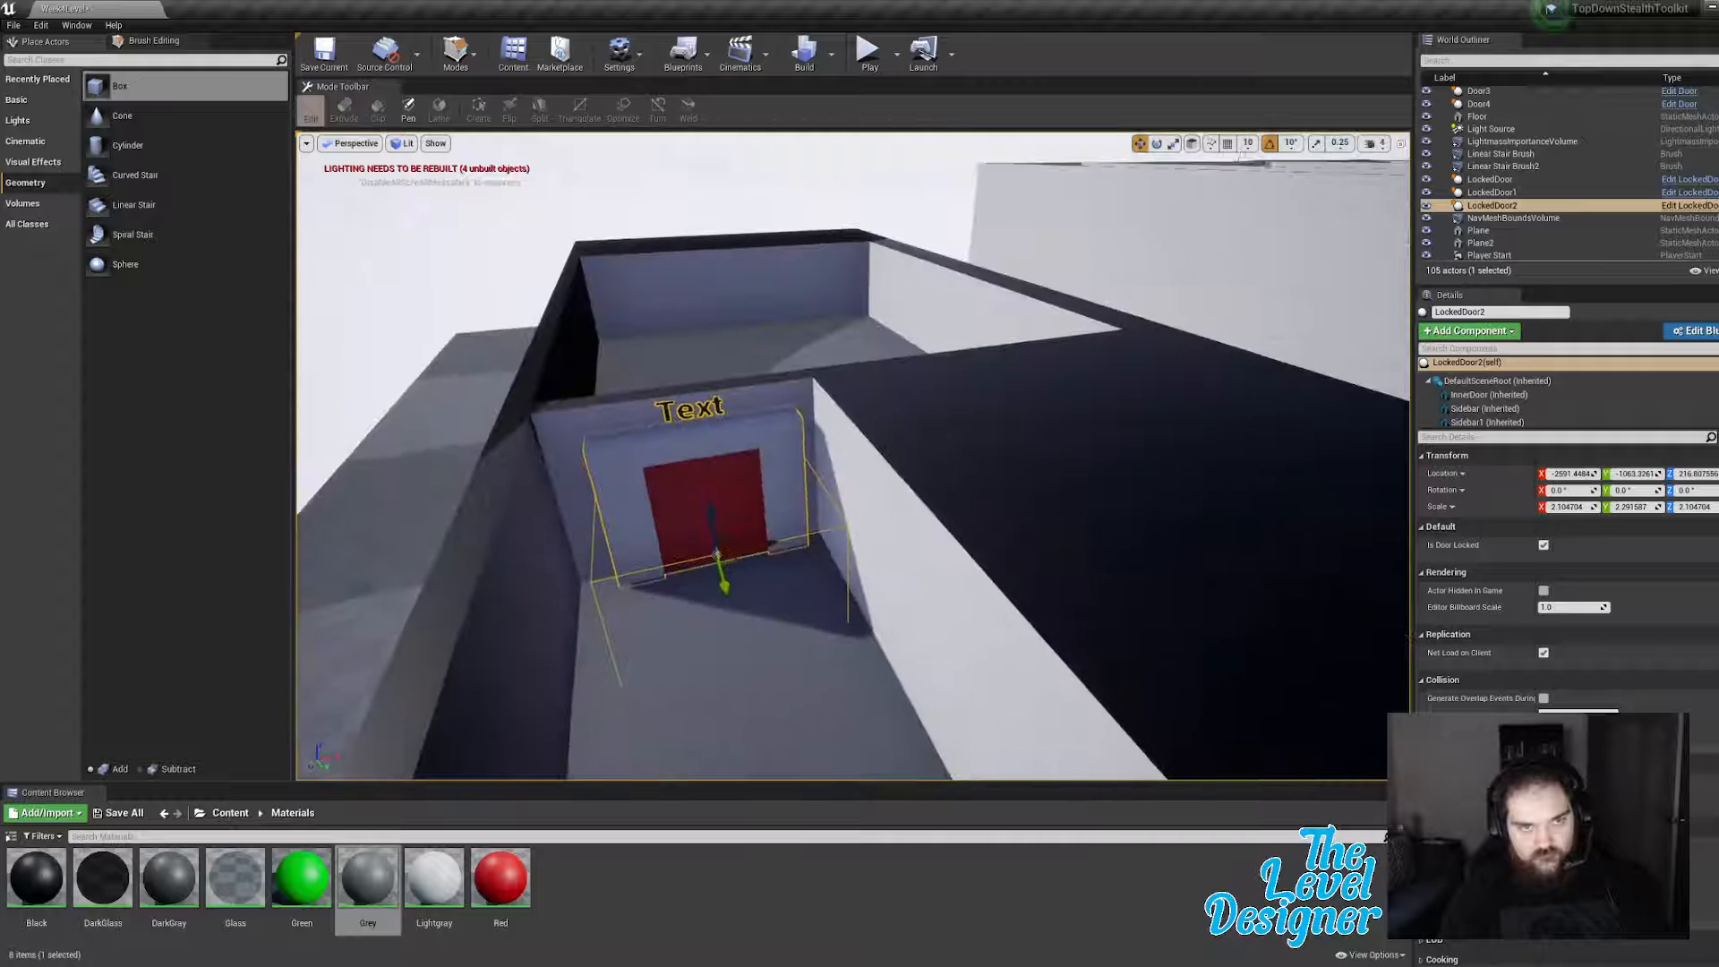
drag(768, 543, 763, 544)
right_drag(763, 545, 837, 559)
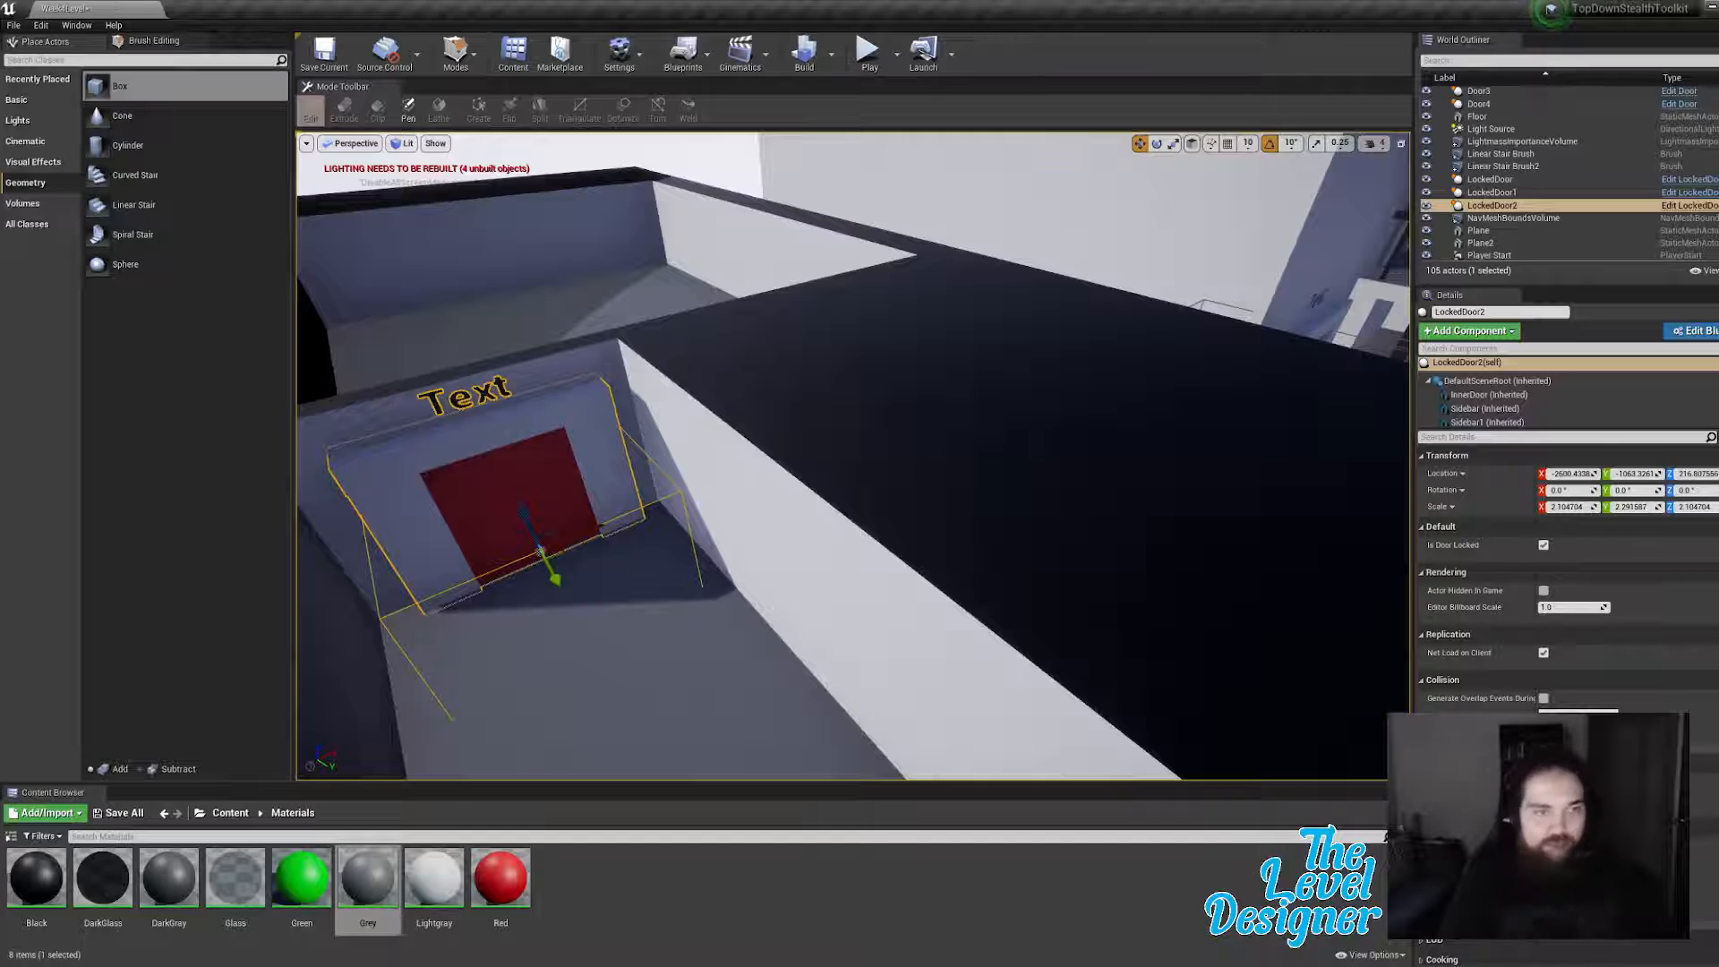
Step: Duplicate the large room's regular red door, move the copy onto the open floor and rotate it 90° to match the dividing wall
right_drag(838, 560, 1034, 557)
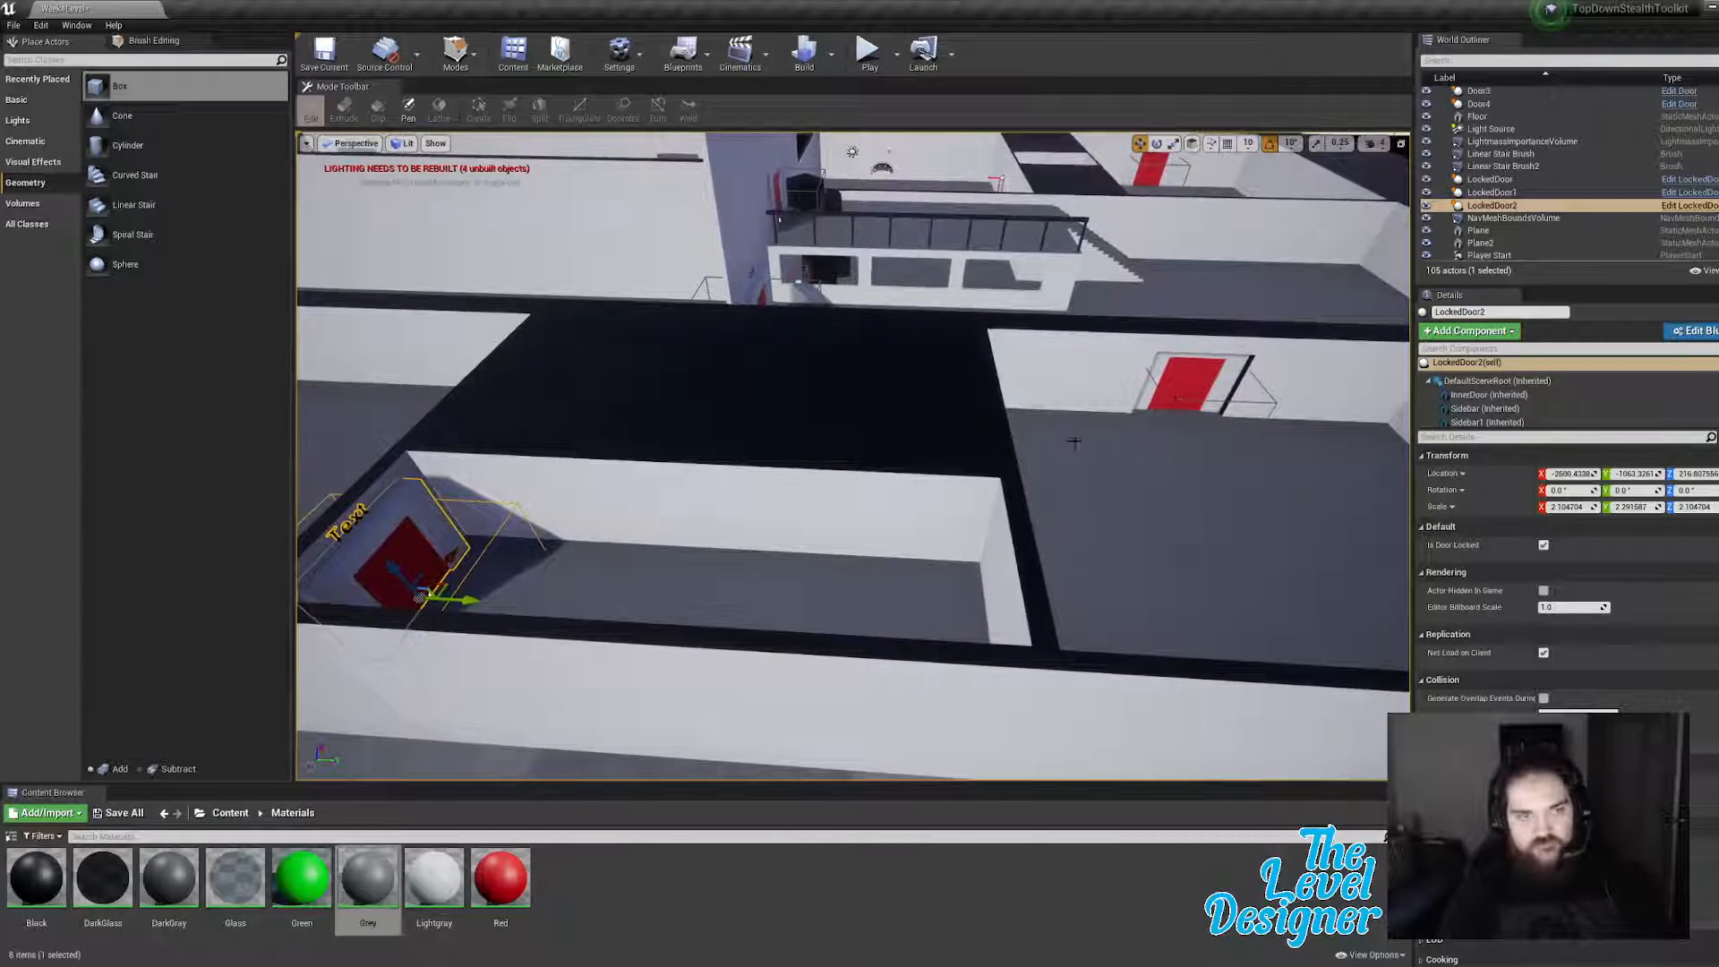
right_drag(1074, 442, 1155, 432)
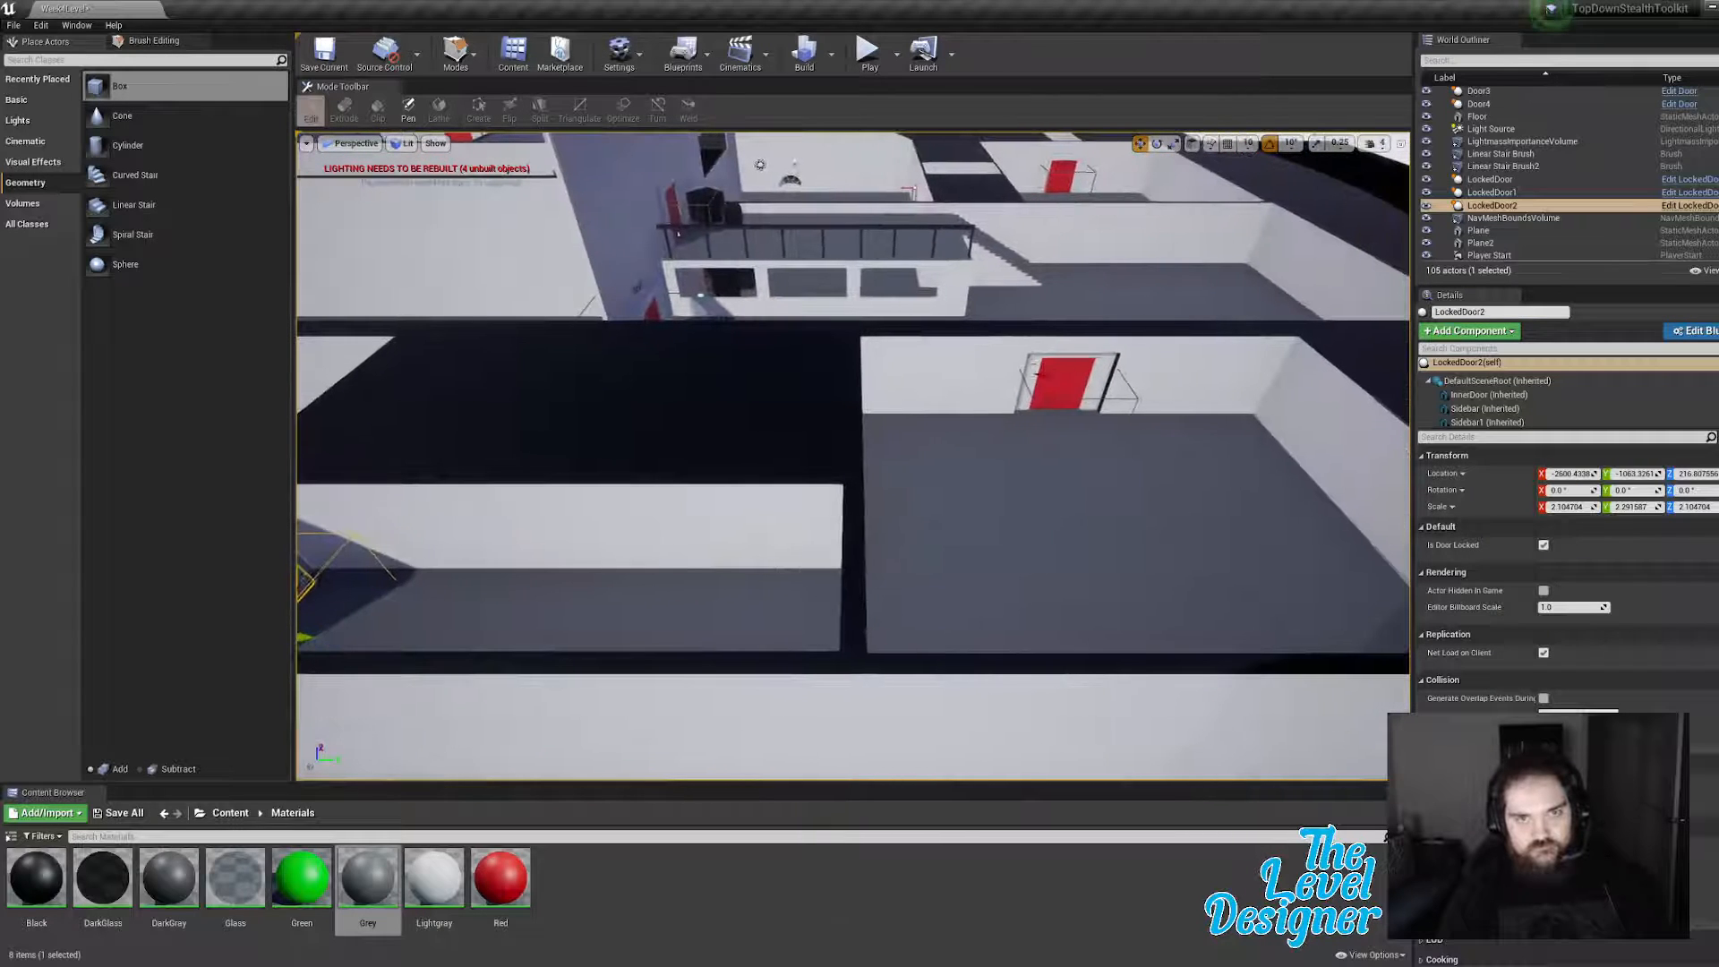
click(1037, 372)
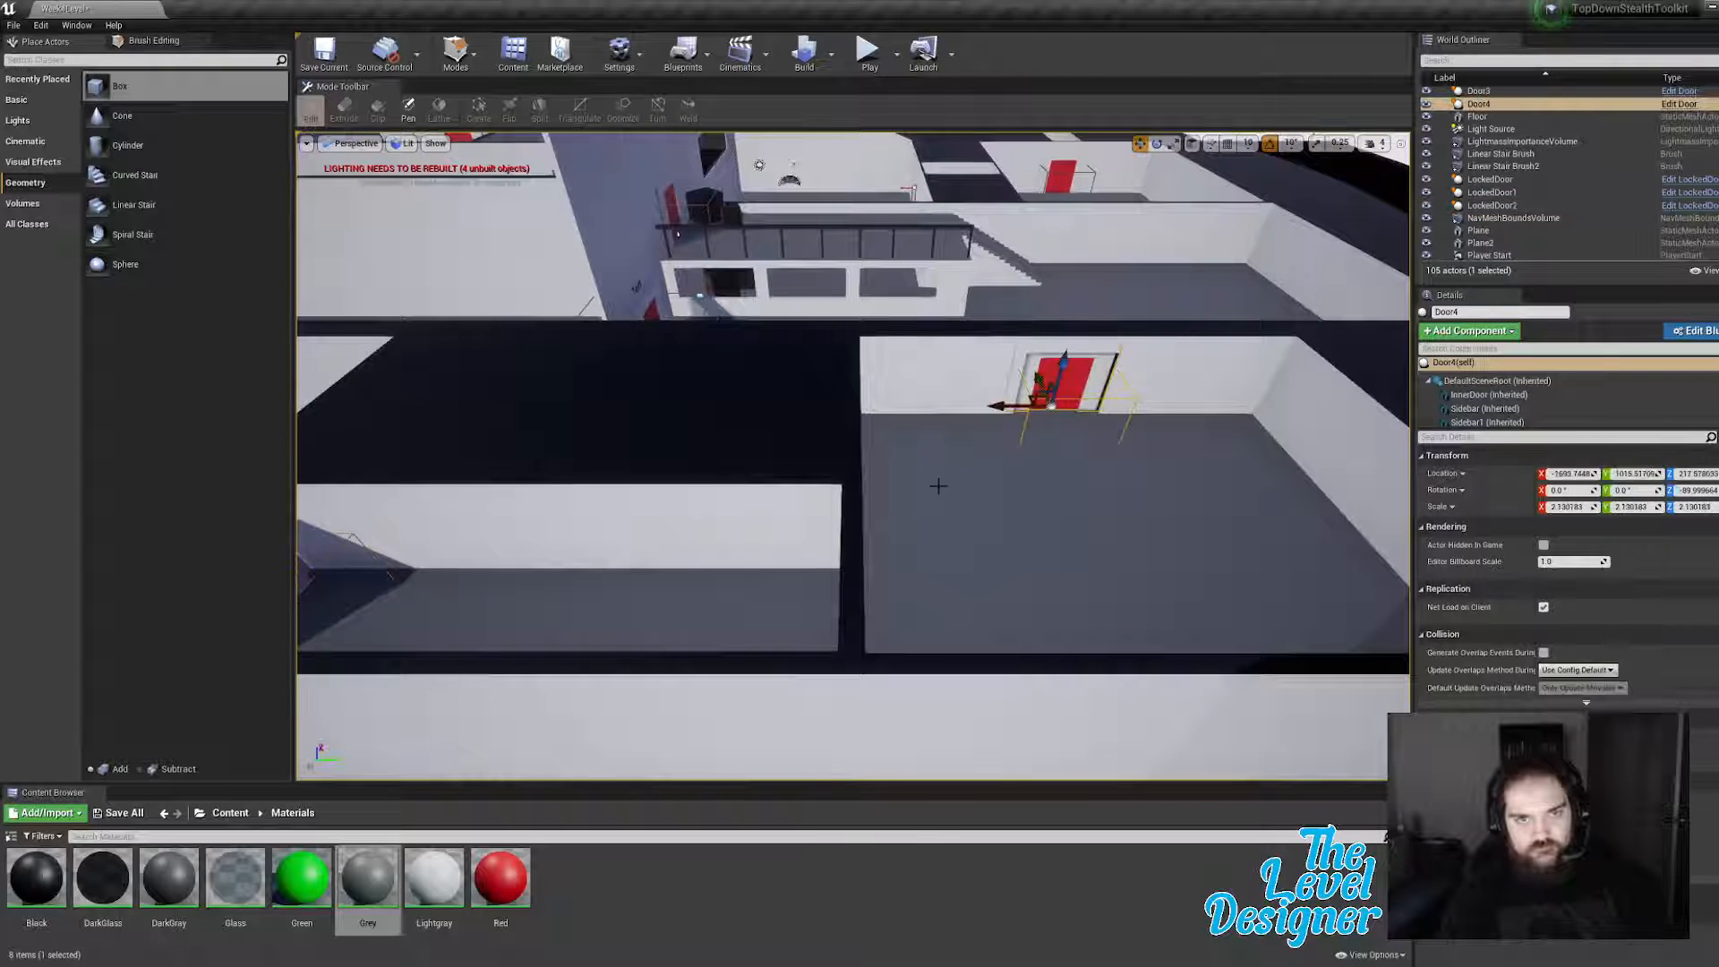
right_drag(972, 499, 1030, 509)
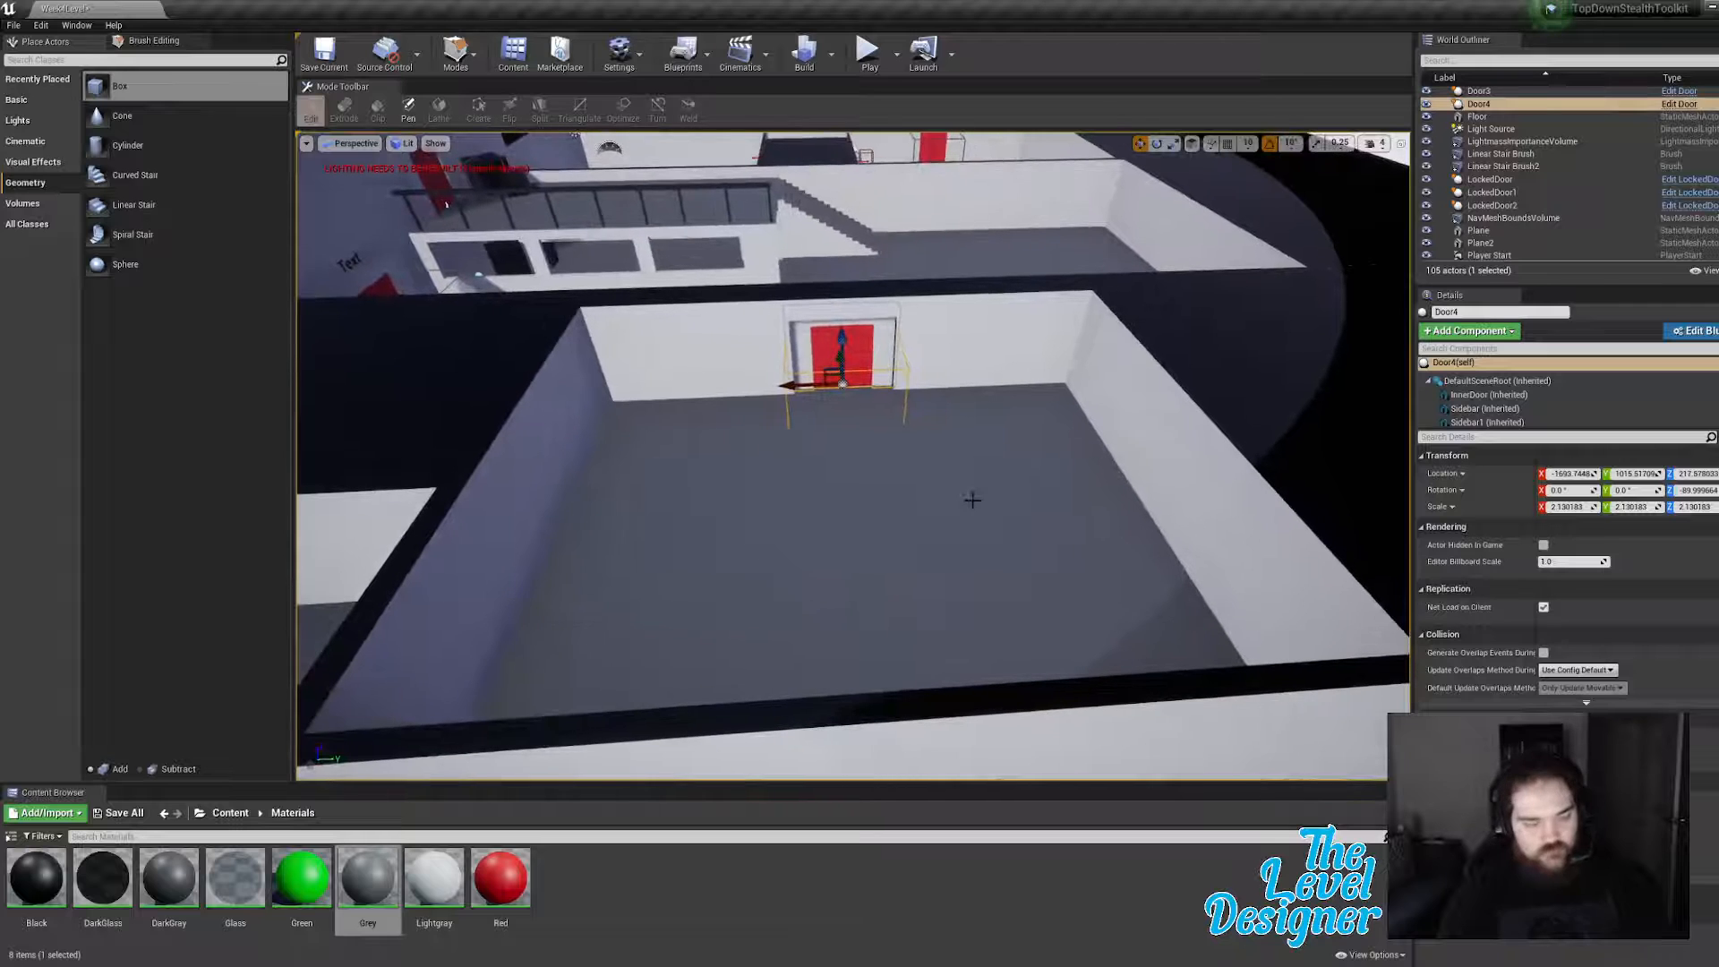
key(ctrl+w)
right_drag(849, 376, 920, 356)
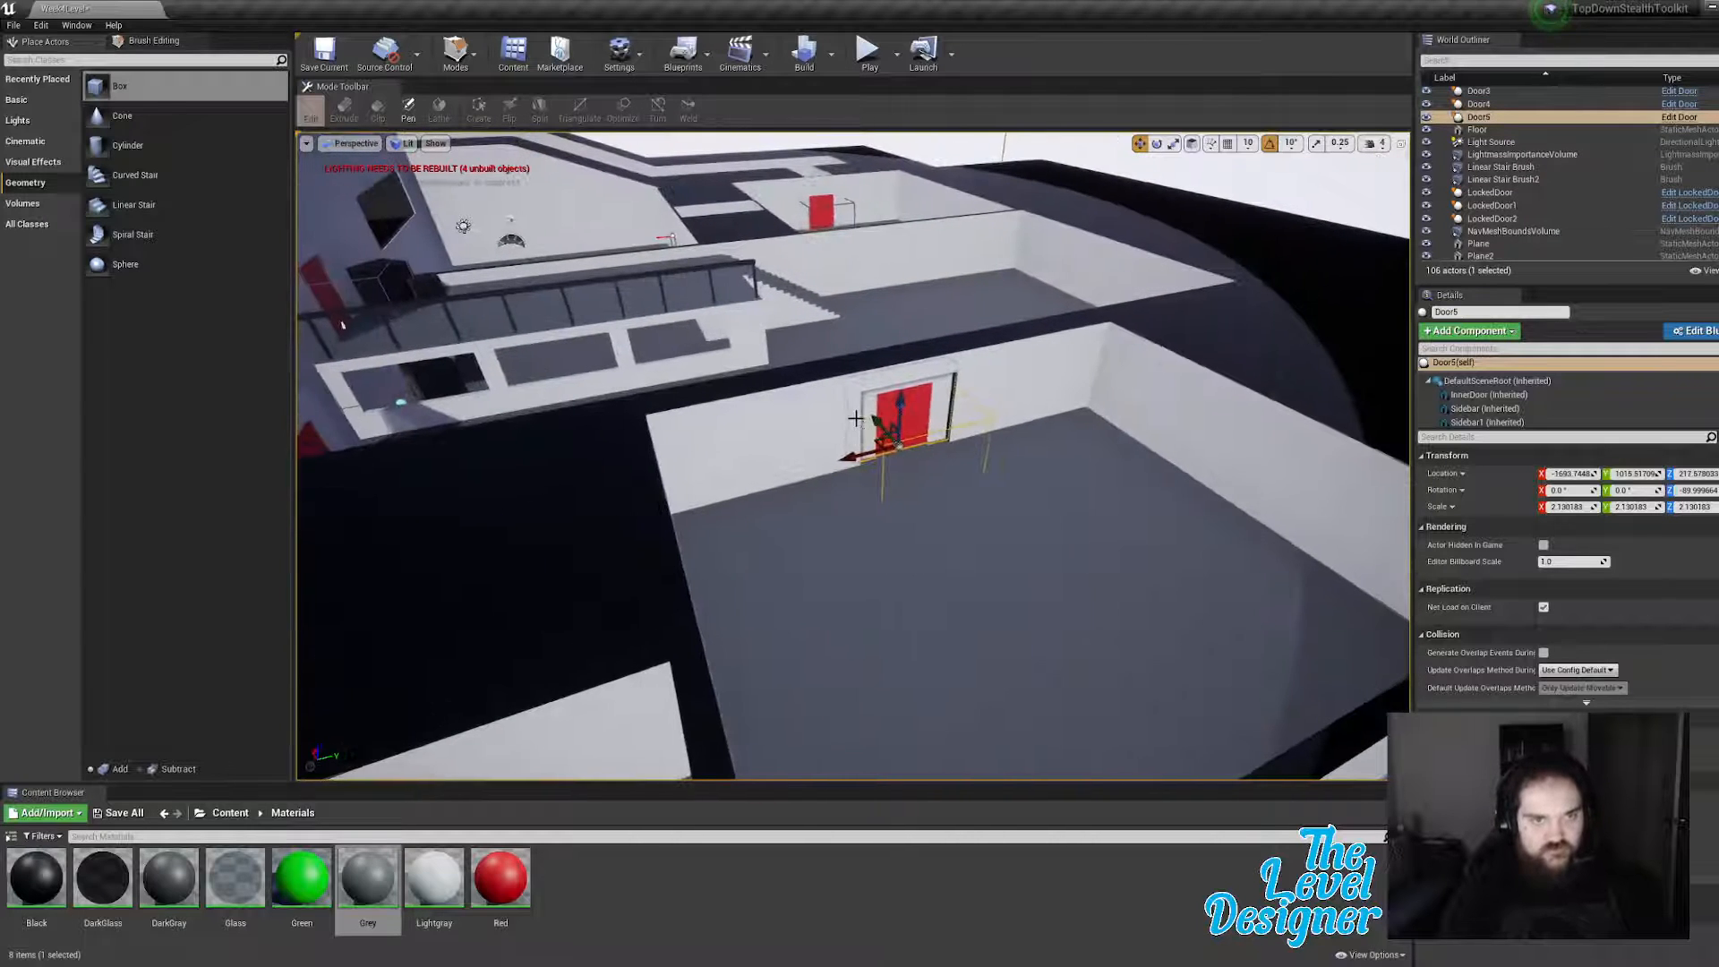
drag(872, 414, 962, 557)
key(e)
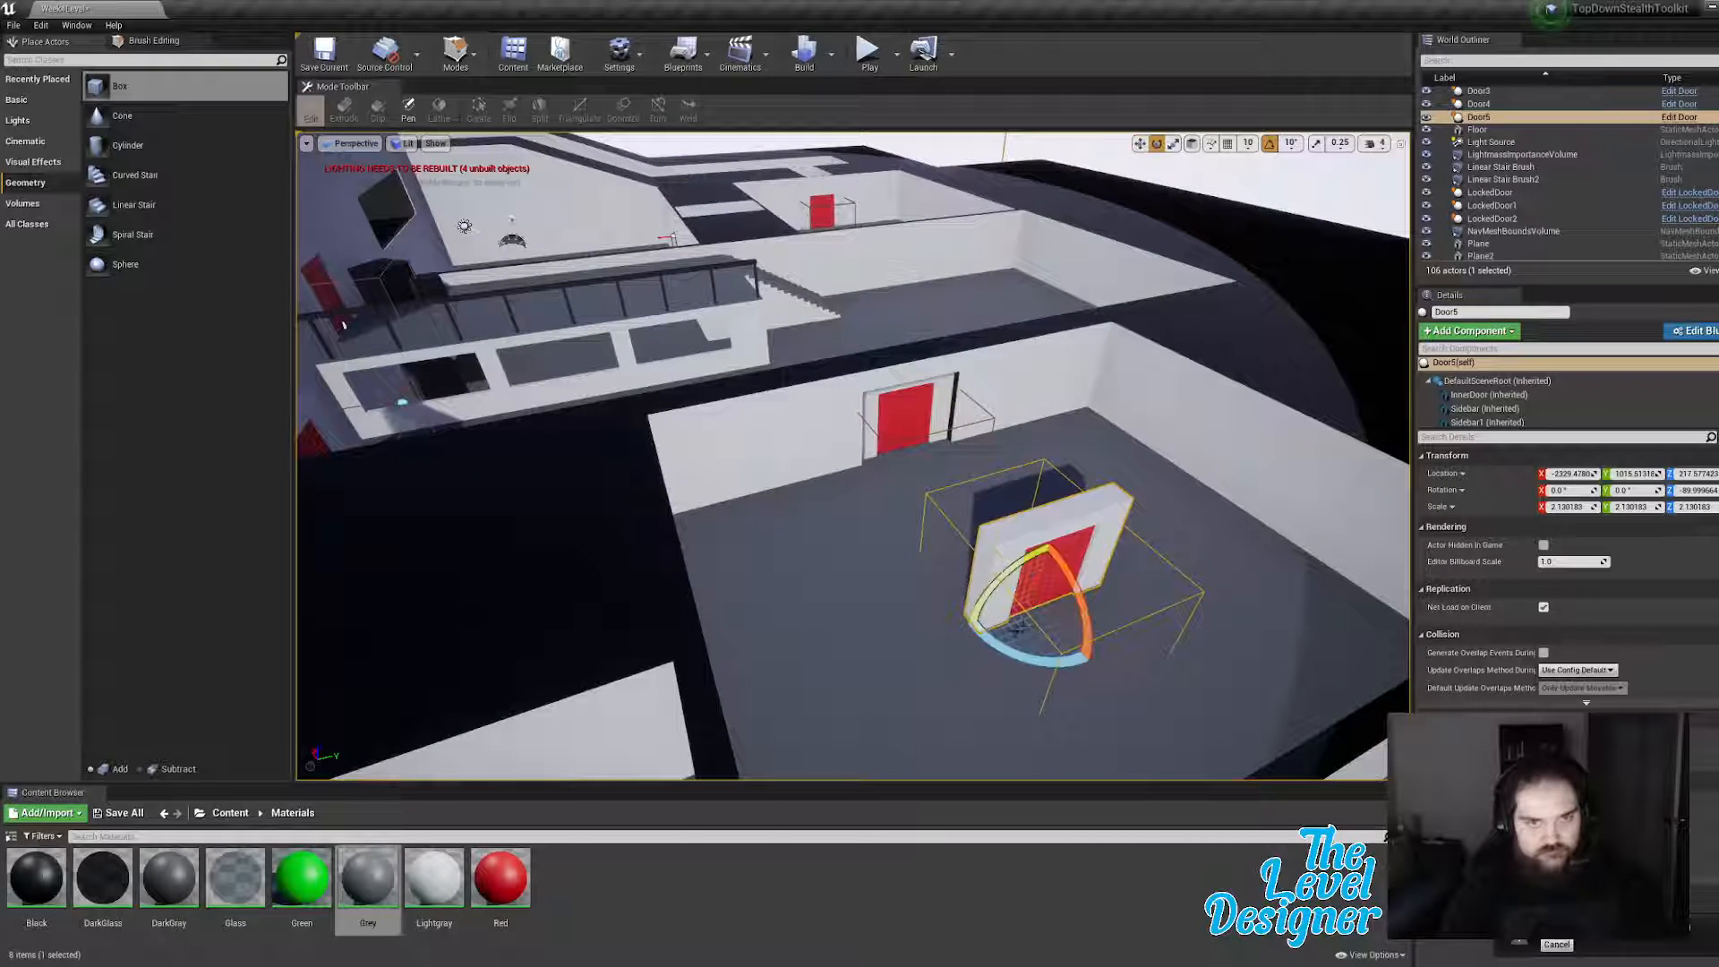
drag(1021, 657, 1111, 600)
Step: Move the rotated door copy onto the wall dividing the large and narrow rooms and shift it toward the outer wall
key(w)
right_drag(1110, 600, 985, 620)
drag(1026, 562, 789, 601)
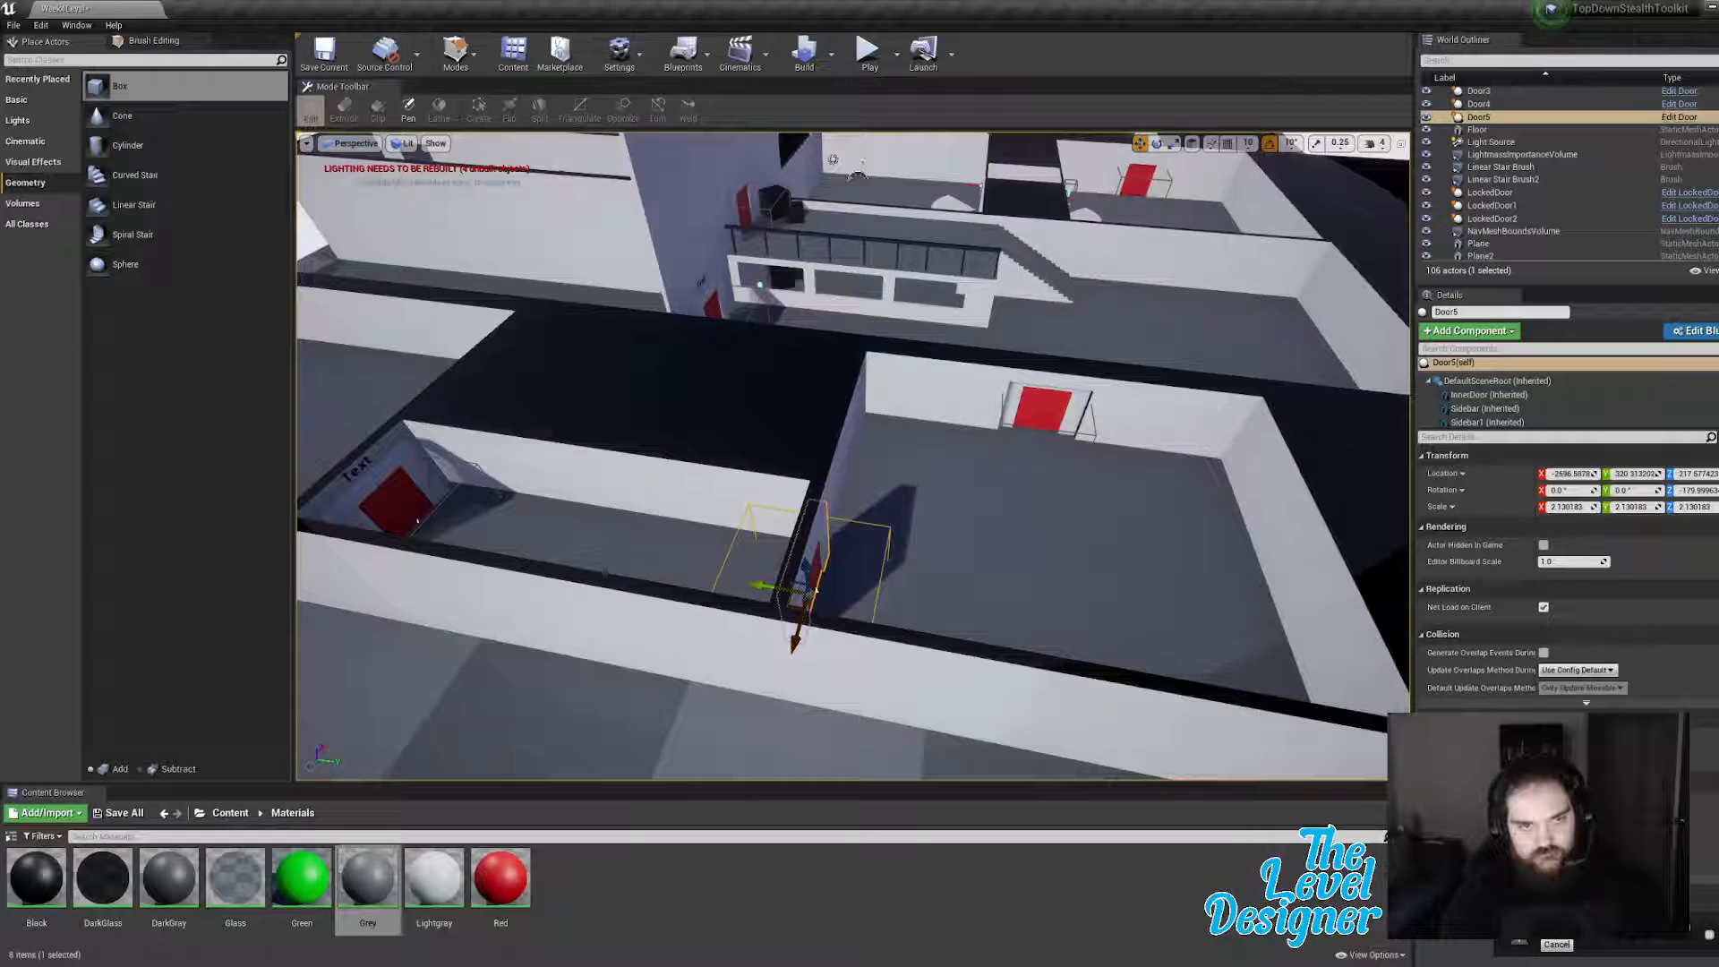
mouse_move(801, 629)
right_down()
mouse_move(761, 629)
mouse_move(801, 628)
right_up()
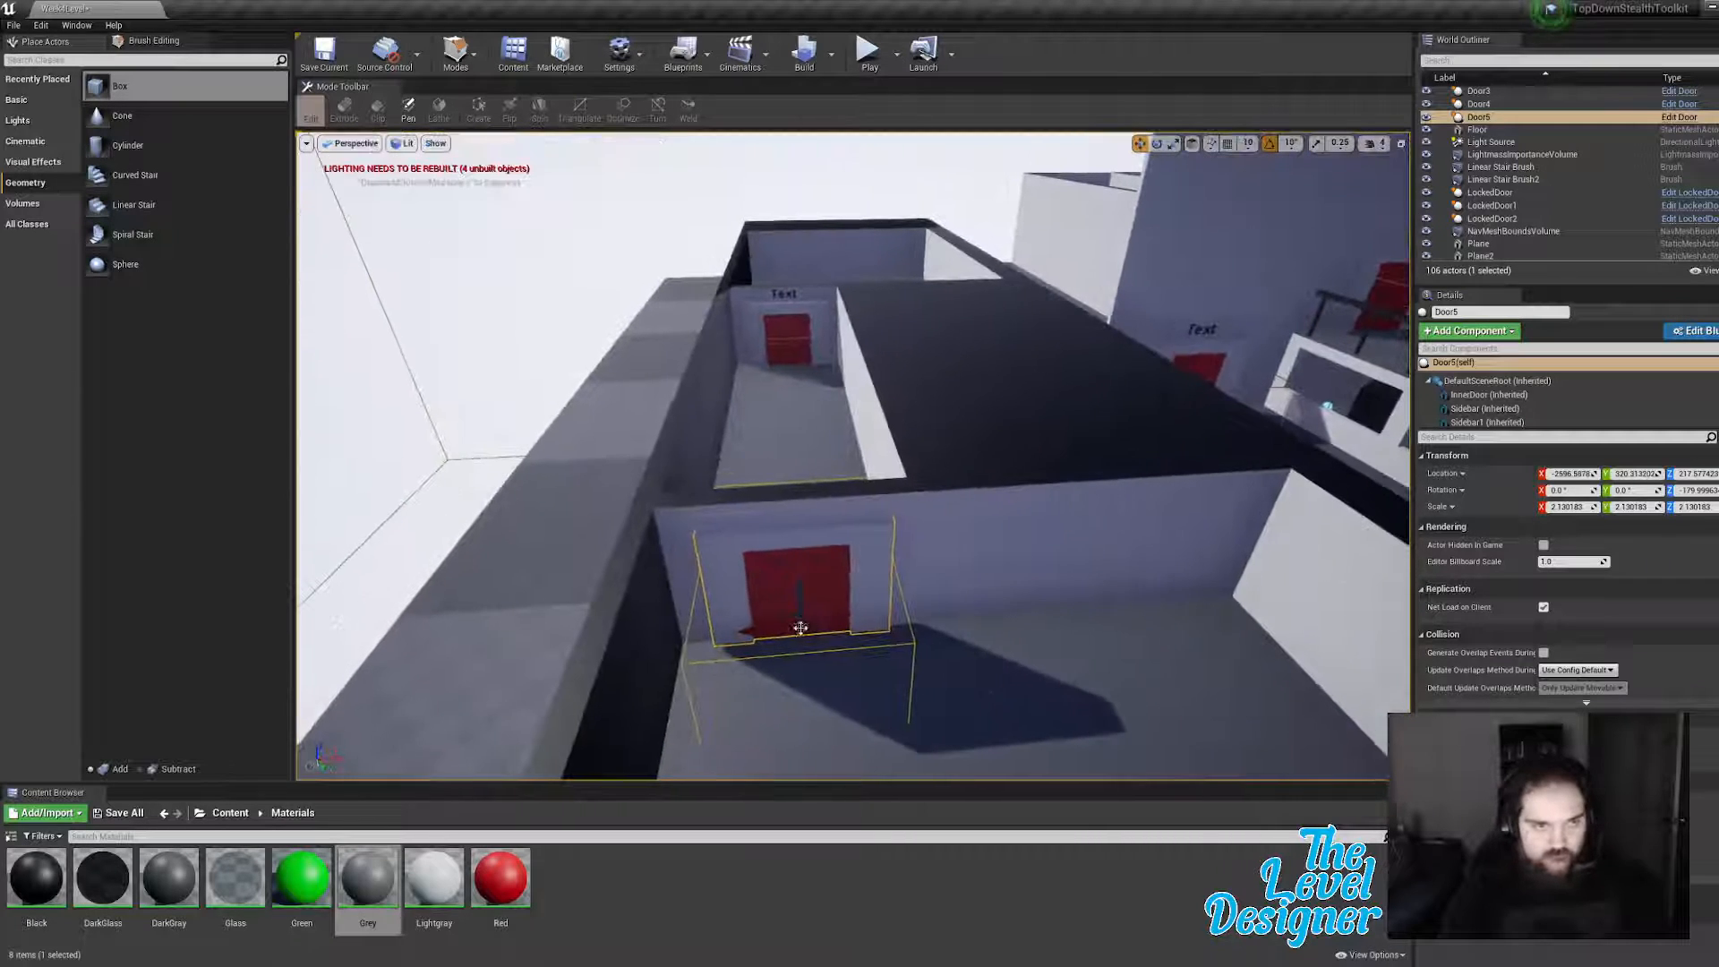
drag(755, 633, 743, 634)
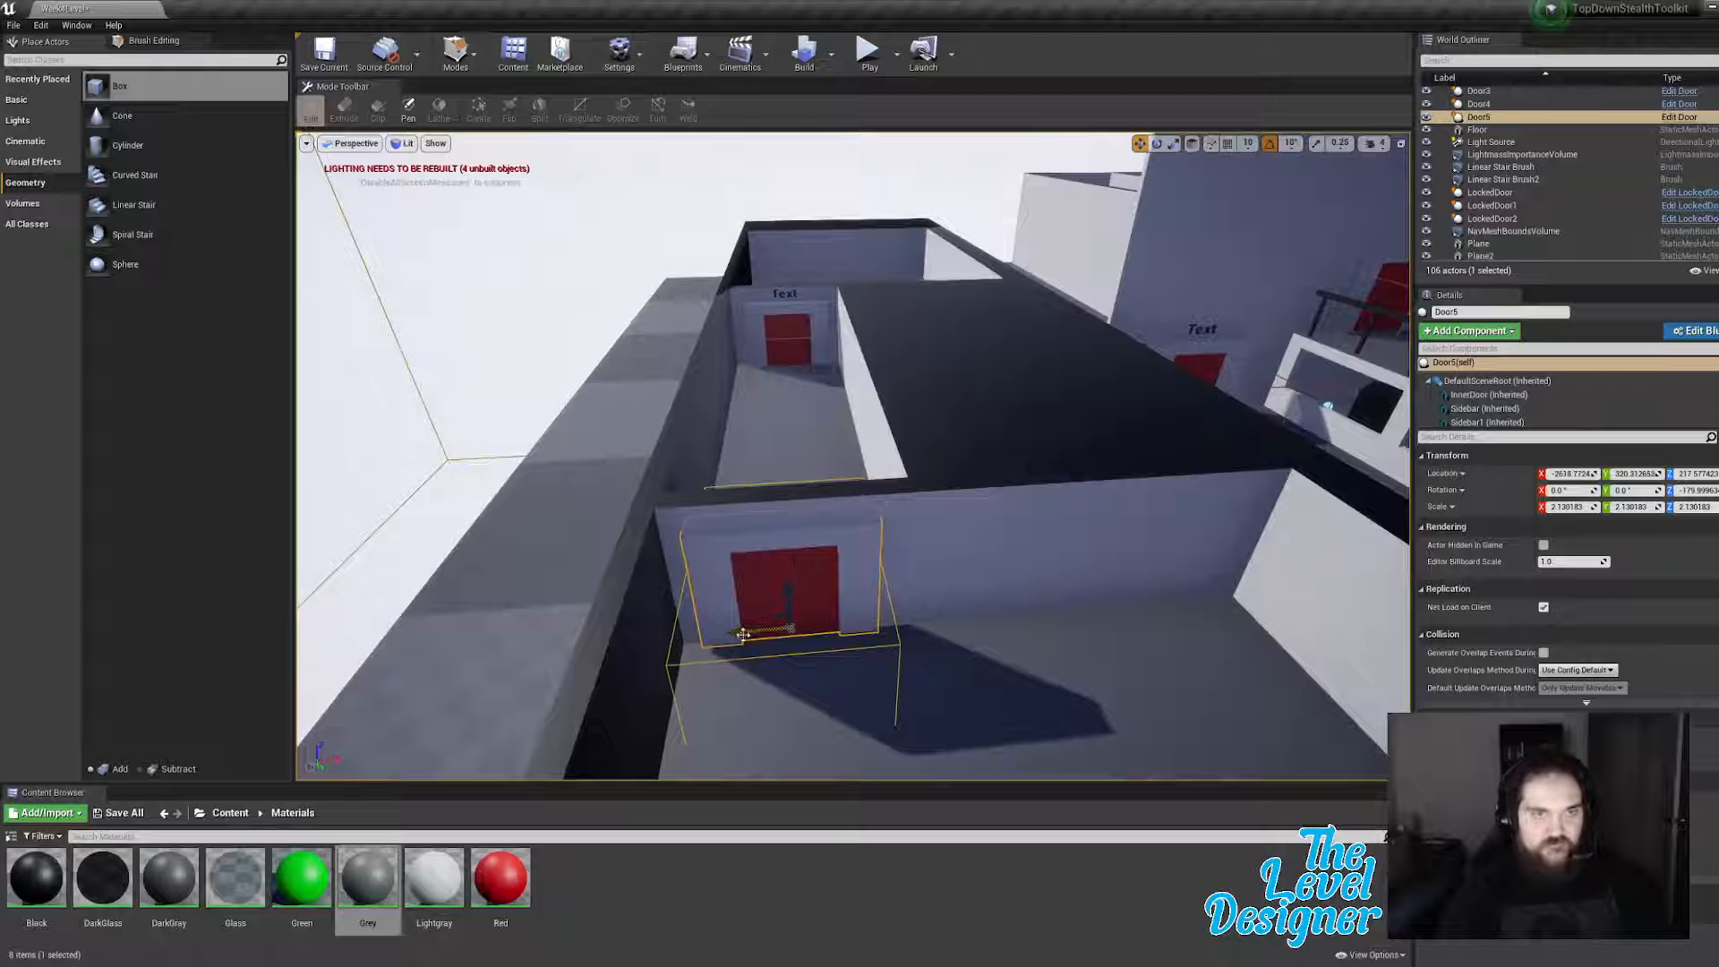
mouse_move(823, 463)
right_down()
mouse_move(855, 469)
mouse_move(823, 464)
right_up()
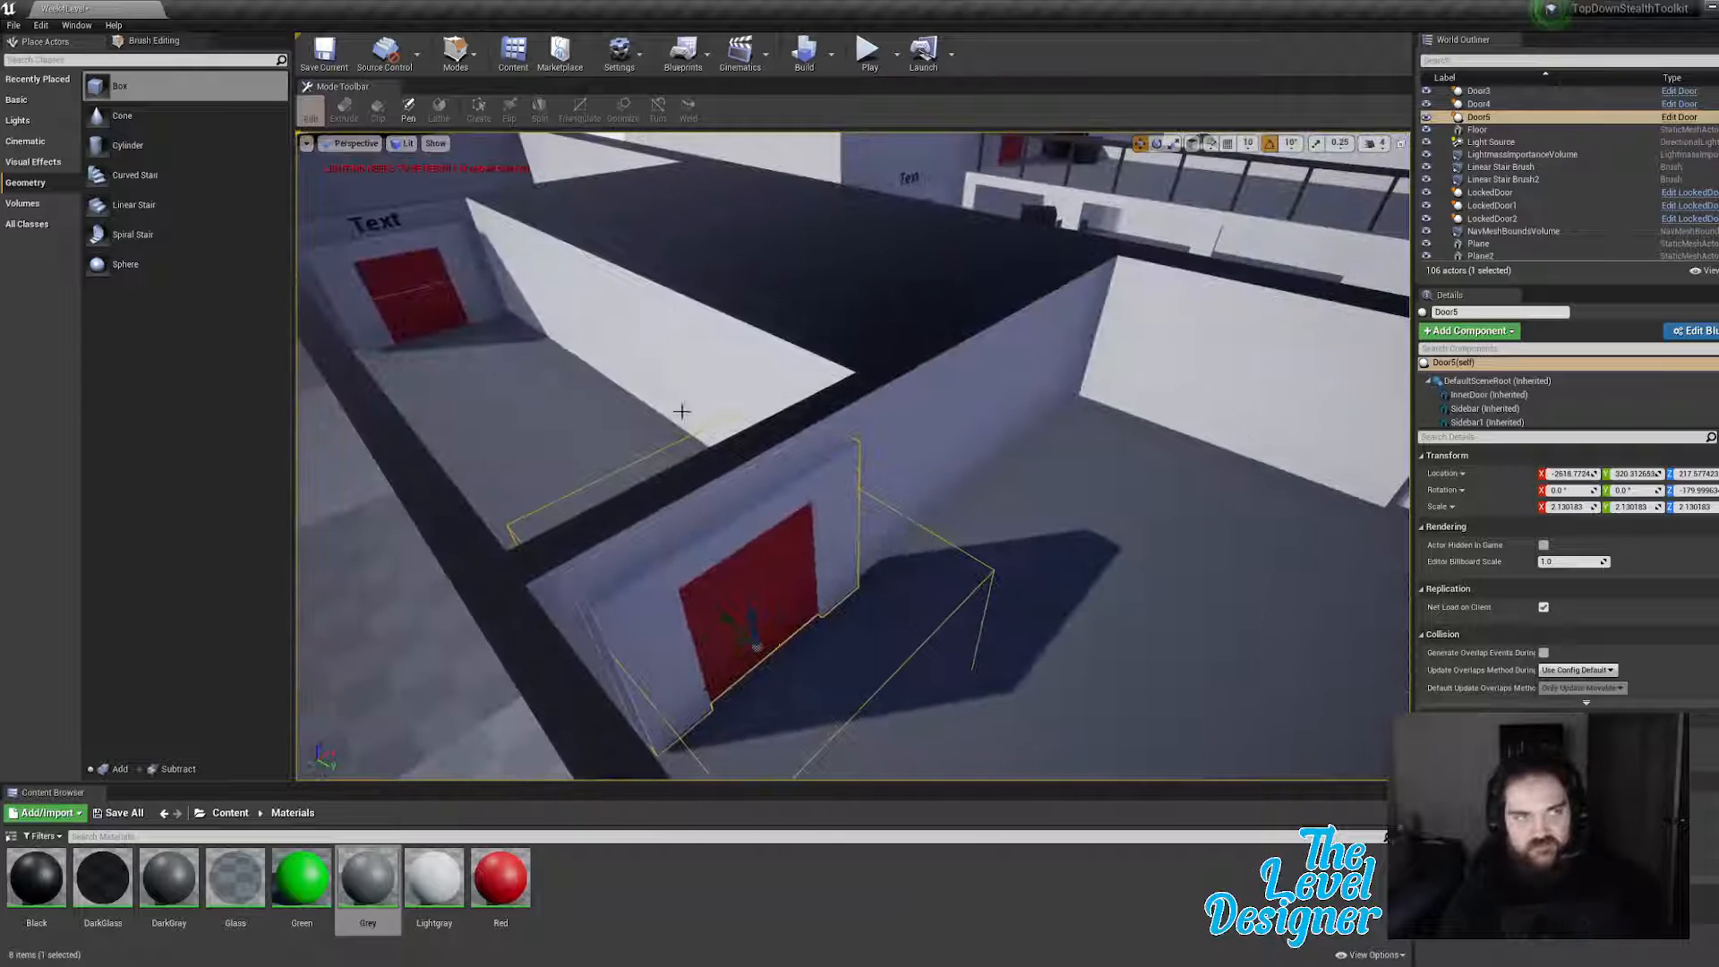
Step: Place a box brush on the floor in front of the dividing-wall door and set its brush type to Subtractive
mouse_move(201, 89)
mouse_down()
mouse_move(607, 549)
mouse_move(890, 660)
mouse_move(941, 755)
mouse_move(969, 760)
mouse_up()
right_drag(969, 756, 972, 676)
click(1586, 441)
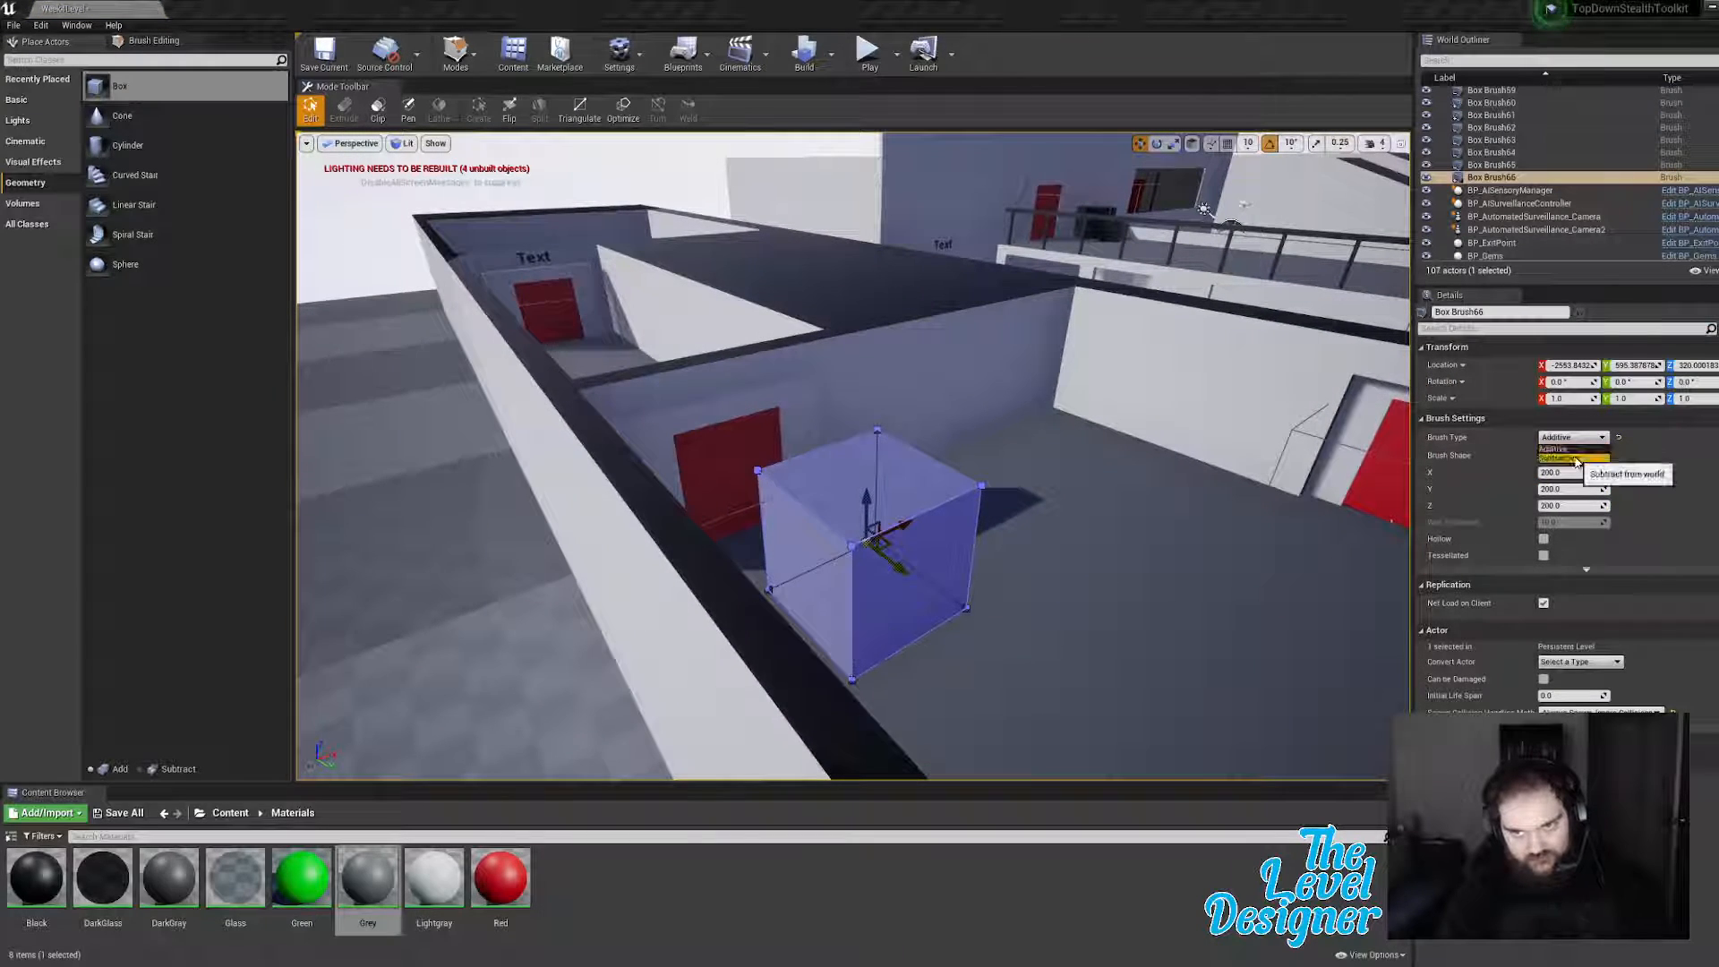
click(1584, 460)
mouse_move(1182, 522)
right_down()
mouse_move(1056, 515)
mouse_move(1192, 522)
right_up()
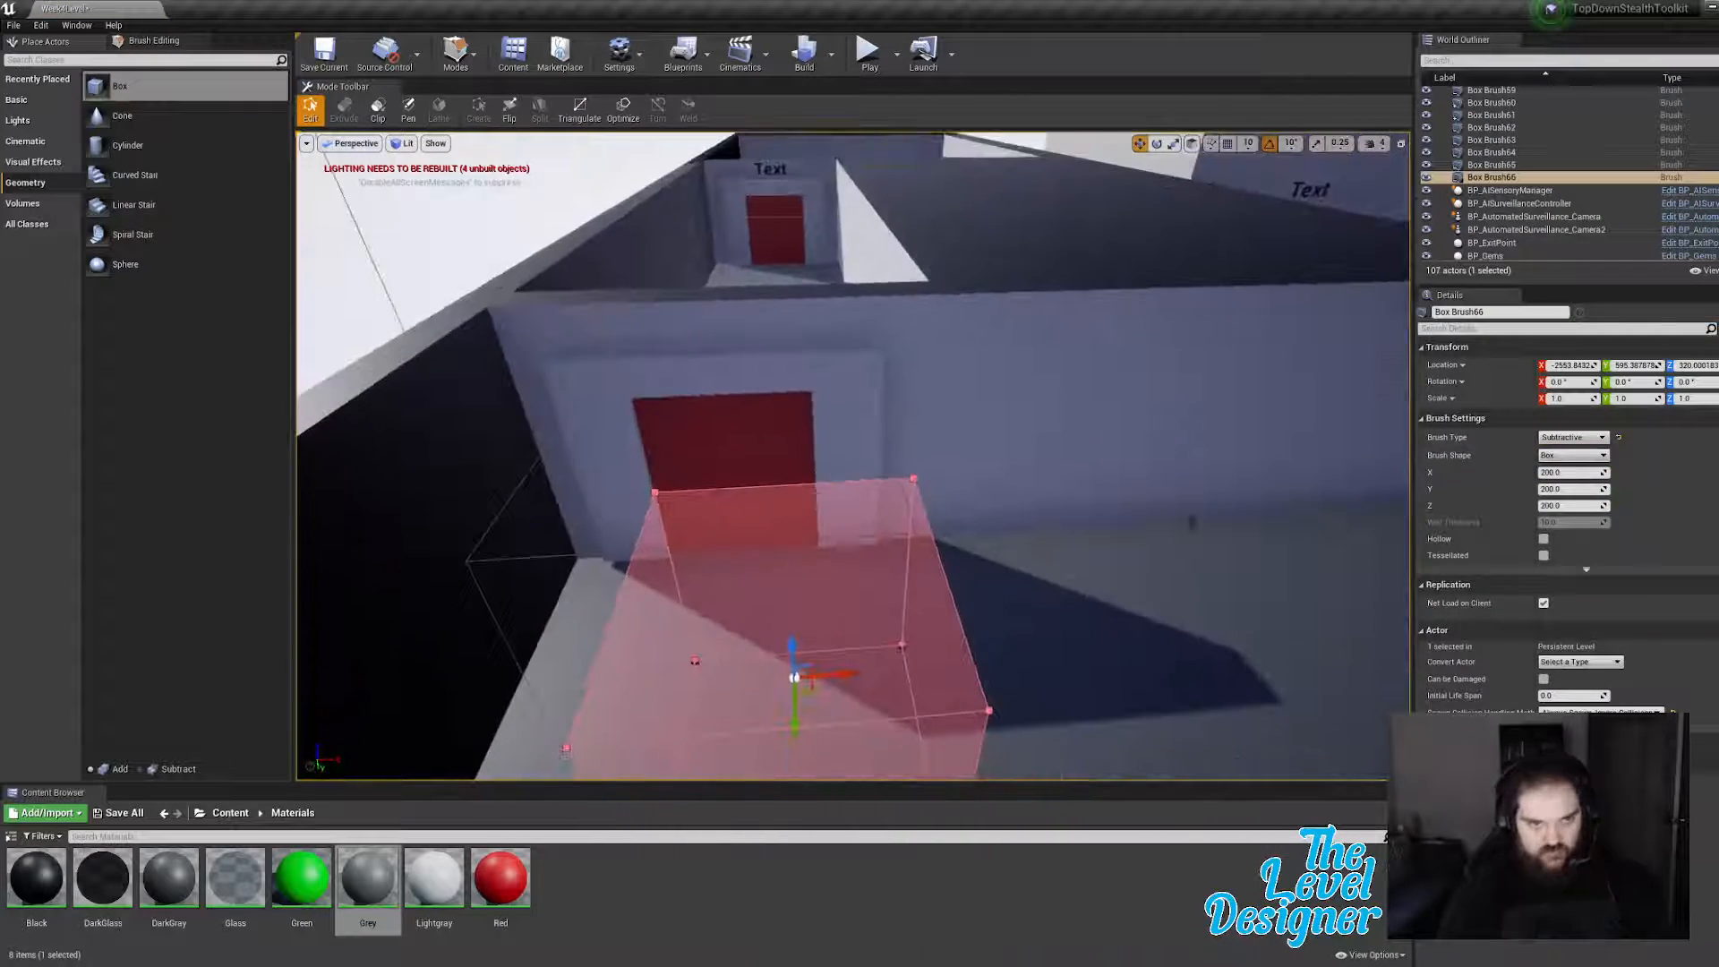
Step: Move the subtractive box into the dividing wall, centred on the door, so it cuts an opening through to the narrow room
mouse_move(846, 675)
mouse_down()
mouse_move(767, 690)
mouse_move(730, 600)
mouse_move(775, 488)
mouse_up()
key(a)
right_drag(808, 473, 779, 488)
key(d)
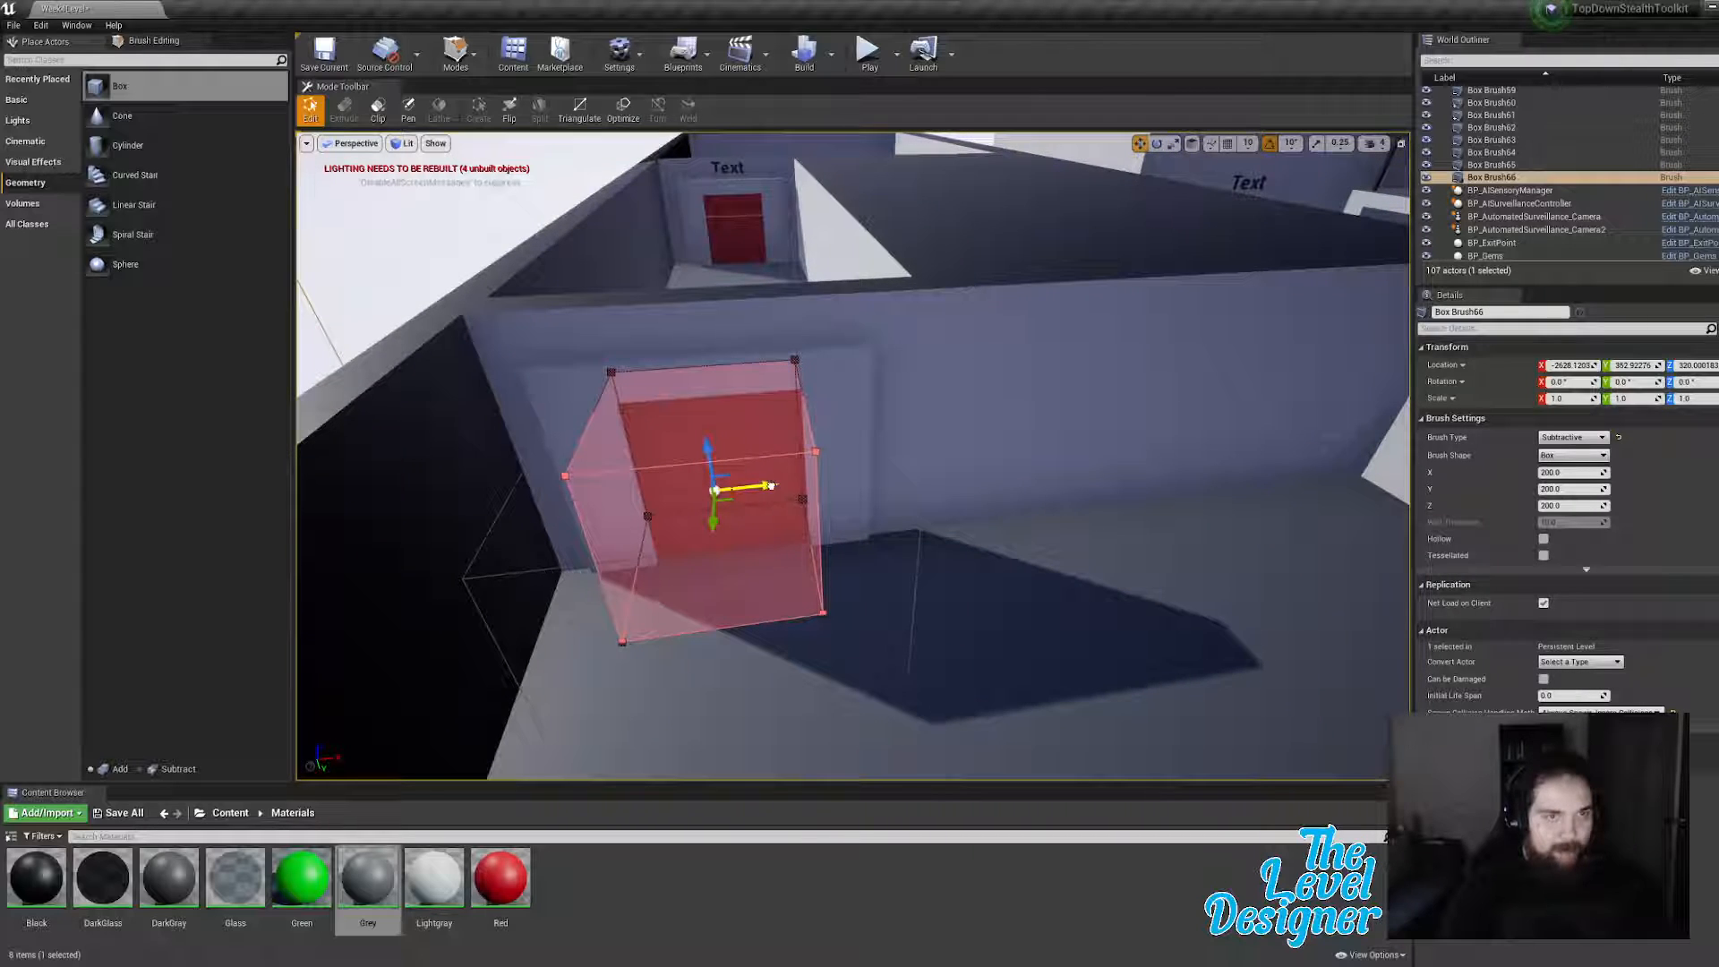
drag(773, 486, 779, 484)
key(a)
right_drag(810, 481, 941, 587)
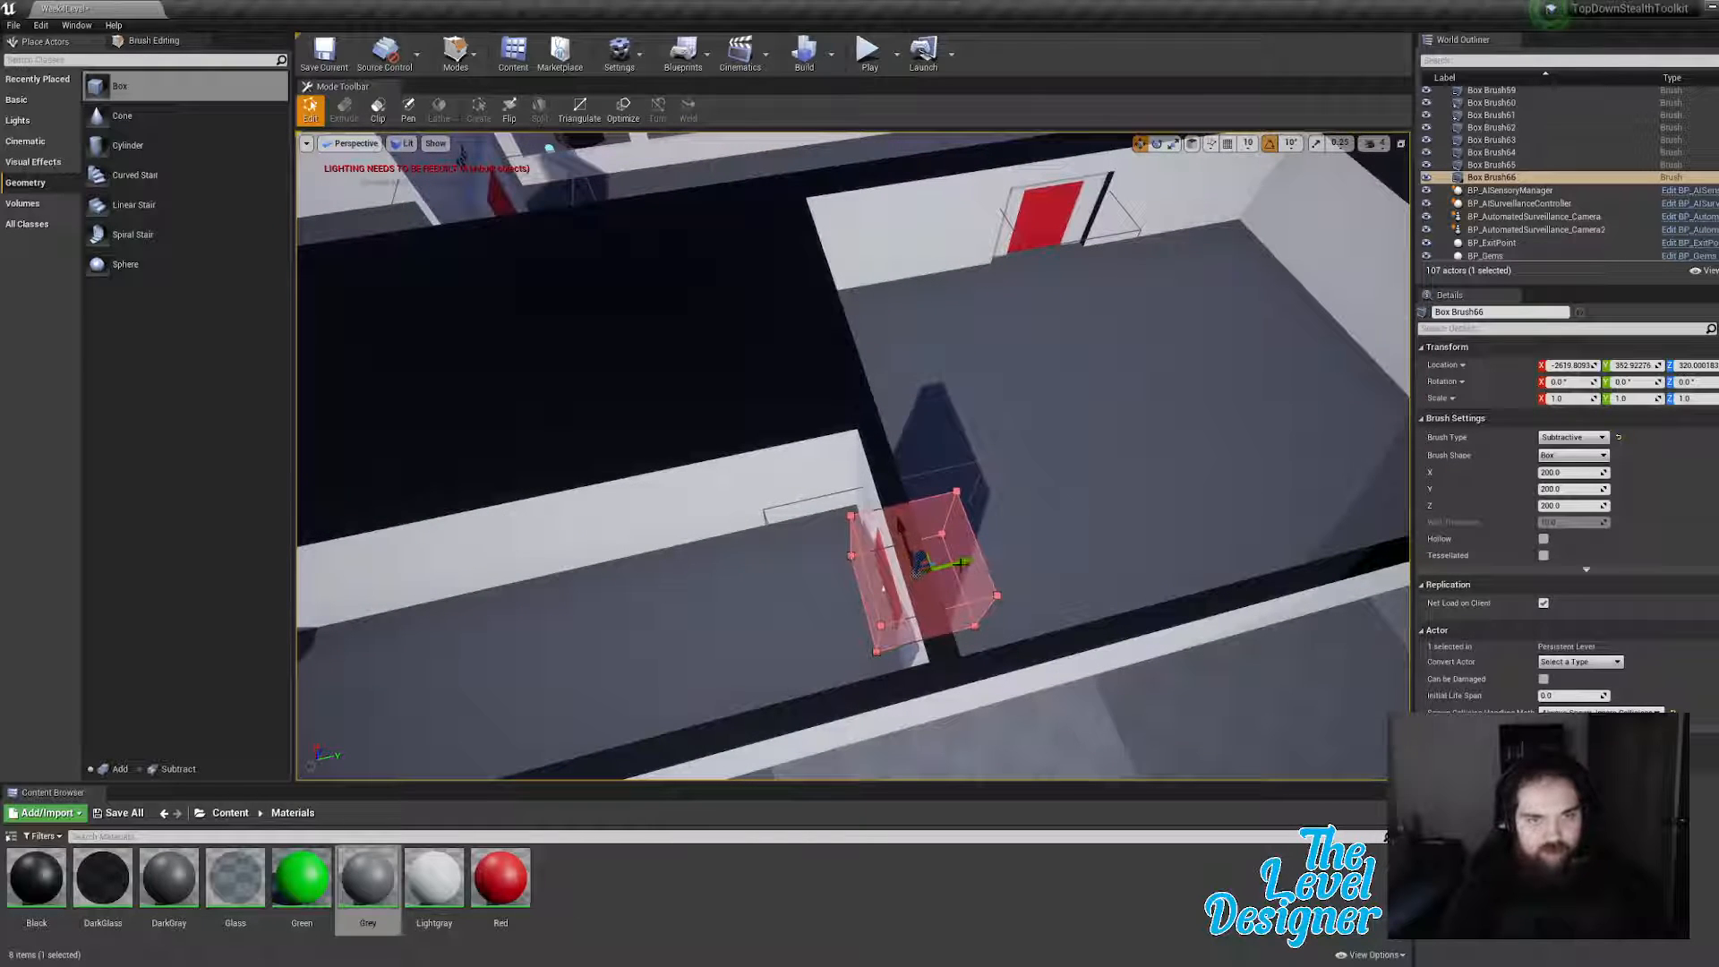
drag(958, 563, 936, 565)
right_drag(937, 565, 954, 561)
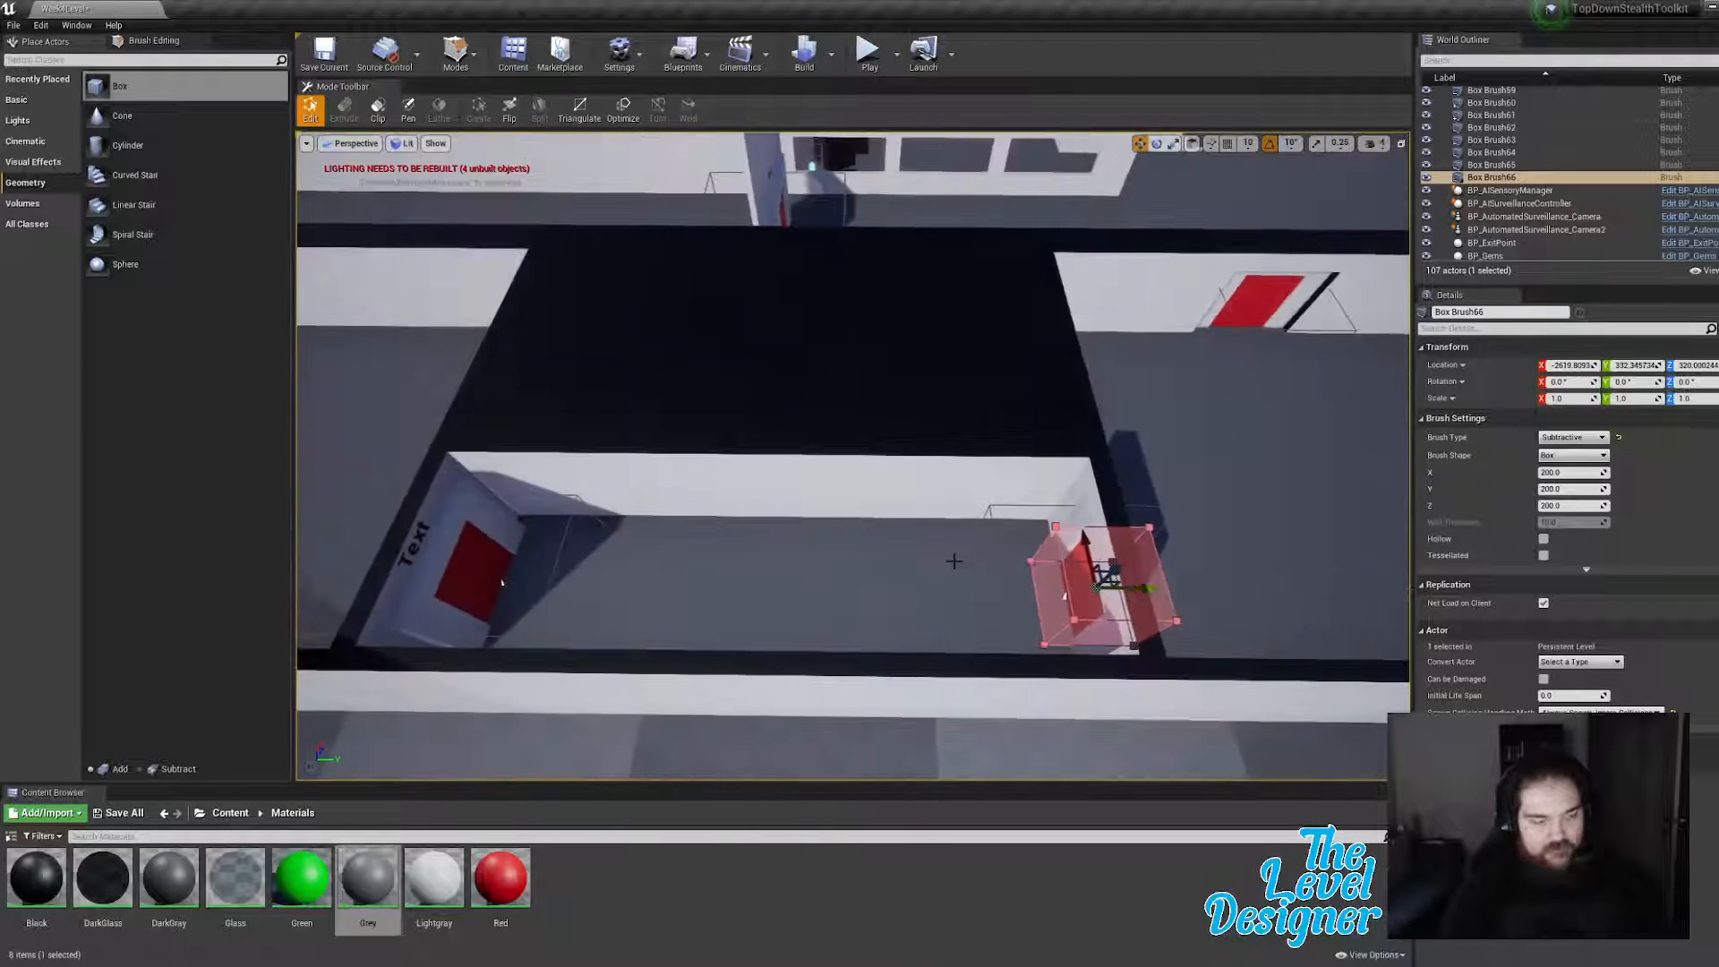
Step: Duplicate the subtractive box to the locked door at the narrow room's opposite end and align it with that doorway
key(ctrl+w)
drag(1150, 588, 532, 569)
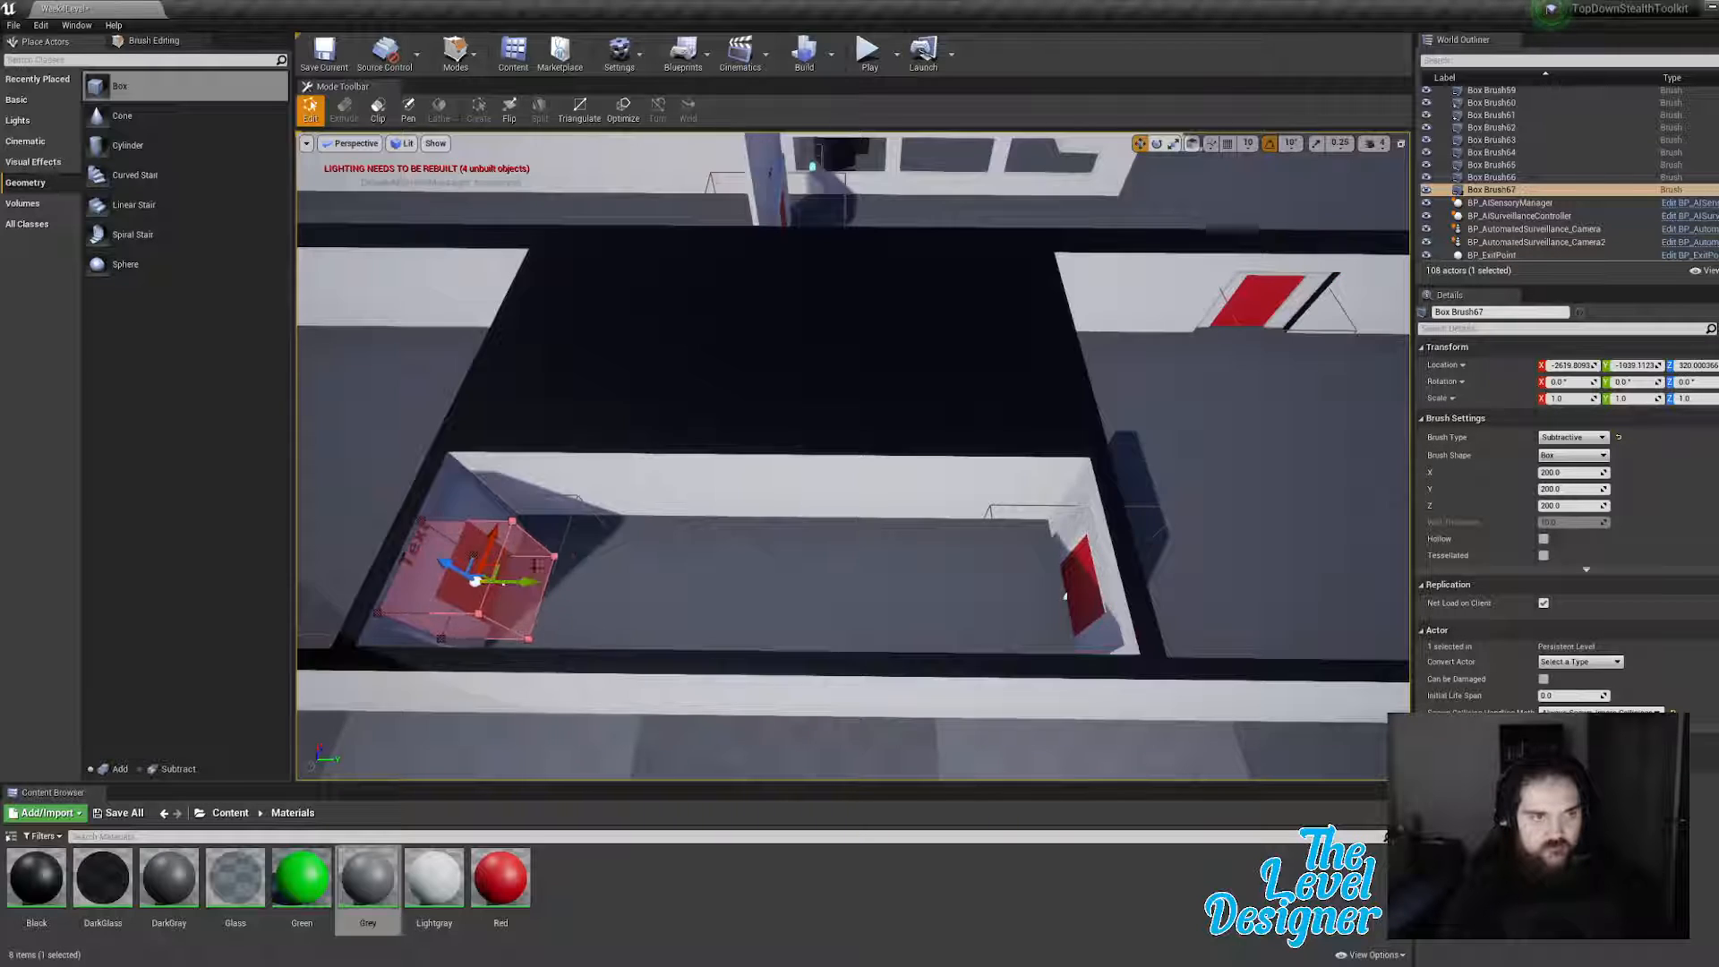
right_drag(1066, 596, 1038, 569)
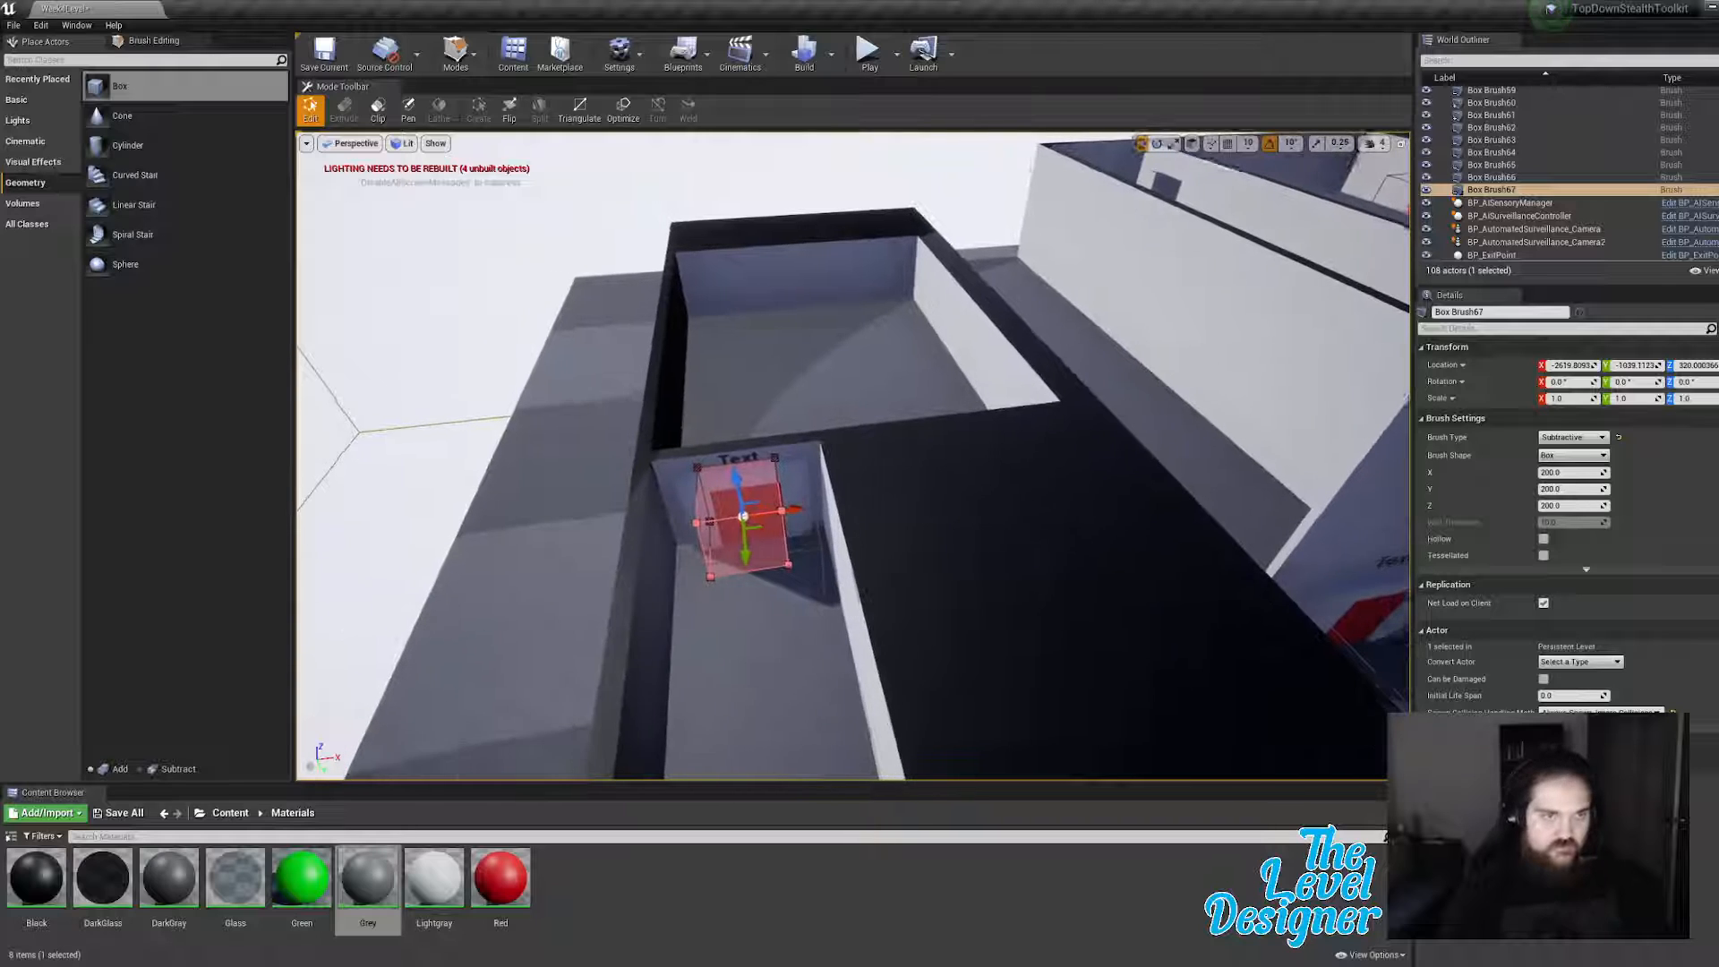
right_drag(864, 594, 868, 559)
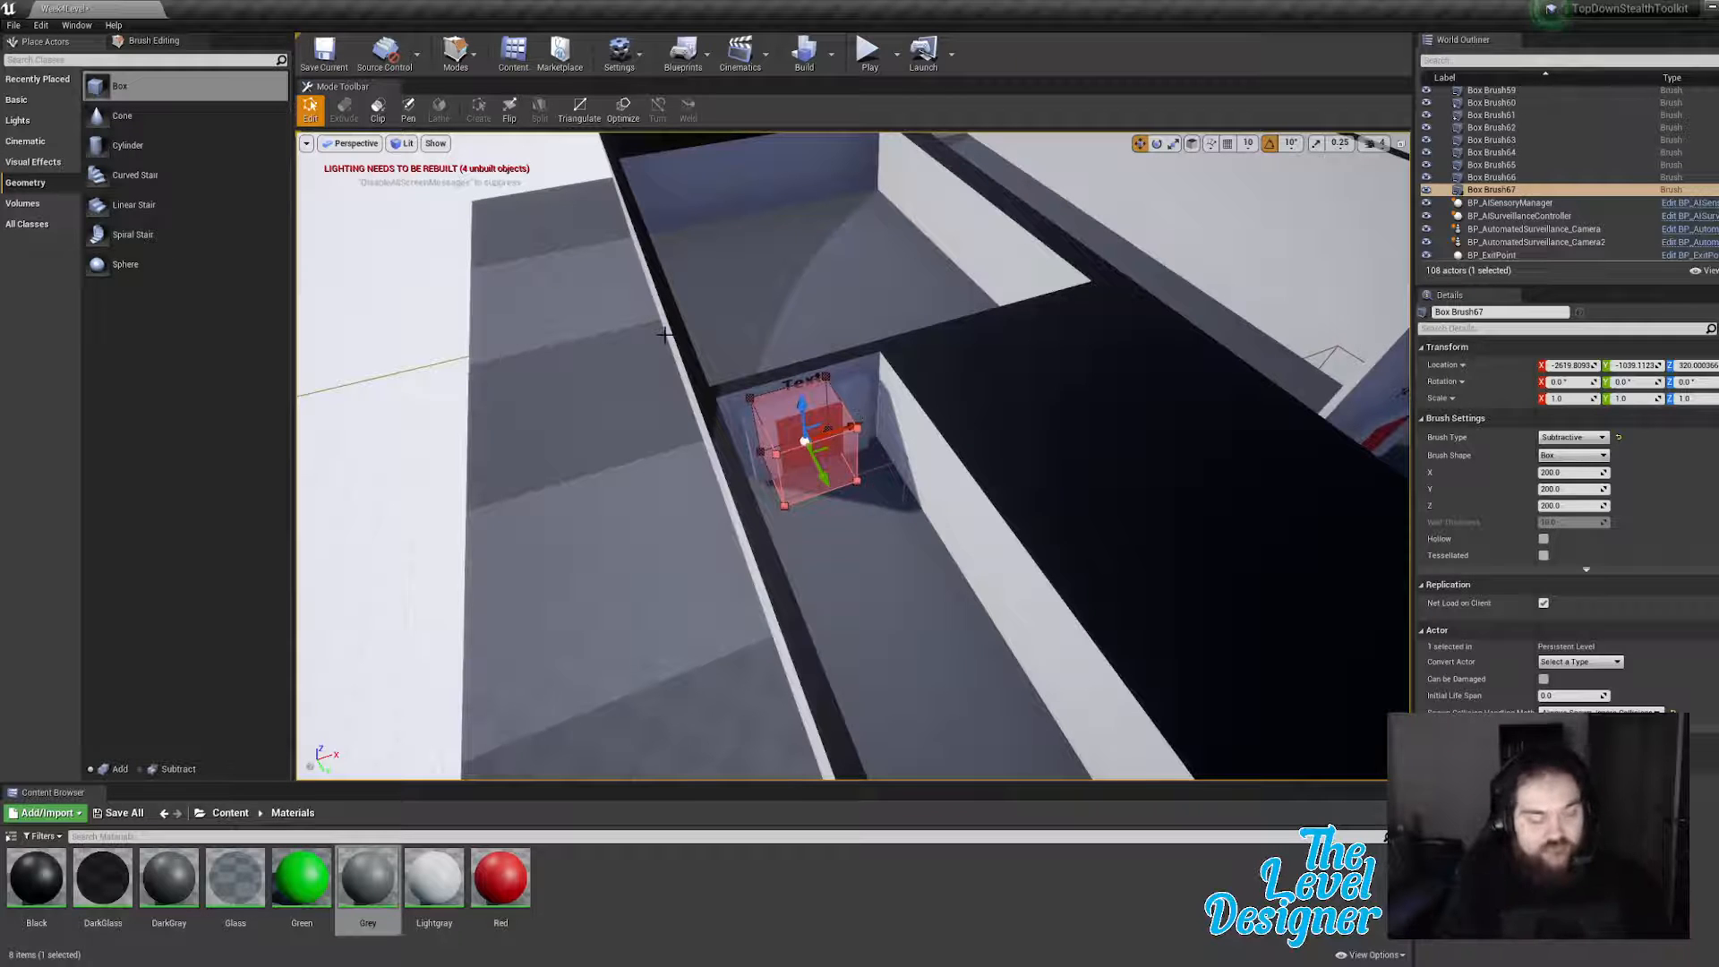
right_drag(903, 388, 852, 369)
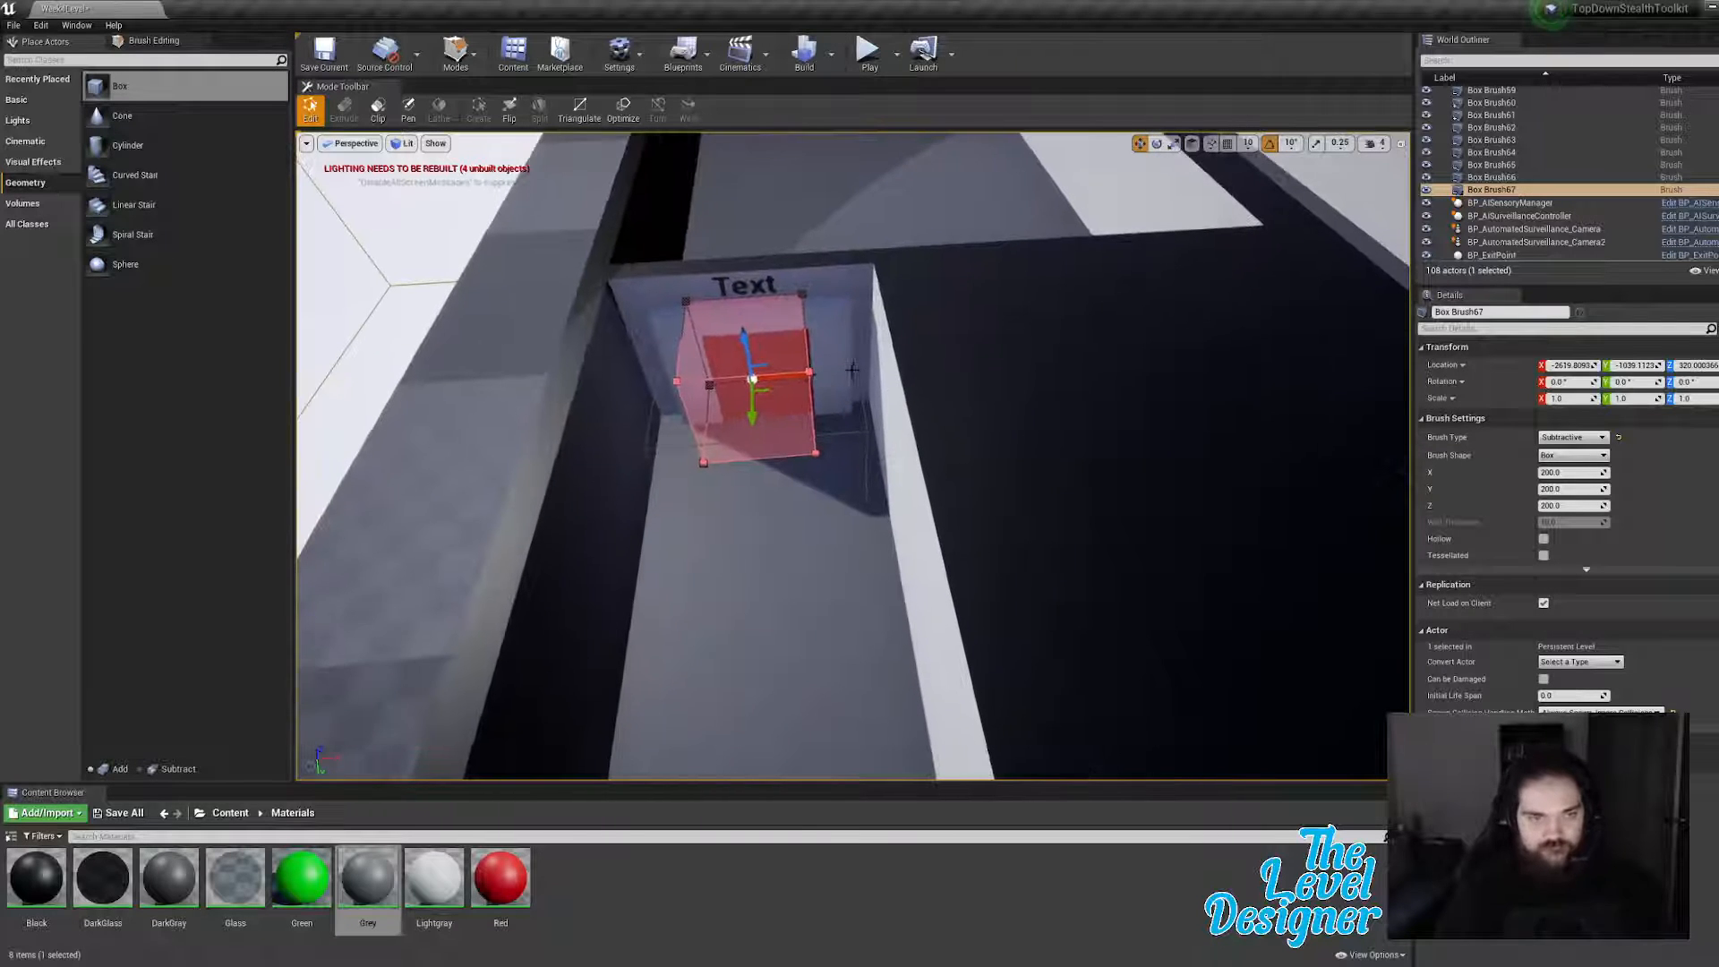
drag(802, 377, 809, 377)
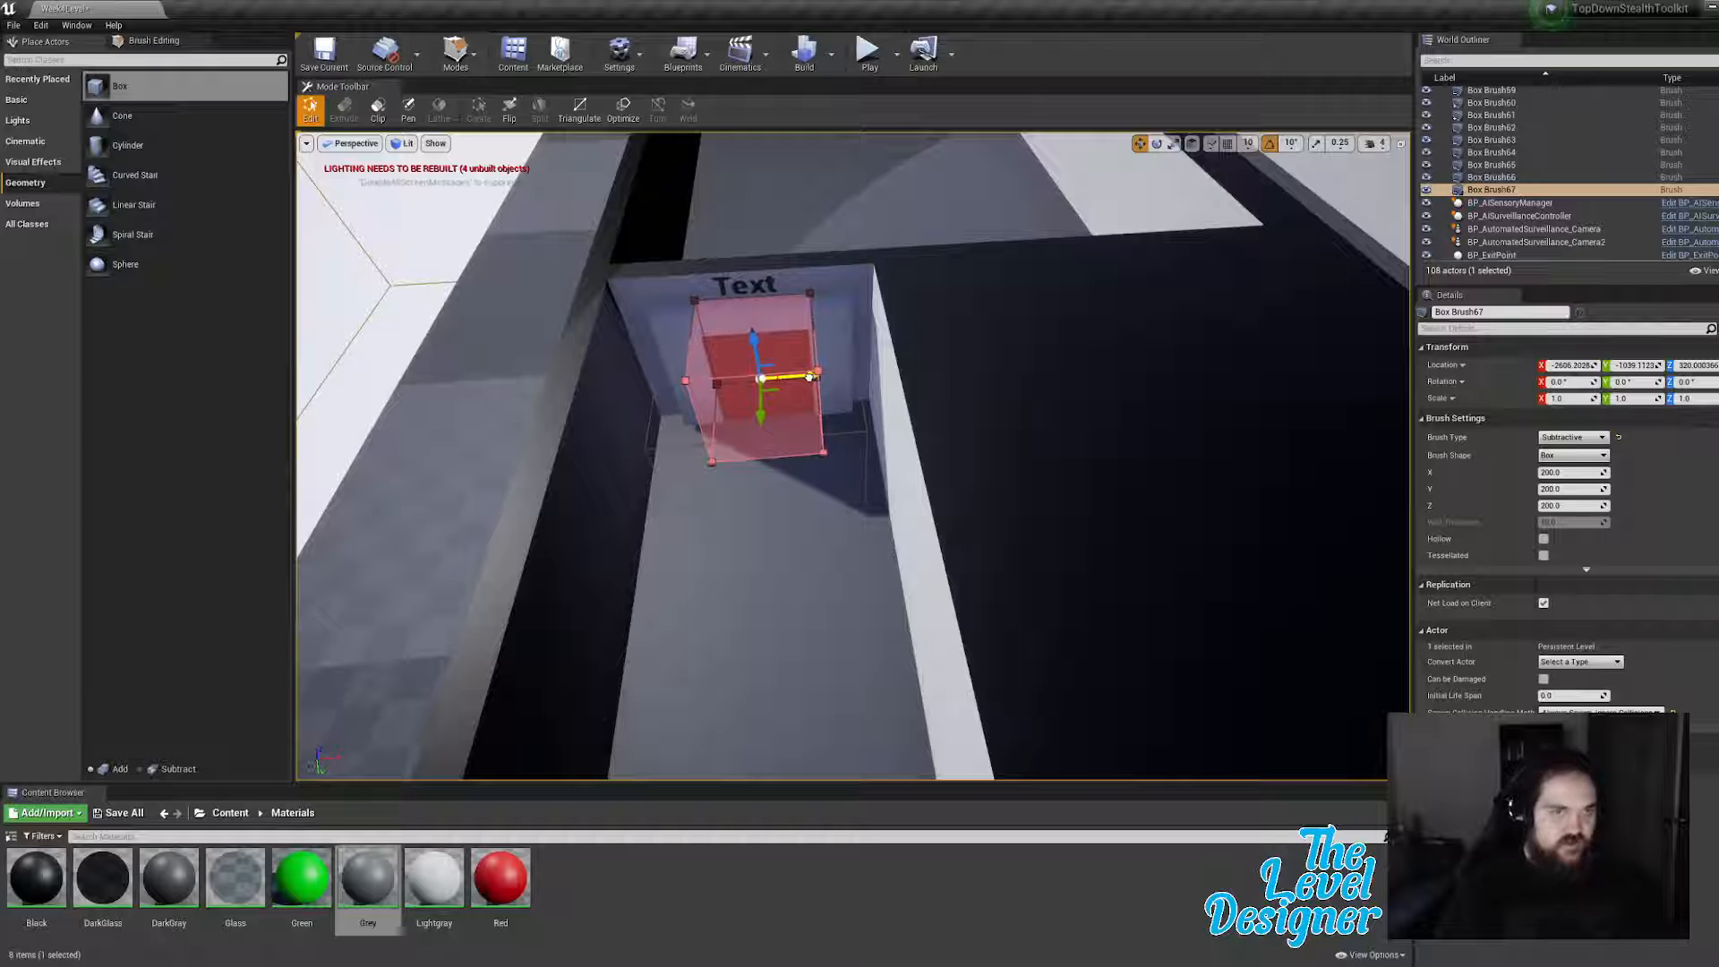
mouse_move(813, 376)
right_down()
mouse_move(782, 400)
mouse_move(815, 403)
mouse_move(839, 337)
right_up()
click(928, 639)
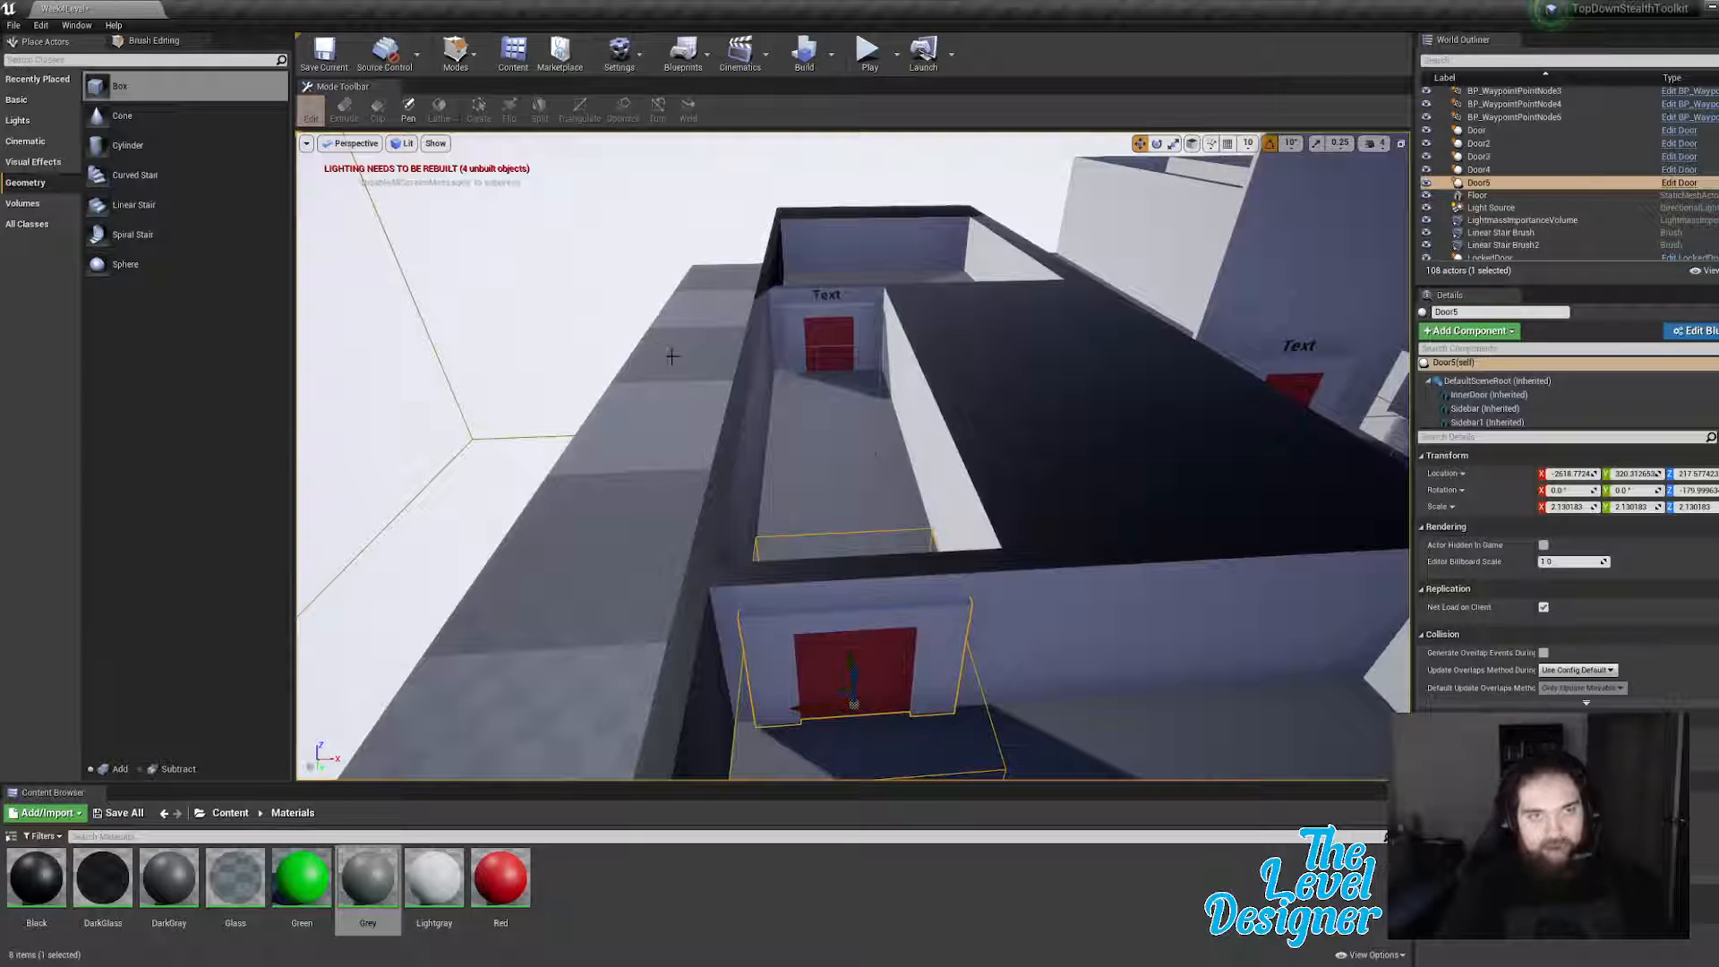
click(599, 308)
right_drag(599, 308, 846, 326)
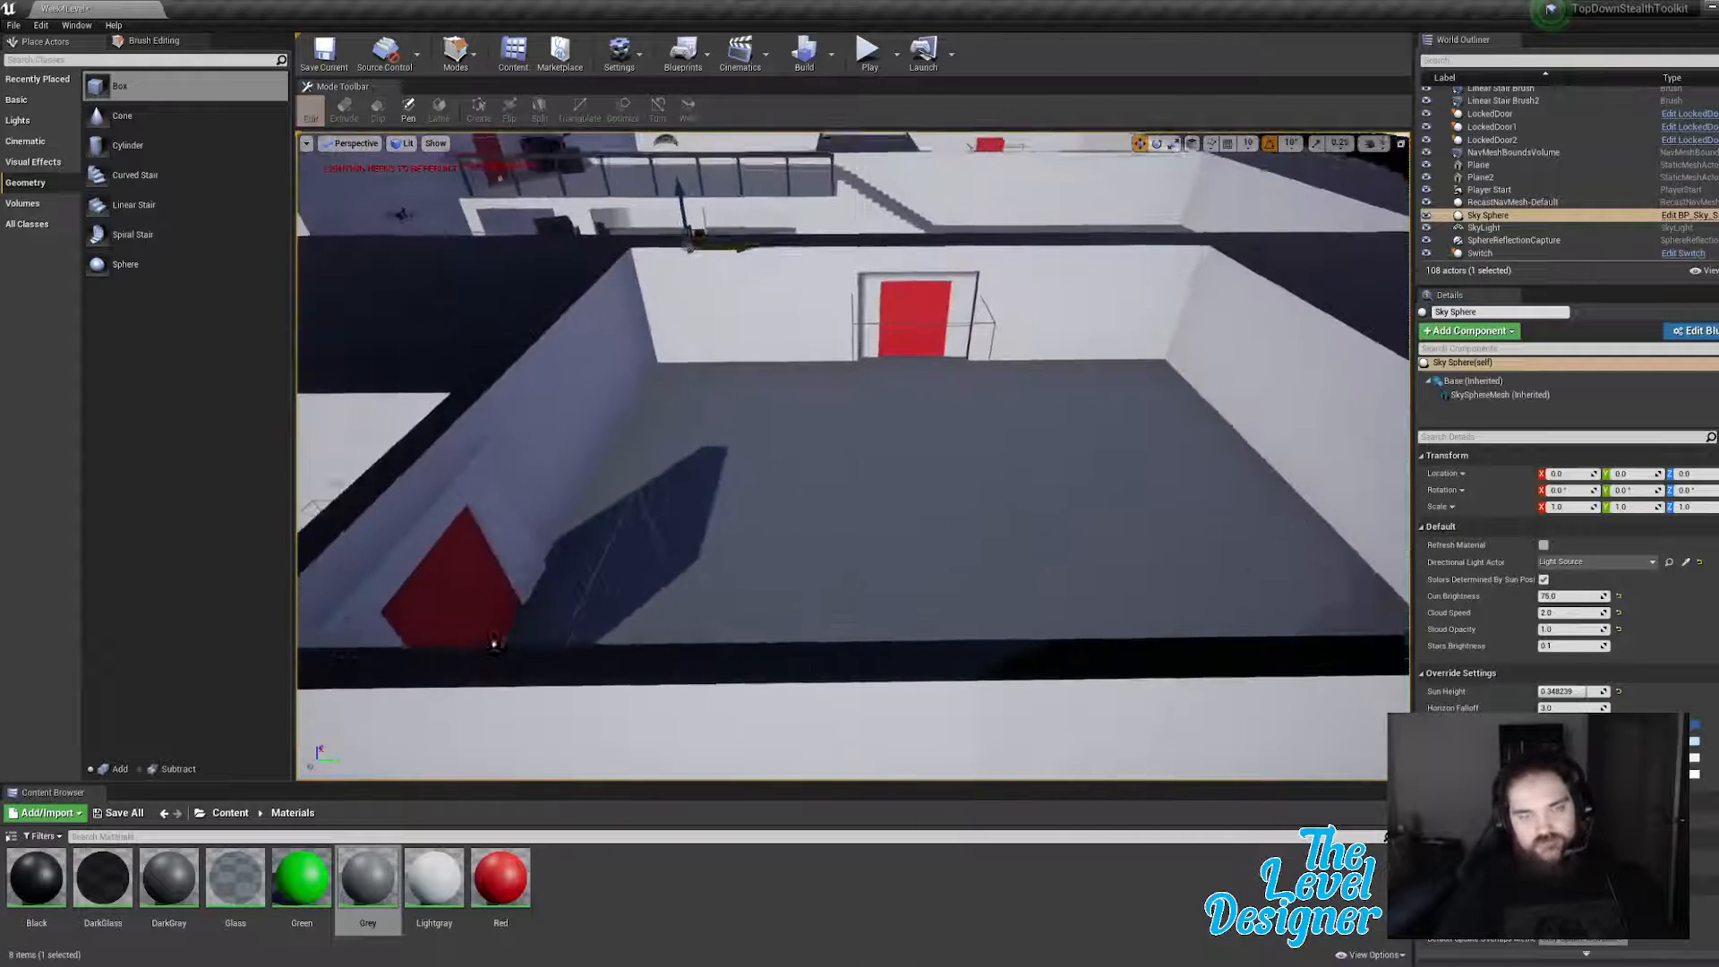
Step: Place an additive box brush on the black wall-top area between the rooms, beside the corner of the red-door room
right_drag(810, 495, 809, 462)
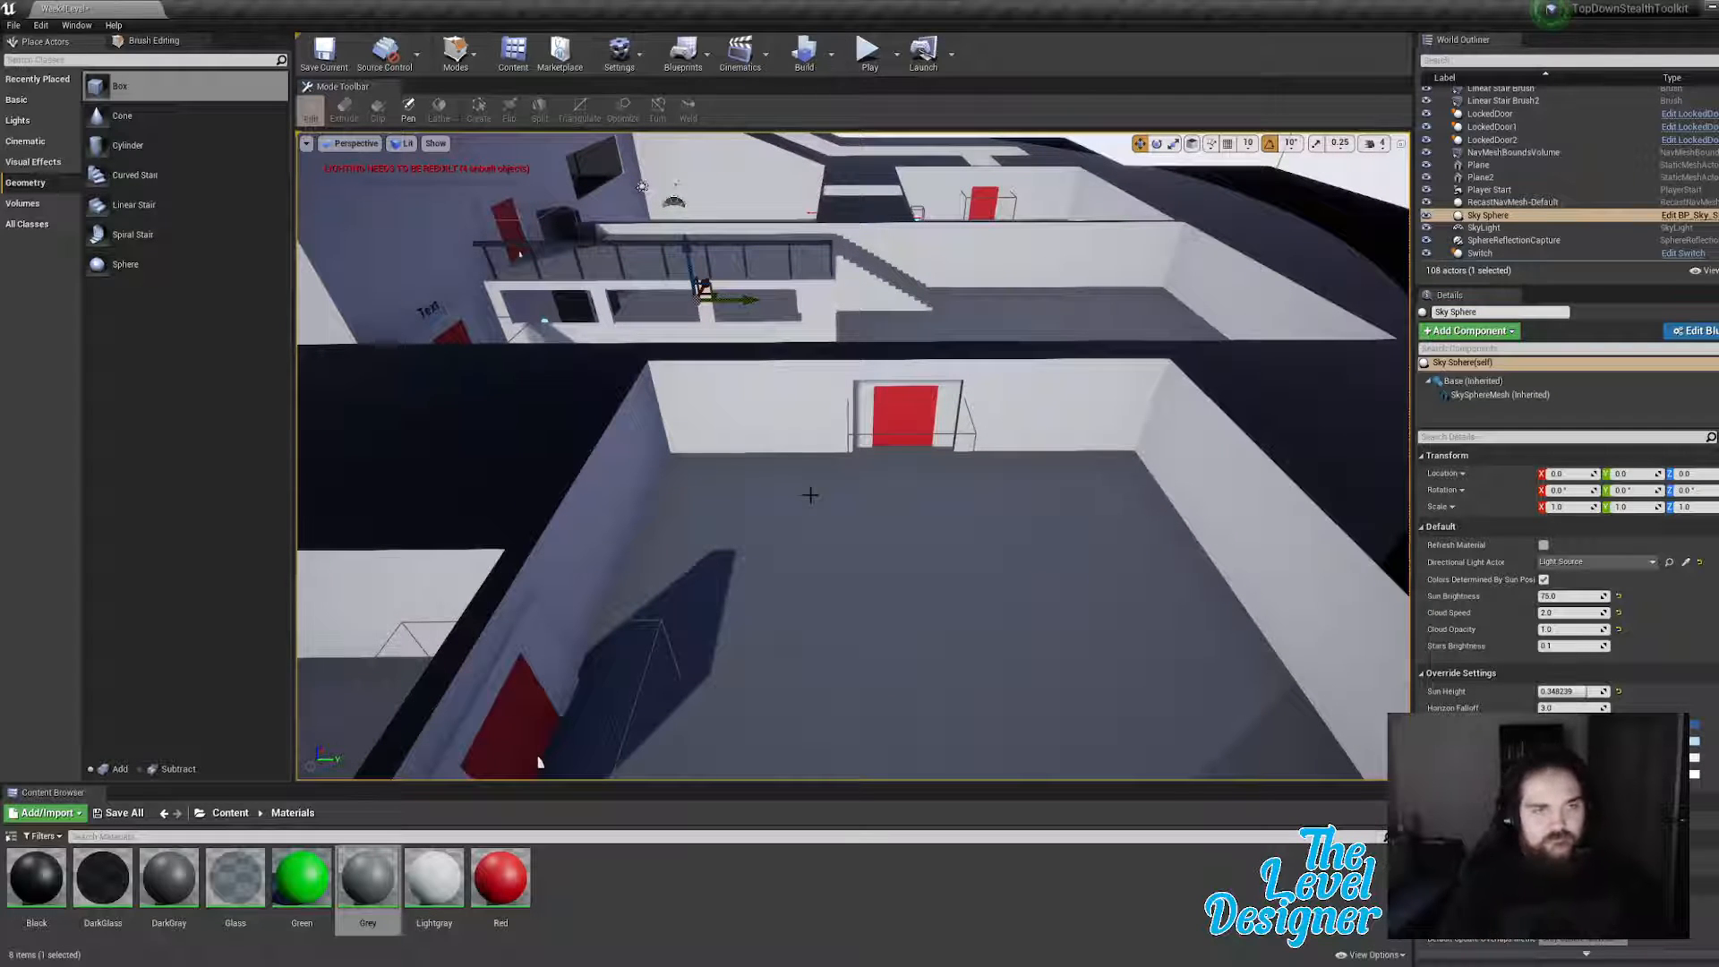
mouse_move(810, 495)
right_down()
mouse_move(797, 466)
mouse_move(831, 394)
mouse_move(788, 322)
right_up()
click(831, 394)
click(892, 383)
right_drag(892, 383, 972, 502)
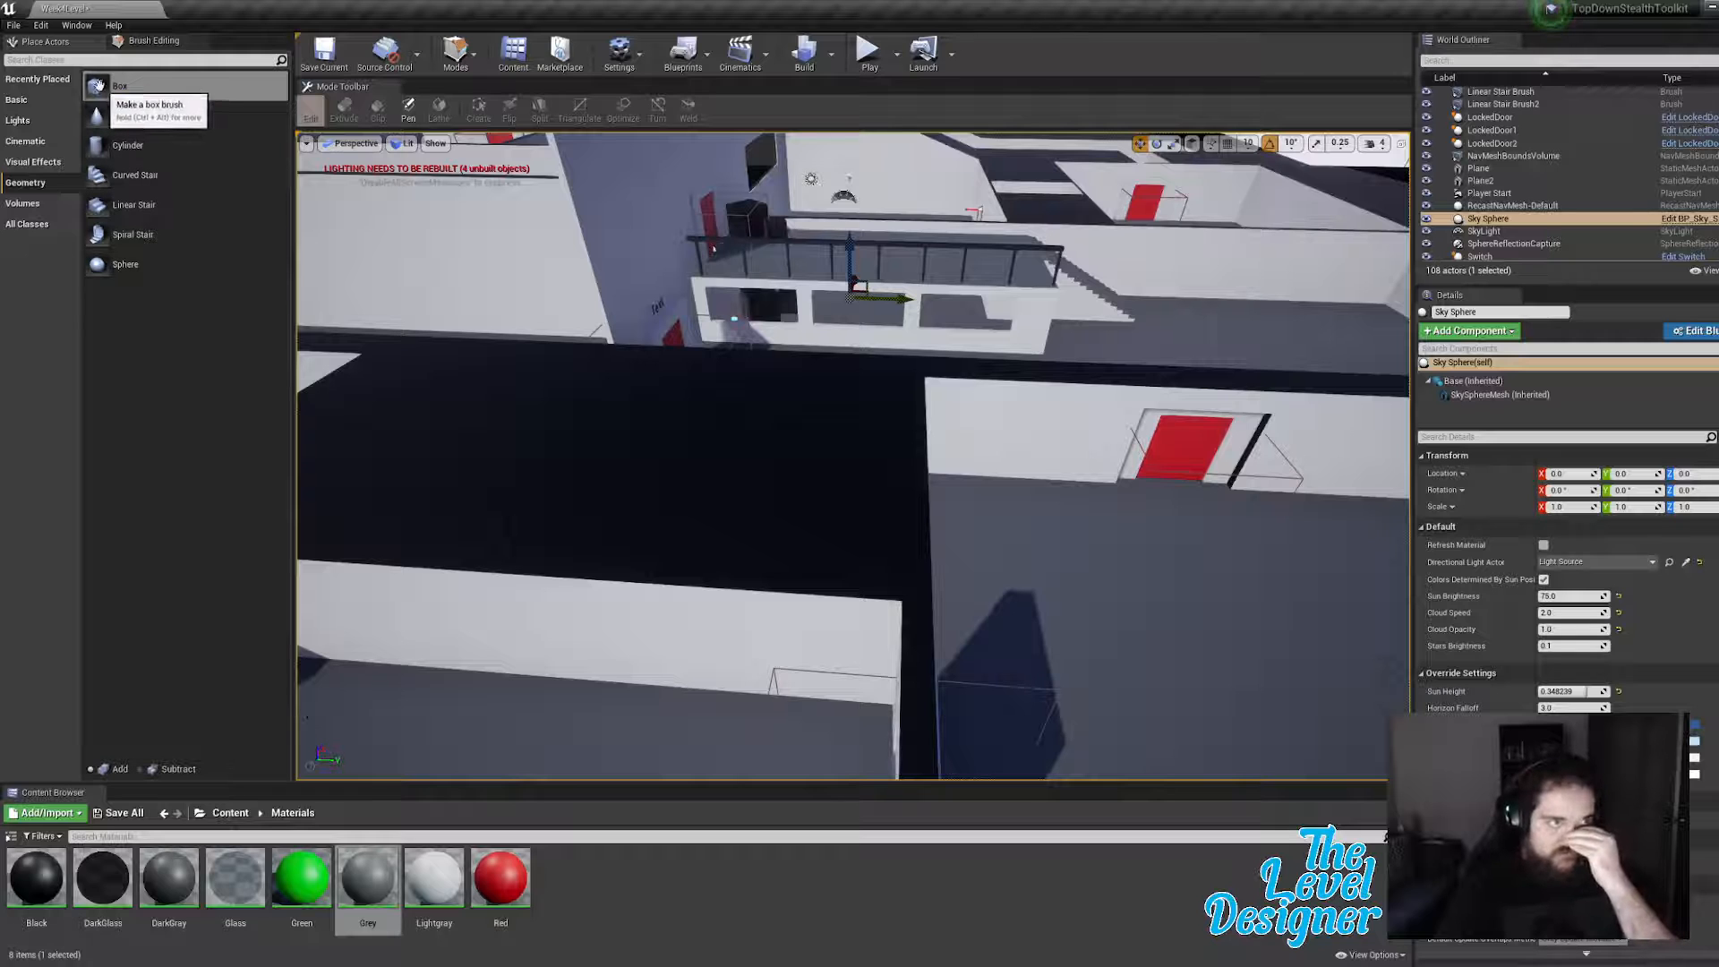
mouse_move(119, 87)
mouse_down()
mouse_move(641, 440)
mouse_move(662, 496)
mouse_up()
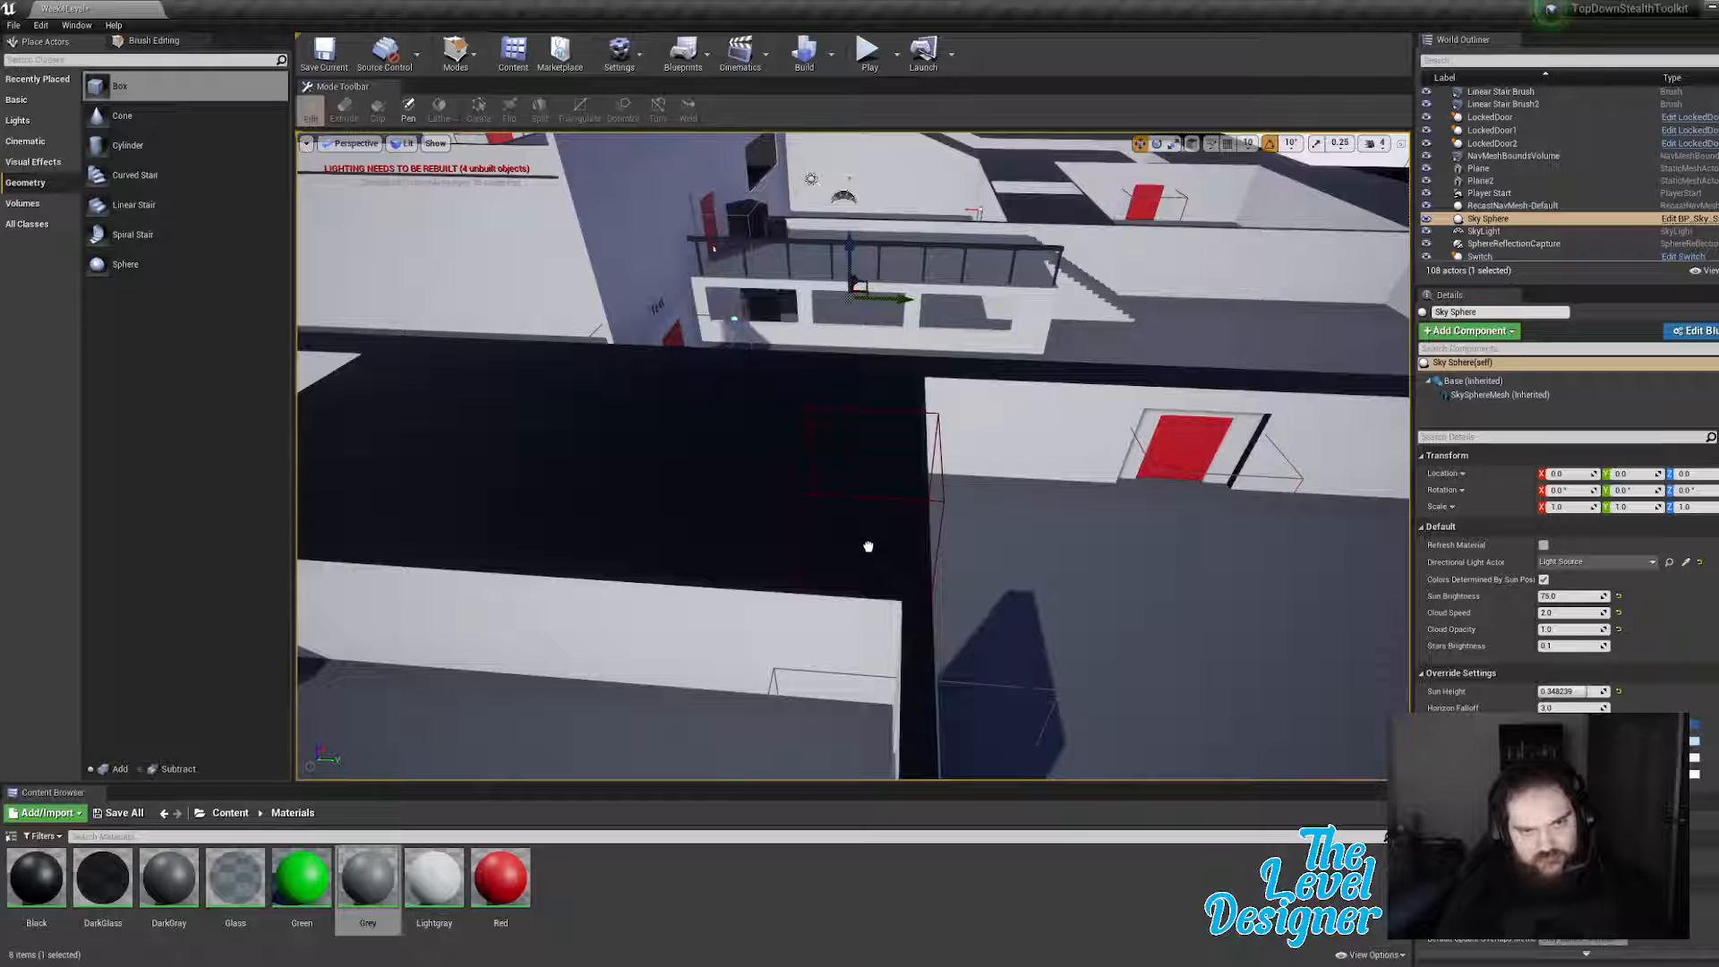
drag(869, 546, 868, 545)
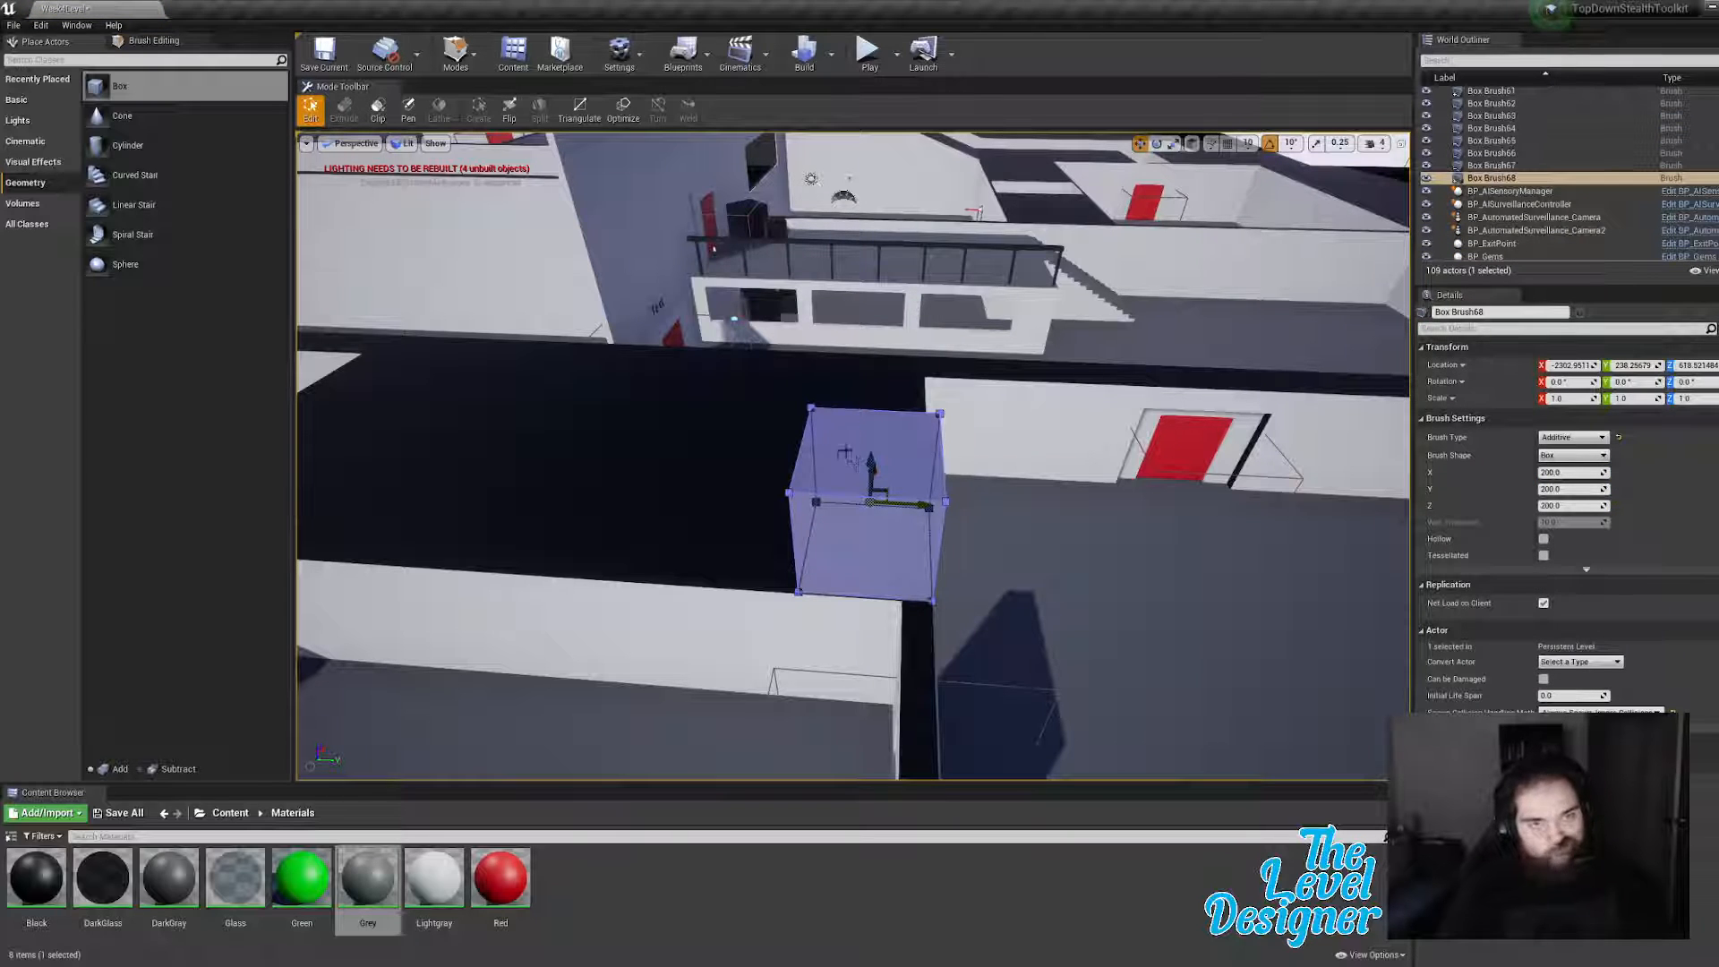
Step: Stretch the new box brush lengthwise along the black area to the far end of the adjoining room's wall
key(a)
right_drag(858, 472, 945, 475)
click(1052, 490)
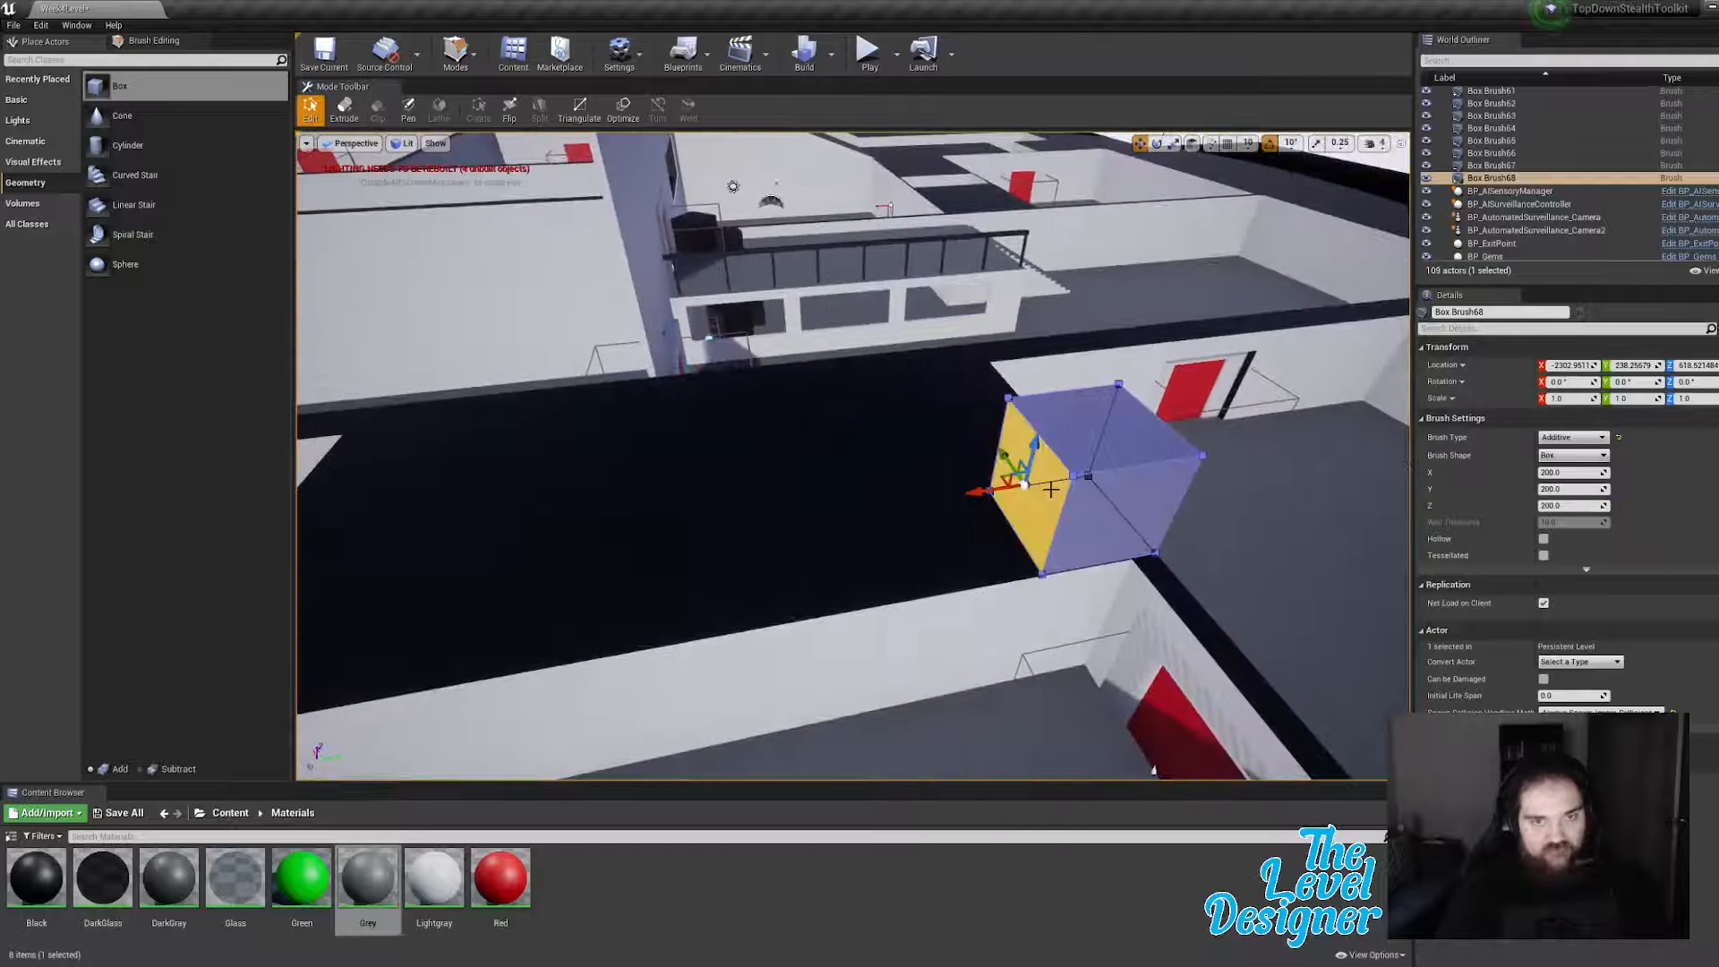
drag(979, 492, 460, 556)
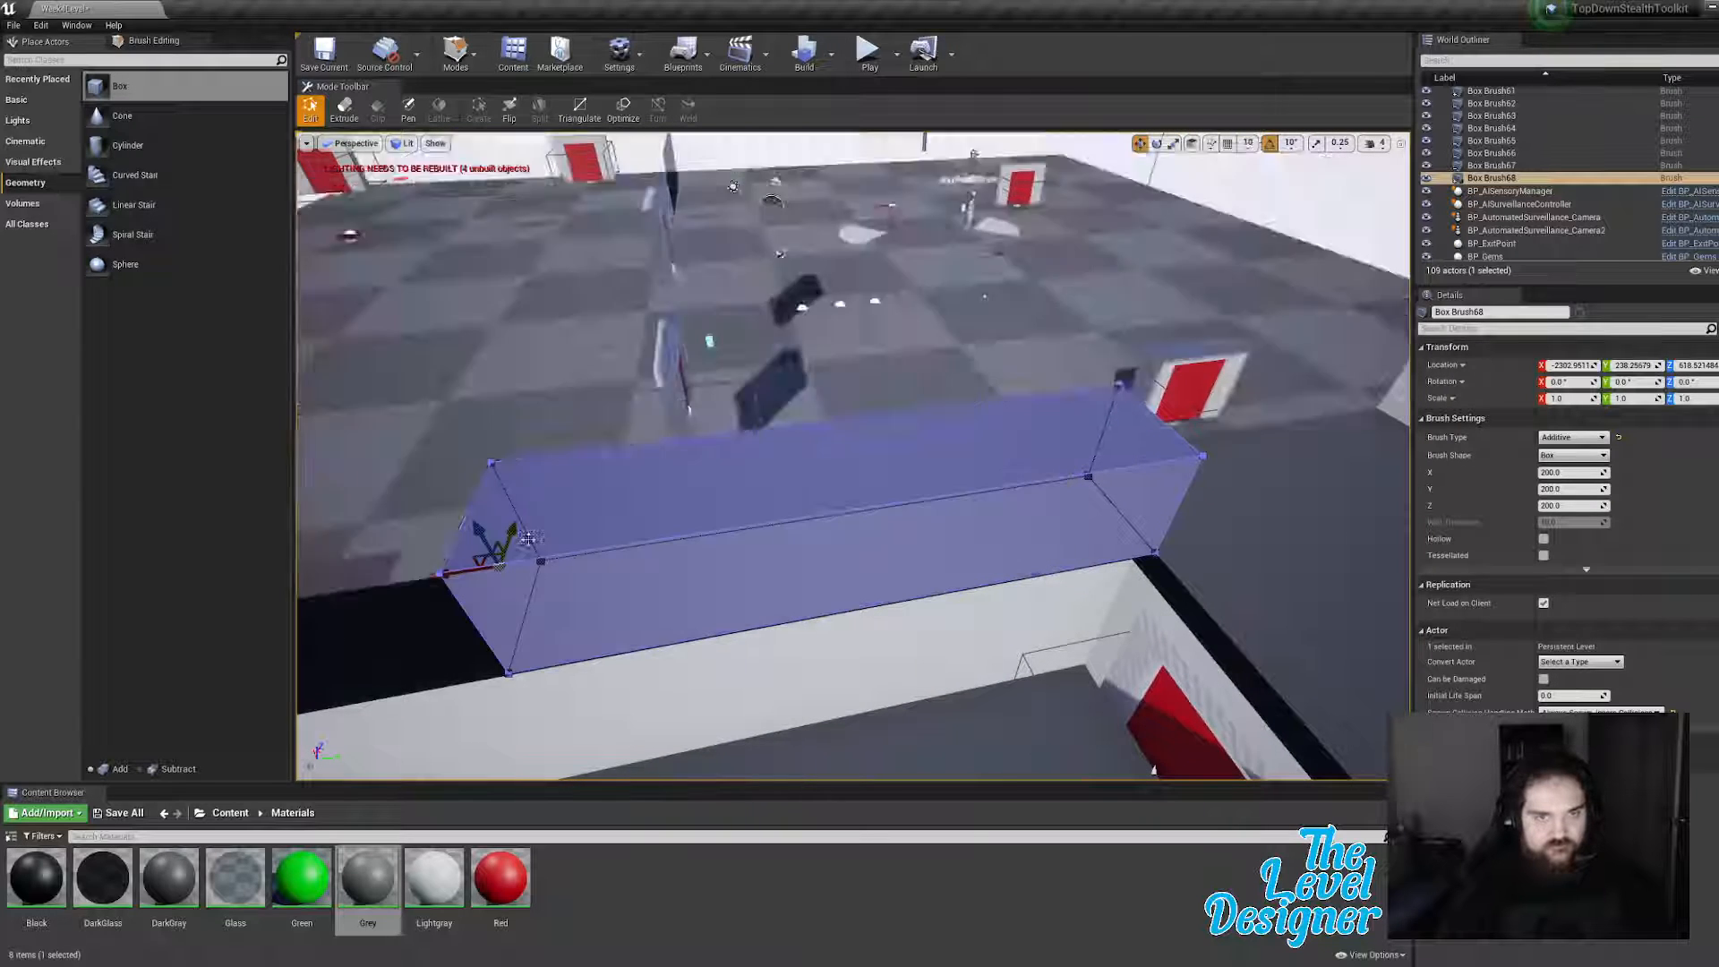
key(a)
right_drag(530, 540, 495, 534)
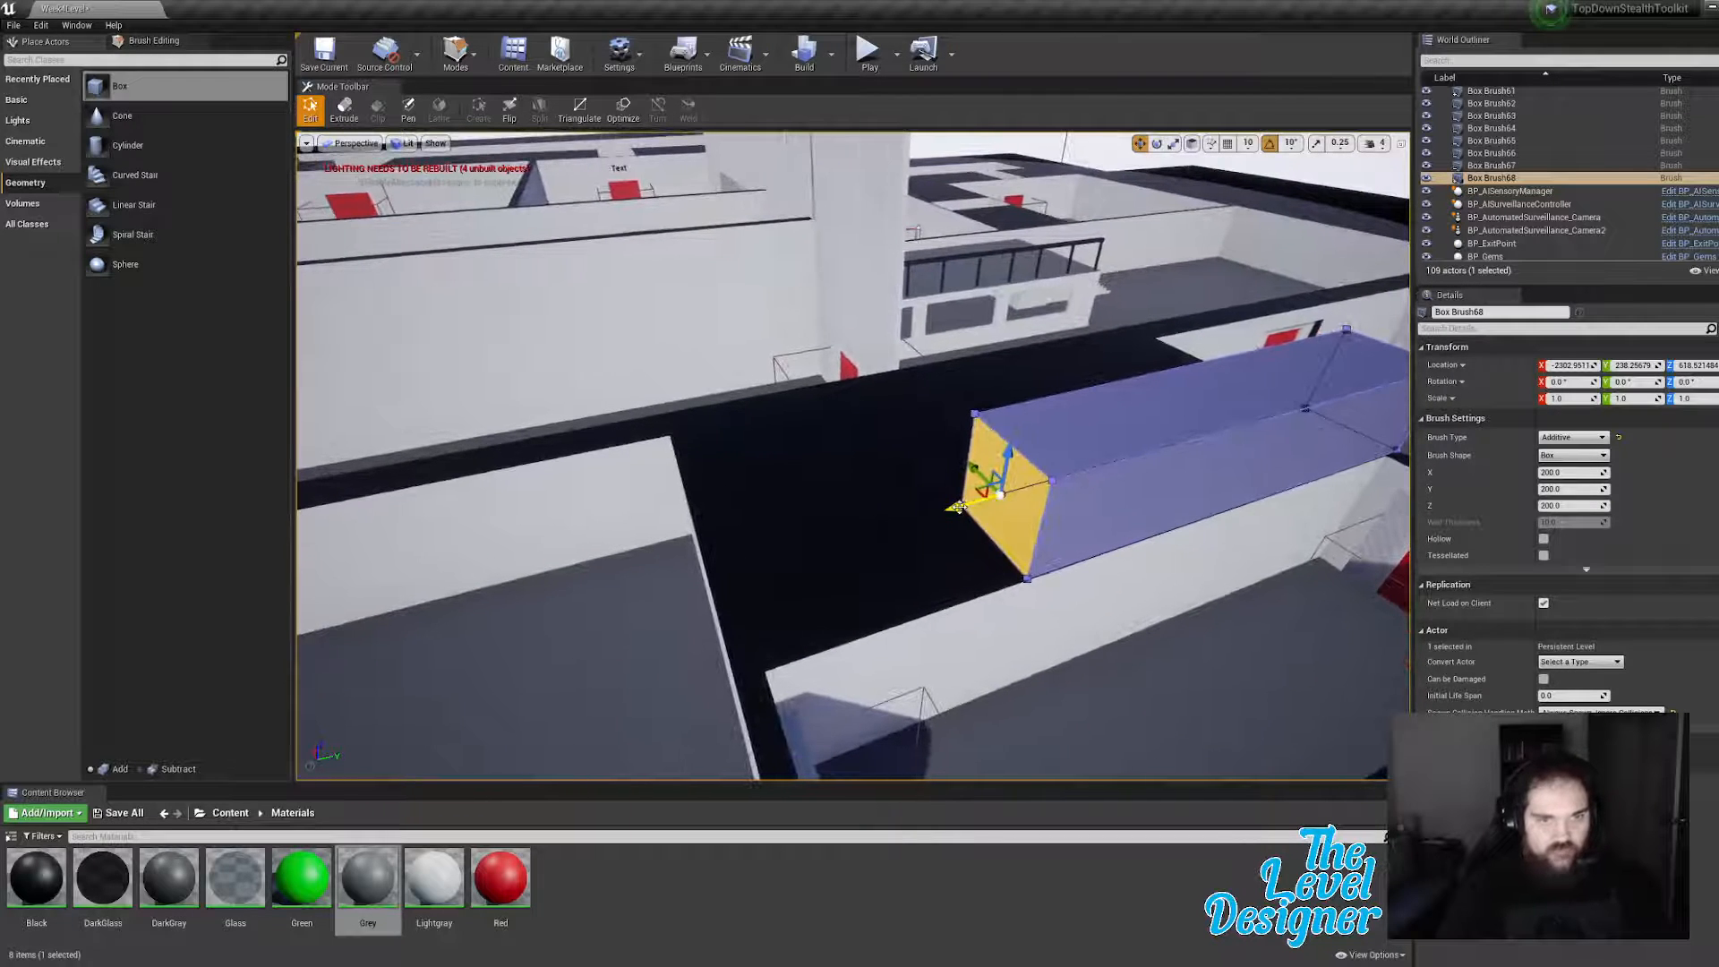
mouse_move(957, 507)
mouse_down()
mouse_move(717, 549)
mouse_move(648, 585)
mouse_up()
Step: Align the box brush's long side face flush with the white wall of the adjoining room
key(a)
right_drag(886, 499, 1119, 503)
key(d)
key(w)
right_drag(815, 446, 779, 465)
click(792, 446)
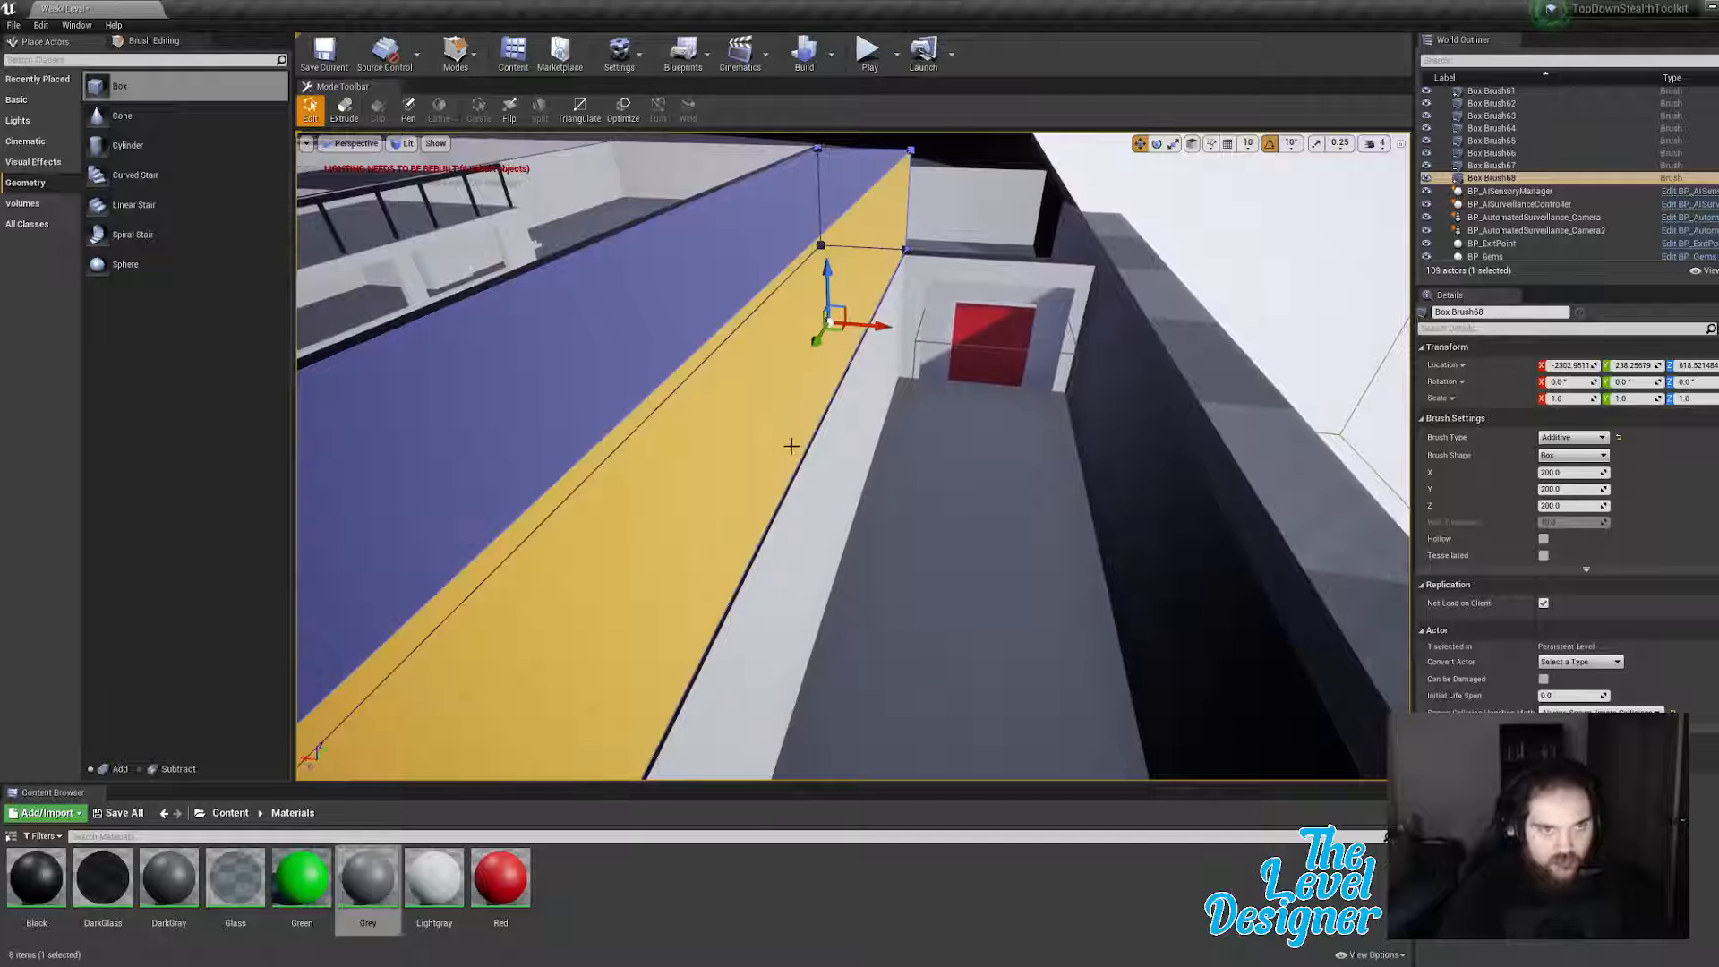
drag(883, 328, 886, 331)
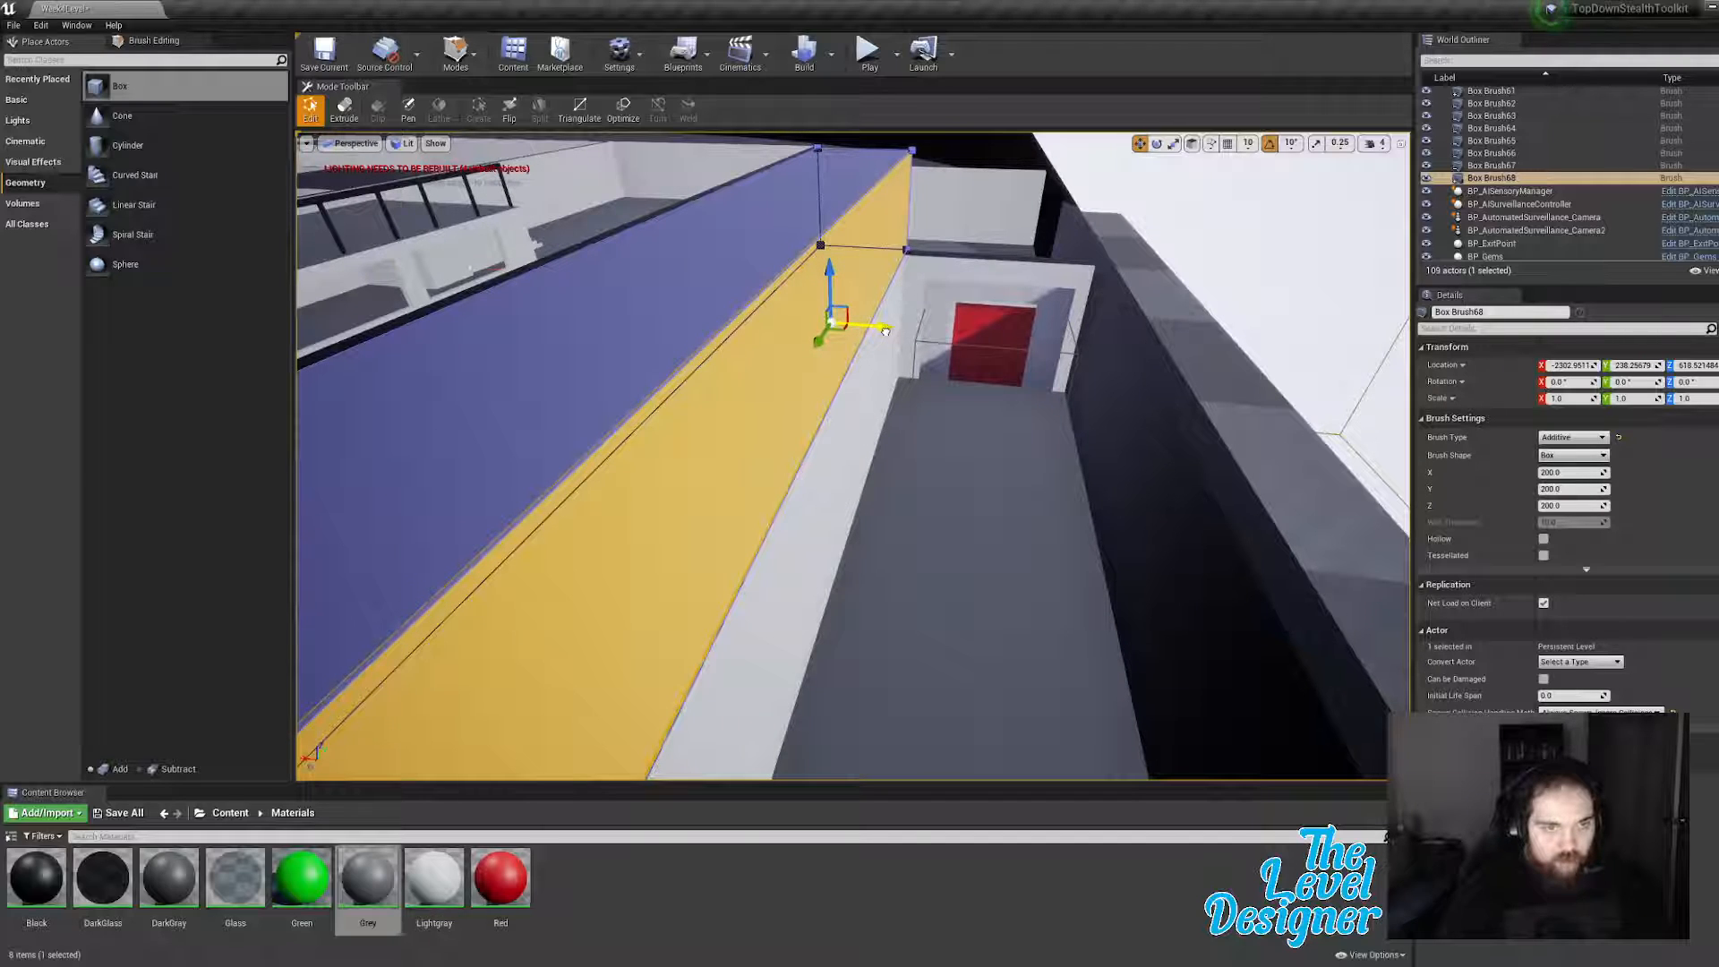
Step: Widen the box brush from its opposite long side so it spans the black area to the far edge
key(s)
right_drag(894, 334, 991, 377)
key(a)
click(970, 386)
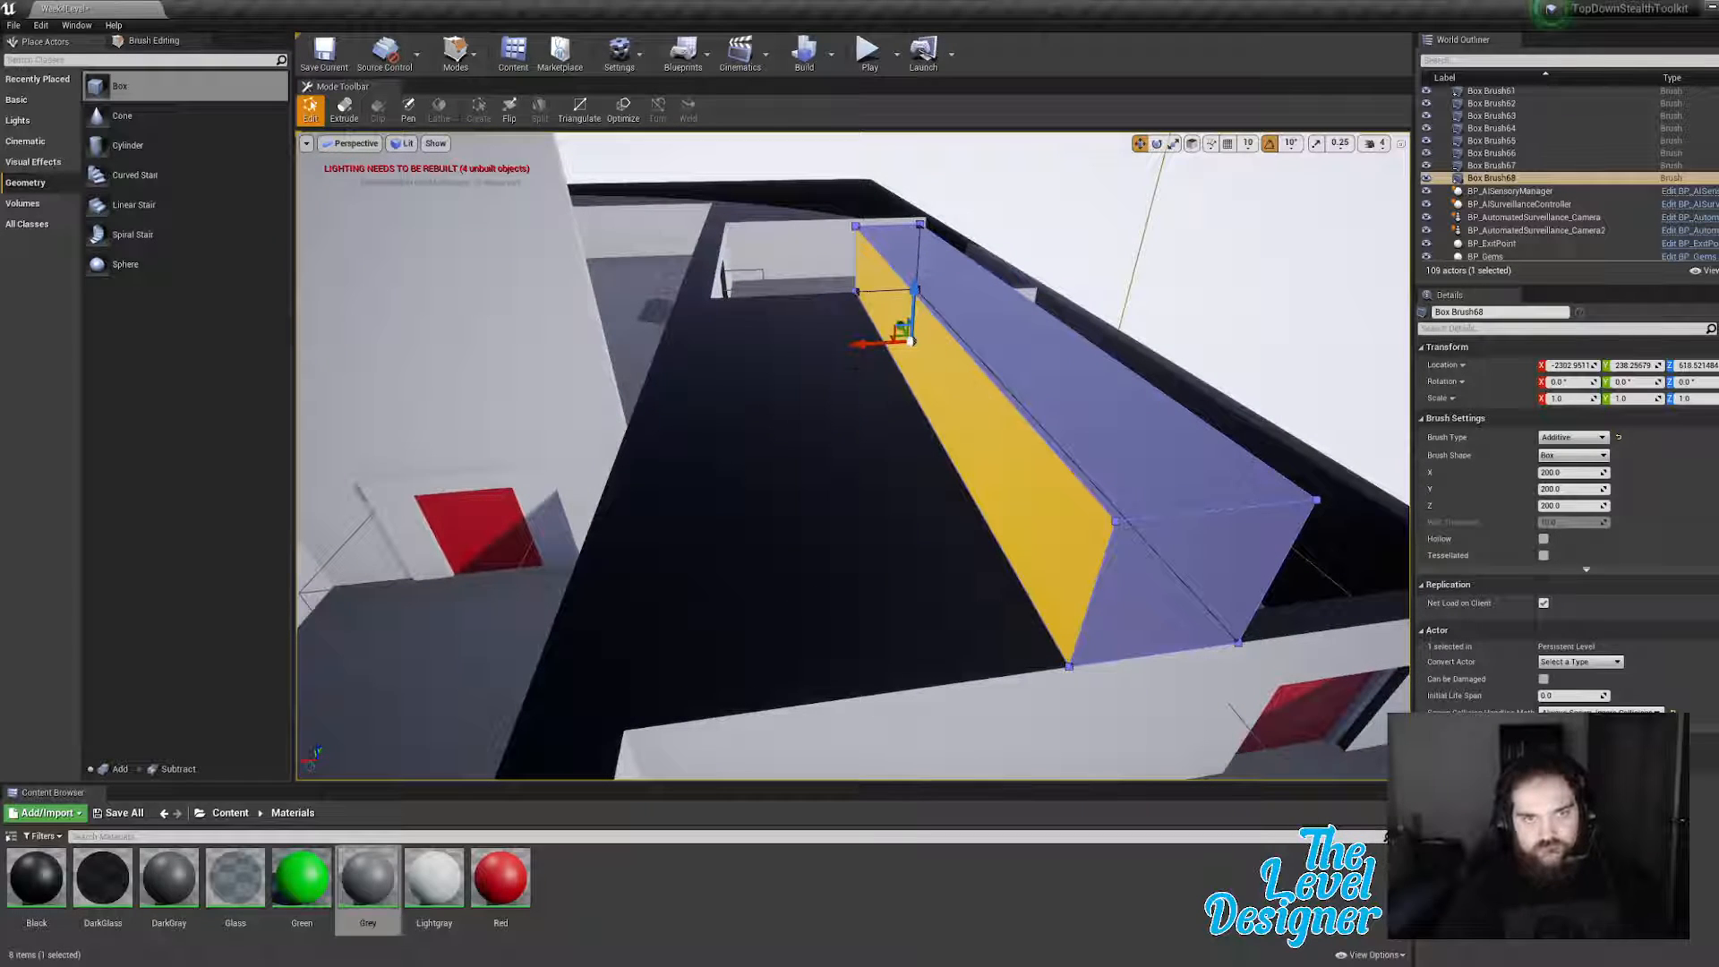
drag(859, 344, 632, 381)
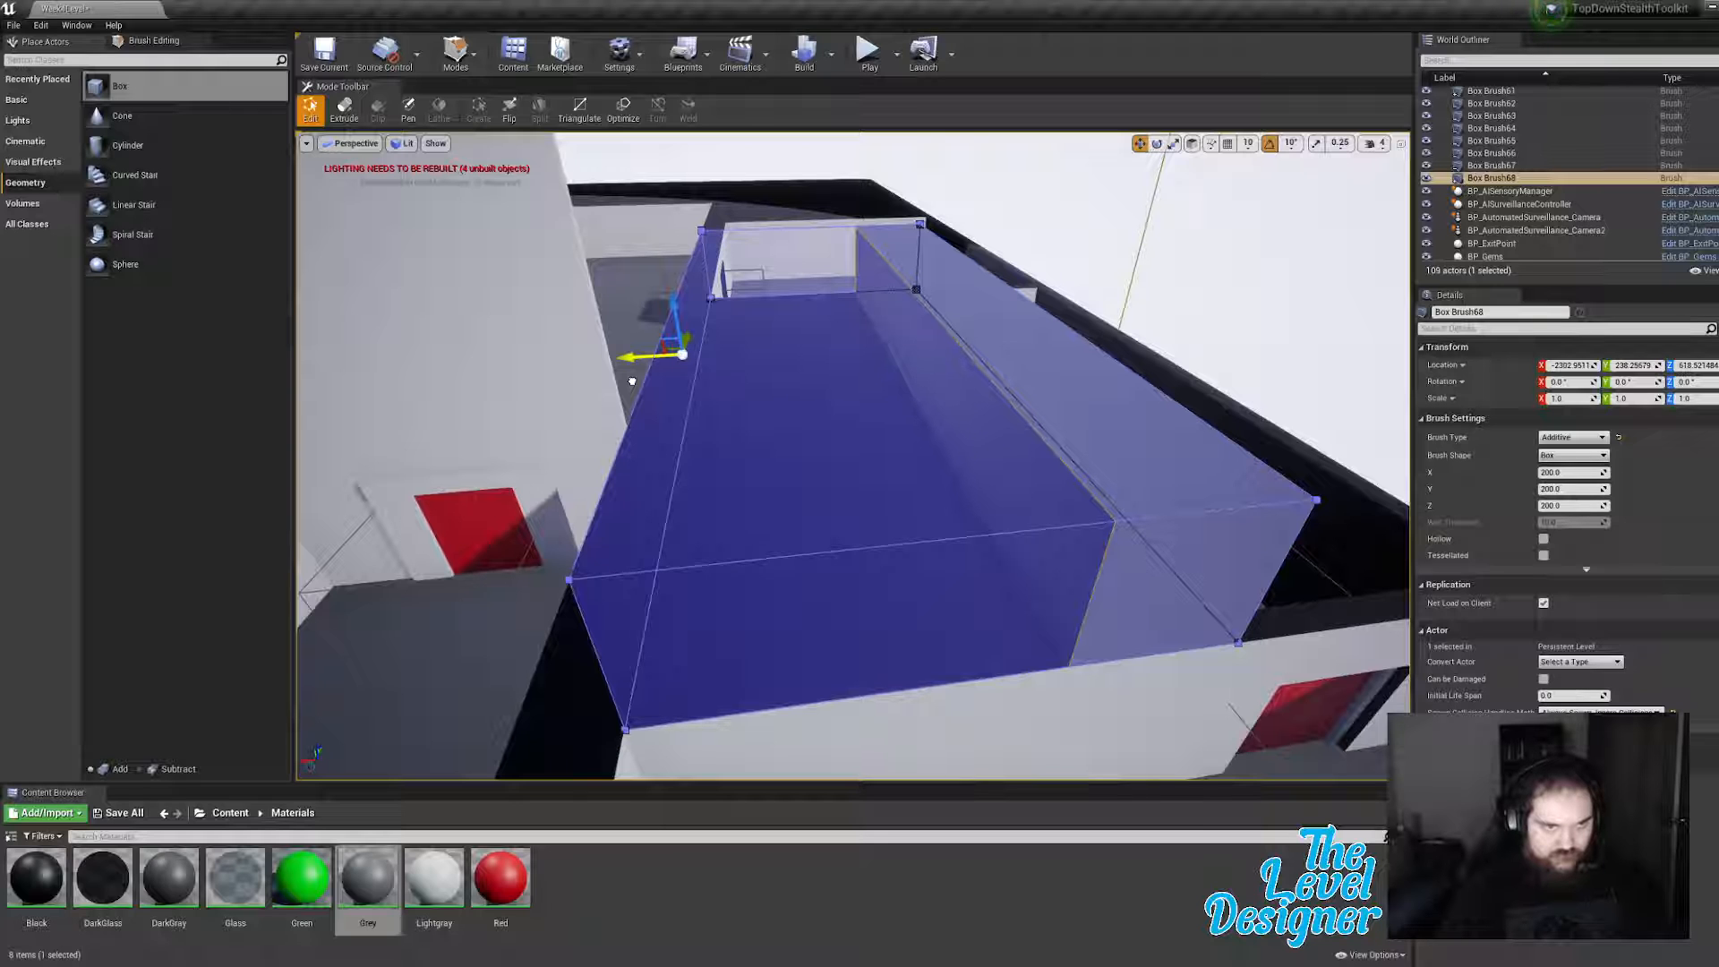
Step: Raise the top face of the box brush to form a tall block above the walls, adjusting its height
right_drag(770, 407, 819, 425)
key(a)
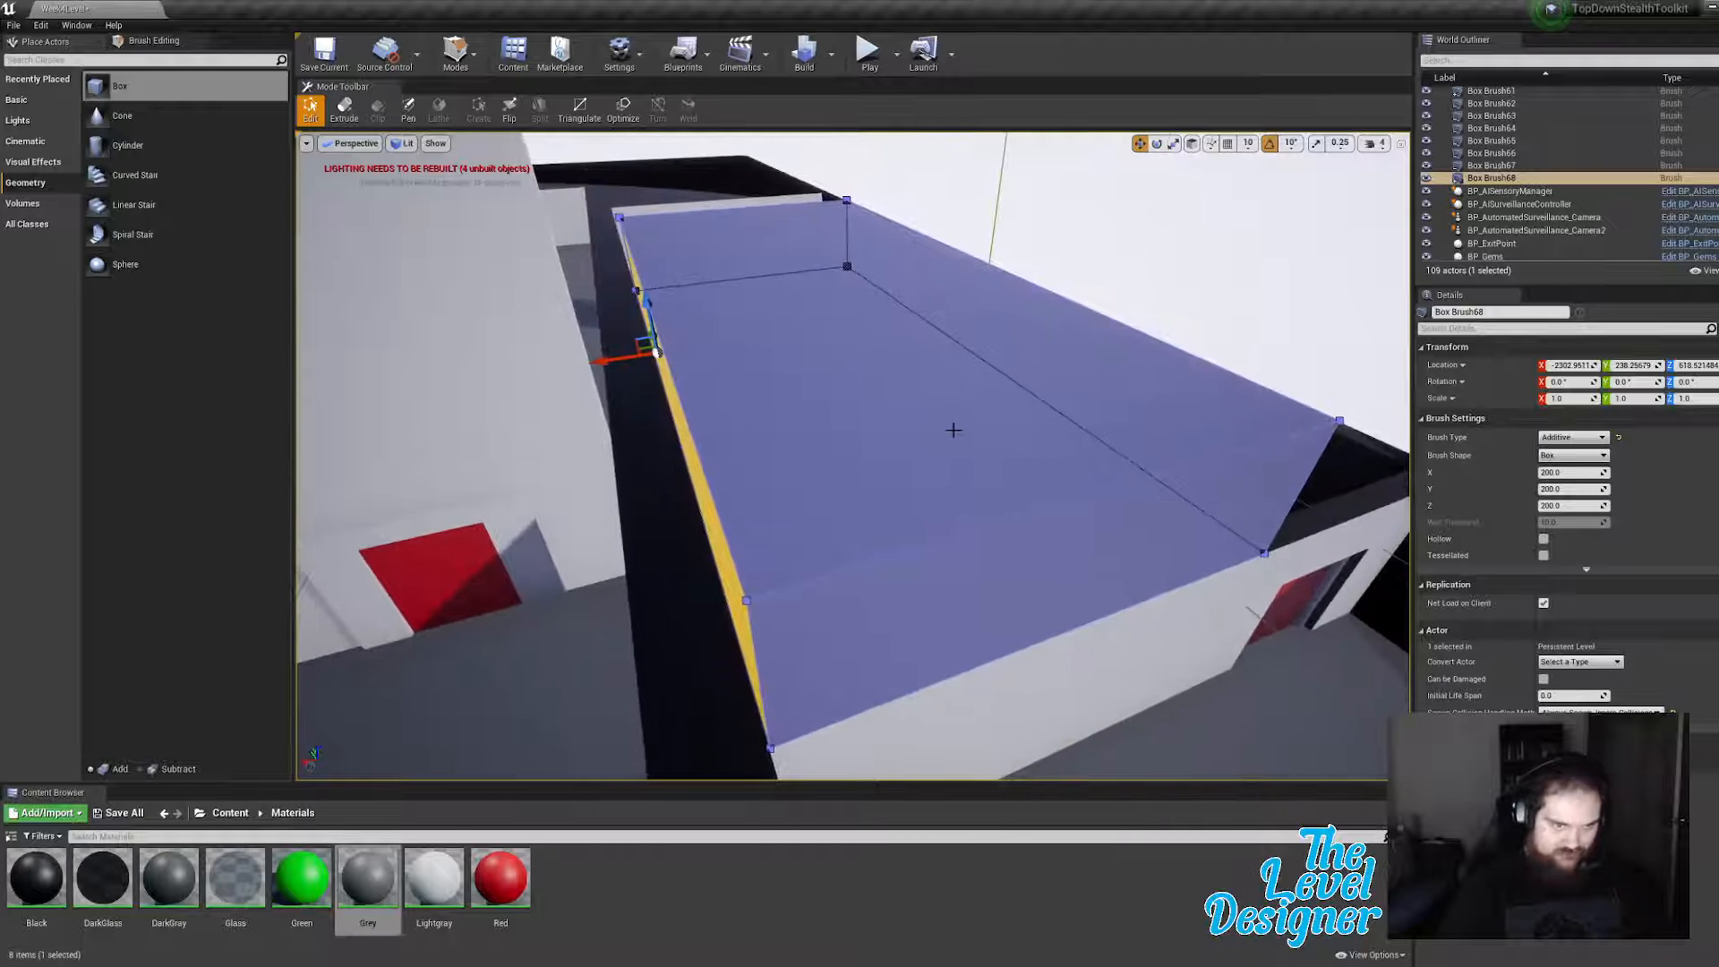
key(d)
mouse_move(953, 429)
right_down()
mouse_move(833, 412)
mouse_move(721, 362)
right_up()
click(954, 403)
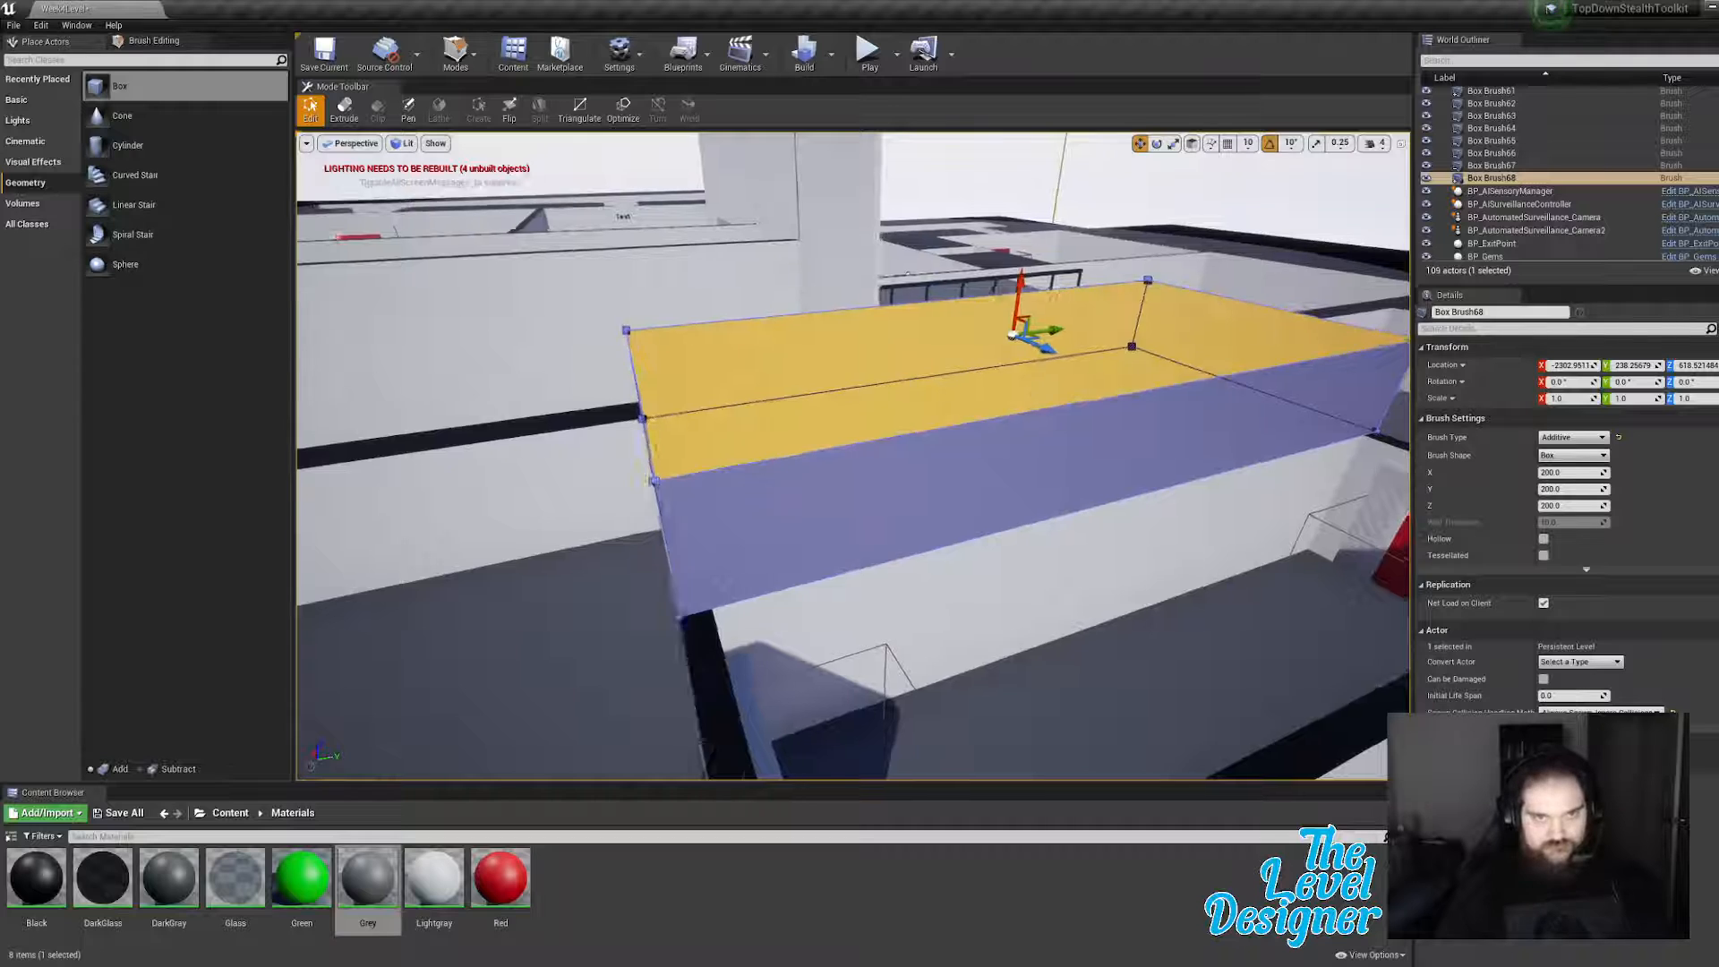
right_drag(954, 403, 918, 376)
key(d)
drag(933, 351, 943, 238)
right_drag(1030, 332, 998, 360)
key(e)
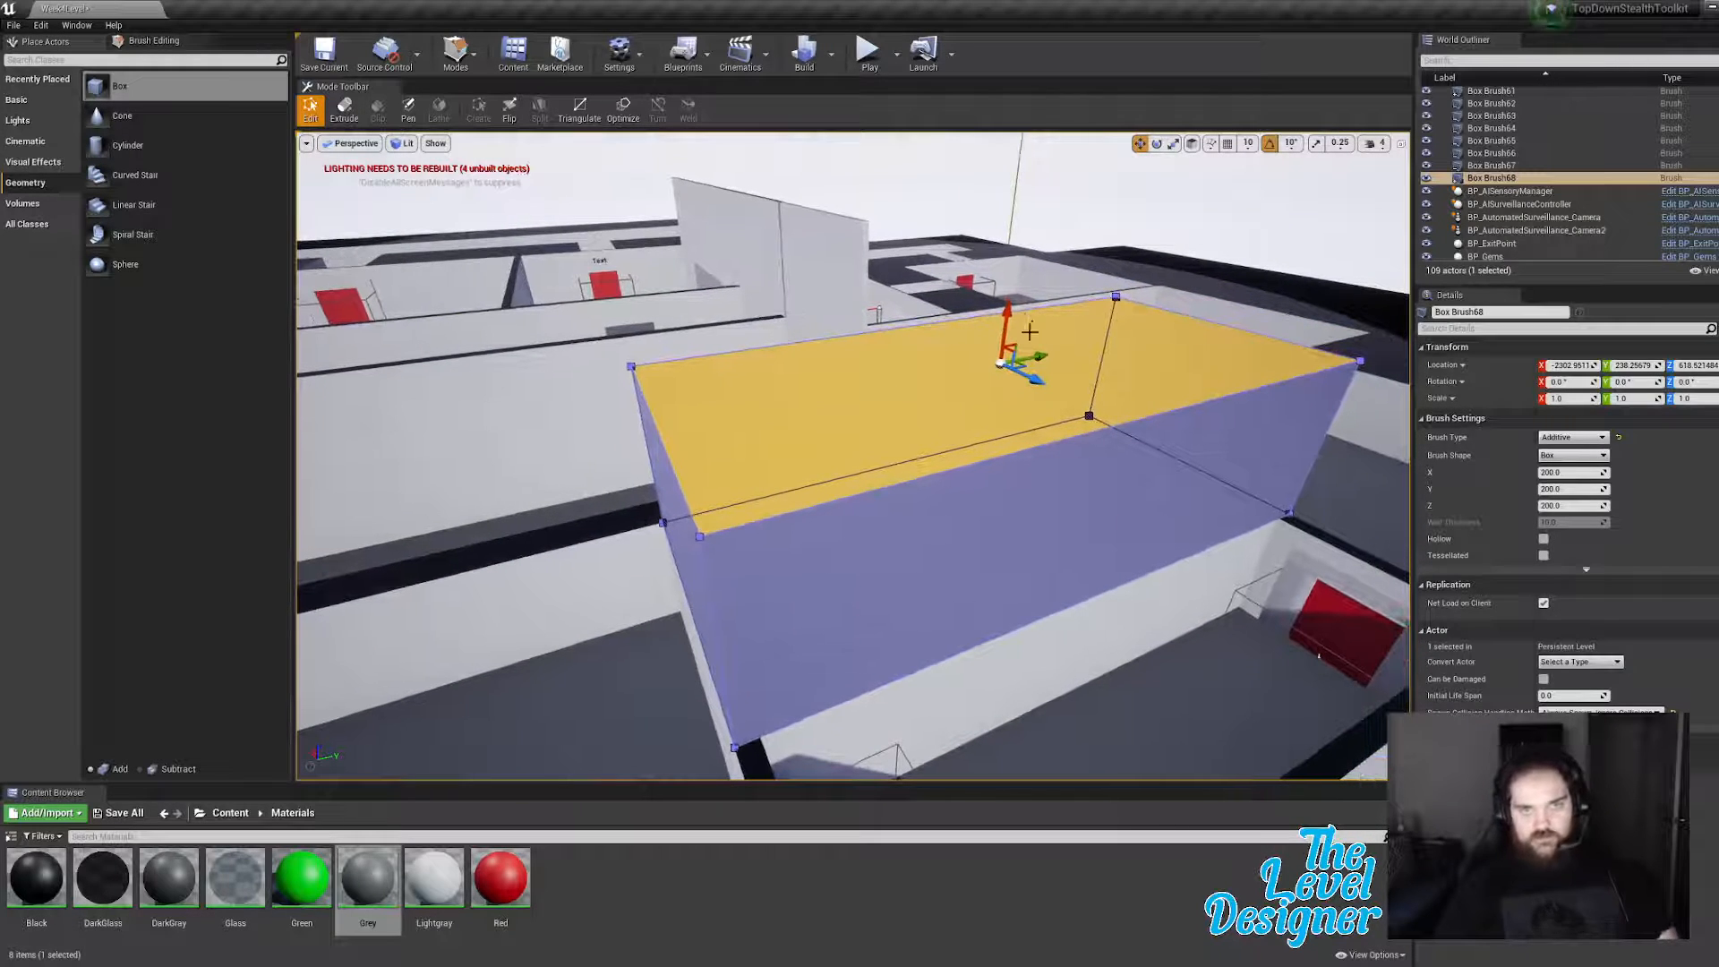
drag(1010, 315, 1011, 359)
Step: Apply the Black material to the block's top face and Lightgray to its side faces
key(d)
mouse_move(1123, 471)
right_down()
mouse_move(1020, 453)
mouse_move(1199, 492)
right_up()
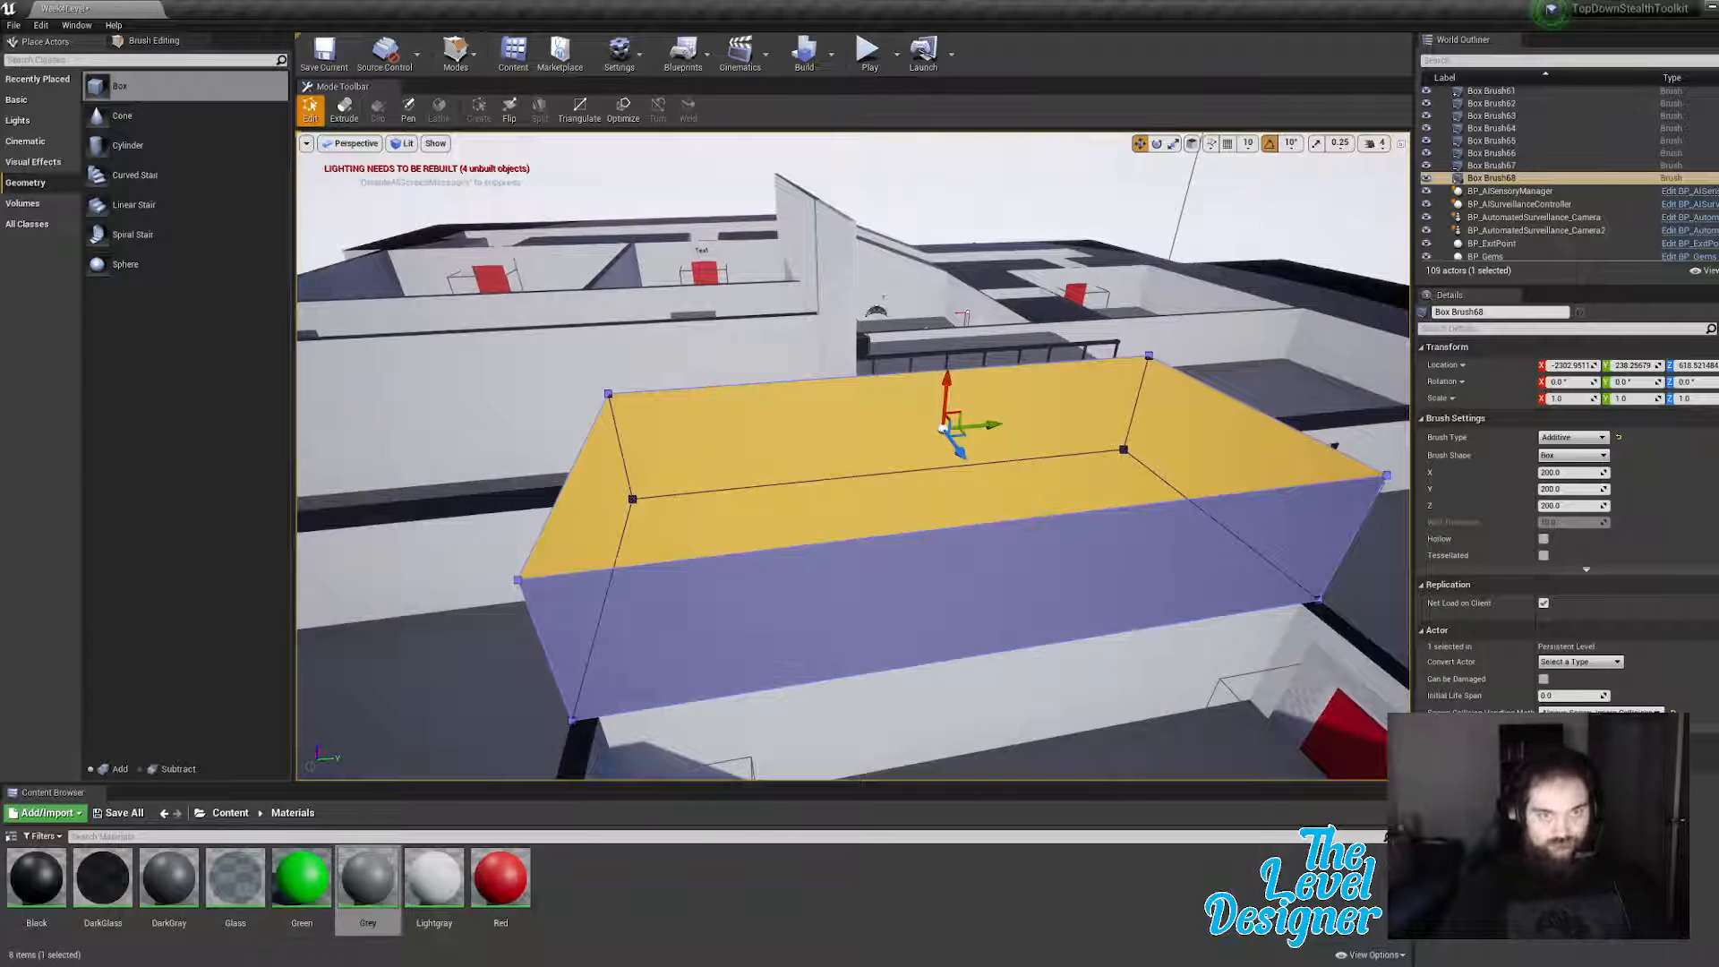
click(911, 547)
drag(36, 877, 807, 500)
drag(434, 877, 818, 615)
right_drag(818, 615, 1078, 599)
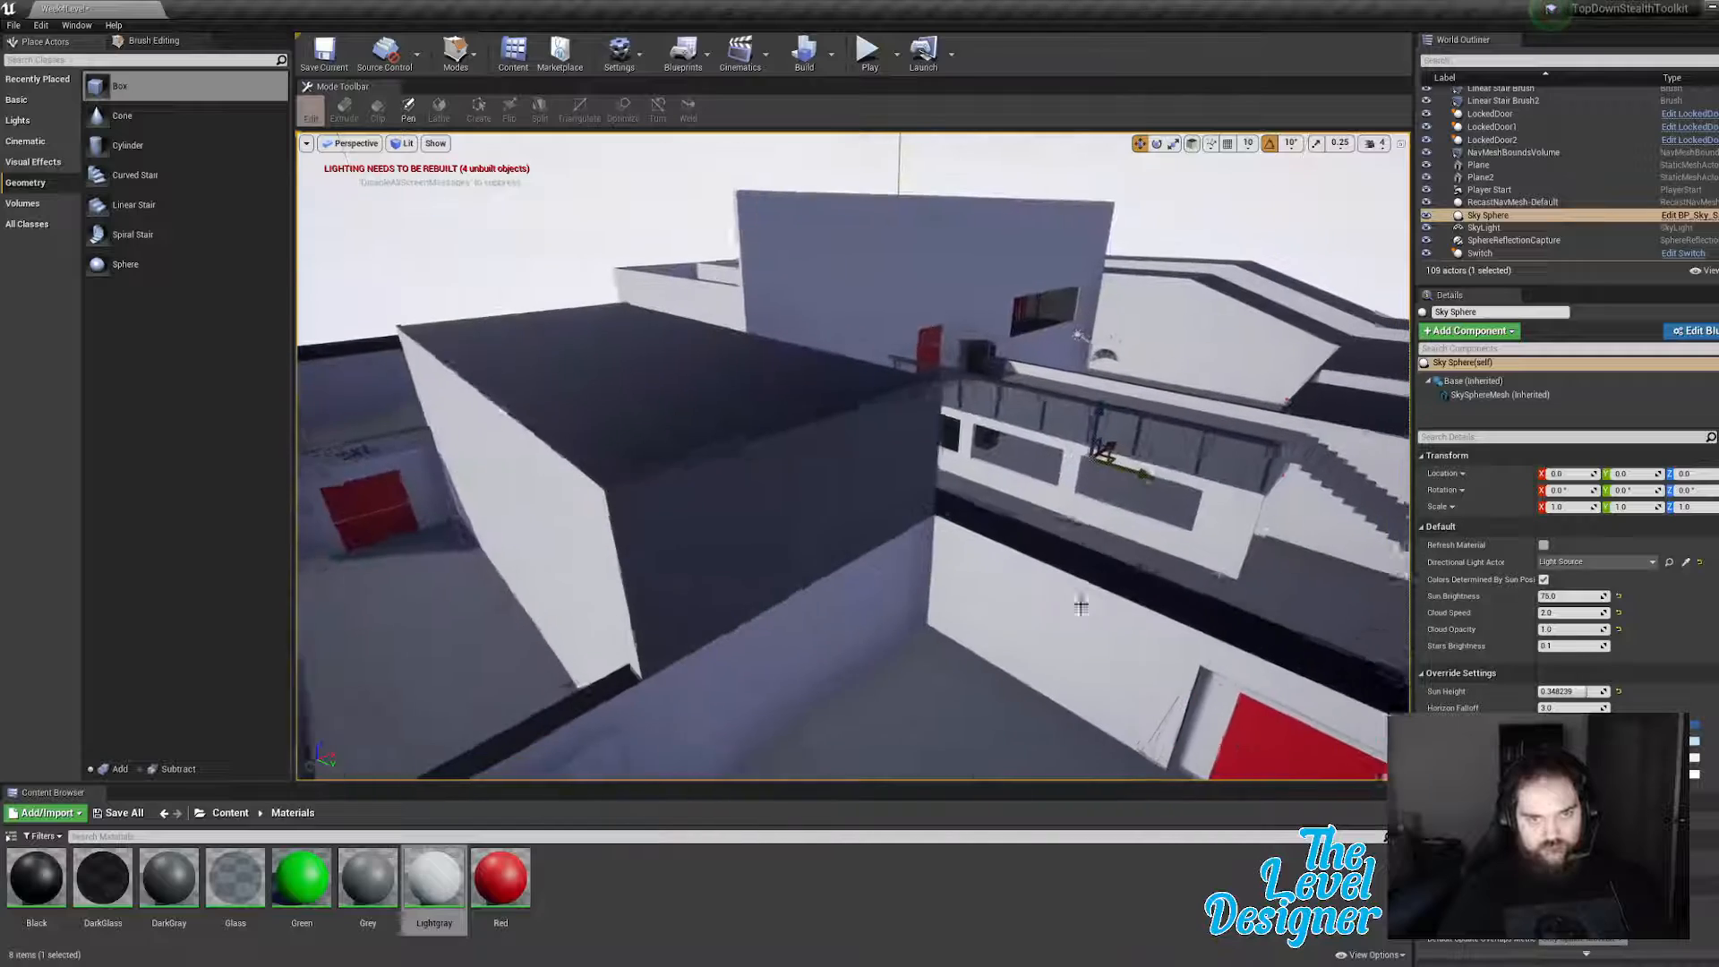
drag(448, 871, 779, 573)
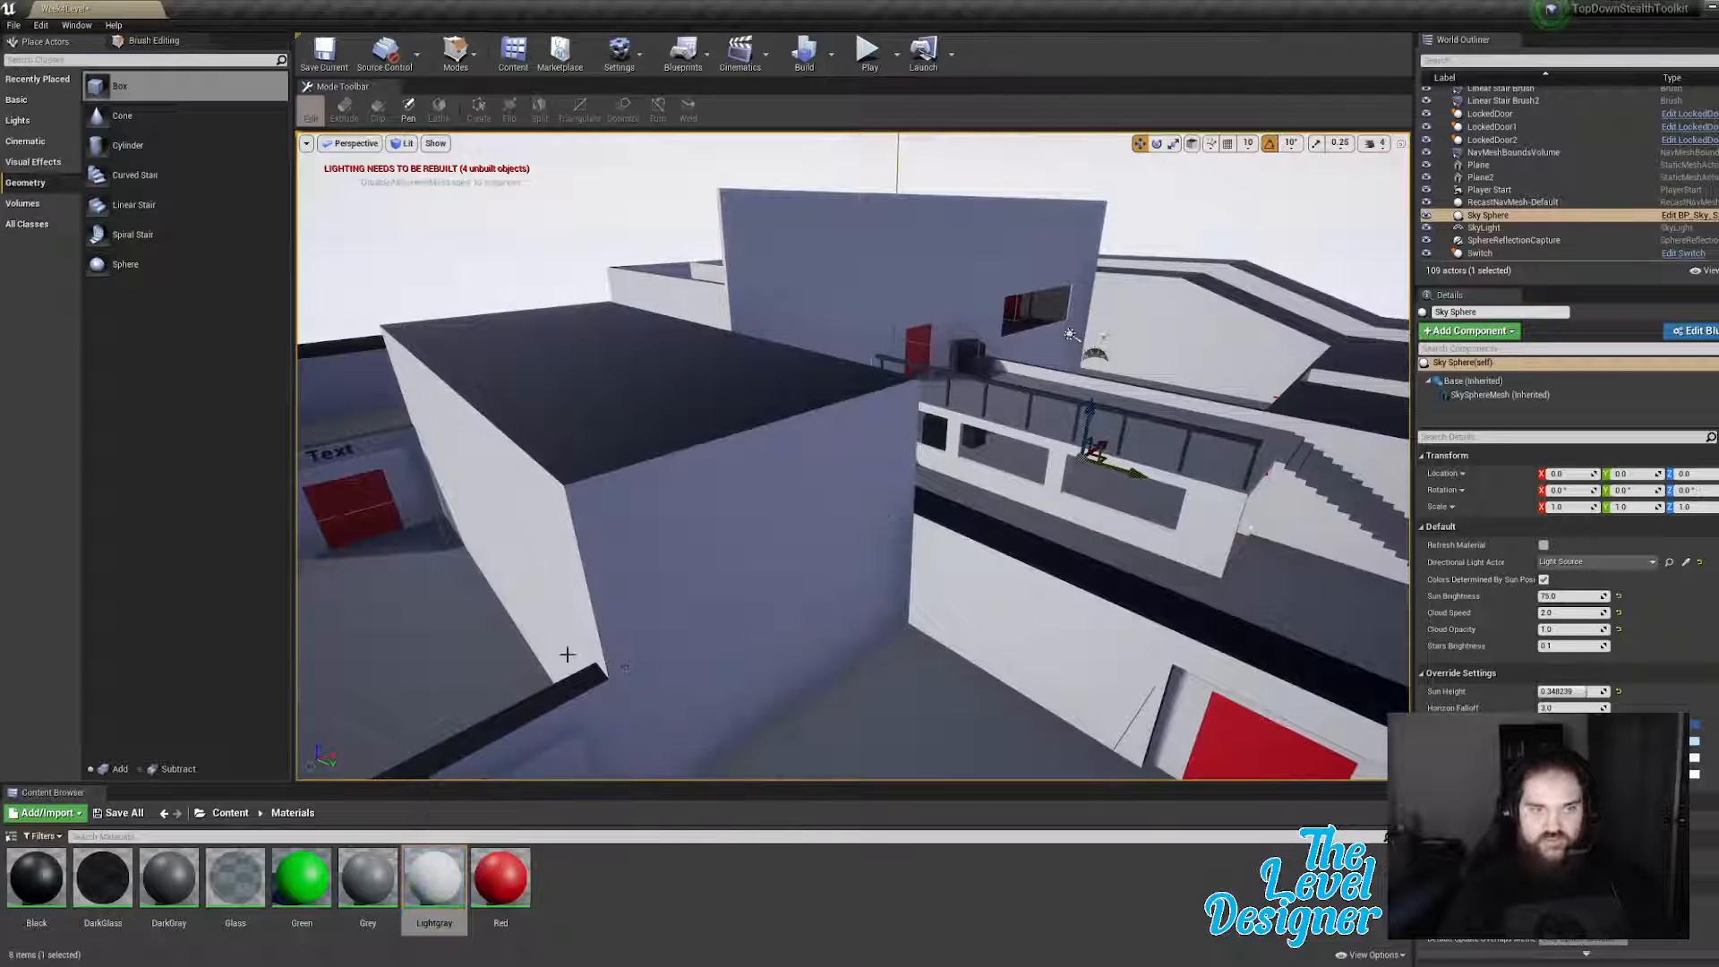
right_drag(578, 625, 779, 627)
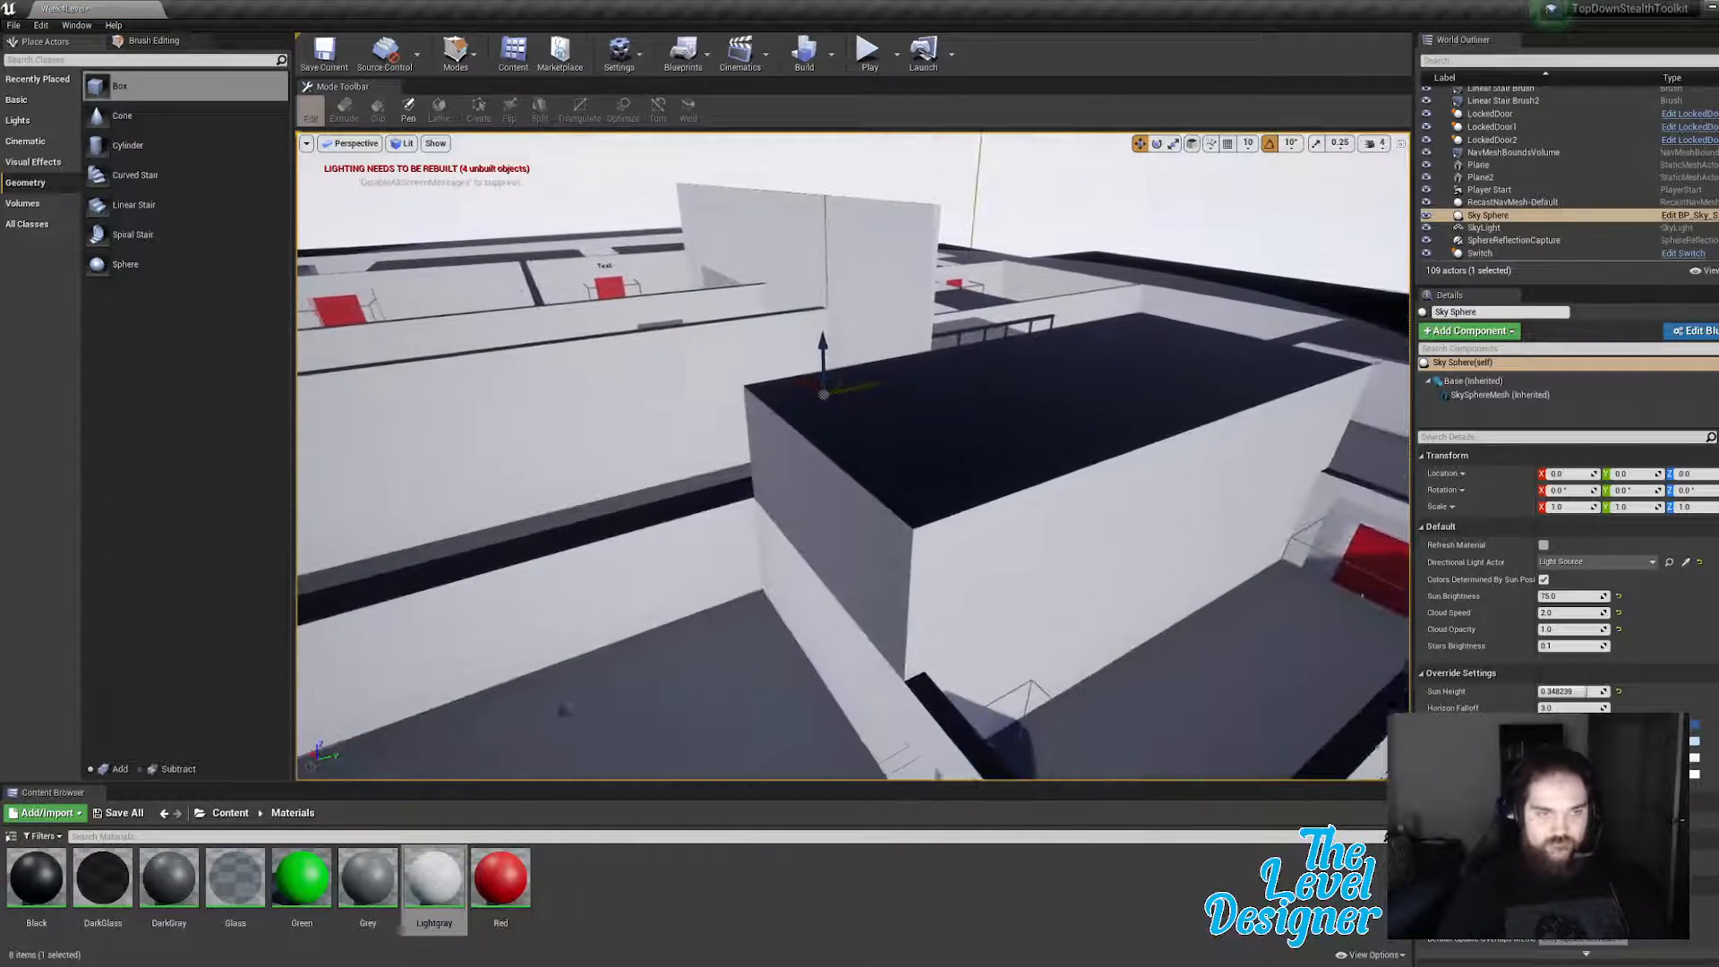
drag(440, 882, 860, 532)
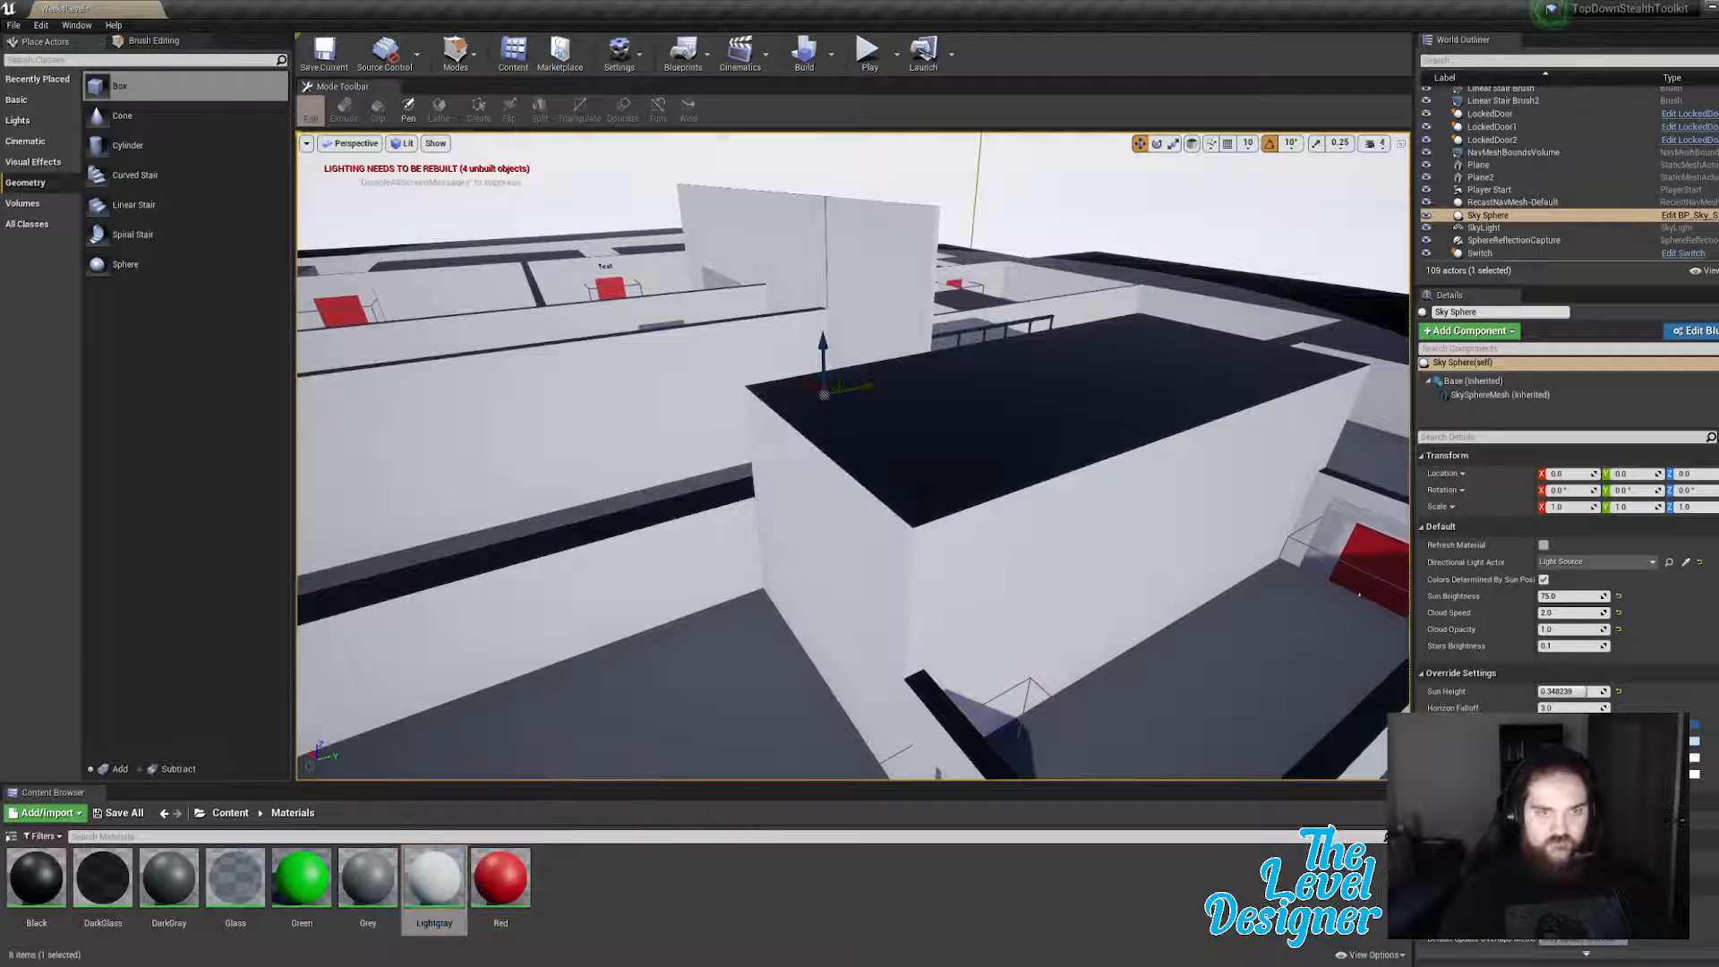
Step: Place a second box brush on the corner of the block's roof and set its brush type to Subtractive
right_drag(860, 532, 895, 573)
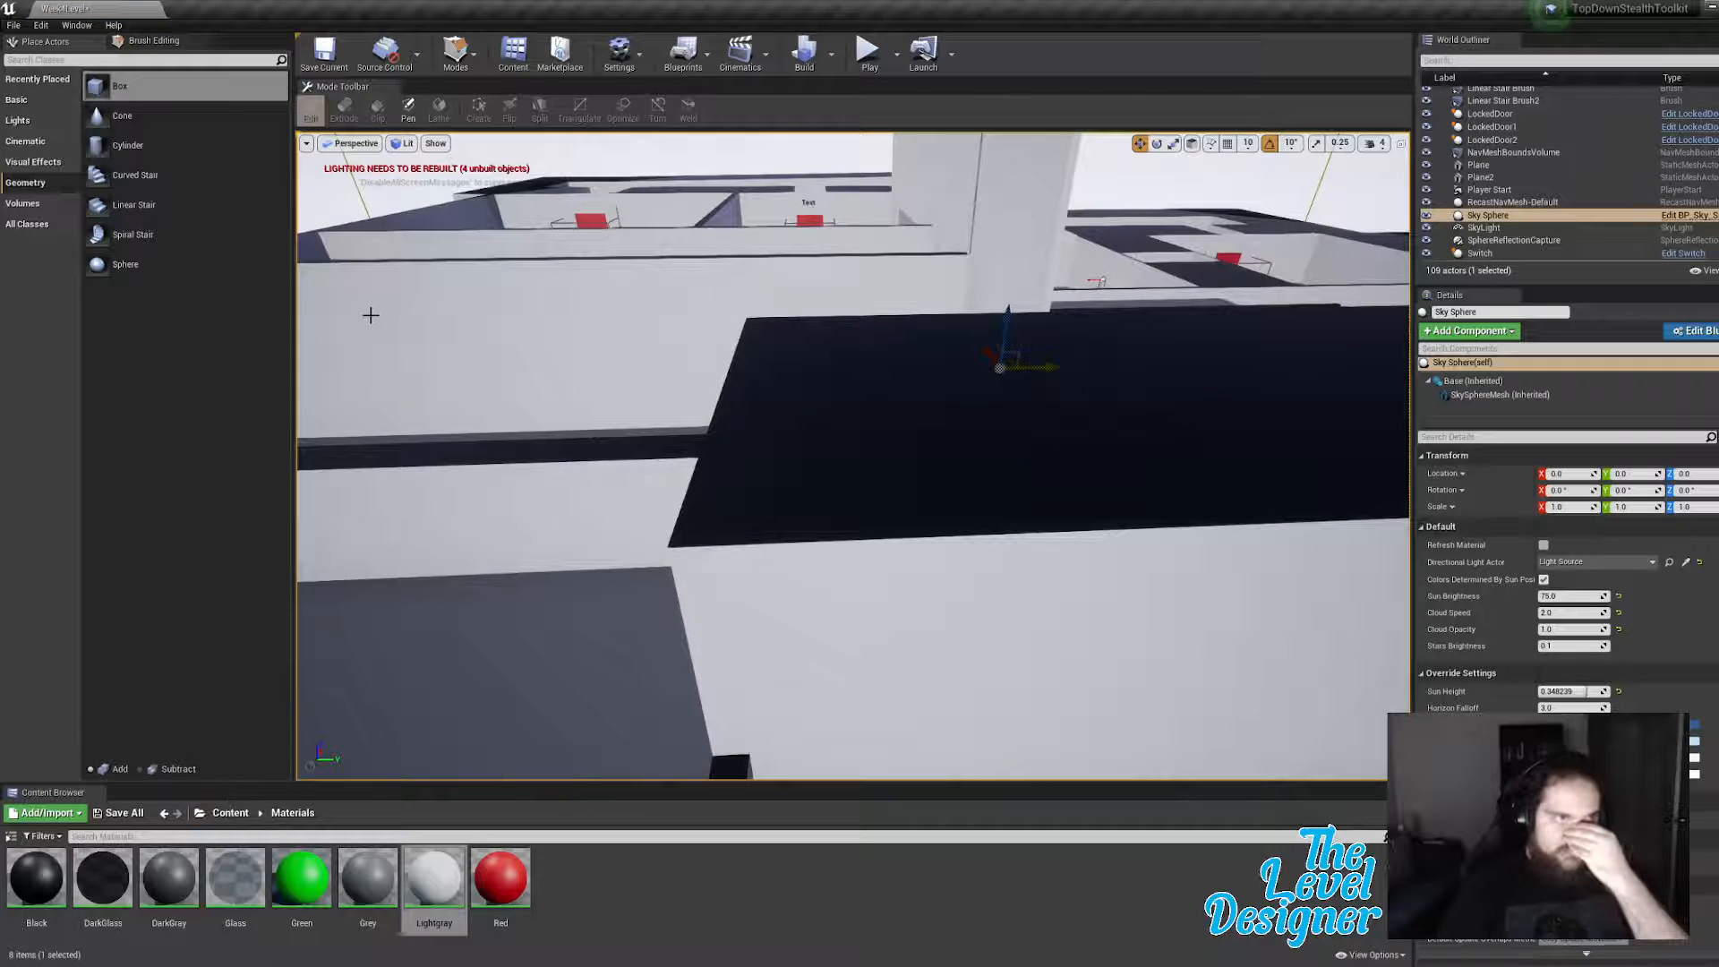
mouse_move(100, 86)
mouse_down()
mouse_move(768, 395)
mouse_move(831, 462)
mouse_move(815, 458)
mouse_up()
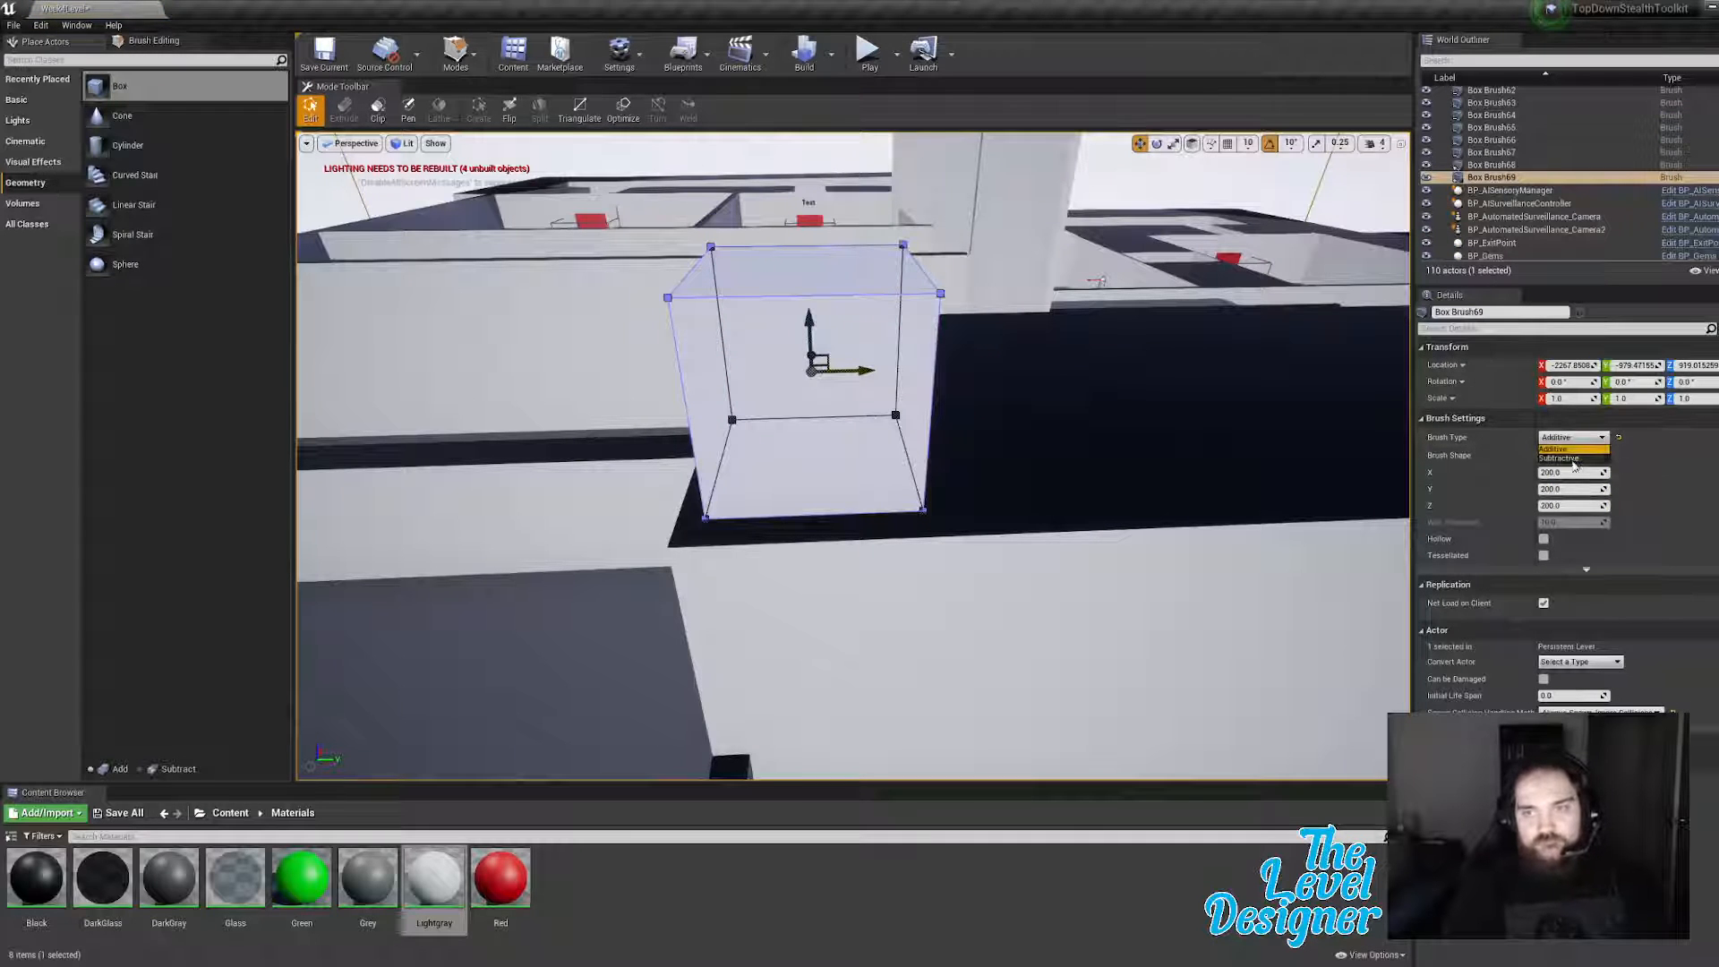
click(1560, 459)
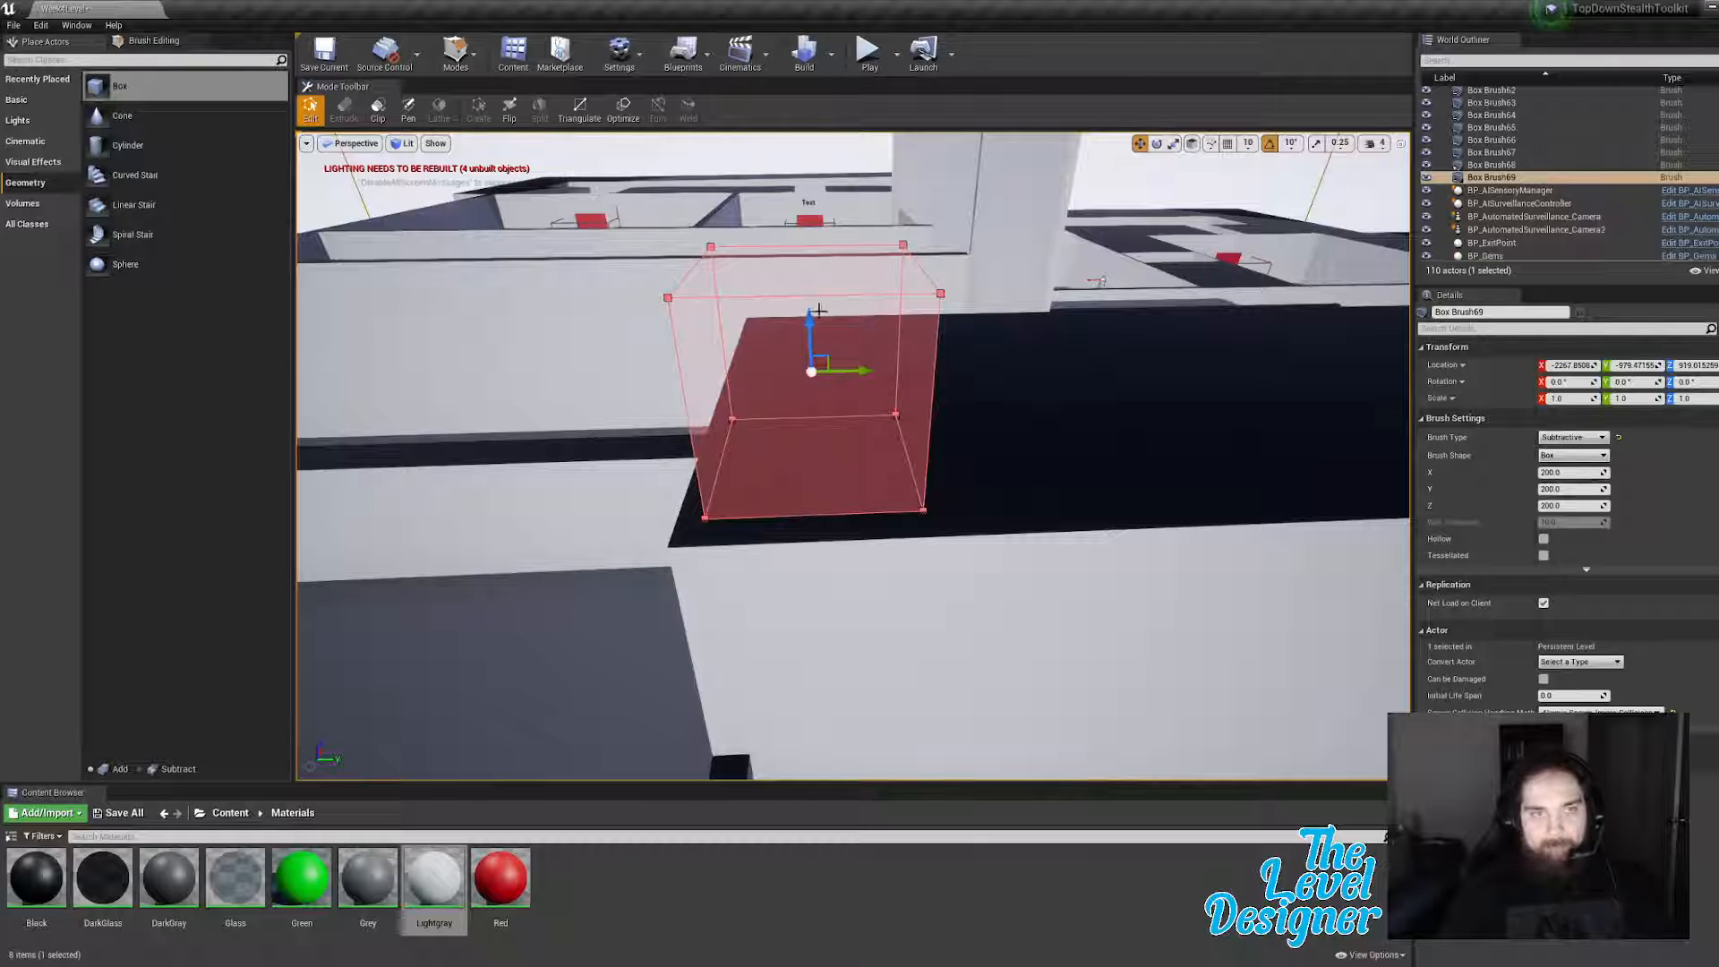
Step: Lower the subtractive box into the corner of the block and shift it slightly to leave a thin outer wall
drag(808, 317, 835, 480)
mouse_move(836, 480)
right_down()
mouse_move(1066, 425)
mouse_move(1030, 479)
mouse_move(788, 528)
mouse_move(922, 461)
right_up()
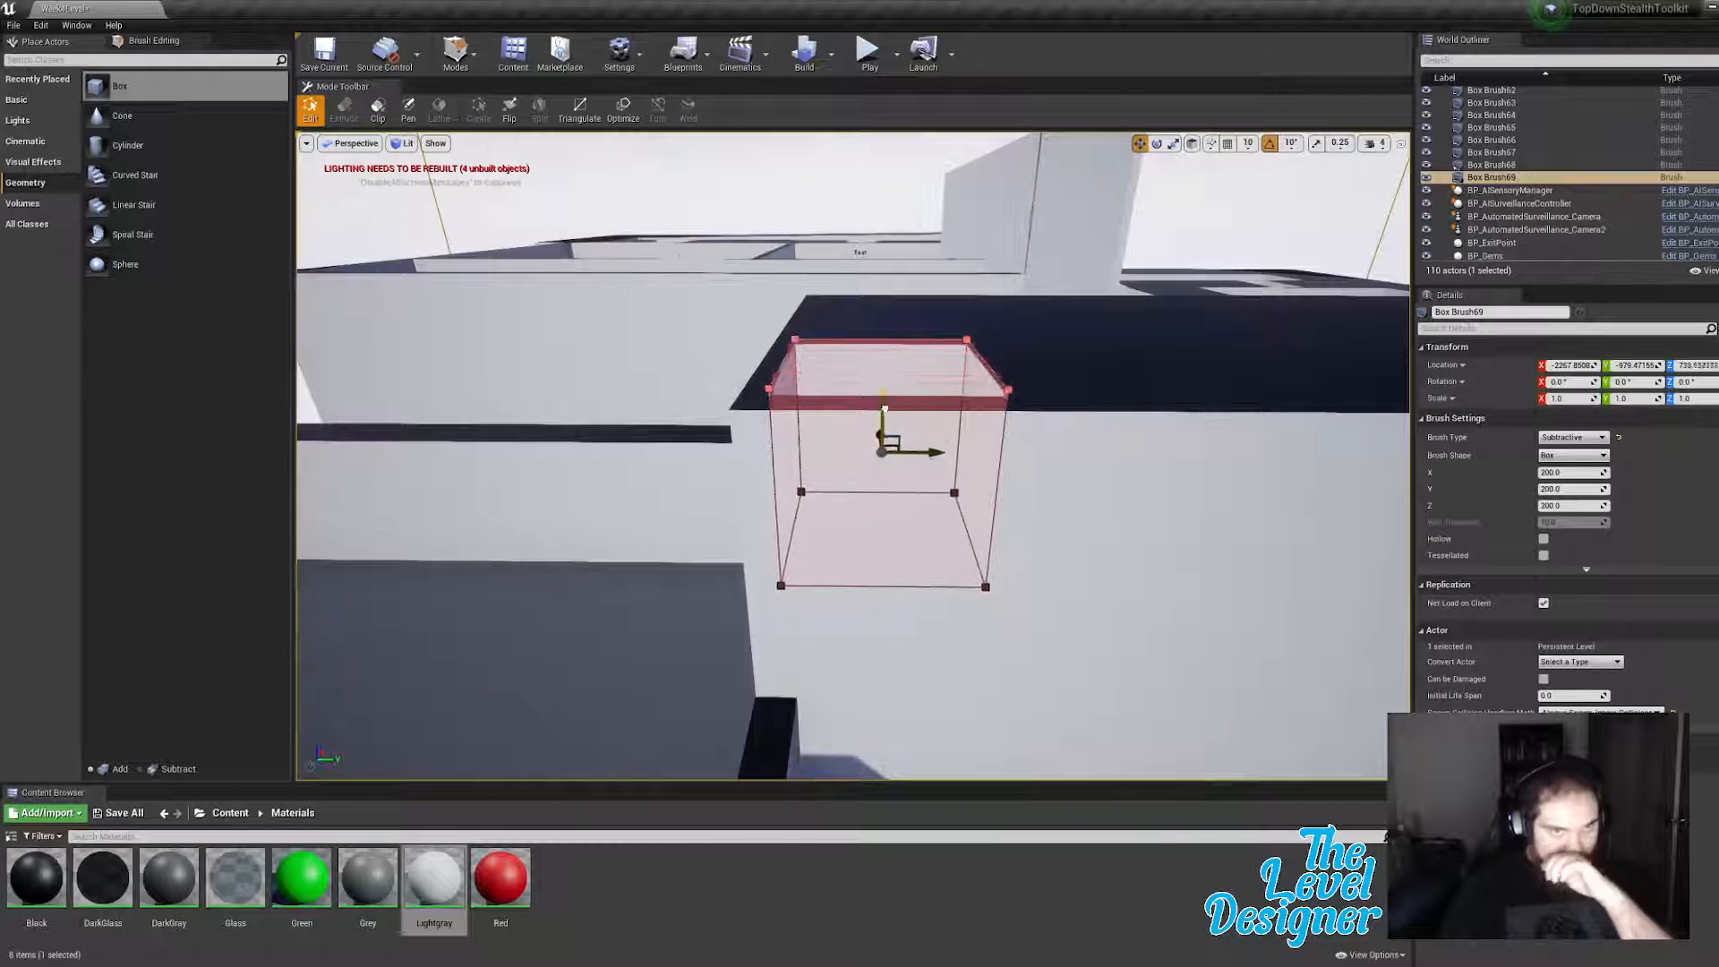
drag(884, 408, 902, 502)
mouse_move(990, 511)
right_down()
mouse_move(940, 488)
mouse_move(914, 357)
right_up()
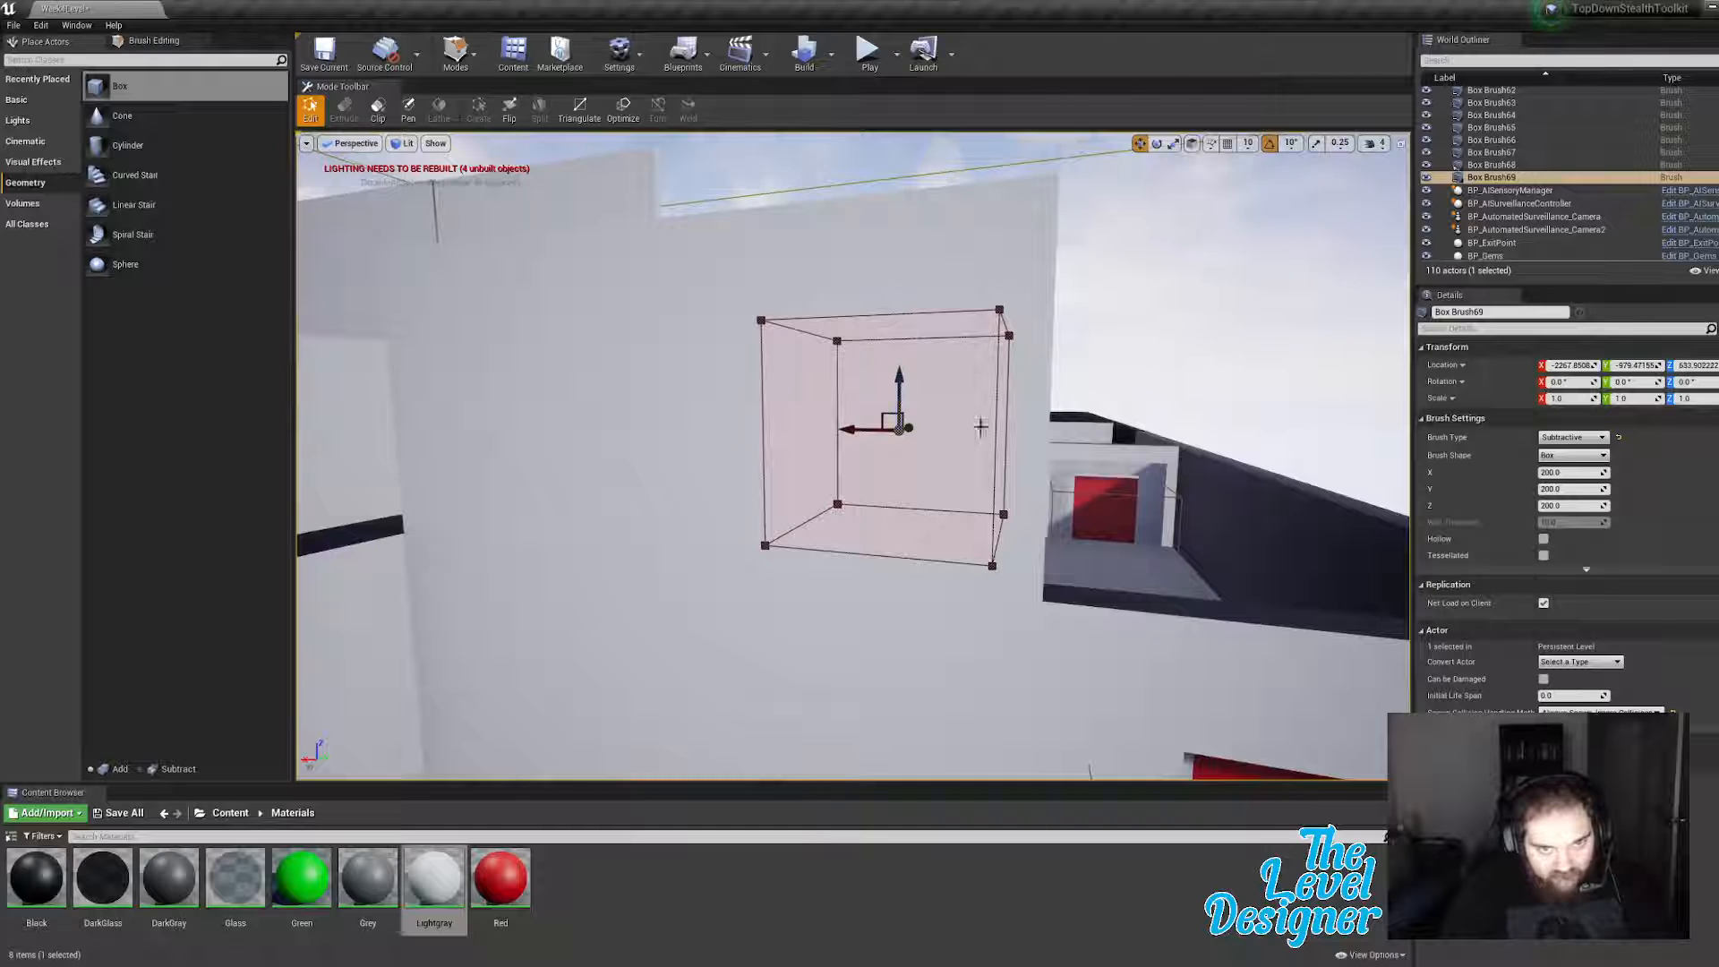
mouse_move(981, 426)
right_down()
mouse_move(980, 399)
mouse_move(981, 452)
mouse_move(986, 429)
right_up()
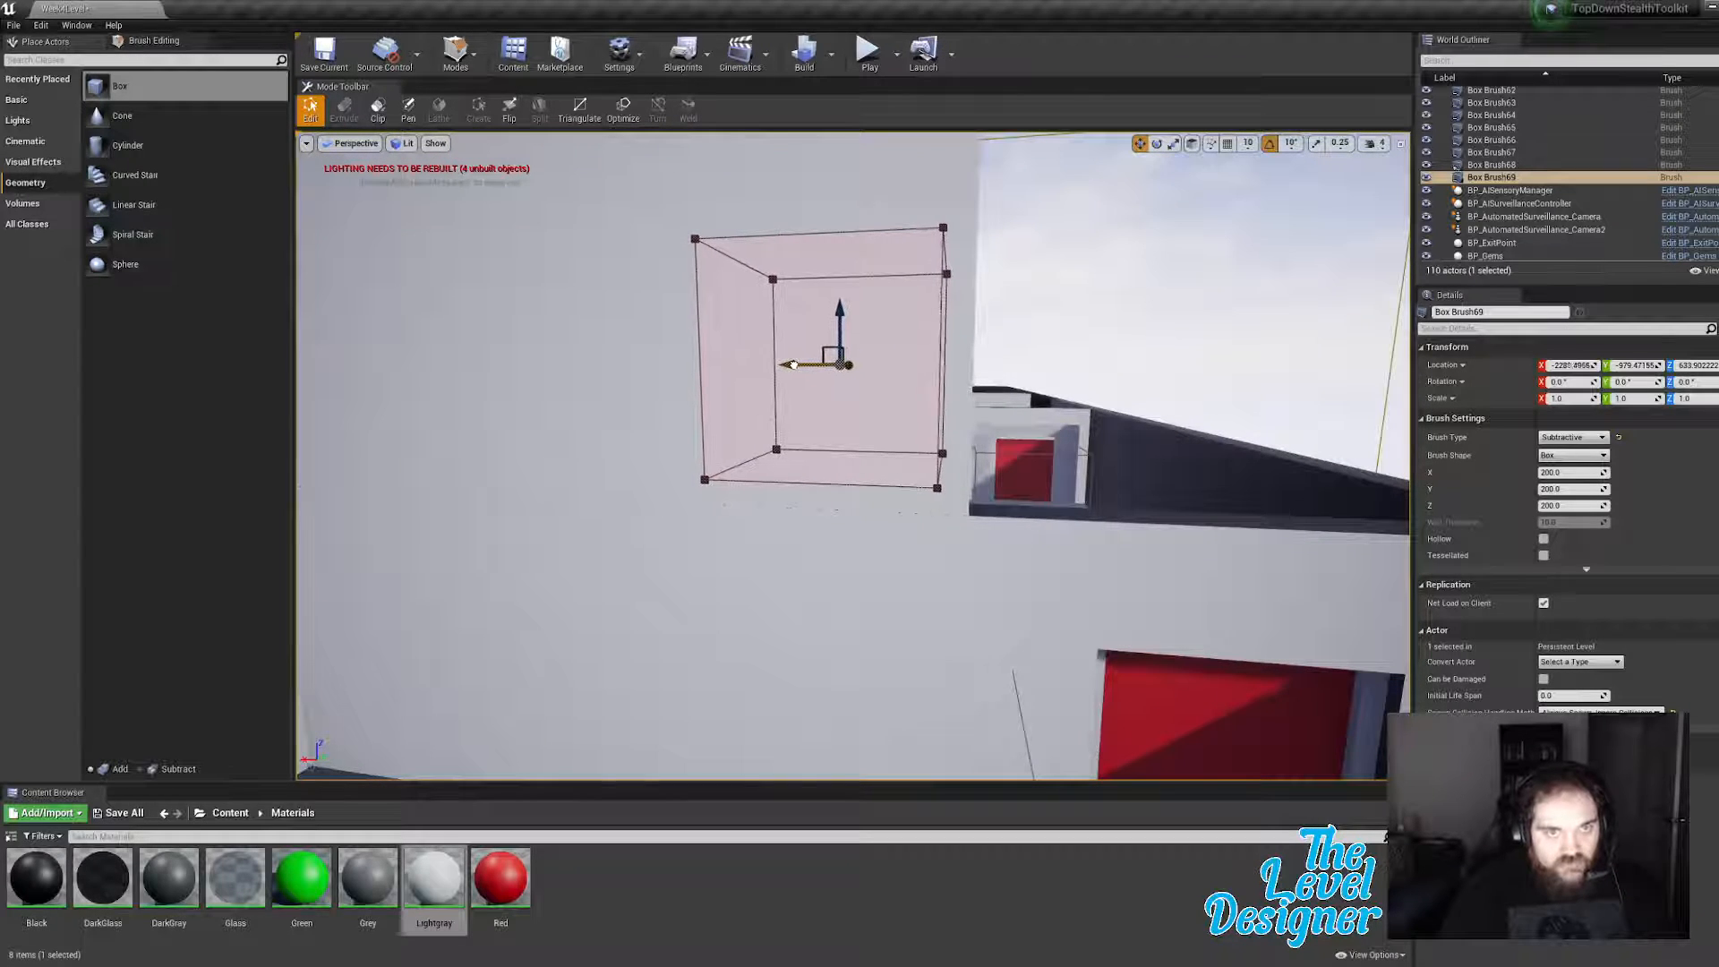
mouse_move(796, 365)
right_down()
mouse_move(982, 510)
mouse_move(998, 364)
right_up()
Step: Lower the block's top face until the subtractive box cuts an opening through it, then fine-tune the roof height
click(932, 422)
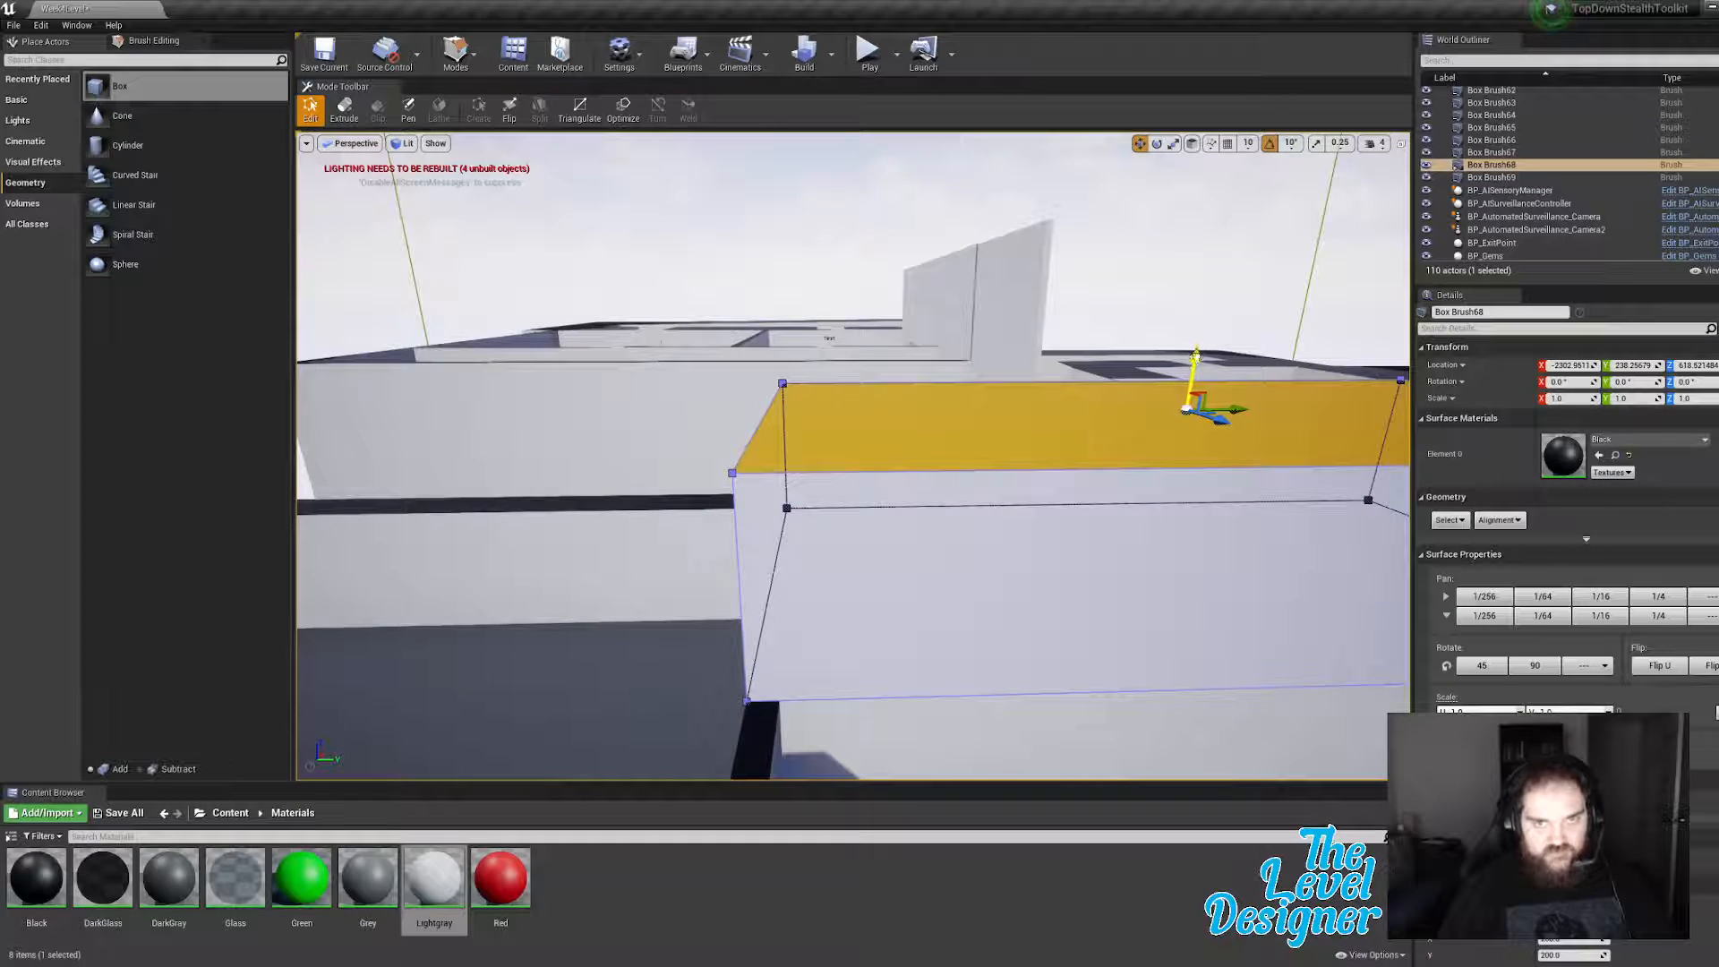
drag(1195, 357, 1190, 425)
mouse_move(1029, 471)
right_down()
mouse_move(1141, 484)
mouse_move(1039, 475)
mouse_move(1052, 528)
right_up()
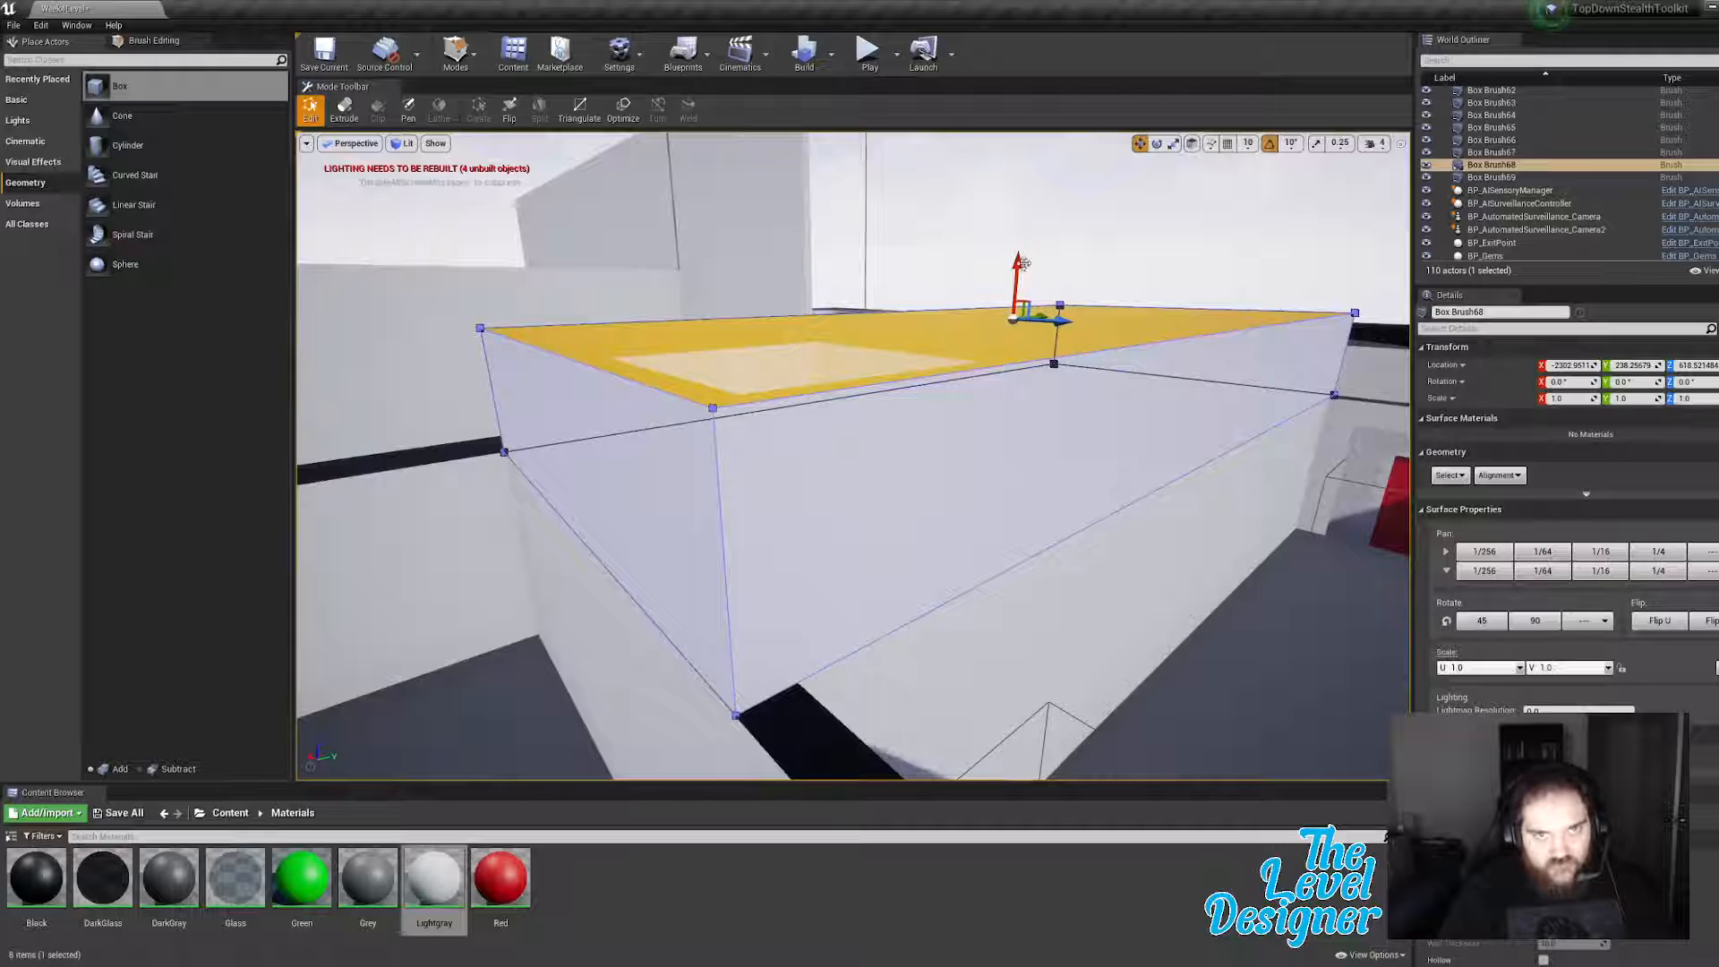
drag(1023, 262, 1024, 234)
right_drag(1026, 251, 1027, 265)
key(e)
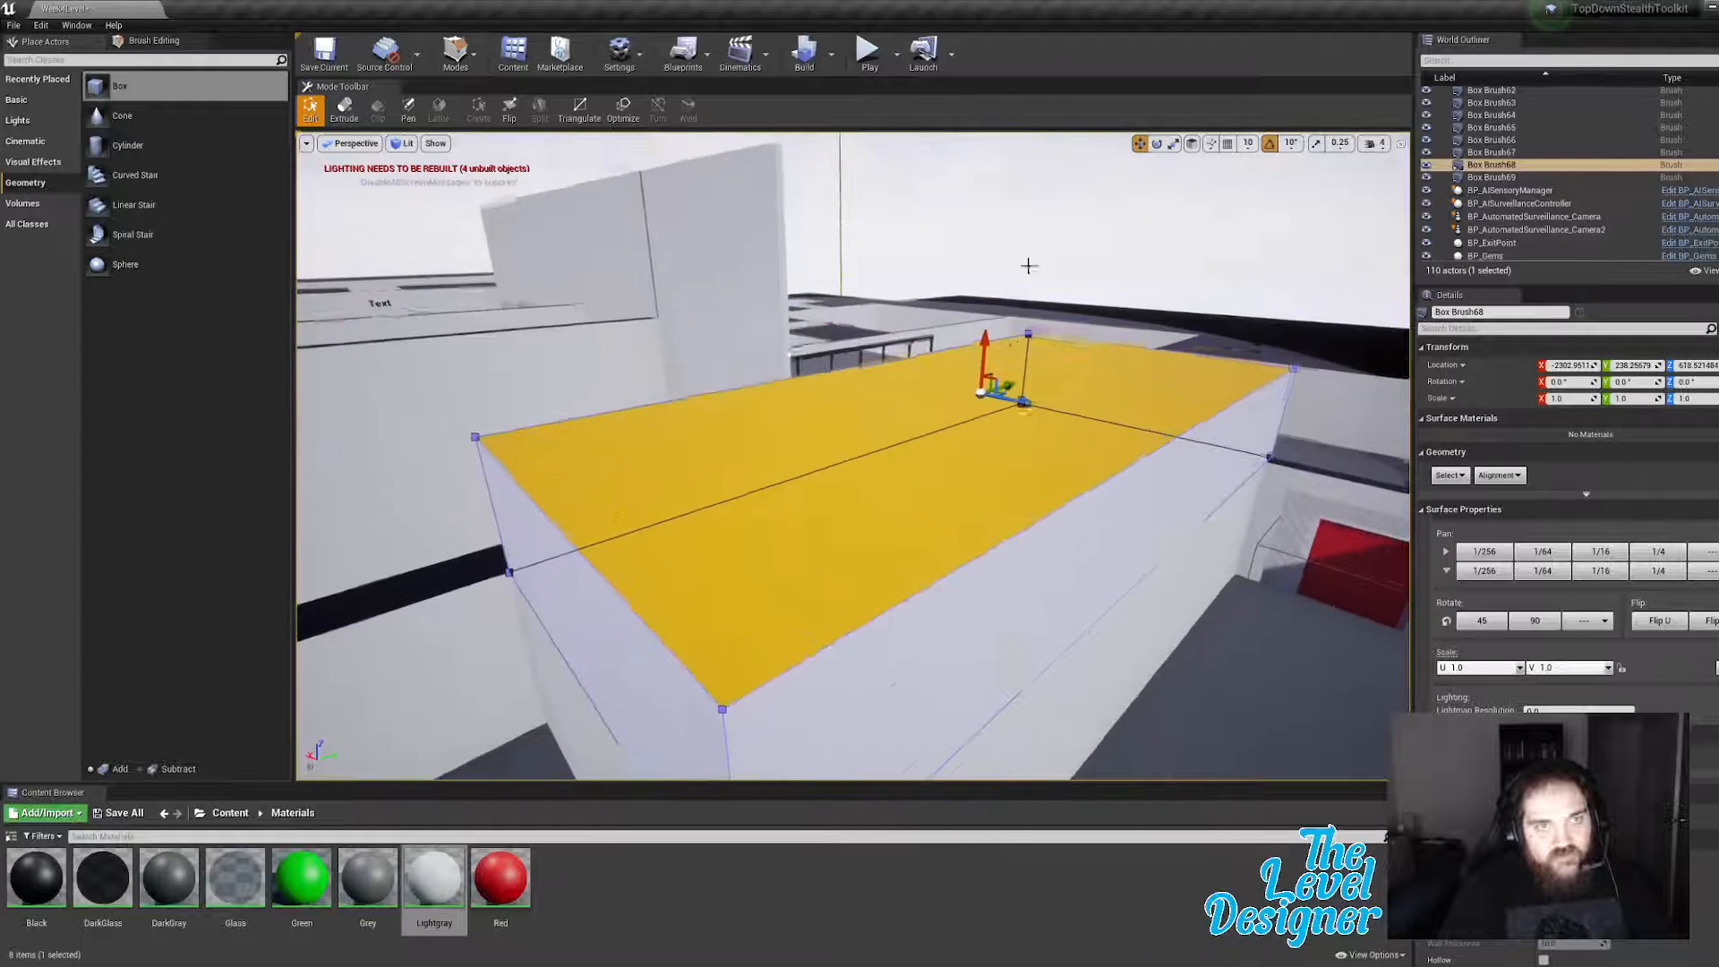
drag(988, 348, 989, 355)
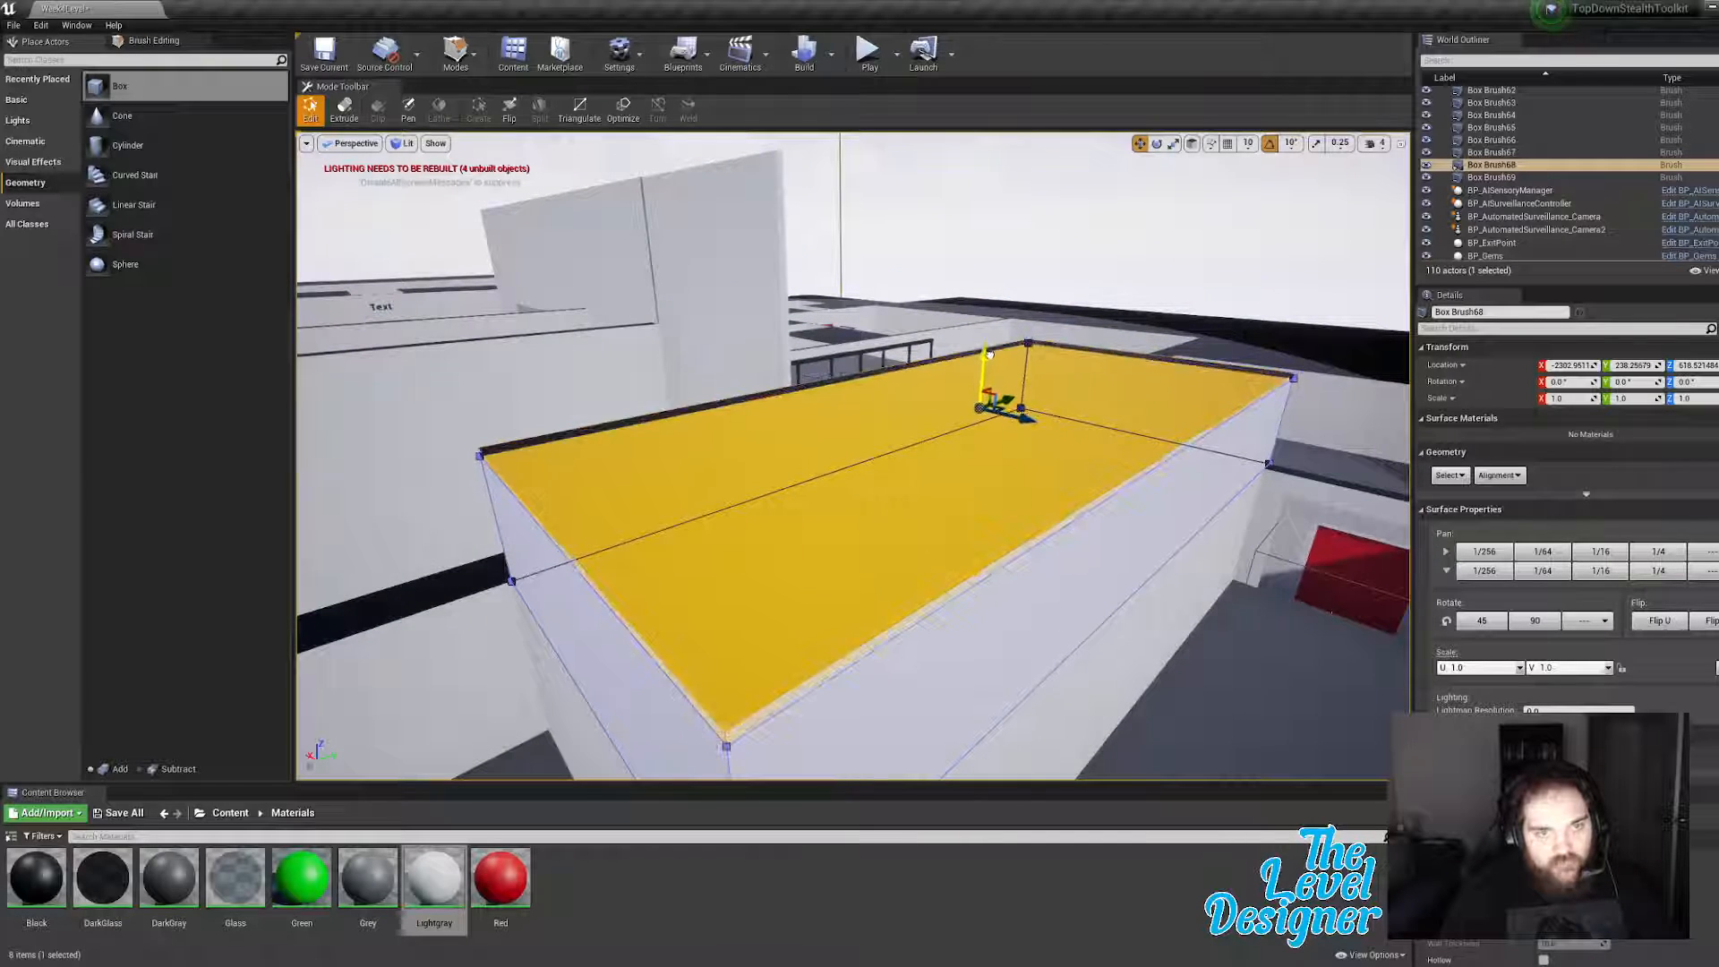
right_drag(1066, 457, 1025, 272)
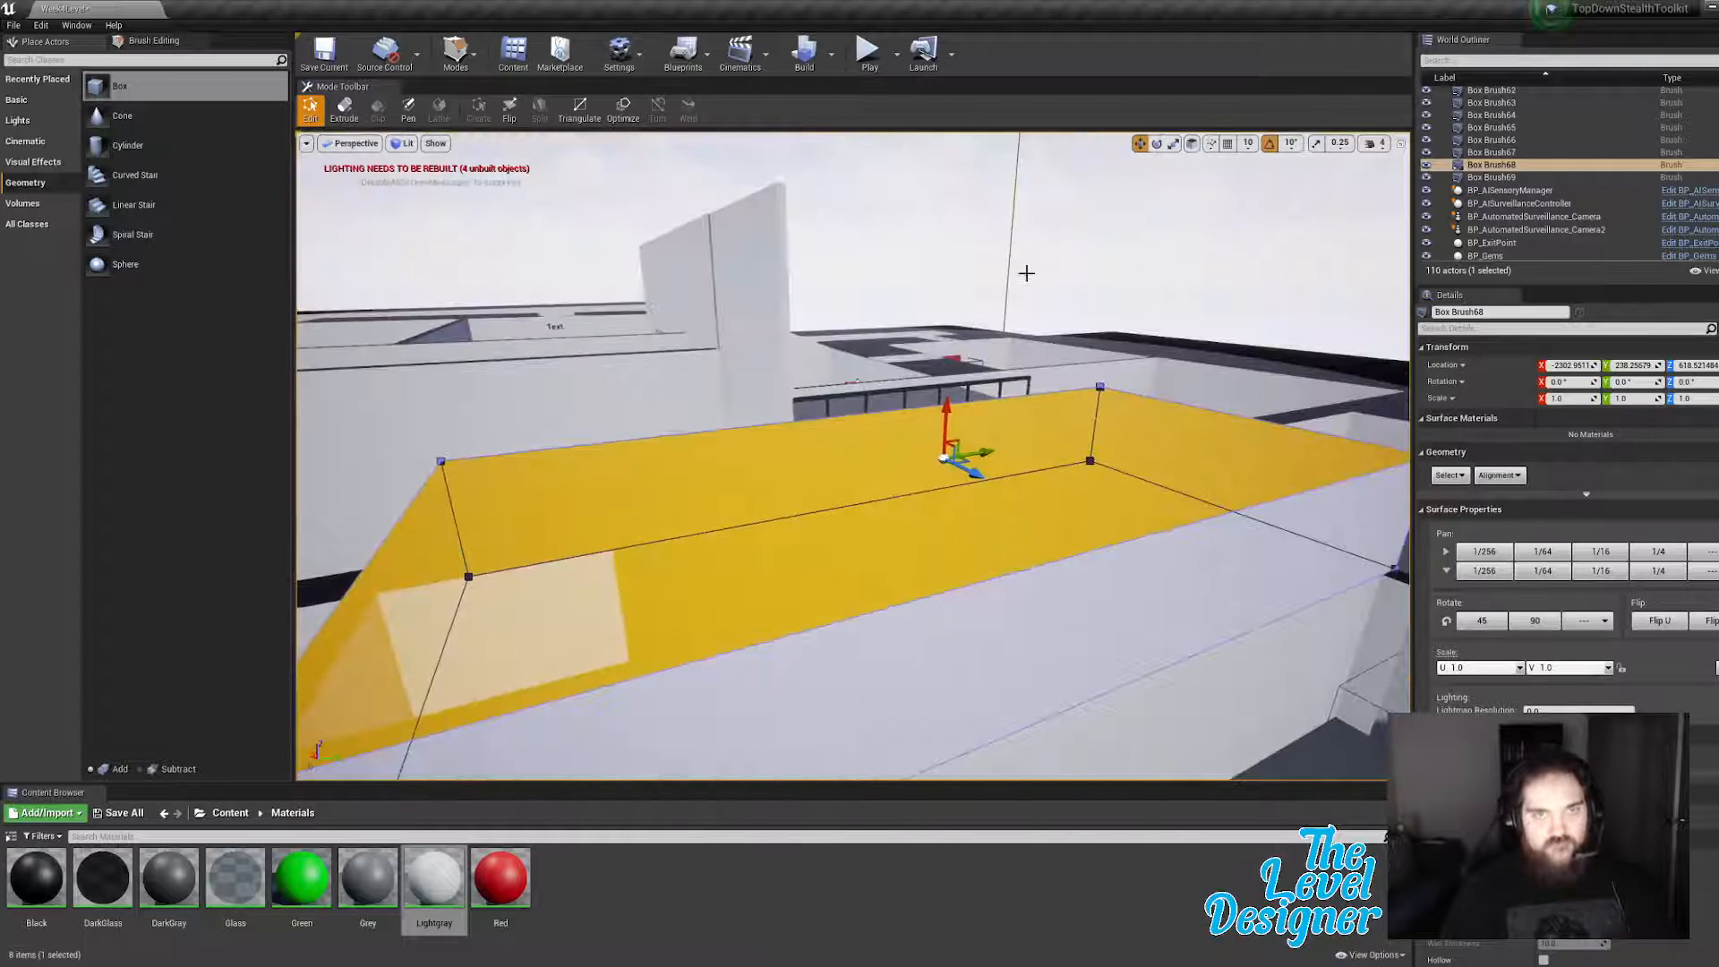
click(1024, 272)
Step: Lengthen the subtractive box along the block's long side to extend the cut in the roof
click(529, 614)
mouse_move(528, 614)
right_down()
mouse_move(550, 709)
mouse_move(469, 682)
right_up()
mouse_move(939, 428)
right_down()
mouse_move(762, 371)
mouse_move(582, 403)
mouse_move(455, 461)
mouse_move(470, 444)
right_up()
click(717, 355)
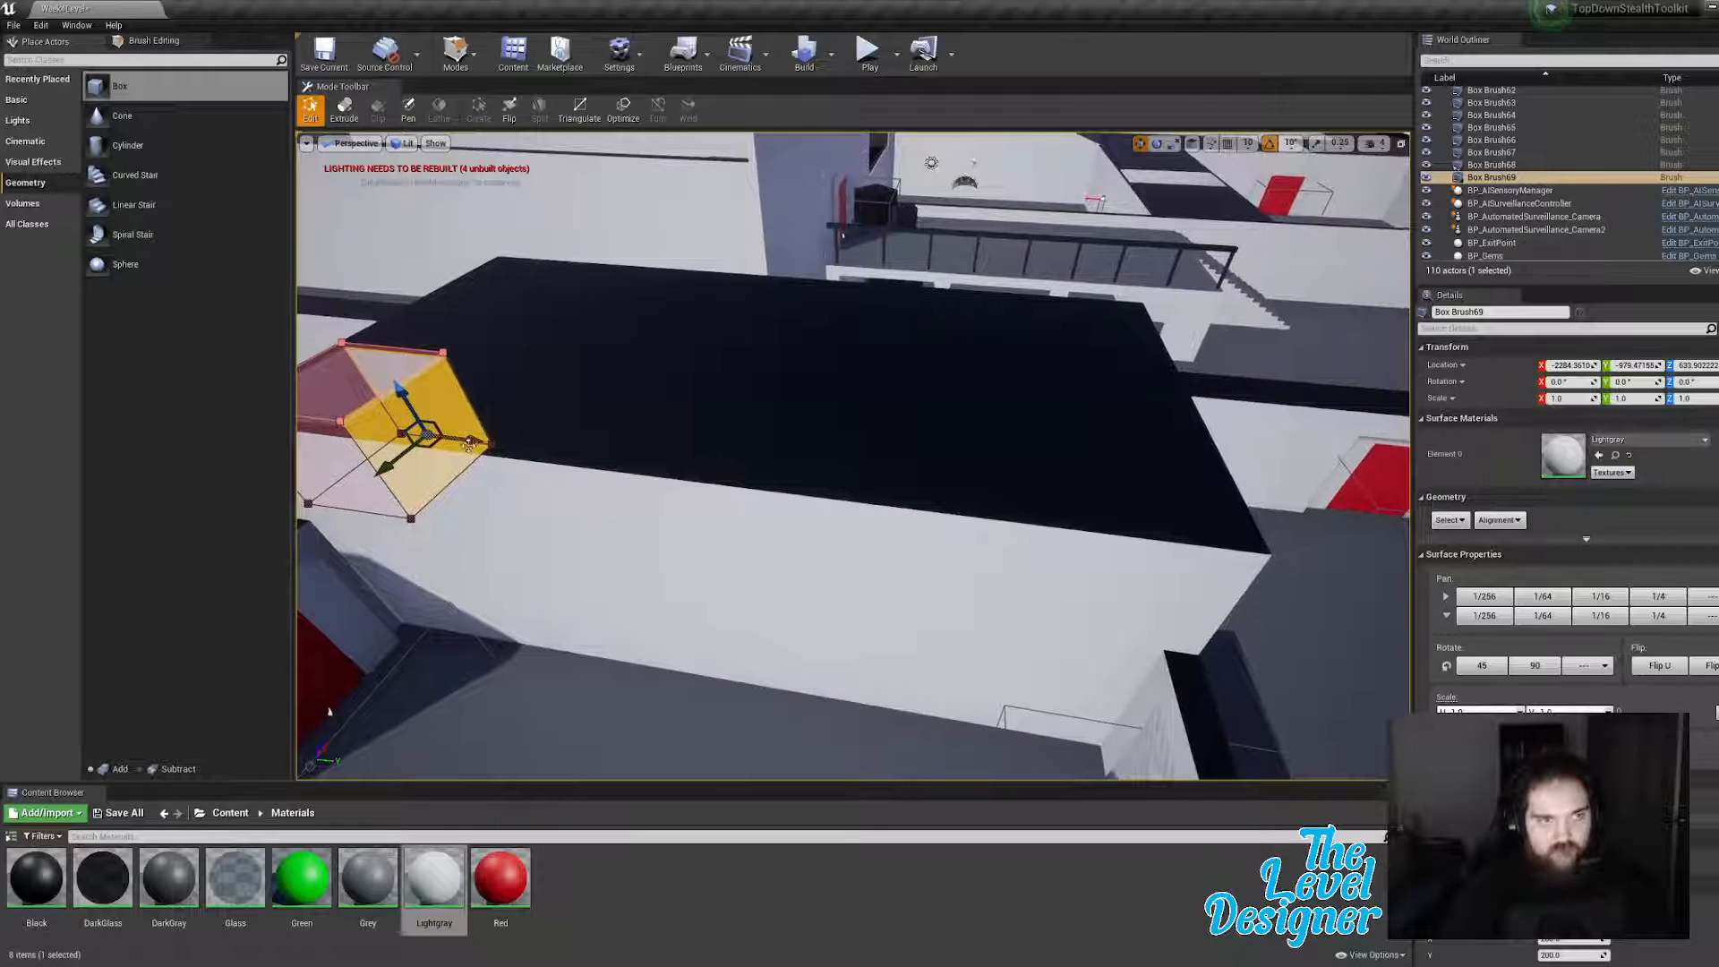
mouse_move(469, 441)
mouse_down()
mouse_move(1088, 512)
mouse_move(961, 523)
mouse_up()
right_drag(960, 523, 663, 510)
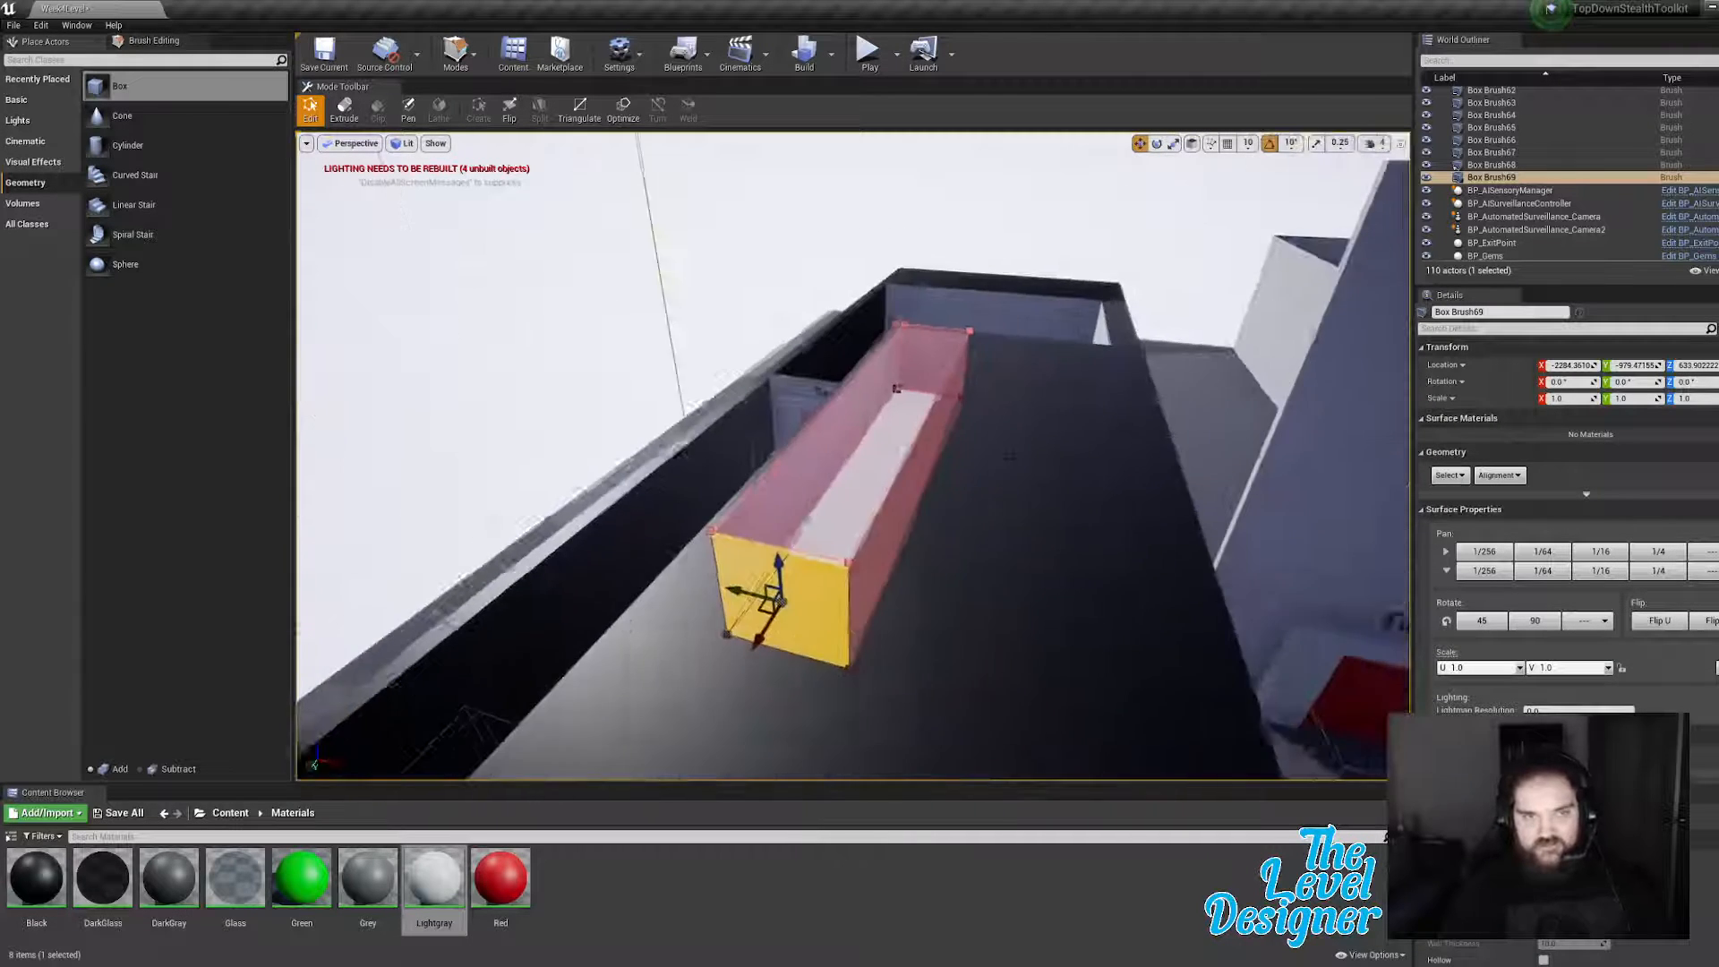
Step: Widen the subtractive box across the block so the roof recess leaves only a thin wall on the far side
right_drag(895, 450, 975, 469)
click(889, 447)
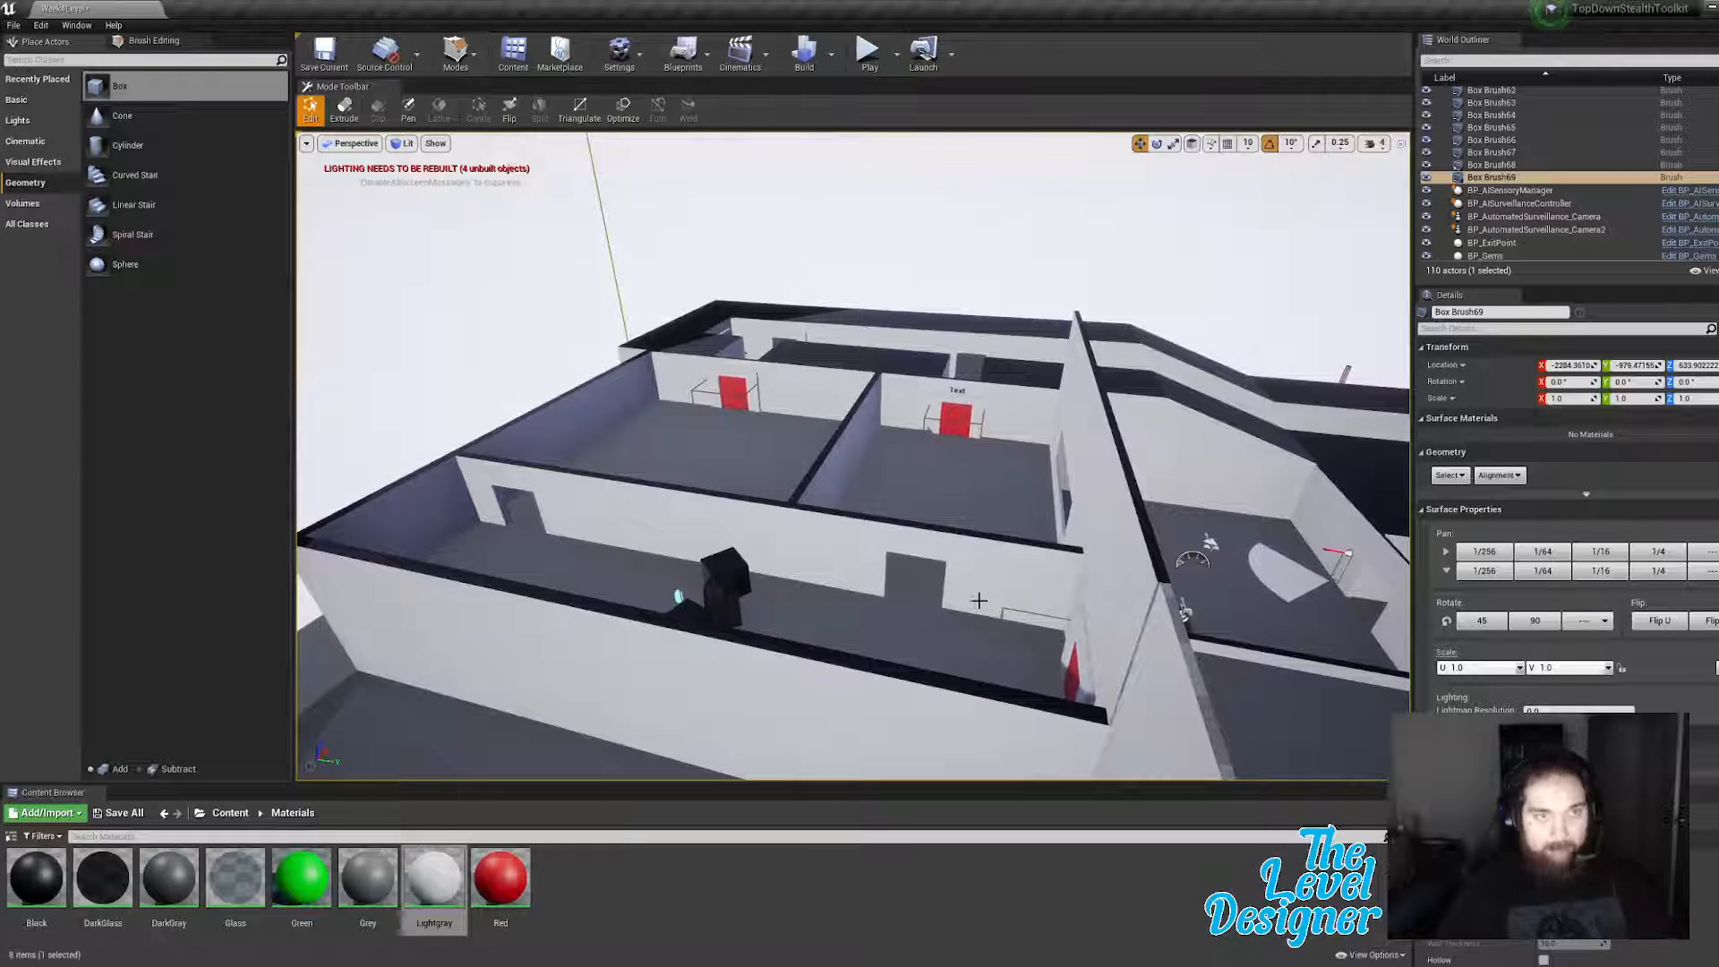
mouse_move(979, 601)
right_down()
mouse_move(823, 625)
mouse_move(689, 613)
mouse_move(634, 667)
right_up()
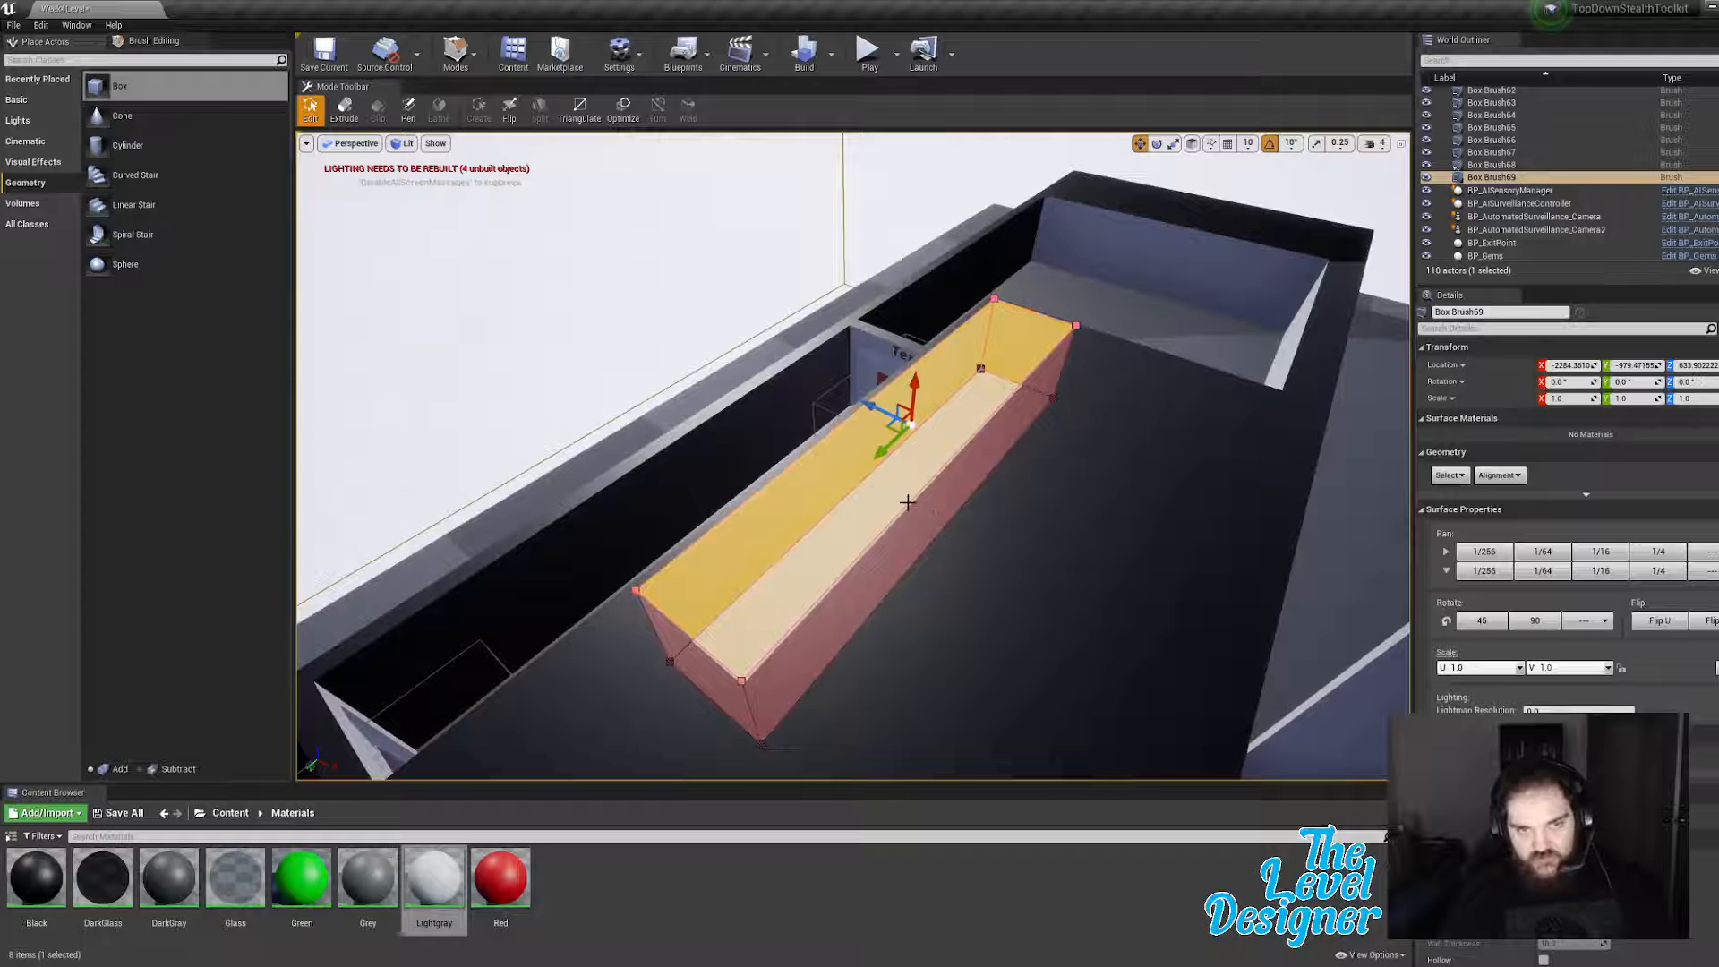
click(908, 503)
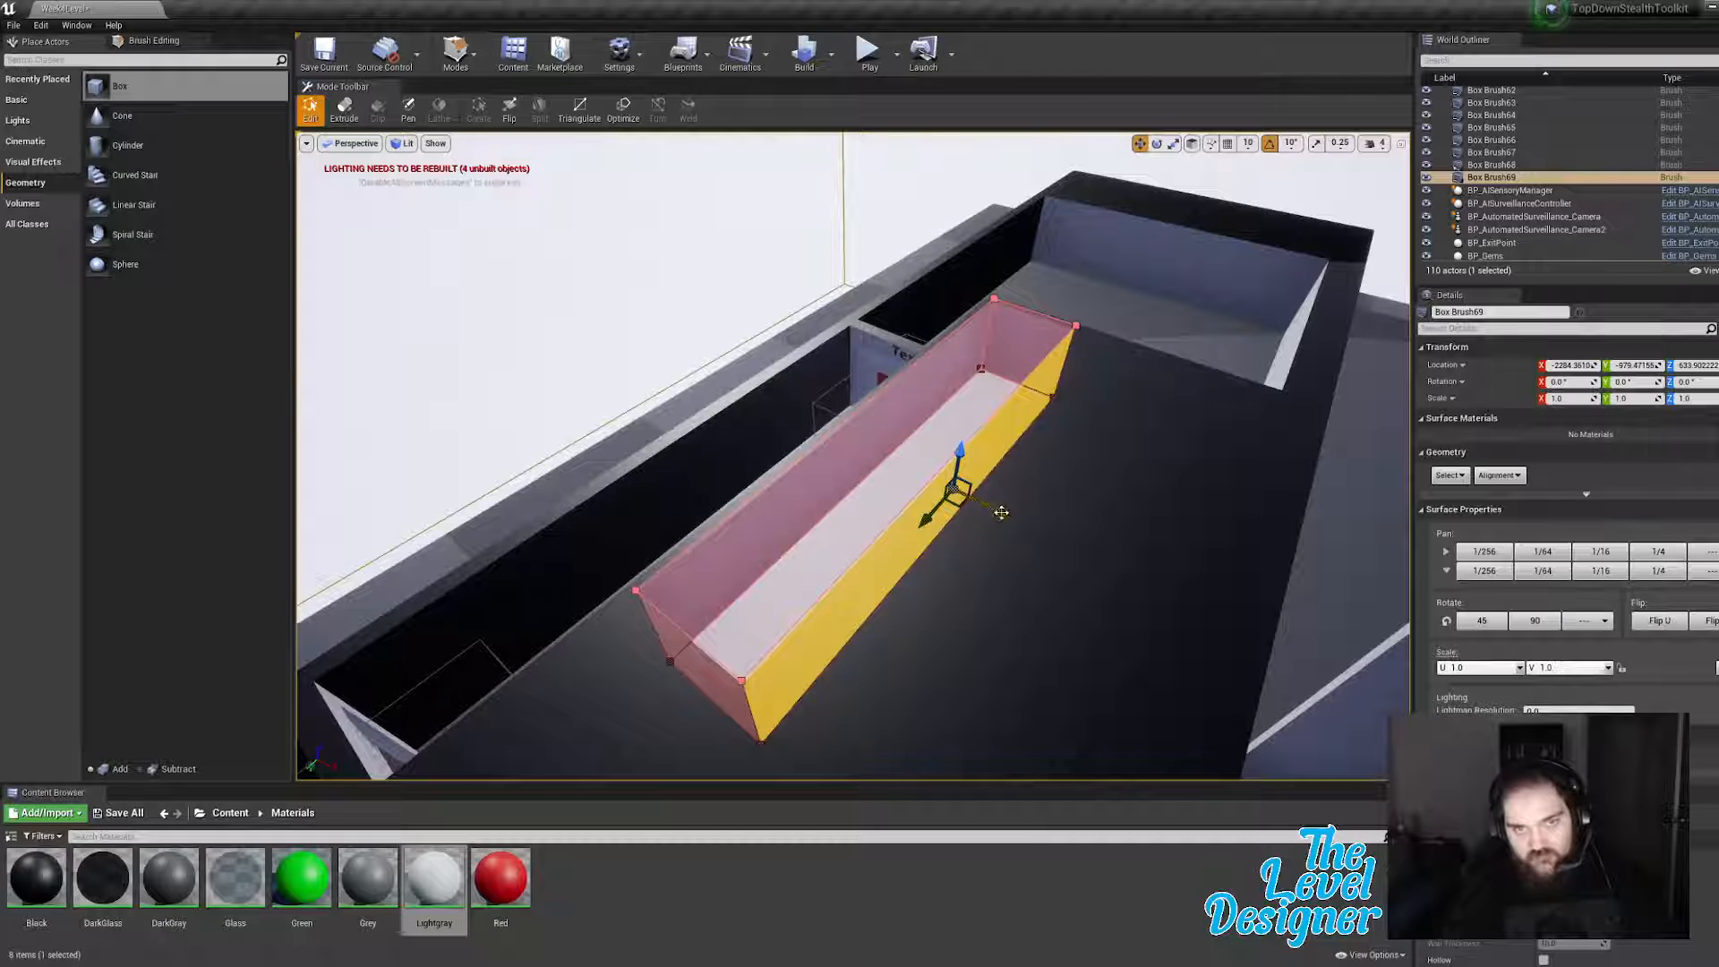
drag(1001, 513, 1277, 581)
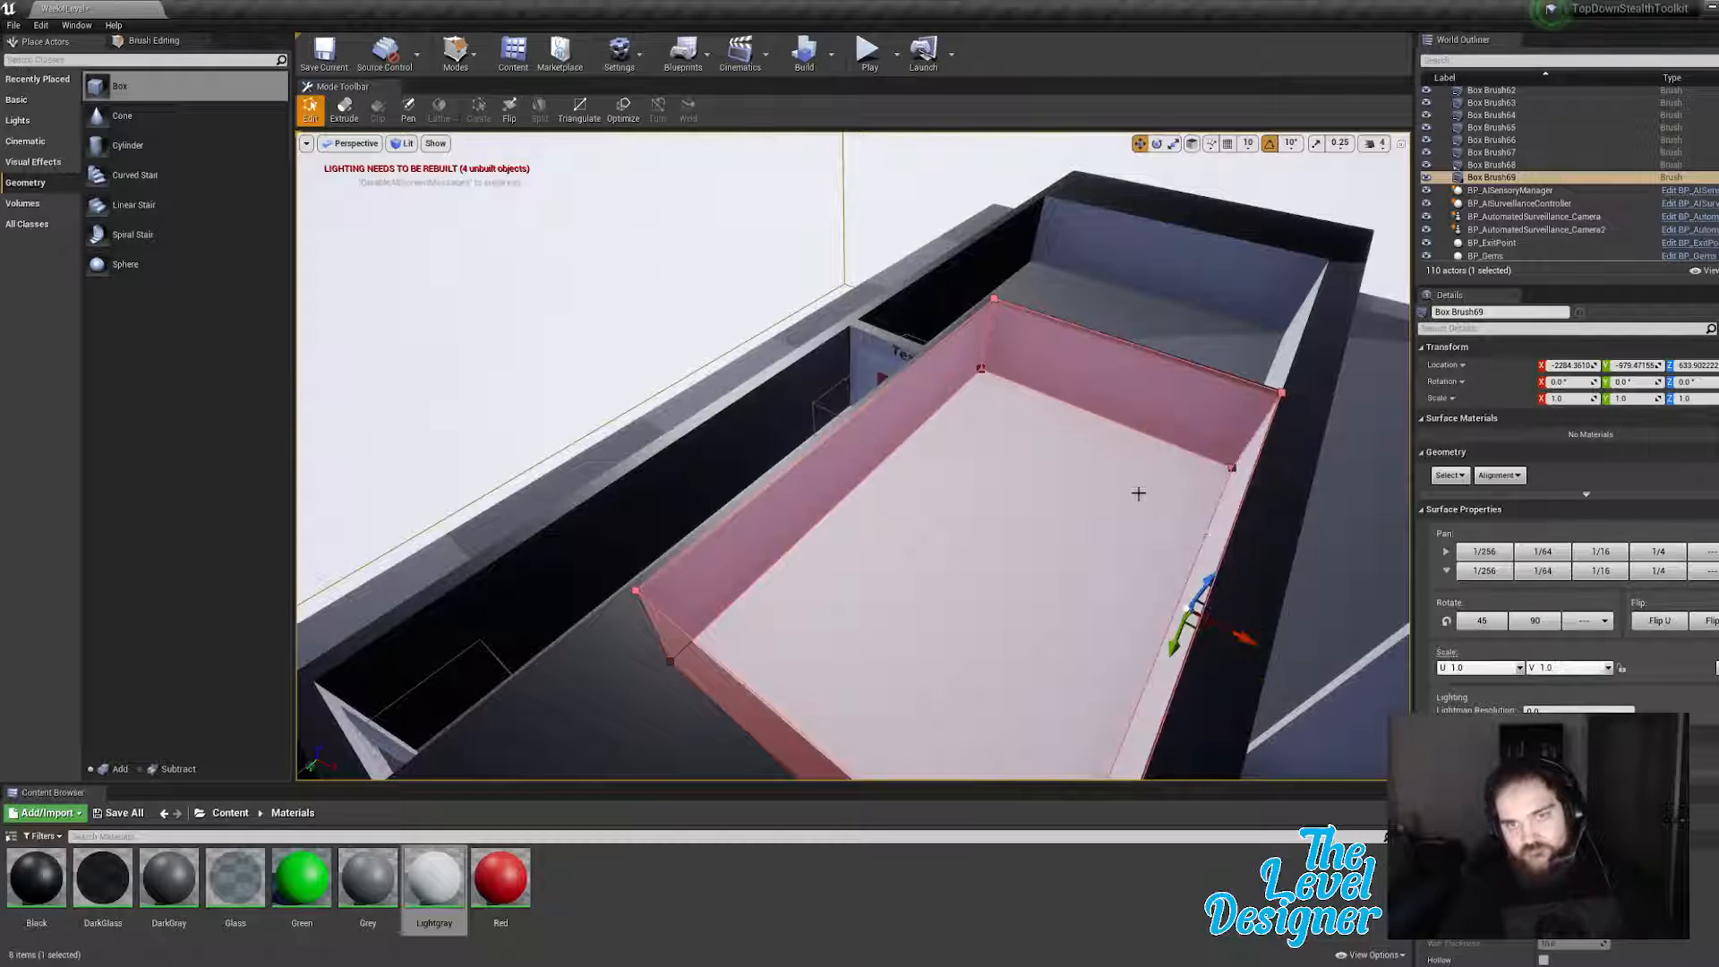
mouse_move(1137, 492)
right_down()
mouse_move(1236, 421)
mouse_move(1392, 391)
right_up()
mouse_move(1094, 480)
right_down()
mouse_move(887, 515)
mouse_move(833, 502)
mouse_move(802, 539)
right_up()
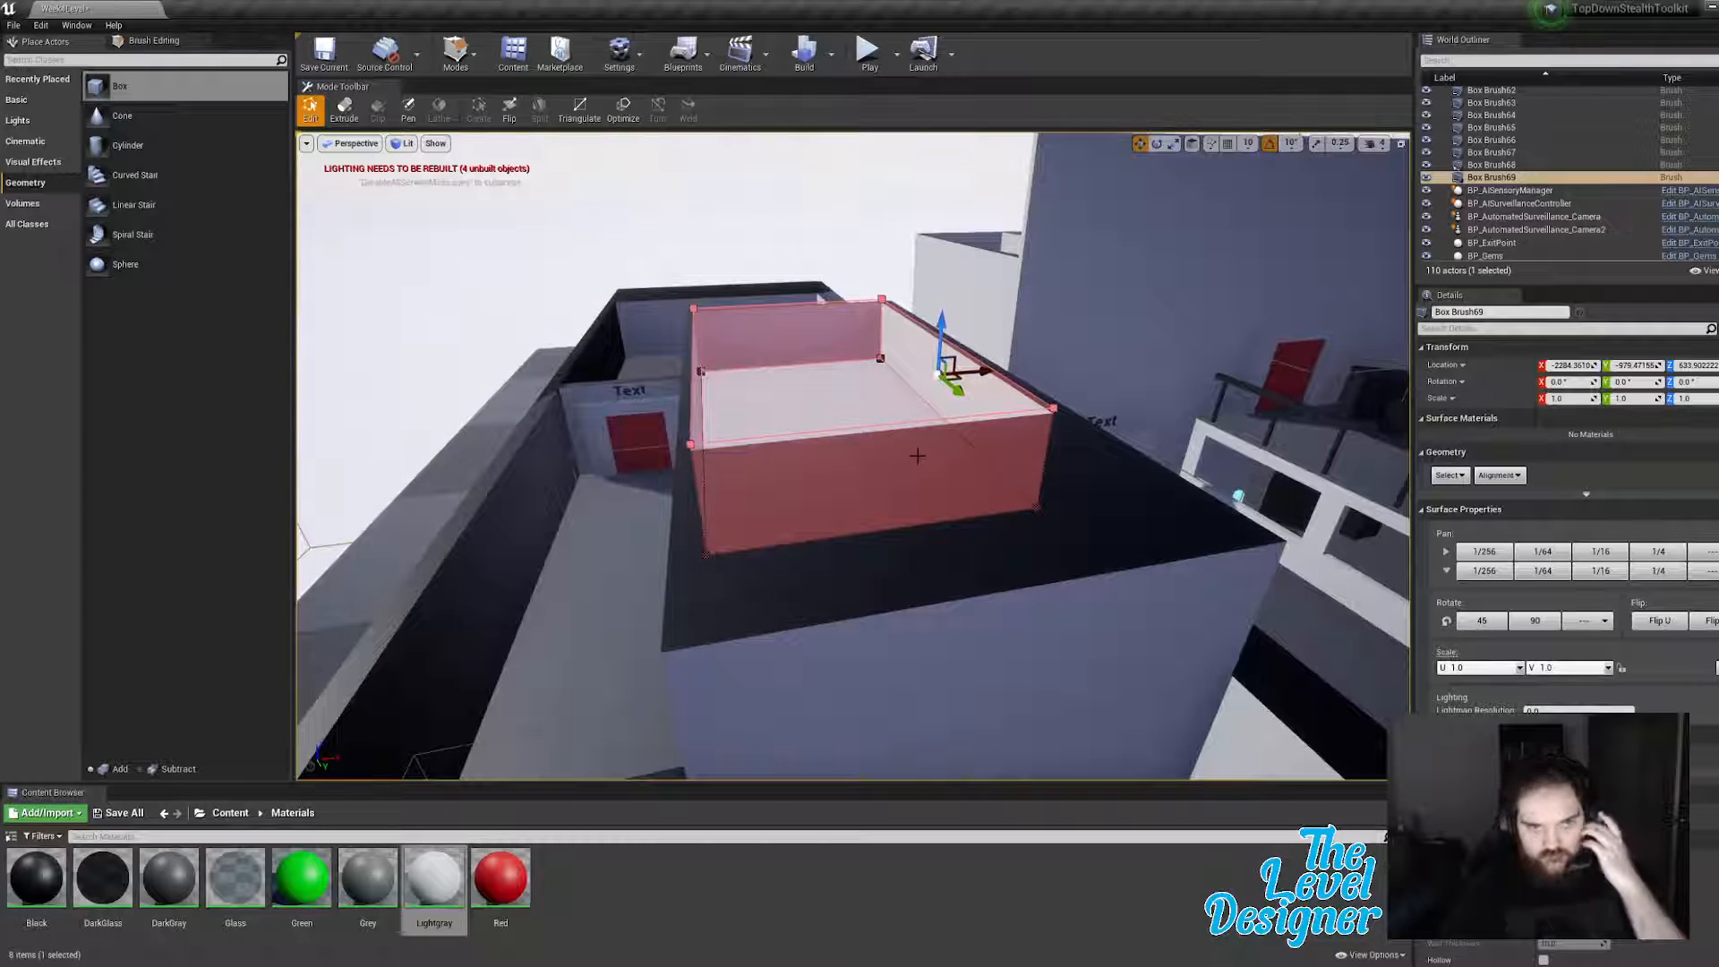
right_drag(801, 539, 1016, 573)
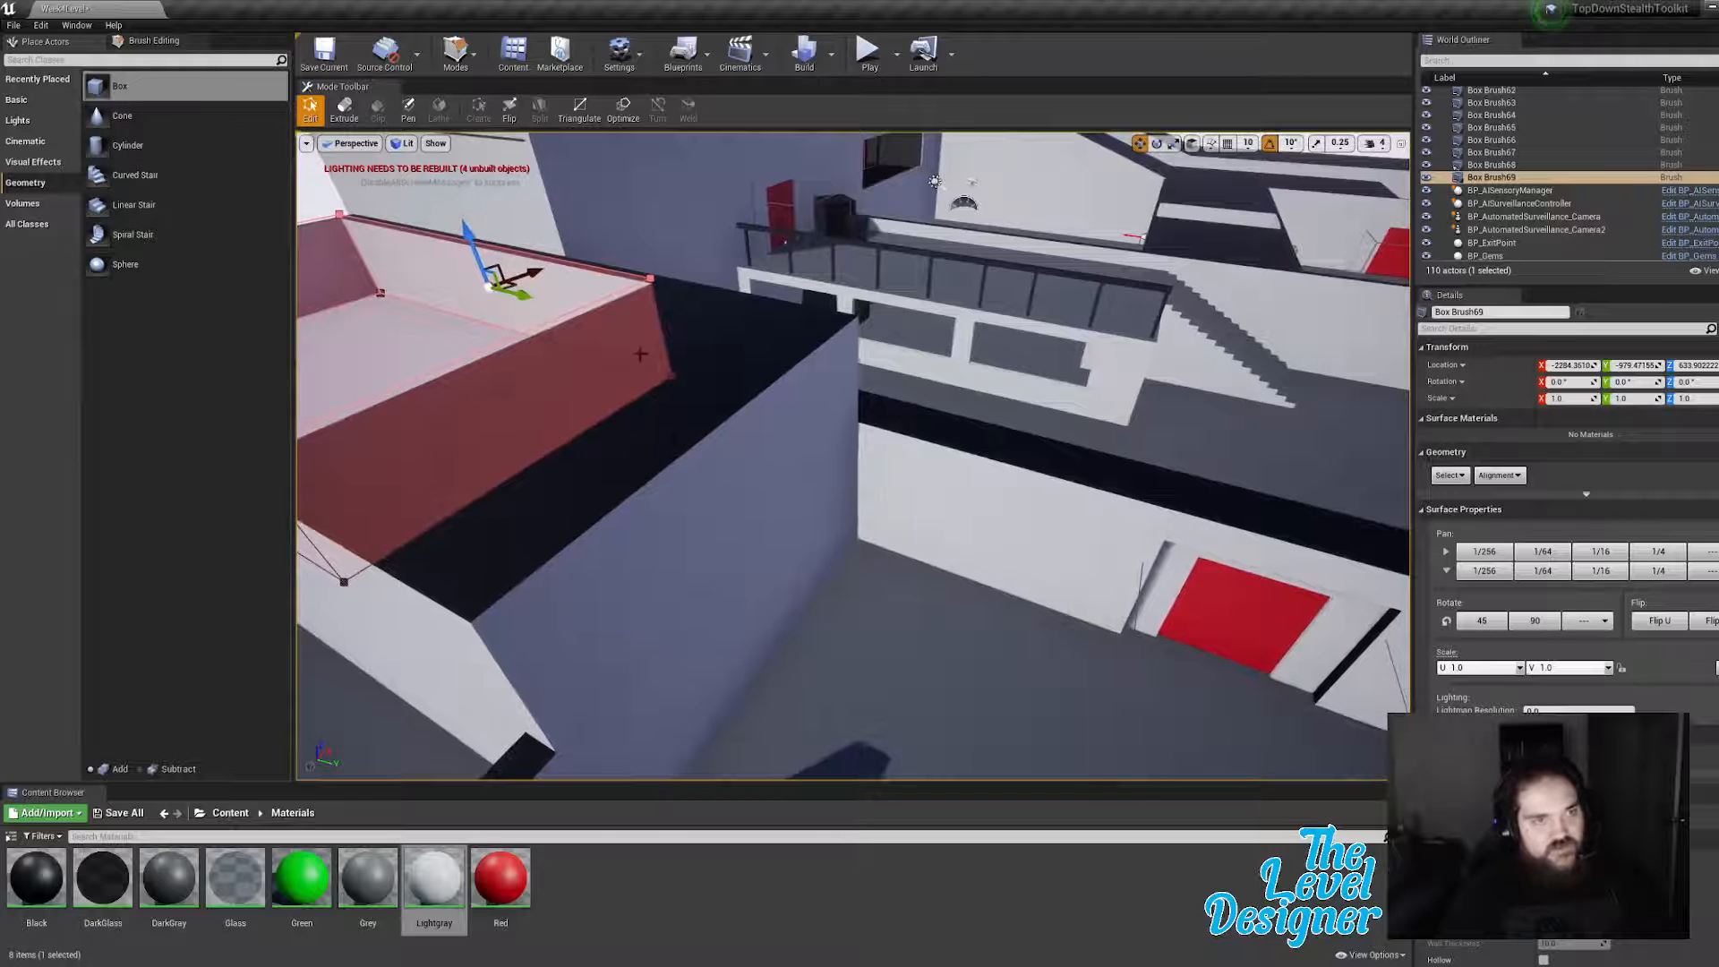
Step: Select the end face of the additive block and nudge it outward toward the edge of the adjoining wall
click(768, 512)
mouse_move(729, 498)
right_down()
mouse_move(683, 587)
mouse_move(715, 572)
right_up()
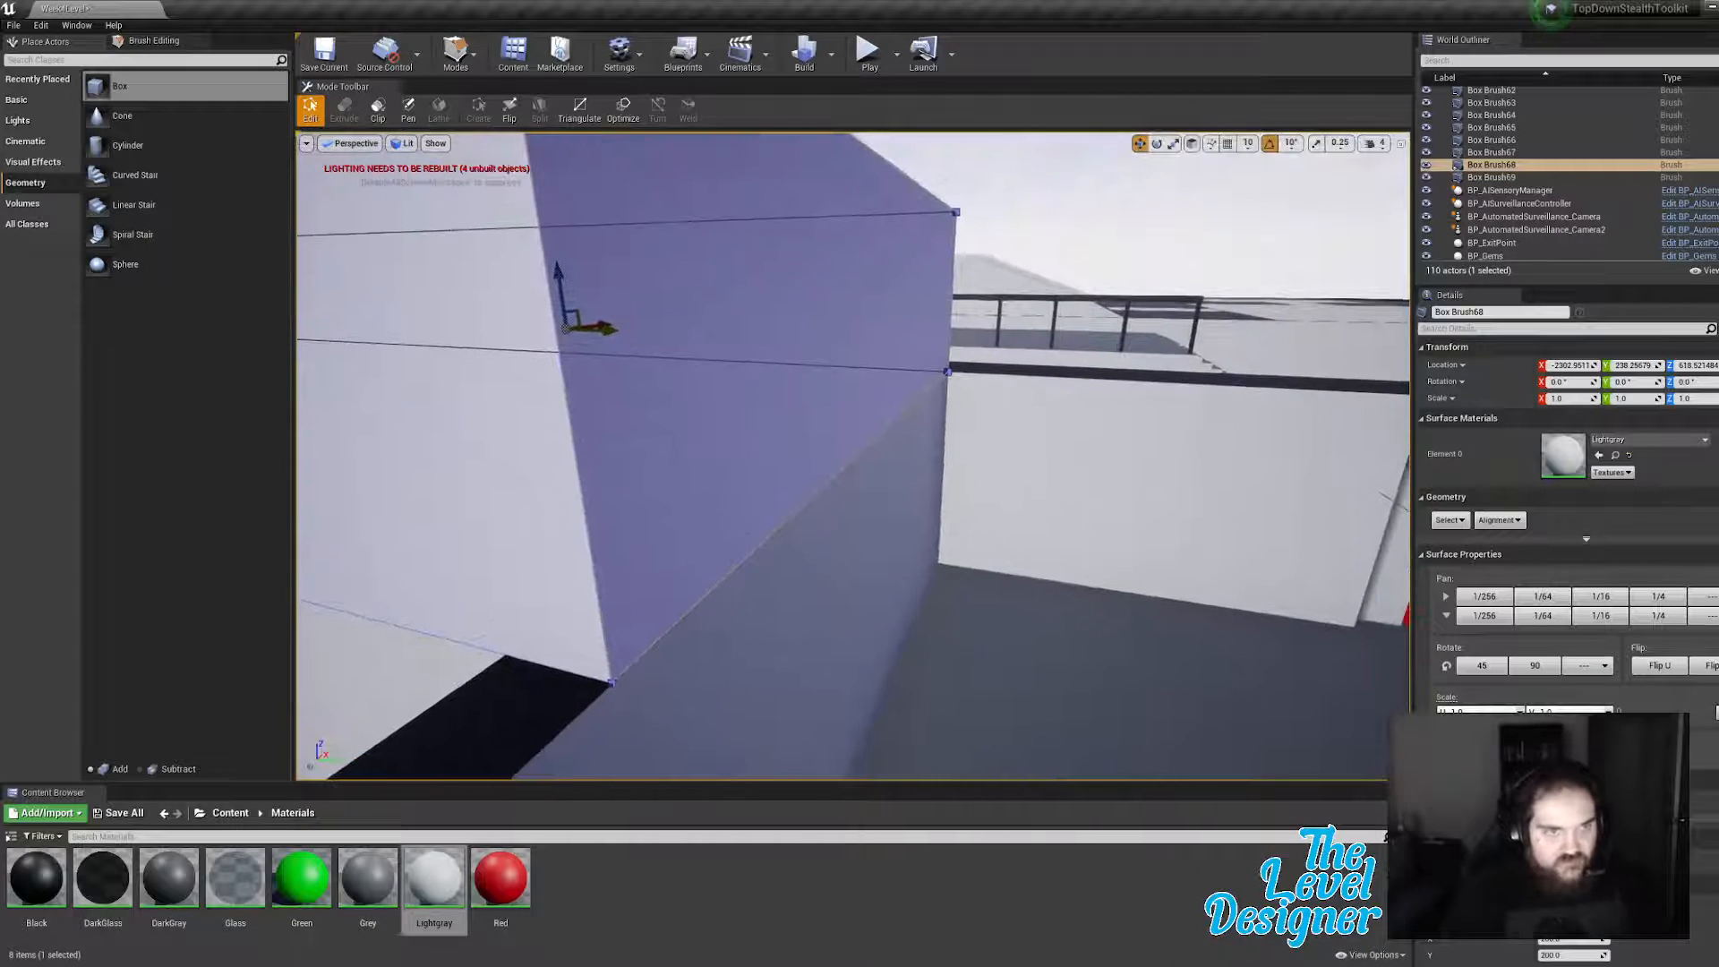
click(699, 449)
mouse_move(761, 427)
right_down()
mouse_move(841, 431)
mouse_move(820, 420)
right_up()
drag(924, 236, 925, 236)
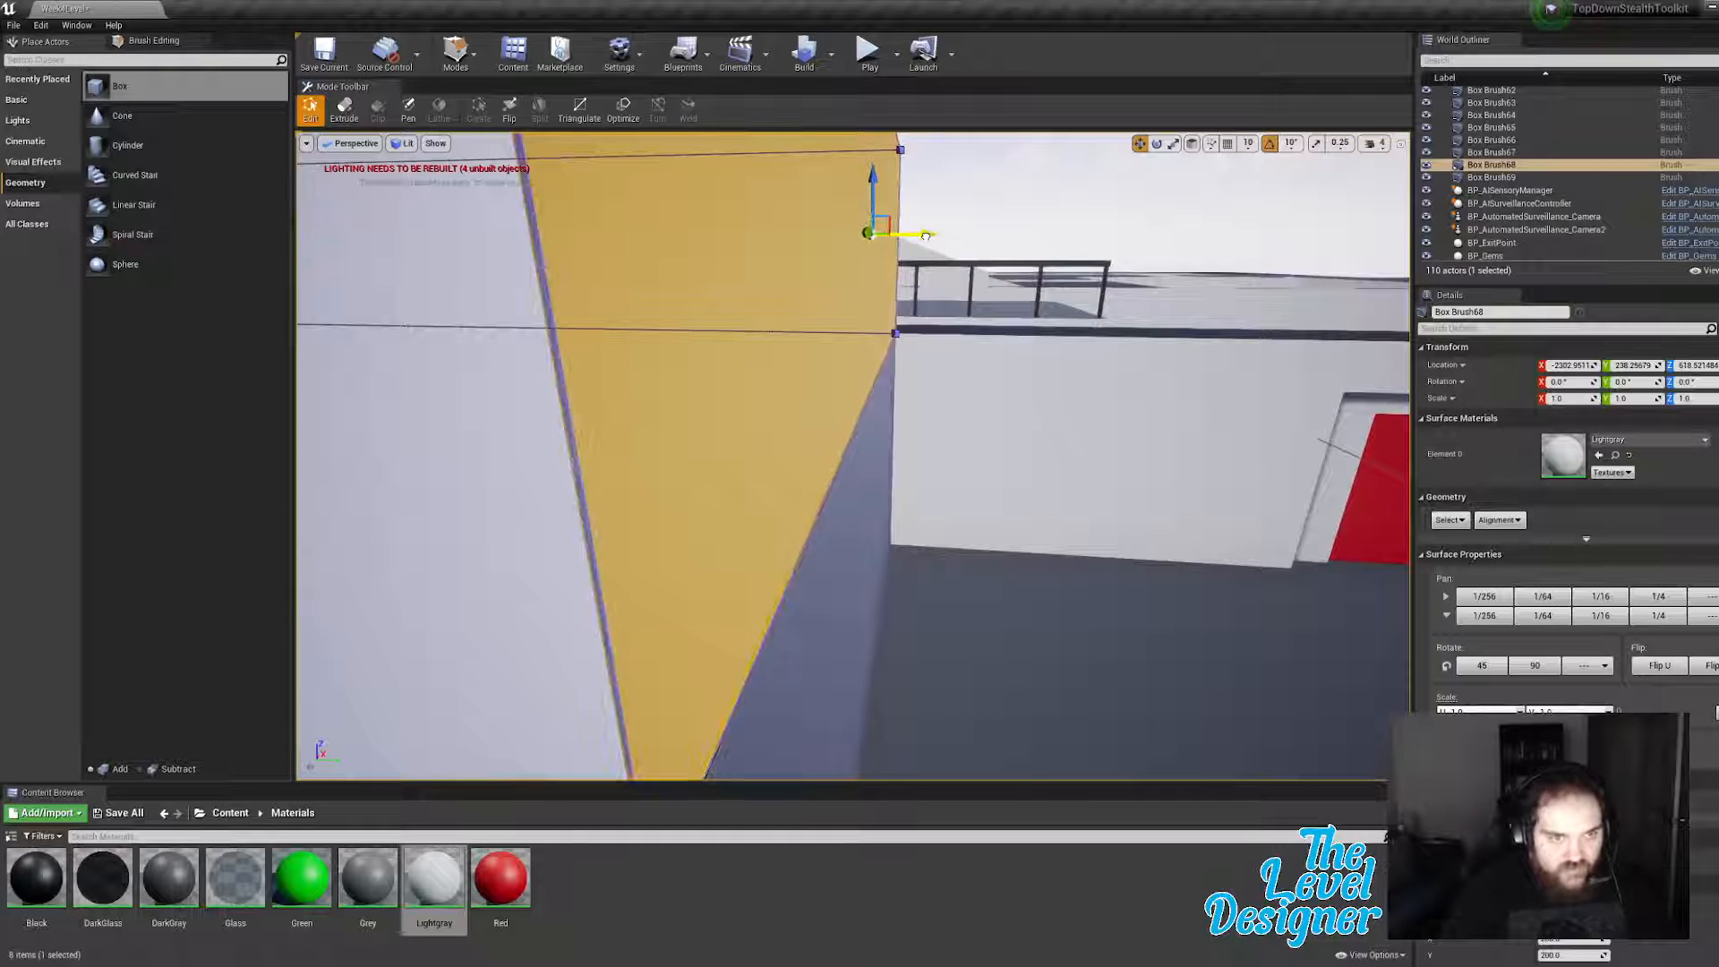
click(974, 260)
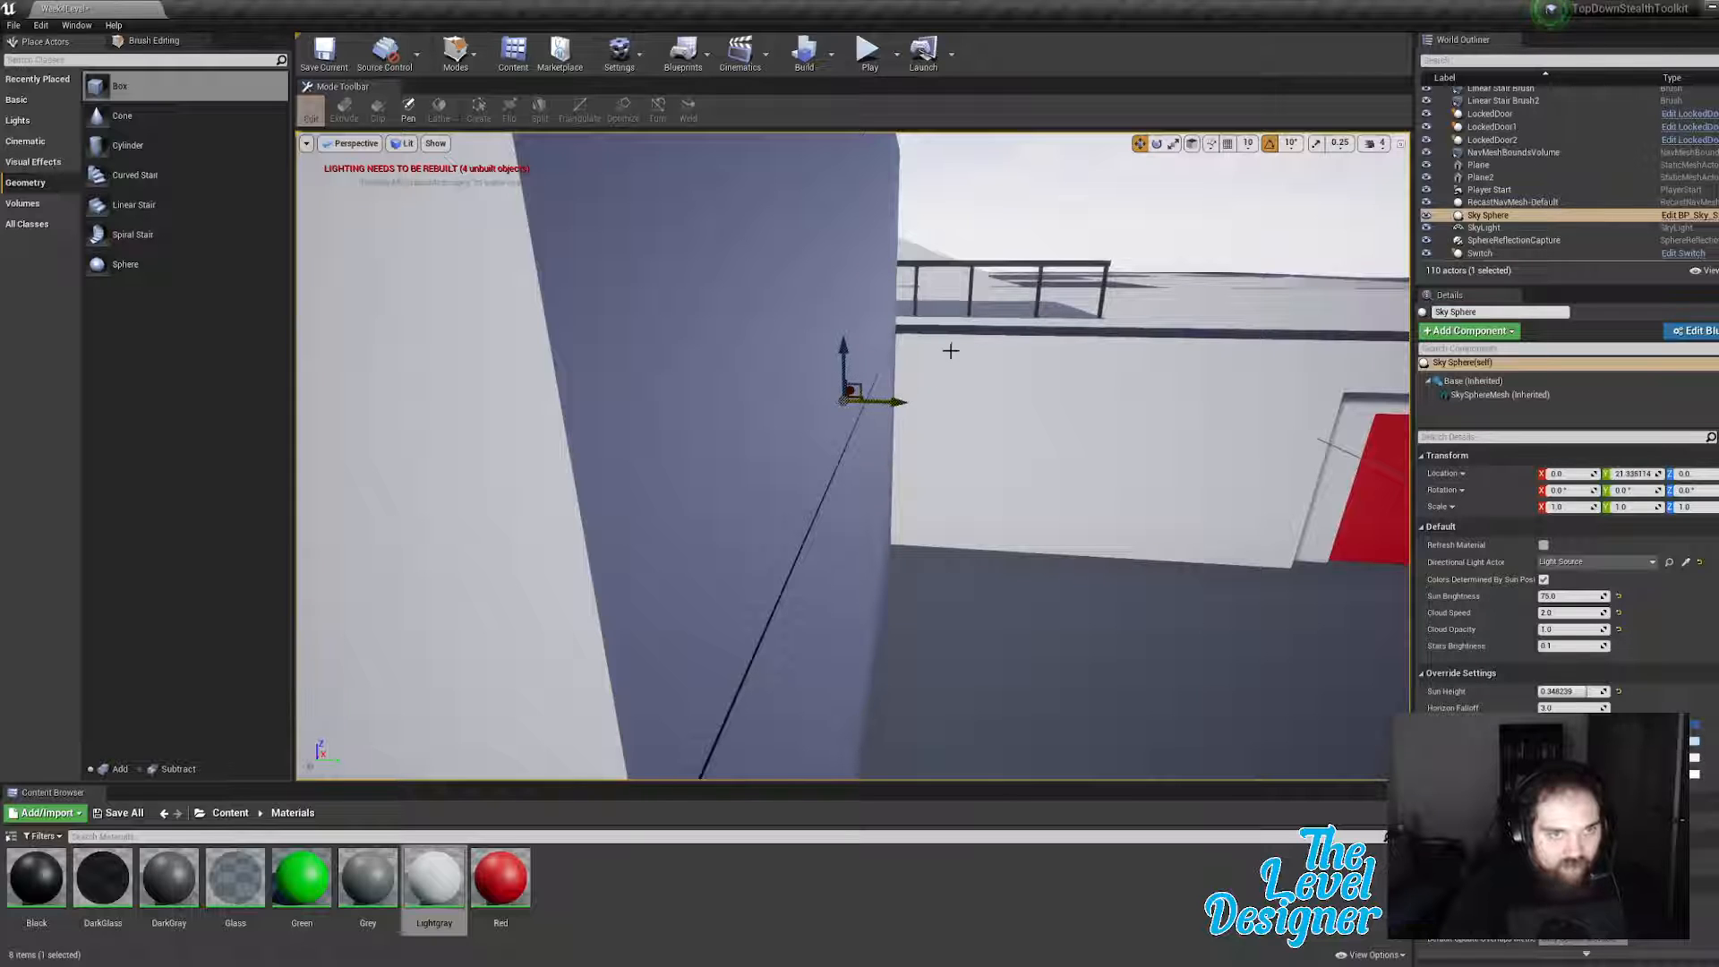
click(765, 344)
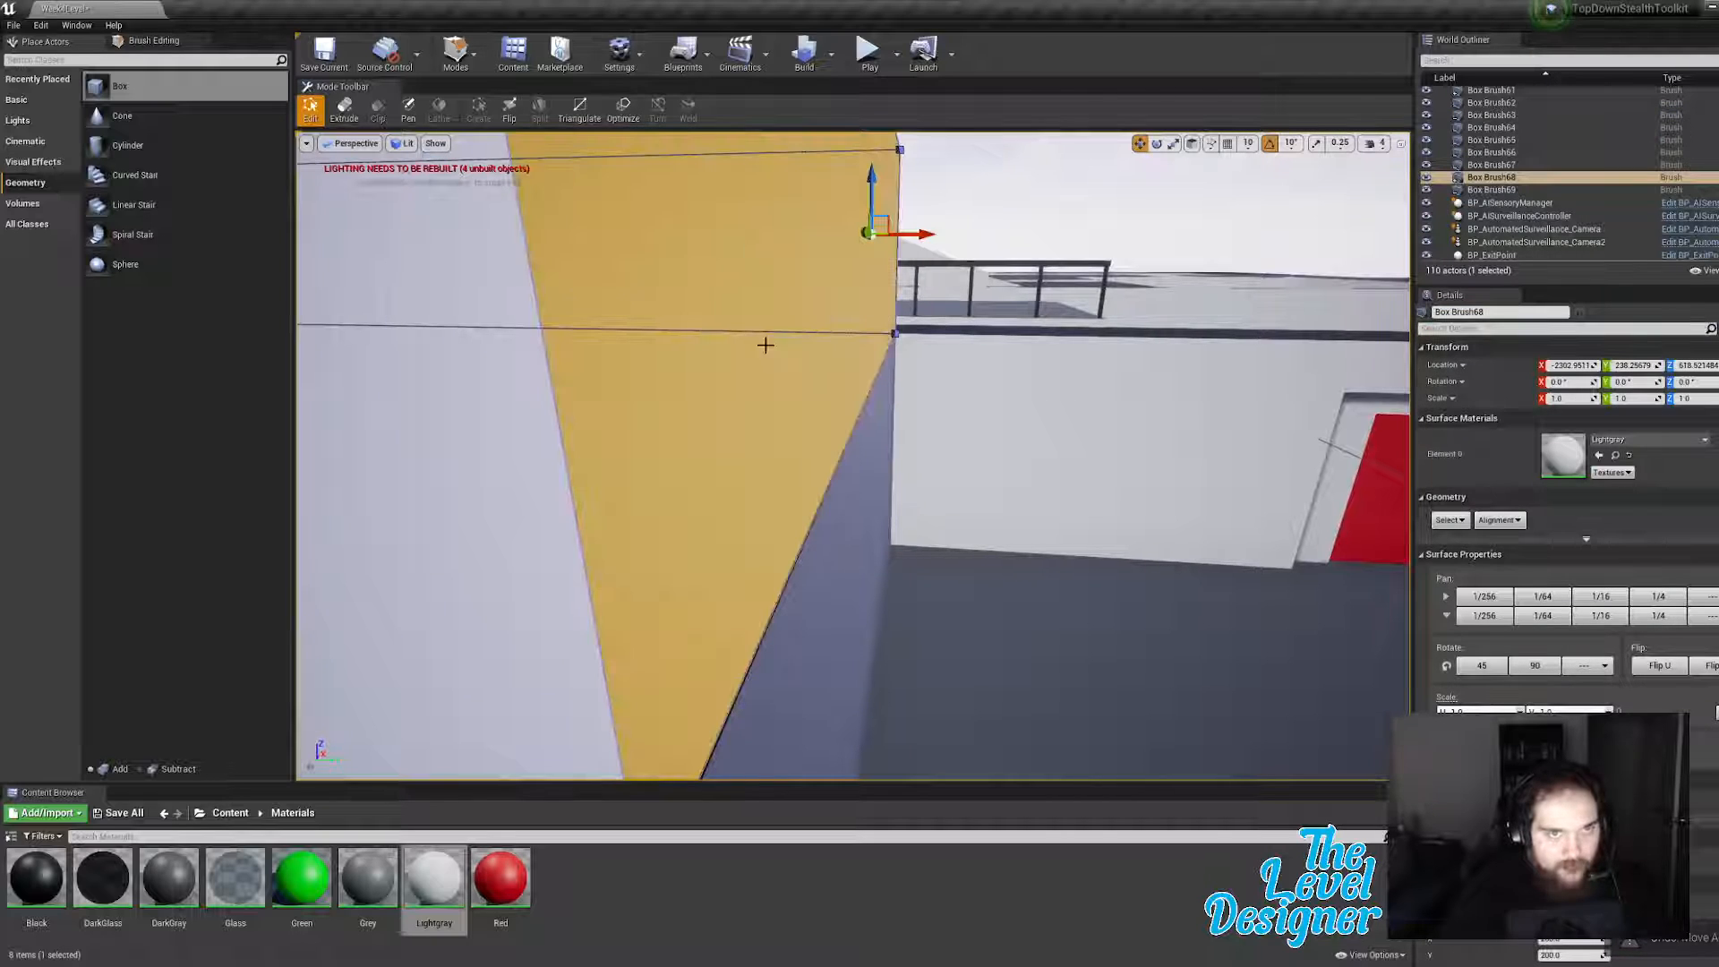
drag(926, 238, 927, 238)
click(1011, 184)
Step: Apply the Grey material to the floor of the recess in the block
mouse_move(982, 360)
right_down()
mouse_move(887, 434)
mouse_move(644, 412)
mouse_move(851, 434)
mouse_move(958, 475)
right_up()
right_drag(787, 326, 777, 330)
right_drag(728, 395, 636, 390)
drag(368, 878, 938, 349)
right_drag(858, 520, 969, 508)
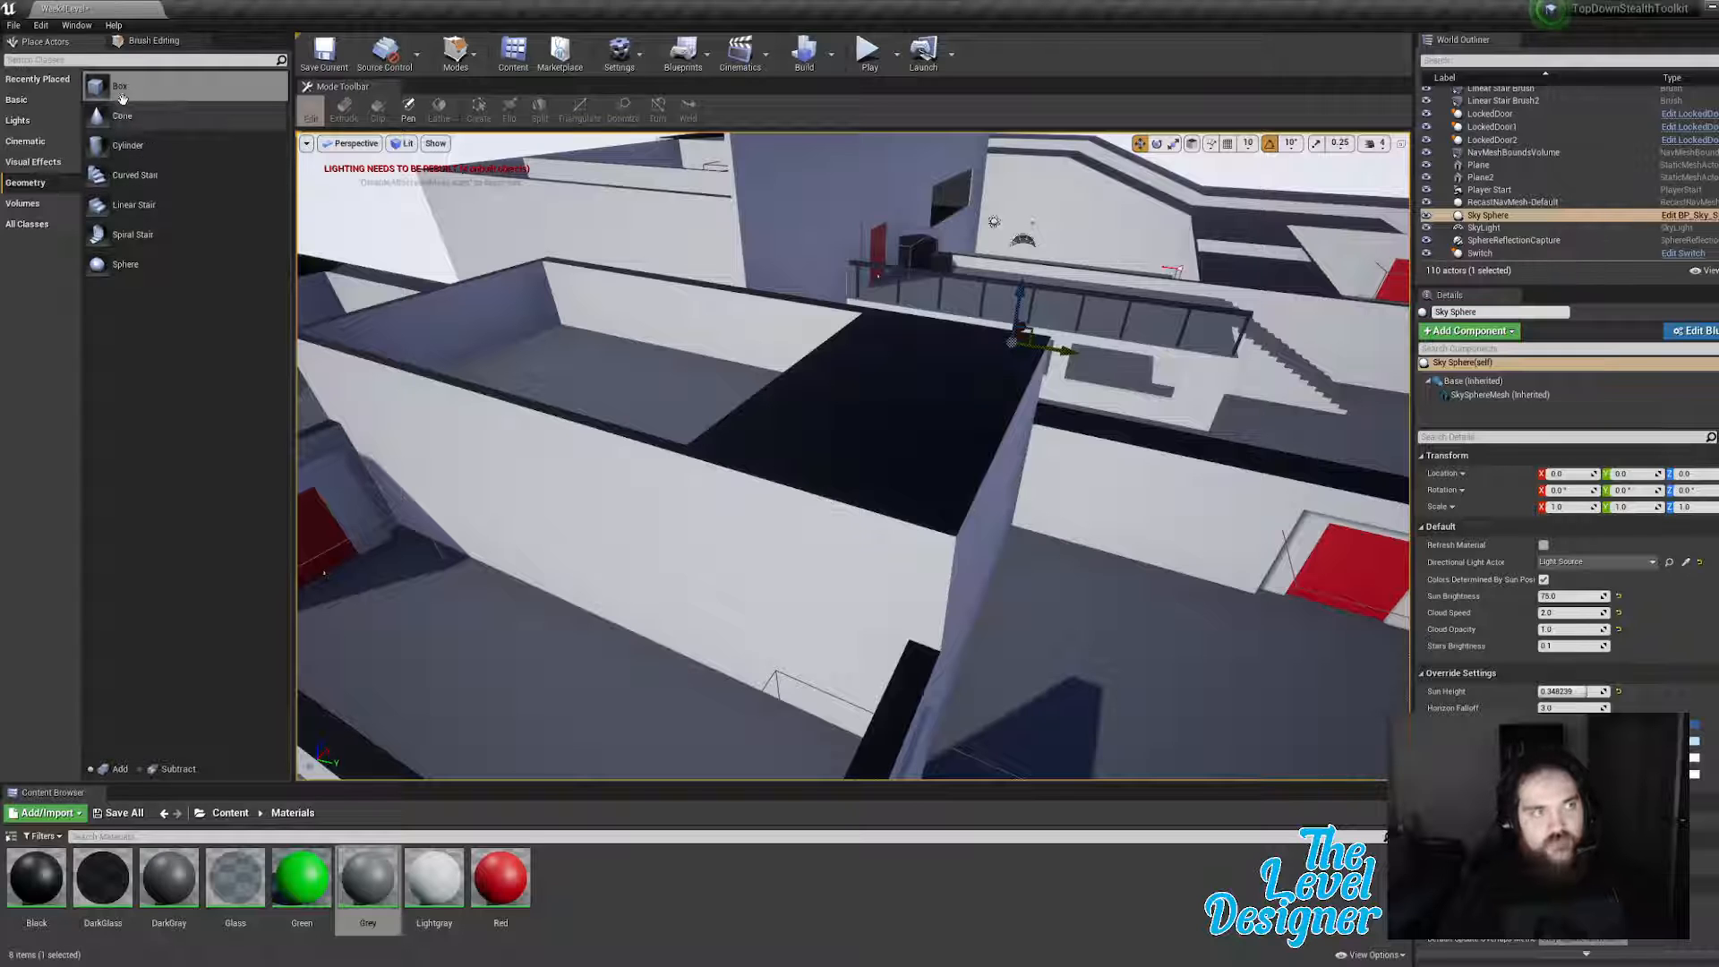
Step: Place a new box brush at the end of the recess and set its brush type to Subtractive
right_drag(757, 373, 855, 365)
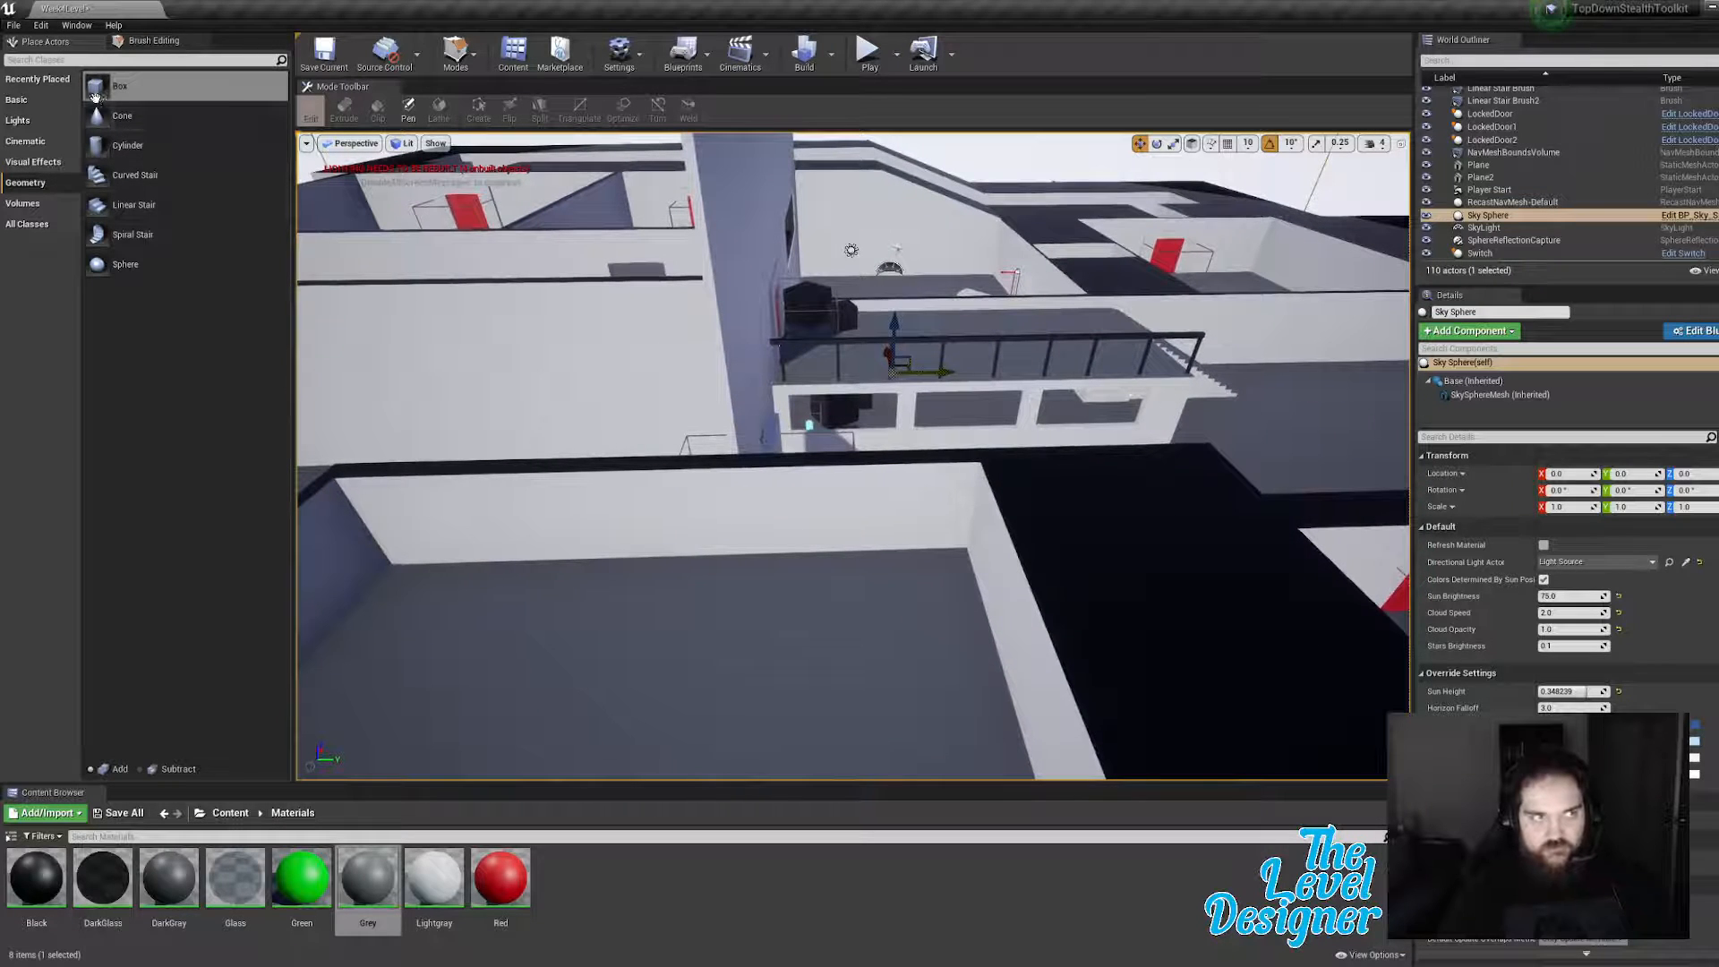
drag(96, 89, 939, 676)
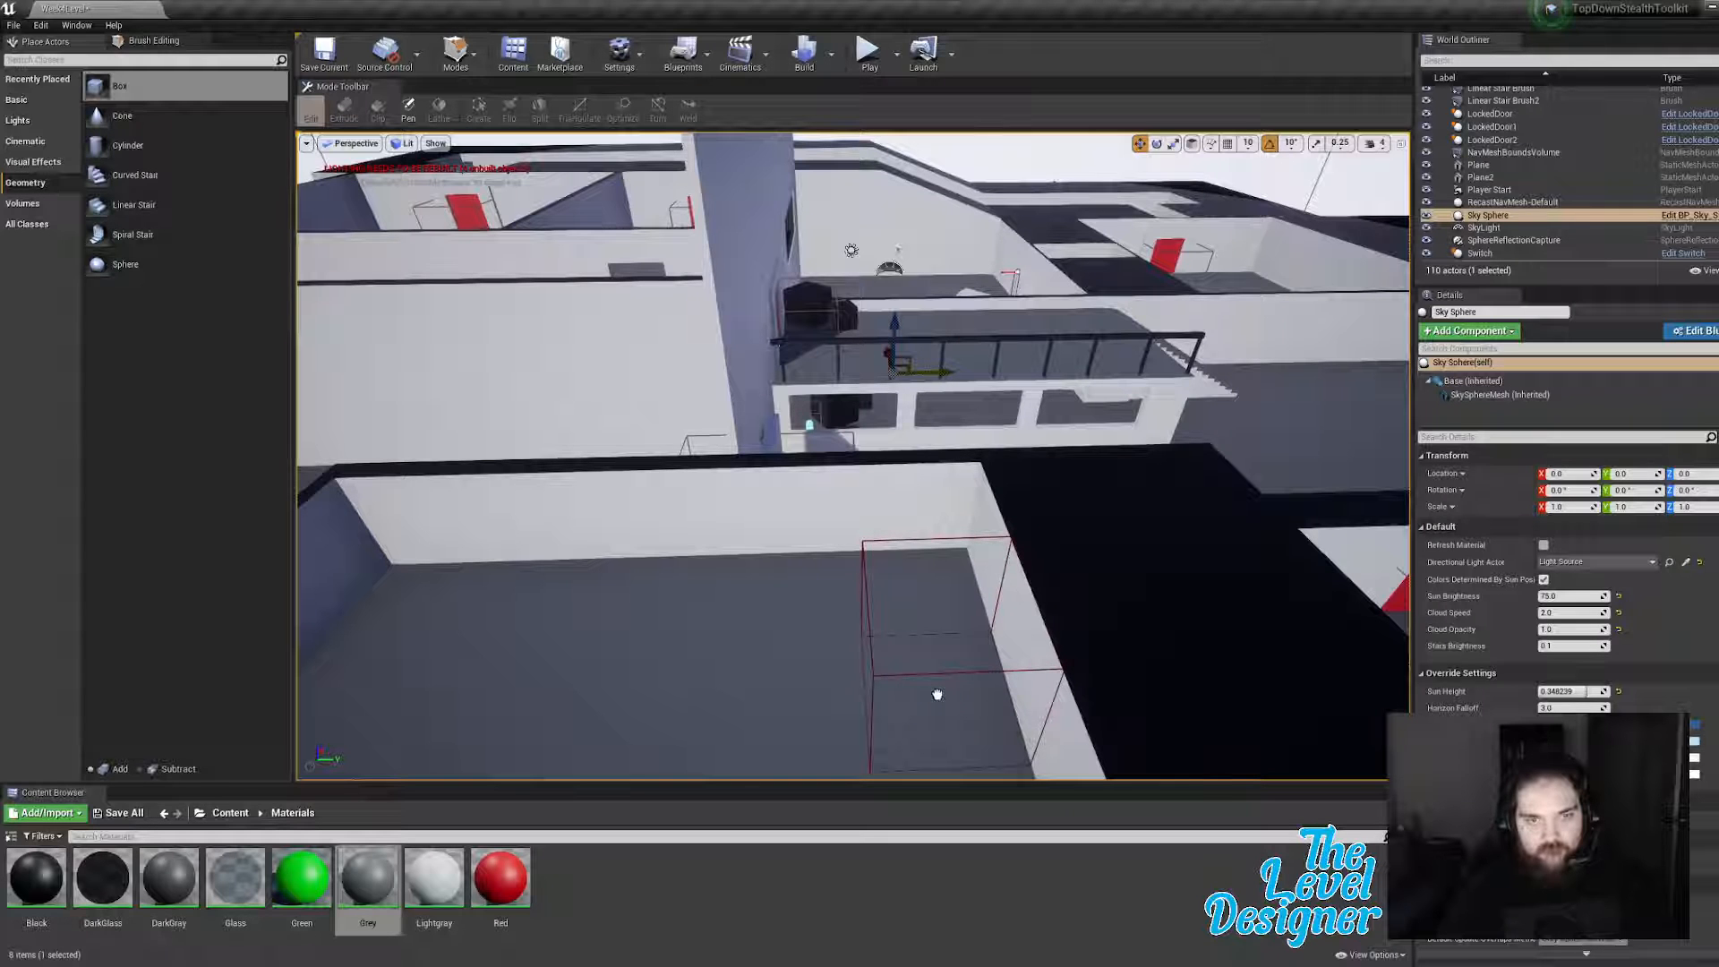
drag(937, 694, 938, 694)
right_drag(937, 694, 918, 670)
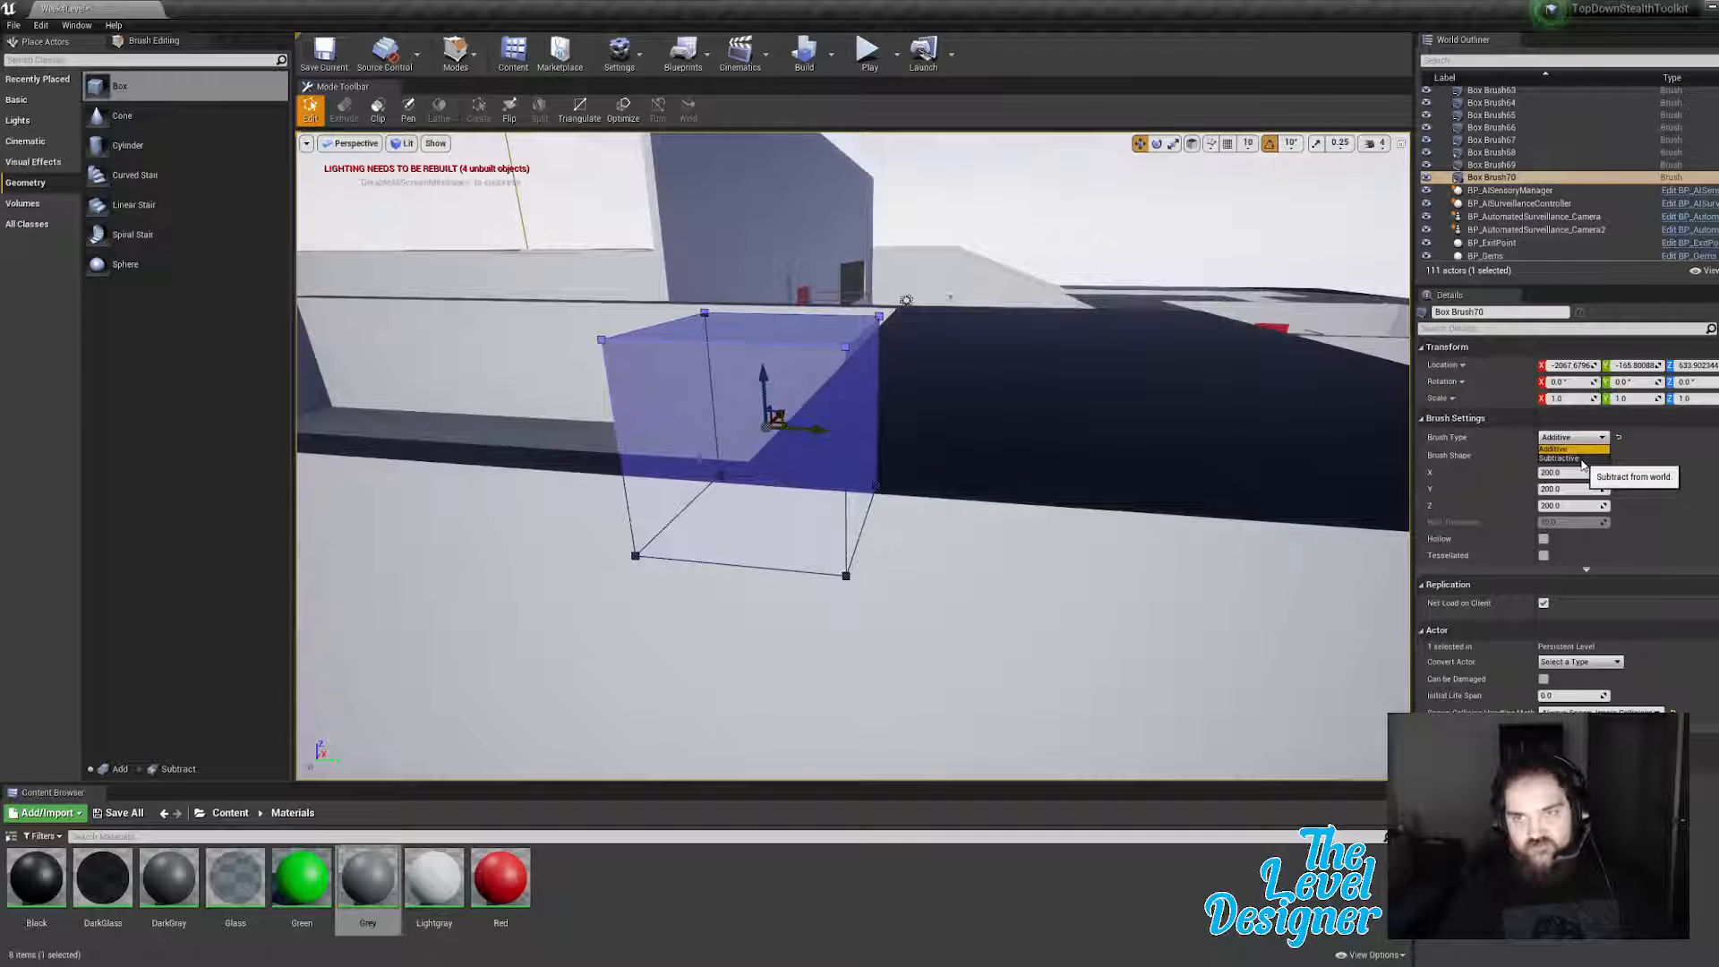
click(1582, 459)
Step: Shift the new subtractive box into the solid end of the block and stretch its outer face past the block's end
mouse_move(873, 470)
right_down()
mouse_move(810, 506)
mouse_move(829, 528)
mouse_move(873, 470)
right_up()
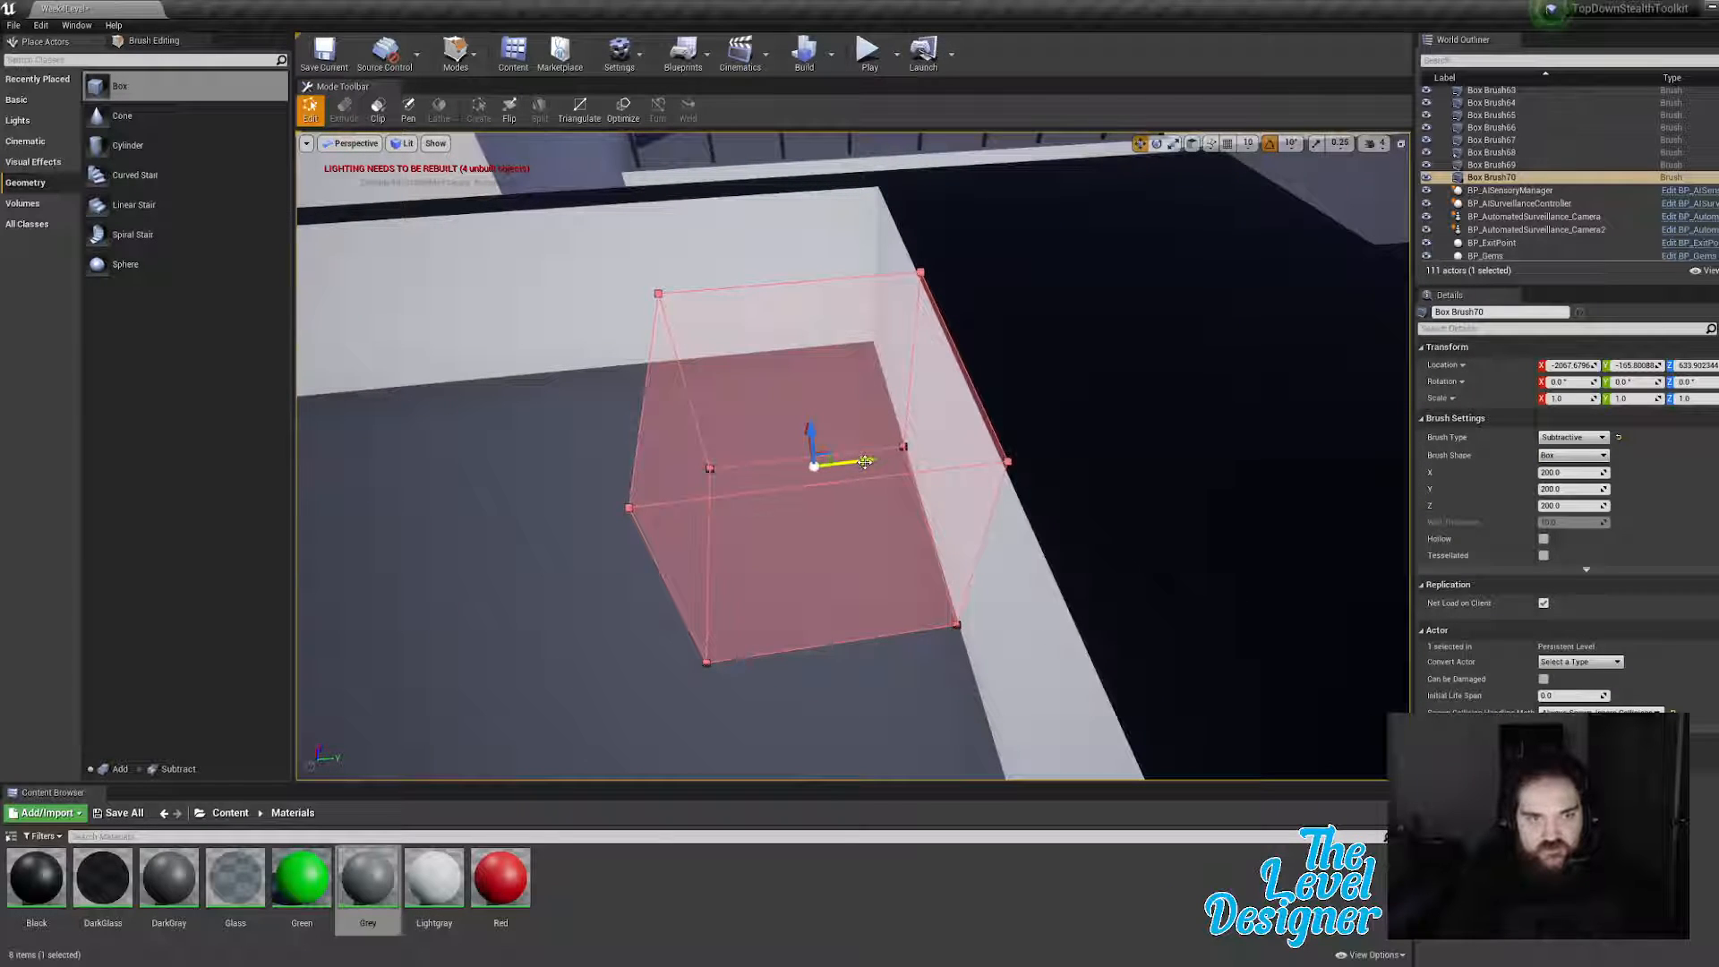
mouse_move(865, 462)
mouse_down()
mouse_move(1104, 436)
mouse_move(805, 447)
mouse_up()
right_drag(890, 428, 788, 361)
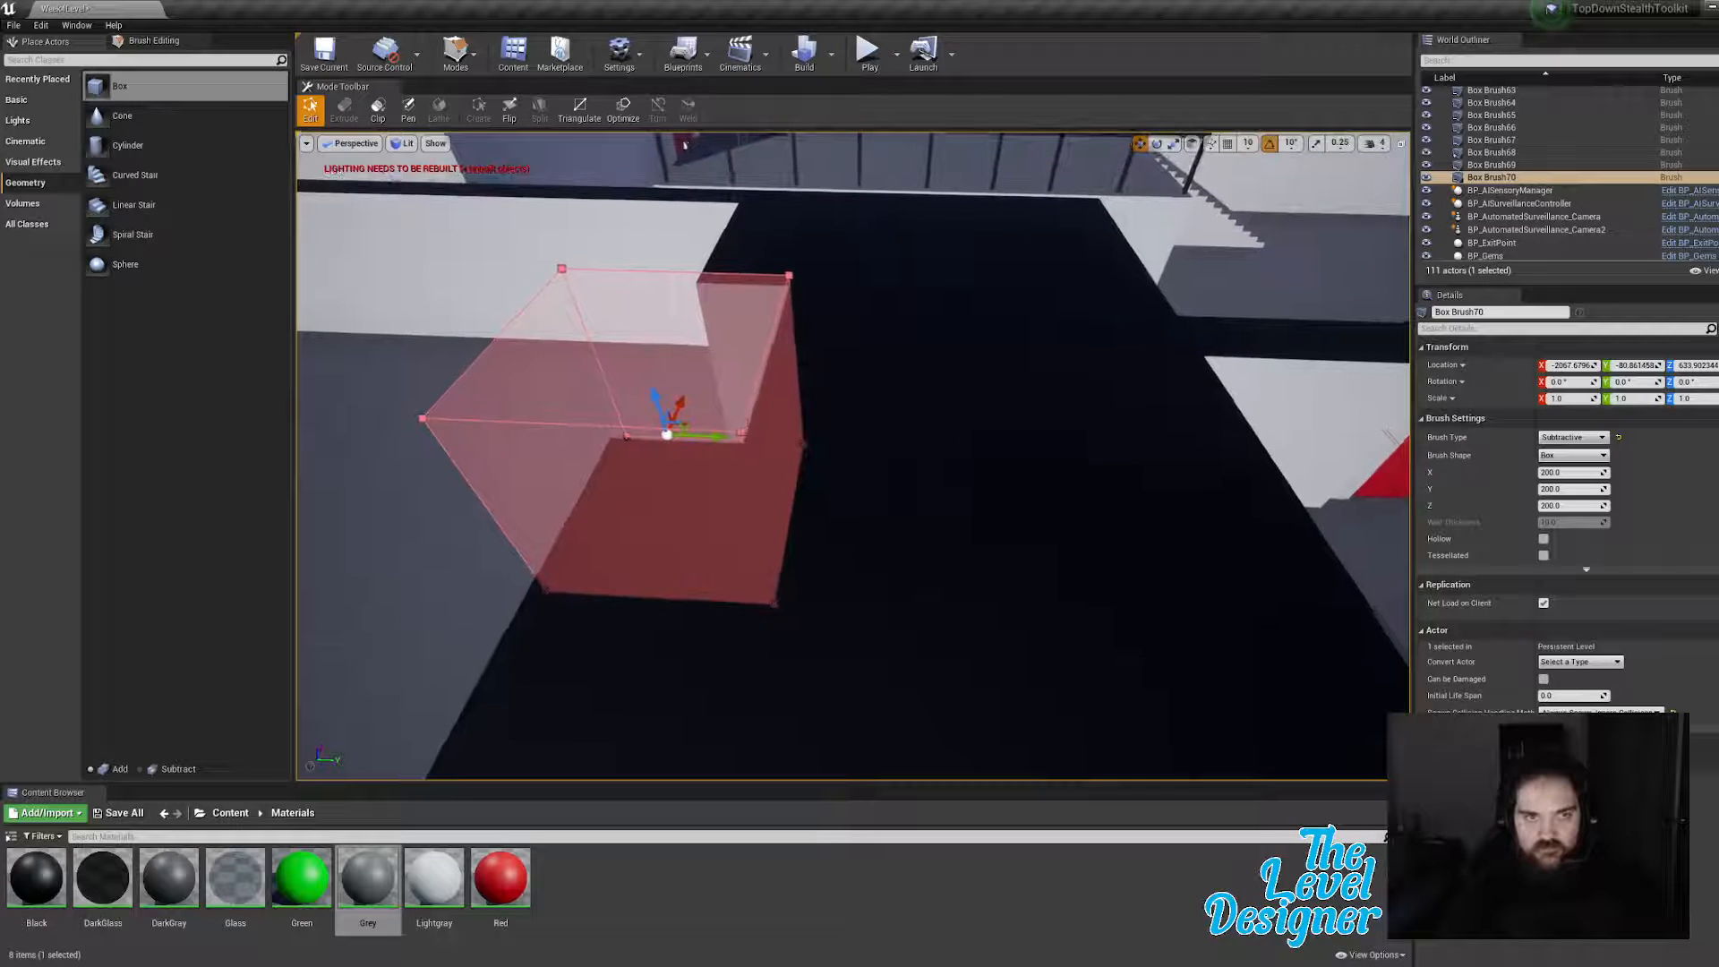
click(762, 360)
mouse_move(835, 441)
mouse_down()
mouse_move(1282, 433)
mouse_move(1262, 432)
mouse_up()
right_drag(1263, 432, 1074, 430)
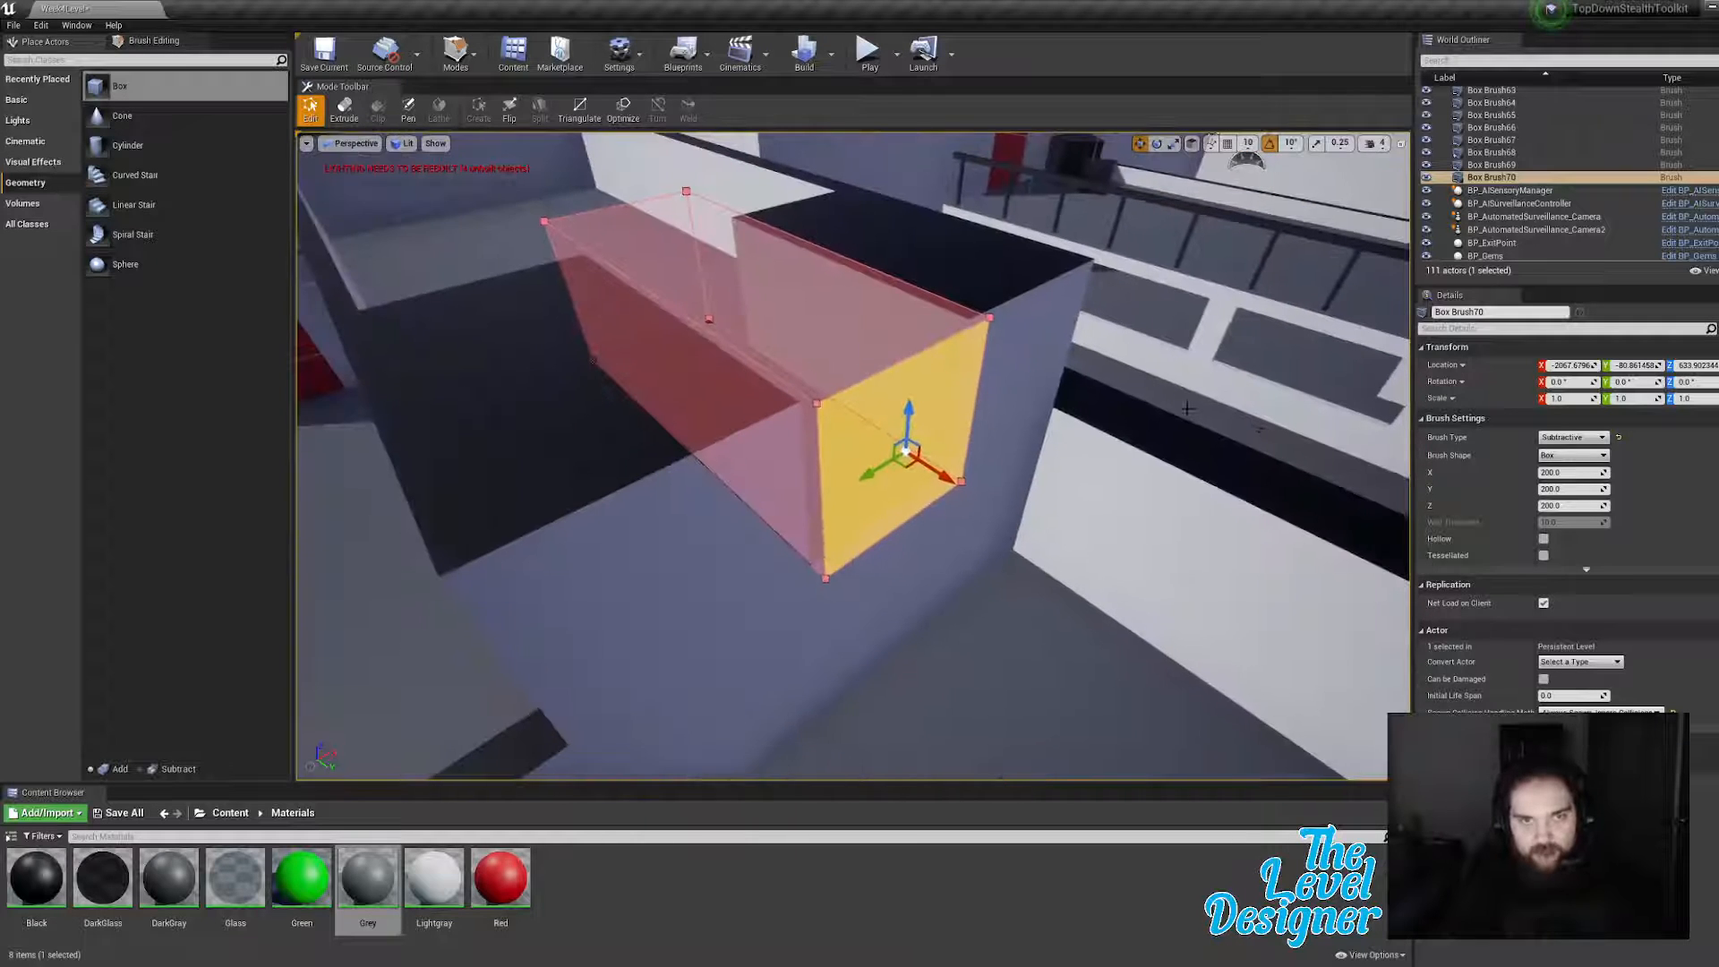
Step: Try moving the lower outer edge of the new subtractive box, and undo the move
right_drag(992, 475, 899, 503)
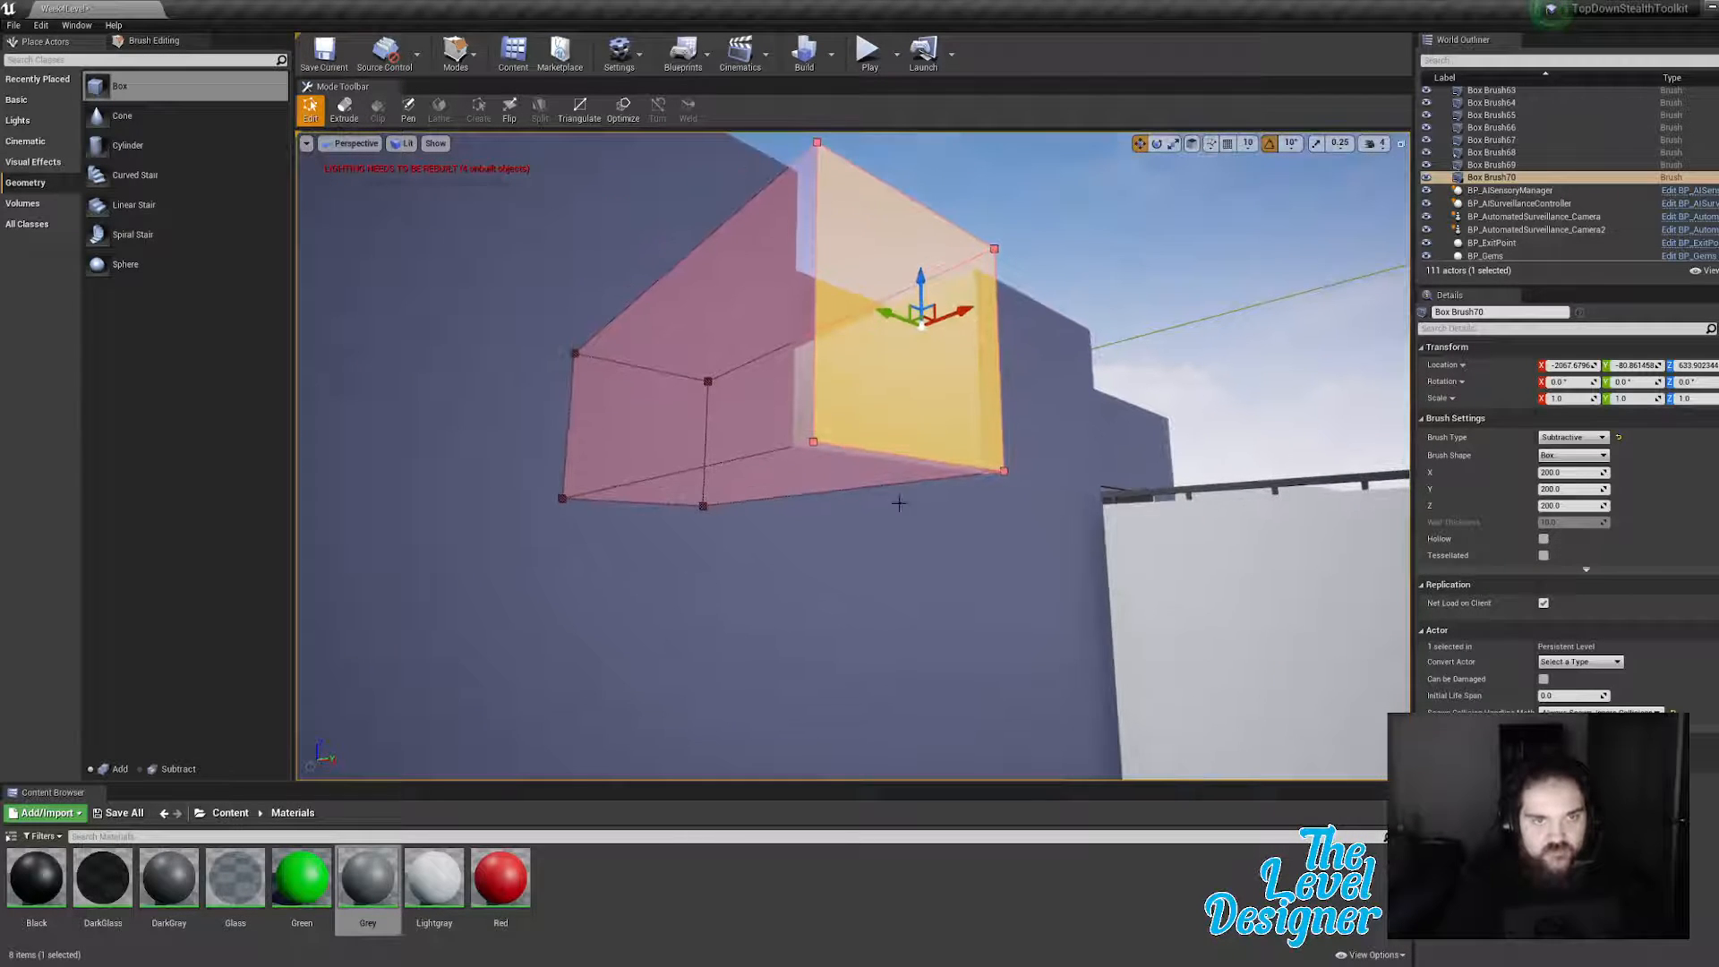
click(871, 450)
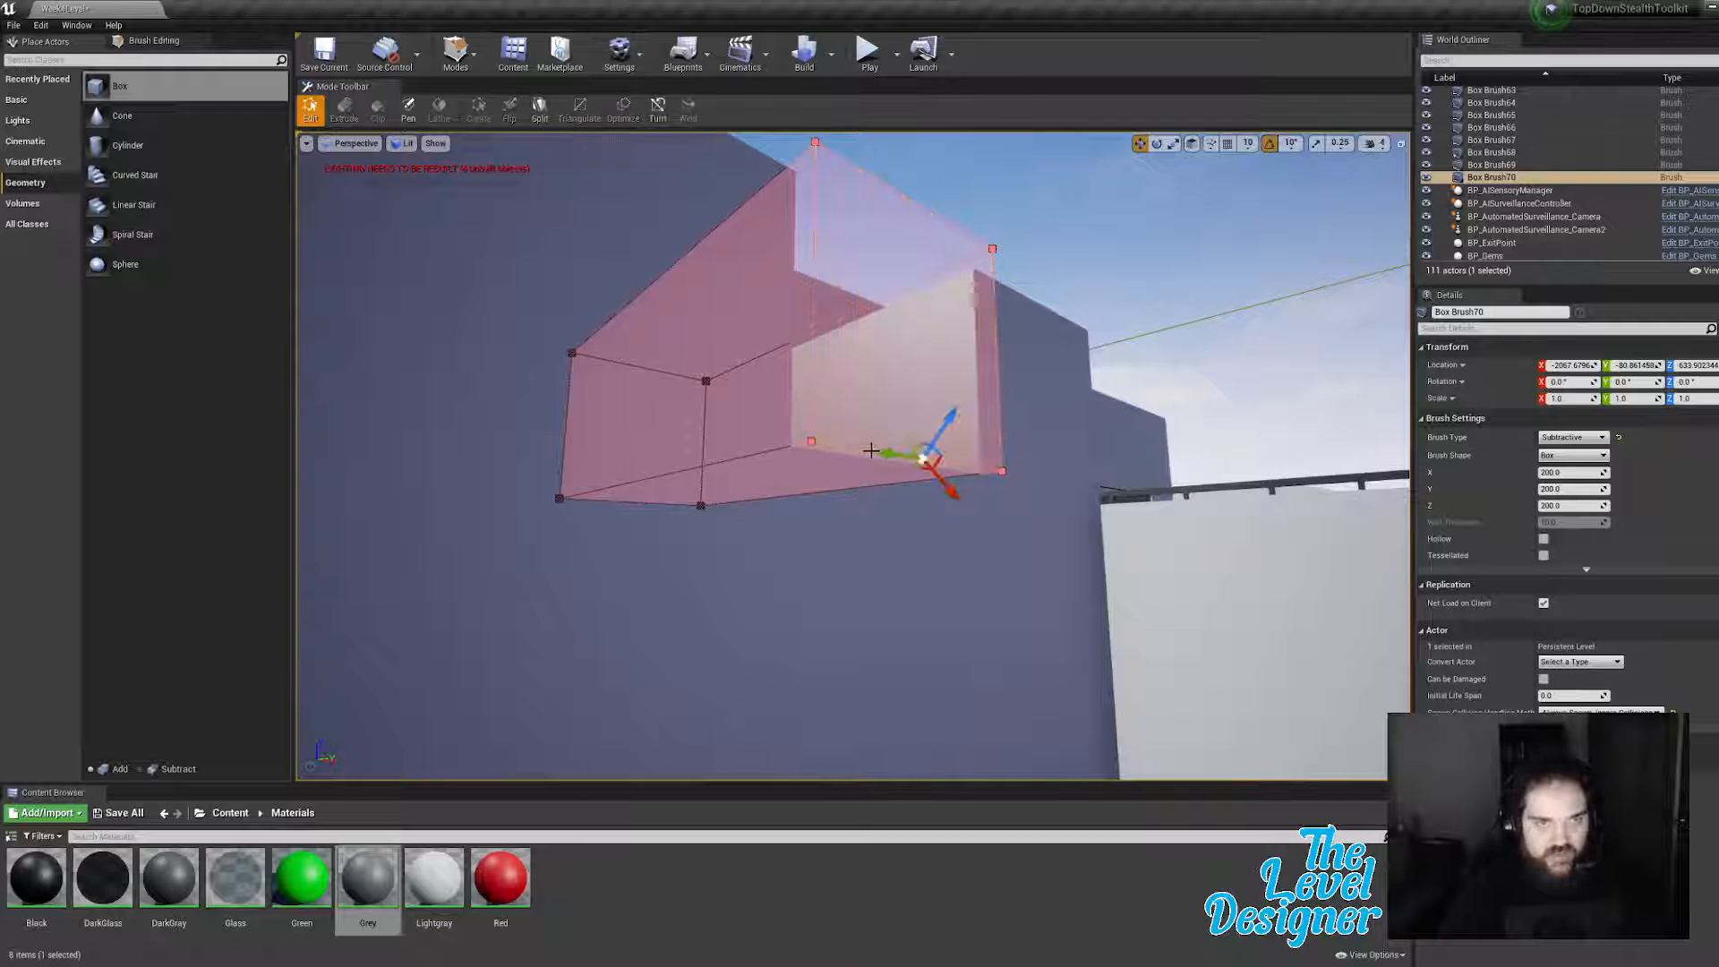
right_drag(949, 486, 1048, 501)
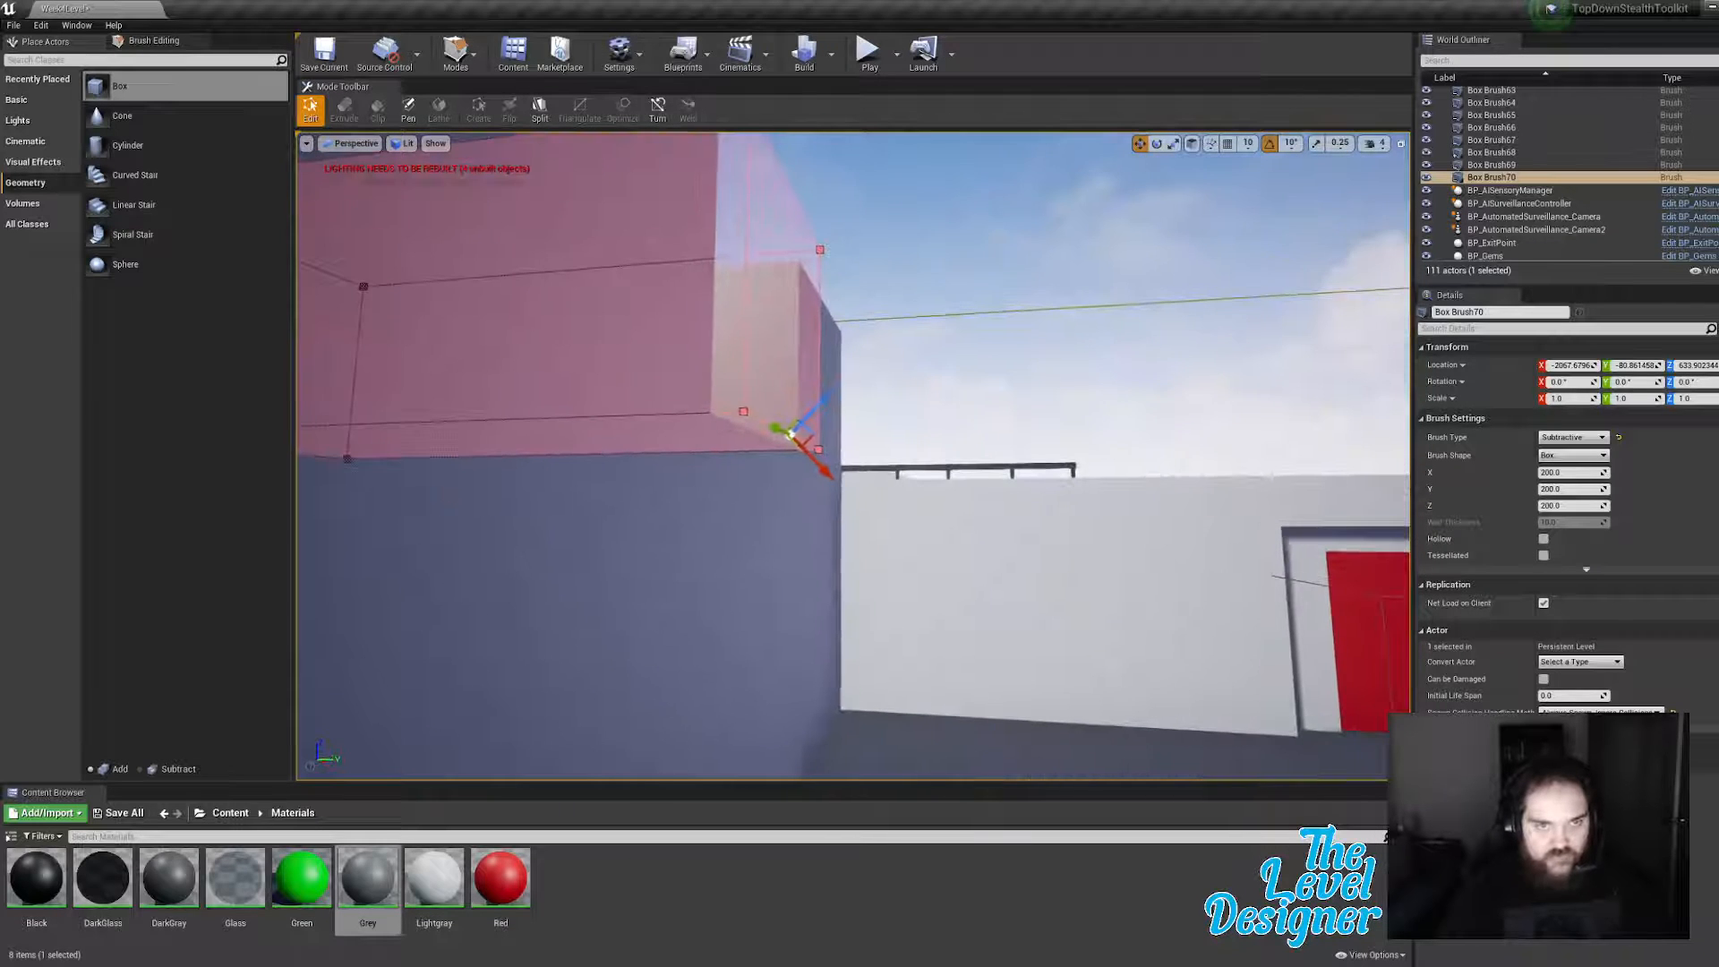
right_drag(818, 436, 811, 436)
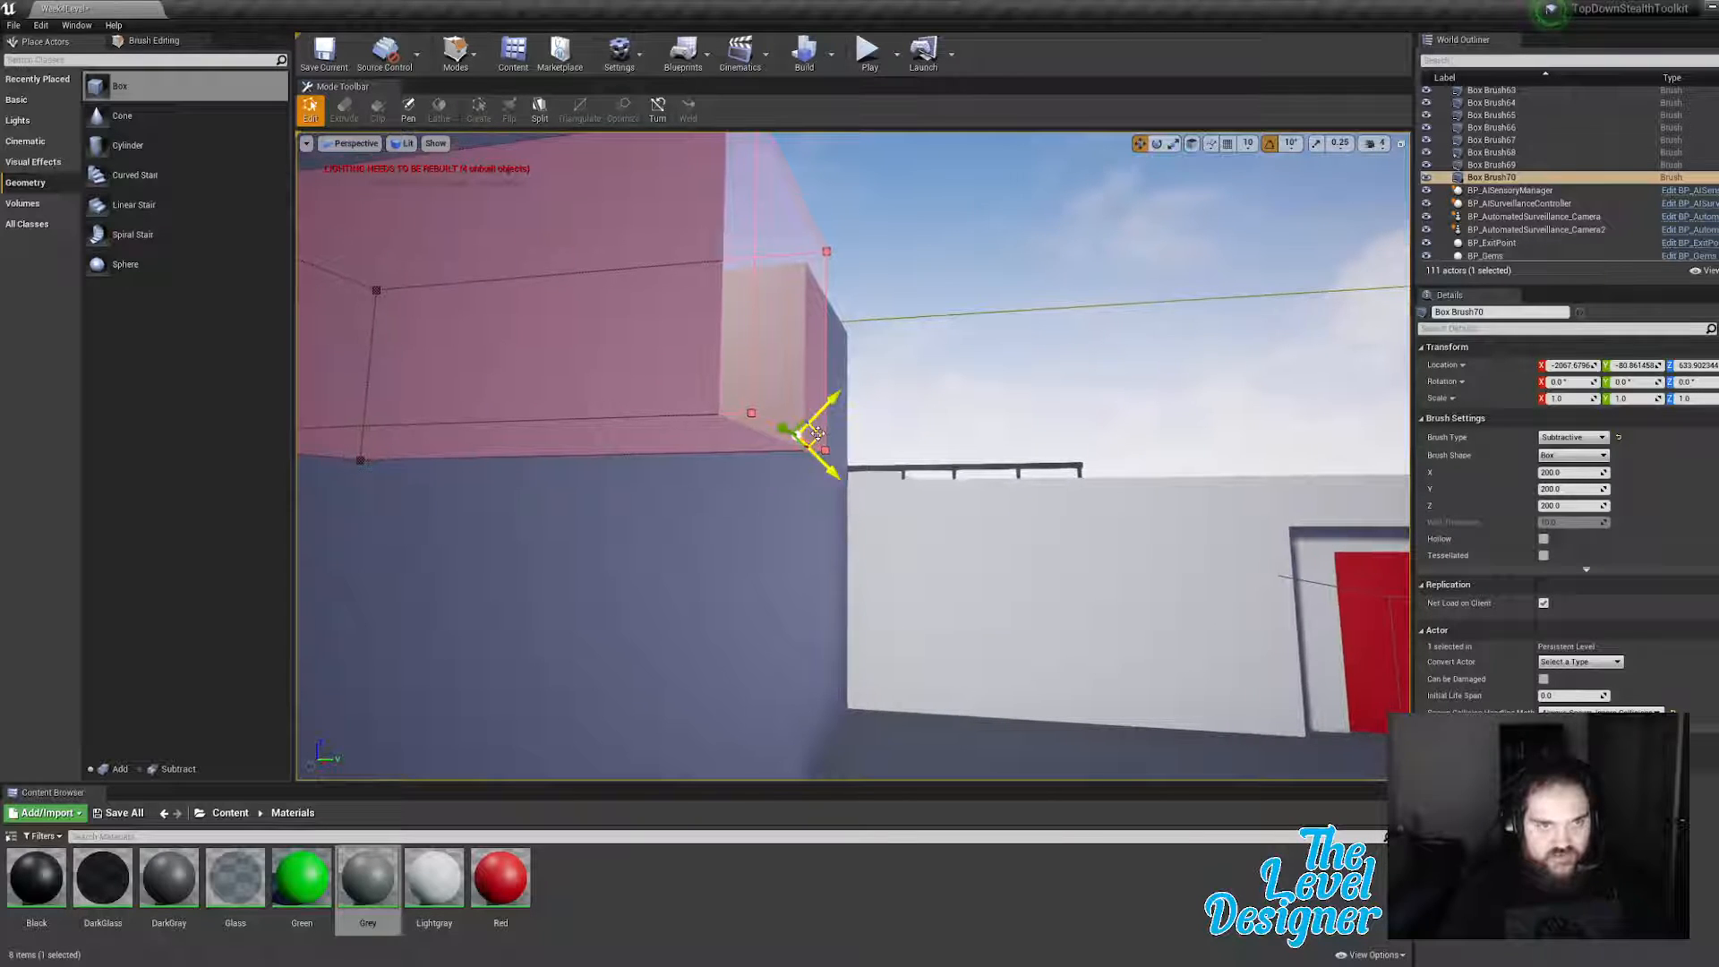
mouse_move(817, 437)
mouse_down()
mouse_move(813, 487)
mouse_move(797, 491)
mouse_up()
key(ctrl+z)
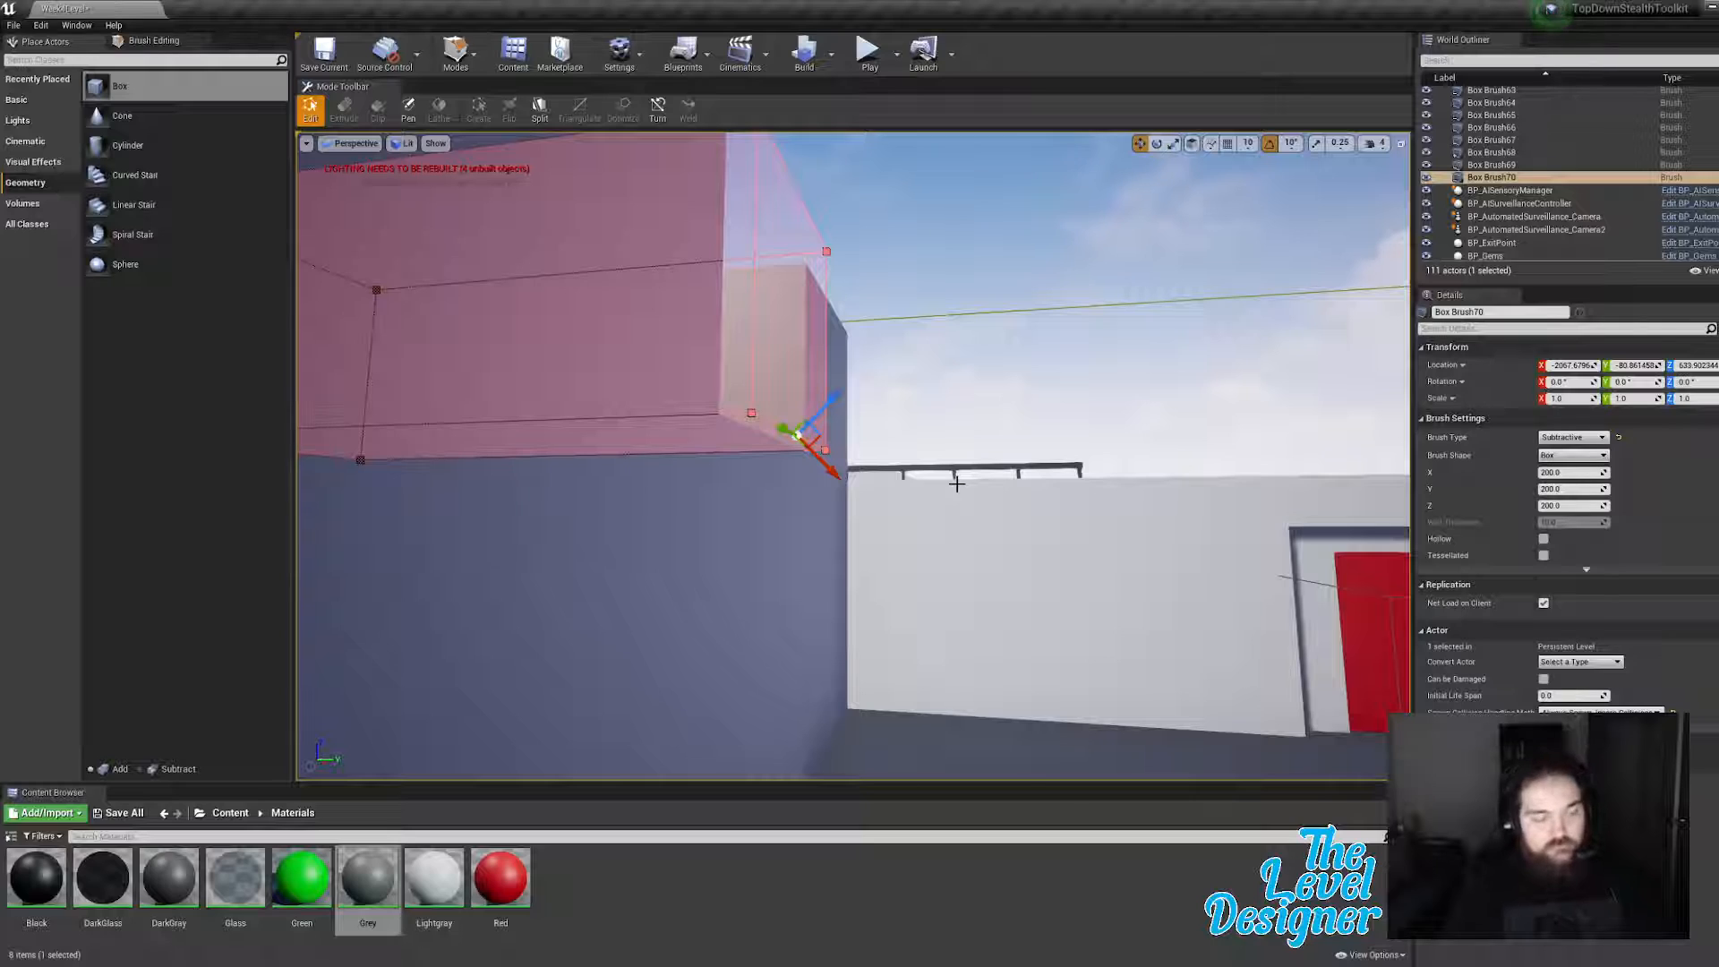
Step: Lower the bottom face of the new subtractive box to ground level to cut a full-height passage into the block
mouse_move(896, 447)
right_down()
mouse_move(899, 537)
mouse_move(949, 537)
mouse_move(879, 541)
mouse_move(956, 514)
mouse_move(869, 501)
mouse_move(856, 236)
right_up()
click(886, 236)
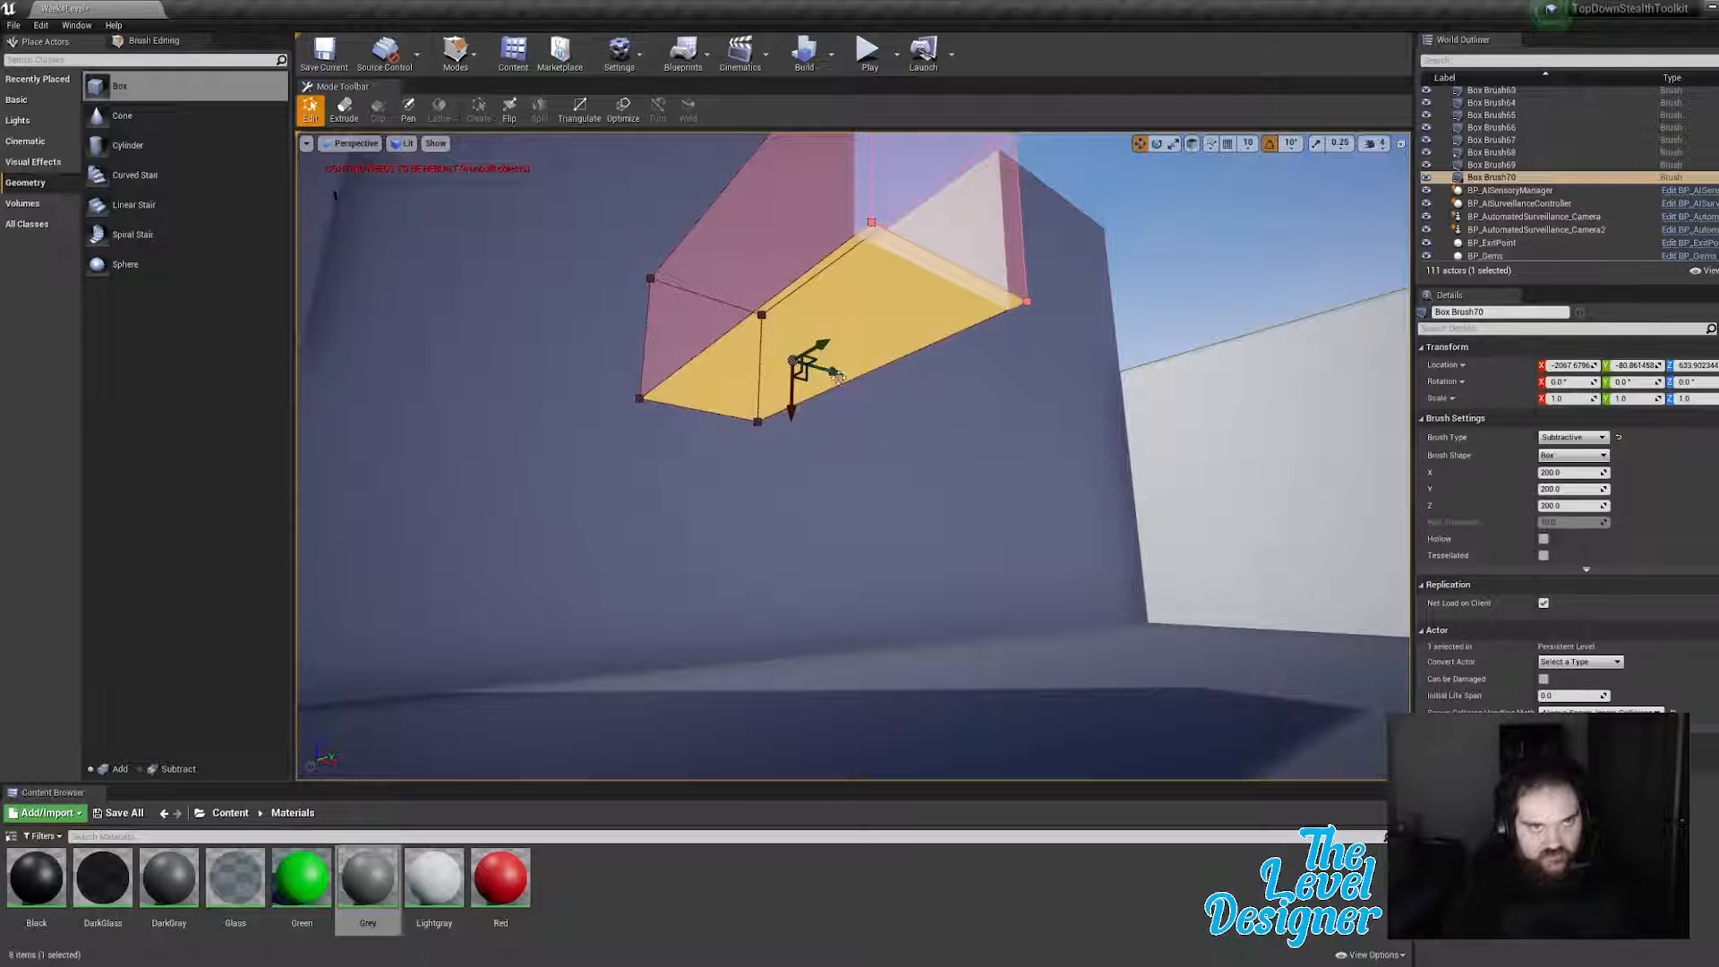
drag(791, 411, 820, 683)
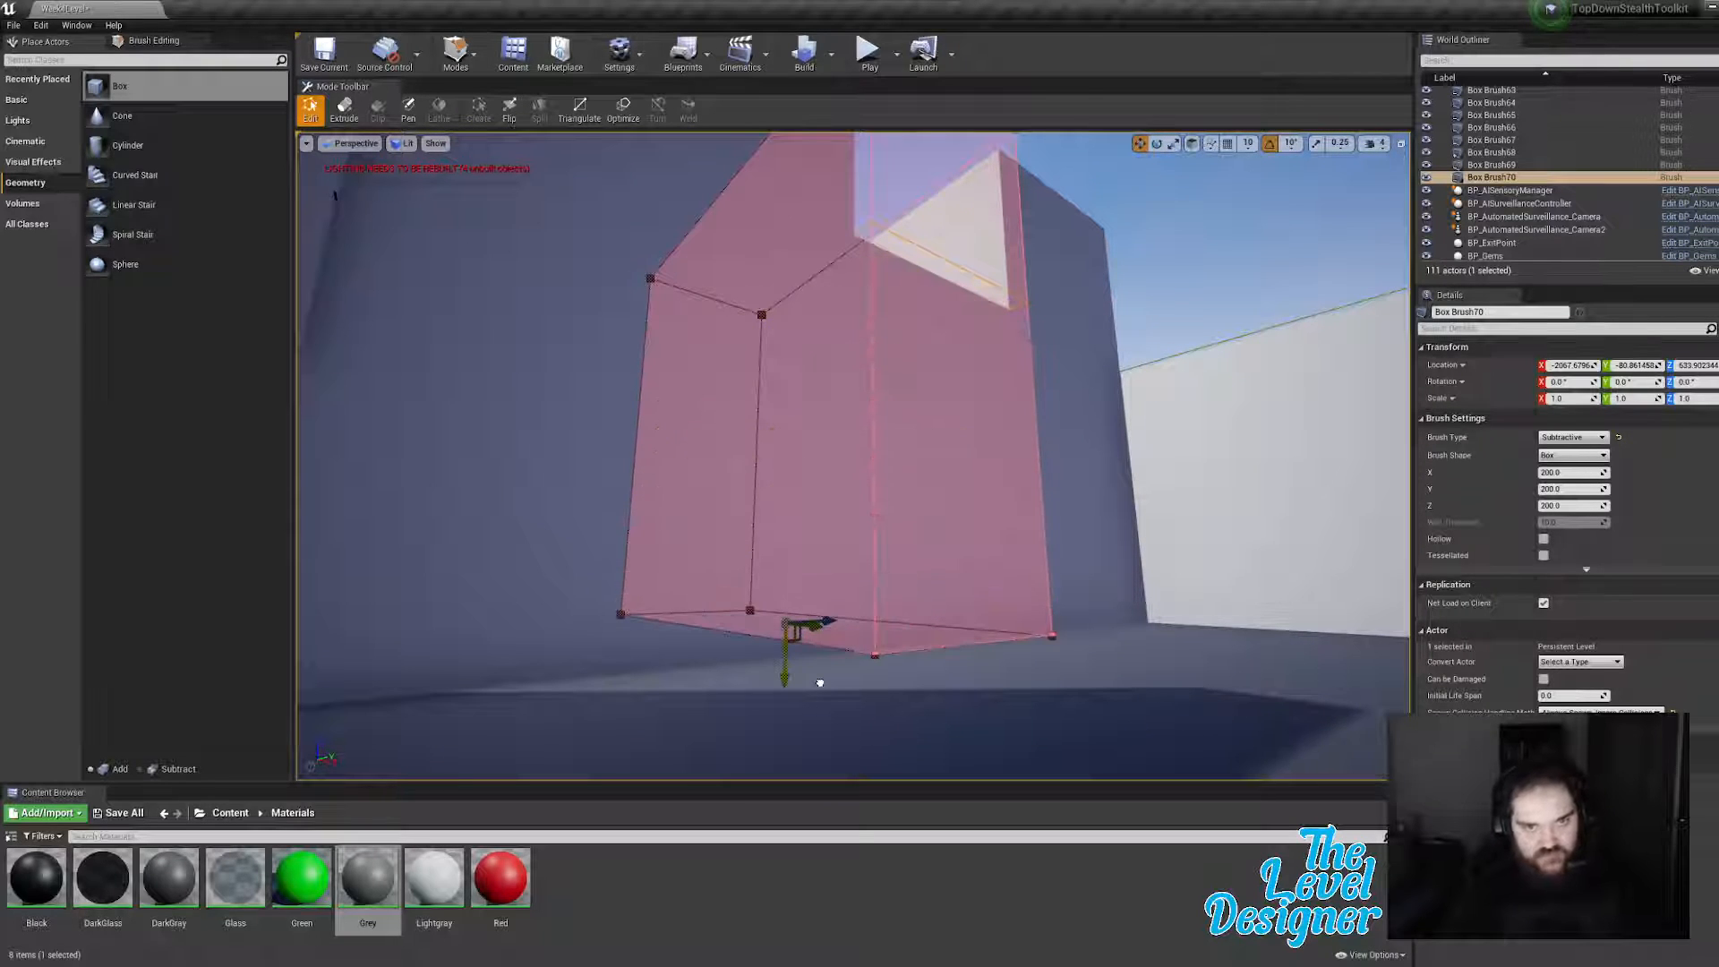
mouse_move(820, 684)
right_down()
mouse_move(838, 829)
mouse_move(817, 618)
right_up()
click(1340, 237)
Step: Pull back the passage-side end face of the wide subtractive box to shorten the roof recess
mouse_move(1340, 237)
right_down()
mouse_move(1344, 394)
mouse_move(1366, 403)
mouse_move(1487, 358)
mouse_move(1611, 360)
mouse_move(1576, 393)
mouse_move(1311, 369)
mouse_move(1325, 408)
mouse_move(1468, 447)
mouse_move(1446, 453)
right_up()
mouse_move(967, 403)
right_down()
mouse_move(992, 405)
mouse_move(976, 367)
mouse_move(921, 372)
right_up()
click(902, 389)
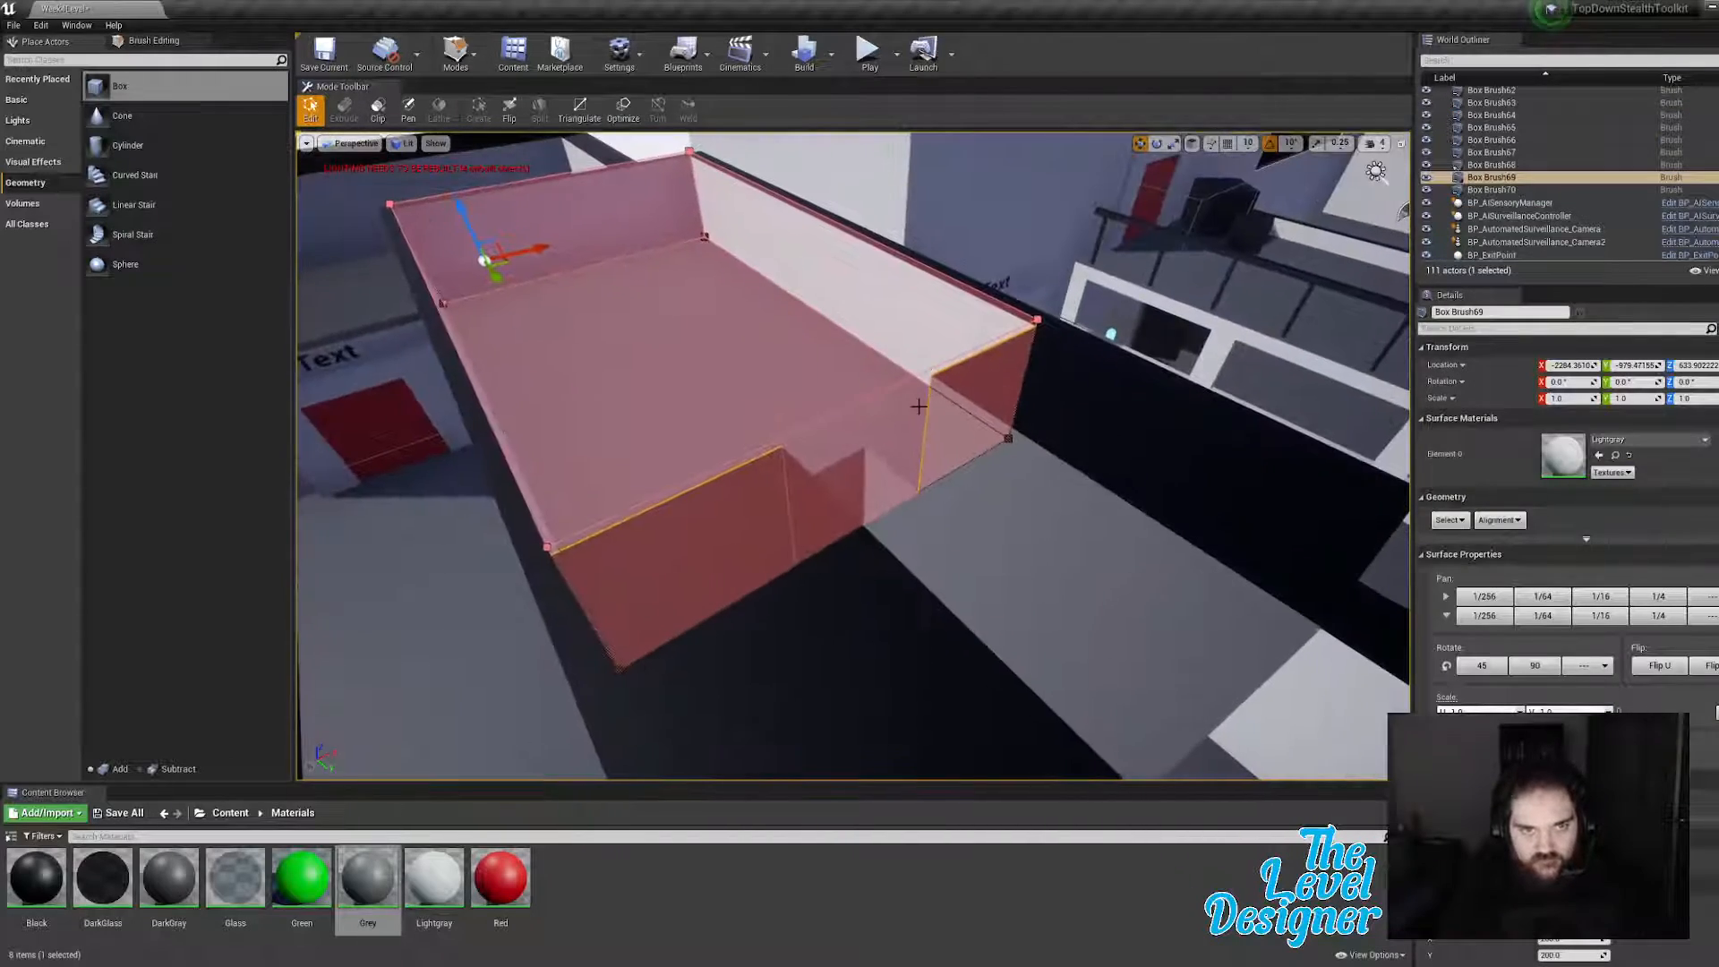
click(944, 433)
right_drag(943, 434, 1061, 428)
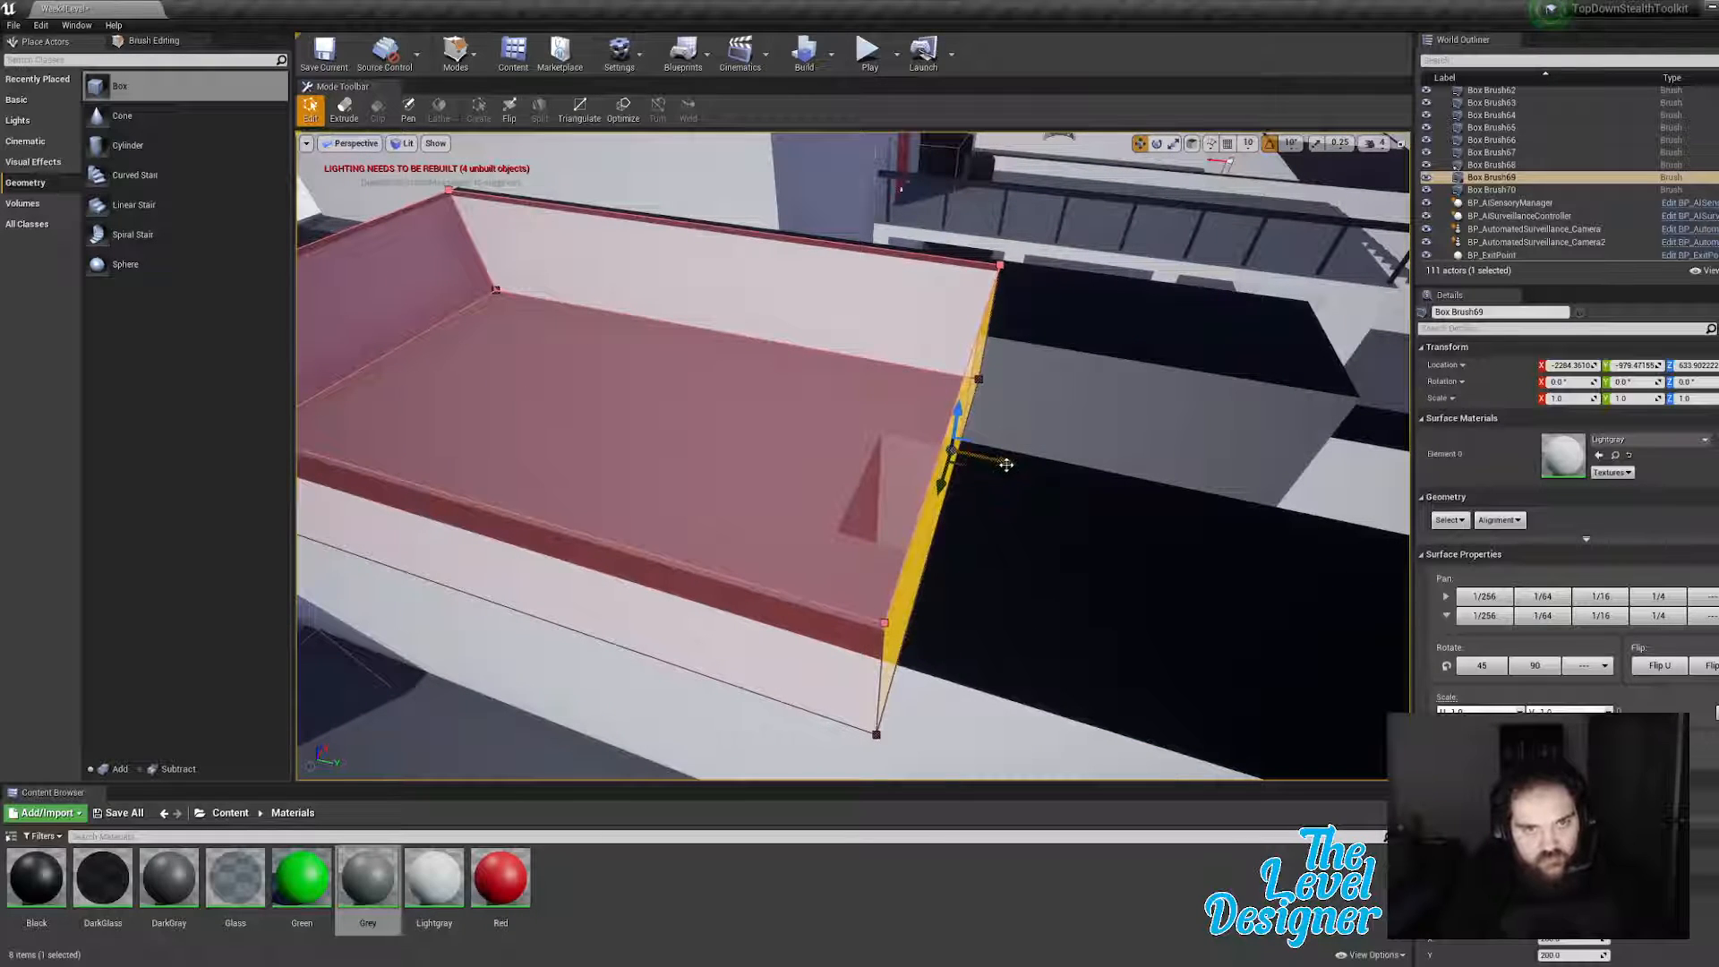
mouse_move(1006, 464)
mouse_down()
mouse_move(836, 448)
mouse_move(855, 452)
mouse_up()
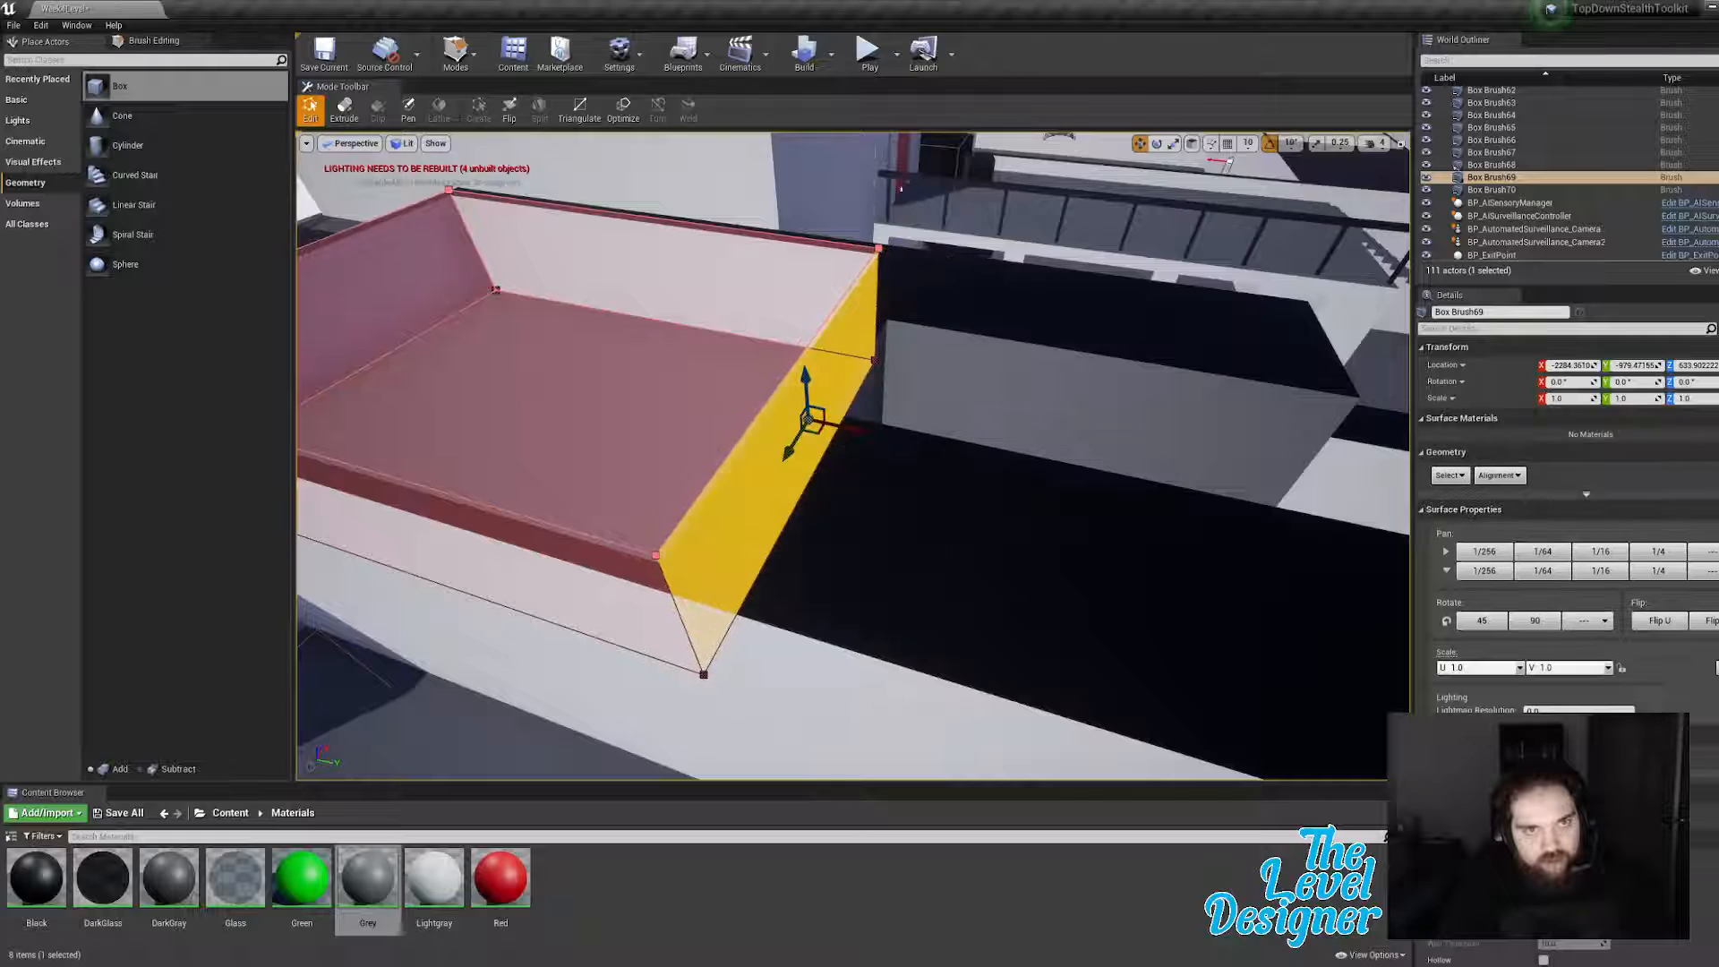
mouse_move(855, 452)
right_down()
mouse_move(735, 501)
mouse_move(614, 465)
right_up()
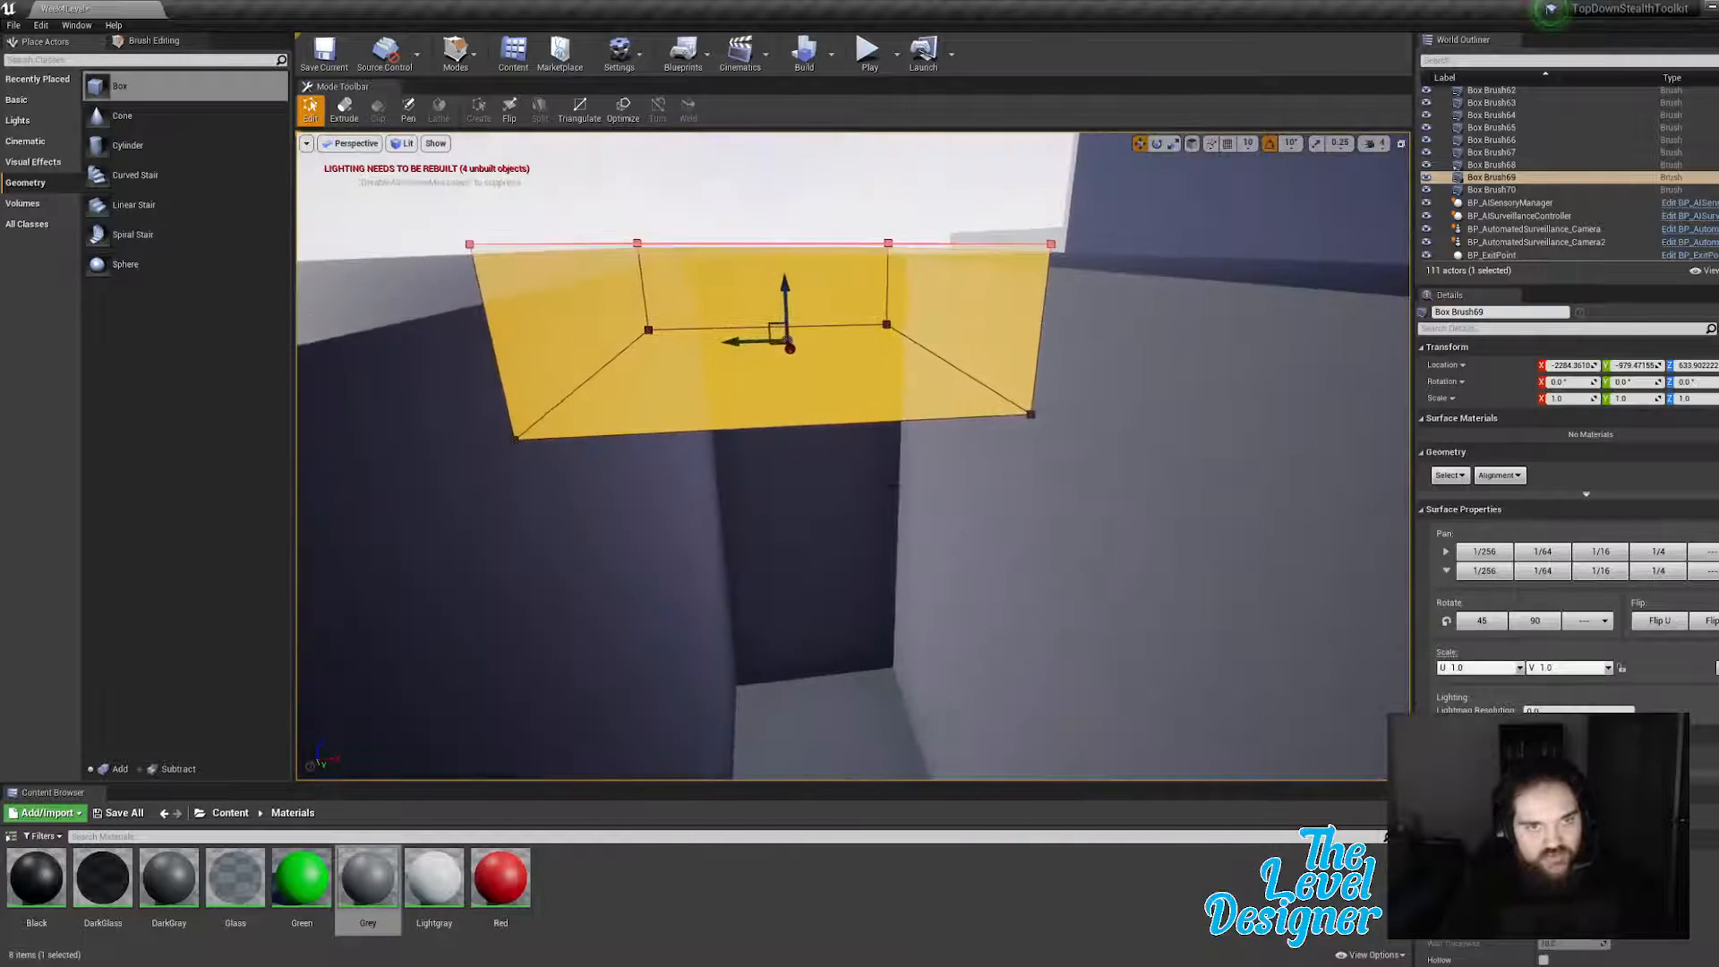
Step: Extend the inner end face of the passage's subtractive box to the edge of the shortened recess
click(866, 513)
right_drag(844, 464, 867, 438)
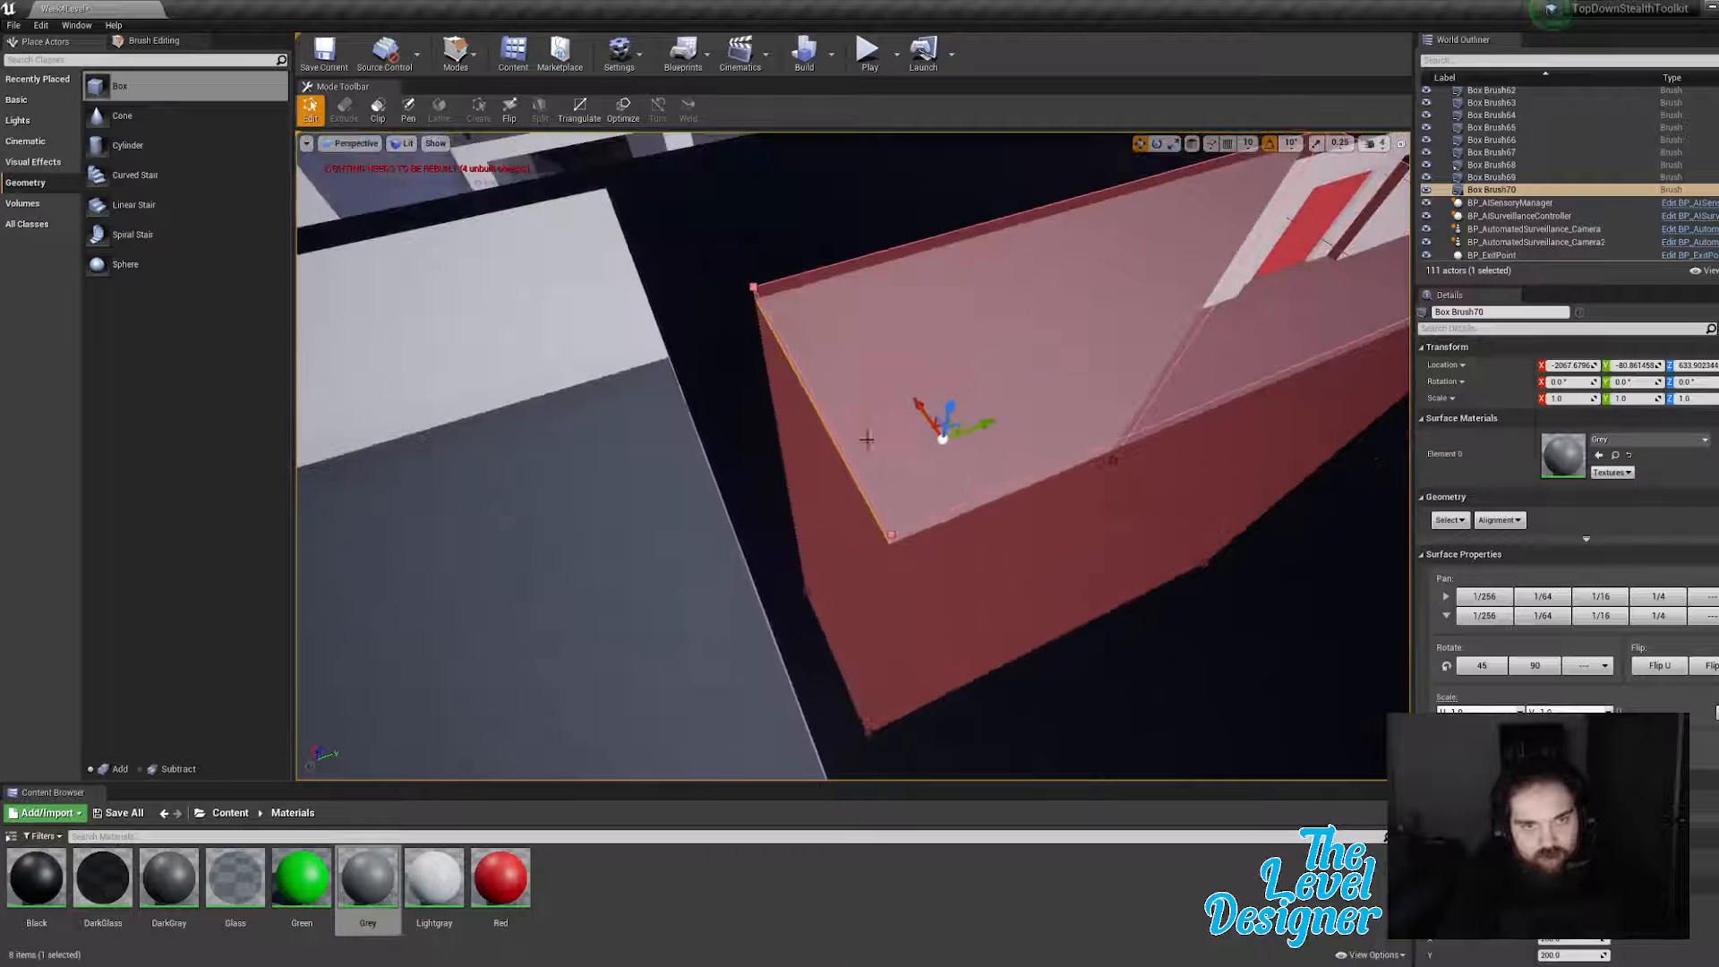
click(817, 405)
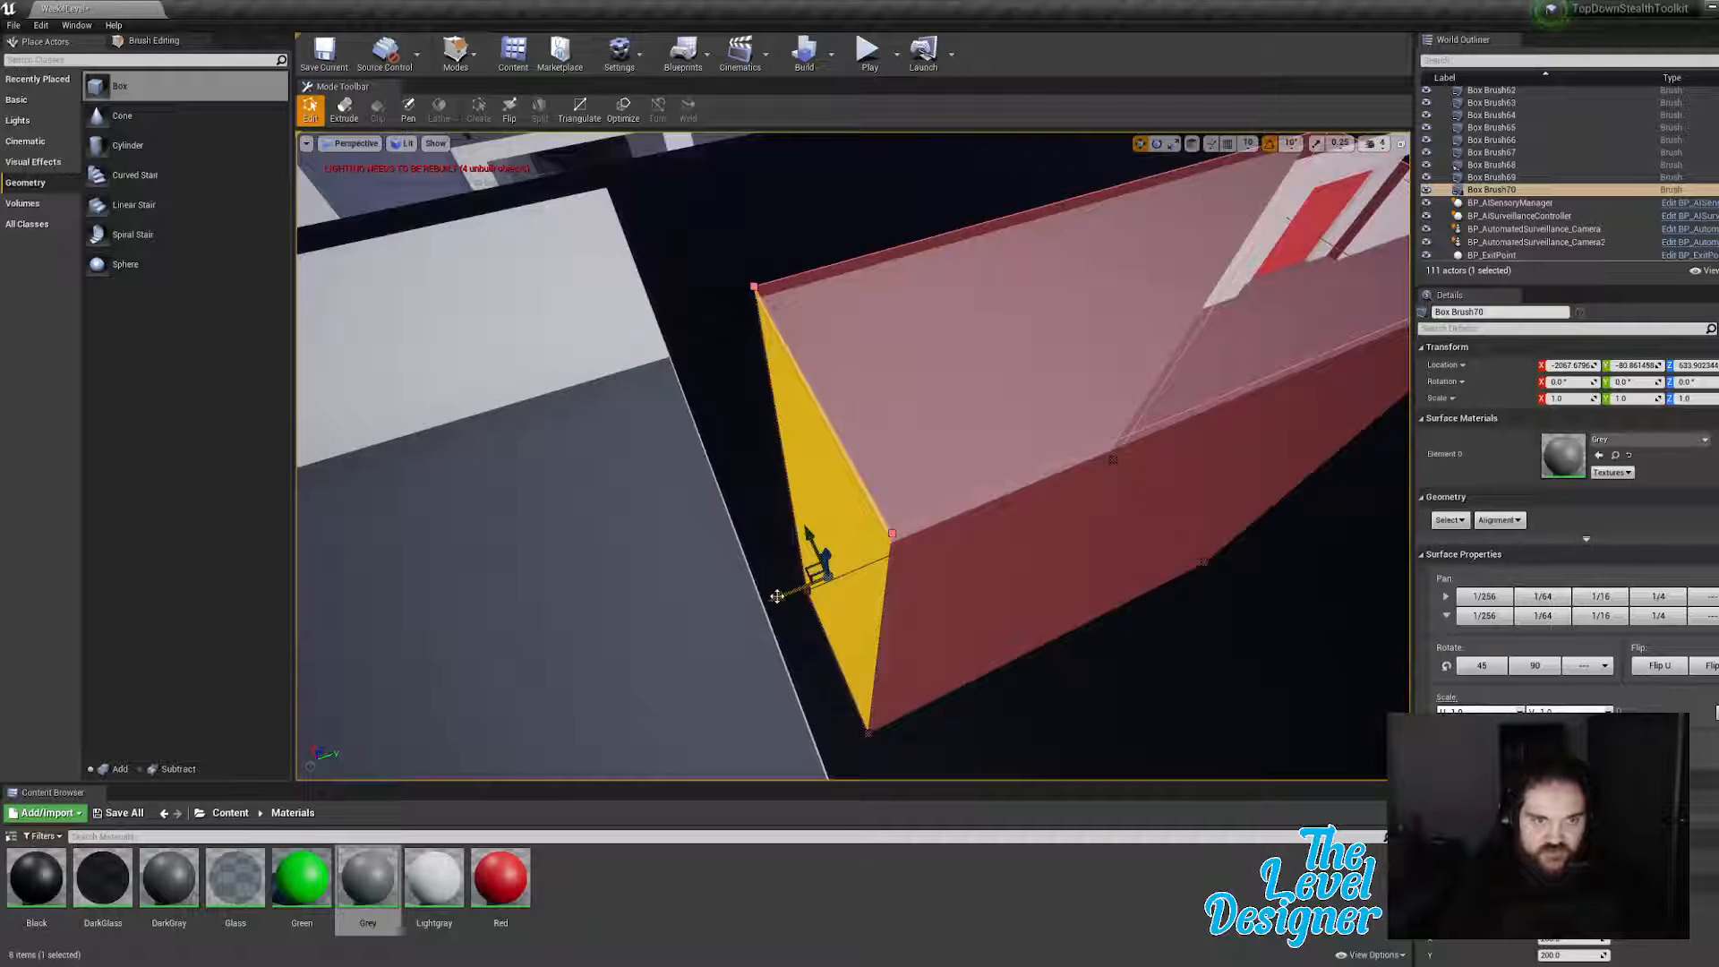
drag(777, 596, 709, 627)
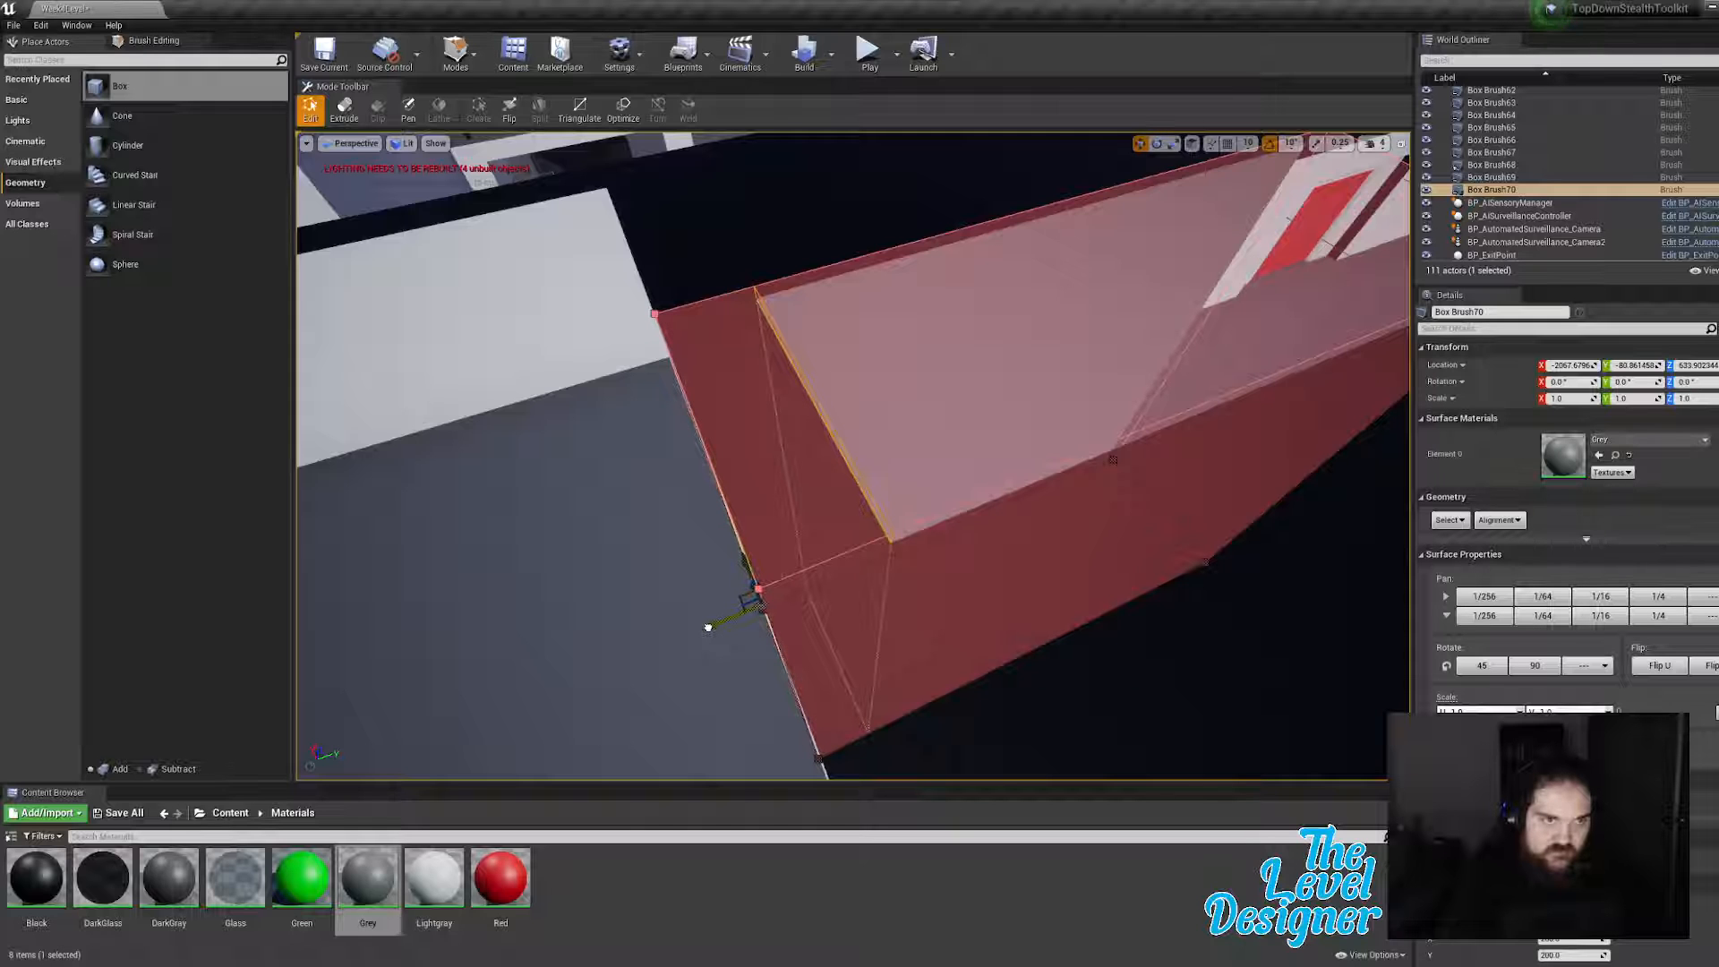
mouse_move(975, 432)
right_down()
mouse_move(1123, 229)
mouse_move(976, 458)
right_up()
click(1123, 228)
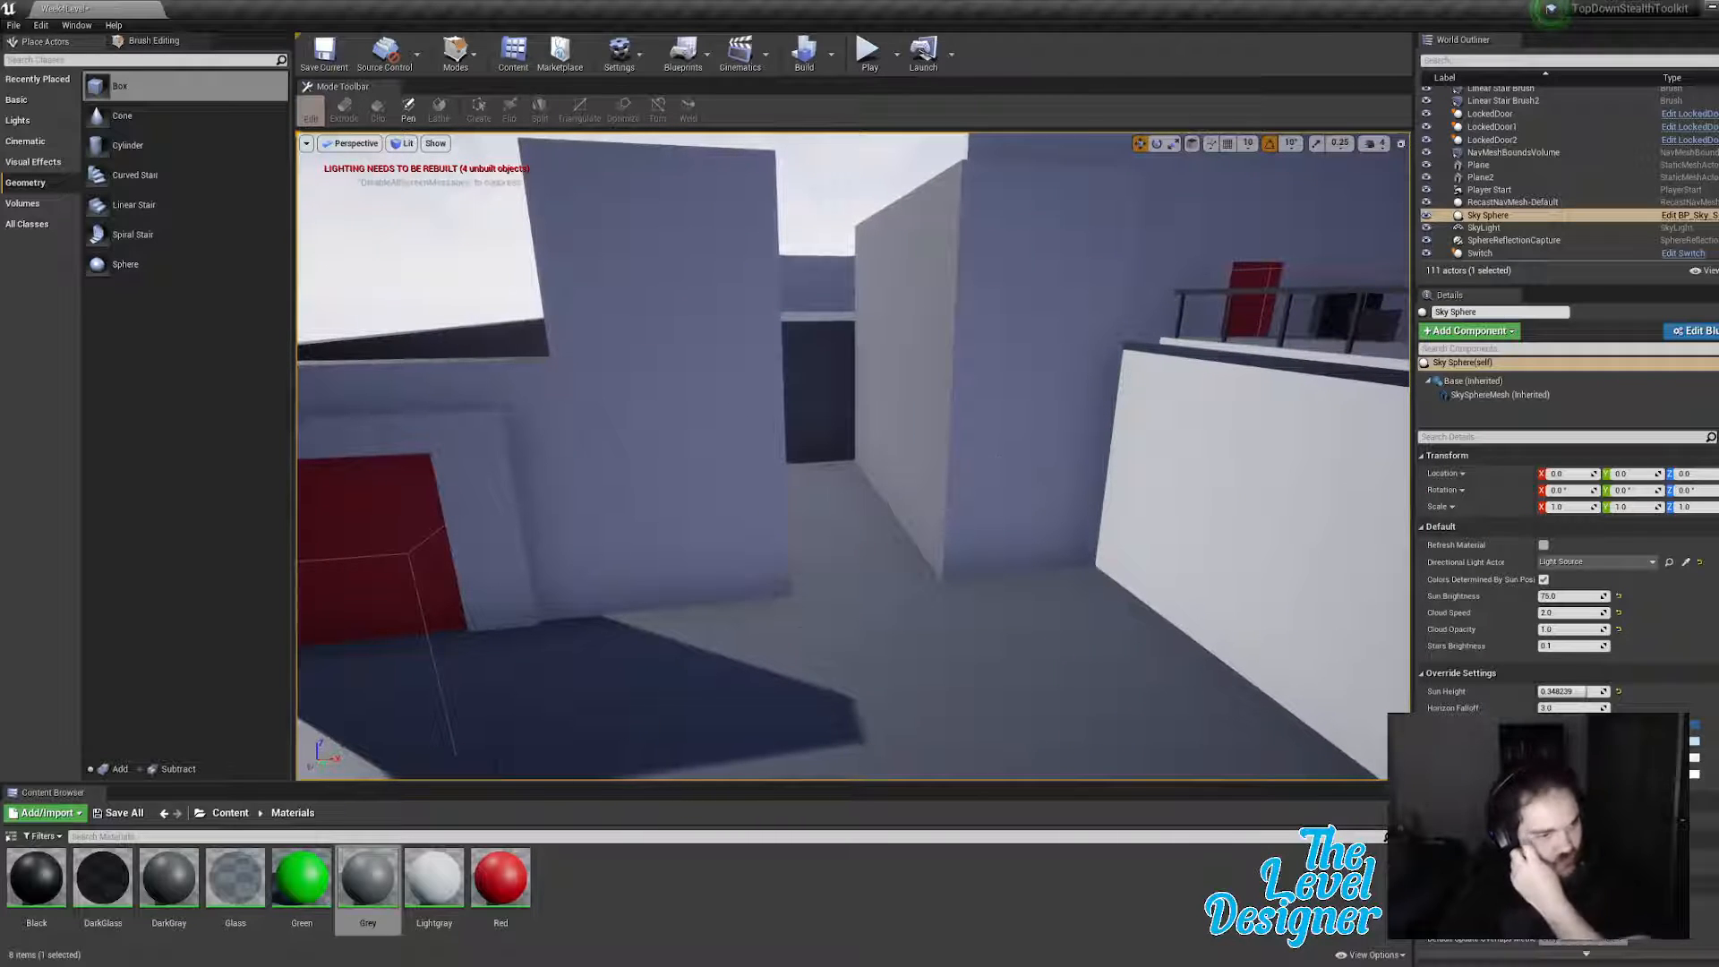
Step: Place a linear stair brush at the passage entrance and rotate it -90° about Z to climb into the passage
mouse_move(135, 204)
mouse_down()
mouse_move(376, 269)
mouse_move(838, 605)
mouse_move(798, 587)
mouse_move(784, 604)
mouse_move(889, 537)
mouse_up()
key(e)
mouse_move(889, 537)
right_down()
mouse_move(864, 512)
mouse_move(889, 587)
mouse_move(922, 577)
right_up()
key(w)
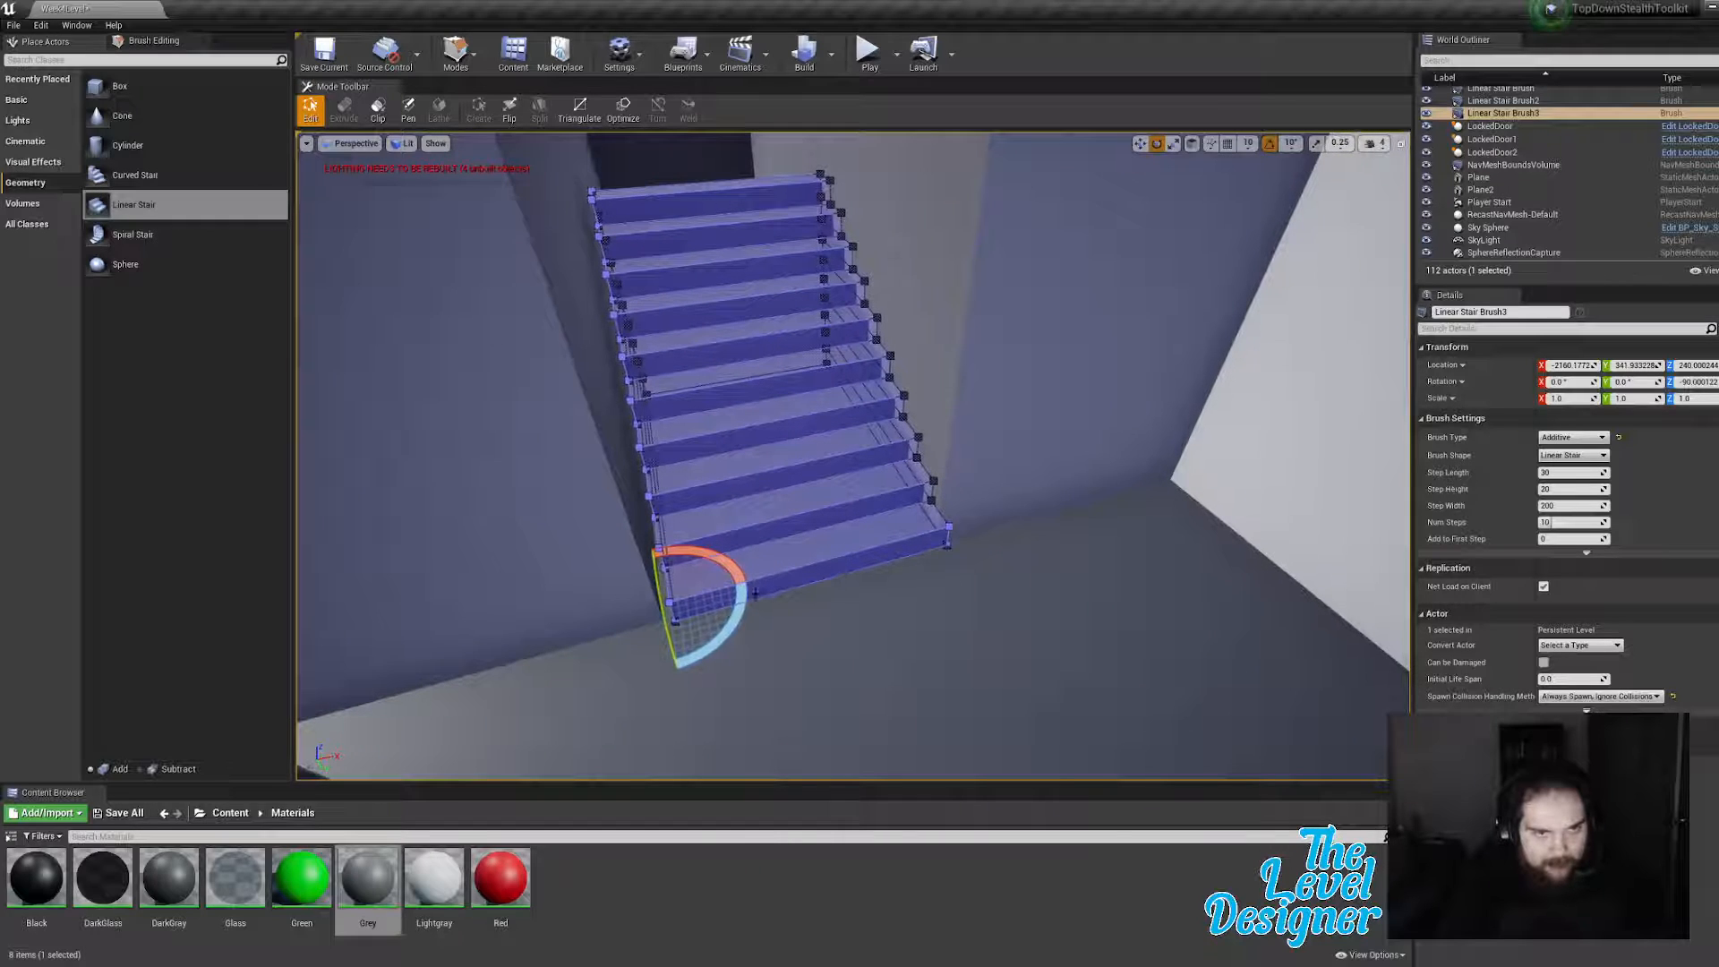
Step: Move the linear stair brush so its bottom step lines up with the corner of the passage entrance
key(w)
drag(677, 589, 672, 586)
key(ctrl+z)
key(w)
right_drag(887, 509, 893, 511)
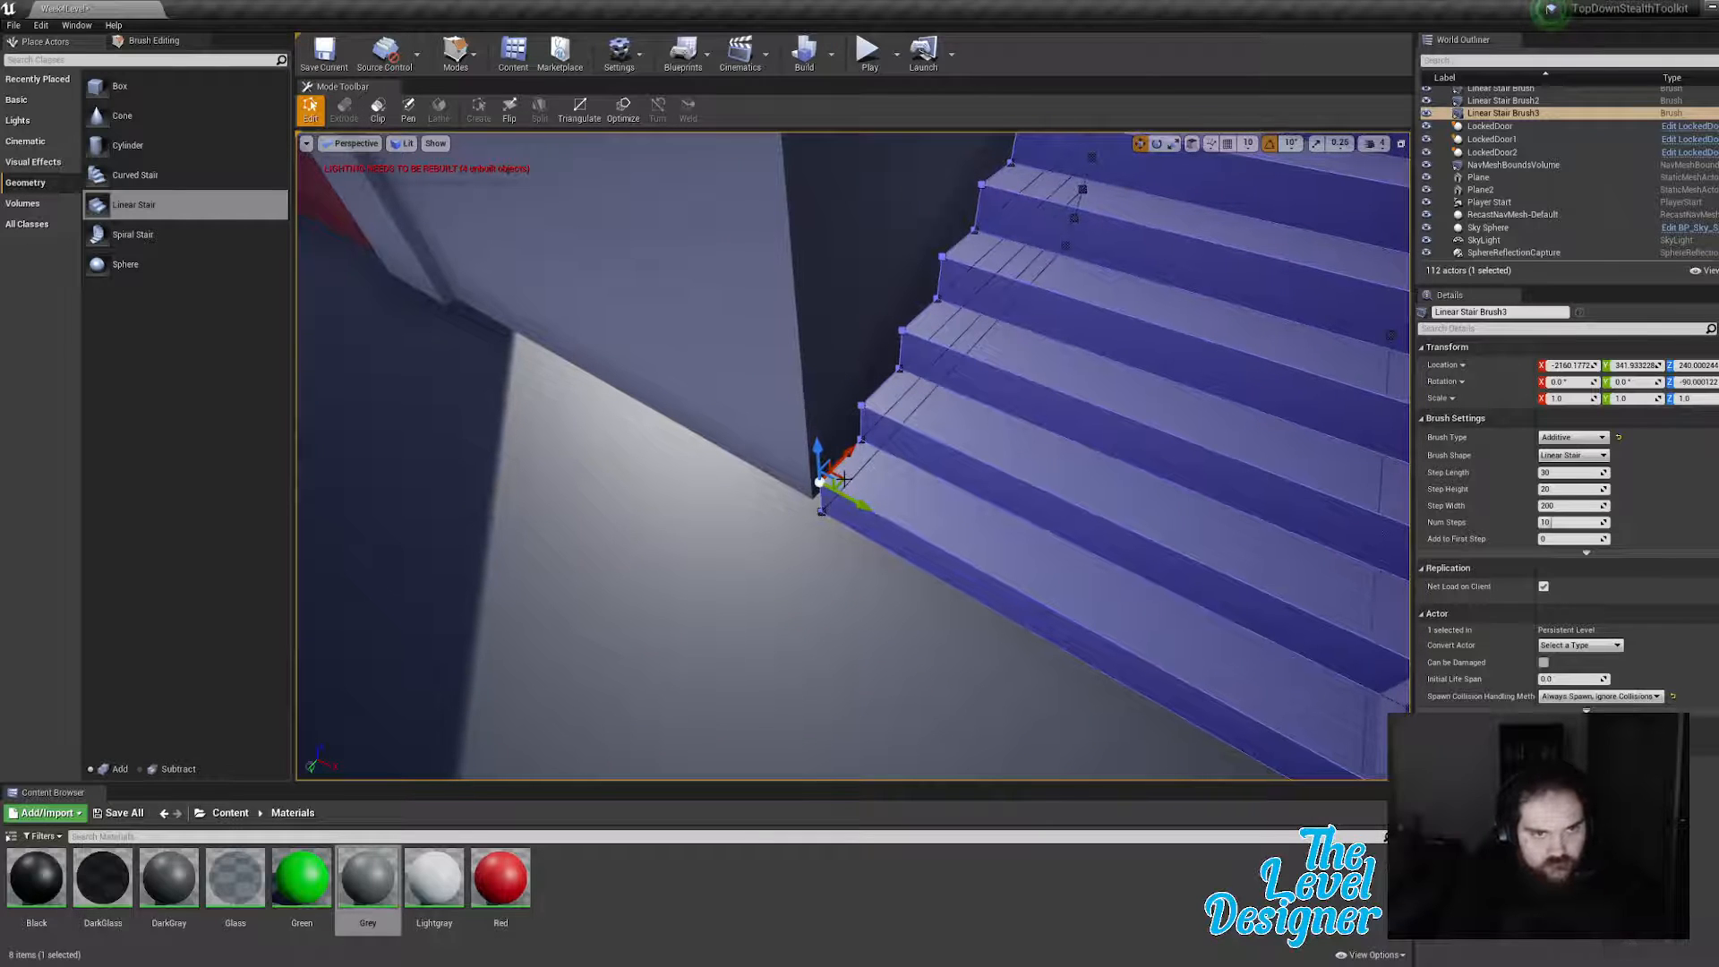
drag(842, 479, 831, 468)
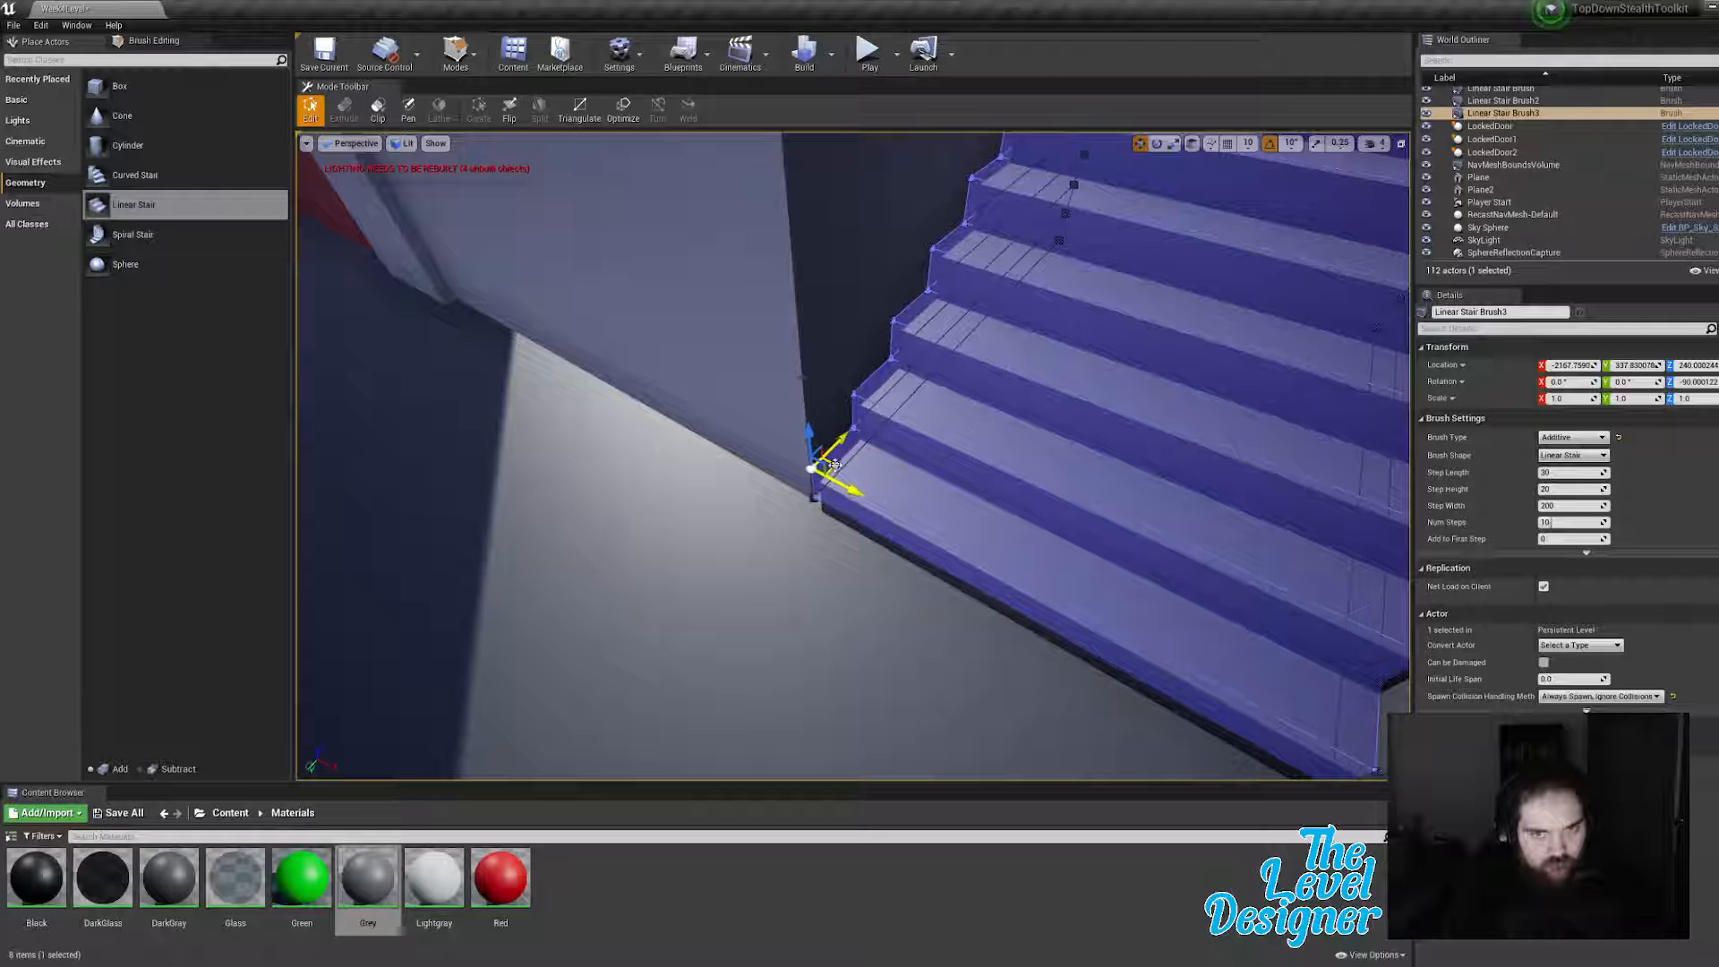
Step: Set the number of steps on the passage's linear stair brush to 25
key(s)
mouse_move(835, 465)
right_down()
mouse_move(931, 447)
mouse_move(954, 398)
mouse_move(922, 392)
mouse_move(923, 414)
right_up()
key(a)
key(d)
key(e)
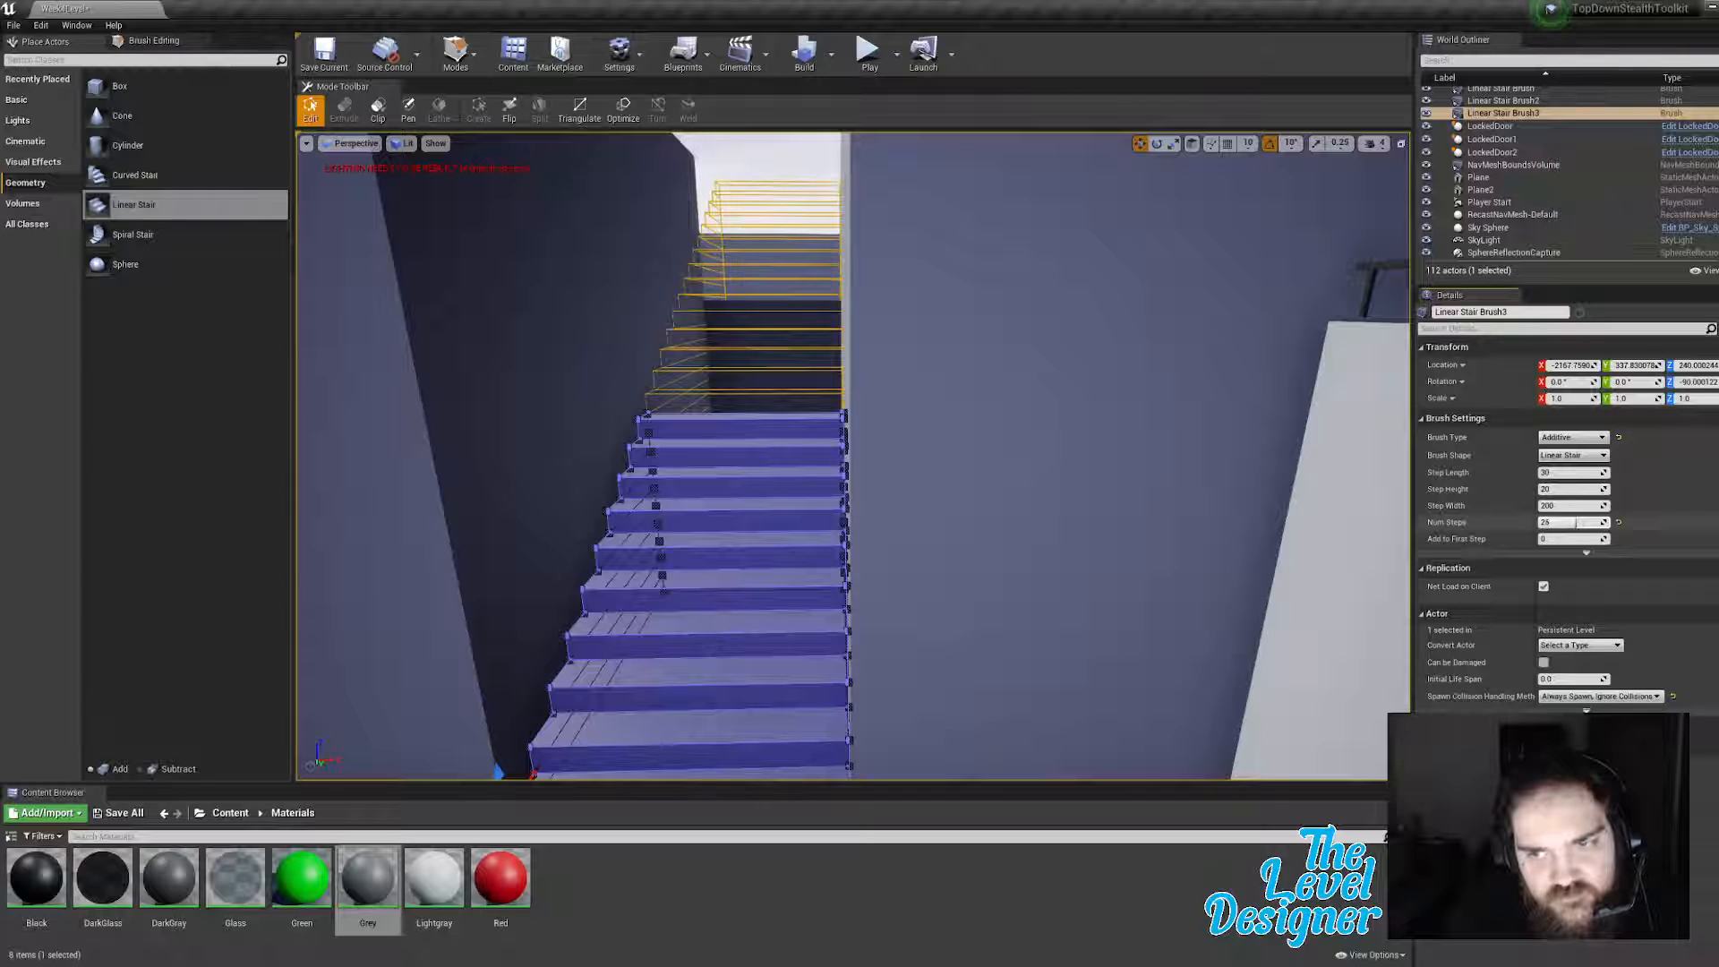
key(s)
mouse_move(886, 388)
right_down()
mouse_move(1066, 403)
mouse_move(932, 403)
mouse_move(895, 457)
mouse_move(949, 439)
mouse_move(923, 403)
mouse_move(940, 398)
mouse_move(922, 462)
right_up()
key(w)
key(s)
key(s)
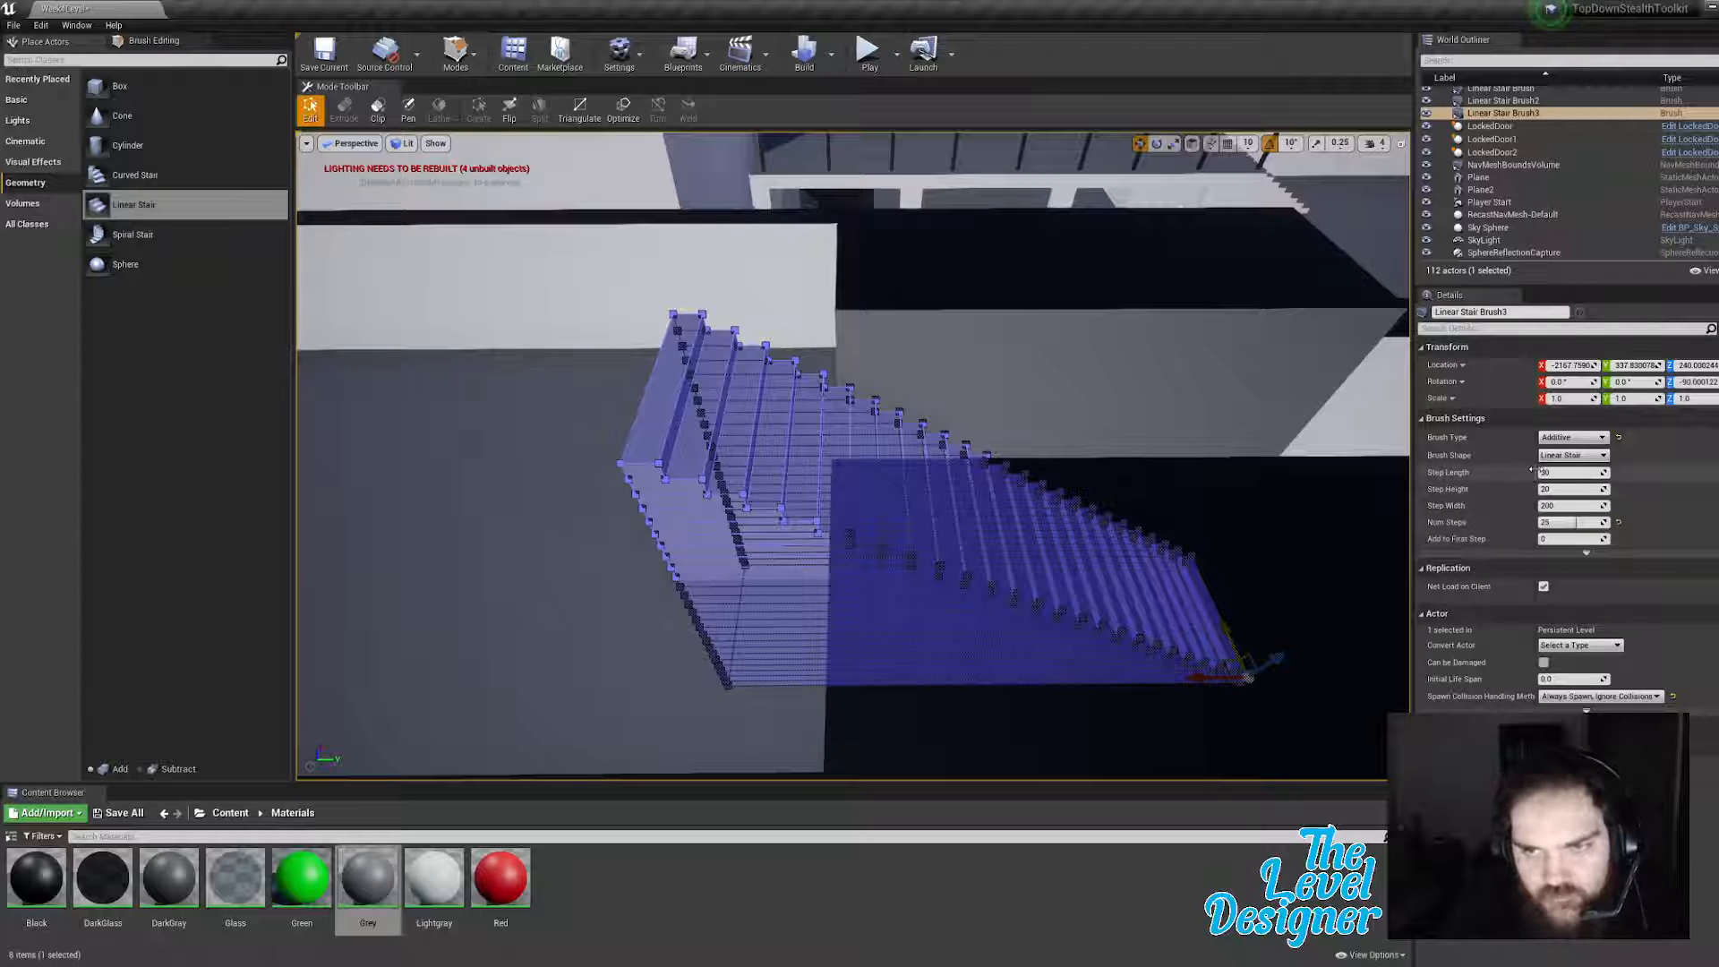
Step: Set the linear stair brush's step length to 24 and its step height to 12
drag(1534, 470, 1527, 472)
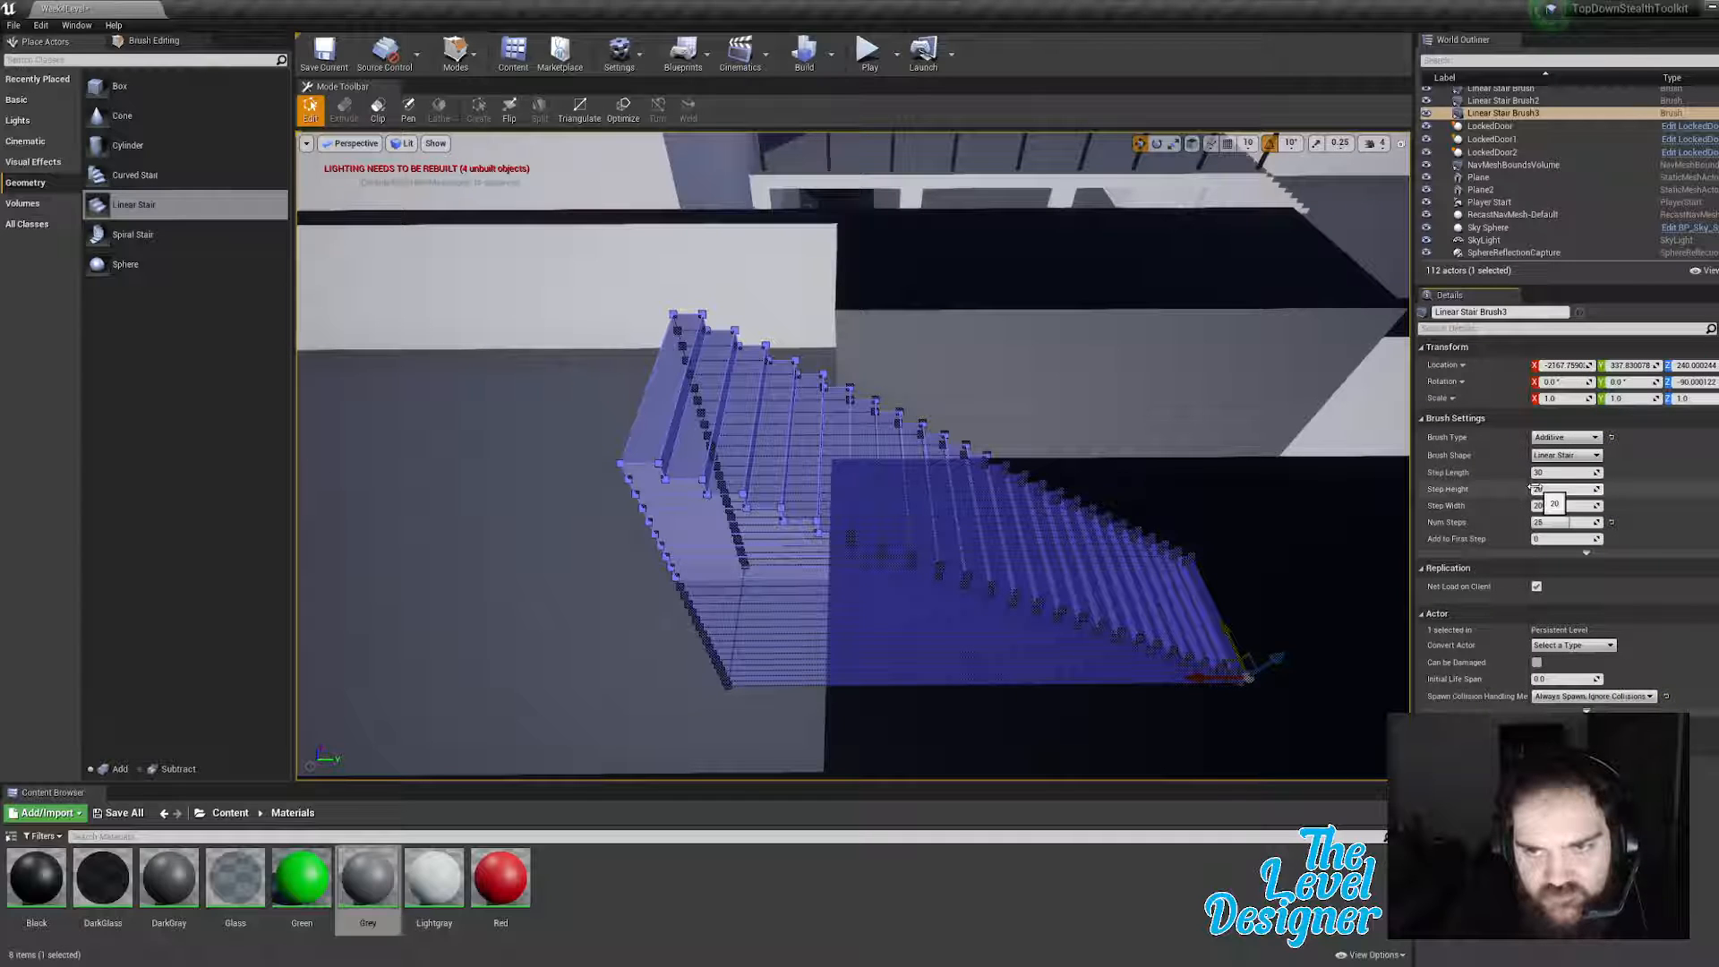
drag(1560, 490, 1552, 490)
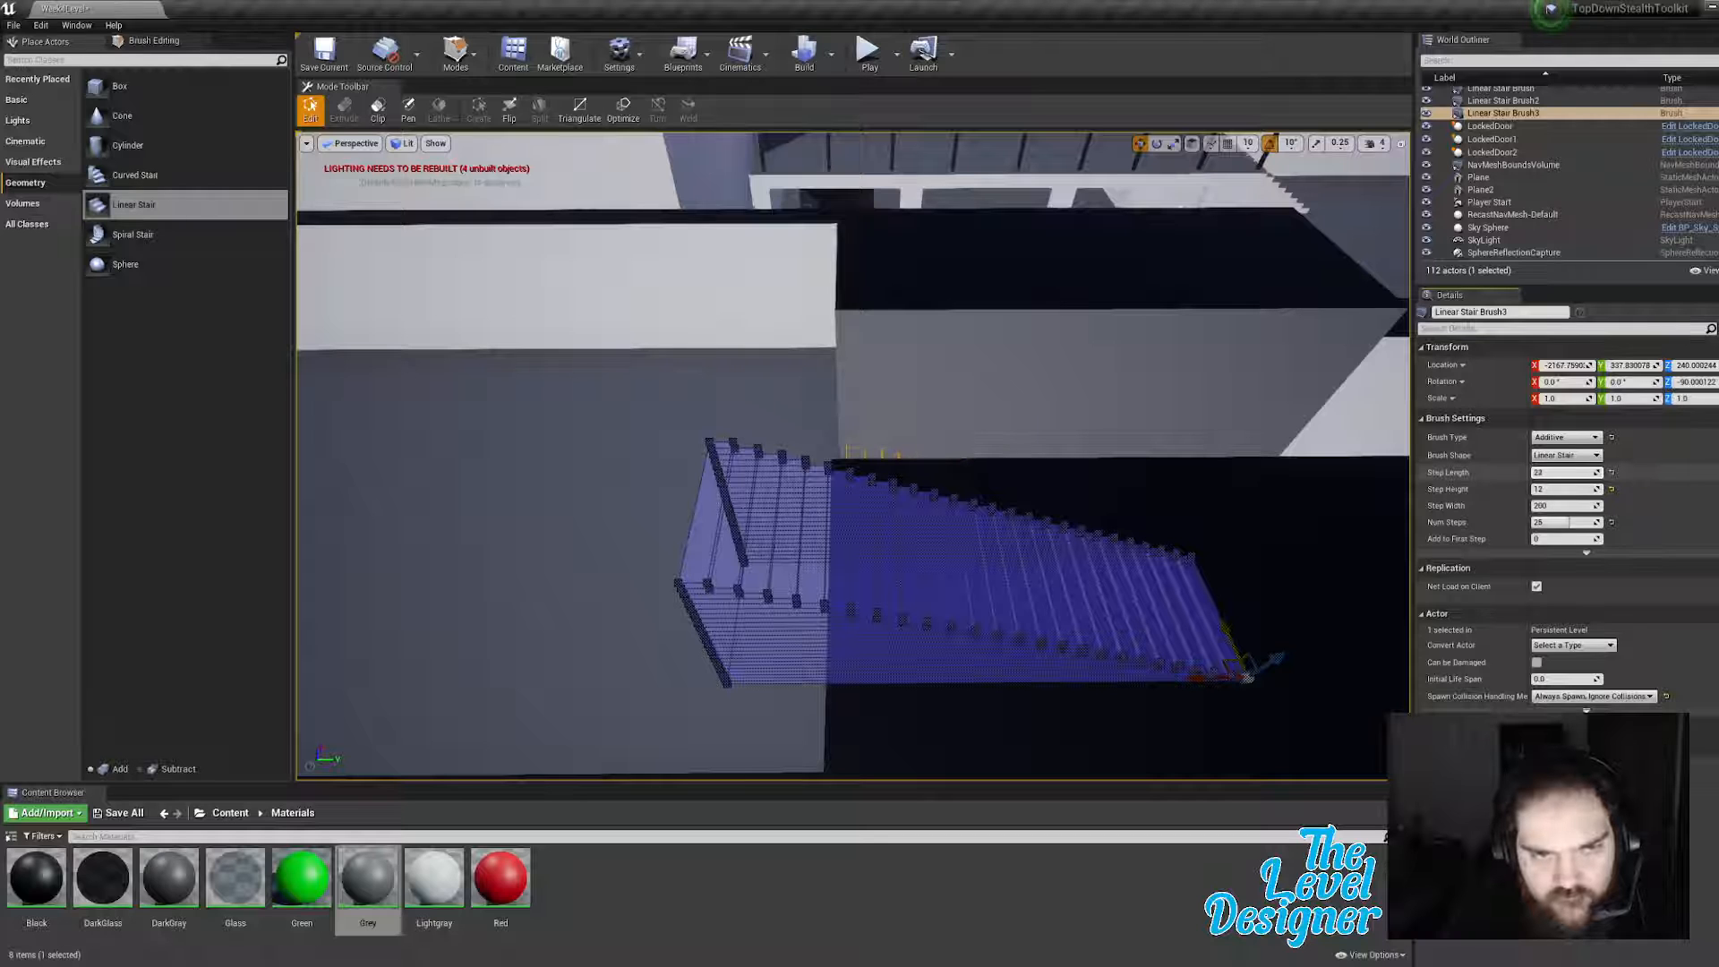
right_drag(984, 447, 680, 466)
right_drag(936, 483, 914, 448)
Step: Lower the stair brush to about Z 231.8 so its bottom step sits on the floor at the passage entrance
click(937, 483)
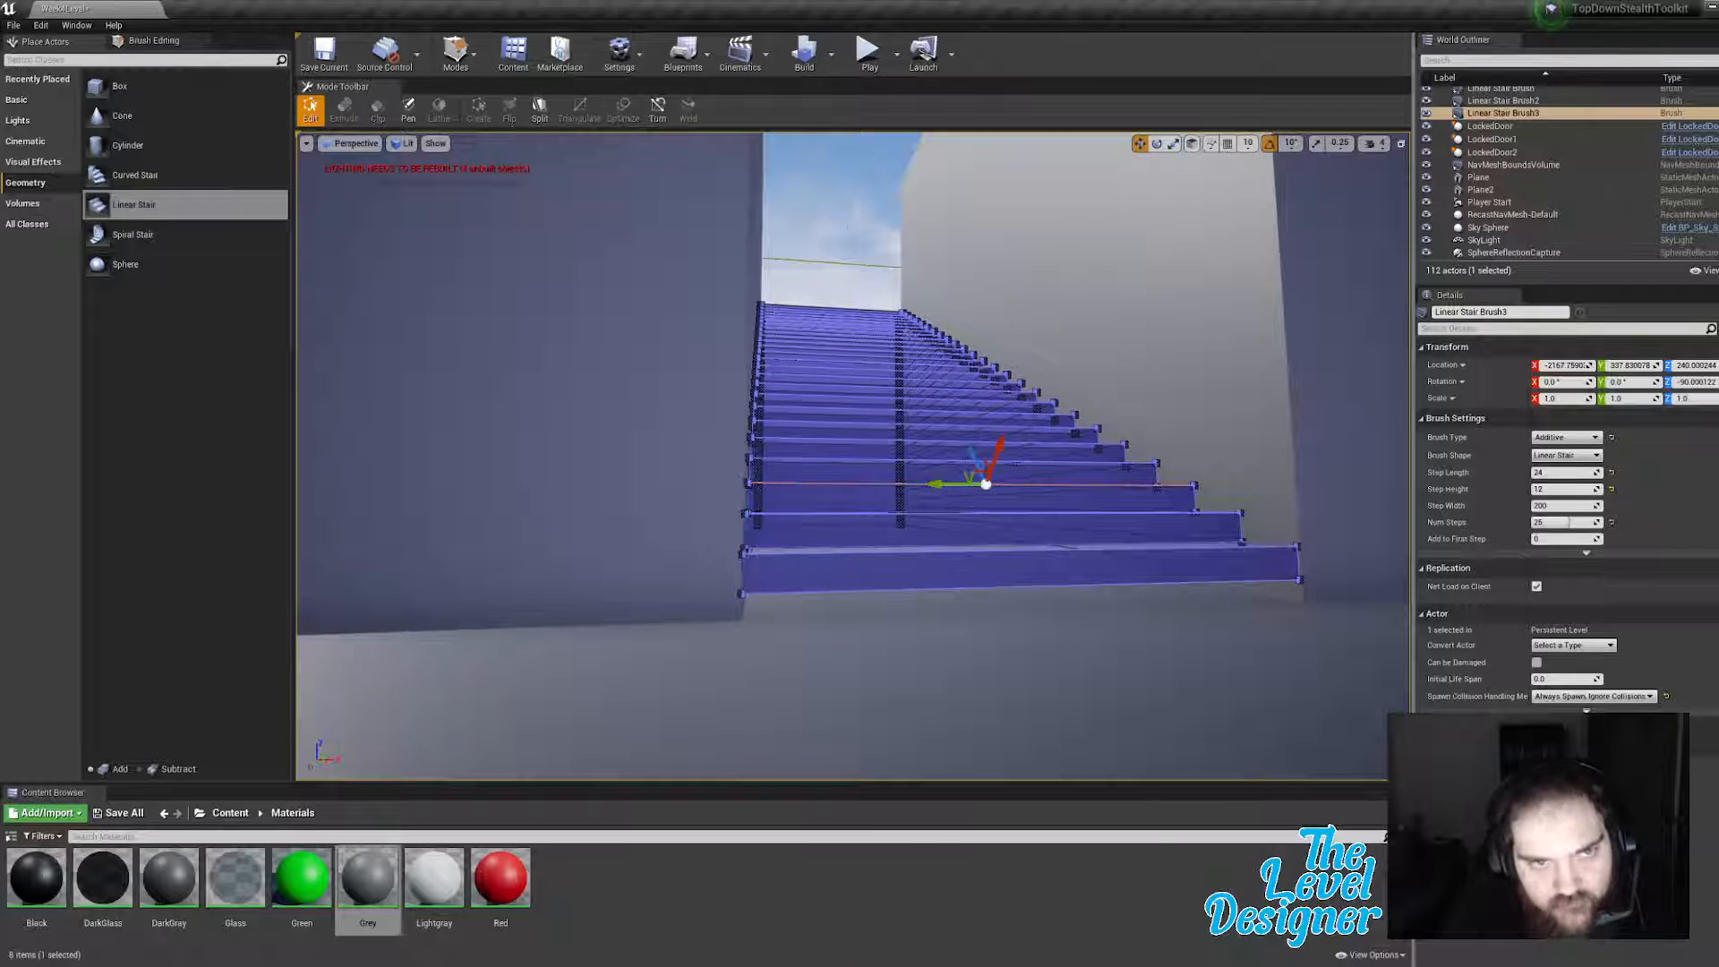
click(916, 514)
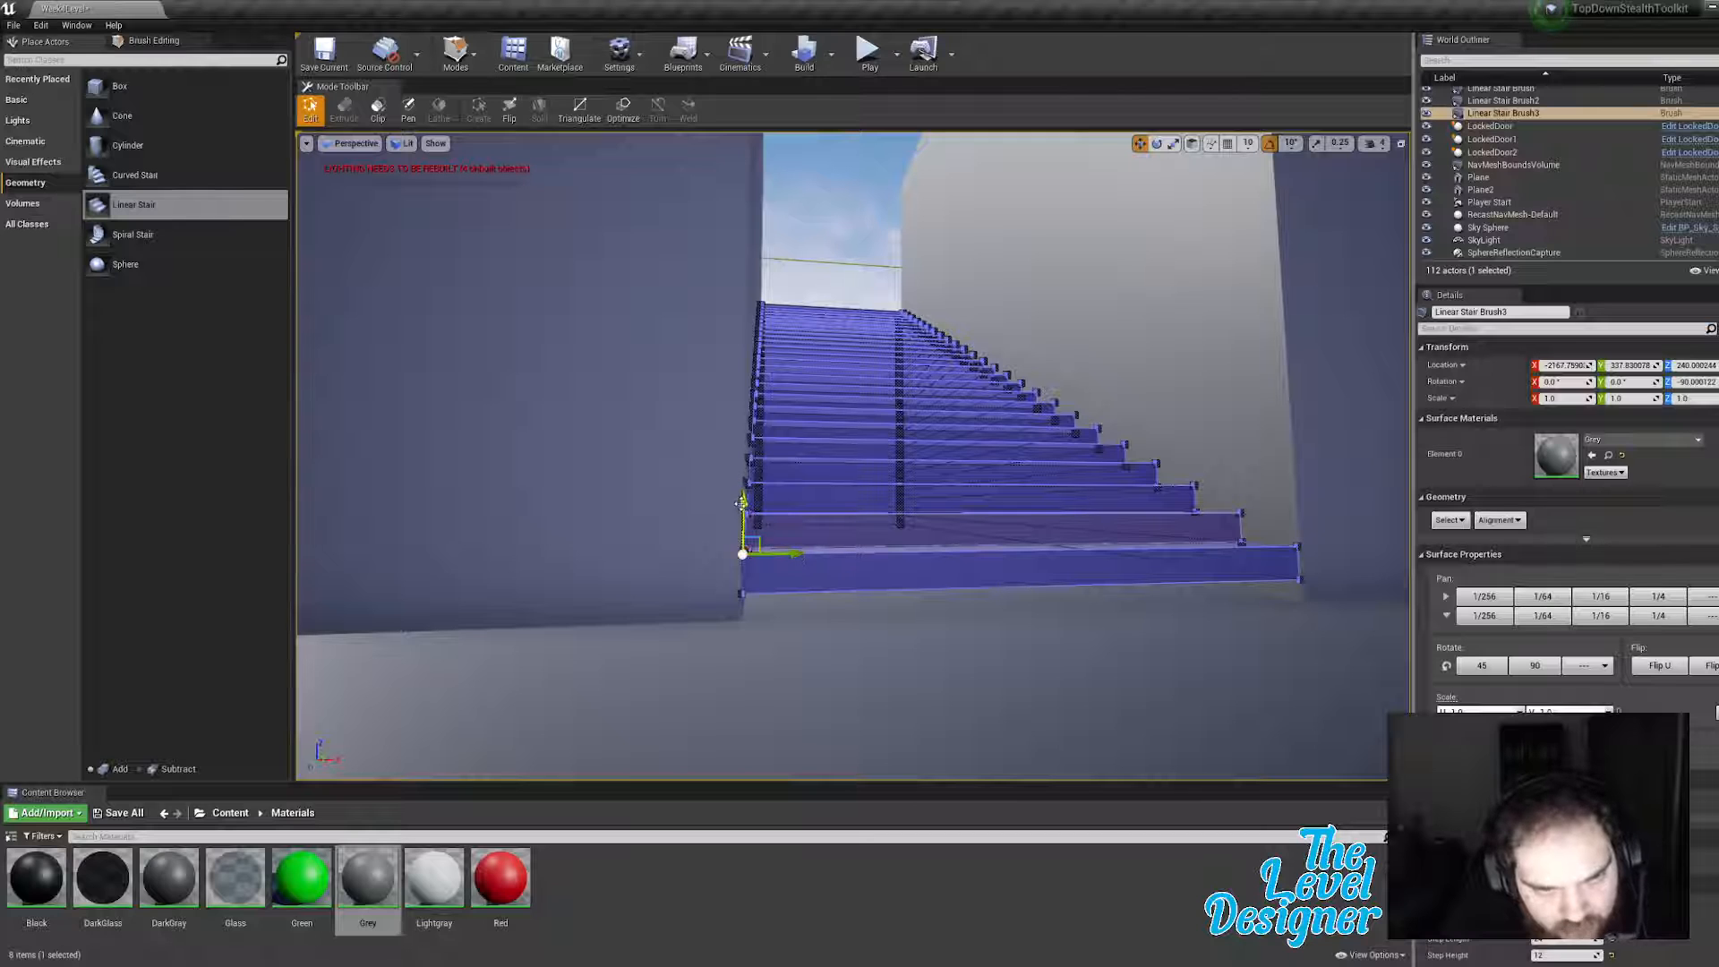
drag(742, 502, 755, 530)
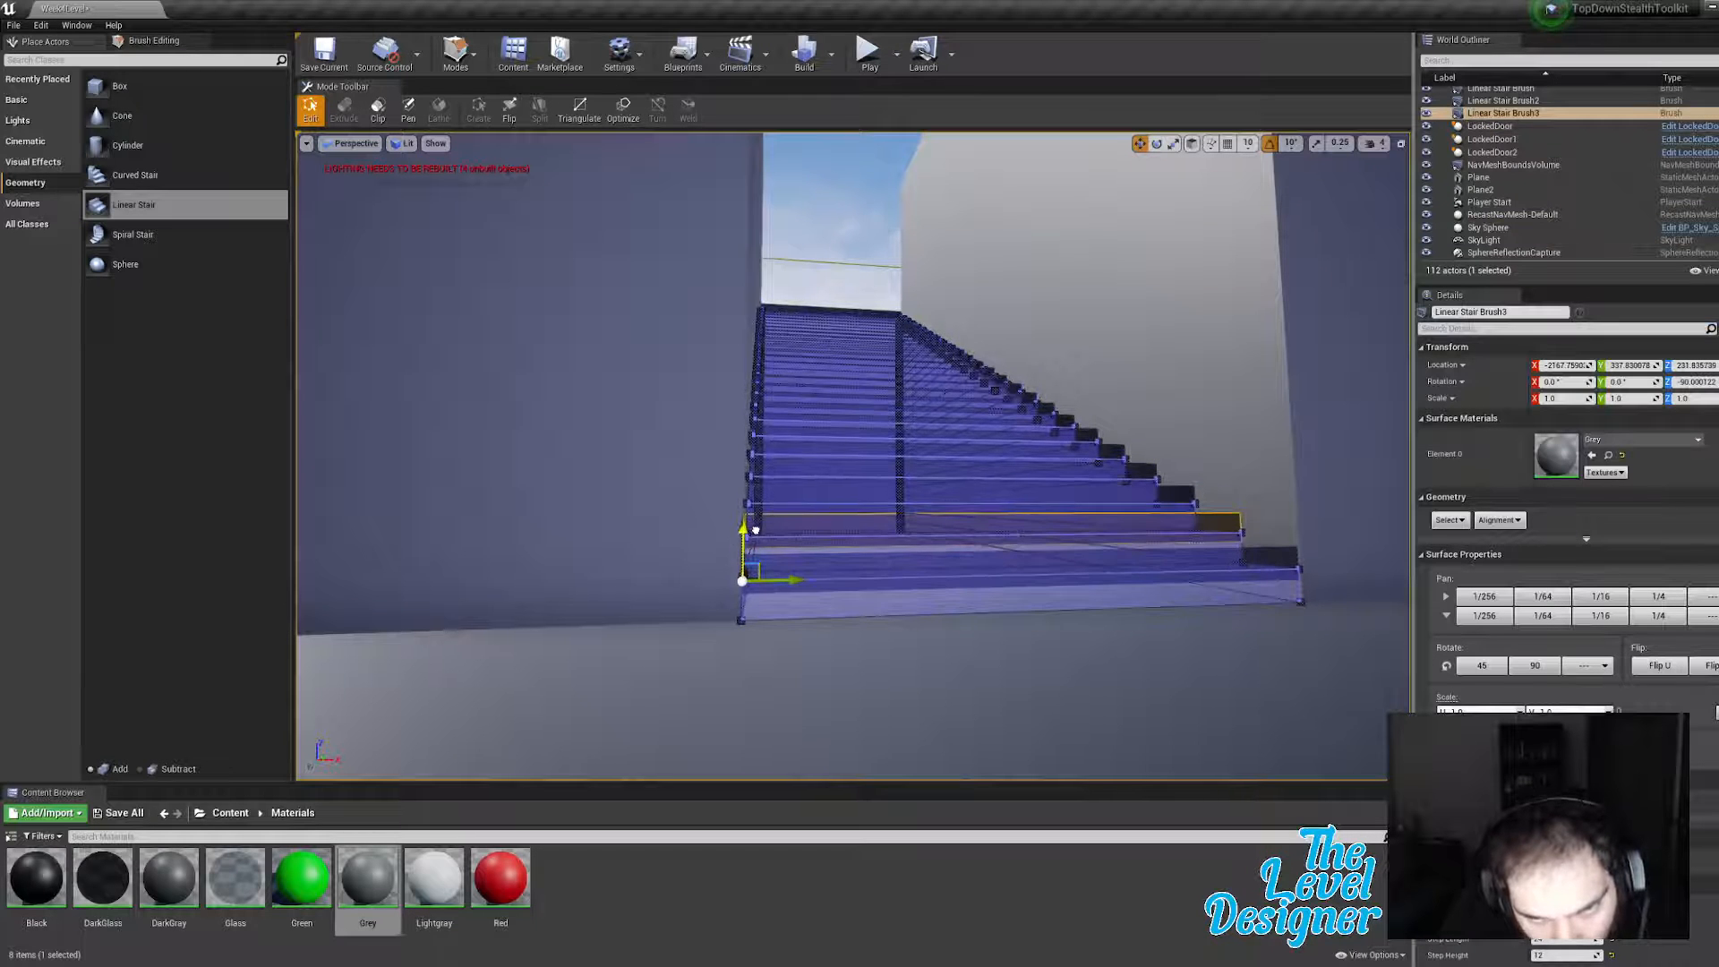
right_drag(755, 530, 824, 528)
click(914, 322)
right_drag(914, 323, 947, 488)
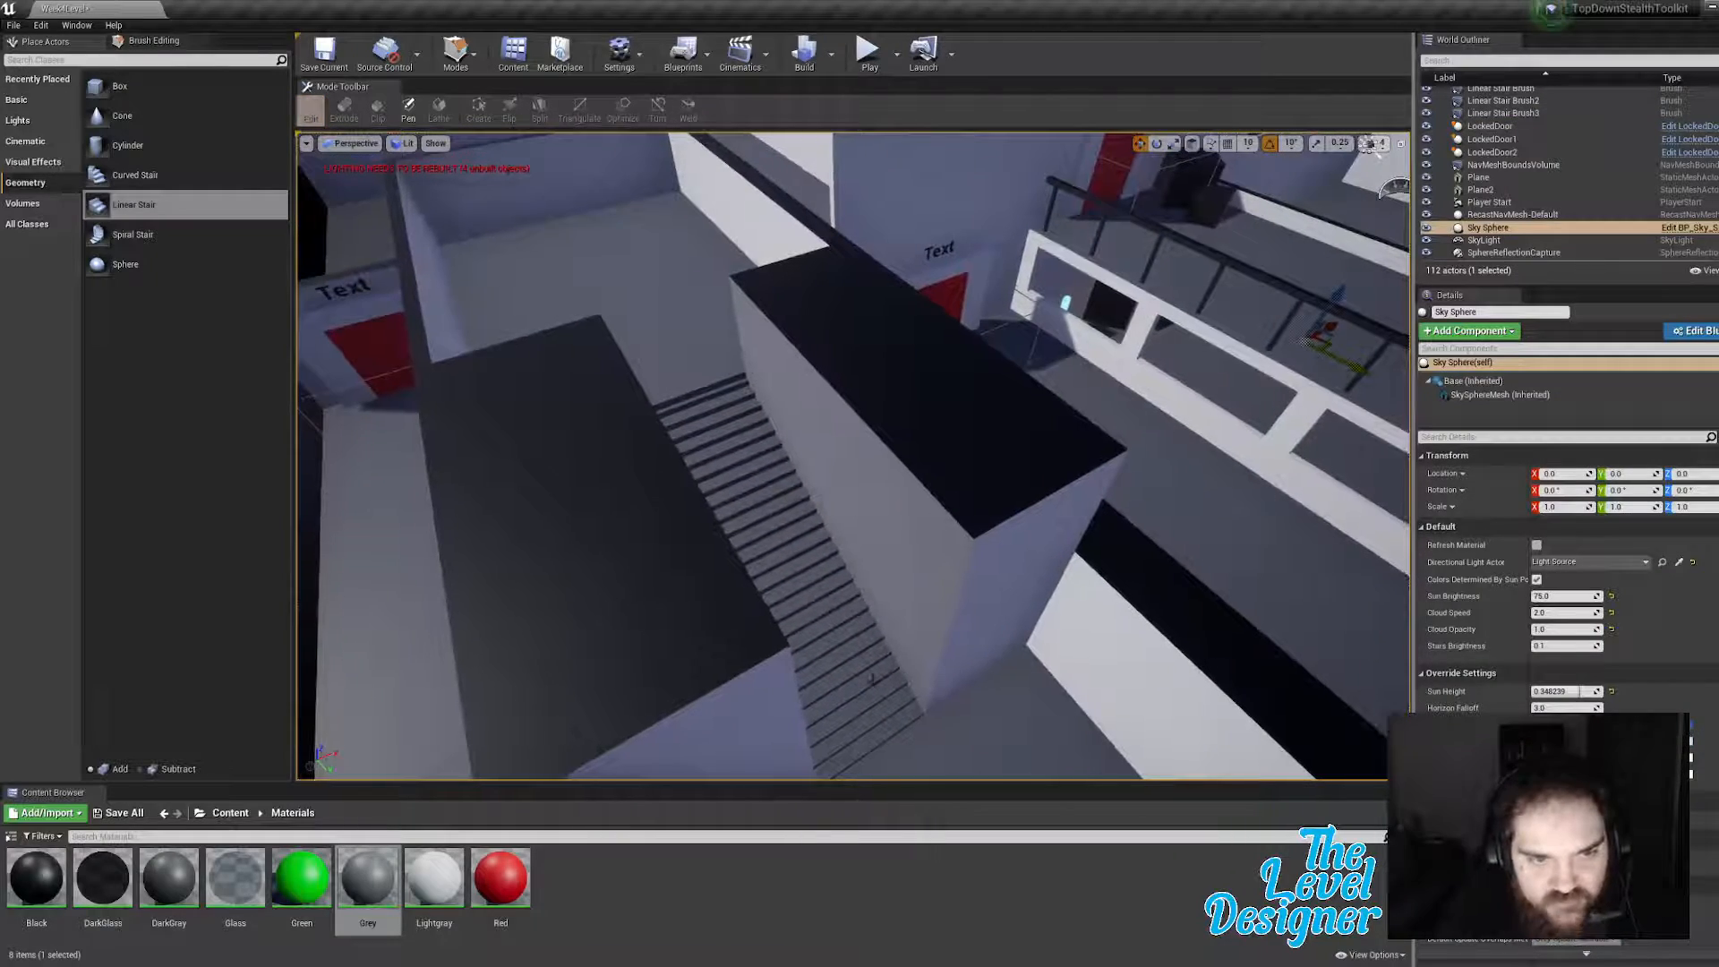
Step: Shift the stair brush slightly out toward the passage entrance, to about Y 351.4
click(870, 678)
right_drag(871, 678, 723, 600)
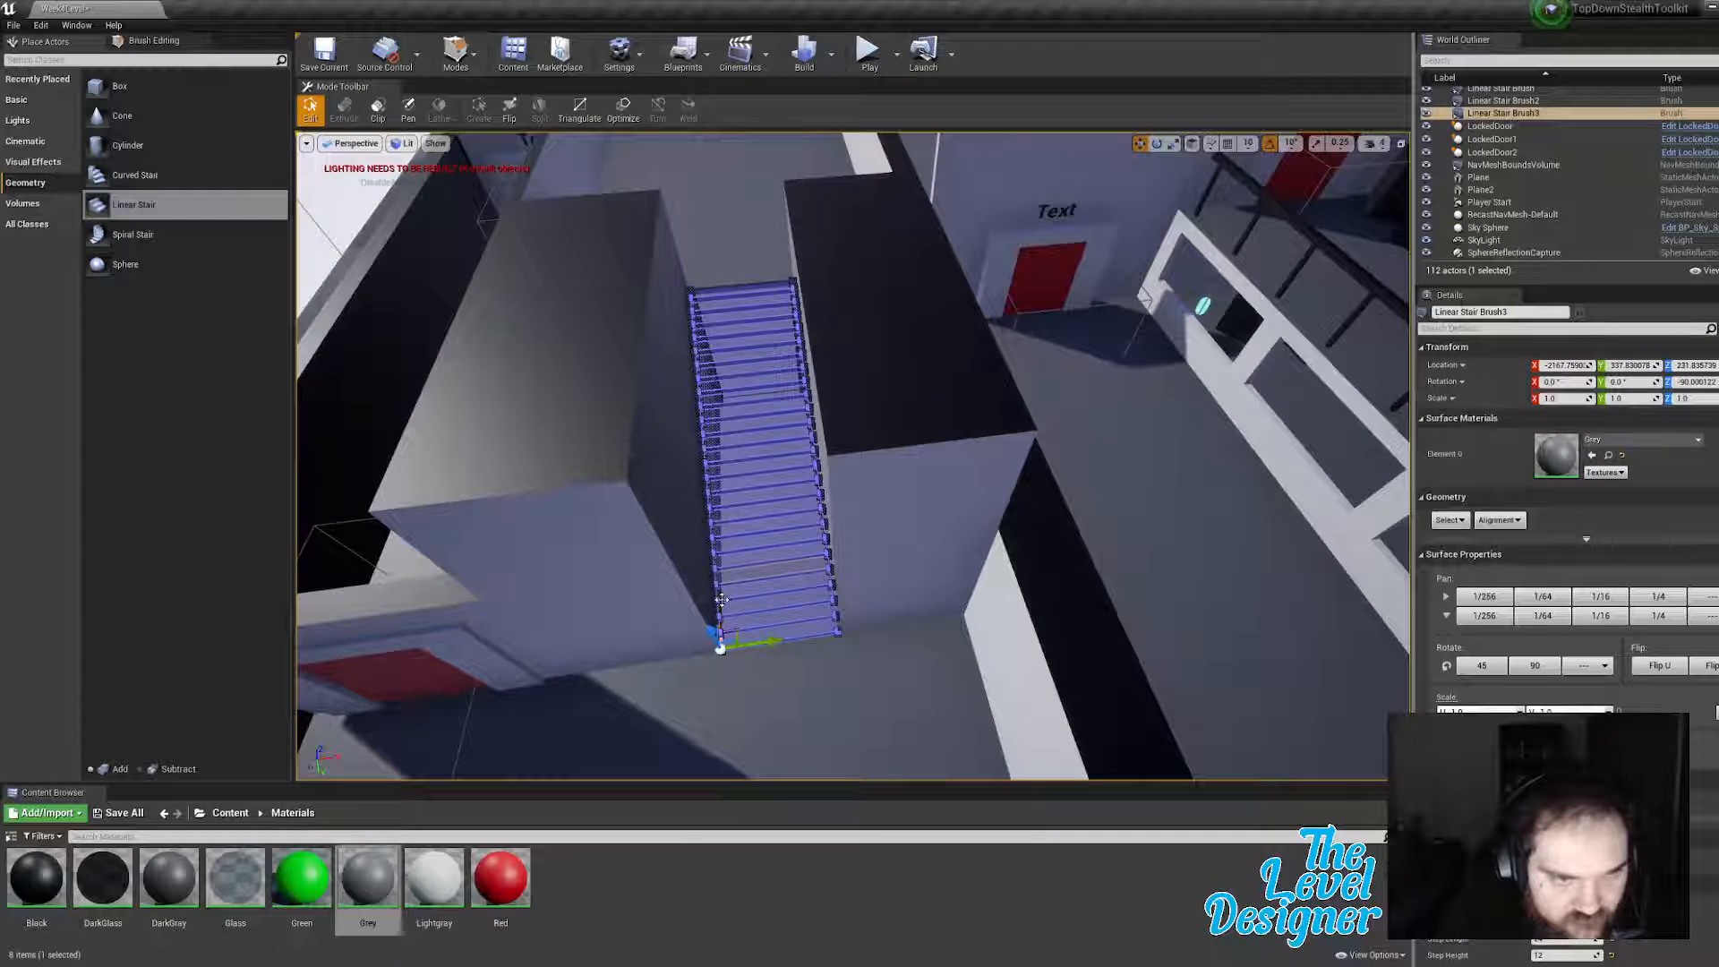
drag(721, 599, 724, 607)
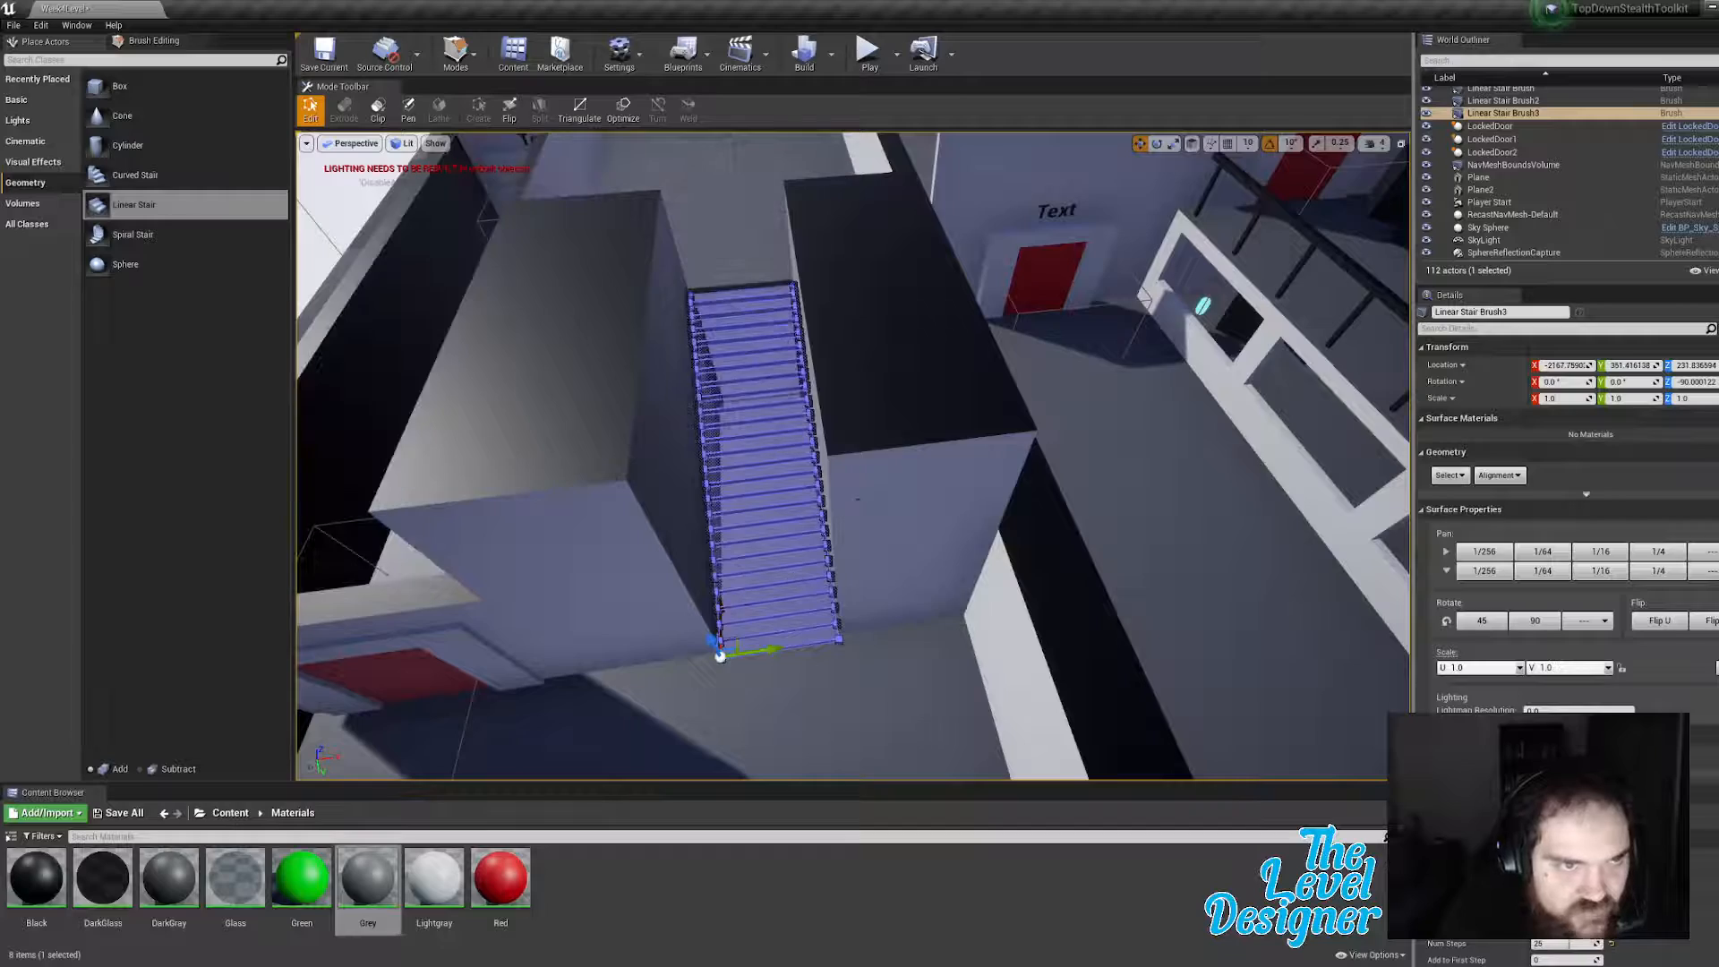
right_drag(813, 260, 803, 231)
click(800, 165)
Step: Place a box brush above the wall block beside the stairs, scale it to about 0.57 and rotate it -30° about Y
mouse_move(799, 166)
right_down()
mouse_move(800, 219)
mouse_move(867, 249)
mouse_move(851, 243)
mouse_move(984, 179)
mouse_move(1106, 235)
mouse_move(1196, 224)
mouse_move(1253, 148)
right_up()
right_drag(819, 338, 814, 339)
key(a)
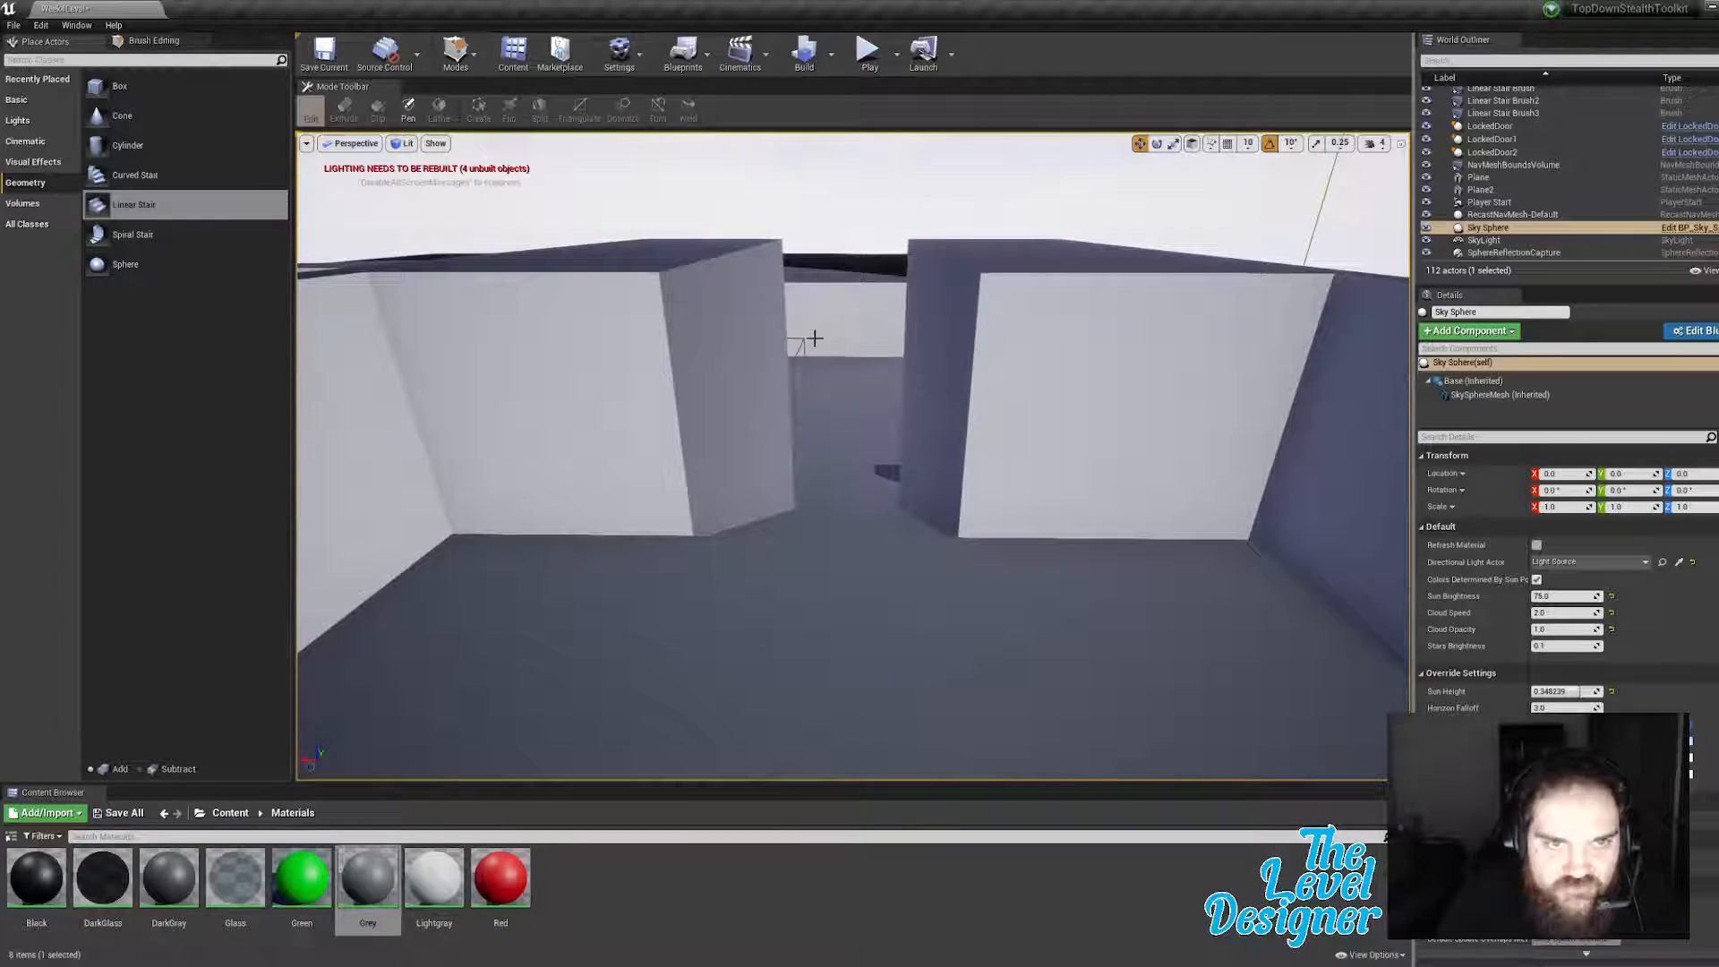
click(967, 265)
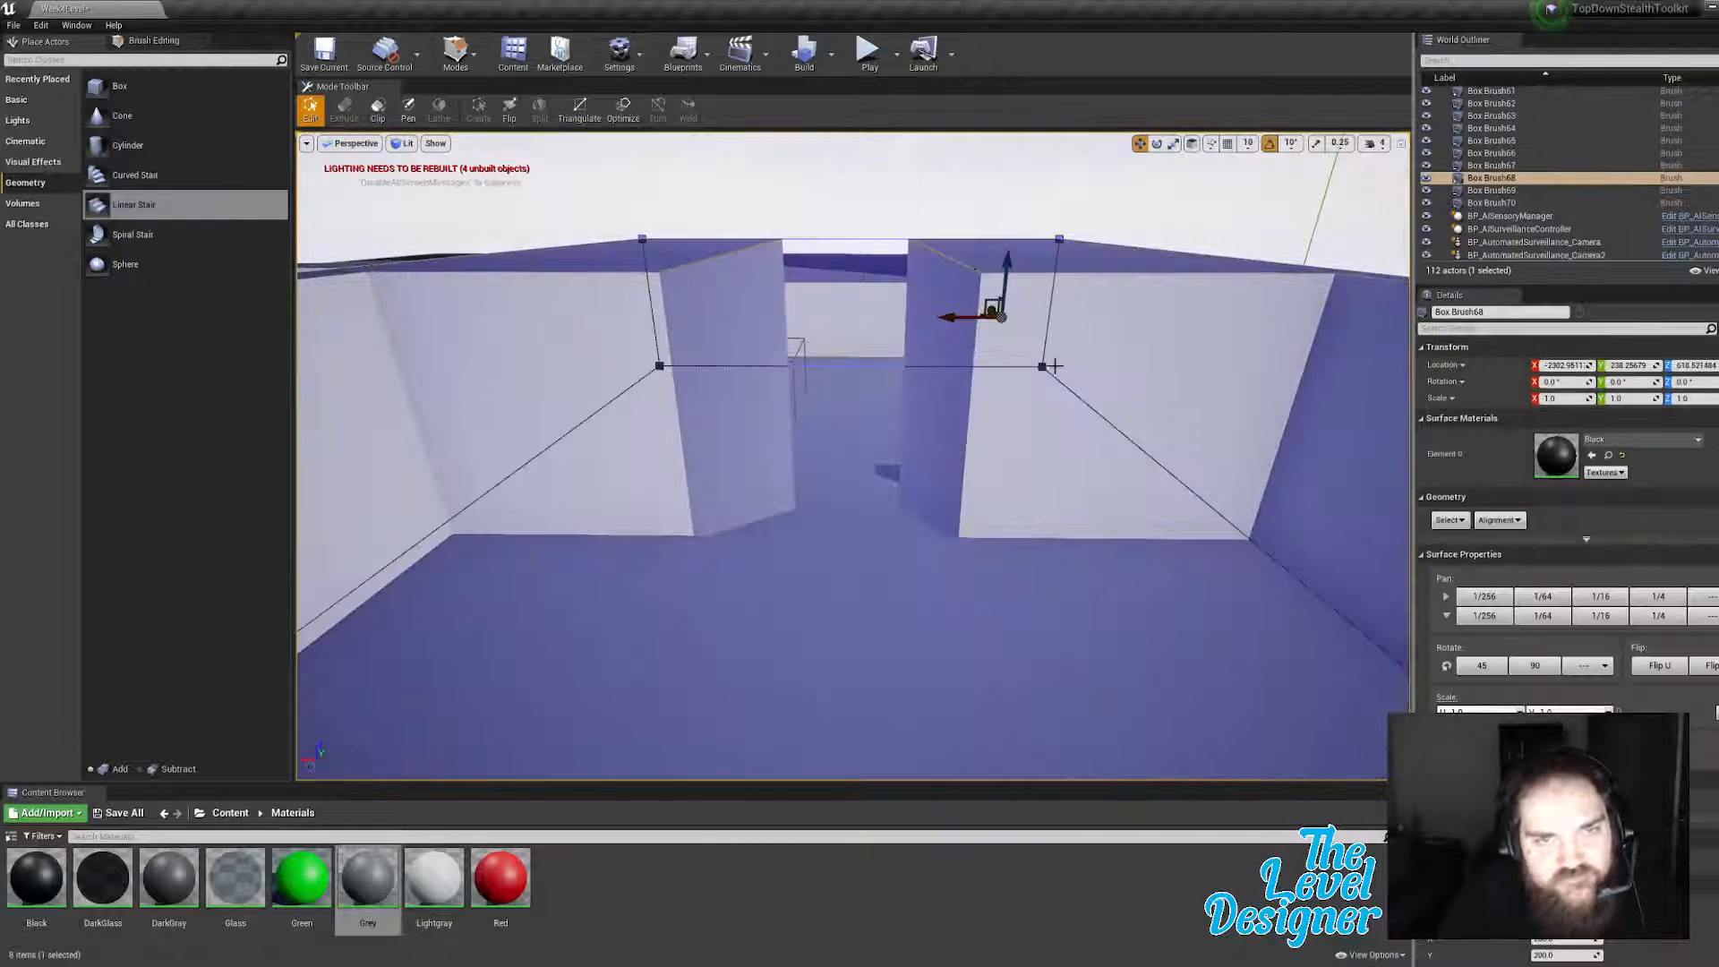
click(882, 197)
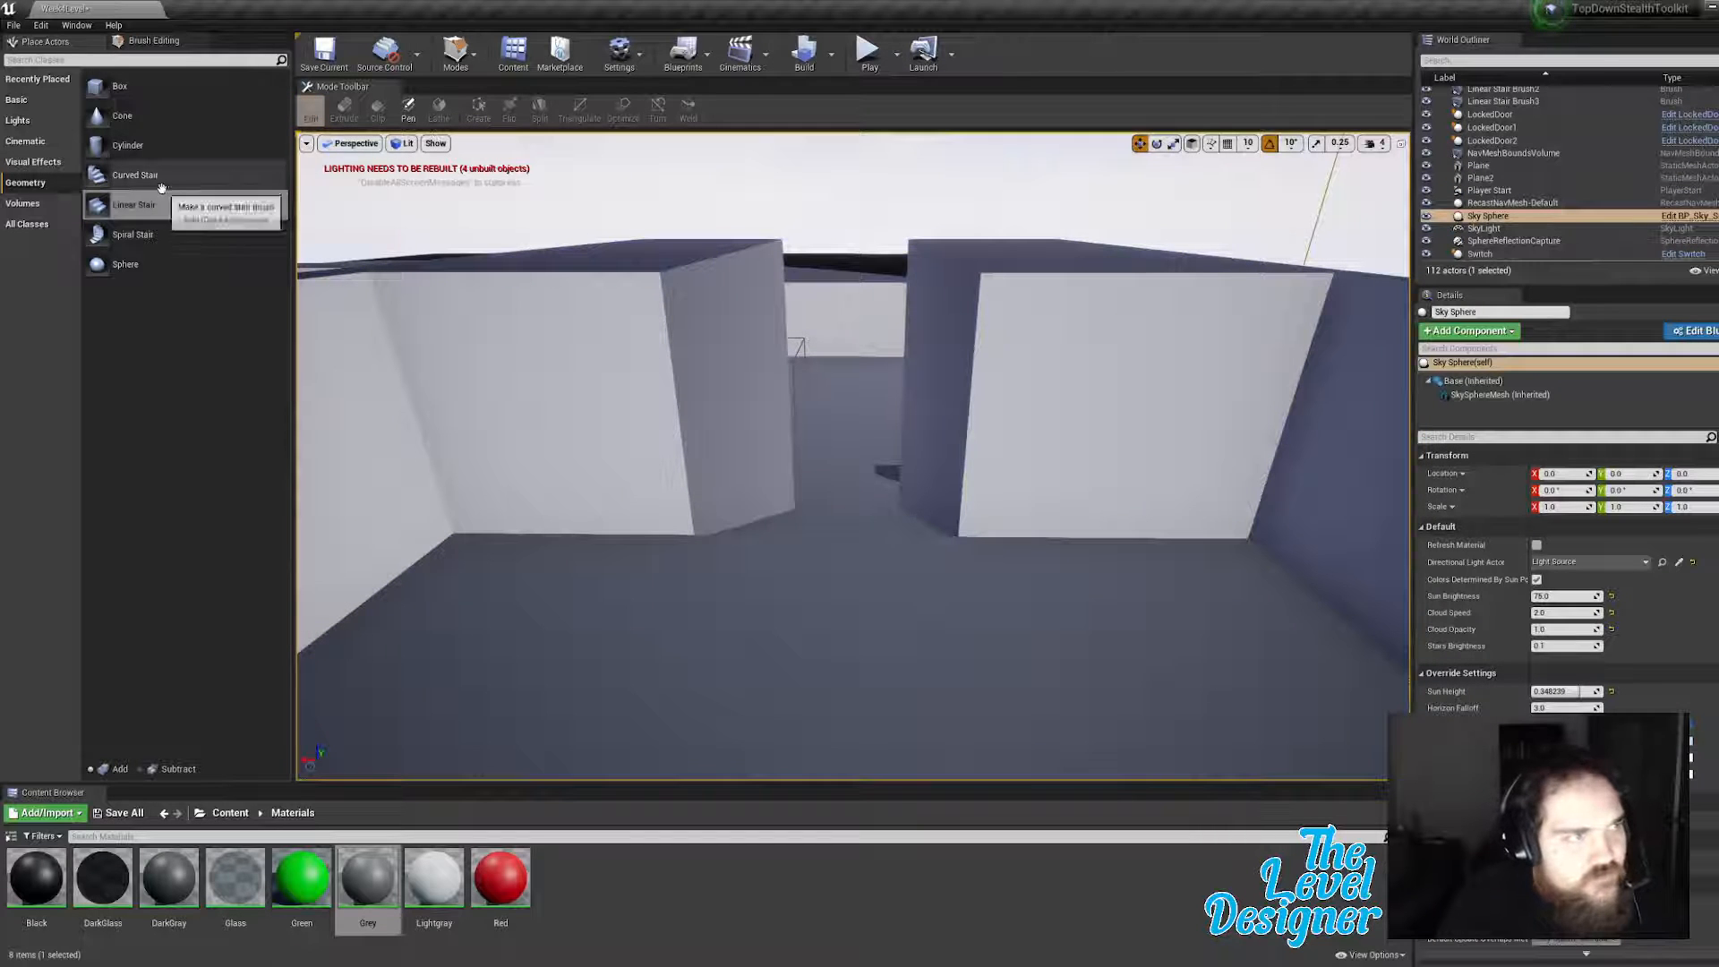
mouse_move(110, 87)
mouse_down()
mouse_move(1017, 292)
mouse_move(994, 299)
mouse_move(920, 446)
mouse_move(977, 262)
mouse_move(997, 294)
mouse_up()
right_drag(1001, 296, 1001, 308)
key(r)
mouse_move(912, 448)
mouse_down()
mouse_move(891, 484)
mouse_move(945, 433)
mouse_move(832, 454)
mouse_up()
key(e)
key(w)
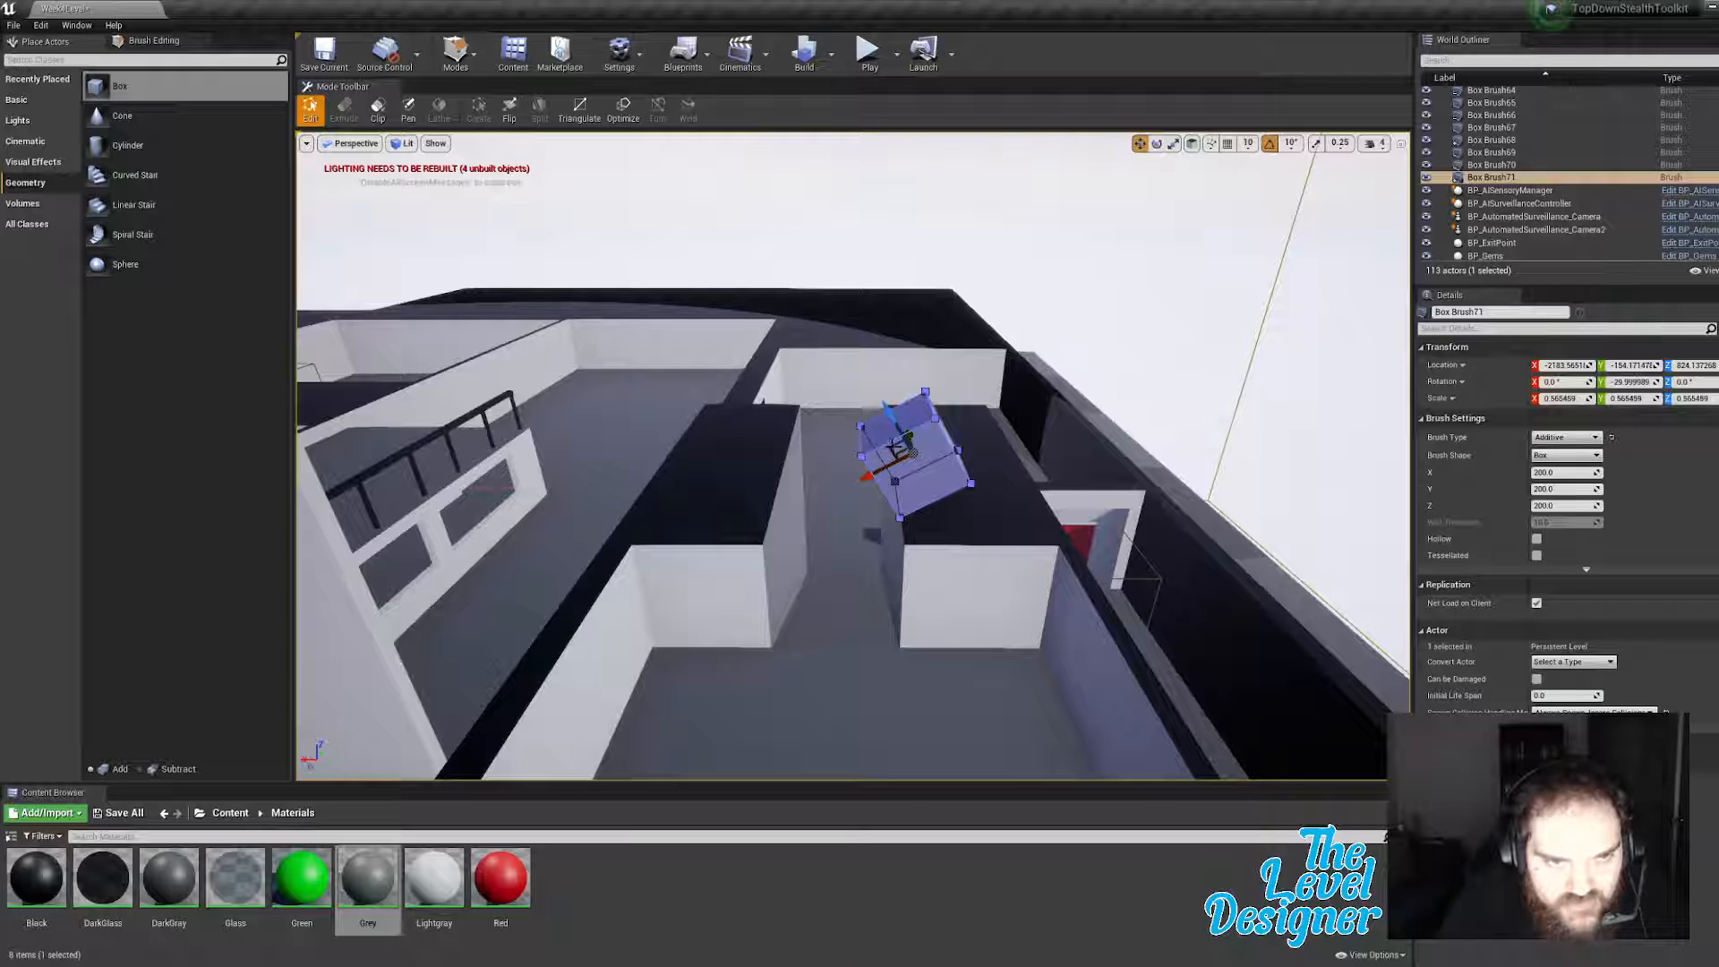
Step: Lower the tilted box into the wall block's passage-side top edge and change its brush type to Subtractive
drag(891, 447, 886, 488)
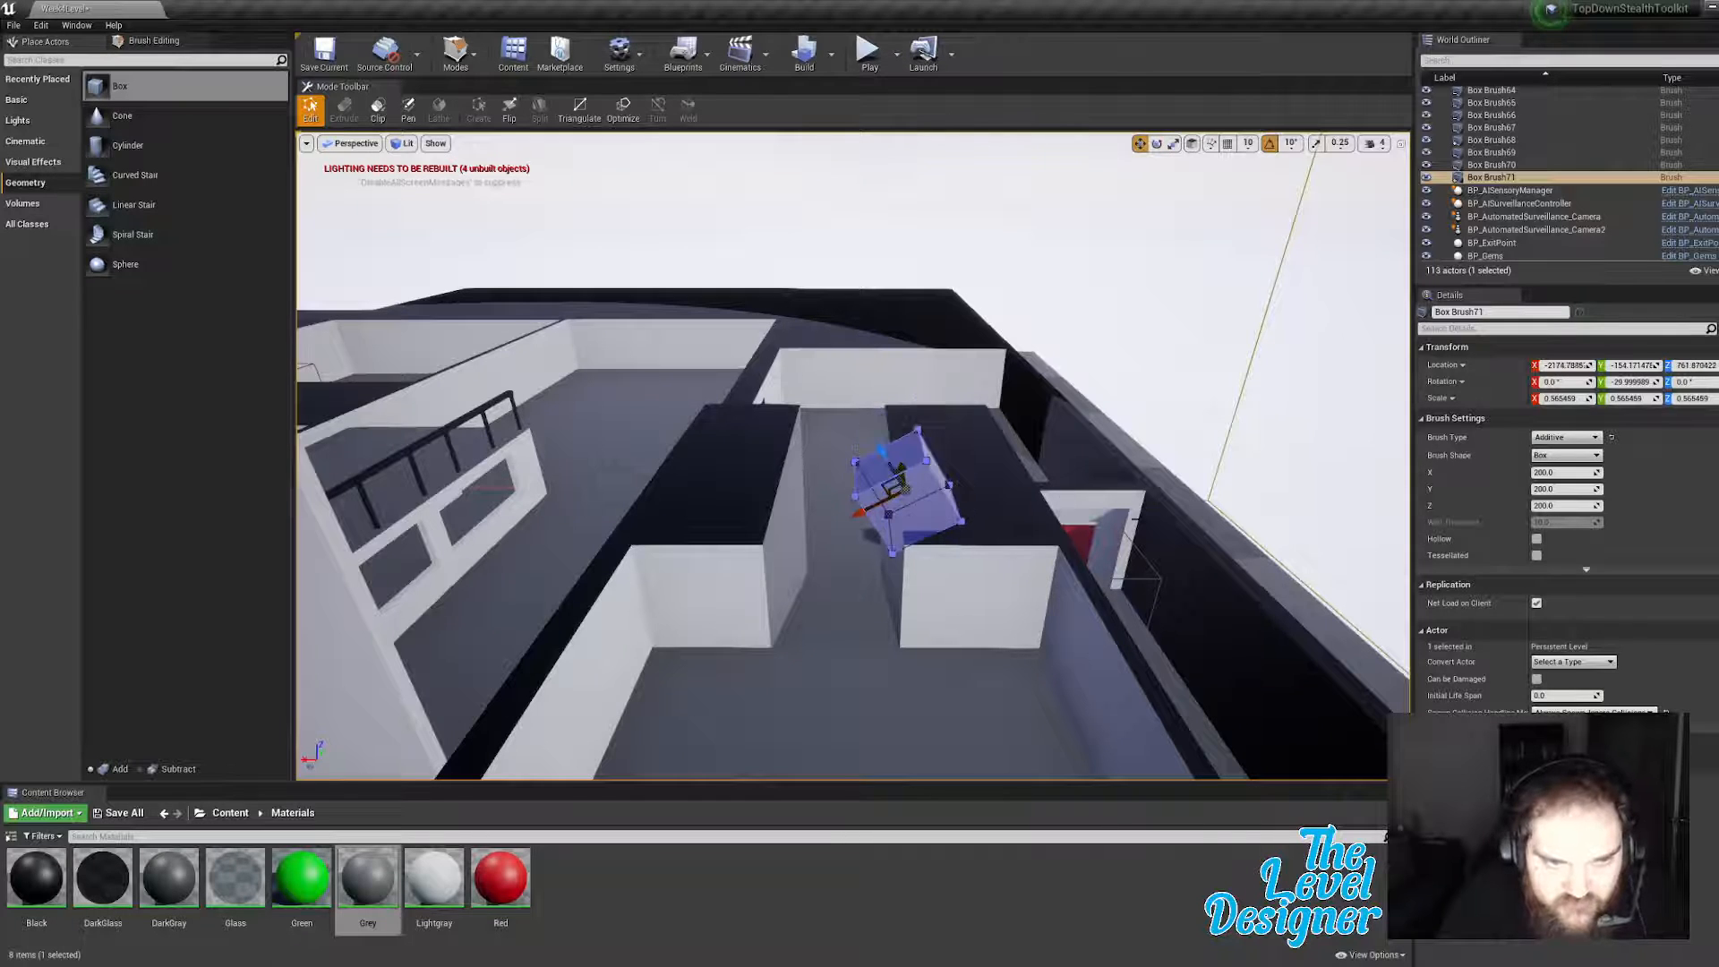
click(1552, 438)
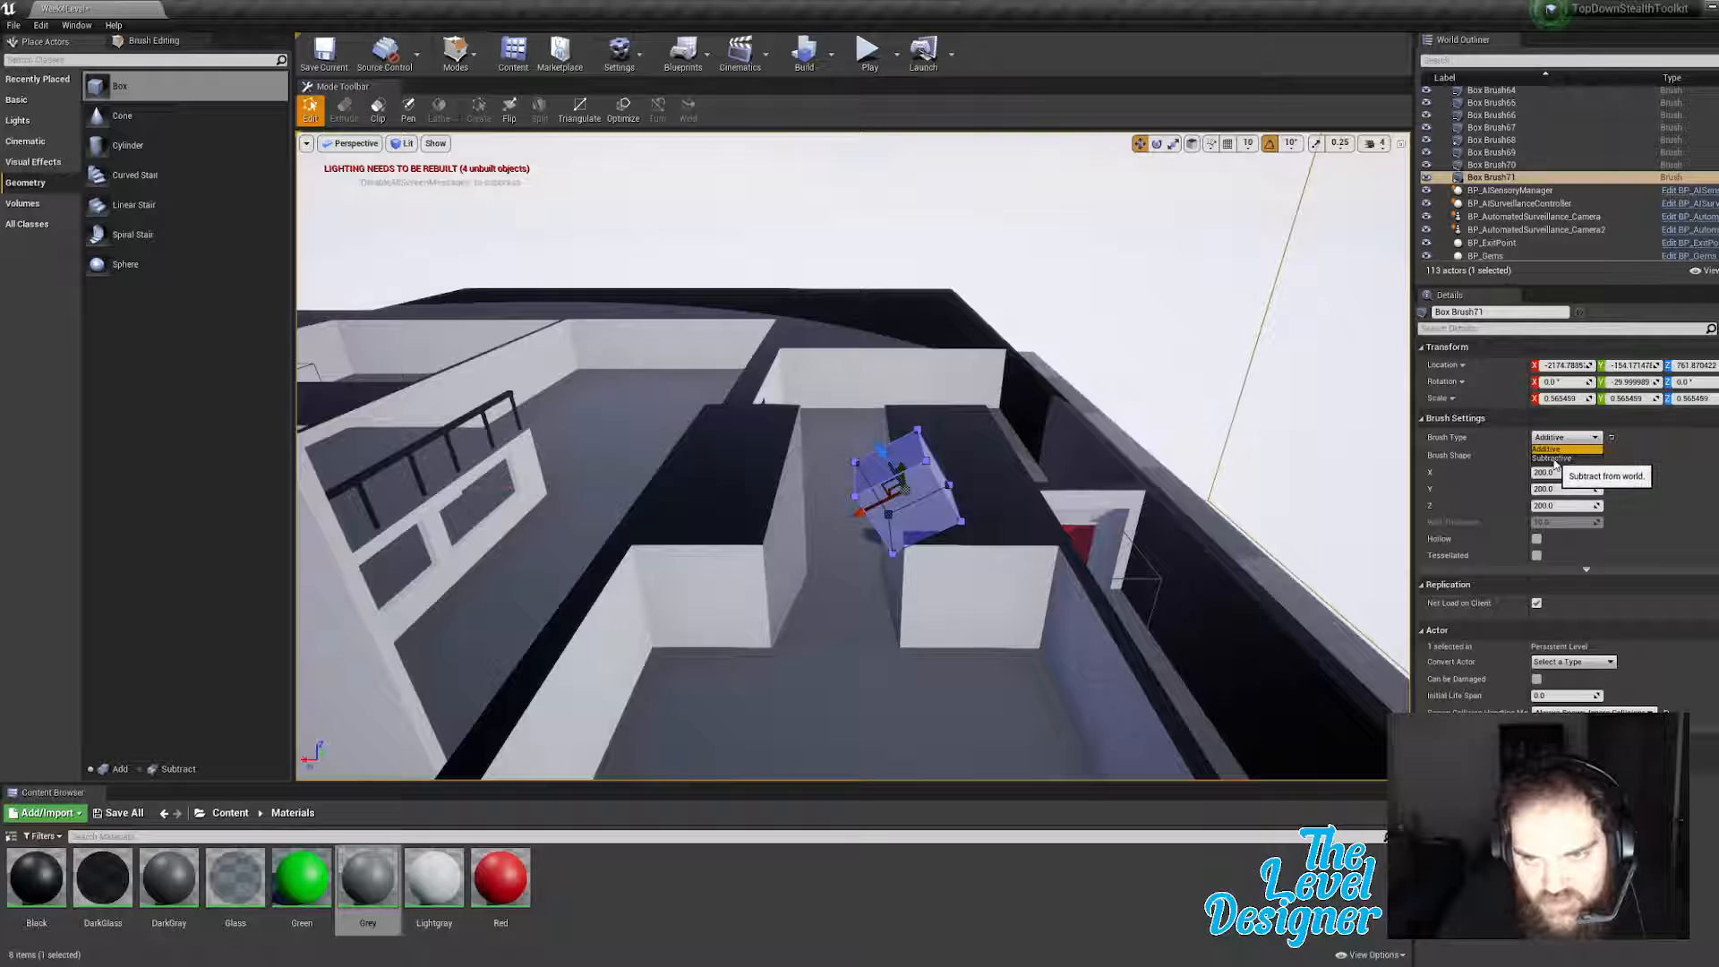
click(1551, 458)
key(f)
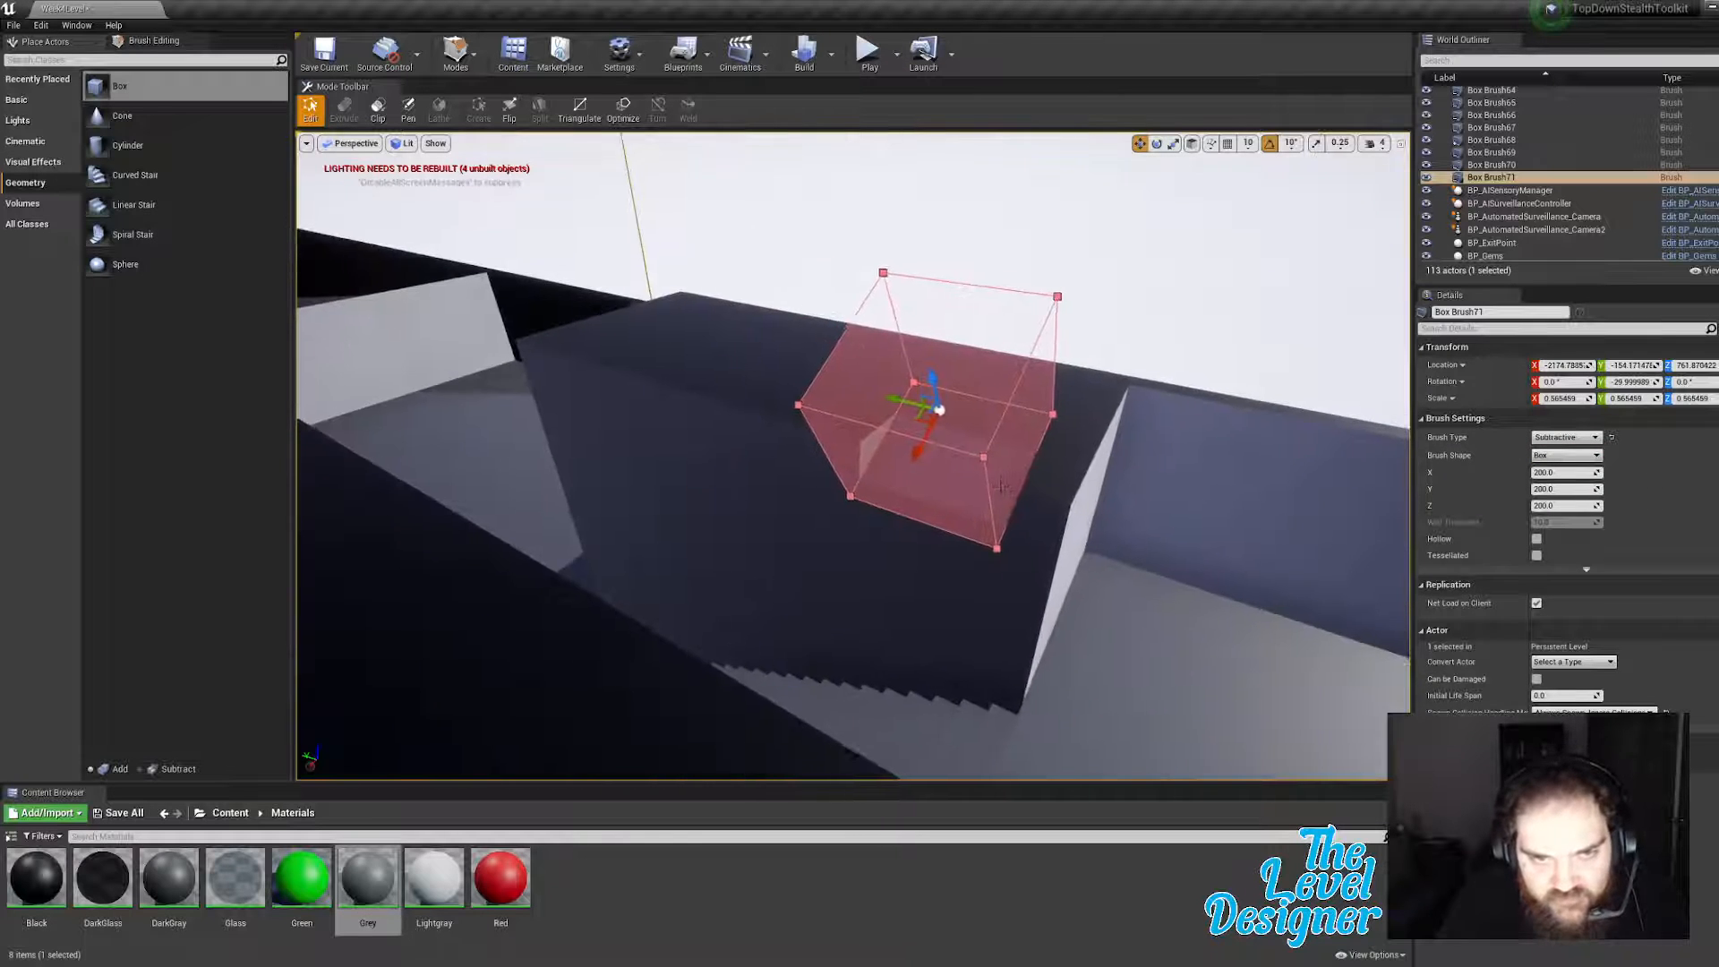
Step: Extend the end faces of the tilted subtractive box along the length of the wall block
right_drag(1001, 487, 849, 501)
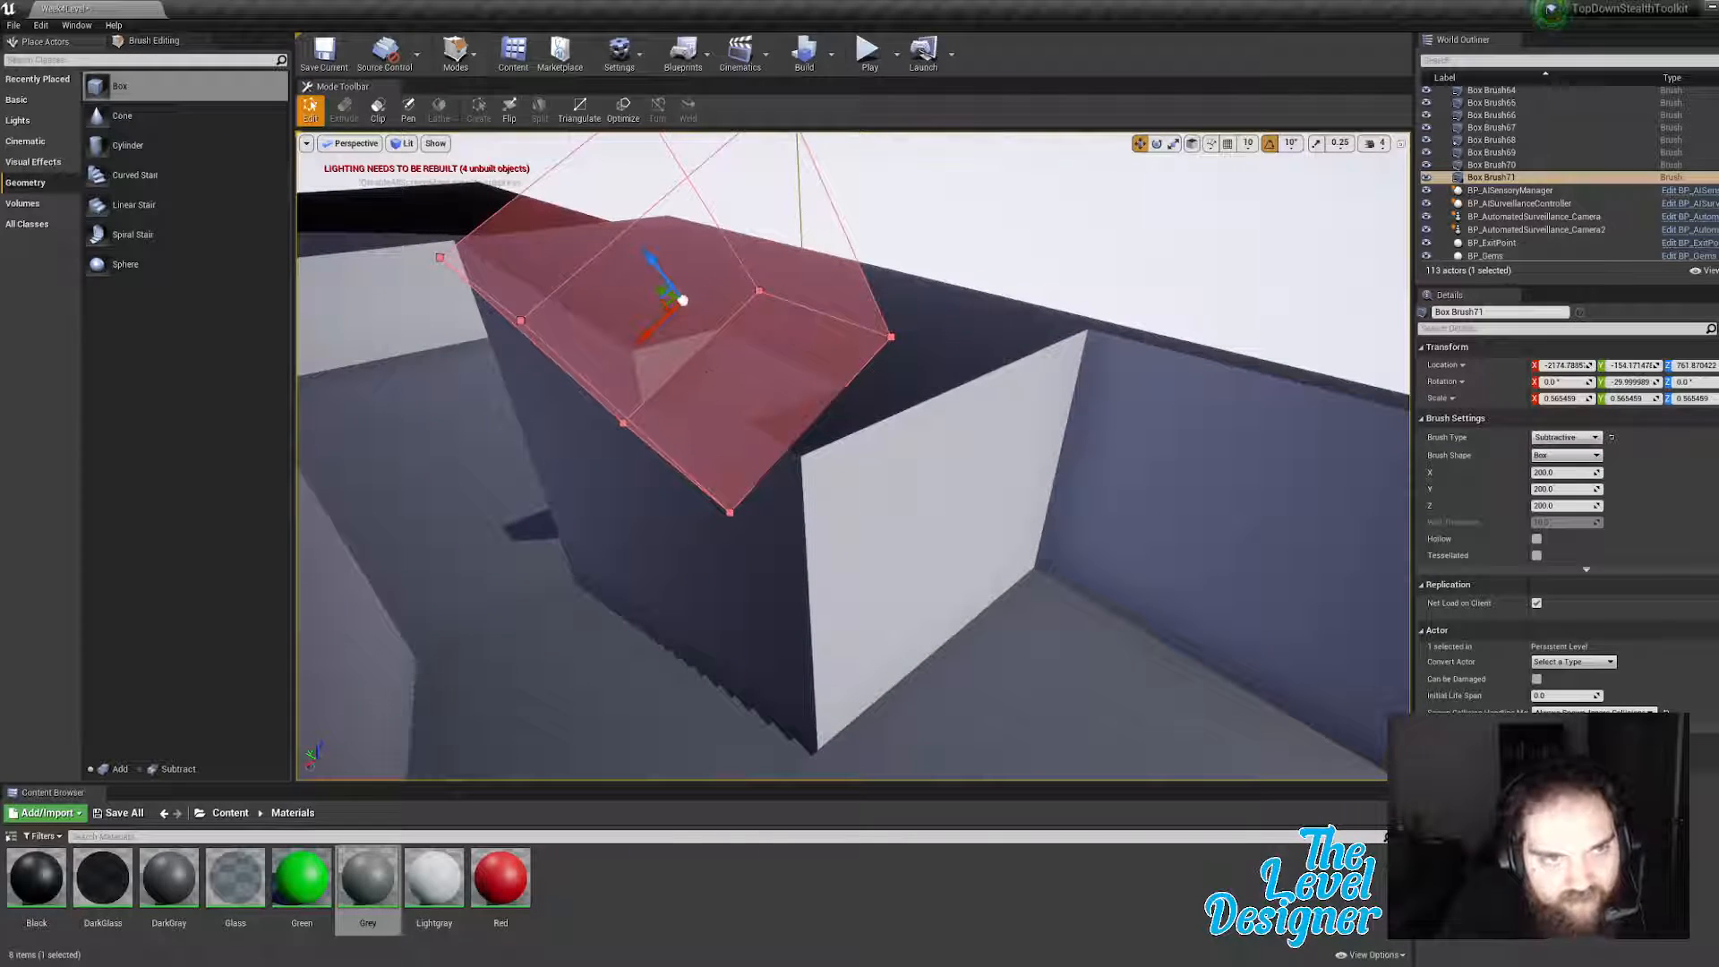
click(769, 358)
right_drag(769, 358, 950, 340)
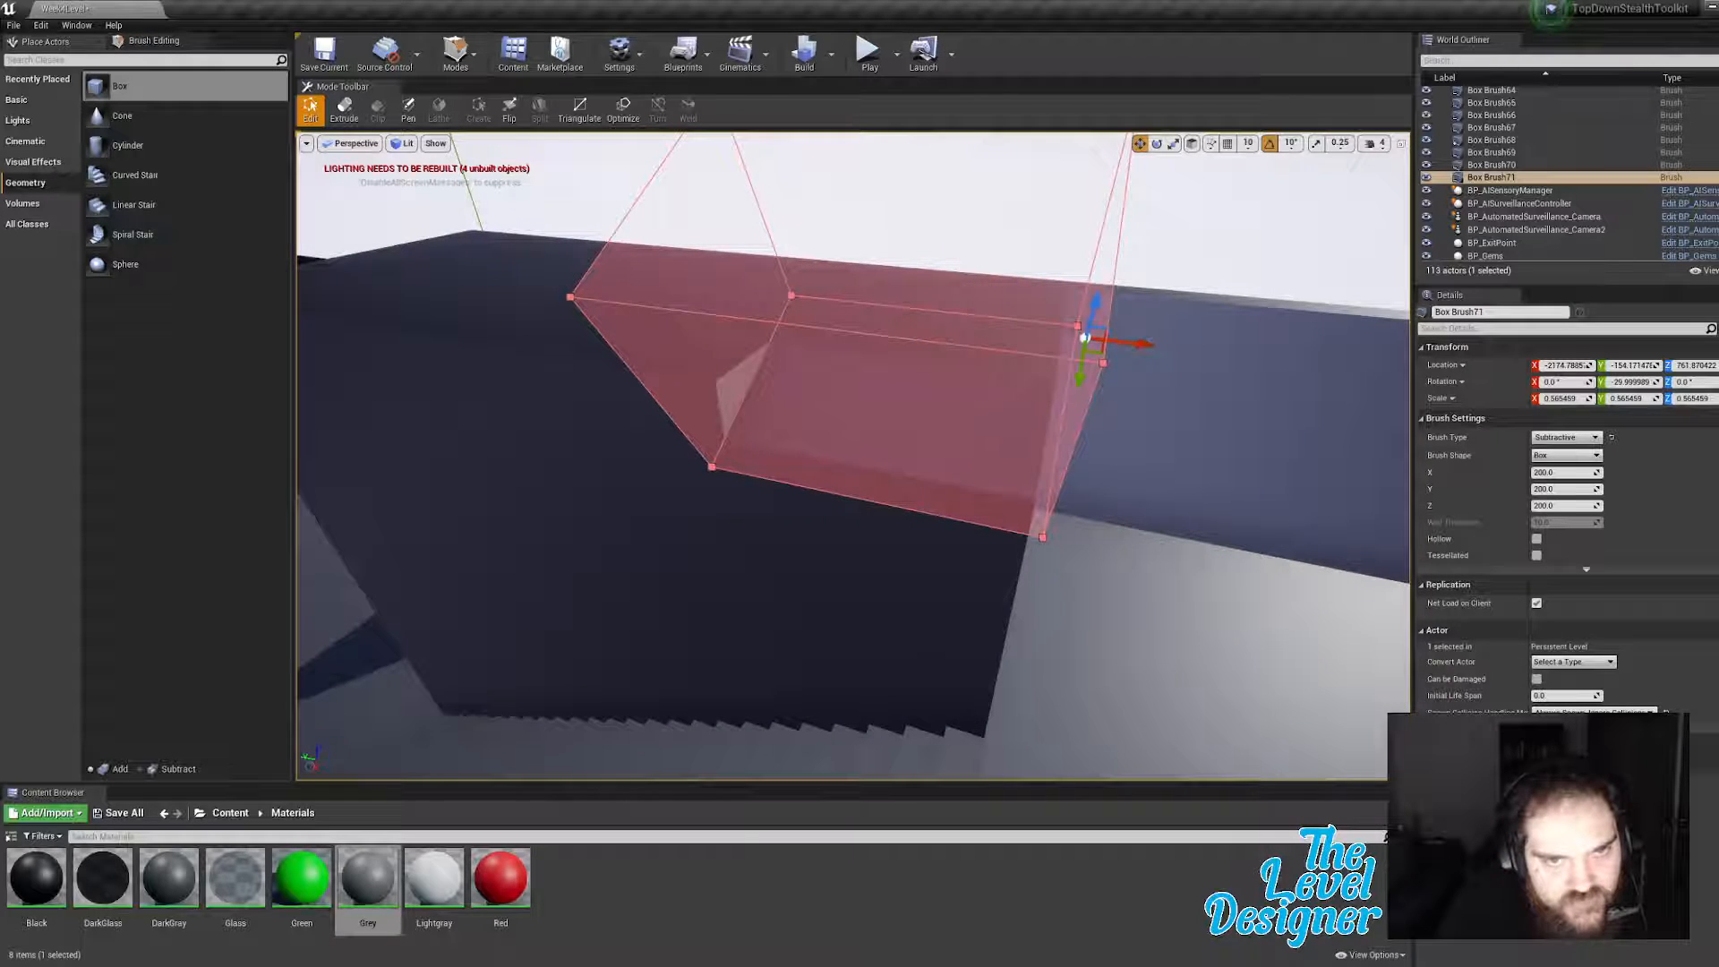
mouse_move(833, 330)
right_down()
mouse_move(779, 328)
mouse_move(793, 319)
right_up()
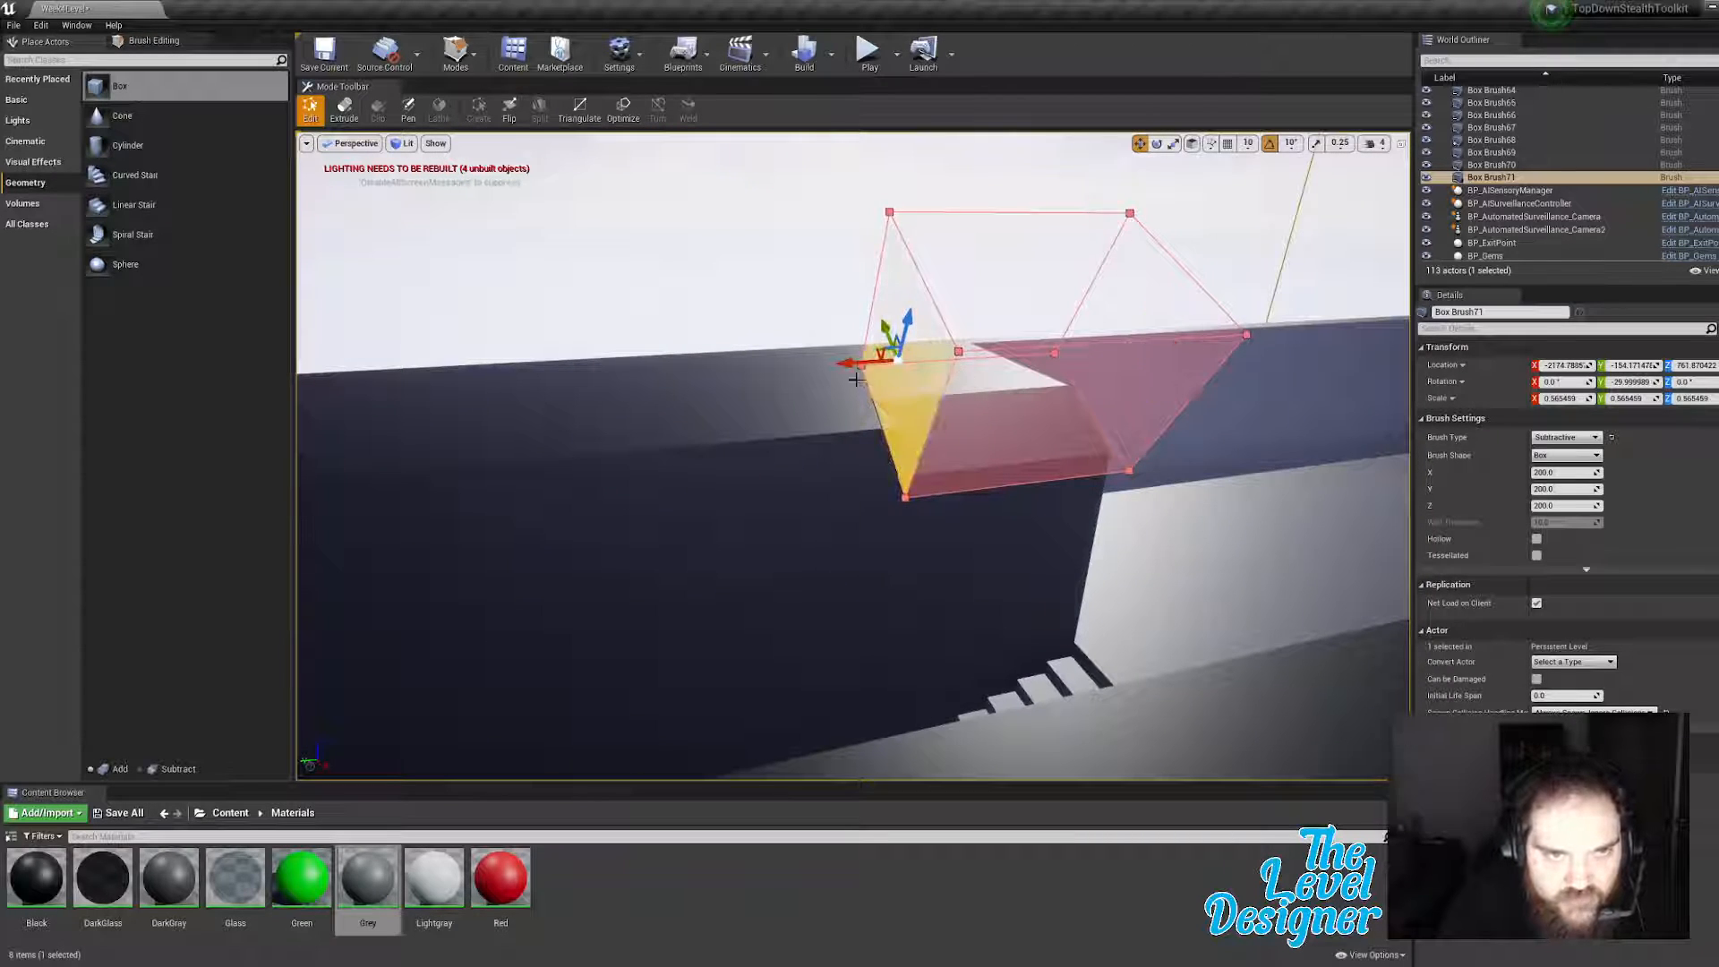
drag(736, 388, 297, 403)
right_drag(333, 387, 750, 465)
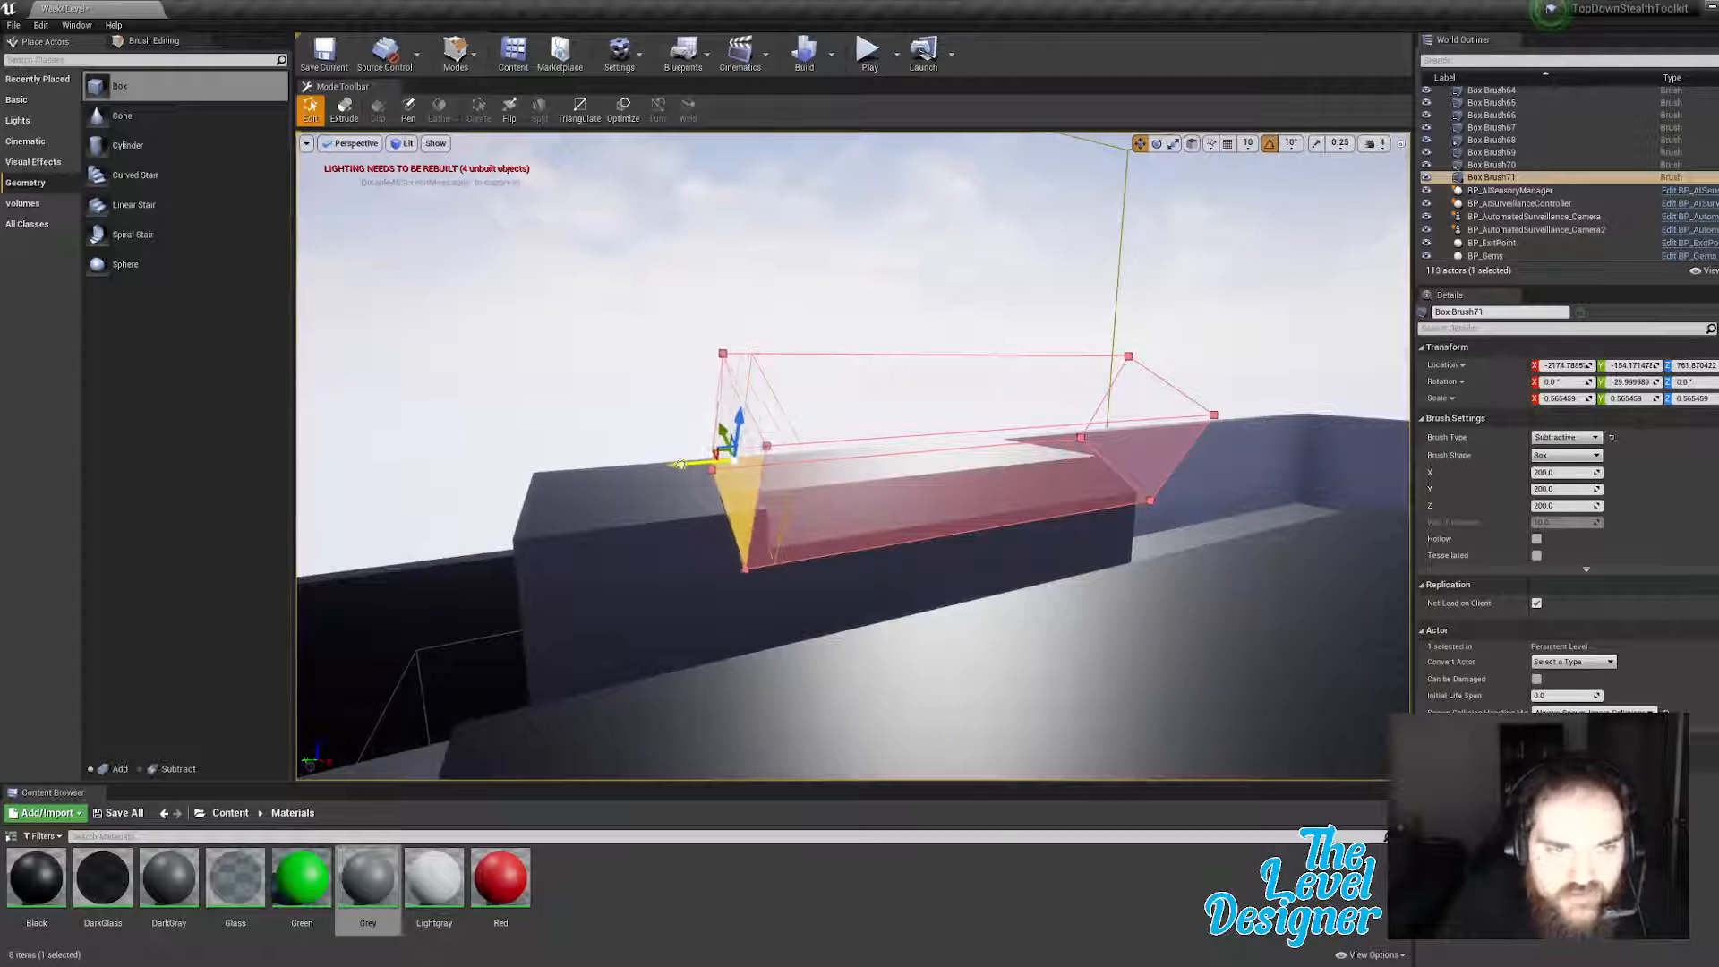
Step: Pull the tilted subtractive box's passage-side face outward past the wall so the cut bevels the whole top edge
click(804, 538)
right_drag(734, 483, 607, 479)
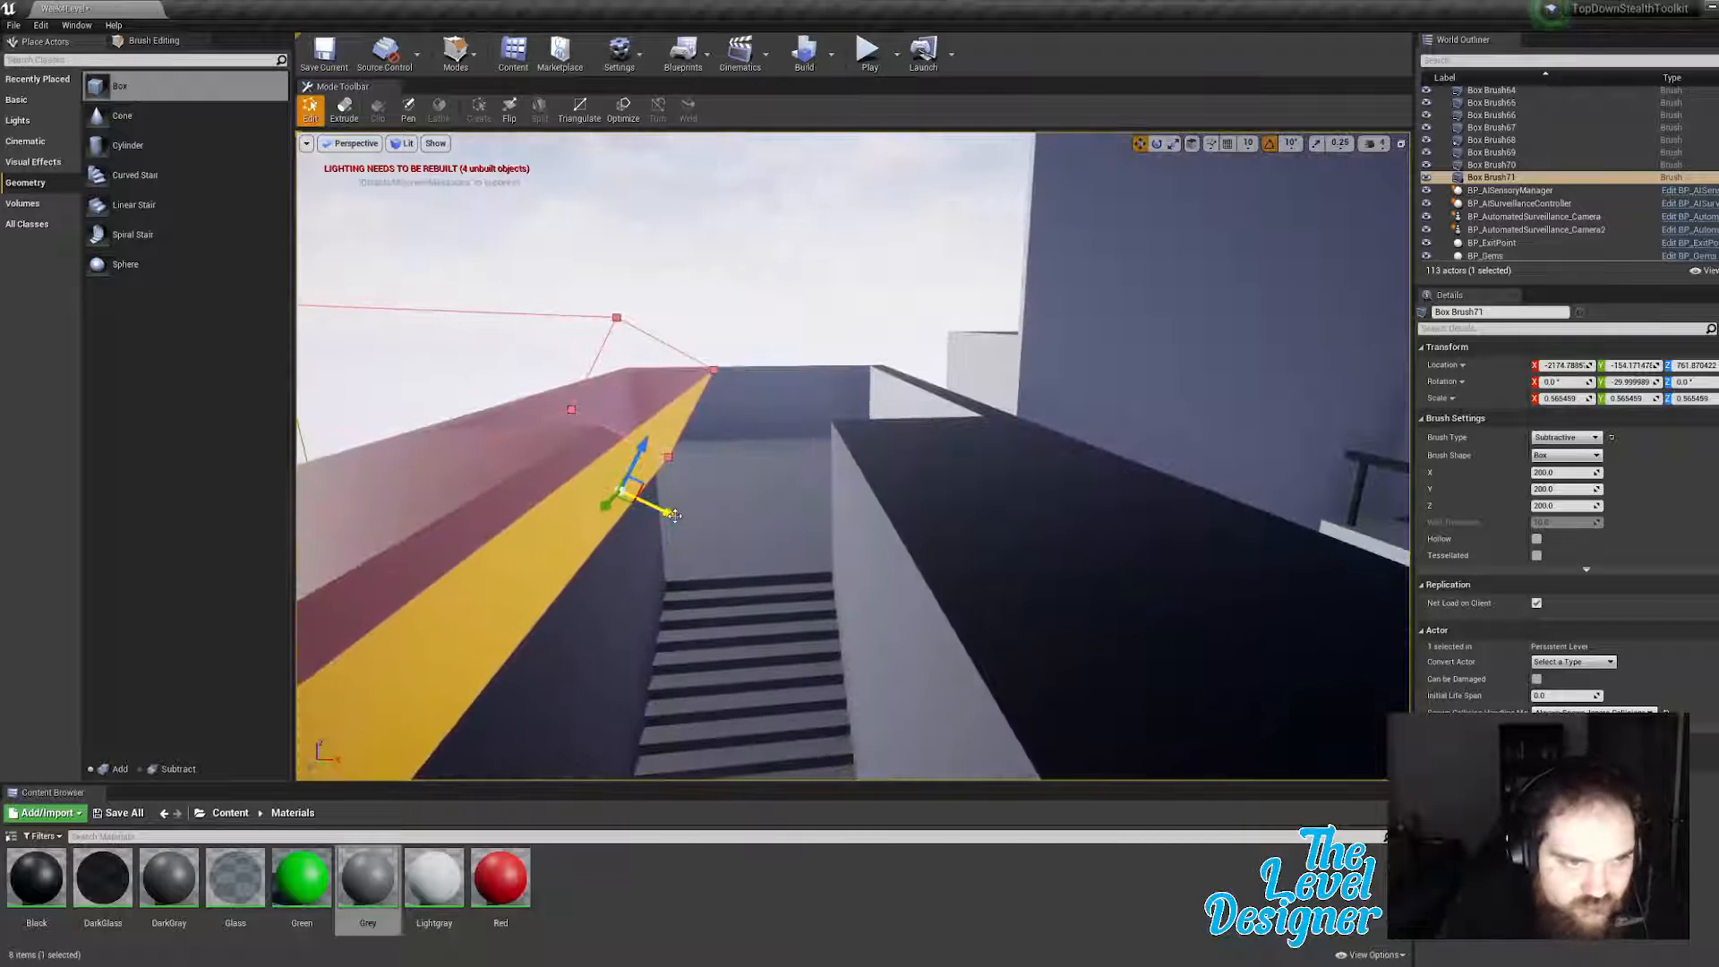
drag(674, 515, 721, 541)
right_drag(722, 541, 702, 535)
click(908, 302)
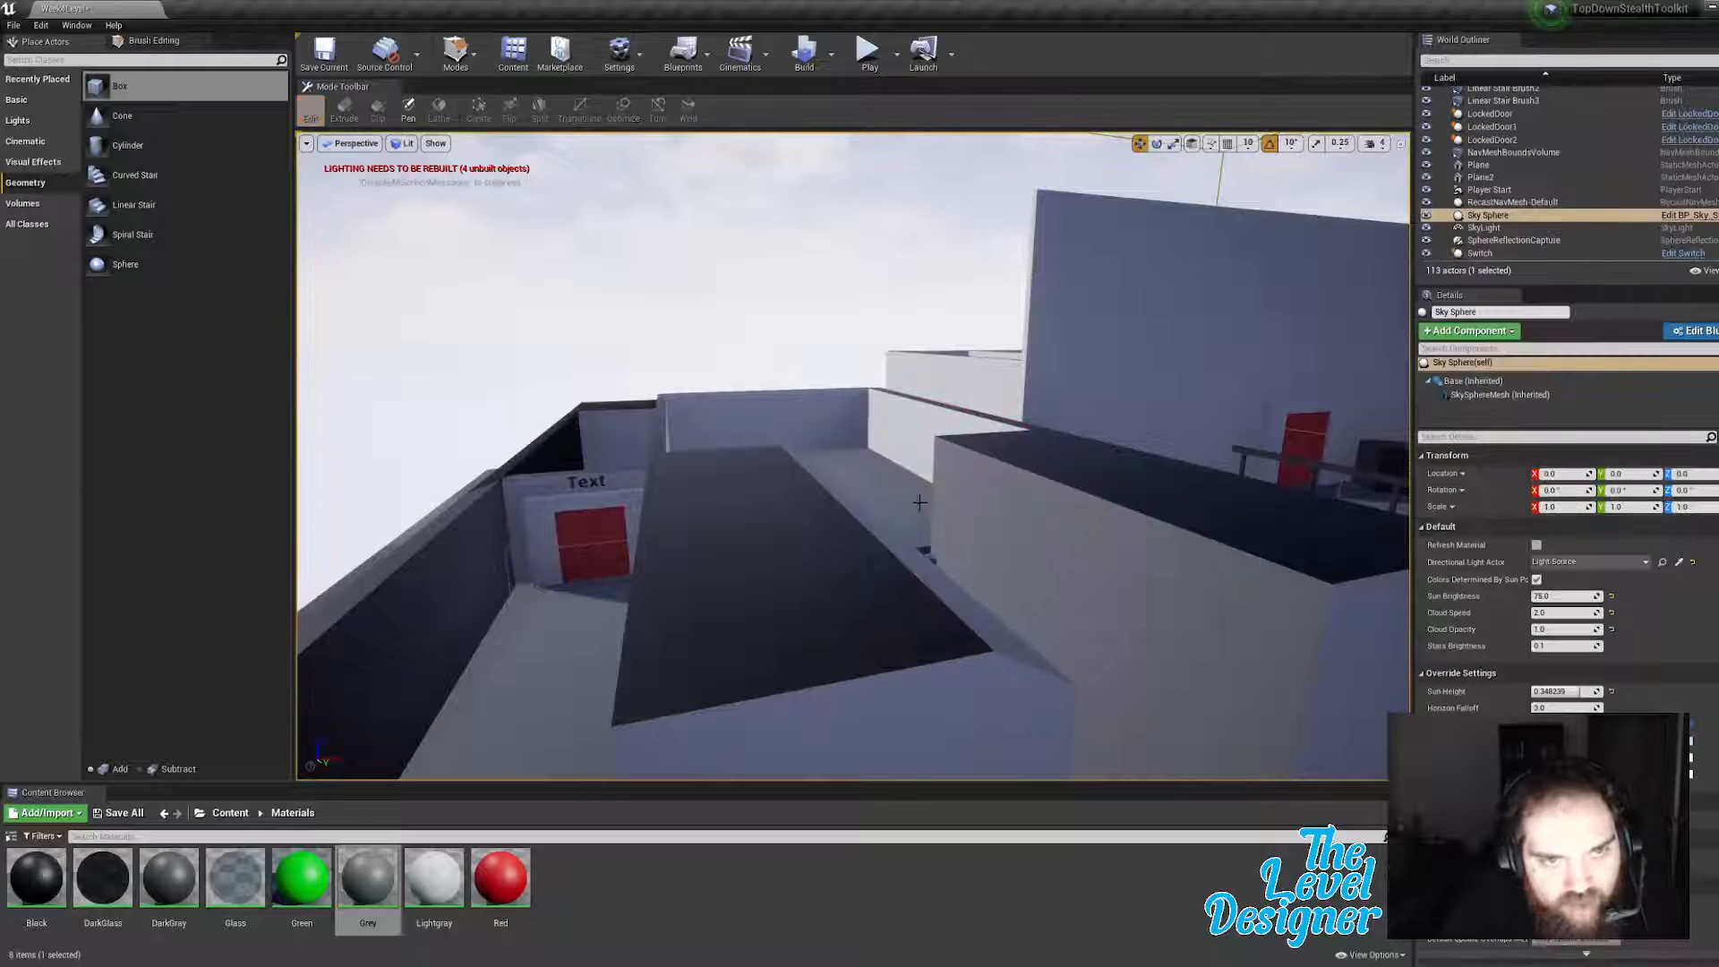
mouse_move(908, 303)
right_down()
mouse_move(908, 385)
mouse_move(842, 376)
right_up()
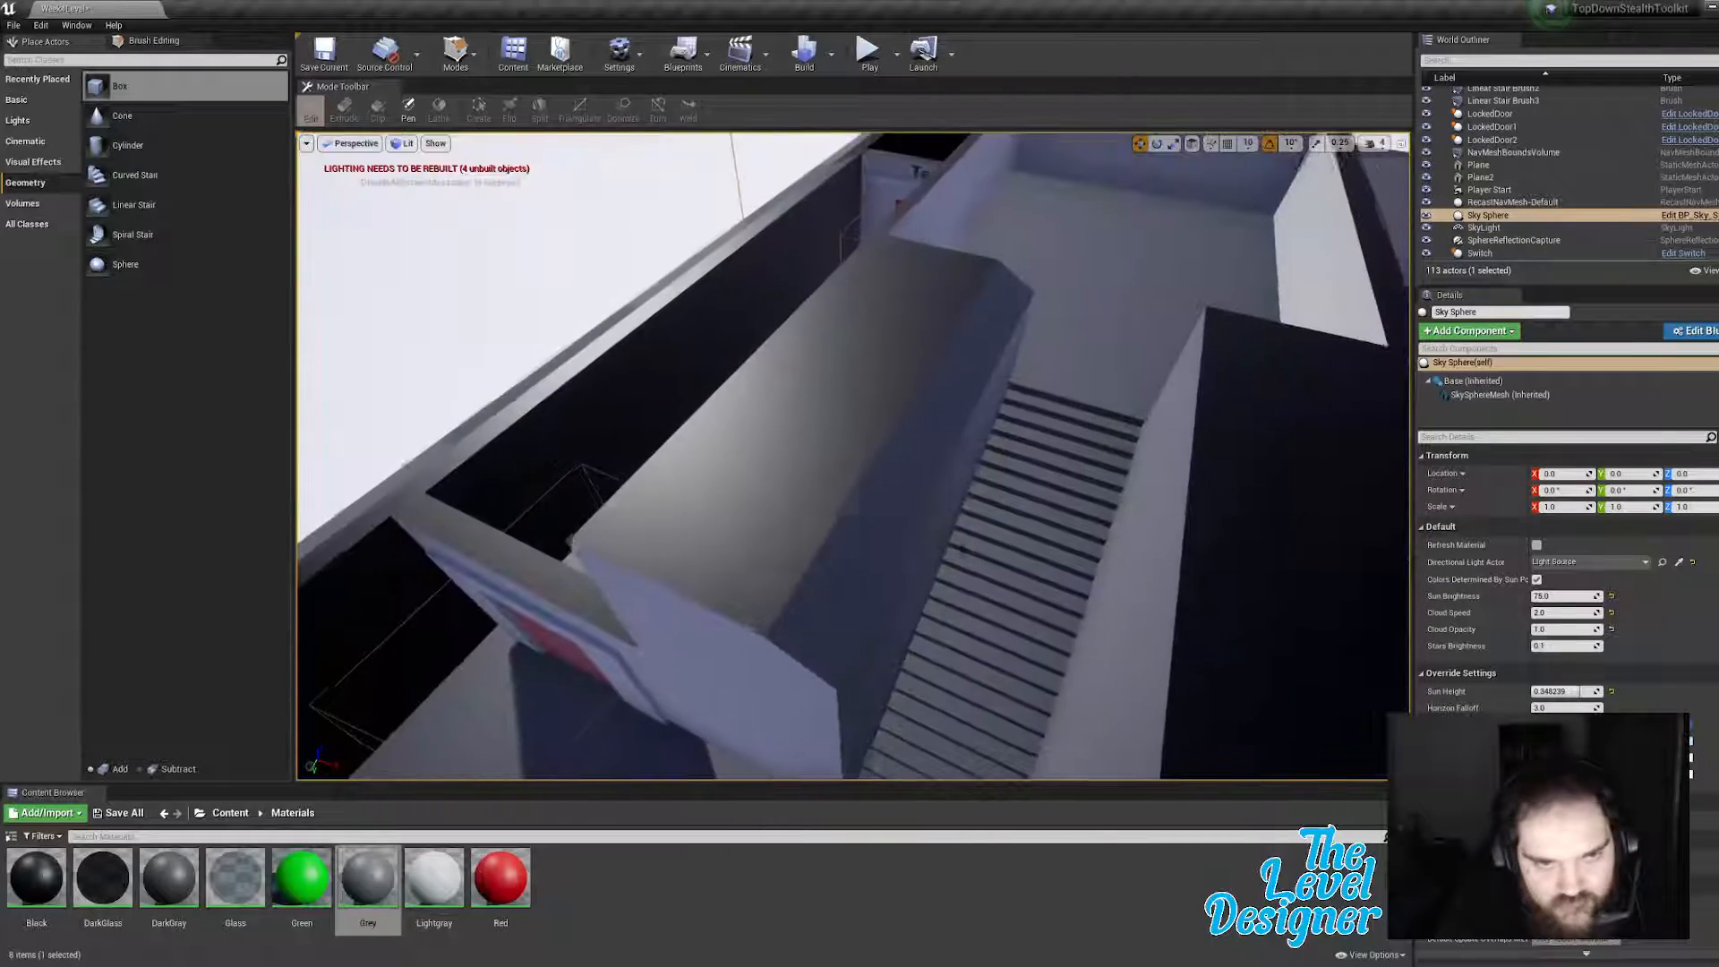
Step: Rotate the subtractive box to -50° about Y and lower it to about Z 723 to steepen the wall's bevel
click(893, 543)
mouse_move(894, 543)
right_down()
mouse_move(922, 548)
mouse_move(927, 422)
right_up()
key(r)
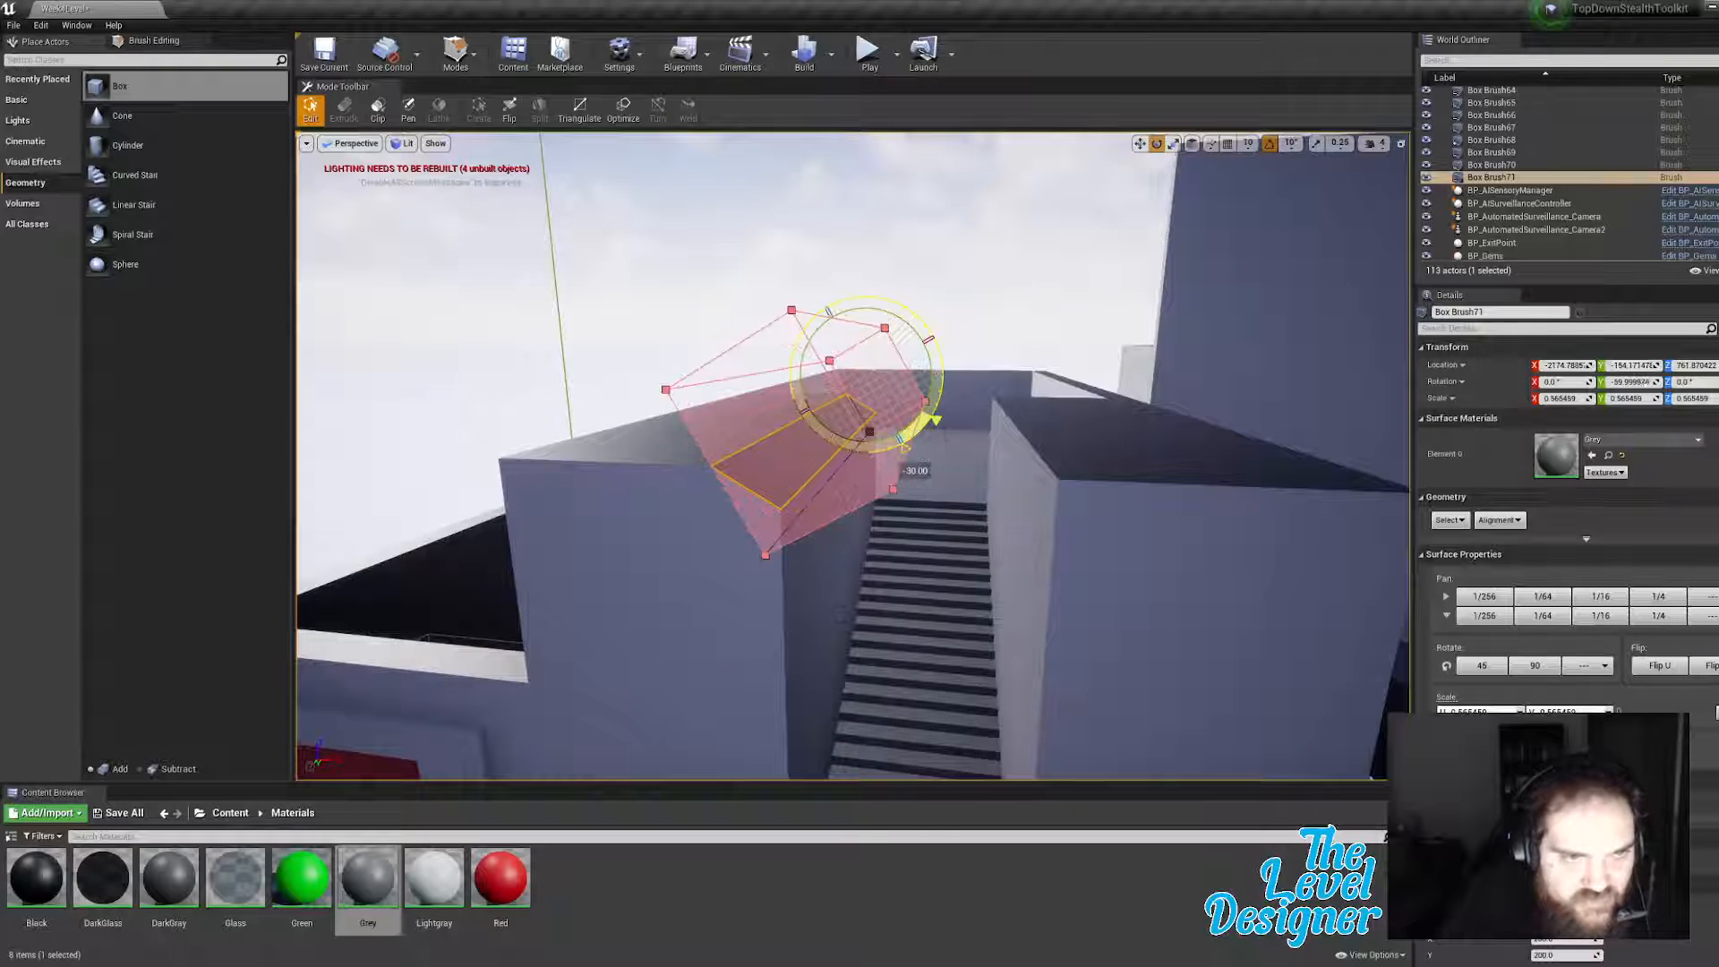
click(934, 346)
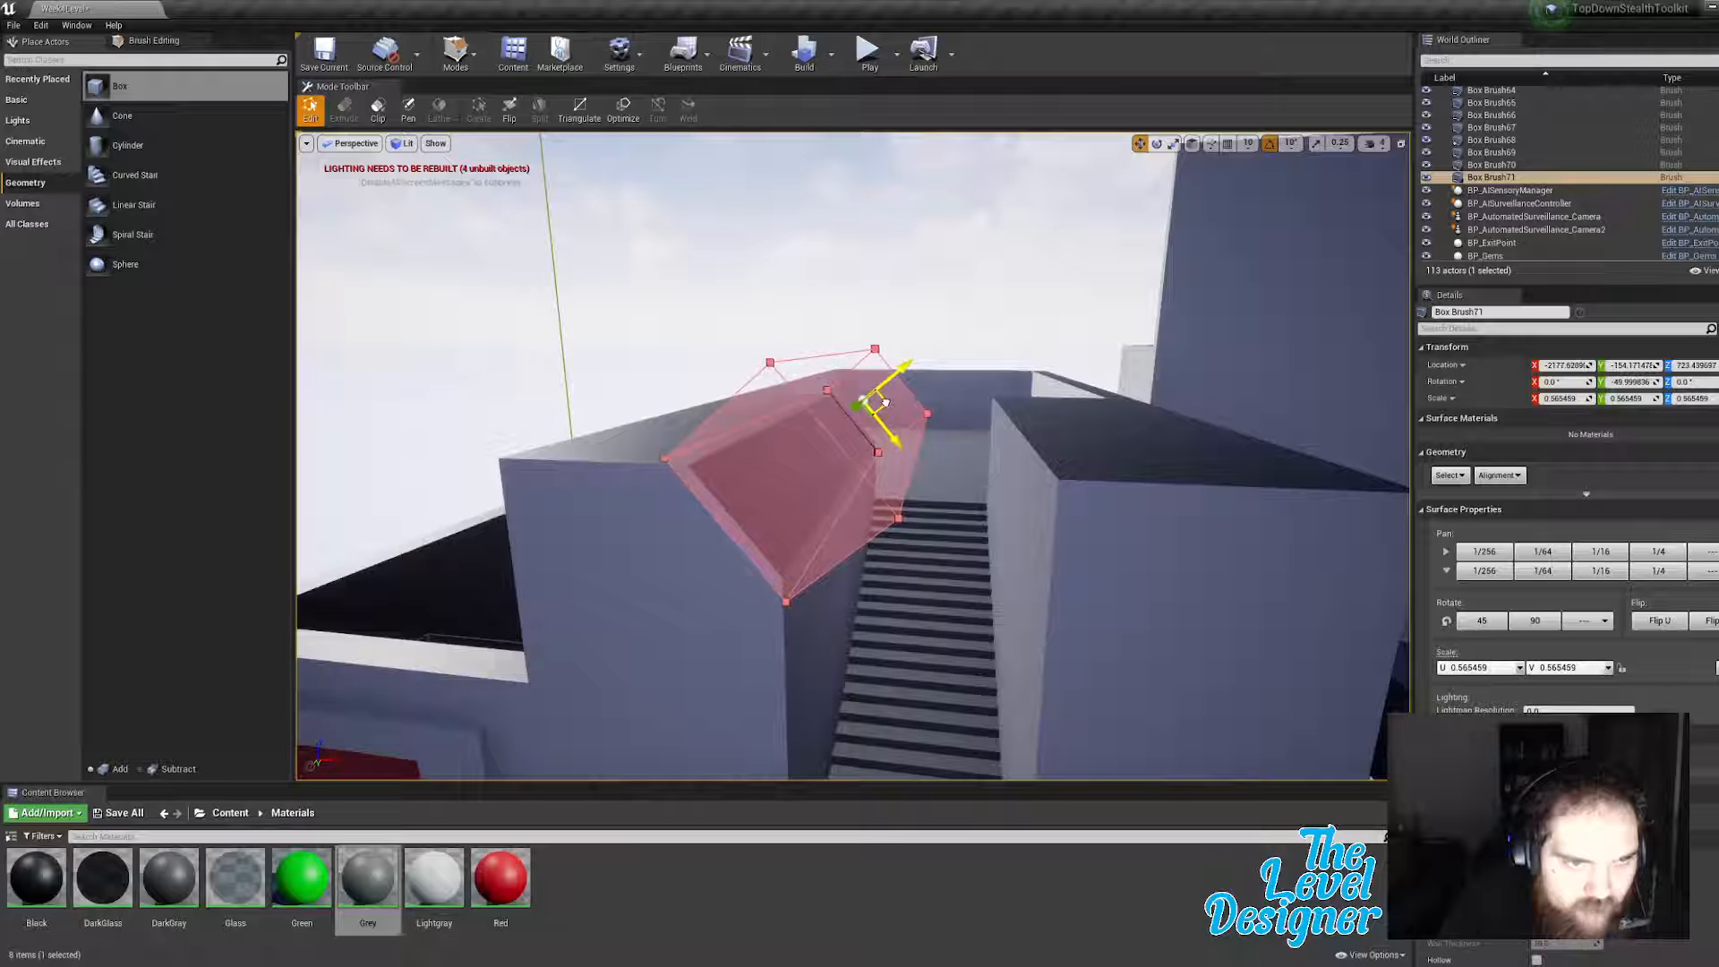
click(934, 312)
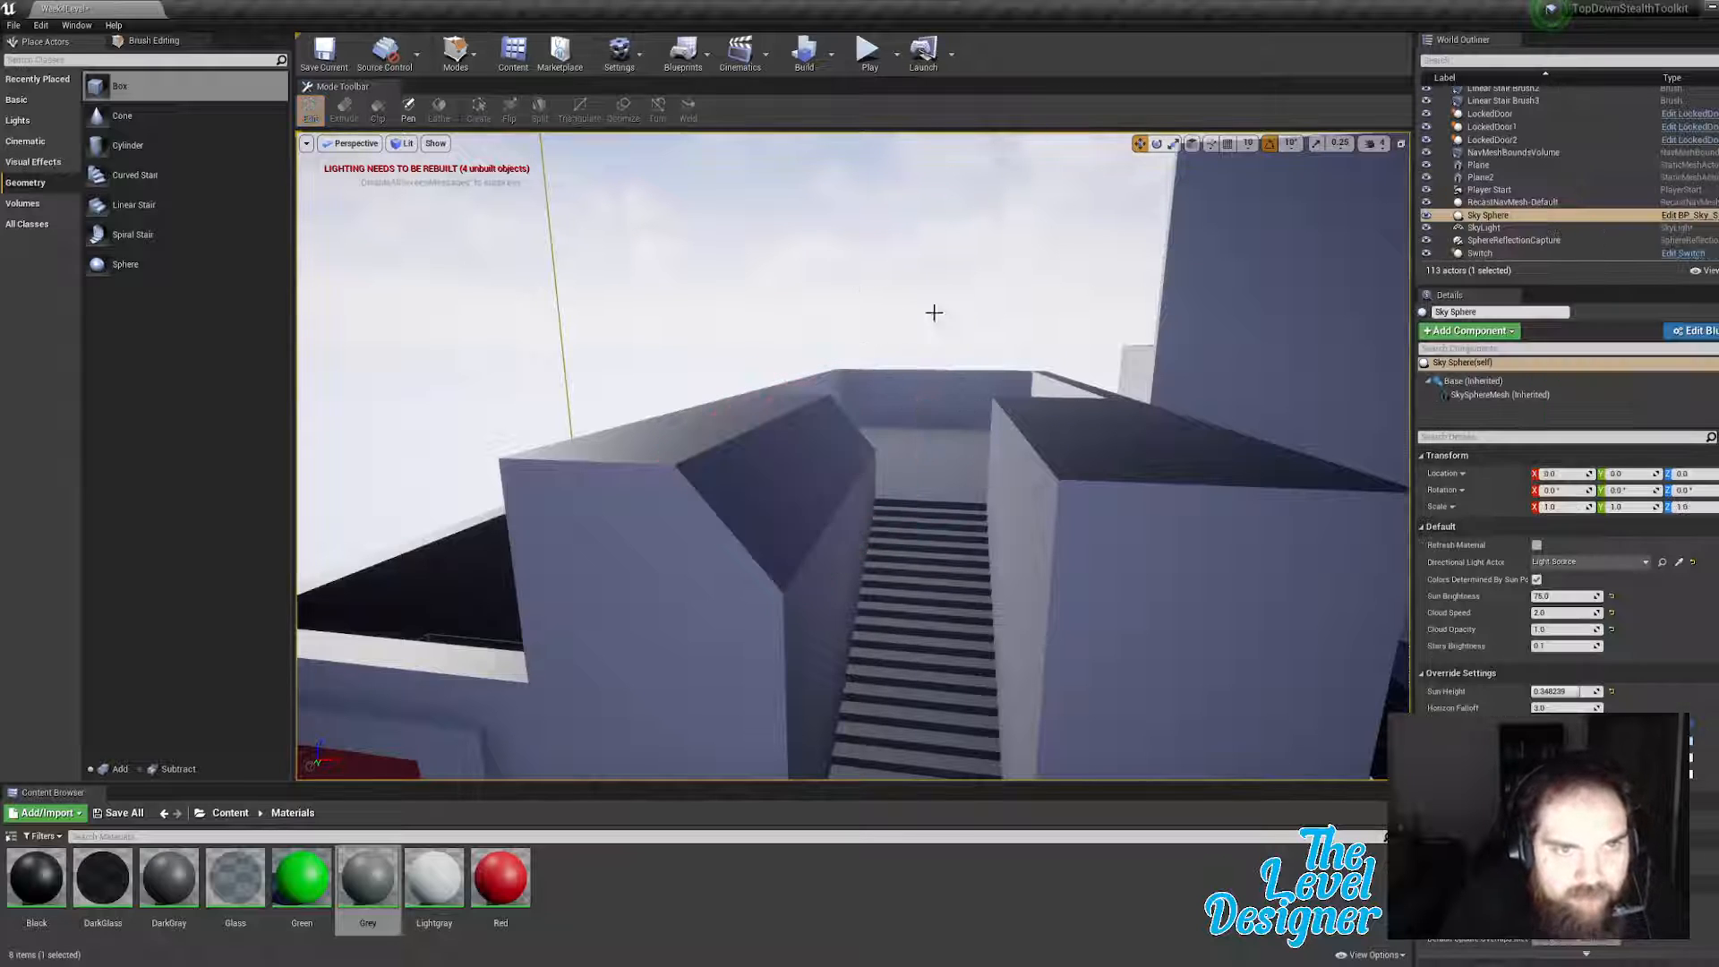
mouse_move(934, 313)
right_down()
mouse_move(851, 318)
mouse_move(931, 385)
mouse_move(967, 475)
mouse_move(1182, 465)
mouse_move(1066, 448)
mouse_move(1021, 417)
mouse_move(985, 430)
mouse_move(1029, 421)
mouse_move(981, 392)
right_up()
Step: Start a play session with the SHG gadget and move the character from the starting area into the guard's room
click(867, 55)
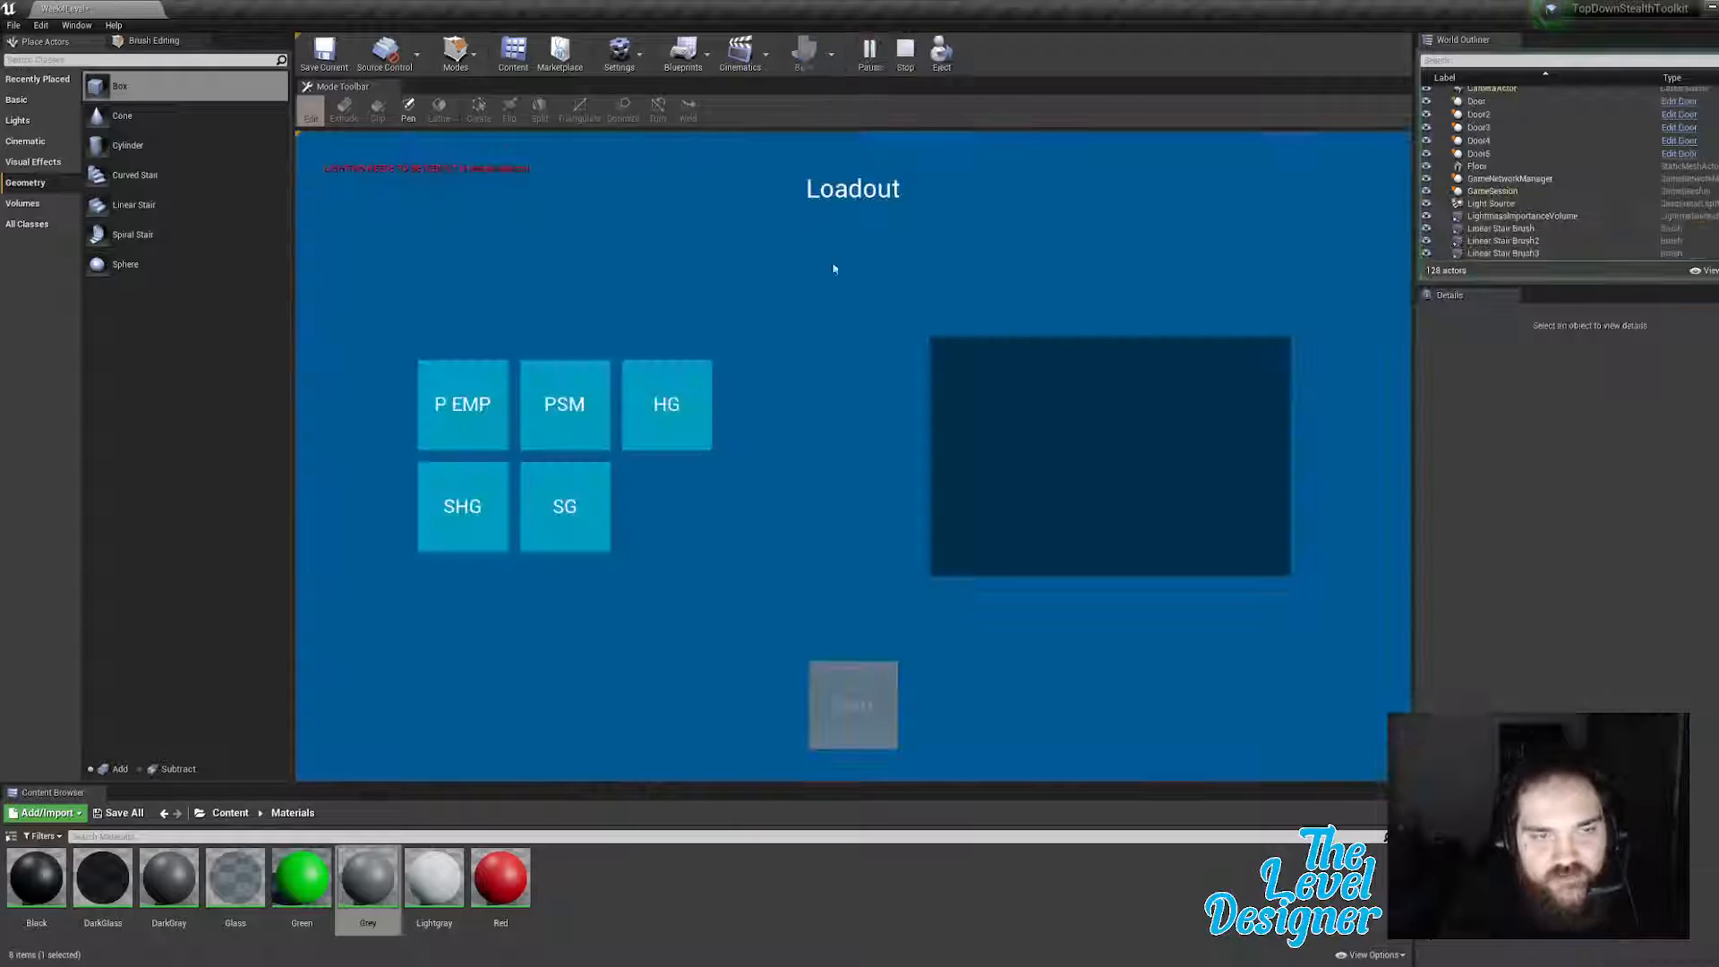
click(847, 705)
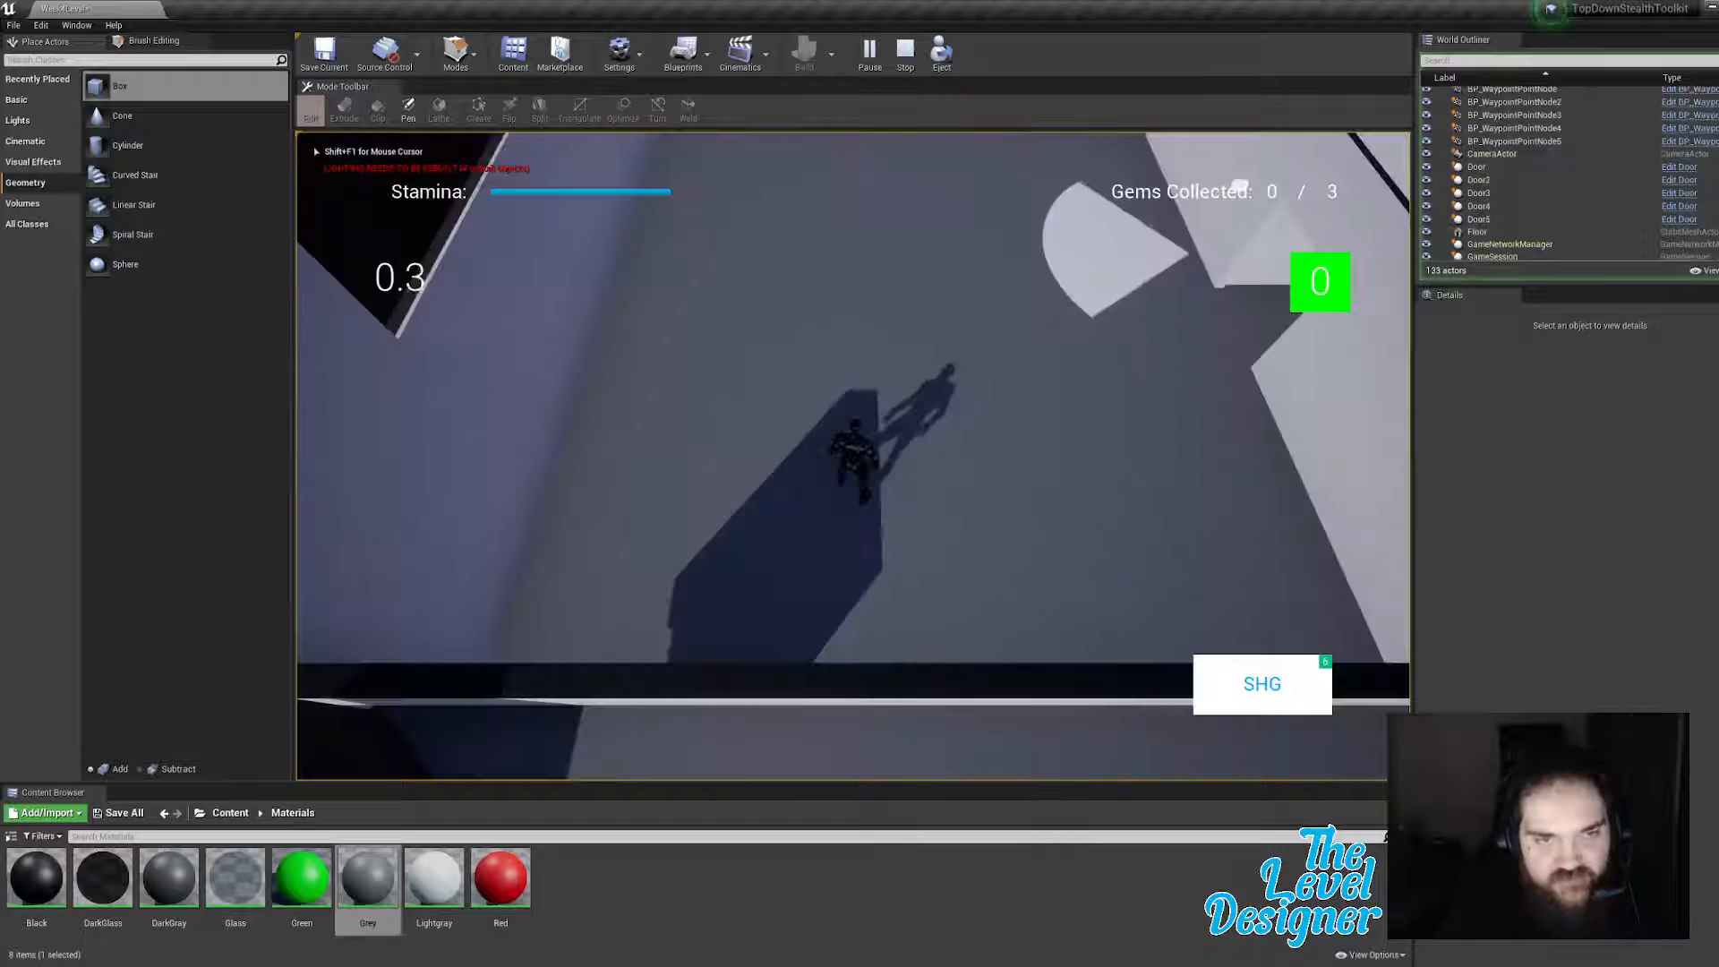
key(d)
key(w)
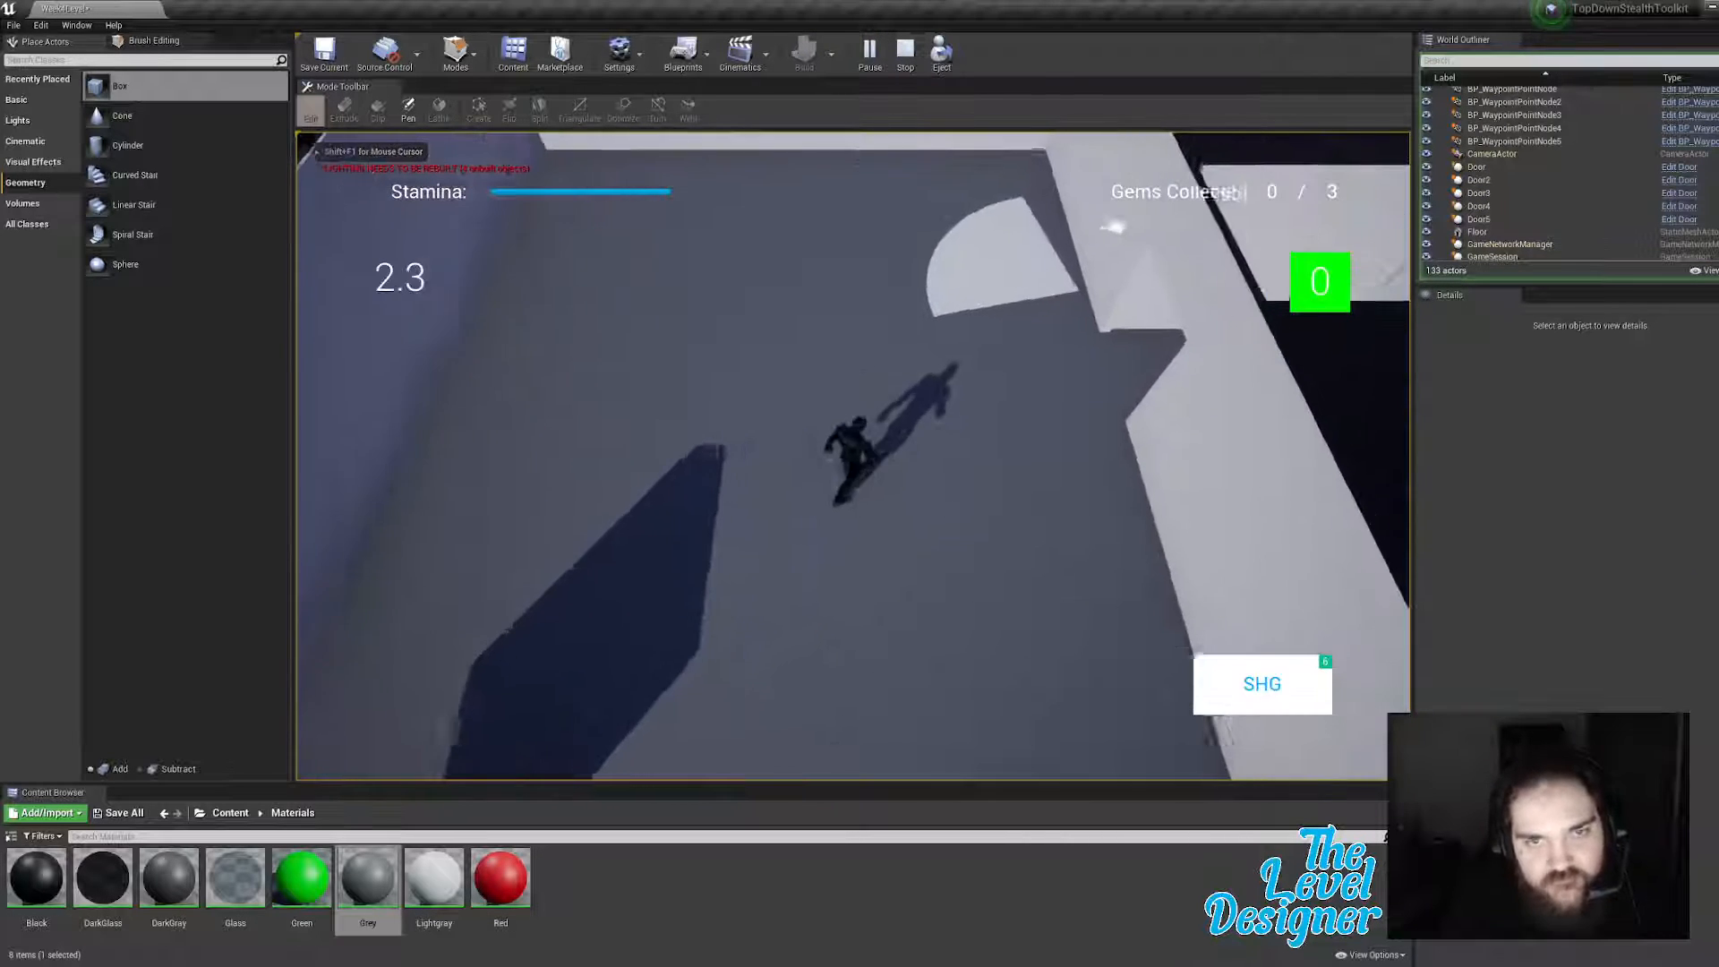
key(w)
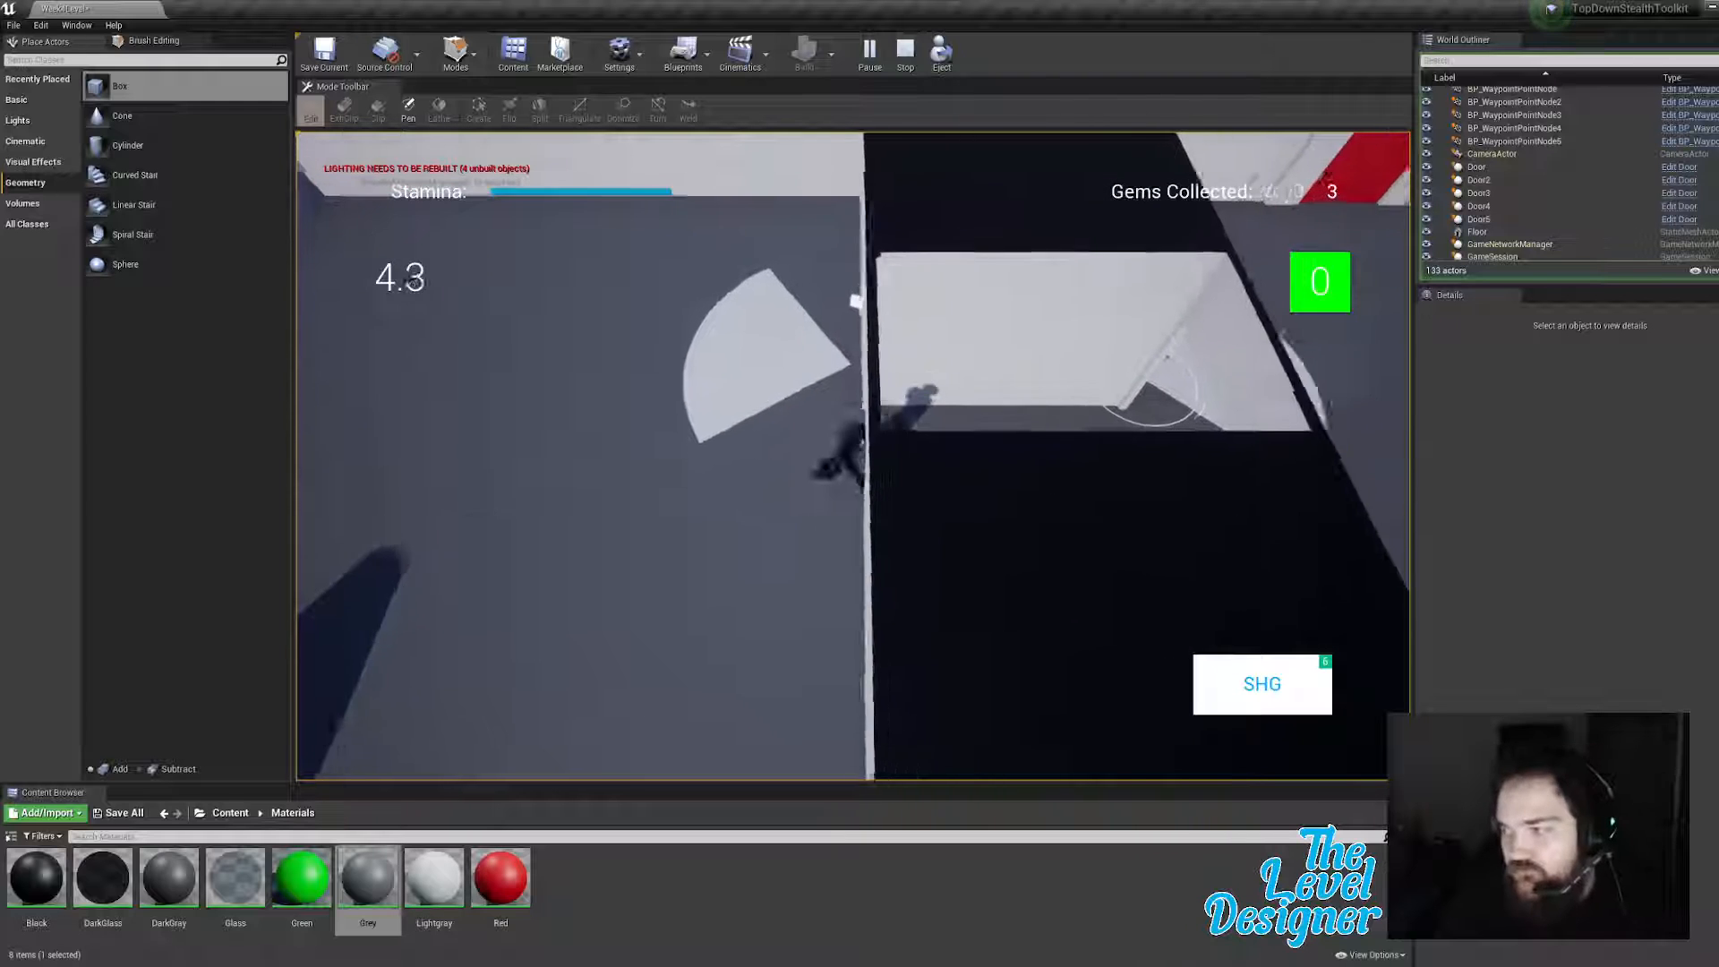
key(d)
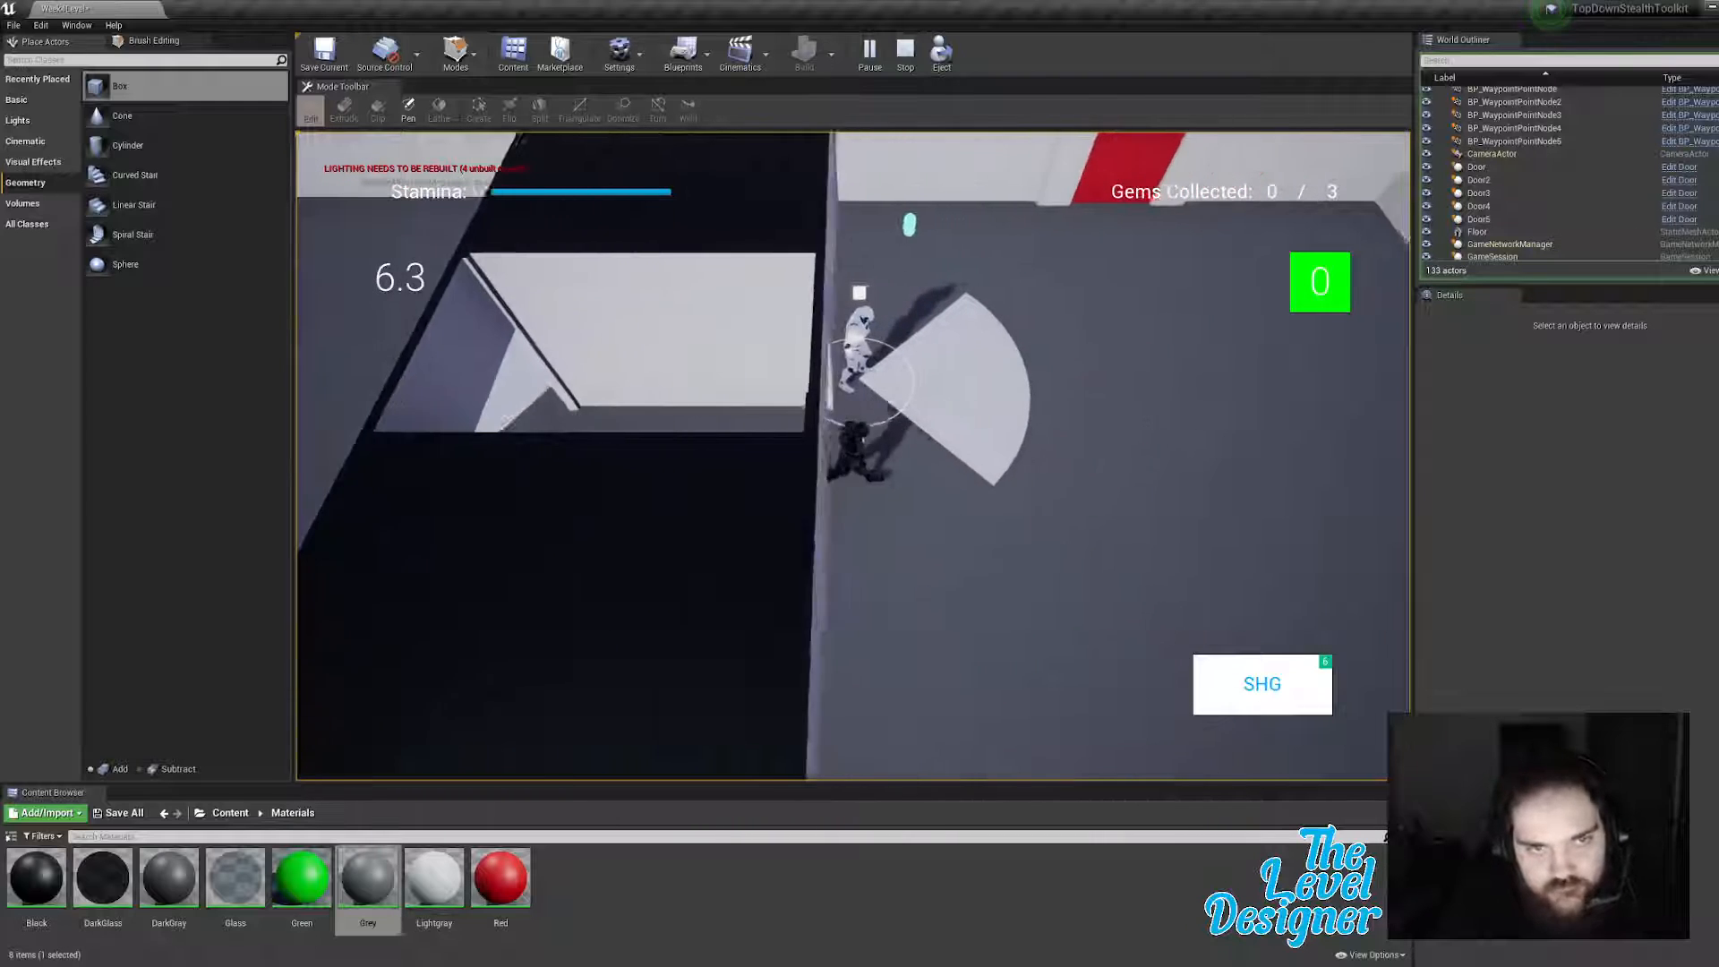
Step: Run the character past the guard, through the automatic door and along the narrow passage to the cross corridor
key(s)
key(w)
key(d)
key(w)
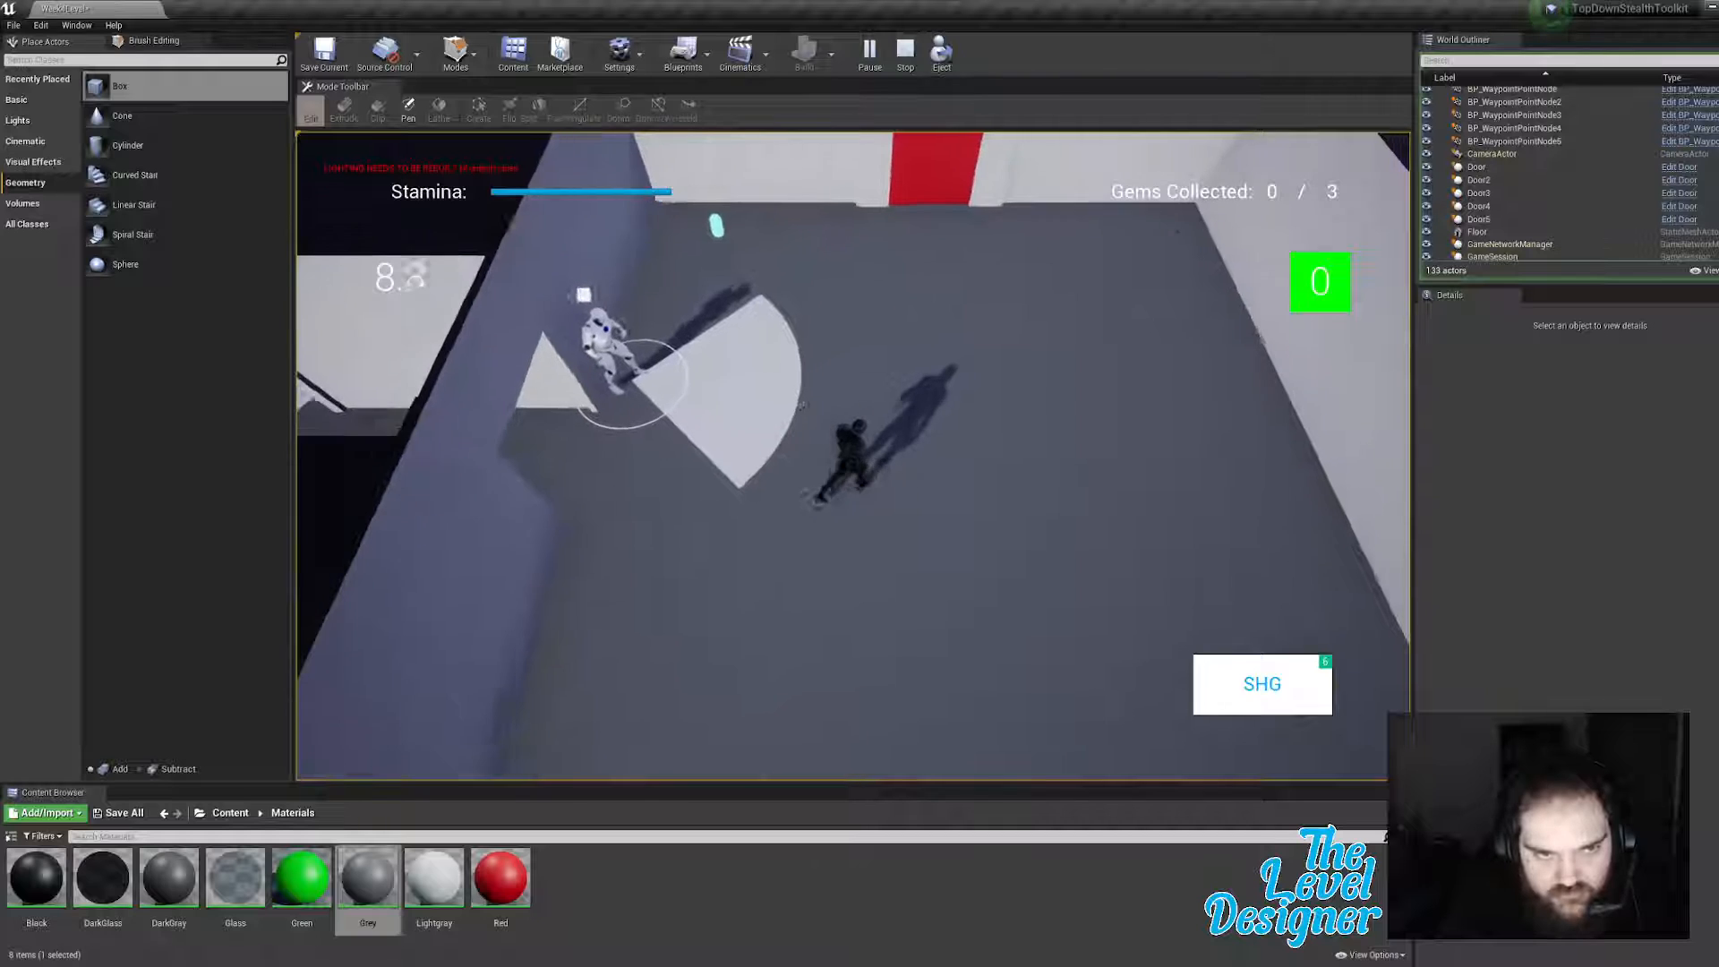
key(shift+w)
key(w)
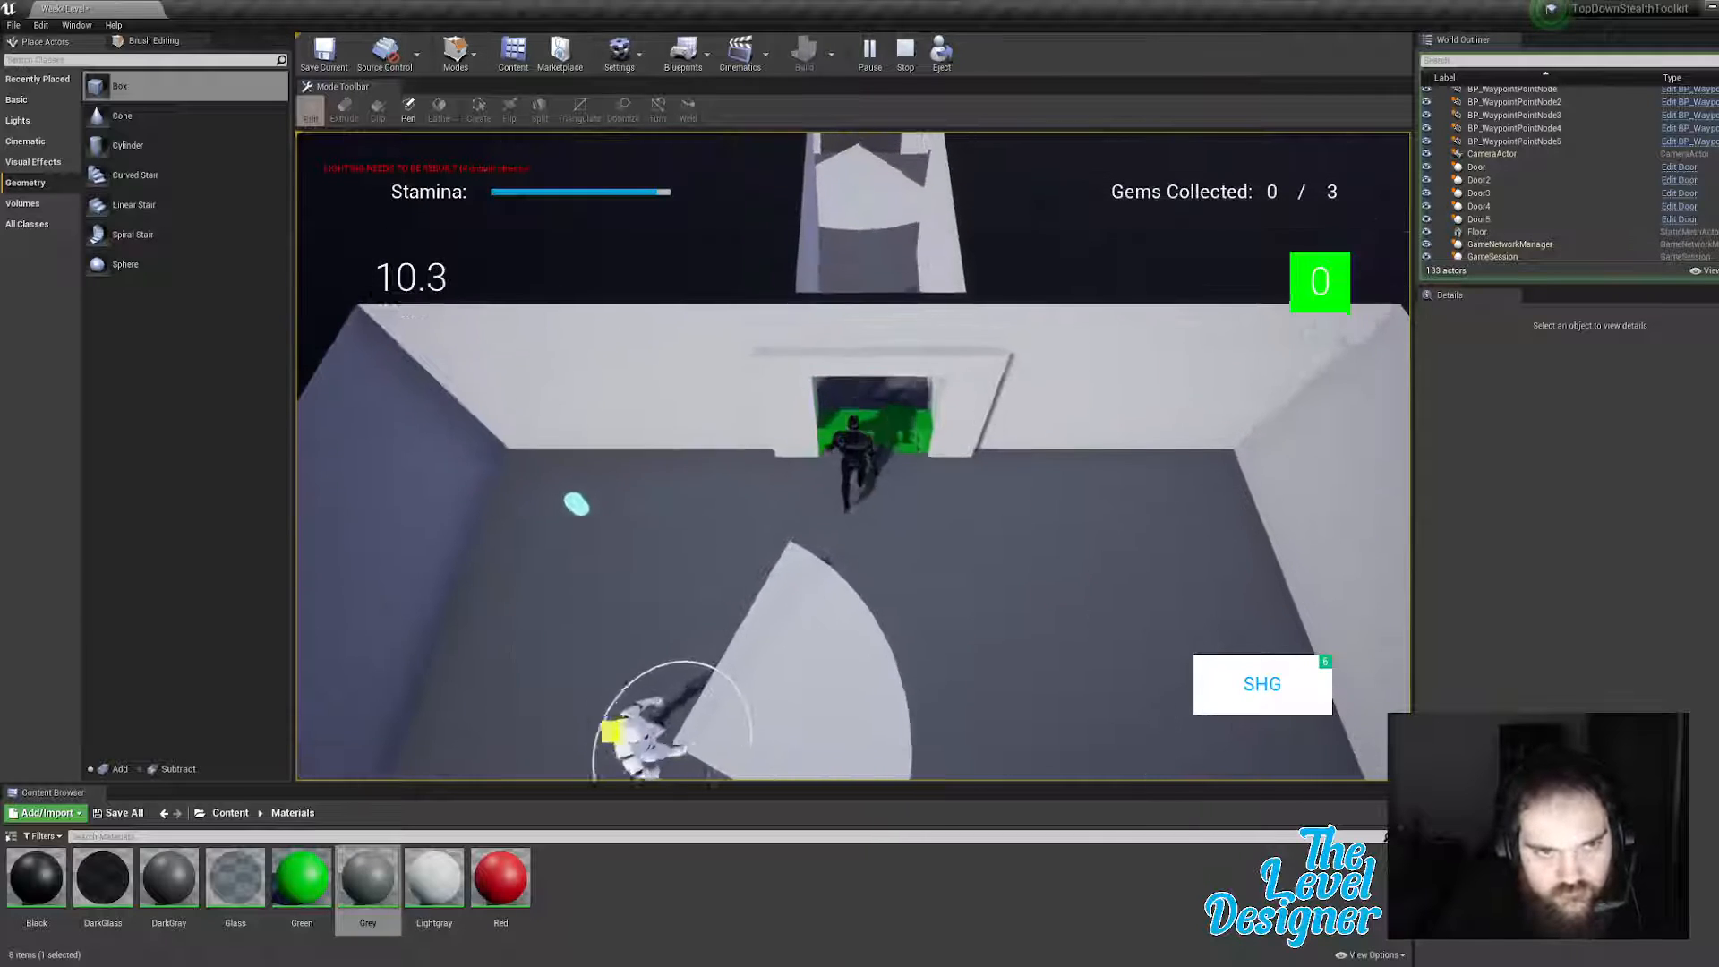
key(w)
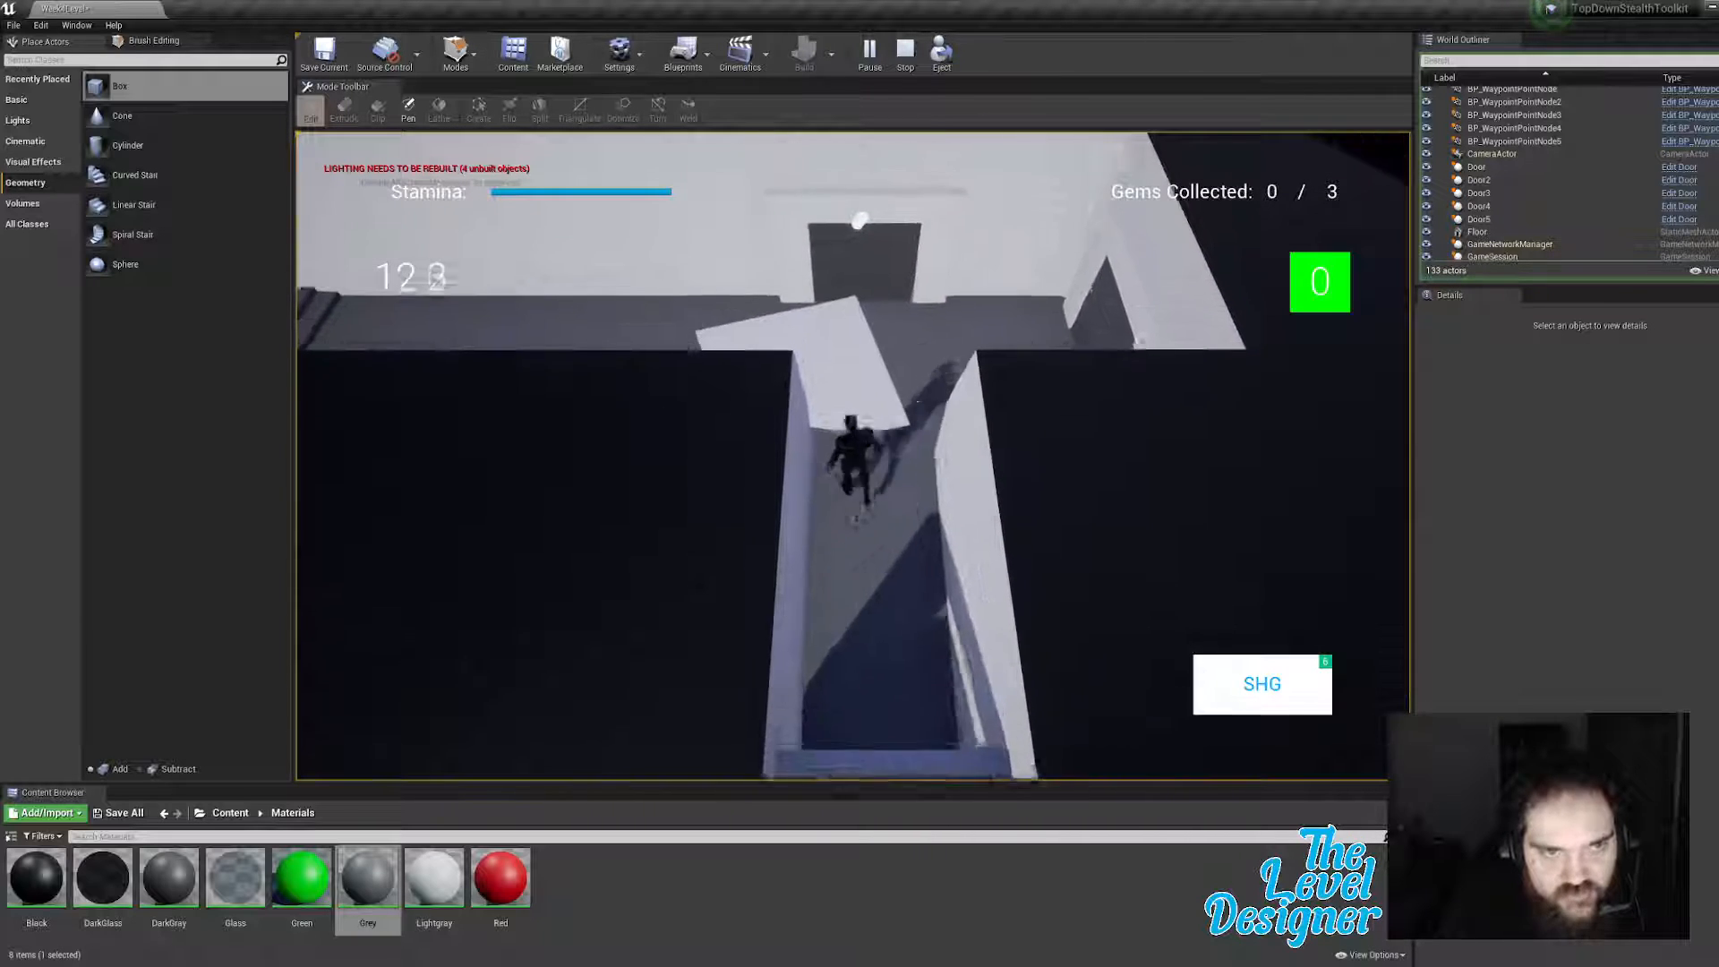
Step: Sprint along the cross corridor and over its stairs toward the far doorways
key(a)
key(shift+a)
key(shift+a)
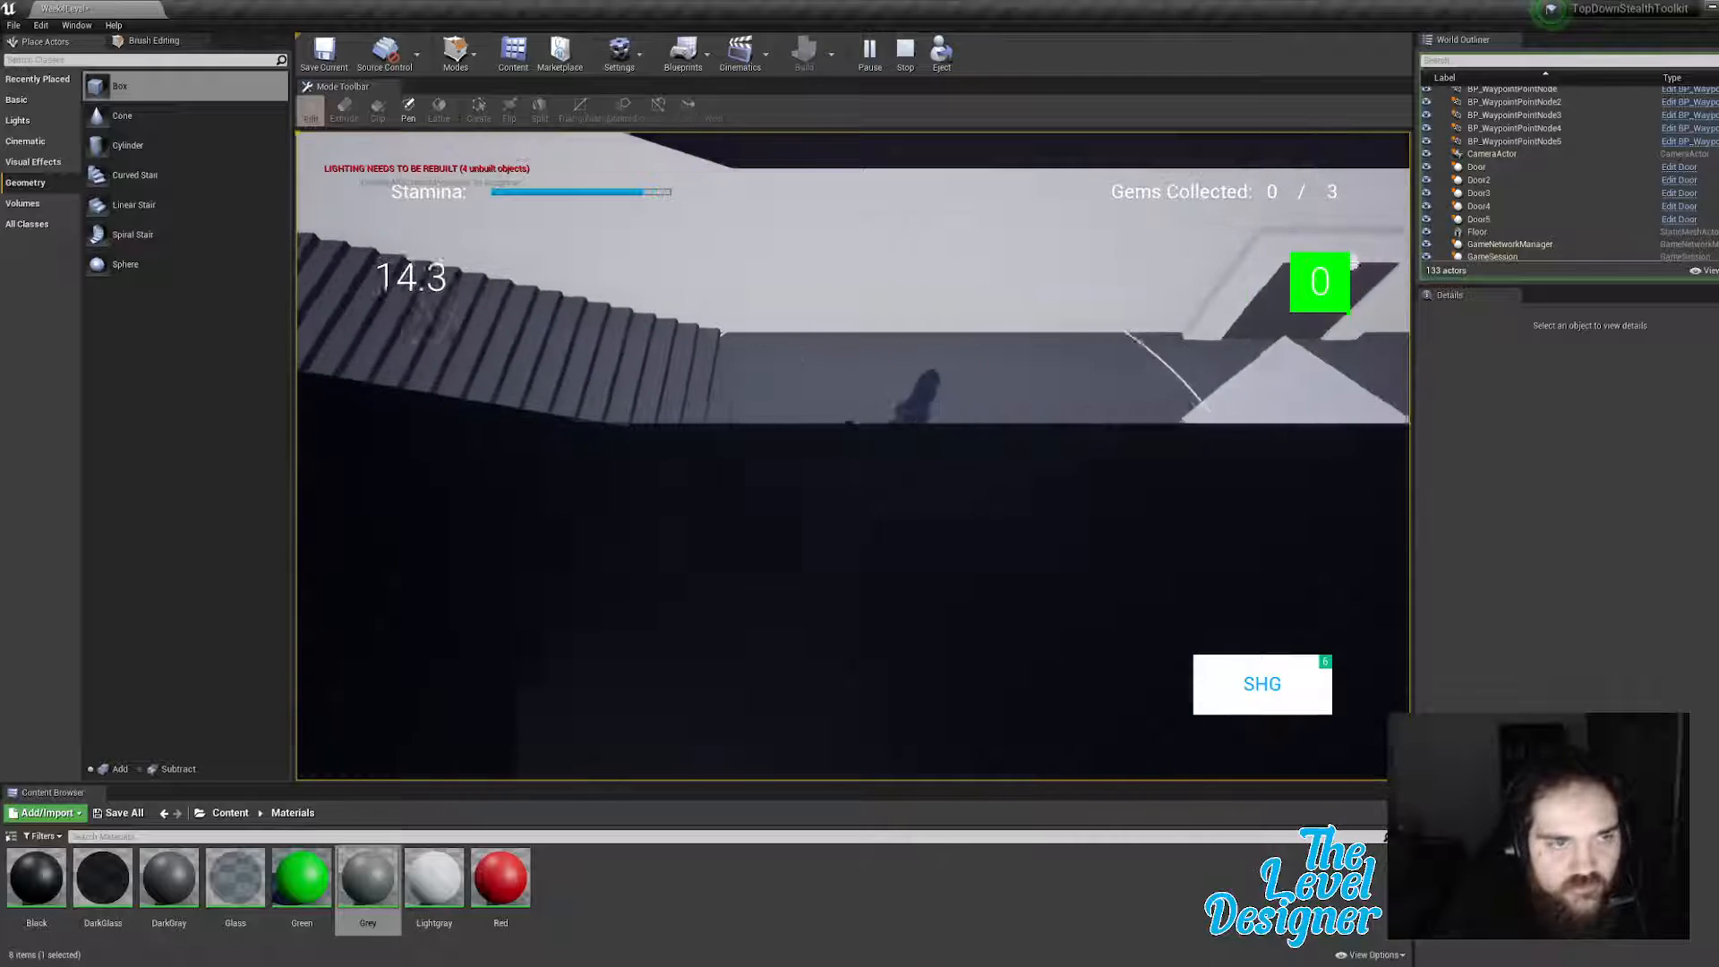
key(shift+a)
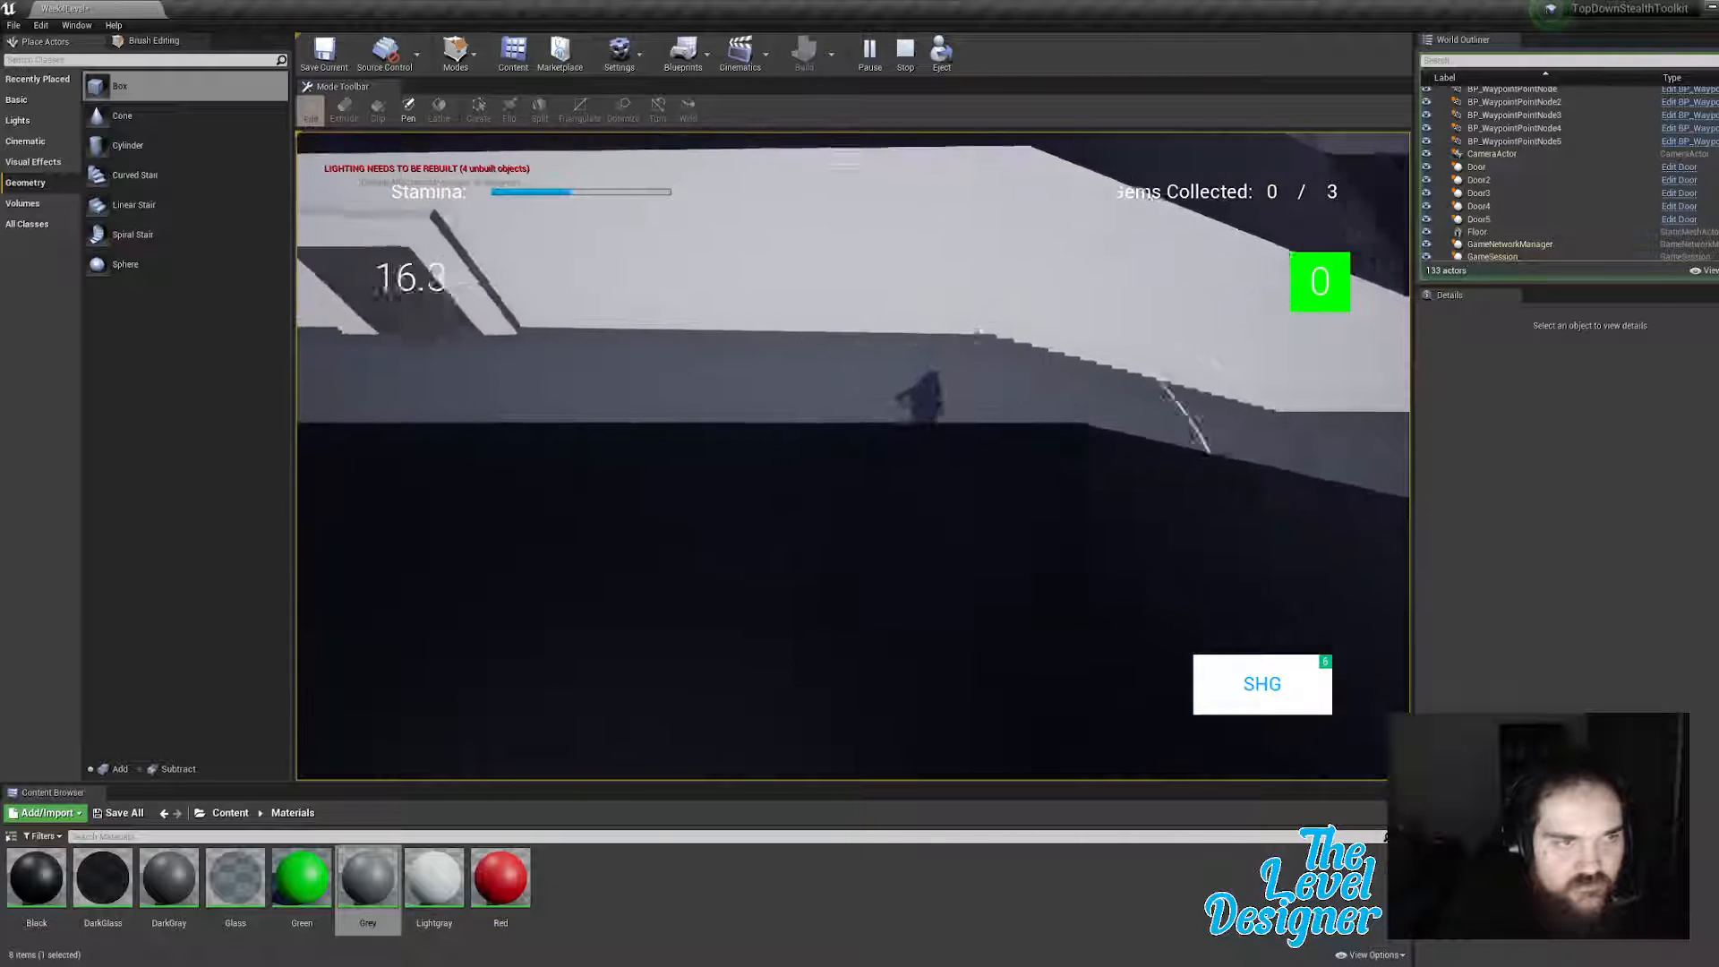
Step: Turn into the passage leading to the locked door and stay in it out of the patrolling guard's view
key(shift+s)
key(s)
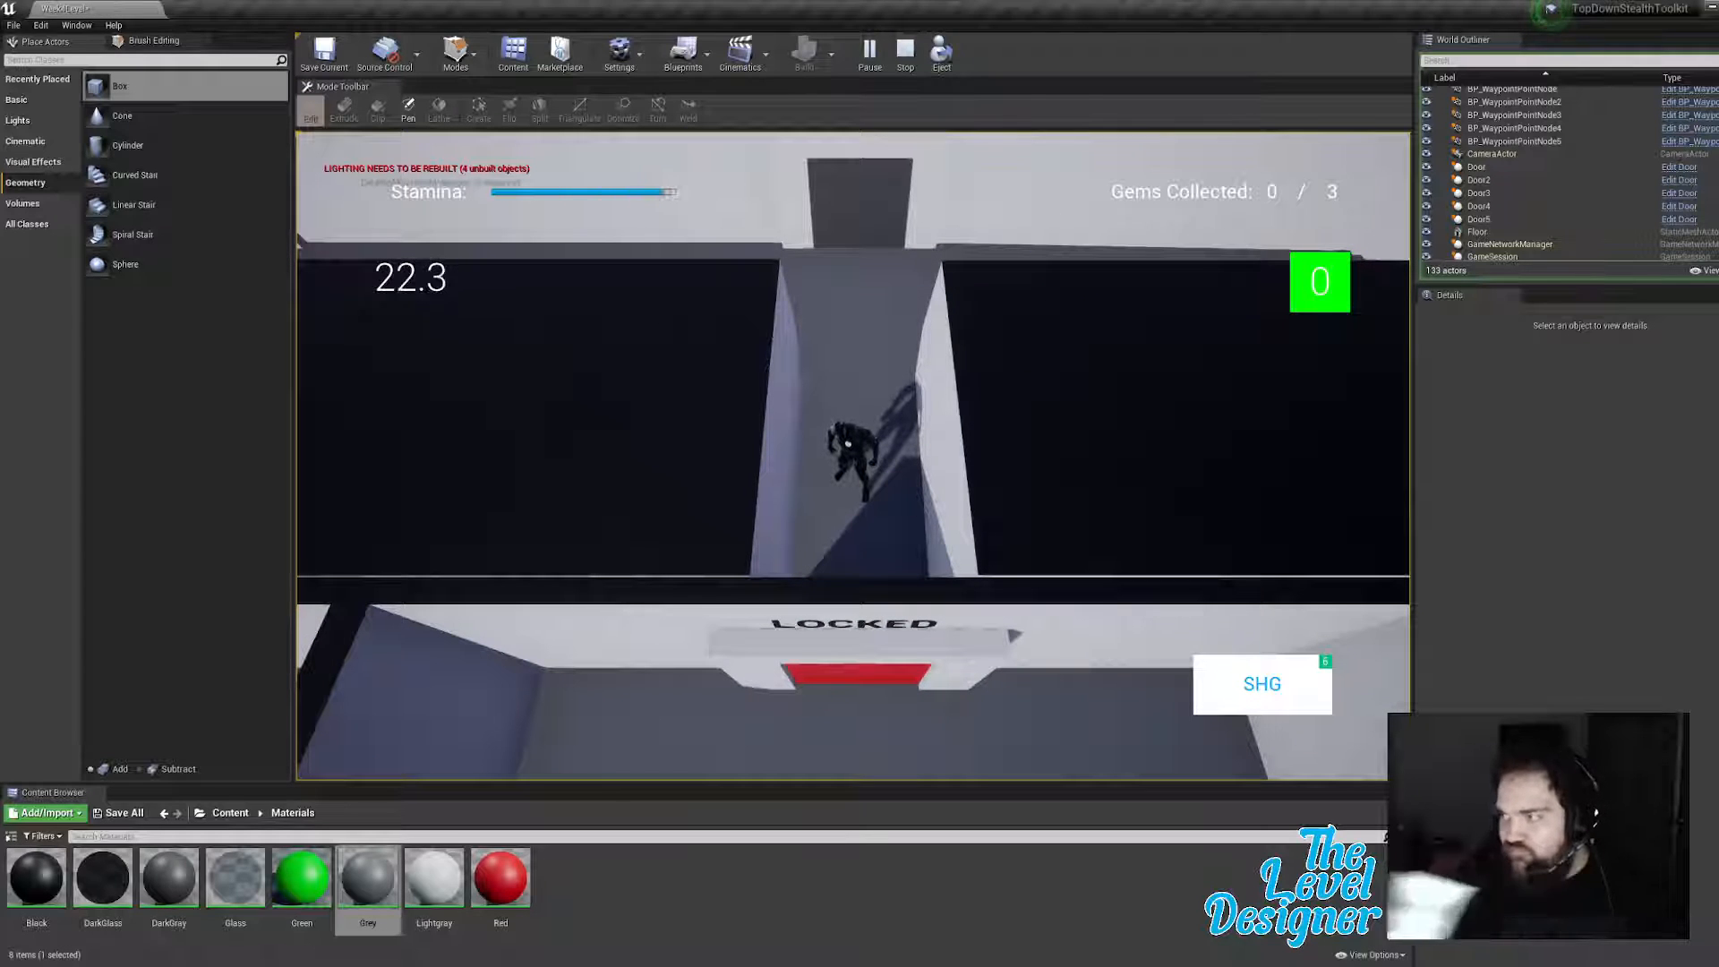
key(s)
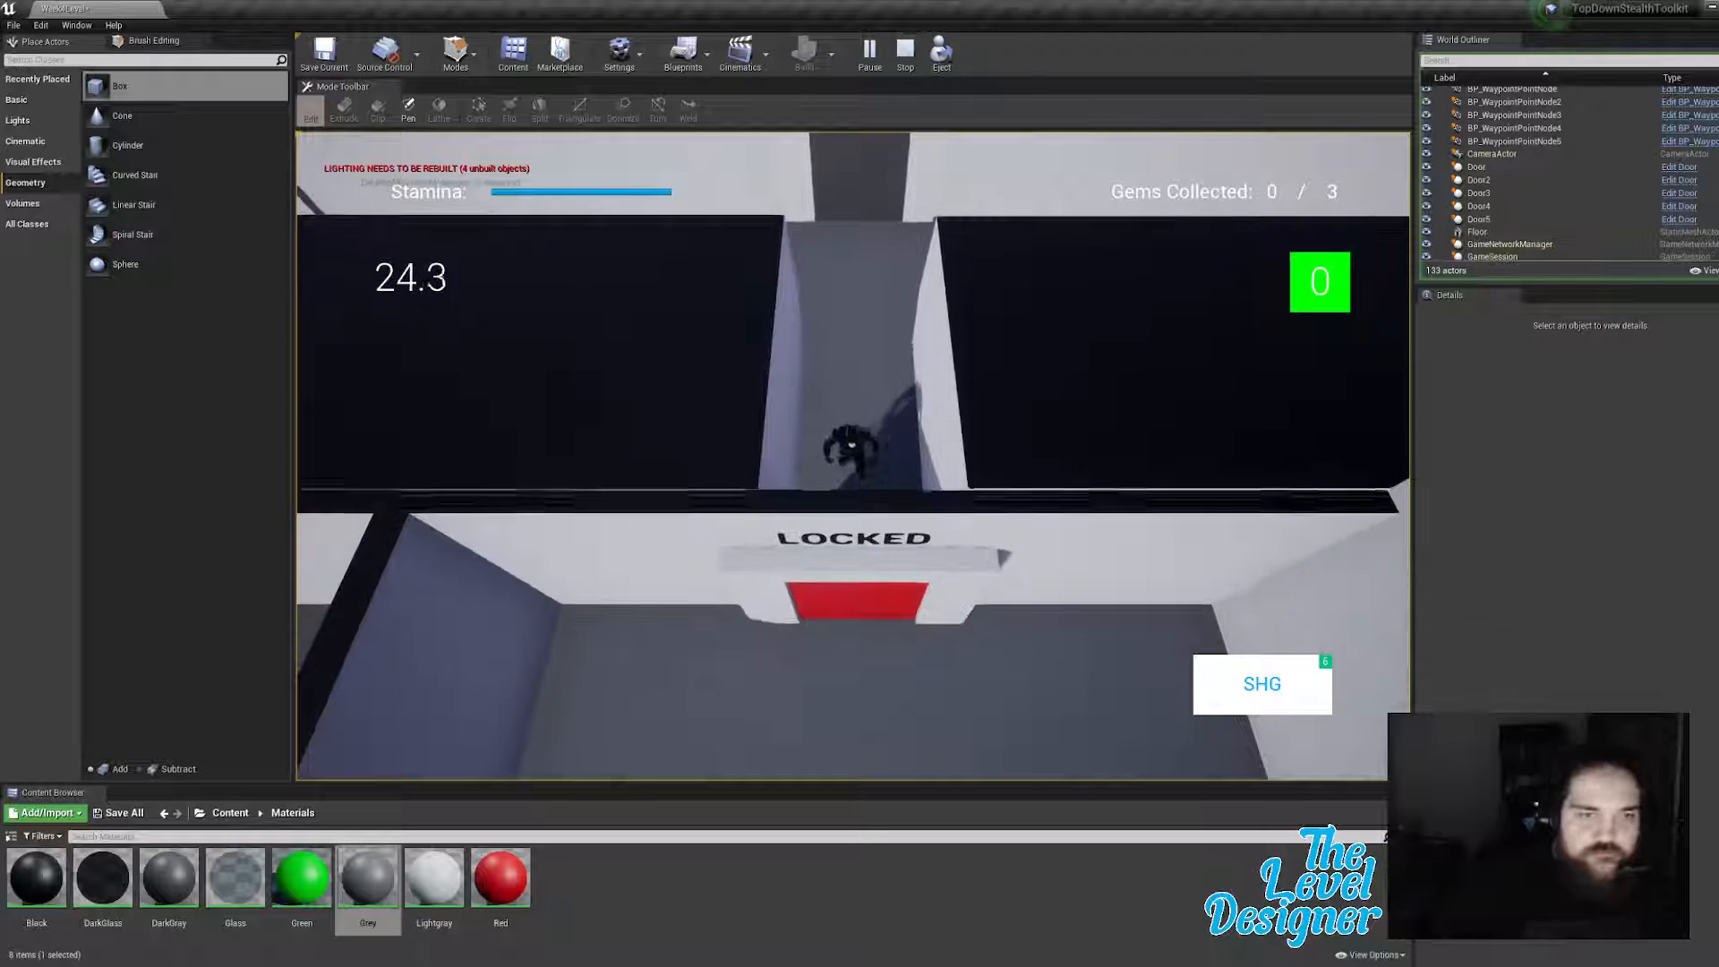
key(w)
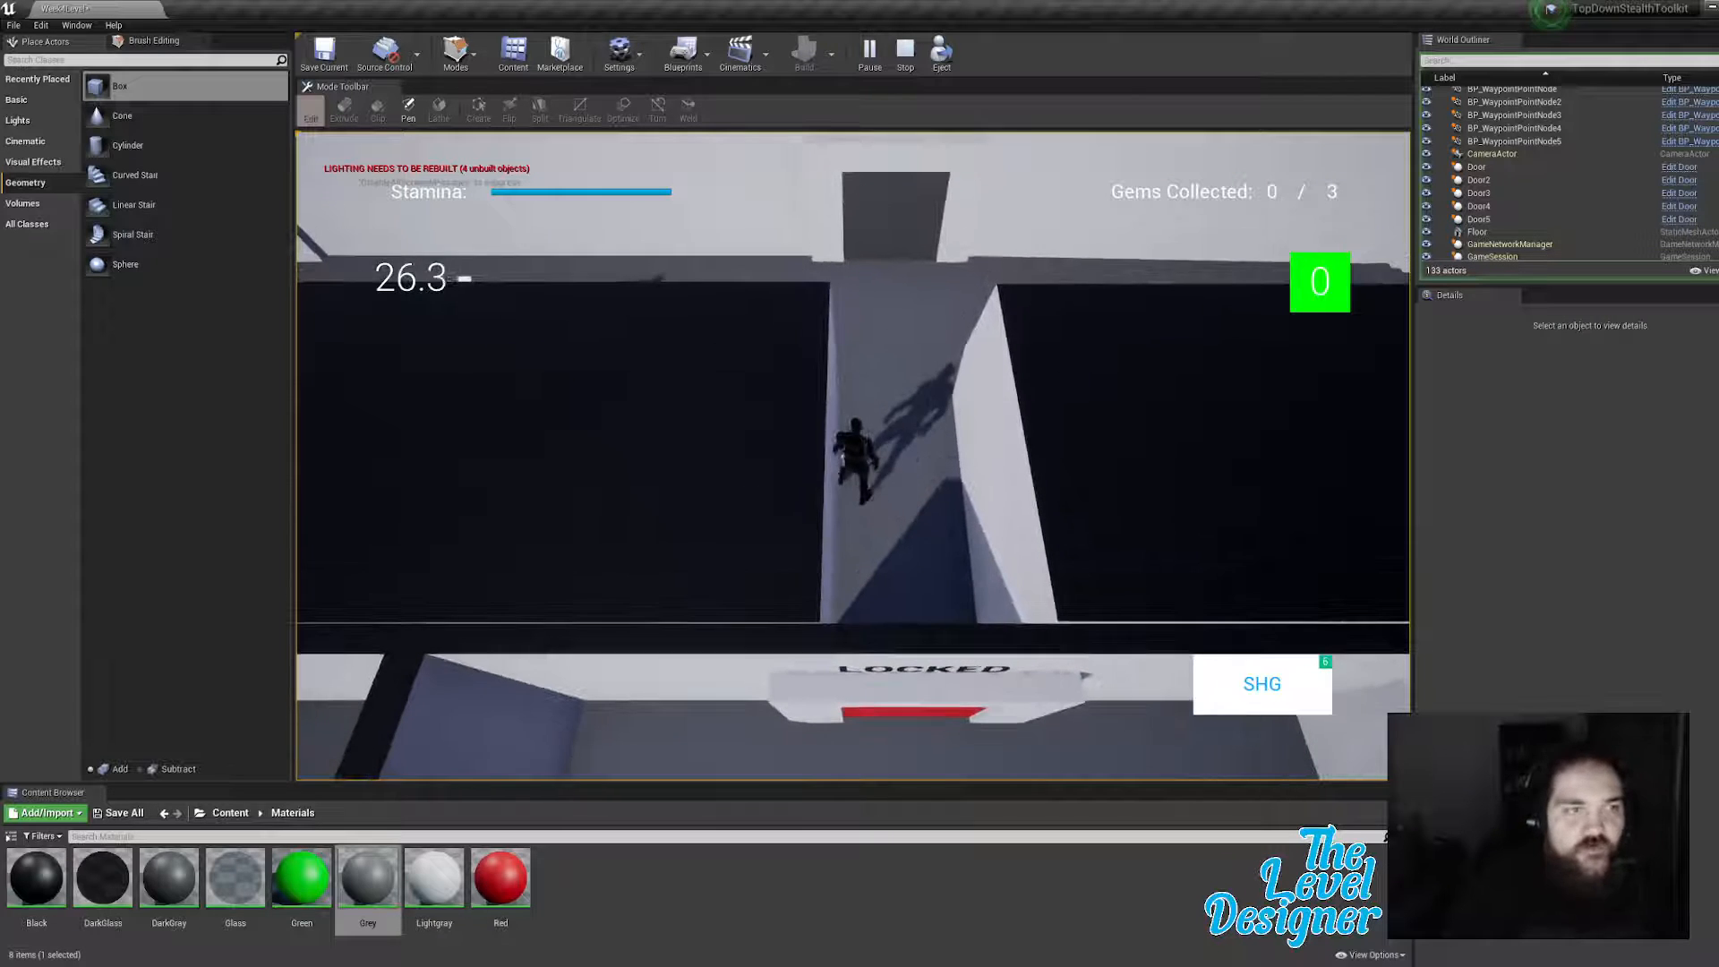
key(s)
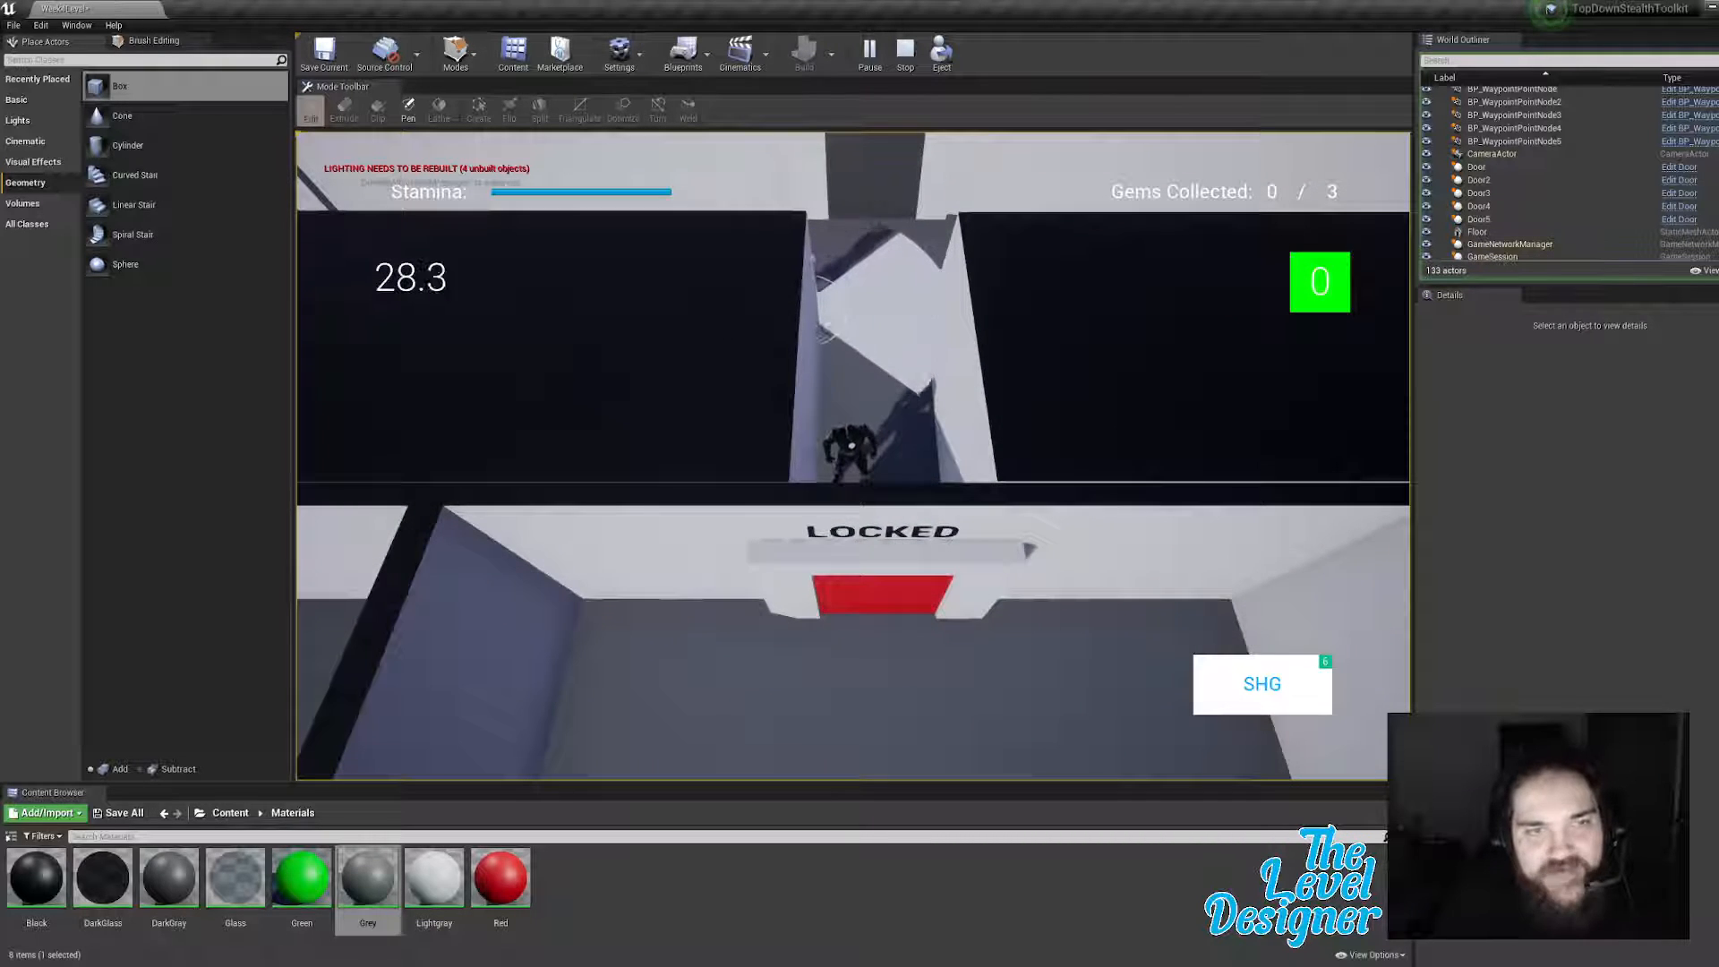
Step: Slip out behind the guard, sprint along the corridor and take the far passage into the adjoining room
key(w)
key(a)
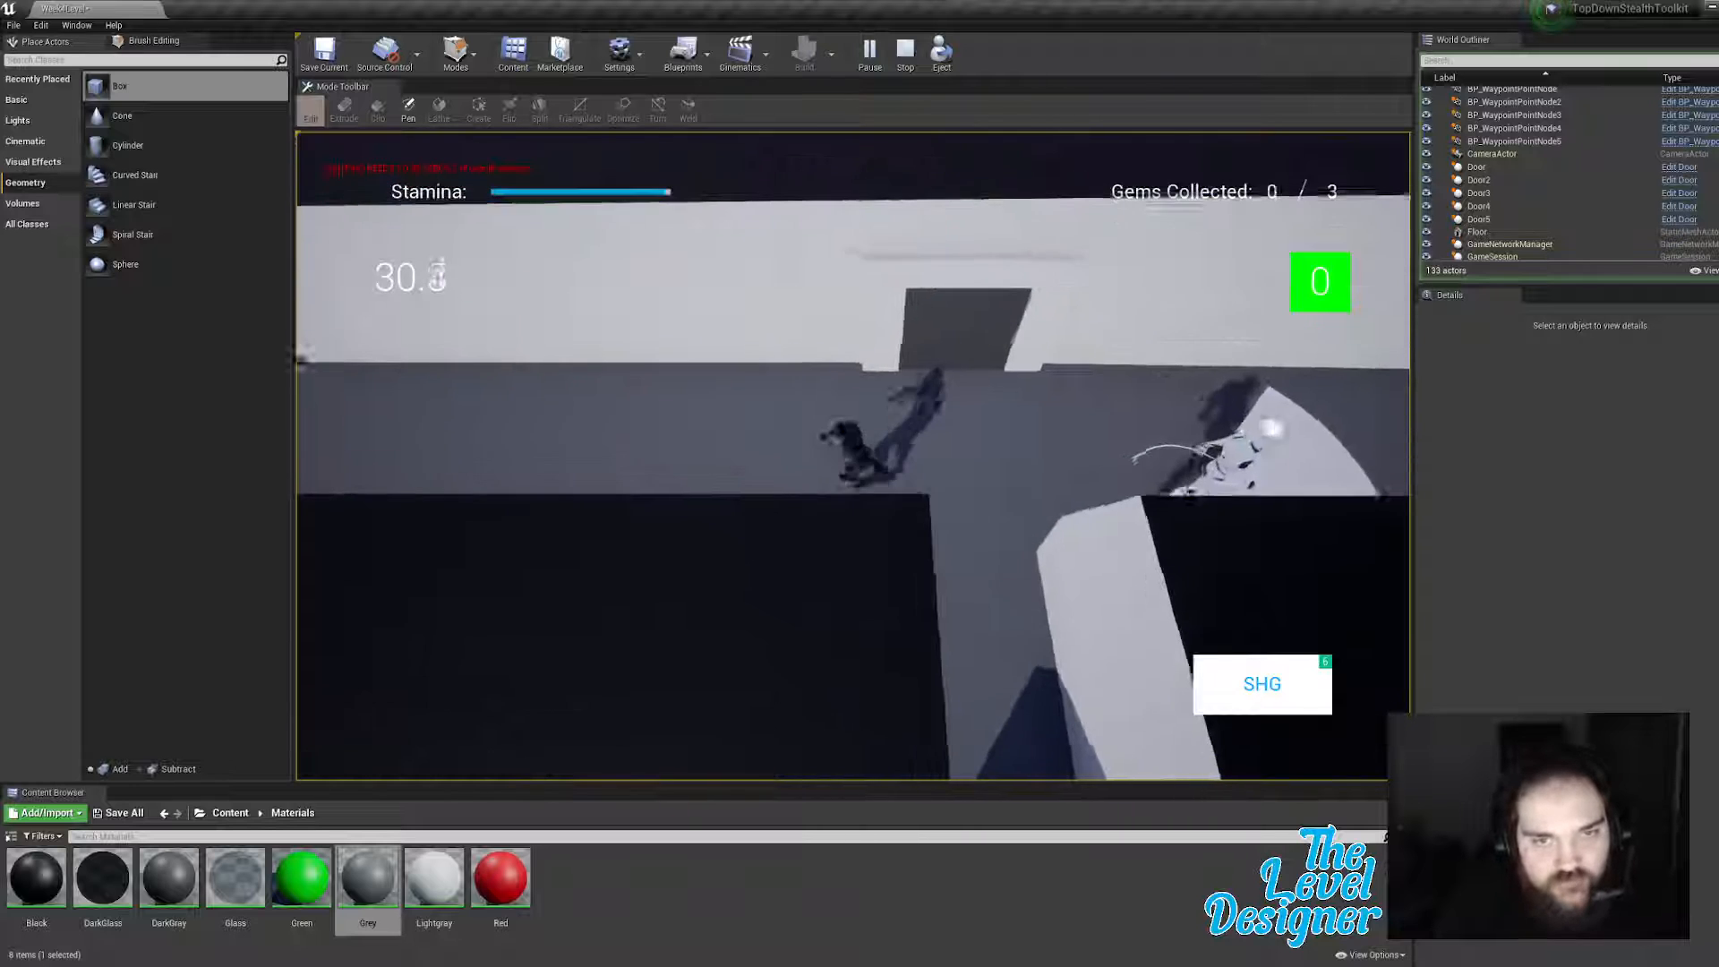
key(shift)
key(s)
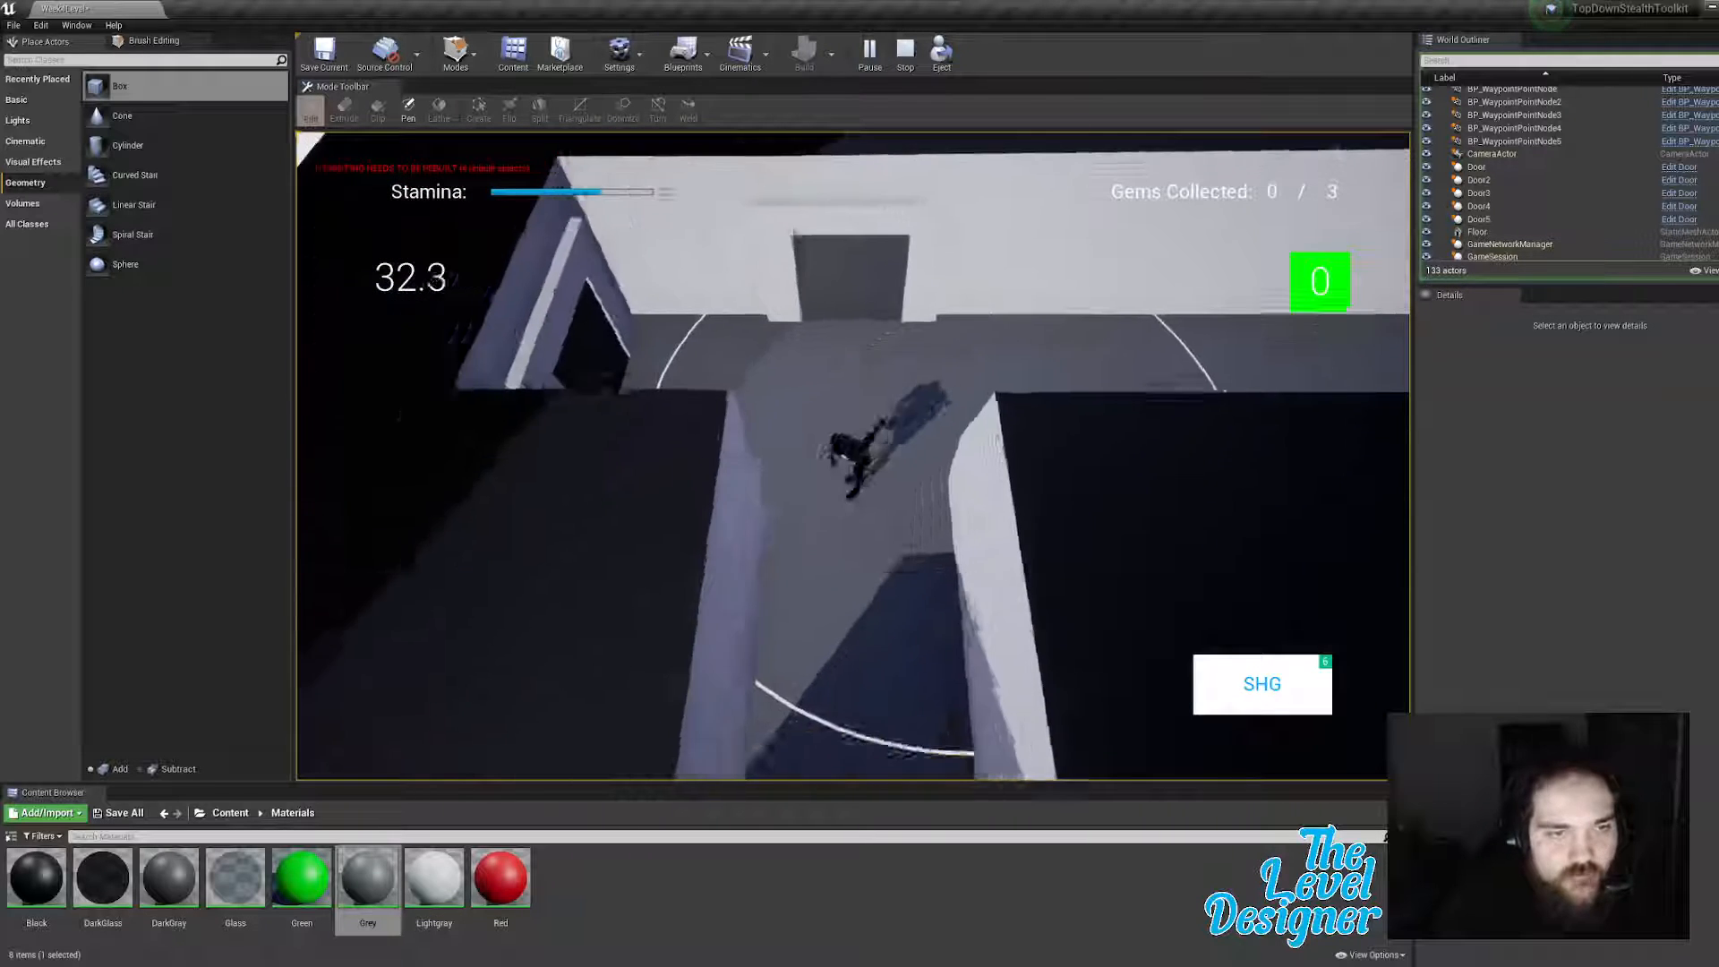
key(s)
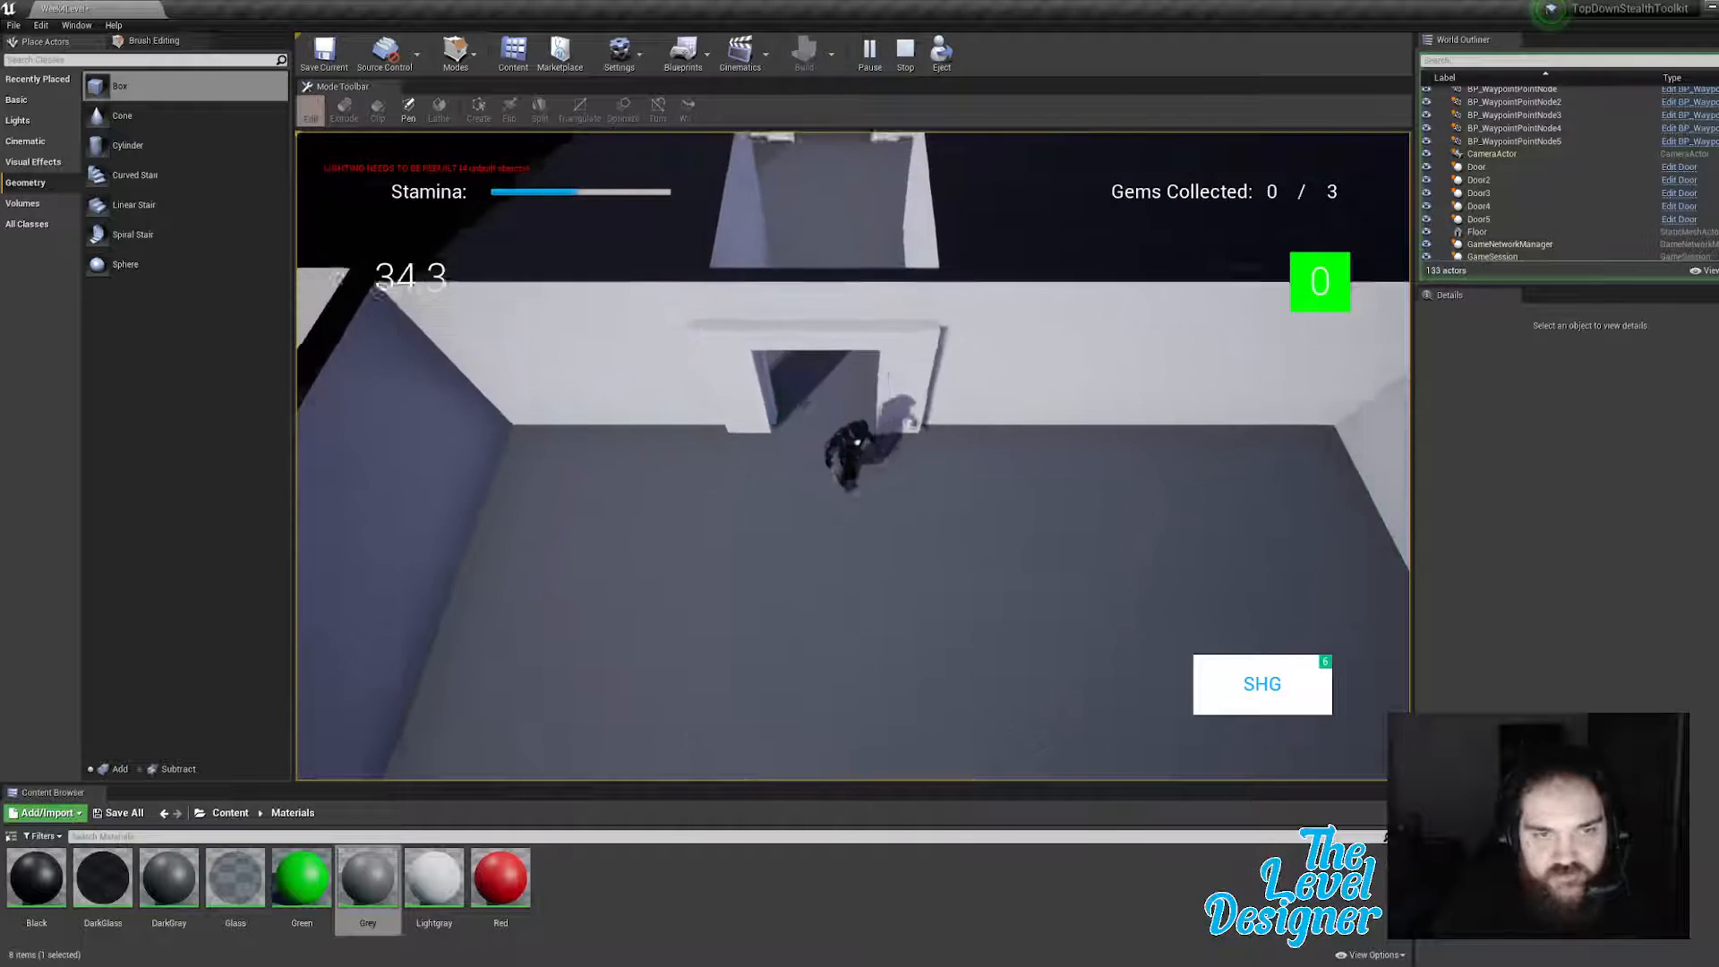
Step: Sprint across the room onto the green floor switch
key(s)
key(d)
key(shift)
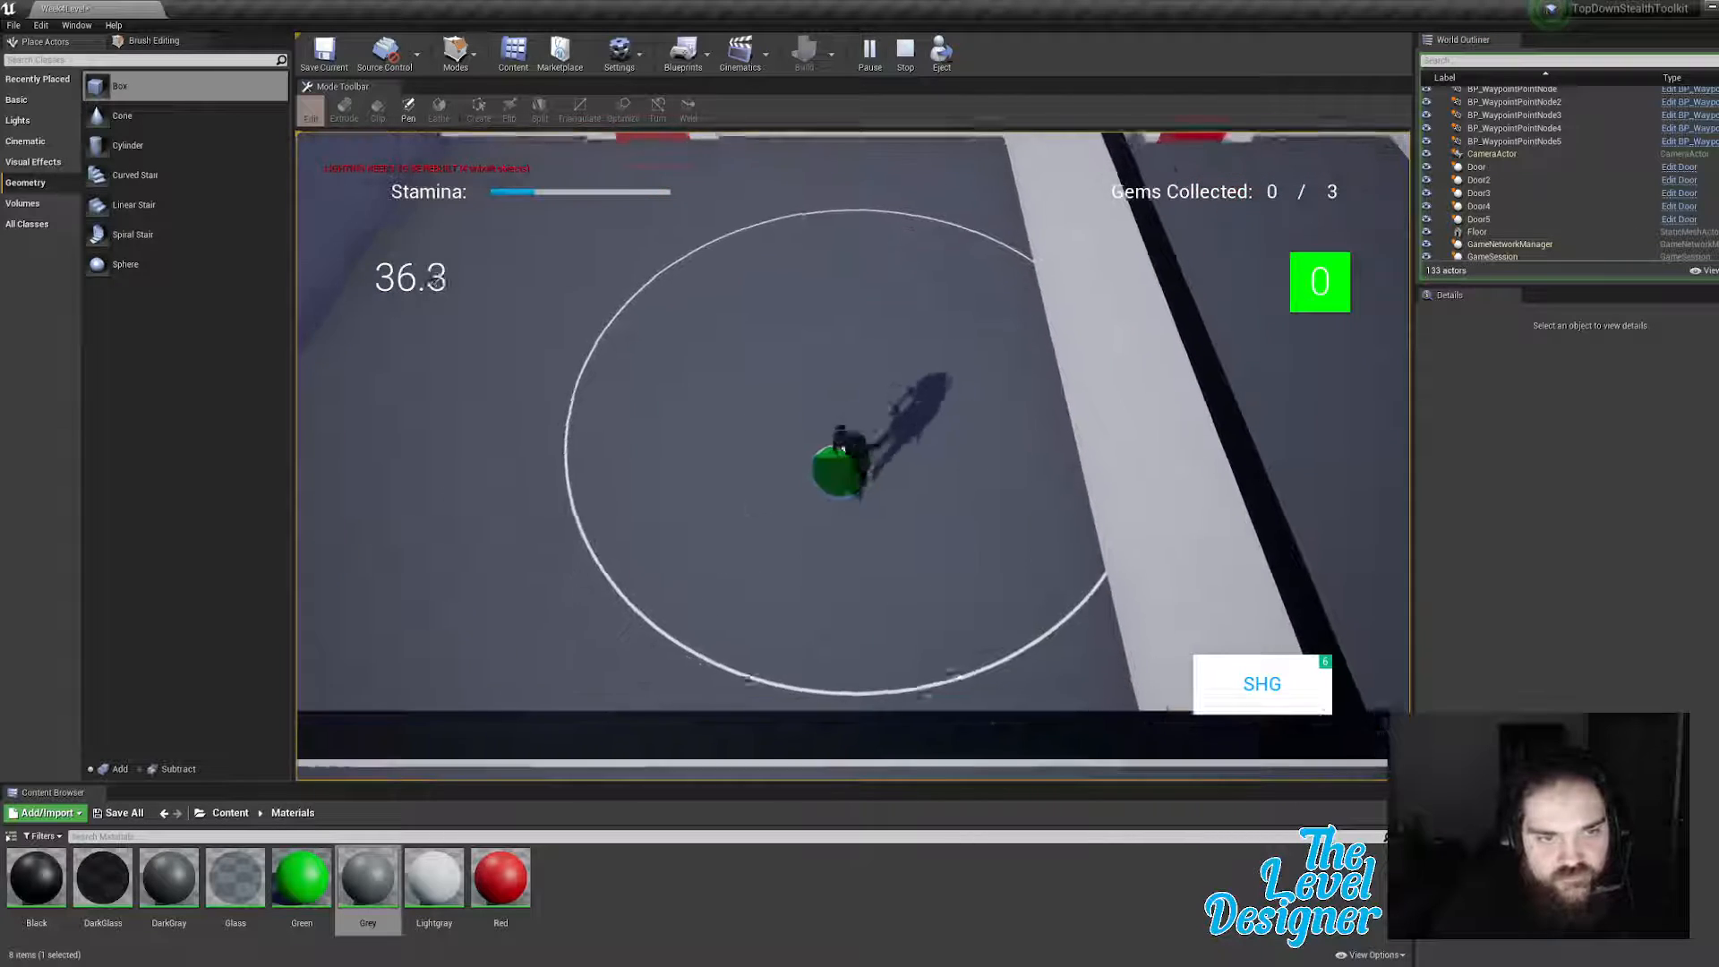
Step: Run from the switch room back along the corridor and through the unlocked door
key(w)
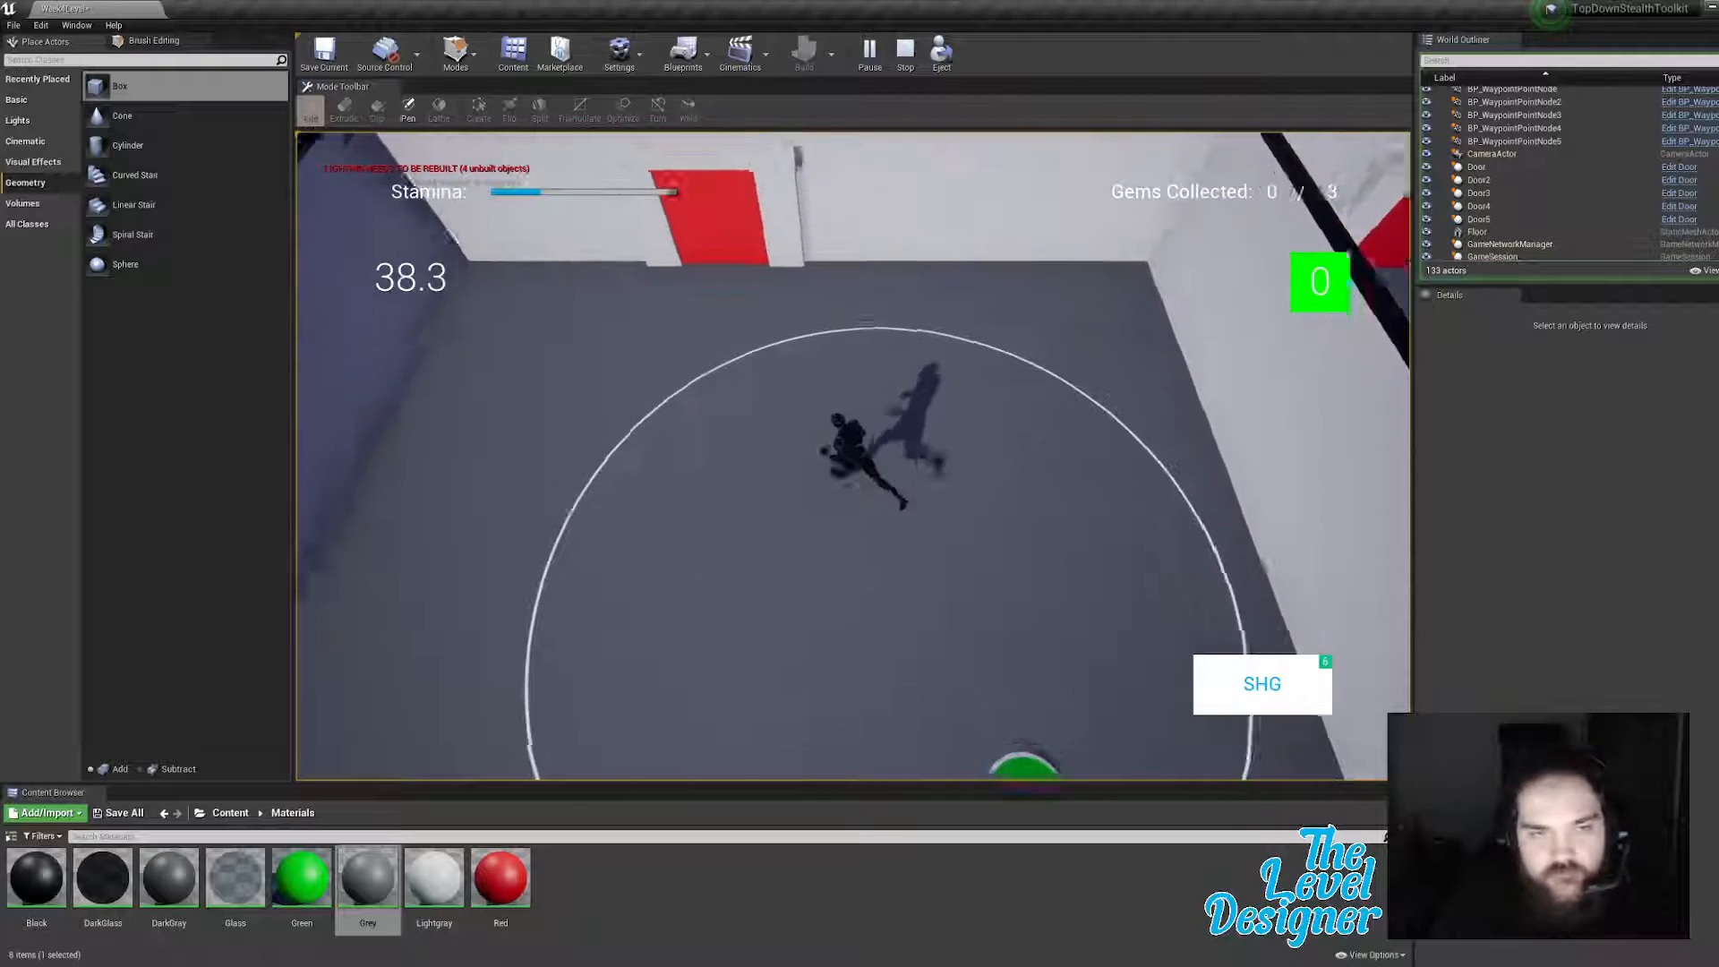
key(w)
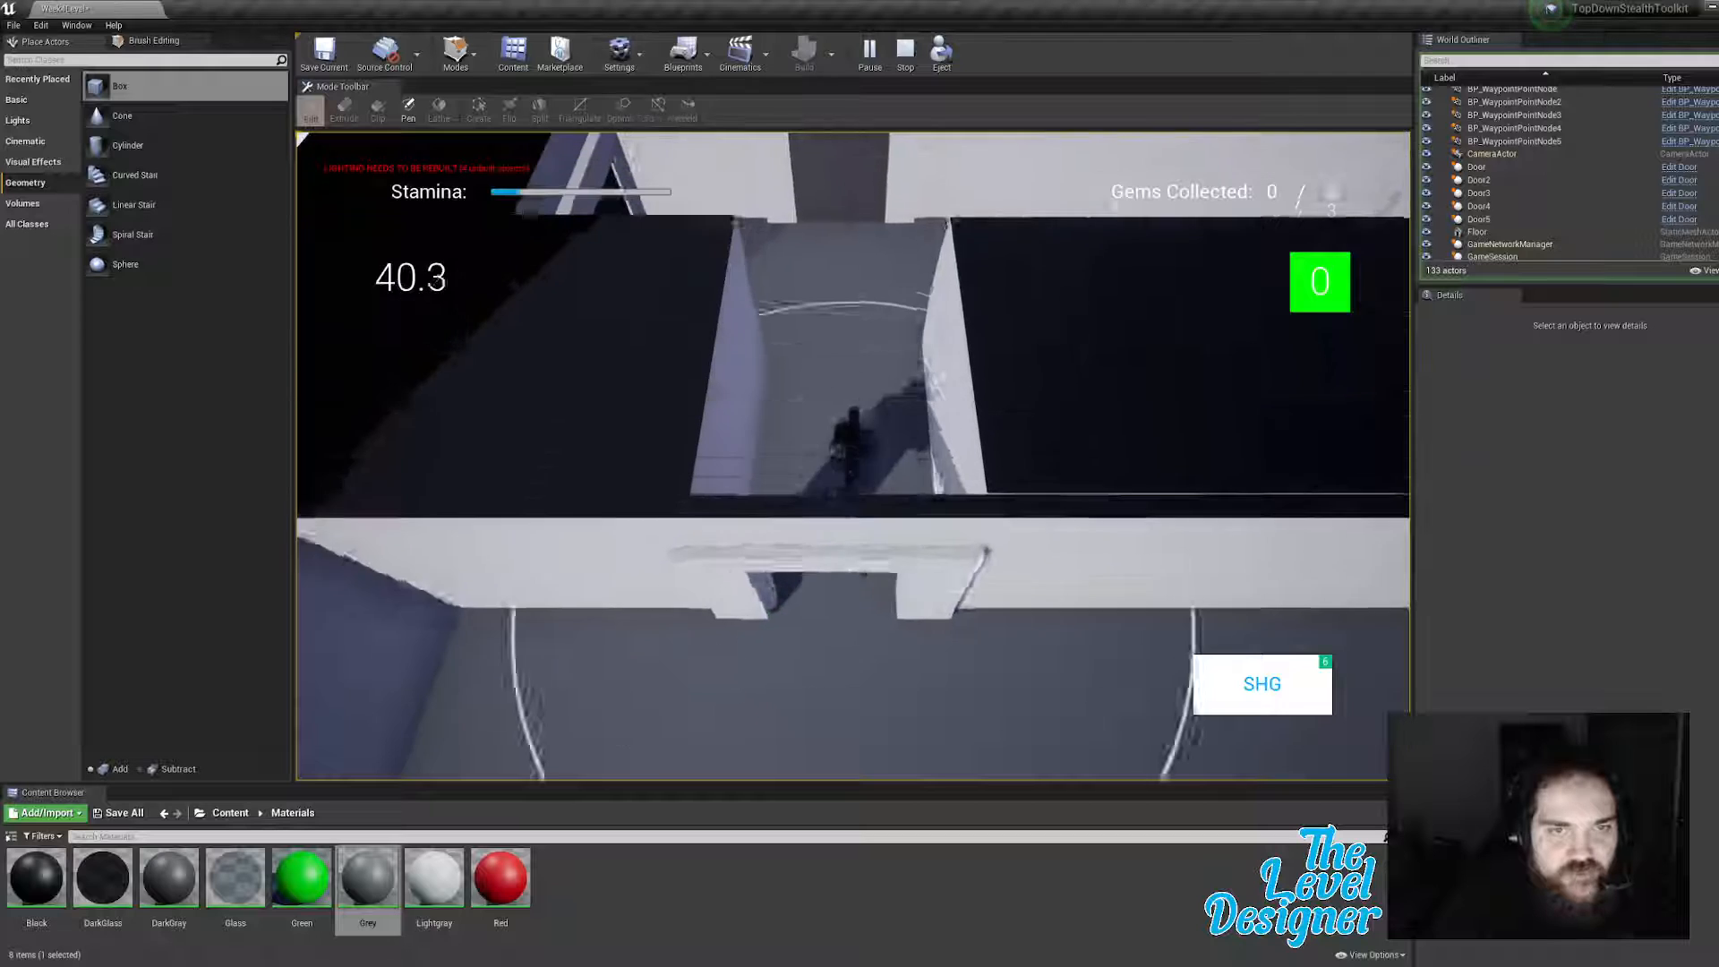
key(w)
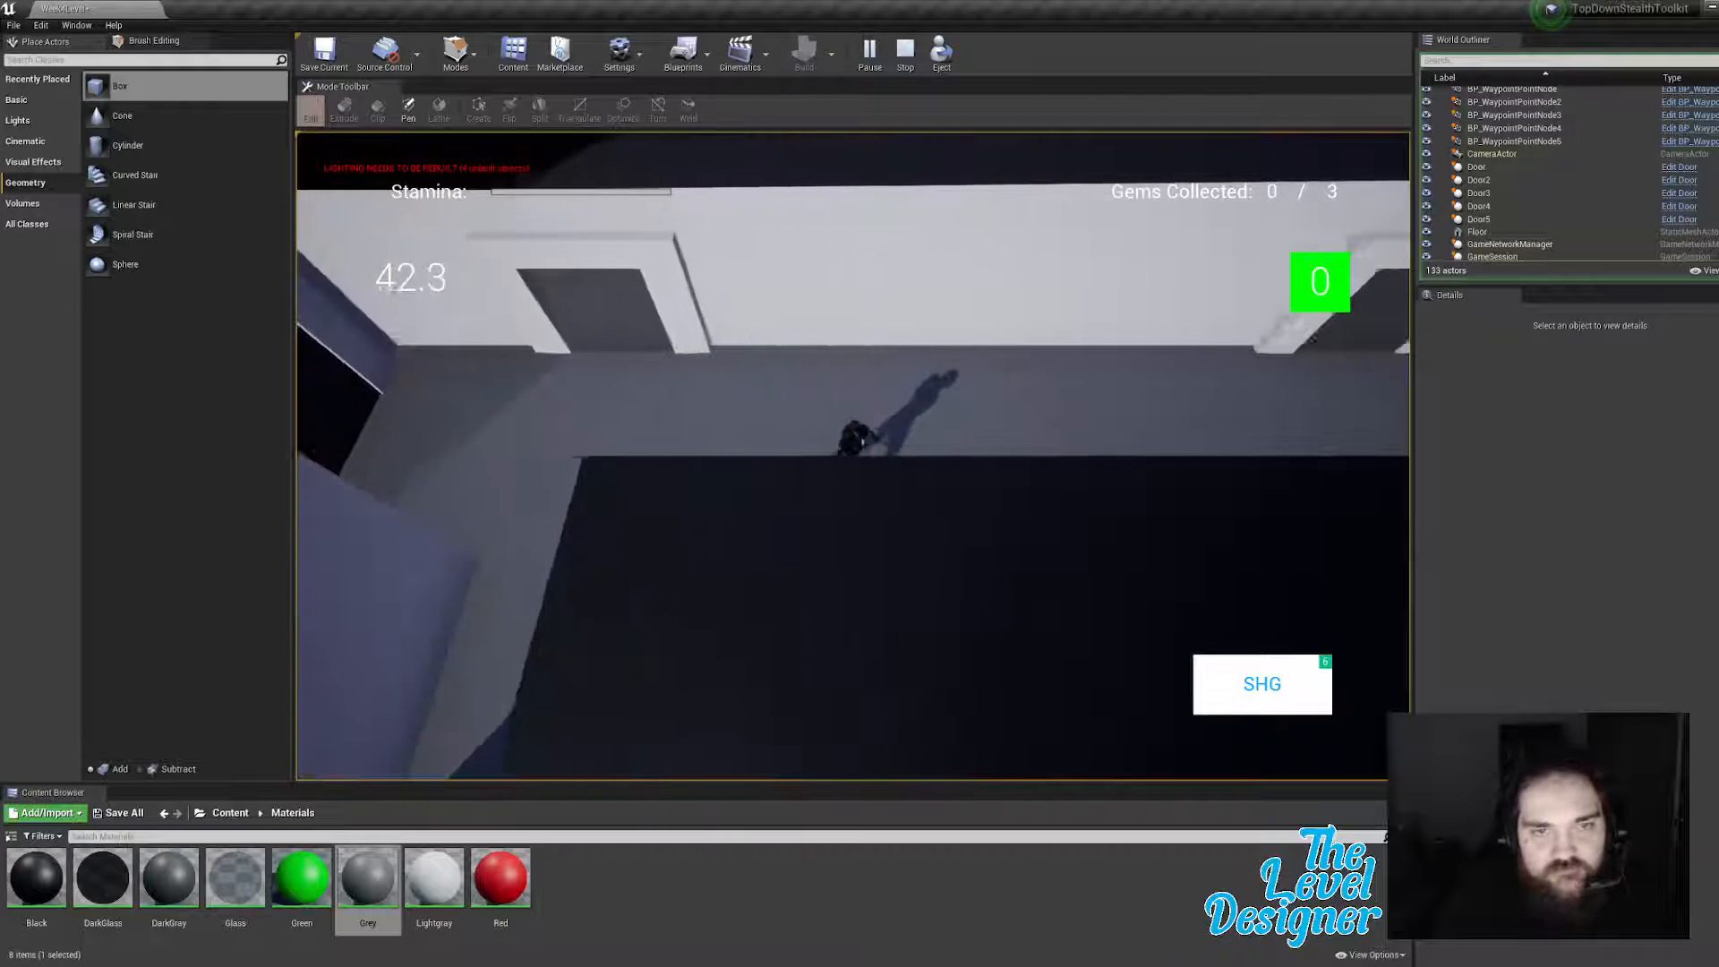
key(w)
key(w)
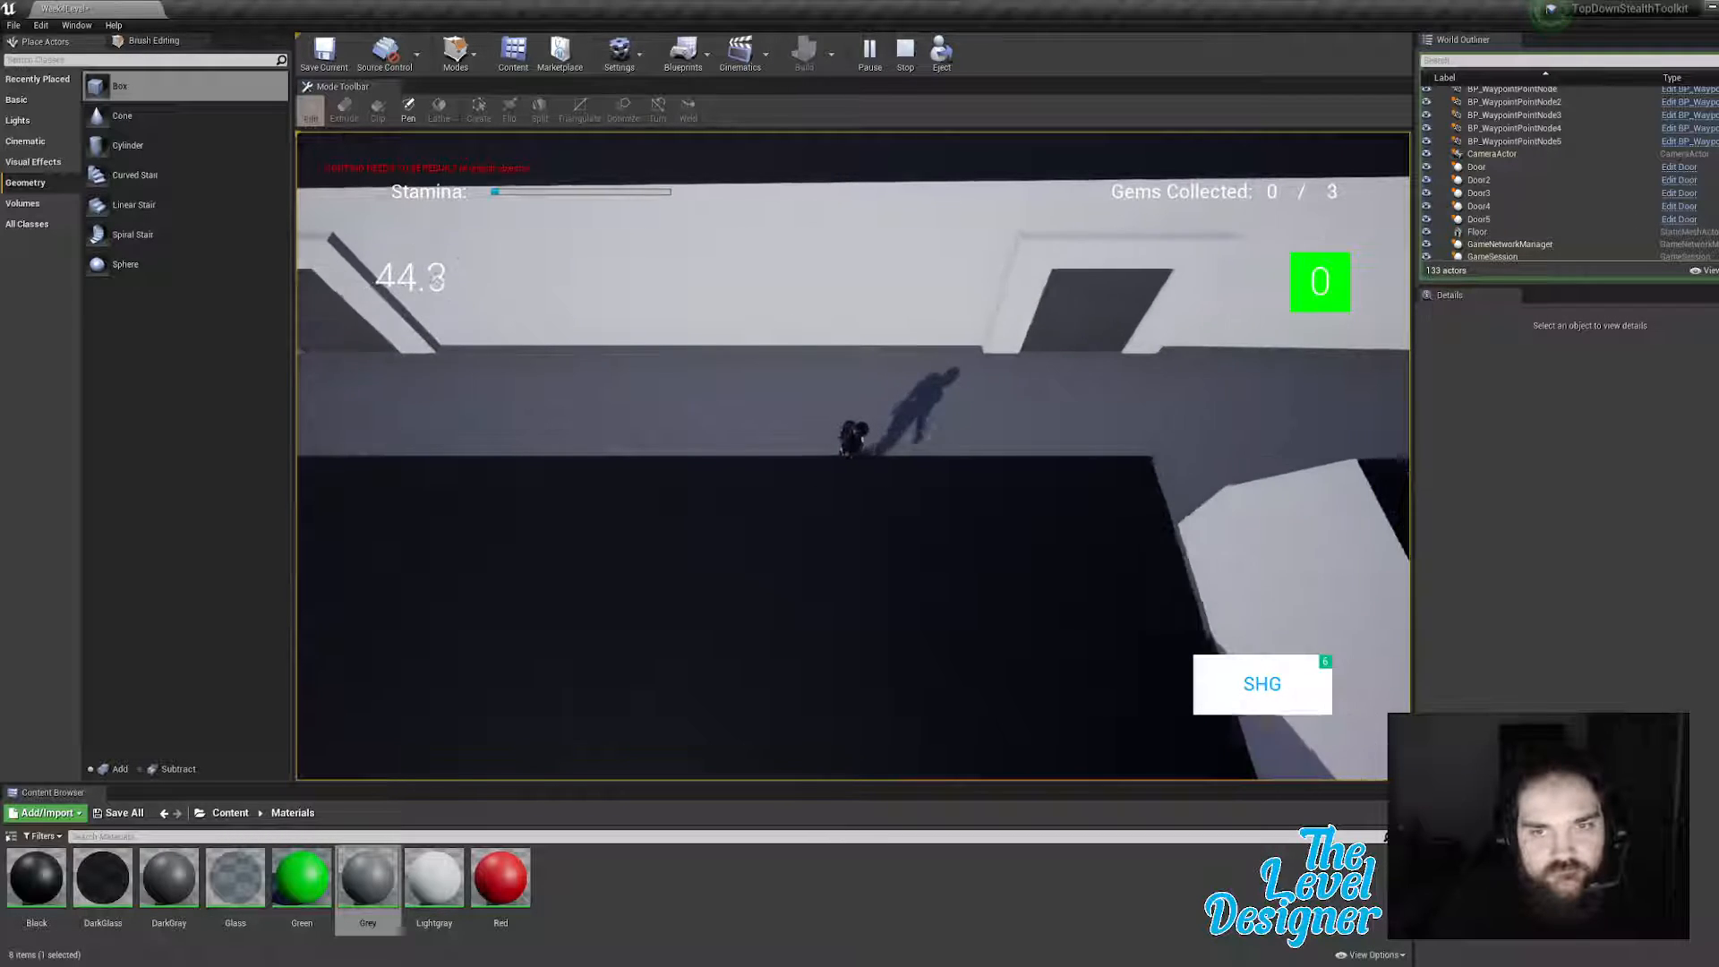
key(w)
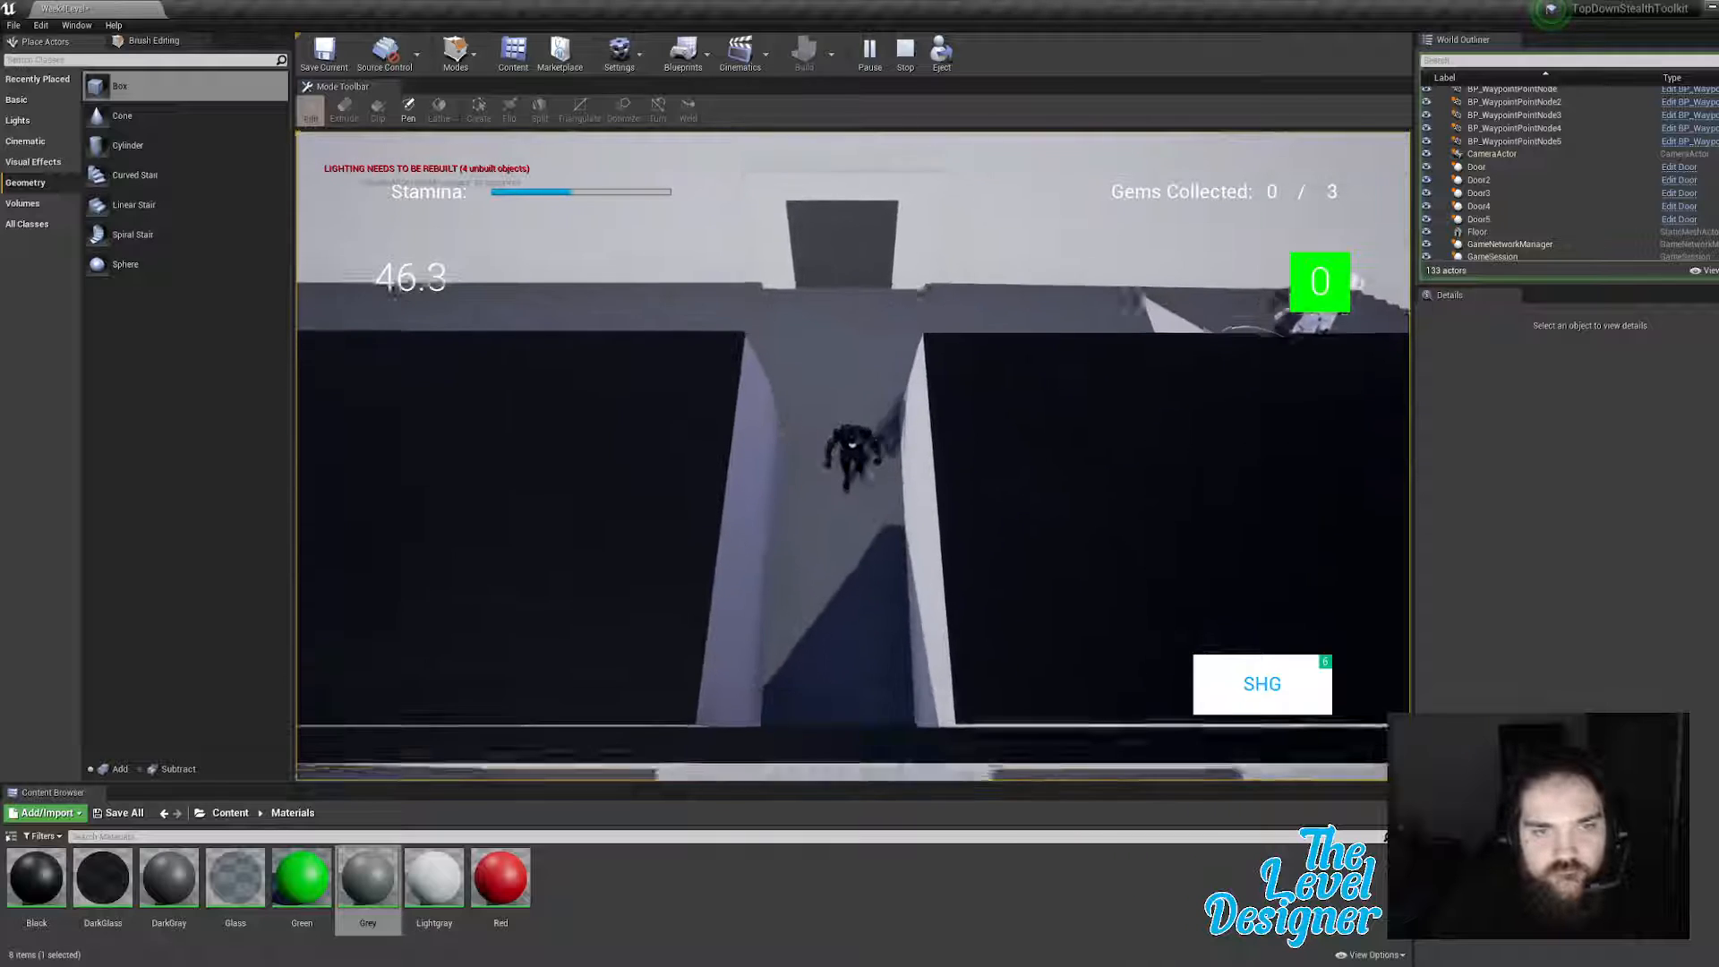
key(w)
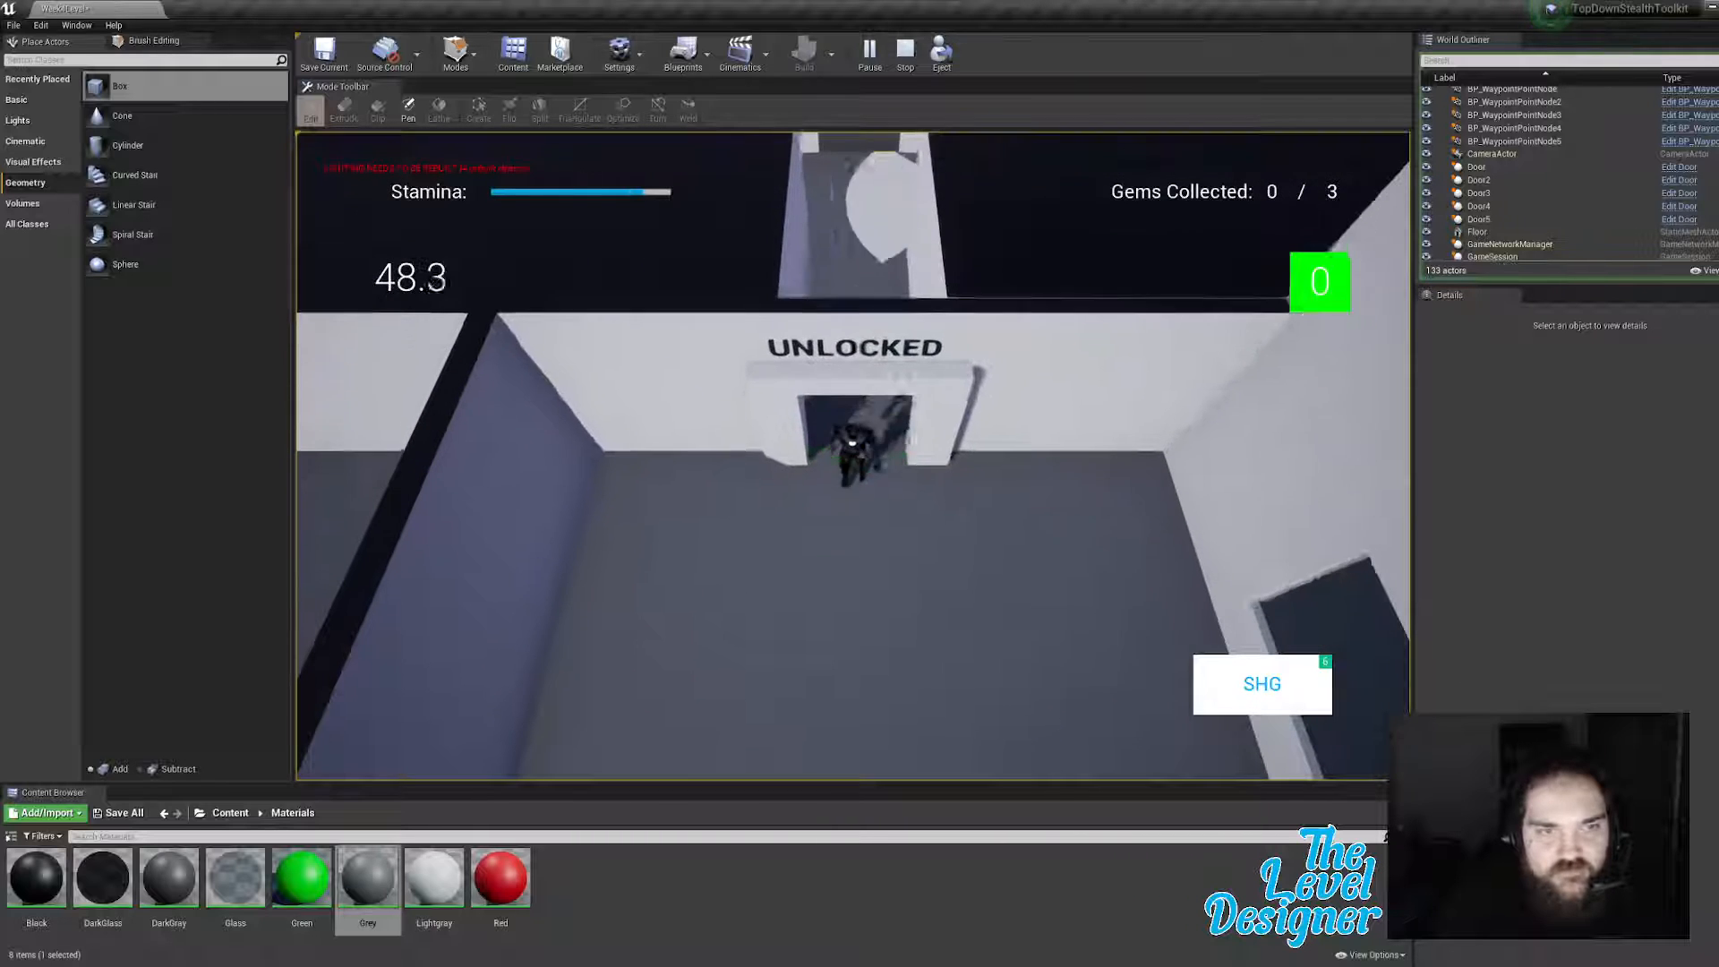
Step: Cross the unlocked room and go through the side door onto the raised area beside the stacked crates
key(s)
key(d)
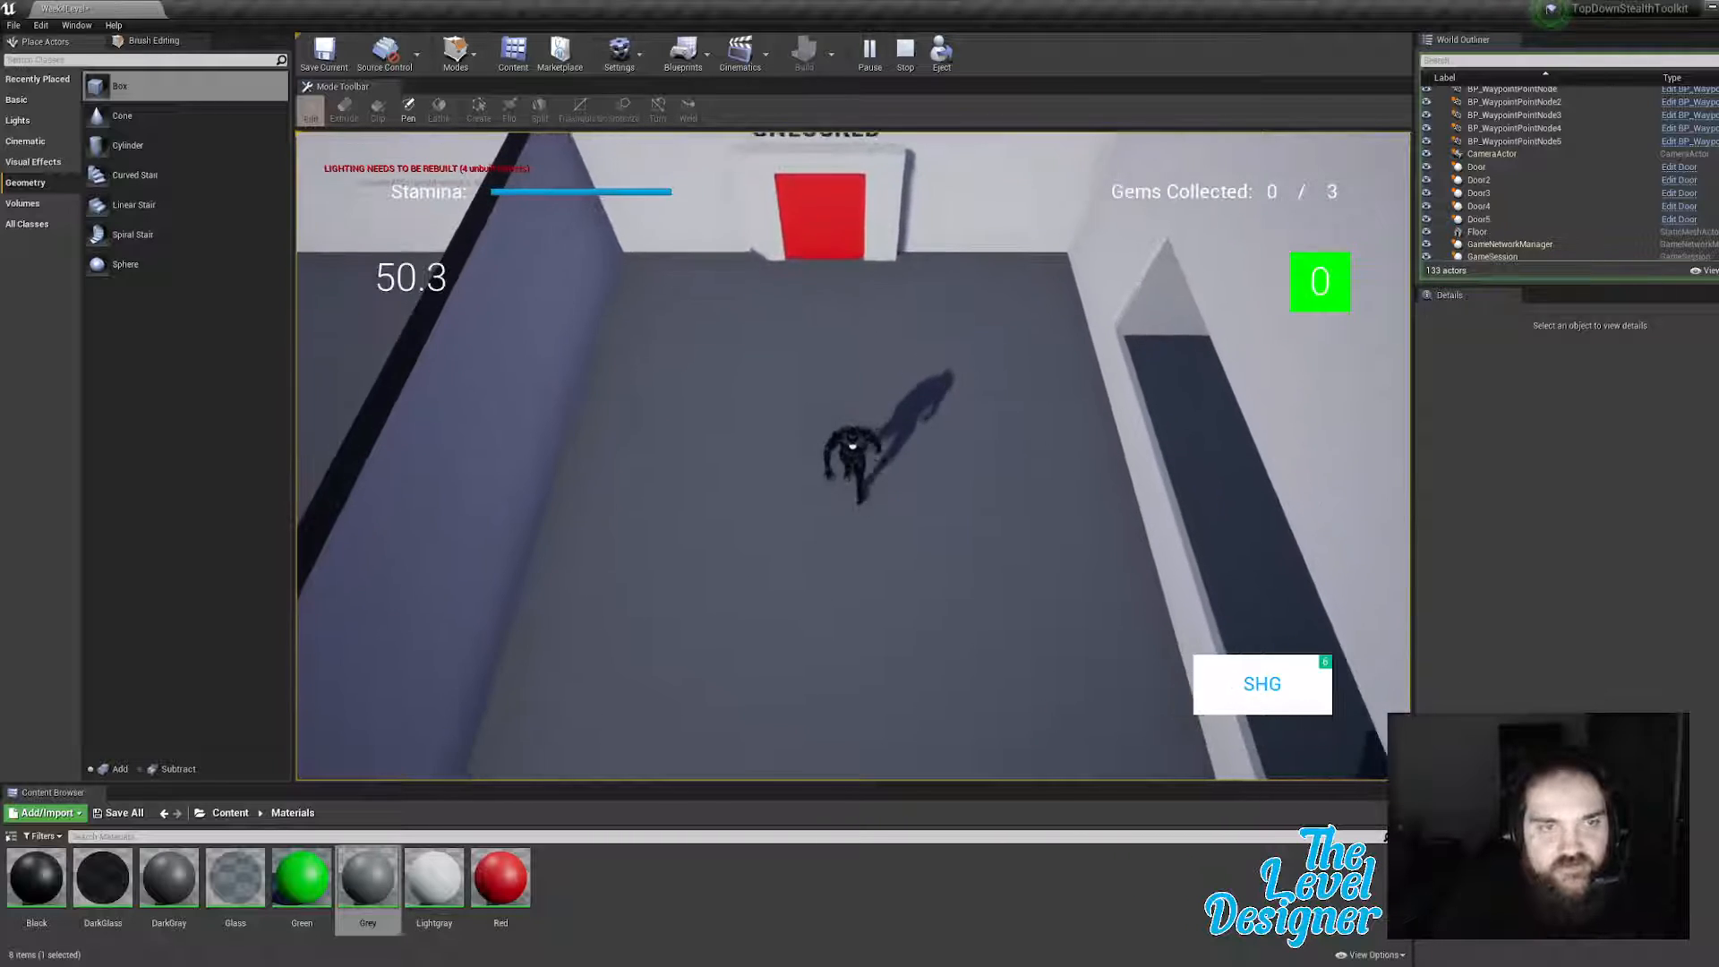
key(shift)
key(s)
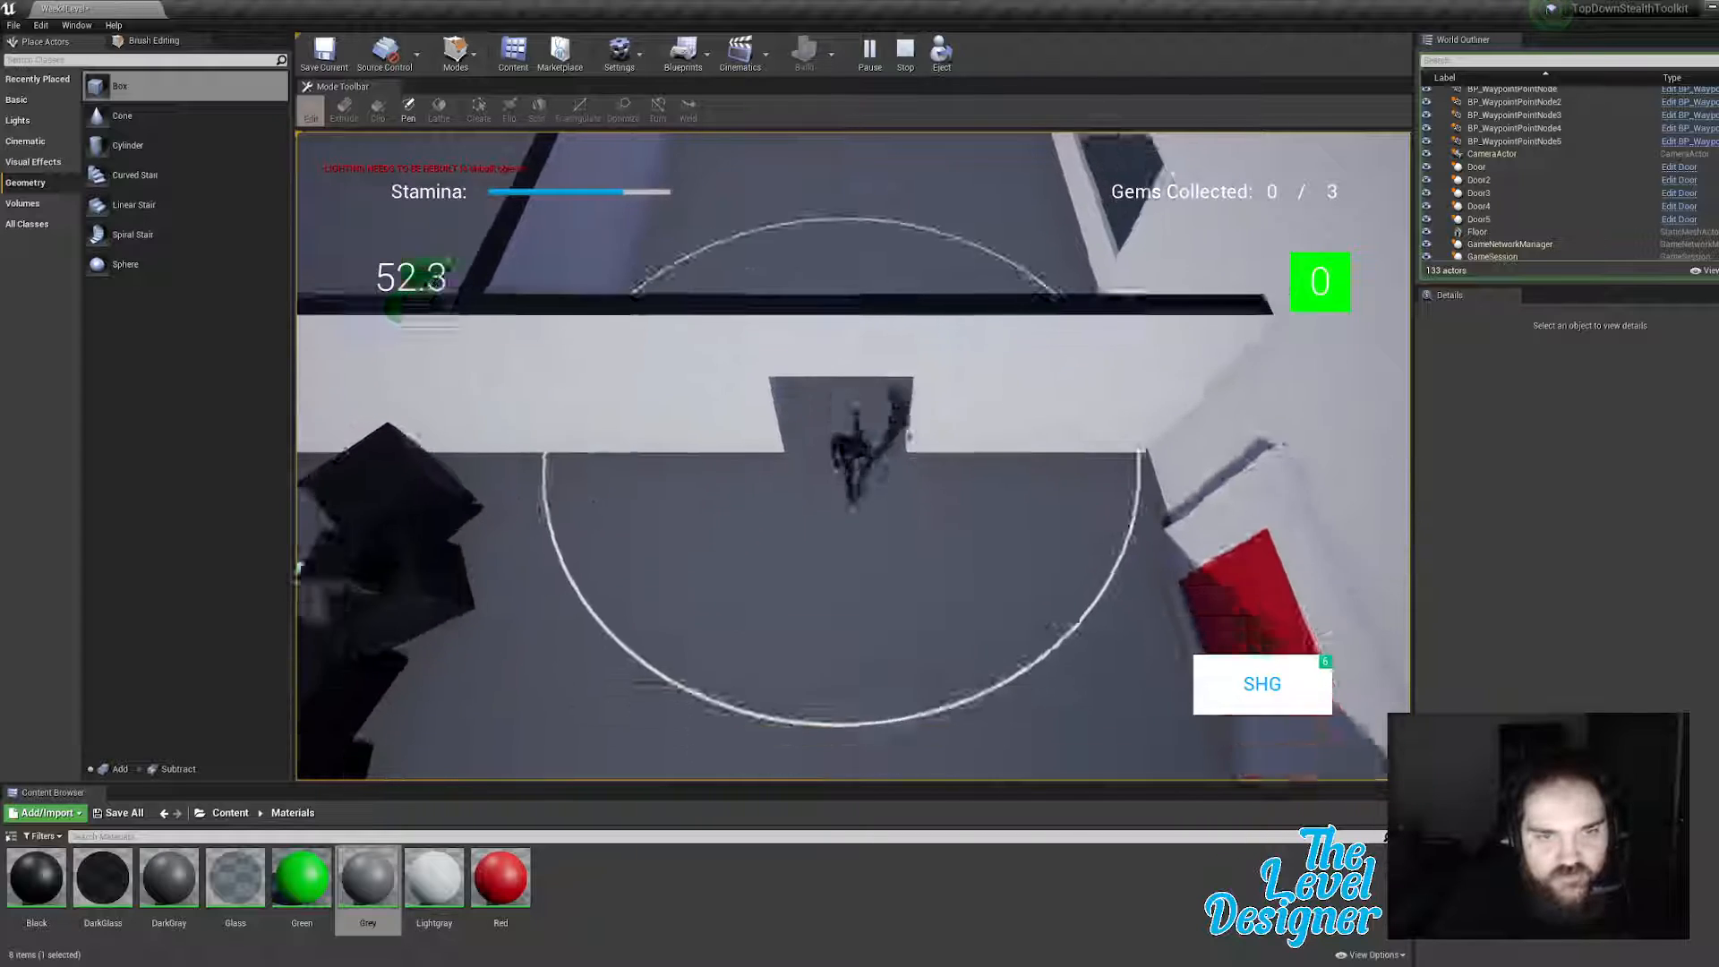
key(d)
key(s)
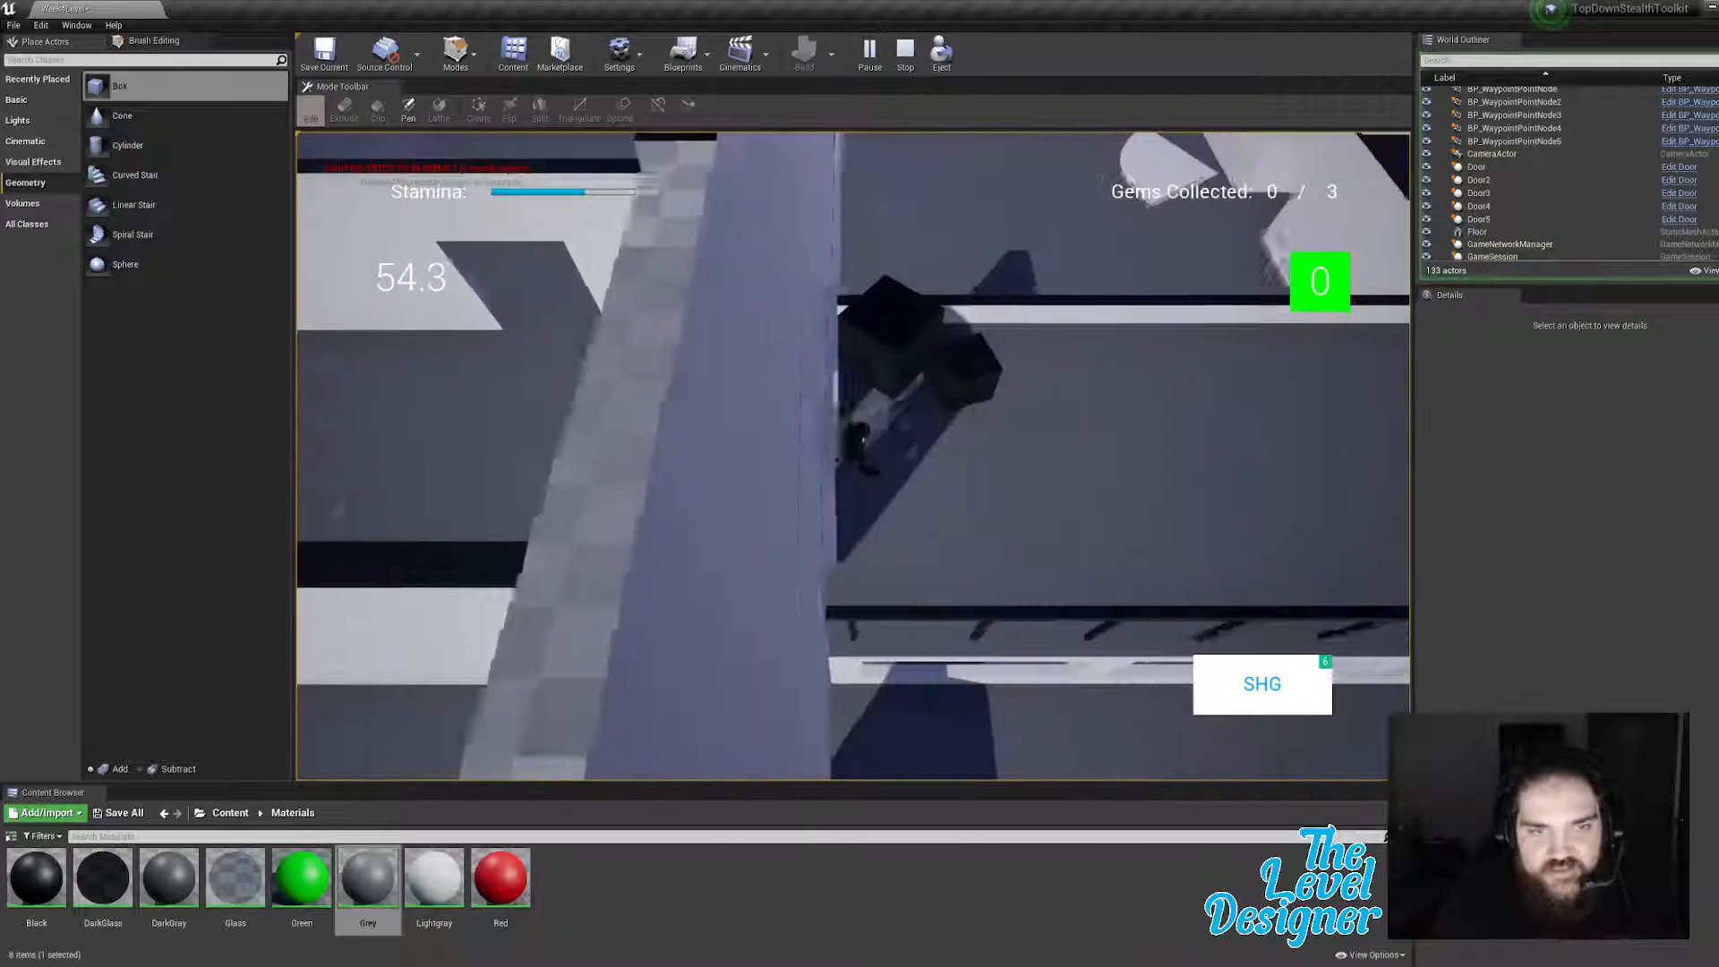
key(d)
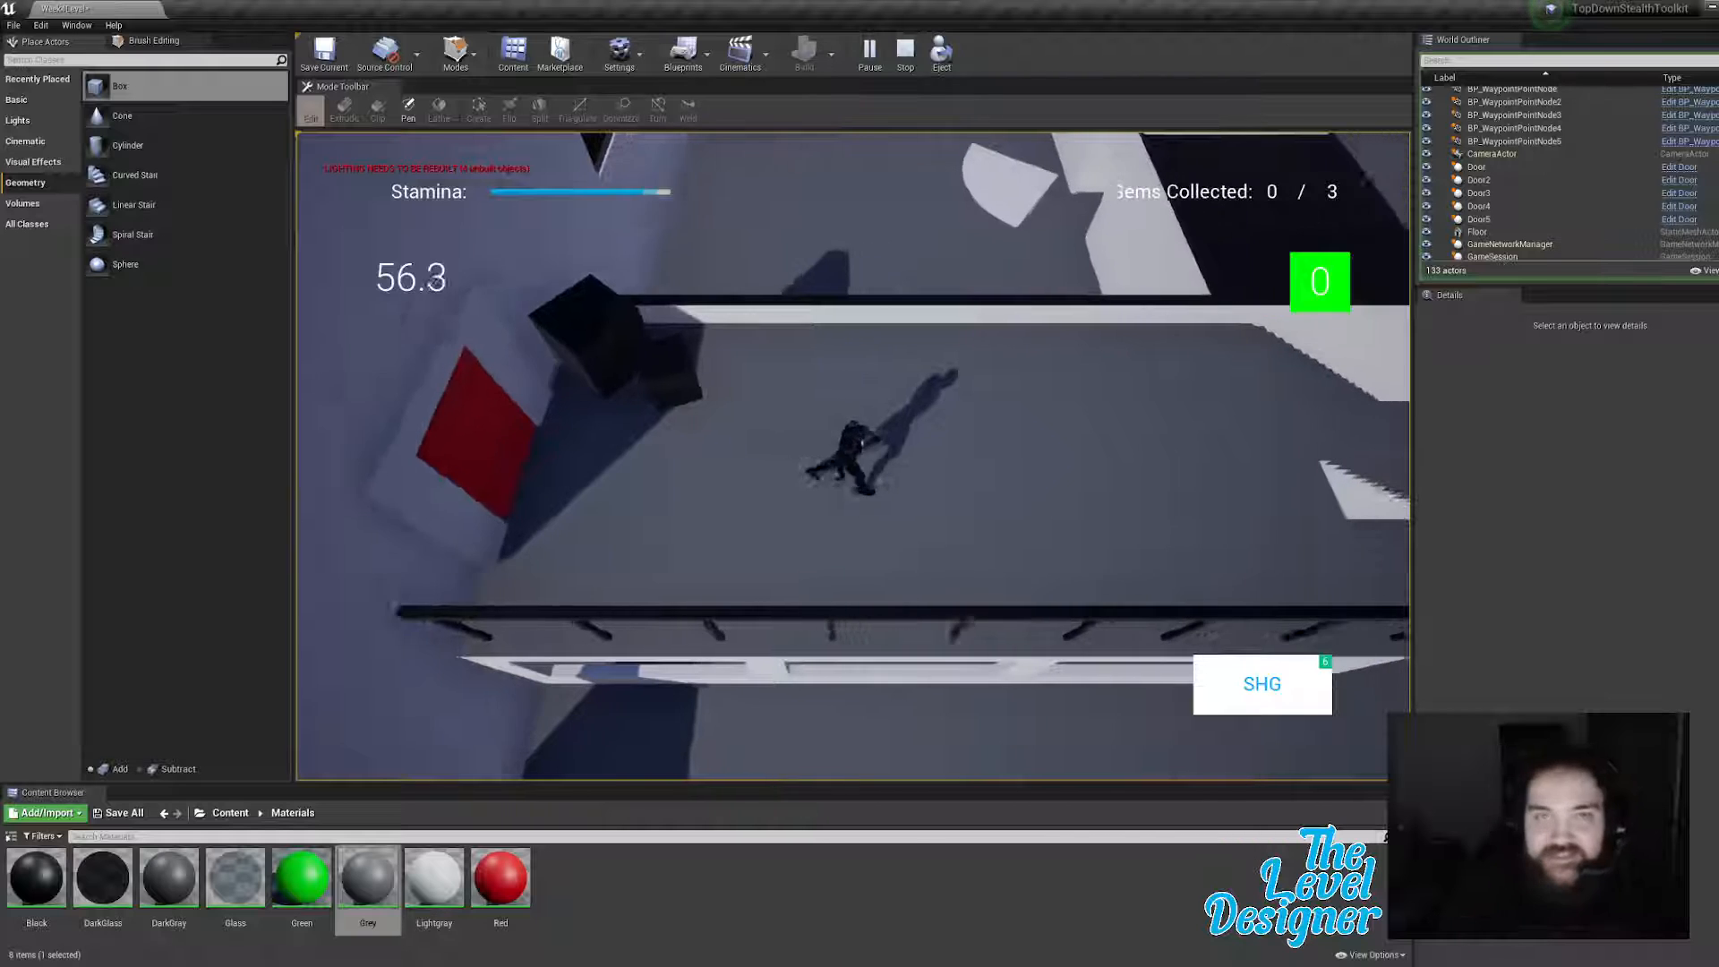
Step: Walk across the raised area and down the bevelled passage's stairs to the lower floor
key(s)
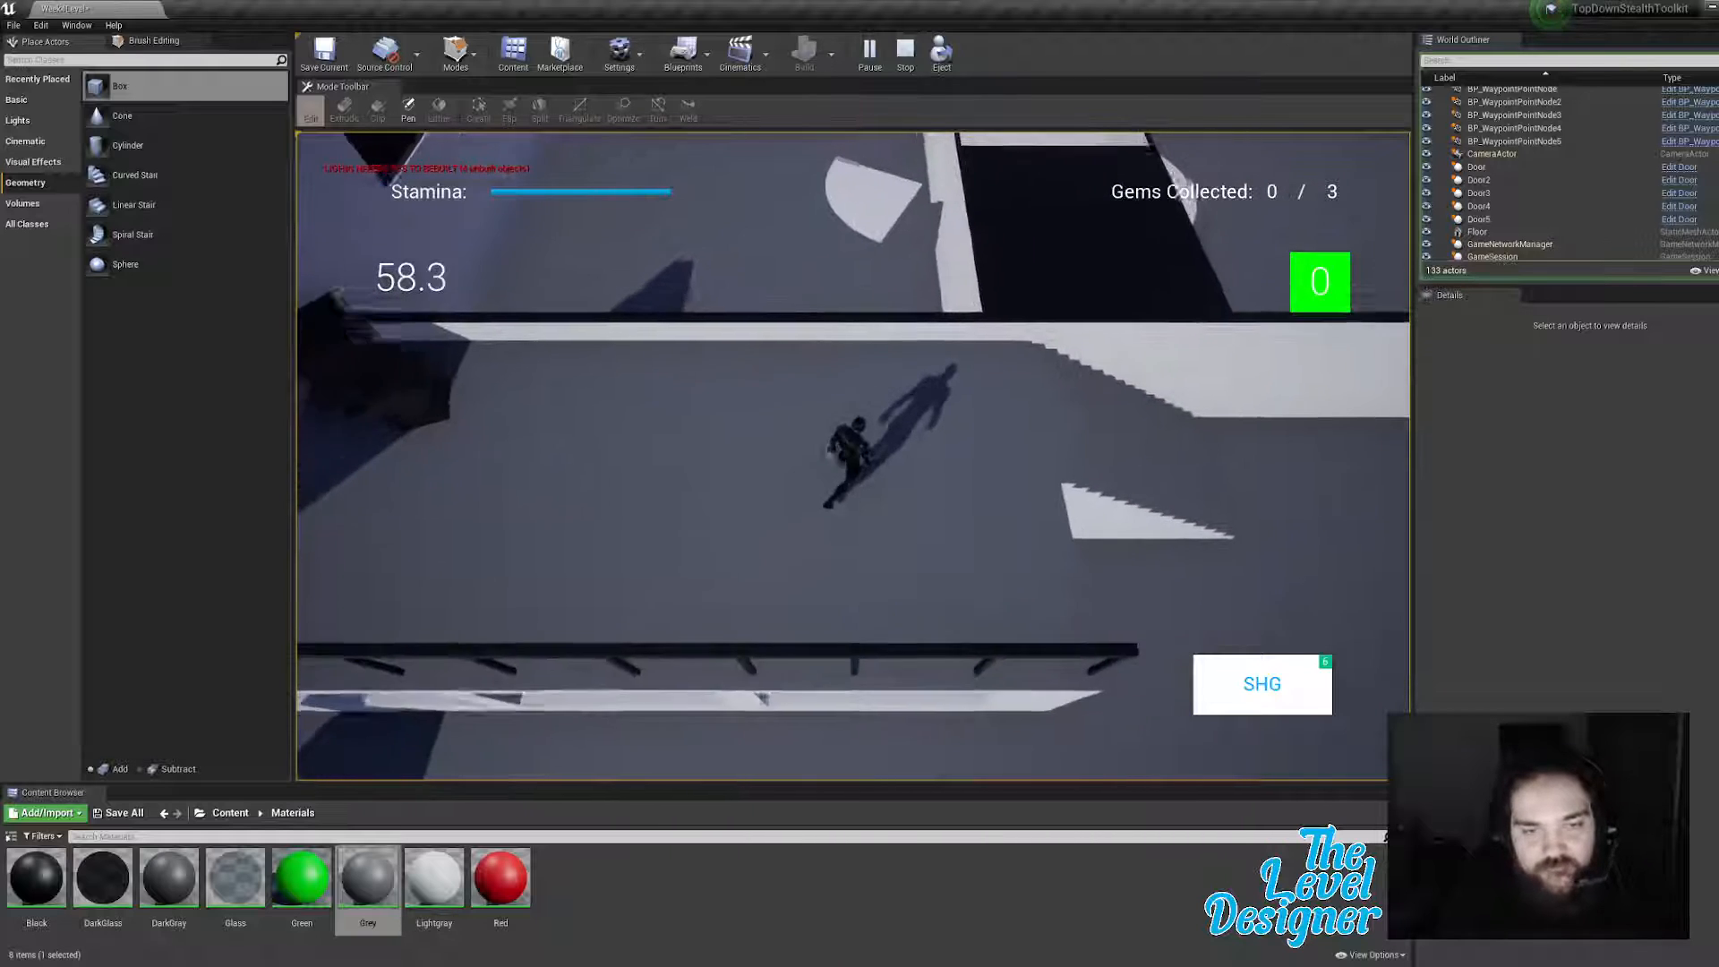
key(d)
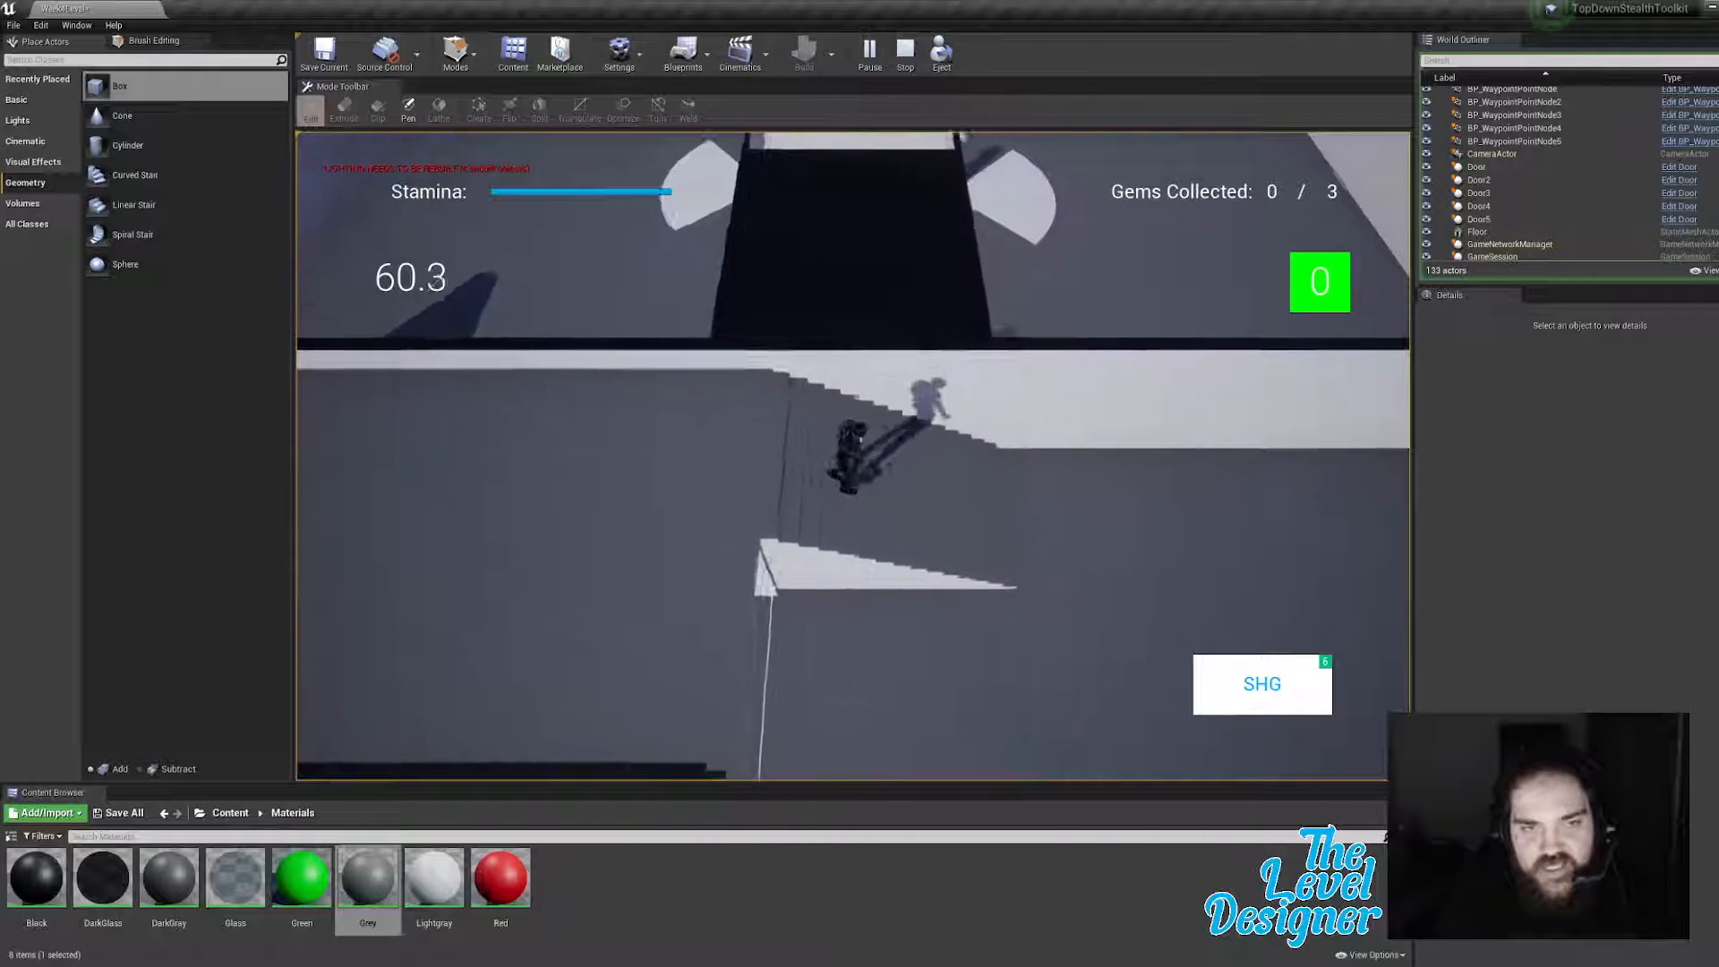
key(s)
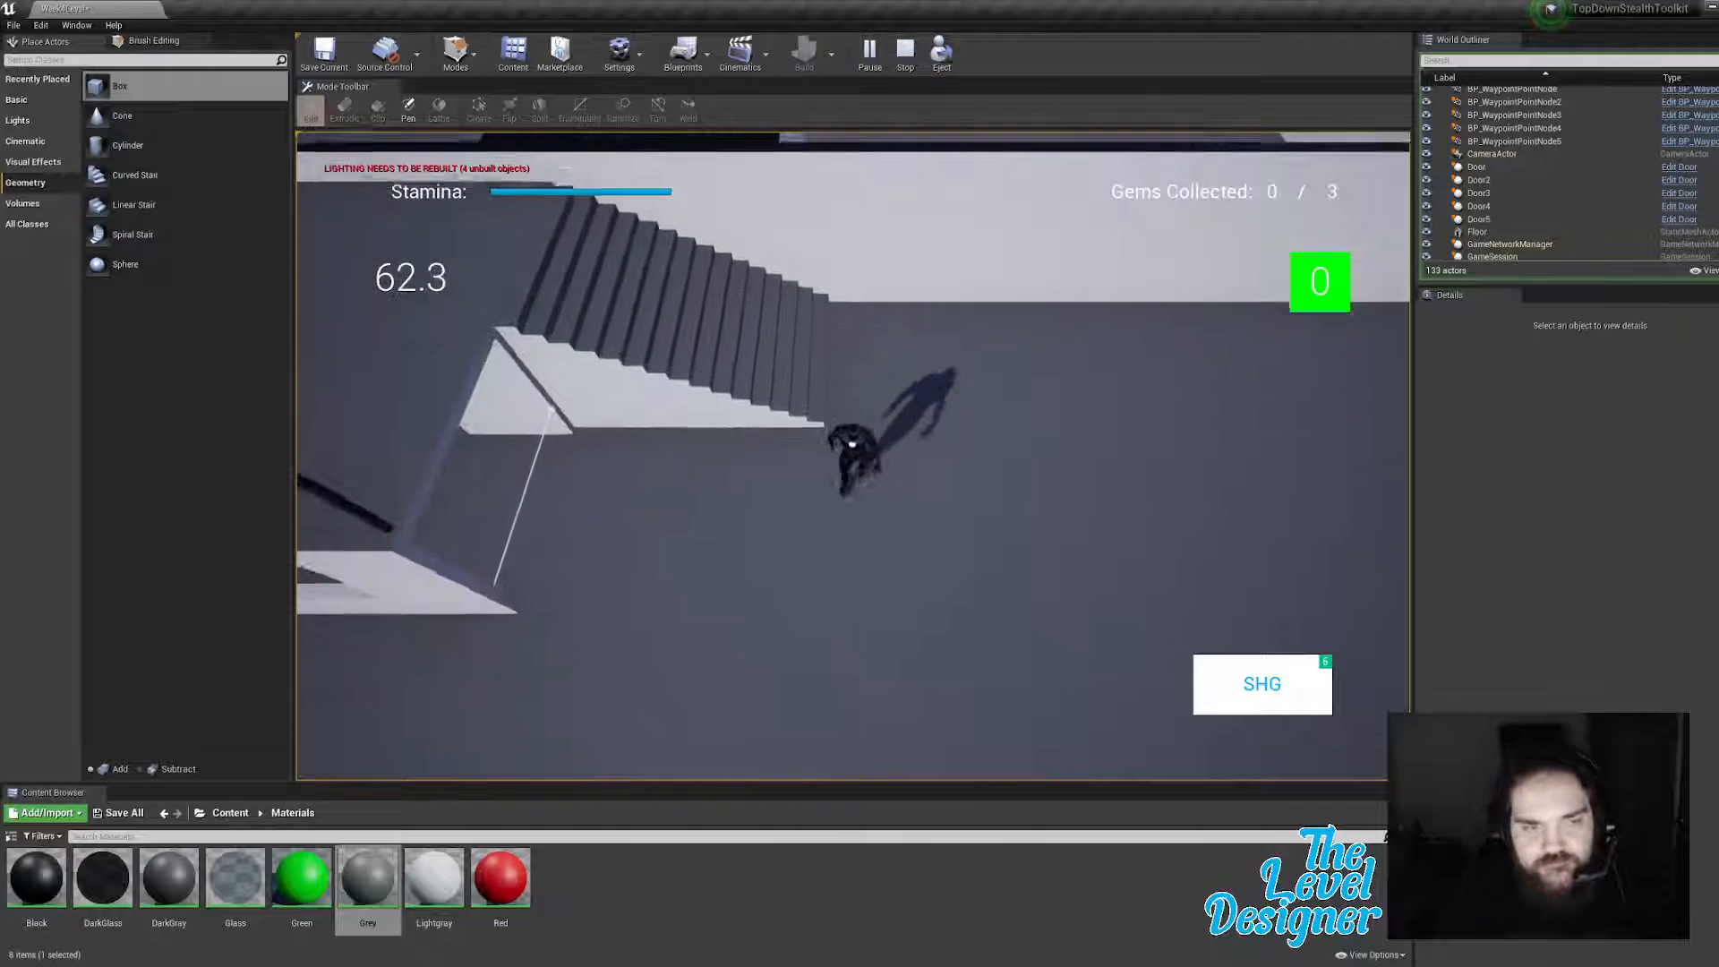
key(s)
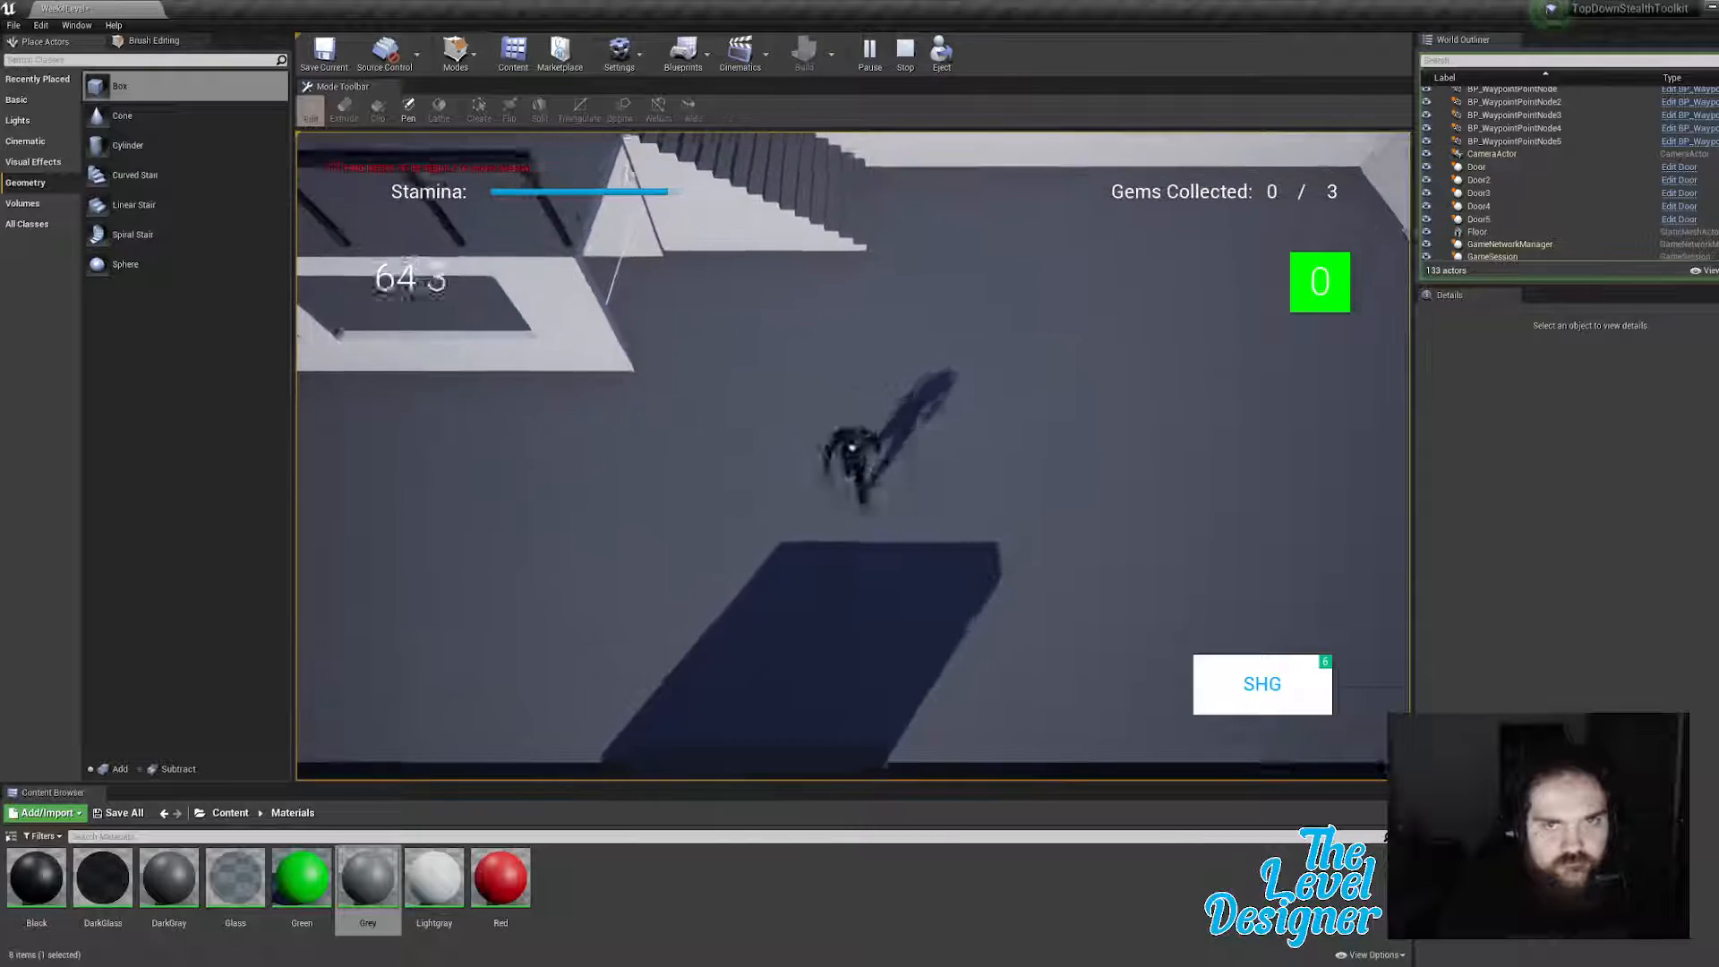
Step: Move the character through the lower wall's door and across the next room to the side corridor's door
key(s)
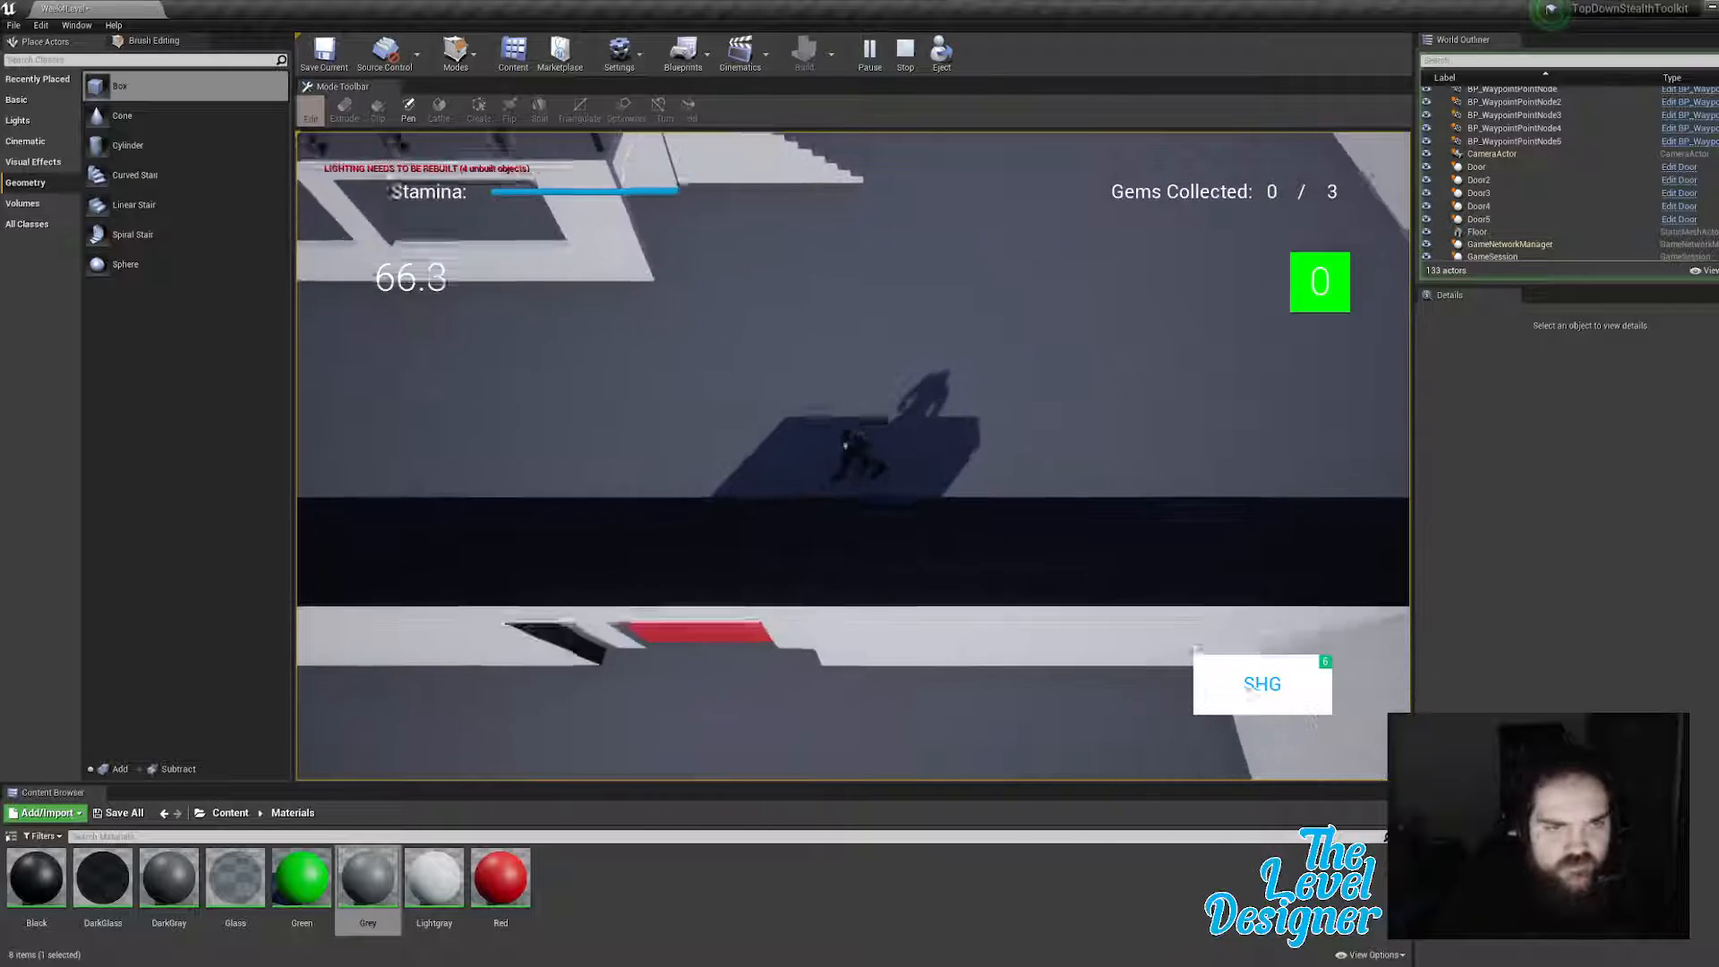
key(s)
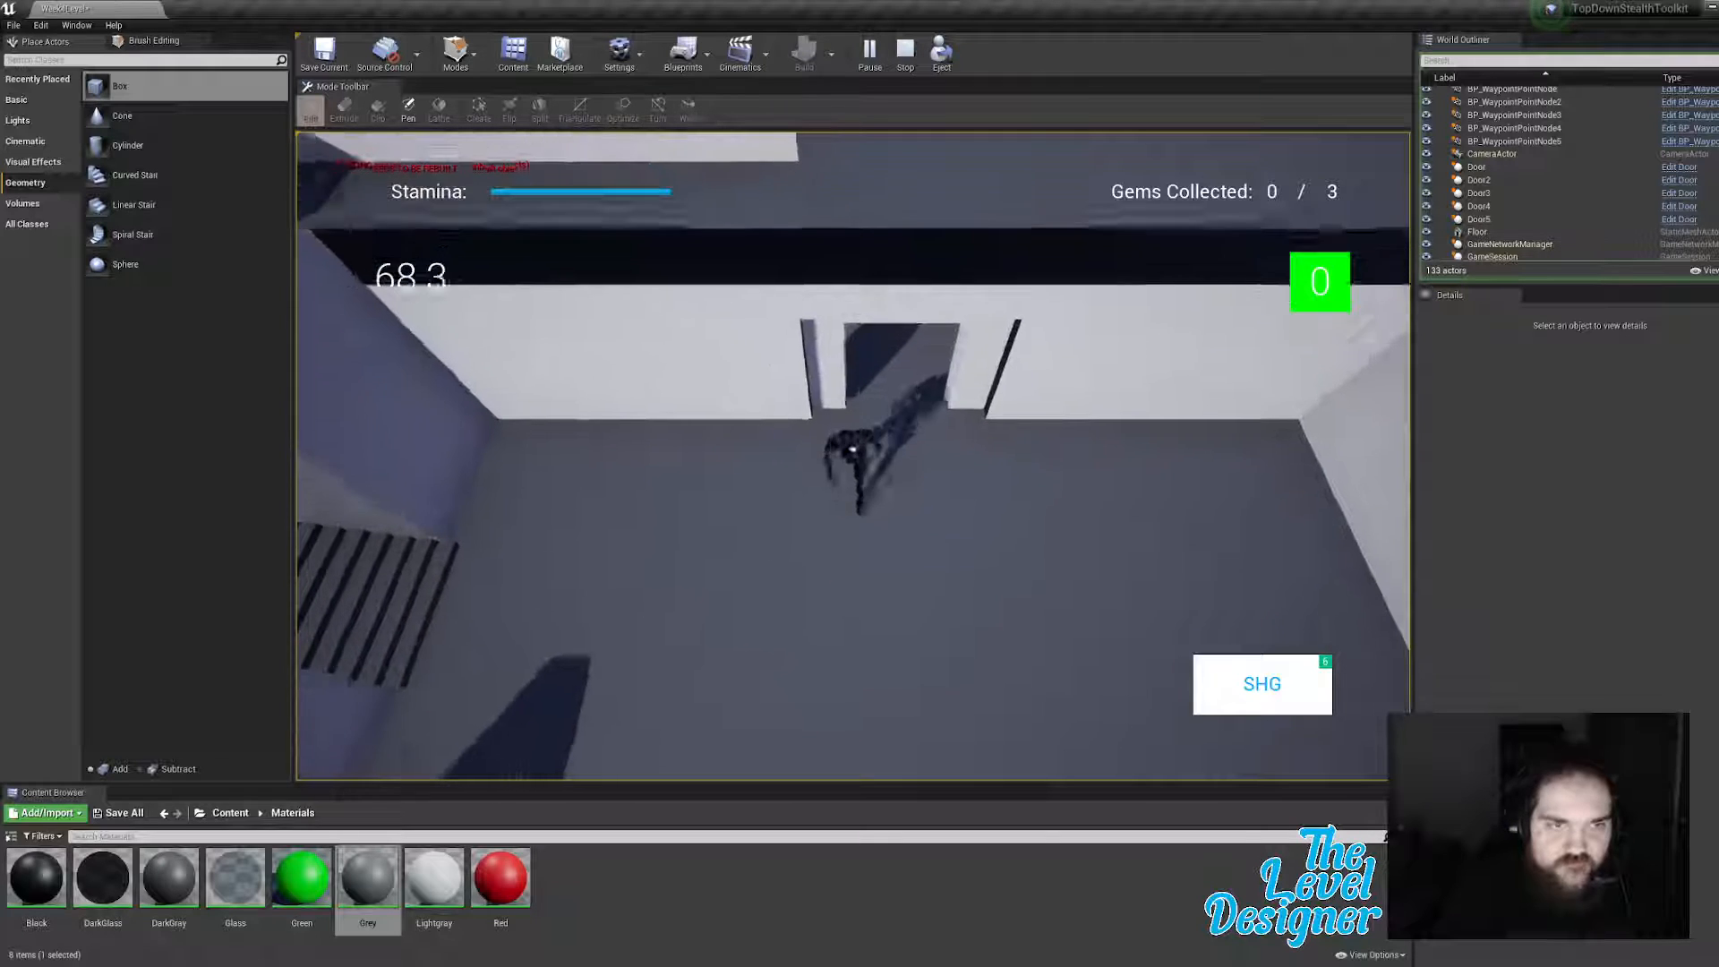
key(s)
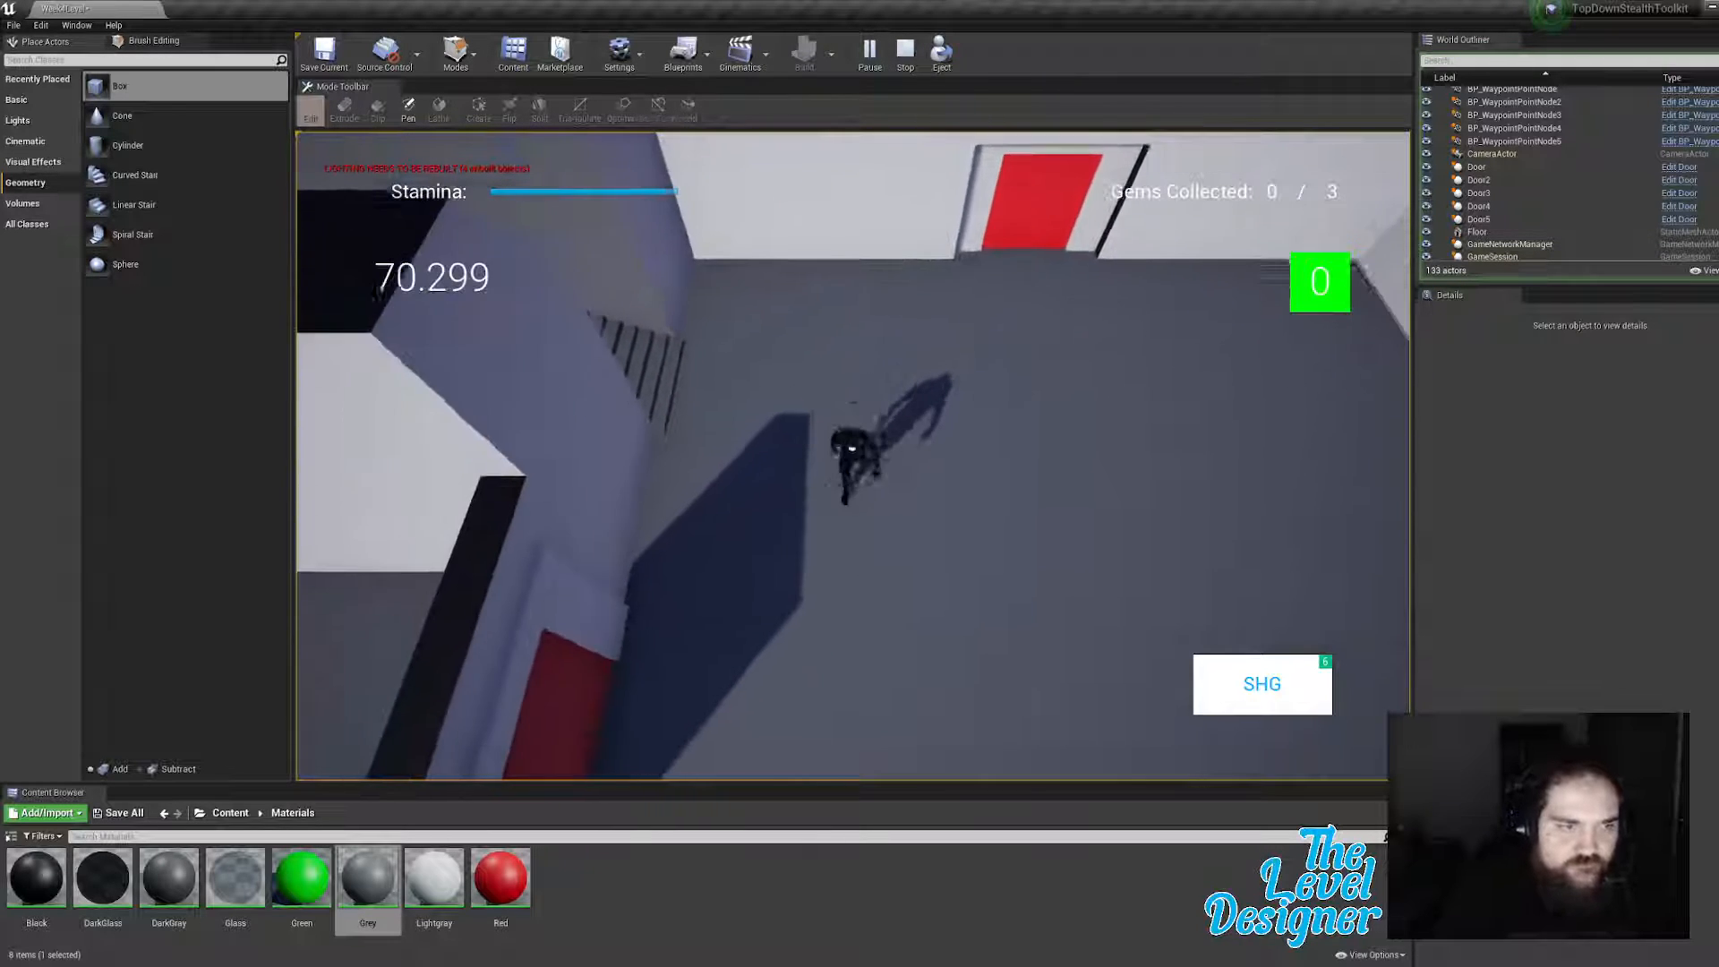
key(s)
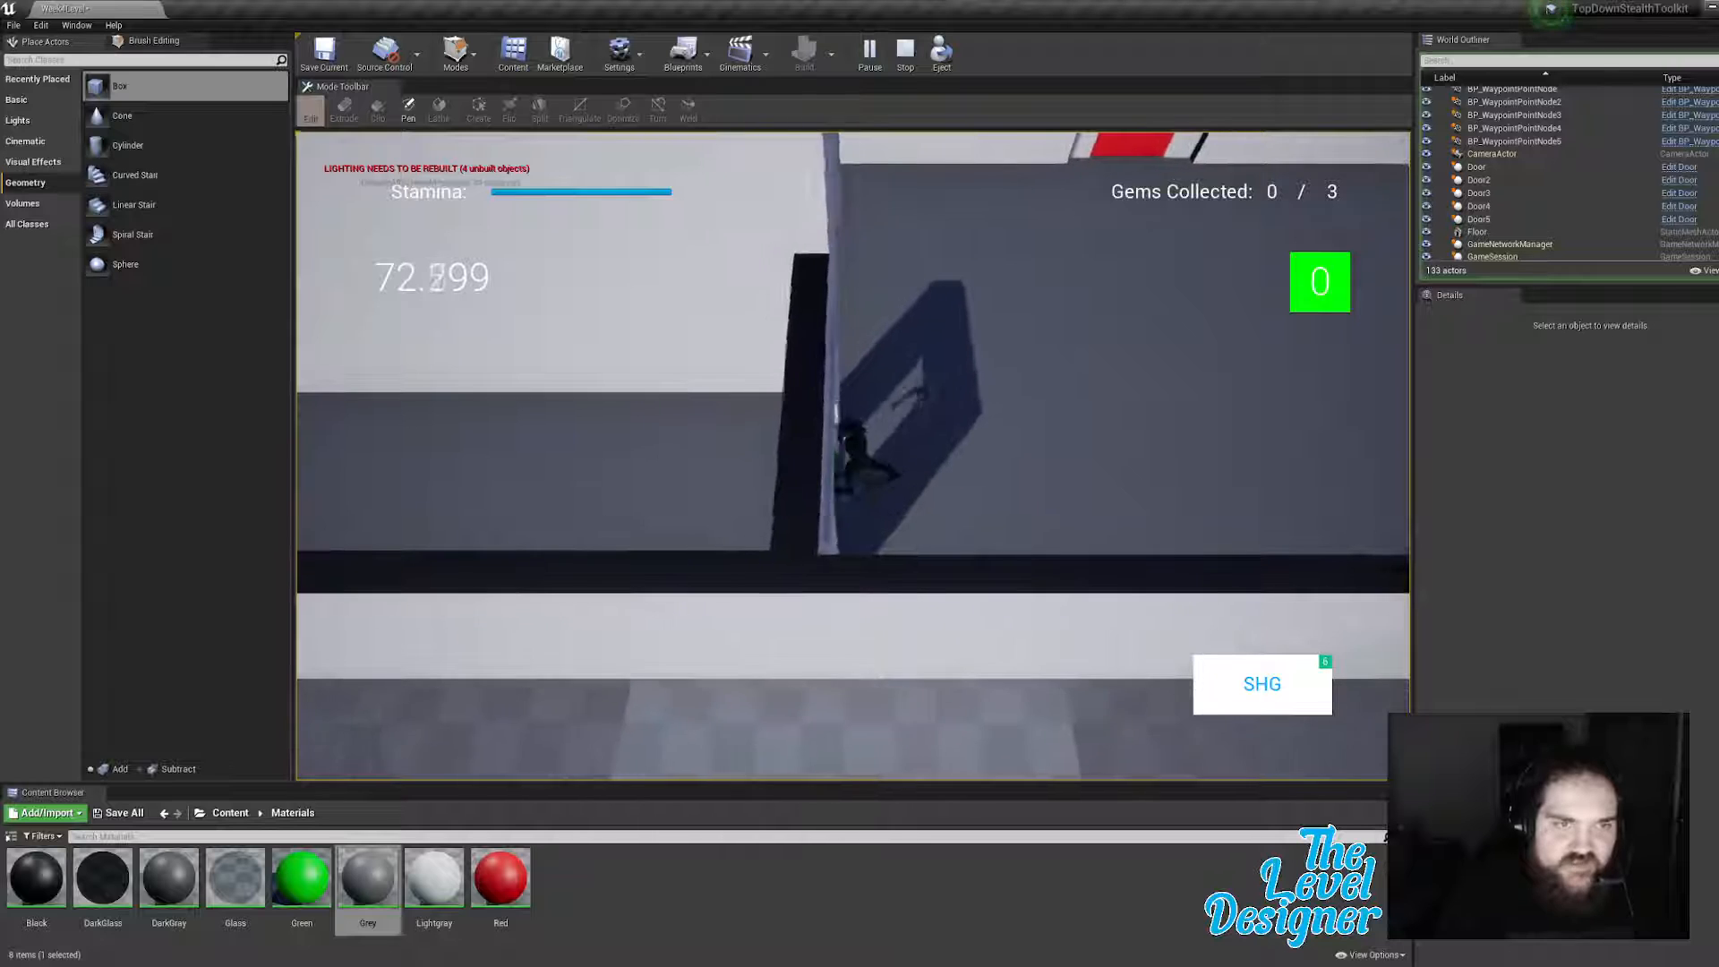
Step: Check the locked door at the end of the side corridor and walk back into the adjoining room
key(a)
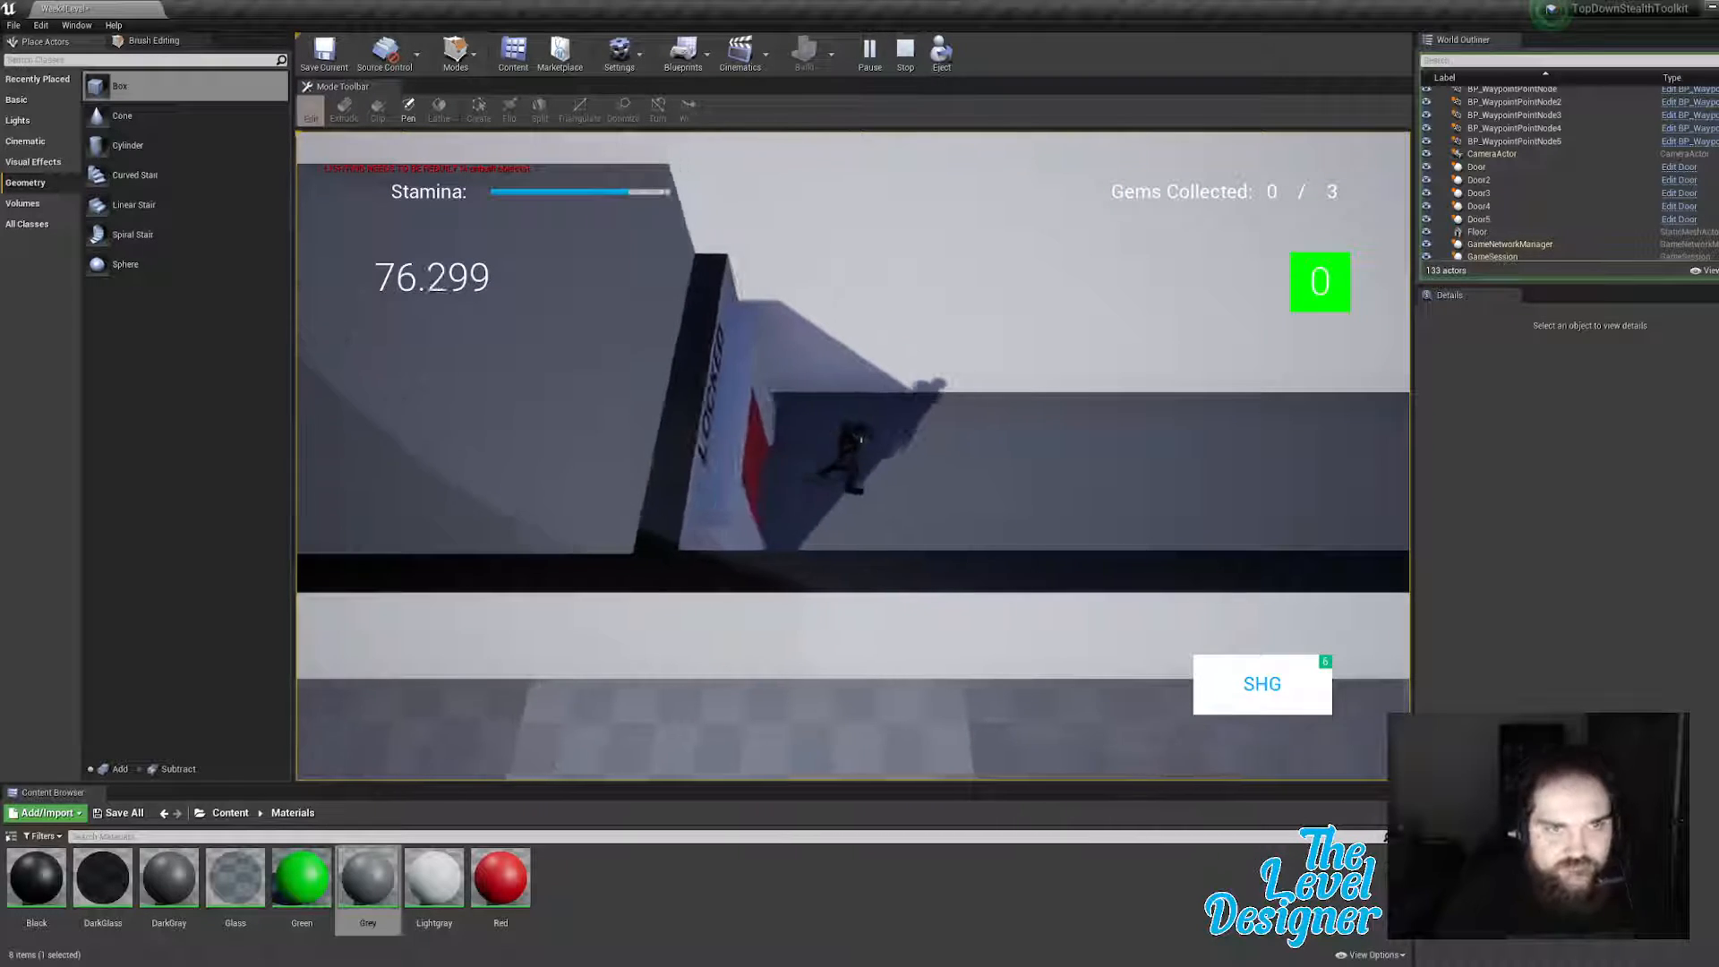
key(d)
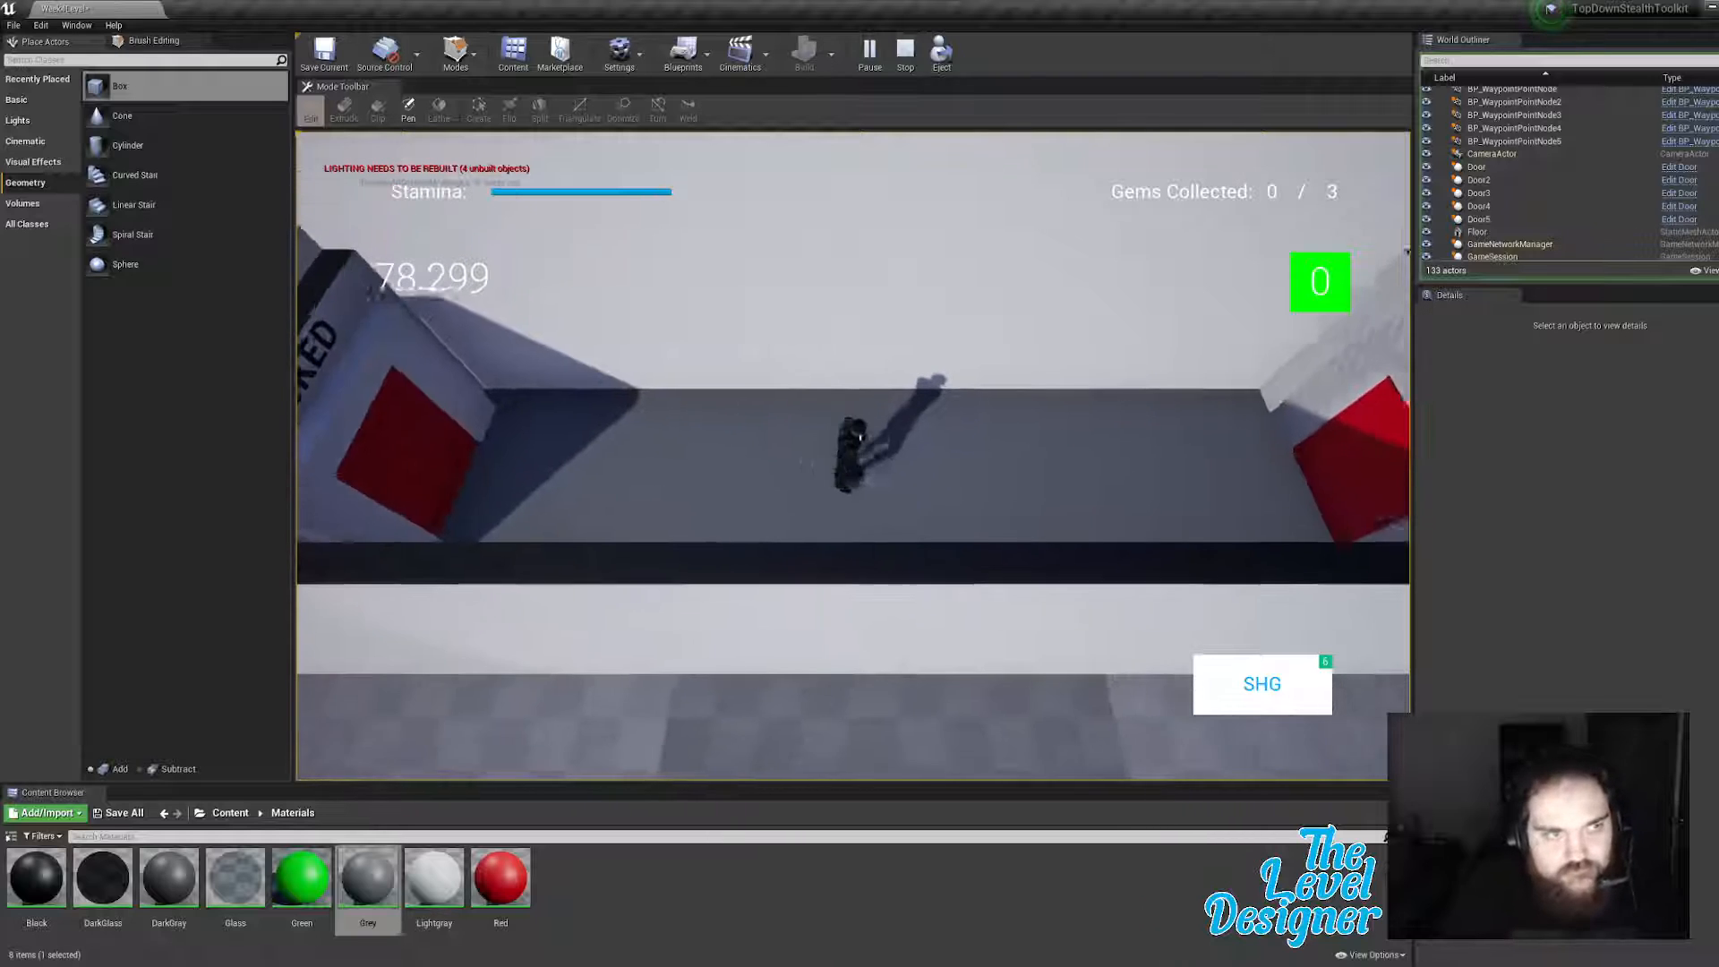
key(d)
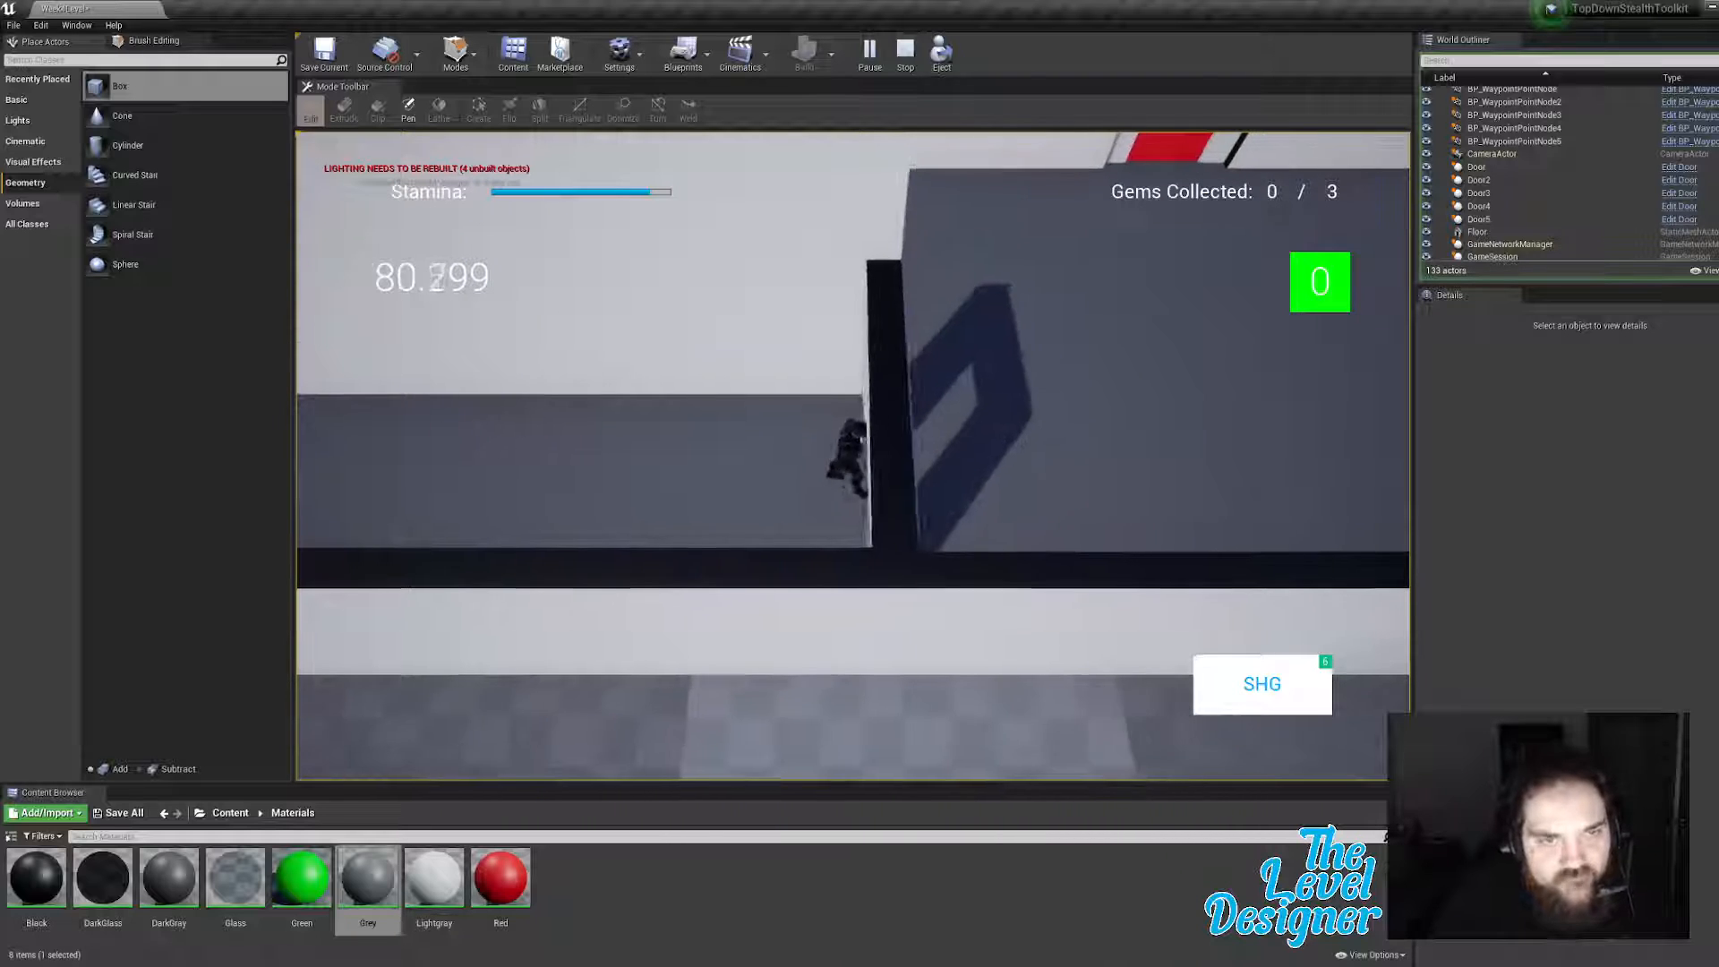
key(w)
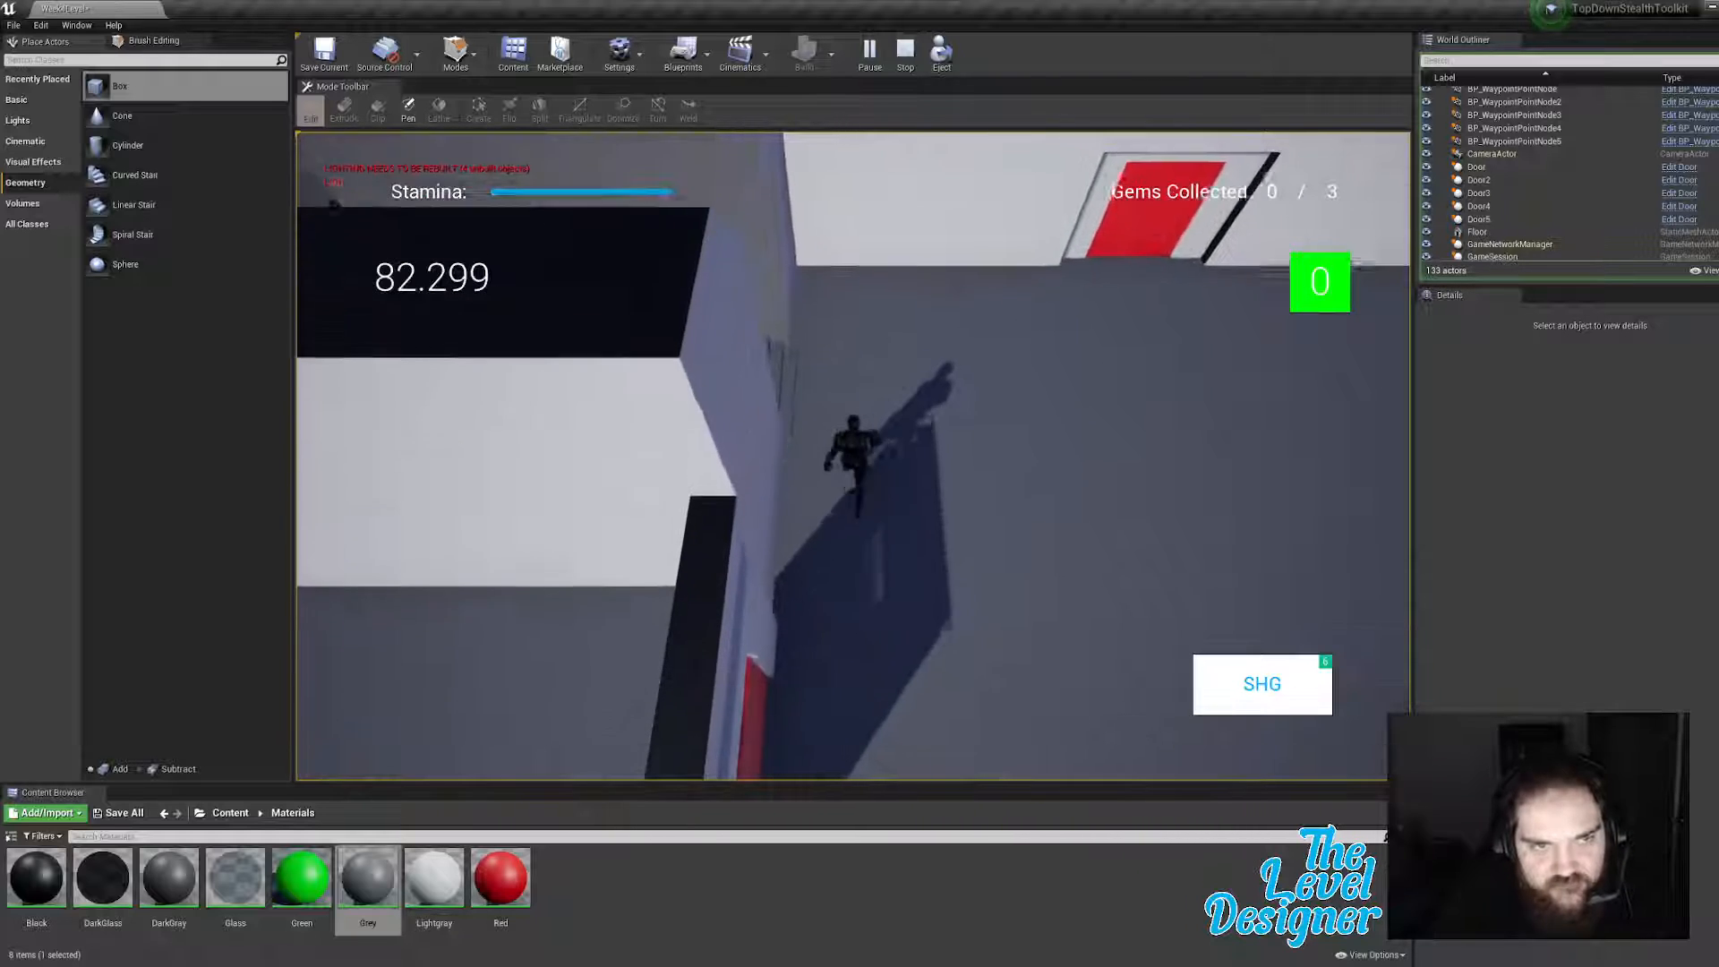
Step: Walk the character up the bevelled passage's stairs into the upper room and back into the passage to check the camera view
key(w)
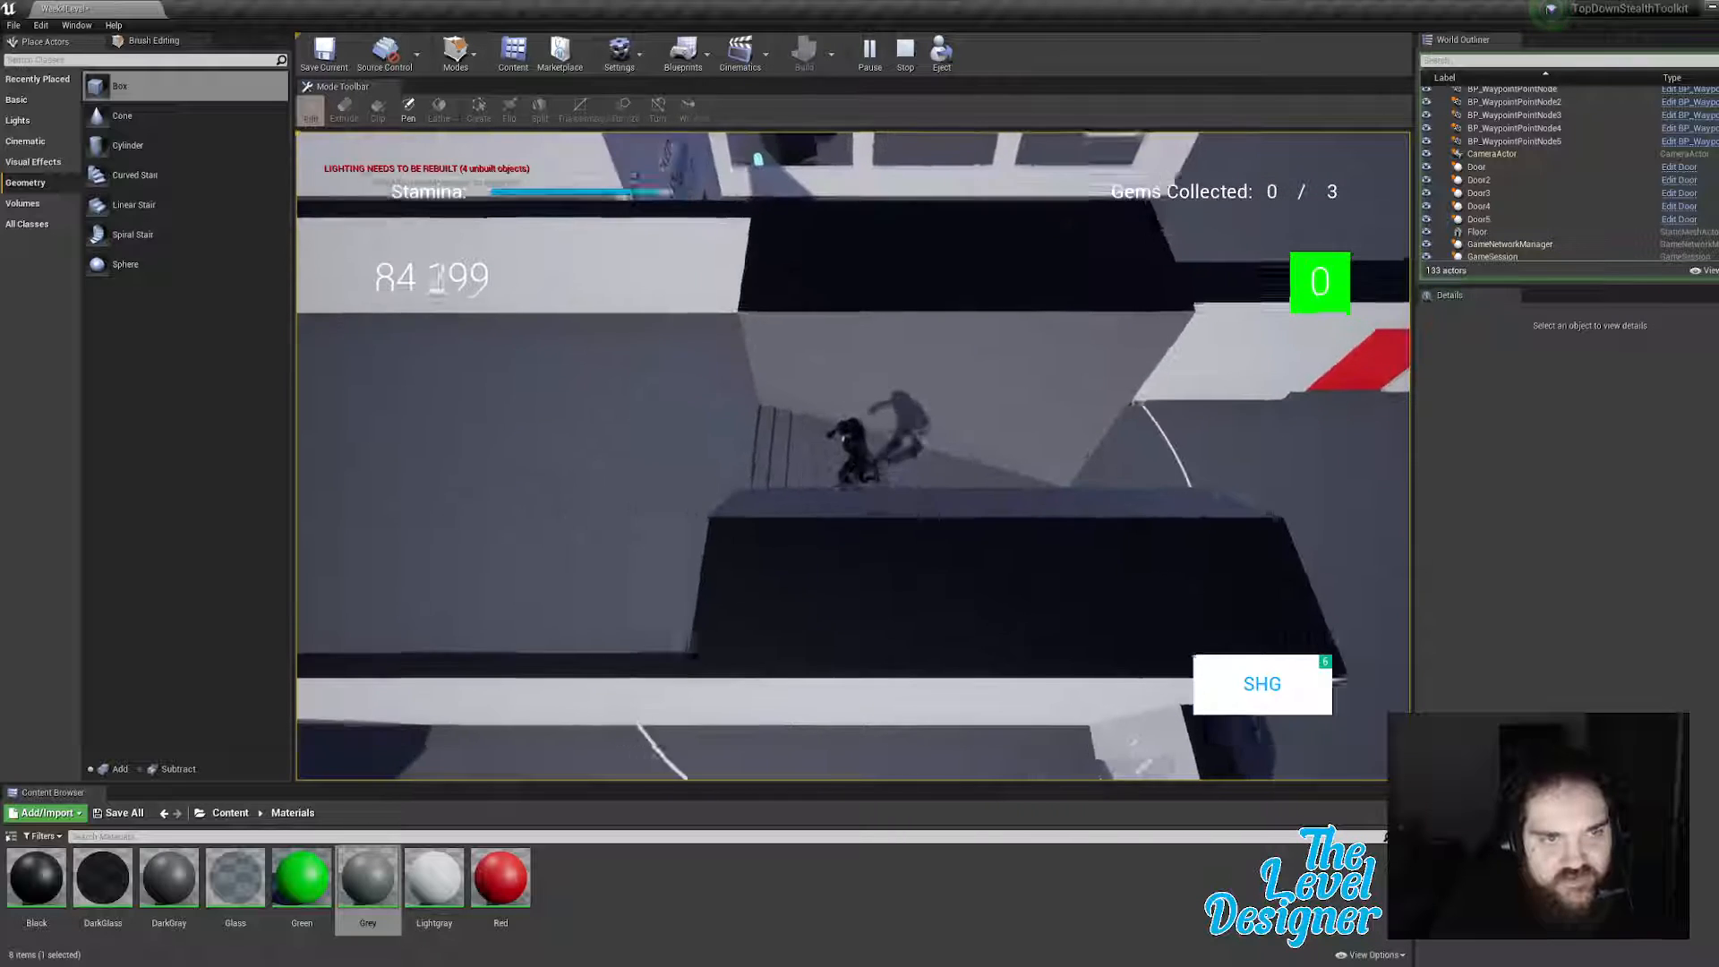
key(a)
key(s)
key(d)
key(w)
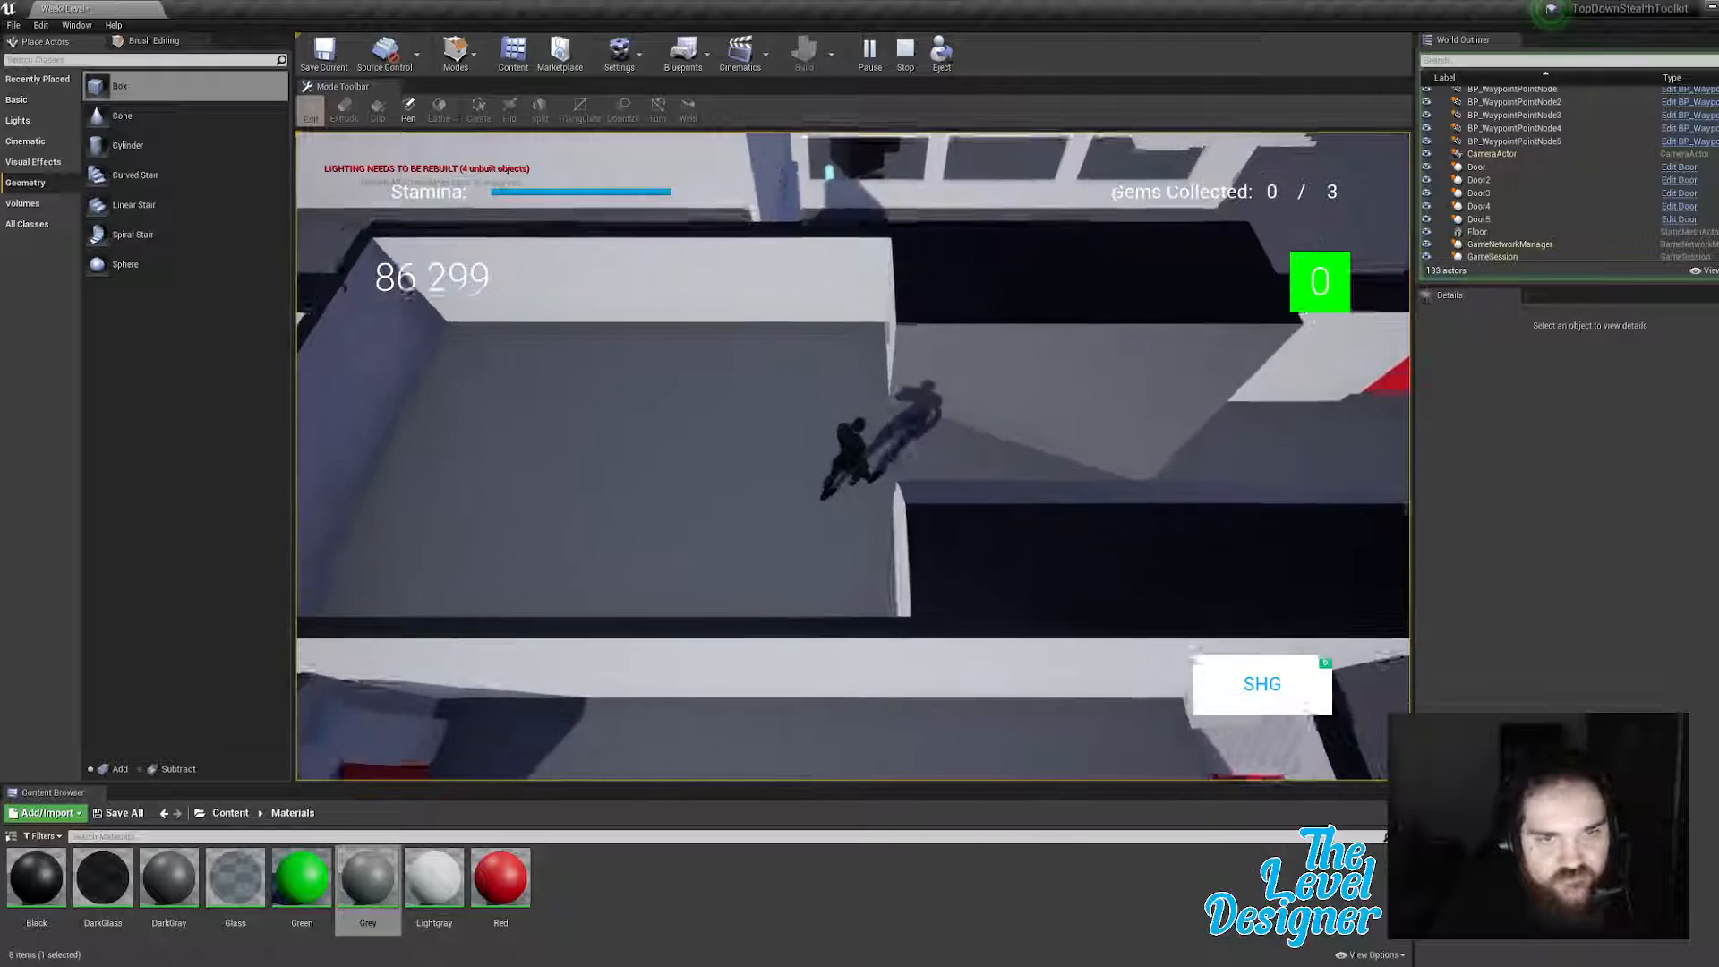
key(w)
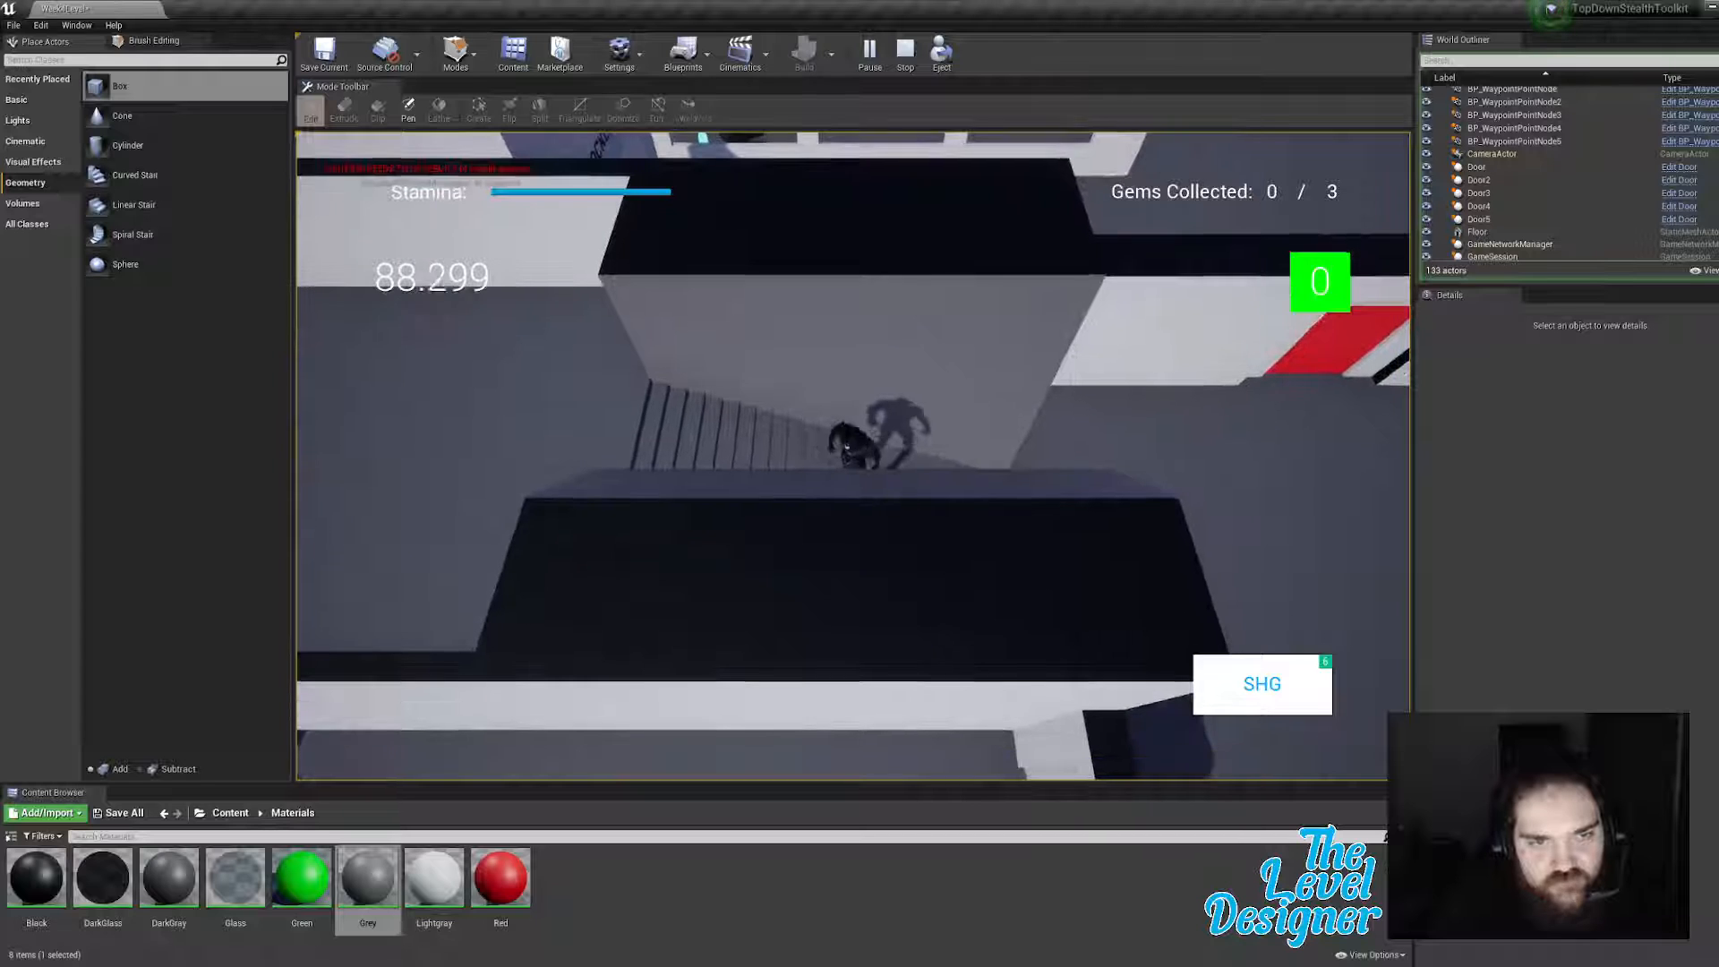
key(d)
key(a)
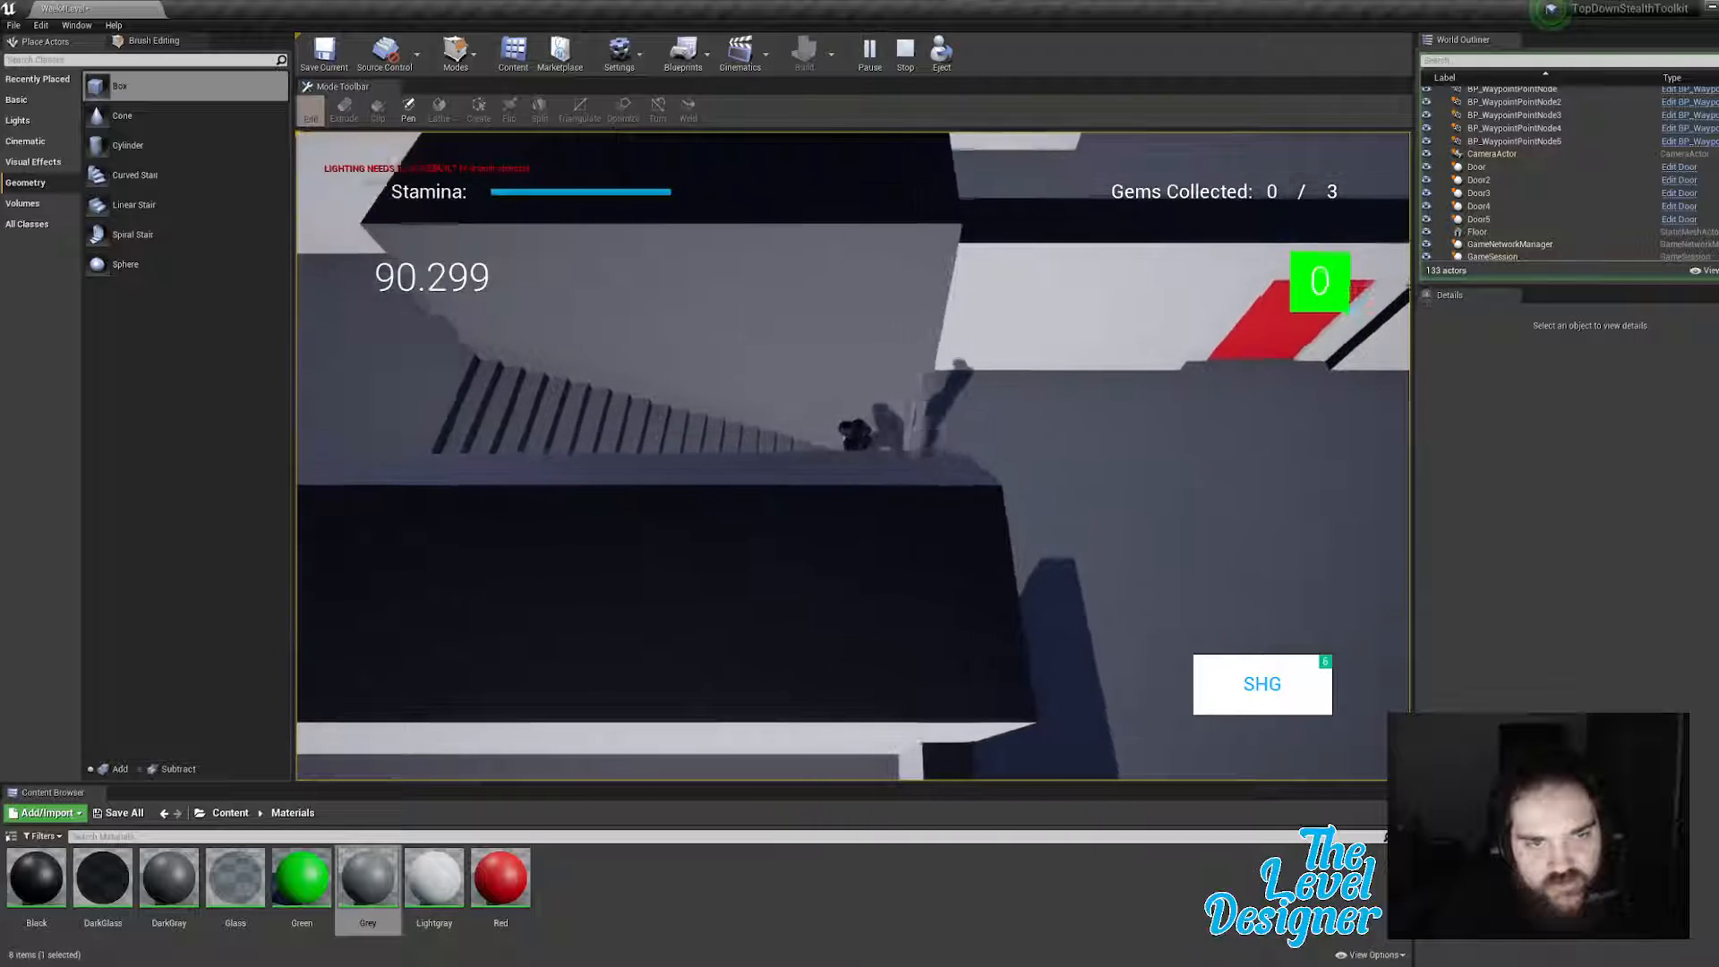
Step: Walk out to the lower floor and back onto the passage's stairs, and stop the playtest there
key(d)
key(s)
key(a)
key(w)
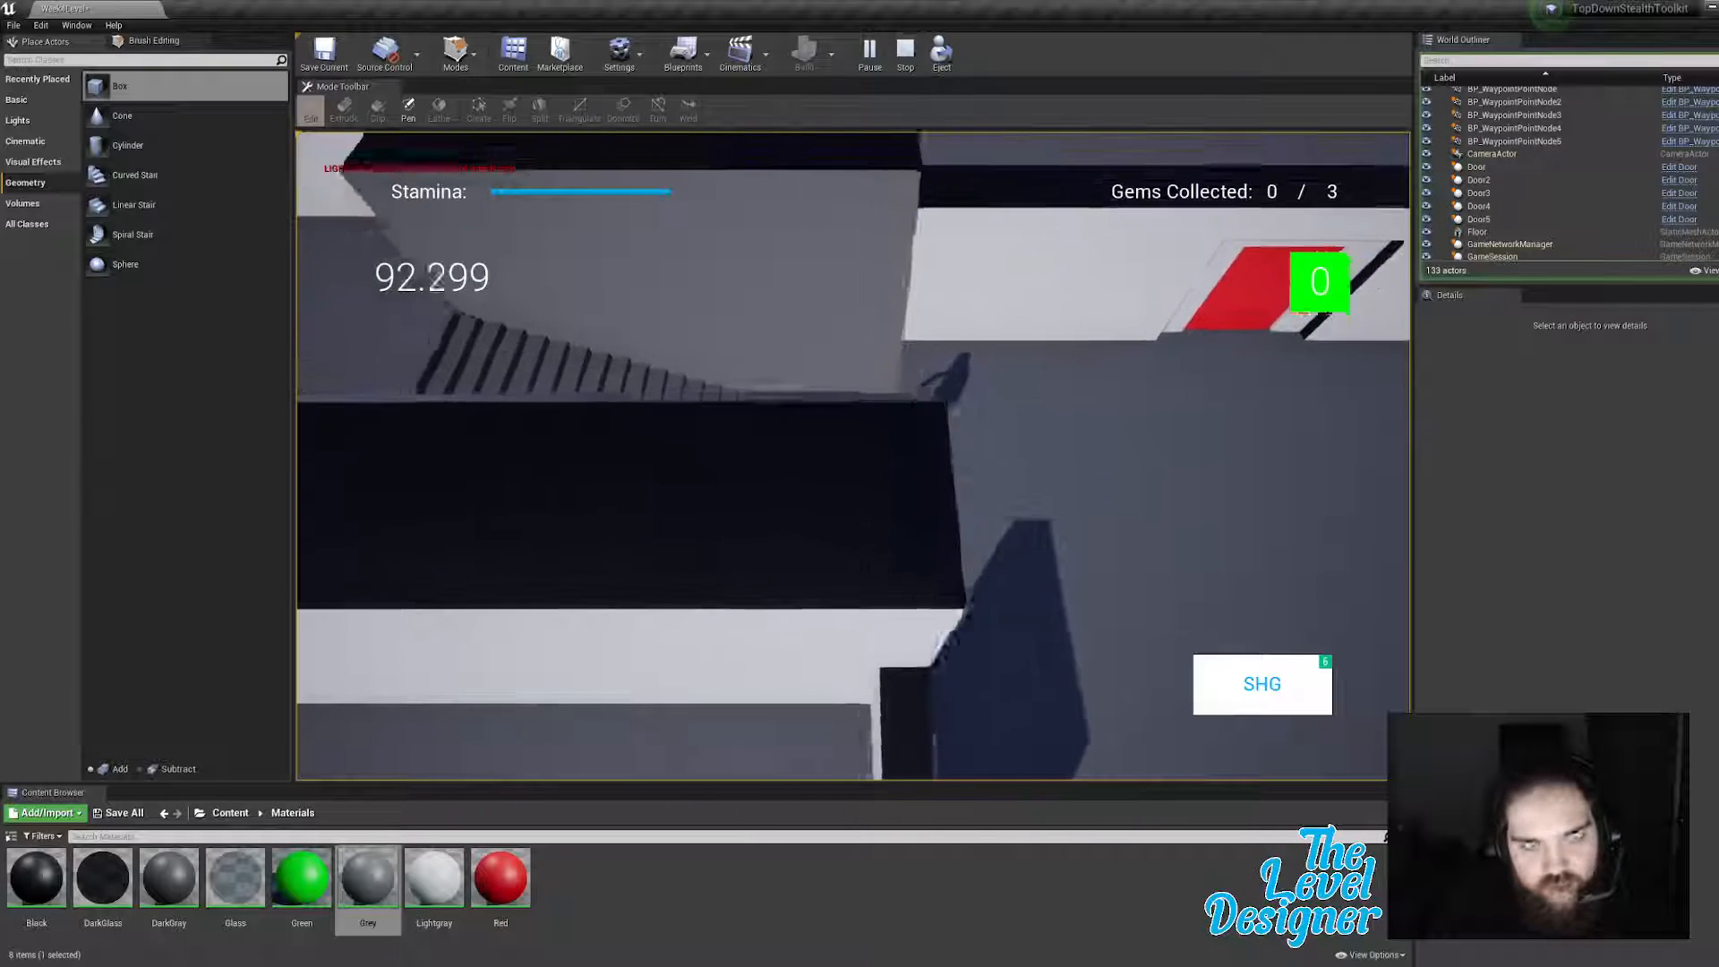
key(a)
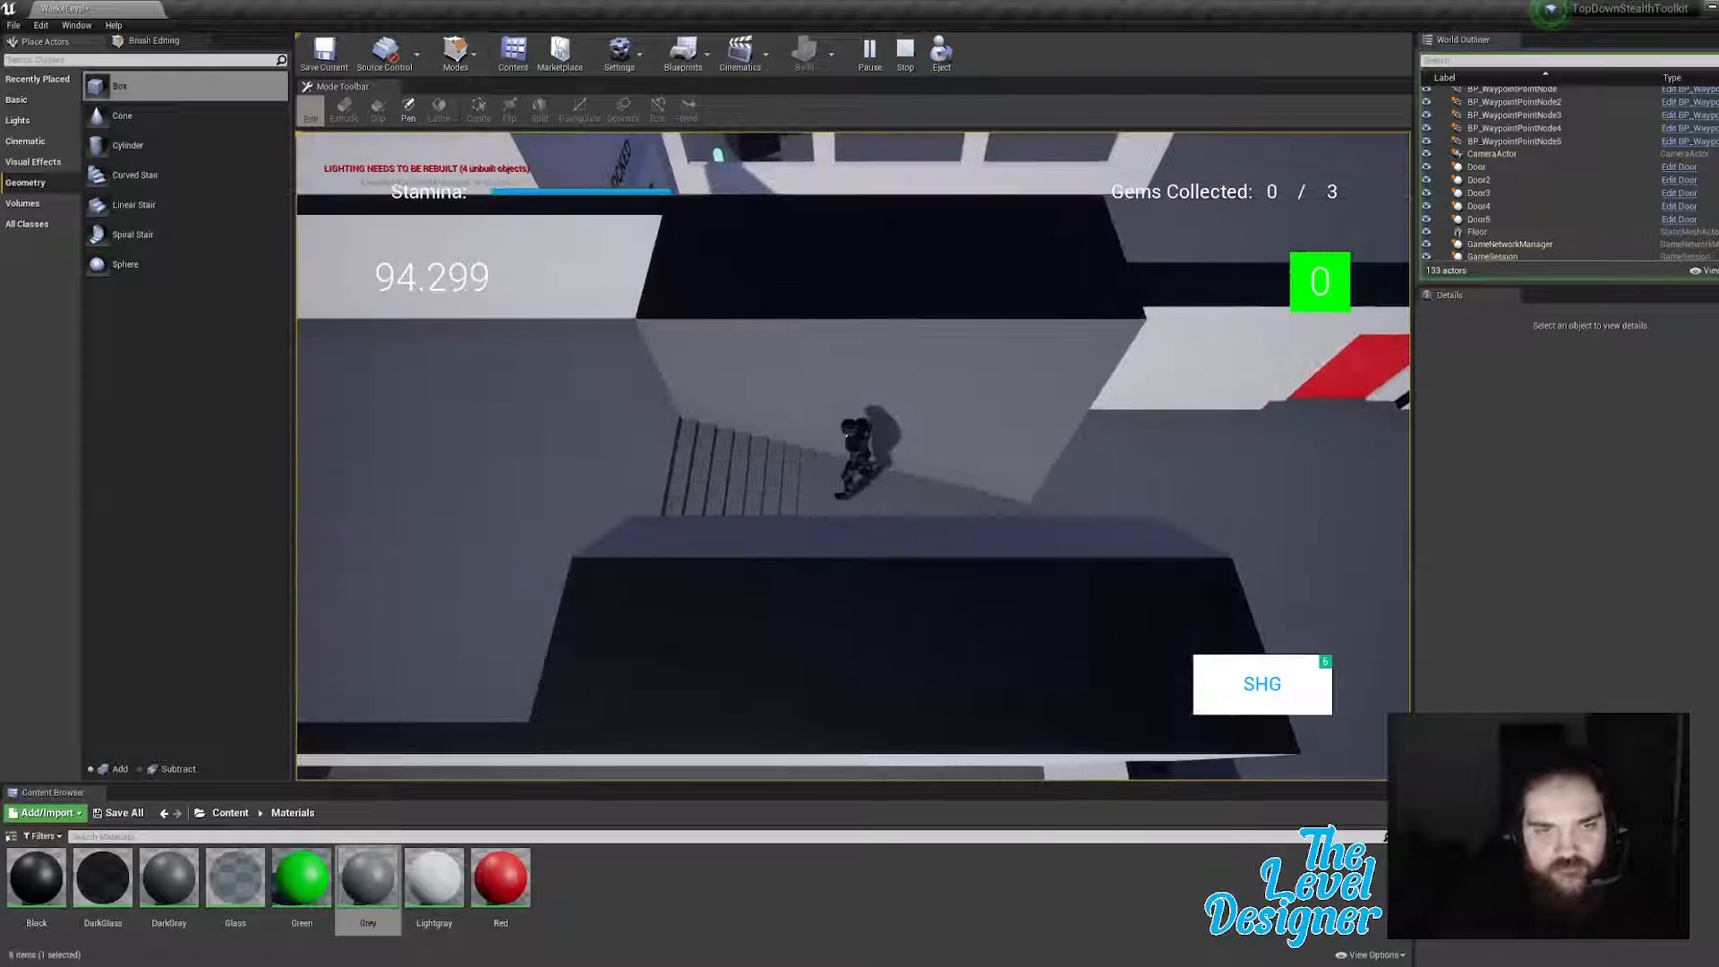
key(w)
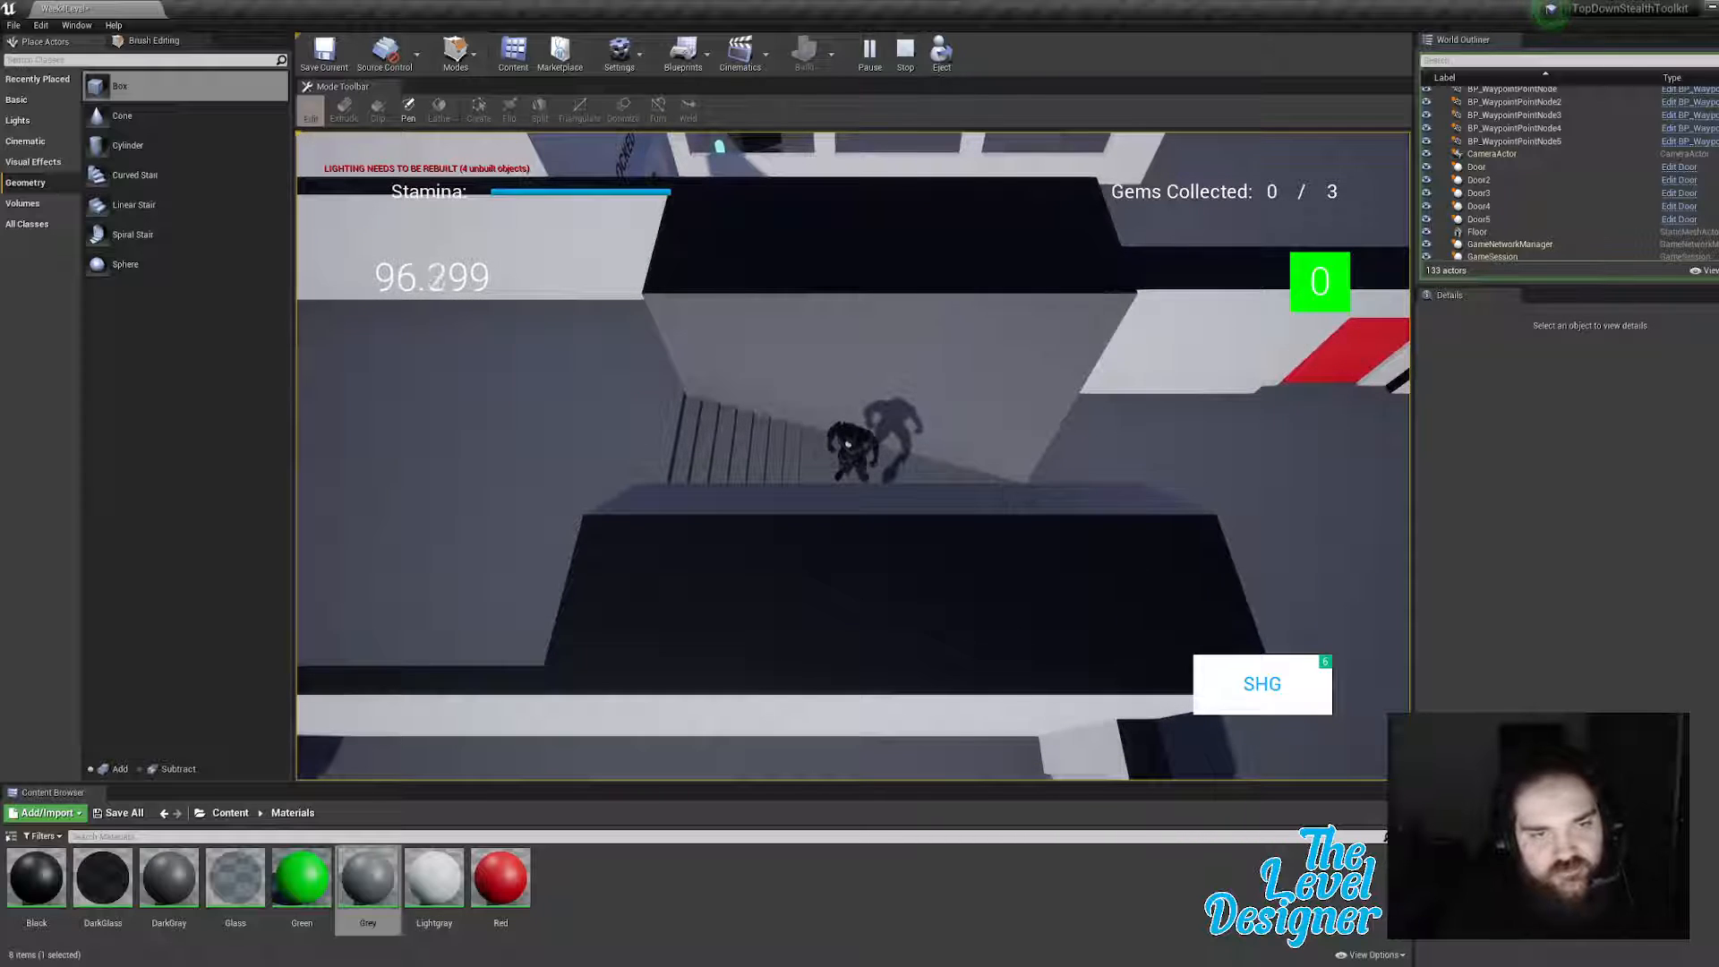
key(Escape)
Step: With rotation snapping off, rotate the subtractive bevel brush beside the stairs to about -62° and enlarge its X scale to about 0.77
click(898, 506)
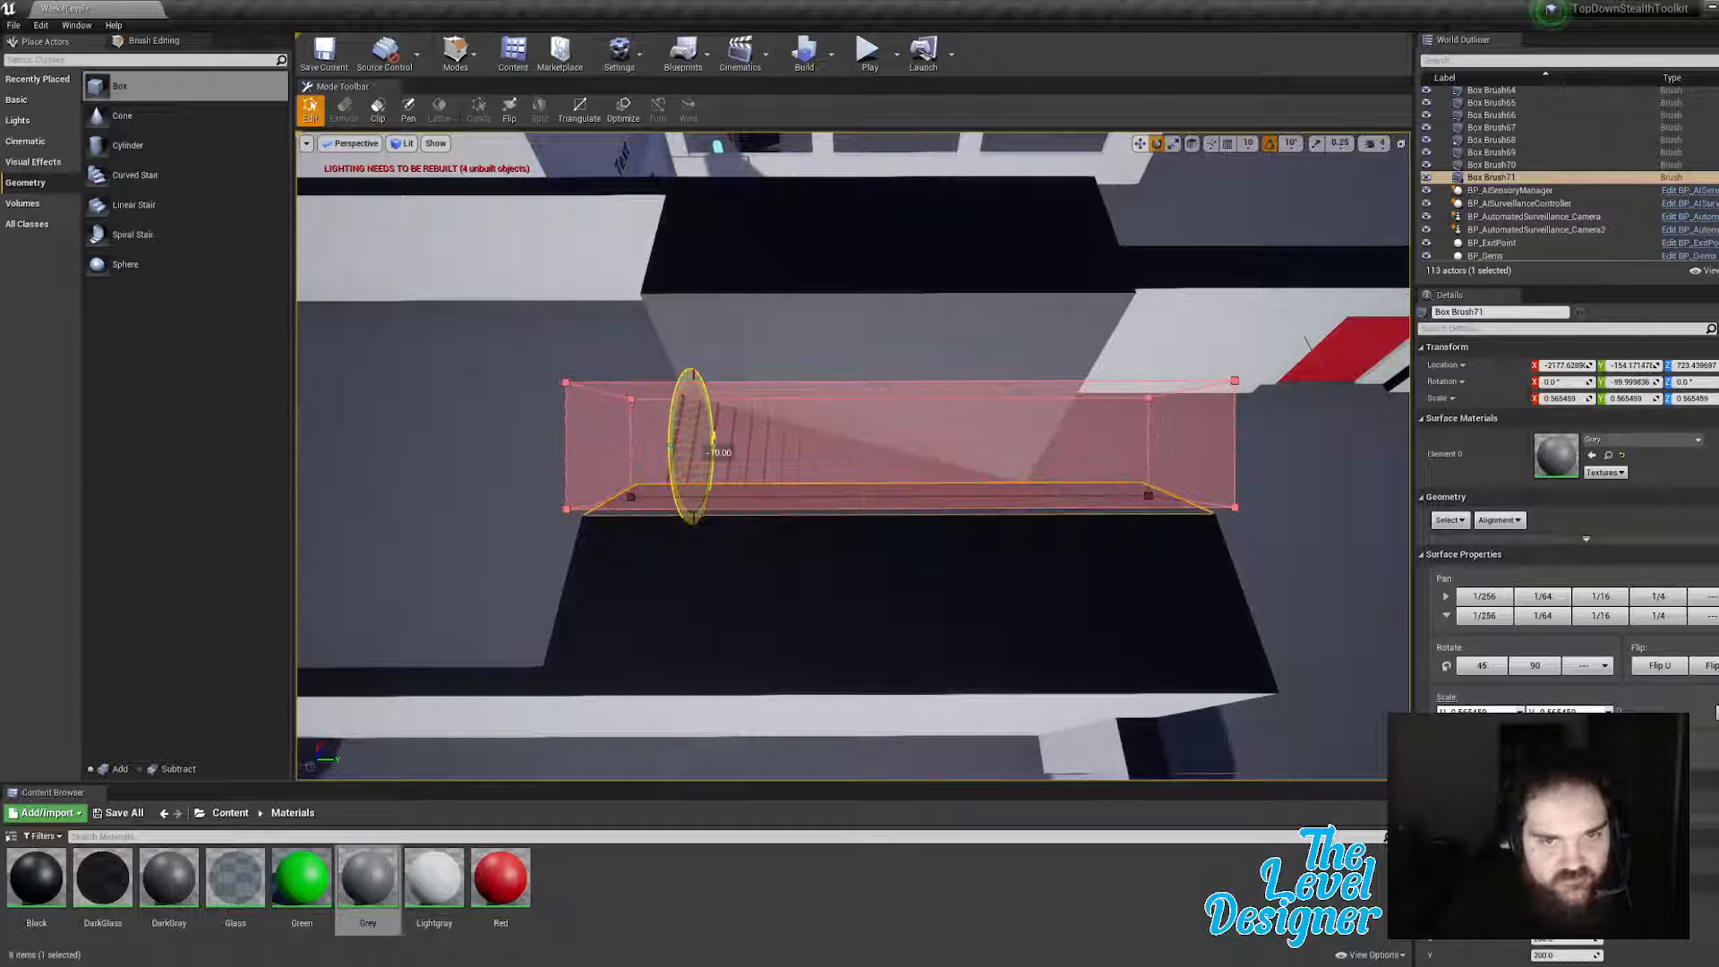
drag(674, 428, 676, 408)
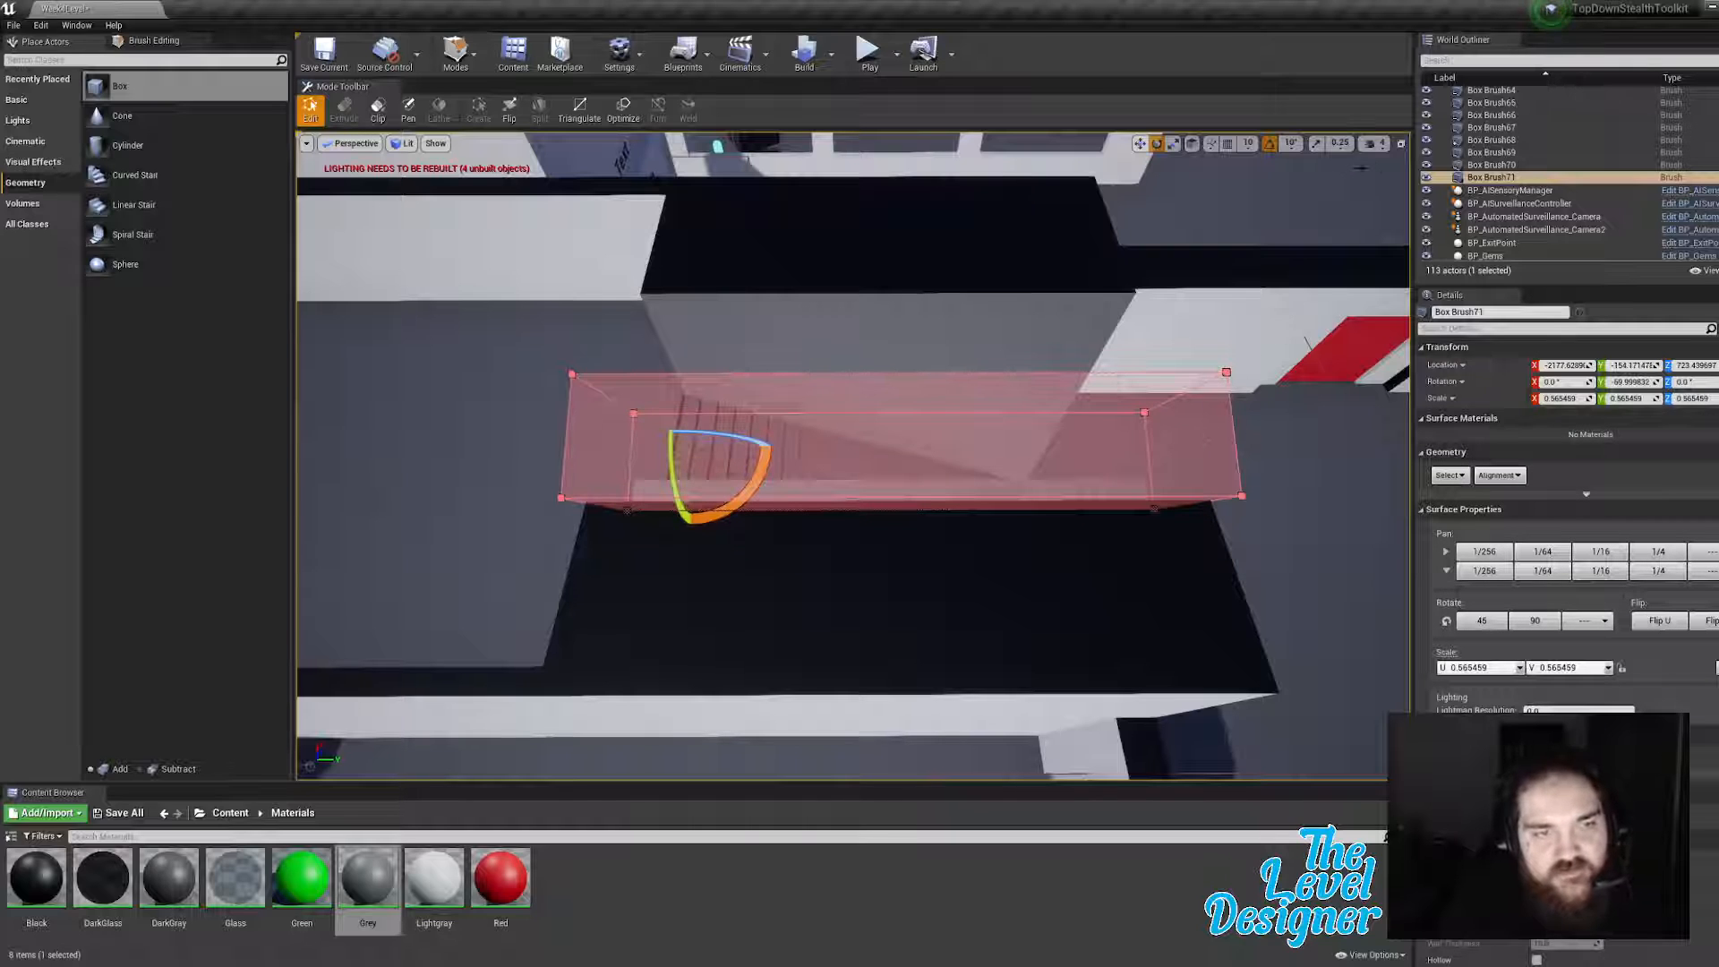
click(1261, 144)
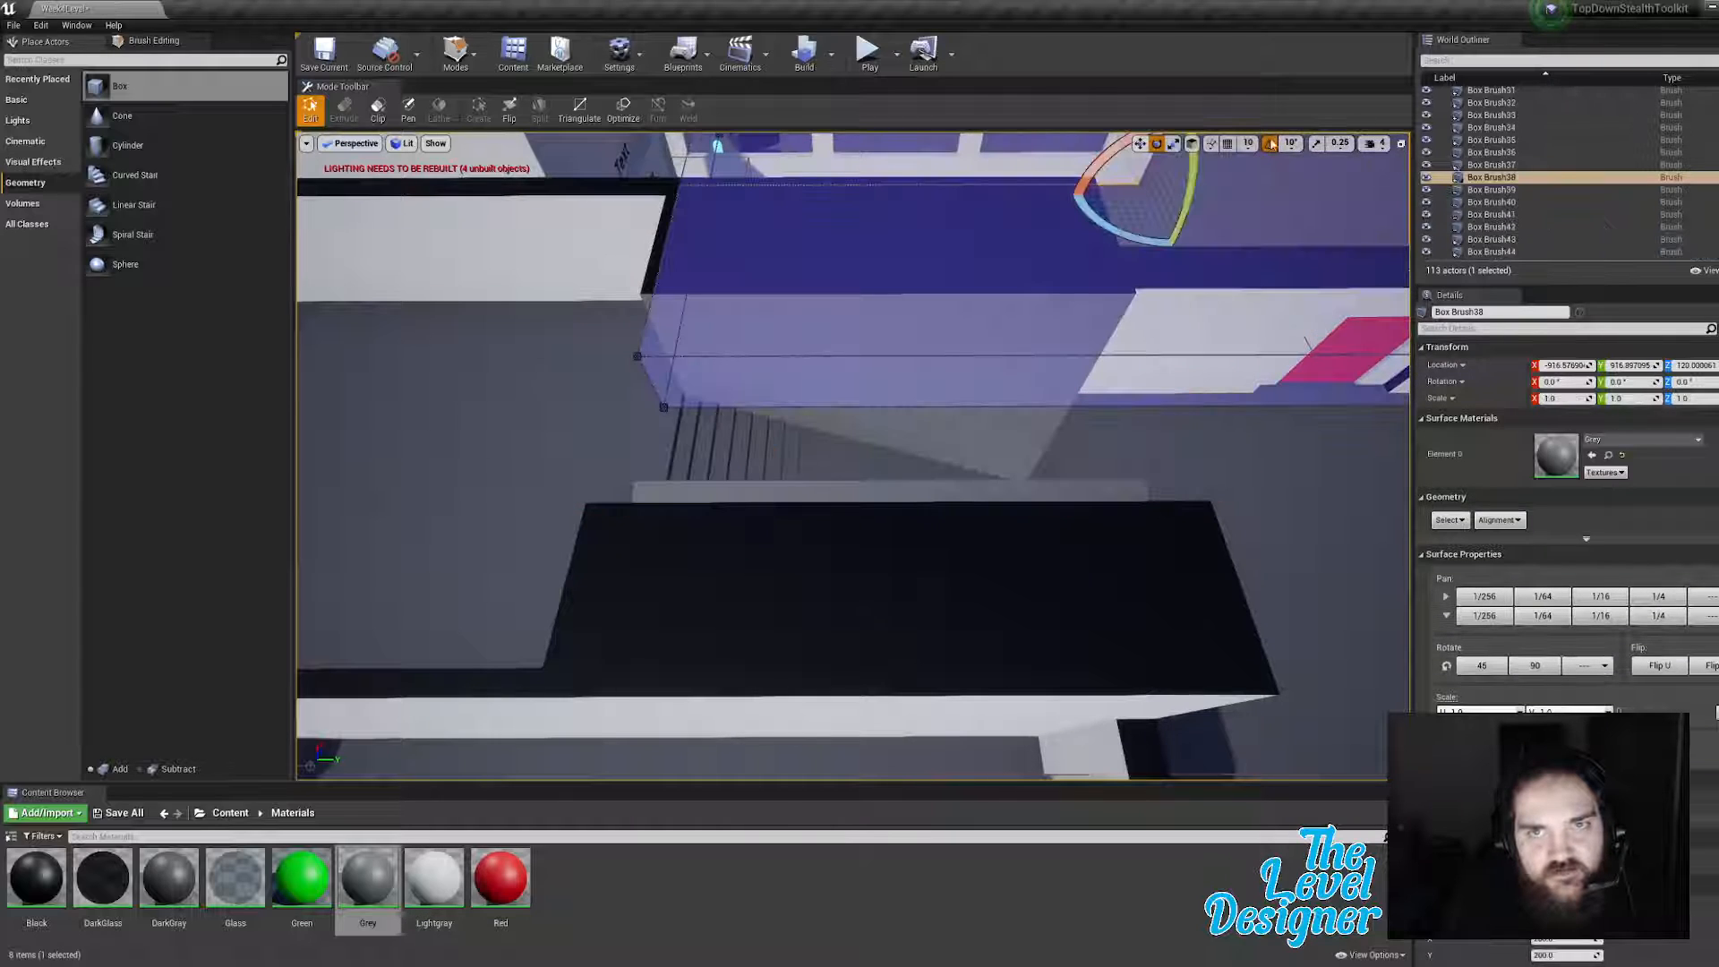
click(1018, 451)
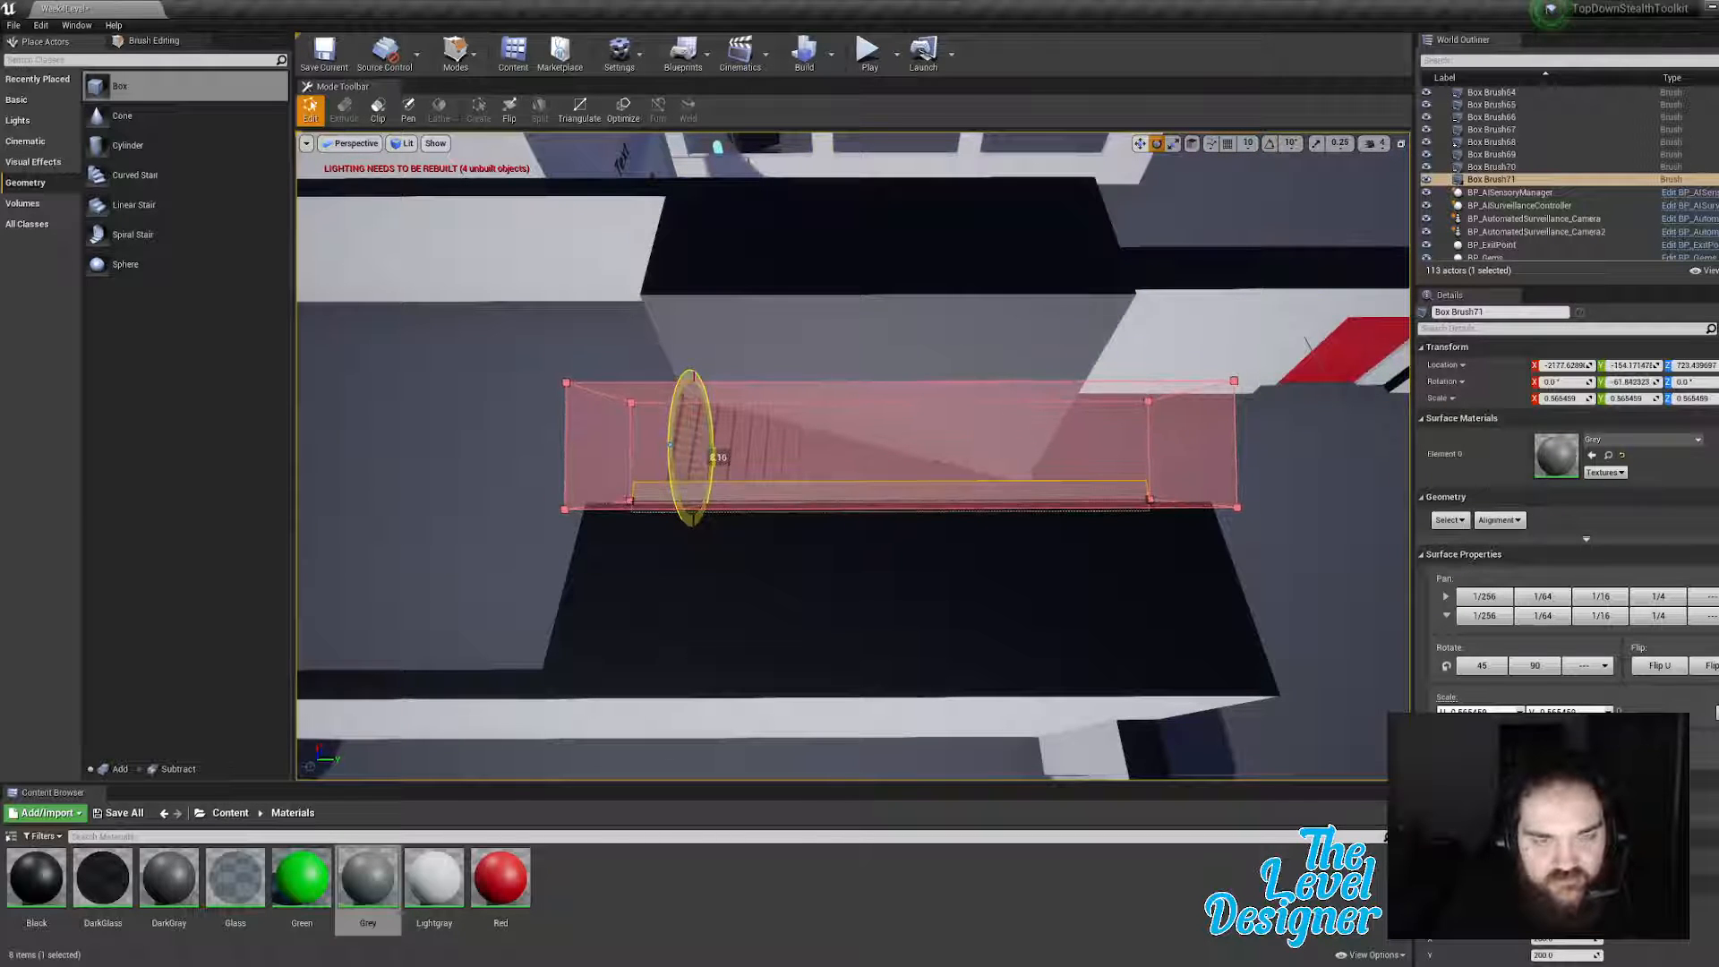
drag(713, 458, 670, 479)
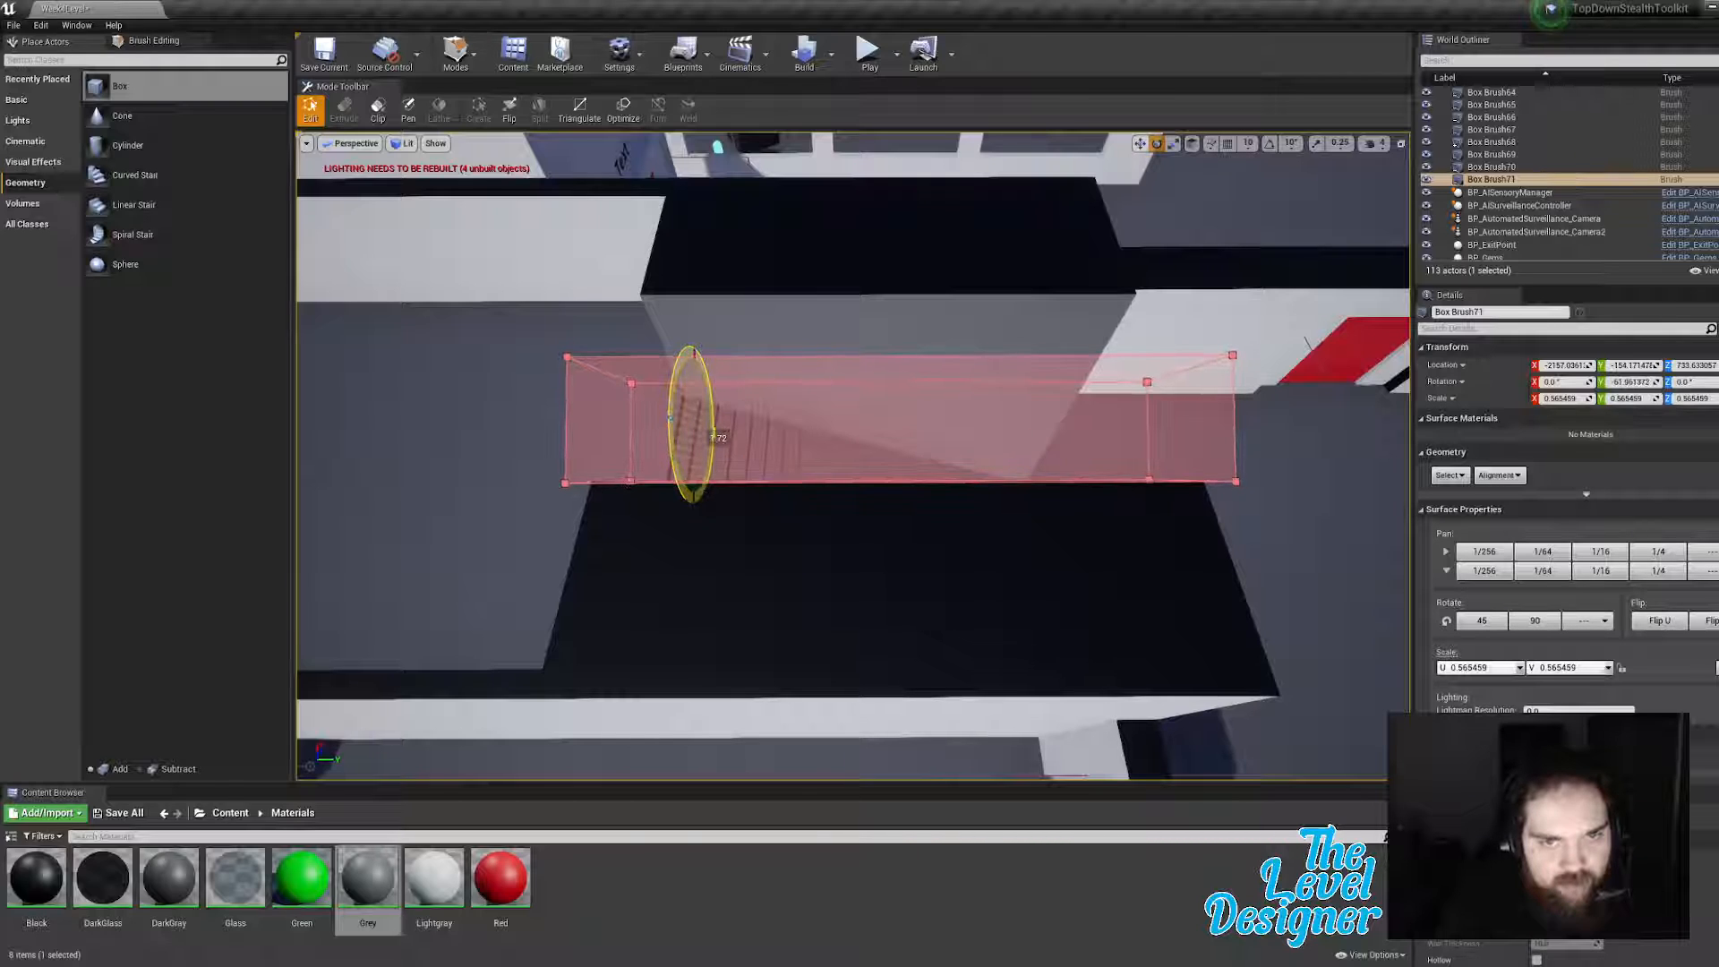
key(d)
mouse_move(954, 476)
right_down()
mouse_move(645, 371)
mouse_move(994, 484)
mouse_move(974, 421)
right_up()
key(q)
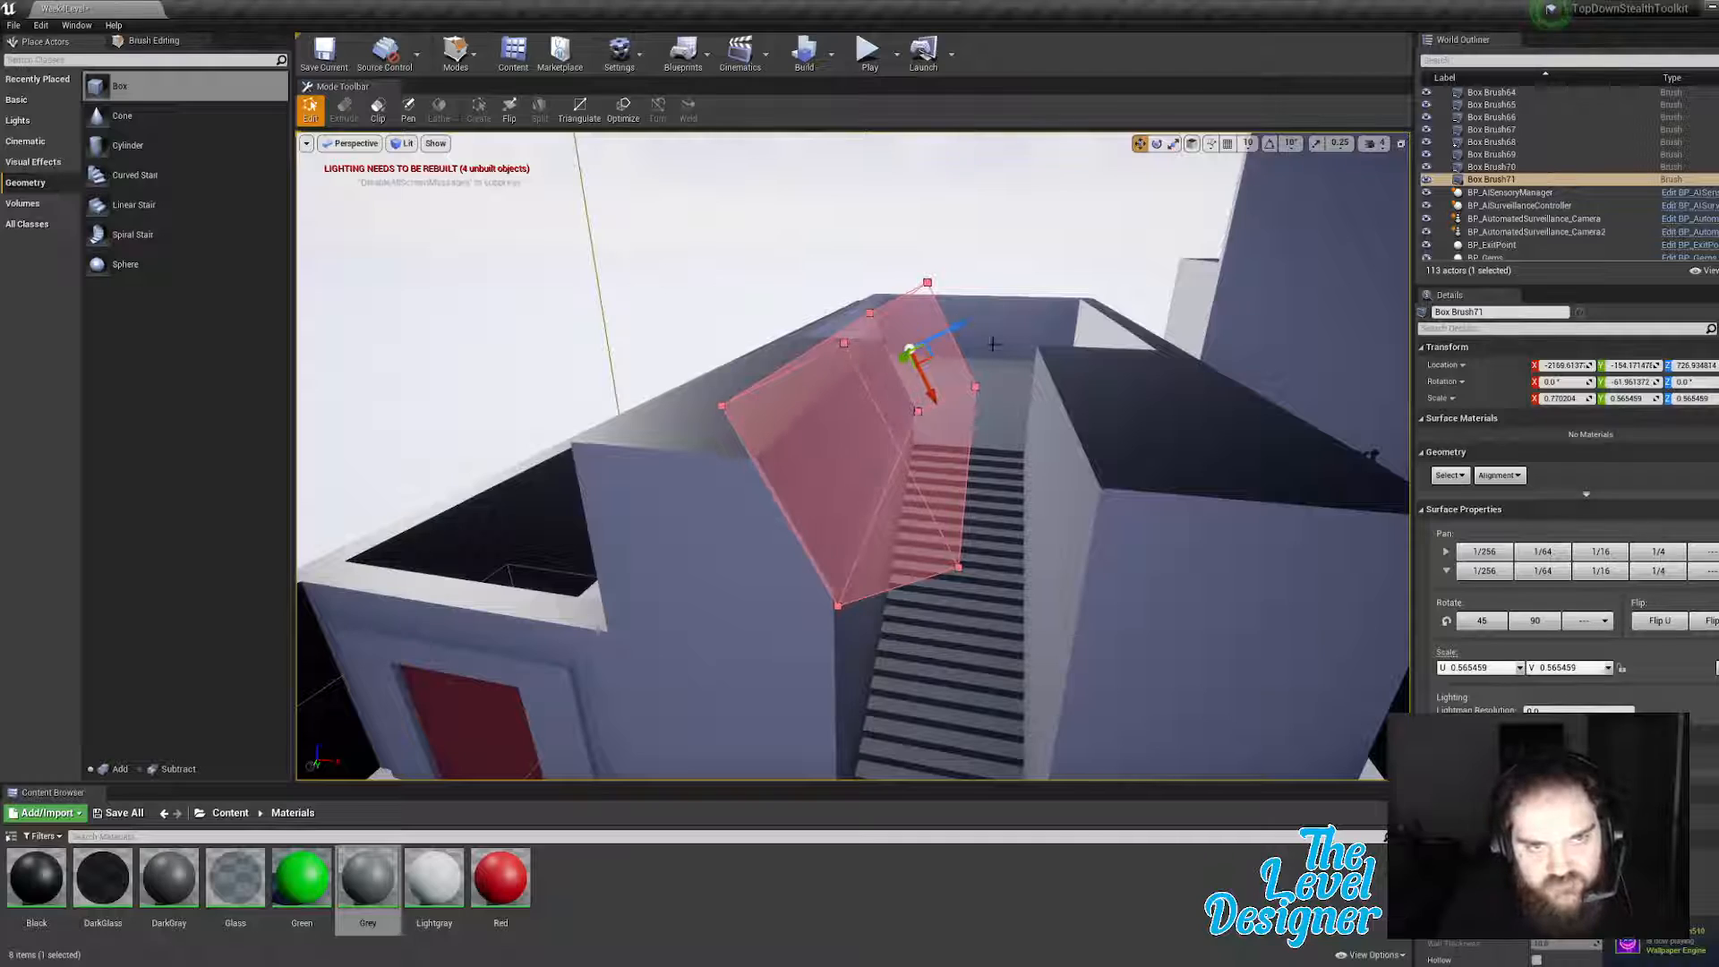
Step: Place a new box brush in the upper room beside its end wall
right_drag(992, 344, 976, 376)
mouse_move(999, 253)
right_down()
mouse_move(1056, 234)
mouse_move(1039, 175)
right_up()
right_drag(984, 329, 913, 242)
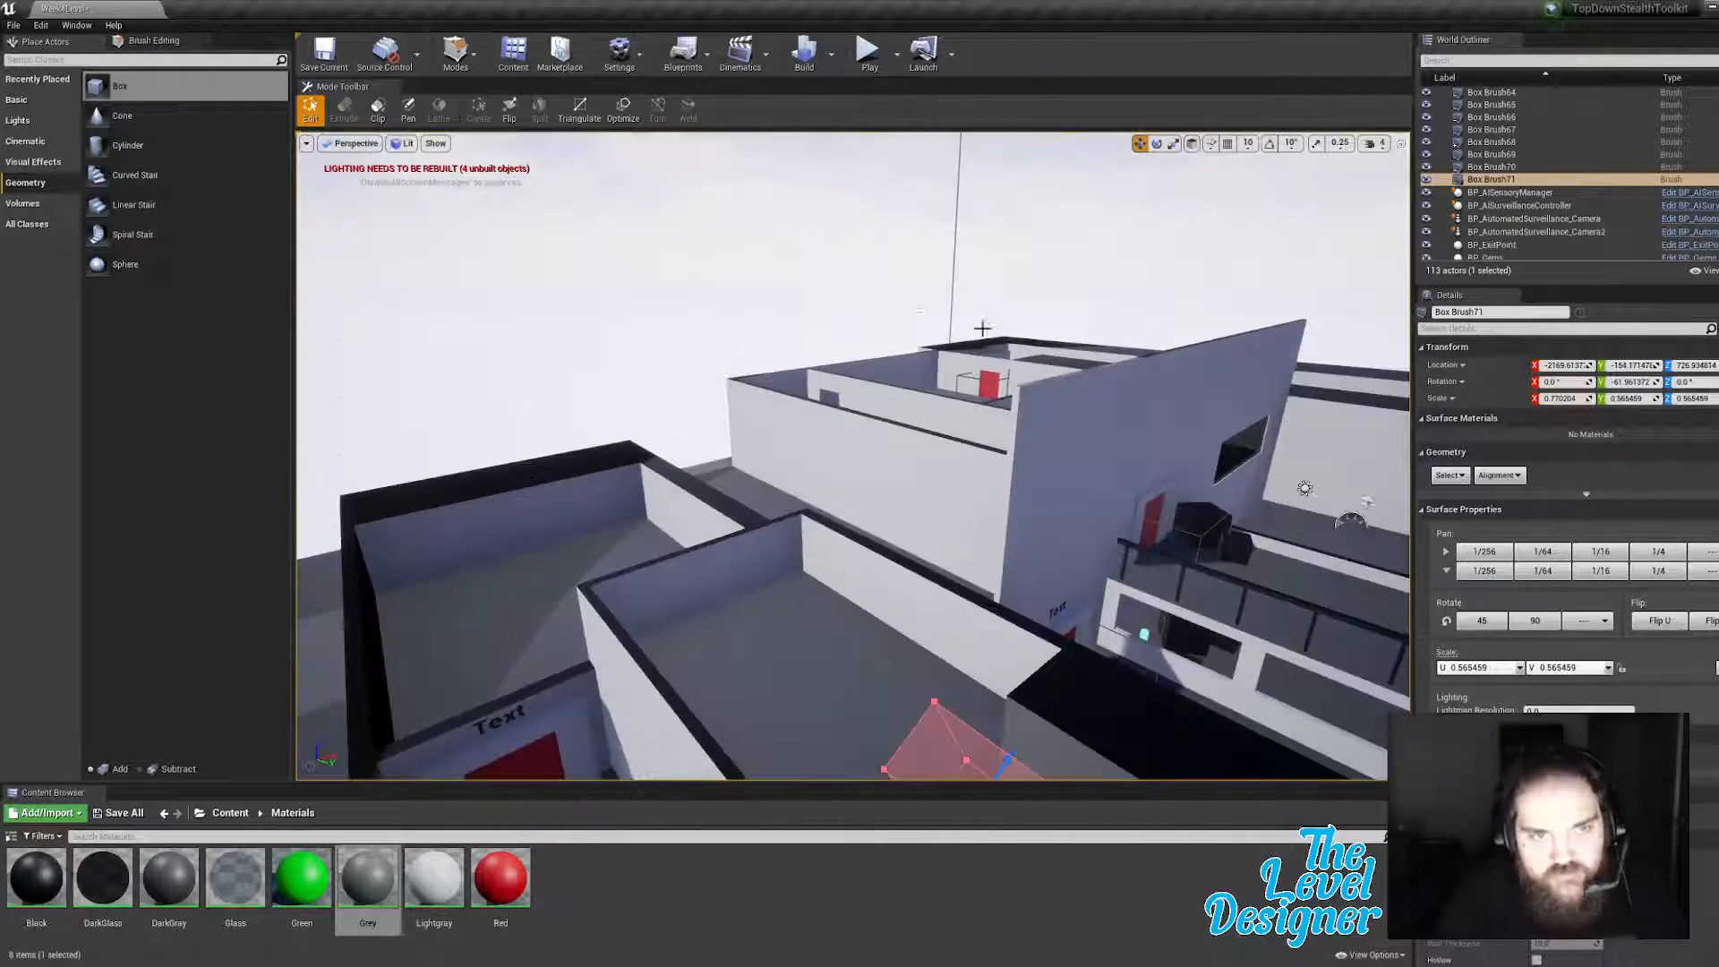
click(825, 304)
mouse_move(825, 305)
right_down()
mouse_move(940, 412)
mouse_move(690, 340)
mouse_move(724, 363)
right_up()
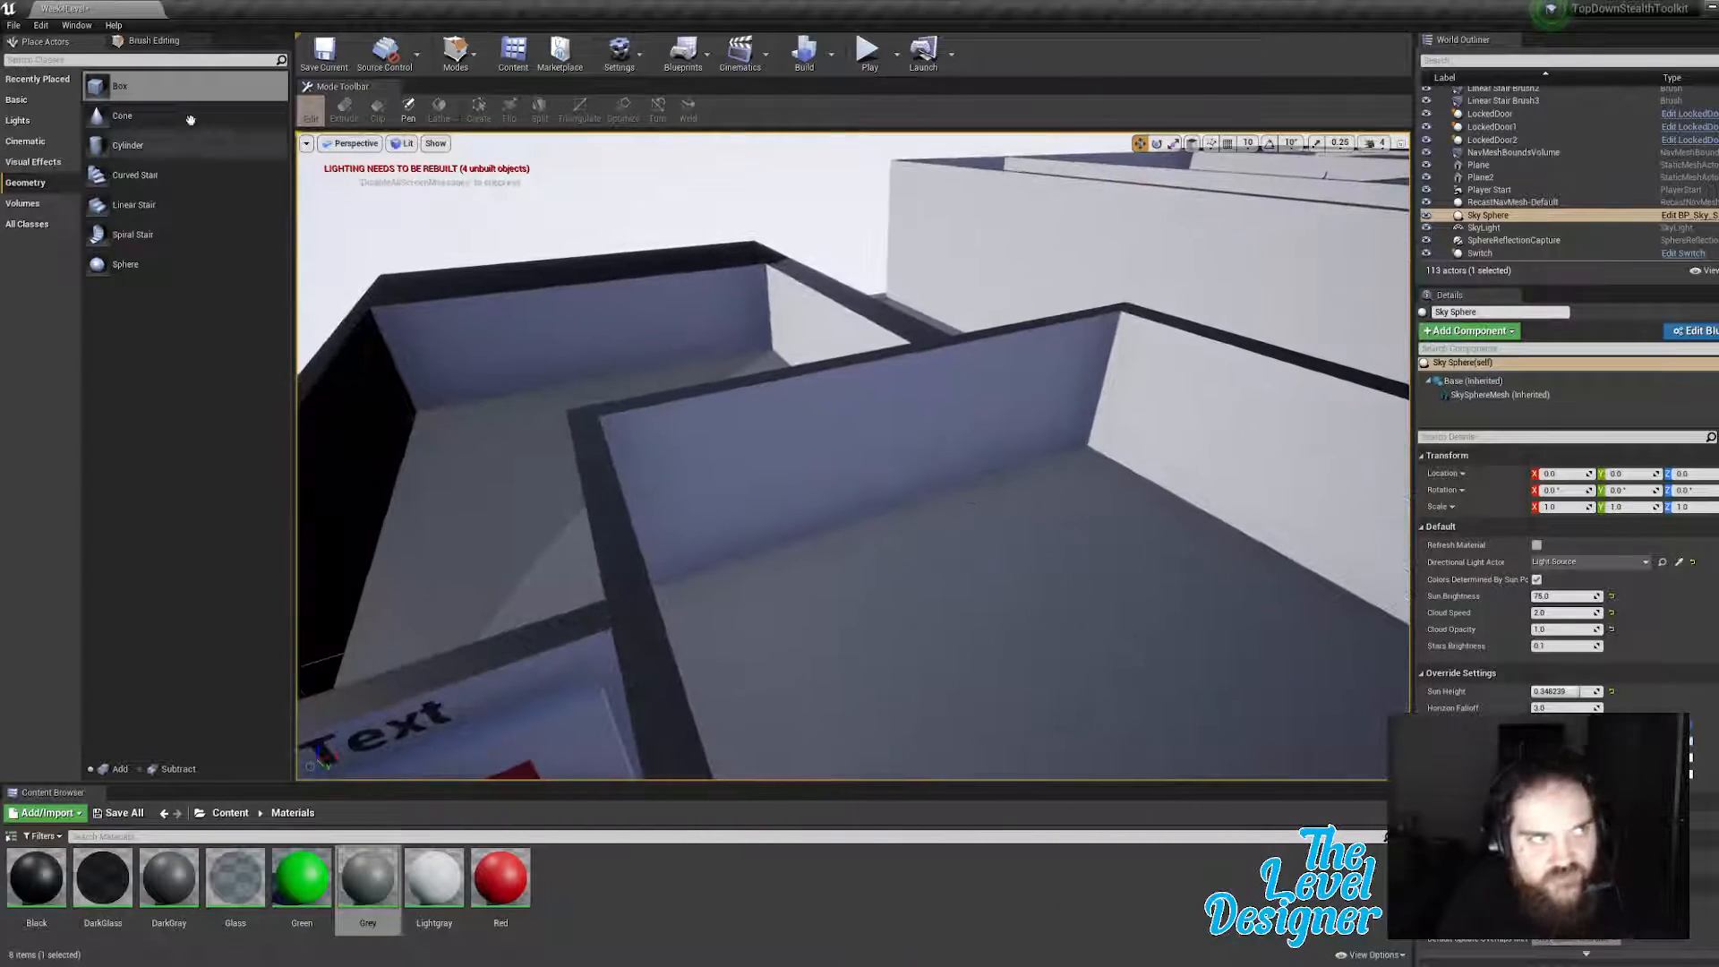
mouse_move(183, 86)
mouse_down()
mouse_move(502, 170)
mouse_move(829, 422)
mouse_move(854, 485)
mouse_up()
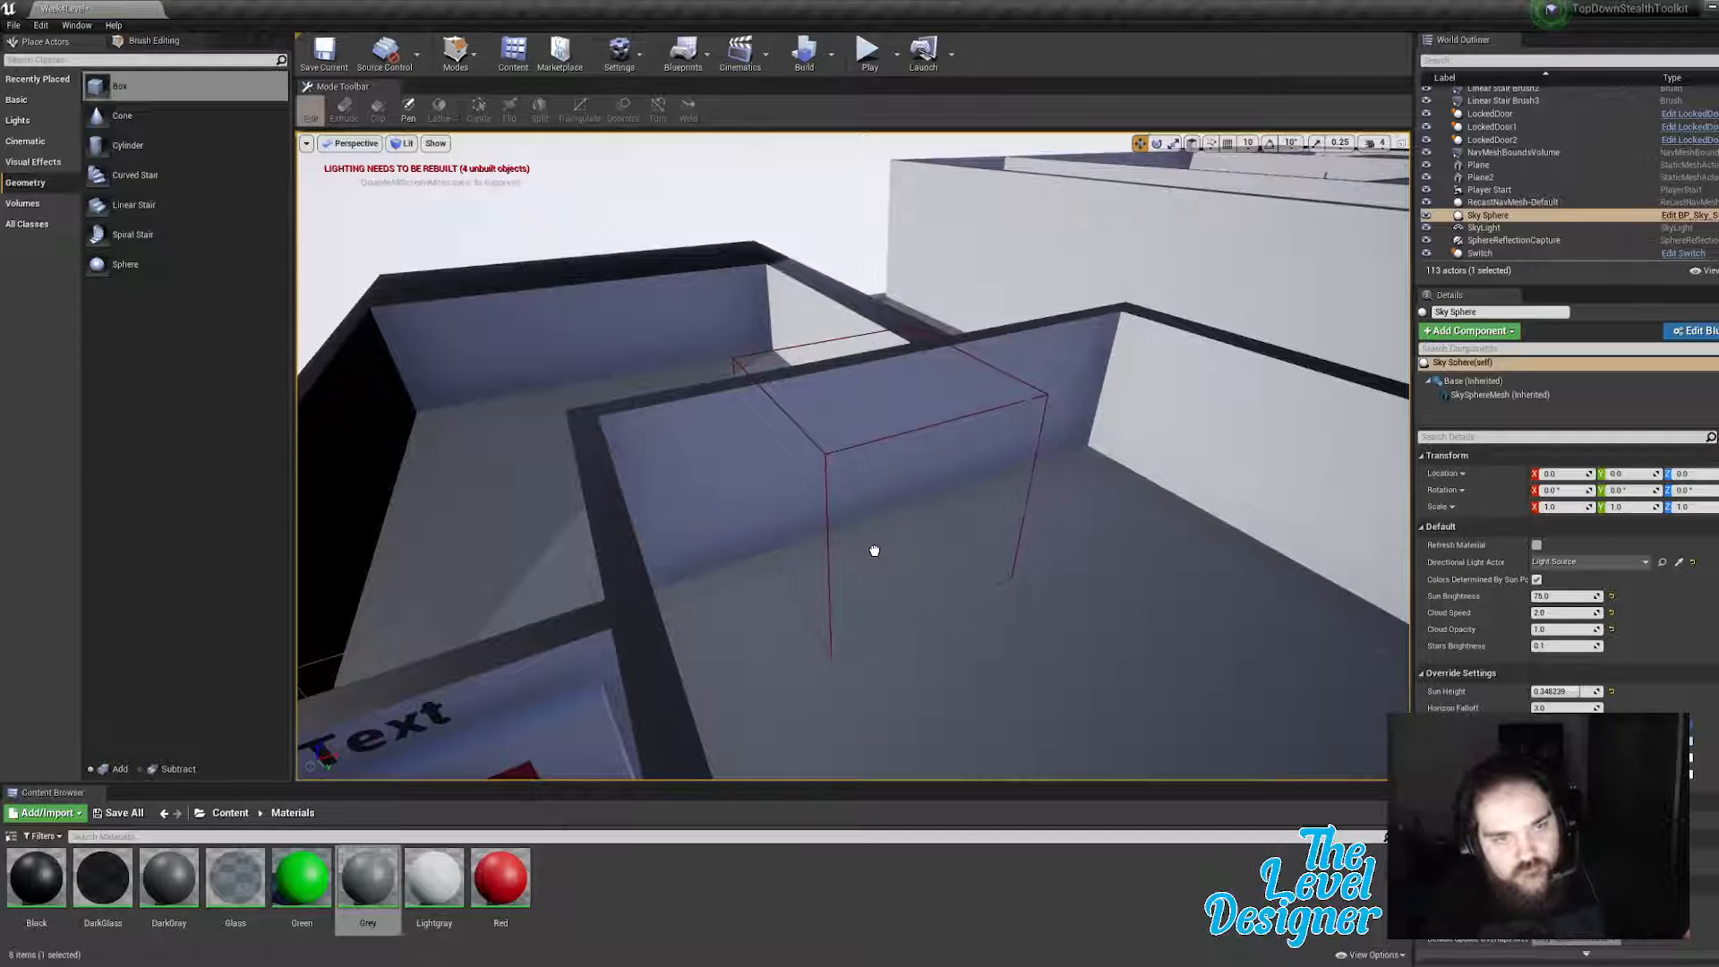
drag(875, 551, 876, 551)
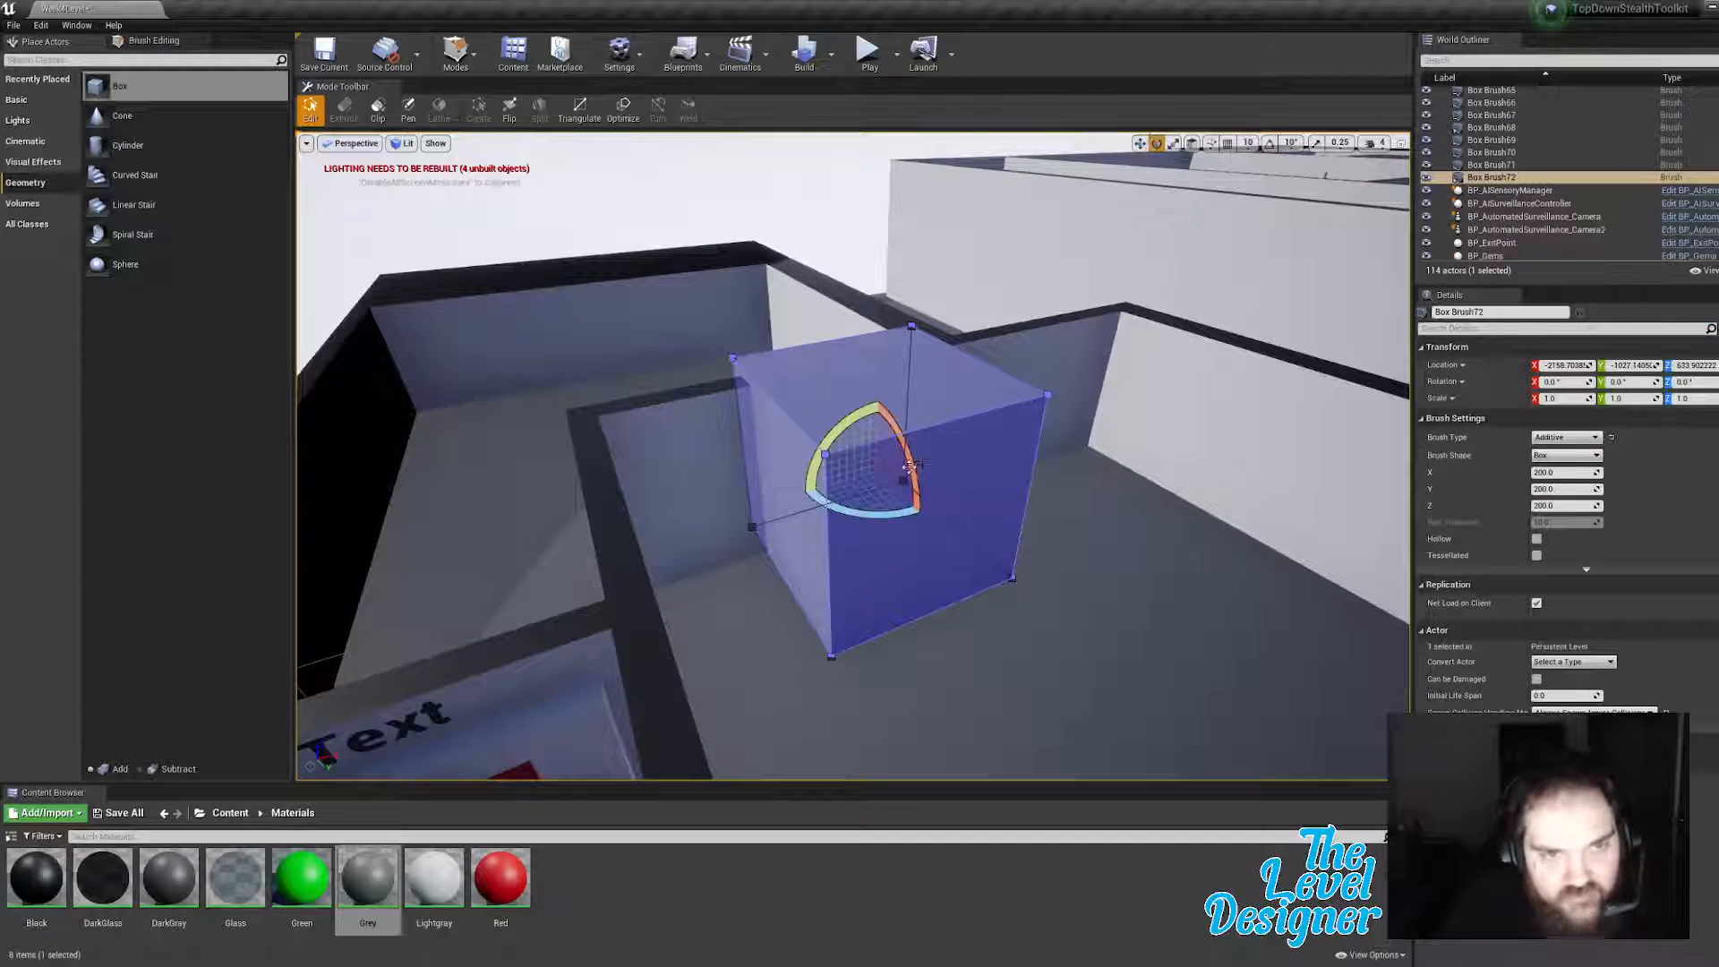
Step: Cut a window through the upper room's end wall with the box, scaled uniformly to about 0.64 and made subtractive
drag(878, 474, 854, 499)
mouse_move(878, 473)
right_down()
mouse_move(967, 447)
mouse_move(962, 486)
right_up()
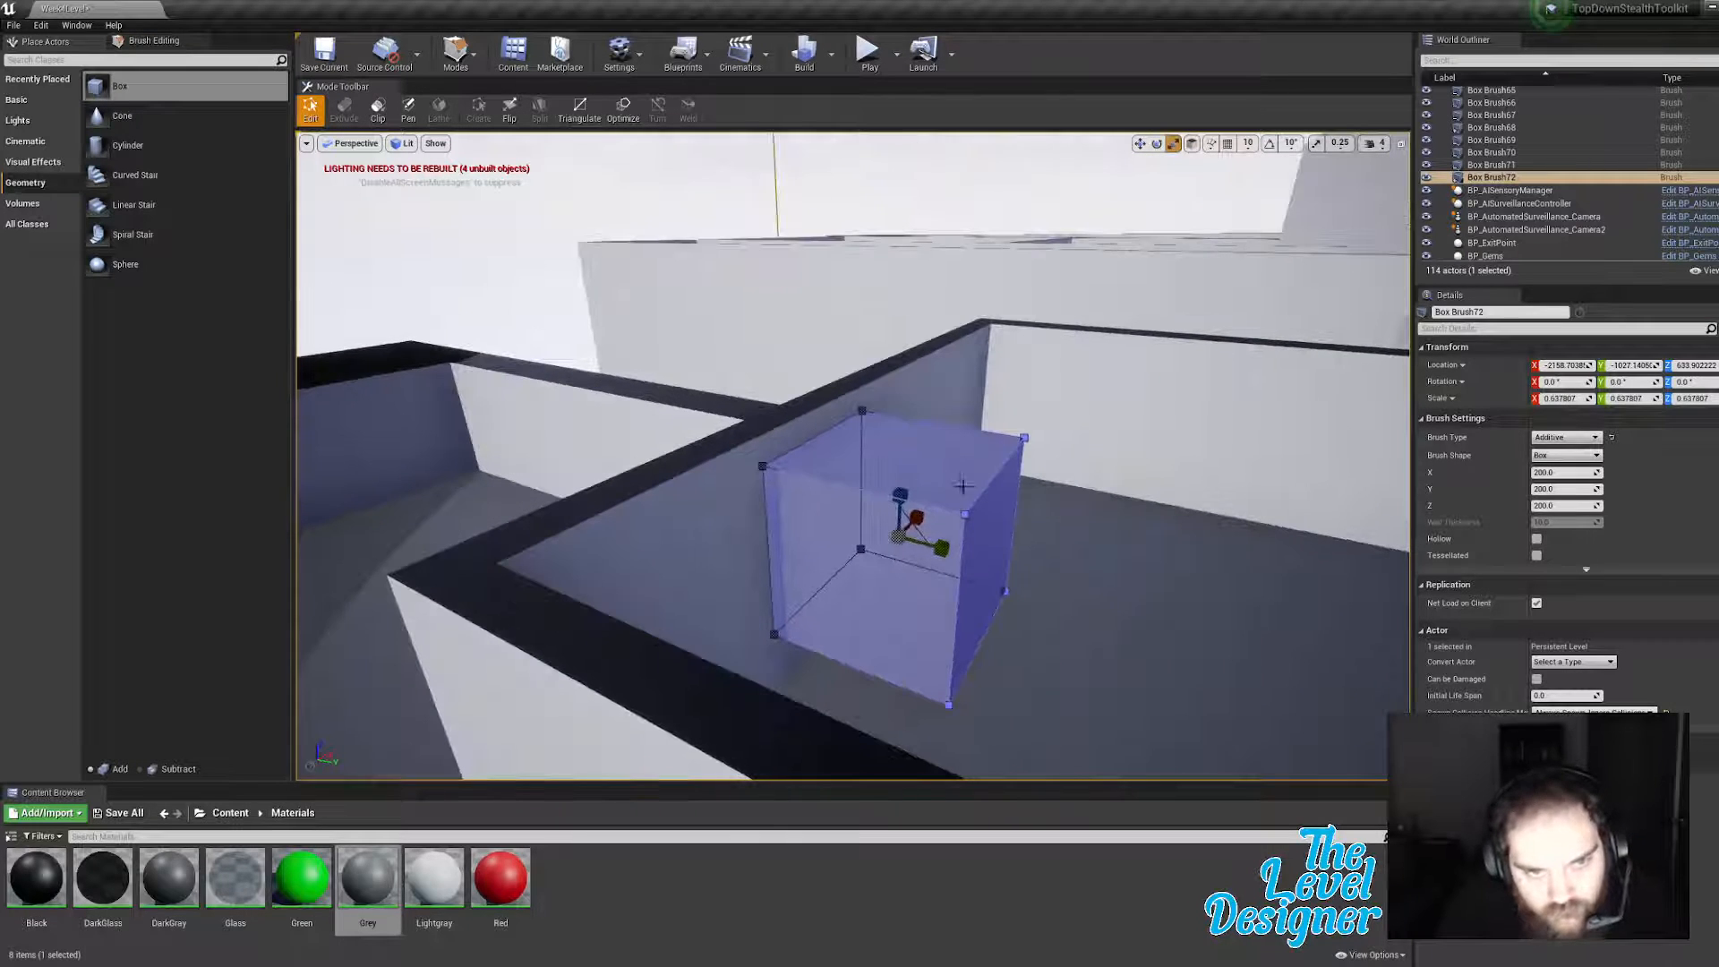
drag(947, 551, 876, 528)
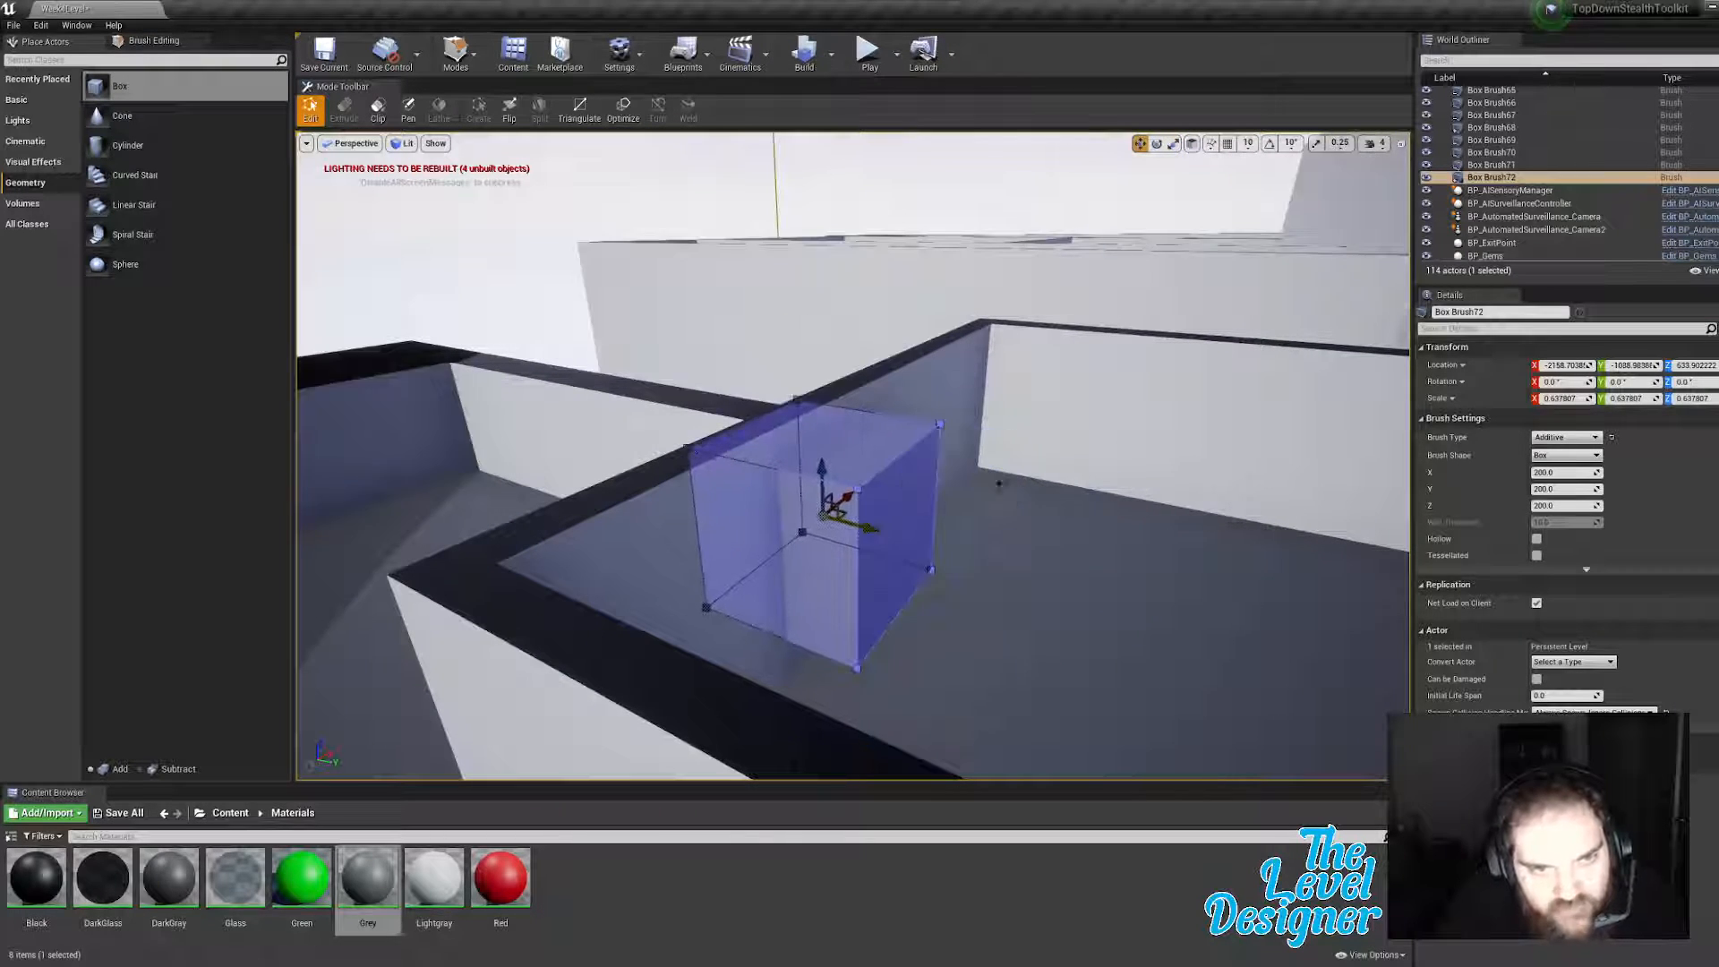
click(1573, 459)
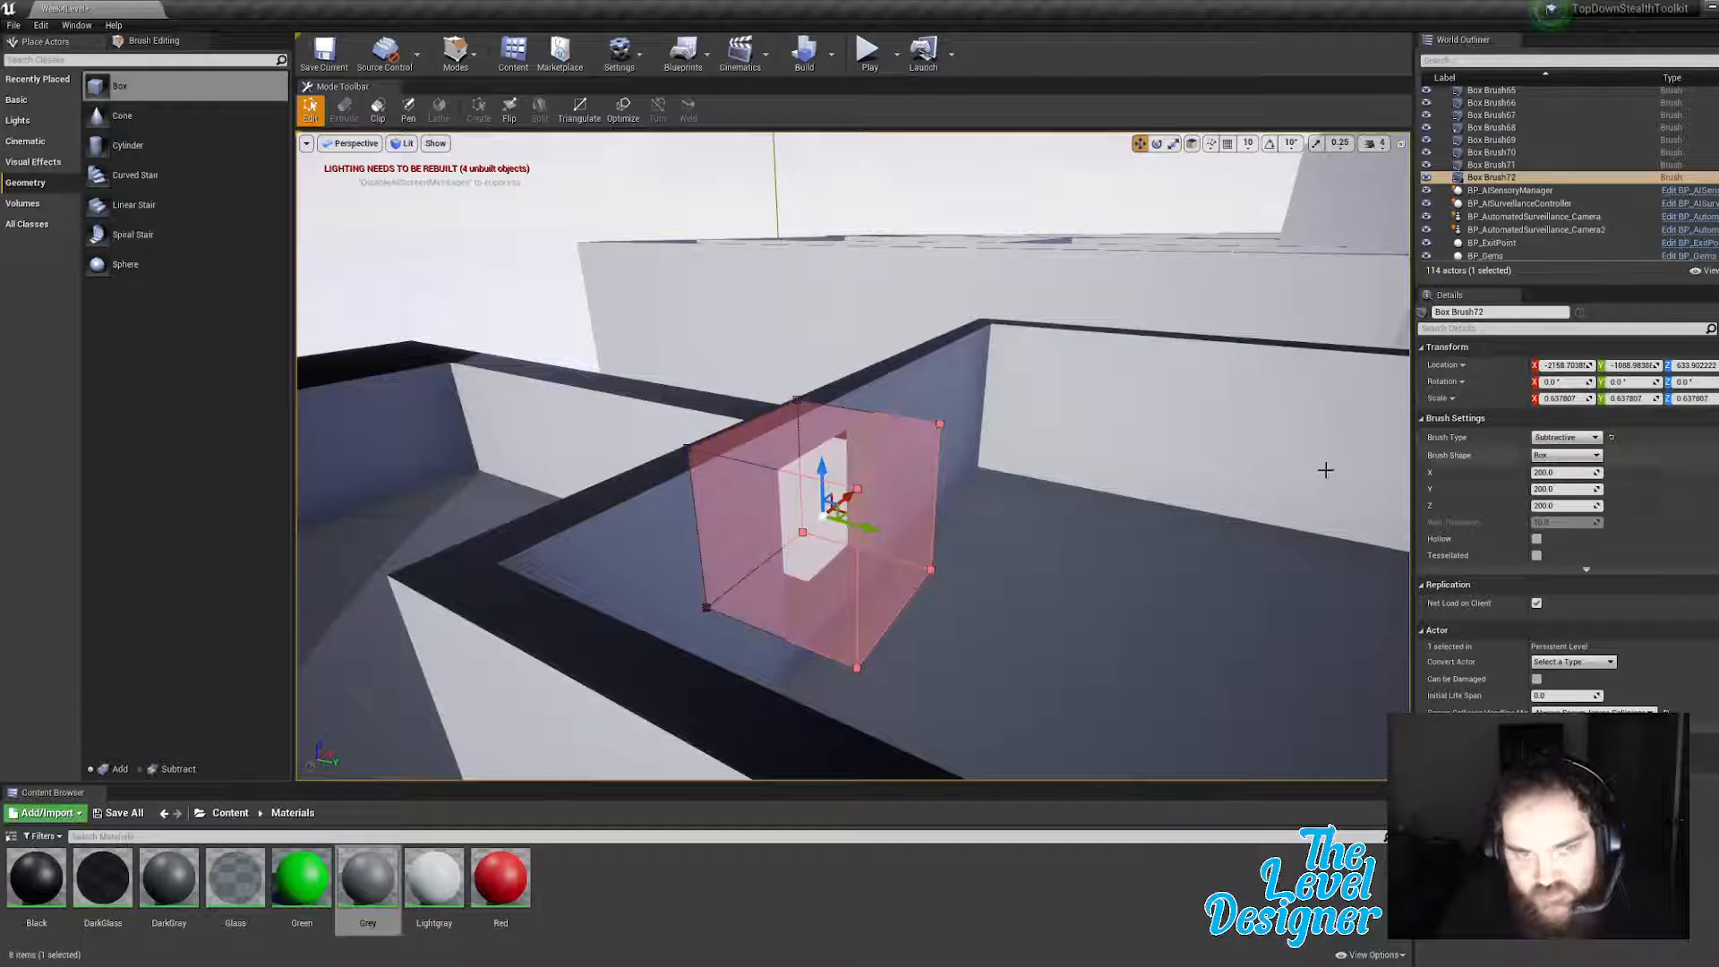
right_drag(1325, 468, 1098, 466)
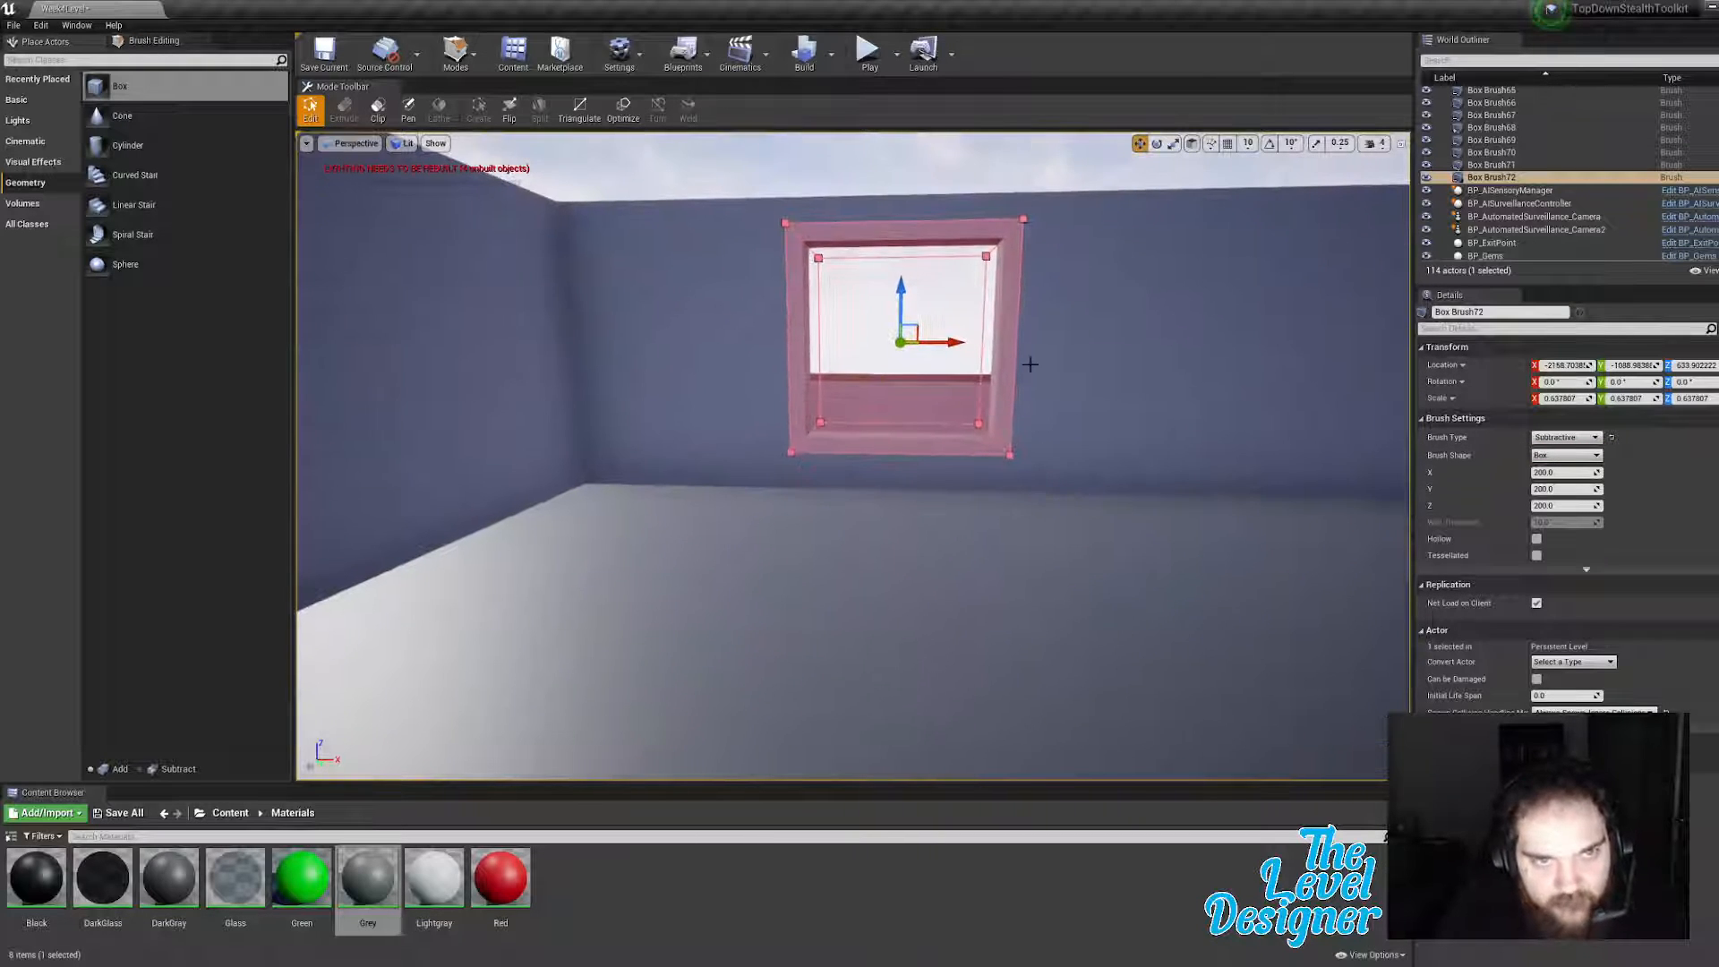
Step: Widen the window cut to an X scale of about 2.01 and shift it along the end wall
drag(948, 342, 1067, 342)
key(w)
key(s)
right_drag(967, 361, 1057, 361)
drag(724, 382, 762, 384)
mouse_move(762, 384)
right_down()
mouse_move(864, 384)
mouse_move(1007, 457)
mouse_move(1097, 421)
mouse_move(989, 408)
mouse_move(927, 417)
mouse_move(1061, 439)
mouse_move(935, 435)
mouse_move(1066, 448)
mouse_move(775, 377)
right_up()
key(a)
key(e)
key(d)
key(a)
key(s)
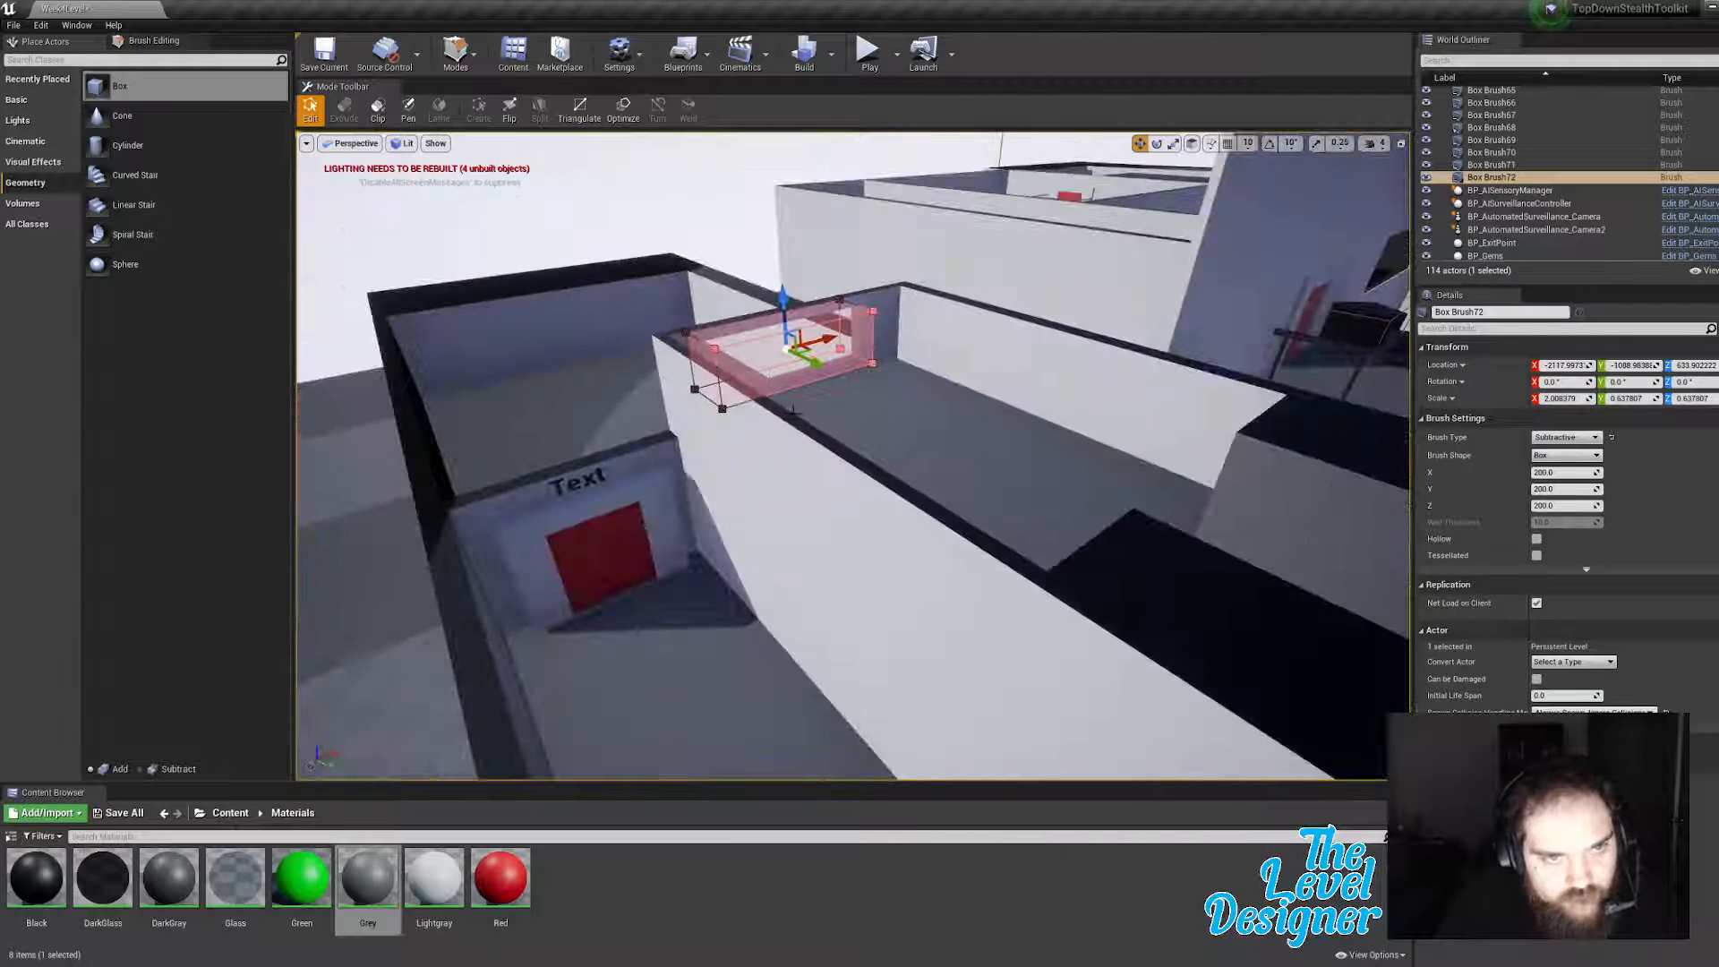
Step: Raise the top face of the solid brush that forms the upper room and passage walls
click(788, 412)
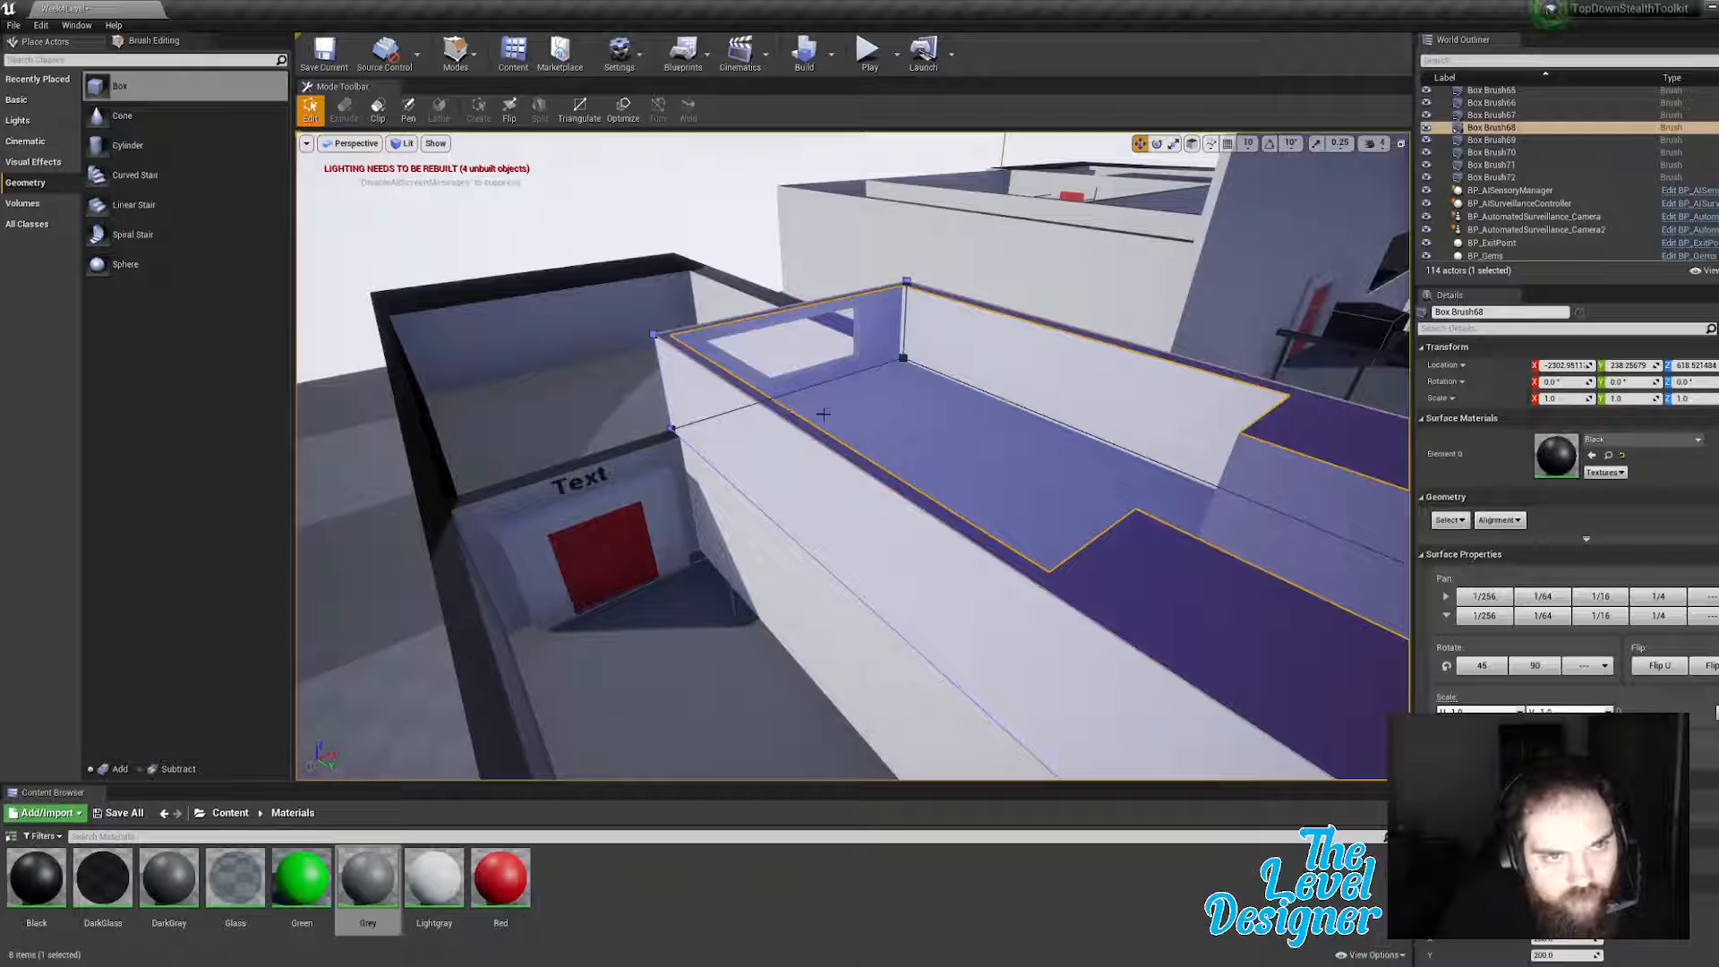
right_drag(1164, 546, 1168, 547)
click(1102, 524)
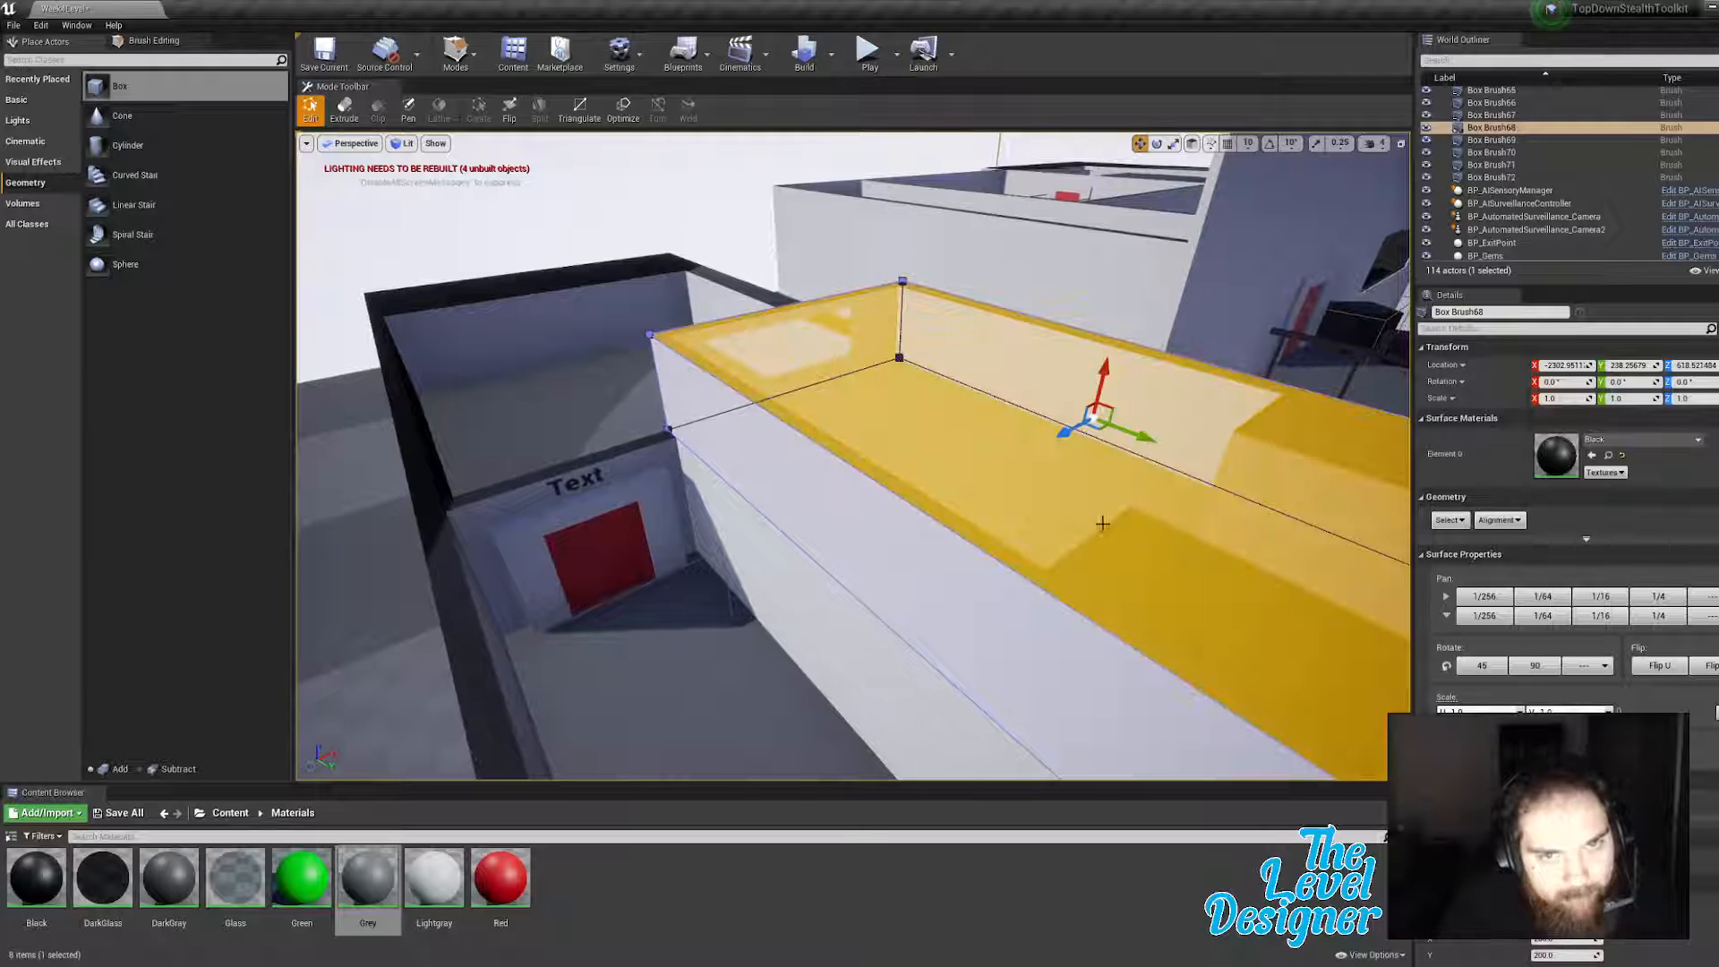
drag(1108, 372, 1112, 345)
mouse_move(1070, 407)
right_down()
mouse_move(1141, 408)
mouse_move(1012, 403)
right_up()
key(w)
Step: Raise the top face of the subtractive stair passage brush above the heightened block
click(1097, 540)
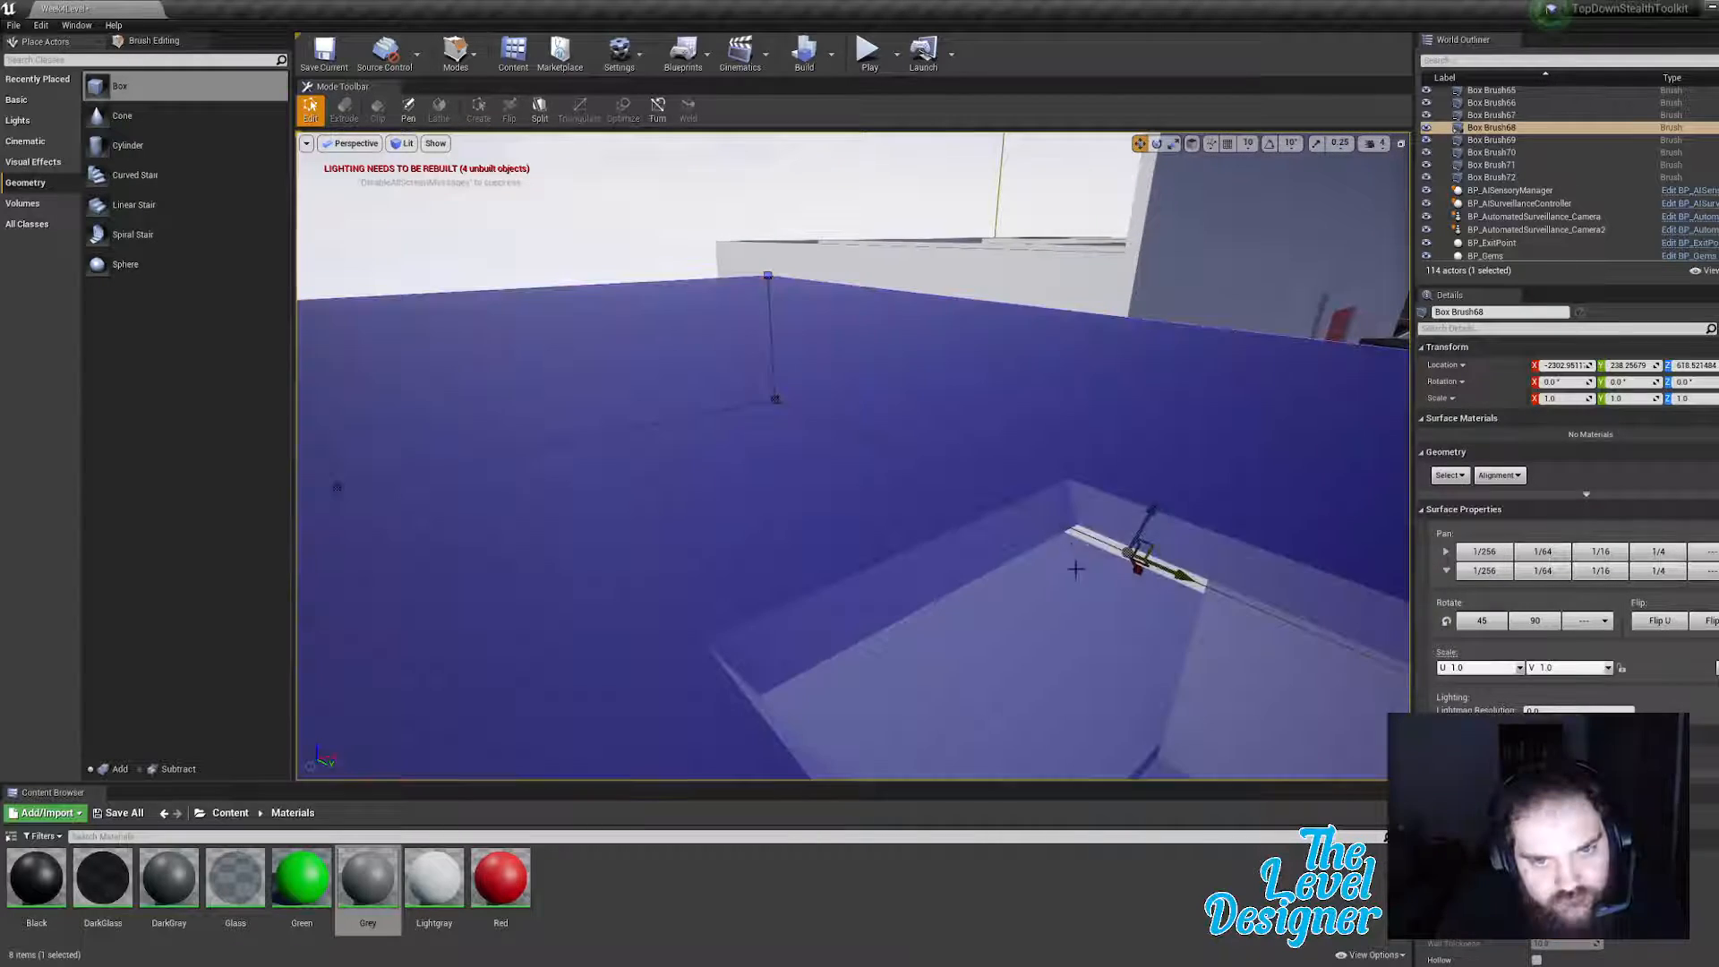
key(s)
mouse_move(1097, 540)
right_down()
mouse_move(1066, 506)
mouse_move(1155, 560)
mouse_move(1097, 537)
mouse_move(1066, 488)
mouse_move(1097, 484)
mouse_move(975, 295)
mouse_move(900, 384)
mouse_move(654, 470)
mouse_move(712, 464)
right_up()
key(q)
click(899, 383)
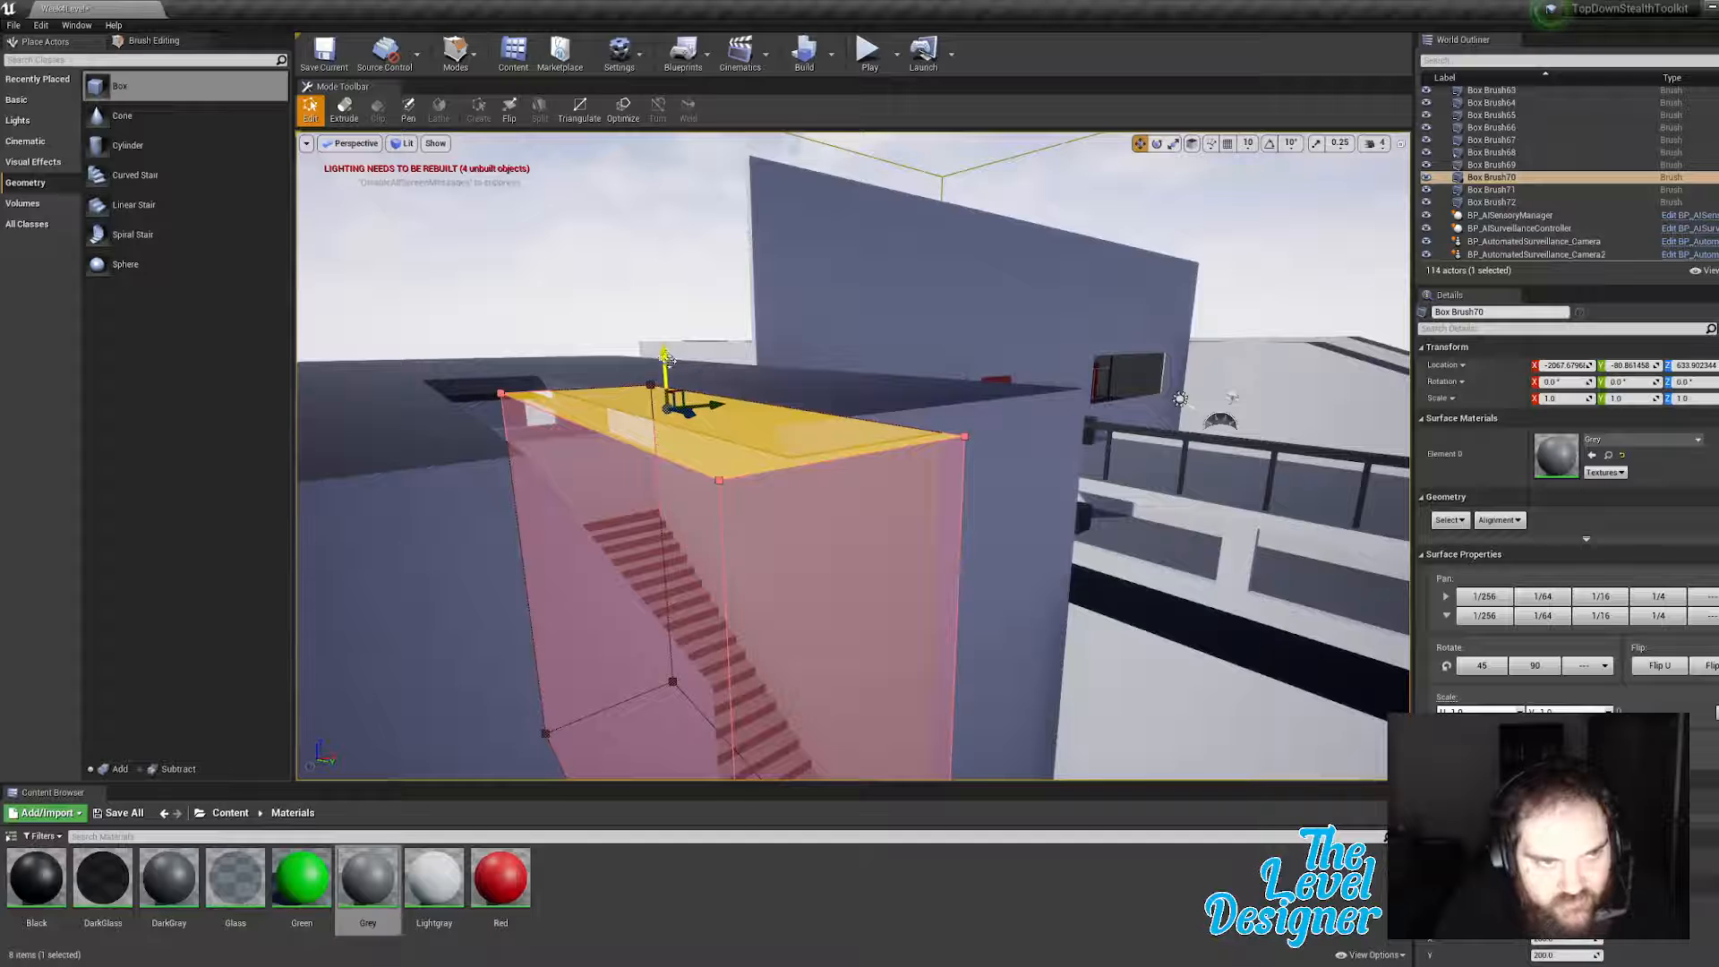
drag(665, 319, 665, 317)
Step: Raise the top face of the upper room's subtractive brush so the room is open above the heightened walls
key(w)
mouse_move(665, 316)
right_down()
mouse_move(626, 308)
mouse_move(618, 287)
mouse_move(631, 278)
mouse_move(717, 385)
mouse_move(702, 367)
mouse_move(775, 380)
mouse_move(758, 338)
mouse_move(855, 394)
right_up()
click(662, 286)
key(s)
key(w)
click(760, 339)
key(s)
drag(919, 238, 920, 236)
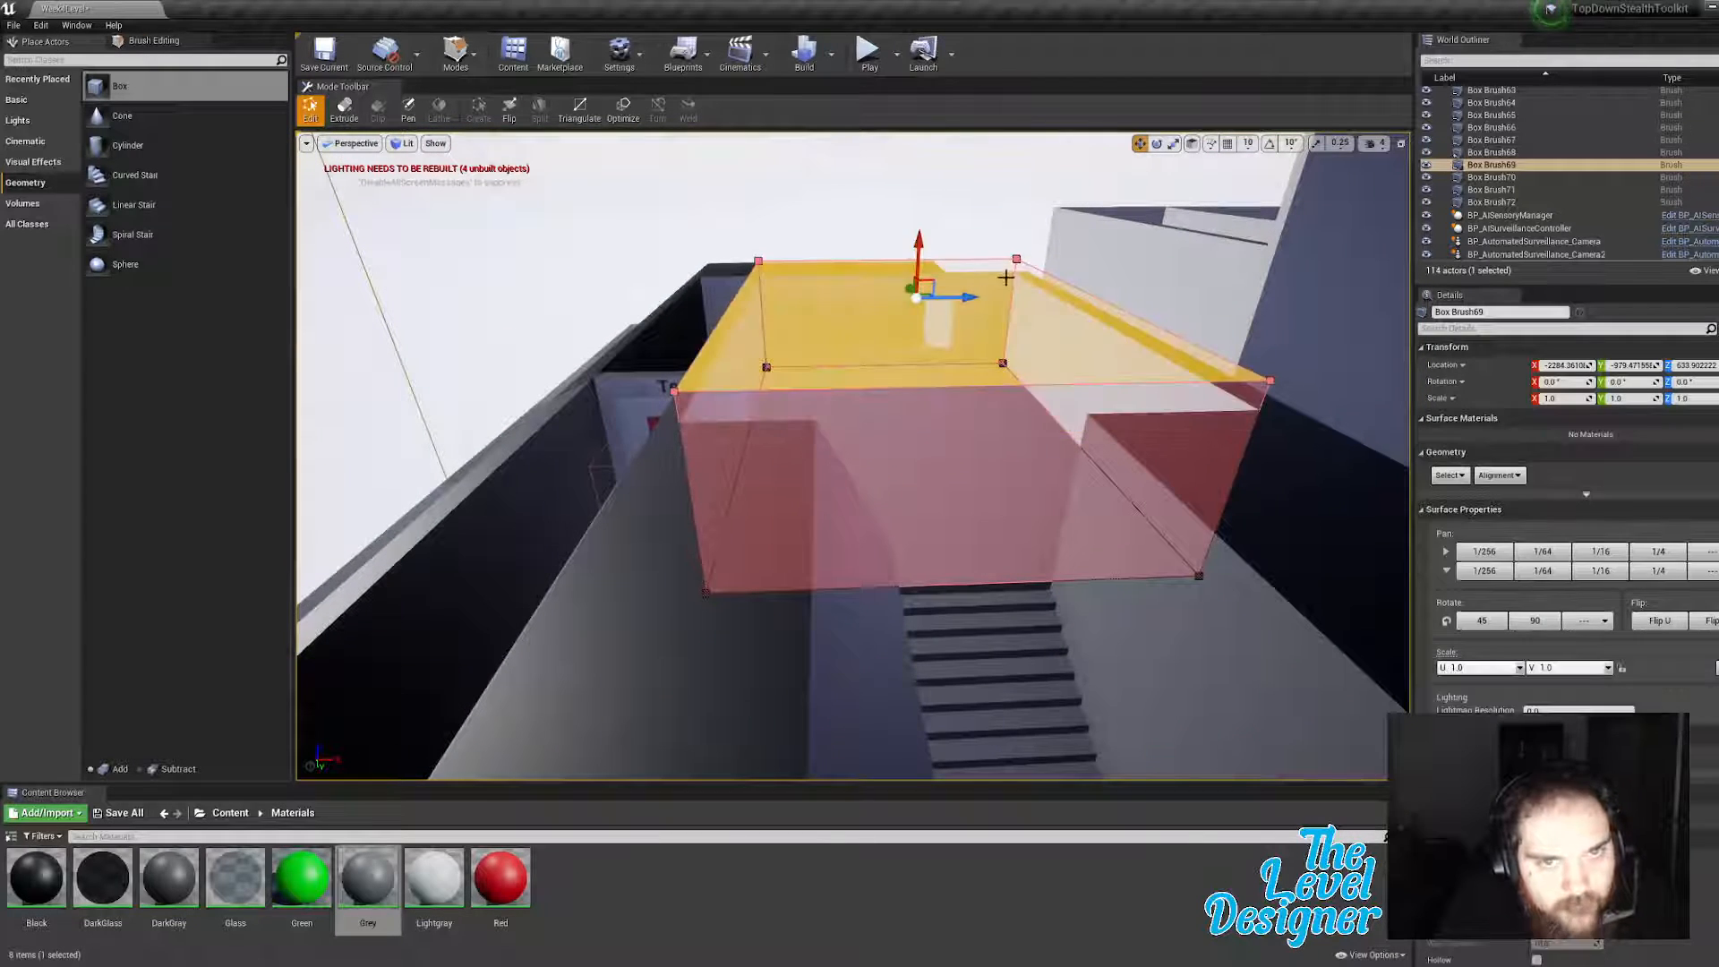
Step: Centre the subtractive window cut in the end wall by sliding it to about -2112 on X
right_drag(994, 257, 987, 229)
click(992, 261)
key(w)
mouse_move(986, 364)
right_down()
mouse_move(992, 380)
mouse_move(923, 385)
mouse_move(955, 387)
right_up()
key(e)
click(935, 378)
key(s)
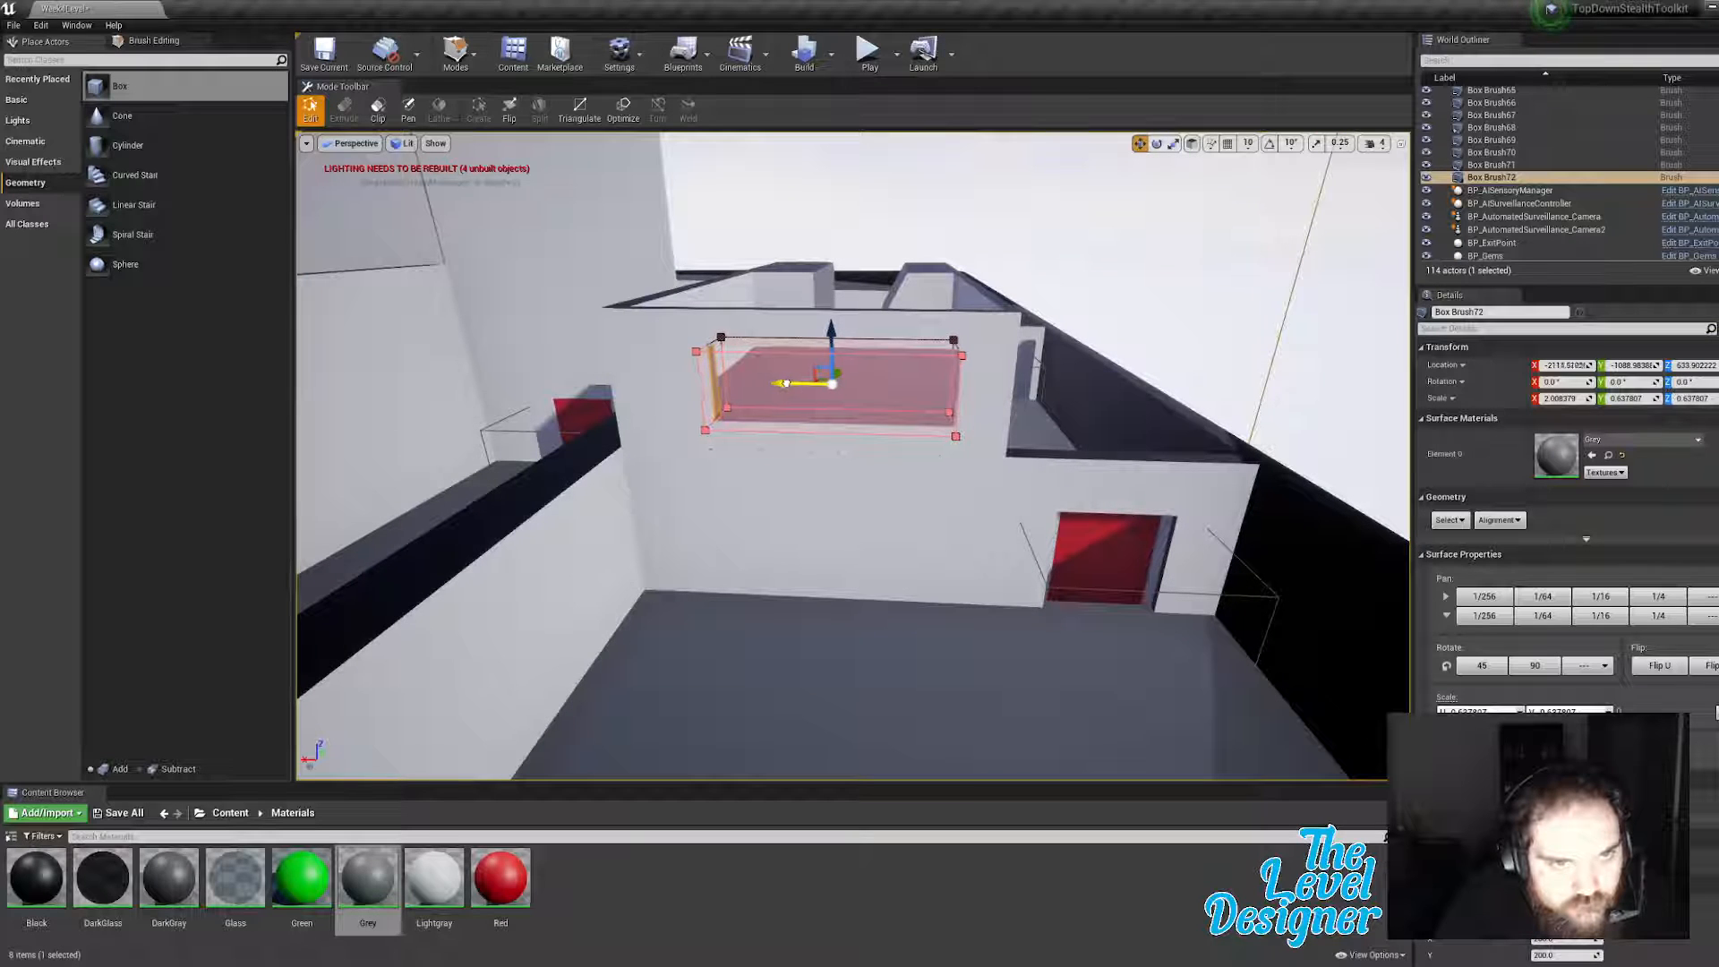
click(870, 420)
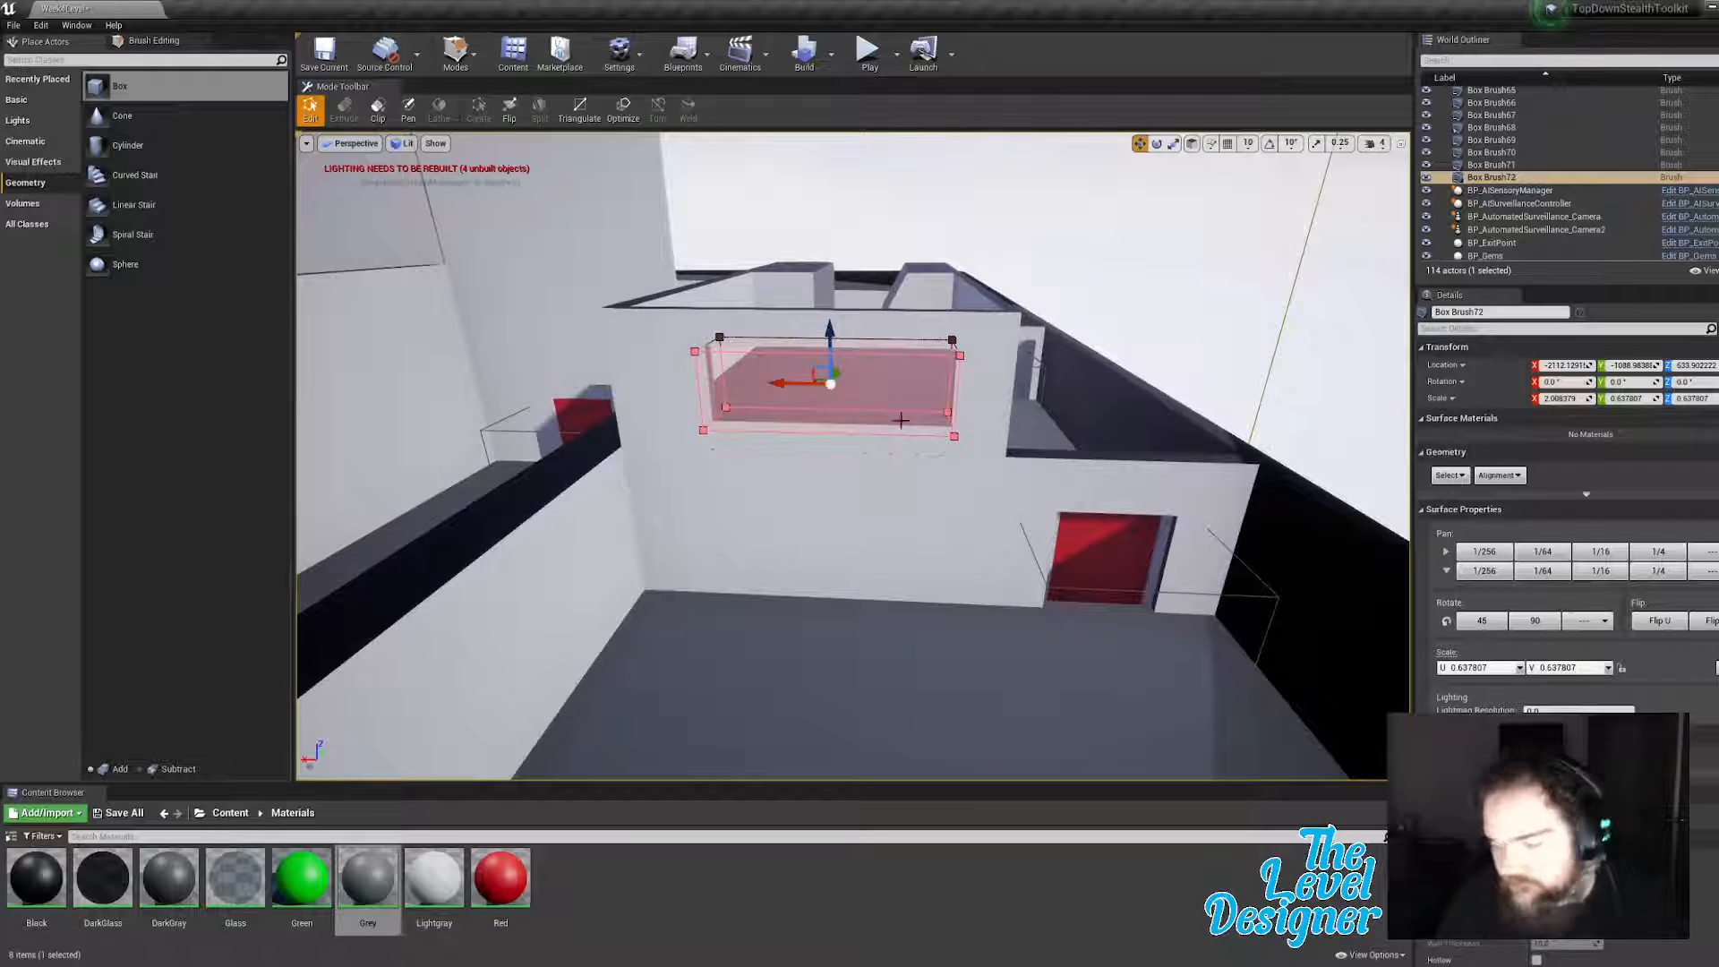
Step: Apply the Lightgray material to a wall surface near the raised upper room
right_drag(1023, 387, 955, 422)
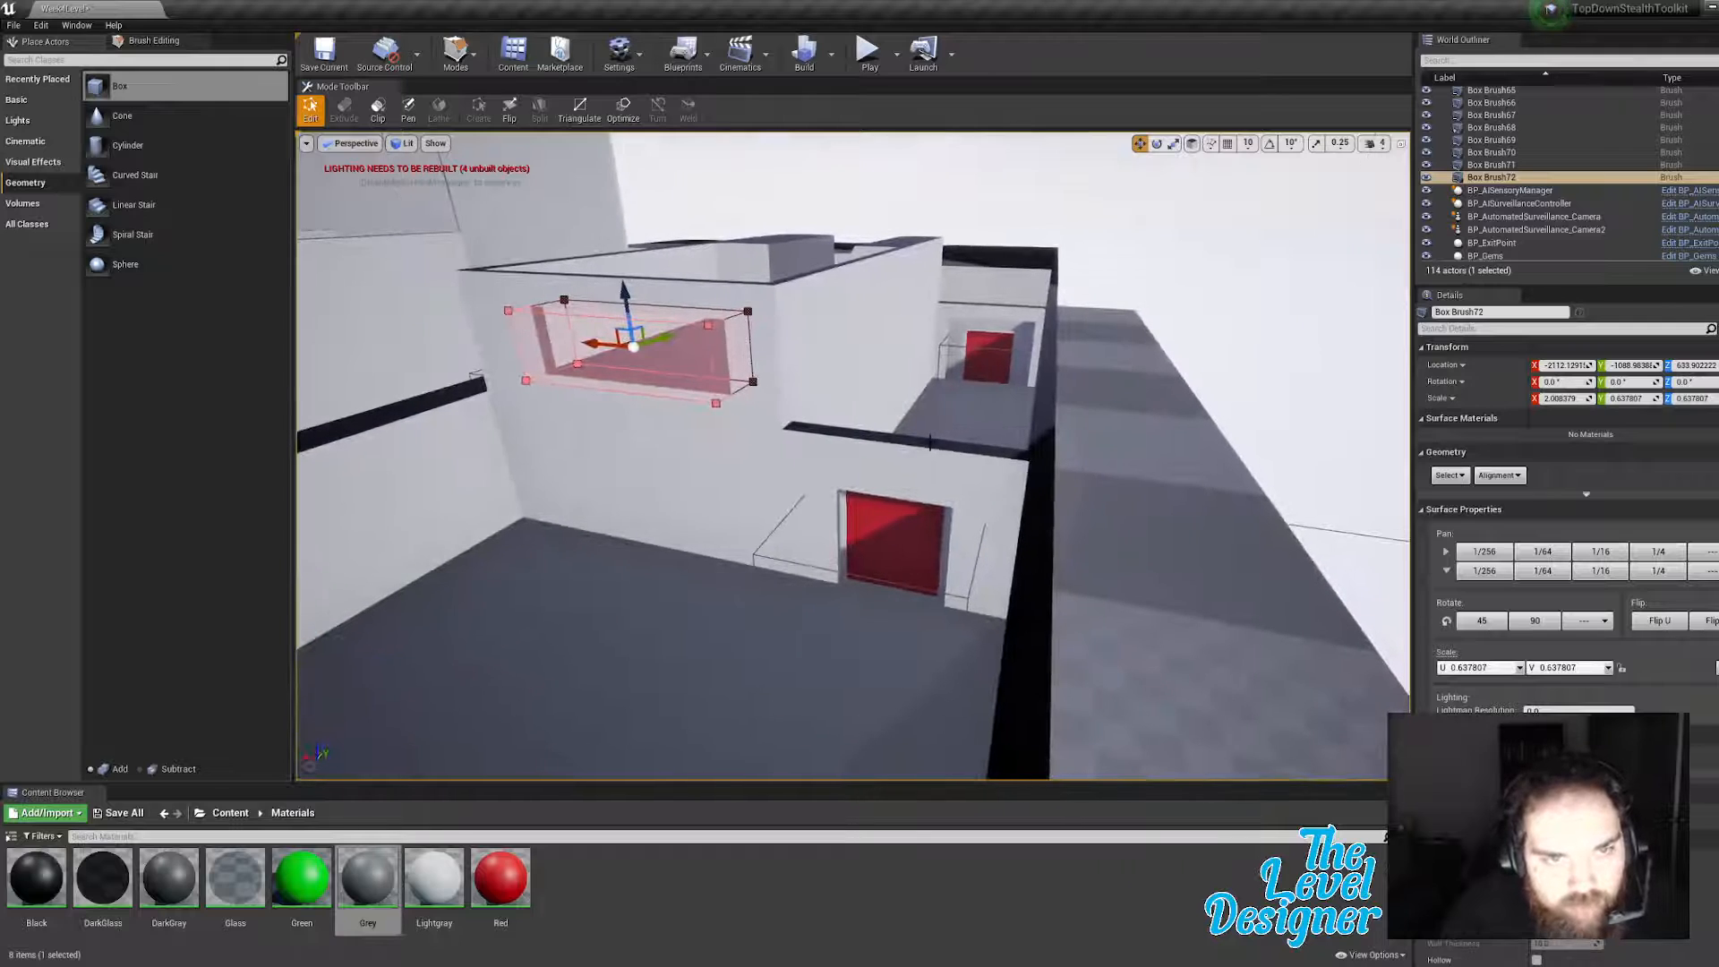
click(931, 441)
mouse_move(1002, 358)
right_down()
mouse_move(910, 261)
mouse_move(965, 279)
mouse_move(947, 297)
mouse_move(936, 242)
mouse_move(946, 268)
mouse_move(1002, 289)
right_up()
click(948, 272)
click(1104, 232)
mouse_move(1104, 232)
right_down()
mouse_move(1075, 303)
mouse_move(1117, 306)
right_up()
drag(414, 867, 901, 427)
Step: Duplicate the two dark glass planes that fill the existing window beside the stacked crates
right_drag(694, 644, 599, 552)
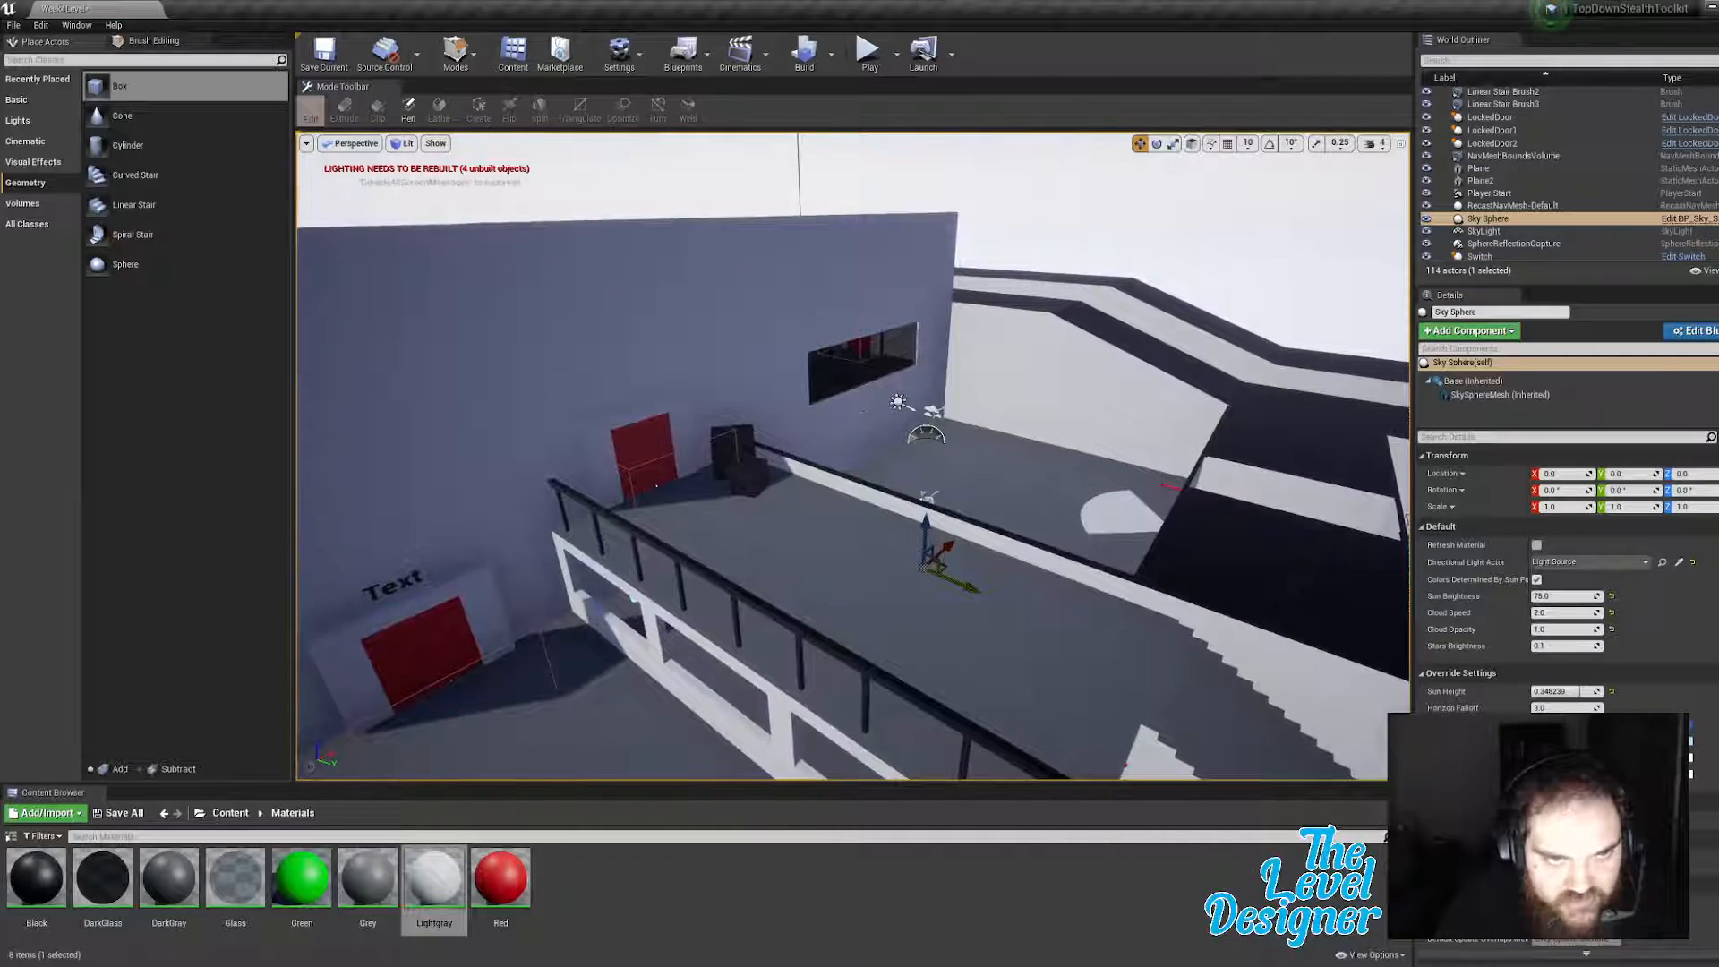
click(818, 410)
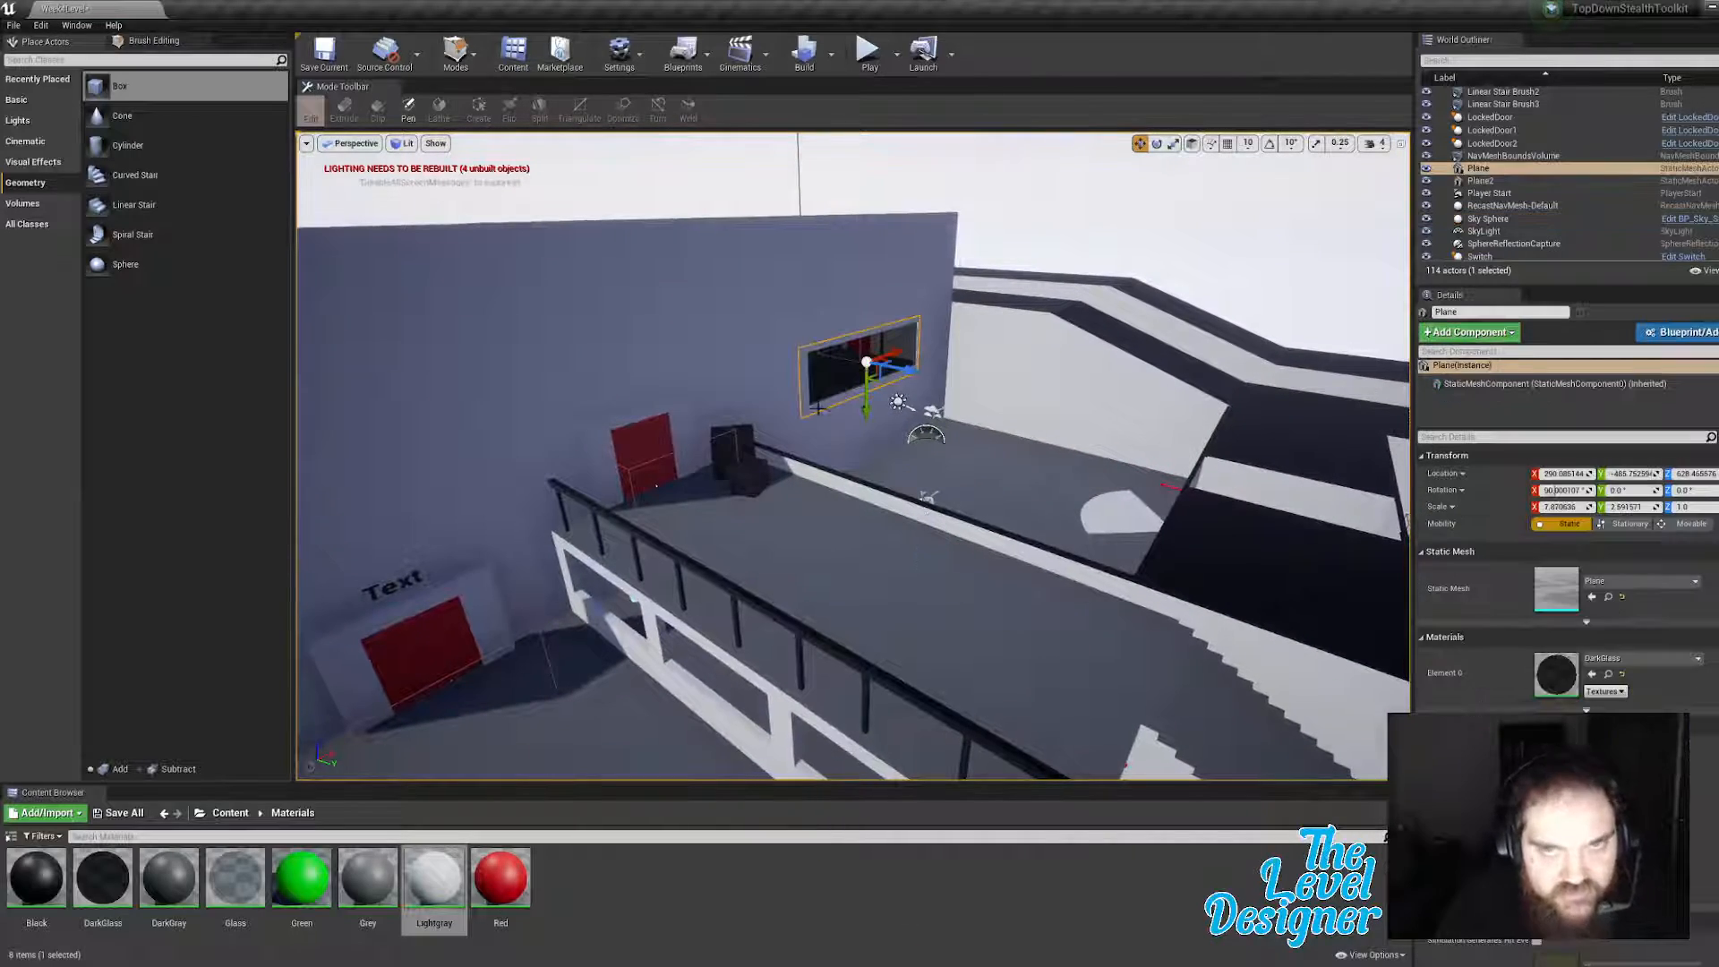
ctrl+click(1482, 181)
key(ctrl+w)
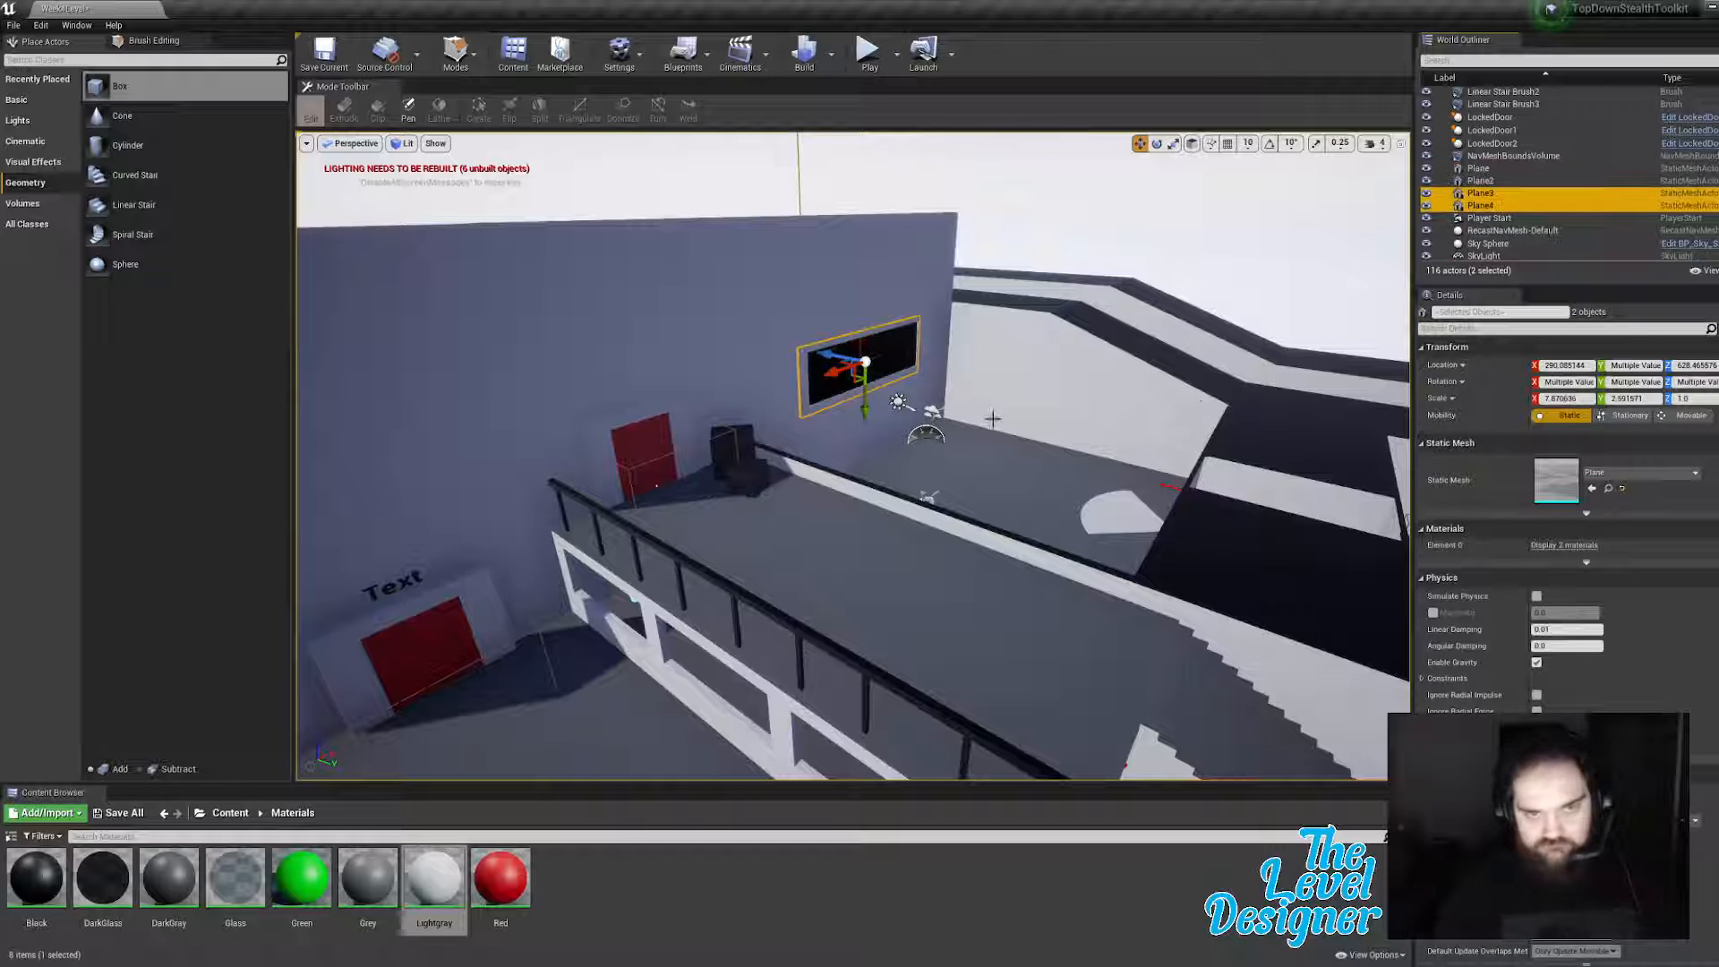
Step: Move the duplicated glass planes along X to the upper room's new window and focus on them
right_drag(1250, 358, 1088, 368)
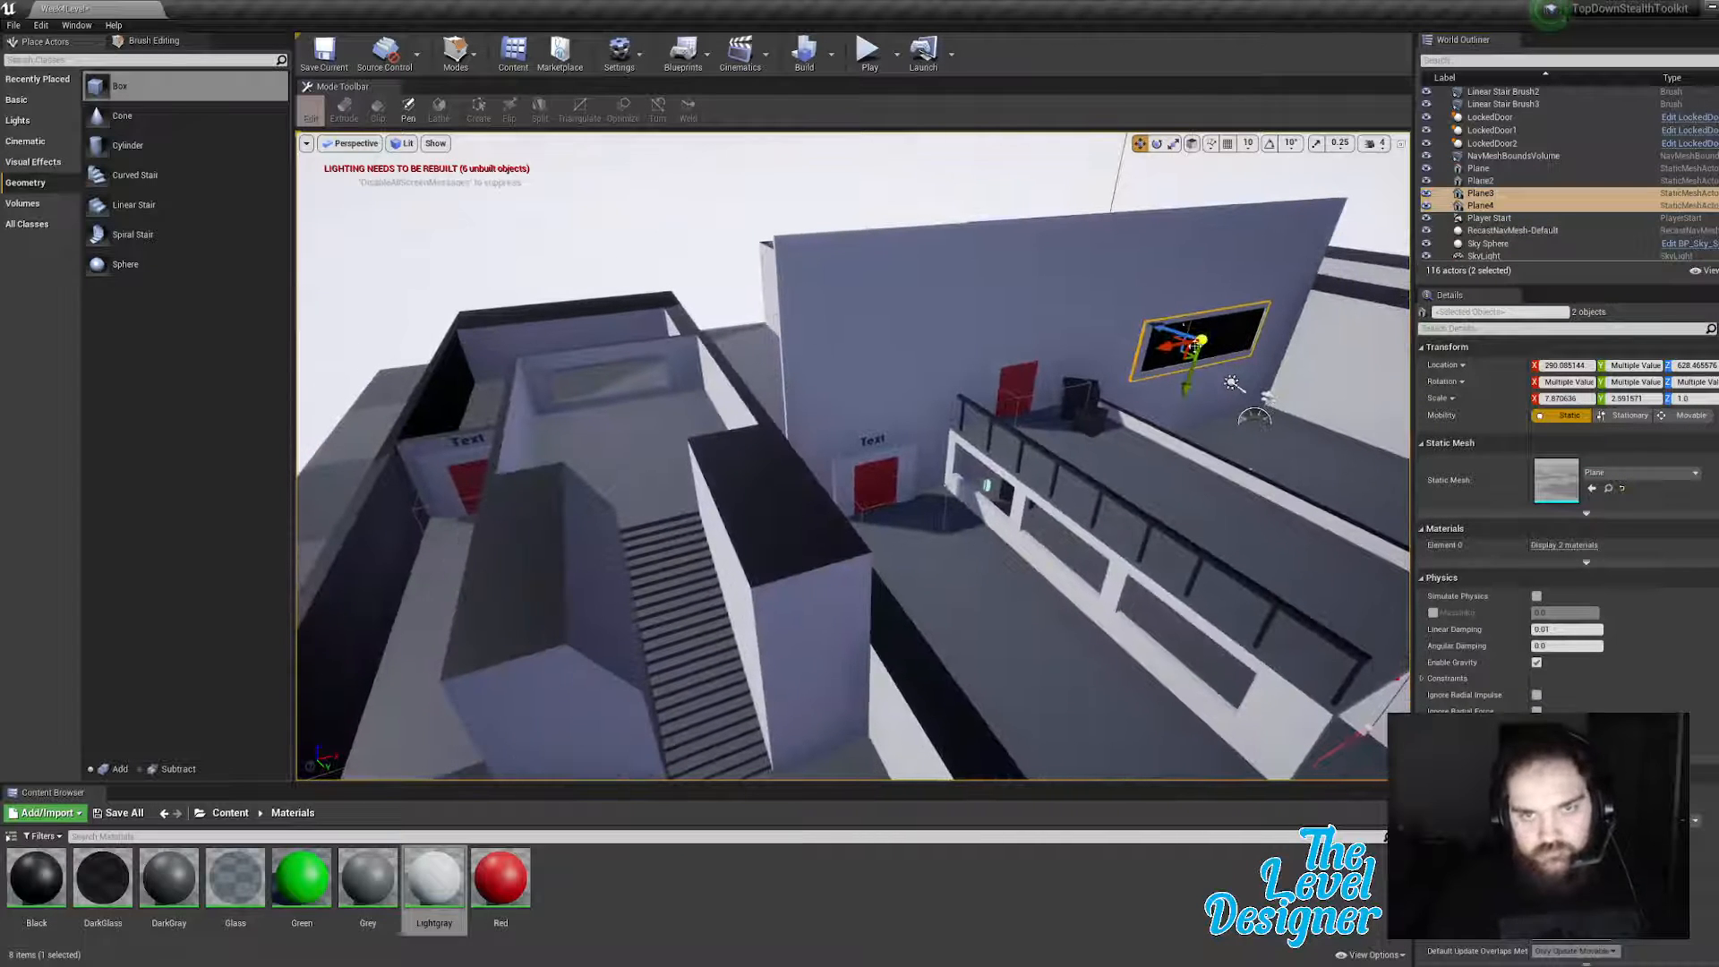
drag(1179, 342, 599, 376)
key(f)
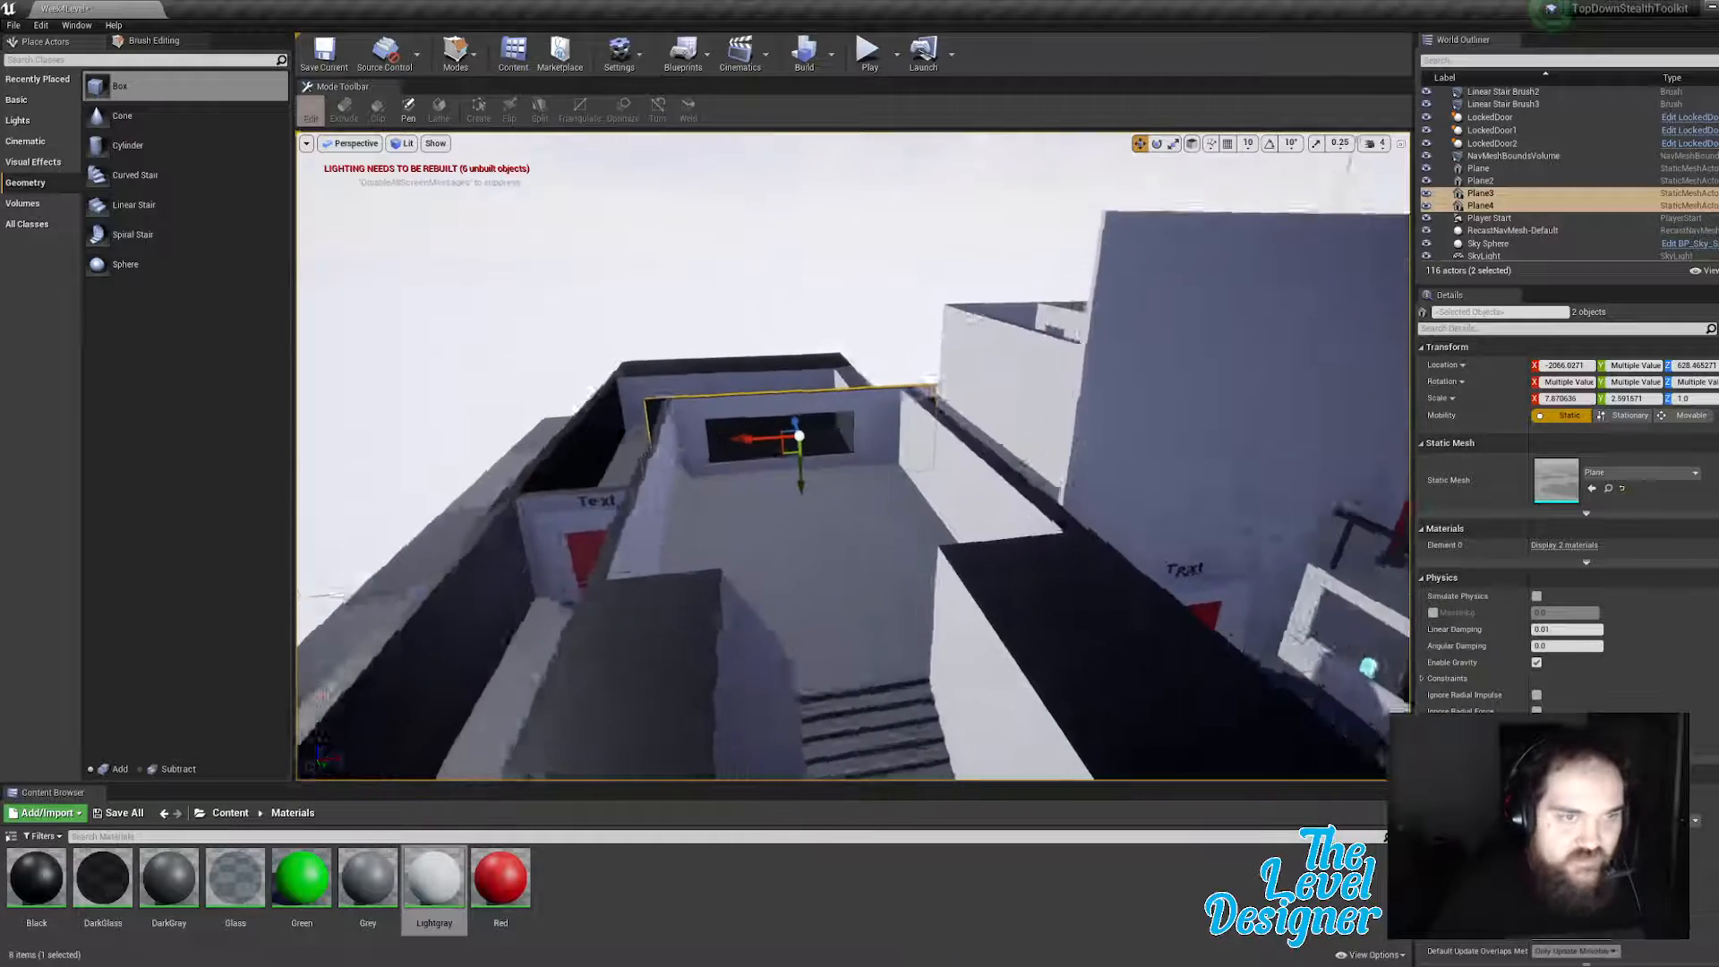
Step: Scale the duplicated glass planes to about 4.56 by 1.82 and centre them in the upper room's window at X about -2118
key(e)
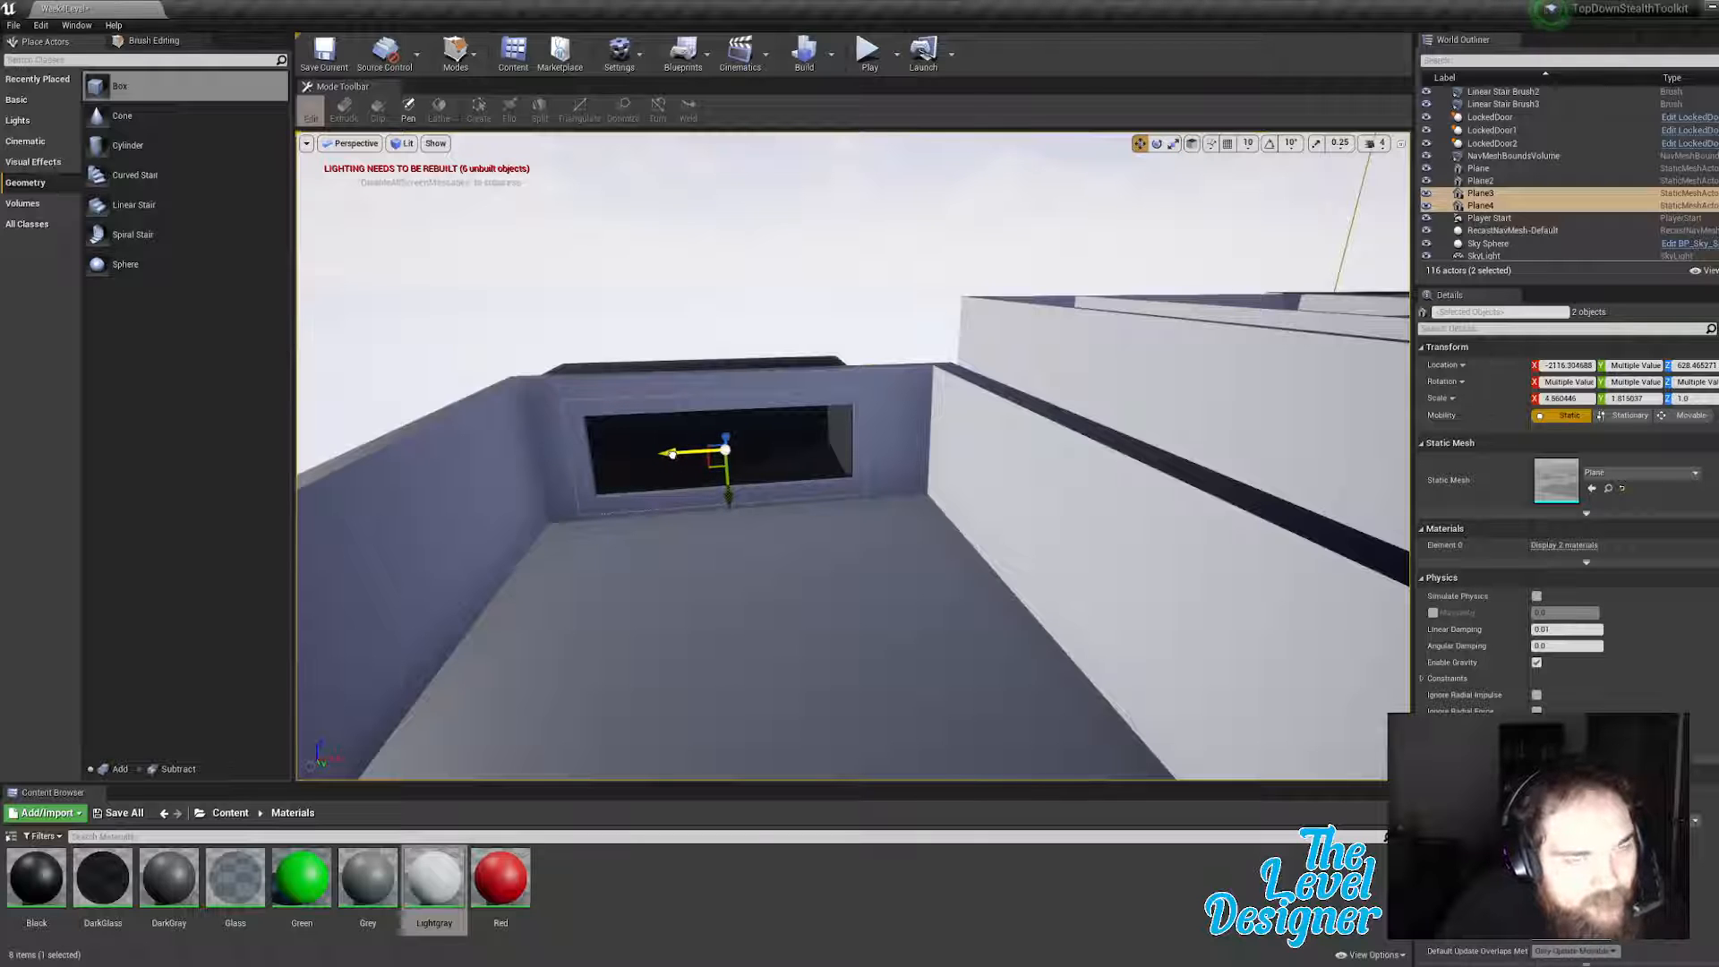
click(761, 260)
right_drag(761, 260, 993, 381)
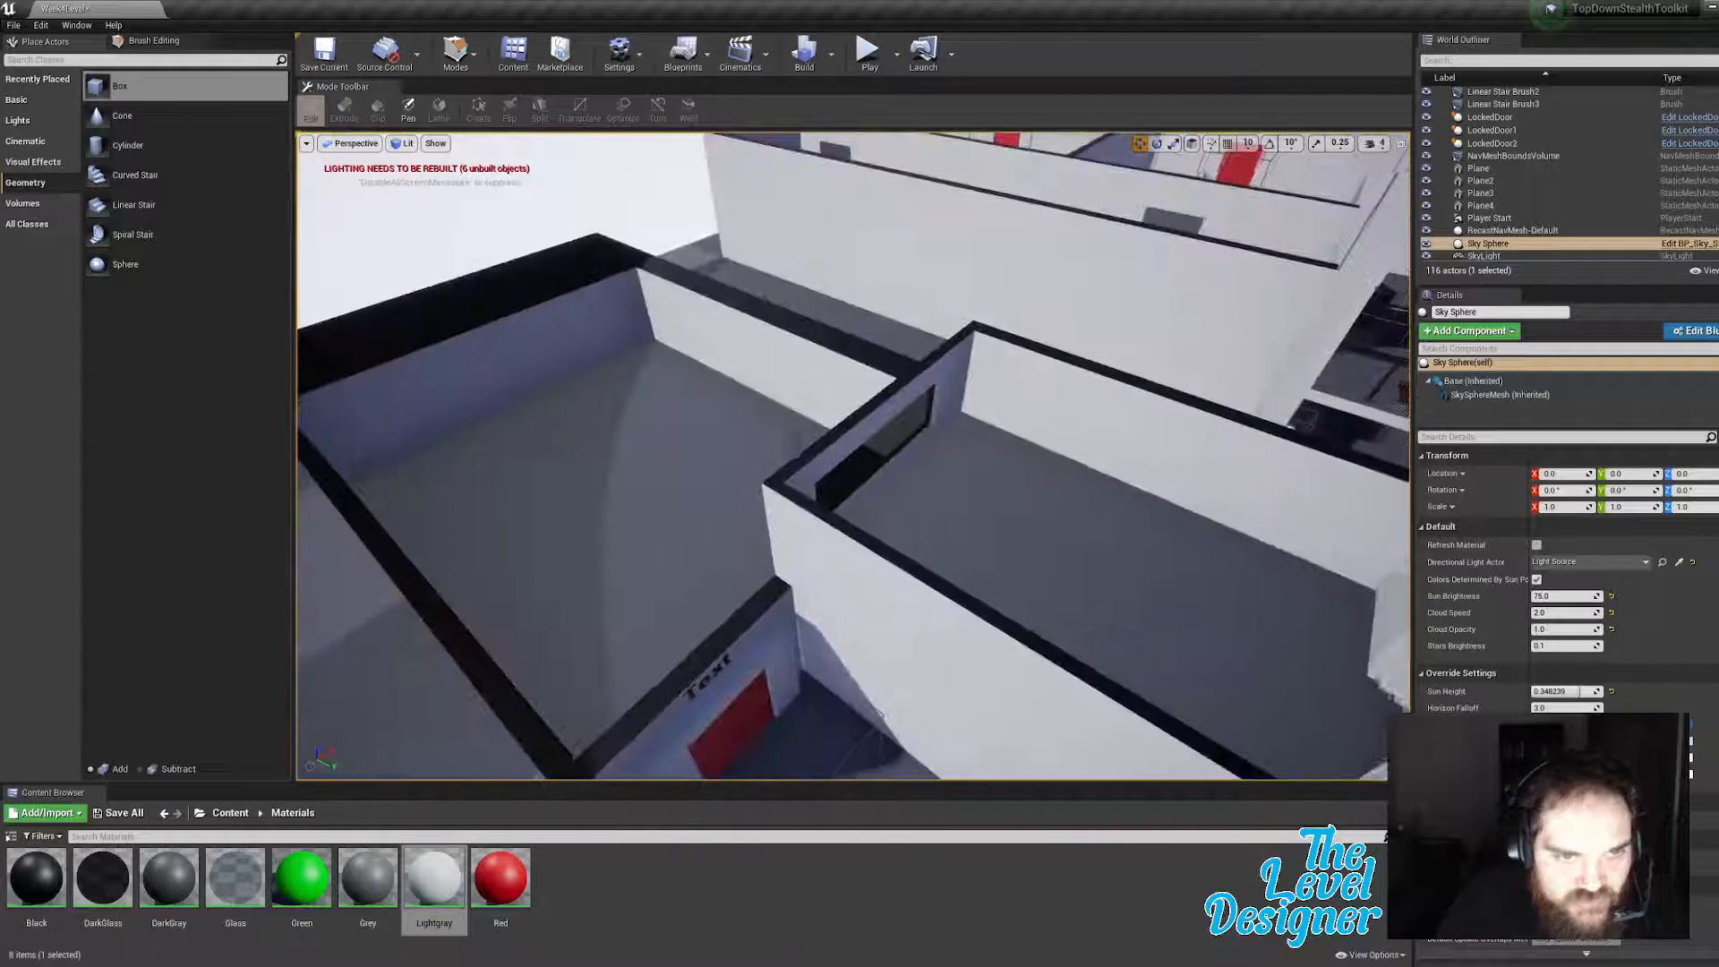
Step: Rotate both duplicated glass planes about the vertical axis with rotation snapping on, flipping the direction the glass faces
click(1500, 197)
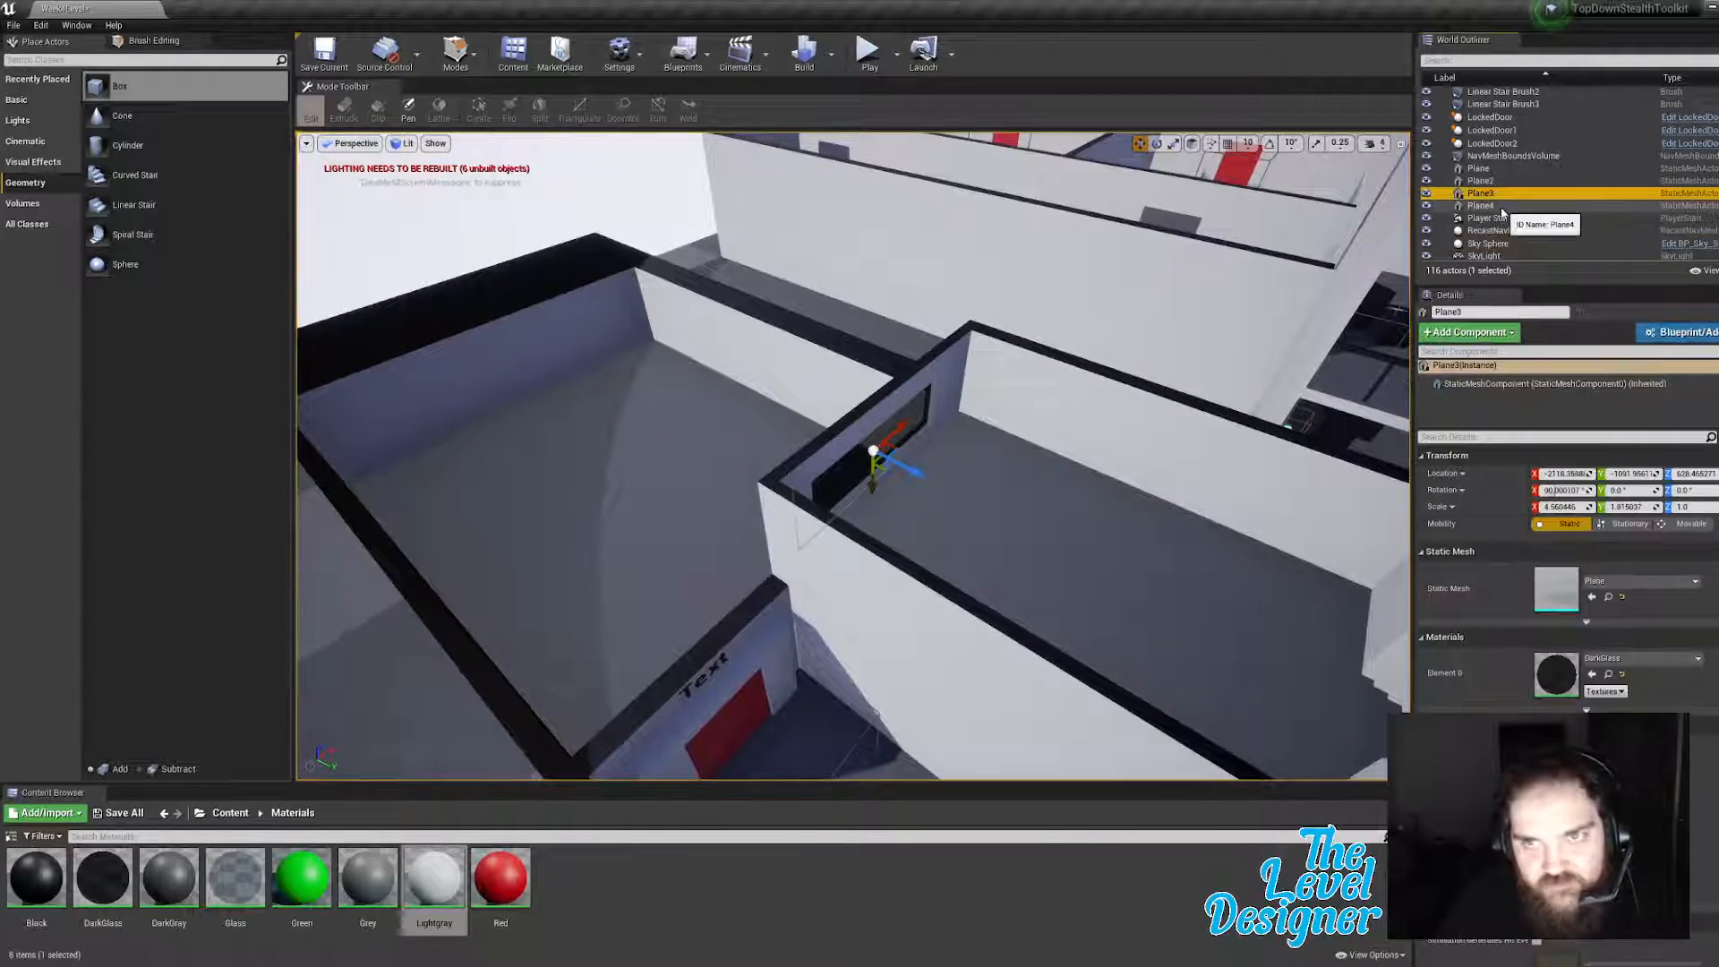
ctrl+click(1495, 206)
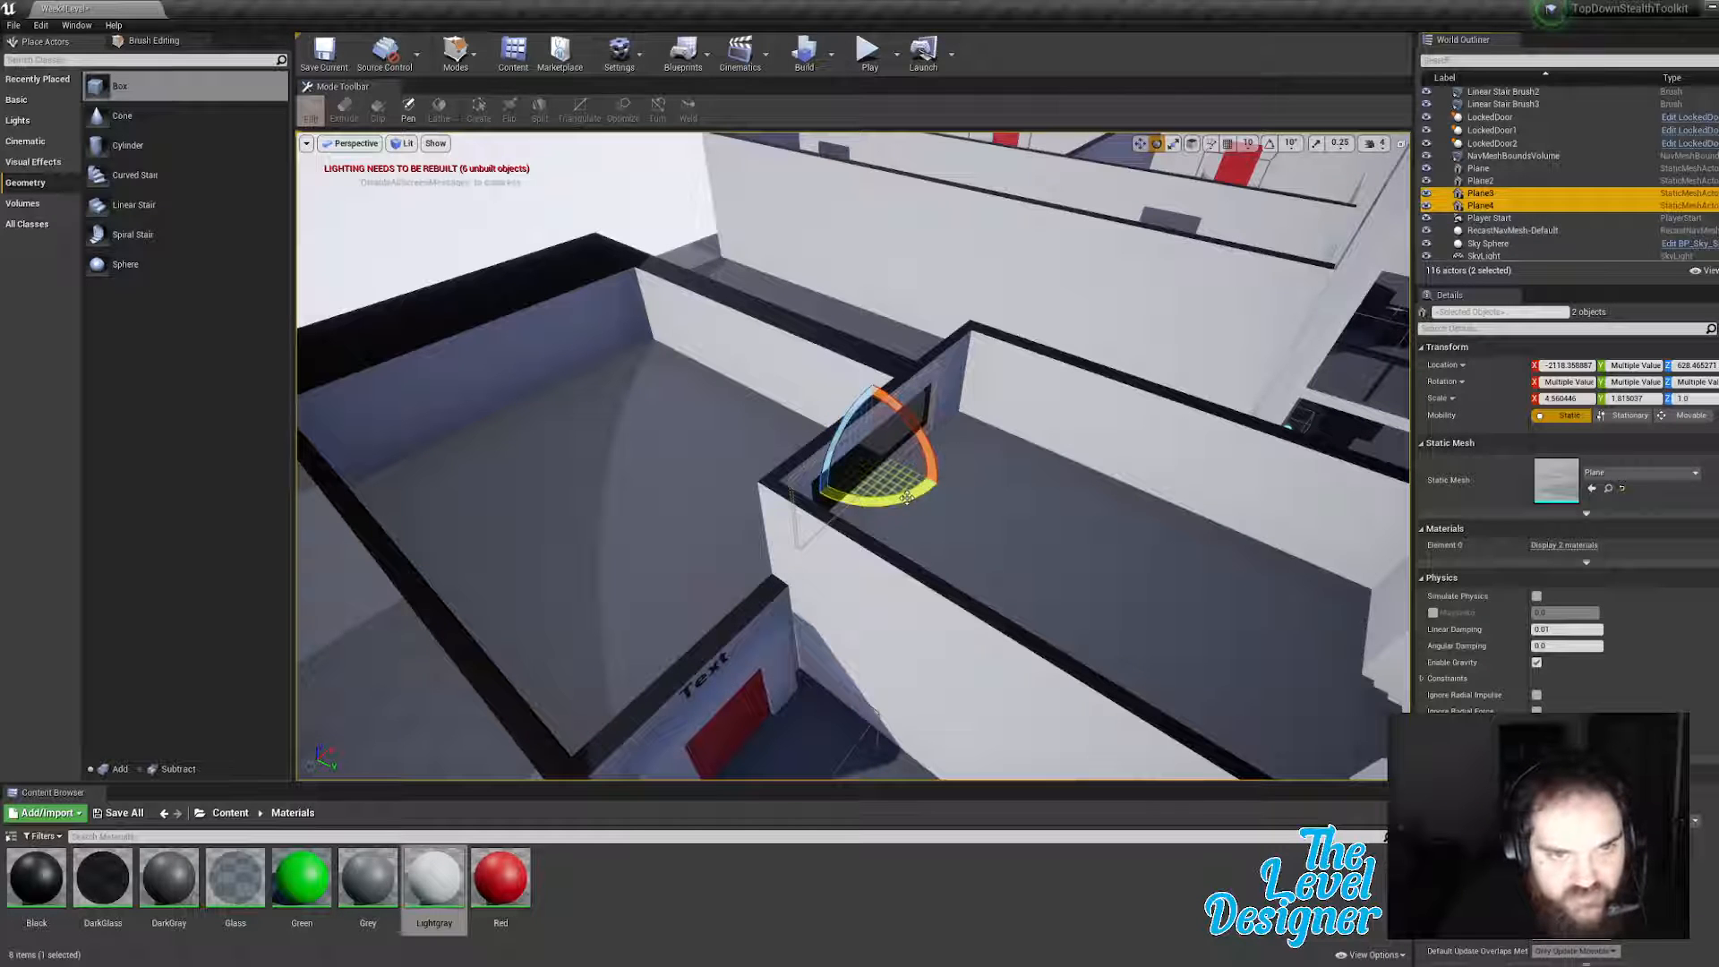
drag(907, 497, 868, 511)
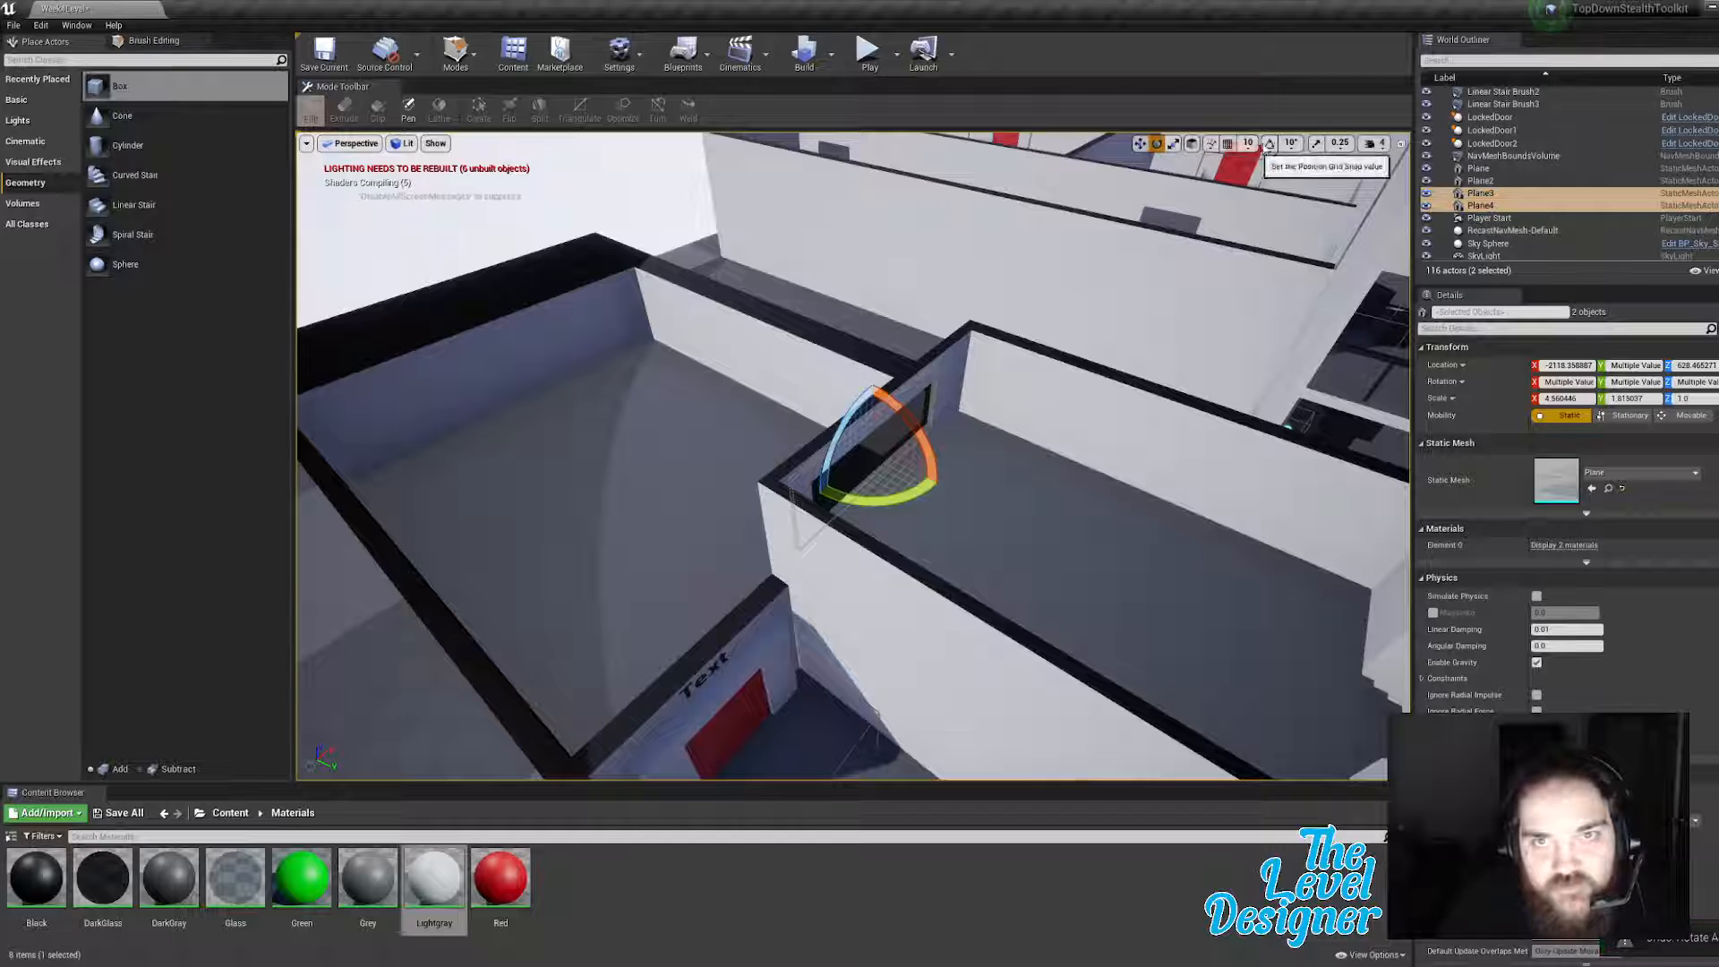
click(1270, 144)
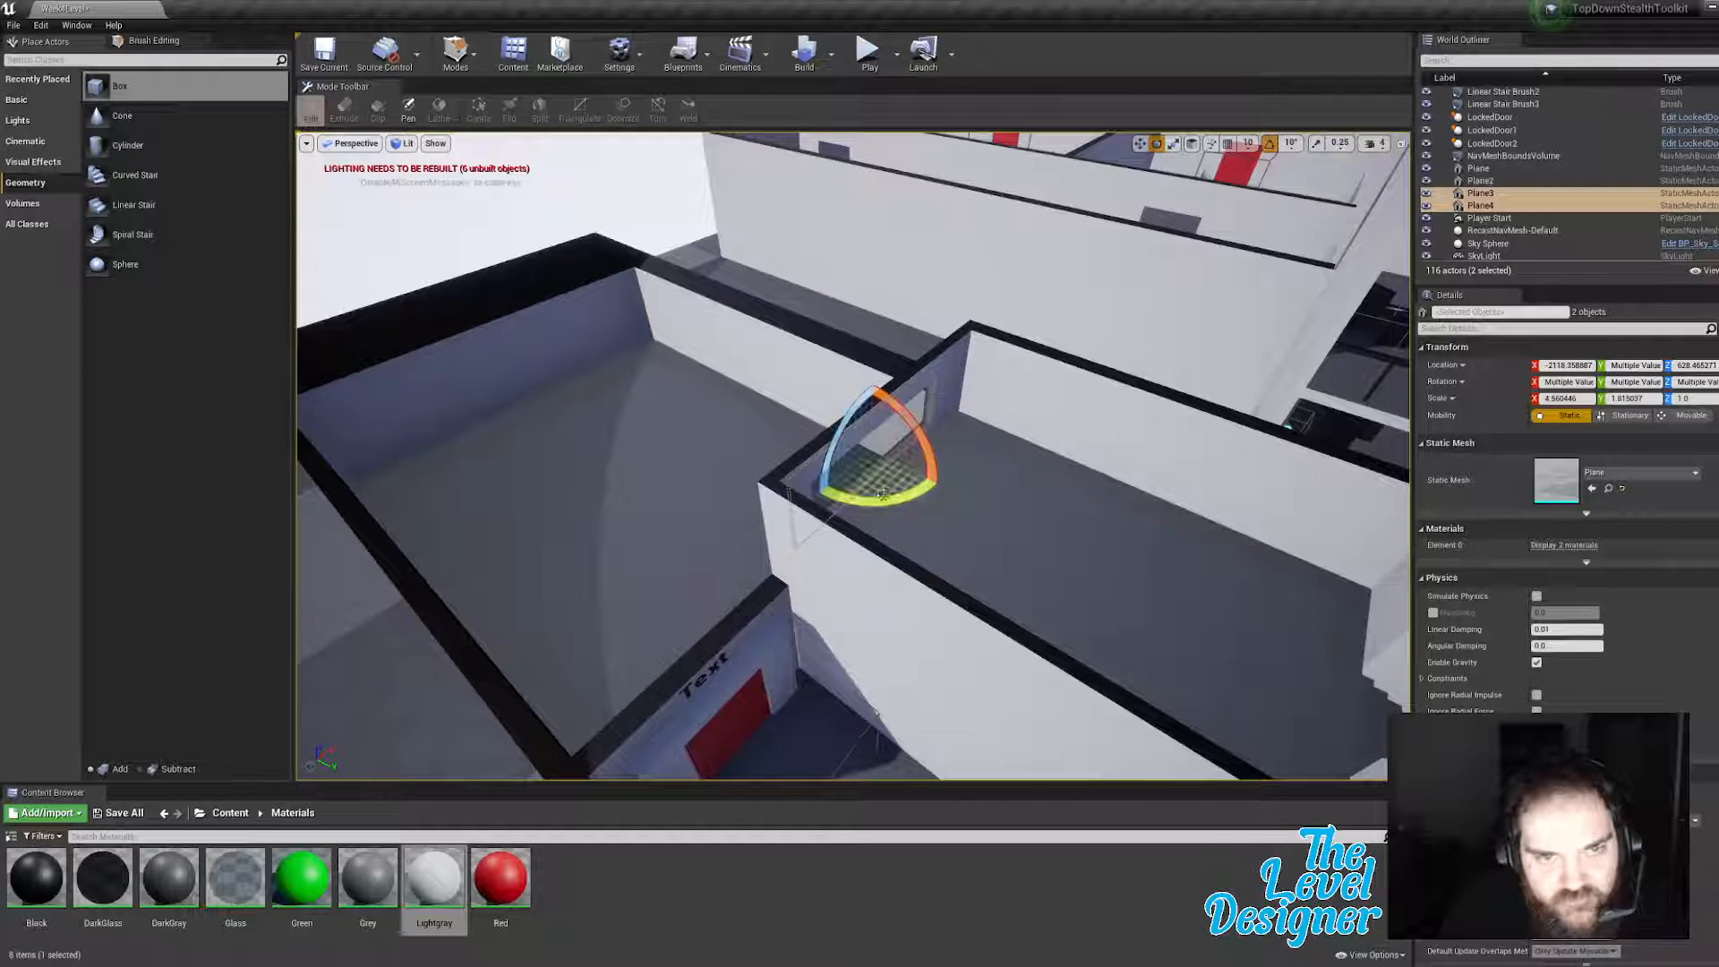
Step: Run a brief playtest, stop it, and inspect the new window's glass from both sides of the end wall
click(870, 56)
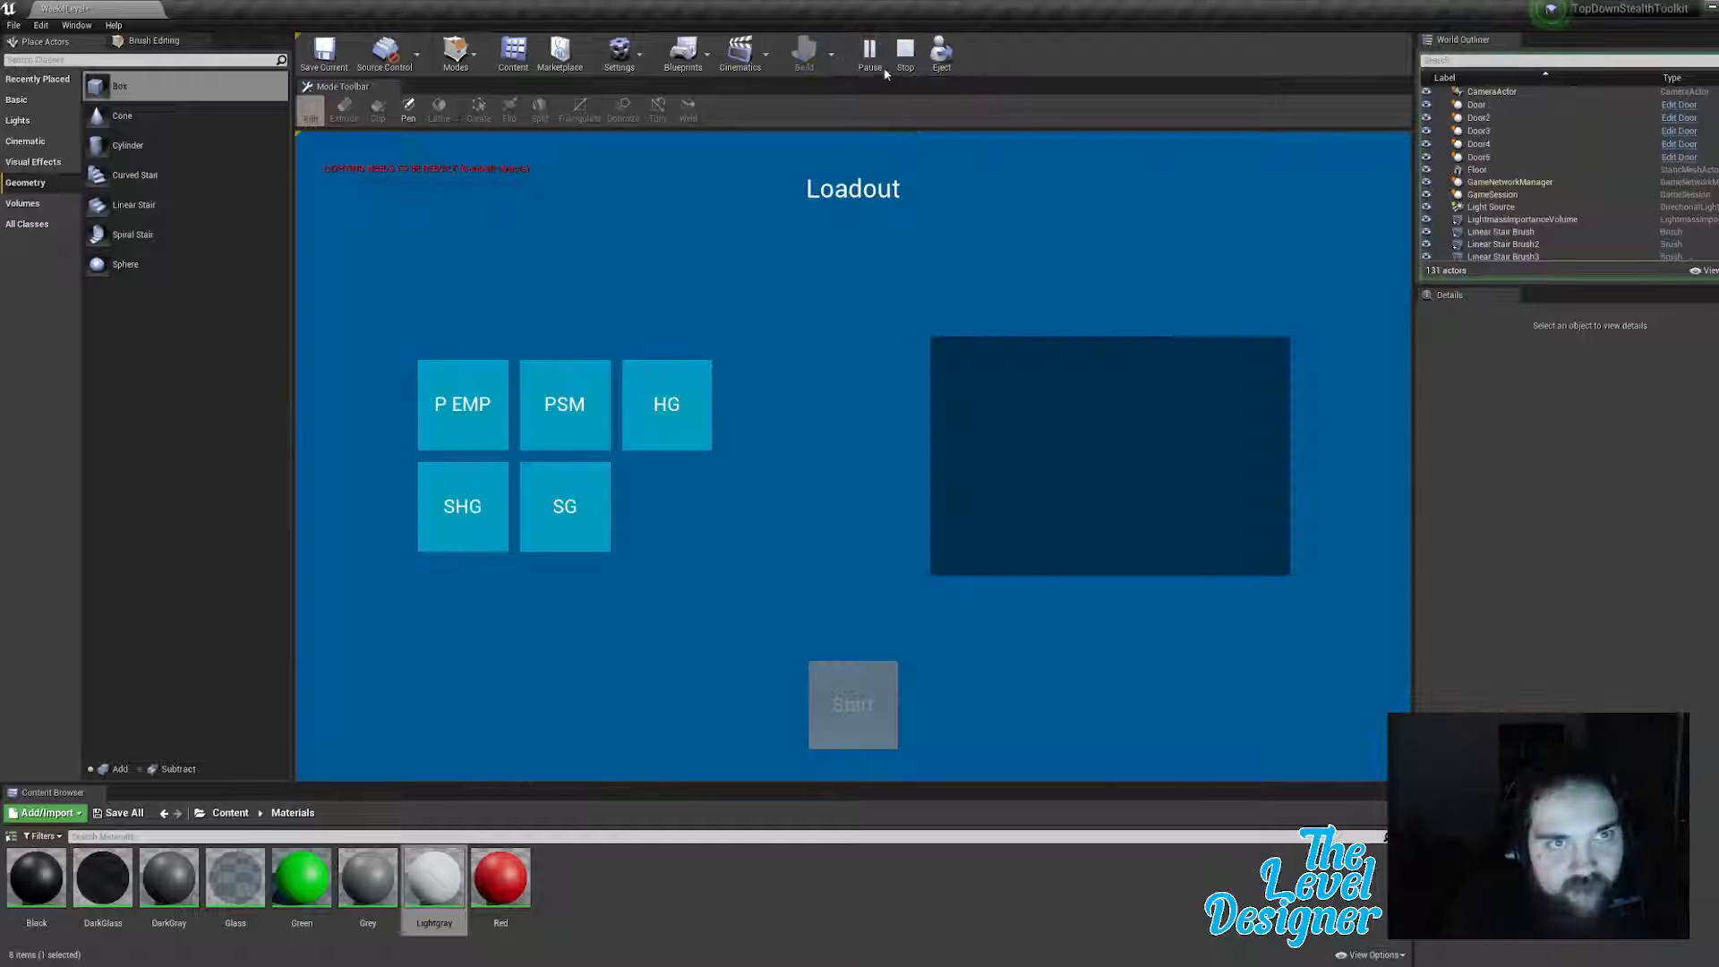
click(907, 56)
right_drag(944, 487, 944, 487)
click(922, 358)
right_drag(923, 358, 922, 358)
right_drag(830, 505, 830, 505)
click(1482, 193)
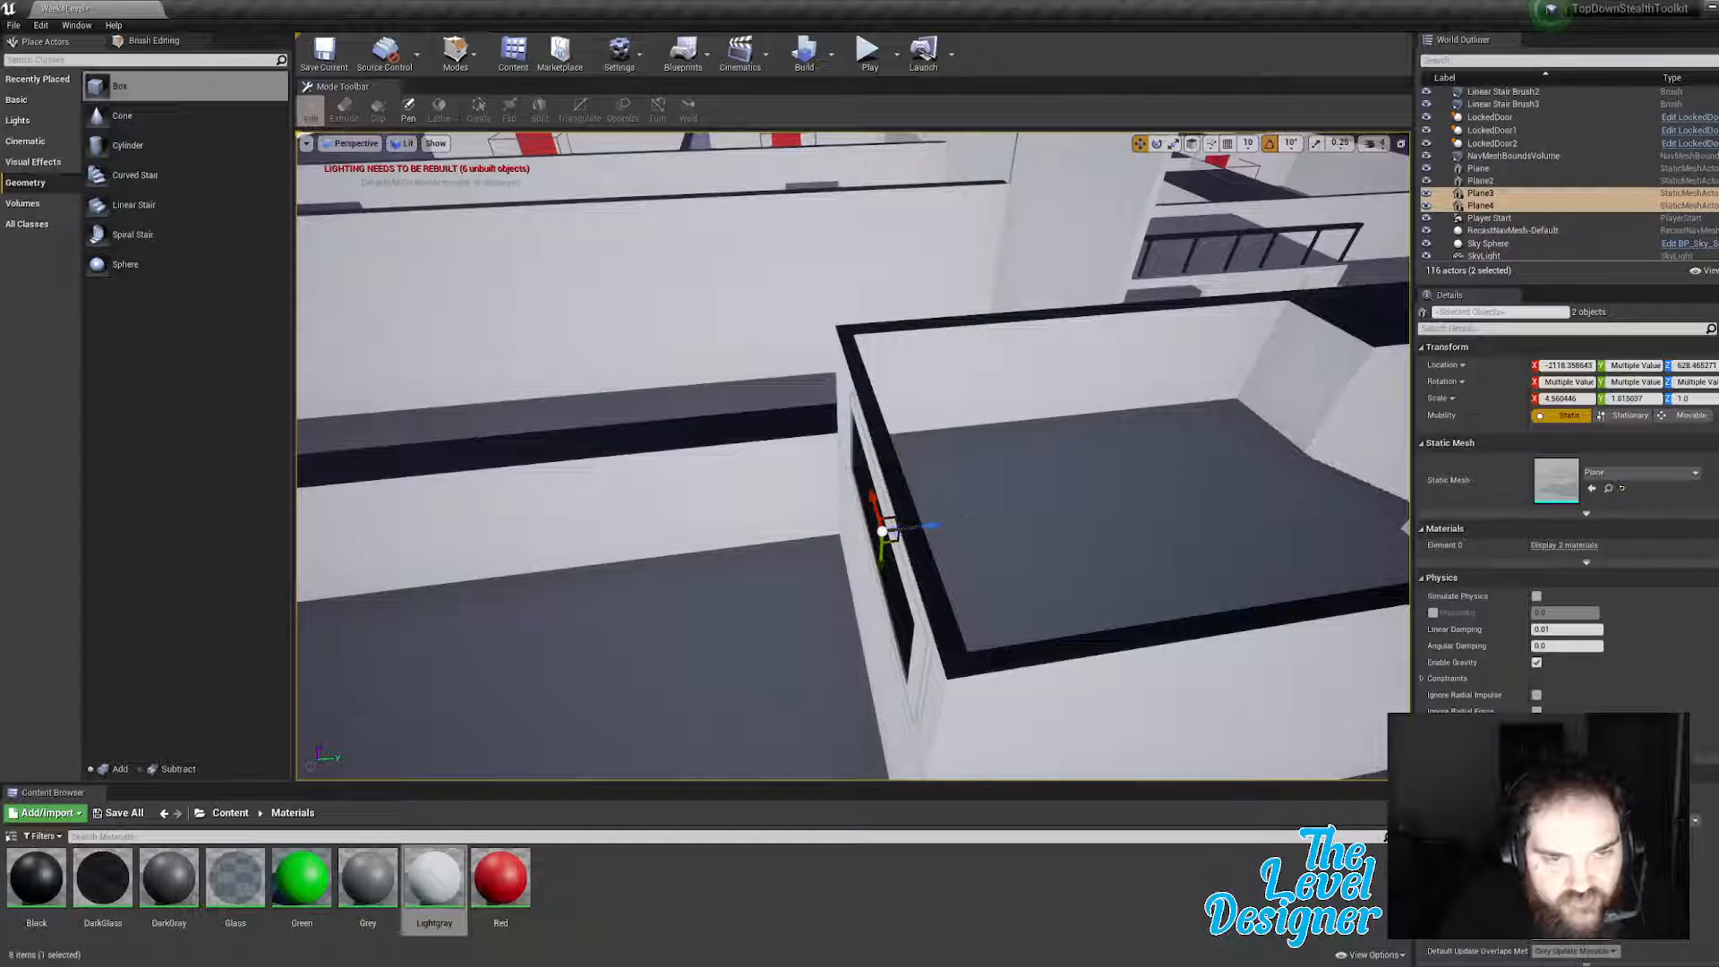
right_drag(853, 501, 854, 501)
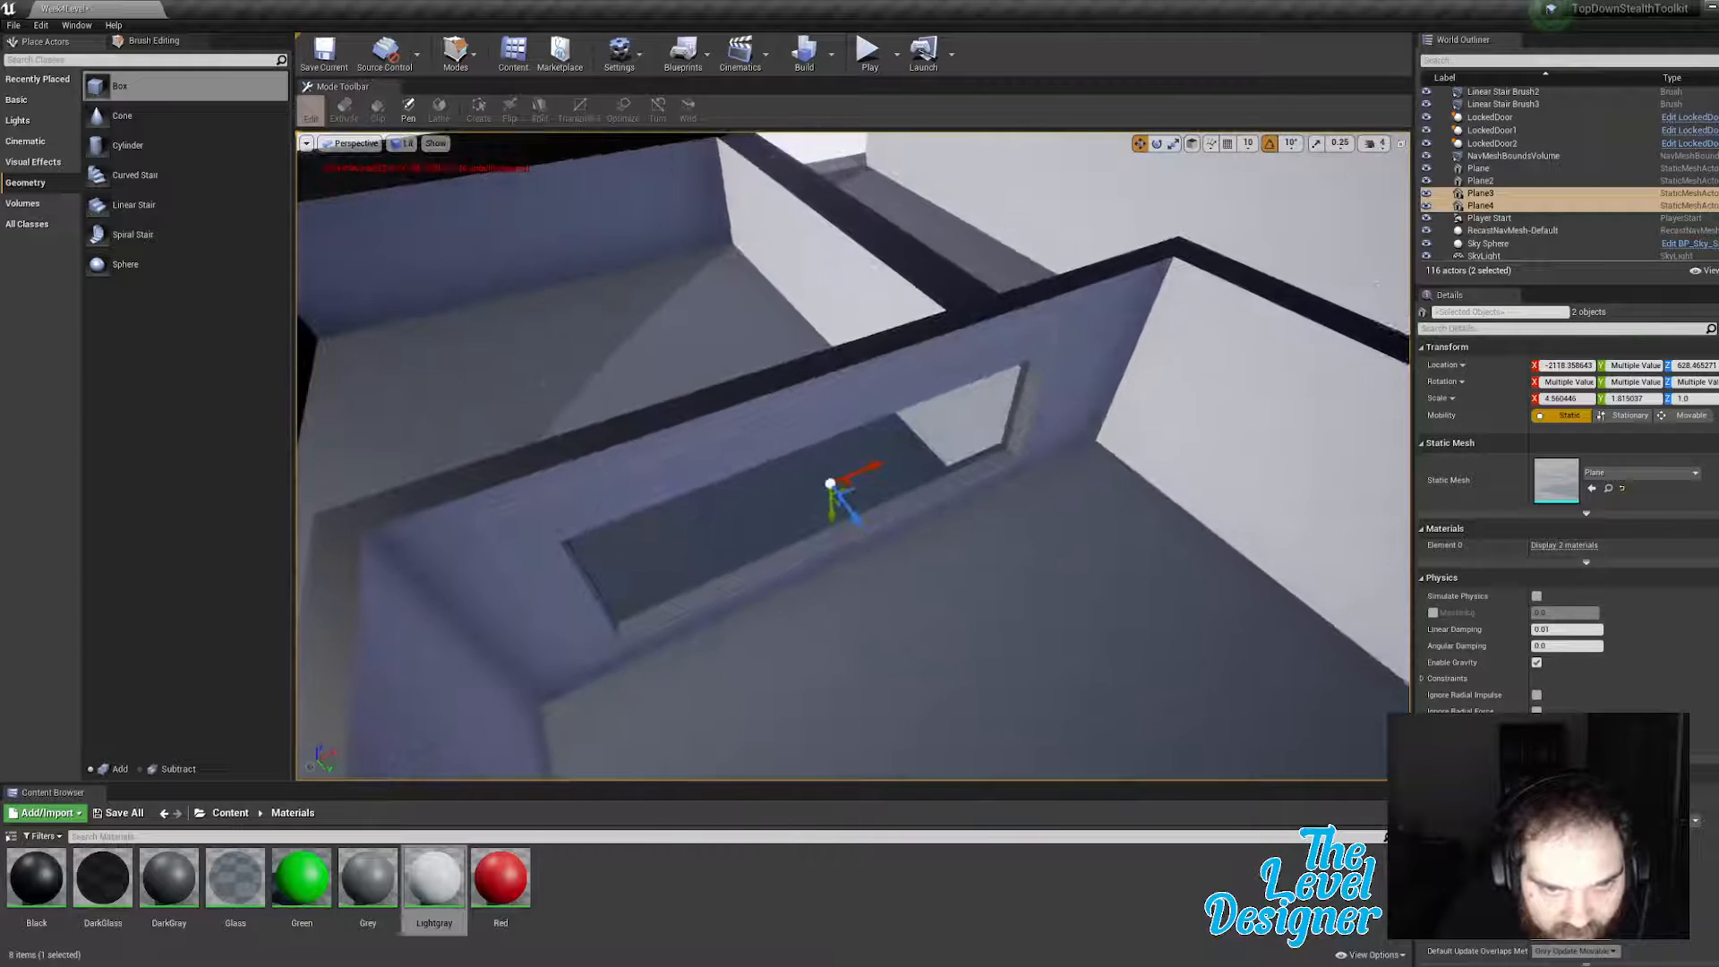
right_drag(949, 334, 948, 335)
click(948, 335)
right_drag(977, 456, 976, 456)
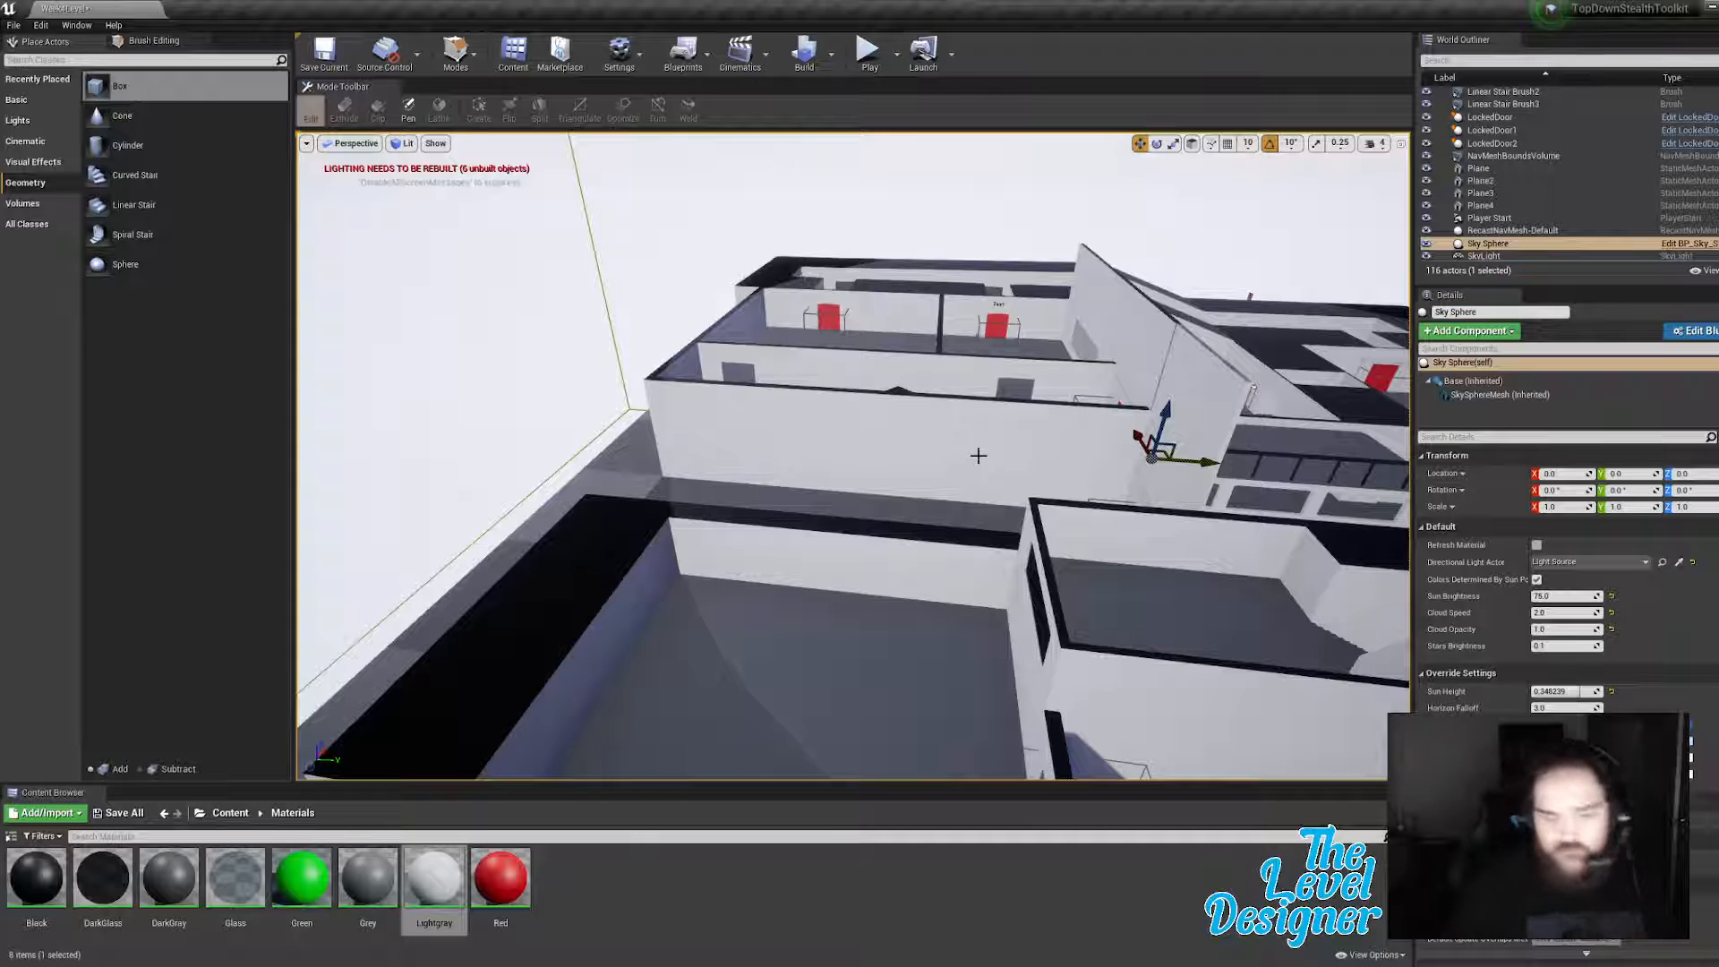
Step: Place a 200-unit box brush at the end wall of the large stair room, make it Subtractive and slide it to about 2420 on Y
right_drag(1193, 559, 964, 672)
key(d)
key(s)
key(w)
right_drag(853, 457, 985, 475)
mouse_move(88, 92)
mouse_down()
mouse_move(806, 434)
mouse_move(983, 558)
mouse_up()
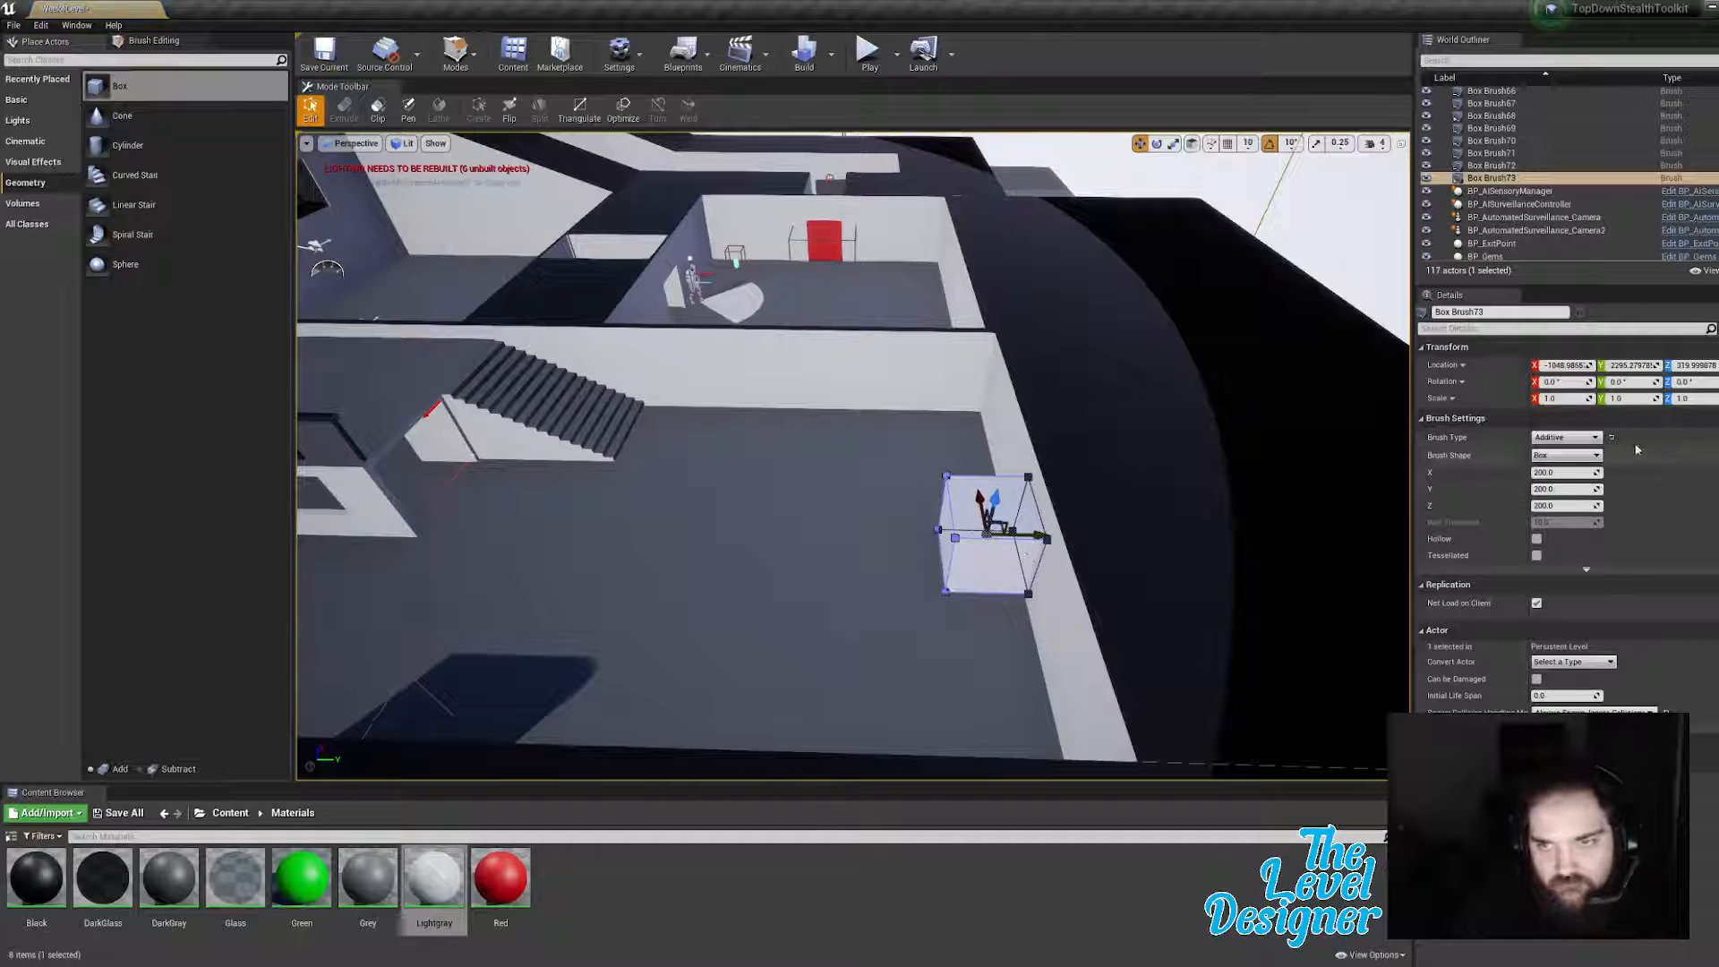
click(1558, 457)
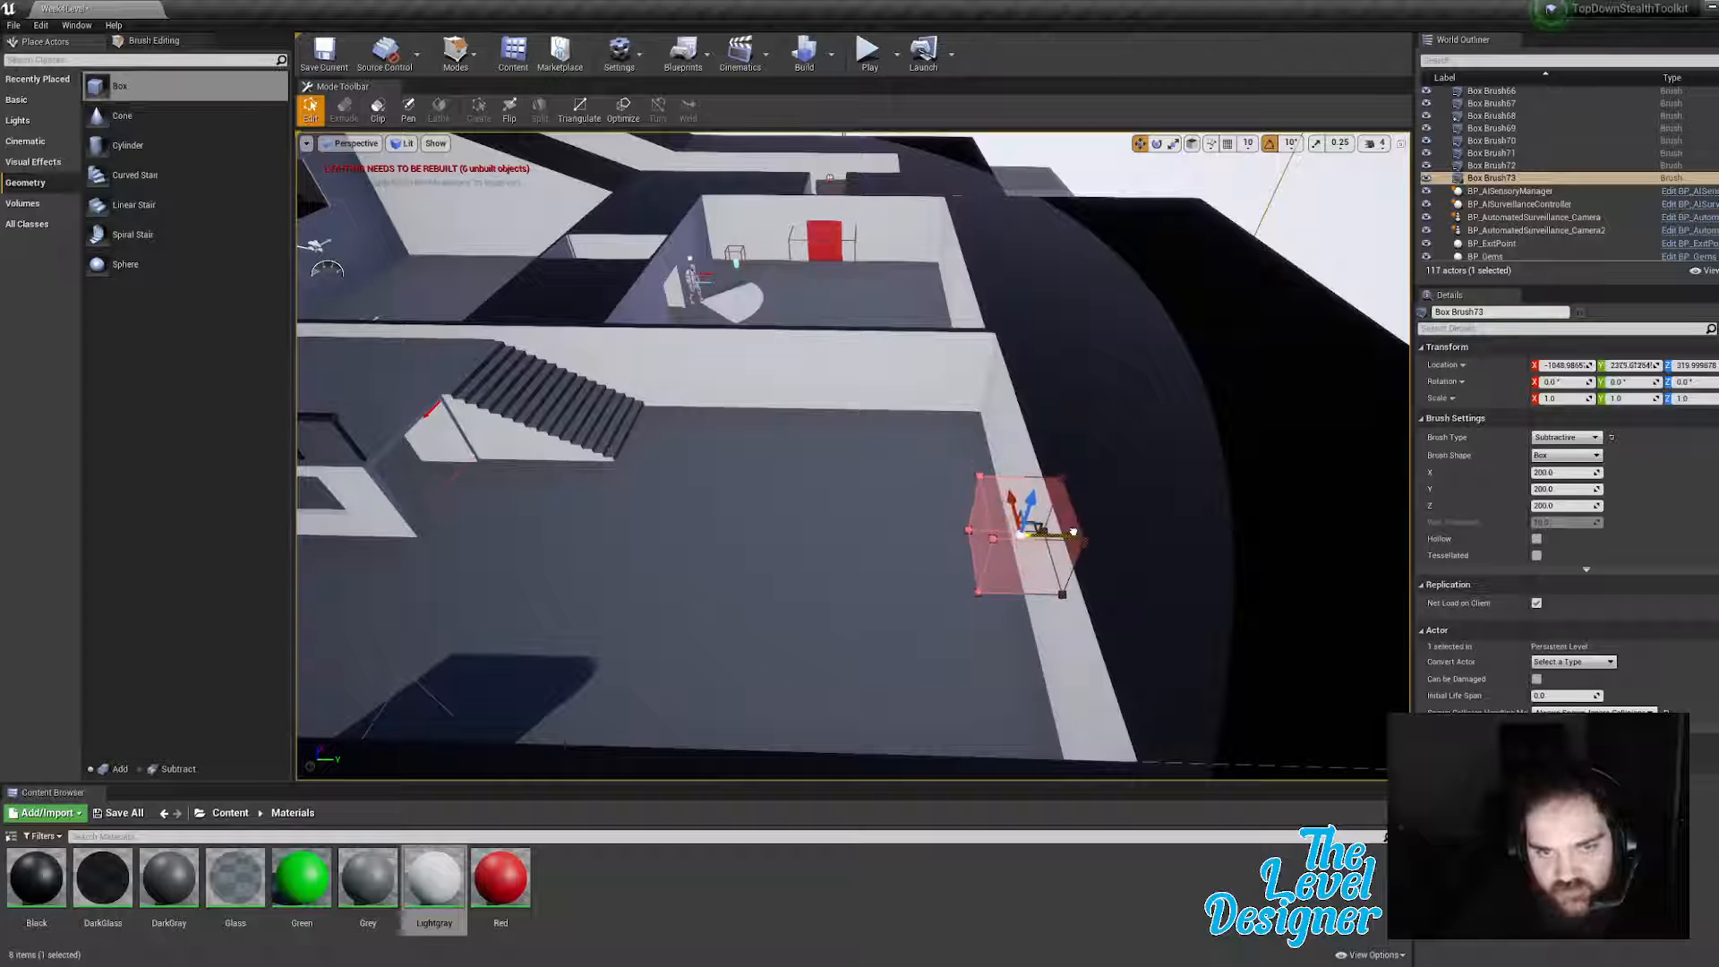
right_drag(1055, 540, 1055, 541)
Step: Raise the subtractive box's top face above the wall and pull its outer face far outward to carve a long corridor
click(1176, 532)
scroll(1176, 532, down, 5)
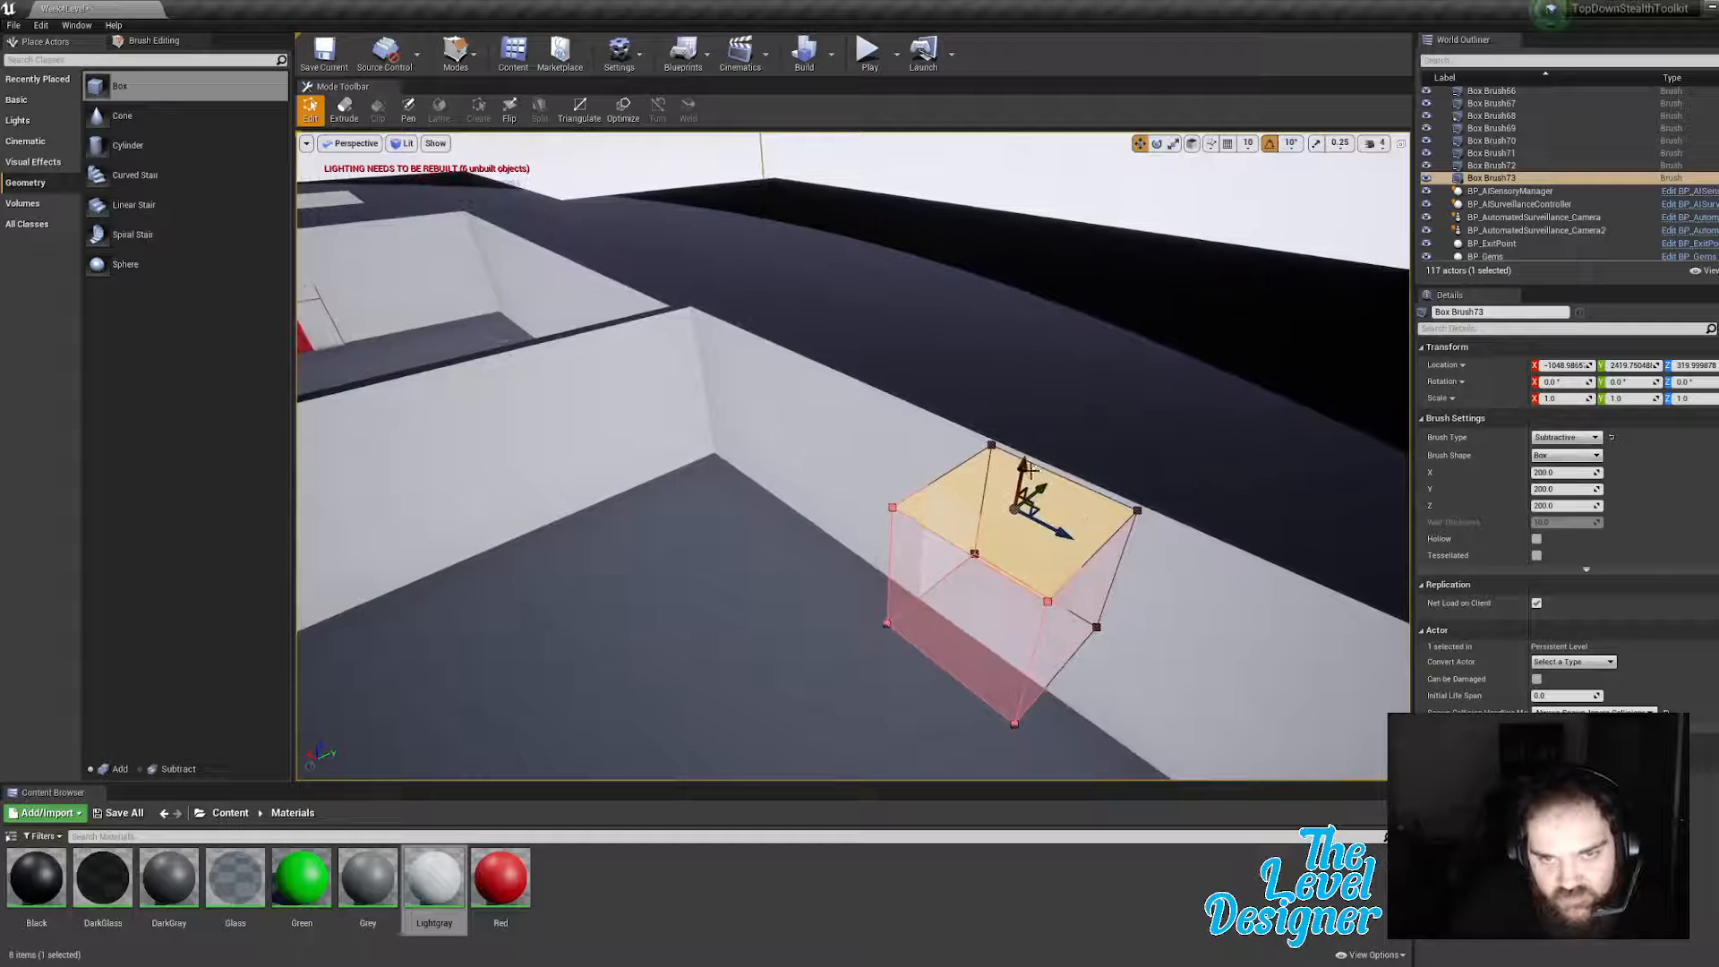
mouse_move(1029, 457)
mouse_down()
mouse_move(1082, 343)
mouse_move(1080, 376)
mouse_up()
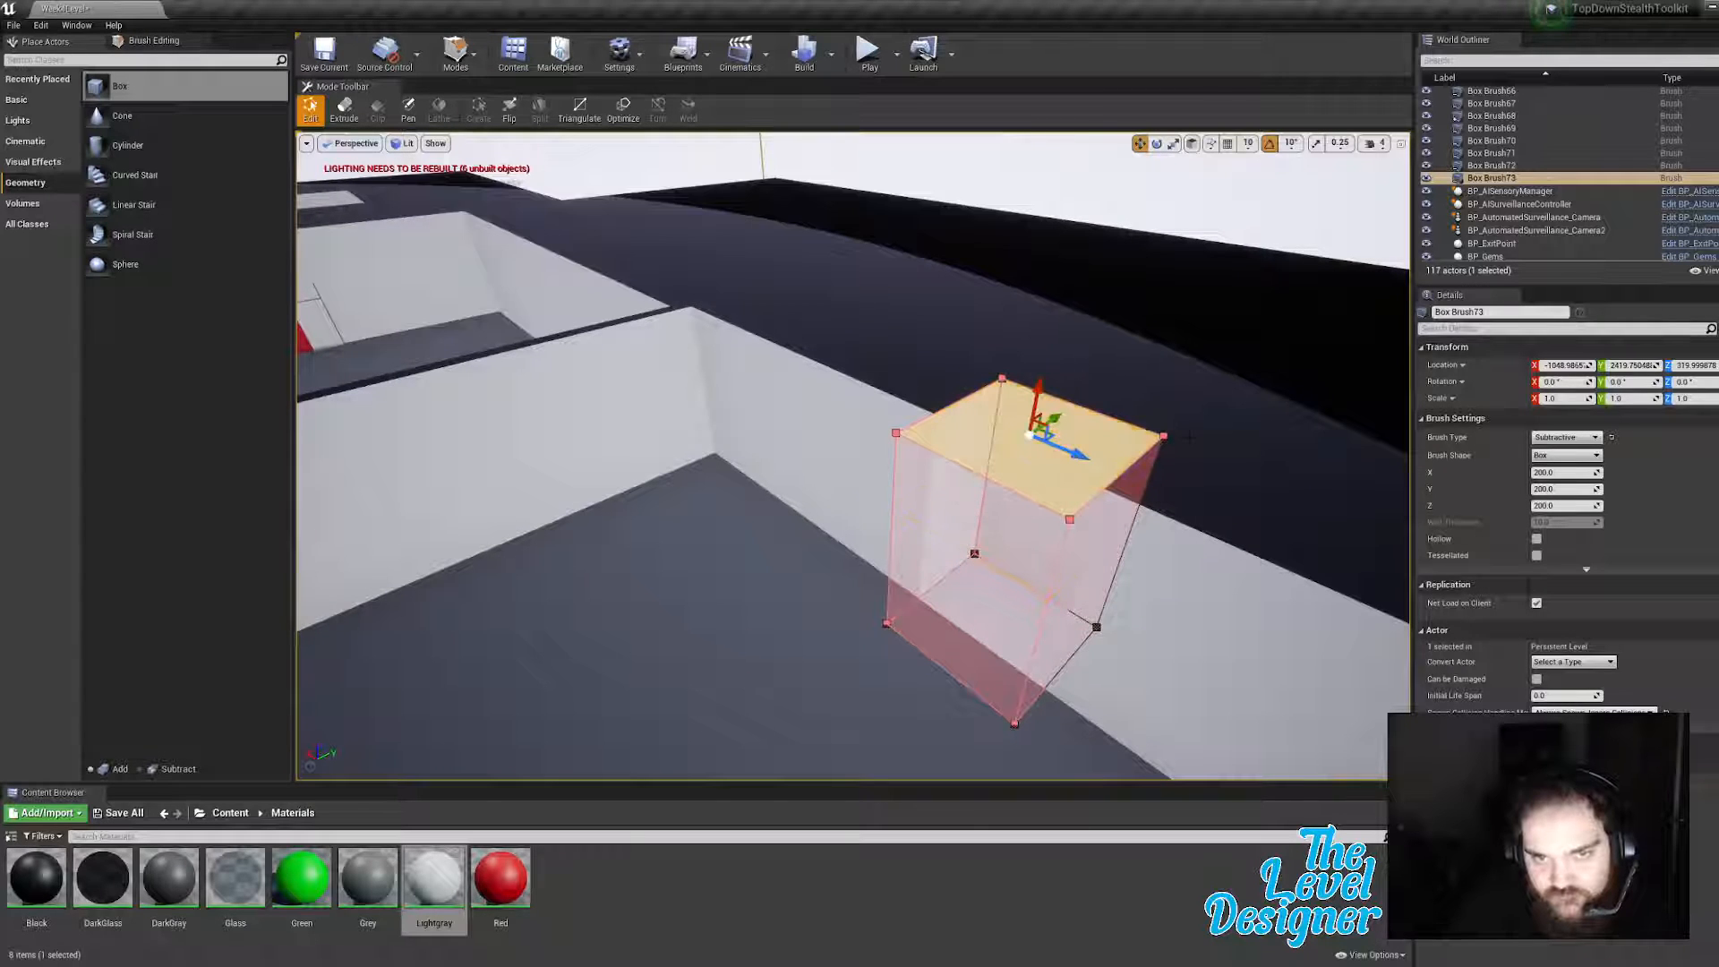
mouse_move(1083, 364)
right_down()
mouse_move(1022, 473)
mouse_move(913, 520)
right_up()
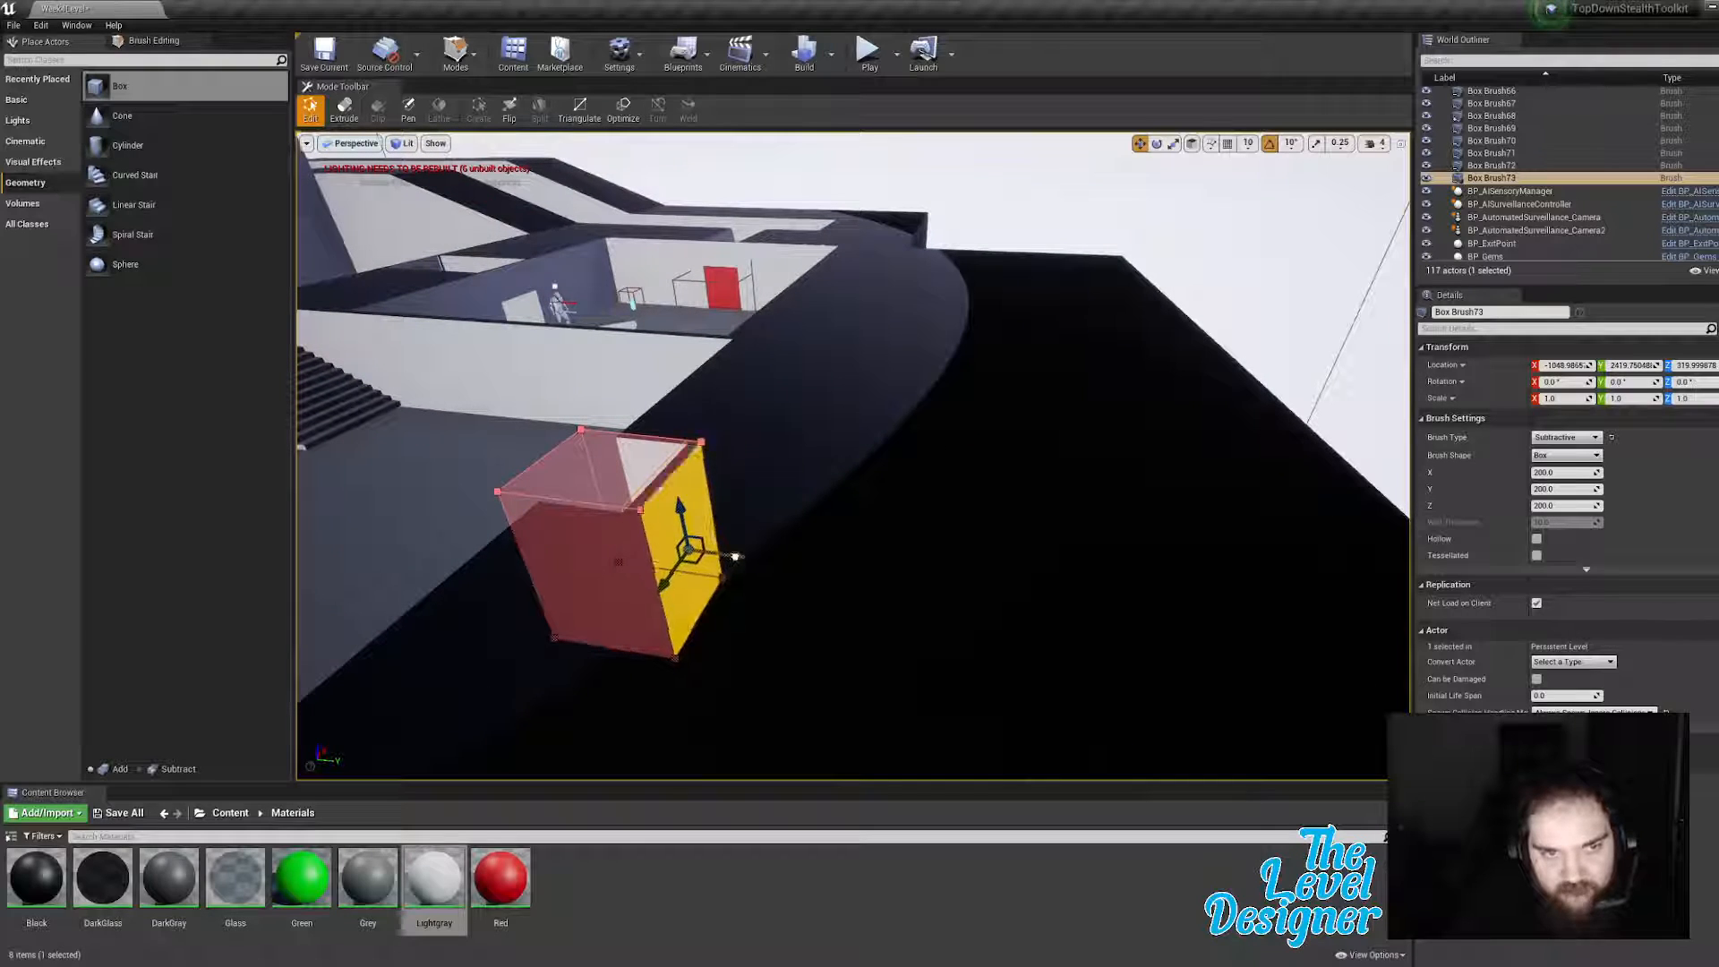
drag(729, 565, 1331, 602)
mouse_move(1331, 601)
right_down()
mouse_move(990, 613)
mouse_move(1177, 670)
mouse_move(1272, 665)
mouse_move(1177, 676)
right_up()
right_drag(958, 533, 892, 529)
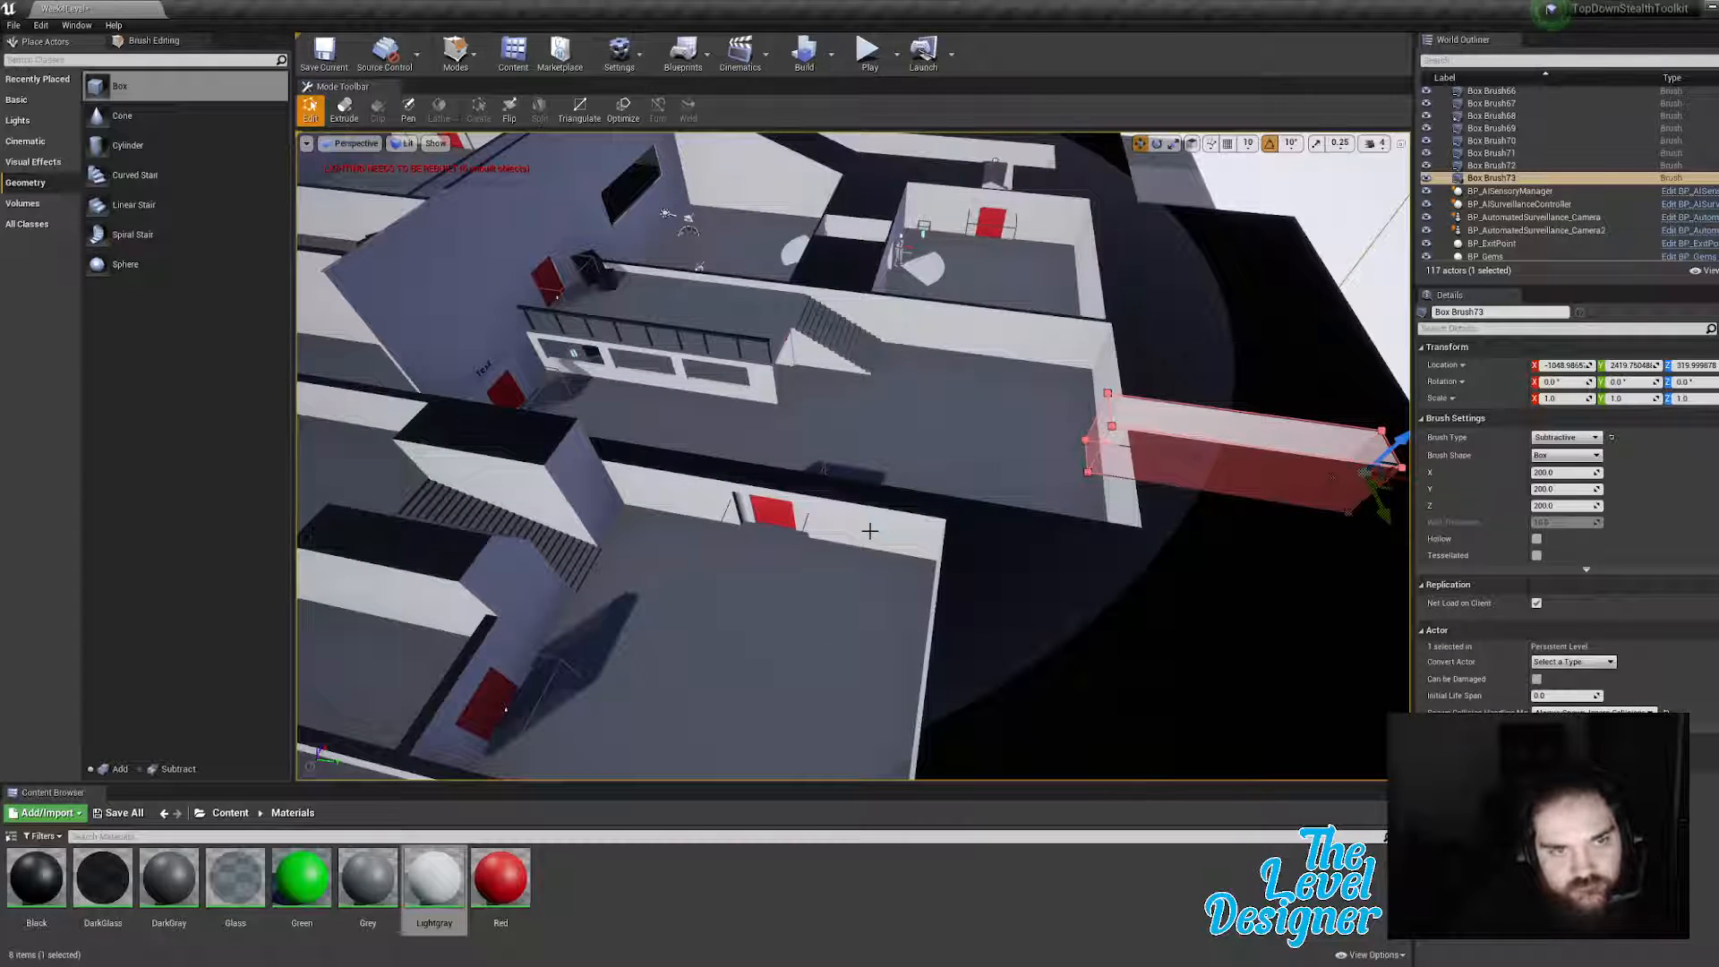
Step: Duplicate the subtractive room next to the large stair room and move the copy to about 2455 on Y
click(869, 531)
right_drag(876, 534, 904, 539)
key(ctrl+w)
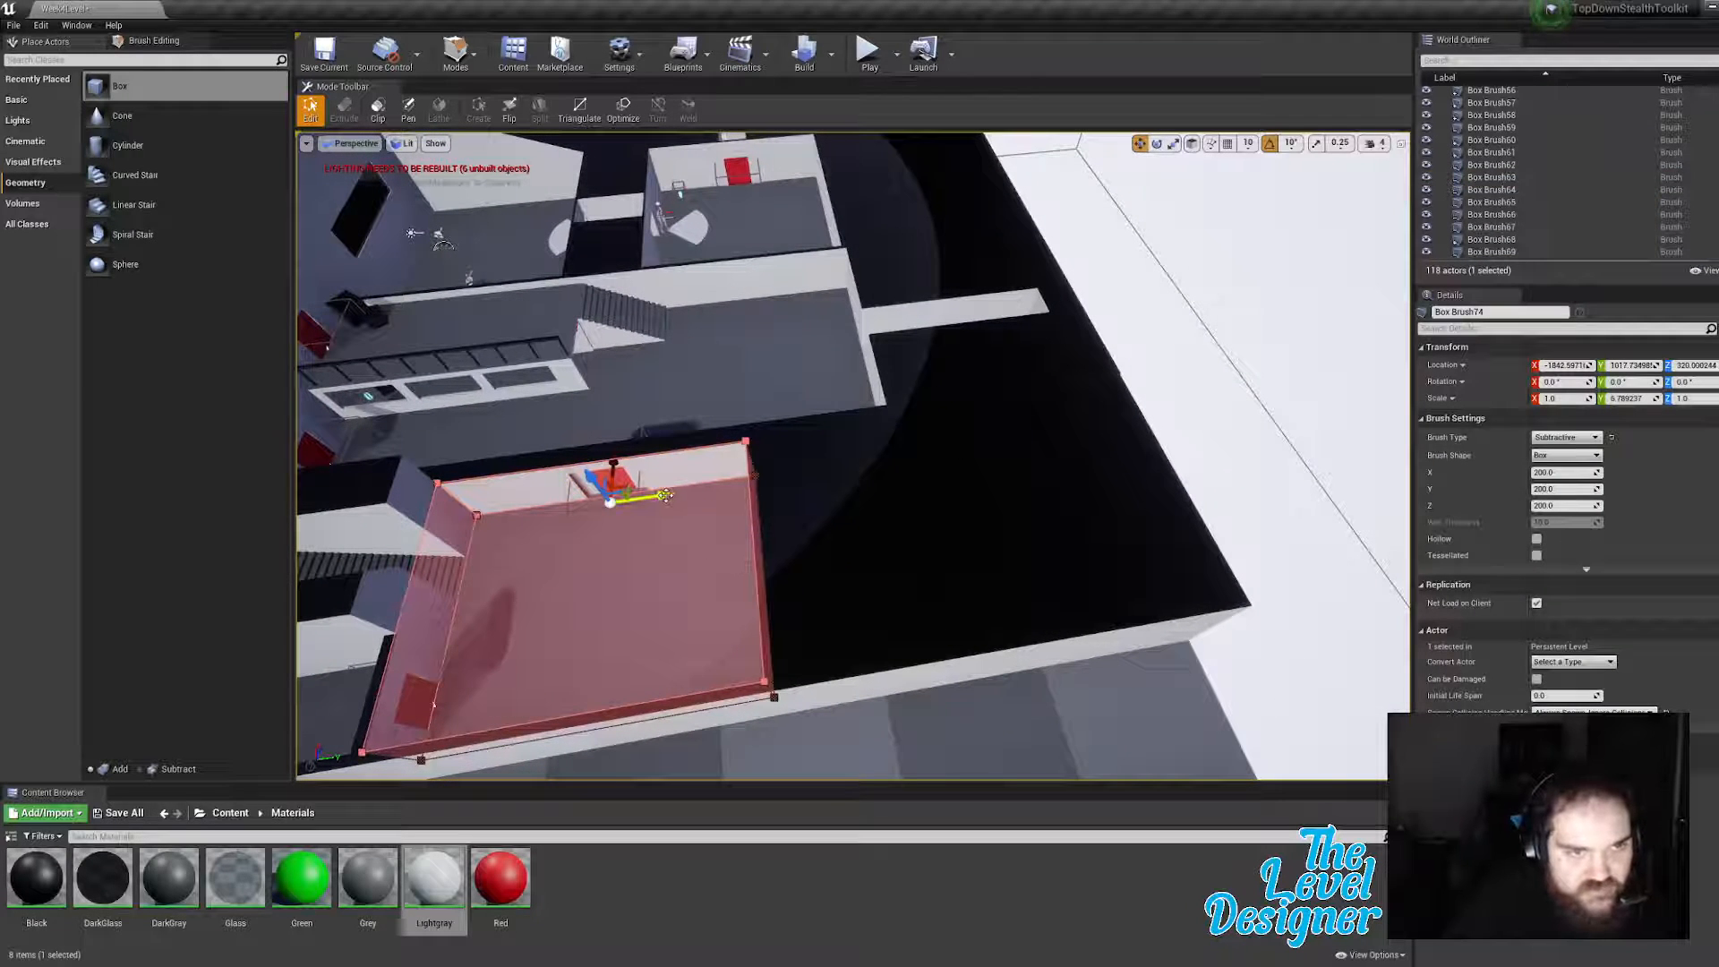
mouse_move(664, 495)
mouse_down()
mouse_move(1010, 465)
mouse_move(959, 482)
mouse_move(972, 473)
mouse_up()
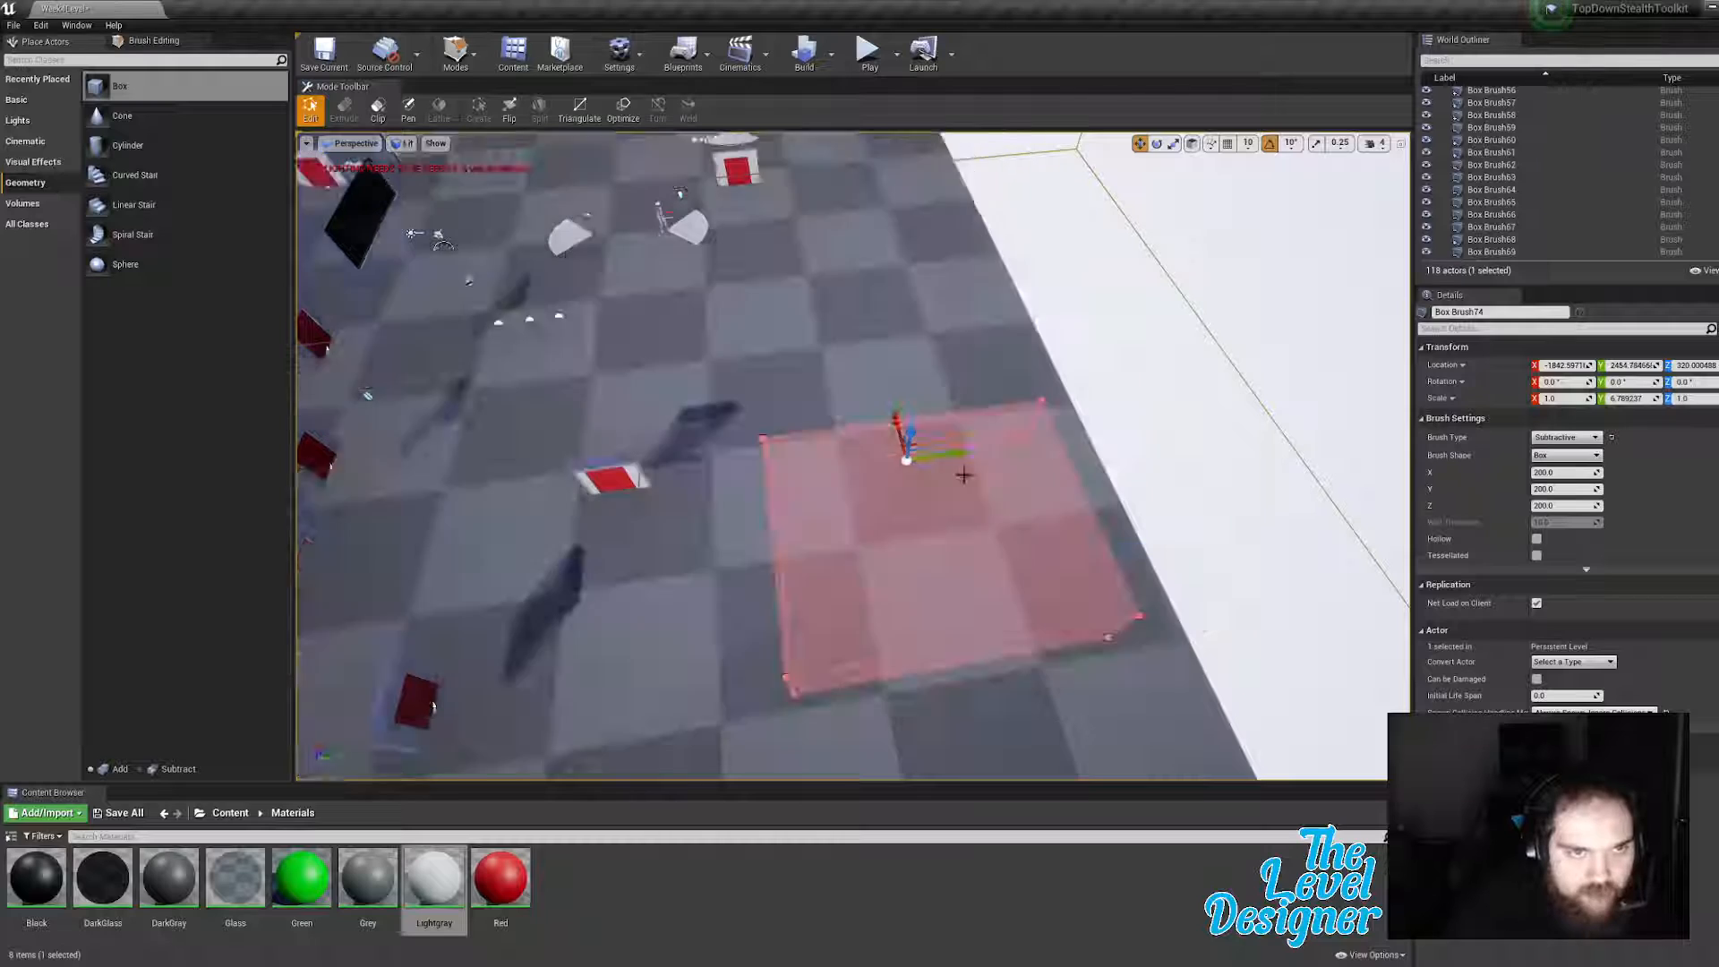
key(d)
right_drag(979, 502, 788, 499)
Step: Extend the end faces of the two adjacent solid blocks outward past the new room and corridor
click(958, 505)
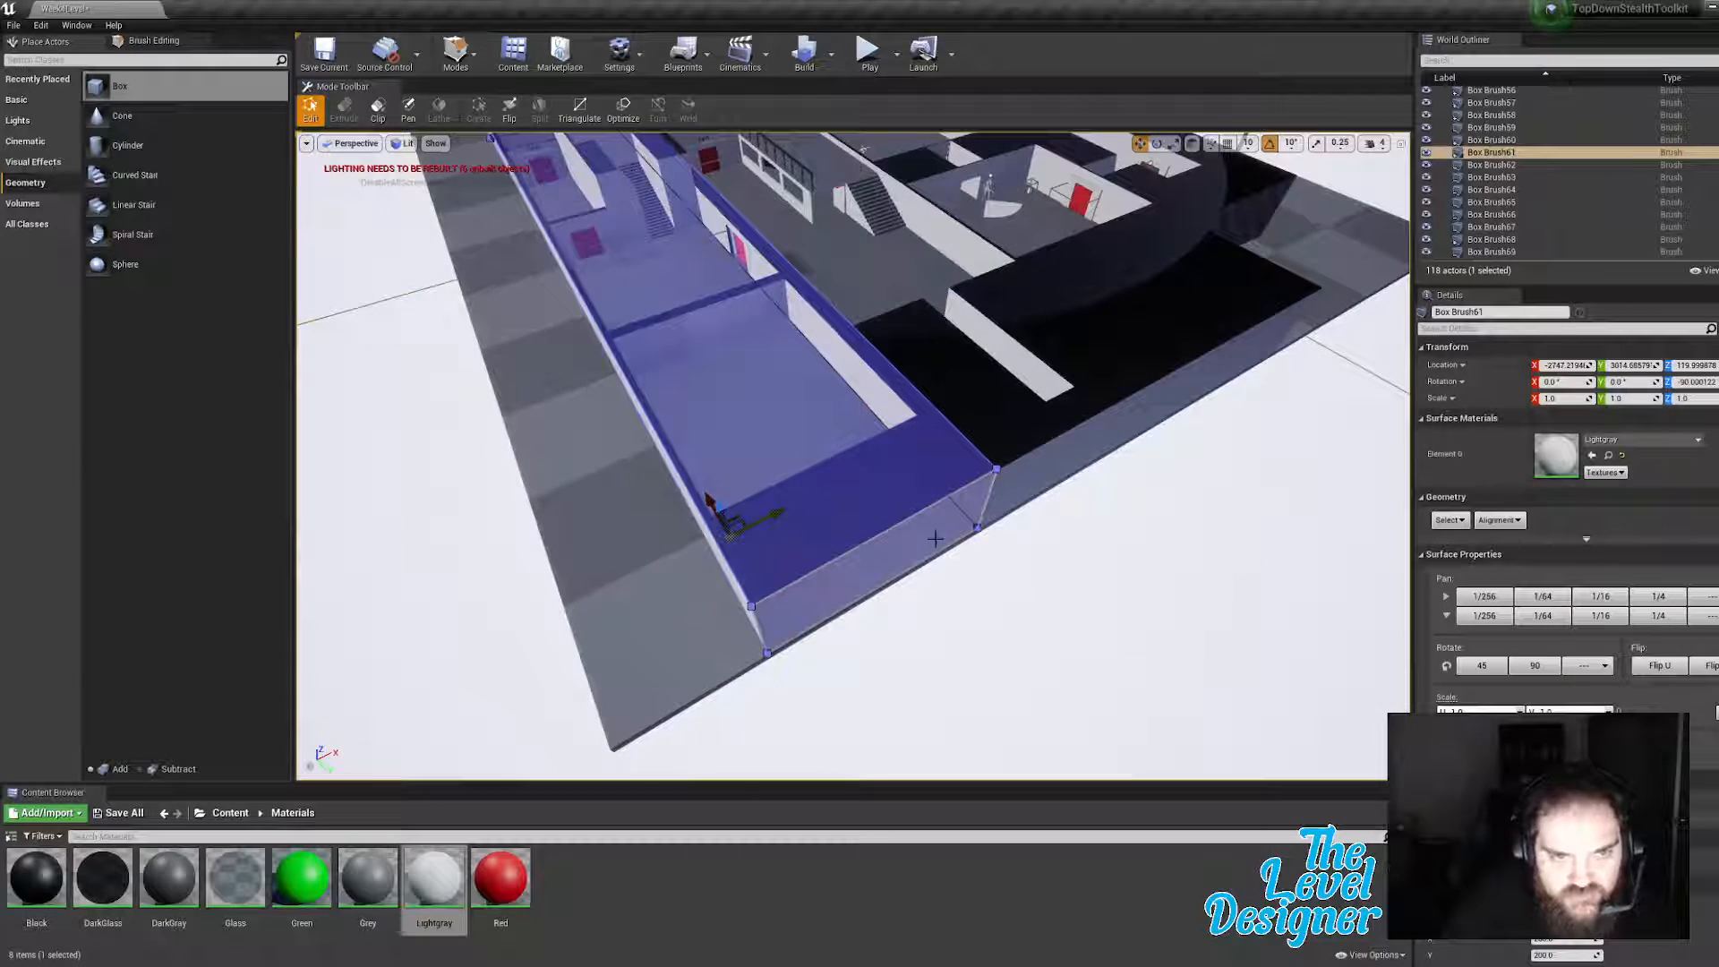
click(930, 537)
drag(918, 603, 1132, 757)
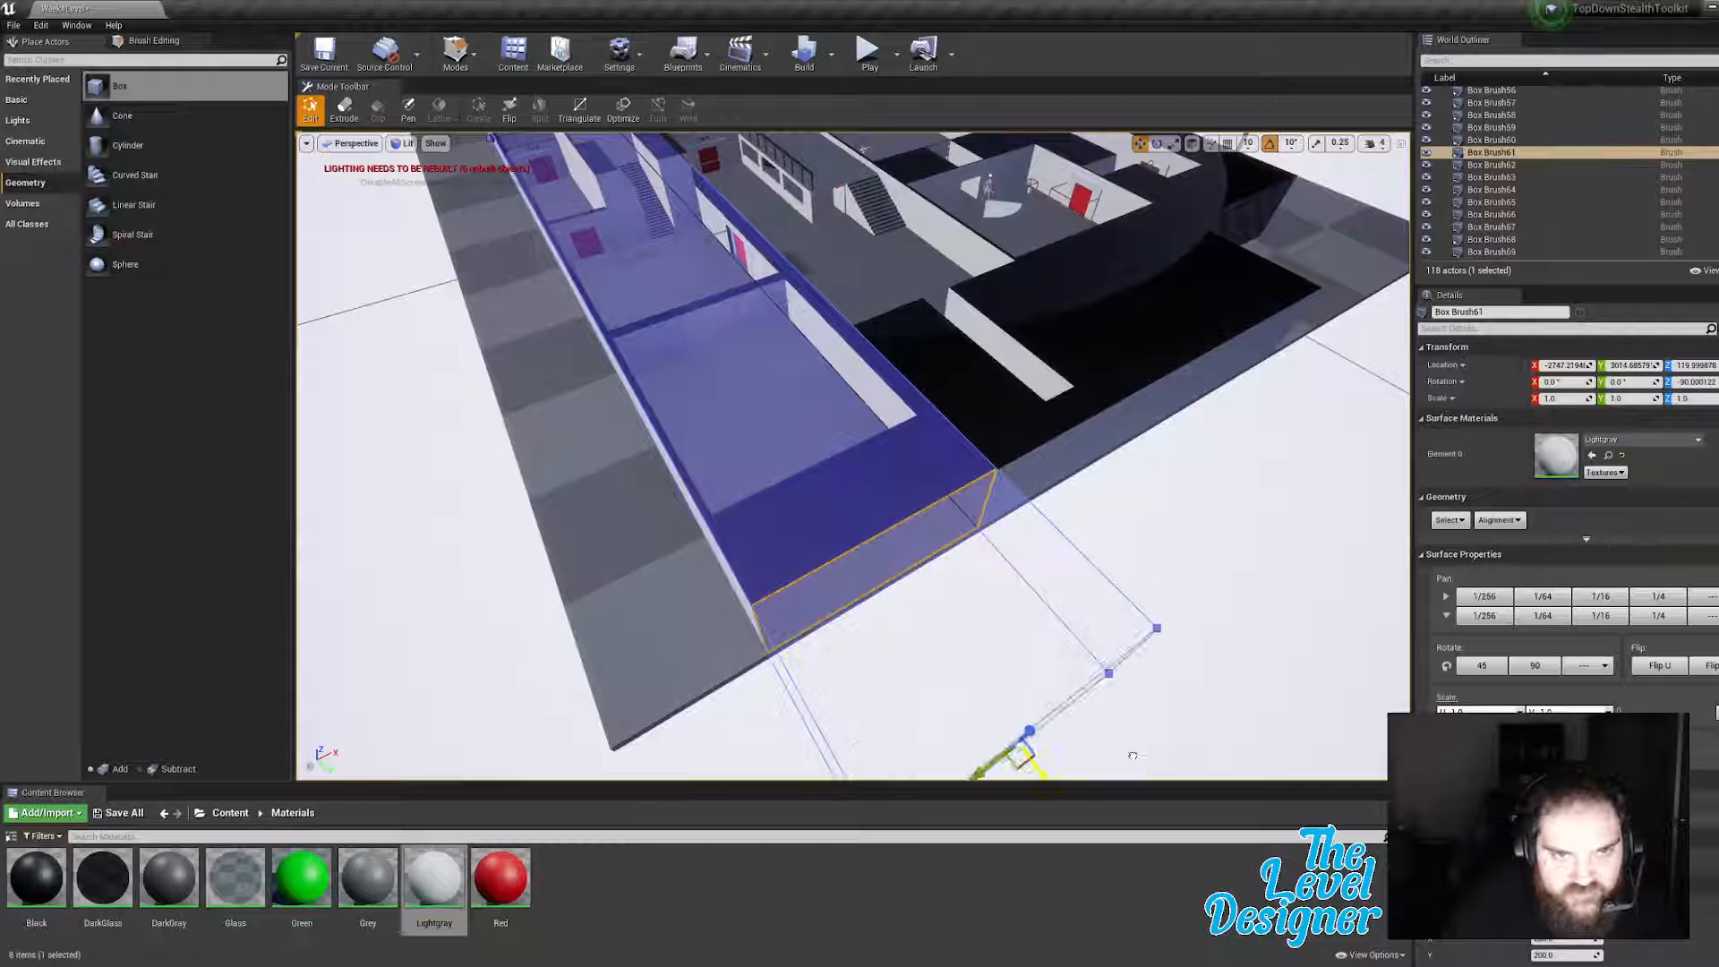
click(1087, 453)
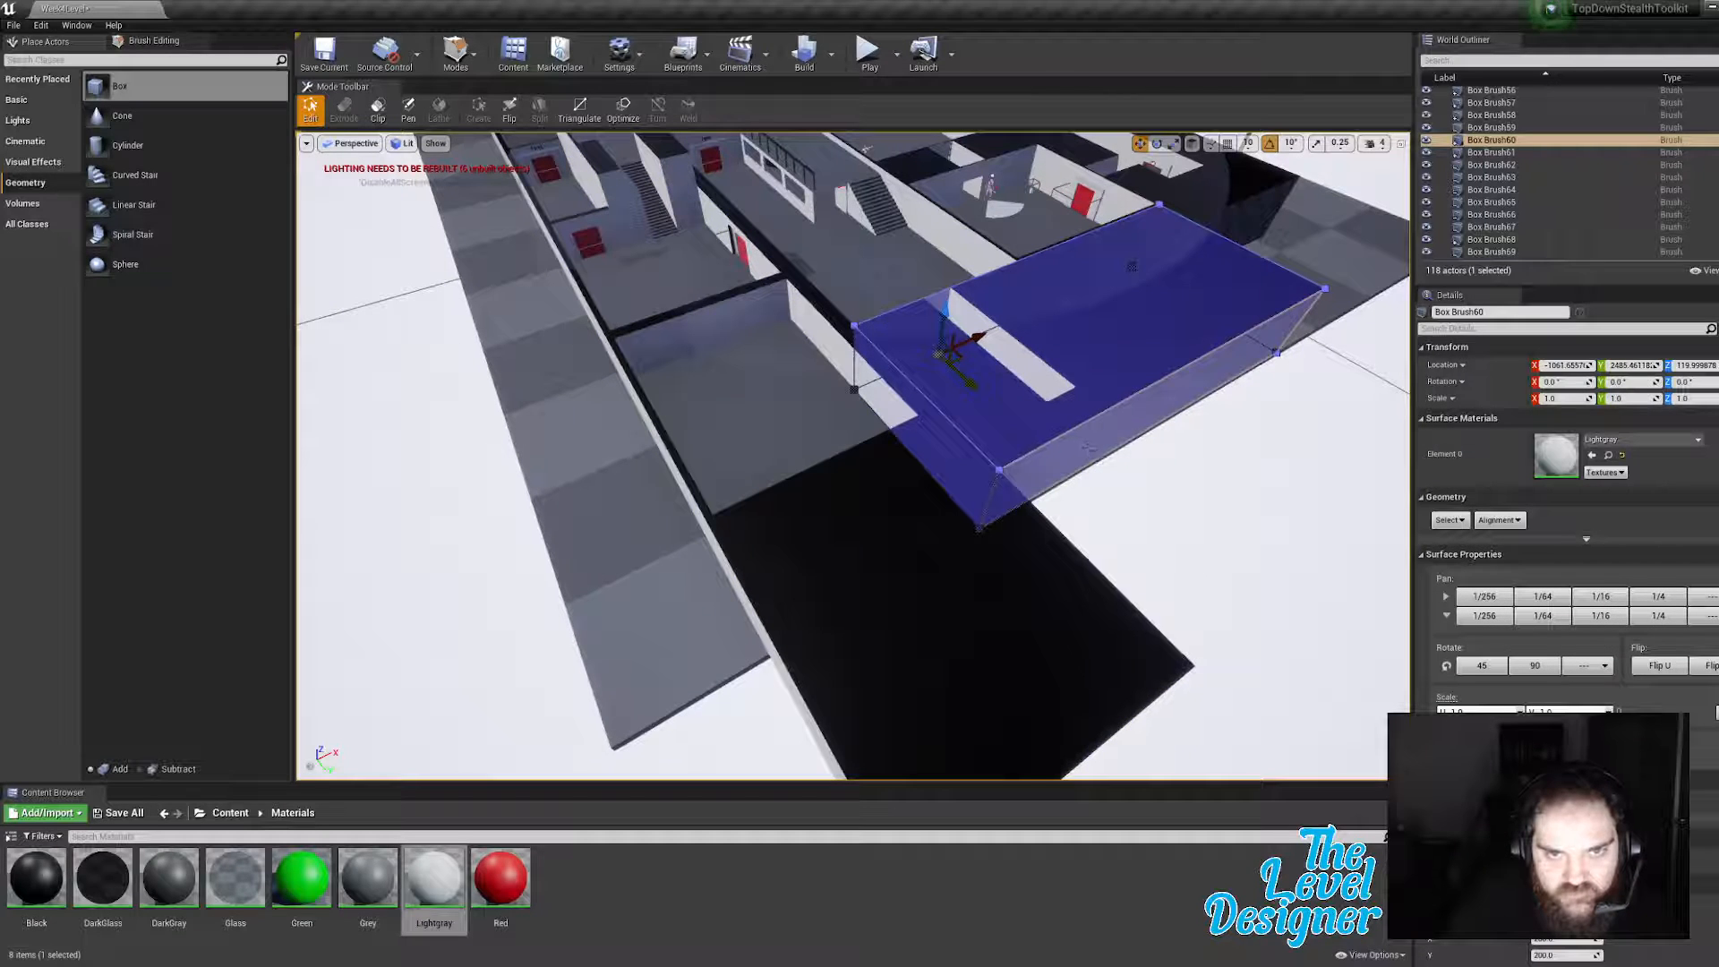
click(1101, 455)
mouse_move(1217, 433)
mouse_down()
mouse_move(1288, 521)
mouse_move(1396, 575)
mouse_move(1404, 600)
mouse_up()
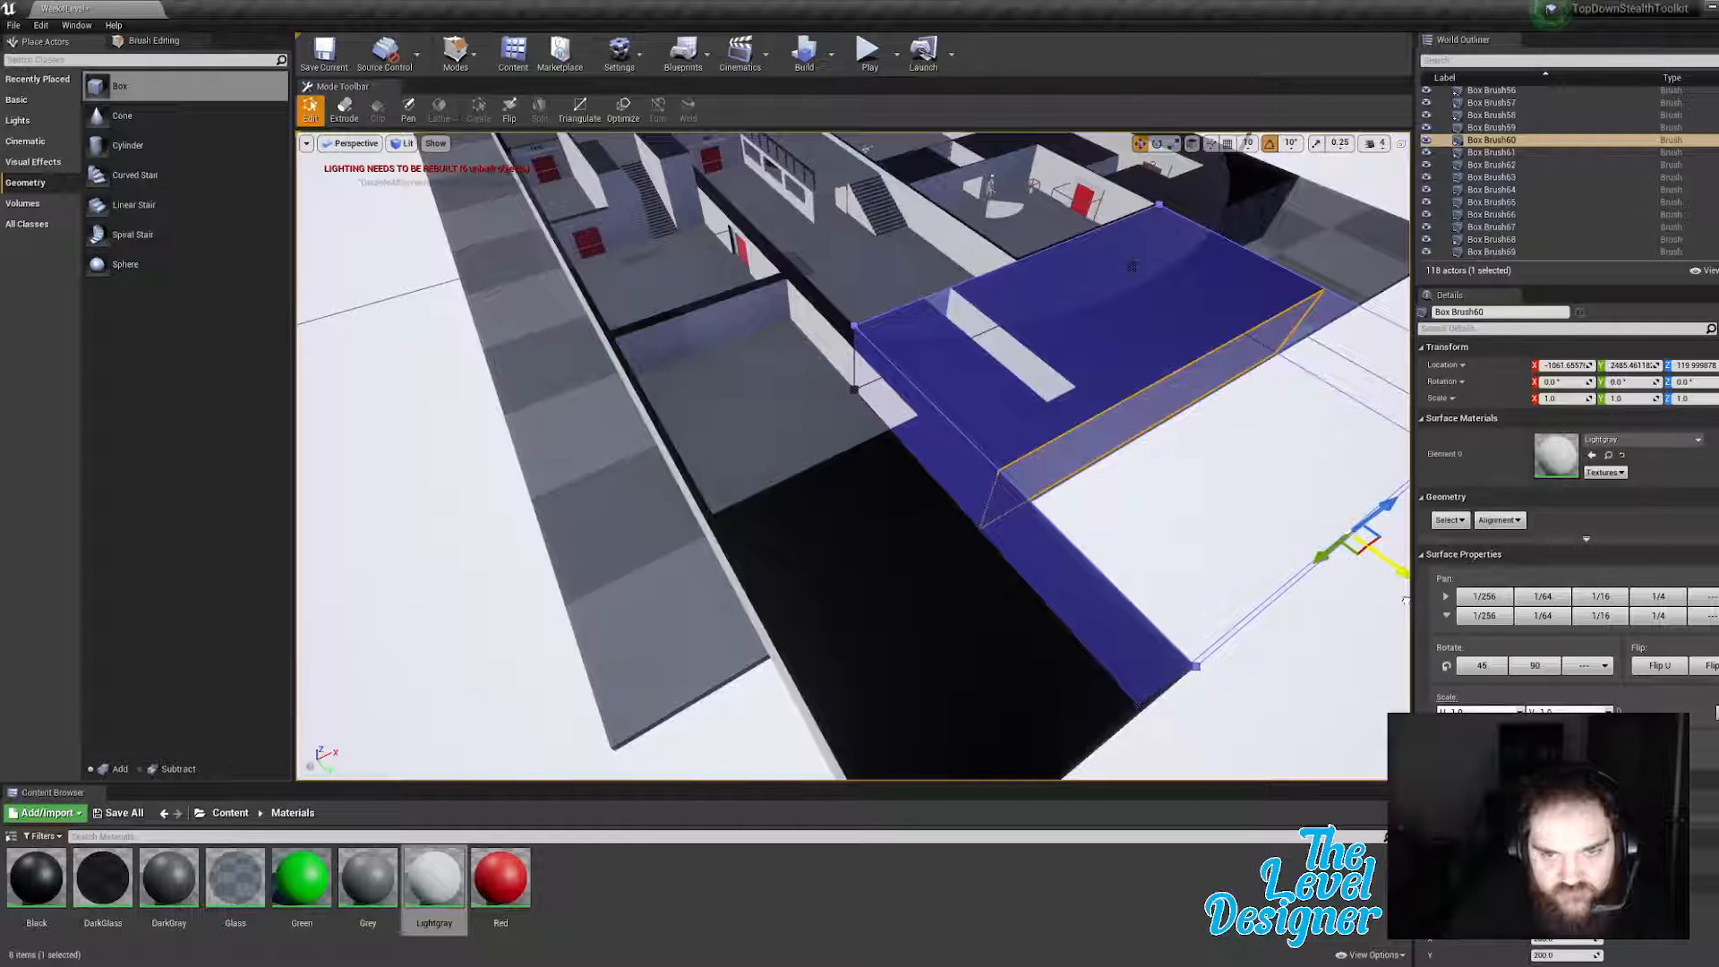
Step: Widen the long solid block by pulling its outer side face away from the rooms
right_drag(1025, 509, 1227, 484)
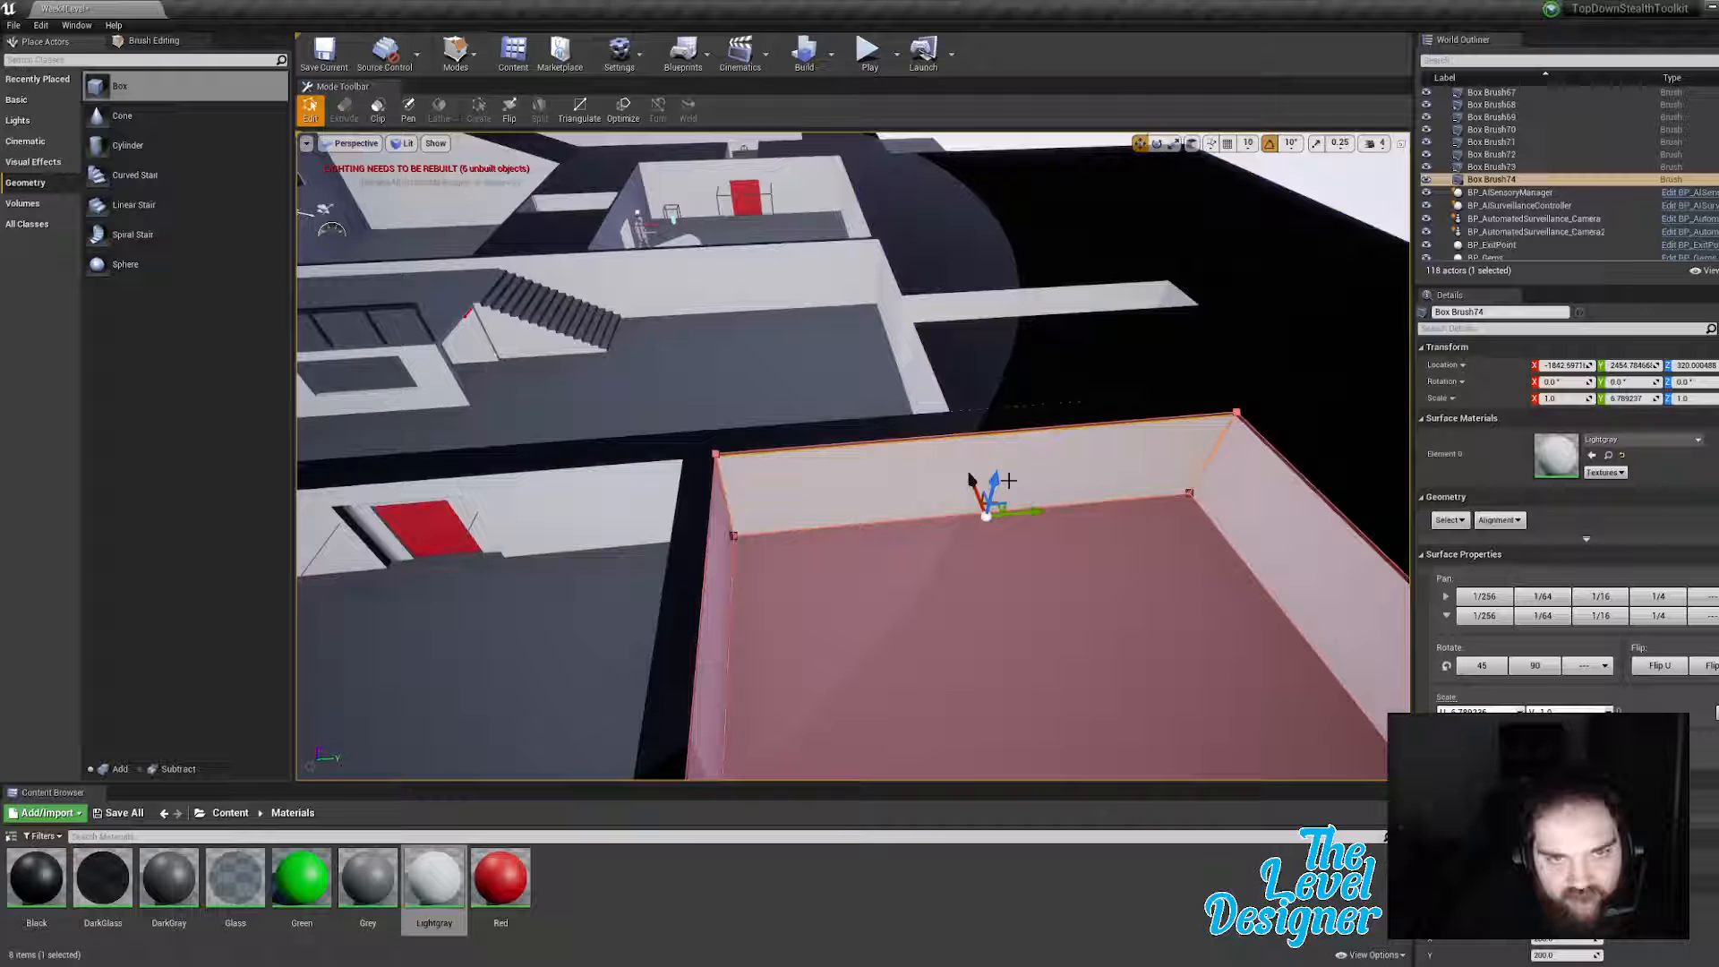
right_drag(1068, 499, 1067, 500)
click(940, 596)
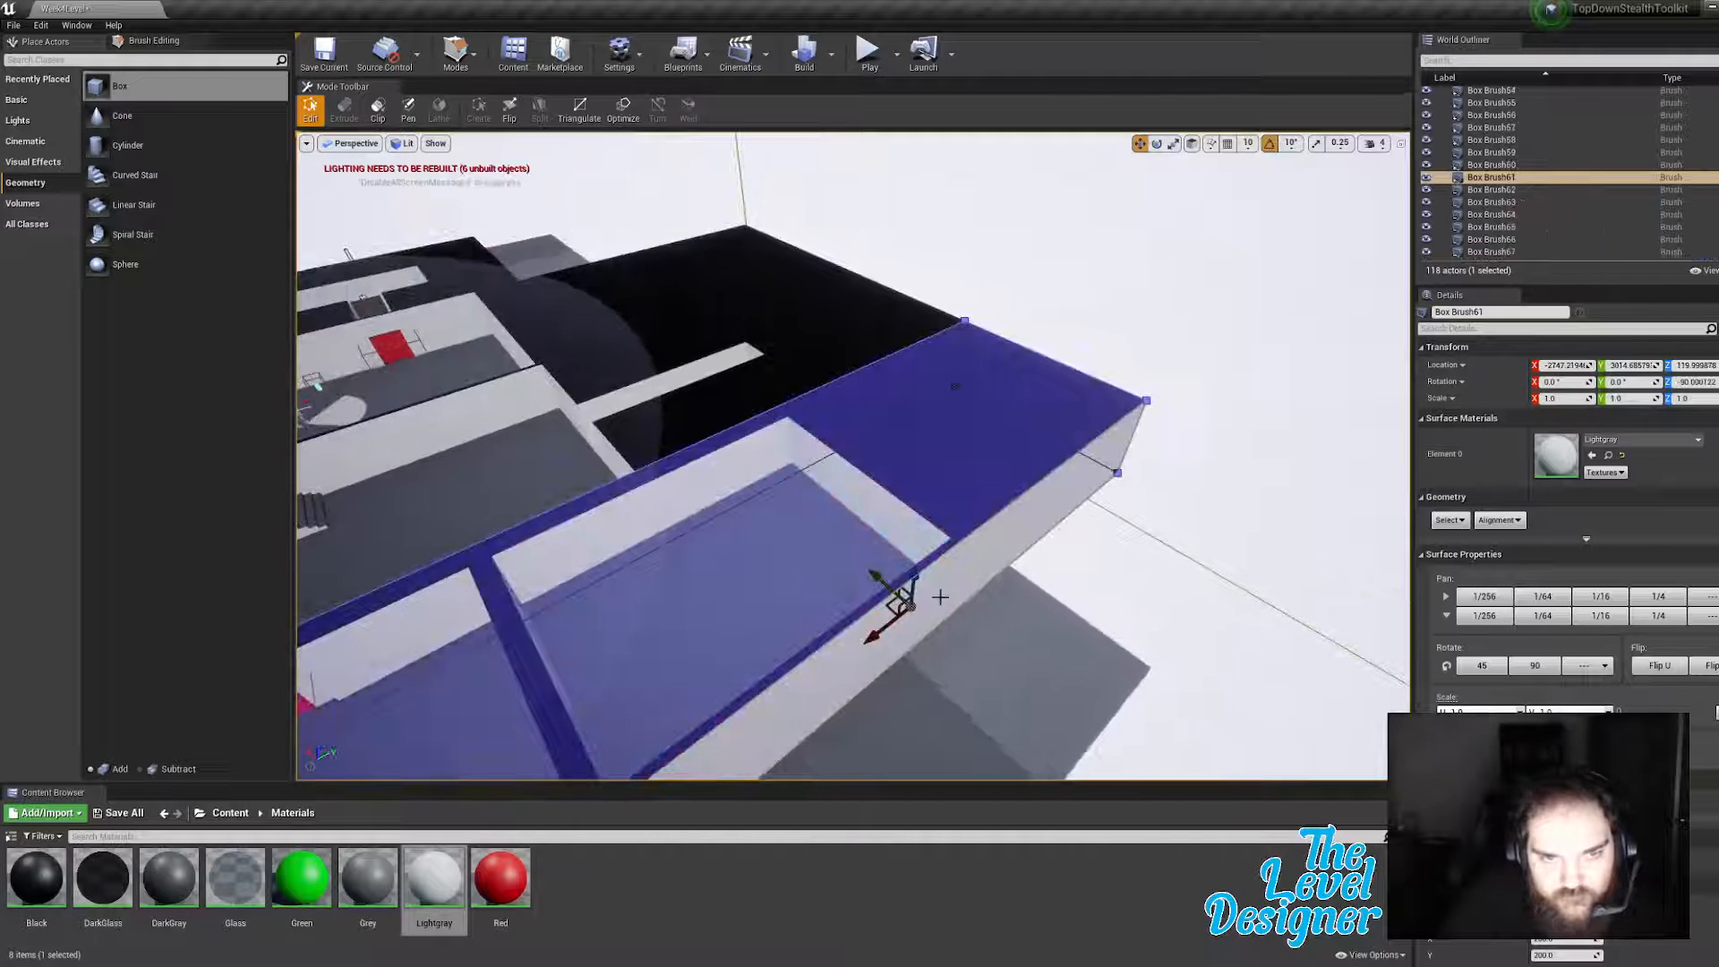
click(1037, 543)
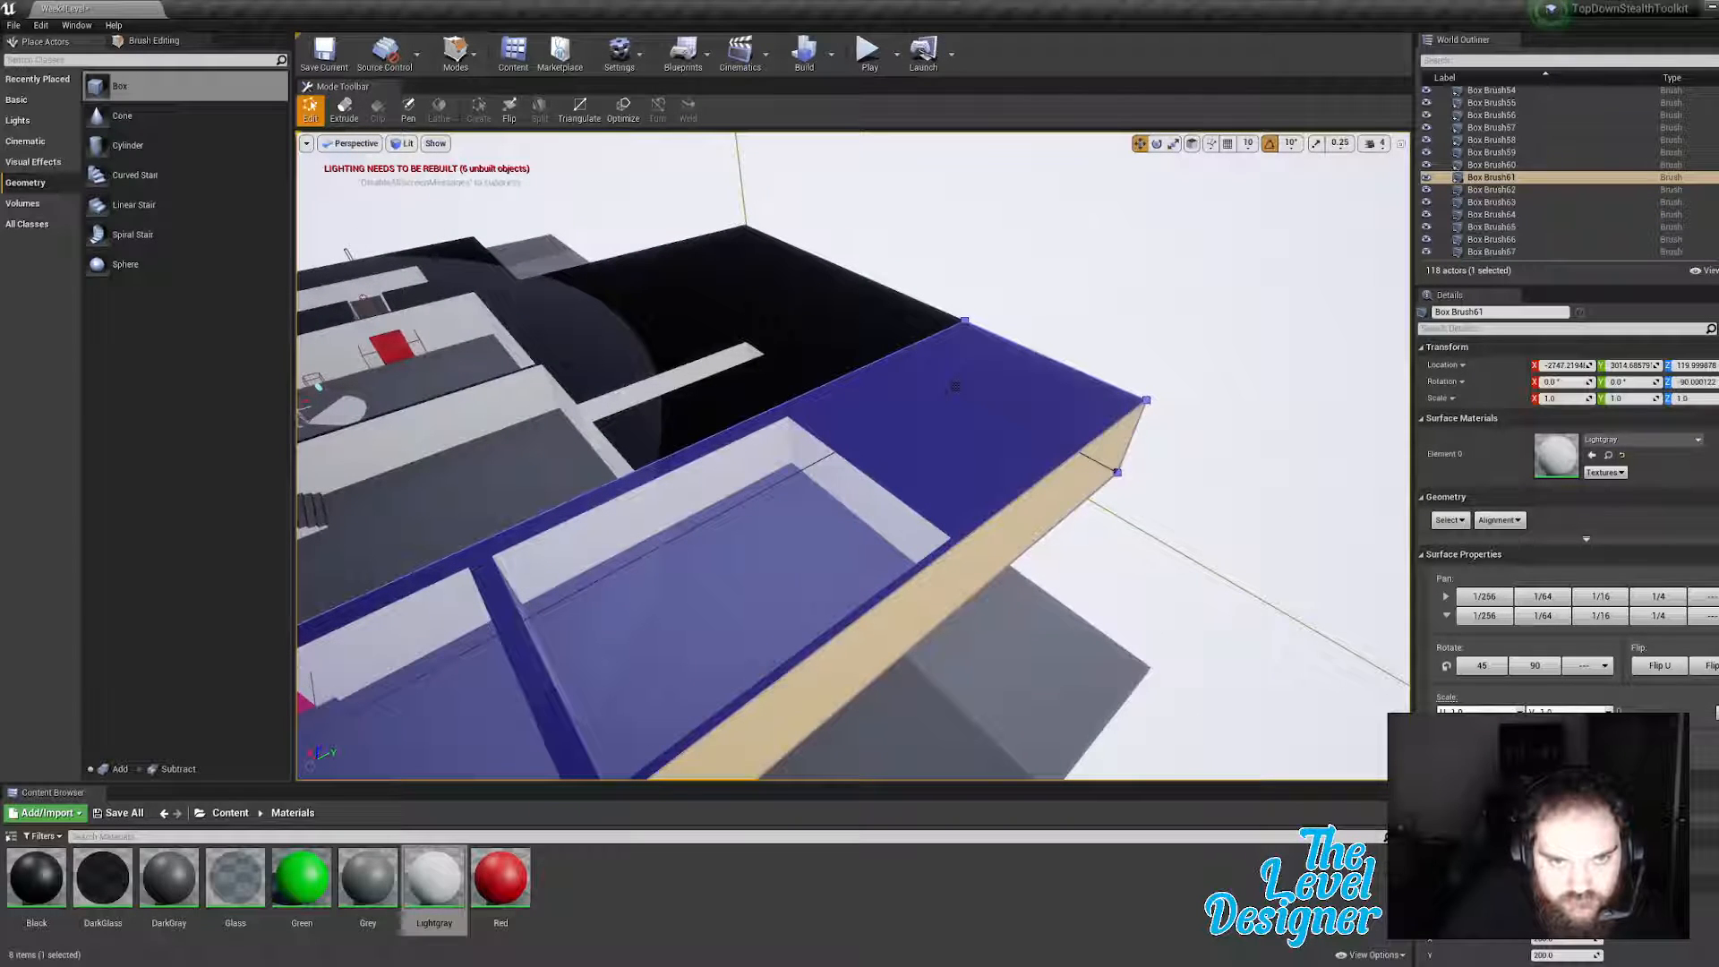
click(1116, 549)
right_drag(1117, 549, 994, 525)
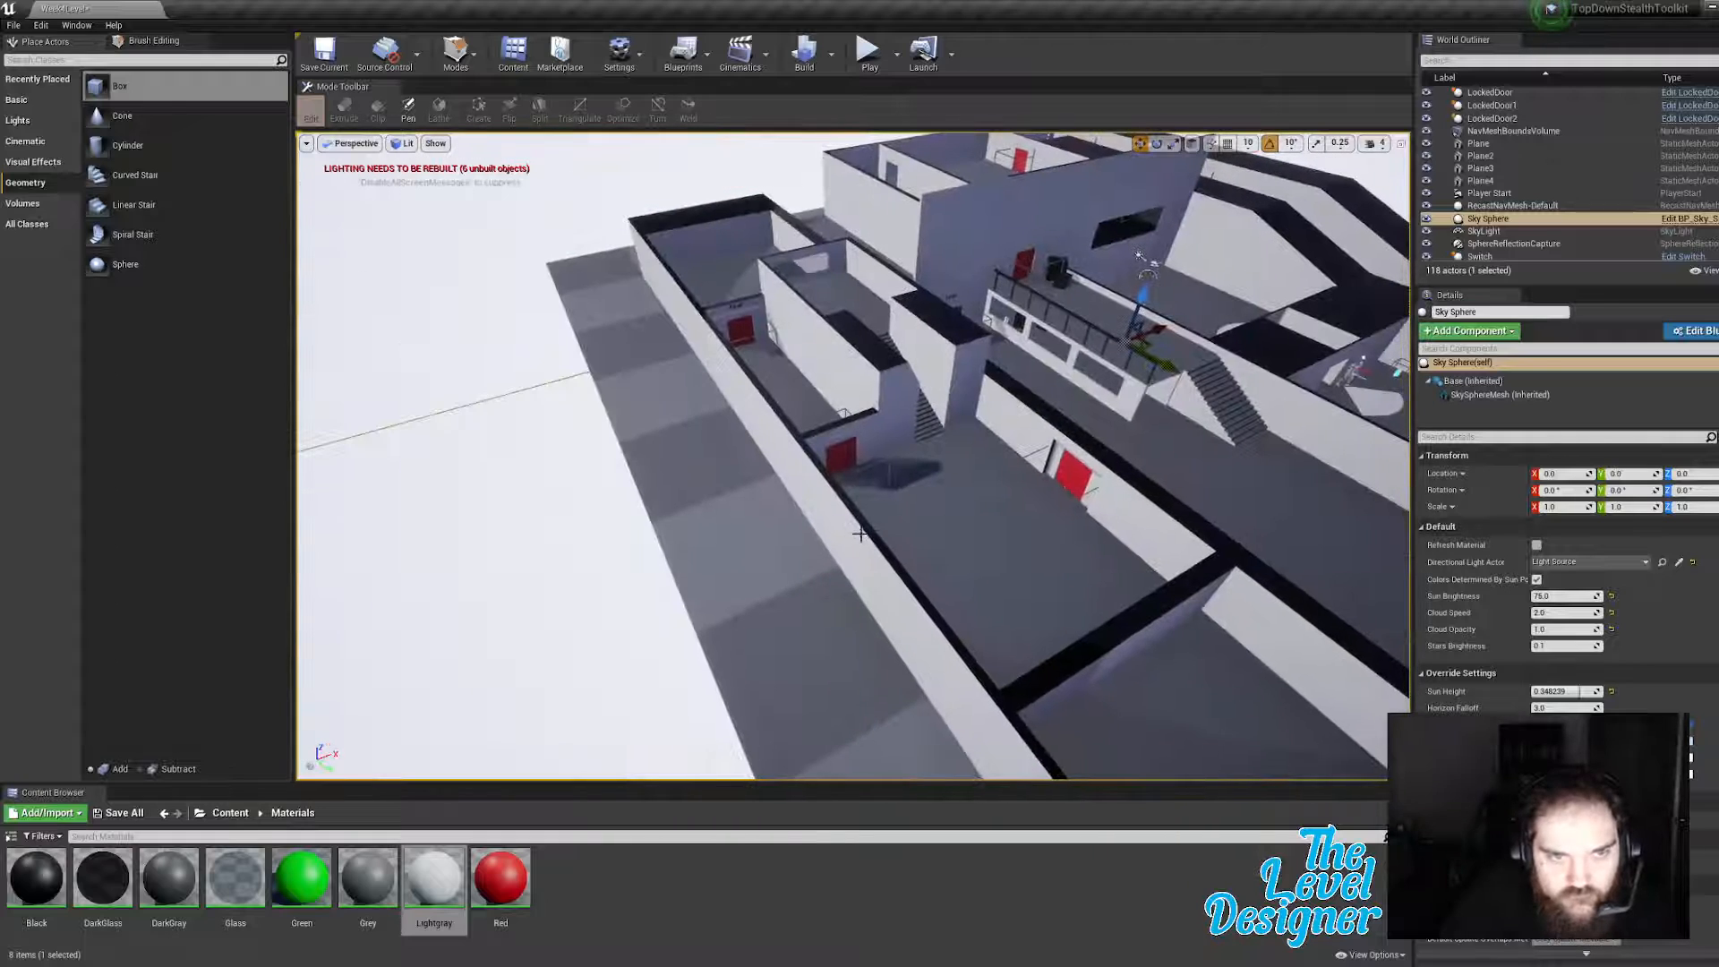
click(858, 537)
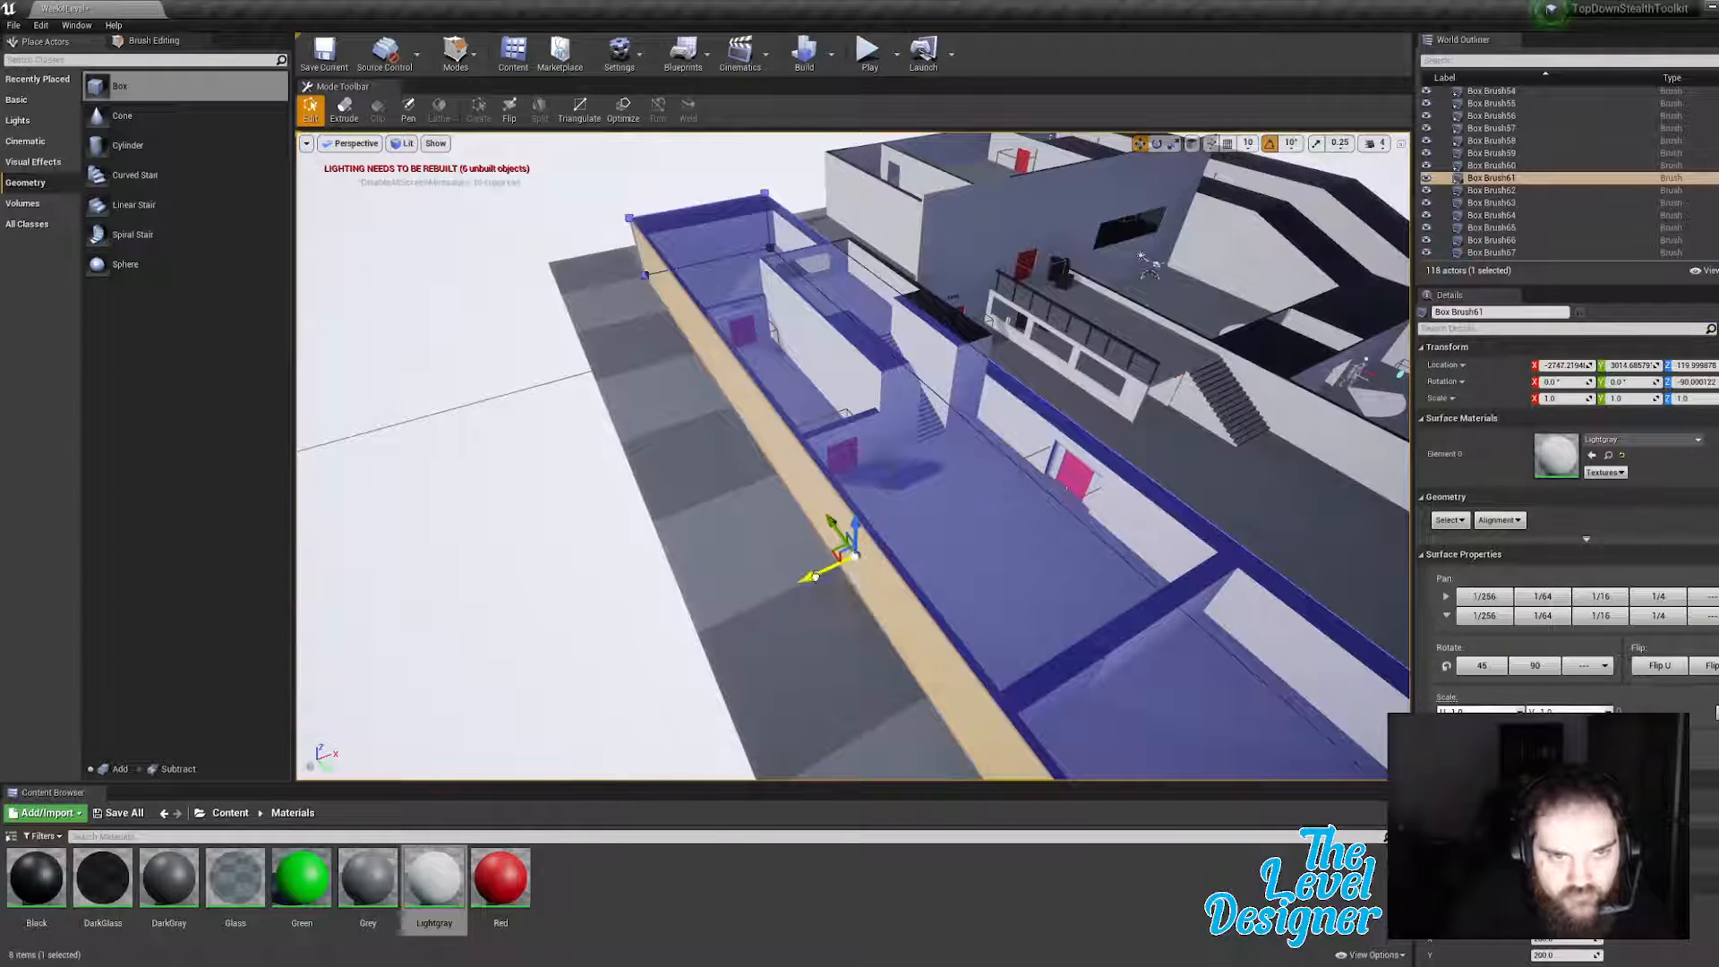
drag(812, 578, 663, 685)
mouse_move(662, 685)
right_down()
mouse_move(949, 703)
mouse_move(681, 687)
mouse_move(837, 538)
right_up()
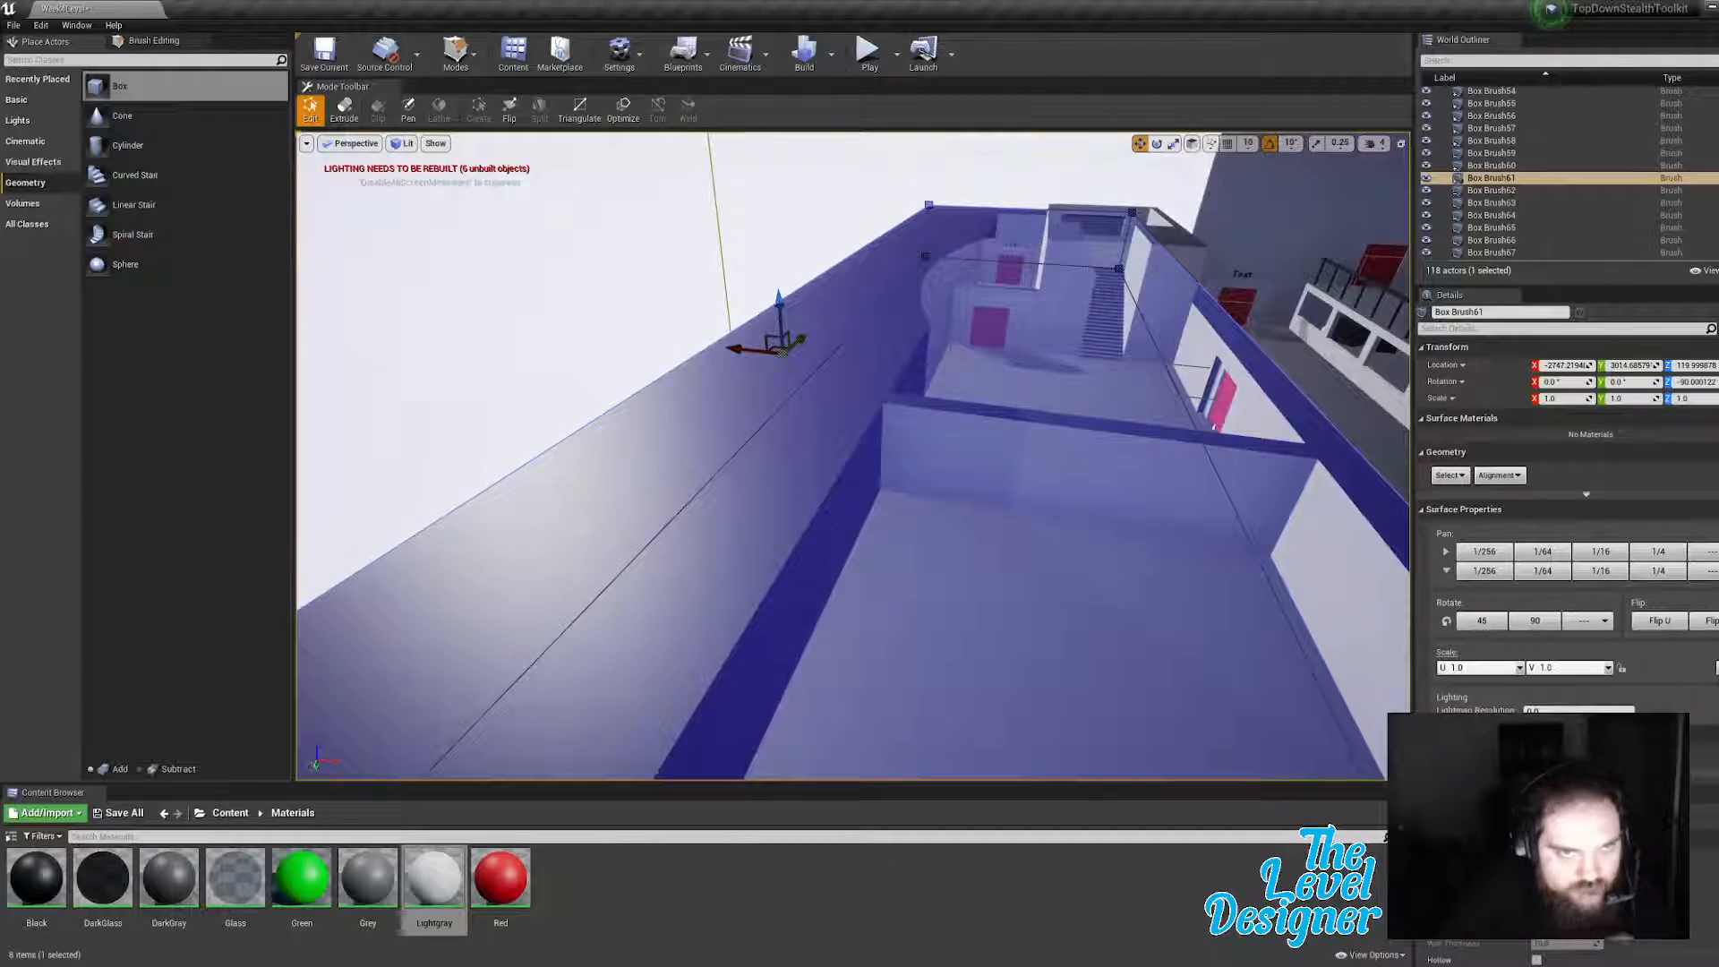
Step: Widen the duplicated subtractive room by pulling its side face out towards the widened block's outer edge
click(879, 522)
click(982, 522)
mouse_move(982, 522)
right_down()
mouse_move(1020, 522)
mouse_move(972, 530)
mouse_move(998, 522)
right_up()
mouse_move(870, 531)
right_down()
mouse_move(927, 515)
mouse_move(947, 542)
mouse_move(895, 595)
right_up()
click(870, 538)
mouse_move(872, 496)
mouse_down()
mouse_move(707, 568)
mouse_move(649, 557)
mouse_move(640, 583)
mouse_up()
mouse_move(762, 472)
right_down()
mouse_move(882, 457)
mouse_move(716, 474)
mouse_move(762, 472)
mouse_move(784, 530)
right_up()
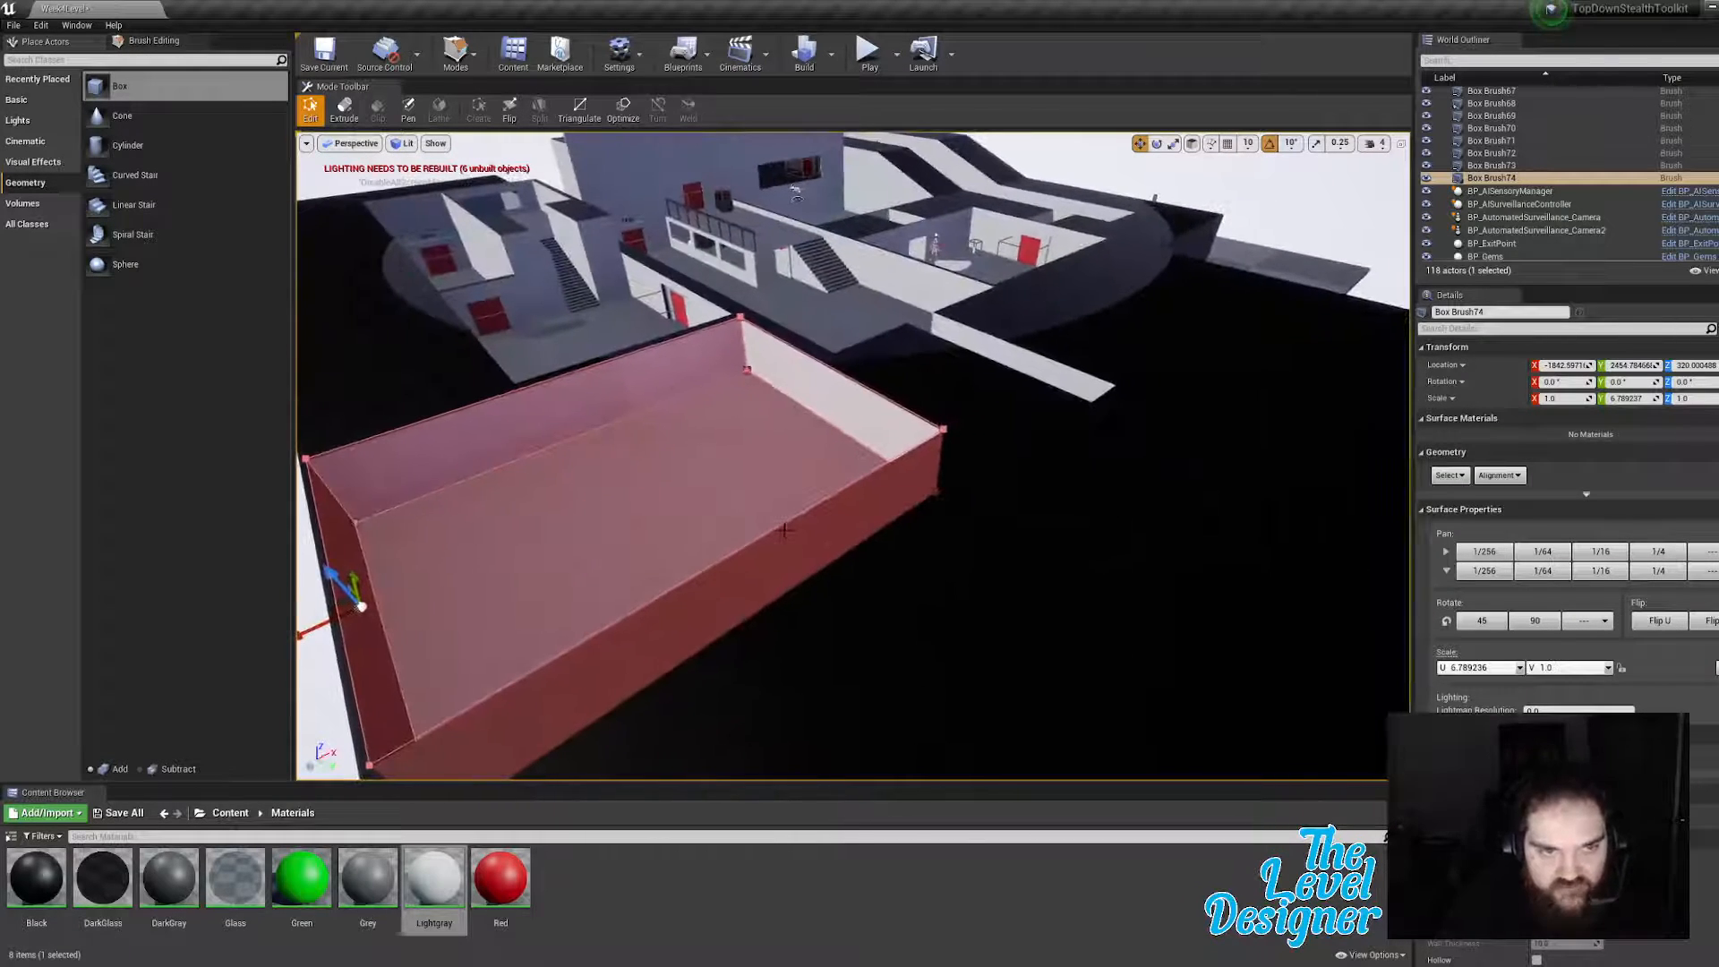
Step: Lengthen the duplicated room by pulling its end face out until only a thin outer wall remains, and deselect it
click(800, 533)
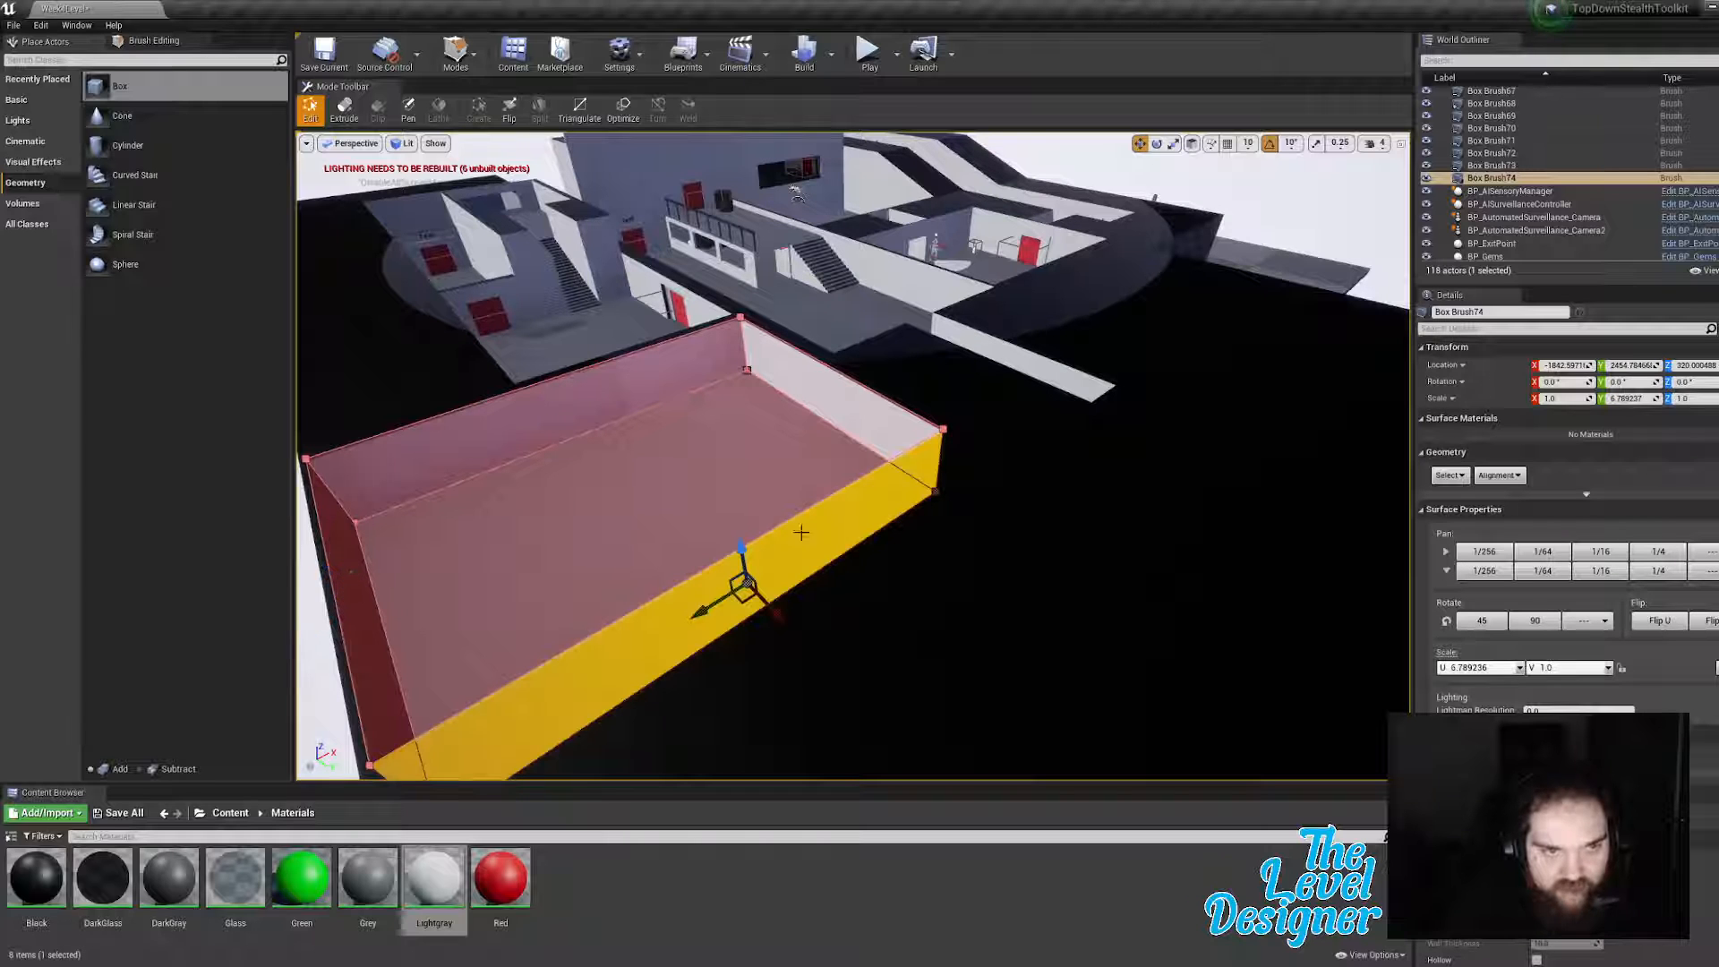
drag(783, 619, 976, 583)
mouse_move(976, 583)
right_down()
mouse_move(966, 512)
mouse_move(932, 553)
right_up()
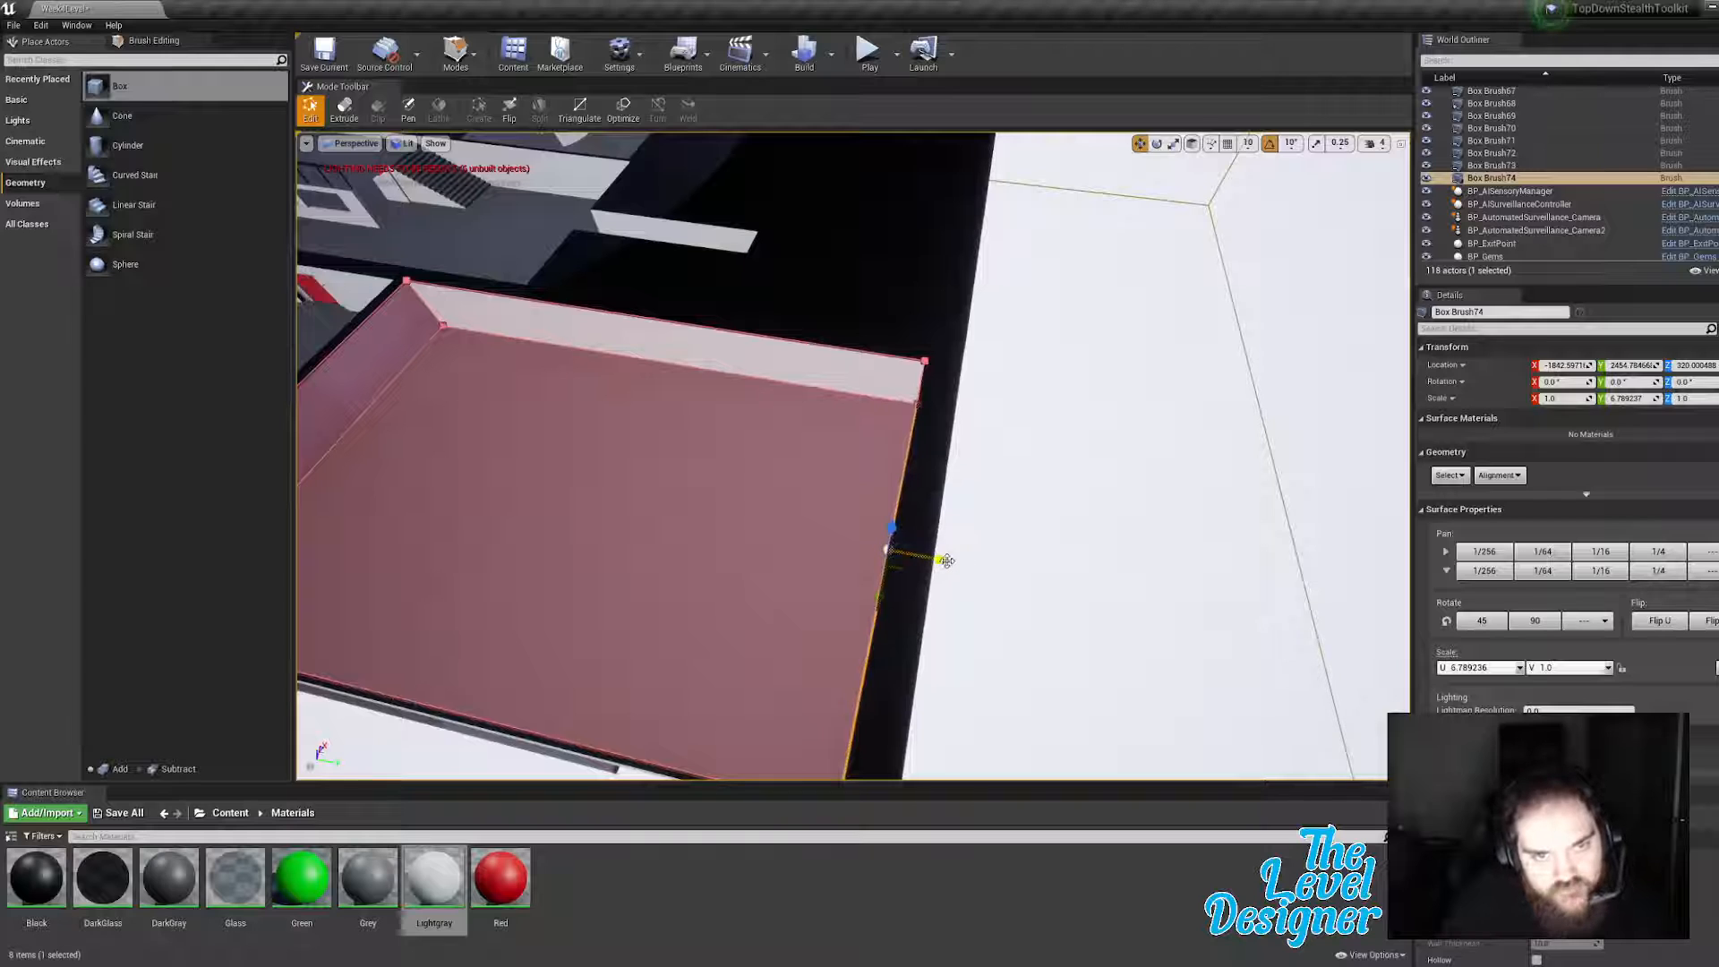
drag(951, 561, 983, 562)
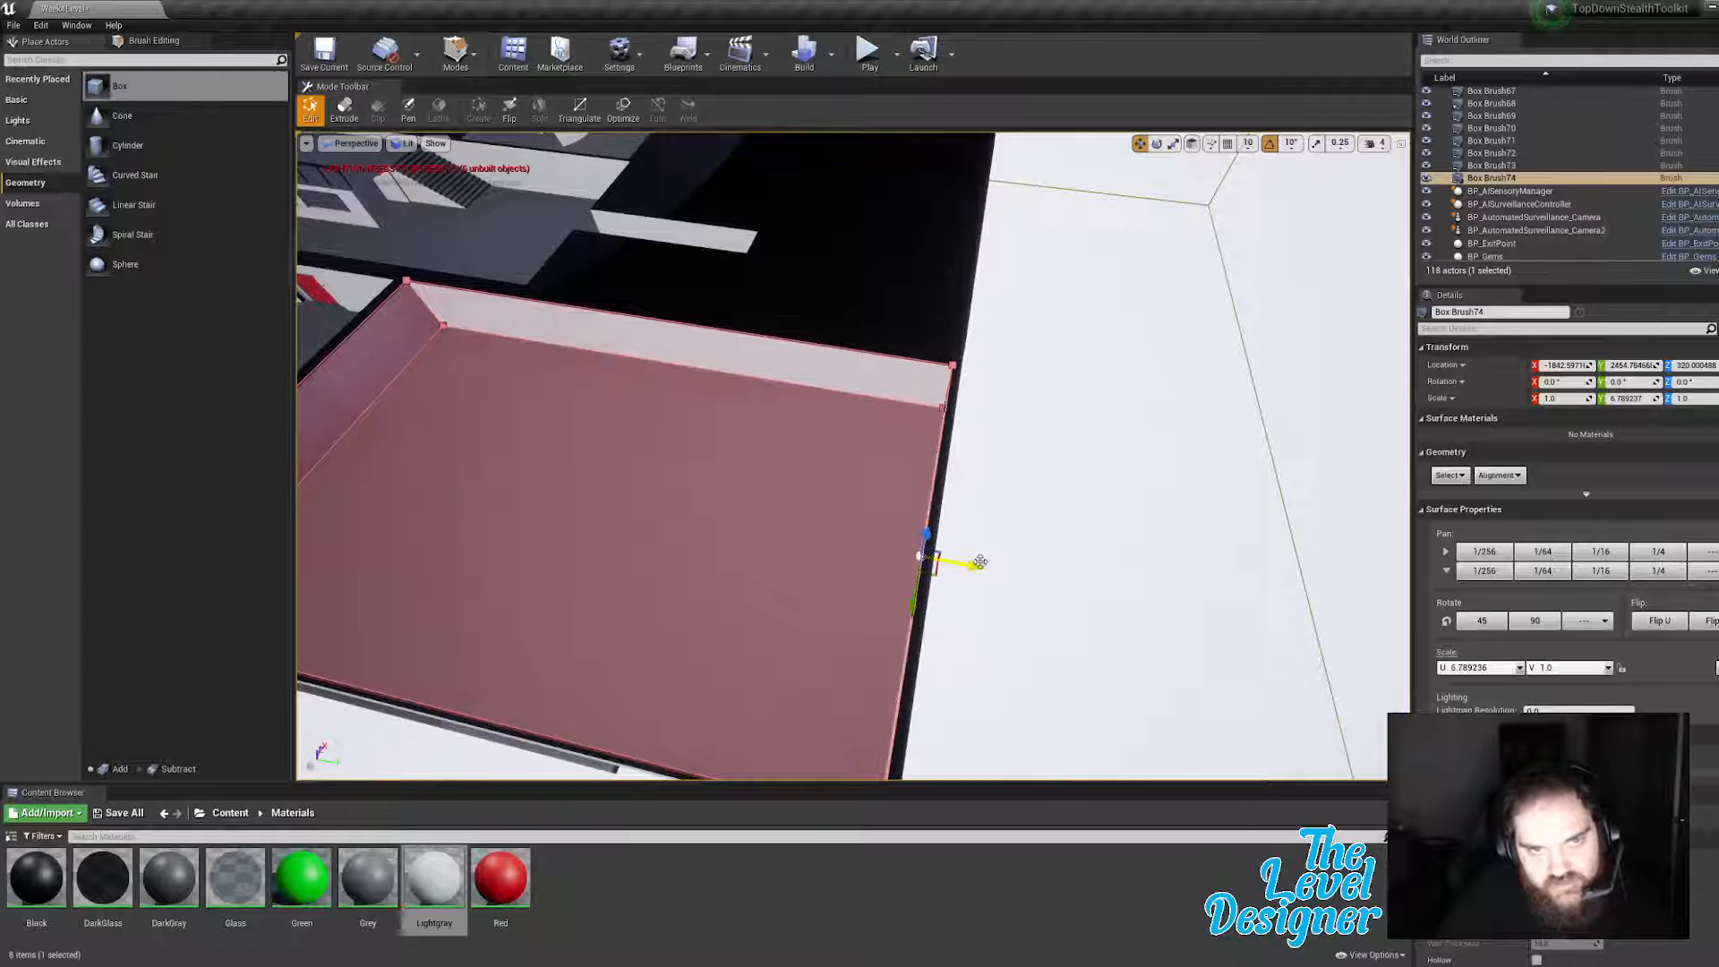
mouse_move(982, 563)
right_down()
mouse_move(911, 470)
mouse_move(905, 486)
mouse_move(935, 518)
mouse_move(921, 476)
mouse_move(851, 469)
right_up()
key(w)
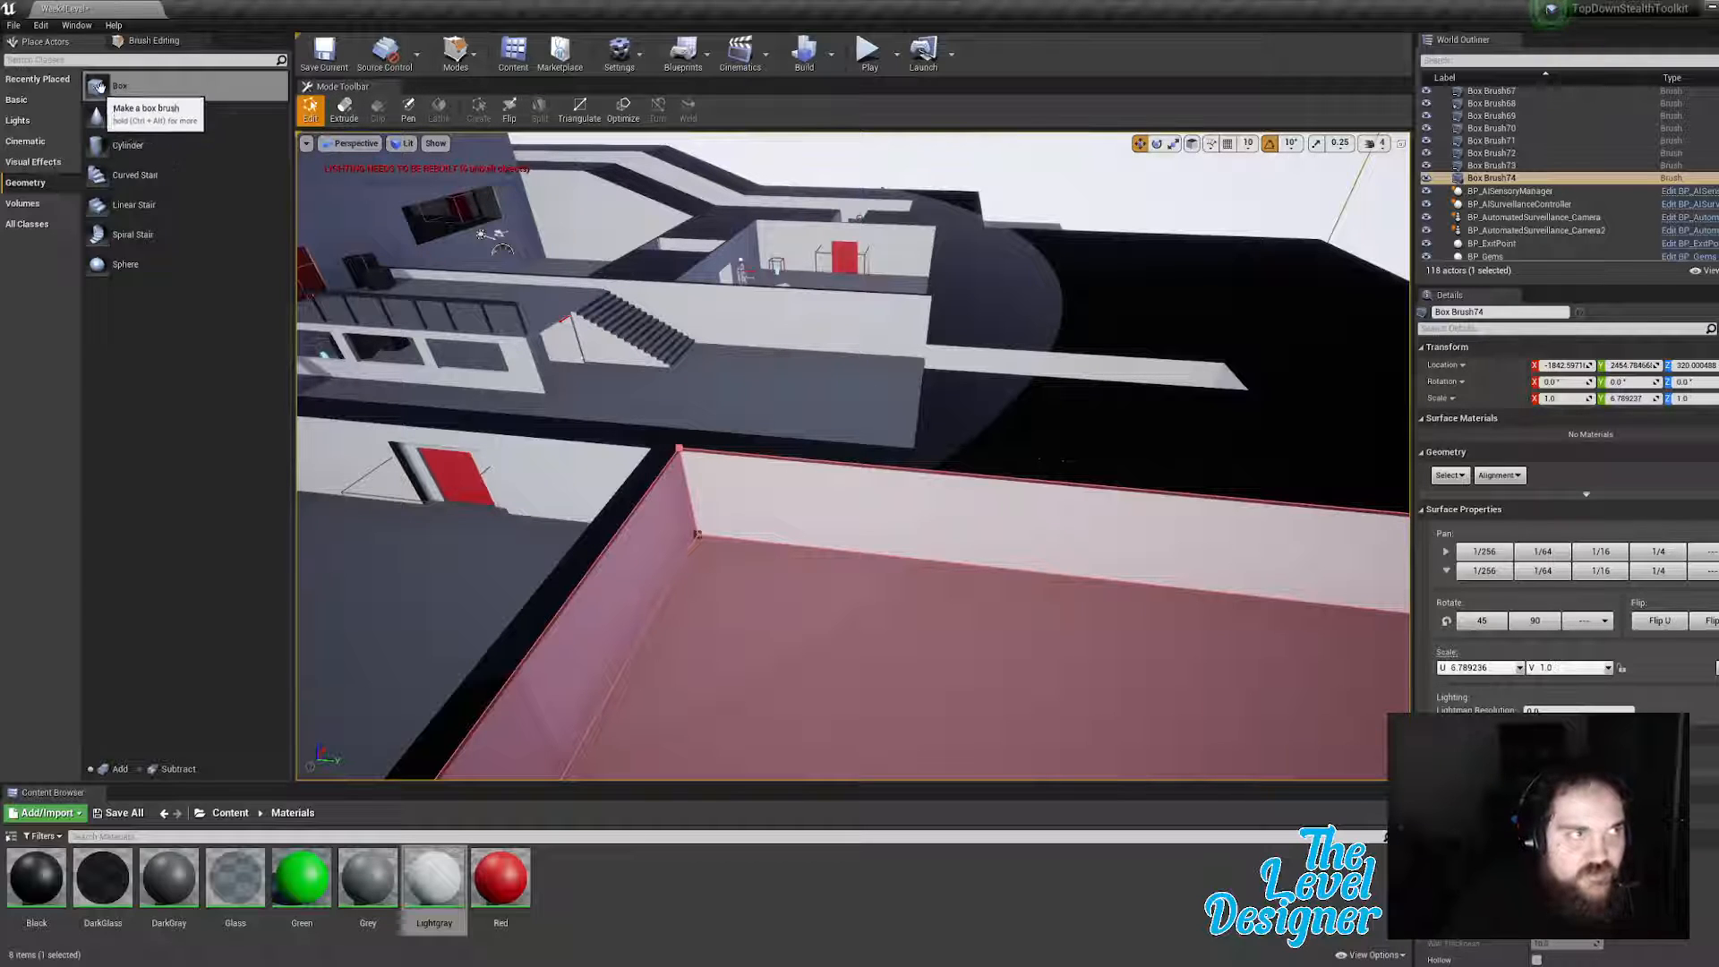
click(1041, 185)
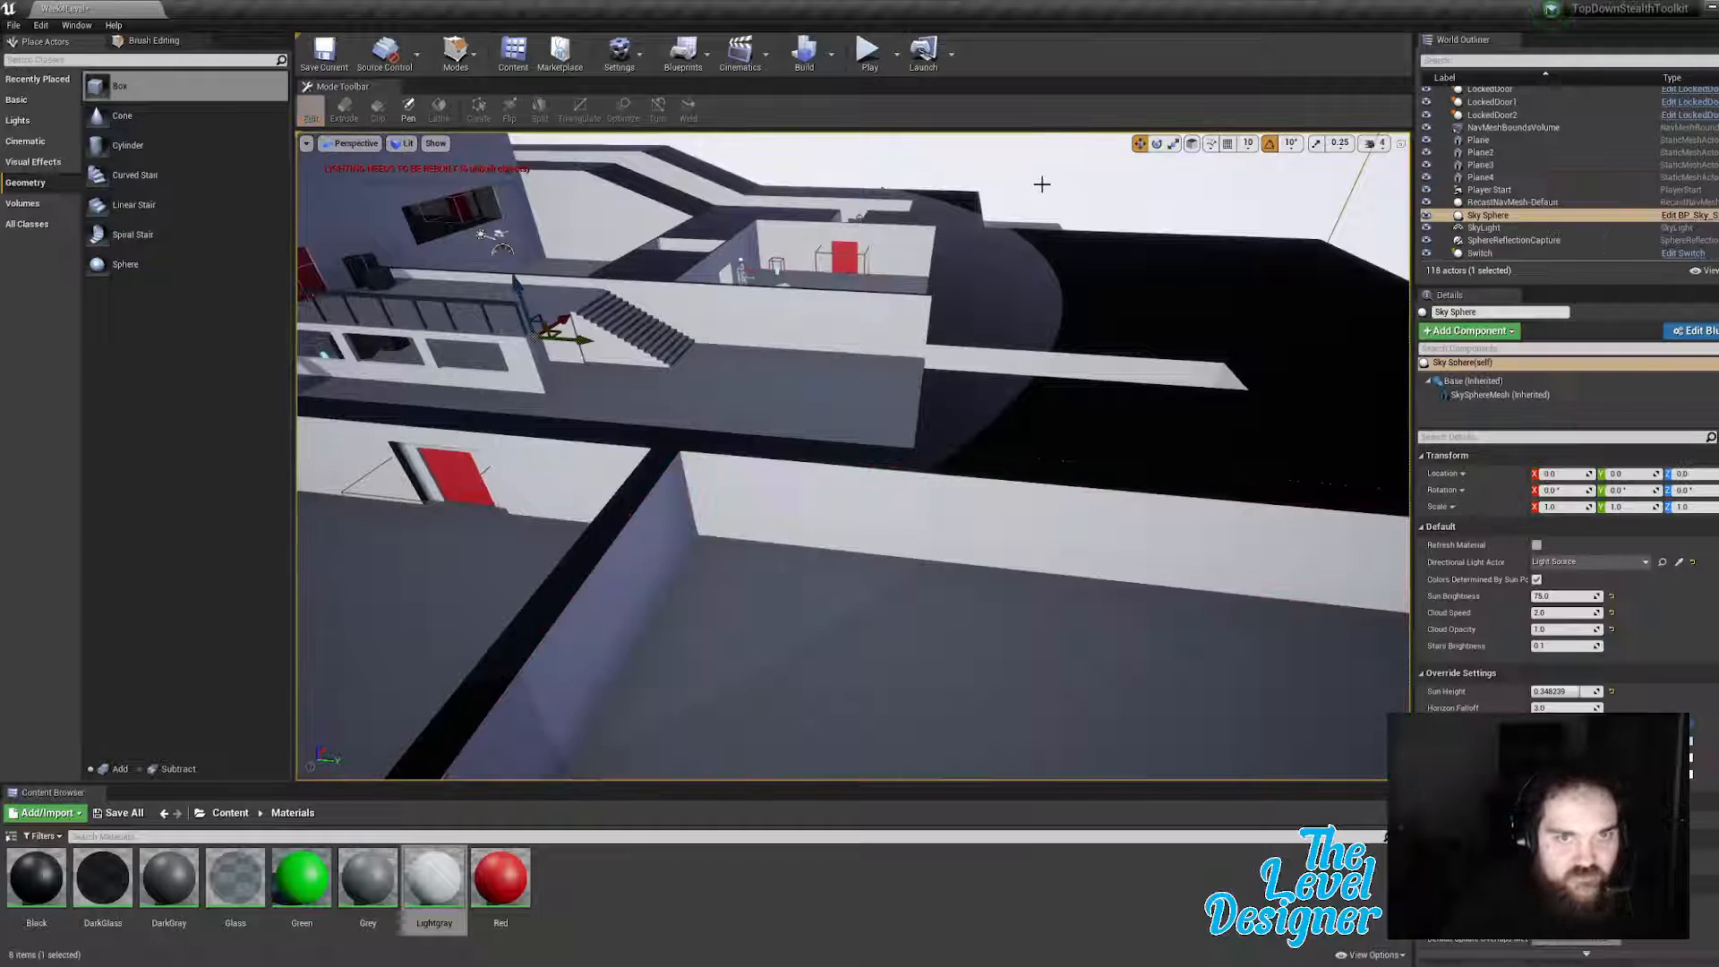
click(971, 356)
click(1074, 178)
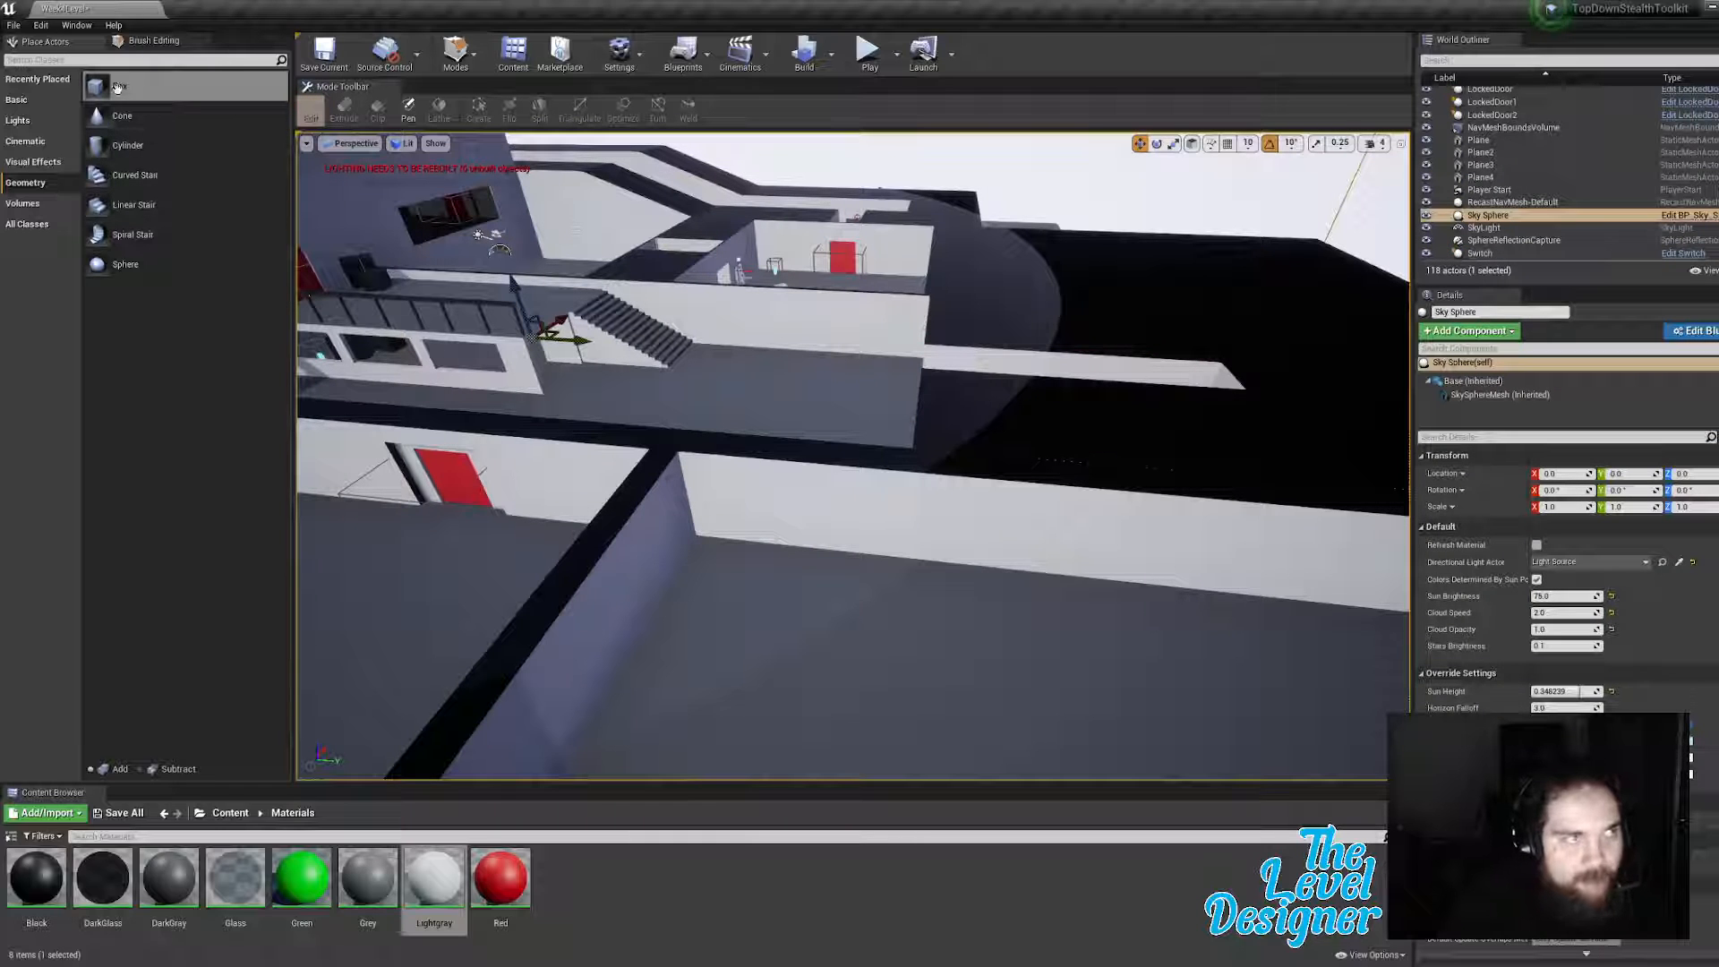
Step: Add a subtractive box brush and move it into the wall between the new large room and the stair area
mouse_move(117, 87)
mouse_down()
mouse_move(675, 445)
mouse_move(811, 615)
mouse_move(786, 564)
mouse_up()
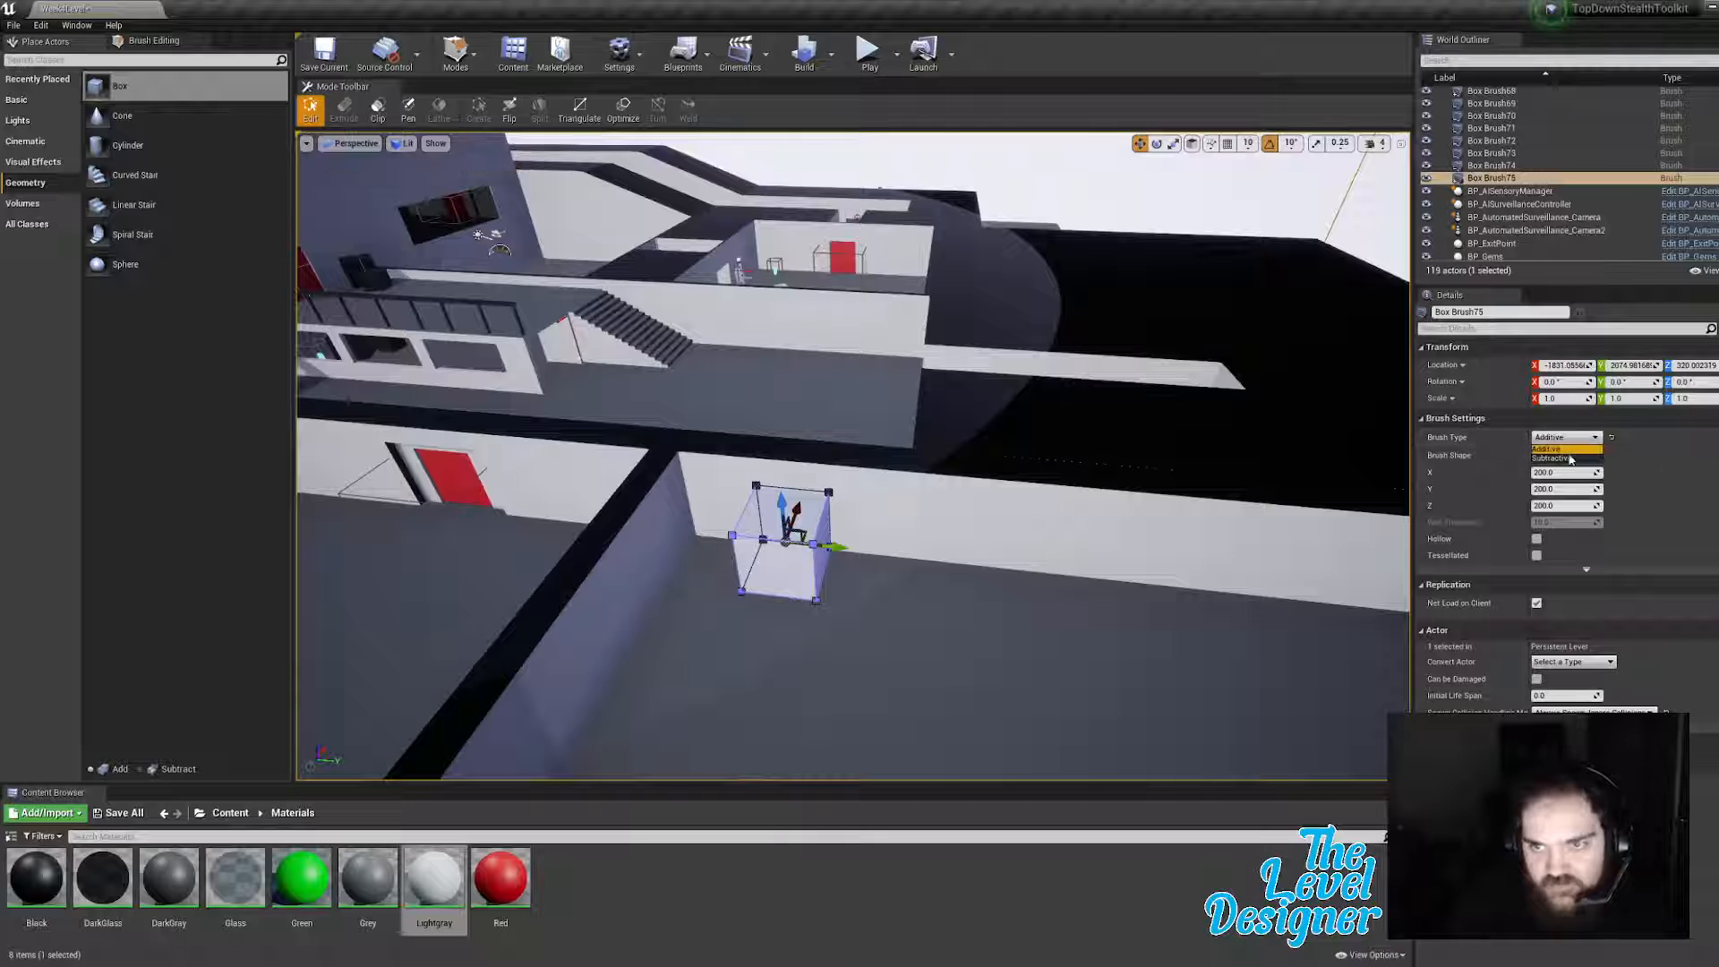
click(1569, 458)
right_drag(986, 576, 881, 586)
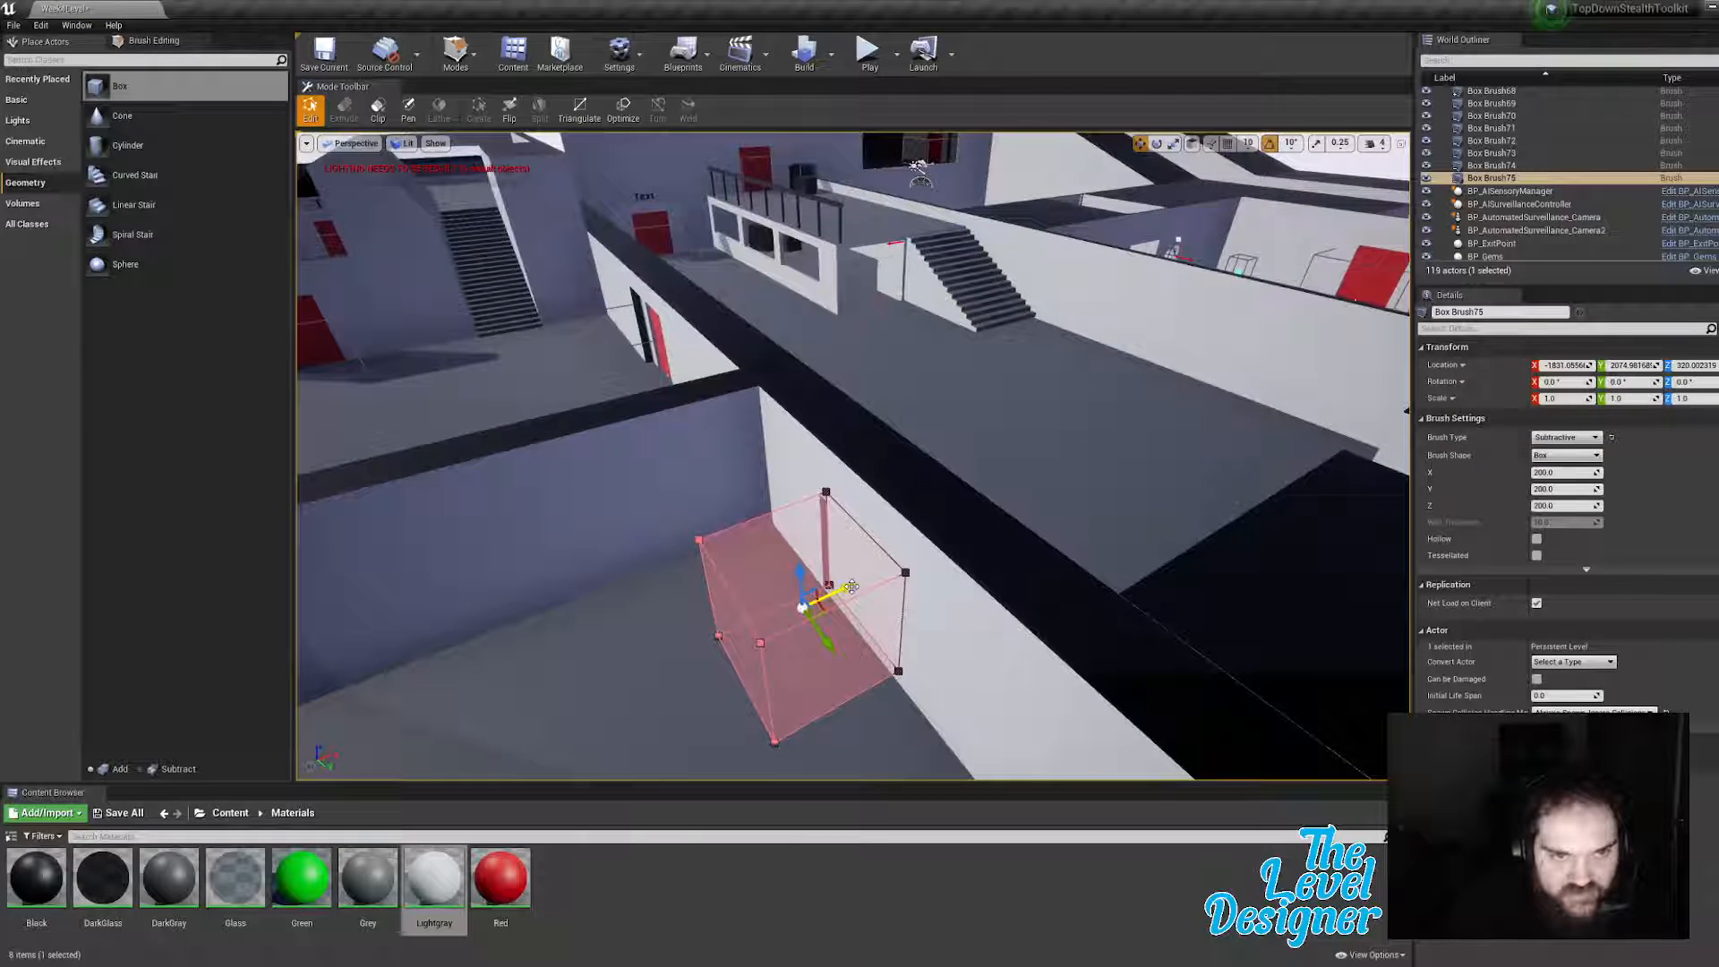
drag(852, 586, 907, 555)
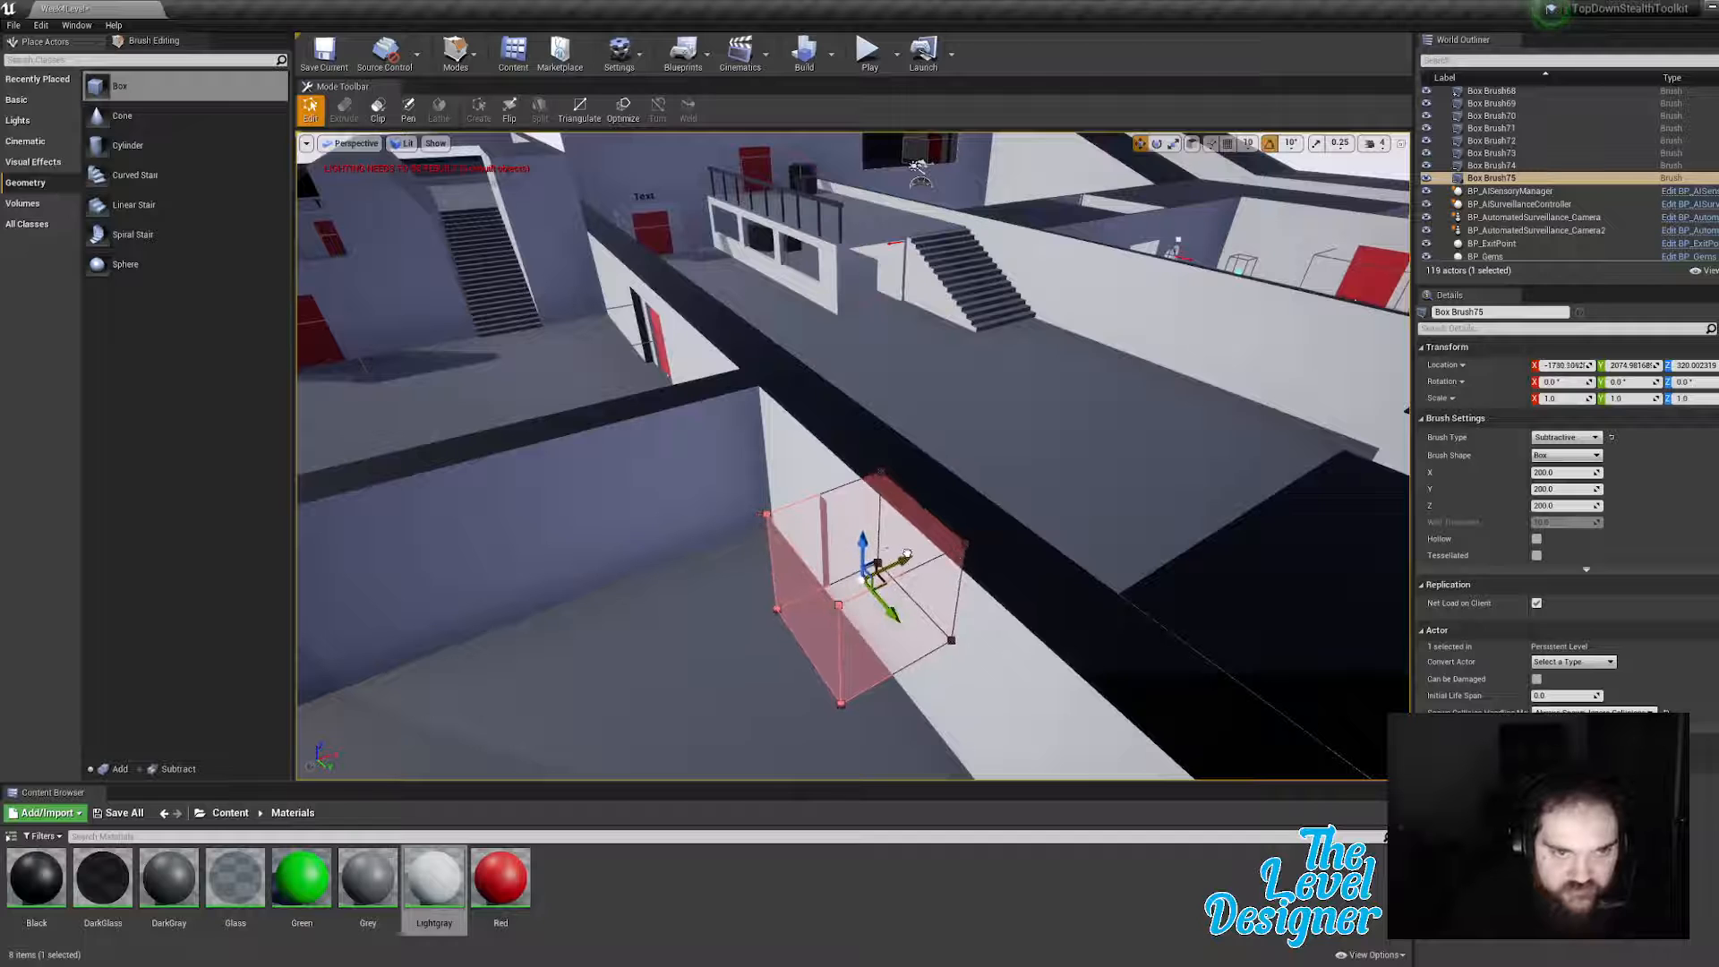
Step: Raise the subtractive box's top face above the wall and pull both side faces outward to make a wide opening
click(846, 543)
drag(866, 489, 889, 410)
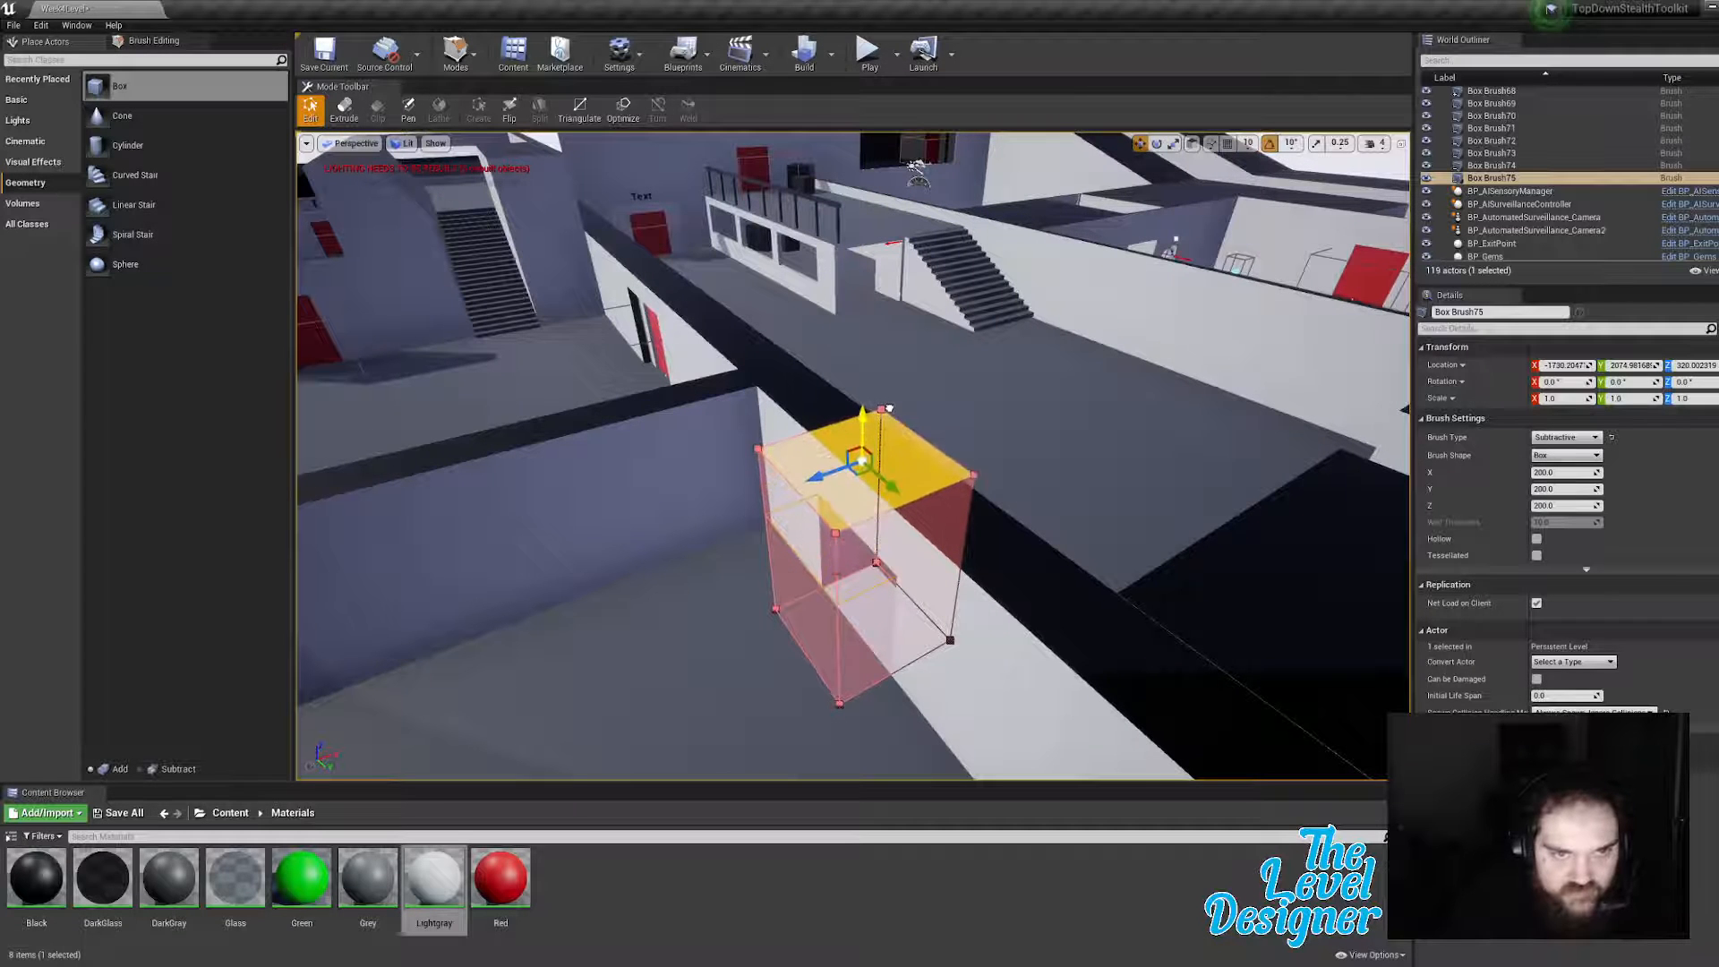
key(a)
mouse_move(889, 408)
right_down()
mouse_move(1043, 434)
mouse_move(1081, 411)
mouse_move(1151, 415)
right_up()
click(953, 541)
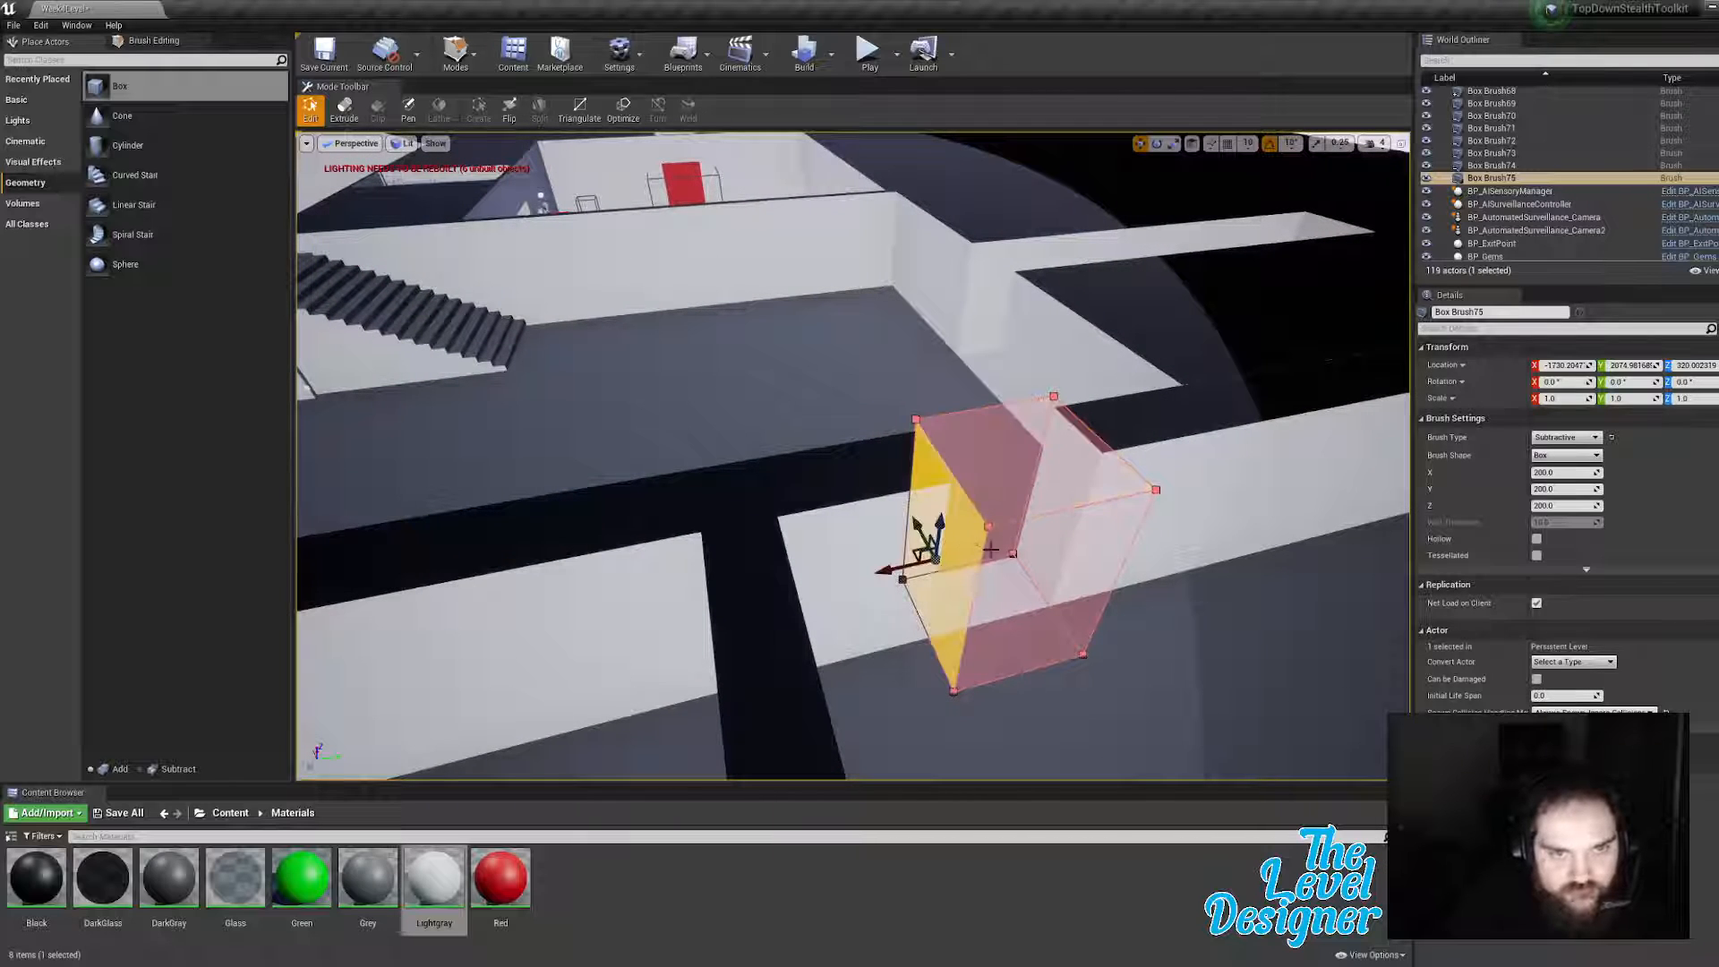
drag(882, 570, 755, 615)
key(d)
mouse_move(923, 522)
right_down()
mouse_move(835, 501)
mouse_move(918, 522)
right_up()
click(772, 518)
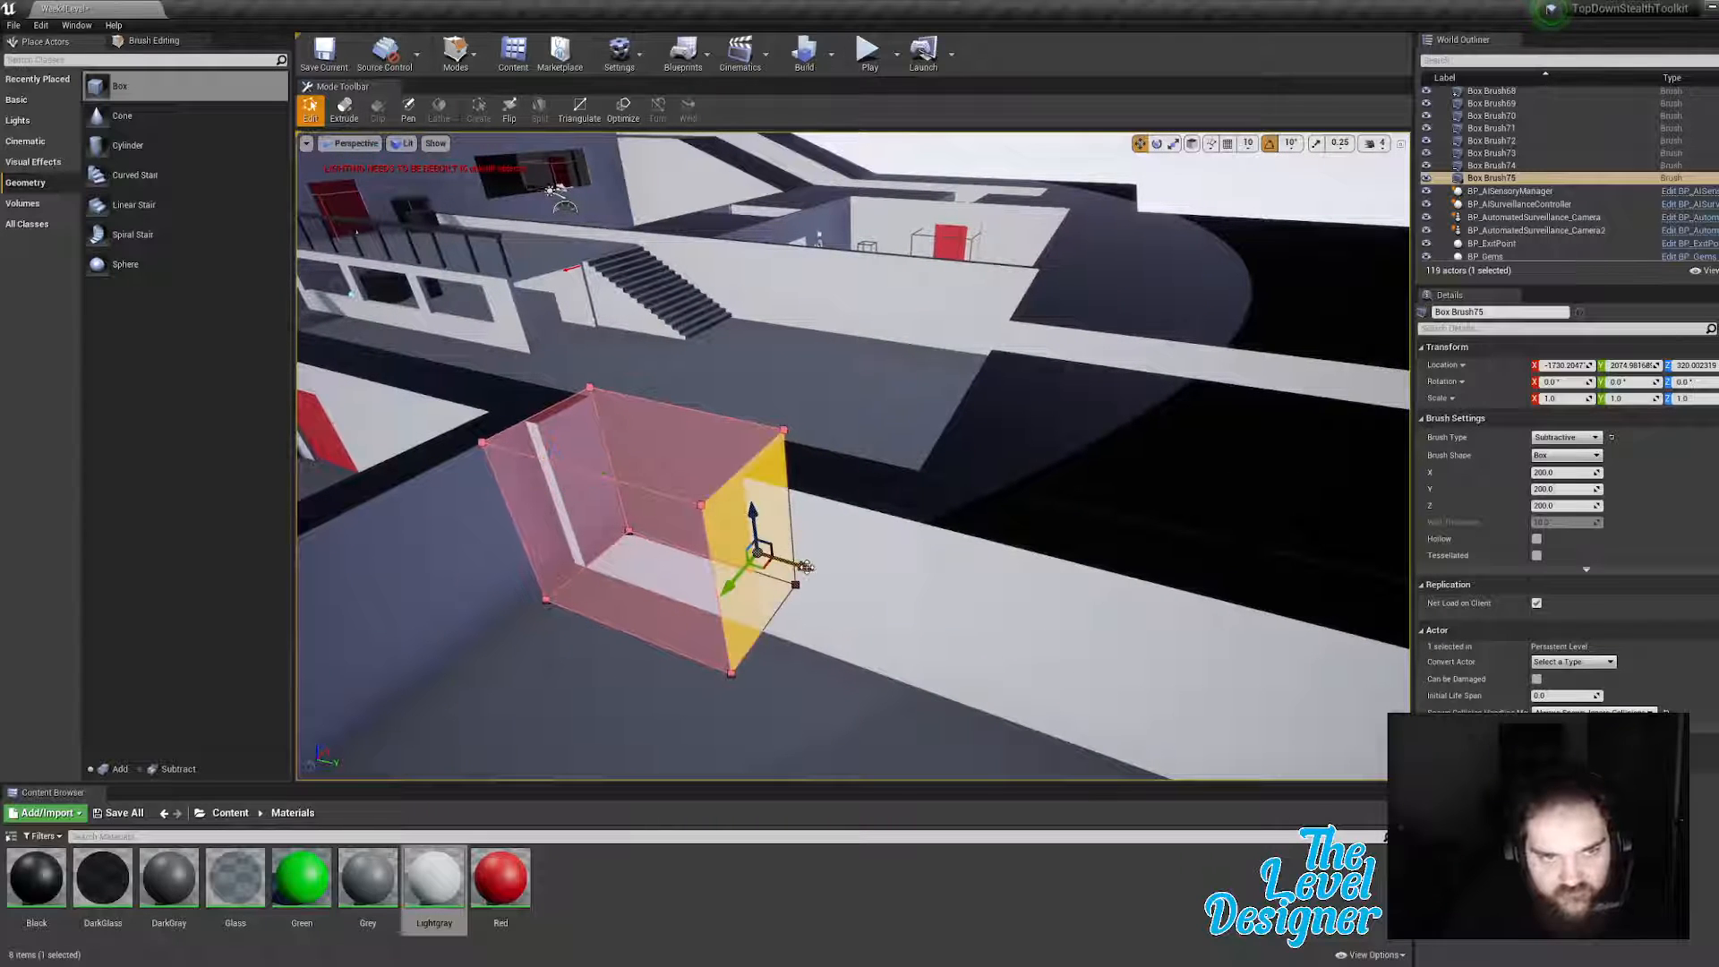
drag(806, 567, 836, 580)
drag(943, 607, 943, 607)
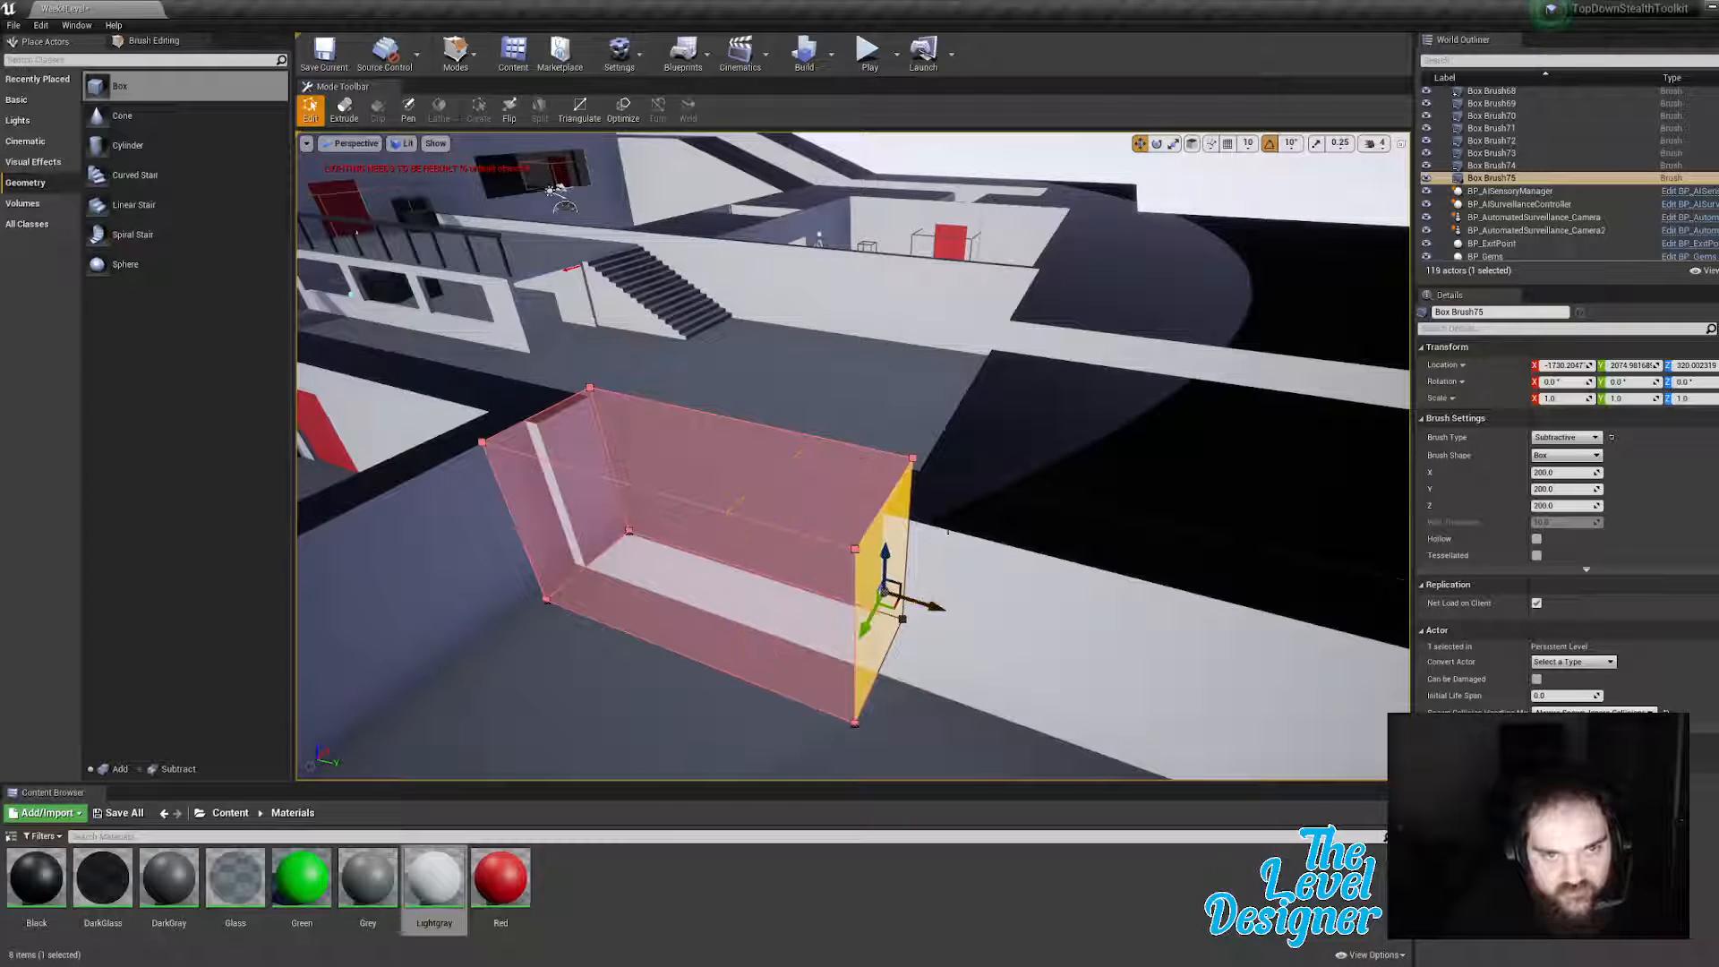
Step: Apply the Grey material to the floor surface of the new wall opening
key(d)
right_drag(942, 607, 937, 598)
key(a)
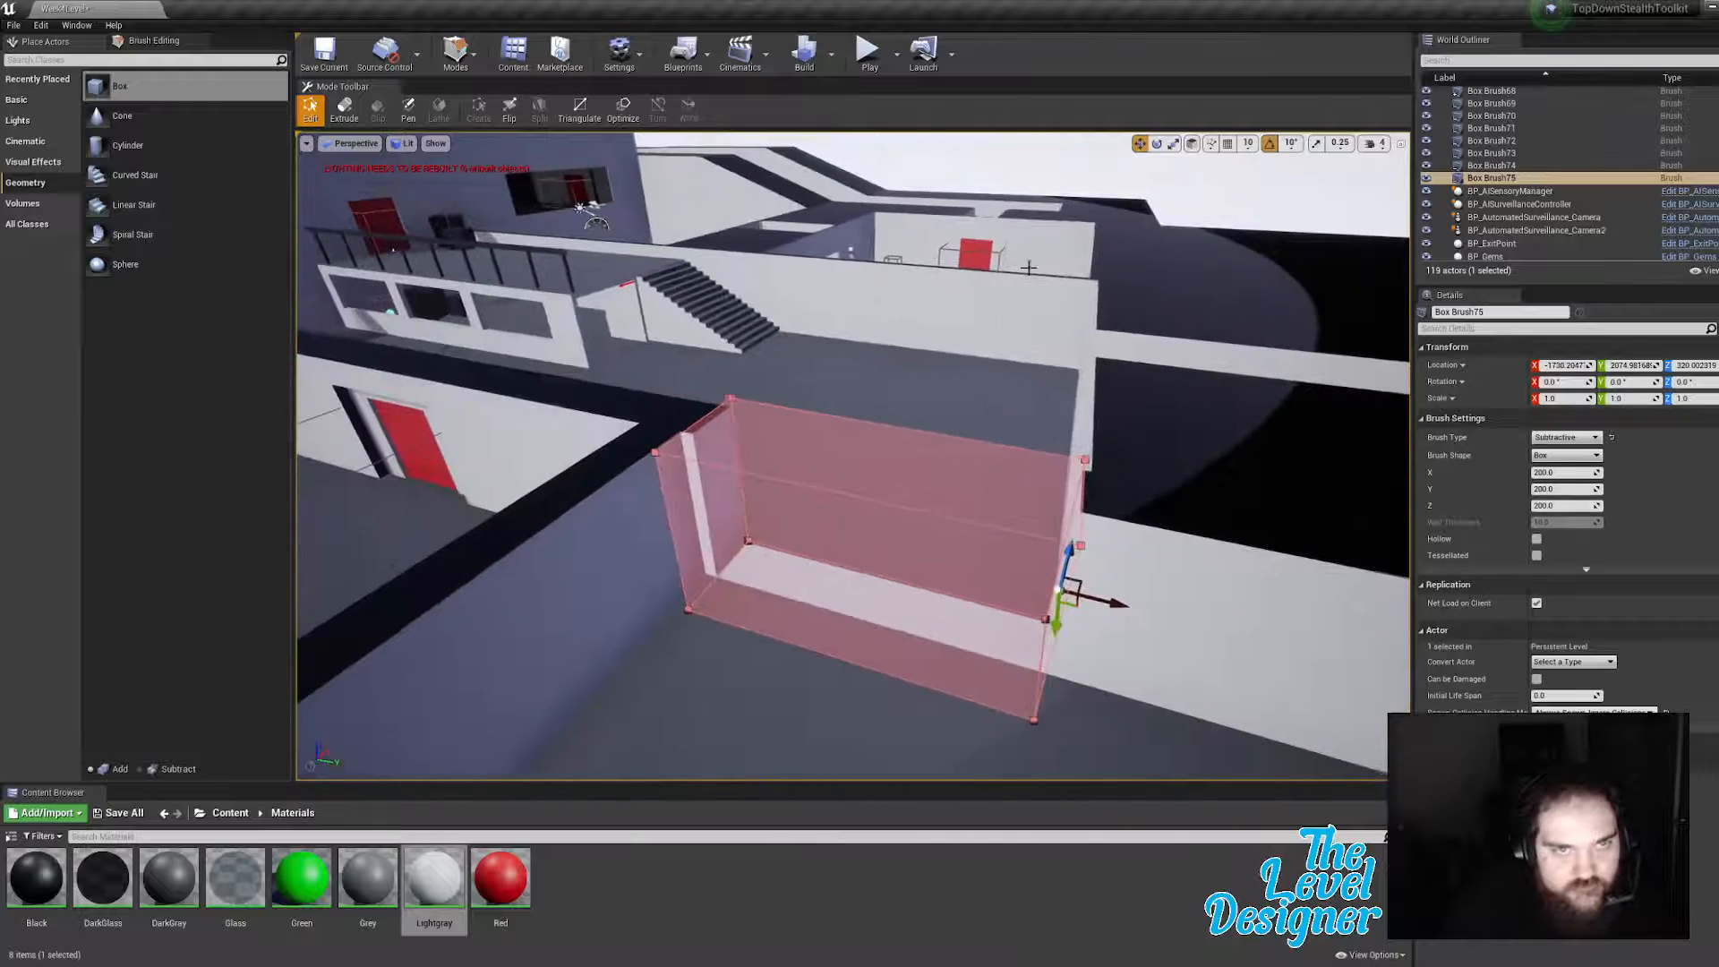
click(860, 705)
drag(373, 881, 844, 587)
Step: Adjust the height of the large black-topped solid block's top face against the neighbouring walls, and deselect it
mouse_move(844, 587)
right_down()
mouse_move(998, 600)
mouse_move(1102, 573)
right_up()
key(a)
key(w)
key(a)
click(802, 502)
click(818, 461)
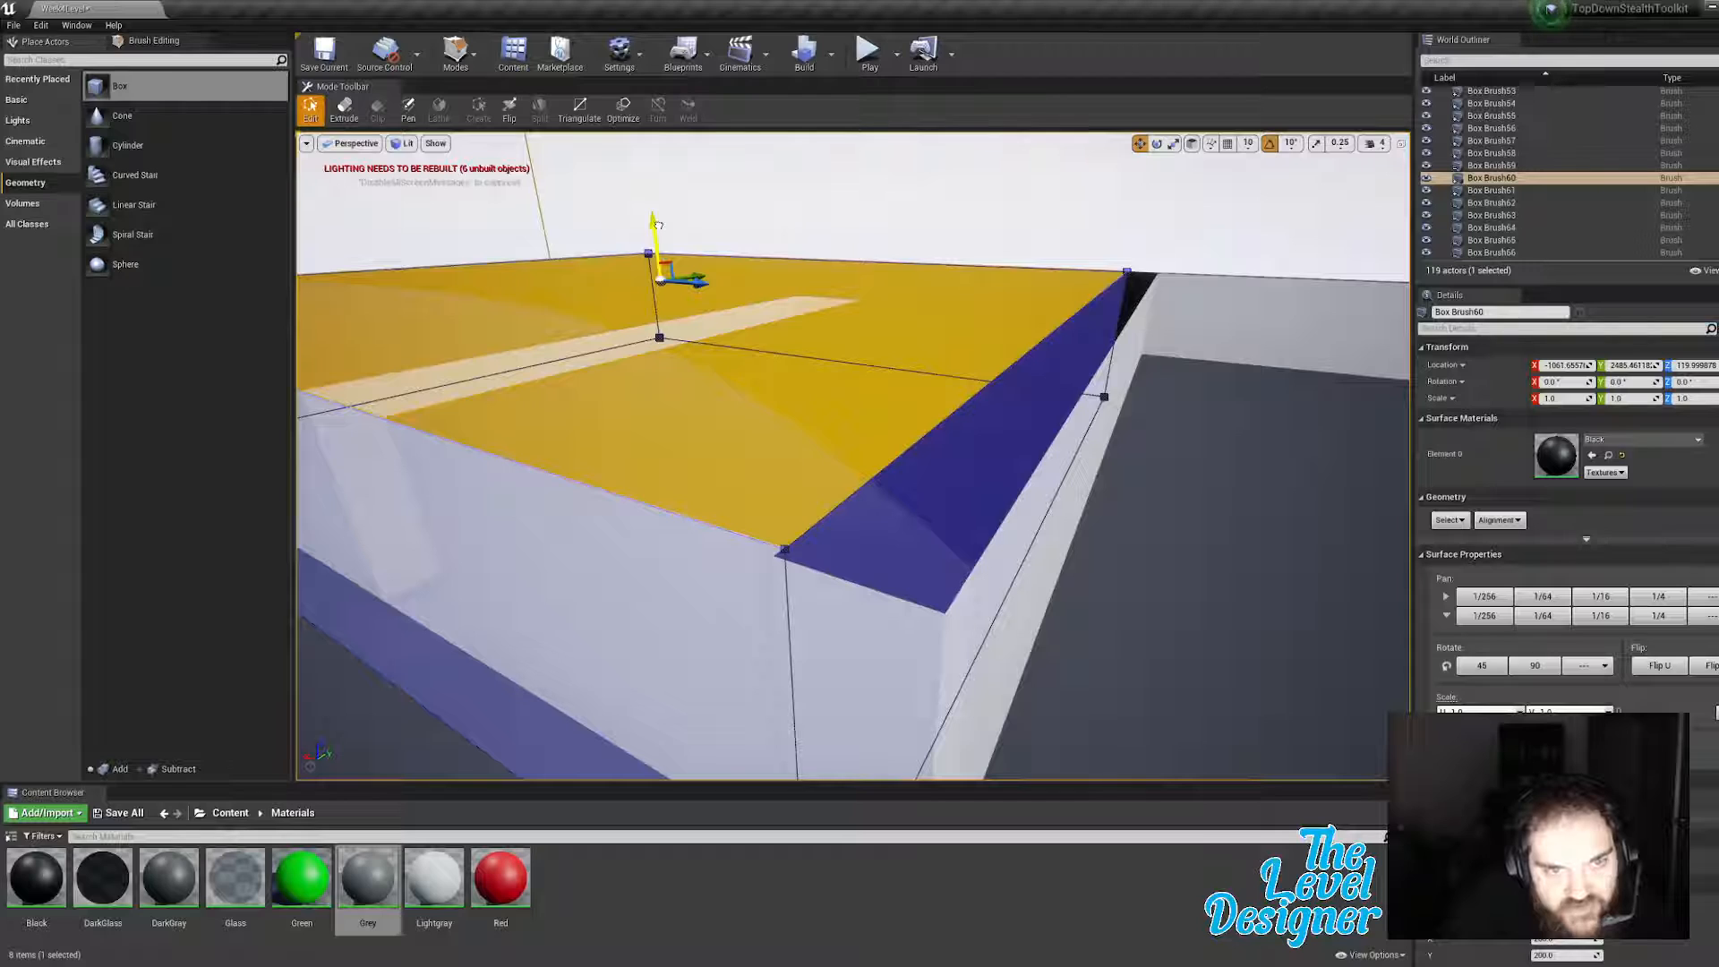
drag(659, 226, 658, 223)
click(971, 221)
Step: Nudge the large block's side face beside the stair area slightly inward, and deselect the block
key(s)
right_drag(1132, 422, 1021, 474)
key(a)
key(d)
click(826, 380)
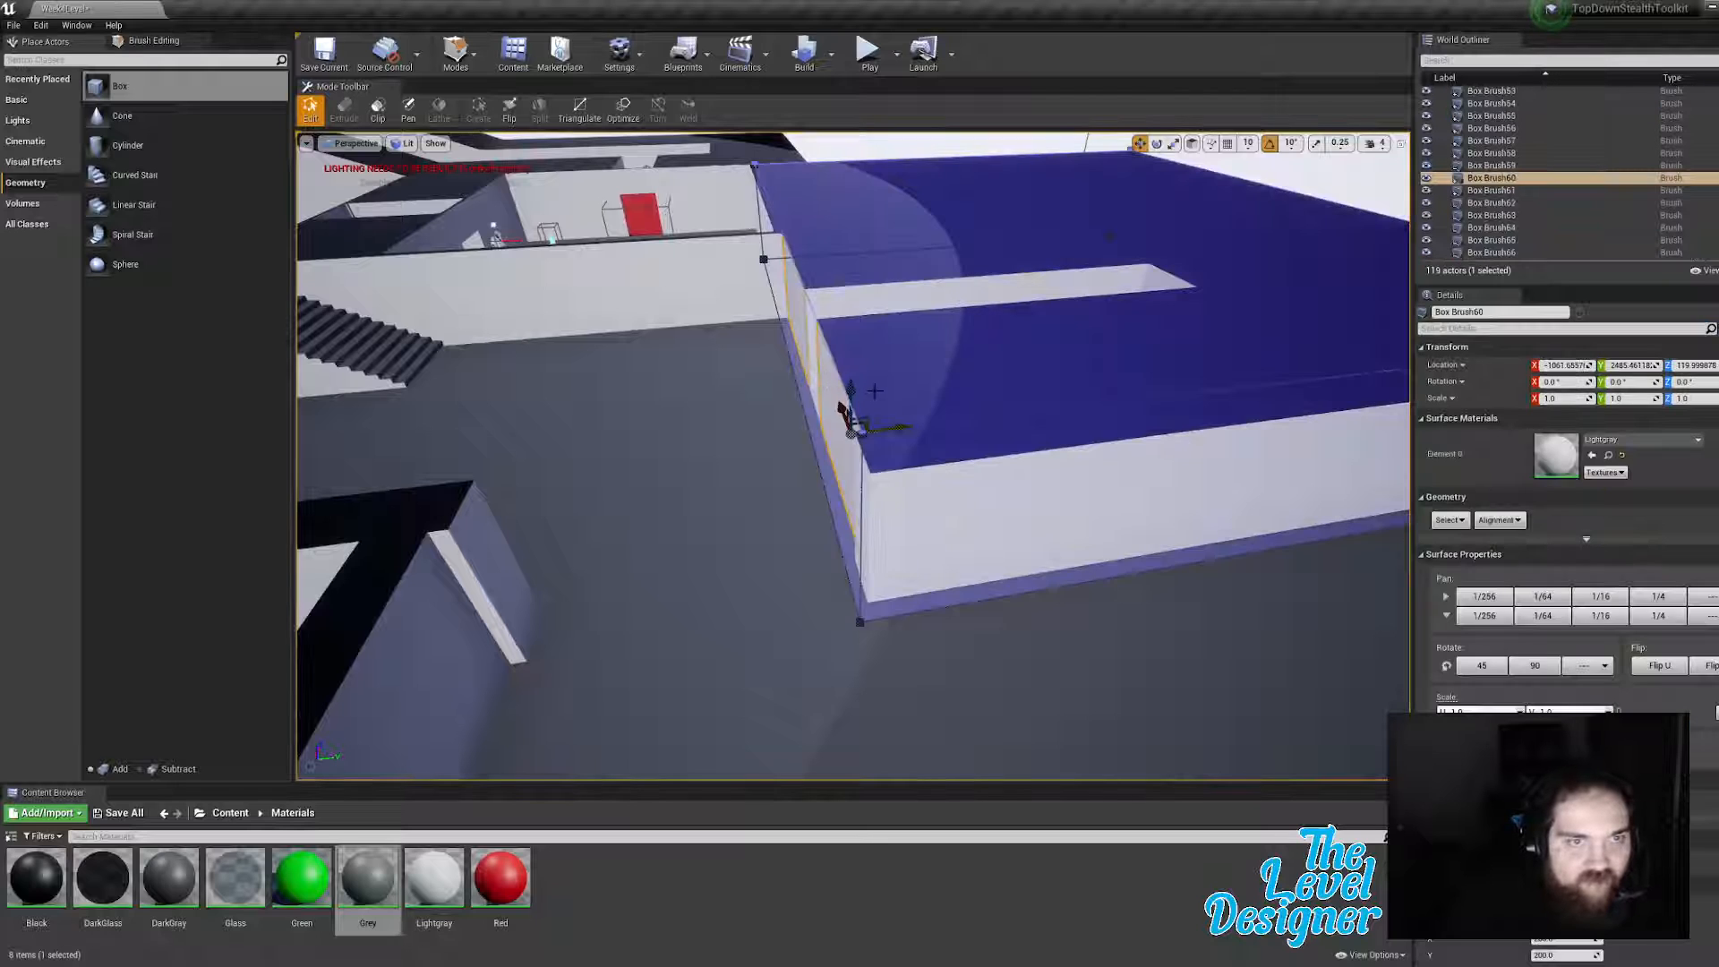
key(a)
mouse_move(875, 391)
right_down()
mouse_move(951, 364)
mouse_move(912, 366)
right_up()
key(w)
key(a)
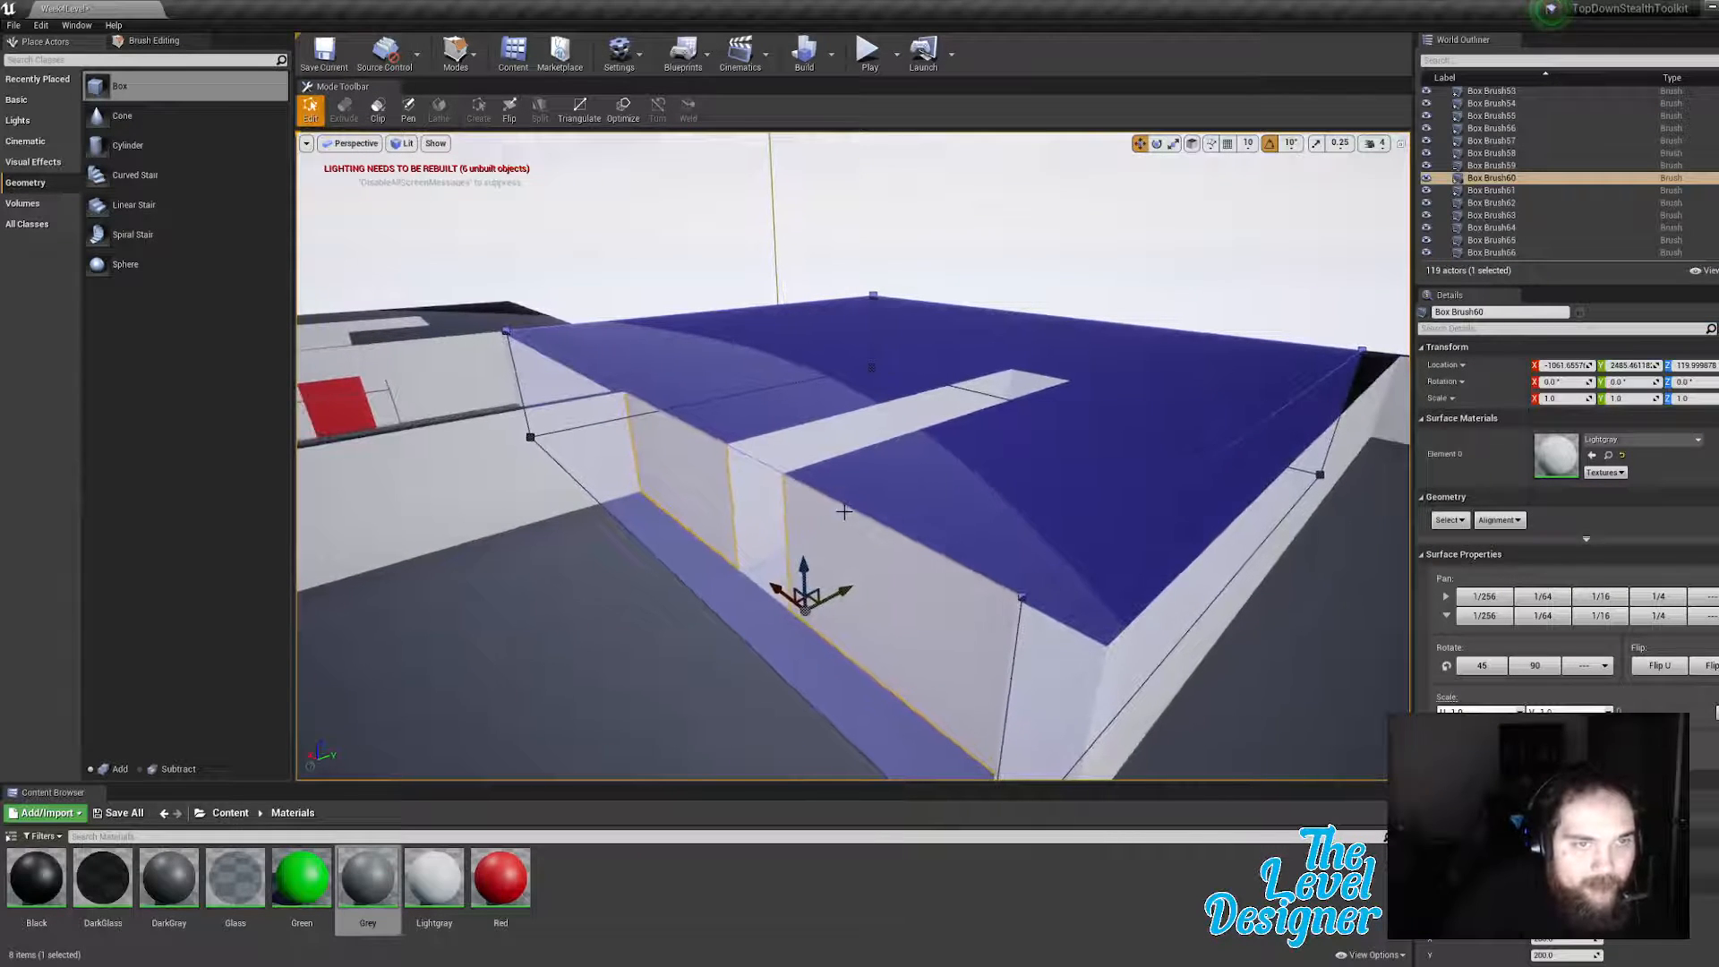
click(673, 442)
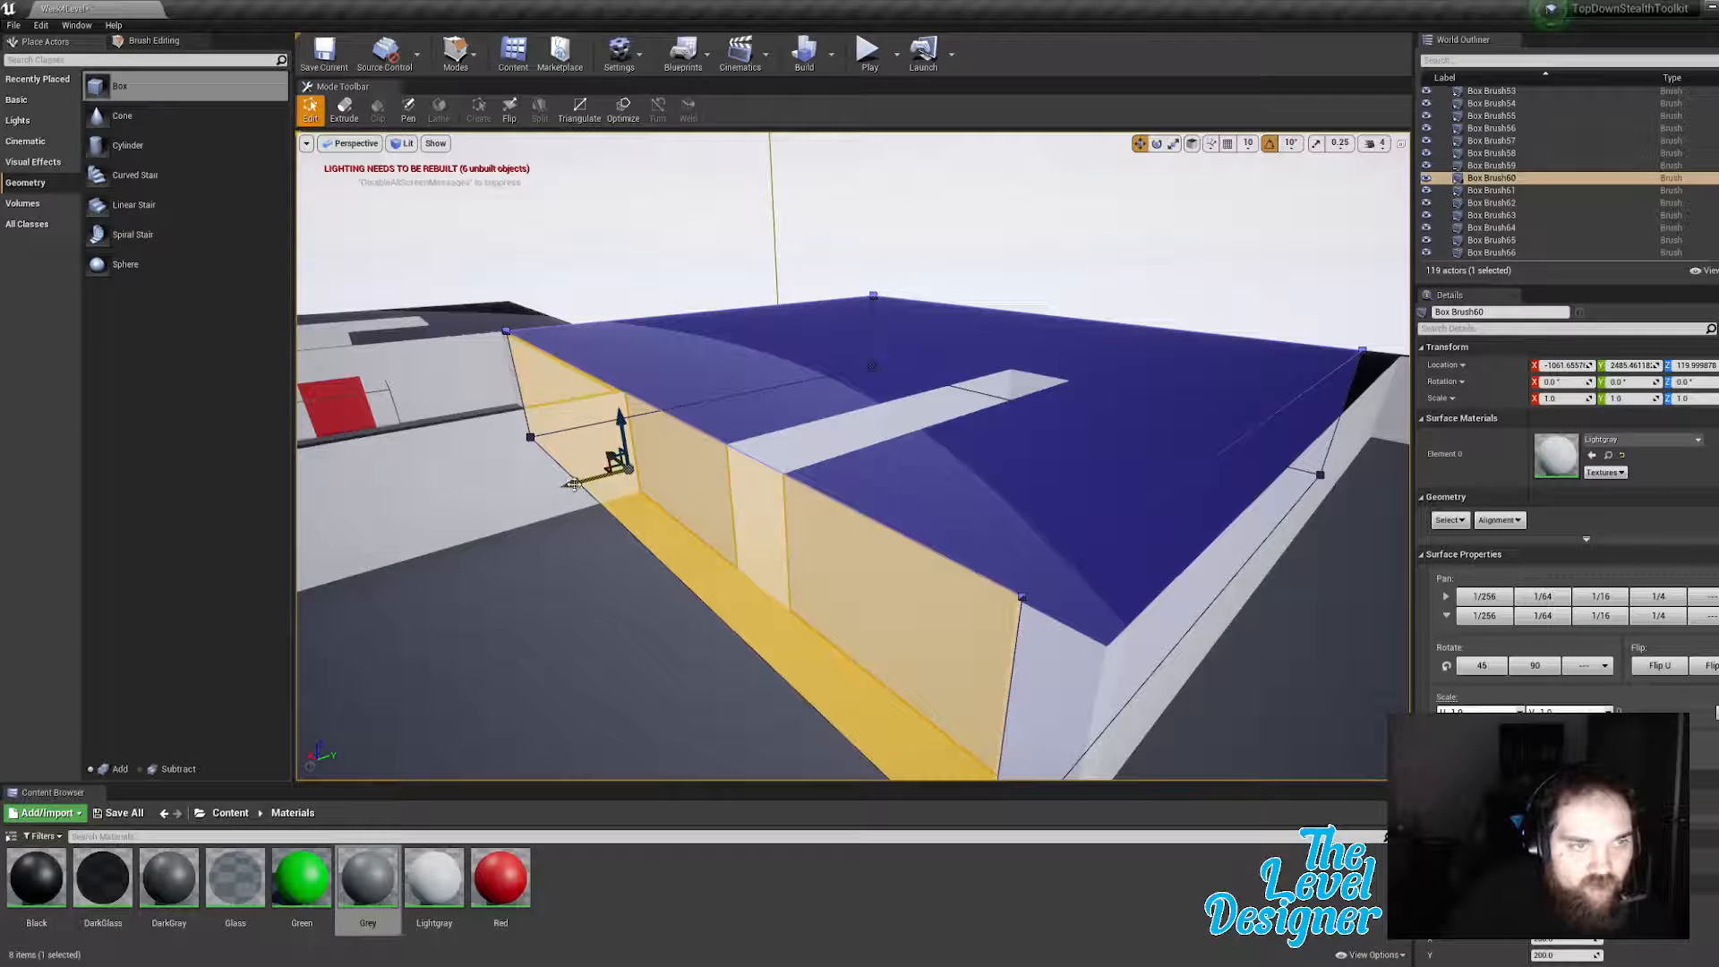
ctrl+click(775, 482)
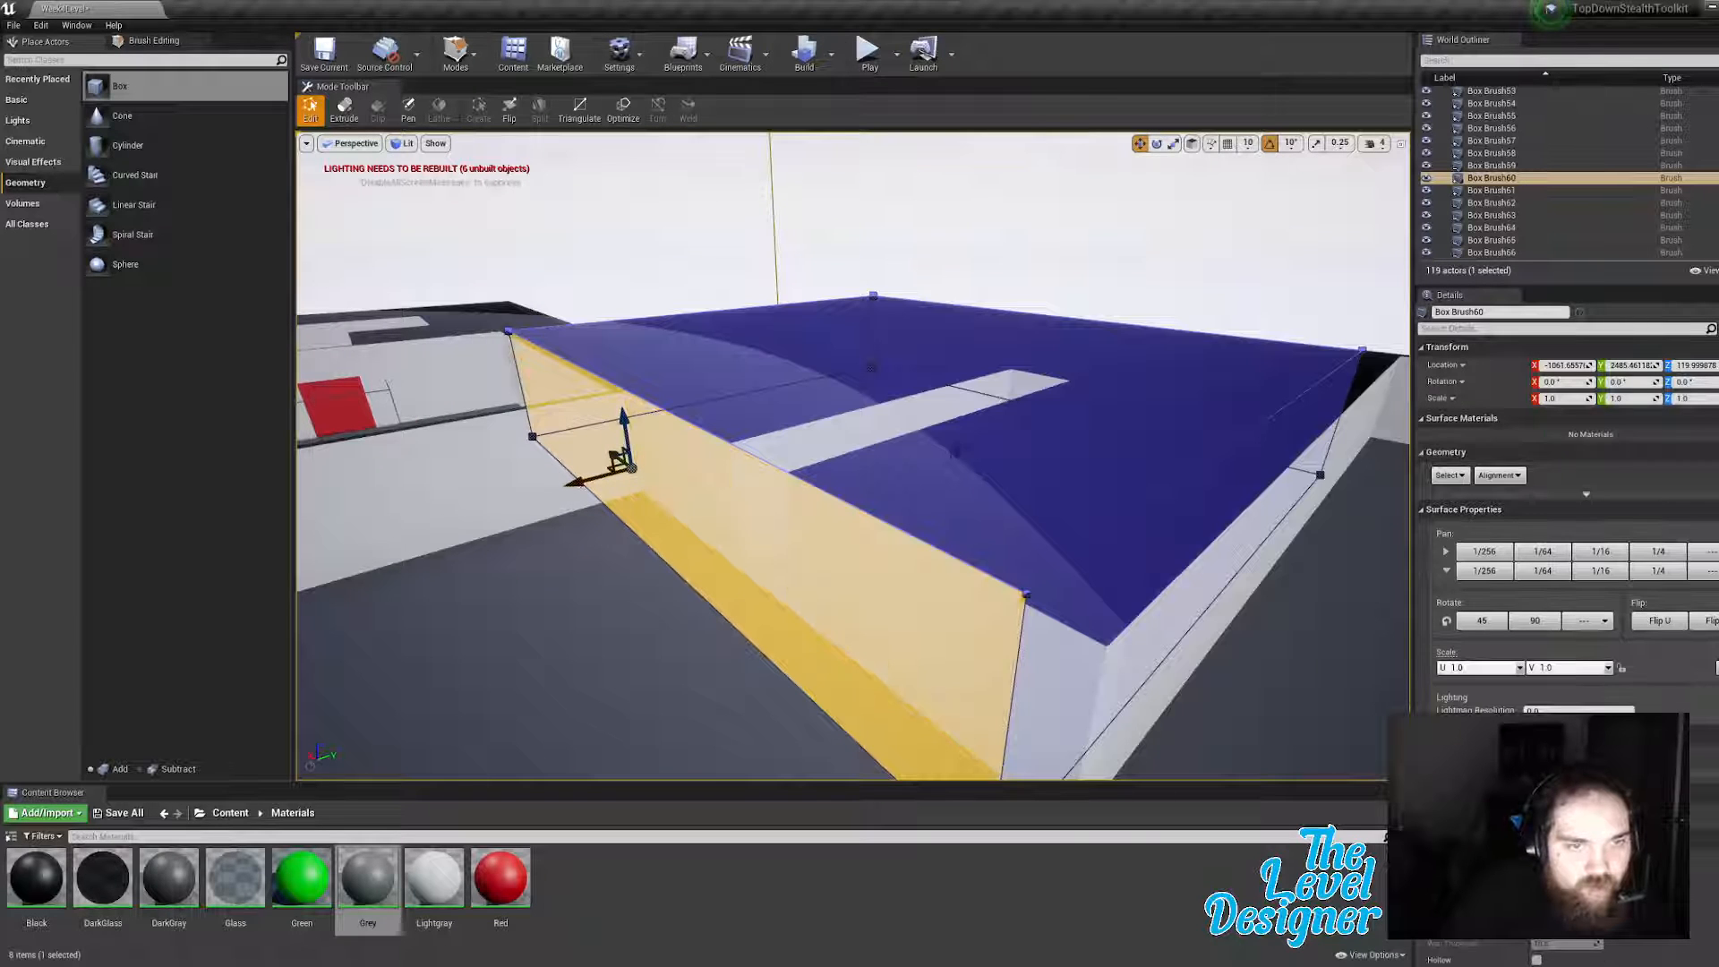
click(1006, 313)
Step: Reselect the large block's top face and readjust its height from a low side view
key(a)
mouse_move(1005, 381)
right_down()
mouse_move(1075, 383)
mouse_move(1159, 421)
right_up()
key(w)
mouse_move(895, 453)
right_down()
mouse_move(942, 474)
mouse_move(671, 493)
mouse_move(616, 460)
right_up()
key(w)
key(d)
key(w)
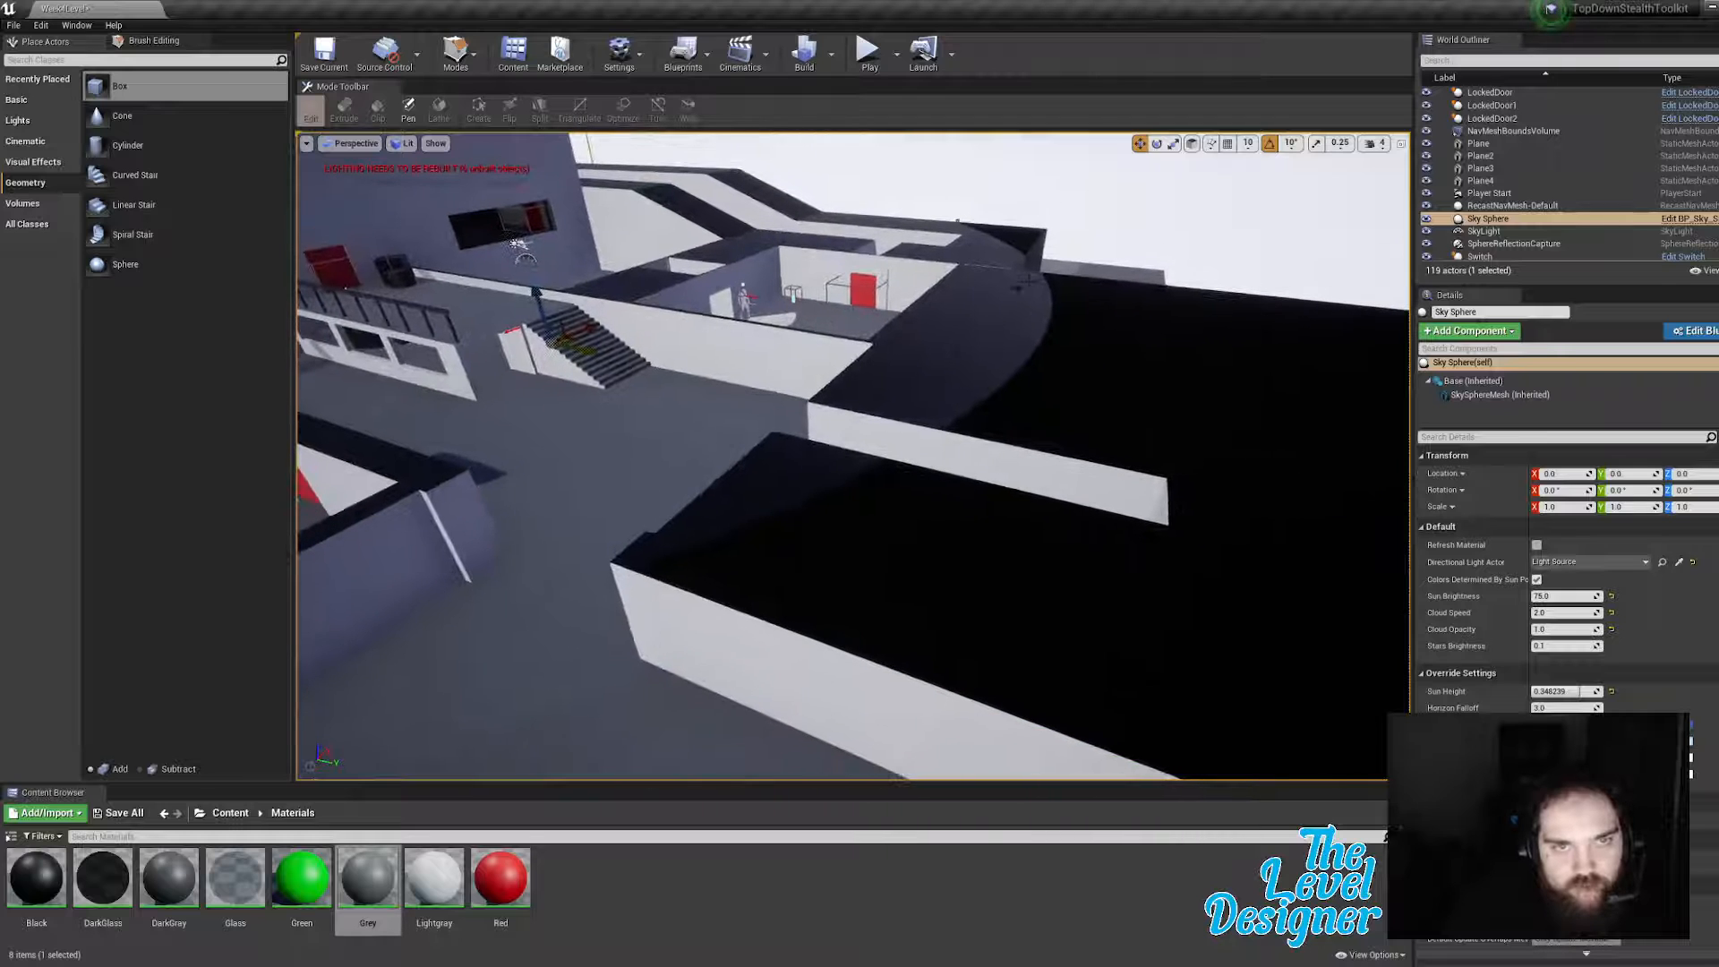
click(951, 353)
click(875, 529)
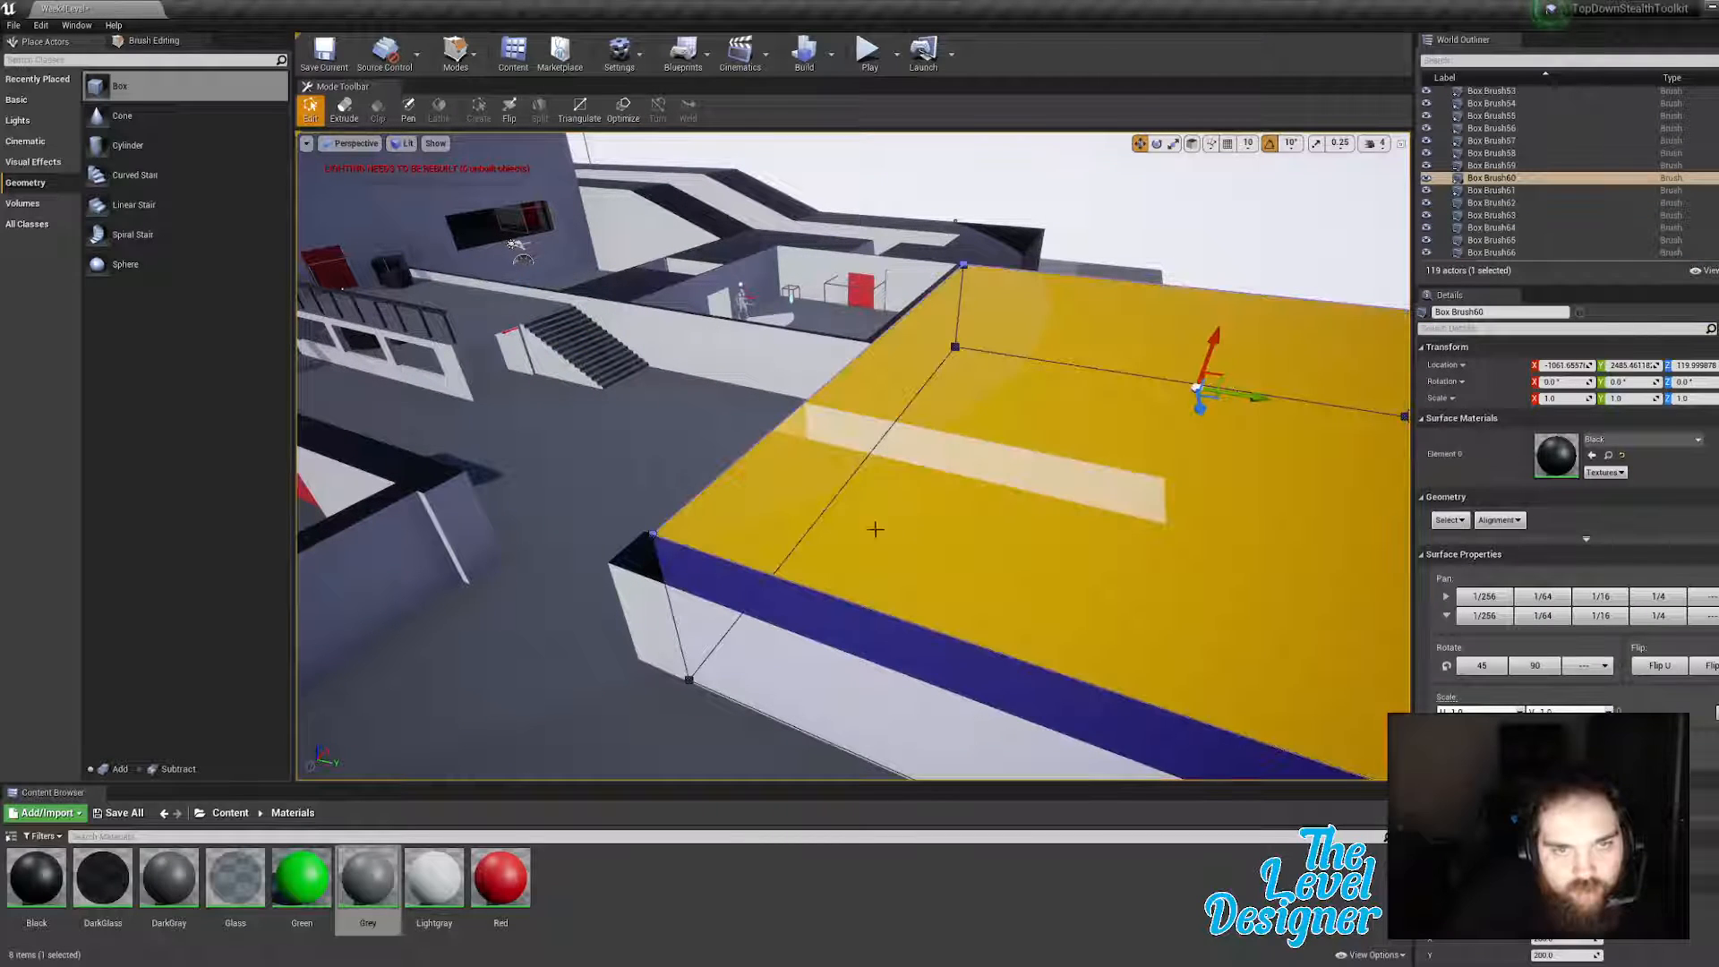
key(w)
right_drag(1180, 387, 1352, 394)
key(q)
right_drag(950, 546, 911, 476)
key(s)
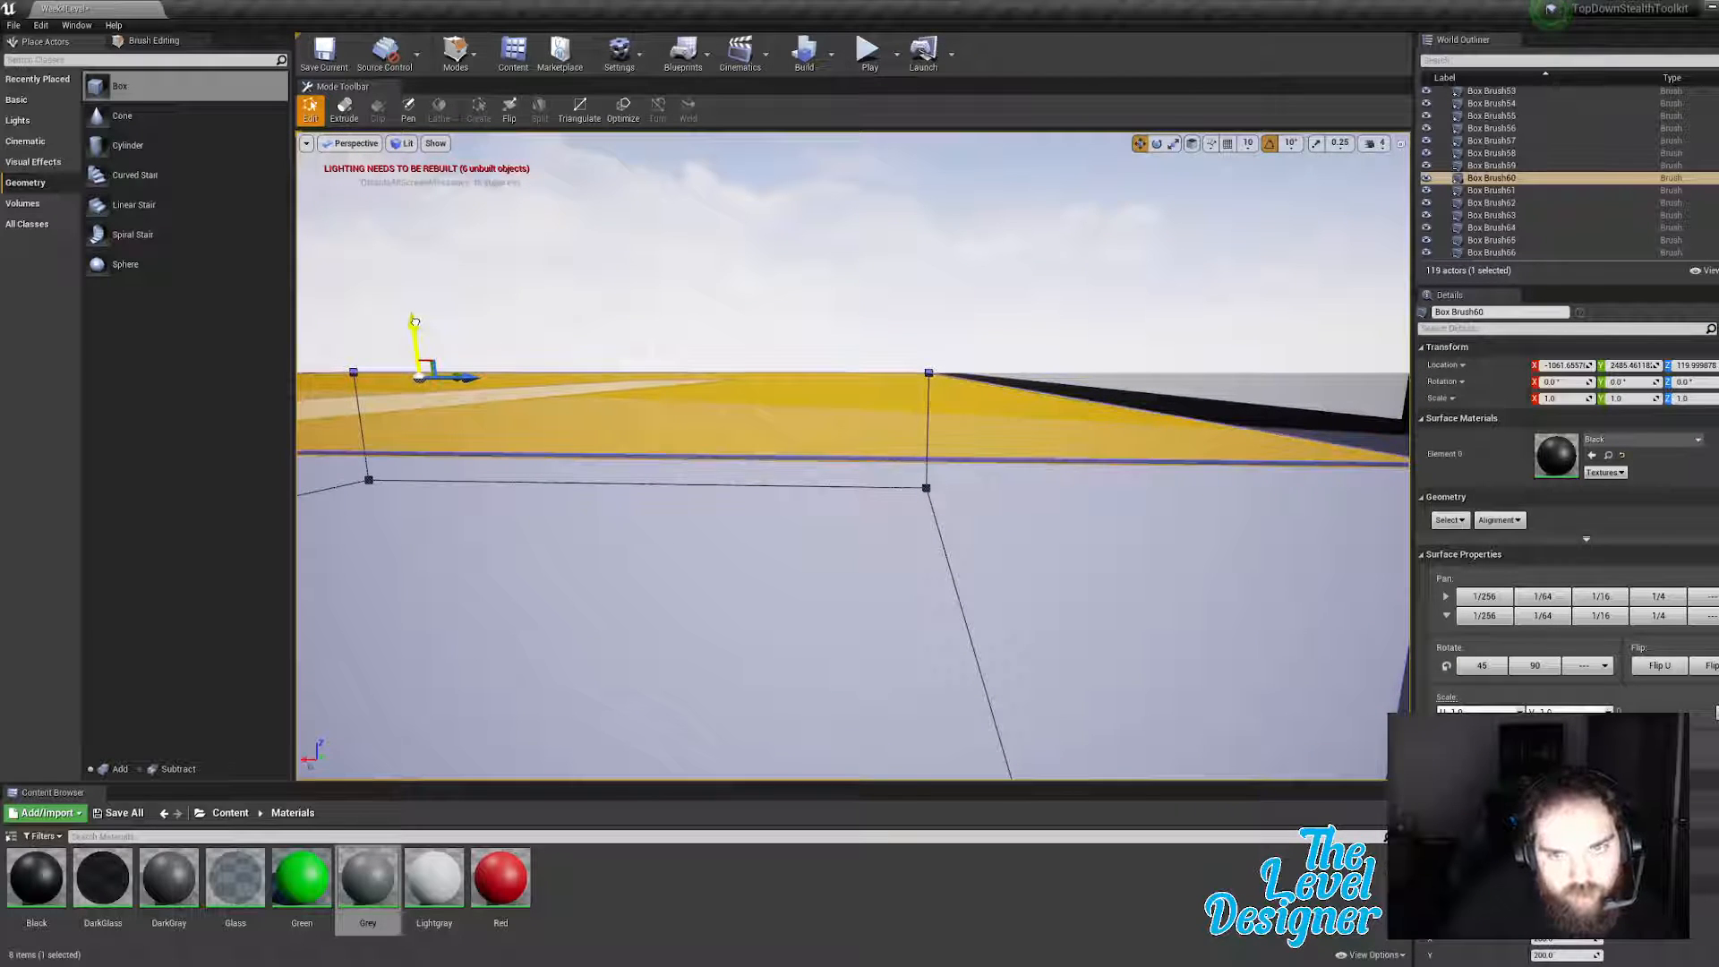
click(511, 331)
Step: Fine-tune the large block's top face in small vertical nudges to match the adjoining block's top, and deselect it
key(d)
right_drag(1069, 446, 1017, 408)
key(a)
click(1012, 407)
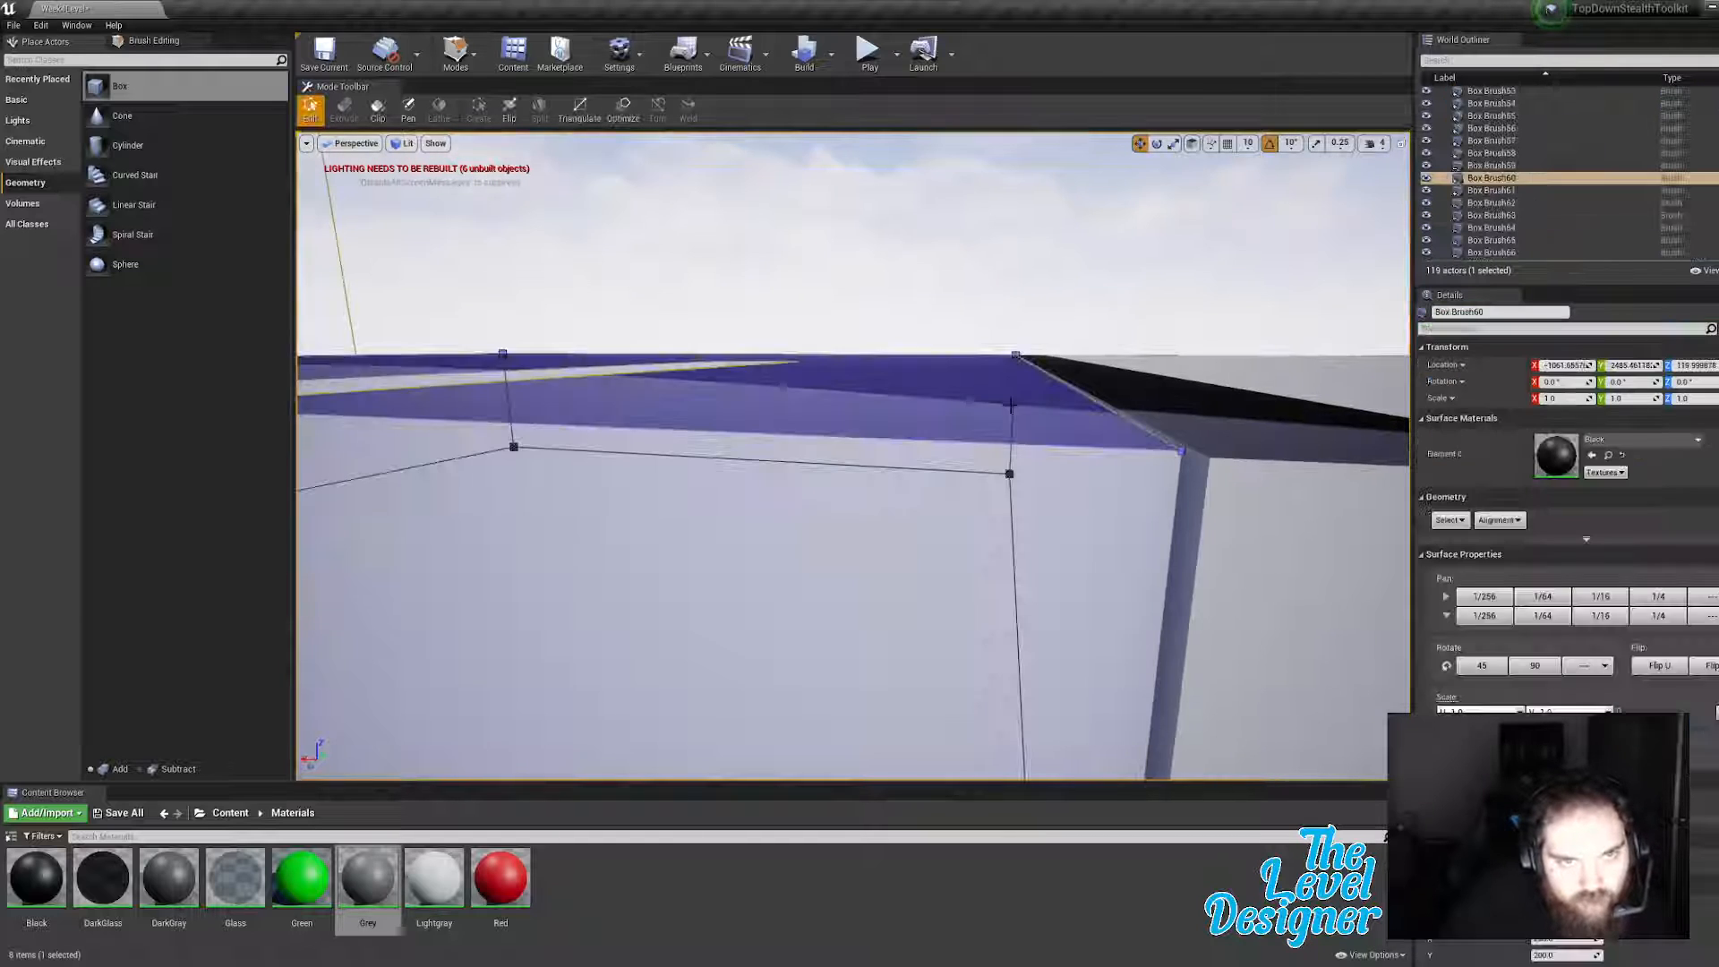
click(825, 400)
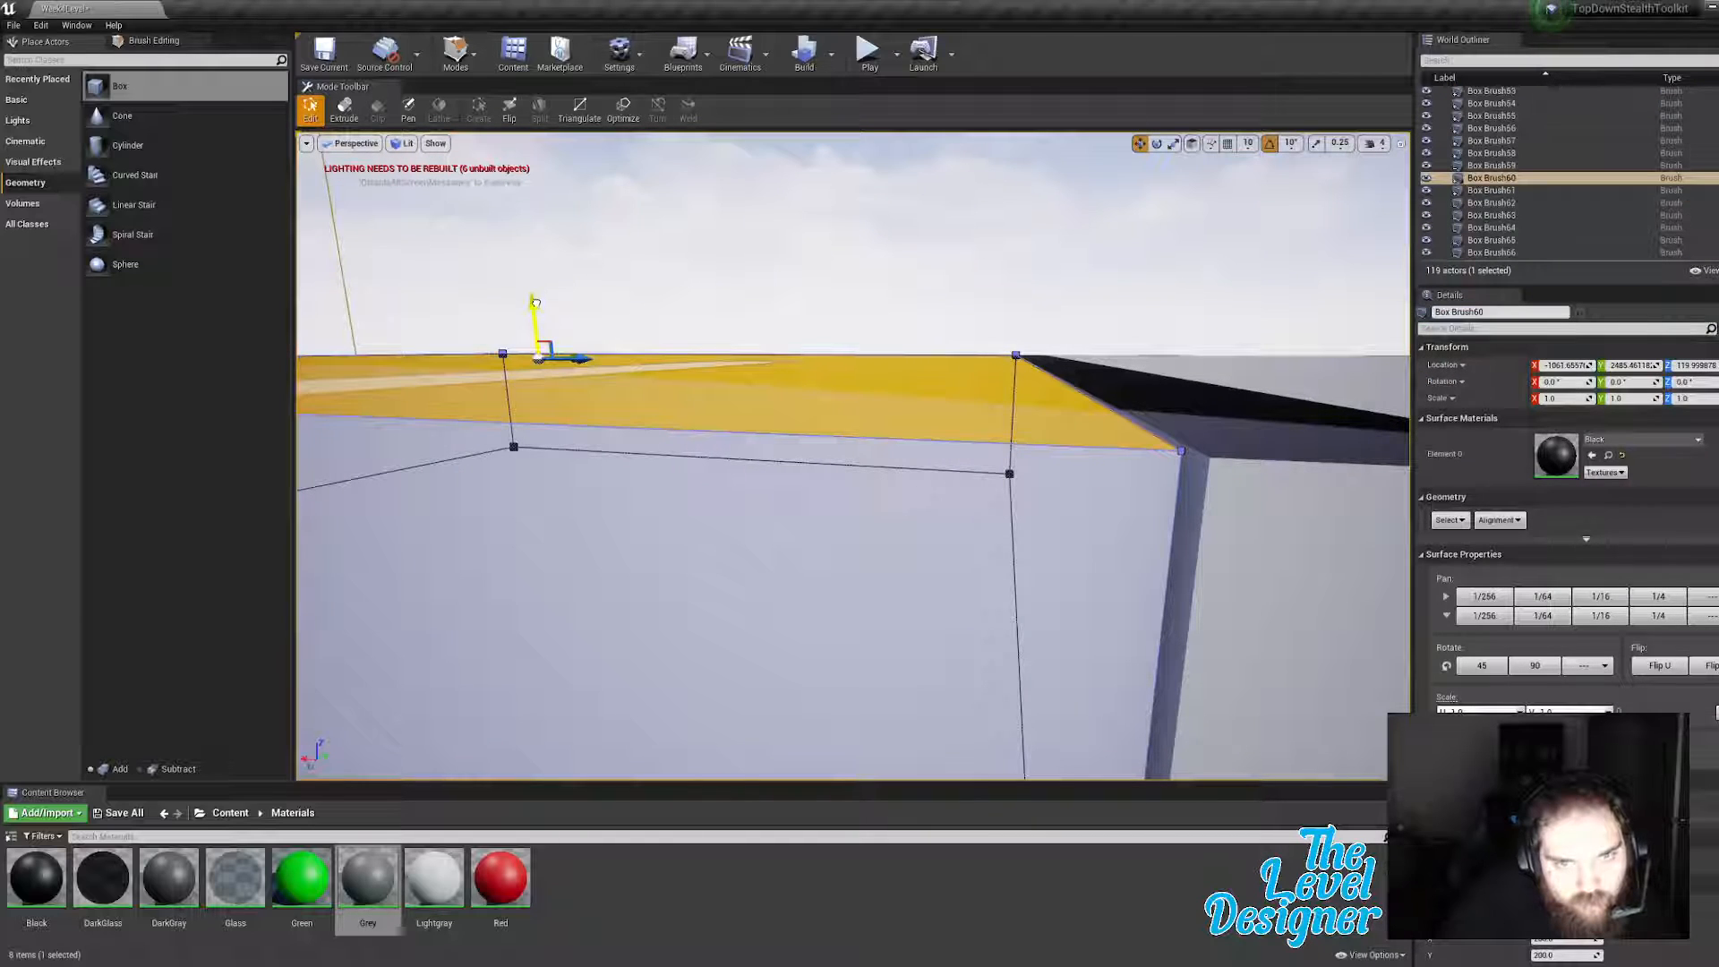
drag(535, 303, 537, 304)
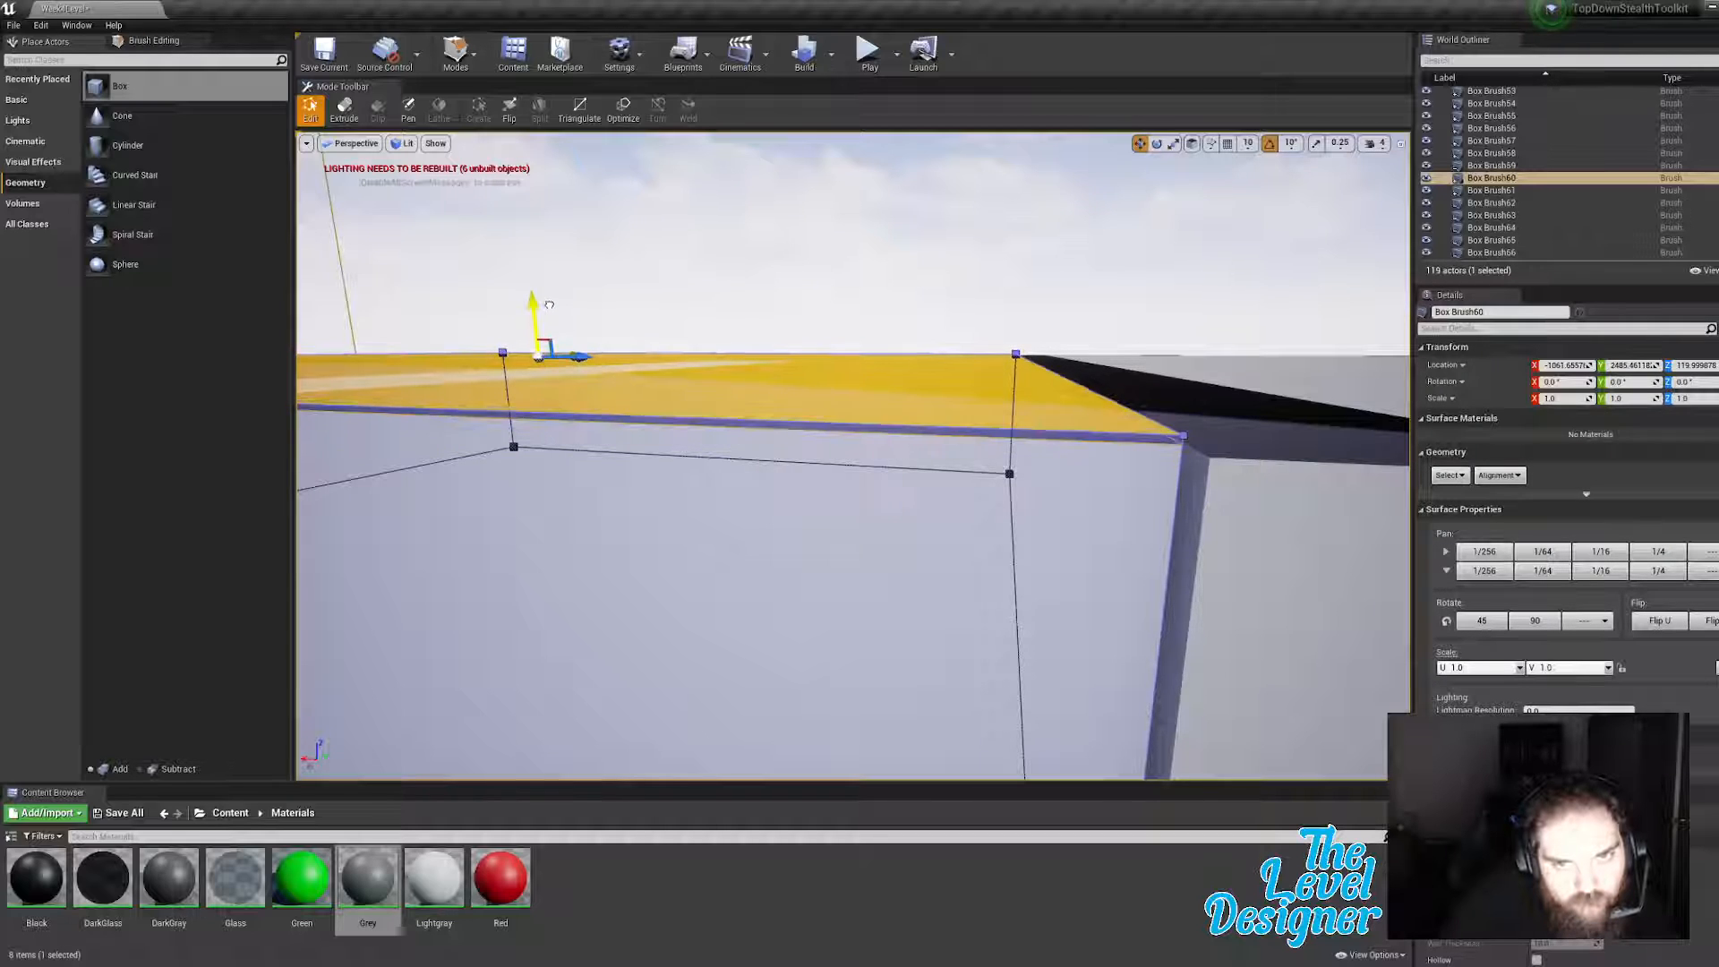
drag(549, 304, 551, 306)
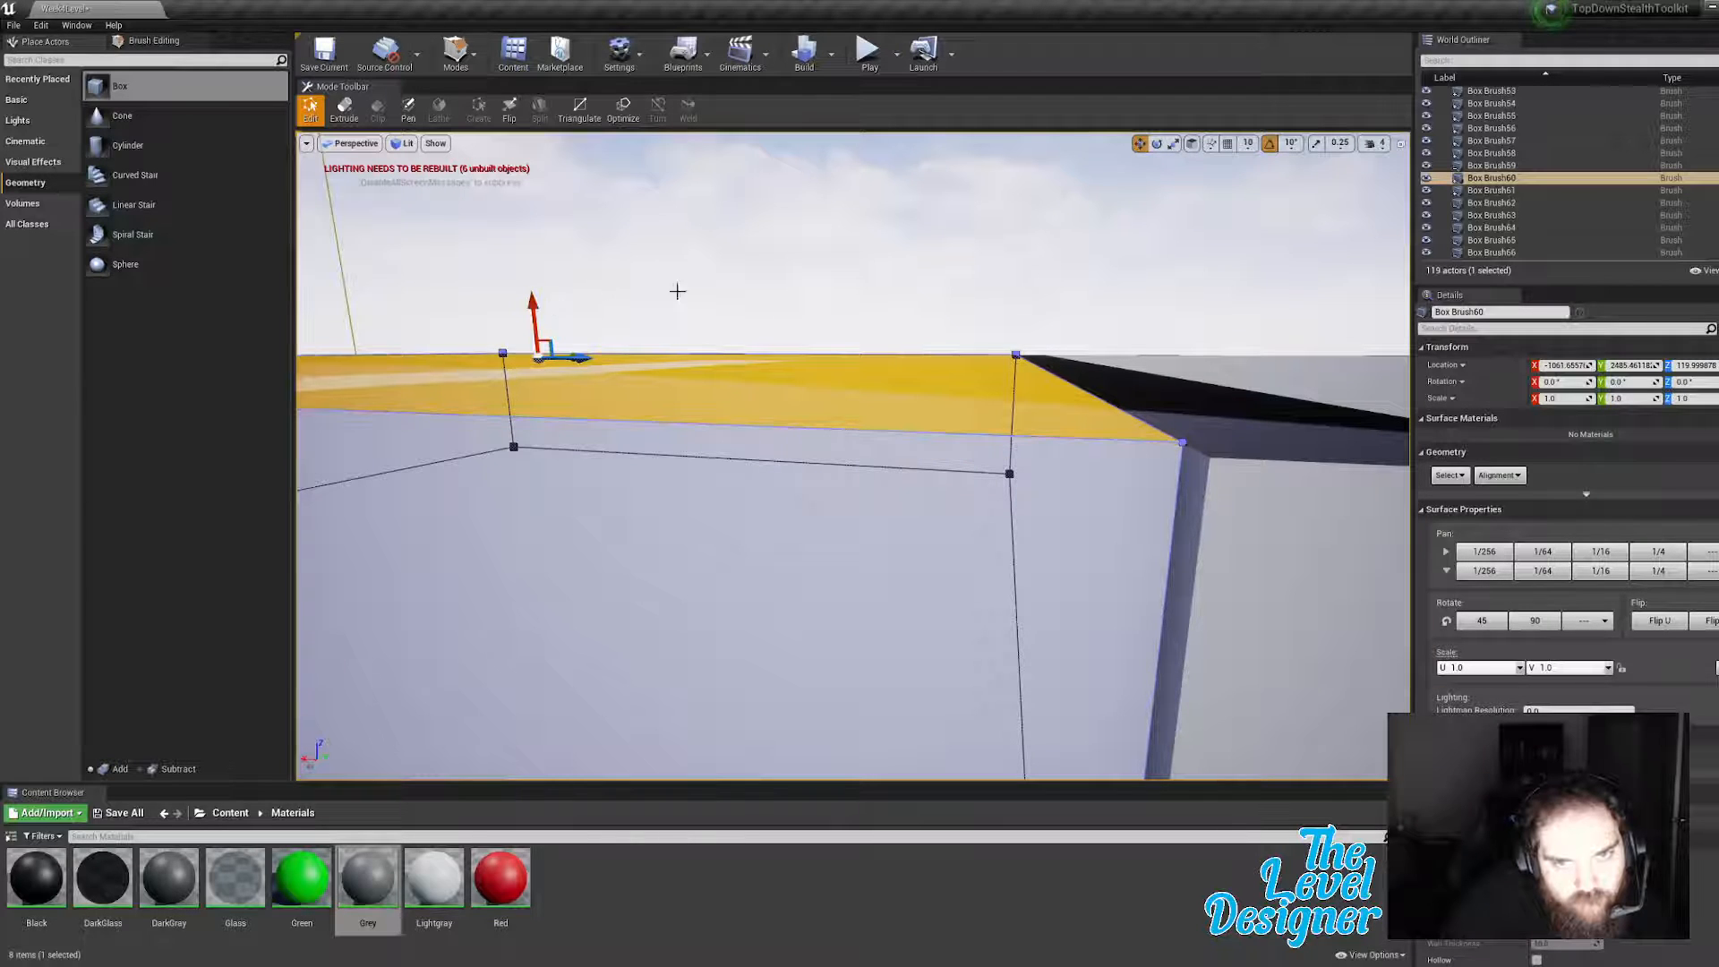
right_drag(734, 283, 730, 283)
click(961, 344)
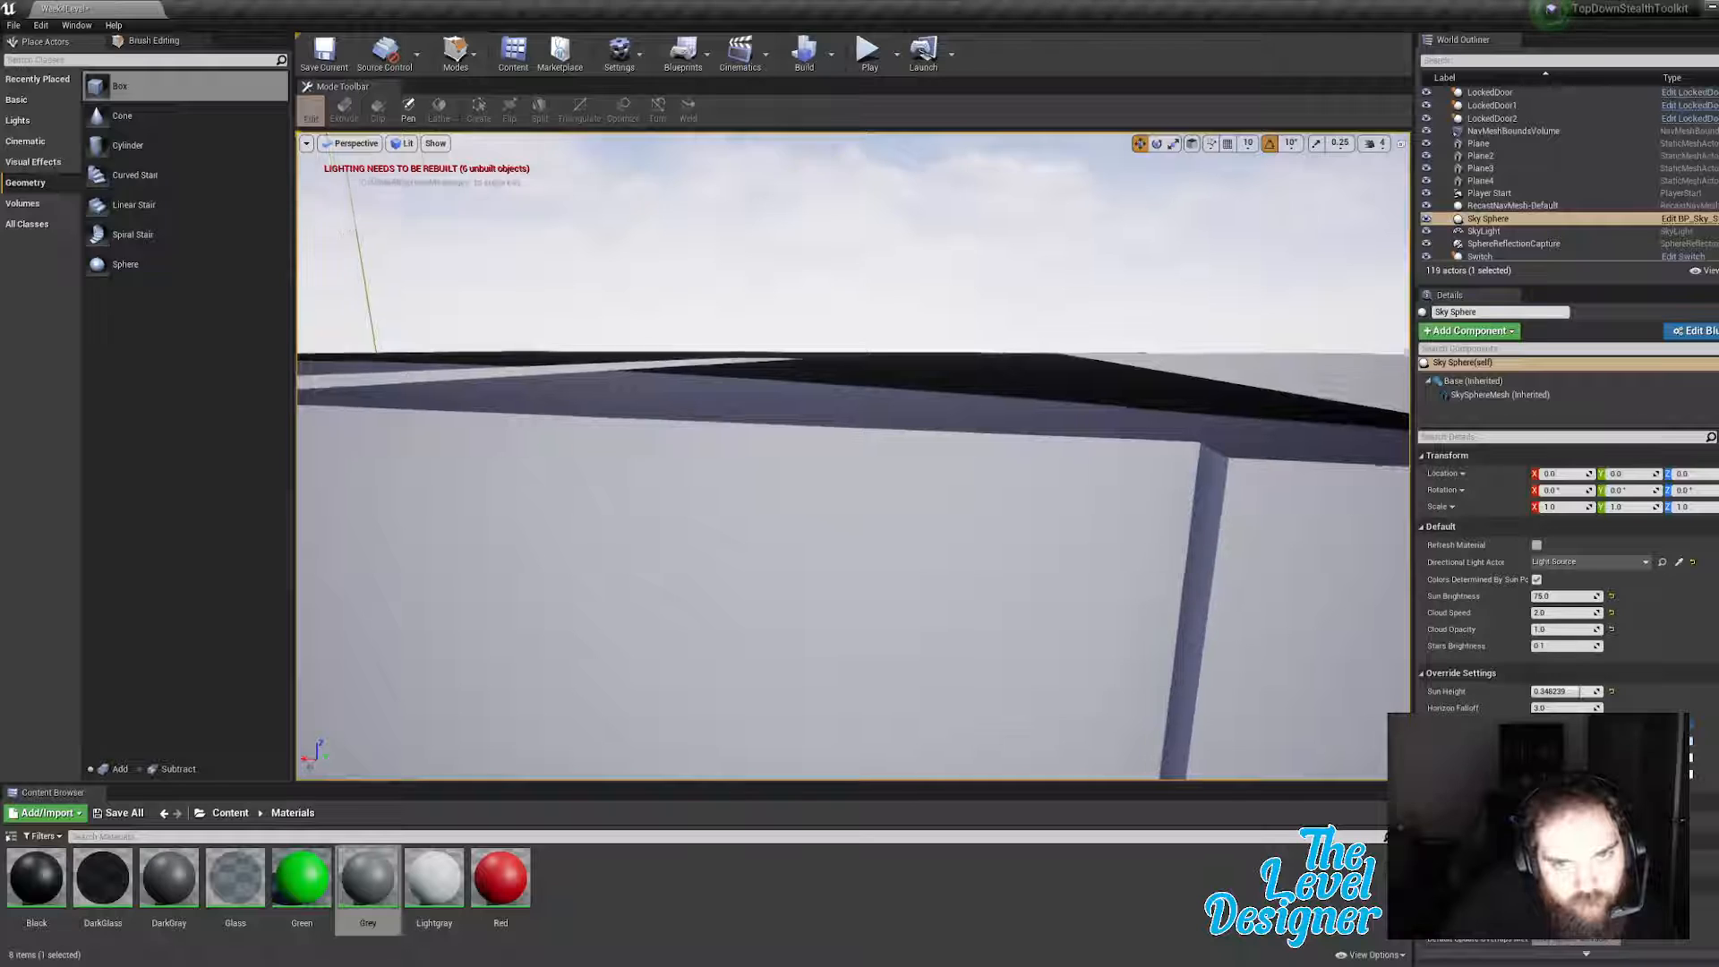
Step: Inspect the top edges where the large block meets the adjoining blocks and walls
right_drag(940, 303, 933, 302)
right_drag(642, 418, 642, 418)
key(a)
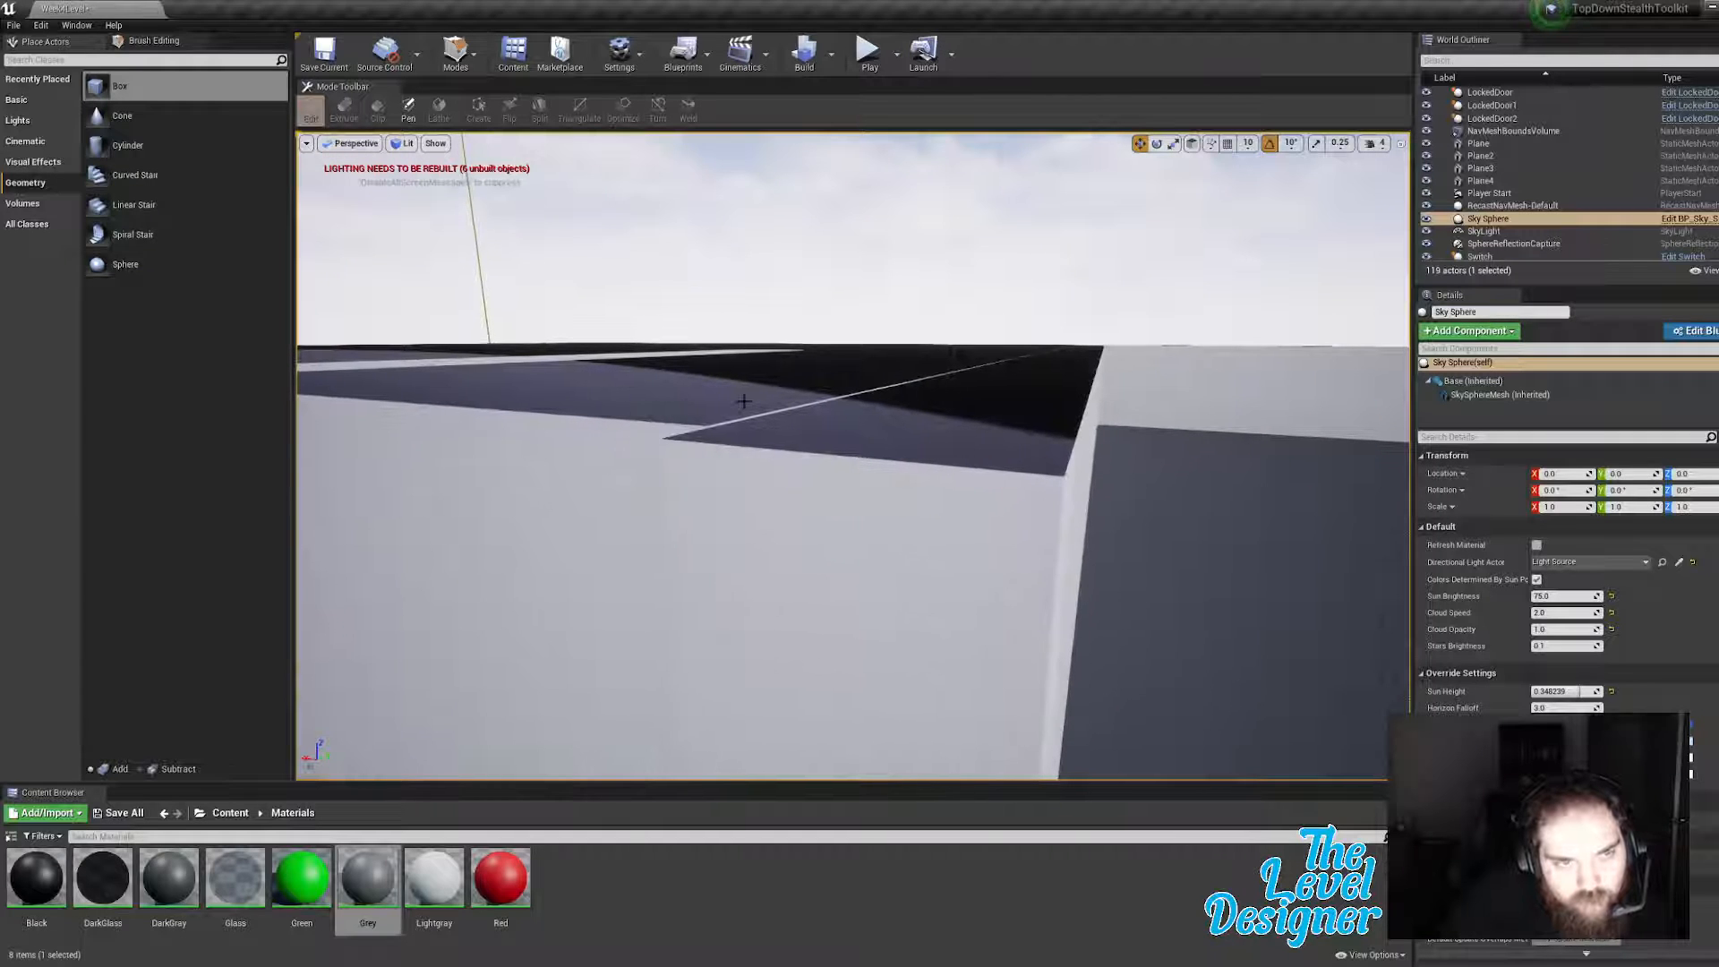
click(818, 382)
right_drag(818, 382, 849, 388)
key(a)
click(940, 304)
key(d)
mouse_move(940, 303)
right_down()
mouse_move(972, 307)
mouse_move(813, 316)
right_up()
key(e)
right_drag(854, 457, 707, 497)
Step: Select the original solid block around the guard's room and adjust its top face's height to line up with the adjacent block
click(753, 305)
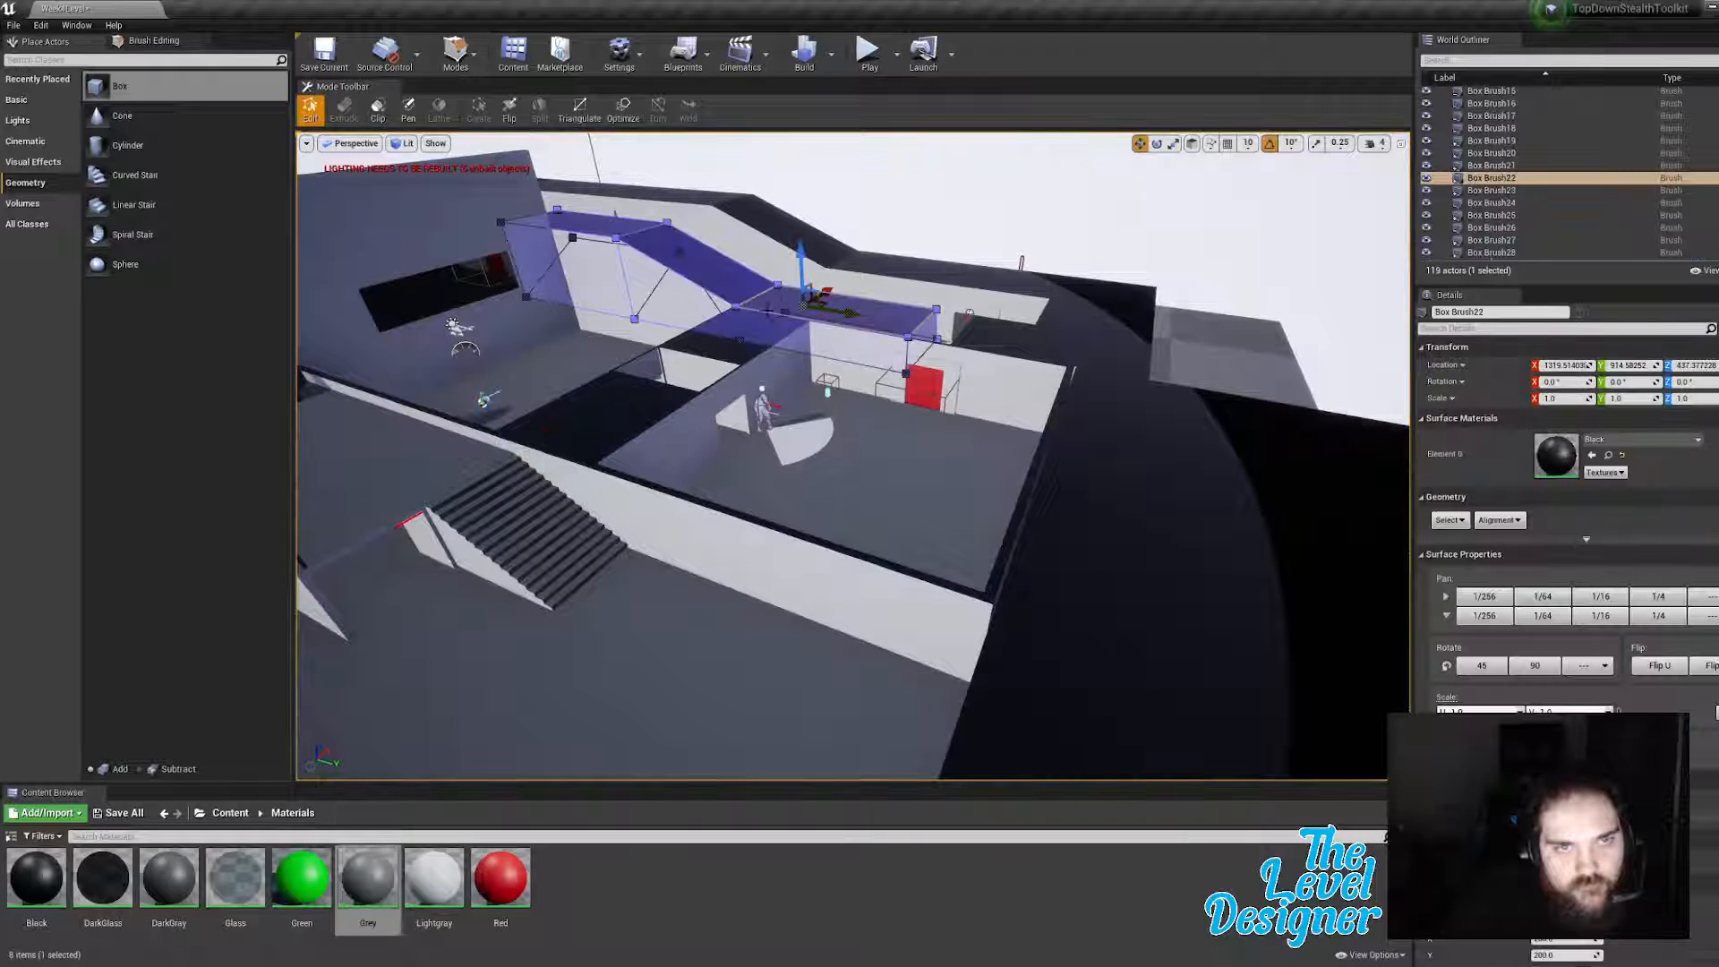
click(1045, 420)
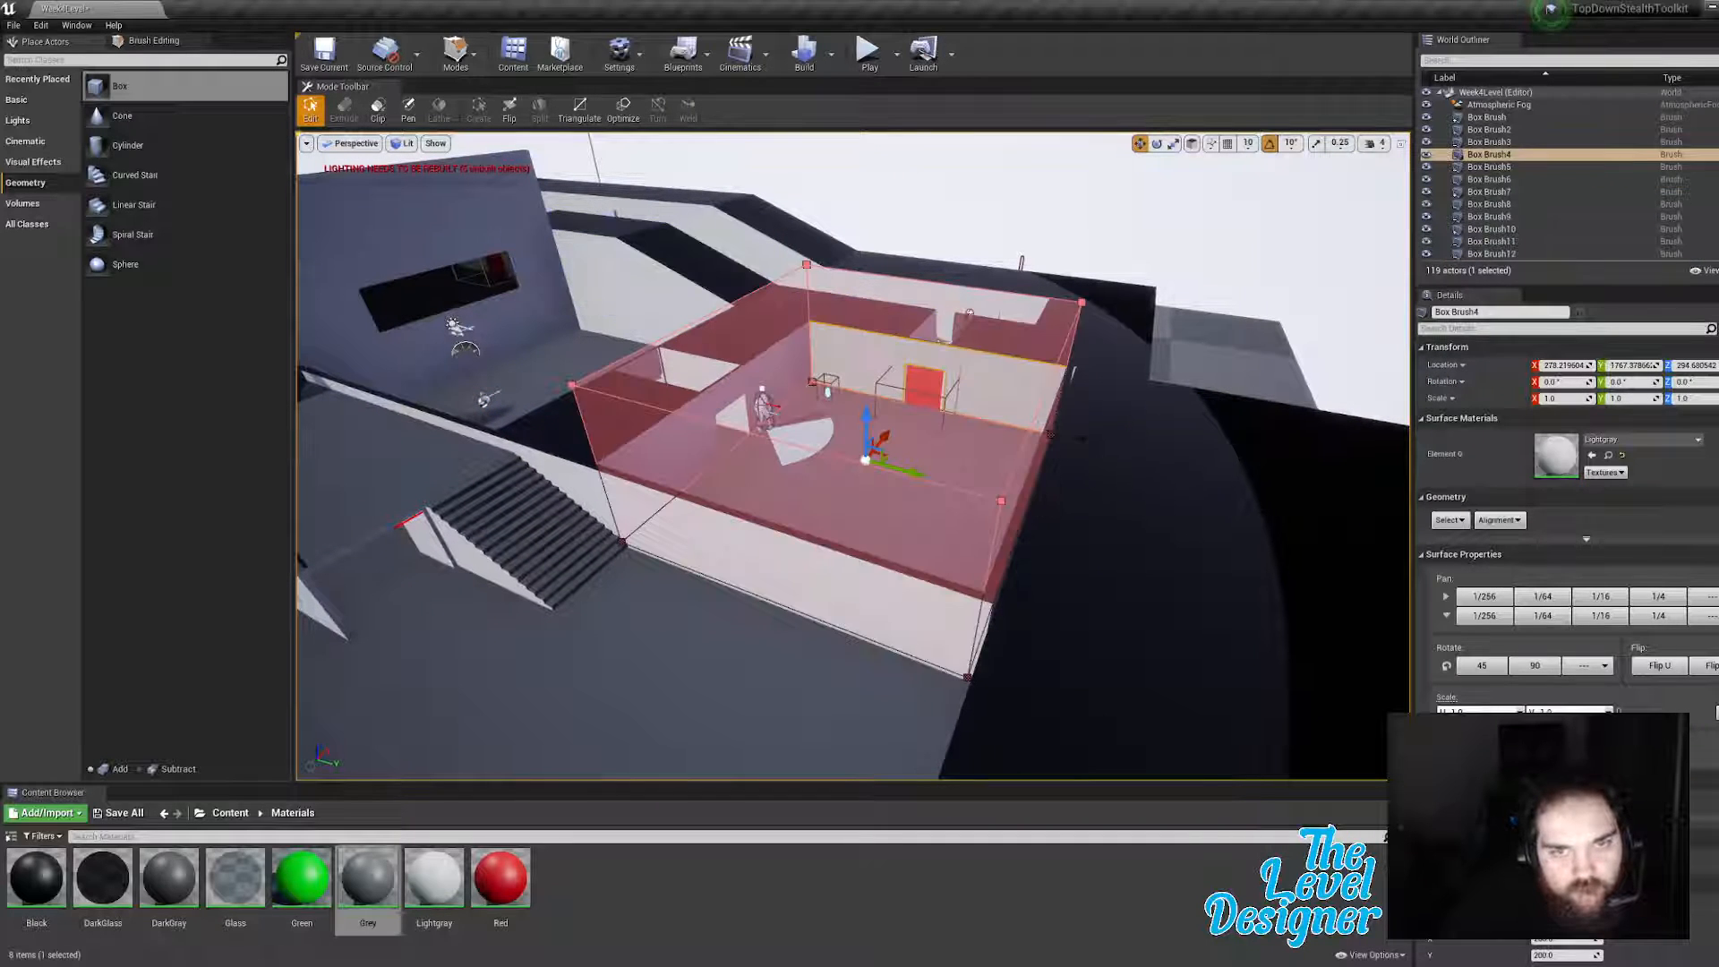
mouse_move(1035, 555)
right_down()
mouse_move(1033, 575)
mouse_move(1098, 526)
right_up()
click(1162, 249)
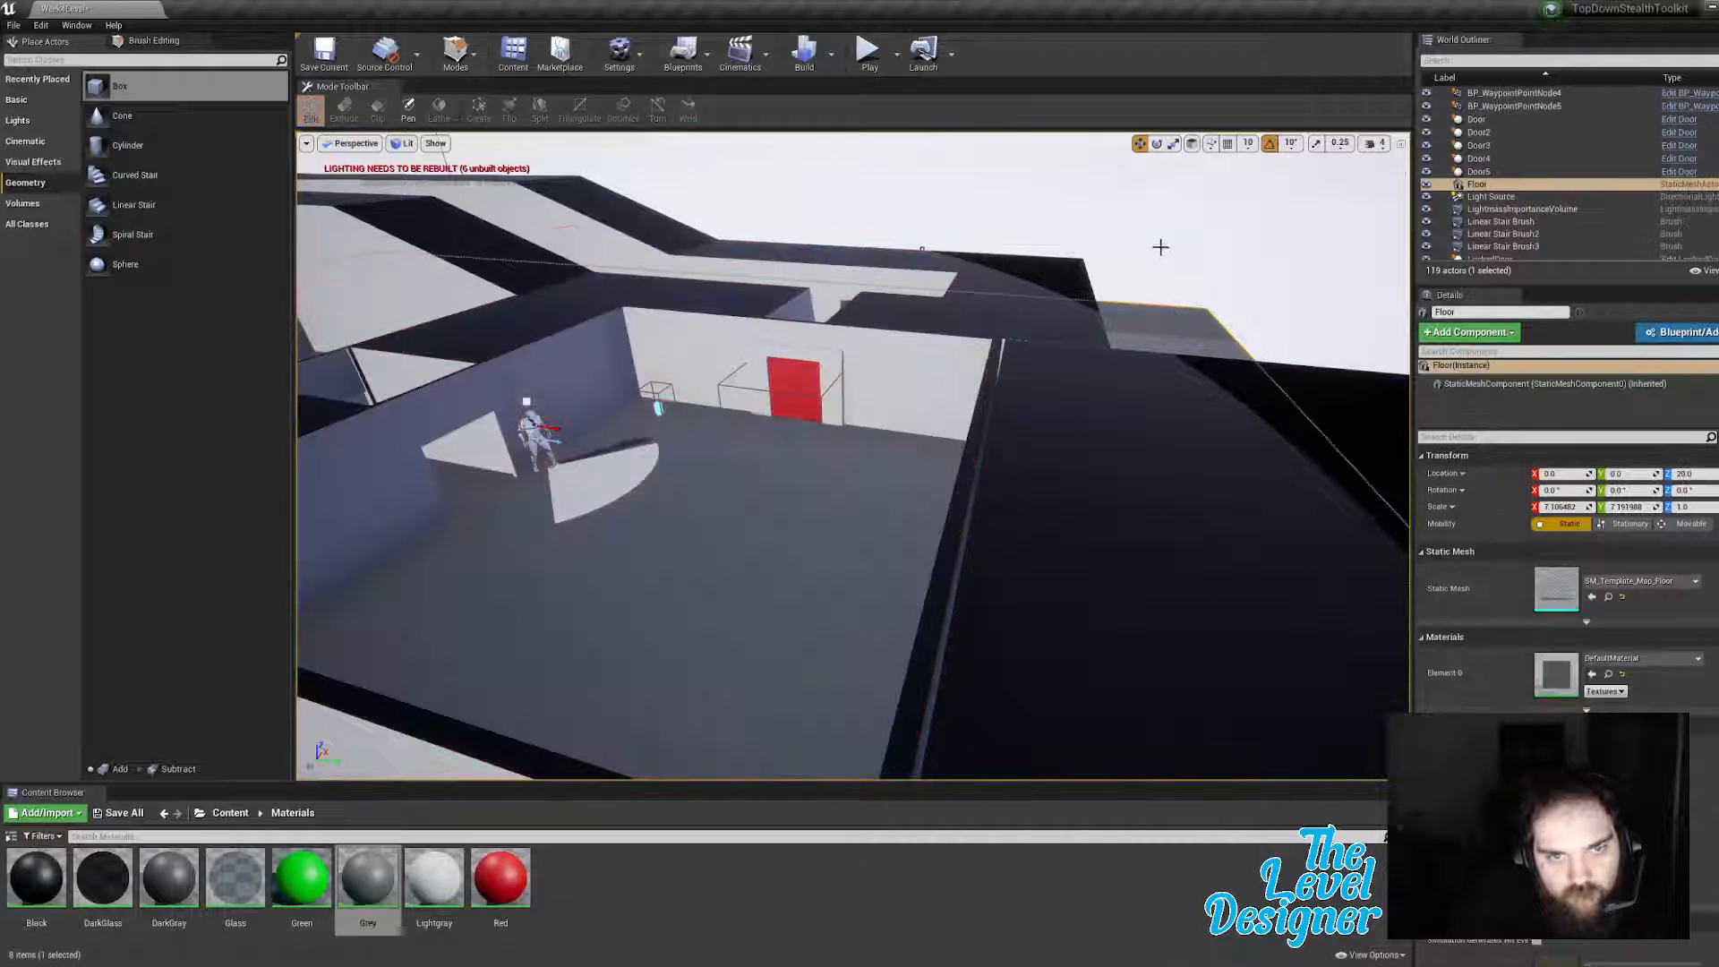
click(969, 448)
mouse_move(970, 450)
right_down()
mouse_move(938, 461)
mouse_move(1005, 458)
mouse_move(887, 434)
mouse_move(548, 500)
right_up()
right_drag(1268, 677, 1321, 702)
right_drag(1179, 531, 1180, 531)
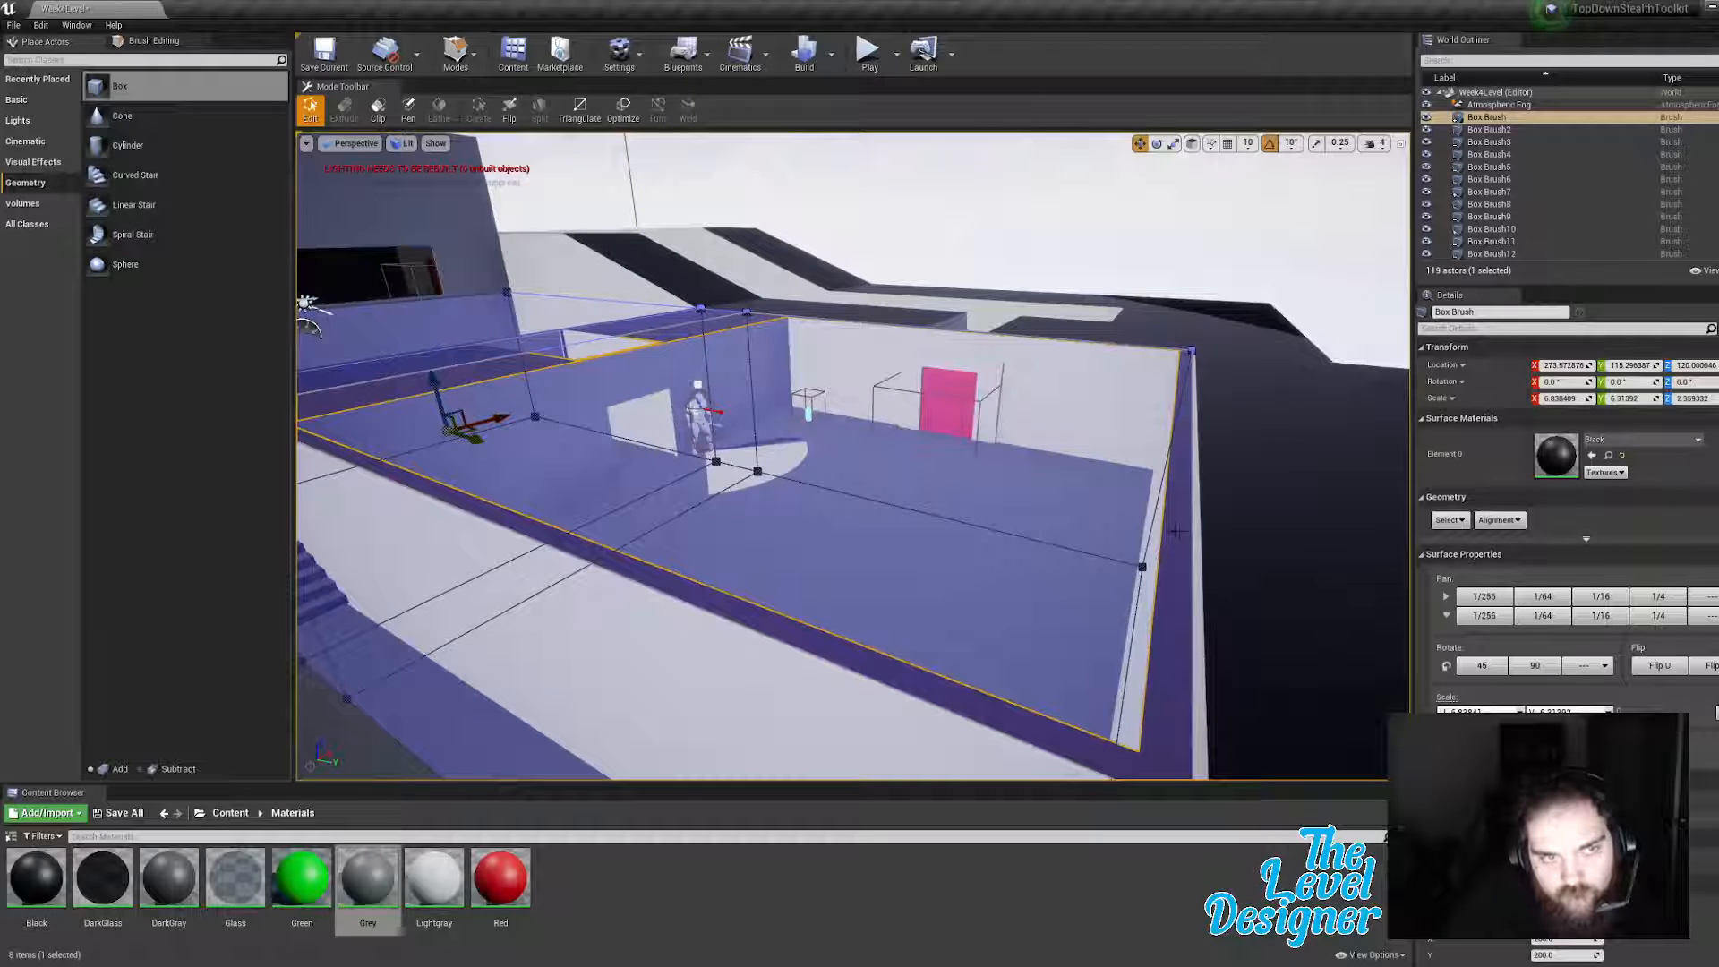
click(672, 331)
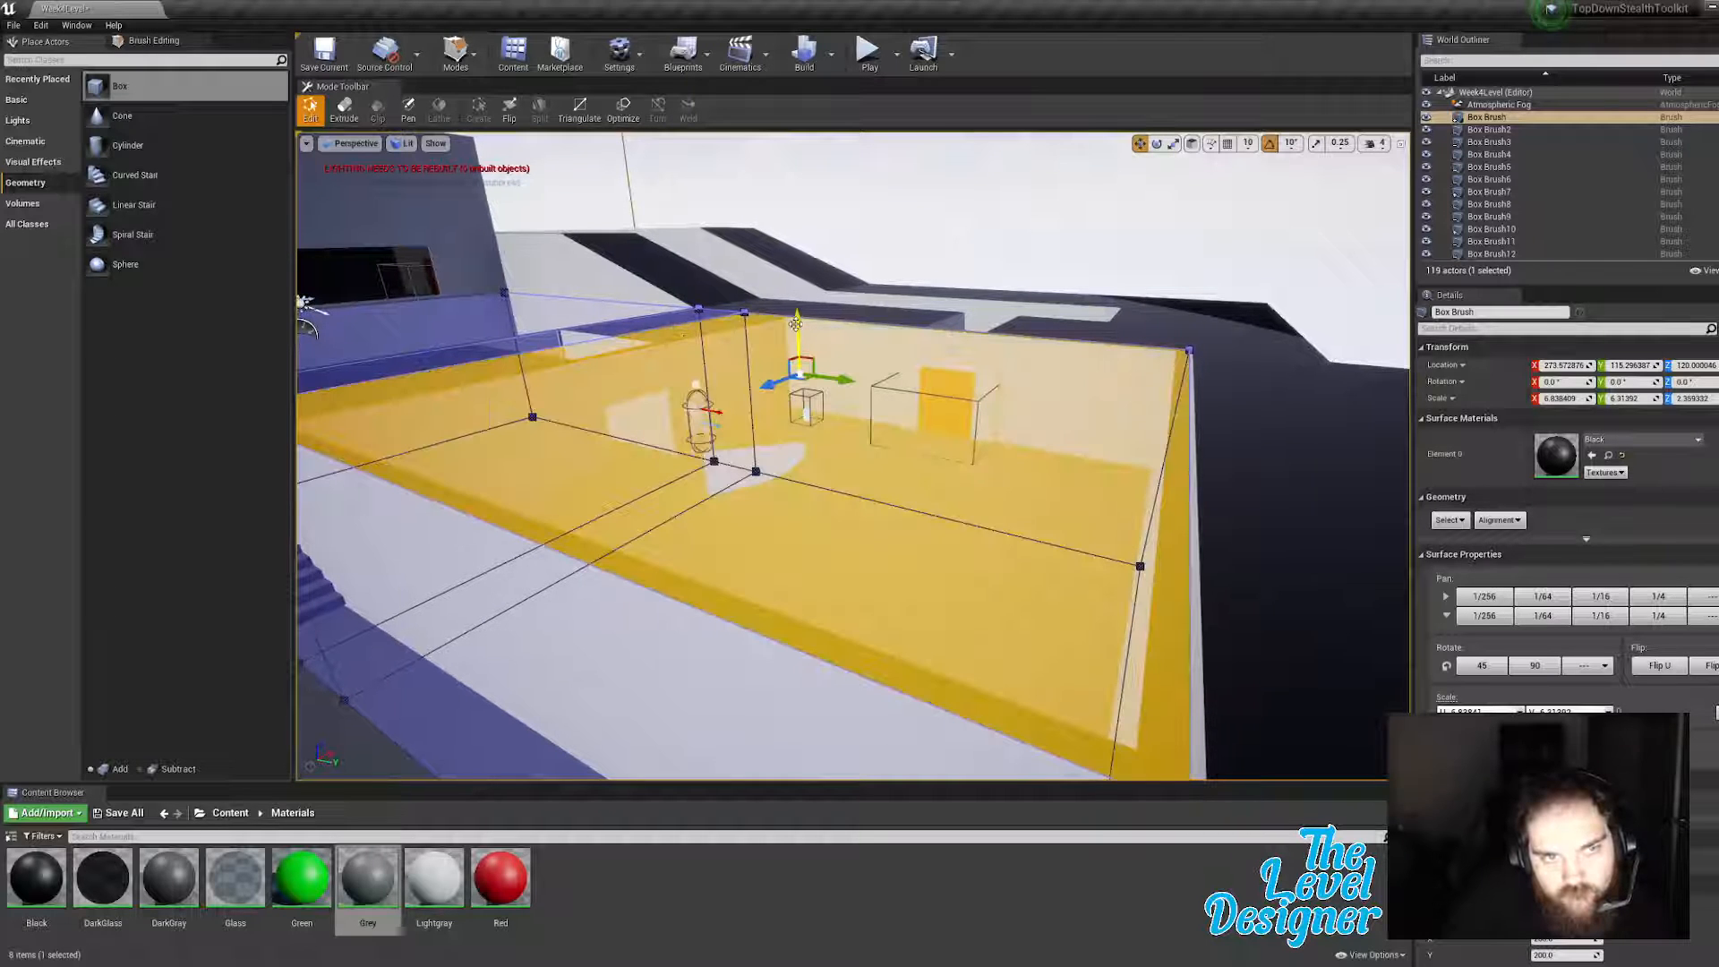
drag(798, 318, 815, 306)
mouse_move(915, 310)
right_down()
mouse_move(958, 314)
mouse_move(980, 278)
mouse_move(955, 242)
right_up()
drag(595, 360, 616, 382)
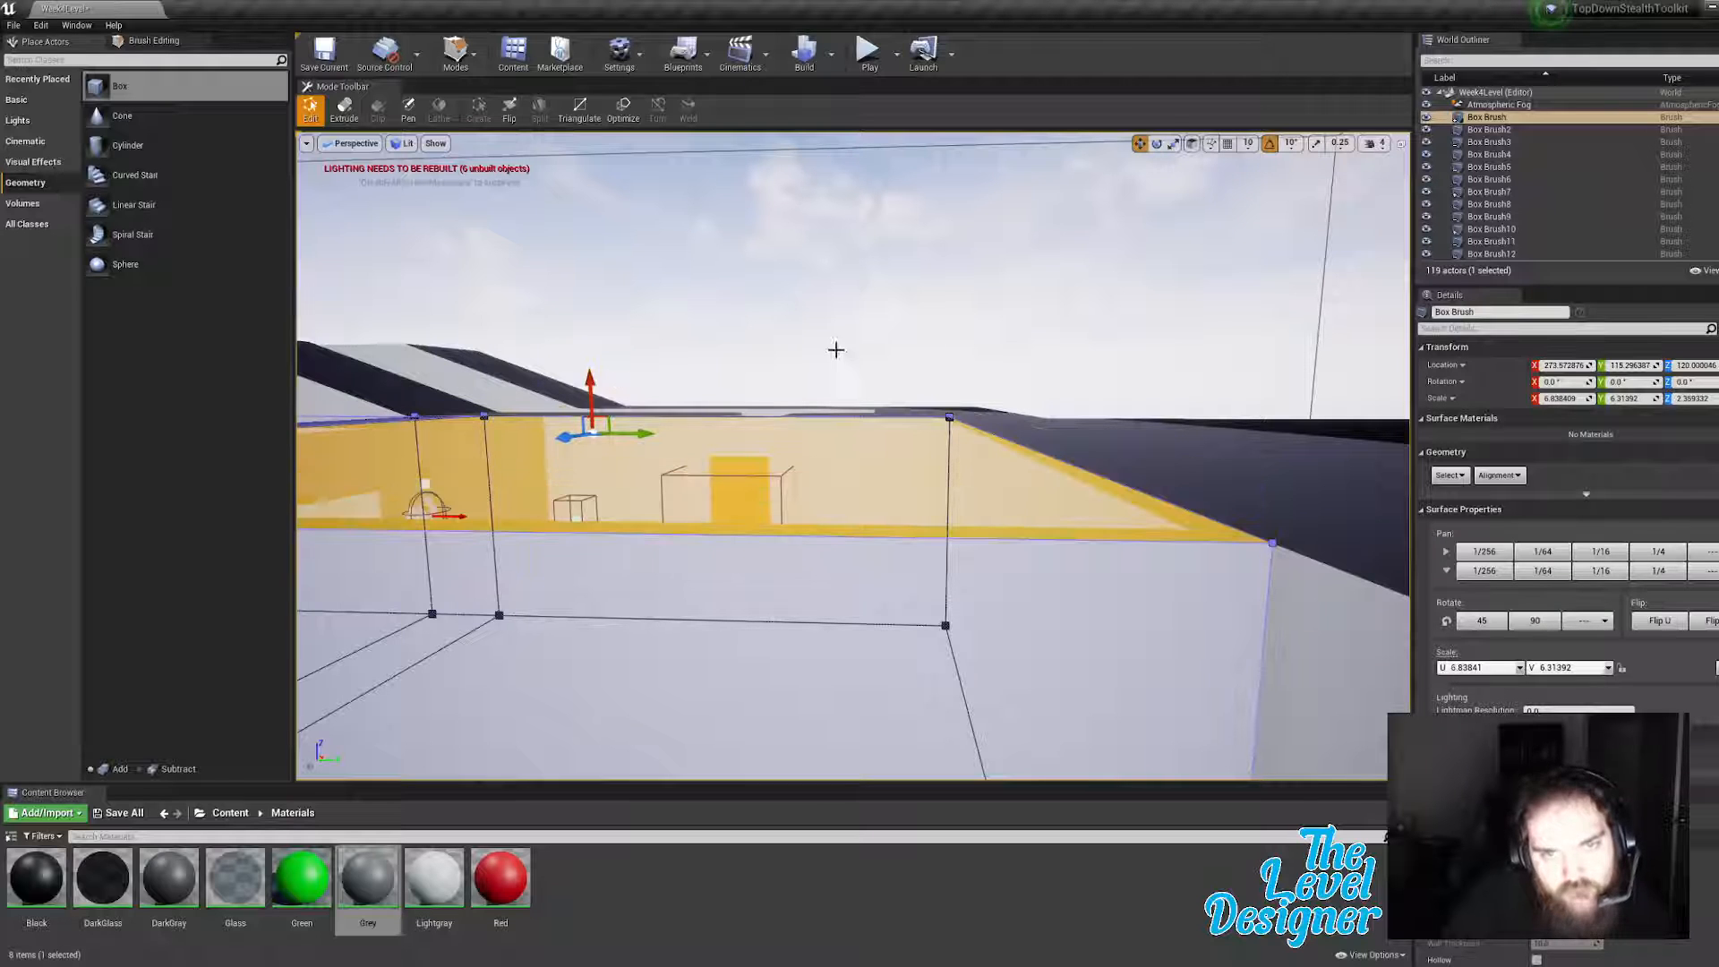
click(875, 346)
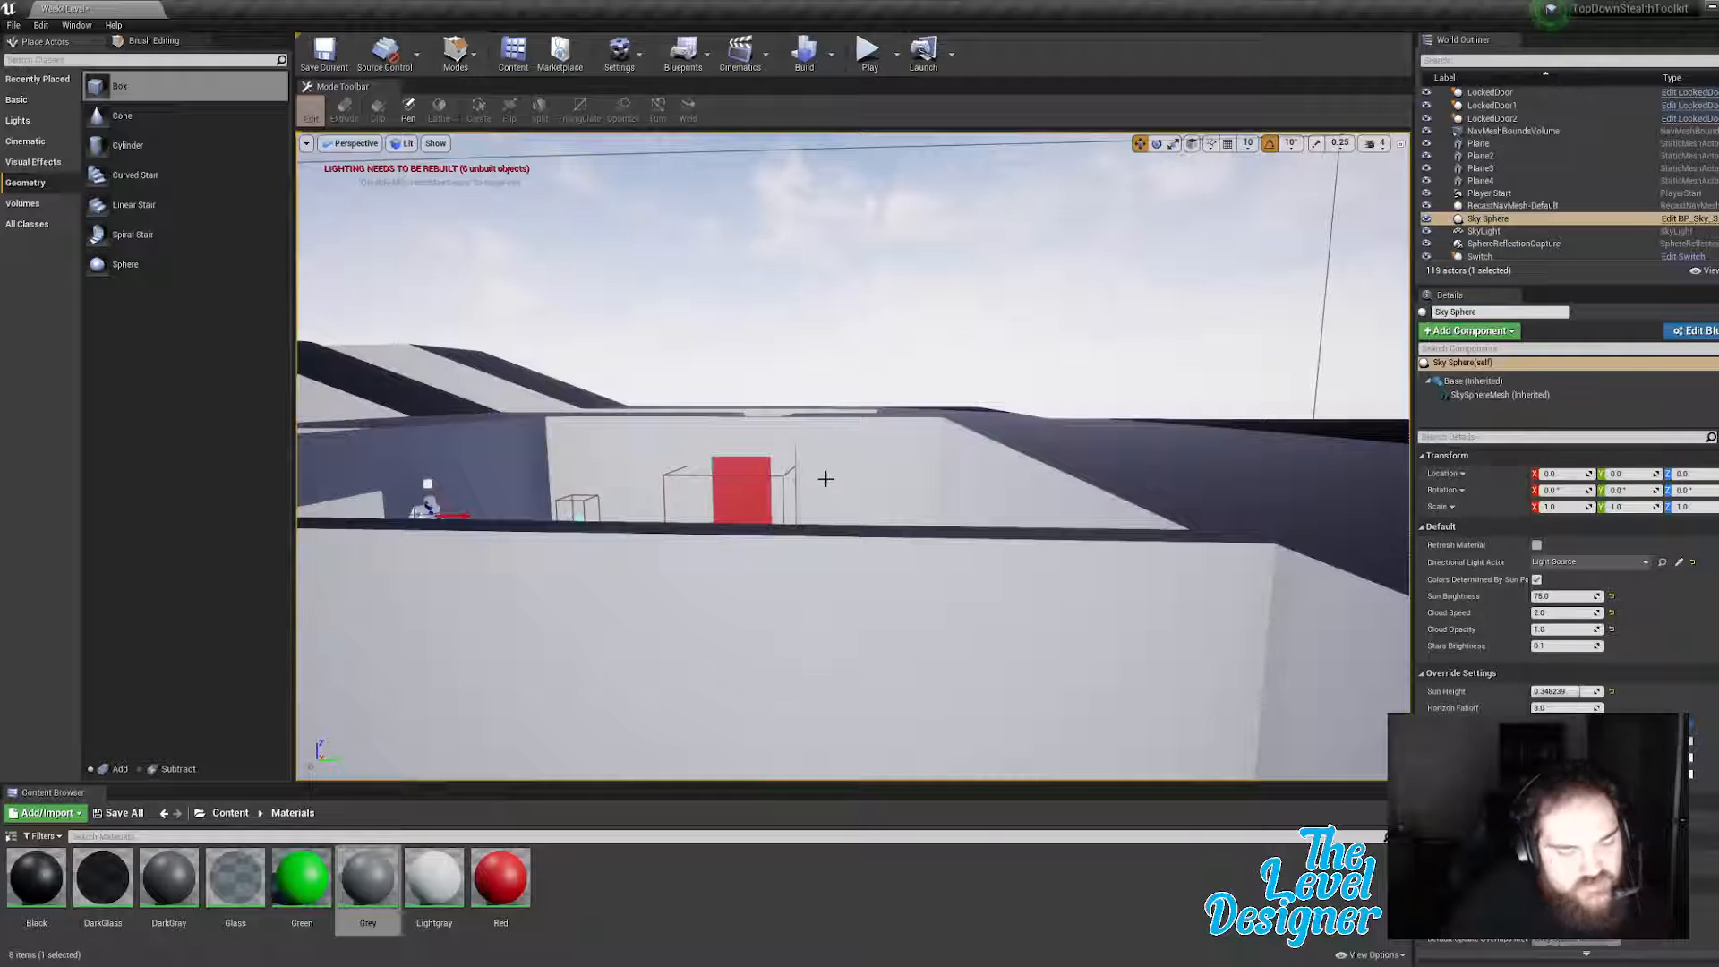
Step: Shift the large black-topped block slightly along Y toward the rooms, and deselect it
mouse_move(826, 479)
right_down()
mouse_move(944, 542)
mouse_move(1018, 486)
mouse_move(1056, 494)
mouse_move(1046, 475)
mouse_move(1088, 482)
mouse_move(848, 496)
right_up()
click(985, 445)
right_drag(986, 445, 998, 443)
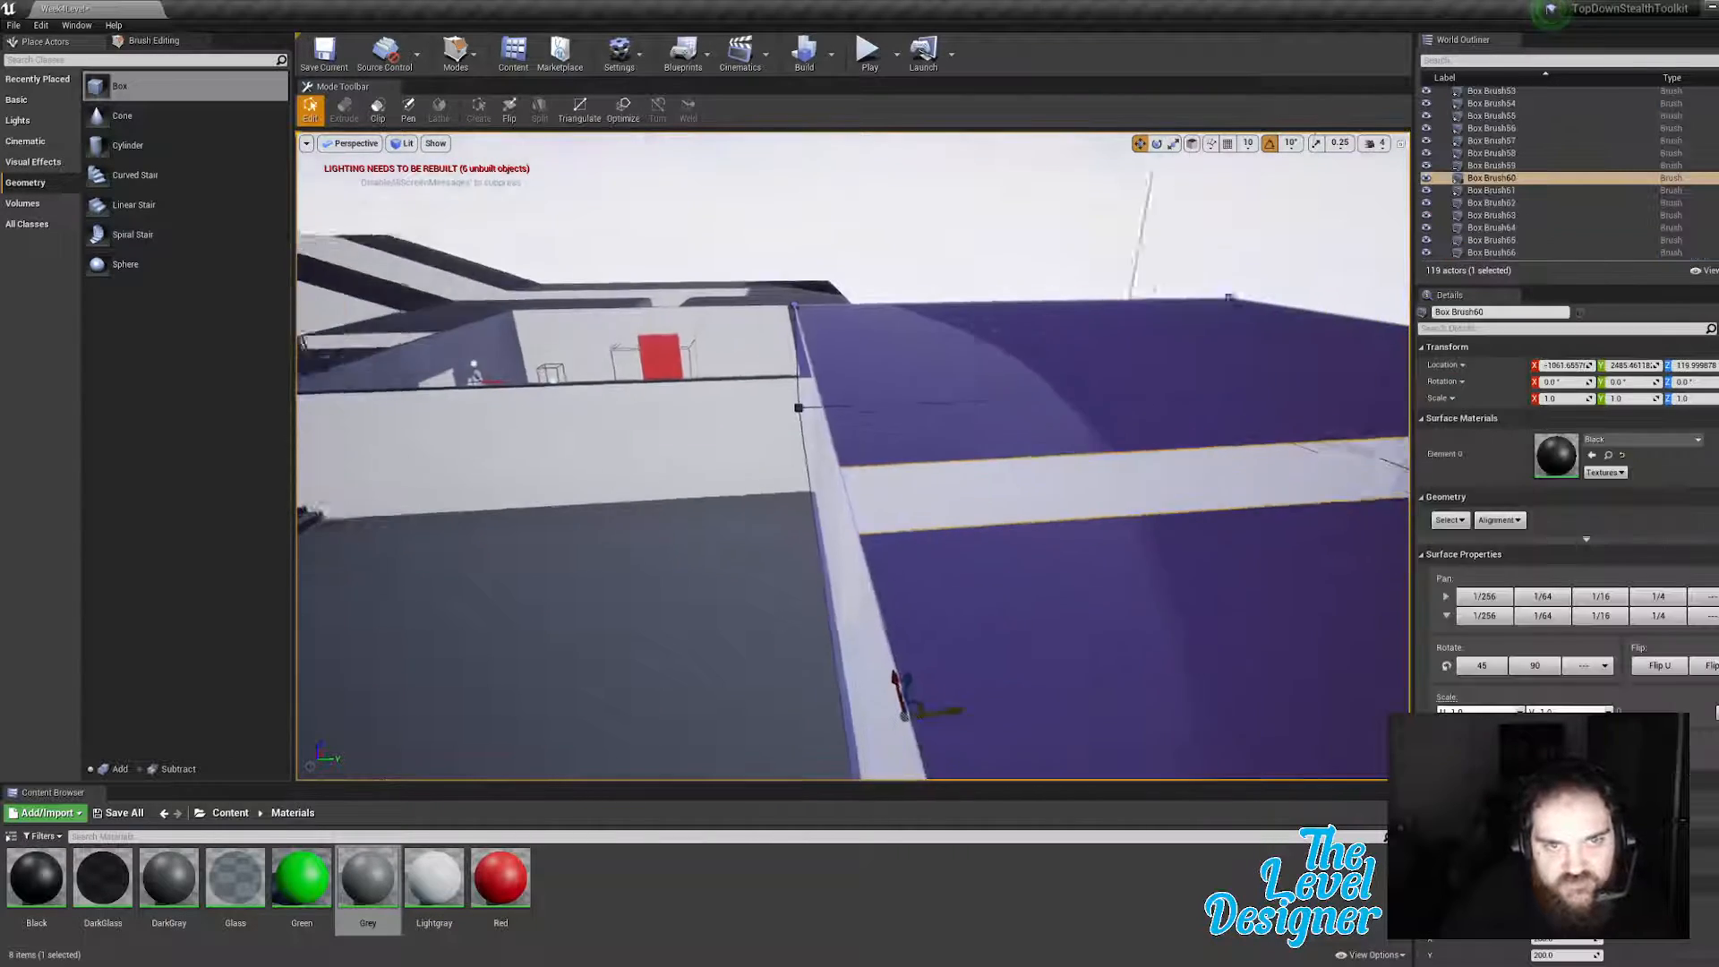
right_drag(933, 633, 960, 644)
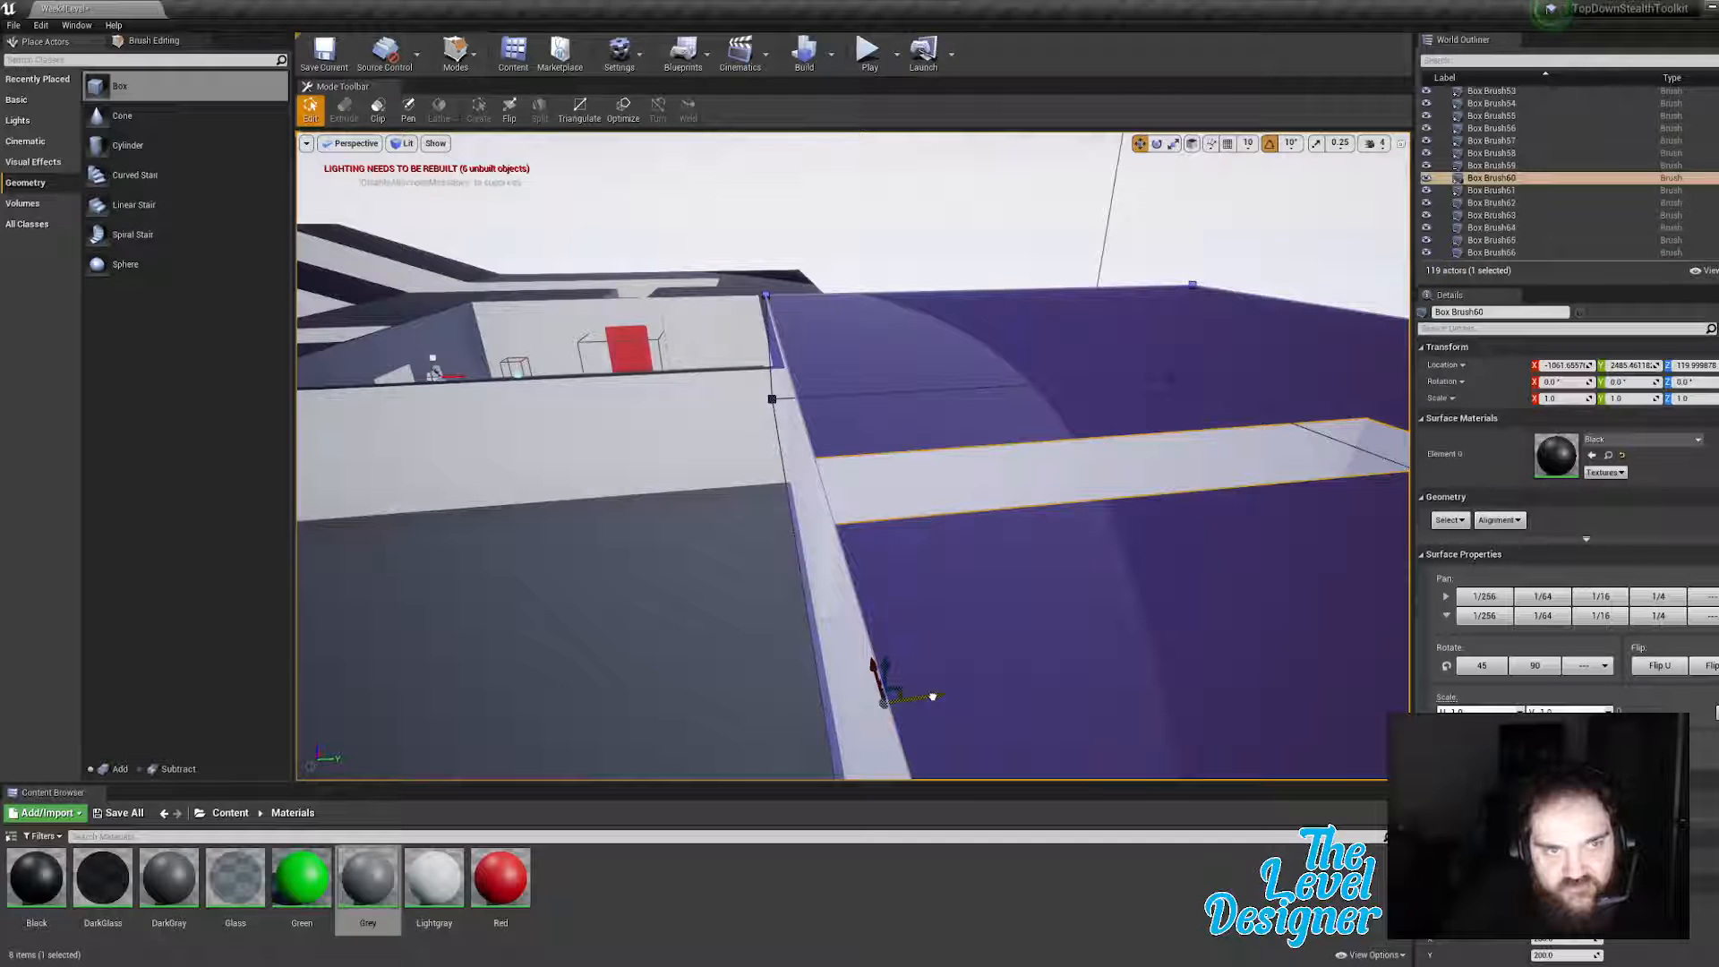
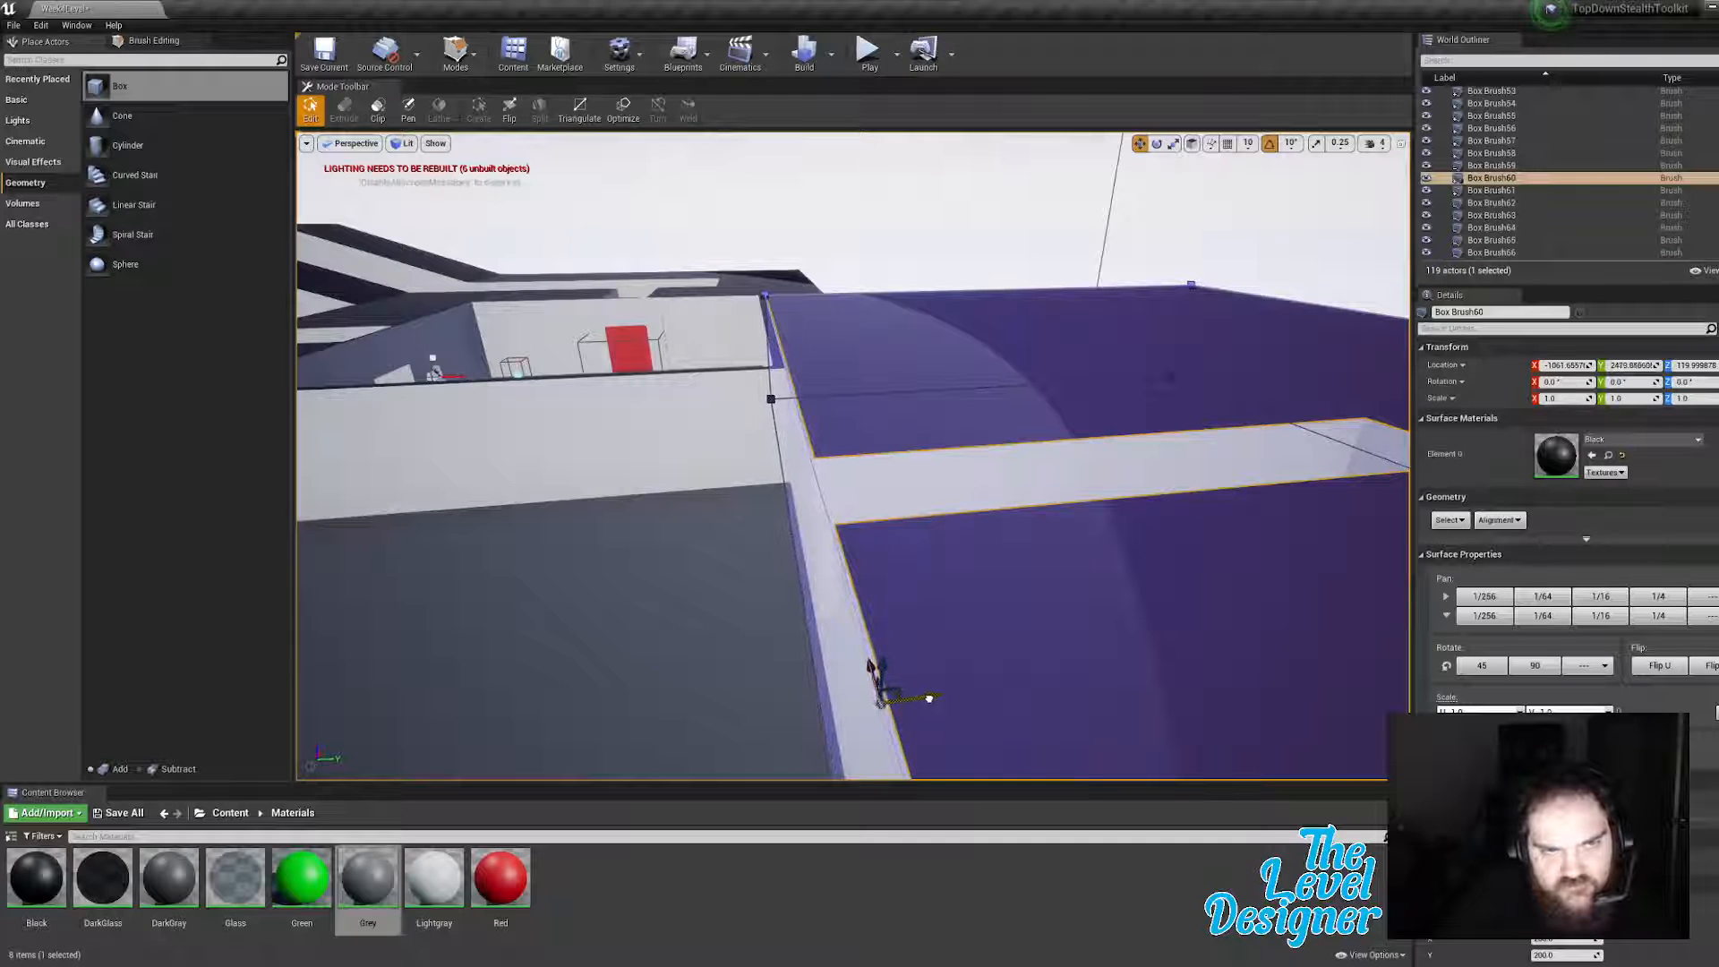
click(868, 220)
Step: Widen the subtractive corridor cut into the large block by pulling its long side face outward
mouse_move(869, 219)
right_down()
mouse_move(966, 297)
mouse_move(868, 380)
mouse_move(866, 406)
right_up()
click(868, 380)
click(950, 456)
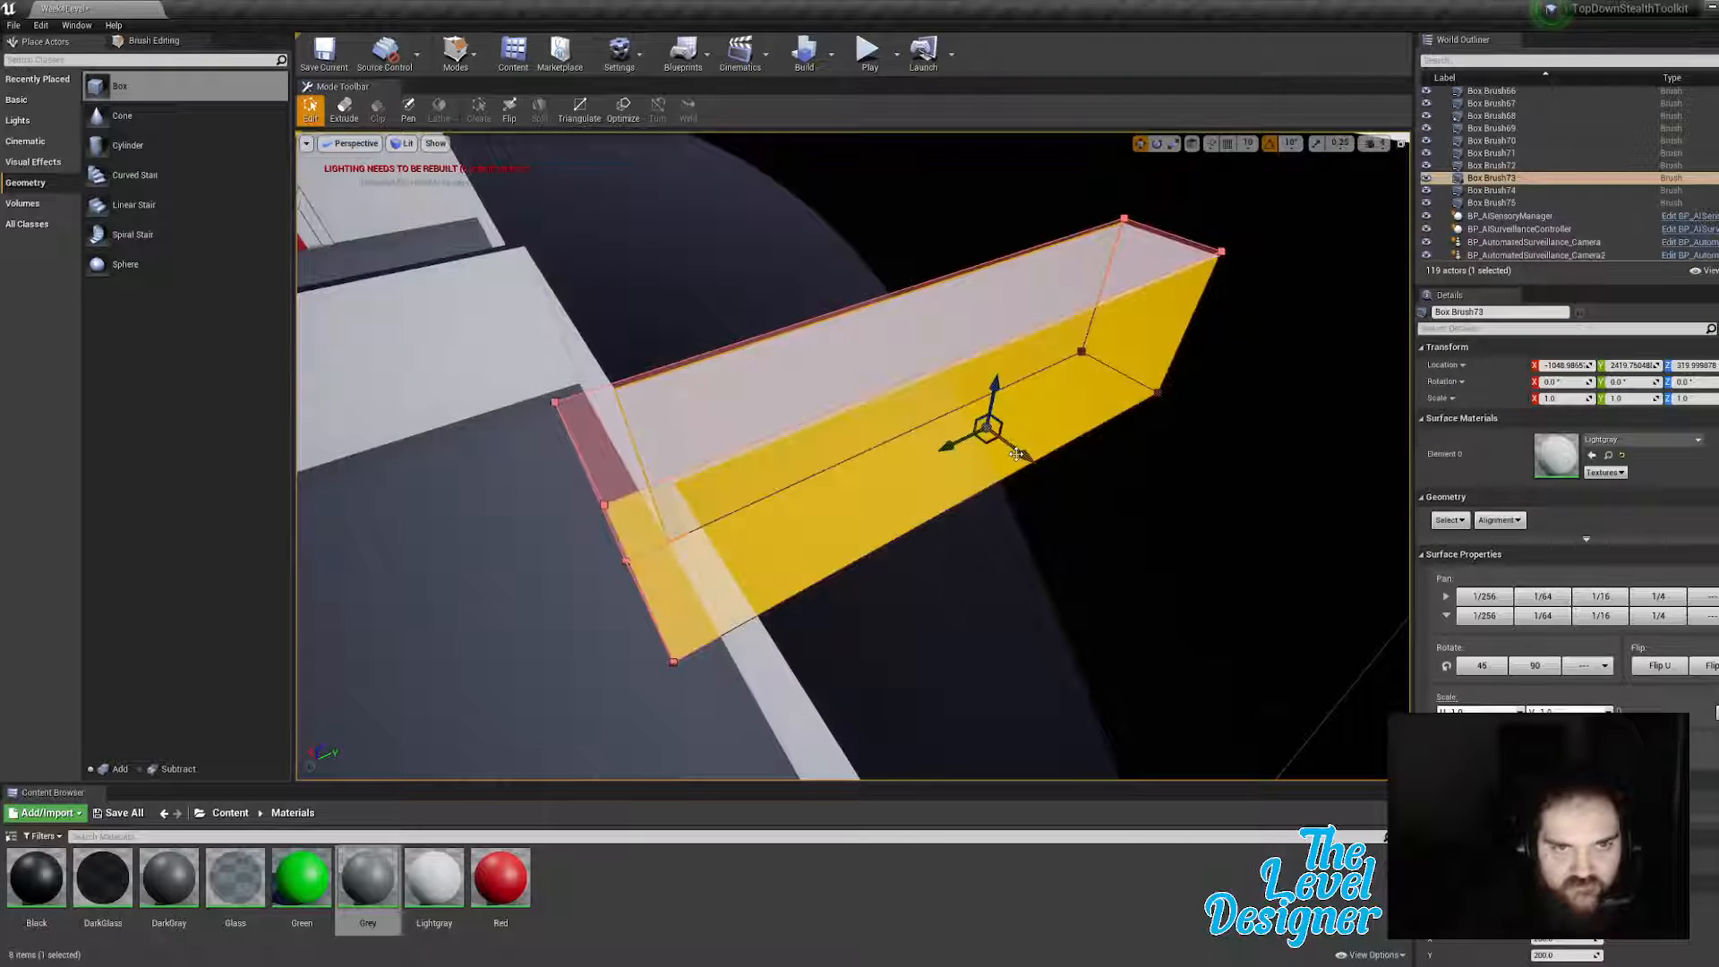
drag(1018, 454, 1180, 574)
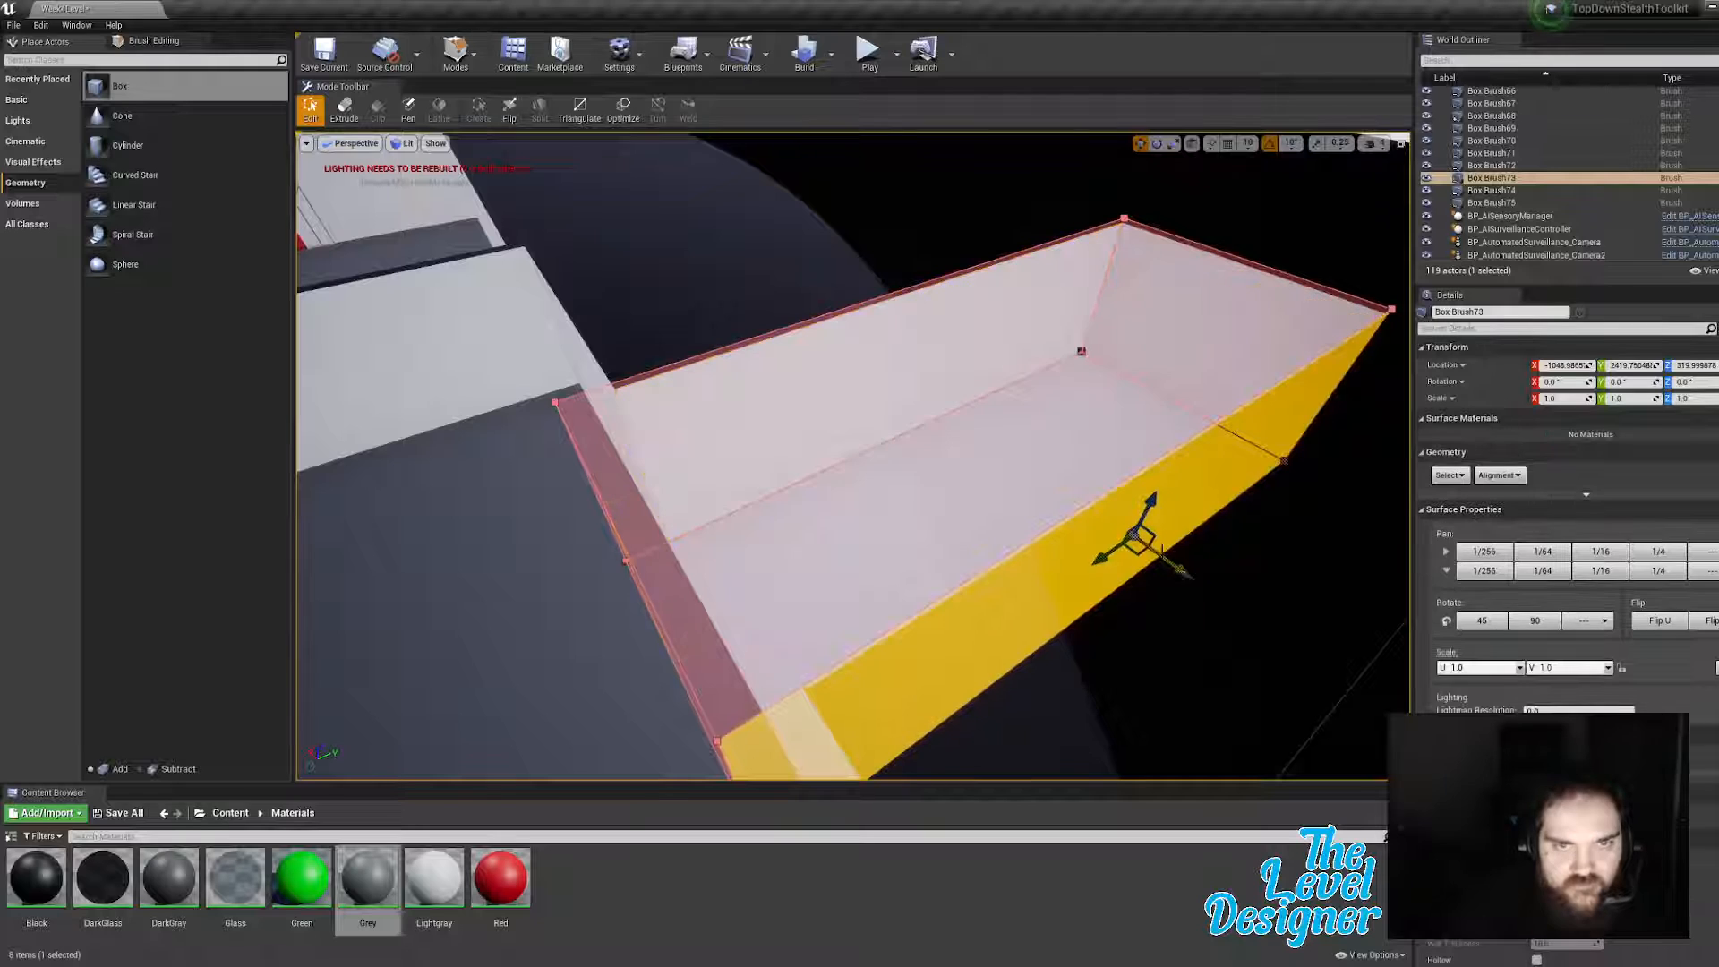
mouse_move(1180, 574)
right_down()
mouse_move(1155, 541)
mouse_move(1209, 524)
right_up()
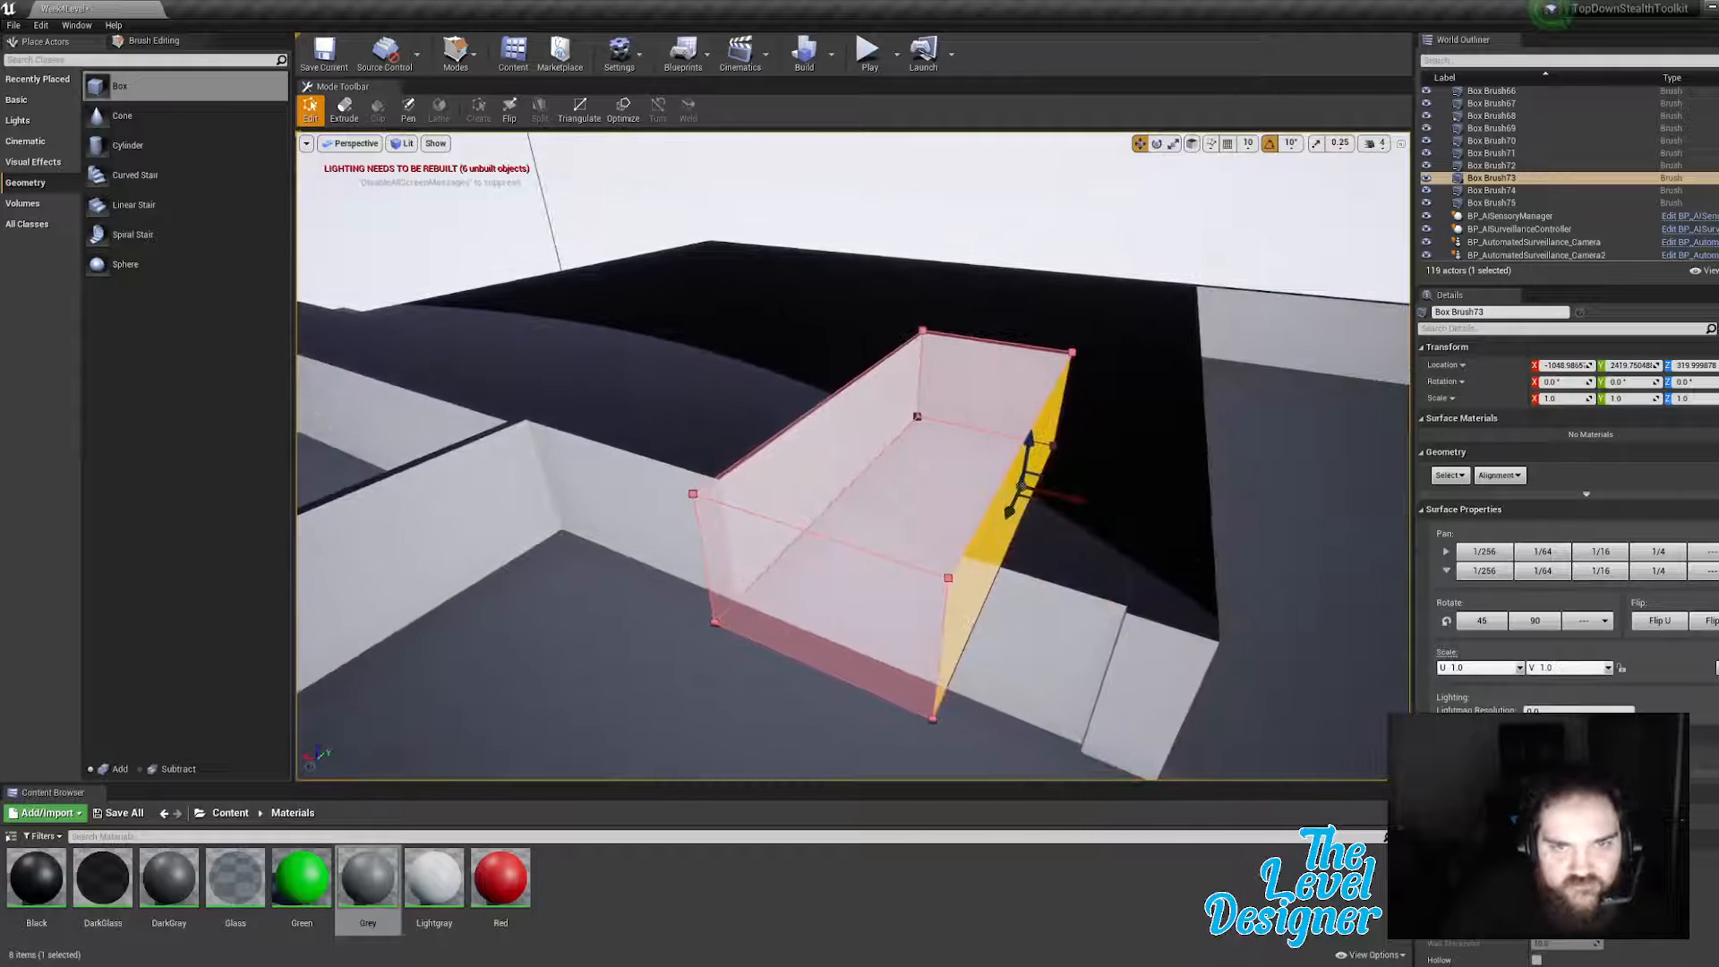
Step: Duplicate the angled subtractive brush above the stairs and move the copy along Y to the new corridor's area
drag(1080, 501, 1058, 501)
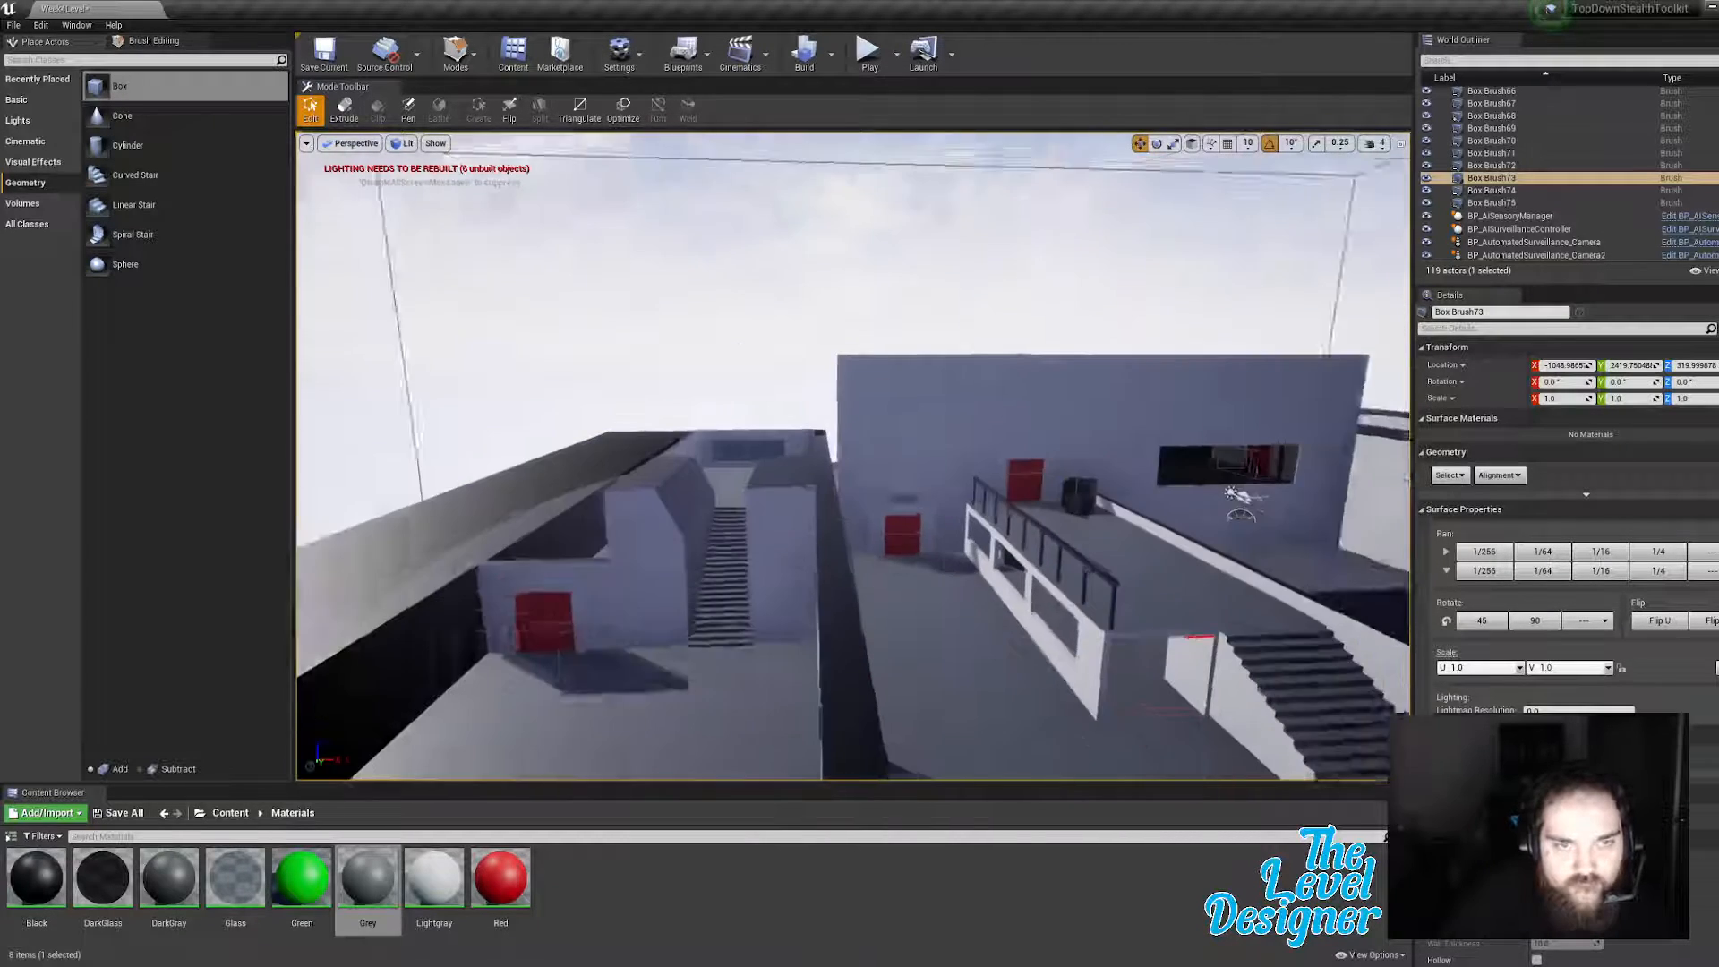
scroll(1011, 433, up, 3)
click(767, 493)
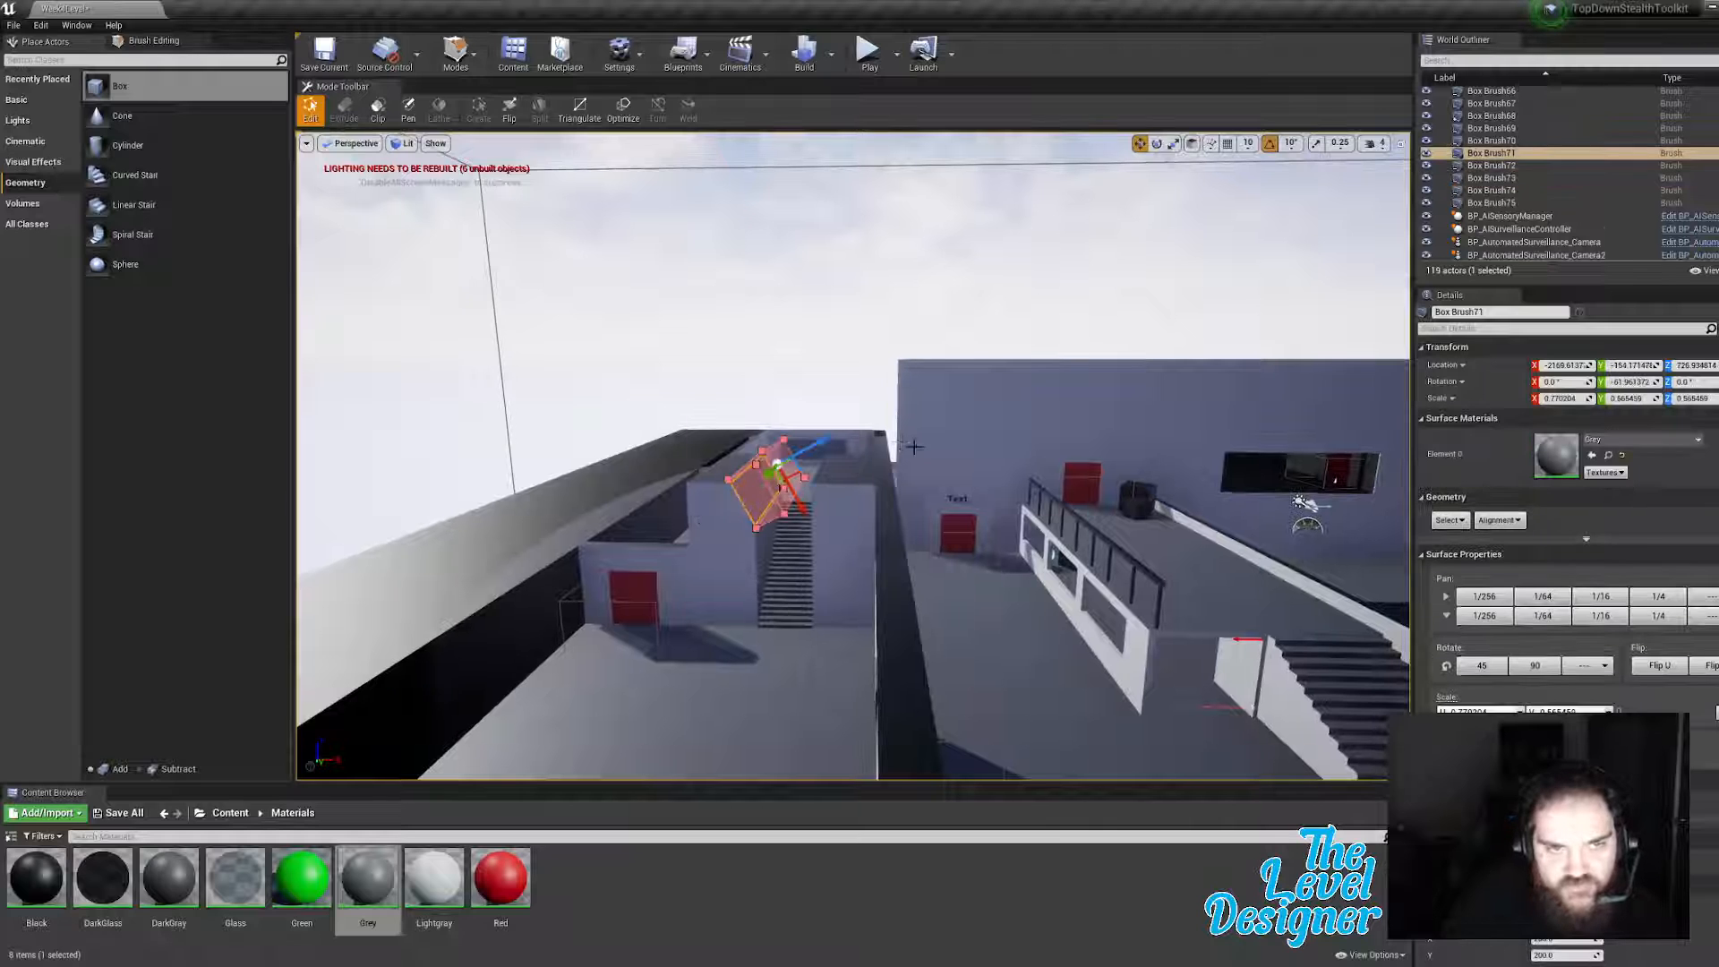
mouse_move(910, 448)
right_down()
mouse_move(1039, 484)
mouse_move(994, 488)
mouse_move(935, 447)
right_up()
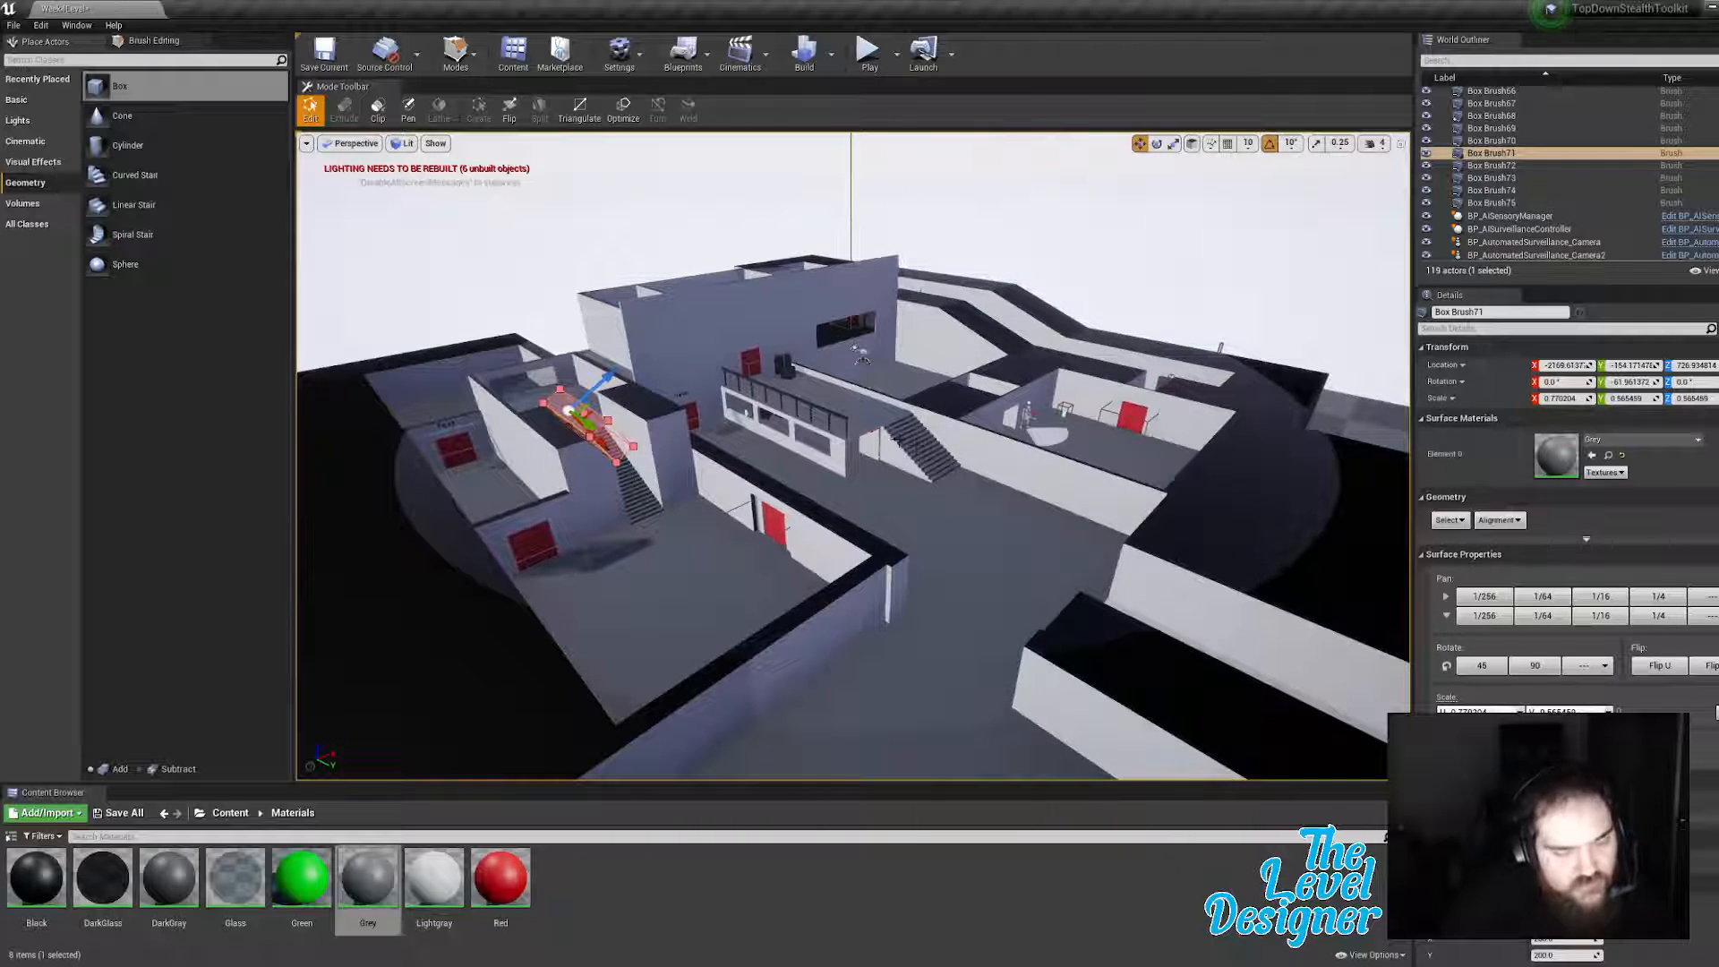
key(ctrl+w)
drag(591, 425, 976, 672)
mouse_move(1229, 608)
right_down()
mouse_move(1137, 627)
mouse_move(1079, 605)
right_up()
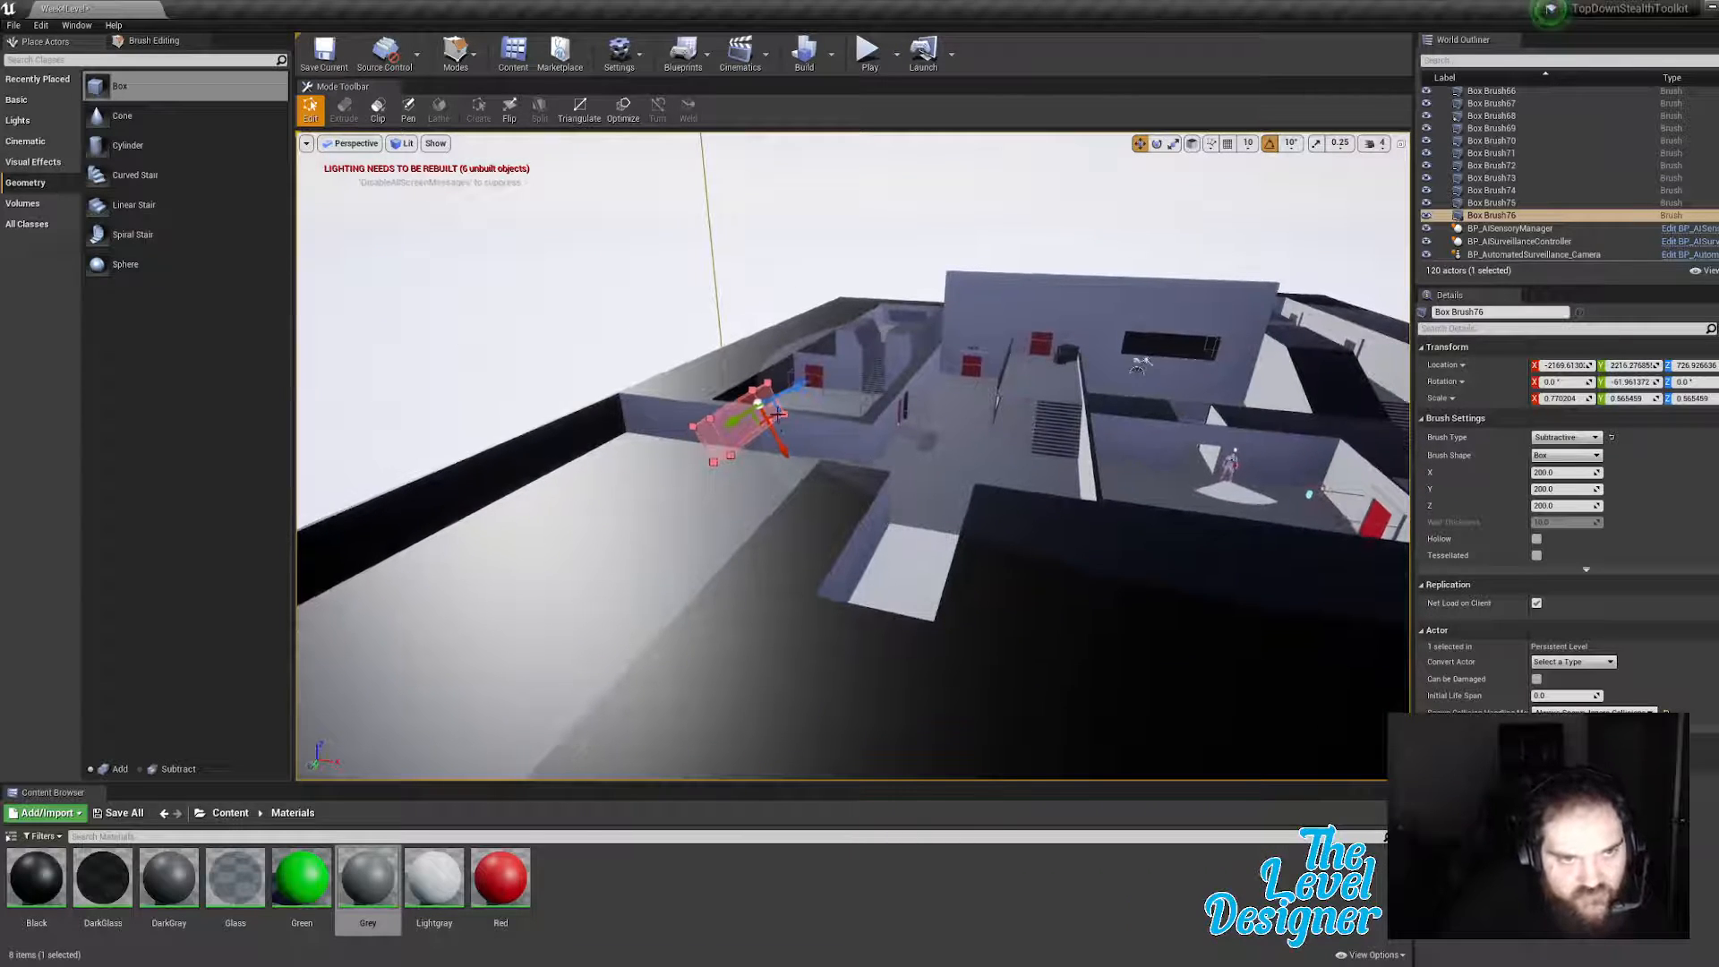
Step: Move the duplicated angled brush across and down to the corridor's side wall so it slopes the wall's upper edge
drag(778, 410, 805, 414)
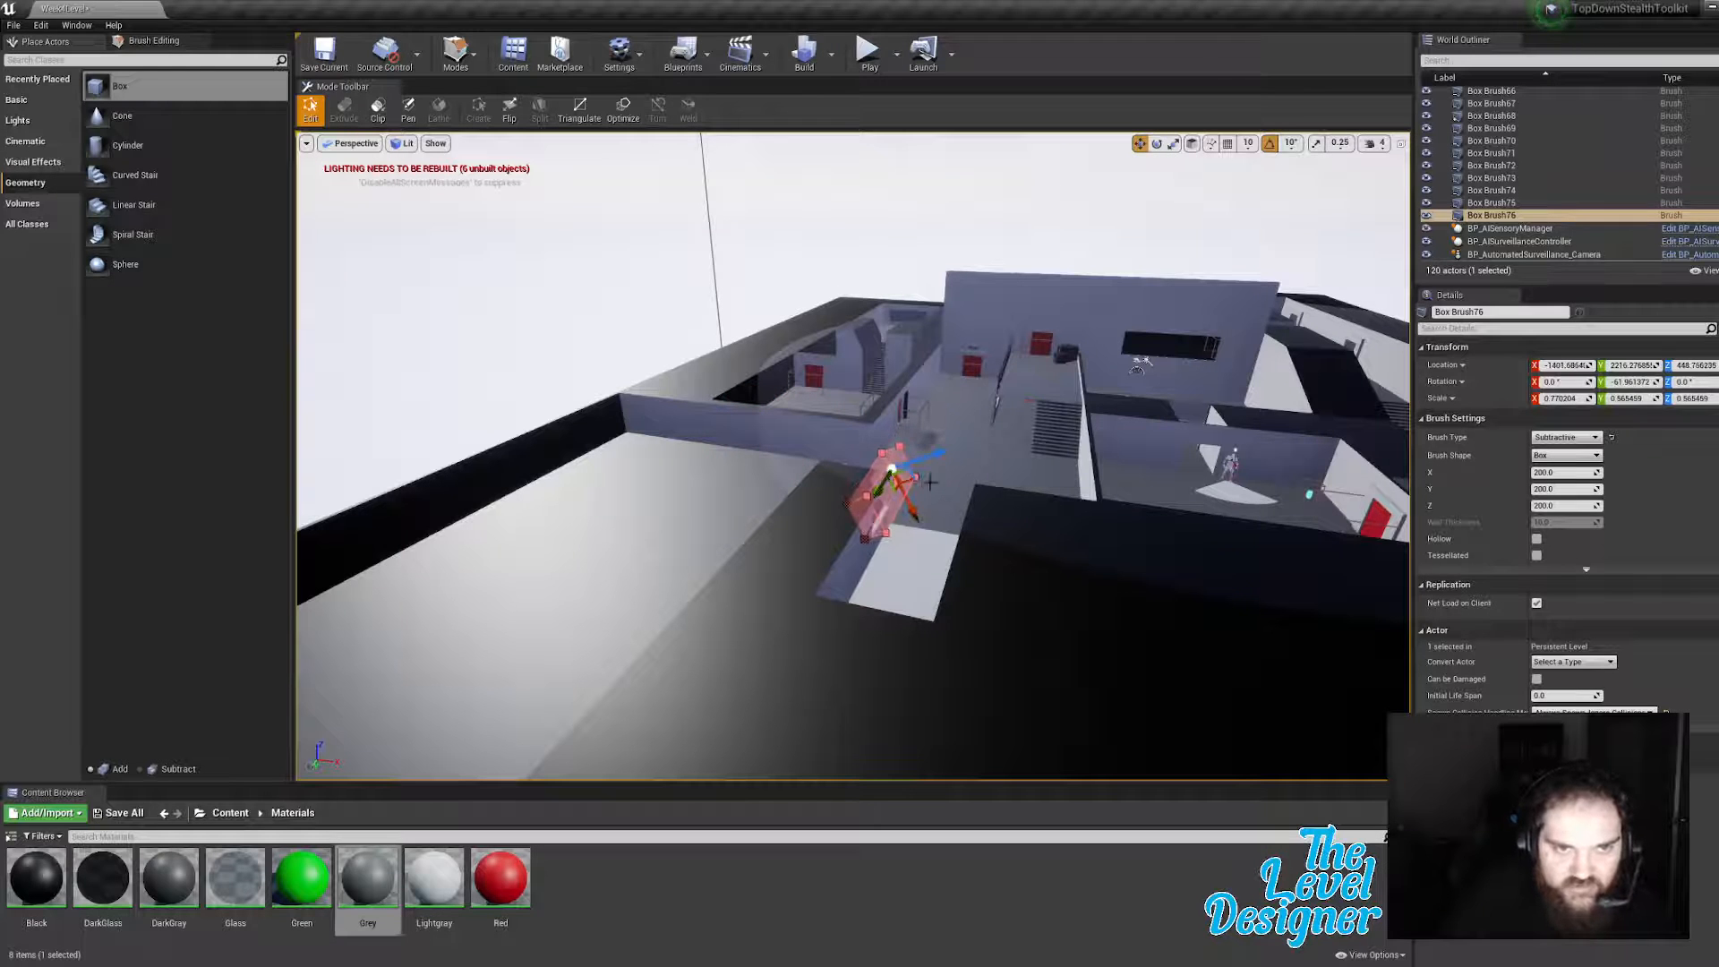
right_drag(931, 484, 905, 515)
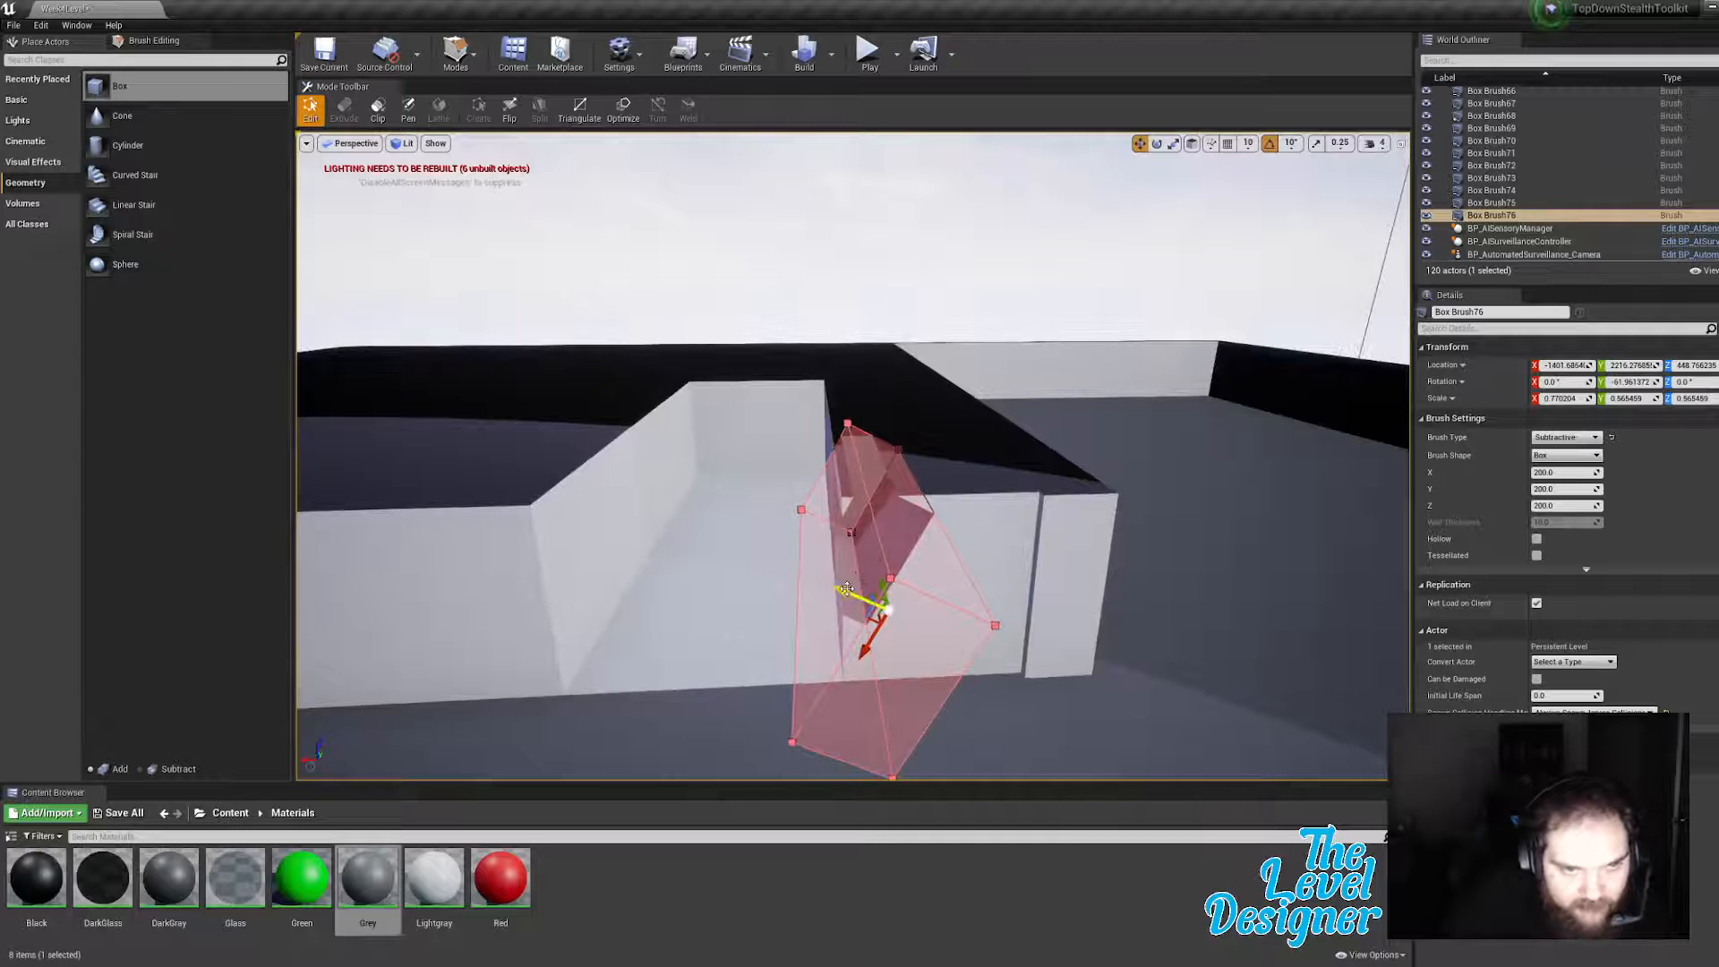
drag(833, 588, 786, 580)
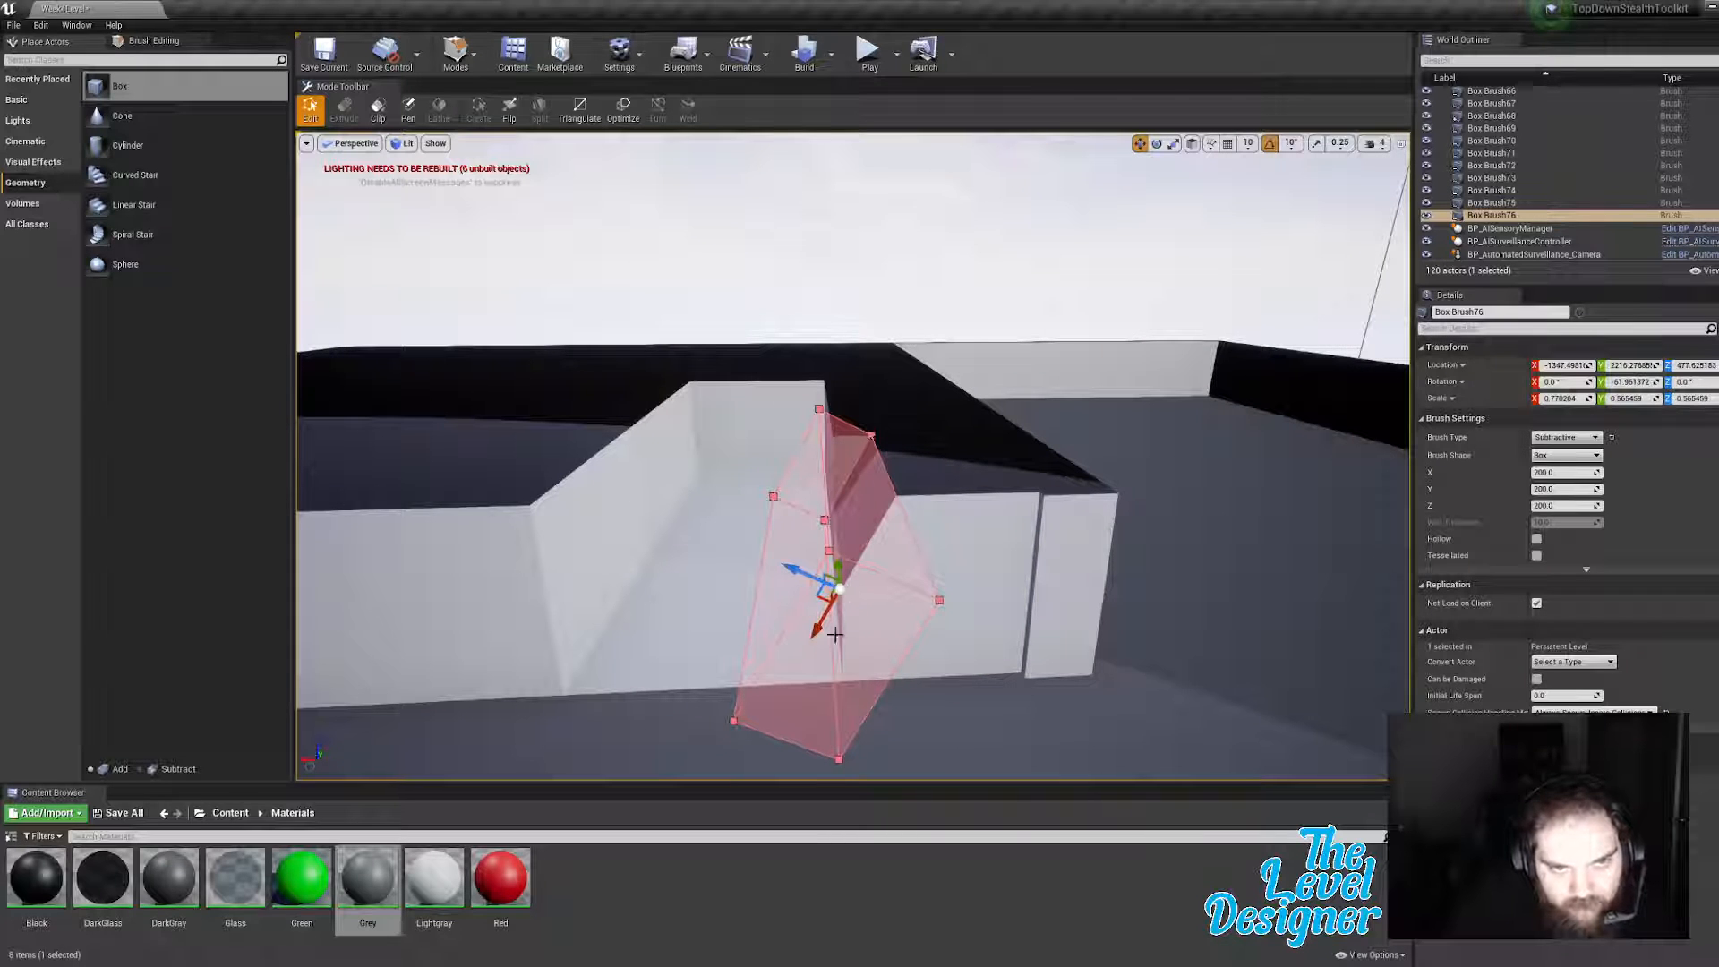
mouse_move(1001, 587)
right_down()
mouse_move(994, 564)
mouse_move(982, 579)
right_up()
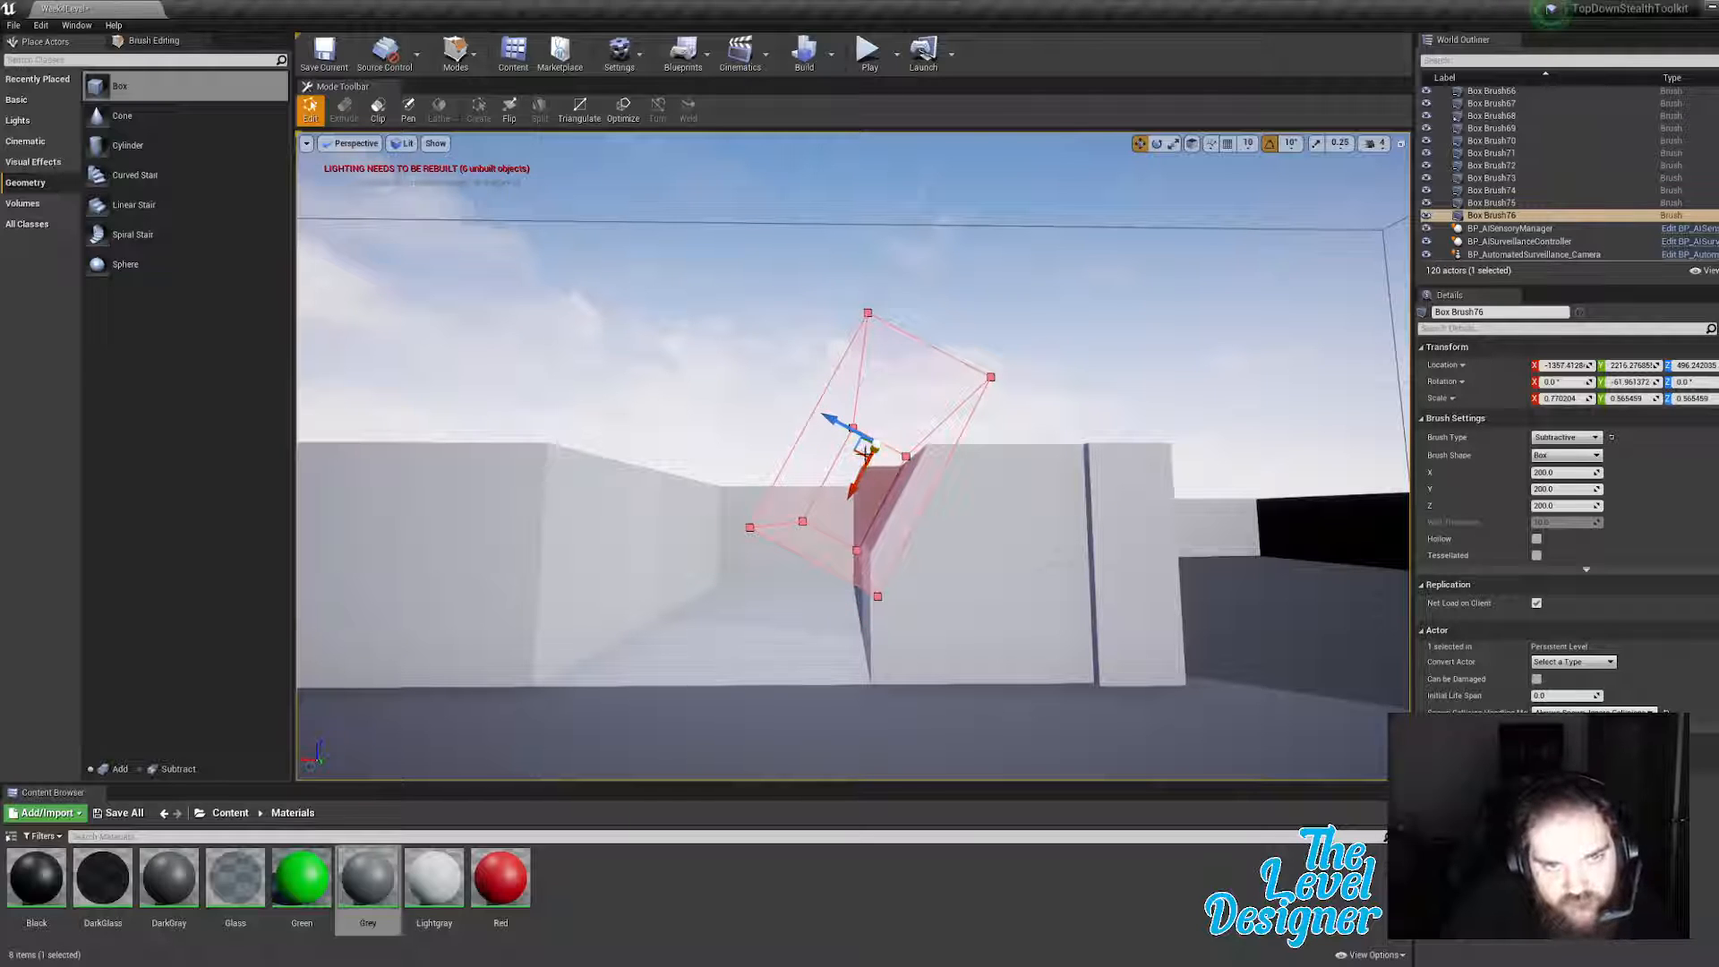
drag(833, 419, 840, 423)
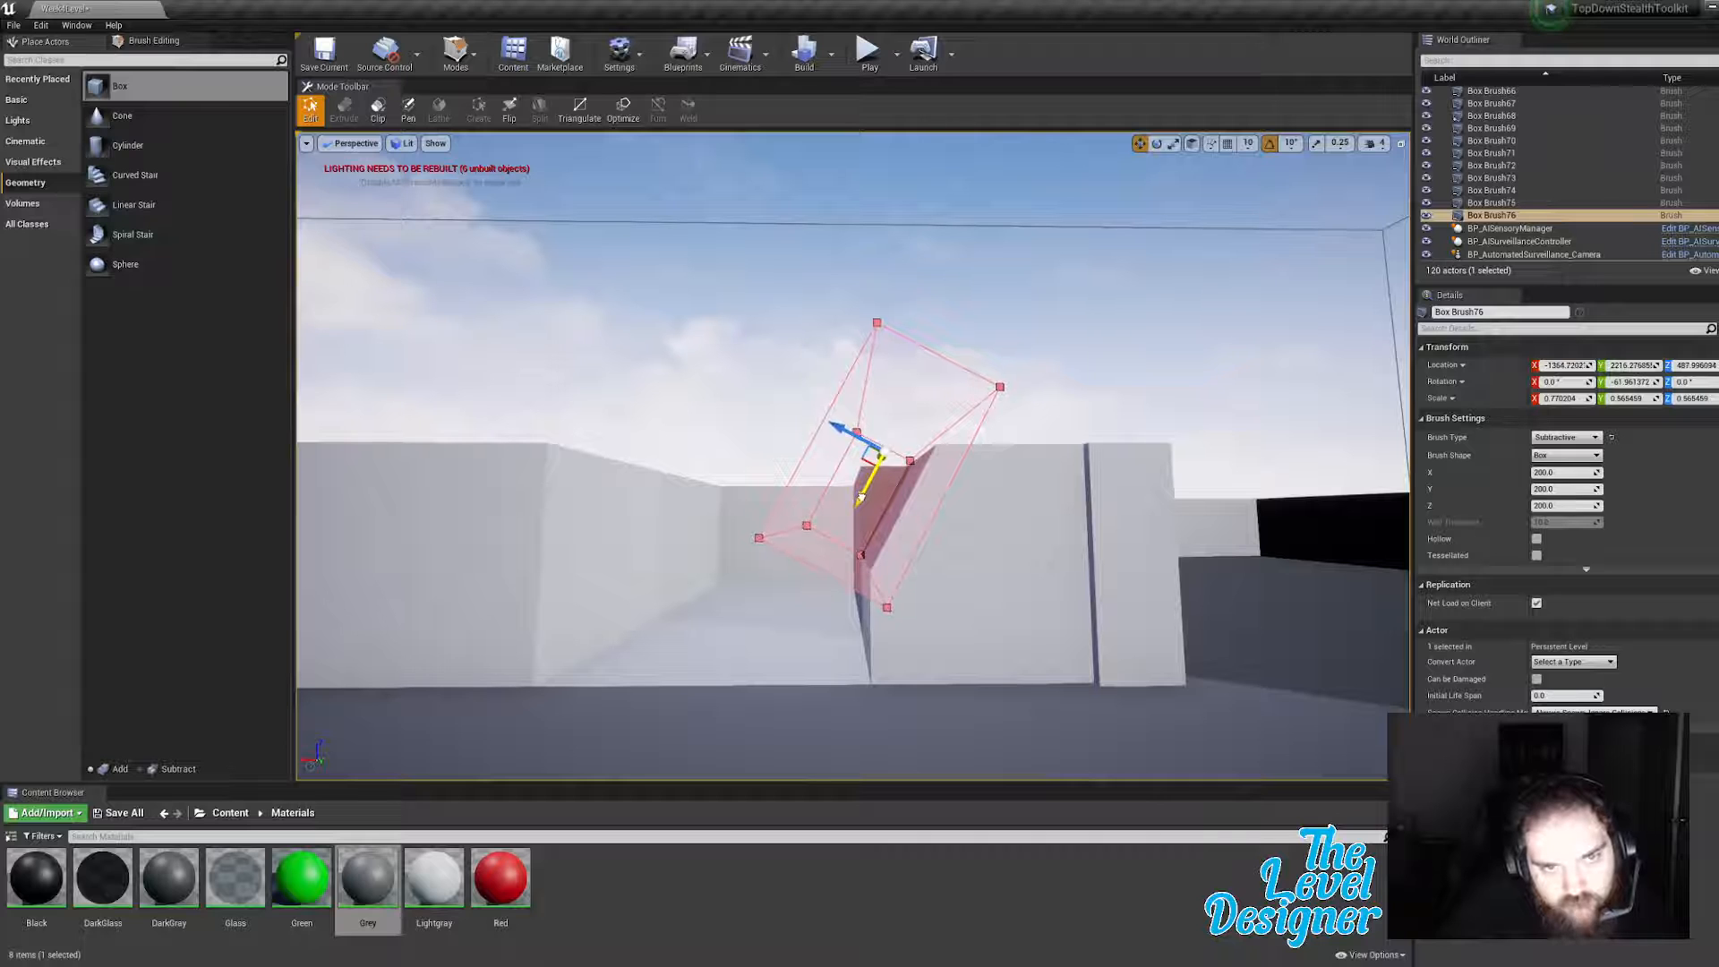
Step: Shift the angled brush along Y into the corridor and stretch its end face along the corridor's side wall
mouse_move(924, 483)
right_down()
mouse_move(1173, 503)
mouse_move(874, 490)
right_up()
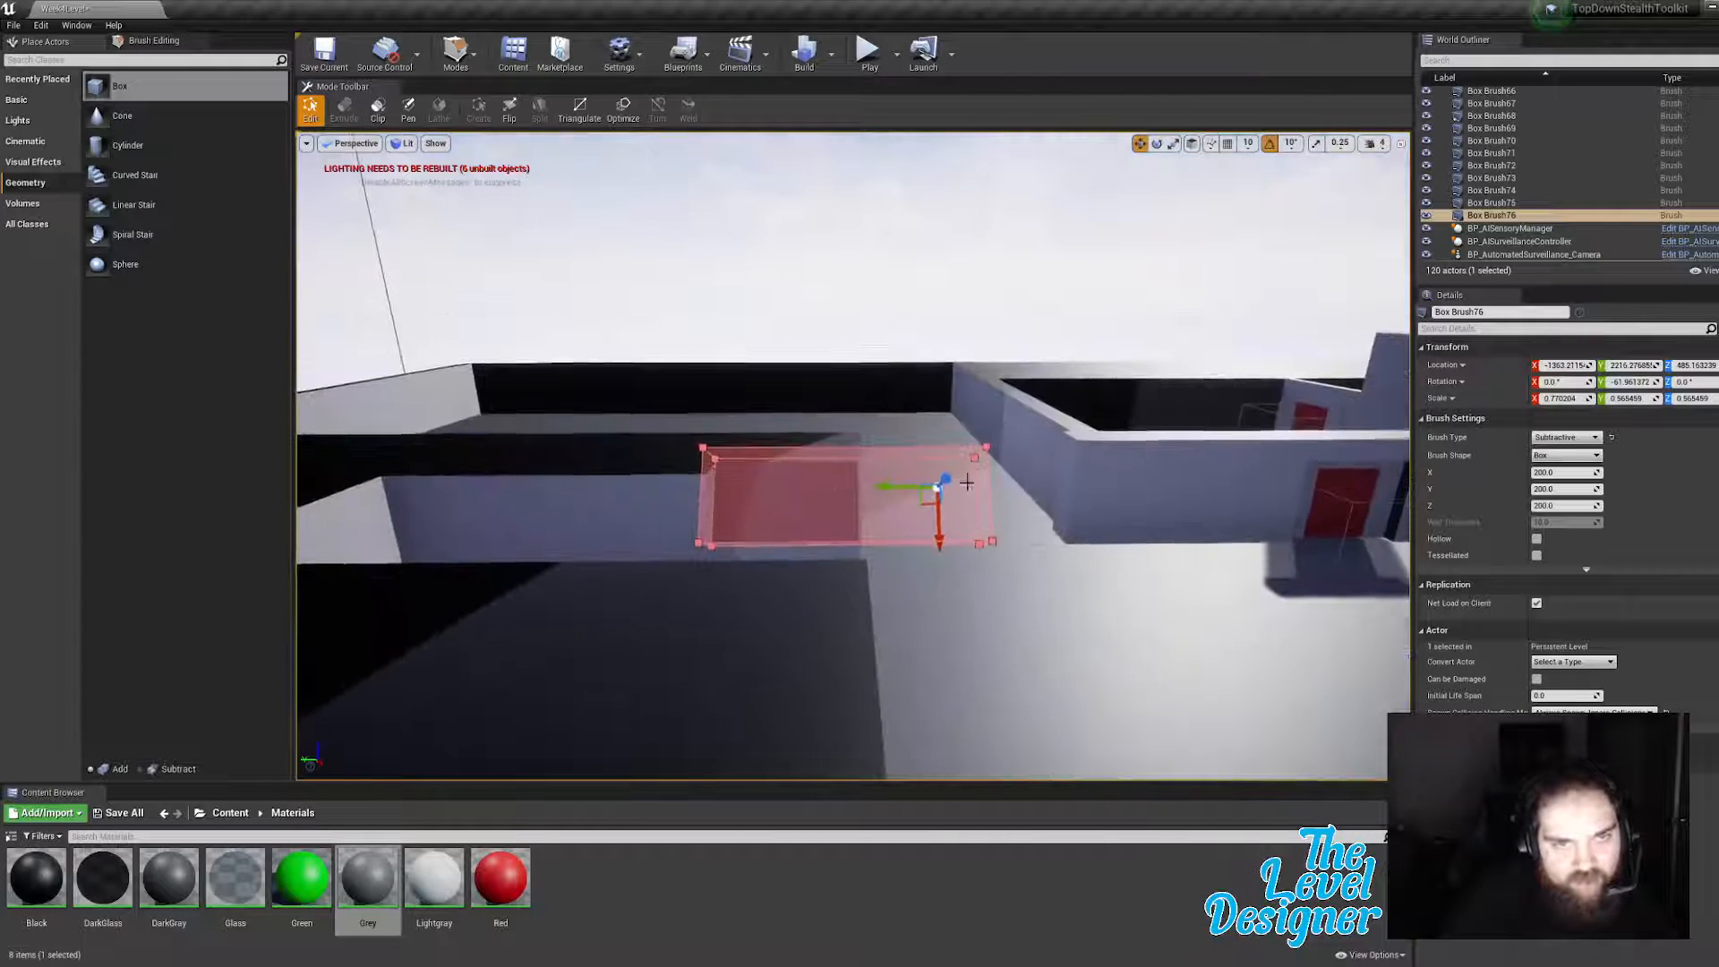
drag(879, 488, 777, 488)
mouse_move(902, 449)
right_down()
mouse_move(869, 448)
mouse_move(1030, 502)
right_up()
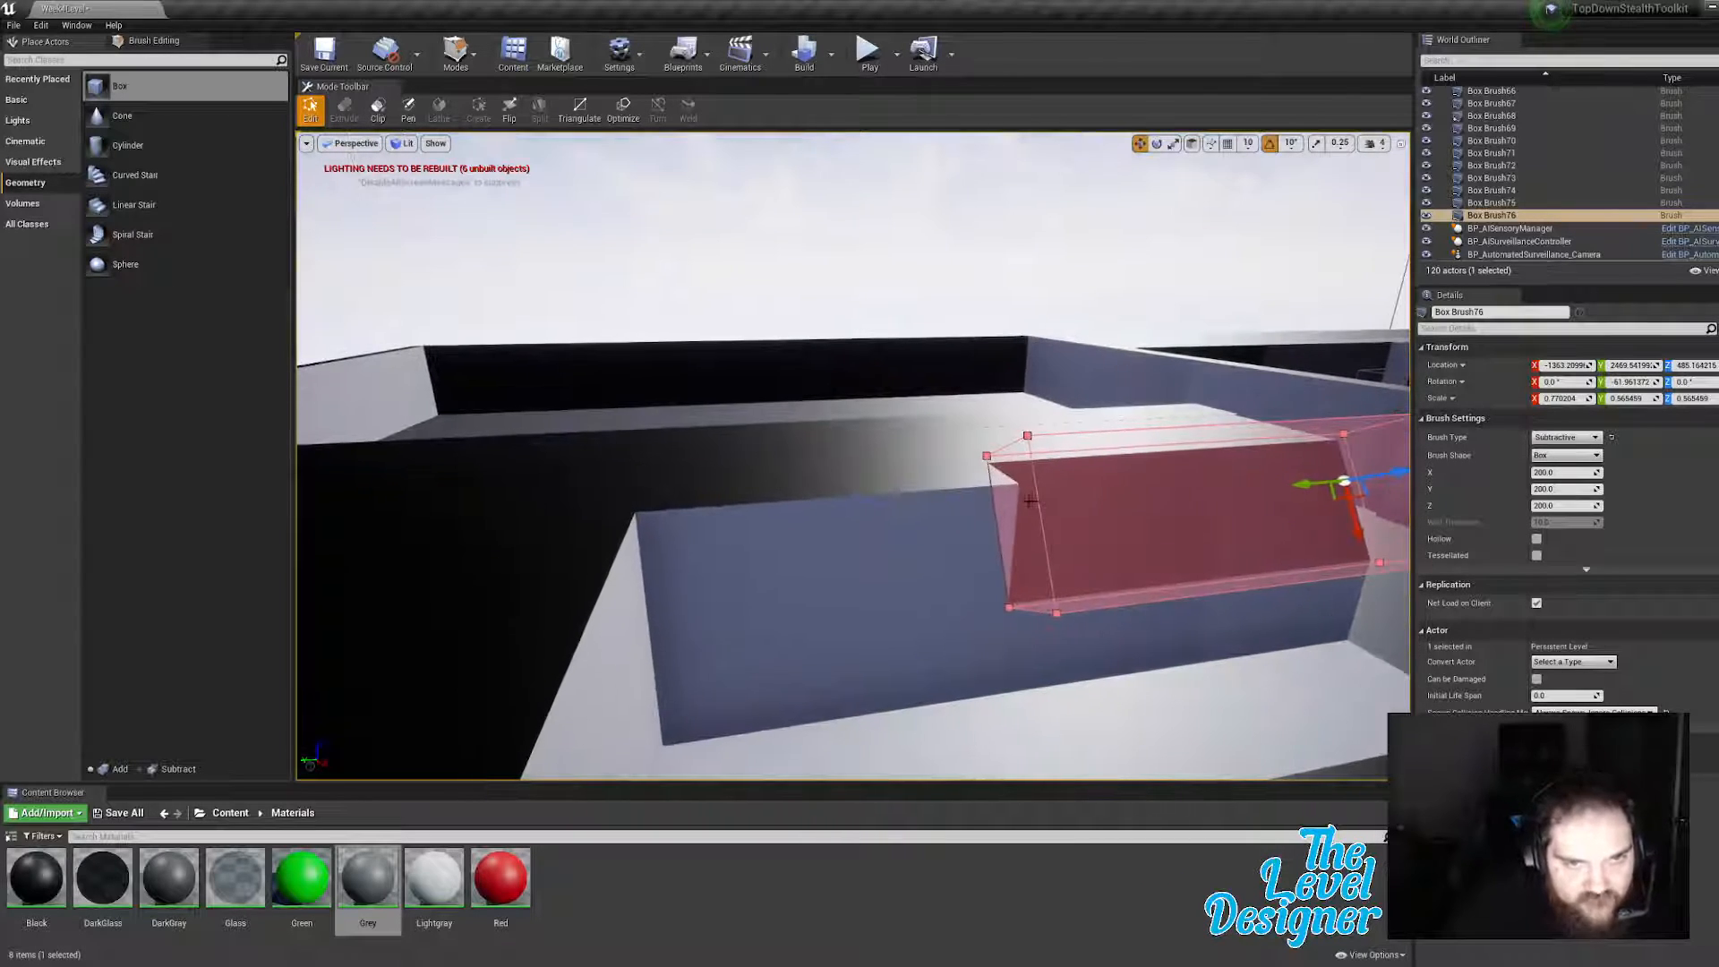
click(1028, 502)
mouse_move(969, 531)
mouse_down()
mouse_move(558, 550)
mouse_move(576, 545)
mouse_up()
Step: Deselect the angled brush and apply the Lightgray material to the exposed surface of the corridor cut
right_drag(777, 523, 609, 519)
click(788, 282)
right_drag(826, 650, 640, 668)
drag(434, 882, 939, 490)
right_drag(939, 490, 971, 557)
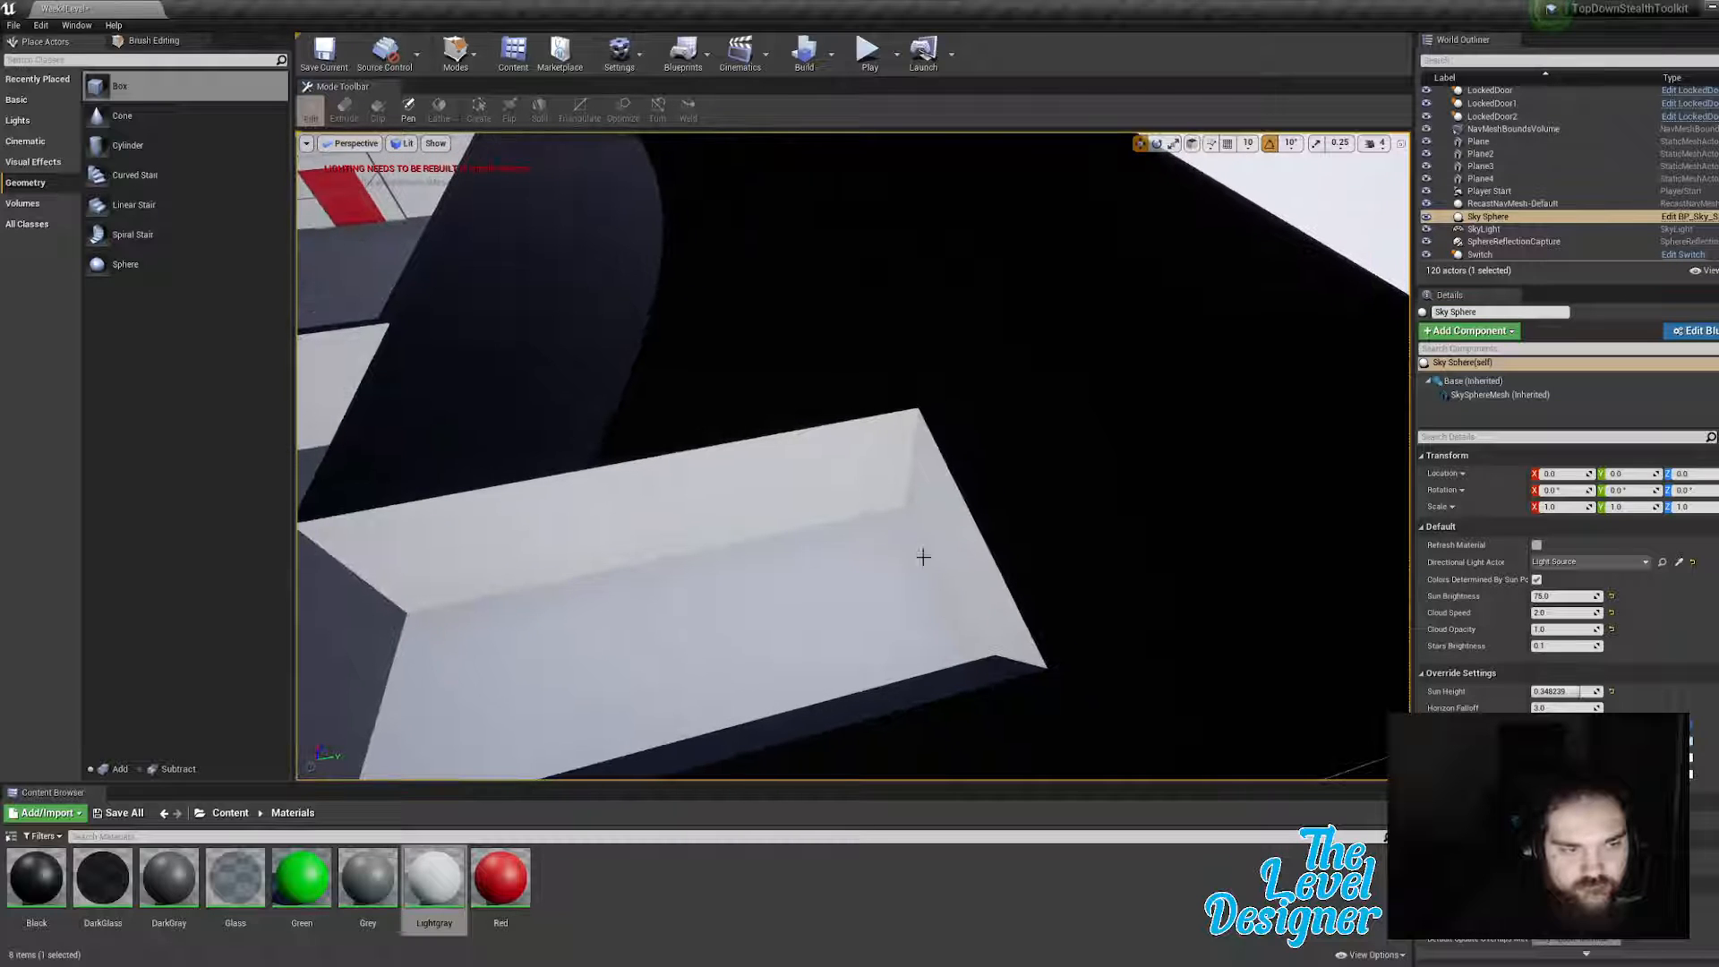
Step: Add a box brush at the corridor's closed end, make it Subtractive, and move it along Y into the block
mouse_move(96, 86)
mouse_down()
mouse_move(560, 491)
mouse_move(923, 627)
mouse_move(912, 606)
mouse_up()
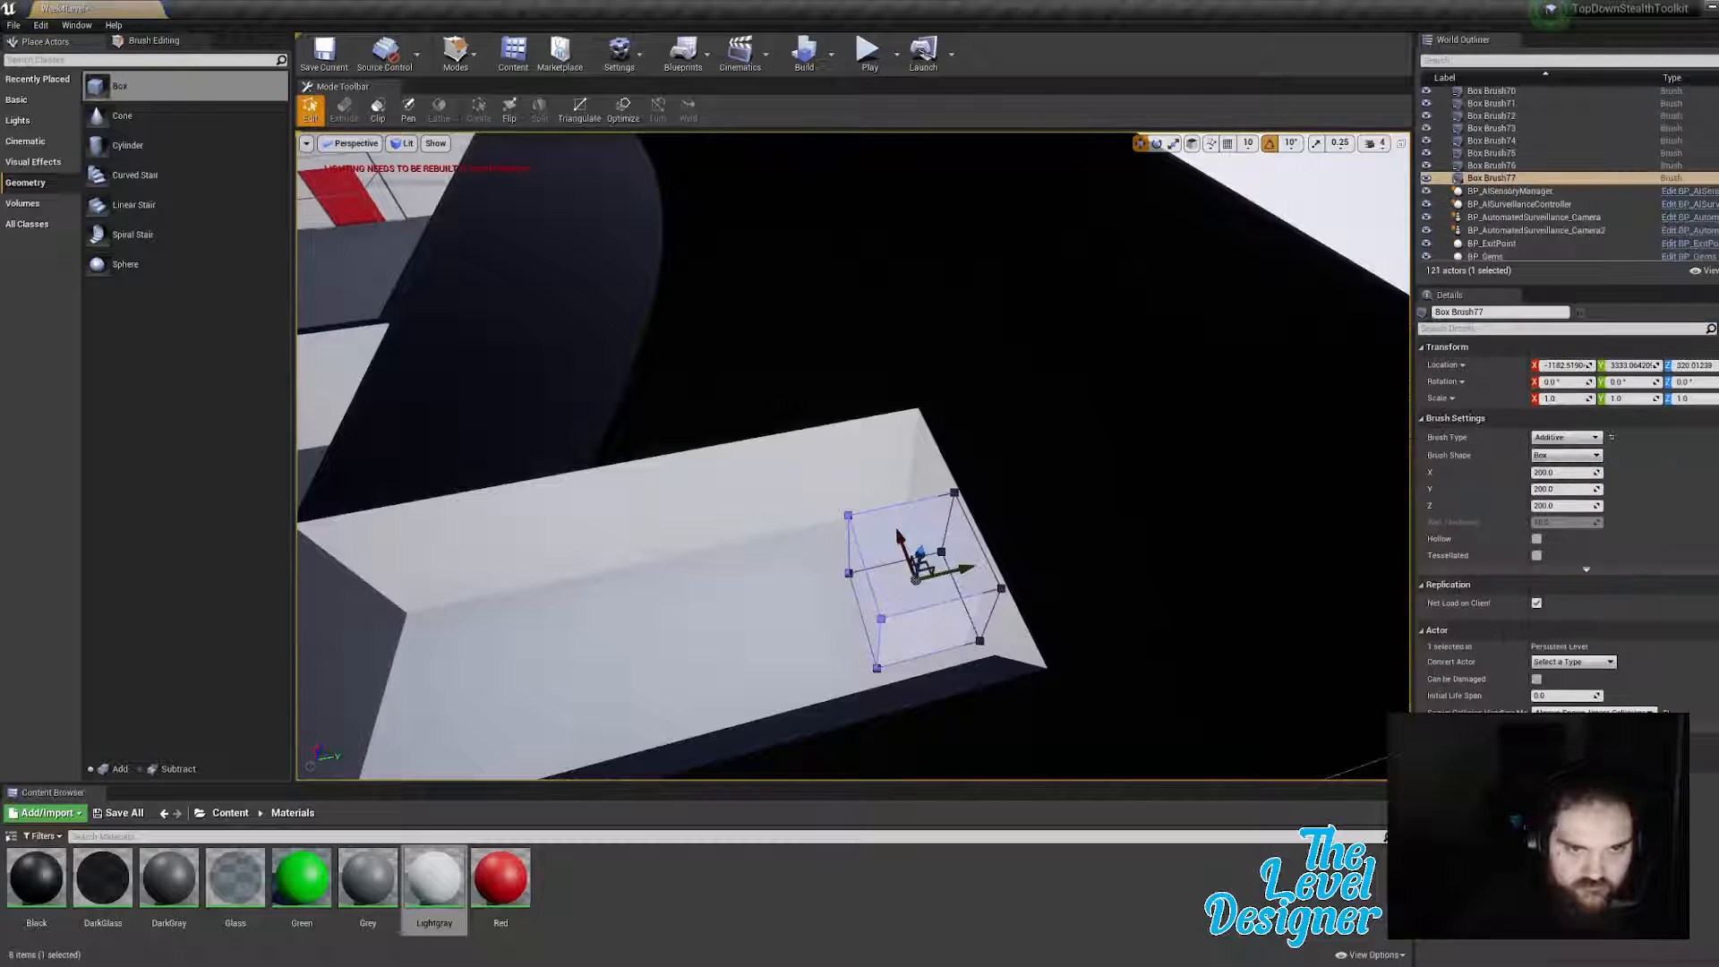
click(1565, 437)
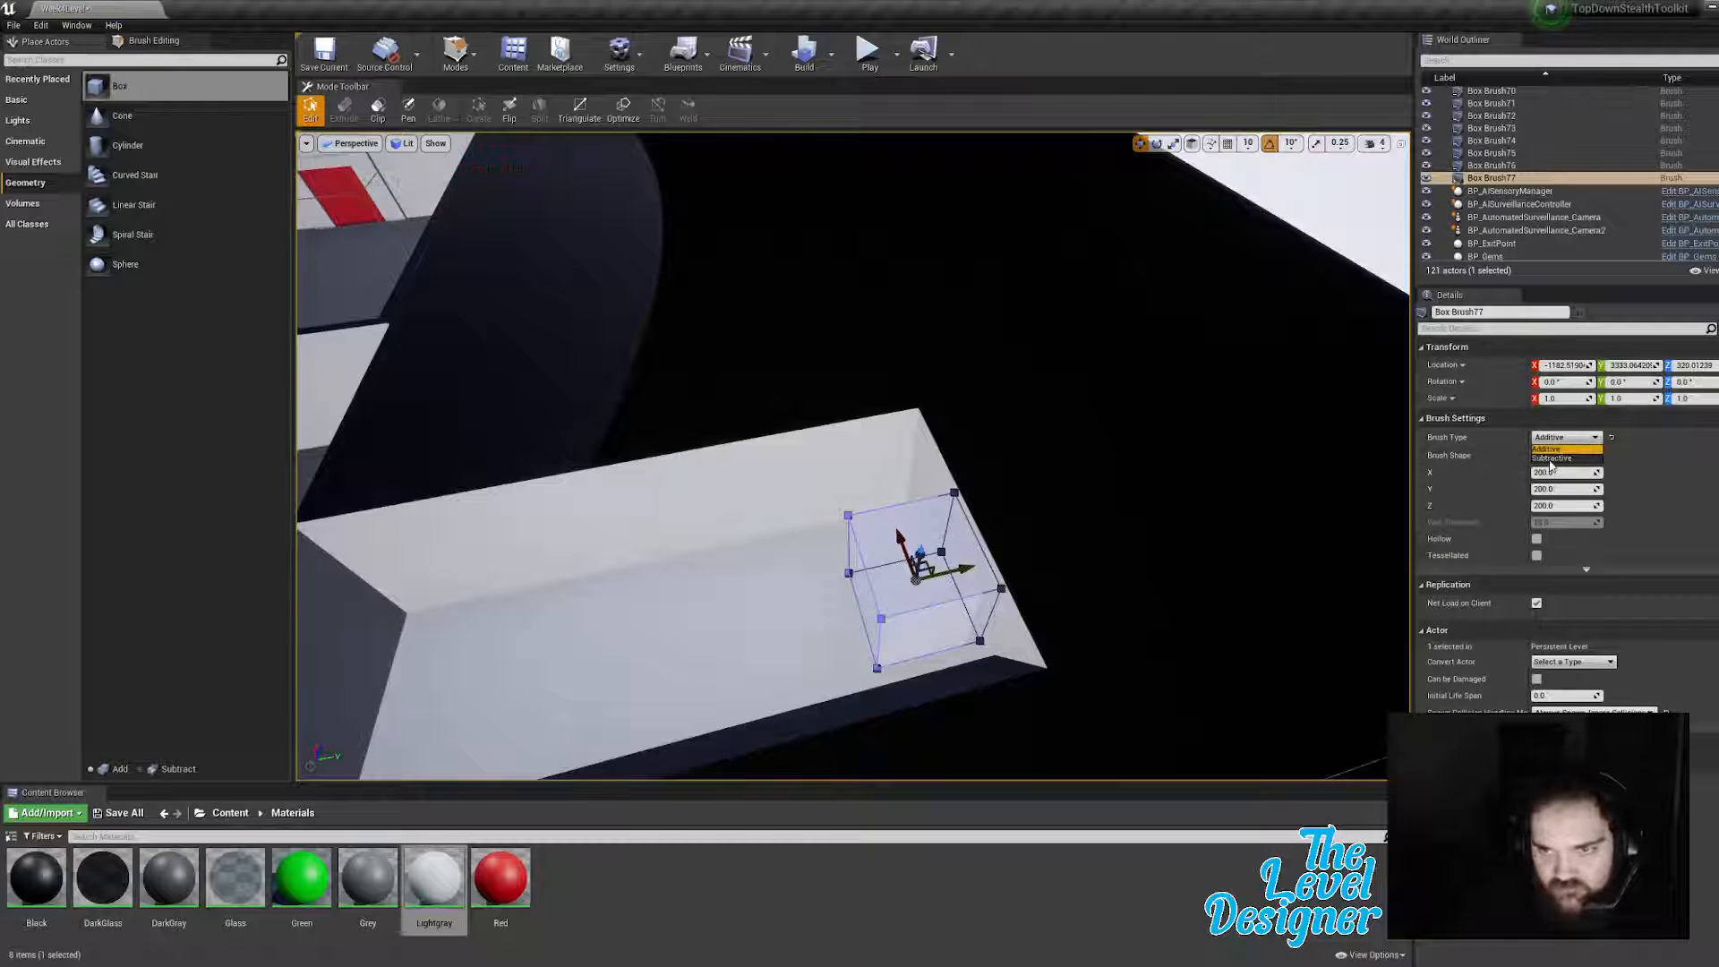
click(1551, 458)
drag(970, 566, 1032, 548)
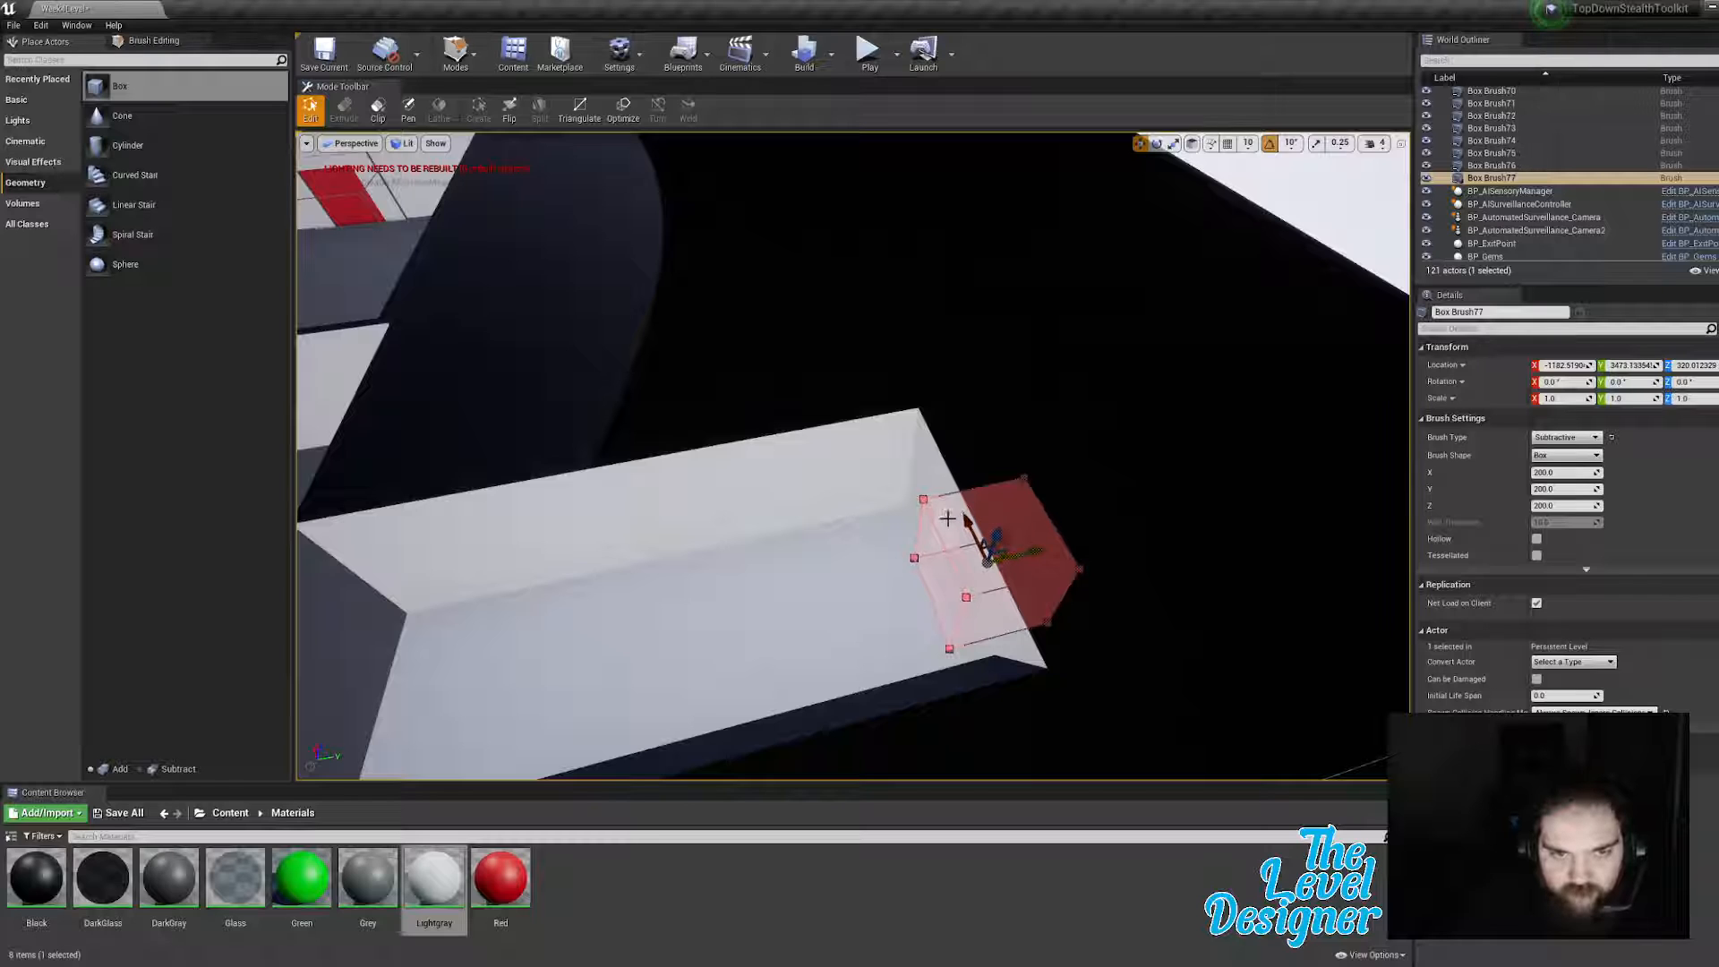
Step: Raise the new subtractive box's top face until it cuts through the top of the large block
click(1019, 520)
drag(1009, 505, 1021, 467)
right_drag(1027, 468, 1079, 474)
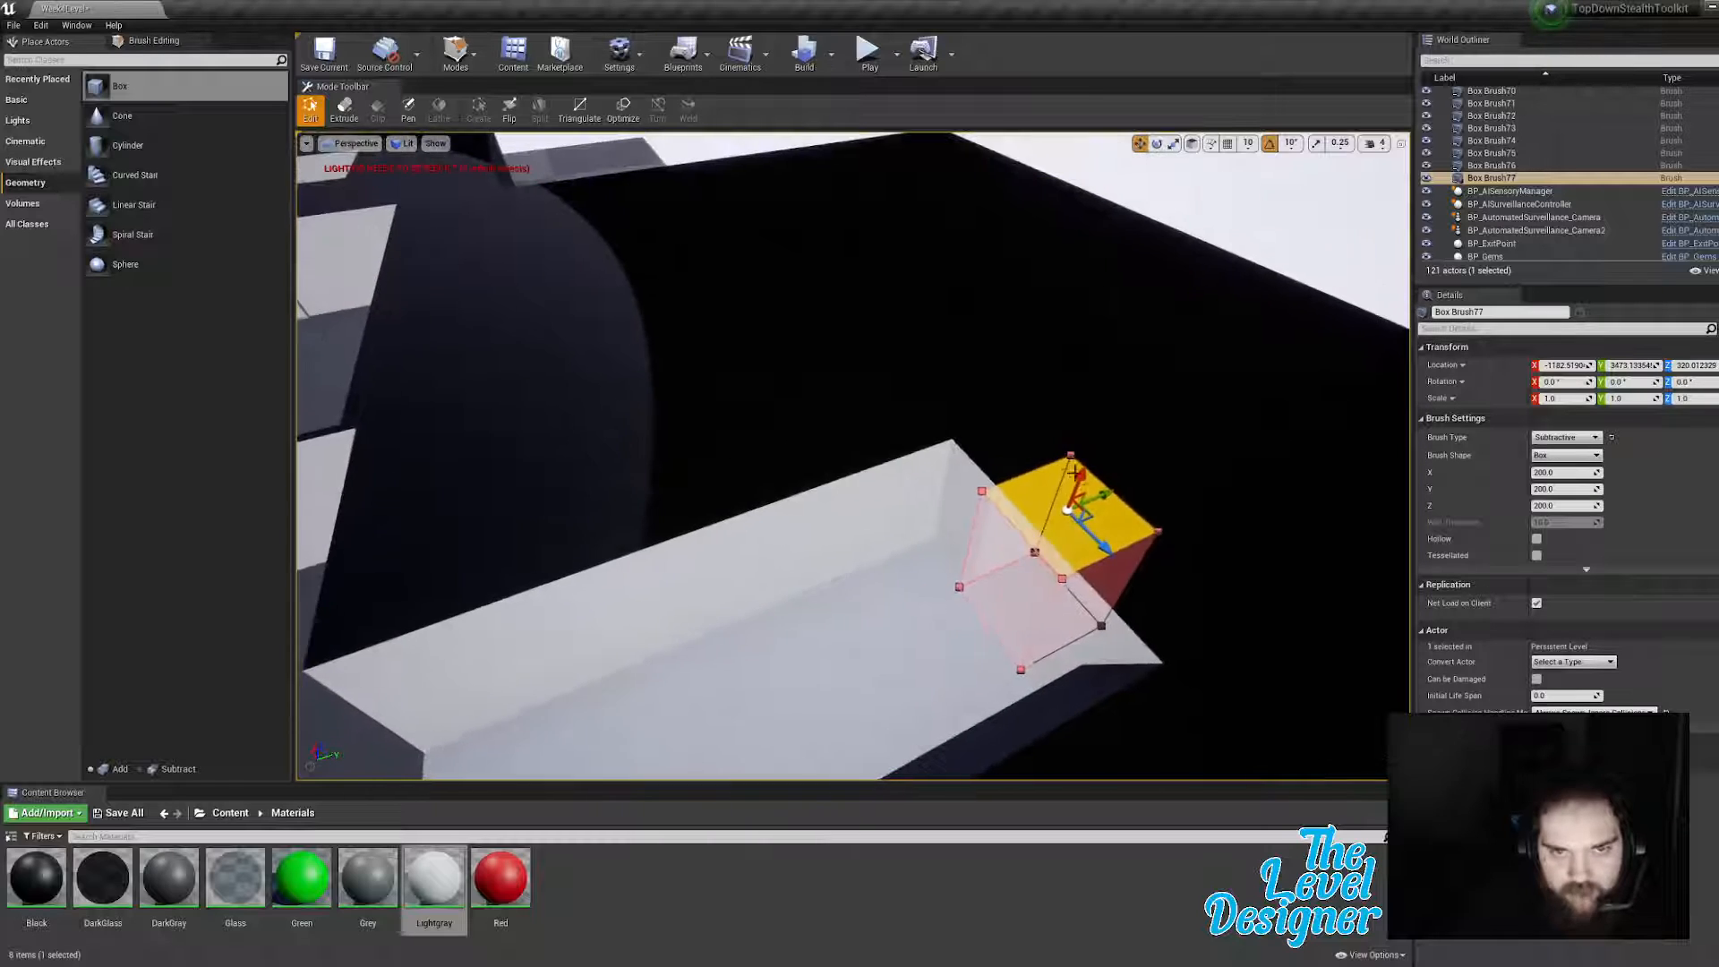
drag(1085, 472, 1099, 441)
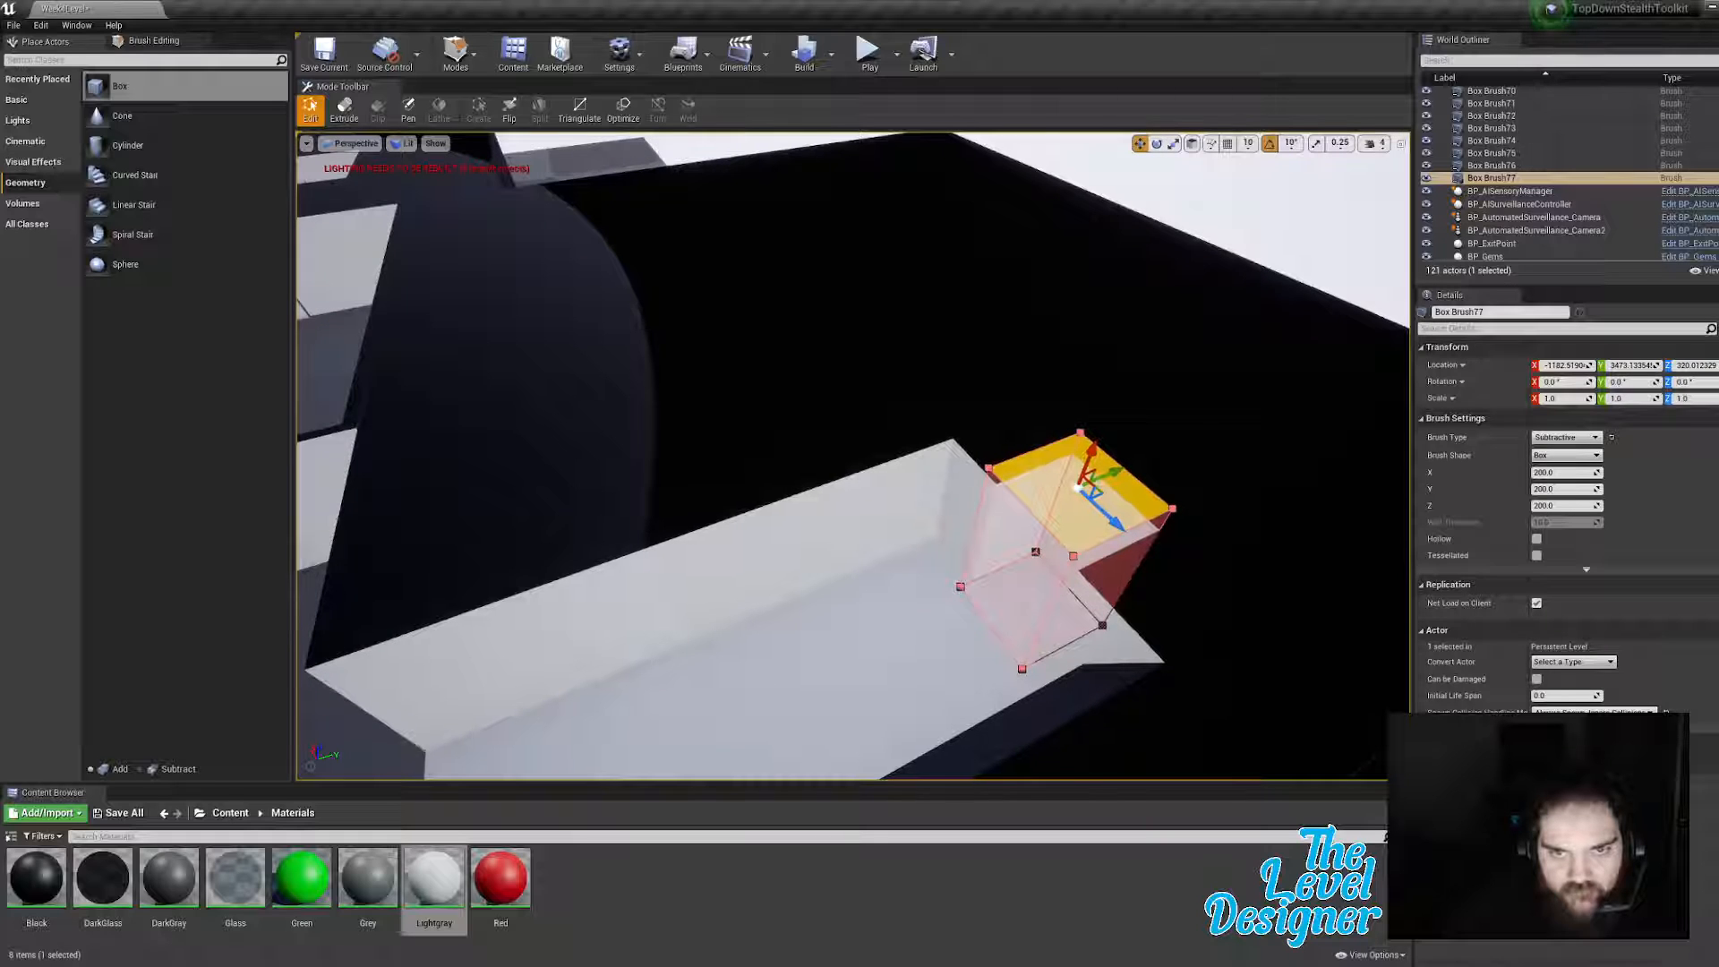
click(1149, 421)
right_drag(1150, 421, 1186, 466)
Step: Extend the subtractive box's far end face along Y to form a long narrow passage, and deselect it
right_drag(1086, 411, 981, 405)
click(1090, 418)
click(761, 466)
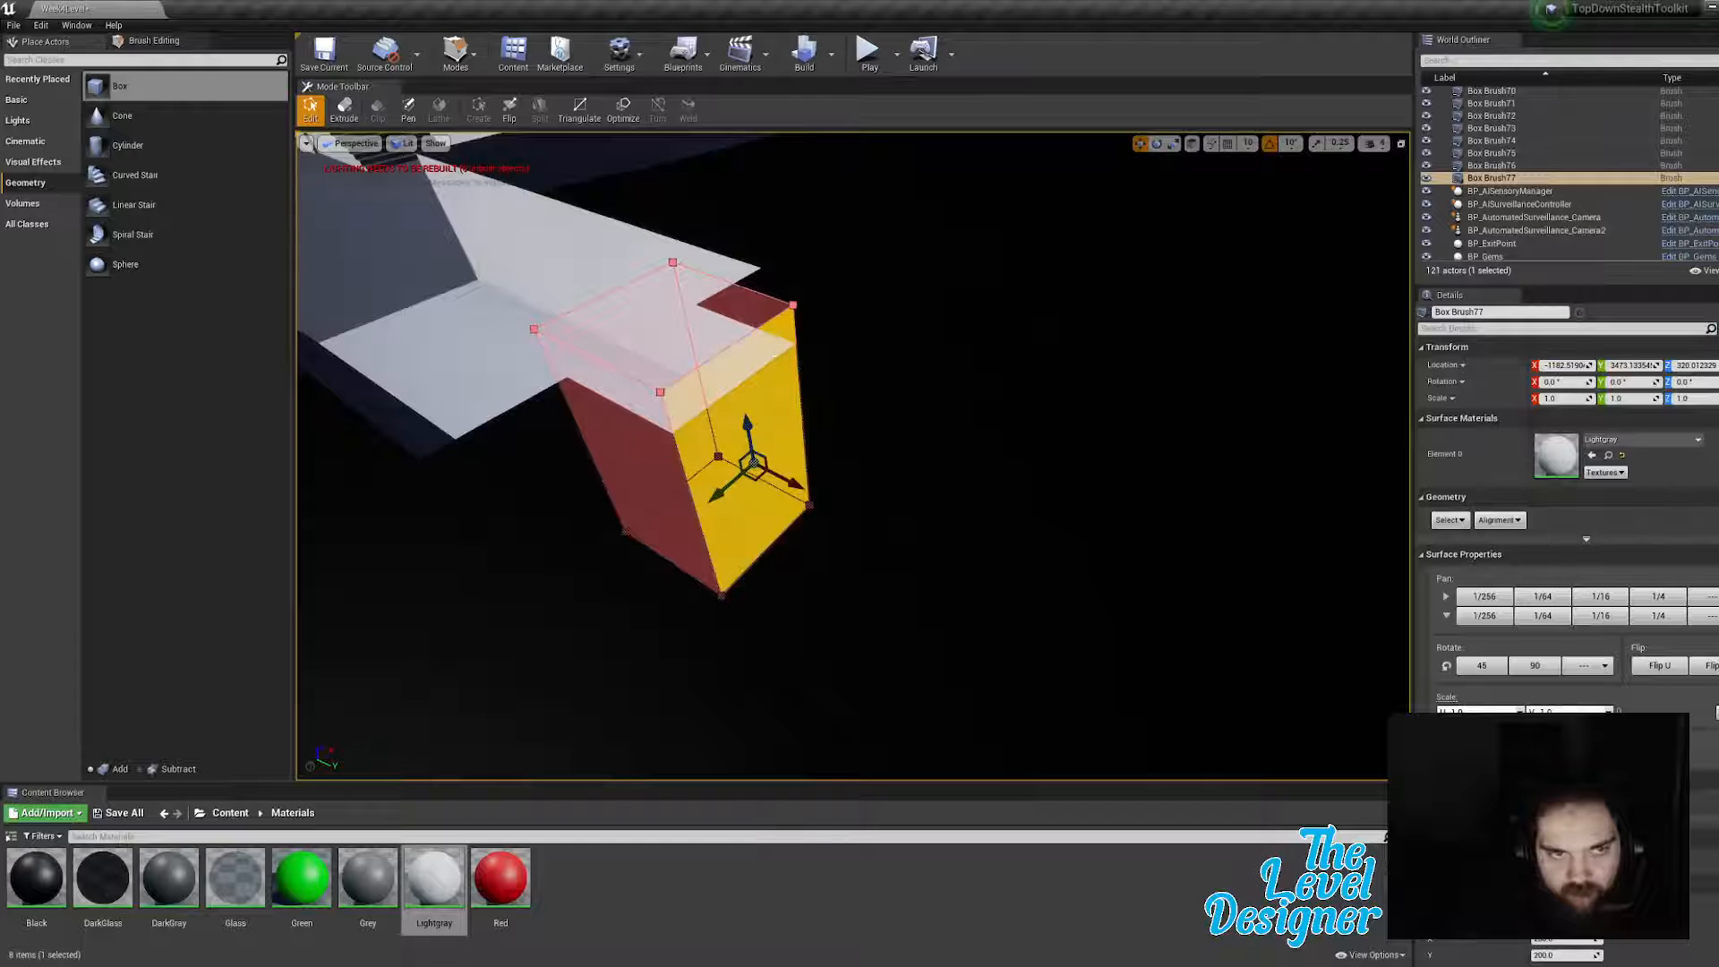
right_drag(761, 466, 828, 456)
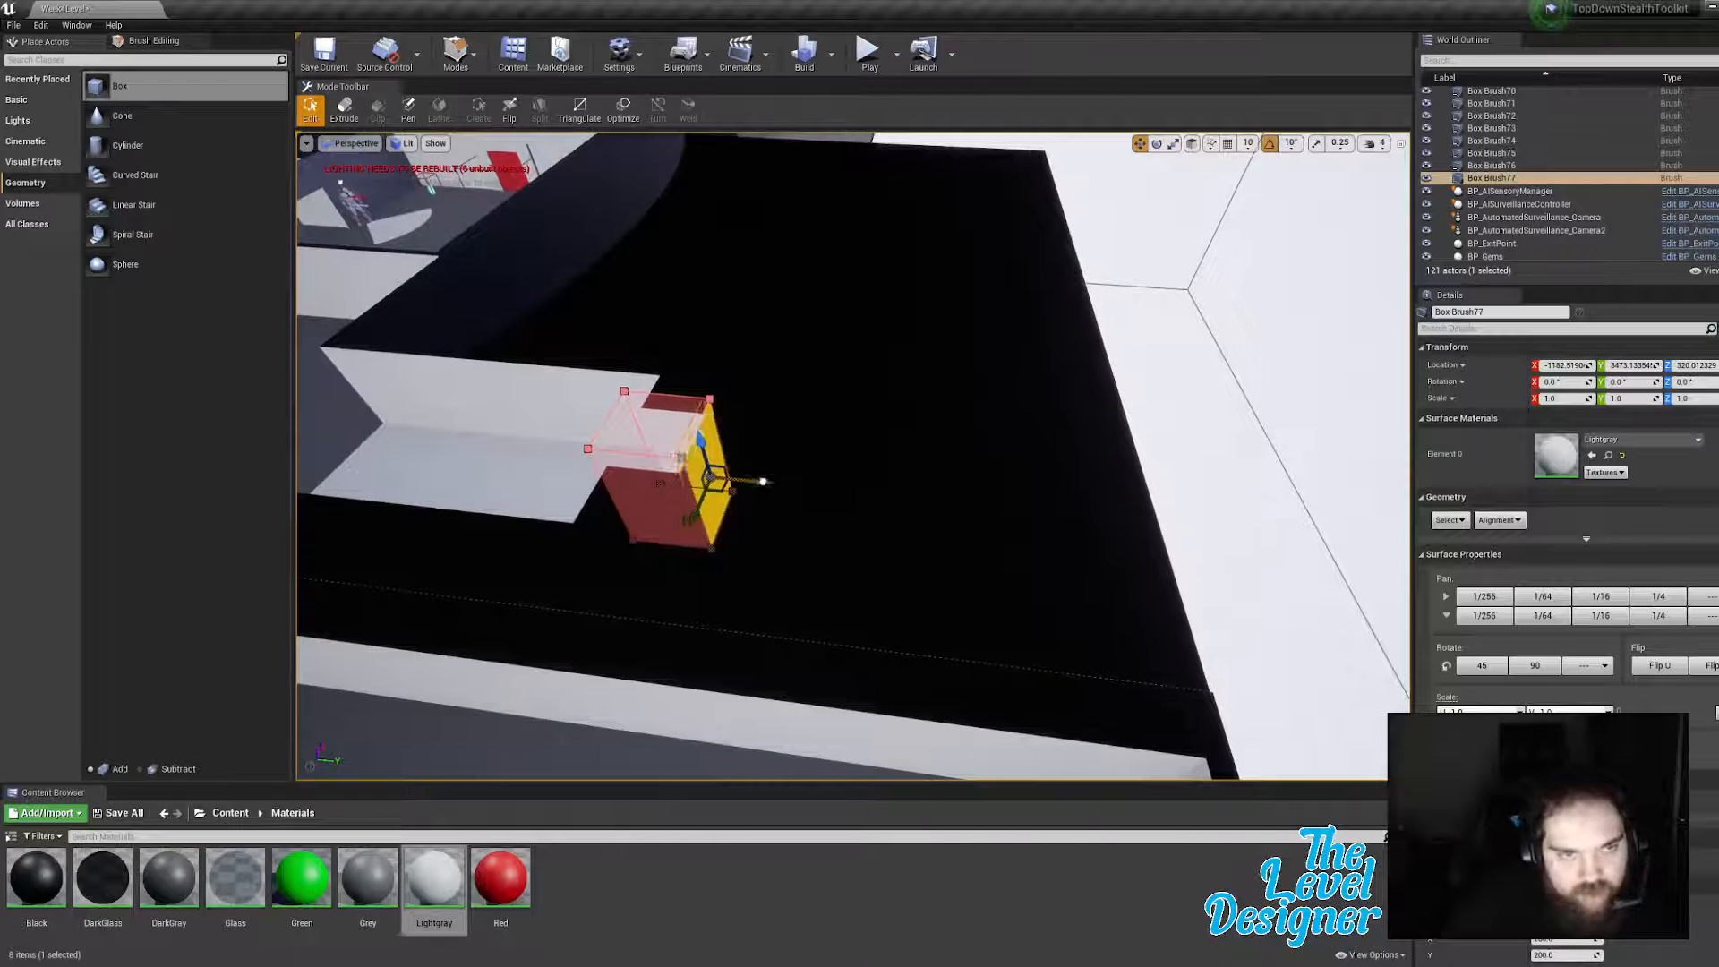
drag(759, 481, 958, 504)
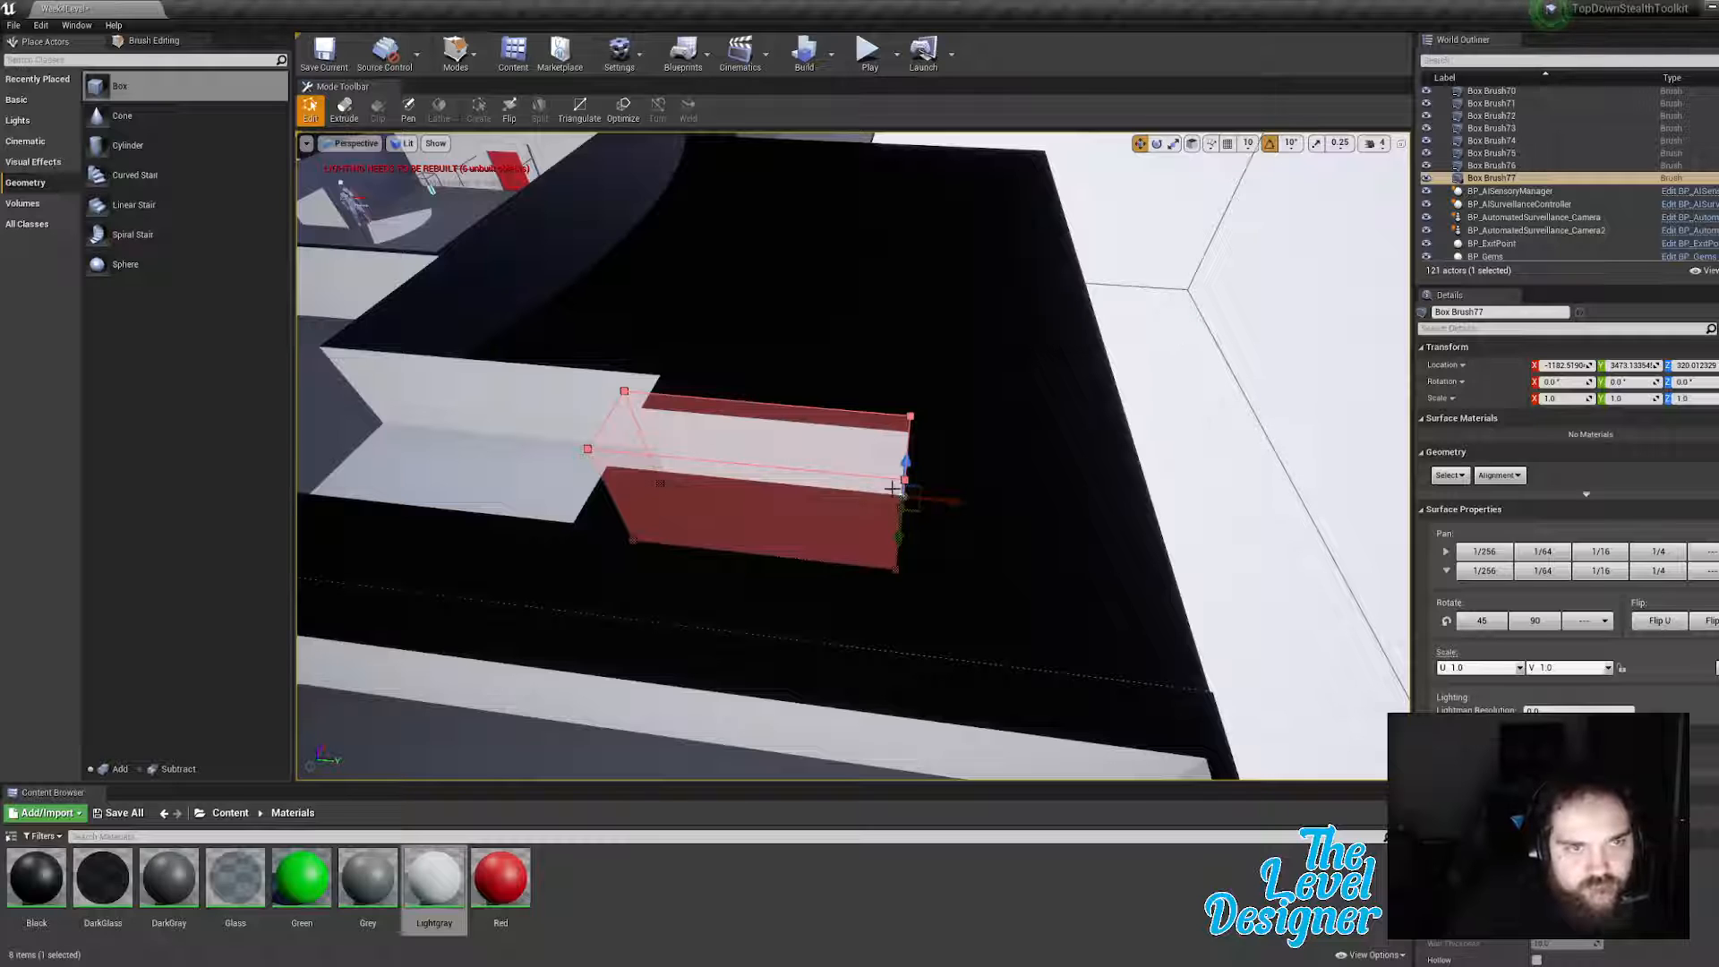
click(1148, 222)
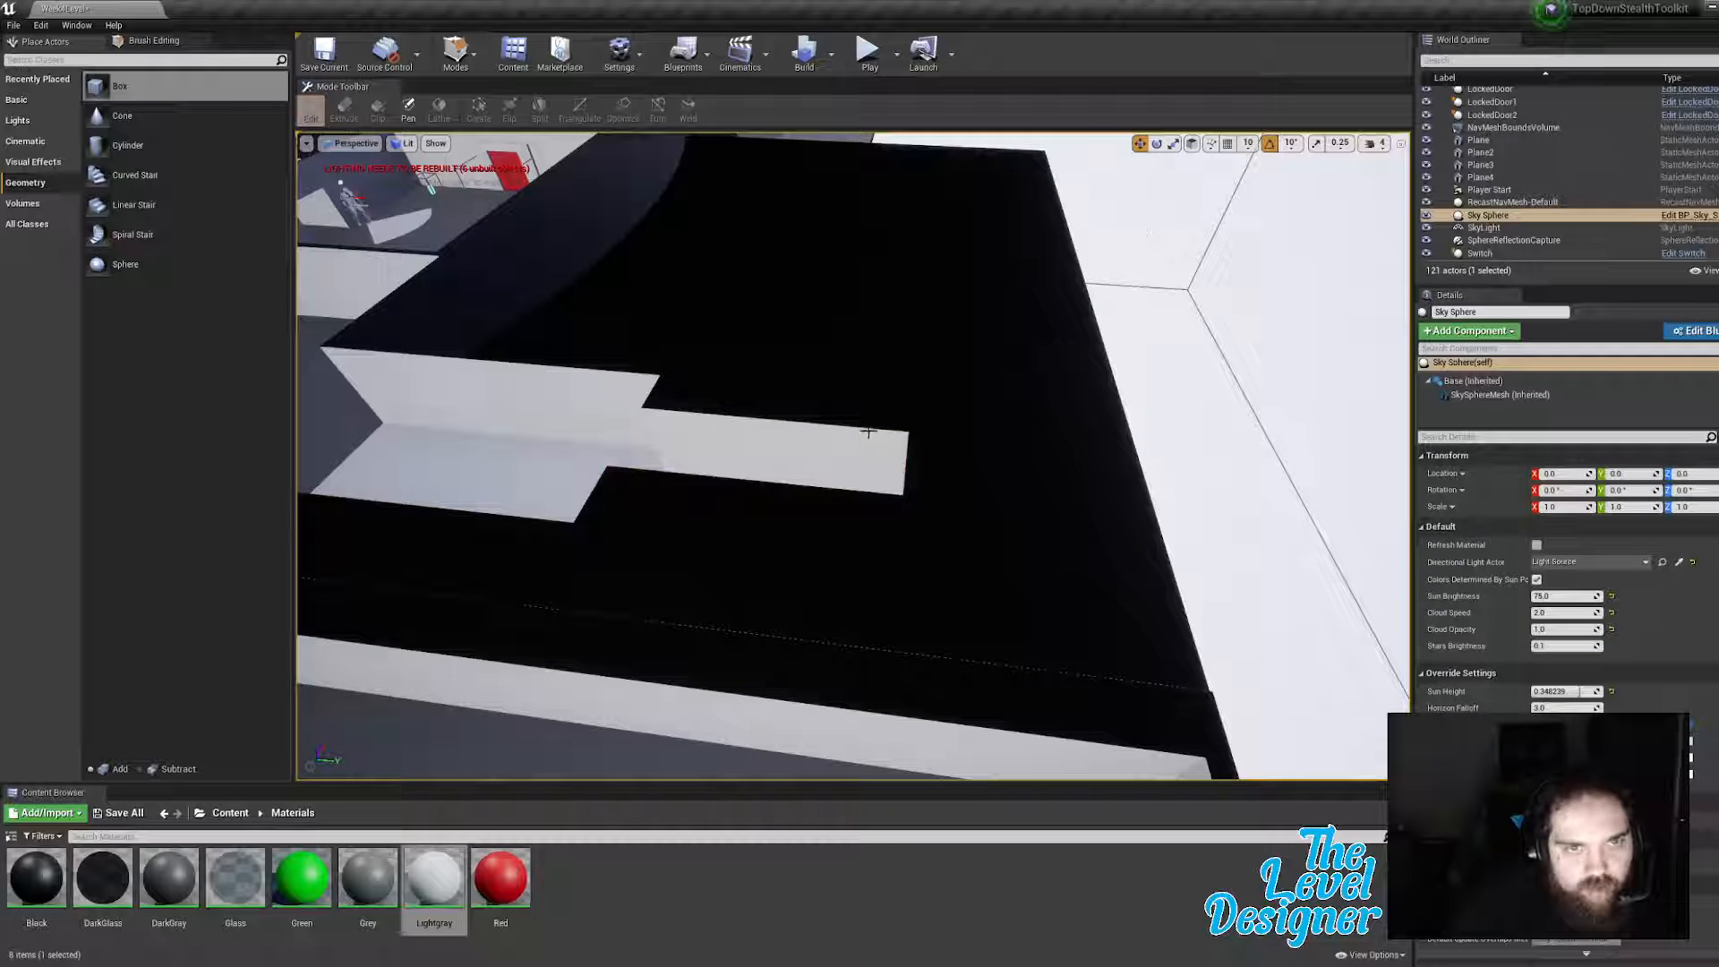
Step: Duplicate the narrow passage brush, rotate the copy 90° about Z, and place it at the passage's far end as a corner
click(846, 442)
key(ctrl+w)
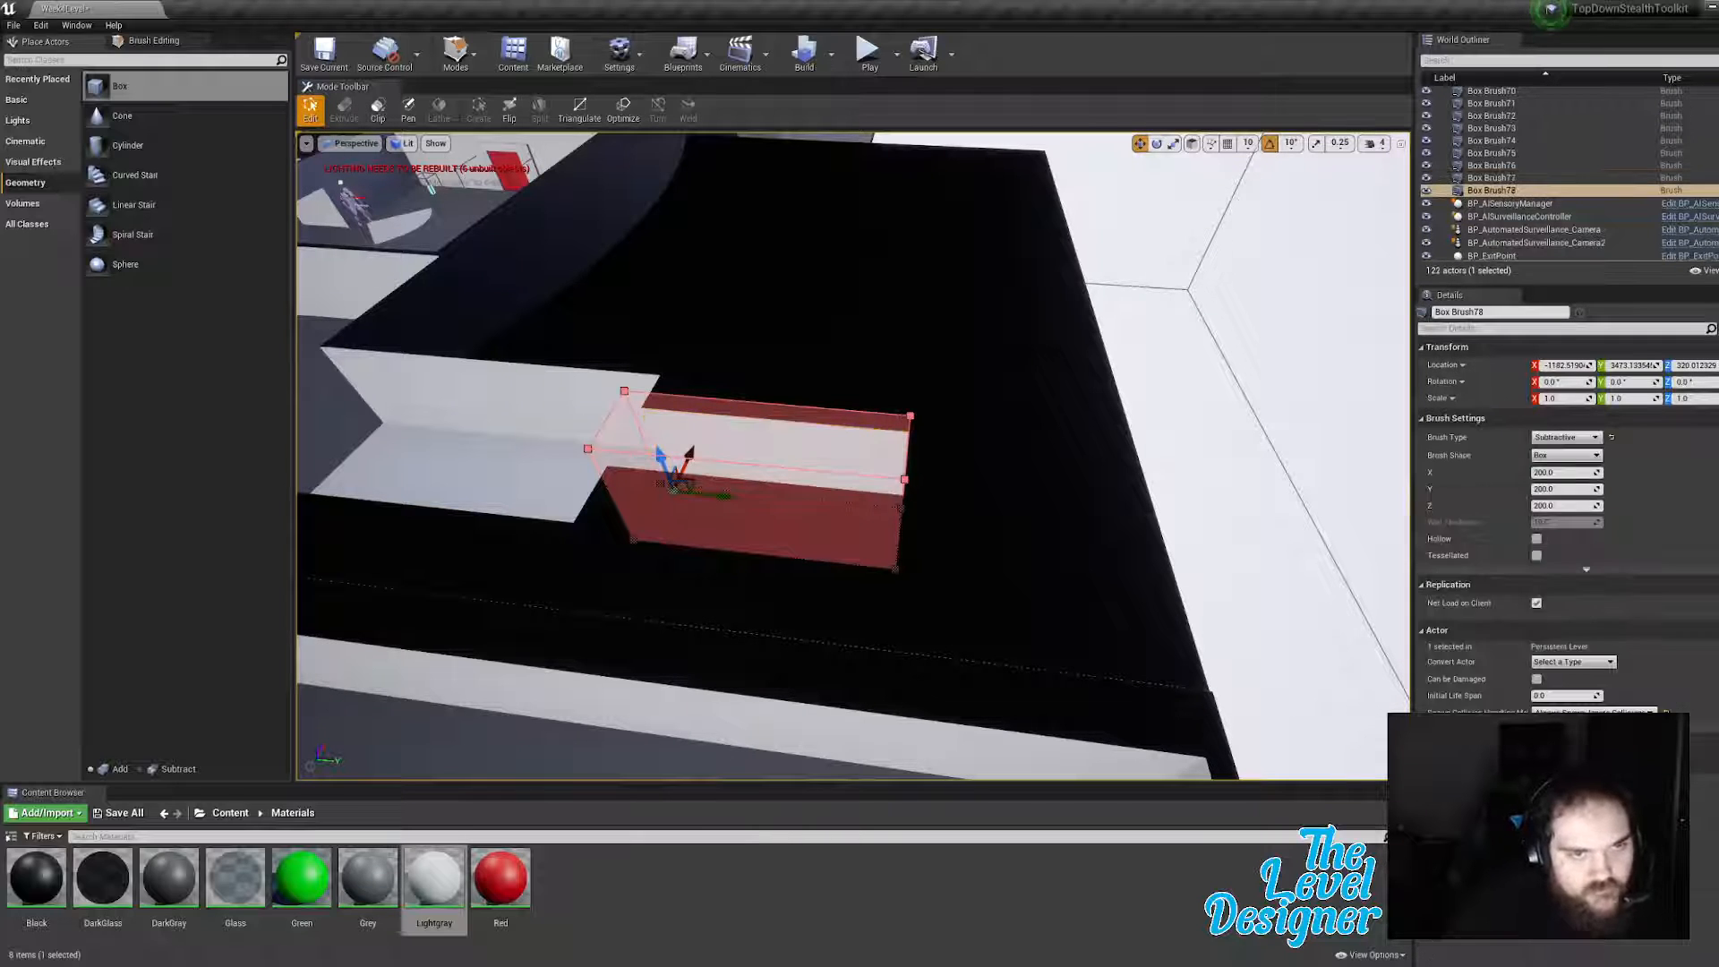
key(e)
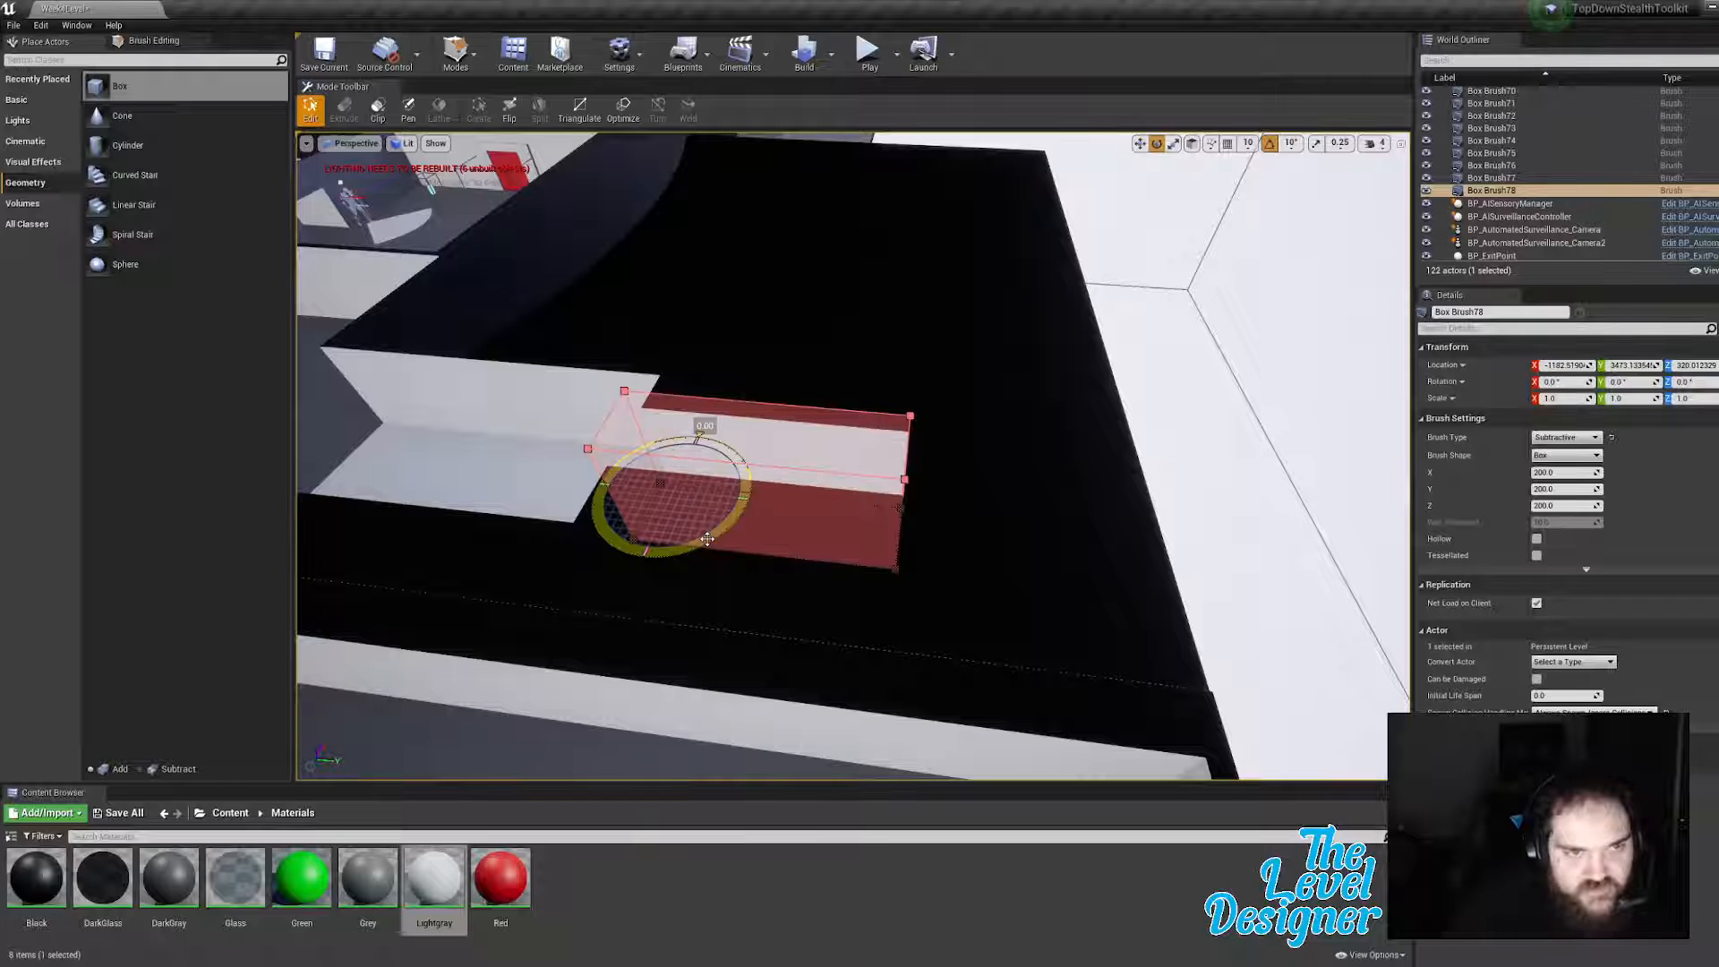
mouse_move(680, 439)
mouse_down()
mouse_move(766, 475)
mouse_move(770, 498)
mouse_move(747, 466)
mouse_move(894, 379)
mouse_up()
key(w)
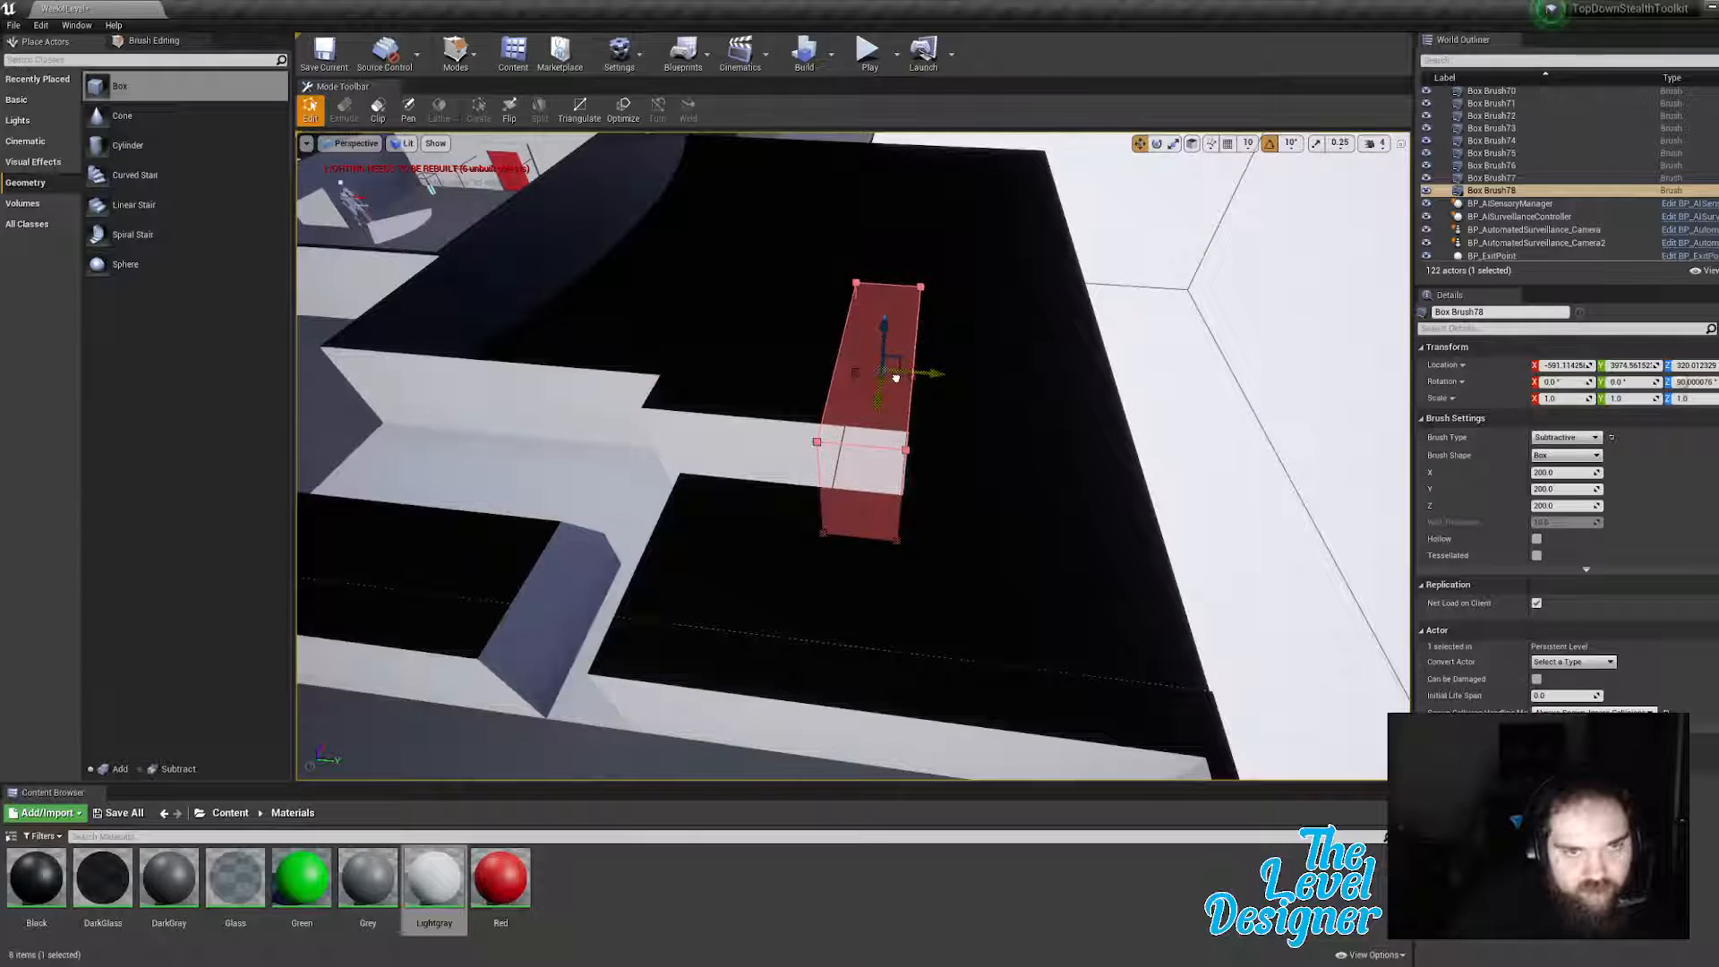
drag(895, 378, 896, 378)
right_drag(895, 378, 1002, 389)
key(w)
right_drag(901, 258, 901, 259)
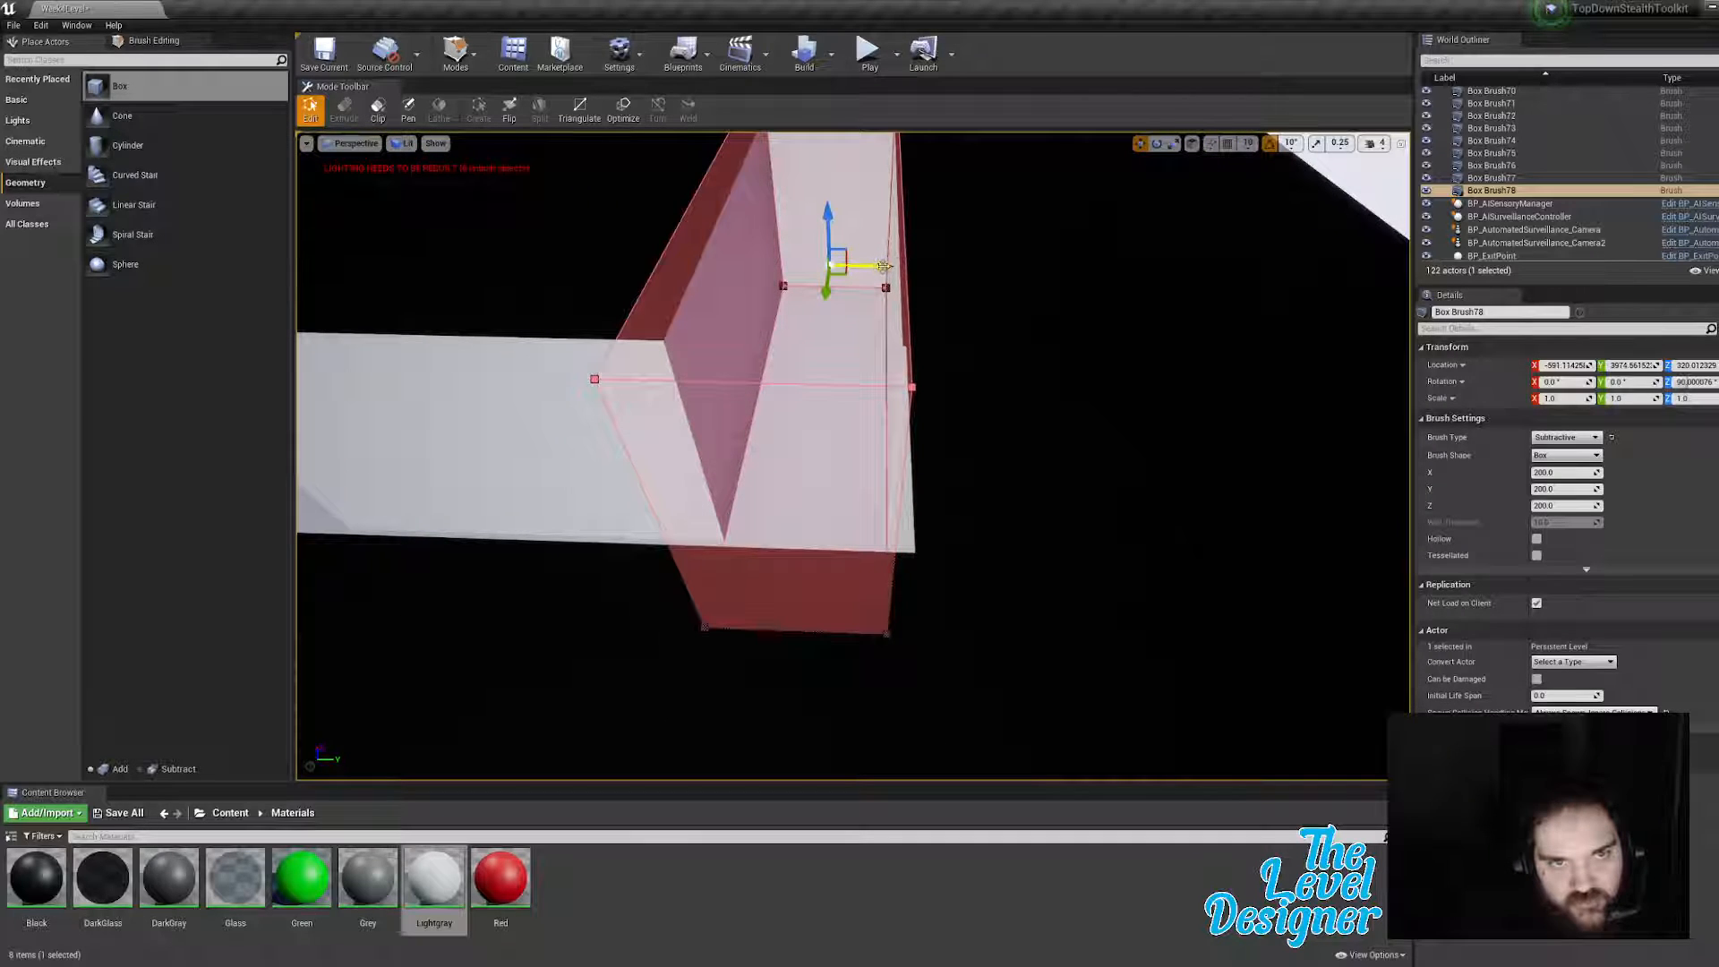
Step: Nudge the rotated passage brush along Y until its outer side lines up with the first passage's end, and deselect it
click(883, 266)
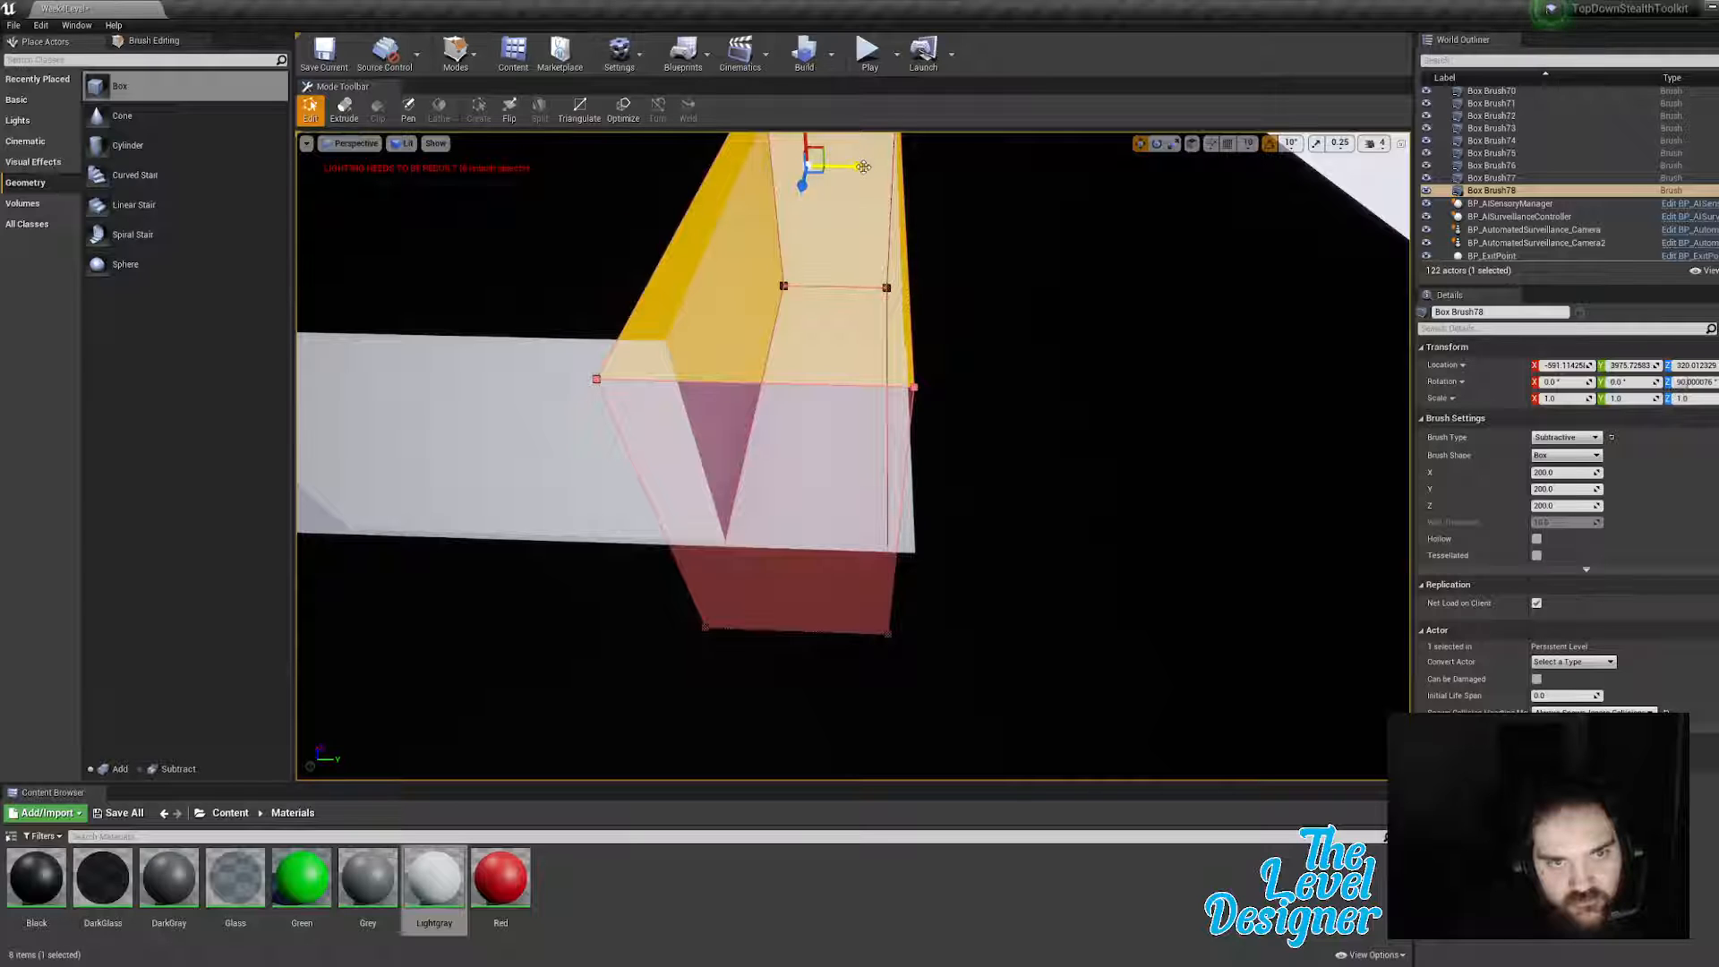
right_drag(978, 195, 981, 139)
click(978, 195)
right_drag(869, 412, 872, 410)
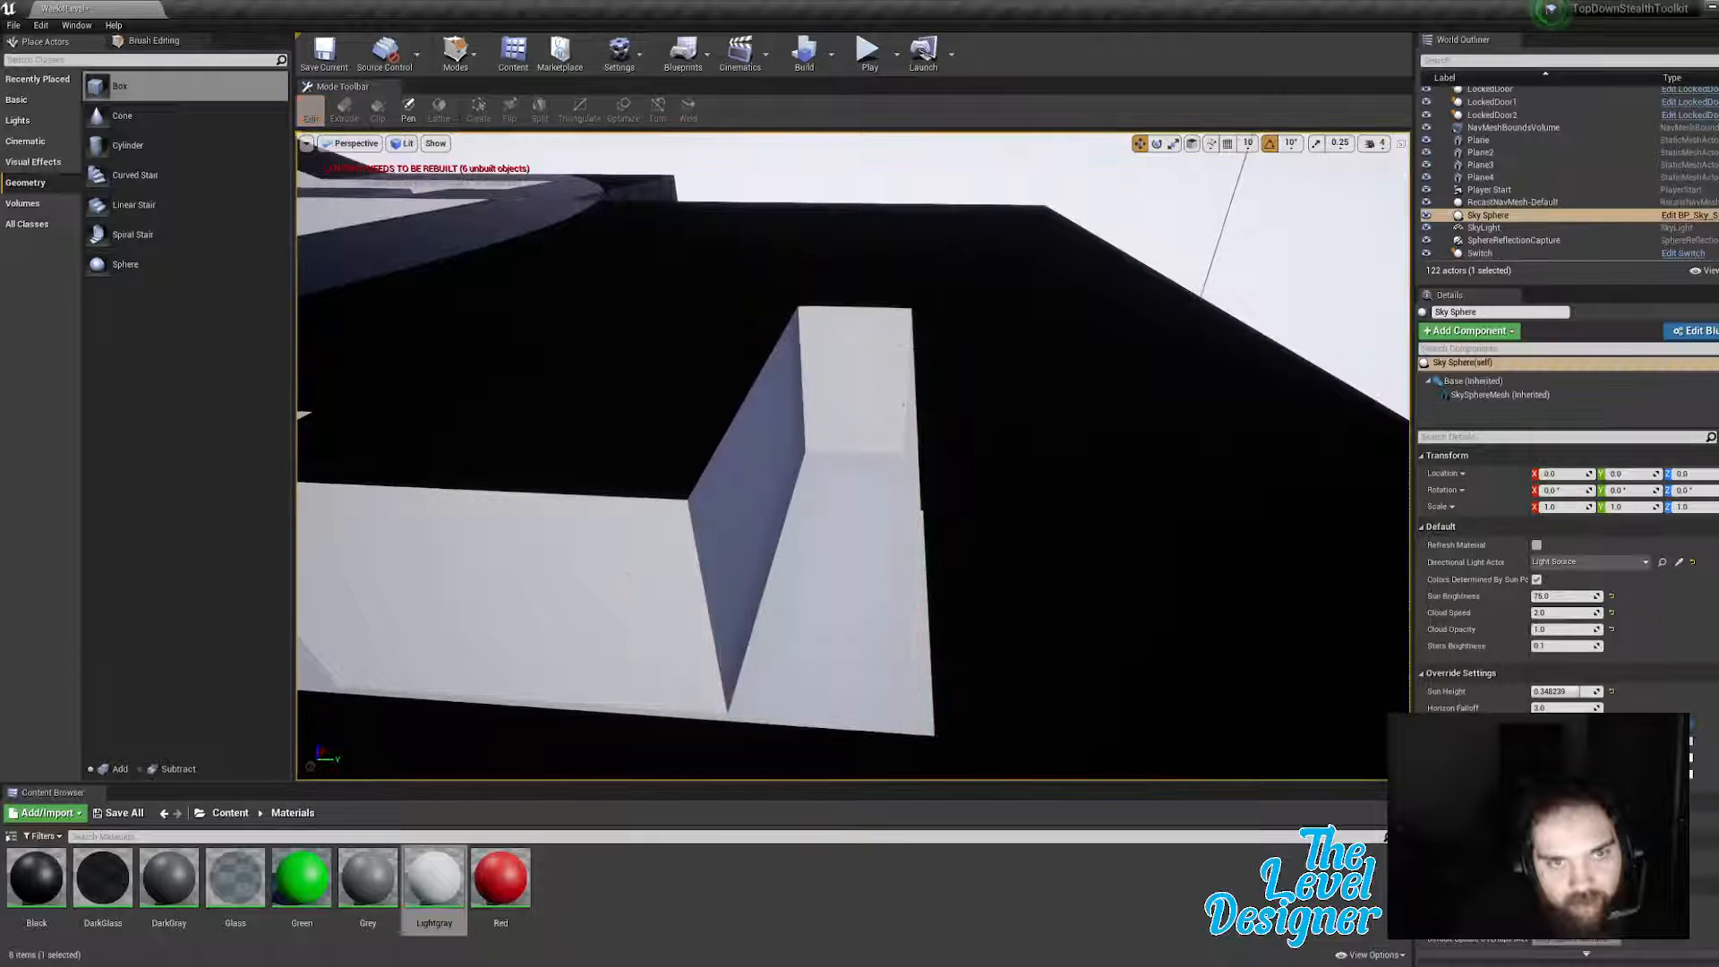
click(914, 418)
click(903, 432)
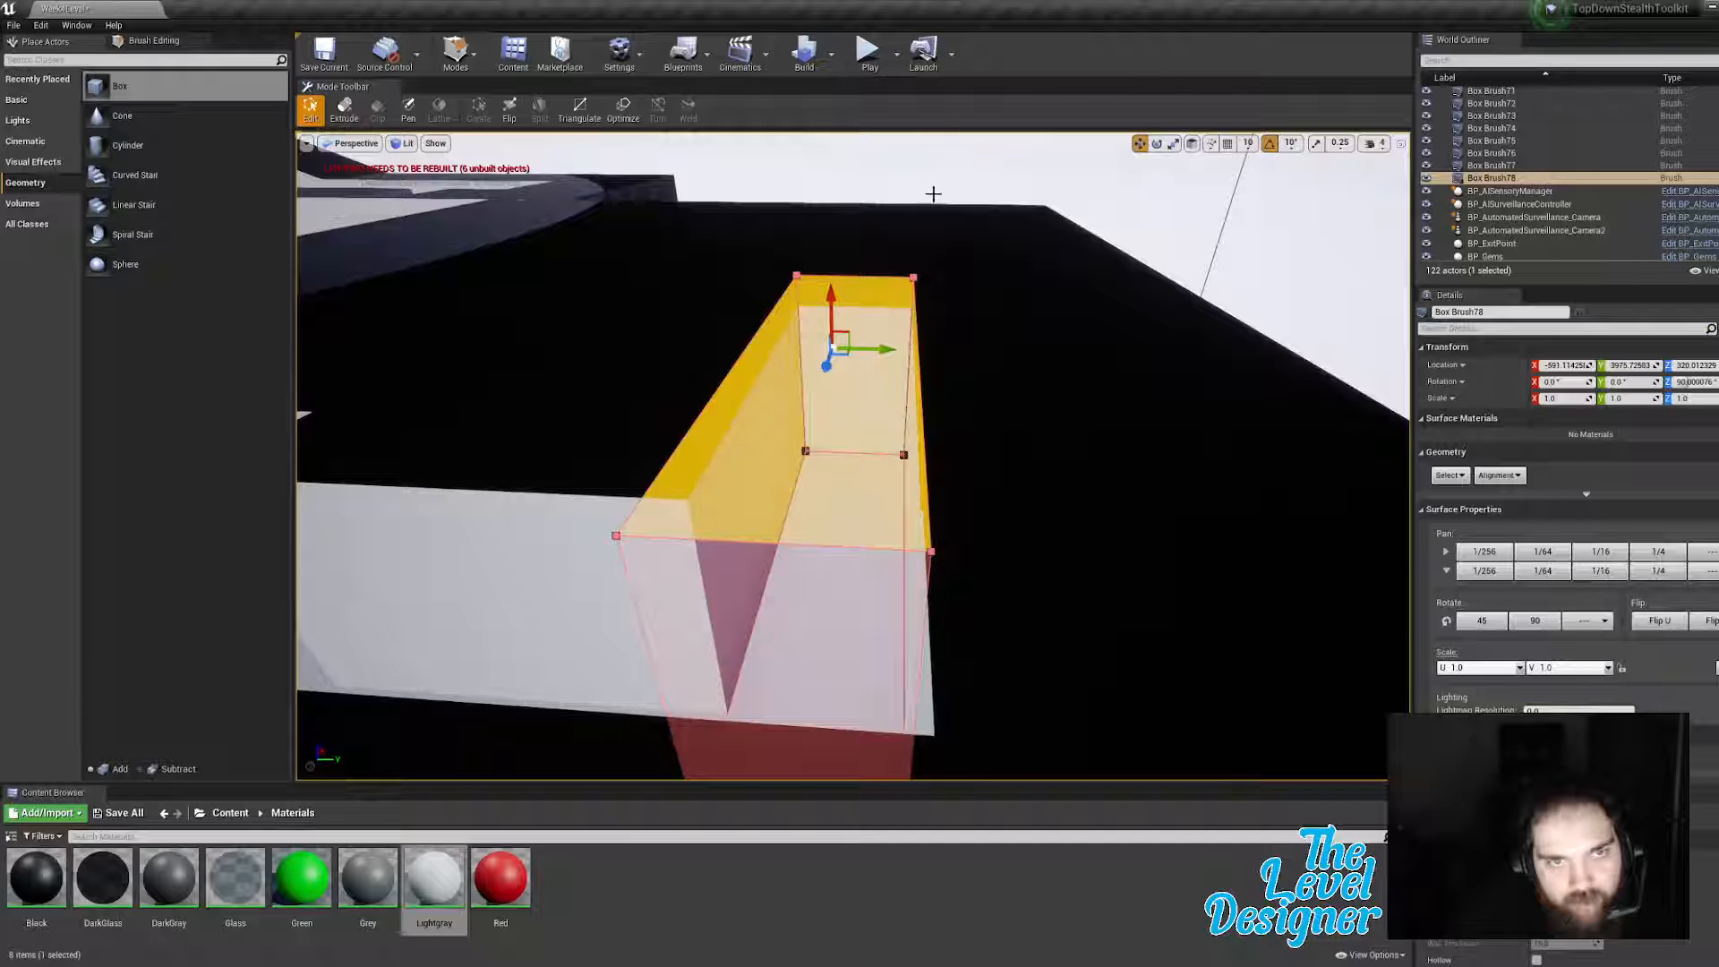
click(879, 384)
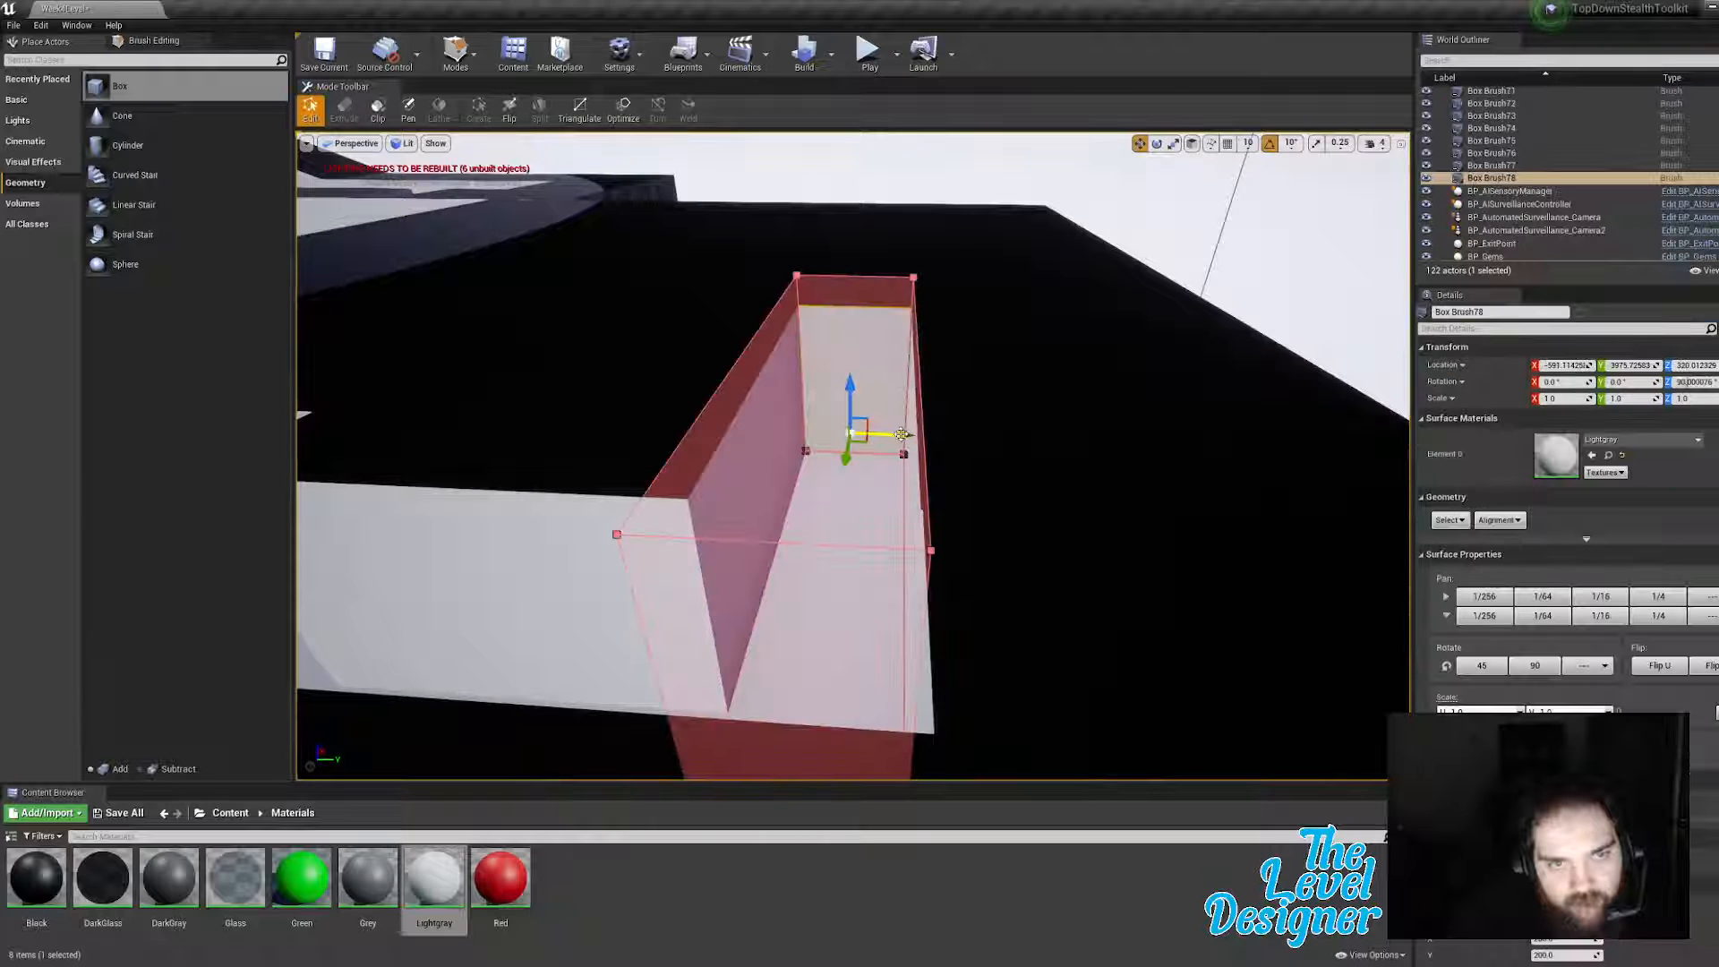
drag(902, 434, 903, 435)
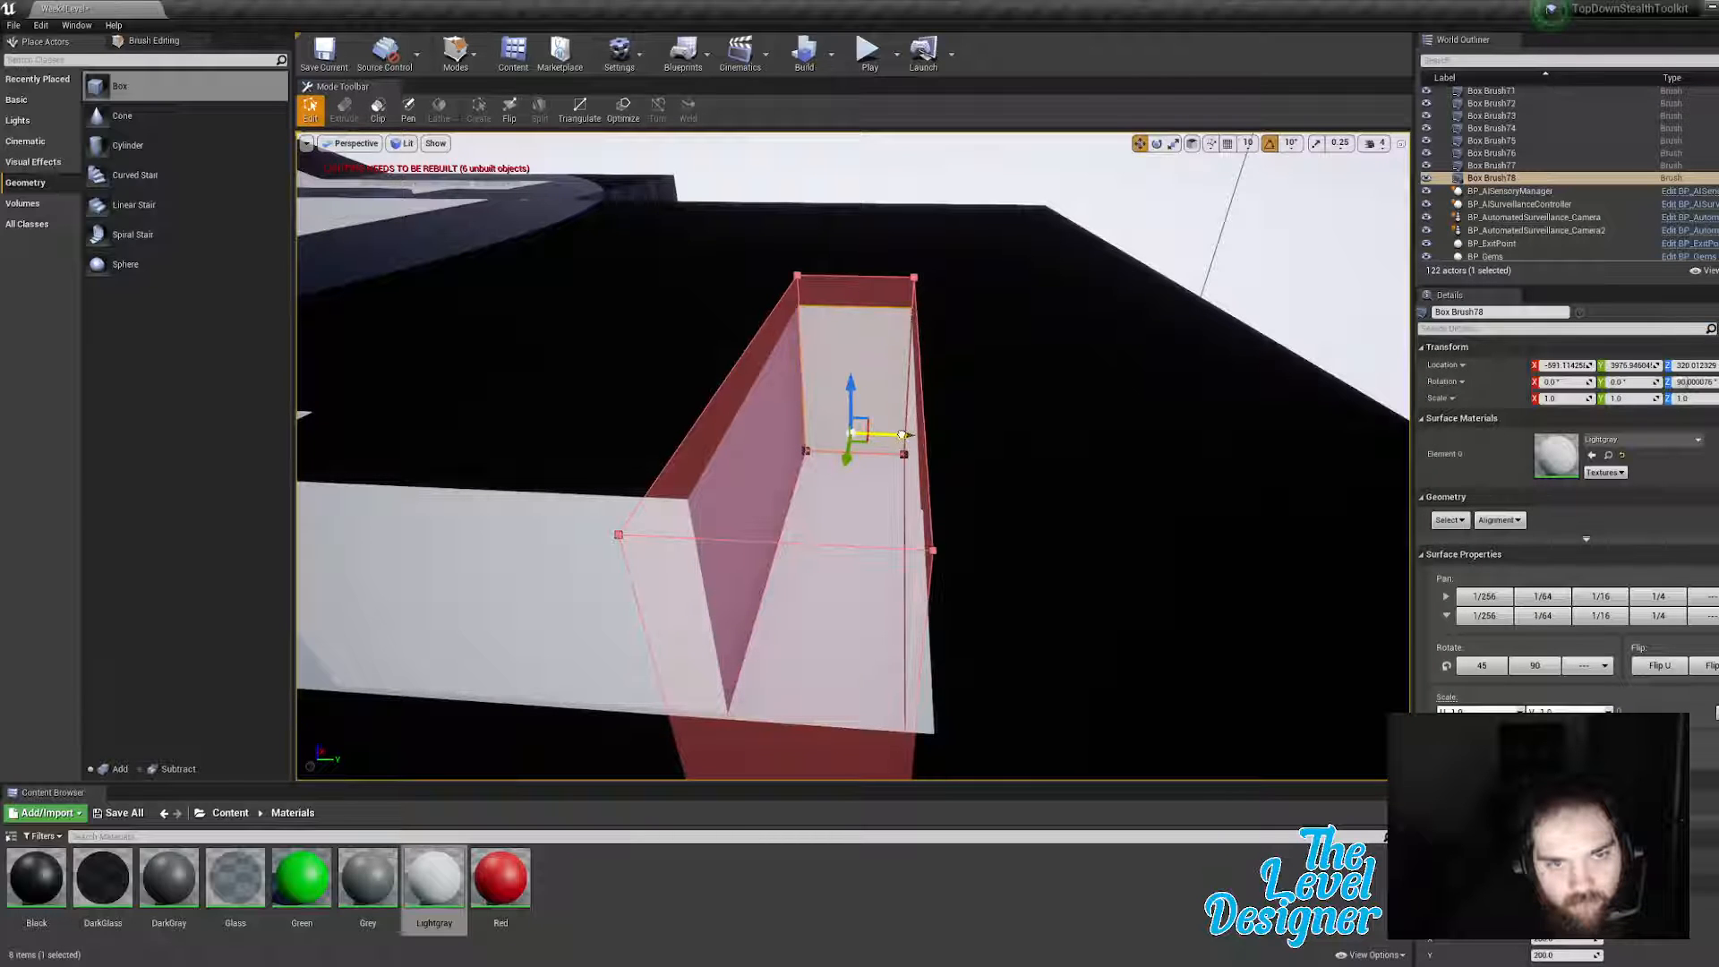
click(901, 436)
click(957, 174)
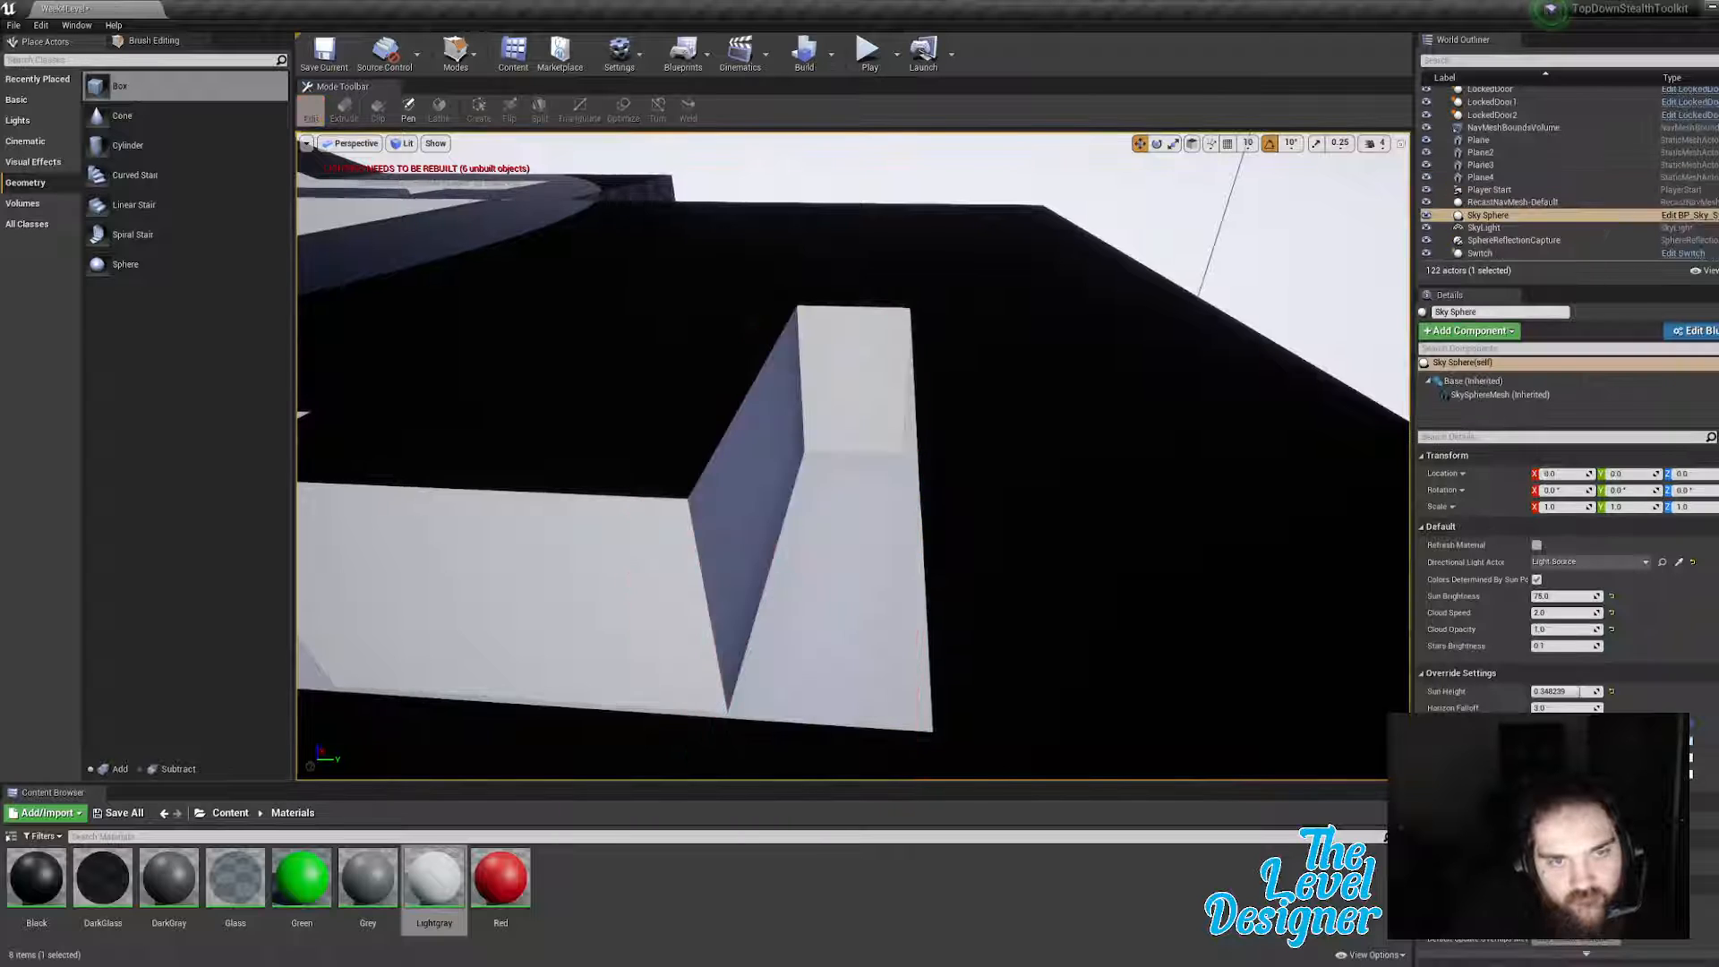
Step: Duplicate the subtractive box brush that cuts the long recess beside the corridor
mouse_move(958, 174)
right_down()
mouse_move(989, 175)
mouse_move(1065, 268)
mouse_move(1066, 251)
right_up()
key(s)
key(w)
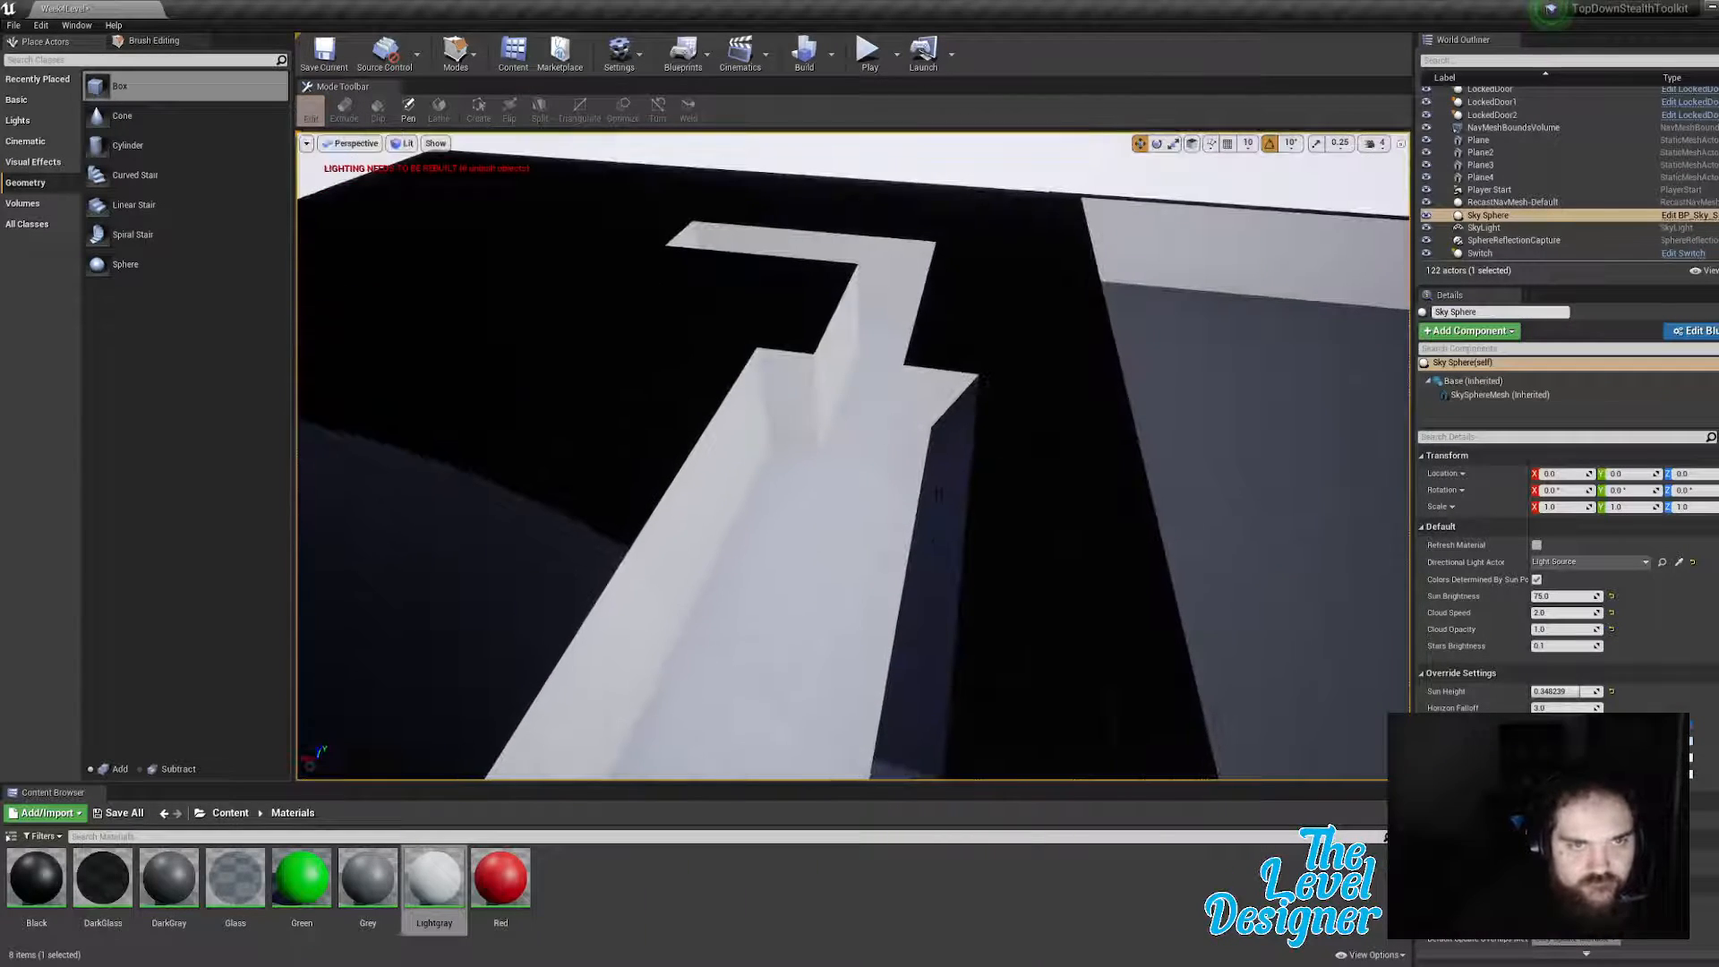
click(937, 493)
key(ctrl+w)
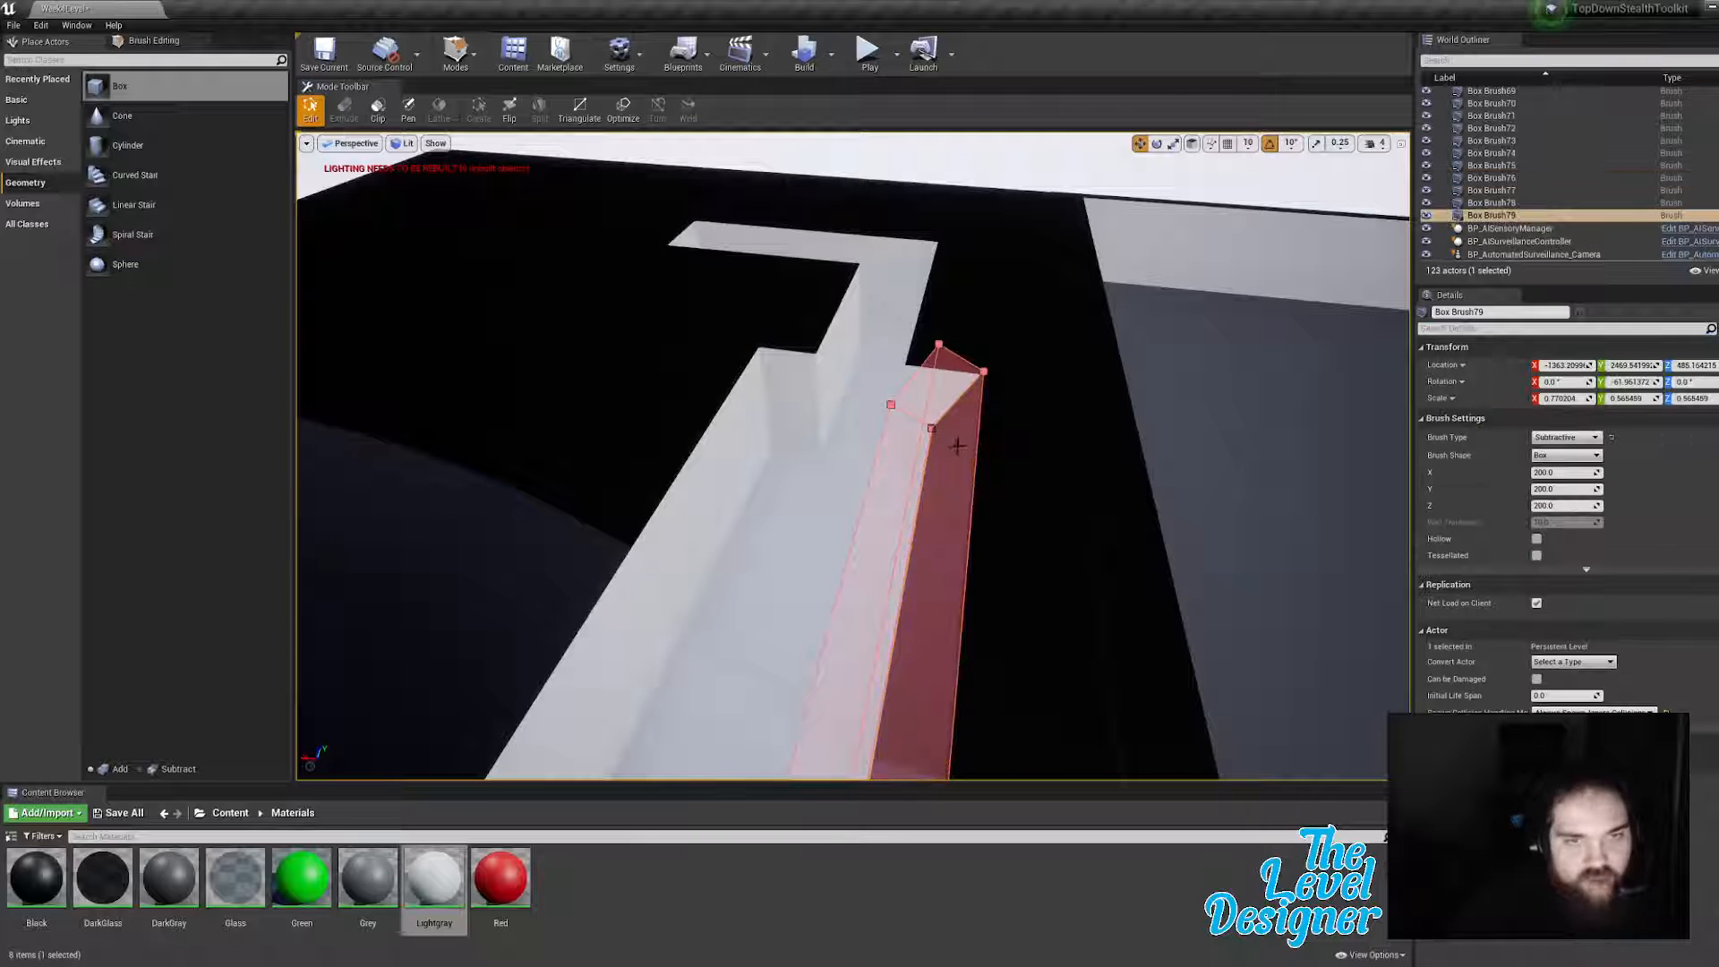
Step: Move the duplicated subtractive brush along the corridor to about X -1283, Y 3147, Z 515 so it cuts the next section
key(s)
right_drag(958, 468, 940, 560)
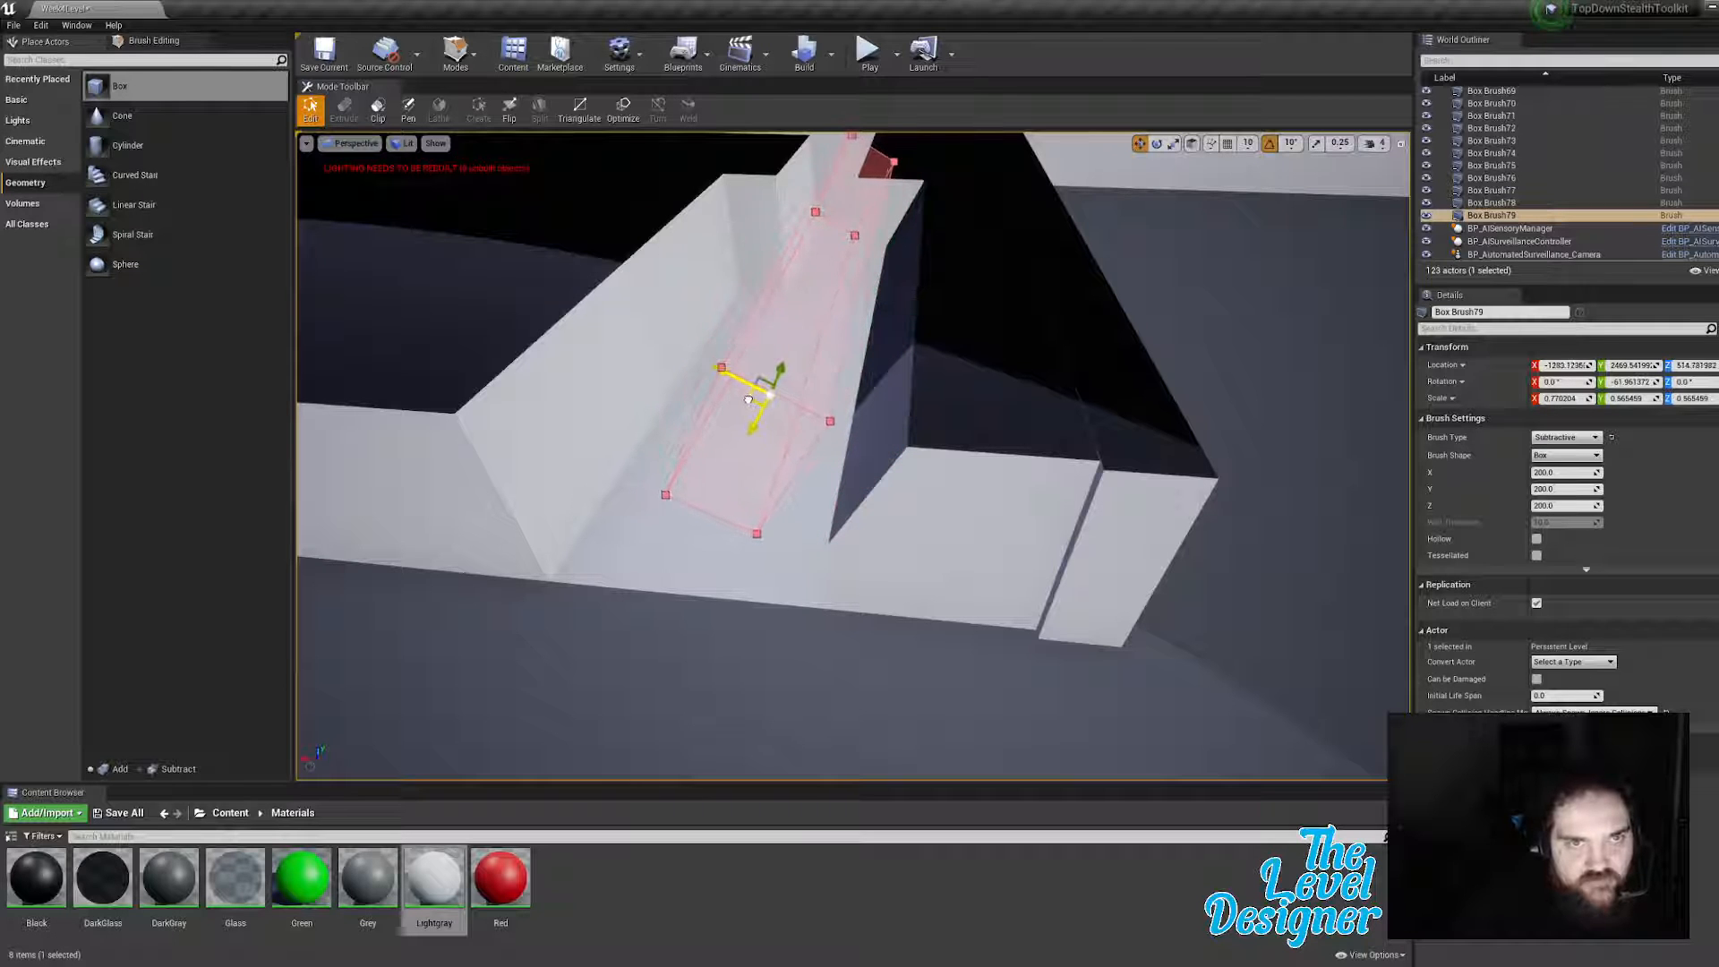
right_drag(891, 376, 728, 319)
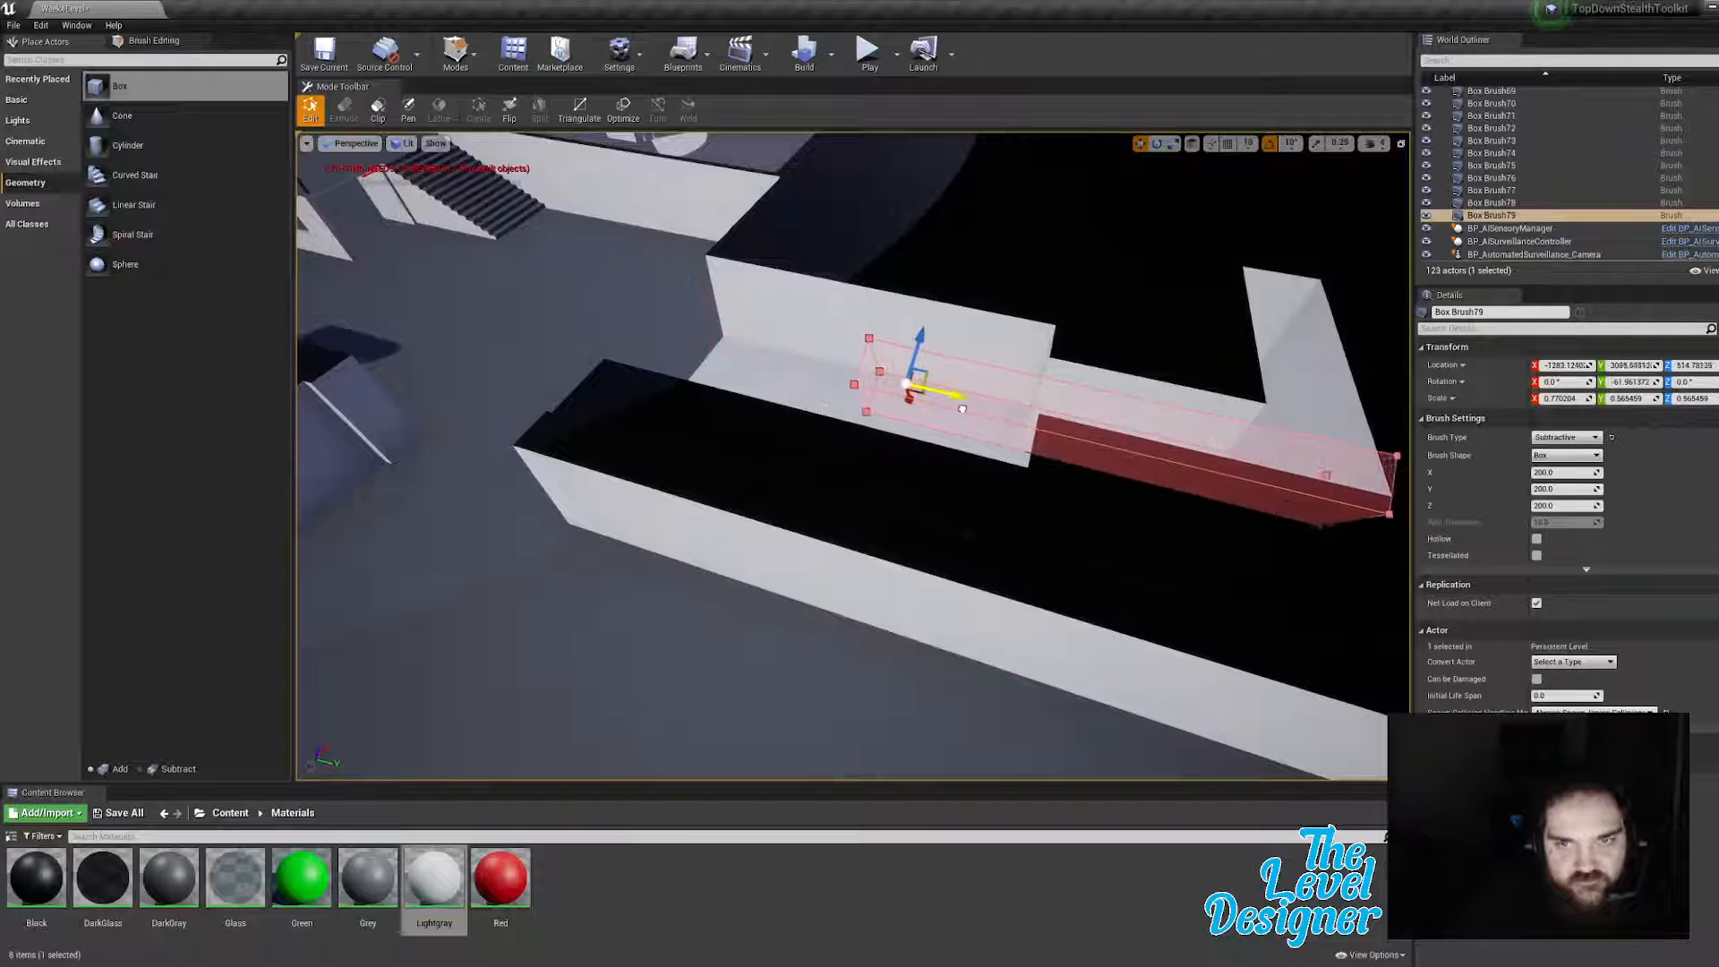
right_drag(971, 410, 678, 382)
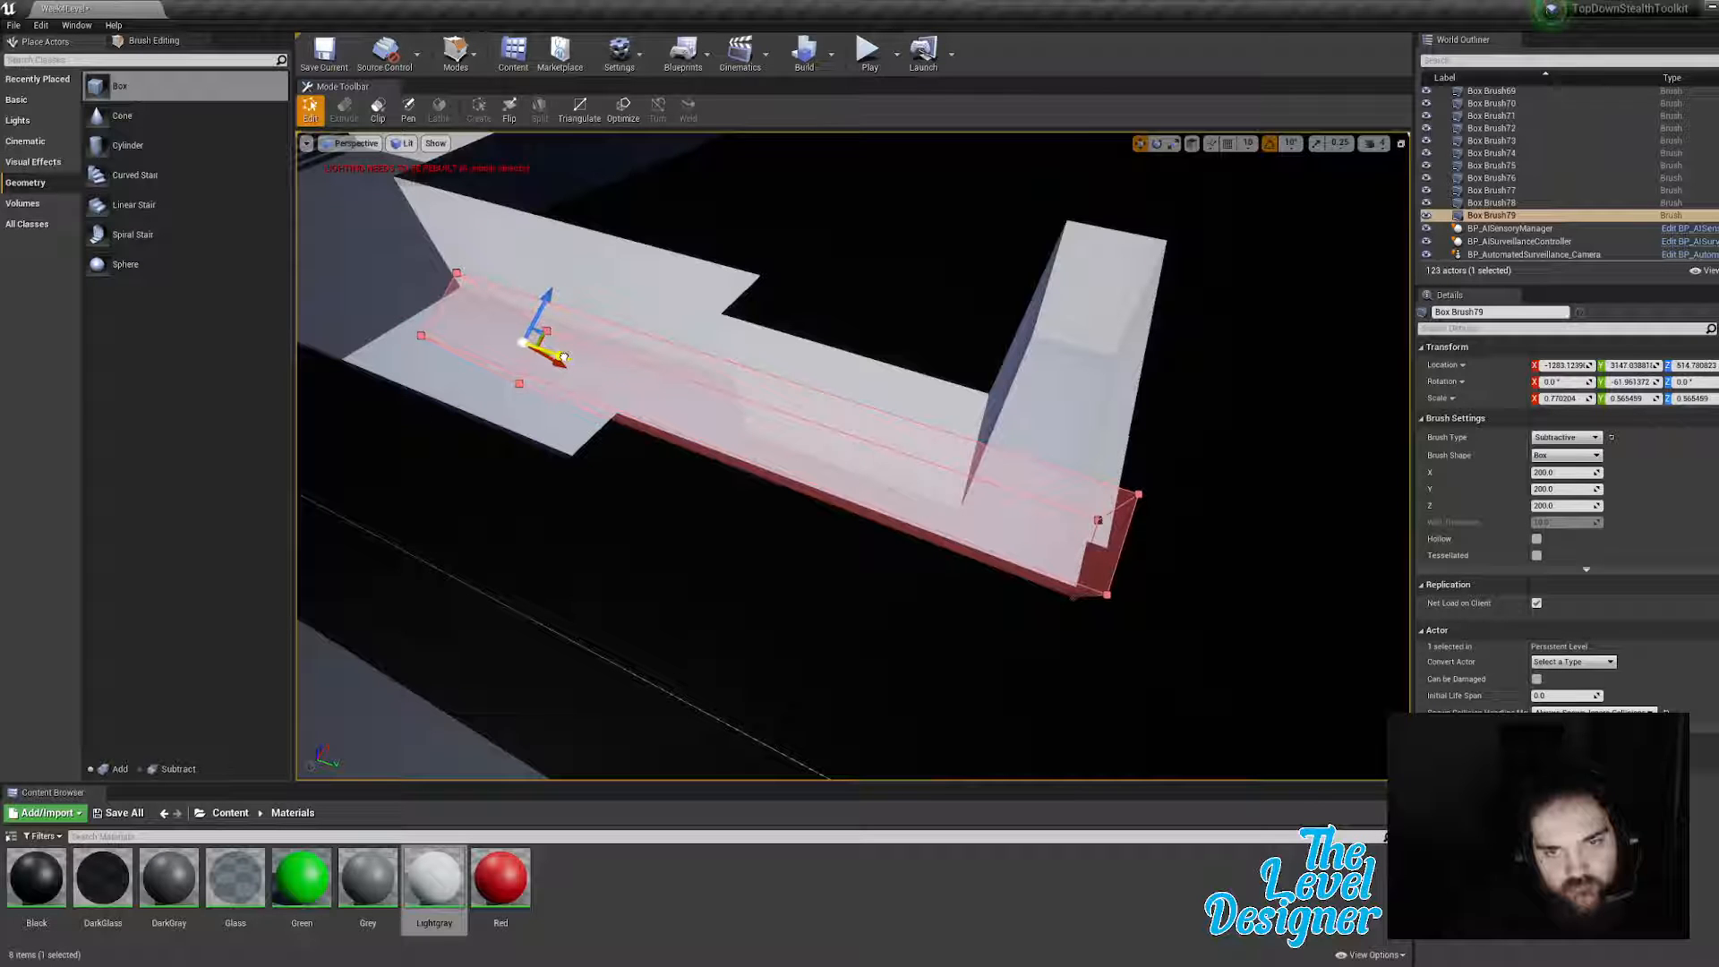
mouse_move(693, 353)
right_down()
mouse_move(484, 295)
mouse_move(417, 309)
mouse_move(712, 371)
mouse_move(752, 340)
right_up()
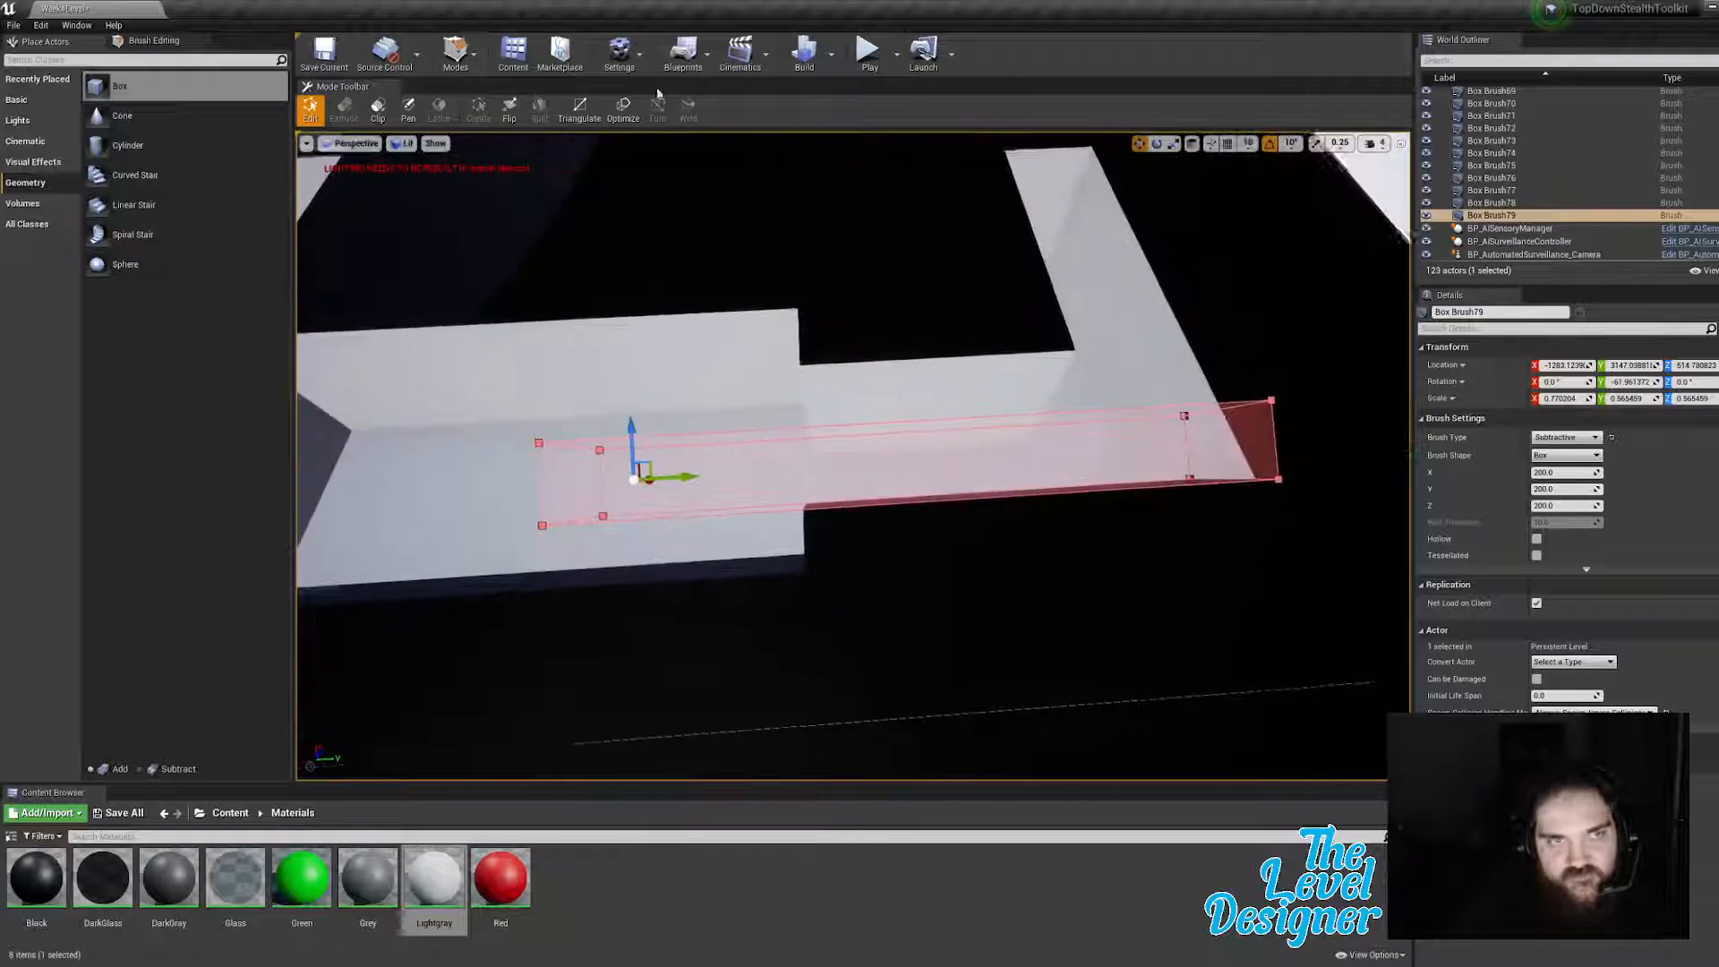
Step: Play the level in the editor with the SHG loadout and run through the wall passage into the adjoining guarded room
click(868, 56)
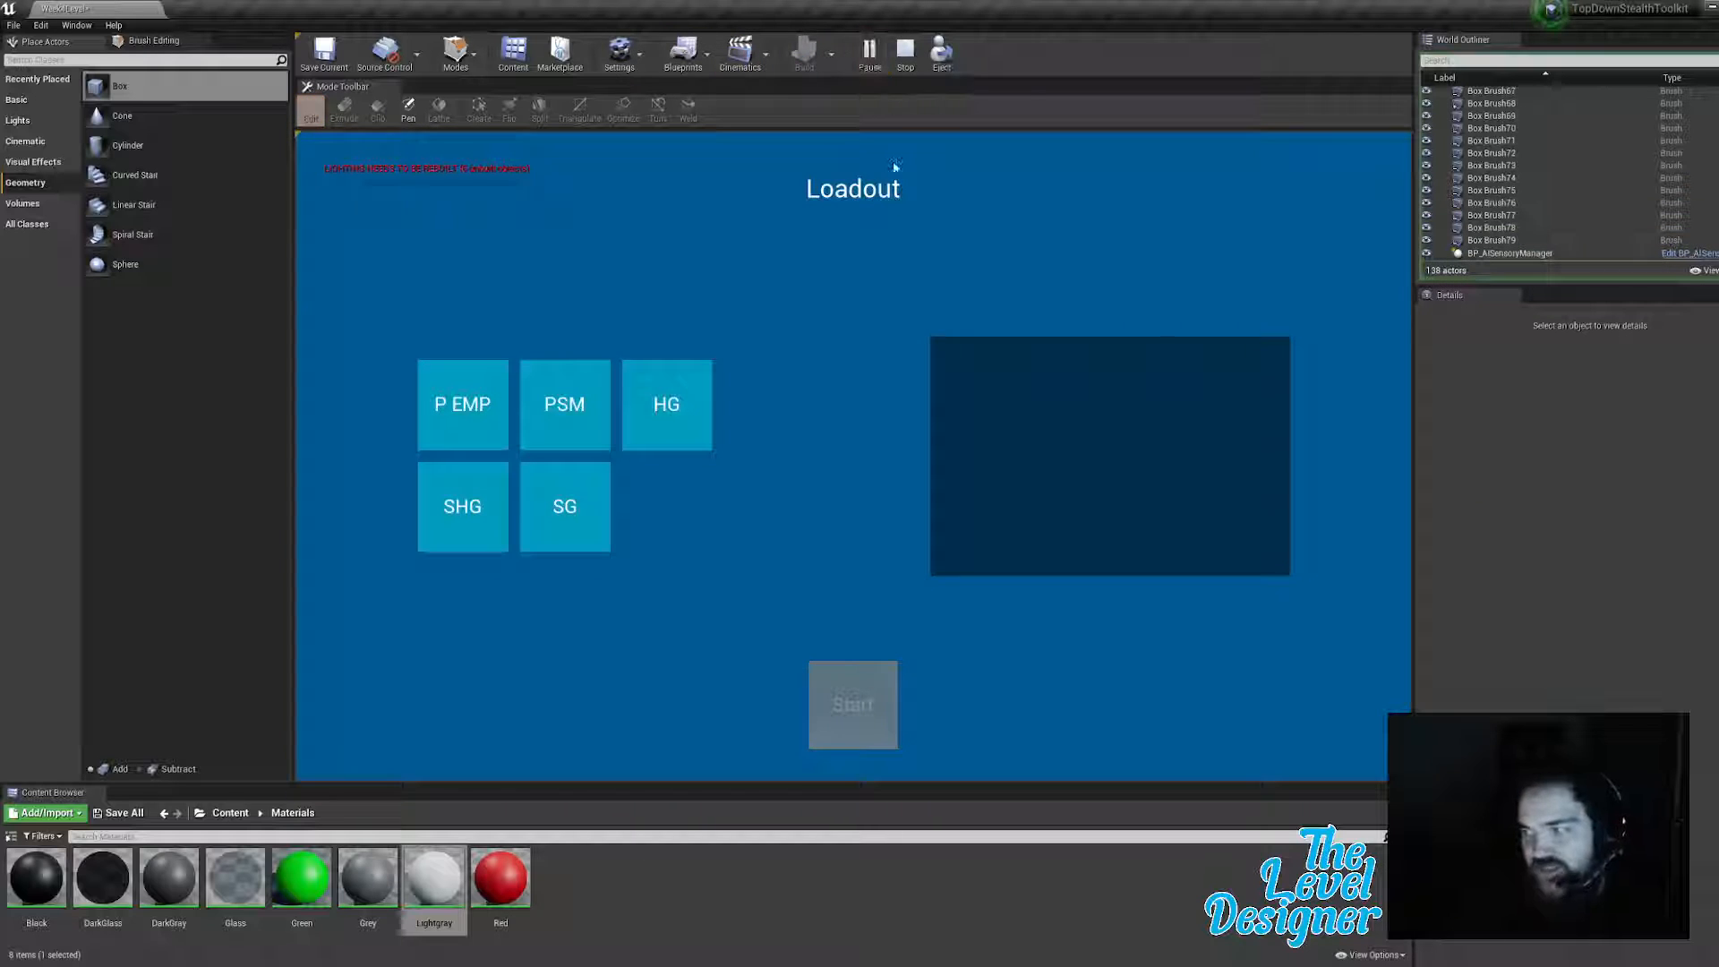
click(852, 703)
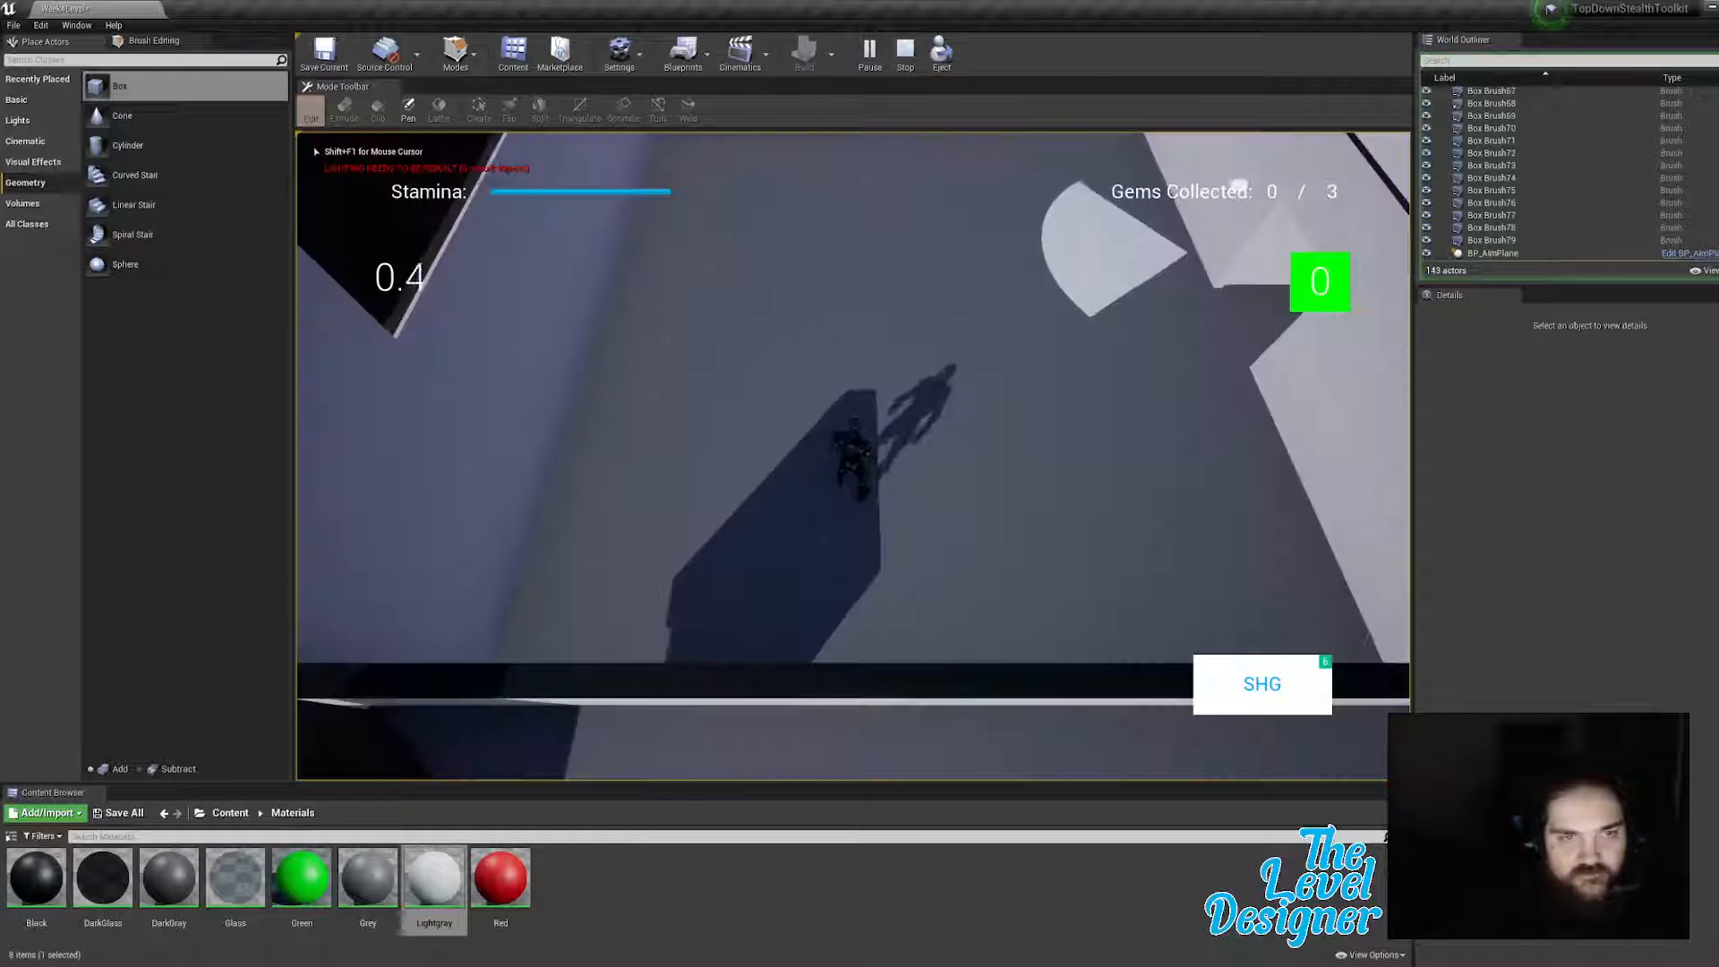
key(w)
key(d)
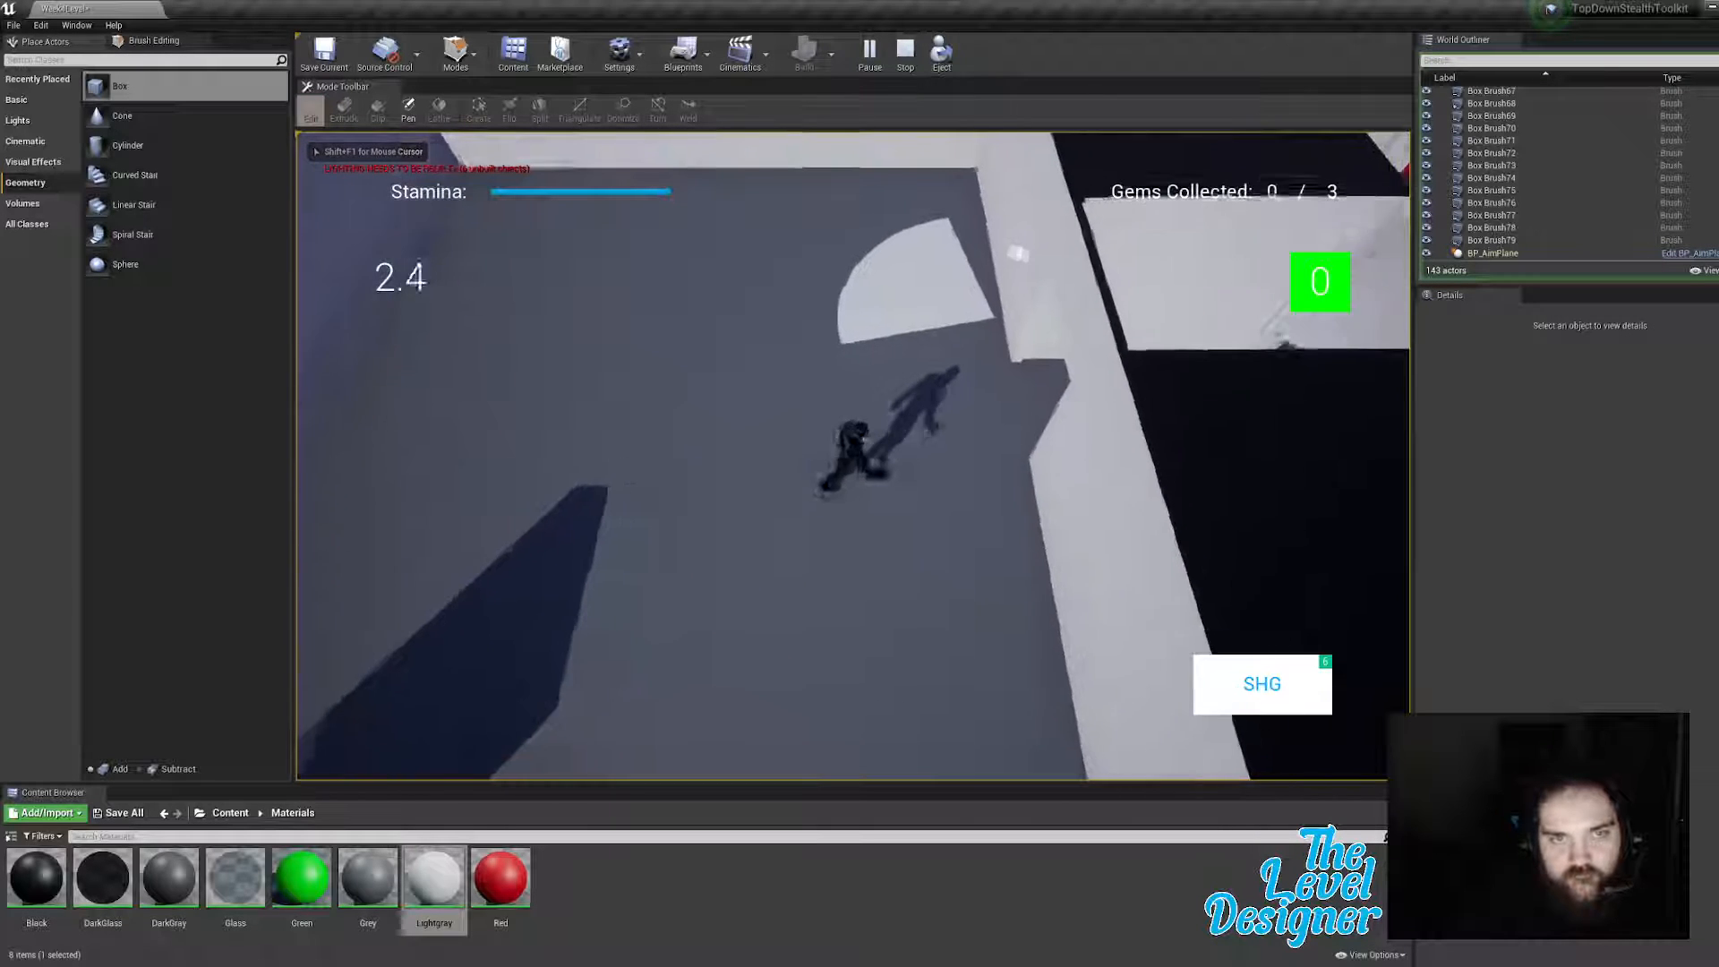
key(d)
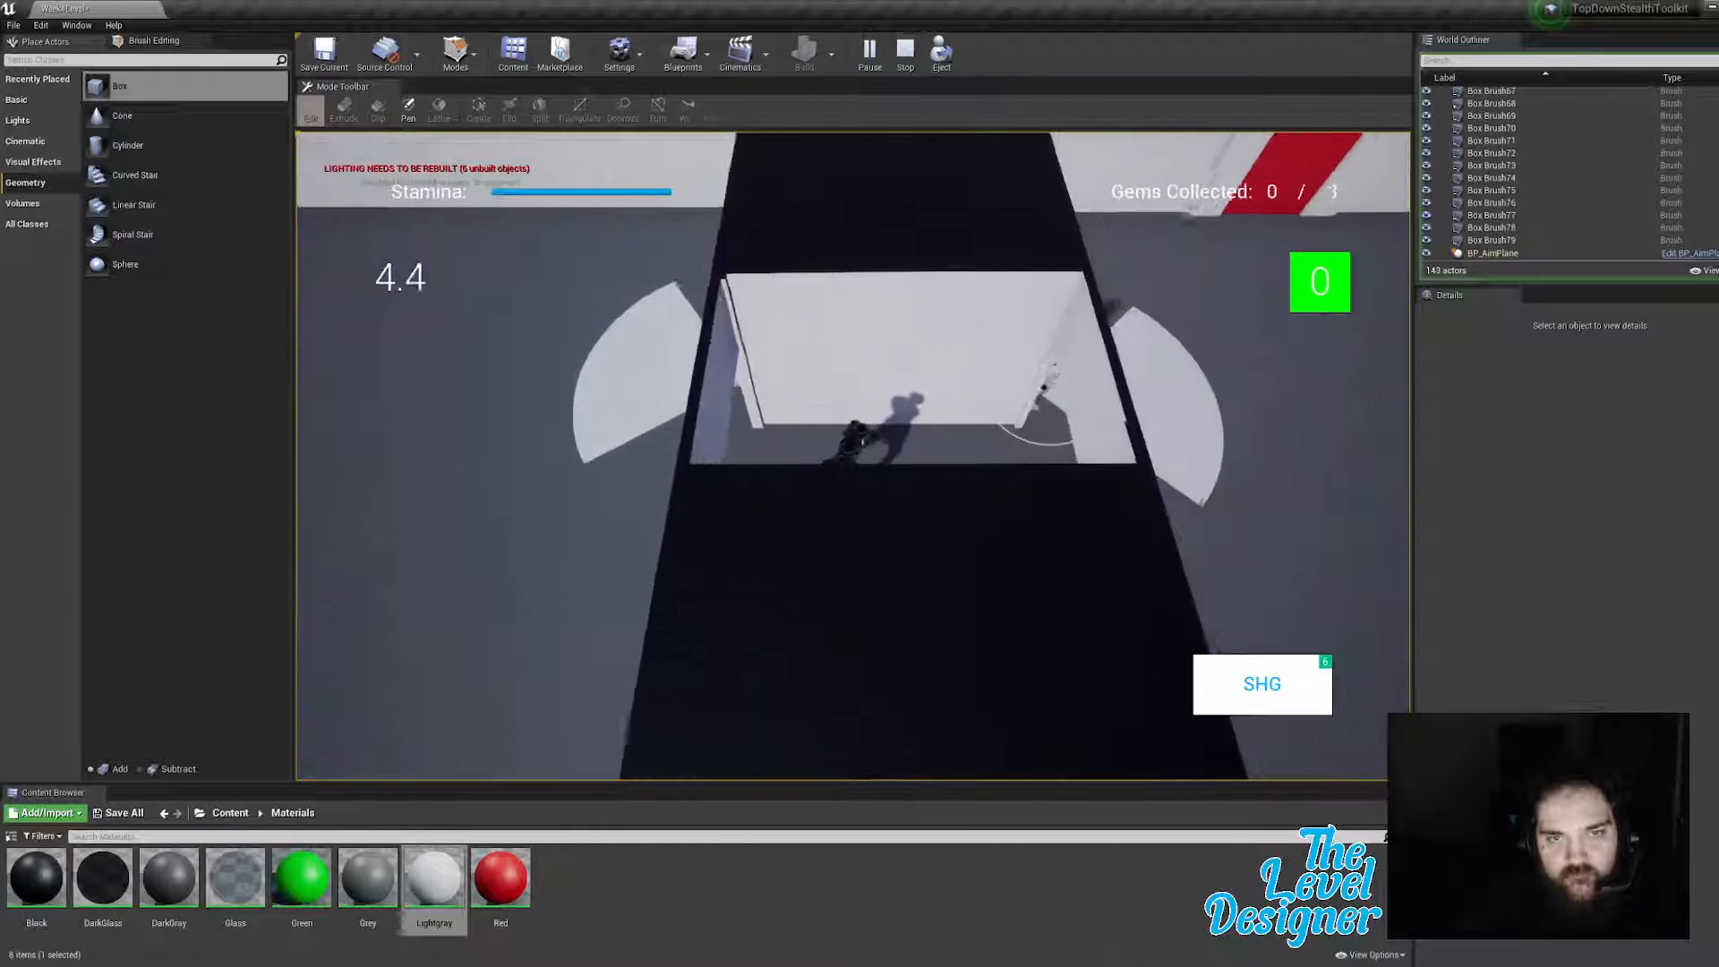
key(s)
key(d)
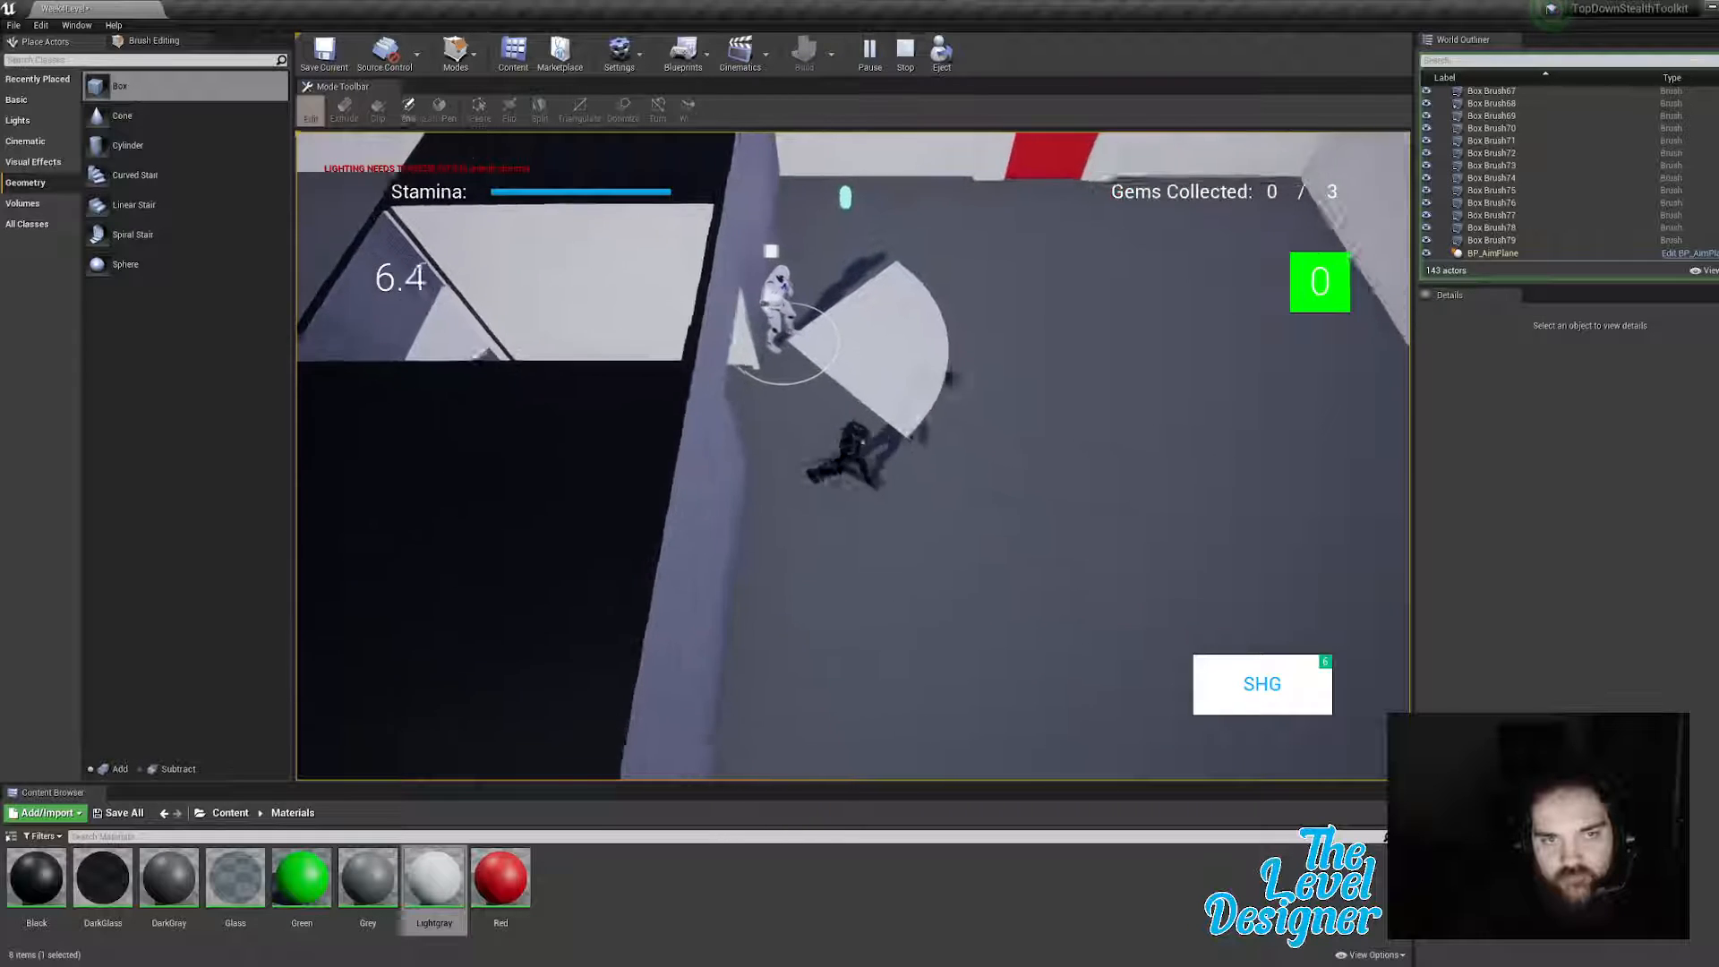
Step: Playtest the route past the guard, through the red door, up the corridor and along the hallway over the stairs
key(w)
key(w)
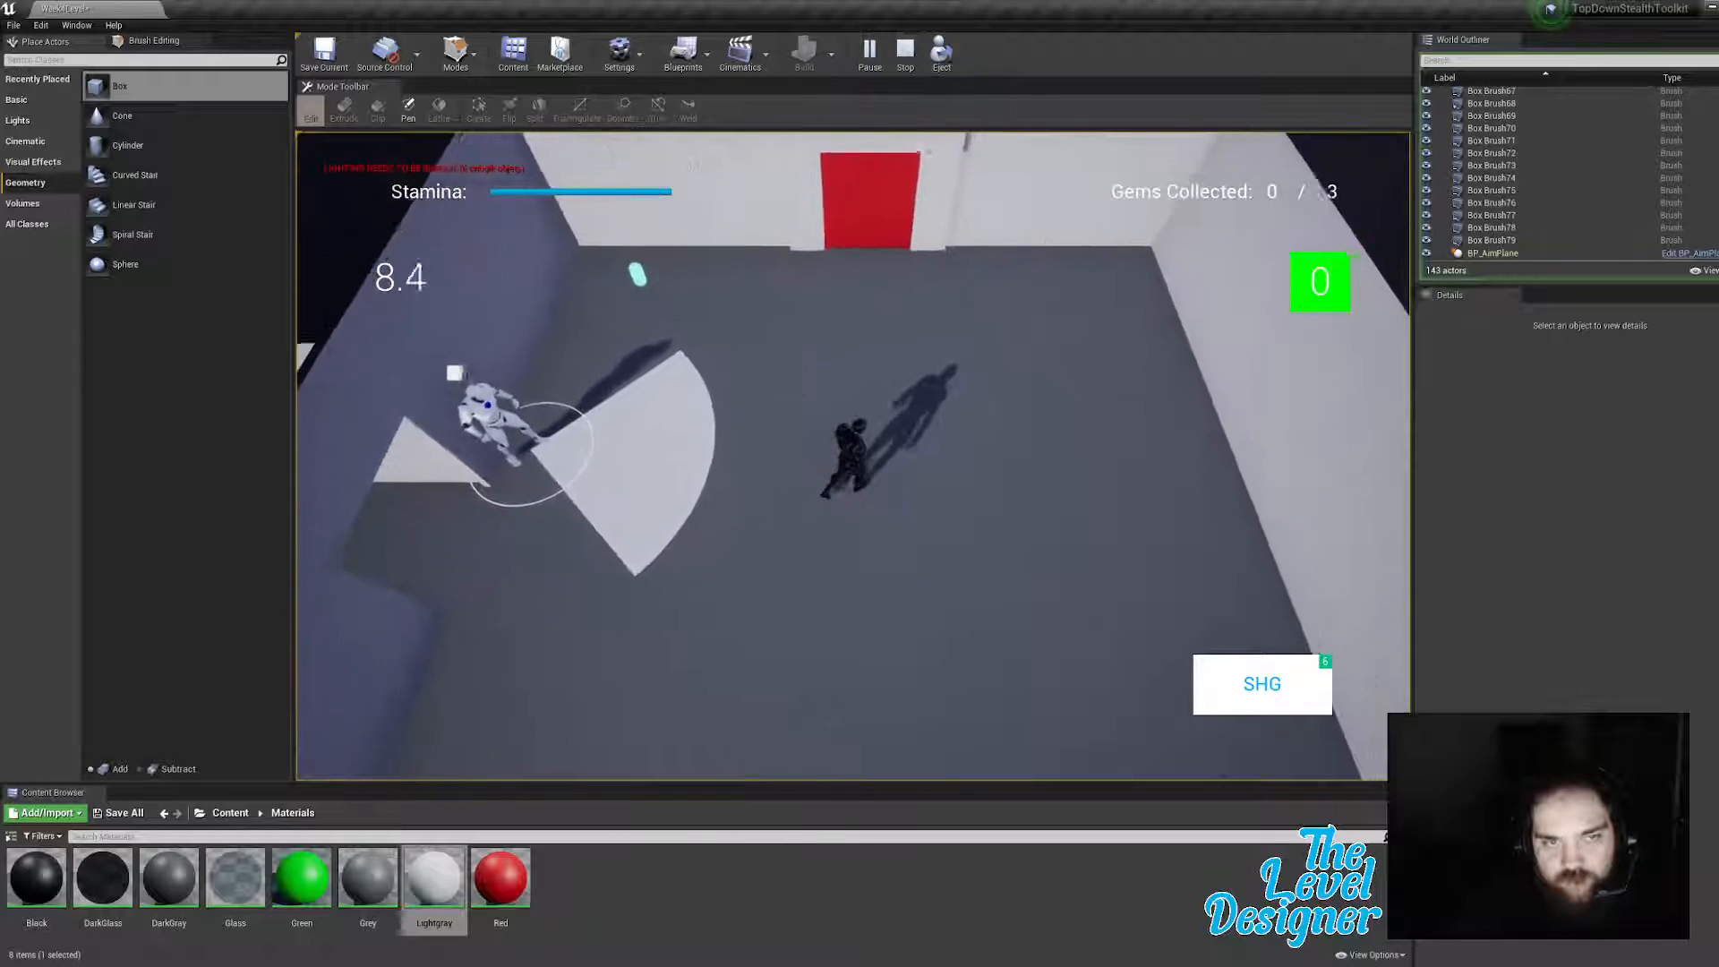
key(w)
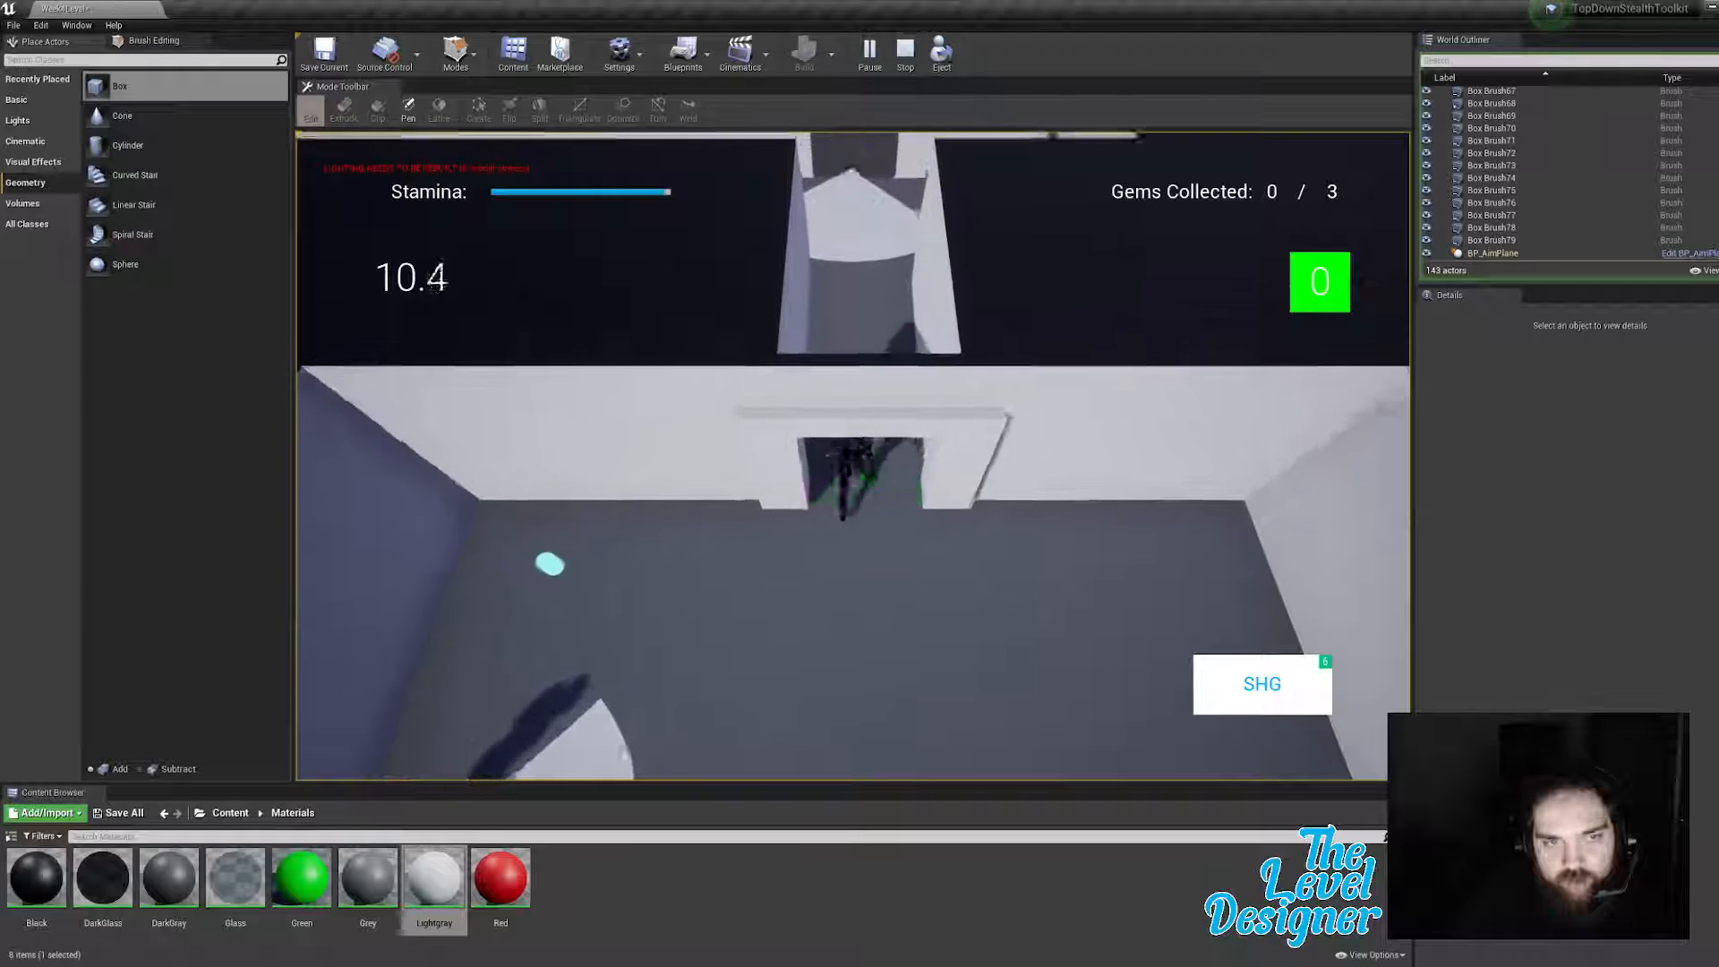
key(w)
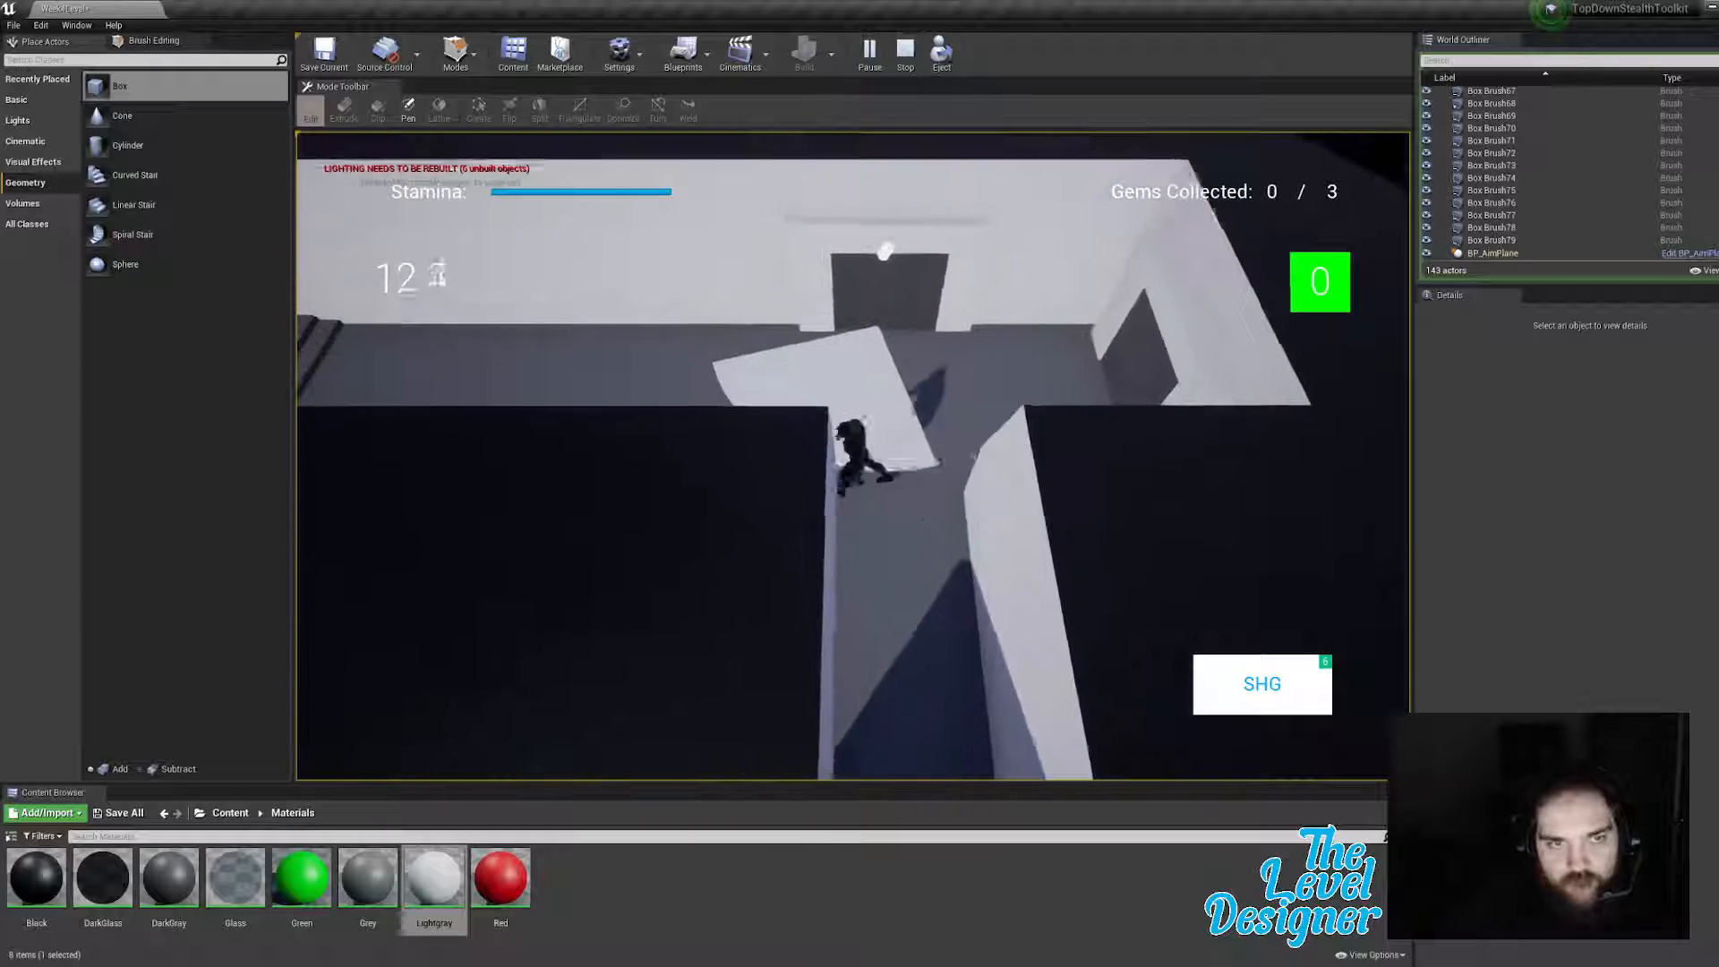
key(w)
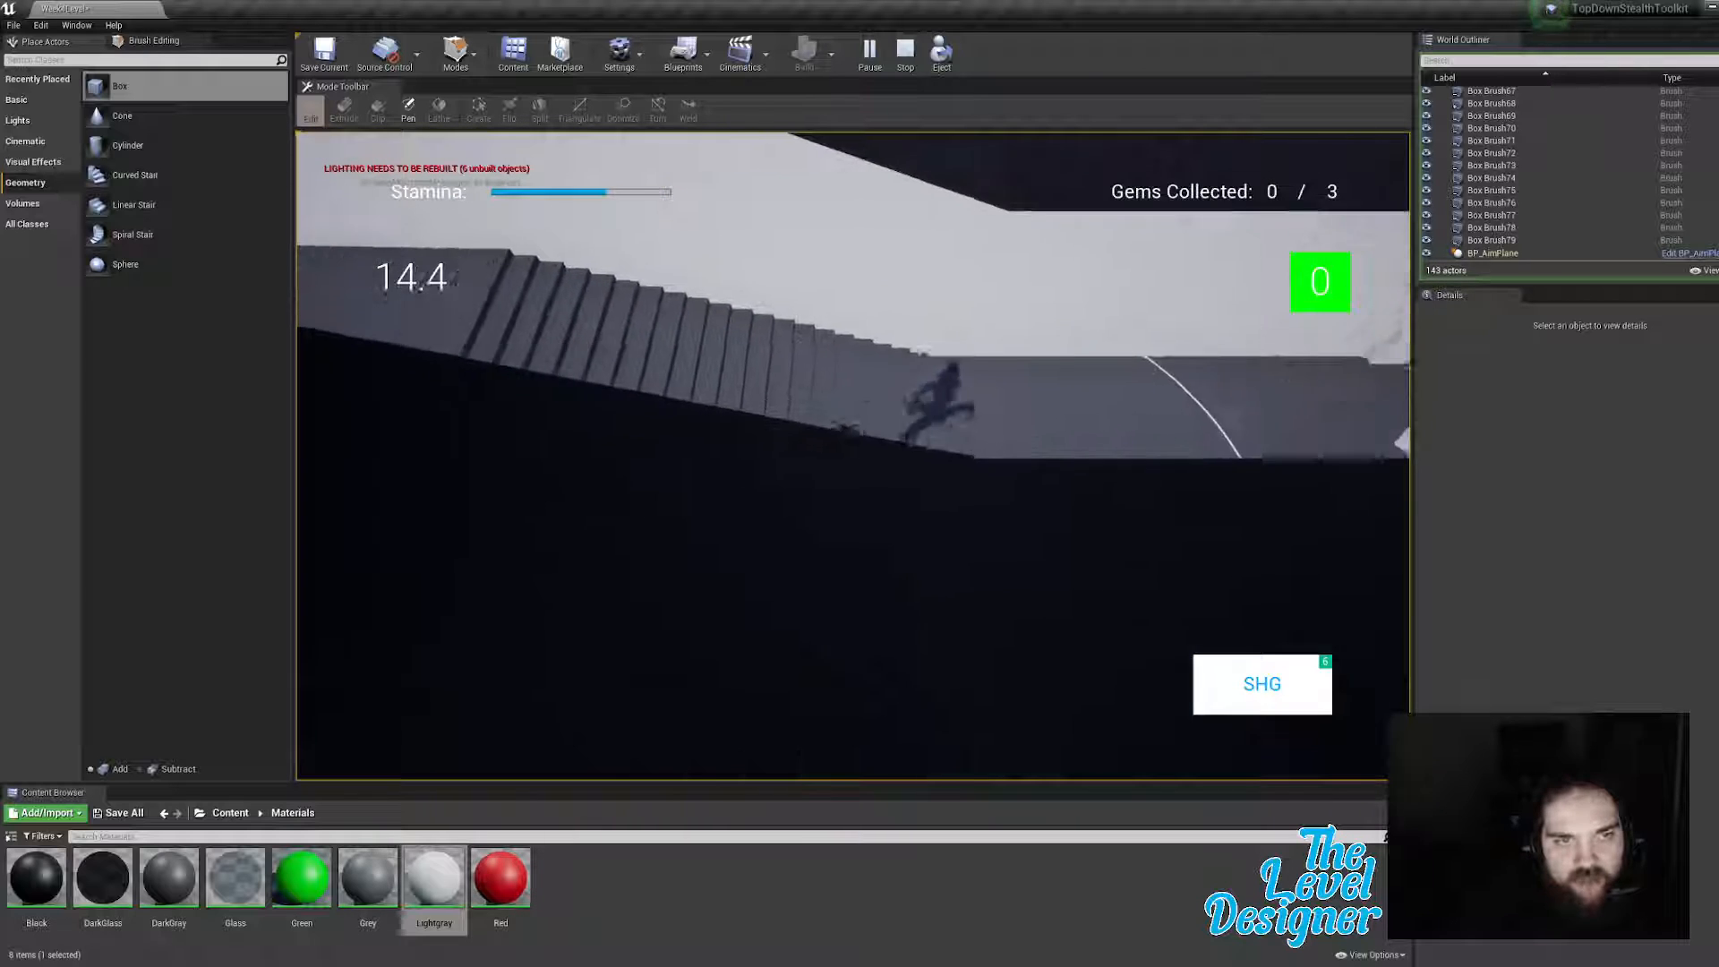
key(a)
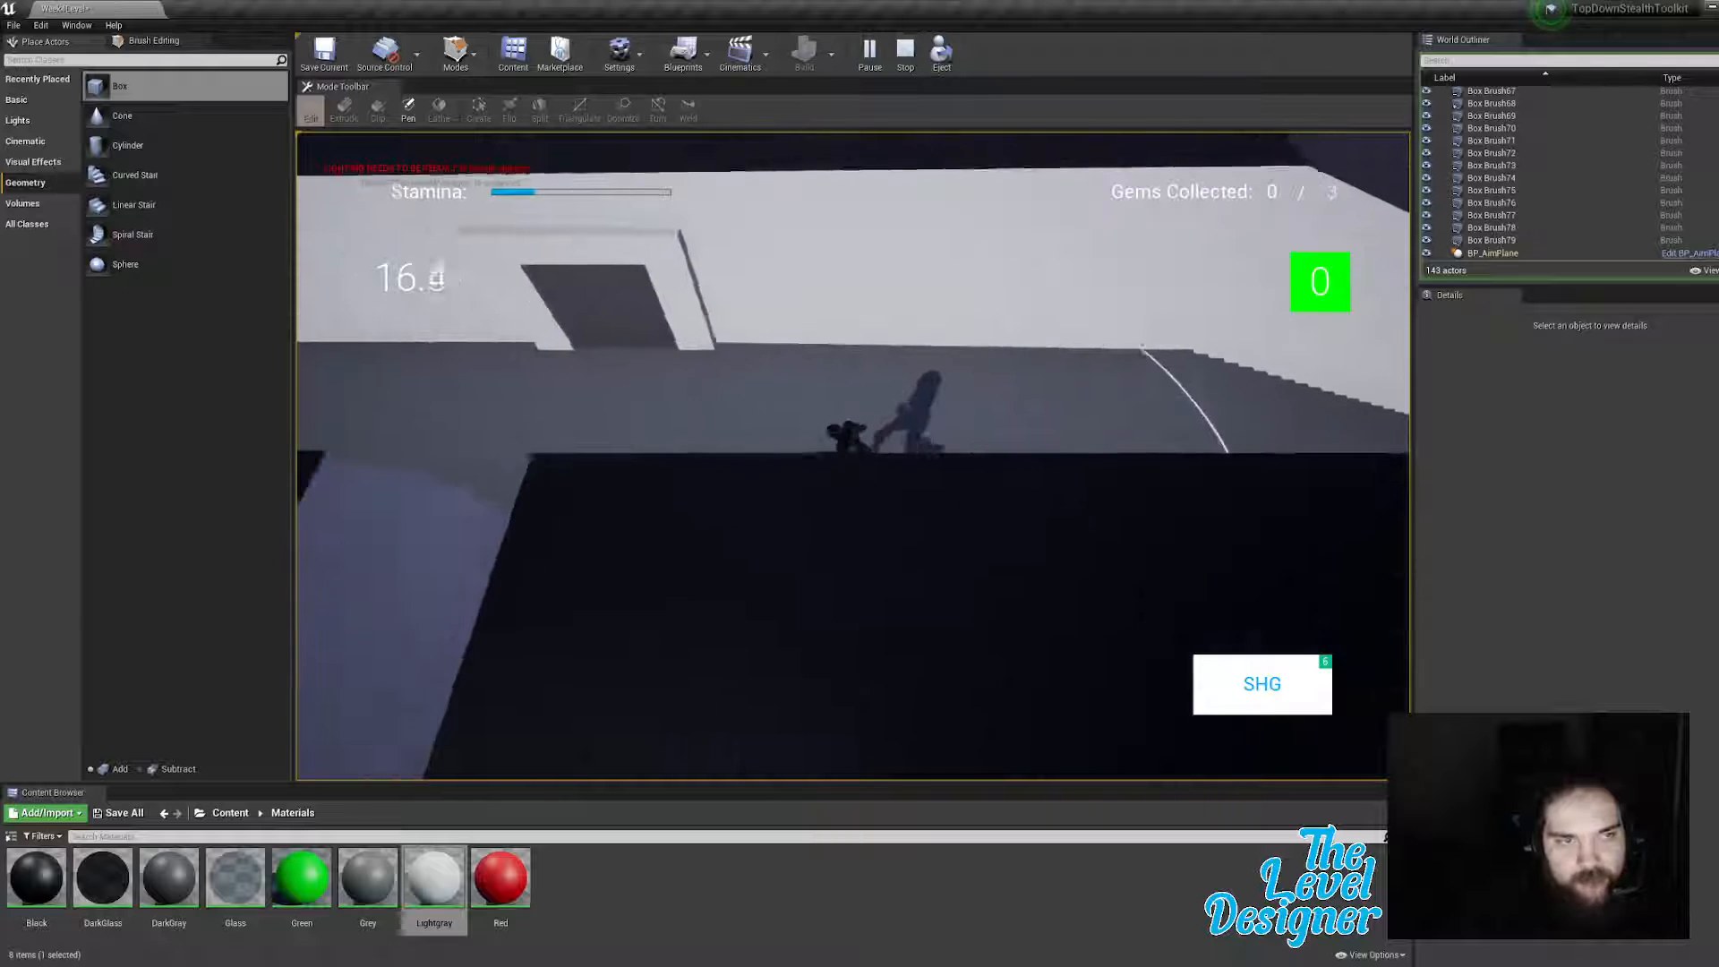
Step: Check the side corridor leading to the locked red door
key(s)
key(s)
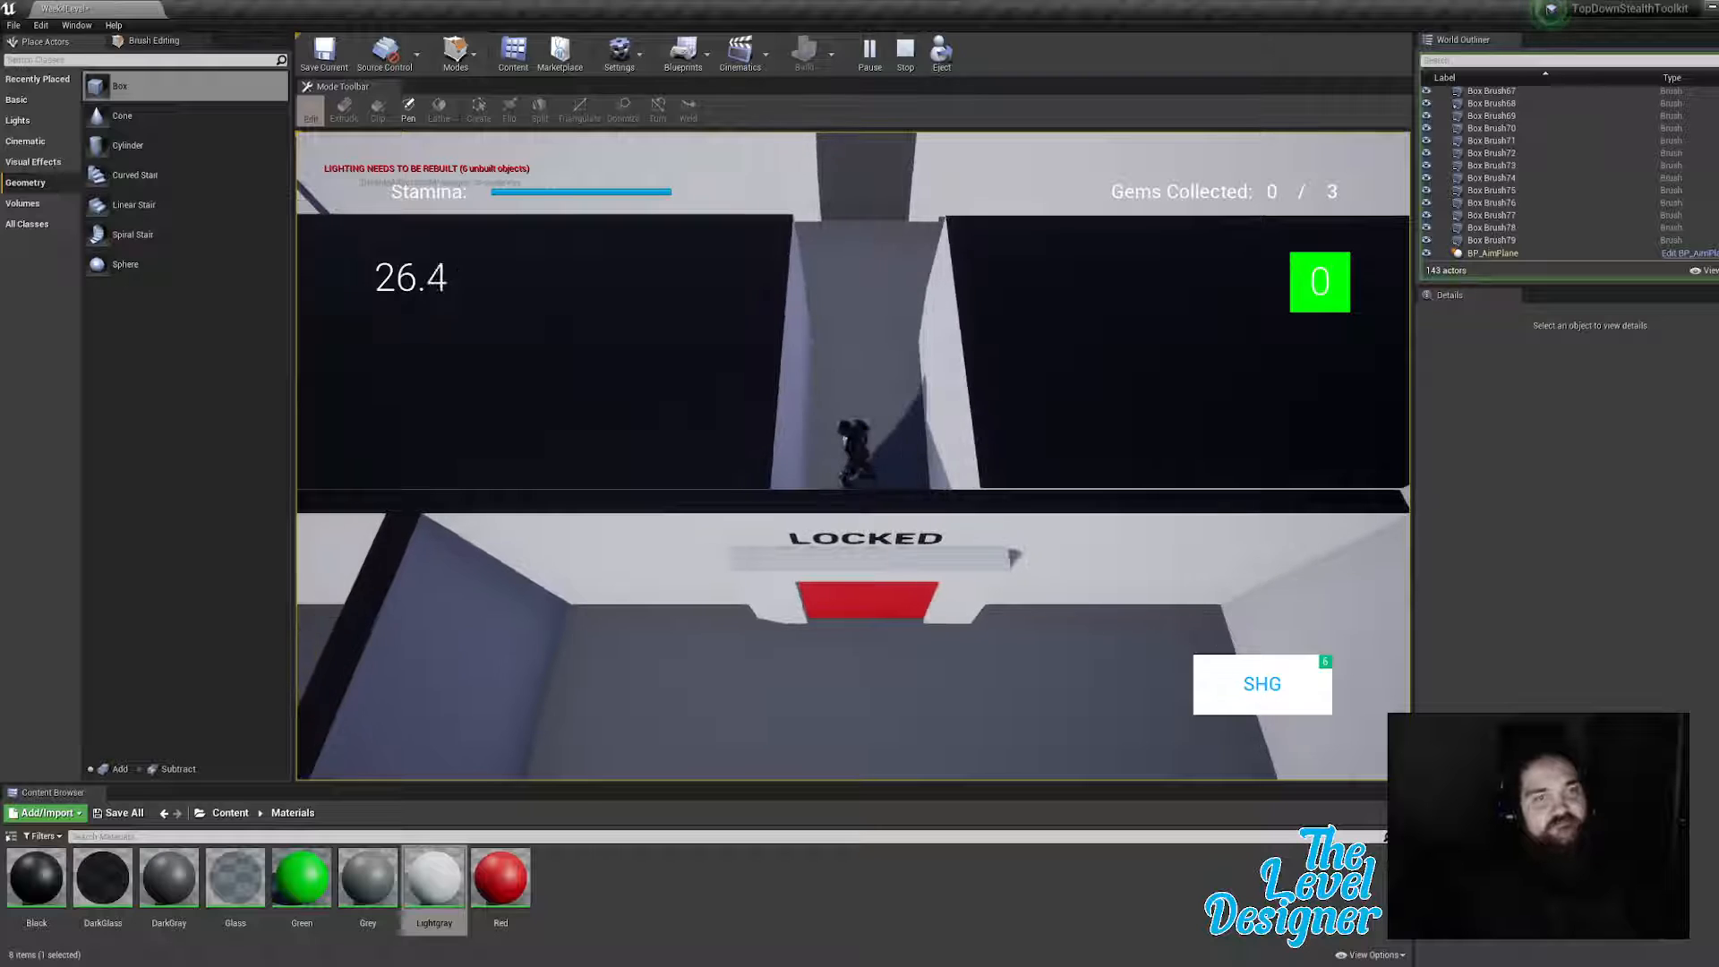
key(w)
key(s)
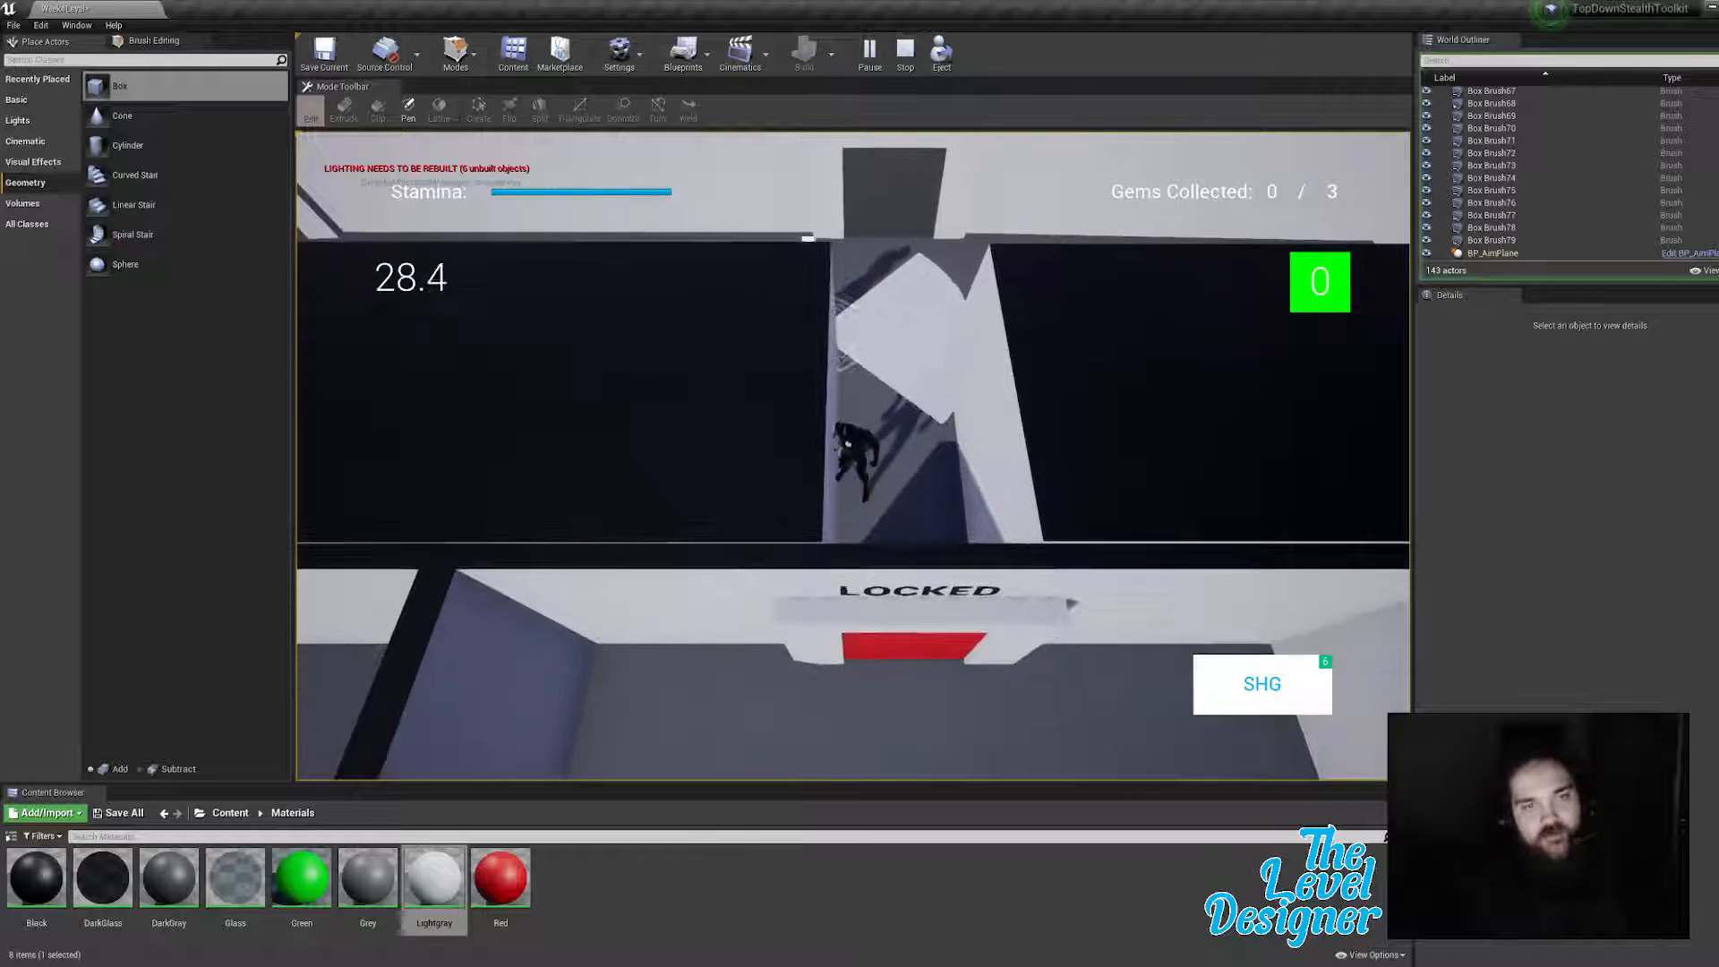
Step: Sprint back up the corridor and along the upper hallway into the empty room behind the neighbouring corridor
key(w)
key(a)
key(shift)
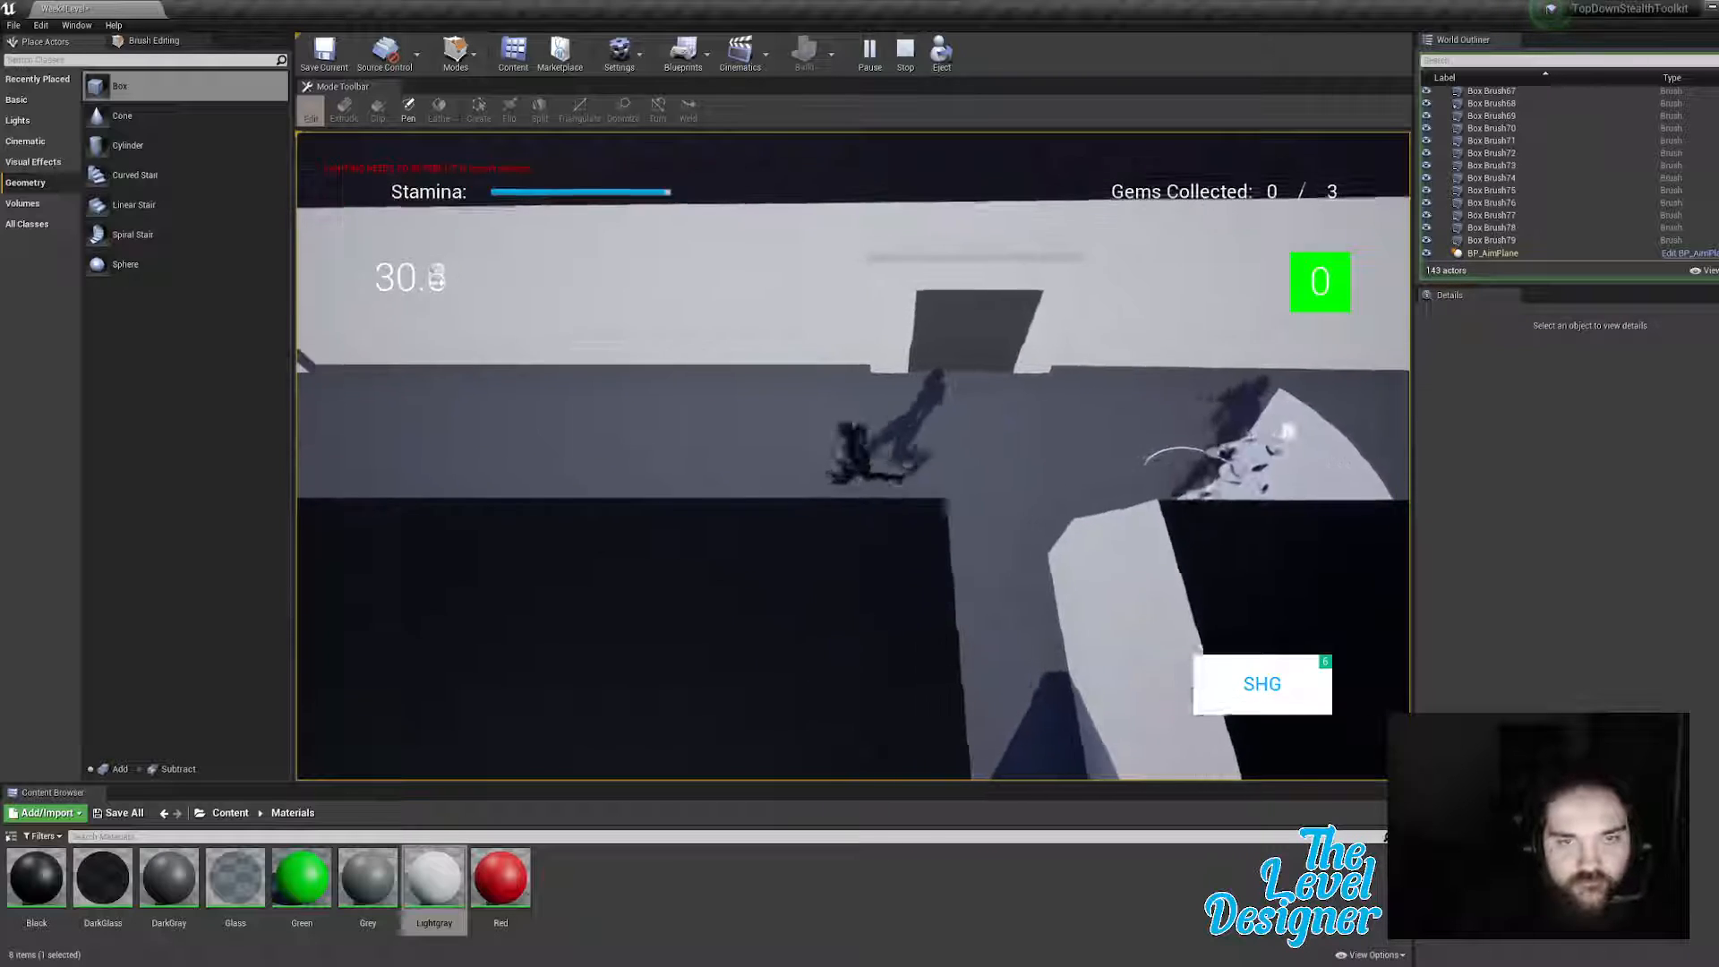
key(s)
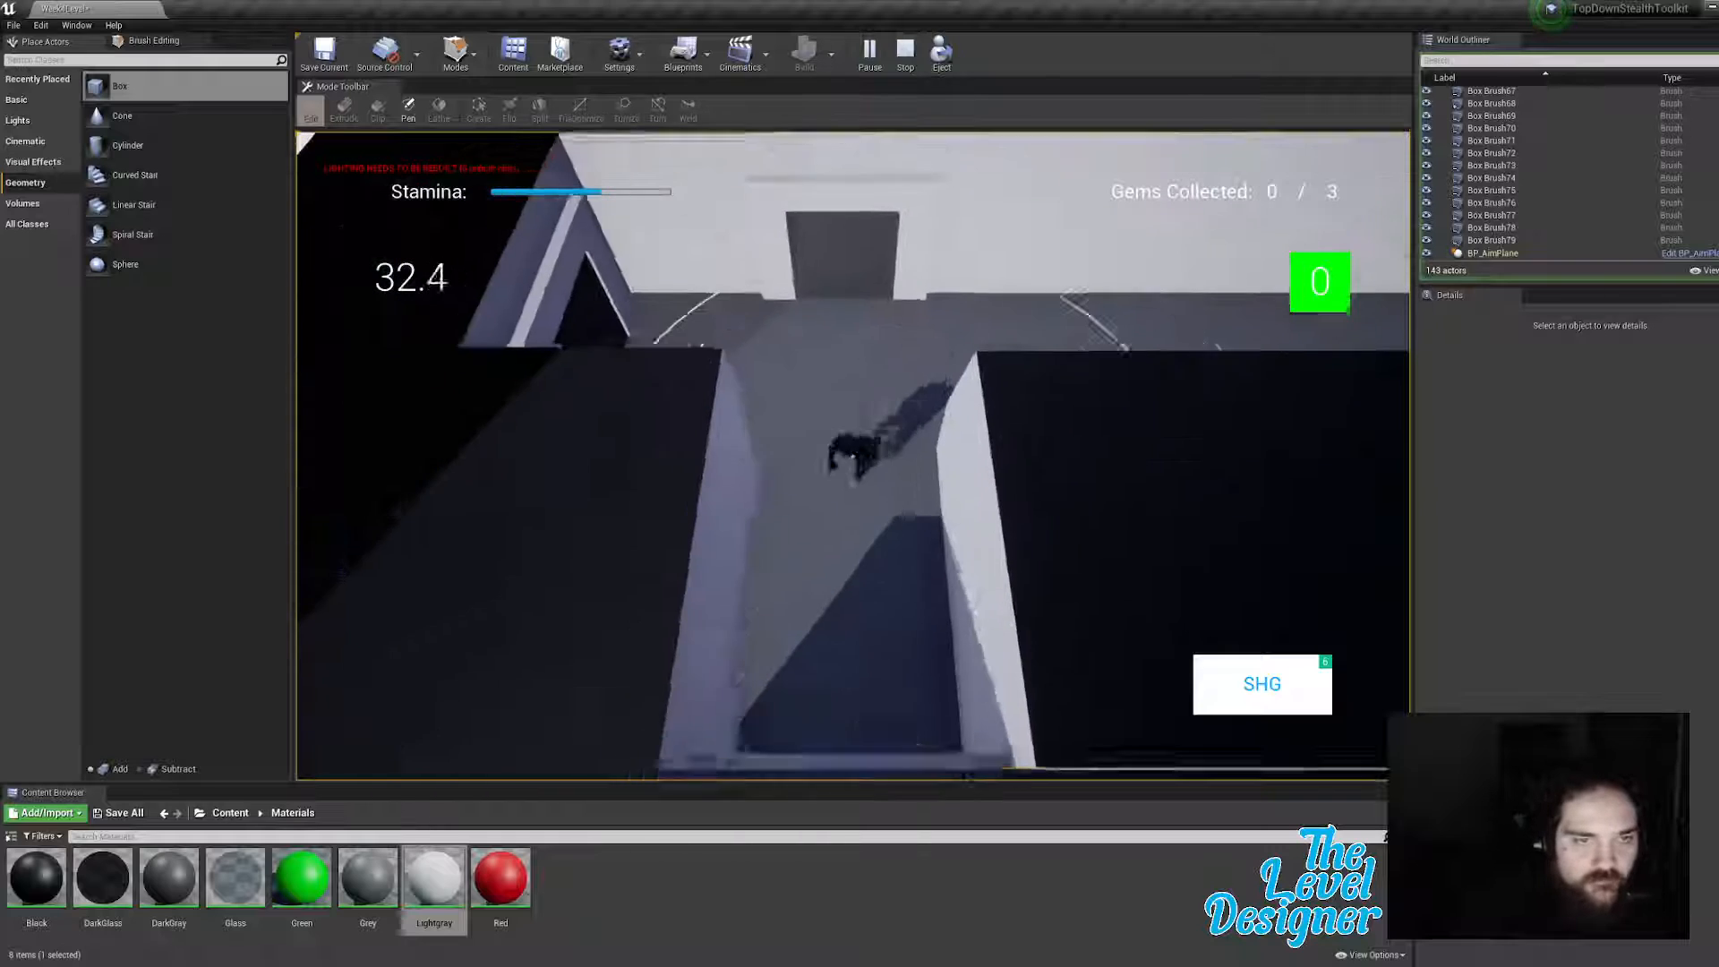
key(d)
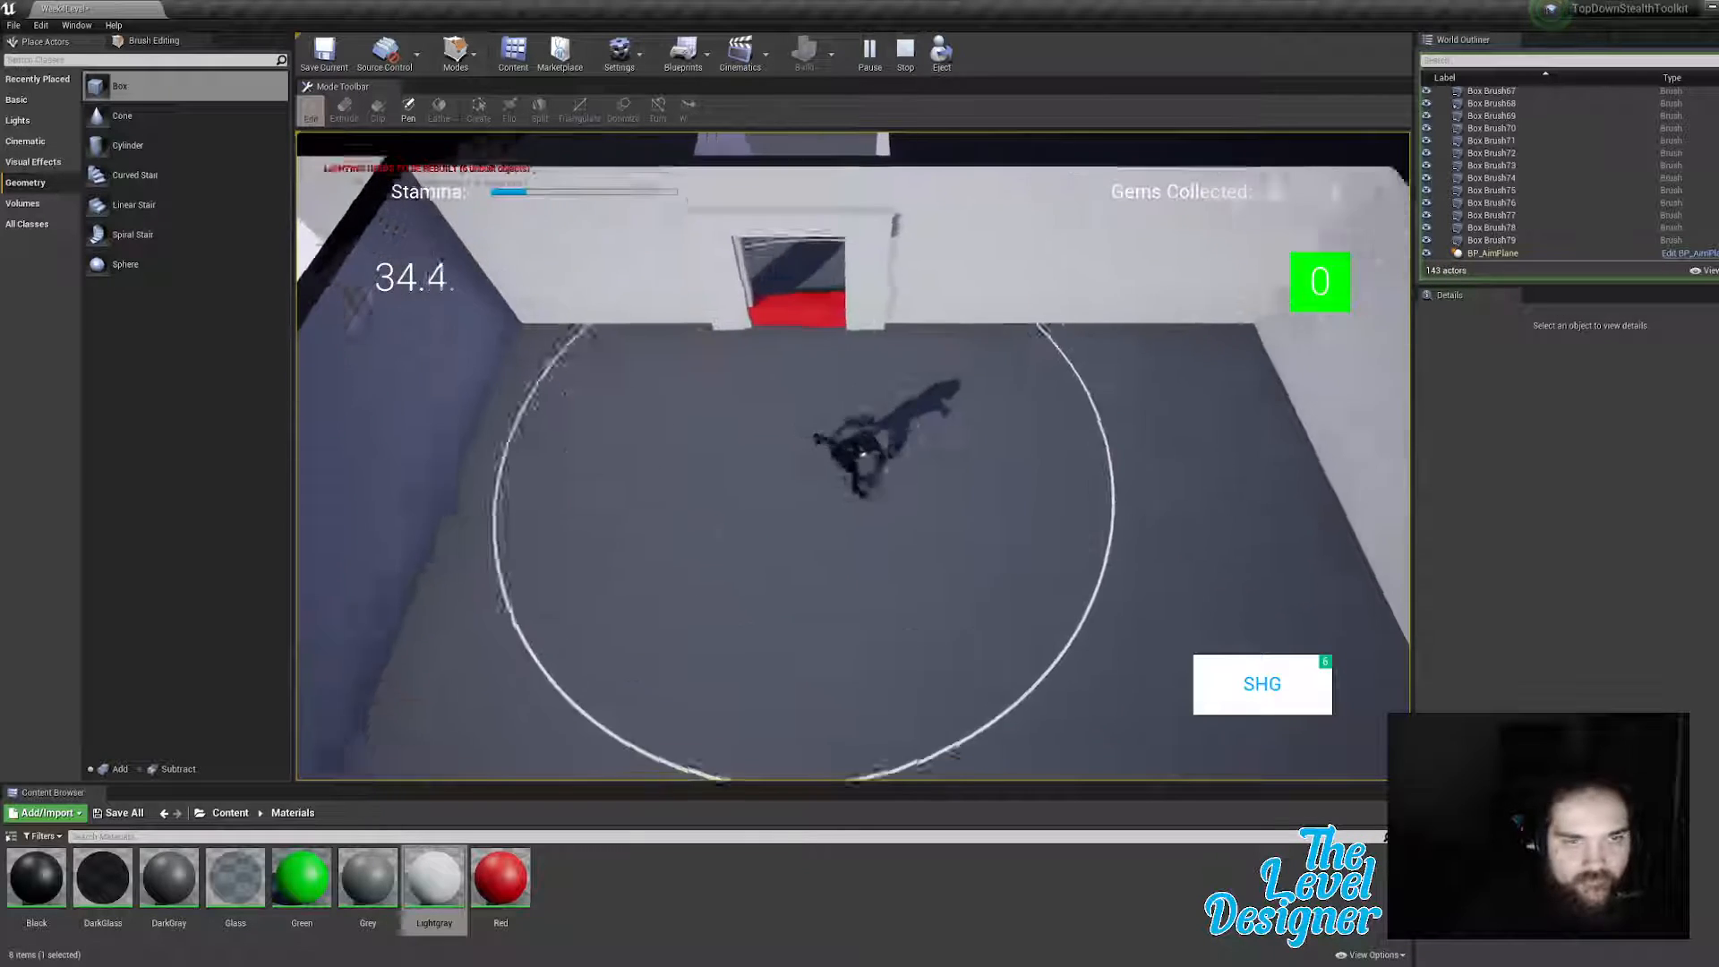
Step: Leave the empty room by its door and return along the hallway through the unlocked door
key(a)
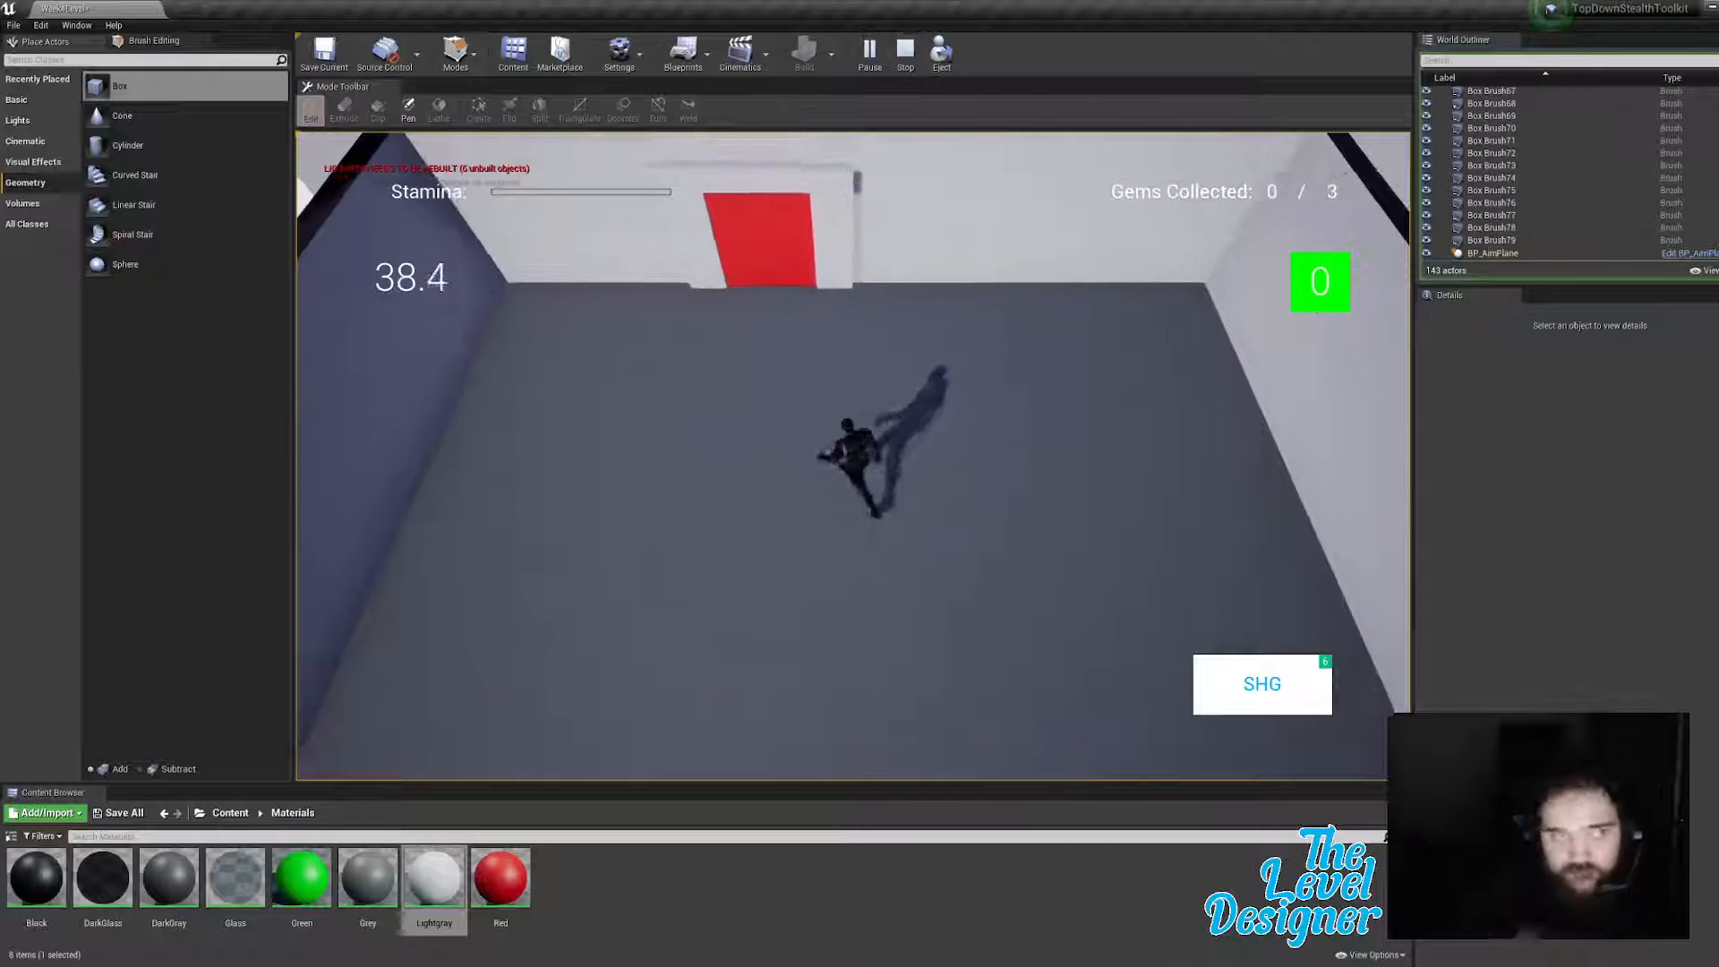
key(w)
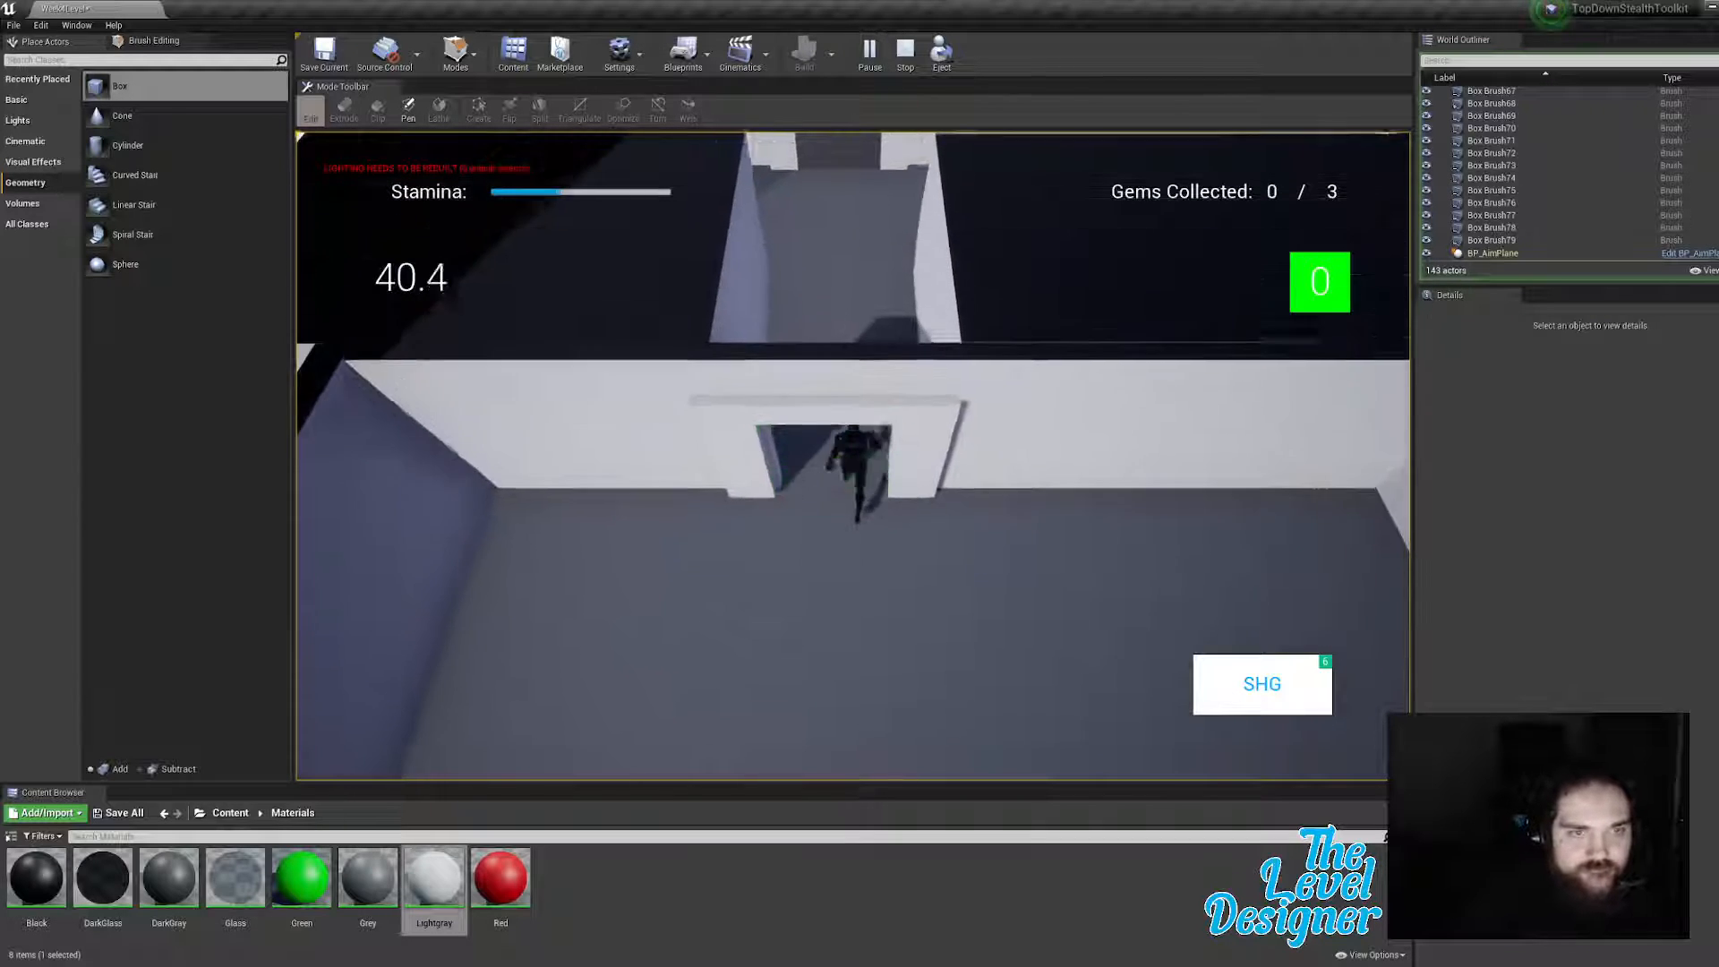
key(d)
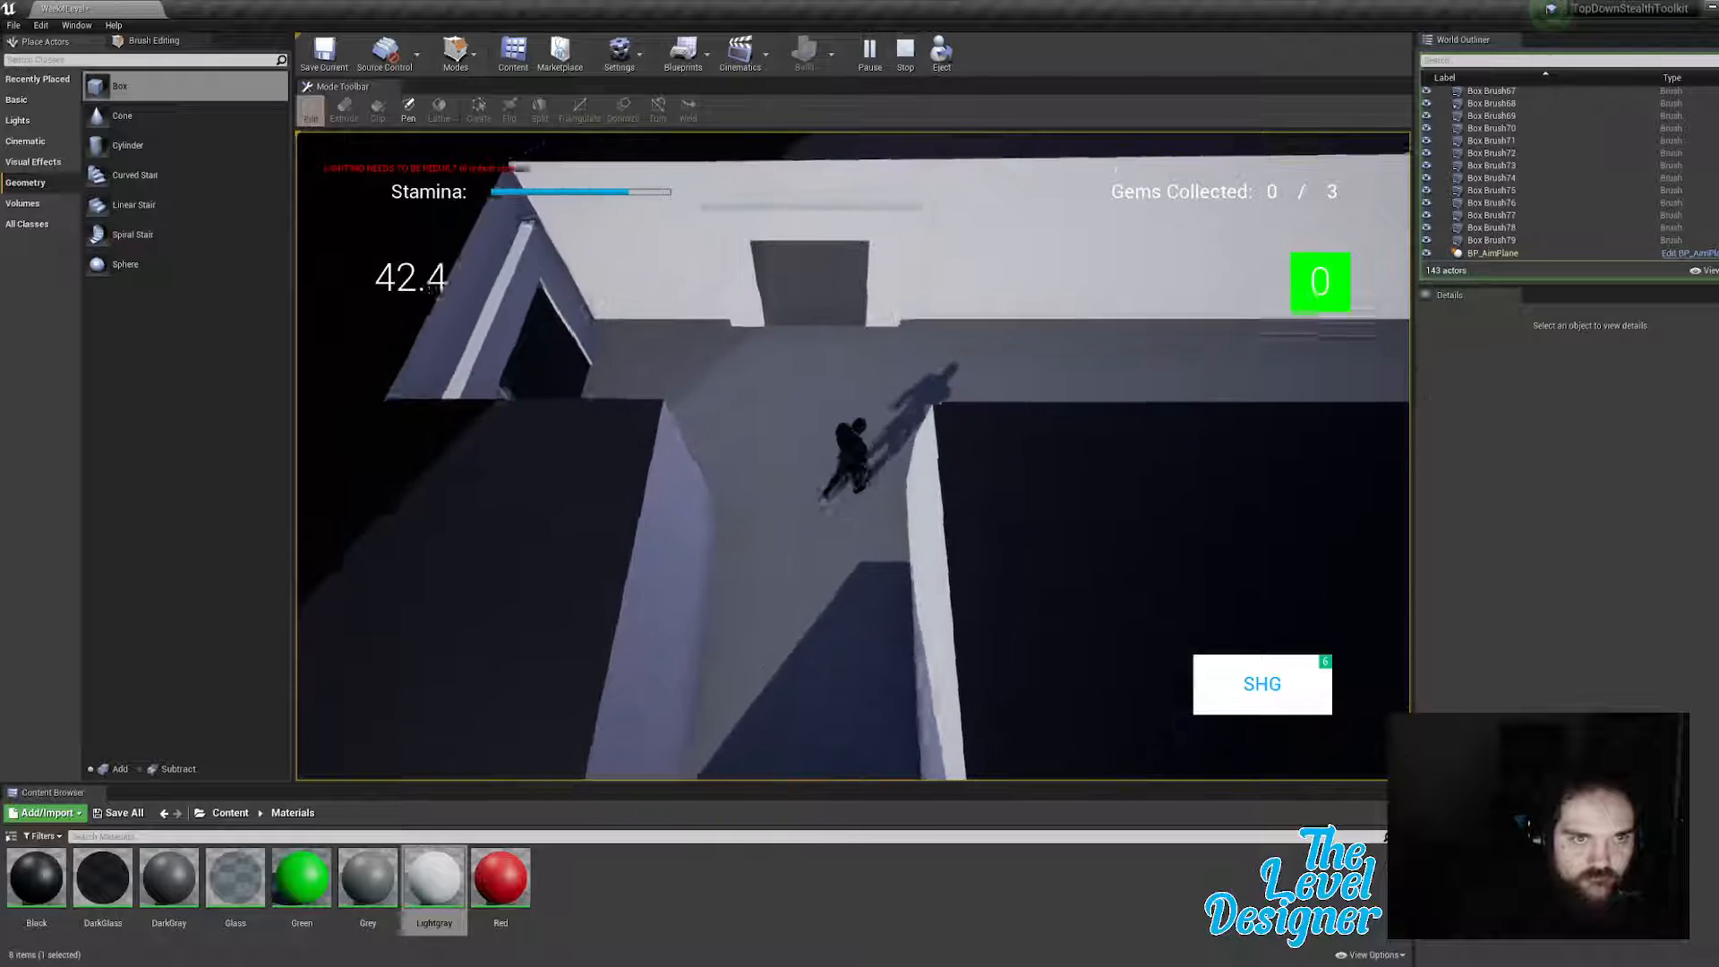
key(shift)
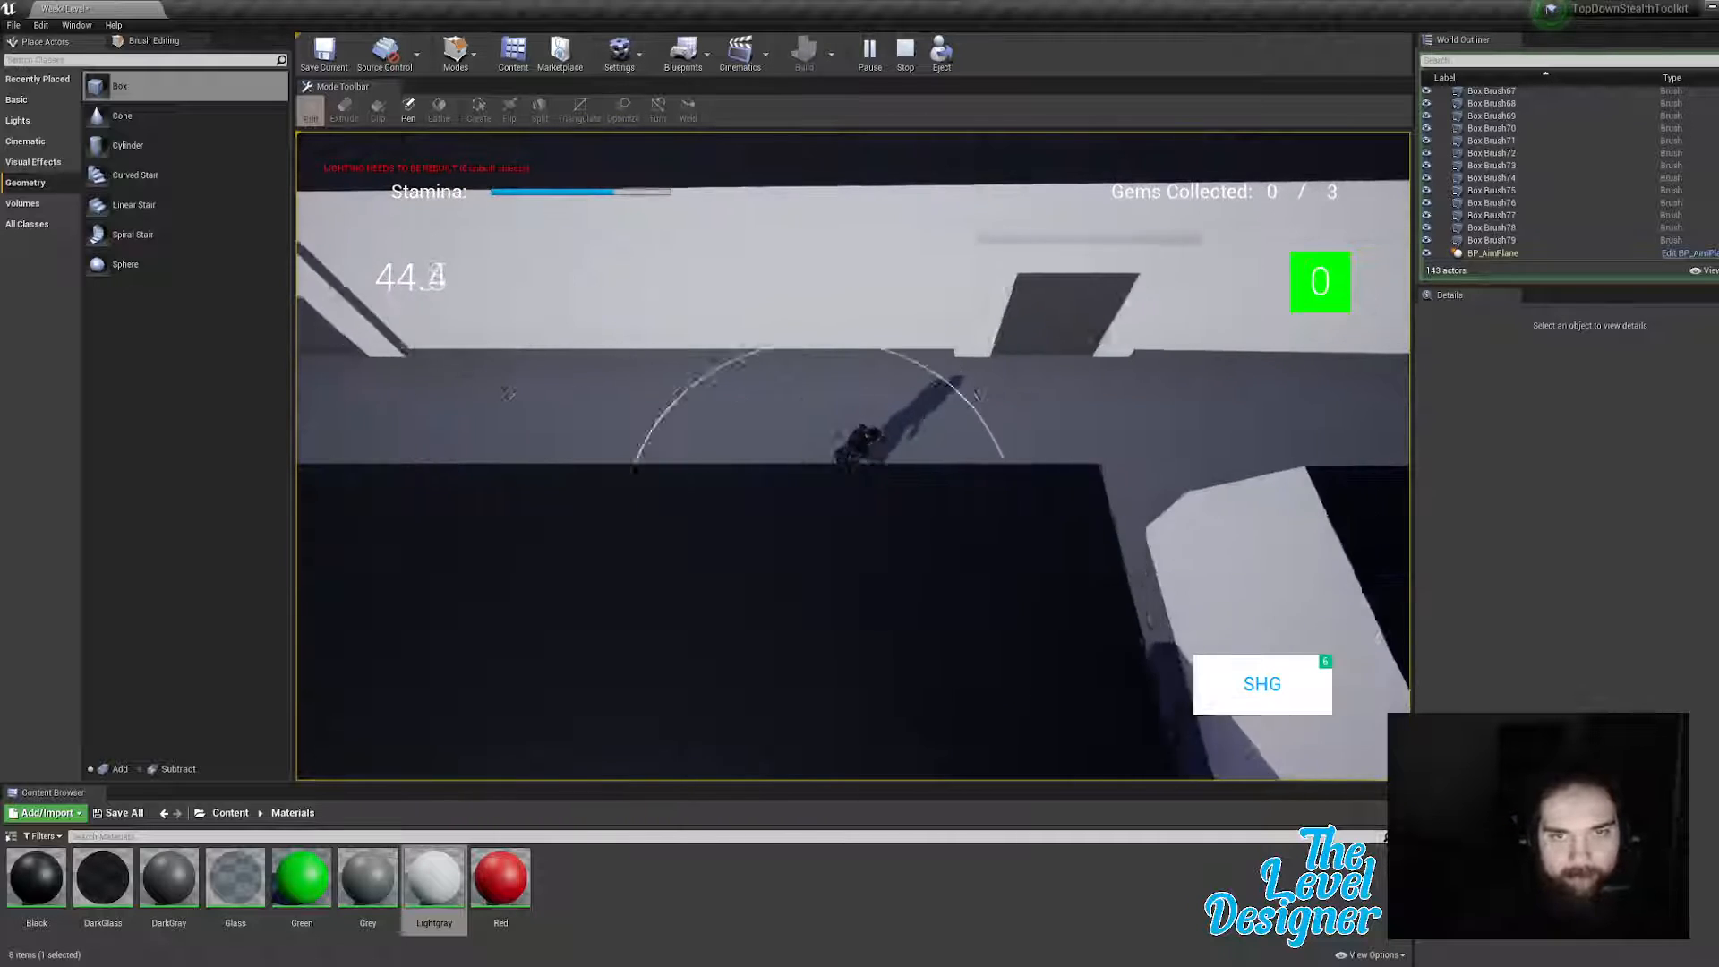
key(s)
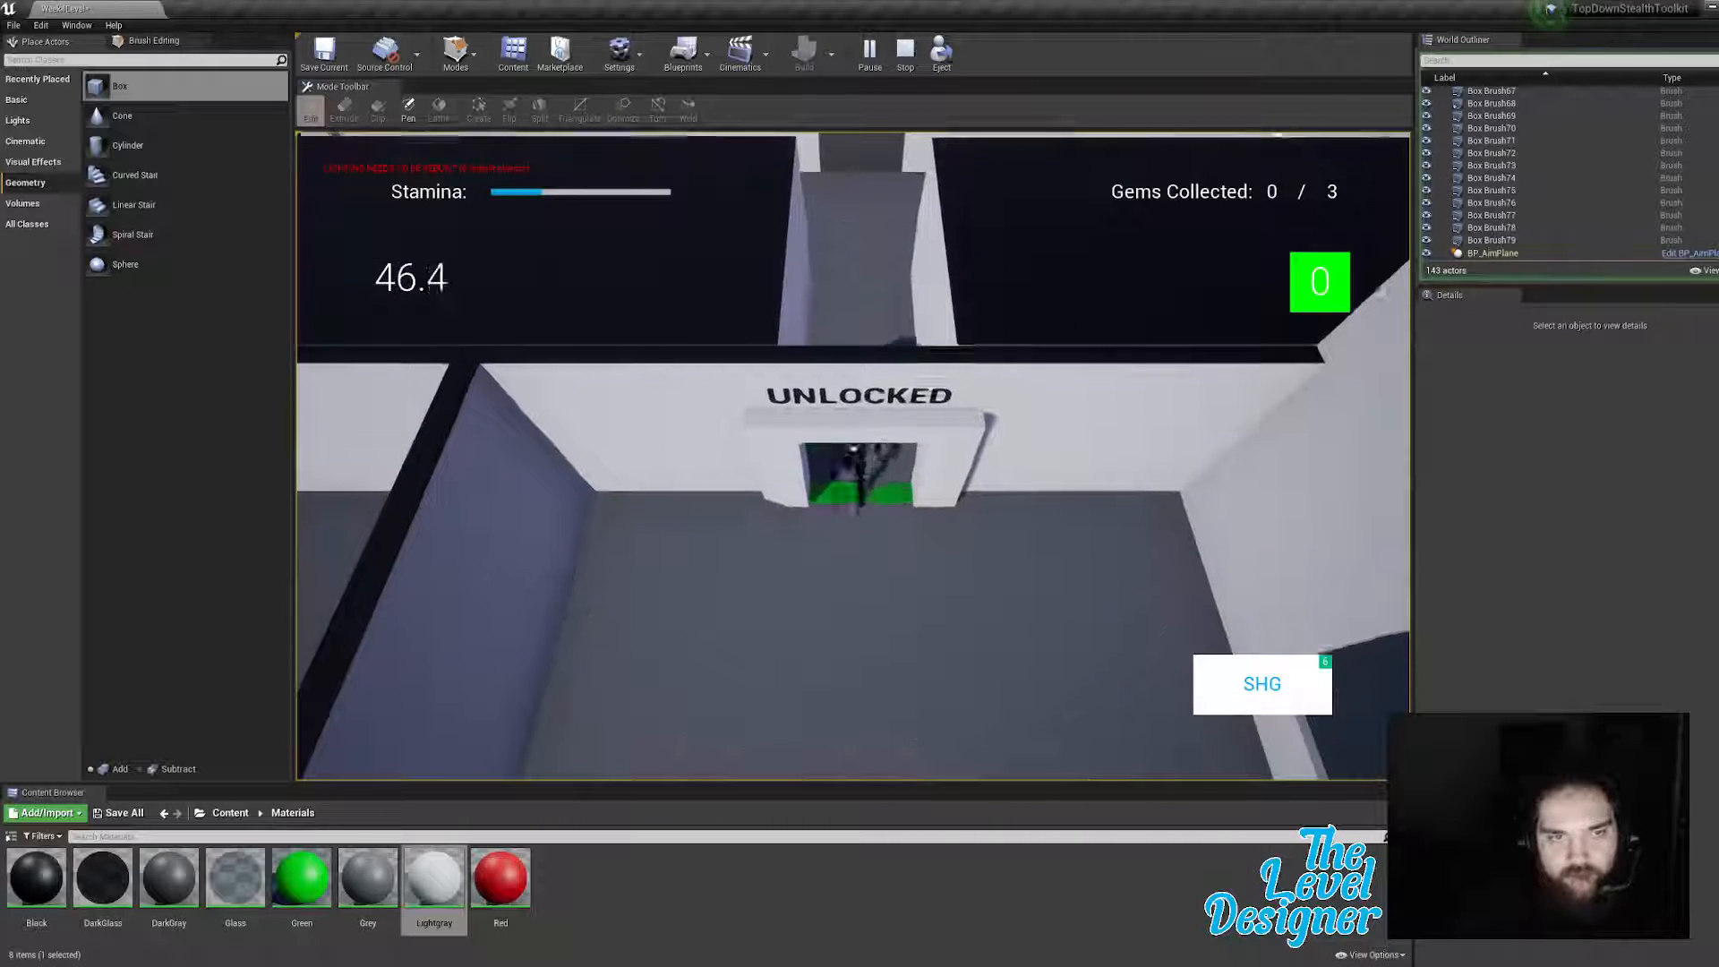
Step: Run through the windowed room into the passage with the stacked black boxes and approach its red side door
key(s)
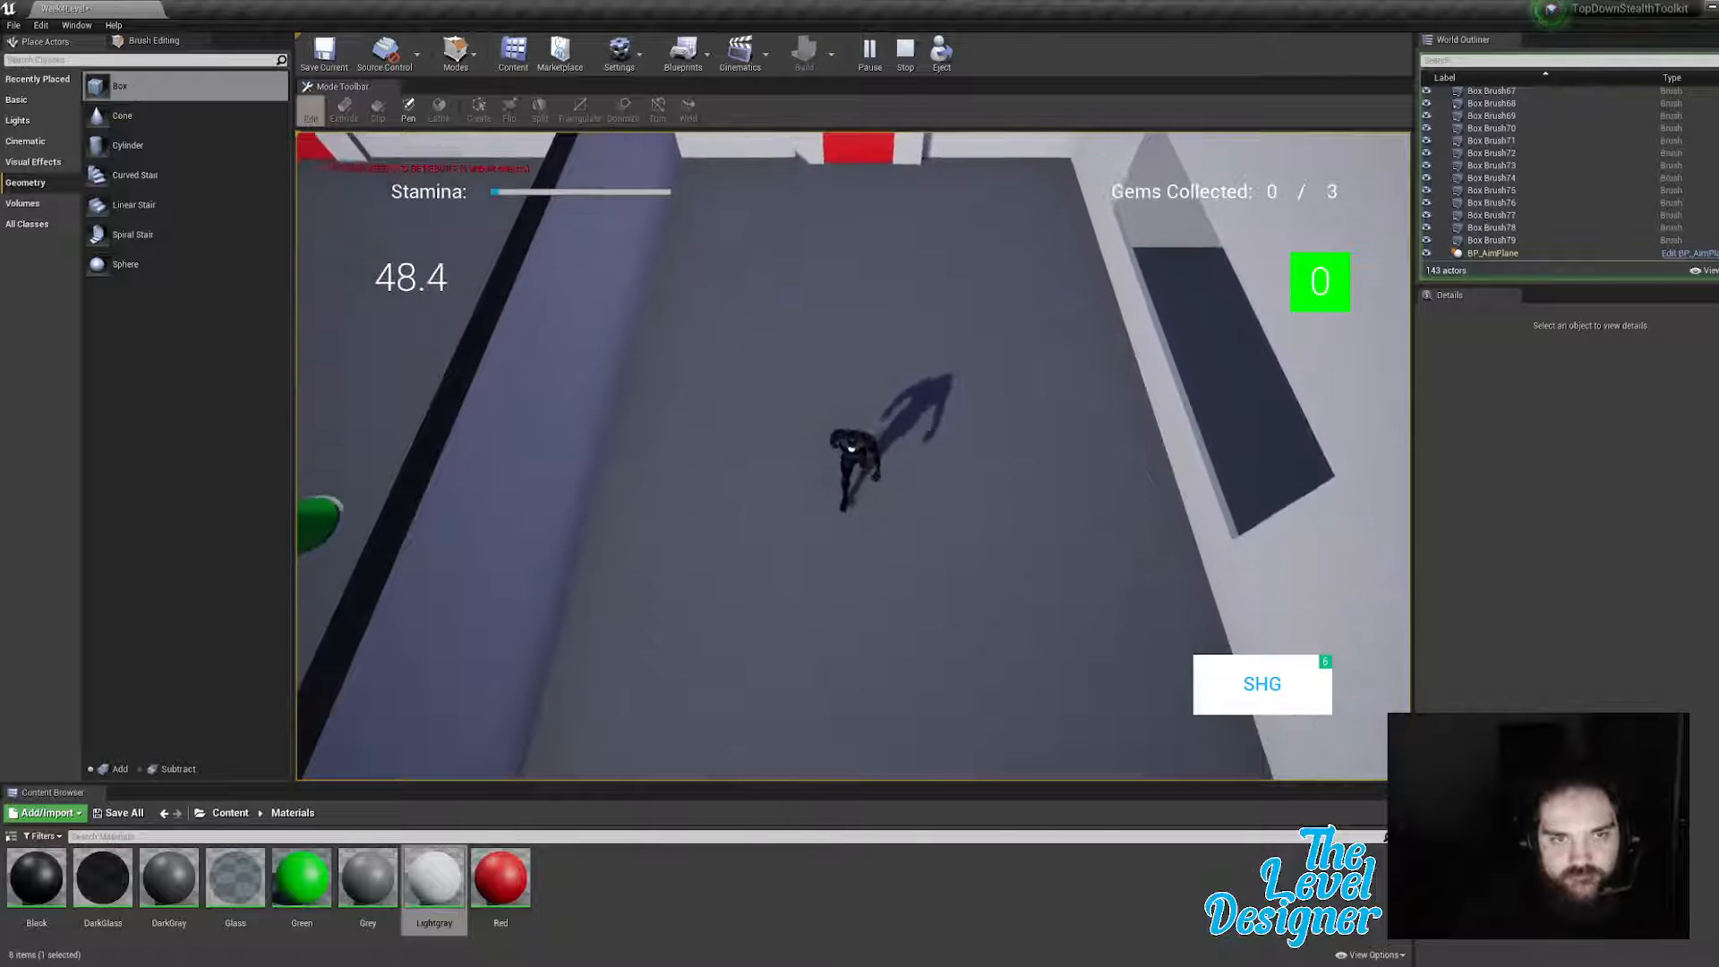
key(s)
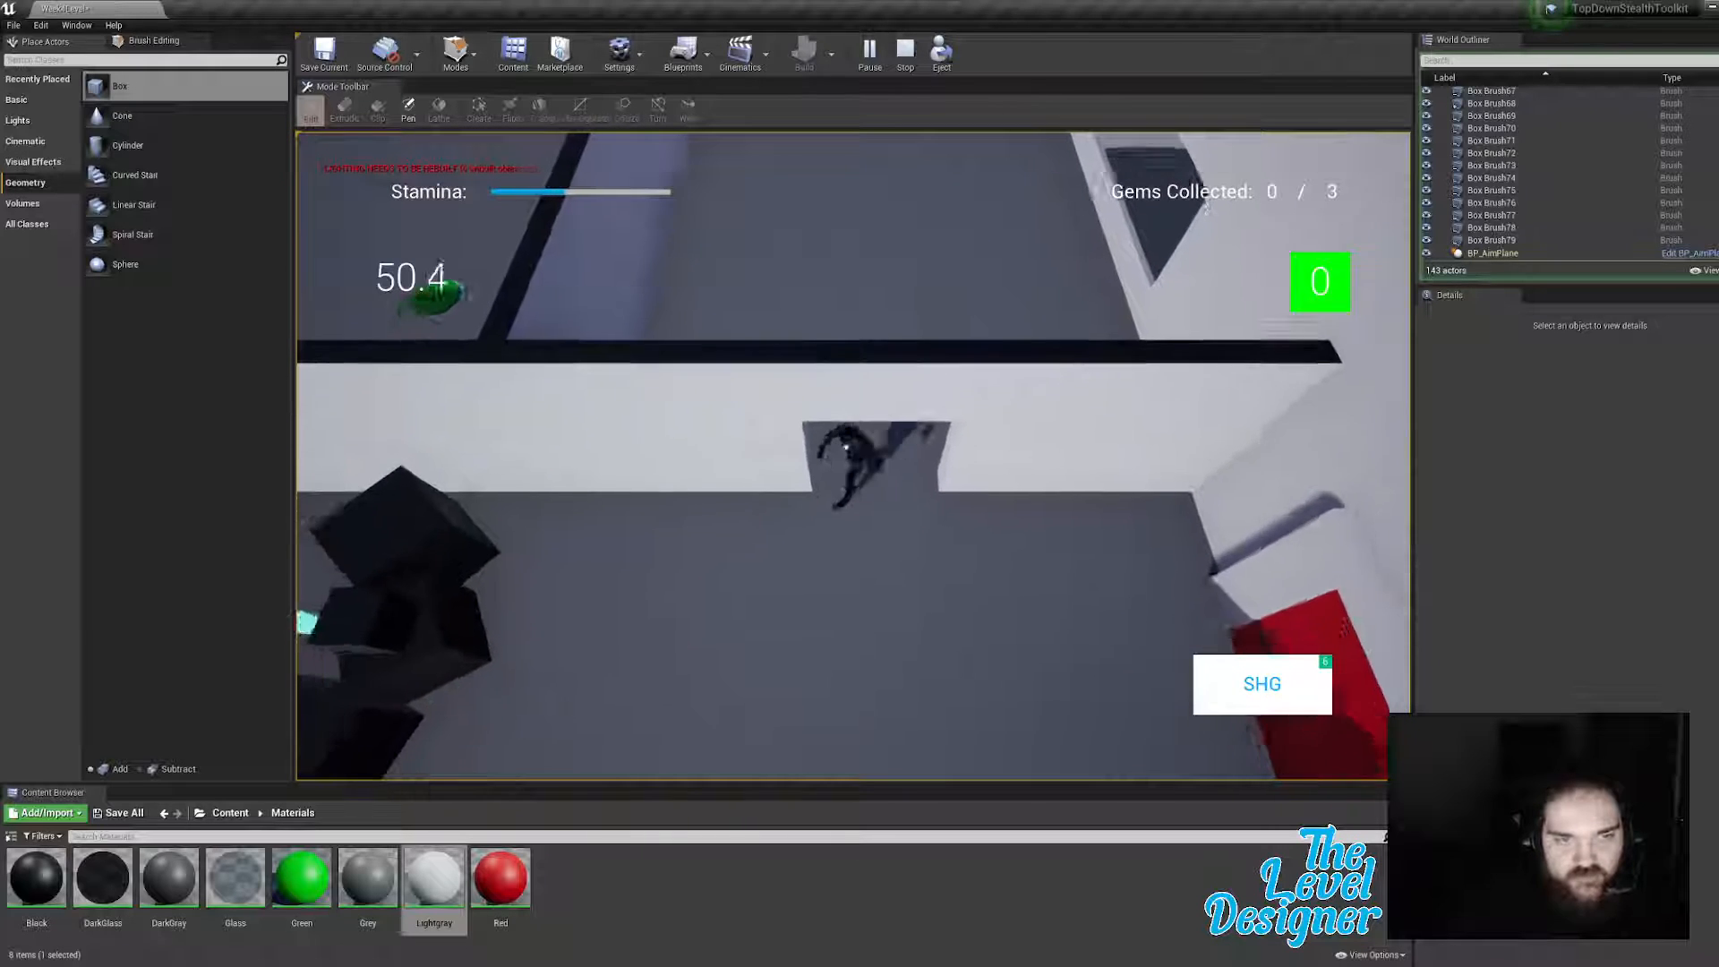
key(s)
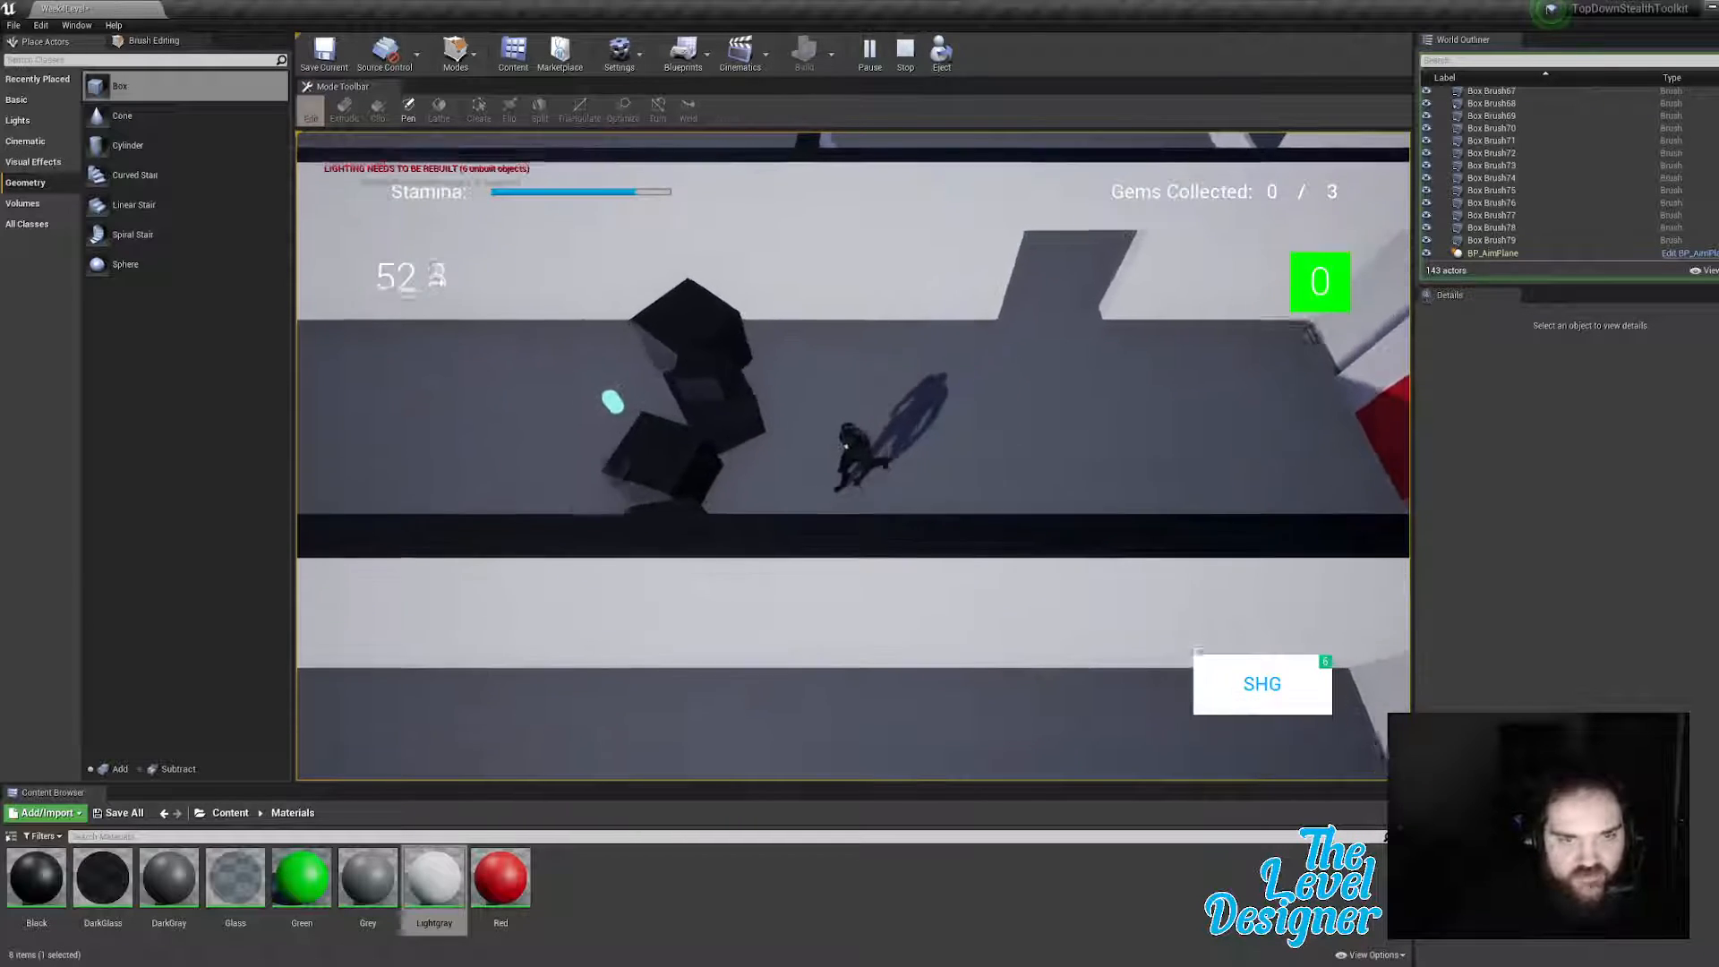
key(w)
key(d)
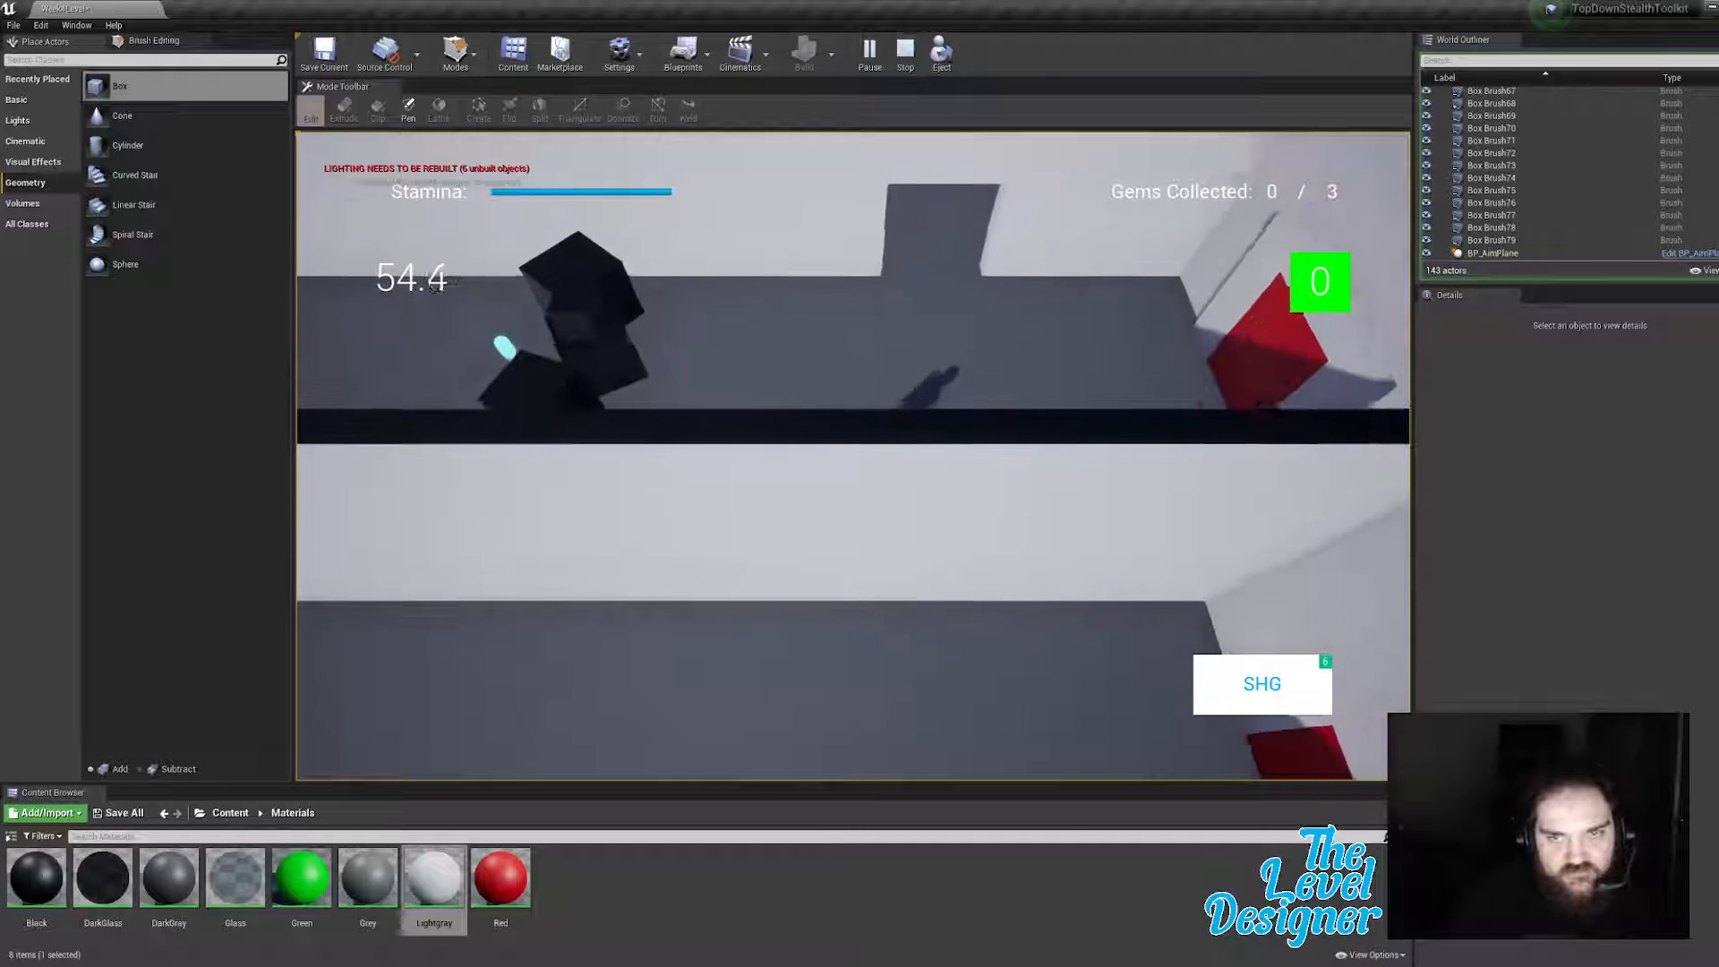
key(w)
key(d)
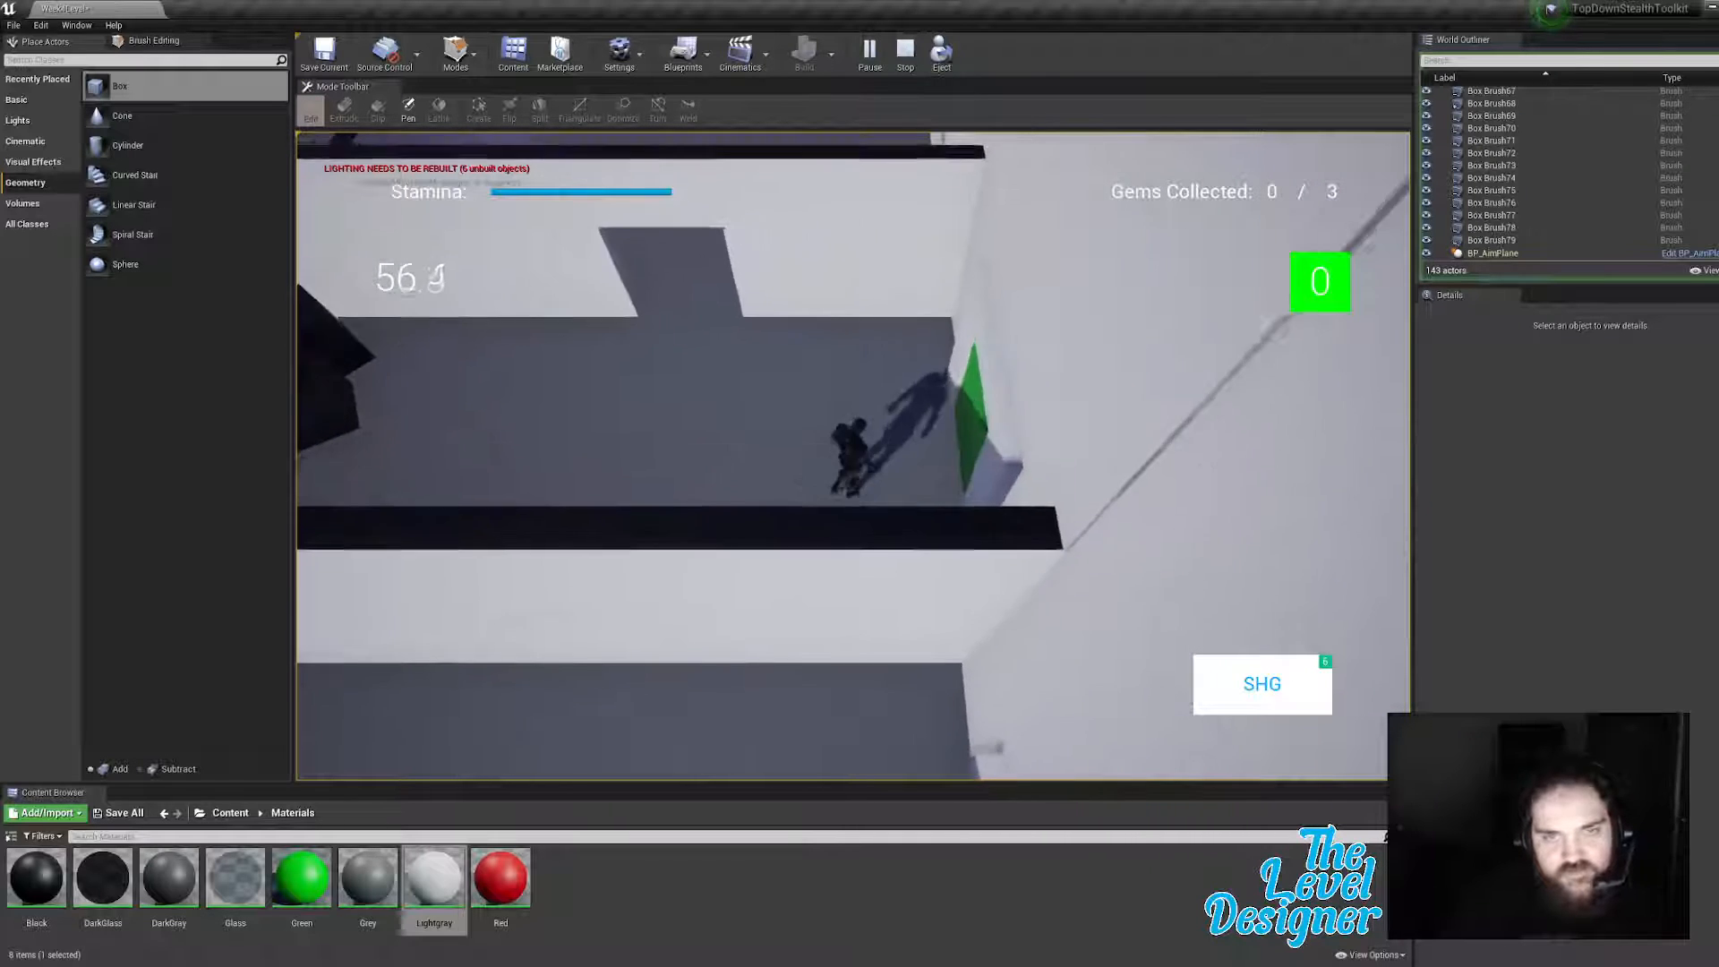
Step: Pass through the side door, cross the railed walkway and explore the stairs and the floor area below
key(s)
key(s)
key(d)
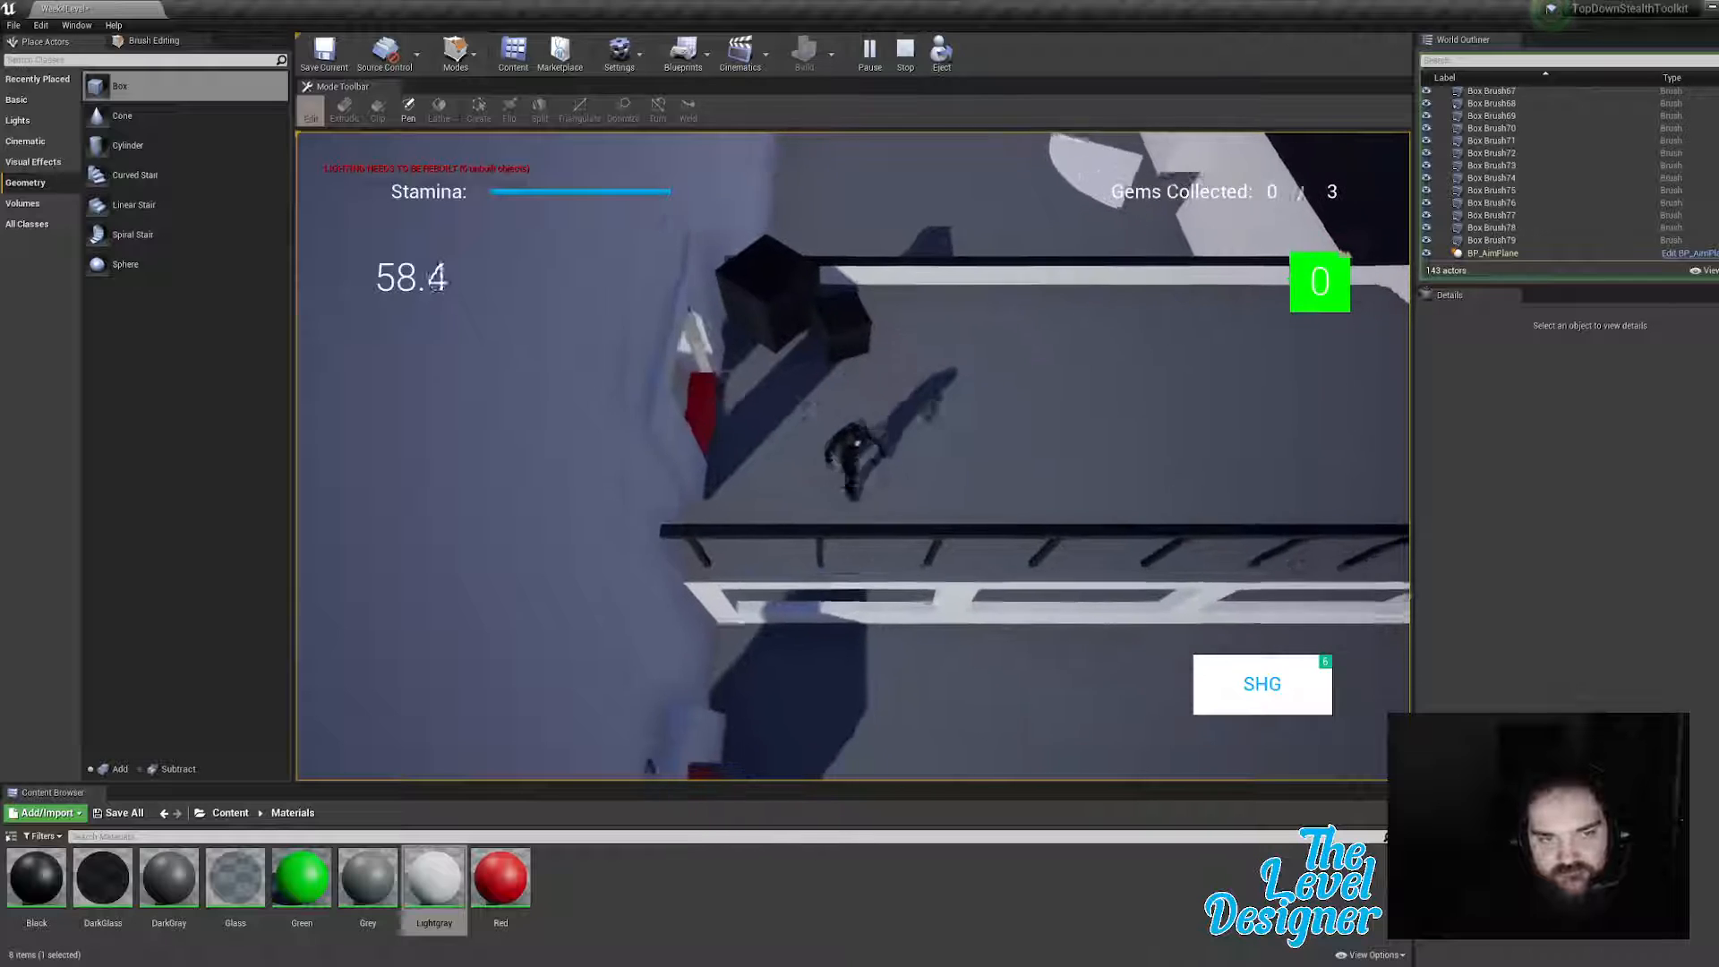
key(w)
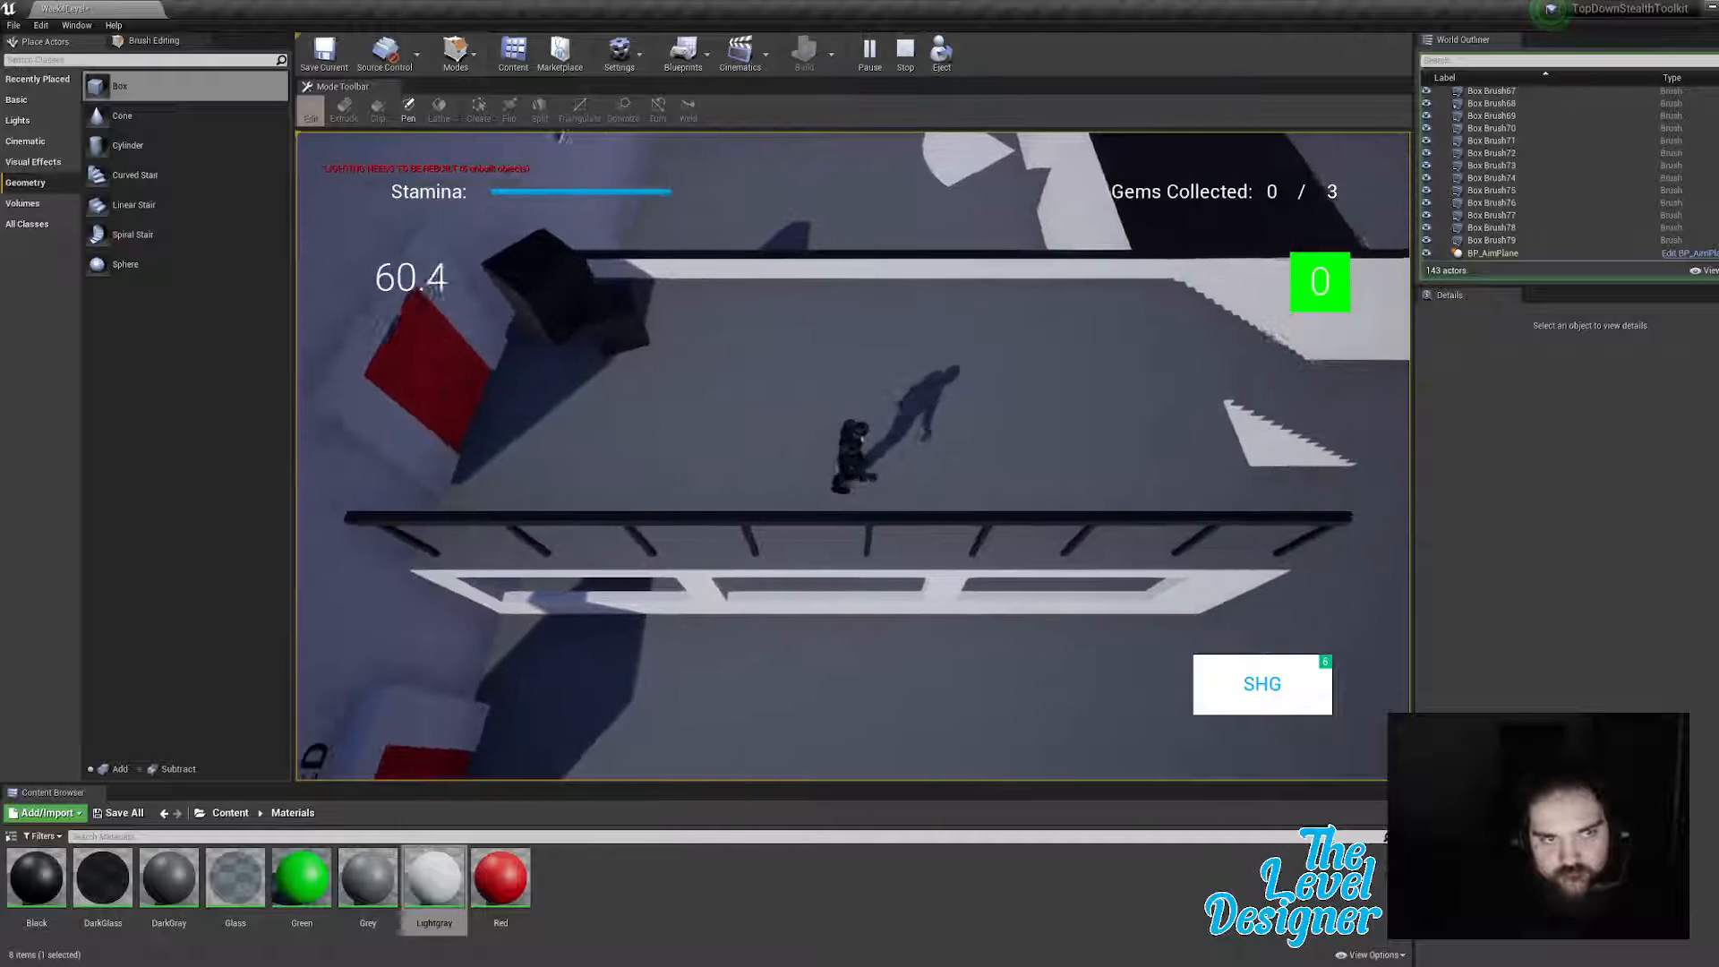
key(d)
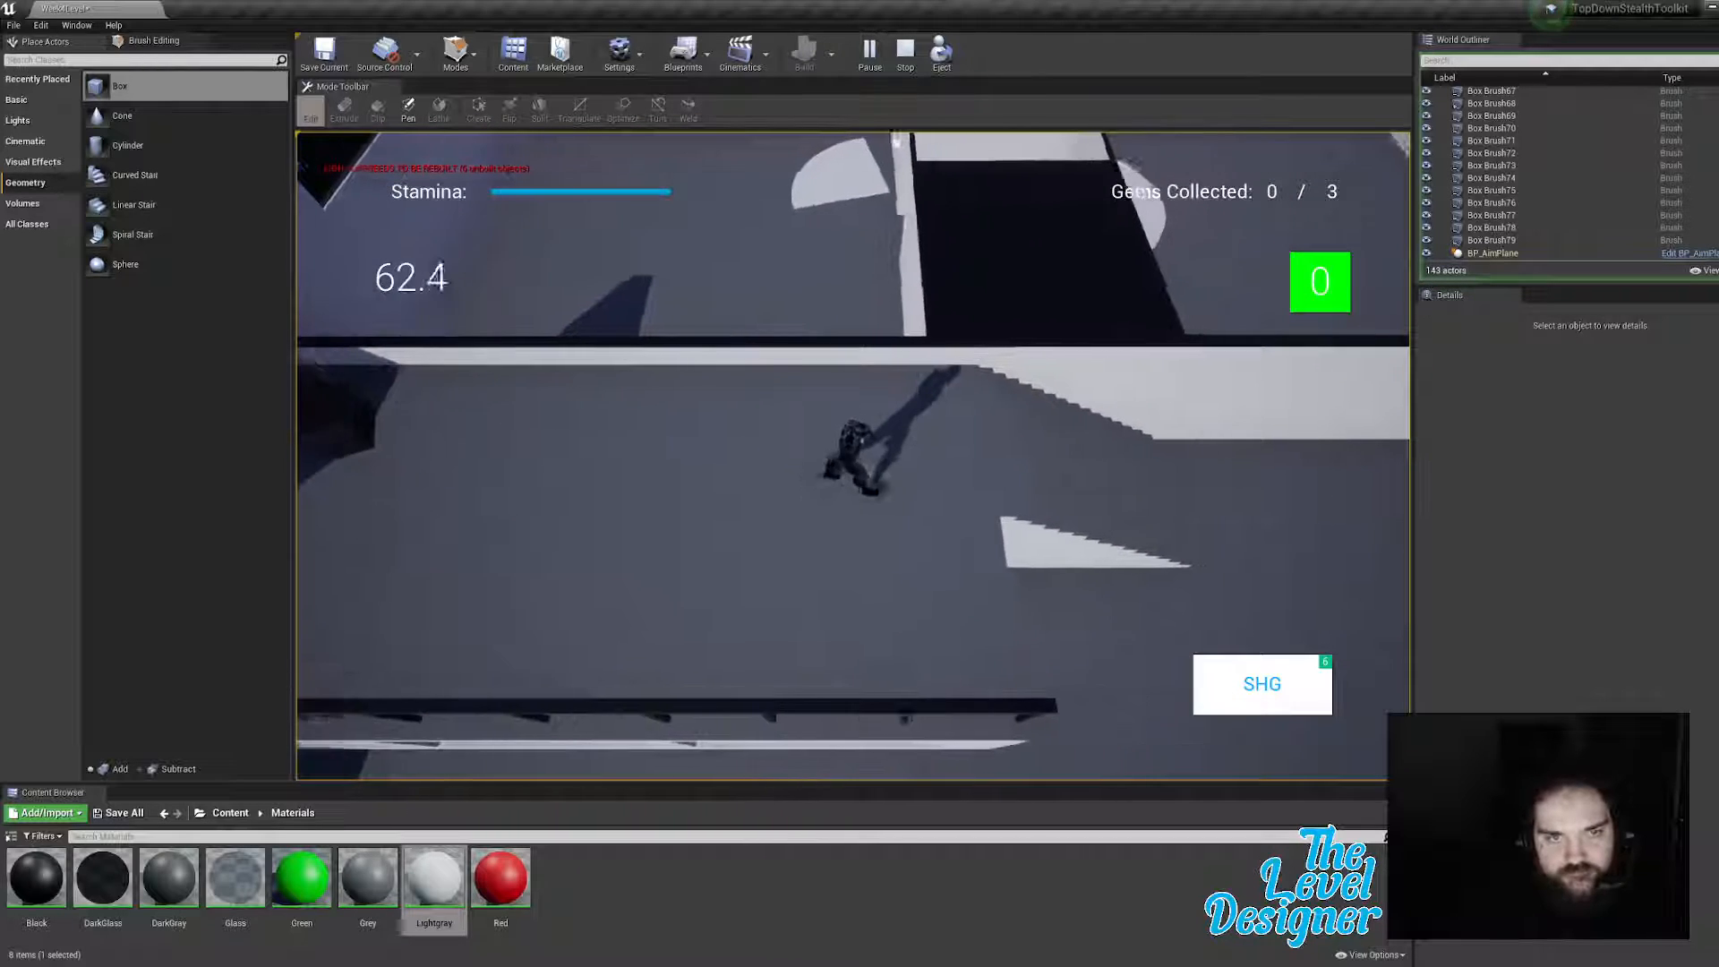
key(w)
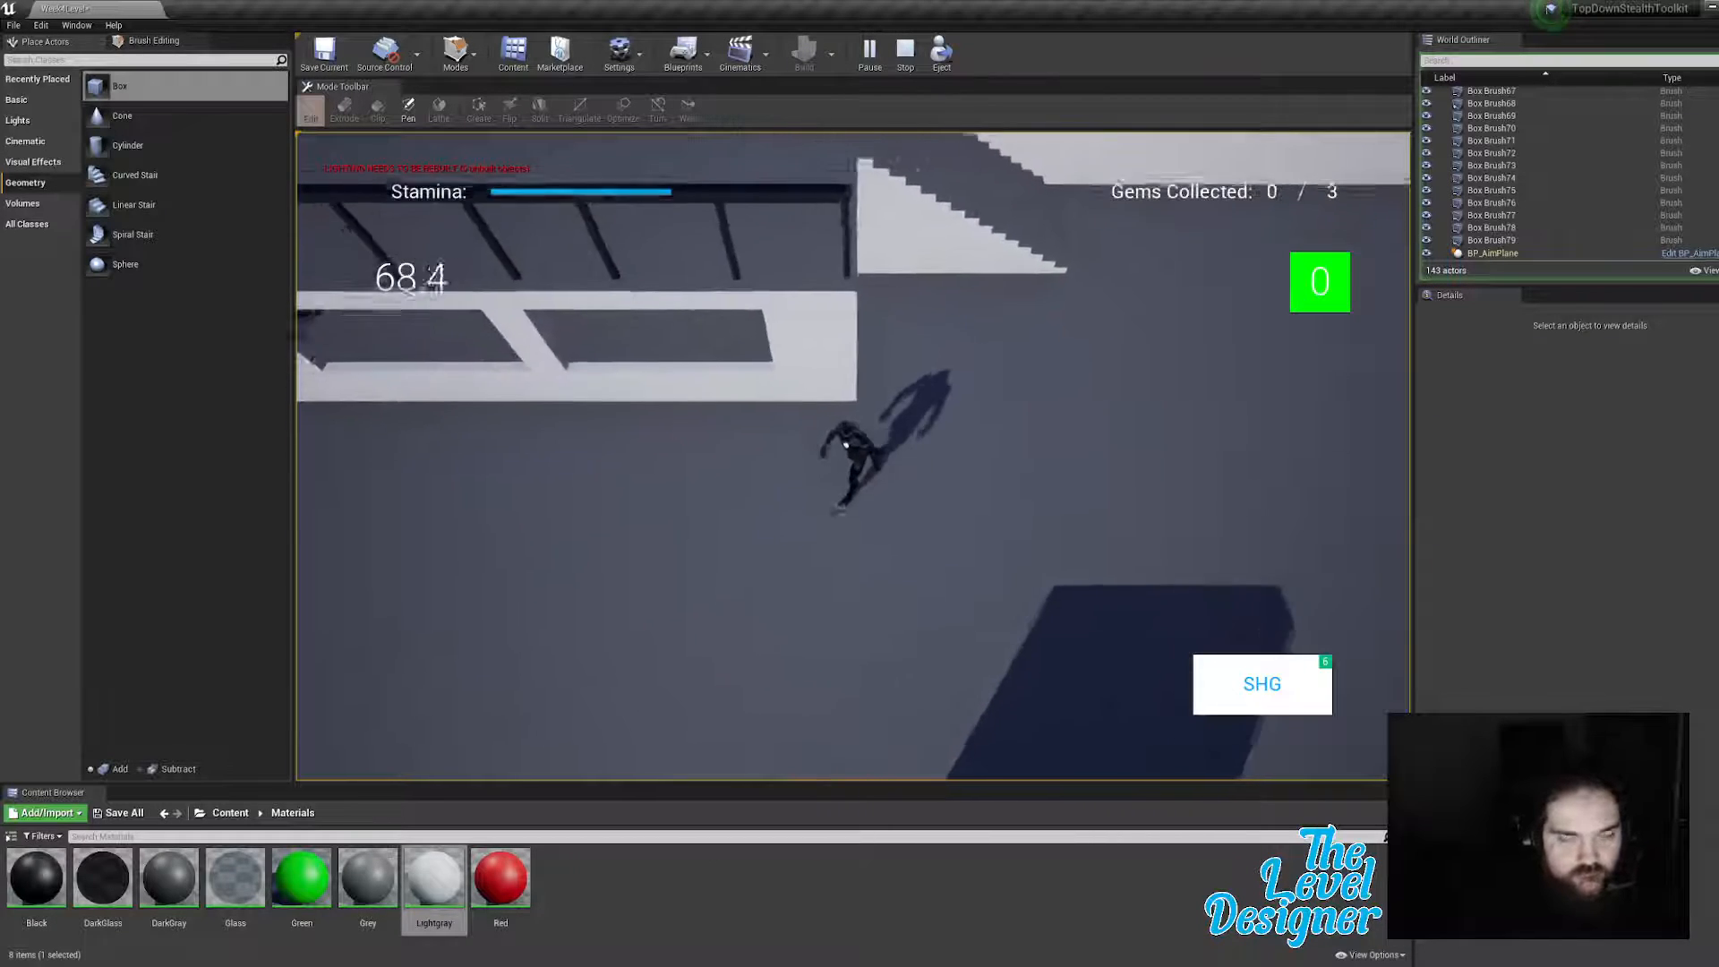
Step: Run from the lower floor through the door in the long wall and cross the room beyond to its side door
key(s)
key(a)
key(s)
key(a)
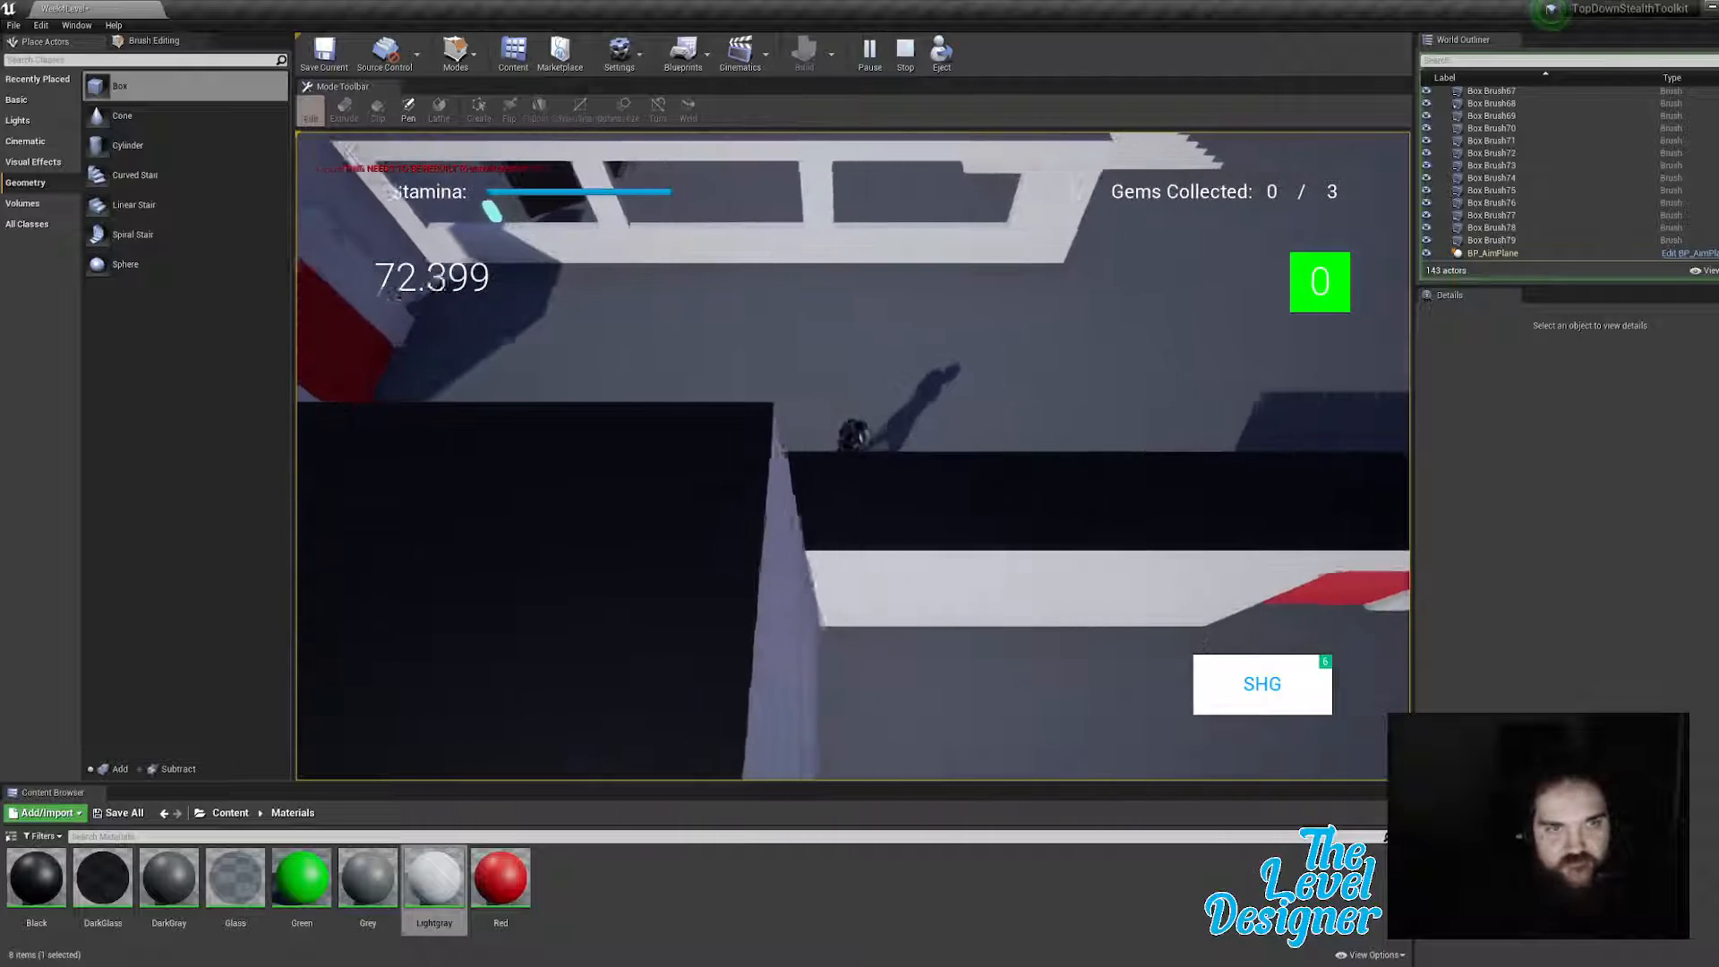
key(d)
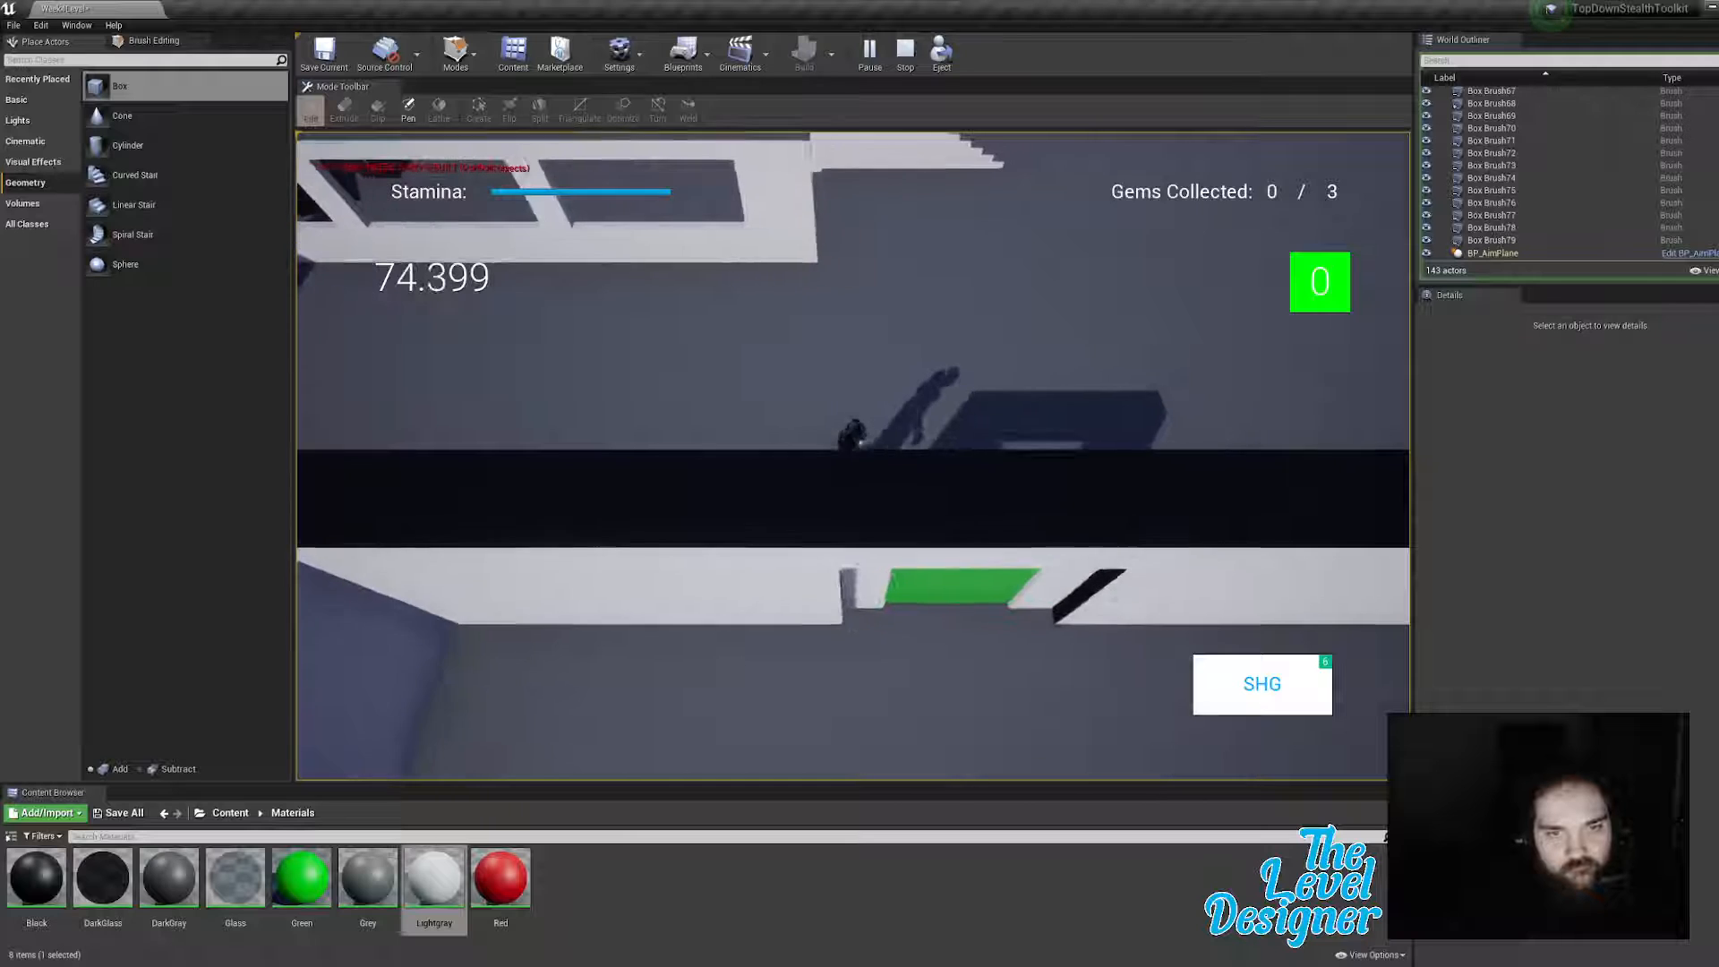
key(s)
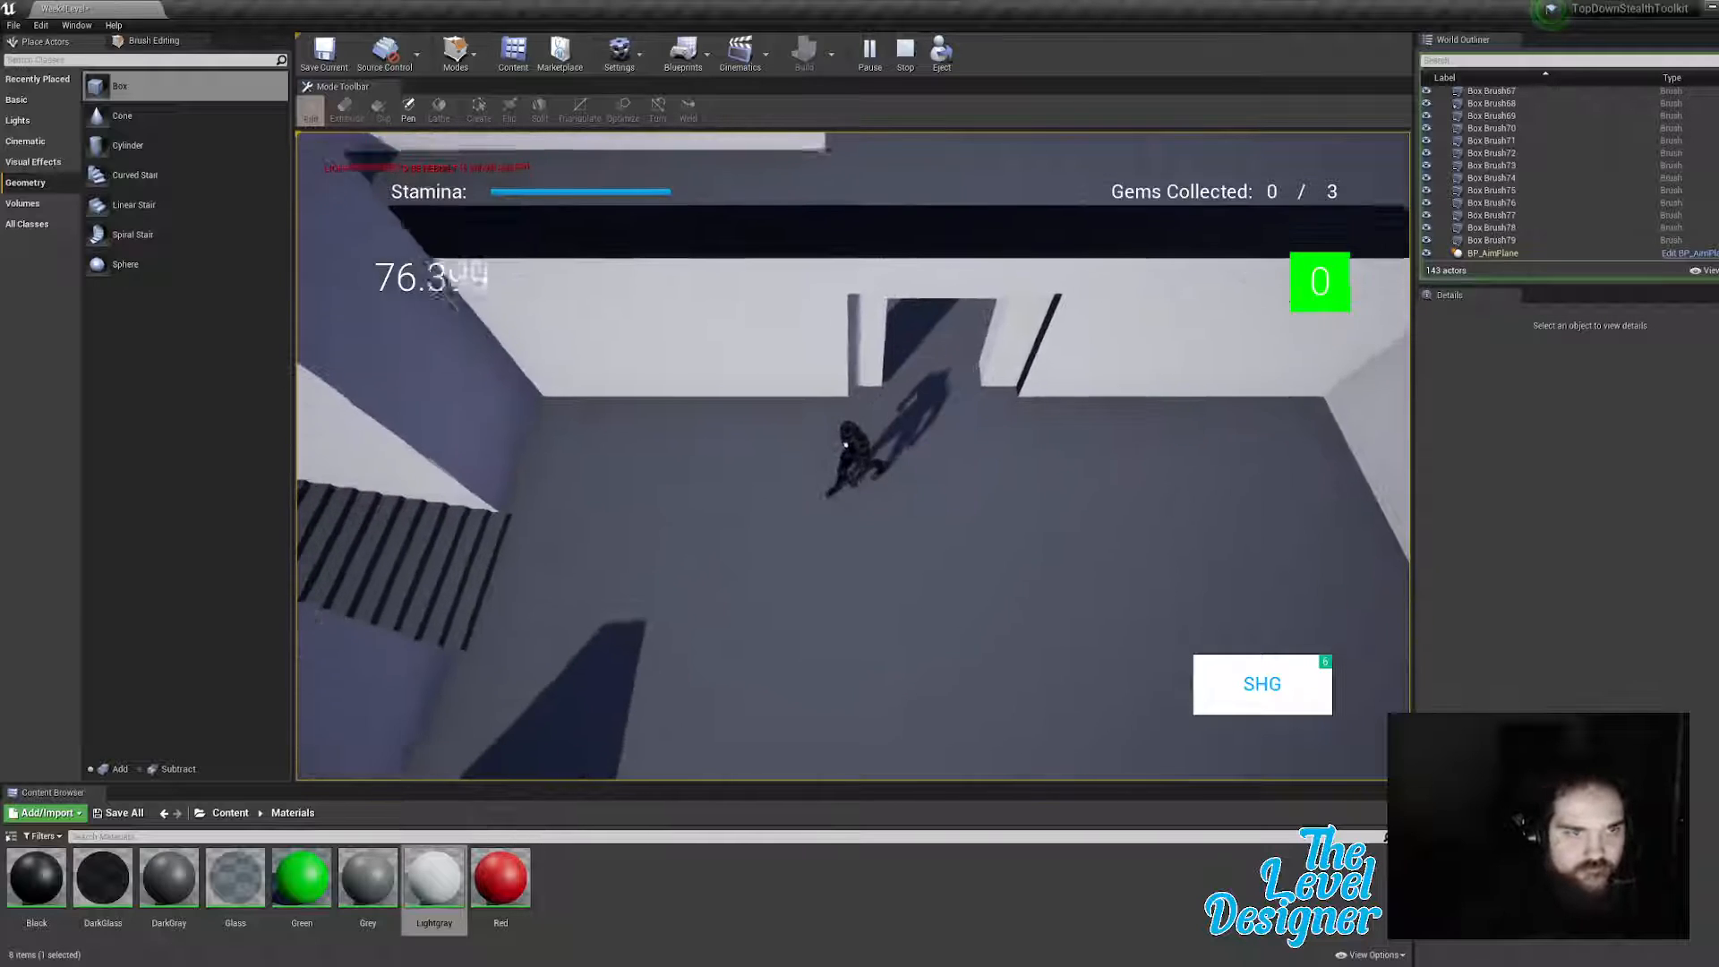
key(s)
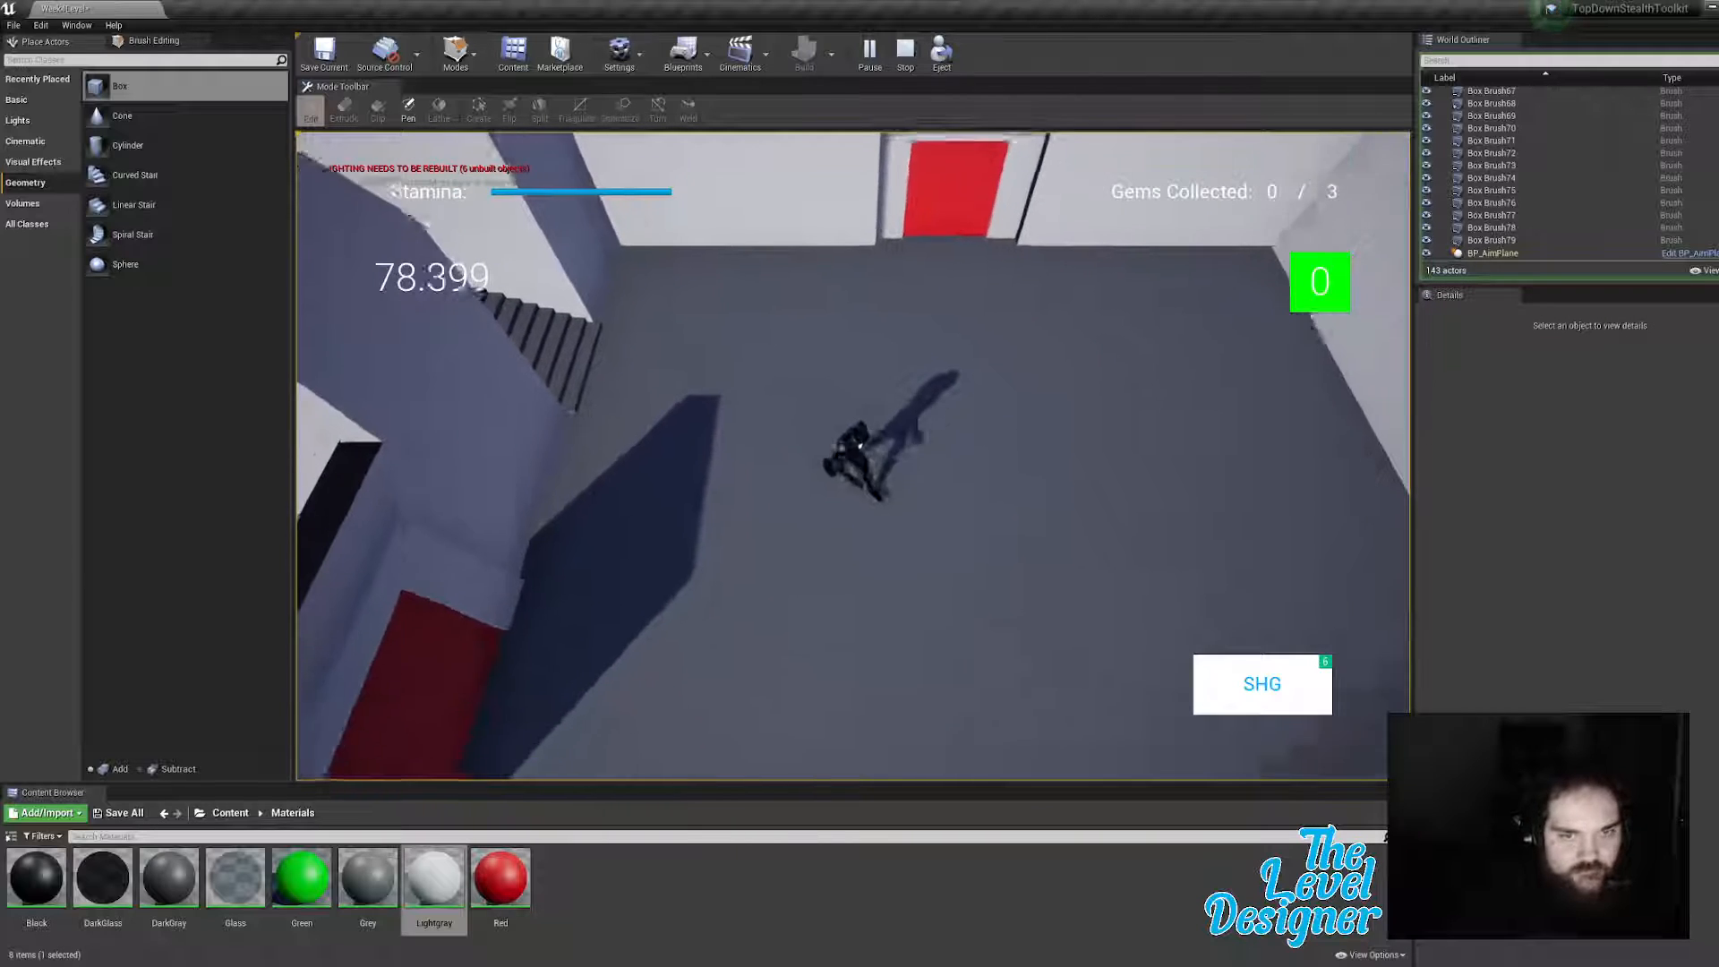
key(s)
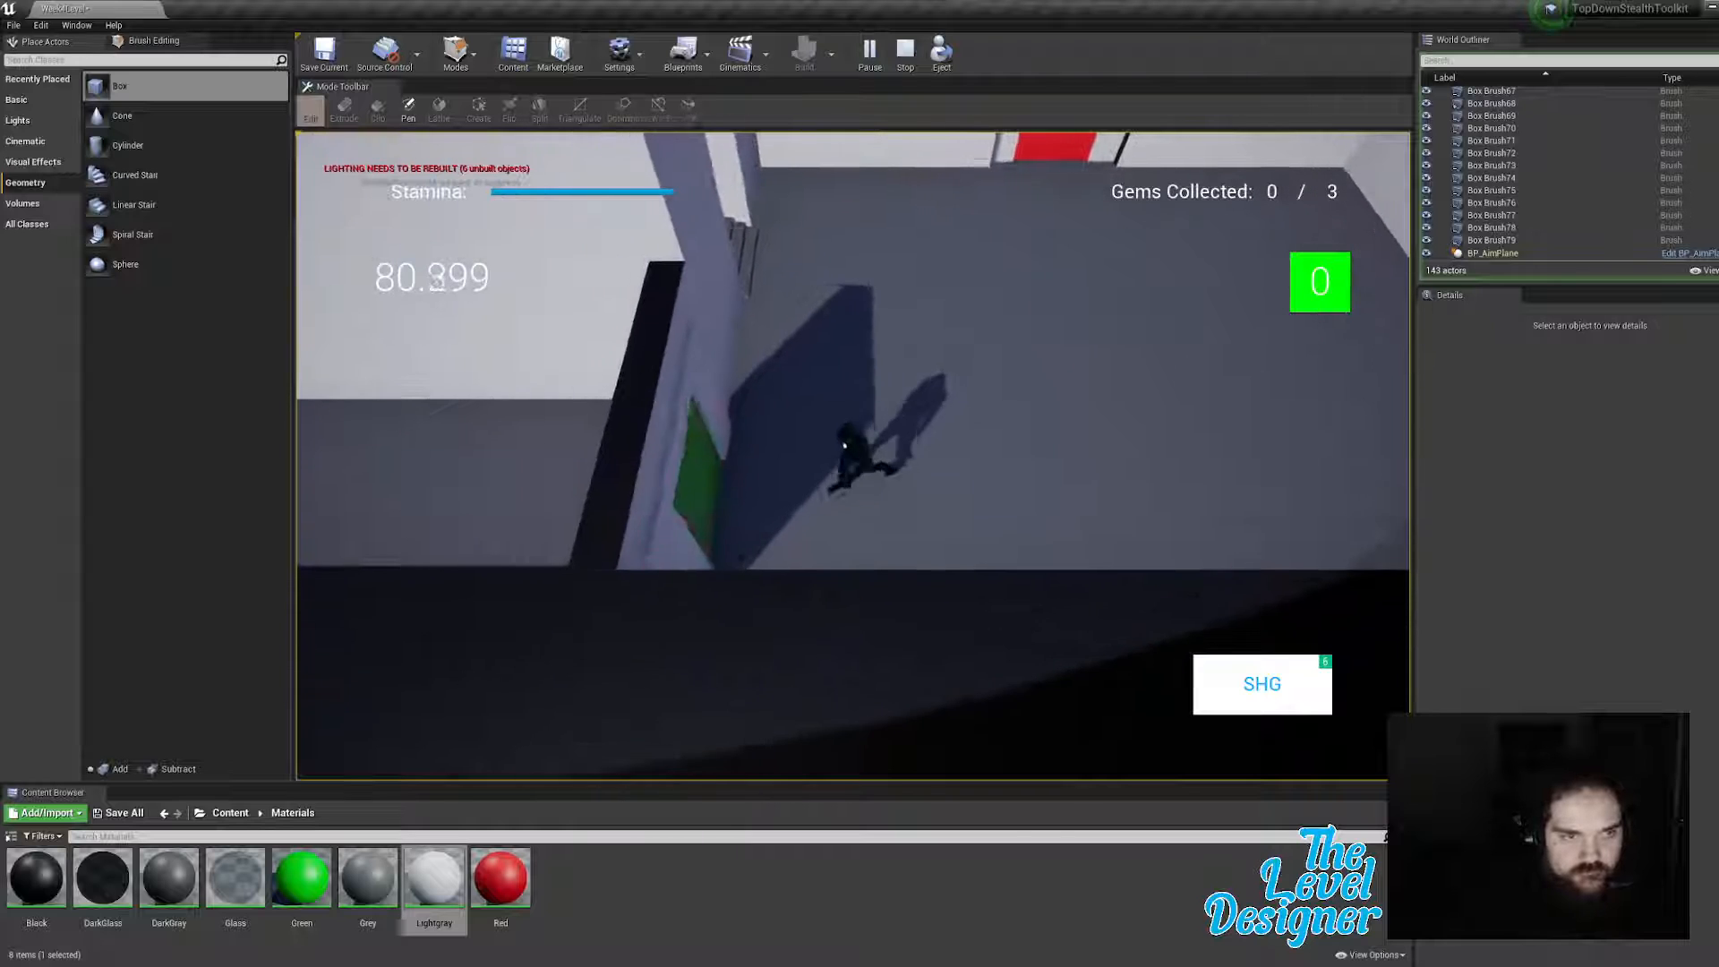
Step: Sprint through the side door along the corridor to its far end and return to the larger room
key(shift+a)
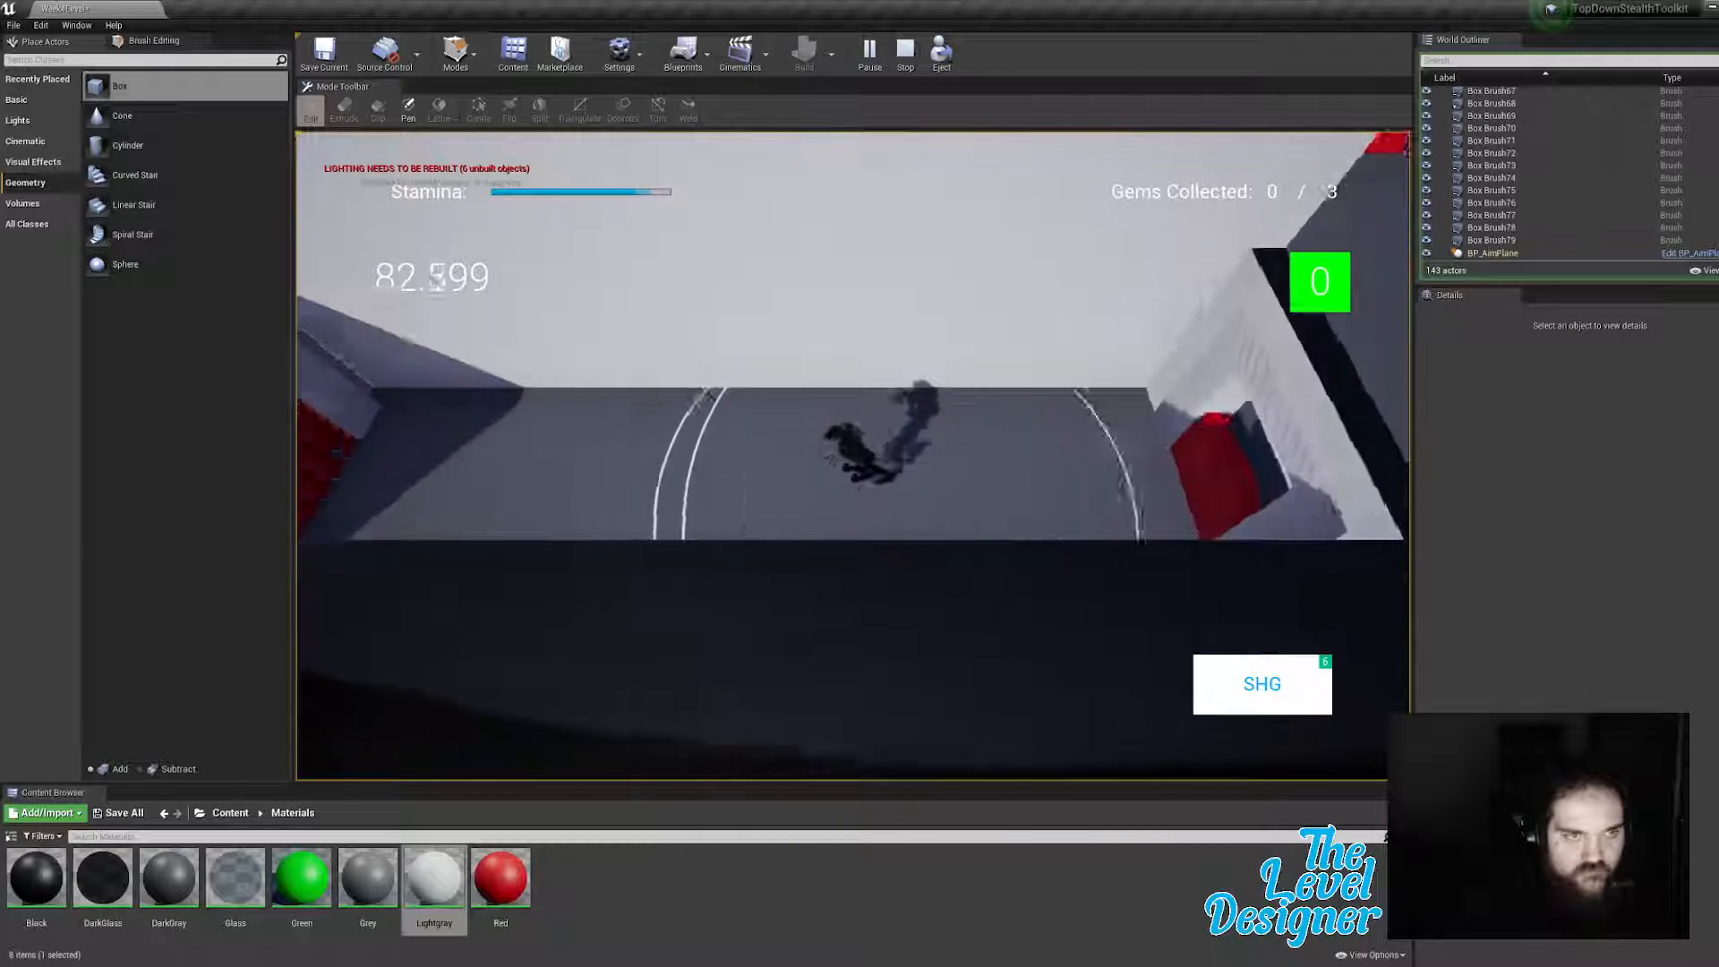
key(d)
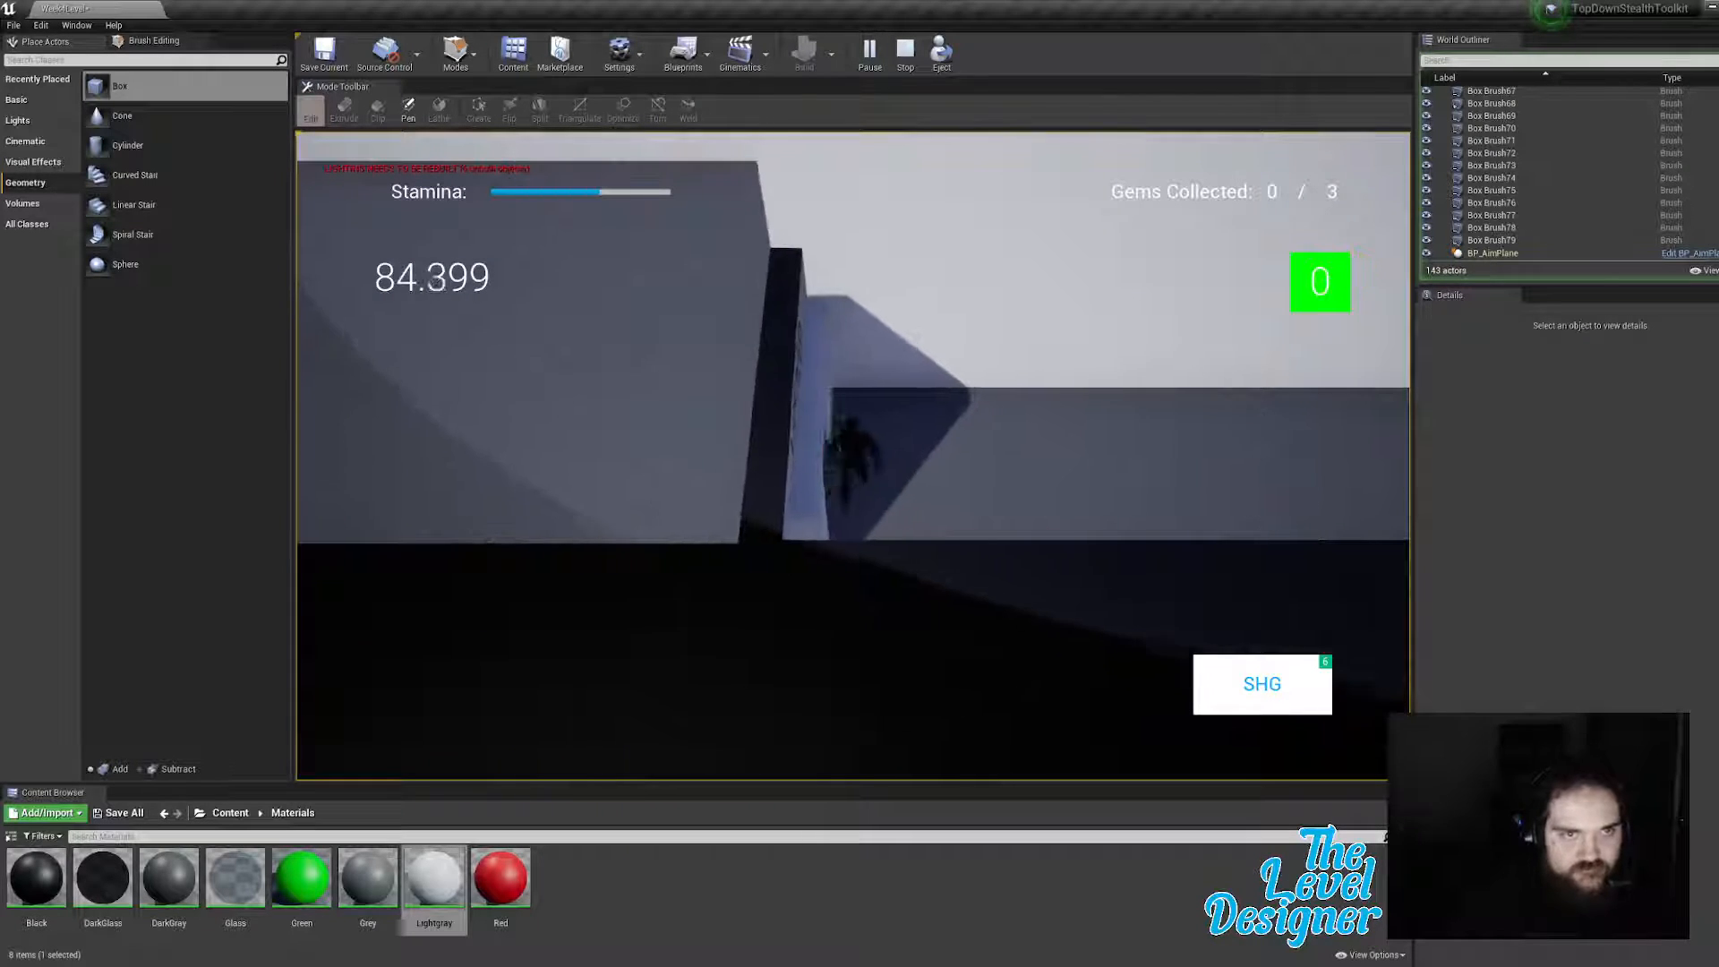
key(shift+d)
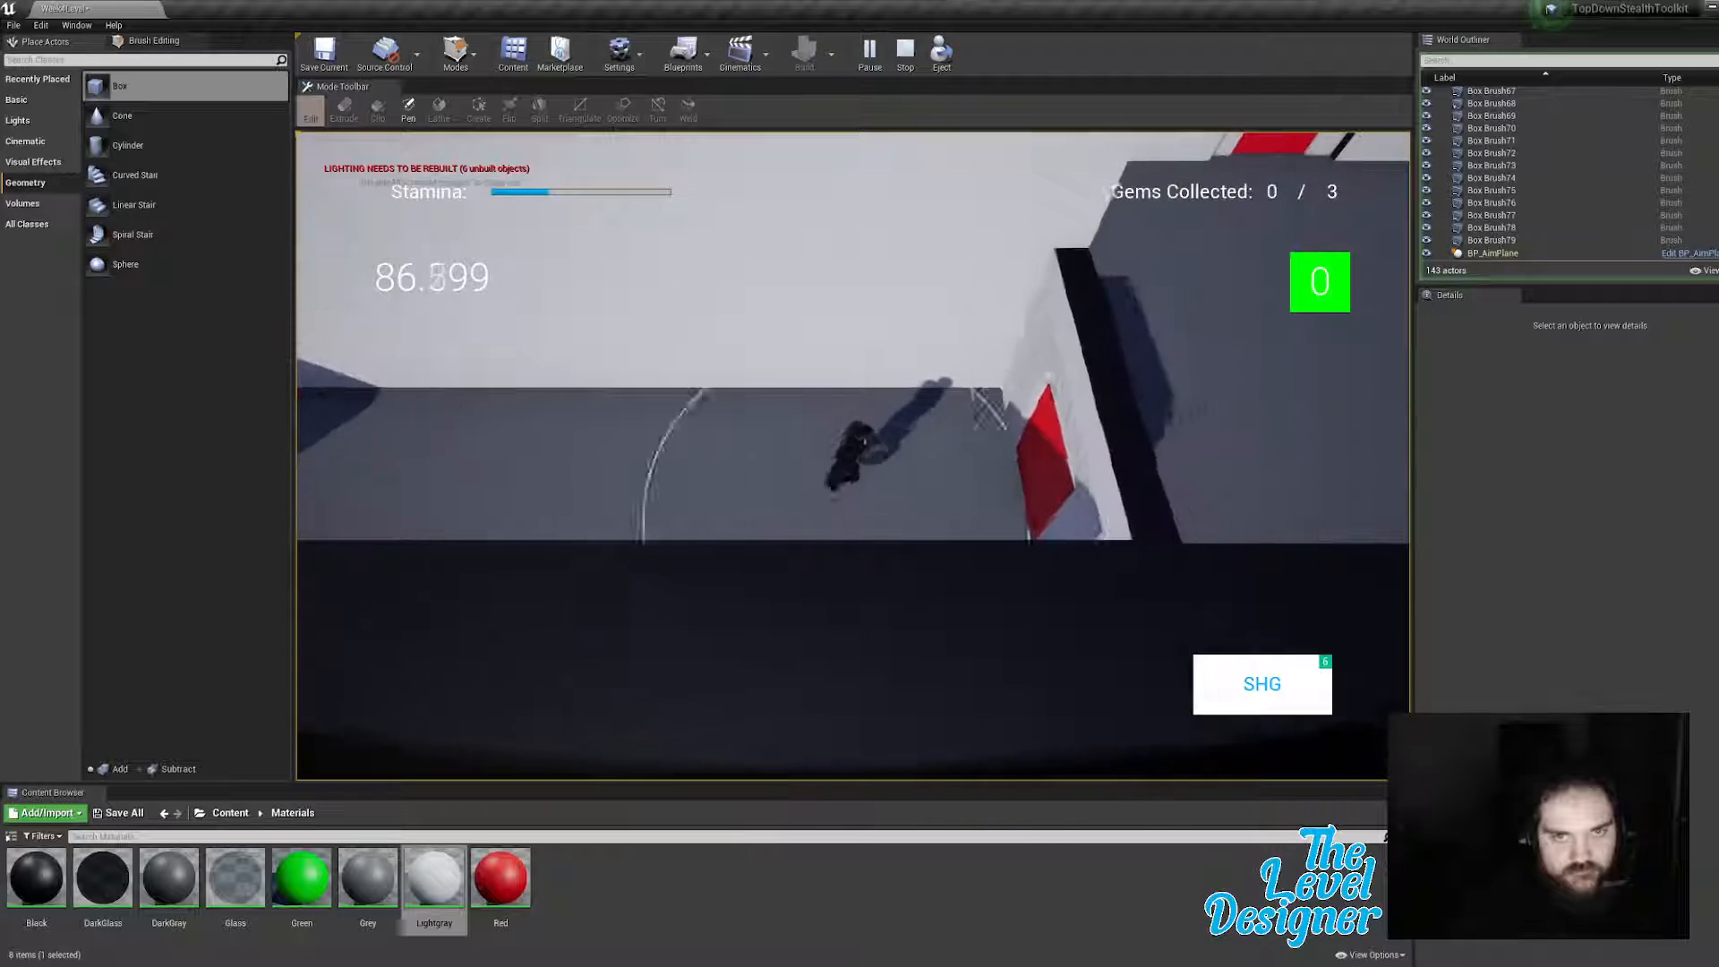
key(w)
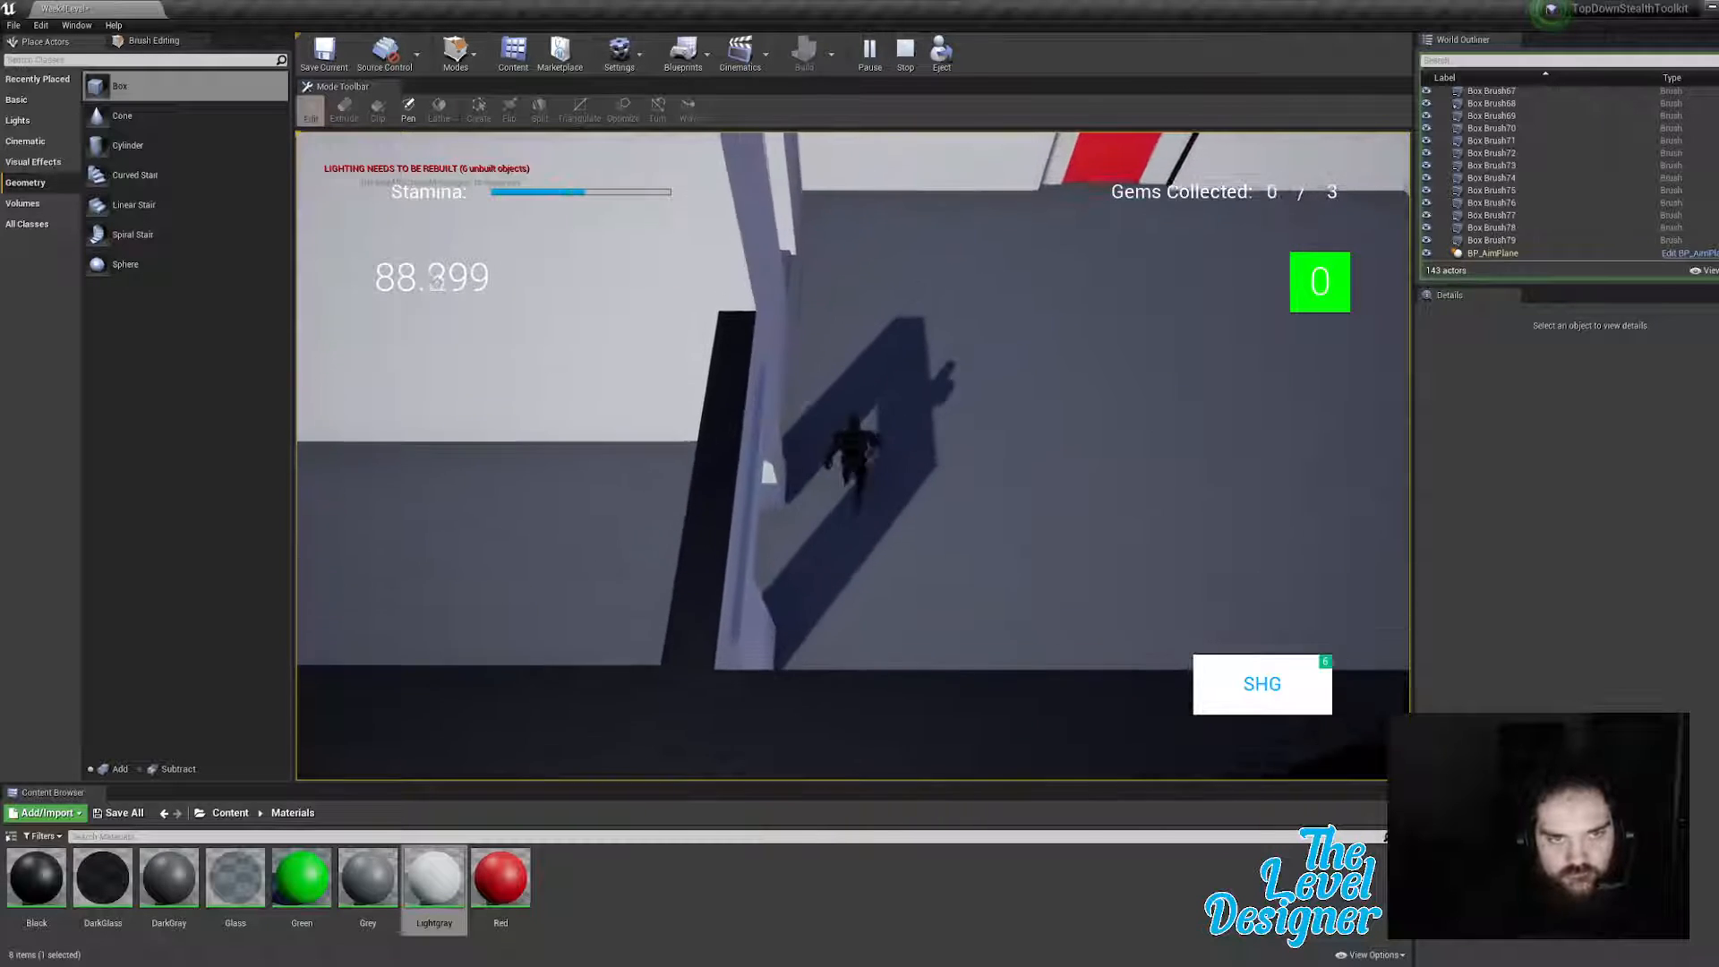
Step: Climb the stairs to the raised room with the wall opening, check it and come back down to the larger room
key(w)
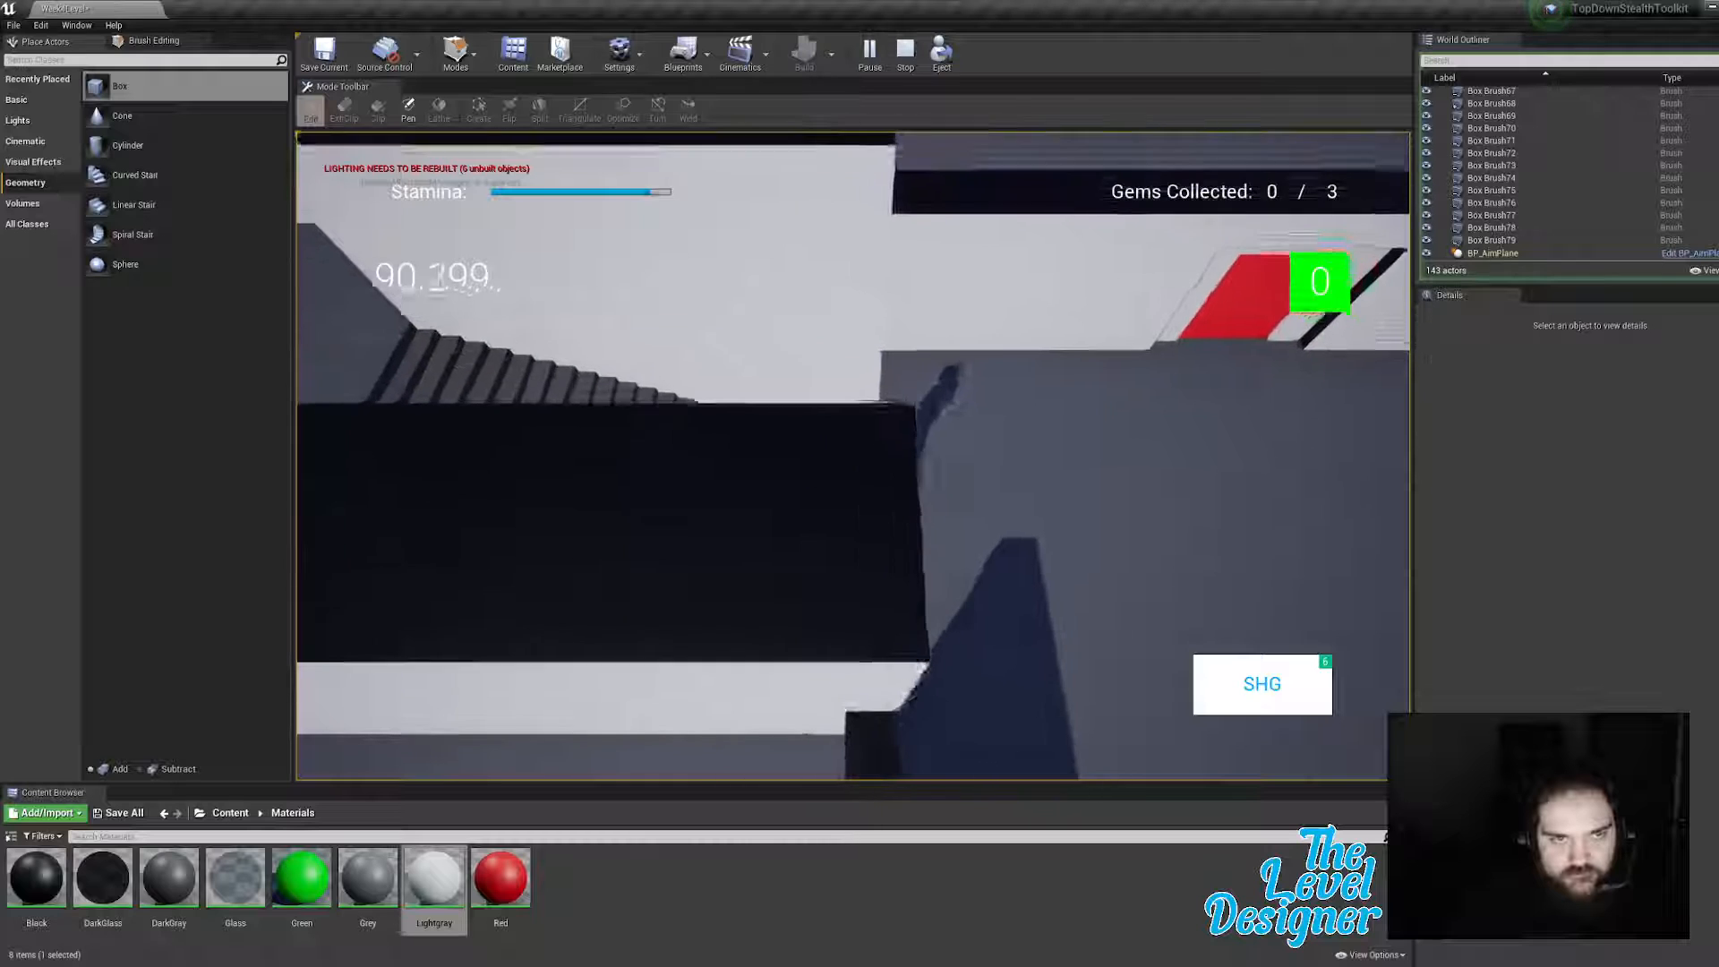
key(w)
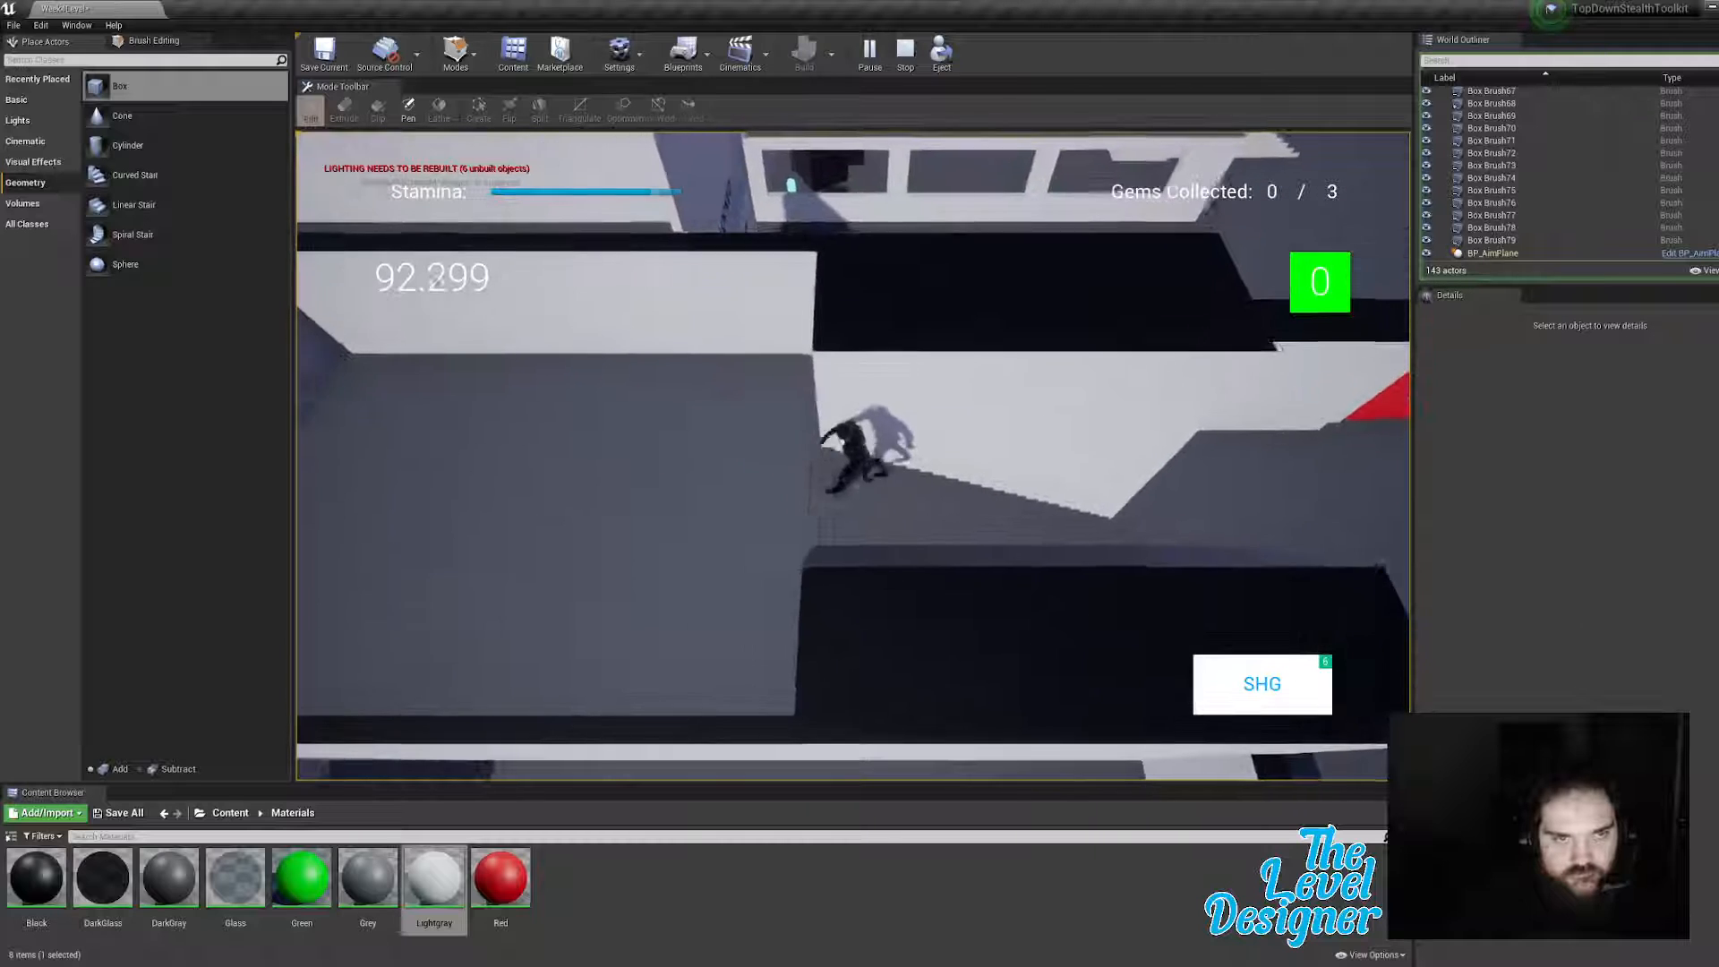
key(w)
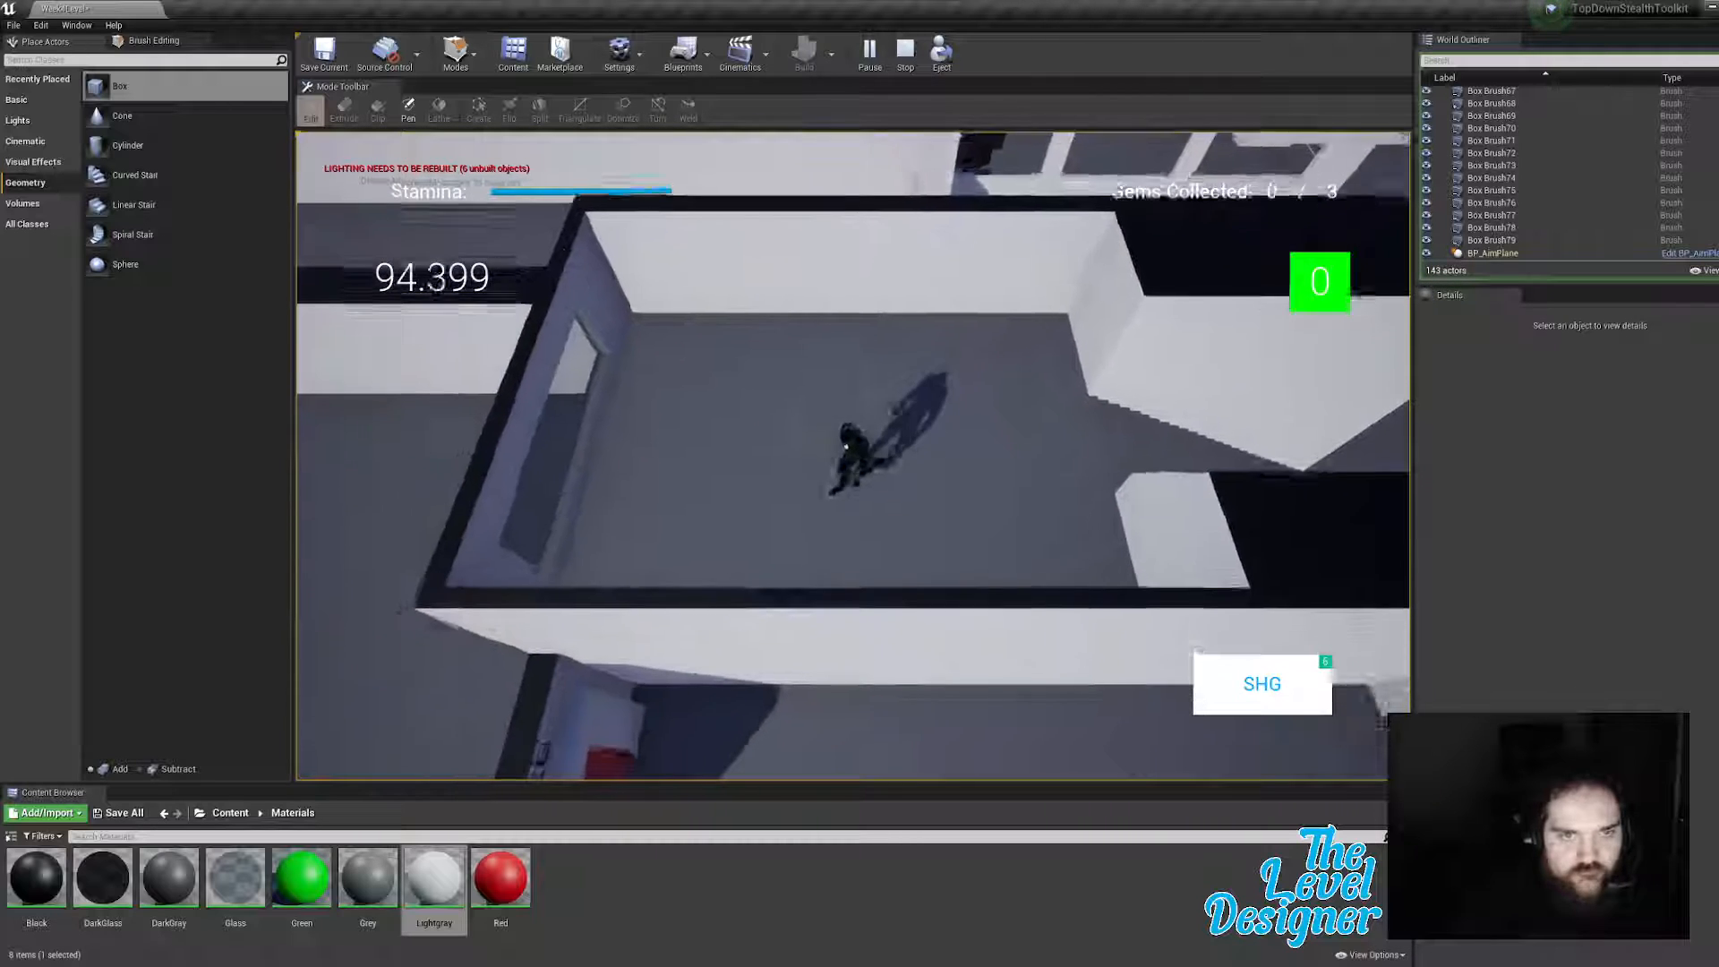
key(a)
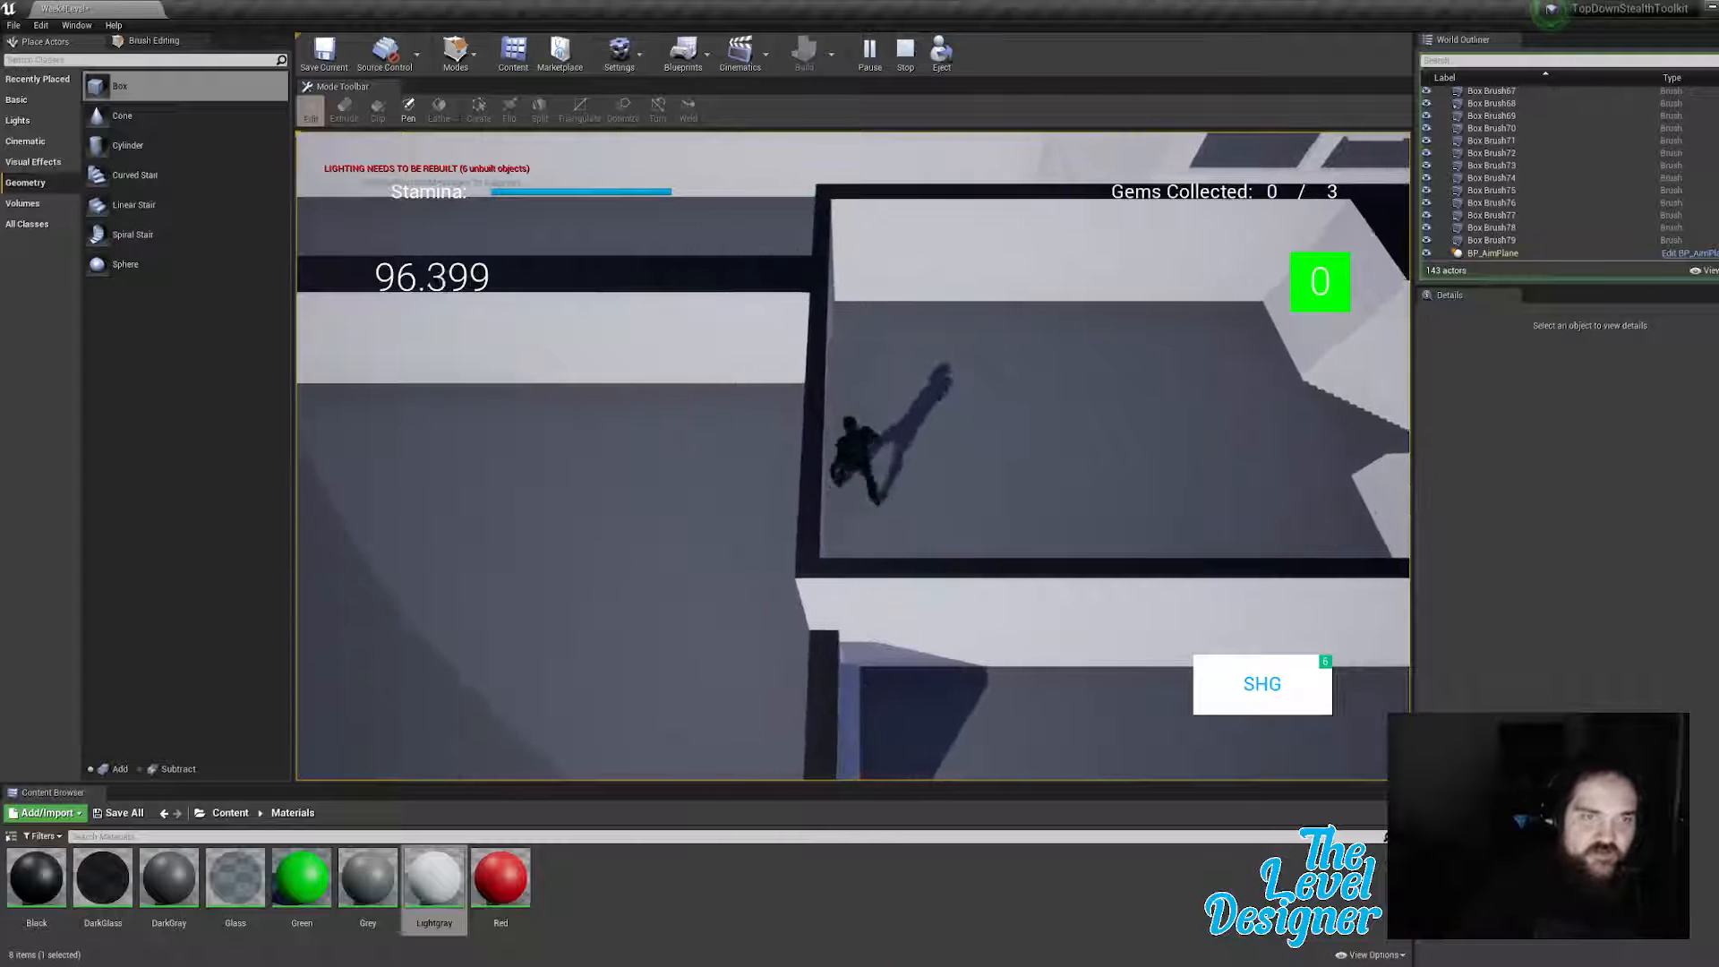
key(a)
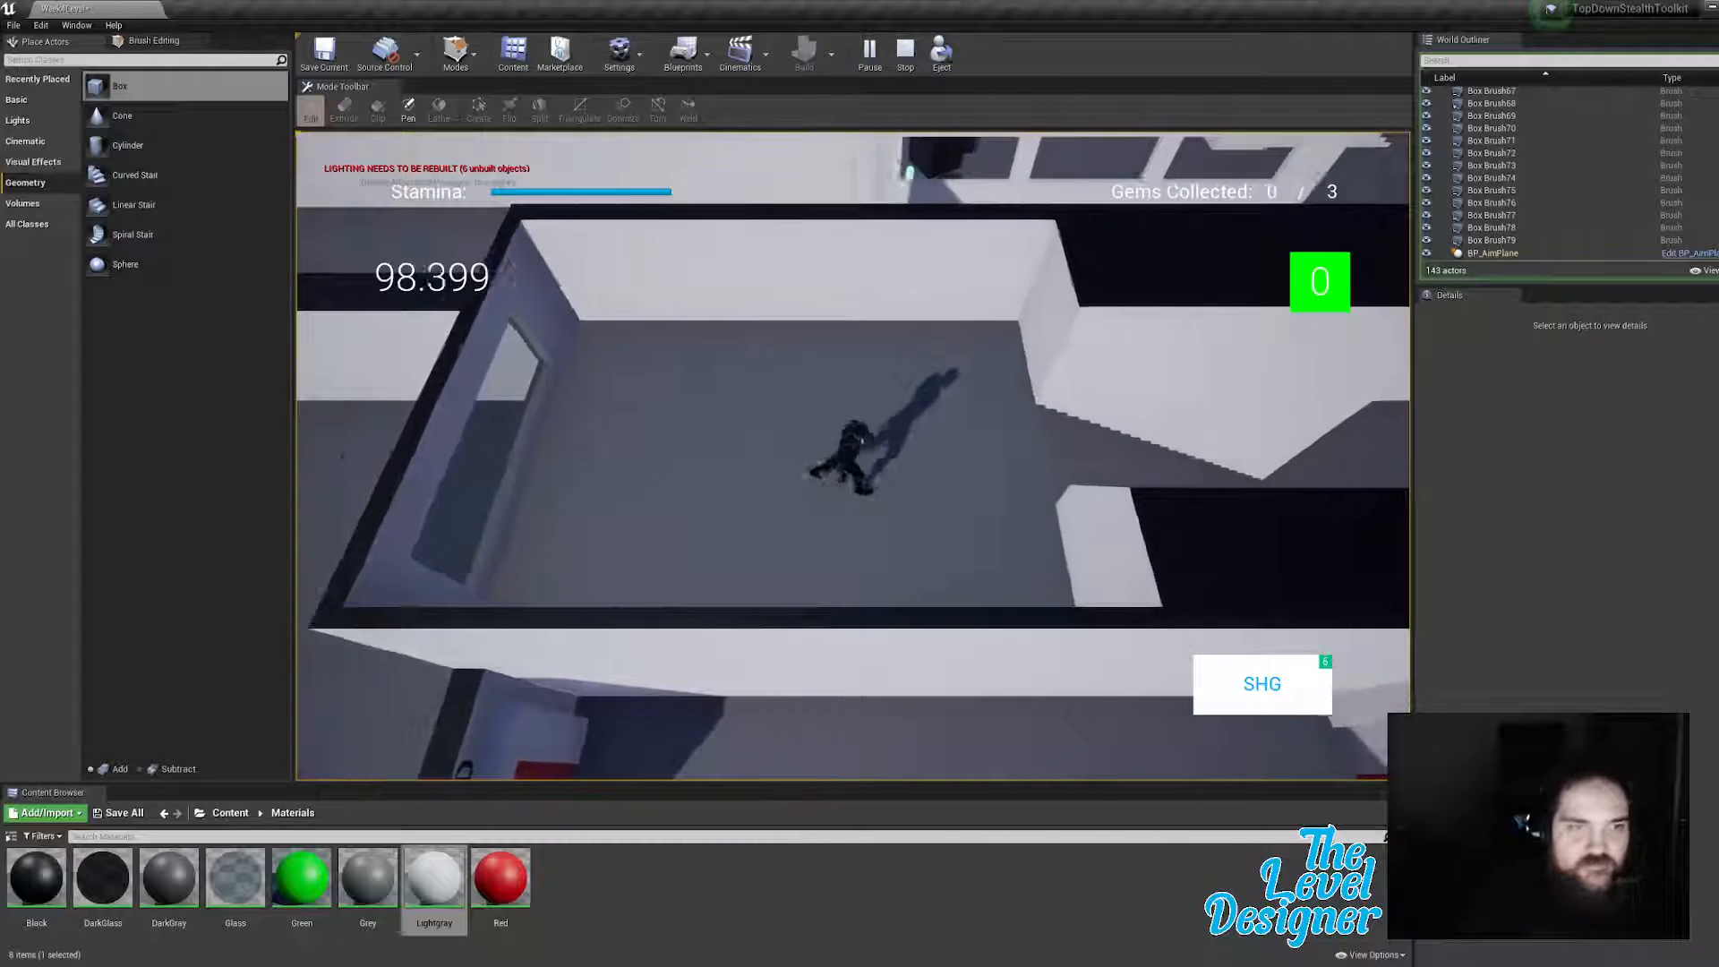
key(d)
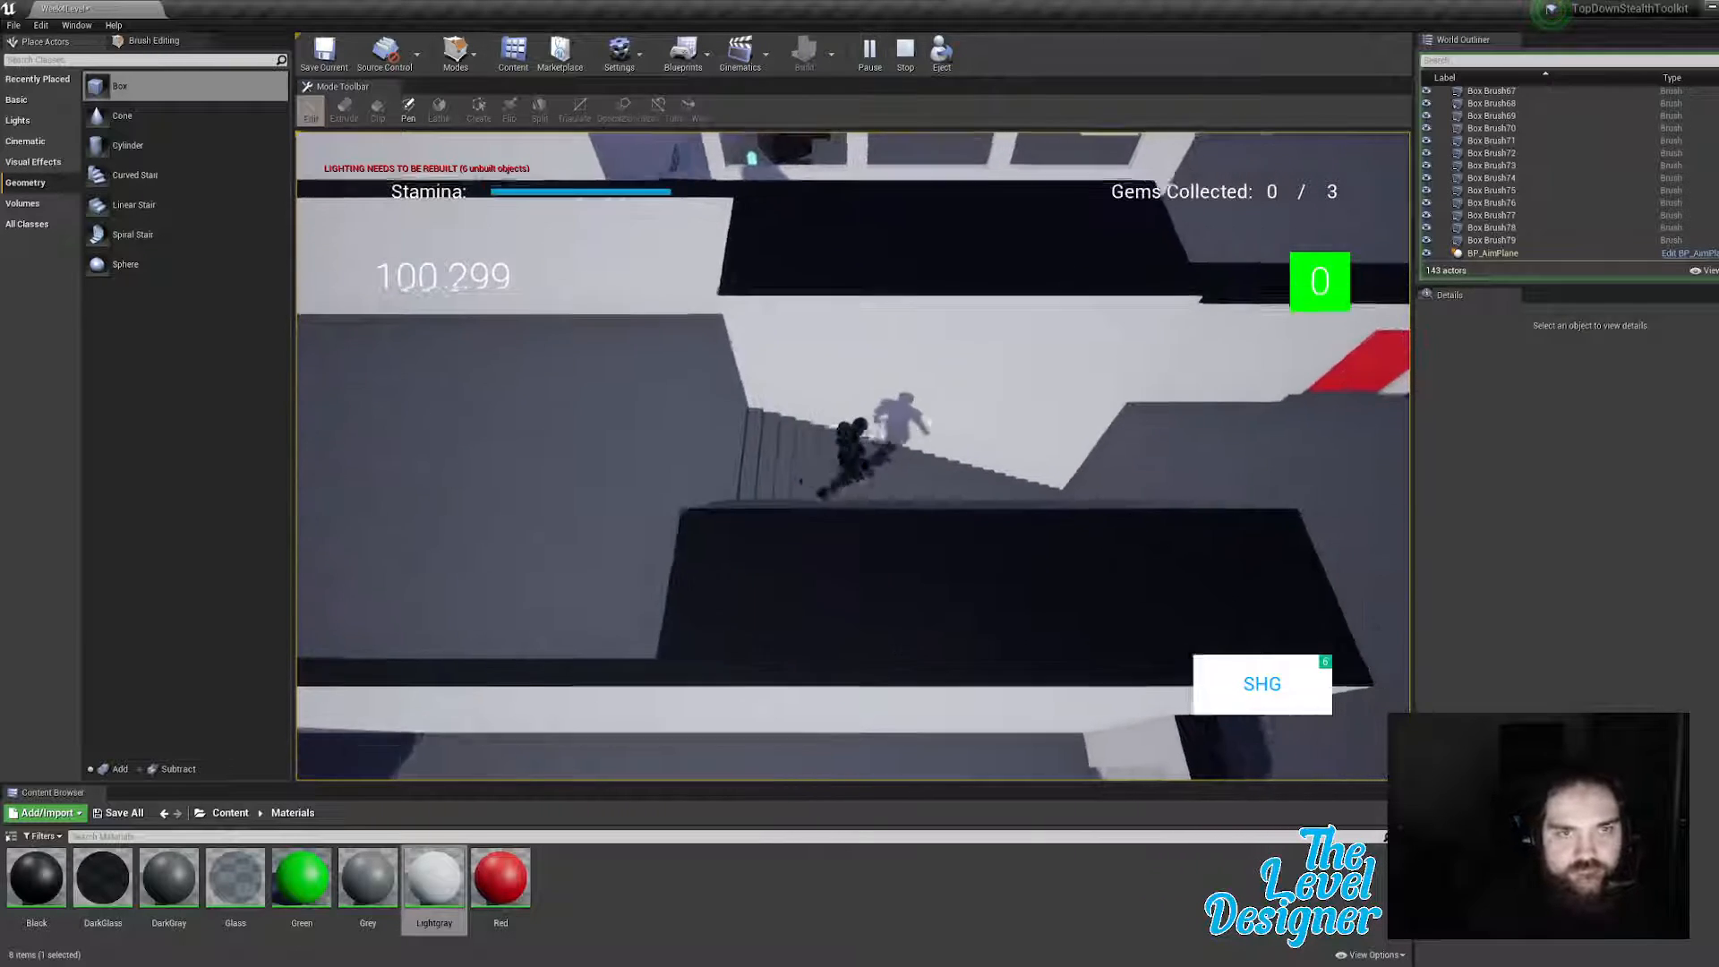
key(d)
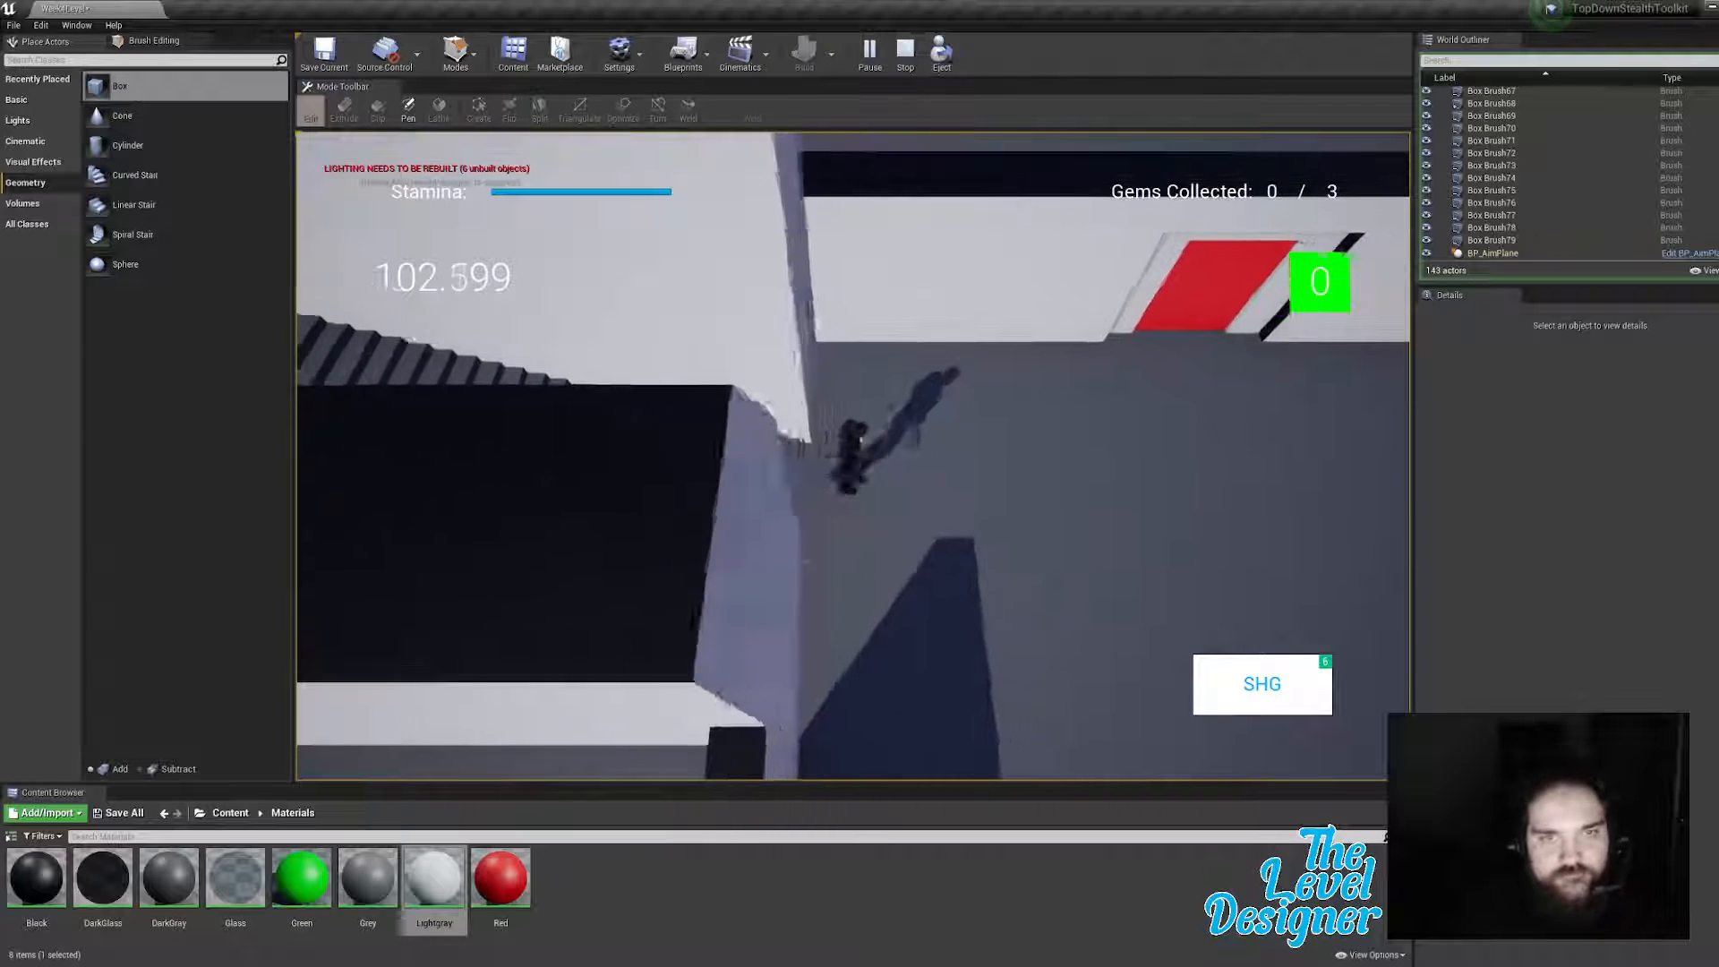
Step: Leave the larger room through its red door and run across the open floor towards the light-walled corridor
key(w)
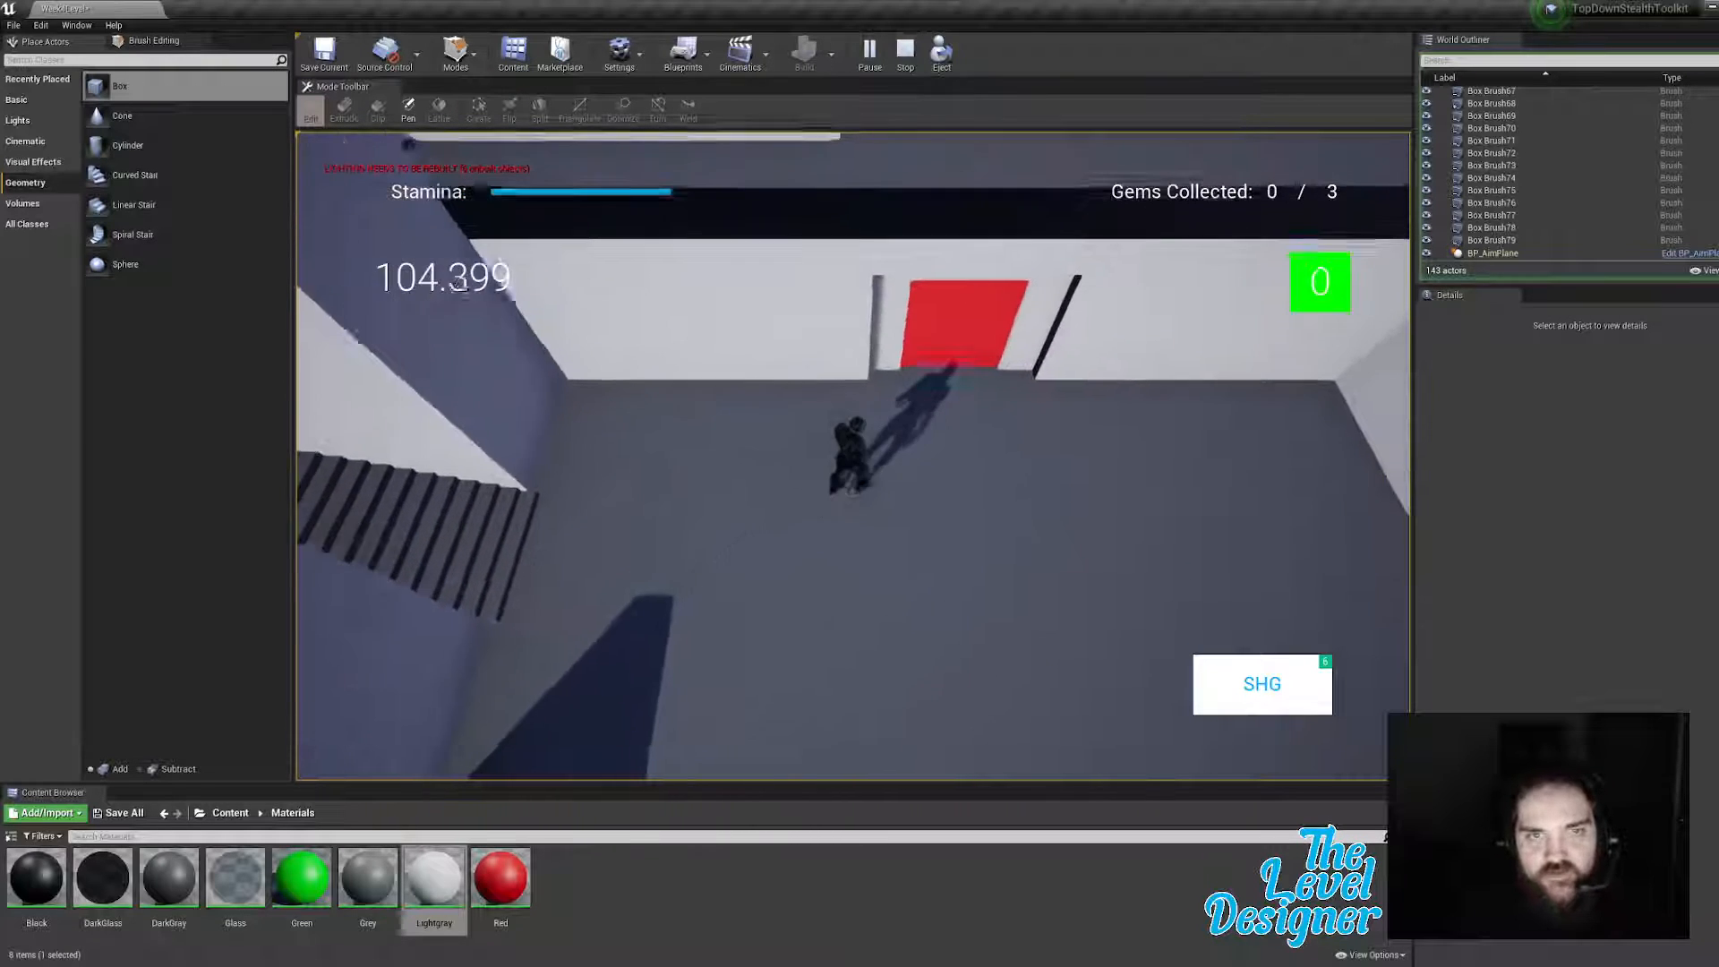
key(w)
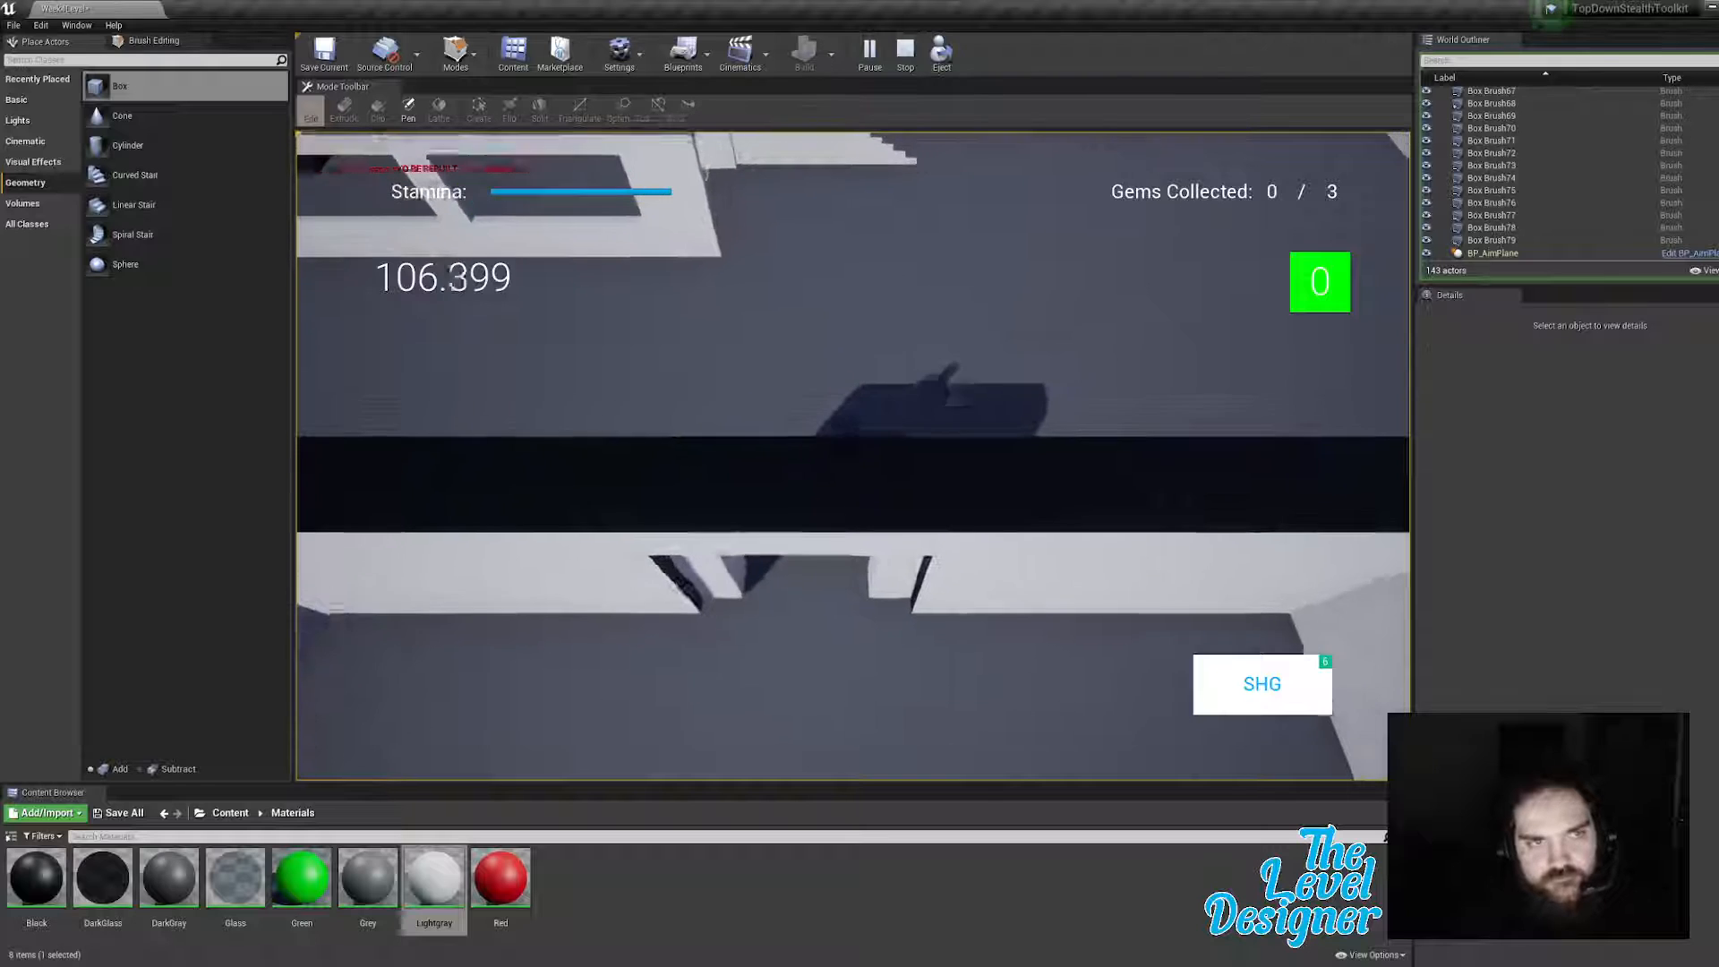
key(d)
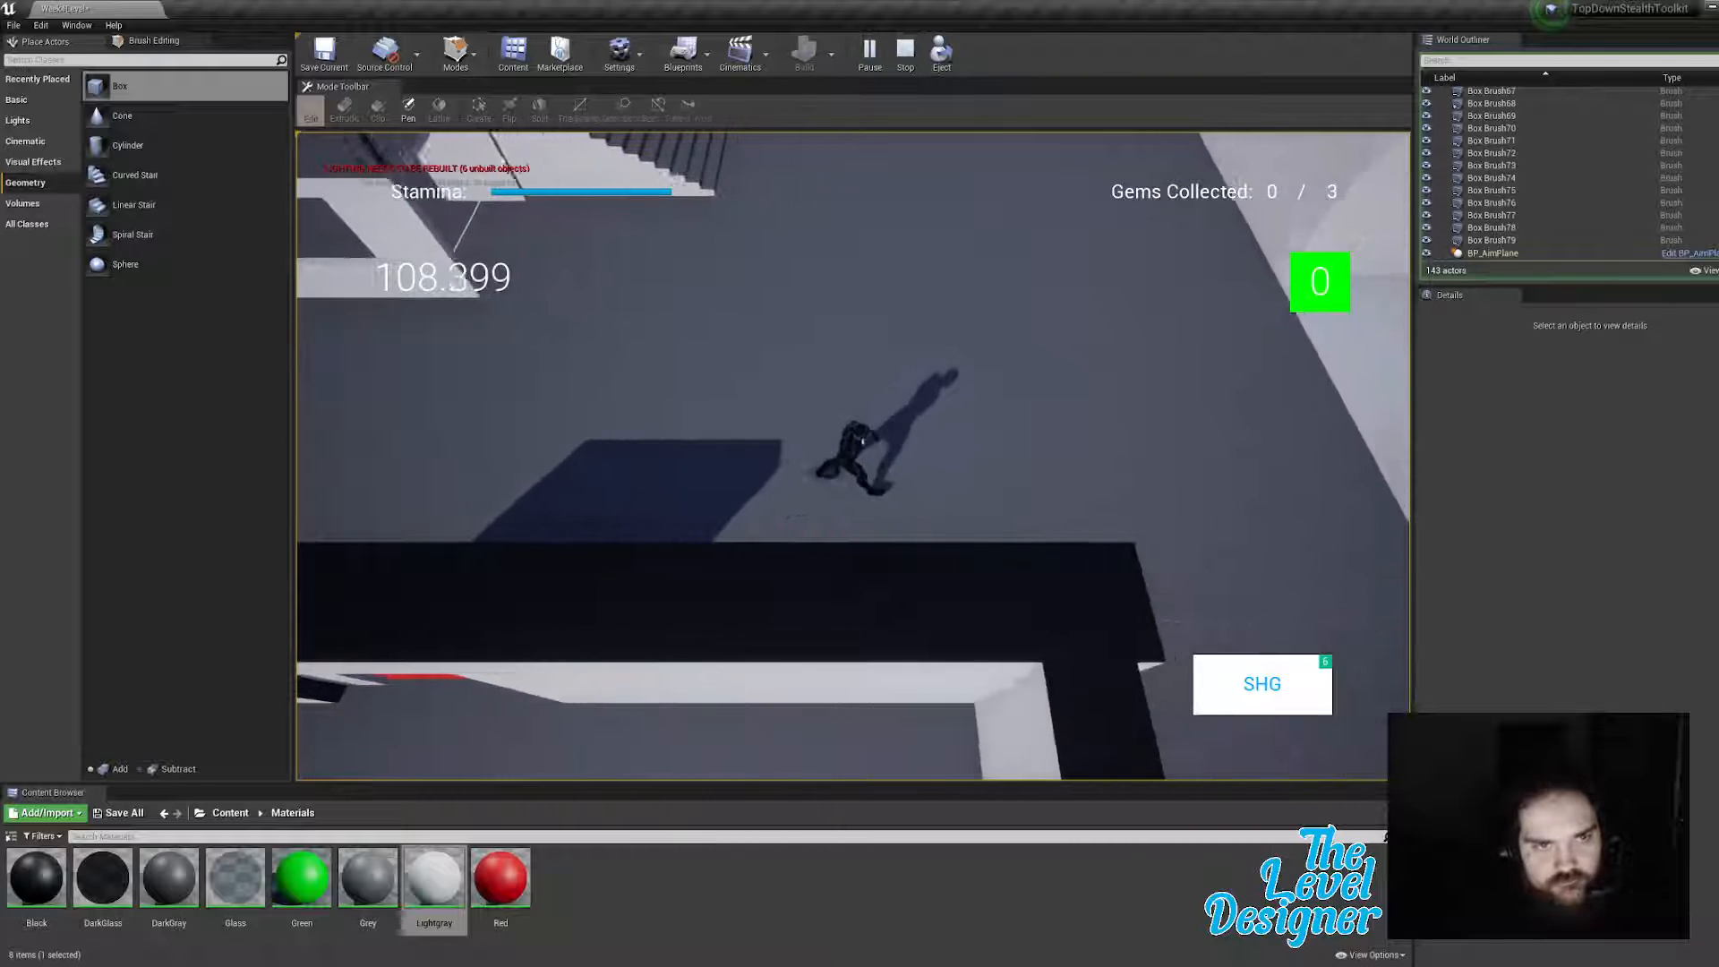
key(d)
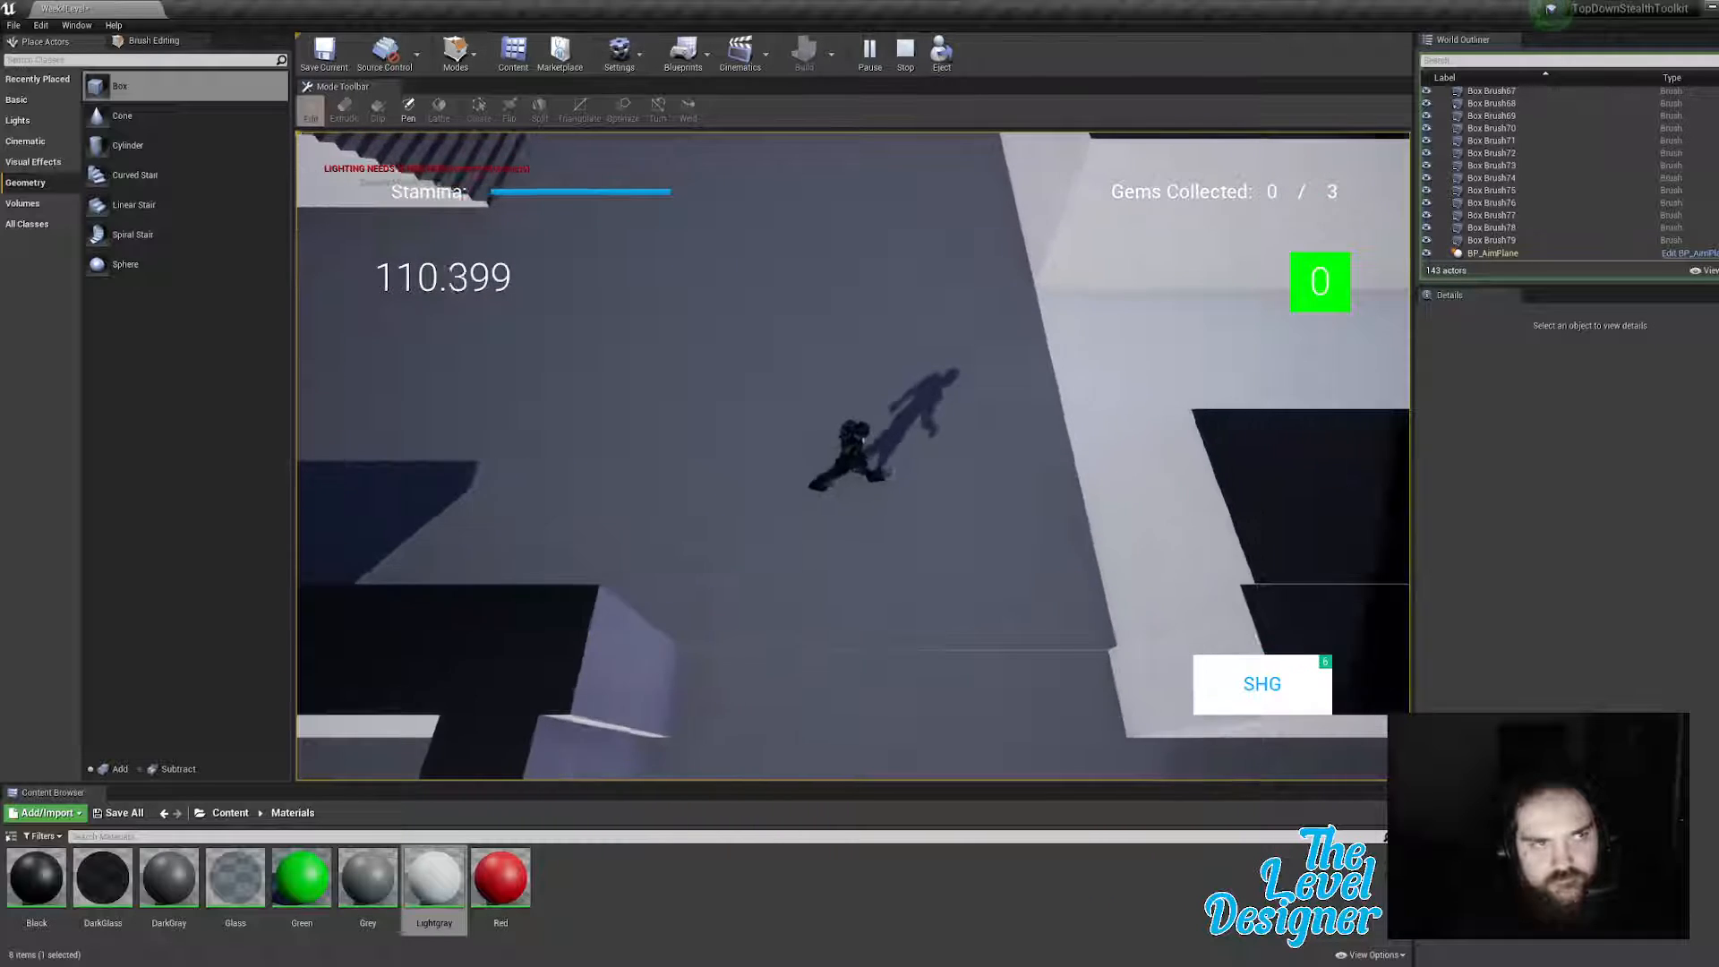
Step: Follow the light-walled corridor around its corner towards the closed end and stop the playtest
key(d)
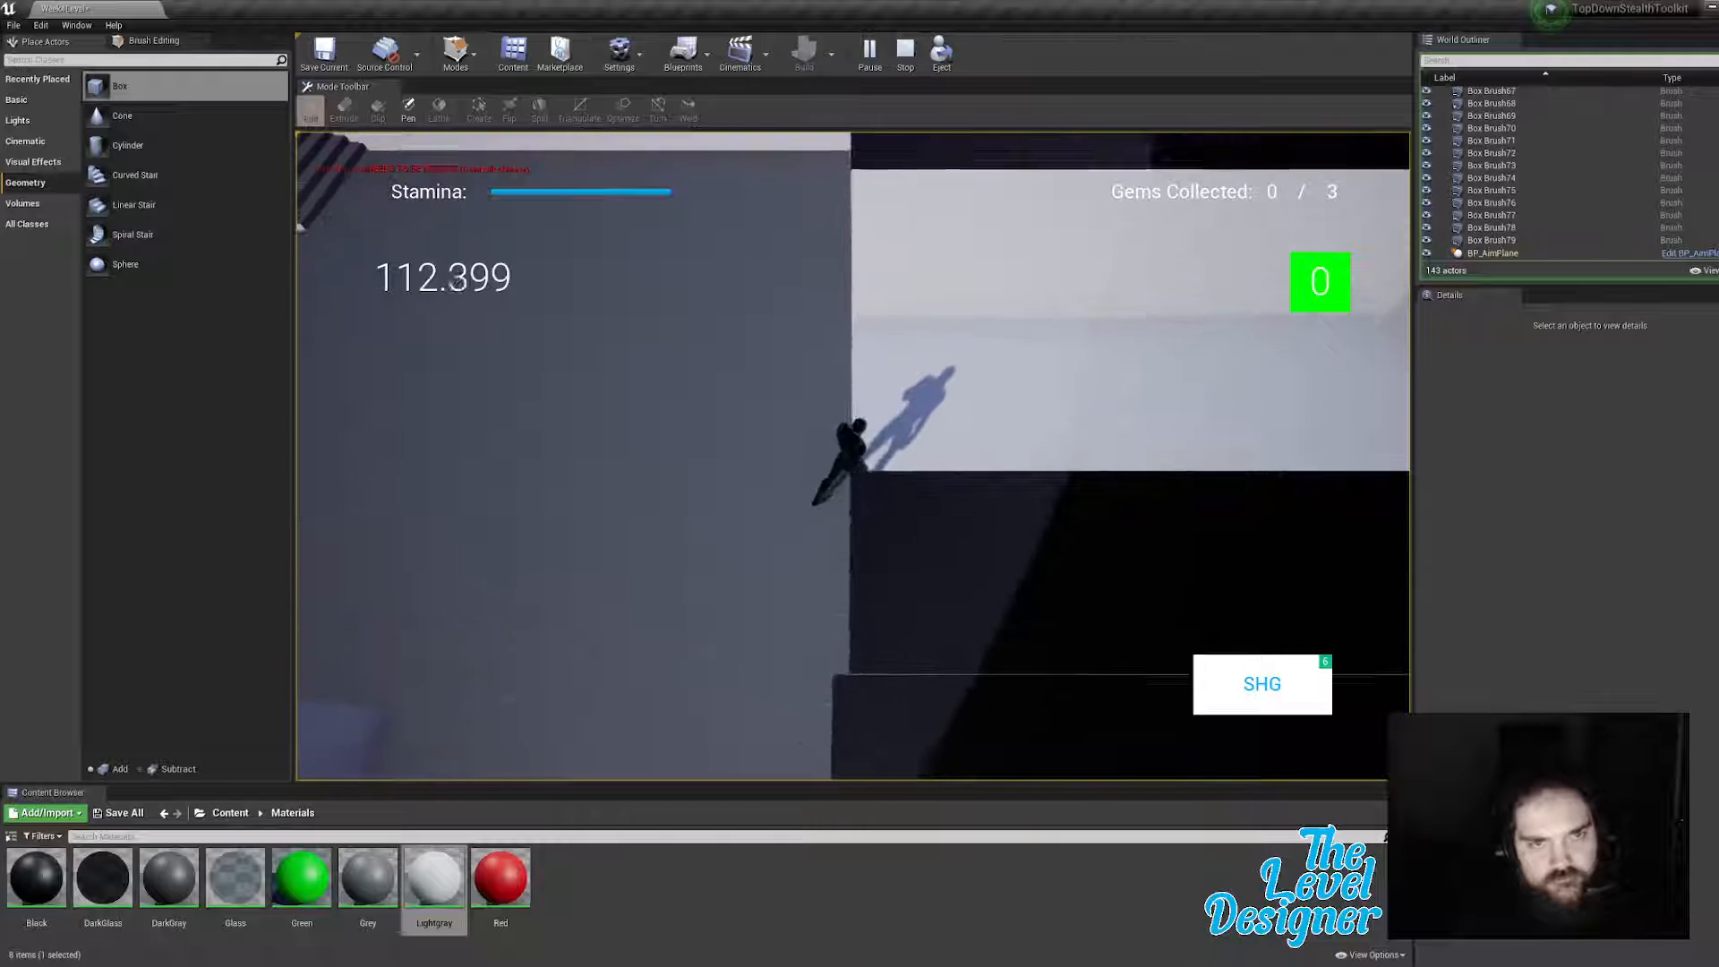
key(d)
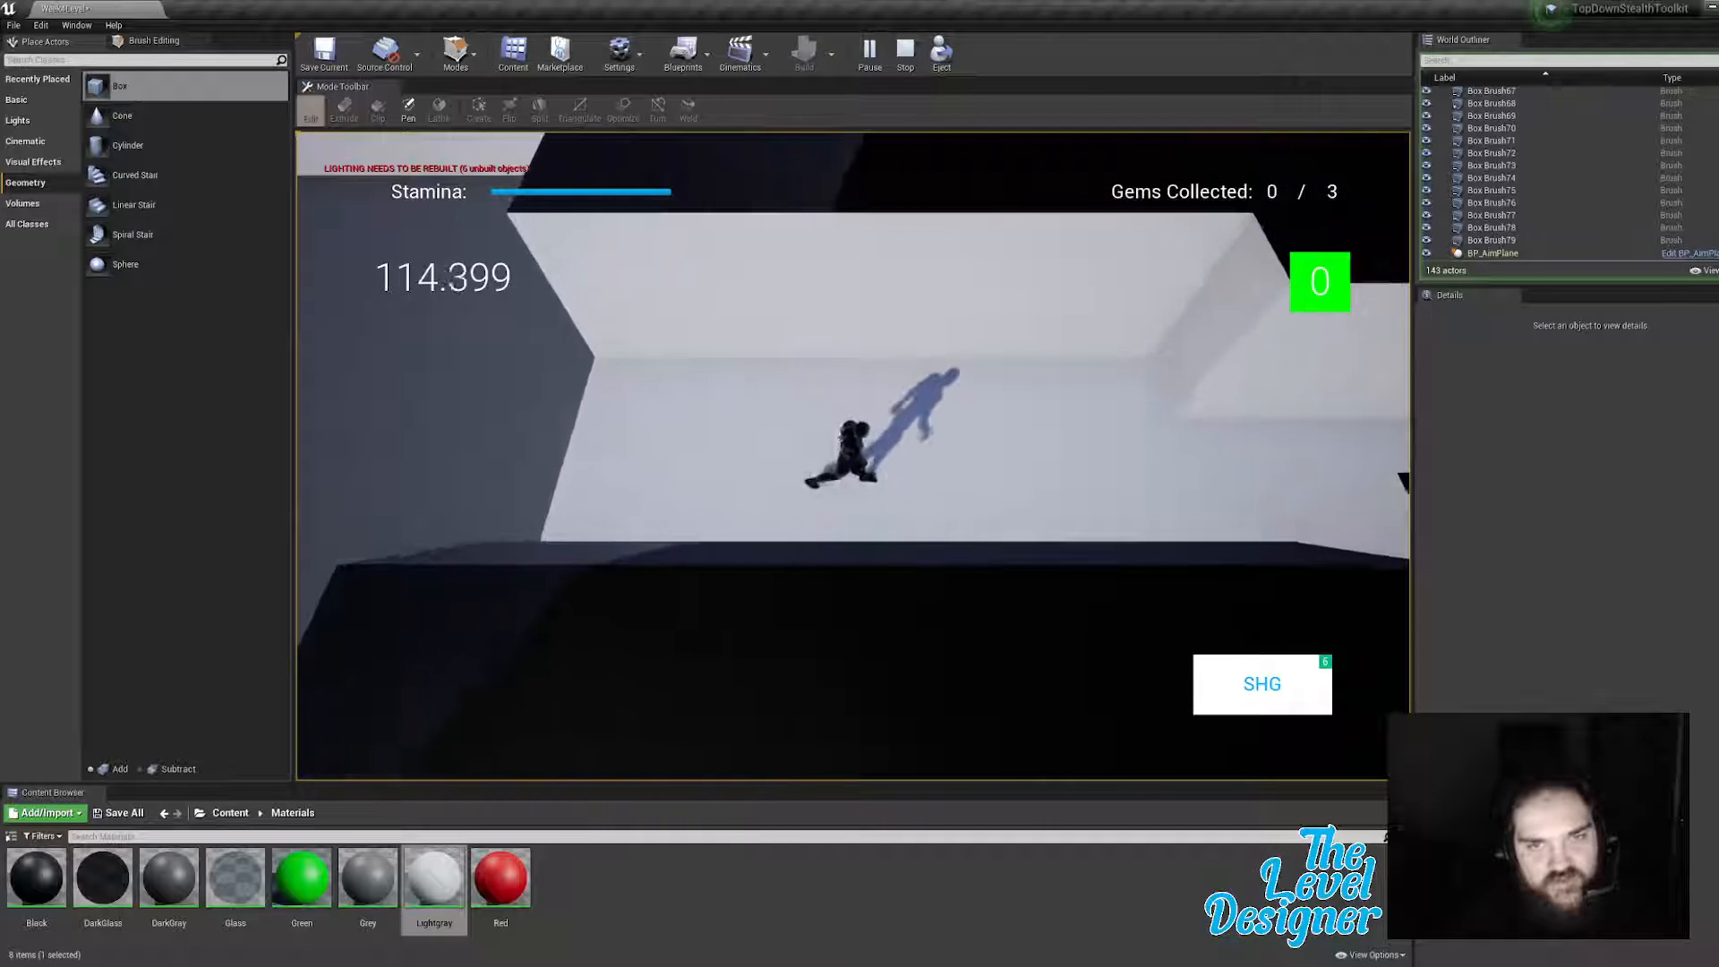
key(d)
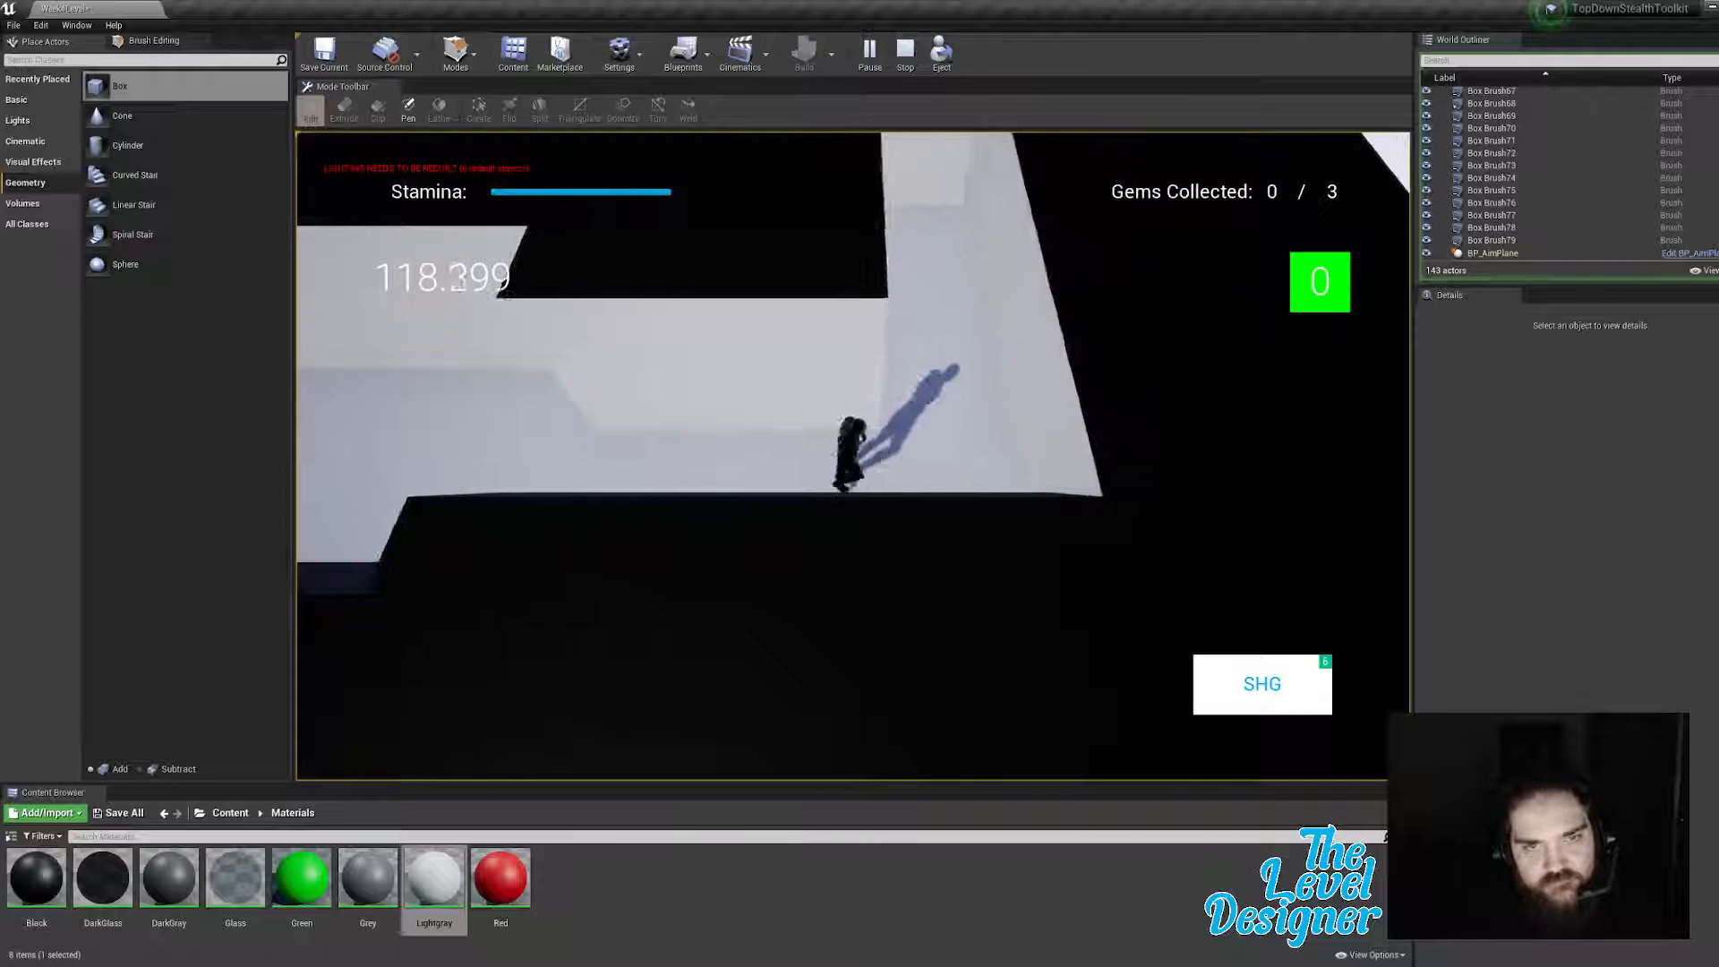
key(w)
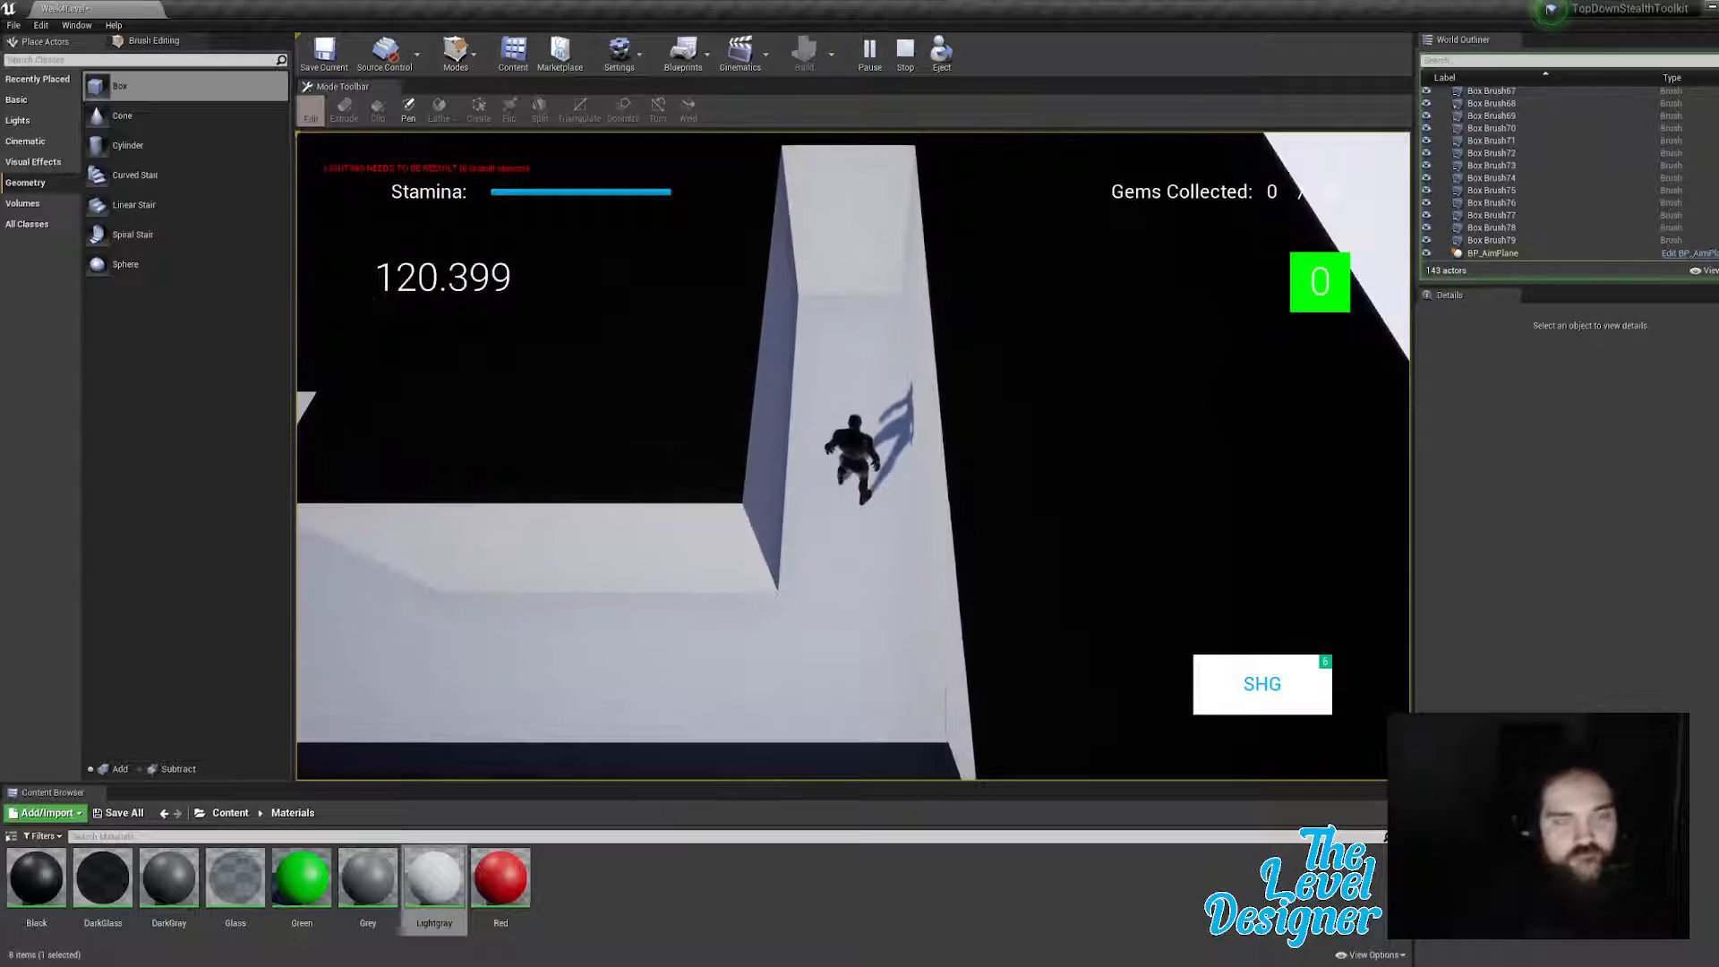
key(Escape)
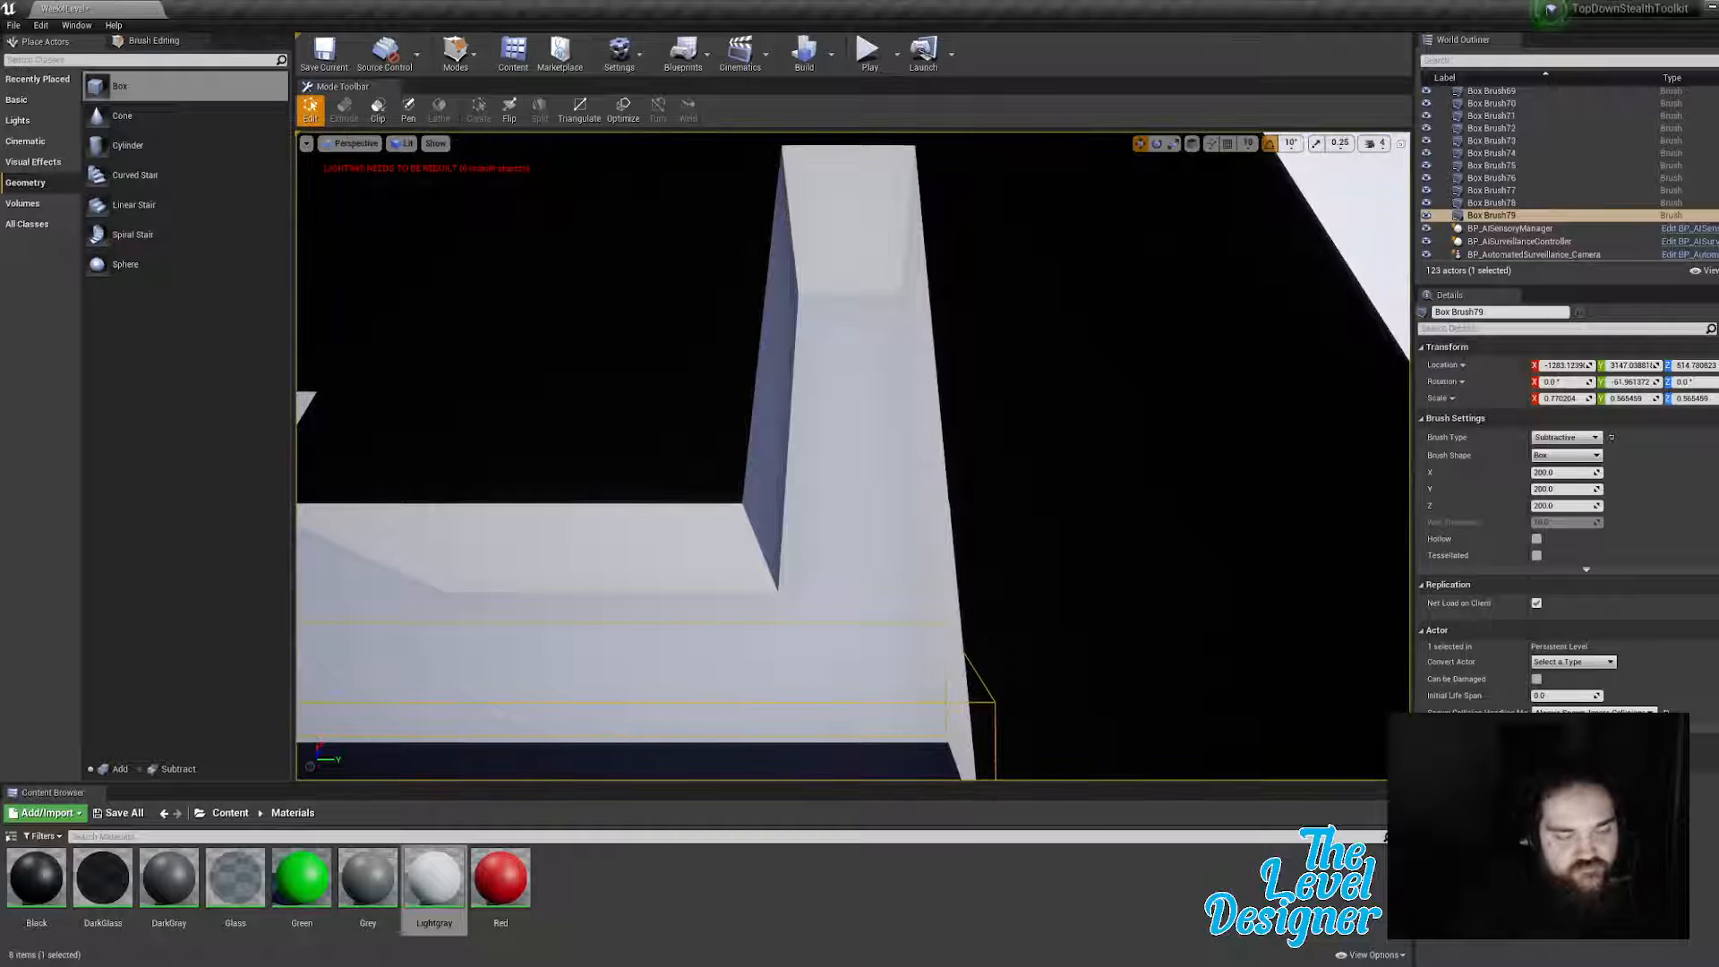
Step: Extend the large wall block around the dead-end corridor by moving its outer side face outward past the checkered floor's edge
right_click(914, 519)
right_drag(935, 583, 945, 461)
click(967, 360)
right_drag(967, 360, 988, 502)
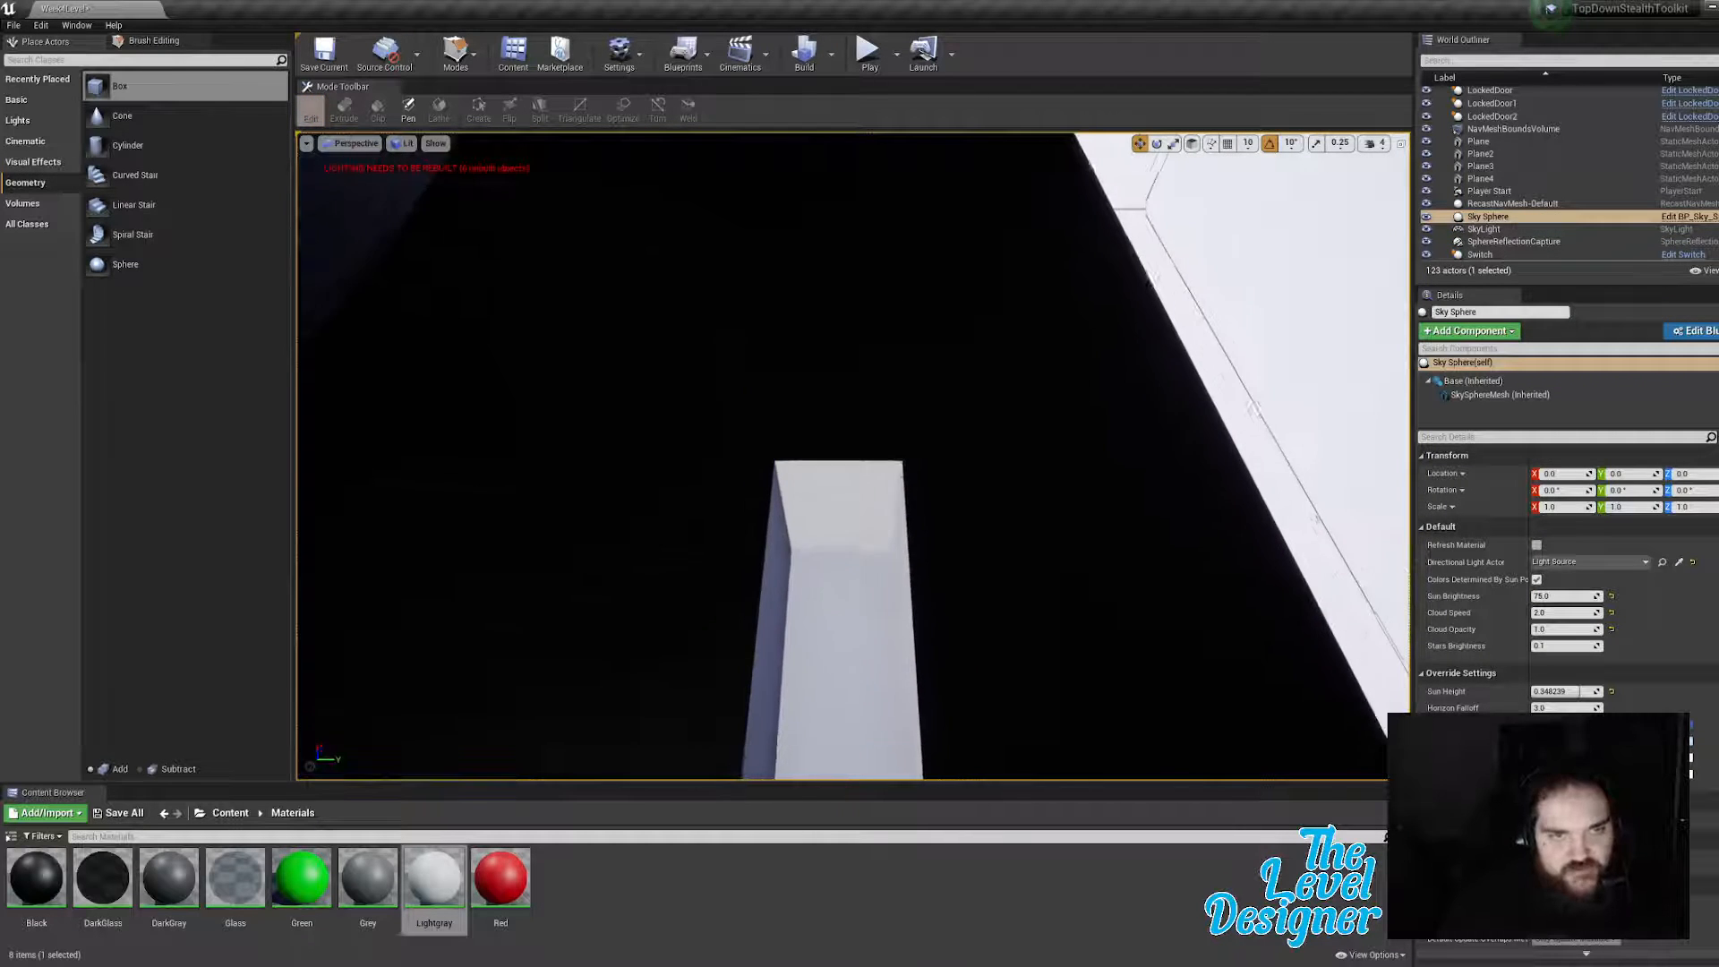
click(850, 503)
mouse_move(856, 503)
right_down()
mouse_move(689, 381)
mouse_move(765, 409)
right_up()
click(755, 408)
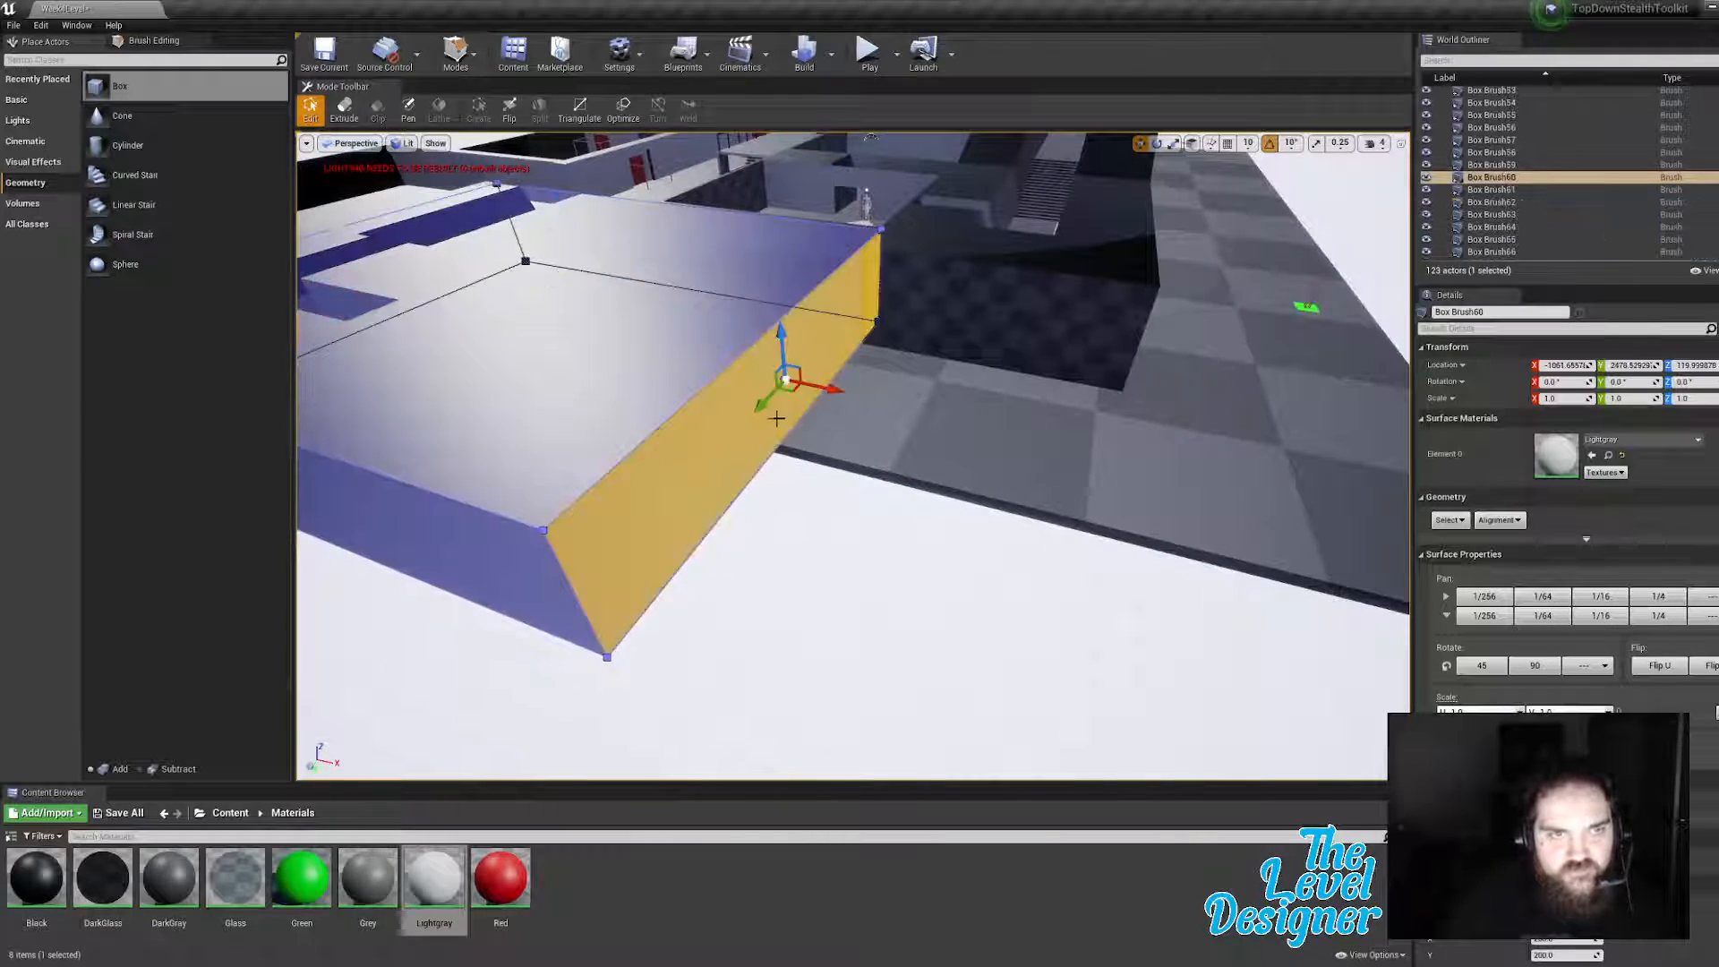
drag(834, 391, 973, 410)
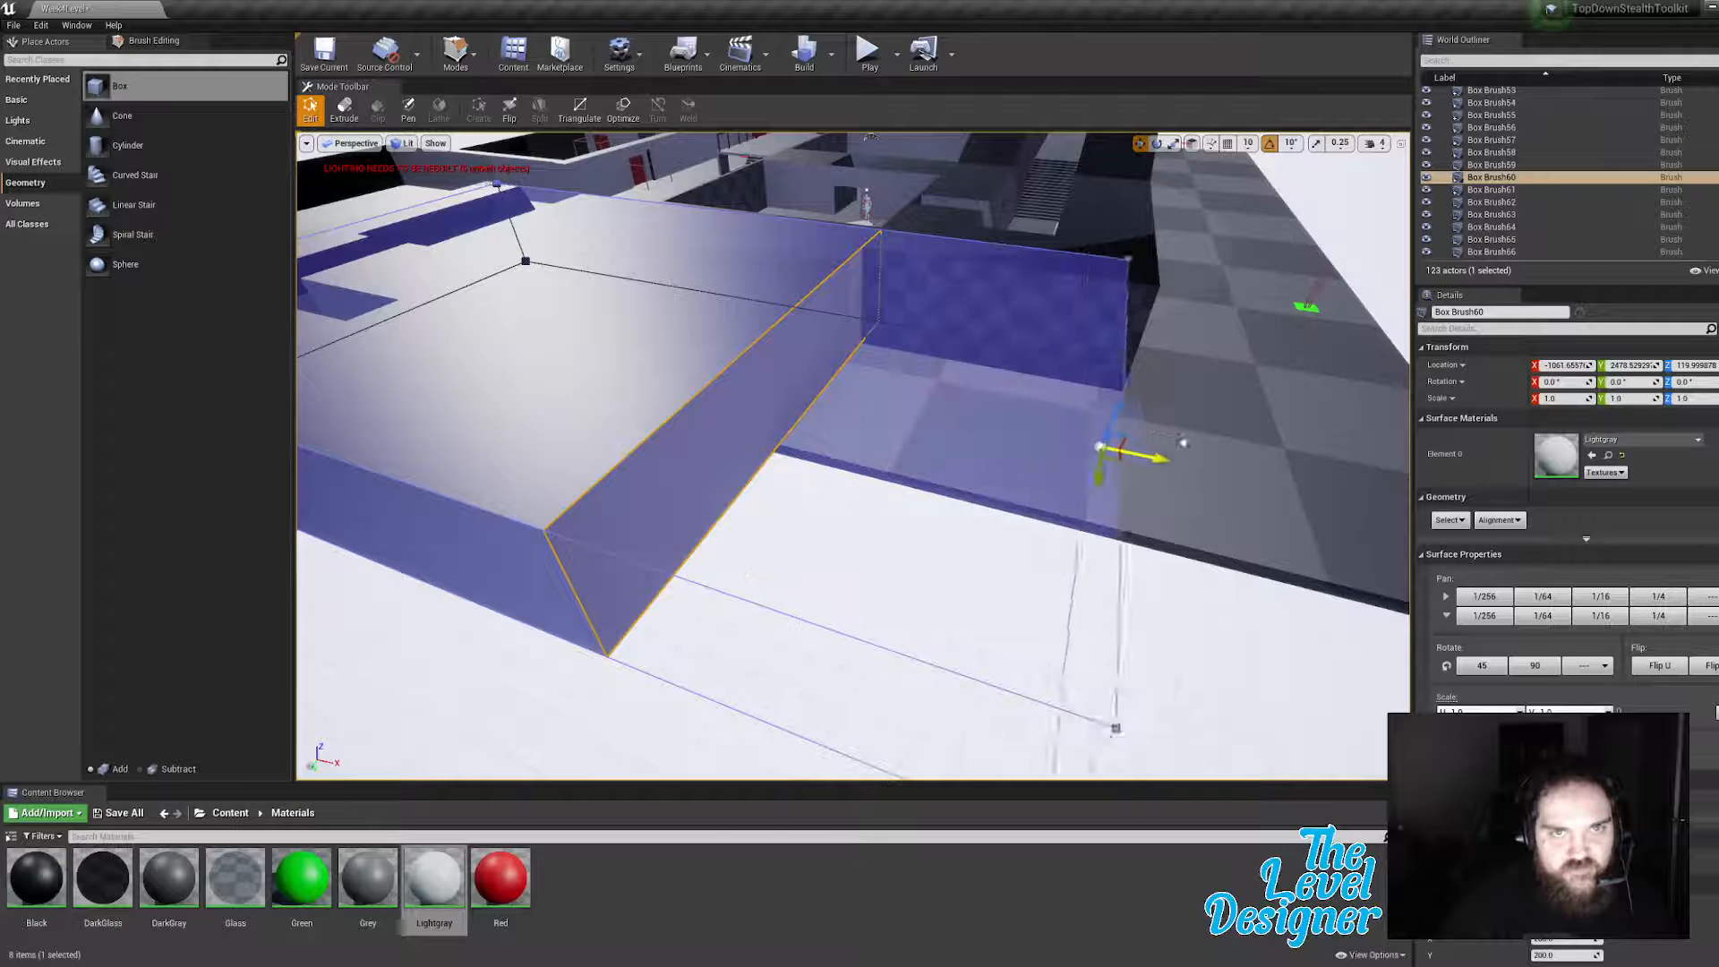
drag(1385, 474, 1400, 477)
right_drag(1400, 476, 1513, 479)
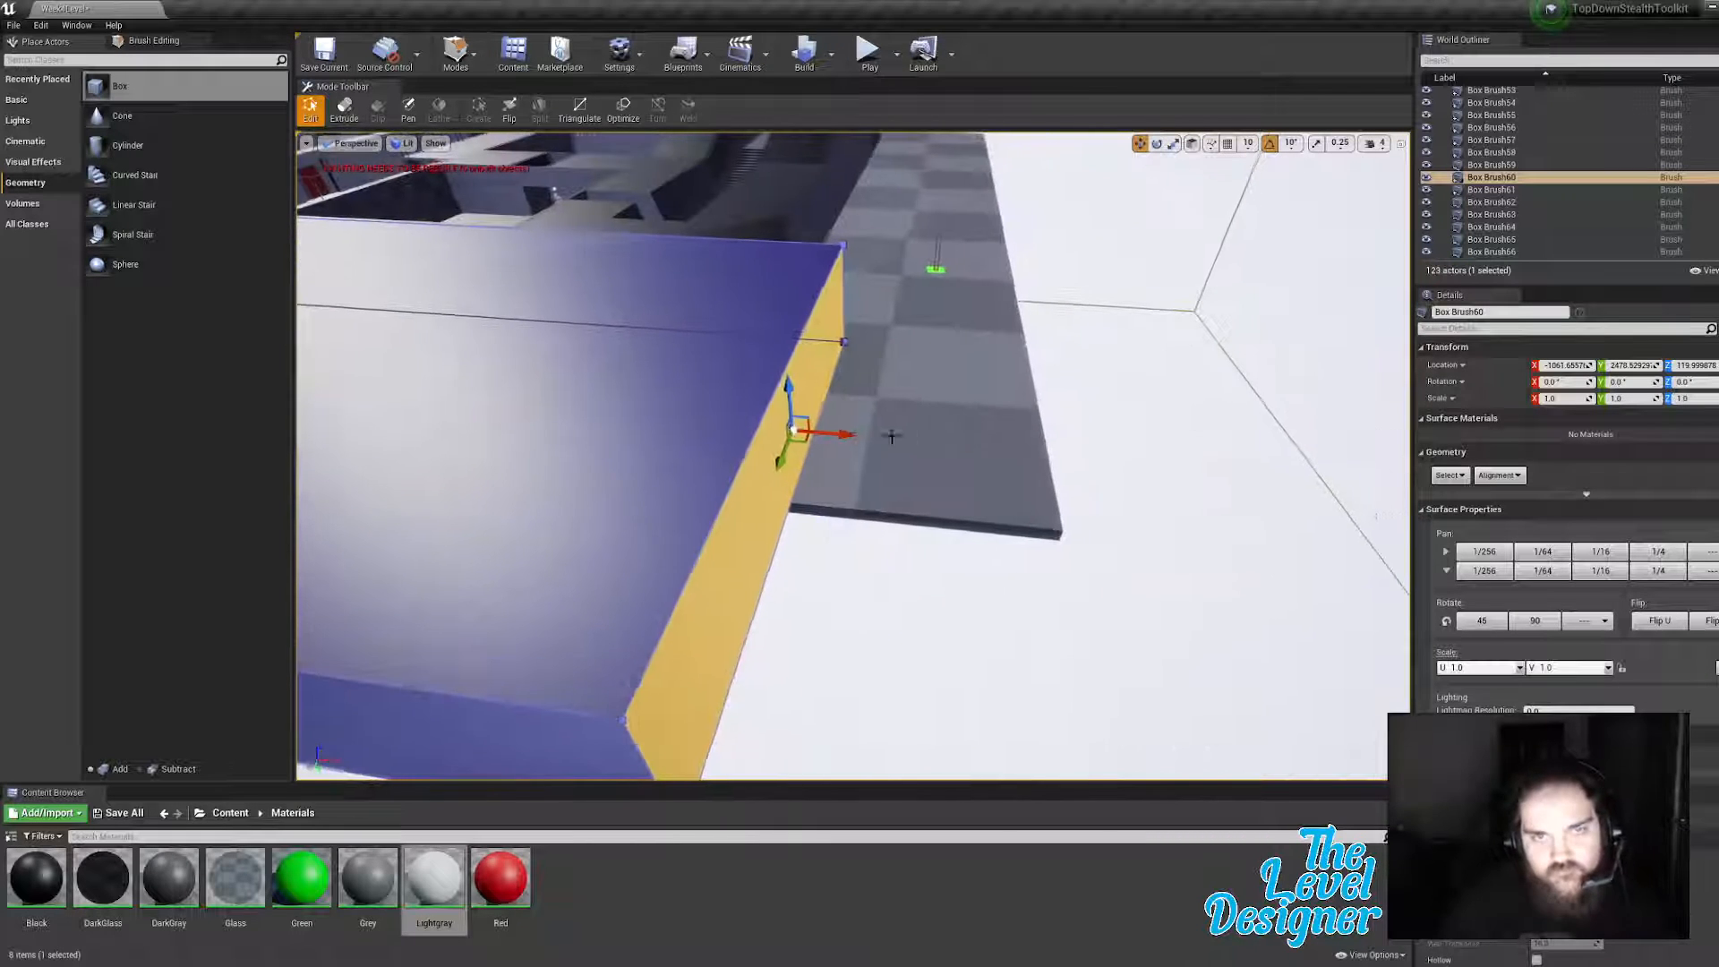
drag(849, 436, 1072, 453)
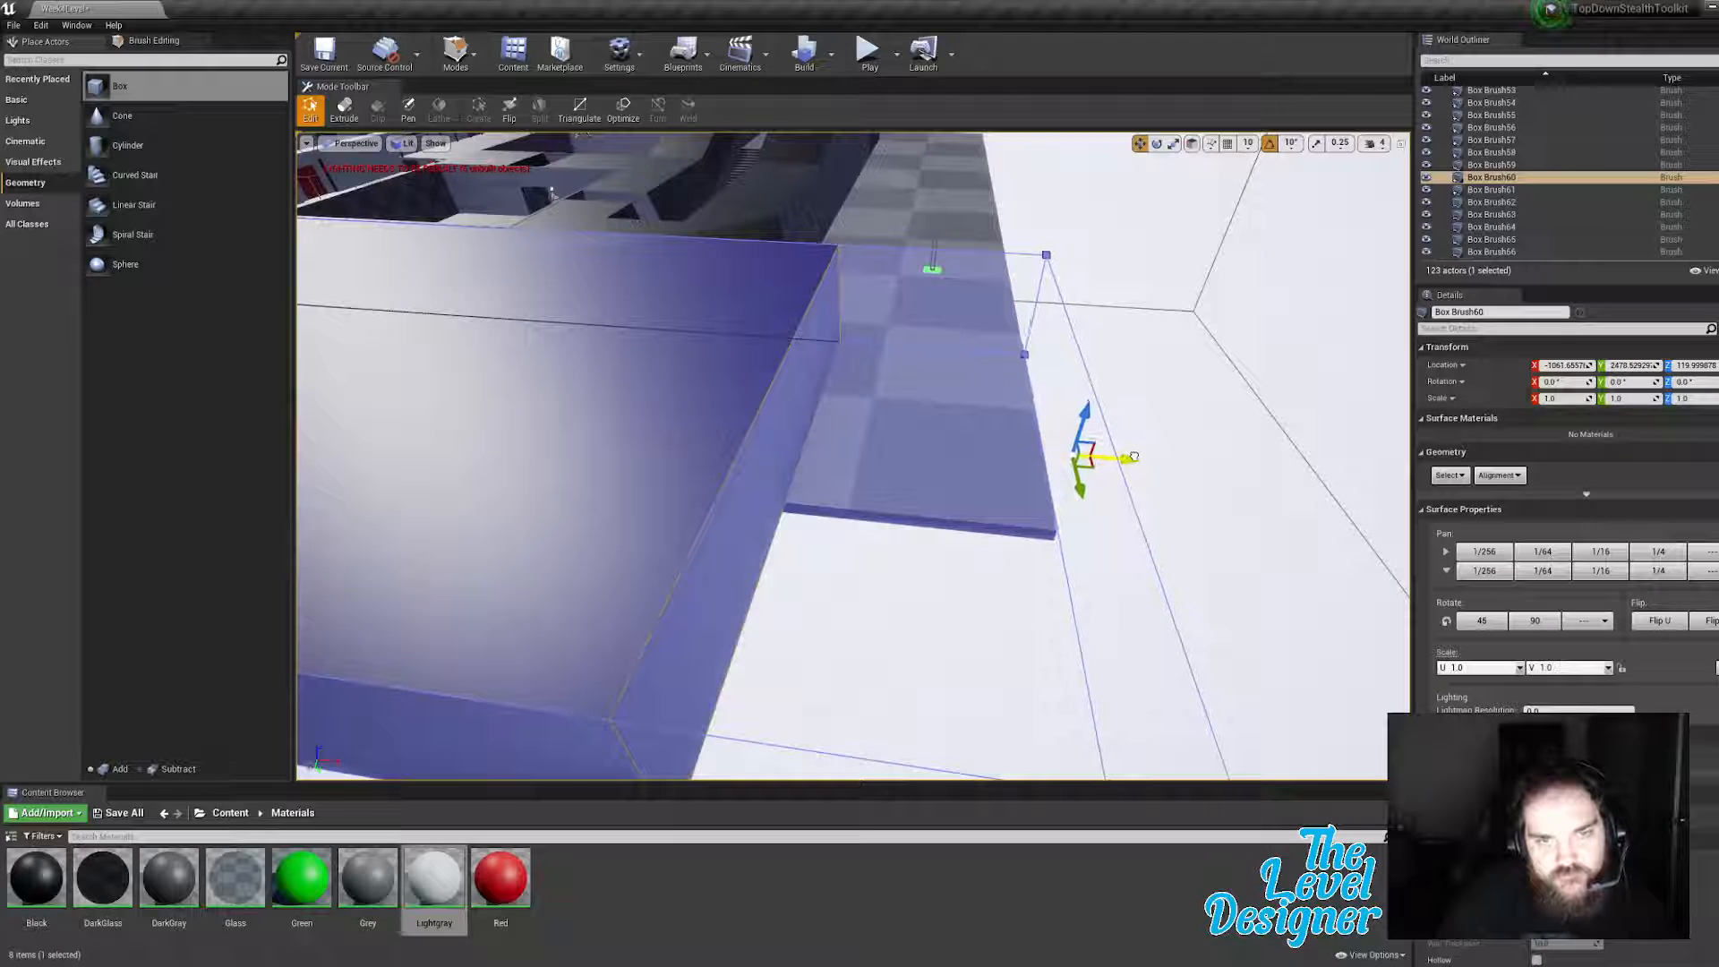
drag(1133, 456, 1133, 457)
Step: Delete the box brush that cuts the doorway in the short end wall of the checkpoint room
mouse_move(1133, 457)
right_down()
mouse_move(1406, 506)
mouse_move(1379, 474)
mouse_move(1397, 470)
right_up()
mouse_move(894, 506)
right_down()
mouse_move(949, 515)
mouse_move(904, 511)
mouse_move(922, 528)
mouse_move(894, 506)
right_up()
click(547, 240)
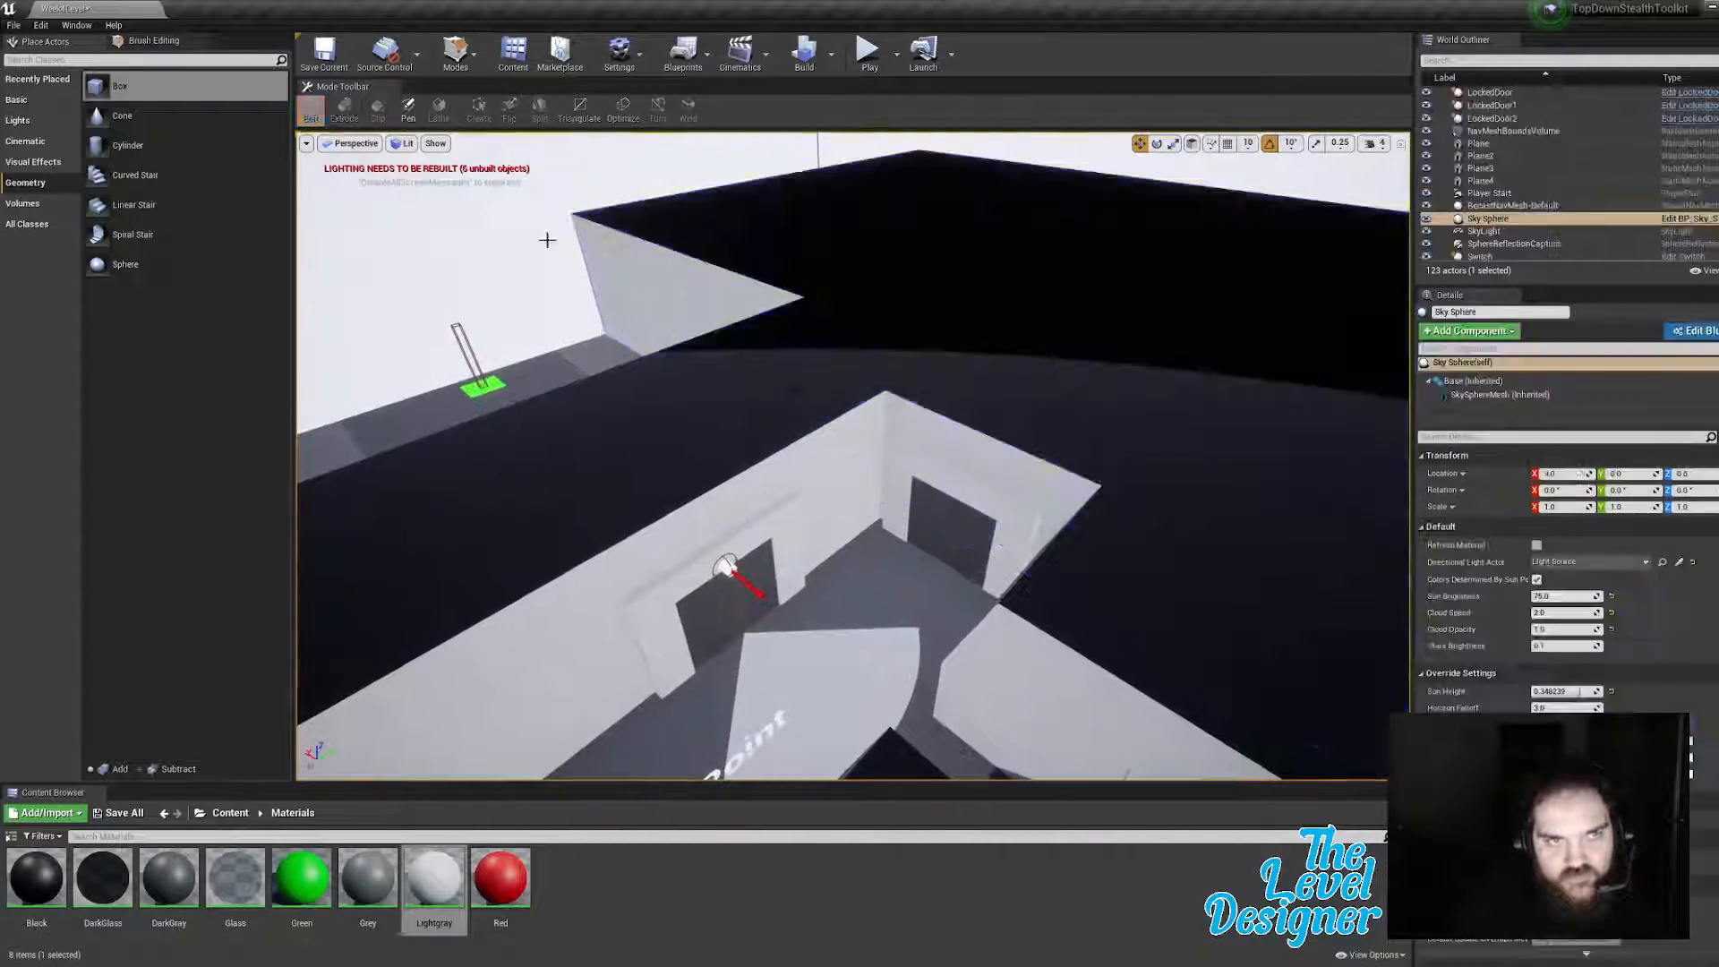
click(983, 505)
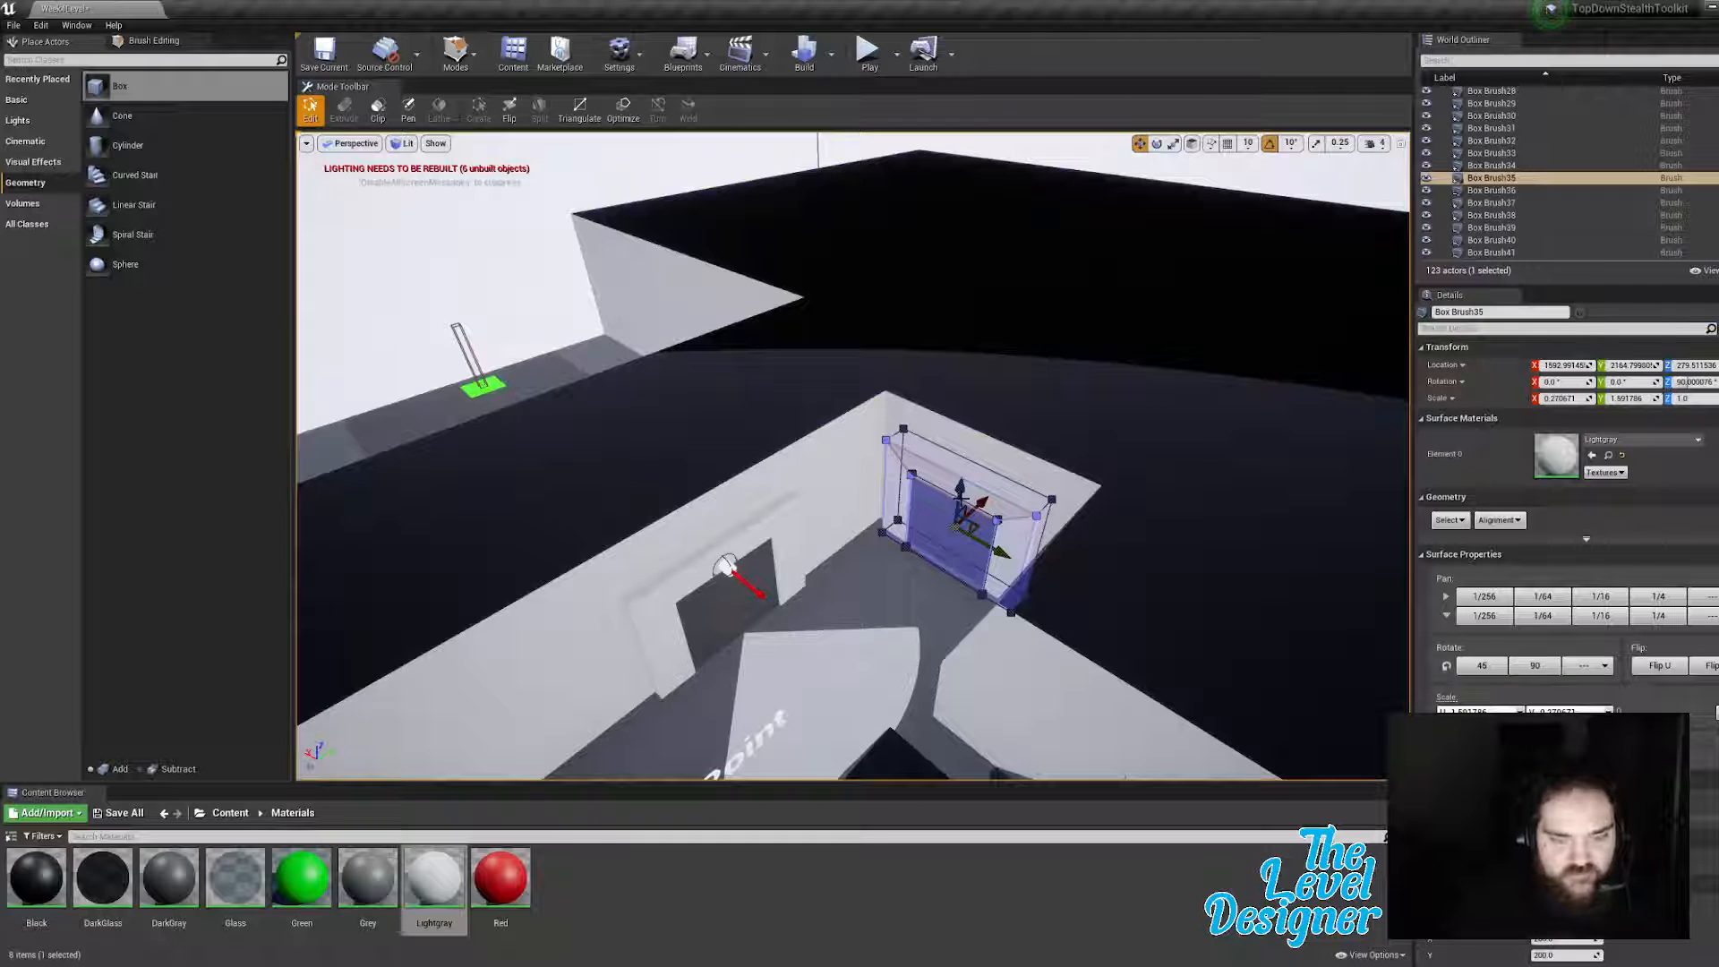
key(Delete)
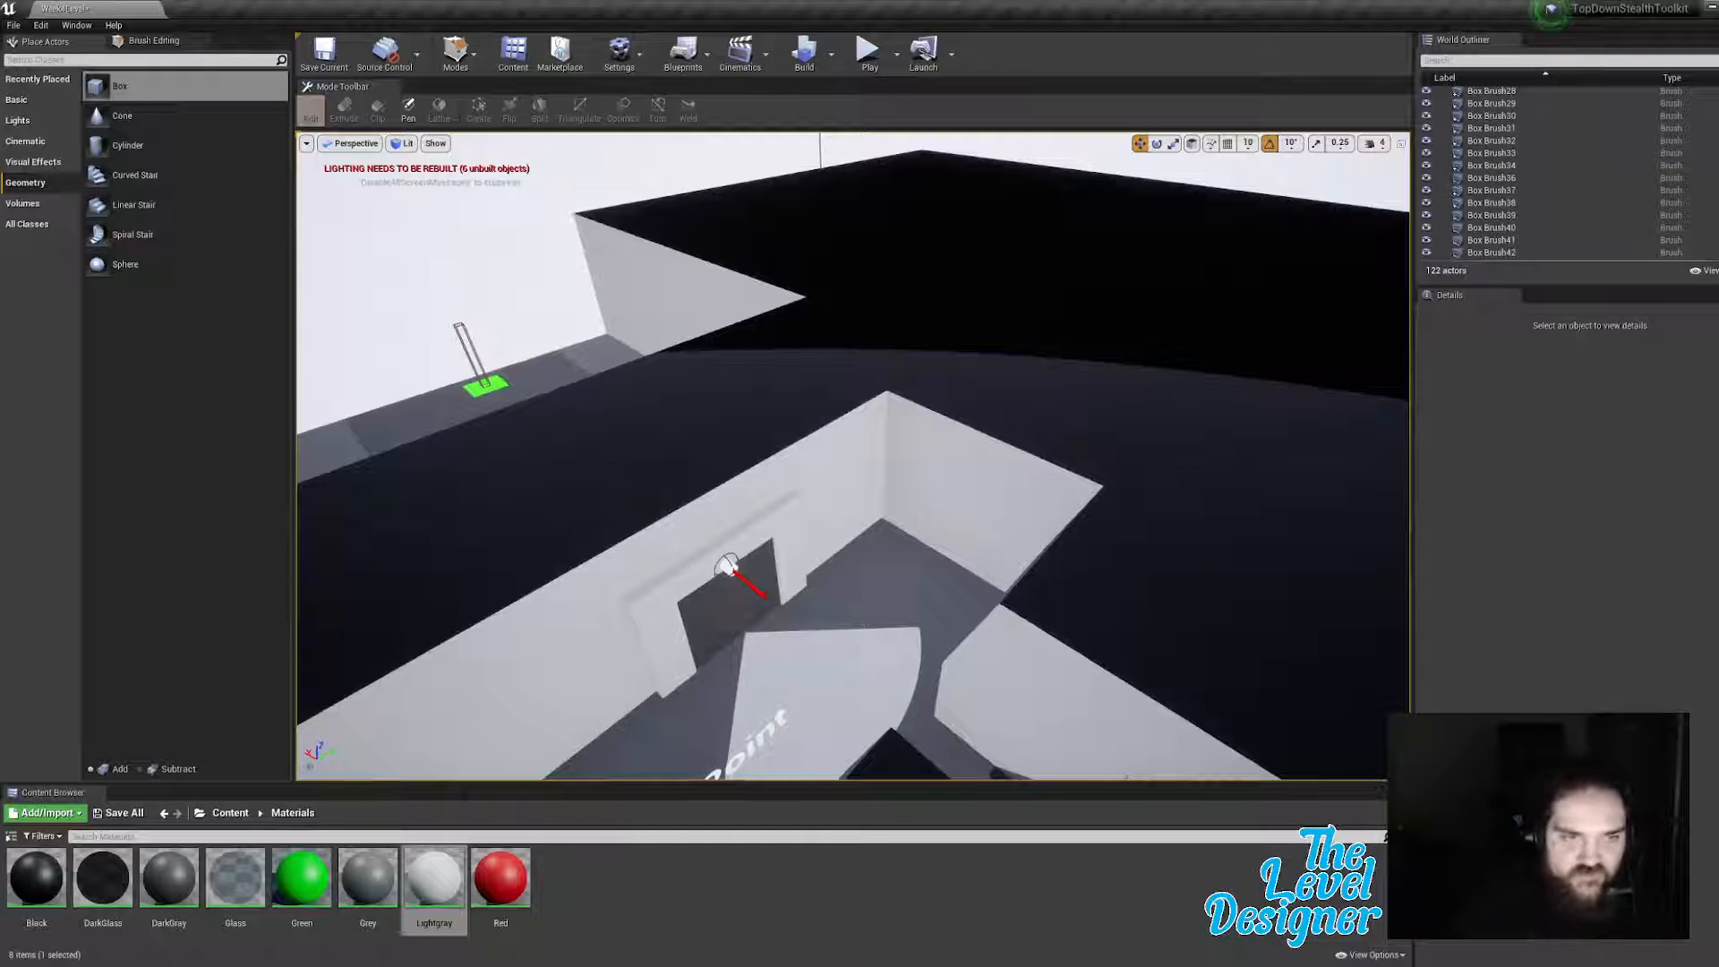
Step: Duplicate the subtractive brush at the corridor's closed end, shift the copy further along and scale it to about 5.59 on X
right_drag(982, 505, 1227, 493)
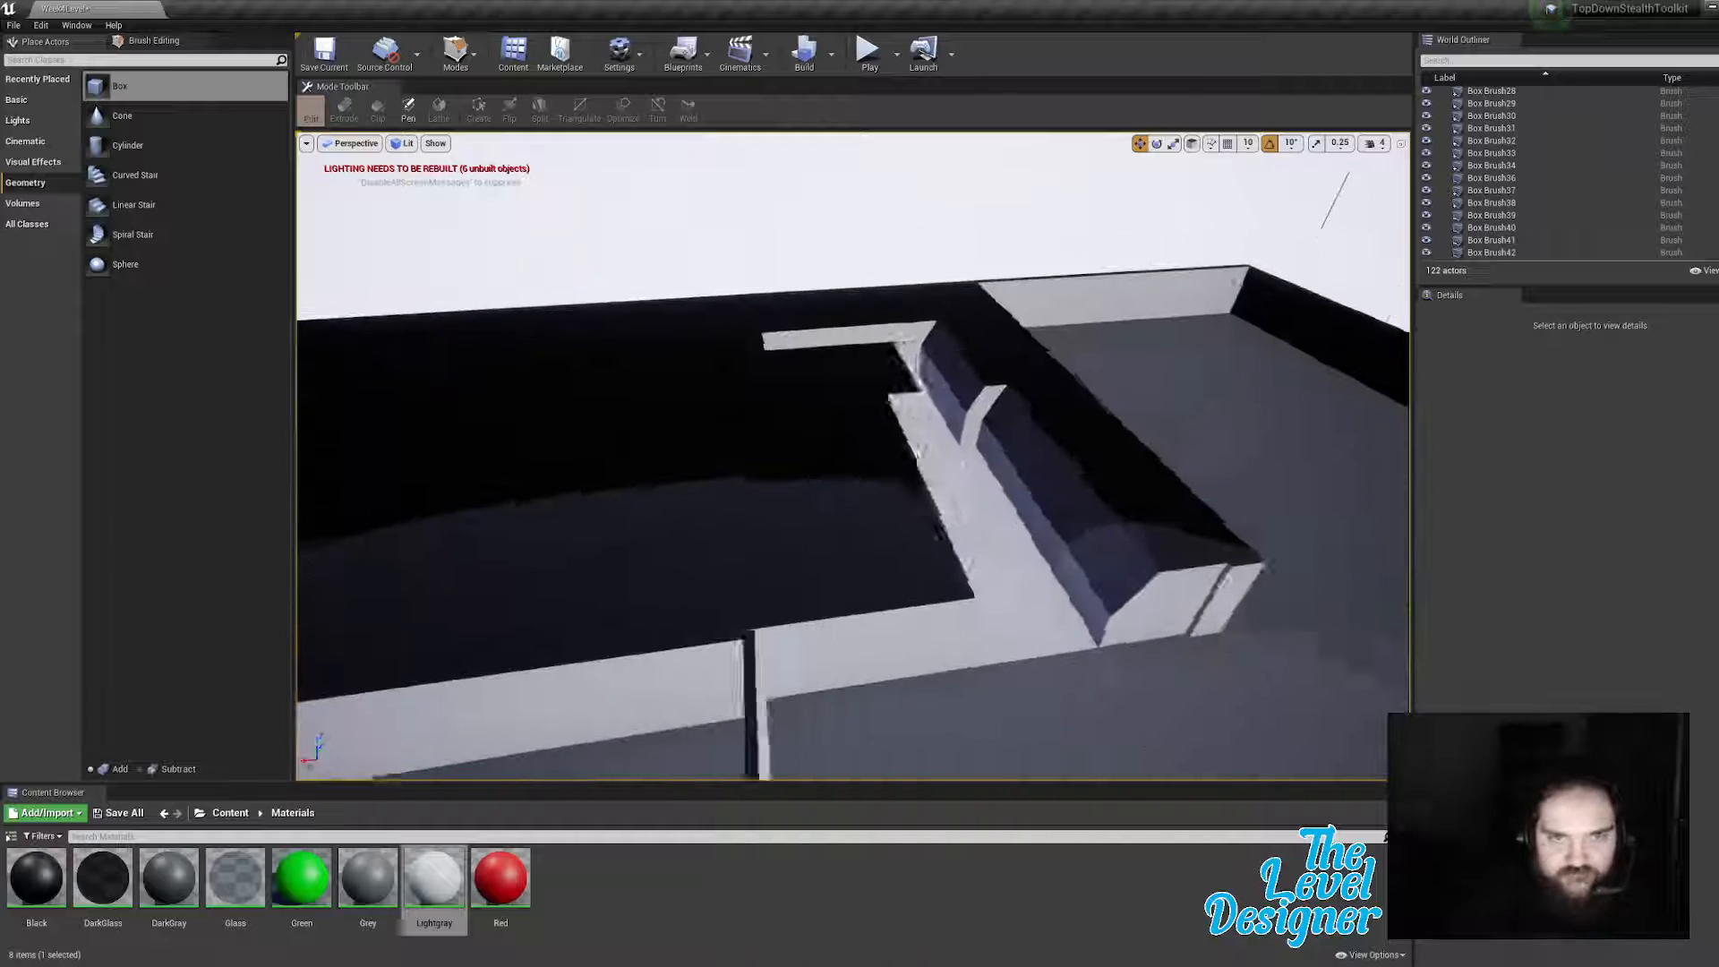
right_drag(917, 446, 851, 412)
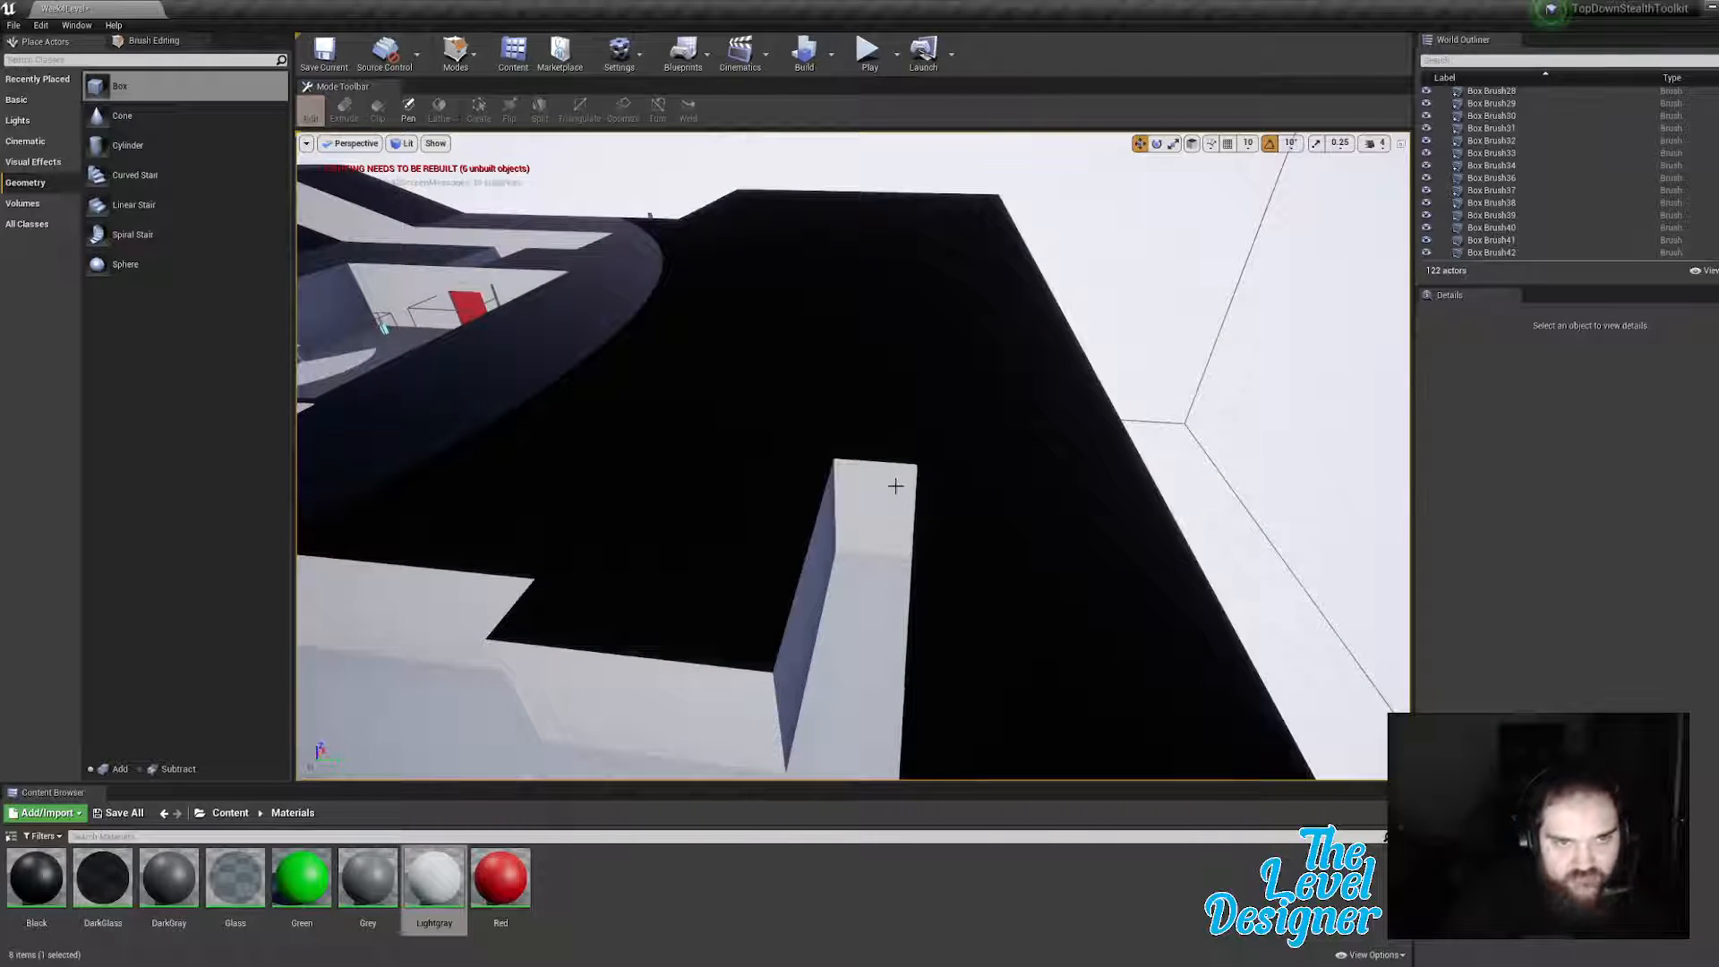
click(873, 498)
key(ctrl+w)
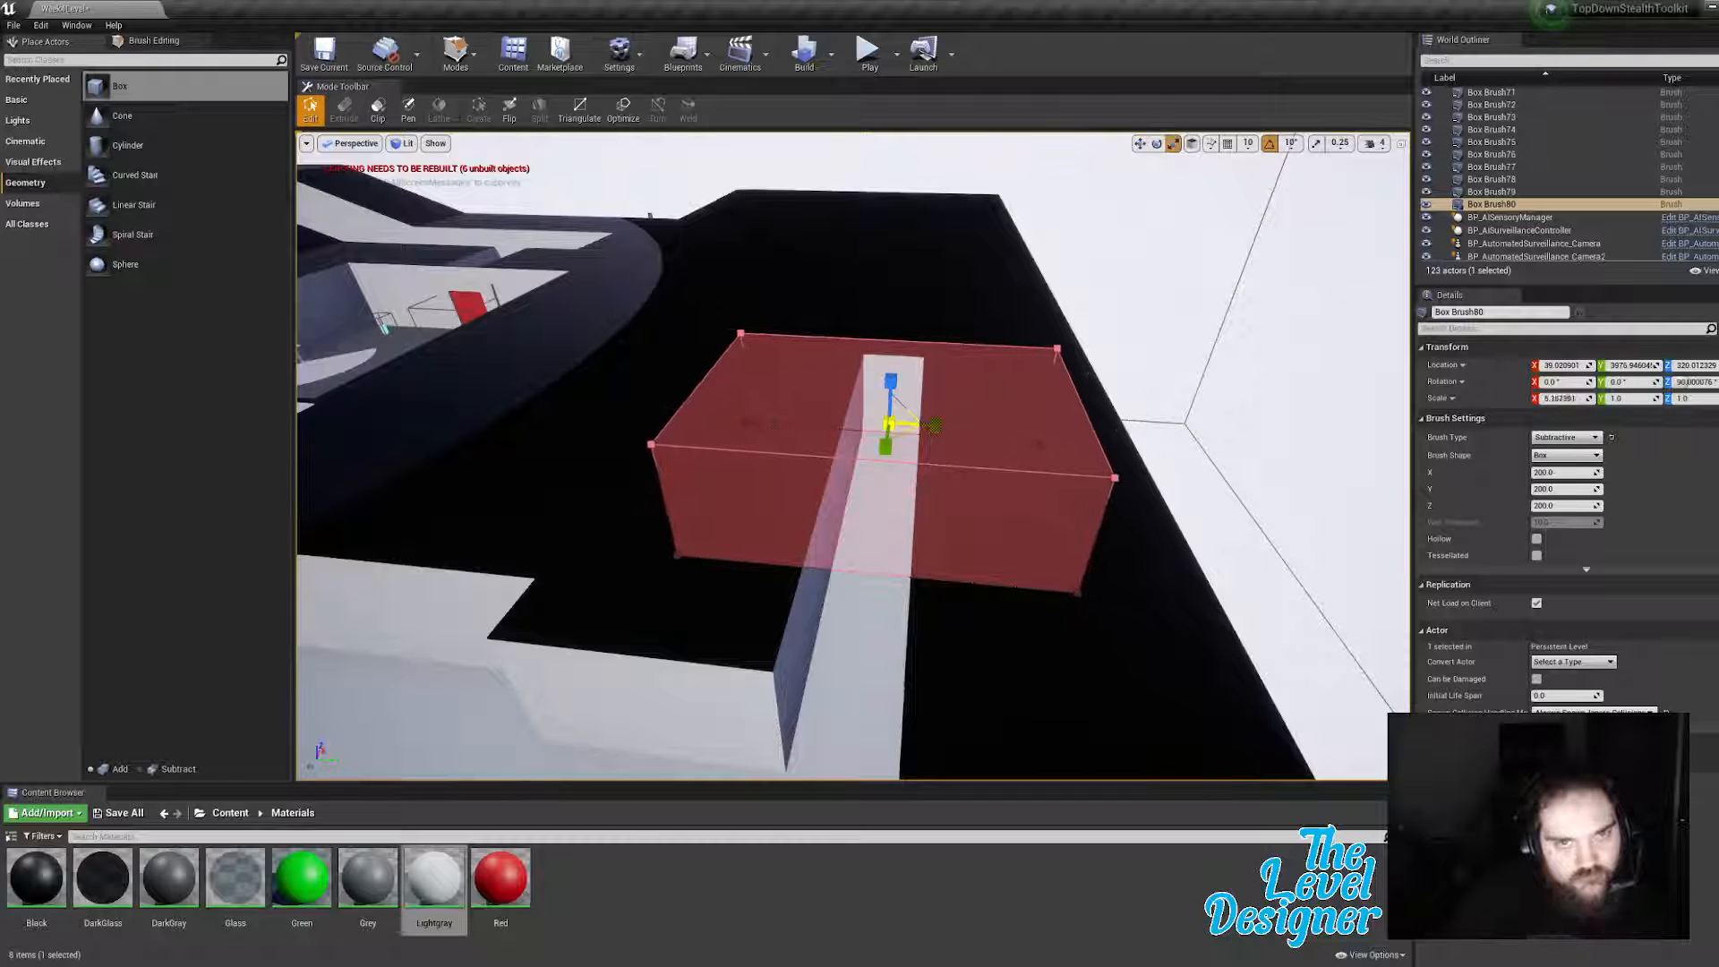
key(d)
right_drag(936, 425, 636, 443)
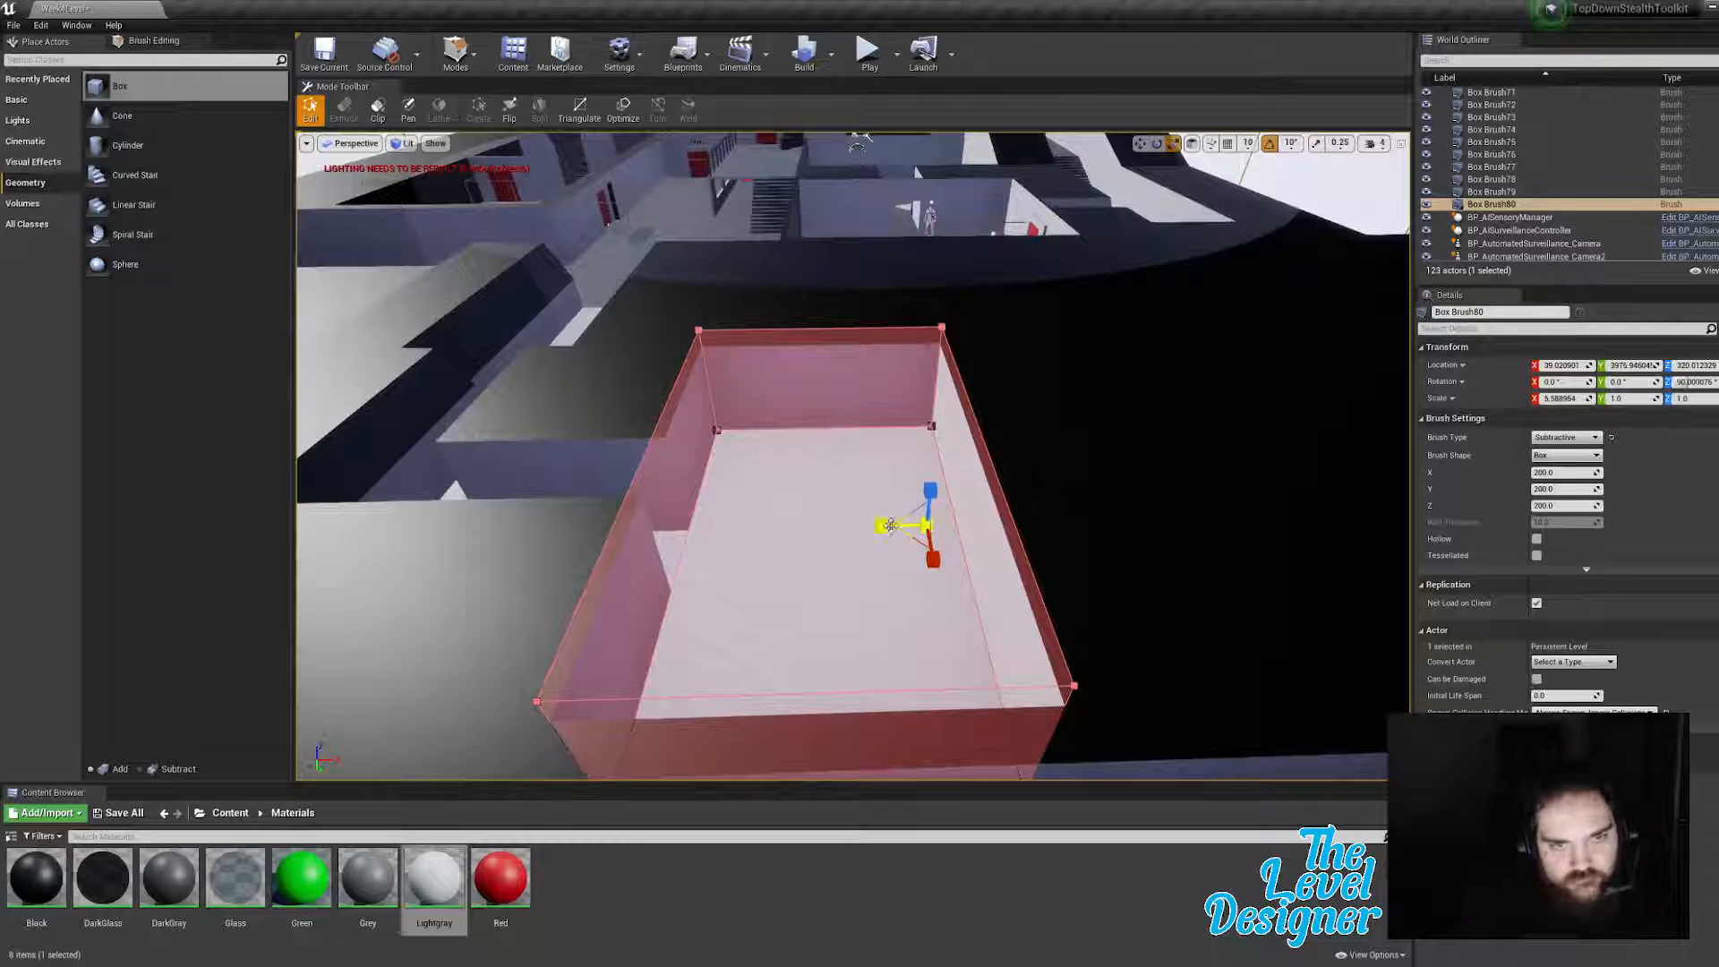
right_drag(891, 527, 945, 527)
key(d)
mouse_move(932, 415)
right_down()
mouse_move(698, 434)
mouse_move(627, 414)
right_up()
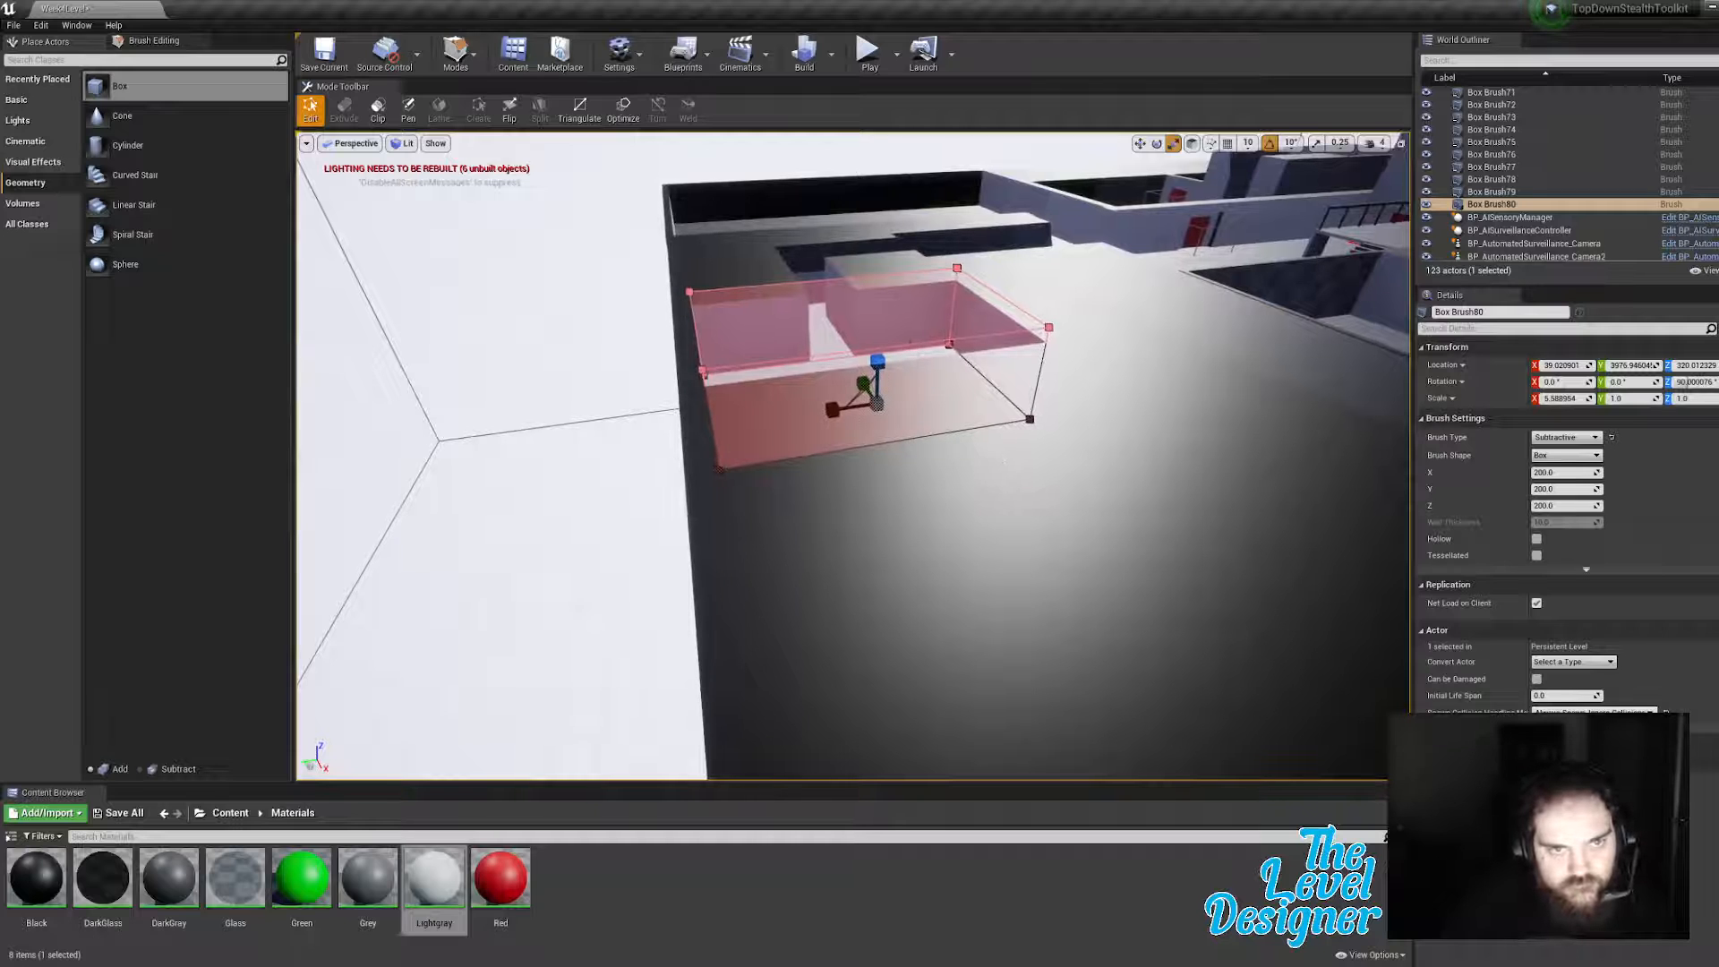
right_drag(944, 370, 1129, 374)
key(a)
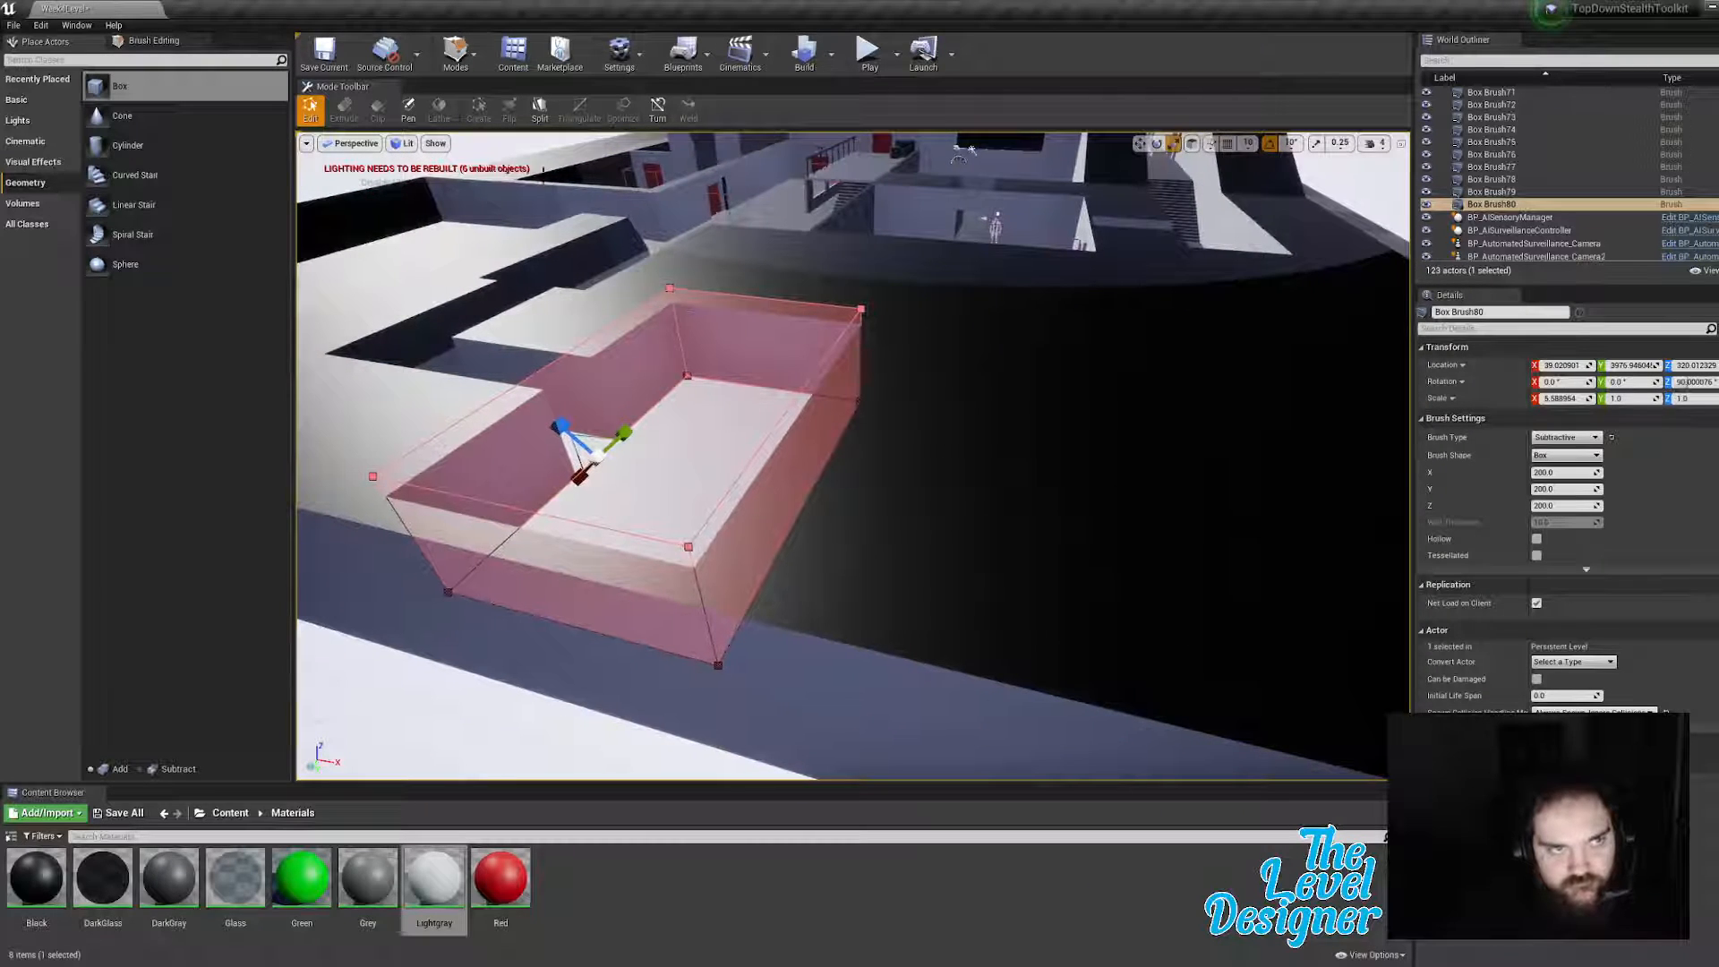
right_drag(506, 165, 411, 134)
click(506, 165)
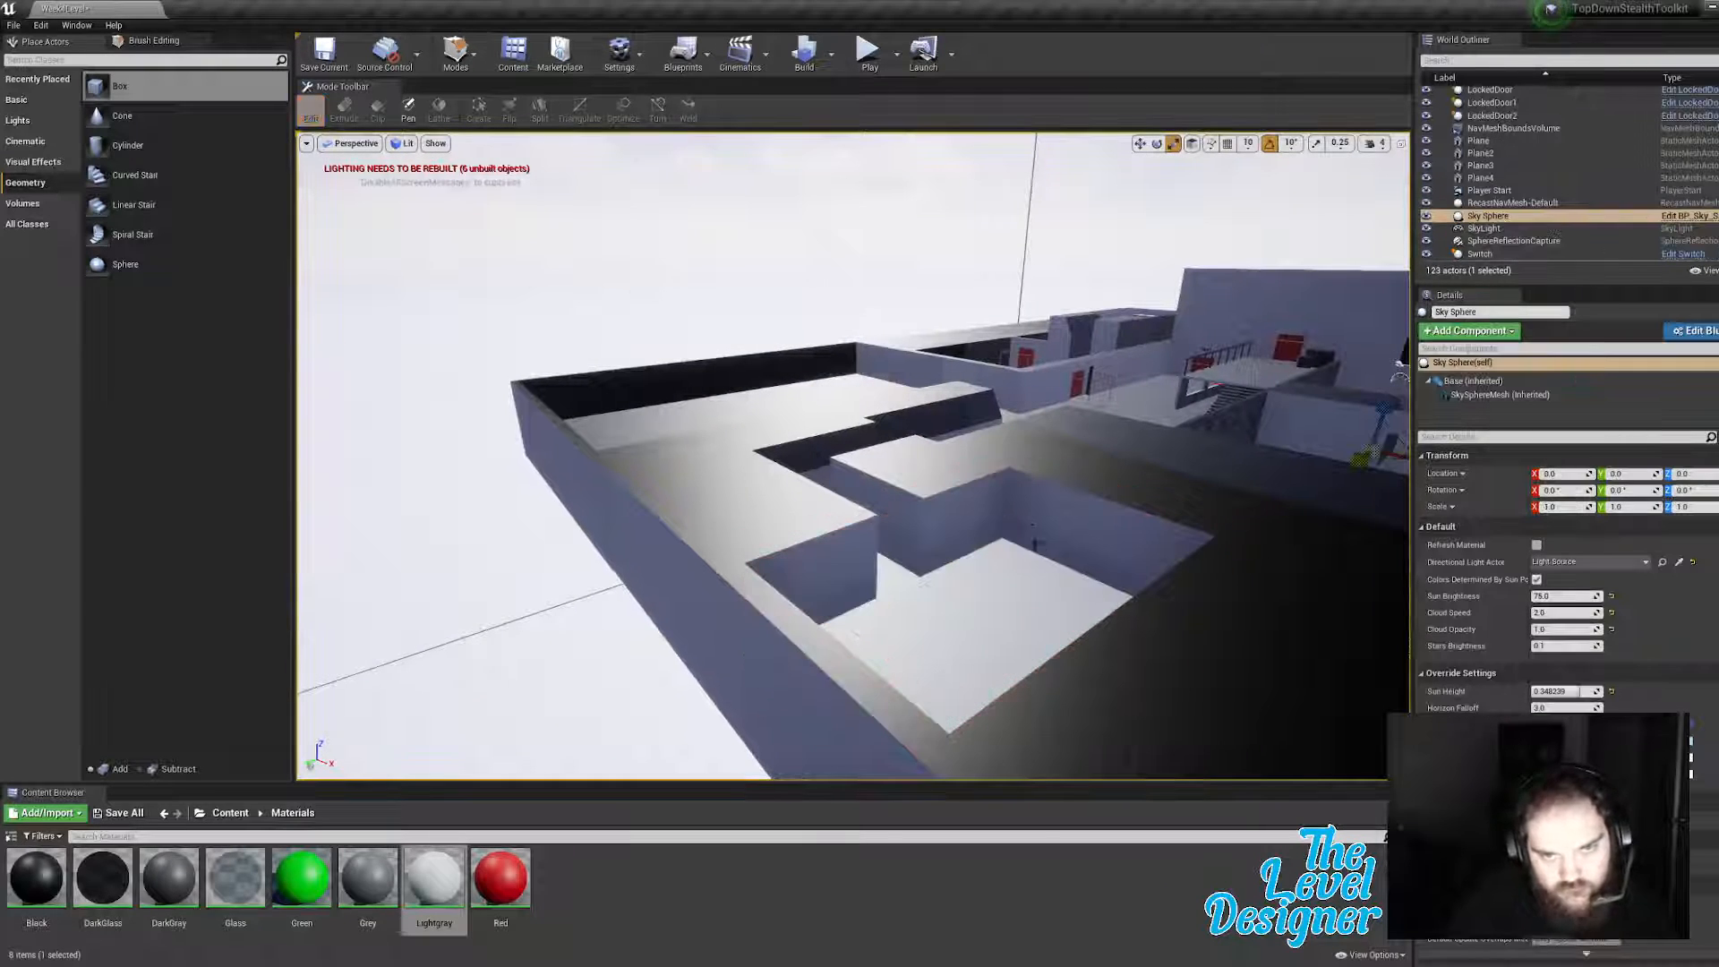
Step: Enlarge the cut-out at the corridor's end into a large room by moving its outer side face far outward
click(1094, 555)
click(1110, 658)
mouse_move(1111, 659)
right_down()
mouse_move(1312, 738)
mouse_move(1294, 747)
right_up()
key(w)
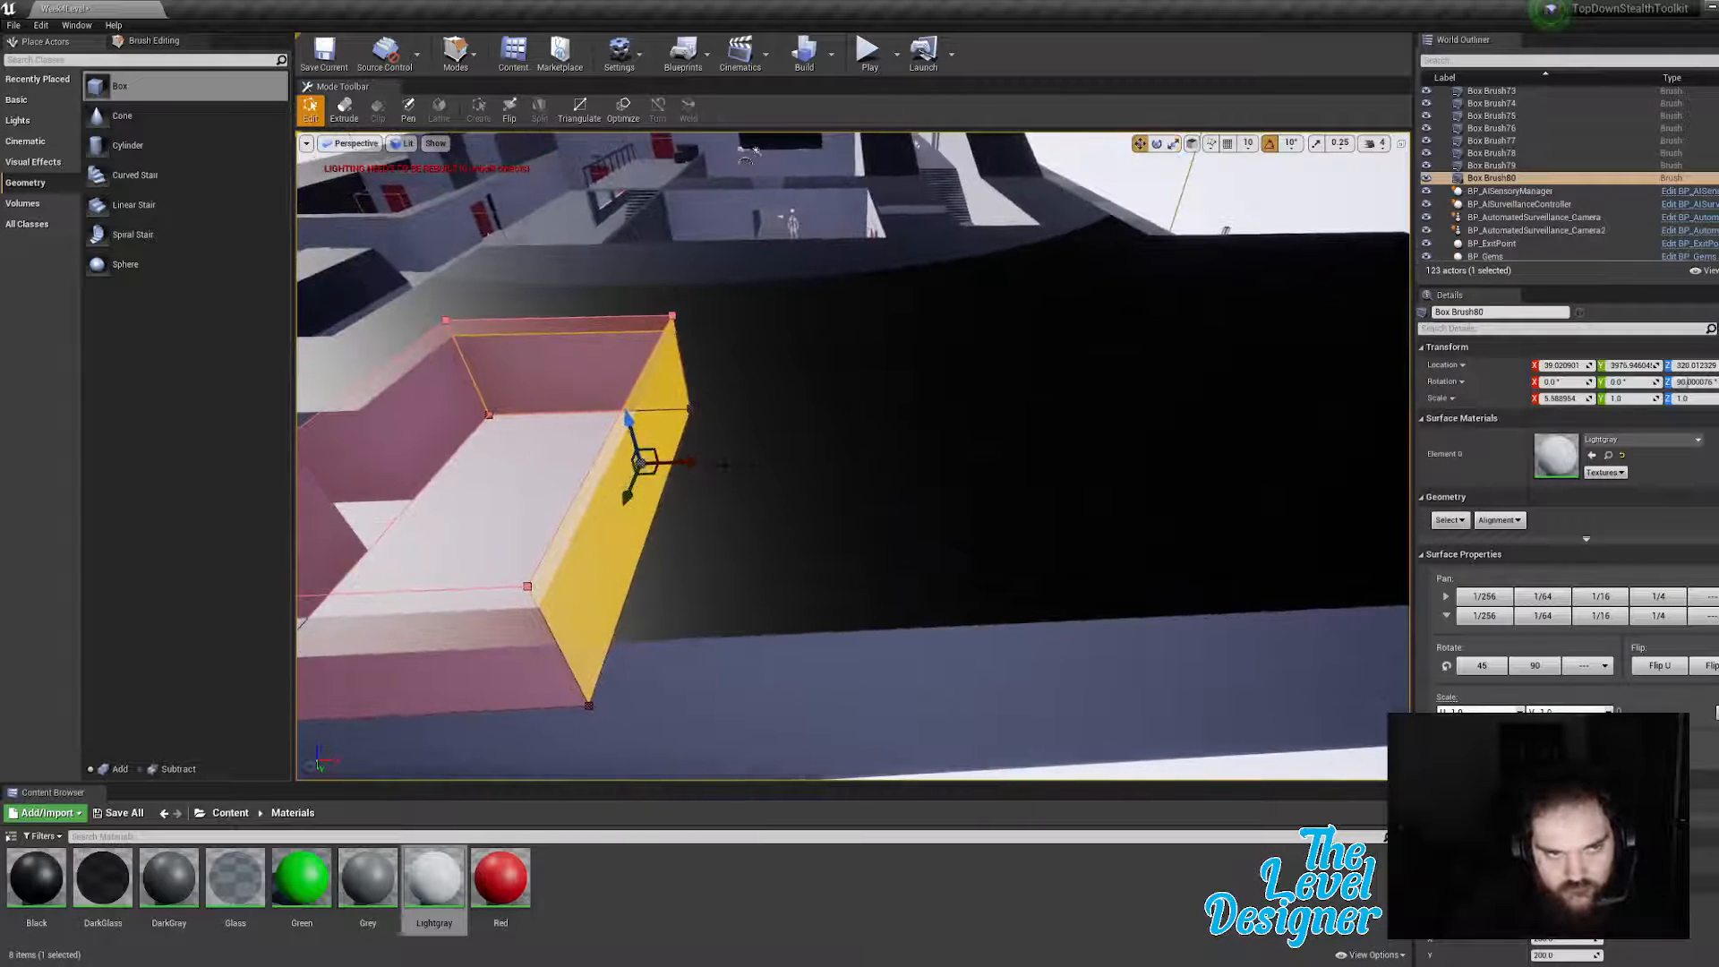
drag(698, 463, 1331, 434)
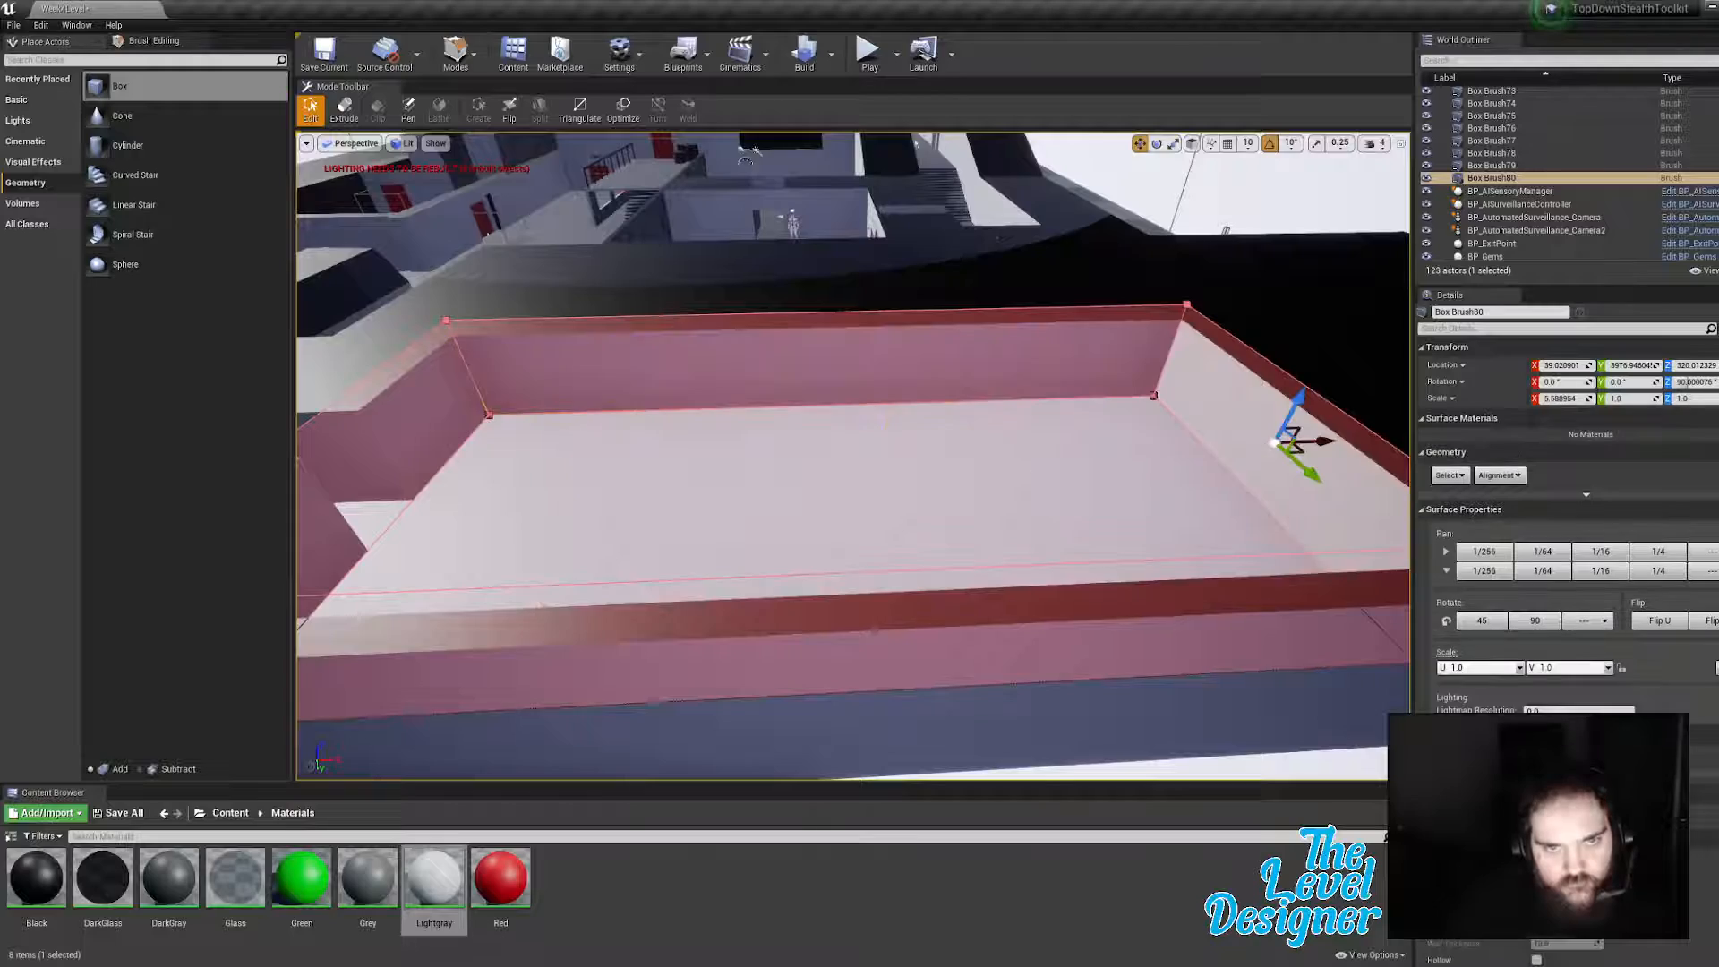
mouse_move(1331, 433)
right_down()
mouse_move(1209, 416)
mouse_move(1334, 466)
mouse_move(1249, 448)
right_up()
Step: Duplicate the narrow subtractive brush leading into the large room and place the copy in the room's long inner wall
click(867, 594)
right_drag(867, 595, 923, 559)
right_drag(1069, 477, 1008, 475)
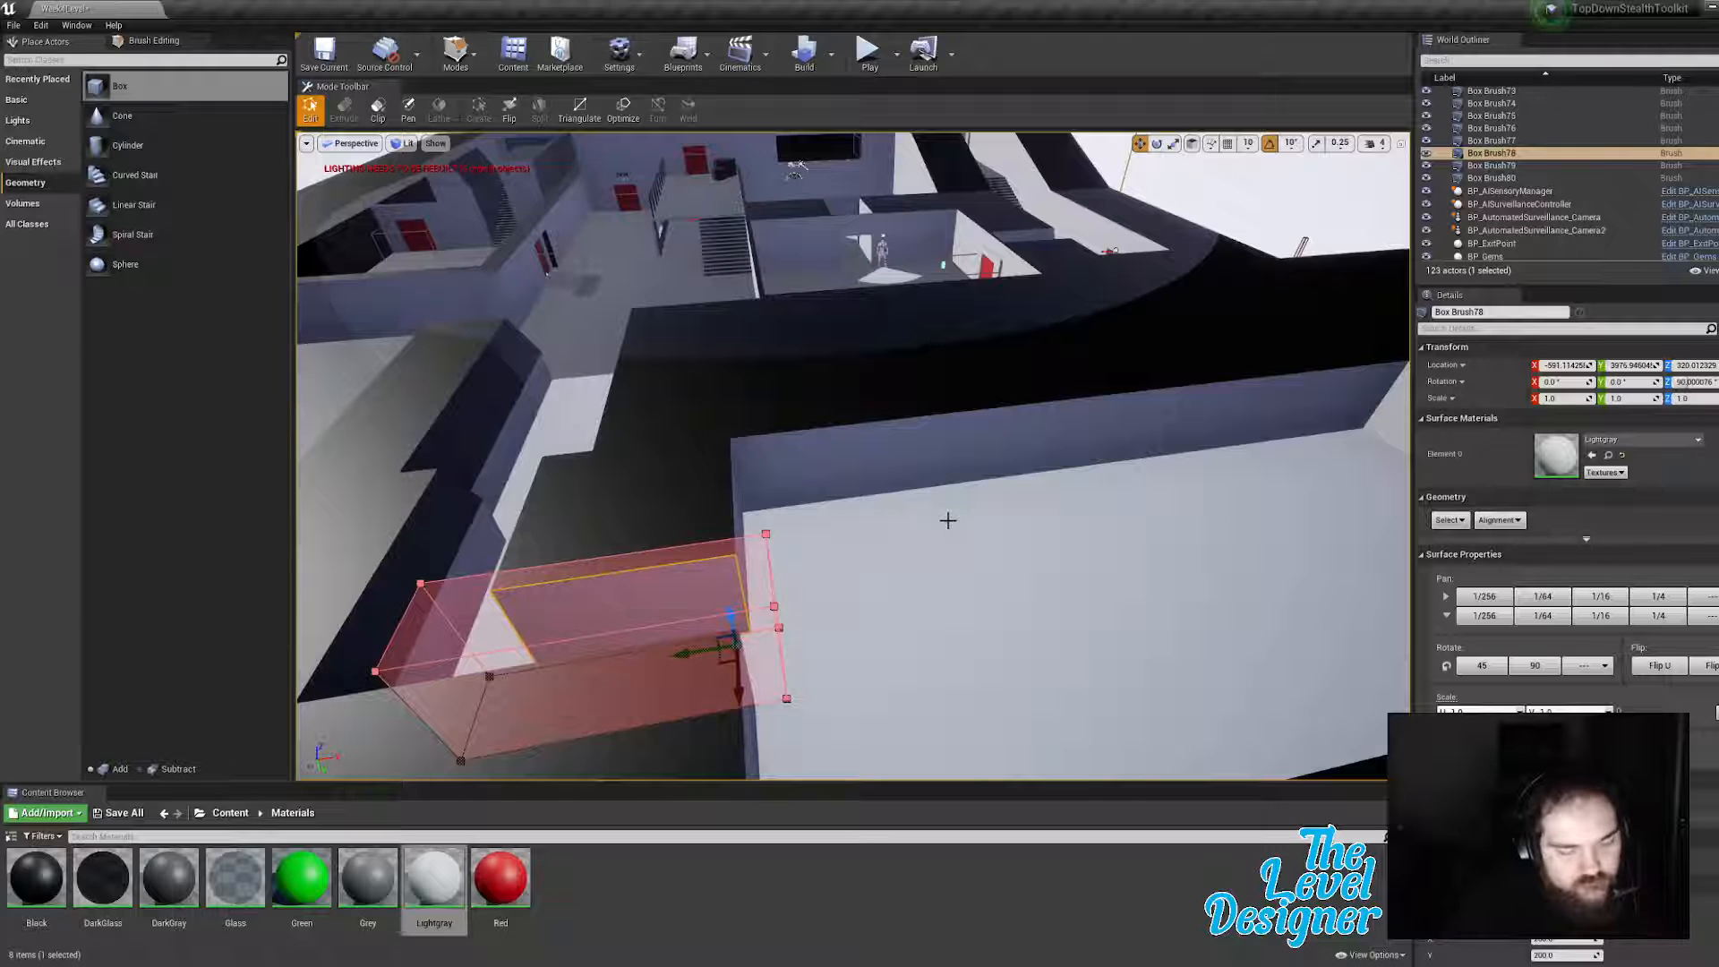
key(ctrl+w)
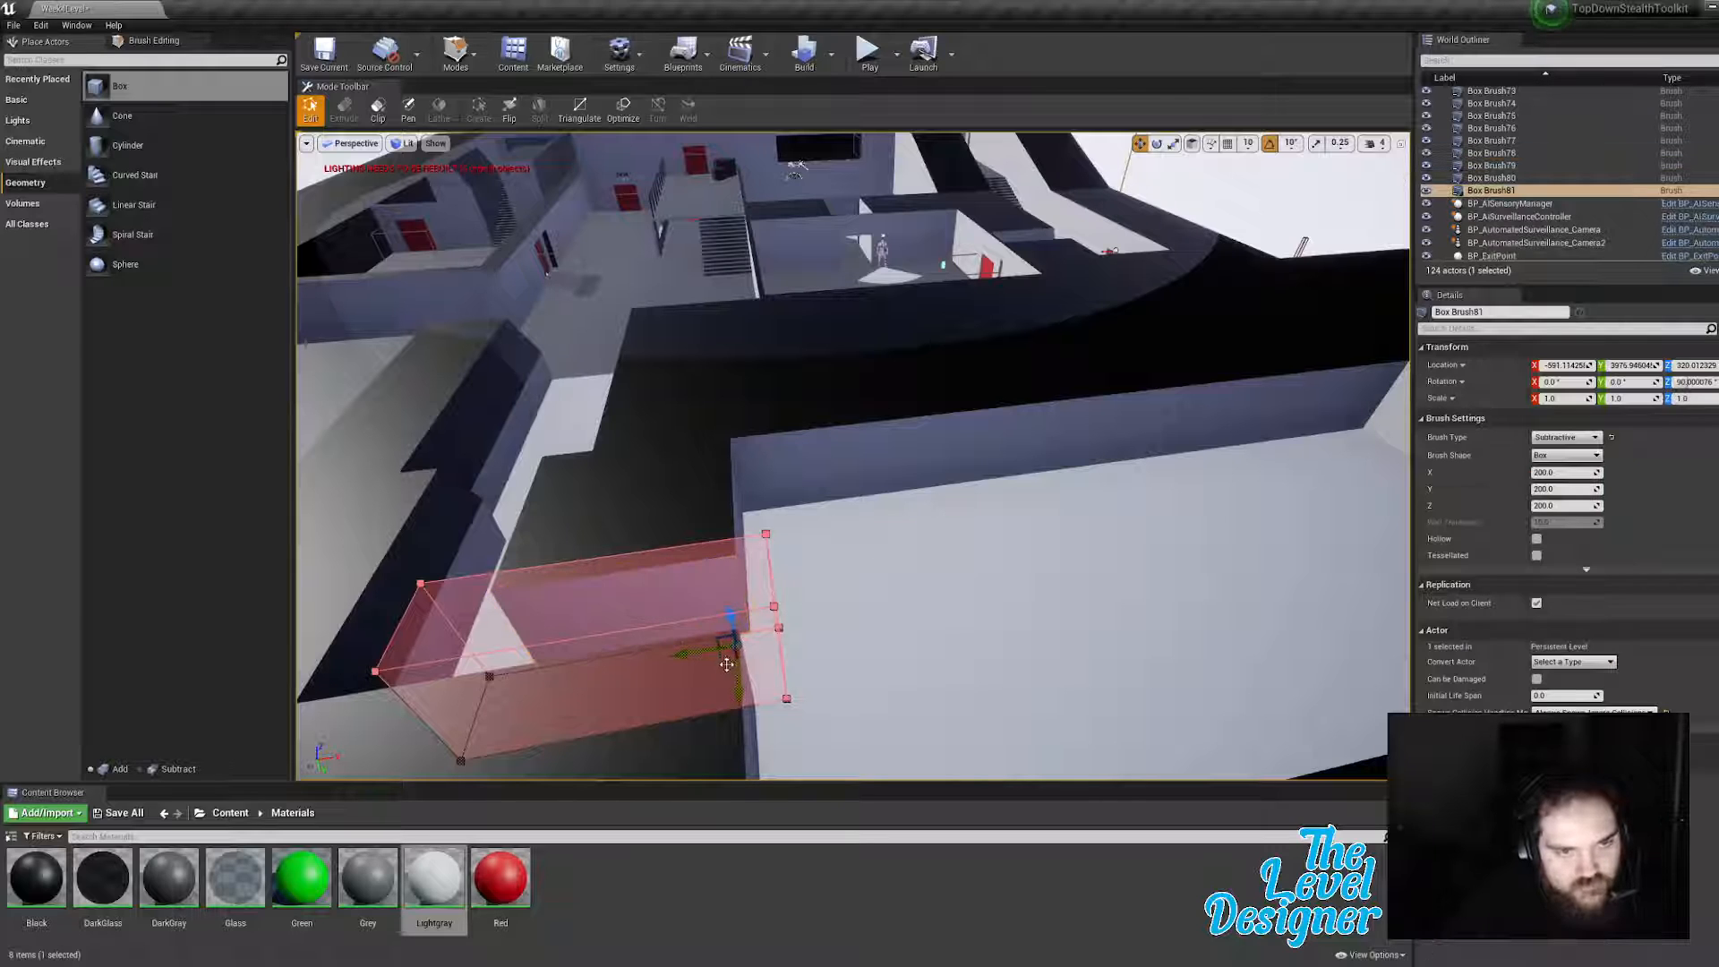
mouse_move(723, 665)
mouse_down()
mouse_move(873, 535)
mouse_move(1013, 475)
mouse_move(1020, 445)
mouse_up()
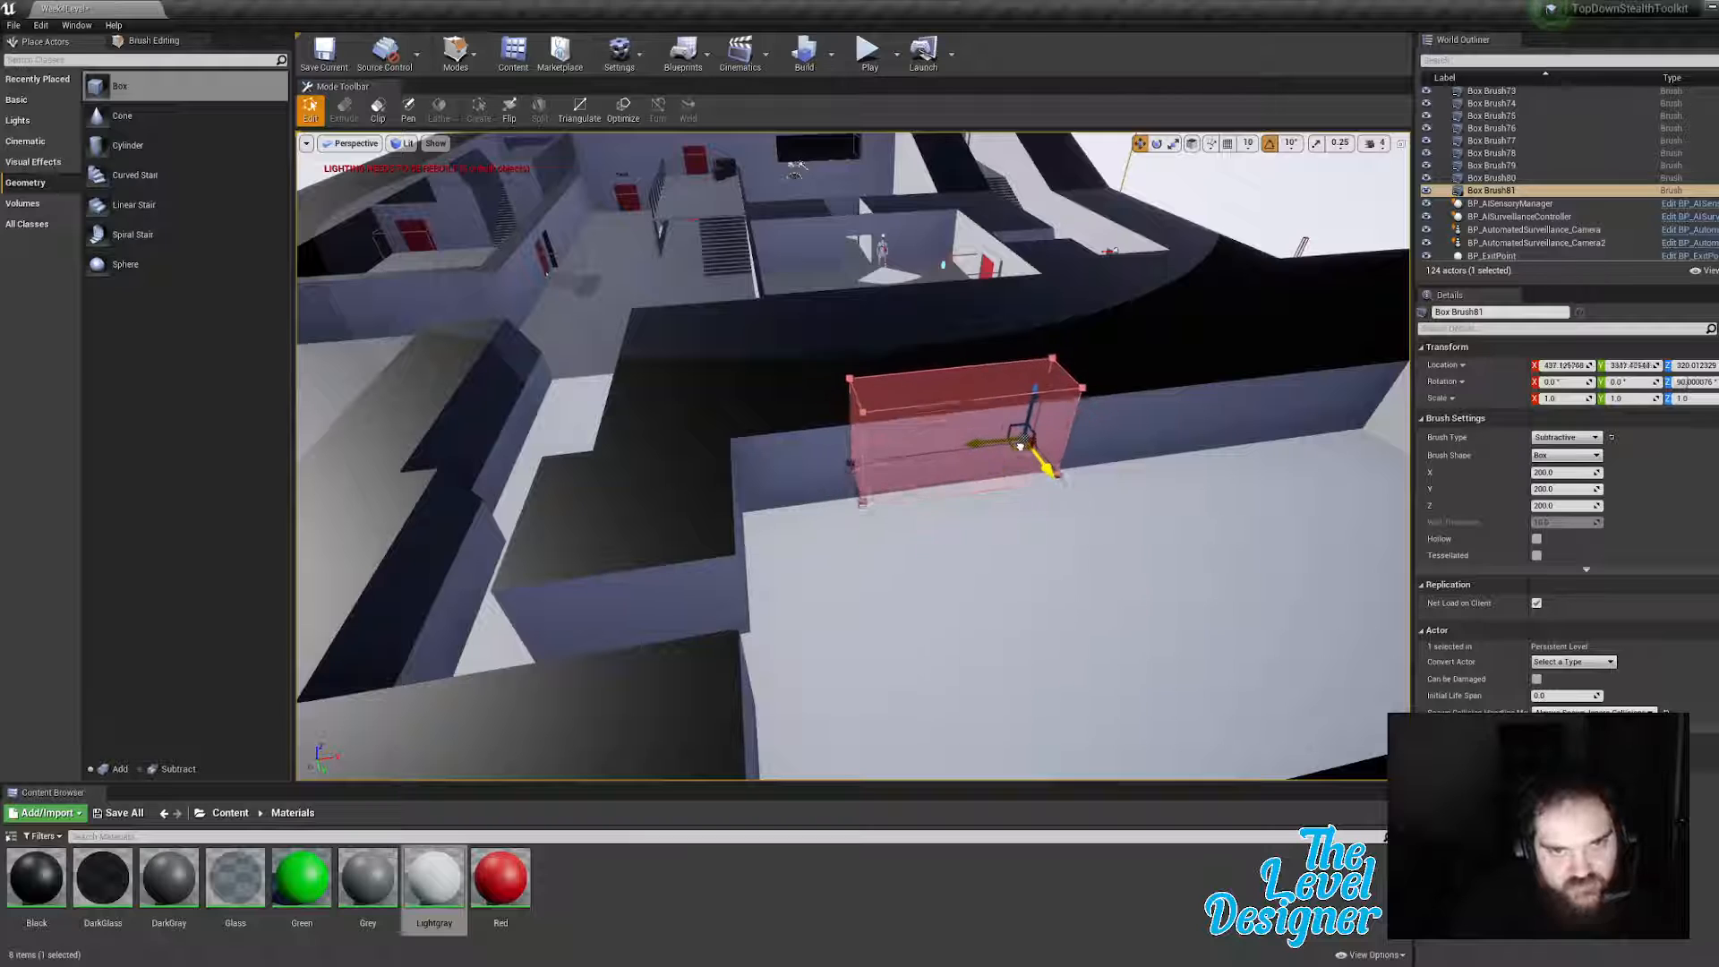
key(w)
right_drag(1048, 445, 978, 465)
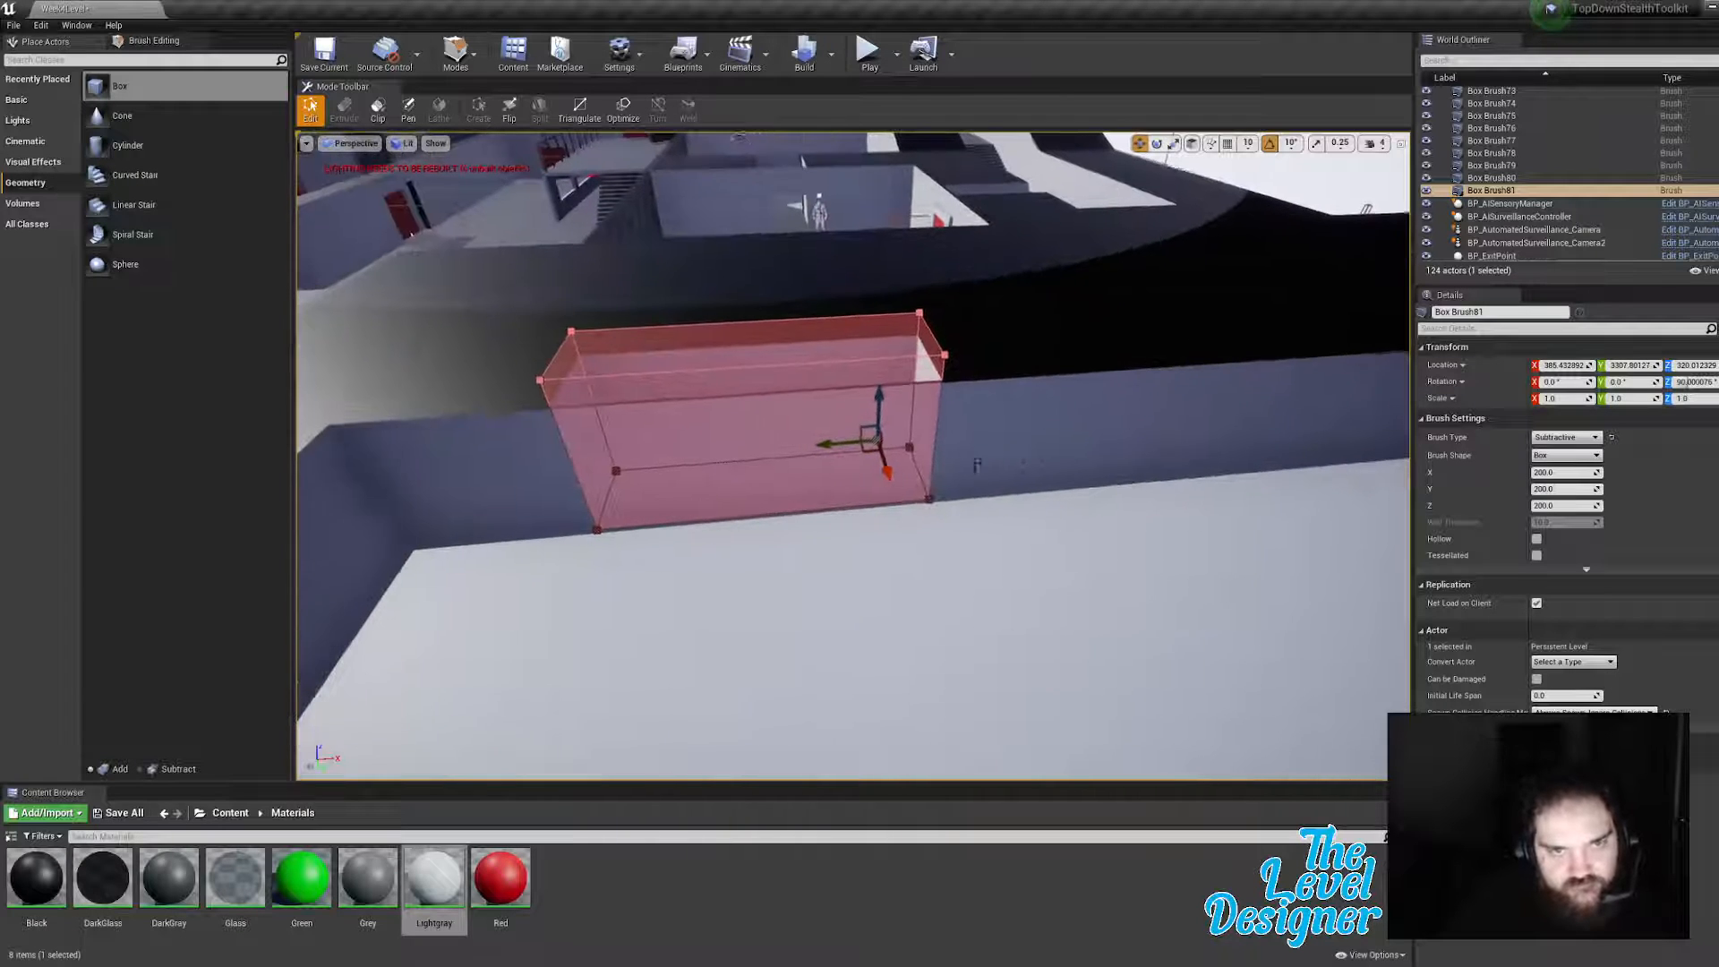
mouse_move(823, 446)
mouse_down()
mouse_move(761, 446)
mouse_move(892, 438)
mouse_up()
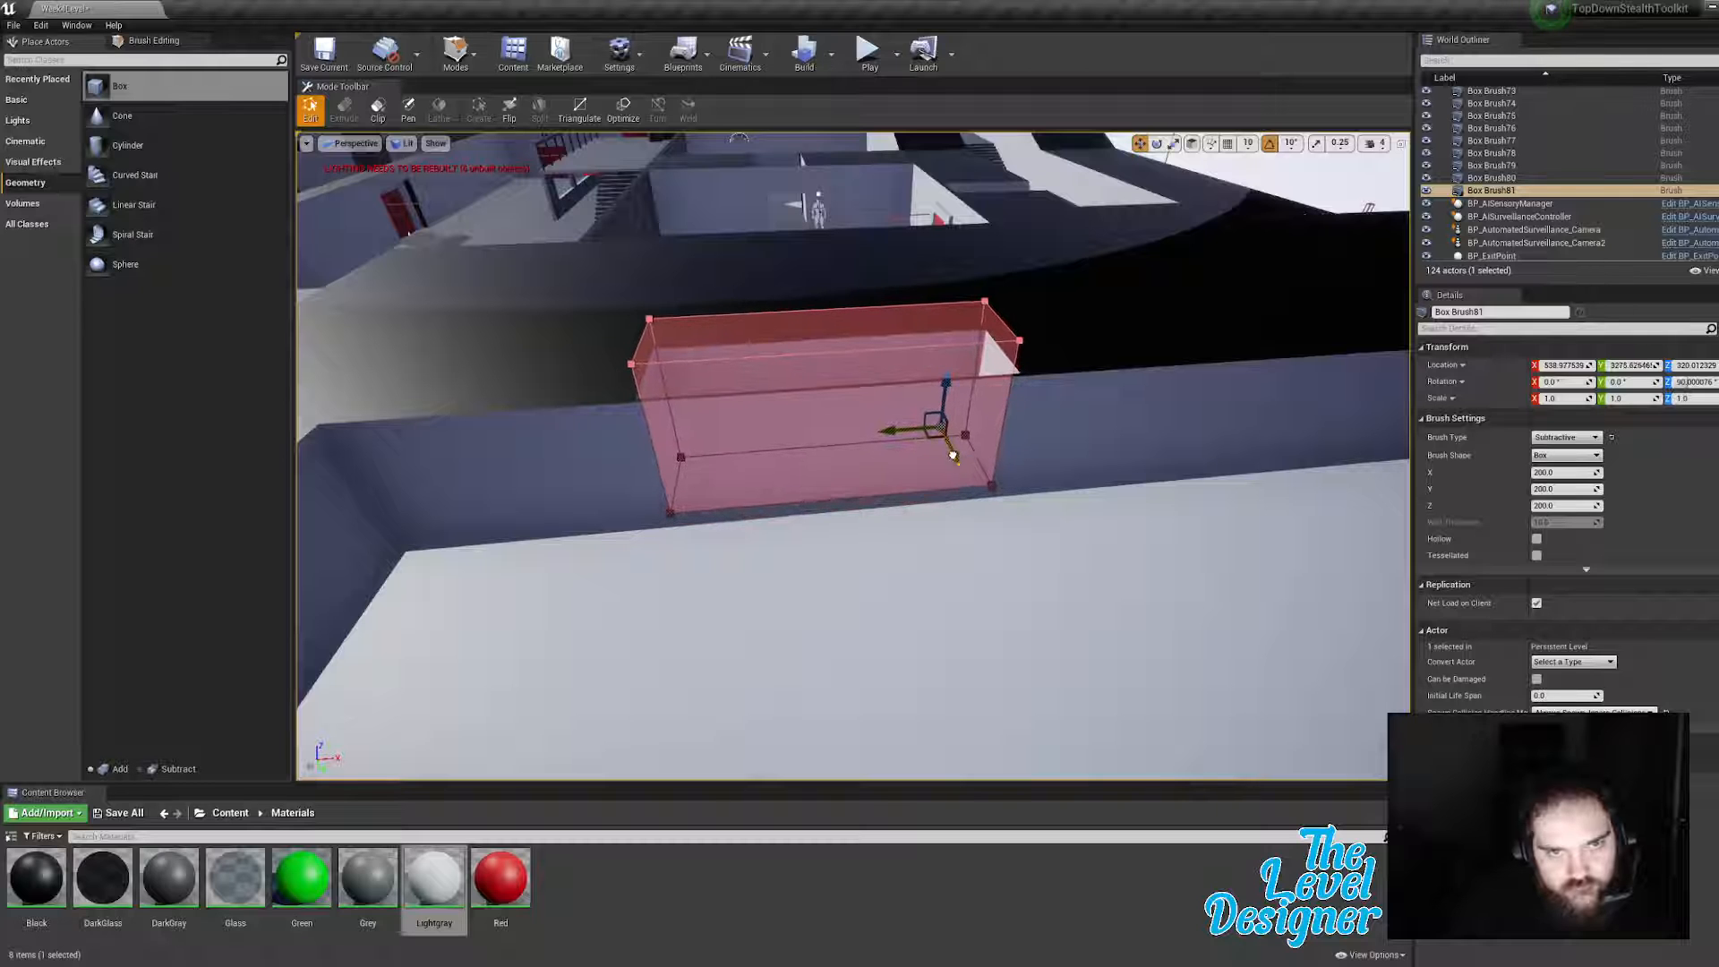
Step: Extrude the end face of the copied subtractive brush a short way along the room's long wall
right_drag(952, 456, 882, 446)
key(d)
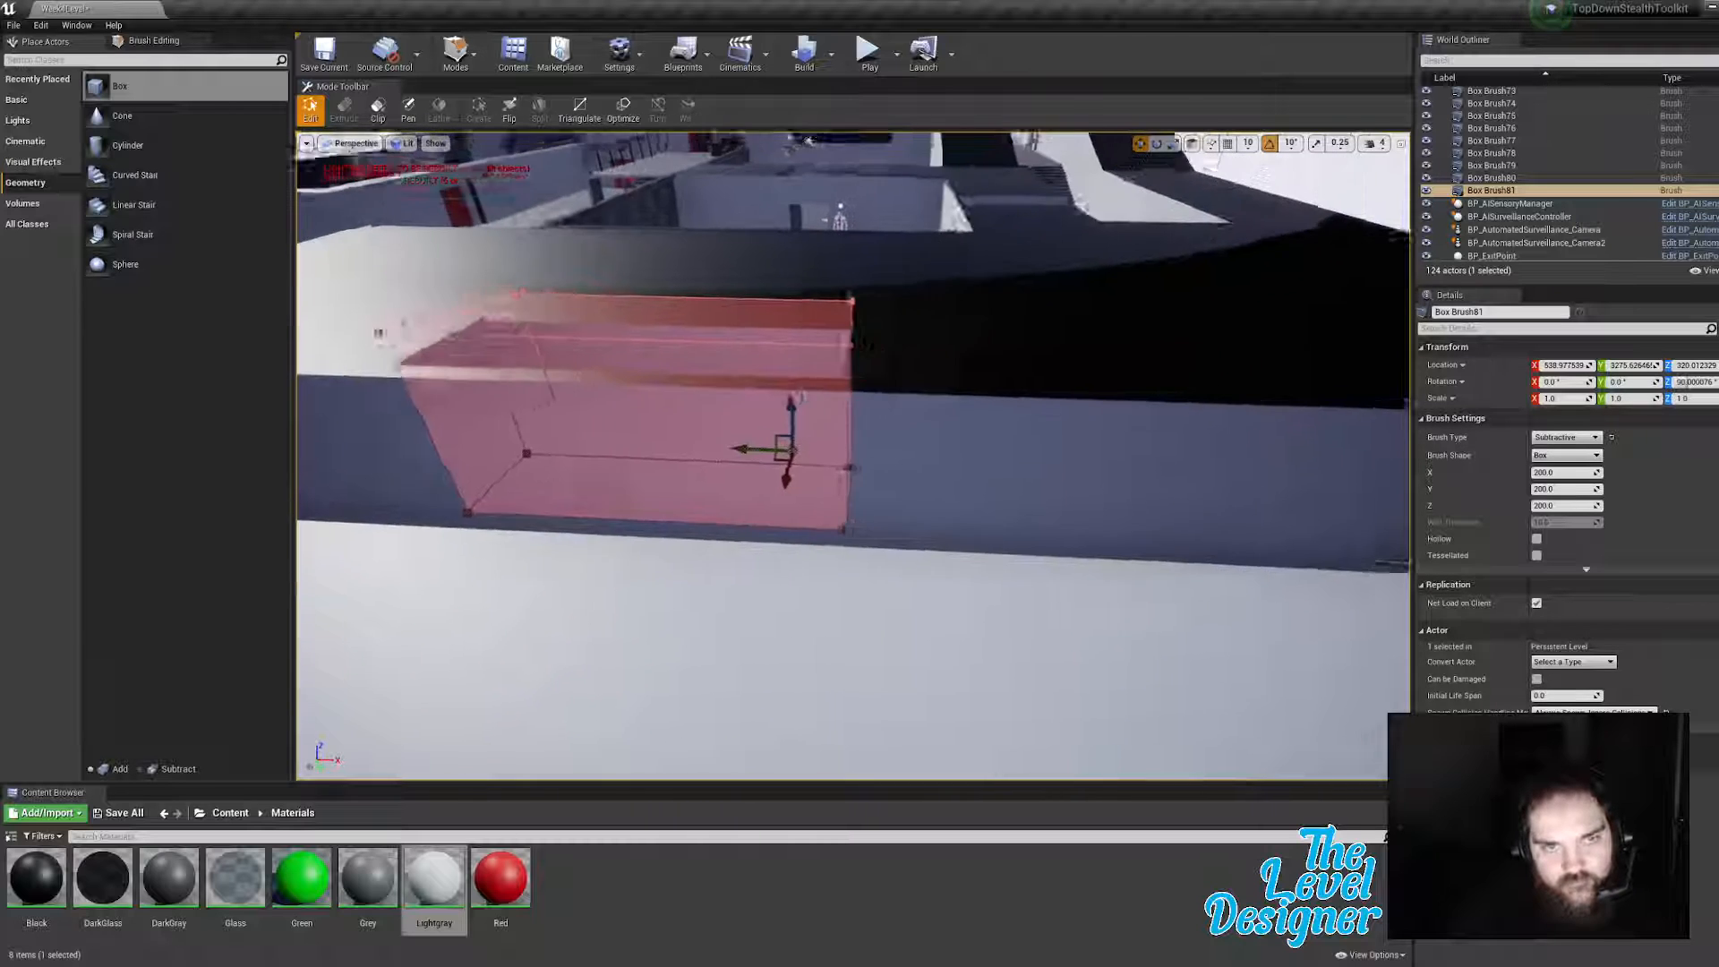
mouse_move(1022, 434)
right_down()
mouse_move(985, 439)
mouse_move(1021, 424)
mouse_move(936, 403)
right_up()
key(s)
key(w)
key(d)
click(977, 552)
right_drag(977, 552, 1049, 555)
key(s)
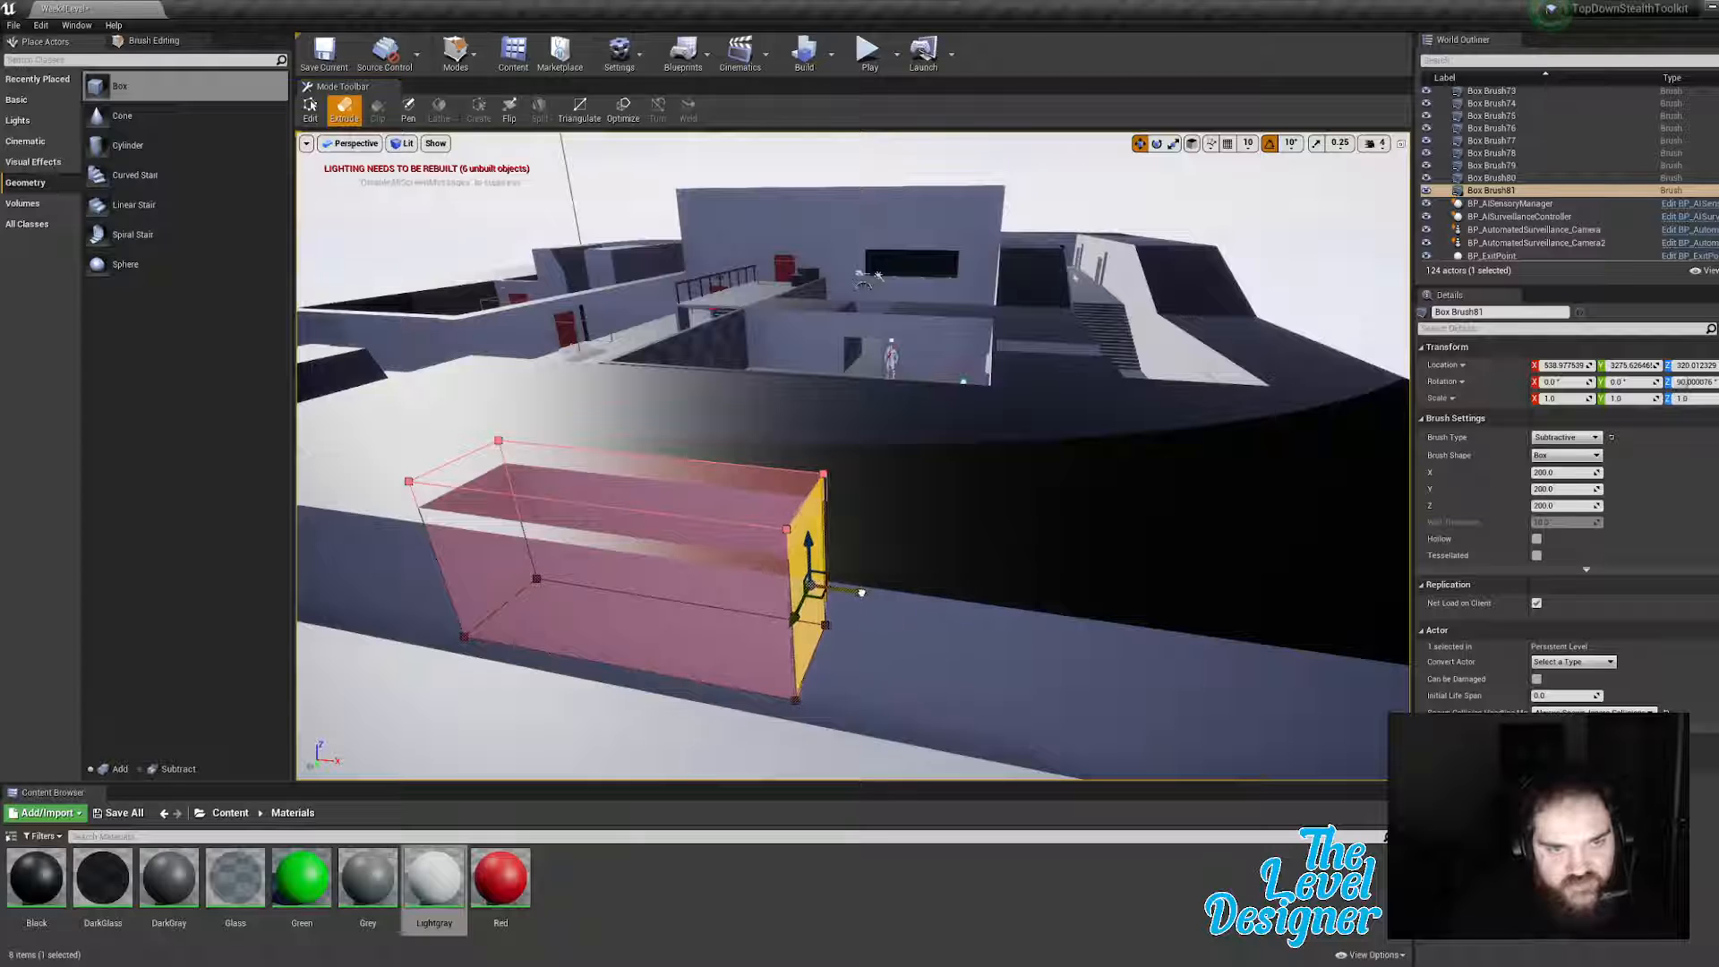
drag(862, 592, 927, 602)
Step: Extrude the room-facing side of the new end section into the large room to cut an opening into the recess
click(823, 546)
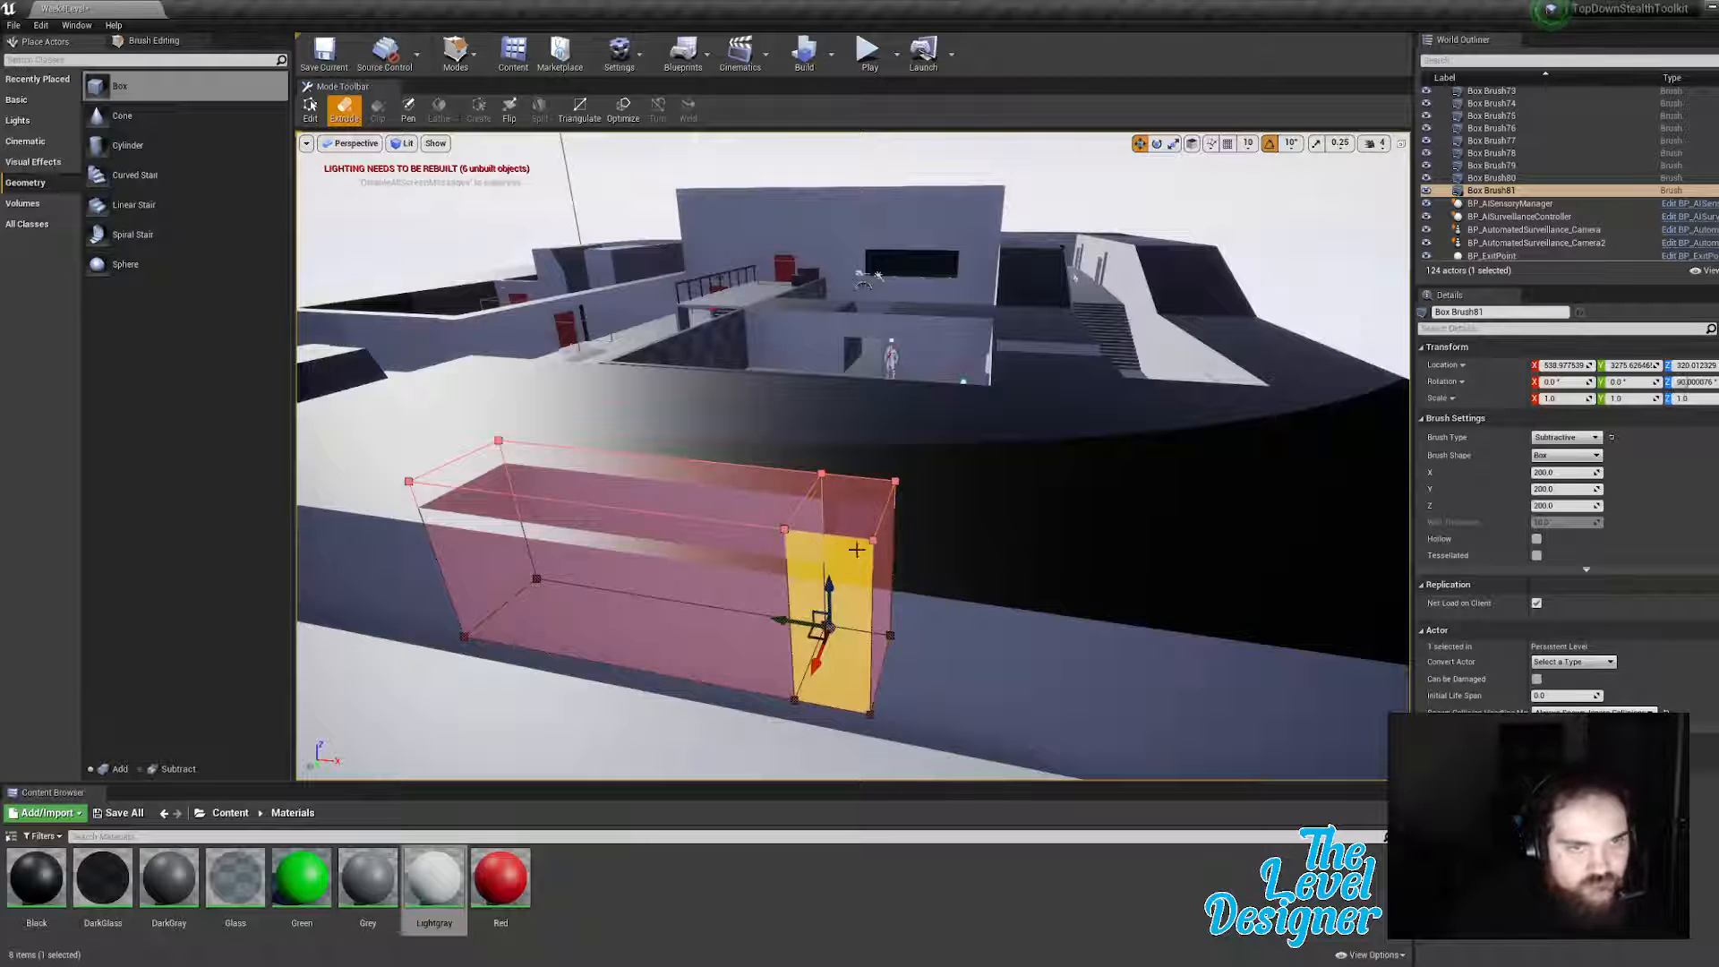
key(d)
right_drag(858, 549, 699, 548)
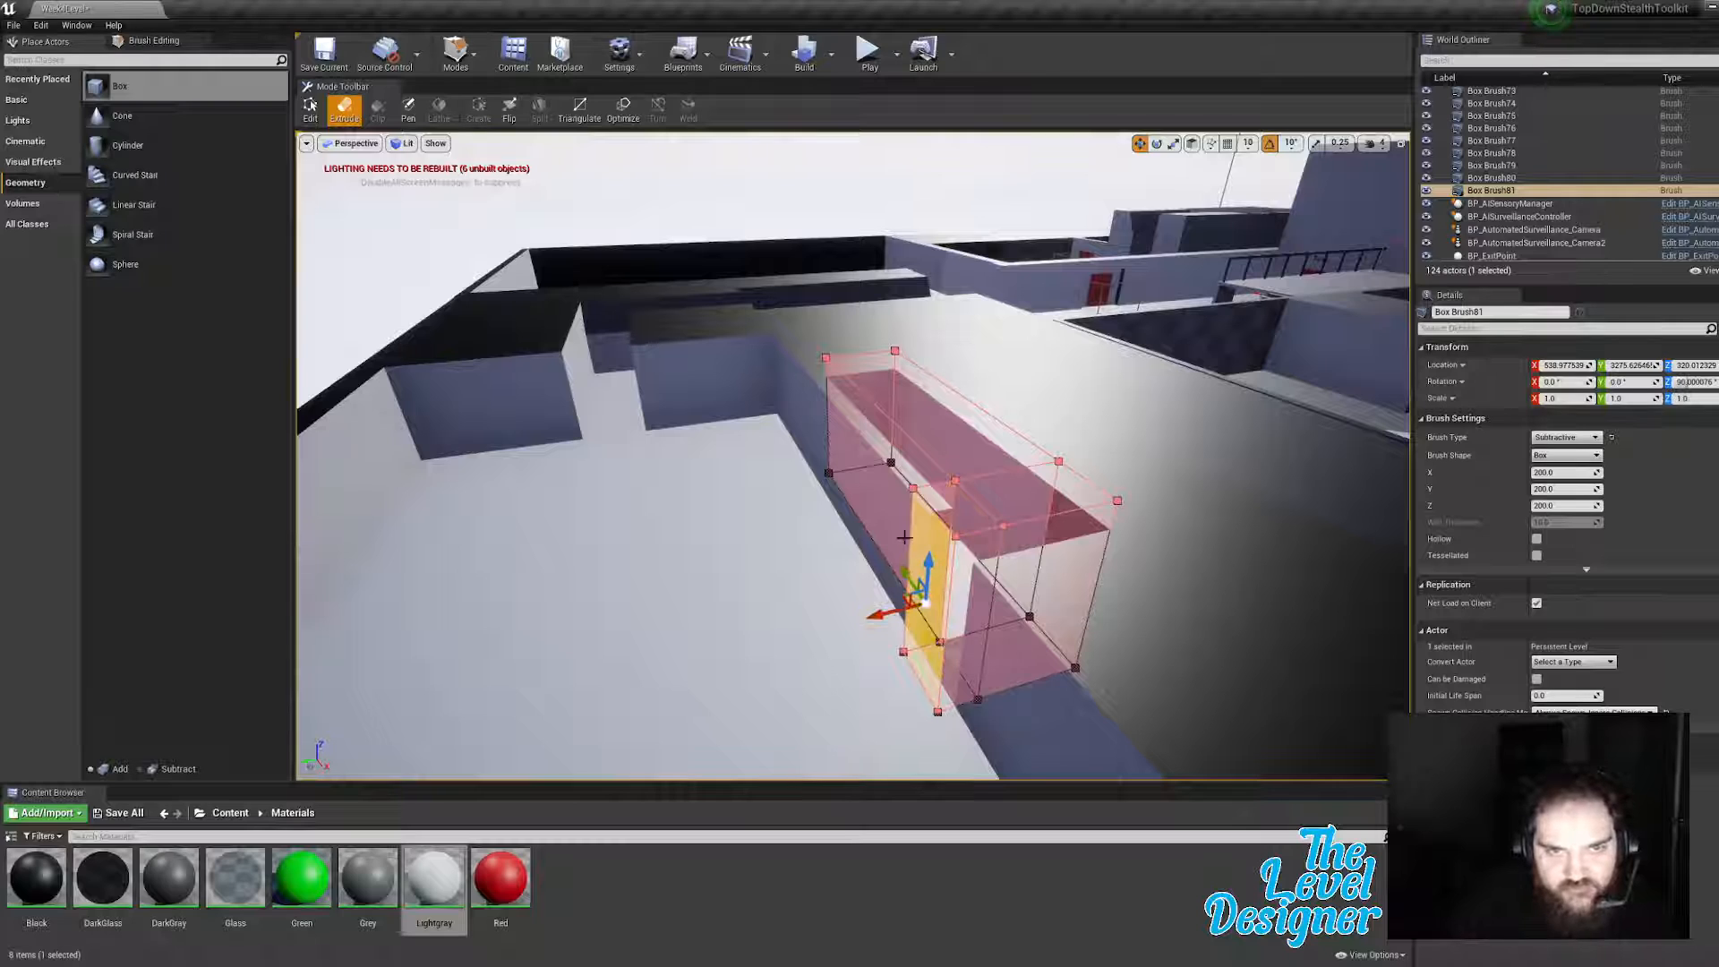
key(a)
right_drag(904, 537, 1107, 541)
key(s)
click(1083, 237)
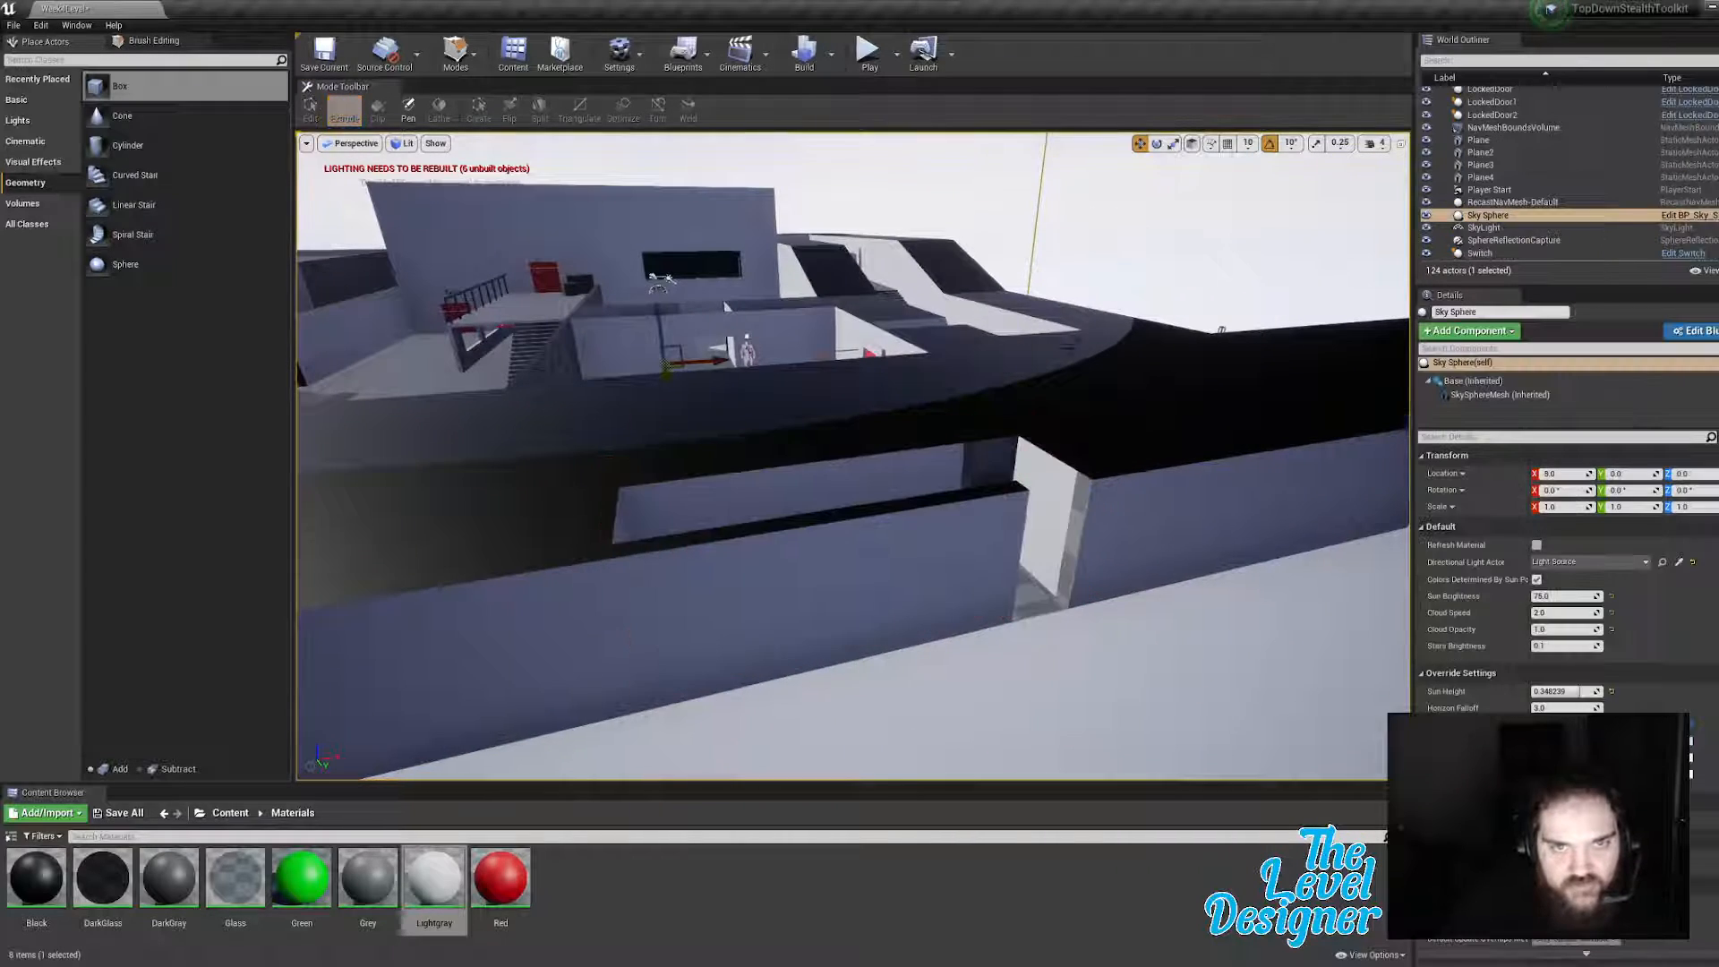
Step: Apply the Lightgray material to the walls of the new recess and its opening
right_drag(895, 448, 924, 529)
key(w)
key(e)
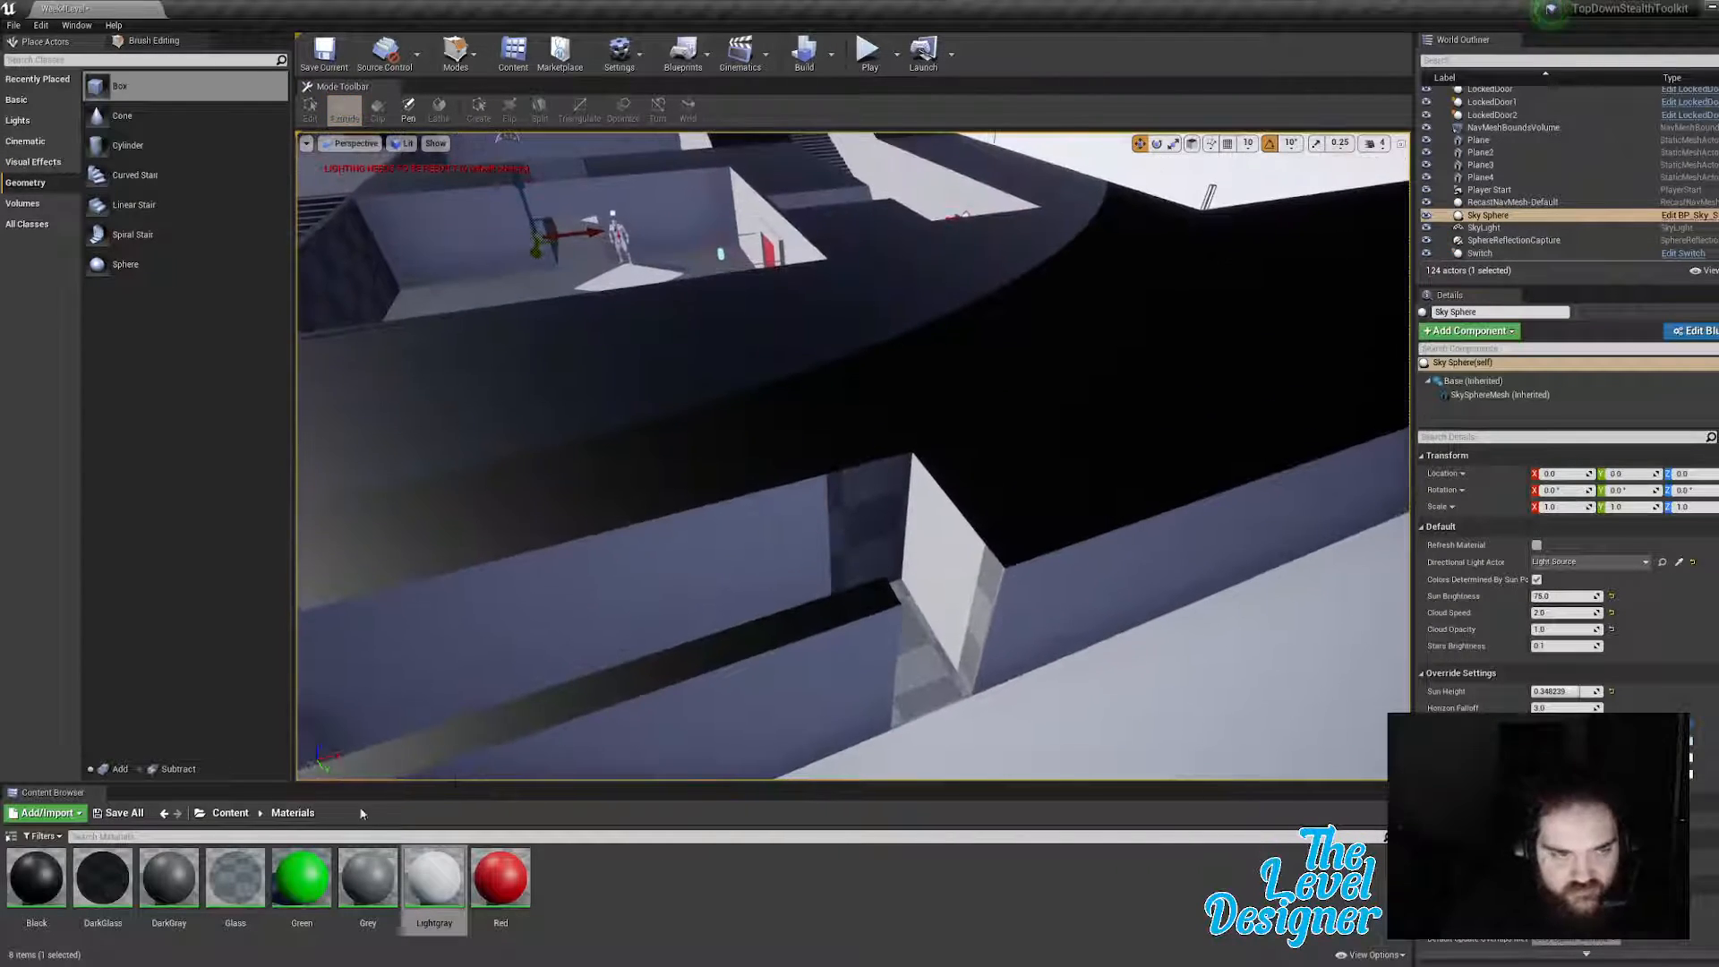
drag(438, 876, 949, 579)
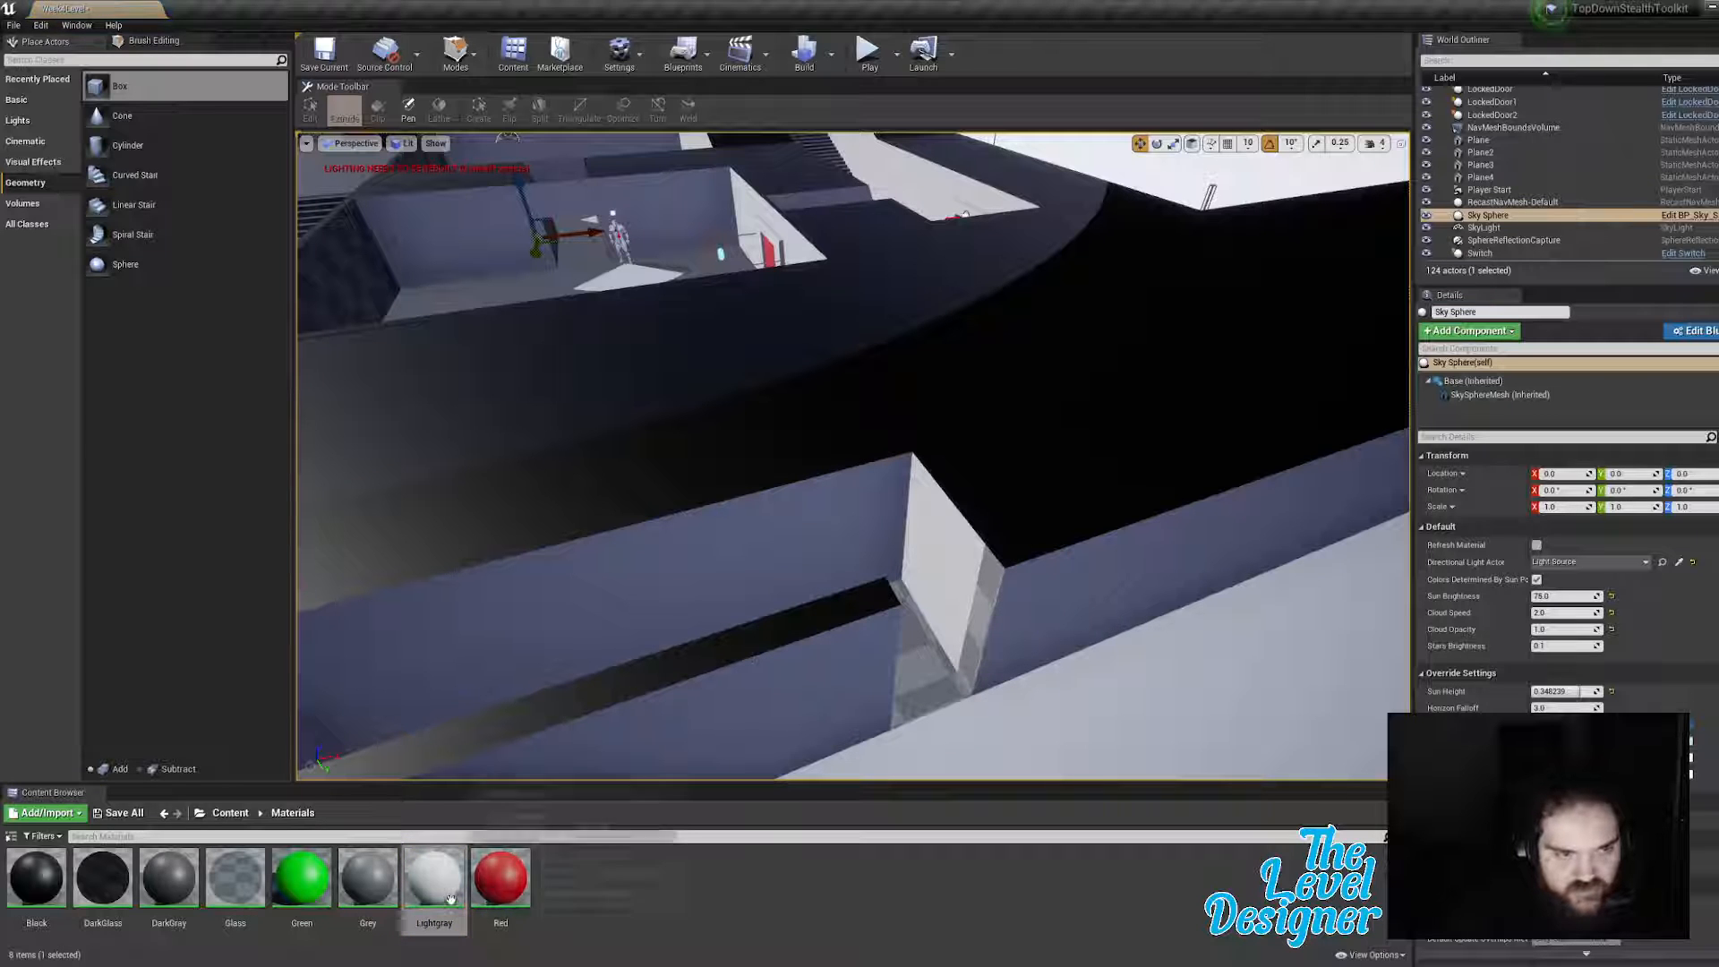
drag(451, 899, 969, 602)
key(d)
right_drag(991, 586, 801, 600)
drag(445, 871, 637, 538)
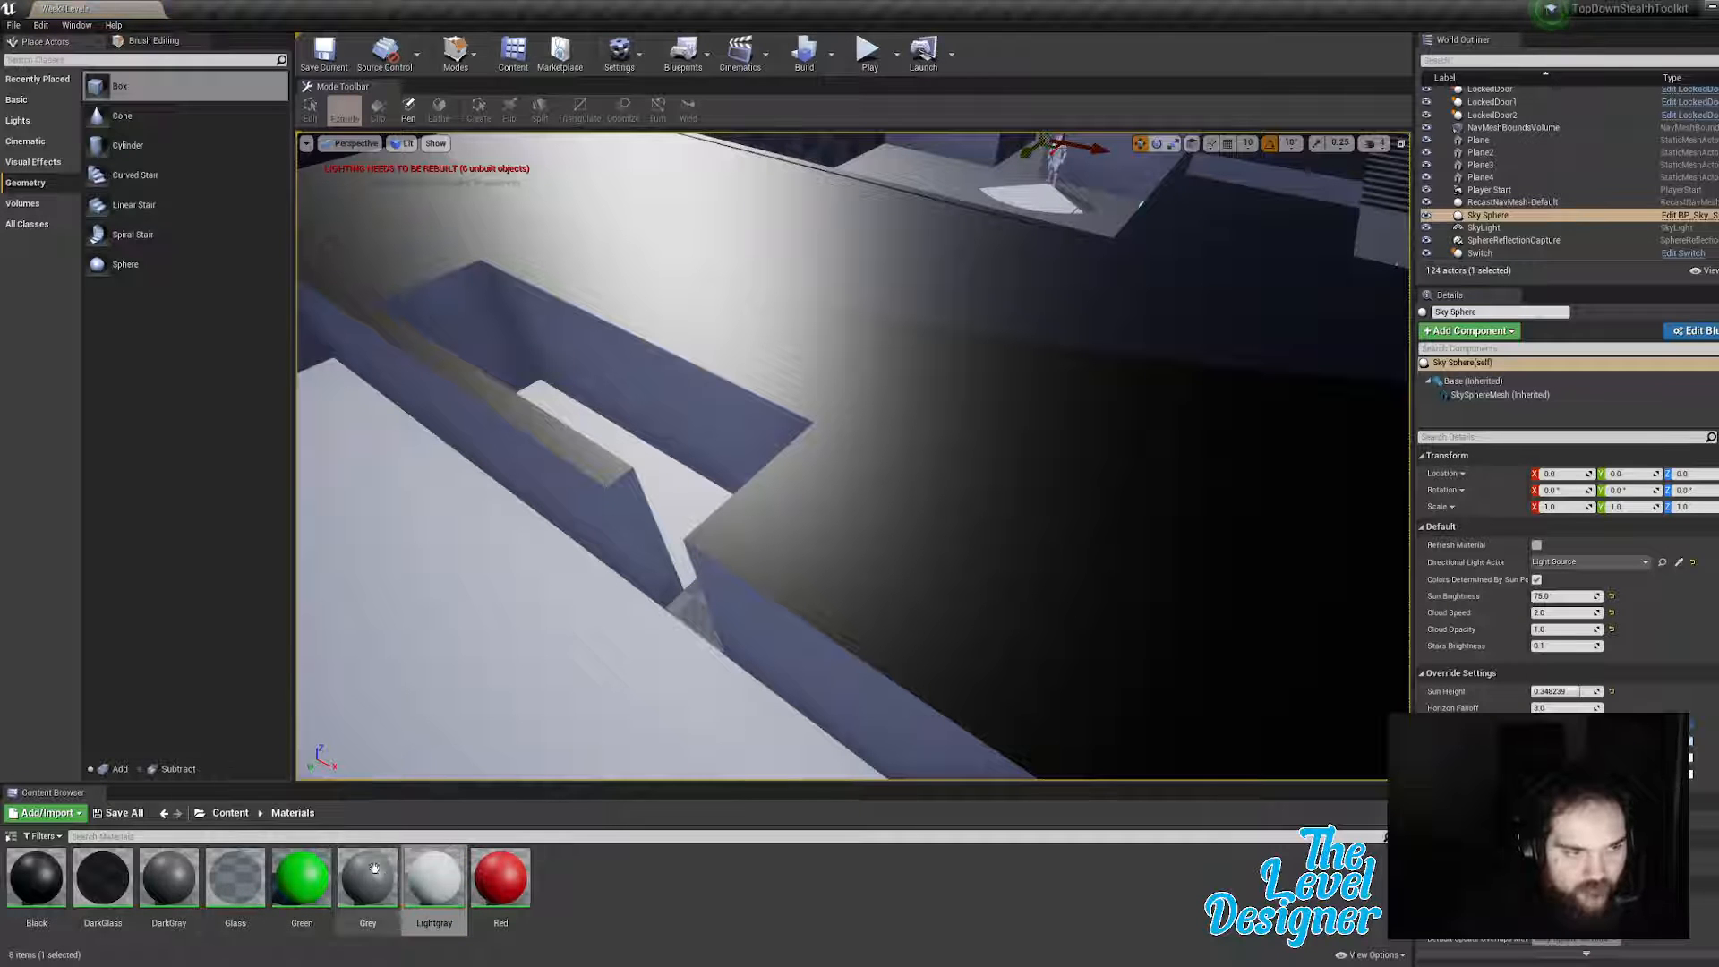
Step: Apply the Grey material to the floors of the large room and the corridor sections leading into it
drag(368, 882, 631, 678)
mouse_move(631, 678)
right_down()
mouse_move(627, 649)
mouse_move(654, 667)
right_up()
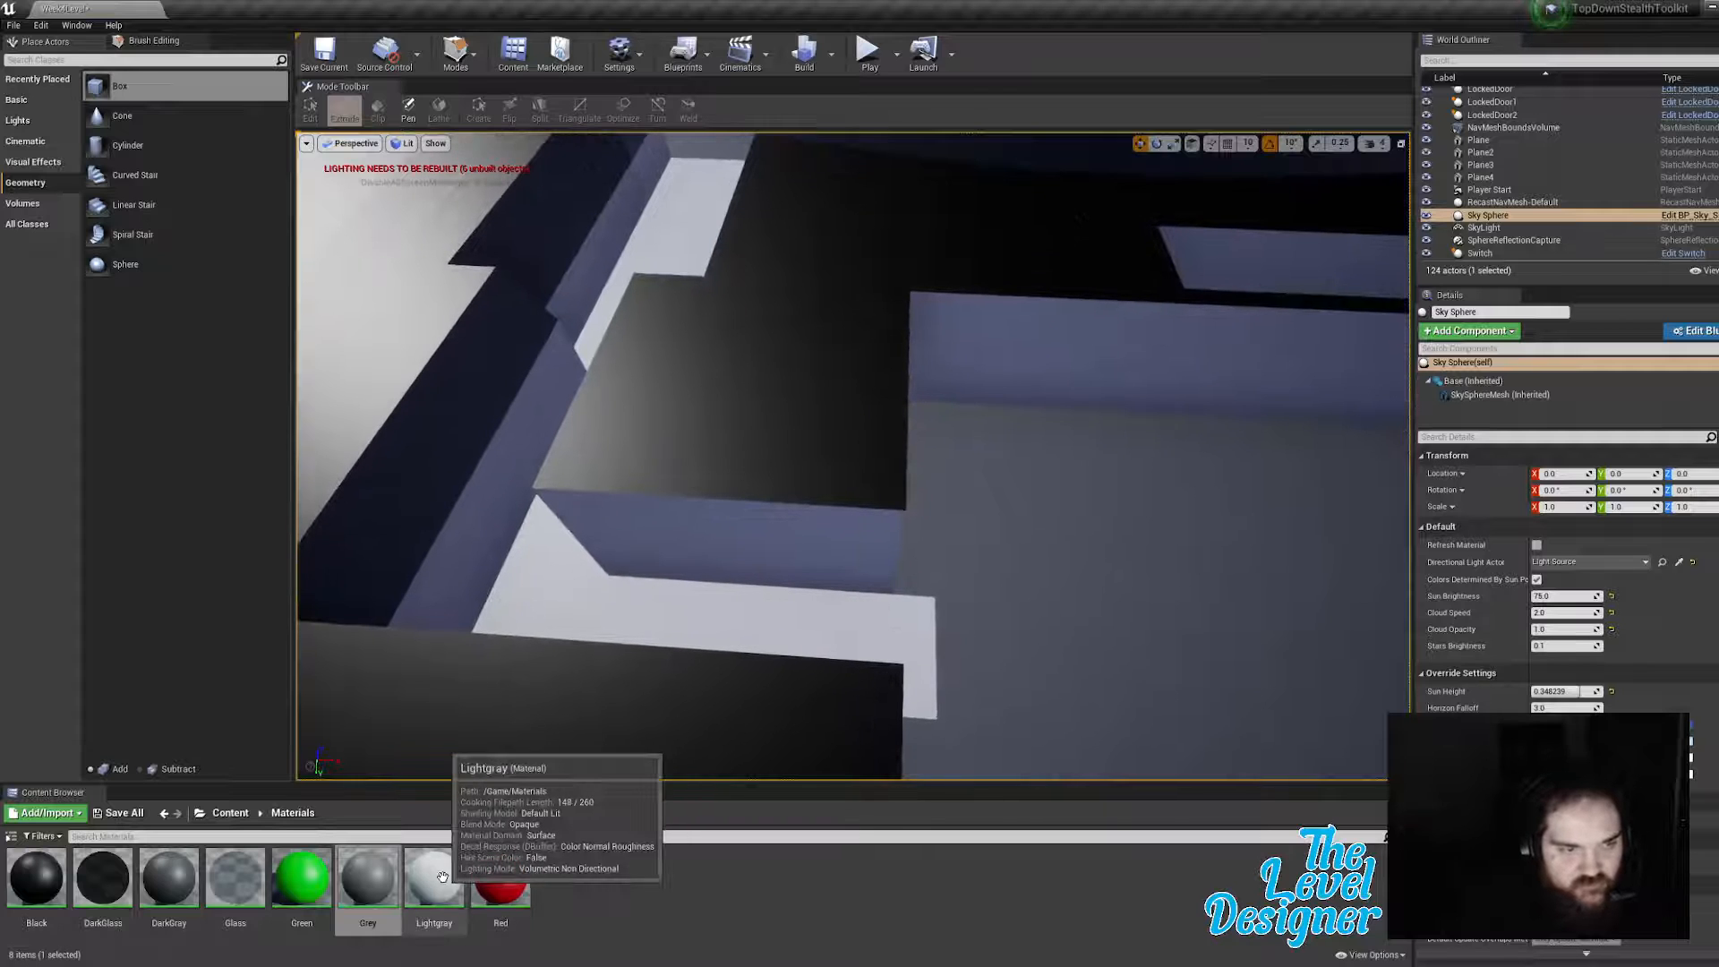
drag(435, 878, 497, 591)
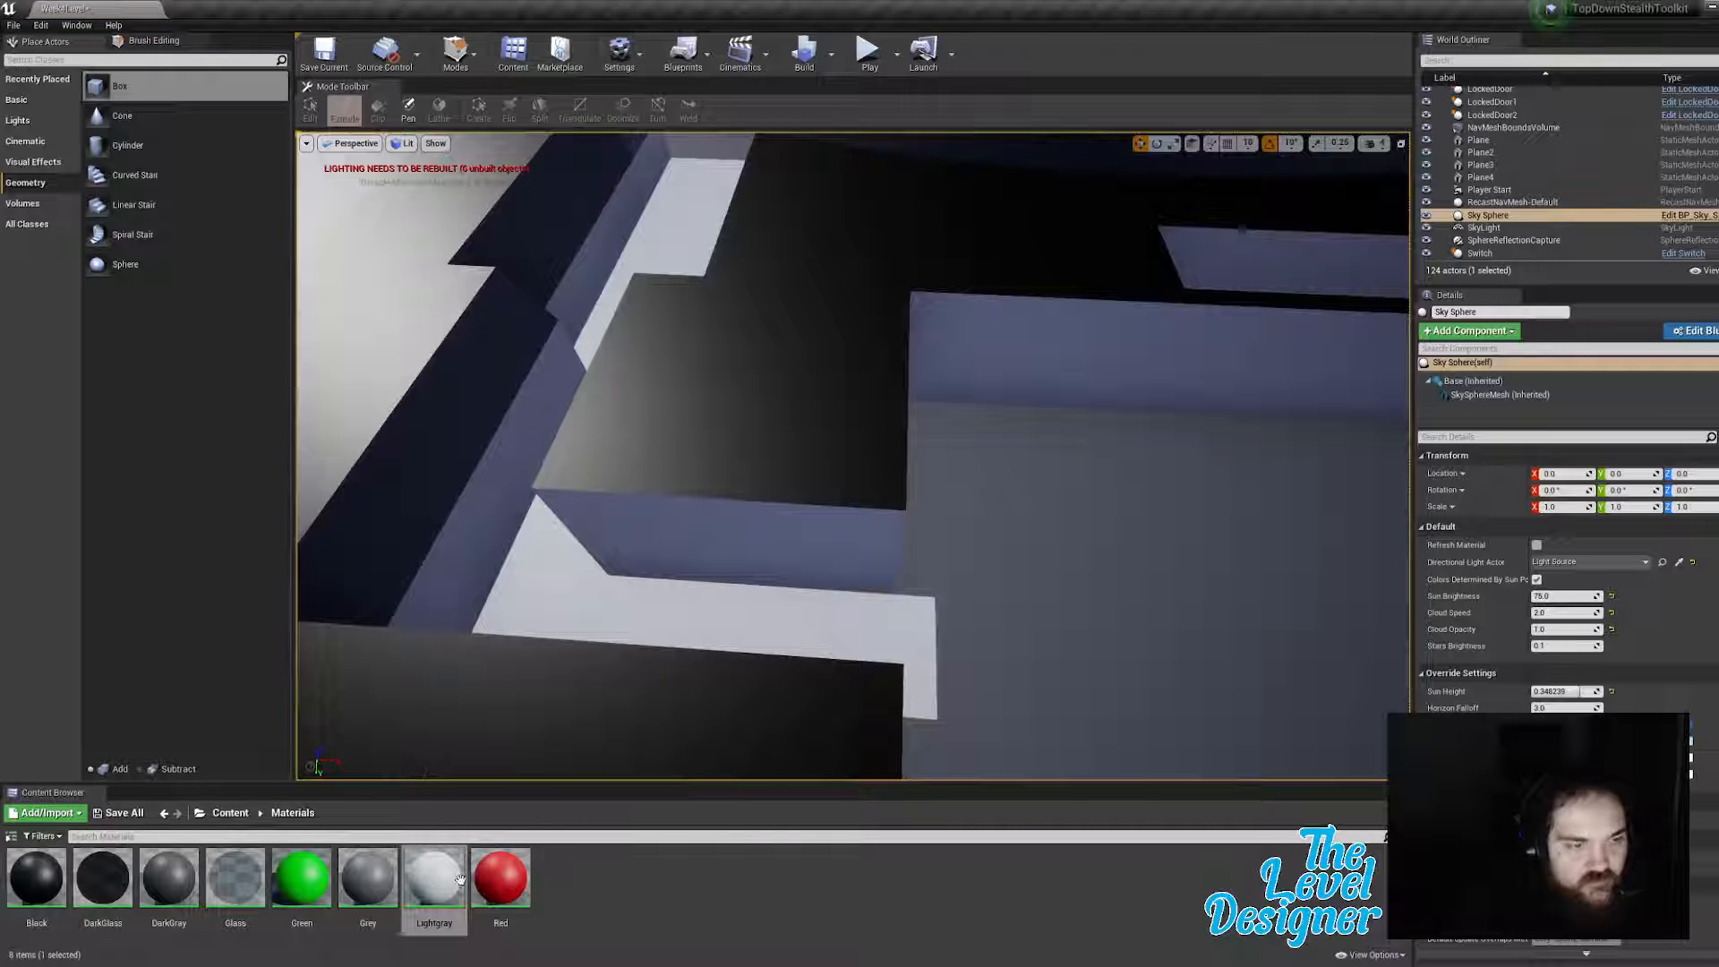
right_drag(640, 641, 730, 627)
drag(368, 882, 468, 433)
right_drag(468, 434, 492, 452)
drag(555, 653, 603, 578)
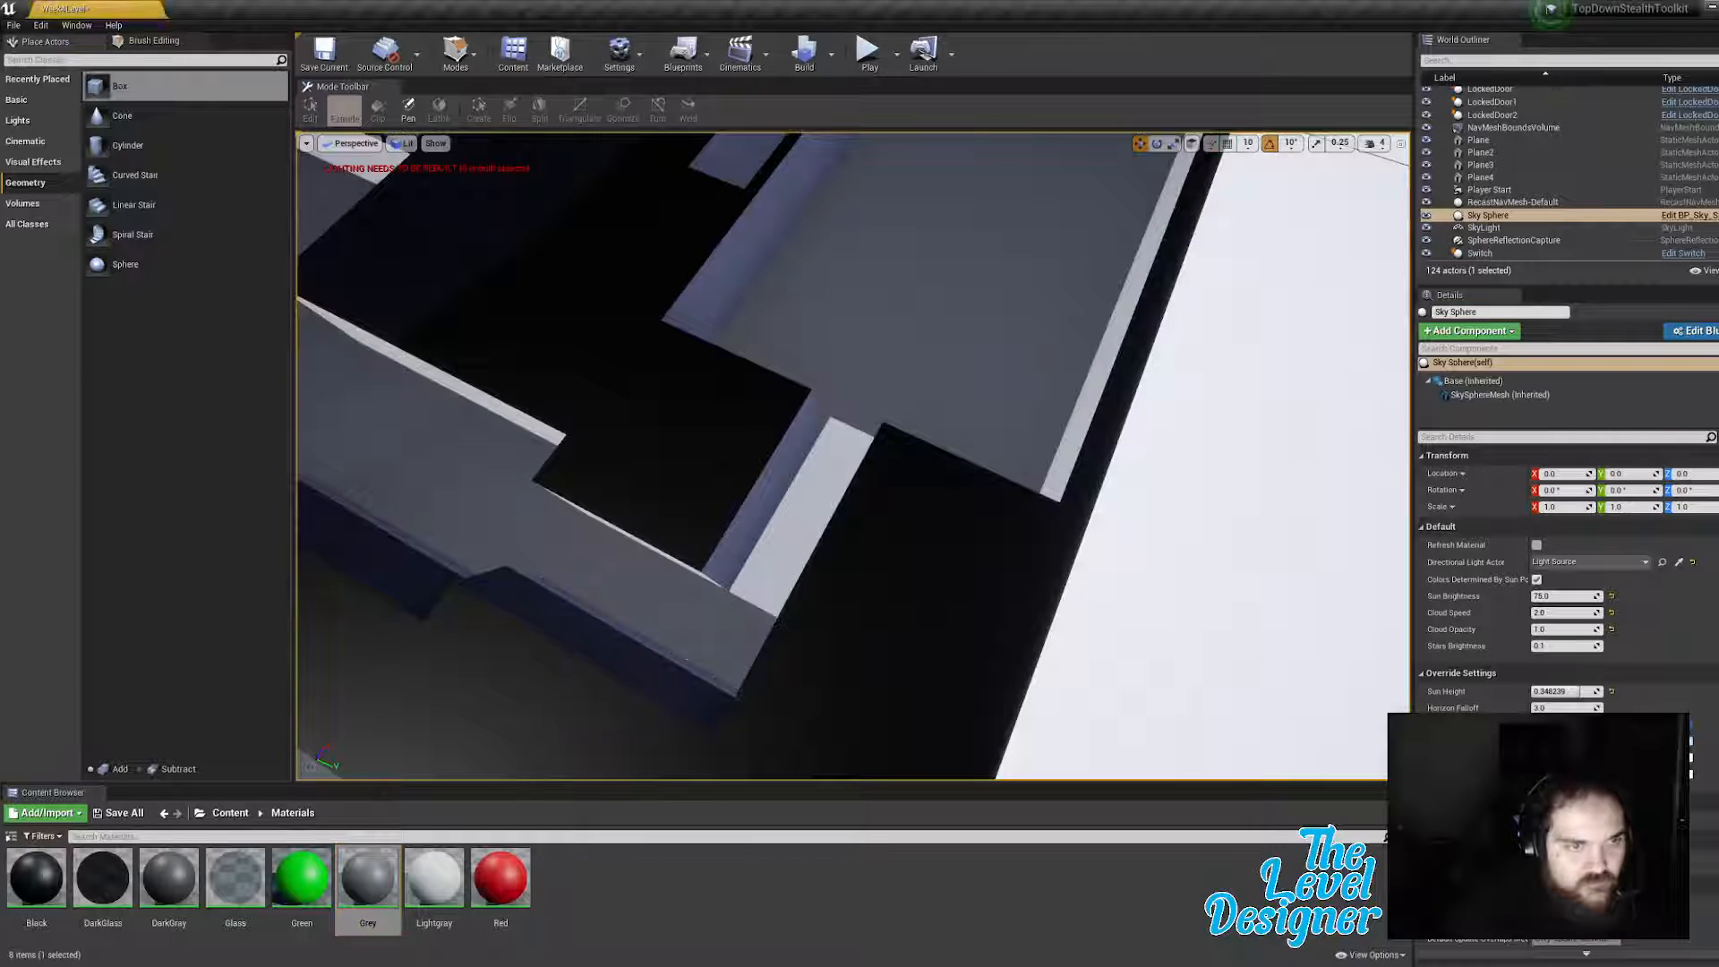
drag(380, 879, 775, 584)
right_drag(776, 584, 568, 488)
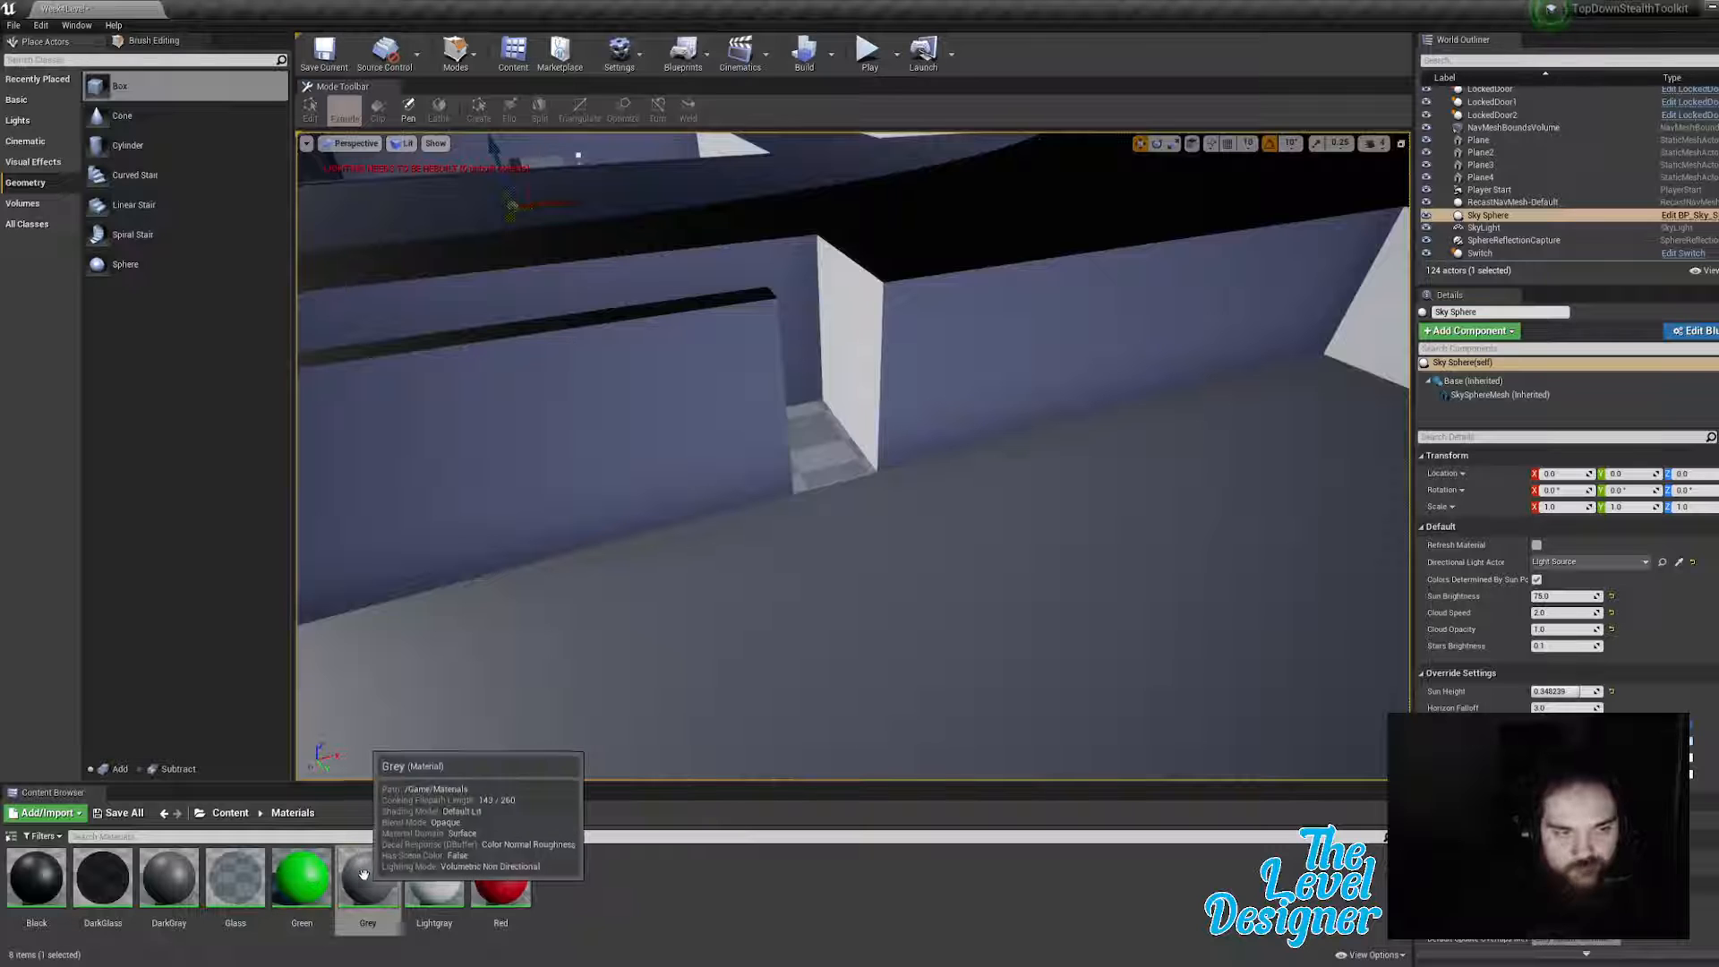
Step: Apply the Grey material to the floor of the recess and of its opening into the large room
drag(367, 877, 794, 484)
mouse_move(795, 484)
right_down()
mouse_move(806, 470)
mouse_move(967, 529)
mouse_move(1025, 512)
mouse_move(795, 515)
right_up()
drag(366, 906, 789, 522)
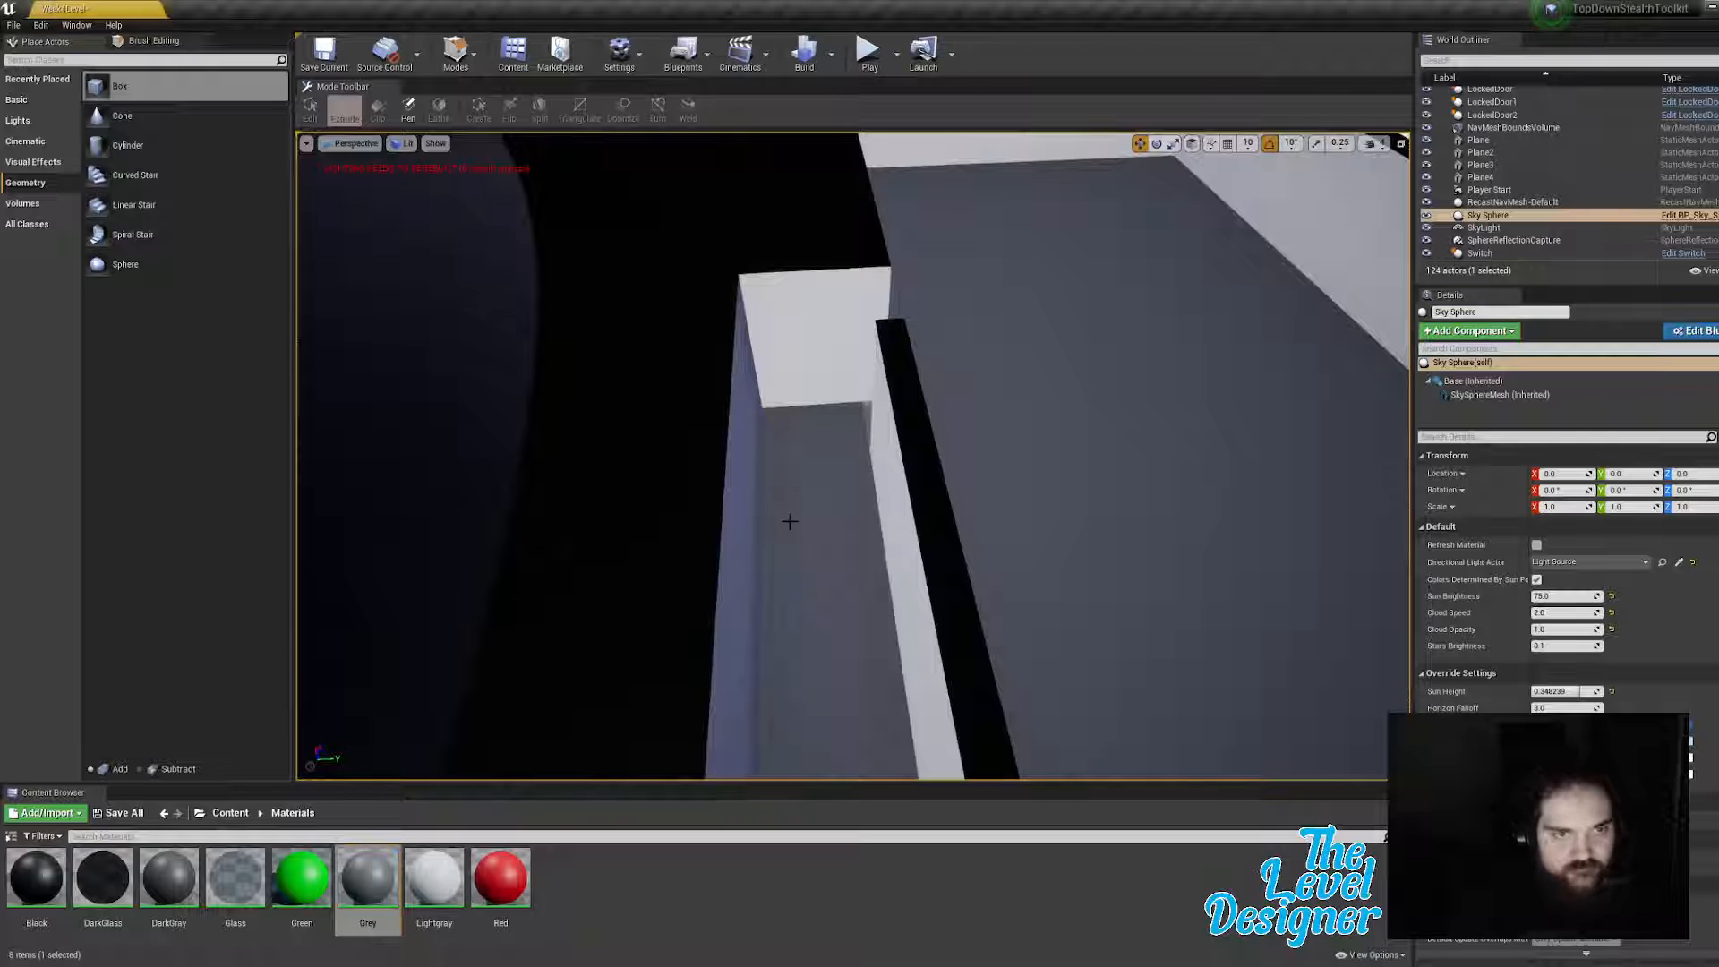
right_drag(790, 522, 465, 453)
drag(368, 882, 869, 540)
right_drag(869, 540, 846, 475)
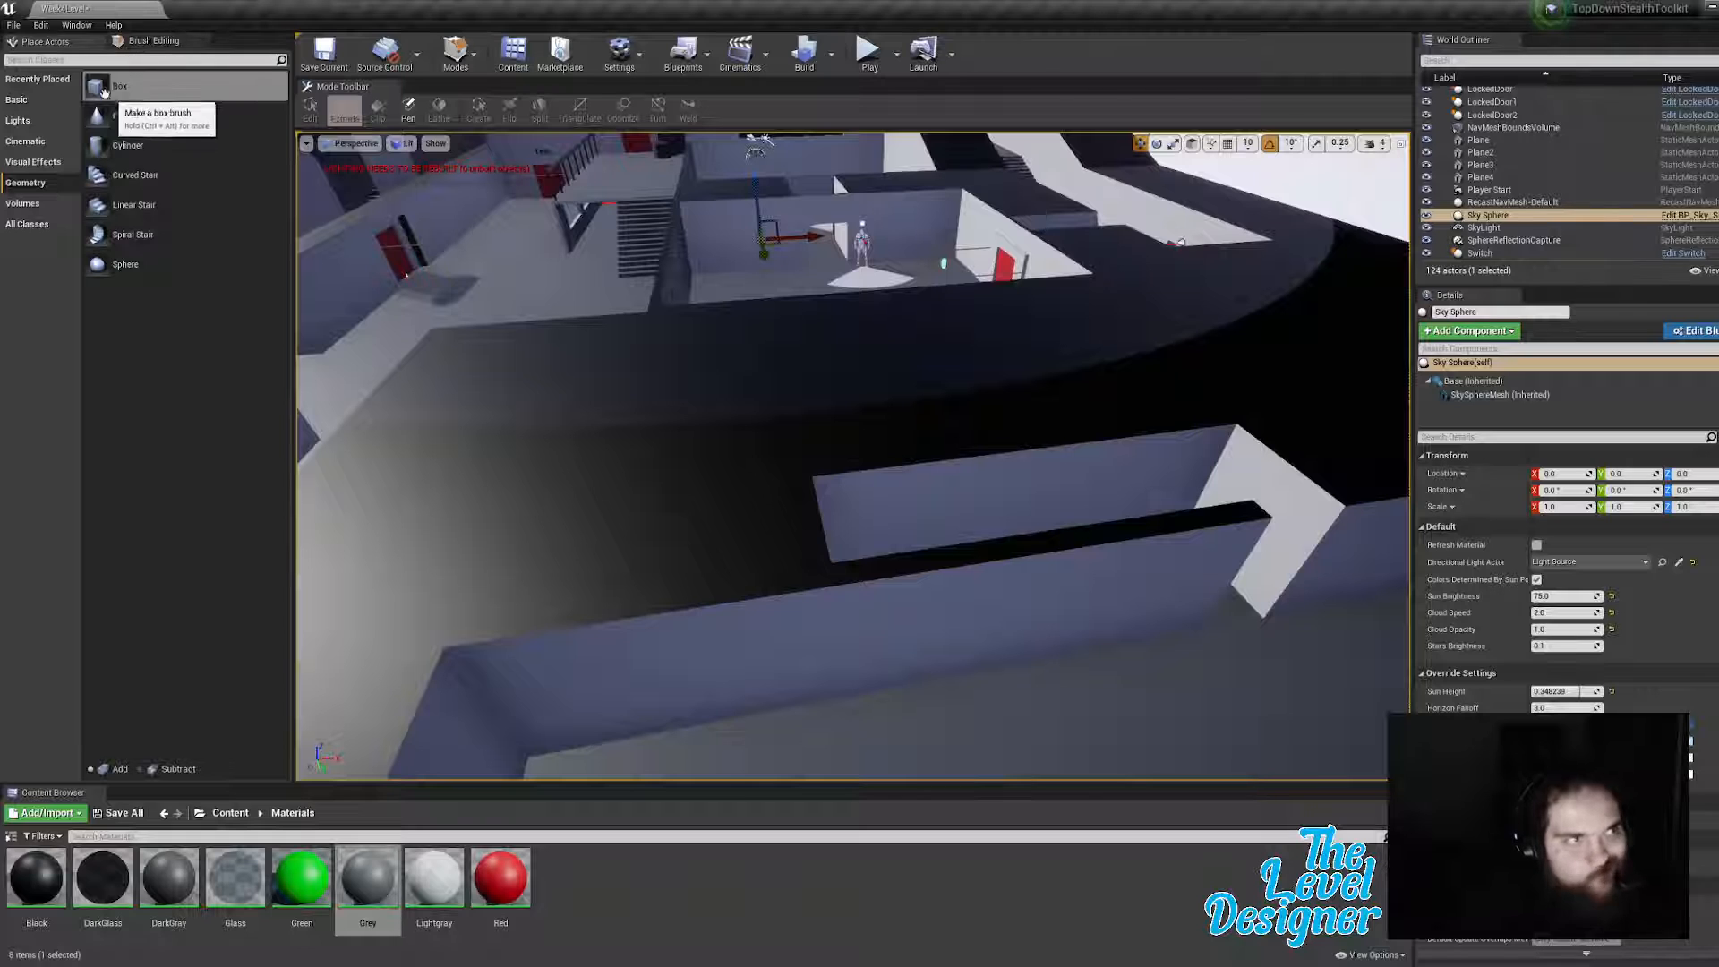
Step: Add an additive box brush on top of the wall block beside the closed end of the recess
mouse_move(92, 85)
mouse_down()
mouse_move(576, 433)
mouse_move(683, 543)
mouse_up()
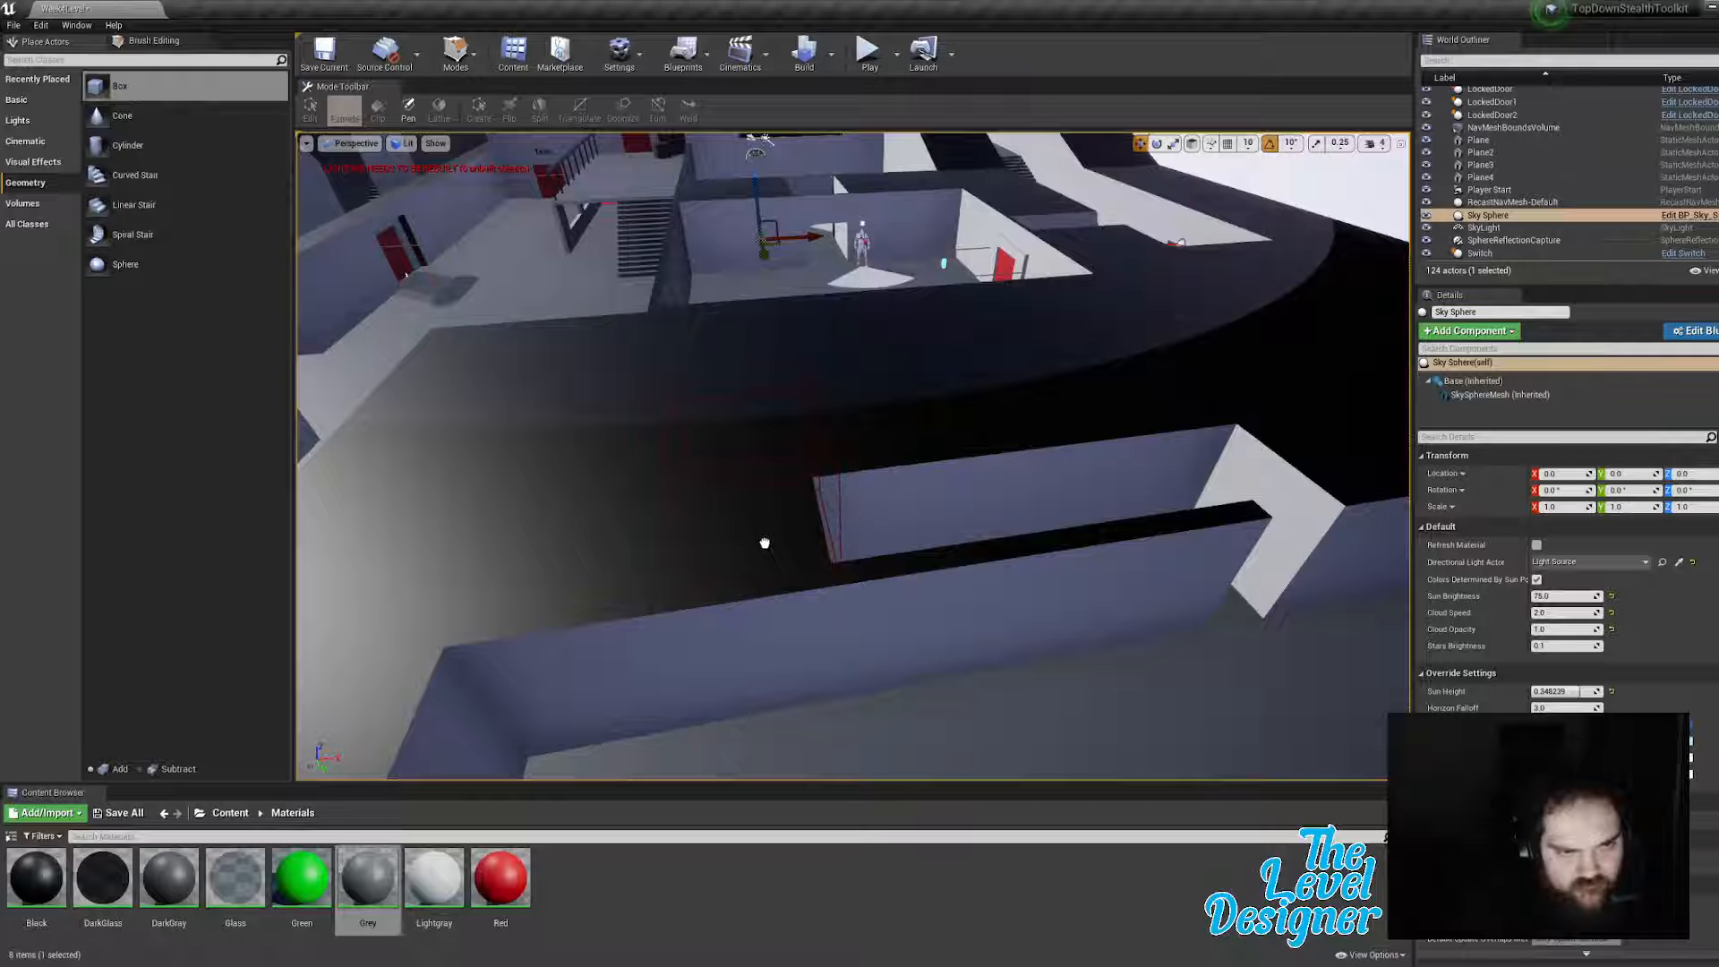
drag(764, 544, 764, 544)
key(d)
right_drag(1117, 452, 1007, 423)
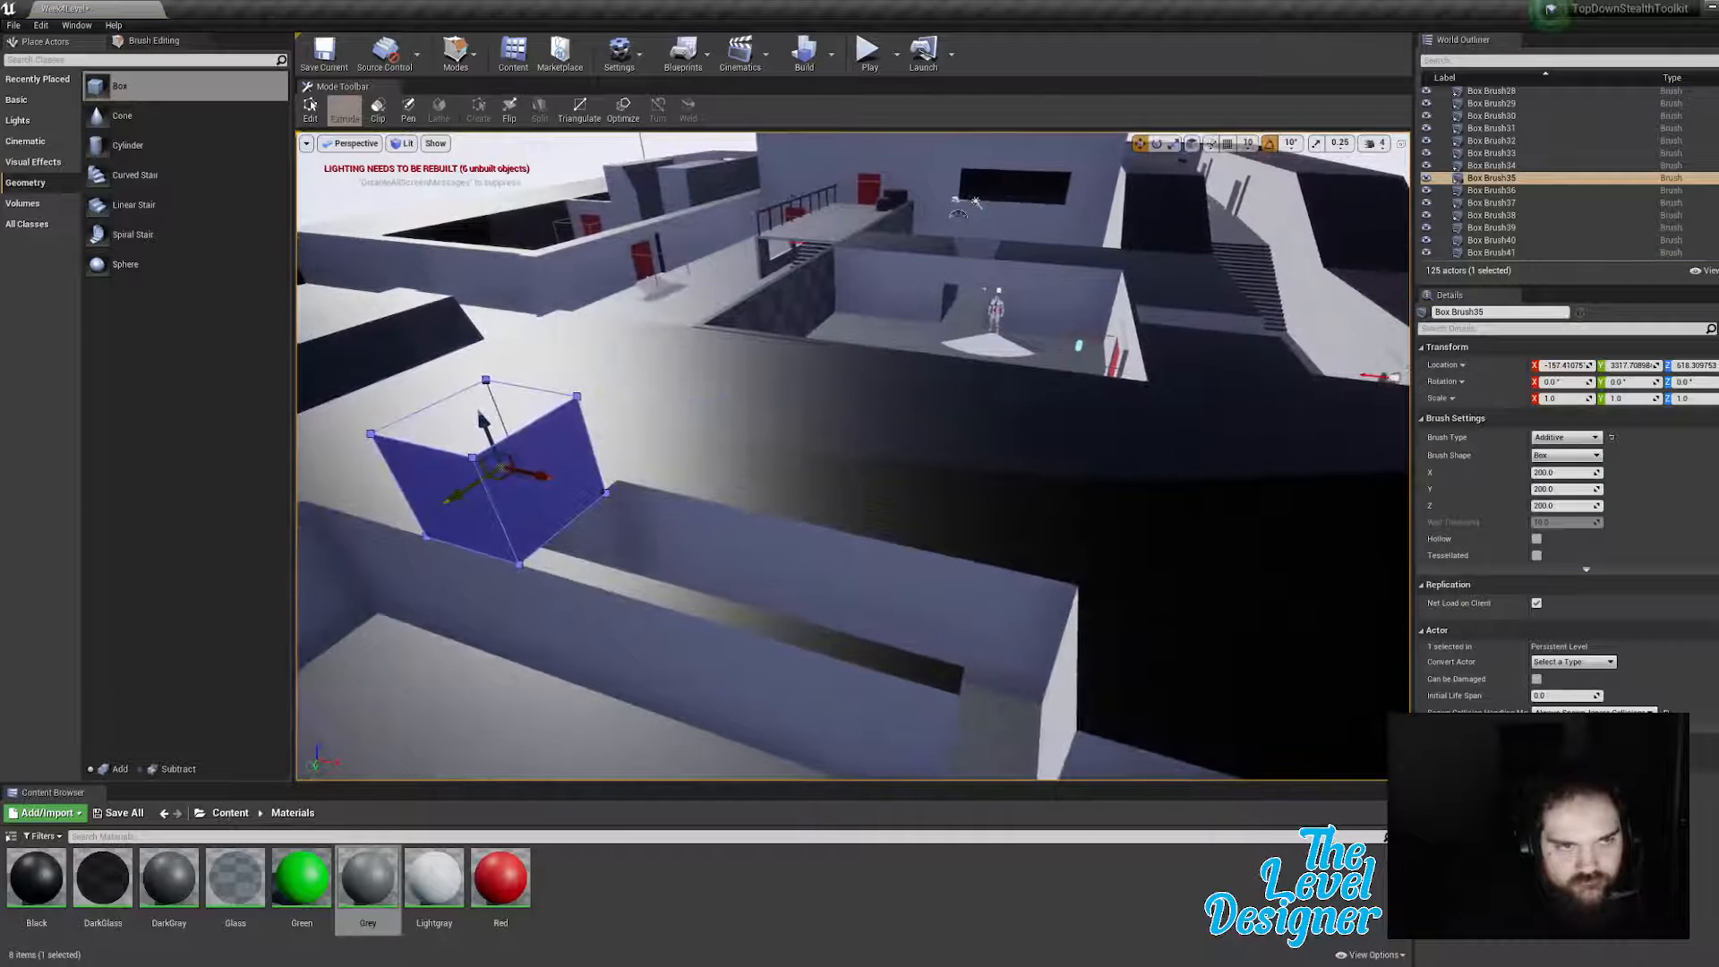
Step: Lengthen the new box brush over the whole recess by moving its end face instead of extruding it
click(565, 457)
key(a)
mouse_move(566, 456)
right_down()
mouse_move(645, 479)
mouse_move(611, 501)
right_up()
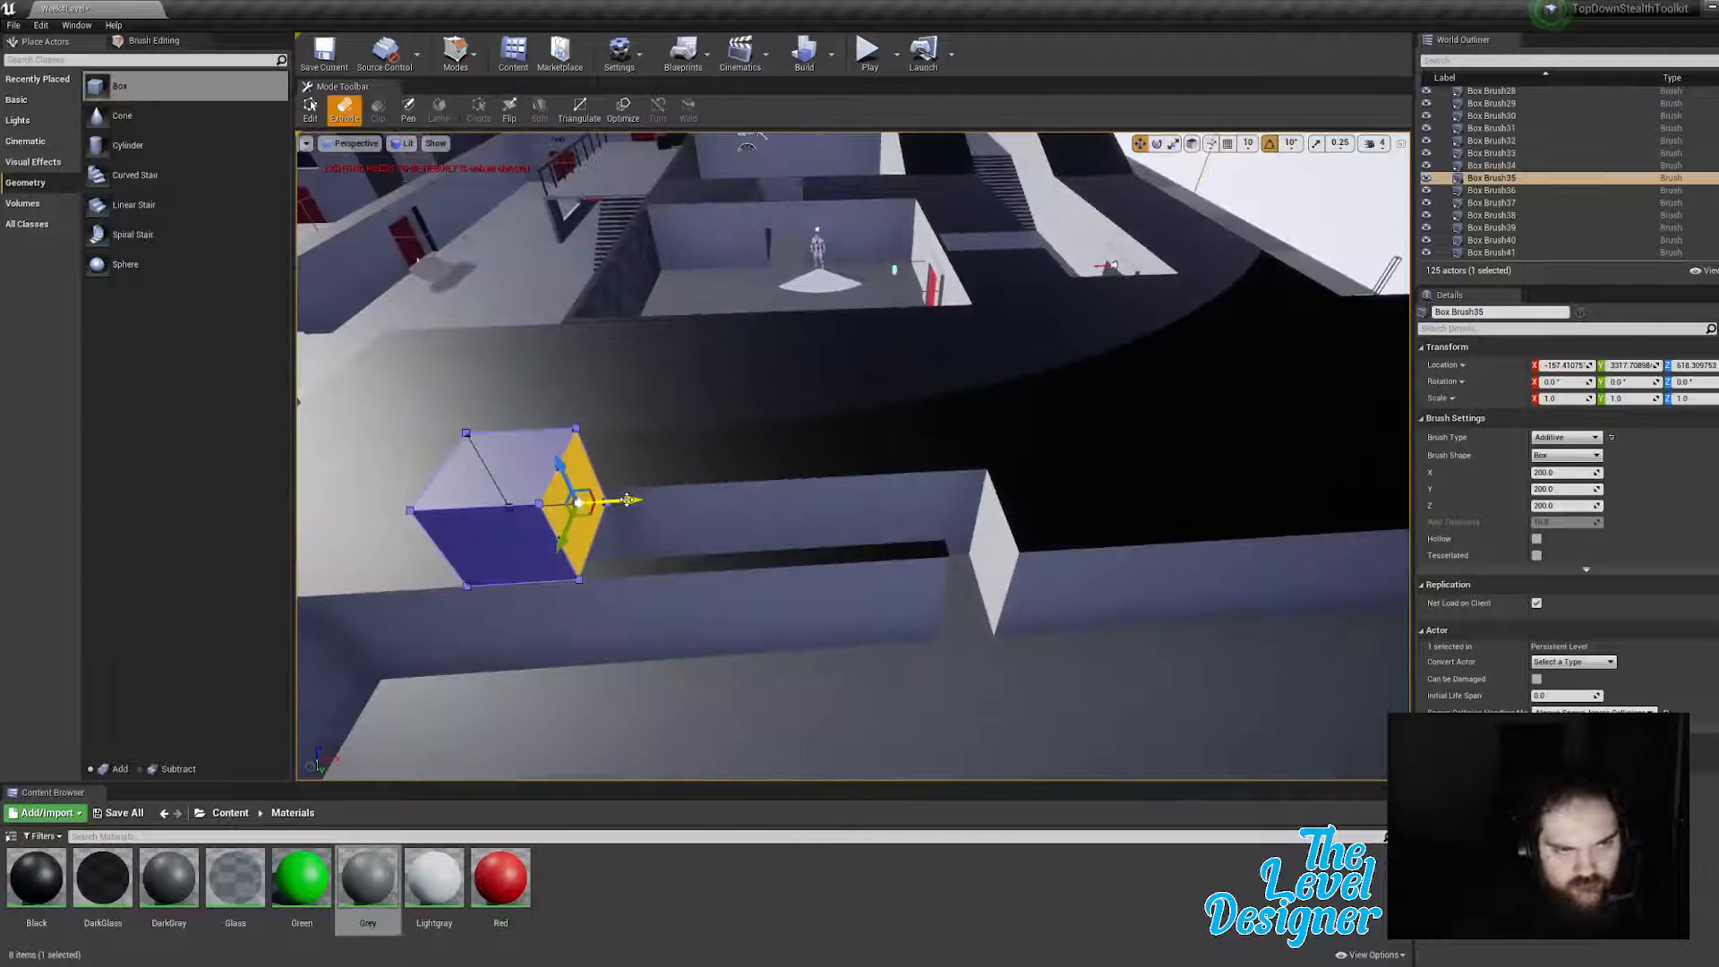
drag(626, 499, 1199, 489)
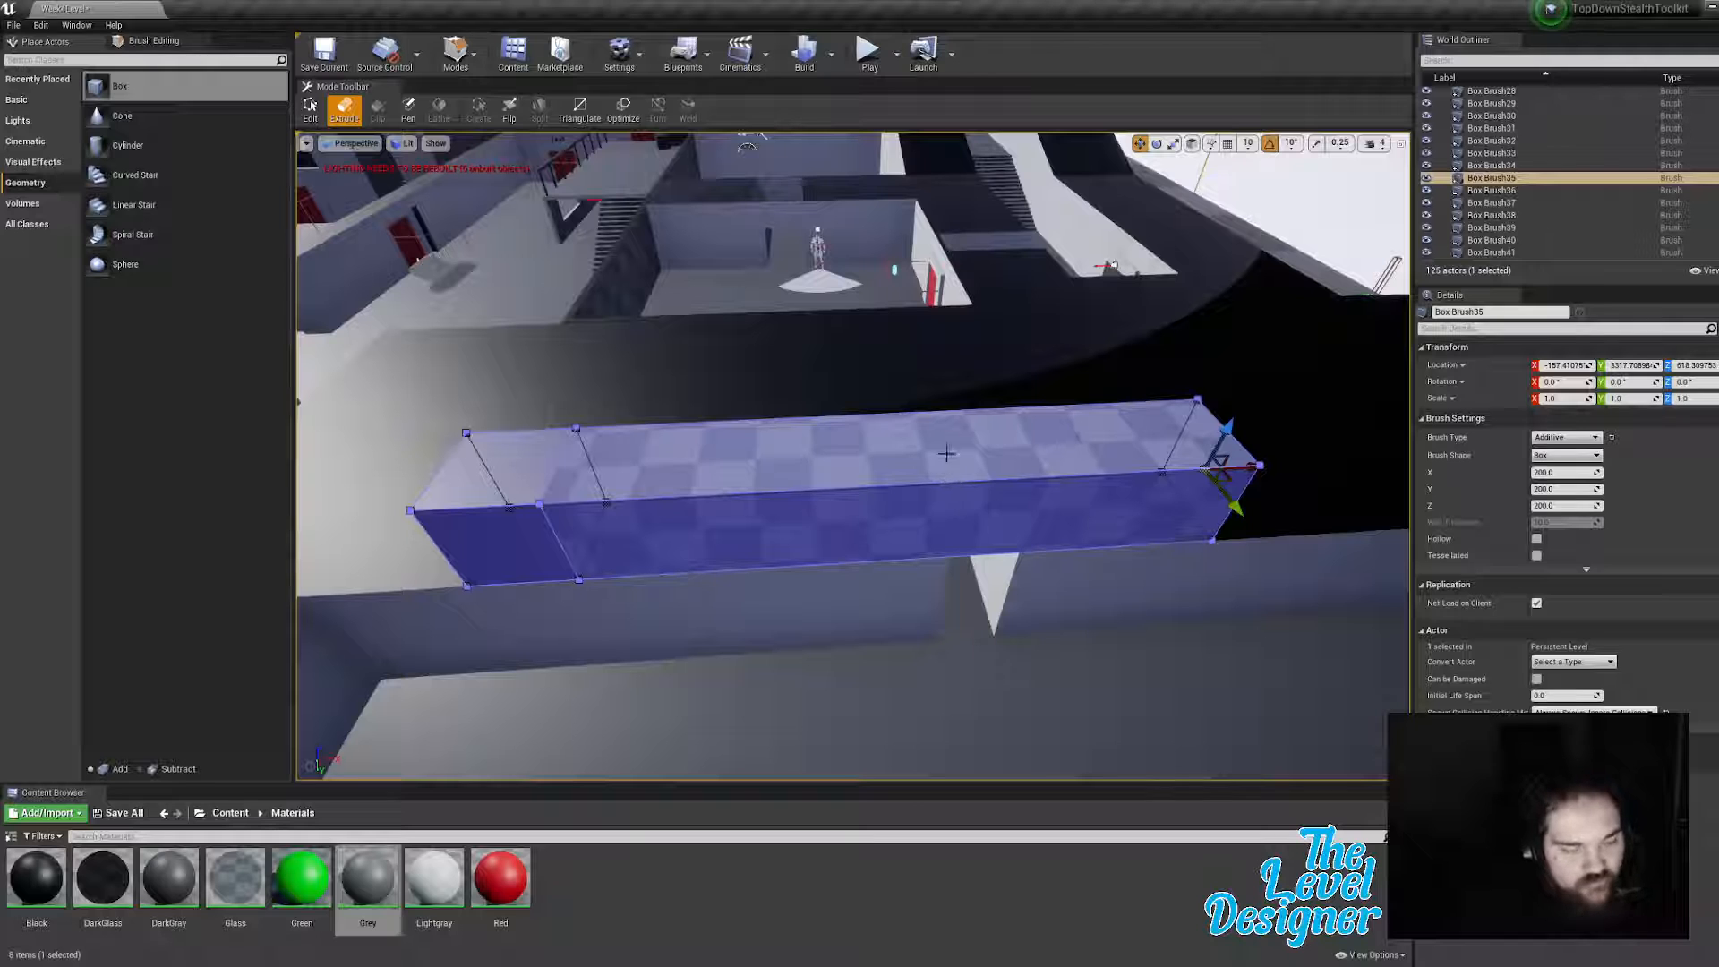
key(ctrl+z)
click(311, 108)
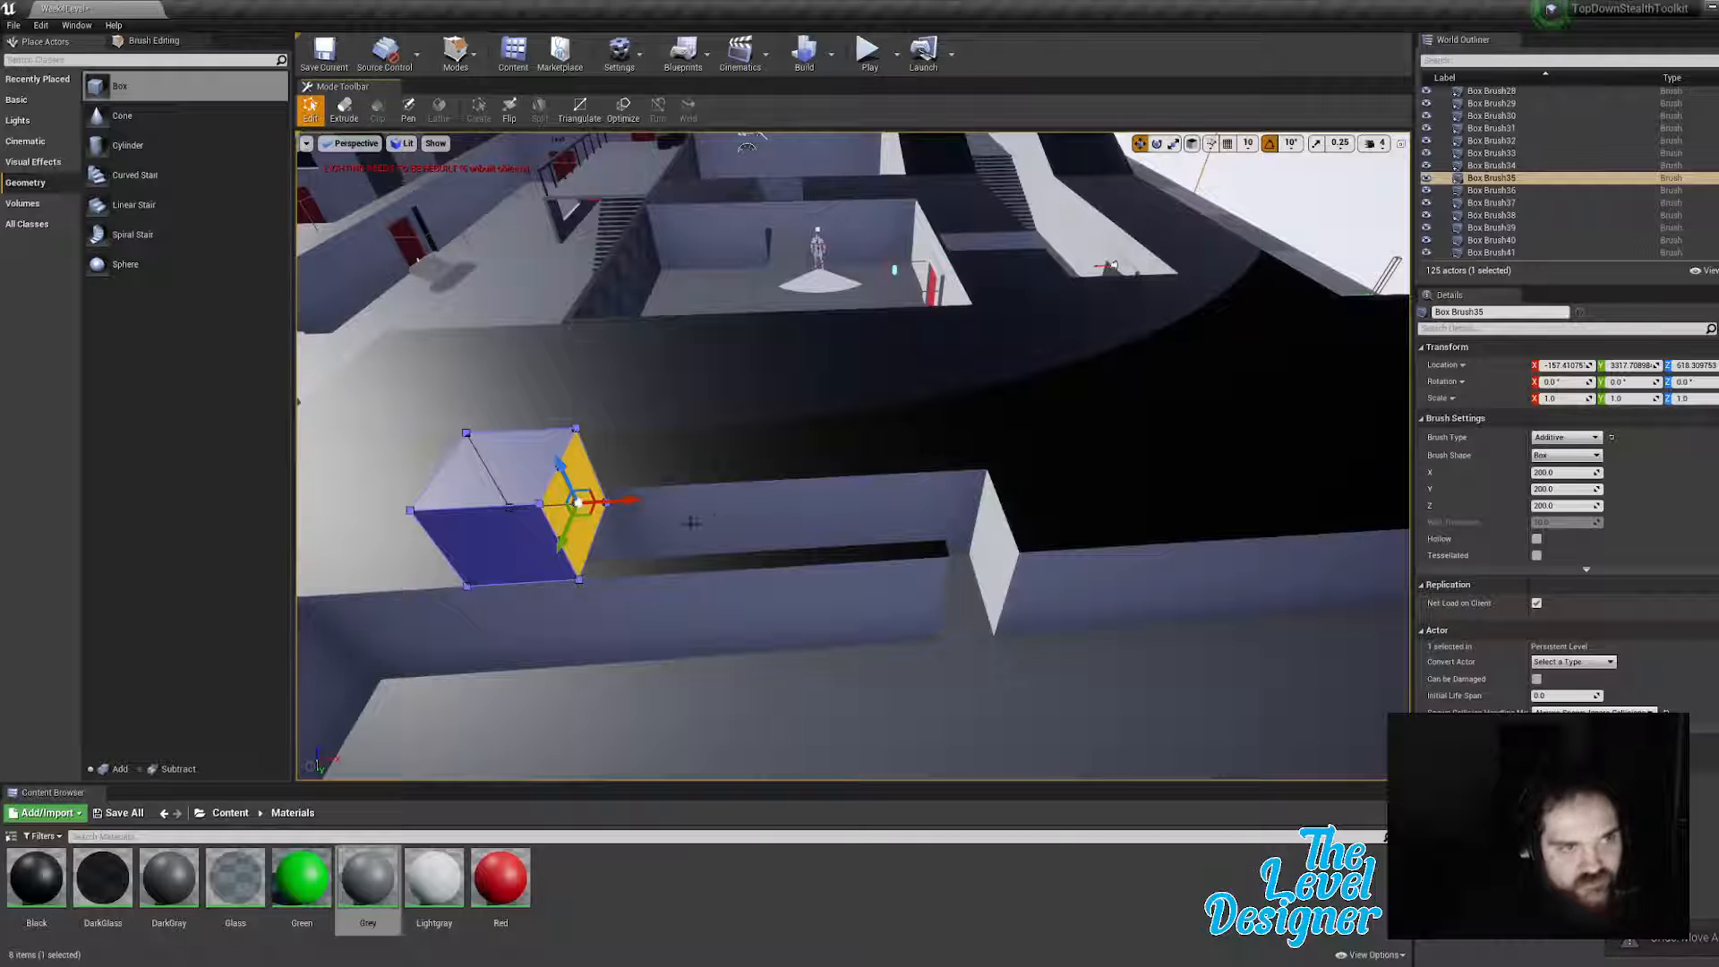
mouse_move(631, 500)
mouse_down()
mouse_move(1289, 468)
mouse_move(1212, 473)
mouse_up()
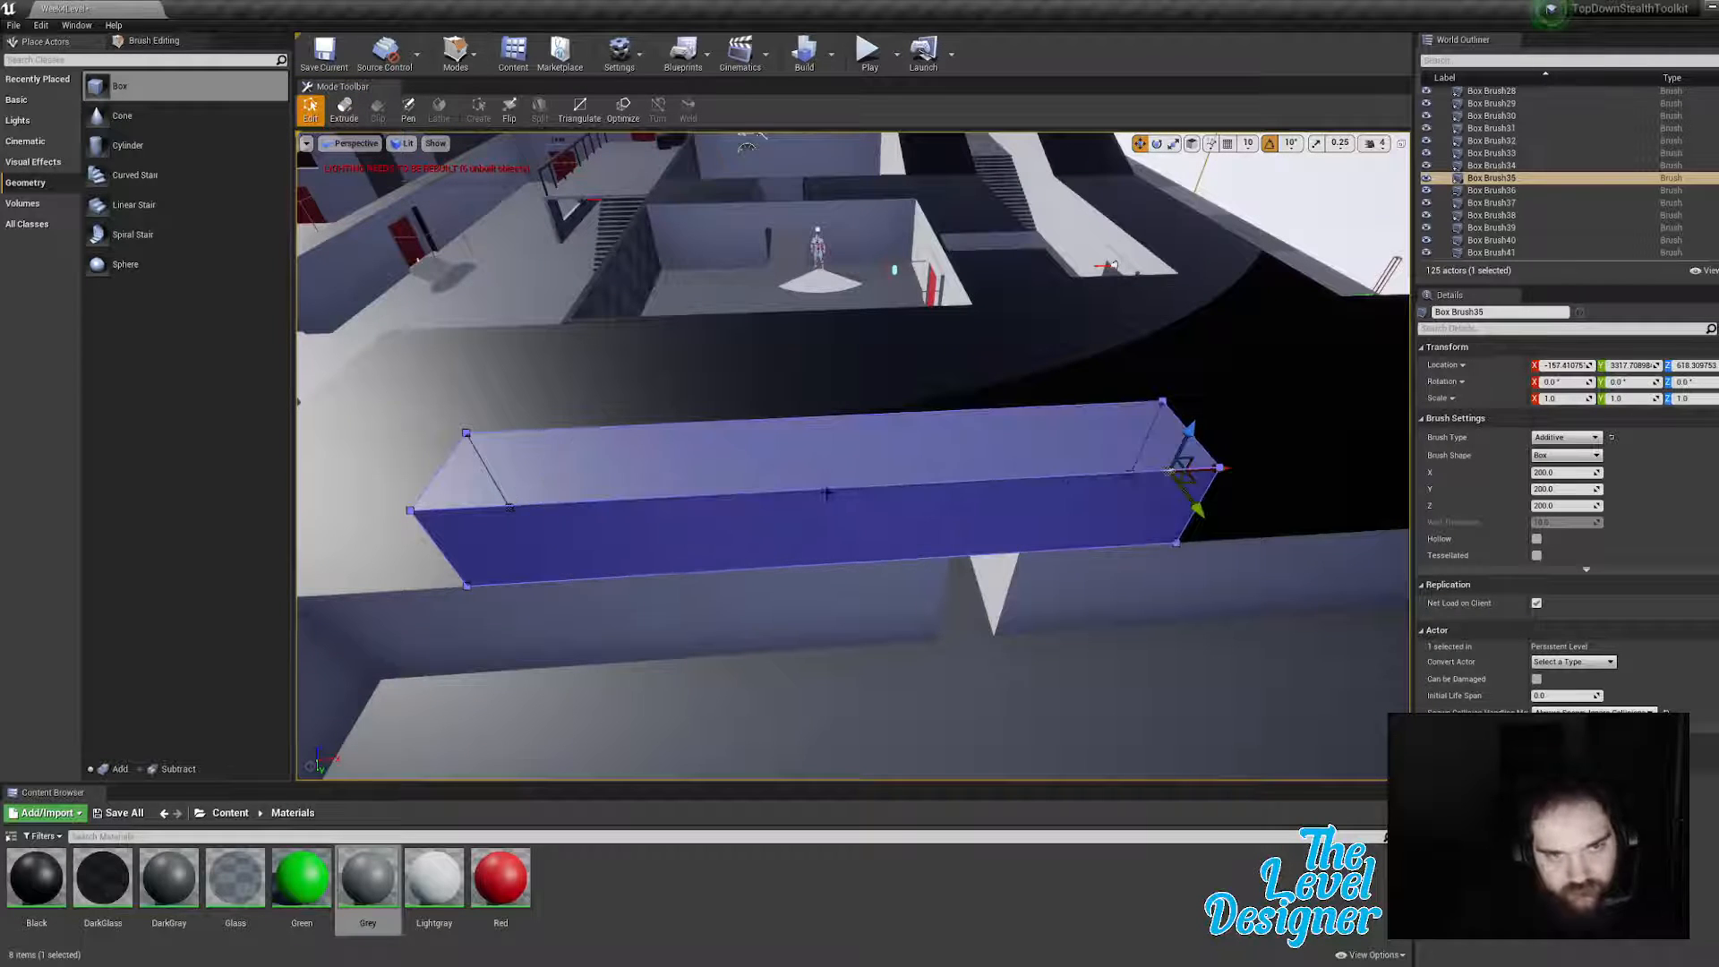
Step: Lengthen the new additive box brush at its other end and widen it across the dark roof to the neighbouring room's wall
right_drag(1191, 488, 904, 519)
click(885, 545)
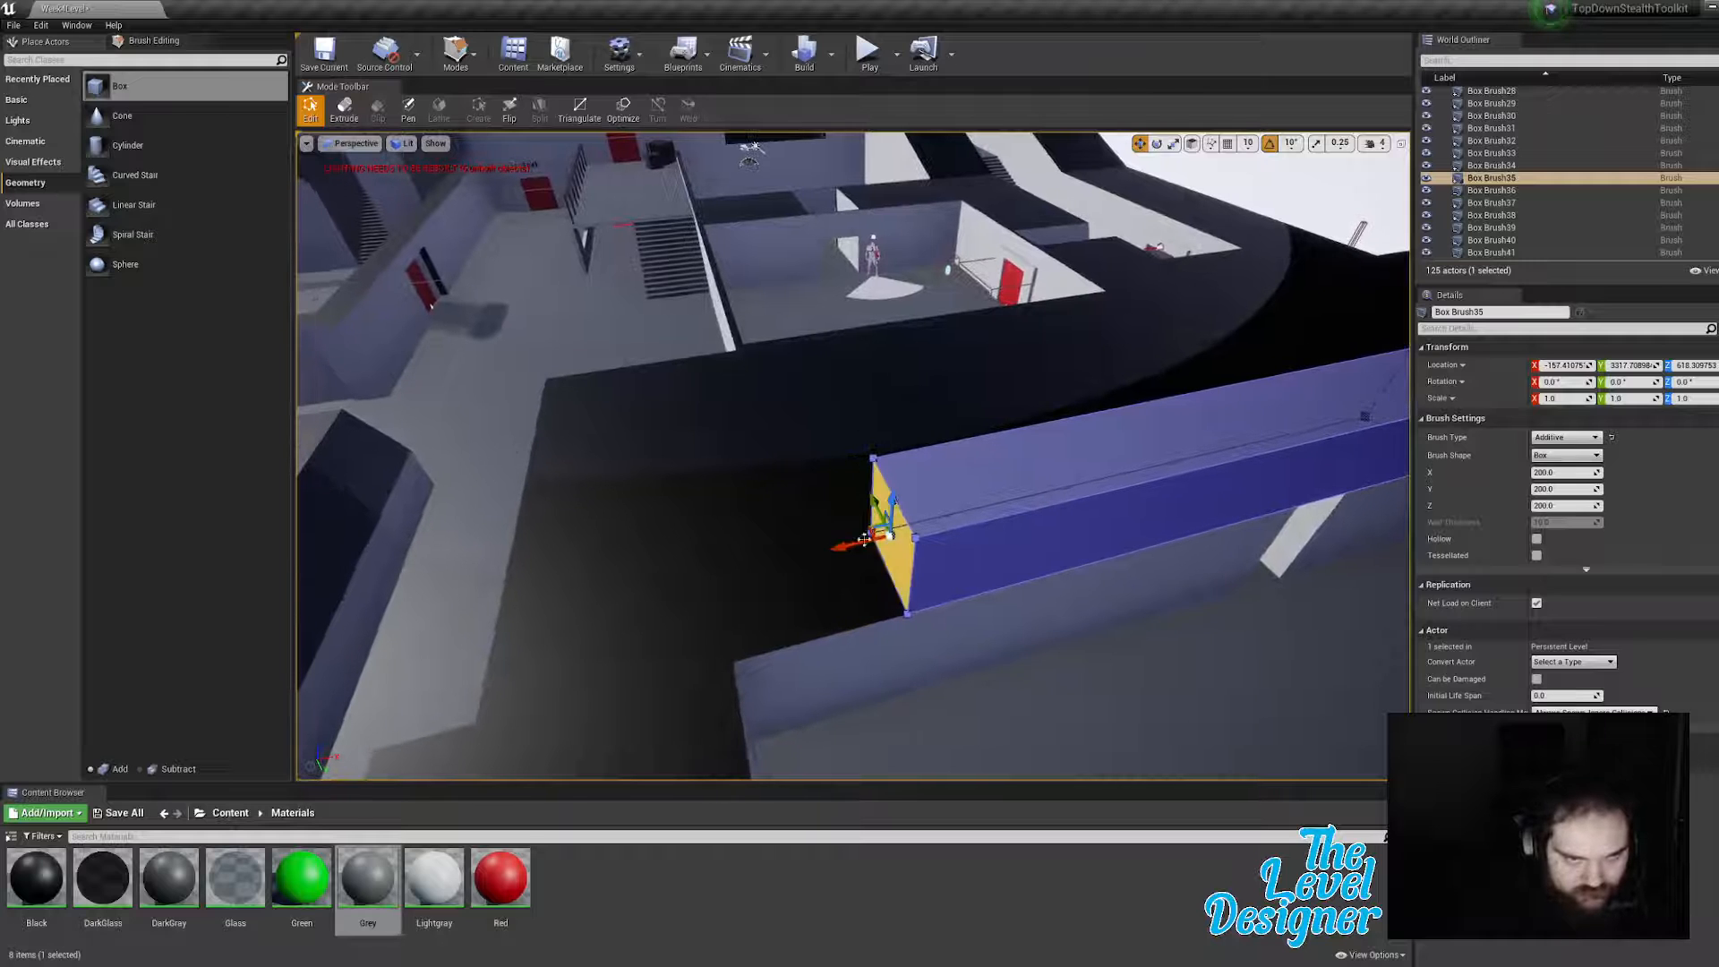
drag(889, 534, 805, 555)
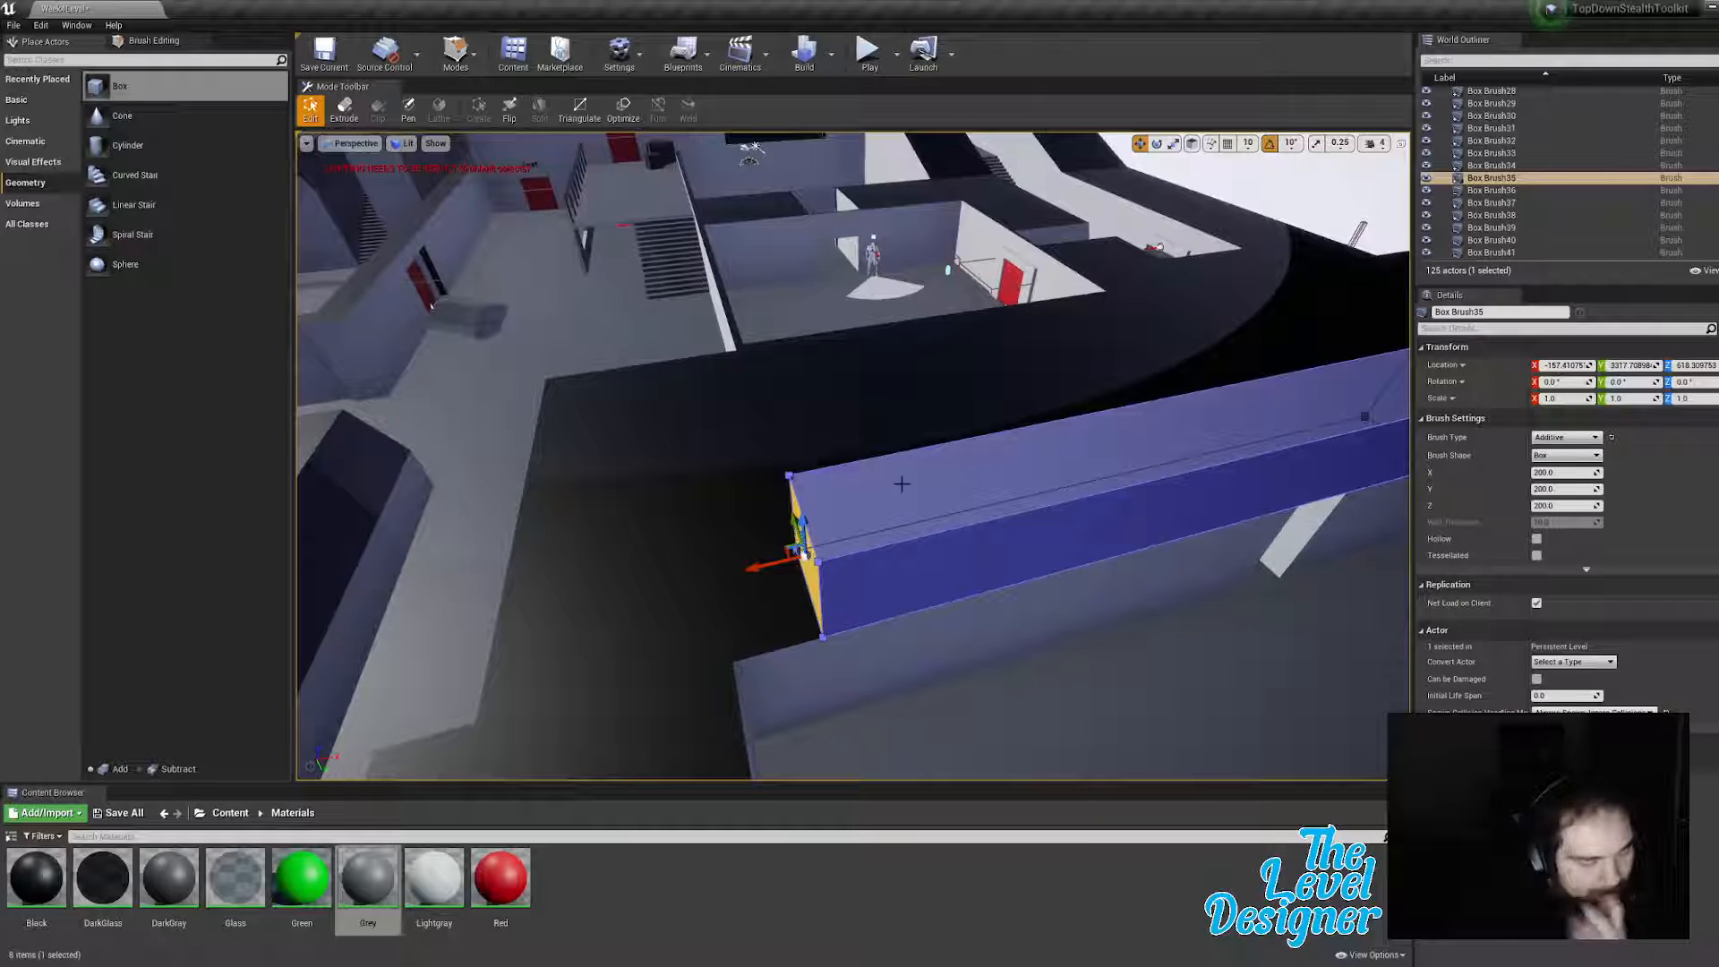
mouse_move(902, 484)
right_down()
mouse_move(1110, 475)
mouse_move(1052, 475)
right_up()
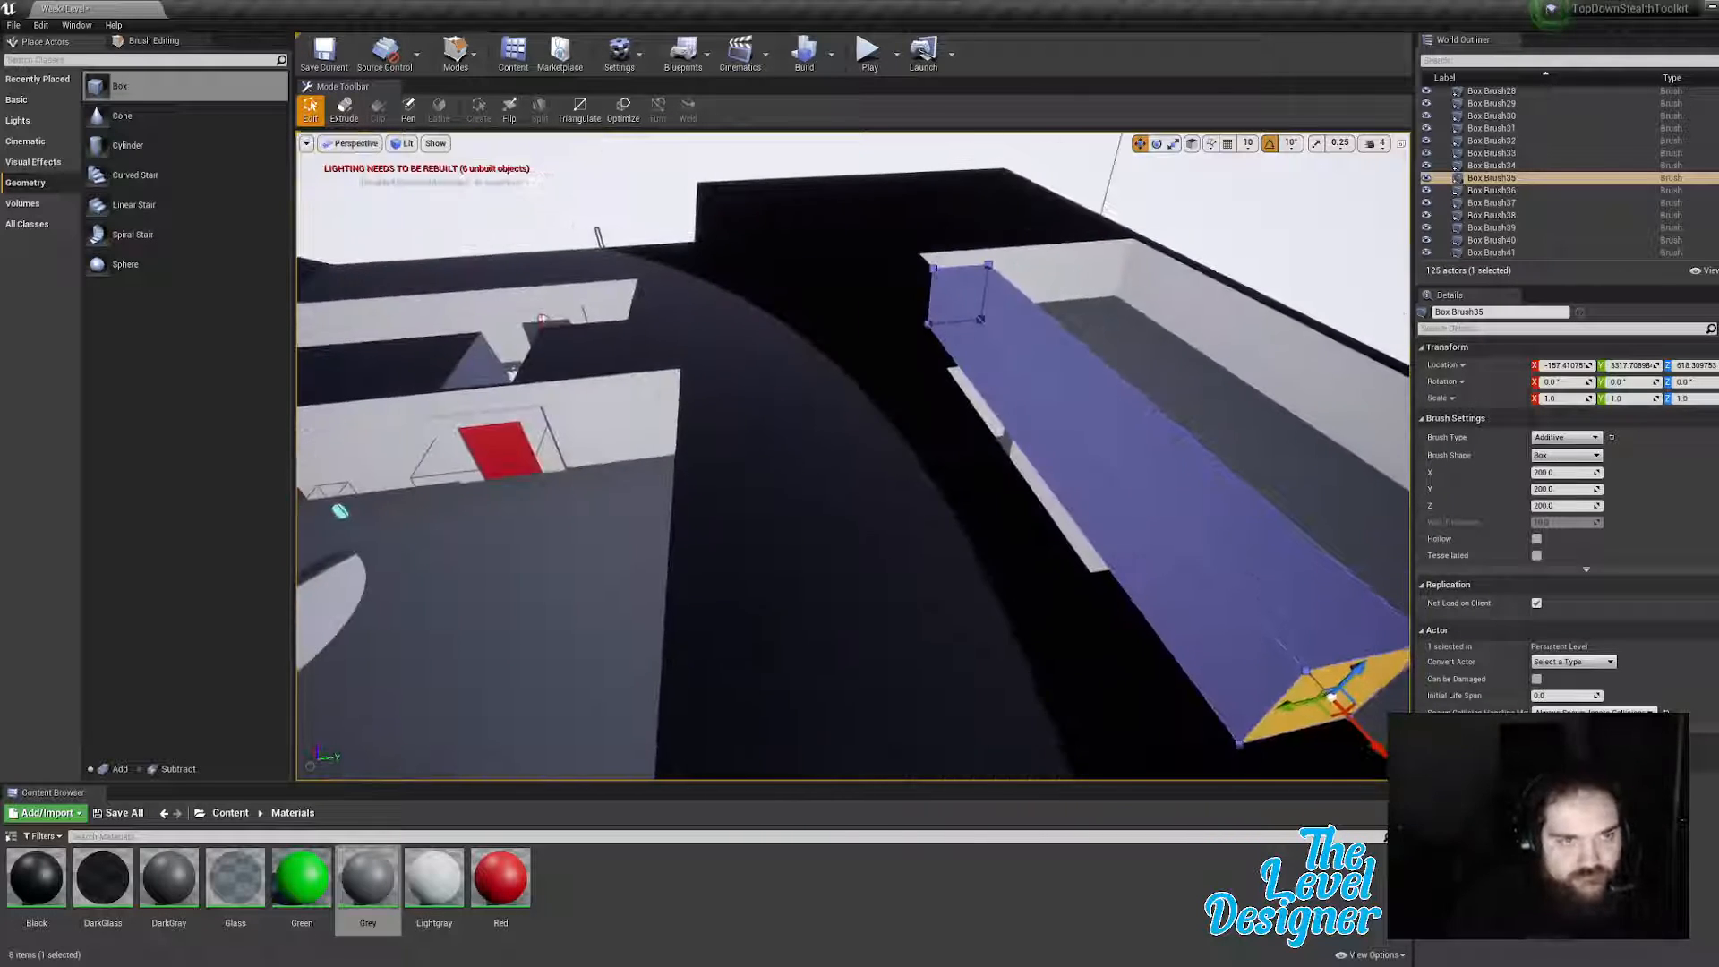
click(1028, 426)
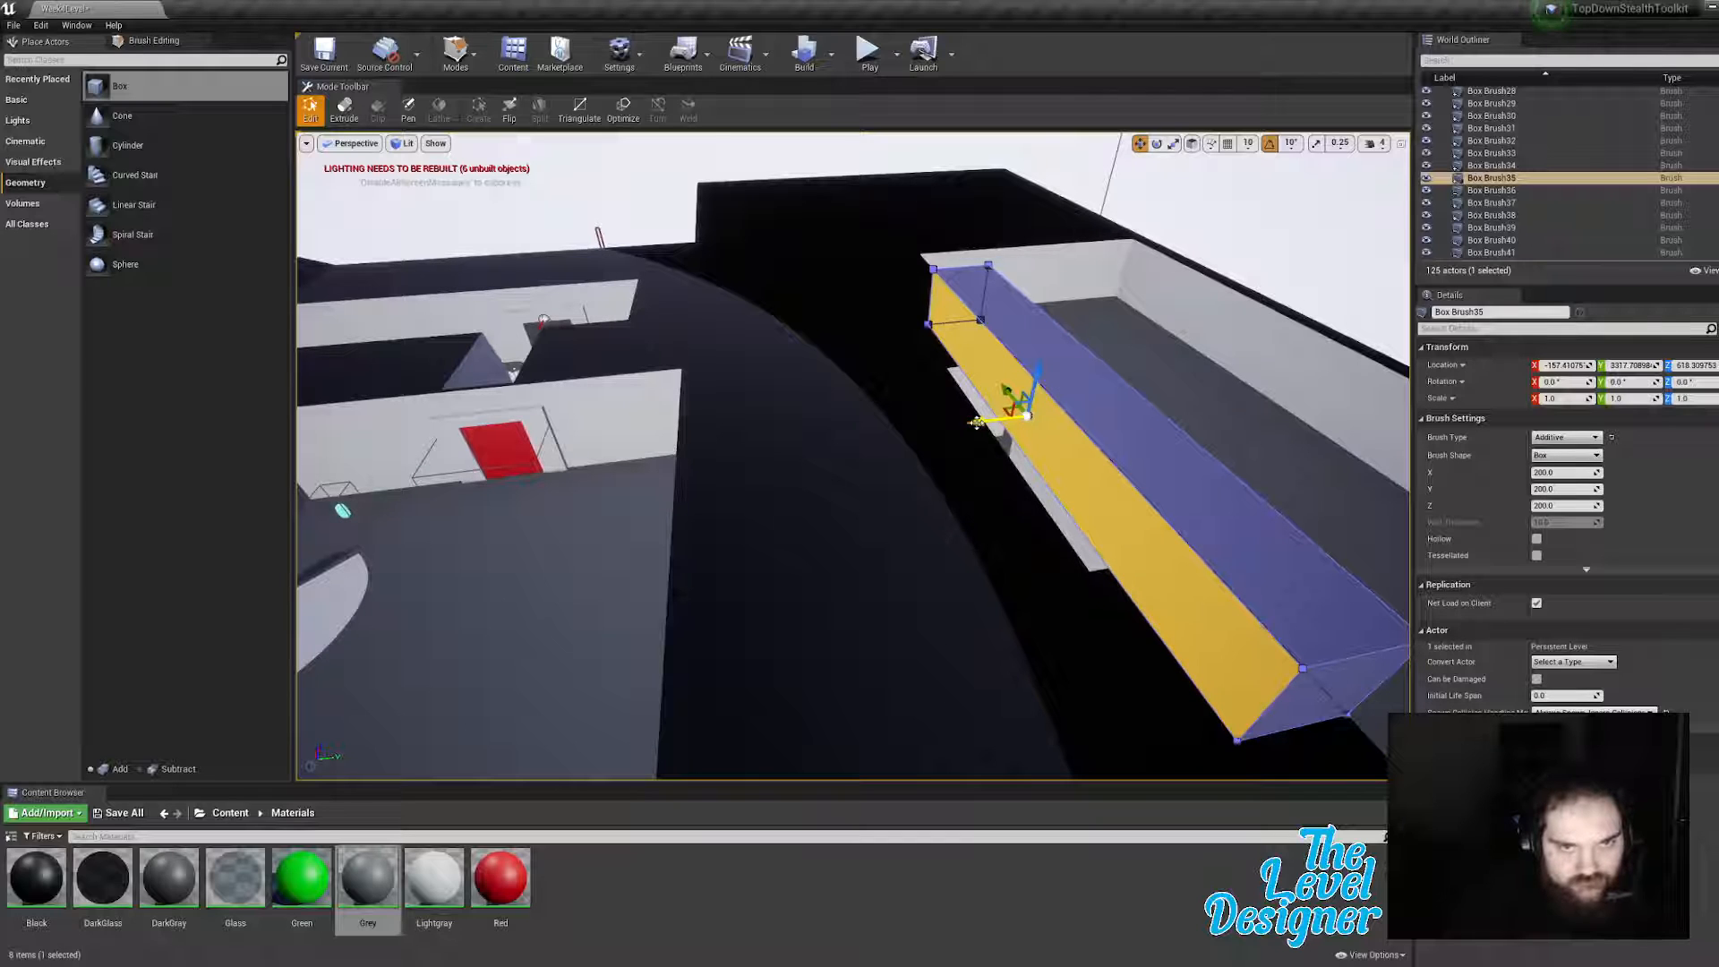
drag(976, 423, 607, 466)
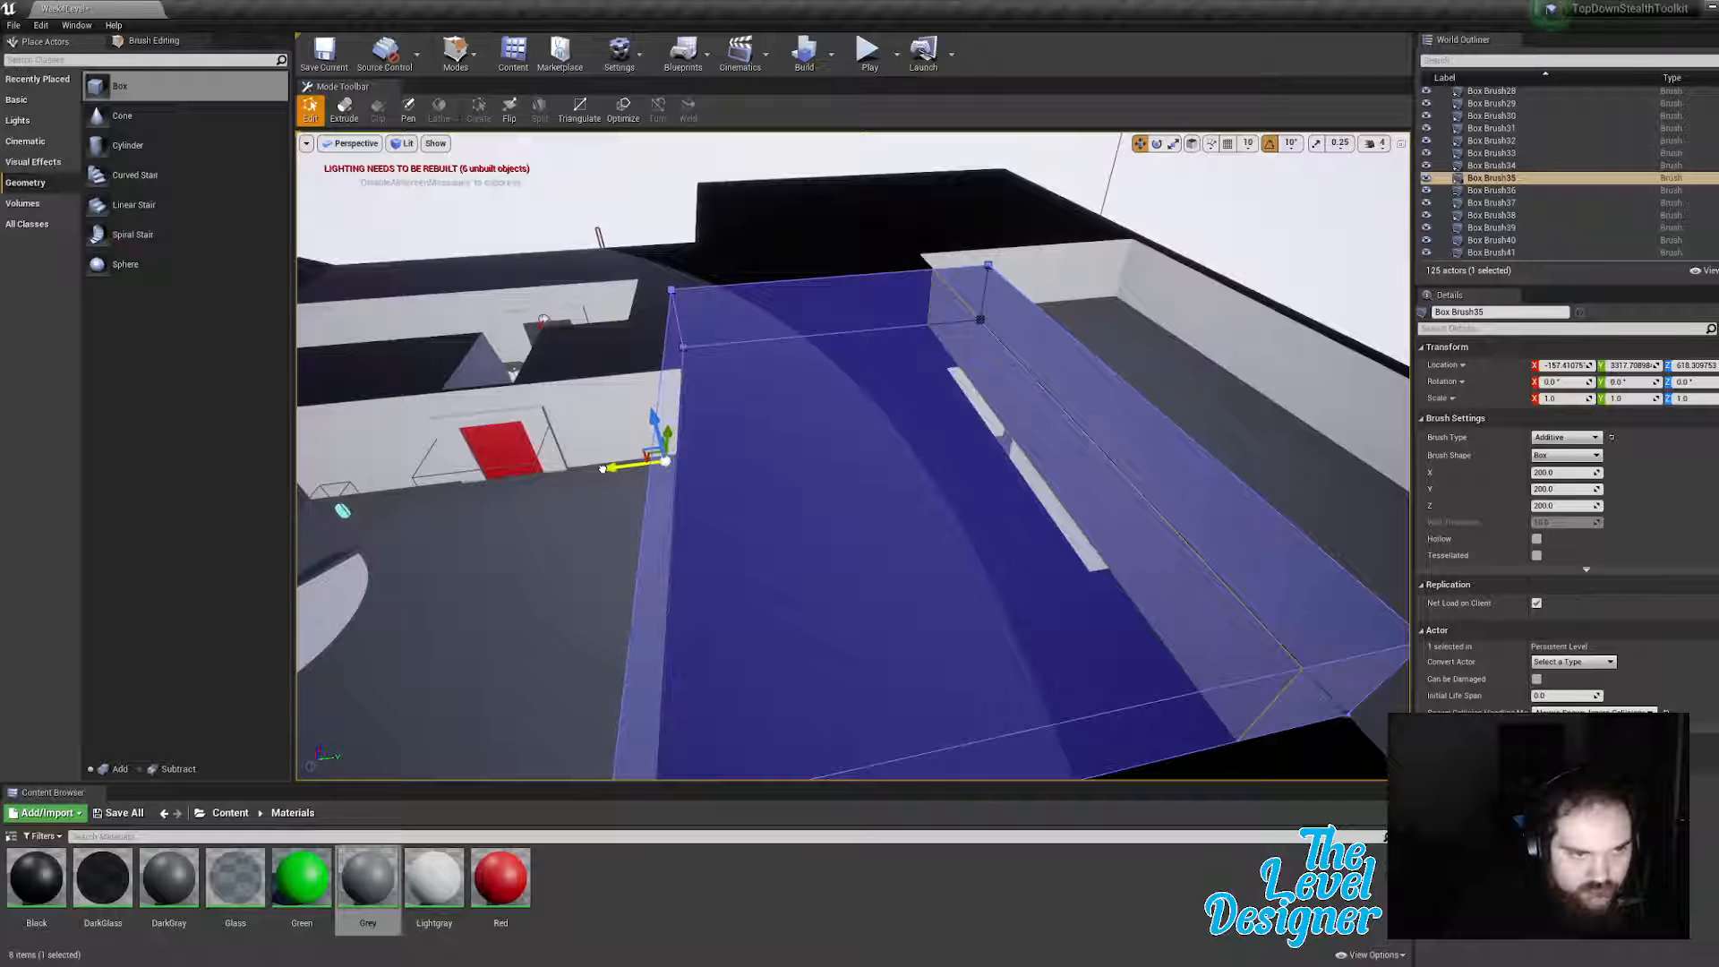
drag(602, 469, 601, 469)
Step: Adjust the end face of the widened block to line up with the wall corner below it
mouse_move(803, 450)
right_down()
mouse_move(797, 502)
mouse_move(851, 492)
mouse_move(849, 461)
mouse_move(788, 430)
mouse_move(870, 467)
right_up()
click(921, 460)
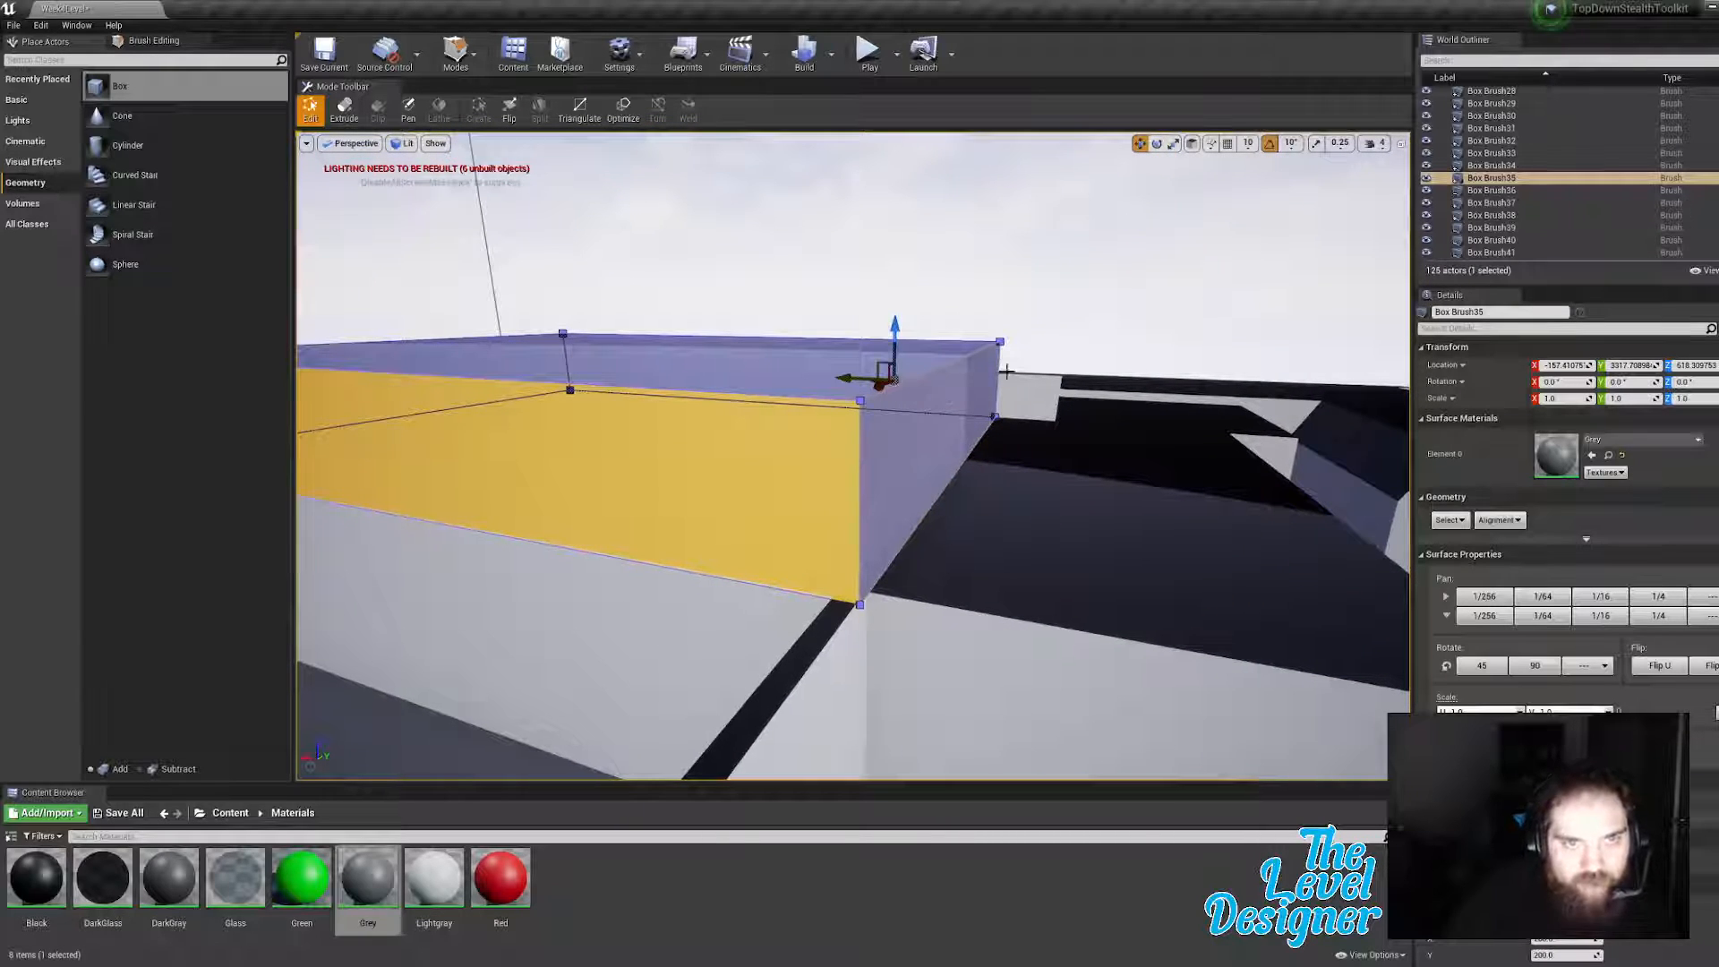
click(1021, 312)
click(985, 367)
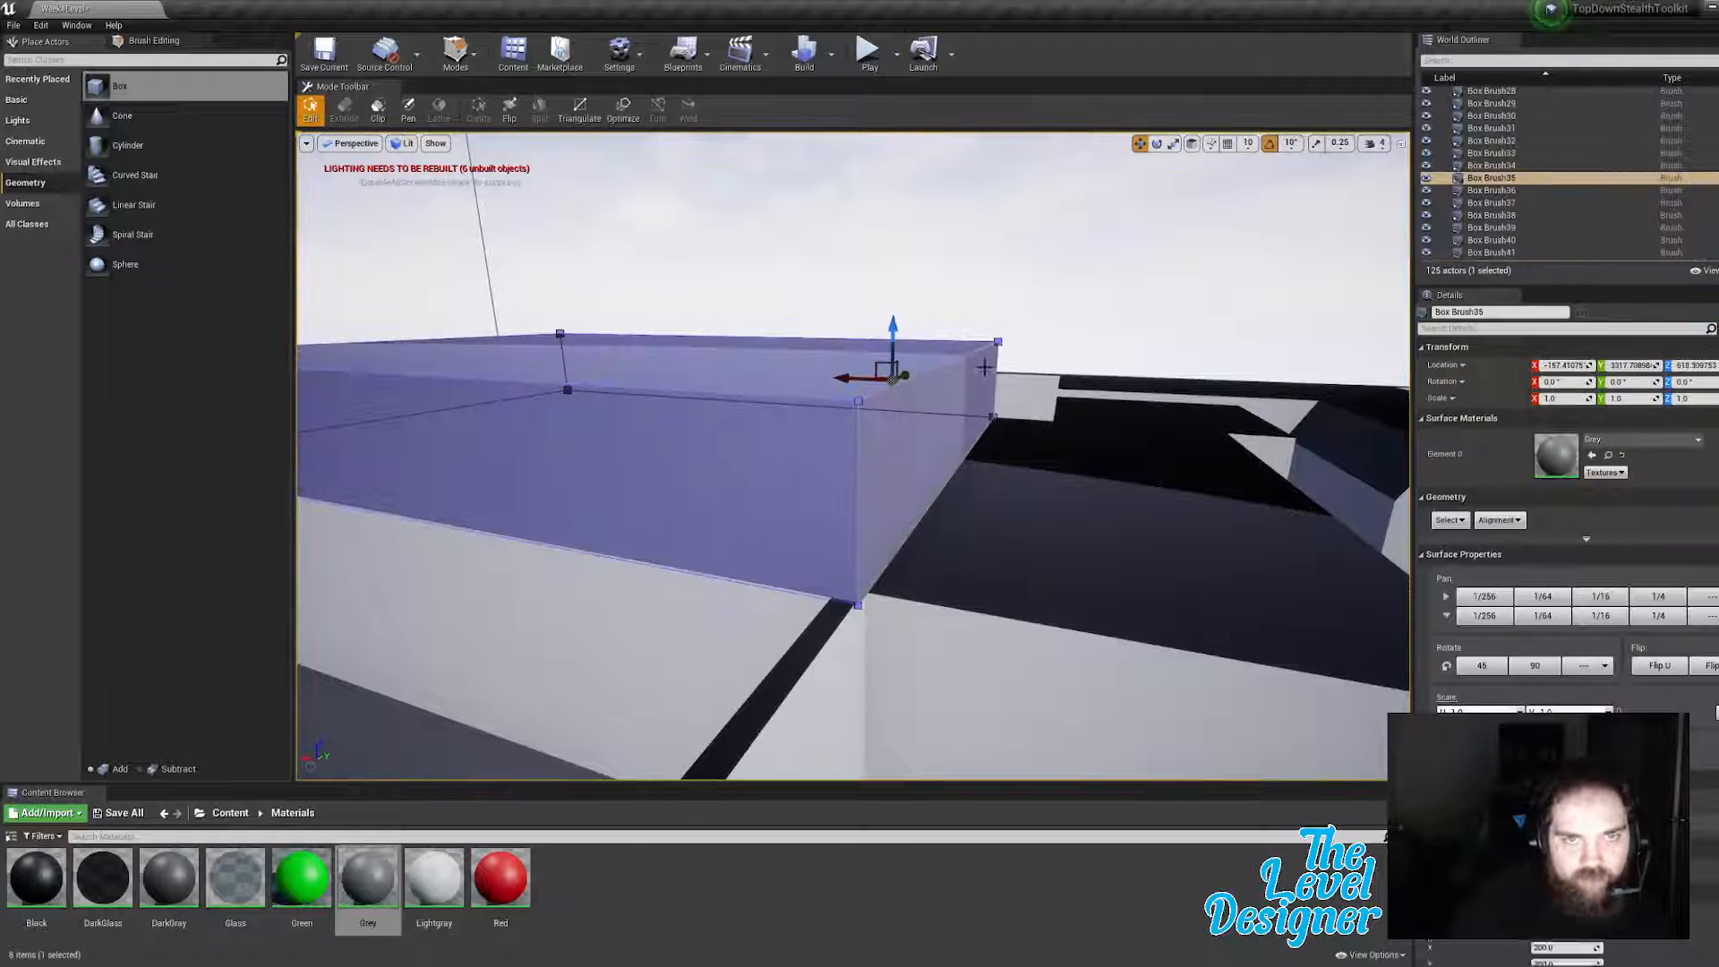
click(885, 409)
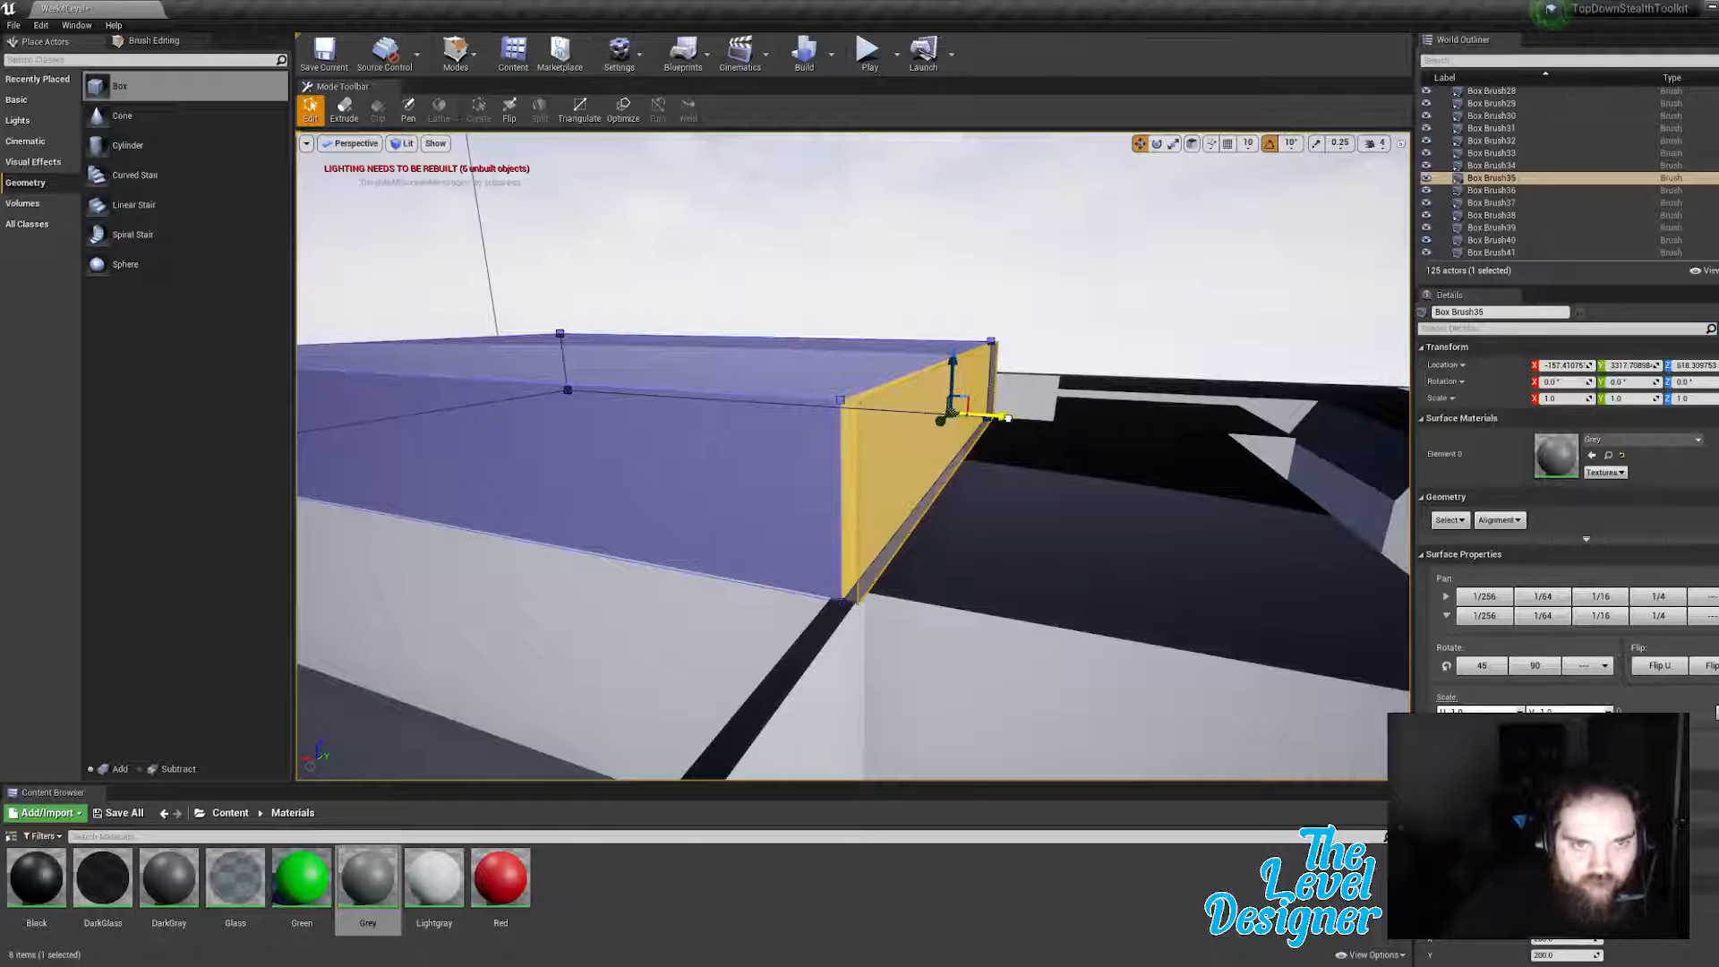
drag(1001, 418, 1000, 417)
click(997, 321)
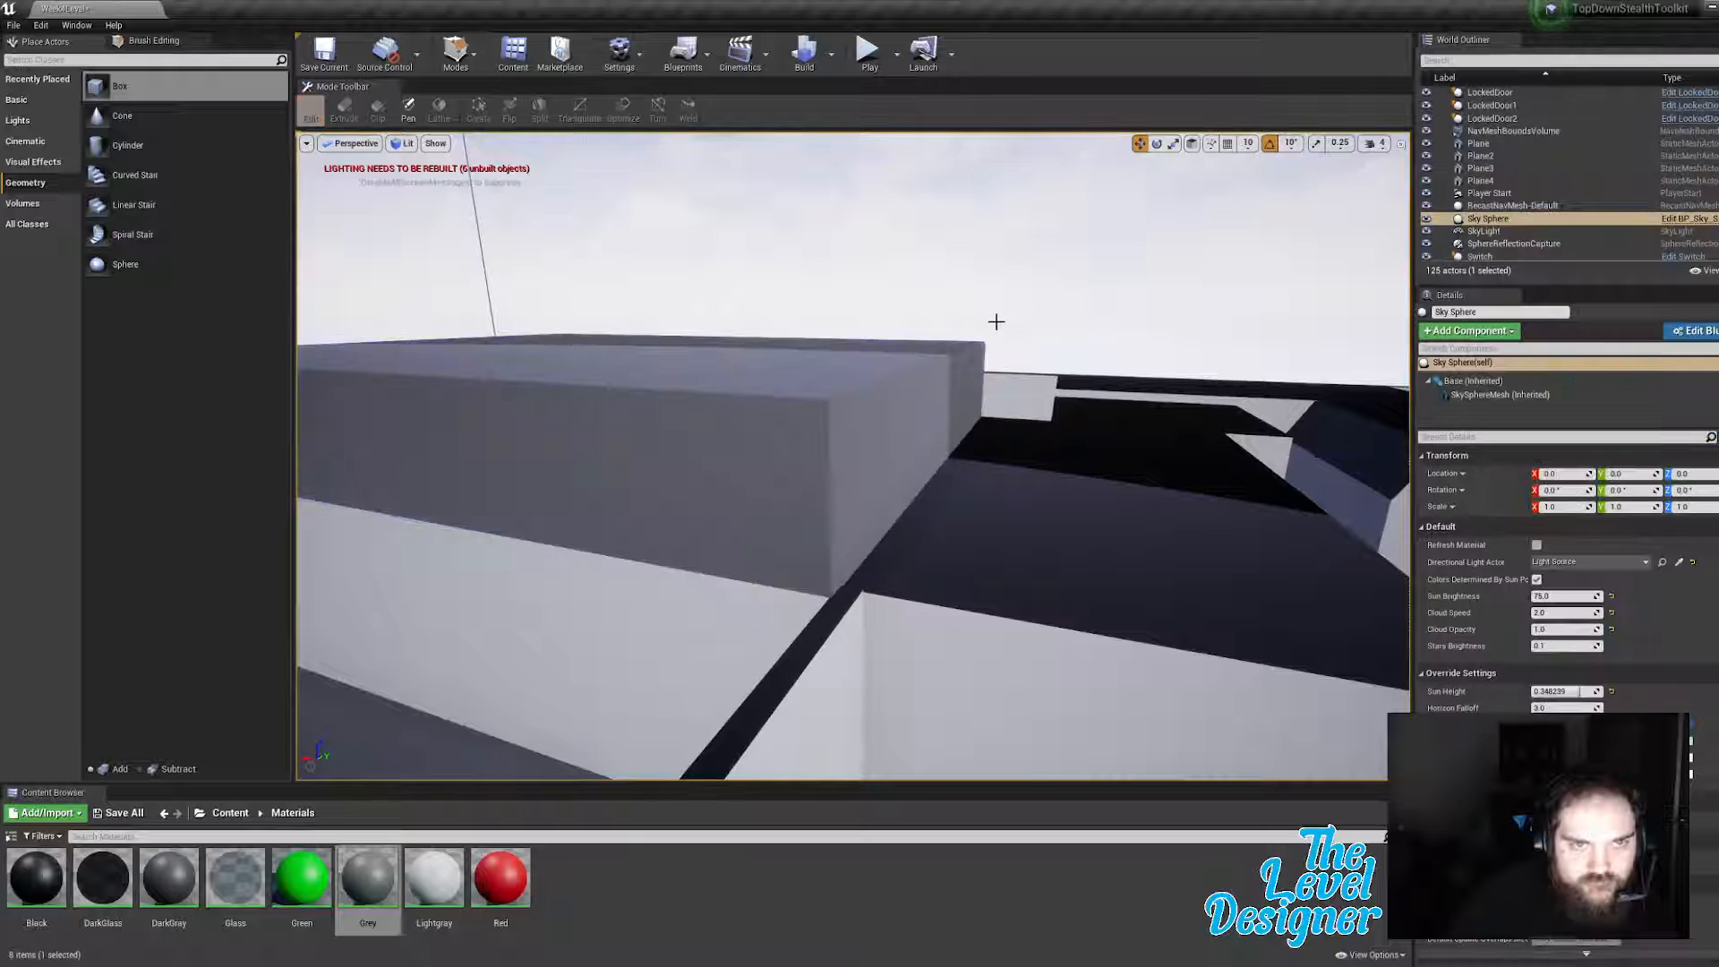
Step: Apply the Black material to the block's top face and Lightgray to its side faces
mouse_move(996, 322)
right_down()
mouse_move(744, 473)
mouse_move(687, 566)
right_up()
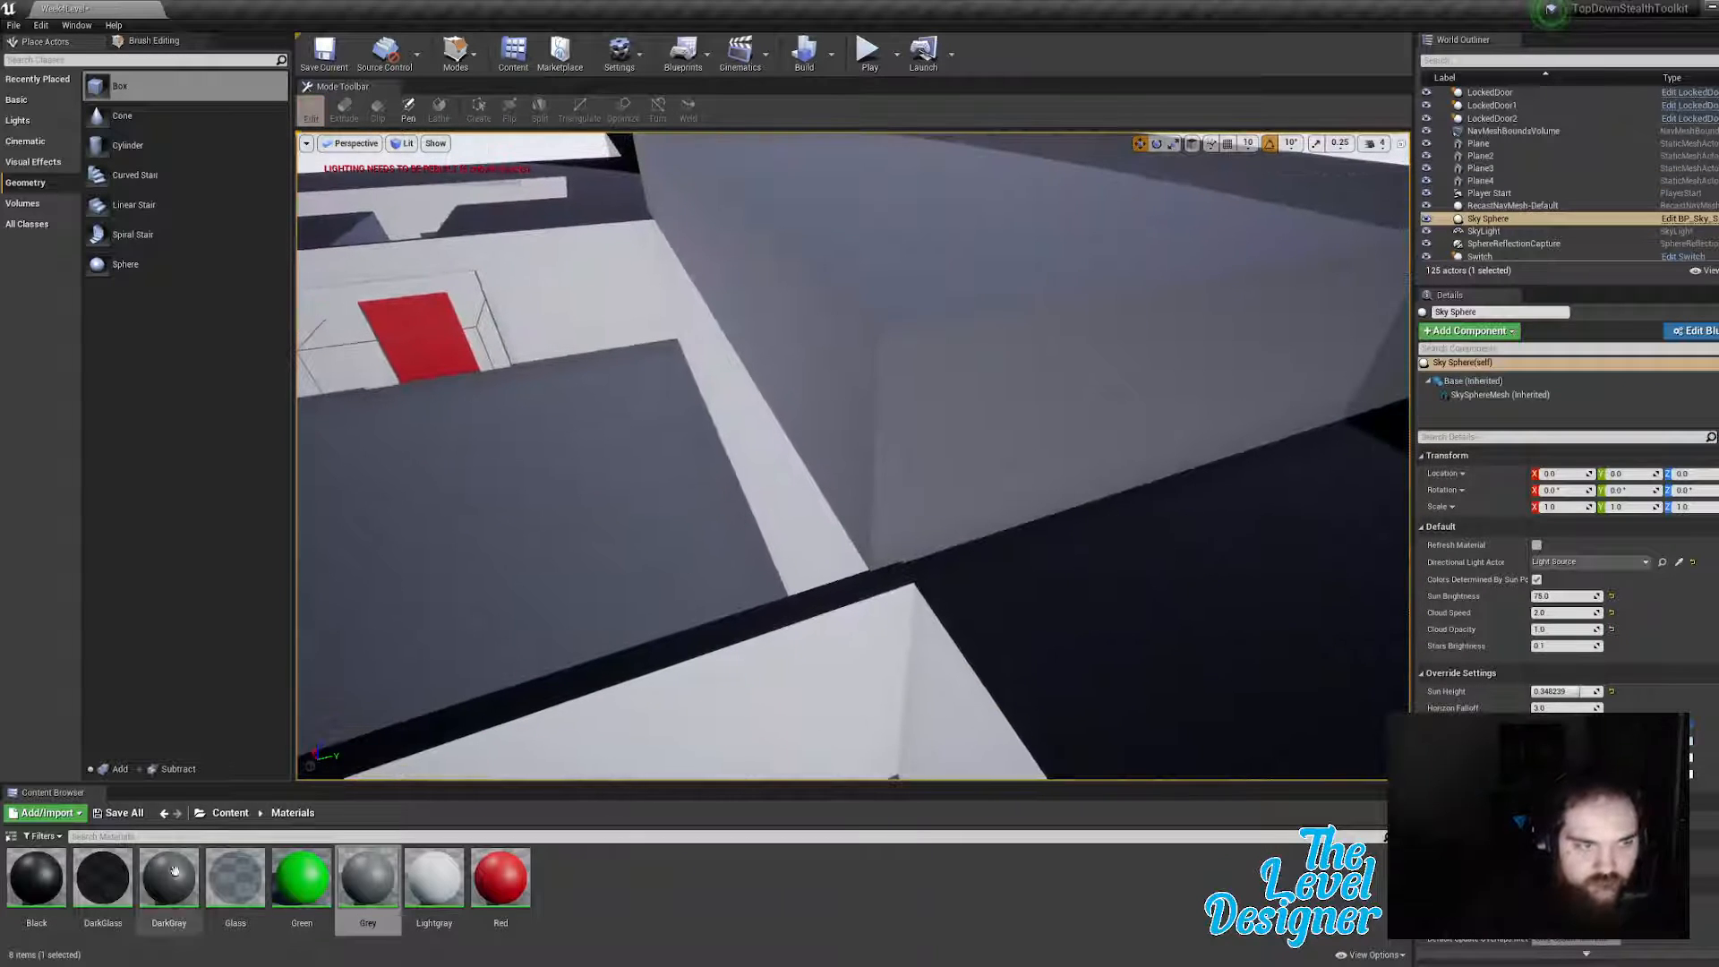
drag(36, 876, 913, 271)
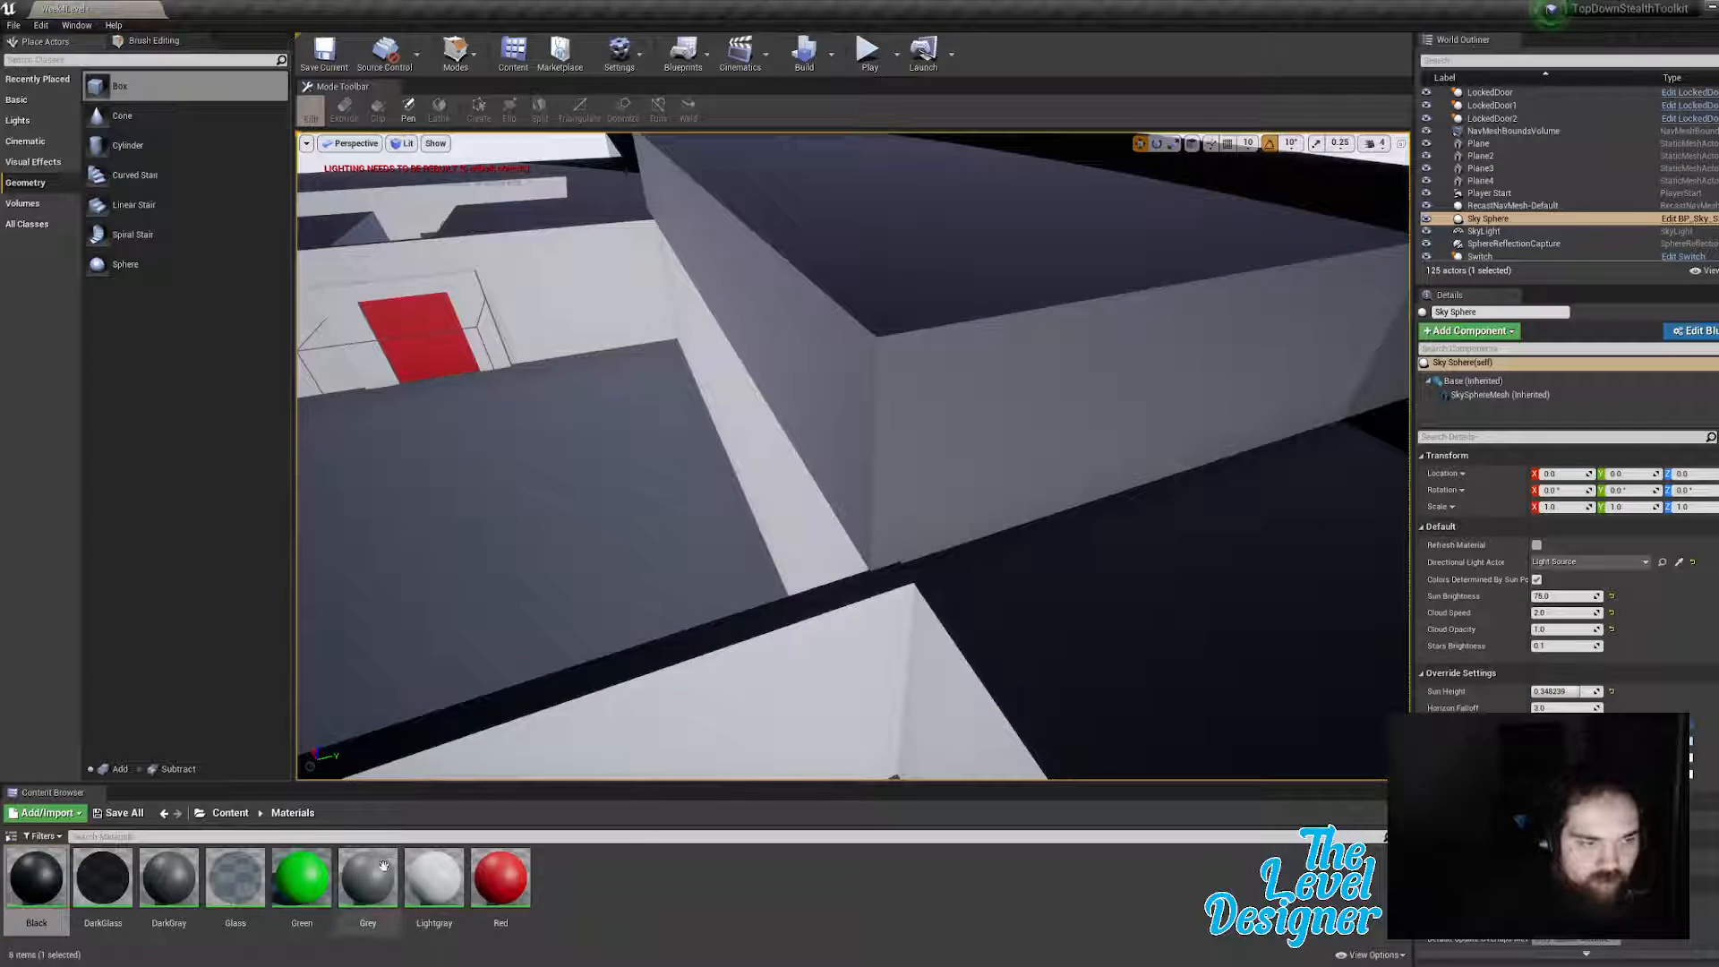
drag(434, 876, 802, 459)
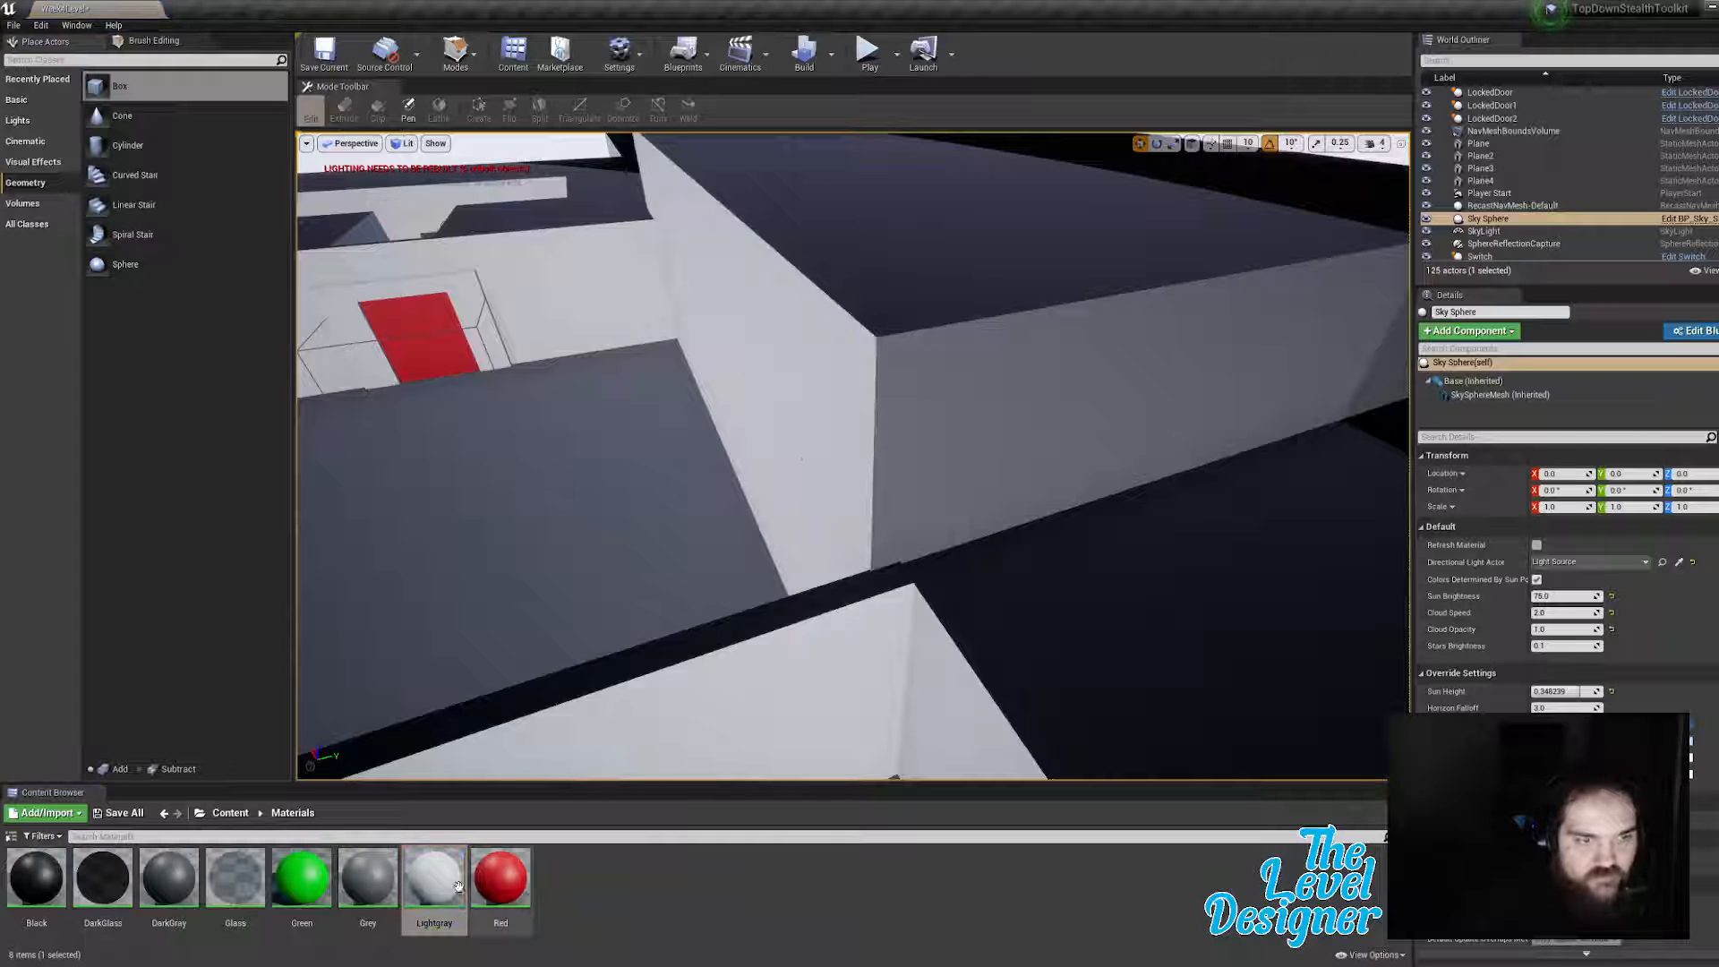
drag(458, 886, 928, 421)
right_drag(929, 422, 770, 446)
drag(442, 871, 825, 499)
right_drag(825, 499, 766, 506)
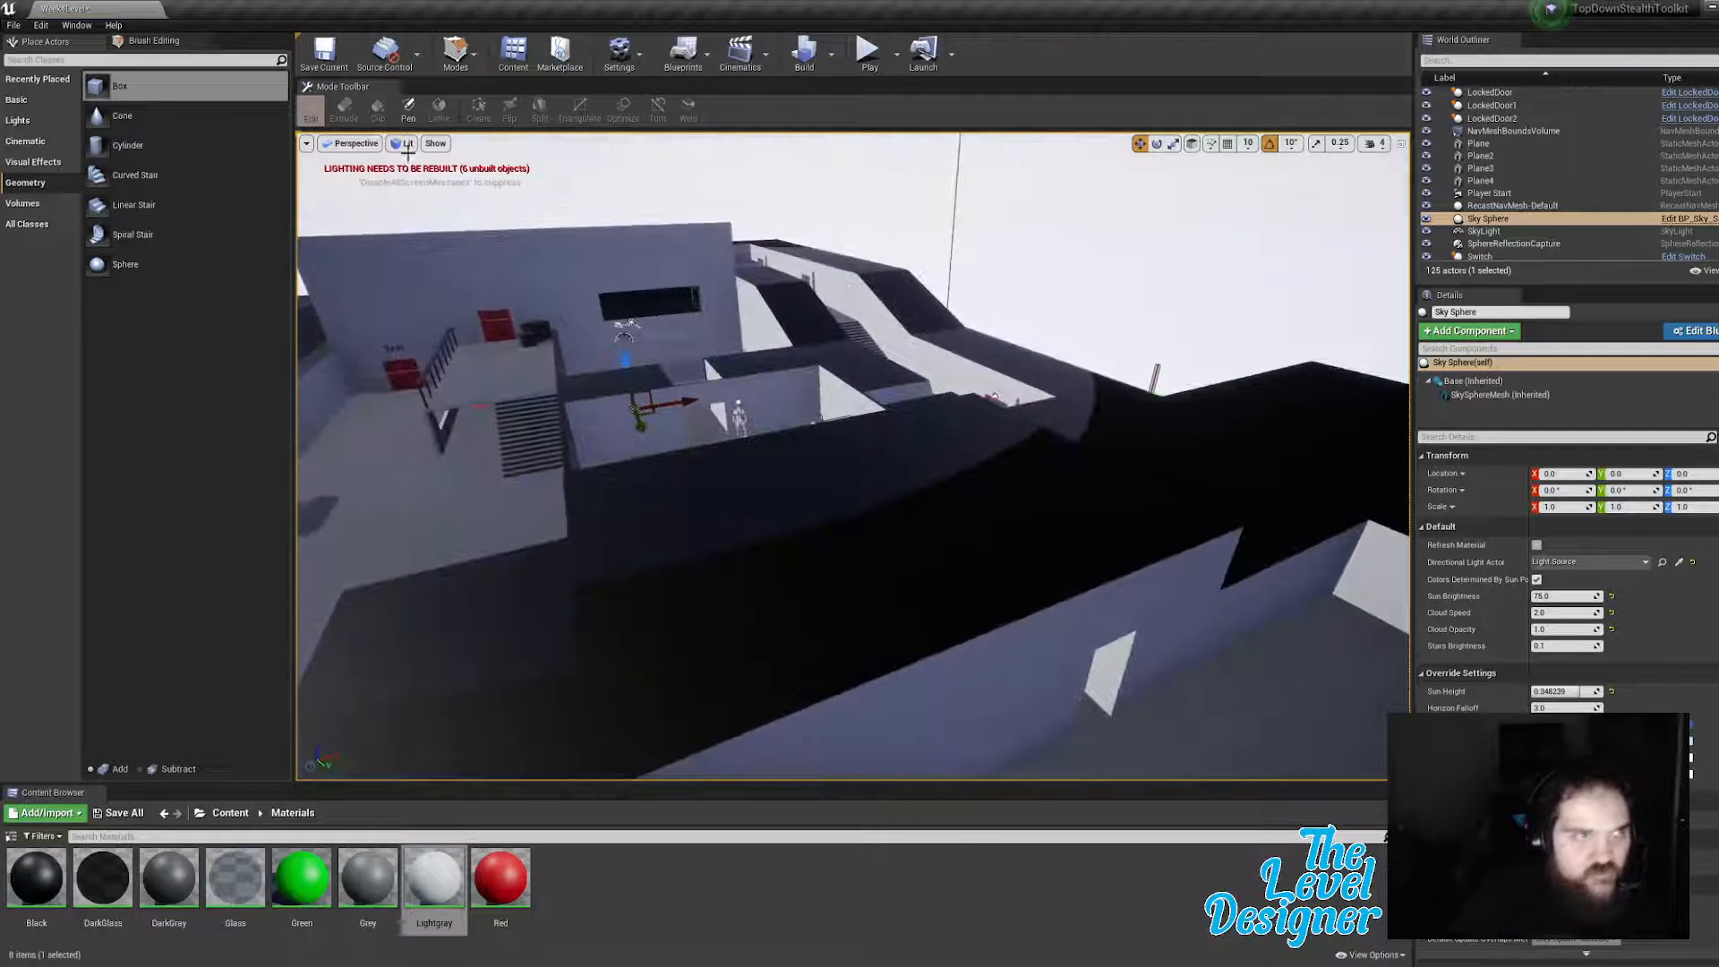
Step: Add a box brush on the black top of the widened block and set its brush type to Subtractive
drag(119, 88, 462, 251)
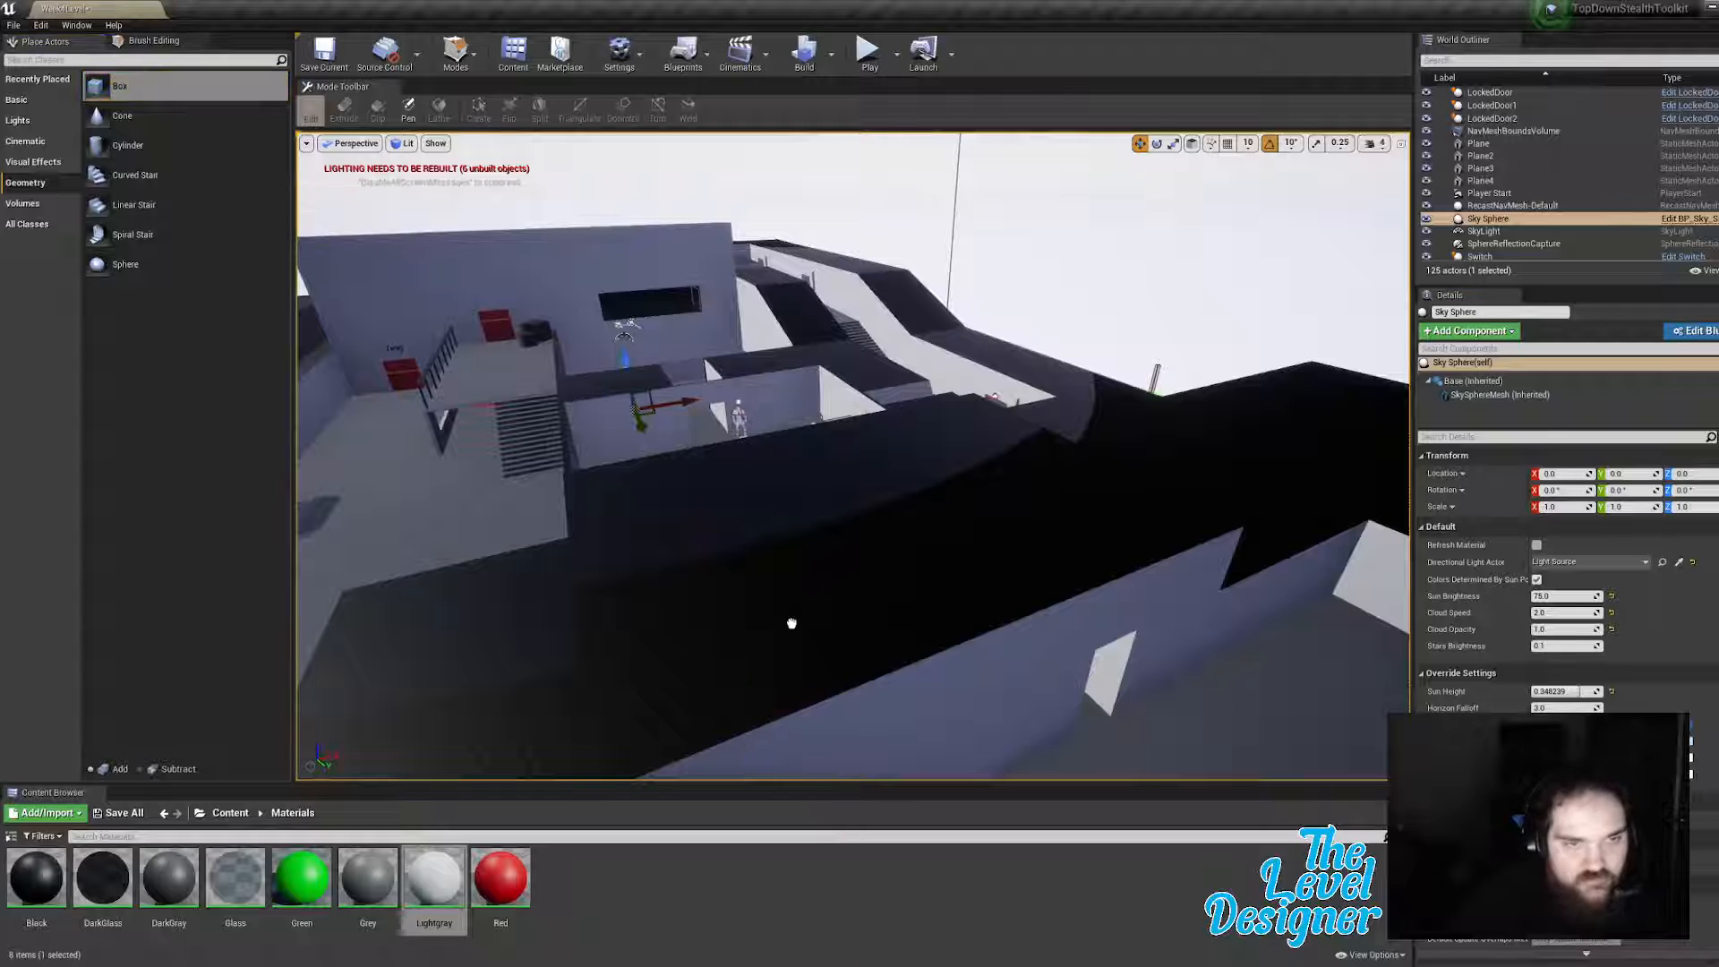
drag(740, 625, 739, 625)
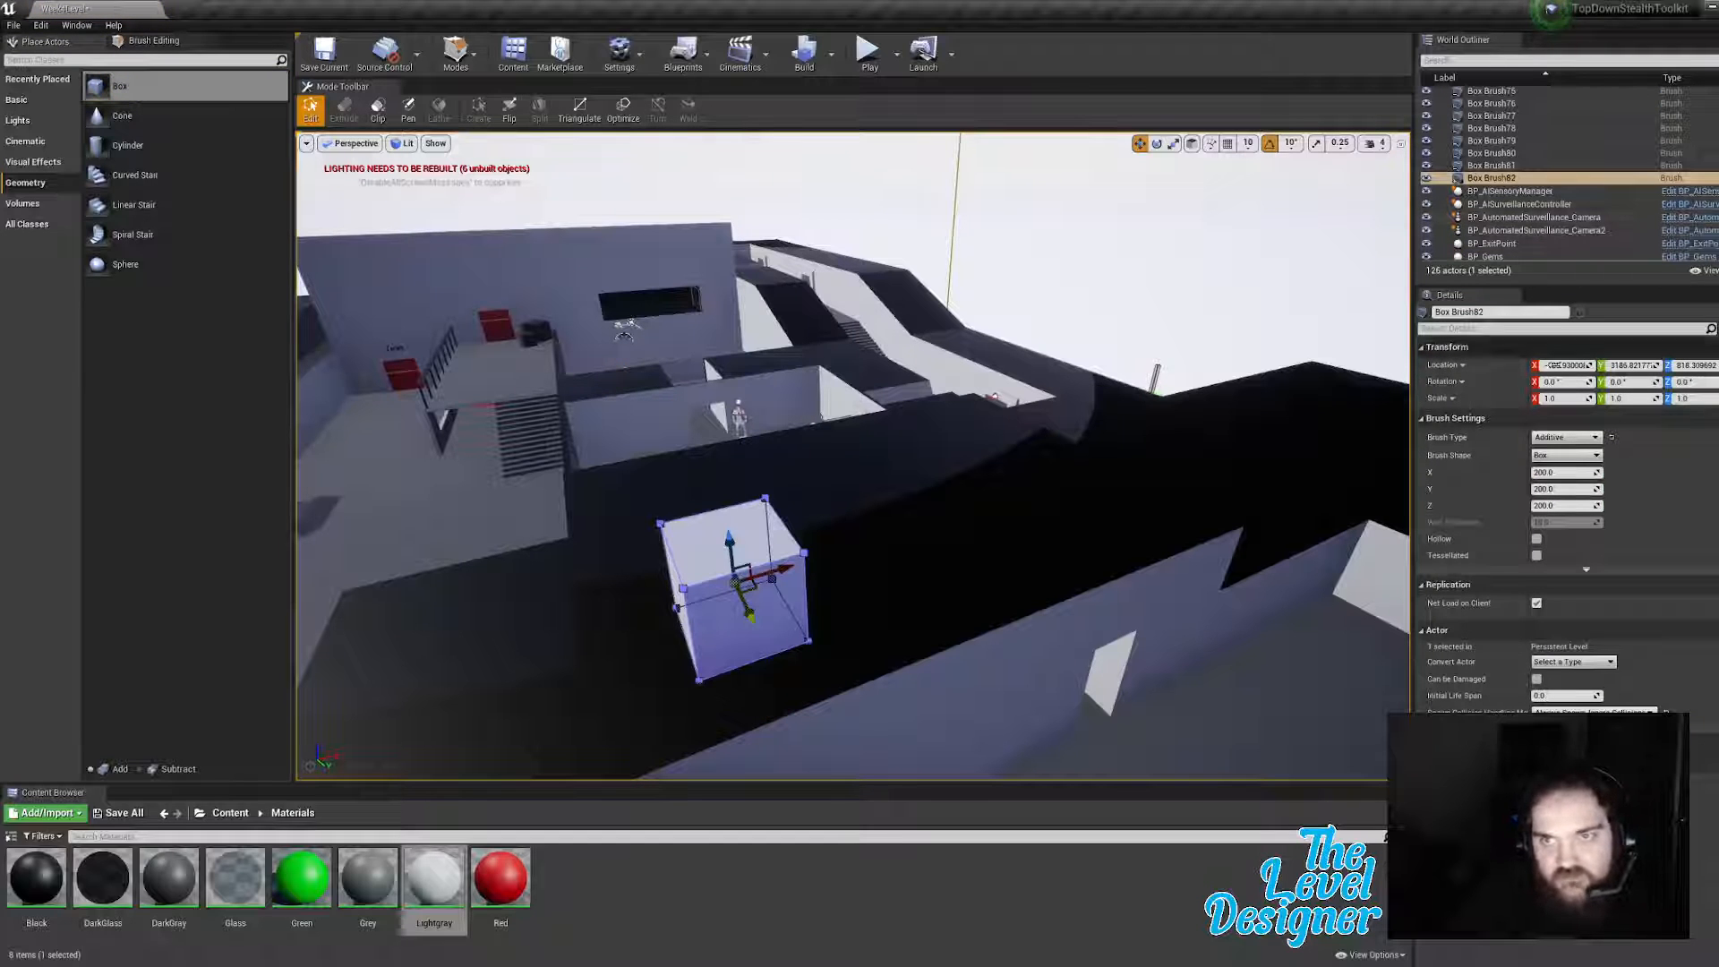
click(1569, 459)
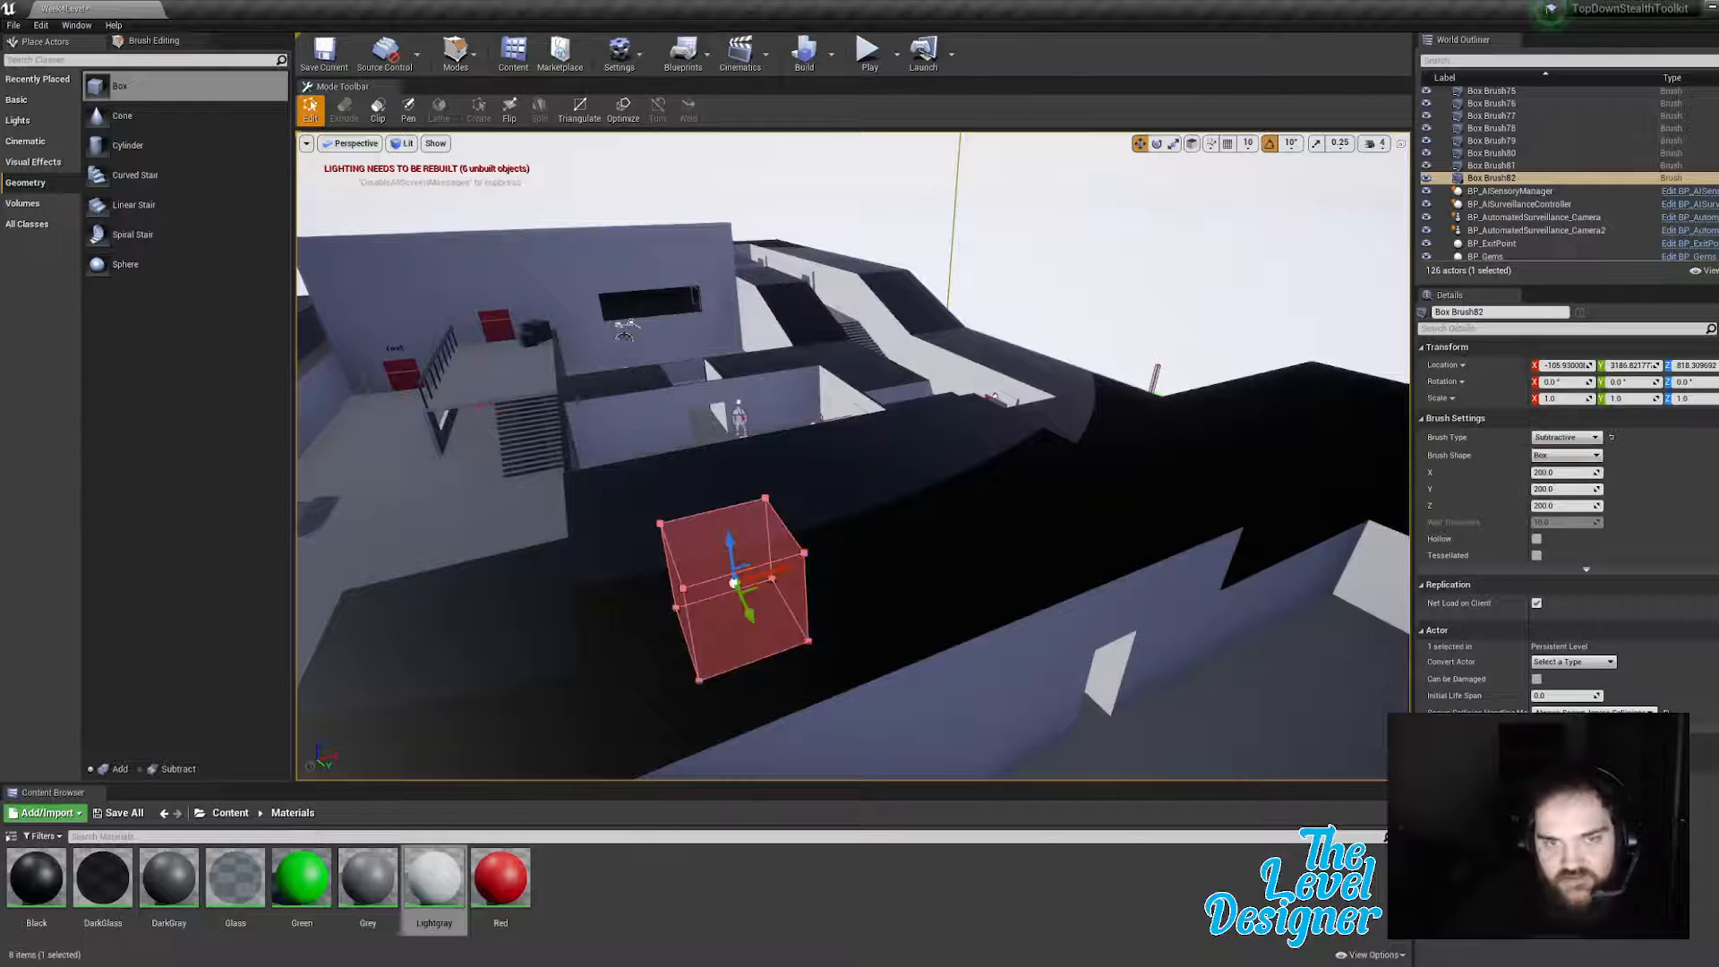
Step: Sink the subtractive box into the block beside the large room's wall and scale its height to about 1.22
right_drag(361, 482, 314, 478)
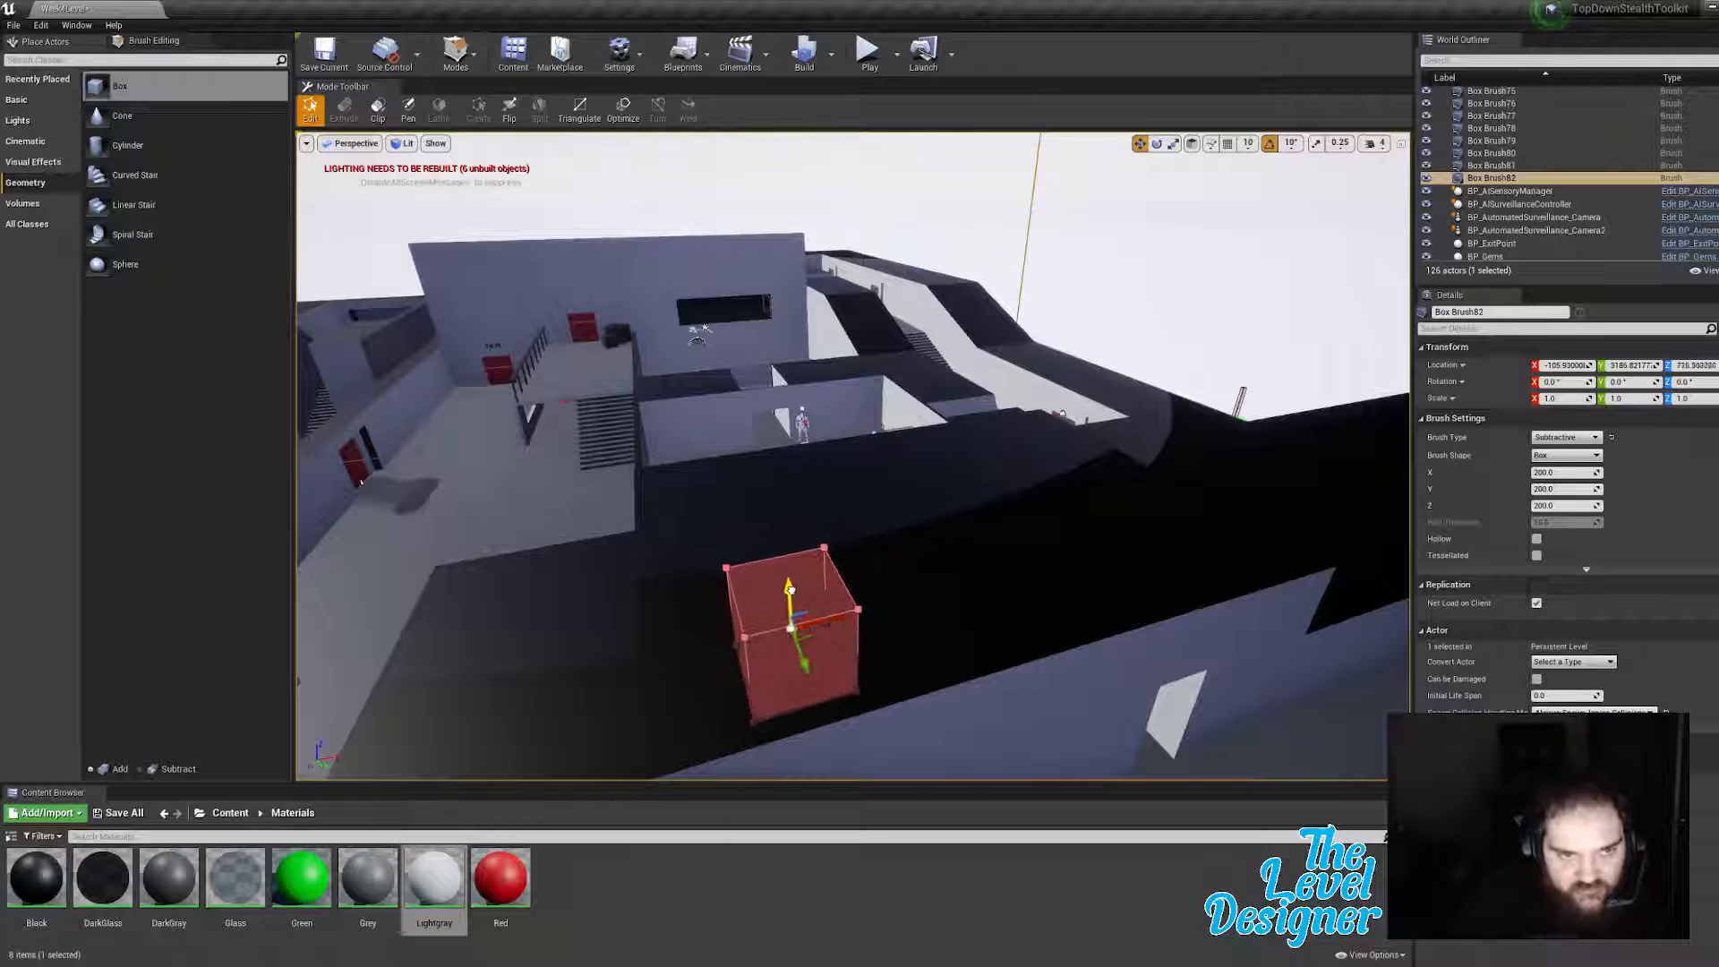
drag(792, 601, 792, 601)
right_drag(793, 600, 867, 604)
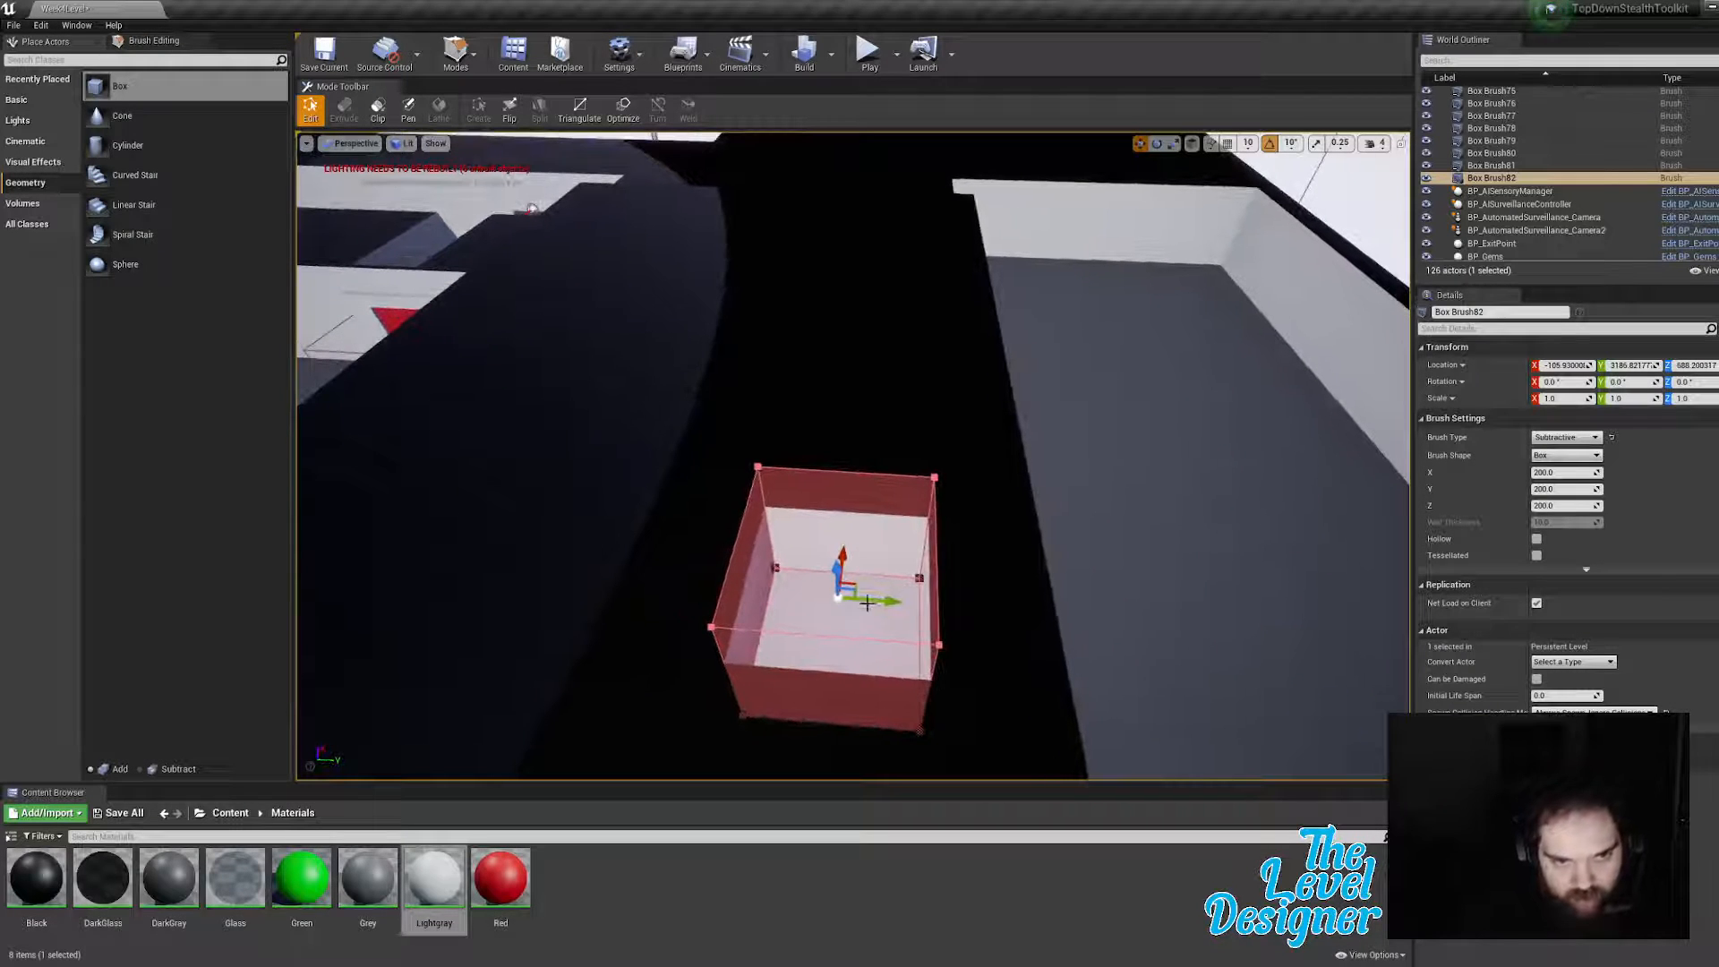
drag(884, 599, 996, 599)
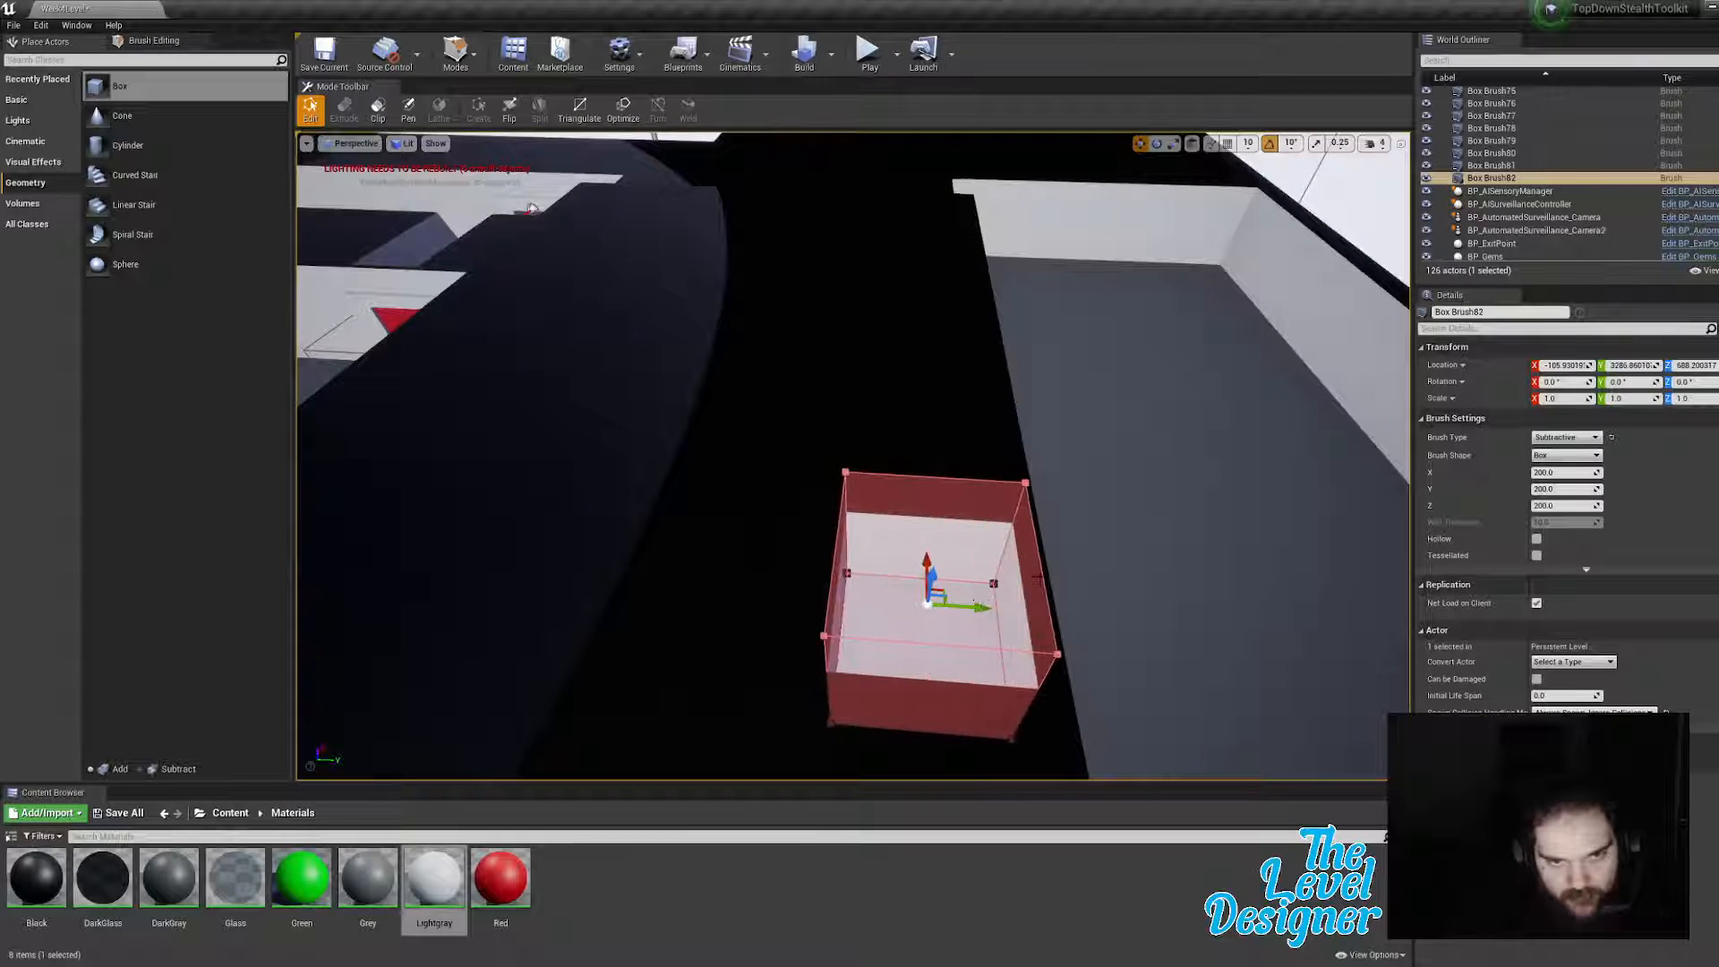
mouse_move(997, 598)
right_down()
mouse_move(949, 573)
mouse_move(972, 586)
mouse_move(981, 546)
mouse_move(926, 542)
right_up()
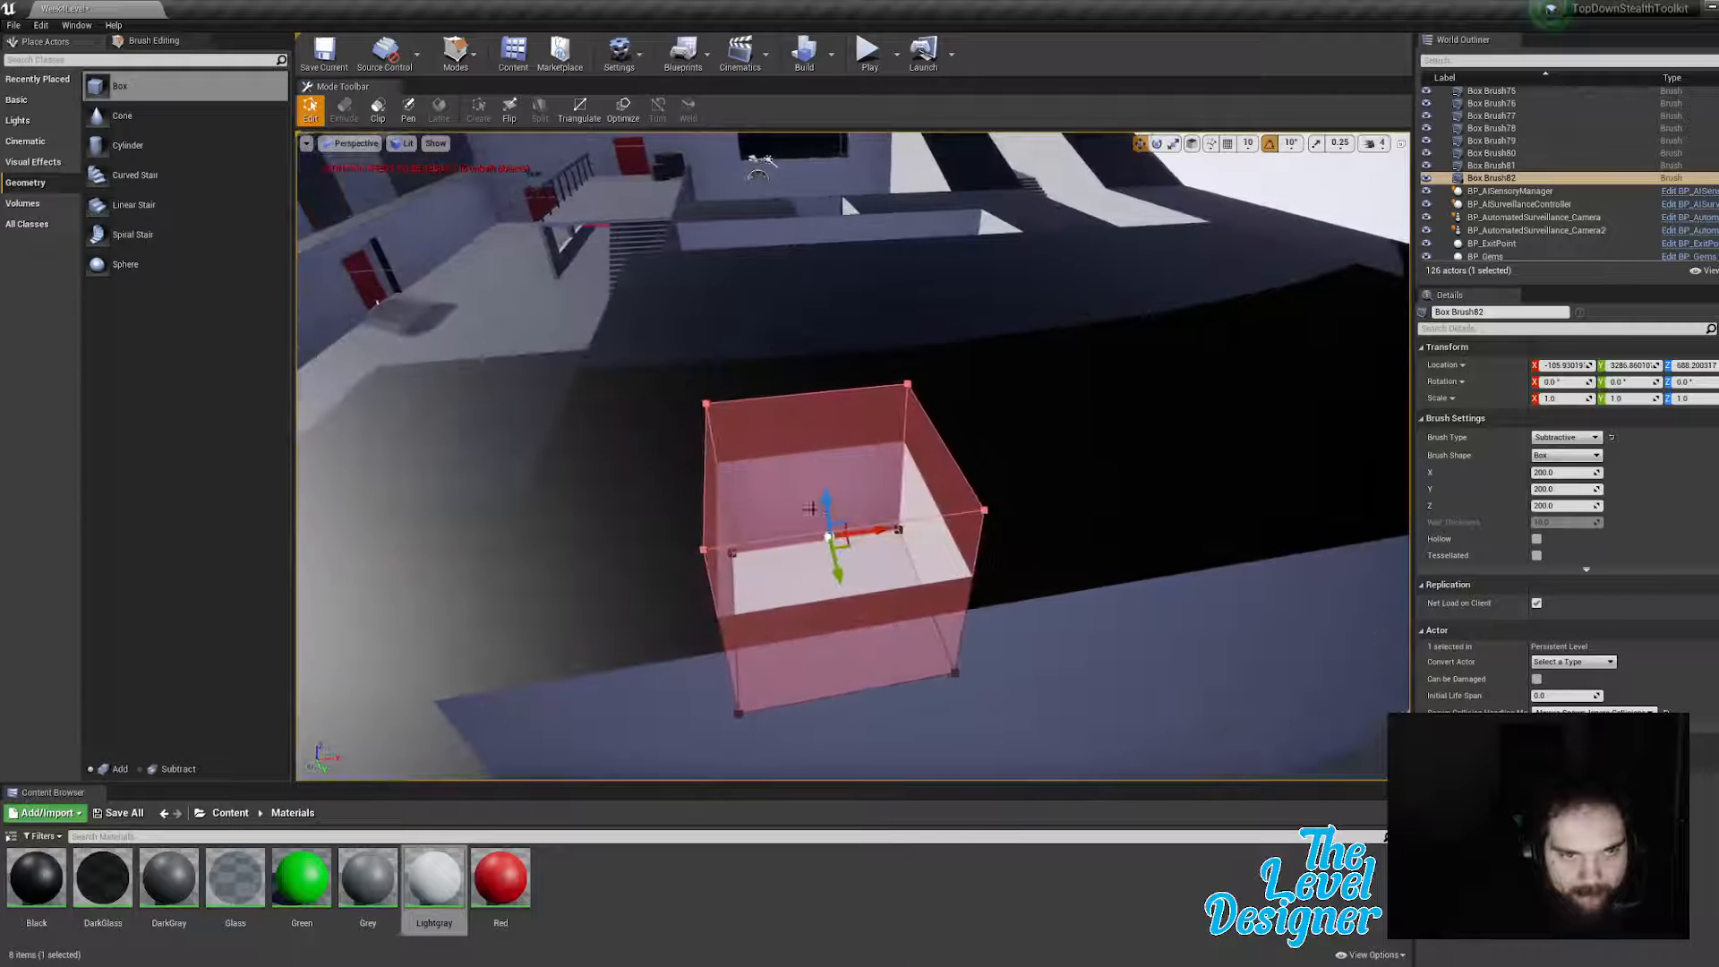
drag(834, 498, 839, 567)
right_drag(839, 567, 942, 591)
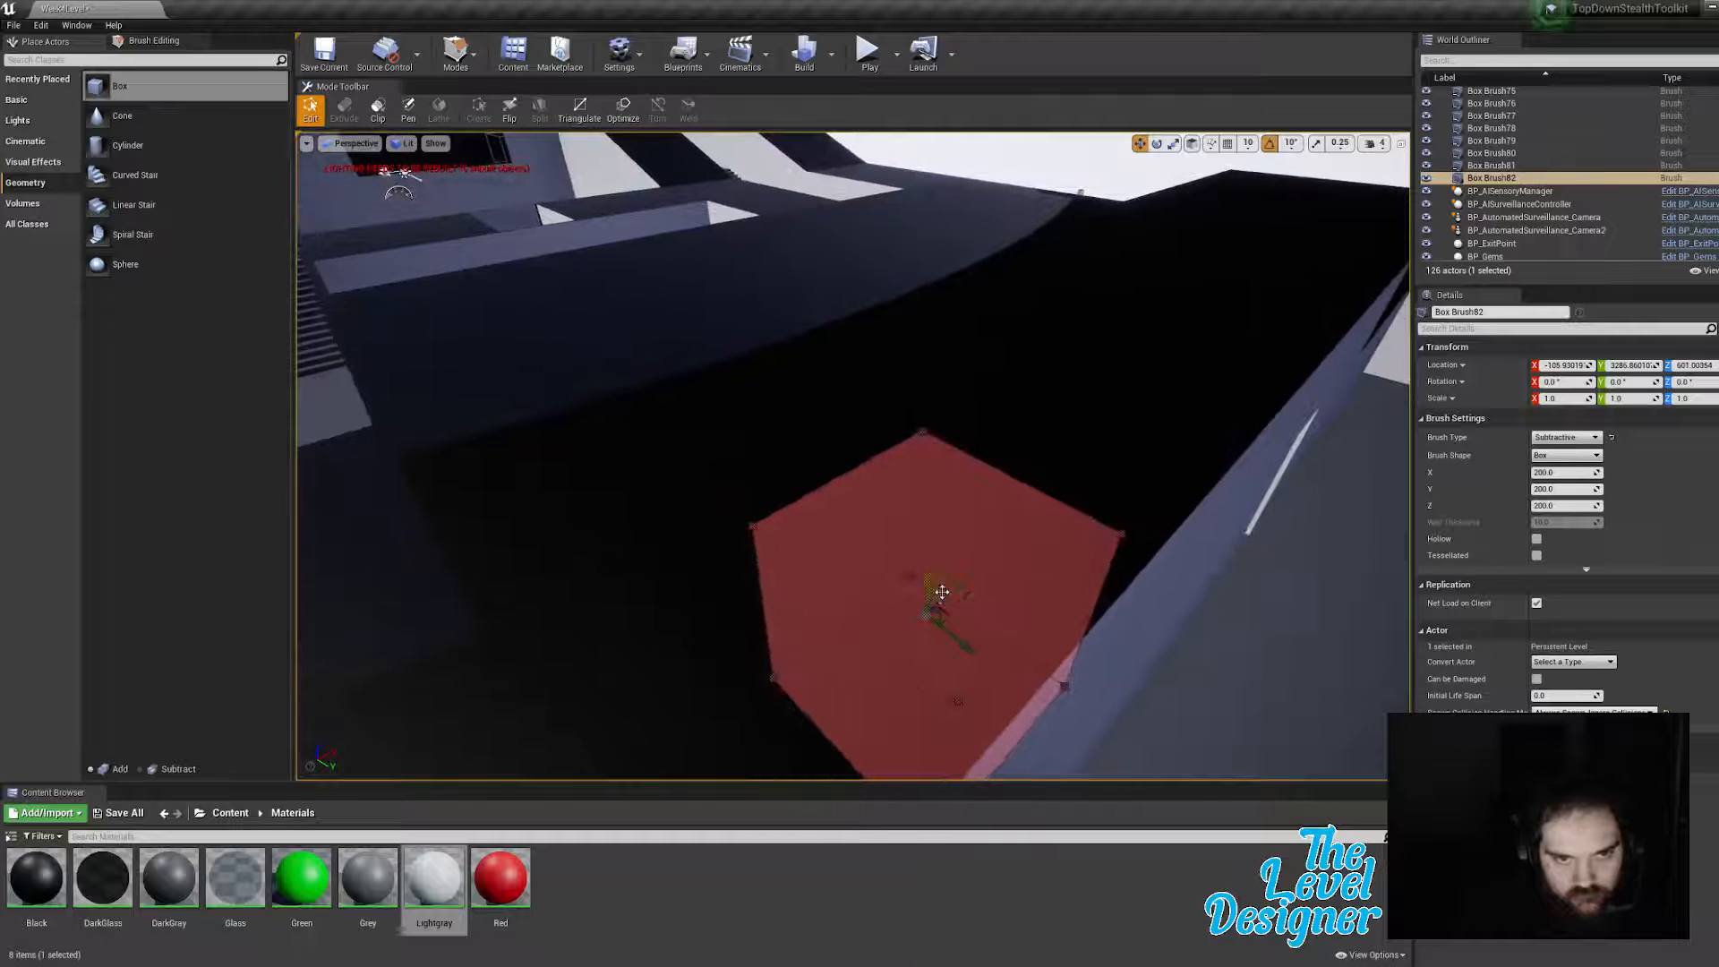
drag(934, 581, 933, 557)
mouse_move(933, 557)
right_down()
mouse_move(945, 587)
mouse_move(1016, 604)
mouse_move(904, 573)
mouse_move(797, 501)
mouse_move(734, 493)
mouse_move(748, 484)
right_up()
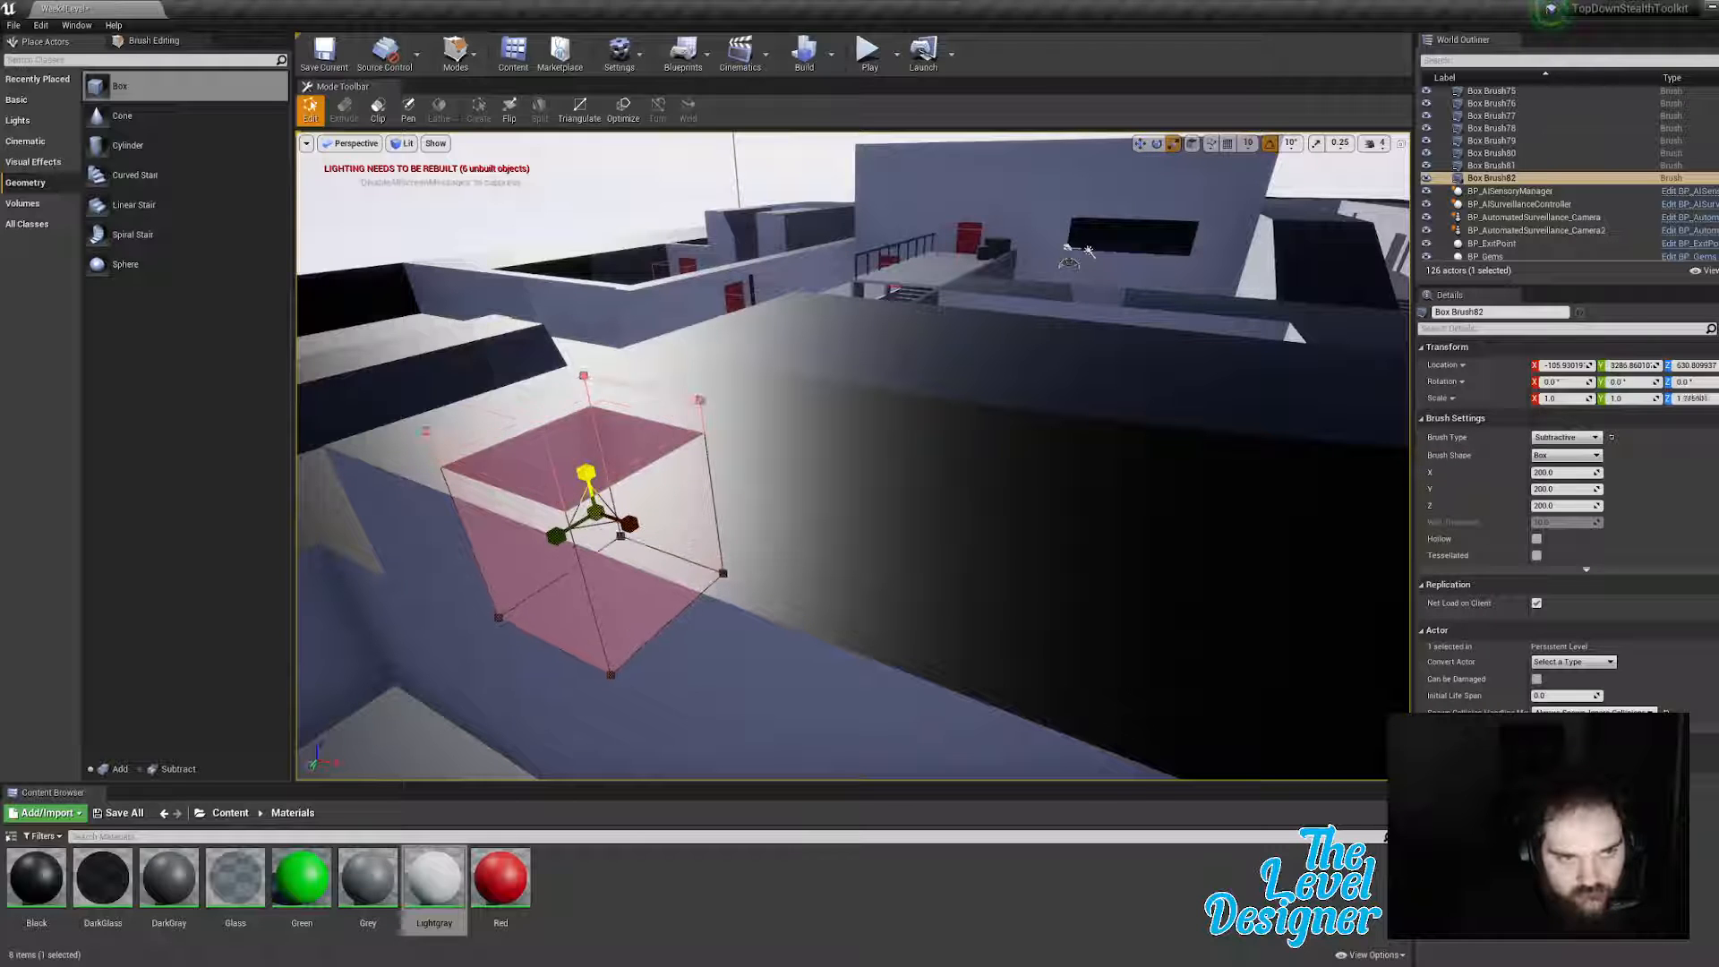
drag(586, 472, 585, 452)
Step: Lengthen the subtractive box in both directions along the large room's wall by moving its two end faces
mouse_move(645, 506)
right_down()
mouse_move(734, 506)
mouse_move(797, 573)
mouse_move(761, 573)
right_up()
mouse_move(575, 383)
right_down()
mouse_move(501, 438)
mouse_move(575, 383)
right_up()
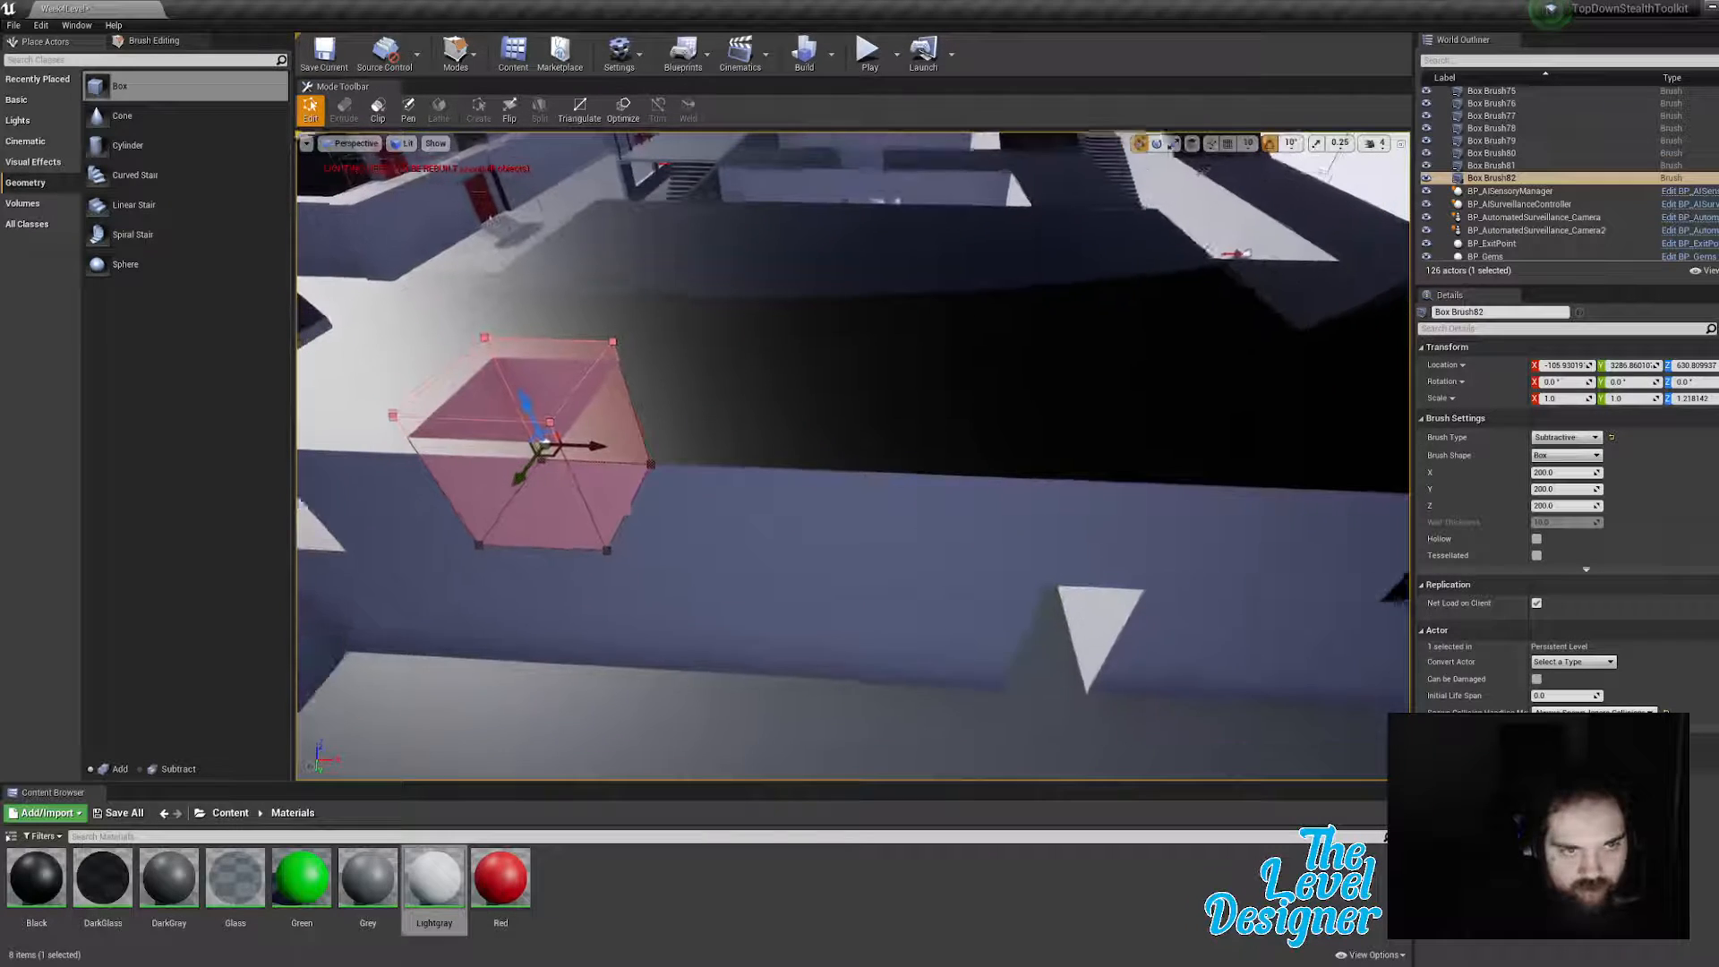
click(583, 404)
drag(659, 452, 1135, 490)
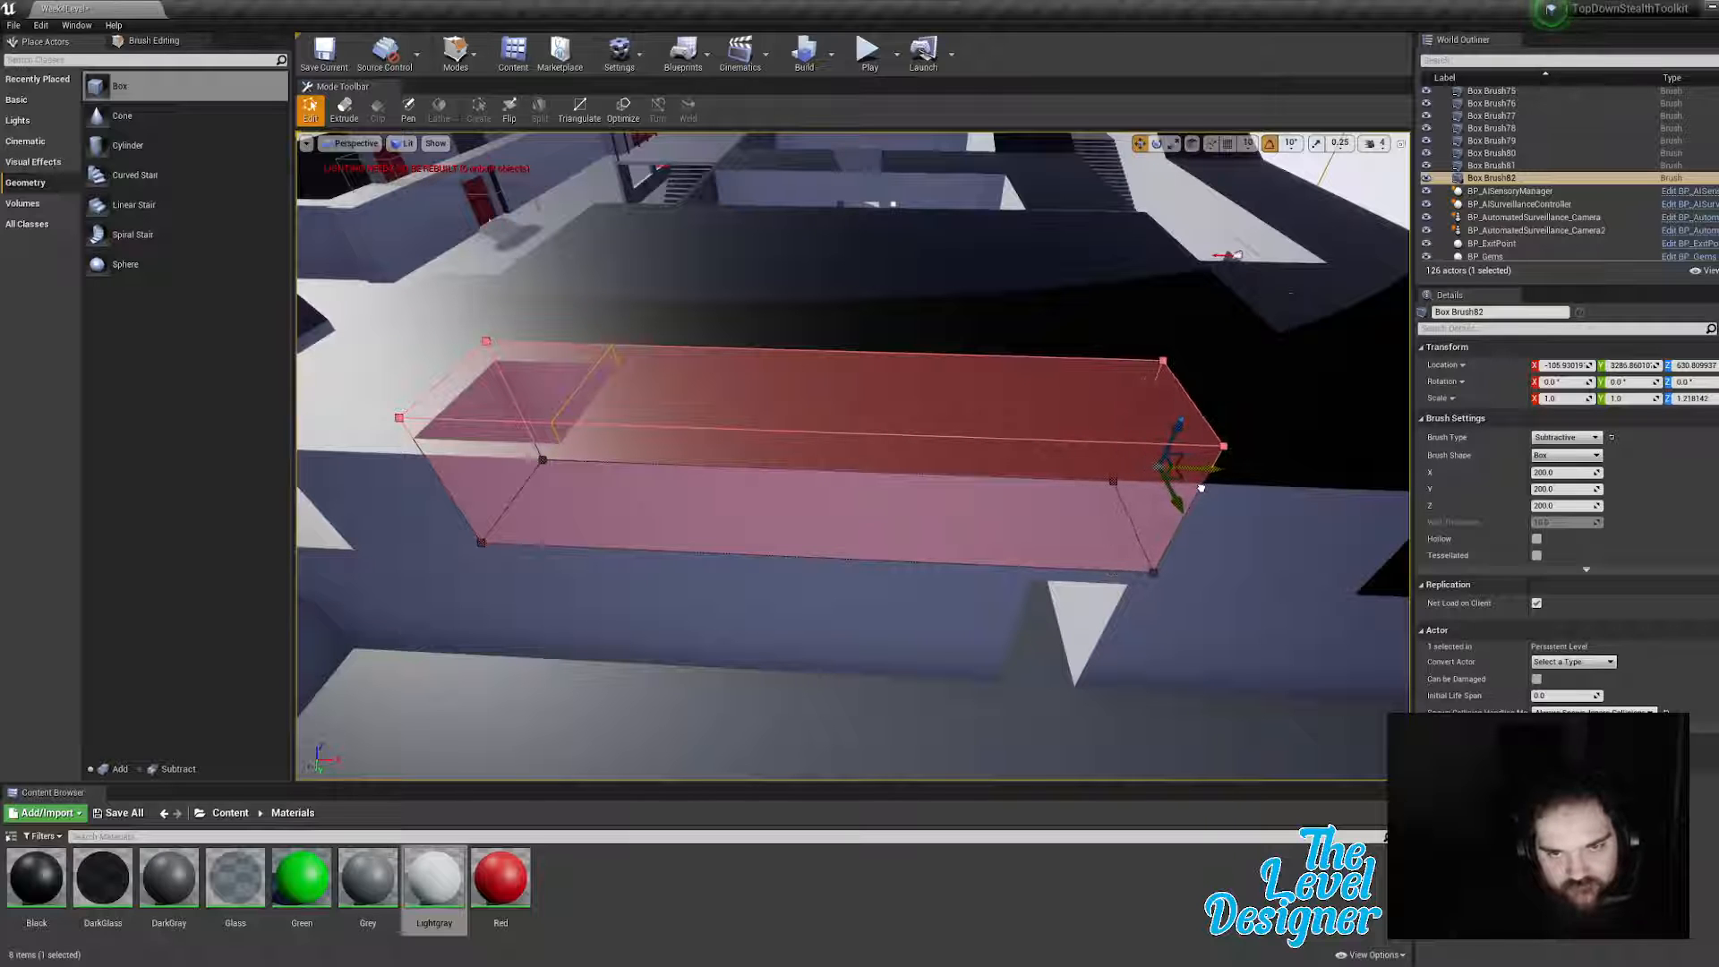
mouse_move(1200, 488)
right_down()
mouse_move(1231, 452)
mouse_move(1231, 398)
mouse_move(1171, 548)
mouse_move(1175, 443)
mouse_move(1218, 422)
right_up()
key(d)
drag(730, 588, 901, 602)
key(a)
right_drag(901, 602, 994, 603)
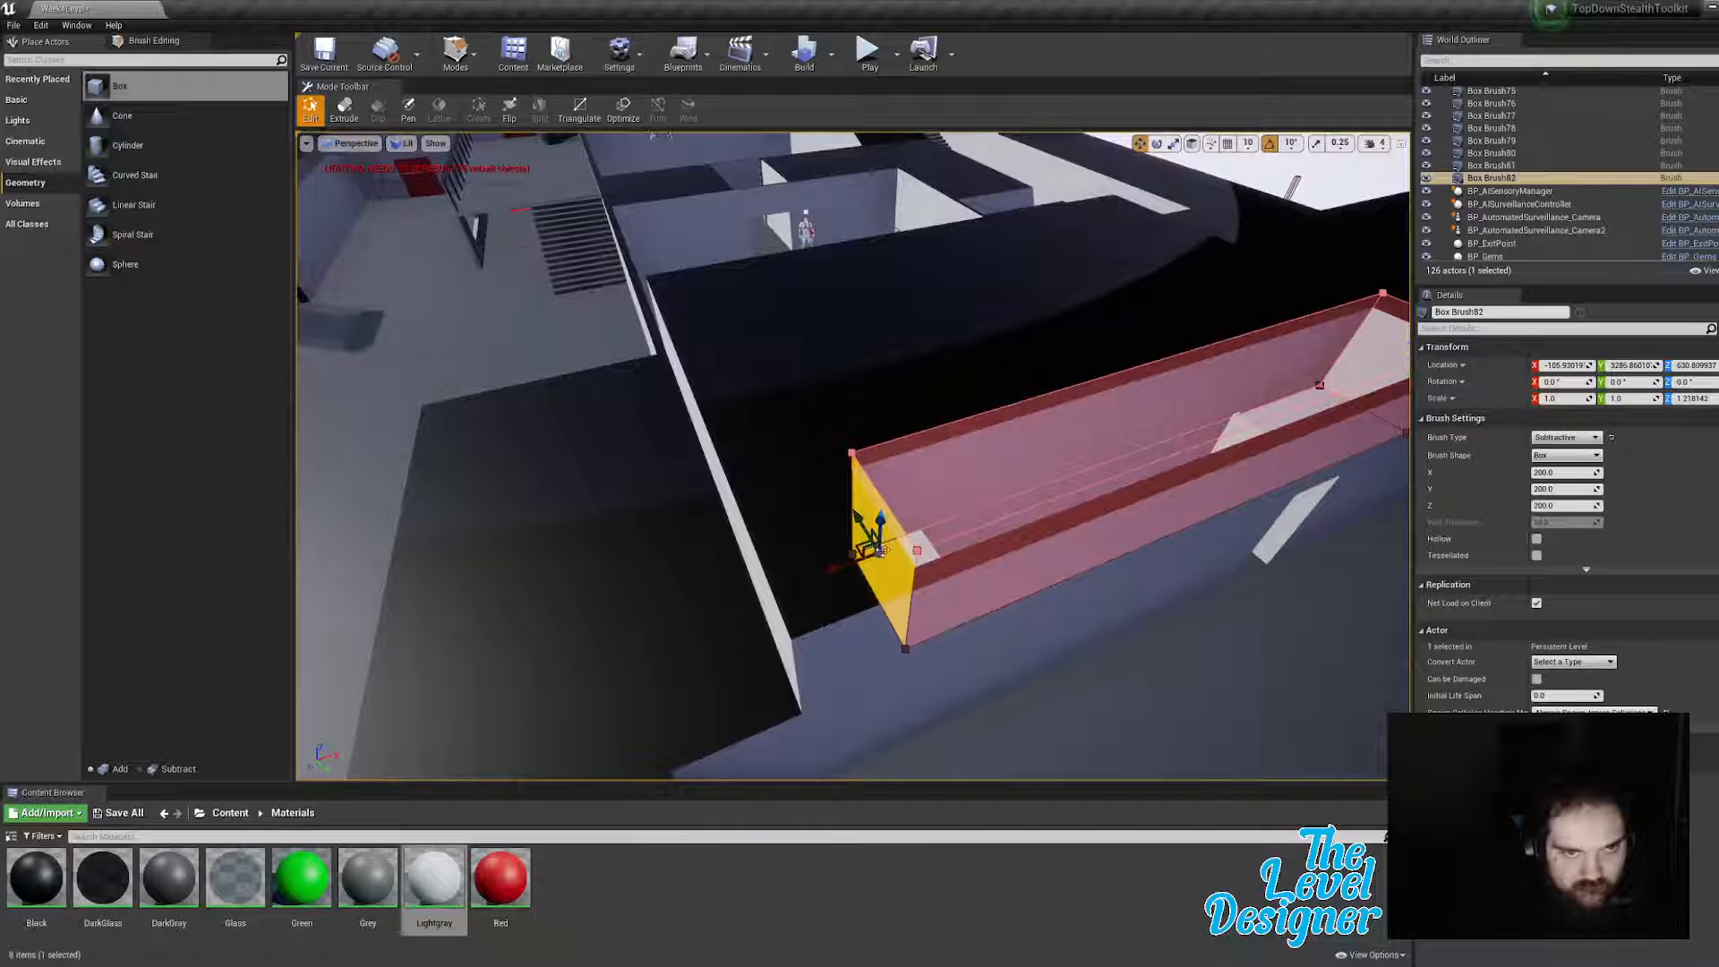
drag(831, 570, 755, 615)
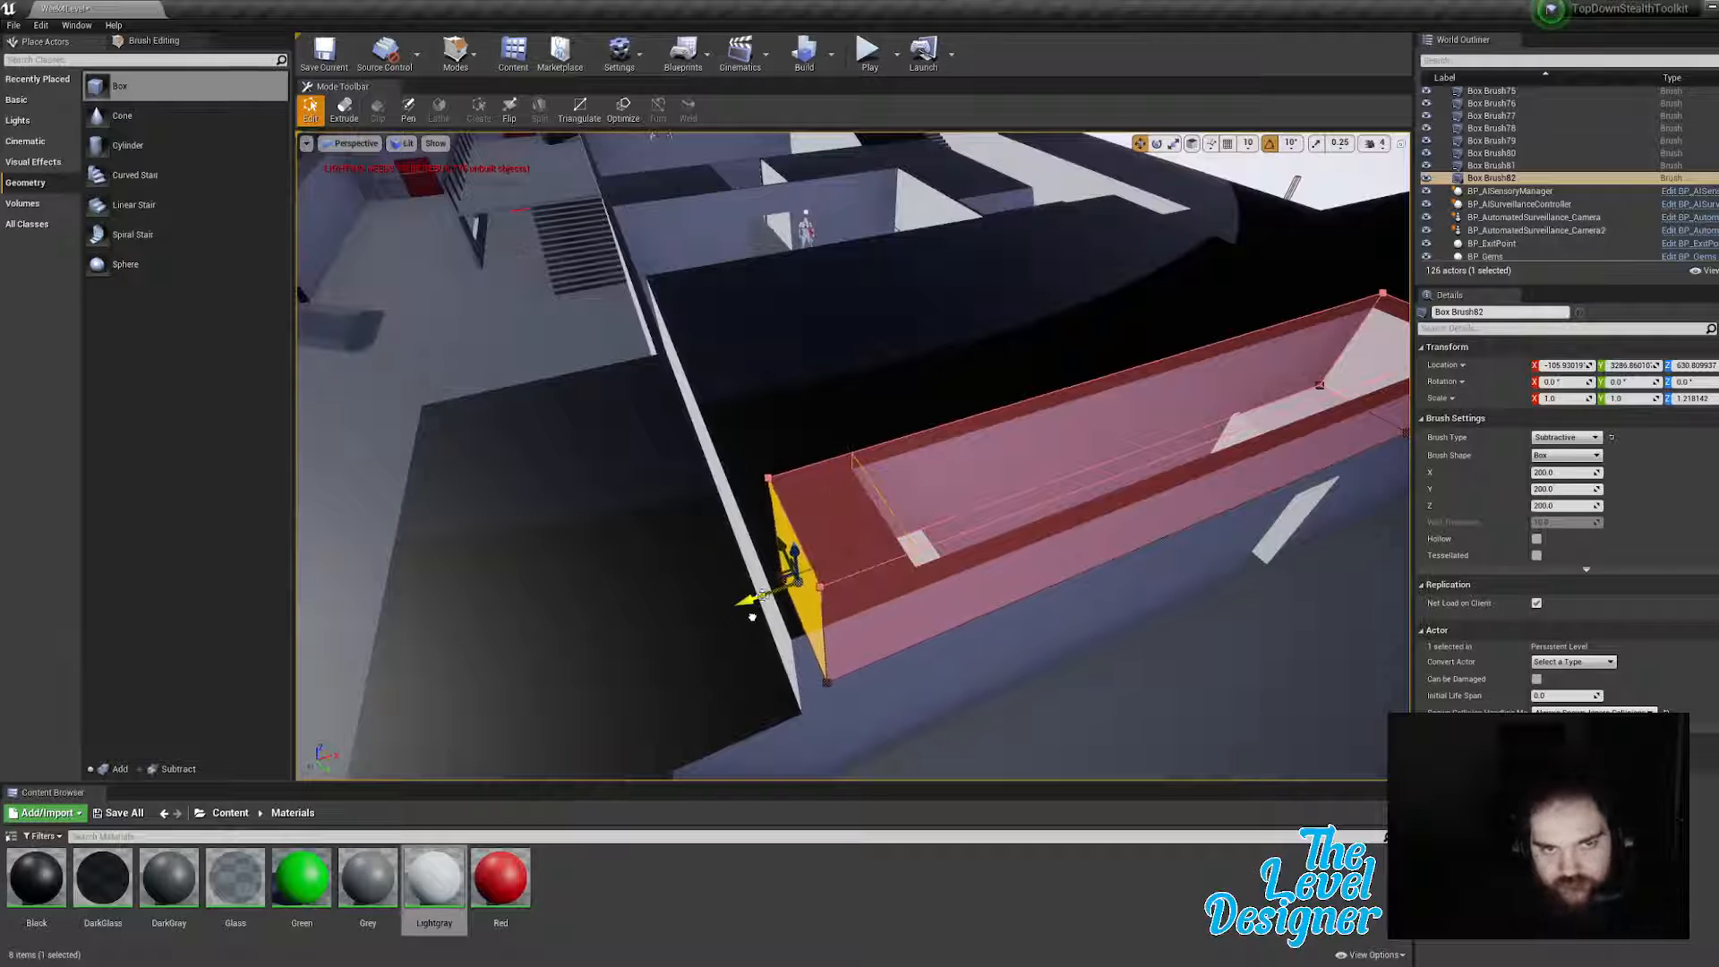
Step: Widen the subtractive box across the block by moving its long side face away from the large room
right_drag(970, 358, 1280, 358)
click(970, 360)
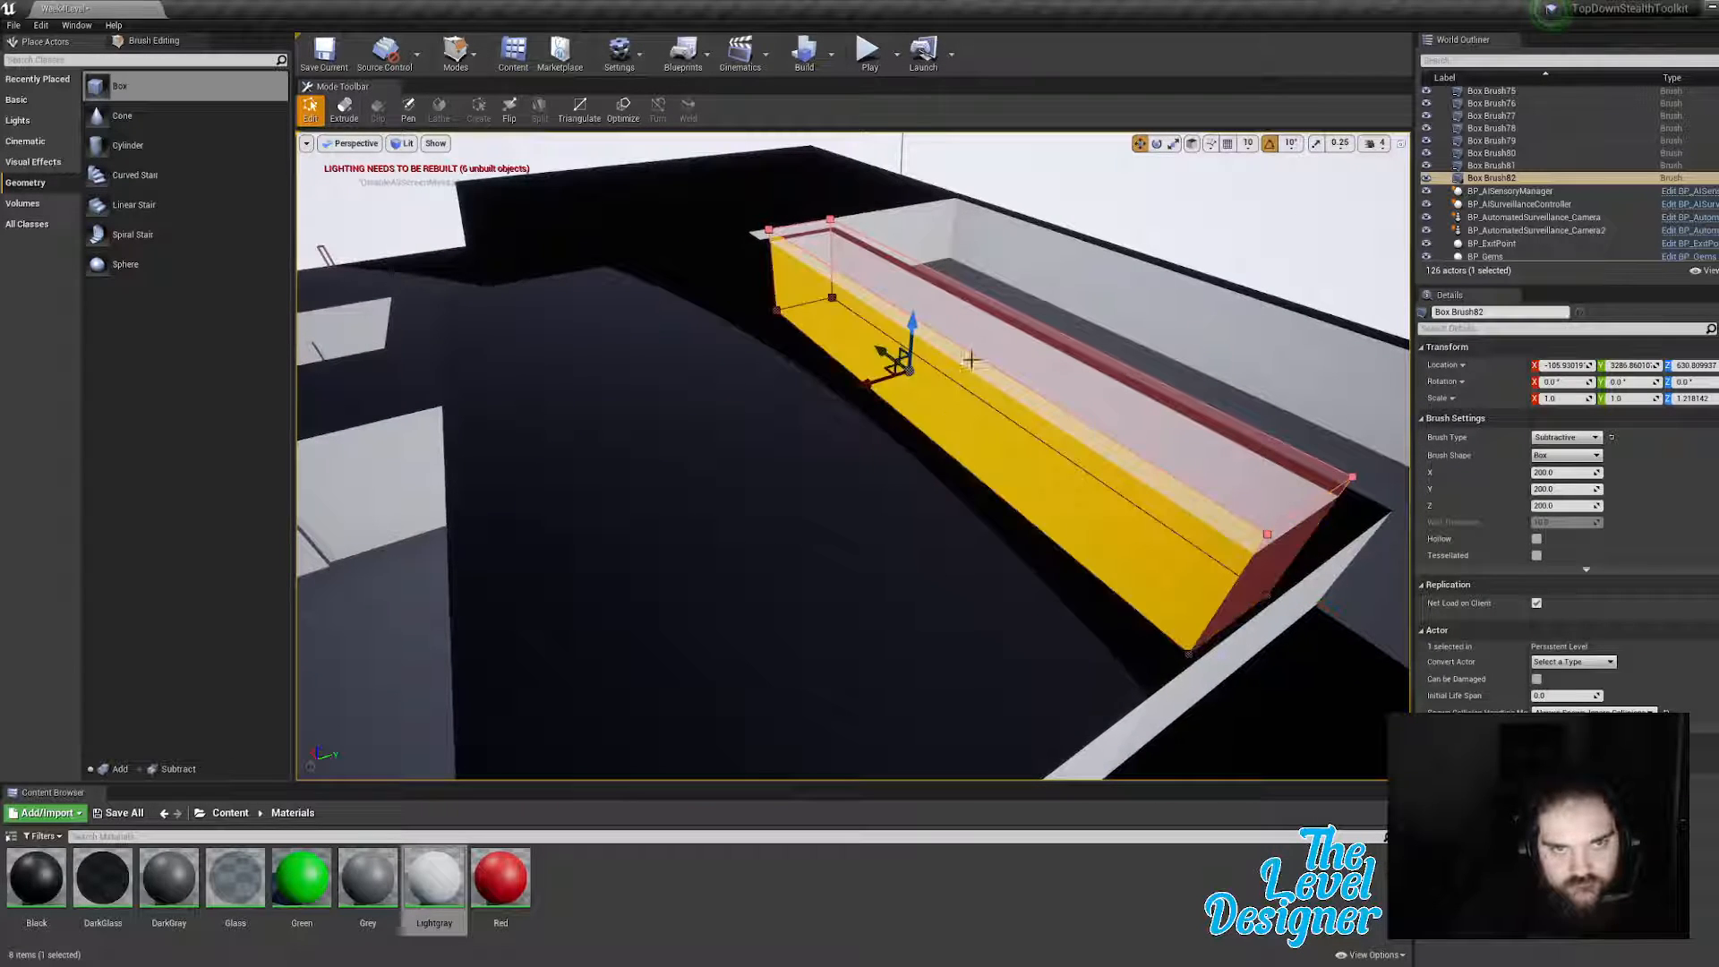
right_drag(867, 384, 833, 384)
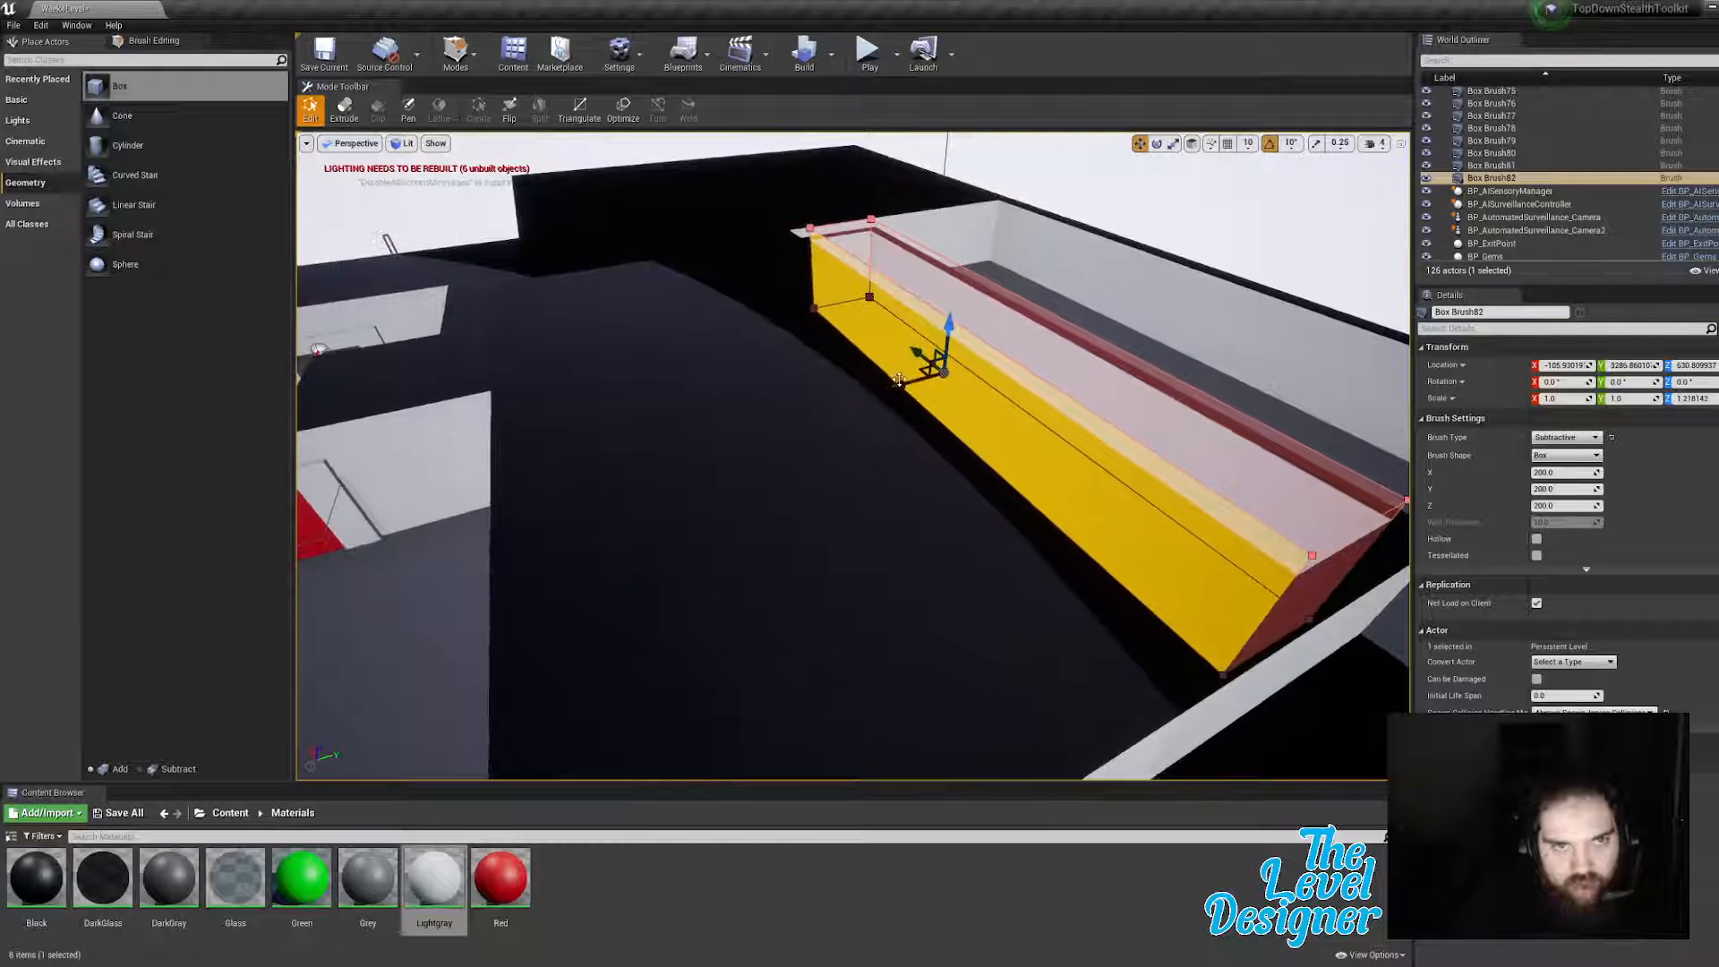
mouse_move(898, 386)
mouse_down()
mouse_move(637, 433)
mouse_move(446, 510)
mouse_up()
mouse_move(450, 508)
right_down()
mouse_move(484, 528)
mouse_move(439, 479)
mouse_move(368, 461)
mouse_move(394, 389)
mouse_move(448, 385)
mouse_move(434, 353)
right_up()
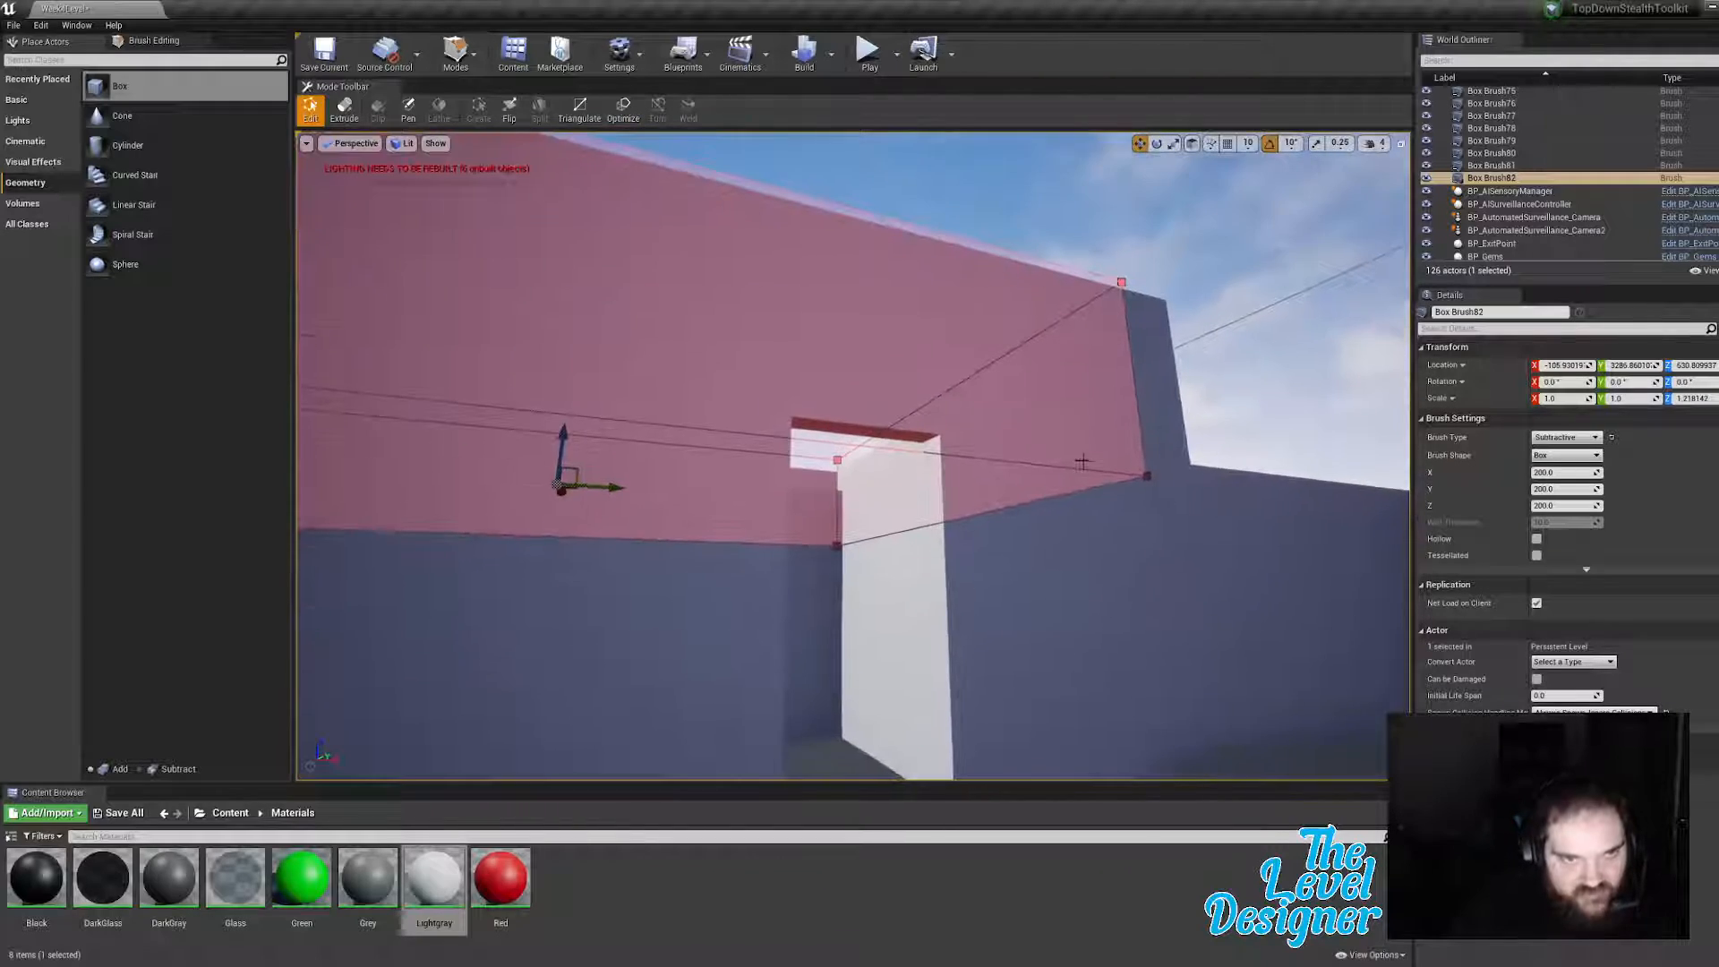
Step: Deepen the subtractive box by lowering its bottom face into the recess and its opening
click(842, 450)
mouse_move(842, 449)
right_down()
mouse_move(833, 555)
mouse_move(753, 565)
mouse_move(940, 495)
right_up()
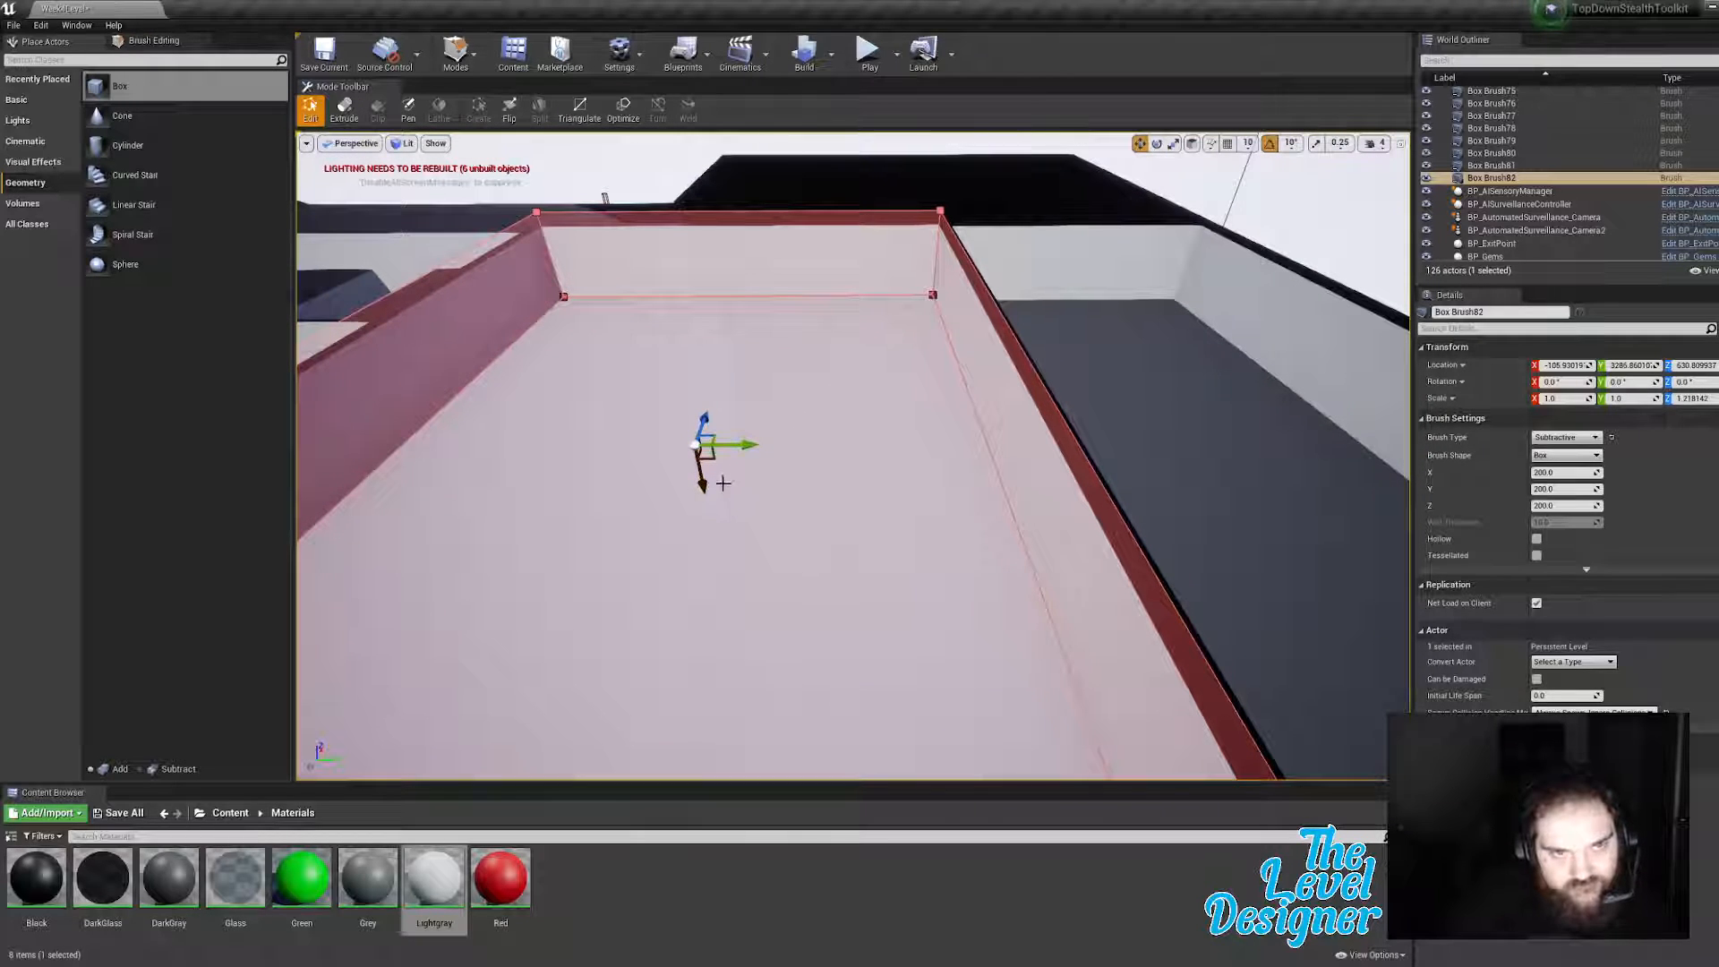
drag(702, 485, 707, 509)
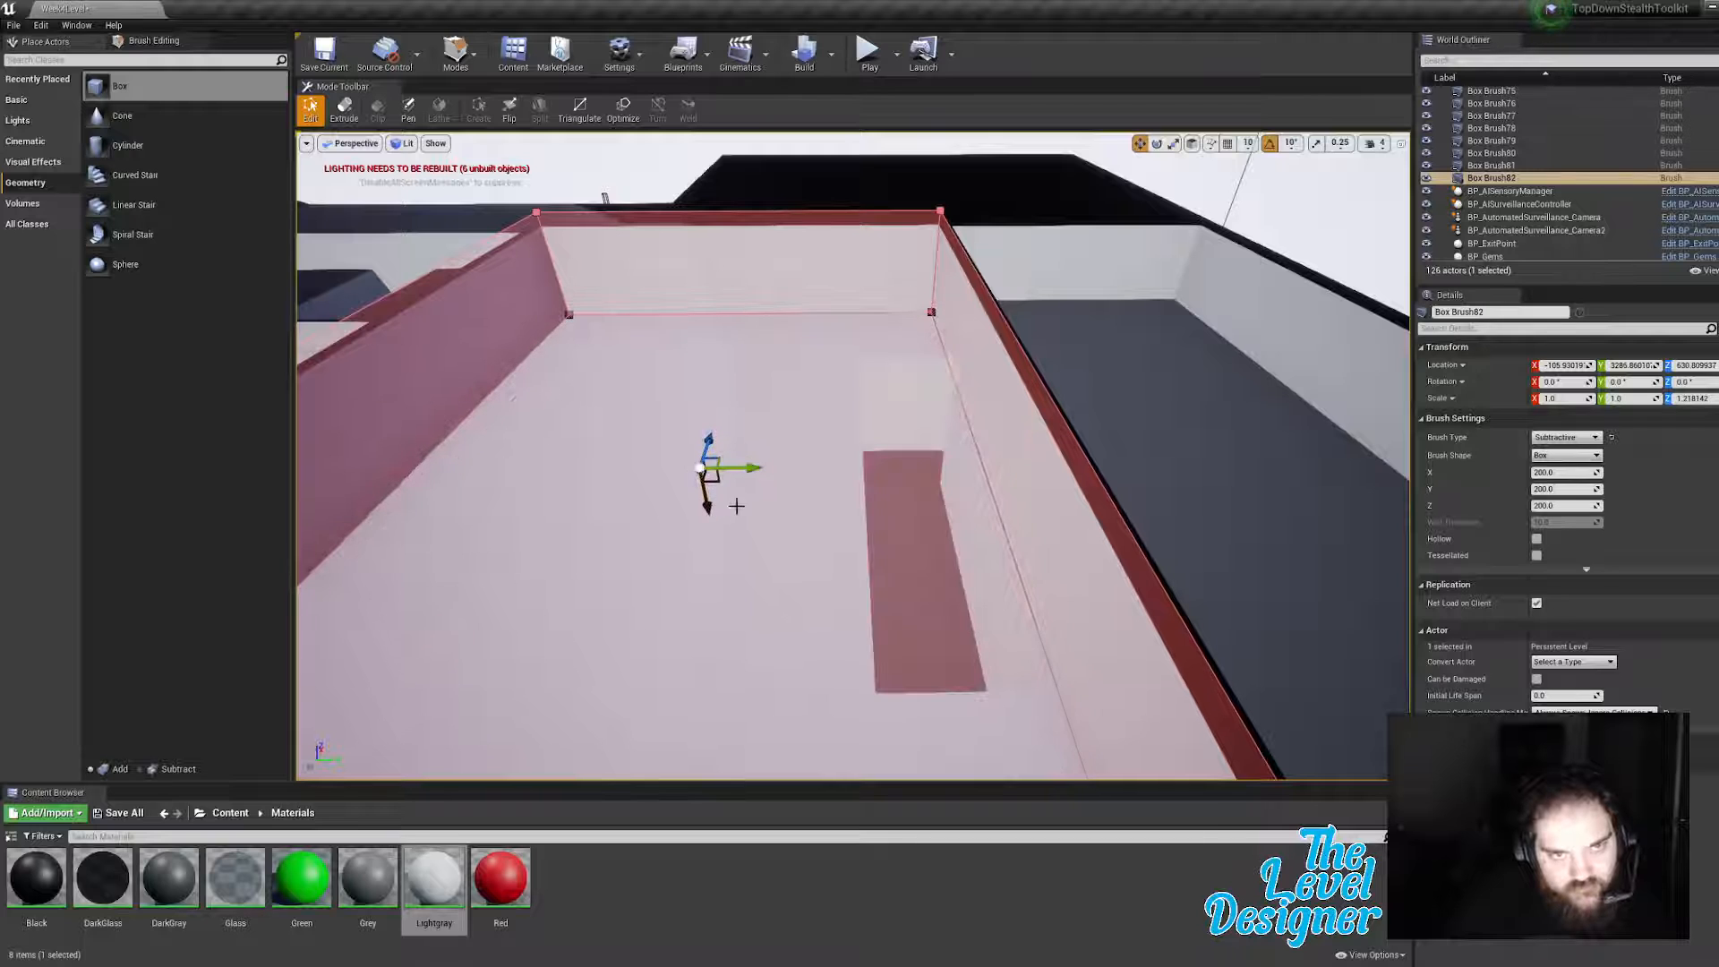
key(d)
right_drag(774, 511, 671, 510)
key(a)
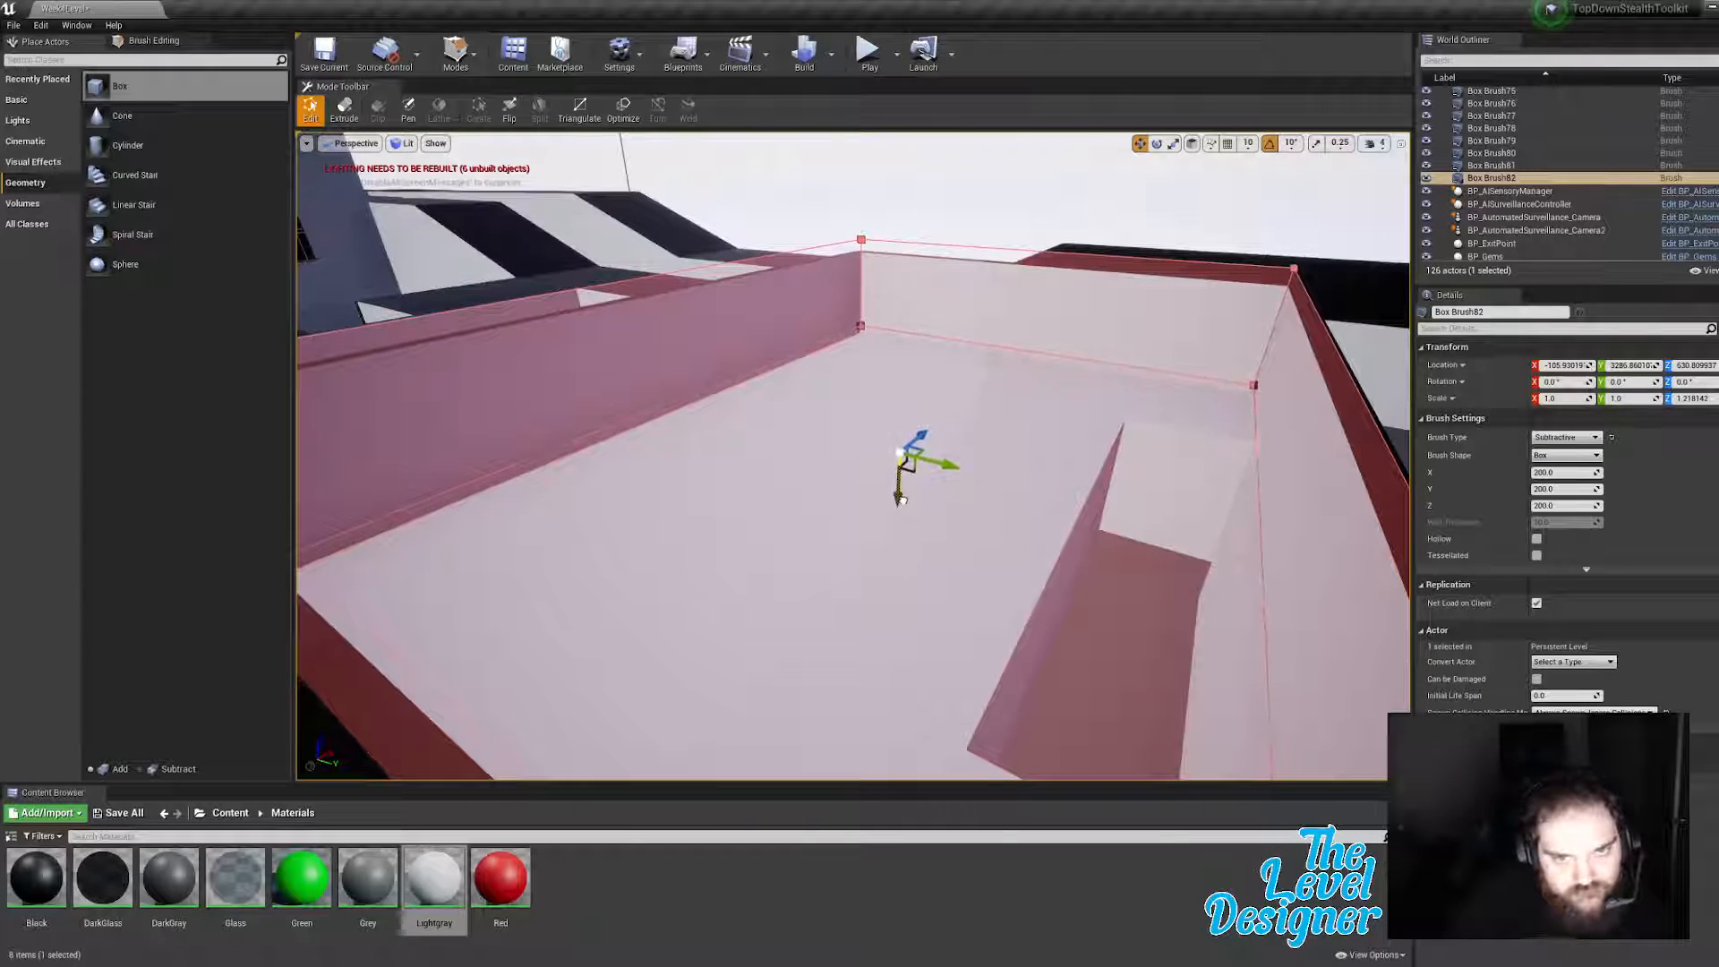
drag(902, 499, 902, 499)
key(a)
right_drag(902, 499, 1004, 605)
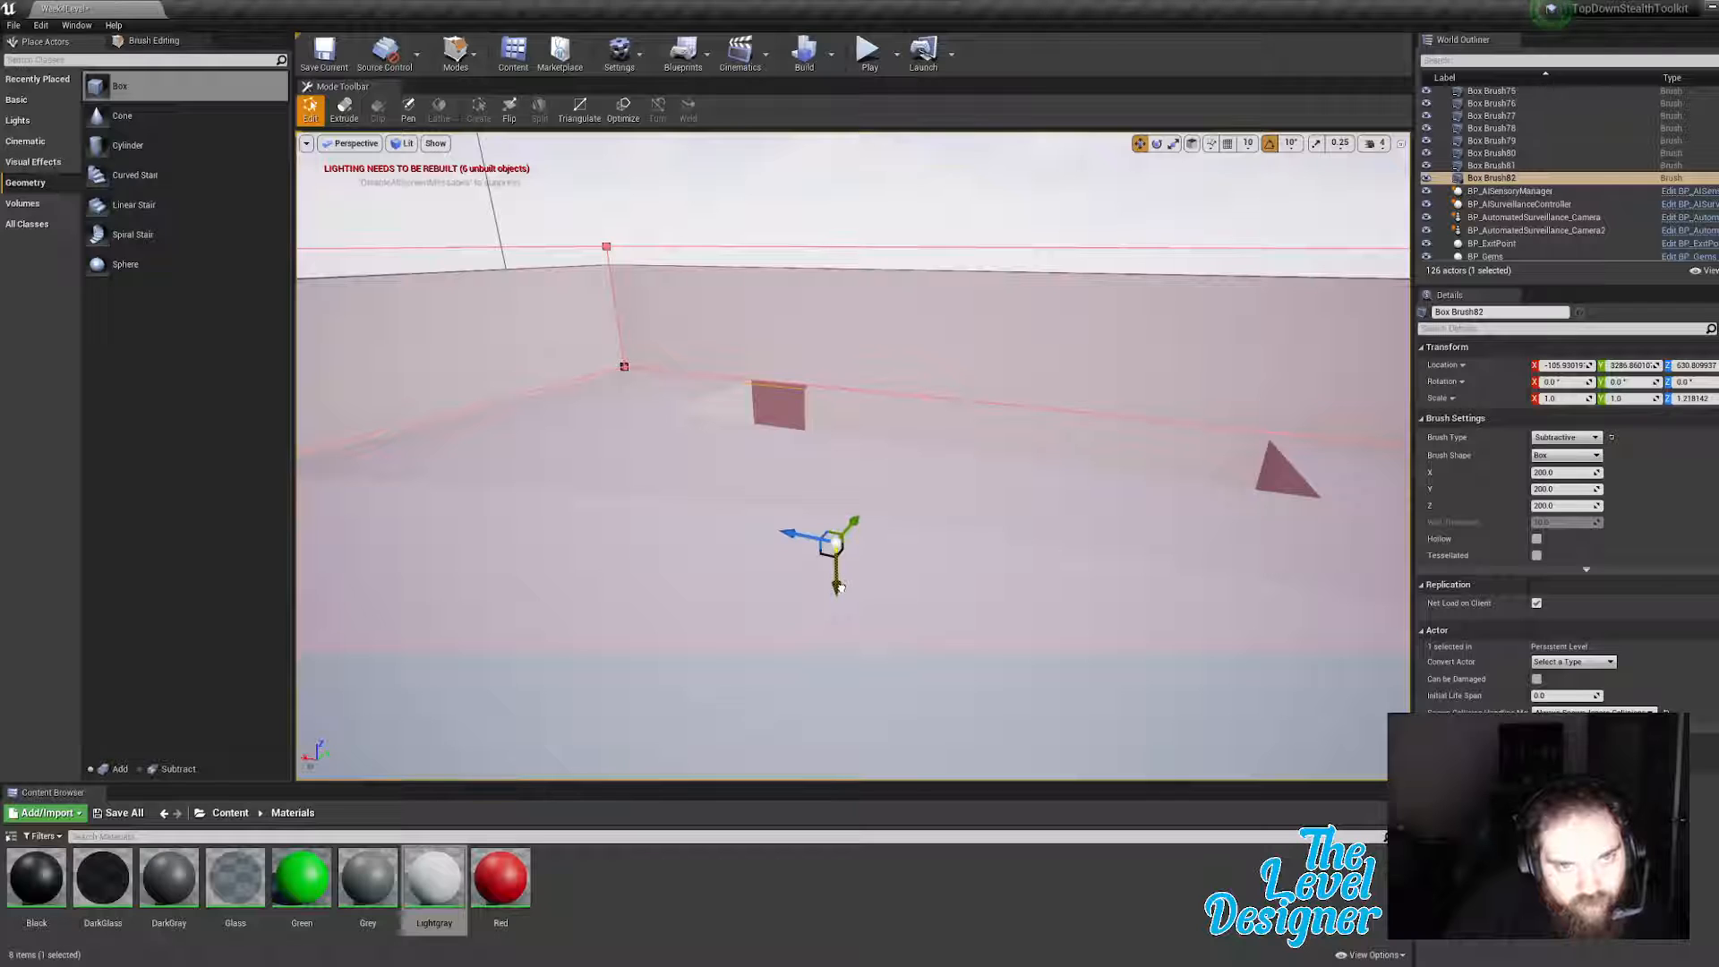
Step: Inspect from above and below how the new room's floor cut meets the recess, its walls and its opening
key(d)
right_drag(896, 564, 729, 571)
key(s)
right_drag(1110, 302, 516, 589)
key(d)
mouse_move(1009, 497)
right_down()
mouse_move(931, 528)
mouse_move(645, 555)
mouse_move(501, 537)
mouse_move(537, 394)
right_up()
key(w)
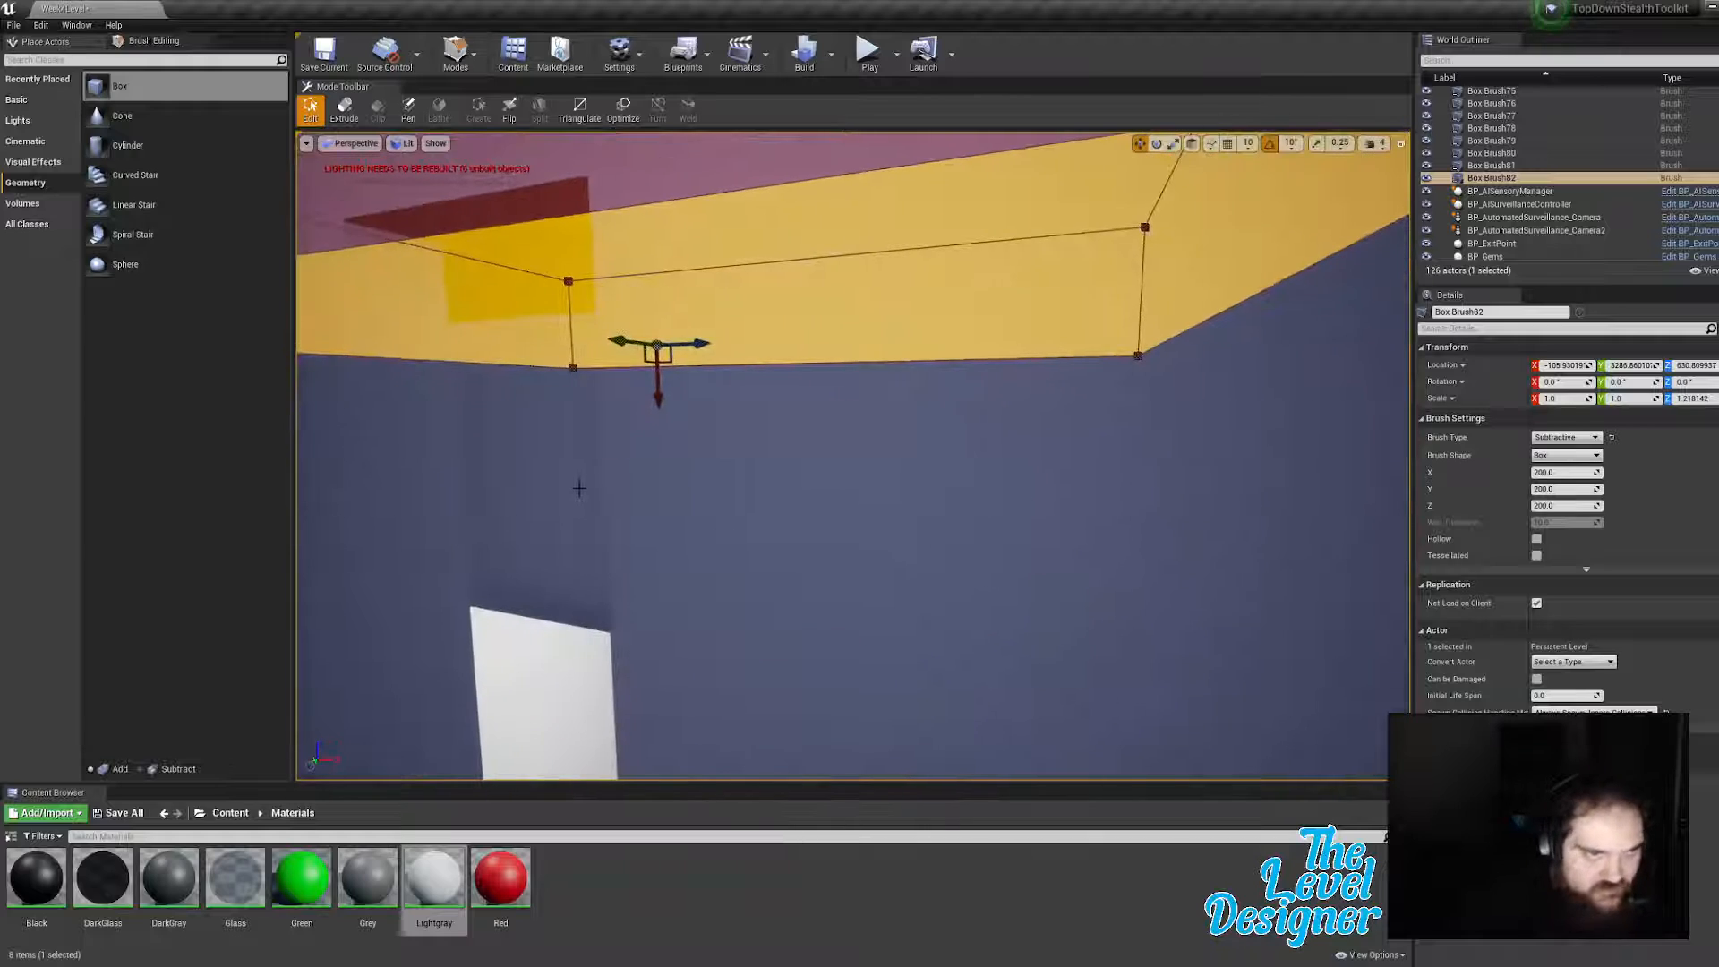
click(605, 496)
mouse_move(604, 496)
right_down()
mouse_move(340, 506)
mouse_move(313, 519)
mouse_move(309, 645)
mouse_move(206, 662)
mouse_move(278, 667)
mouse_move(743, 564)
mouse_move(860, 497)
mouse_move(1101, 497)
mouse_move(1052, 493)
right_up()
key(s)
key(s)
key(e)
key(a)
key(s)
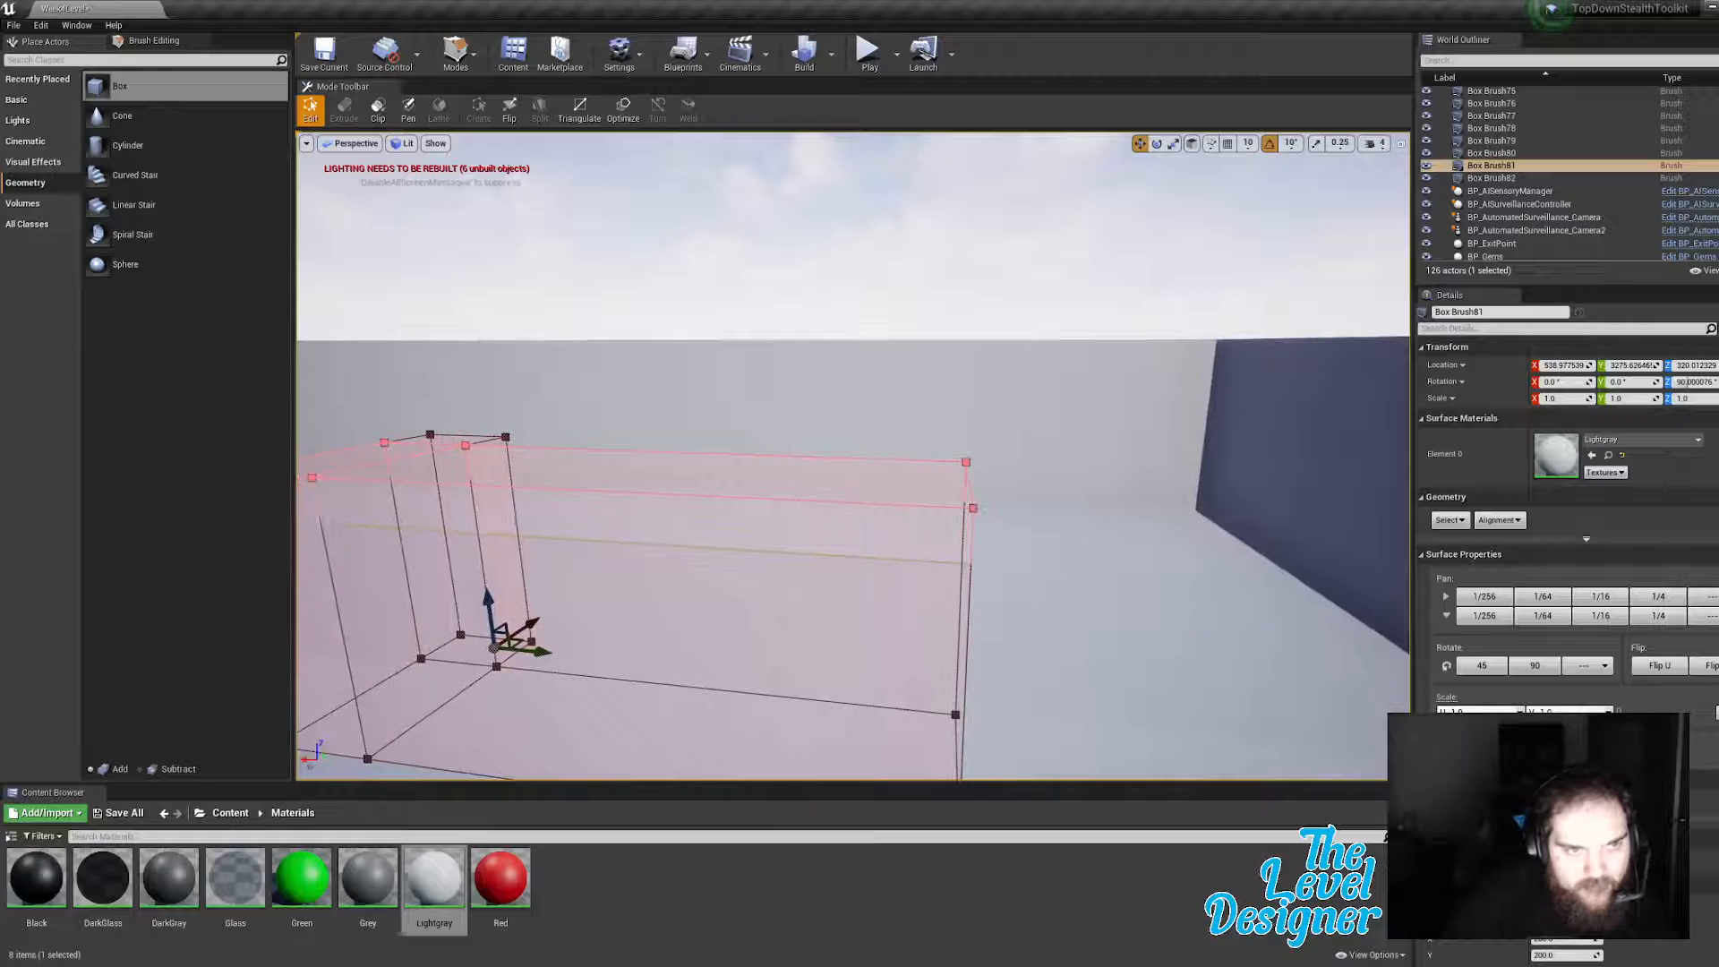
Step: Add a 200-unit box brush in the new room, make it Subtractive and sink it into the floor
mouse_move(119, 86)
mouse_down()
mouse_move(770, 241)
mouse_move(1107, 588)
mouse_move(1081, 538)
mouse_move(1078, 561)
mouse_up()
key(w)
mouse_move(1078, 561)
right_down()
mouse_move(1097, 640)
mouse_move(1133, 641)
mouse_move(1146, 618)
right_up()
key(s)
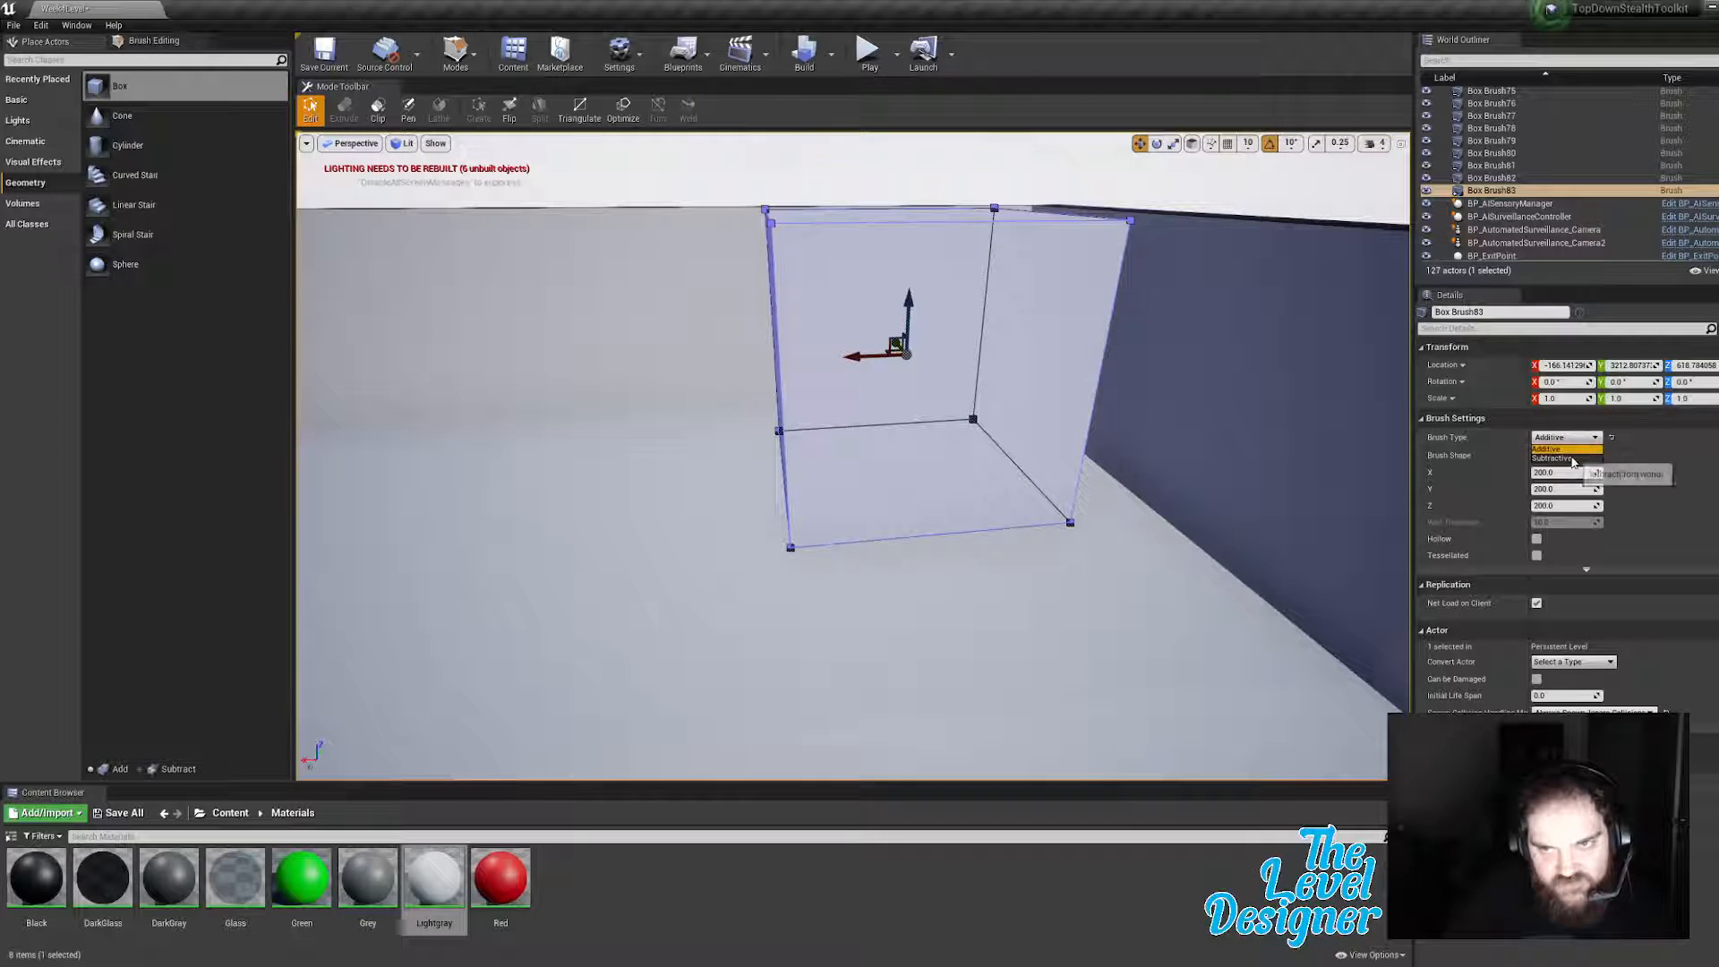
click(1558, 458)
drag(911, 295, 904, 401)
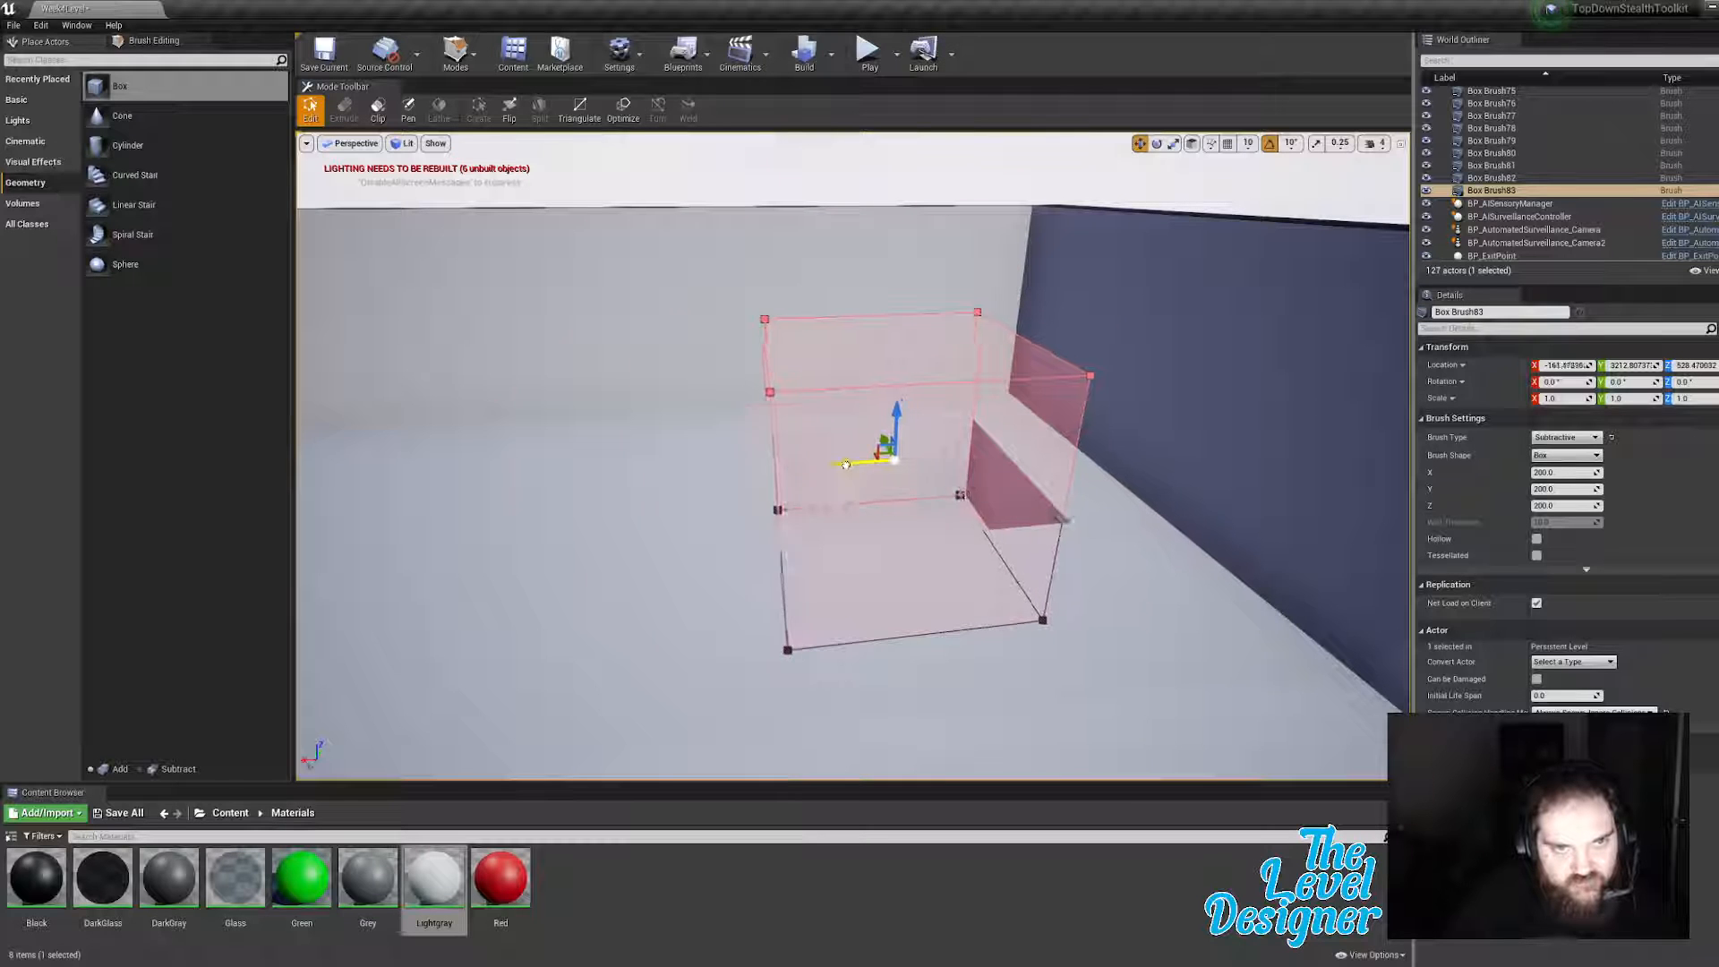
Step: Position the subtractive box over the recess so it cuts through the floor flush with the recess walls
drag(846, 465, 591, 511)
mouse_move(671, 514)
right_down()
mouse_move(932, 600)
mouse_move(873, 587)
mouse_move(712, 408)
right_up()
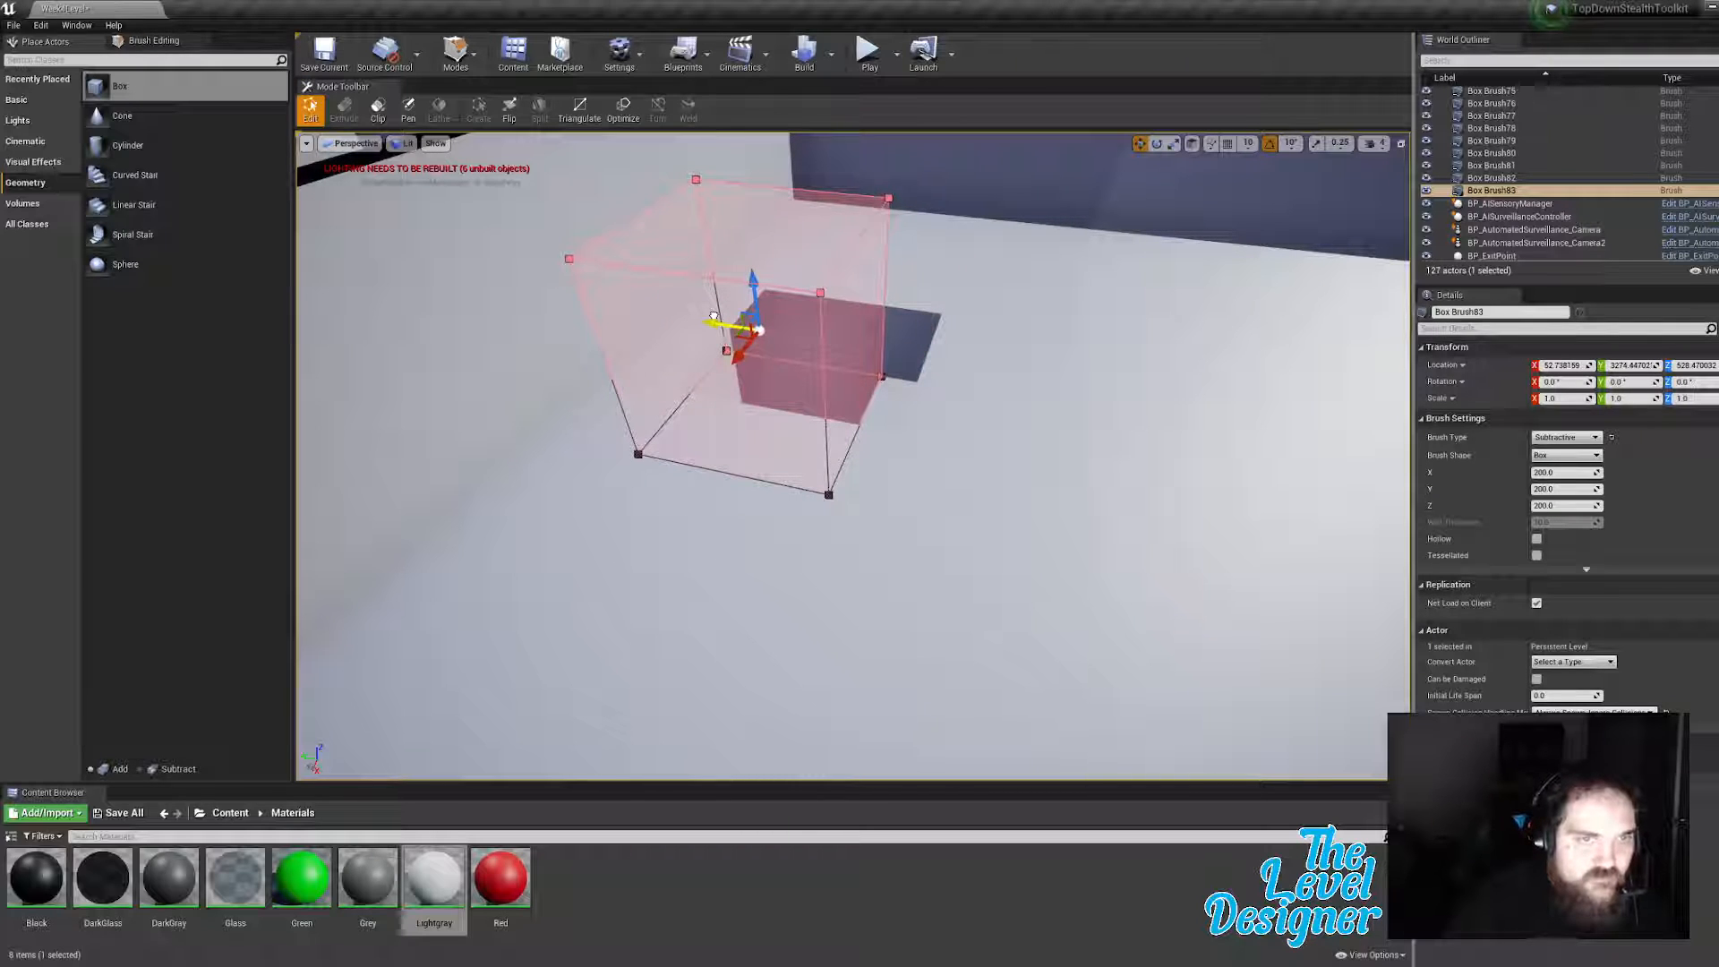
mouse_move(712, 316)
right_down()
mouse_move(752, 332)
mouse_move(708, 376)
mouse_move(735, 349)
mouse_move(699, 313)
mouse_move(752, 309)
mouse_move(600, 296)
mouse_move(573, 318)
mouse_move(546, 291)
mouse_move(622, 291)
right_up()
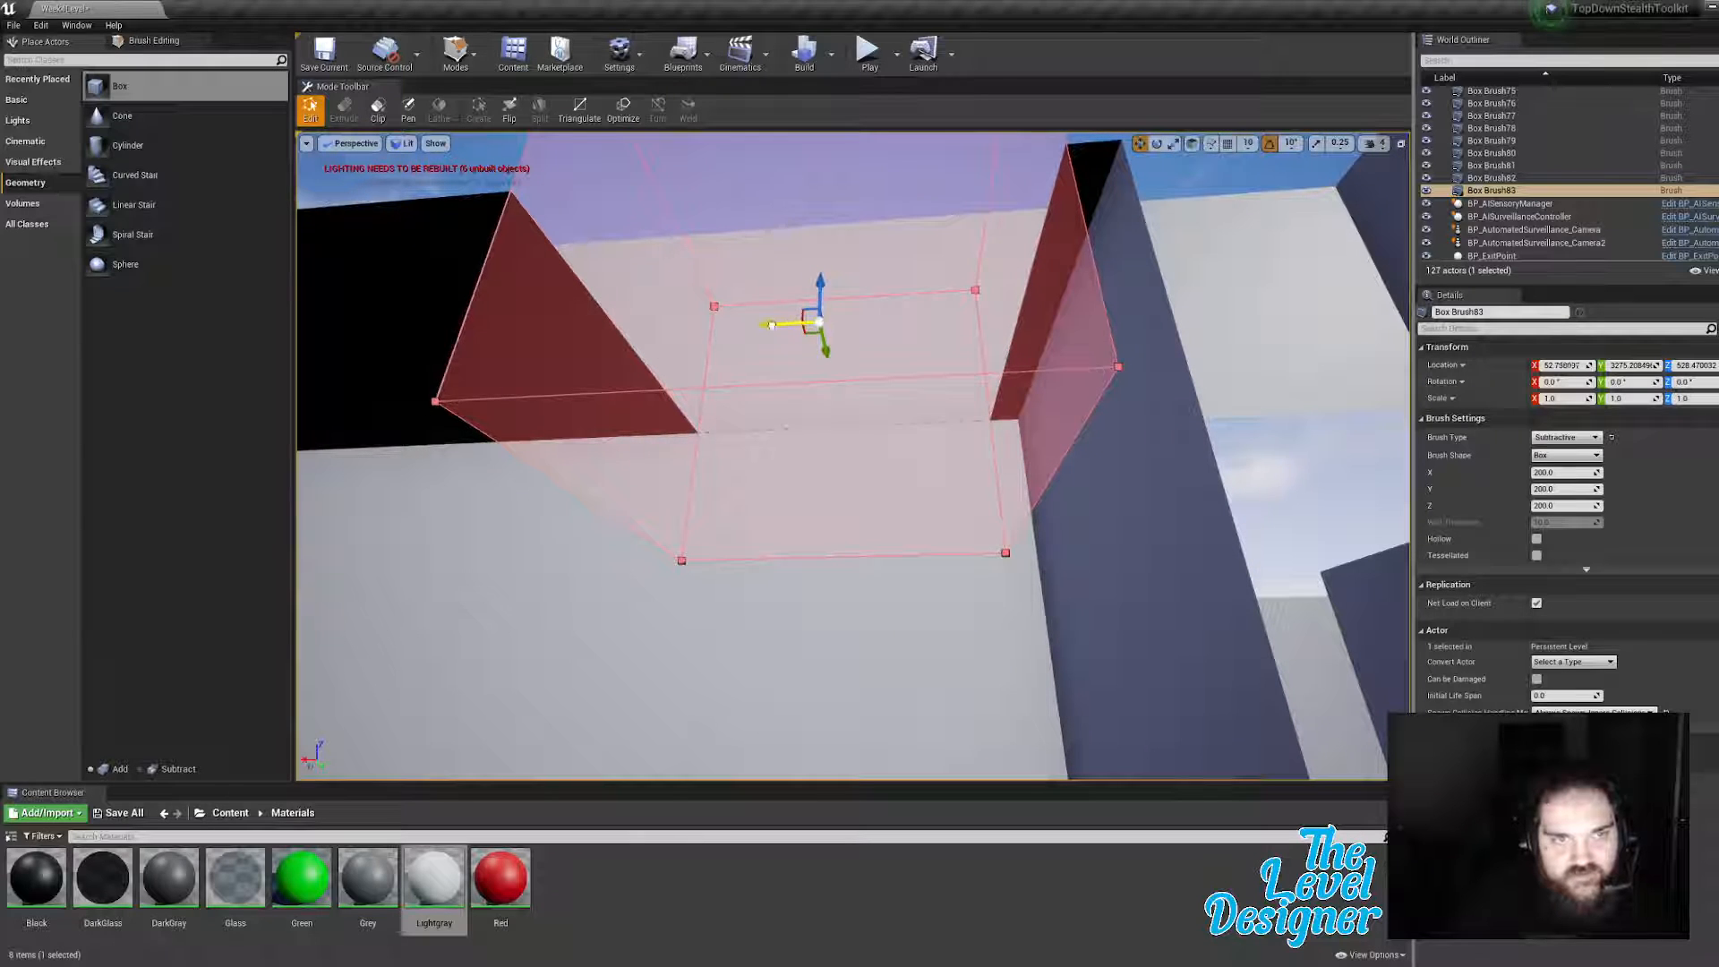
drag(772, 326, 802, 323)
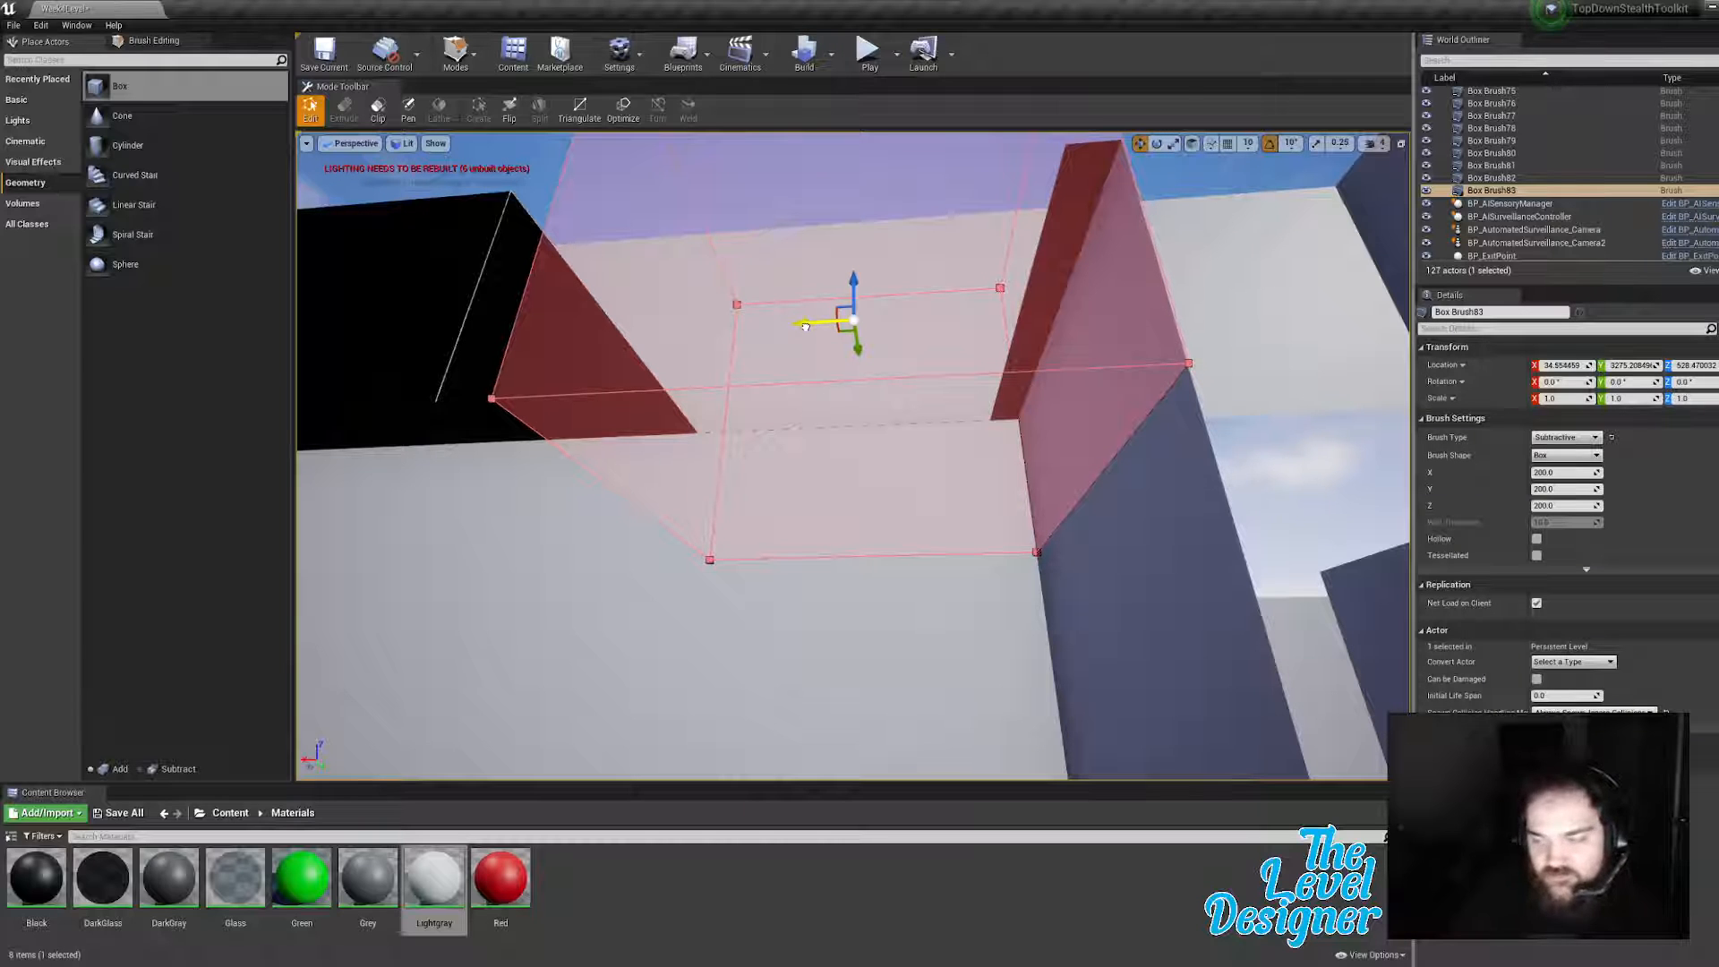
Step: Lengthen the subtractive box along the recess by pulling its end face outward to enlarge the floor opening
mouse_move(964, 347)
right_down()
mouse_move(877, 340)
mouse_move(860, 381)
mouse_move(910, 373)
right_up()
click(933, 376)
drag(968, 390, 597, 386)
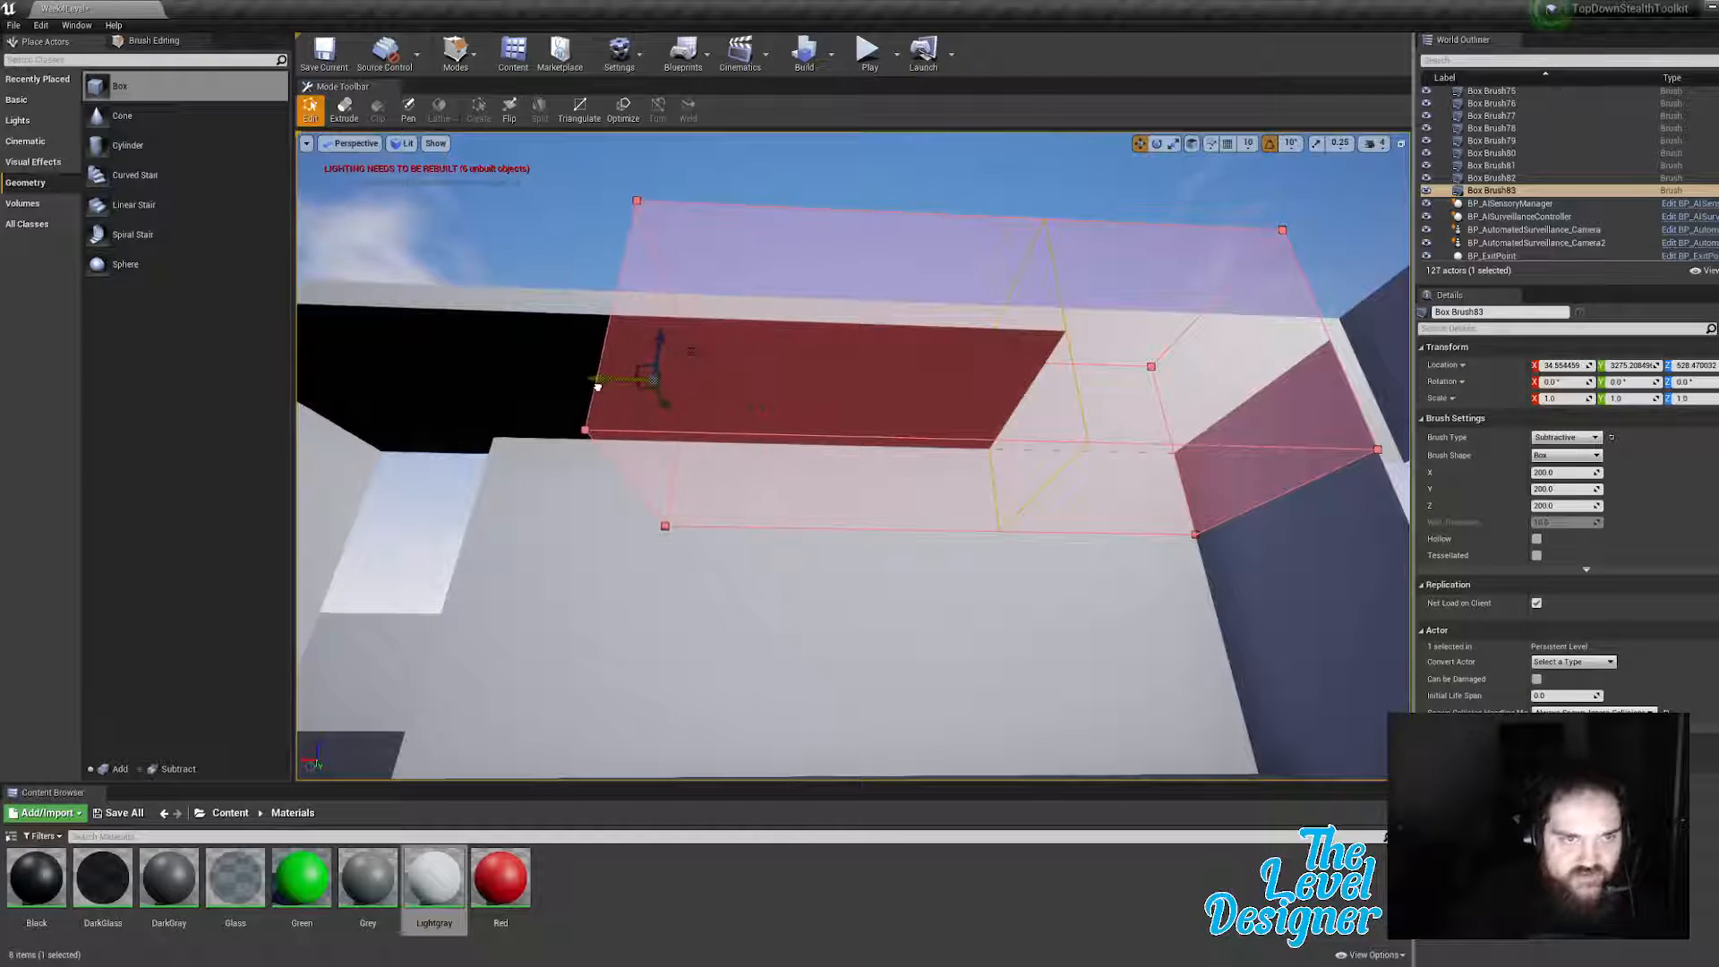
Step: Select the existing linear staircase to check its material and choose the Grey material for new stairs
mouse_move(651, 381)
right_down()
mouse_move(654, 341)
mouse_move(662, 430)
mouse_move(466, 385)
mouse_move(475, 412)
mouse_move(546, 416)
right_up()
click(751, 377)
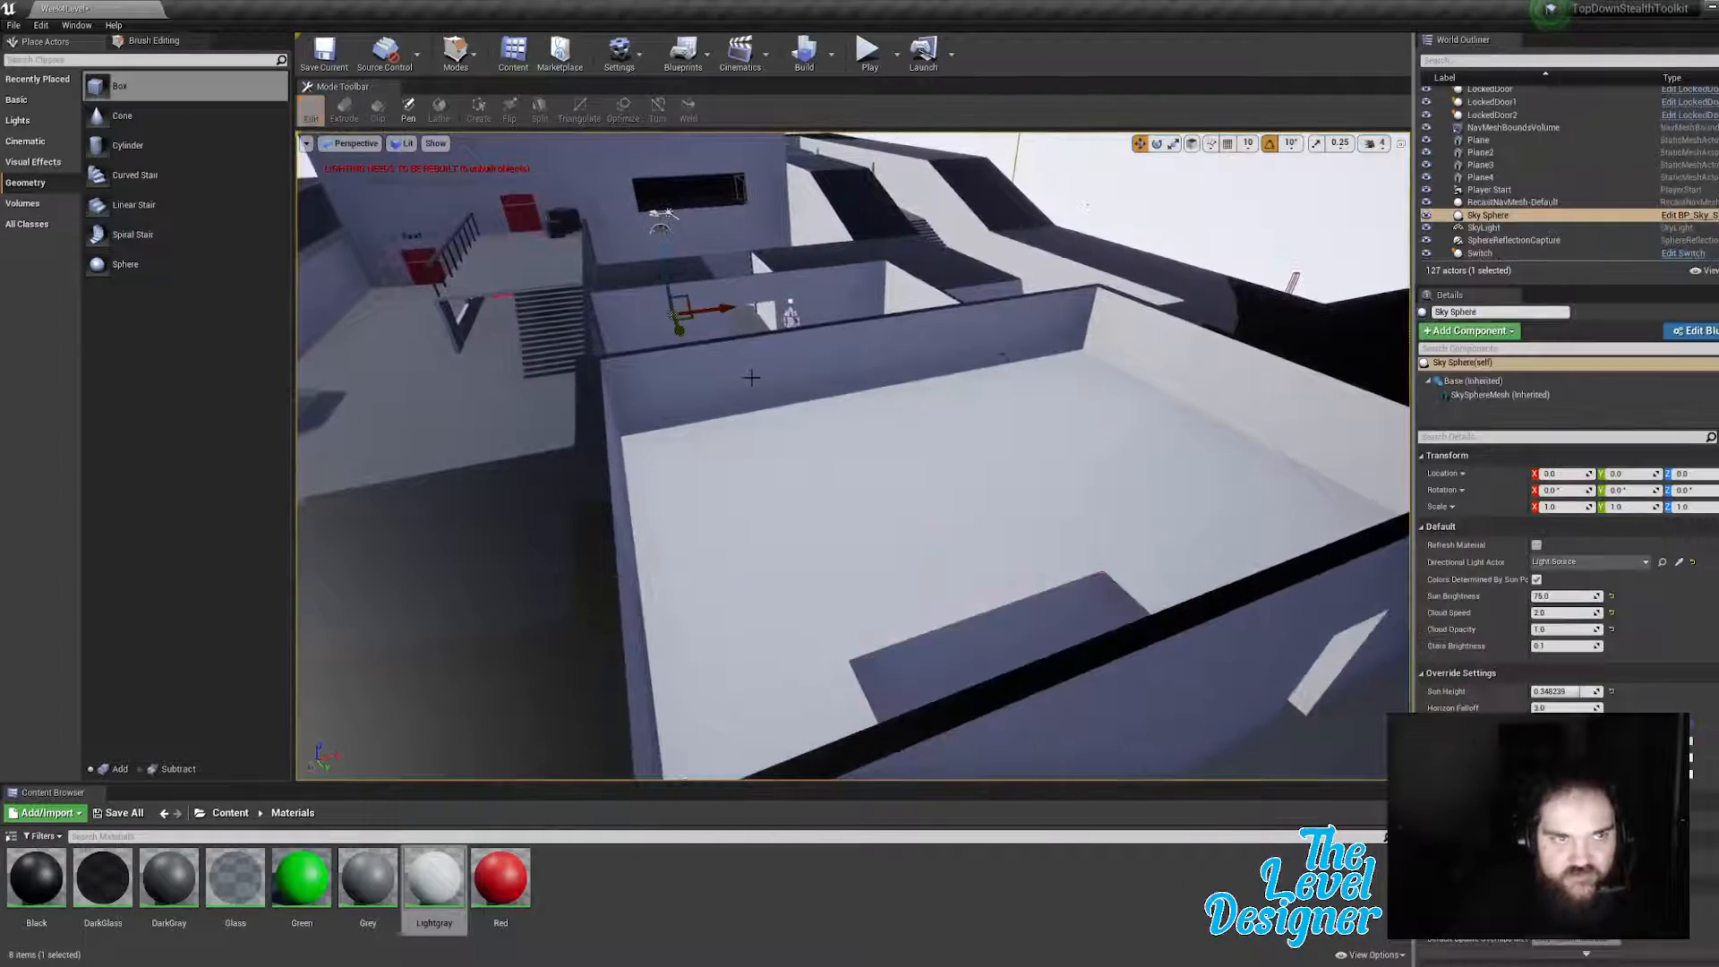
mouse_move(743, 377)
right_down()
mouse_move(627, 394)
mouse_move(788, 381)
mouse_move(759, 377)
right_up()
click(571, 421)
mouse_move(865, 433)
right_down()
mouse_move(770, 428)
mouse_move(895, 440)
mouse_move(900, 484)
mouse_move(922, 488)
mouse_move(918, 515)
mouse_move(900, 510)
right_up()
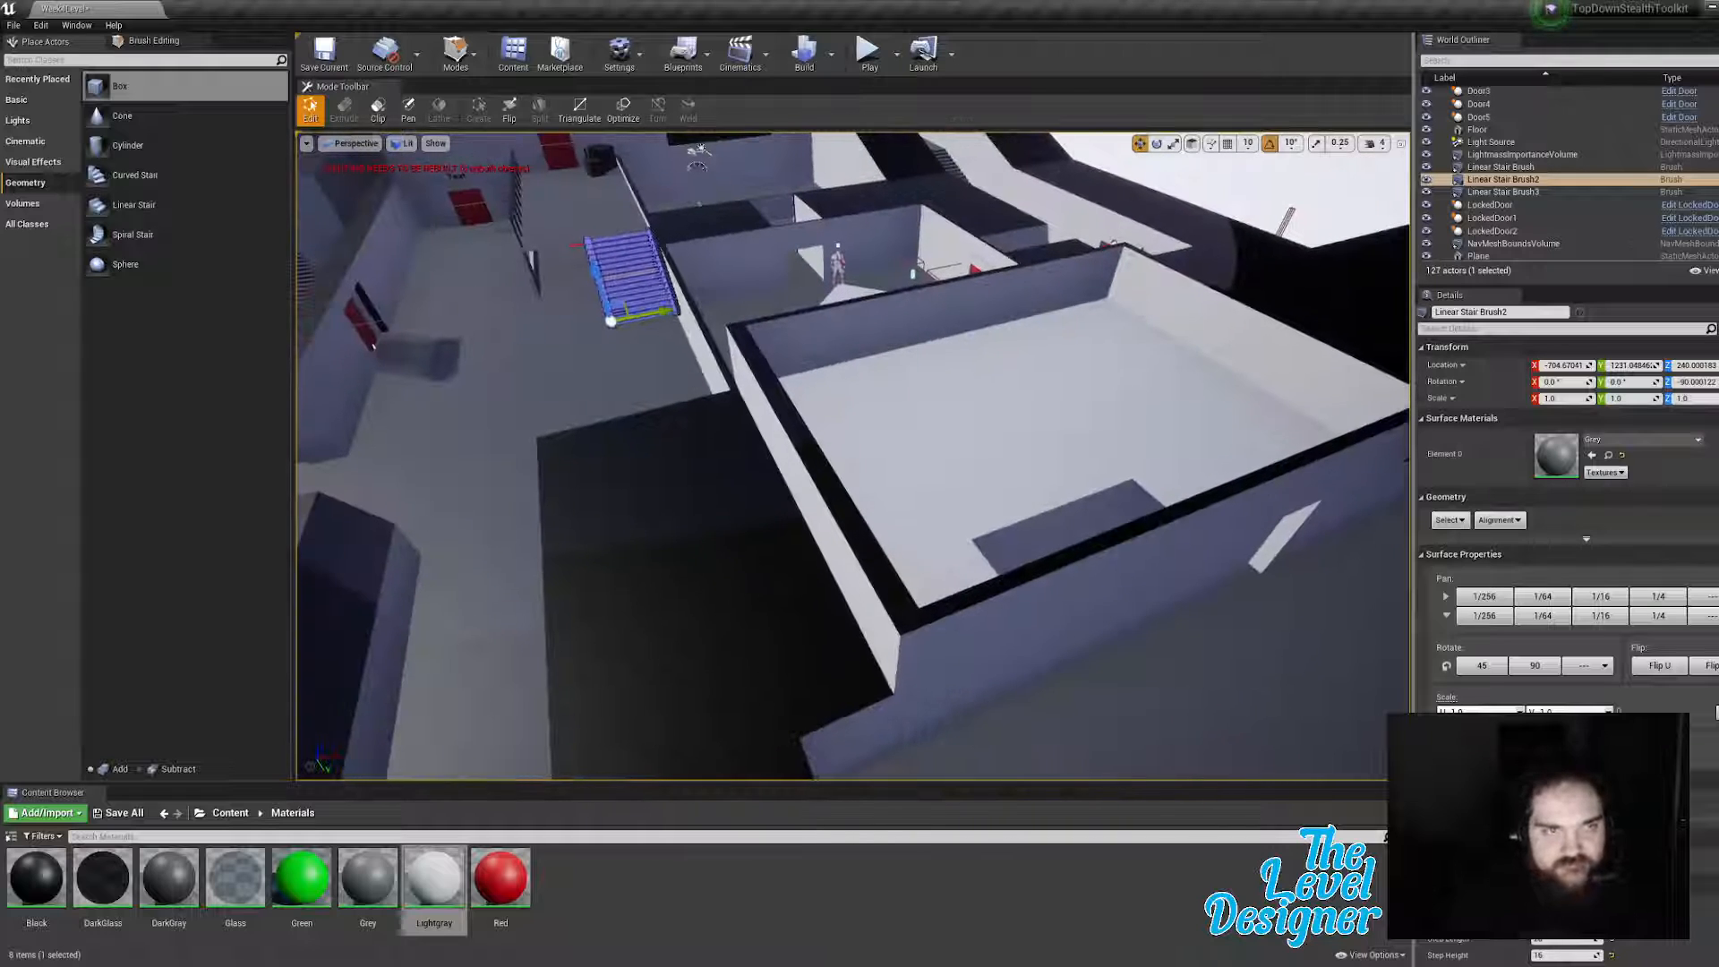
click(368, 878)
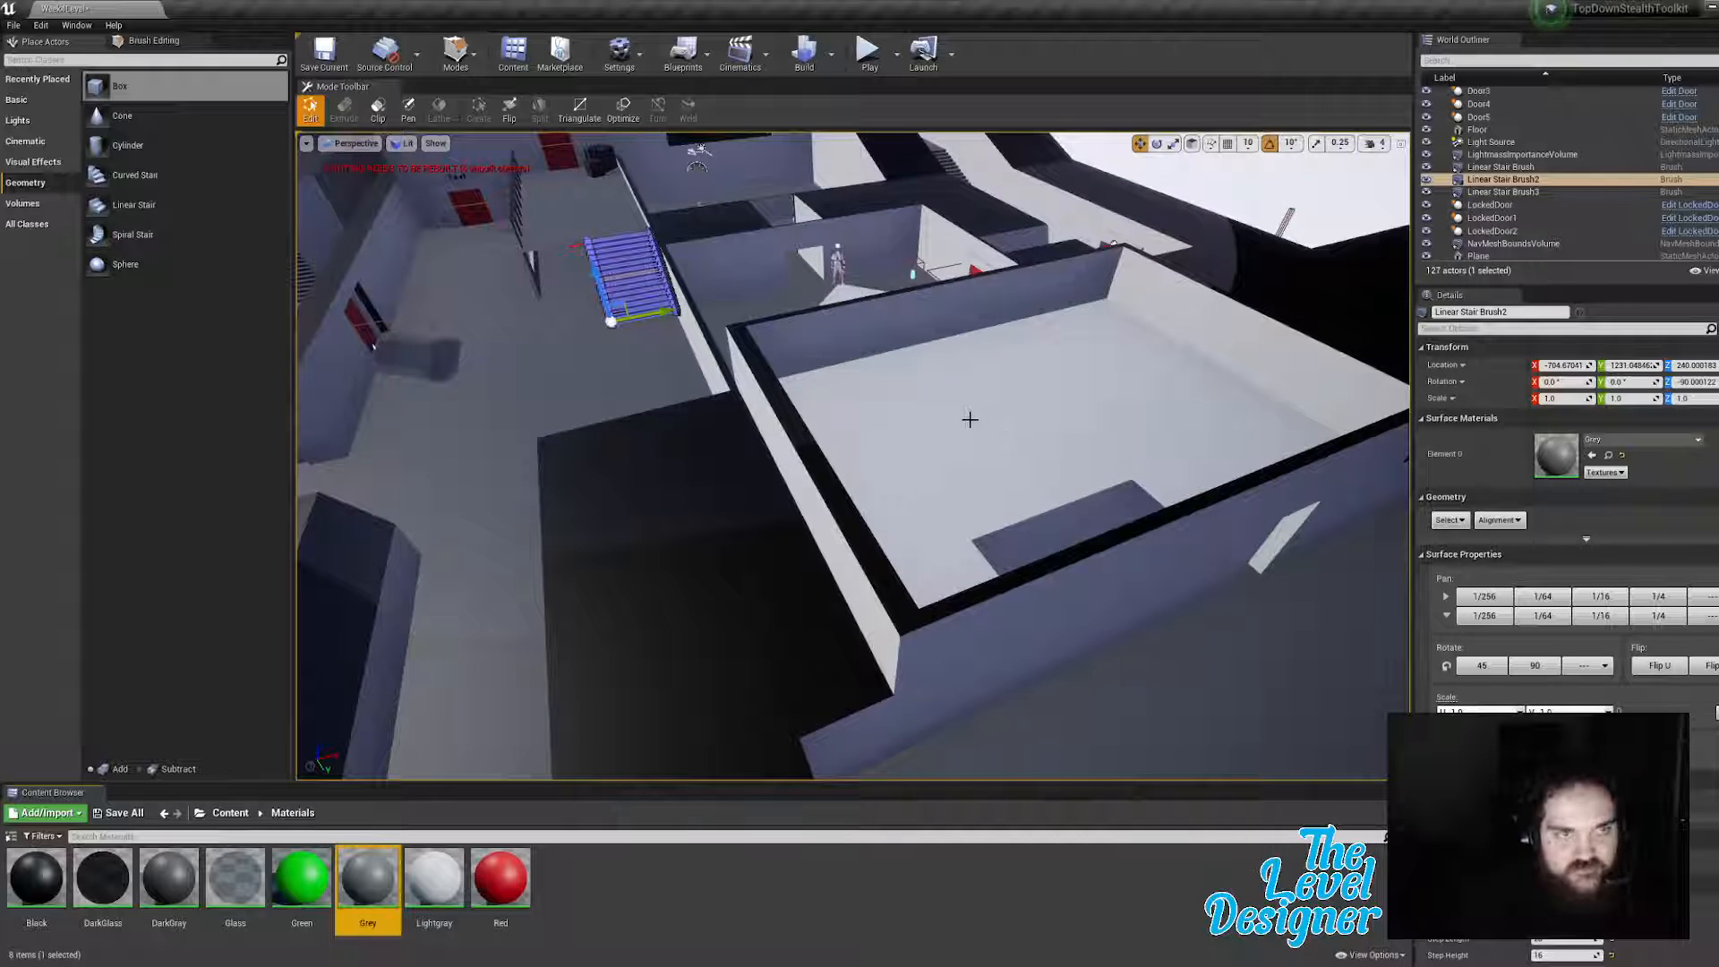
mouse_move(970, 419)
right_down()
mouse_move(996, 424)
mouse_move(913, 394)
mouse_move(761, 380)
right_up()
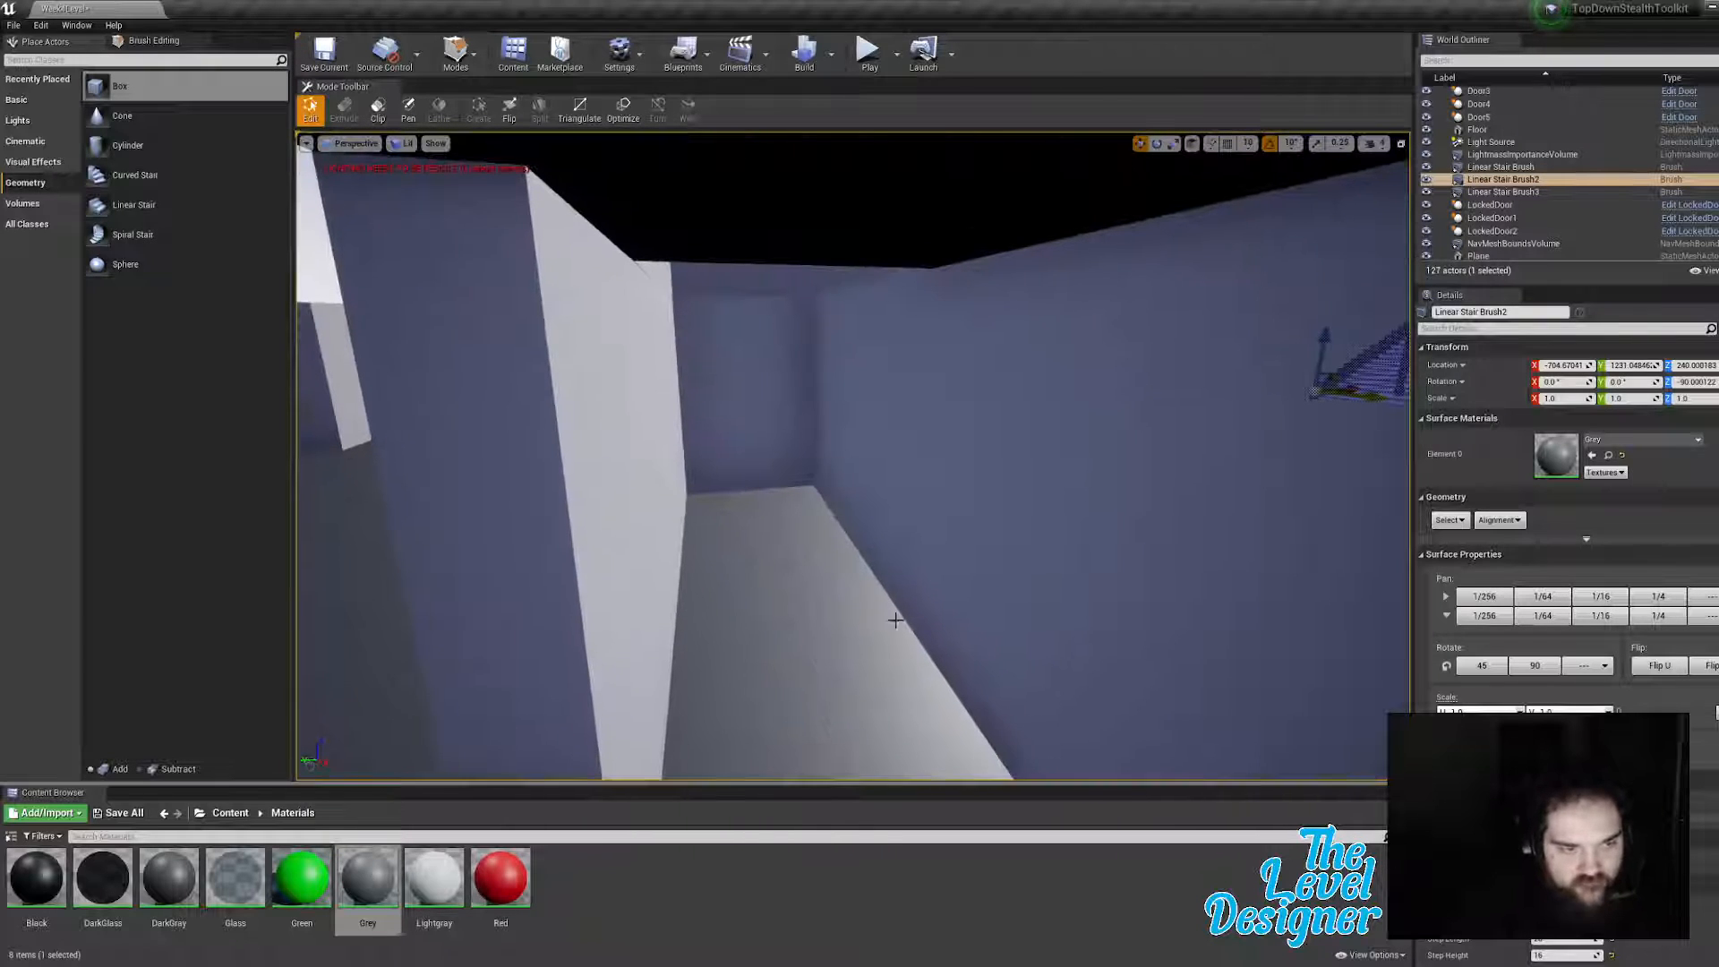
drag(116, 205, 785, 634)
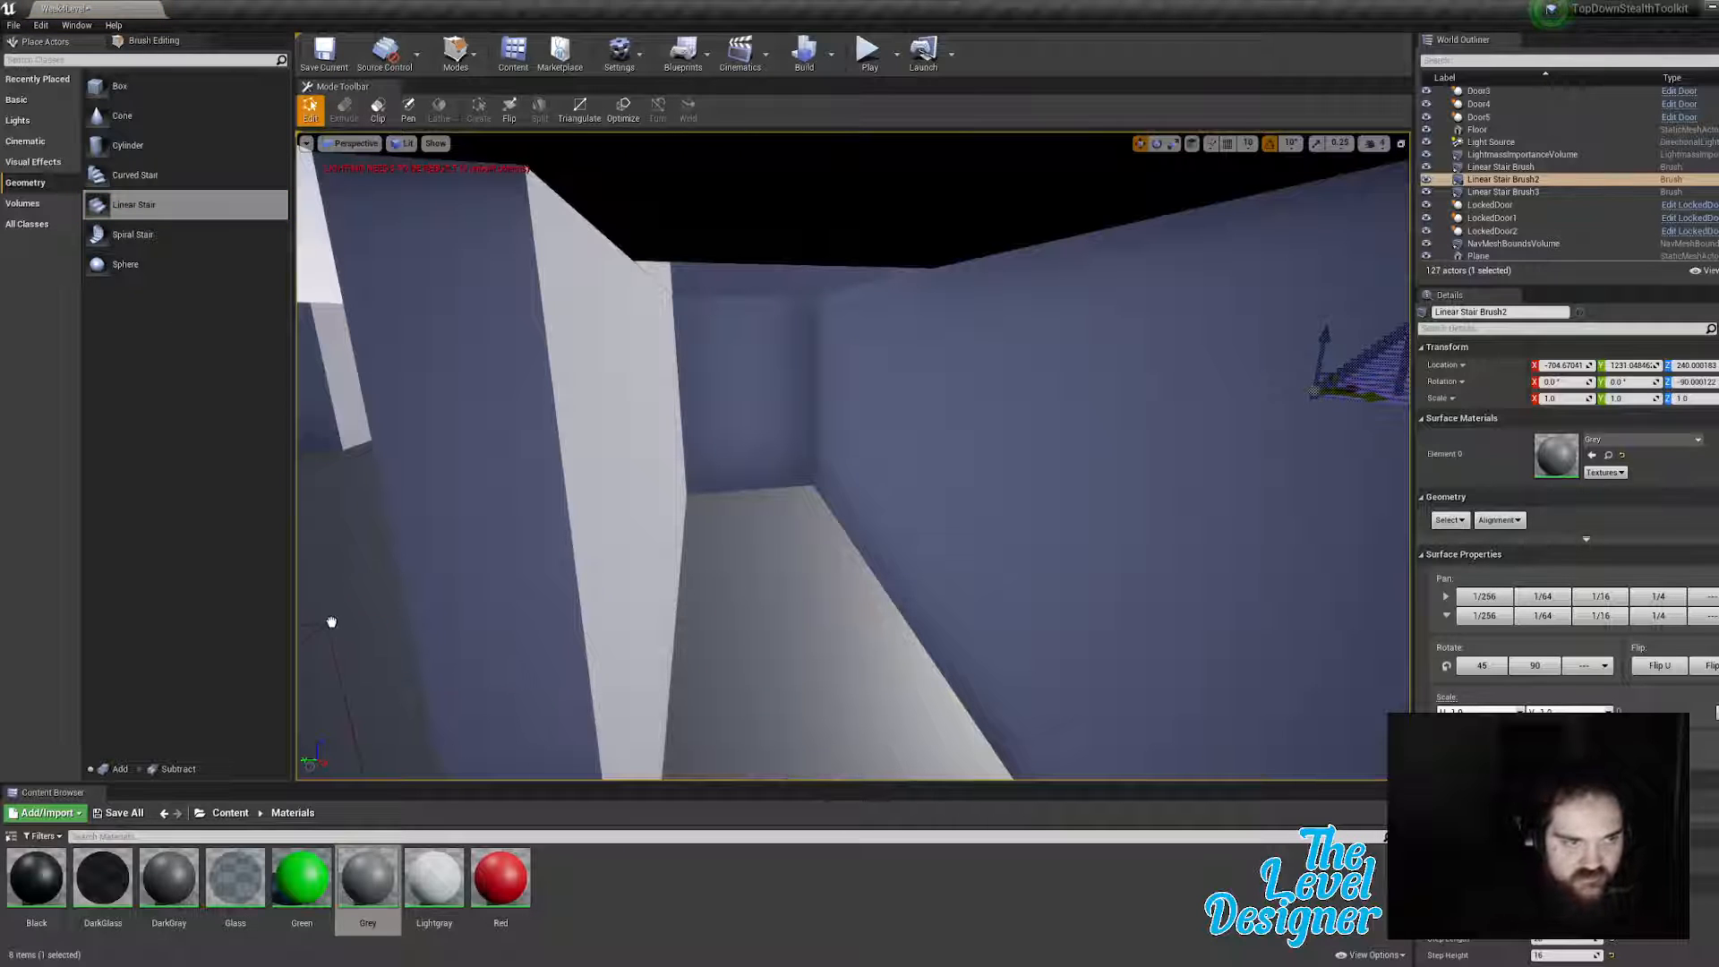
drag(779, 512, 779, 514)
right_drag(939, 531, 1148, 537)
key(Delete)
Step: Place a Grey linear stair brush rotated 180° inside the recess, fitted between its side walls
drag(385, 861, 359, 886)
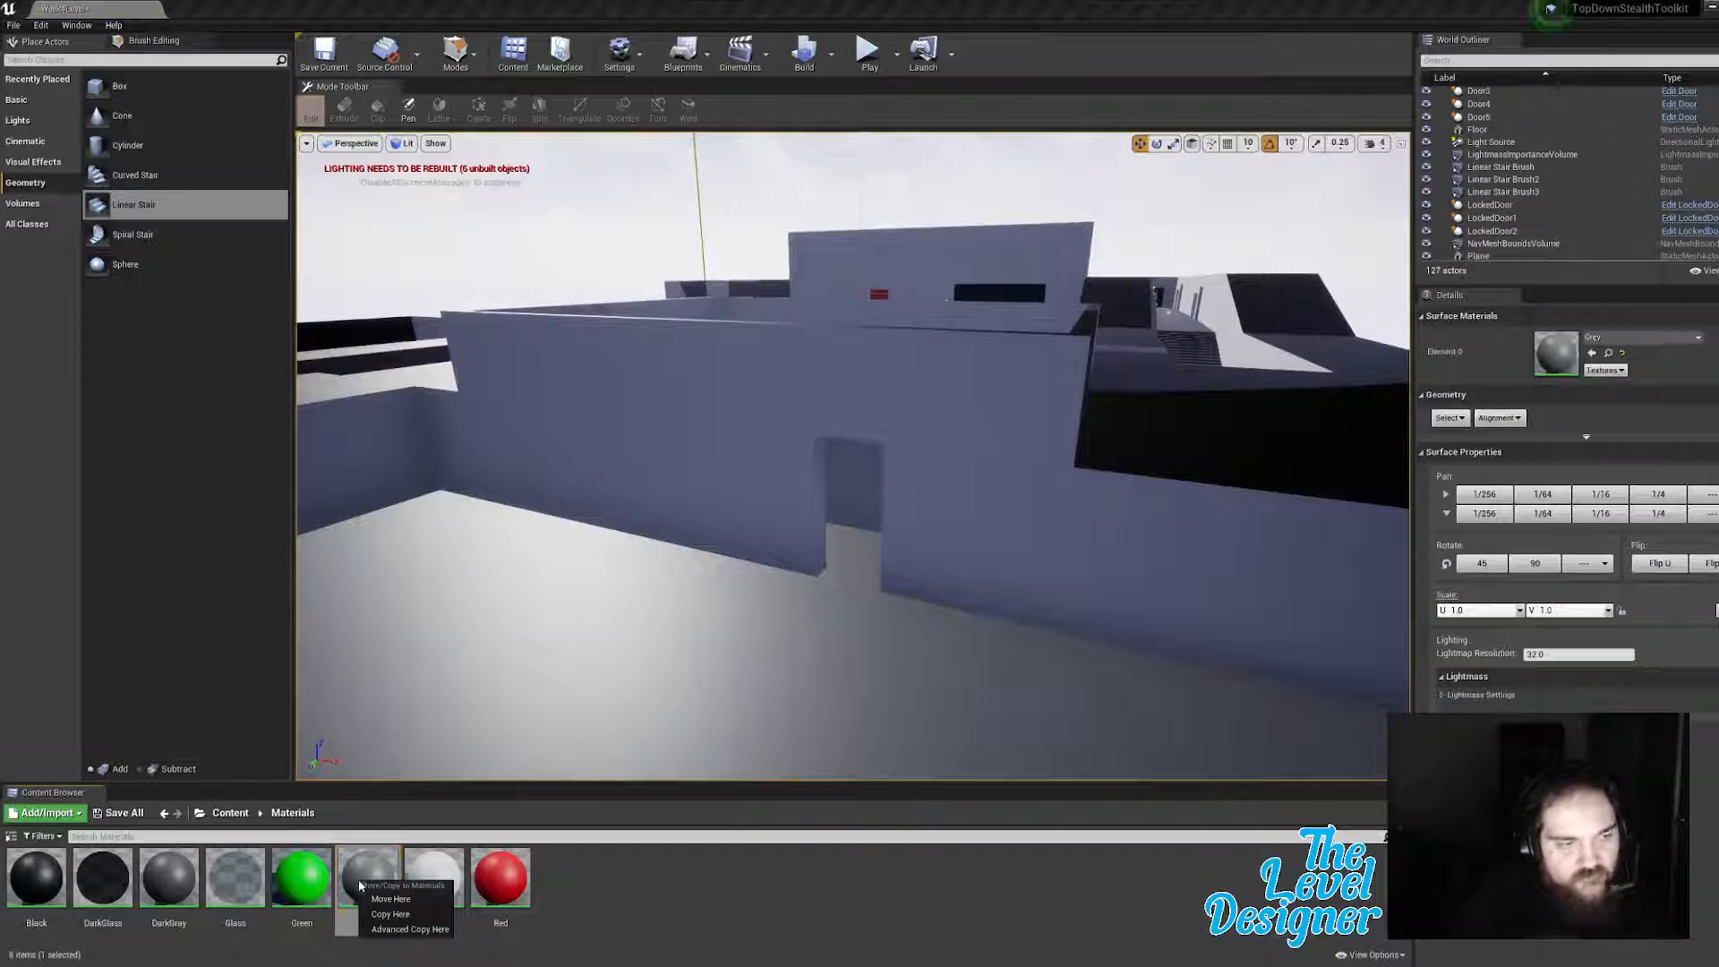
mouse_move(170, 194)
mouse_down()
mouse_move(852, 638)
mouse_move(815, 618)
mouse_move(810, 573)
mouse_move(806, 606)
mouse_move(748, 606)
mouse_up()
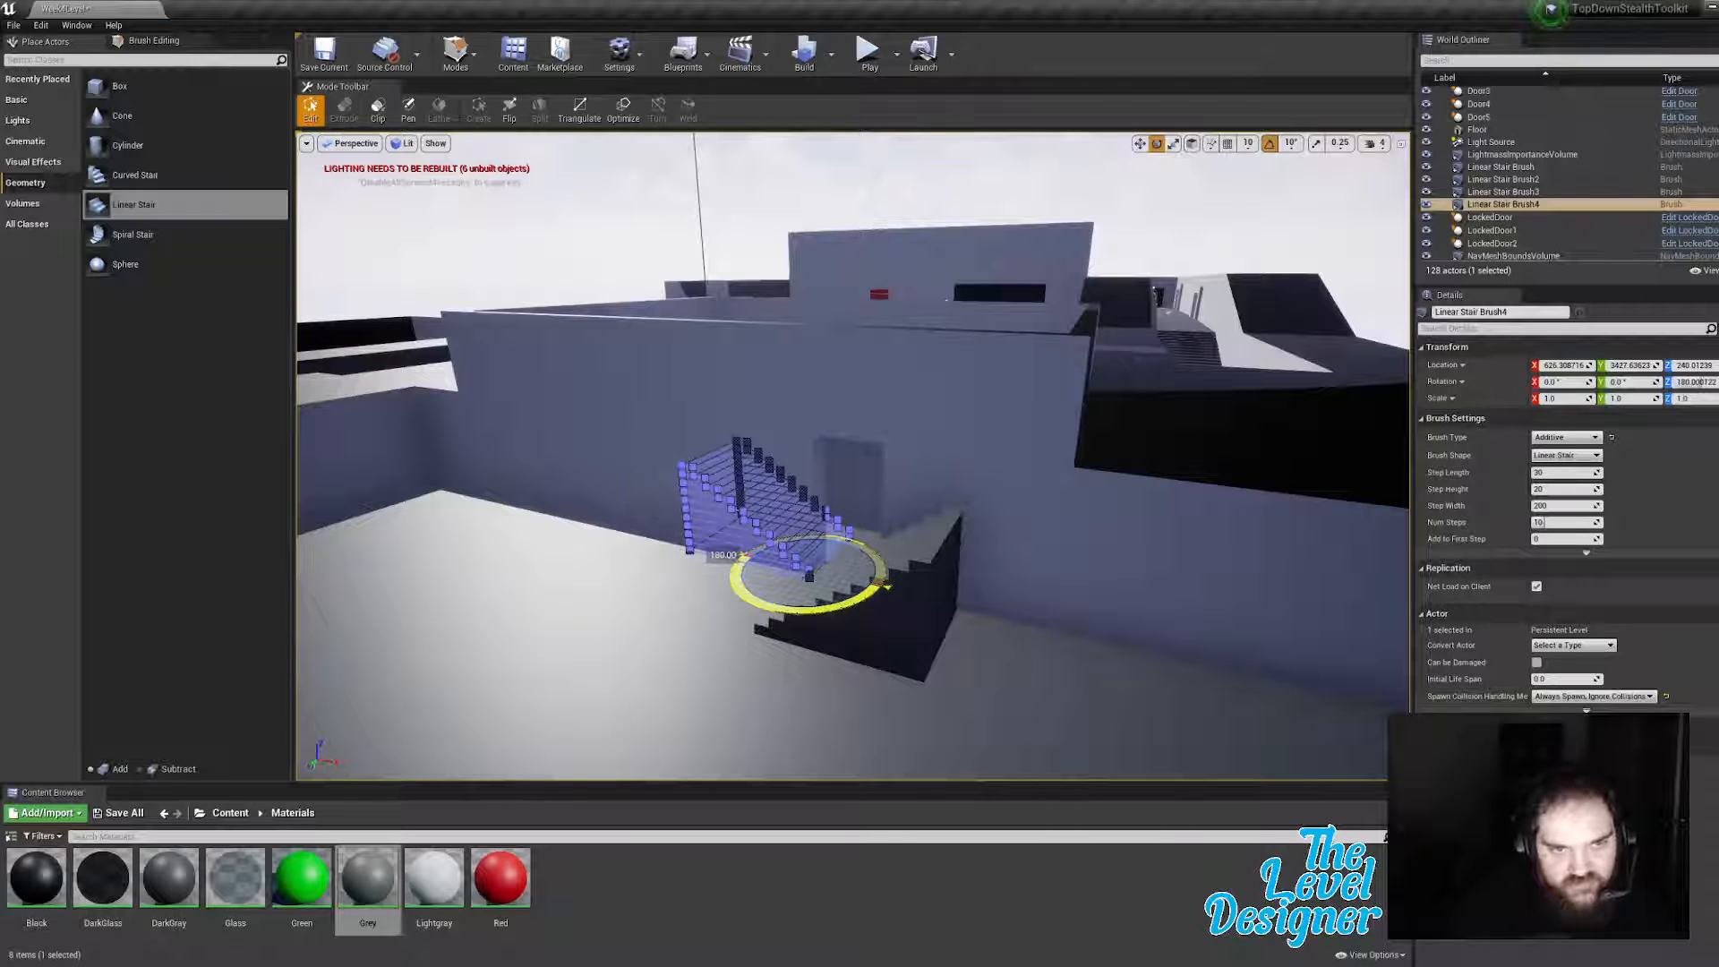
key(w)
mouse_move(986, 565)
right_down()
mouse_move(877, 557)
mouse_move(851, 582)
mouse_move(864, 672)
mouse_move(819, 689)
mouse_move(925, 651)
right_up()
mouse_move(936, 646)
mouse_down()
mouse_move(996, 616)
mouse_move(1005, 634)
mouse_up()
right_drag(1006, 634, 1147, 620)
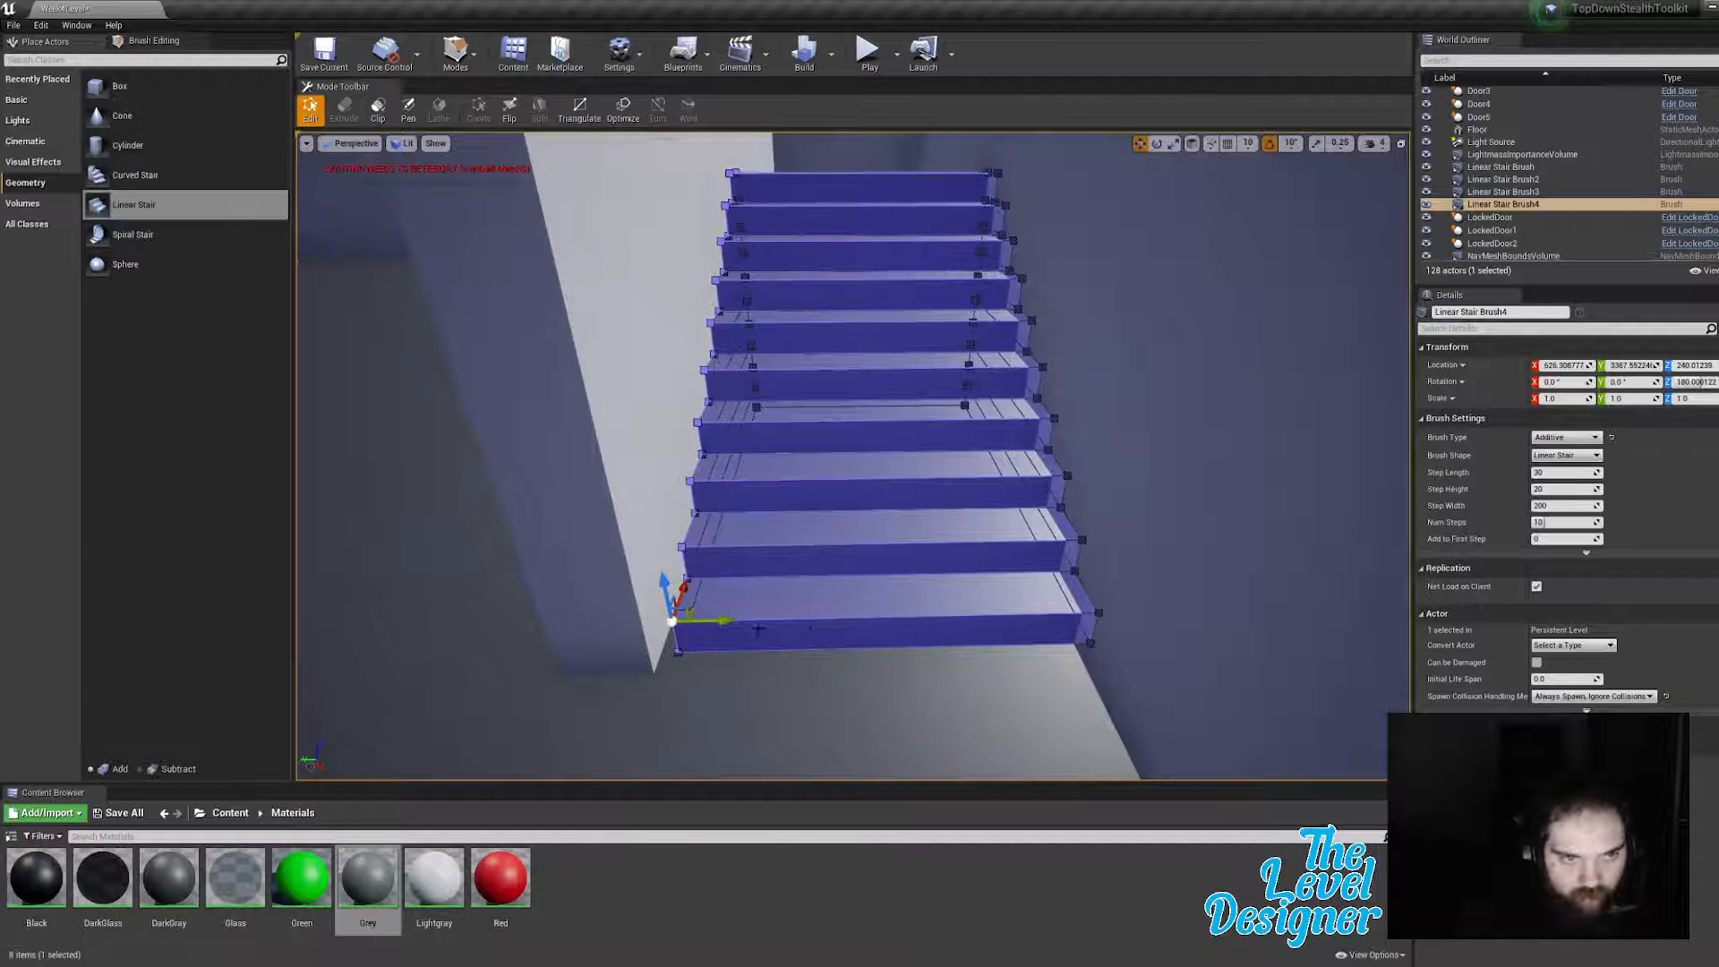
drag(731, 620, 713, 624)
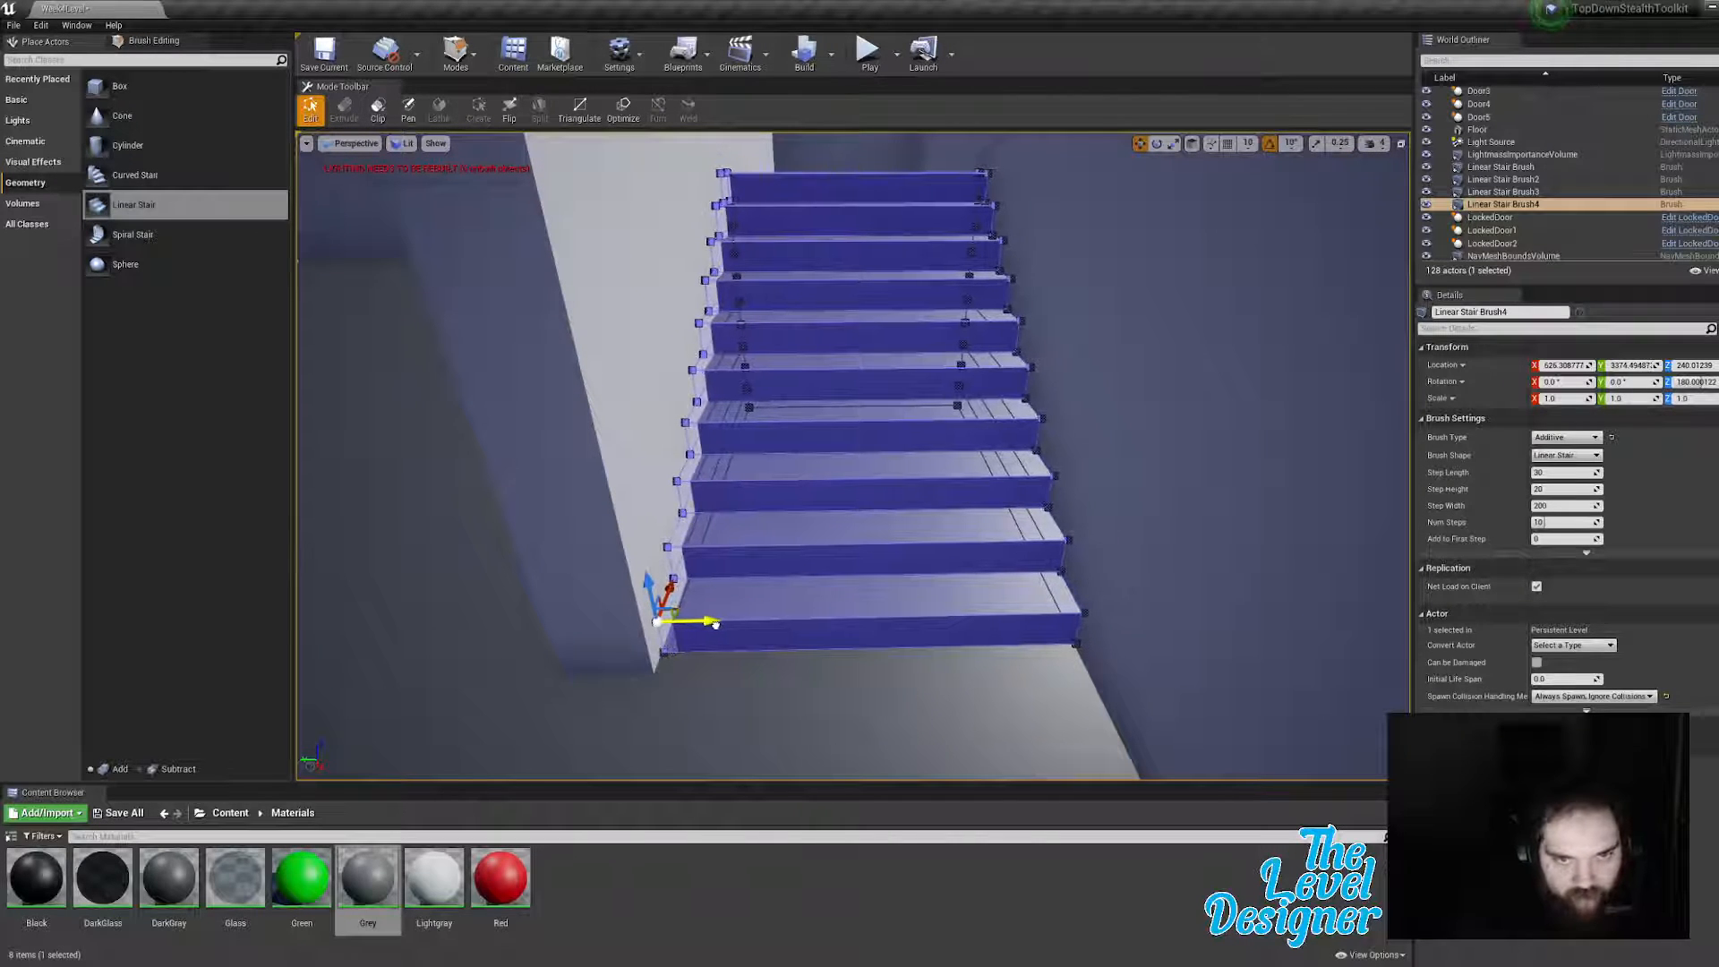
Step: Set the new staircase to 20 steps with a step height of 14 so it reaches the upper room's floor
mouse_move(799, 608)
right_down()
mouse_move(873, 611)
mouse_move(931, 582)
mouse_move(967, 605)
mouse_move(1303, 583)
right_up()
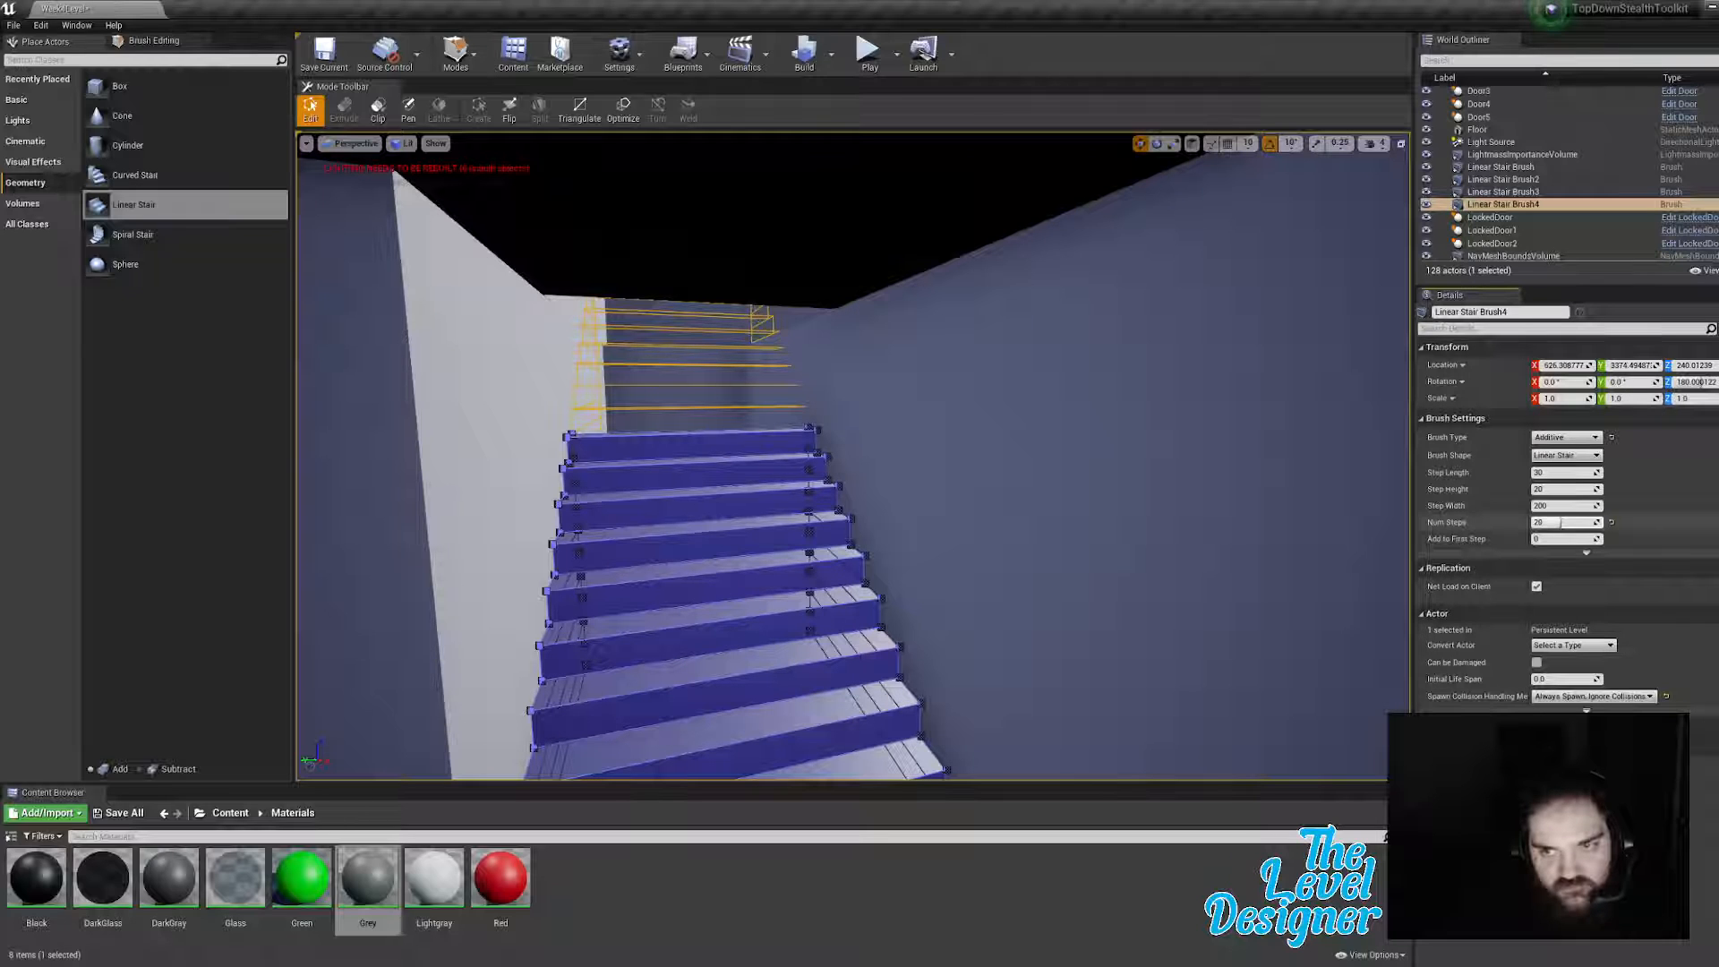
drag(1560, 522, 1554, 523)
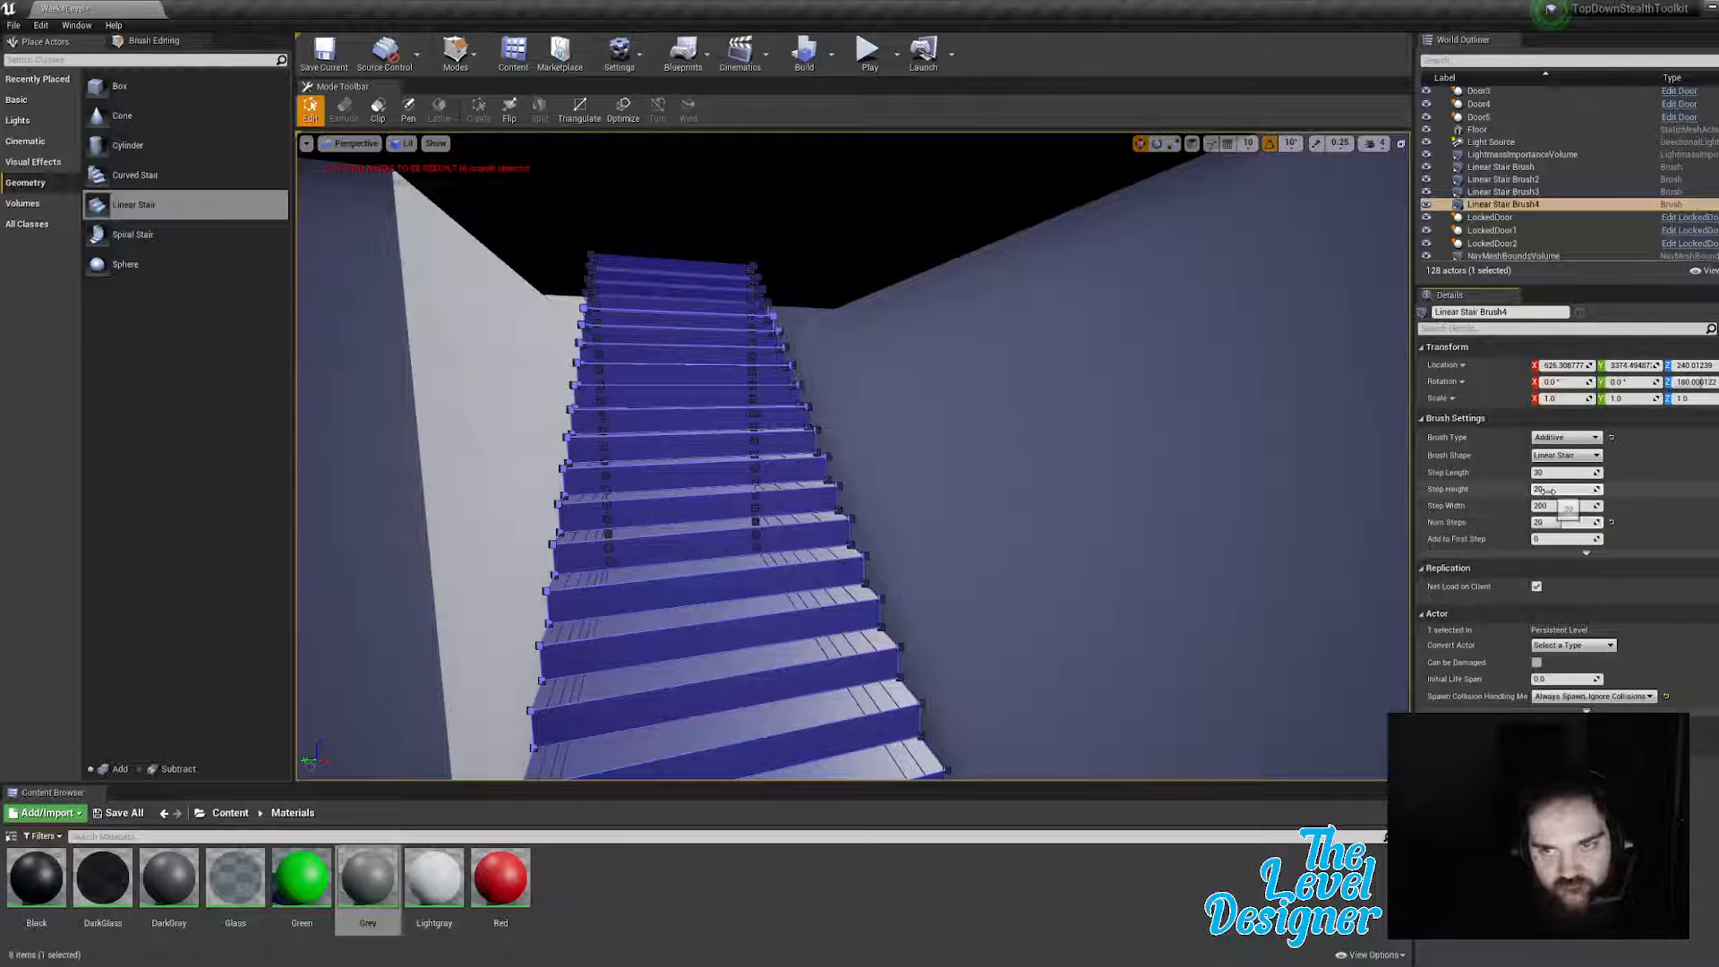
mouse_move(982, 463)
right_down()
mouse_move(949, 510)
mouse_move(1021, 555)
mouse_move(1097, 533)
mouse_move(1088, 502)
mouse_move(1119, 514)
mouse_move(1142, 564)
mouse_move(987, 471)
right_up()
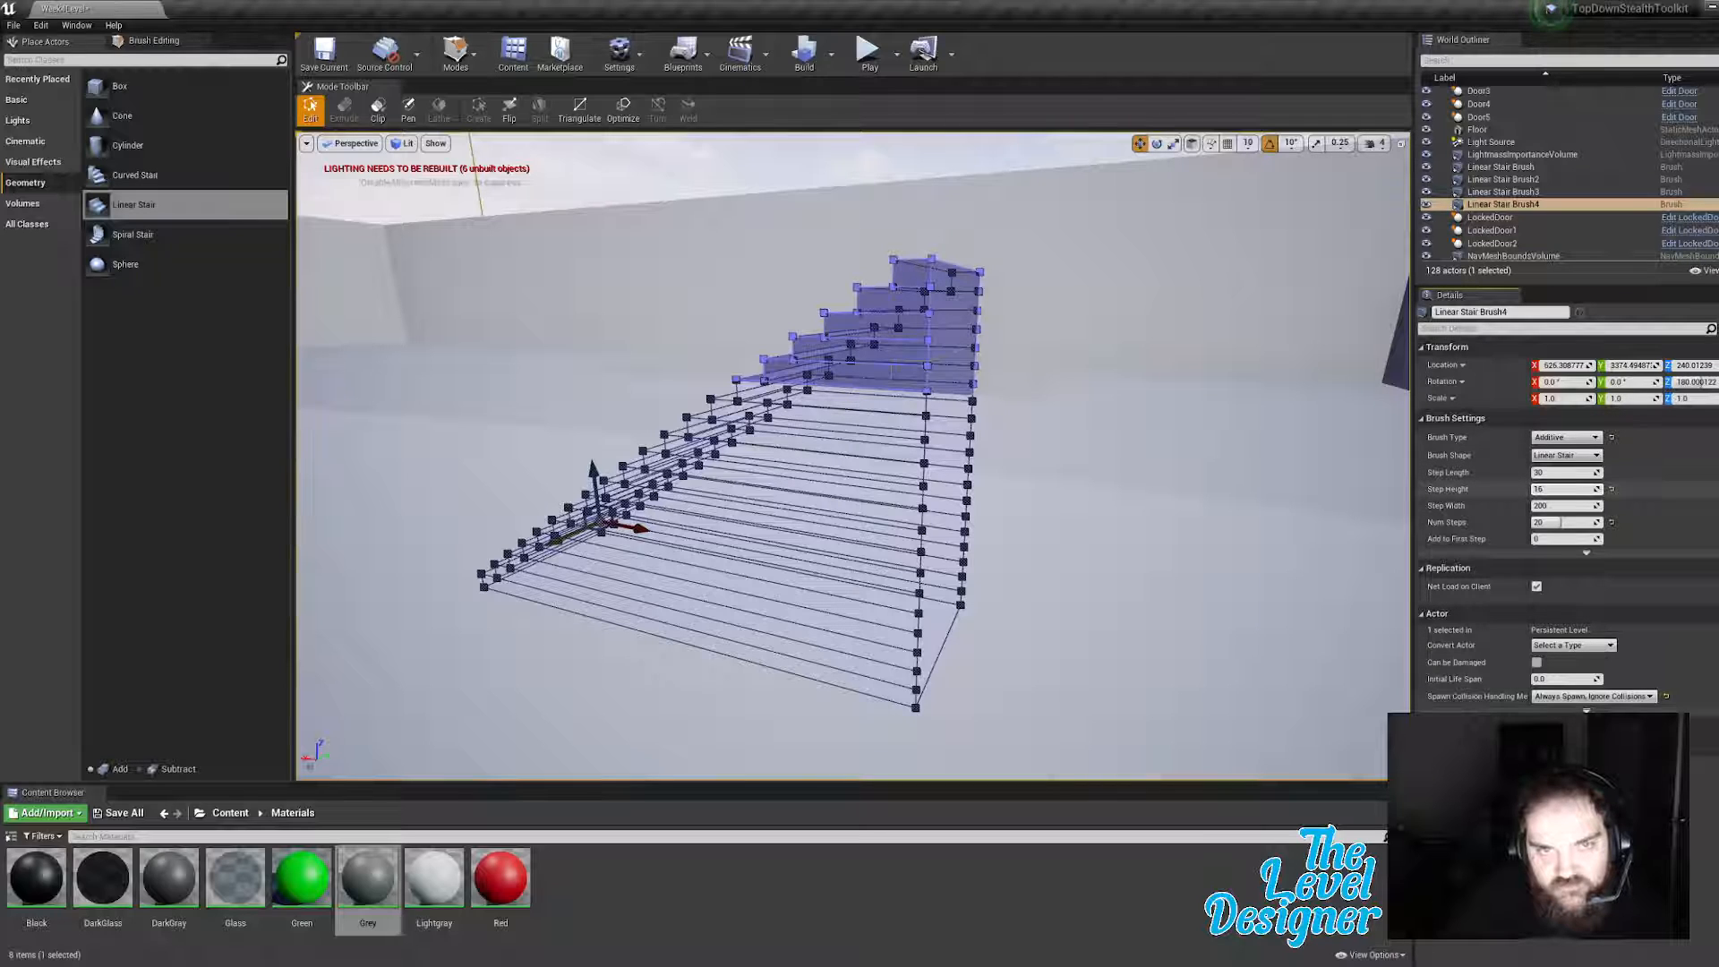
drag(1563, 490, 1556, 490)
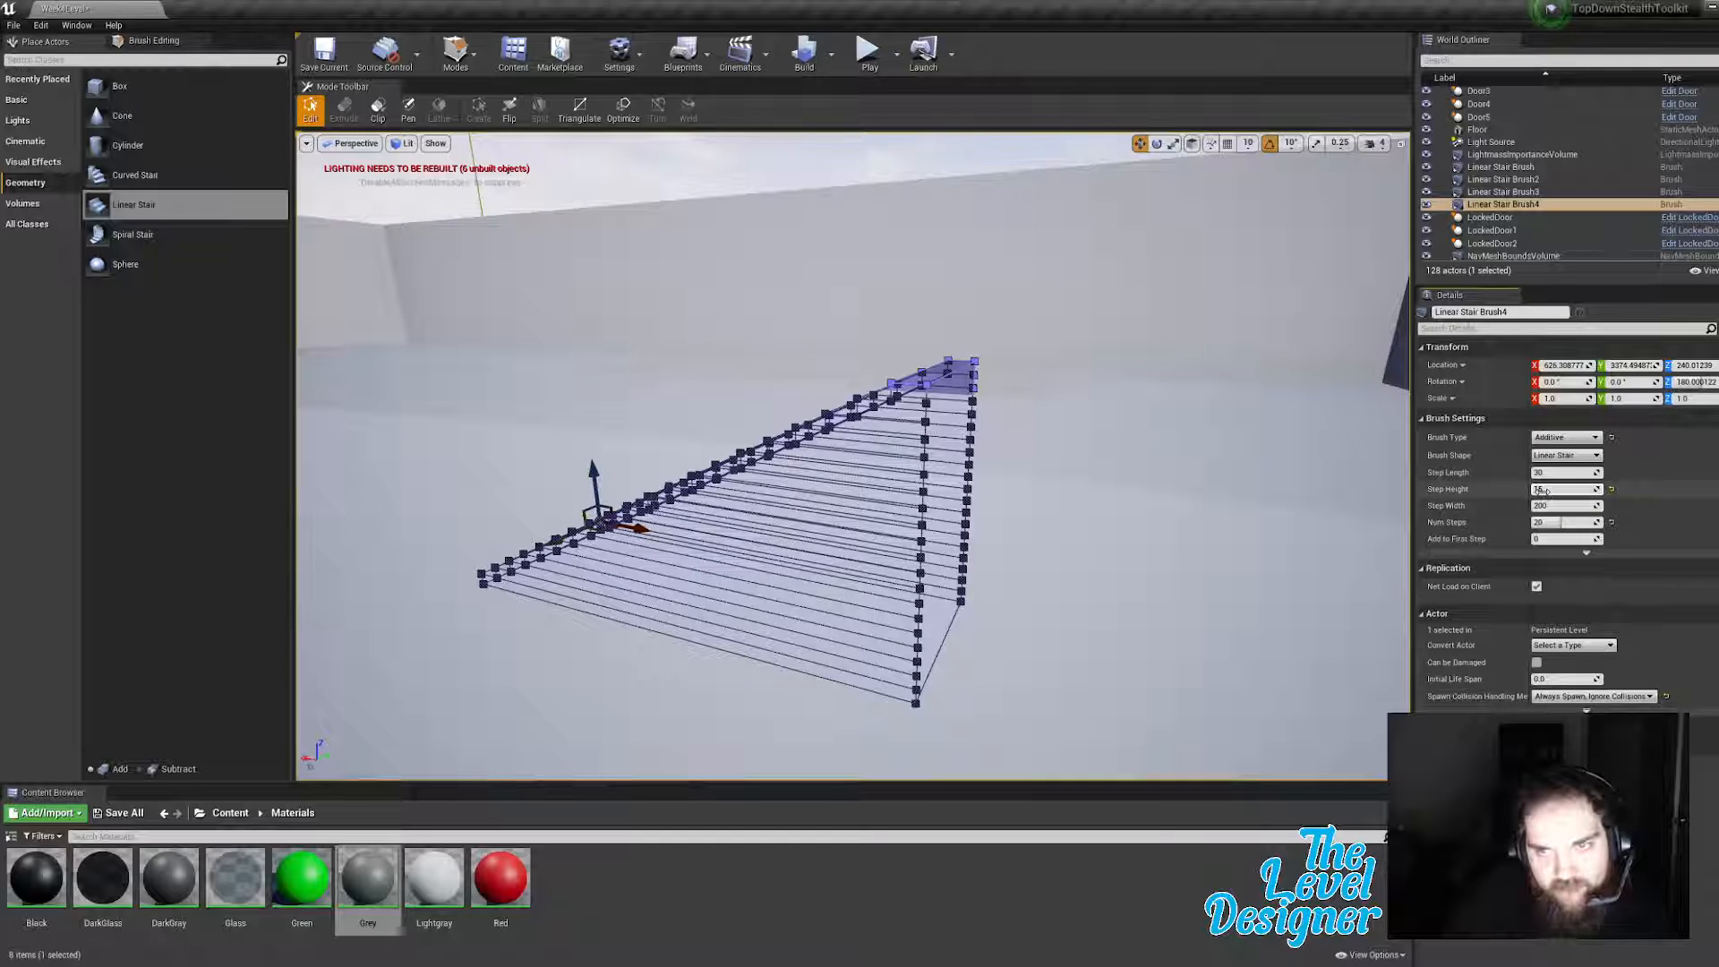
drag(1546, 490, 1540, 490)
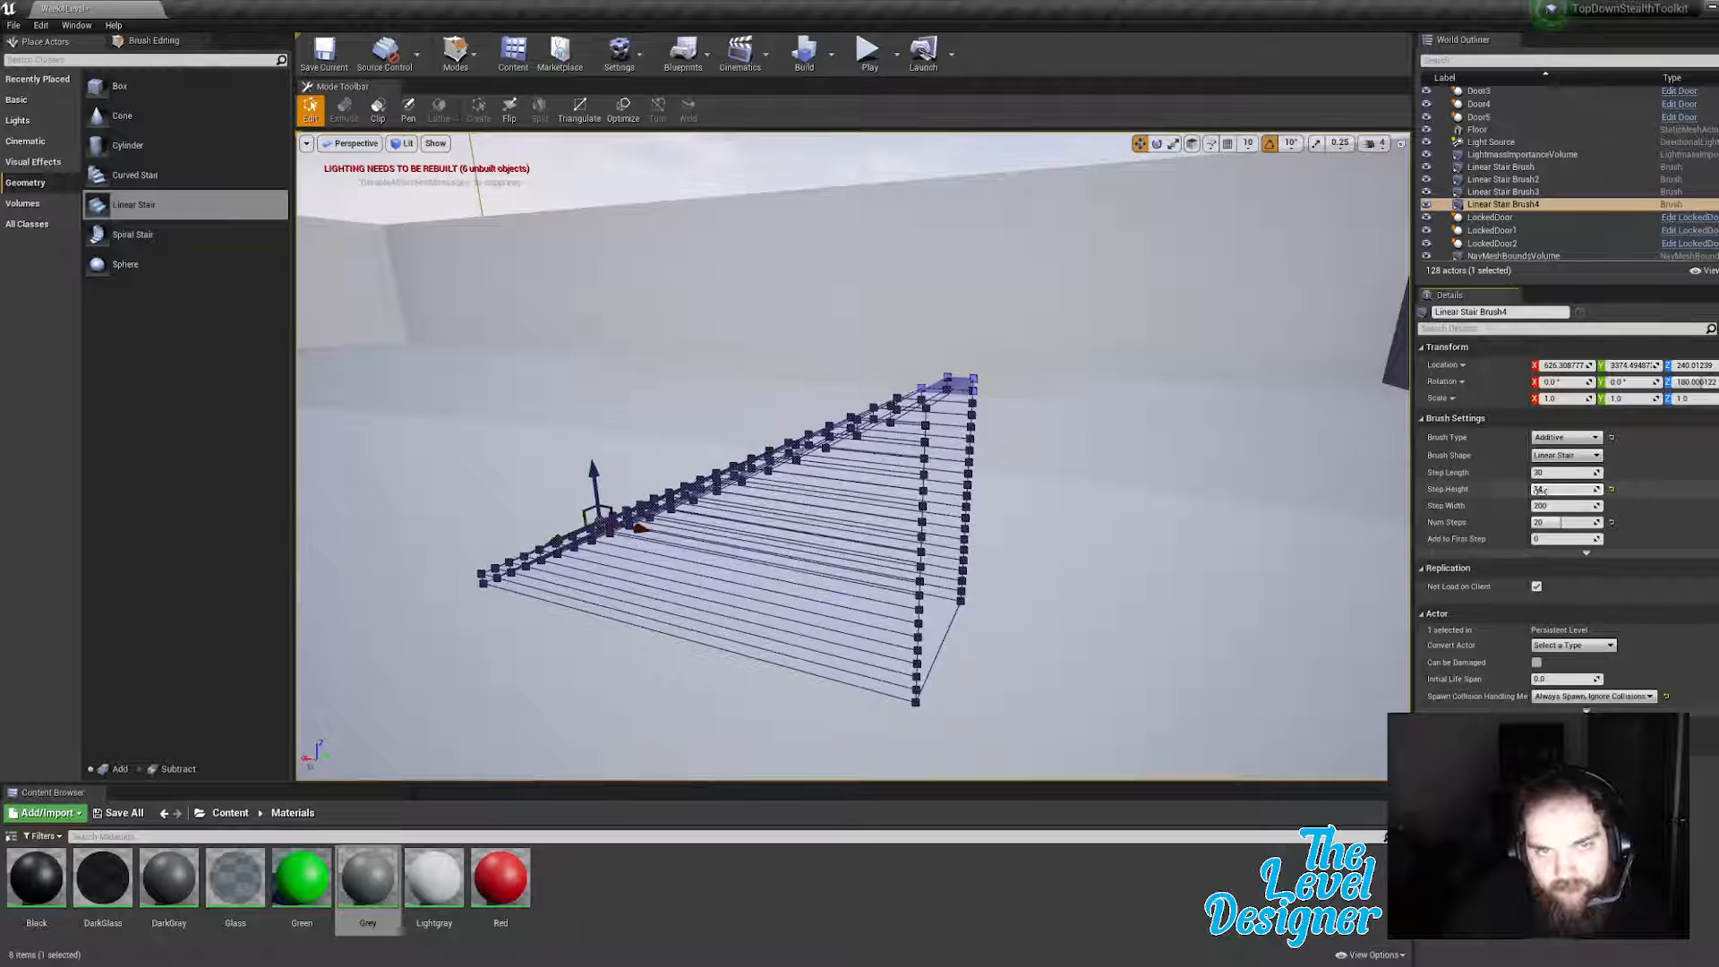
Step: Slide the staircase along the recess so its top step meets the edge of the floor opening
mouse_move(952, 492)
right_down()
mouse_move(1056, 498)
mouse_move(1043, 551)
mouse_move(1040, 513)
right_up()
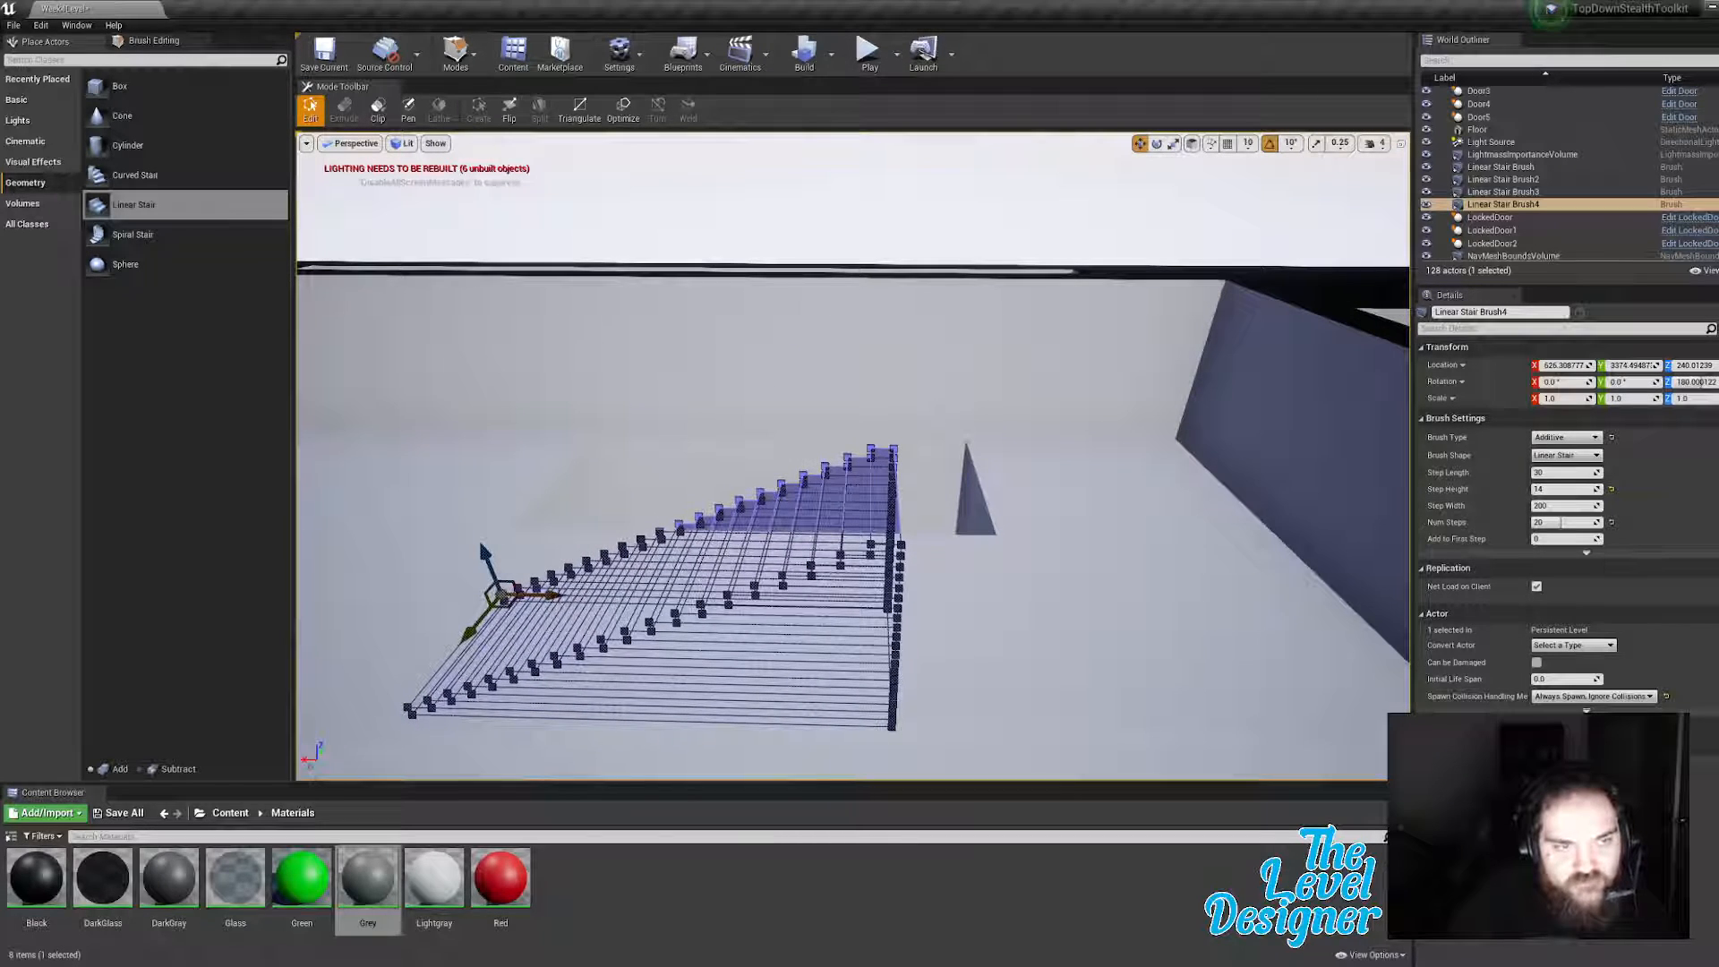
right_drag(553, 594, 566, 588)
drag(568, 588, 627, 590)
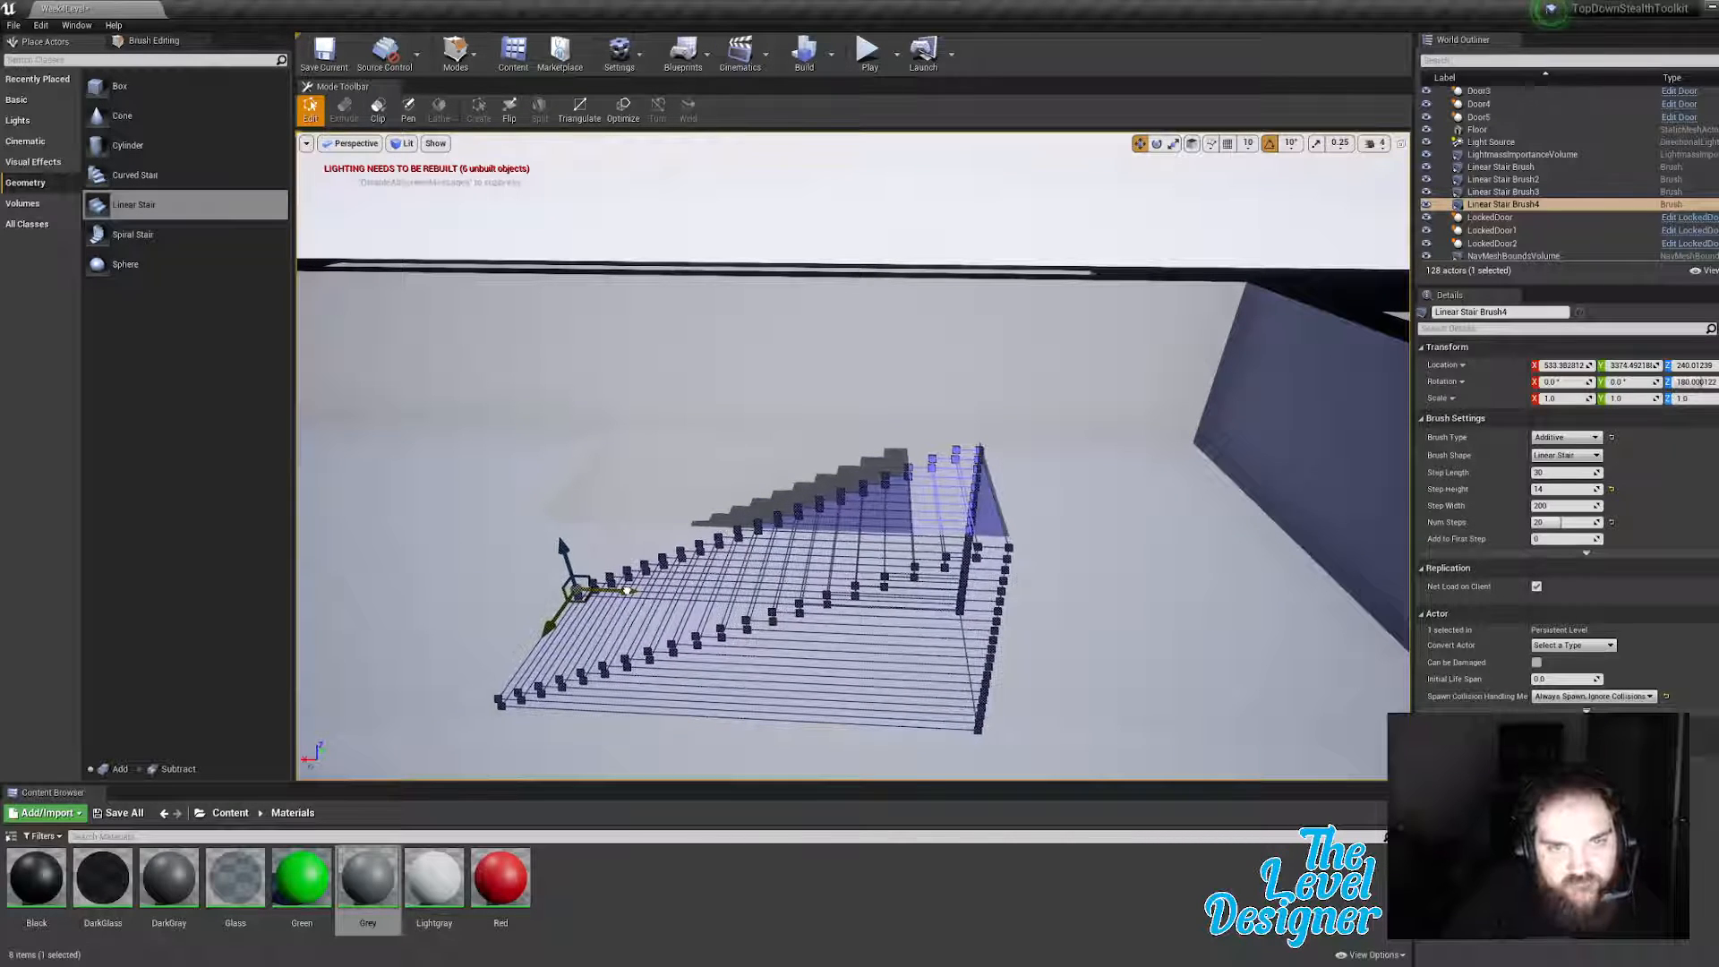
Step: Apply the Grey material to the floor of the new room above the stairs
right_drag(1021, 502, 1025, 394)
click(1029, 313)
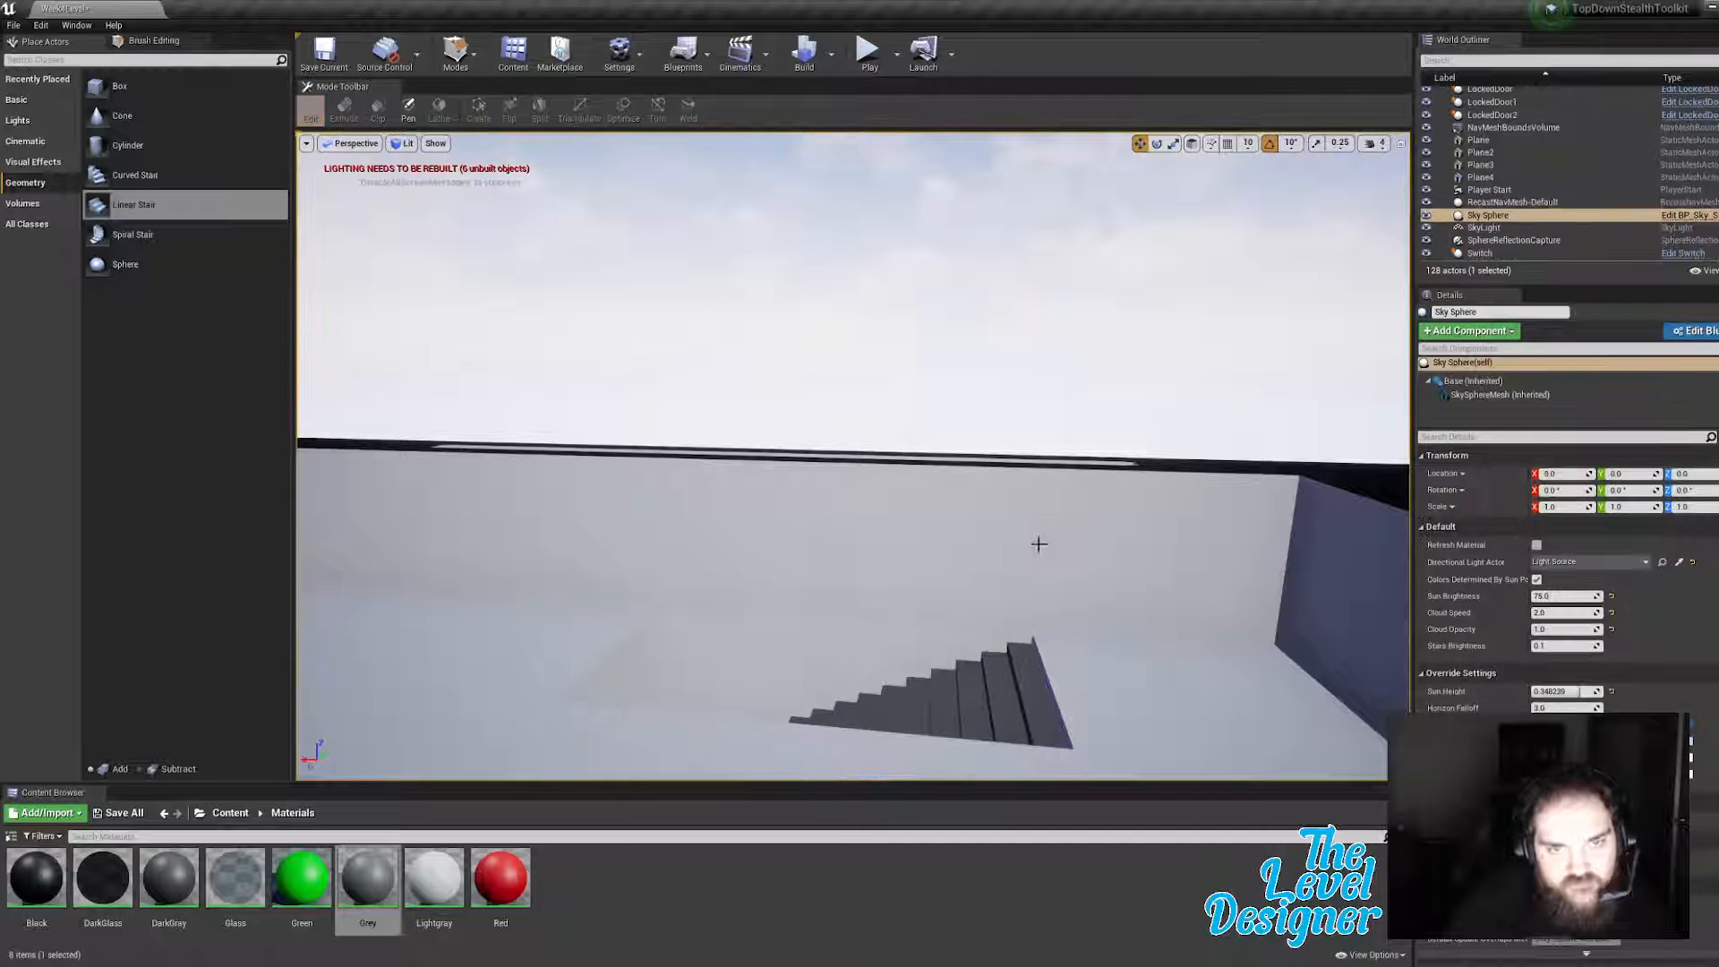
mouse_move(1036, 542)
right_down()
mouse_move(1088, 573)
mouse_move(949, 555)
mouse_move(963, 680)
mouse_move(882, 676)
right_up()
drag(367, 884, 633, 433)
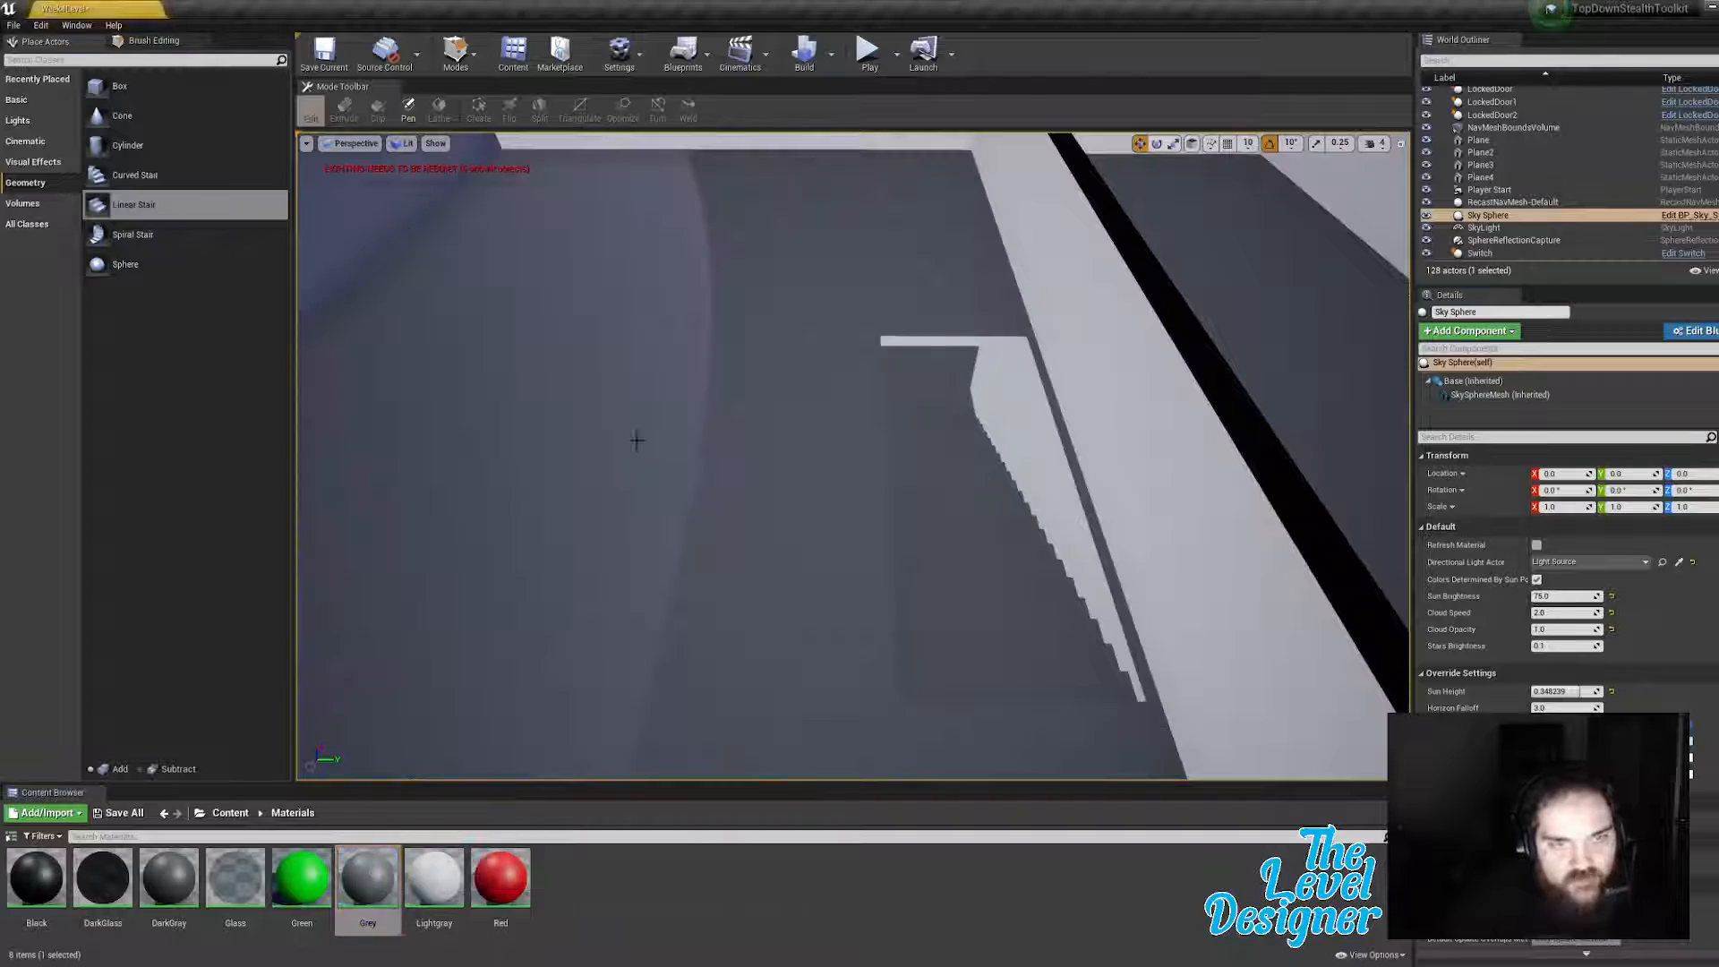
right_drag(633, 433, 1043, 502)
right_drag(729, 480, 729, 480)
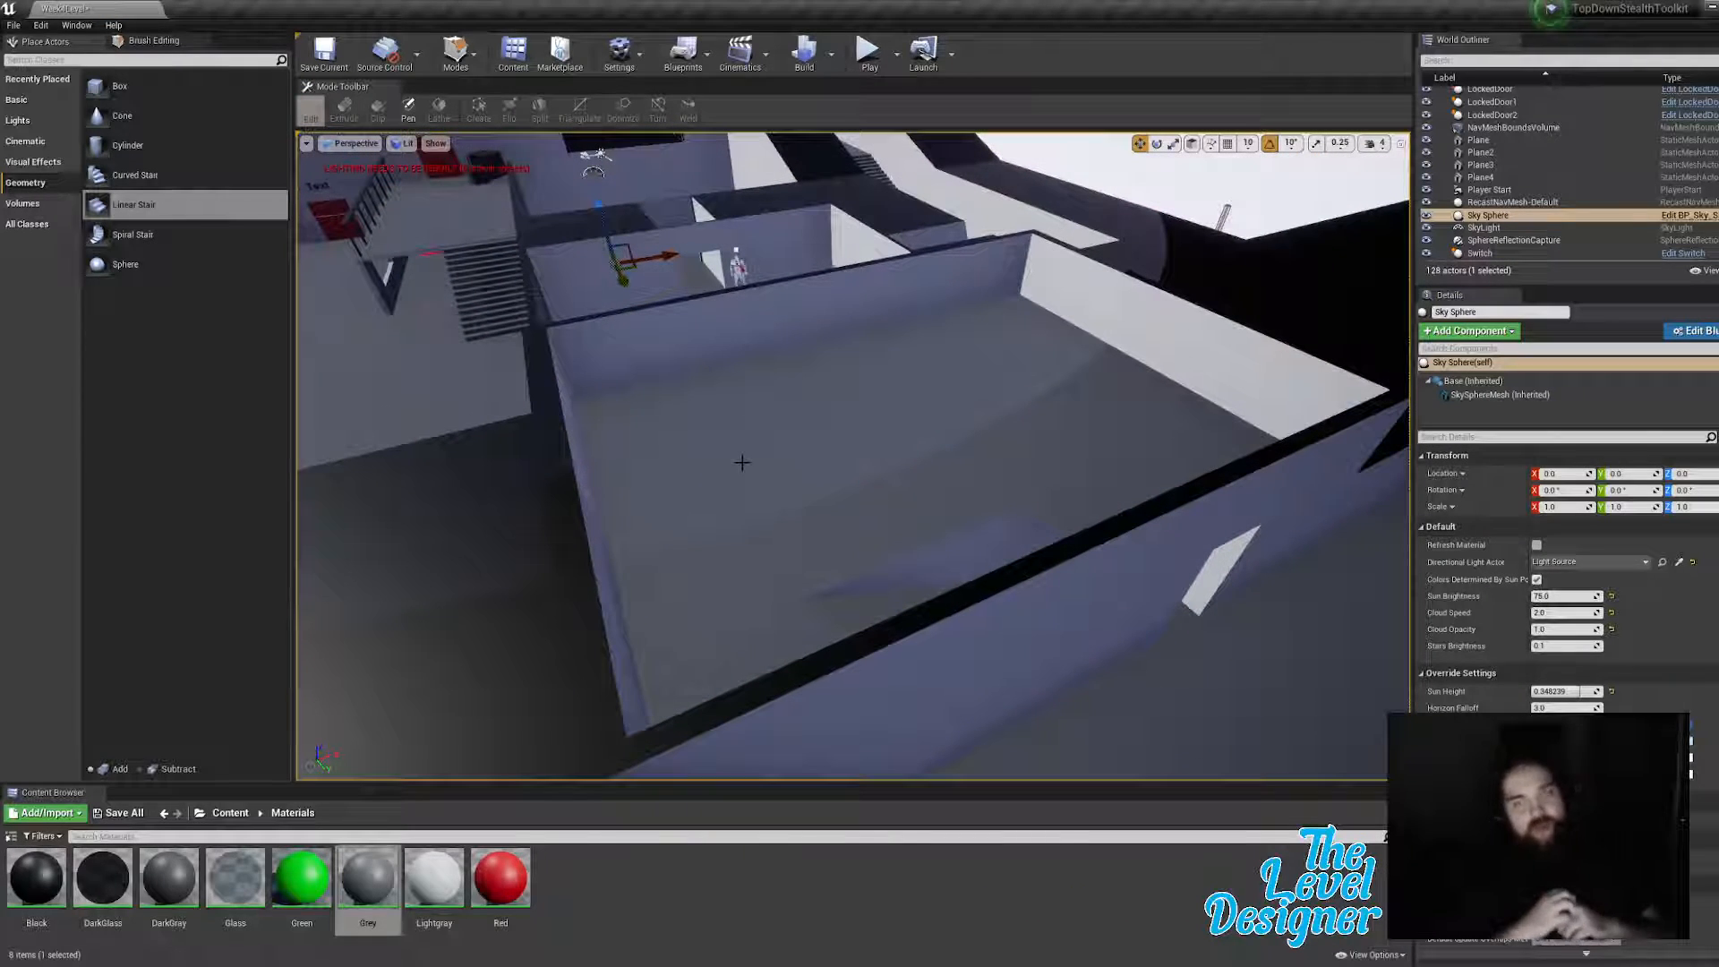
right_drag(995, 423, 982, 428)
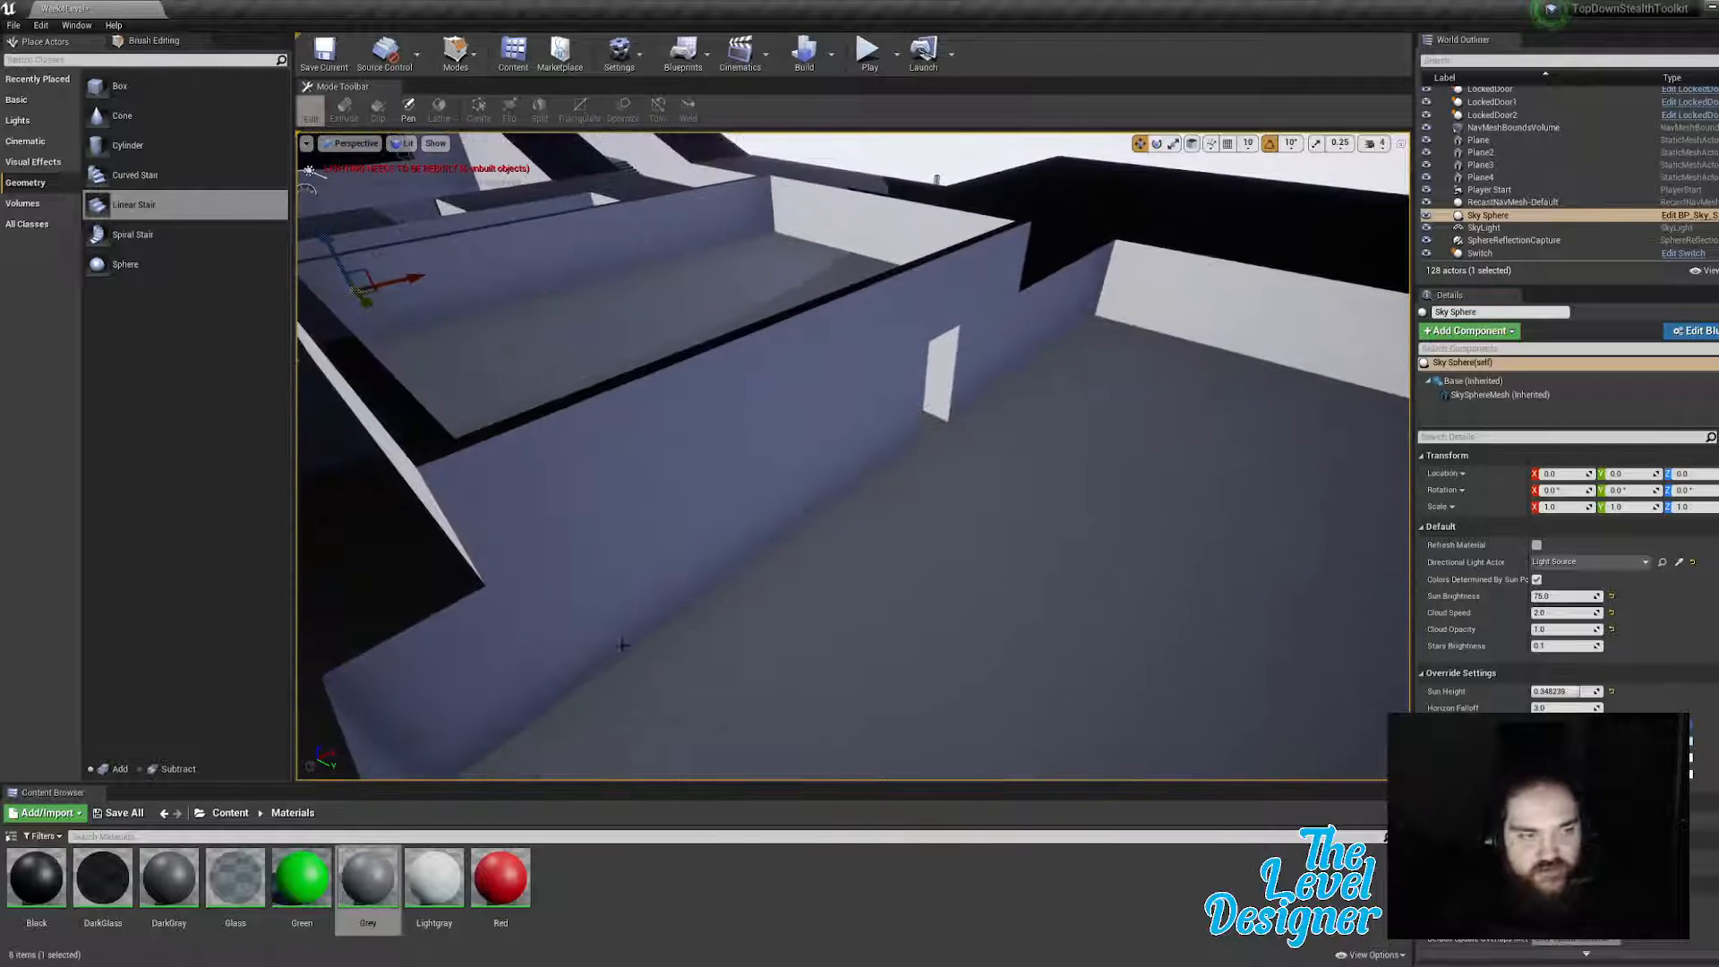
mouse_move(119, 86)
mouse_down()
mouse_move(922, 434)
mouse_move(889, 621)
mouse_move(932, 669)
mouse_up()
scroll(933, 669, down, 8)
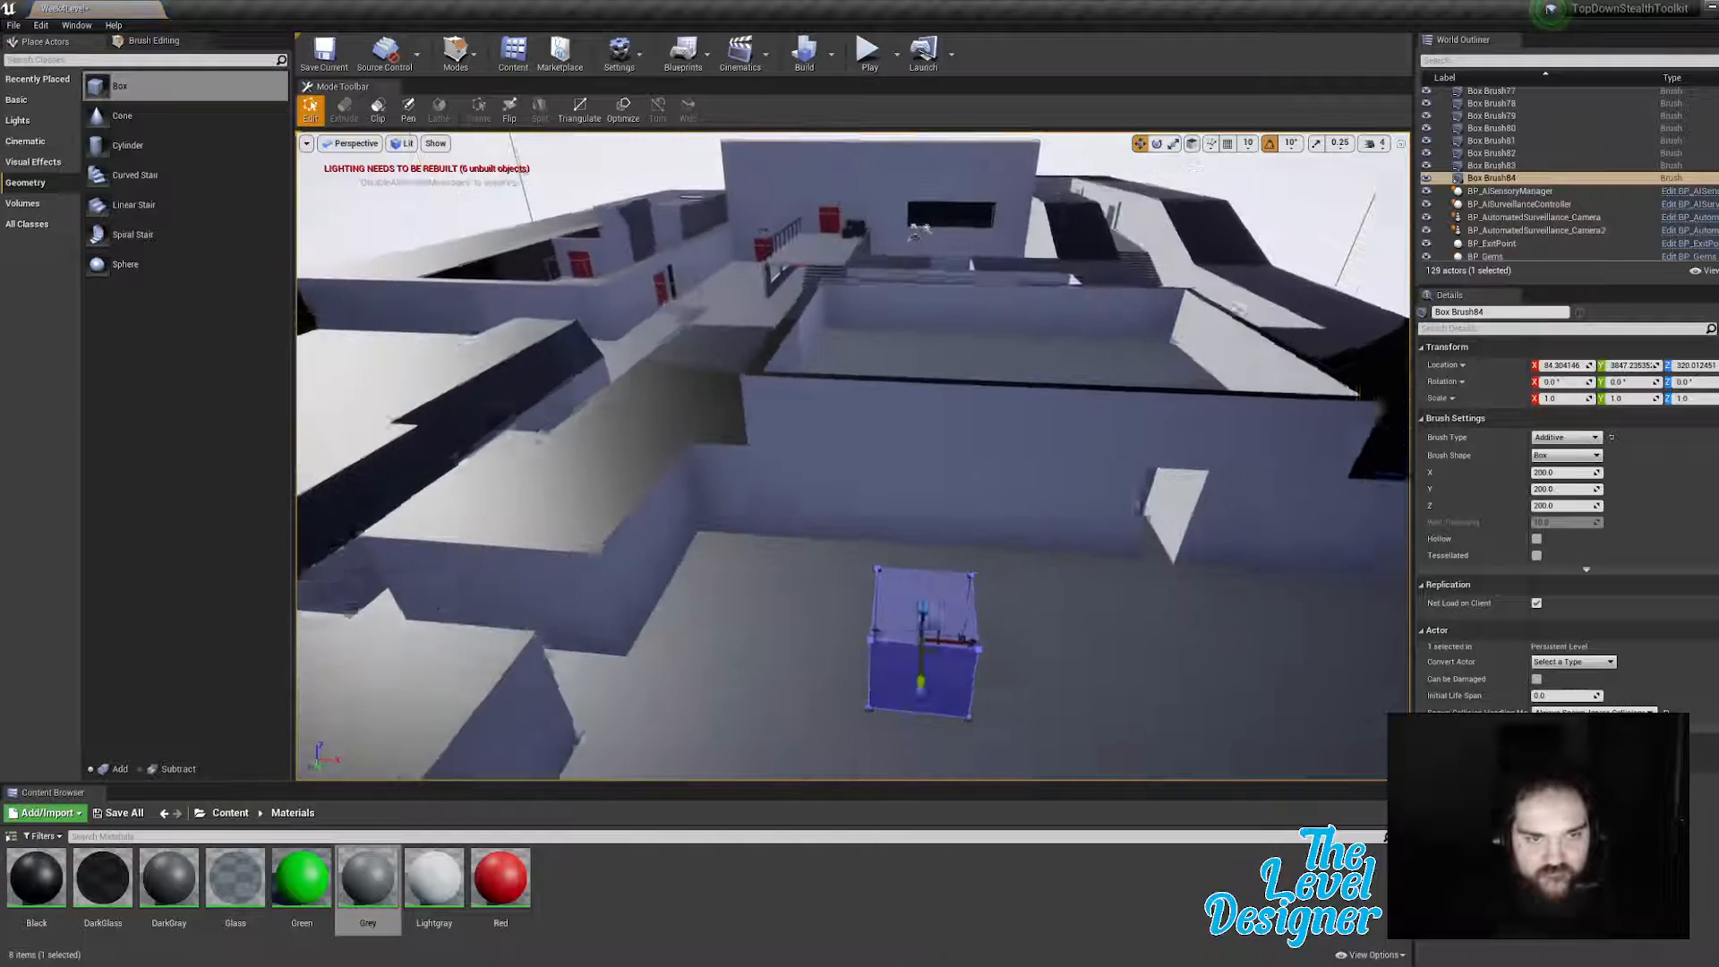
right_drag(932, 669, 930, 634)
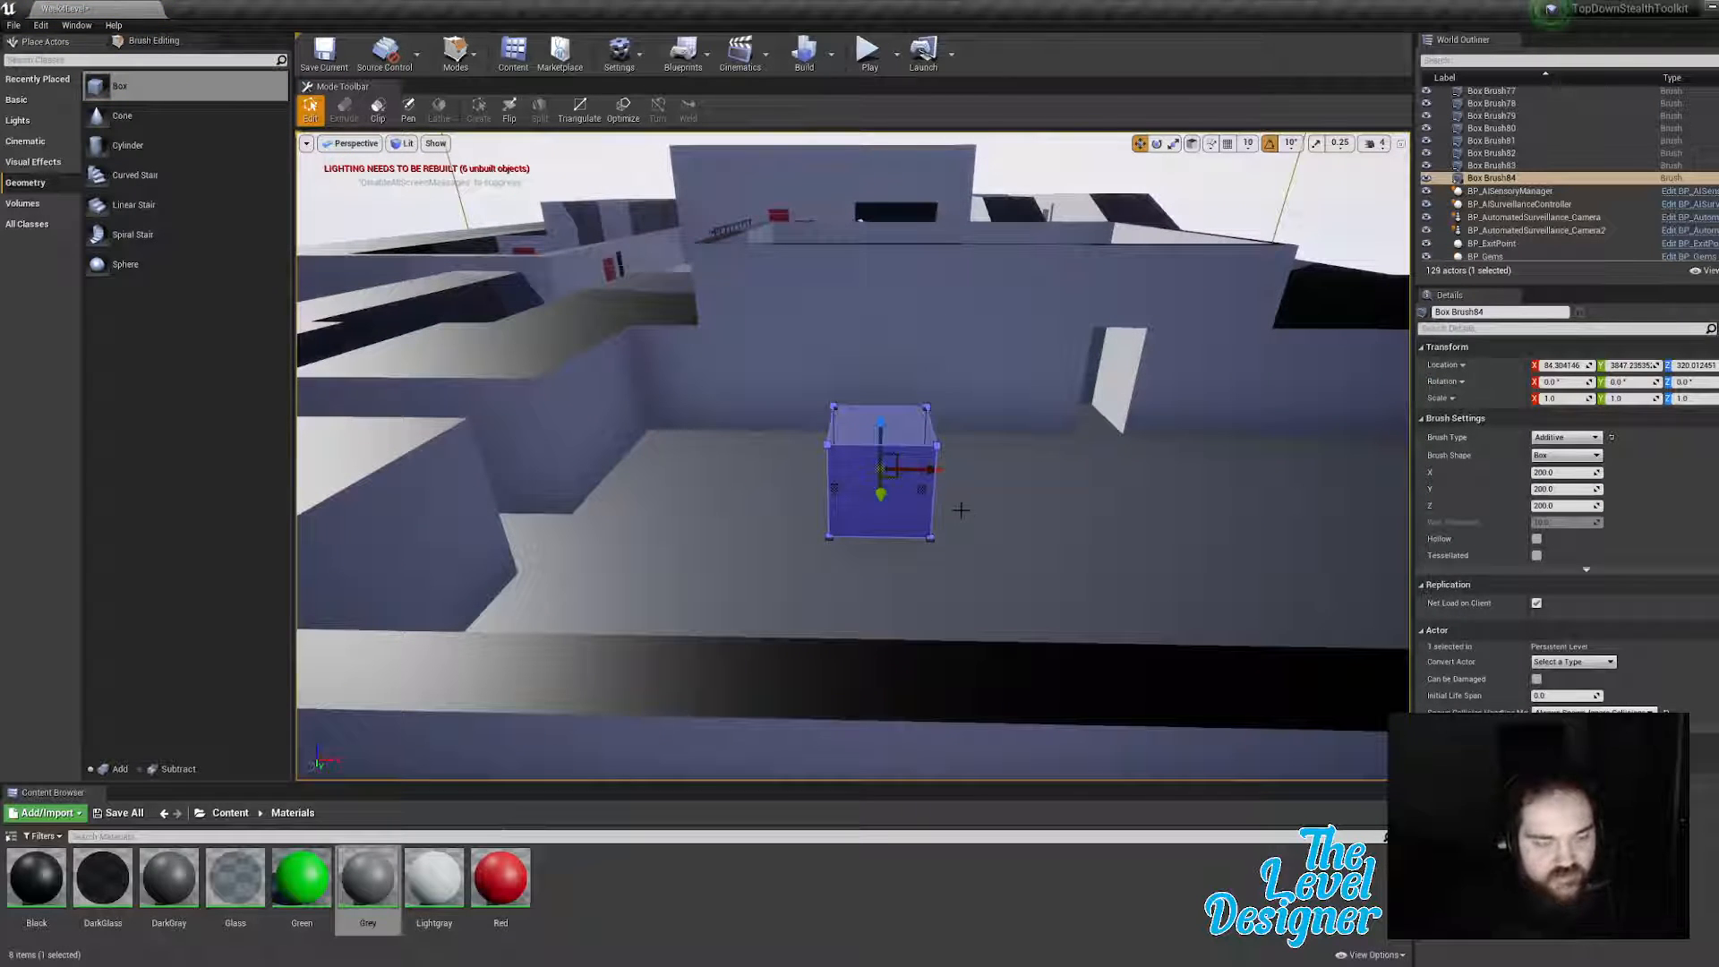
key(ctrl+z)
Step: Place a 200-unit additive box brush with the Lightgray material on the large room's floor near the doorway wall
click(437, 878)
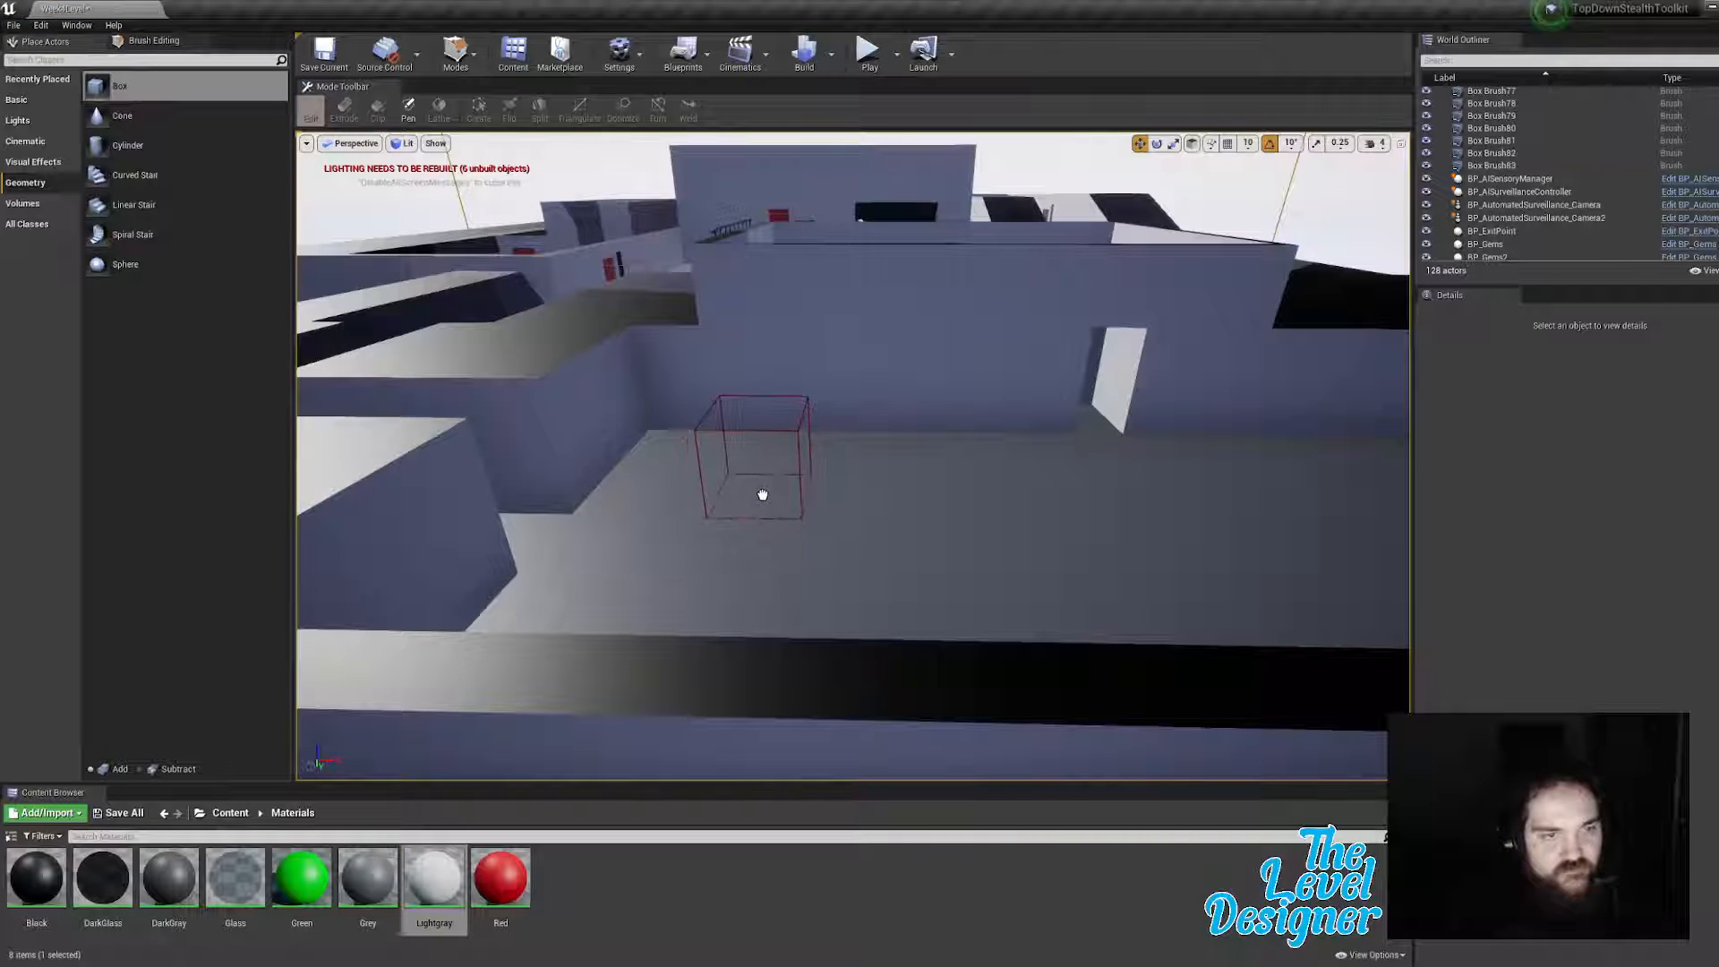
drag(763, 495, 763, 495)
mouse_move(763, 496)
right_down()
mouse_move(828, 502)
mouse_move(833, 557)
right_up()
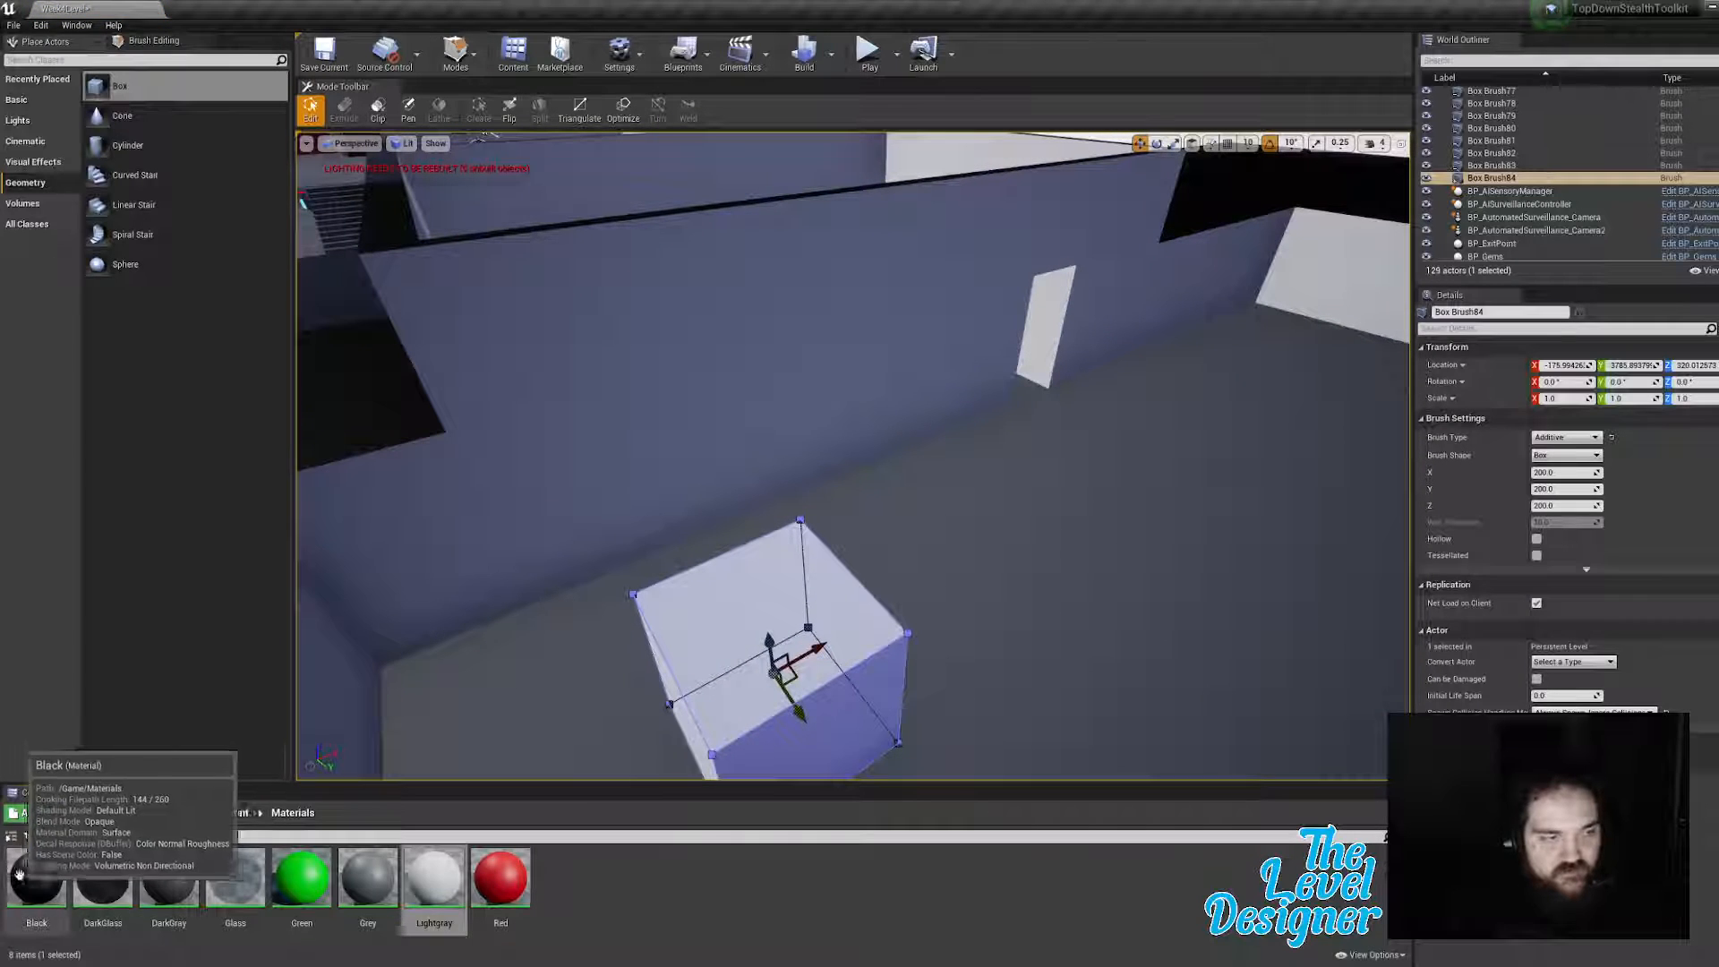
Step: Apply the Black material to the top face of the new Lightgray box
mouse_move(19, 873)
mouse_down()
mouse_move(636, 707)
mouse_move(678, 615)
mouse_up()
right_drag(1244, 217, 1173, 448)
click(1245, 217)
drag(37, 877, 797, 459)
mouse_move(797, 459)
right_down()
mouse_move(799, 349)
mouse_move(819, 331)
mouse_move(954, 376)
right_up()
Step: Raise the box's top face to turn it into a tall block in the large room
click(707, 462)
click(719, 440)
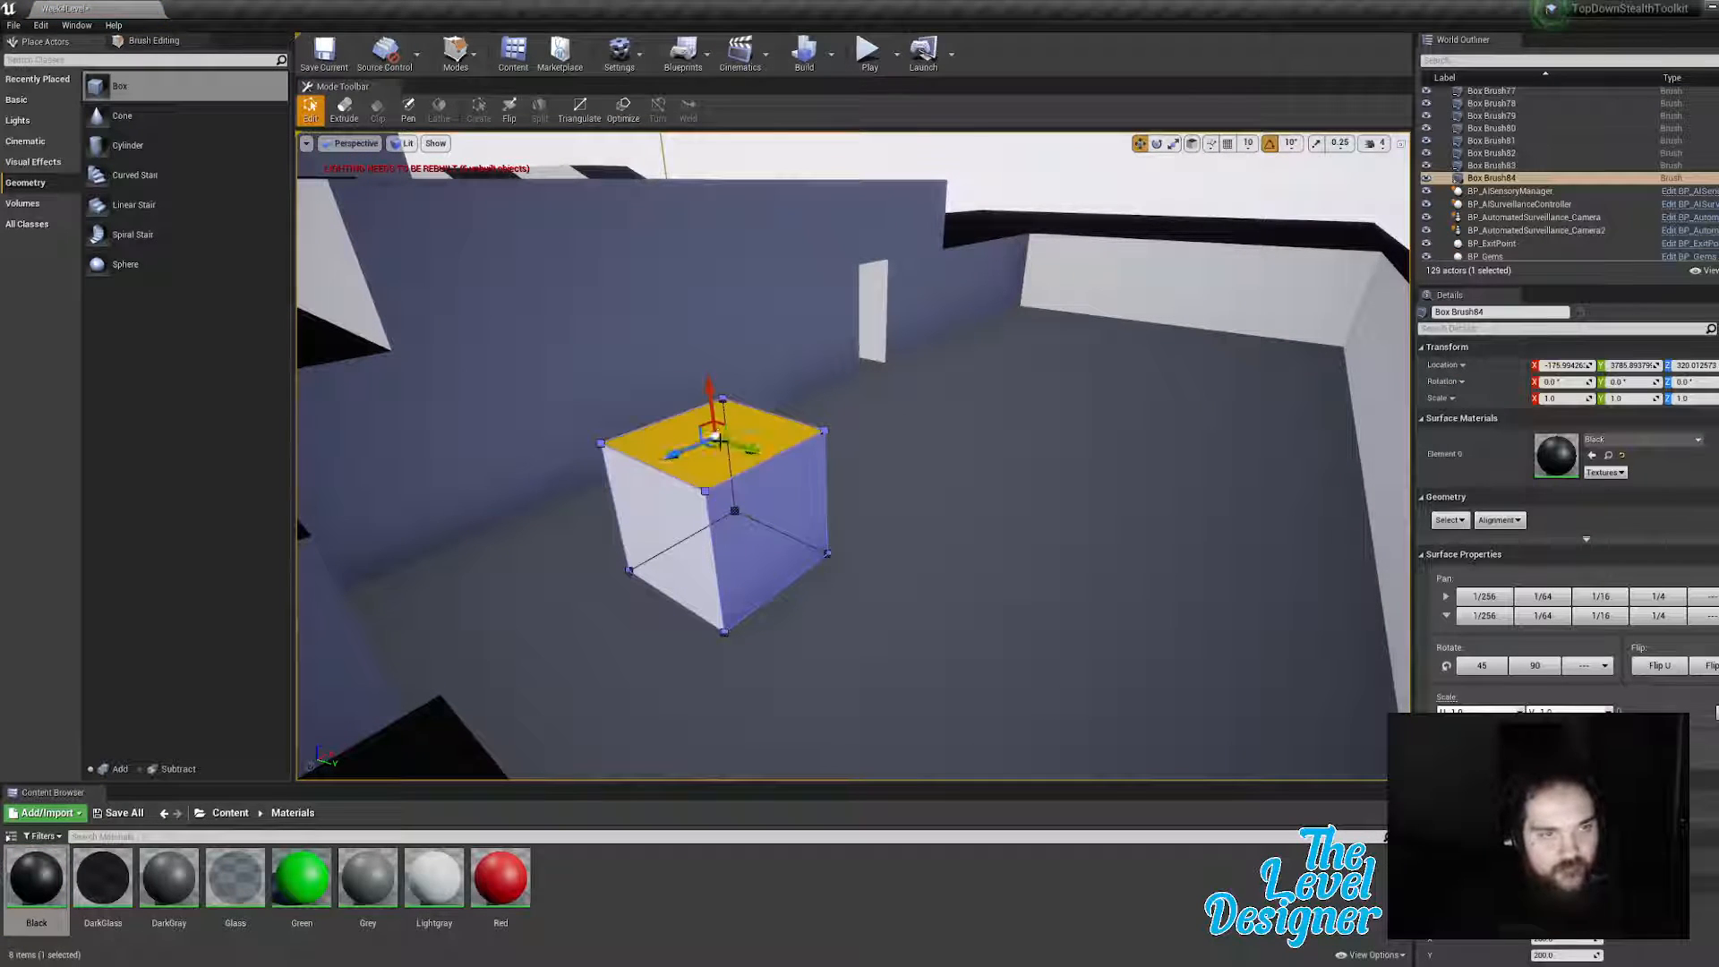
alt+drag(710, 394, 683, 152)
mouse_move(753, 257)
right_down()
mouse_move(833, 367)
mouse_move(802, 363)
mouse_move(765, 403)
mouse_move(765, 385)
right_up()
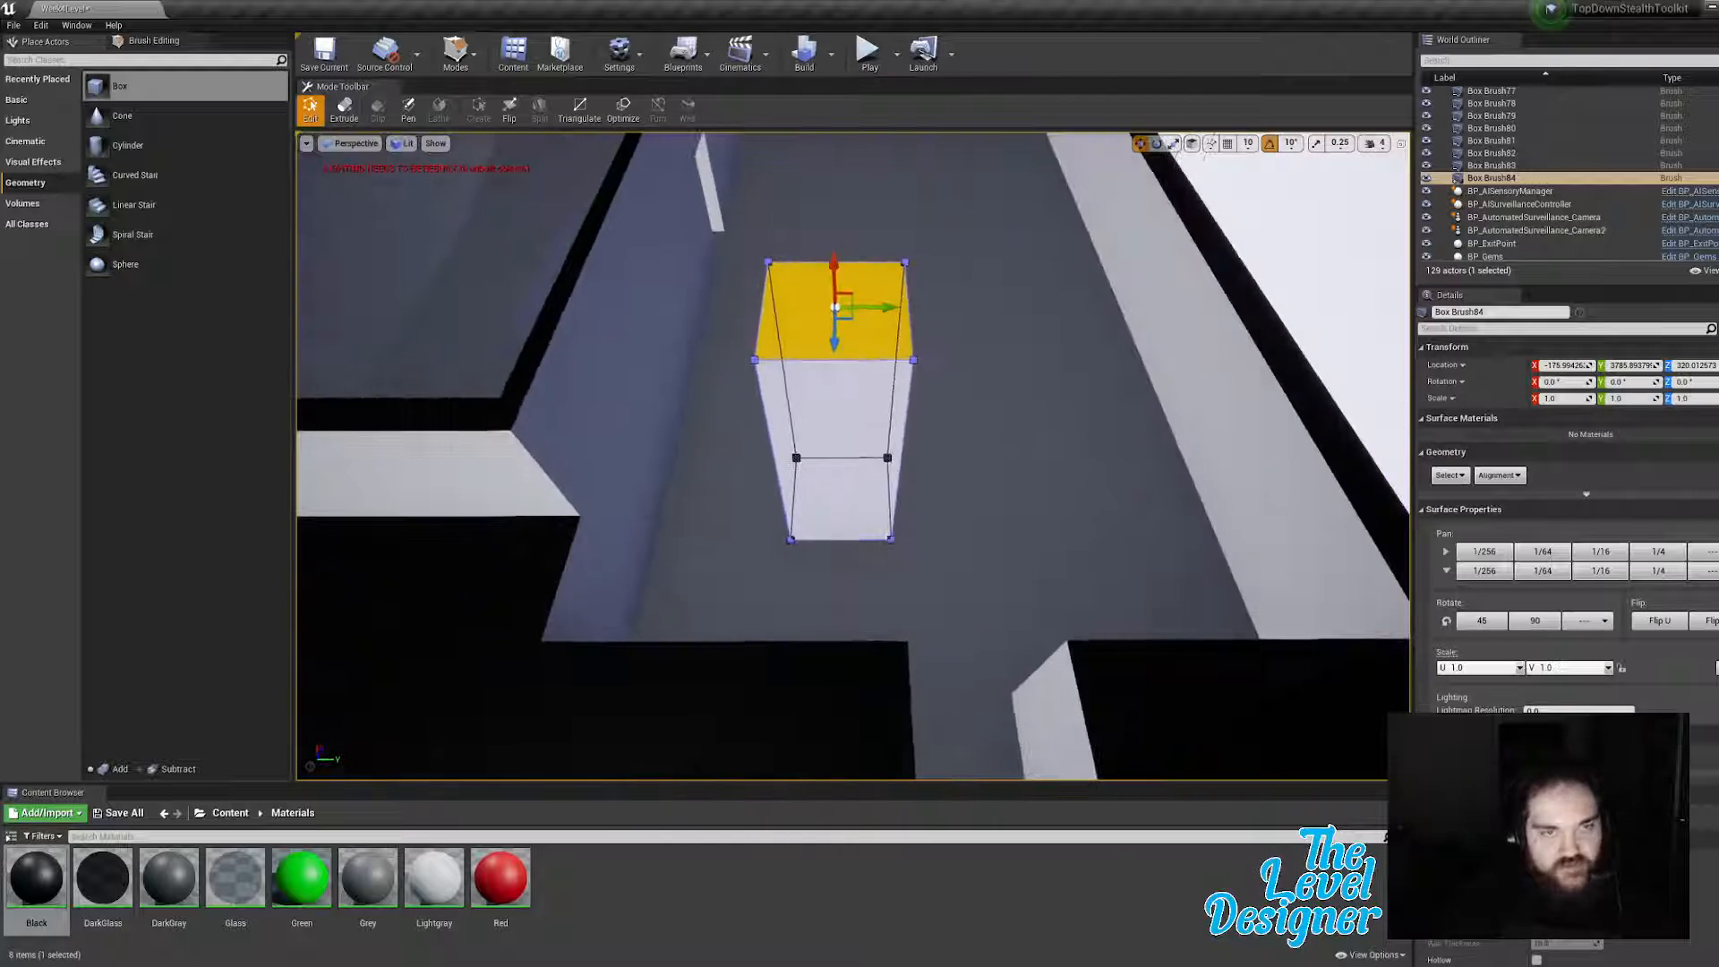
right_drag(995, 367, 1044, 269)
click(995, 366)
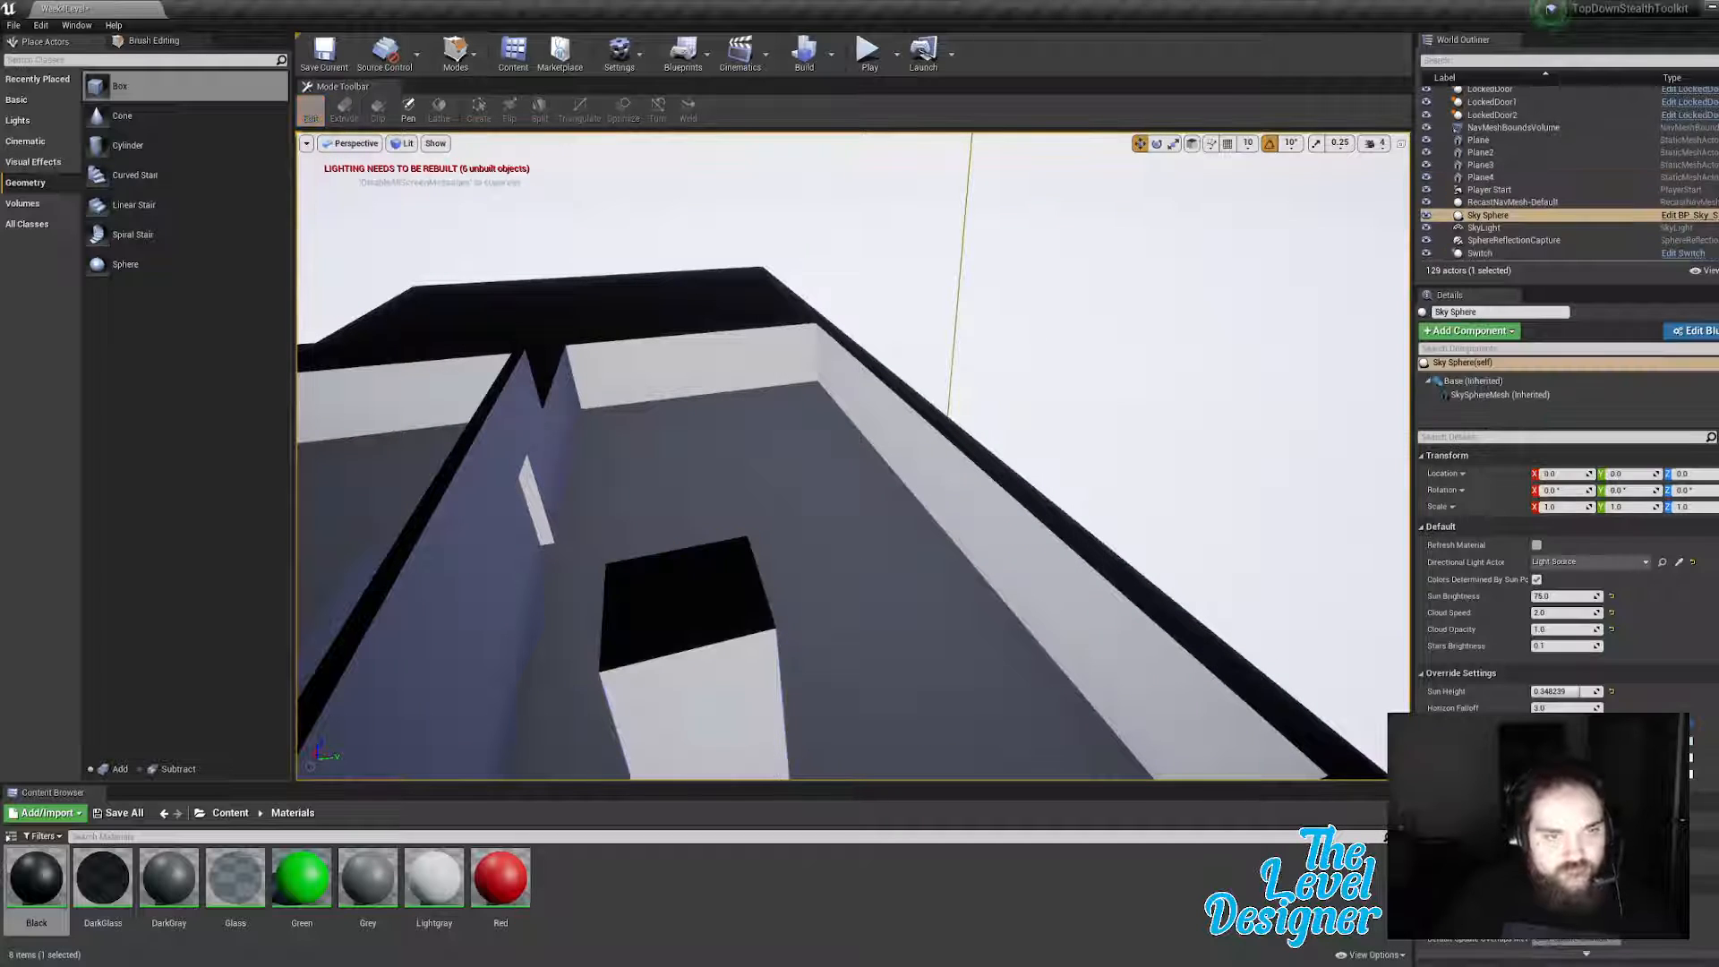
Step: Duplicate the tall block and place the copy beside it across the width of the large room
click(734, 696)
right_drag(735, 696, 694, 761)
mouse_move(784, 520)
right_down()
mouse_move(770, 511)
mouse_move(785, 519)
right_up()
drag(784, 519, 770, 530)
right_drag(769, 530, 873, 516)
mouse_move(850, 535)
alt+mouse_down()
mouse_move(837, 530)
mouse_move(1075, 537)
mouse_move(1068, 569)
mouse_move(1065, 541)
alt+mouse_up()
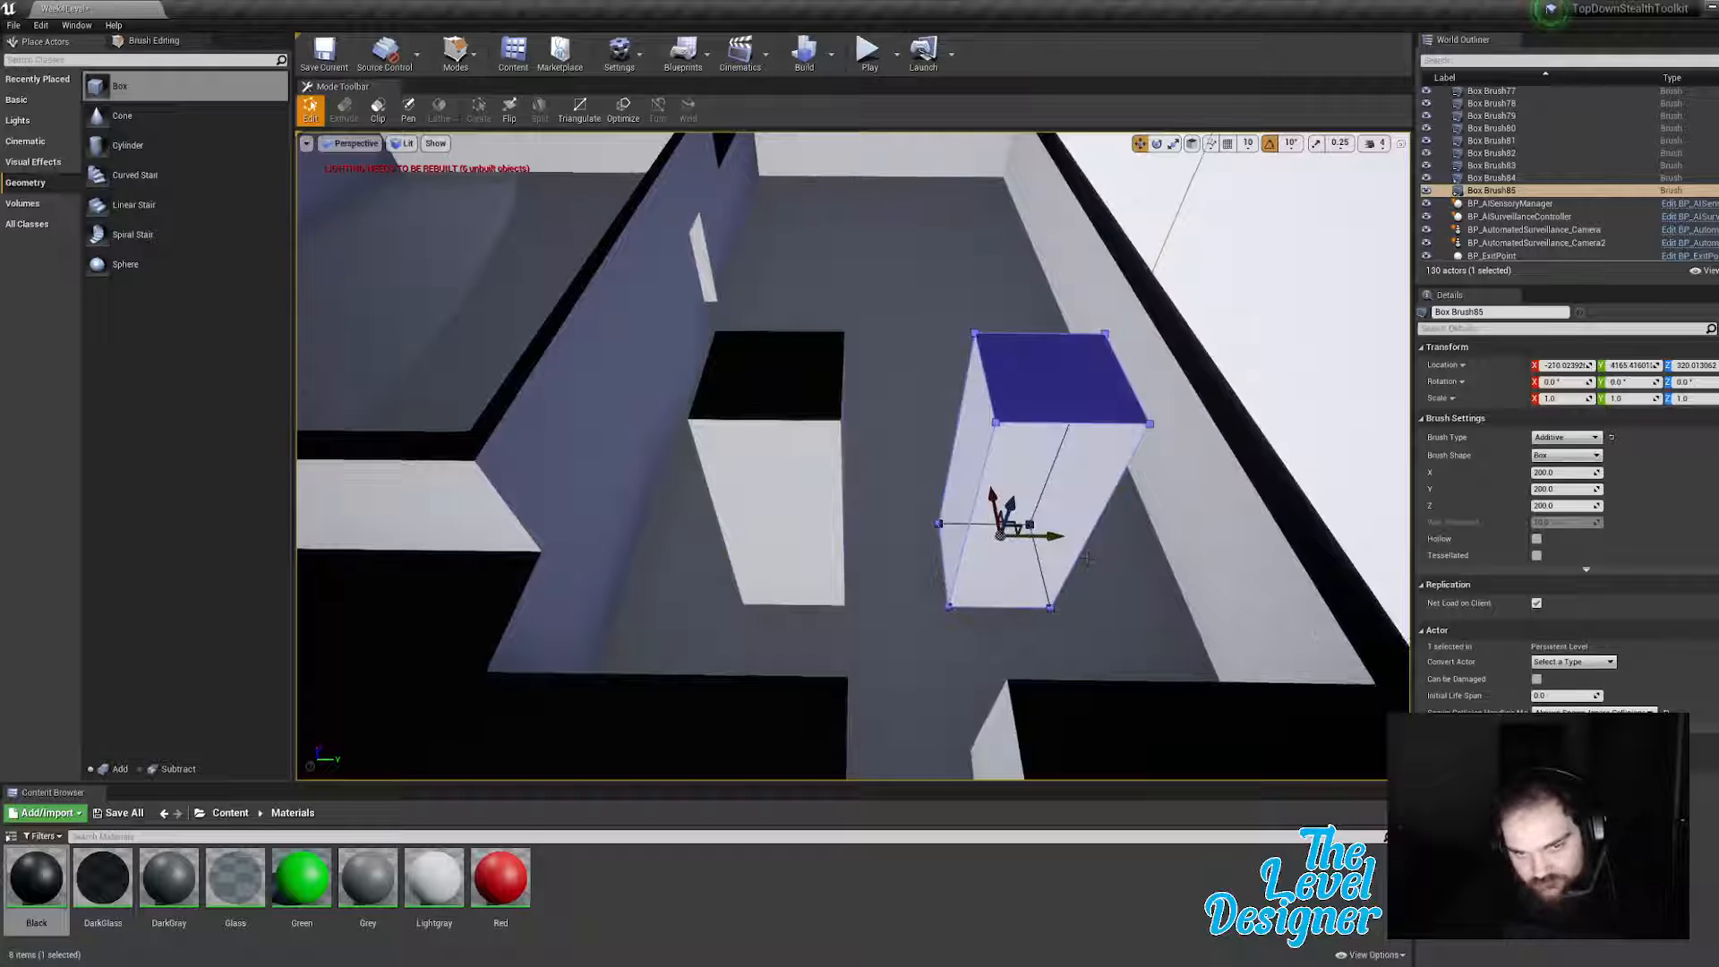
key(d)
right_drag(1066, 541, 1065, 542)
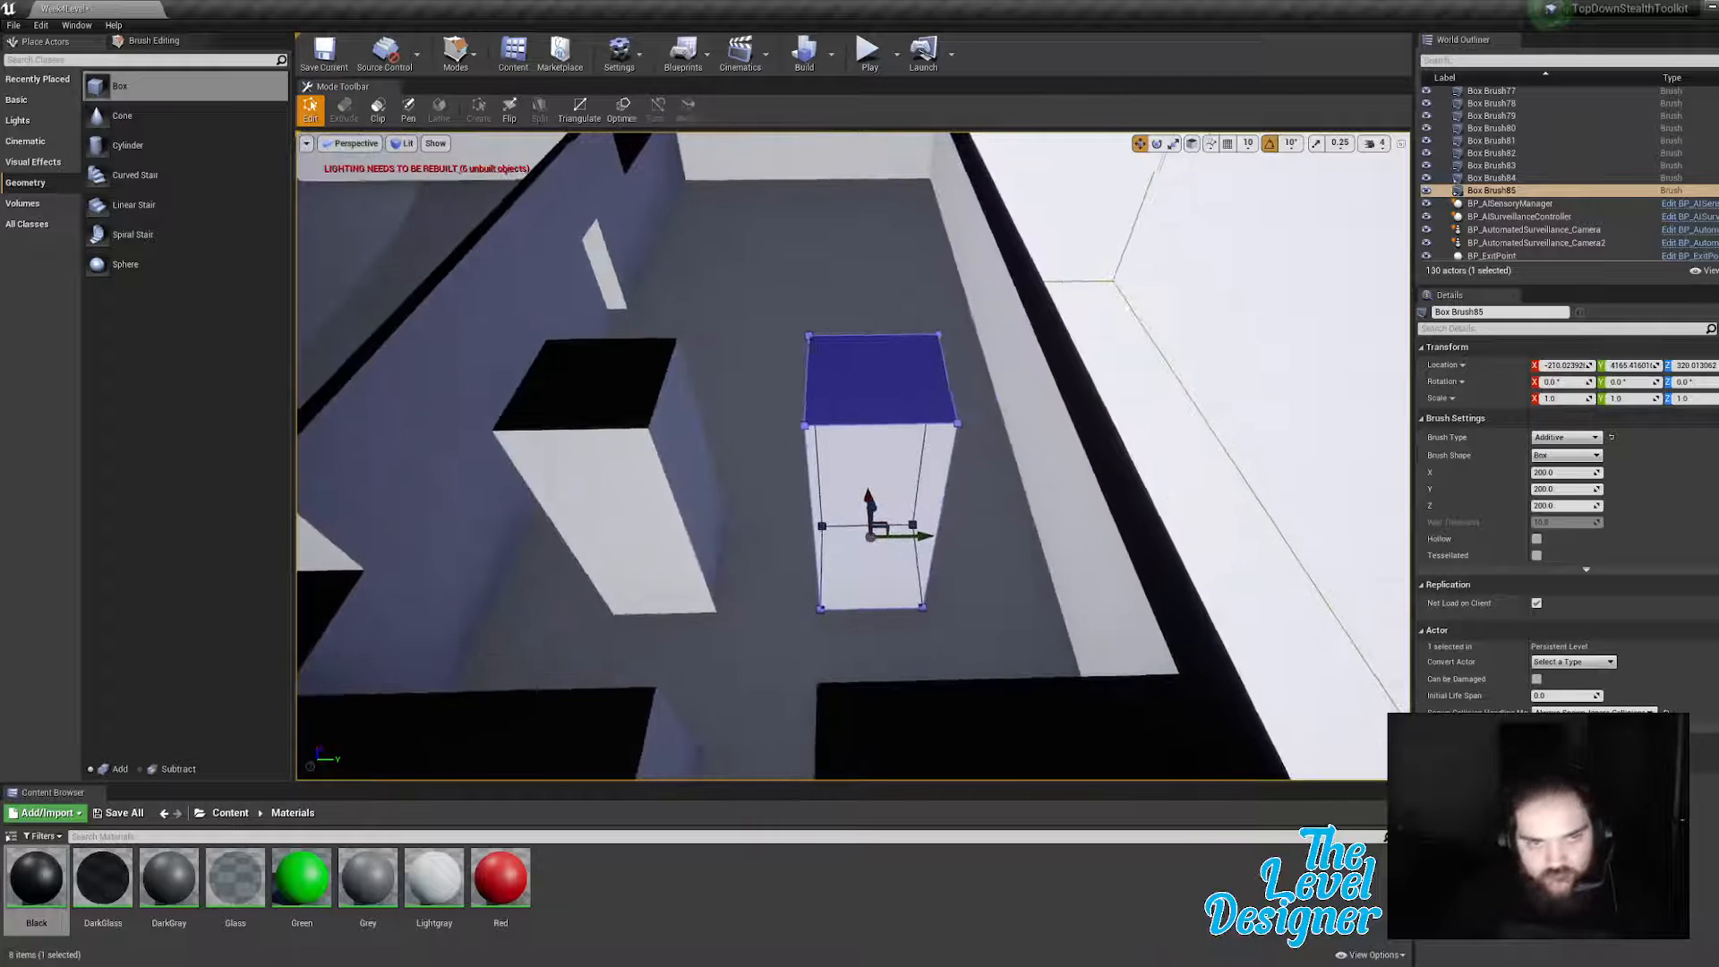
Step: Duplicate both tall blocks together and offset the copies along X to form a second pair farther into the large room
ctrl+click(648, 452)
key(d)
right_drag(984, 455, 954, 470)
key(s)
key(ctrl+w)
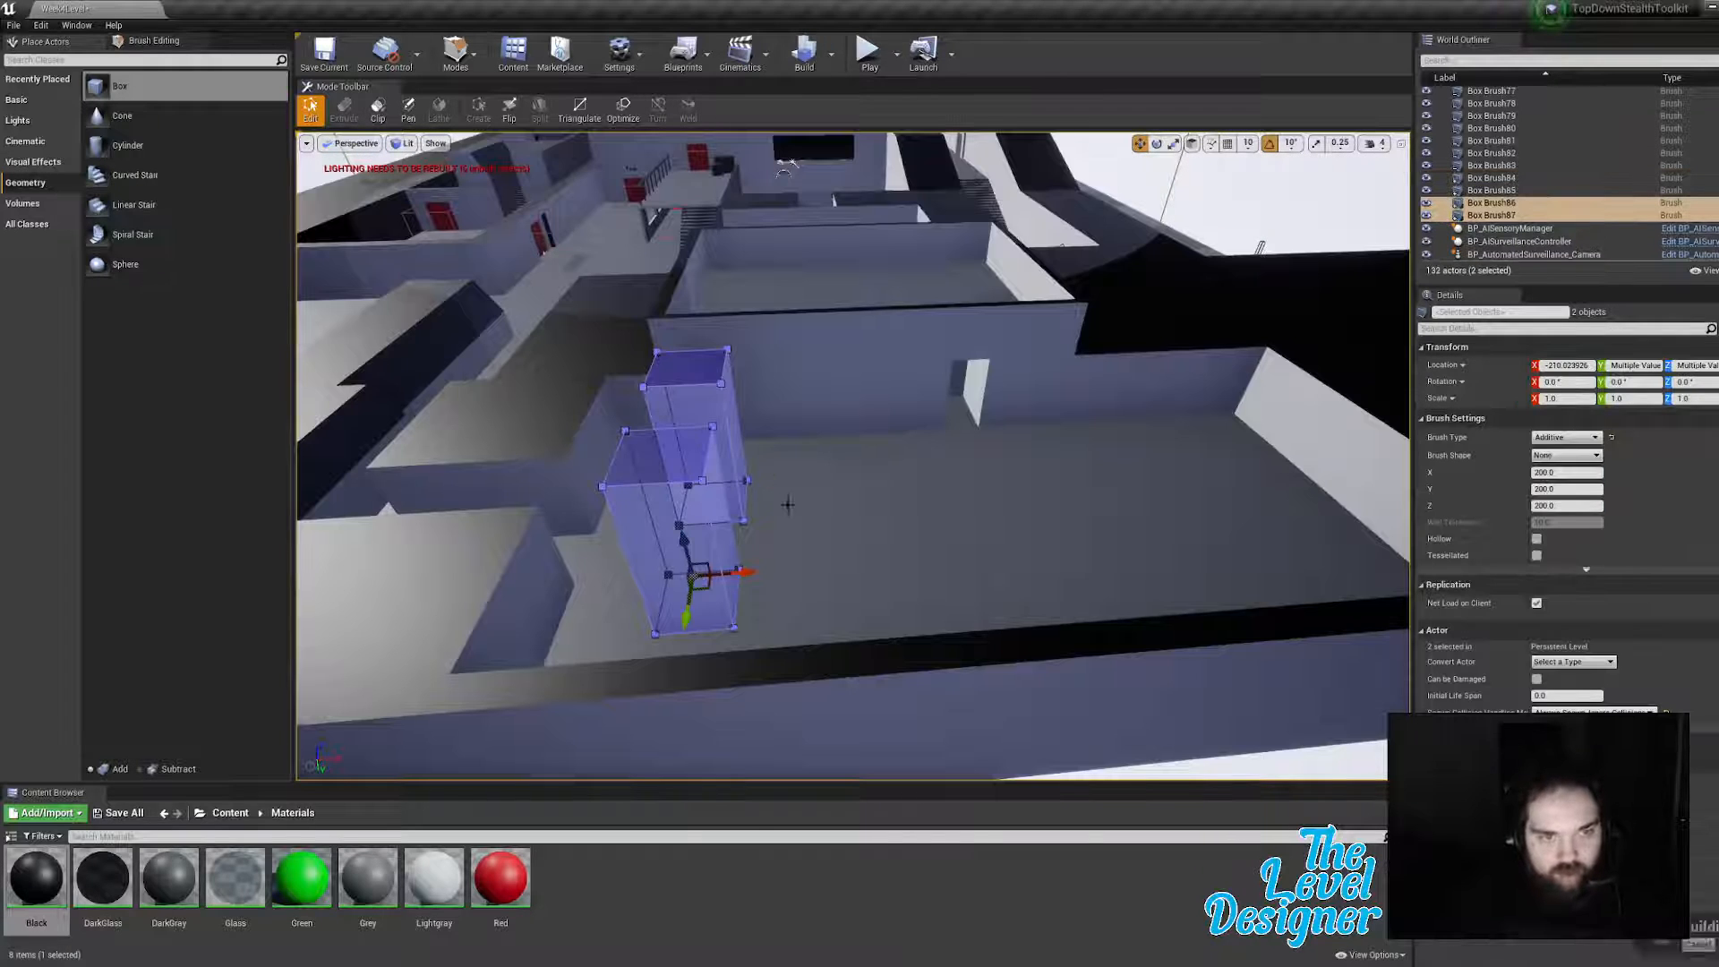
drag(755, 571, 915, 548)
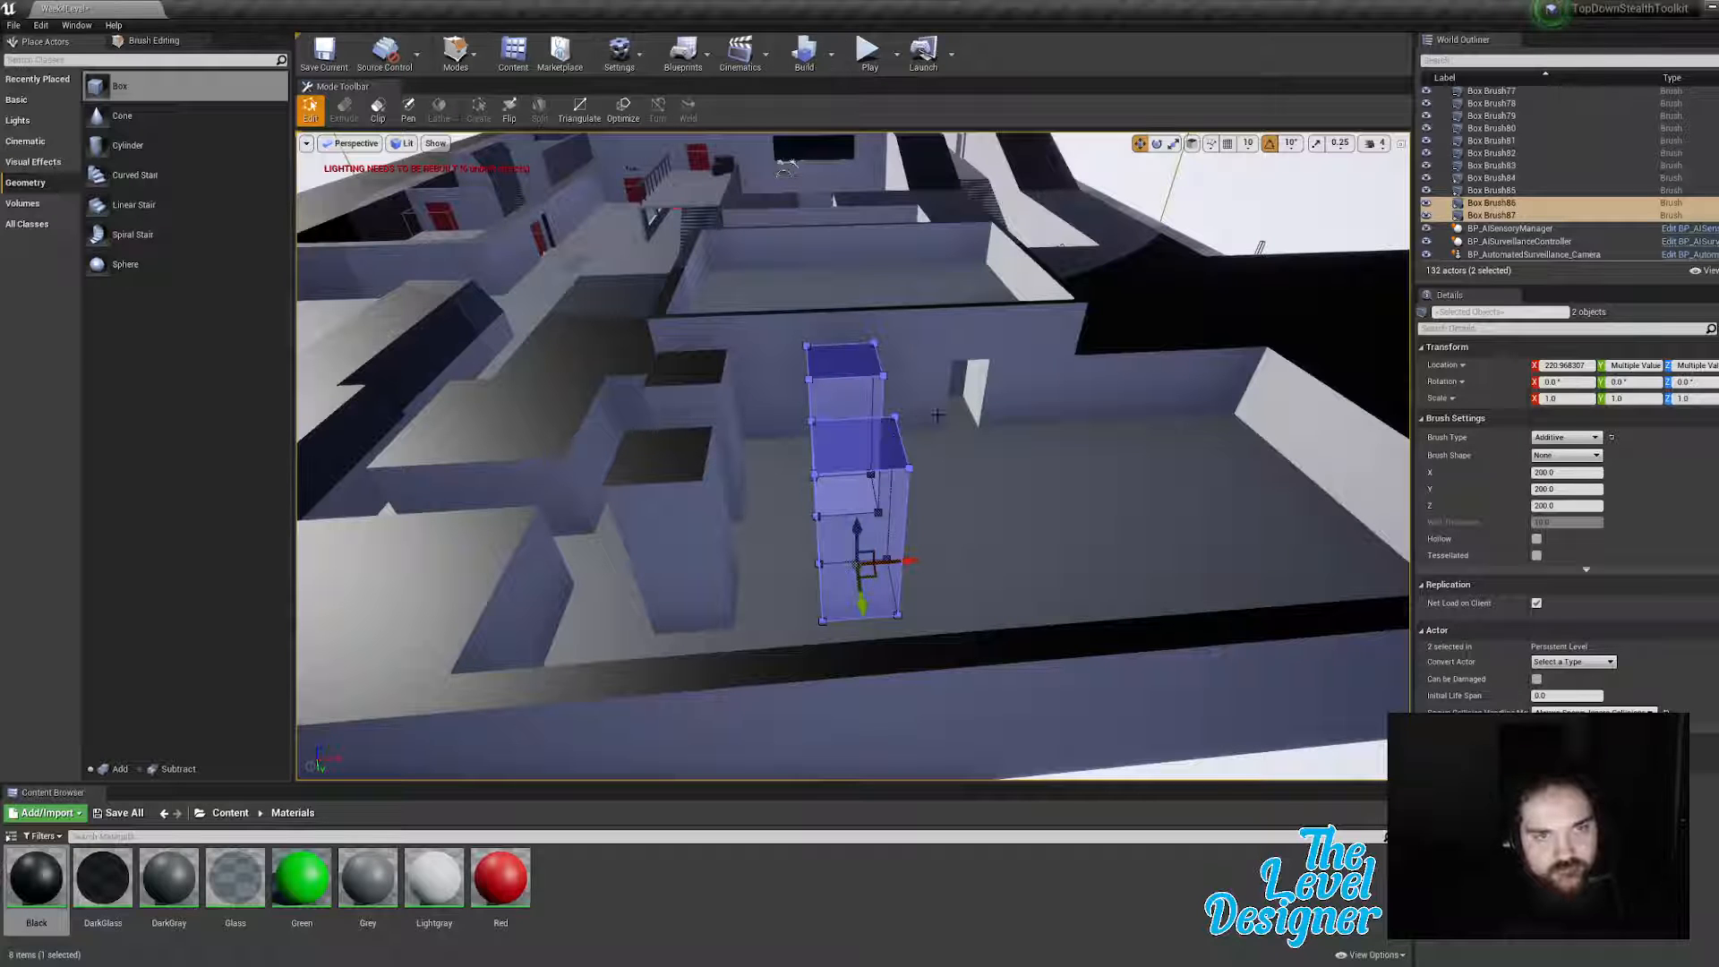
mouse_move(909, 529)
right_down()
mouse_move(944, 539)
mouse_move(910, 531)
right_up()
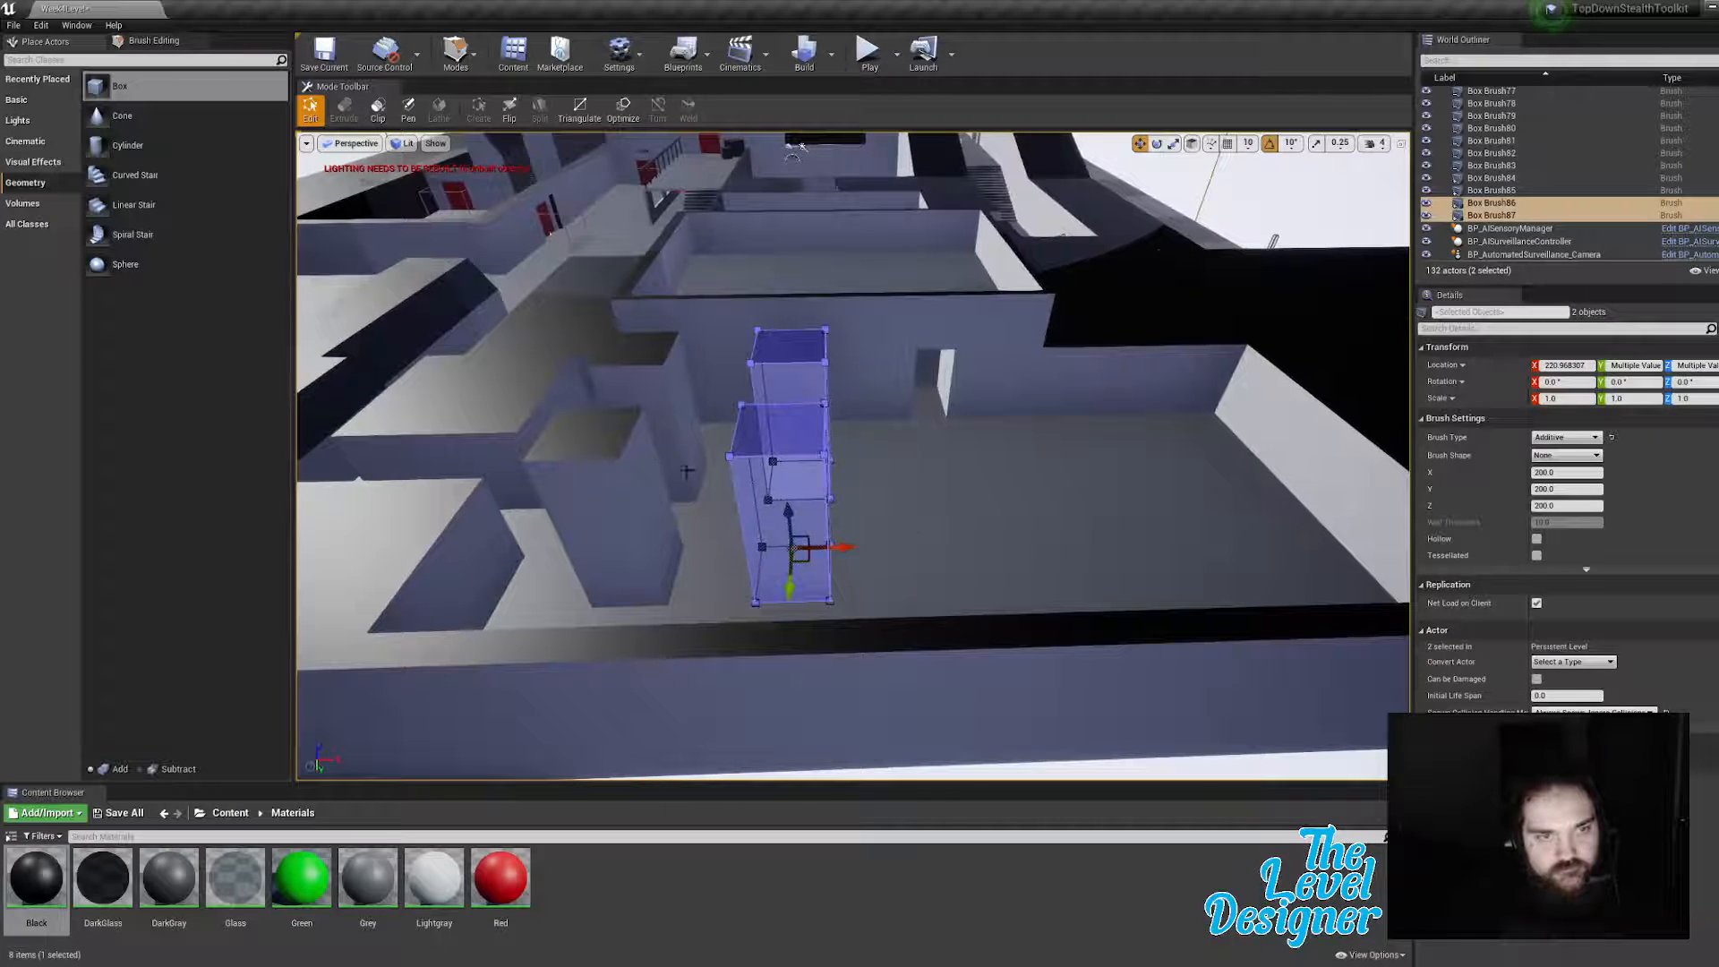
Step: Select all four tall blocks and shift them together along X, away from the entrance wall, and clear the selection
ctrl+click(627, 359)
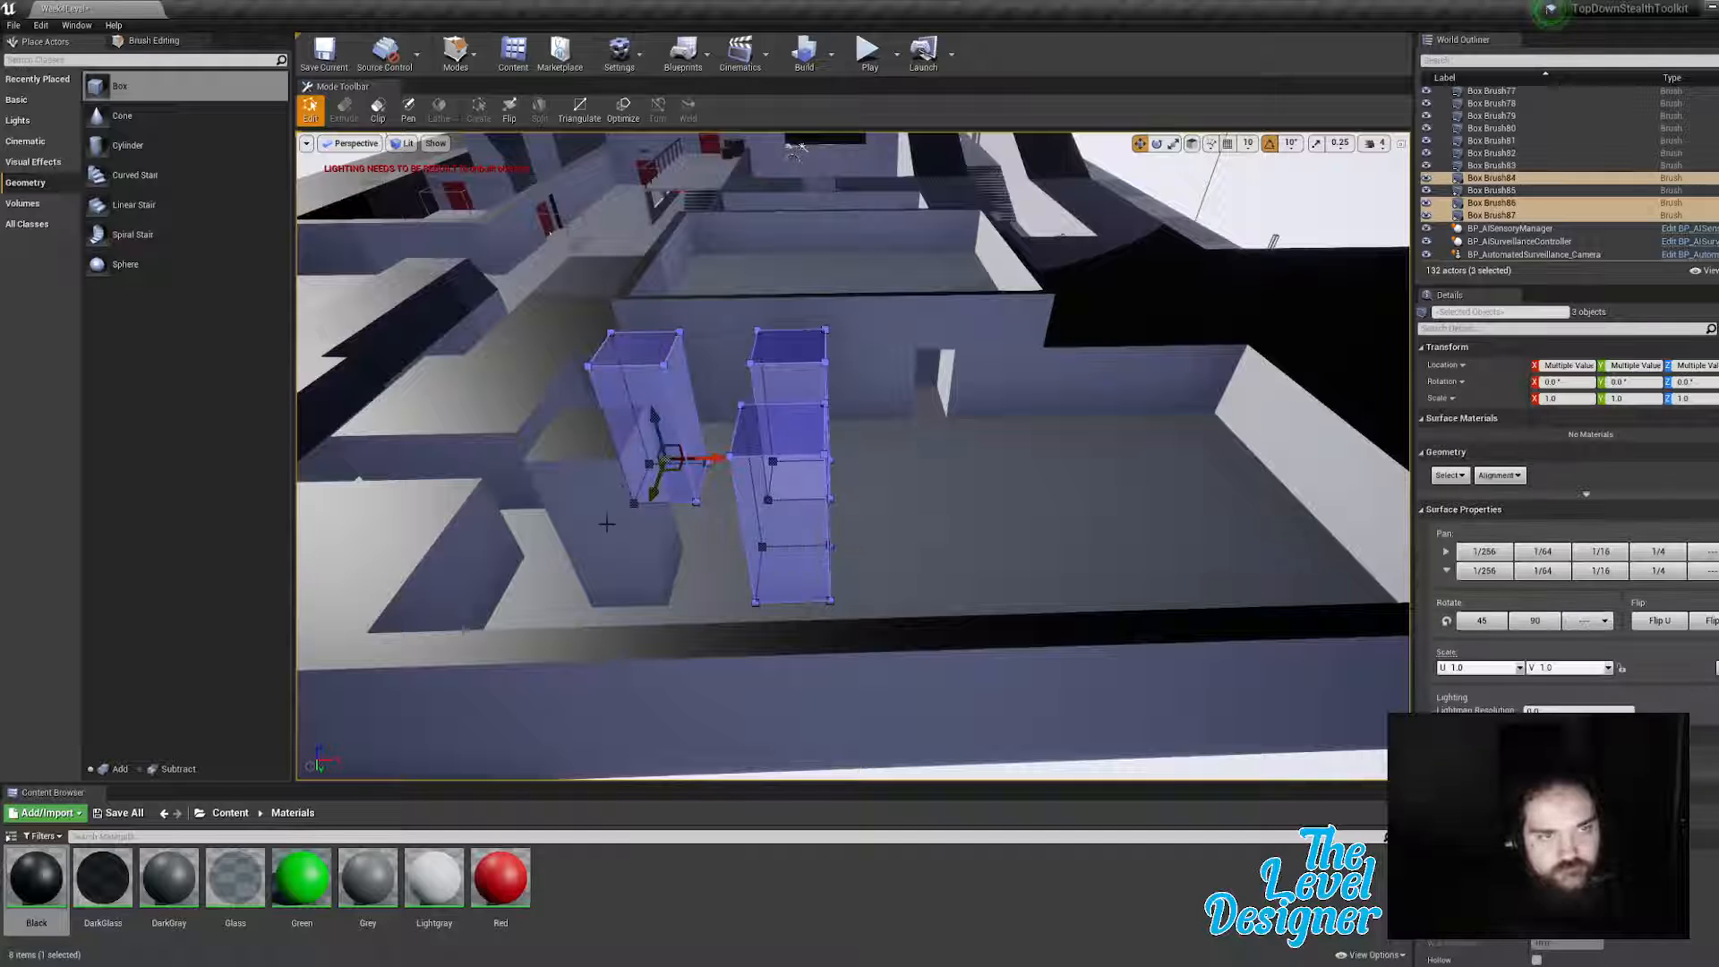
ctrl+click(624, 549)
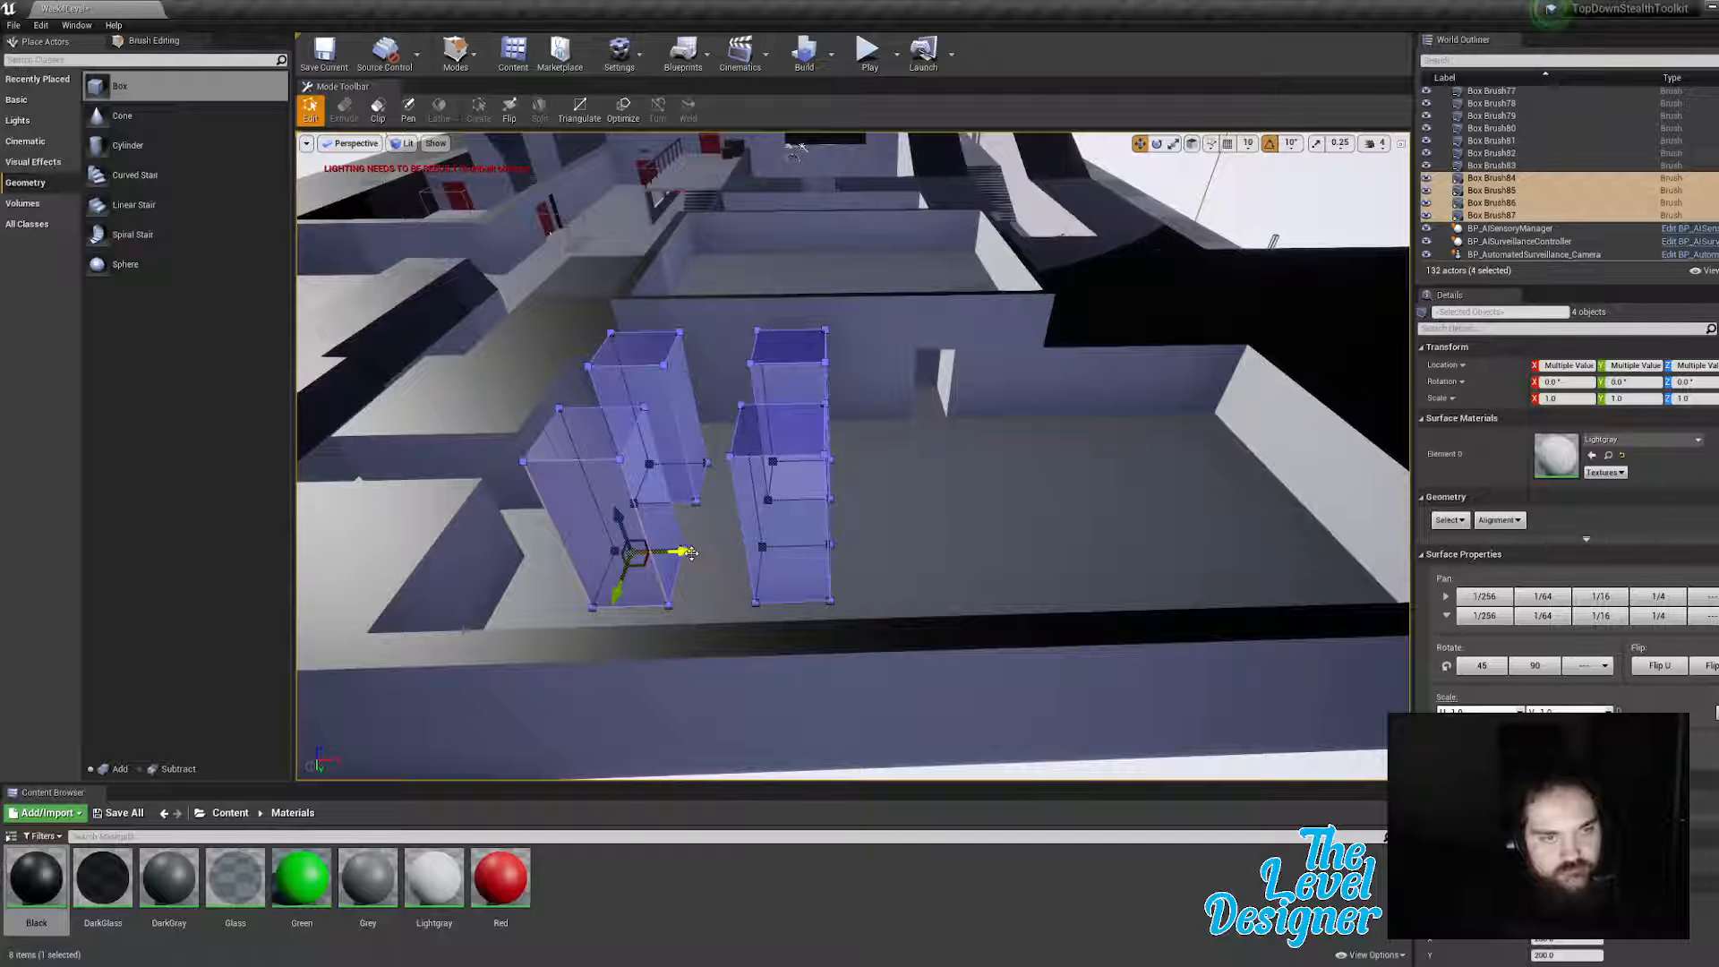
drag(691, 553, 726, 551)
mouse_move(894, 464)
right_down()
mouse_move(748, 461)
mouse_move(1088, 483)
mouse_move(1019, 422)
right_up()
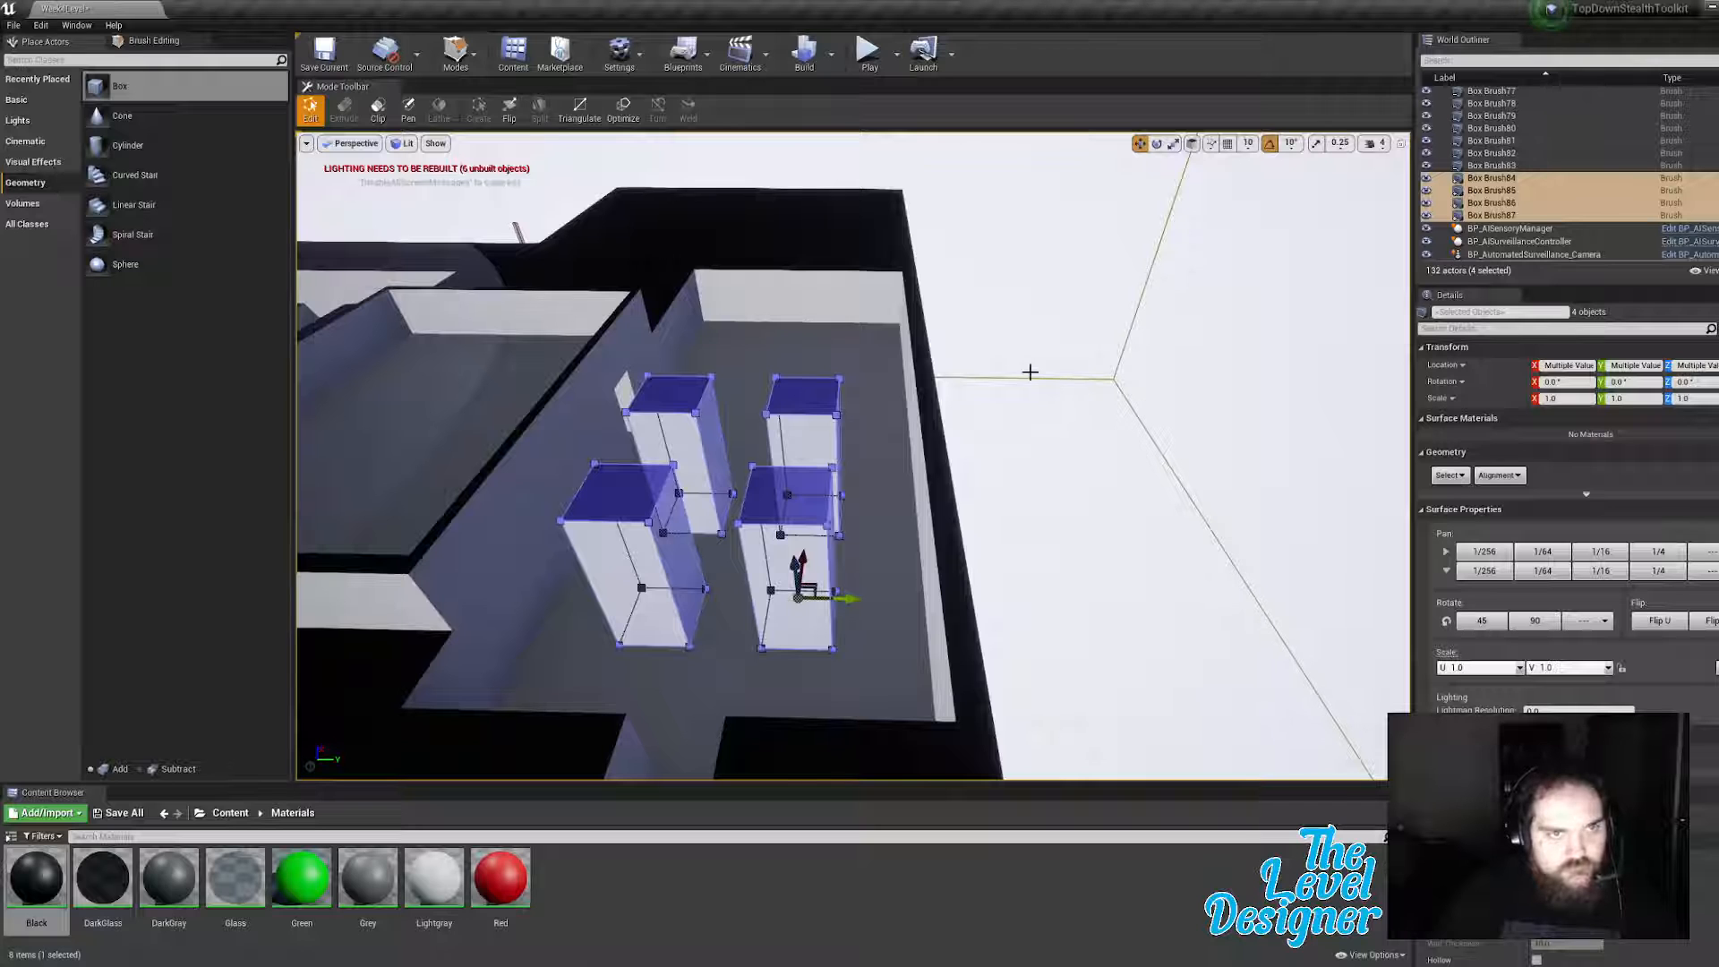
mouse_move(890, 471)
right_down()
mouse_move(614, 488)
mouse_move(653, 499)
right_up()
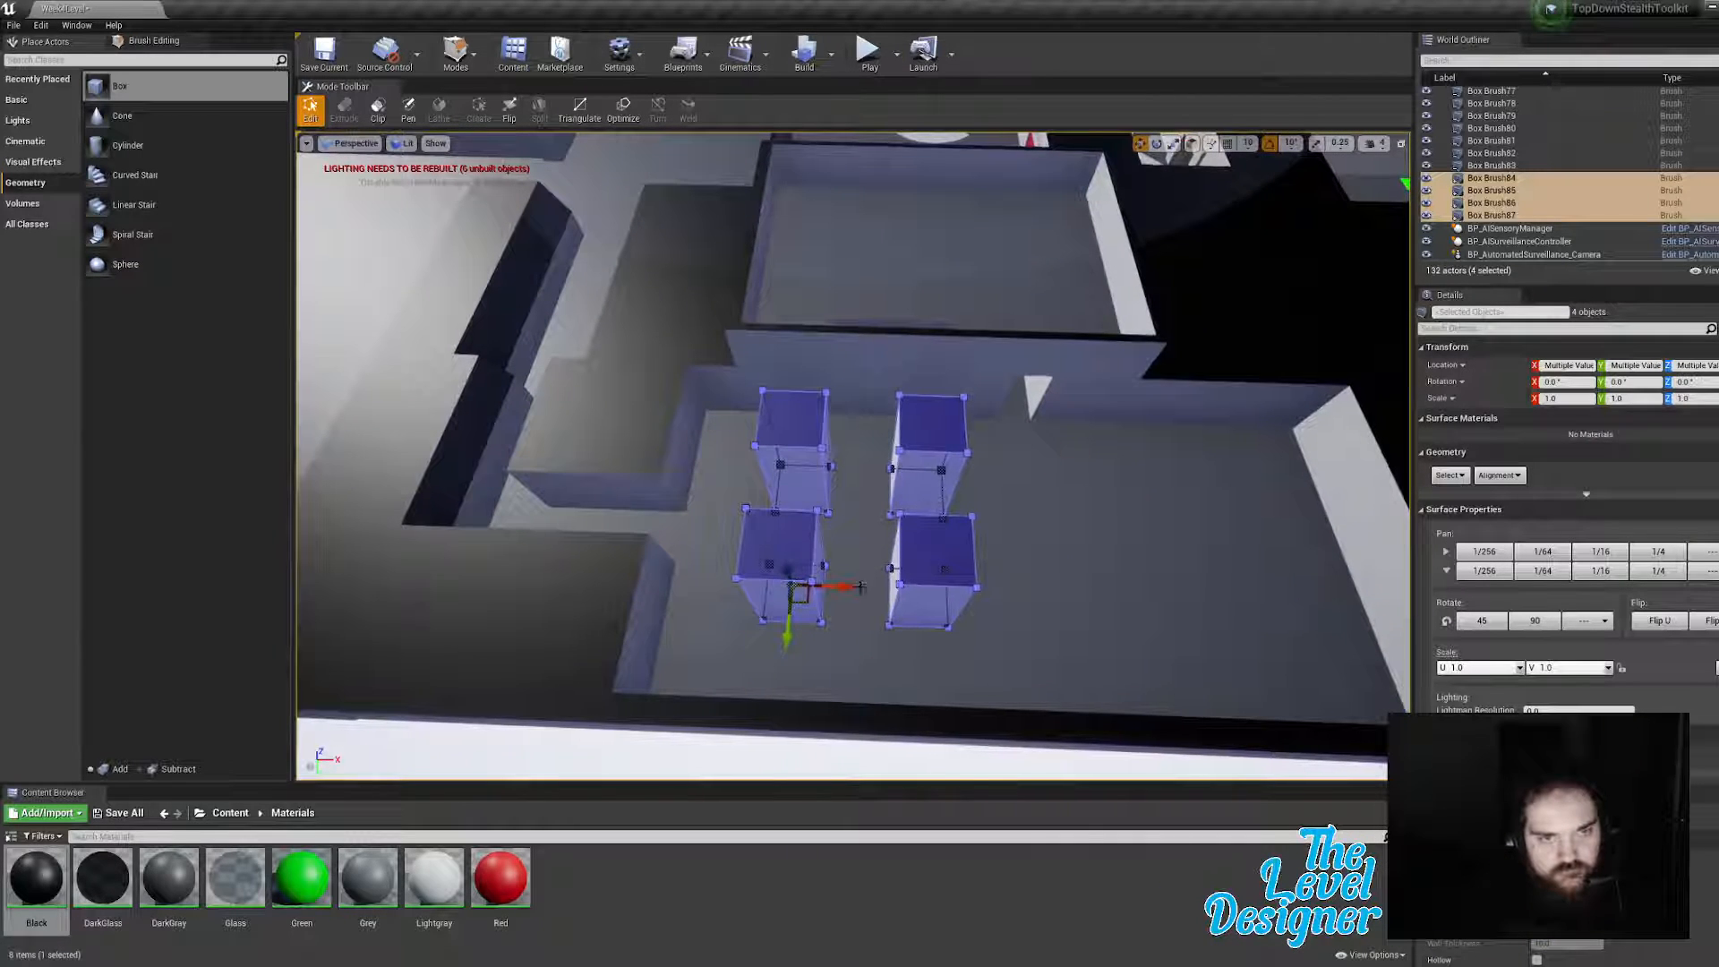
drag(848, 589, 875, 588)
mouse_move(1050, 517)
right_down()
mouse_move(1078, 368)
mouse_move(995, 480)
right_up()
click(1078, 368)
click(890, 434)
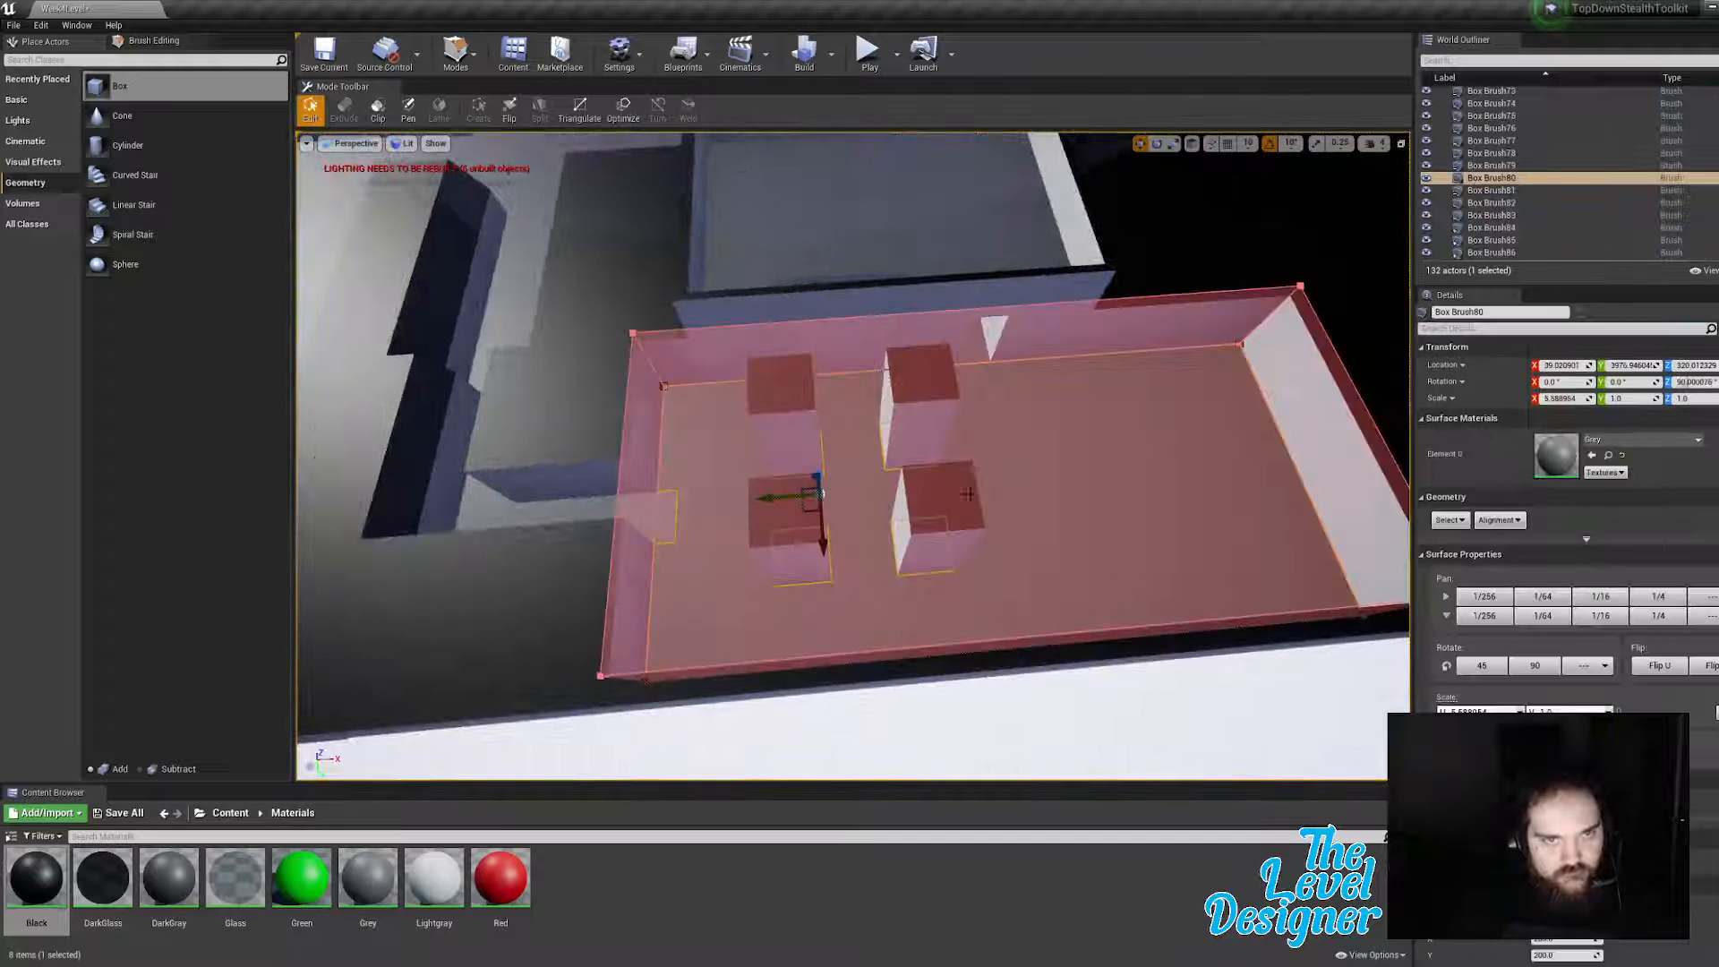
mouse_move(890, 434)
right_down()
mouse_move(1171, 322)
mouse_move(1005, 398)
right_up()
click(1171, 322)
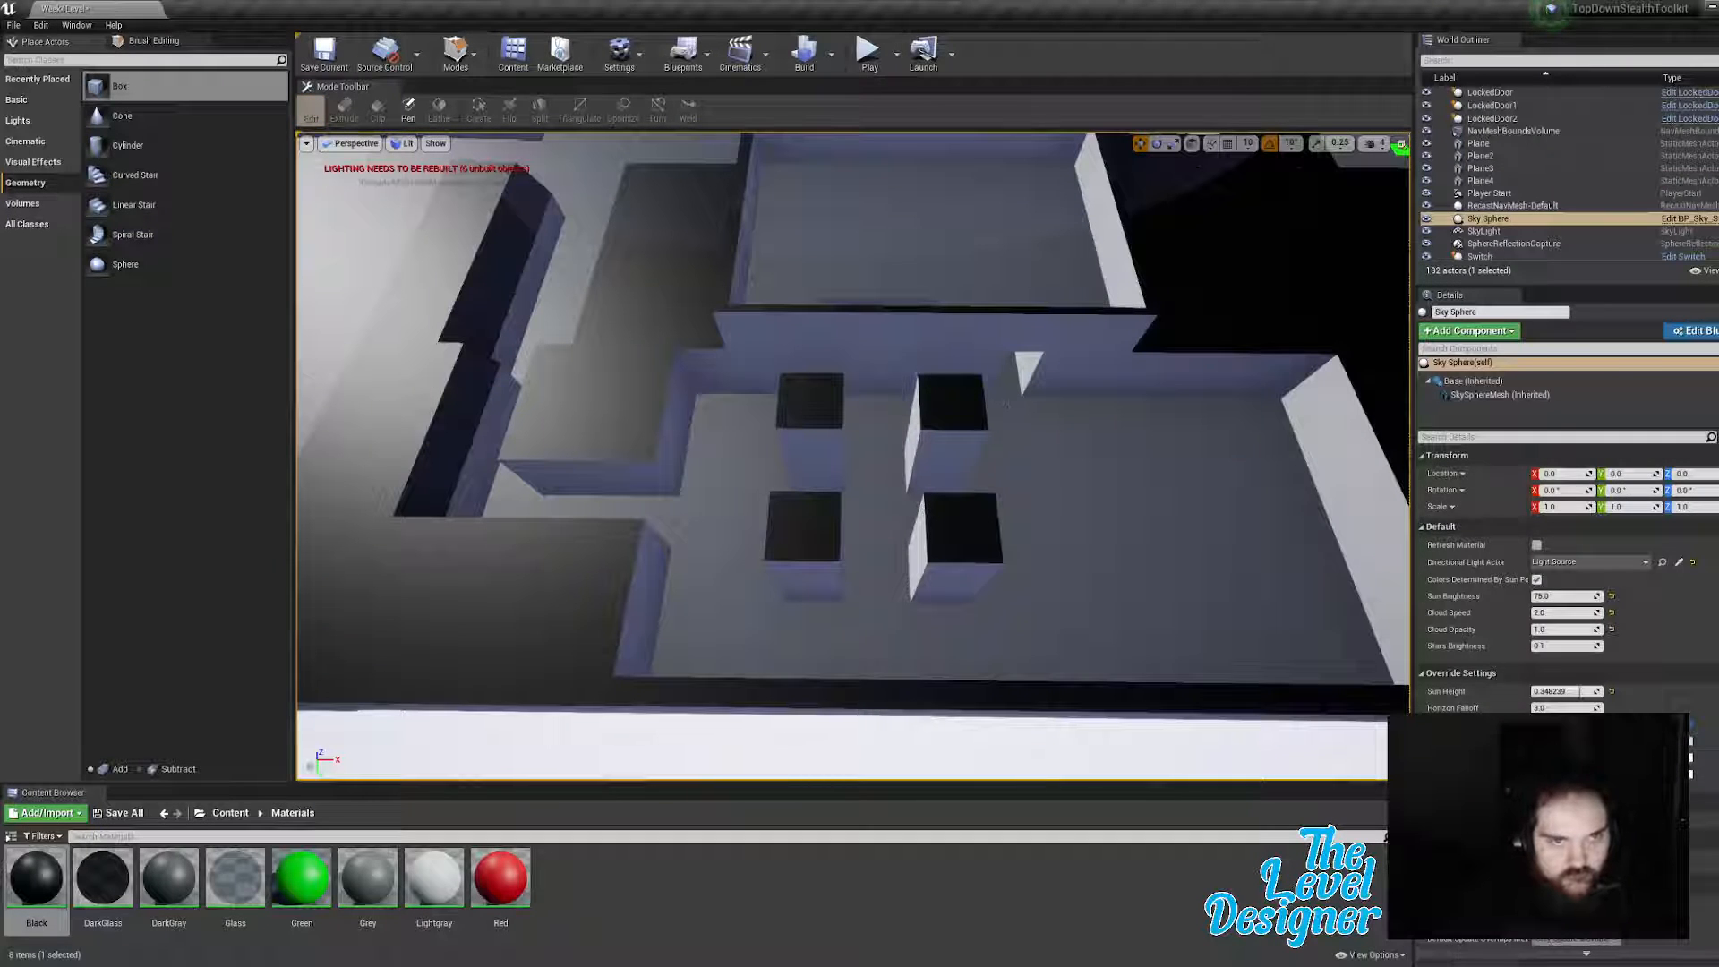
Step: Move the second pair of tall blocks along X to the far end of the large room
click(955, 448)
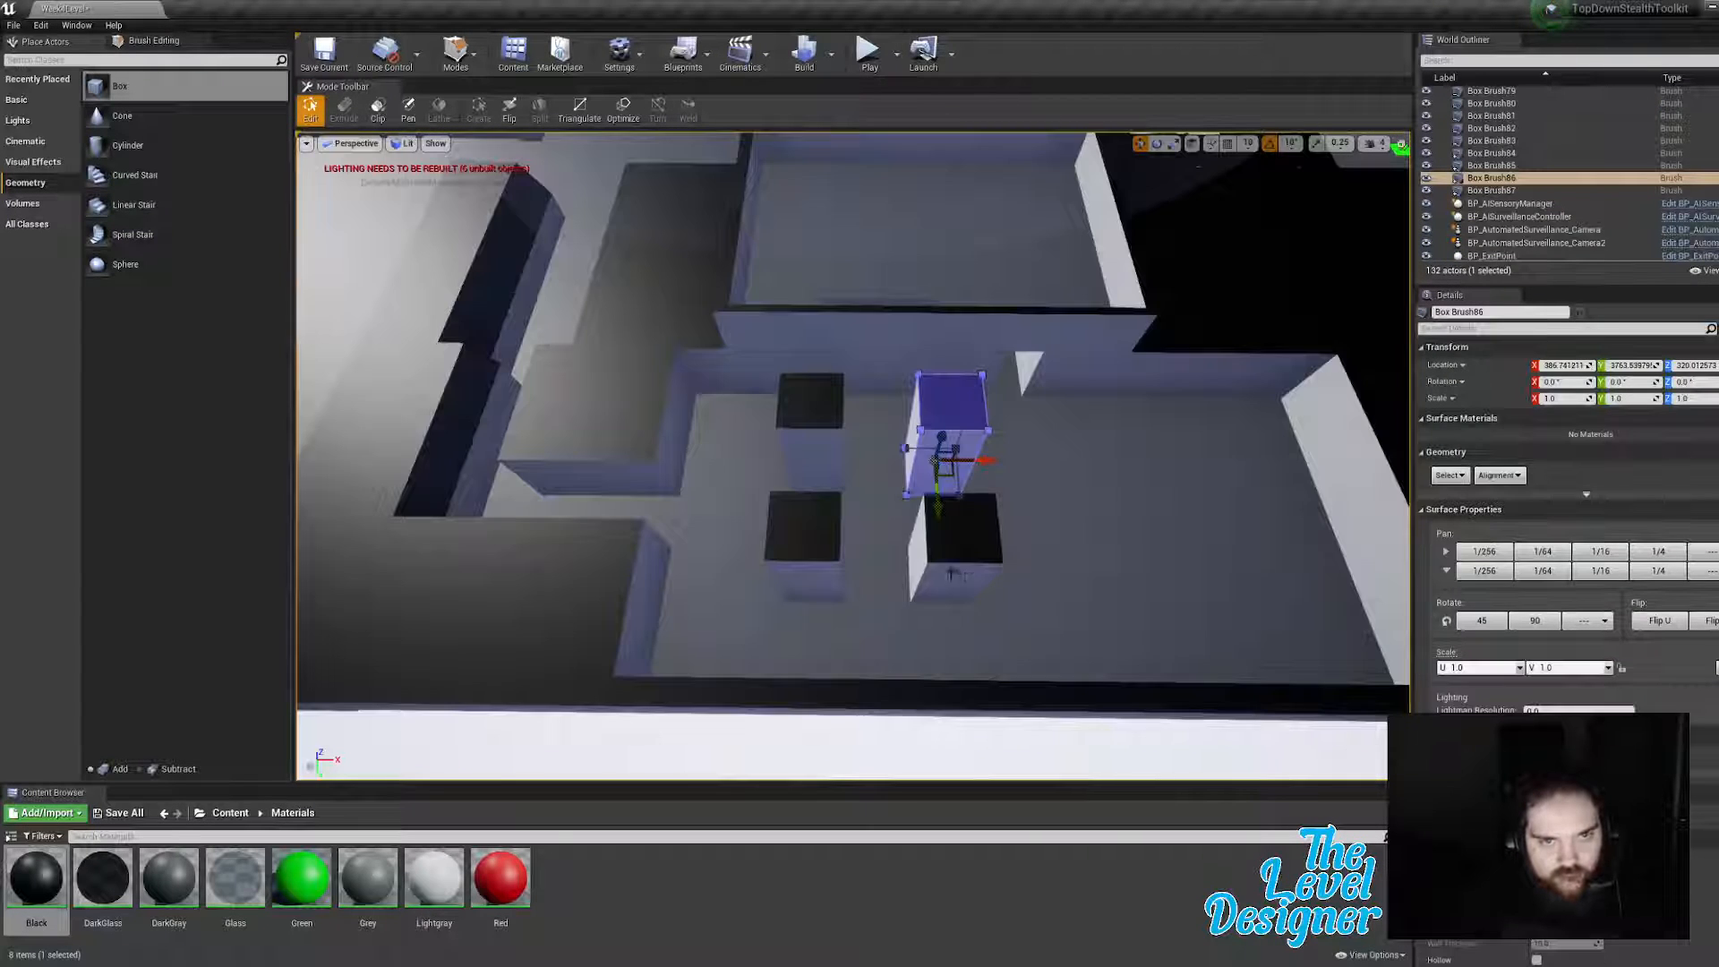
ctrl+click(952, 589)
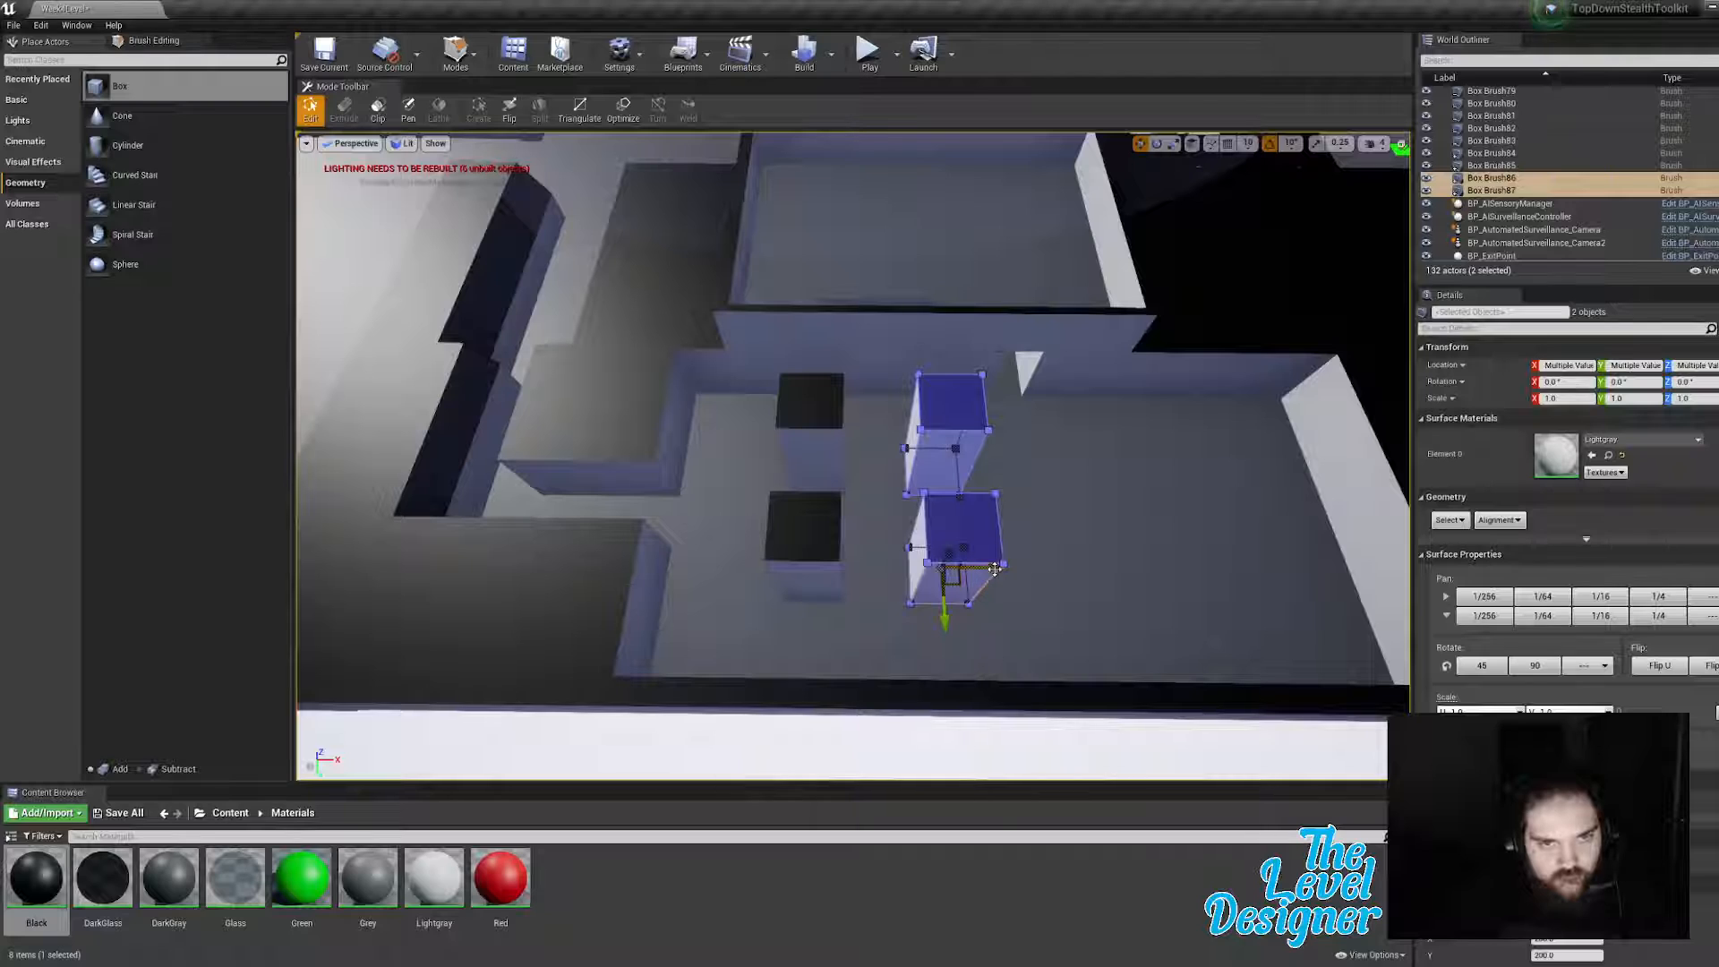
mouse_move(994, 570)
mouse_down()
mouse_move(1249, 571)
mouse_move(1273, 535)
mouse_up()
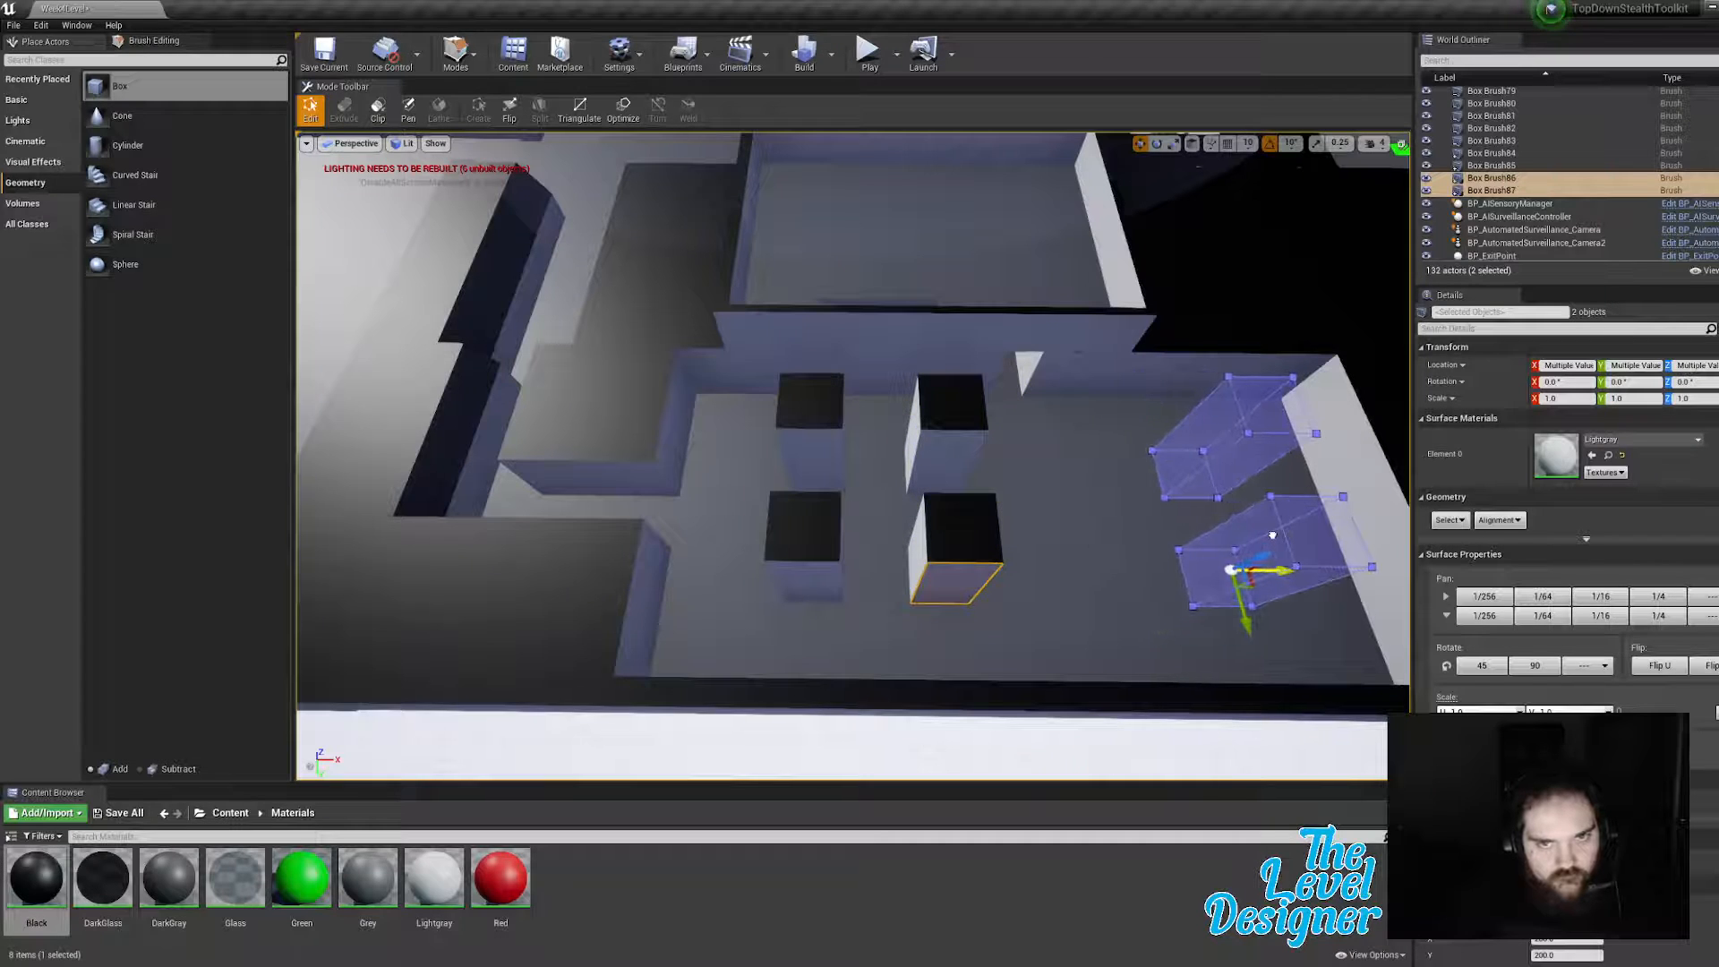
Step: Examine the arrangement of the two block pairs from both ends of the large room
mouse_move(1272, 534)
right_down()
mouse_move(1155, 546)
mouse_move(1151, 608)
mouse_move(1089, 574)
right_up()
key(d)
key(w)
key(d)
key(a)
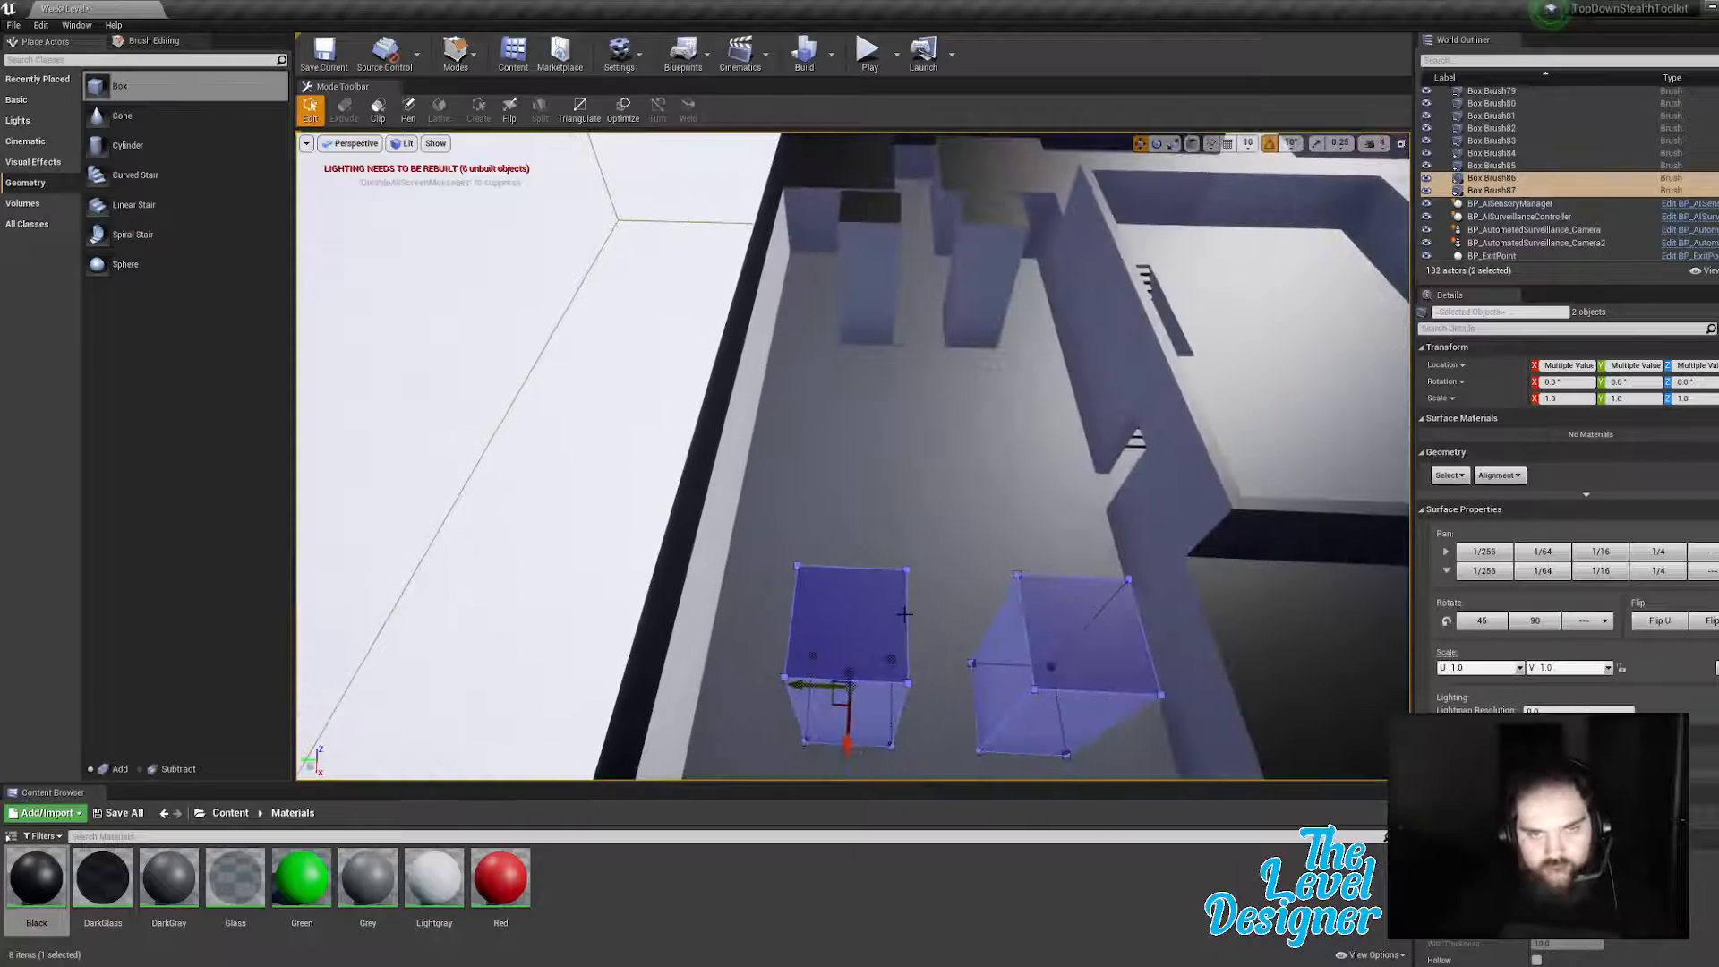
key(s)
right_drag(963, 541, 1388, 524)
key(a)
key(a)
right_drag(982, 507, 981, 507)
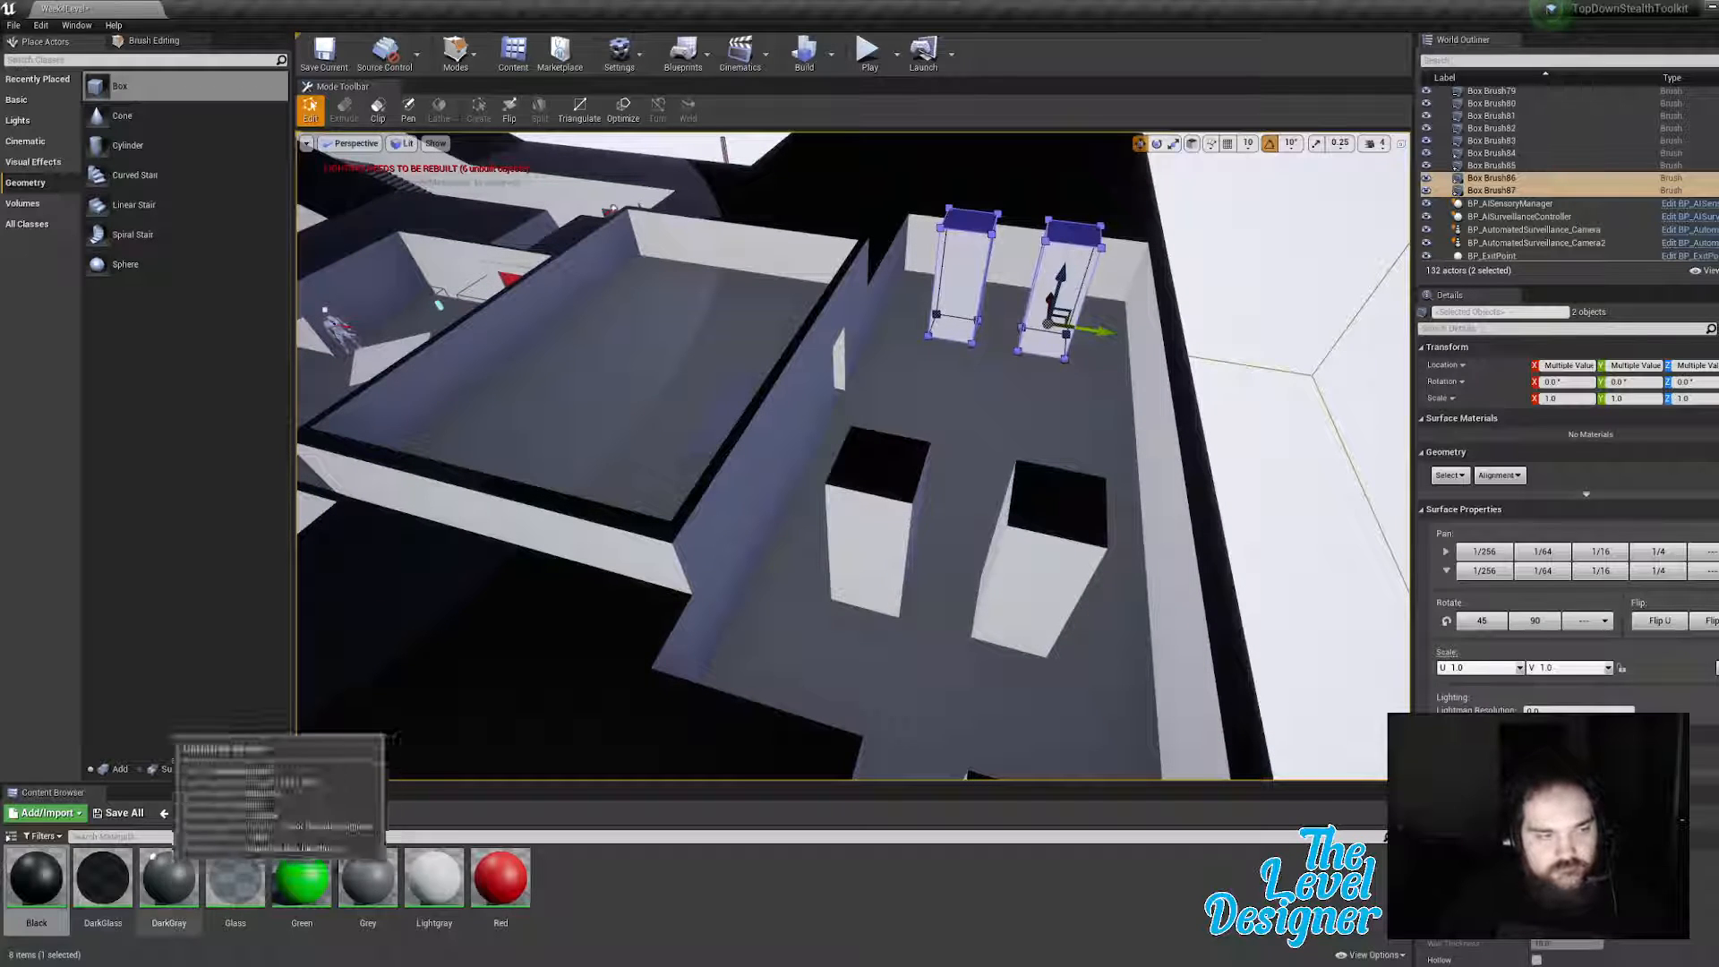
drag(106, 90, 878, 447)
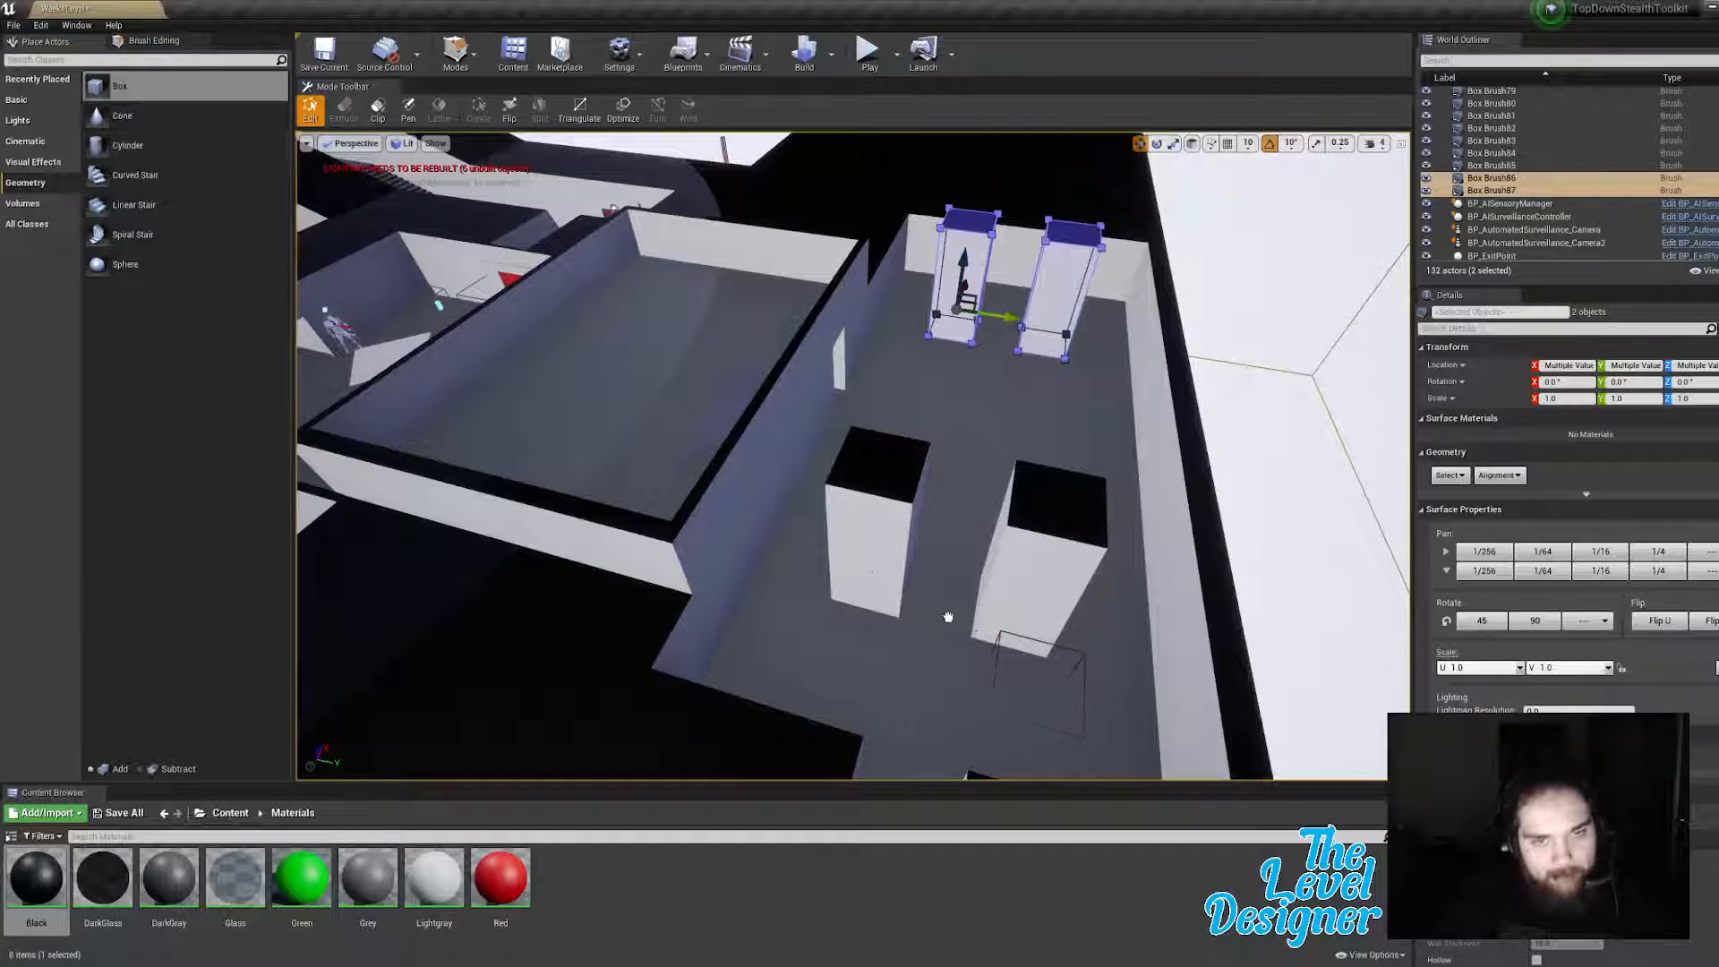
drag(940, 598, 943, 598)
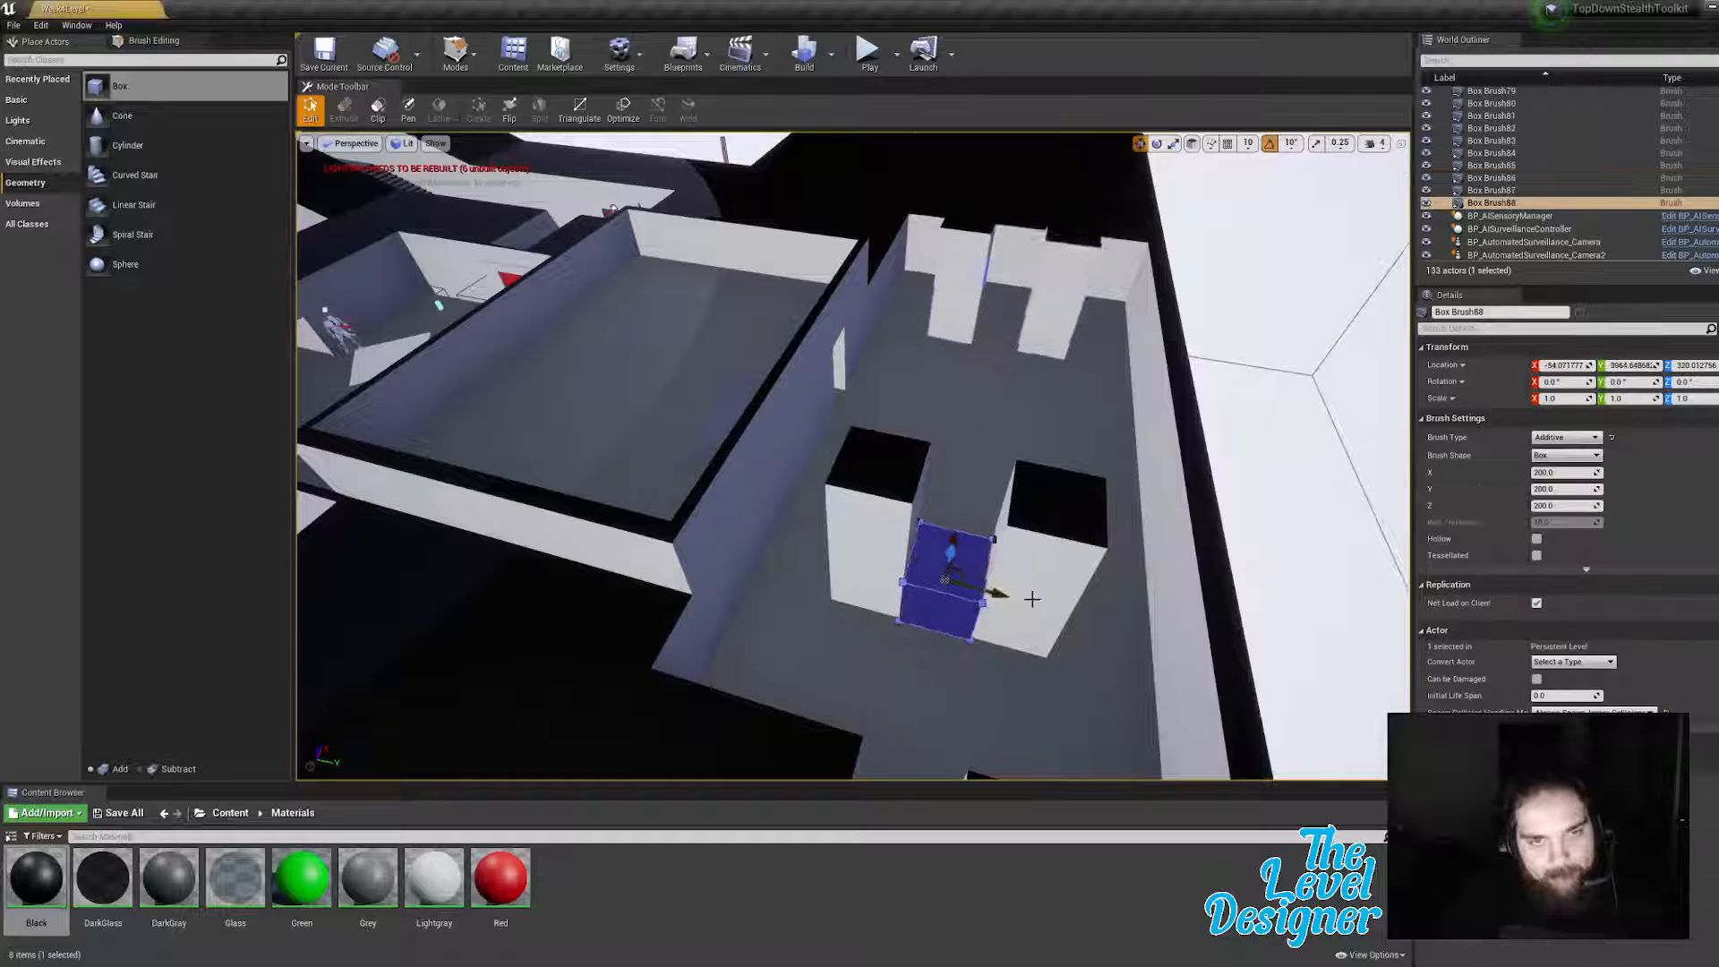
right_drag(1032, 599, 797, 591)
right_drag(954, 671, 886, 670)
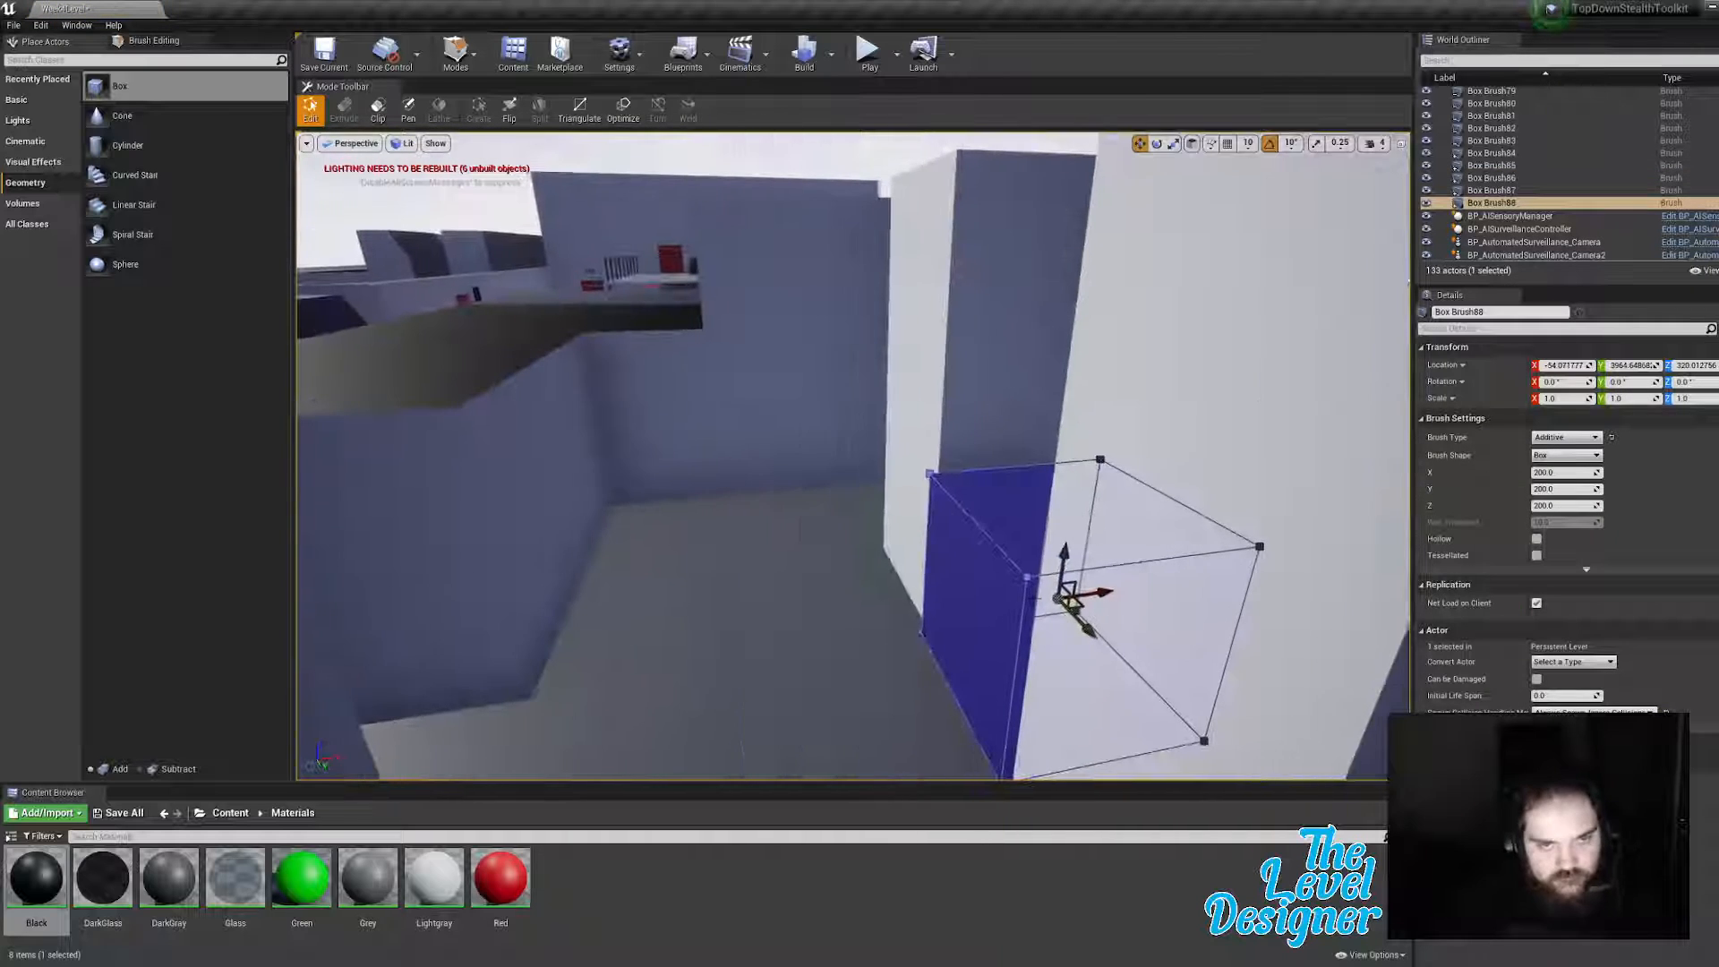
key(Delete)
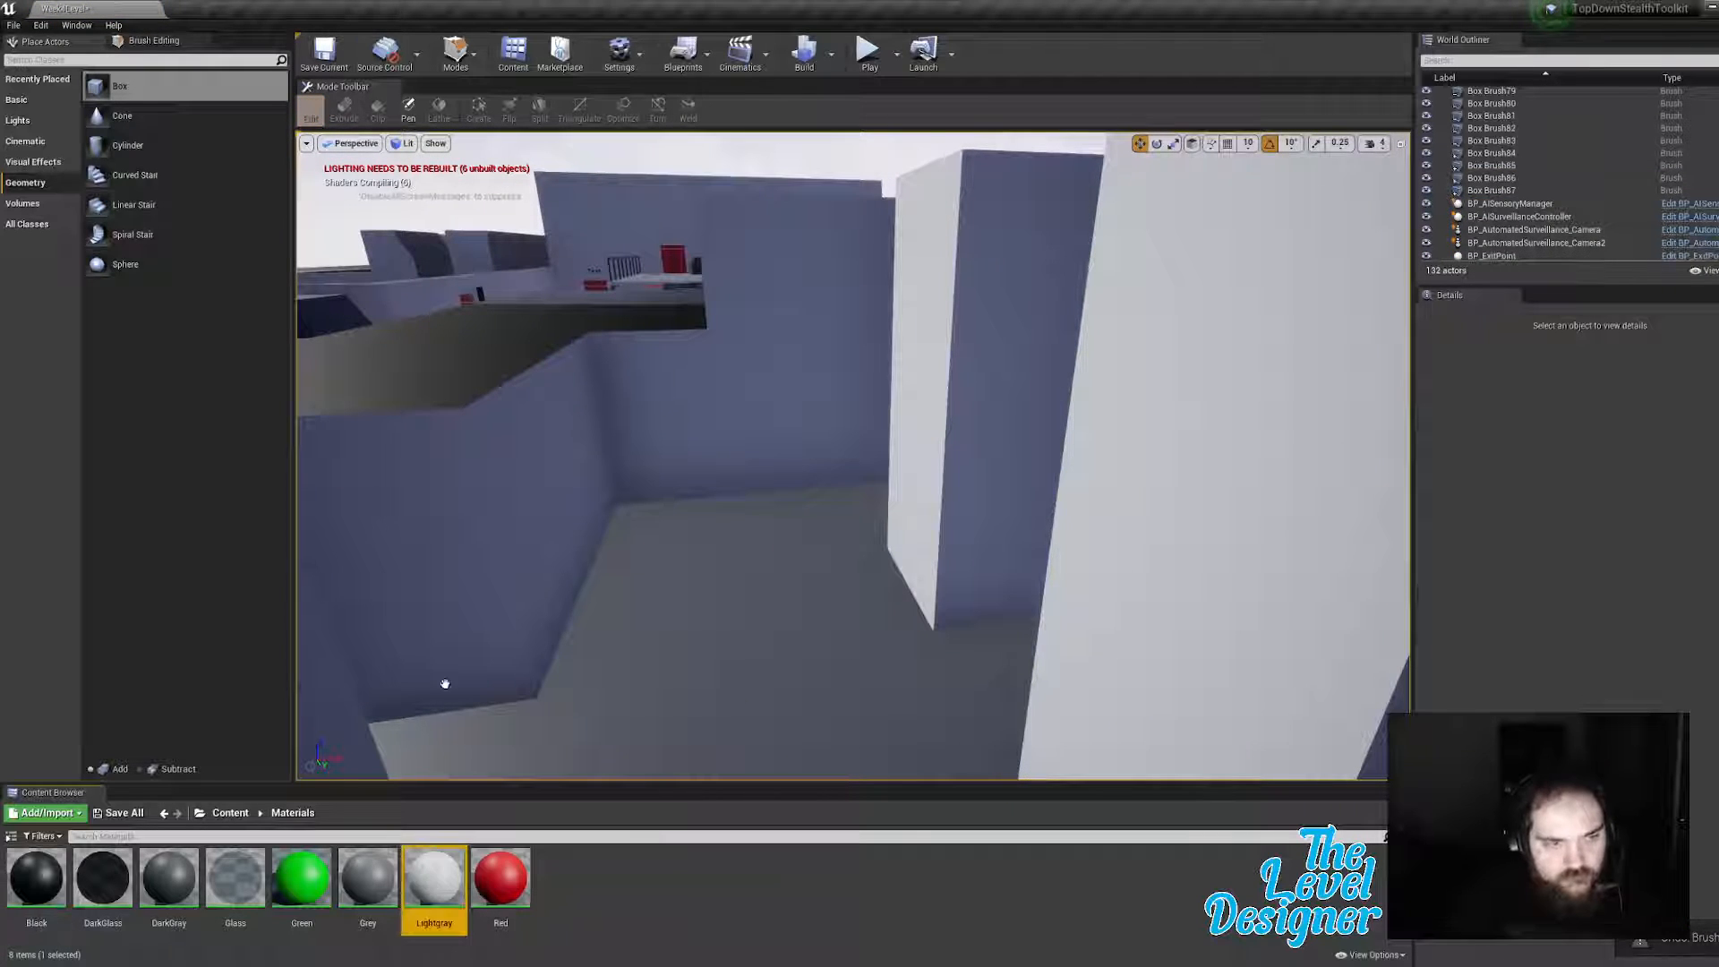
Step: Place a Lightgray additive box brush between the two entrance-side blocks, thin it to about 0.19 X scale and centre it between them
mouse_move(112, 87)
mouse_down()
mouse_move(468, 304)
mouse_move(974, 690)
mouse_move(1042, 675)
mouse_move(1002, 688)
mouse_up()
right_drag(1002, 688, 949, 663)
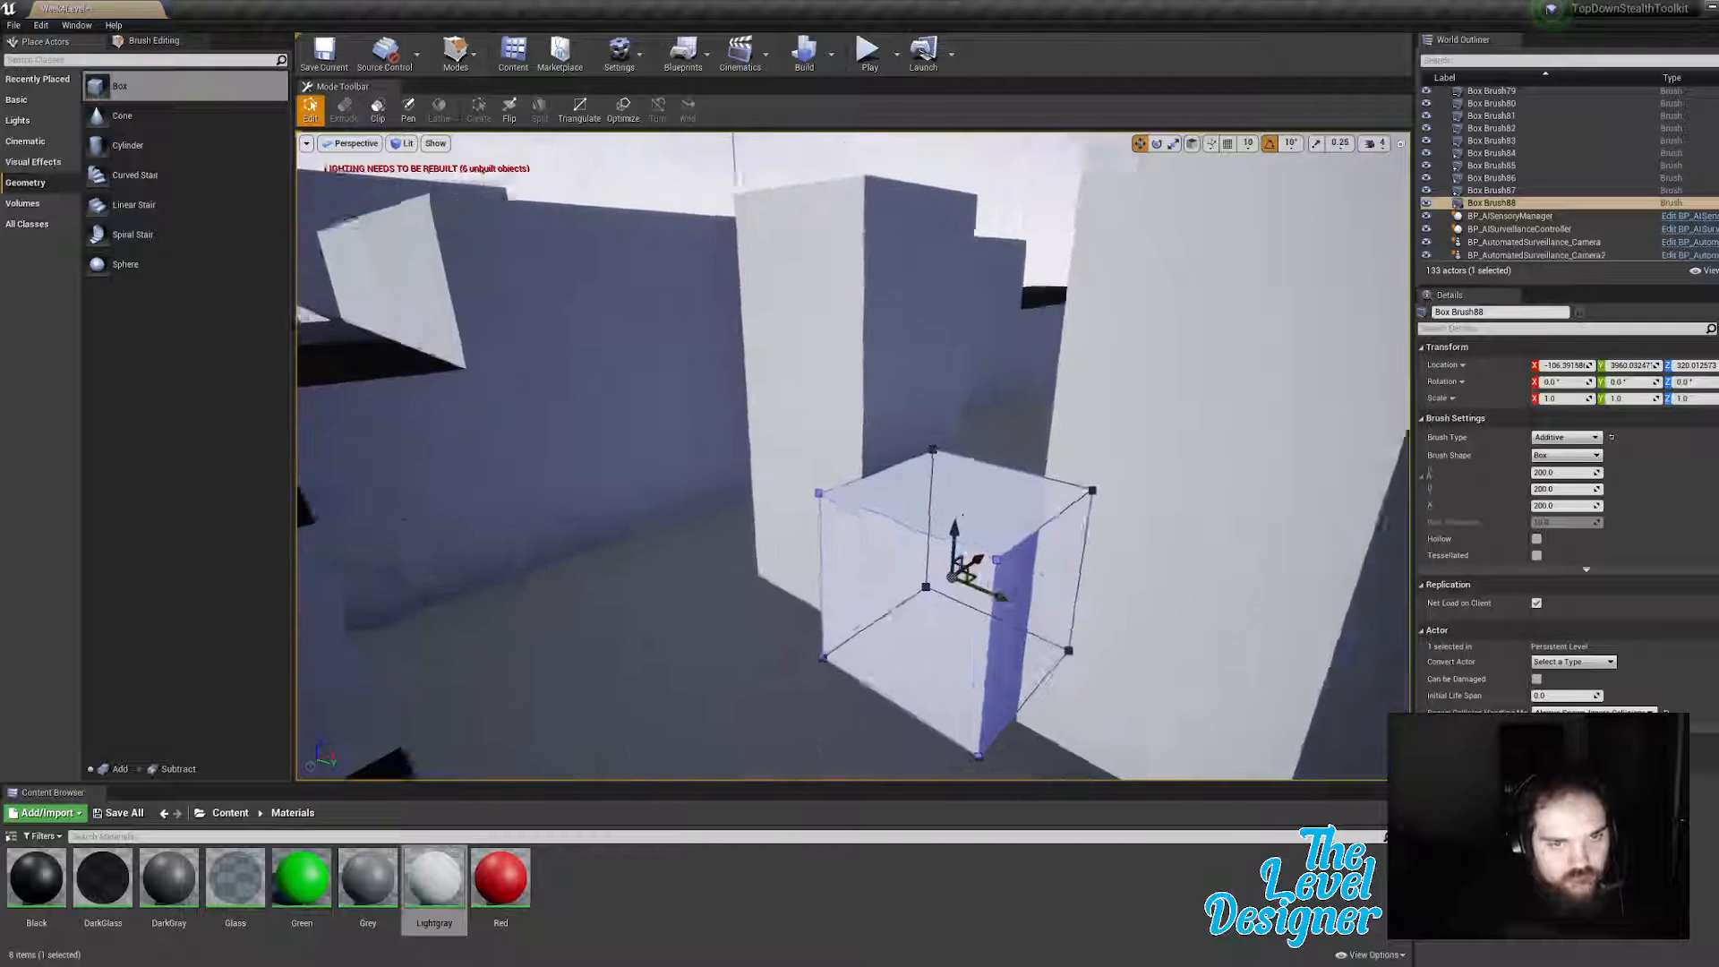
right_drag(999, 600, 967, 600)
key(e)
drag(1014, 554, 978, 573)
key(w)
mouse_move(1015, 553)
right_down()
mouse_move(923, 569)
mouse_move(788, 645)
mouse_move(1052, 564)
right_up()
drag(922, 597, 969, 592)
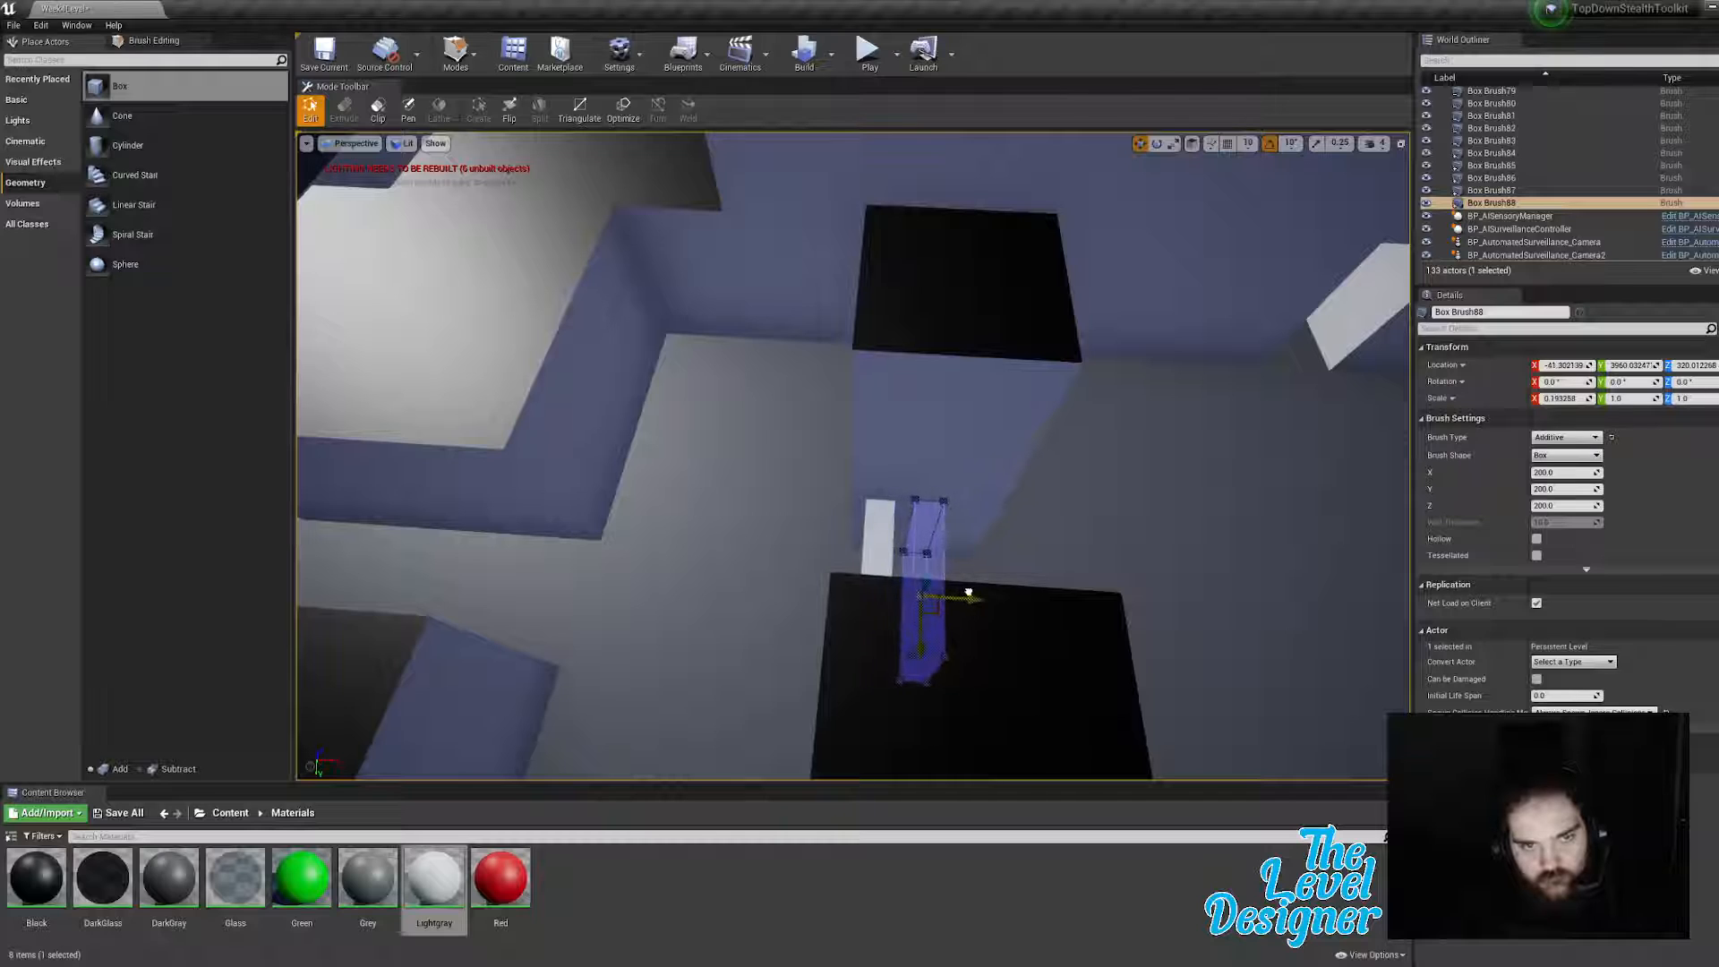
right_drag(960, 523, 966, 523)
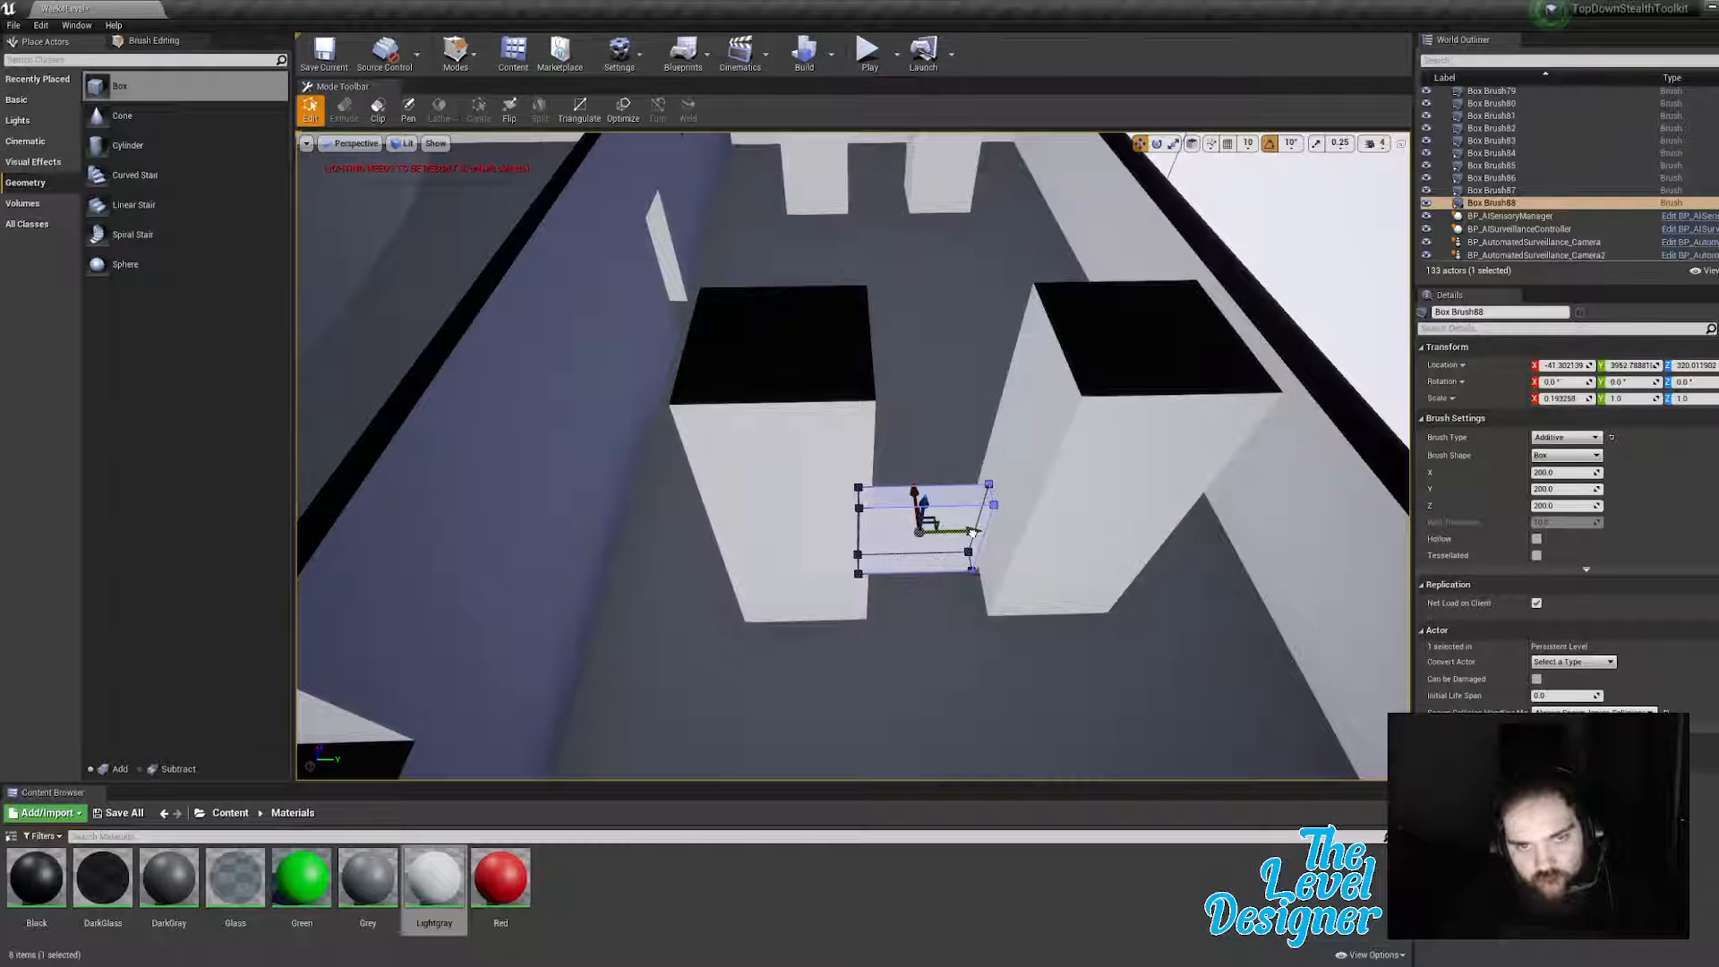
Step: Move the two entrance-side tall blocks apart along Y to widen the gap around the low wall
click(1102, 479)
mouse_move(1097, 529)
mouse_down()
mouse_move(1189, 519)
mouse_move(1141, 520)
mouse_up()
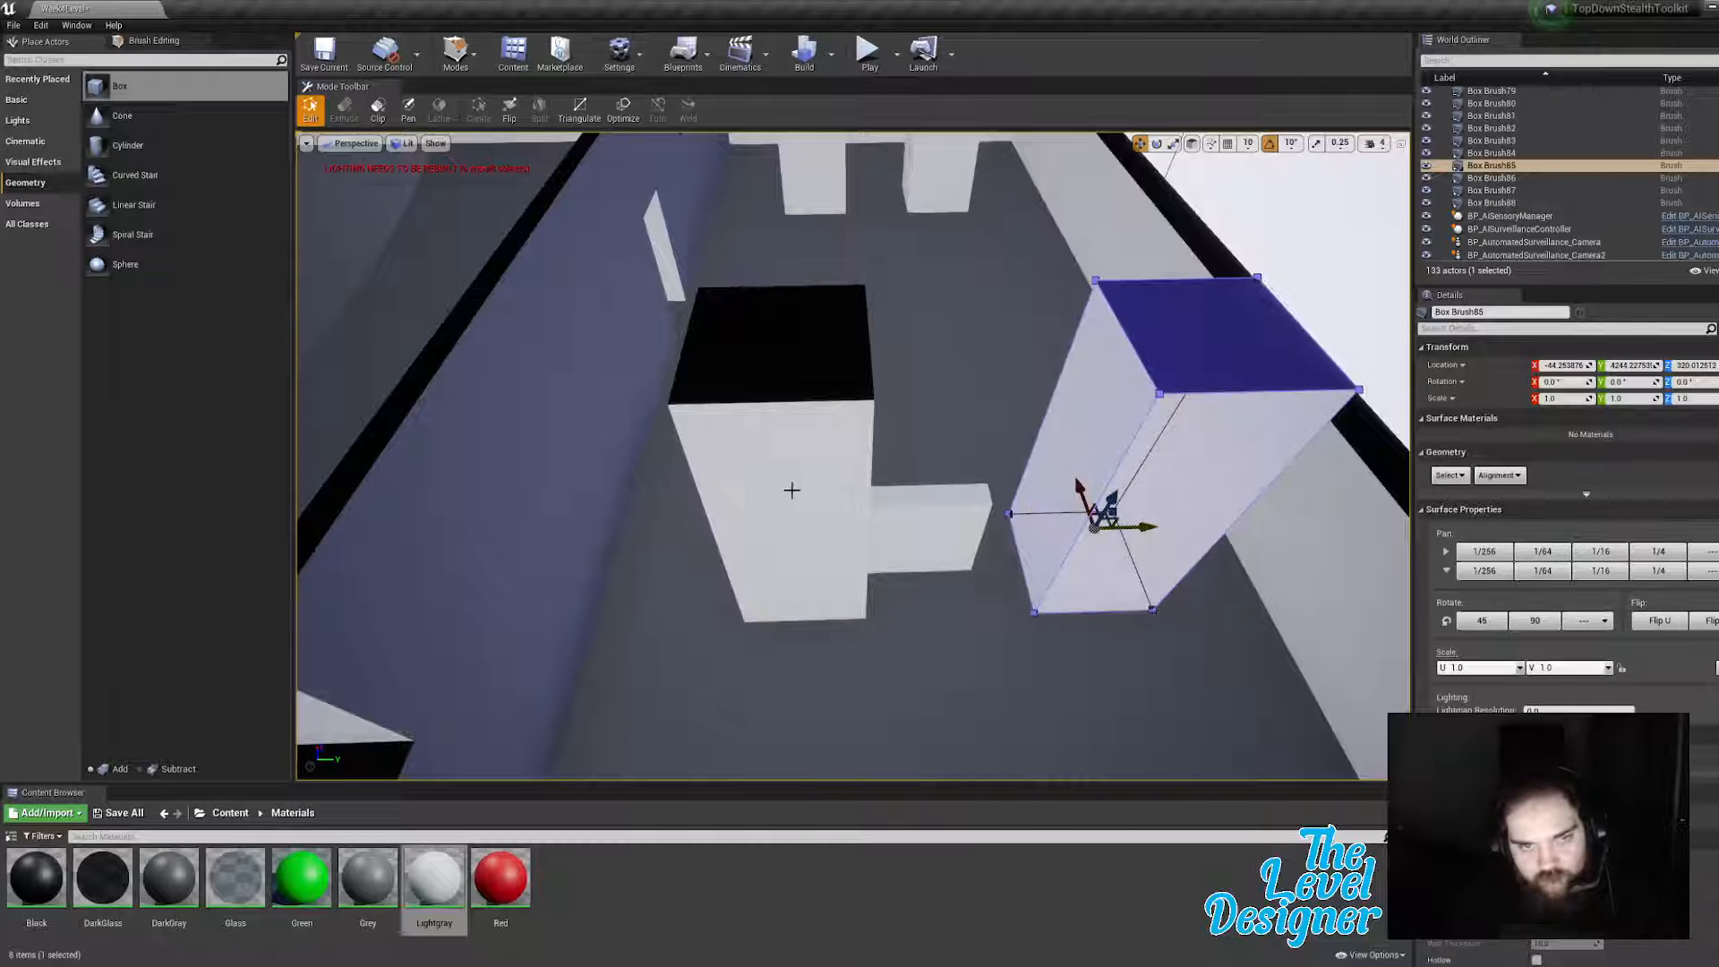
click(788, 488)
drag(857, 534, 766, 525)
Step: Widen the low wall to about 1.99 Y scale to span the gap and apply the Black material to its top face
click(902, 529)
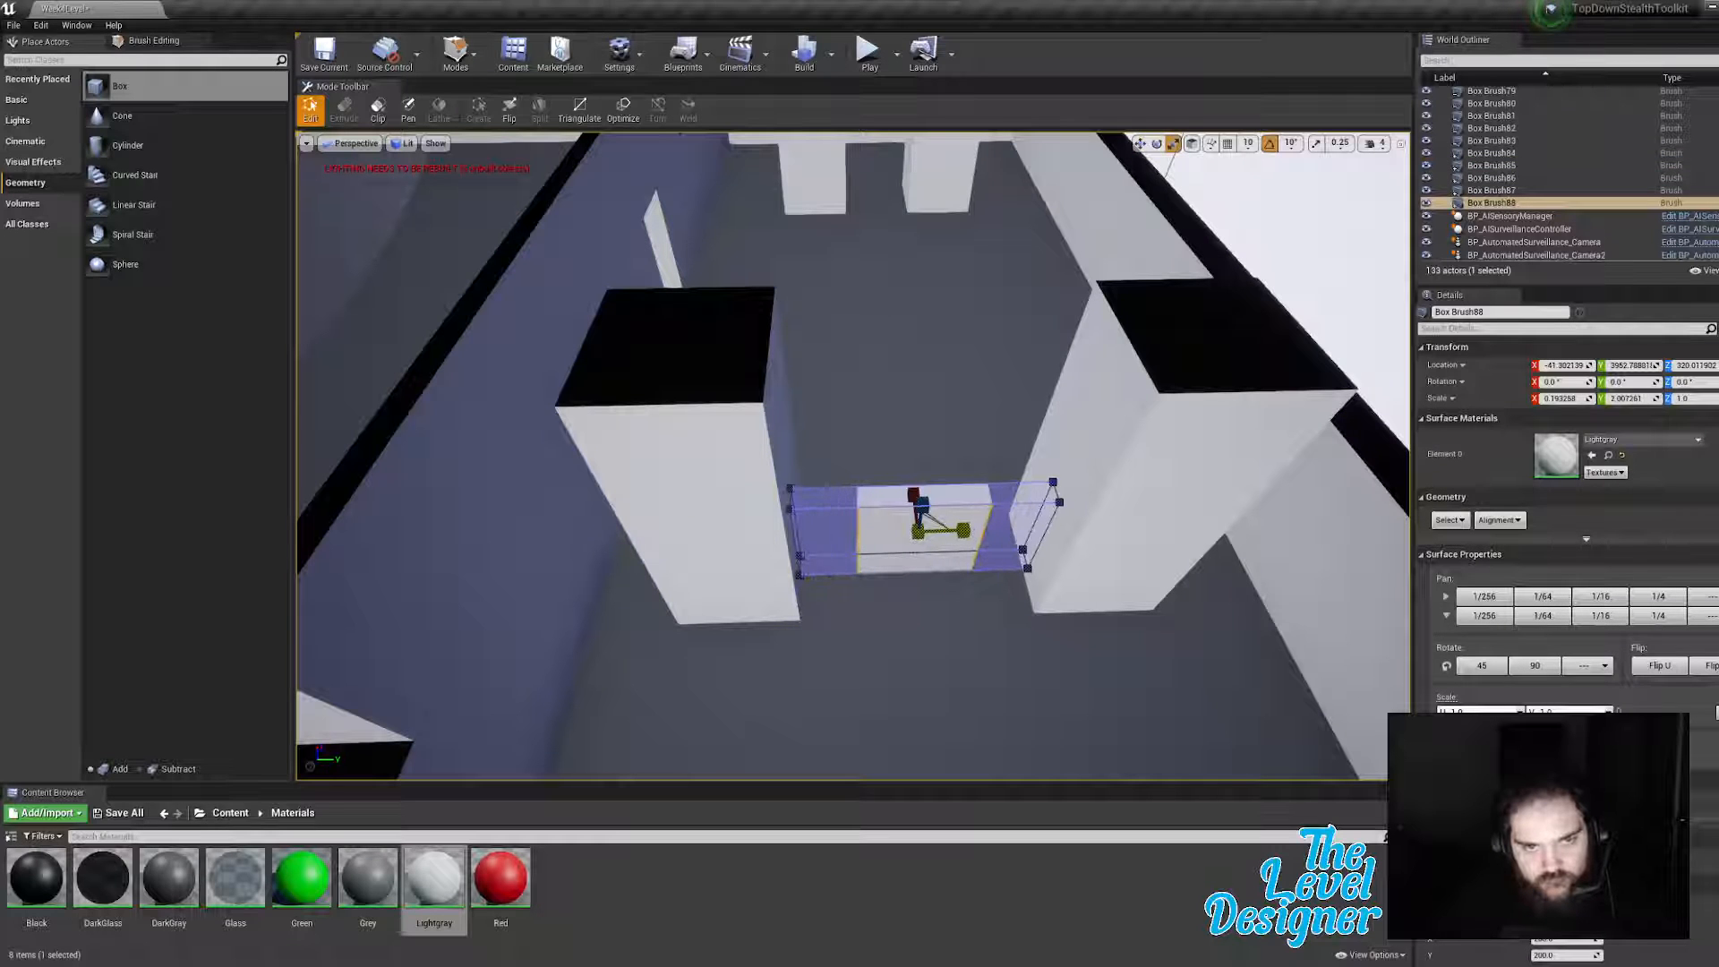
drag(963, 530, 971, 531)
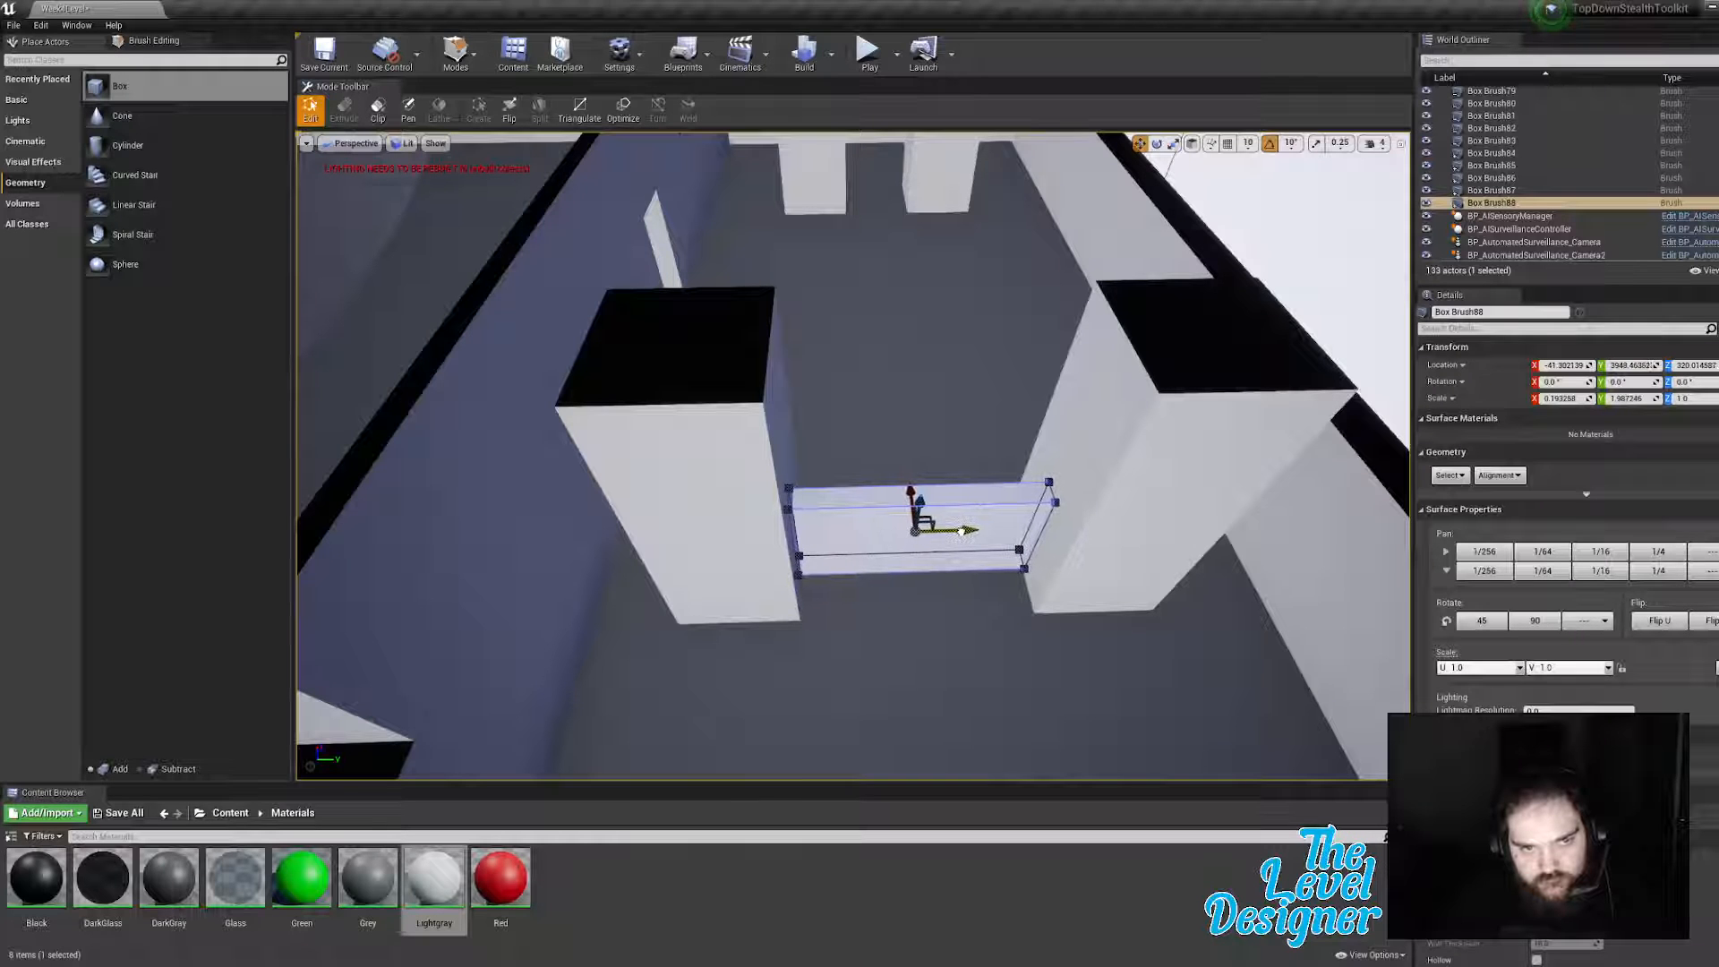
click(1288, 225)
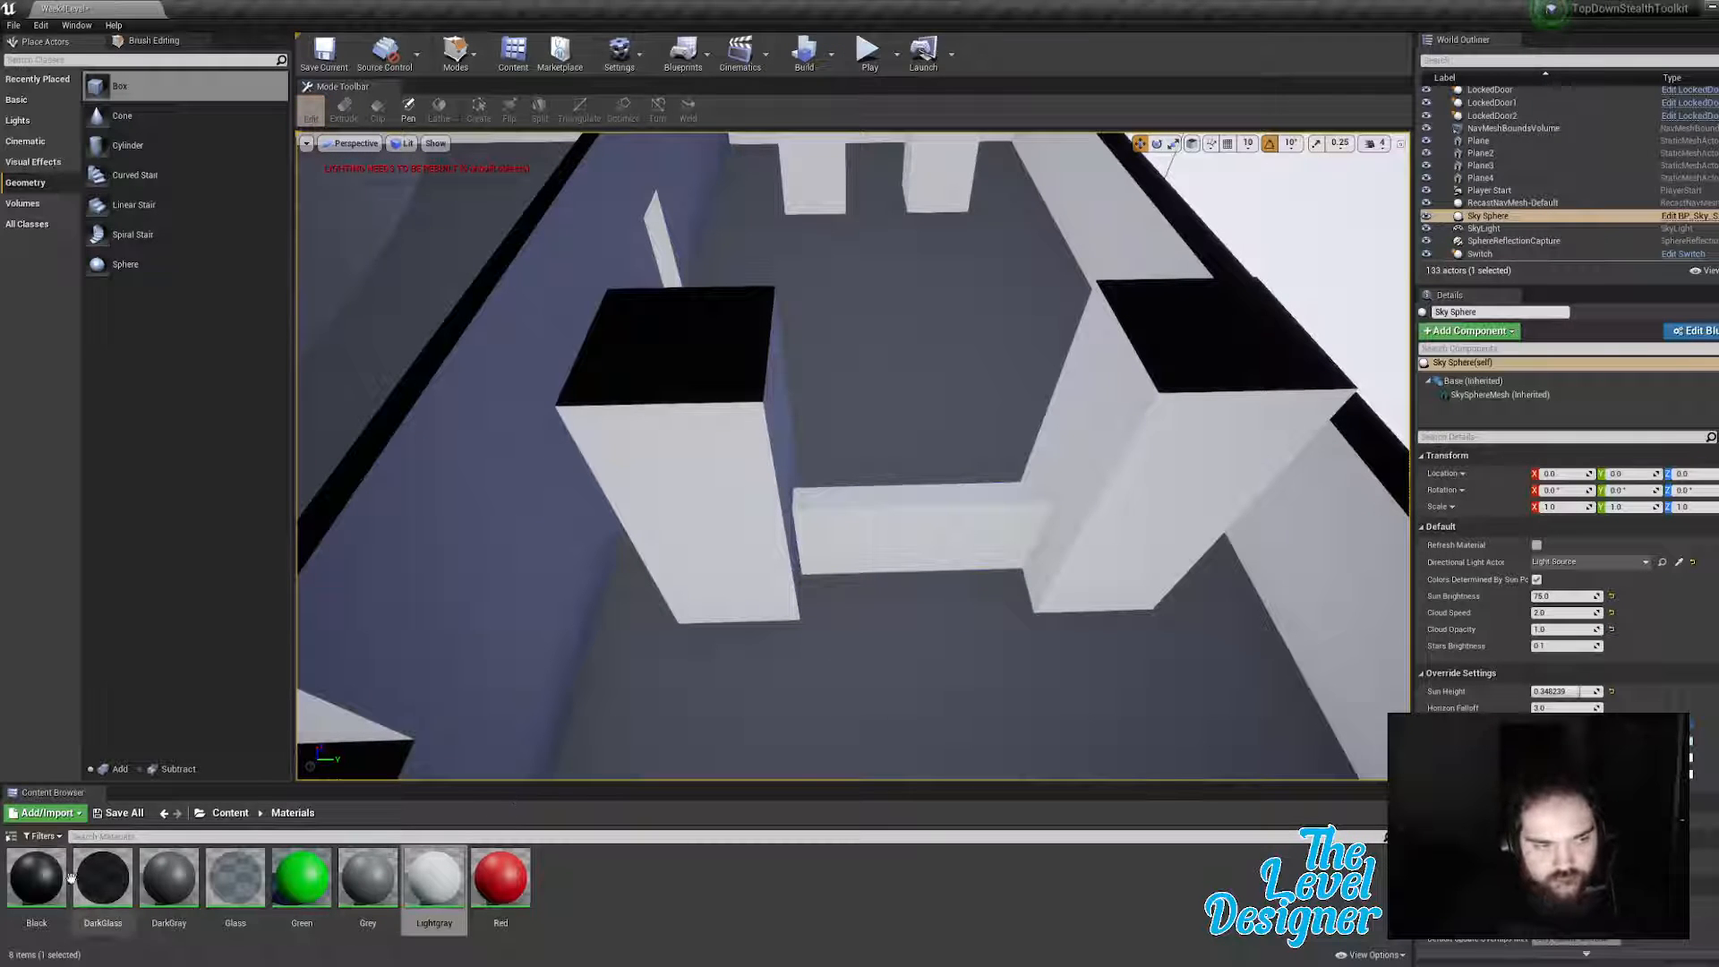
mouse_move(54, 877)
mouse_down()
mouse_move(564, 688)
mouse_move(770, 586)
mouse_move(878, 490)
mouse_move(1030, 529)
mouse_up()
Step: Move one far-end block to the middle of the large room and the other closer to the outer long wall
mouse_move(1055, 538)
right_down()
mouse_move(1048, 447)
mouse_move(954, 511)
mouse_move(905, 524)
mouse_move(860, 501)
mouse_move(1032, 452)
right_up()
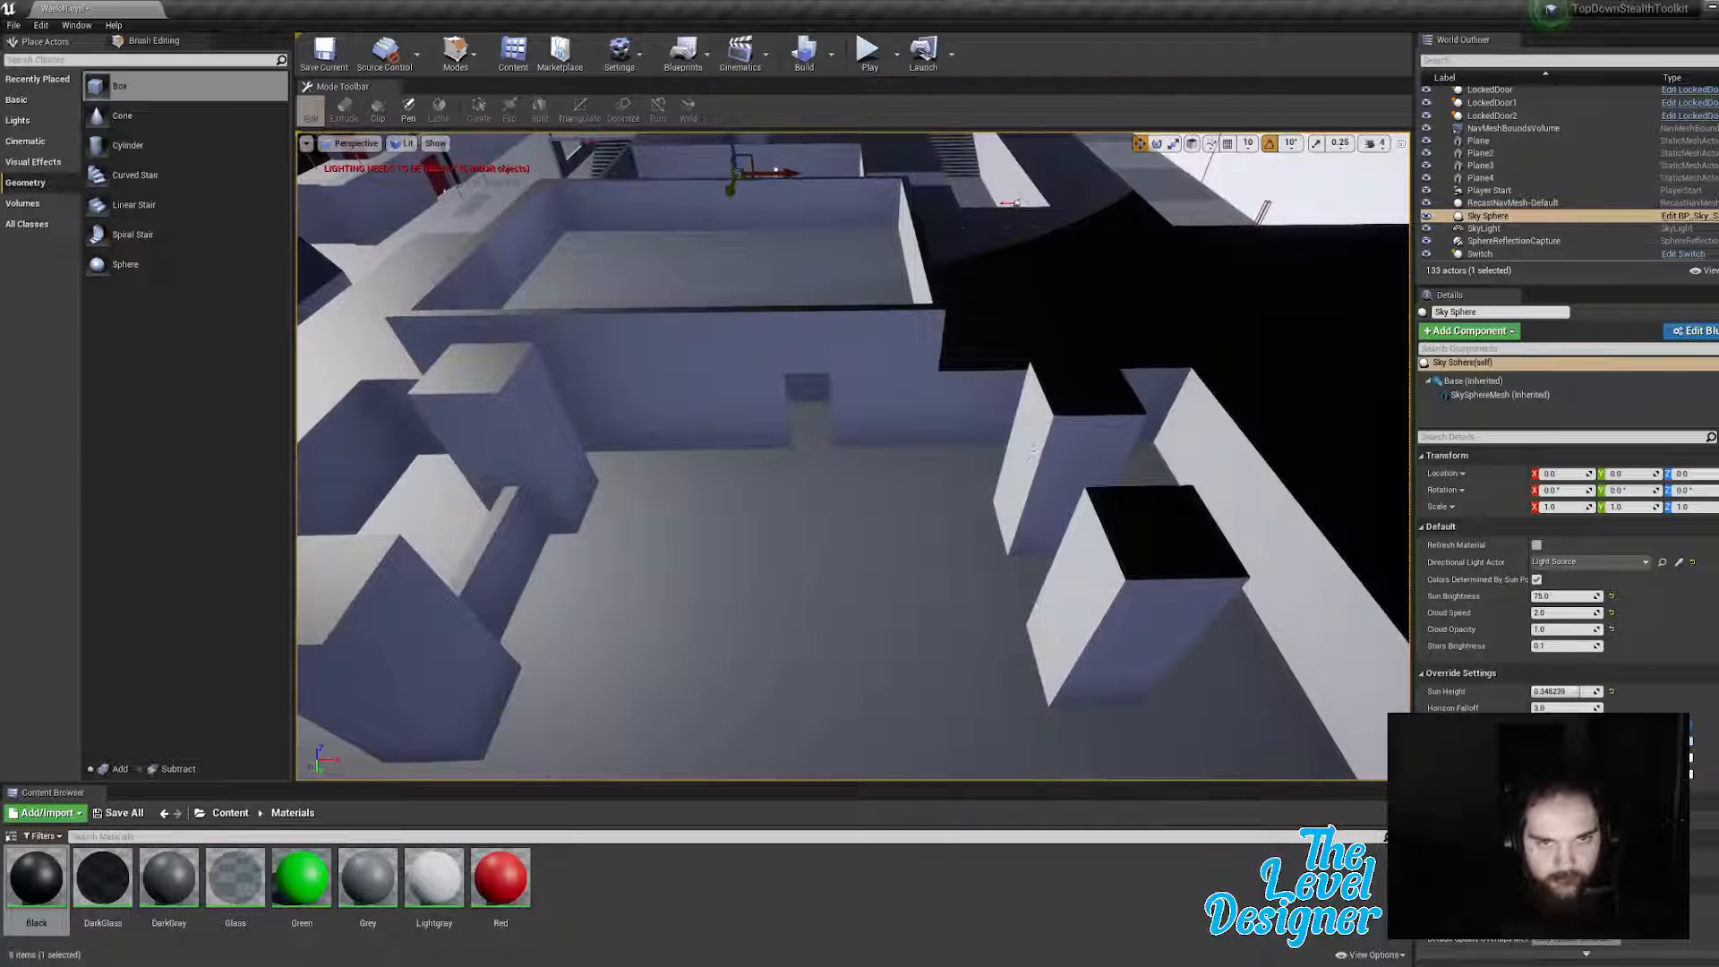
click(1032, 452)
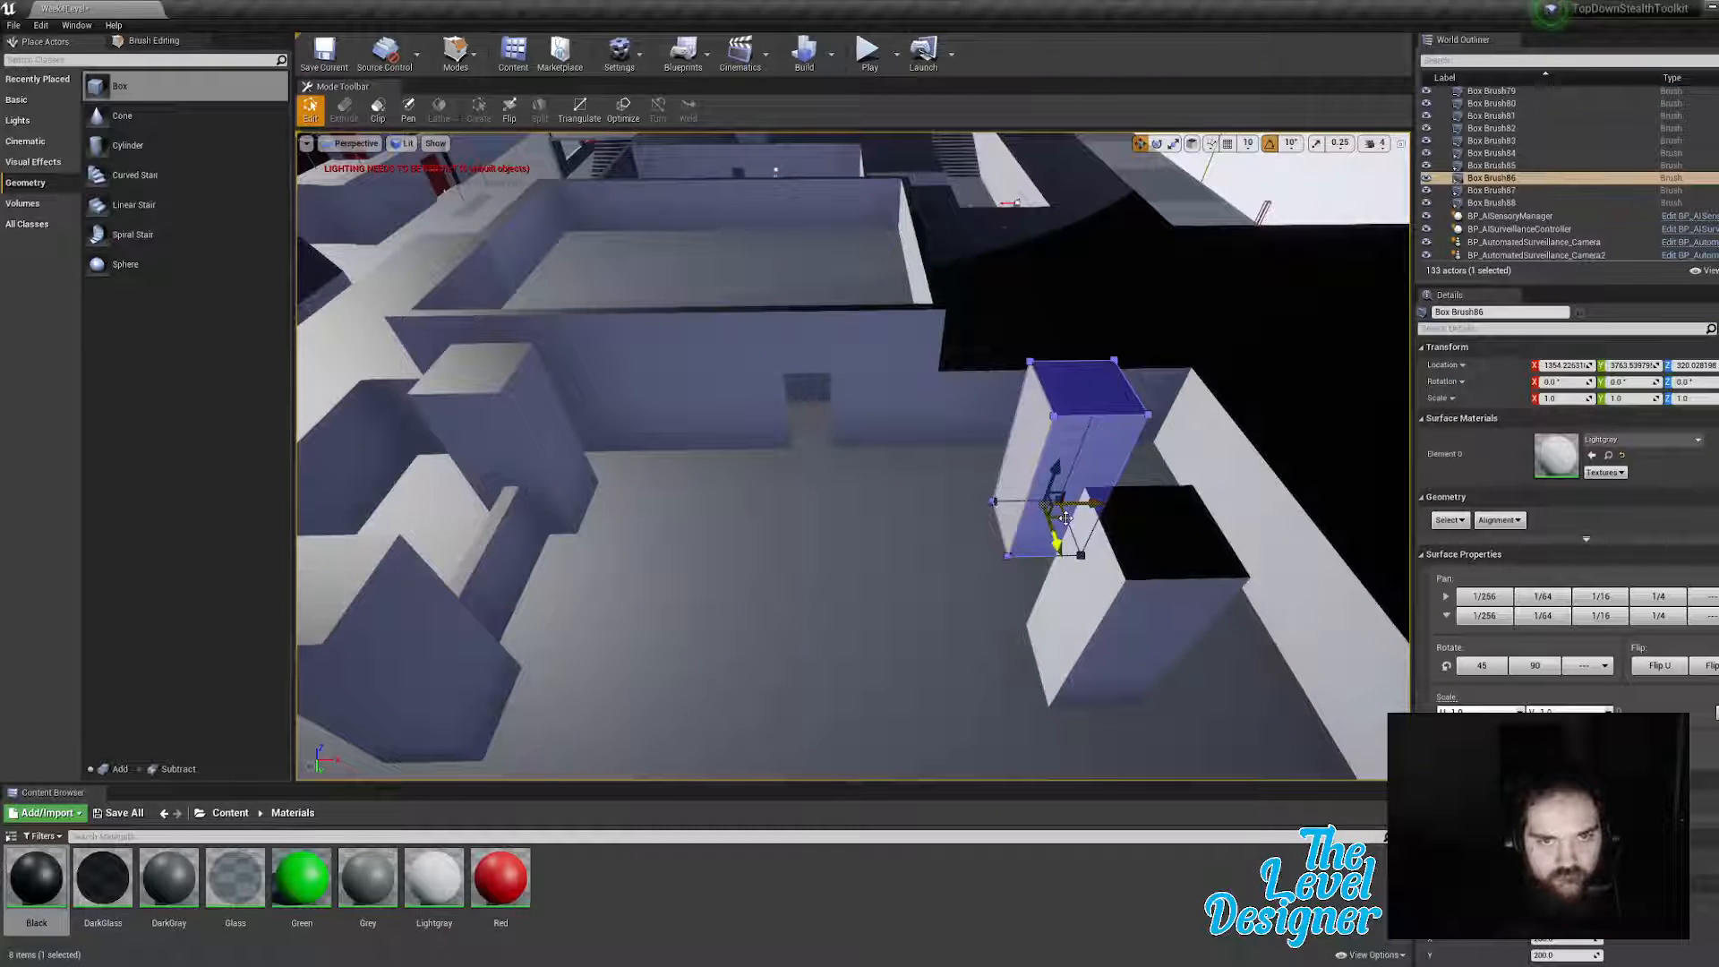
mouse_move(1066, 517)
mouse_down()
mouse_move(1003, 497)
mouse_move(741, 587)
mouse_move(710, 576)
mouse_move(721, 564)
mouse_up()
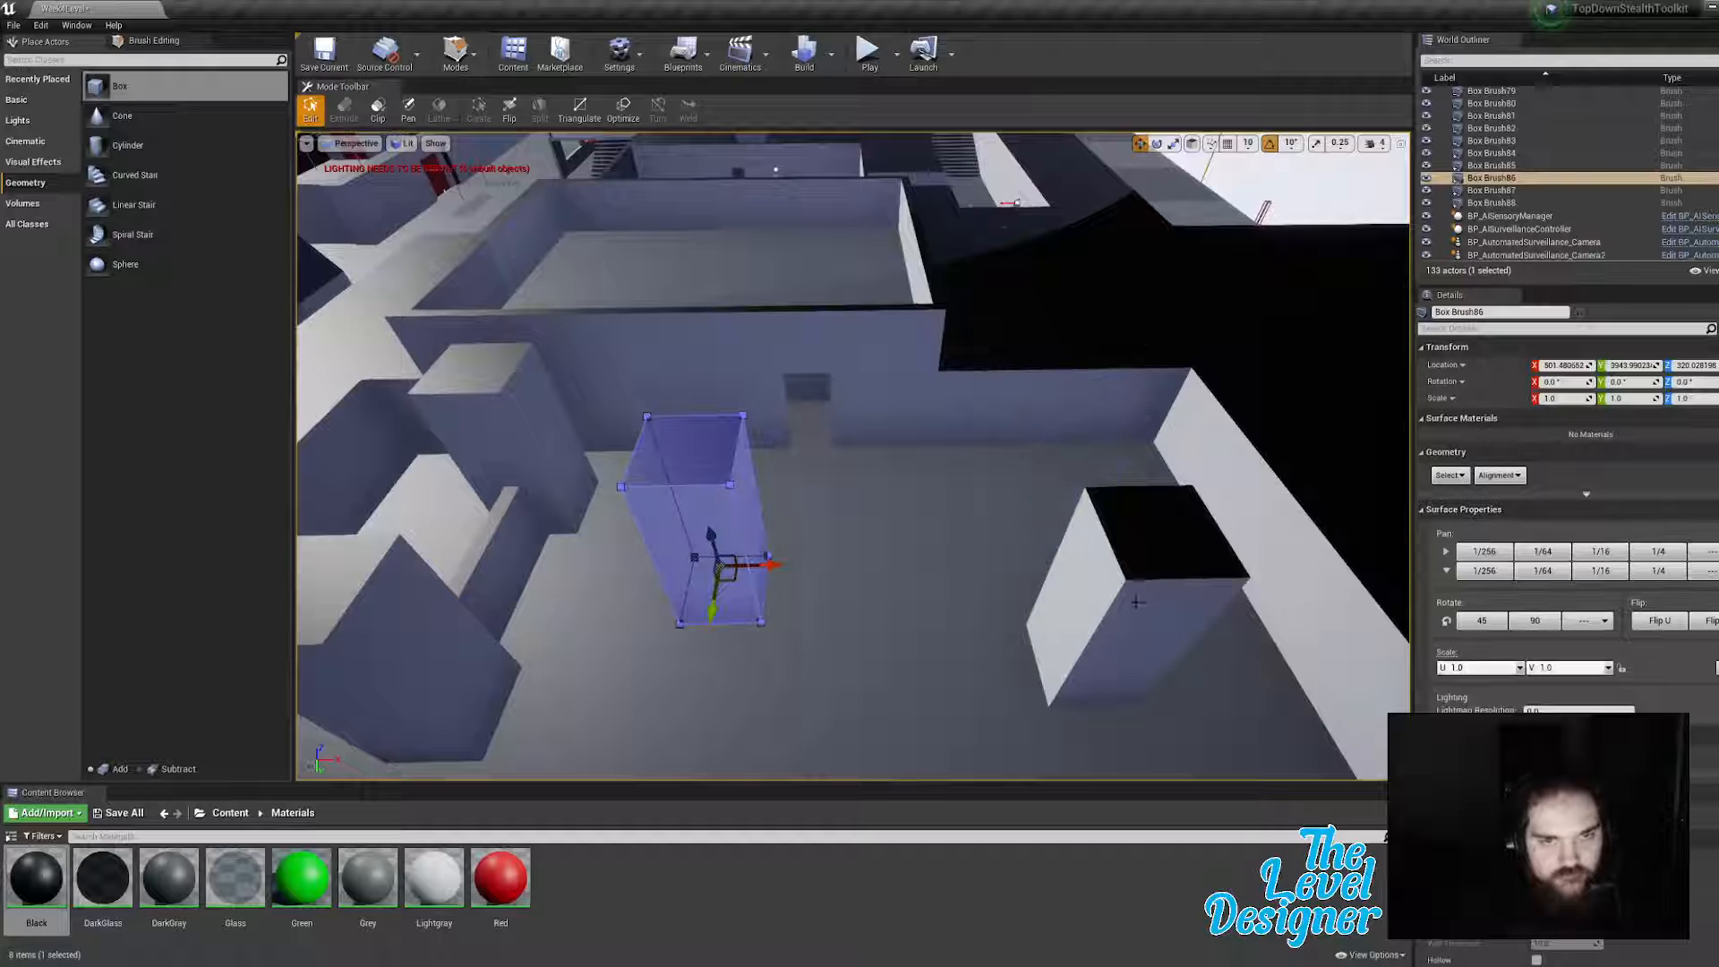
click(1135, 601)
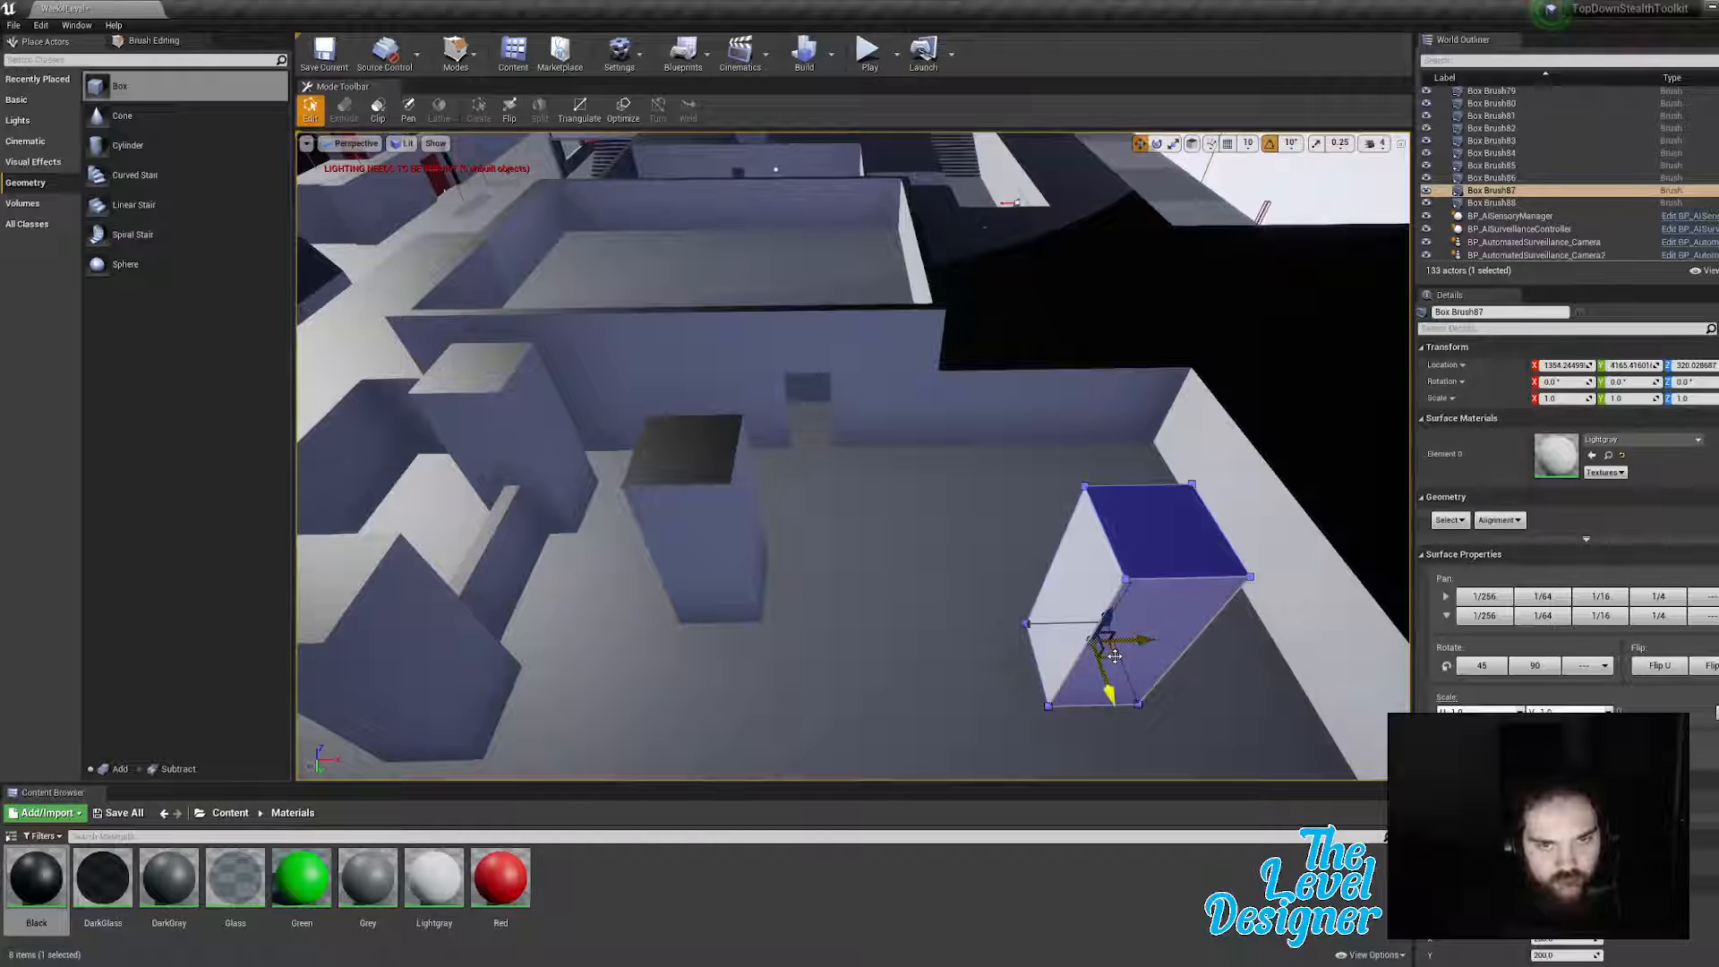
mouse_move(1115, 655)
mouse_down()
mouse_move(956, 586)
mouse_move(1077, 710)
mouse_up()
Step: Duplicate the far-end block by the outer wall and slide the copy along Y to the opposite side of the room
right_drag(1077, 710, 1370, 716)
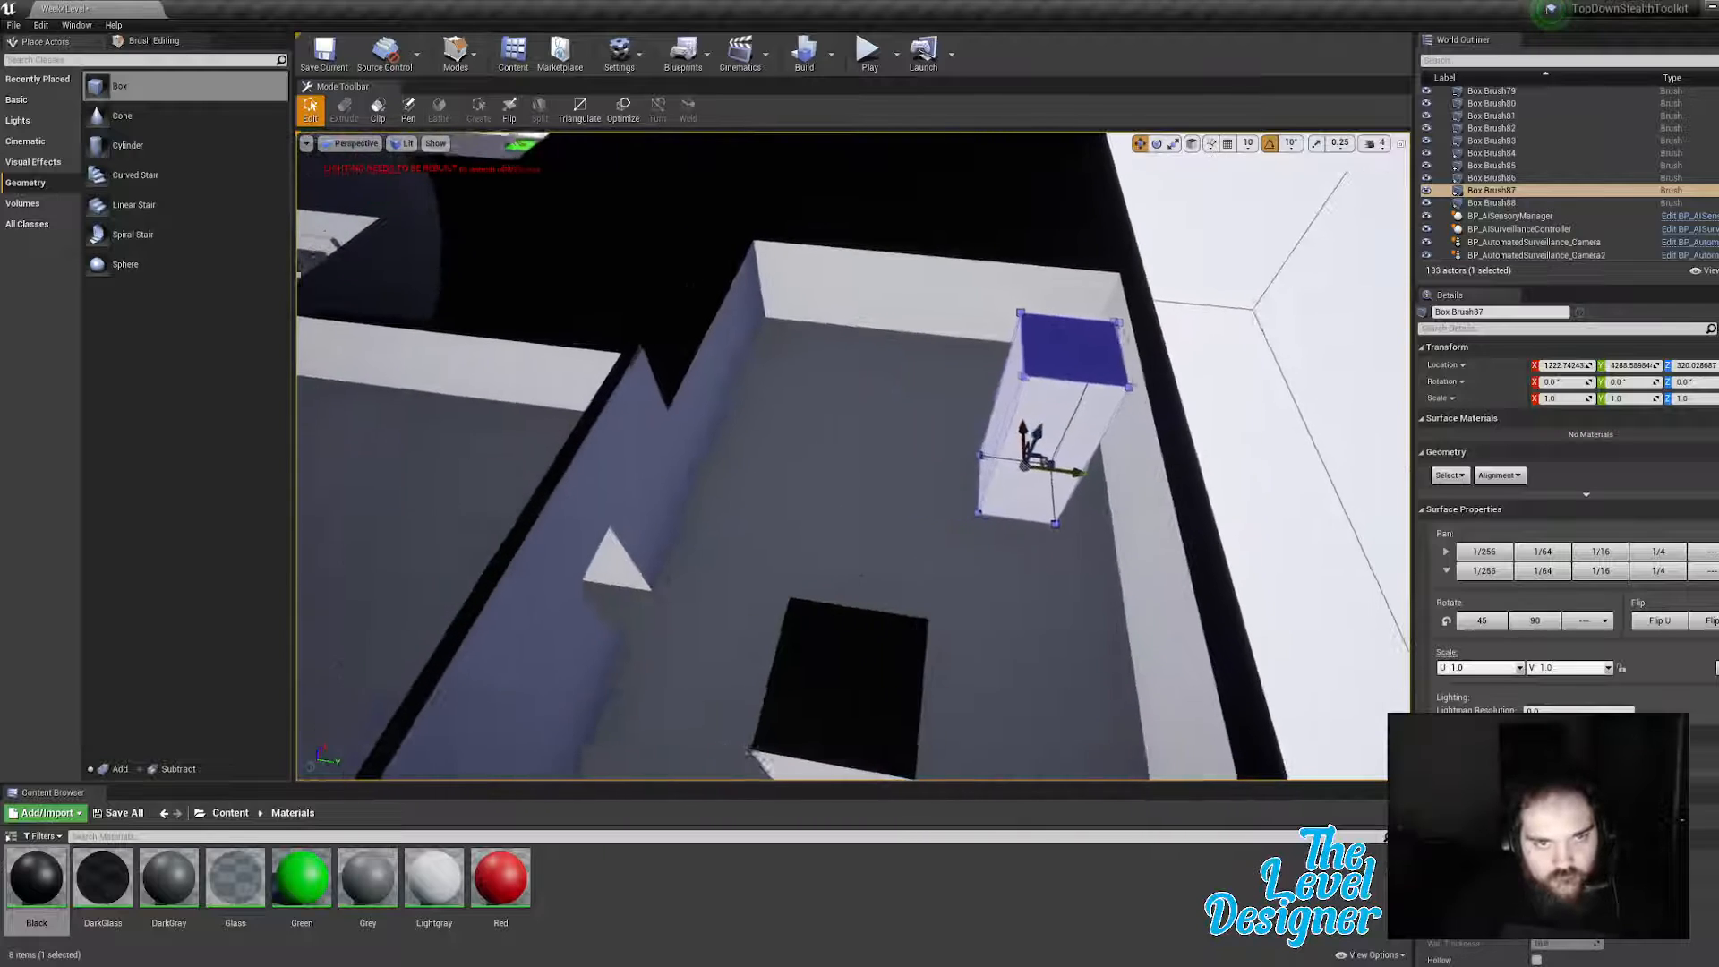
right_drag(1058, 474, 1037, 474)
key(ctrl+w)
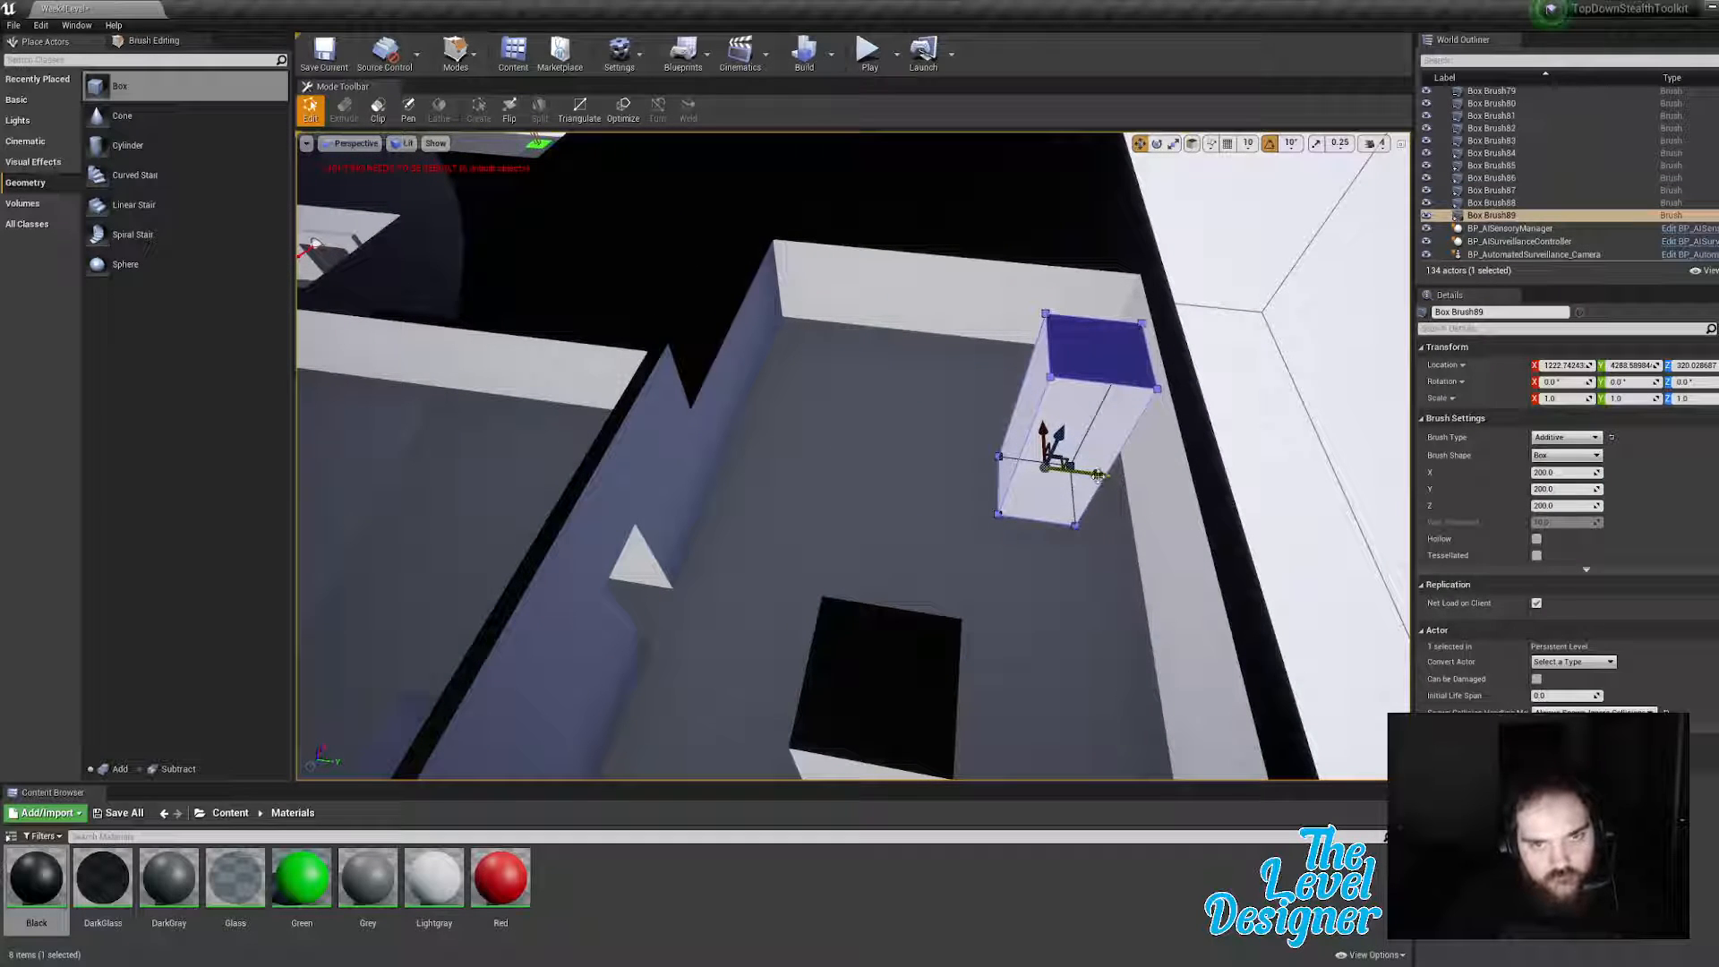
drag(1099, 475, 878, 459)
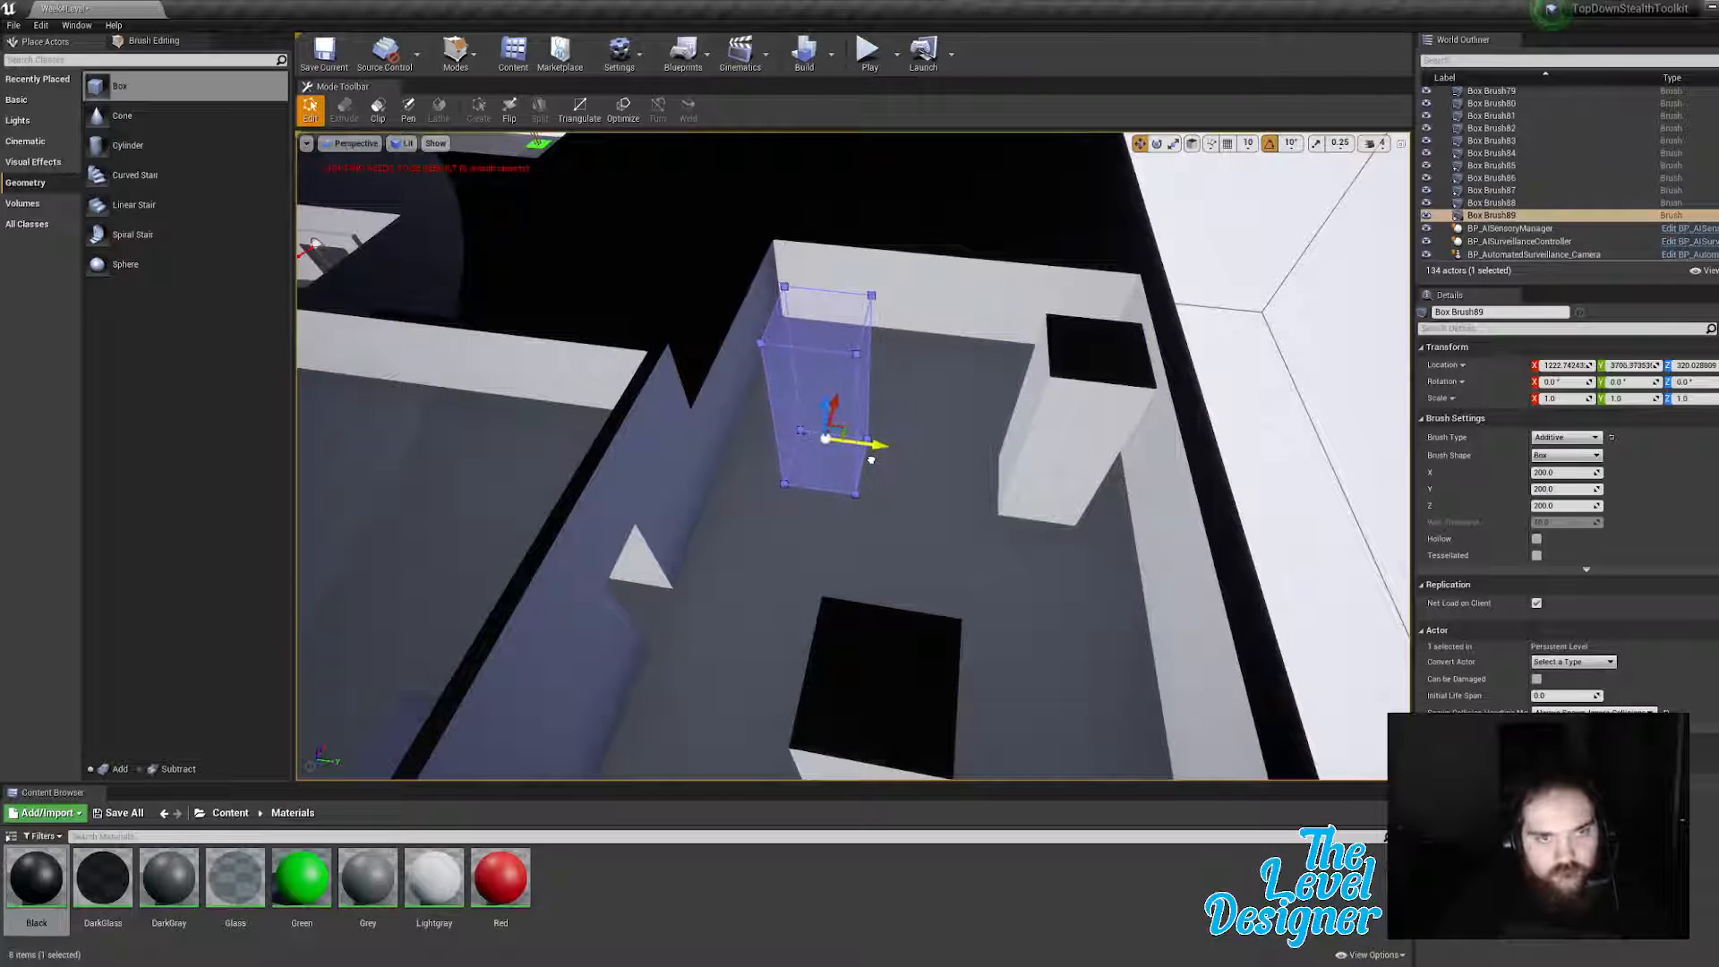
Step: Slide the block in the middle of the large room along Y to about 3962
mouse_move(876, 459)
right_down()
mouse_move(762, 459)
mouse_move(861, 455)
mouse_move(841, 506)
mouse_move(840, 476)
mouse_move(867, 484)
mouse_move(870, 509)
mouse_move(828, 515)
mouse_move(817, 452)
mouse_move(855, 461)
right_up()
click(815, 560)
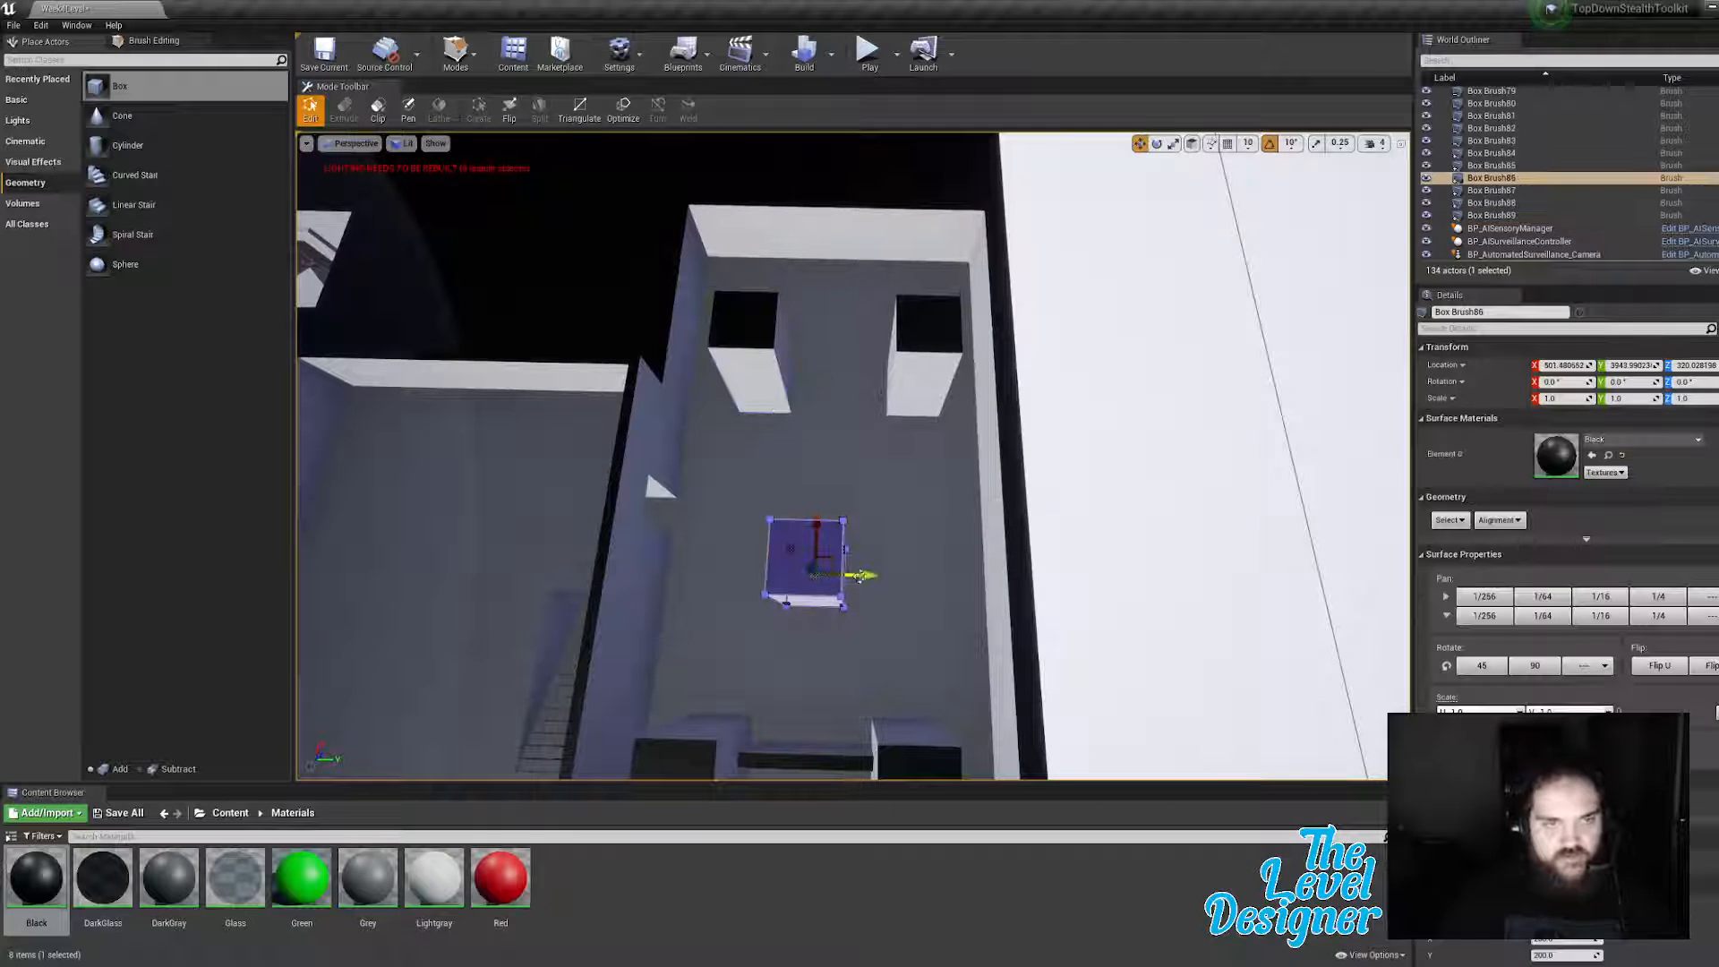
drag(873, 574, 874, 575)
mouse_move(936, 522)
right_down()
mouse_move(960, 522)
mouse_move(918, 569)
mouse_move(932, 548)
right_up()
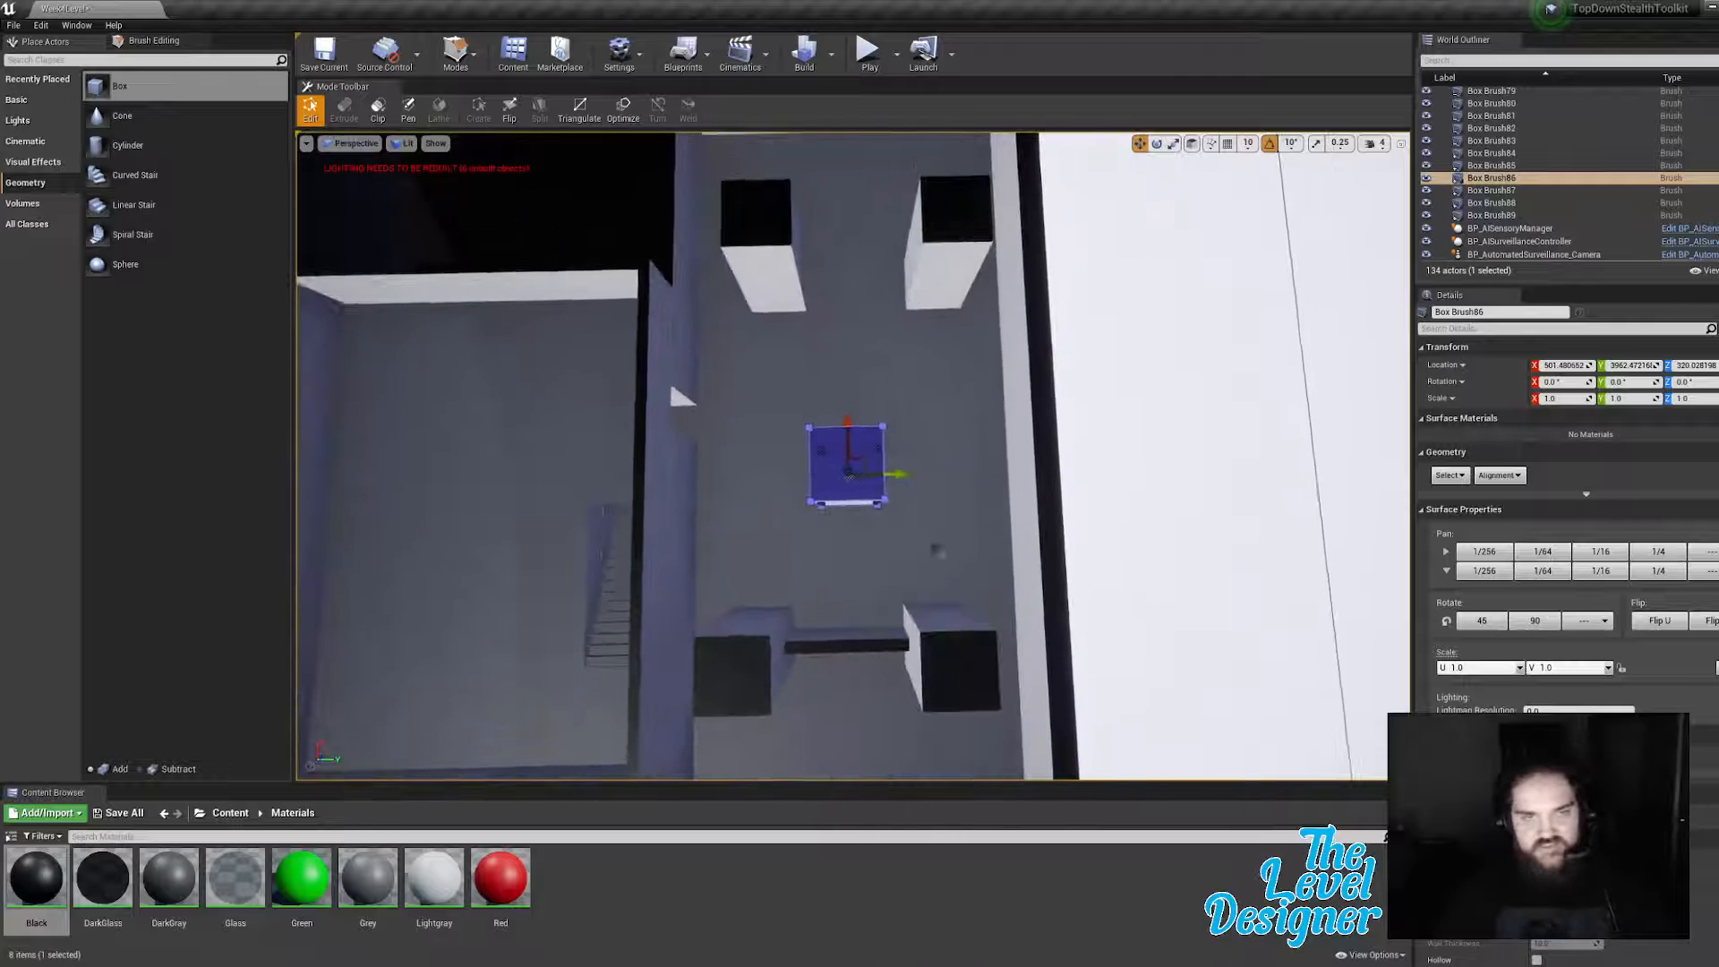
Step: Move the two entrance-side blocks toward each other along Y, to about 3726 and 4235
right_drag(957, 268, 903, 287)
right_drag(1002, 631, 1009, 629)
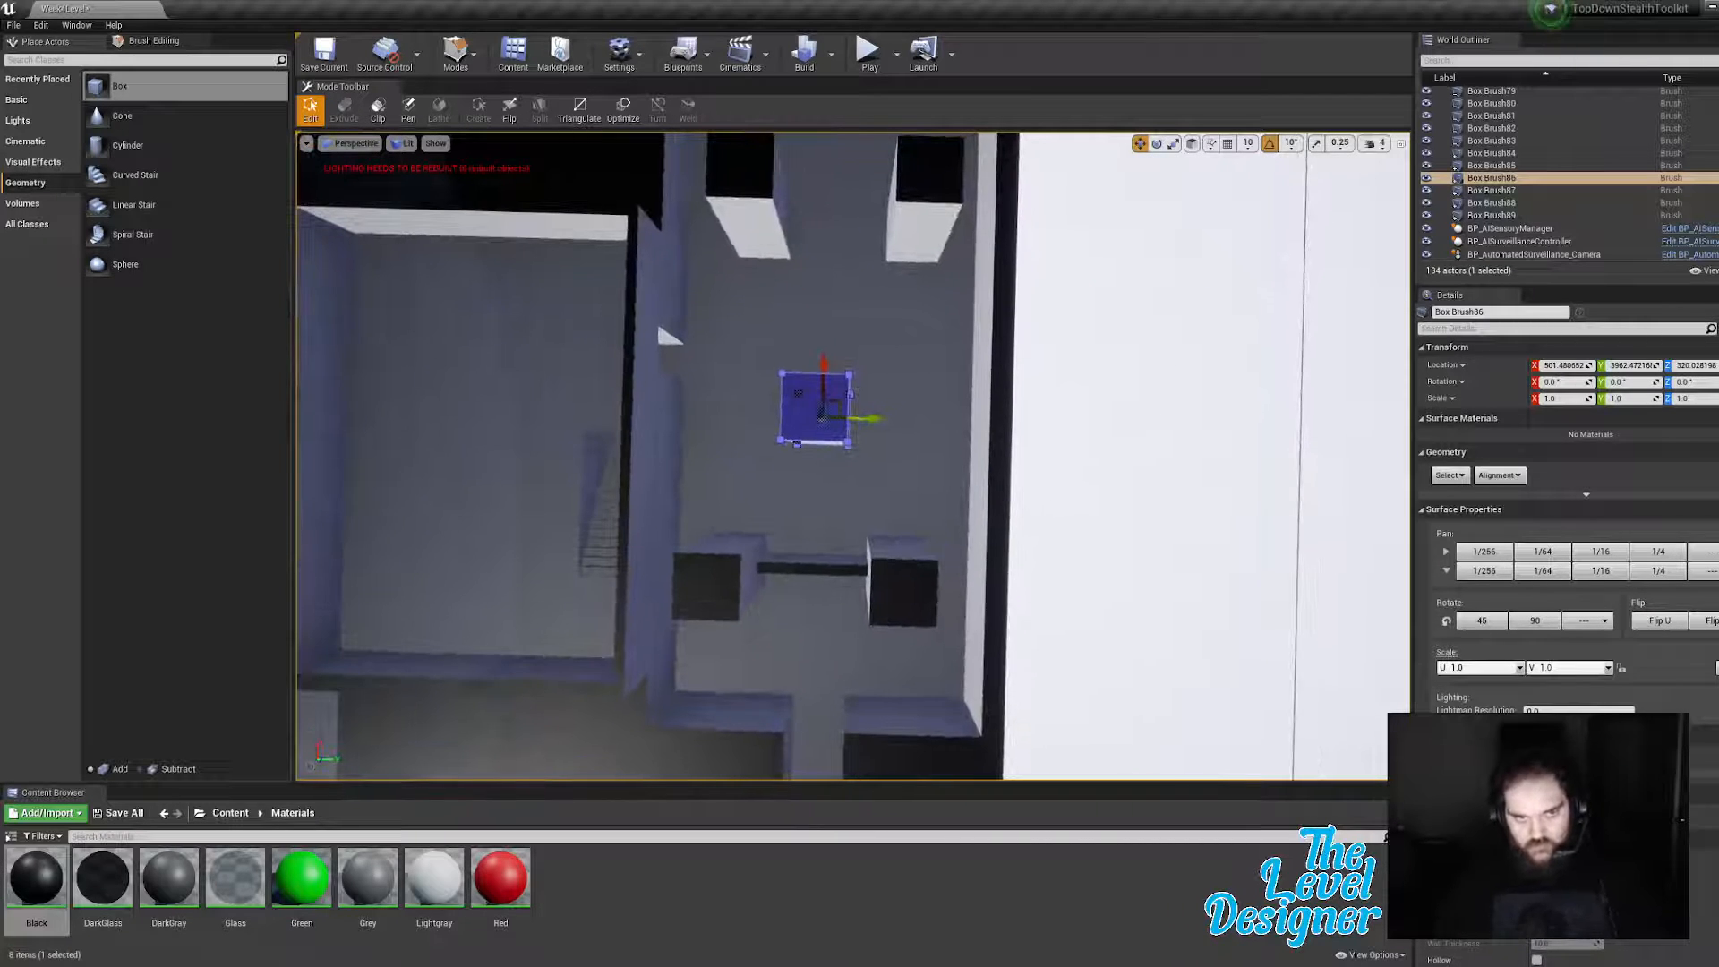
click(755, 582)
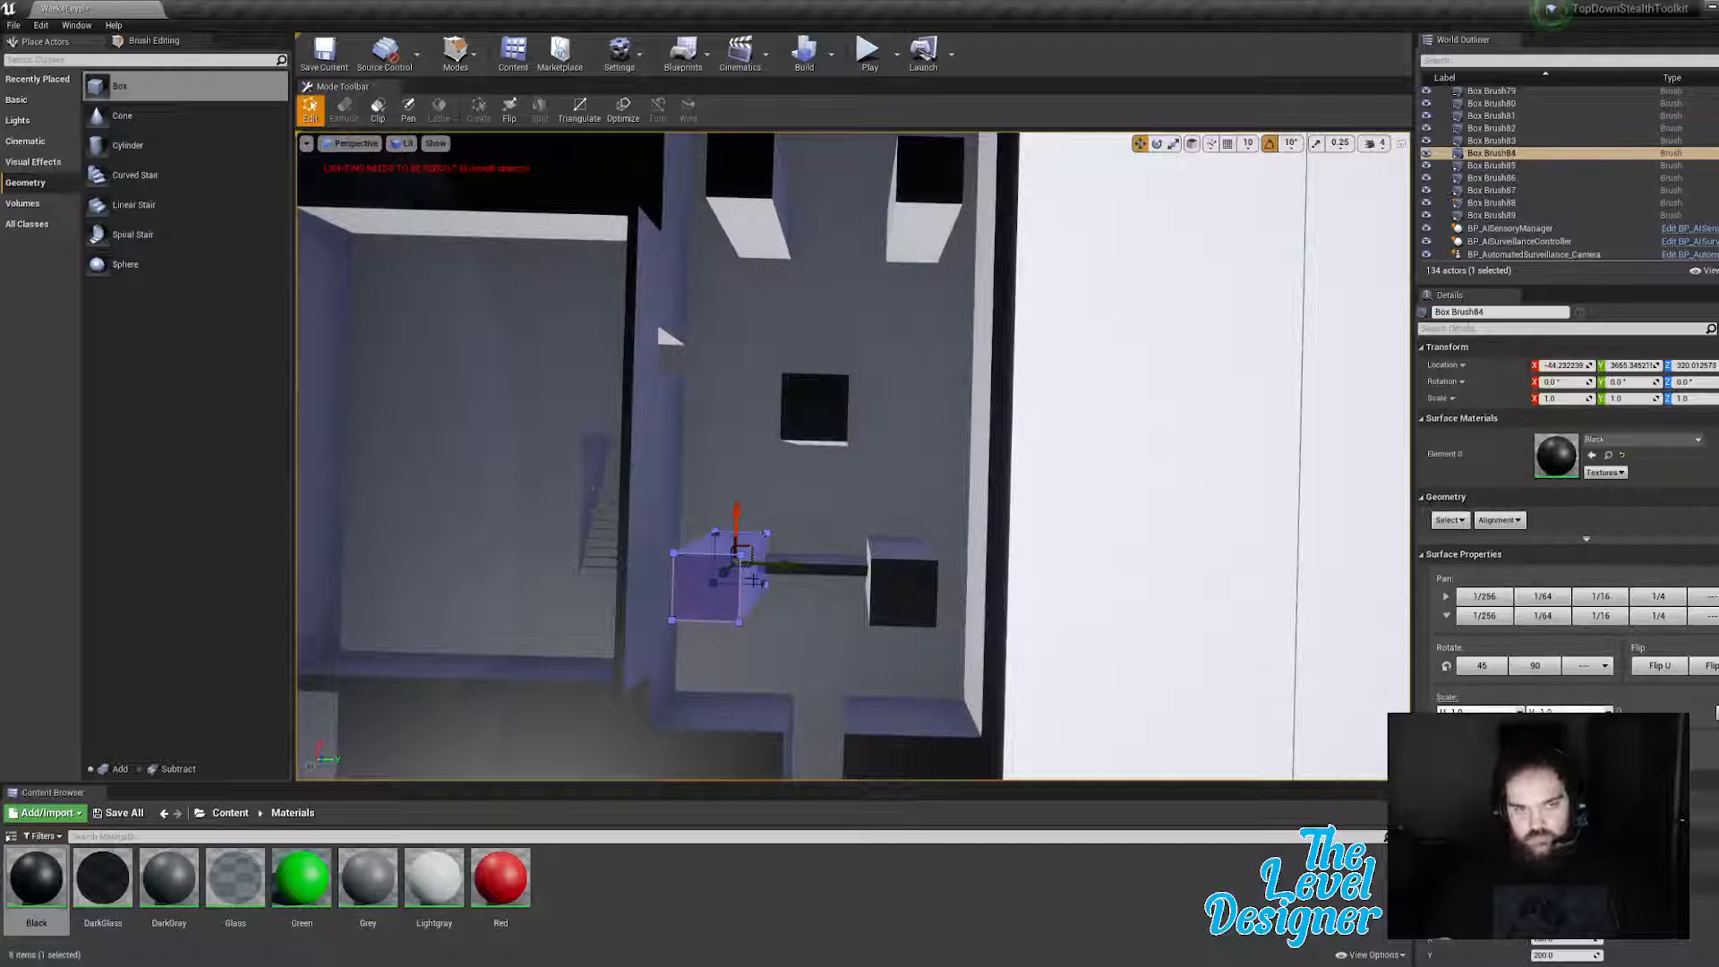
click(796, 562)
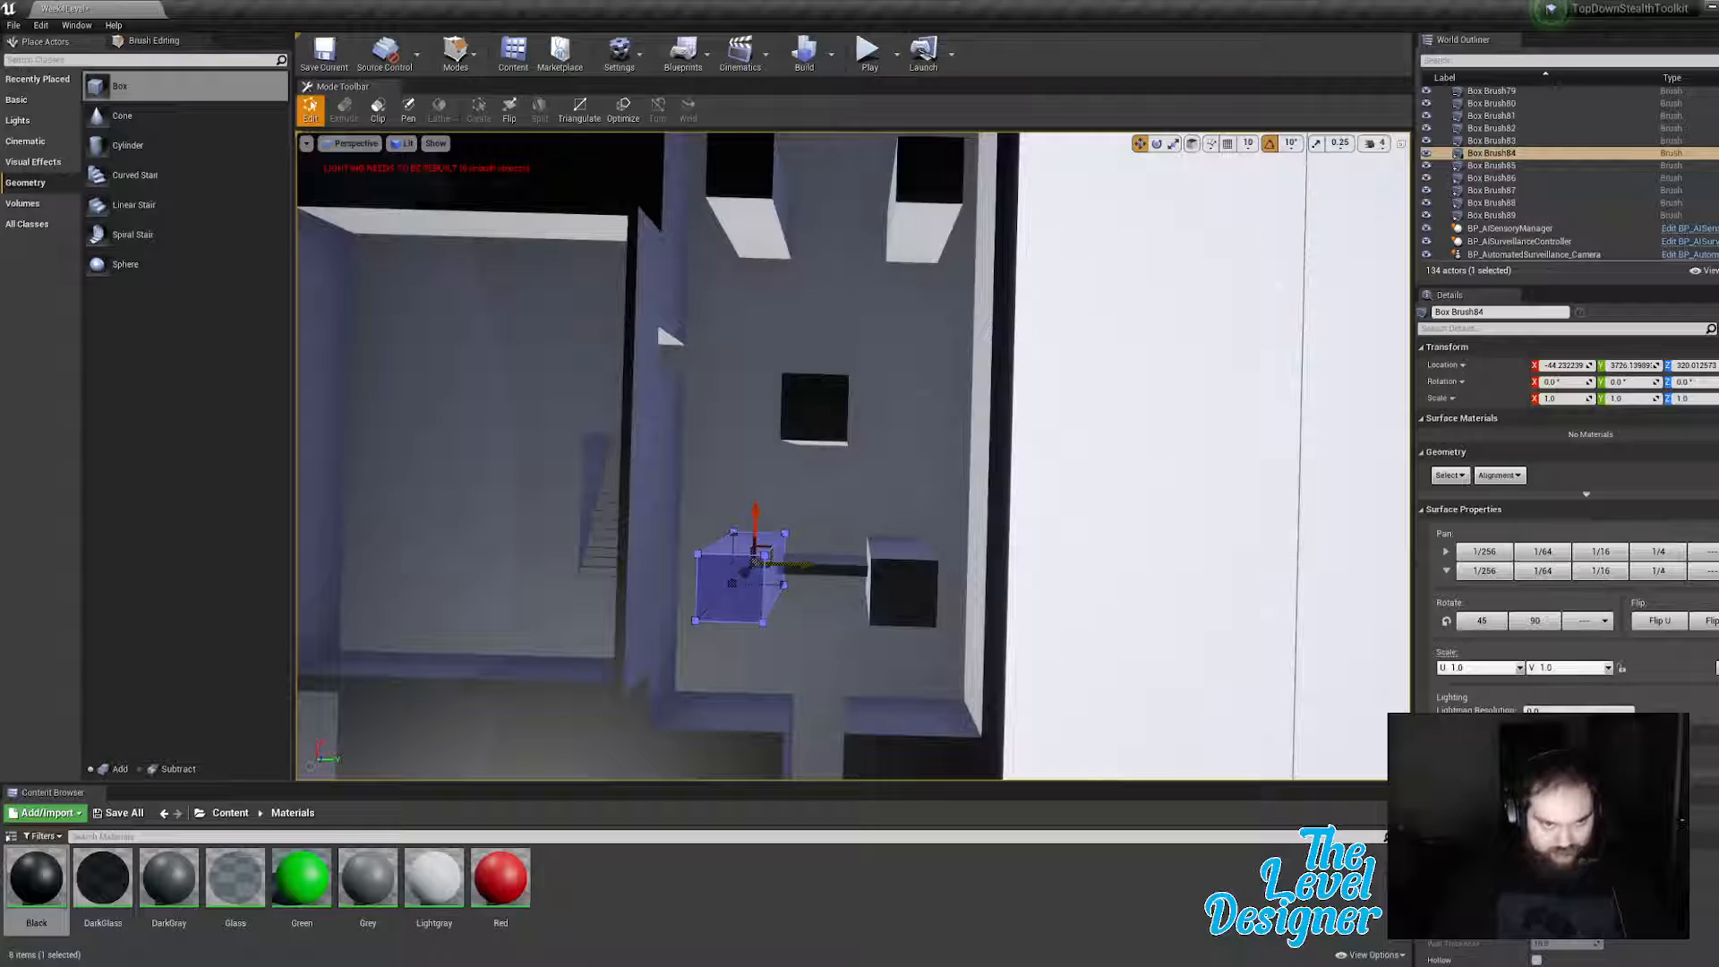
click(1030, 445)
mouse_move(1030, 445)
right_down()
mouse_move(1043, 484)
mouse_move(1191, 439)
mouse_move(1222, 452)
mouse_move(1195, 443)
right_up()
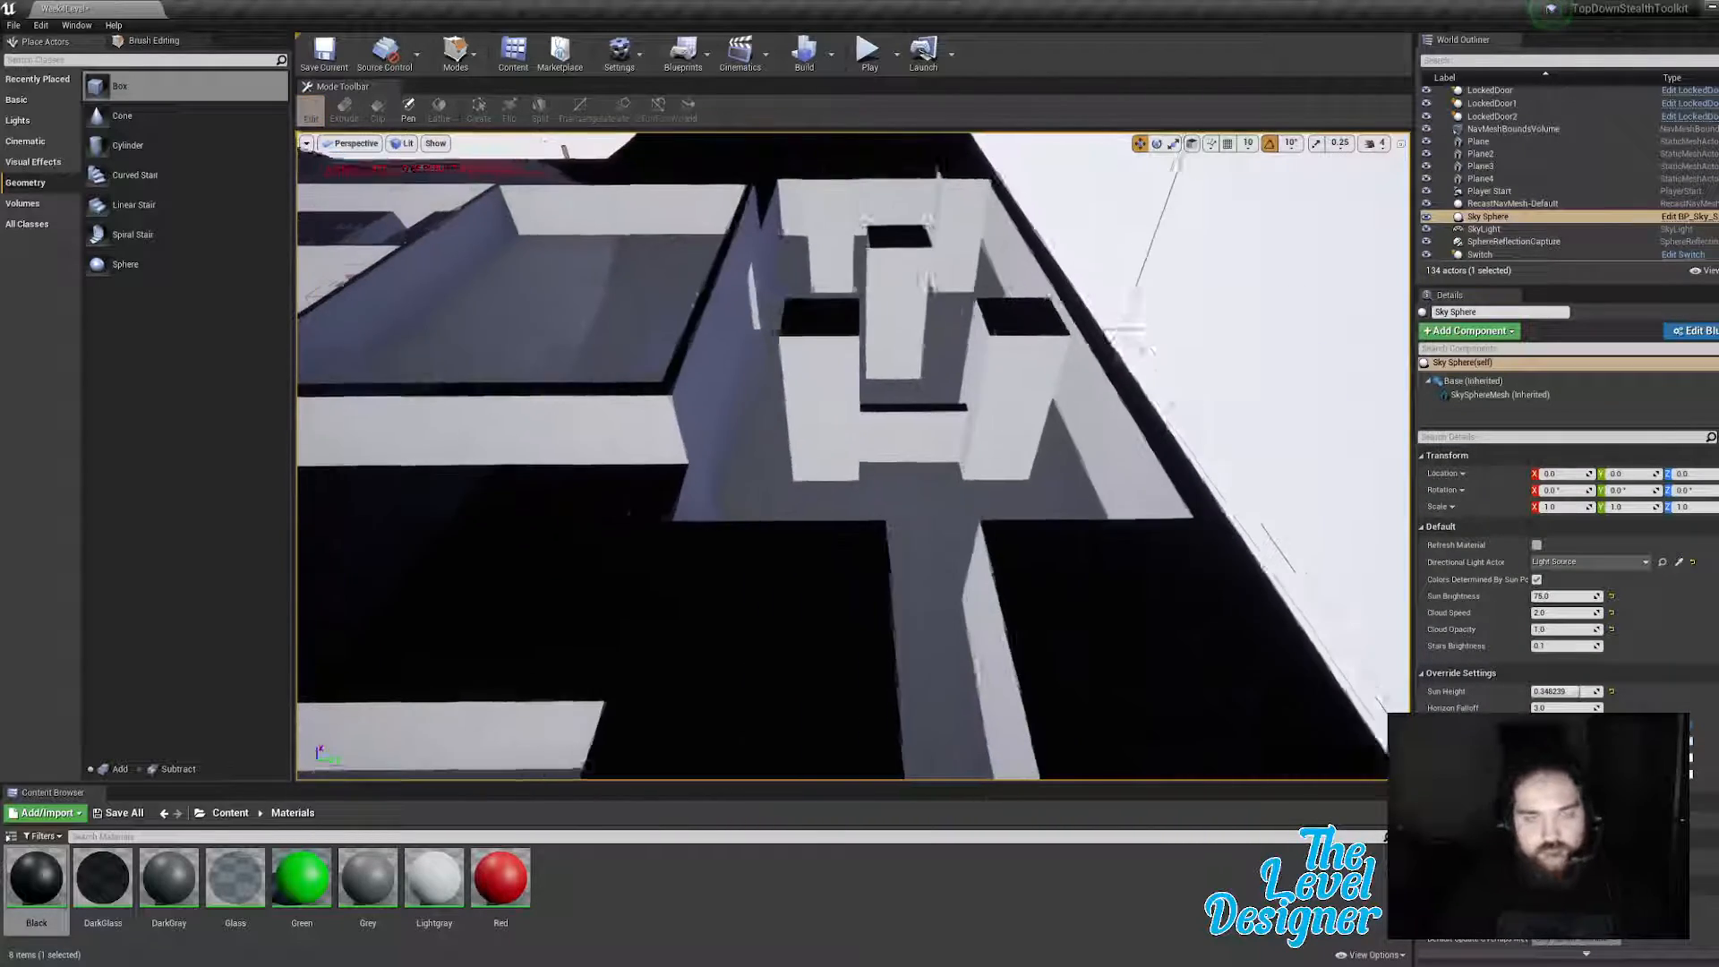
mouse_move(956, 460)
right_down()
mouse_move(950, 426)
mouse_move(955, 460)
right_up()
click(941, 476)
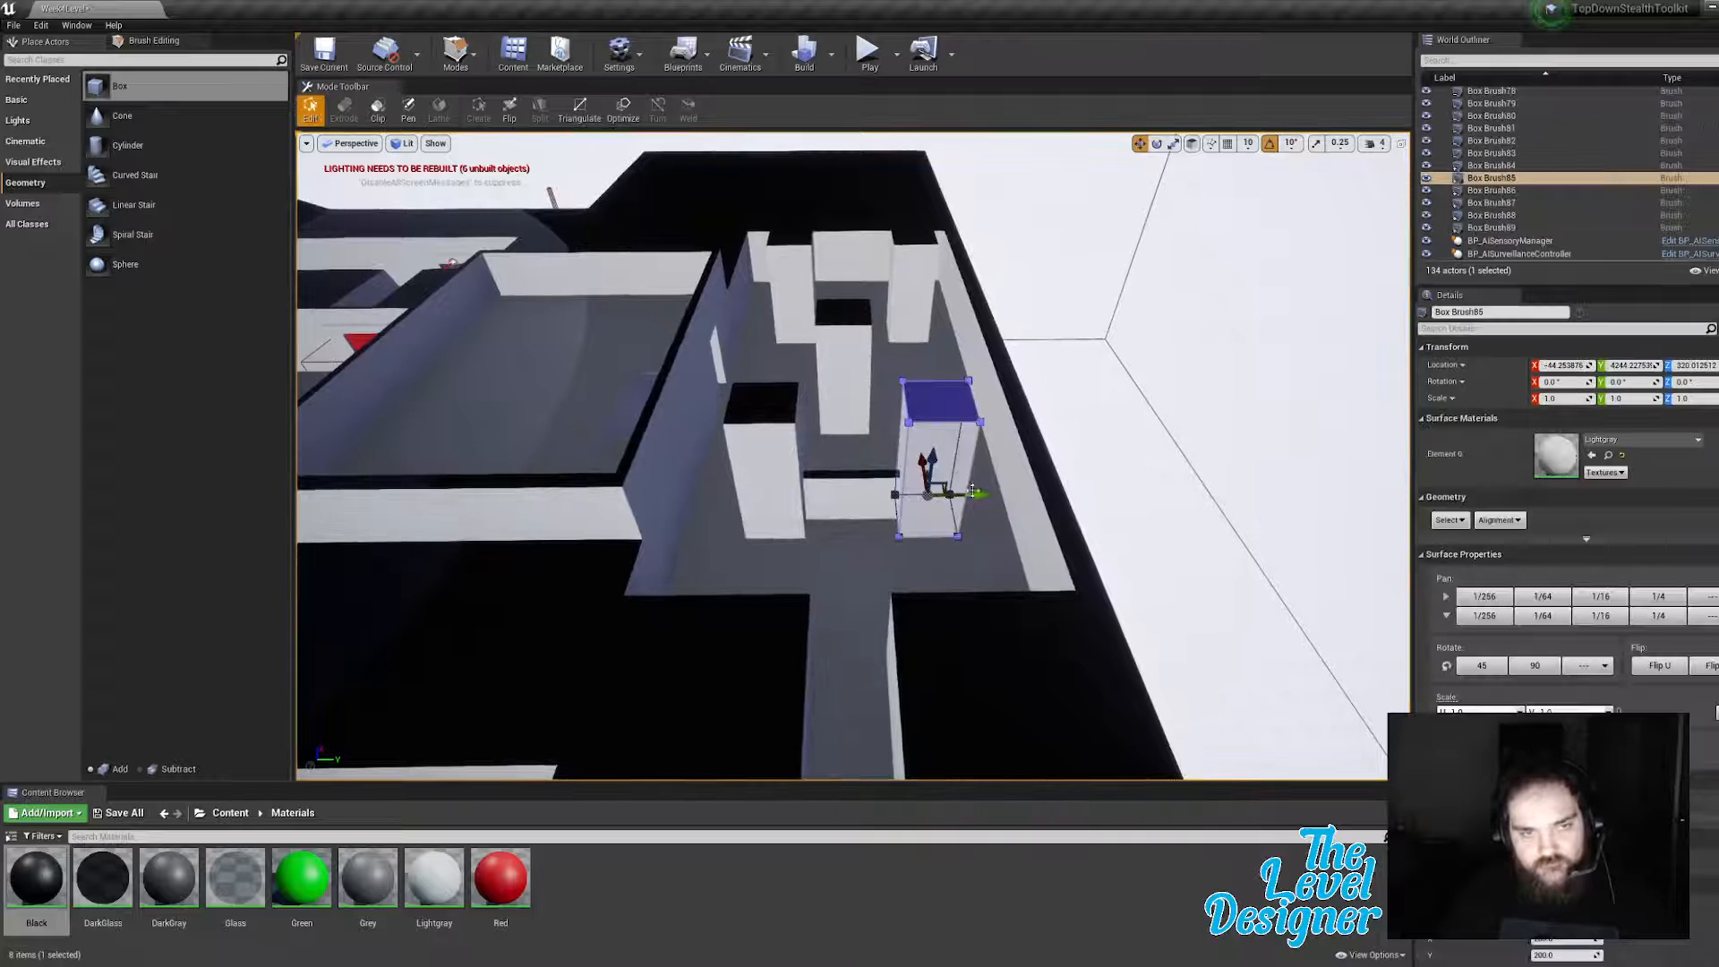
drag(978, 495, 981, 494)
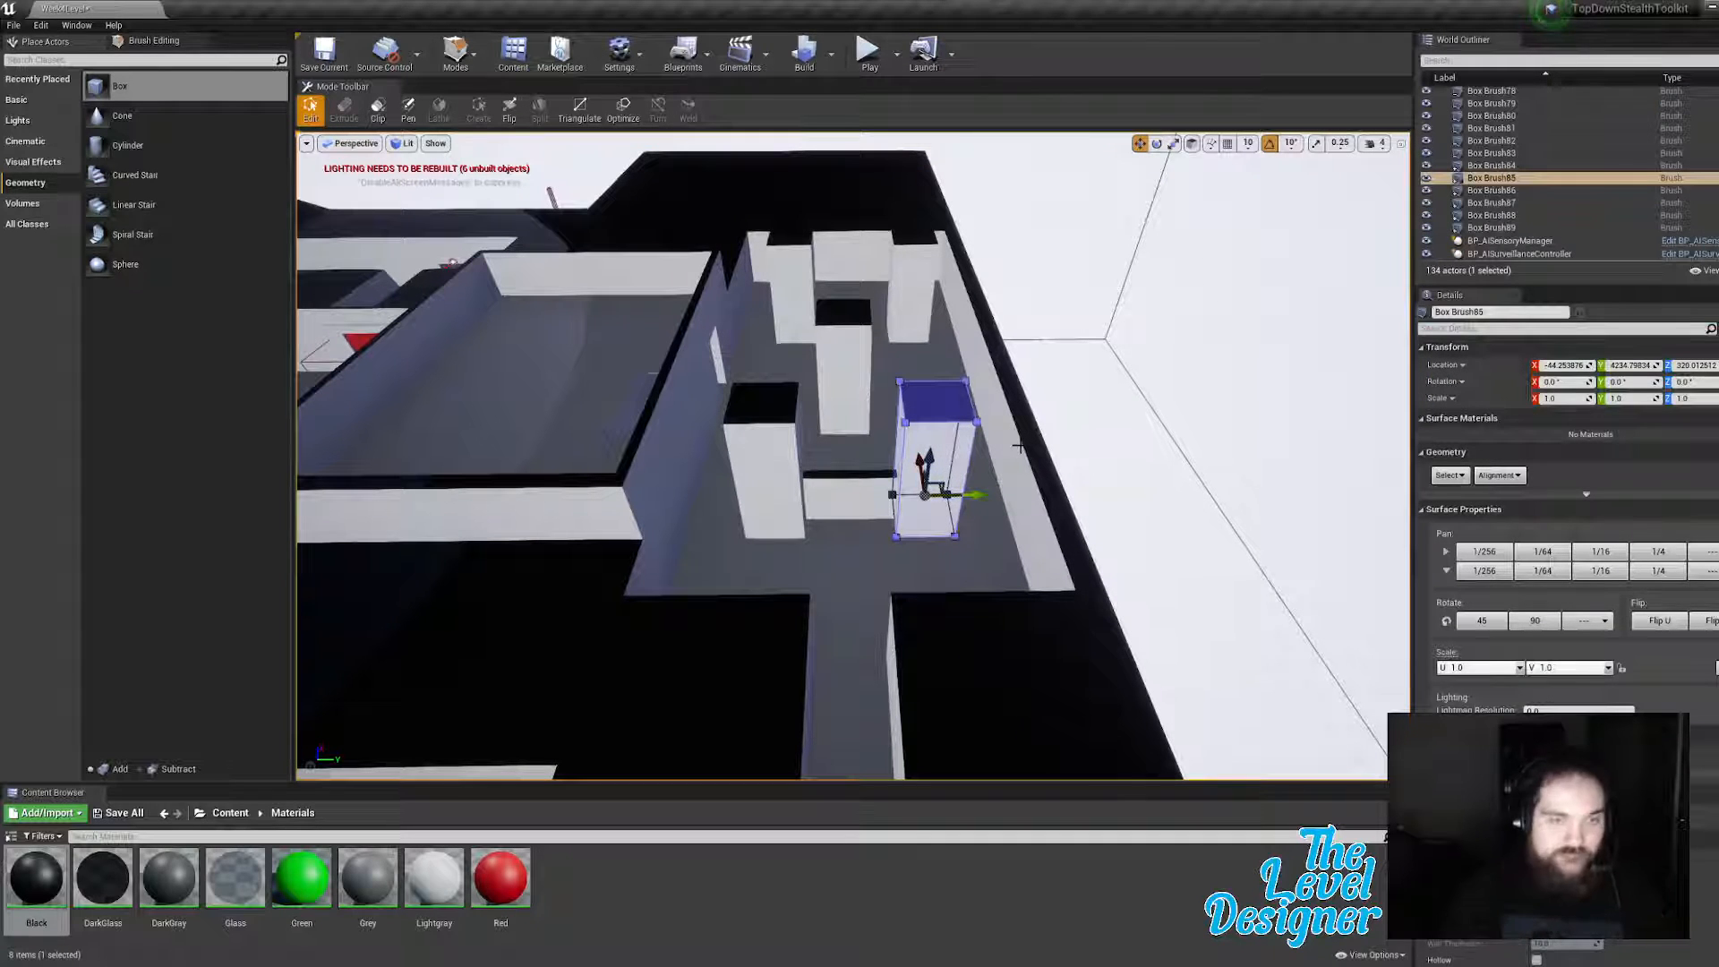
Step: Nudge the far-end block nearest the inner wall slightly along Y toward that wall
right_click(982, 391)
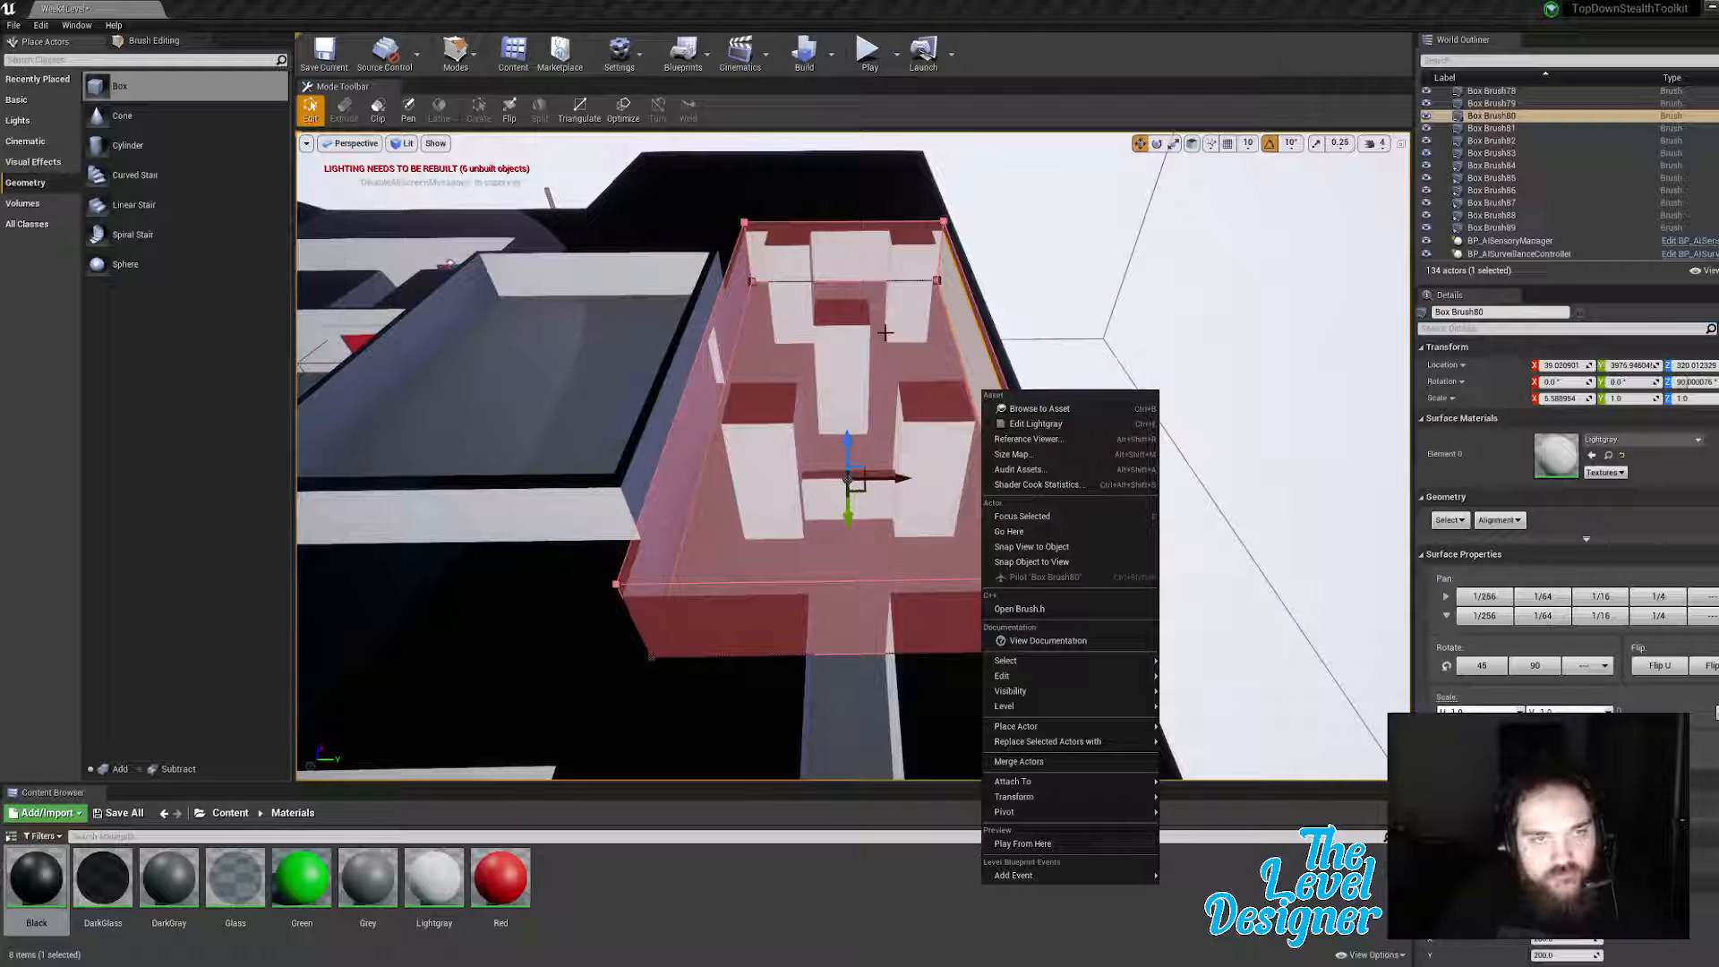
click(1166, 274)
click(846, 339)
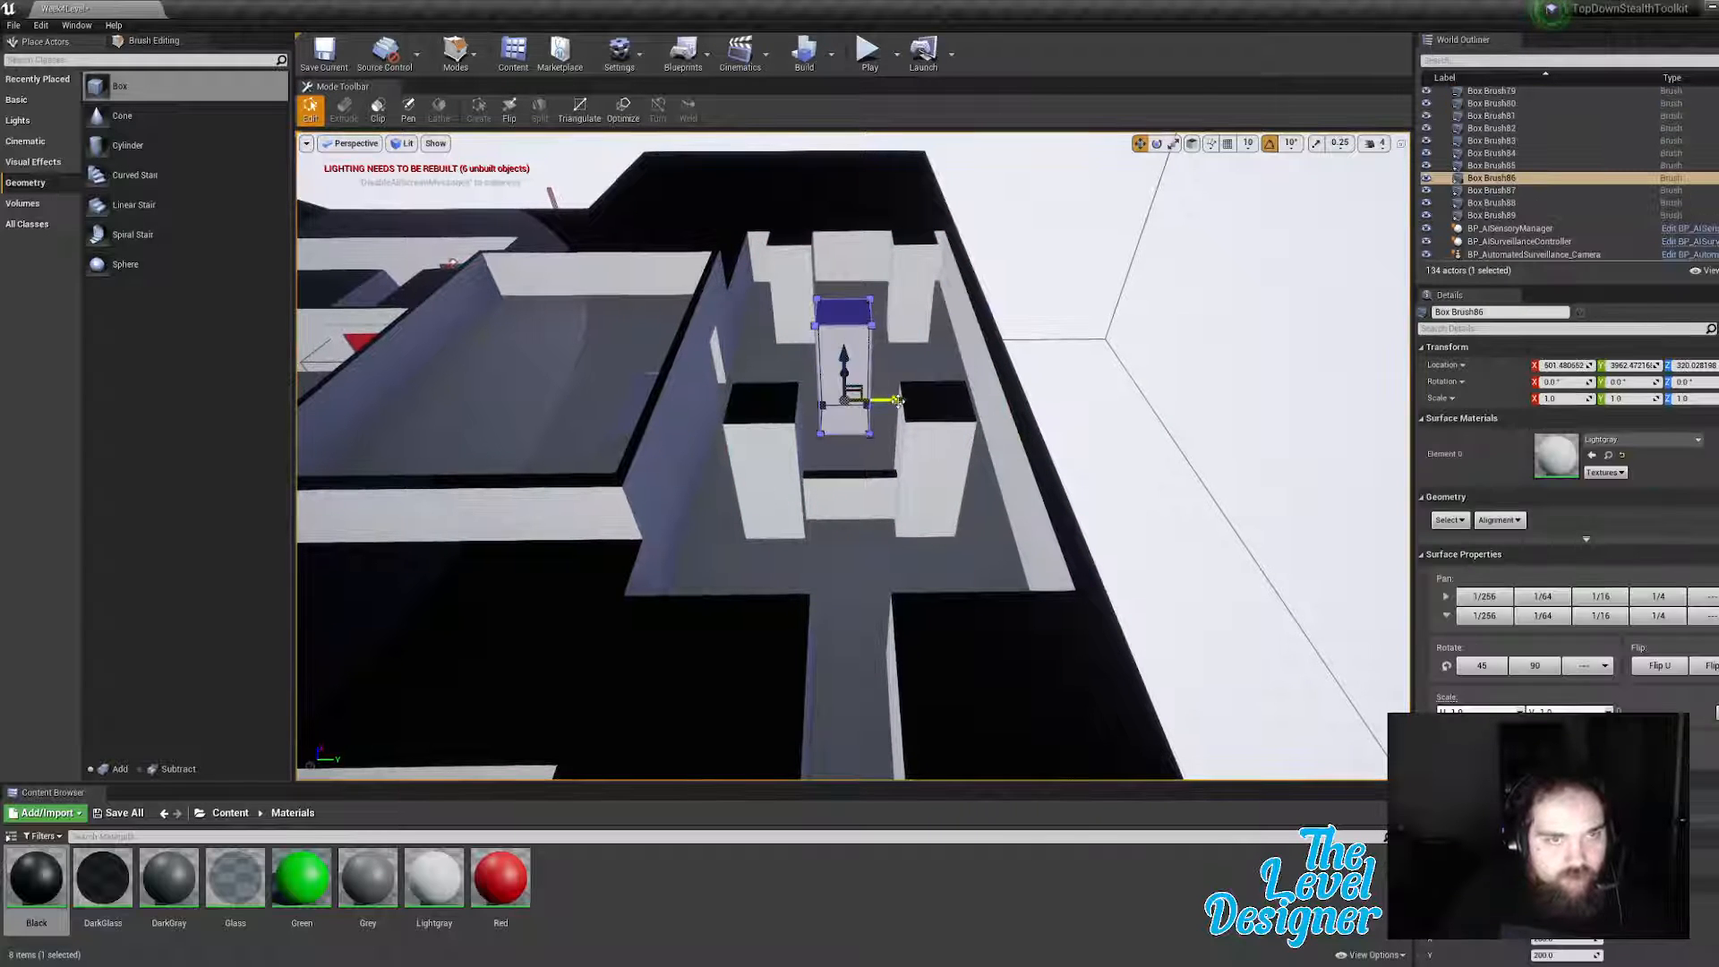
click(794, 265)
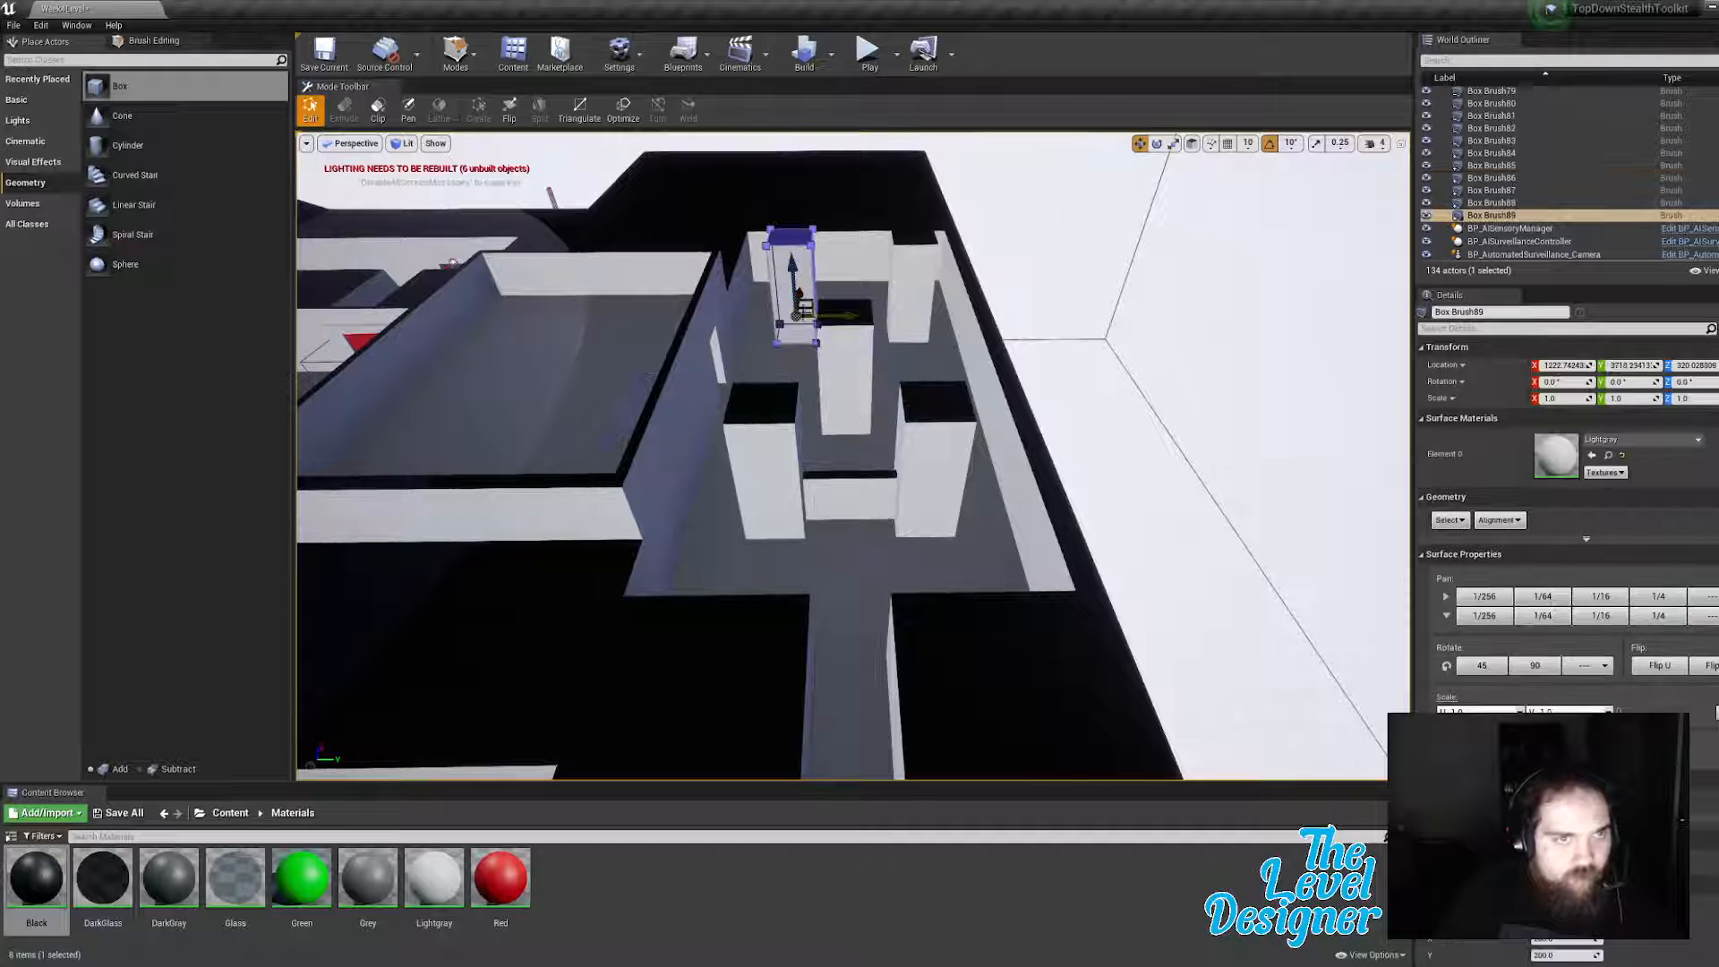
drag(848, 317, 839, 318)
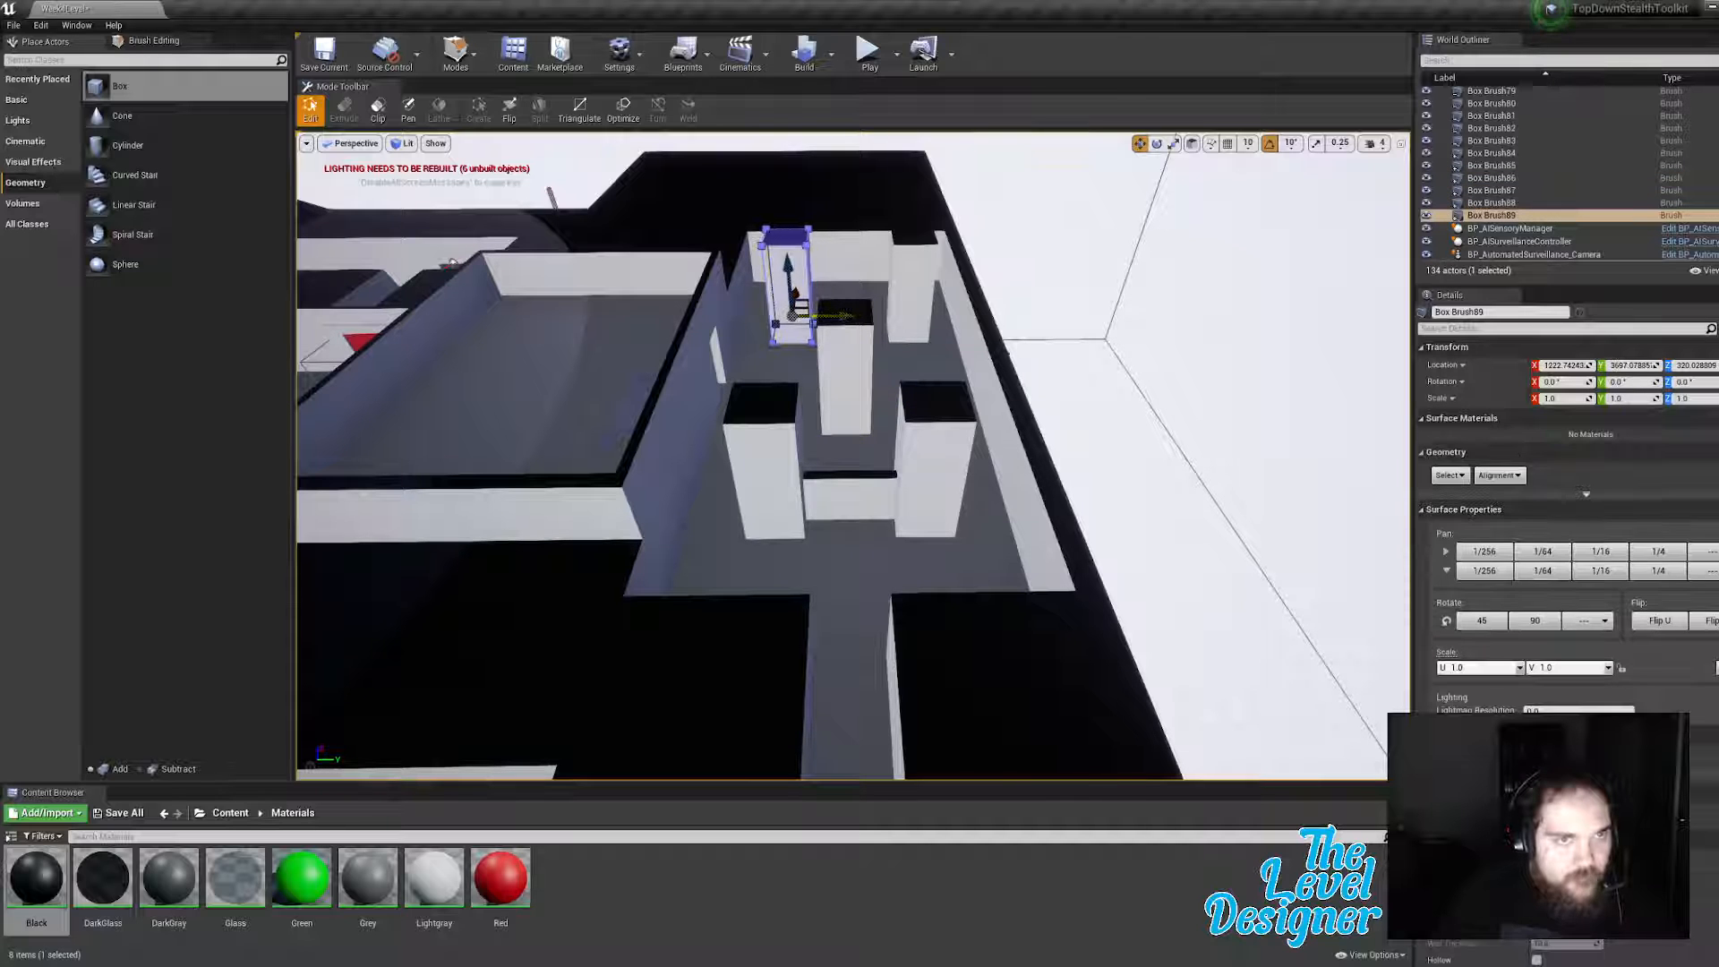
Step: Duplicate the low wall between the entrance-side blocks and move the copy into the adjacent room with the stairs
key(a)
mouse_move(754, 394)
right_down()
mouse_move(694, 388)
mouse_move(598, 573)
right_up()
key(w)
key(d)
right_drag(1299, 570, 1402, 637)
click(1180, 471)
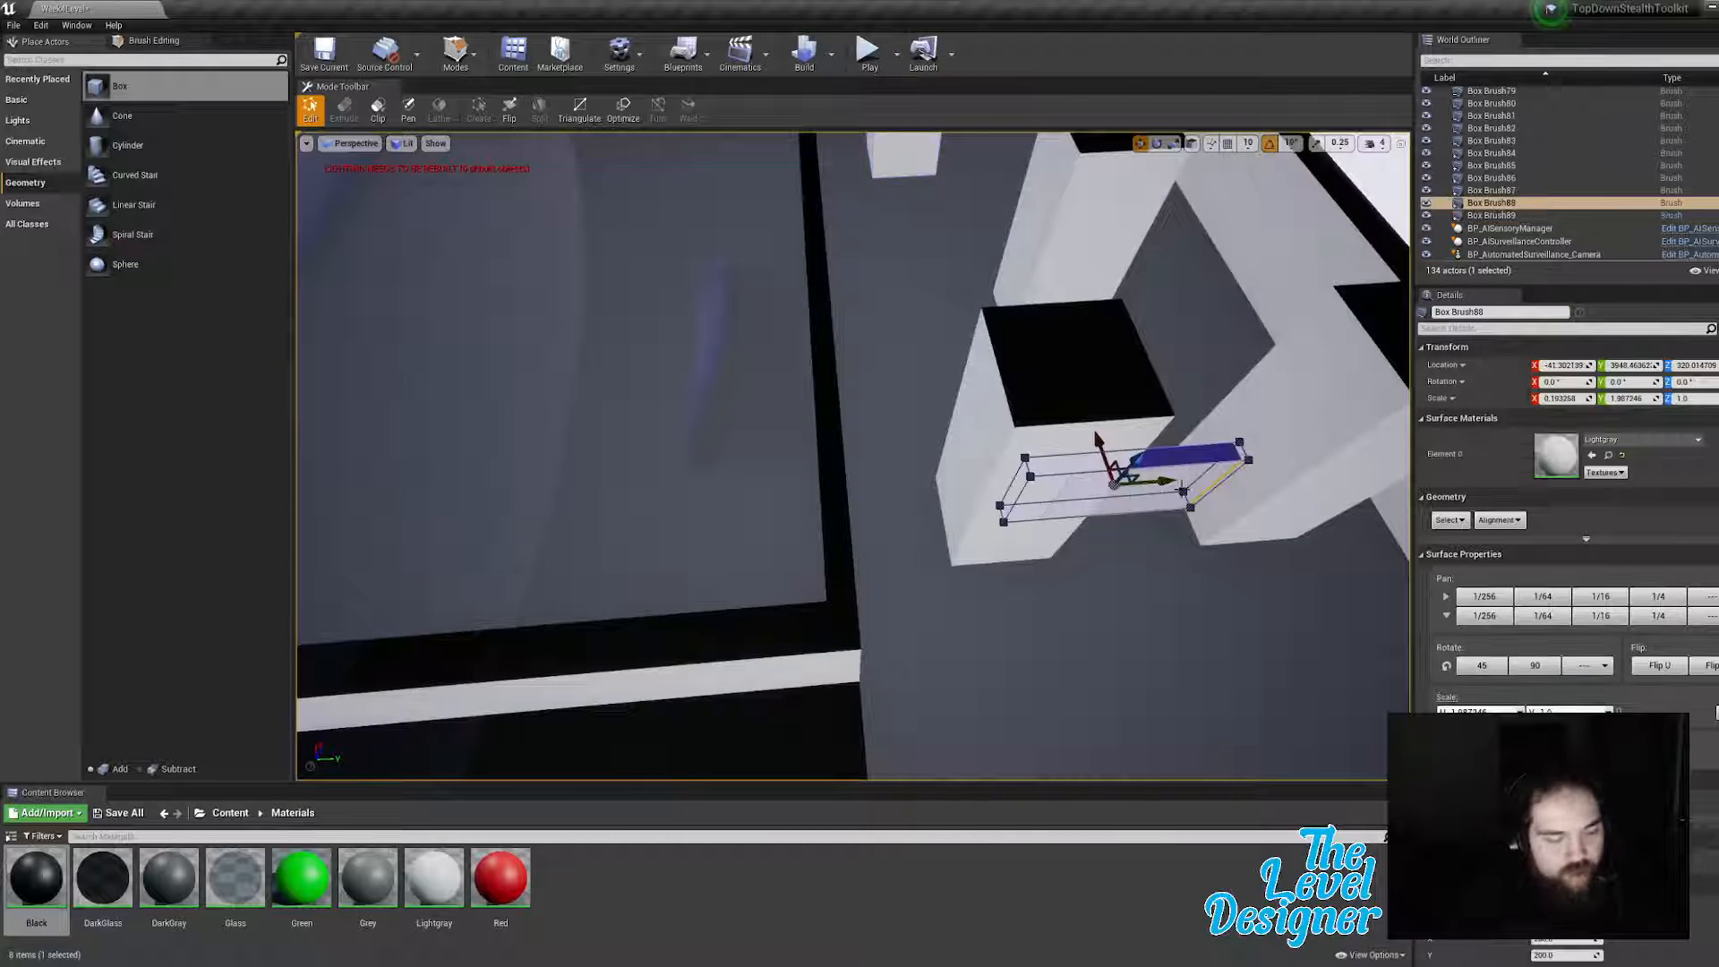
key(ctrl+w)
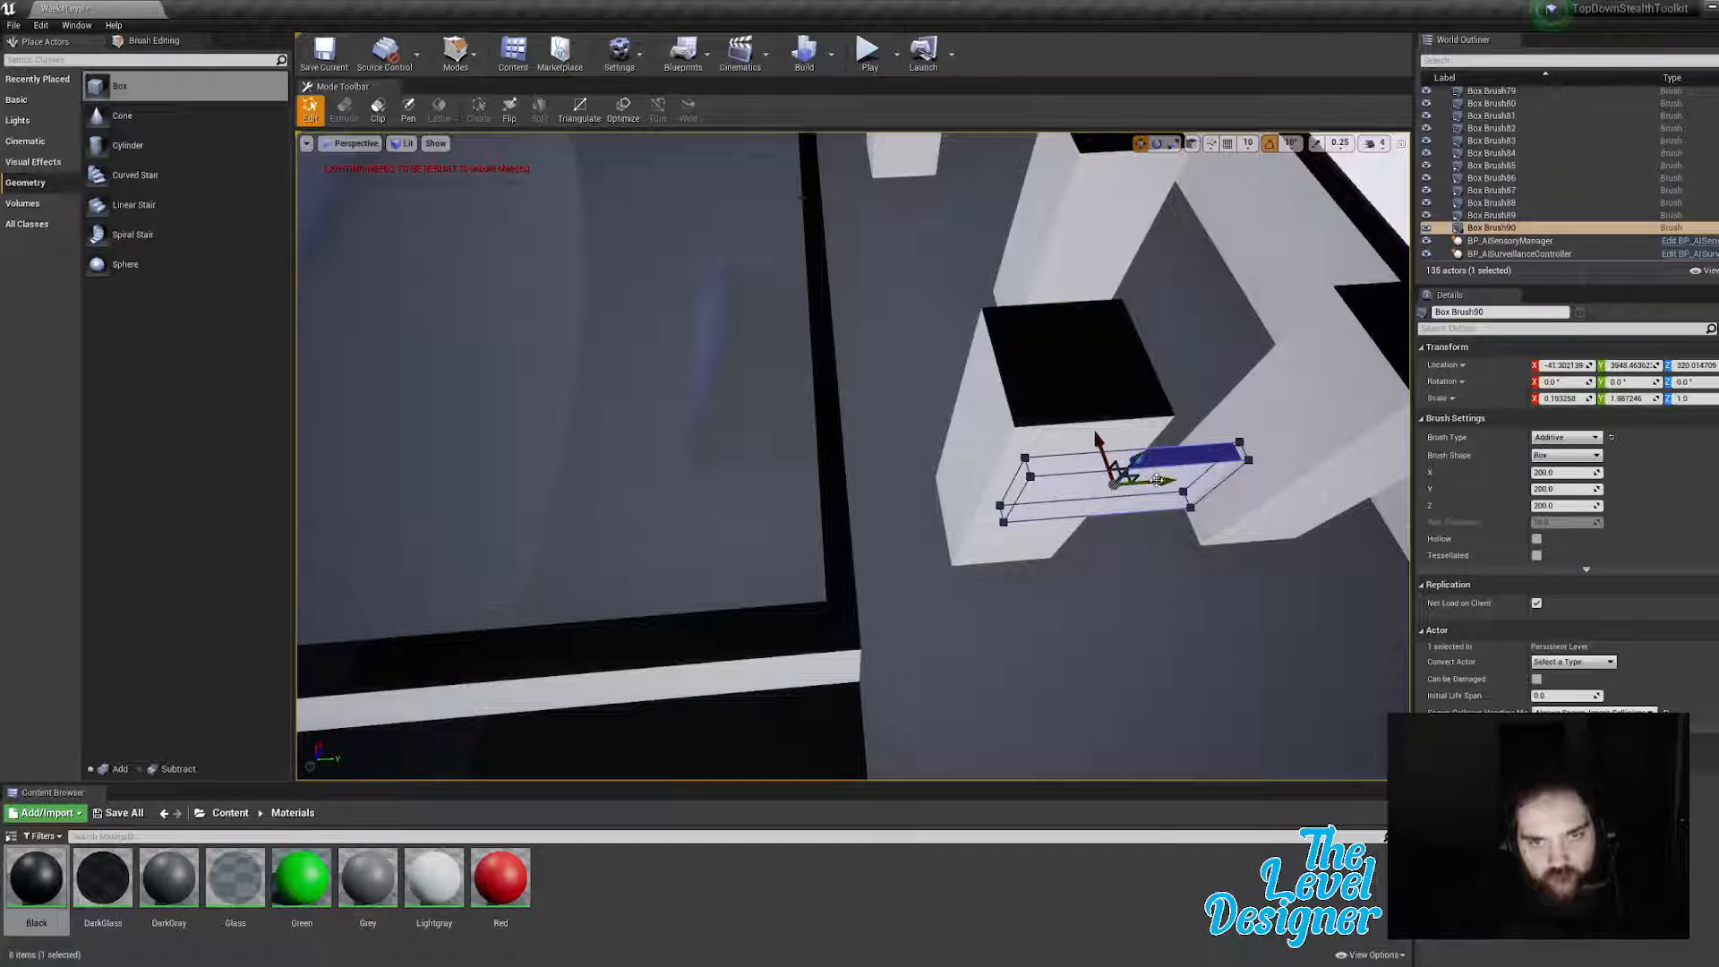
mouse_move(1157, 479)
mouse_down()
mouse_move(541, 520)
mouse_move(413, 404)
mouse_move(427, 412)
mouse_up()
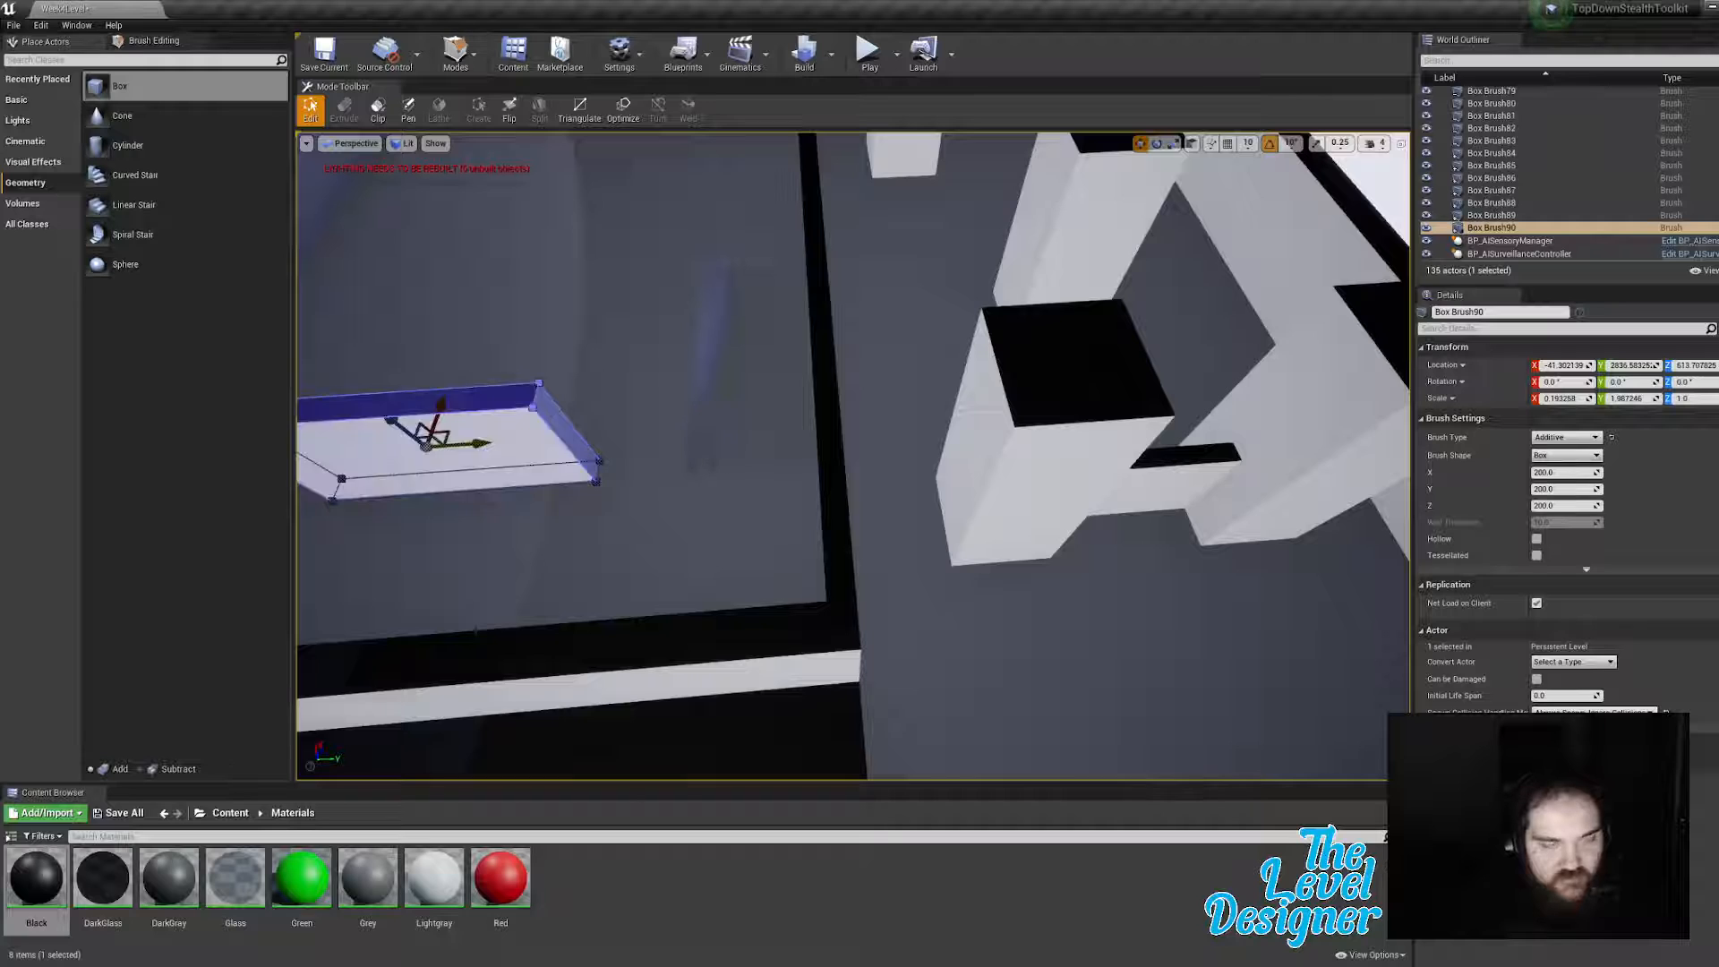
Step: Rotate the copied wall 90 degrees and move it toward the stairs, to about Y 3072
right_drag(731, 516, 649, 447)
key(e)
mouse_move(731, 522)
mouse_down()
mouse_move(745, 526)
mouse_move(726, 507)
mouse_up()
key(w)
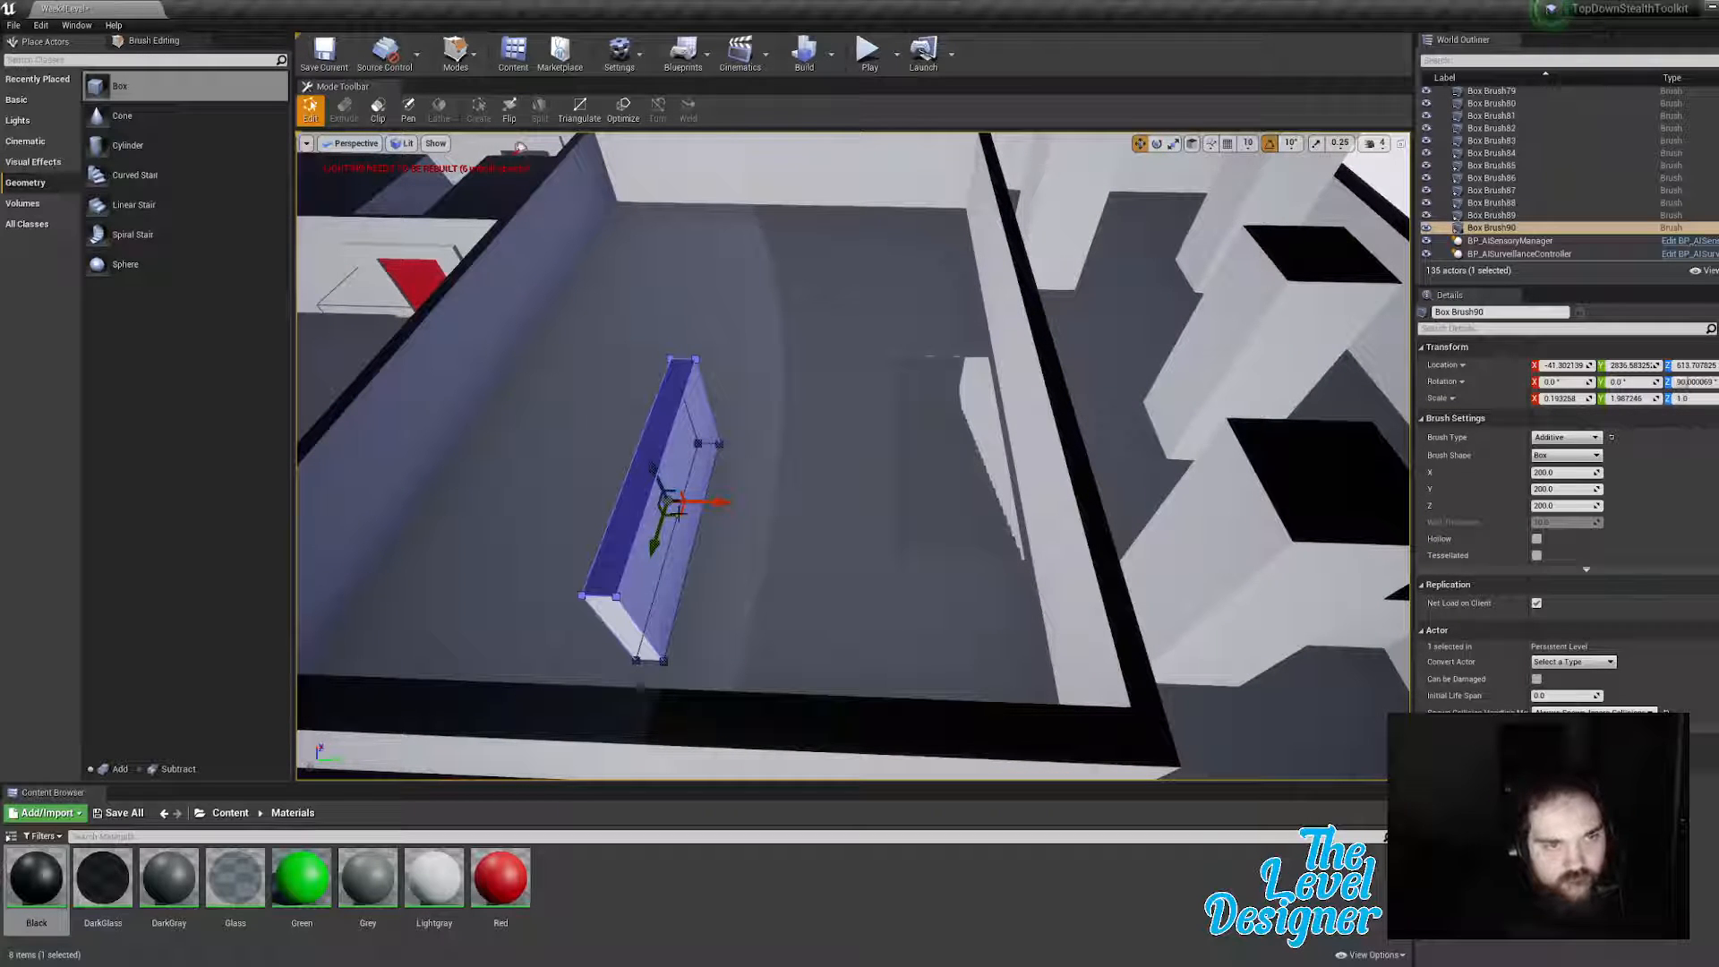
mouse_move(678, 514)
mouse_down()
mouse_move(822, 576)
mouse_move(857, 511)
mouse_move(838, 570)
mouse_up()
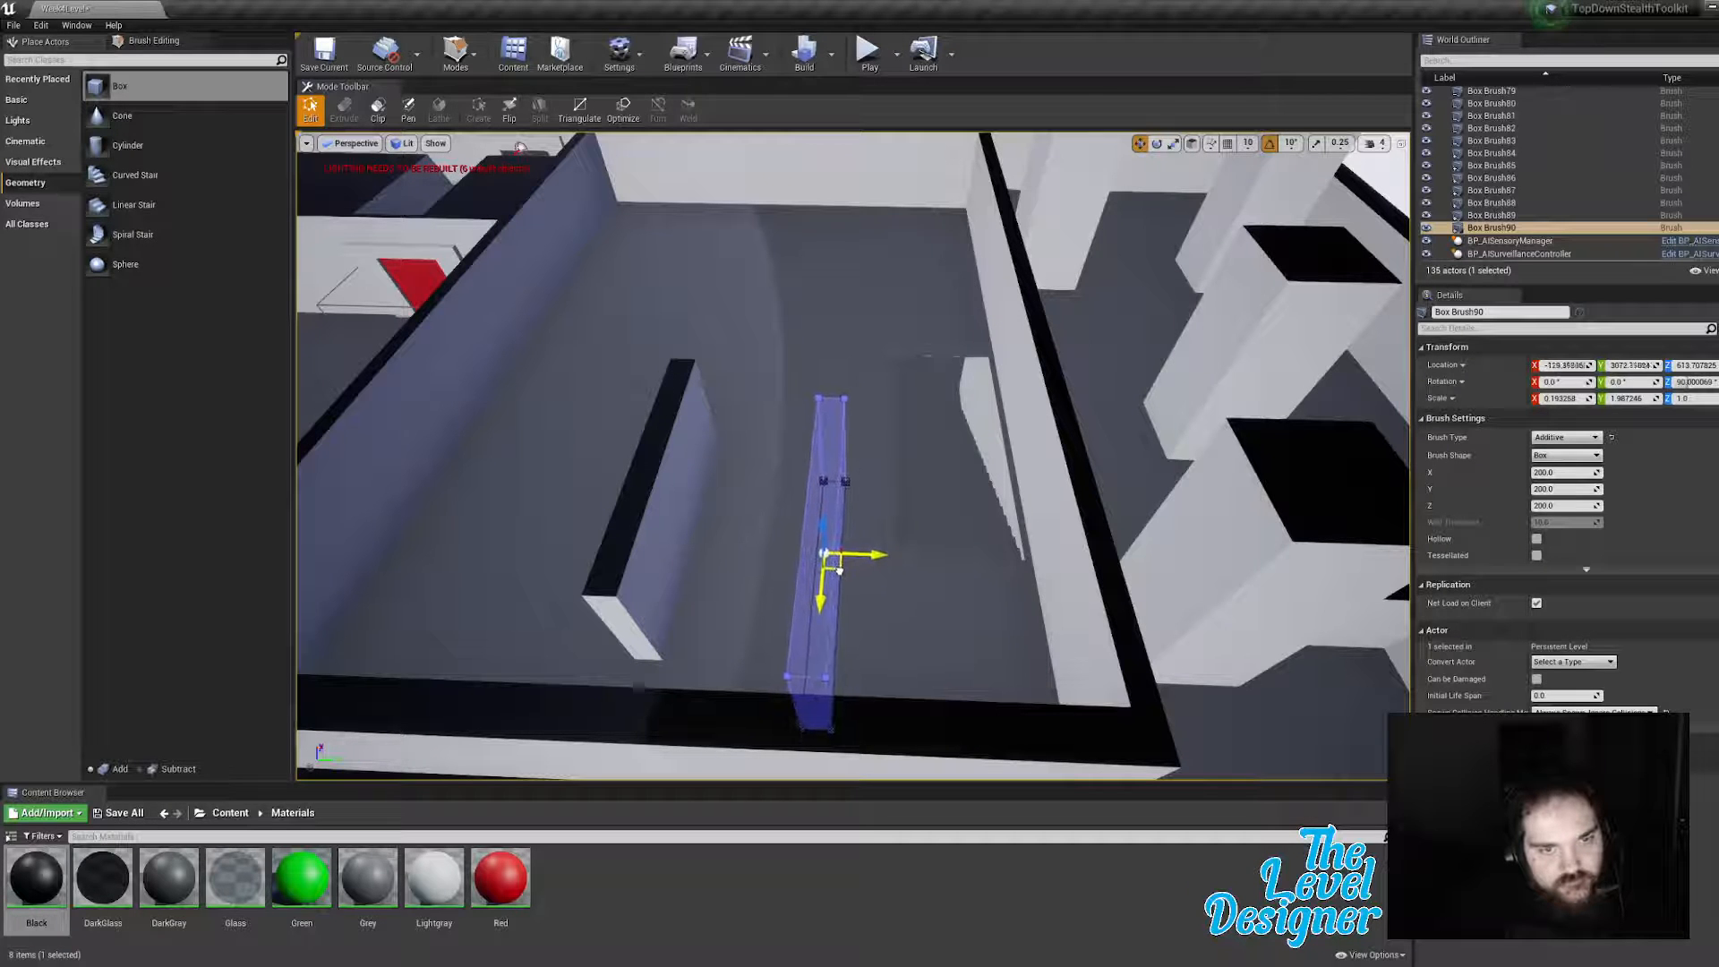
Step: Extend the end face of the copied wall to lengthen it alongside the stairs
right_drag(840, 582, 556, 568)
mouse_move(1110, 403)
right_down()
mouse_move(896, 371)
mouse_move(788, 381)
right_up()
click(740, 324)
mouse_move(739, 324)
right_down()
mouse_move(833, 324)
mouse_move(805, 358)
right_up()
drag(703, 393, 943, 444)
right_drag(971, 439, 699, 439)
right_drag(966, 407, 898, 340)
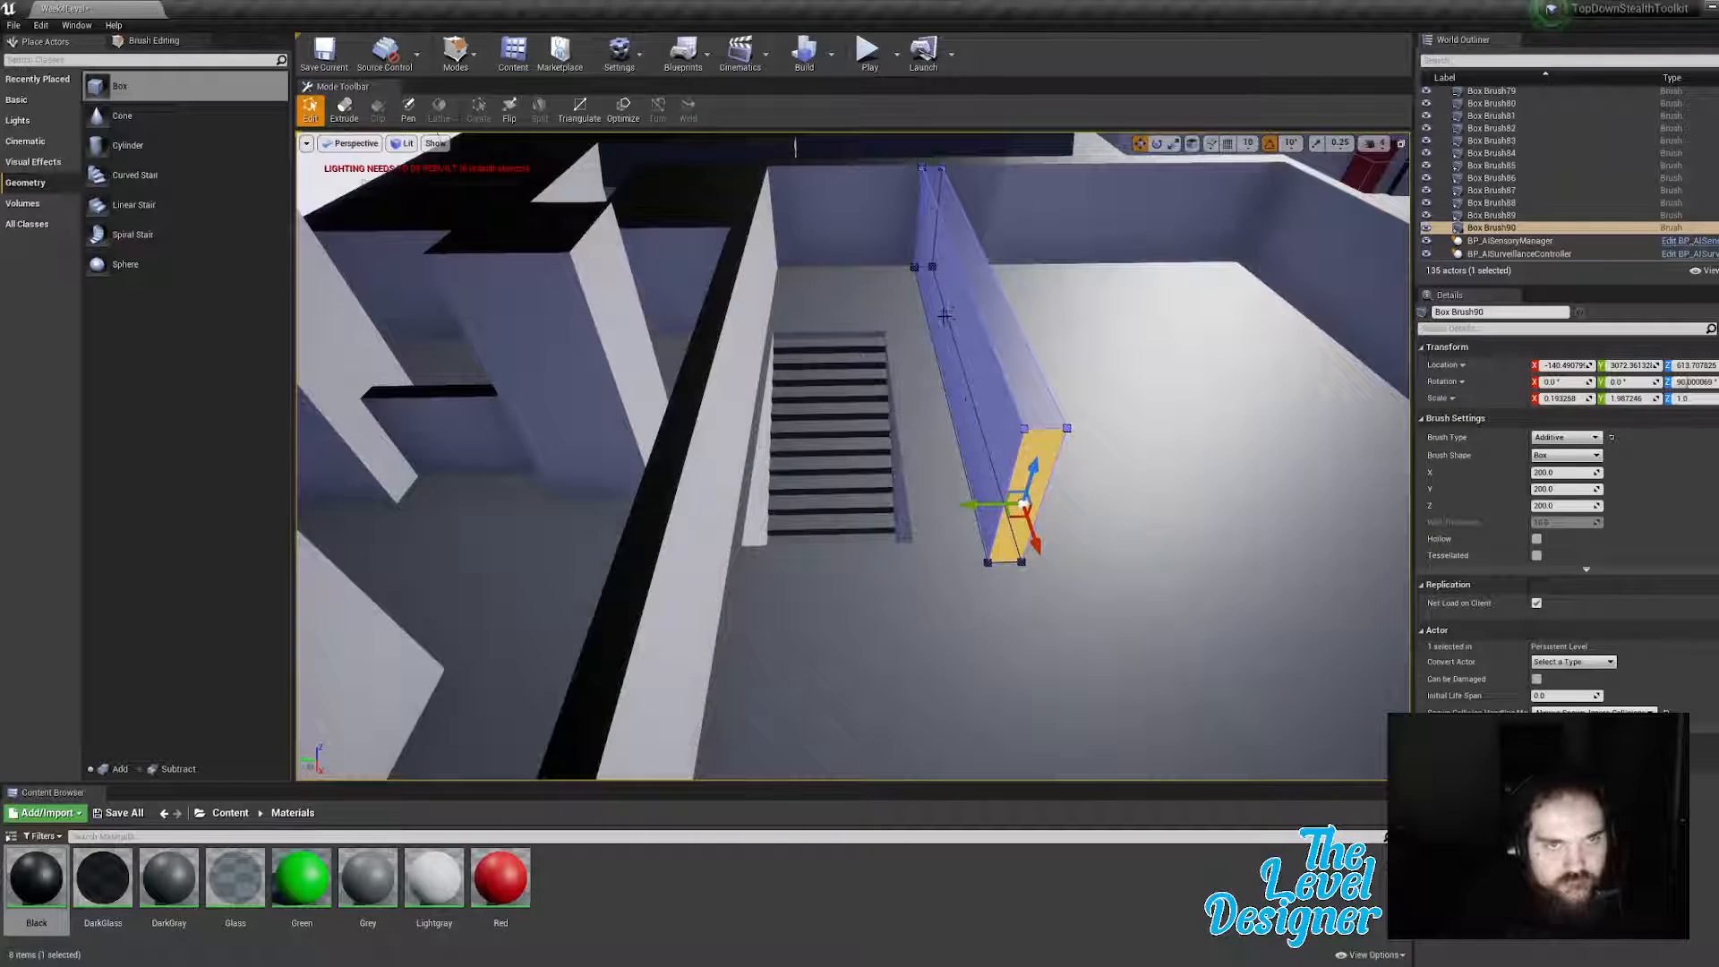
right_drag(973, 285, 931, 224)
Step: Slide the lengthened wall along Y to about 3154, right beside the stairs
click(936, 450)
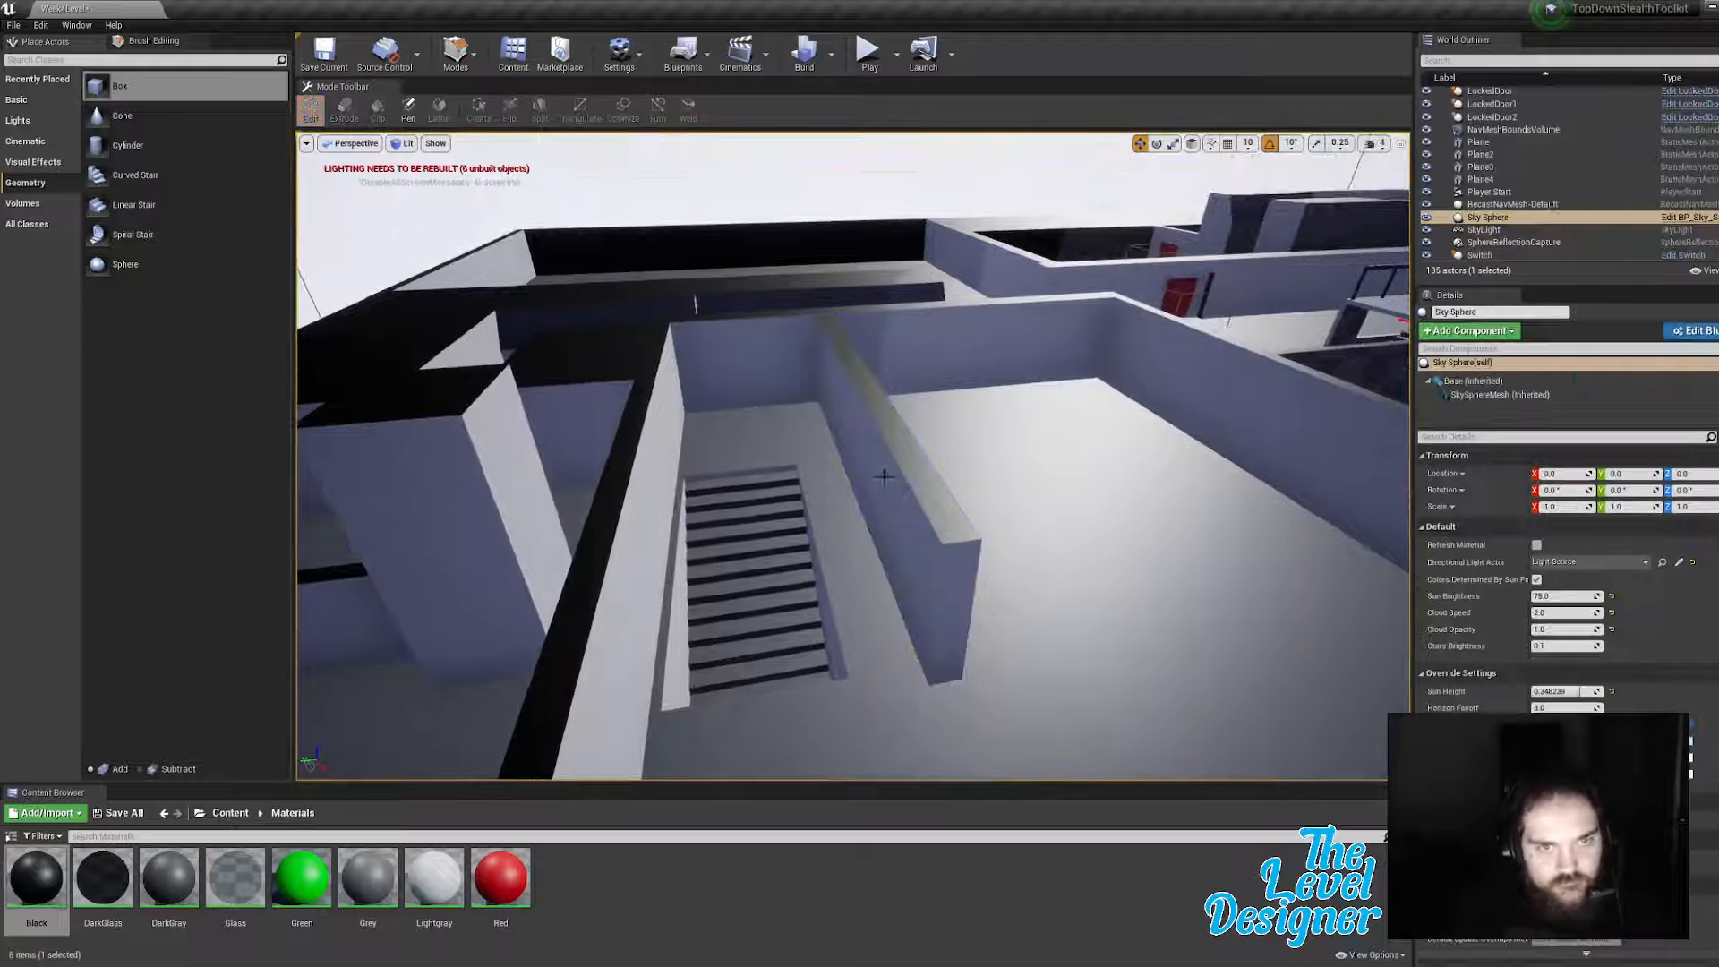
click(884, 478)
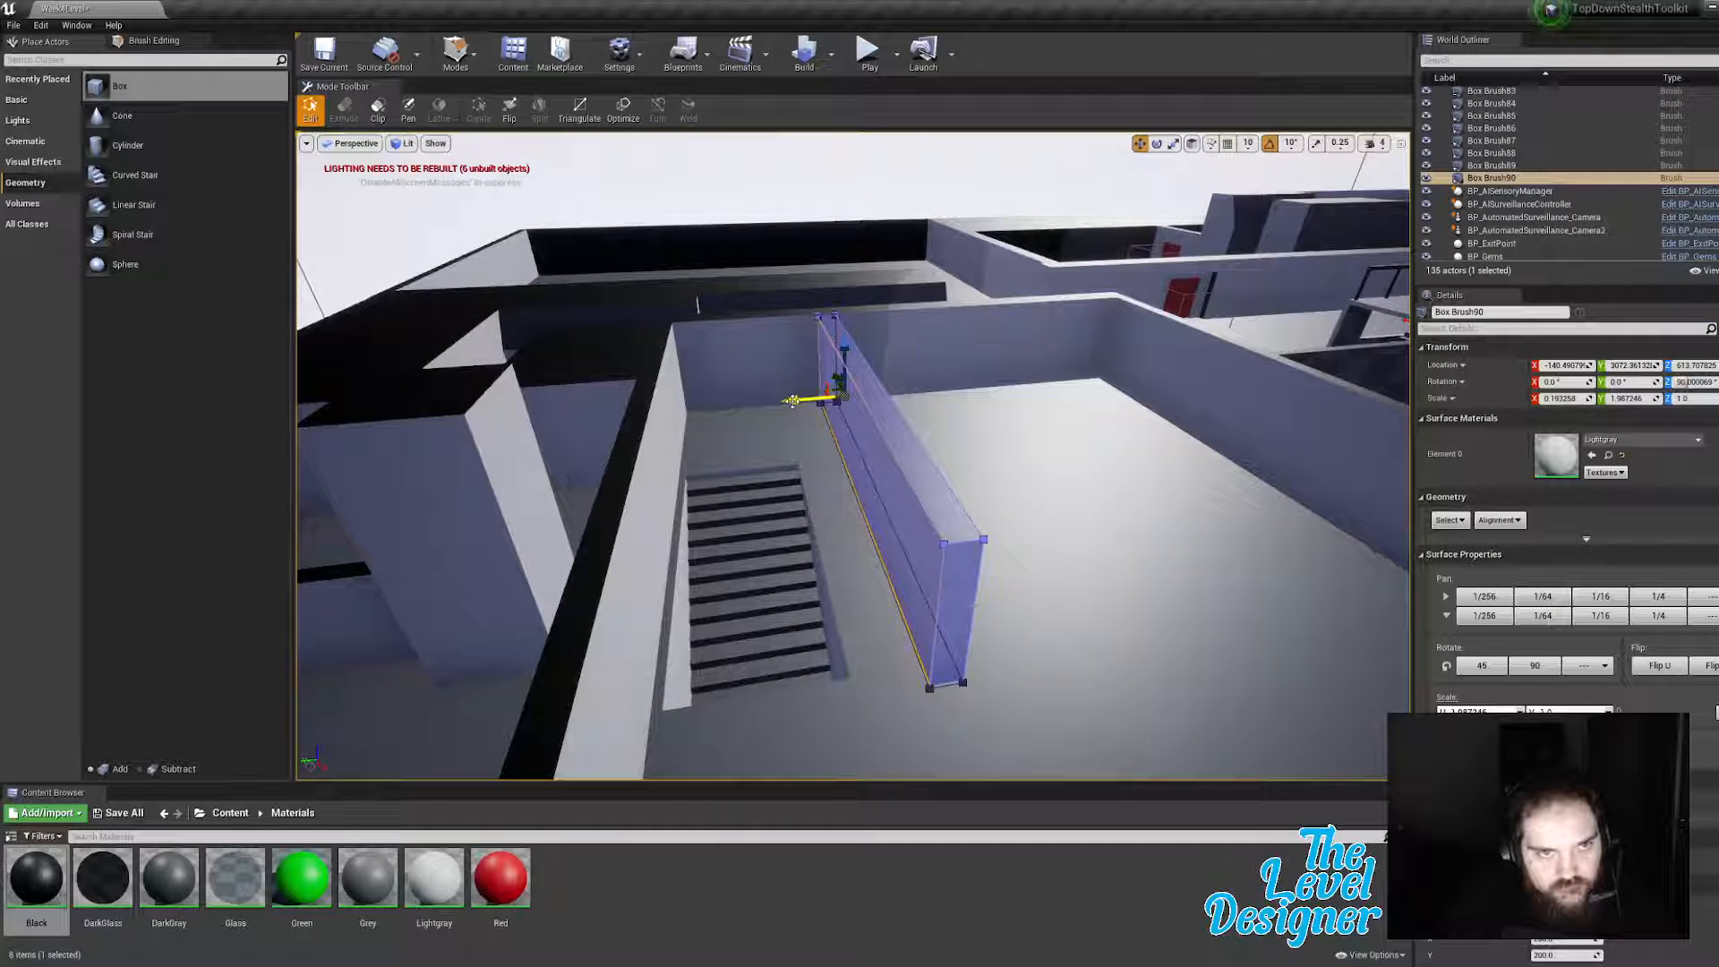
drag(792, 400, 750, 411)
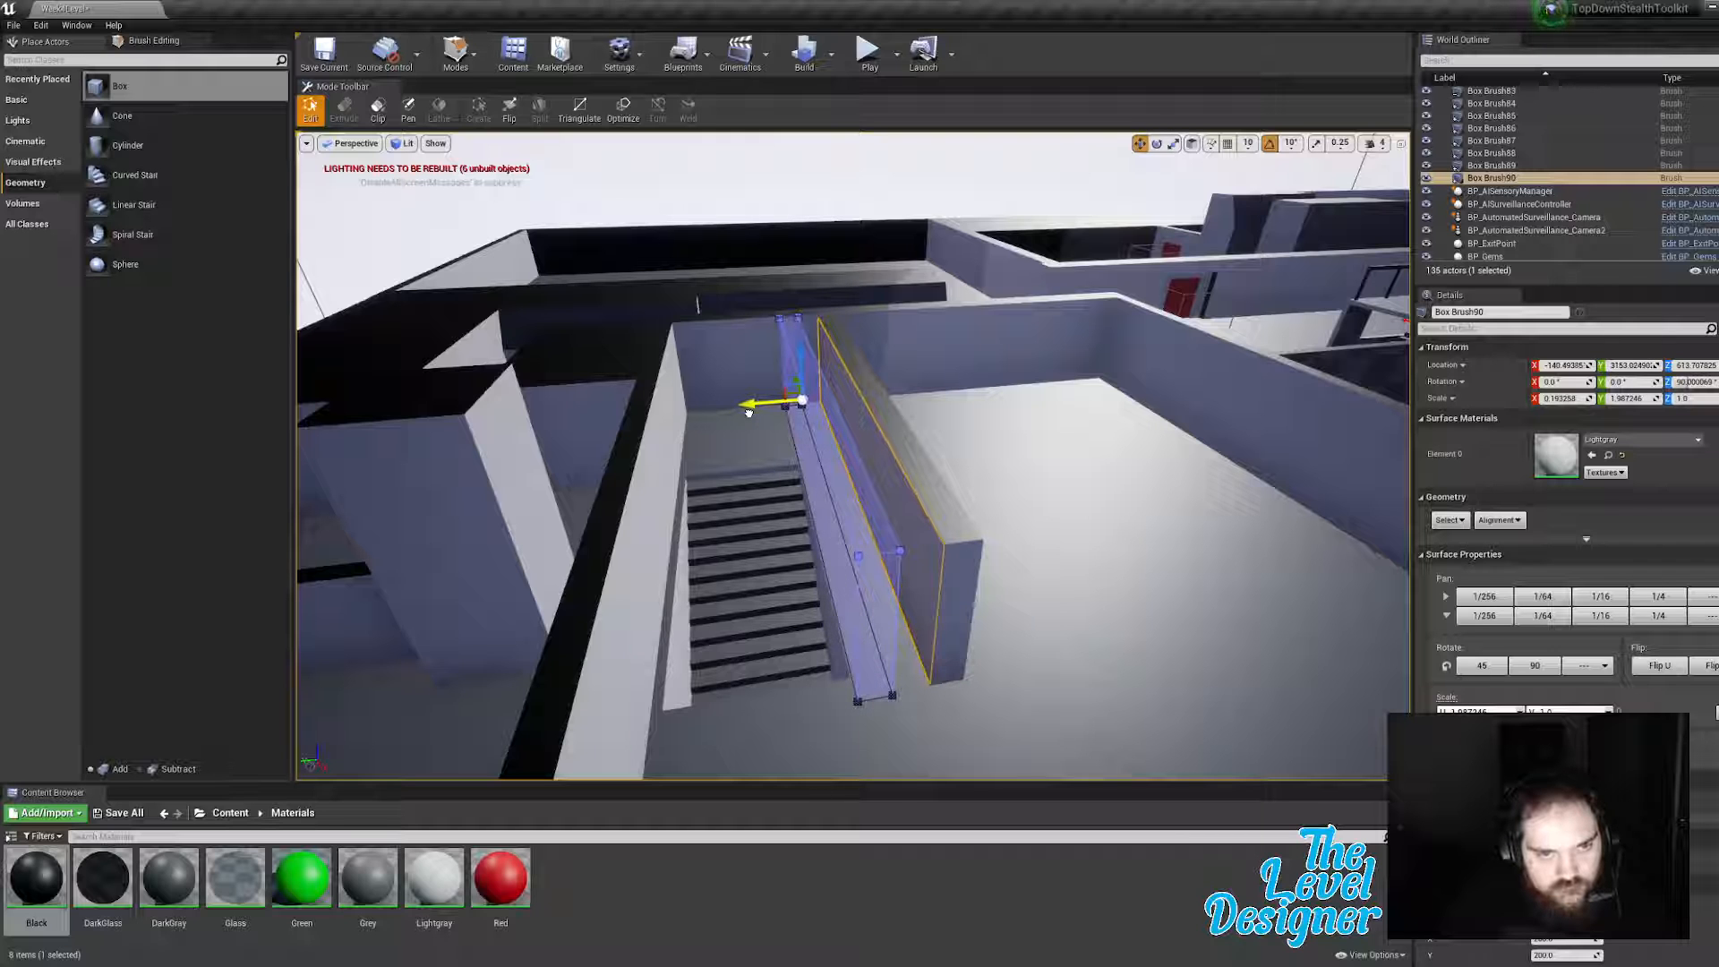
drag(748, 412, 749, 413)
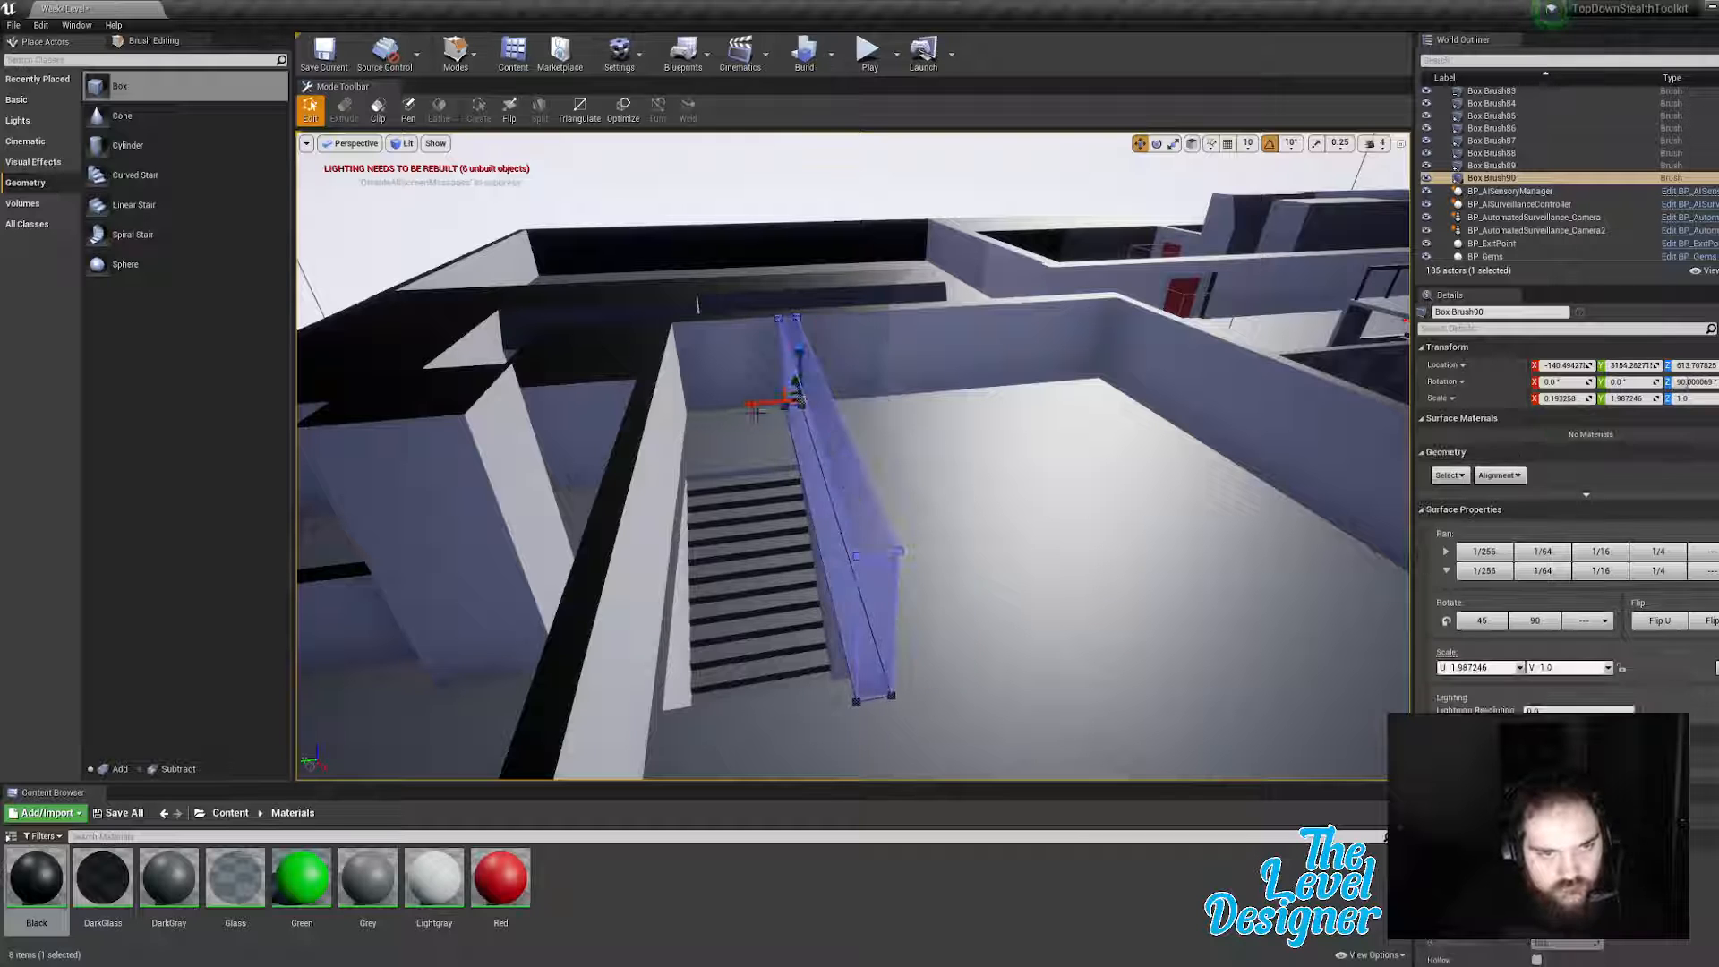
Step: Duplicate the stair-side wall and rotate the copy to 180 degrees, perpendicular to the original
mouse_move(881, 585)
right_down()
mouse_move(976, 609)
mouse_move(881, 585)
right_up()
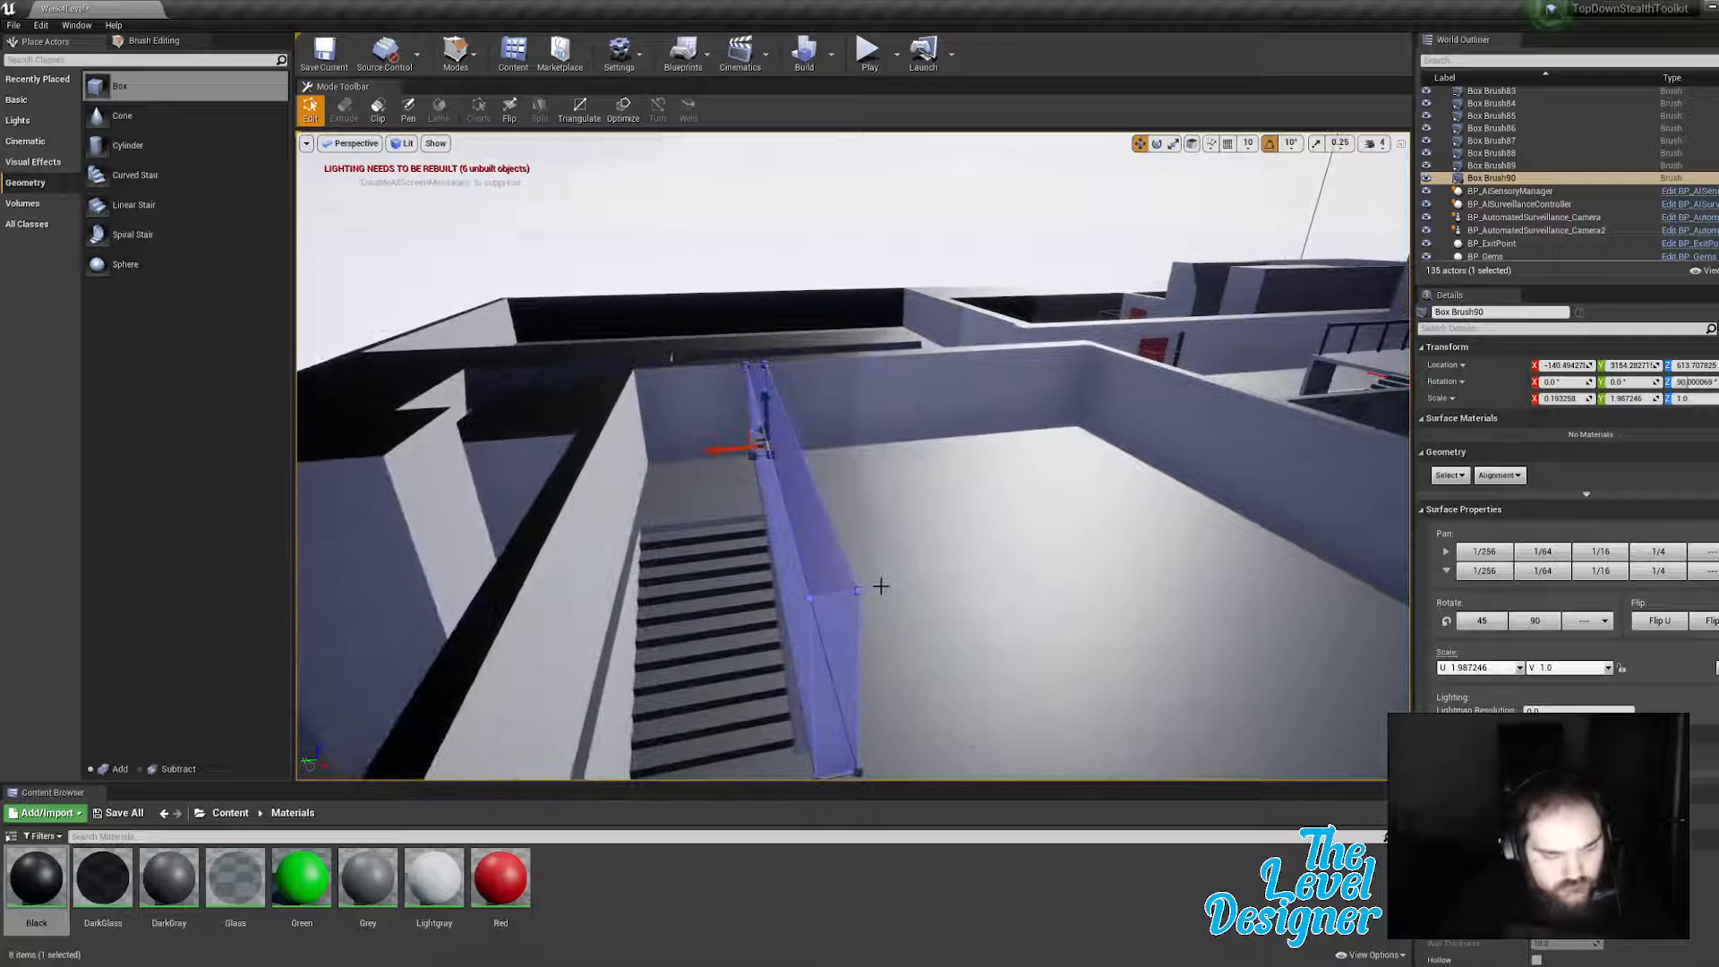
key(ctrl+w)
key(e)
drag(754, 472, 792, 453)
key(w)
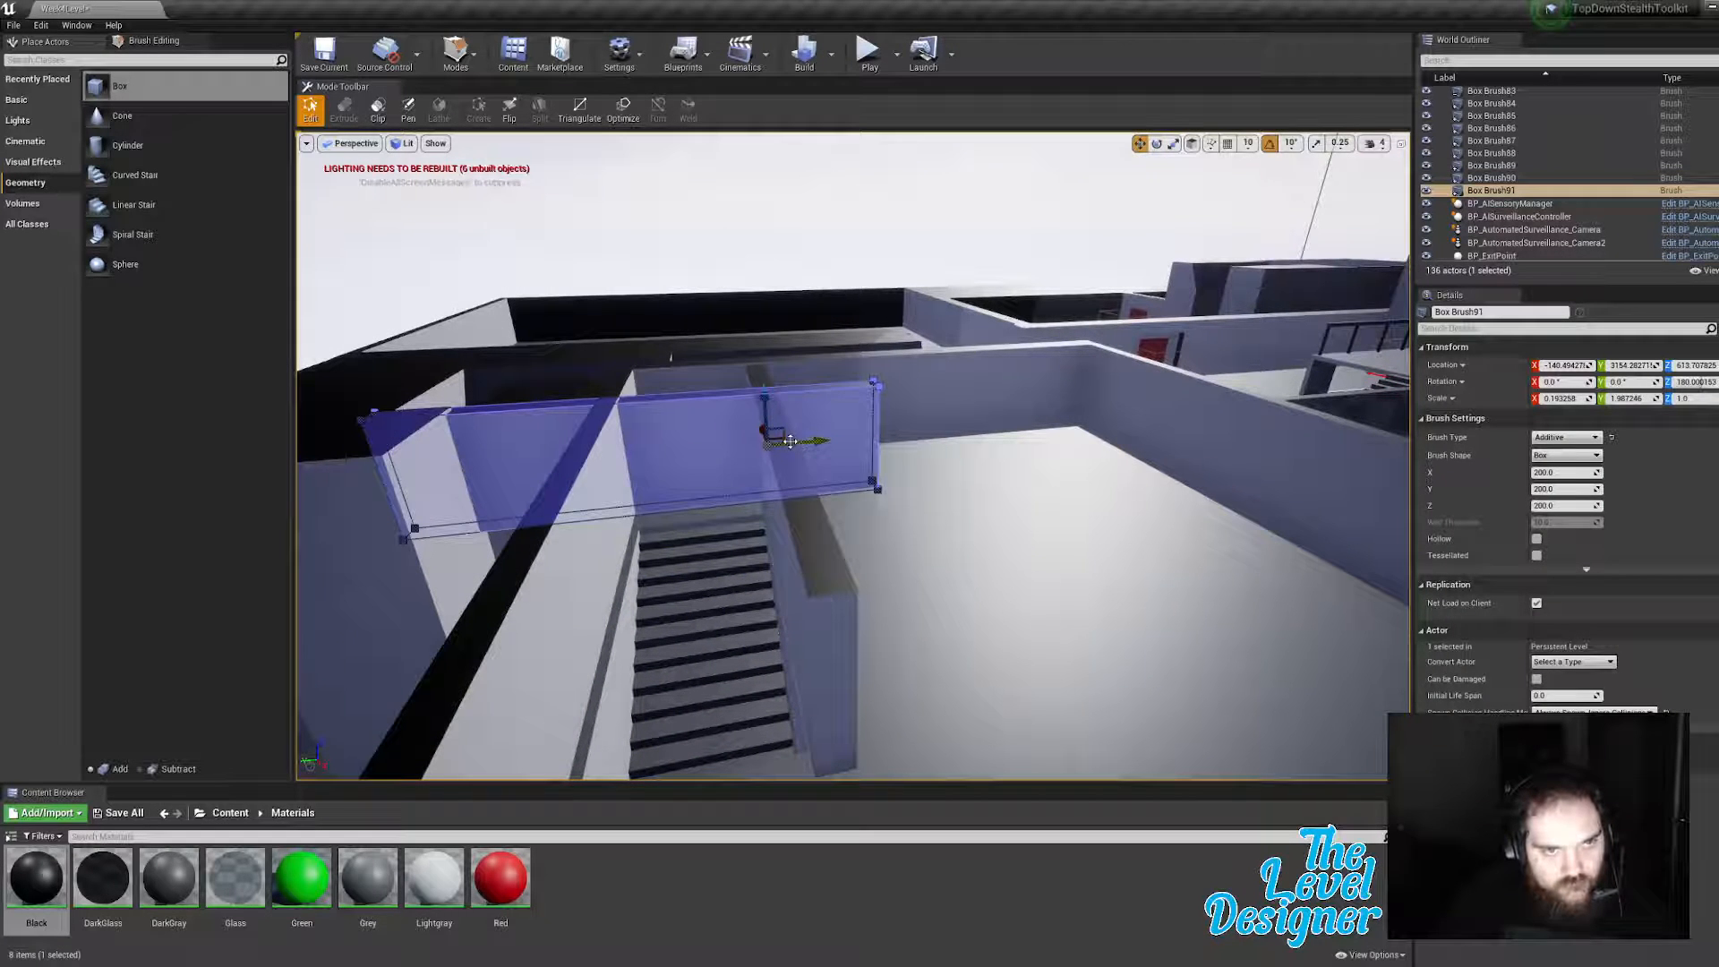
Step: Move the rotated copy across the room at the stair-side wall's free end, leaving an opening beside the opposite long wall
right_drag(804, 451, 896, 506)
key(s)
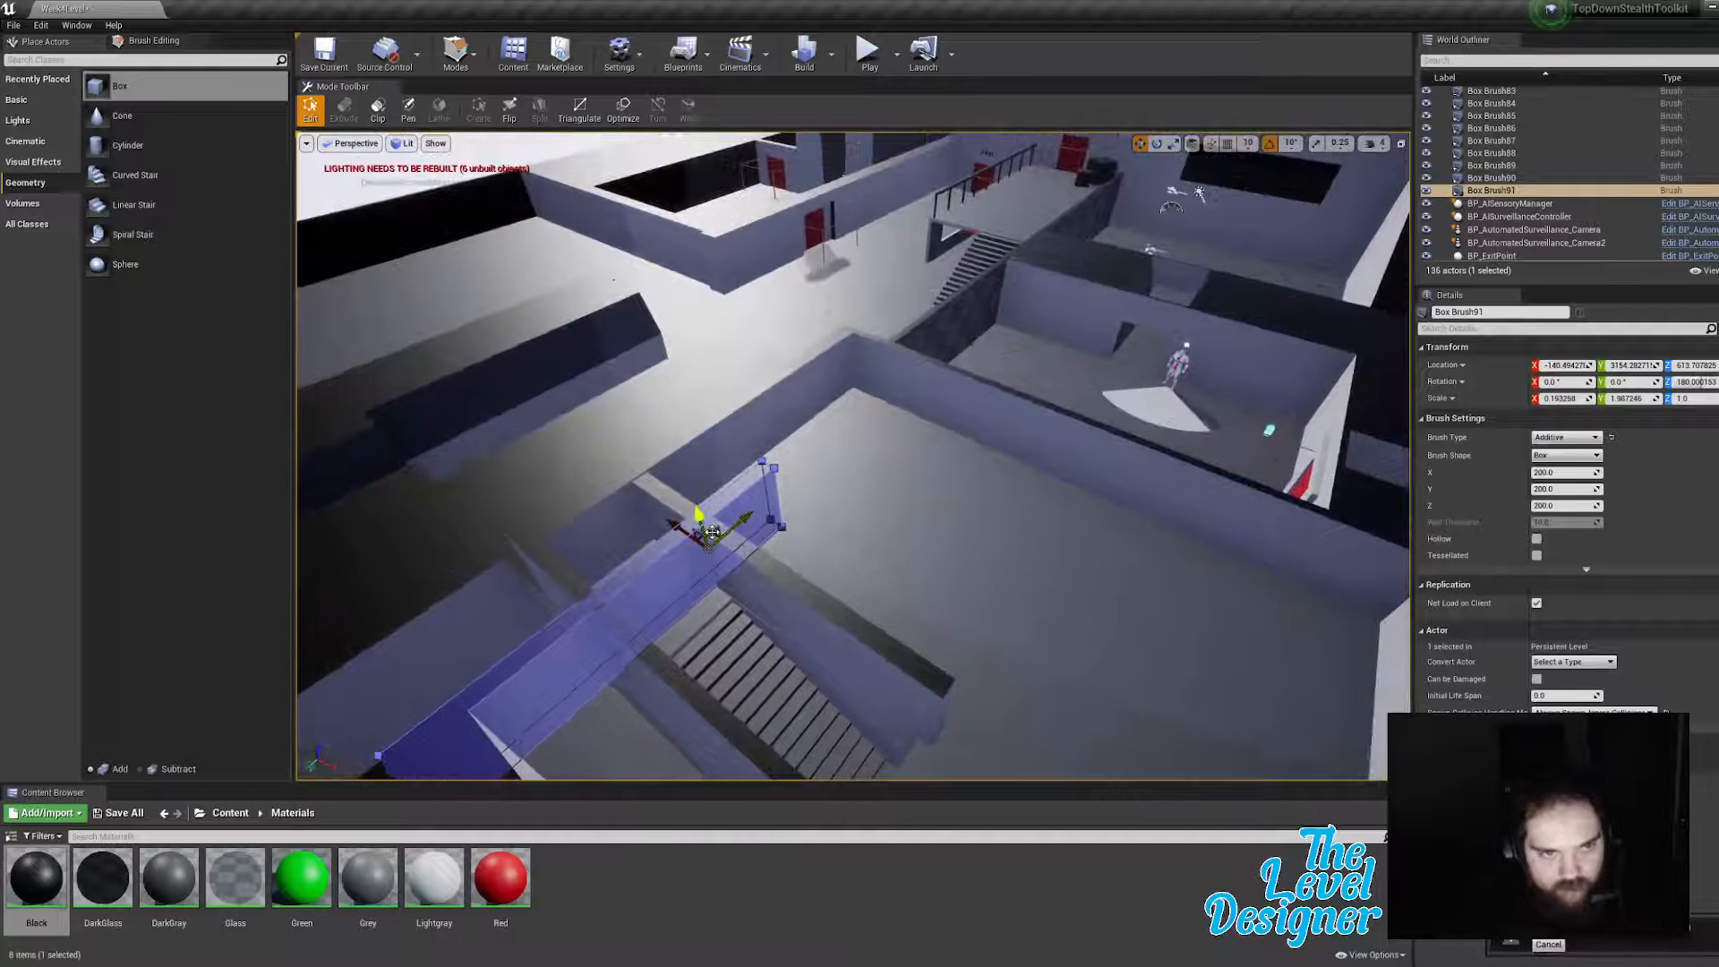
key(a)
right_drag(771, 582, 966, 590)
mouse_move(774, 581)
mouse_down()
mouse_move(825, 460)
mouse_move(936, 347)
mouse_up()
key(a)
mouse_move(935, 348)
right_down()
mouse_move(1182, 345)
mouse_move(1225, 388)
mouse_move(1209, 434)
mouse_move(1186, 433)
right_up()
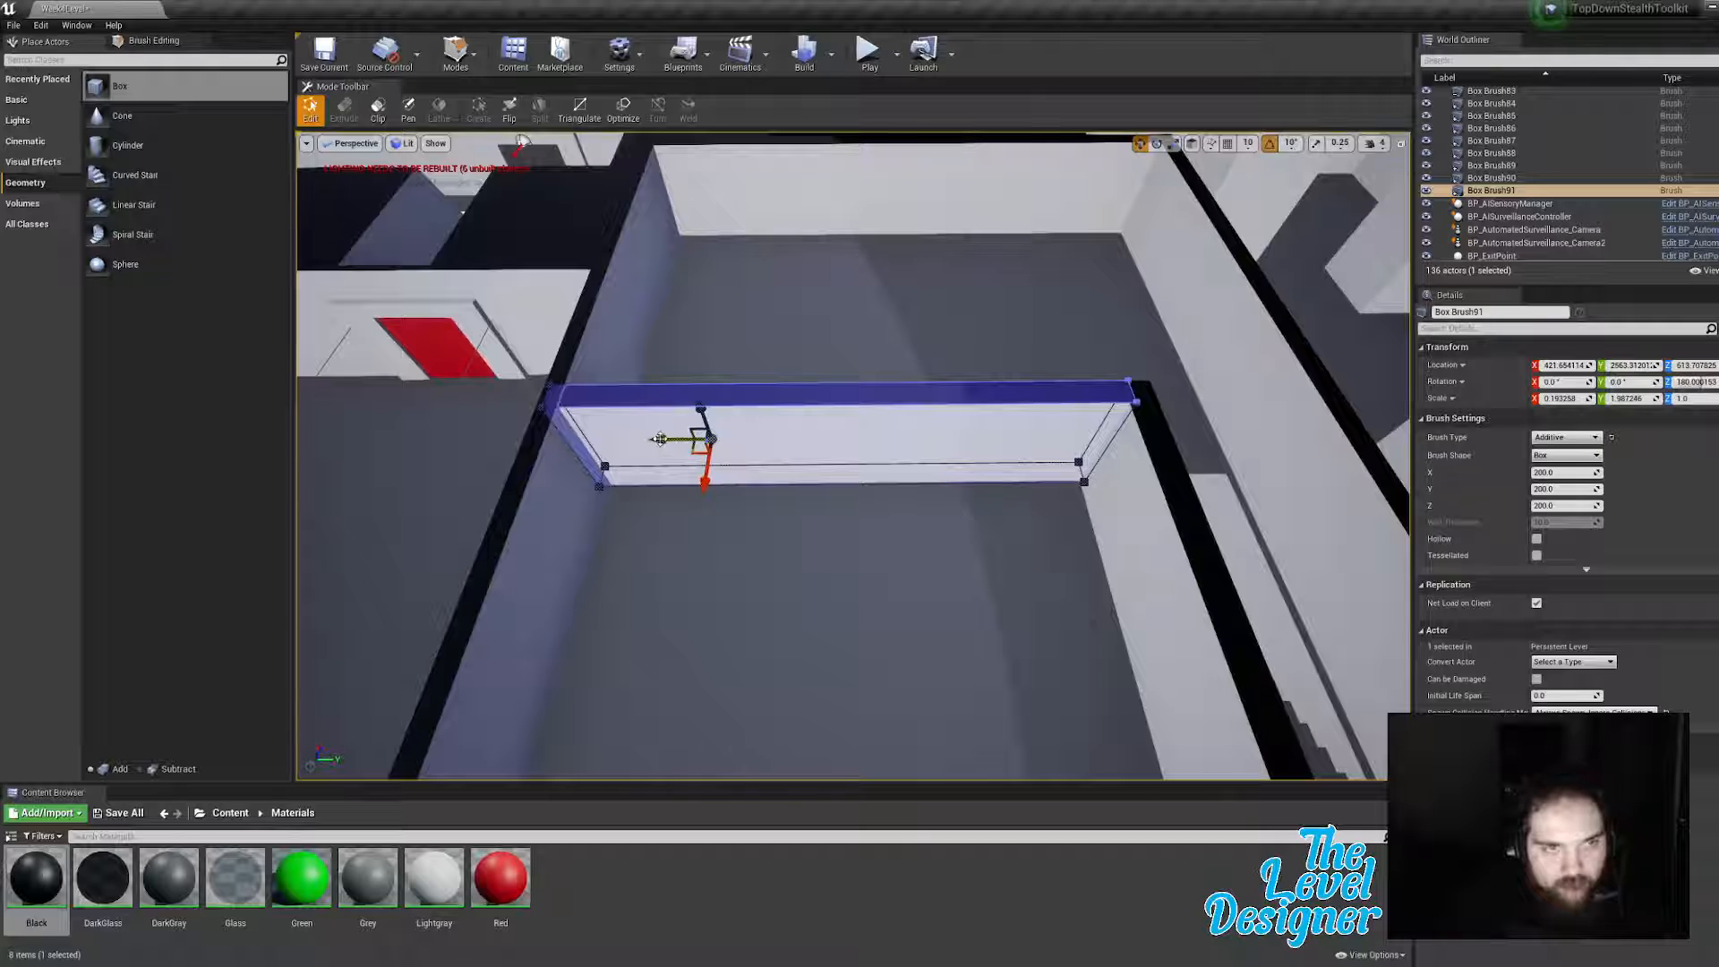
drag(659, 438, 828, 438)
mouse_move(787, 434)
right_down()
mouse_move(817, 372)
mouse_move(694, 390)
right_up()
Step: Try to slide the stair-side wall along X to about -77, opening a gap at the room's end wall
click(848, 602)
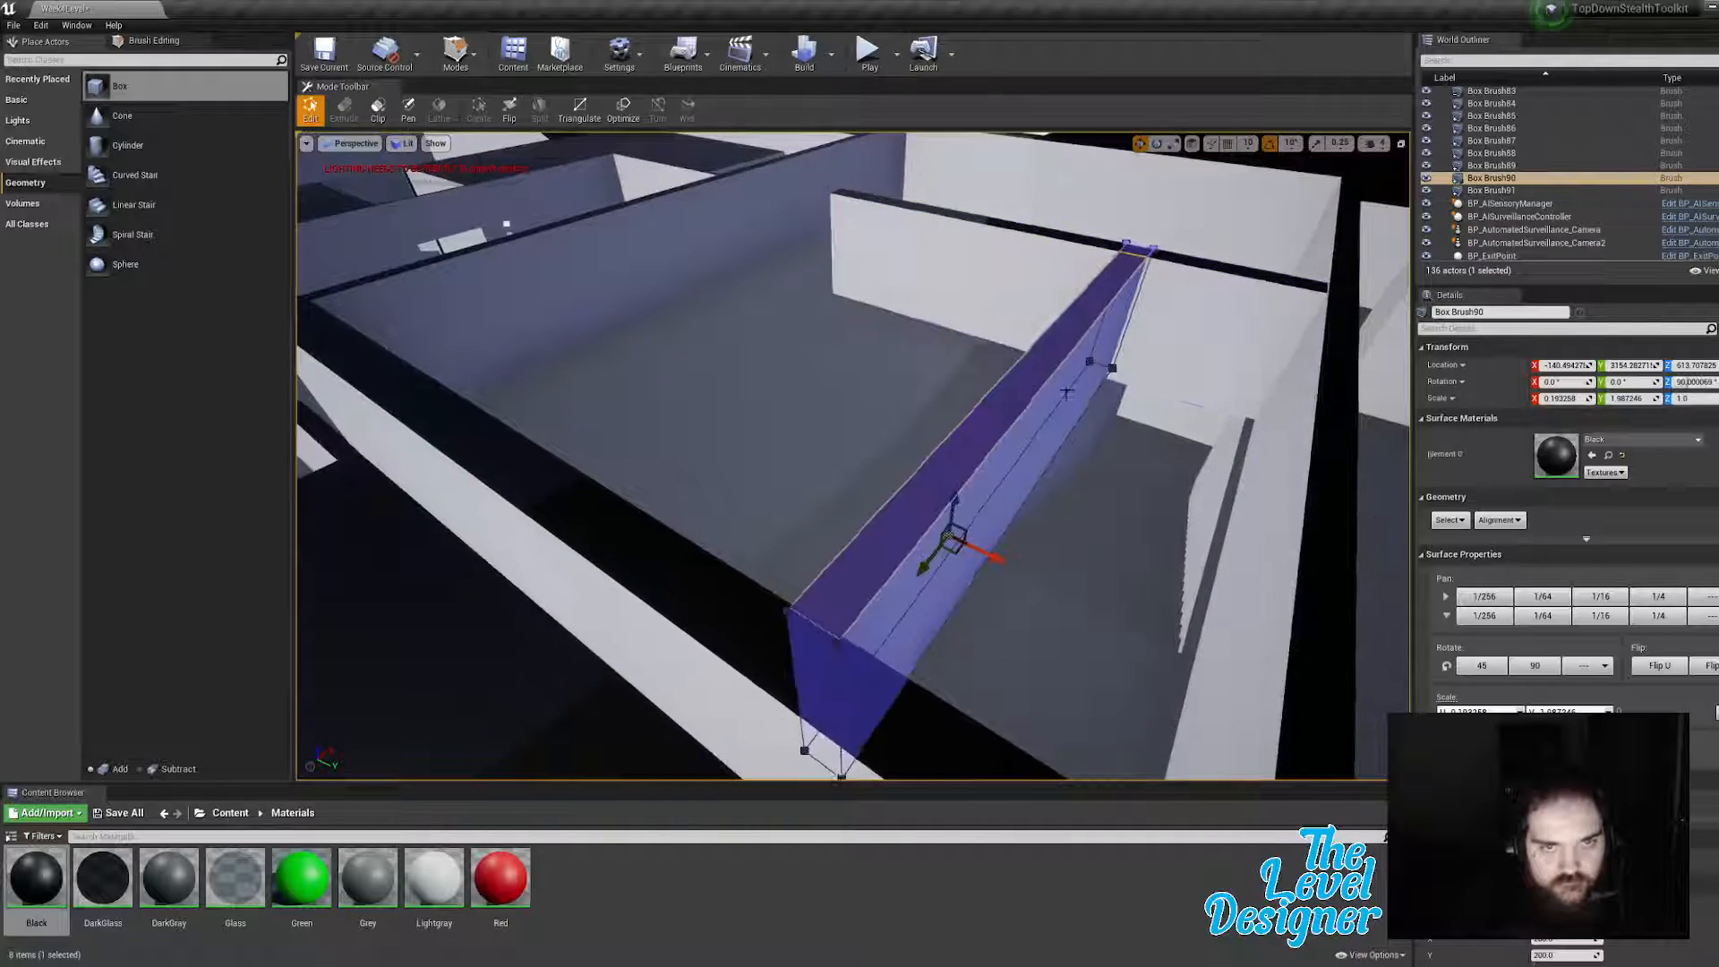
right_drag(848, 601, 723, 602)
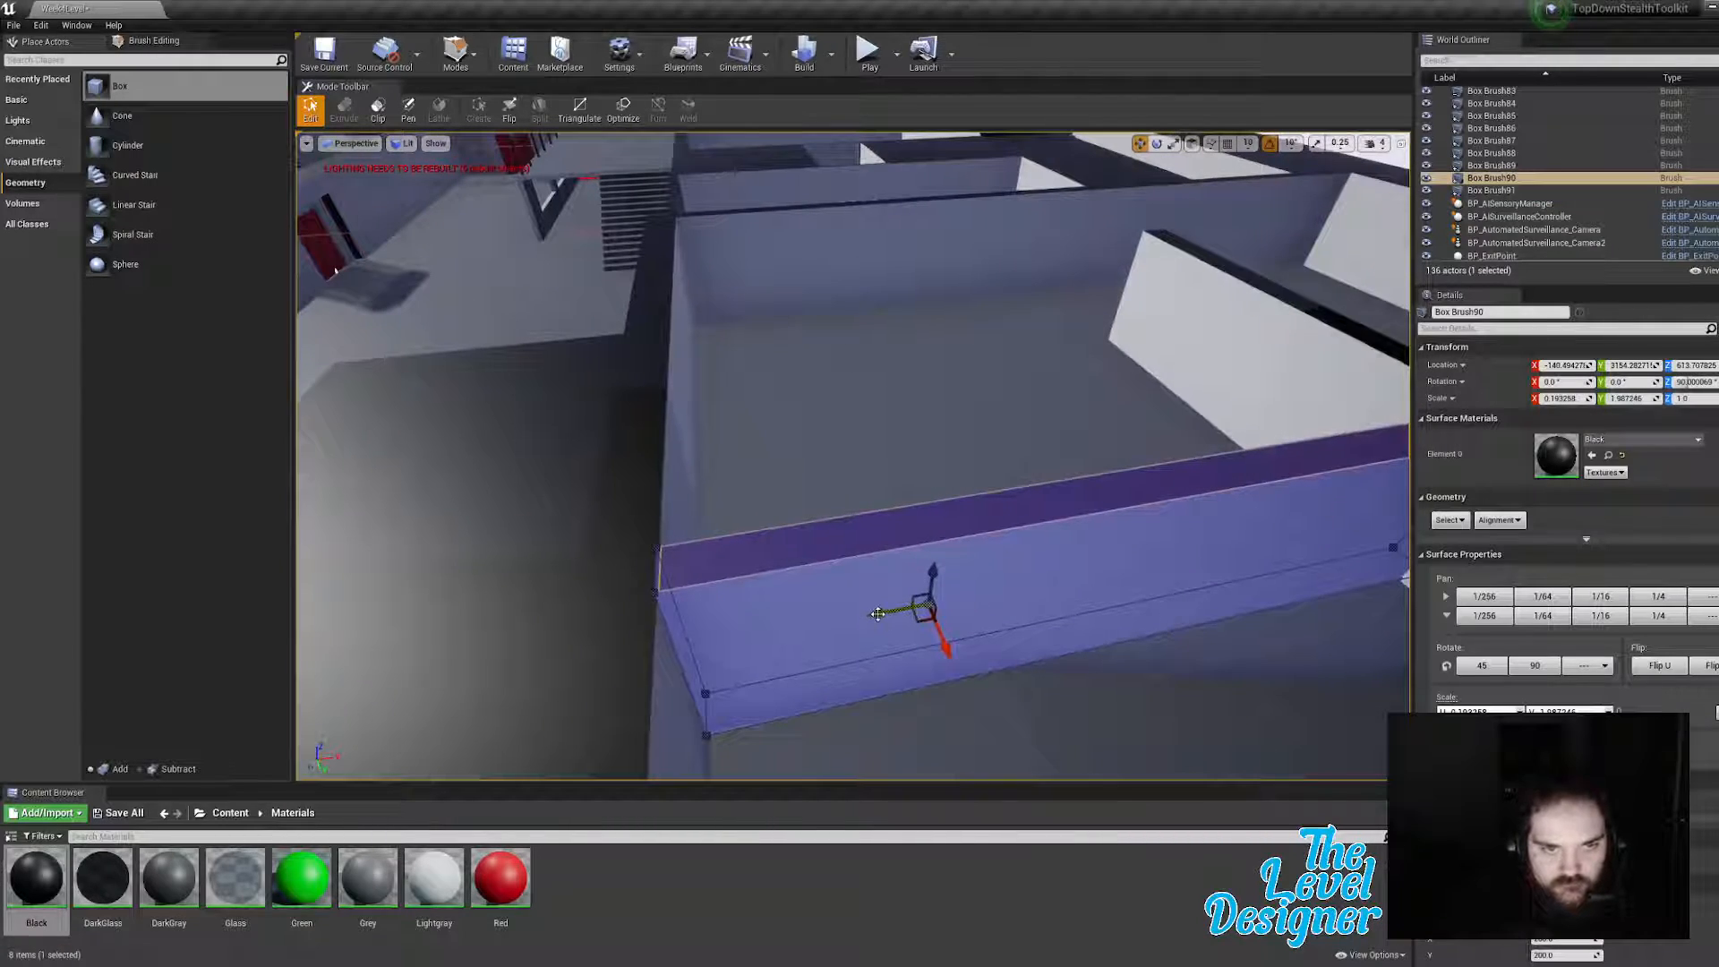
drag(878, 614, 994, 584)
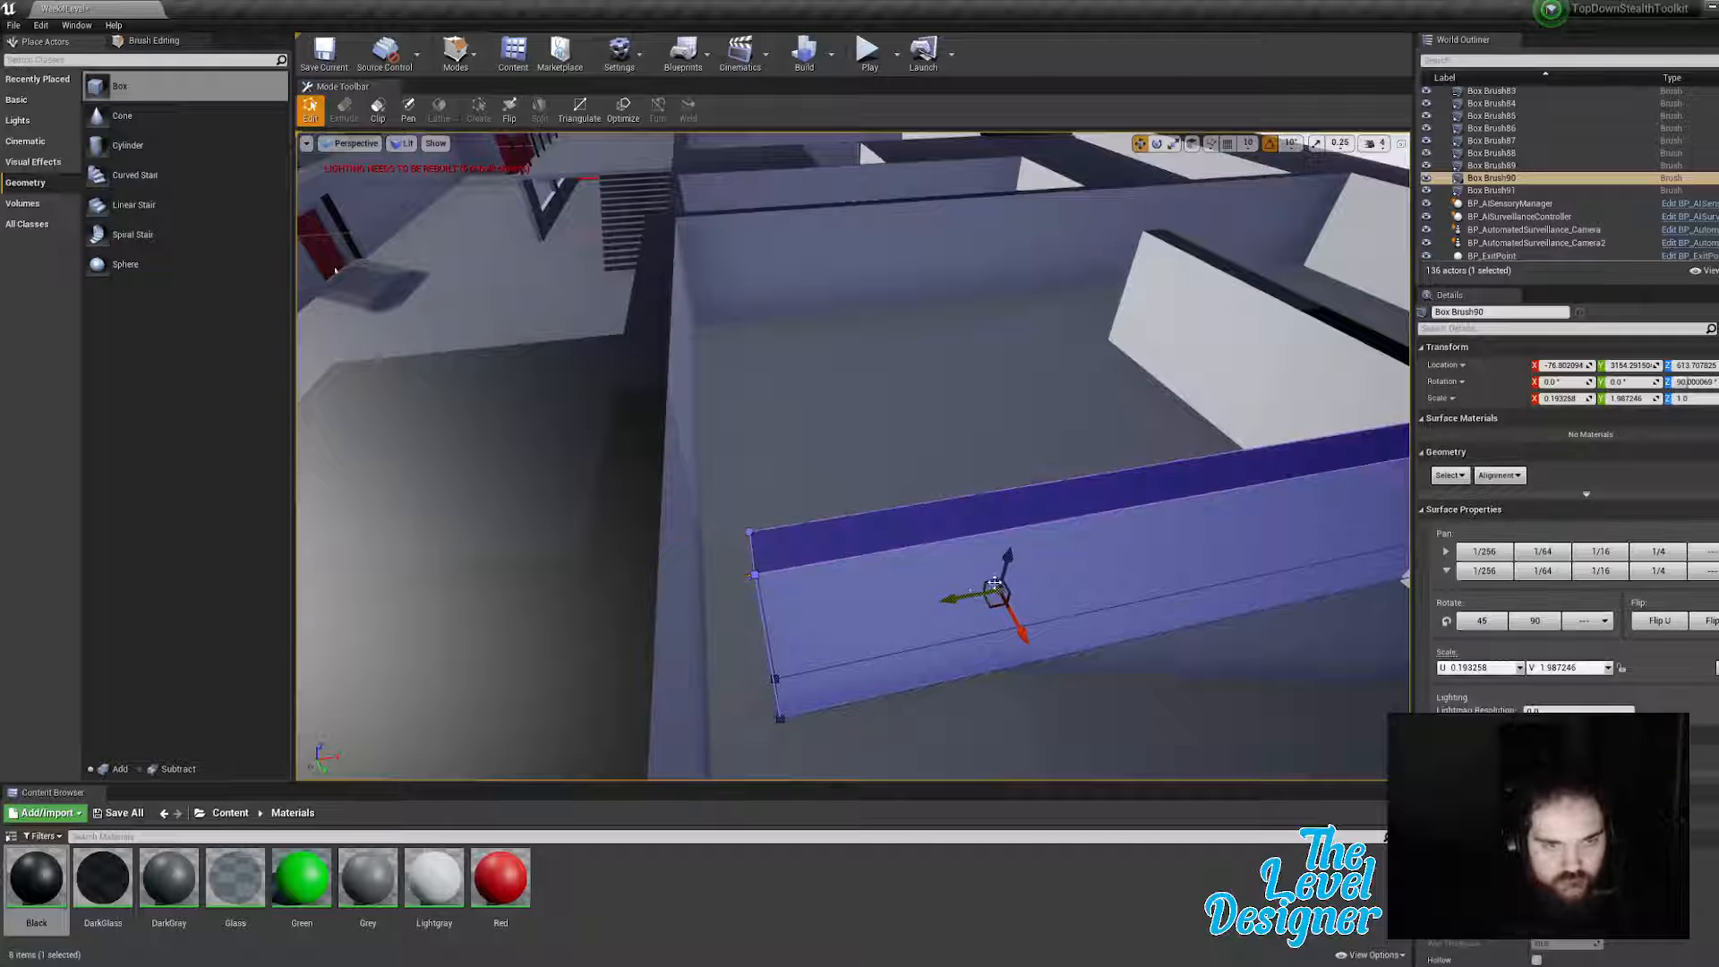
key(ctrl+z)
Step: Try to cut an opening in the stair-side wall's end with a subtractive box brush
right_drag(949, 427, 852, 395)
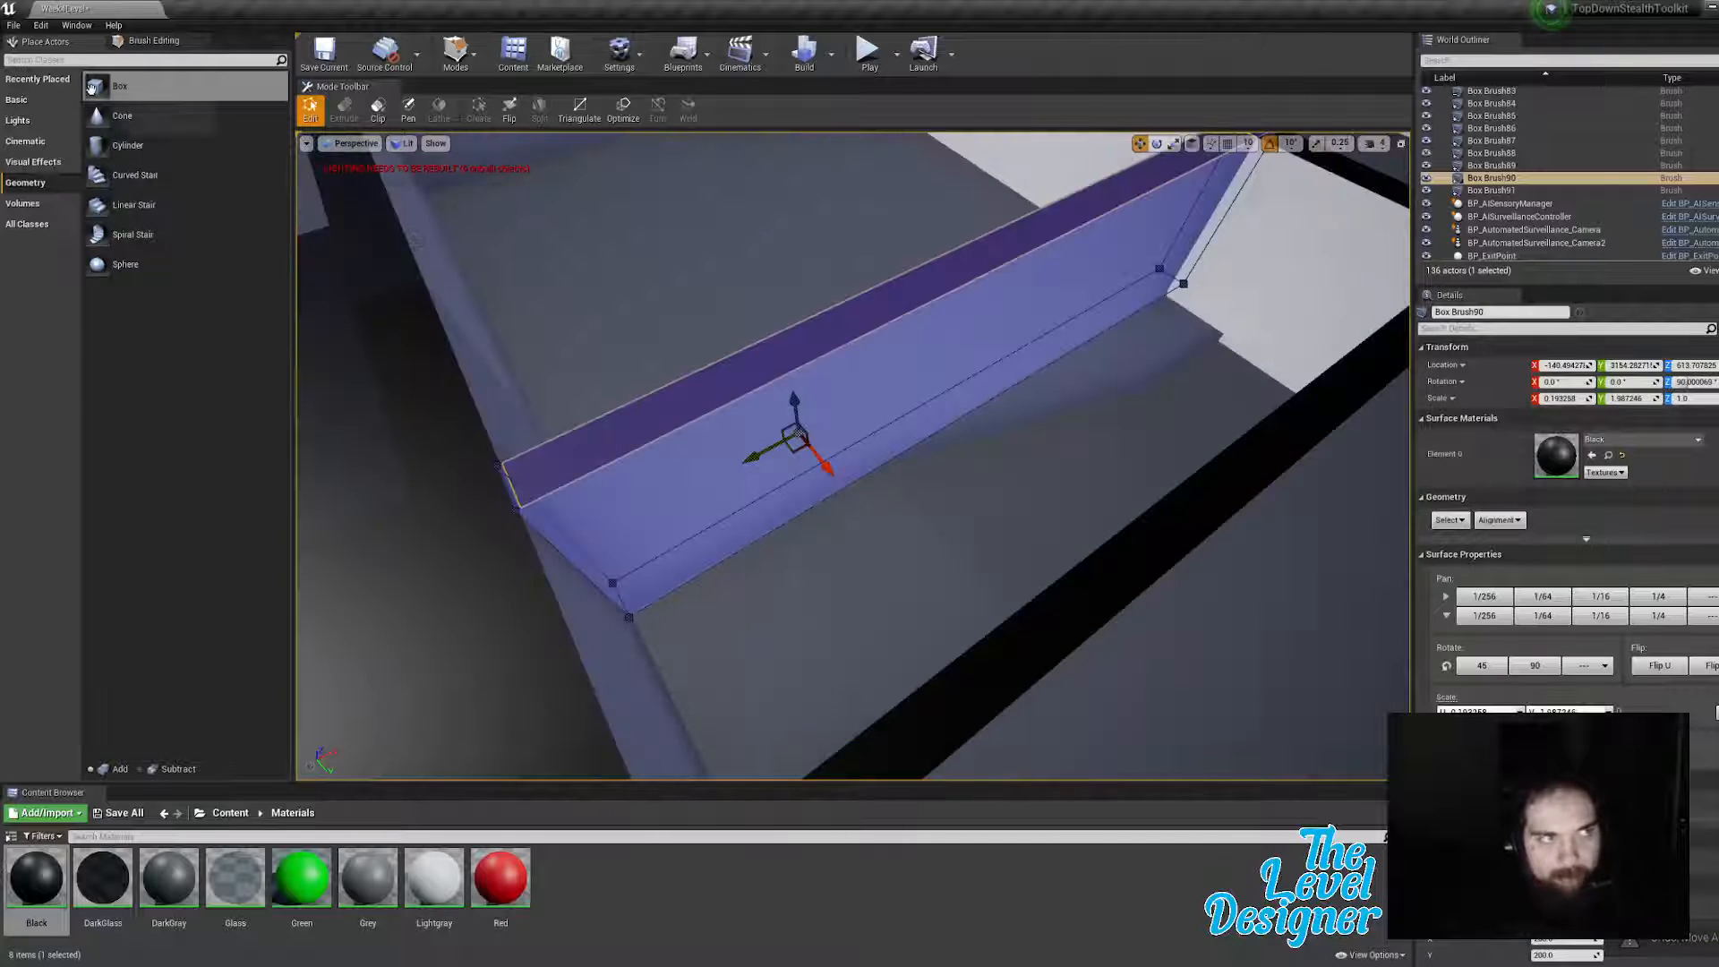
mouse_move(168, 89)
mouse_down()
mouse_move(787, 560)
mouse_move(781, 591)
mouse_move(765, 538)
mouse_up()
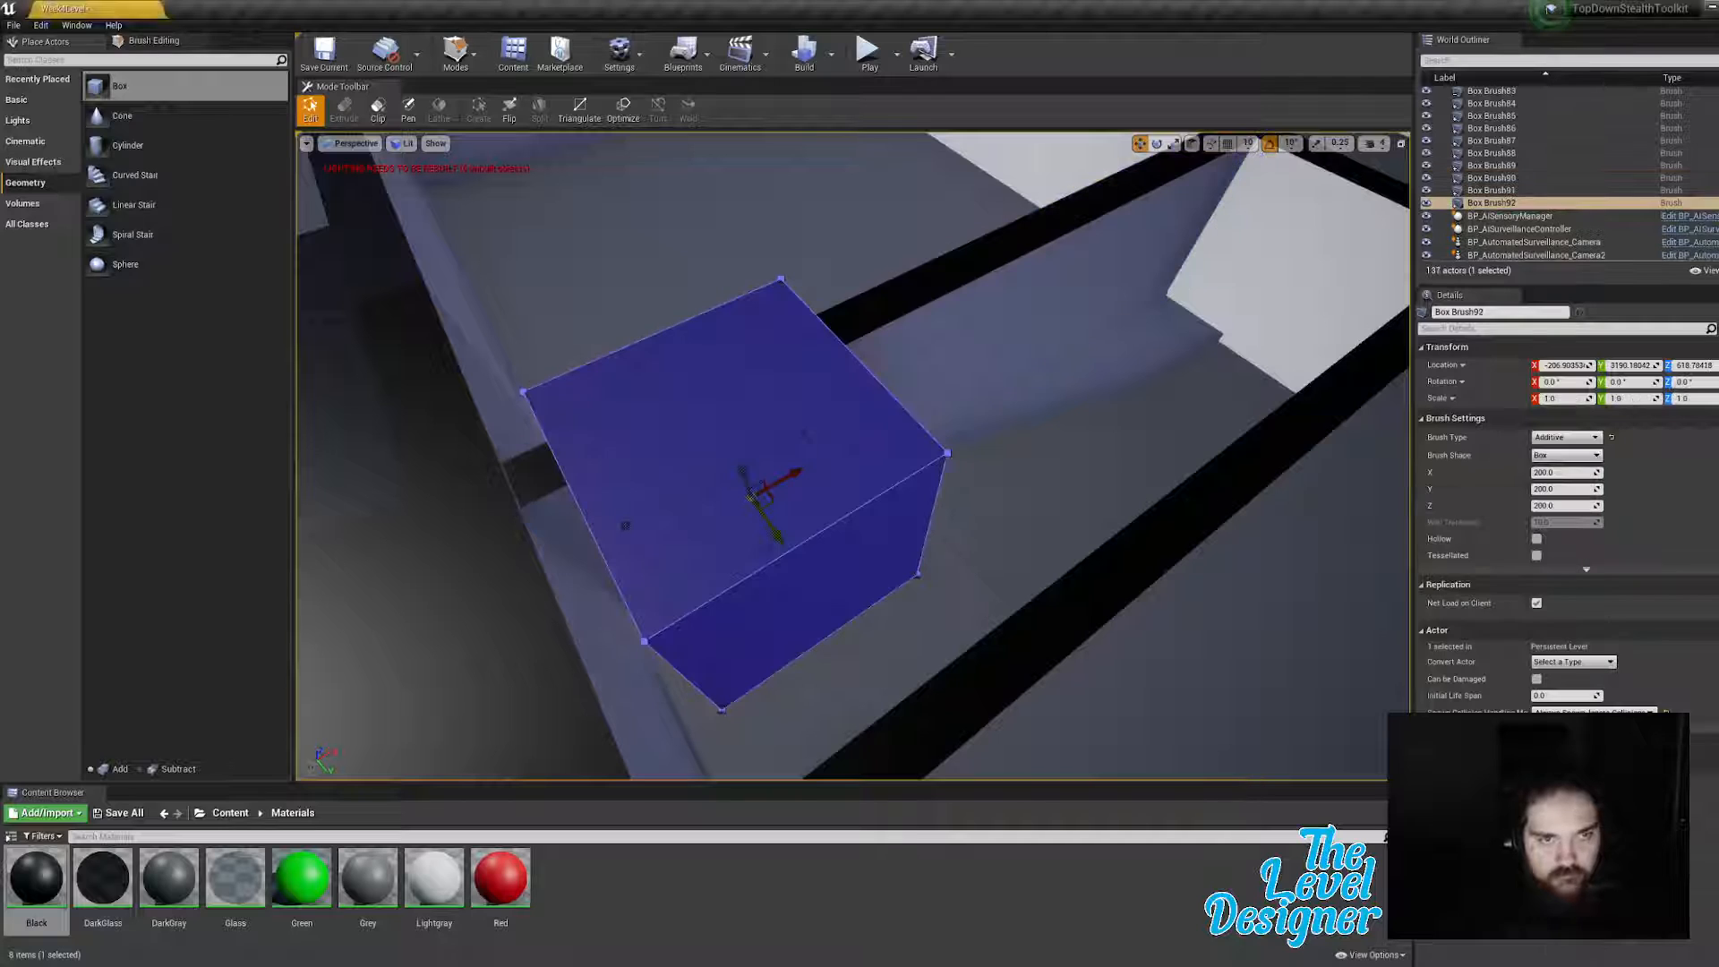
click(1565, 437)
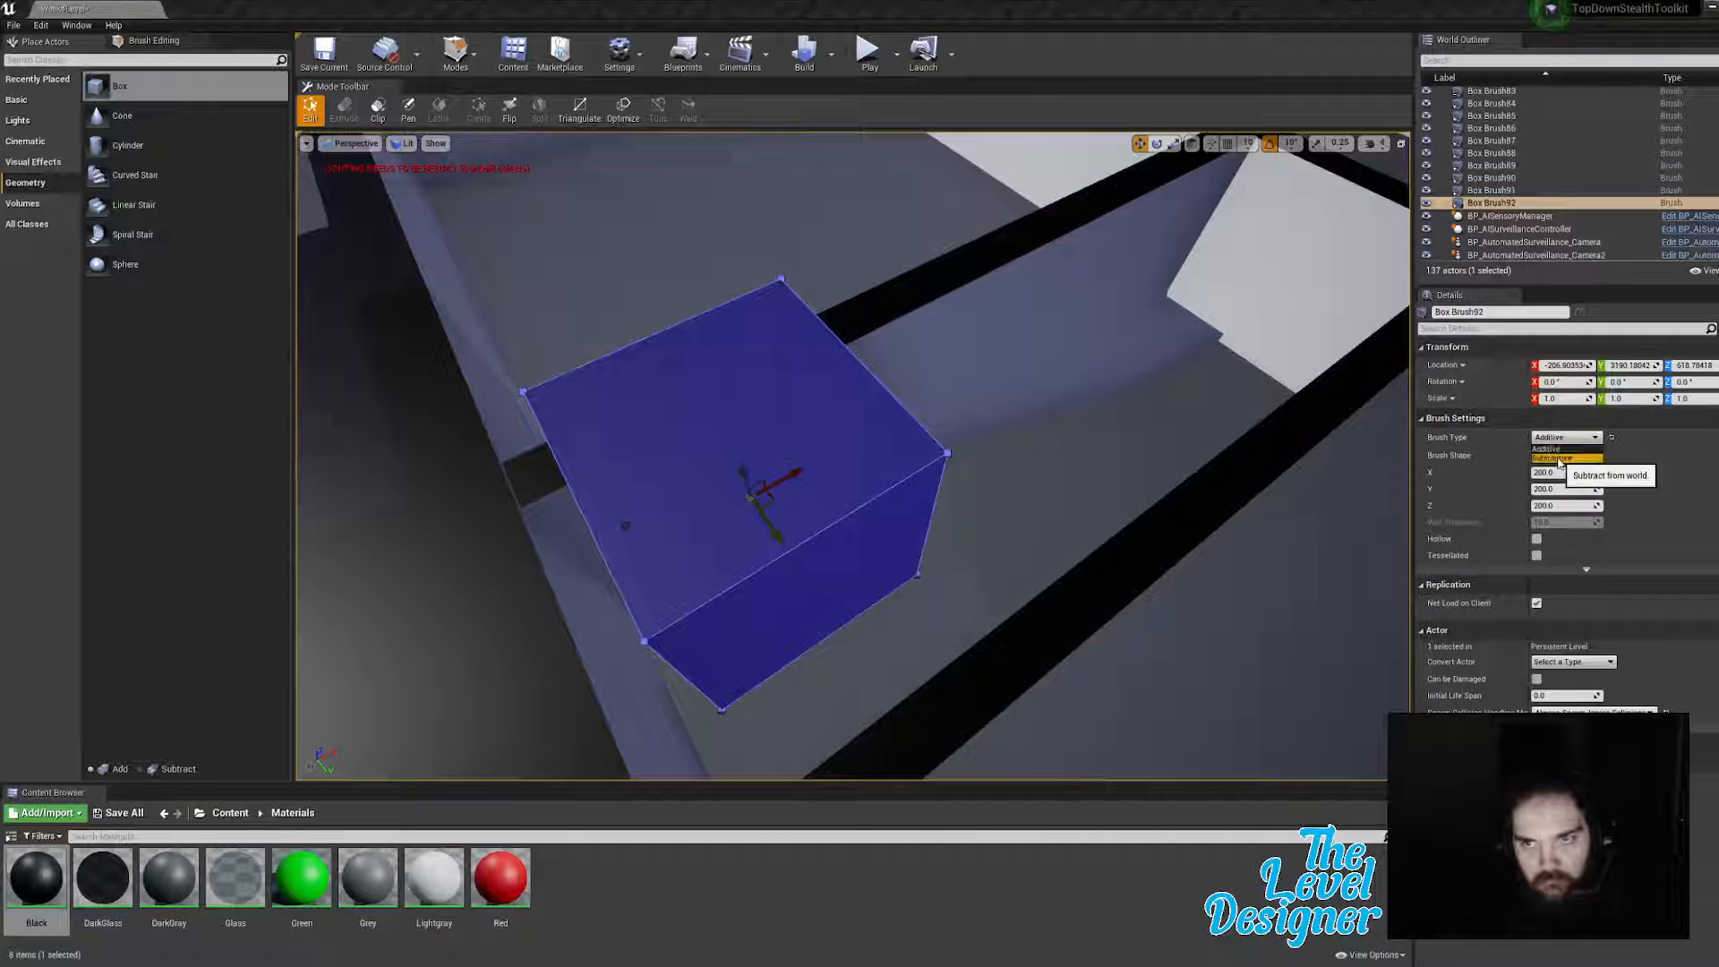
click(1558, 475)
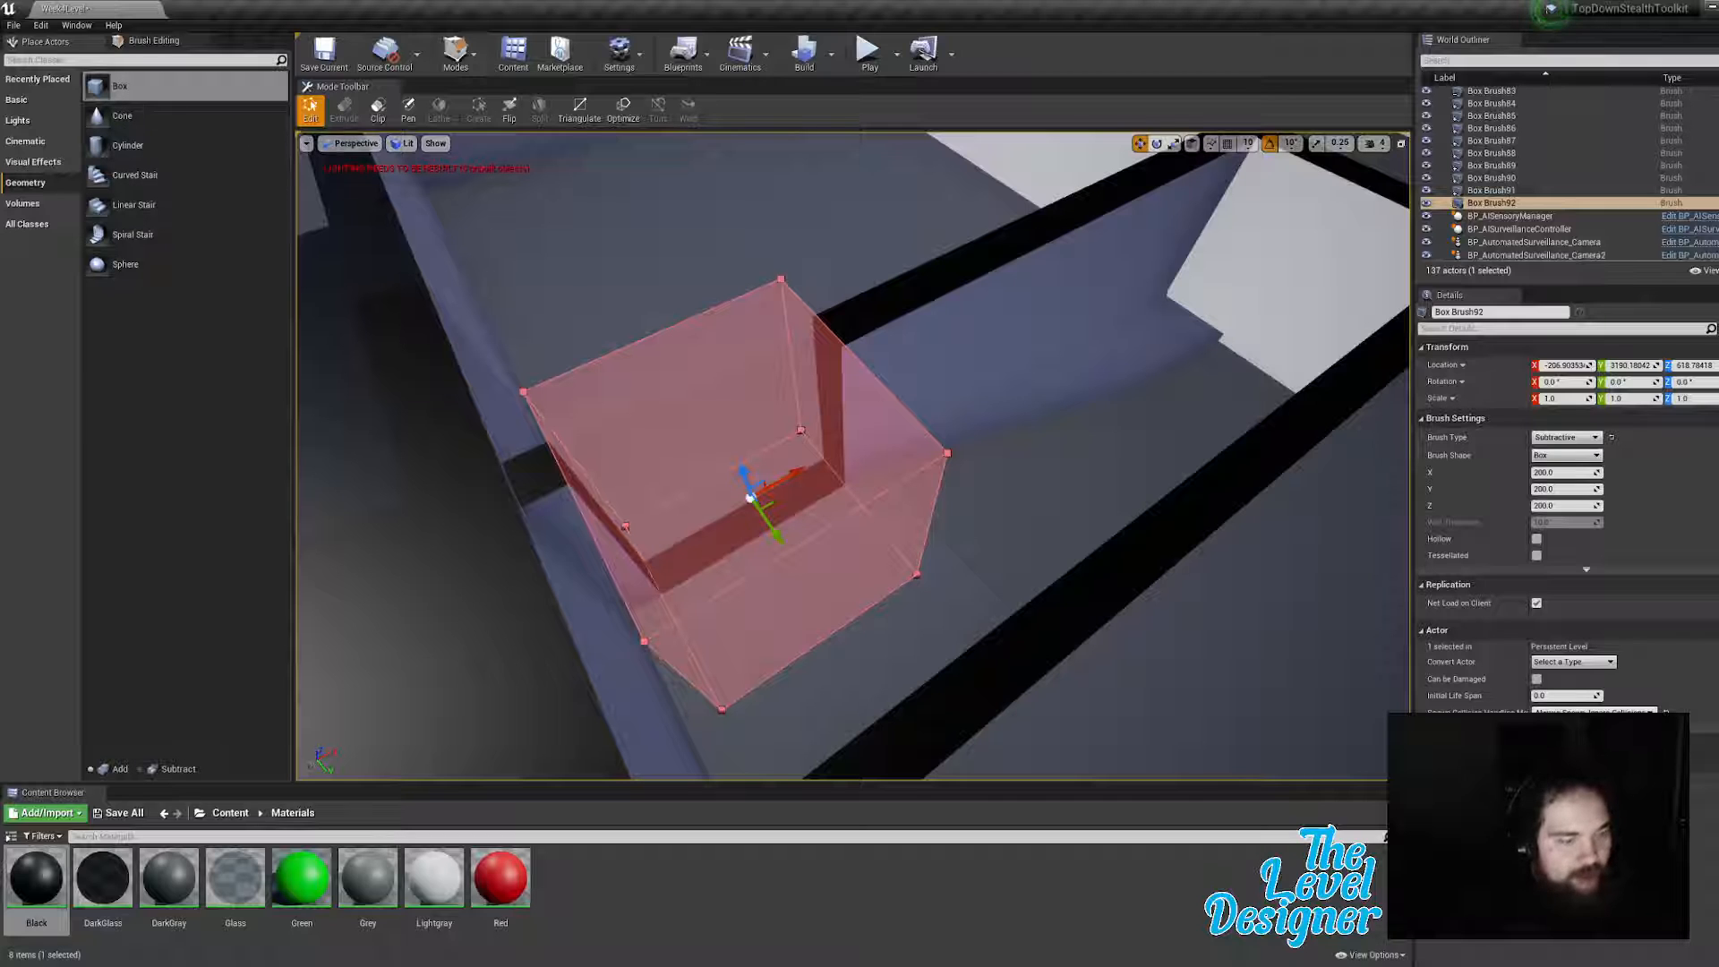
key(ctrl+z)
click(422, 885)
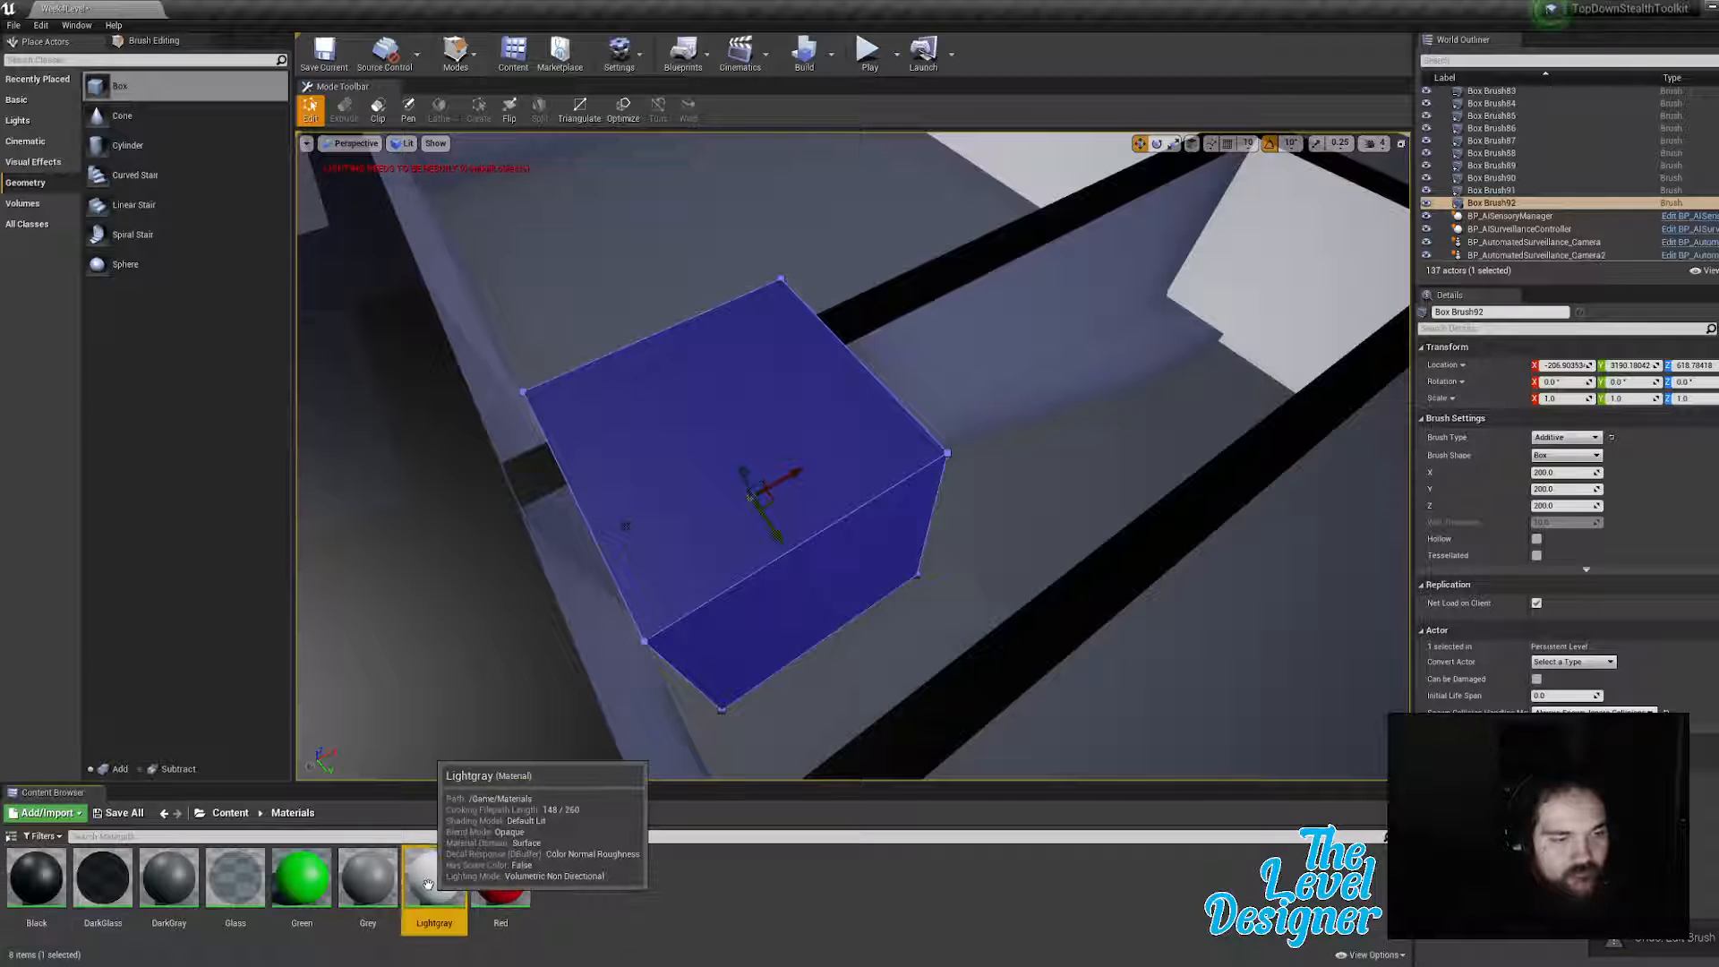
key(ctrl+z)
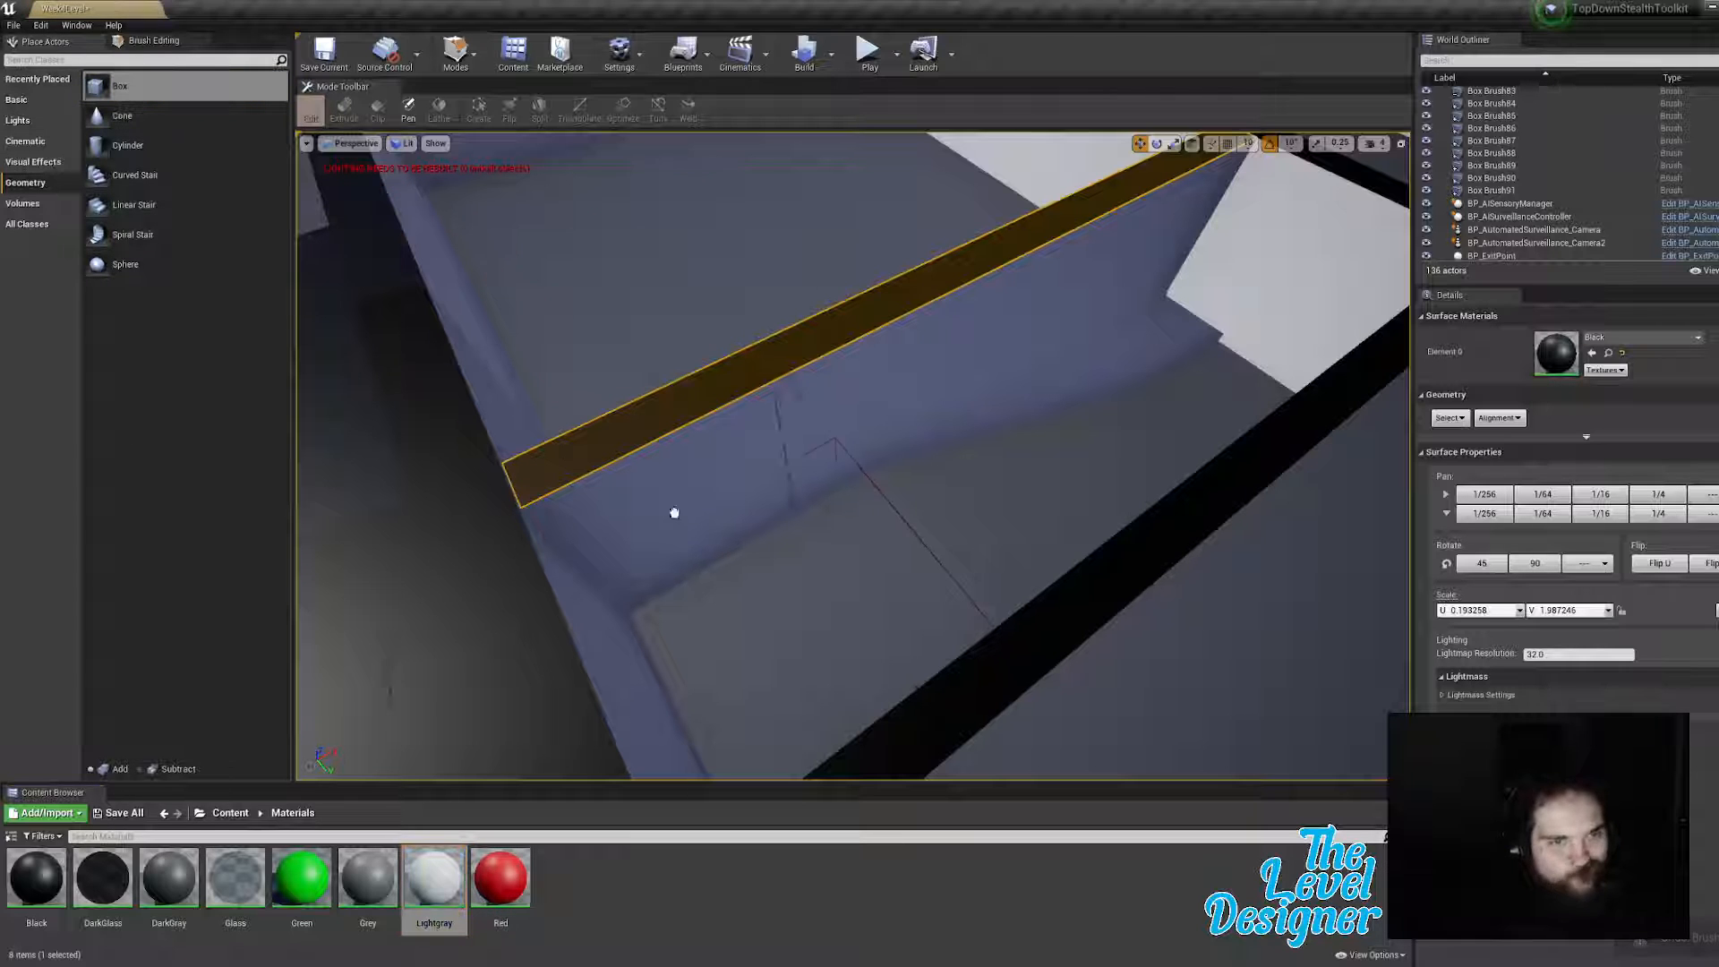
Step: Add a box brush at the stair-side wall's end, make it subtractive and slide it along X to cut an opening
key(ctrl+y)
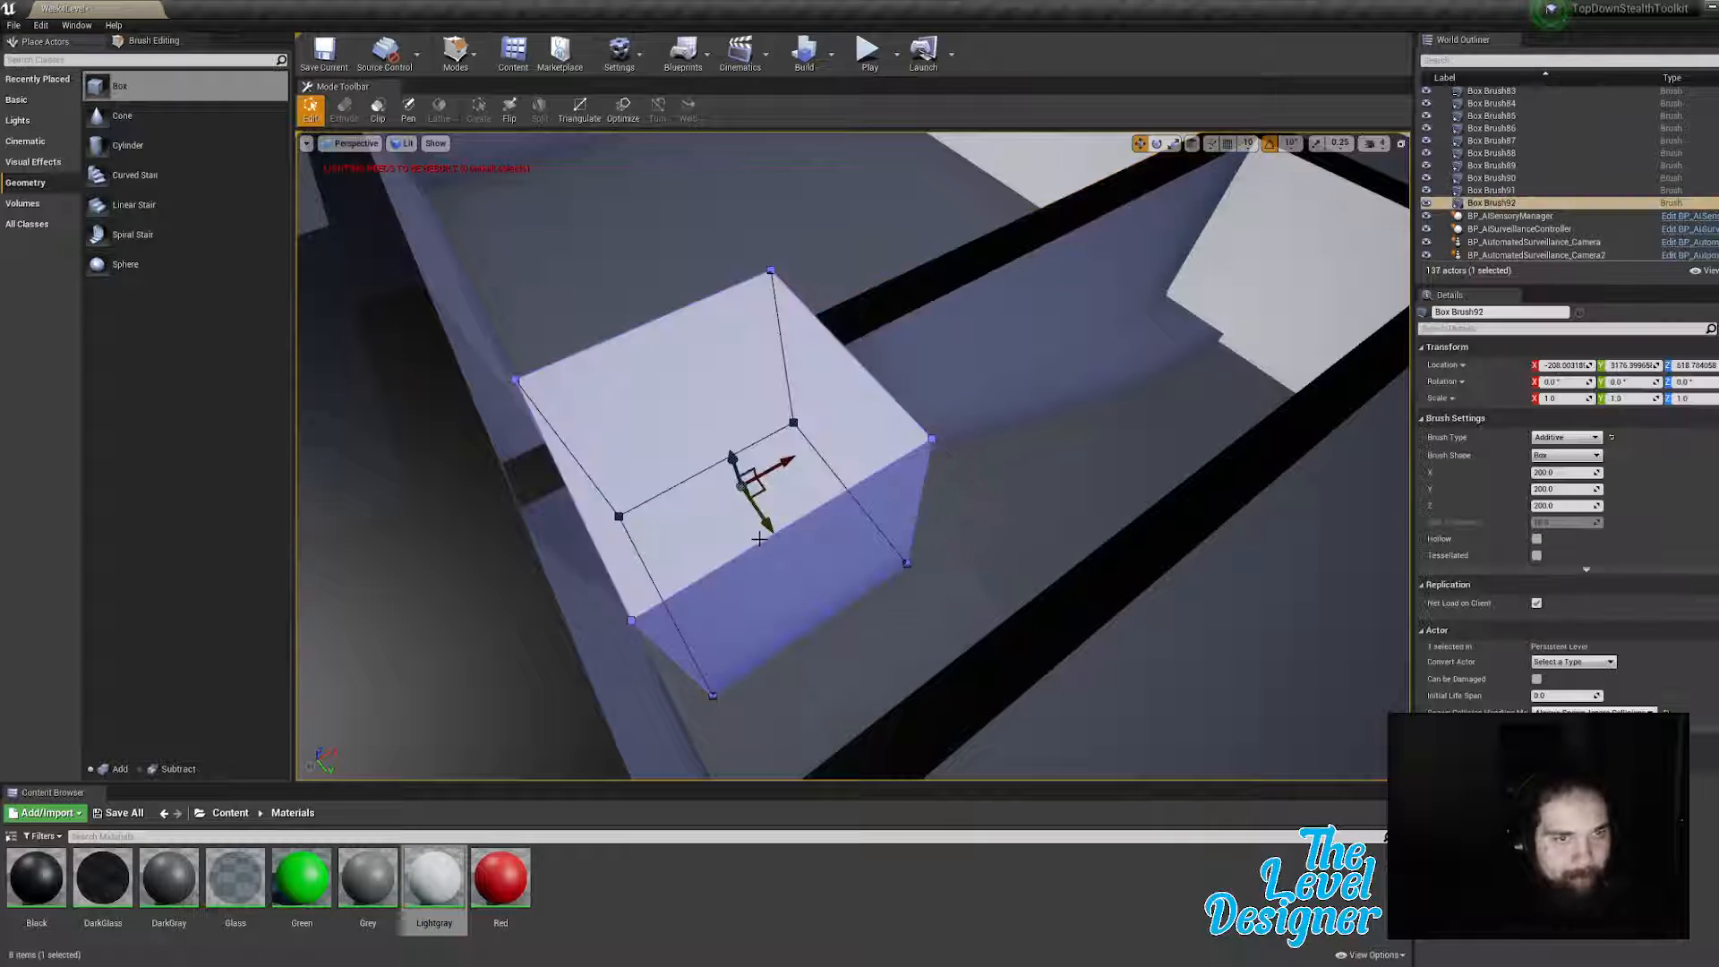
click(1565, 436)
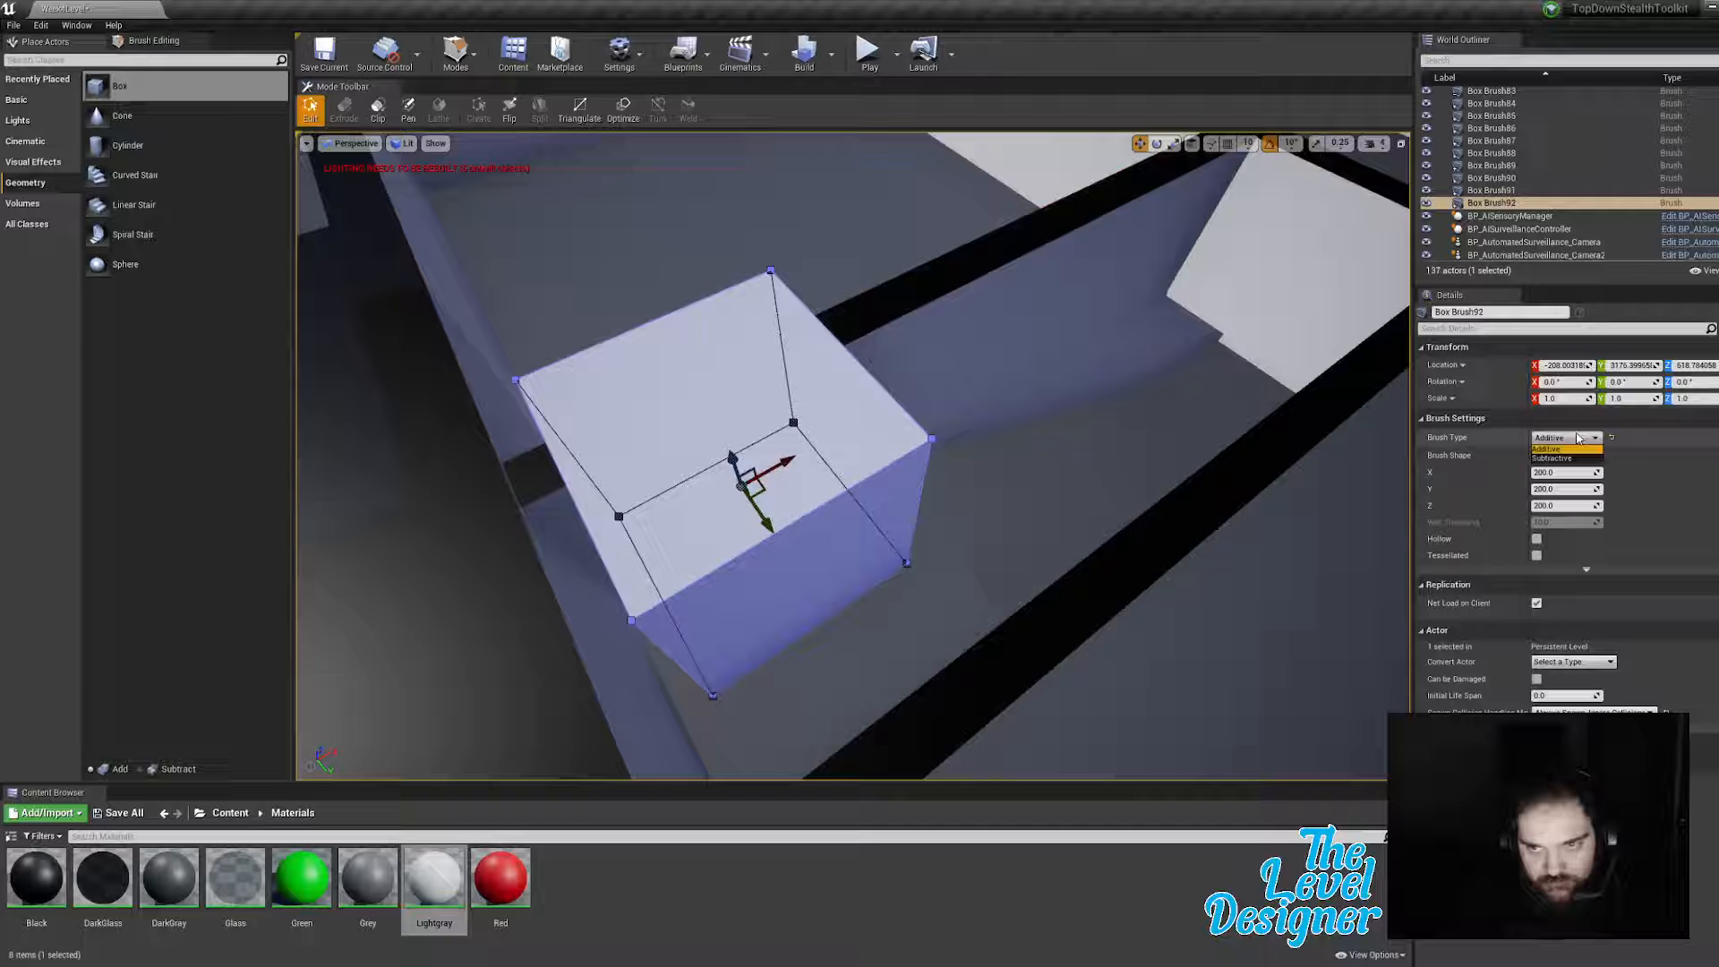
click(1562, 462)
right_drag(972, 416, 859, 336)
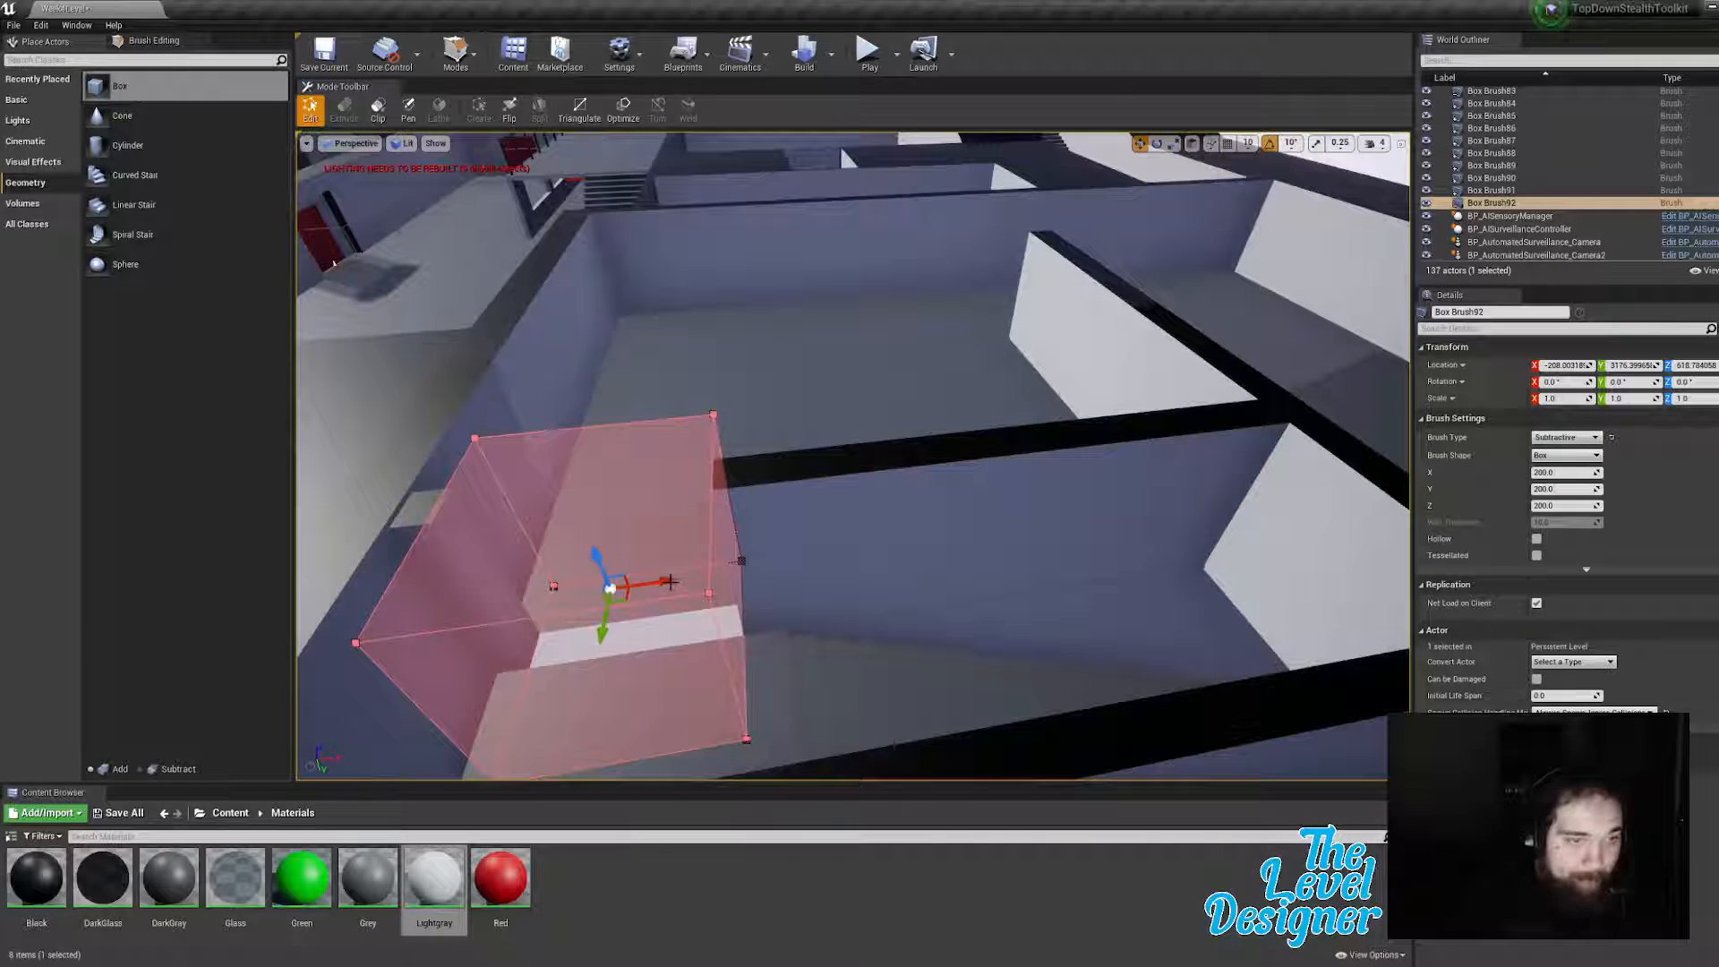
drag(669, 582, 681, 581)
mouse_move(682, 581)
right_down()
mouse_move(860, 528)
mouse_move(976, 519)
mouse_move(1075, 546)
mouse_move(1101, 596)
mouse_move(1164, 591)
mouse_move(1164, 502)
right_up()
click(1026, 354)
right_drag(1026, 354, 882, 465)
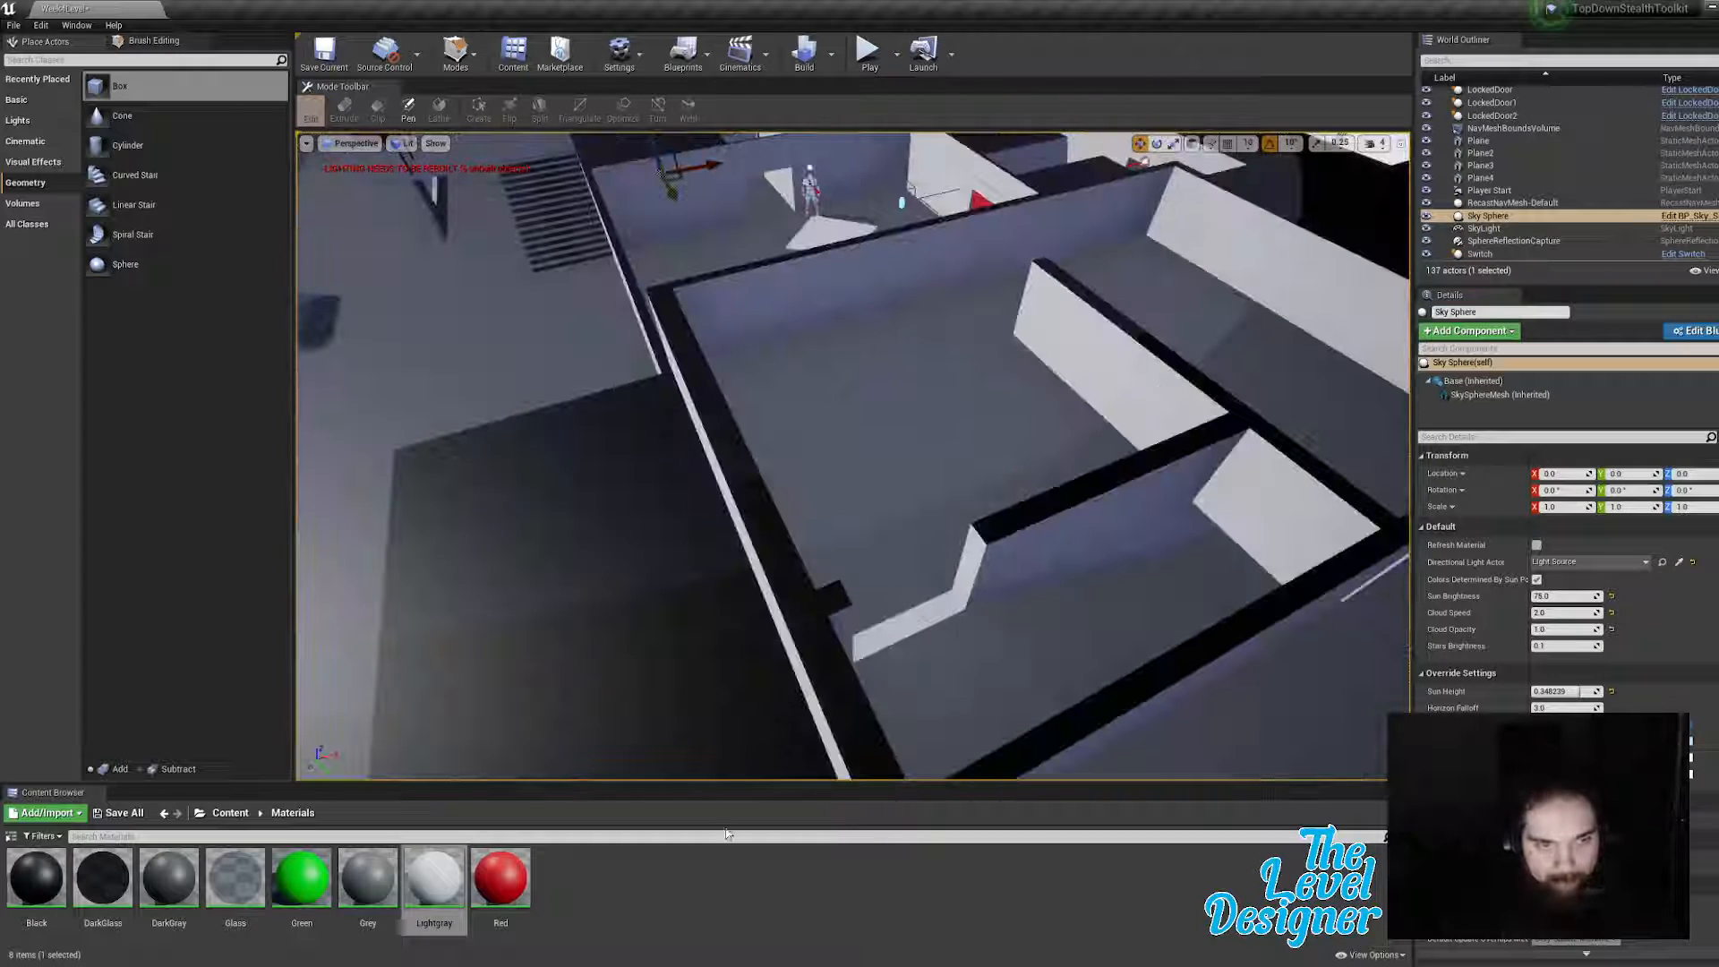
Step: Apply the Grey material to the light floor strip exposed by the stair-side wall's new opening
mouse_move(371, 887)
mouse_down()
mouse_move(1013, 607)
mouse_move(919, 602)
mouse_up()
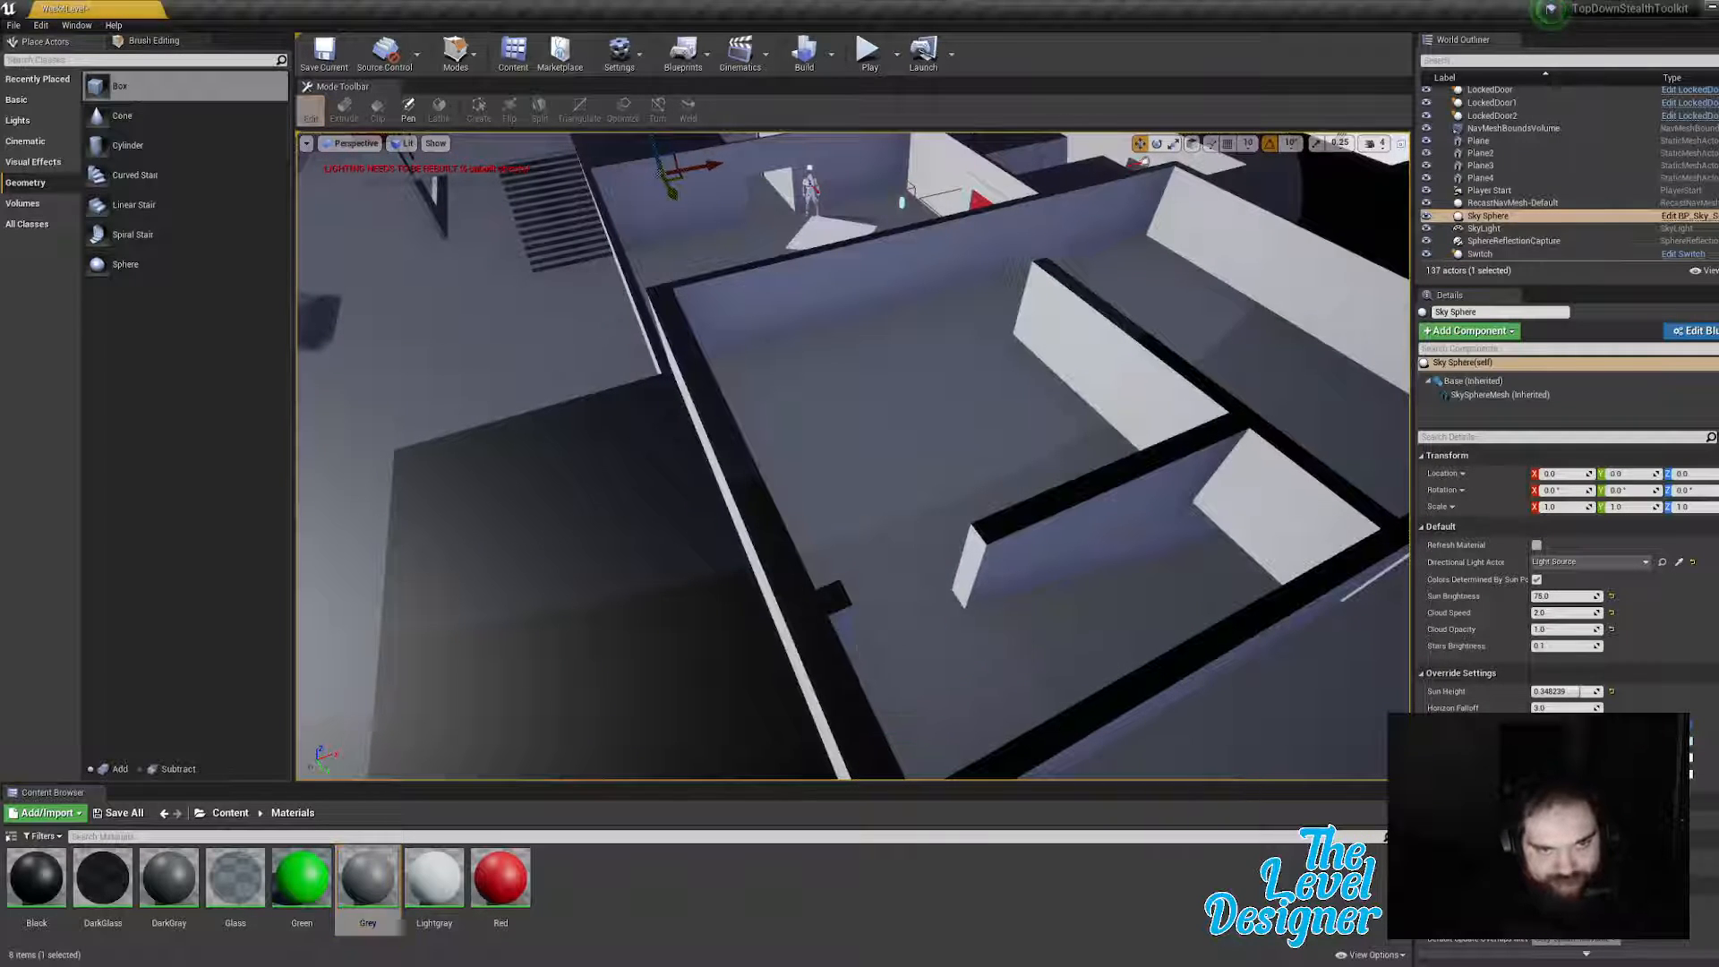
click(921, 602)
right_drag(921, 601, 913, 479)
click(1067, 353)
right_drag(1066, 353, 1023, 502)
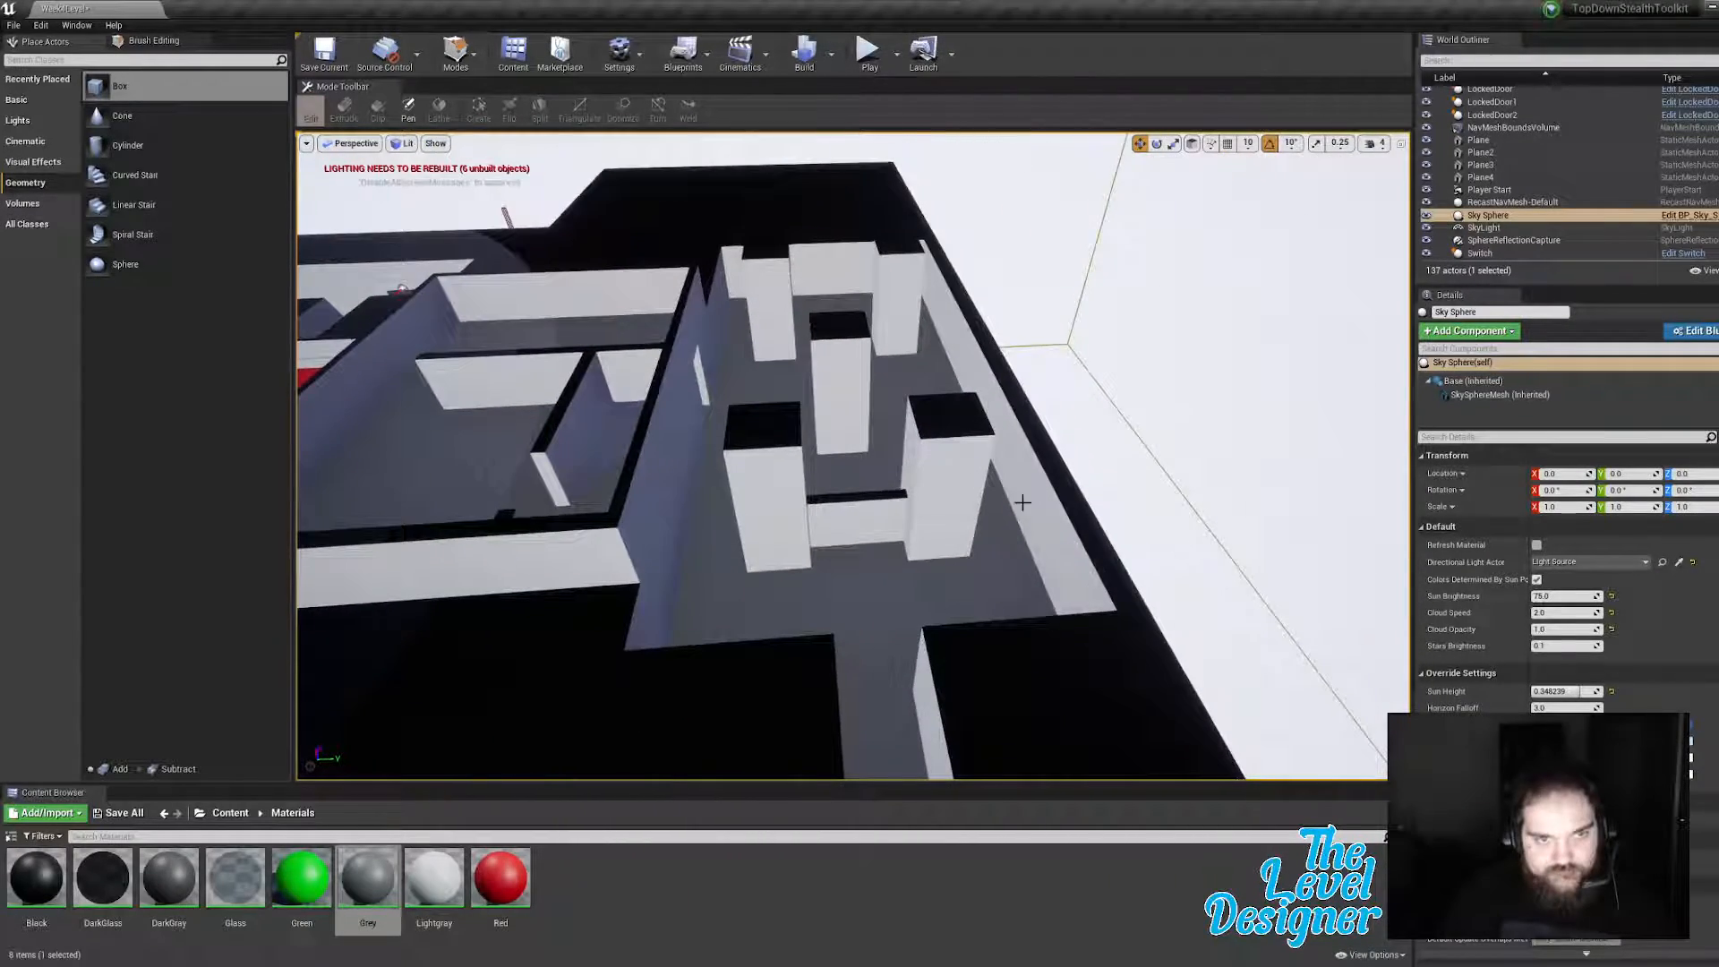
Step: Duplicate the subtractive passage brush at the pillar room's near end and move the copy to the far end wall
click(925, 691)
key(ctrl+w)
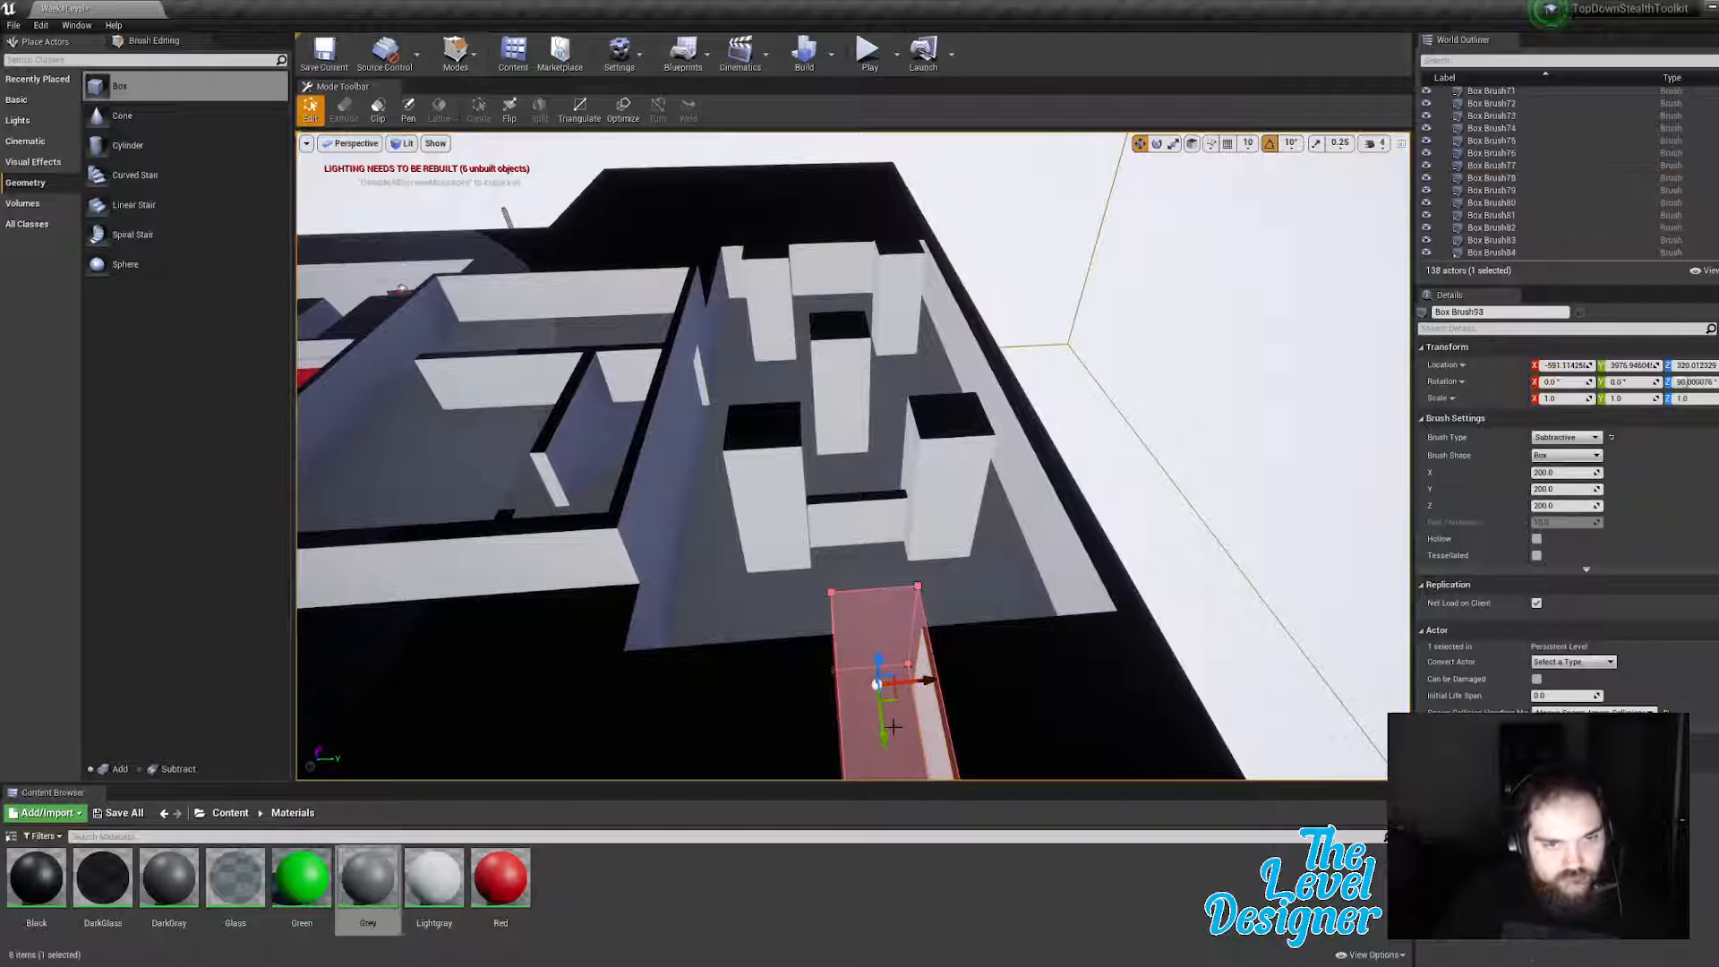
mouse_move(882, 740)
mouse_down()
mouse_move(832, 288)
mouse_move(823, 261)
mouse_move(788, 254)
mouse_up()
key(w)
right_drag(788, 253, 788, 249)
key(r)
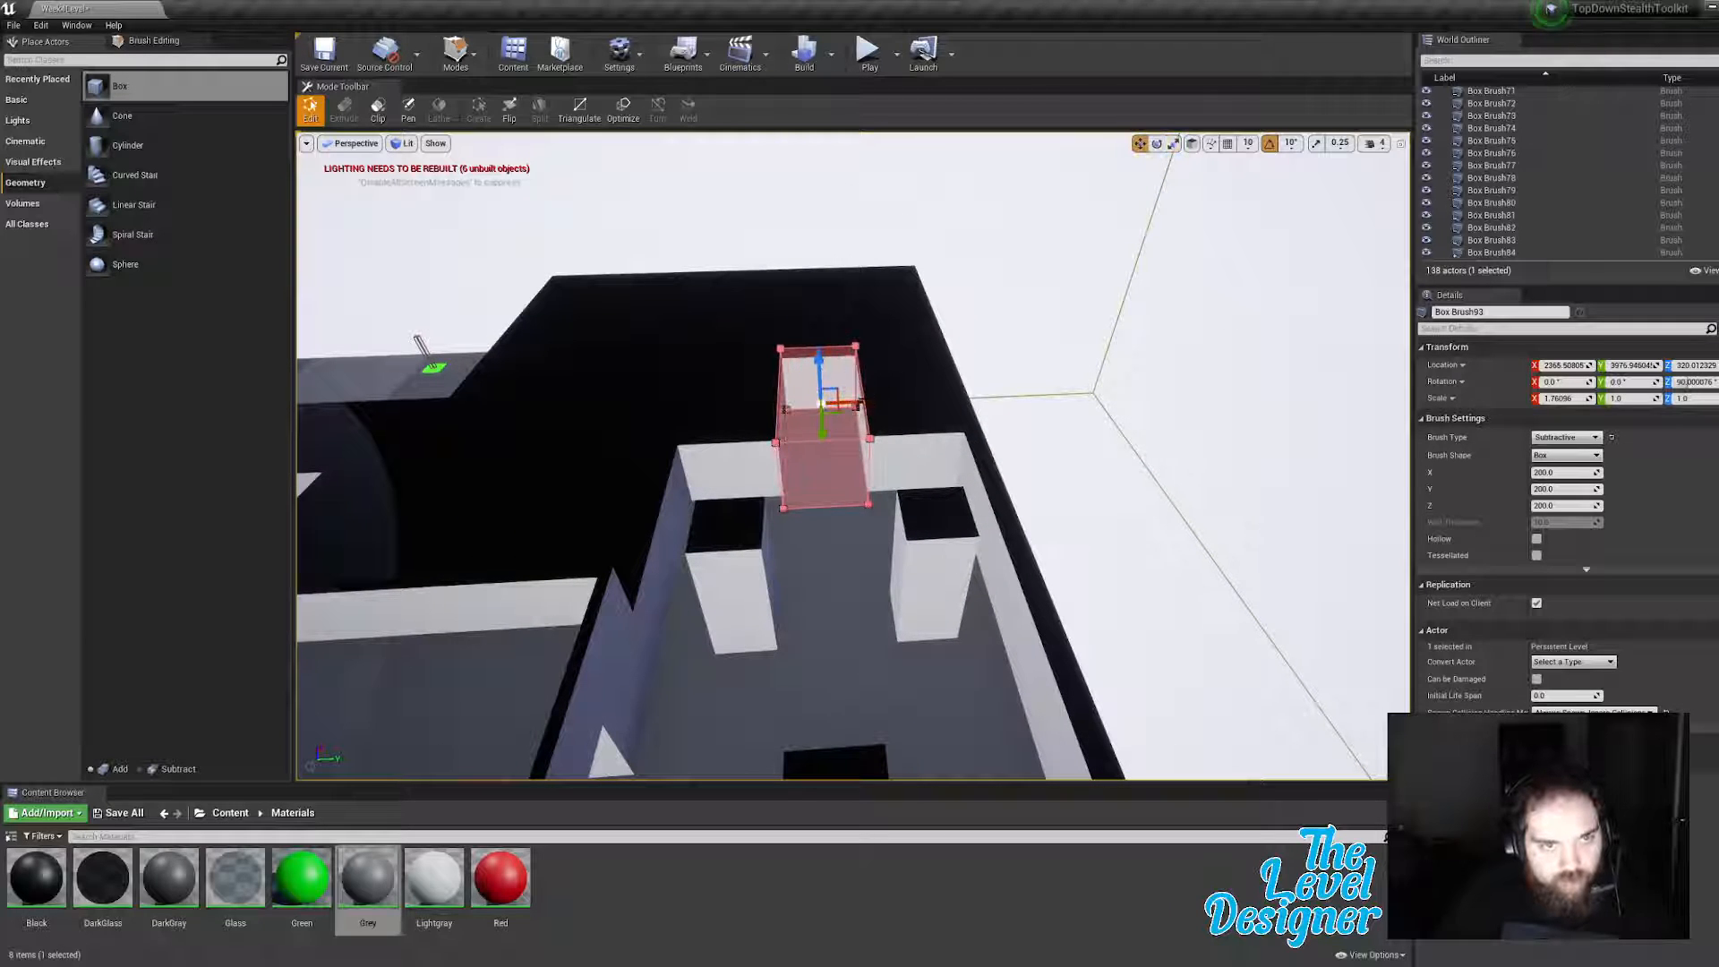
key(w)
Step: Shift the duplicated passage cut sideways to Y about 3994 and push it deeper into the block, to X about 2500
mouse_move(894, 458)
right_down()
mouse_move(888, 368)
mouse_move(890, 410)
right_up()
key(a)
key(w)
key(e)
key(d)
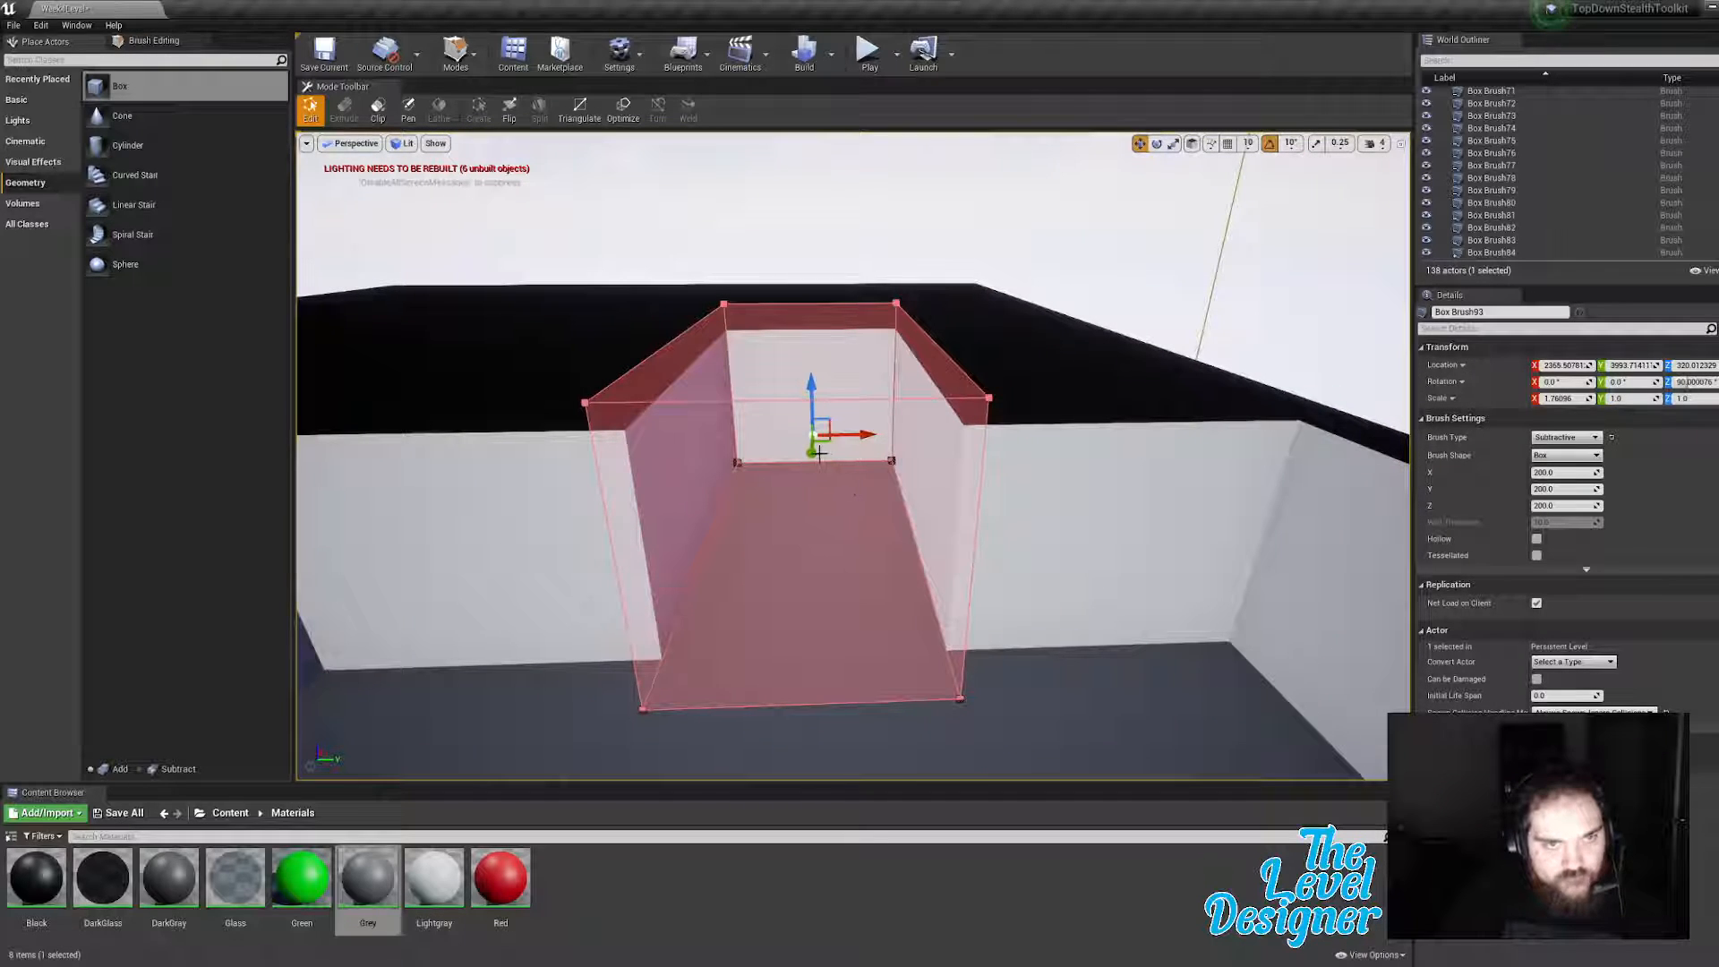
drag(865, 436, 873, 433)
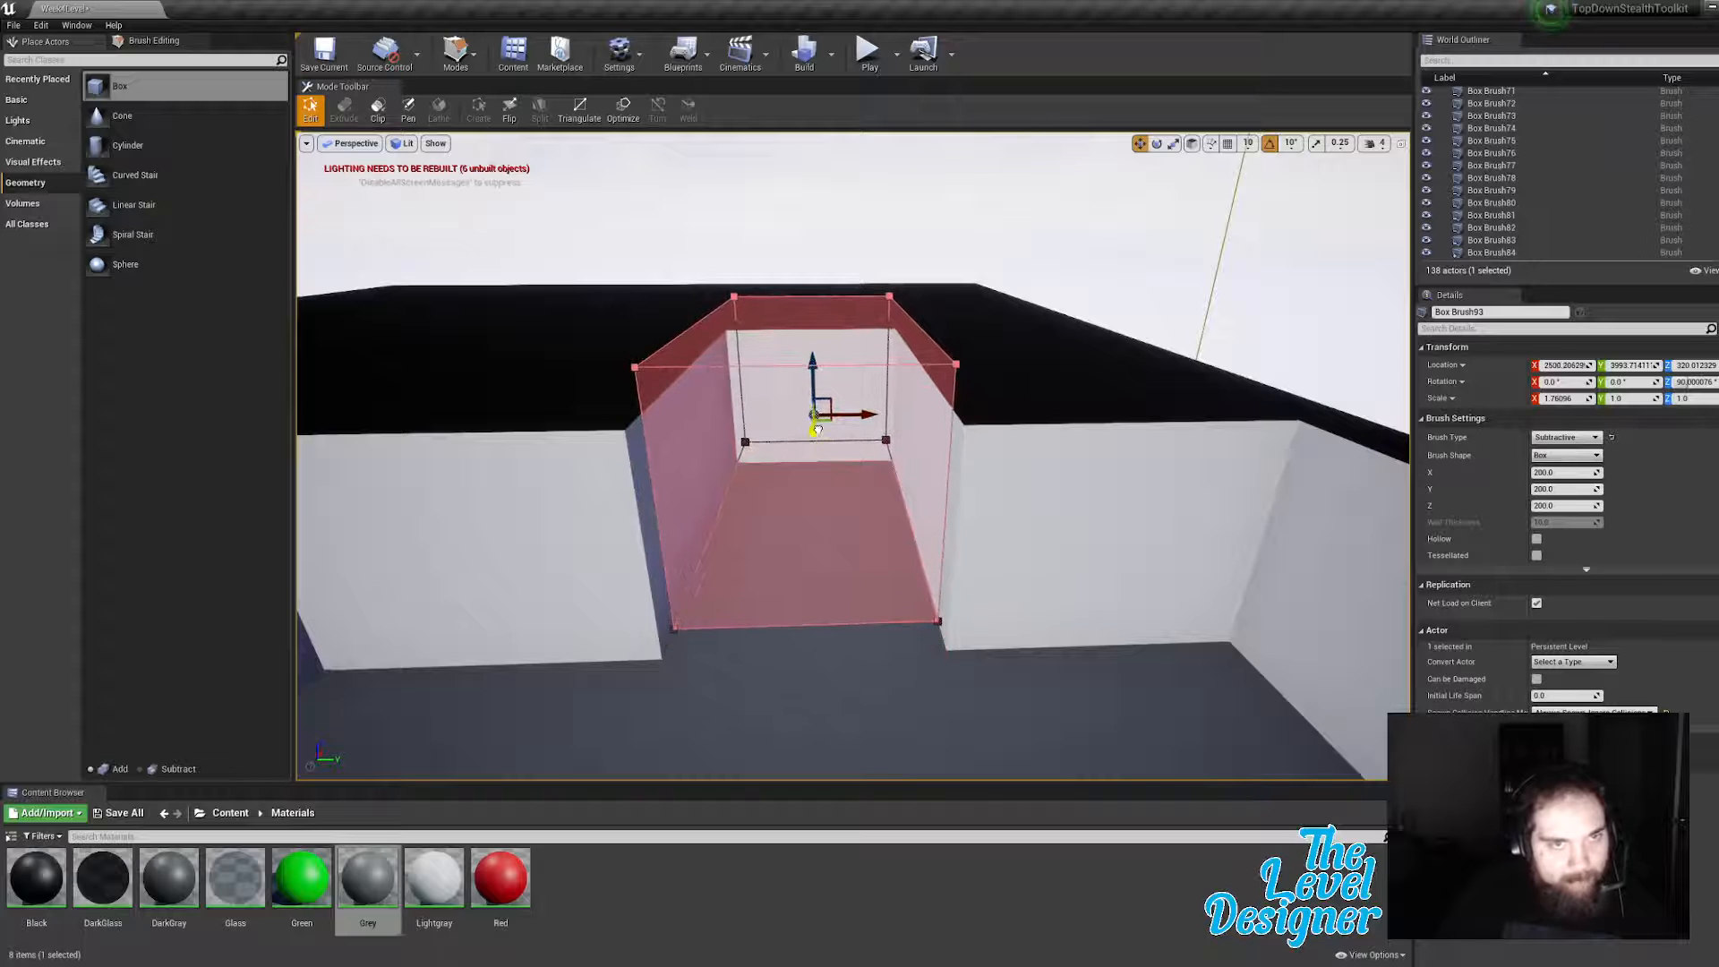
Step: Duplicate the passage cut toward the room to X about 2377, scaling the copy to about 1.25 in X and 0.72 in Z
key(e)
right_drag(898, 439, 898, 482)
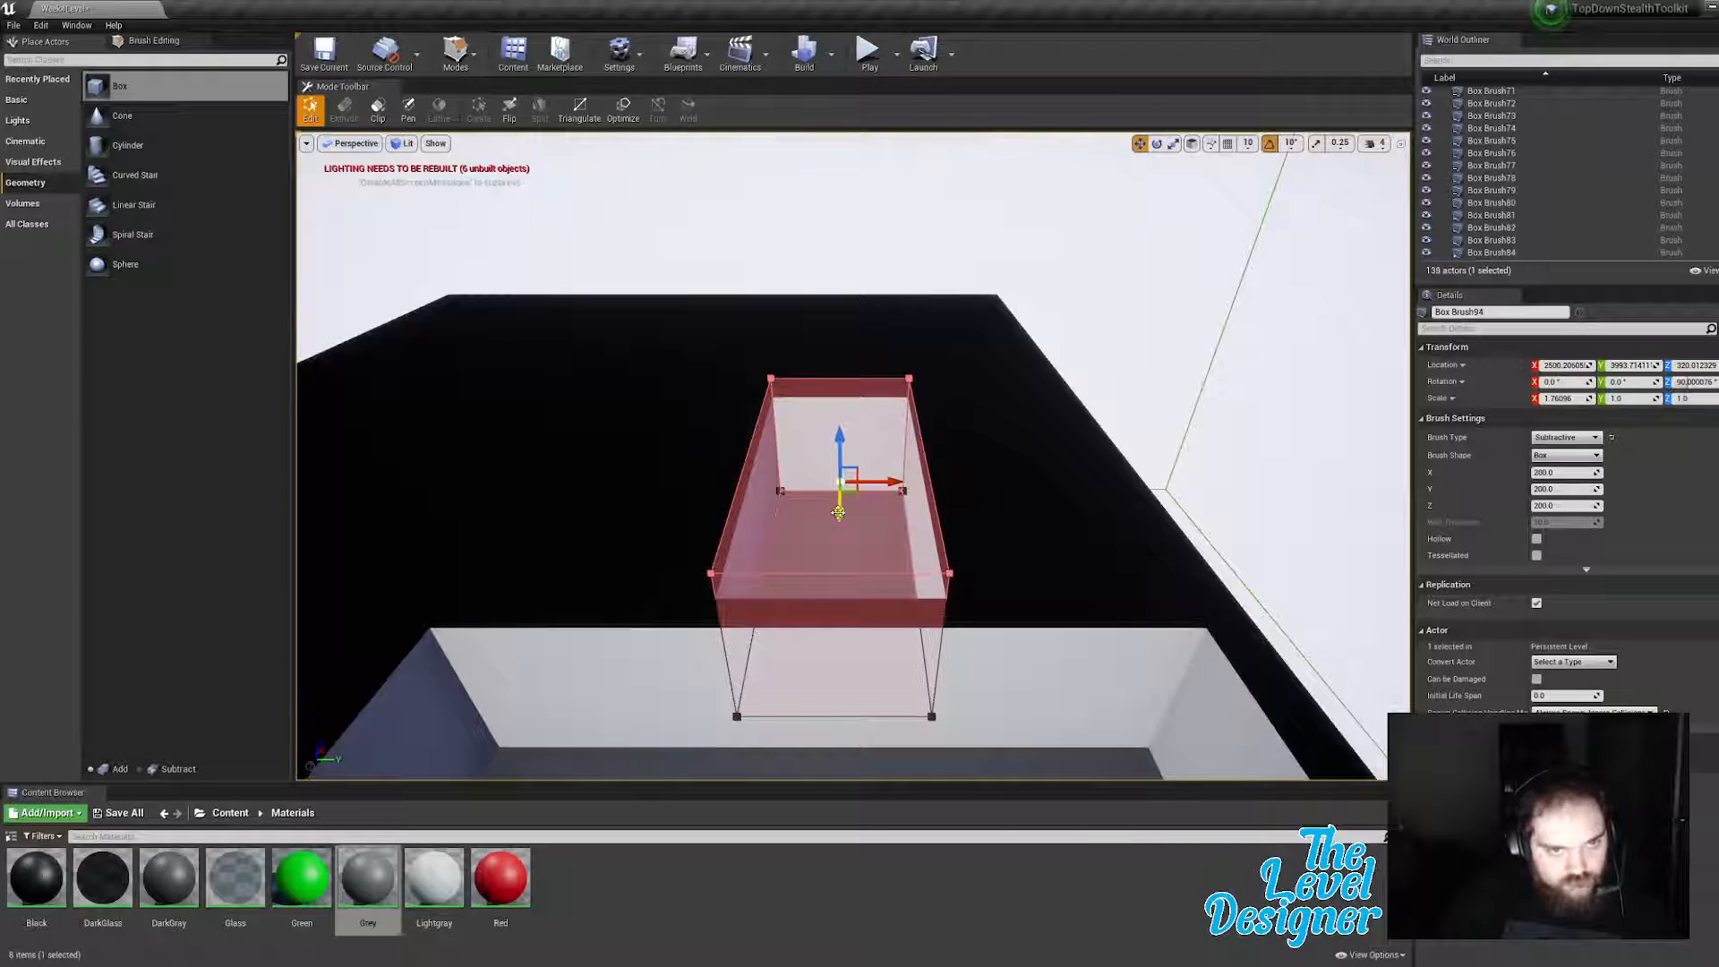
drag(838, 511, 886, 548)
key(e)
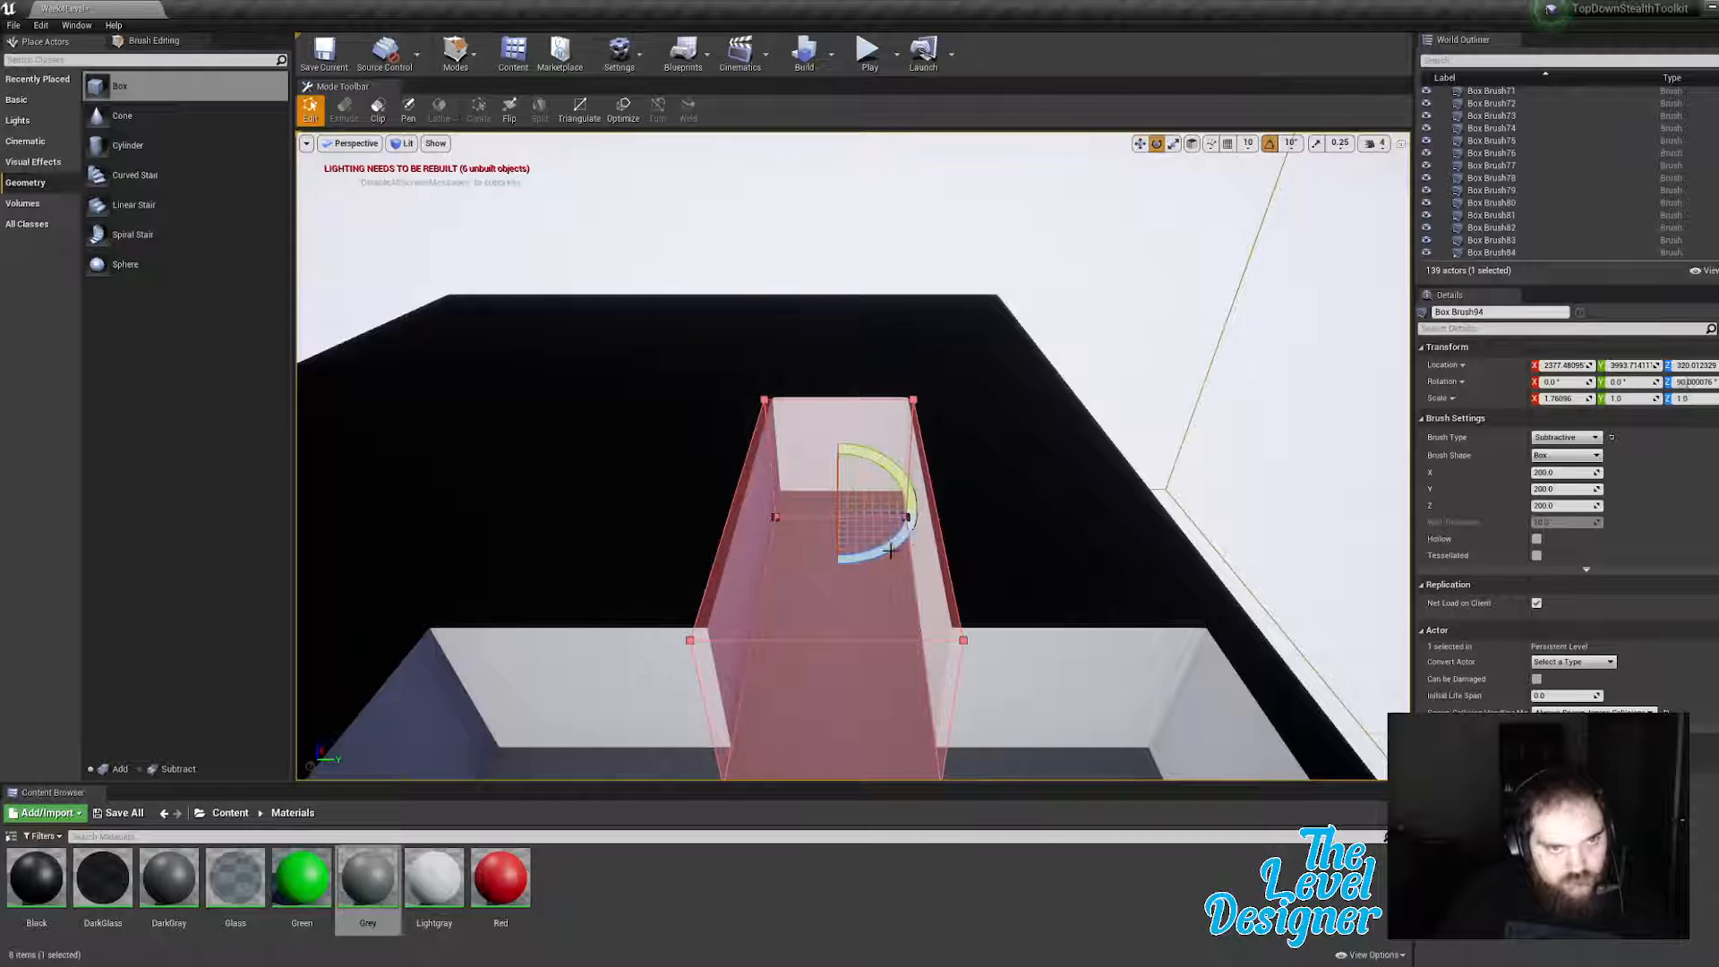
key(w)
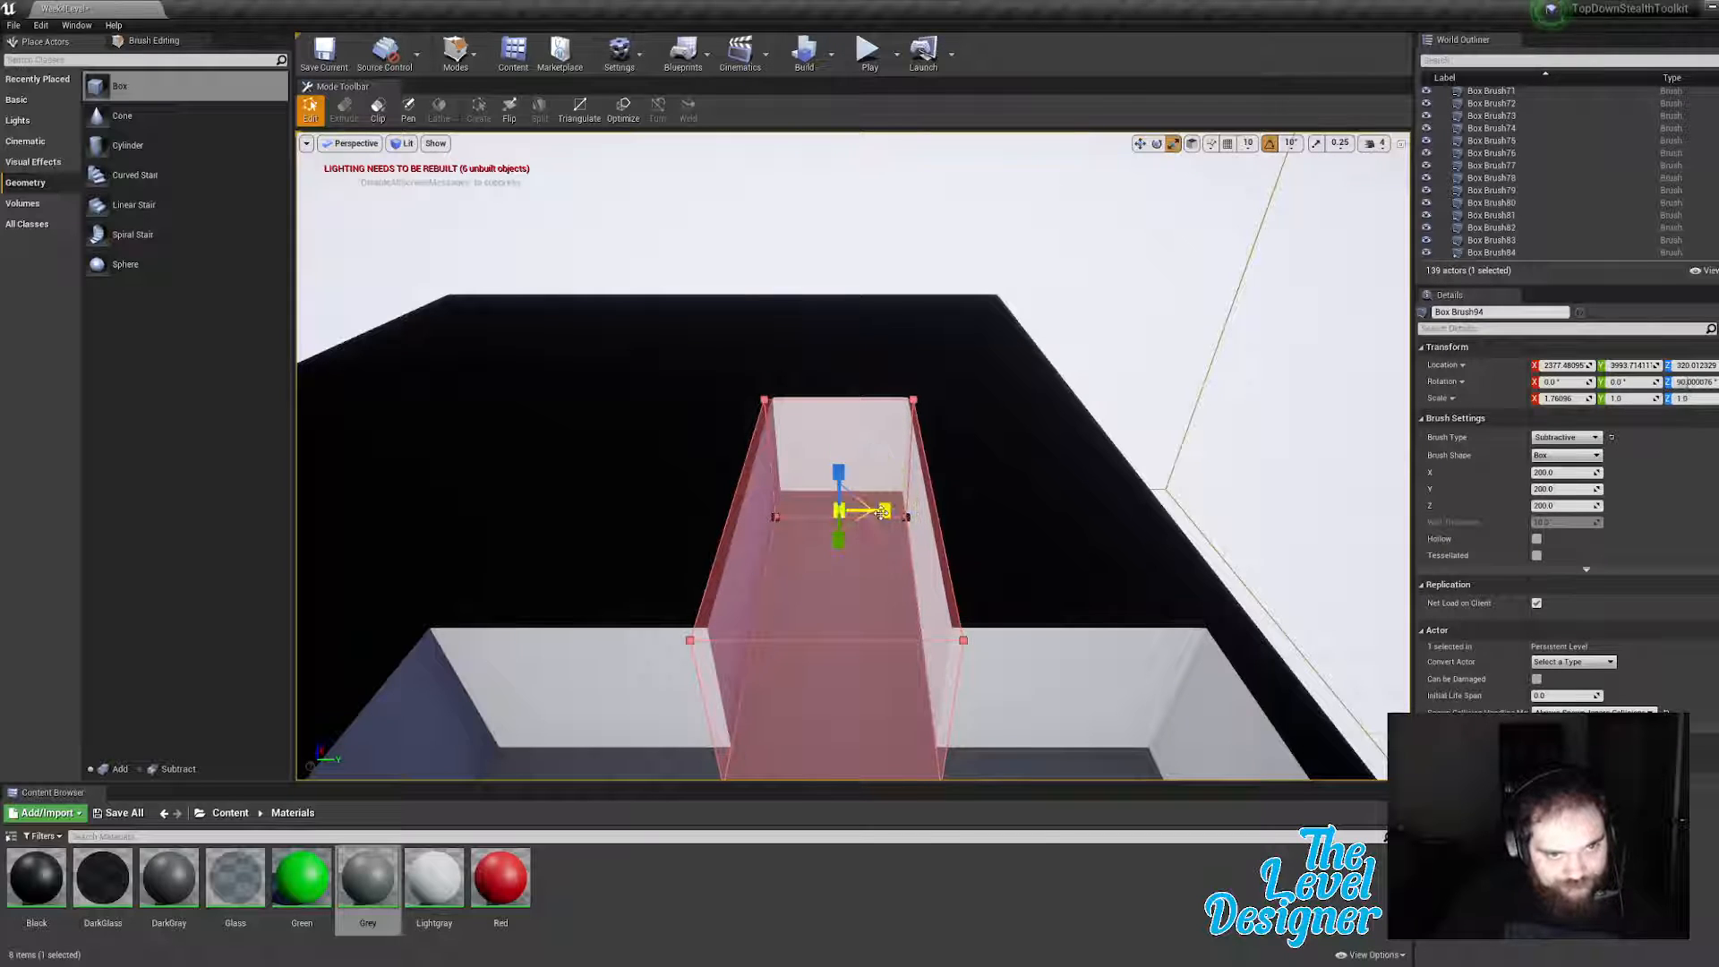
mouse_move(882, 512)
mouse_down()
mouse_move(842, 517)
mouse_move(854, 482)
mouse_up()
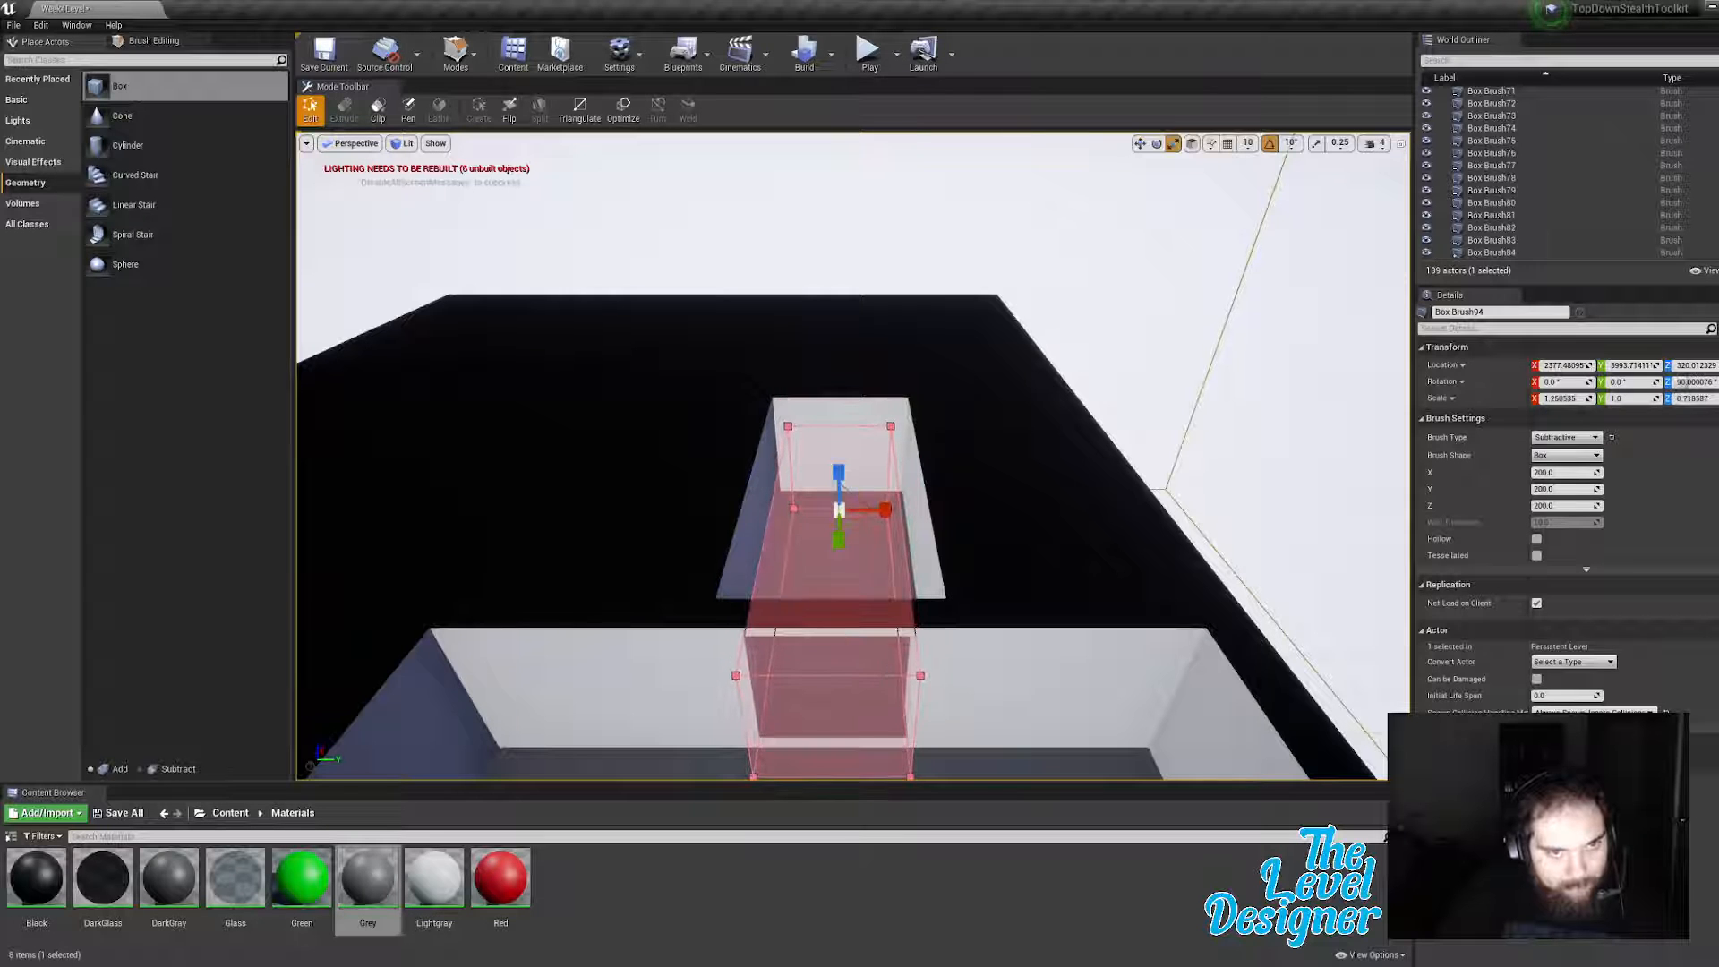
Step: Lower the smaller subtractive brush to Z about 290 so it cuts a floor-level doorway through the end wall
right_drag(854, 481, 894, 495)
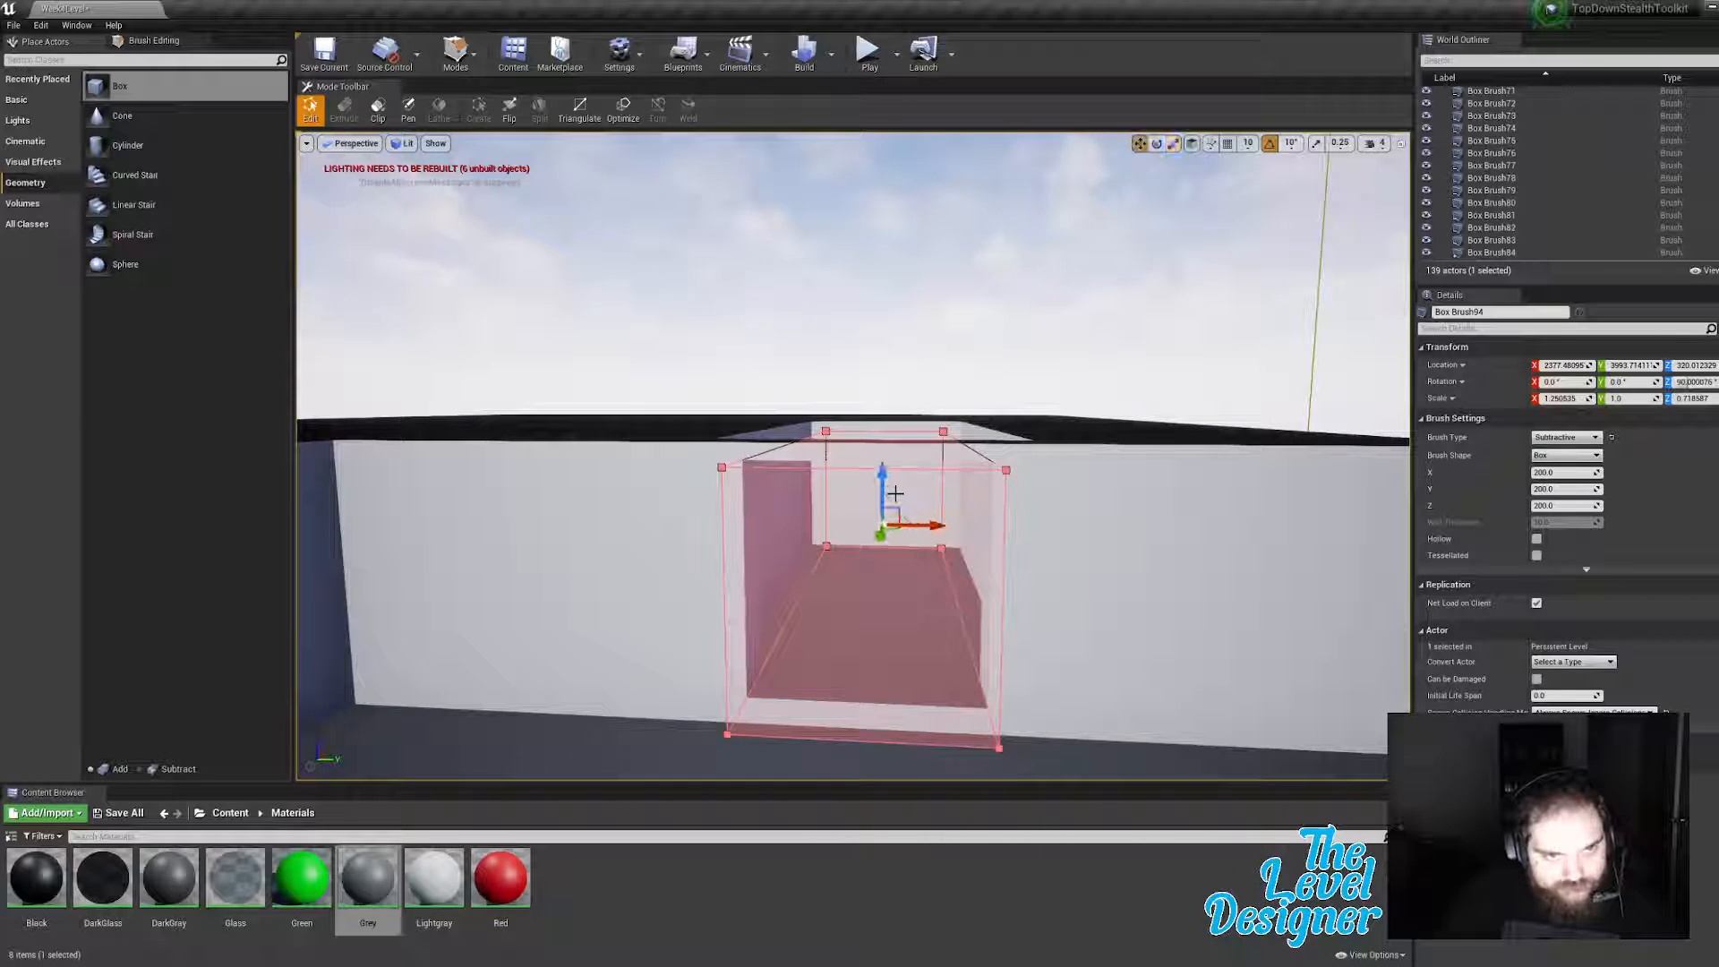
drag(883, 472, 886, 487)
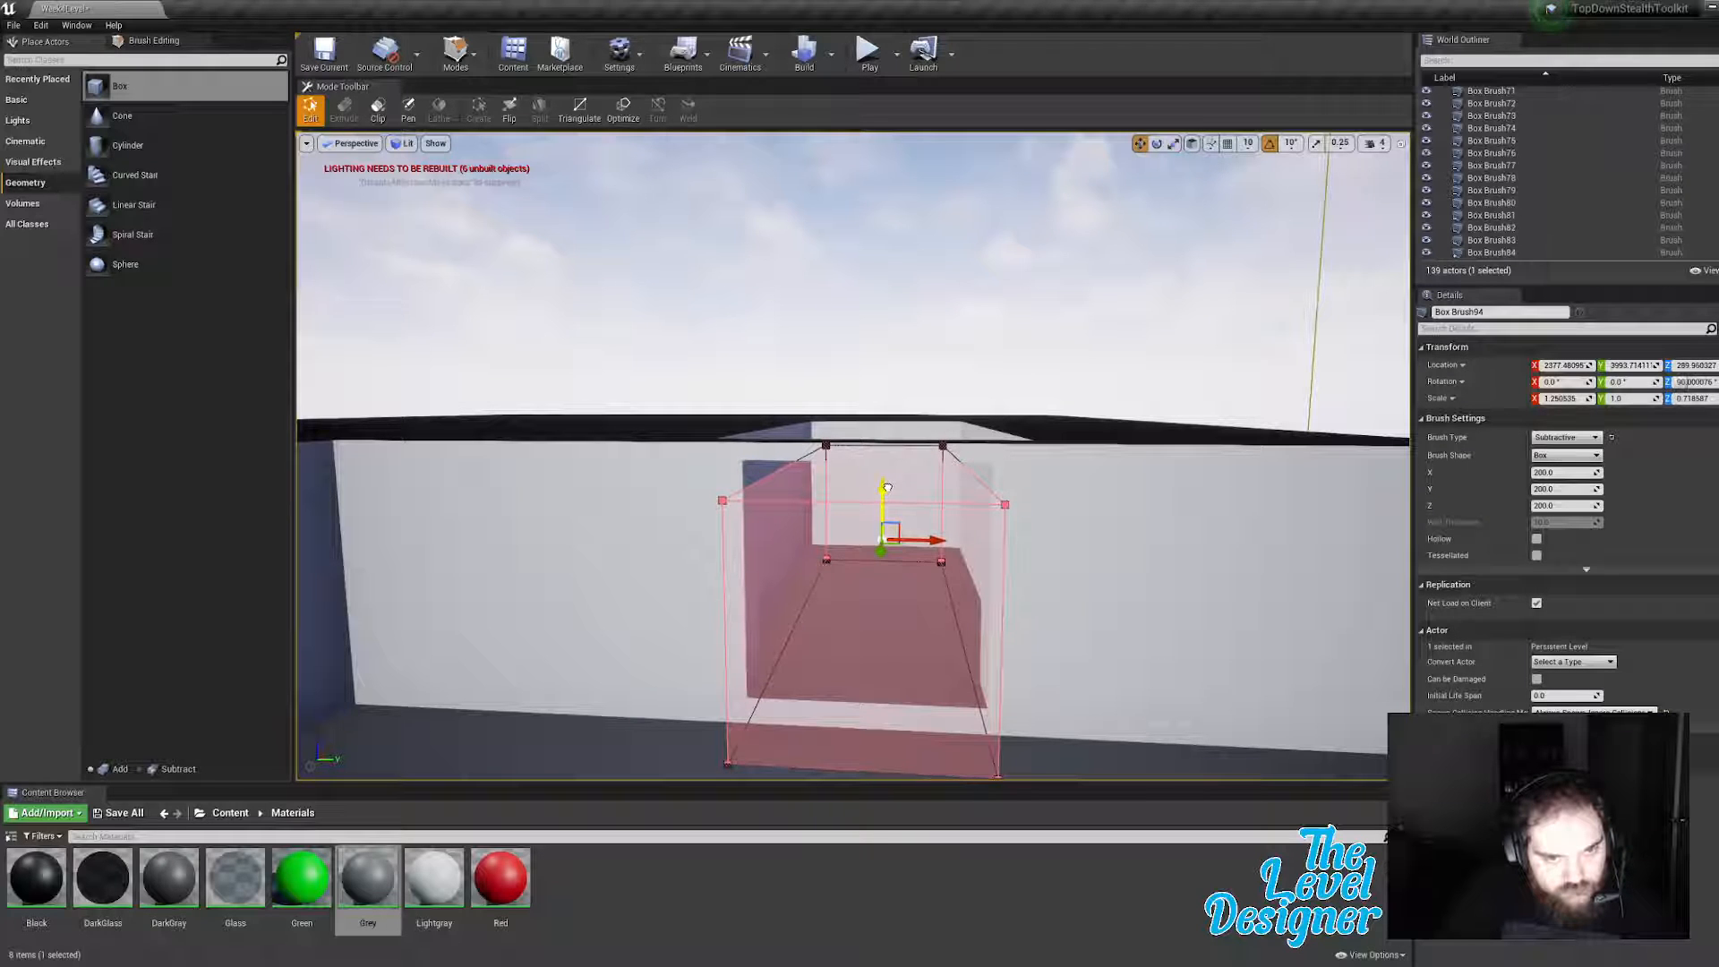
drag(886, 488, 886, 488)
right_drag(999, 534, 1002, 564)
key(s)
key(e)
Step: Place a LockedDoor from the Content folder at the new doorway and rotate it 90° about Z
click(230, 813)
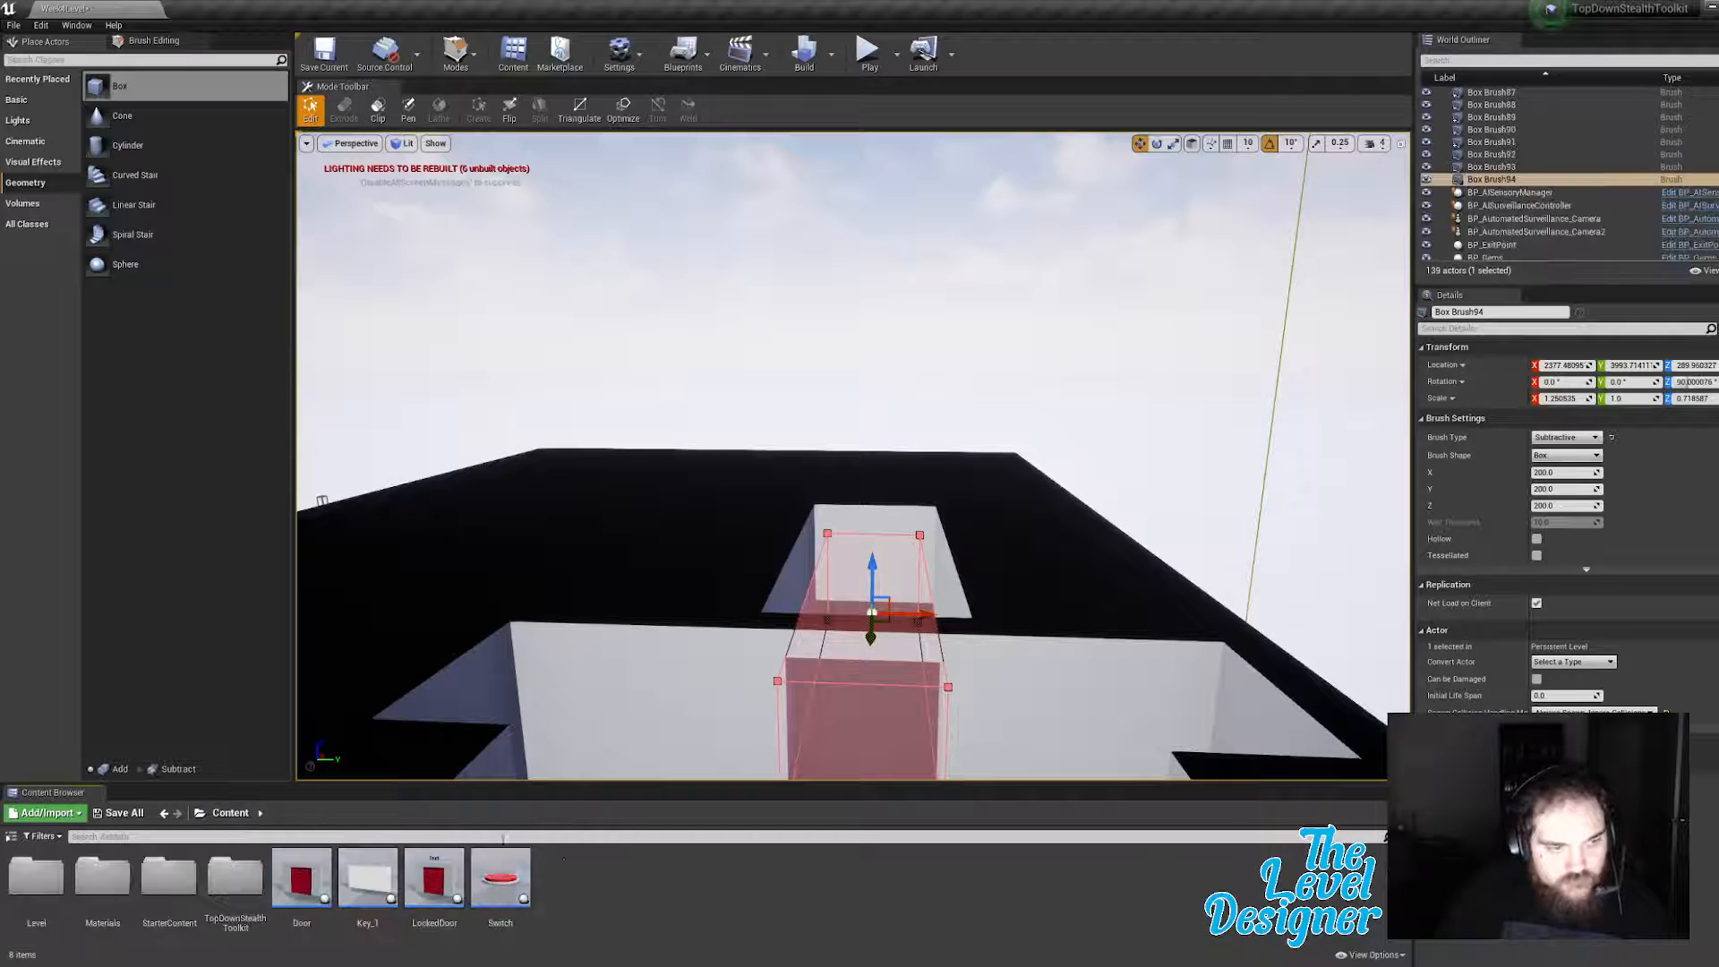
click(1078, 361)
scroll(1075, 363, up, 3)
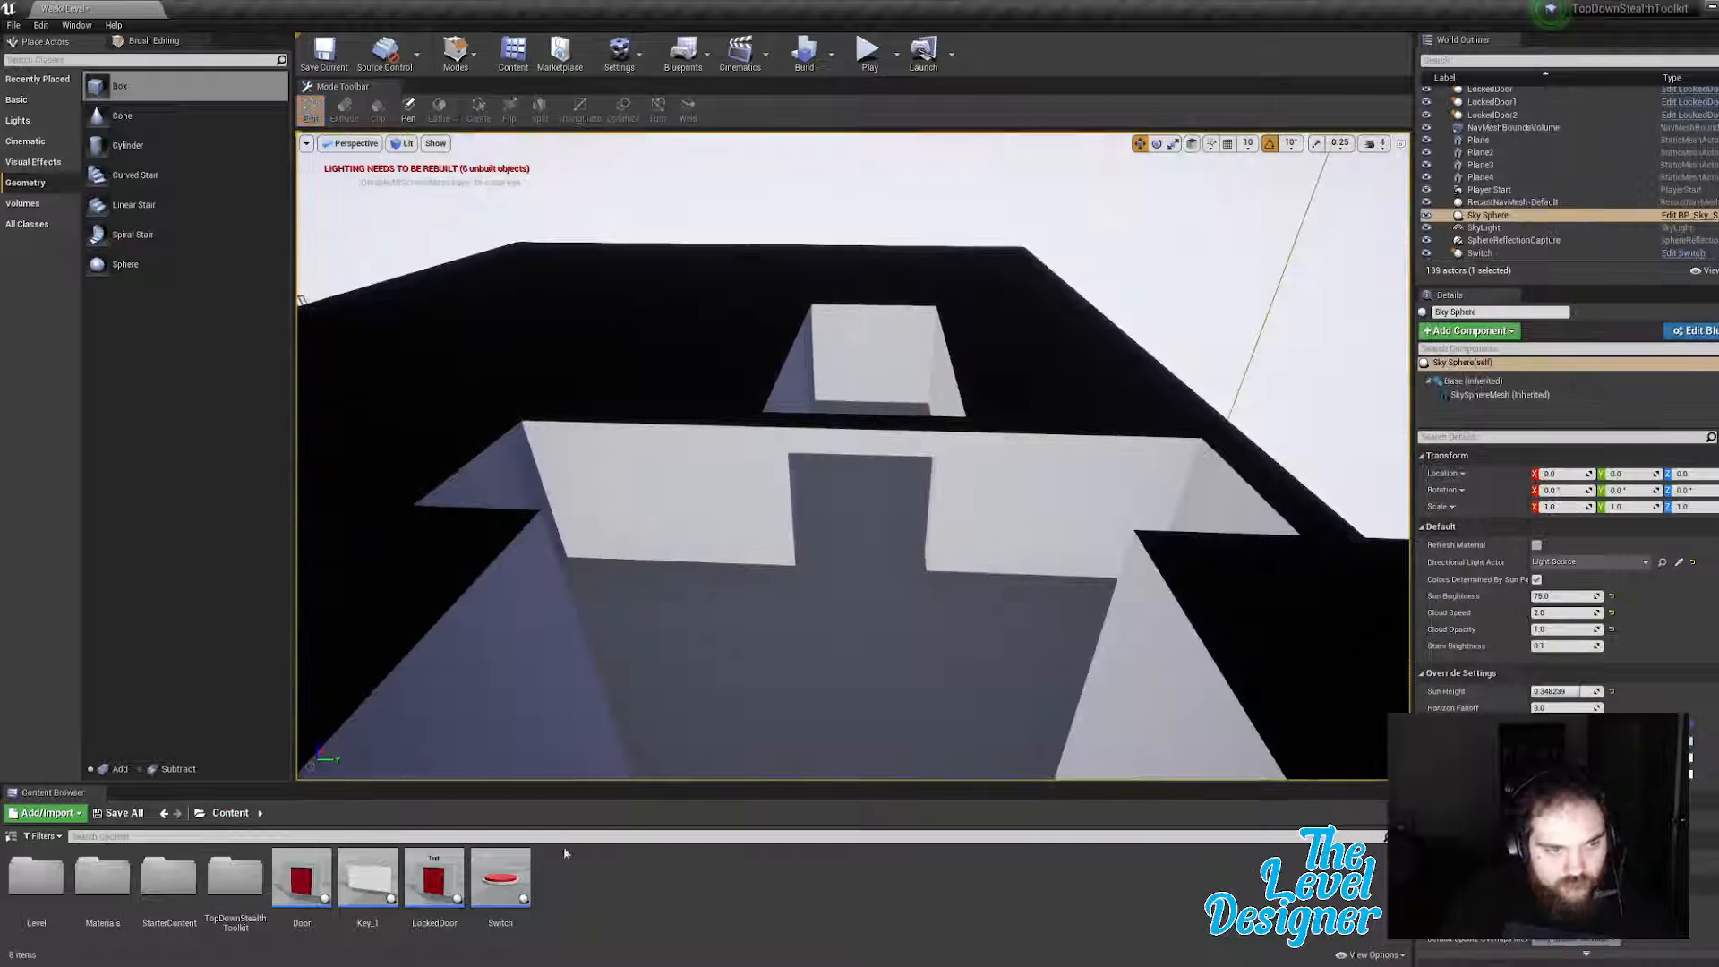
drag(436, 880, 828, 612)
key(e)
drag(934, 549, 892, 536)
Step: Scale the locked door uniformly to about 2.2 and position it against the doorway wall at X about 1839
key(w)
key(e)
key(r)
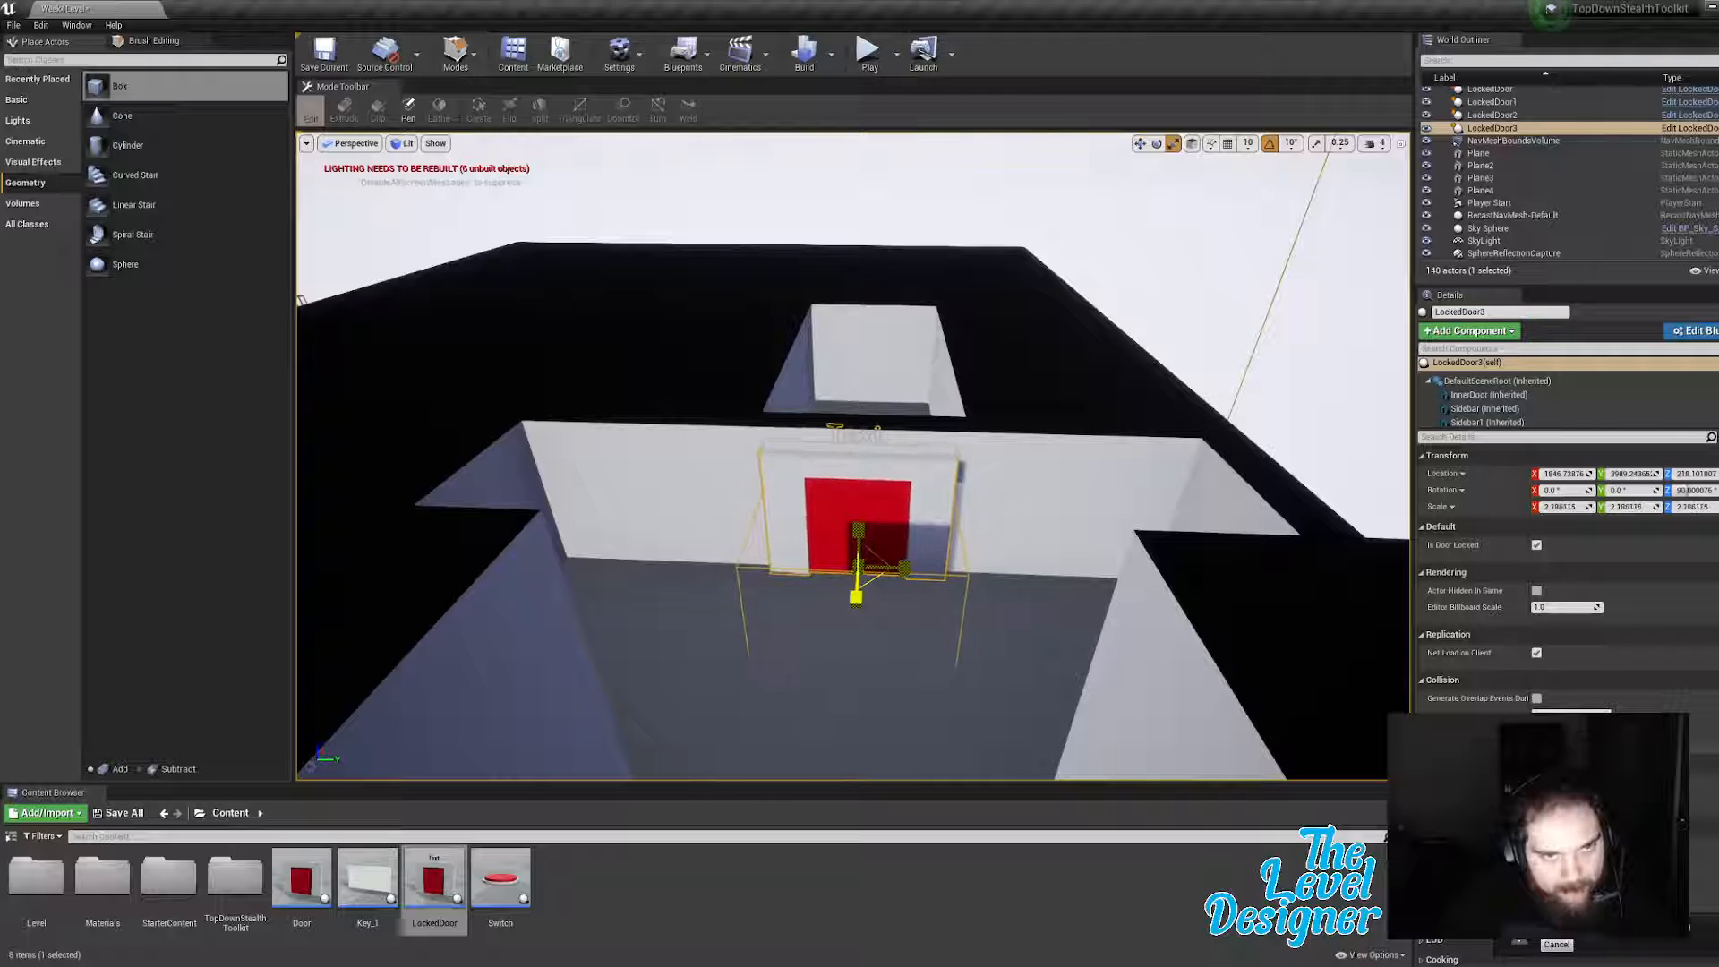
mouse_move(858, 566)
mouse_down()
mouse_move(870, 555)
mouse_move(853, 570)
mouse_up()
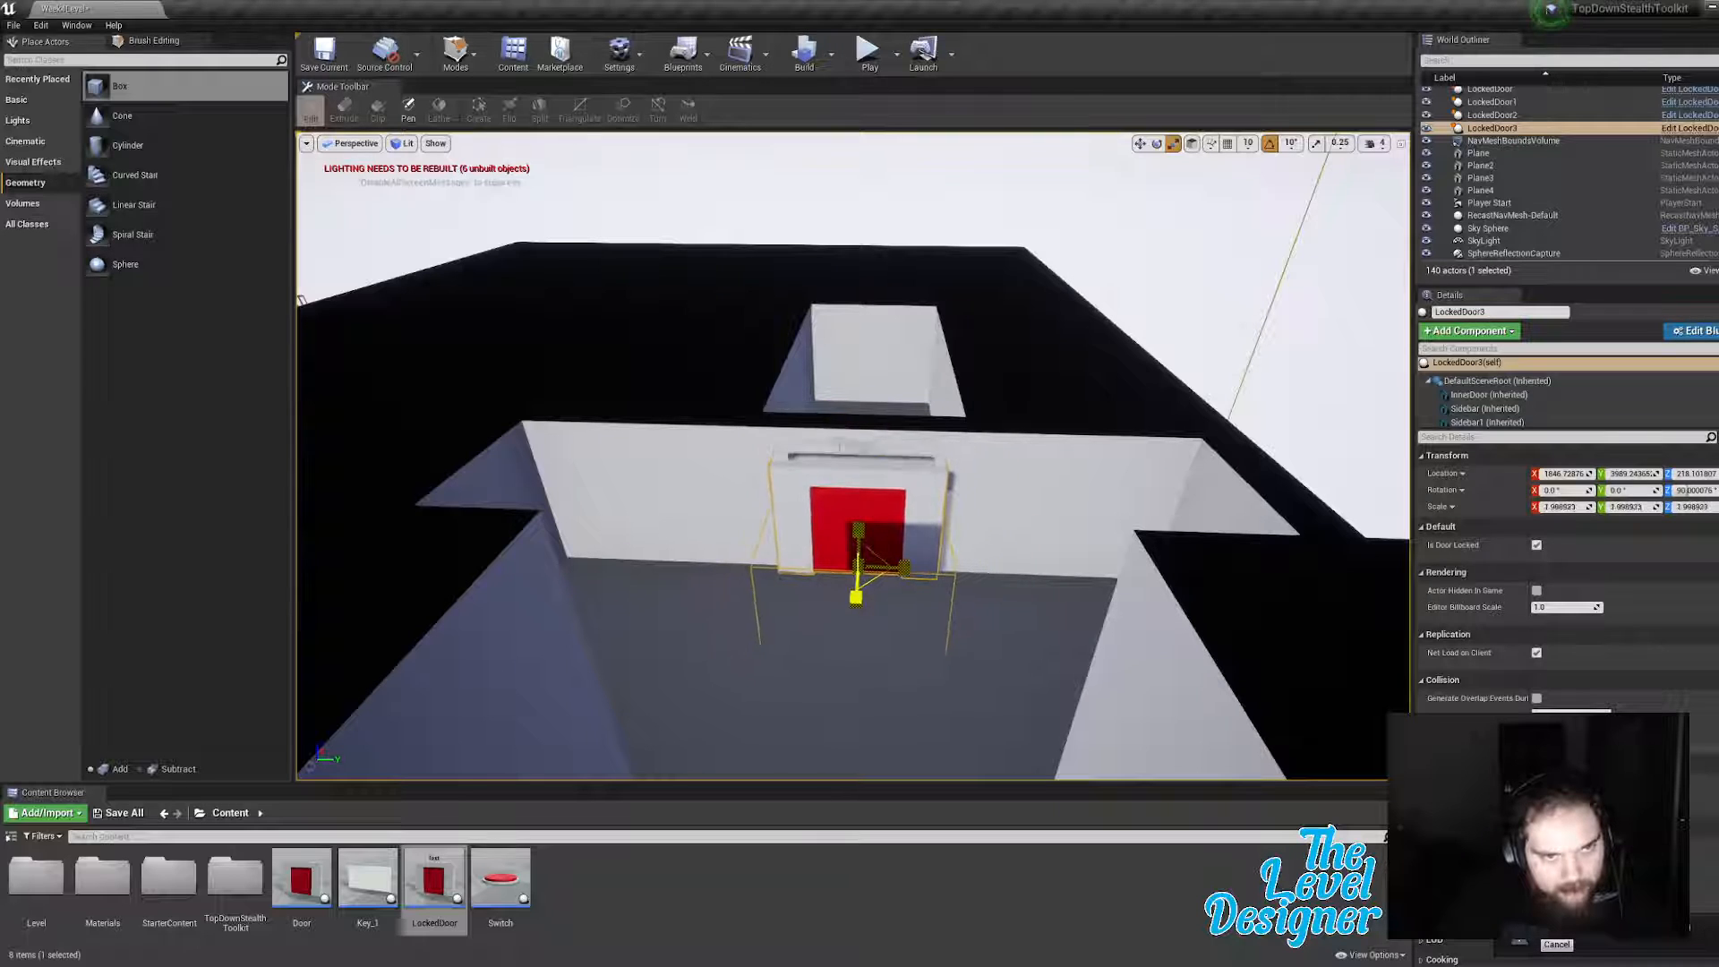
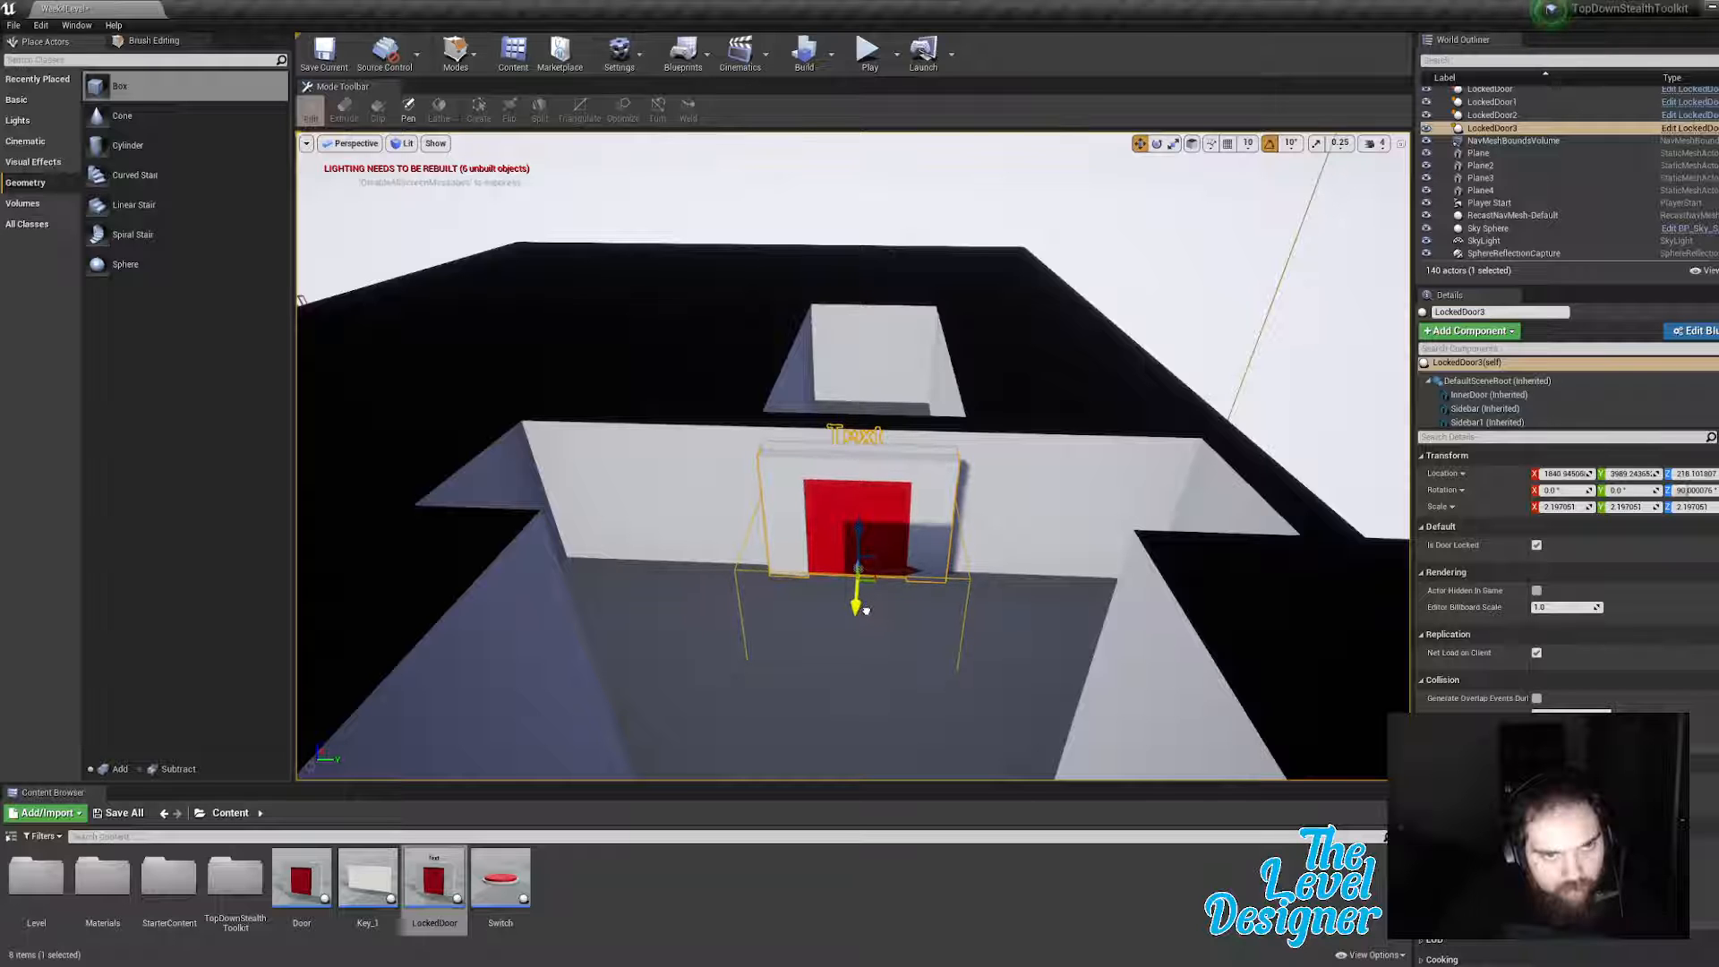
key(d)
mouse_move(1043, 491)
right_down()
mouse_move(739, 497)
mouse_move(752, 636)
mouse_move(1003, 591)
right_up()
key(s)
key(a)
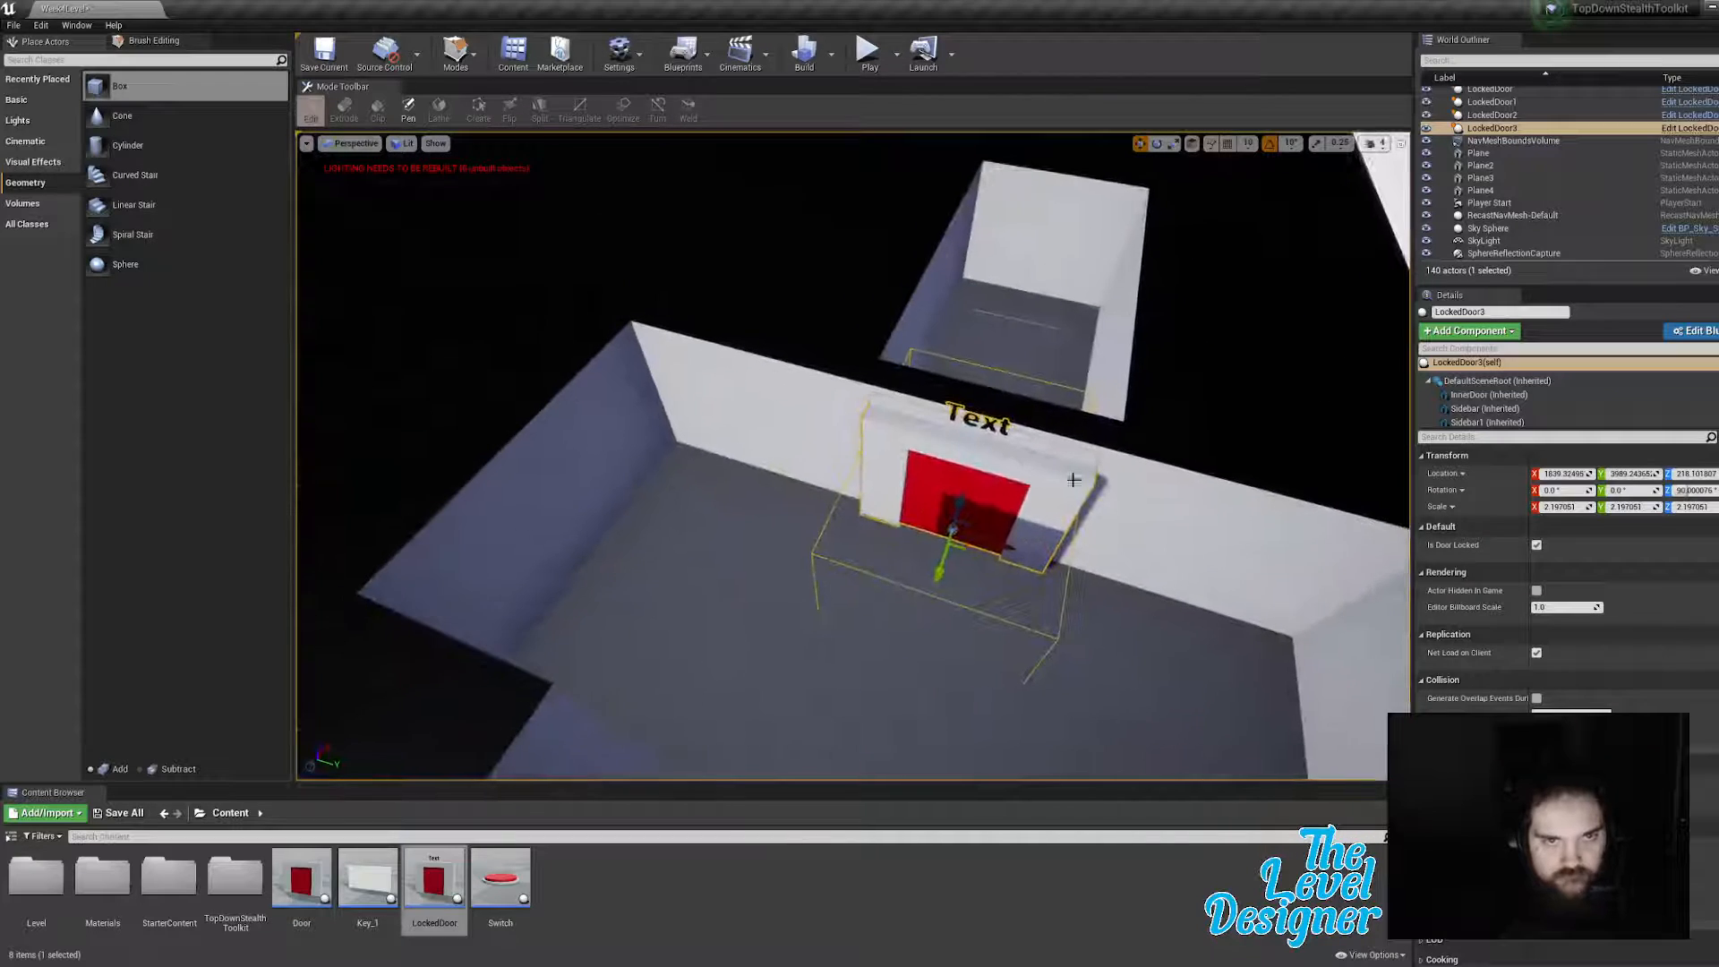
Step: Raise the top face of the large block surrounding the pillar room slightly
click(1213, 424)
key(s)
mouse_move(1213, 424)
right_down()
mouse_move(1196, 398)
mouse_move(1078, 422)
right_up()
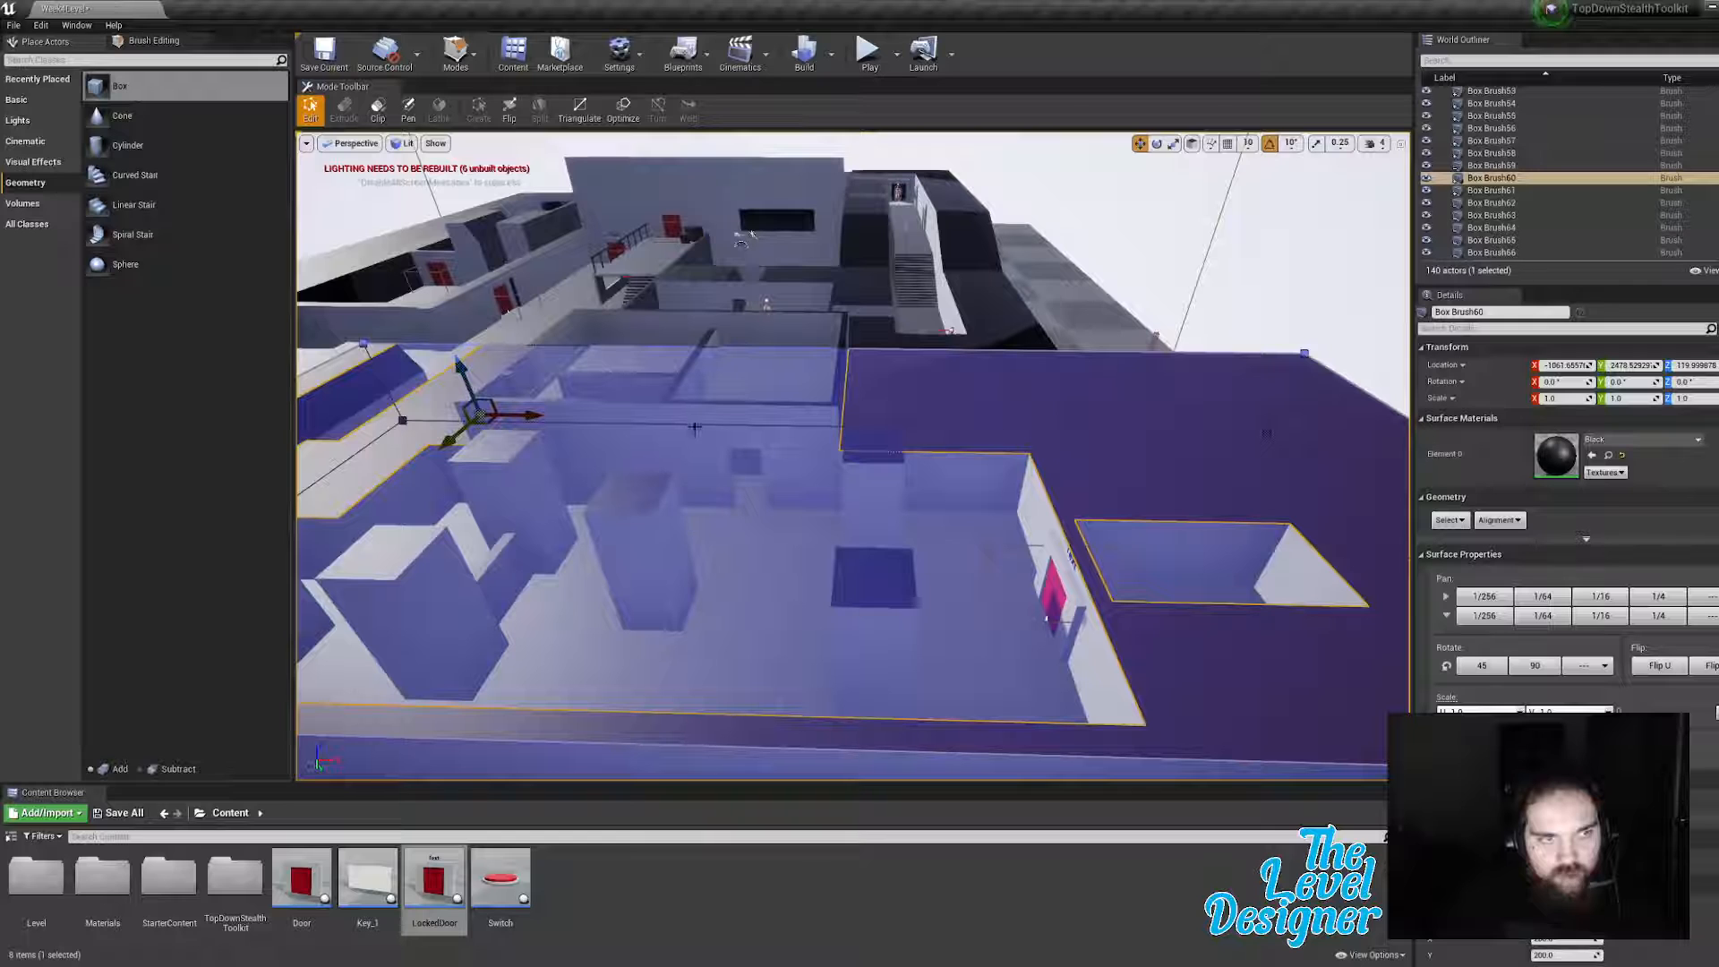
click(1053, 524)
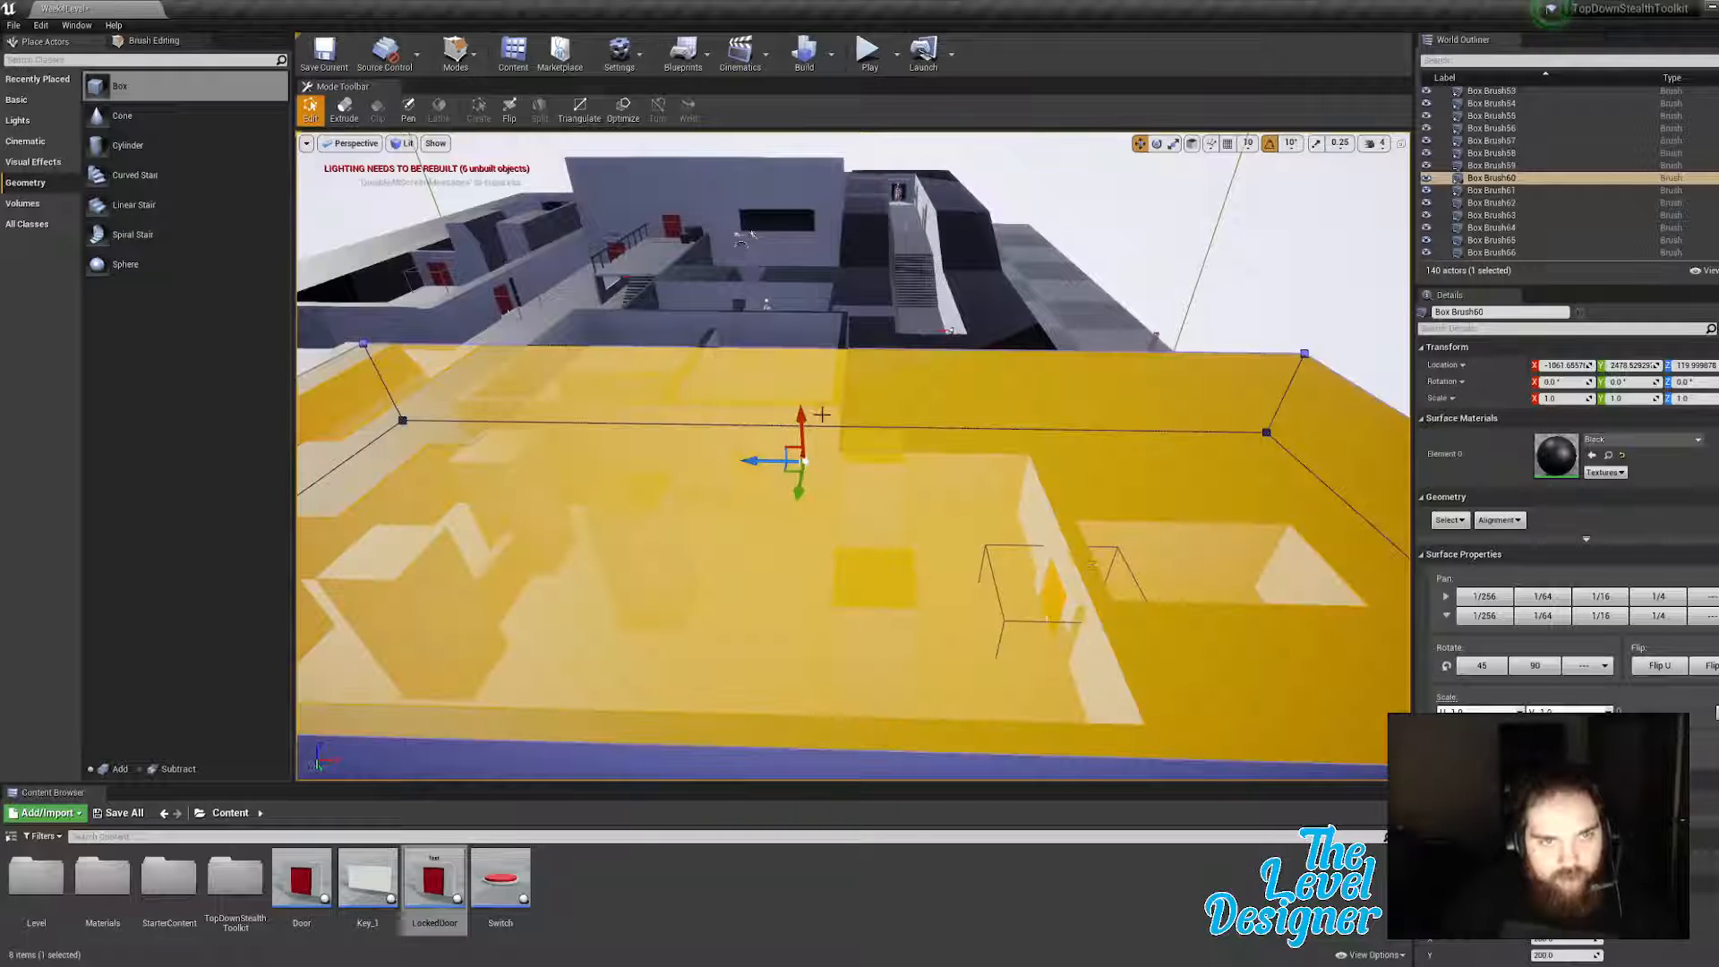
drag(804, 418, 800, 407)
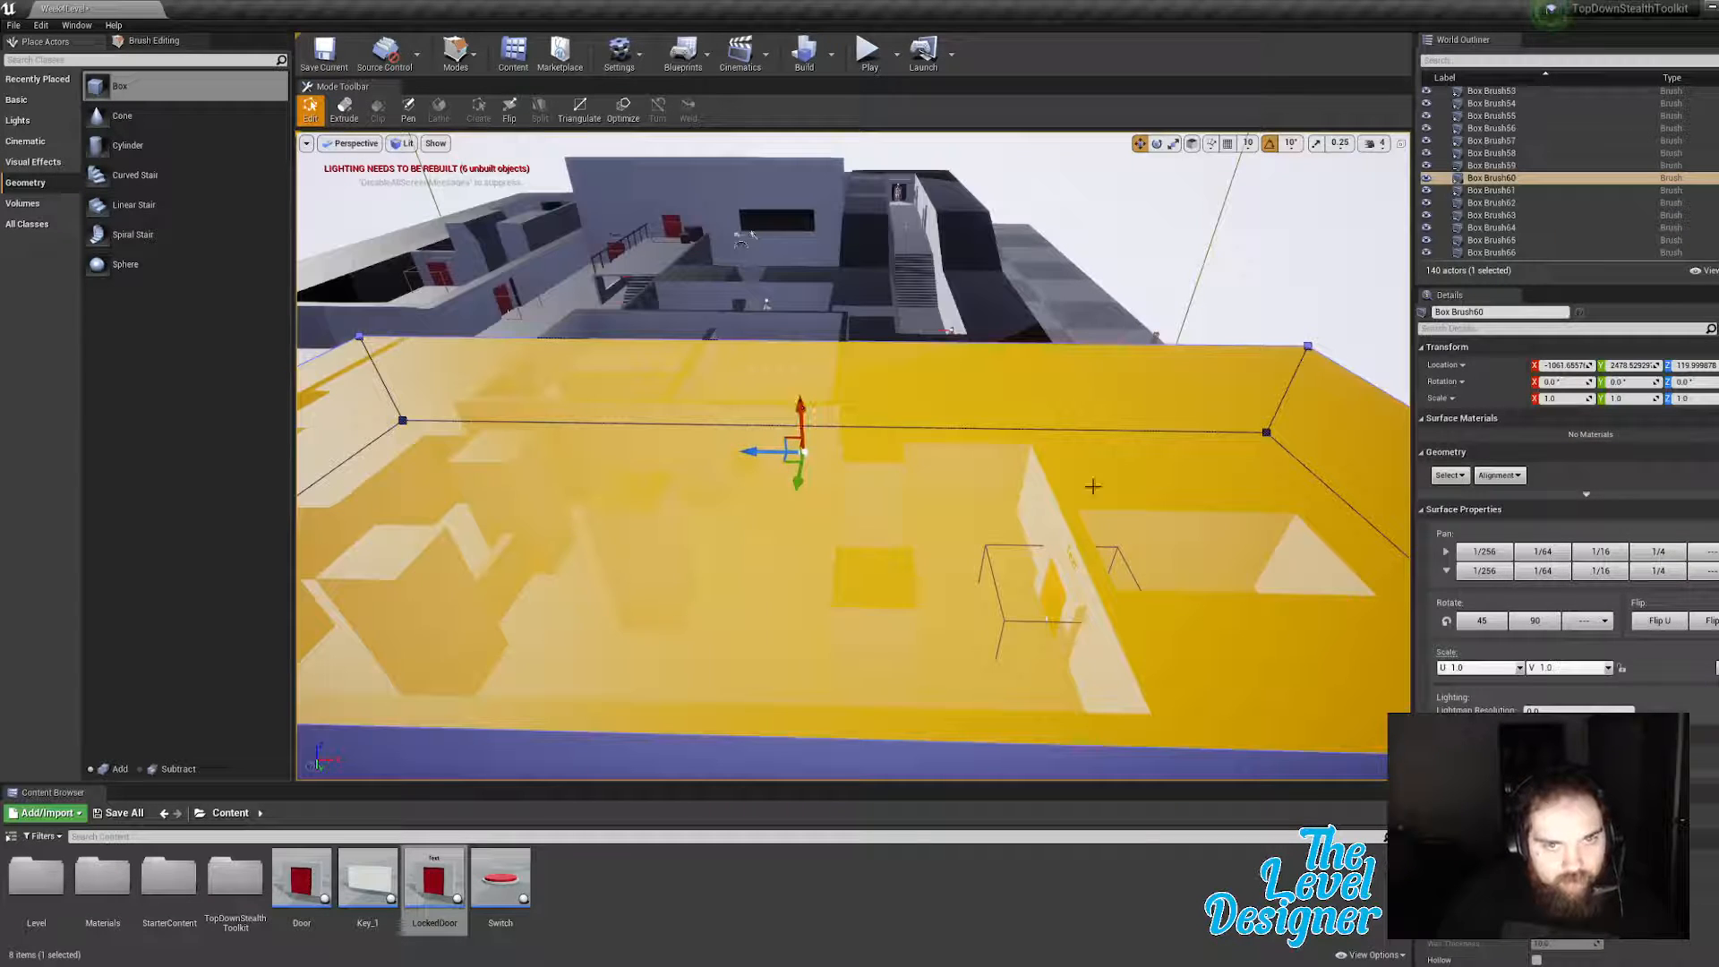
click(1143, 276)
mouse_move(1137, 285)
right_down()
mouse_move(1057, 288)
mouse_move(1111, 296)
mouse_move(1083, 286)
right_up()
mouse_move(852, 456)
right_down()
mouse_move(1029, 465)
mouse_move(1075, 448)
mouse_move(860, 457)
mouse_move(1075, 461)
mouse_move(1030, 466)
right_up()
click(991, 741)
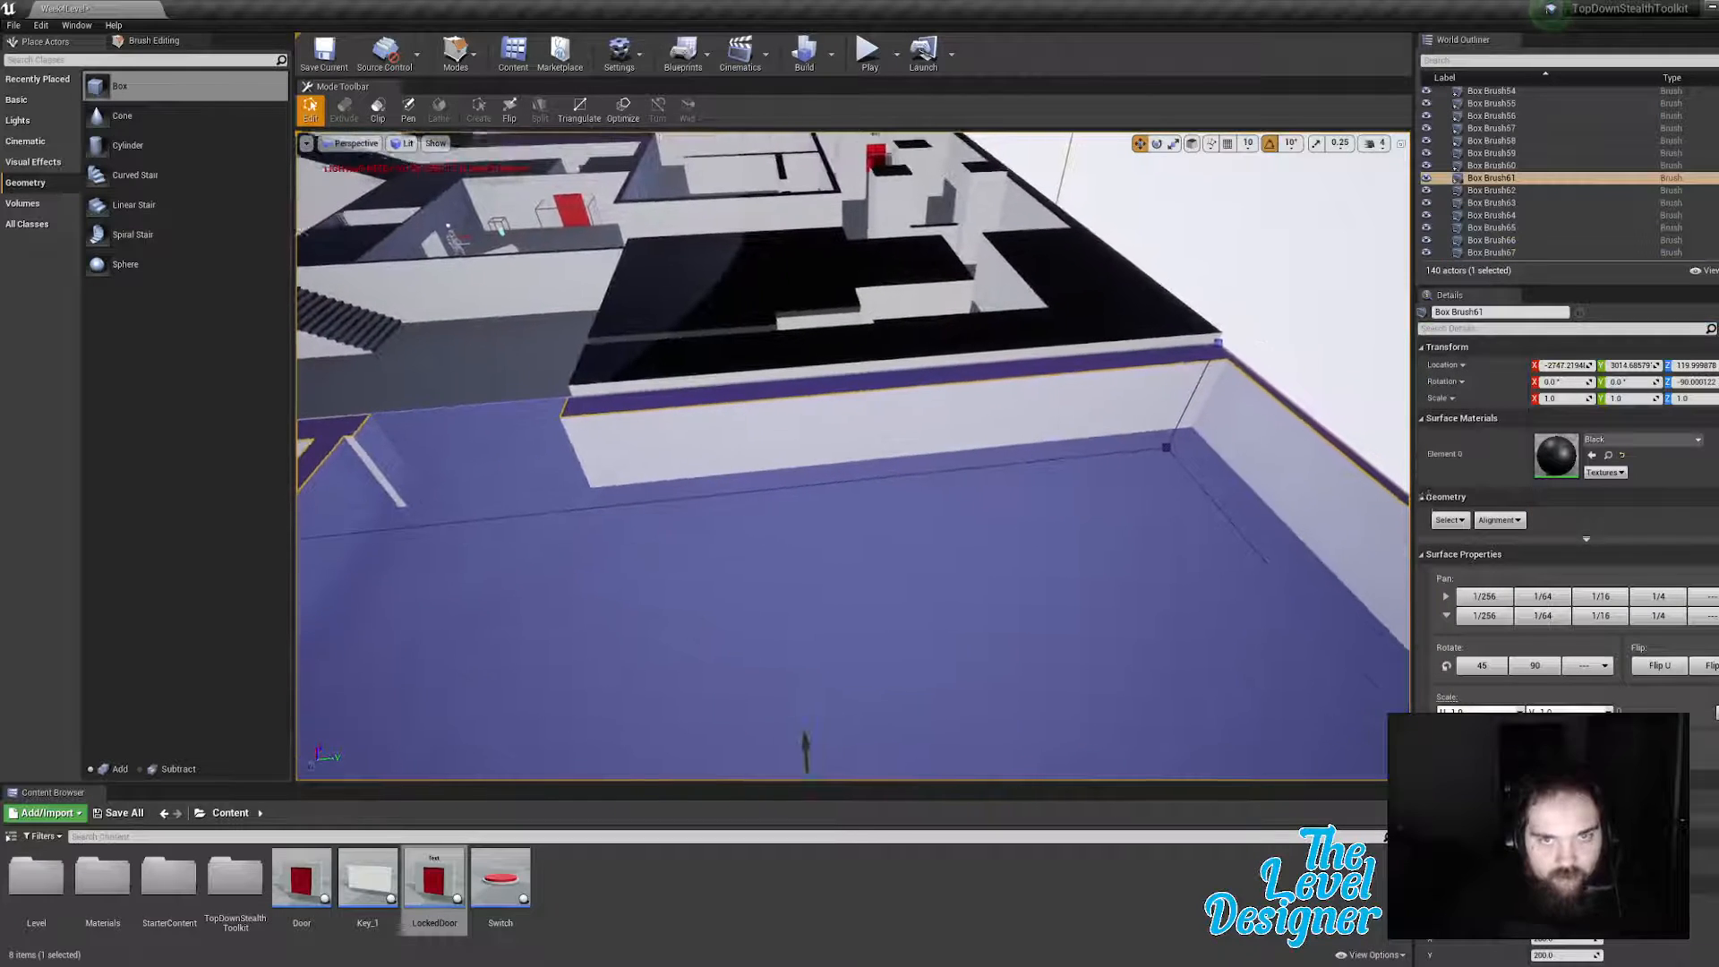
click(1198, 275)
Step: Raise the top face of the subtractive corridor brush so it cuts through the heightened block
mouse_move(1198, 276)
right_down()
mouse_move(1092, 276)
mouse_move(1196, 313)
mouse_move(1289, 313)
mouse_move(1361, 300)
mouse_move(1379, 223)
right_up()
click(902, 293)
mouse_move(903, 293)
right_down()
mouse_move(956, 402)
mouse_move(985, 349)
mouse_move(927, 354)
mouse_move(945, 367)
mouse_move(863, 303)
right_up()
click(956, 401)
drag(862, 303, 863, 286)
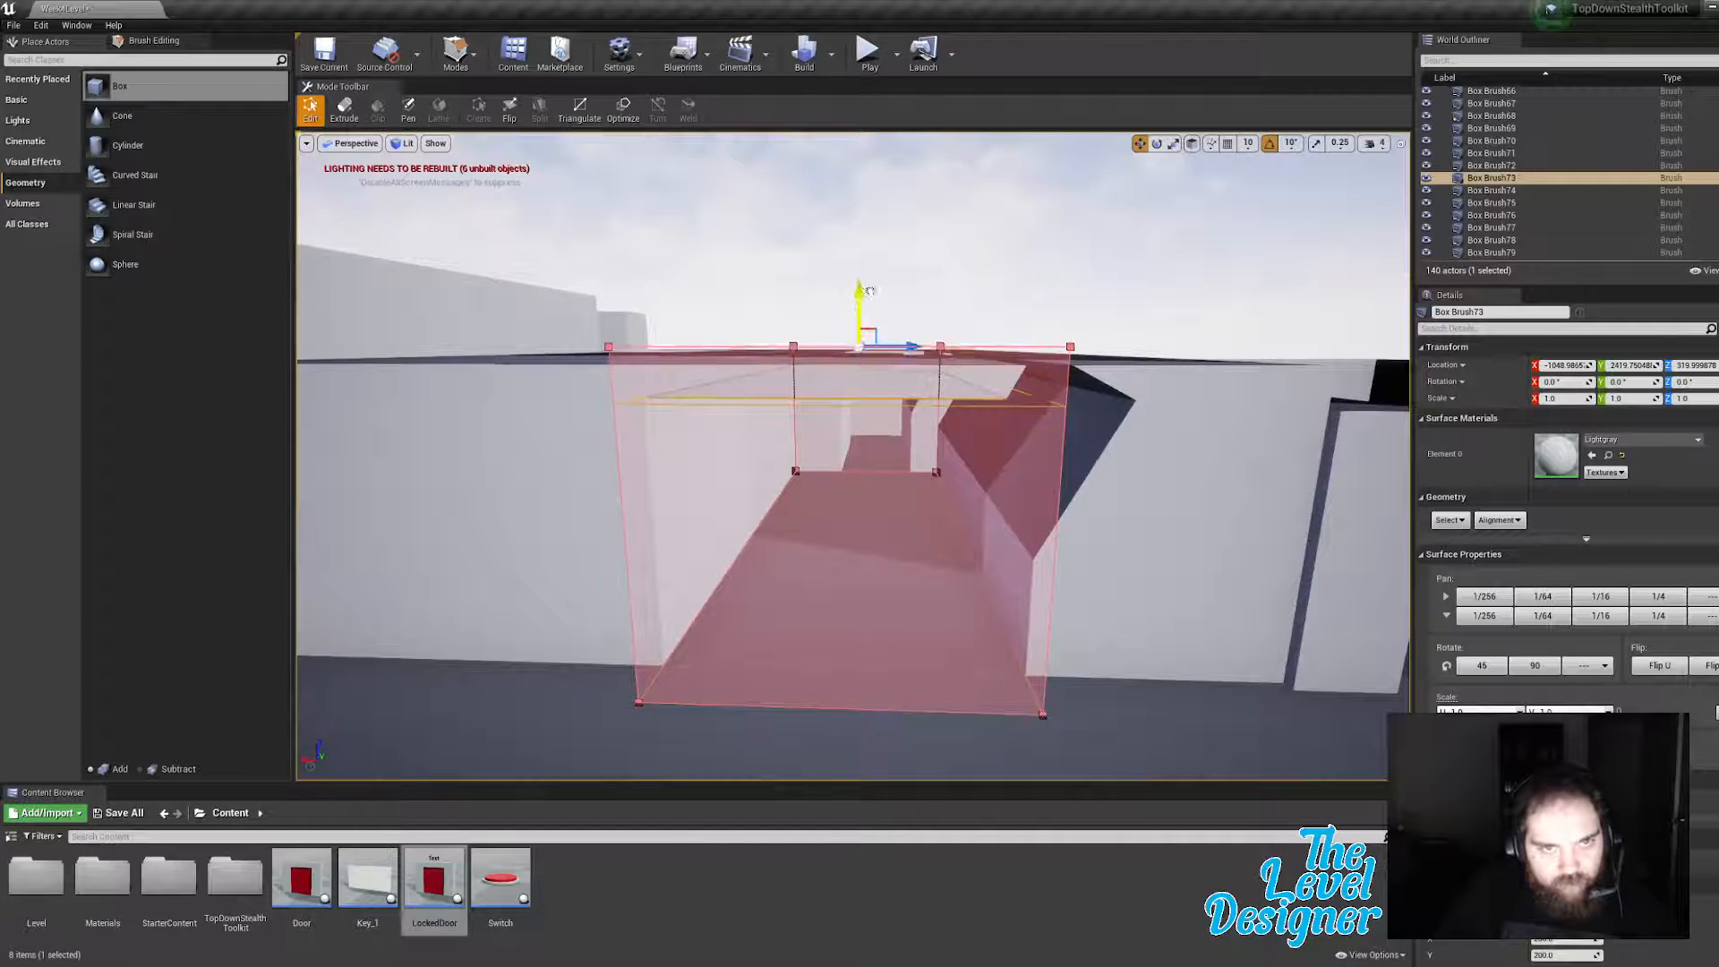
mouse_move(1066, 343)
right_down()
mouse_move(1114, 345)
mouse_move(1110, 403)
mouse_move(1096, 254)
right_up()
Step: Scale the first angled subtractive brush beside the corridor to about 1.05 in X and raise it to Z about 515
click(1044, 256)
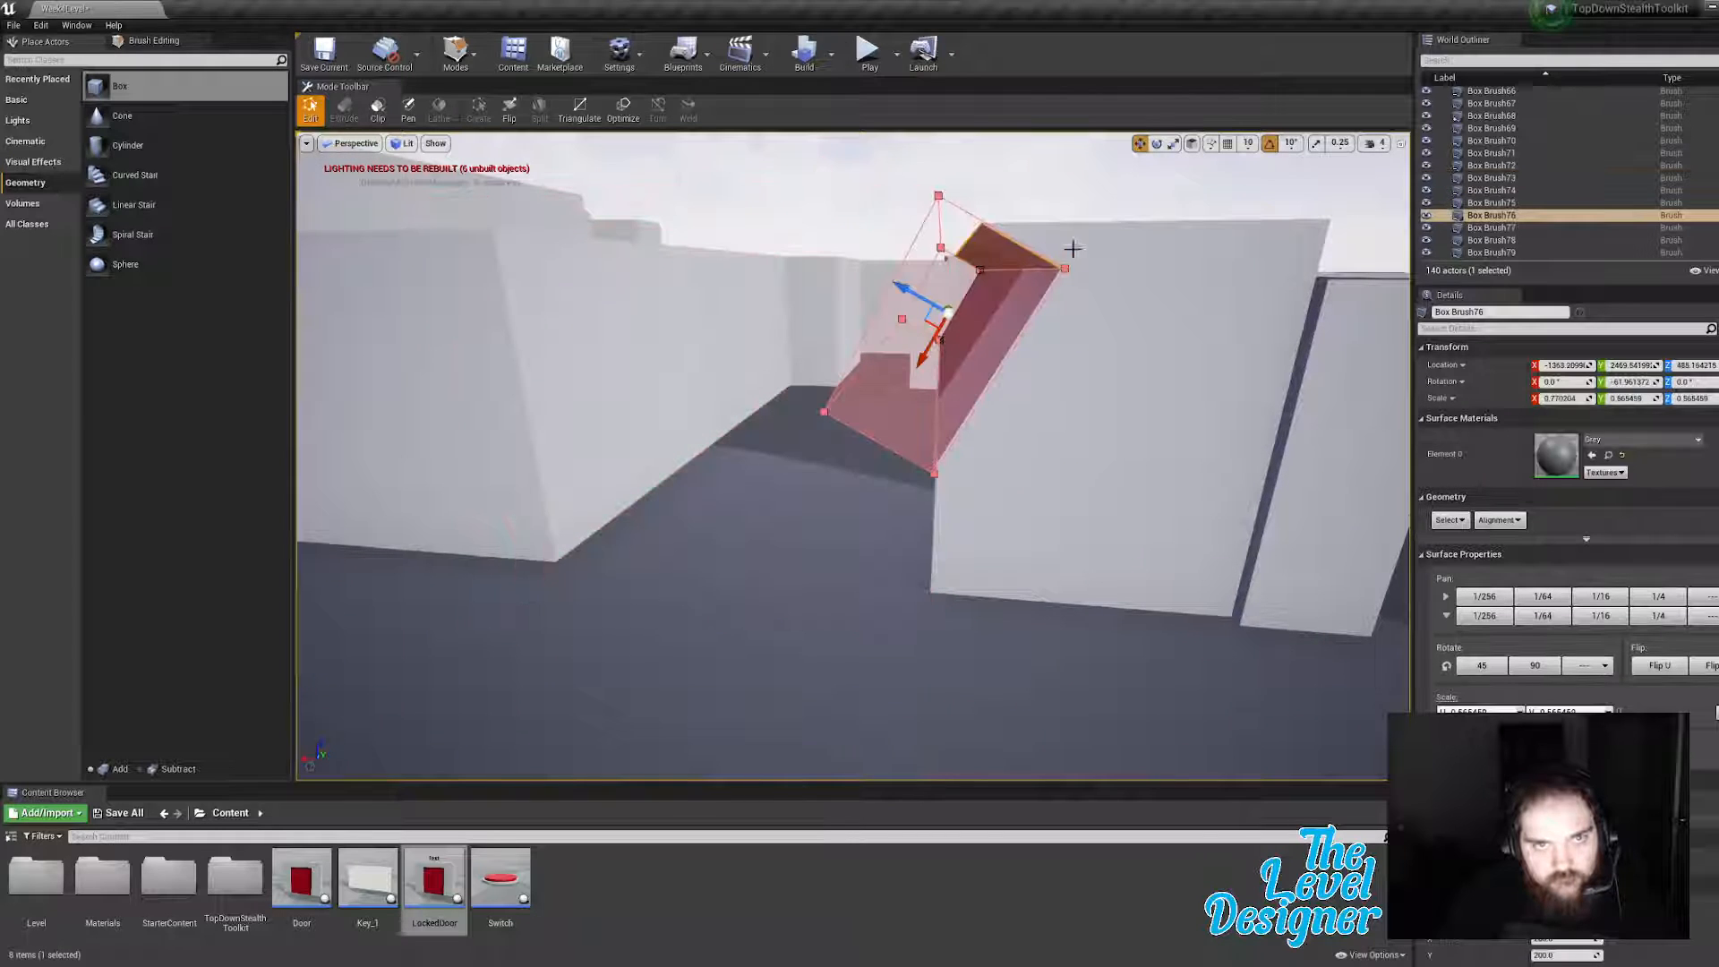
key(r)
mouse_move(926, 357)
mouse_down()
mouse_move(913, 391)
mouse_move(943, 325)
mouse_up()
key(w)
right_drag(1036, 307, 1049, 309)
key(s)
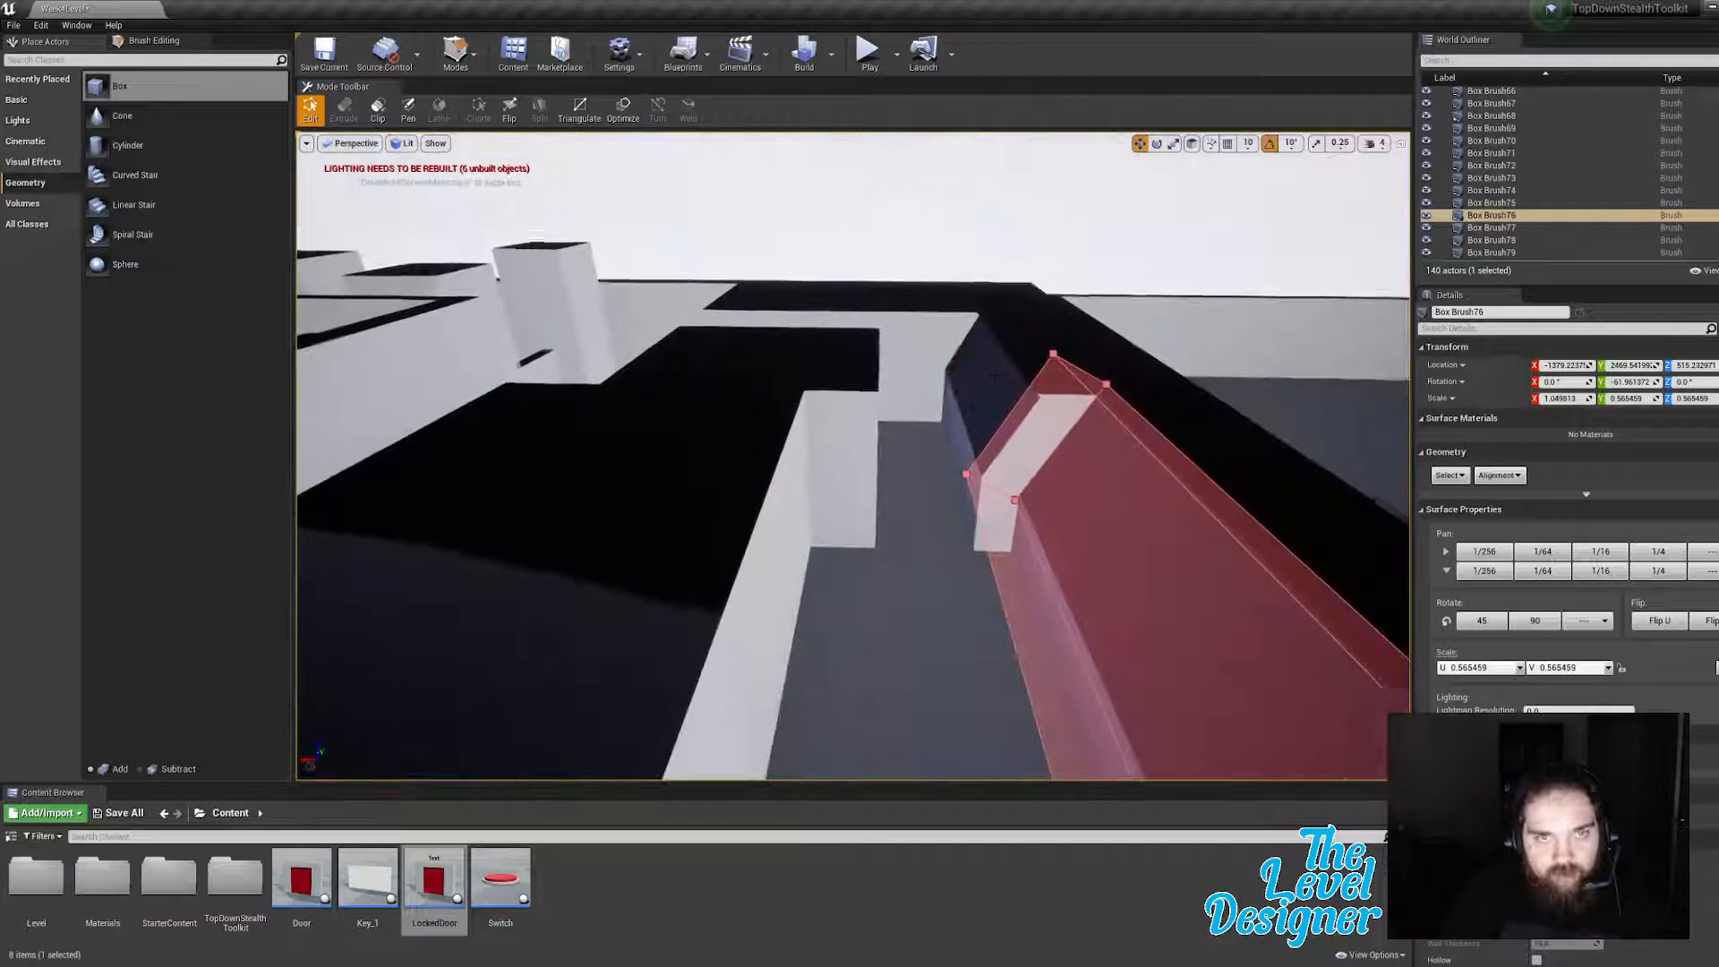
Step: Scale the neighbouring angled subtractive brush to about 1.18 in X and raise it to Z about 576
click(993, 394)
key(r)
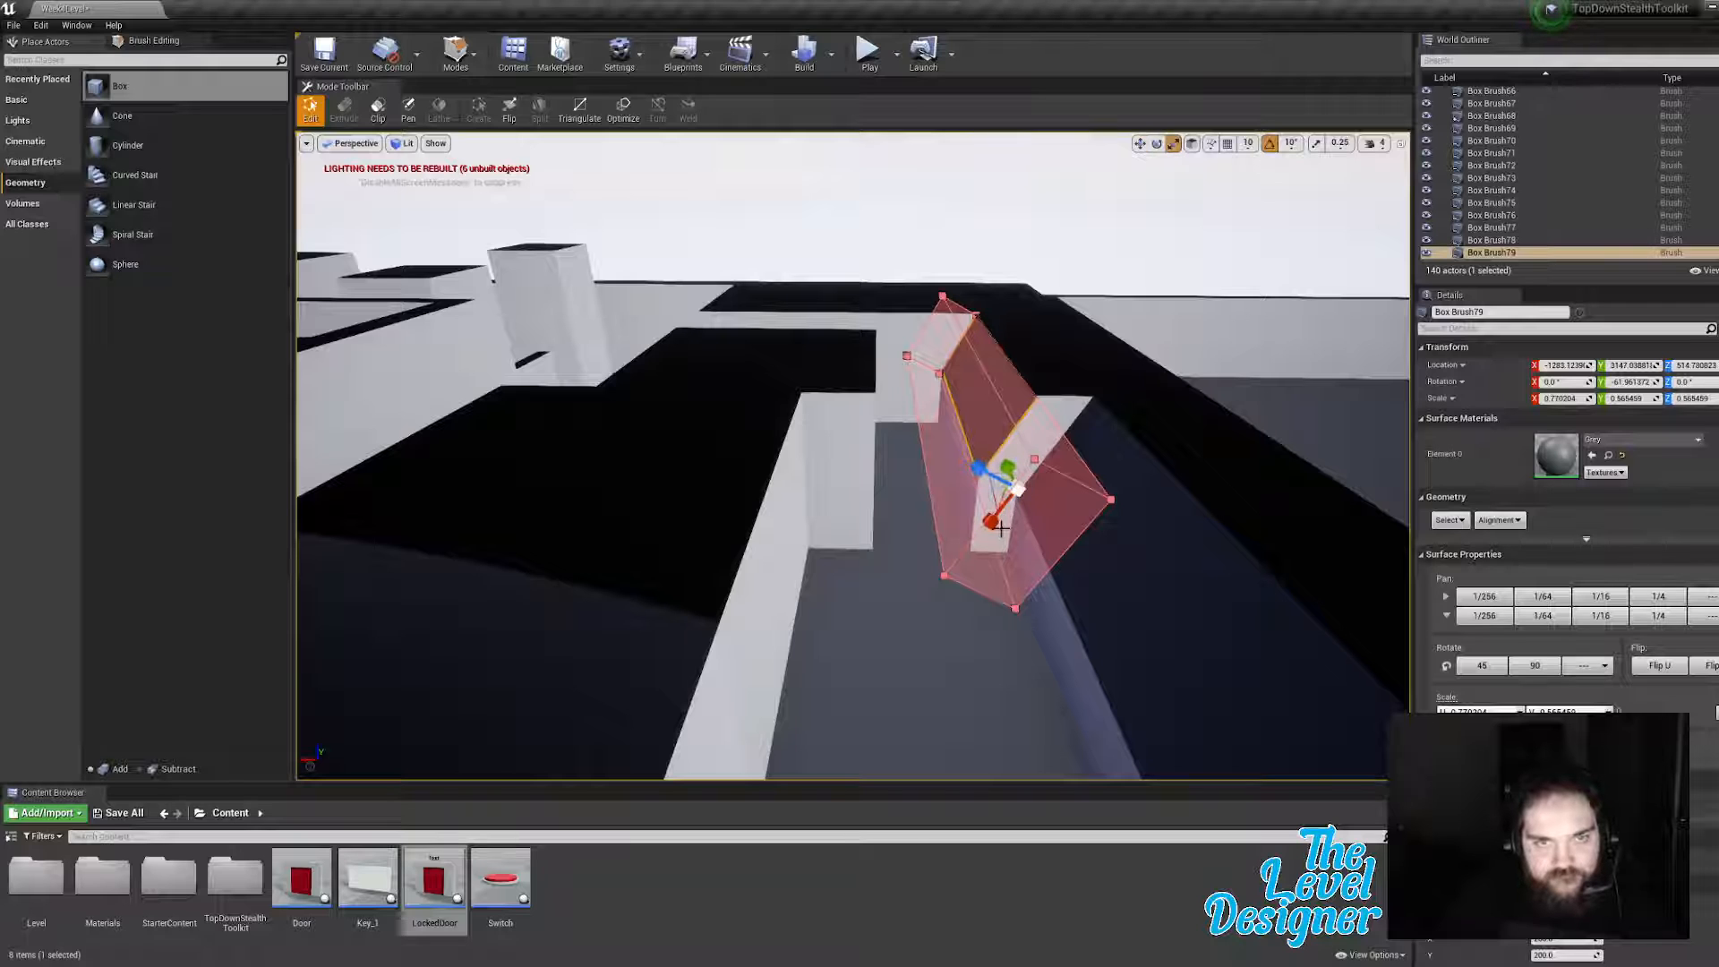
drag(1001, 529, 1013, 486)
key(w)
key(s)
key(d)
right_drag(1167, 339, 1172, 335)
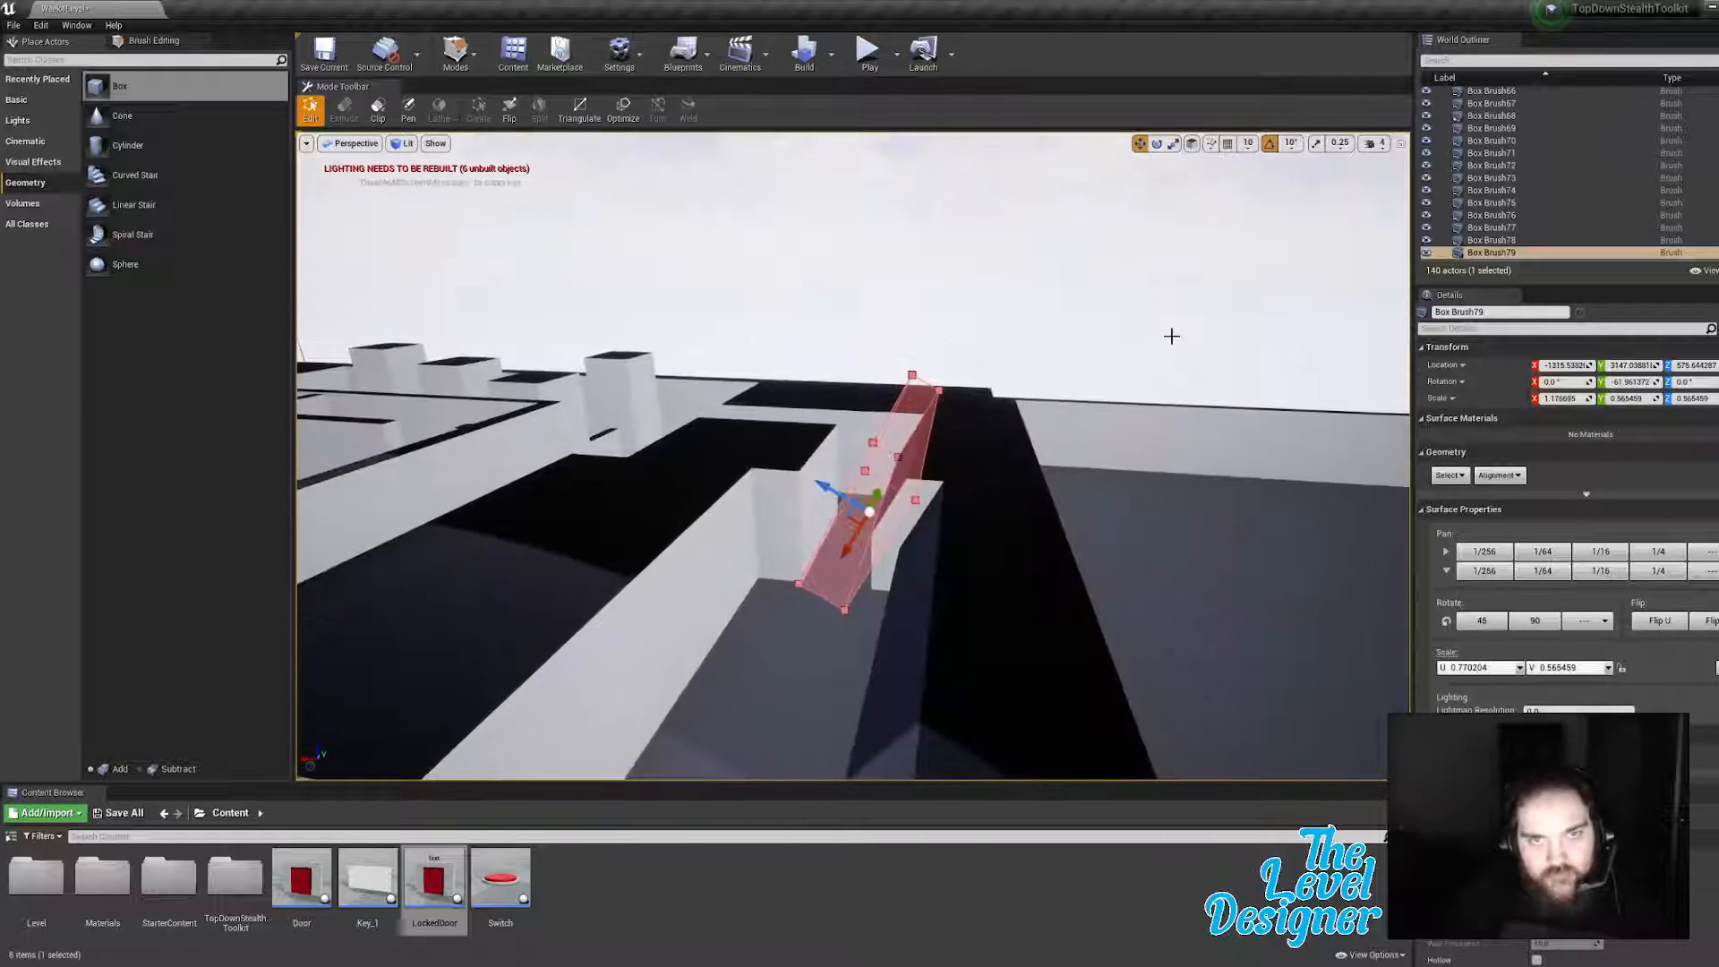
click(1172, 335)
mouse_move(1134, 450)
right_down()
mouse_move(1074, 448)
mouse_move(1128, 470)
mouse_move(994, 501)
mouse_move(878, 474)
mouse_move(743, 488)
mouse_move(1003, 502)
mouse_move(989, 488)
right_up()
key(w)
key(s)
key(a)
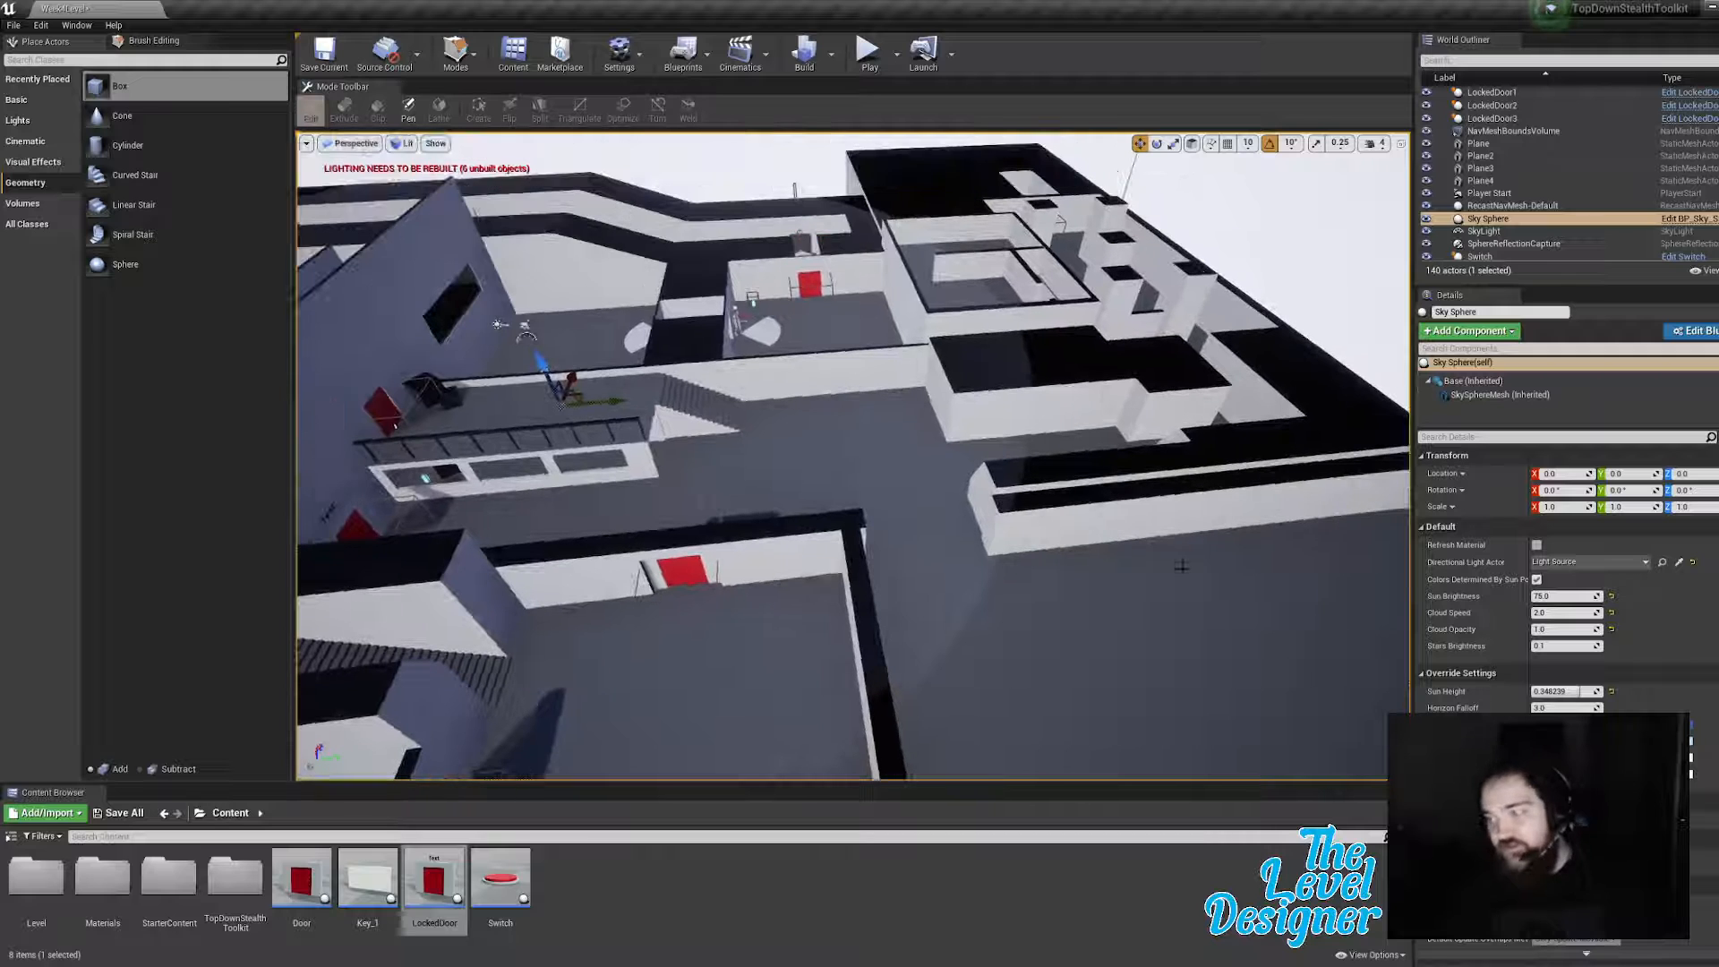